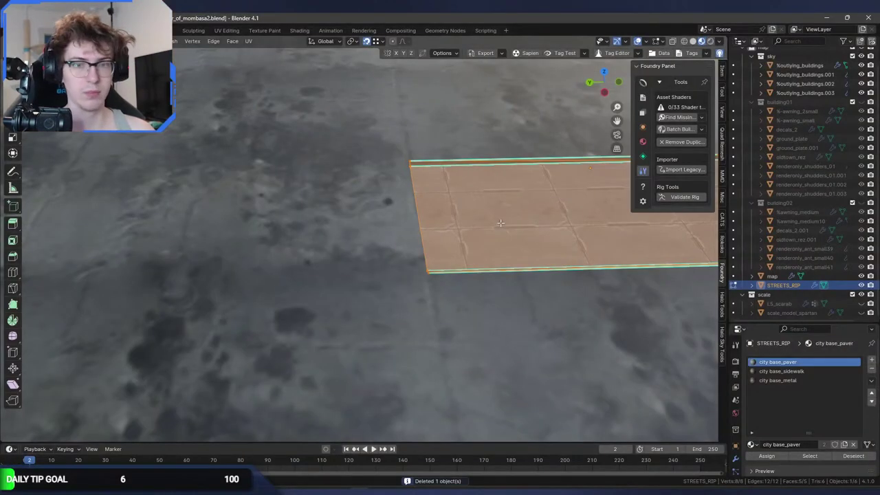
Check the map's street area in the level editor's game window, and return to Blender.
scroll(500, 223, "down", 5)
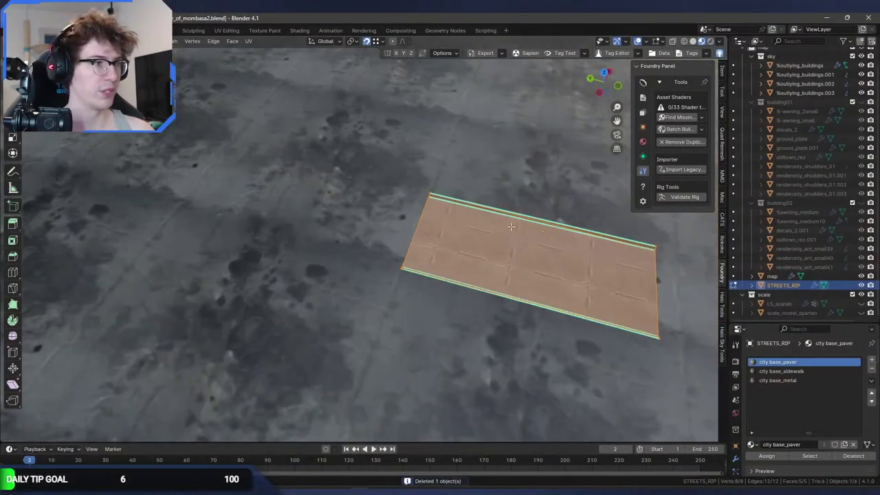
middle_click_drag(500, 223, 545, 200)
key("alt+Tab")
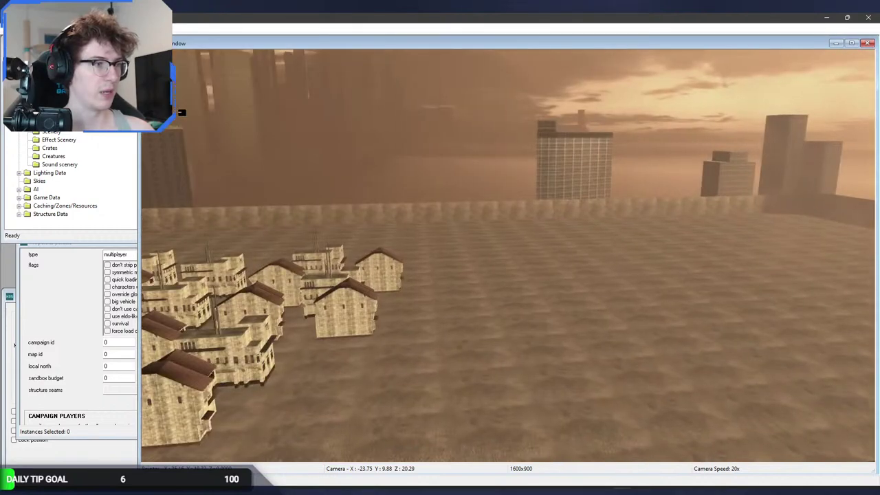
key("alt+Tab")
Duplicate the selected paver strip and move the copy about 701 m along Y, beside the original.
middle_click_drag(513, 244, 427, 268)
scroll(414, 266, "up", 5)
scroll(415, 267, "down", 2)
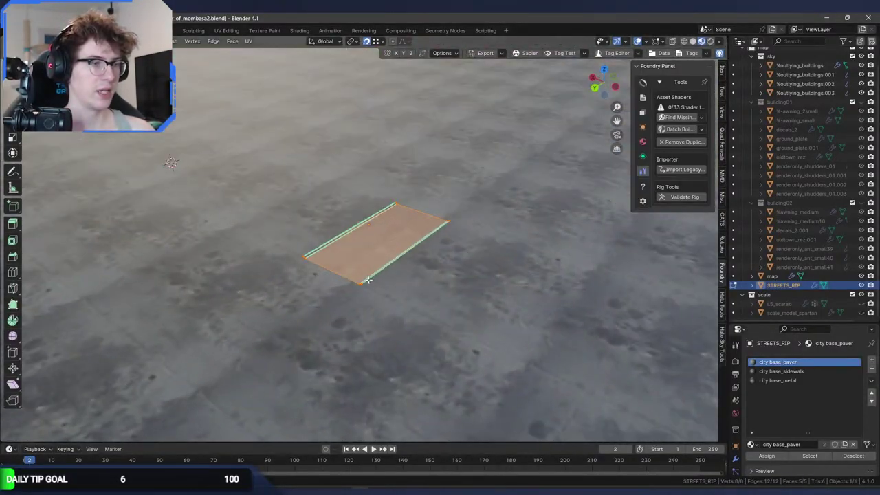
middle_click_drag(323, 256, 427, 254, "shift")
key("g")
key("shift+d")
key("y")
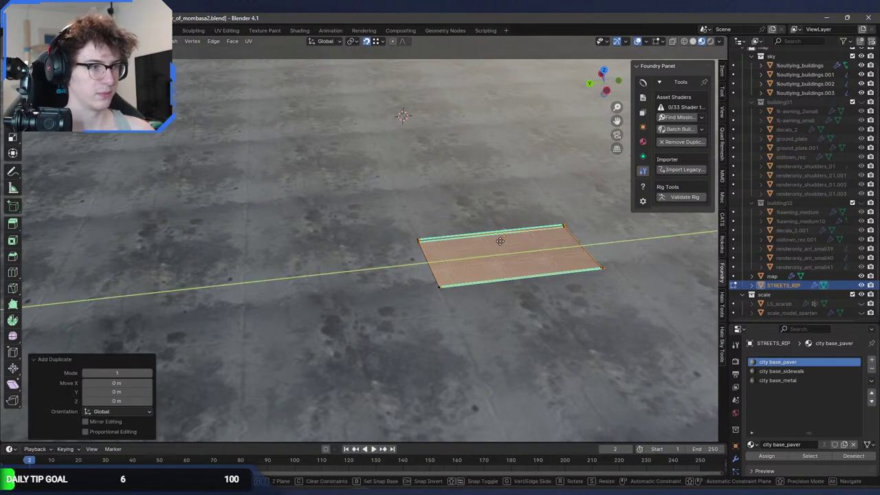
key("x")
key("y")
left_click(391, 285)
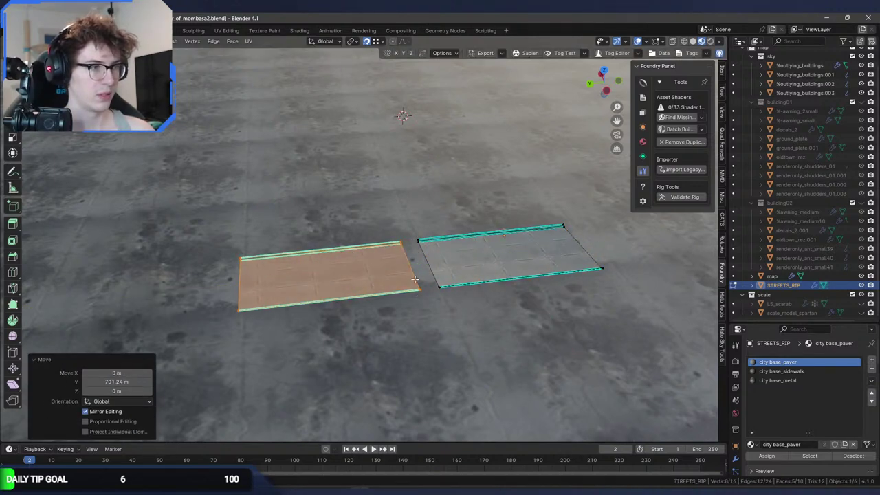
Move the copied paver strip up against the original's end edge, and leave Edit Mode.
middle_click_drag(415, 279, 403, 243)
key("g")
left_click(325, 233)
scroll(326, 233, "down", 3)
key("Tab")
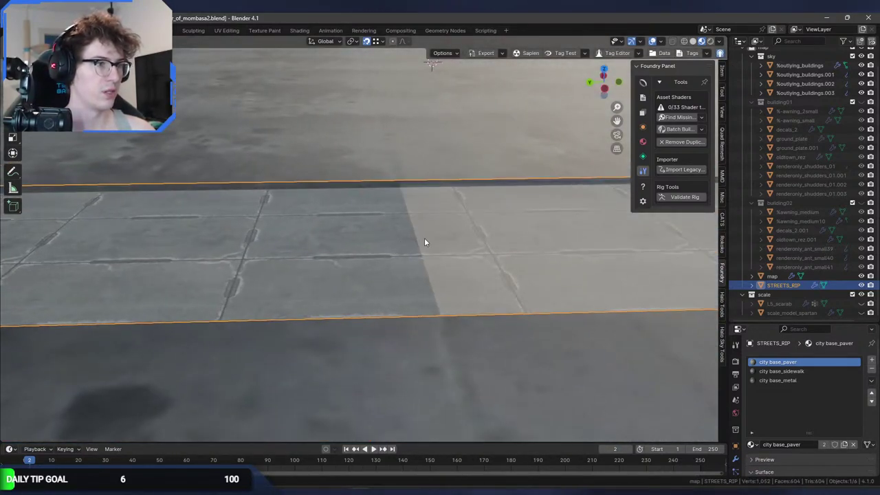
Undo the placement of the copied strip next to the original.
key("Tab")
key("h")
key("a")
key("Tab")
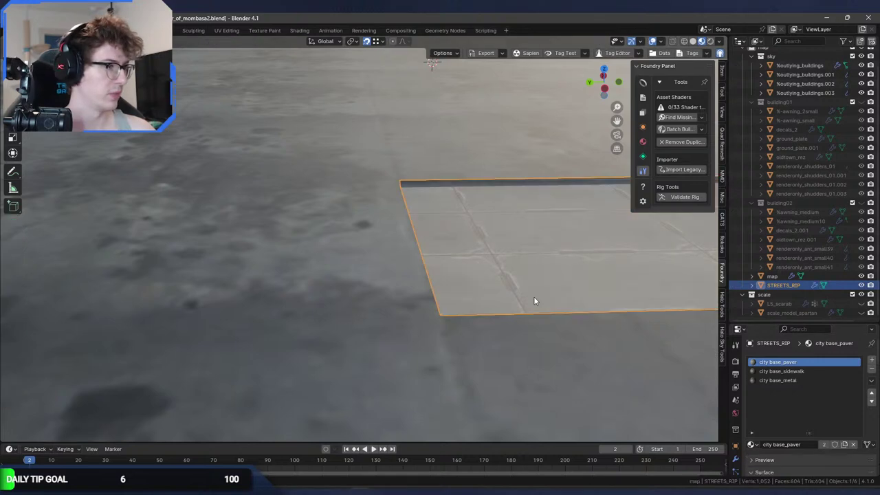
Clear the custom split normals data of the STREETS_RIP mesh.
left_click(735, 437)
scroll(811, 409, "down", 5)
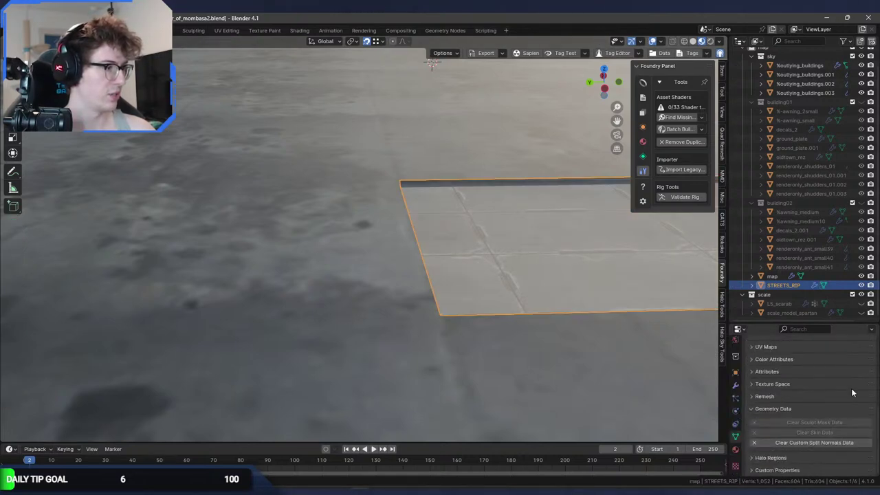
key("Tab")
middle_click_drag(481, 247, 436, 208, "shift")
scroll(364, 246, "down", 4)
key("Tab")
Duplicate the paver strip in Edit Mode again and place the copy about 648 m along Y.
key("Tab")
scroll(397, 229, "down", 3)
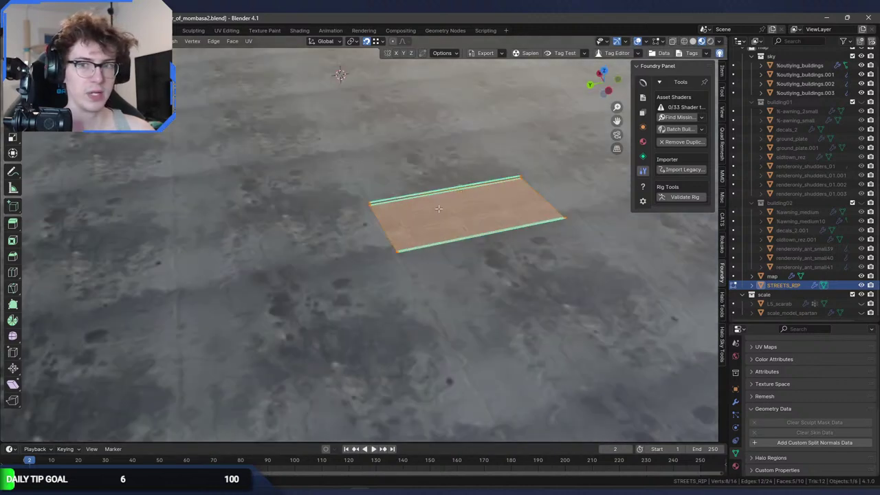
key("shift+d")
key("y")
left_click(317, 247)
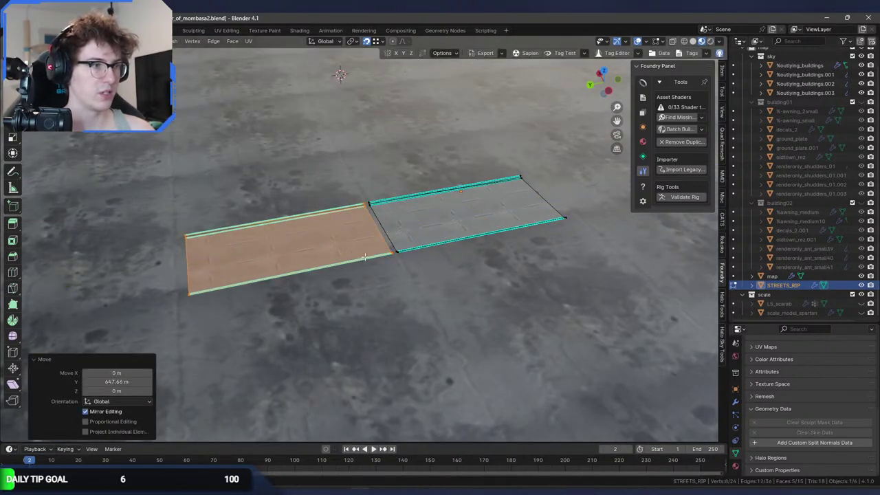
Examine how the paver texture and shading continue across the seam between the two strips.
scroll(358, 227, "up", 6)
key("Tab")
mouse_move(467, 197)
middle_mouse_down()
mouse_move(420, 186)
mouse_move(472, 186)
middle_mouse_up()
scroll(472, 186, "down", 5)
middle_click_drag(420, 209, 397, 246)
scroll(422, 265, "up", 6)
key("KP_7")
scroll(395, 245, "up", 4)
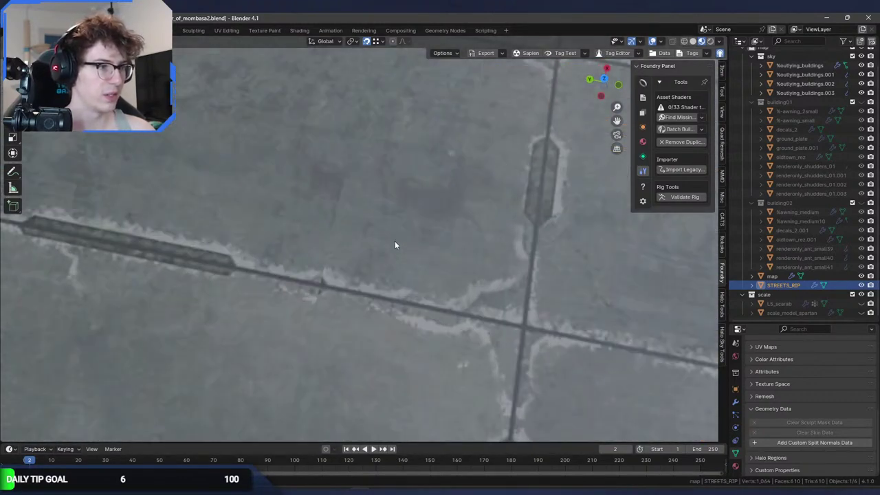
scroll(392, 250, "down", 4)
scroll(399, 248, "down", 2)
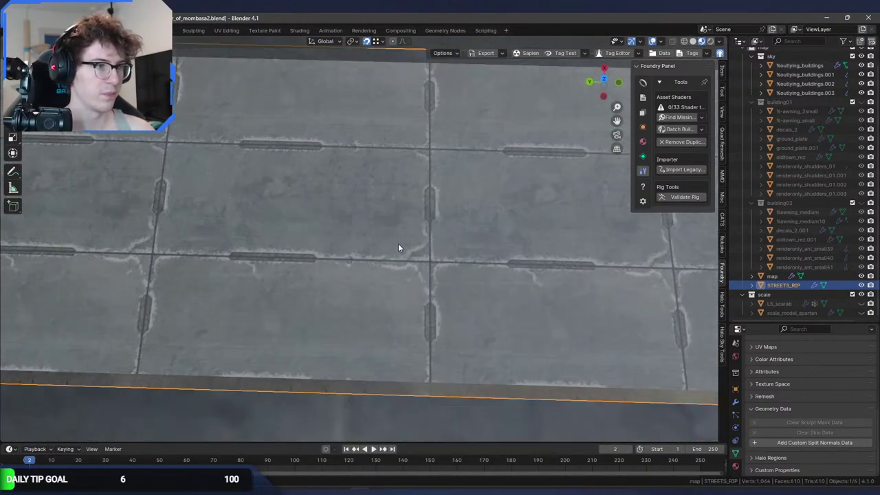
scroll(398, 246, "down", 3)
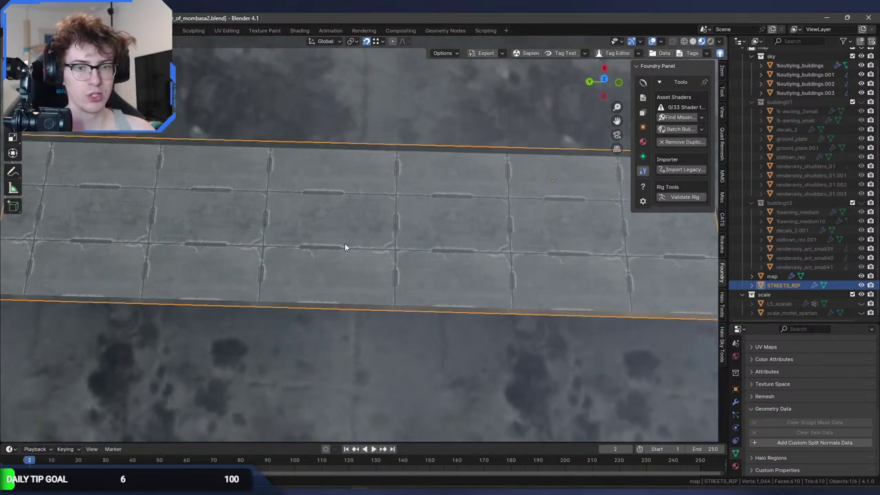
scroll(478, 248, "down", 3)
middle_click_drag(375, 251, 411, 249)
scroll(349, 284, "up", 6)
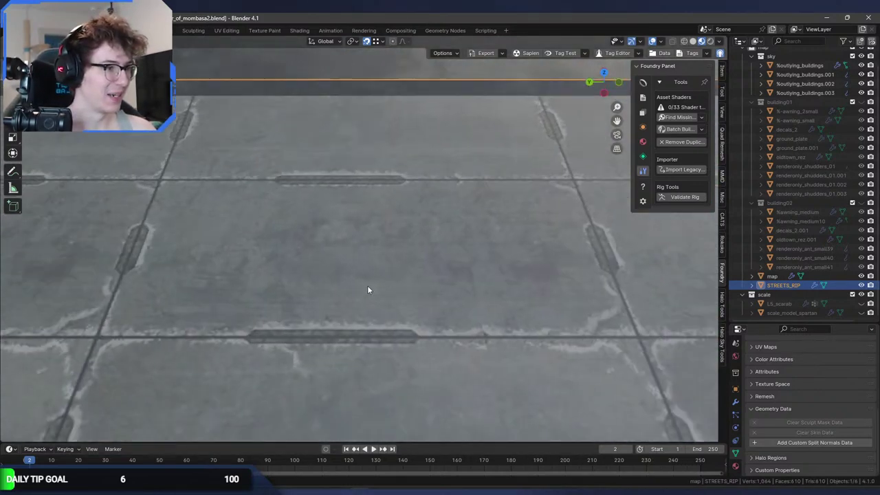
Delete the adjoining copy of the paver strip from the STREETS_RIP mesh.
key("Tab")
scroll(350, 285, "down", 4)
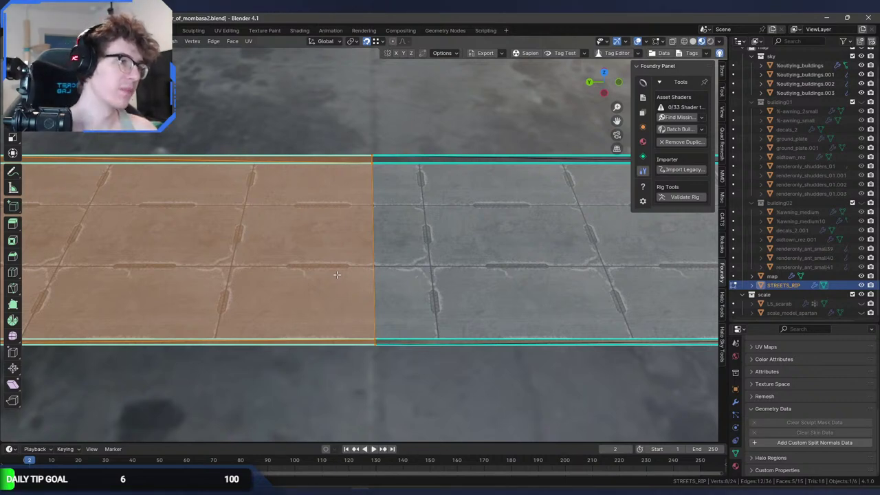
key("x")
left_click(337, 274)
scroll(388, 263, "down", 4)
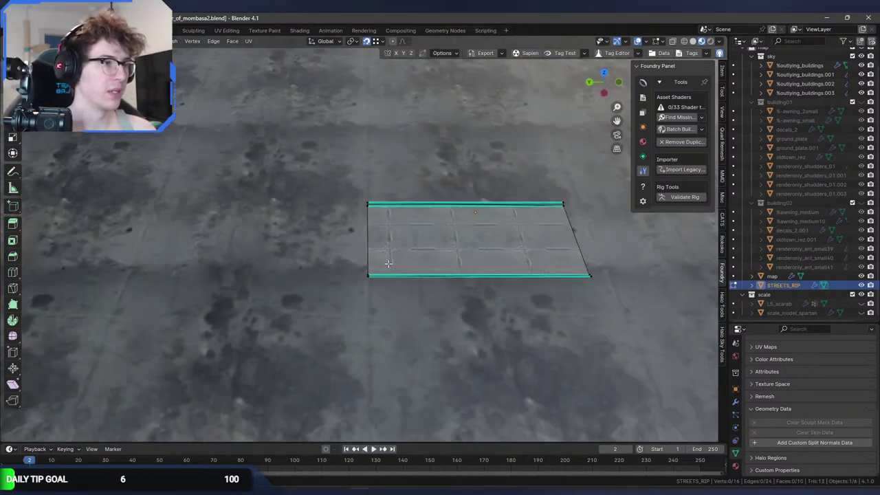
Scale all of the STREETS_RIP geometry by 10 along the Y axis.
key("a")
key("s")
key("x")
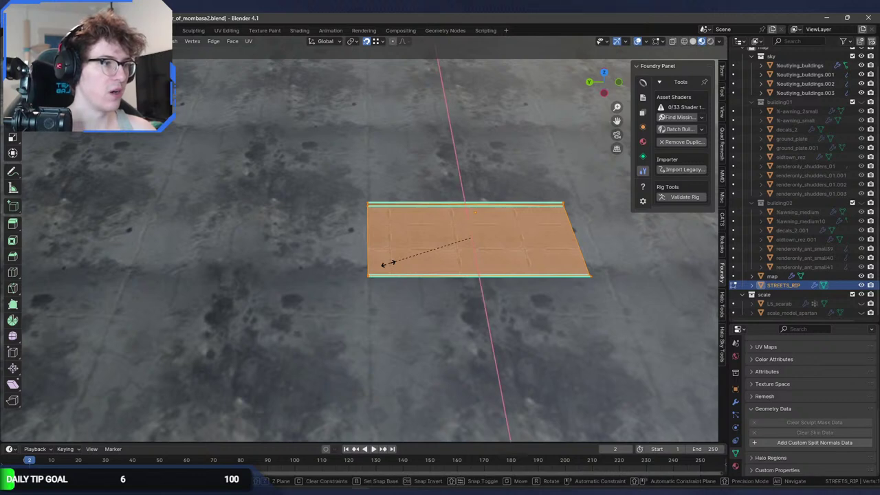
key("y")
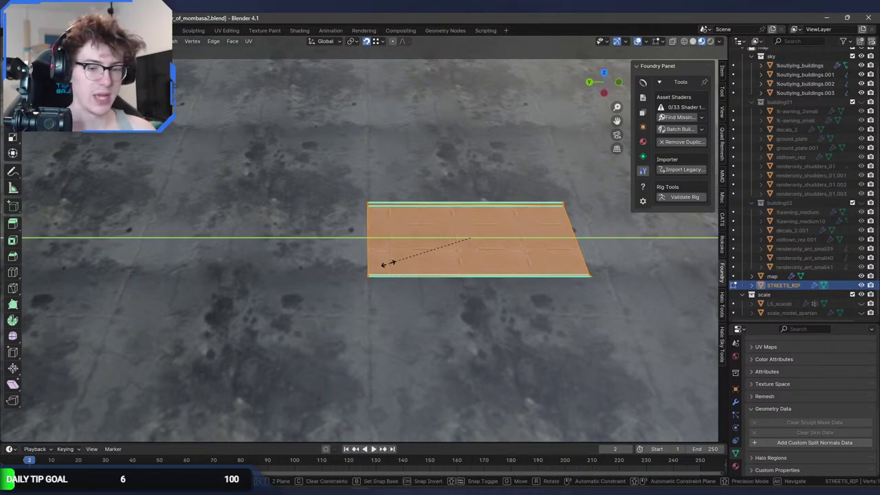
type("10")
key("Return")
scroll(388, 264, "down", 3)
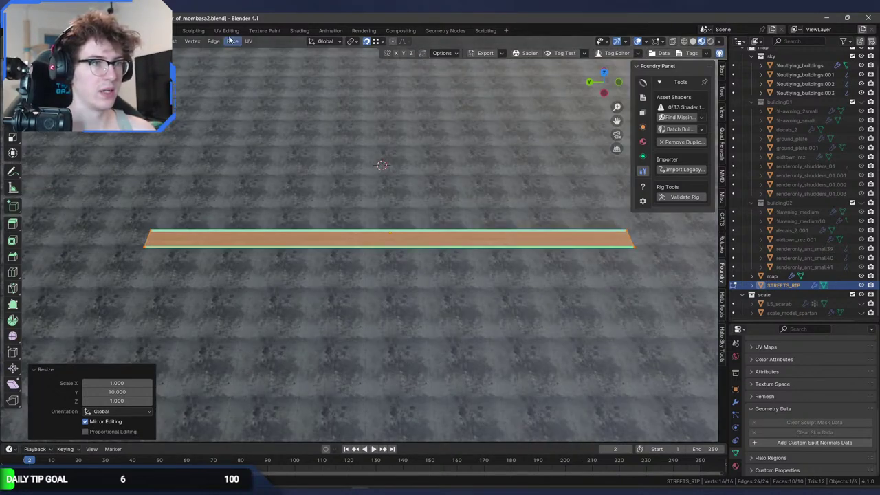
Stretch the two narrow vertical UV islands of the strip's borders along Y in the UV Editing workspace.
left_click(227, 31)
scroll(333, 230, "down", 5)
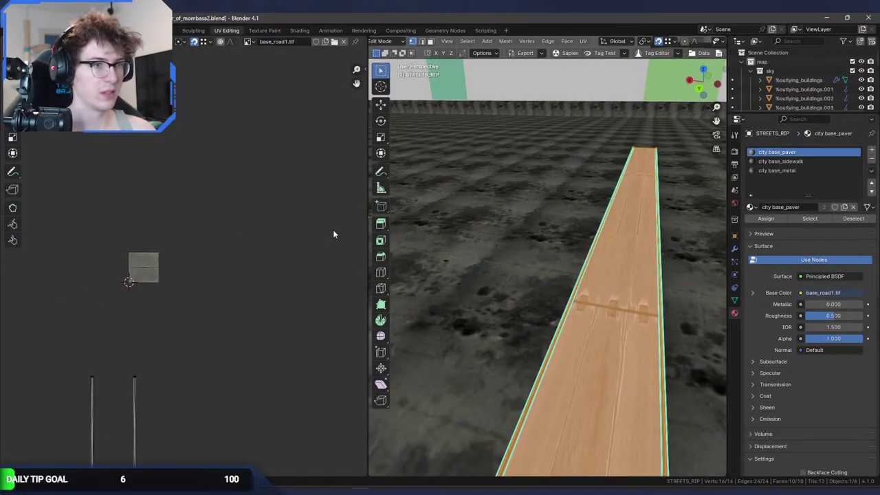
middle_click_drag(257, 291, 241, 181)
scroll(242, 181, "down", 3)
scroll(219, 311, "up", 2)
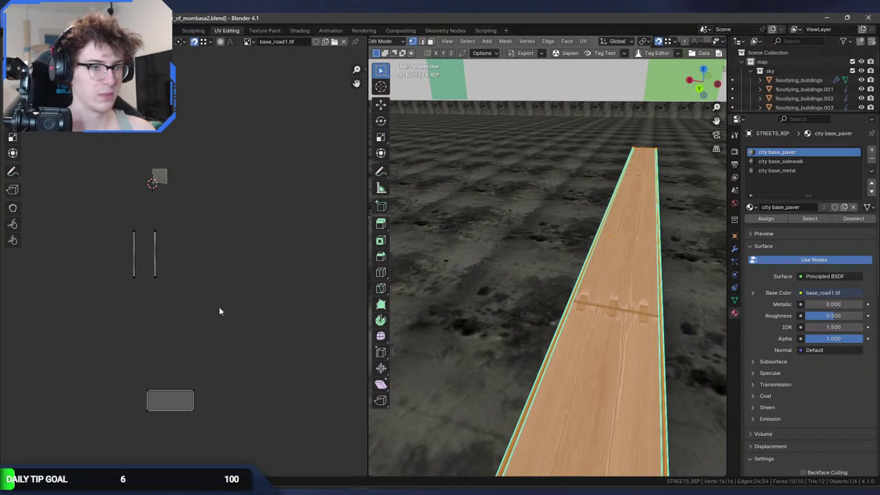
key("c")
left_click_drag(144, 254, 165, 224)
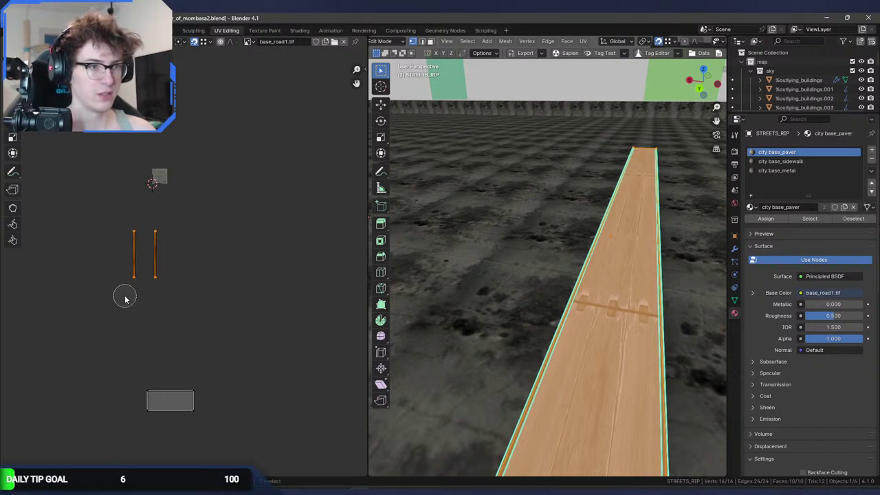
key("s")
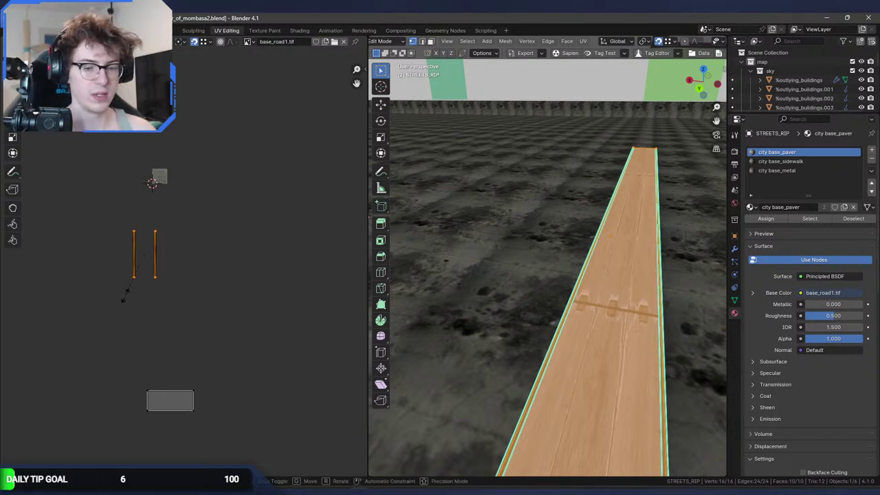
key("y")
left_click(126, 297)
left_click(125, 295)
Stretch the rectangular paver UV island along X so the tiles regain their proportions on the lengthened strip.
key("c")
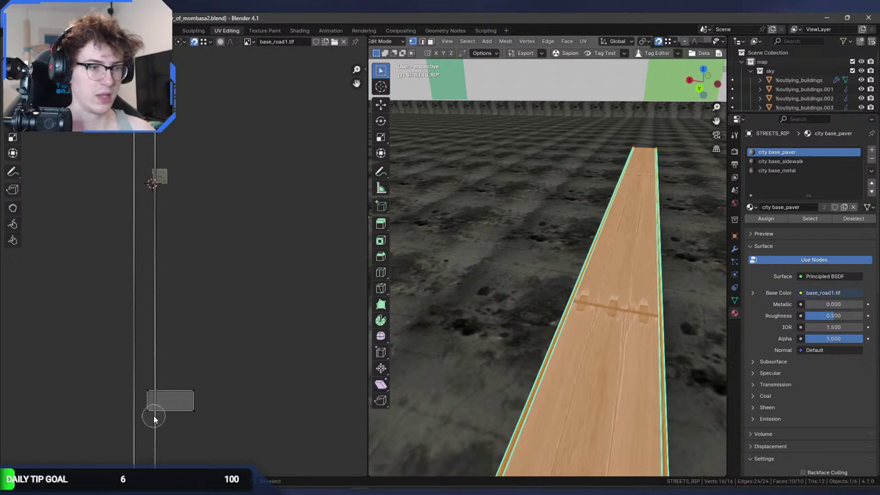
mouse_move(154, 416)
left_mouse_down()
mouse_move(156, 392)
mouse_move(200, 410)
left_mouse_up()
key("Escape")
key("s")
key("x")
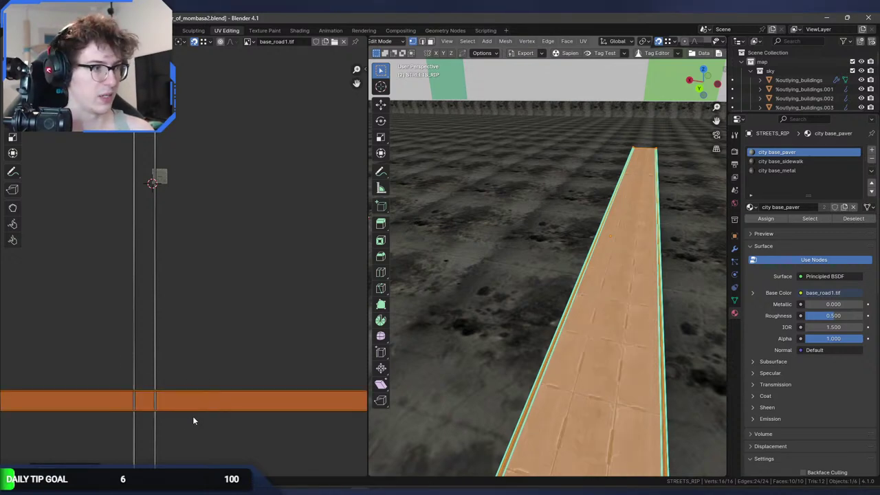
Return to the main 3D layout workspace and save the Blender file.
key("ctrl+Page_Up")
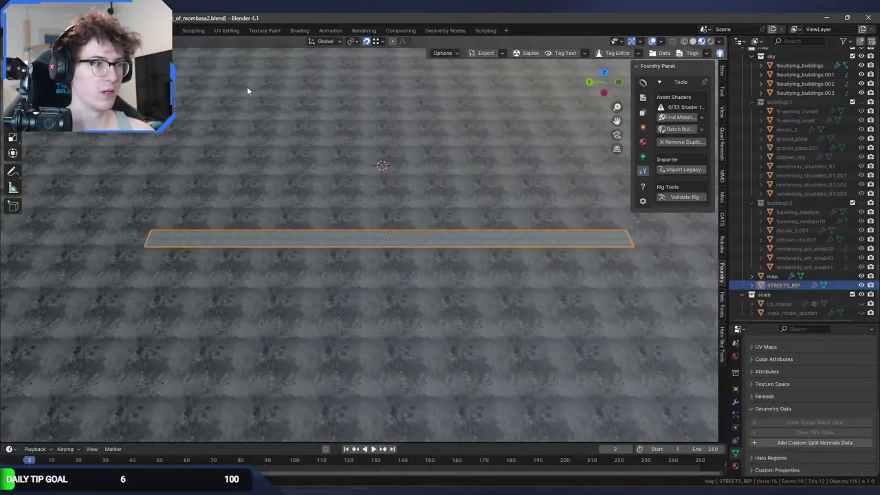
scroll(370, 198, "up", 5)
middle_click_drag(370, 198, 500, 233)
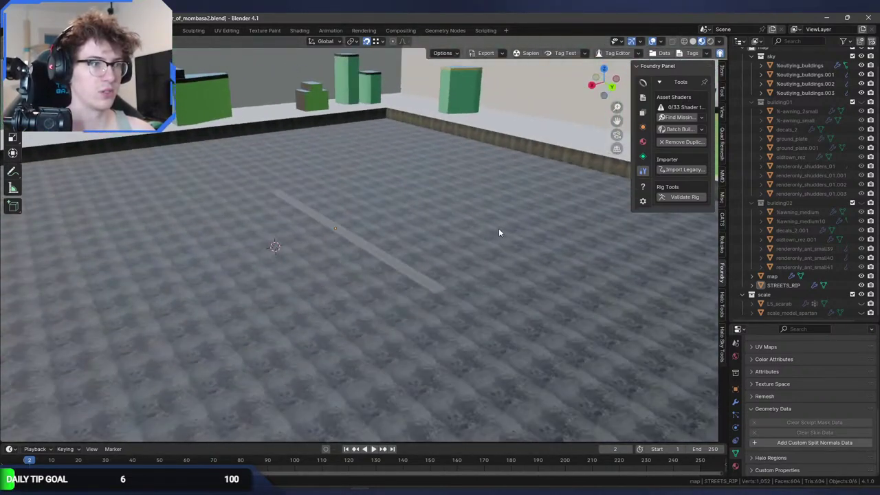
middle_click_drag(368, 219, 344, 282)
key("ctrl+s")
Select the lengthened street strip and inspect its paver tiling up close and from afar.
left_click(410, 288)
key("Tab")
key("Tab")
scroll(343, 281, "up", 3)
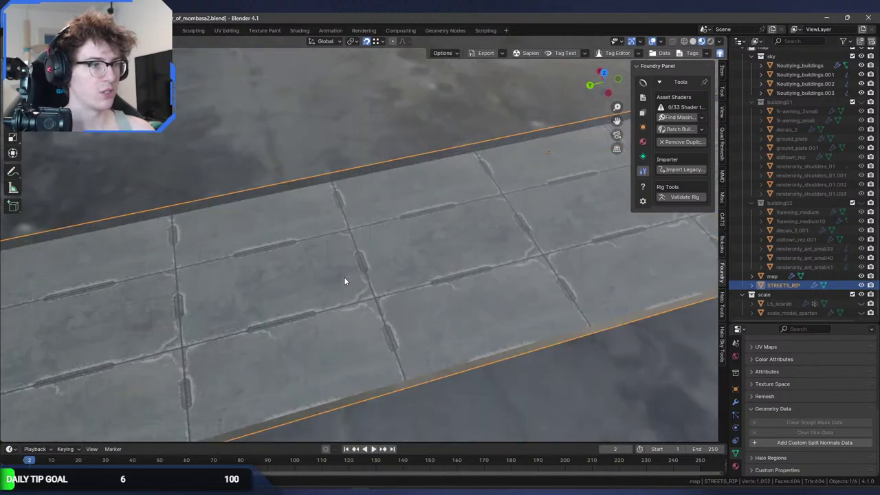
middle_click_drag(345, 281, 312, 274)
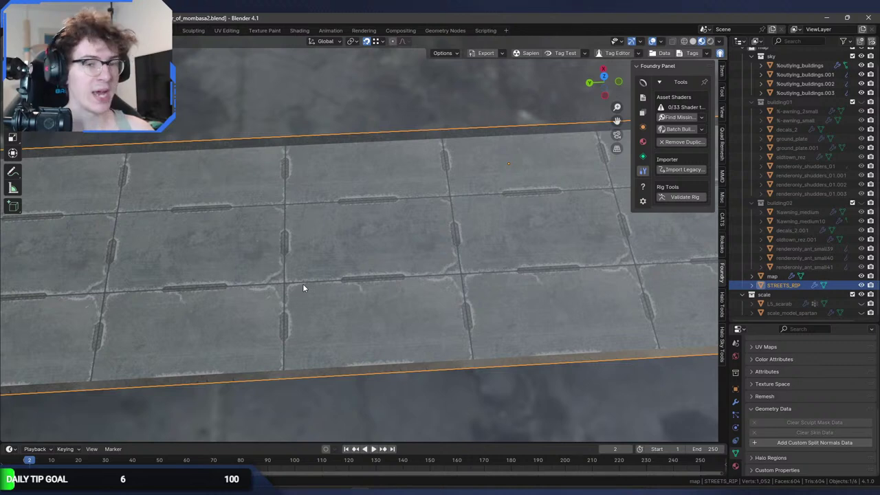
scroll(303, 283, "down", 10)
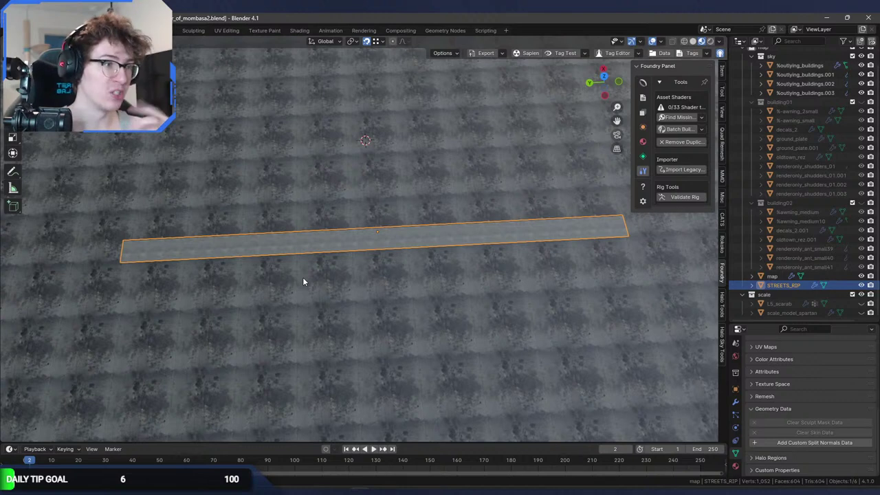
scroll(303, 282, "up", 5)
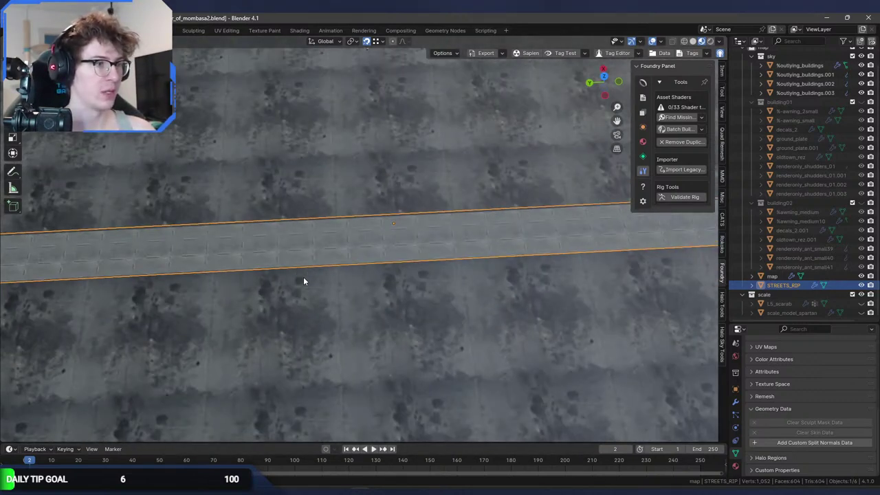
Duplicate the street strip object and move the copy along X, parallel to the original.
scroll(303, 281, "down", 3)
middle_click_drag(303, 281, 405, 278)
key("shift+d")
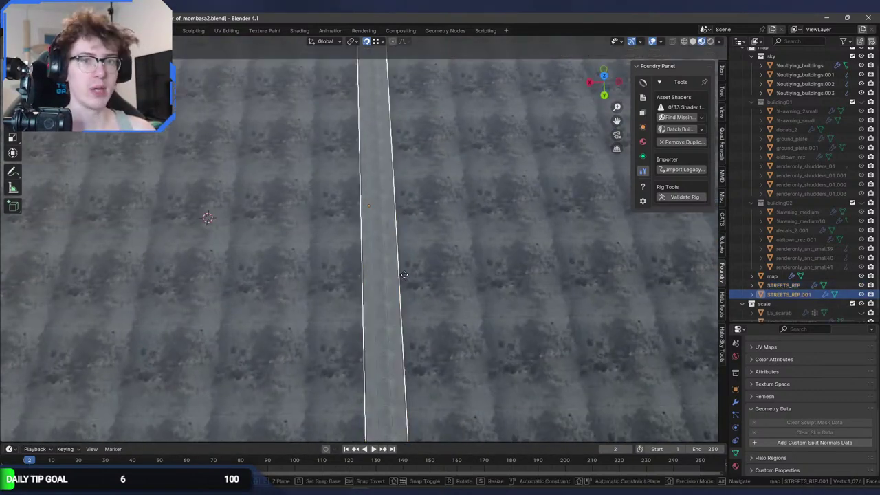
right_click(404, 279)
key("g")
key("x")
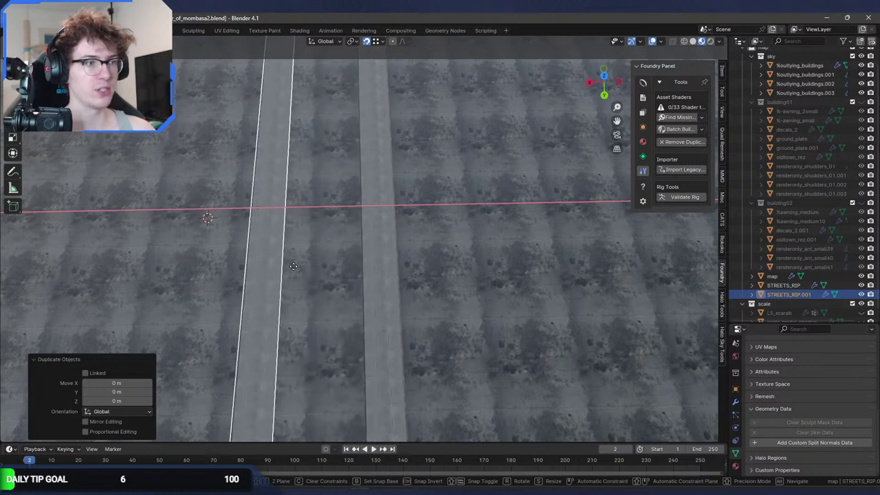
left_click(278, 248)
Scale the duplicated street strip's whole mesh along Y to 0.1 of its length.
middle_click_drag(277, 248, 363, 298)
key("Tab")
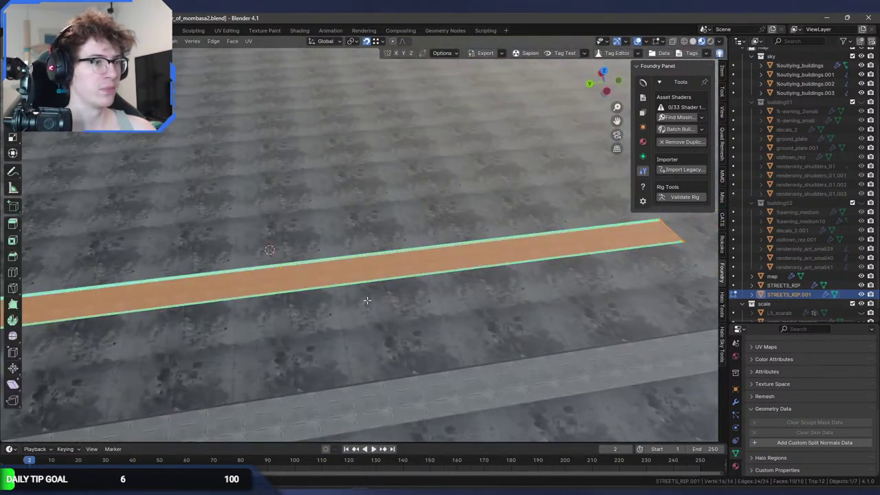
key("ctrl+r")
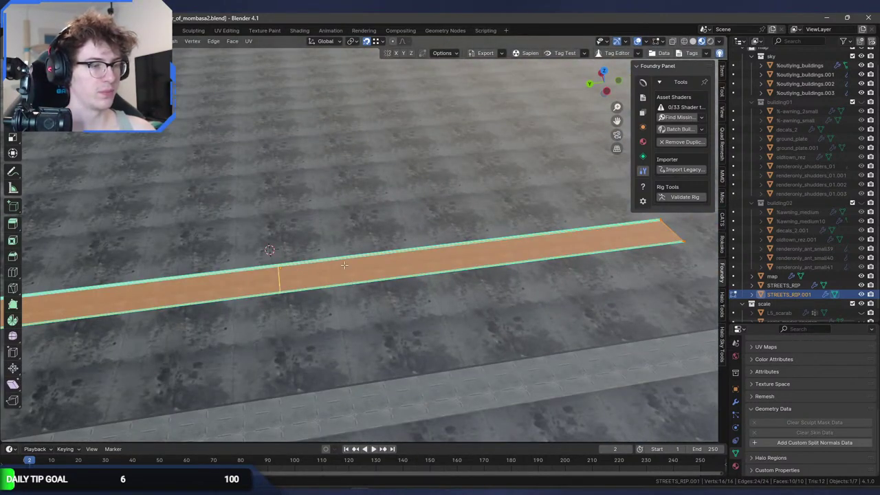
key("Escape")
key("ctrl+r")
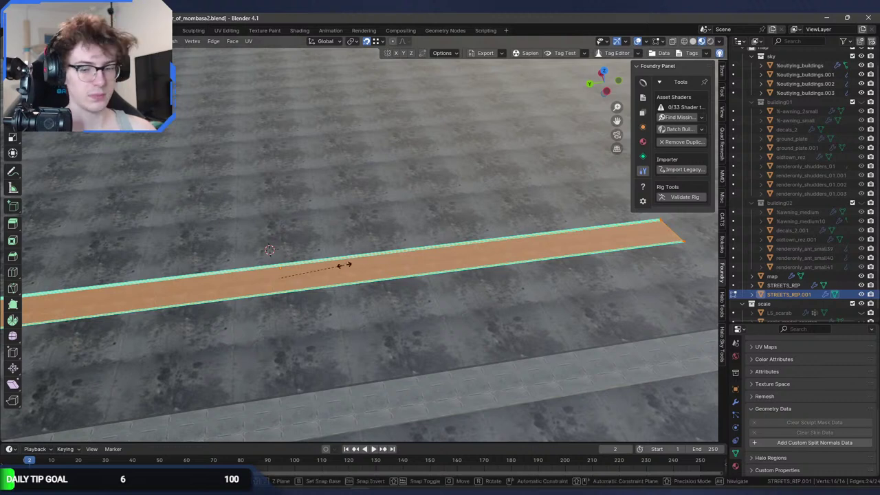
left_click(344, 264)
left_click(344, 264)
type("sy0.1")
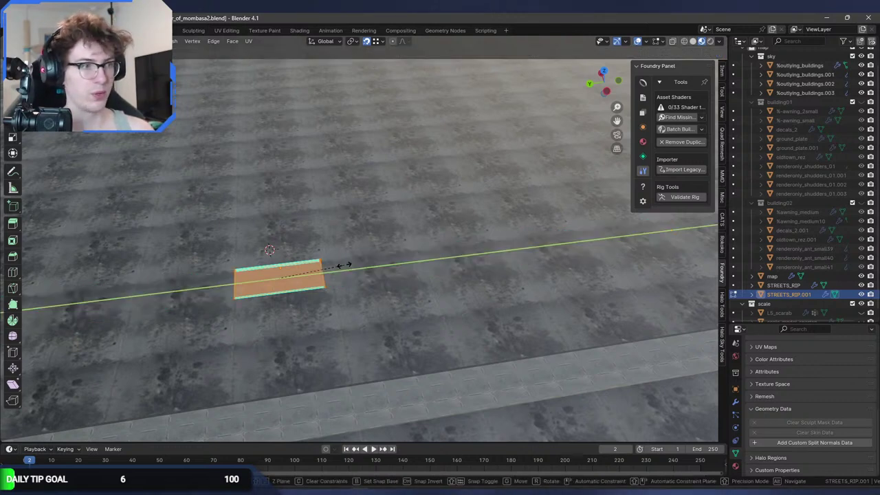
key("Return")
key("KP_Decimal")
In the UV Editing workspace, scale the horizontal paver UV island along X by 0.1.
left_click(226, 30)
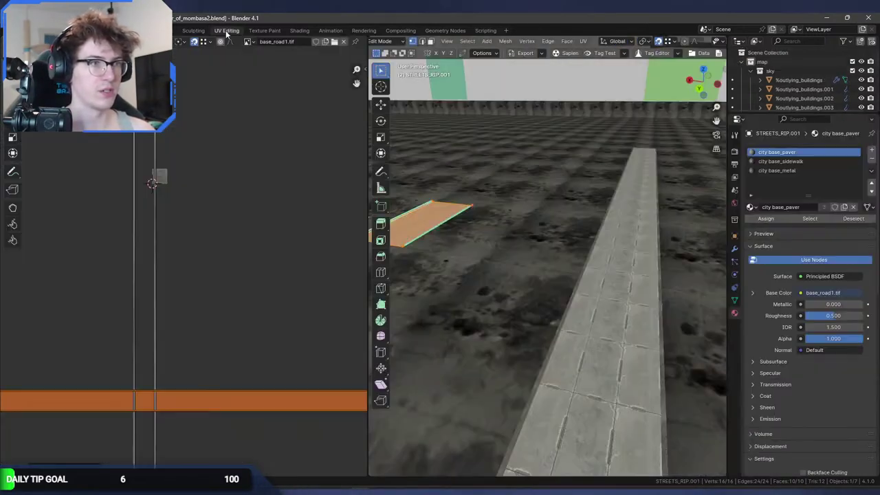
scroll(189, 276, "down", 4)
key("s")
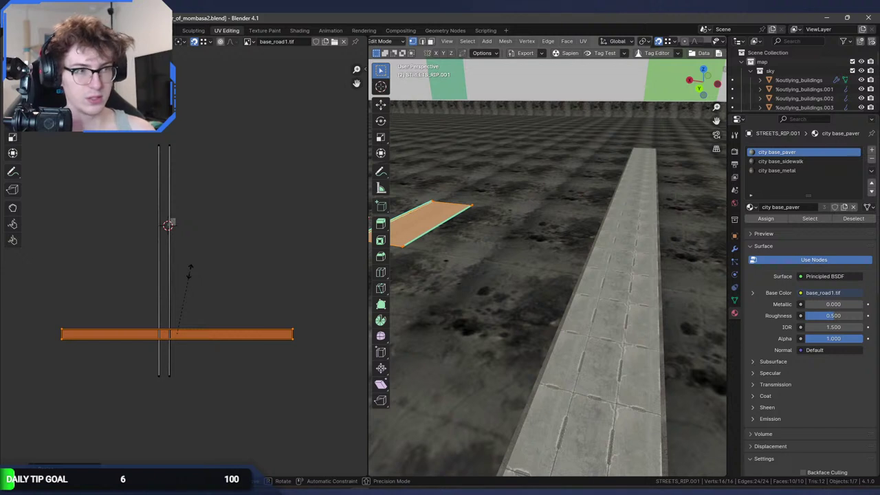
type("0.1")
key("Return")
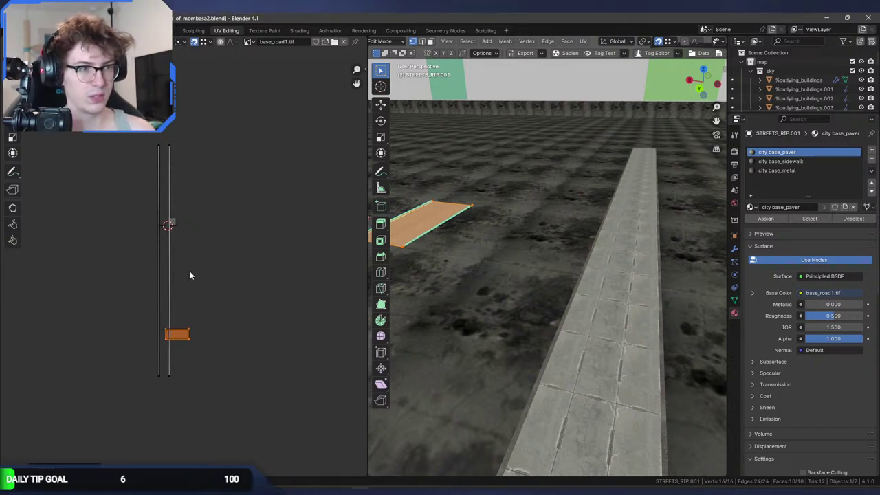
Select only the two long vertical UV islands and scale them along Y by 0.1.
key("alt+a")
key("c")
left_click_drag(191, 356, 126, 347)
key("Escape")
type("s")
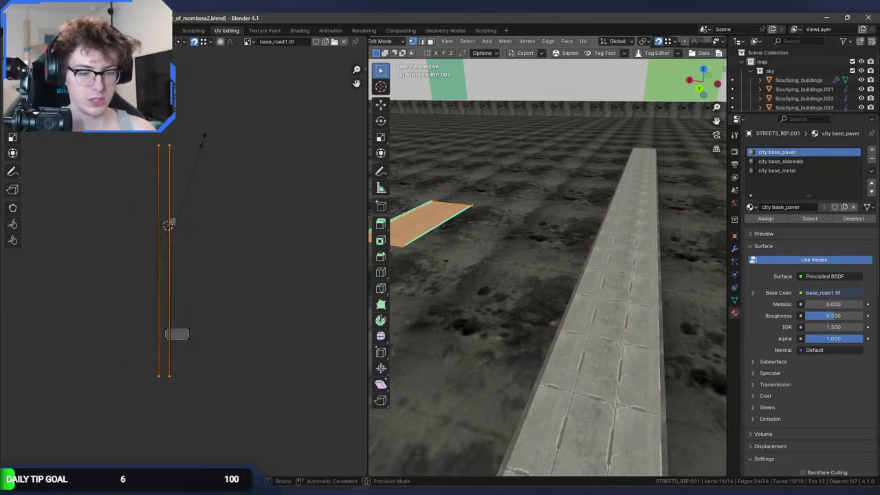
type("y0.1")
key("Return")
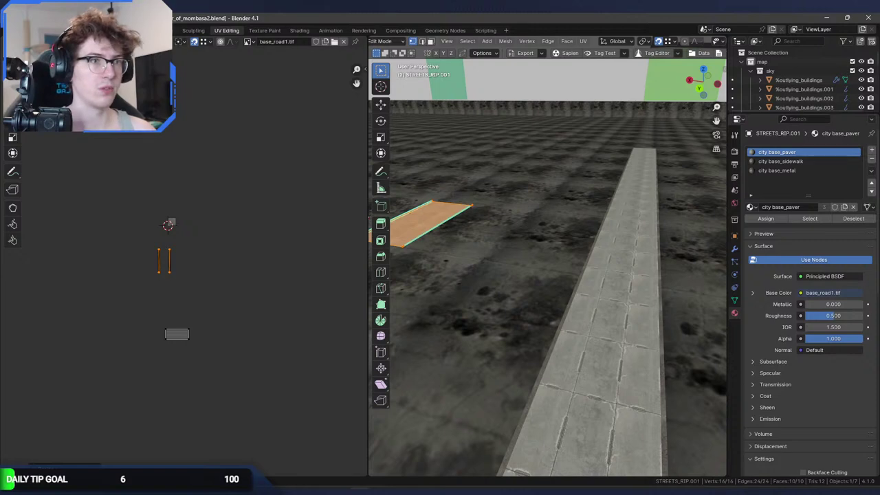
Return to the layout workspace and isolate the shortened strip in local view, seen from above in Edit Mode.
left_click(137, 31)
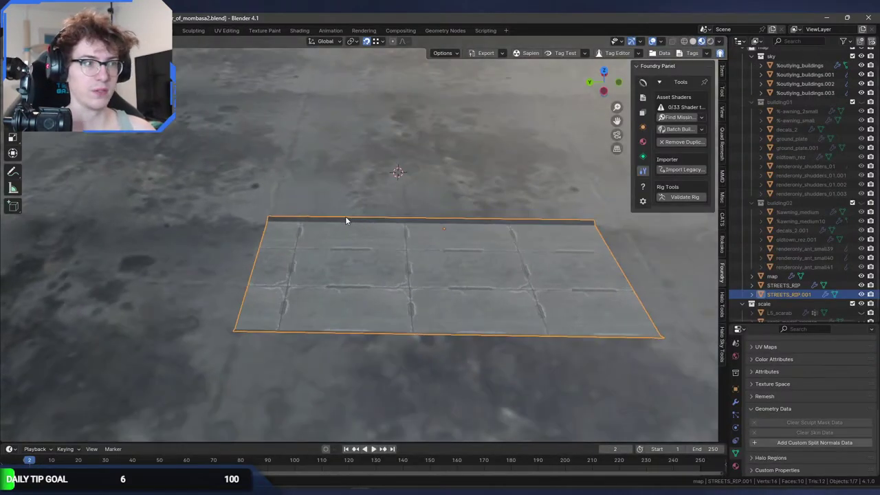
middle_click_drag(345, 216, 361, 310, "shift")
scroll(348, 224, "up", 4)
key("KP_7")
key("Tab")
key("KP_Divide")
key("Tab")
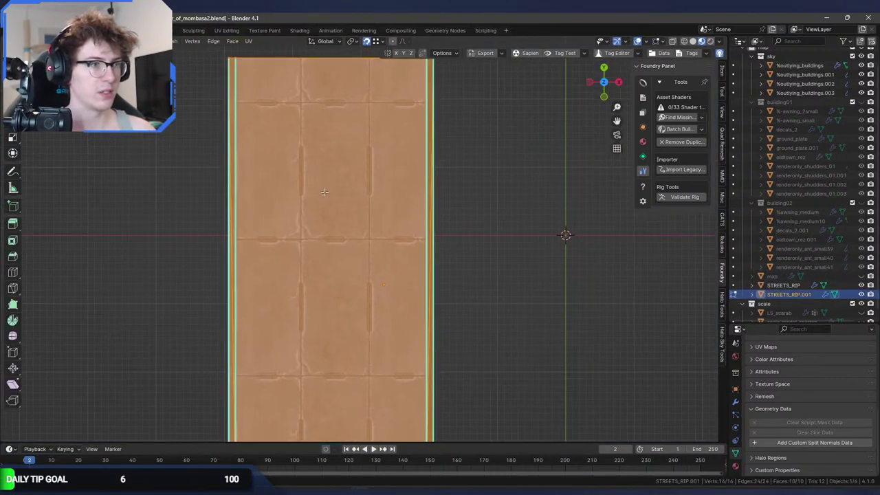
Select the strip's +Y end edge and vertex-slide it inward to the nearest crosswise paver seam, correcting UVs.
scroll(351, 255, "up", 1)
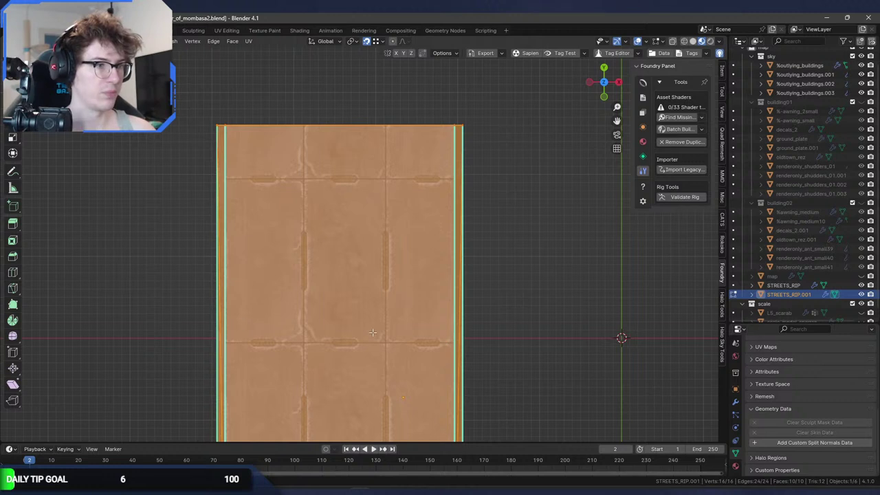
middle_click_drag(467, 269, 441, 213, "shift")
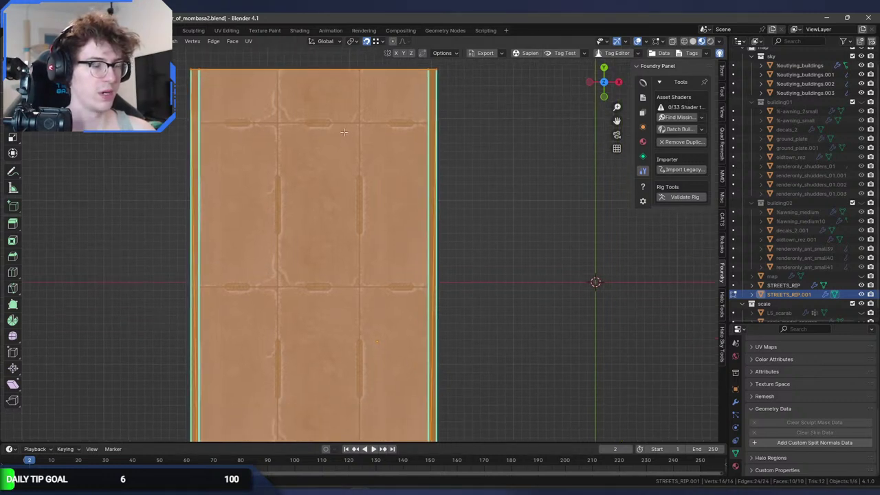
middle_click_drag(344, 132, 355, 200, "shift")
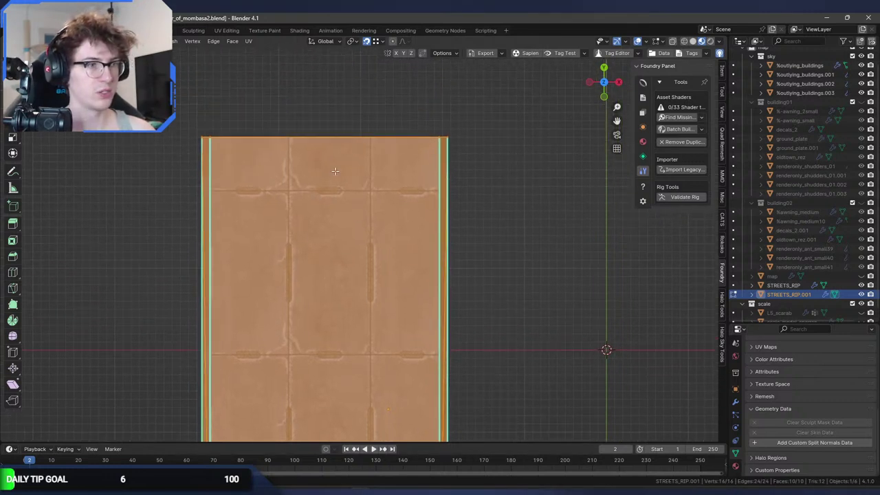
left_click(356, 139)
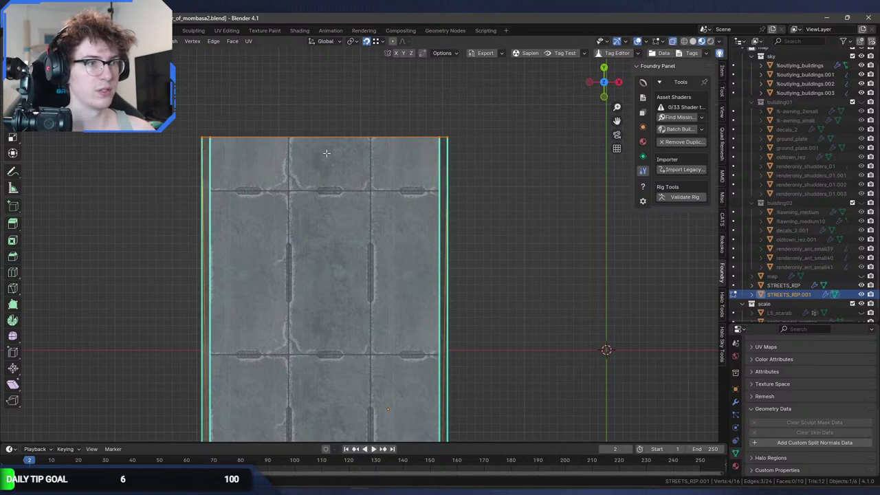
middle_click_drag(327, 152, 373, 132)
middle_click_drag(416, 111, 445, 159)
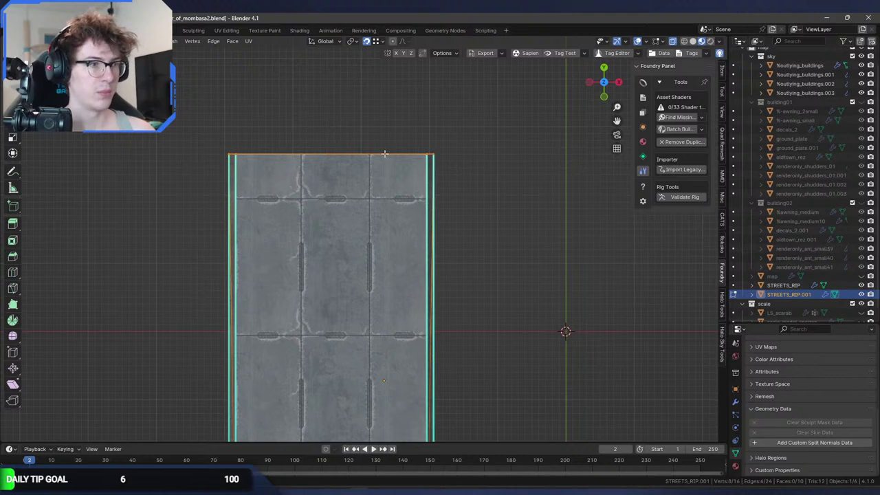
left_click_drag(384, 153, 383, 188)
key("Escape")
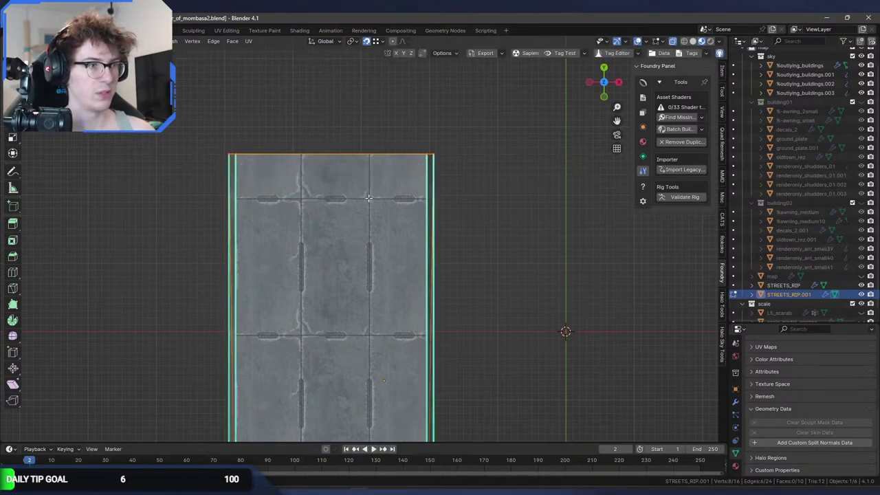
scroll(368, 198, "up", 8)
key("s")
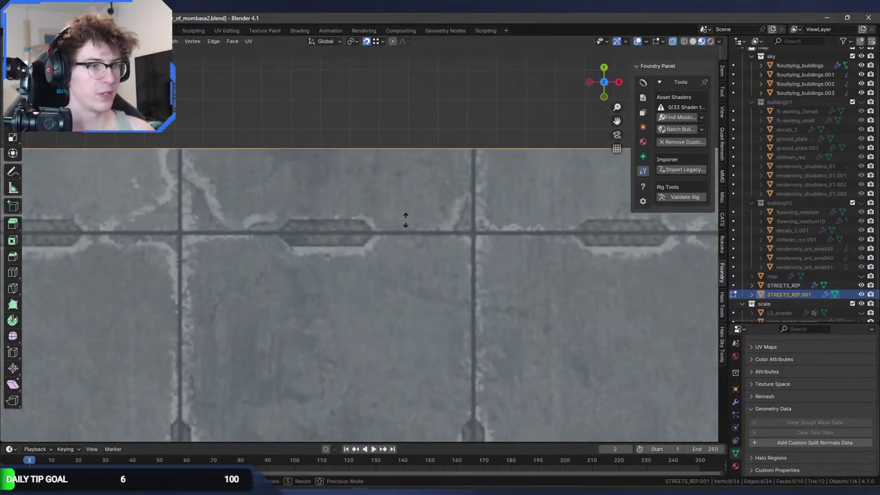
left_click(415, 301)
scroll(372, 179, "down", 9)
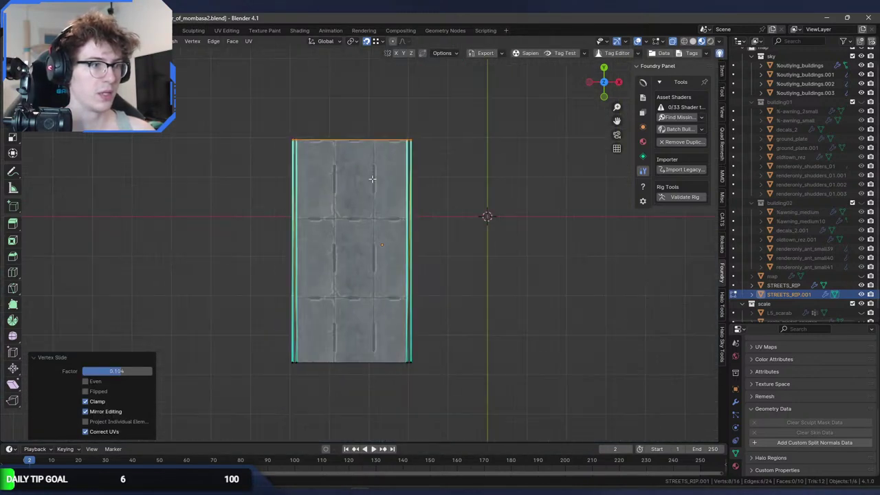
Vertex-slide the strip's opposite end edge inward to the first seam, leaving a single row of pavers.
middle_click_drag(372, 179, 366, 139, "shift")
left_click(298, 322)
key("g")
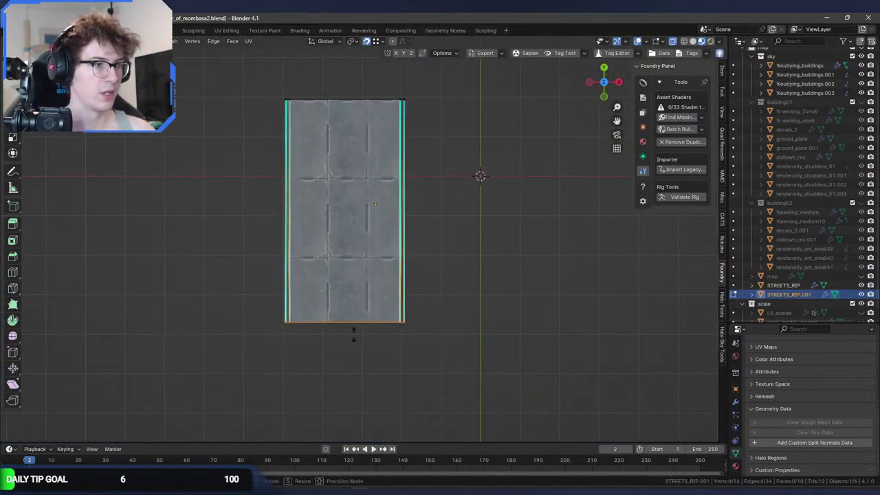
left_click(352, 194)
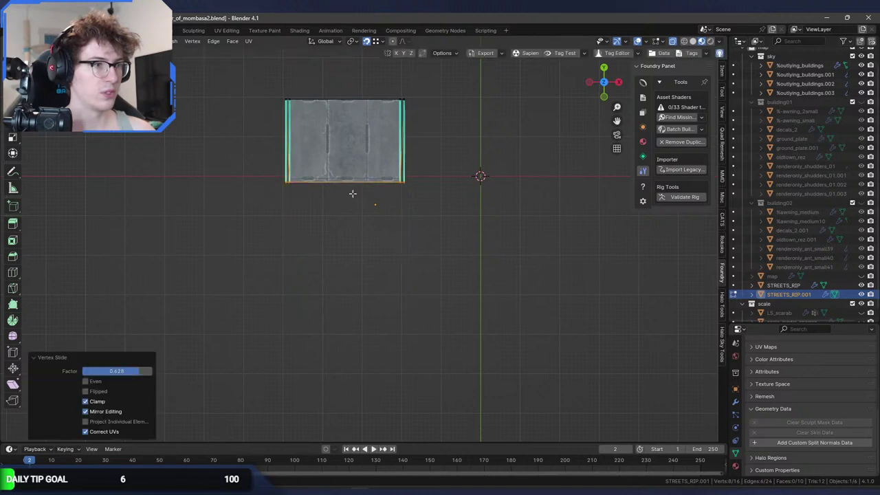
scroll(352, 194, "up", 8)
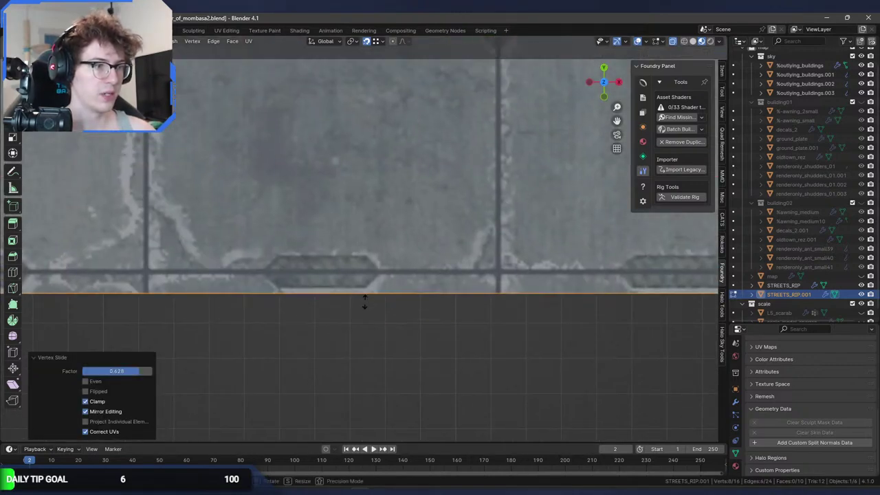
left_click(364, 273)
scroll(371, 296, "down", 6)
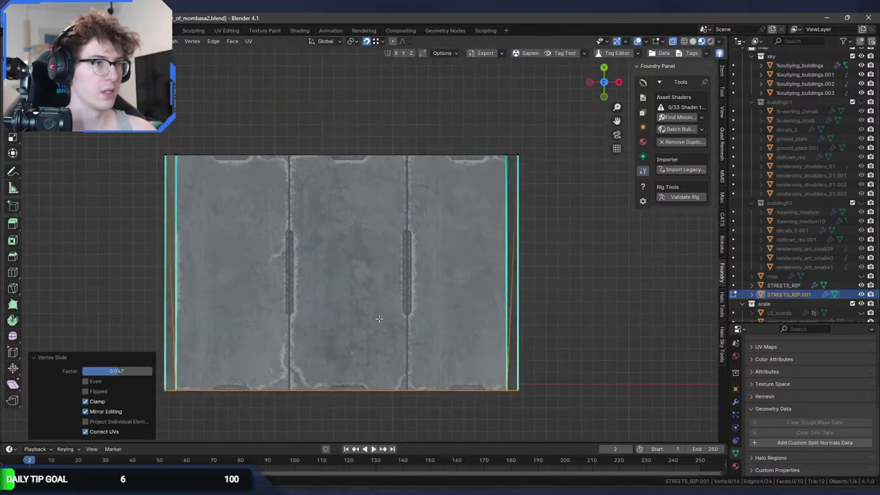
scroll(379, 318, "down", 4)
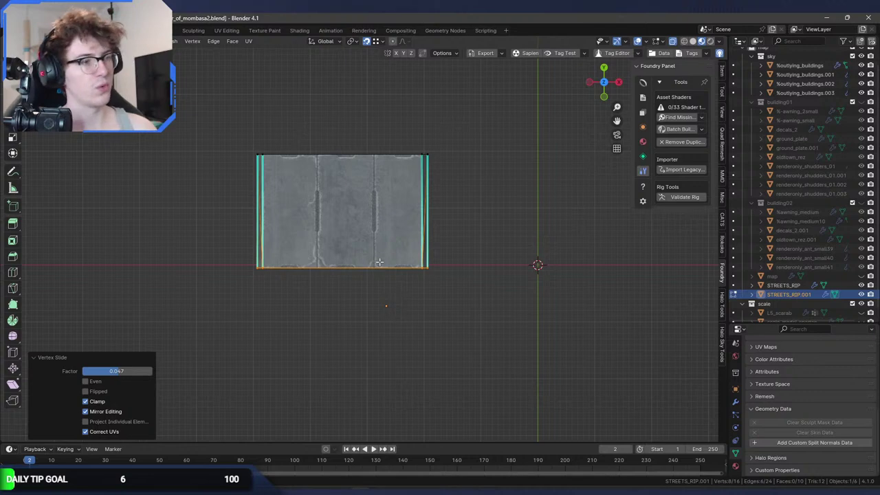
Examine the single paver row's surface, side curbs and cut ends from several angles.
middle_click_drag(379, 262, 326, 251)
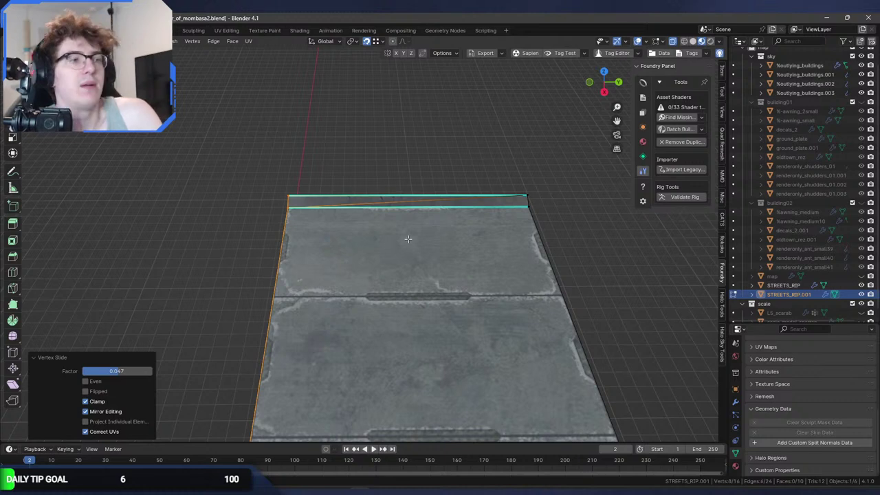
scroll(398, 229, "up", 4)
middle_click_drag(398, 228, 326, 268)
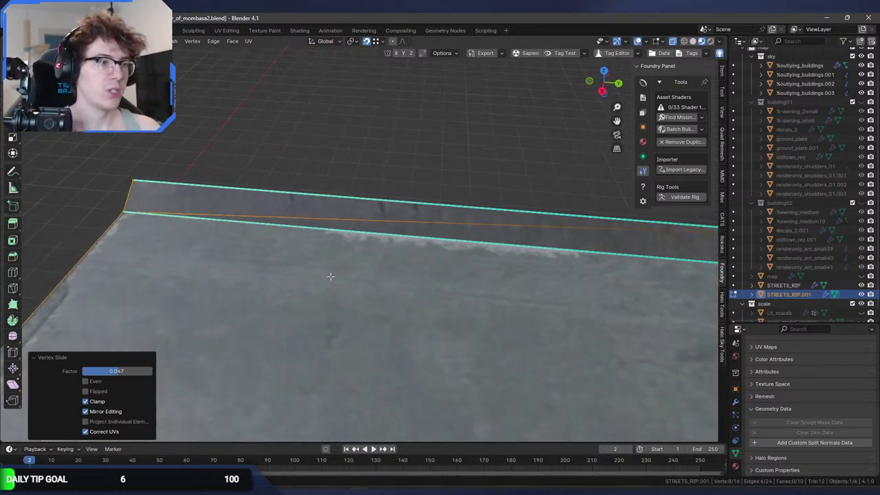
scroll(326, 269, "down", 4)
key("Tab")
scroll(327, 268, "down", 4)
middle_click_drag(361, 323, 370, 274)
scroll(344, 294, "up", 4)
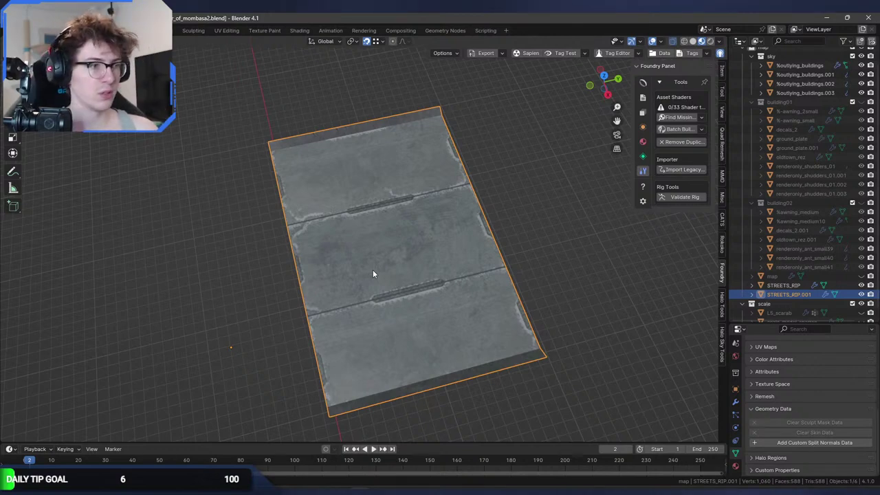
Restore the strip's longer shape and vertex-slide its -Y end edge to the next seam, keeping two rows of pavers.
key("Tab")
middle_click_drag(372, 274, 372, 272)
middle_click_drag(190, 282, 333, 270)
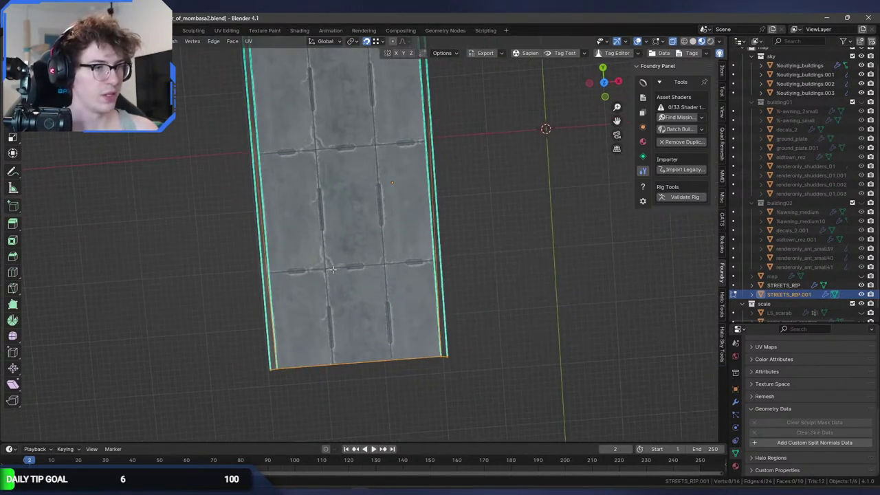
key("KP_7")
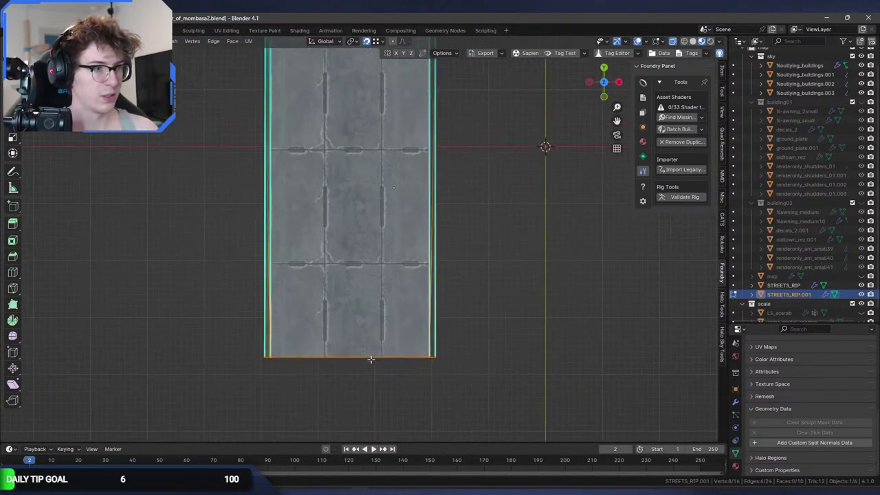
scroll(372, 359, "up", 8)
key("g")
left_click_drag(377, 108, 373, 364)
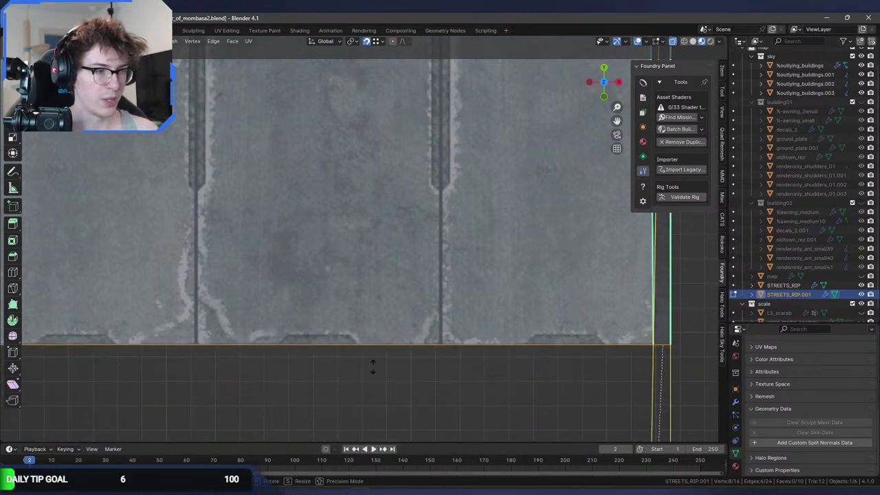
left_click(374, 365)
scroll(373, 364, "down", 5)
middle_click_drag(373, 363, 428, 307)
scroll(426, 321, "up", 4)
scroll(426, 321, "up", 2)
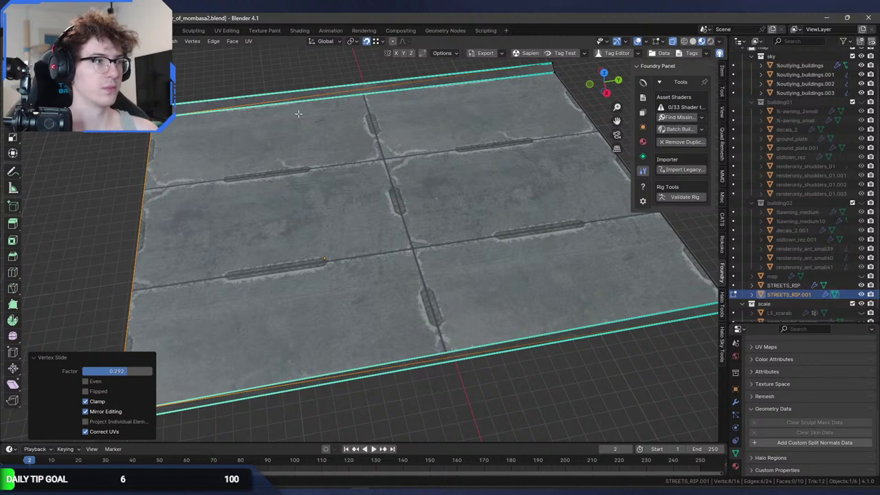
Try moving a side curb face away from the paver surface to test whether the geometry is connected.
key("ctrl+z")
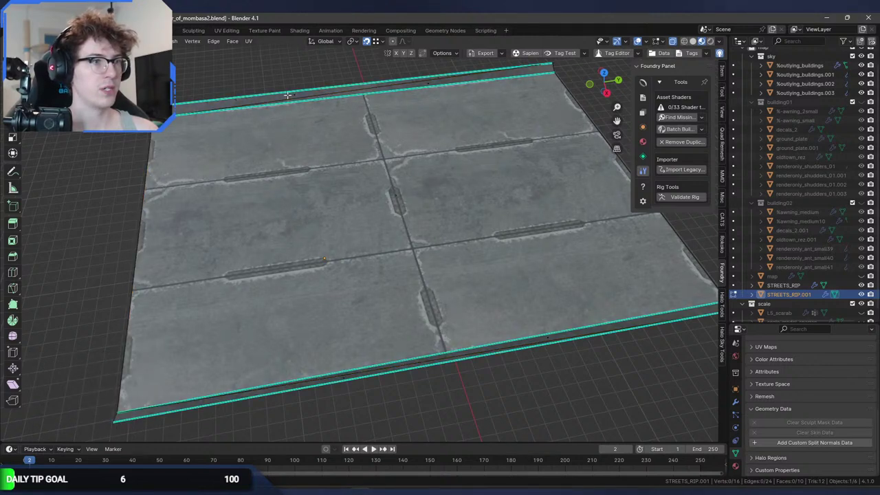
key("ctrl+z")
left_click(435, 88)
middle_click_drag(435, 87, 161, 163)
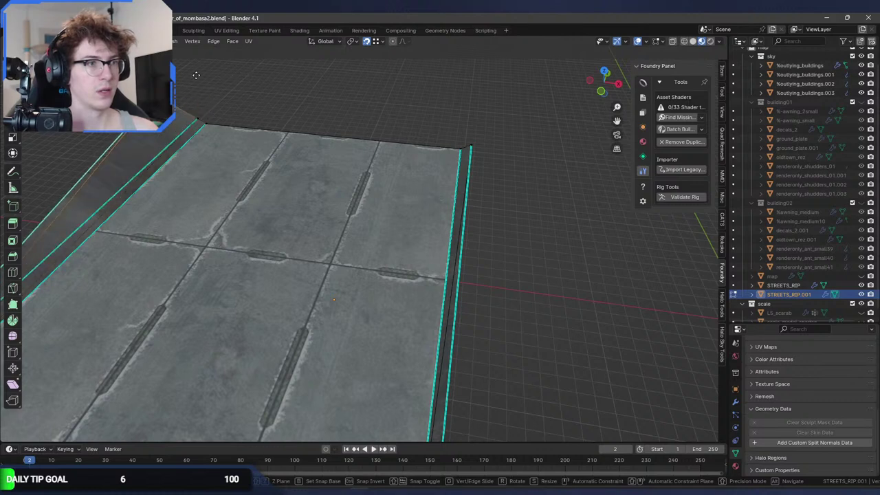
left_click(148, 184)
middle_click_drag(191, 99, 329, 196)
Select the whole street mesh and merge its vertices by distance at 0.0001 m.
key("a")
key("m")
left_click(320, 240)
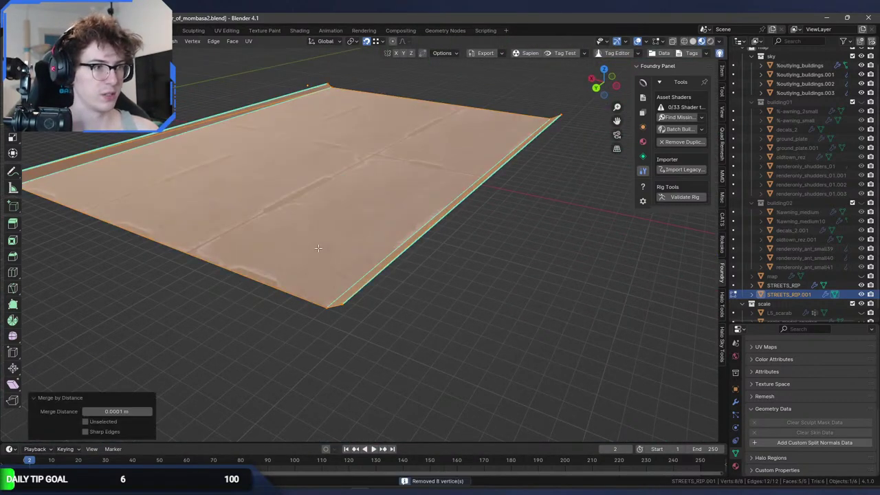
Try to dissolve the diagonal edges running through the street section's side curbs.
left_click(339, 305)
middle_click_drag(339, 305, 224, 136)
key("x")
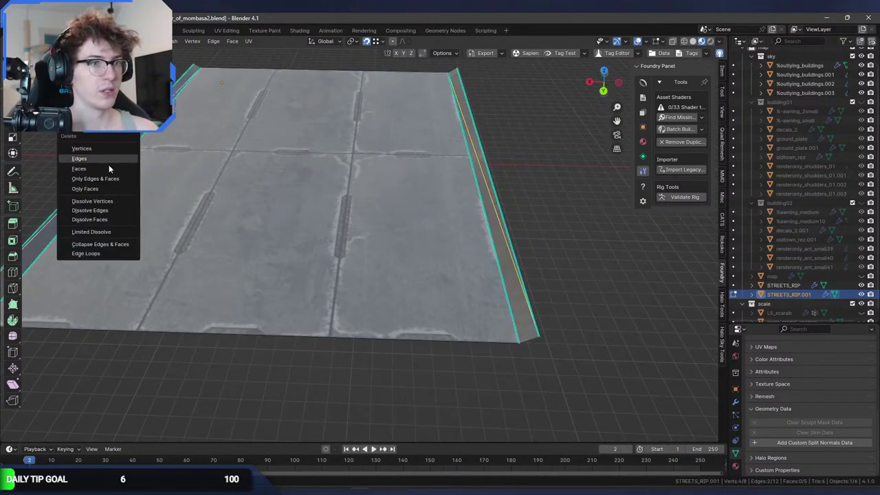
left_click(96, 211)
key("e")
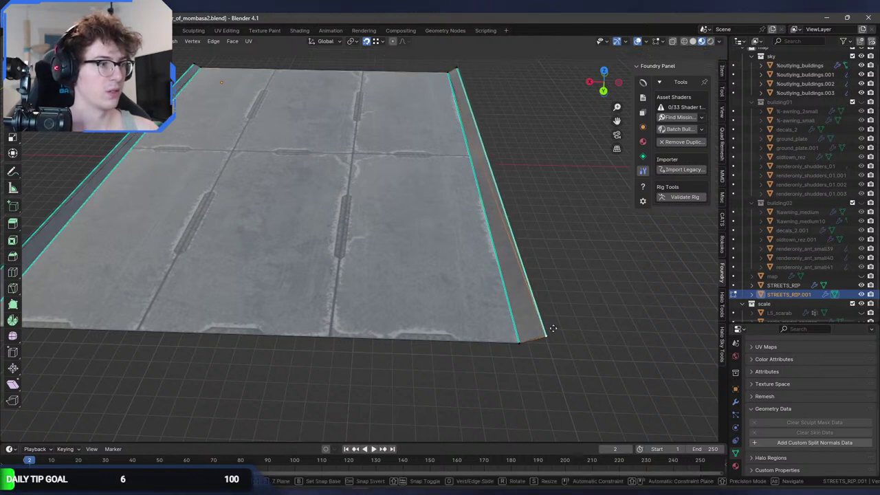
left_click(504, 231)
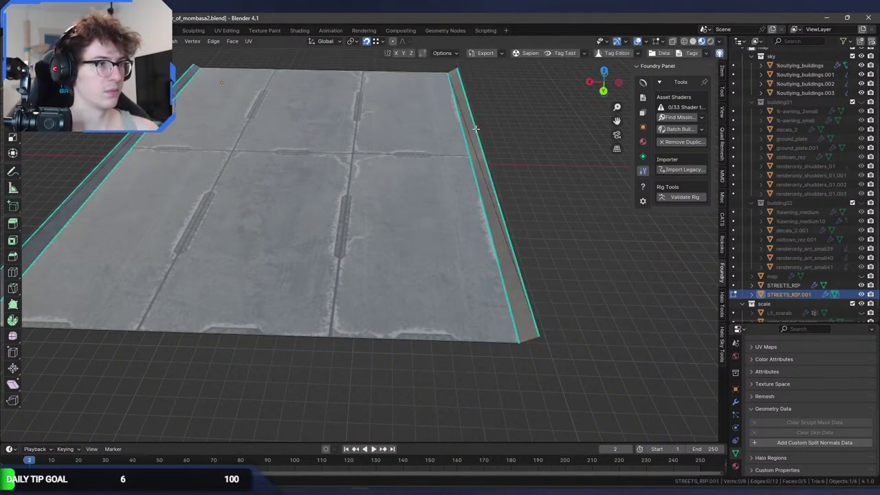
Select the faces of both side curbs and separate them into their own object.
left_click(476, 154)
left_click(474, 157, "shift")
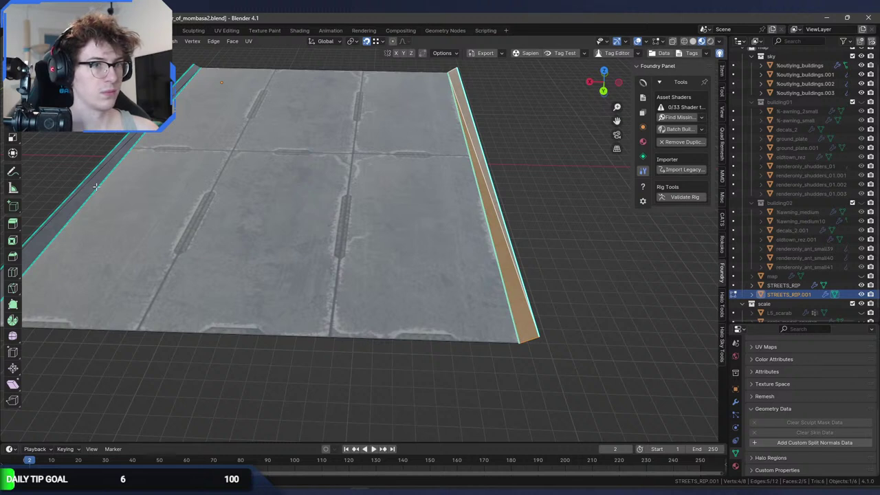
left_click(65, 199, "shift")
key("x")
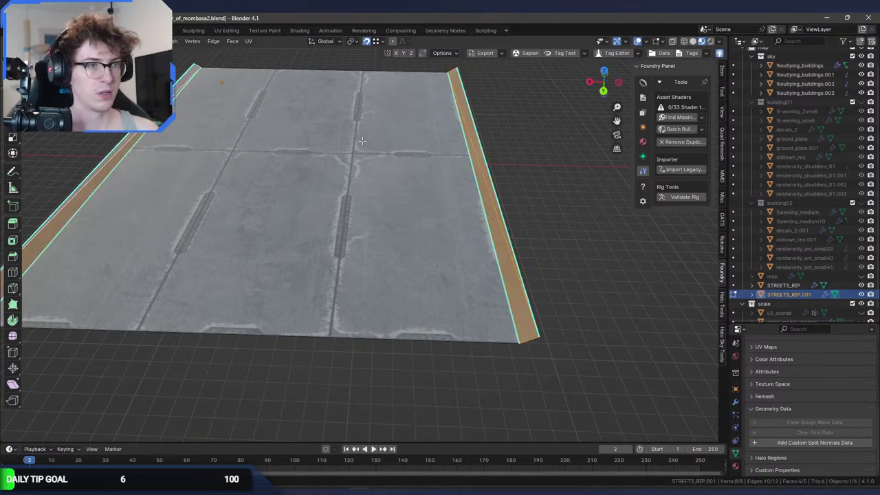
key("p")
left_click(358, 156)
key("Tab")
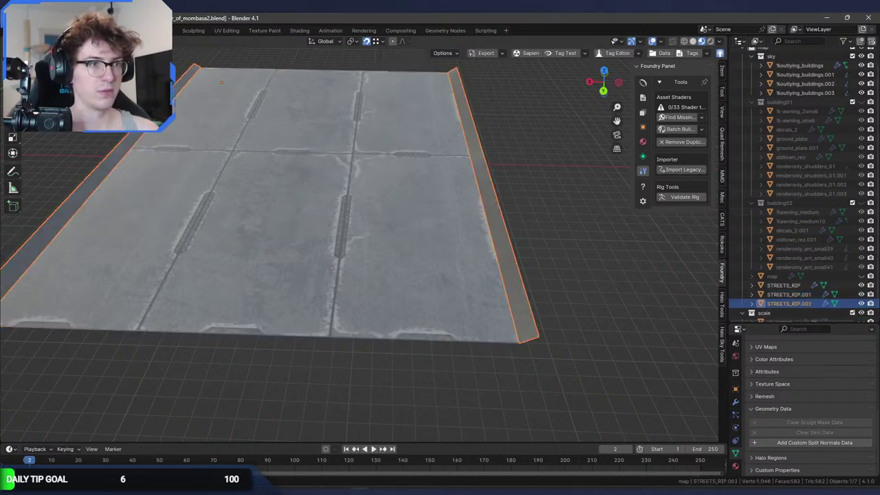
Try dissolving the separated curbs' diagonal edges, check the curbs from below, and undo the dissolve.
key("Tab")
key("x")
left_click(115, 128)
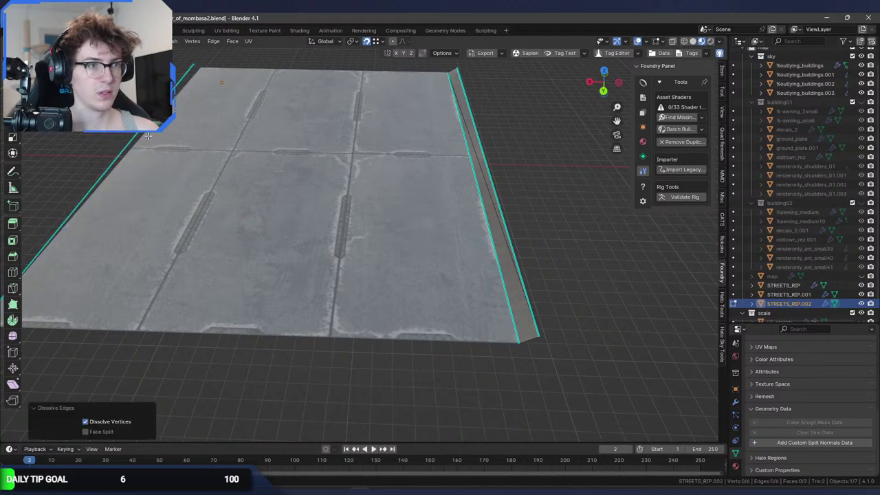
middle_click_drag(386, 227, 390, 161)
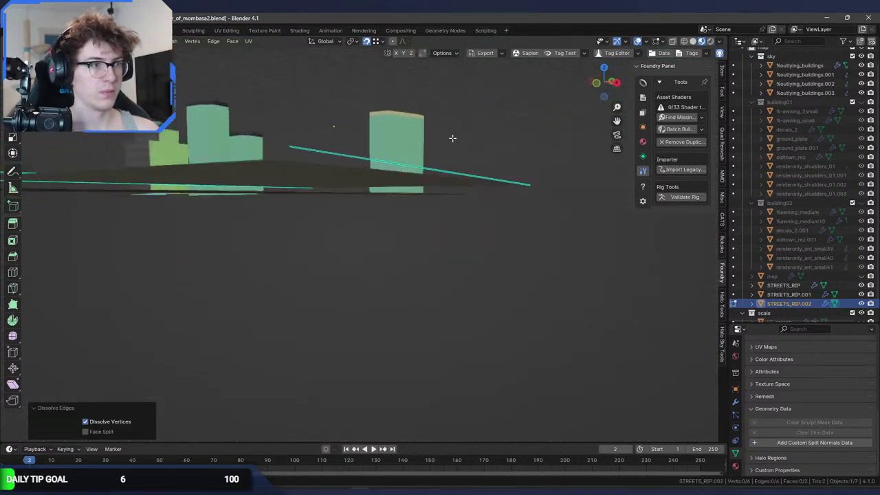
key("ctrl+z")
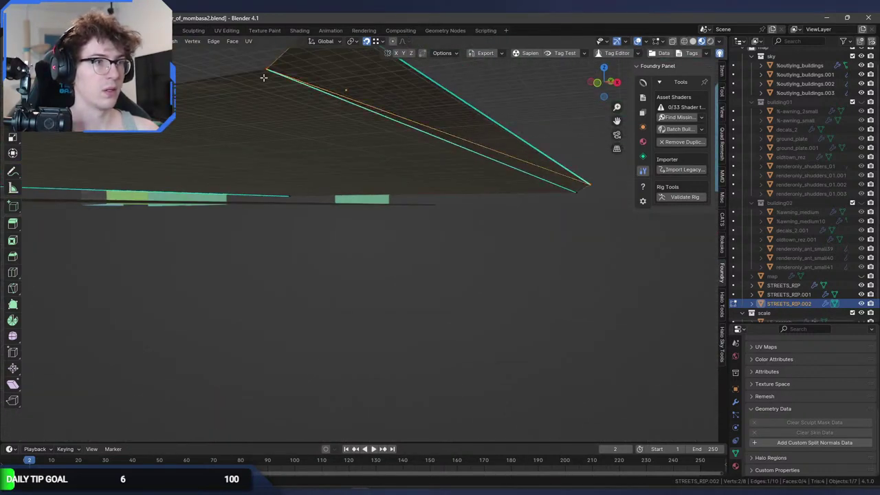
Select the entire separated curb mesh and convert its triangles with Tris to Quads.
left_click(265, 71)
middle_click_drag(265, 71, 360, 152)
key("a")
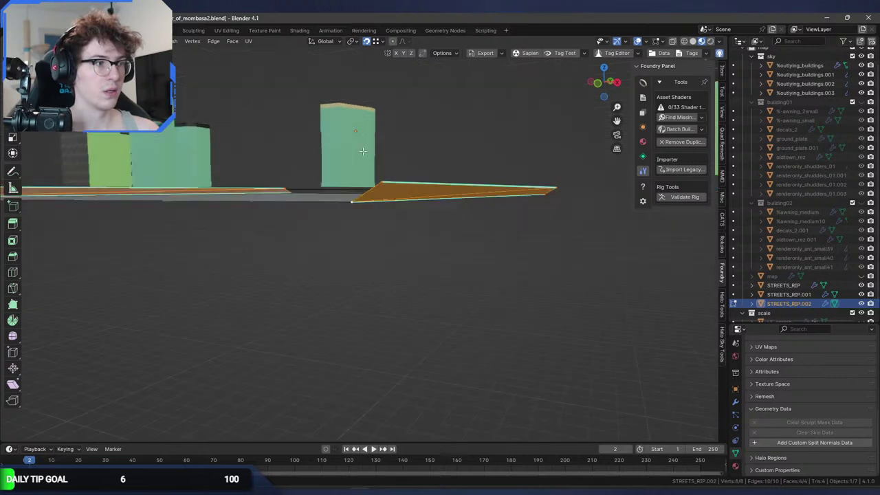
key("KP_Decimal")
key("F3")
type("tris")
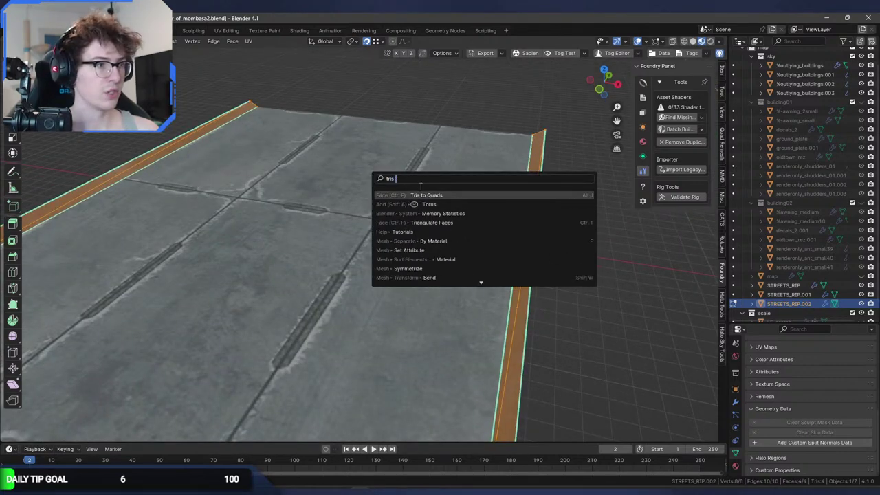
left_click(438, 195)
scroll(436, 197, "down", 5)
scroll(425, 195, "down", 1)
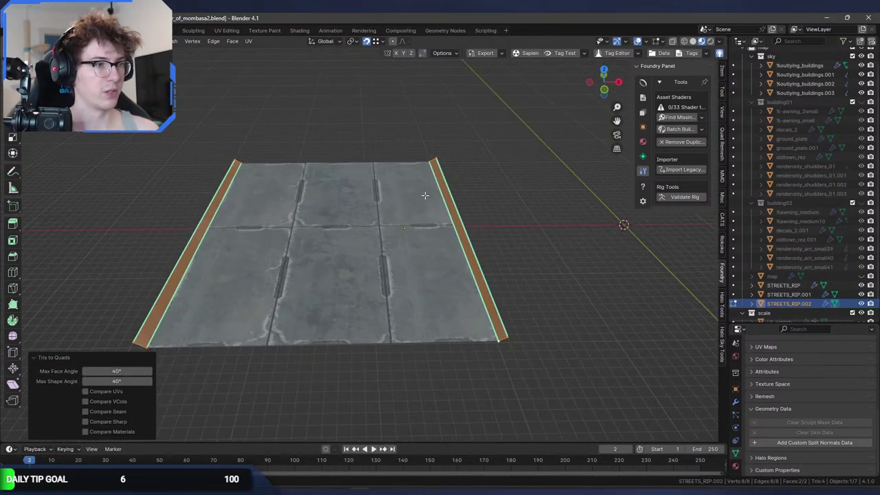
Undo back to before the curbs were separated and apply Tris to Quads to both curbs within the street mesh.
key("ctrl+z")
key("ctrl+z")
key("ctrl+z")
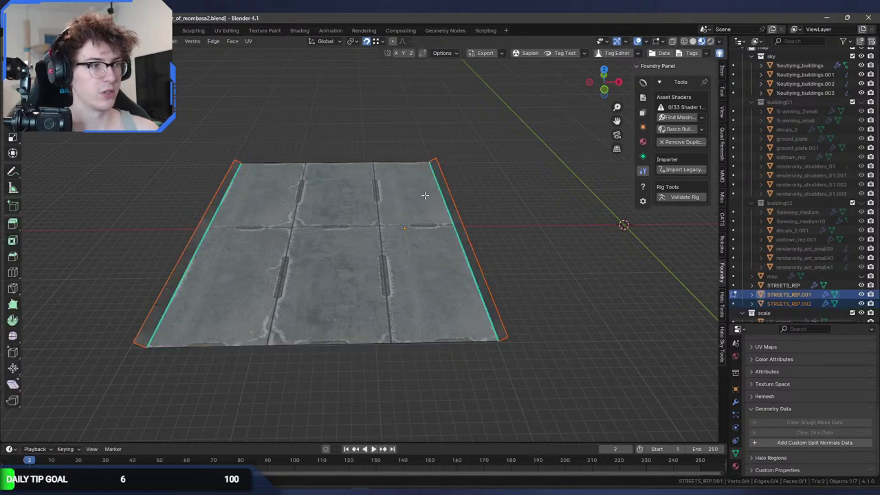
key("F3")
left_click(470, 212)
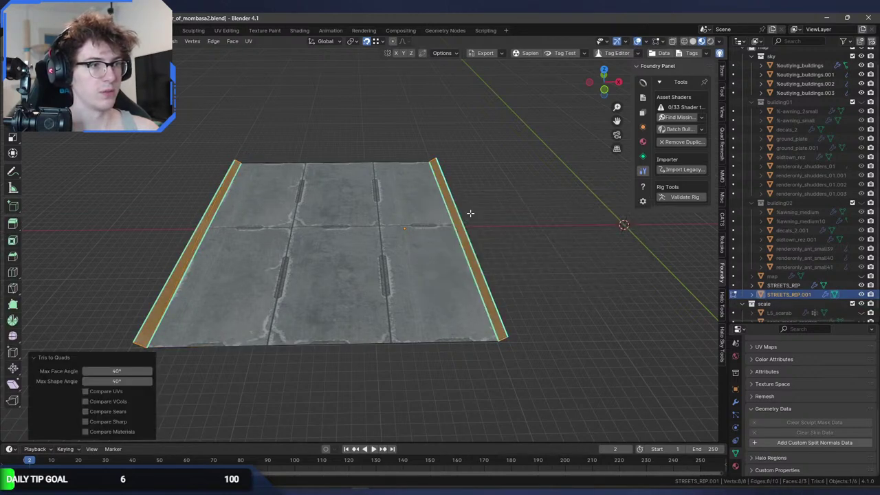
Select the central paver face to check it, clear the selection and save the file.
key("Tab")
mouse_move(391, 198)
middle_mouse_down()
mouse_move(290, 185)
mouse_move(336, 221)
mouse_move(401, 209)
mouse_move(431, 239)
mouse_move(315, 214)
mouse_move(396, 215)
middle_mouse_up()
key("Tab")
key("alt+a")
left_click(431, 239)
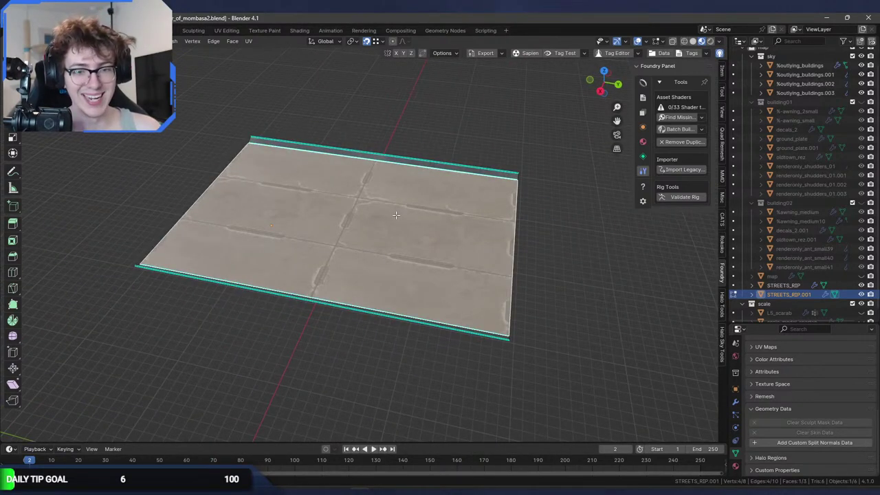
key("1")
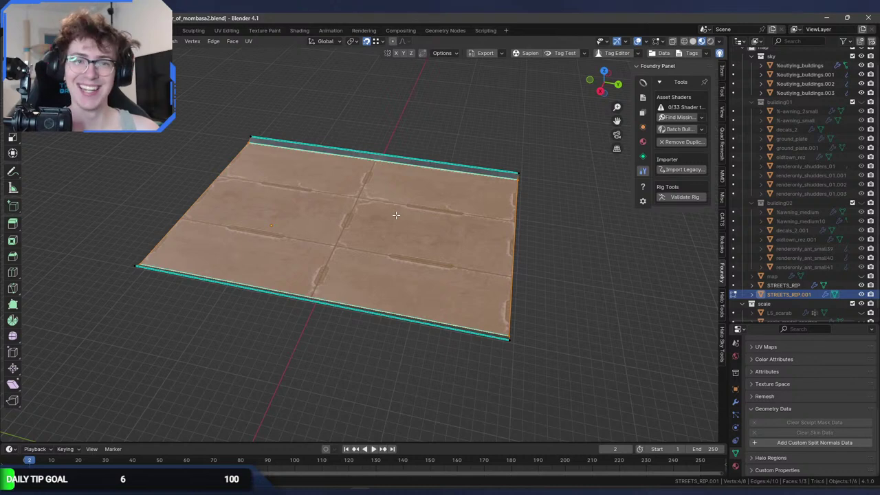
middle_click_drag(389, 215, 379, 218)
key("alt+a")
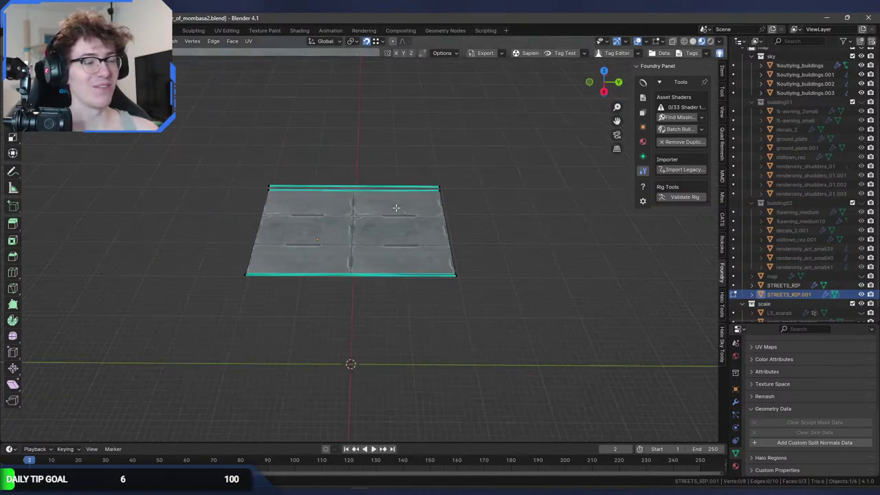
key("ctrl+s")
scroll(379, 218, "up", 4)
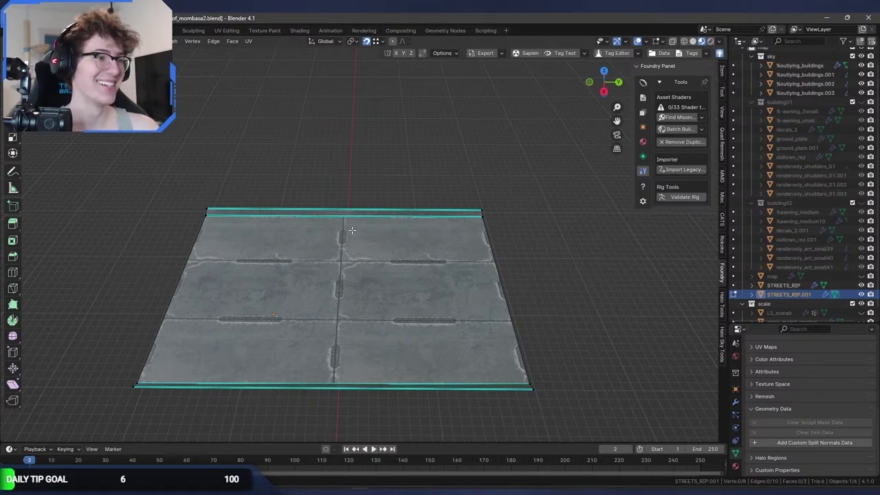
middle_click_drag(352, 231, 422, 220)
scroll(321, 216, "down", 4)
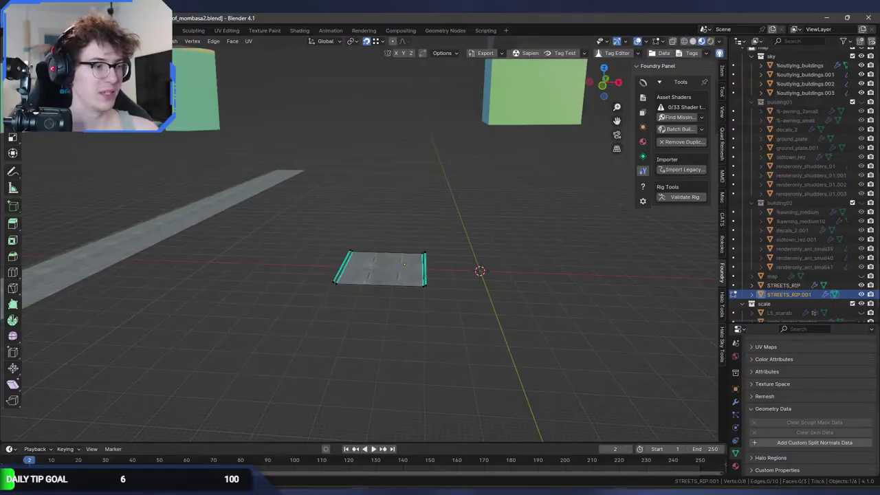
key("alt+Tab")
key("w")
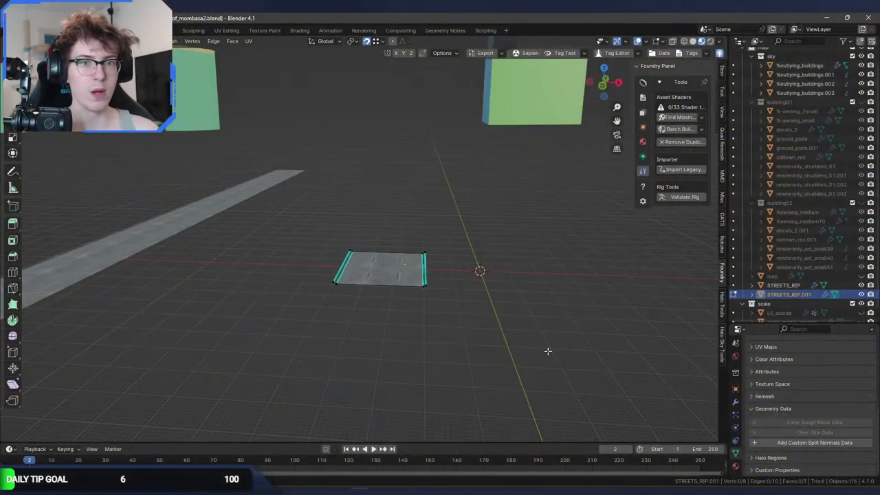
middle_click_drag(548, 350, 423, 317)
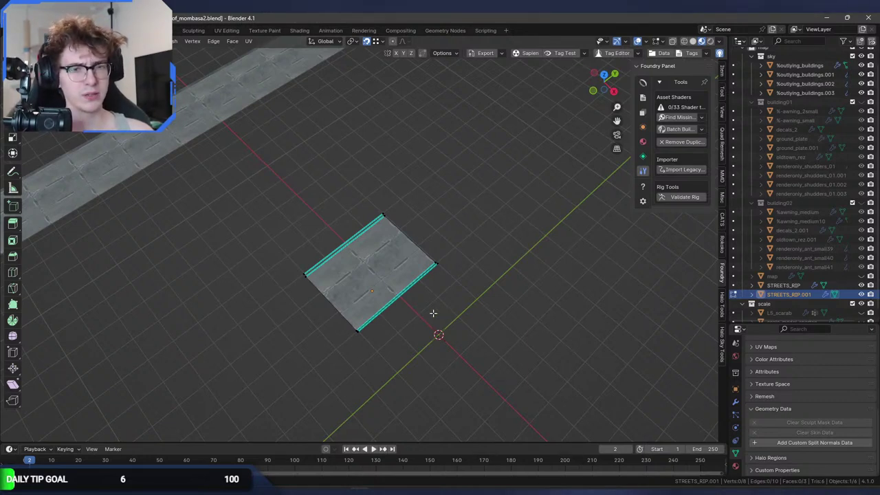
middle_click_drag(433, 313, 315, 302)
Move the whole street section's mesh along Y so its middle cross seam lies on the X axis.
key("a")
scroll(373, 306, "up", 3)
scroll(383, 269, "up", 2)
scroll(445, 284, "down", 2)
scroll(445, 284, "down", 3)
scroll(467, 264, "up", 3)
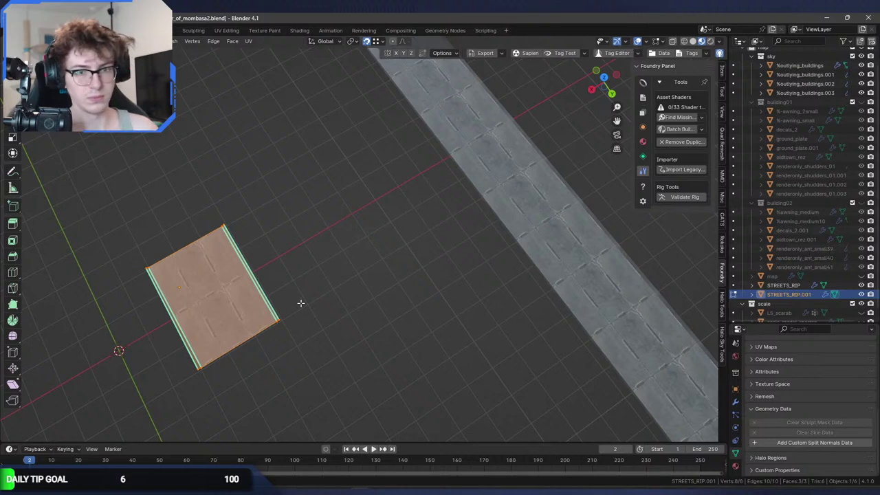
middle_click_drag(300, 303, 319, 300)
key("KP_7")
scroll(314, 298, "up", 6)
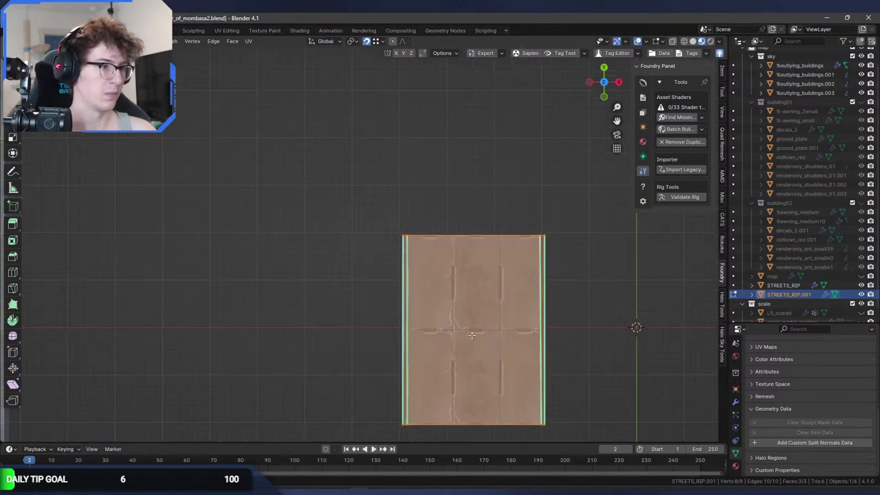
key("g")
key("y")
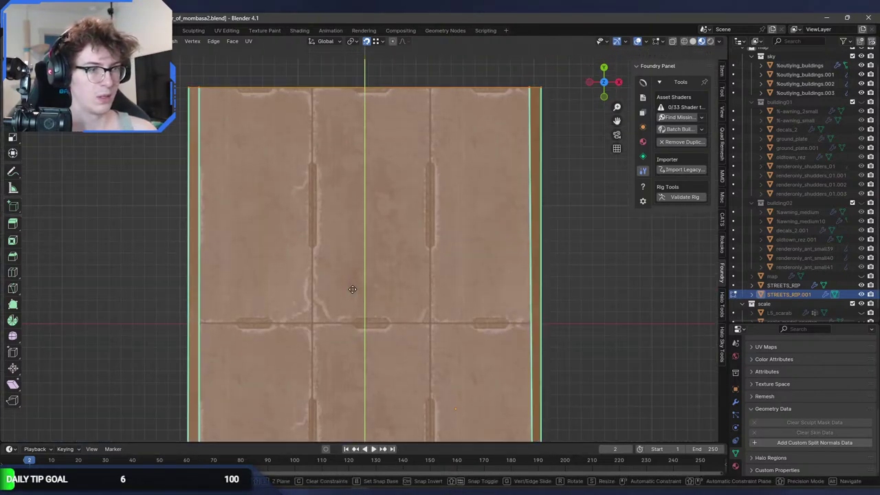
left_click(354, 292)
middle_click_drag(389, 304, 357, 287)
key("Tab")
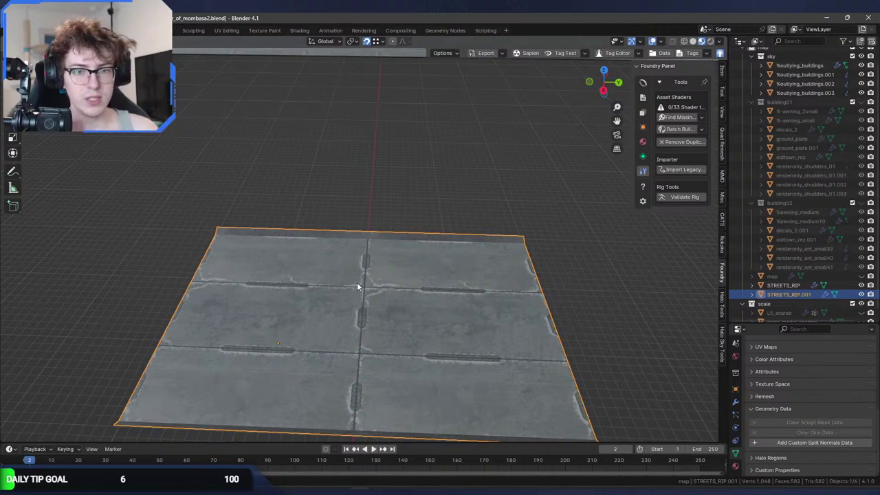
Duplicate the two-row street section and move the copy along X to the world origin area, clear of the original.
scroll(385, 276, "down", 3)
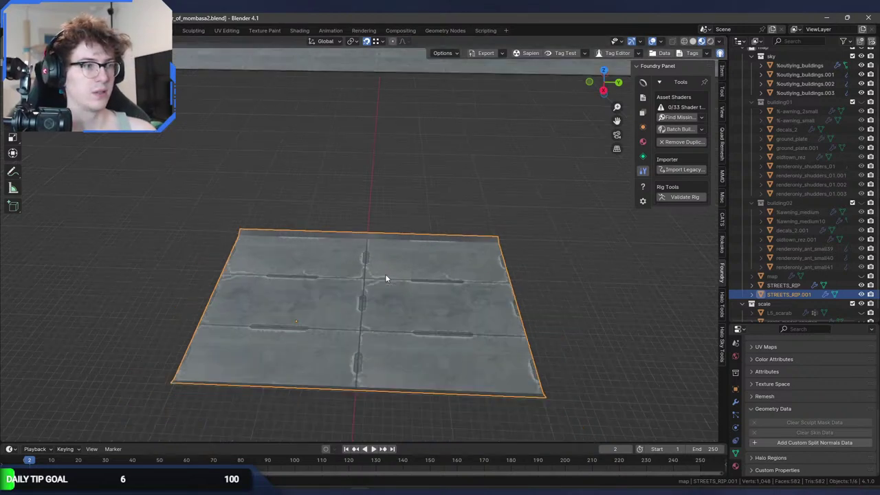
middle_click_drag(385, 276, 413, 296)
scroll(352, 286, "up", 4)
key("shift+d")
key("Escape")
key("g")
key("x")
left_click(468, 300)
middle_click_drag(468, 301, 428, 270, "shift")
Add one centred lengthwise loop cut through the duplicate's paver surface, parallel to the curbs.
key("Tab")
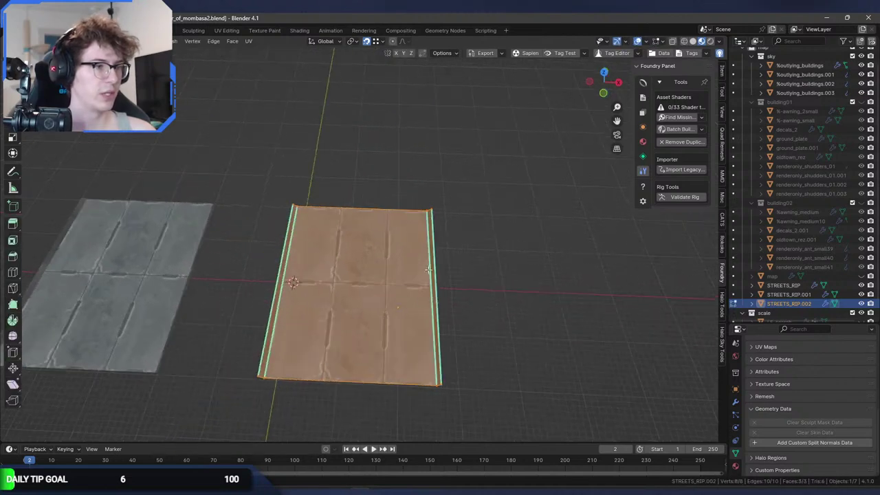
key("ctrl+r")
left_click(359, 331)
right_click(359, 332)
middle_click_drag(359, 332, 392, 323)
scroll(405, 319, "up", 4)
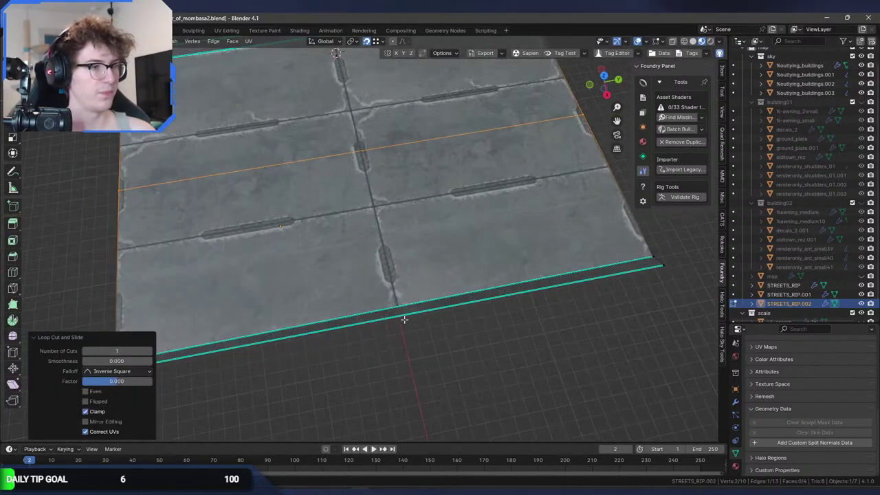
Add a centred loop cut across the duplicate's pavers and curbs, along the middle cross seam.
scroll(405, 319, "down", 4)
key("ctrl+r")
left_click(374, 200)
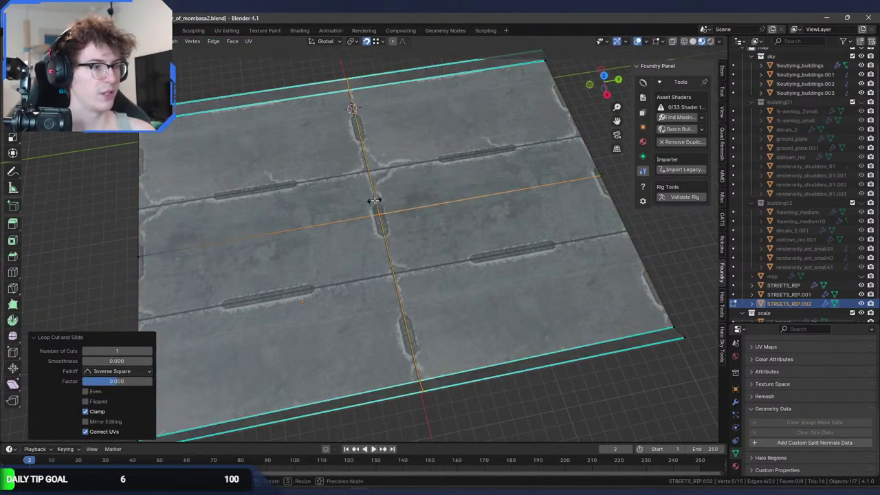
right_click(373, 200)
Delete the faces of the duplicate's +X side curb, leaving that side open.
middle_click_drag(374, 200, 495, 297)
left_click(269, 271)
left_click(491, 285)
key("x")
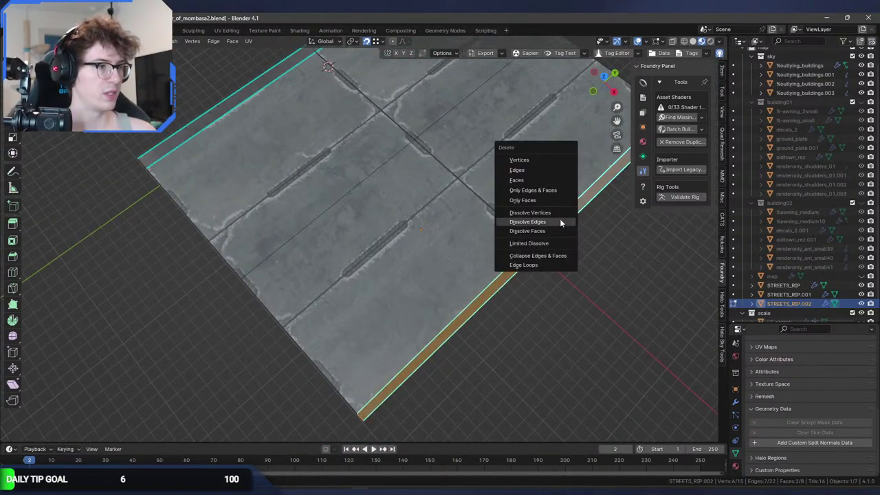
left_click(541, 180)
middle_click_drag(542, 180, 367, 168)
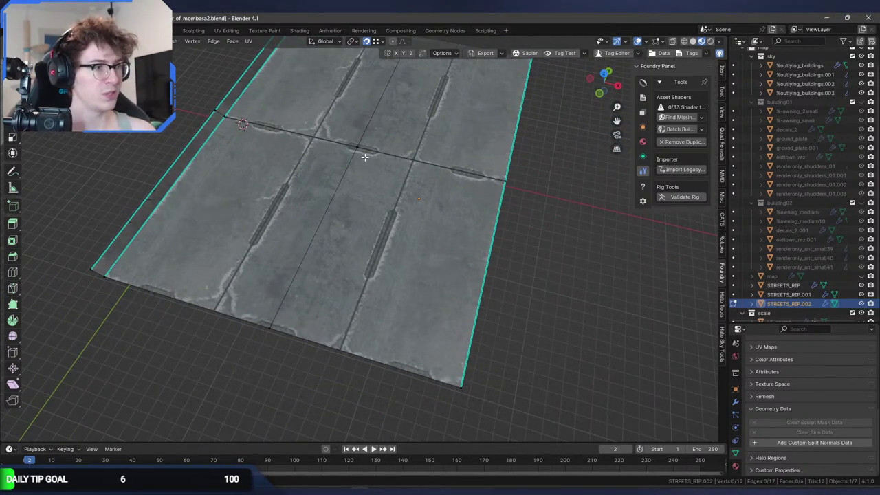
key("k")
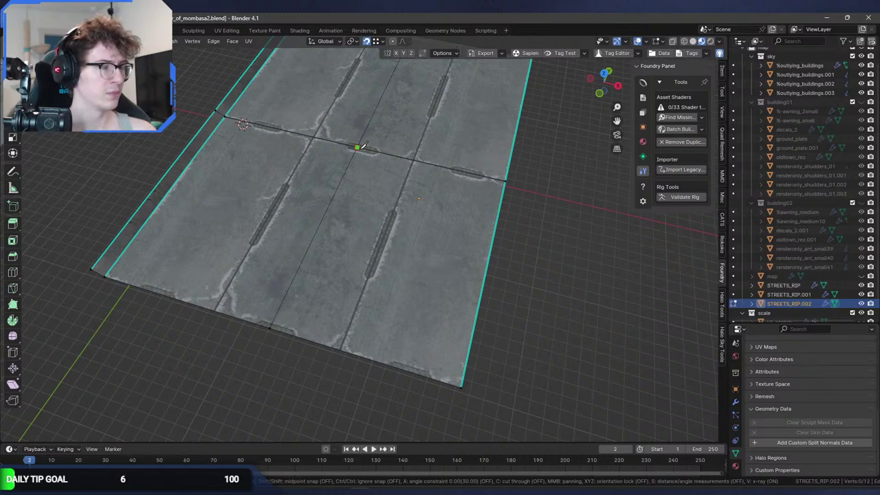
Duplicate the uncut two-row section, move the copy along X past the open-sided piece, and select both pieces.
scroll(309, 193, "down", 6)
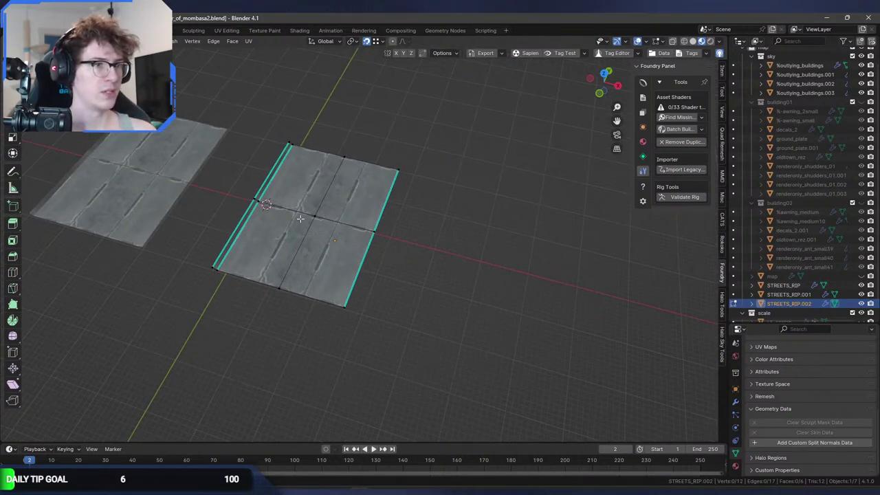
key("Tab")
left_click(154, 177)
key("shift+d")
key("Escape")
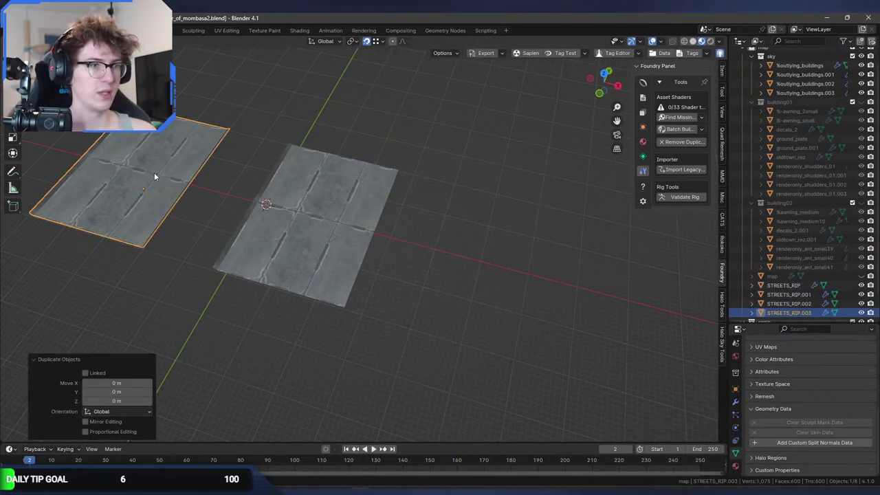
key("g")
key("x")
left_click(556, 320)
left_click(337, 234, "shift")
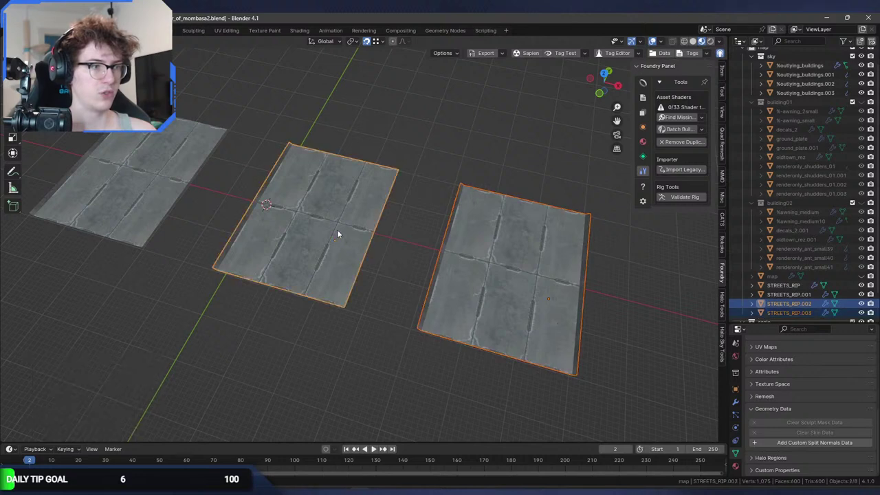
Join the two selected pieces into one object and rotate the uncut section's linked mesh 90 degrees about Z.
key("ctrl+j")
key("Tab")
key("alt+a")
left_click(418, 344, "alt")
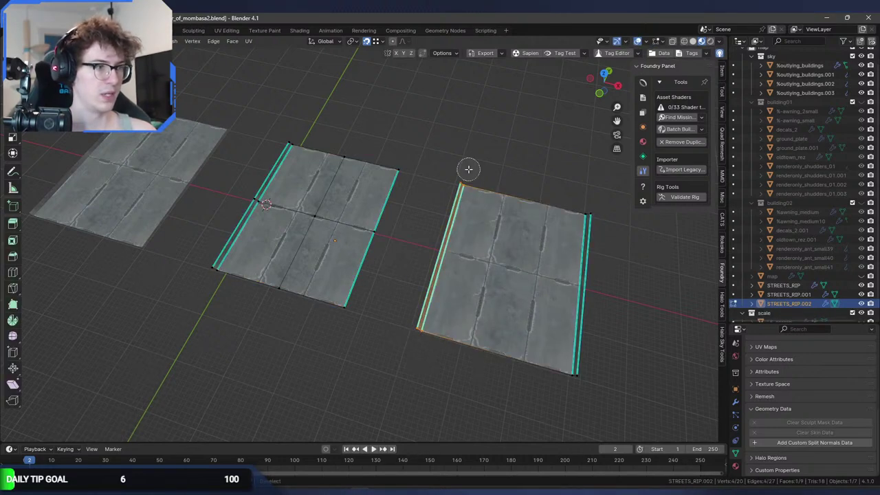
key("ctrl+l")
key("s")
key("x")
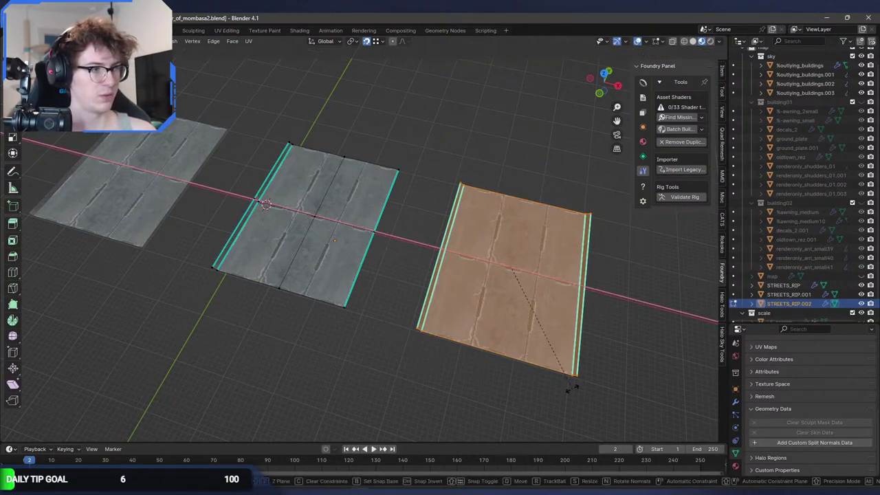
key("Escape")
type("rz90")
key("Return")
Add one centred lengthwise loop cut through the rotated section's paver surface, parallel to its curbs.
middle_click_drag(570, 387, 471, 264)
scroll(465, 275, "up", 3)
key("ctrl+r")
left_click(518, 244)
right_click(517, 243)
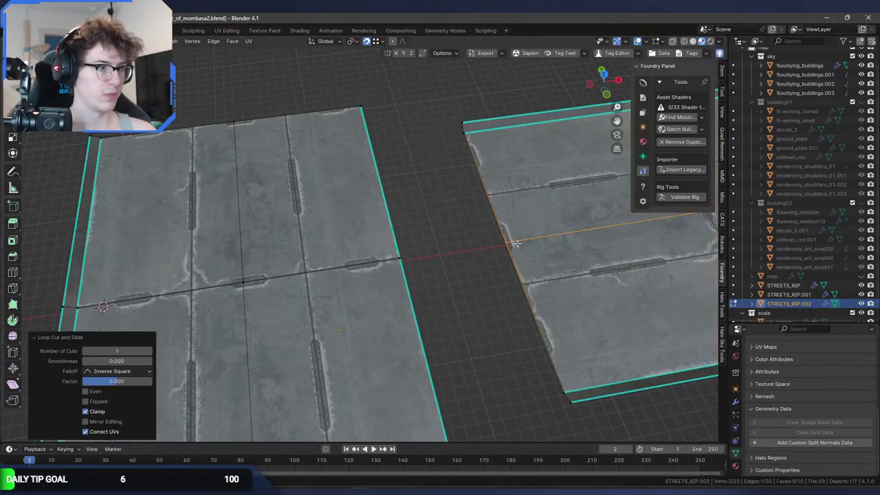
key("g")
key("Escape")
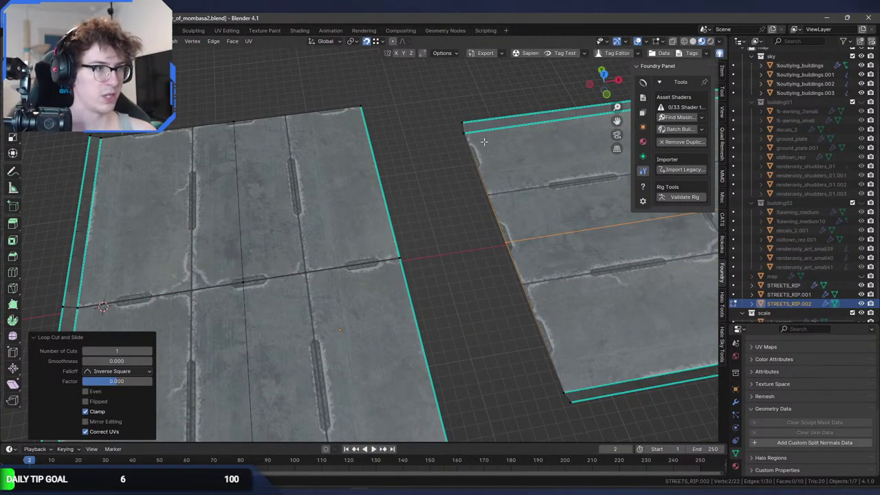
Move the rotated section along X and Y, snapping its centre-line end to the midpoint of the other piece's open side.
key("l")
key("g")
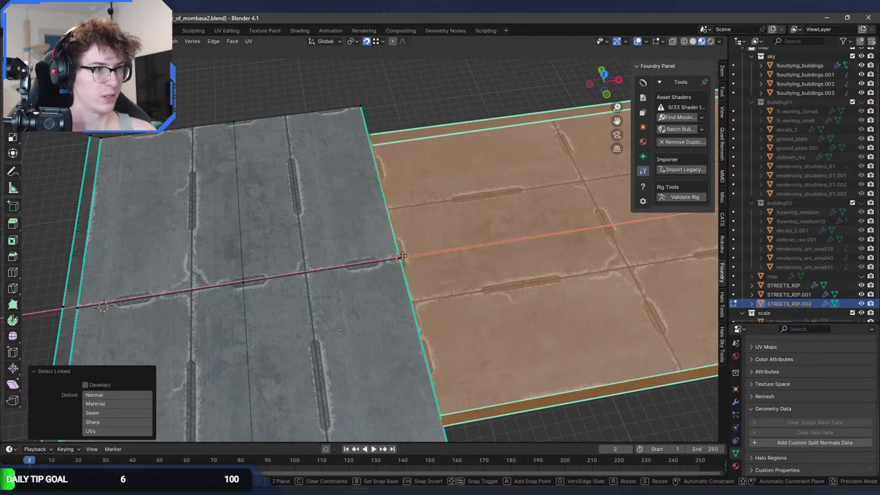
left_click(402, 256)
middle_click_drag(401, 256, 305, 266)
key("g")
key("z")
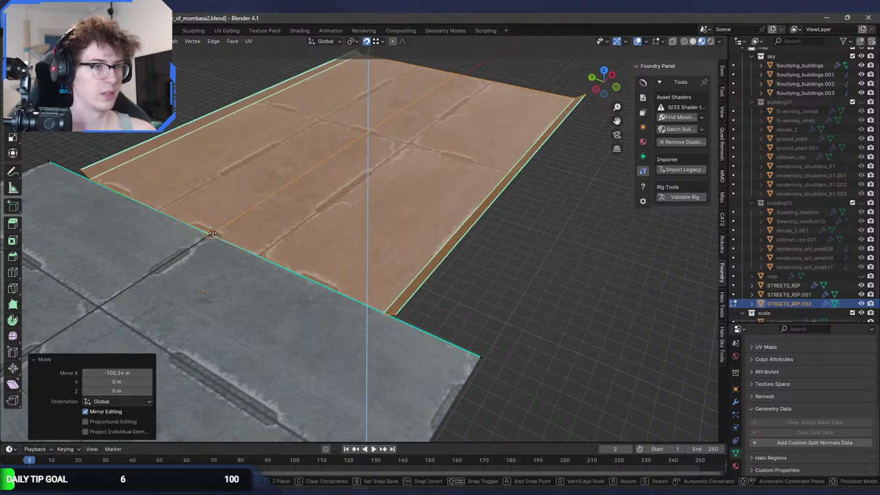
key("y")
left_click(212, 234)
Knife a diagonal from the centre of the piece's -Y end edge to the midpoint of its open side.
middle_click_drag(213, 235, 261, 317)
scroll(288, 287, "down", 4)
key("k")
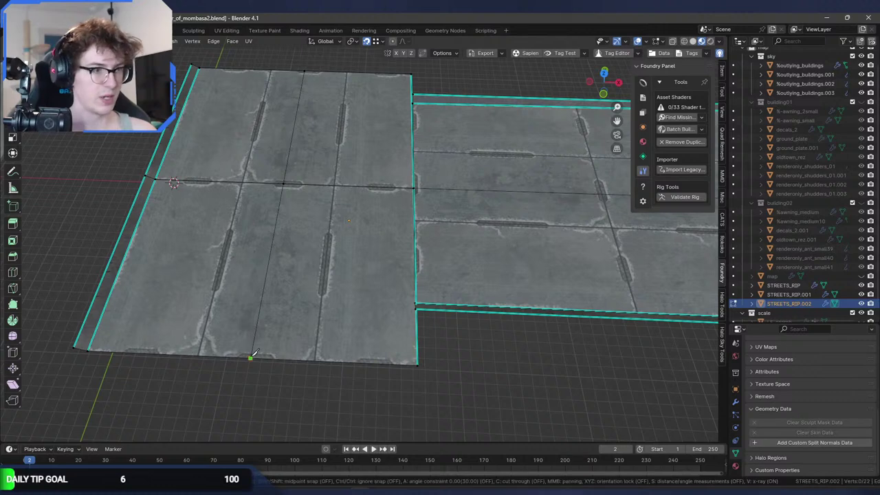
left_click(251, 356)
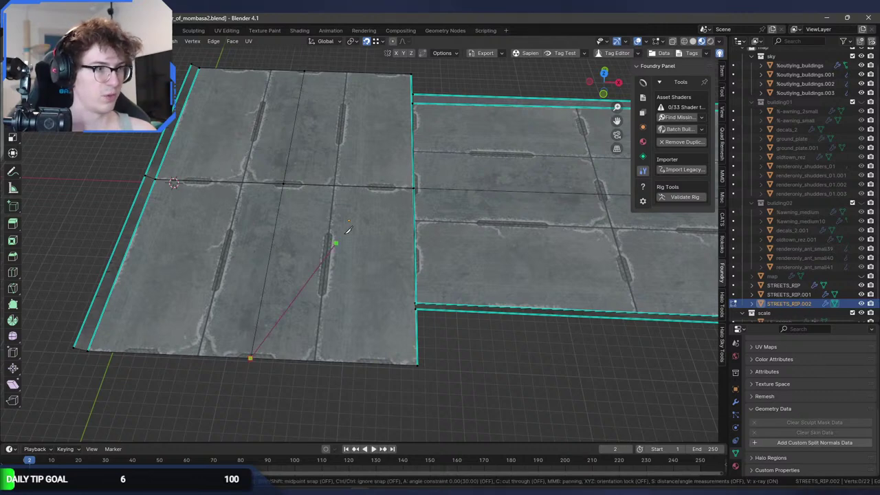
left_click(412, 187)
key("Return")
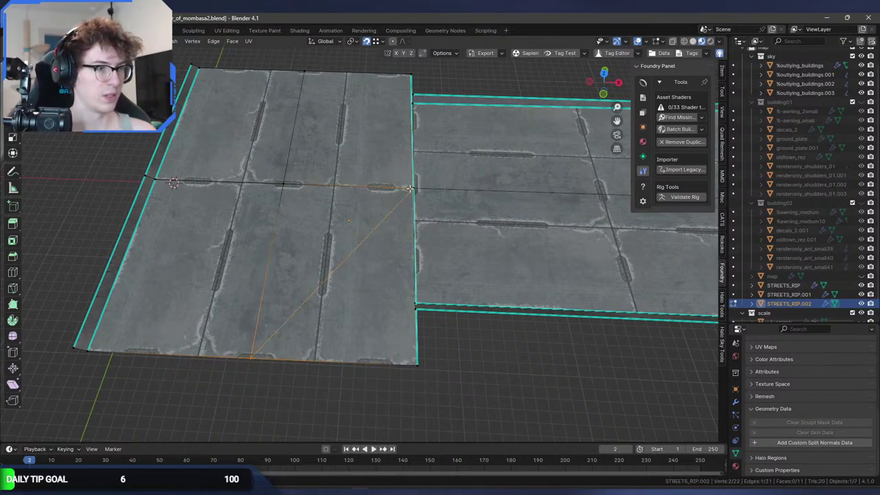
Knife a mirrored diagonal from the centre of the piece's +Y end edge to the same open-side midpoint.
middle_click_drag(409, 188, 425, 233)
scroll(425, 233, "up", 3)
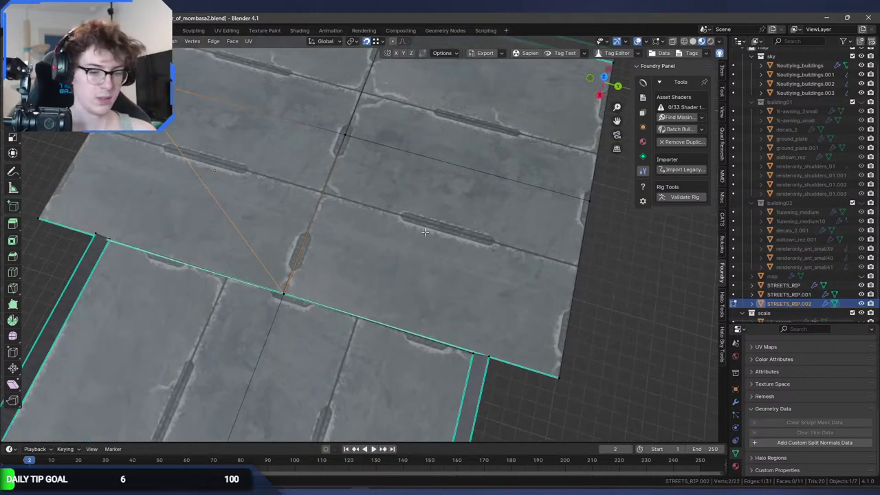
key("k")
left_click(589, 201)
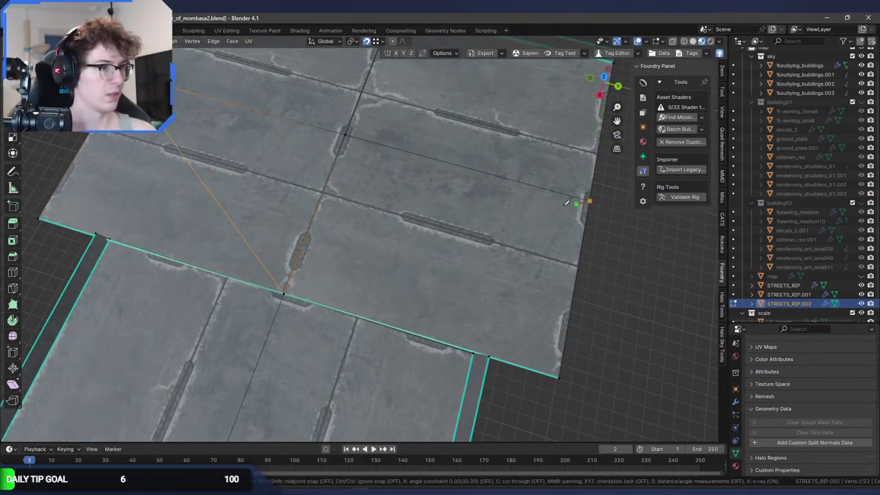
left_click(284, 291)
key("Return")
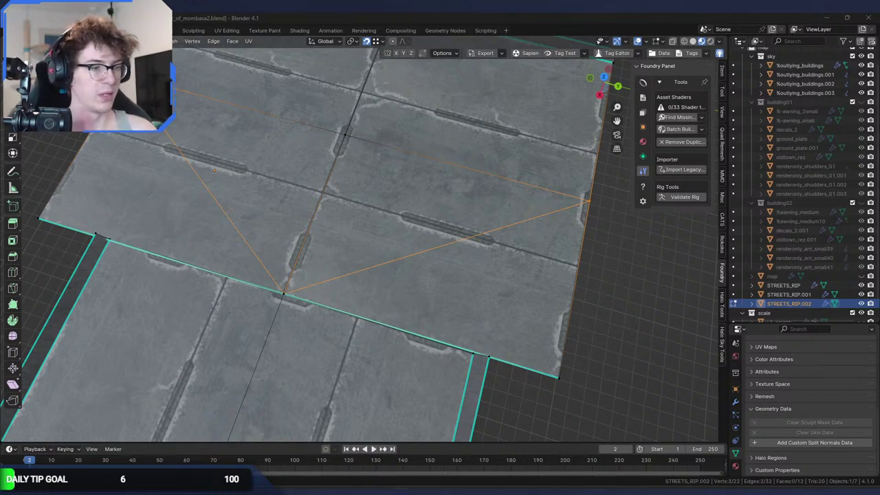
Select the four paver faces between the centre line and the open side, and show them in the UV Editing workspace.
middle_click_drag(358, 371, 352, 354)
middle_click_drag(297, 315, 271, 242)
left_click(466, 260)
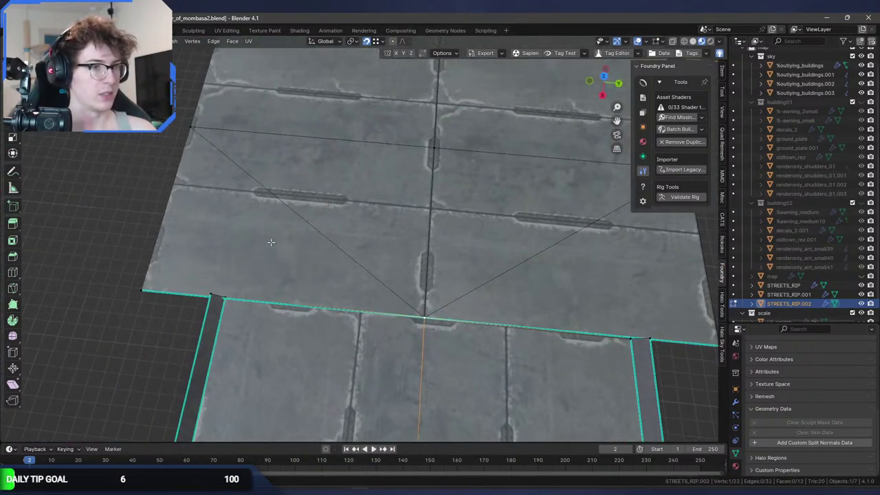
mouse_move(270, 242)
left_mouse_down()
mouse_move(313, 200)
mouse_move(470, 205)
mouse_move(563, 263)
left_mouse_up()
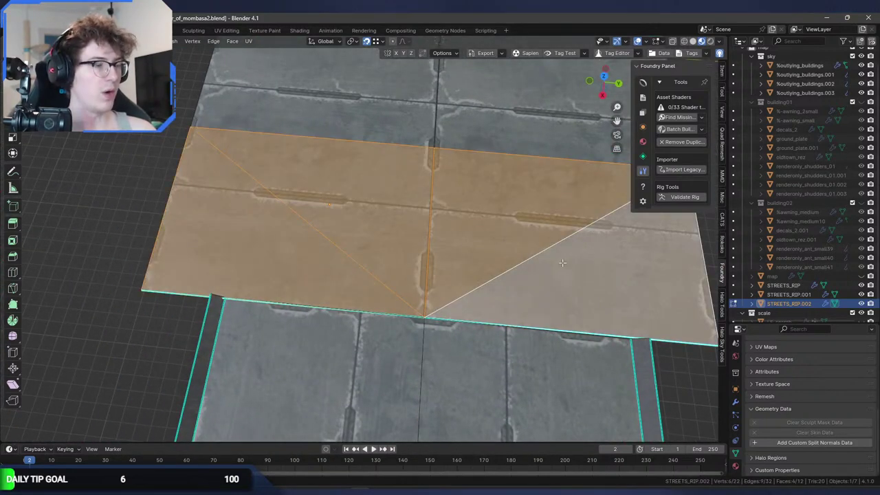
left_click(226, 31)
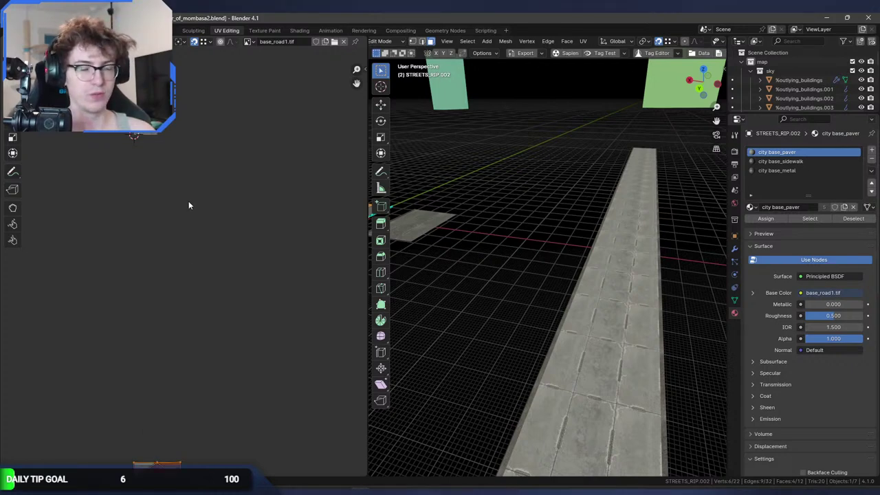
key("KP_Decimal")
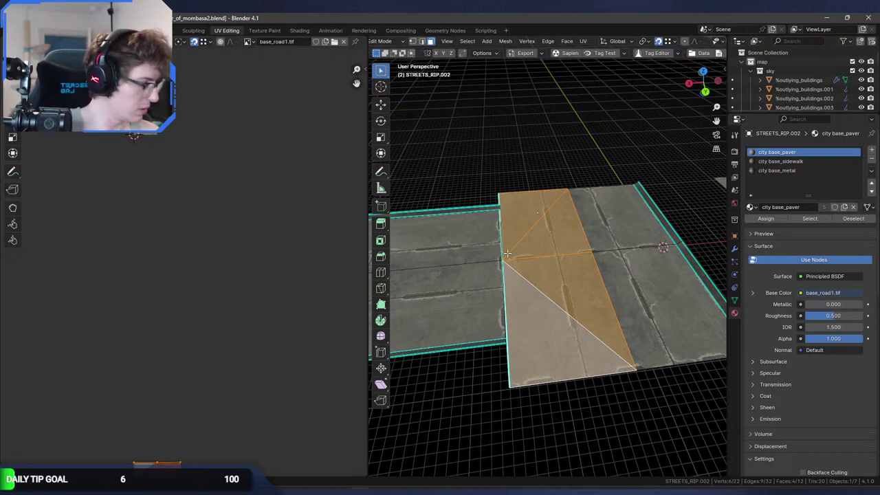
Try to shift the UVs of the four selected faces so the paver seams realign across the junction.
key("g")
key("y")
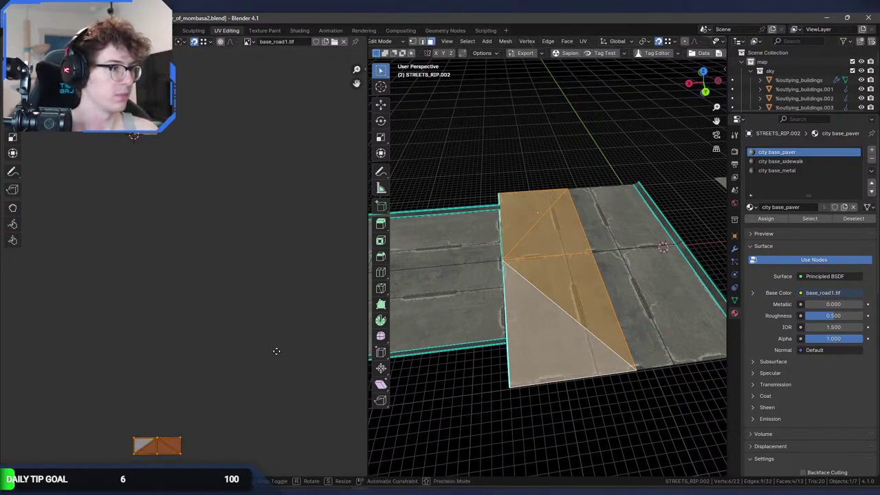
right_click(232, 73)
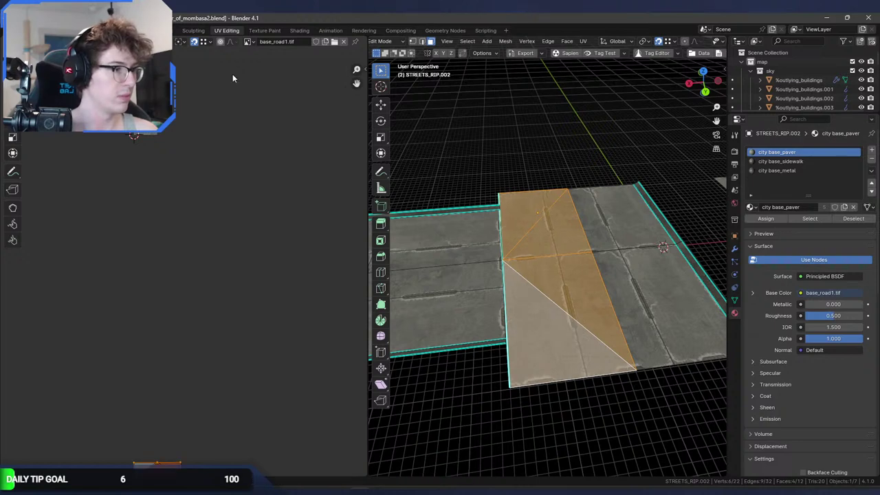
key("KP_Decimal")
key("KP_7")
middle_click_drag(614, 313, 523, 276)
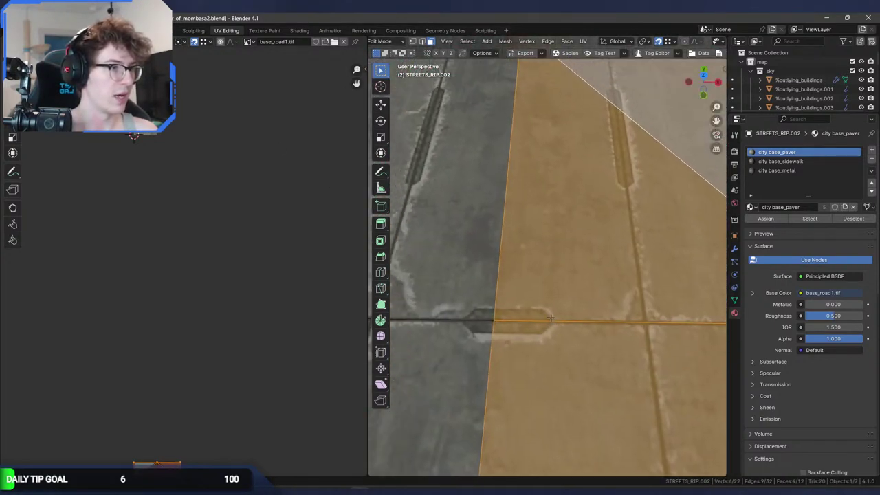
key("g")
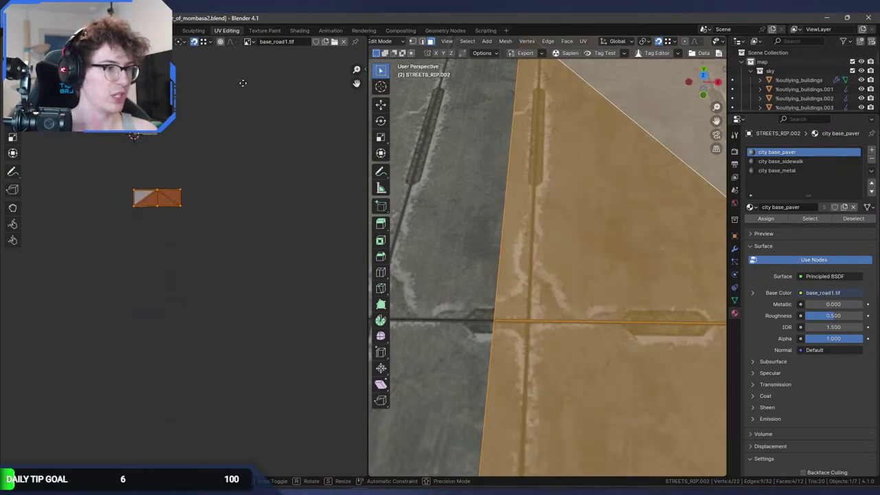
key("Escape")
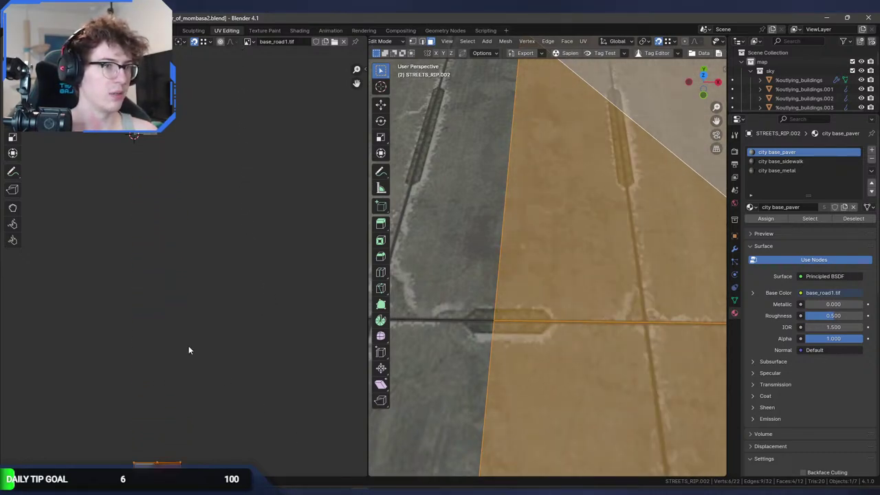
scroll(507, 293, "down", 8)
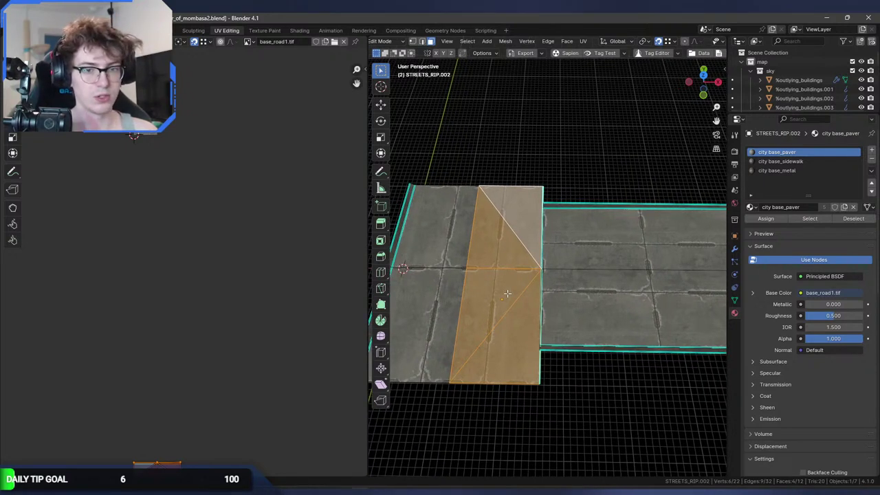
Dissolve the two diagonal edges and the middle cross-seam edges of the open-sided piece's paver surface.
left_click(438, 242, "shift")
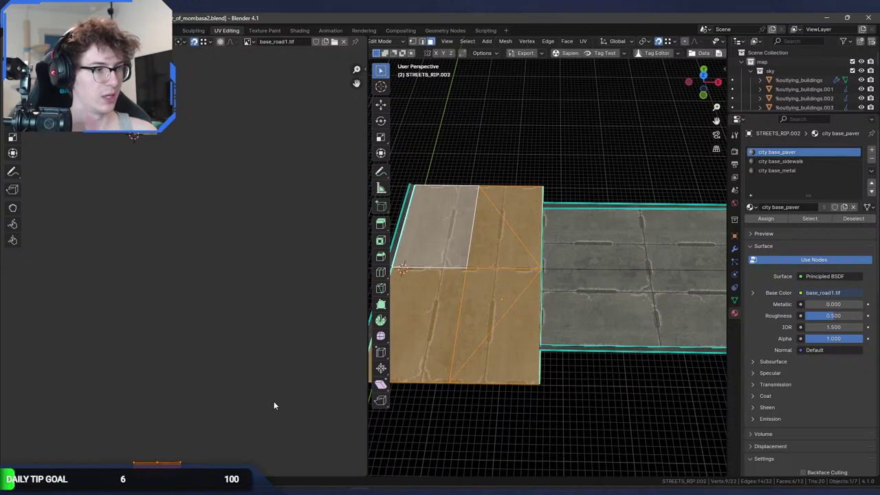
key("1")
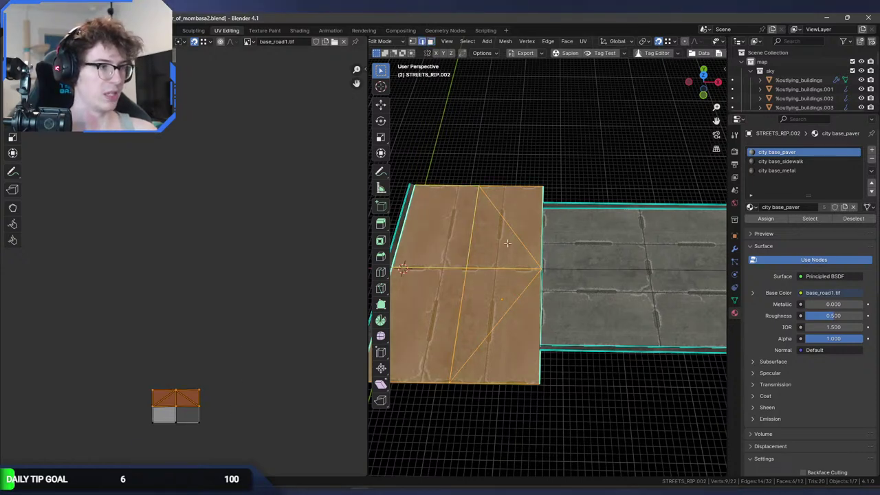
left_click(507, 242)
left_click(511, 287, "shift")
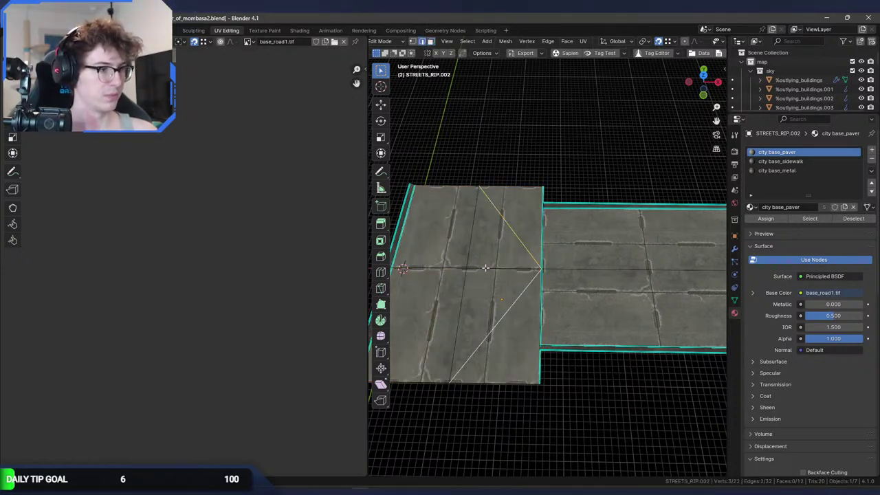
left_click(486, 267, "shift")
key("x")
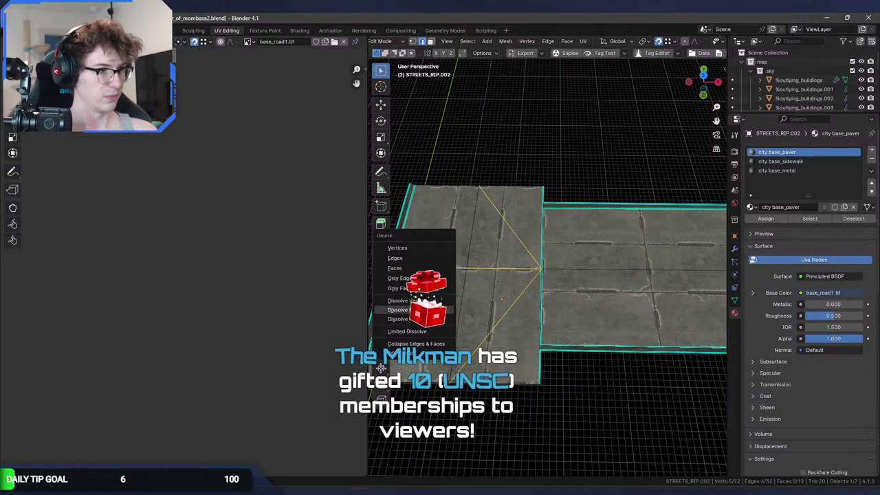
left_click(402, 310)
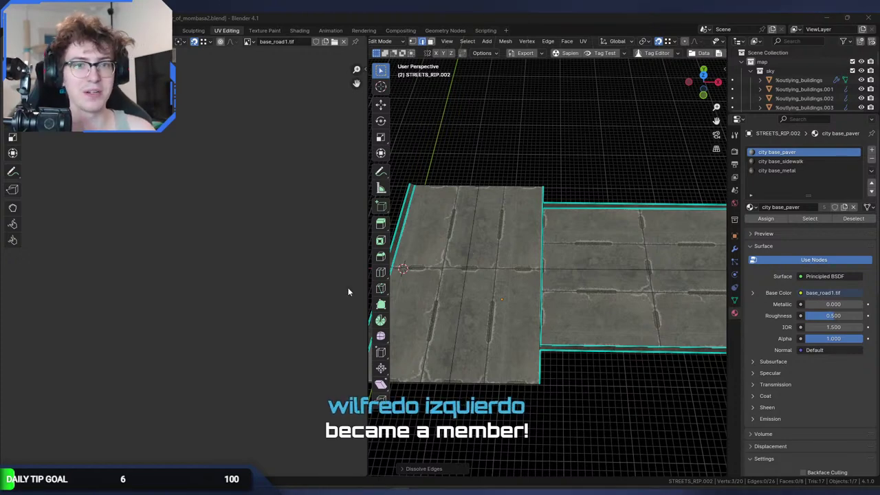
Delete all the linked geometry of the rotated section attached to the open side.
middle_click_drag(520, 286, 530, 249)
scroll(529, 249, "down", 2)
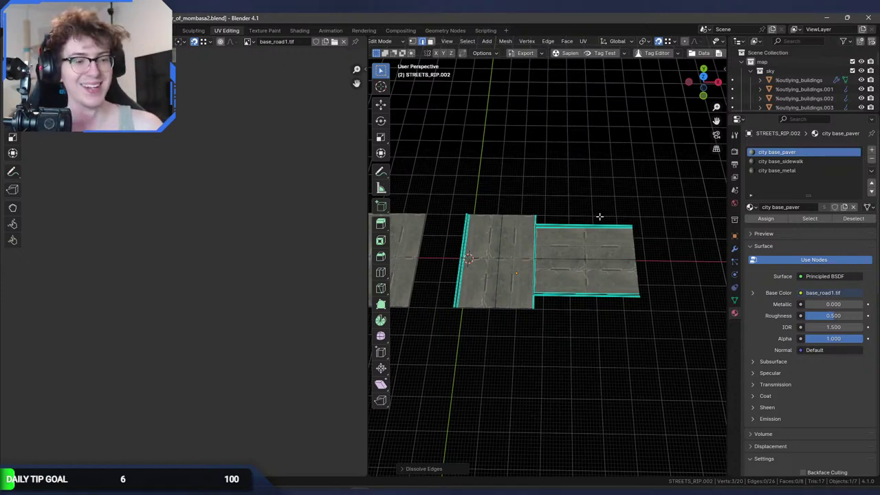
middle_click_drag(620, 208, 658, 330)
key("l")
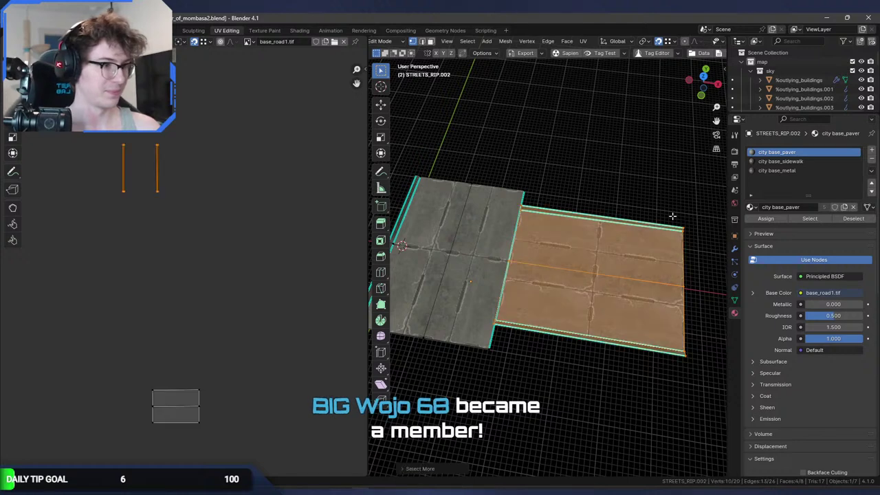
key("x")
left_click(630, 154)
middle_click_drag(630, 154, 516, 266)
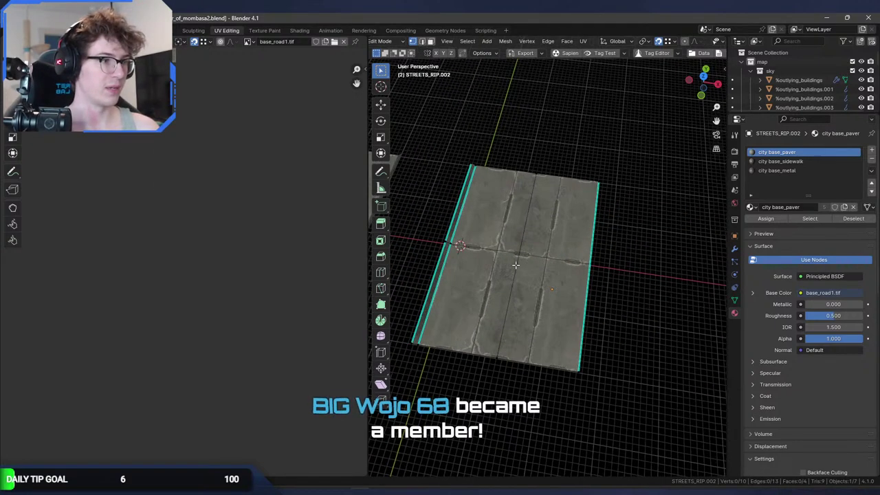
Delete the whole open-sided junction object, keeping the uncut two-row section beside it.
scroll(456, 258, "down", 3)
middle_click_drag(456, 258, 642, 295)
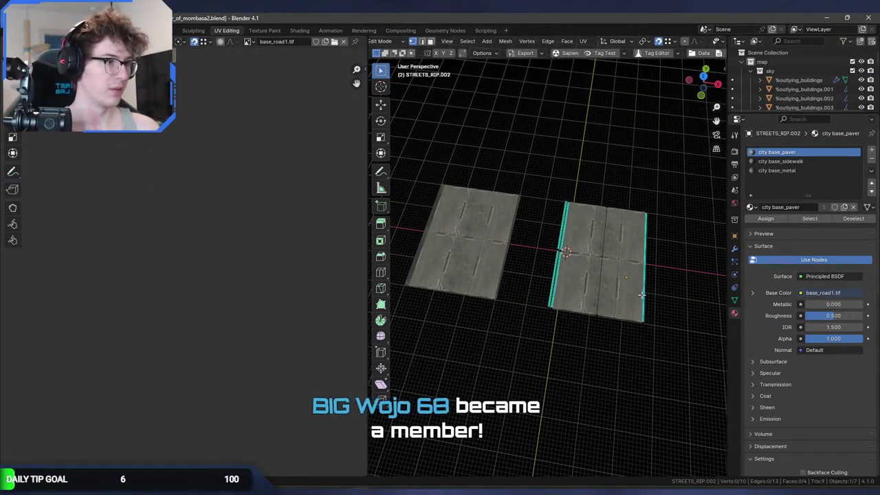
key("a")
key("Tab")
key("Delete")
Open the remaining two-row section for editing and select only its large paver face between the curb strips.
left_click(461, 254)
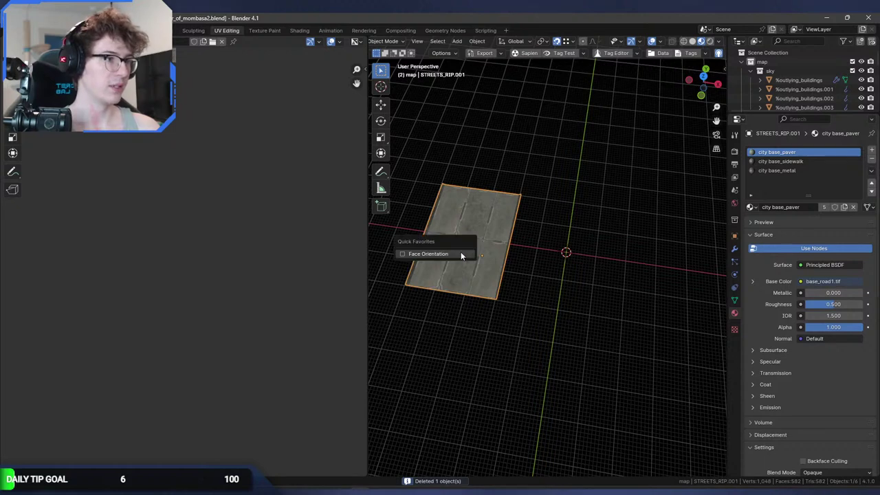
key("Tab")
middle_click_drag(480, 253, 502, 252)
scroll(523, 250, "up", 5)
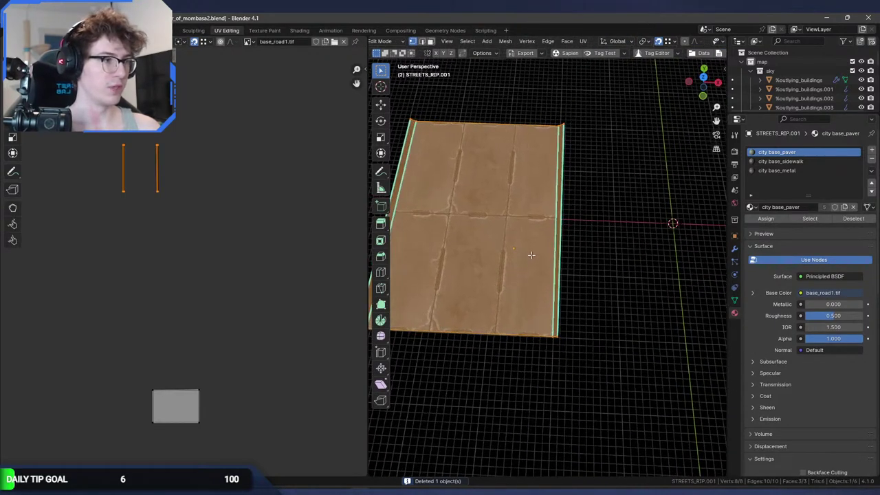
key("alt+a")
left_click(523, 250)
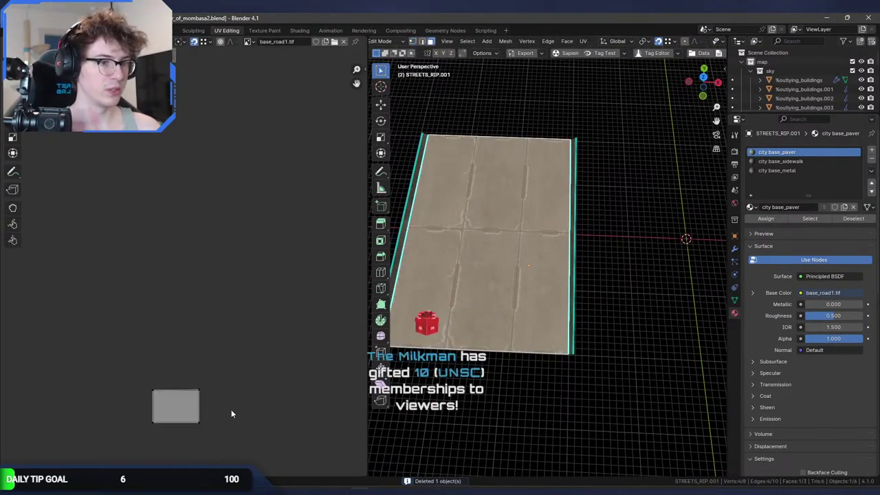
Move the lower edge of the paver face's UV island slightly outward so the paver border lines up with the adjoining curb strip.
middle_click_drag(265, 406, 284, 339)
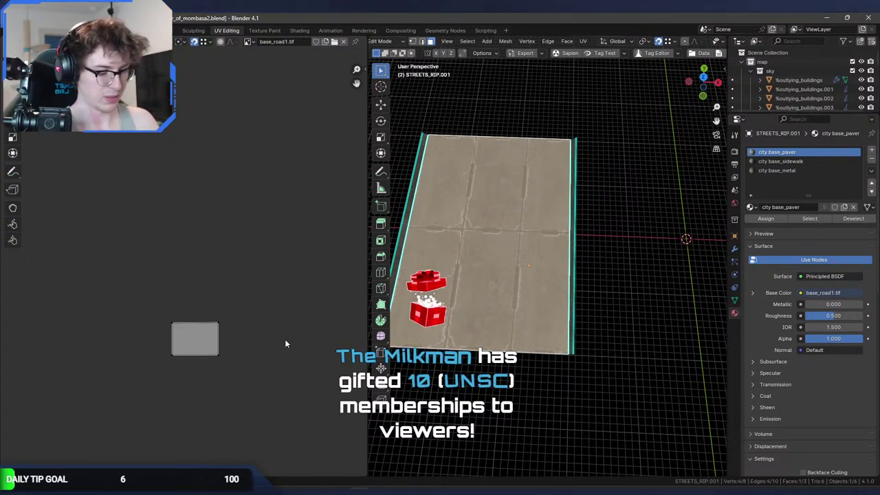
left_click(220, 365)
middle_click_drag(236, 367, 266, 323)
scroll(264, 332, "up", 5)
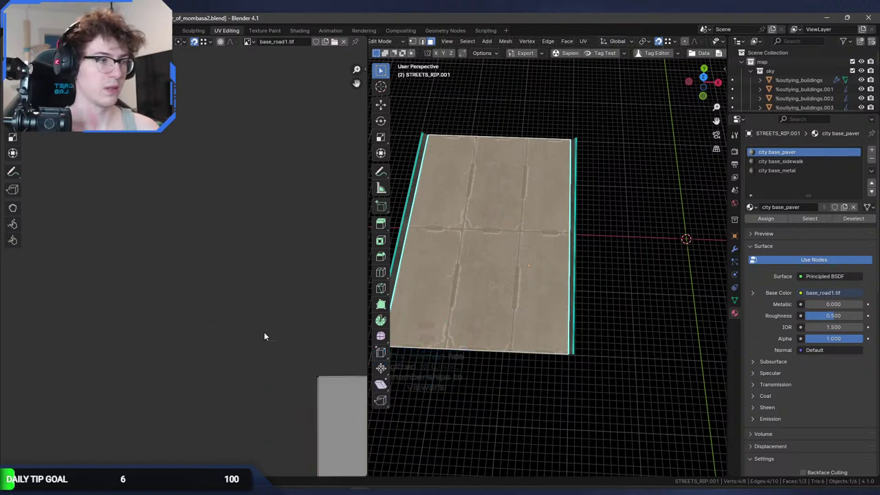
middle_click_drag(524, 312, 538, 313)
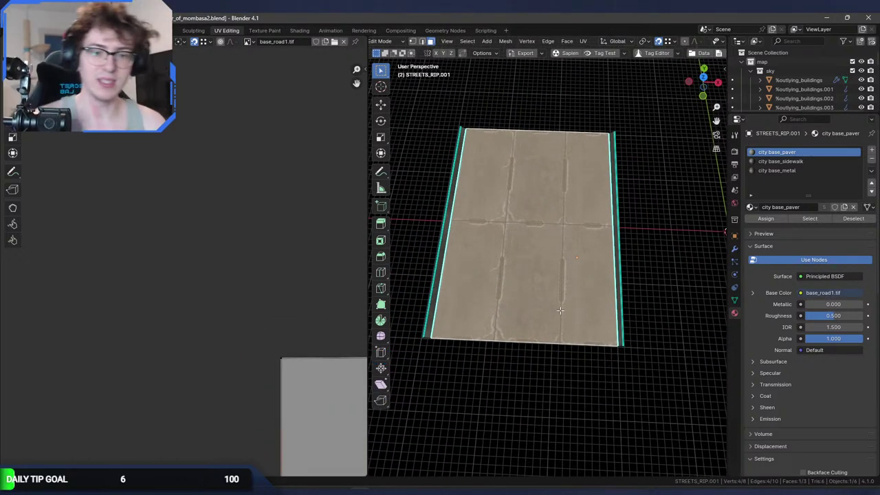
middle_click_drag(537, 313, 499, 220, "shift")
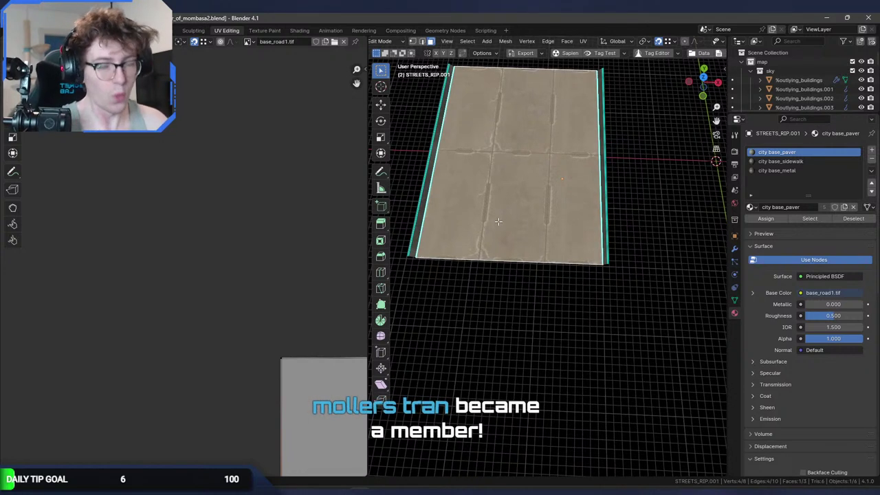
key("Home")
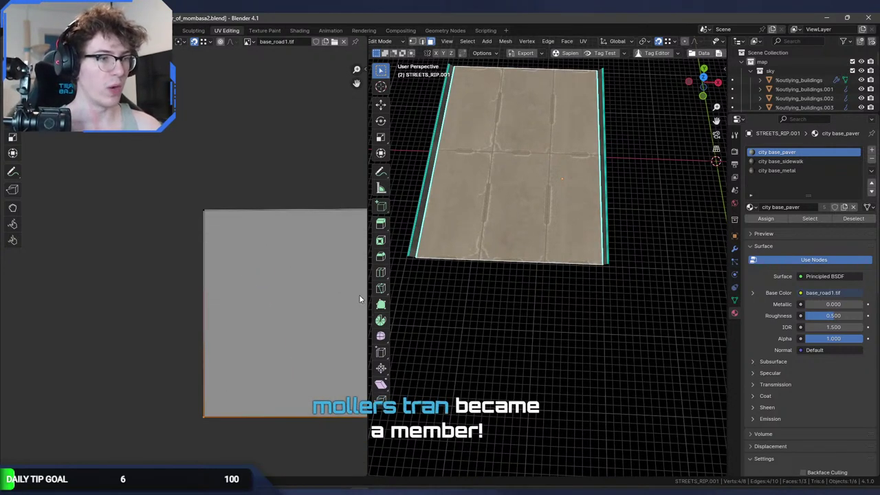
key("KP_Decimal")
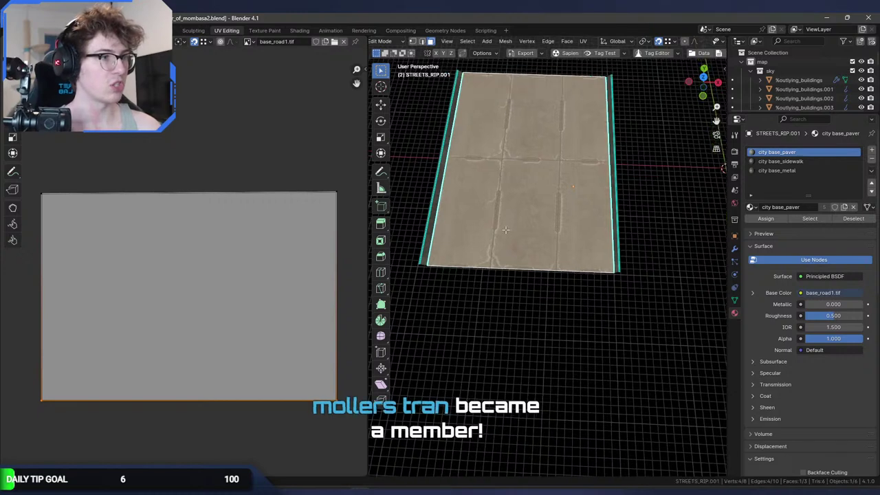
key("g")
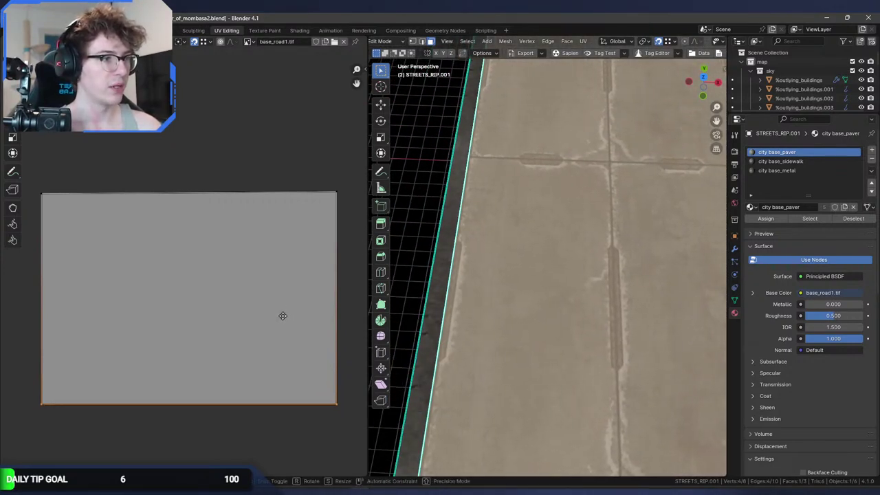
left_click(324, 324)
Move the upper edge of the paver face's UV island outward so the paver border meets the opposite curb strip.
middle_click_drag(255, 320, 183, 299)
middle_click_drag(171, 200, 240, 229)
middle_click_drag(629, 278, 515, 260, "shift")
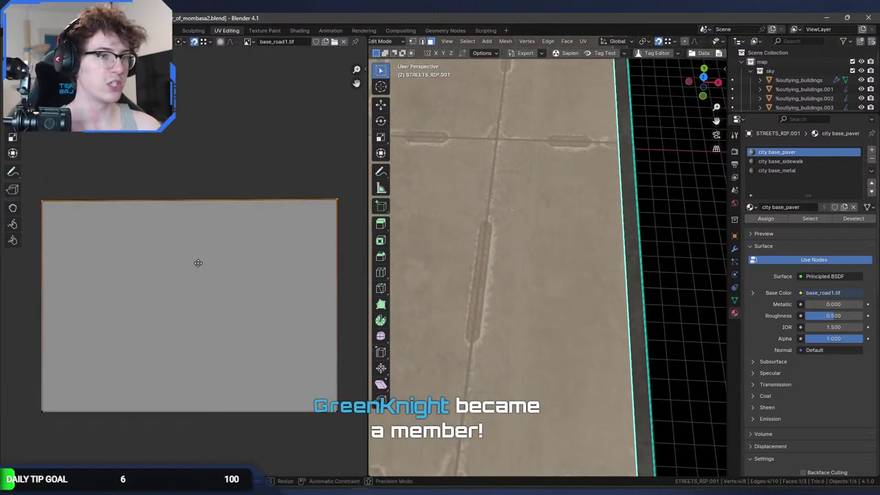
key("g")
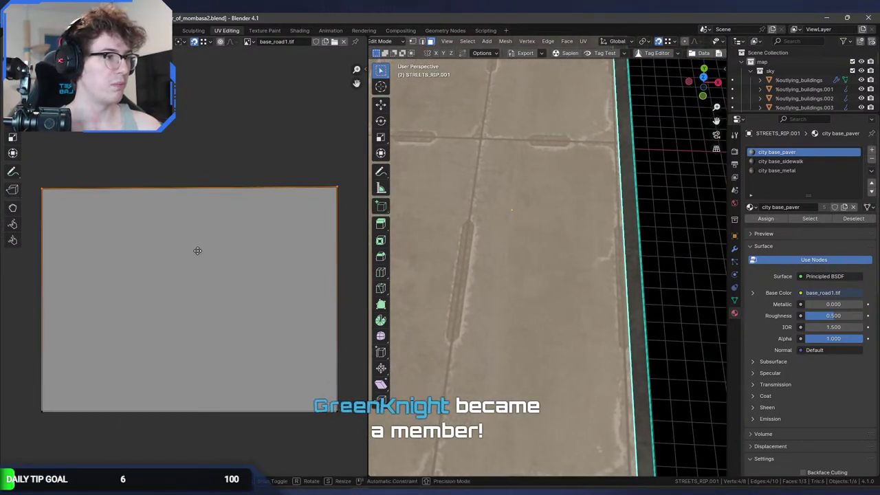
left_click(198, 252)
scroll(489, 273, "down", 3)
middle_click_drag(489, 274, 568, 298)
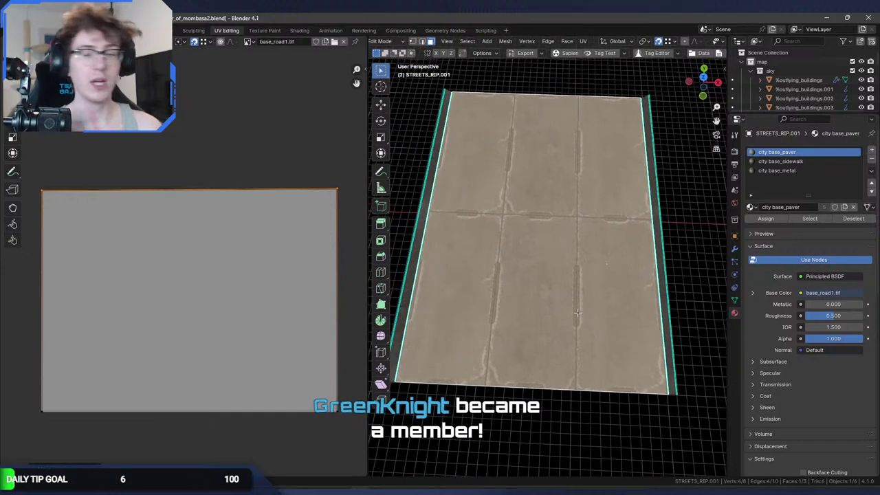
Check the textured section outside edit mode and try to fine-tune the lower UV edge along its curb seam.
key("Tab")
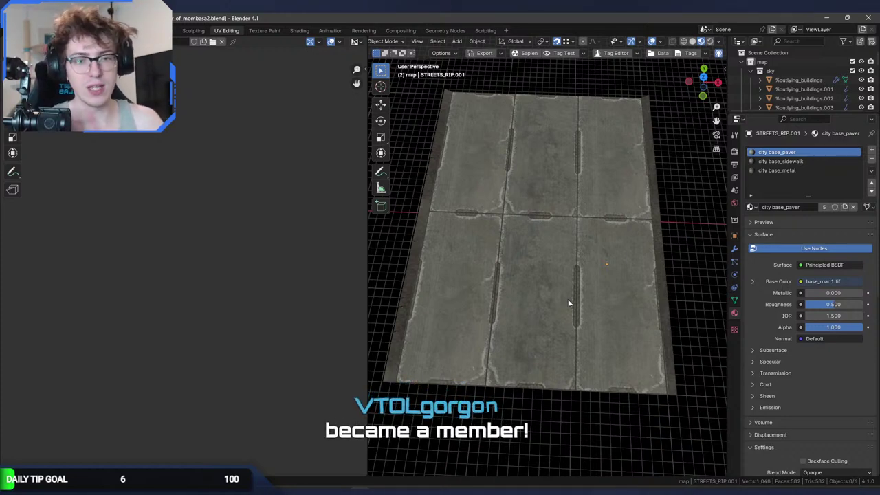
middle_click_drag(566, 244, 593, 213)
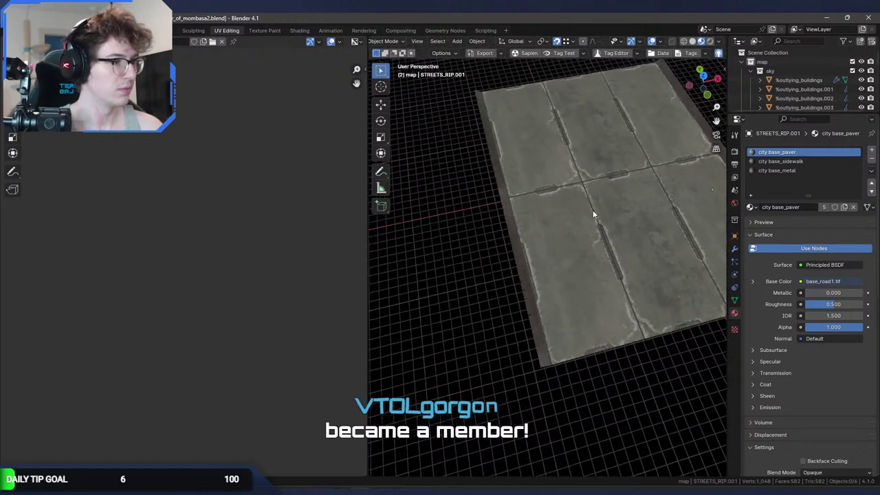
scroll(548, 231, "up", 4)
key("Tab")
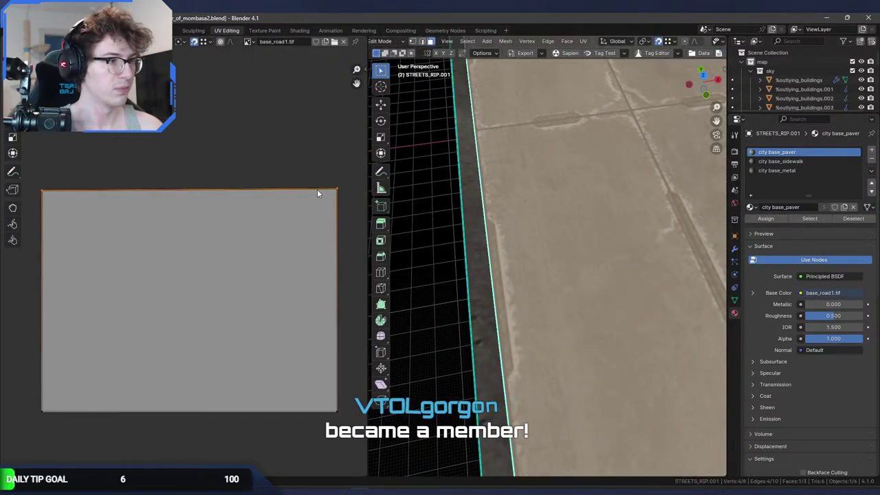
key("g")
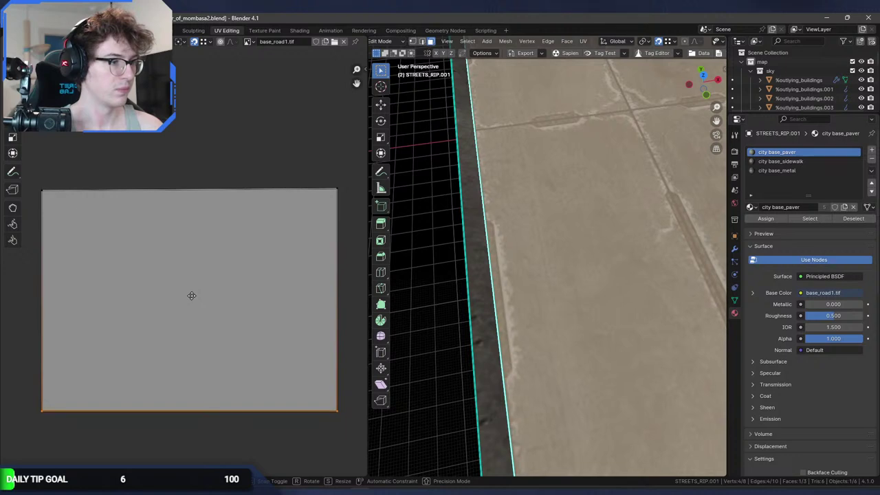
key("Escape")
Fine-tune the upper UV edge so the paver border sits evenly along the opposite curb seam.
key("Tab")
middle_click_drag(513, 275, 529, 256)
key("Tab")
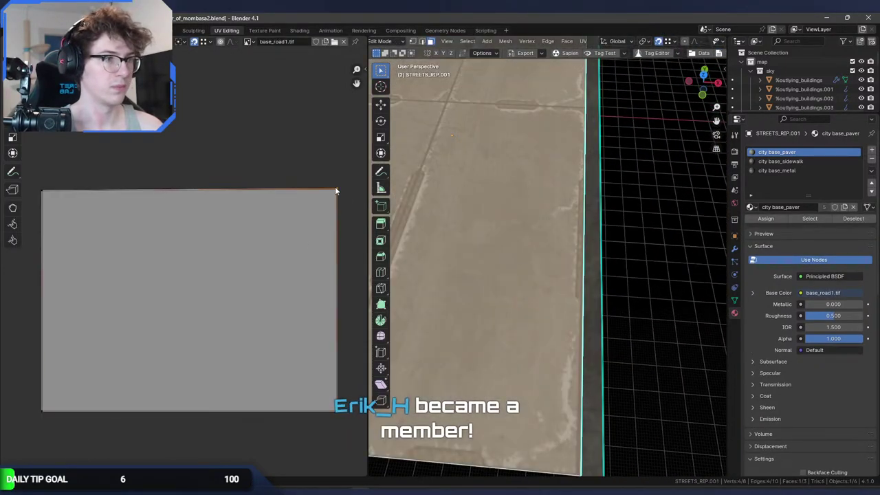
key("g")
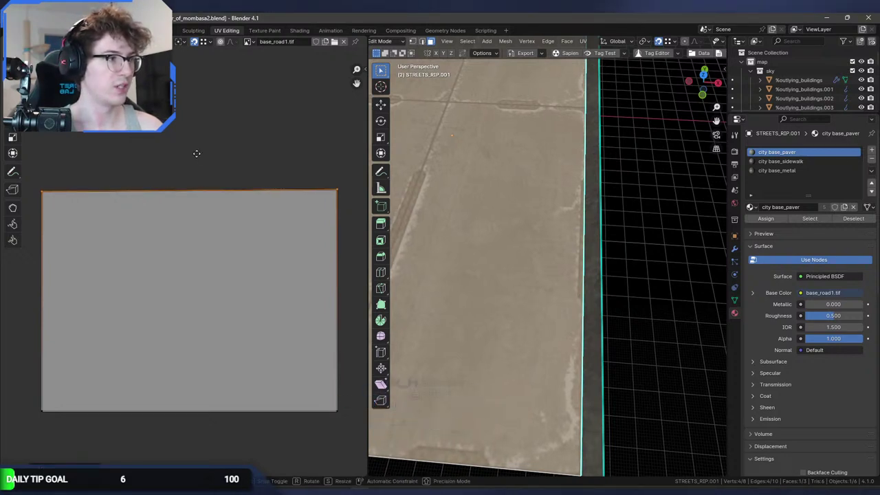
left_click(197, 154)
Return to the layout workspace, duplicate the corrected two-row section and move the copy 450.2 m along X.
left_click(165, 30)
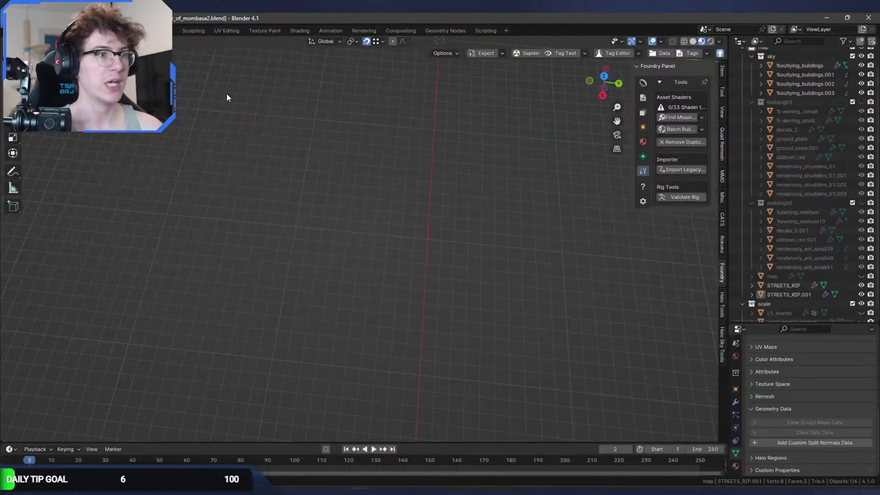
left_click(392, 115)
middle_click_drag(392, 116, 308, 92)
key("shift+d")
right_click(308, 93)
key("g")
key("x")
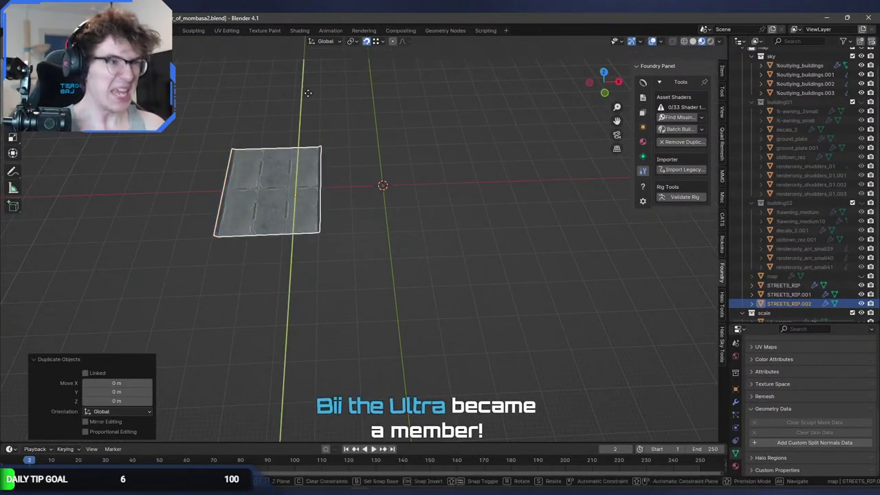
left_click(460, 110)
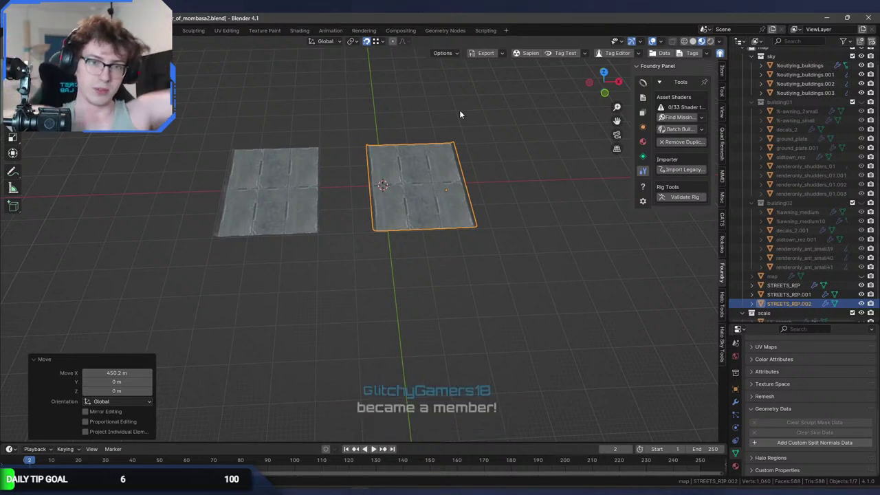
Examine the paver surface and curb strips of the duplicated section up close.
middle_click_drag(460, 108, 373, 190)
scroll(432, 204, "up", 3)
key("Tab")
scroll(379, 189, "up", 4)
key("a")
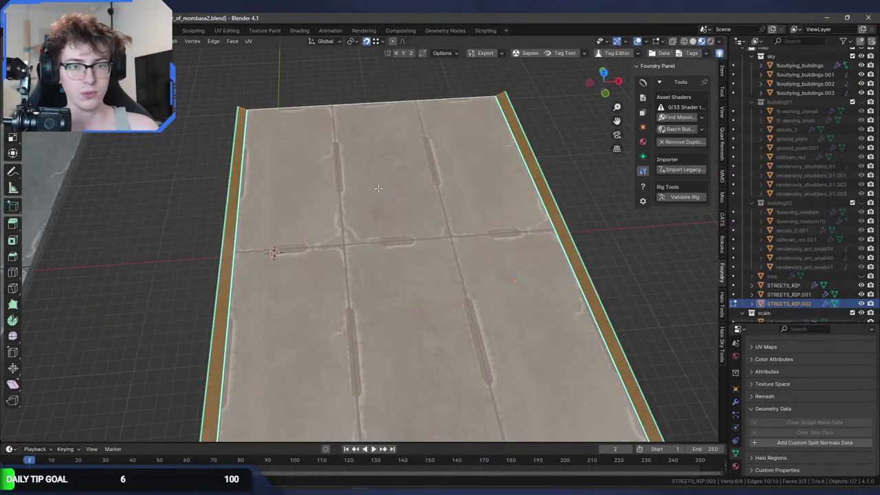
key("Tab")
mouse_move(383, 200)
middle_mouse_down()
mouse_move(409, 180)
mouse_move(343, 186)
mouse_move(405, 177)
mouse_move(379, 192)
middle_mouse_up()
scroll(379, 192, "down", 5)
Delete the original long street strip, keeping the two short two-row sections.
left_click(380, 192)
scroll(383, 189, "down", 6)
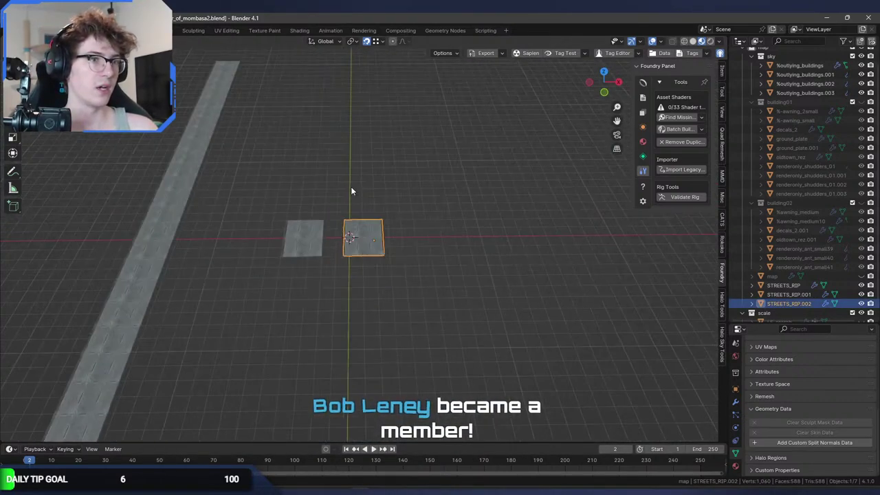
left_click(196, 176)
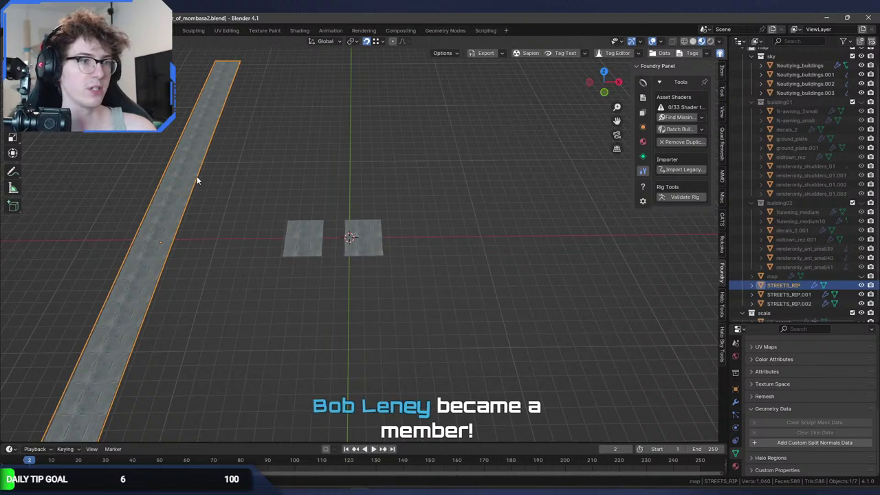
key("Delete")
Duplicate the copied two-row section and move the new copy 397.76 m along X.
left_click(368, 240)
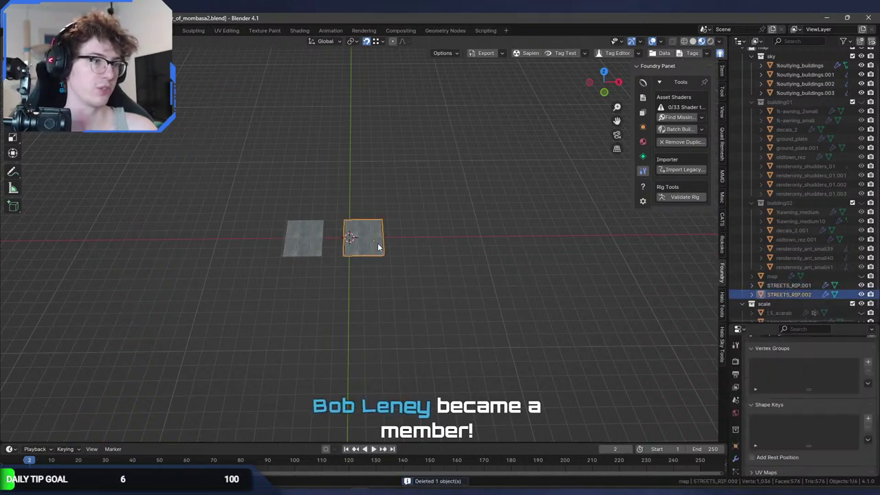
scroll(377, 241, "up", 6)
key("shift+d")
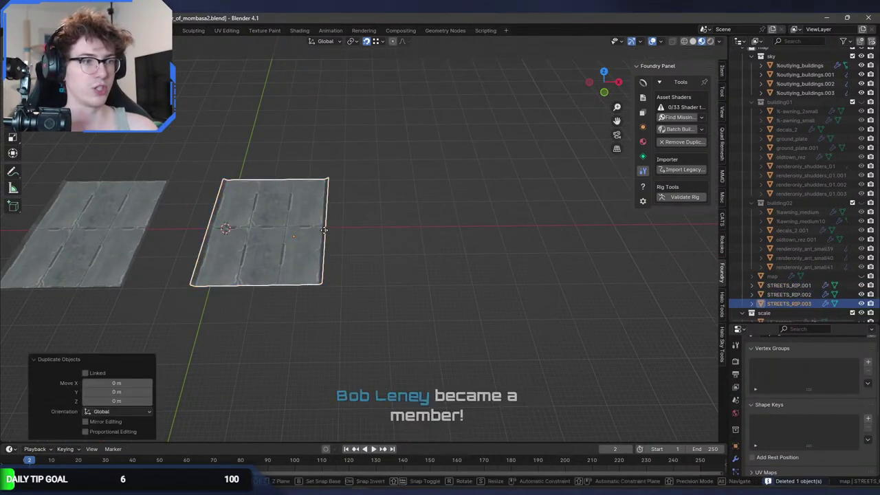
key("x")
left_click(482, 233)
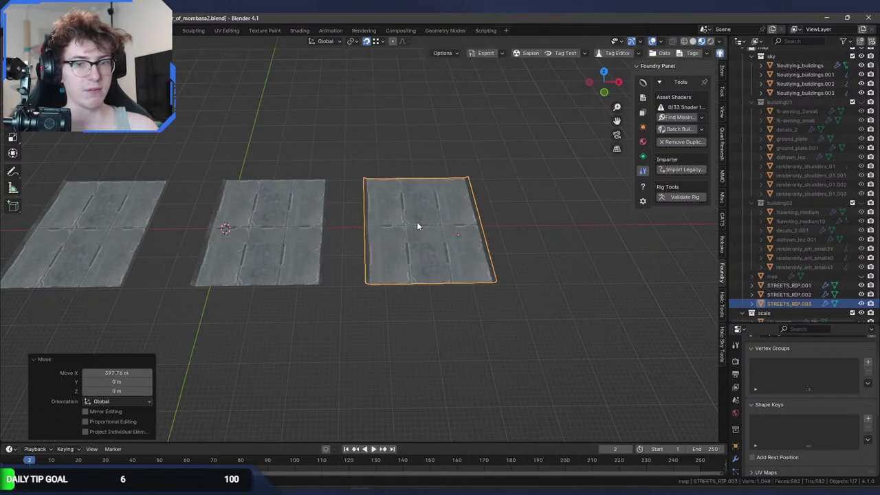
Join the two copied sections into one object and open it for editing with nothing selected.
middle_click_drag(417, 221, 417, 249)
left_click(351, 230, "shift")
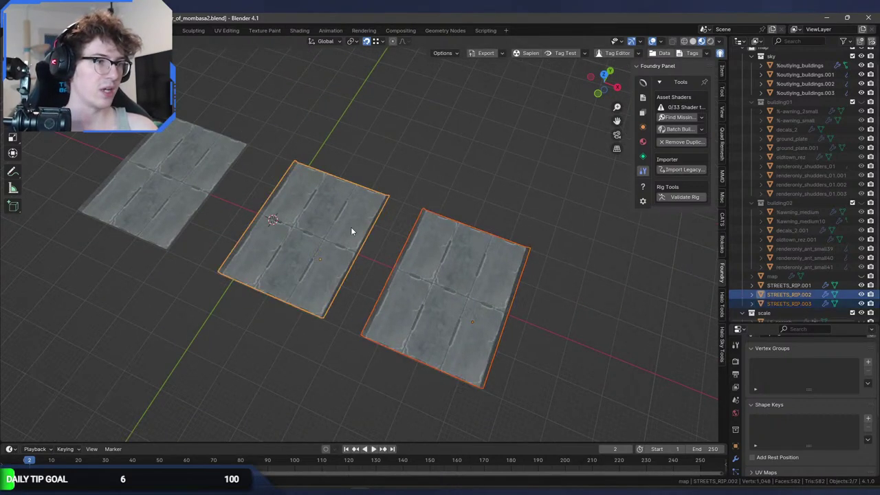
key("ctrl+j")
key("Tab")
scroll(383, 249, "up", 2)
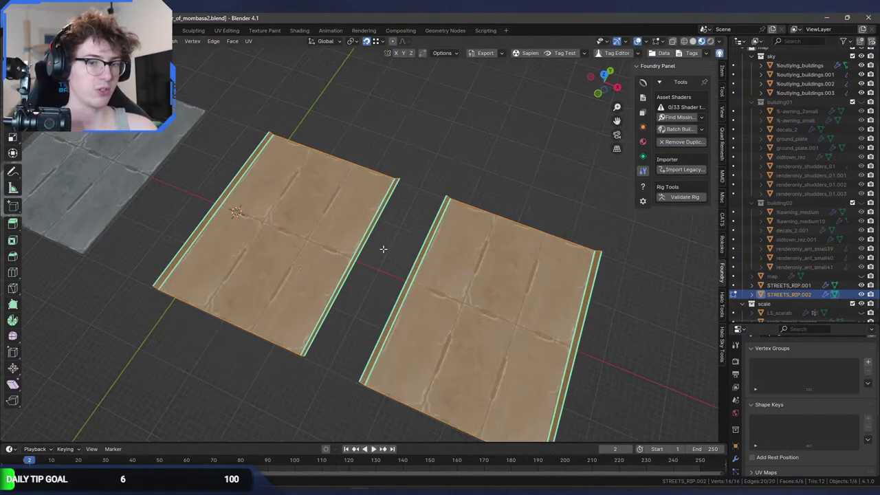
key("alt+a")
middle_click_drag(383, 249, 400, 275)
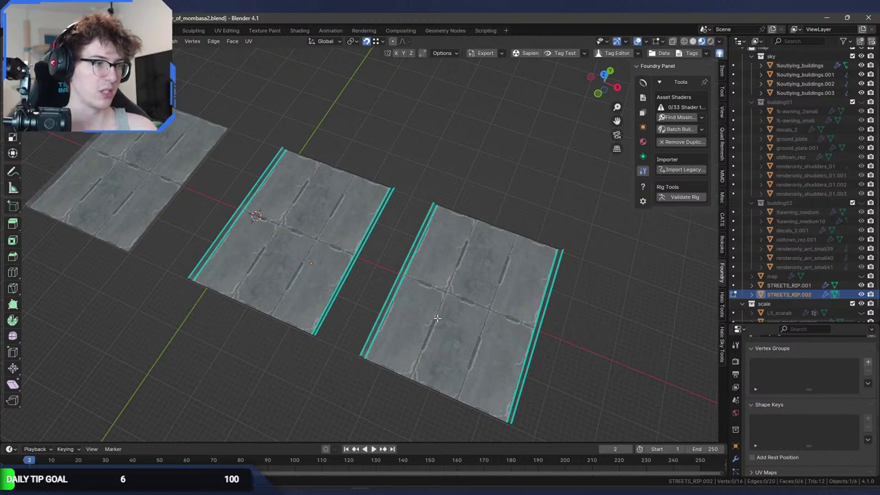
Add one centred lengthwise loop cut to the paver face of each of the two joined sections.
key("ctrl+r")
left_click(436, 387)
right_click(435, 387)
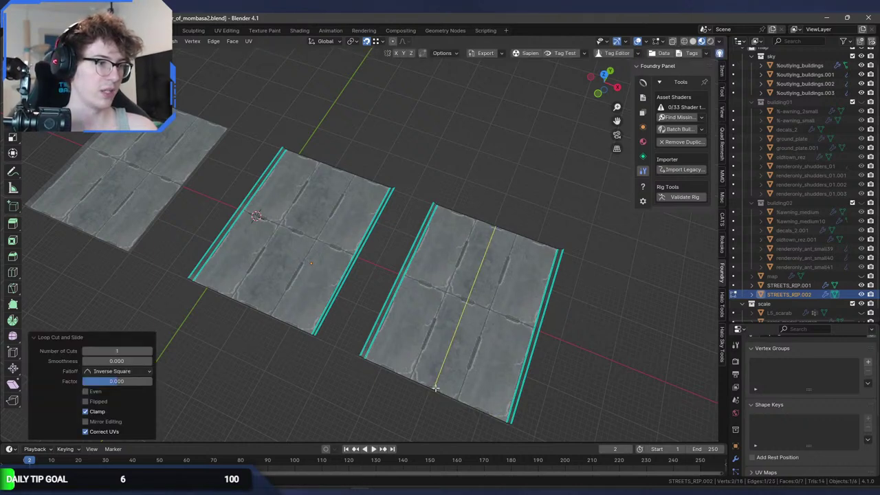
key("ctrl+r")
left_click(291, 318)
right_click(291, 317)
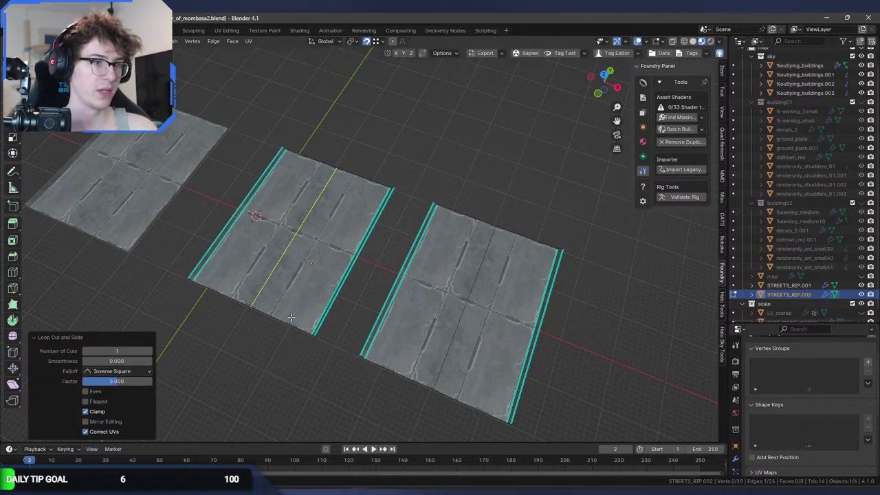
Rotate the second section of the joined object, the one farther along X, 90° about the Z axis.
left_click(433, 303)
left_click(443, 208, "alt")
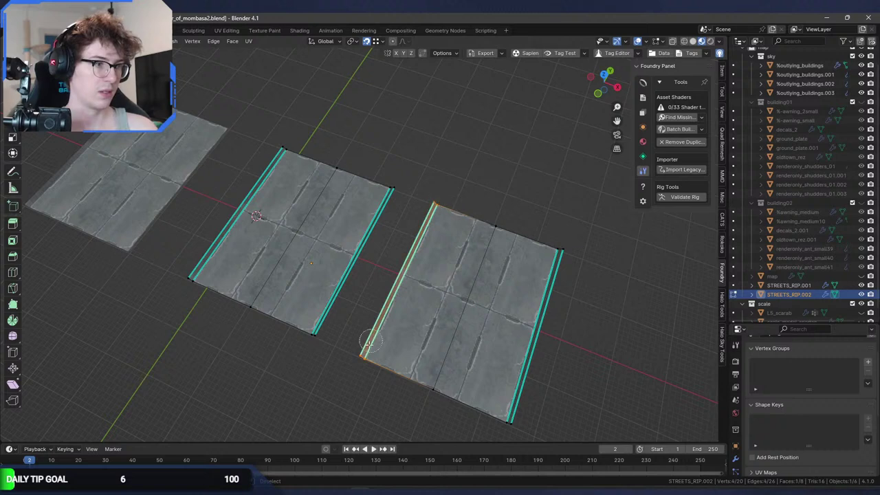
key("ctrl+KP_Add")
key("ctrl+KP_Add")
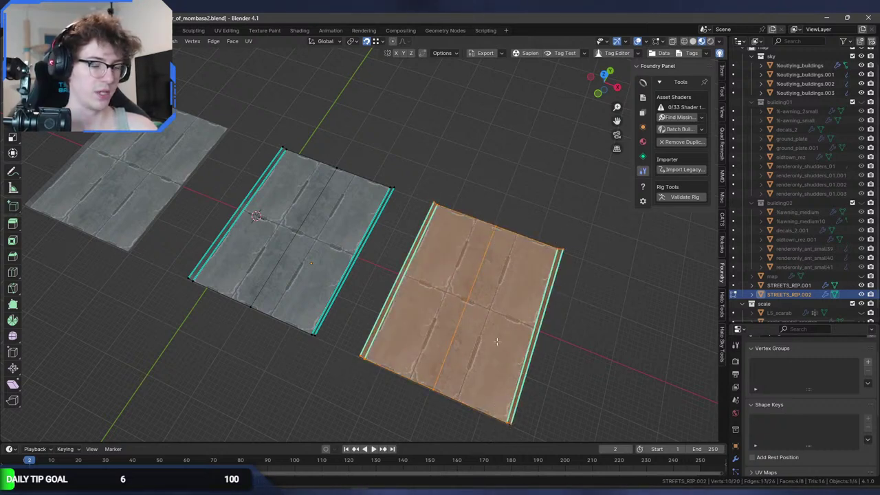
key("r")
key("z")
key("9")
key("0")
key("Return")
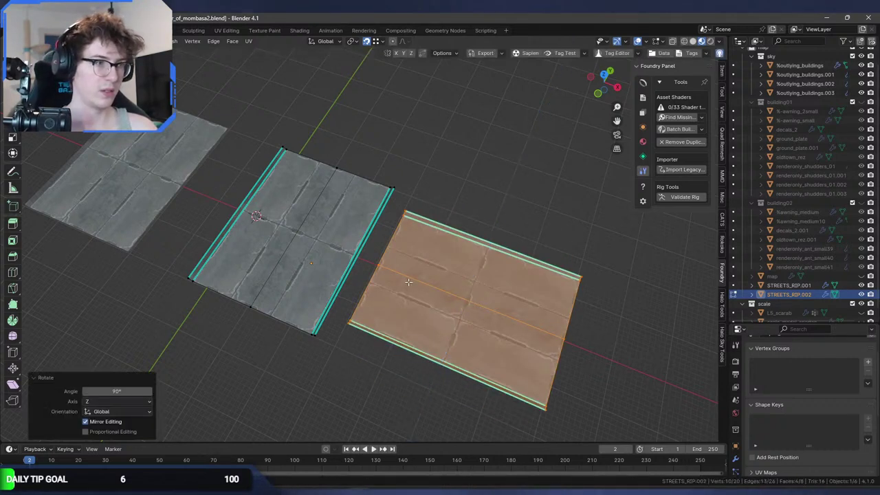
Delete the kerb strip of the unrotated section that faces the rotated section.
scroll(372, 268, "up", 2)
key("alt+a")
middle_click_drag(365, 272, 480, 259)
scroll(480, 259, "up", 2)
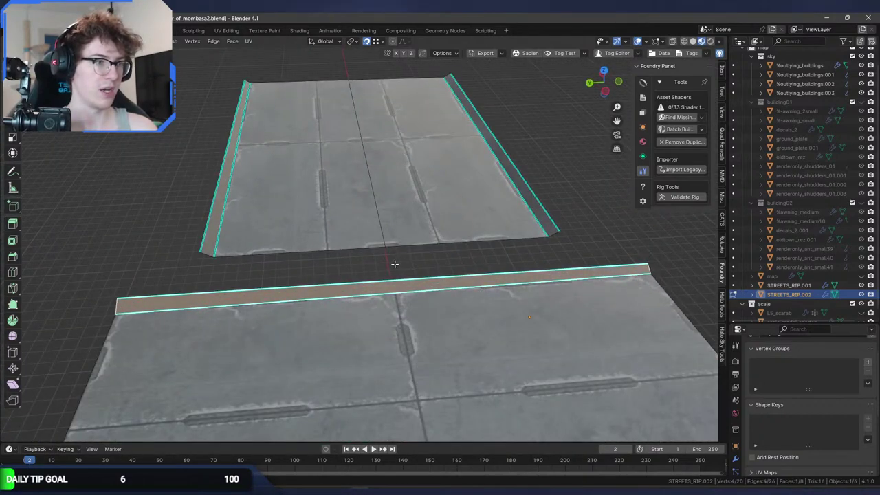
middle_click_drag(395, 264, 359, 310)
key("x")
left_click(482, 244)
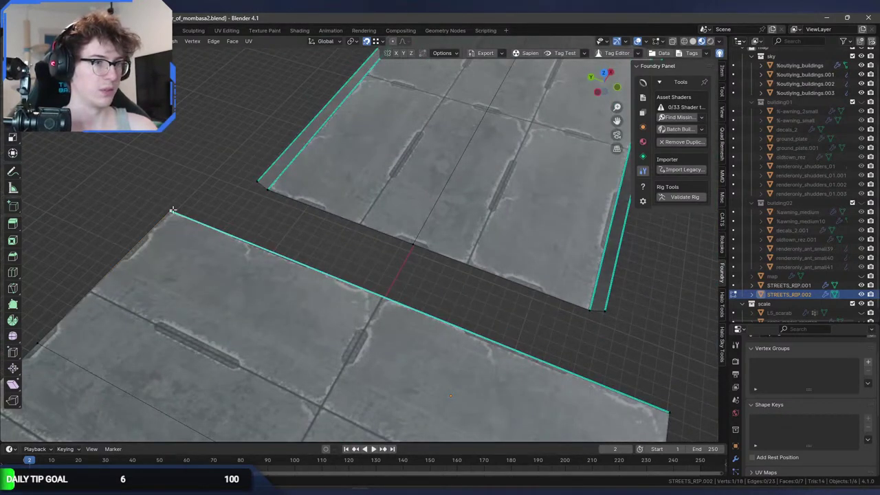
Add one centred crosswise loop cut to the unrotated section, perpendicular to its existing centre cut.
scroll(354, 285, "up", 2)
middle_click_drag(287, 227, 357, 255)
key("ctrl+r")
left_click(159, 258)
left_click(159, 258)
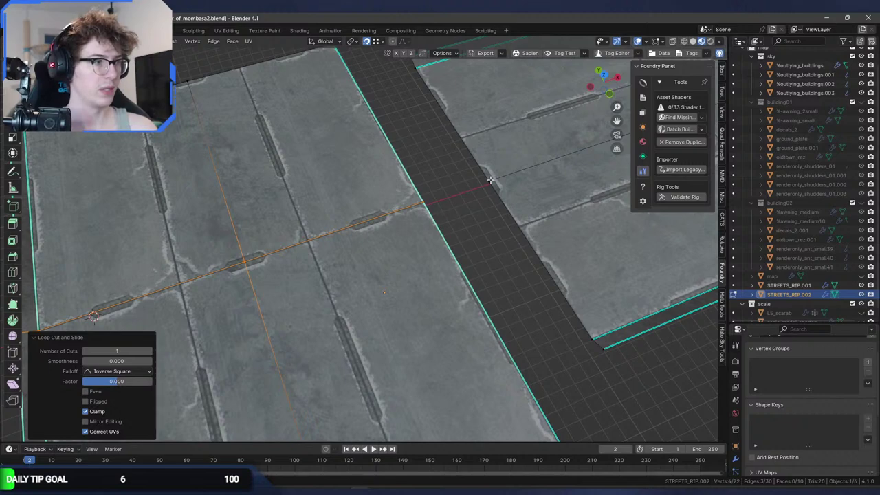
Snap the rotated section against the unrotated one, matching their centre vertices with a move of -57.043, 0.56674 and 0.87431 m in X, Y and Z.
key("l")
key("g")
left_click(426, 203)
middle_click_drag(426, 203, 505, 247)
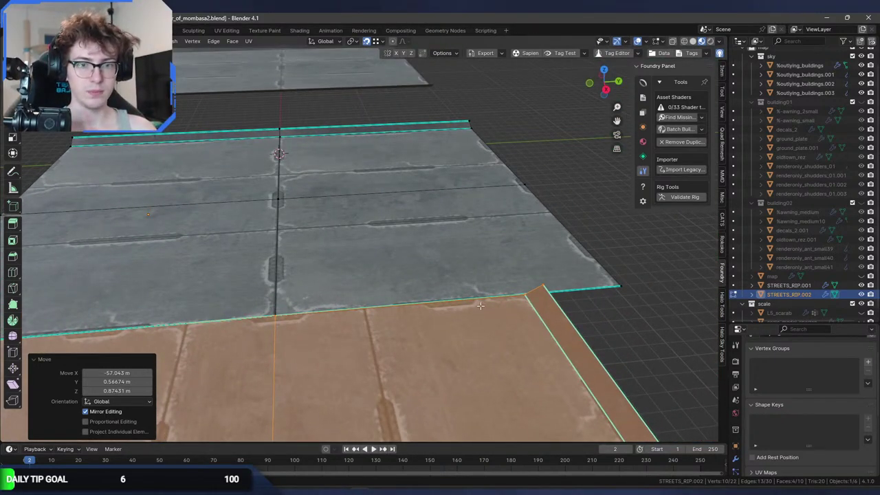
Delete the joined junction object entirely, leaving only the other two-row section, STREETS_RIP.001.
scroll(480, 306, "down", 3)
middle_click_drag(474, 299, 480, 260)
key("x")
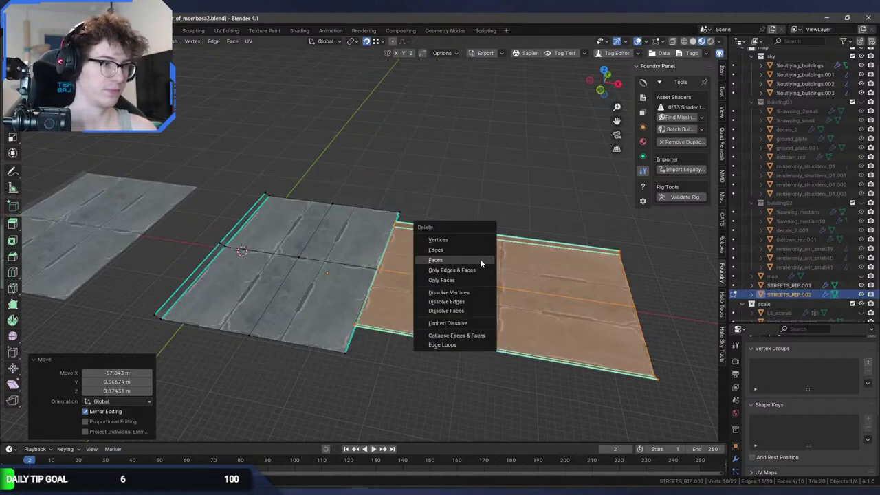
left_click(464, 240)
key("Tab")
key("Delete")
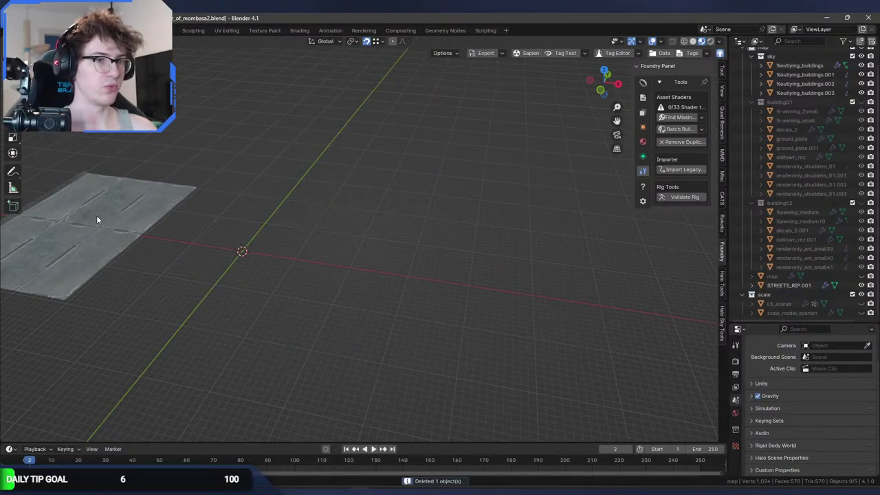
Select the remaining two-row section, display it in material preview, and open it for editing.
left_click(96, 218)
key("z")
left_click(183, 234)
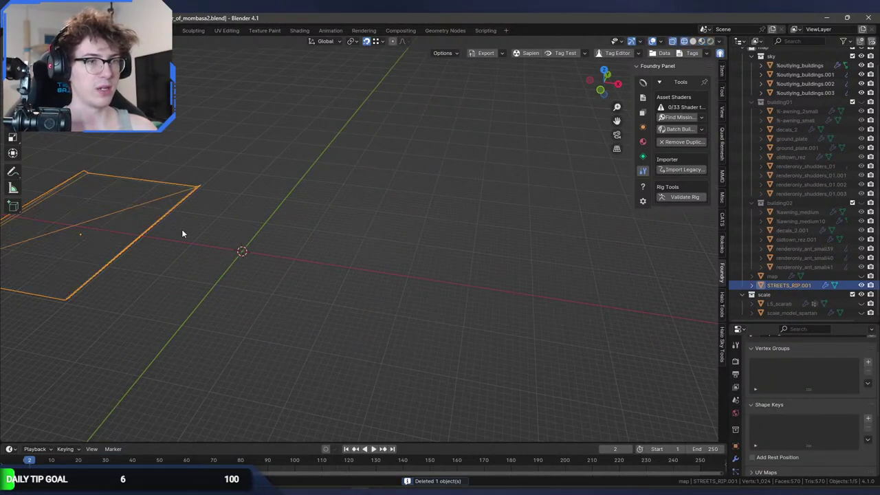
left_click(702, 41)
mouse_move(352, 197)
middle_mouse_down()
mouse_move(330, 240)
mouse_move(379, 216)
mouse_move(340, 216)
mouse_move(364, 205)
middle_mouse_up()
key("Tab")
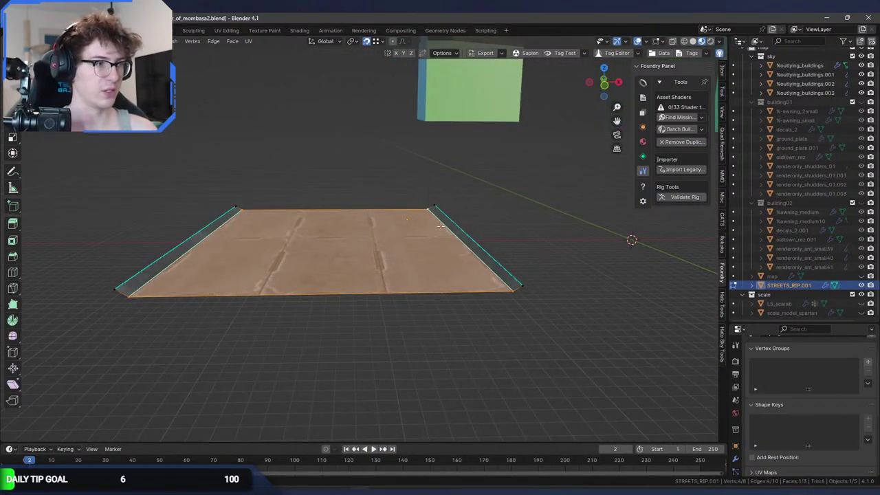
Level each outer kerb edge of the section separately by scaling its two vertices to 0 along Z.
left_click(523, 283)
key("g")
key("z")
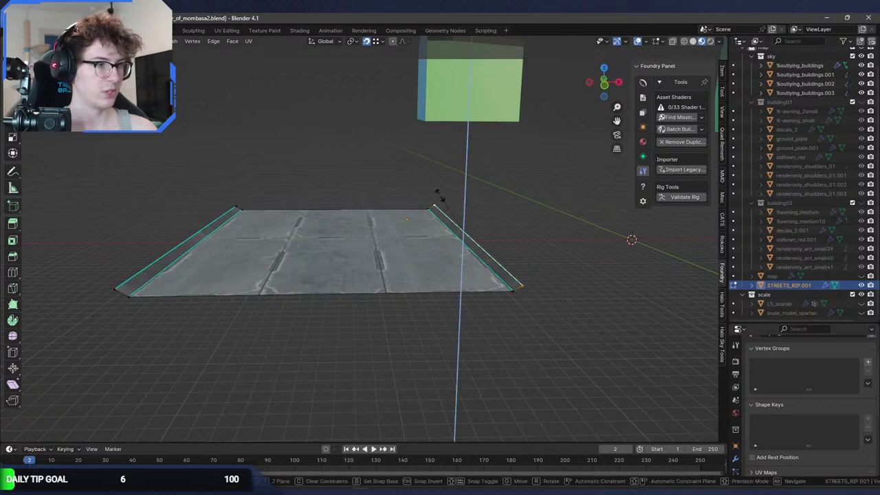
key("0")
key("Return")
left_click(116, 286, "shift")
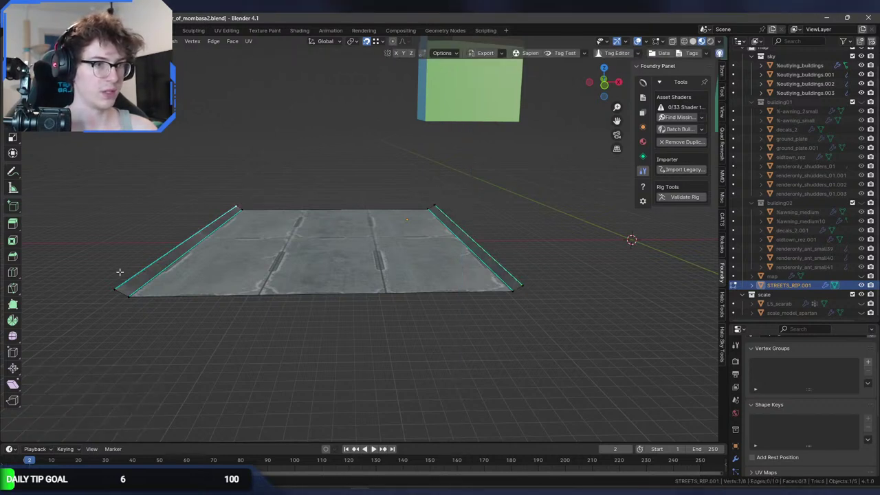
key("g")
key("z")
key("0")
key("Return")
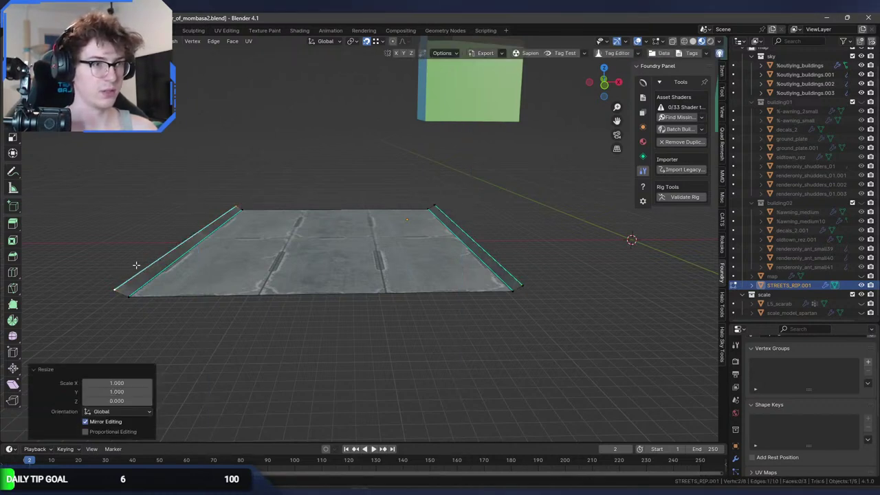
Straighten both outer kerb edges by scaling each edge's two vertices to 0 along X.
key("s")
key("x")
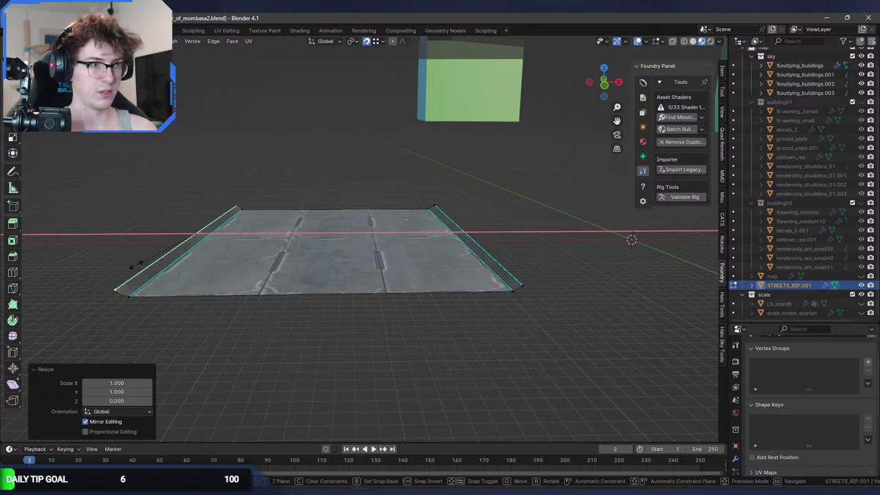
key("Escape")
left_click(432, 207)
left_click(521, 287, "shift")
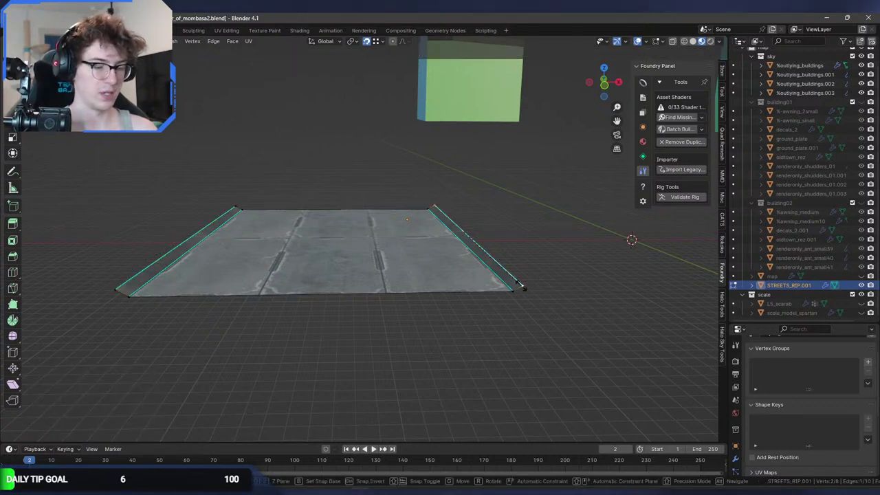
key("x")
key("0")
key("Return")
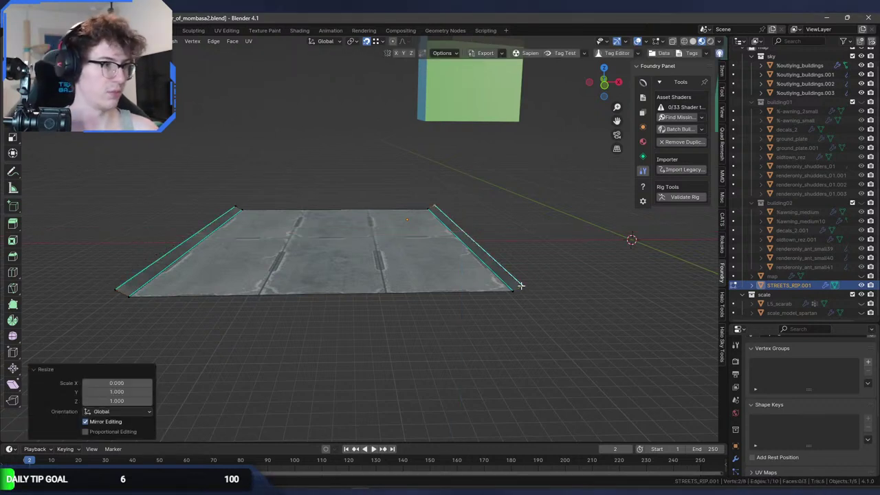
Level the two inner kerb edges bordering the paver face by scaling each edge along Z.
left_click(521, 286)
key("g")
key("z")
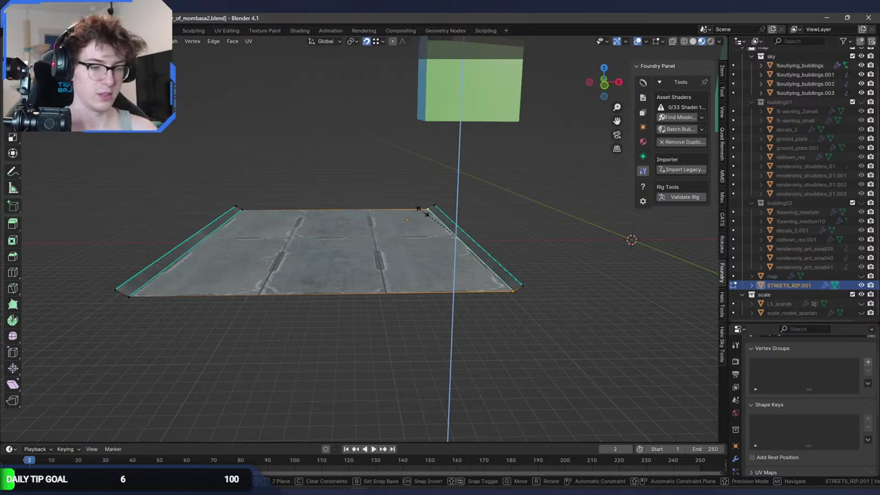
left_click(422, 211)
left_click(236, 219)
left_click(145, 301, "shift")
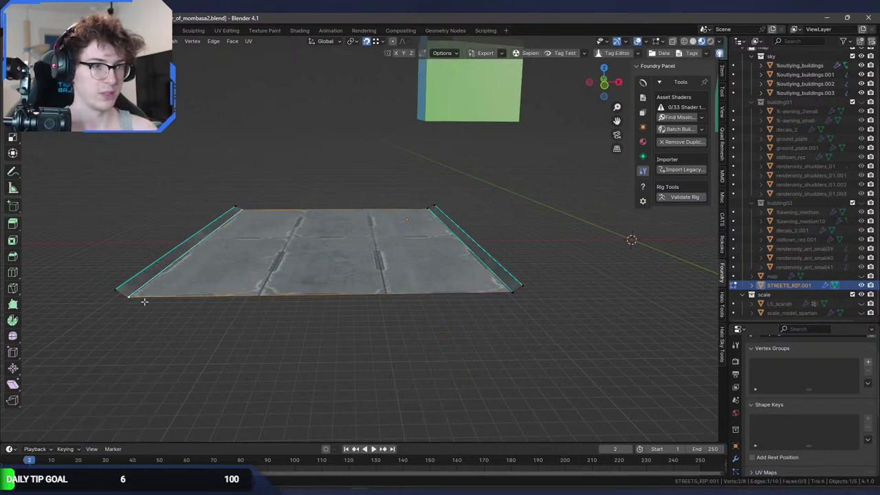
key("g")
key("z")
left_click(144, 301)
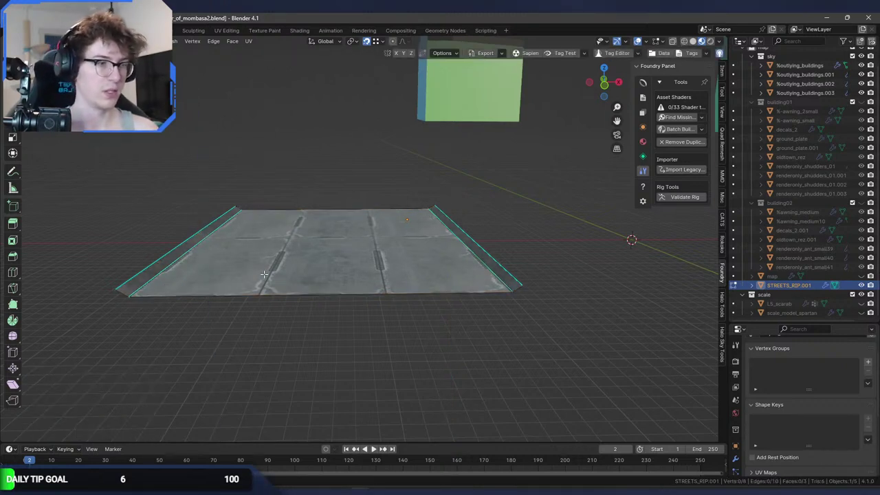
Flatten the whole paver face by scaling it to 0 along Z.
left_click(256, 275)
key("s")
key("x")
key("z")
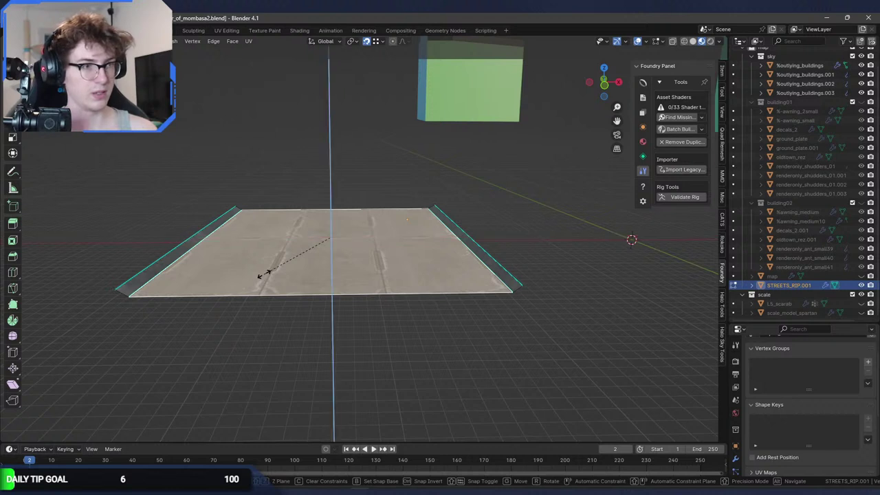
key("0")
key("Return")
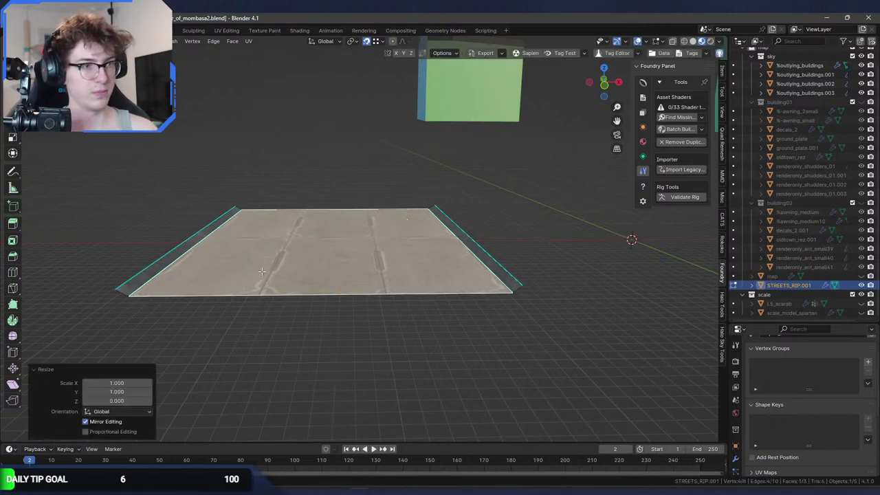
Bring the four outer kerb corners to one height by scaling them together to 0 along Z.
left_click(234, 209)
left_click(116, 289, "shift")
left_click(434, 206, "shift")
left_click(522, 286, "shift")
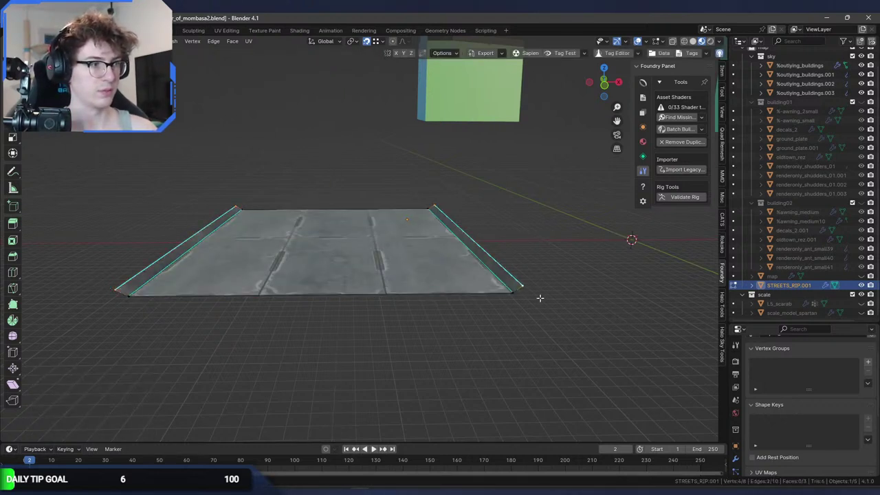
key("g")
key("z")
left_click(542, 298)
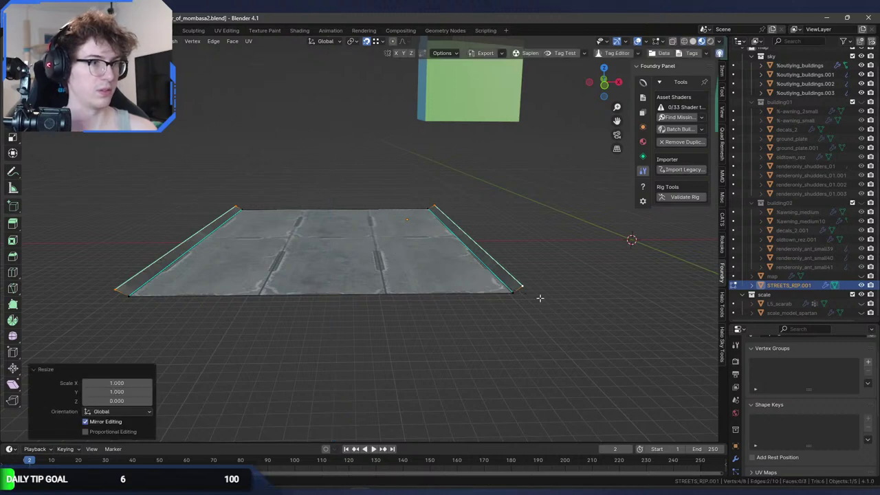
Reselect the four corners of the paver face and scale them along Z once more.
middle_click_drag(409, 284, 316, 296)
left_click(170, 308)
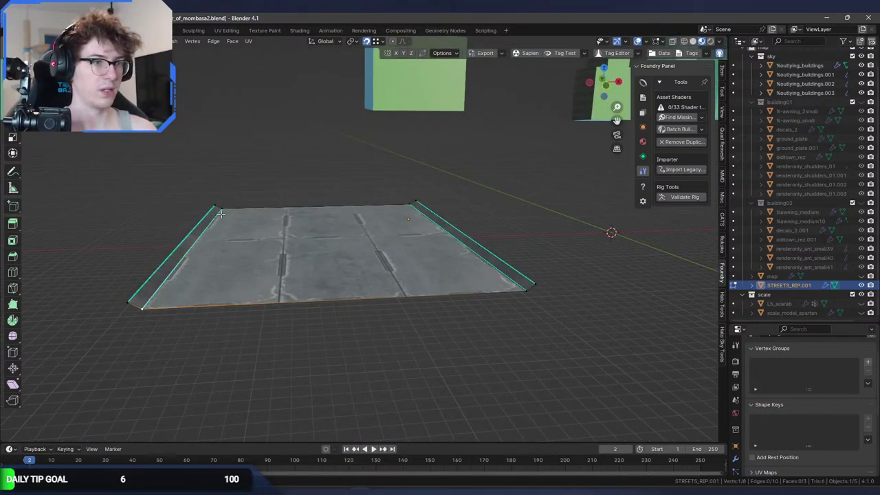
key("a")
key("g")
key("z")
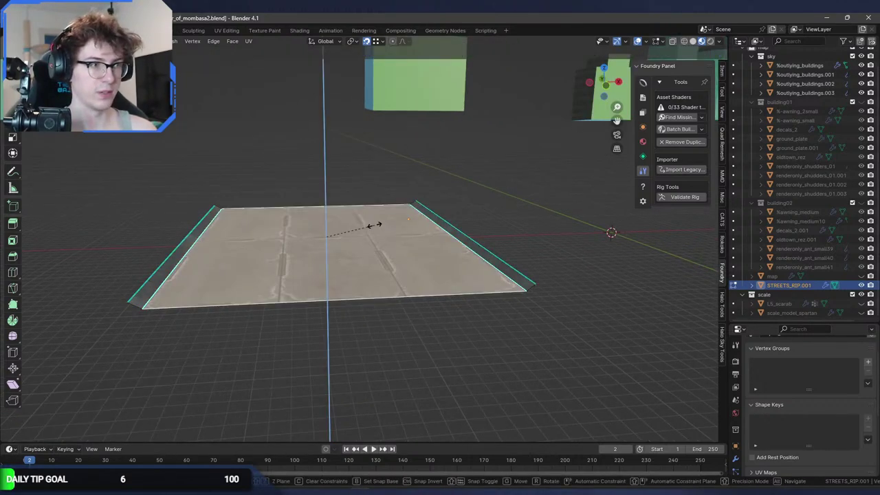
left_click(375, 224)
Align the kerb and paver vertices at one open end of the section by scaling them to 0 along Y.
middle_click_drag(375, 225, 467, 213)
left_click(473, 214)
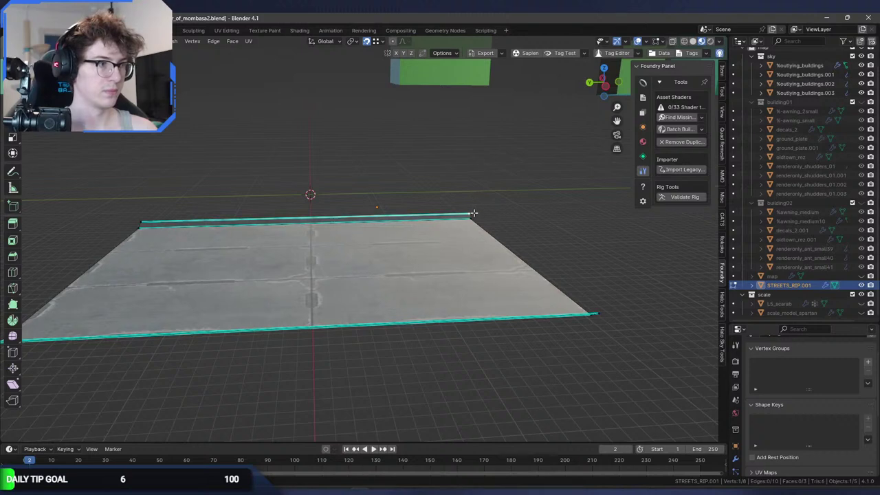
middle_click_drag(605, 310, 564, 277)
key("g")
key("z")
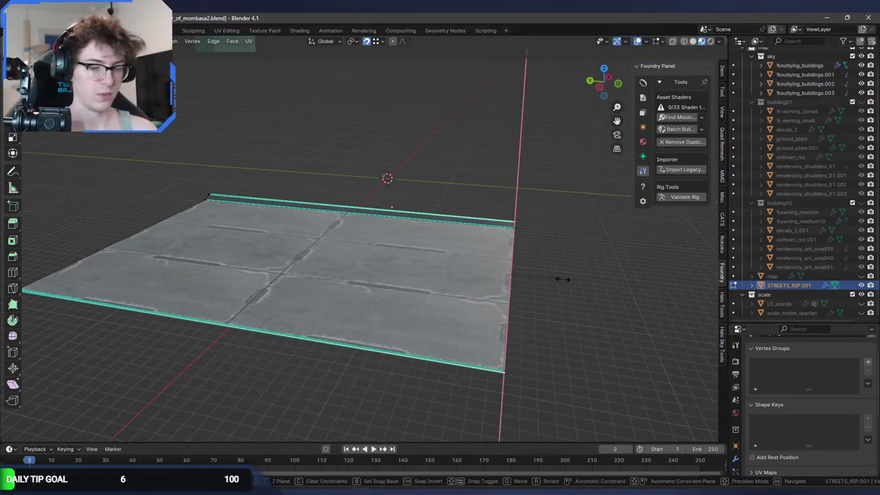
key("y")
key("Return")
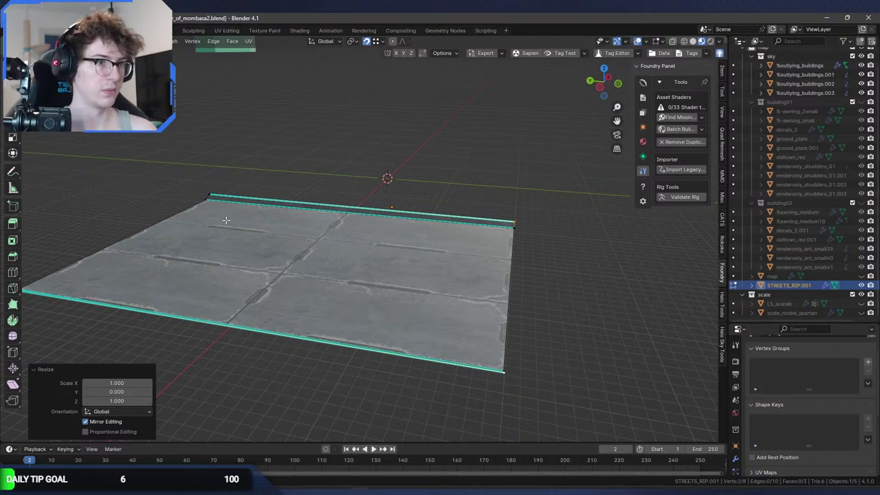
key("g")
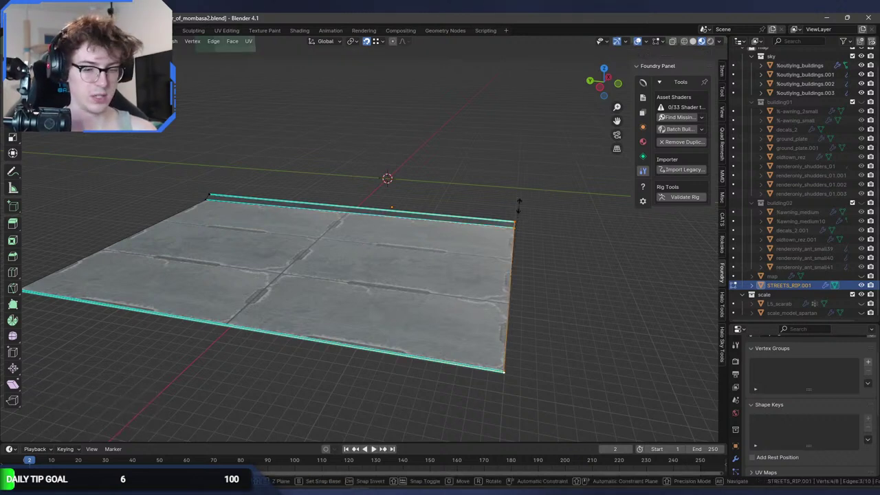
key("y")
key("Return")
Align the four vertices at the opposite open end of the section by scaling them to 0 along Y.
scroll(520, 203, "down", 3)
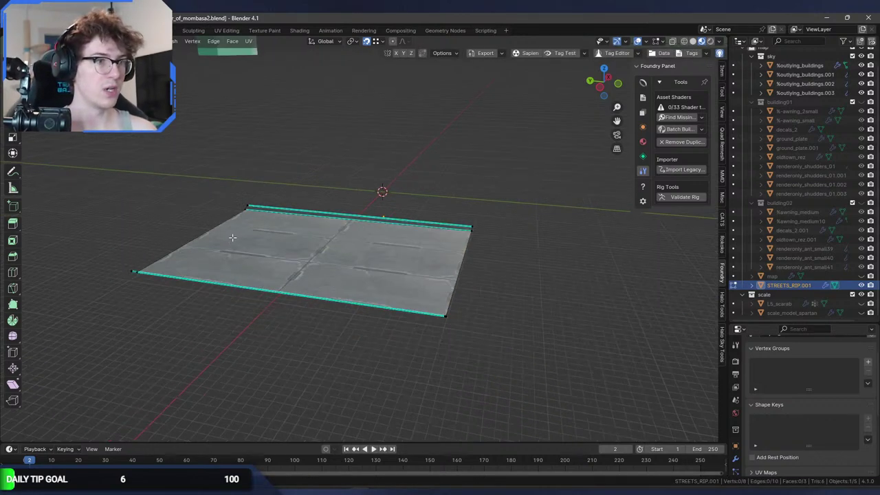
middle_click_drag(520, 202, 292, 313)
left_click(282, 271)
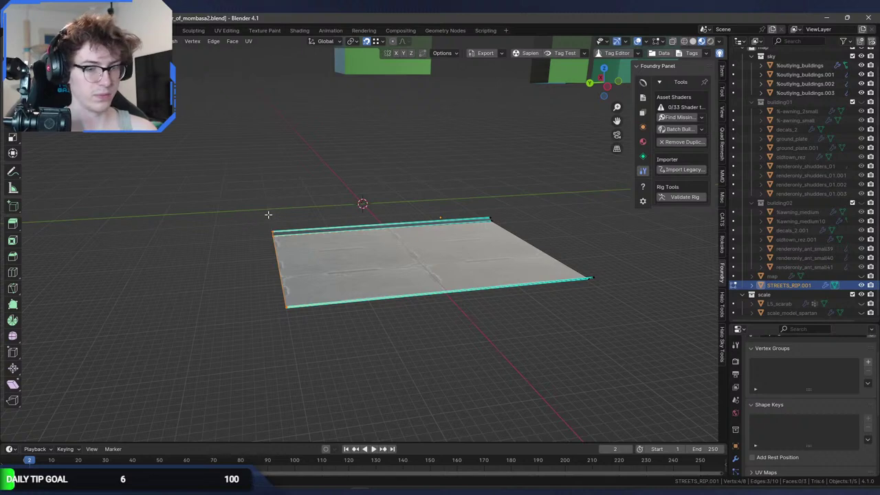
key("g")
key("y")
left_click(268, 214)
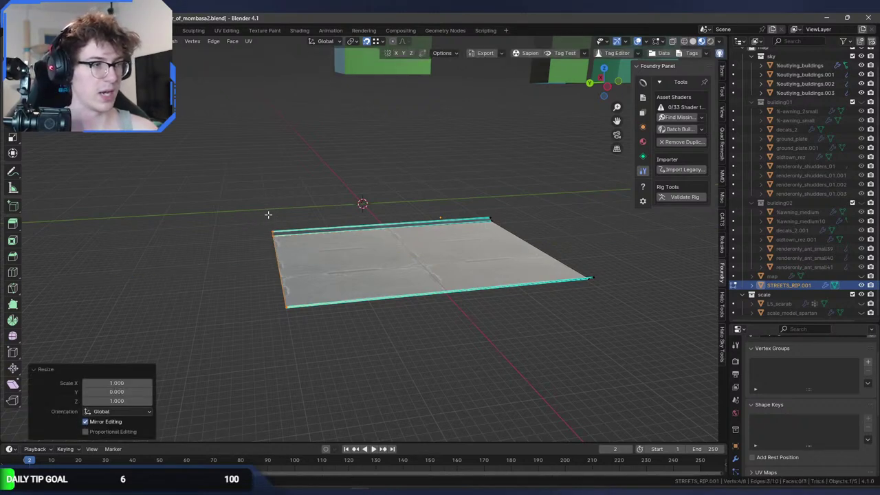
Save the file outside editing and reopen the cleaned-up section for editing.
key("Tab")
middle_click_drag(267, 214, 281, 230)
key("ctrl+s")
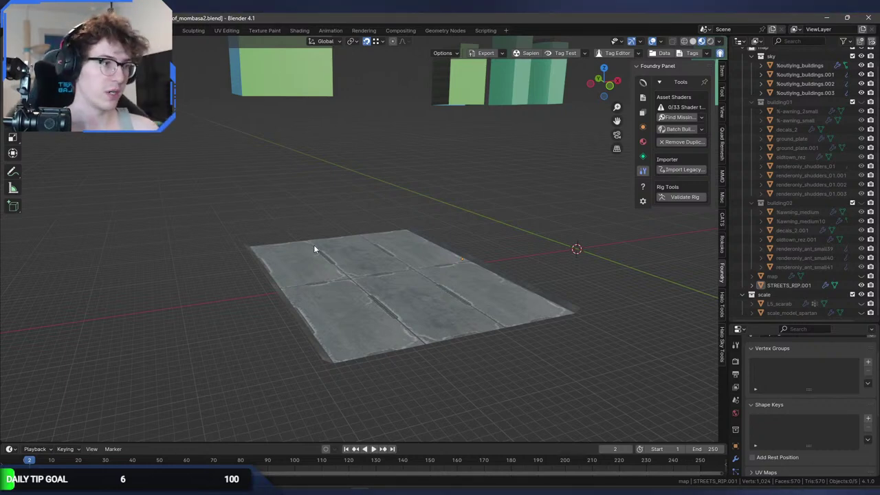
middle_click_drag(313, 249, 301, 277)
key("Tab")
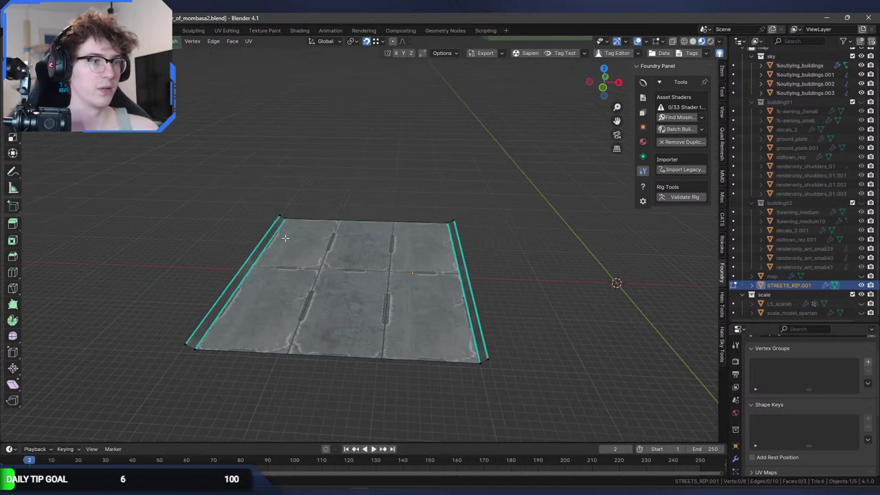
Leave editing of the street section and set its origin to geometry.
mouse_move(284, 238)
middle_mouse_down()
mouse_move(245, 230)
mouse_move(280, 233)
middle_mouse_up()
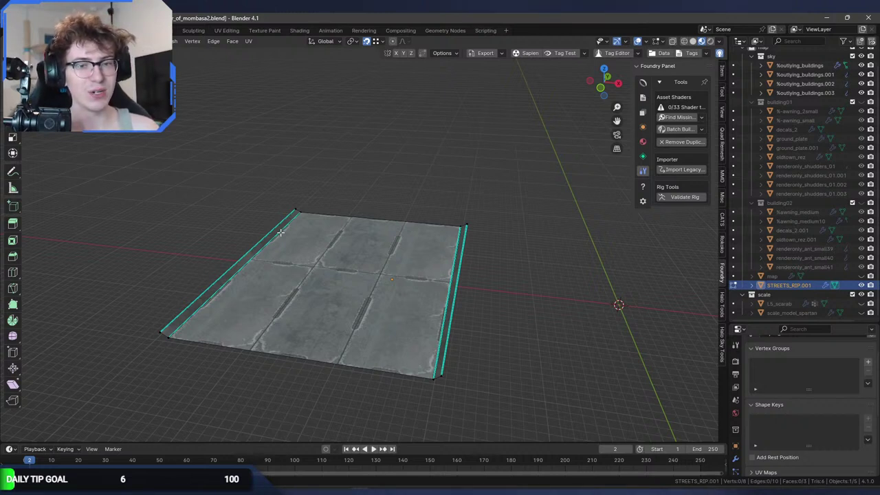
key("a")
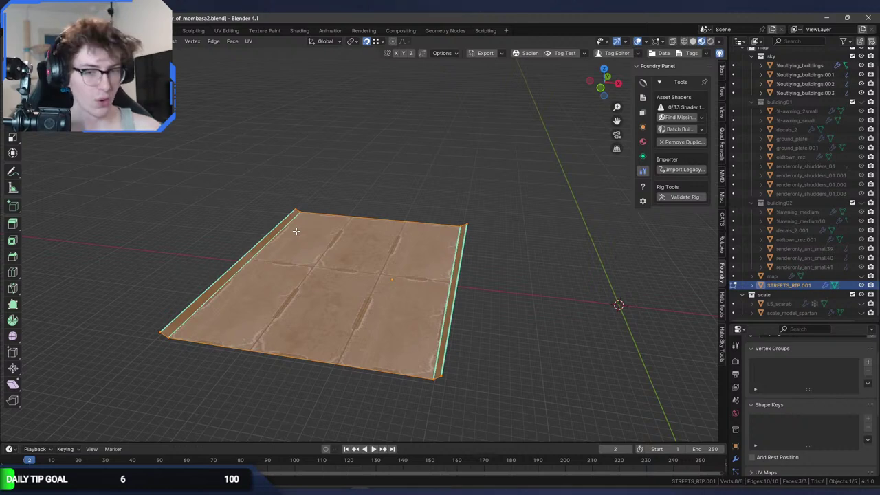
middle_click_drag(295, 234, 275, 244)
key("Tab")
key("F3")
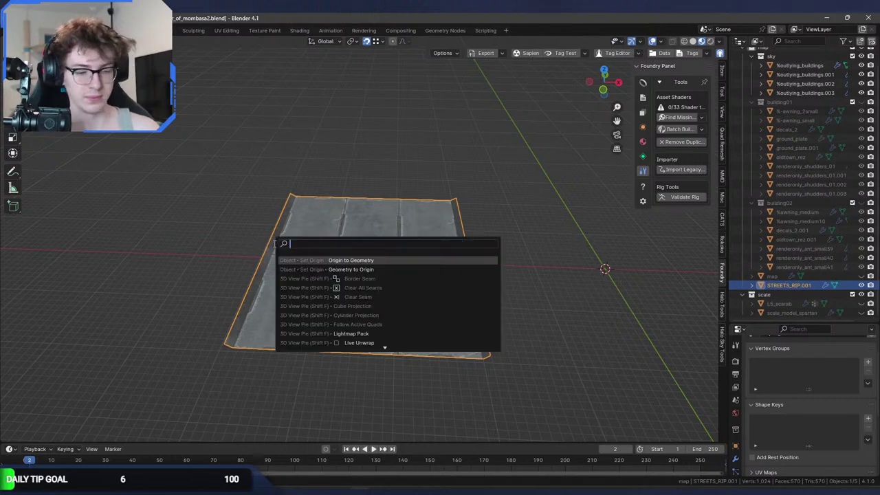
type("origin")
key("Down")
key("Down")
key("Return")
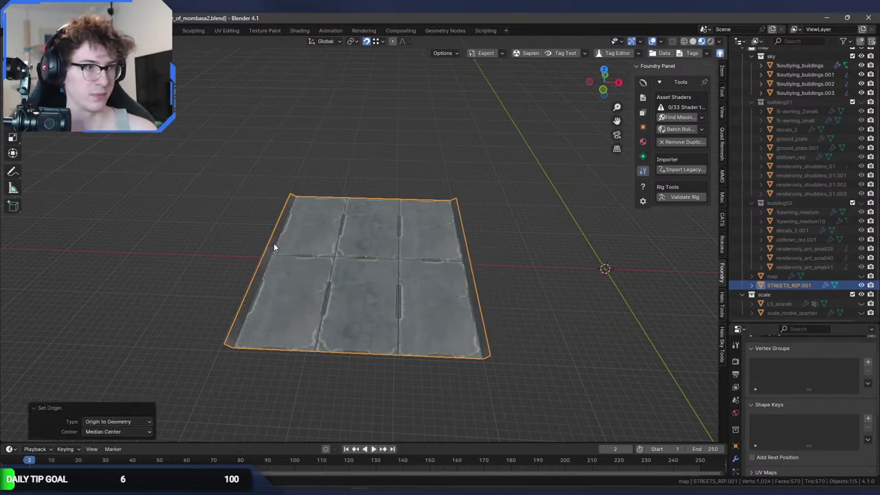
Inspect the flattened street section and its kerb edges from several angles, both selected and deselected.
middle_click_drag(312, 235, 267, 229)
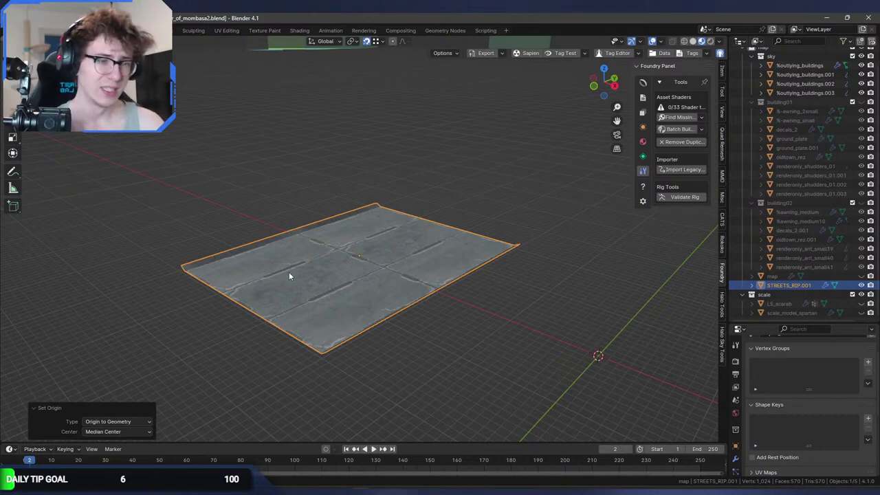
middle_click_drag(291, 275, 268, 275)
scroll(400, 263, "up", 5)
scroll(436, 284, "down", 5)
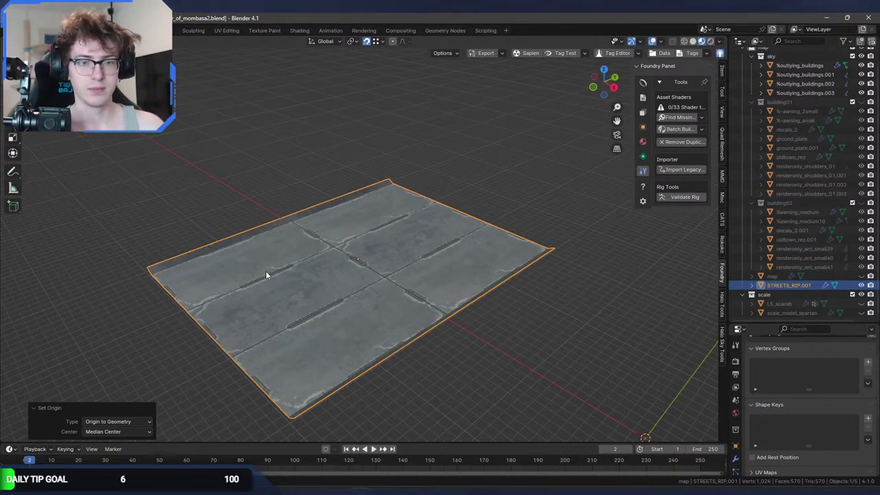
key("Tab")
middle_click_drag(266, 275, 363, 256)
key("Tab")
key("alt+a")
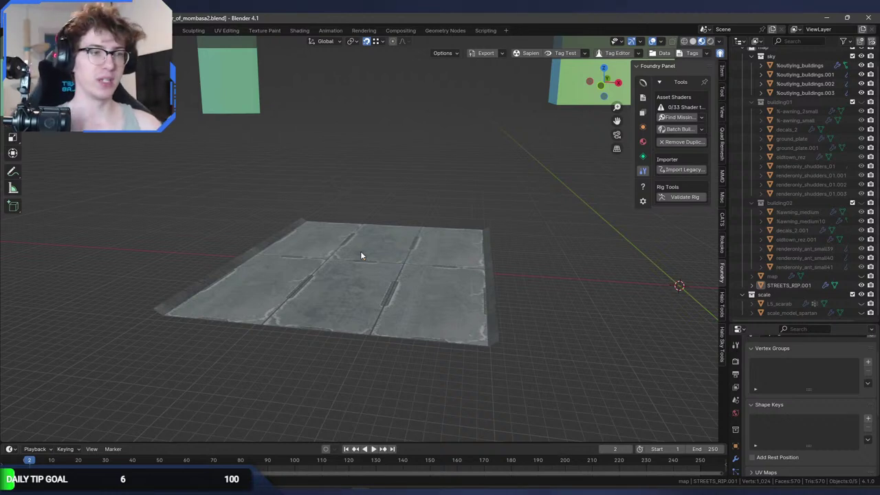
left_click(362, 255)
middle_click_drag(329, 284, 473, 274)
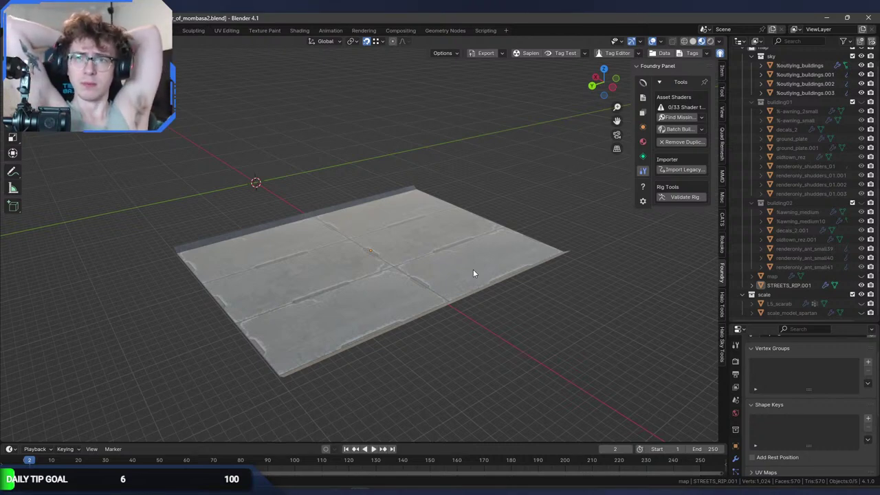
middle_click_drag(511, 265, 305, 262)
scroll(385, 271, "down", 4)
Rename the street section object street_straight and save the file.
left_click(305, 262)
middle_click_drag(426, 257, 488, 260)
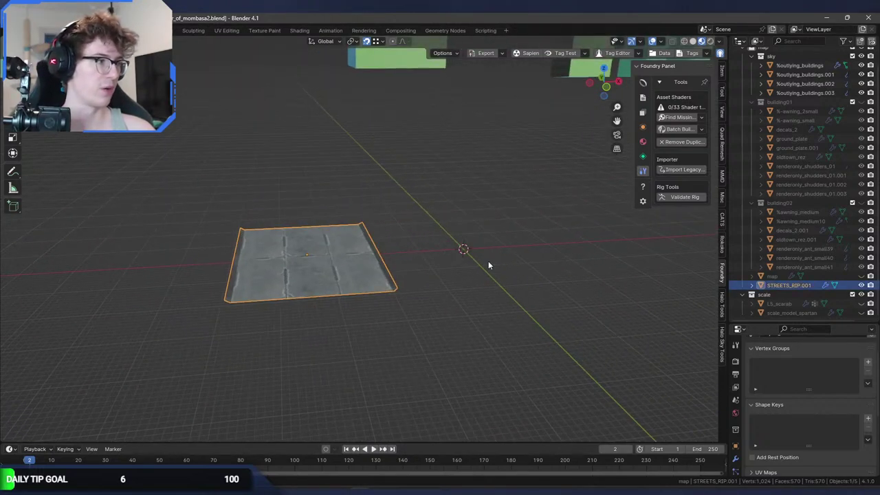
double_click(790, 285)
type("street_stra")
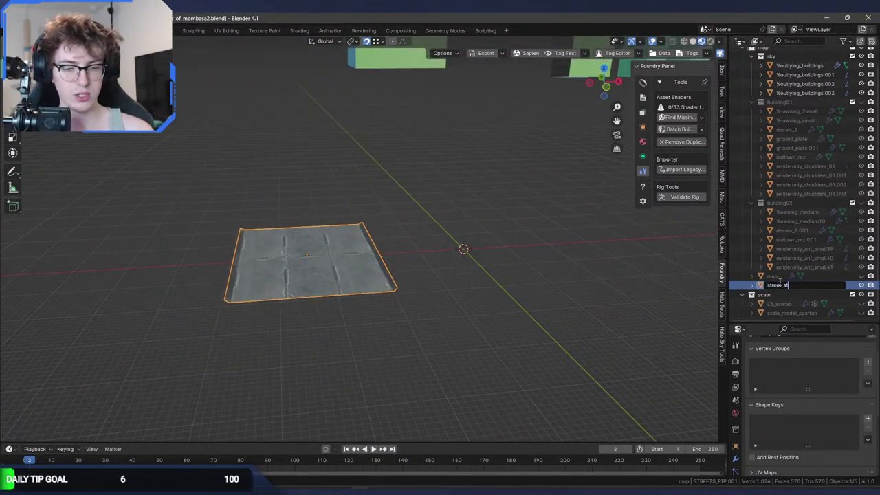
type("ight")
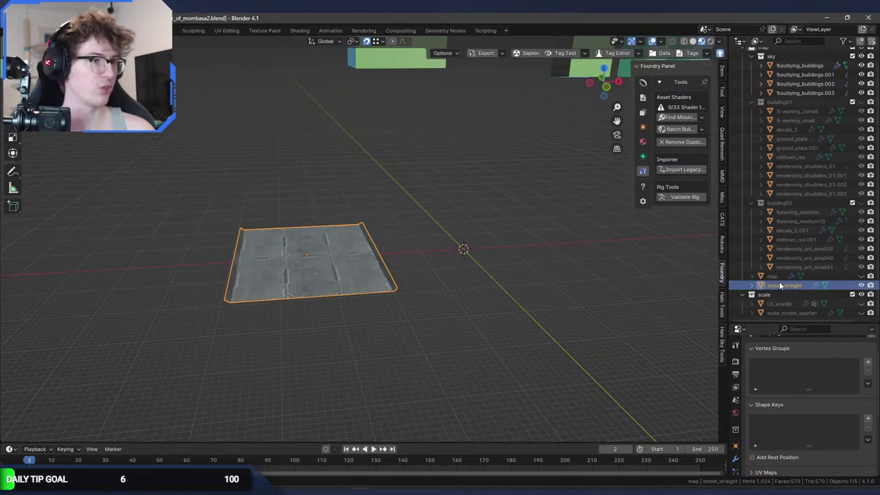
key("Return")
key("ctrl+s")
Duplicate the street_straight section in place.
key("shift+d")
right_click(518, 243)
Move the duplicate about 502.78 m along X, clear of the original section.
key("g")
key("y")
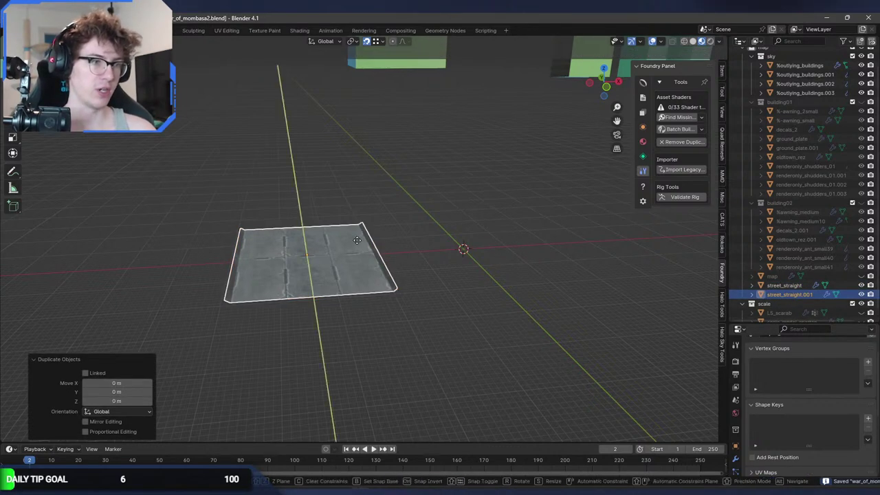
key("x")
left_click(581, 230)
middle_click_drag(581, 230, 376, 264)
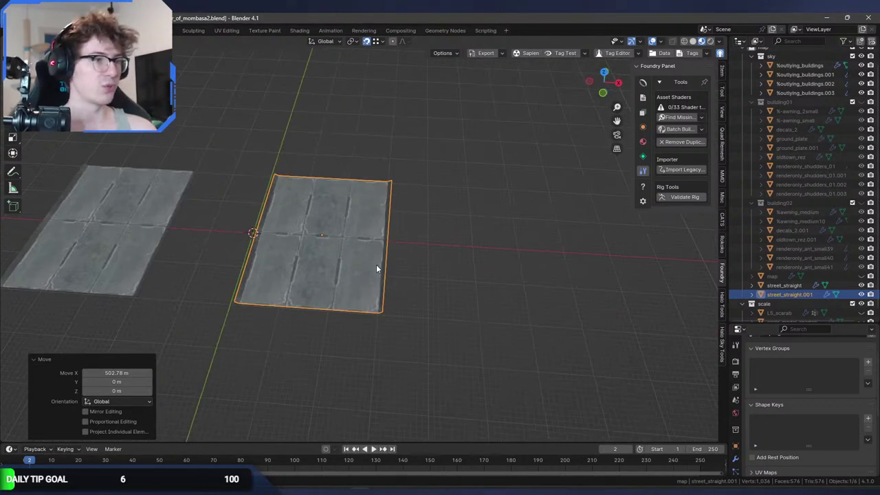
Duplicate the copy again, place the new one beside it along X, and join both into one object.
key("shift+d")
right_click(376, 264)
key("g")
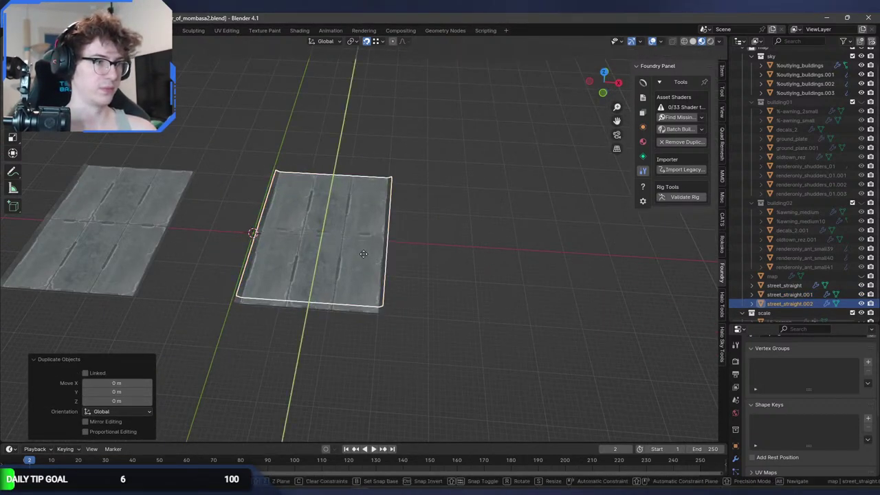
key("x")
left_click(530, 254)
left_click(365, 246, "shift")
key("ctrl+j")
Edit the joined object and rotate the outer section 90° about Z.
key("Tab")
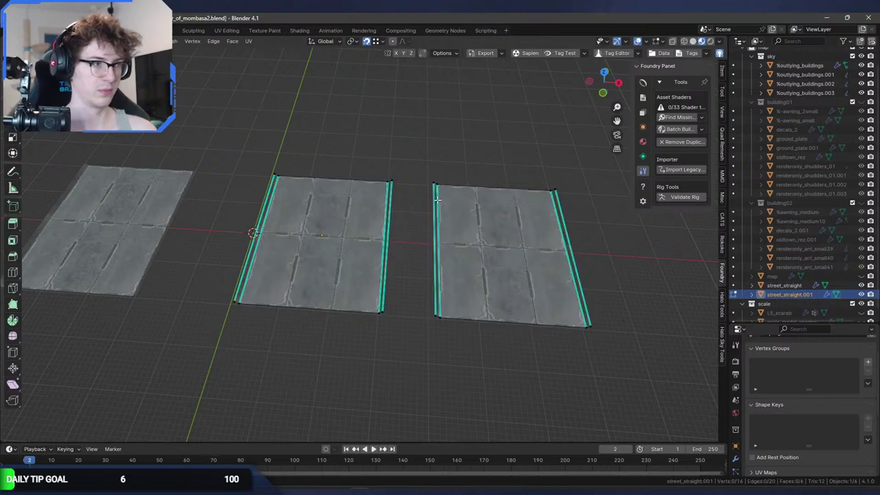
key("l")
key("r")
key("z")
key("9")
key("0")
key("Return")
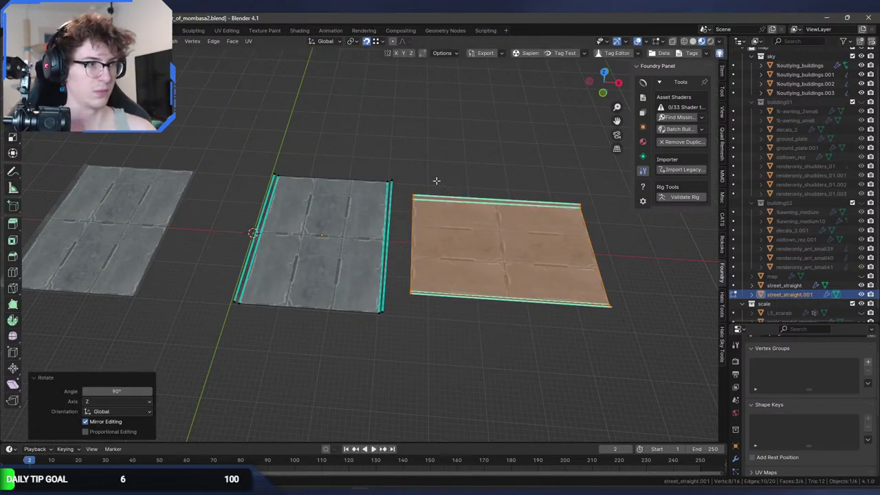
Add centred loop cuts through the unrotated section in both directions and lengthwise through the rotated section.
key("alt+a")
key("ctrl+r")
left_click(333, 232)
right_click(337, 234)
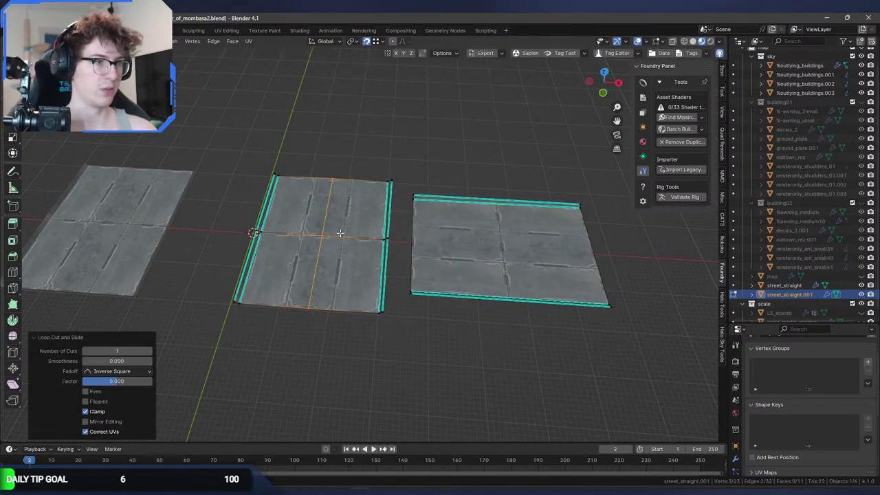
key("ctrl+r")
left_click(406, 237)
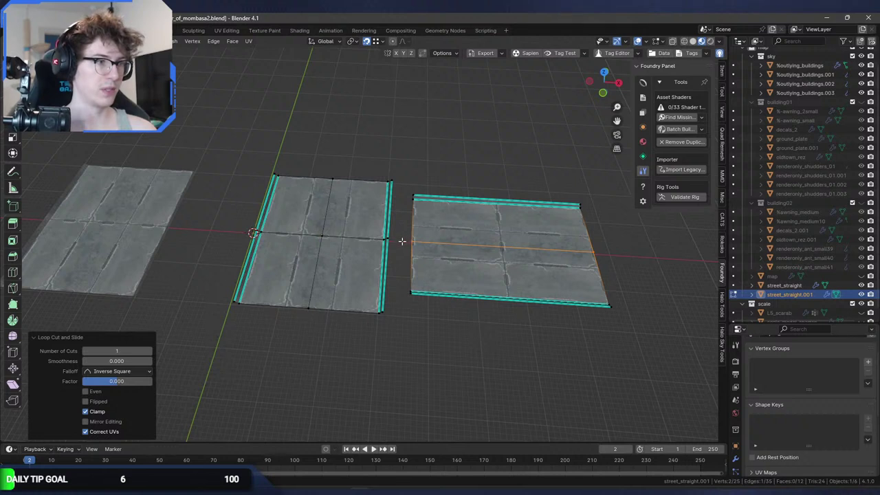
scroll(399, 234, "up", 2)
right_click(390, 227)
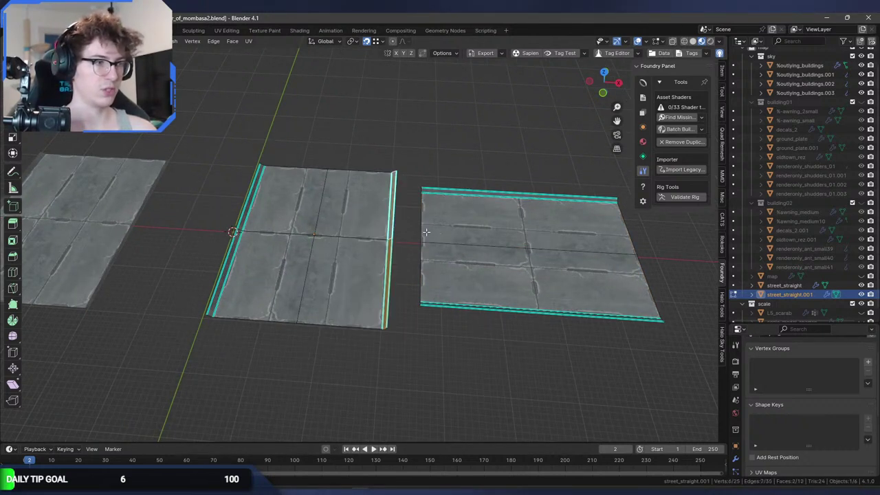
Separate the kerb strip facing the rotated section, then join it back into the object as a detached piece.
key("p")
left_click(404, 229)
key("Tab")
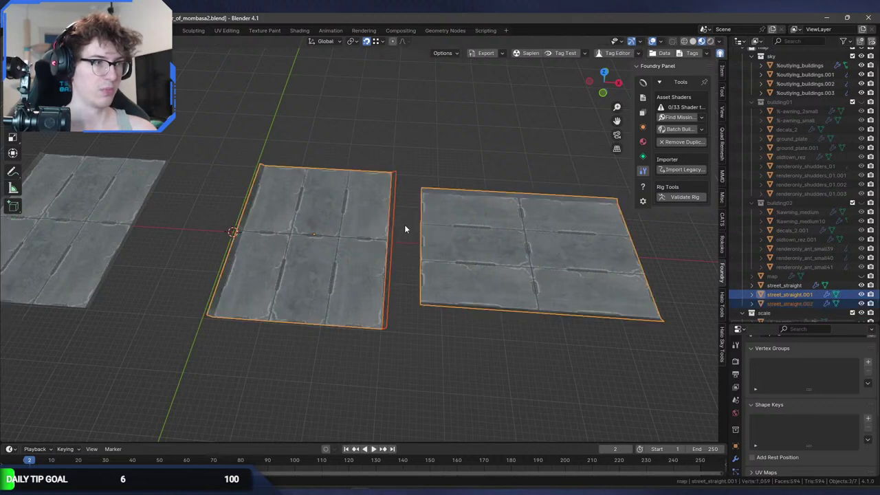
key("ctrl+j")
key("Tab")
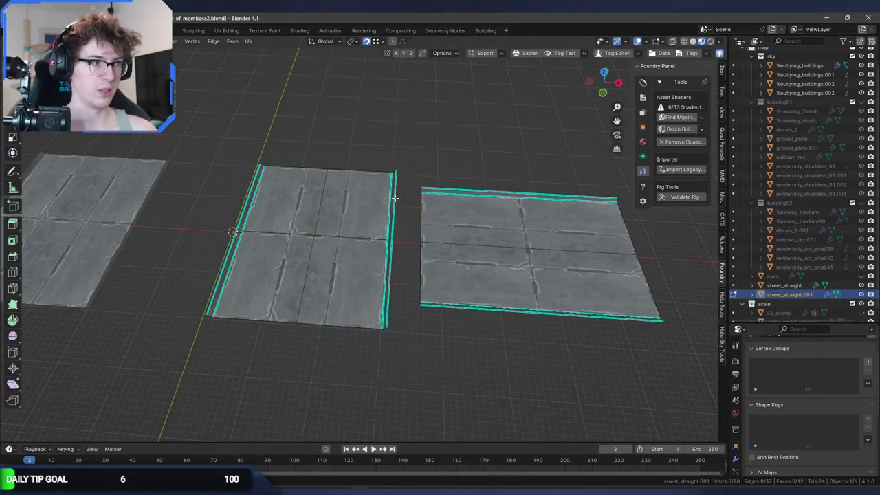
Move the detached kerb strip about 546.17 m along X, beyond the rotated section.
key("l")
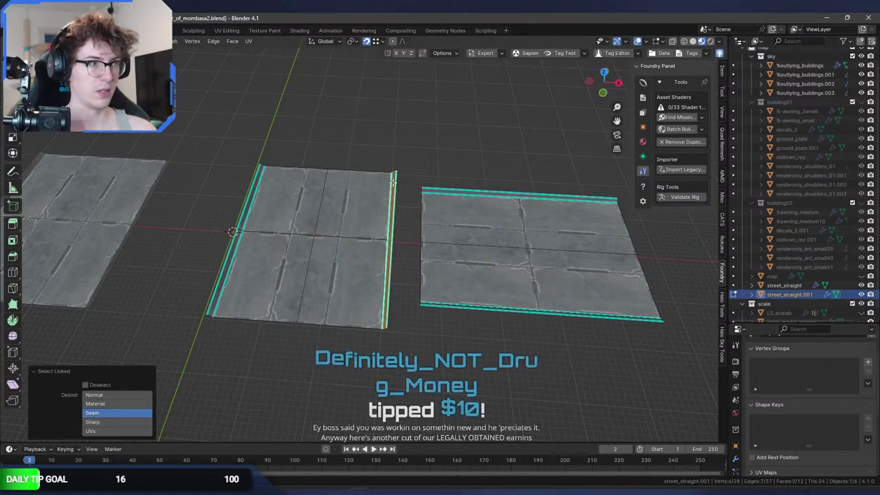
key("g")
key("x")
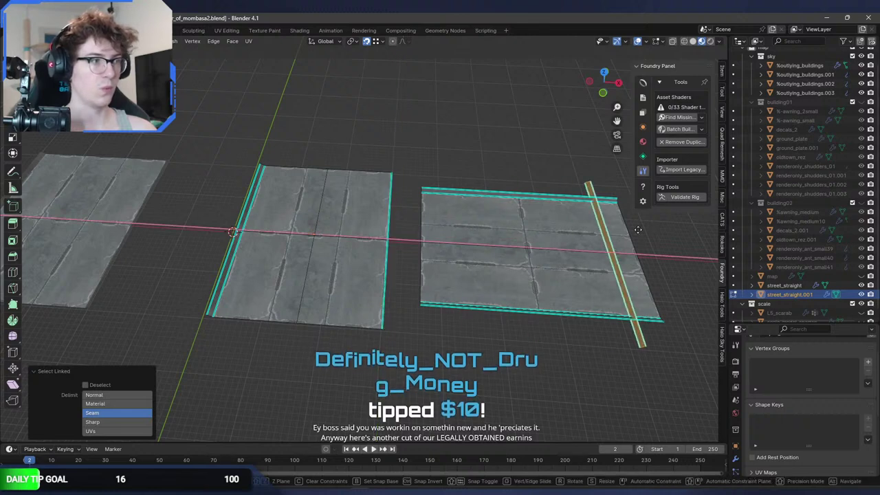
left_click(685, 247)
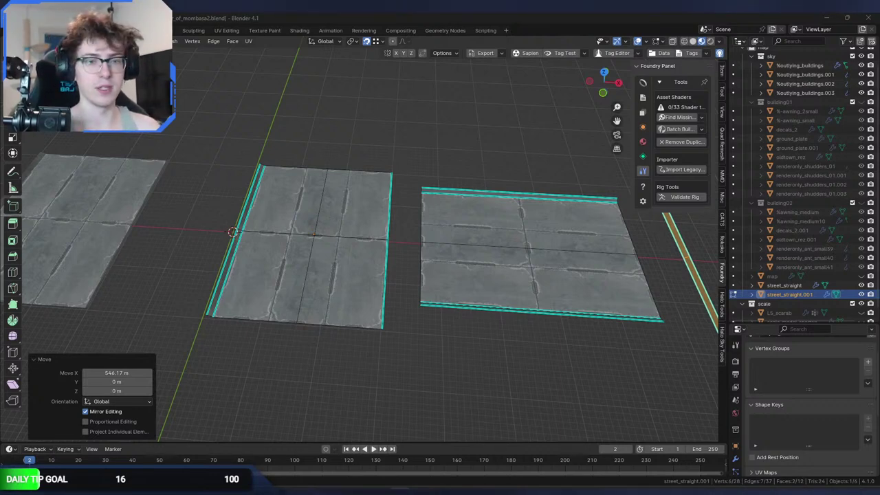
Select the whole rotated section and move it -63.025 m along X against the open side of the other section.
middle_click_drag(302, 197, 423, 191)
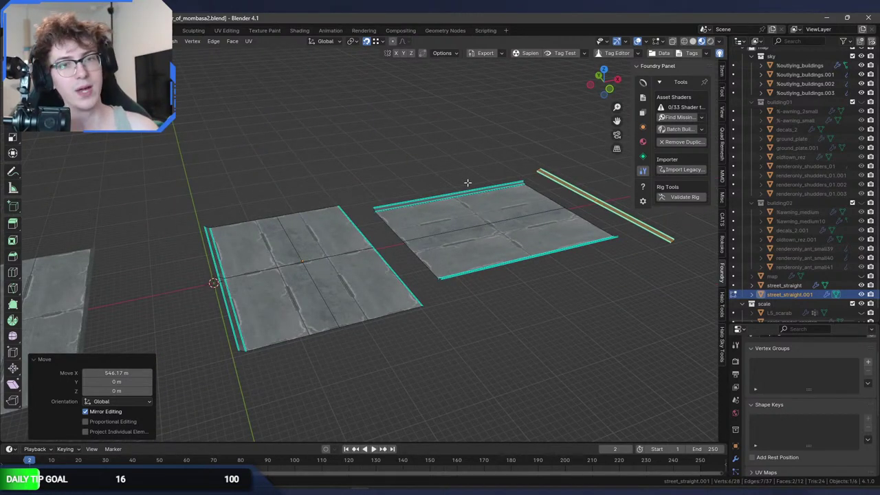
key("1")
middle_click_drag(443, 200, 405, 216)
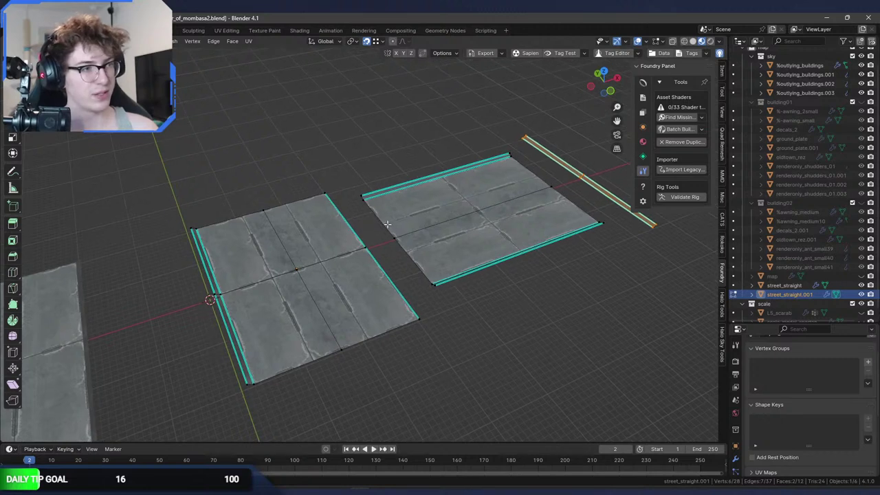
scroll(406, 217, "up", 3)
key("l")
key("g")
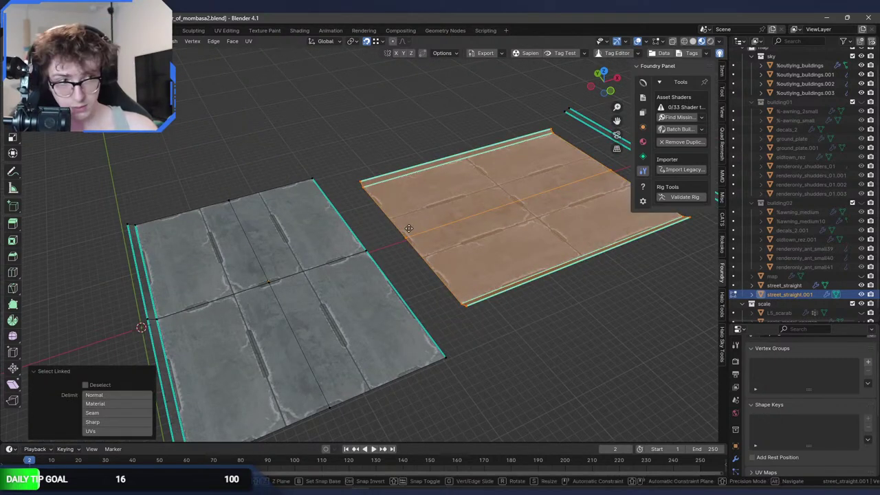
key("x")
left_click(373, 246)
middle_click_drag(375, 244, 376, 258)
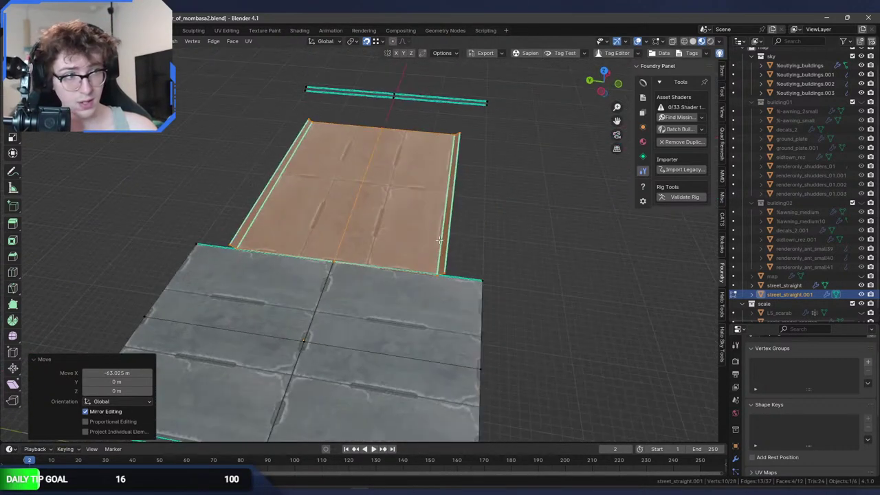
Check how the pavers meet at the junction, then undo the assembly back to the duplicate in its original place.
scroll(376, 259, "up", 3)
middle_click_drag(318, 256, 225, 297)
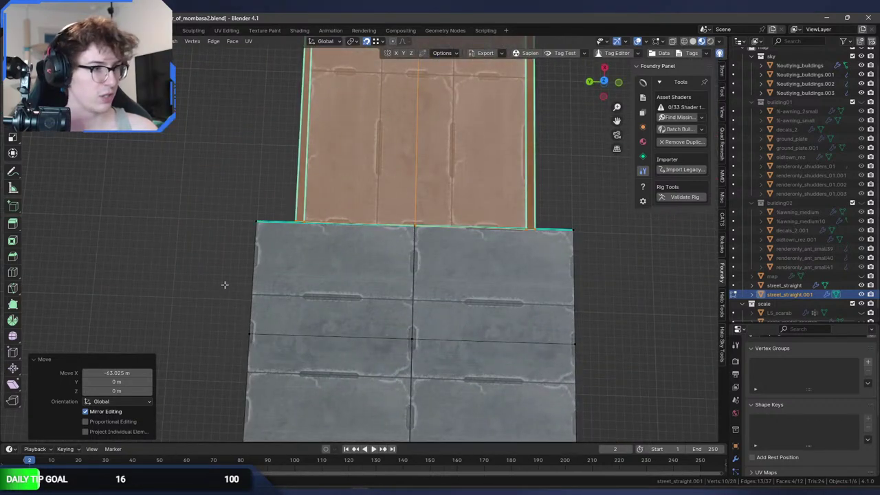
middle_click_drag(313, 254, 231, 246)
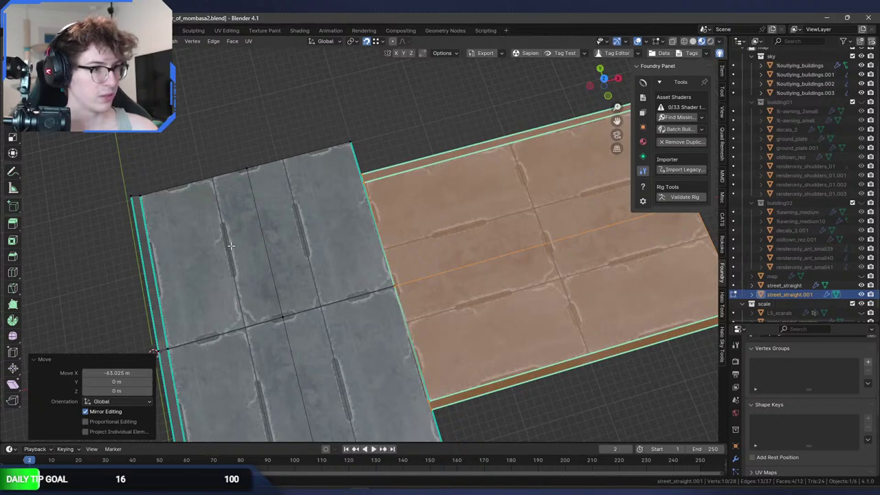
scroll(293, 253, "down", 5)
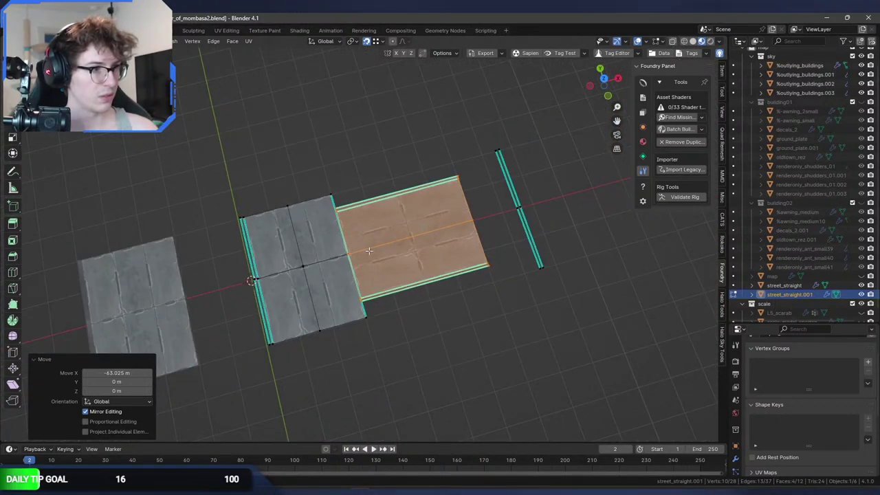
key("ctrl+z")
key("ctrl+z")
key("ctrl+z")
key("ctrl+shift+z")
key("ctrl+shift+z")
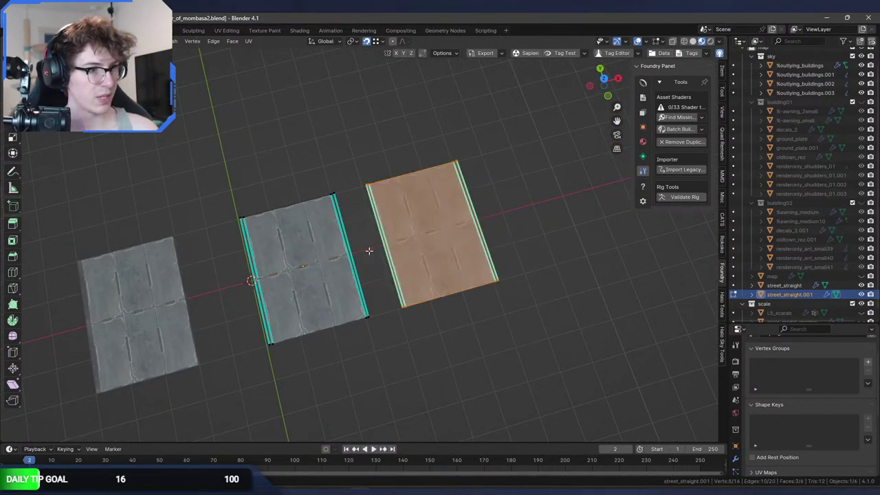
key("ctrl+z")
key("ctrl+z")
key("ctrl+z")
Edit the duplicate and straighten the paver's long edge nearest the world origin by scaling it to 0 along X.
middle_click_drag(227, 260, 332, 227, "shift")
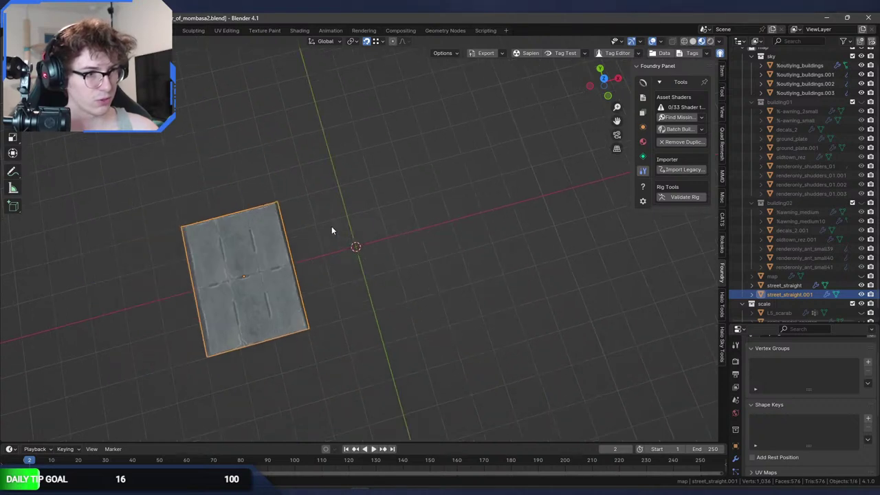
key("Tab")
key("KP_Decimal")
key("g")
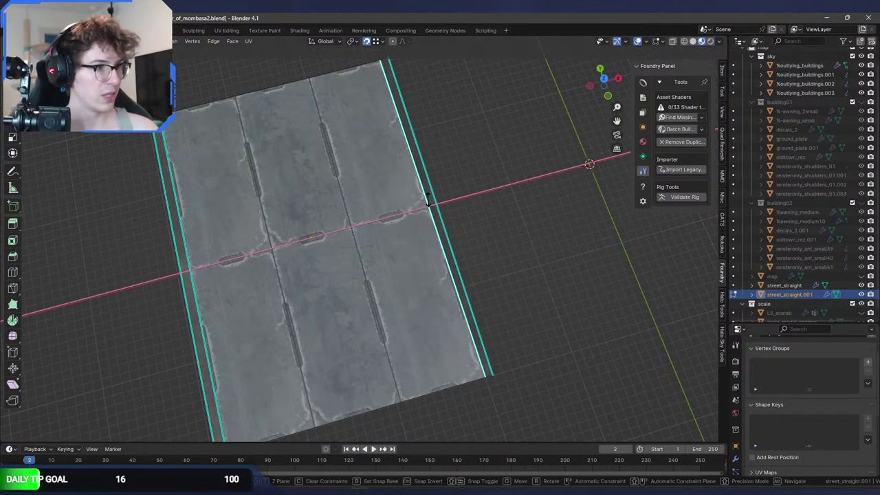
key("0")
key("Return")
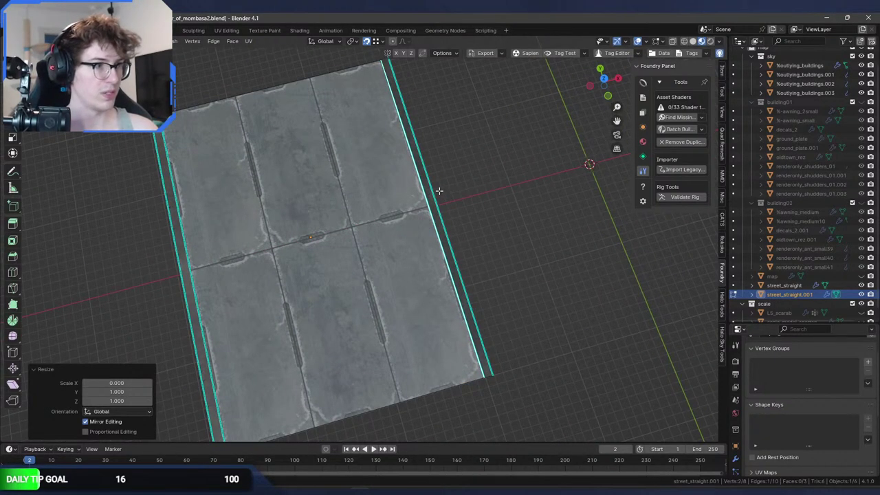
Straighten the outer kerb edge on the side nearest the world origin by scaling it to 0 along X.
key("g")
key("x")
key("0")
key("Return")
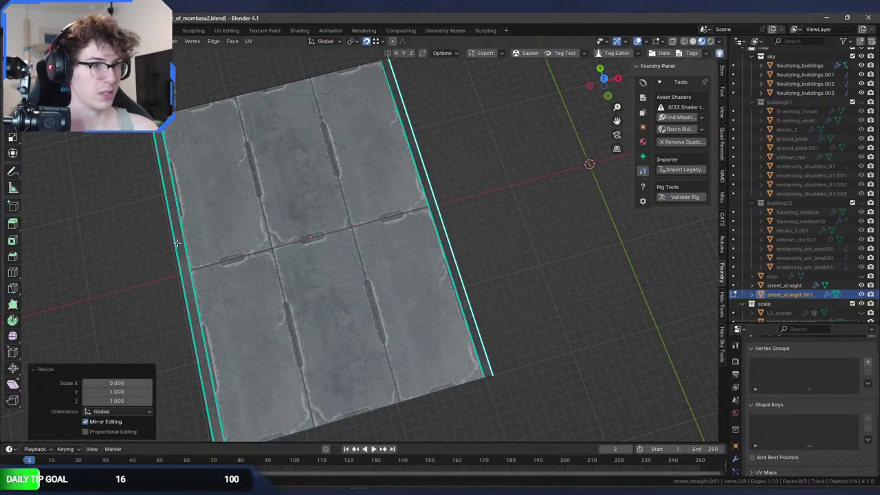
Straighten the paver edge and outer kerb edge farthest from the origin by scaling each to 0 along X, and save the file.
key("s")
key("x")
key("0")
key("Return")
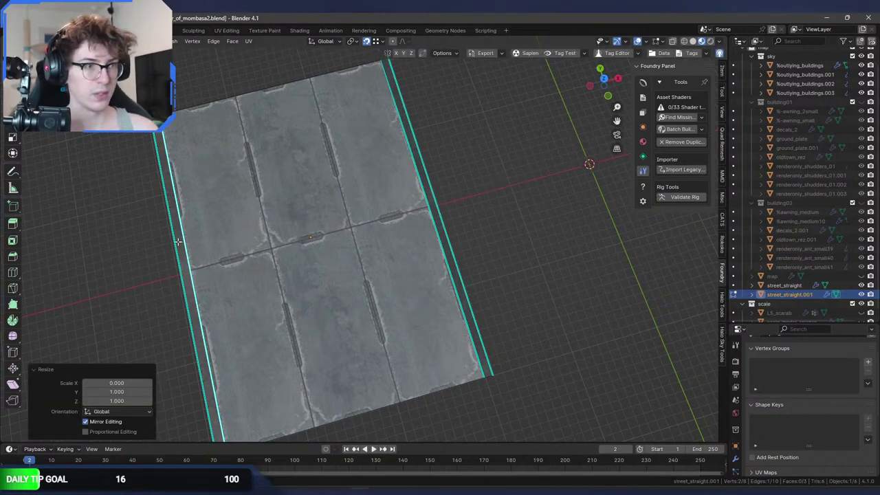
key("g")
key("x")
key("0")
key("Return")
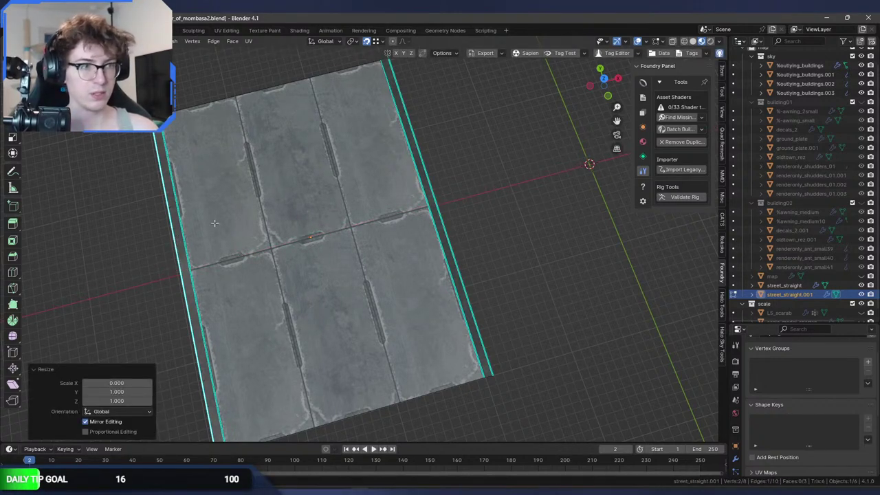
middle_click_drag(309, 201, 292, 196)
key("Tab")
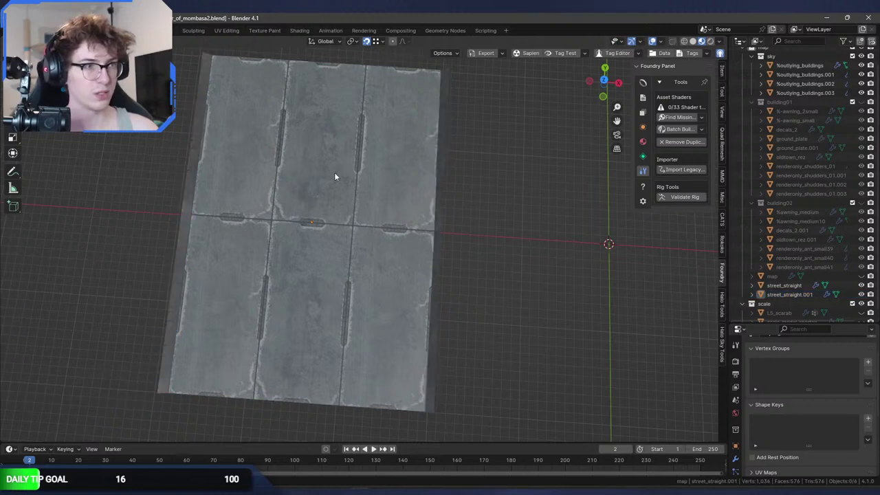
key("ctrl+s")
Duplicate the straightened street_straight.001 section and move the copy along X to the other side of the Y axis.
scroll(307, 182, "down", 3)
left_click(271, 181)
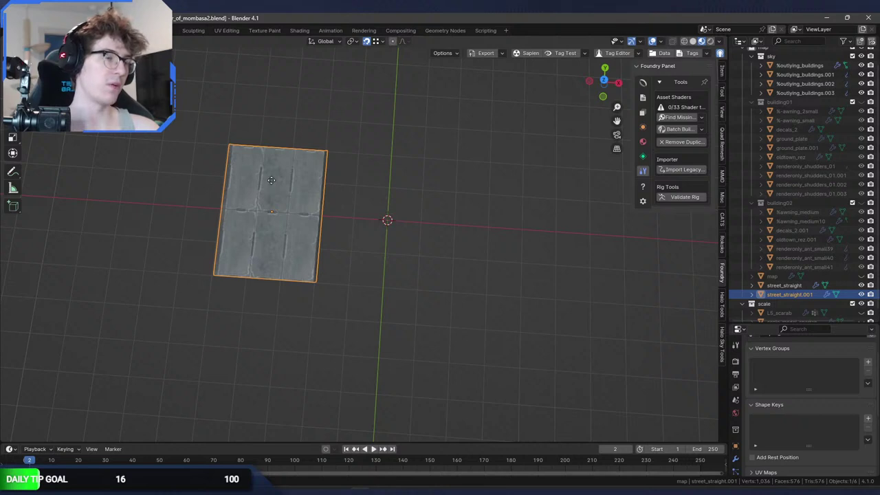
key("shift+d")
key("y")
key("x")
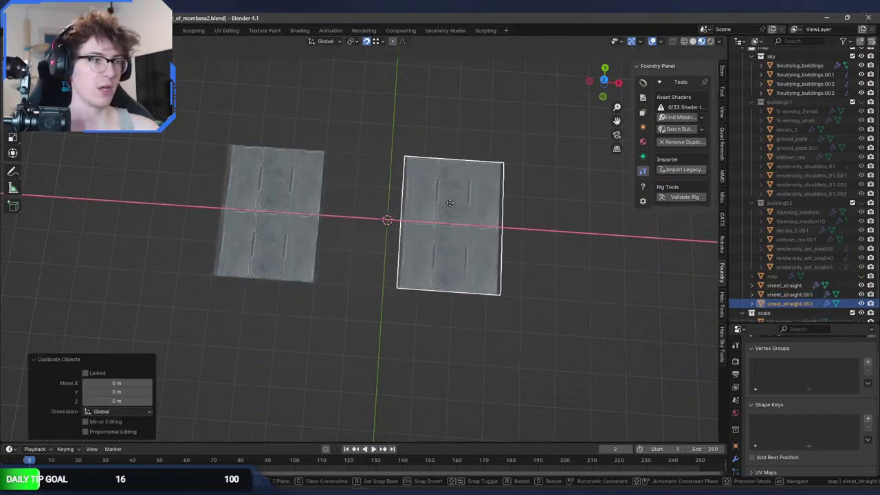
left_click(451, 204)
Edit the copied section and add two centred loop cuts, one along its length and one across its width.
key("Tab")
middle_click_drag(451, 204, 407, 199, "shift")
key("a")
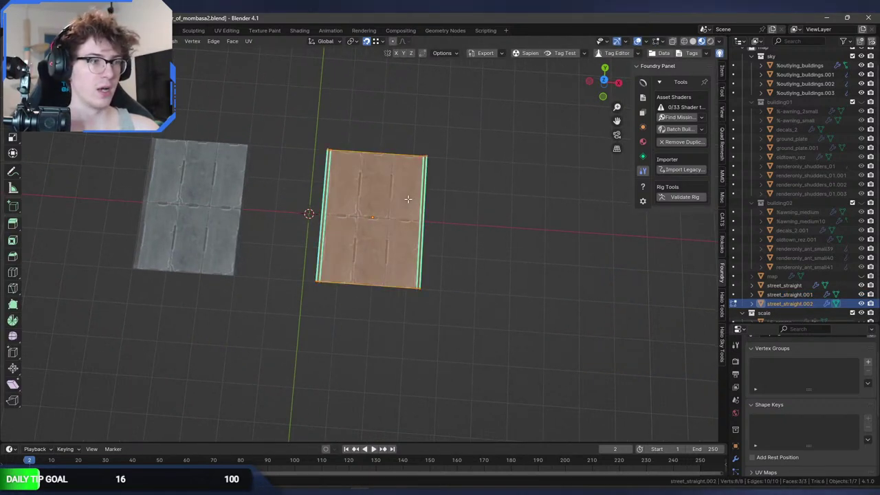
key("ctrl+r")
left_click(373, 159)
right_click(392, 229)
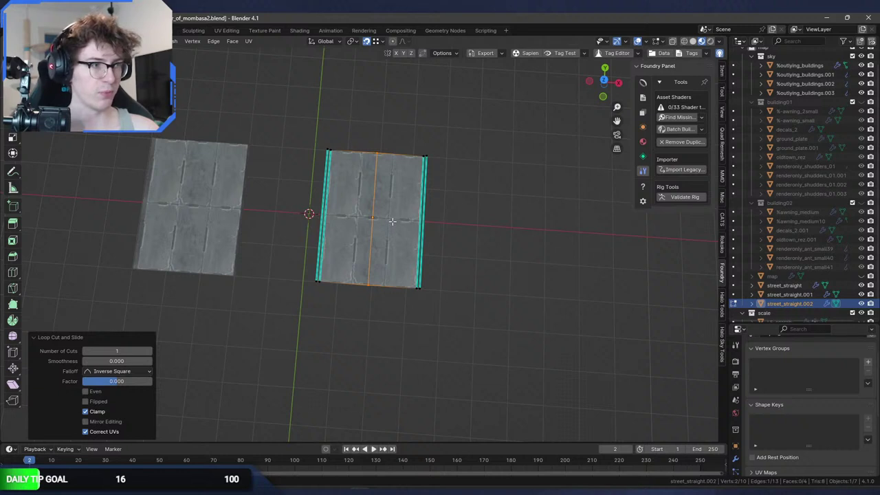
key("ctrl+r")
left_click(436, 216)
right_click(436, 216)
middle_click_drag(436, 216, 399, 213, "shift")
Duplicate the section's whole mesh and move the duplicate about 357.19 m along X.
key("a")
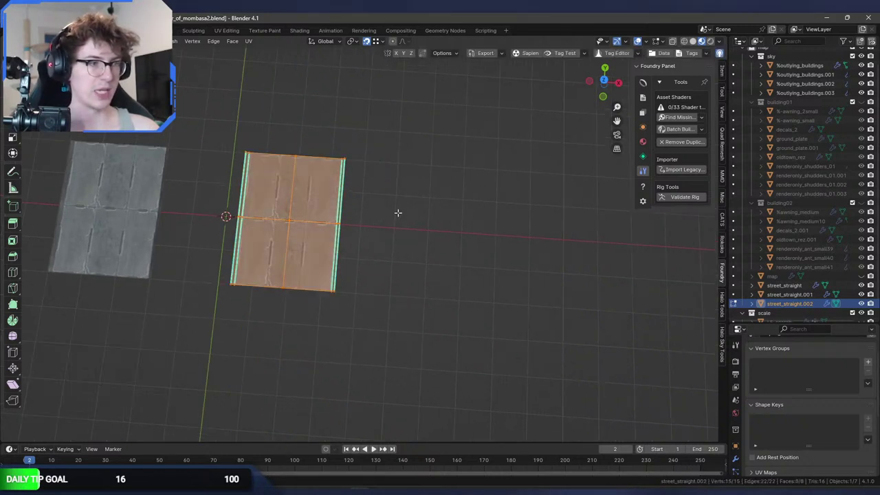
scroll(397, 213, "up", 3)
scroll(374, 209, "down", 1)
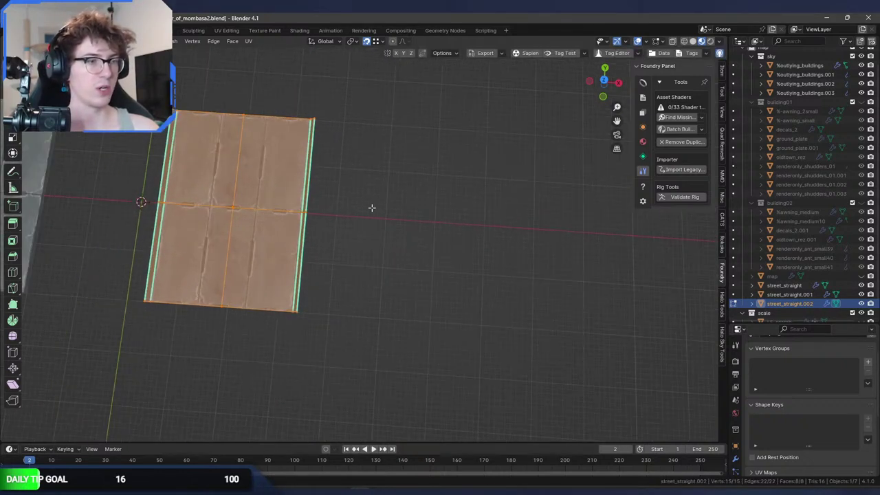
key("shift+d")
right_click(371, 208)
key("g")
key("x")
left_click(539, 203)
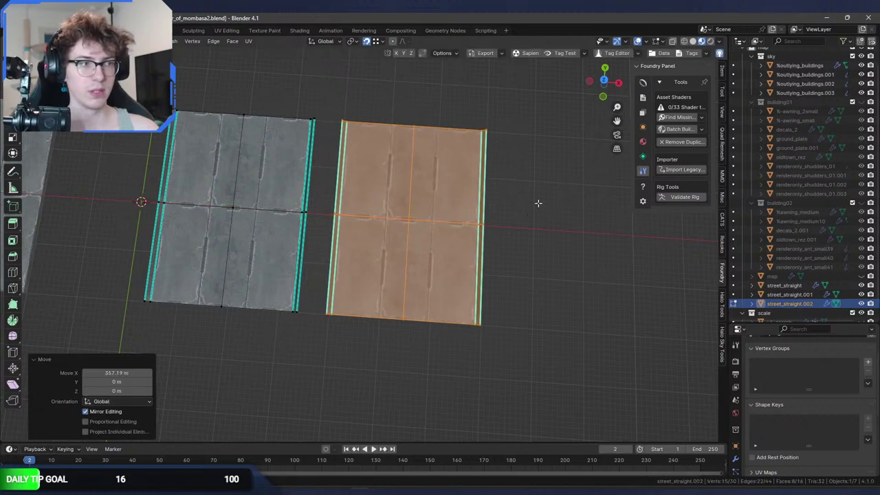
Rotate the duplicated mesh 90 degrees about the Z axis.
key("r")
key("z")
key("9")
key("0")
key("Return")
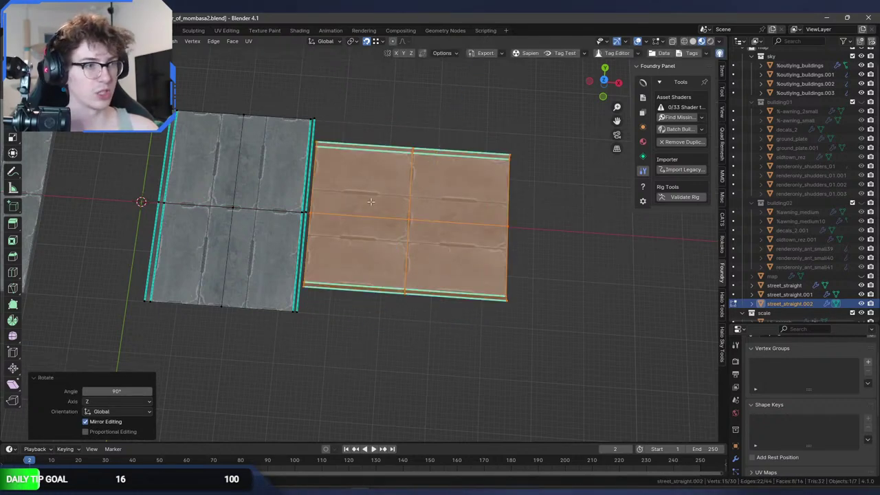
Separate the kerb strip between the two sections and join it back into street_straight.002 as a detached piece.
middle_click_drag(546, 199, 355, 223)
left_click(324, 238)
left_click(291, 221, "alt")
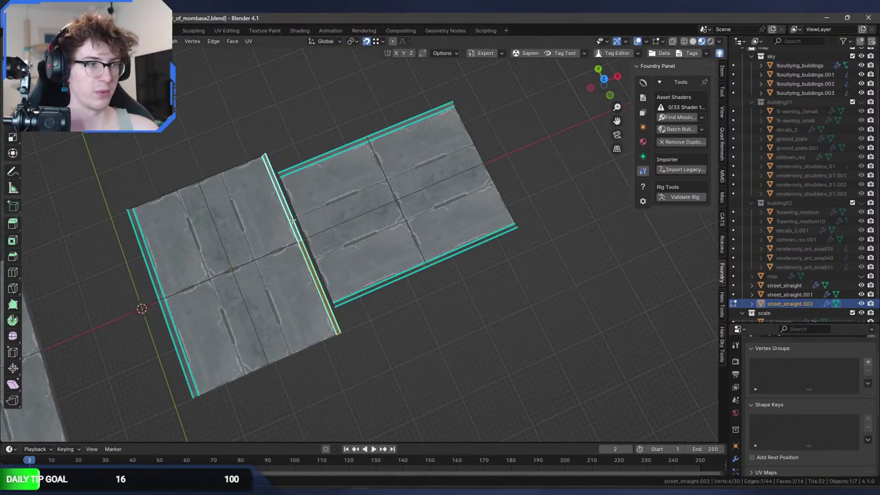
key("p")
left_click(291, 220)
key("Tab")
left_click(291, 219)
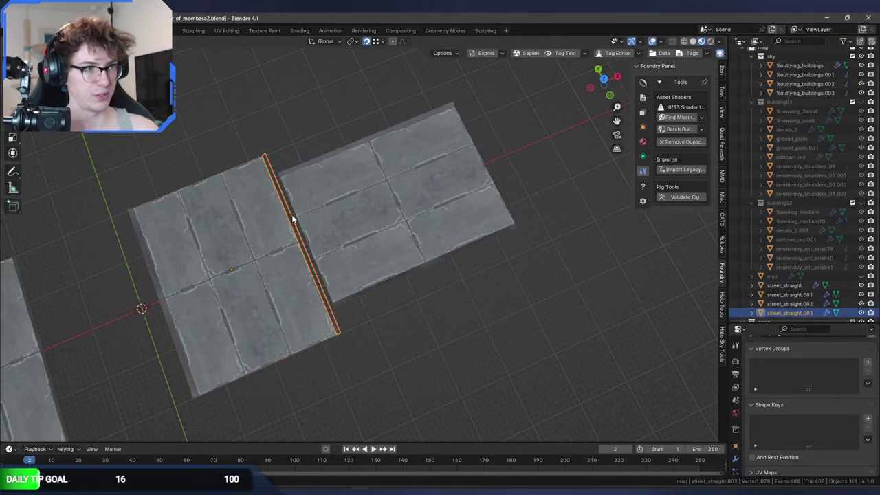
left_click(258, 235, "shift")
key("ctrl+j")
key("Tab")
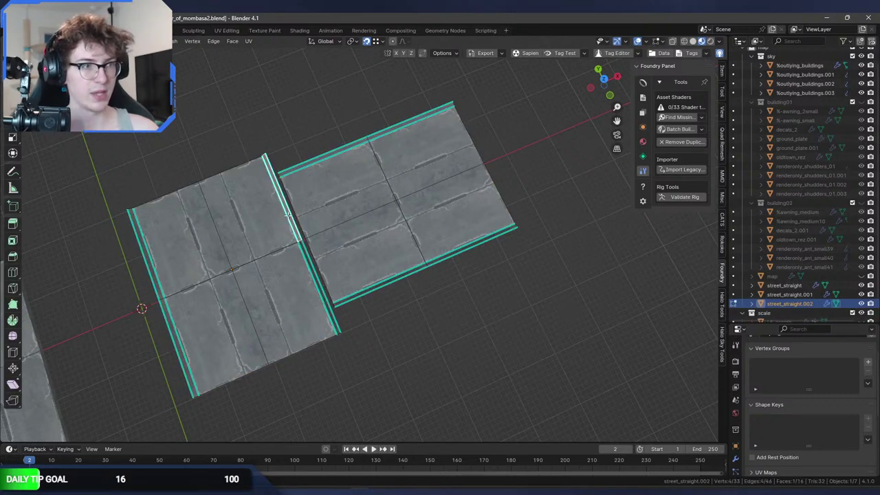
Select the detached kerb strip and move it along X beyond the far end of the rotated section.
key("l")
key("g")
key("y")
key("x")
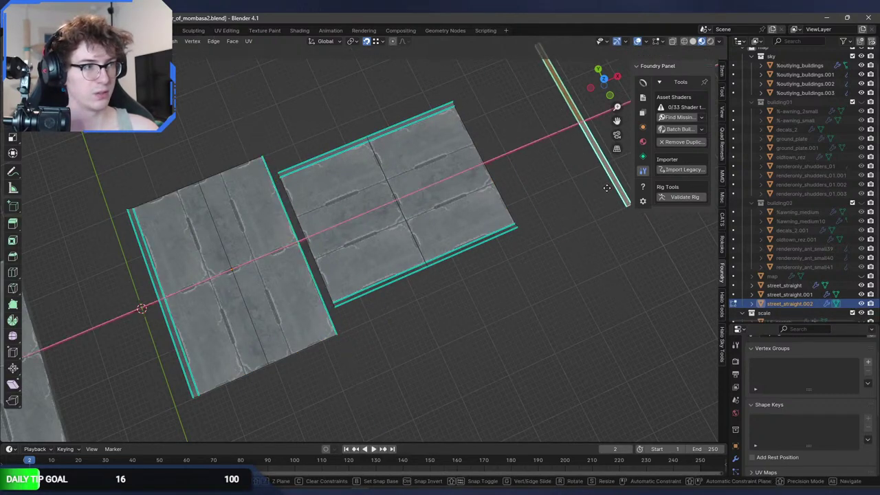
left_click(555, 202)
Snap the whole rotated section to the midpoint of the other section's open side, moving it -16.473 m in X and -0.15614 m in Y.
scroll(556, 202, "up", 4)
middle_click_drag(556, 202, 310, 165)
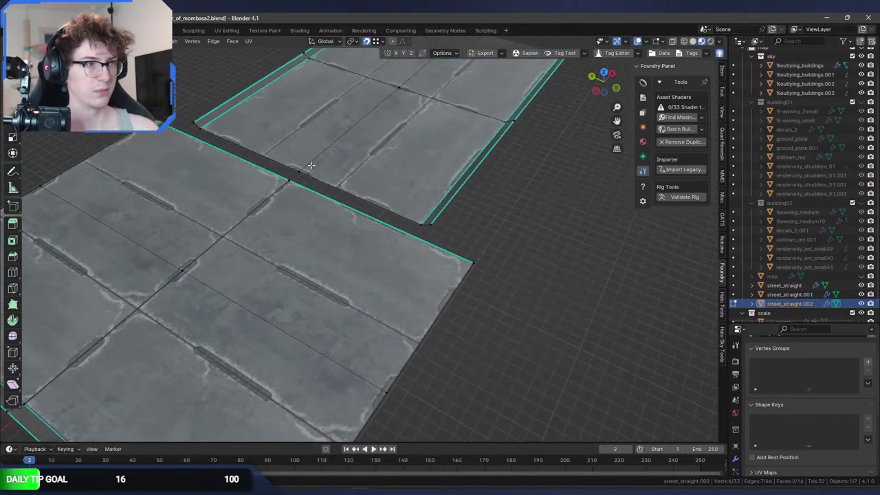
key("l")
key("g")
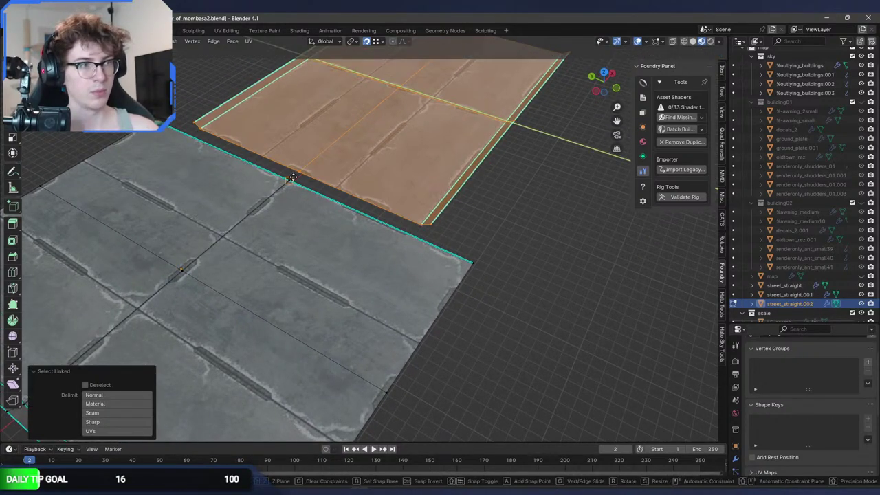
left_click(289, 183)
middle_click_drag(289, 183, 363, 245, "shift")
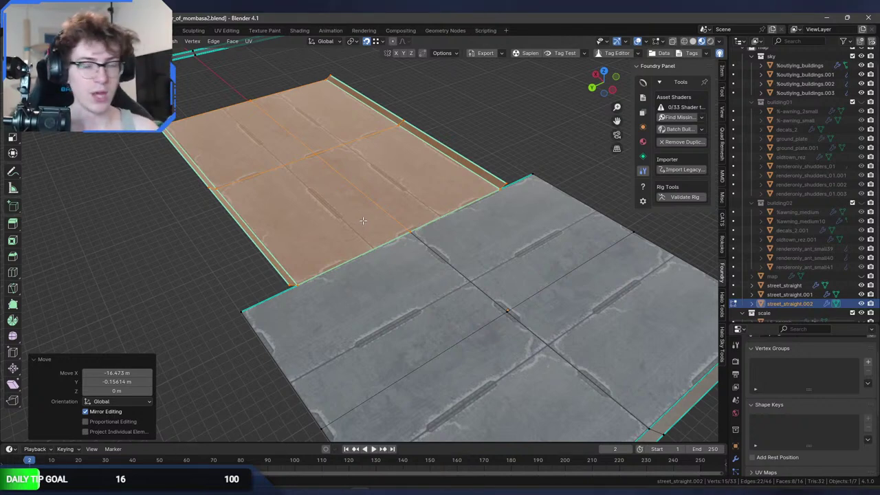
middle_click_drag(363, 220, 337, 213)
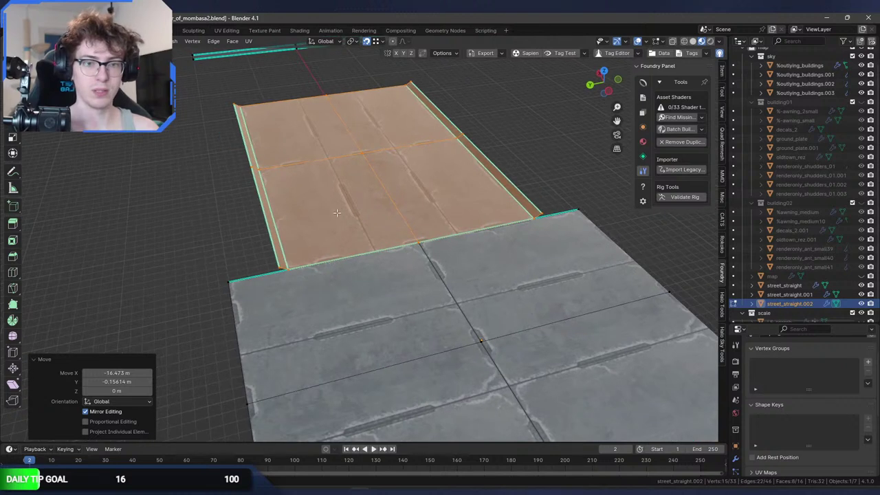
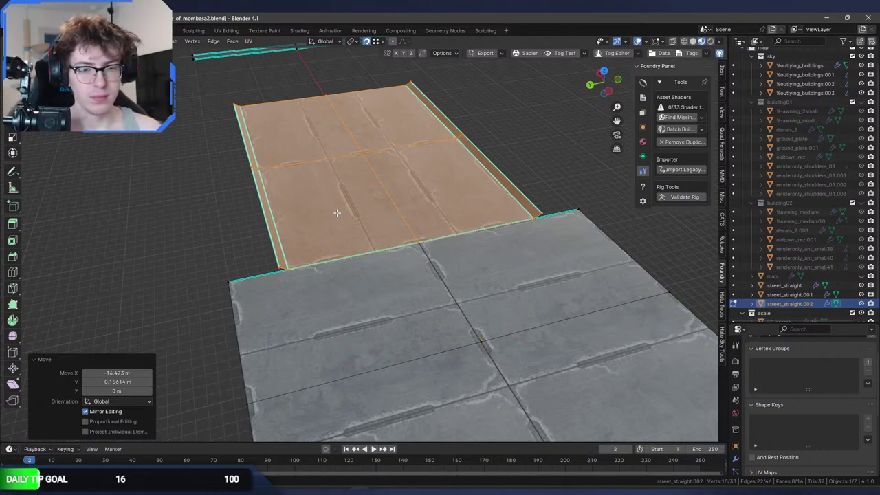
middle_click_drag(396, 205, 180, 265)
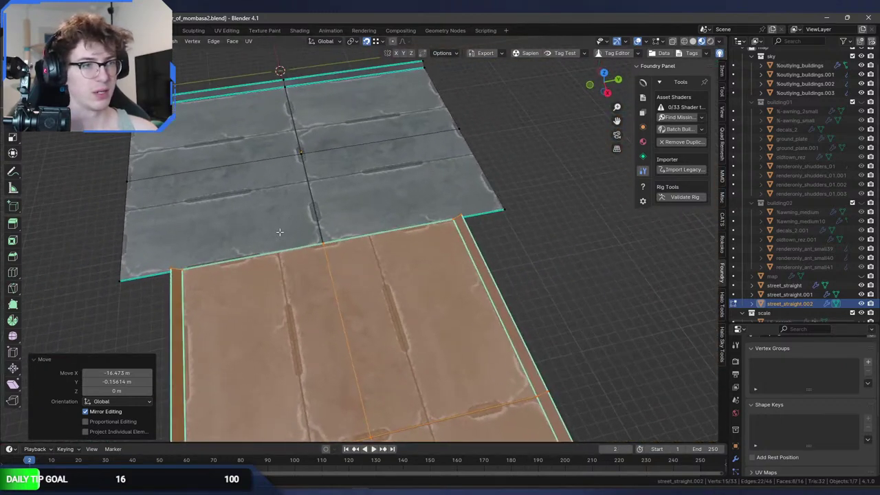
left_click(178, 270)
key("g")
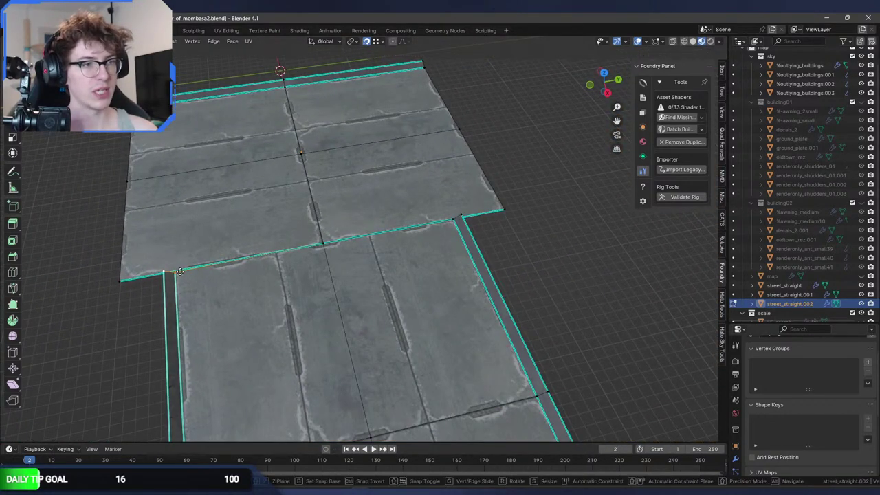
key("y")
key("Escape")
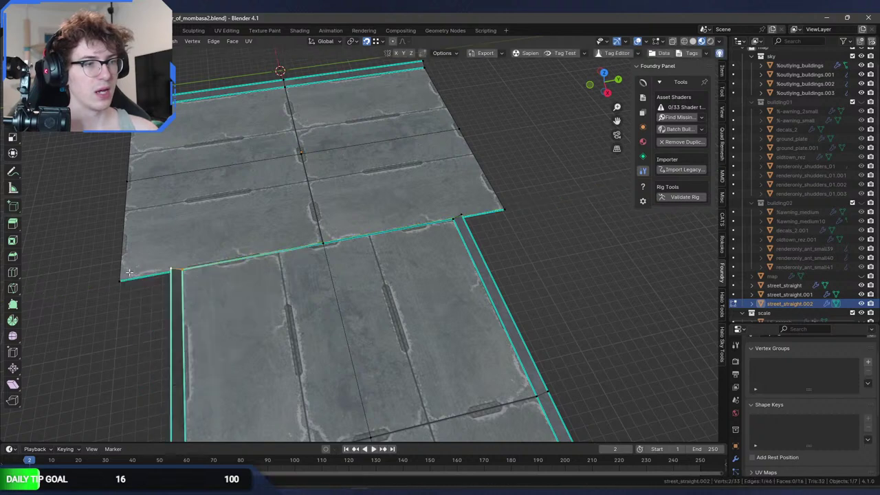
Knife-cut two diagonals from the rotated section's centre vertex to its two inner paver corners at the junction.
middle_click_drag(201, 301, 285, 298)
key("k")
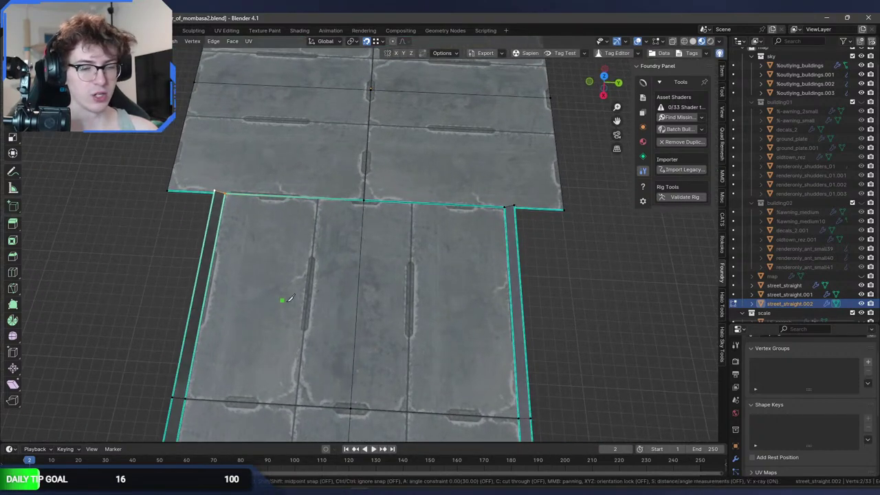
left_click(350, 408)
left_click(223, 195)
key("Return")
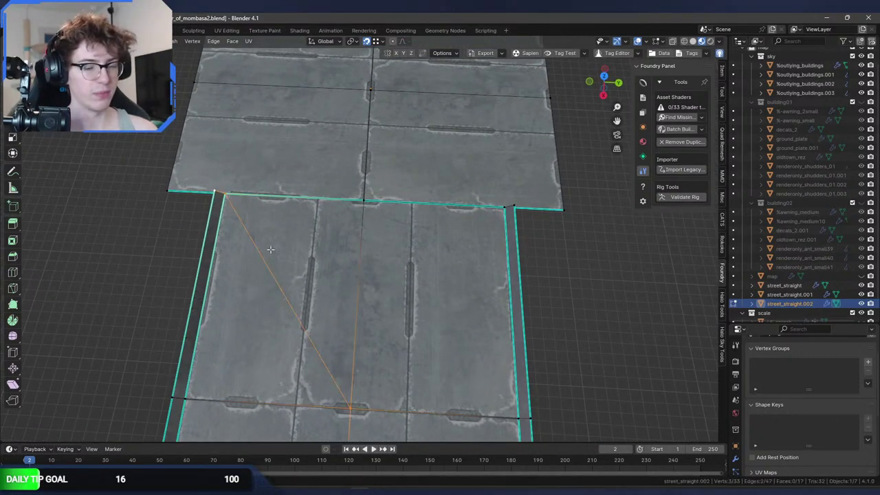
left_click(350, 408)
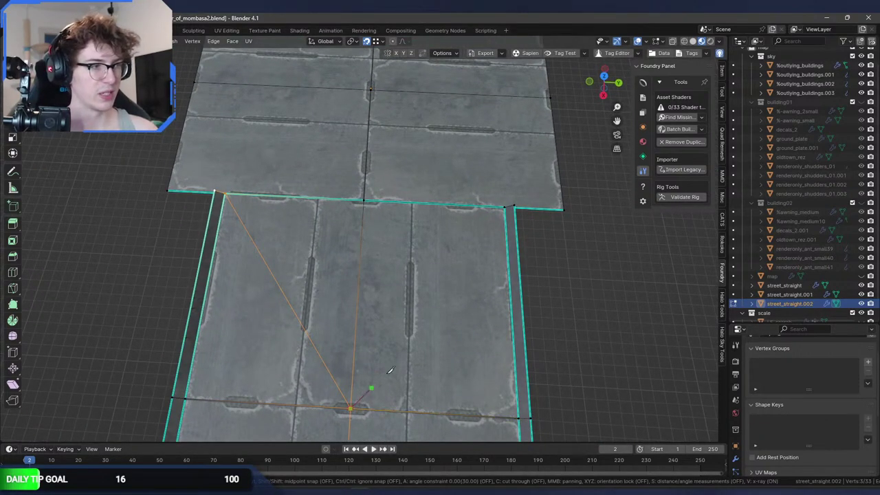
left_click(505, 207)
key("Return")
Try to slide the rotated section's kerb end along Y and snap it to the adjoining section's outer corner.
left_click(503, 210)
key("g")
key("y")
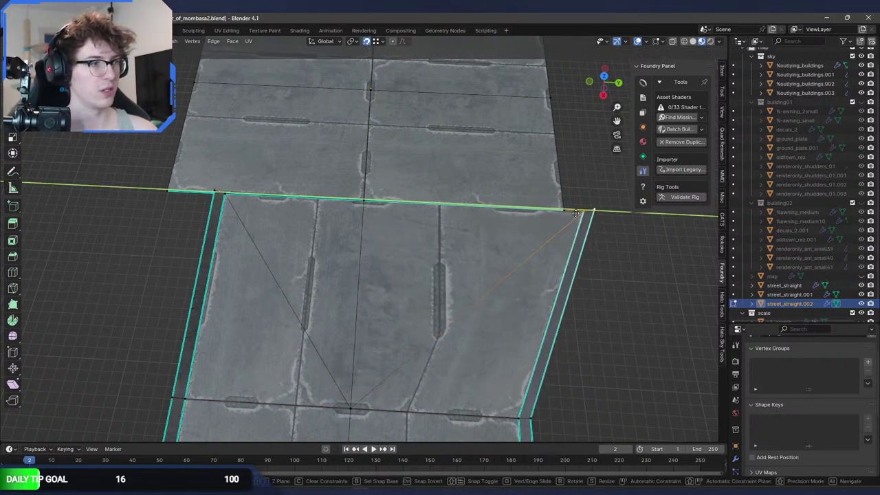
left_click(571, 210)
middle_click_drag(520, 229, 431, 233)
key("g")
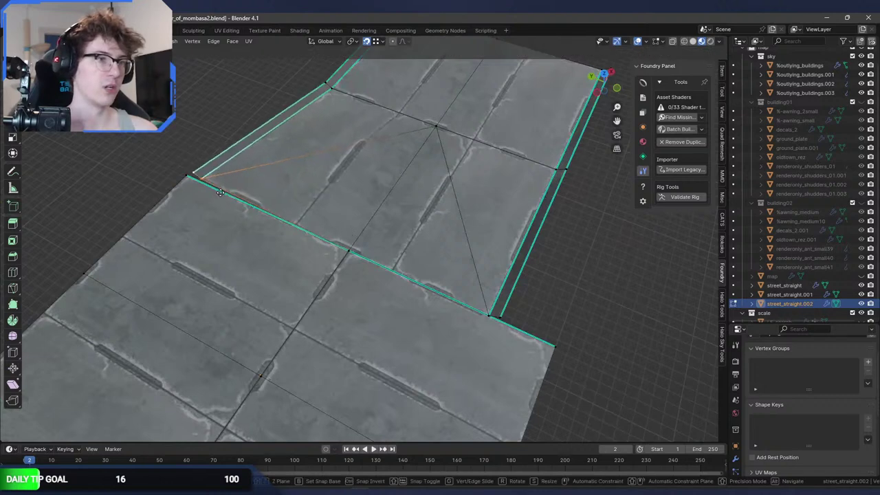
left_click(185, 175)
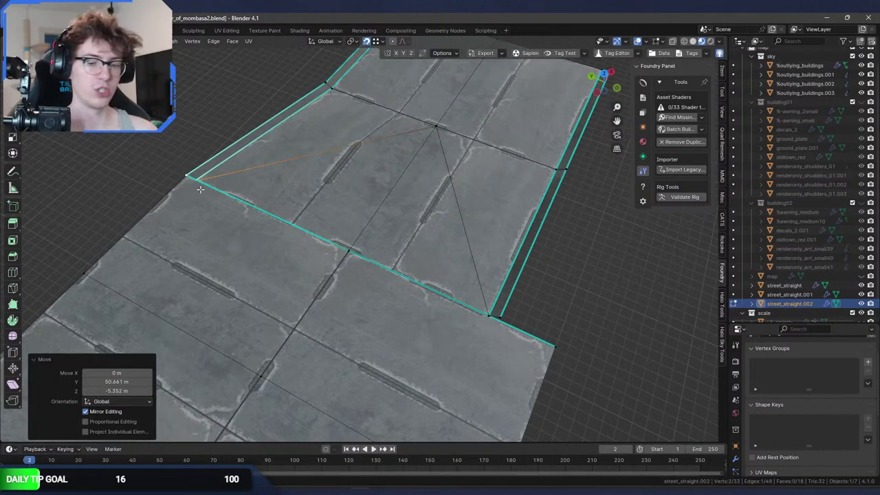
key("g")
left_click(185, 174)
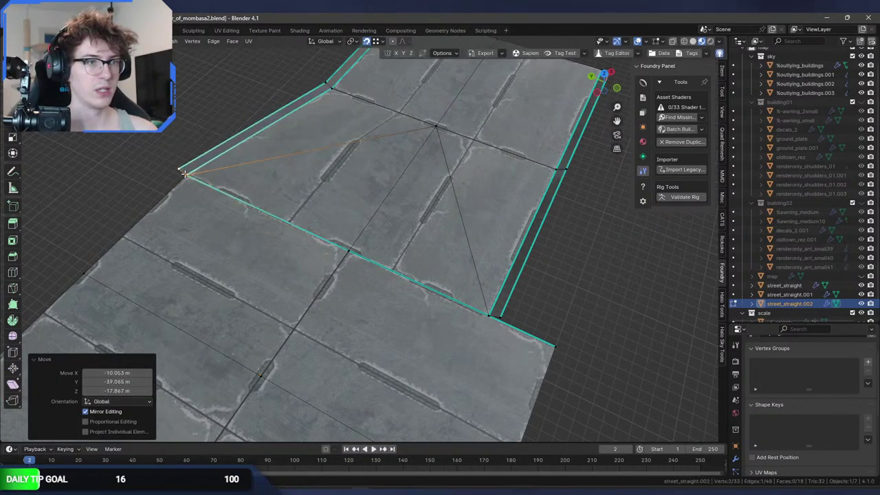
Check how the pavers stretch at the widened corner, then undo the kerb end moves.
middle_click_drag(184, 174, 352, 212)
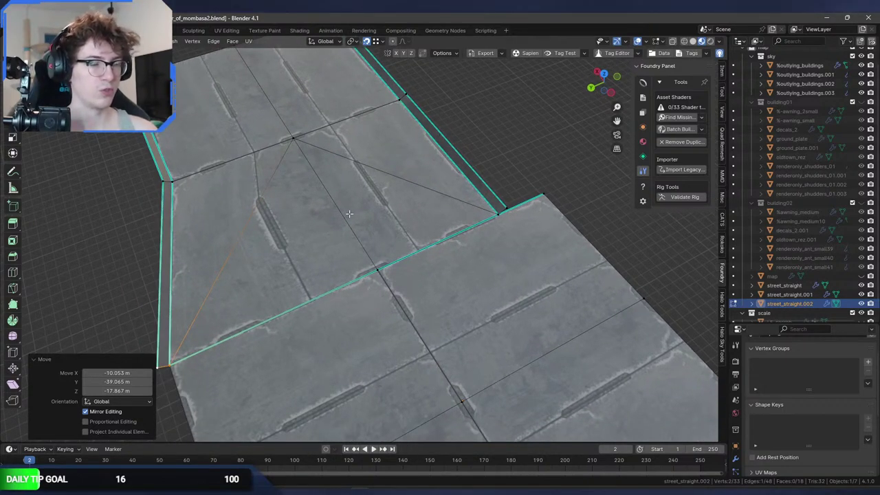
middle_click_drag(351, 213, 329, 236, "shift")
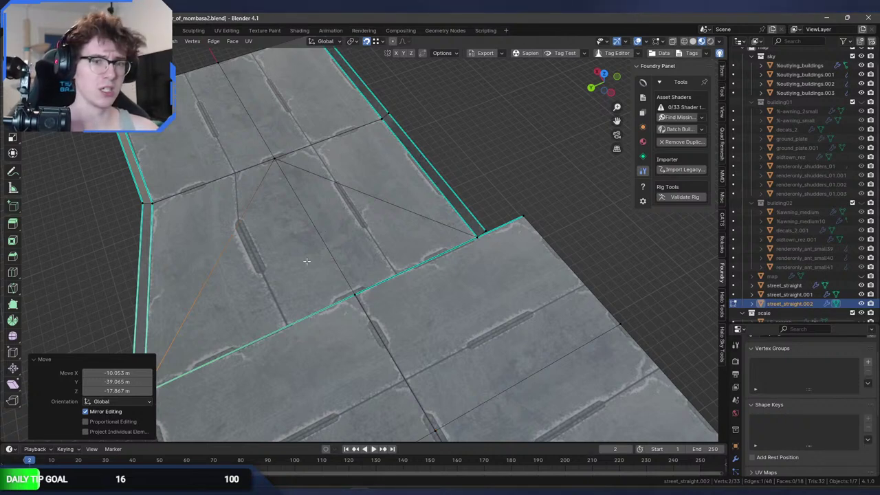
key("g")
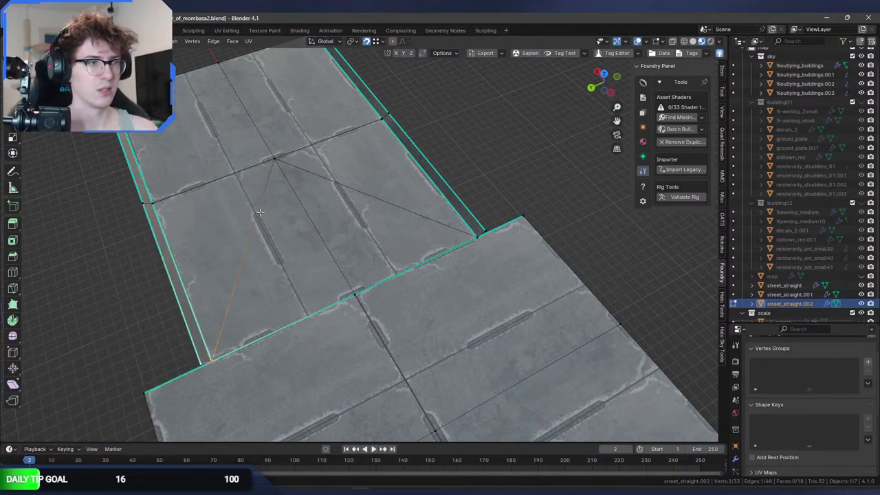
Dissolve the two diagonal edges running from the rotated section's centre vertex to its inner paver corners at the junction.
left_click(260, 212)
left_click(337, 181, "shift")
key("x")
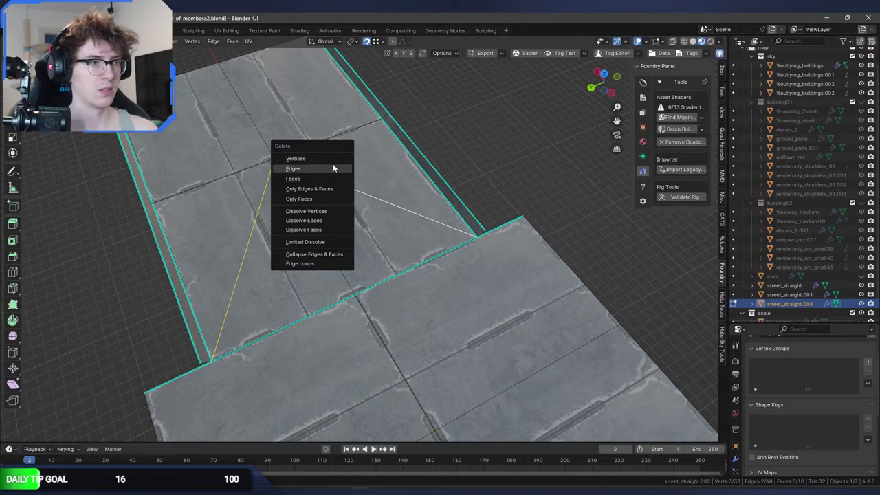
left_click(333, 220)
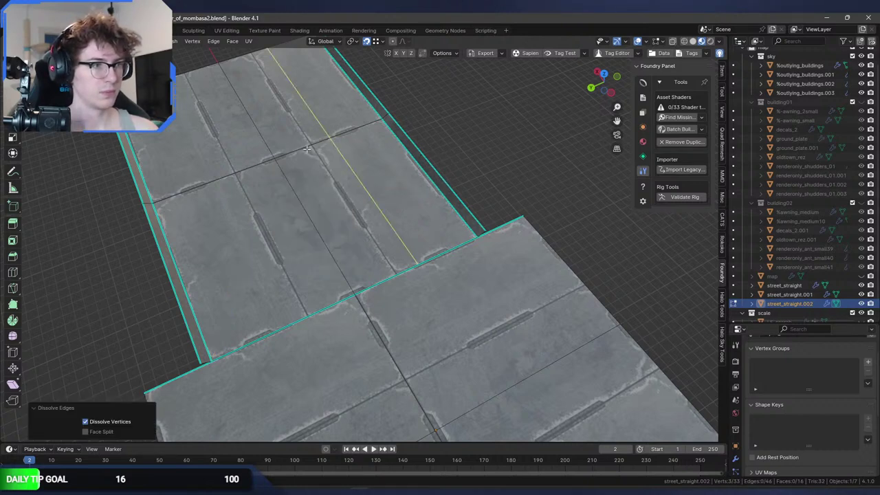
Add one lengthwise loop cut through each half of the rotated section's pavers, parallel to its centre line.
left_click(304, 147)
key("g")
key("g")
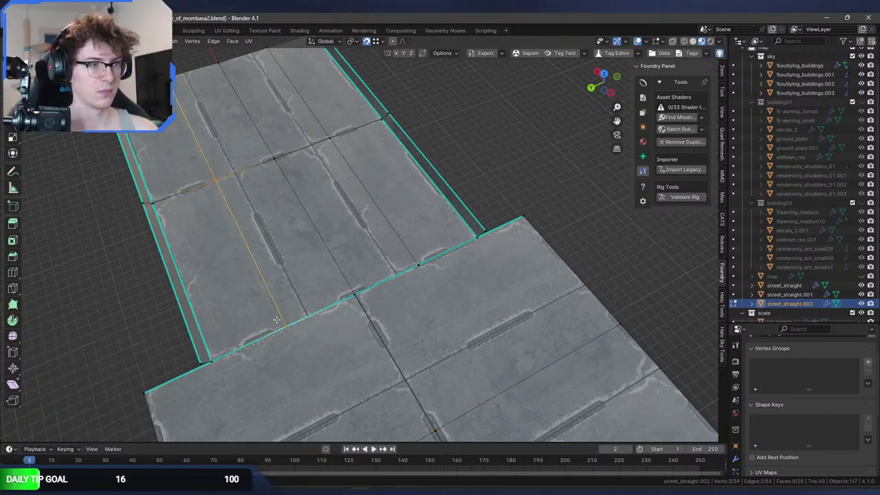
left_click(279, 294)
Try to widen the rotated section's junction end, kerbs included, by scaling its vertices 1.424 along Y.
middle_click_drag(279, 295, 242, 309)
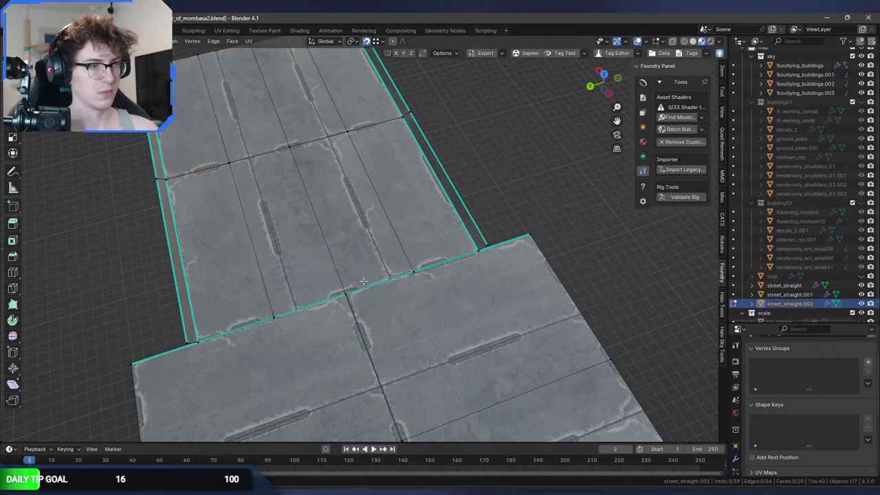
key("c")
mouse_move(478, 246)
left_mouse_down()
mouse_move(441, 263)
mouse_move(287, 298)
mouse_move(225, 337)
left_mouse_up()
key("ctrl+KP_Add")
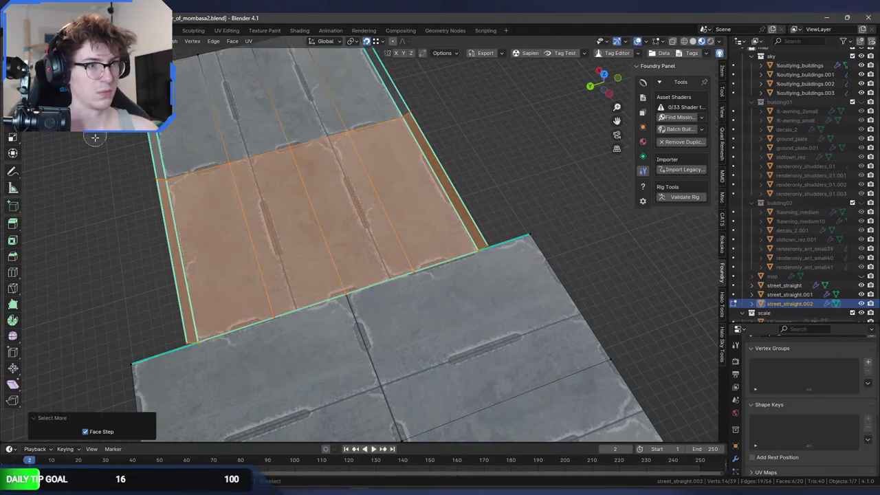
mouse_move(268, 319)
middle_mouse_down()
mouse_move(238, 167)
mouse_move(436, 106)
middle_mouse_up()
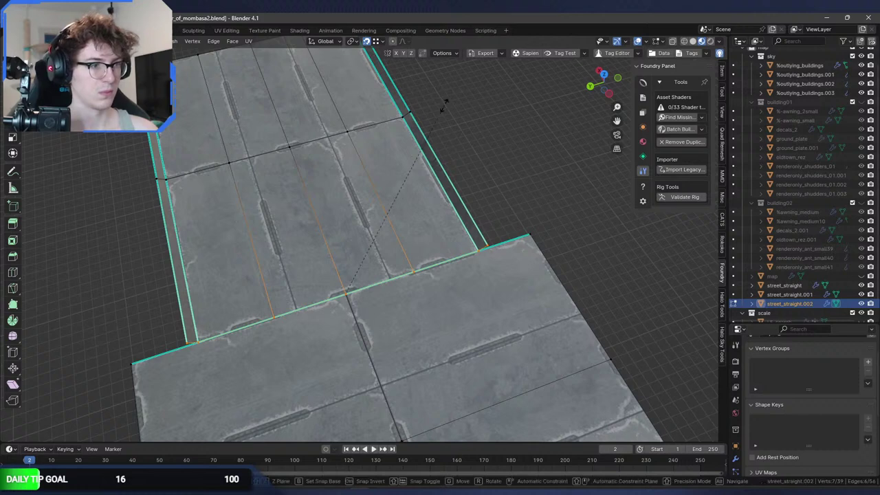
key("s")
key("x")
key("y")
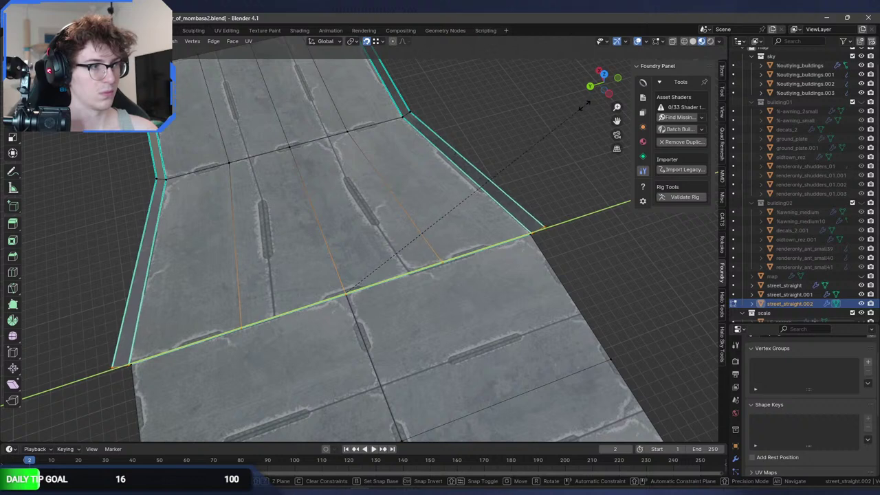
left_click(581, 105)
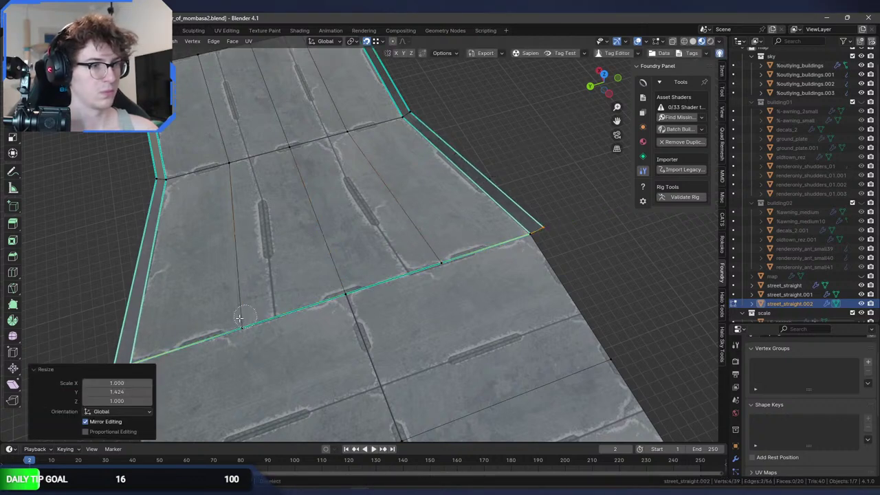
Try to shift the widened end's two kerb ends inward along Y, by 0.53143 m and -0.62601 m, onto the adjoining section's corners.
left_click(180, 339, "alt")
scroll(180, 338, "down", 2)
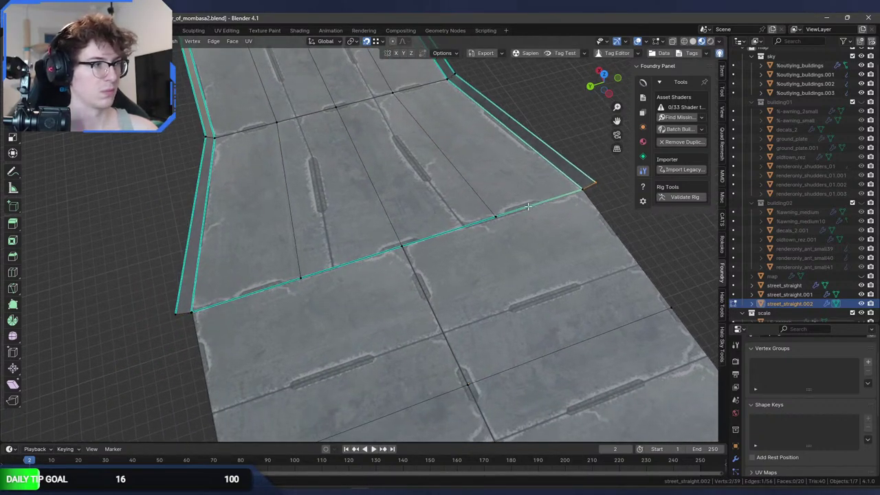
scroll(535, 206, "up", 2)
left_click(535, 206)
key("g")
left_click(526, 206)
scroll(275, 241, "up", 3)
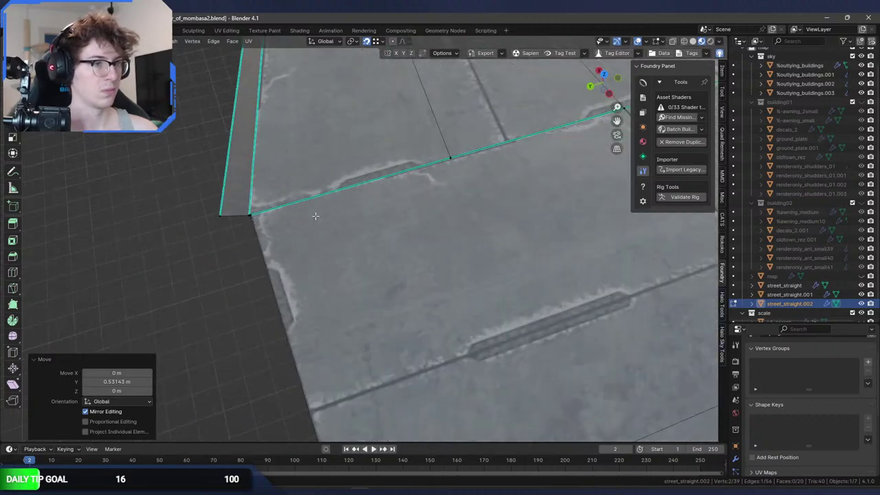
middle_click_drag(235, 114, 283, 202, "shift")
key("g")
left_click(237, 222)
scroll(356, 249, "down", 4)
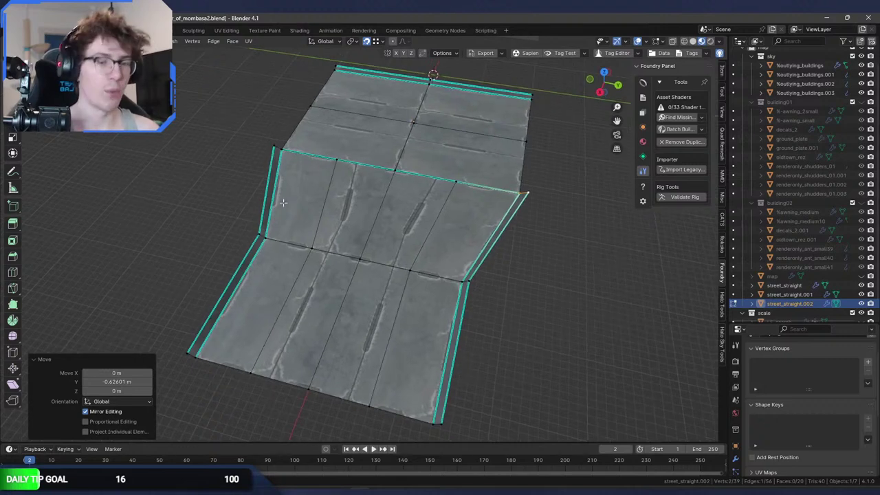
Inspect how the pavers stretch across the widened junction end and line up with the adjoining section.
middle_click_drag(363, 213, 392, 251)
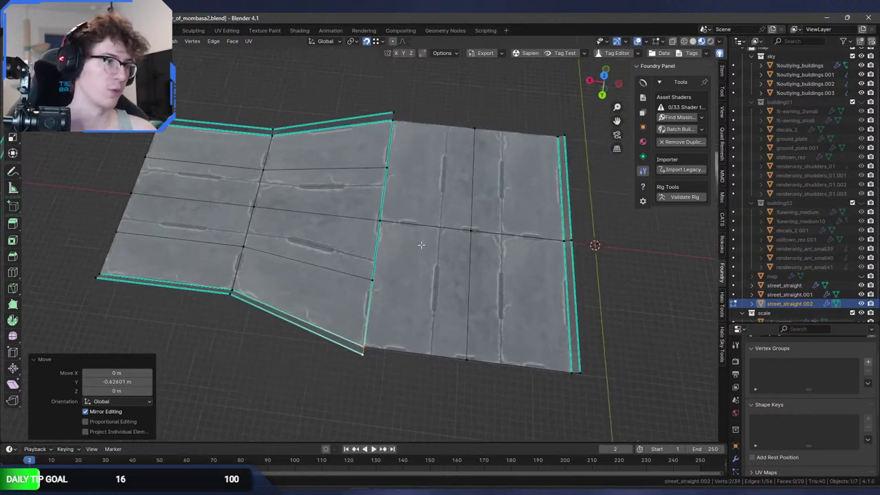
scroll(396, 251, "up", 4)
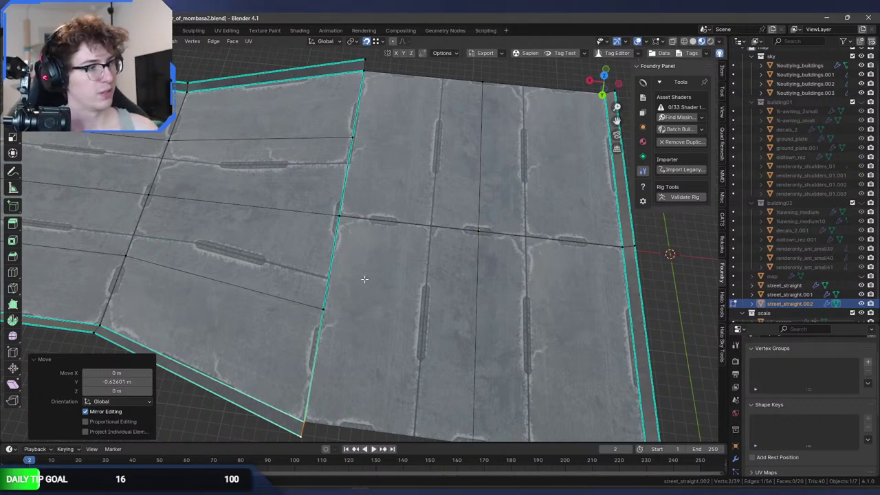
scroll(364, 279, "down", 3)
middle_click_drag(364, 279, 374, 263)
scroll(368, 257, "down", 3)
key("Tab")
key("Tab")
scroll(374, 263, "up", 2)
key("3")
left_click(392, 182)
left_click(393, 261, "shift")
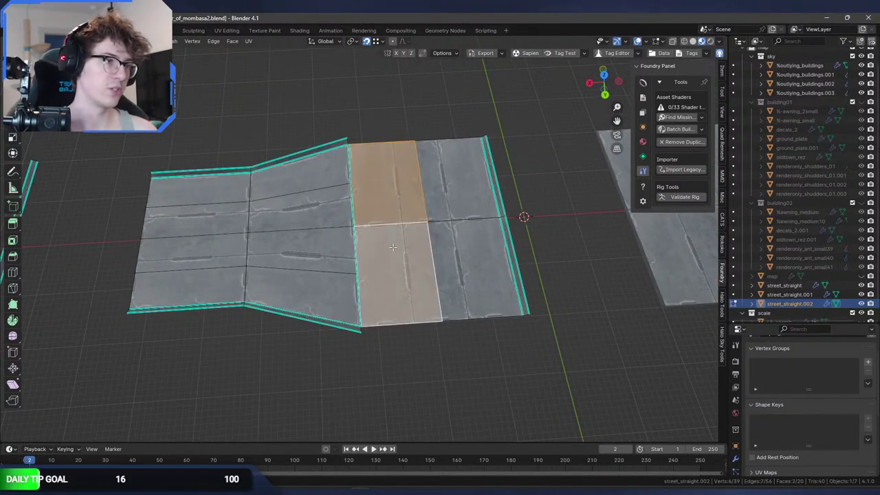
key("x")
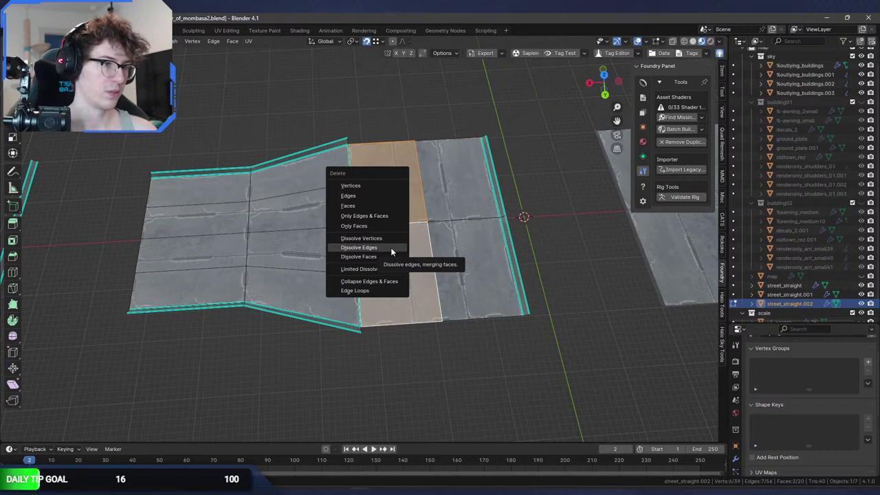
scroll(459, 242, "up", 2)
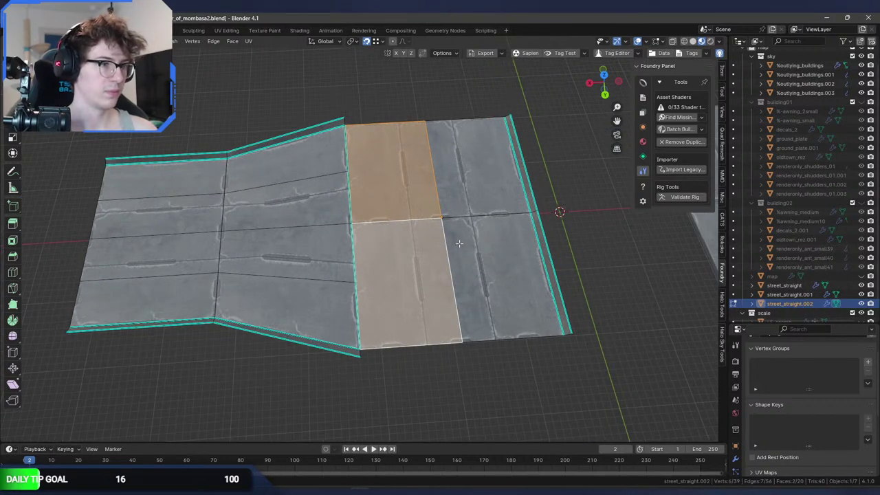
middle_click_drag(458, 242, 322, 250)
Undo the kerb end moves and the widening of the rotated section's junction end.
key("ctrl+z")
key("ctrl+z")
key("ctrl+z")
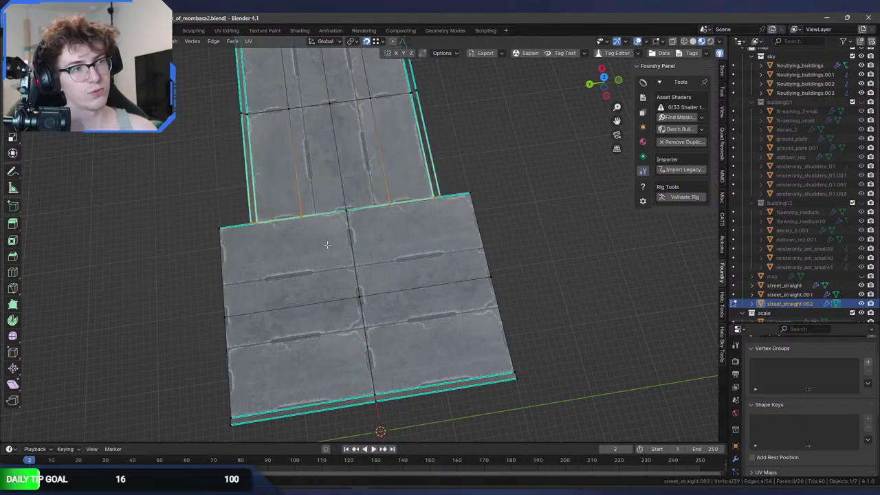
Try to move the outer kerb vertices at the rotated section's junction end 22.117 m along X.
middle_click_drag(294, 227, 384, 189)
scroll(348, 263, "up", 1)
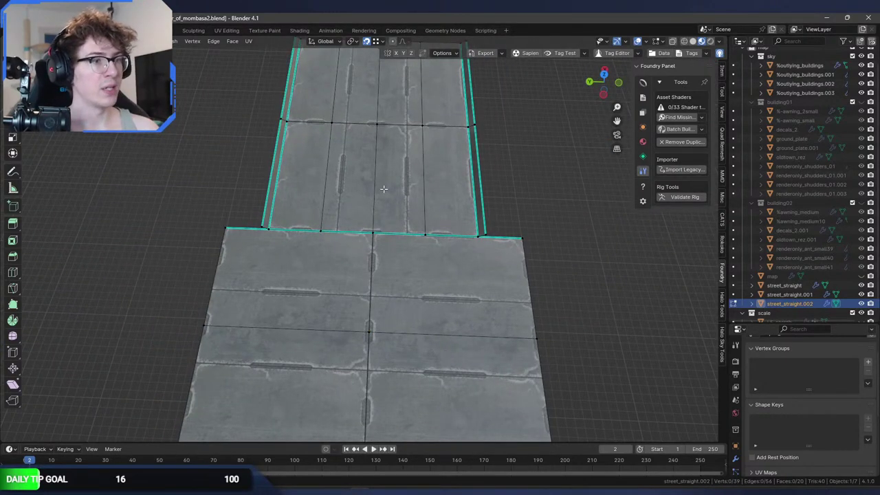
scroll(540, 313, "up", 5)
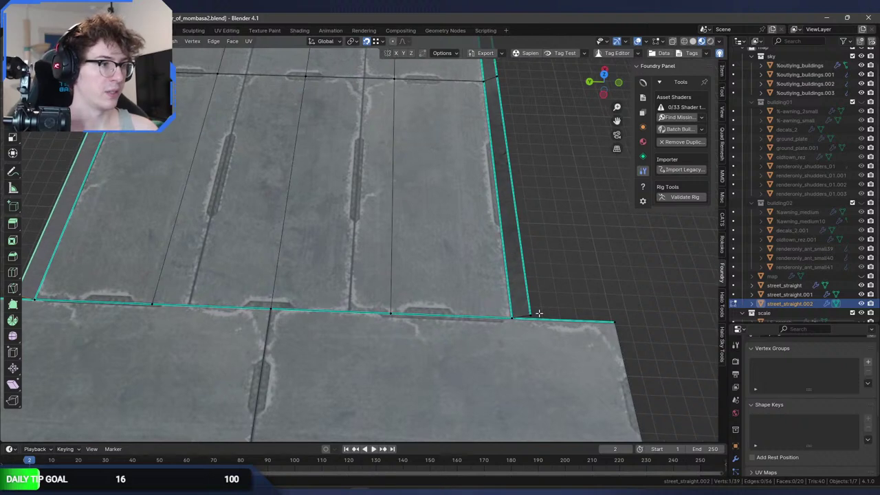
key("g")
key("x")
left_click(472, 303)
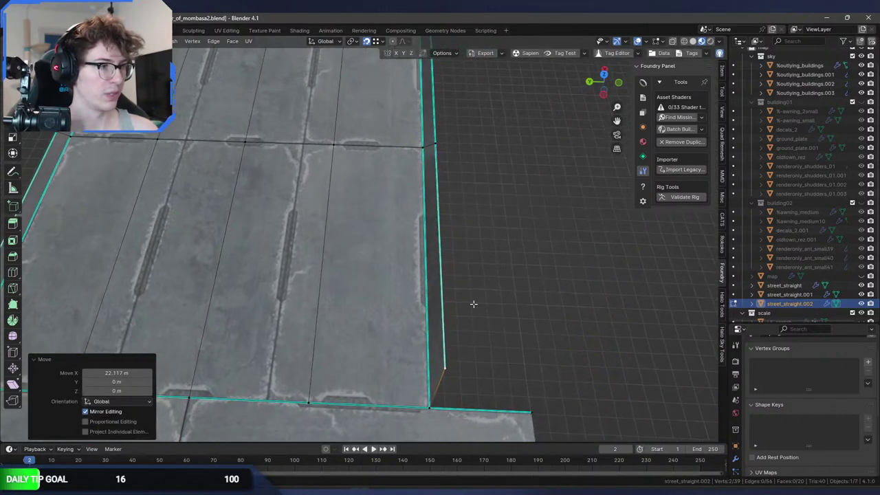
Rip the detached kerb strip beyond the rotated section into two separate halves at its midpoint.
scroll(491, 296, "down", 6)
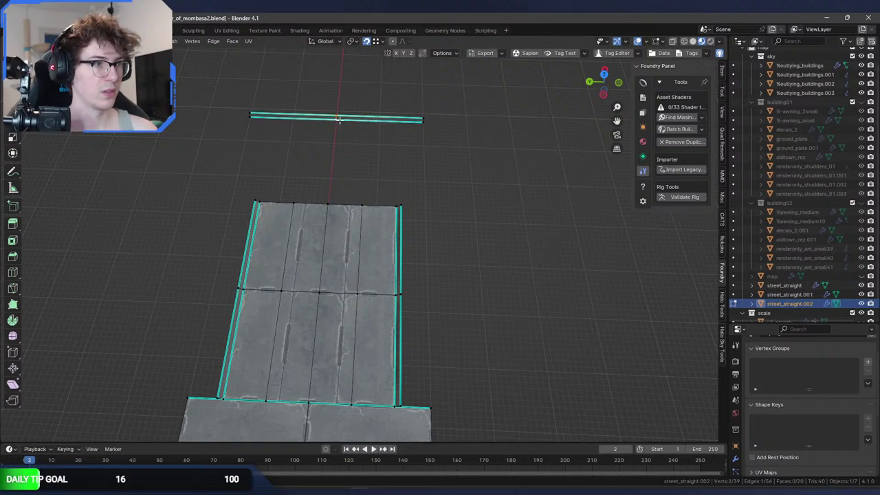
left_click(423, 122, "shift")
key("v")
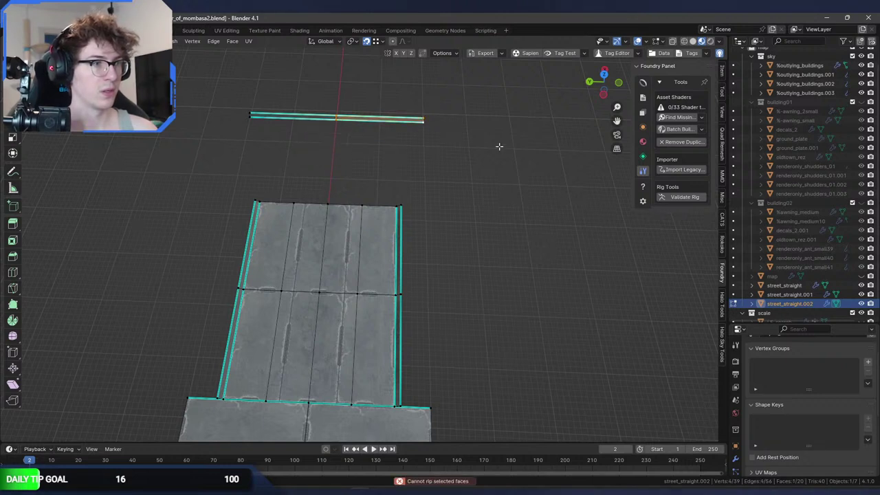
left_click(335, 118)
key("v")
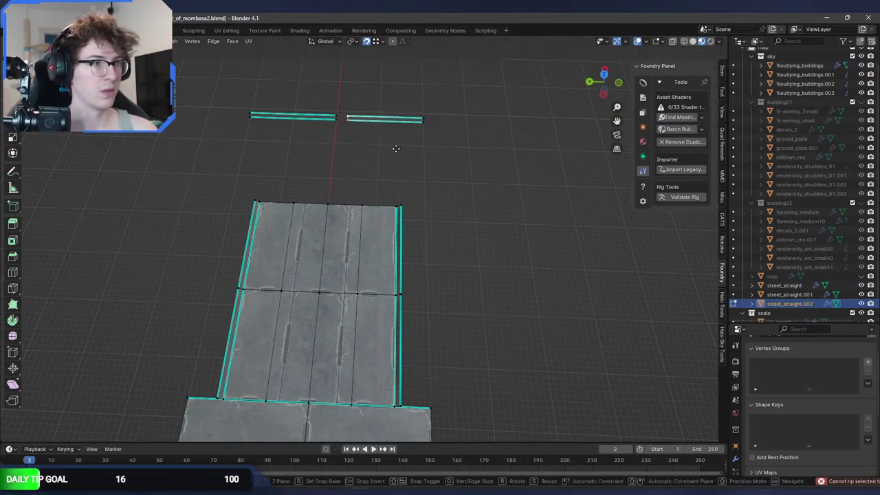
key("Escape")
Move the -Y half of the split kerb strip to the open space beside the rotated section.
left_click(425, 120)
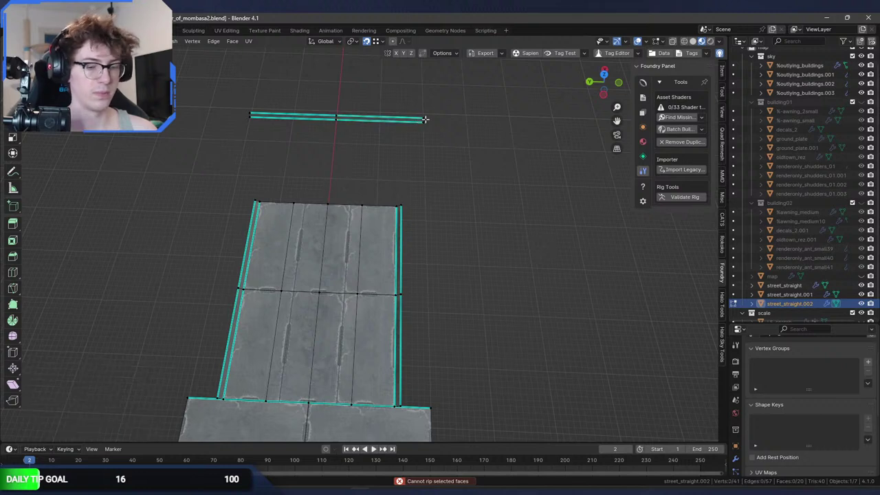
key("l")
key("g")
key("shift+y")
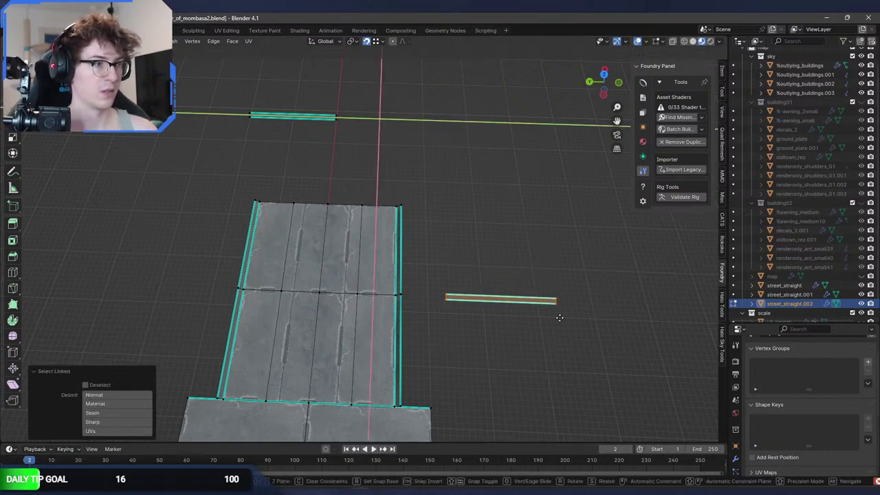
left_click(502, 298)
Move the +Y half of the split kerb strip -566.21 m in X and 195.04 m in Y, beside the rotated section.
left_click(334, 115)
key("l")
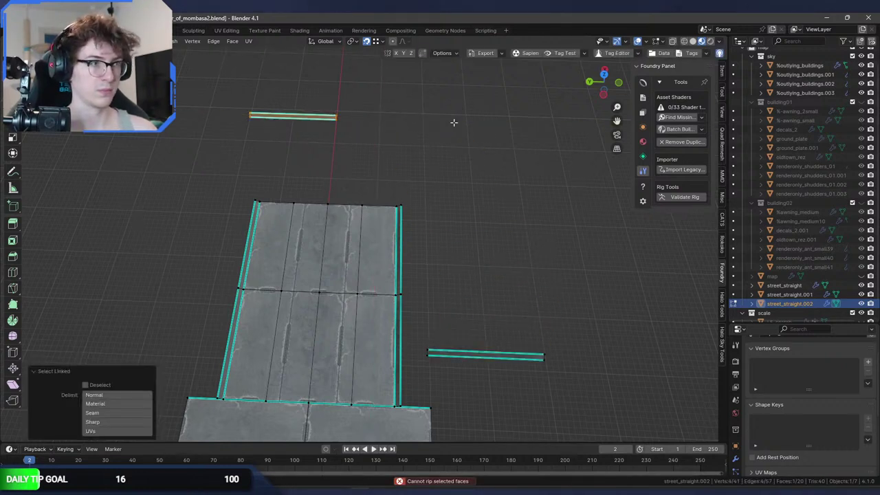
key("g")
left_click(298, 353)
middle_click_drag(298, 353, 339, 215, "shift")
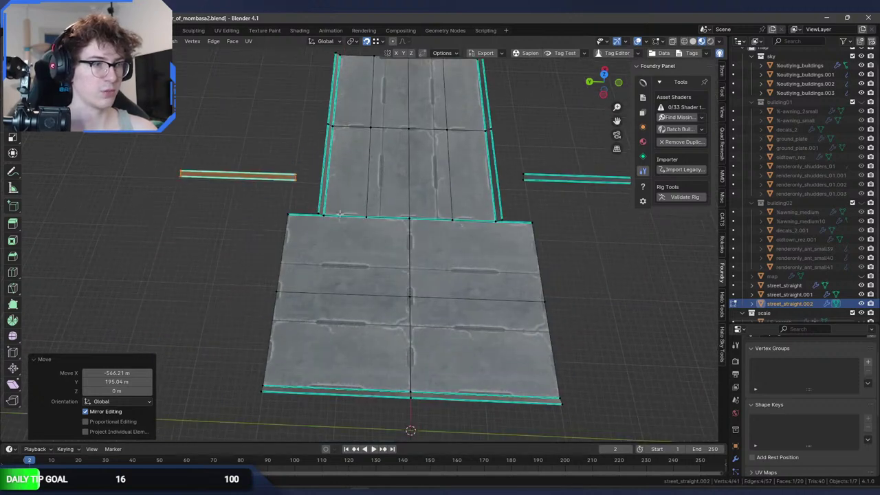
Place the +Y kerb half along the wider section's open edge, with its inner end snapped to the centre vertex.
scroll(339, 215, "up", 5)
key("g")
left_click(311, 273)
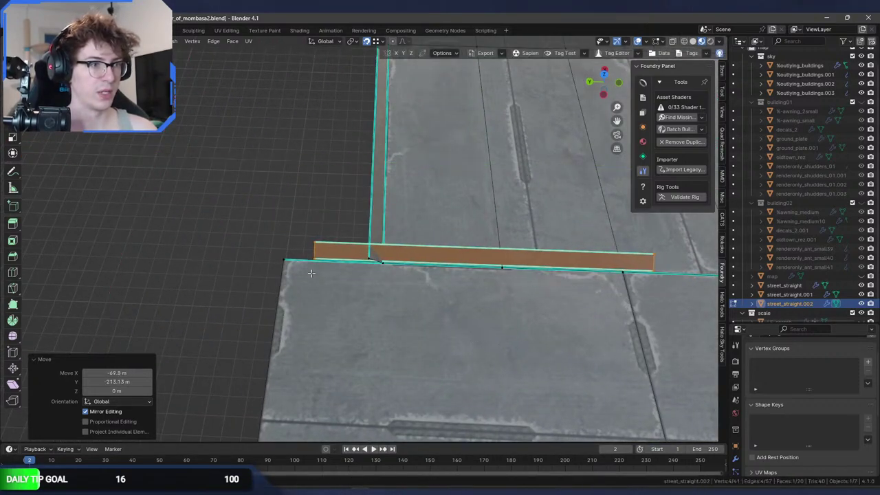
middle_click_drag(311, 273, 172, 206, "shift")
Place the -Y kerb half along the wider section's open edge, between the centre vertex and the outer corner.
left_click(448, 148)
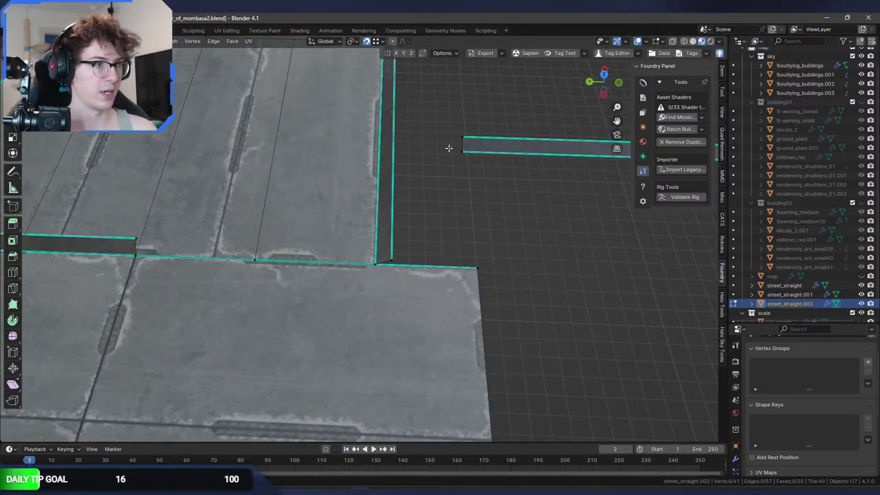
key("l")
key("g")
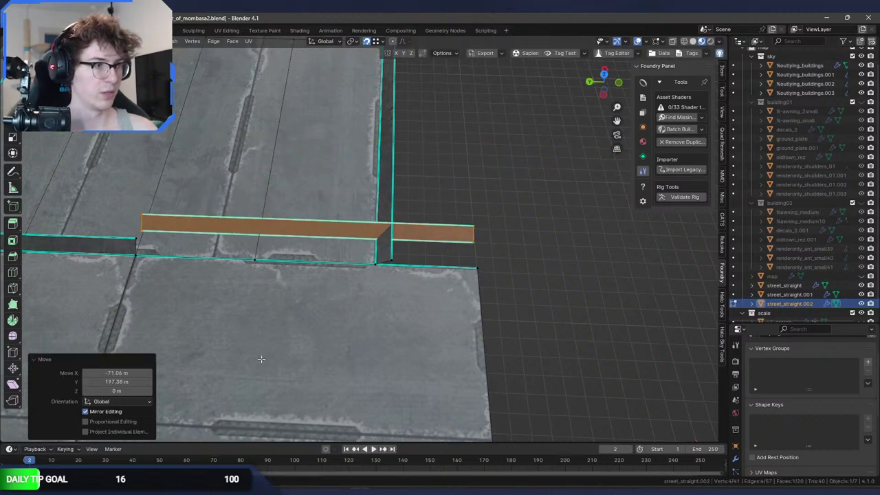
left_click(486, 259)
Shorten the -Y kerb half by sliding its inner end vertices outward past the rotated section's kerb with a factor of 0.808.
middle_click_drag(385, 326, 333, 268)
key("g")
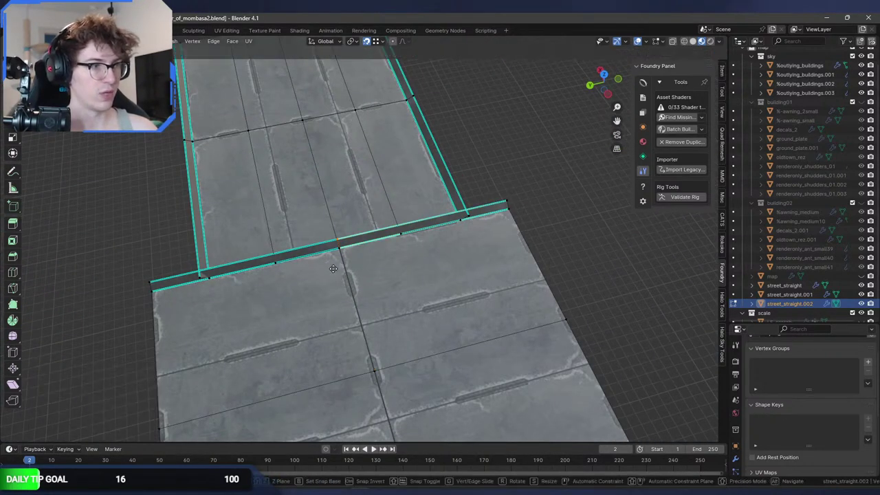
key("x")
key("y")
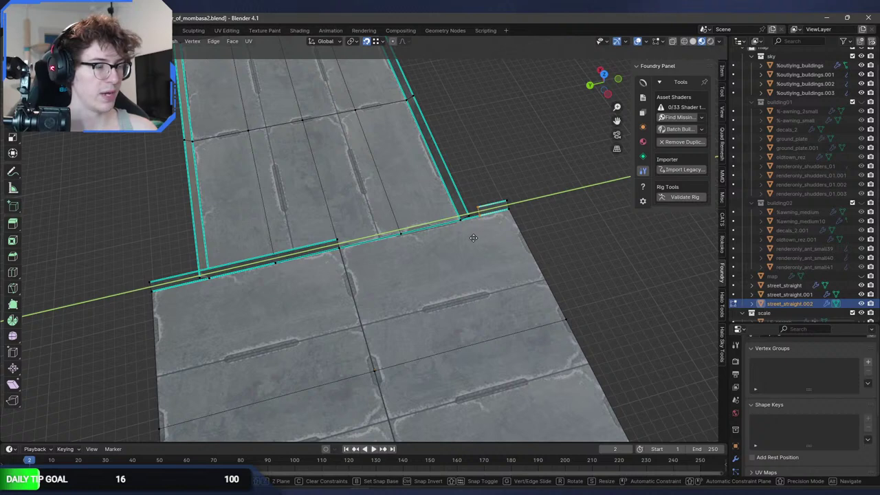
key("g")
left_click(387, 249)
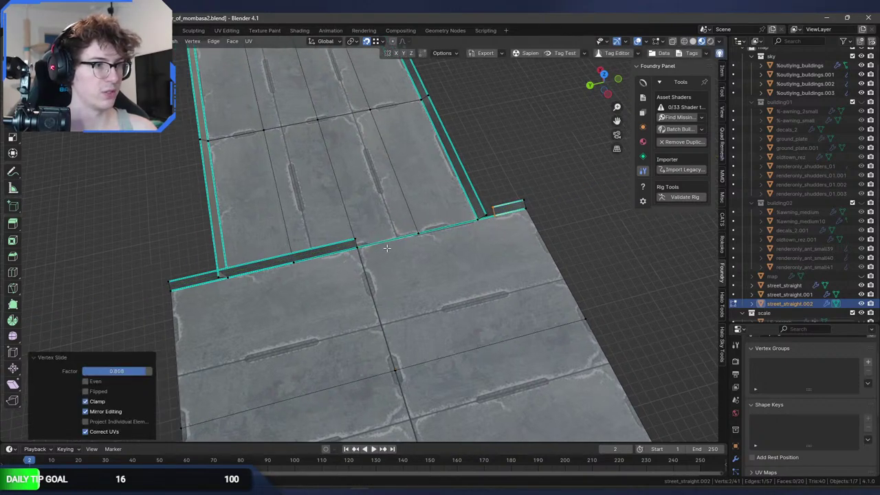
Shorten the +Y kerb half by sliding its inner end vertices outward past the rotated section's kerb with a factor of 0.774.
middle_click_drag(387, 248, 396, 247)
key("ctrl+KP_Add")
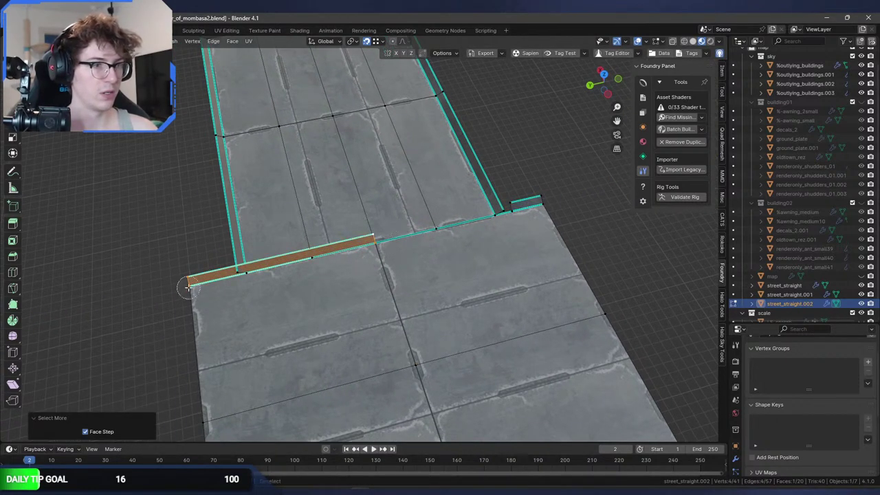
key("g")
key("g")
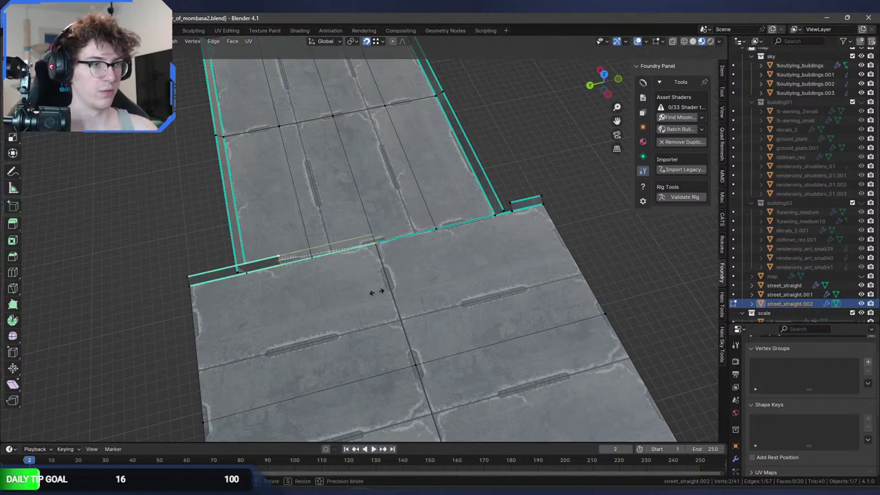
left_click(326, 304)
Move the -Y kerb half's inner end vertices so the upper one snaps onto the outer top corner of the rotated section's kerb.
scroll(292, 271, "up", 4)
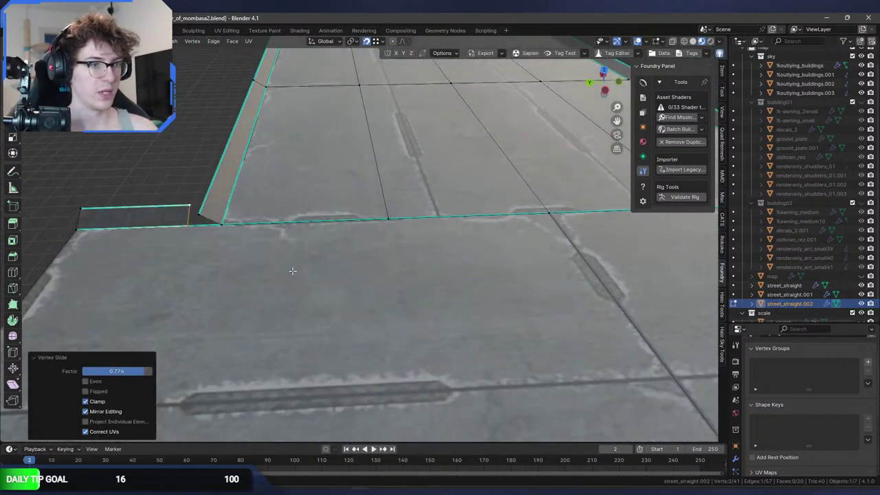
middle_click_drag(292, 271, 487, 165)
left_click(254, 279)
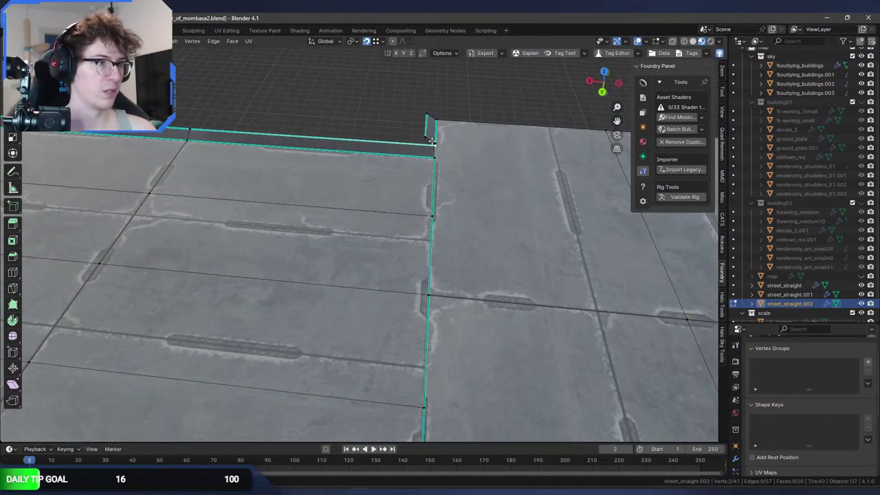
key("g")
key("y")
key("Escape")
key("g")
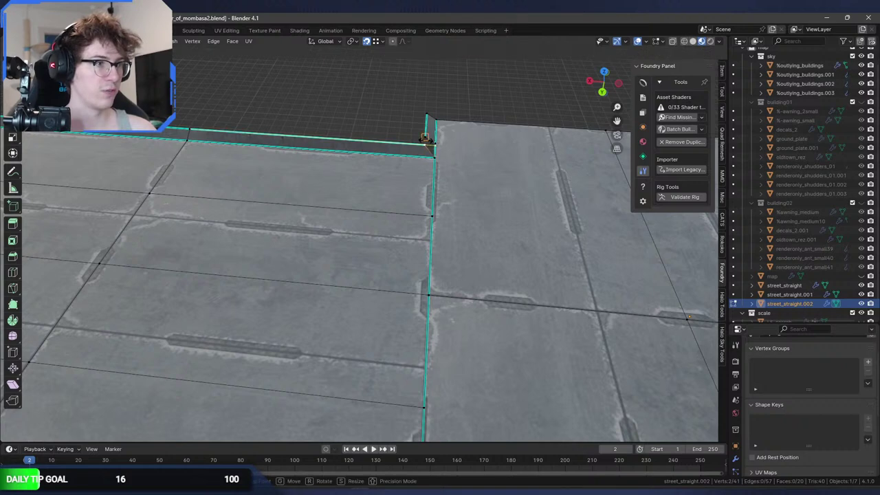
left_click(426, 138)
Snap the +Y kerb half's inner end to the rotated kerb's outer top corner, with its lower vertex on the paving corner.
middle_click_drag(426, 138, 194, 252)
key("g")
left_click(437, 187)
key("g")
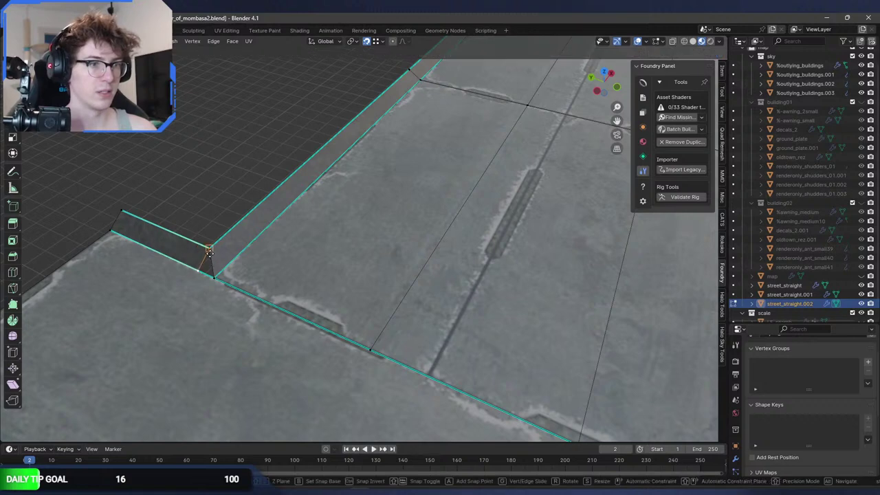
left_click(206, 254)
left_click(202, 276)
key("g")
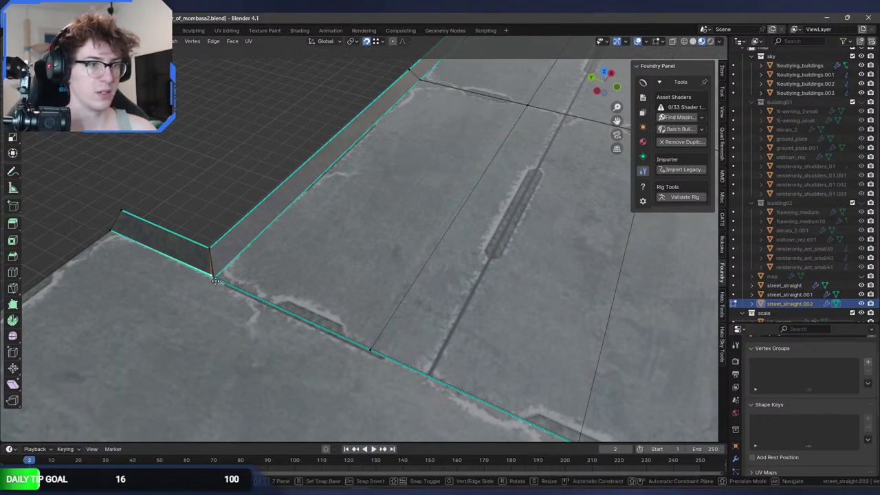
Snap the -Y kerb half's lower inner vertex onto the rotated section's paving corner to close the mitre.
middle_click_drag(214, 278, 294, 267, "alt")
left_click(228, 316)
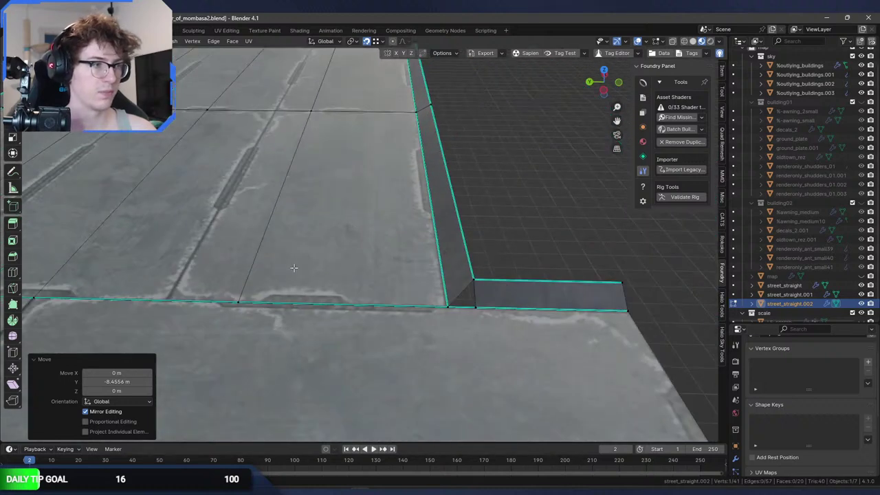
key("g")
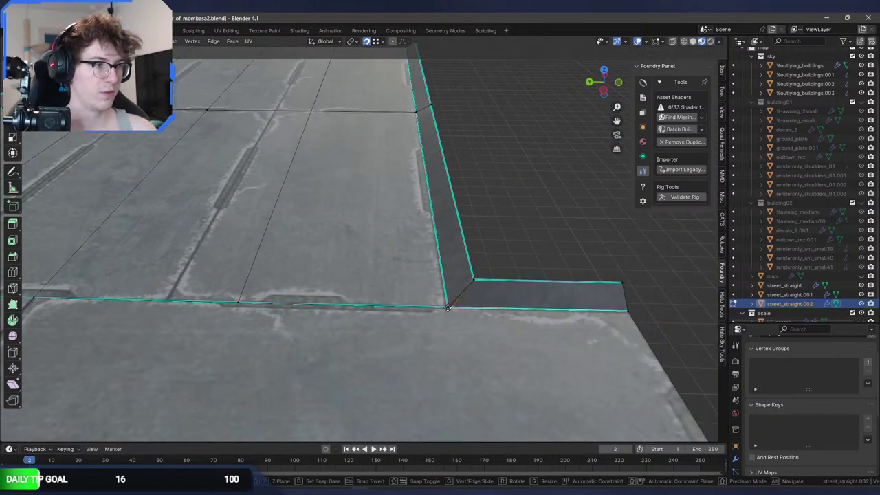
left_click(448, 307)
middle_click_drag(448, 307, 338, 277)
key("Tab")
key("Tab")
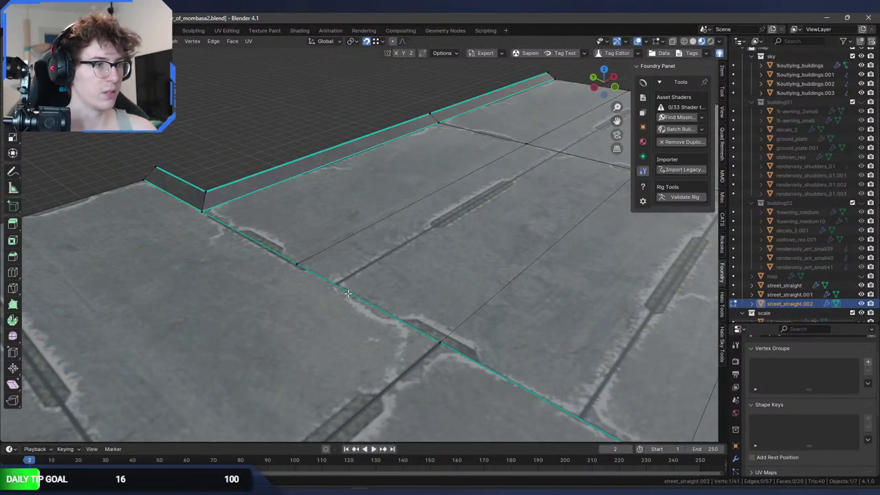
key("Tab")
key("Tab")
key("Tab")
key("Tab")
Dissolve the two lengthwise edge lines on either side of the rotated section's centre line.
left_click(421, 205)
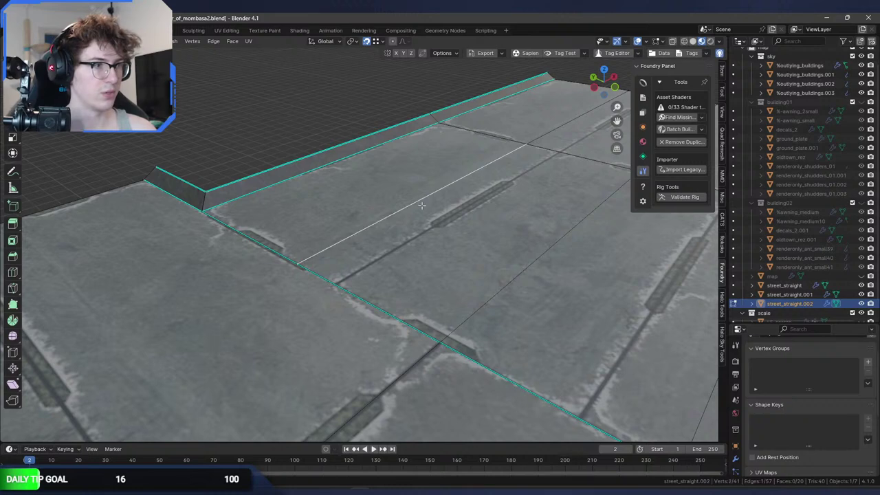
middle_click_drag(574, 123, 574, 247)
left_click(573, 247, "shift")
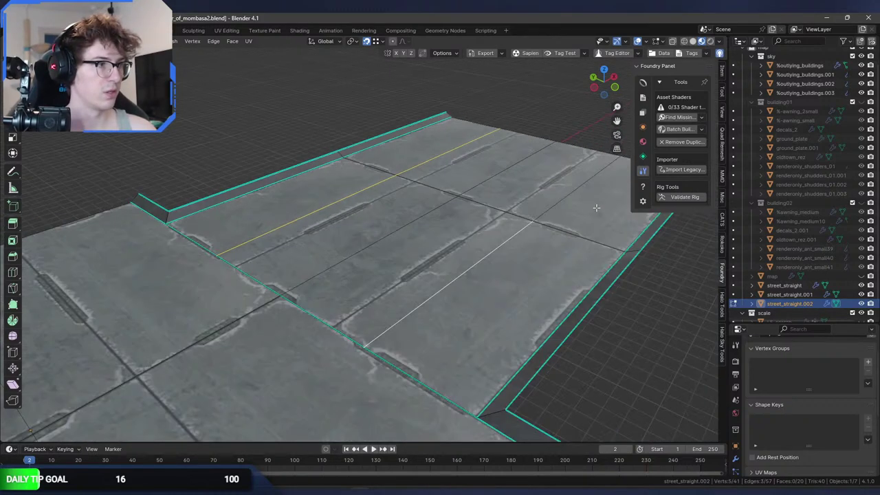
key("x")
left_click(567, 190)
Dissolve the crosswise edge line through the middle of the rotated section, including its segments across both kerbs.
middle_click_drag(368, 233, 405, 238)
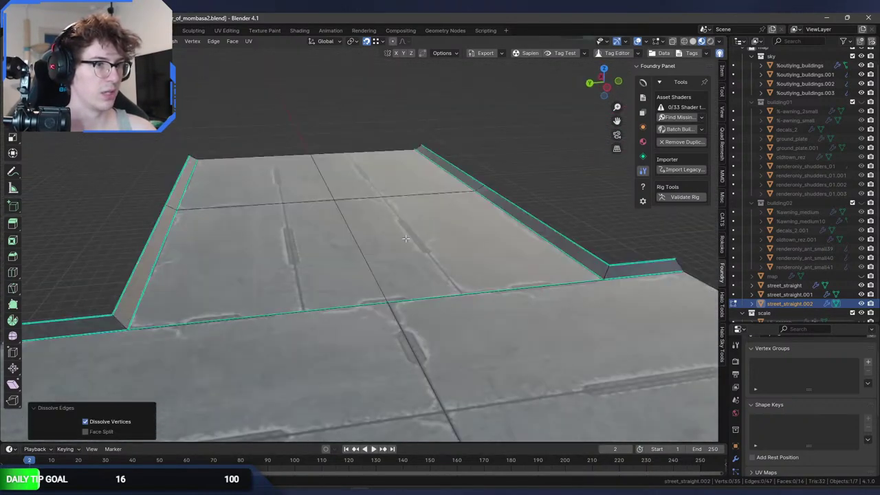
left_click(380, 204)
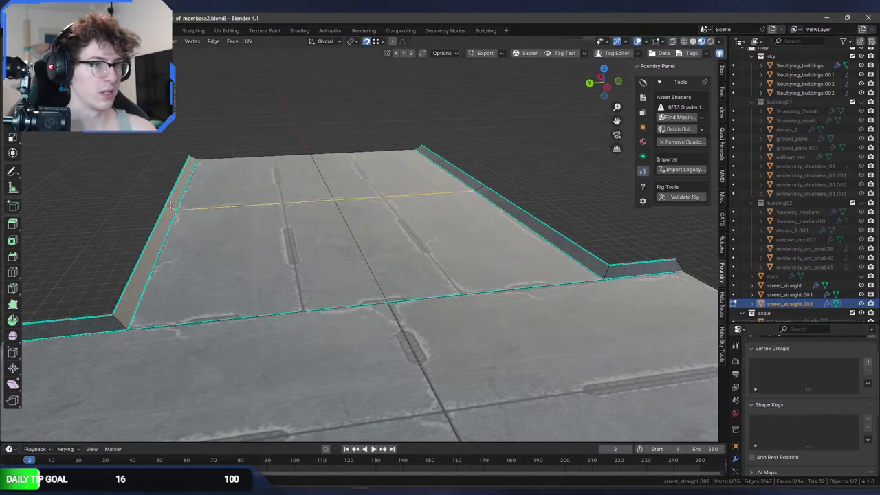
left_click(455, 184, "shift")
key("x")
left_click(478, 186)
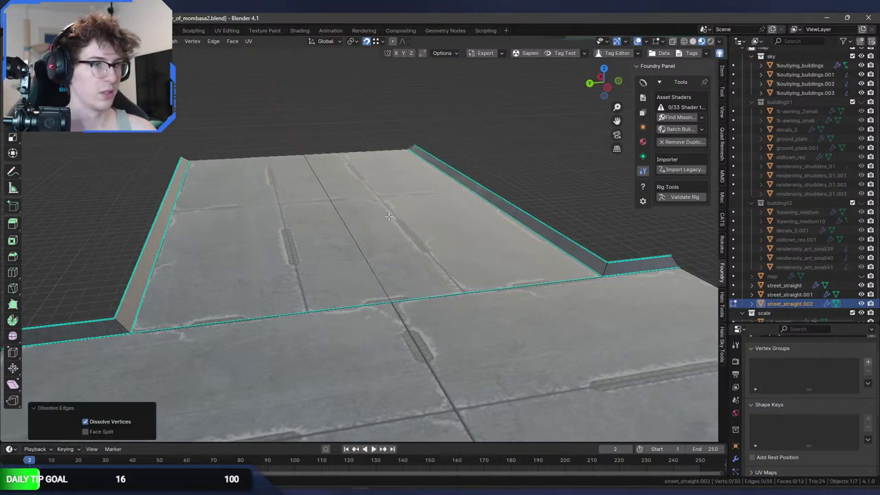
Examine the joined street piece and its kerb corners from several sides in Object Mode.
middle_click_drag(372, 234, 405, 270)
key("a")
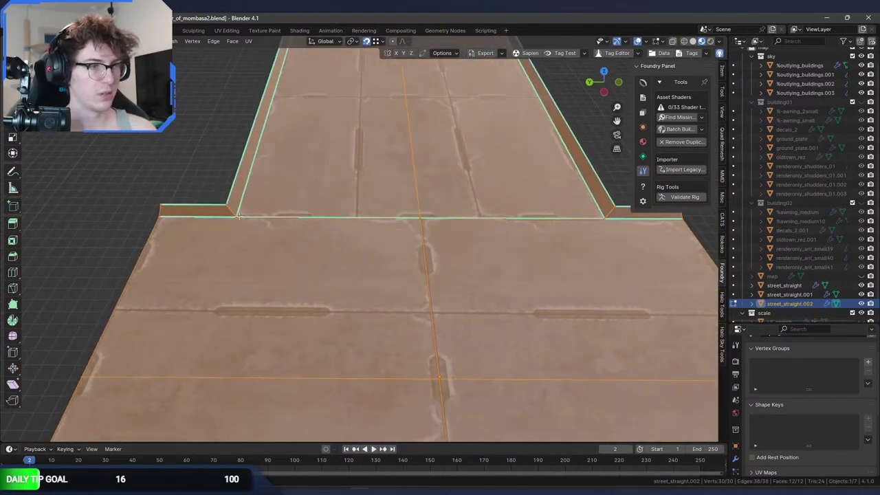
key("alt+a")
scroll(276, 227, "down", 3)
key("Tab")
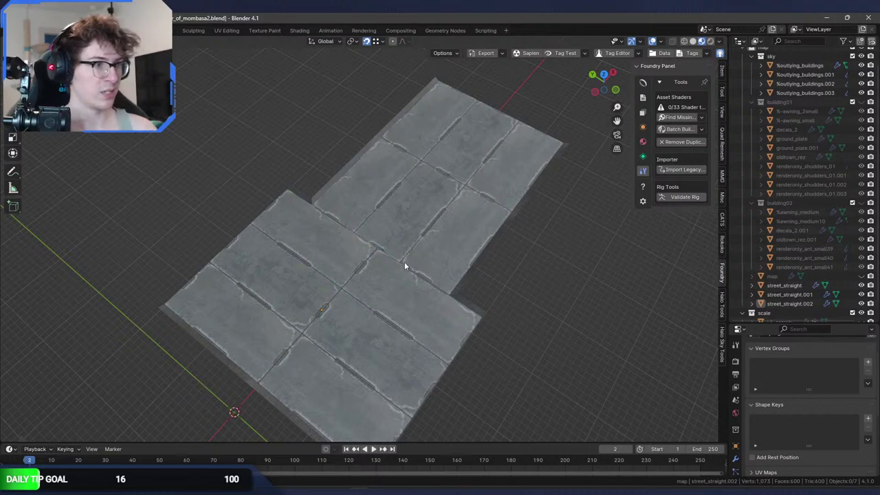
scroll(404, 262, "up", 5)
middle_click_drag(442, 247, 472, 326)
scroll(354, 323, "down", 2)
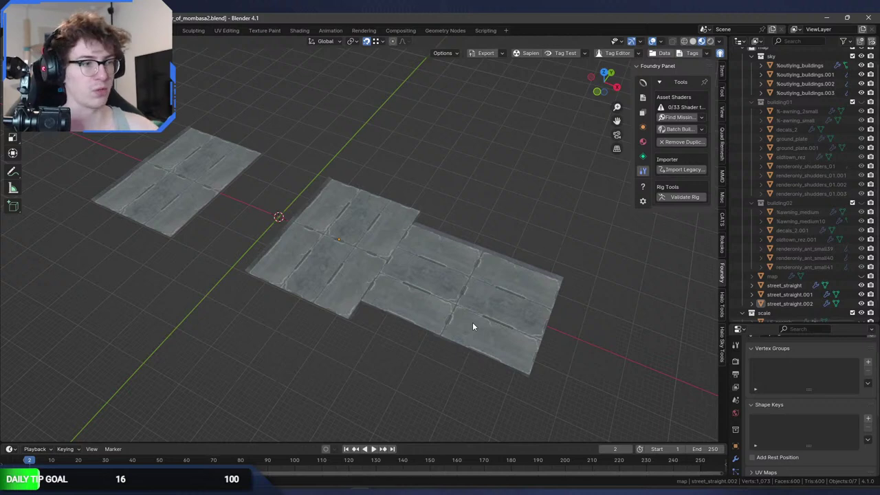
middle_click_drag(452, 319, 259, 311)
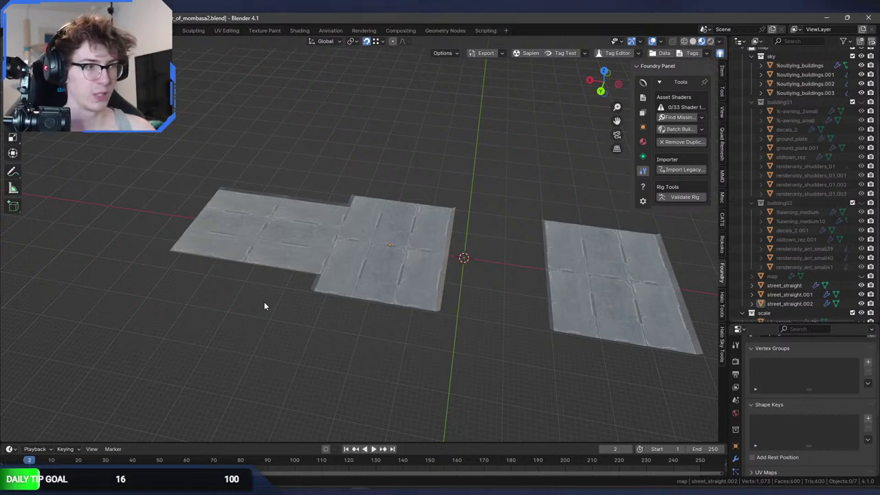
middle_click_drag(264, 306, 303, 272)
Merge all vertices of the joined street piece by distance at 0.0001 m.
left_click(303, 272)
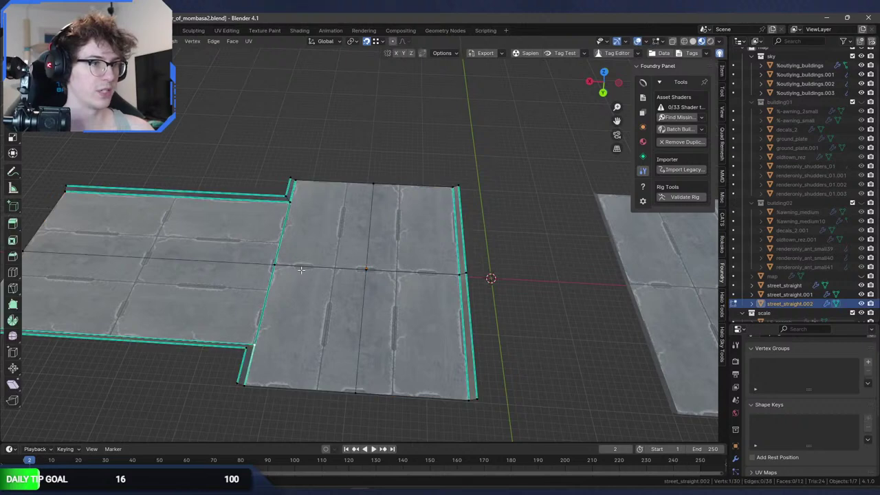
key("Tab")
key("m")
left_click(301, 272)
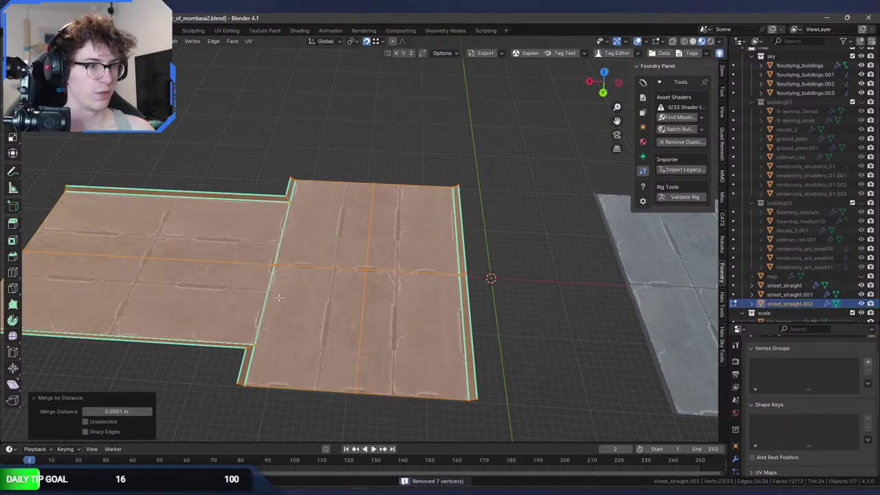
Select the two short kerb faces beside the rotated section and bring up their UV islands in the UV Editing workspace.
scroll(325, 362, "up", 4)
left_click(325, 362)
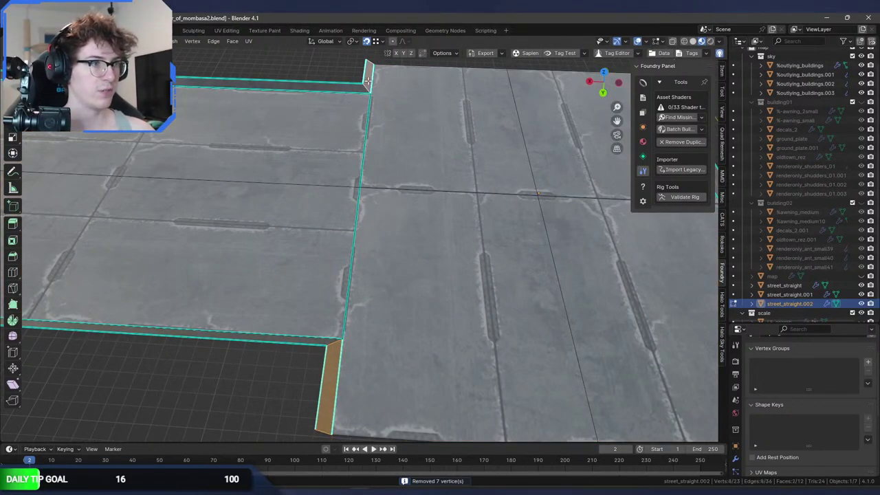
left_click(224, 31)
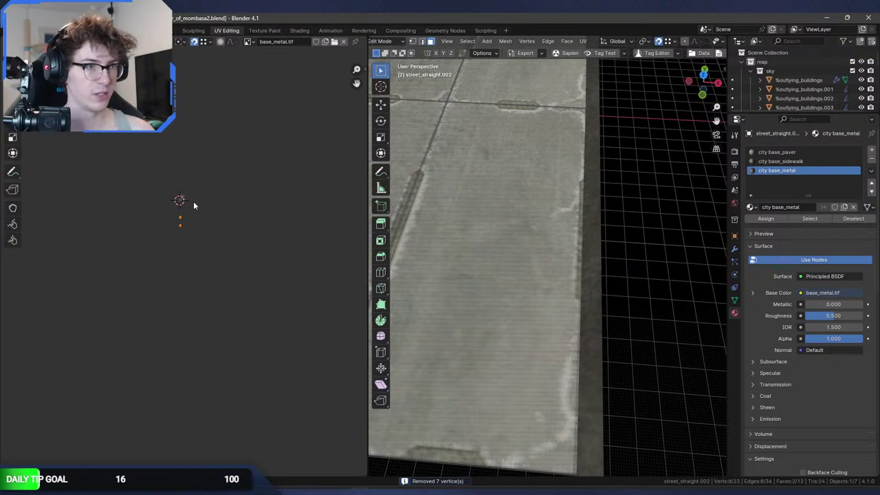
scroll(193, 205, "up", 3)
middle_click_drag(193, 205, 148, 202)
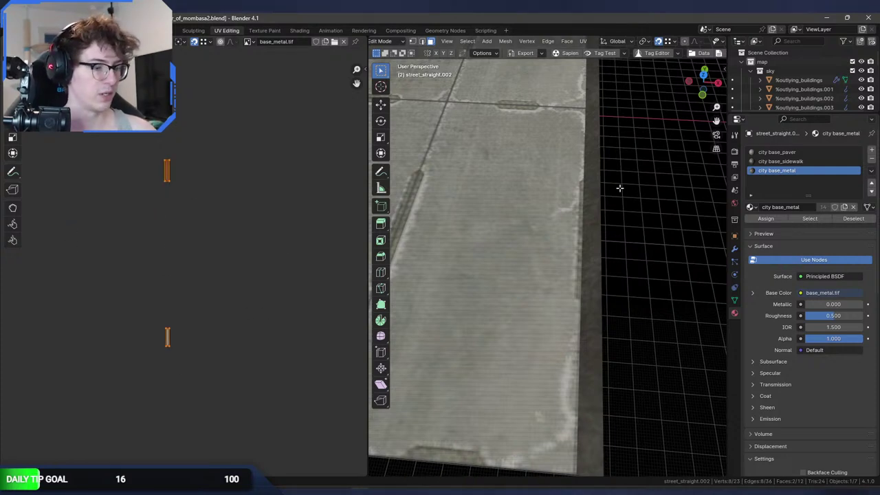
scroll(620, 187, "down", 5)
middle_click_drag(619, 188, 680, 169)
scroll(422, 277, "up", 4)
middle_click_drag(422, 277, 553, 251)
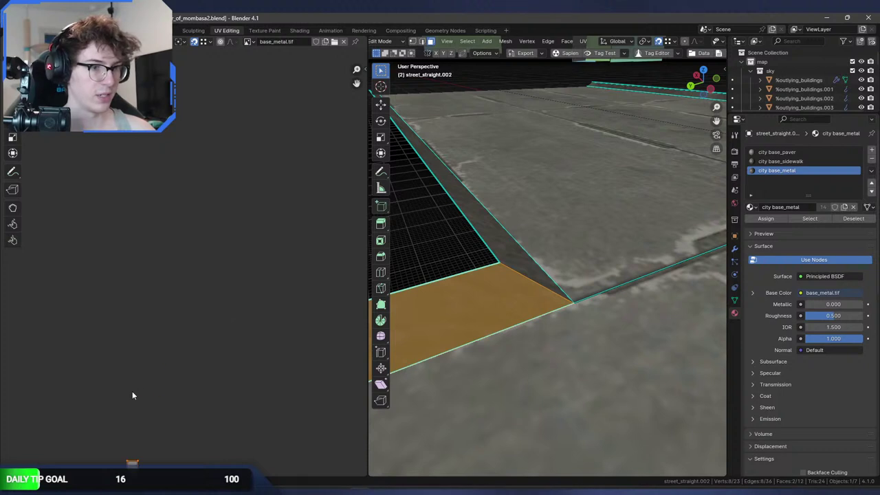
middle_click_drag(133, 395, 154, 412)
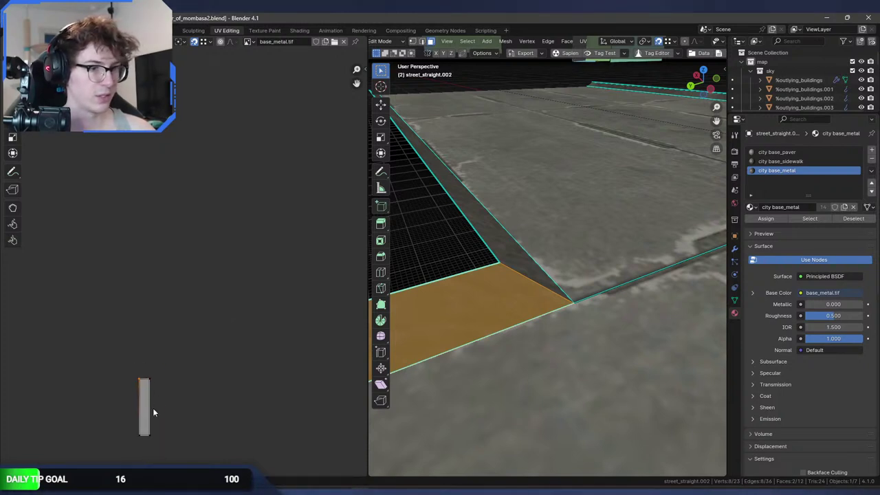
Try to reshape the +Y kerb face's UV island by shifting its end vertices, and undo the changes.
left_click(148, 439)
key("g")
right_click(128, 435)
left_click(131, 436)
key("g")
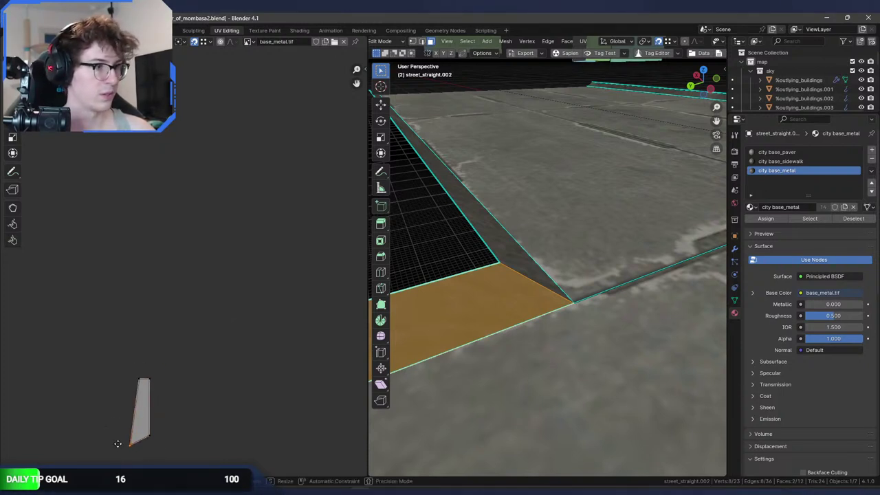
left_click(134, 416)
left_click_drag(141, 379, 143, 200)
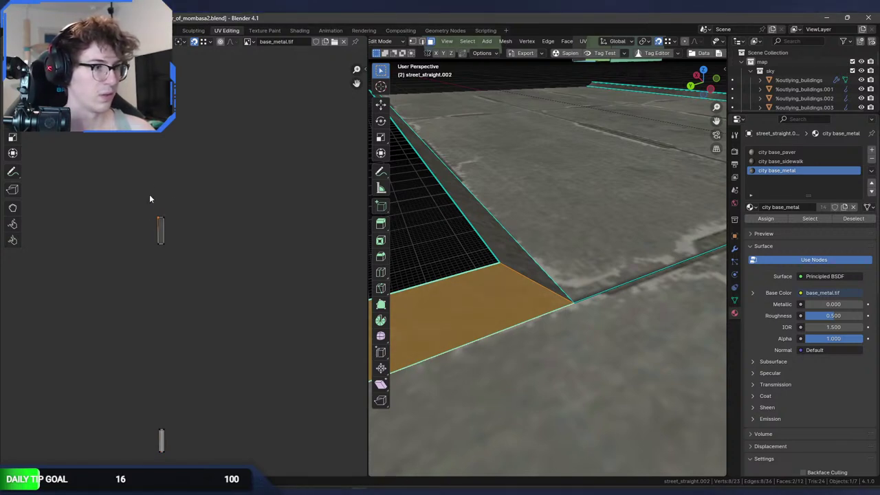
key("ctrl+z")
key("ctrl+z")
Extend the lower-left vertex of the +Y kerb face's UV island downward to match its mitred end.
key("g")
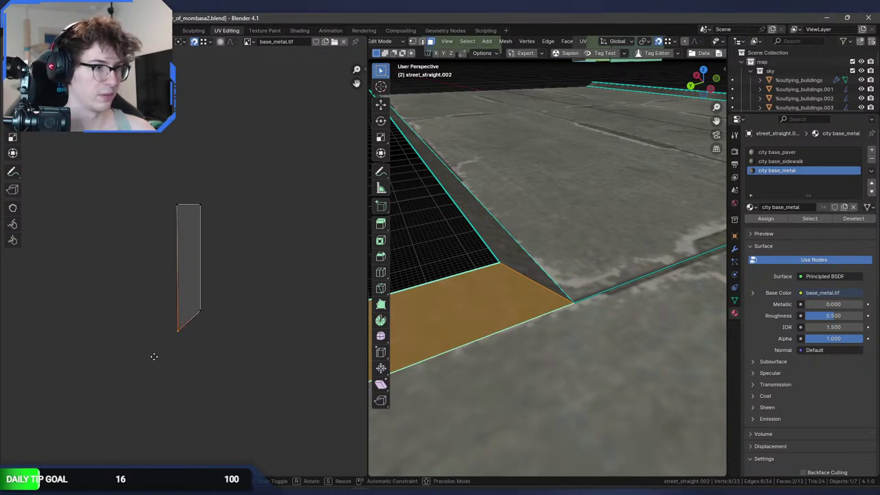
key("Escape")
key("ctrl+z")
key("ctrl+z")
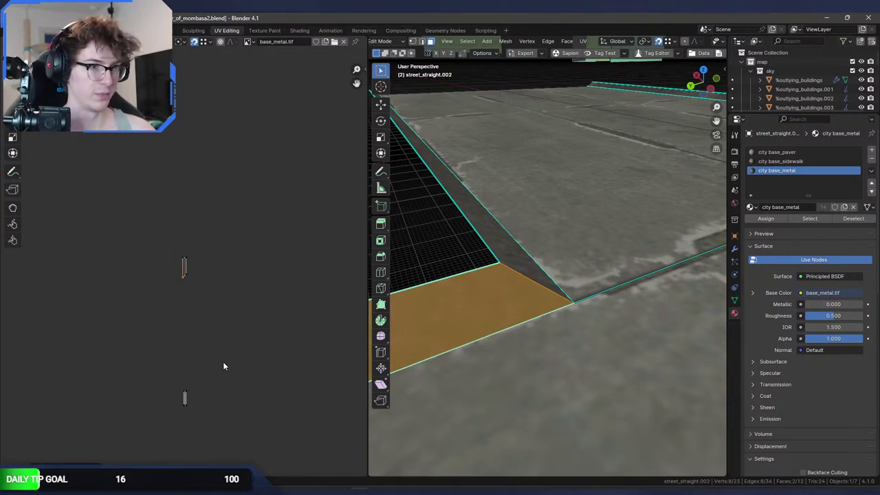
Extend the upper-left vertex of the -Y kerb face's UV island upward to match its mitred end.
middle_click_drag(585, 275, 474, 262)
key("g")
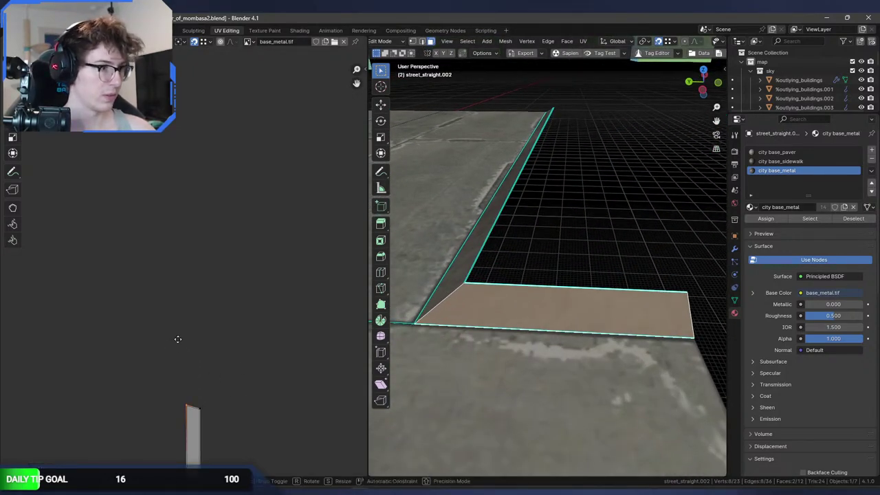
left_click(182, 330)
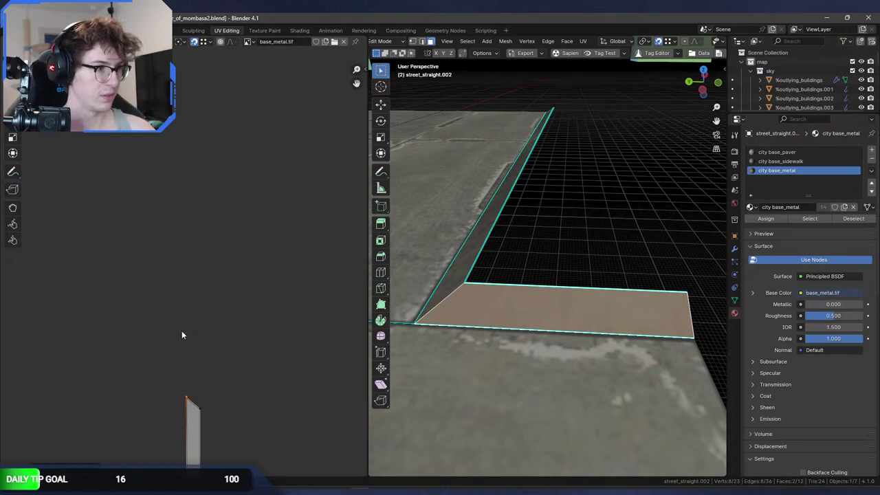
Inspect the texture at the mitred kerb corners in Object Mode, and return to the previous workspace.
middle_click_drag(481, 275, 550, 287)
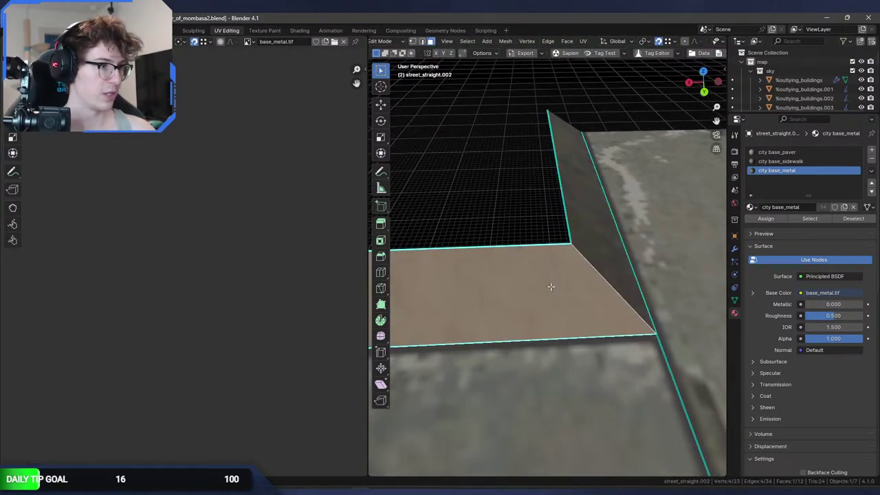
key("Tab")
middle_click_drag(627, 276, 558, 300)
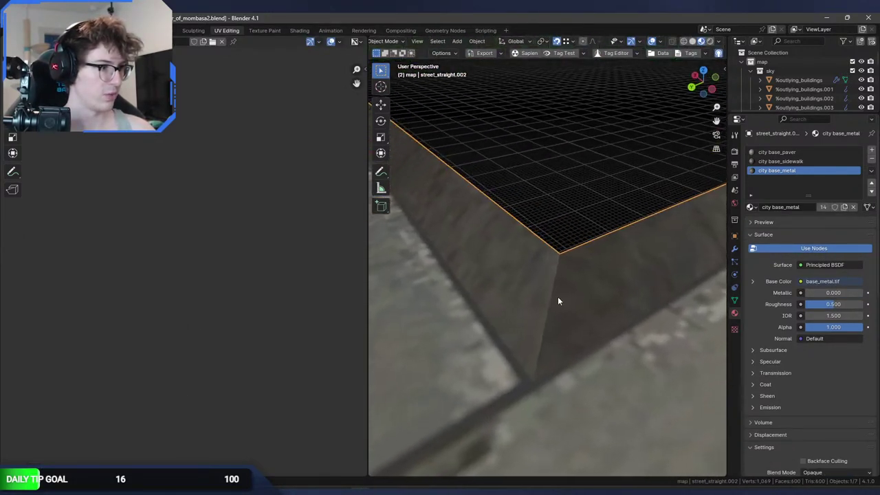
key("ctrl+Page_Up")
scroll(360, 208, "down", 3)
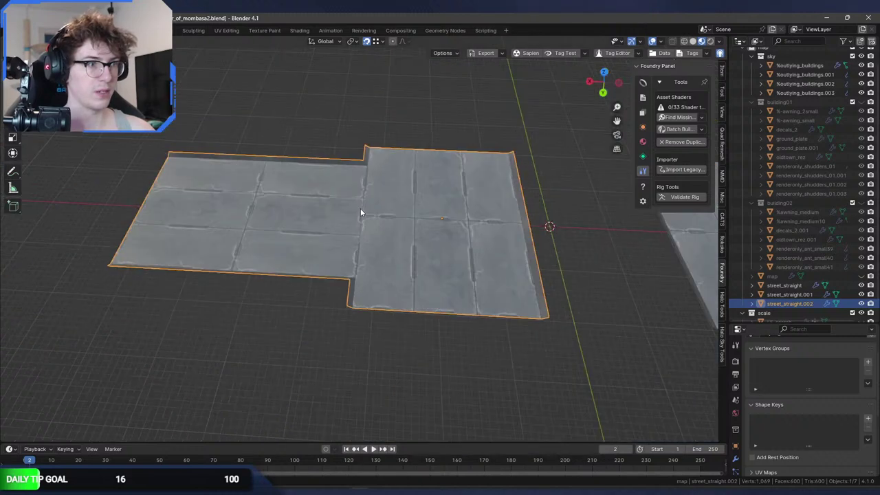
Save the file, then merge all vertices of the joined street piece by distance in Edit Mode.
key("ctrl+s")
key("Tab")
key("a")
key("m")
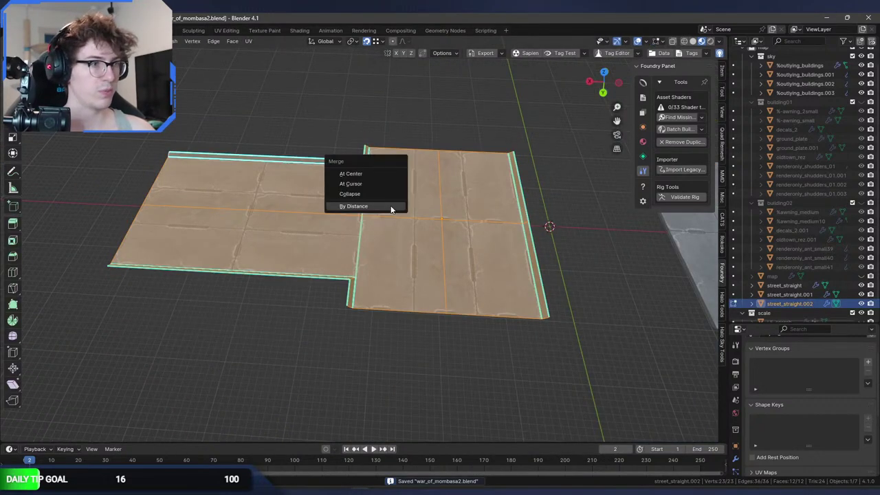
left_click(392, 204)
Clear the sharp marking from the junction edges between the wide and narrow street sections.
key("alt+a")
key("ctrl+v")
key("ctrl+e")
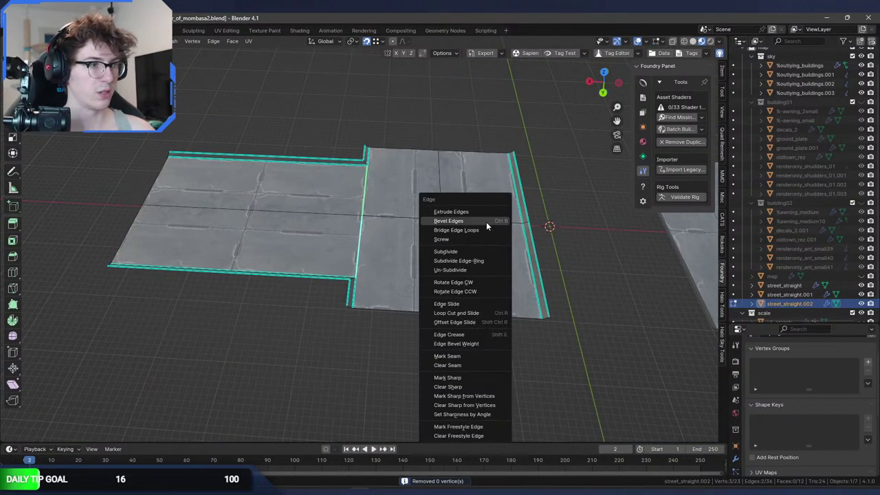
left_click(464, 383)
middle_click_drag(457, 358, 398, 257)
key("ctrl+e")
left_click(376, 257)
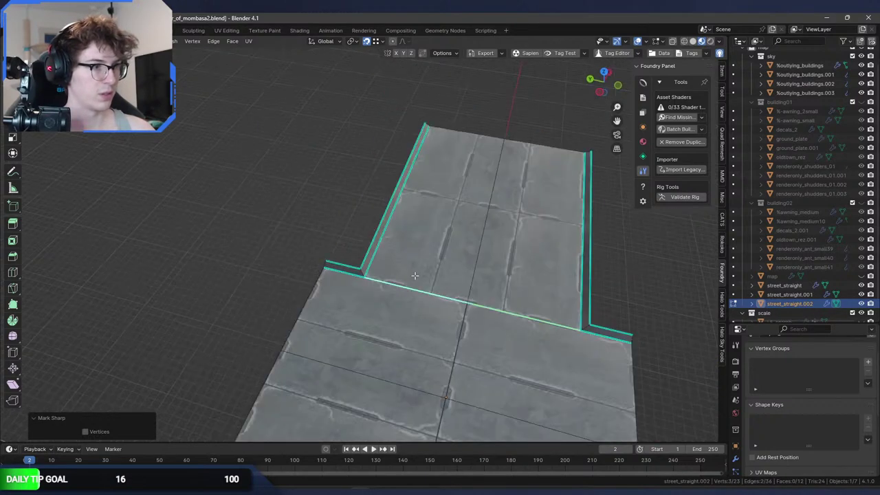
left_click(407, 280)
key("a")
key("alt+a")
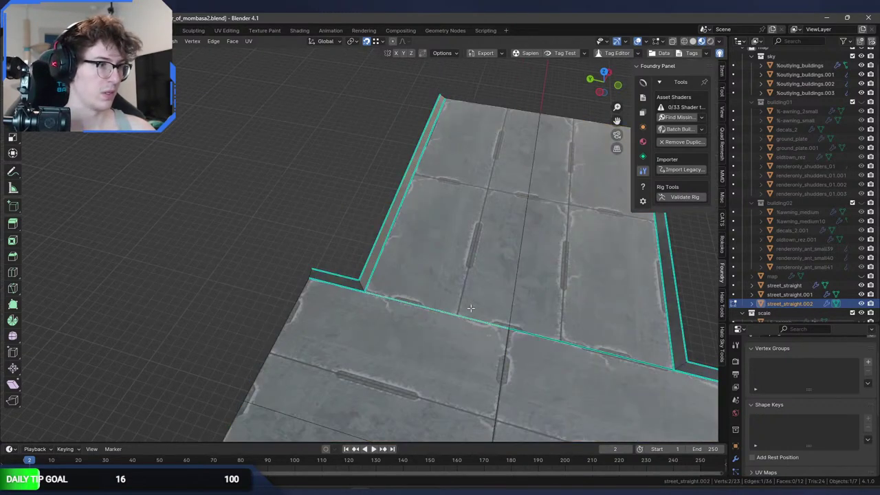
middle_click_drag(414, 293, 332, 242)
key("k")
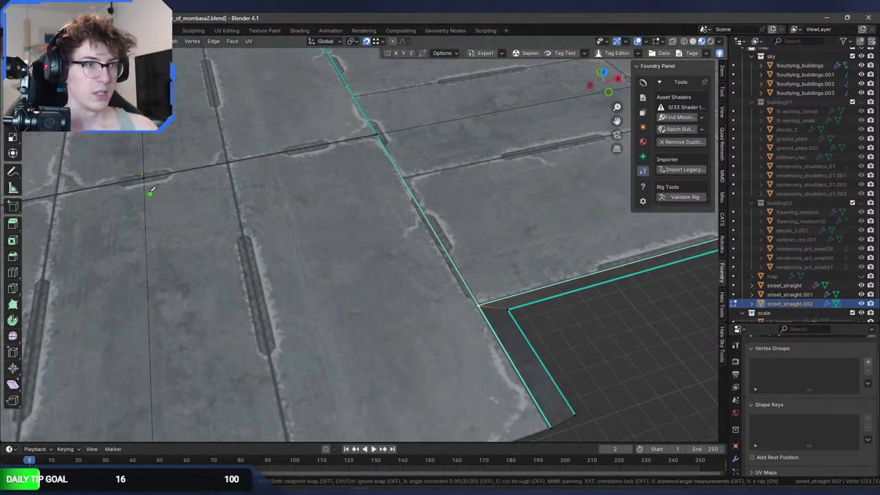
left_click(144, 177)
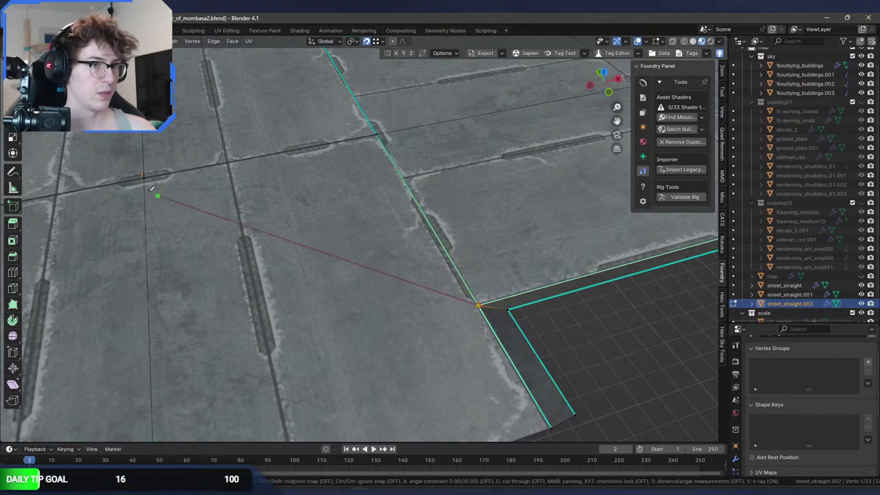
key("Escape")
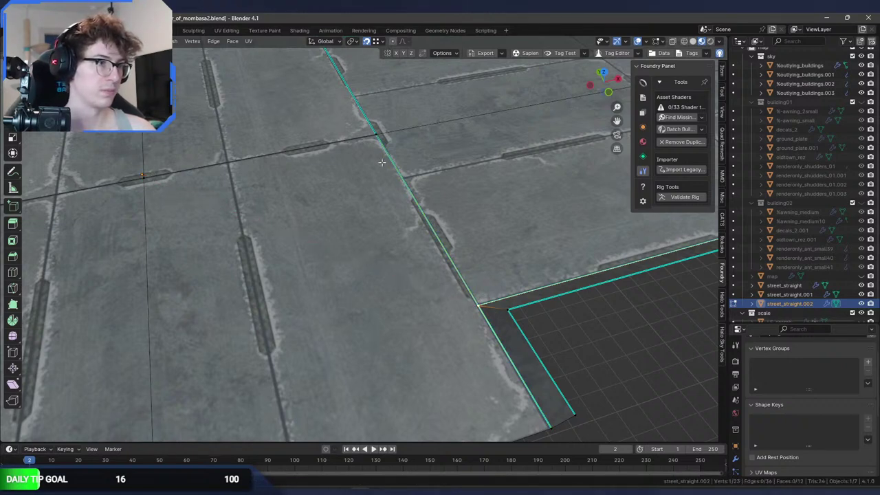
Test-move the middle junction vertex and the kerb's lower edge to check which geometry is connected, cancelling each move.
key("g")
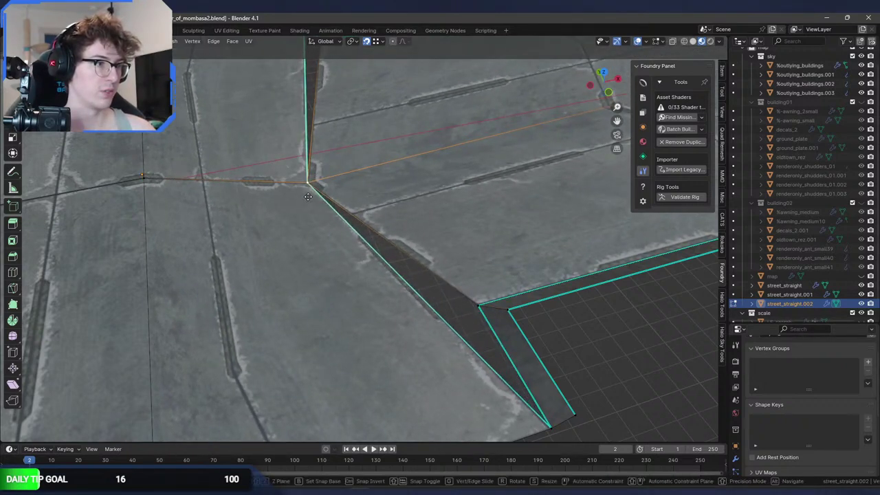
key("Escape")
middle_click_drag(464, 319, 483, 236)
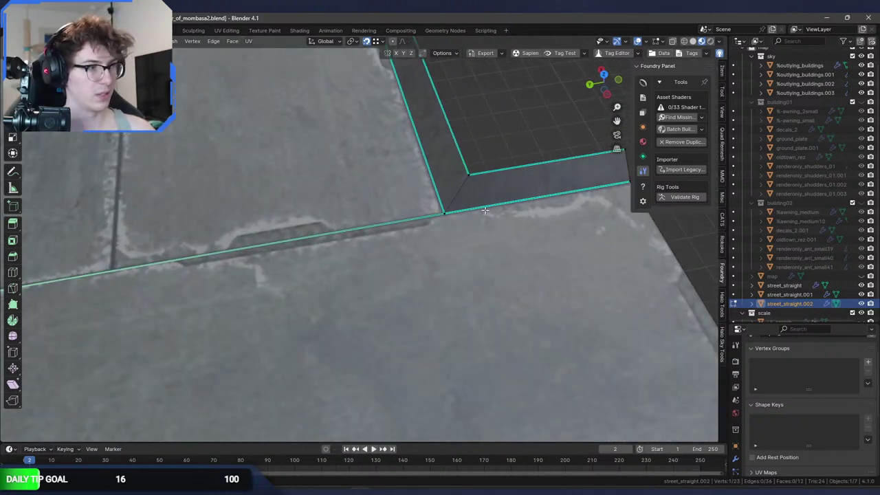
left_click(490, 205)
key("g")
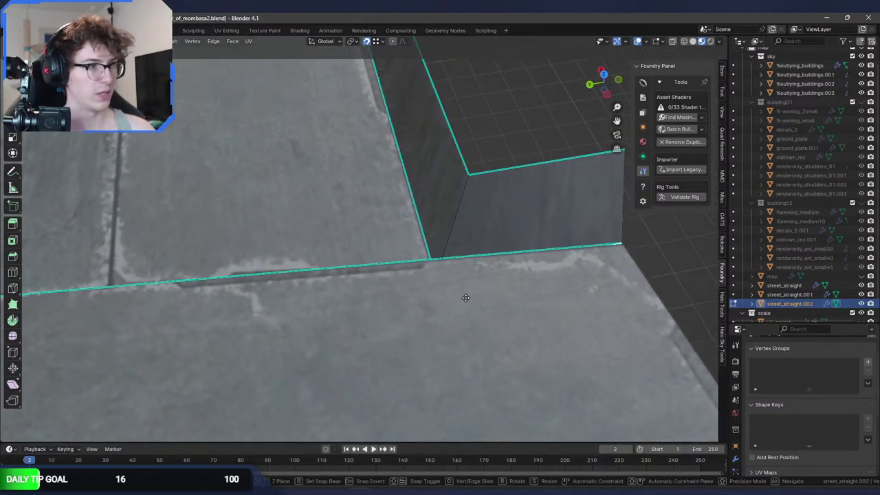
right_click(460, 182)
Try to knife-cut the wide section between its centre vertex and the inner kerb corners on both sides.
middle_click_drag(448, 218, 368, 207)
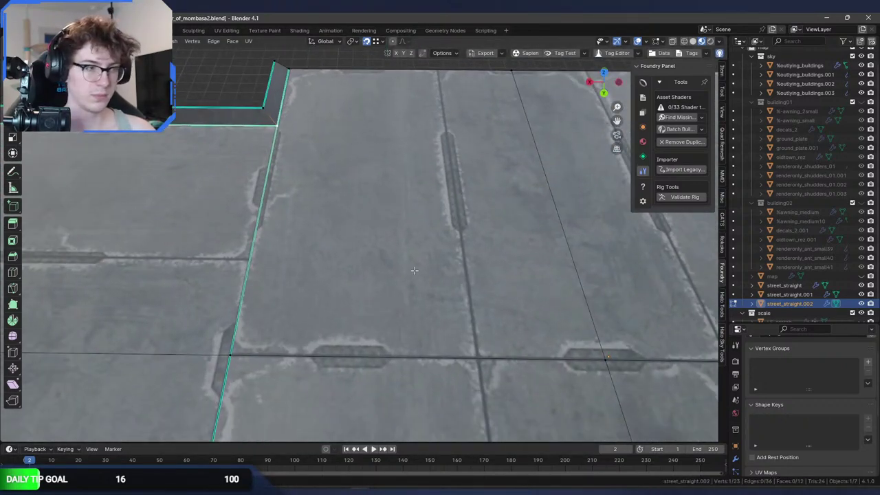
middle_click_drag(414, 270, 428, 284)
key("k")
left_click(555, 335)
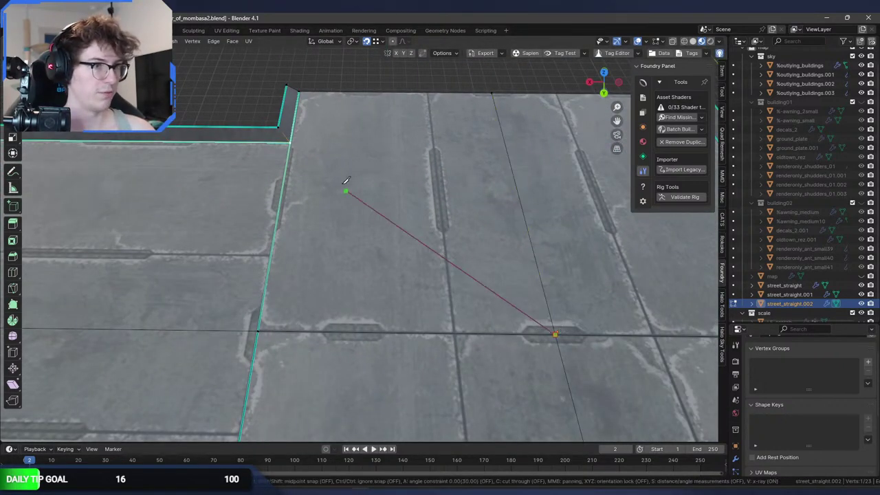
left_click(294, 146)
key("Return")
middle_click_drag(334, 146, 385, 176)
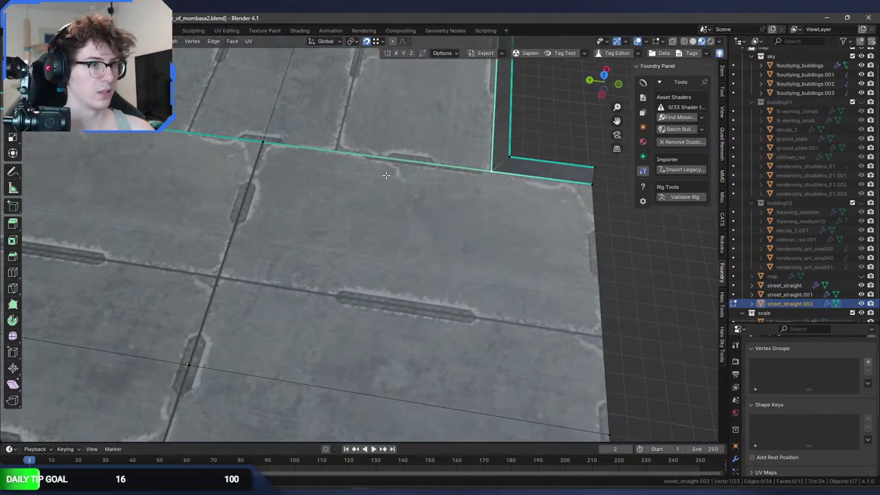
key("k")
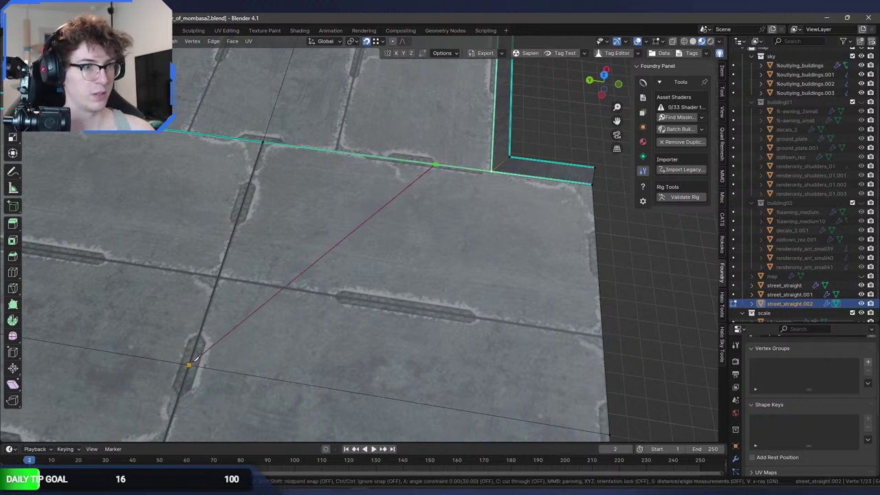
left_click(438, 165)
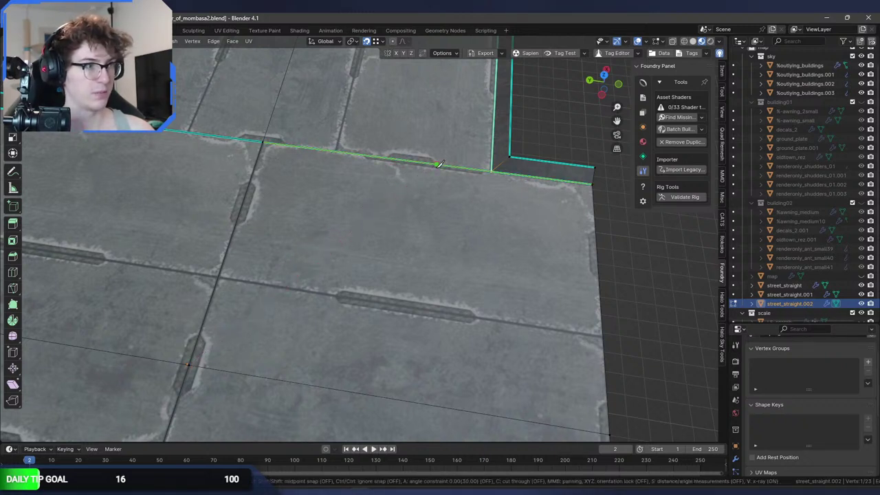
left_click(190, 365)
key("Return")
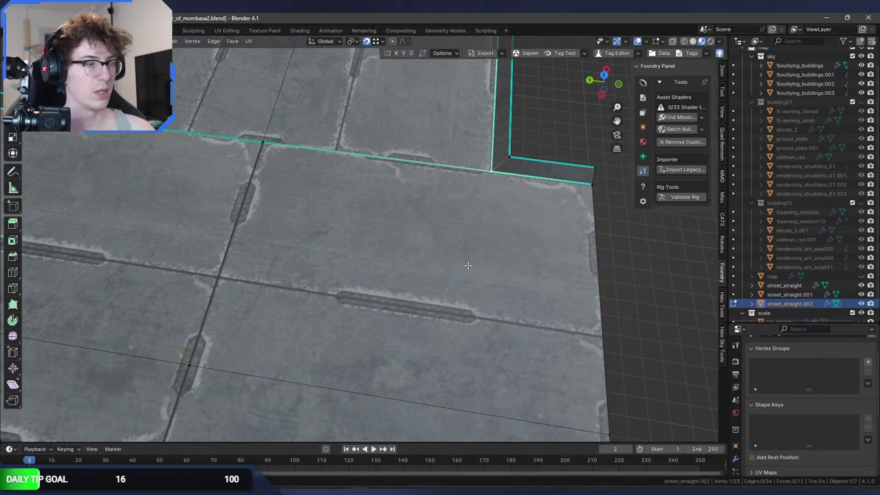
Hide the narrow section's paver and kerb faces together with the short return kerbs, leaving the wide section exposed.
middle_click_drag(468, 266, 502, 267)
left_click(464, 251)
left_click(439, 223, "shift")
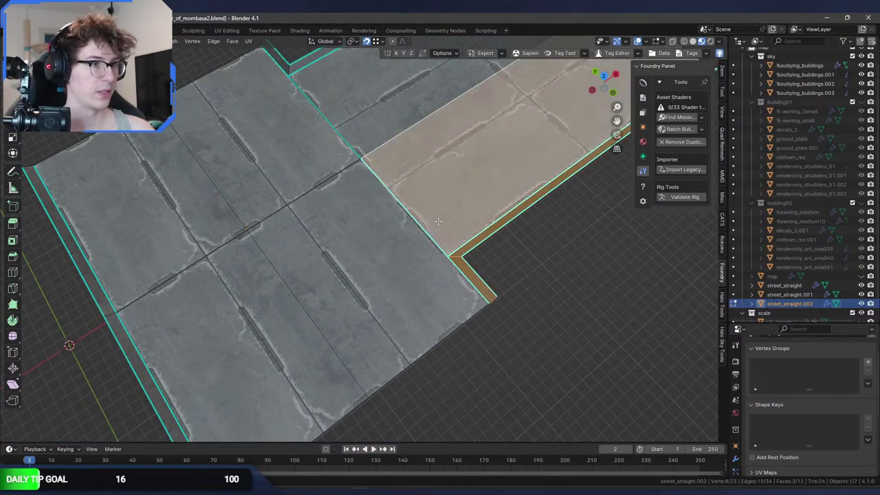
left_click(329, 91, "shift")
left_click(294, 65, "shift")
key("x")
left_click(407, 201)
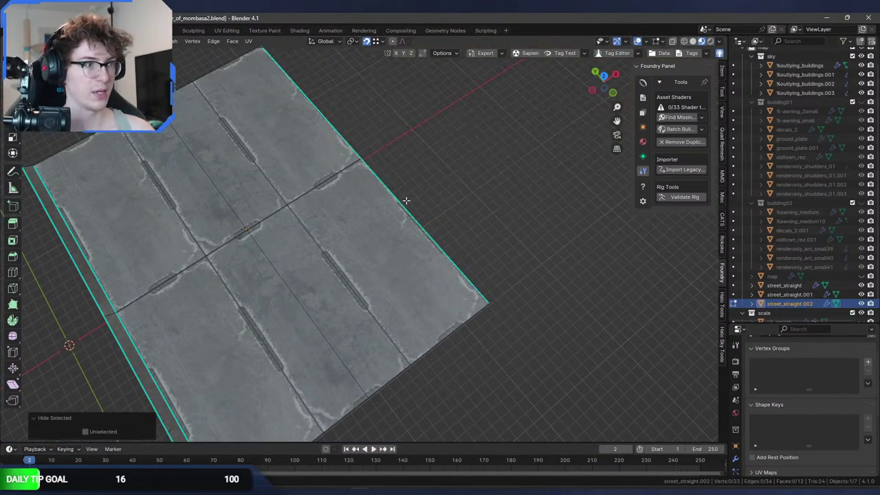
Knife-cut two diagonals from the wide section's centre vertex to its junction edge, one across each half.
middle_click_drag(407, 200, 394, 210)
key("k")
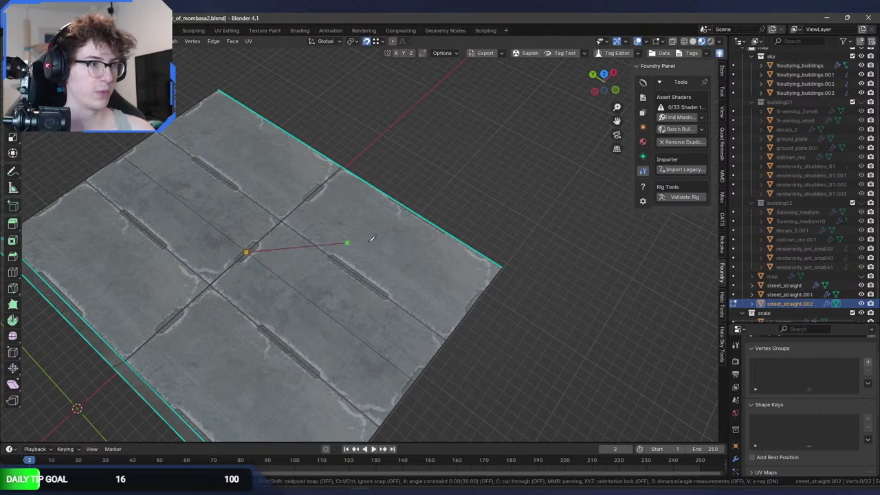
left_click(462, 233)
key("Return")
middle_click_drag(462, 233, 297, 308)
key("k")
left_click(293, 311)
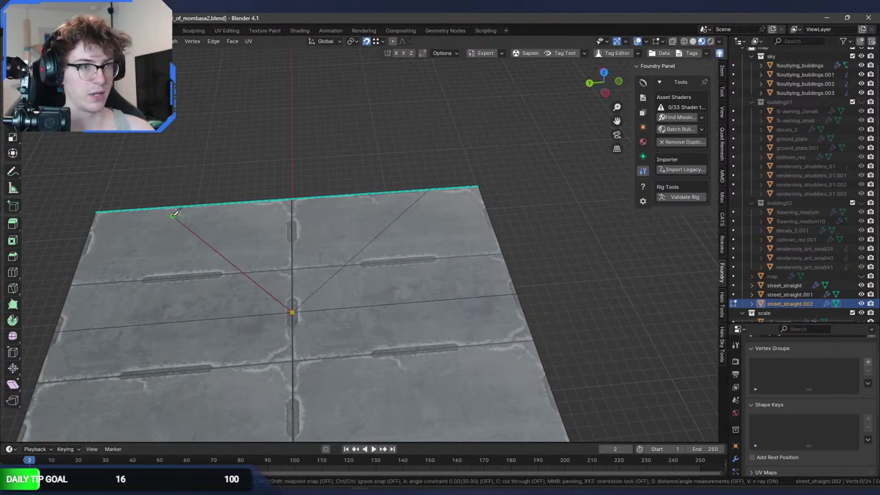
left_click(157, 205)
key("Return")
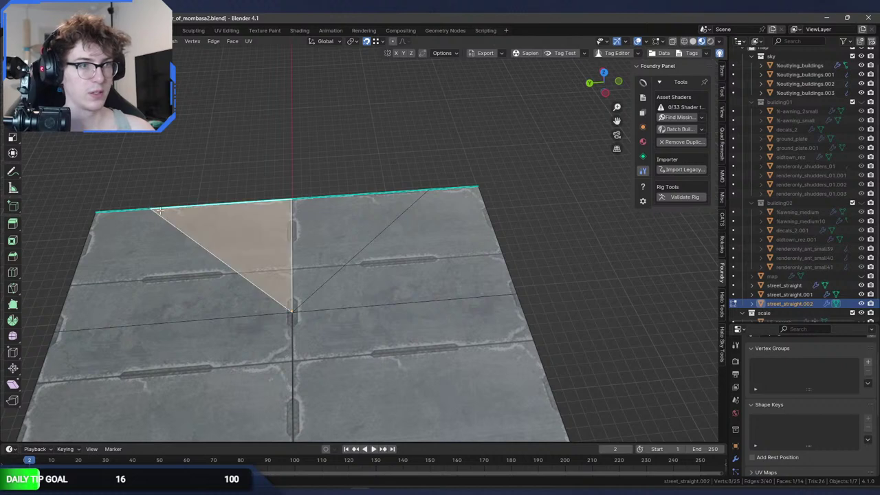
Reveal the hidden faces and slide the new cut vertex along the junction edge to meet the inner kerb corner.
left_click(152, 209)
key("g")
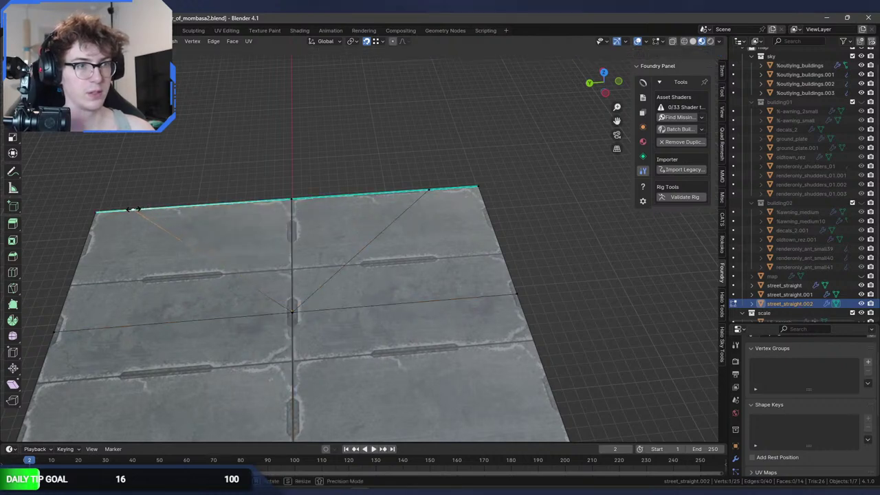
left_click(150, 209)
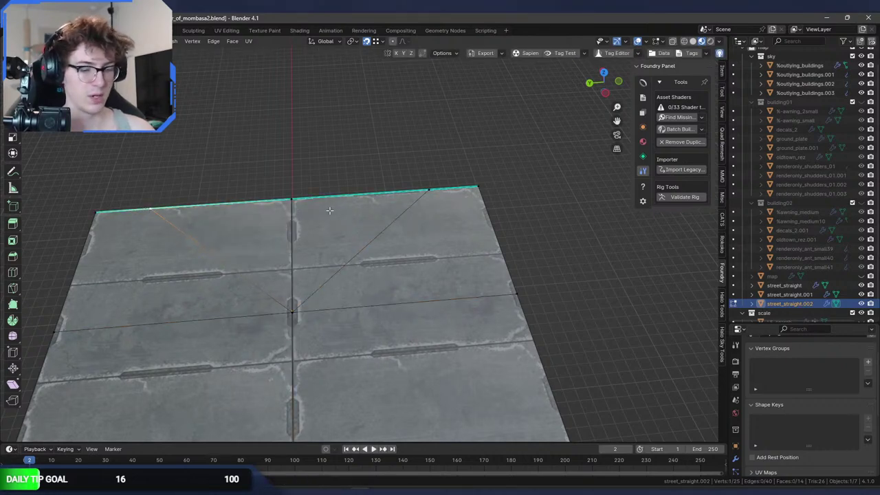
key("alt+h")
middle_click_drag(330, 211, 302, 209)
key("g")
key("g")
left_click(334, 240)
left_click(303, 209)
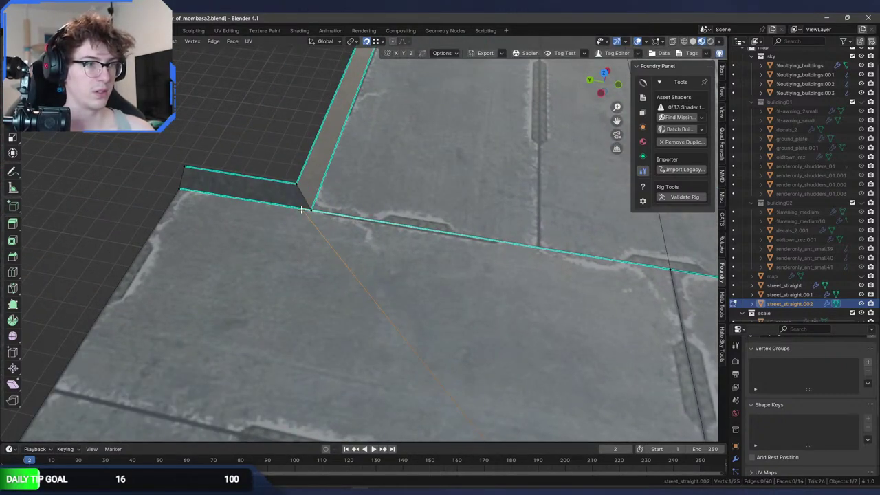
left_click(310, 212)
Merge all vertices of the street piece by distance to weld the junction, and save the file.
key("a")
key("m")
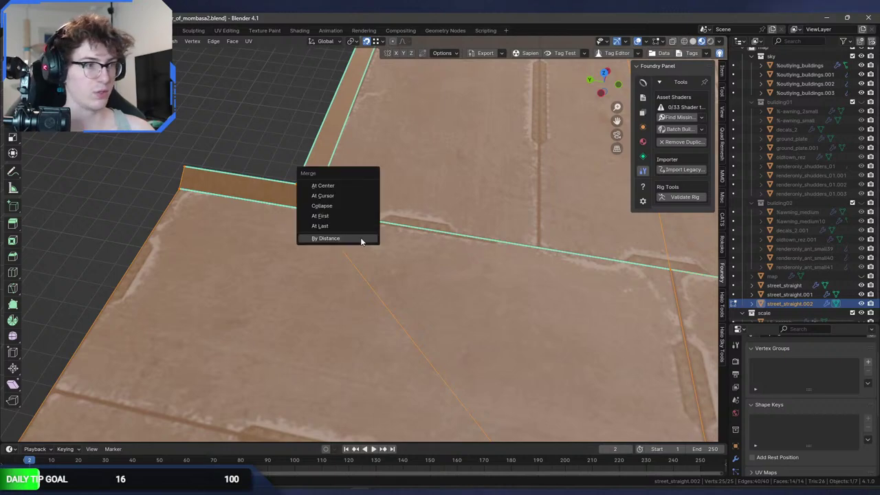
left_click(326, 238)
middle_click_drag(482, 285, 303, 251)
key("alt+a")
key("Tab")
key("Tab")
scroll(439, 231, "down", 5)
scroll(335, 251, "up", 3)
key("ctrl+s")
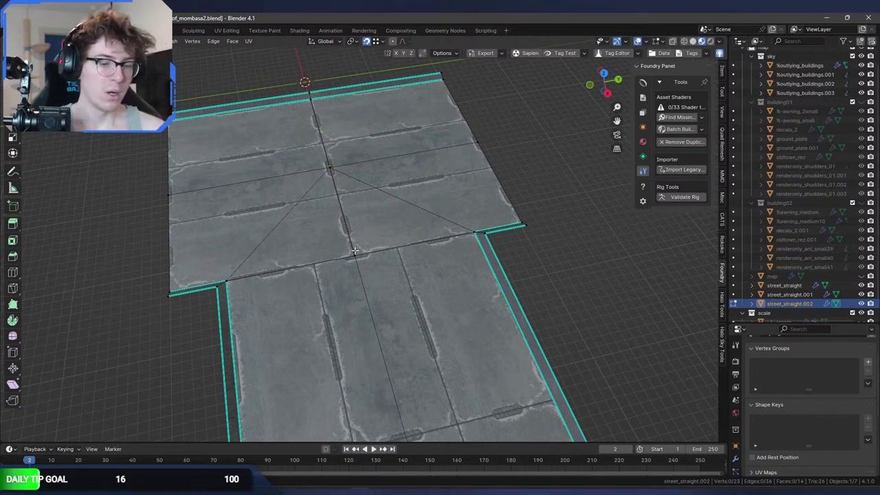
Inspect the joined street piece's topology and paver texture in Edit Mode and Object Mode.
scroll(362, 249, "down", 3)
middle_click_drag(362, 249, 557, 209)
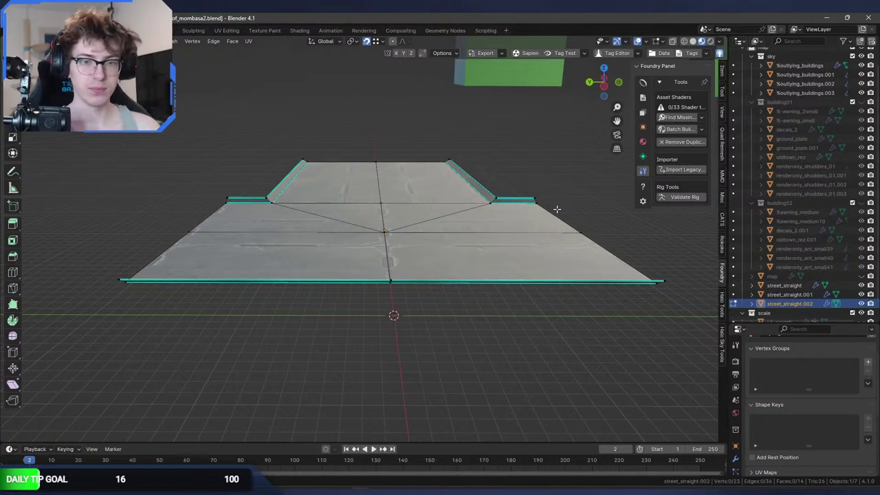
middle_click_drag(509, 186, 442, 243)
key("Tab")
scroll(349, 217, "up", 2)
key("alt+a")
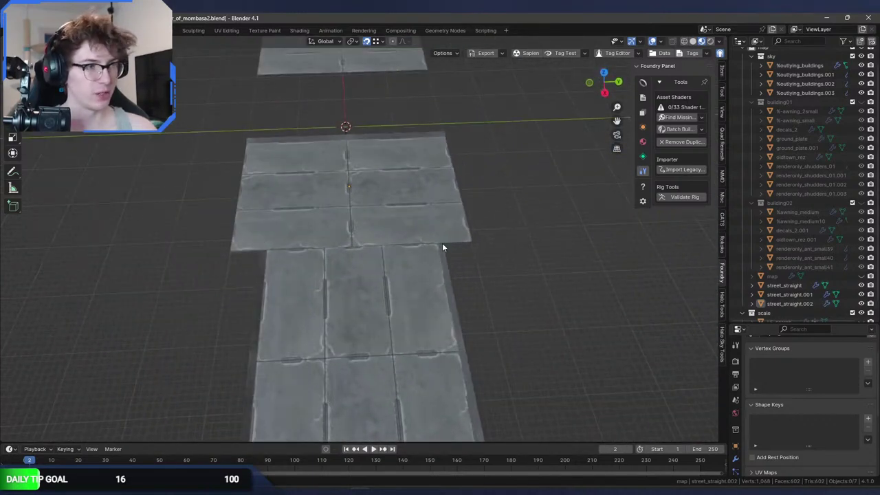
scroll(442, 243, "down", 3)
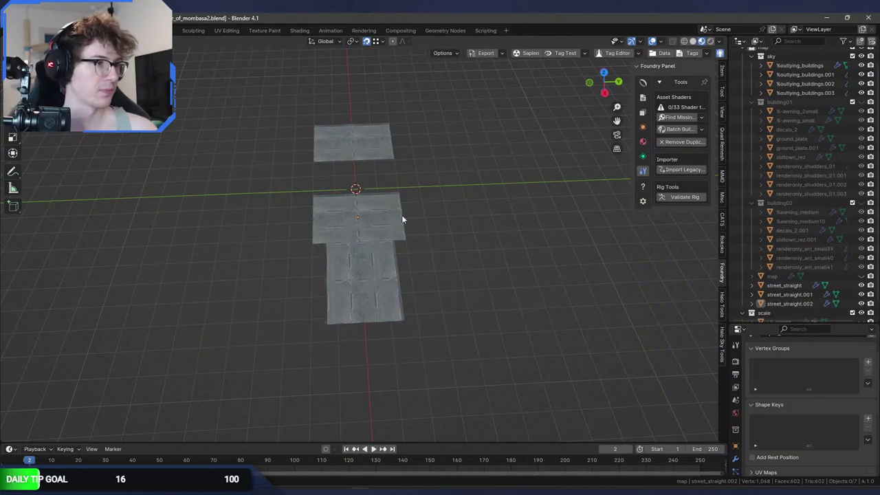
Open the street_straight piece in Edit Mode and save the file.
middle_click_drag(403, 220, 372, 227)
left_click(367, 220)
key("Tab")
key("ctrl+s")
Unhide the map object so its ground surrounds the street pieces.
scroll(378, 243, "down", 2)
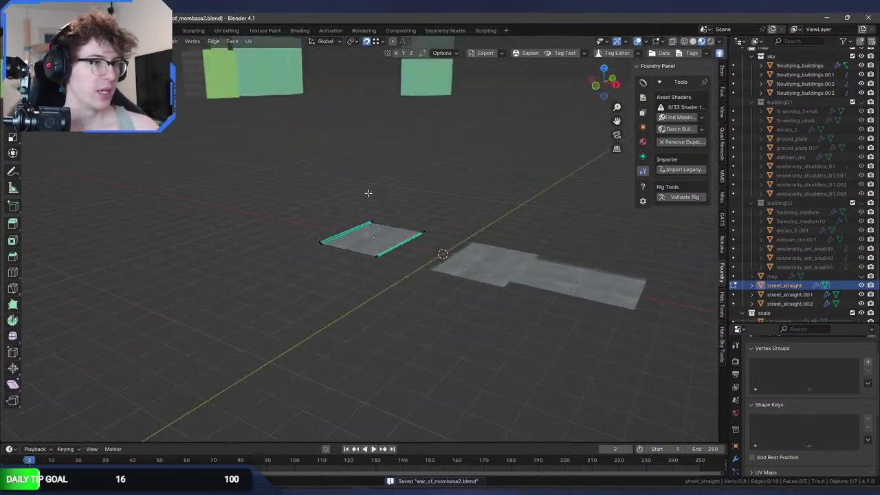
scroll(372, 227, "down", 3)
scroll(859, 172, "down", 2)
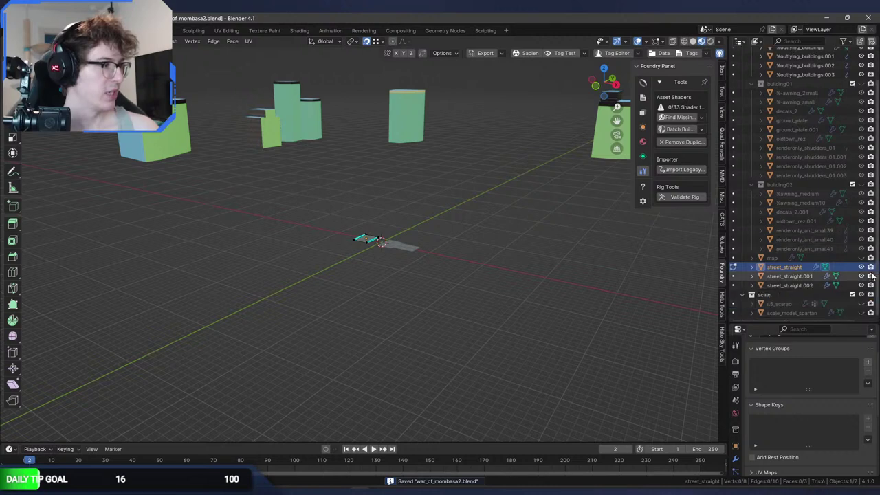
left_click(861, 258)
scroll(551, 255, "up", 4)
middle_click_drag(551, 255, 522, 282)
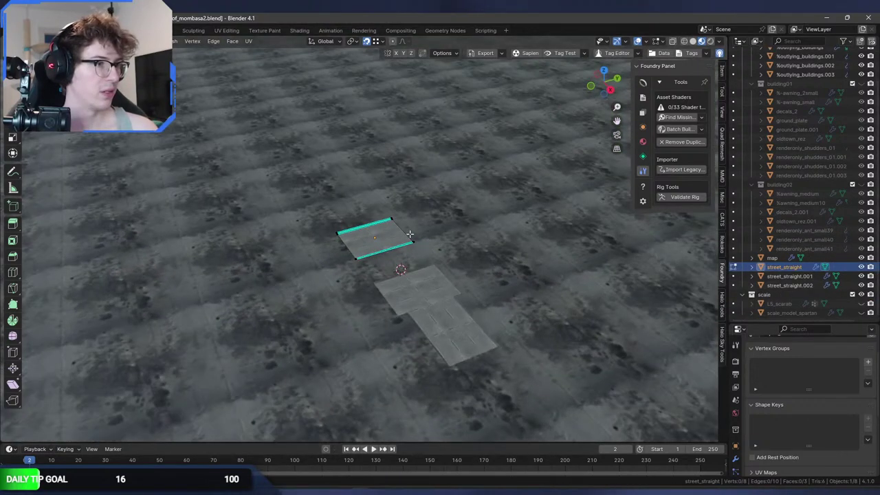
Return the street_straight piece to Object Mode and add an Array modifier to it.
key("a")
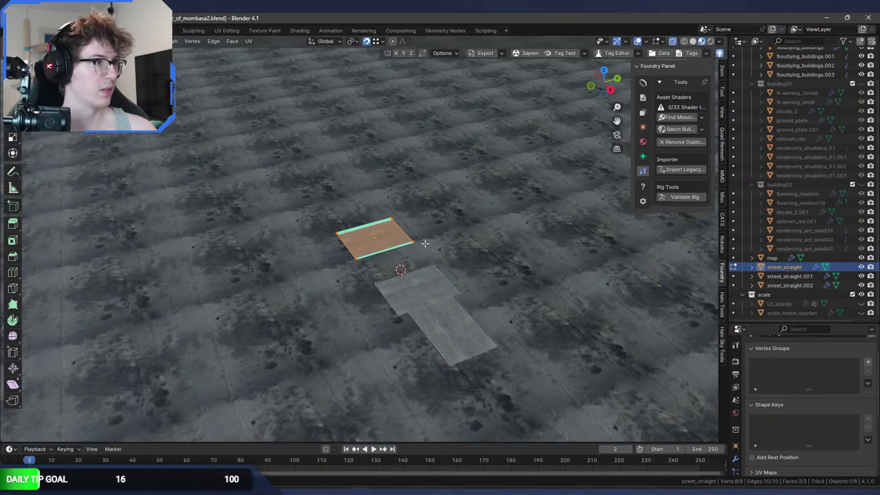
middle_click_drag(424, 243, 268, 309)
key("Tab")
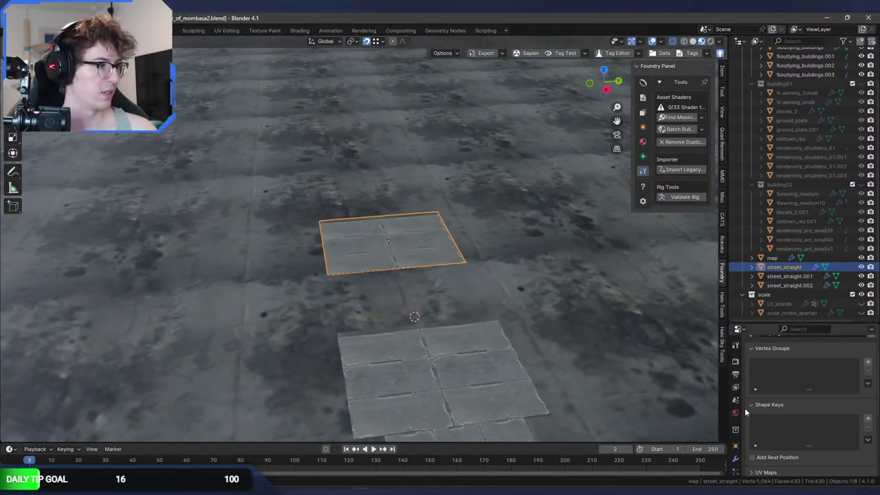
left_click(736, 459)
left_click(838, 360)
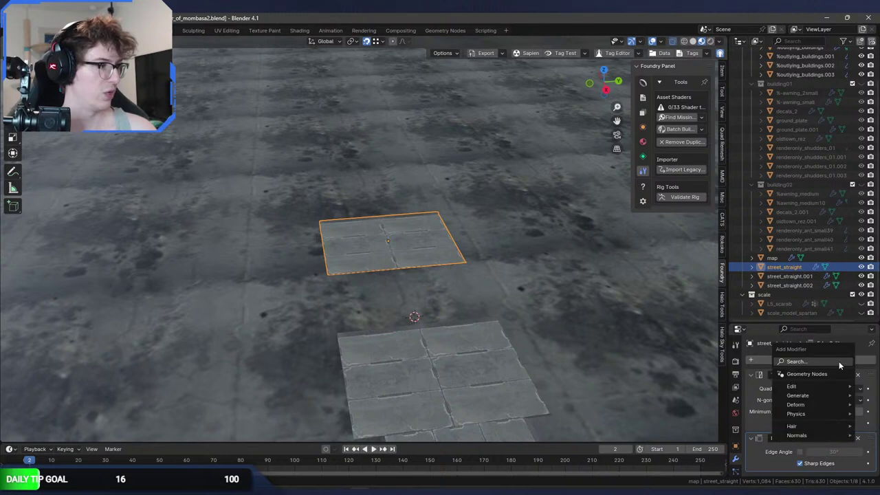
mouse_move(827, 395)
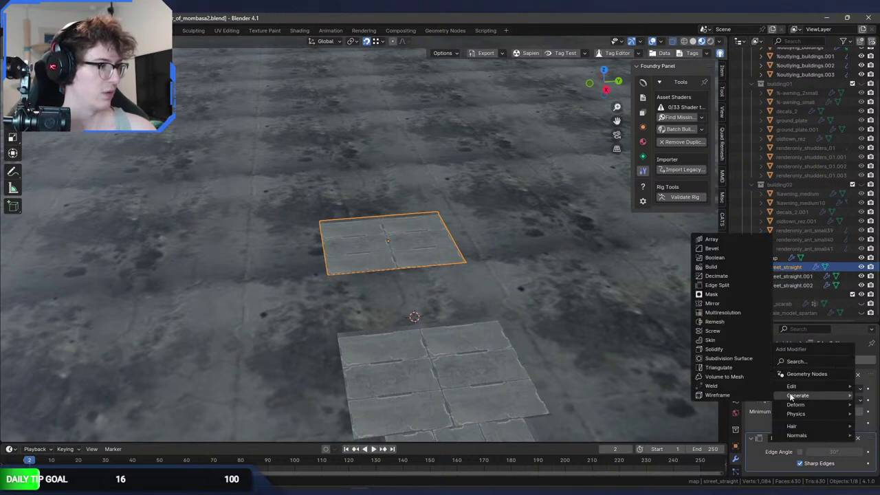
left_click(729, 242)
scroll(805, 419, "down", 5)
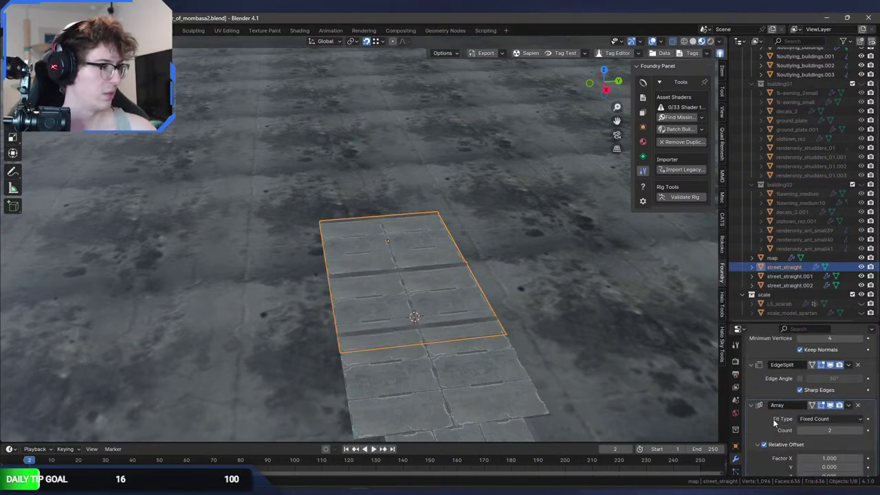
Set the array's relative offset factors to Y 1 and X 0 so the street piece repeats along Y.
left_click(810, 413)
type("1")
key("Return")
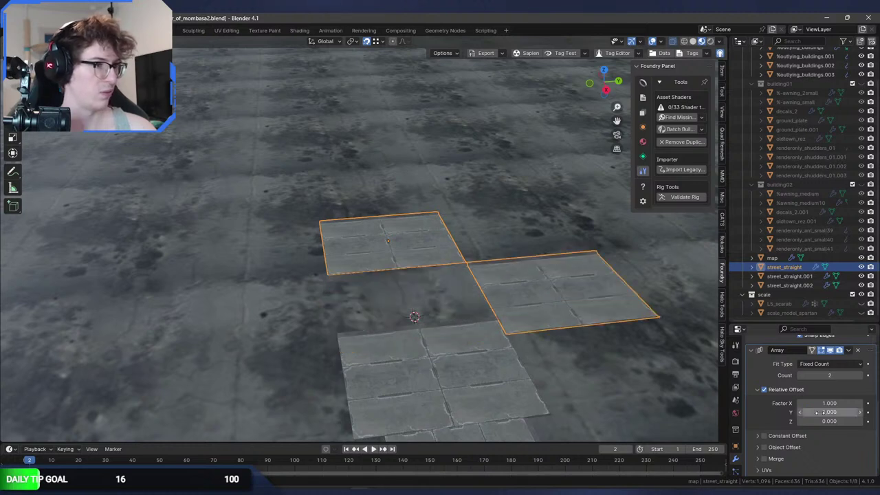
left_click(823, 404)
type("0")
key("Return")
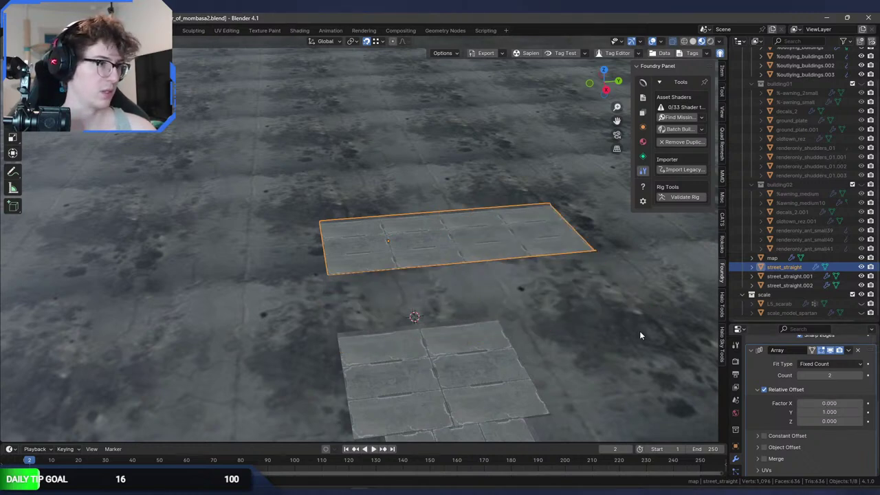
middle_click_drag(640, 331, 578, 303)
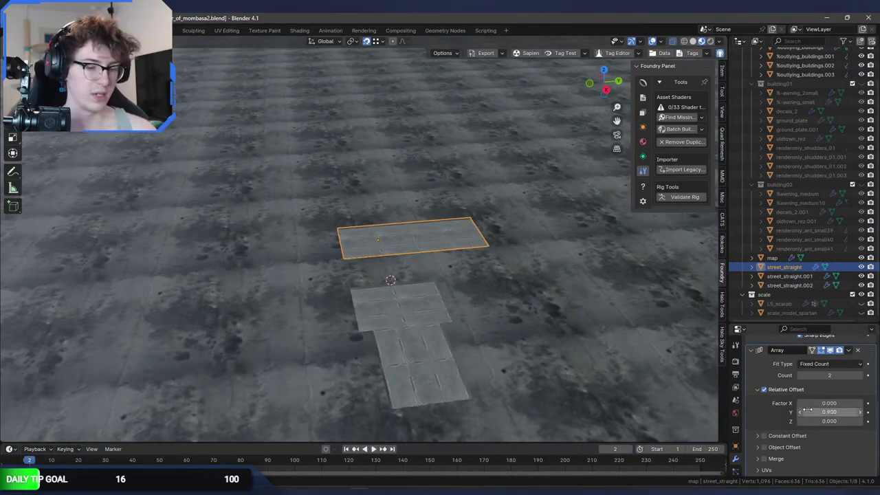
Reverse the array direction with a relative Y offset of -1 and set its count to 9.
left_click(806, 412)
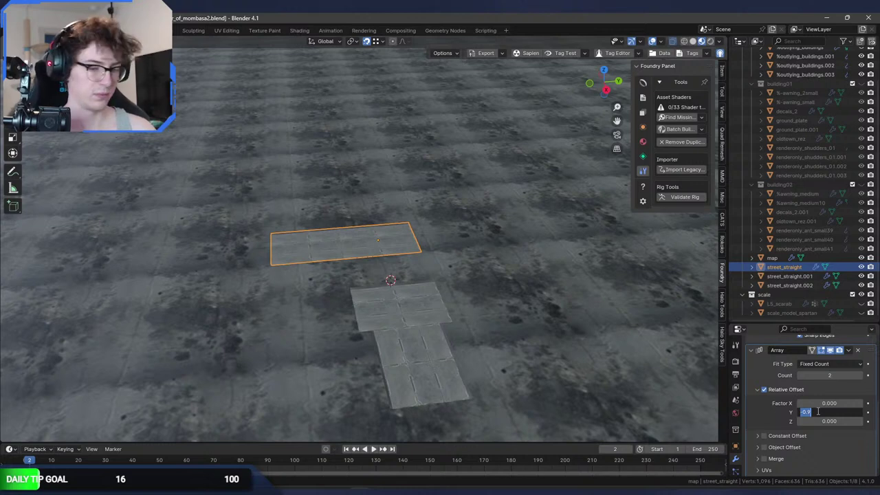
type("-1")
key("Return")
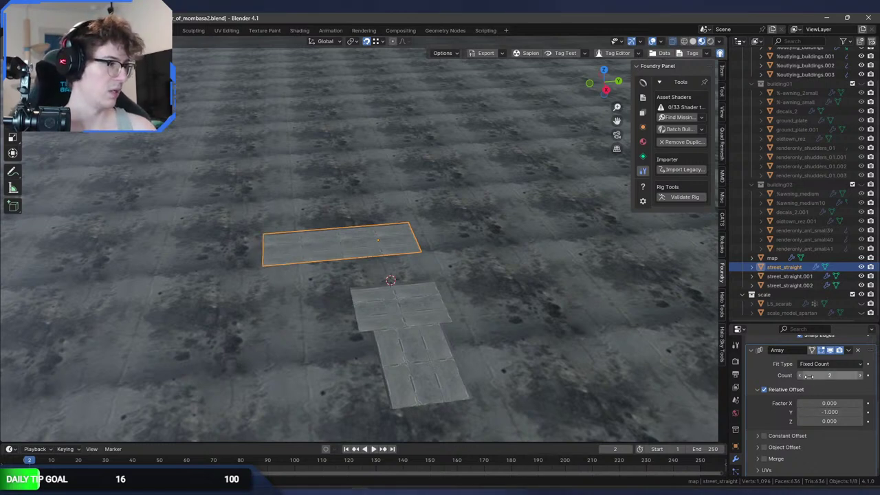
left_click(809, 376)
type("9")
key("Return")
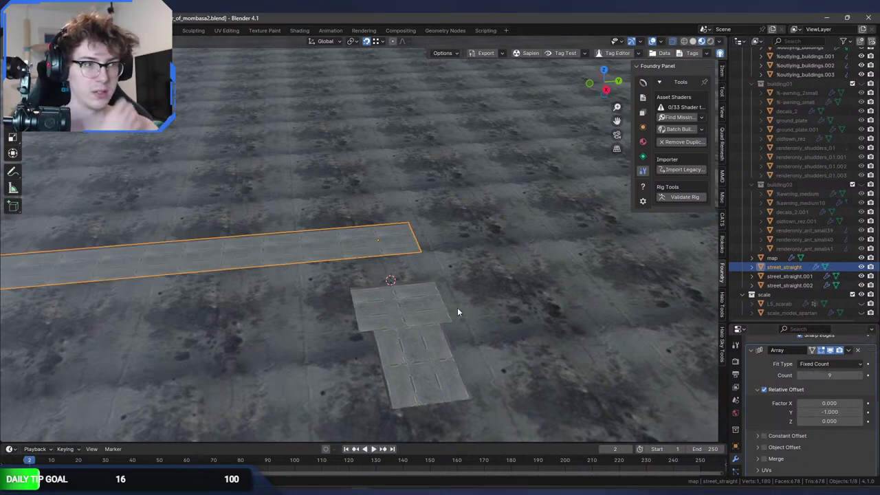
Reduce the street_straight array's count to 4.
scroll(426, 296, "down", 3)
mouse_move(396, 284)
middle_mouse_down()
mouse_move(328, 287)
mouse_move(388, 297)
middle_mouse_up()
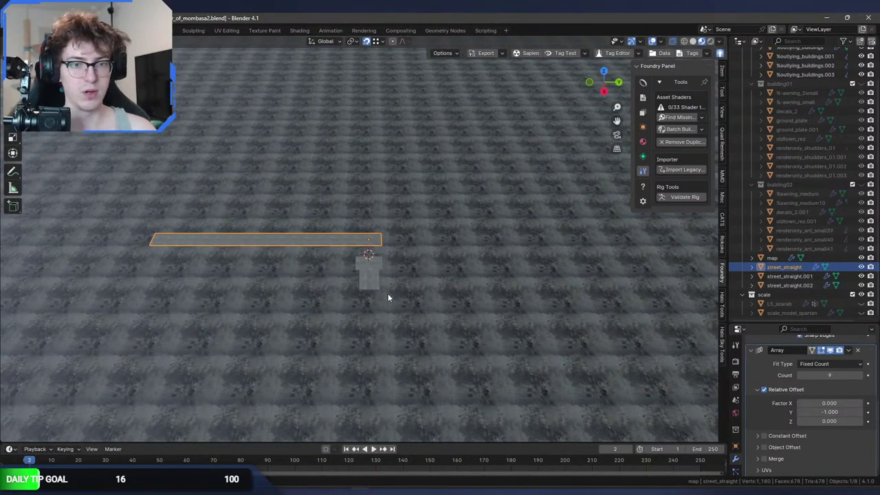
double_click(817, 375)
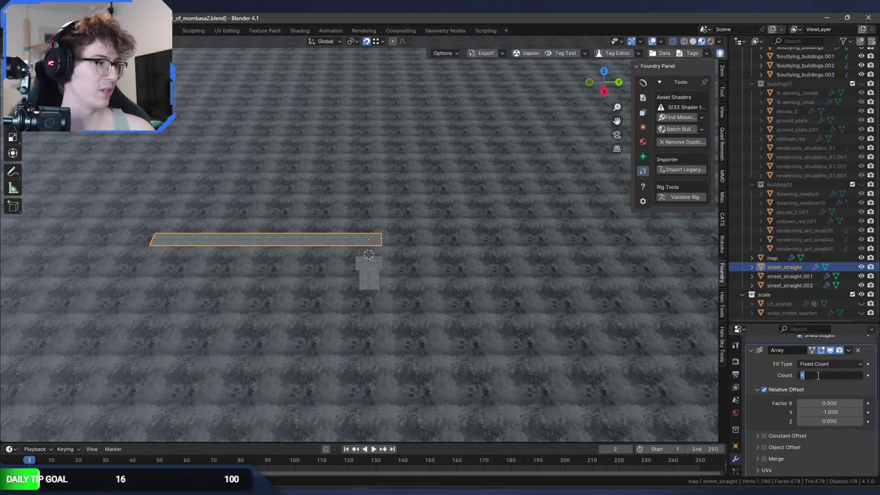
key("Return")
Move the arrayed street_straight strip about 2022.8 m along the Y axis, clear of the single street piece.
scroll(461, 282, "up", 3)
key("g")
key("x")
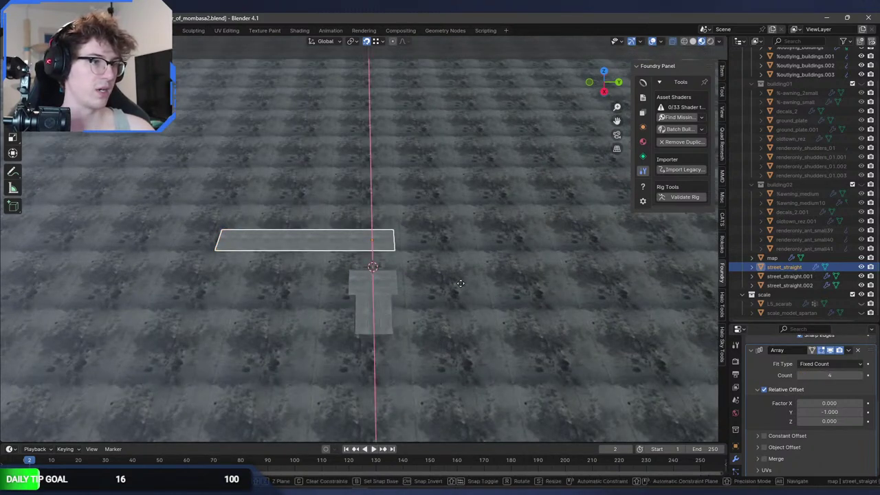
key("y")
left_click(680, 288)
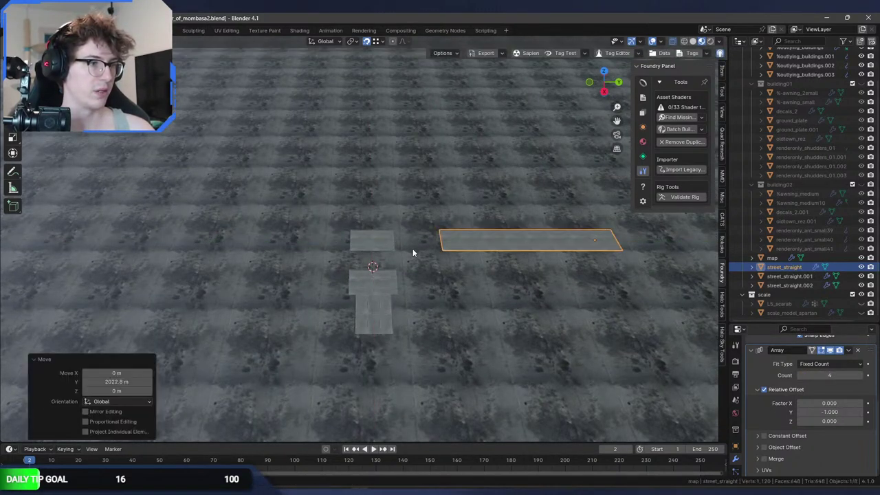
Move the arrayed street_straight strip about -356.5 m along the X axis, beside the single street_straight.001 piece.
left_click(374, 243)
middle_click_drag(374, 243, 507, 248)
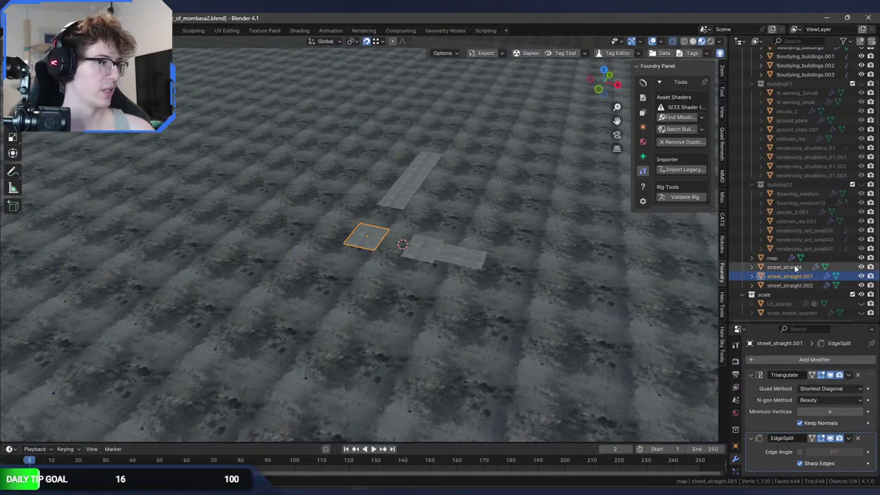
scroll(478, 243, "up", 3)
middle_click_drag(449, 233, 512, 273)
scroll(461, 220, "up", 3)
left_click(469, 204)
key("g")
key("x")
left_click(245, 263)
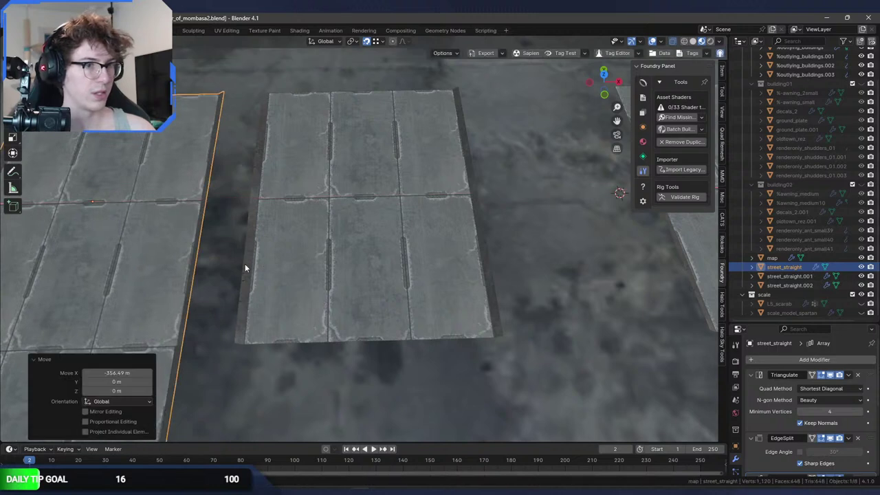
middle_click_drag(244, 263, 369, 293)
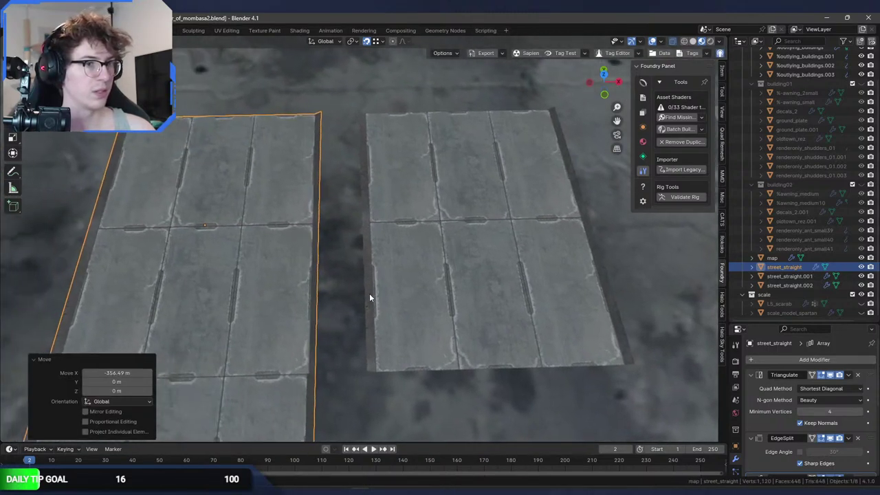
Undo the recent move and array changes on the street_straight strip.
key("ctrl+z")
scroll(369, 293, "down", 2, "shift")
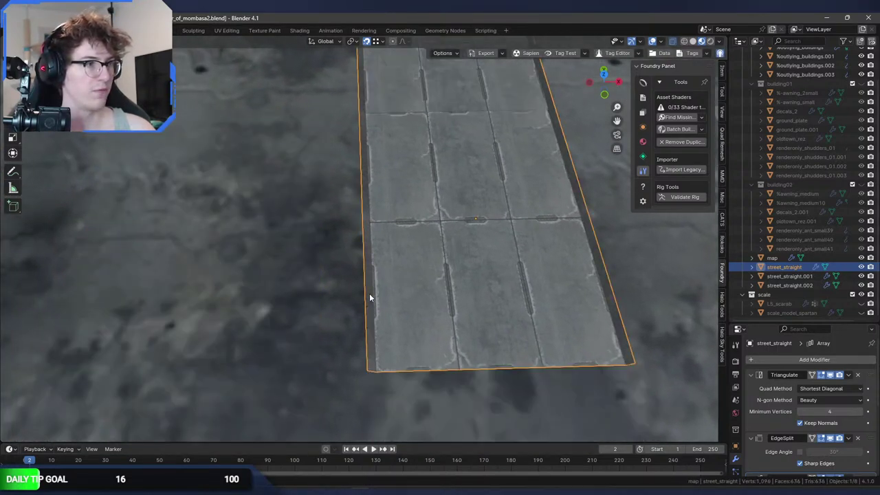
middle_click_drag(410, 293, 259, 268, "shift")
scroll(313, 268, "down", 2)
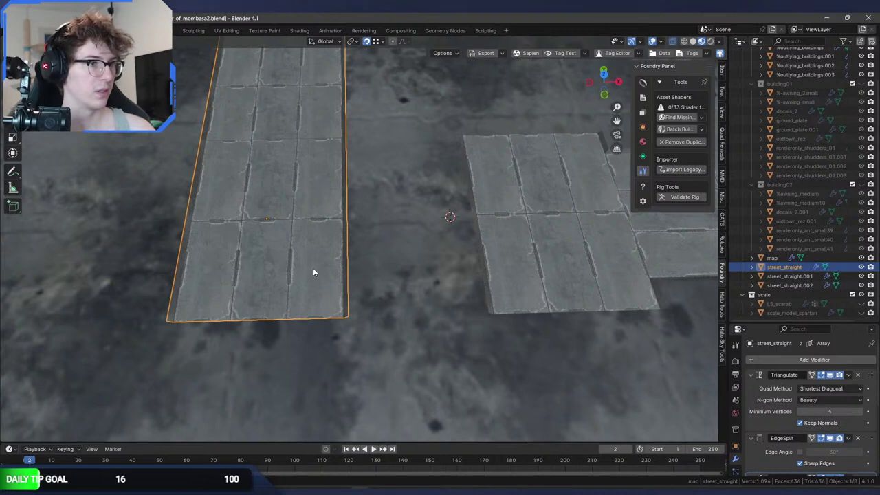
key("ctrl+z")
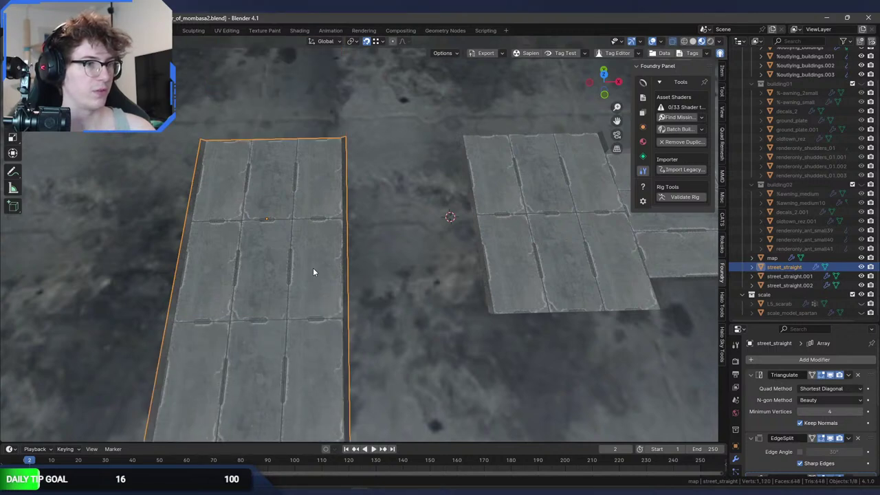
key("ctrl+z")
Delete the arrayed street_straight object, keeping the single street_straight.001 piece.
middle_click_drag(319, 269, 289, 254)
key("Delete")
Add an Array modifier to the remaining street_straight.001 piece.
left_click(413, 268)
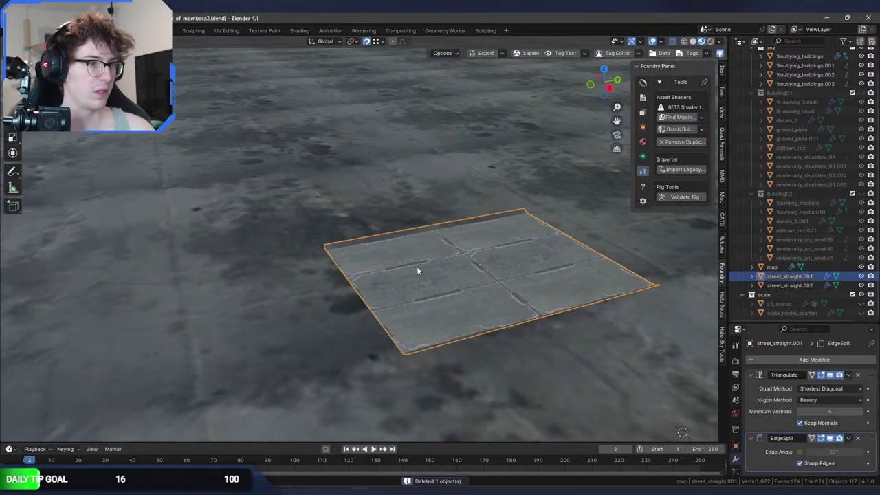
left_click(803, 358)
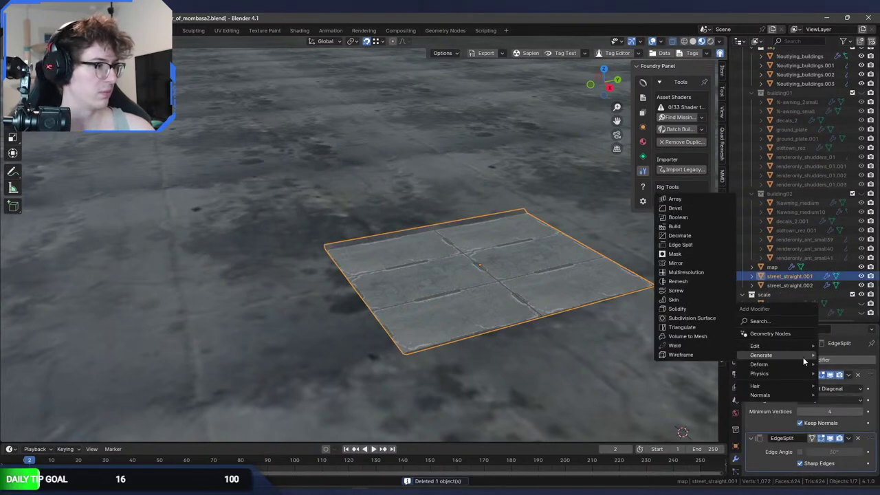
left_click(667, 199)
scroll(786, 430, "down", 4)
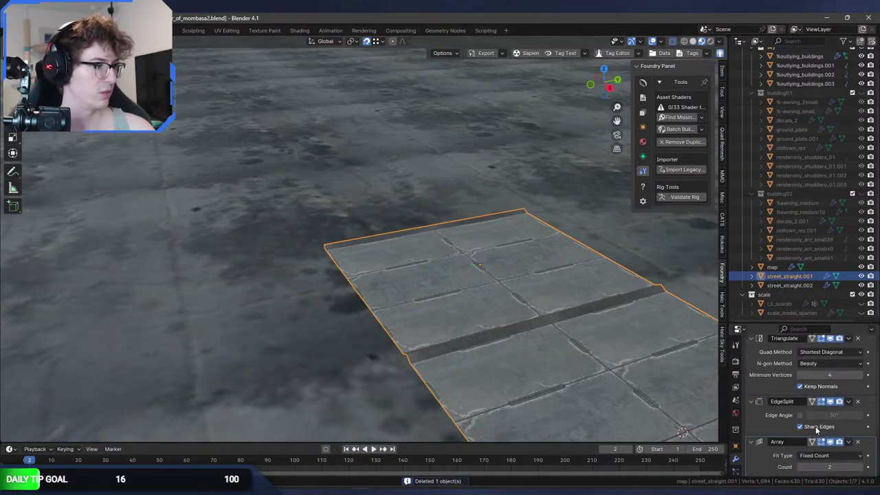
Set the Array modifier's relative offset on the straight street piece to X 0 and Y -1.
double_click(831, 440)
key("Tab")
type("1")
key("shift+Tab")
type("0")
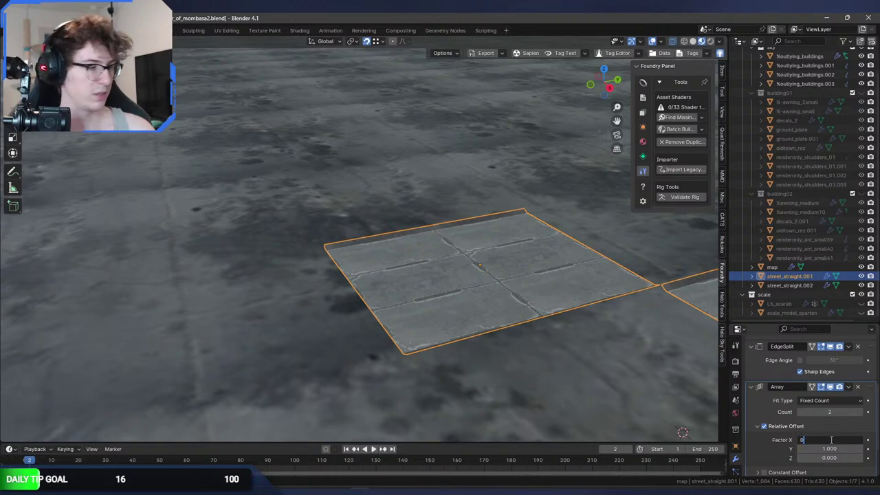
key("Tab")
type("-1")
key("Return")
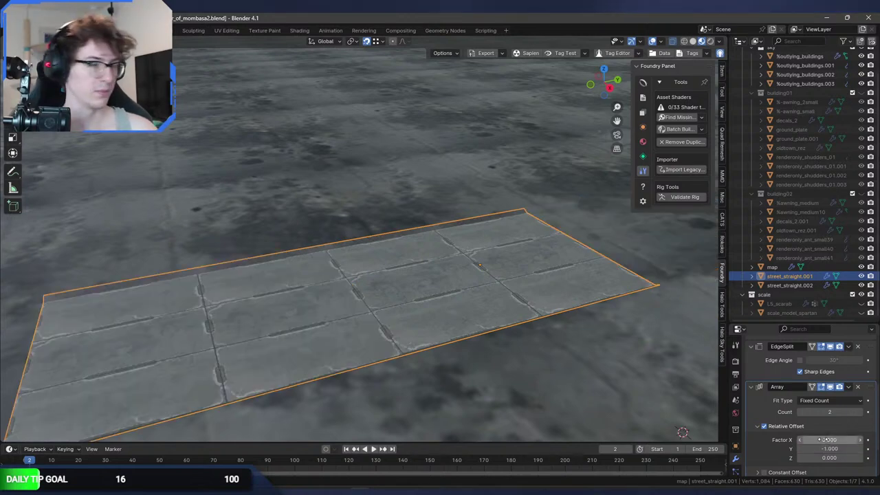
Set the street array's count to 9 and save the file.
double_click(839, 412)
type("9")
key("Return")
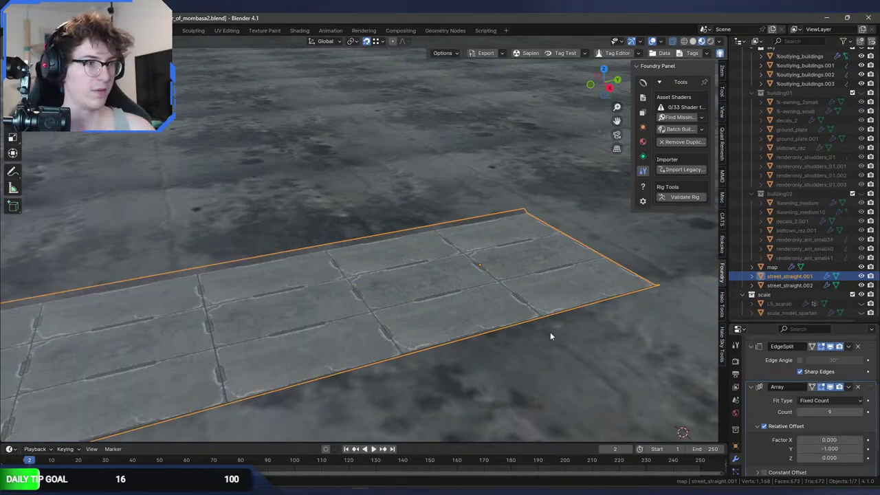
middle_click_drag(550, 332, 566, 314)
key("ctrl+s")
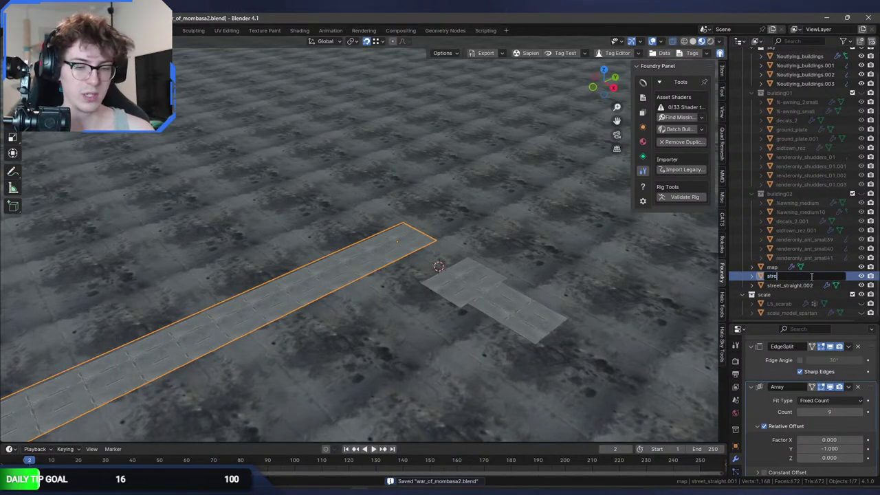
Rename street_straight.001 to street_straight and street_straight.002 to street_3way, and save the file.
type("ight")
key("Return")
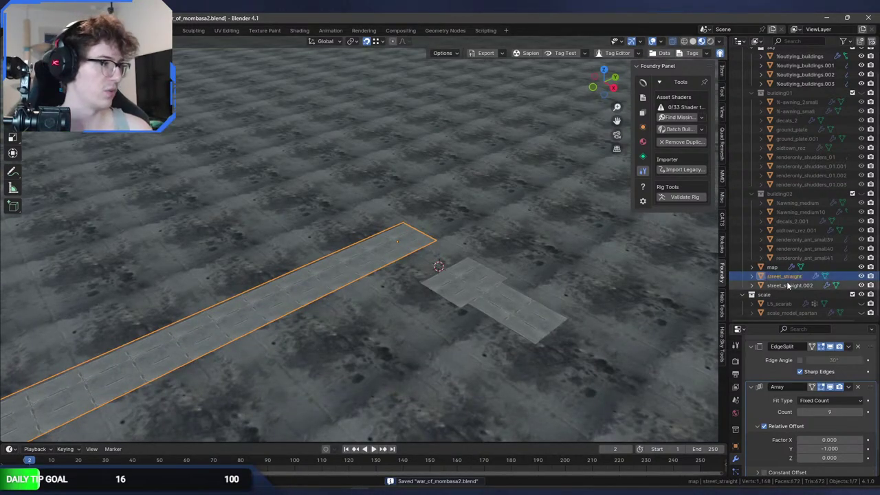
double_click(791, 285)
type("street_3")
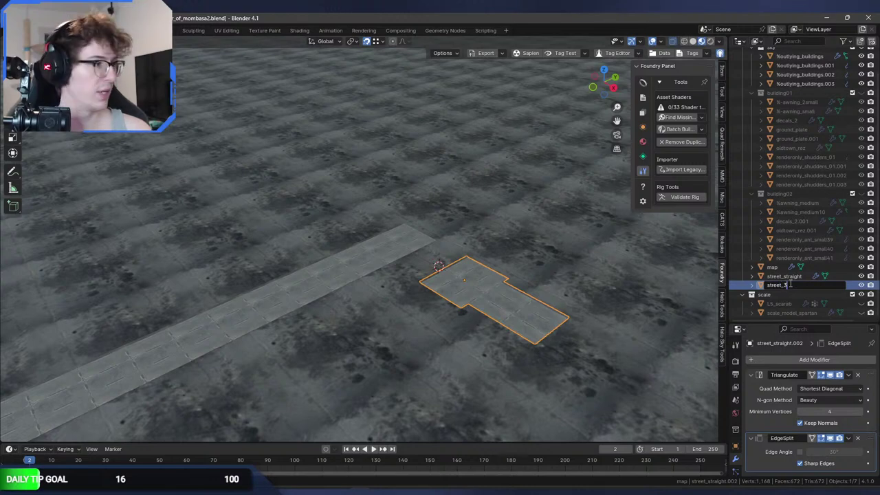
type("way")
key("Return")
left_click(538, 335)
key("ctrl+s")
middle_click_drag(538, 335, 421, 318)
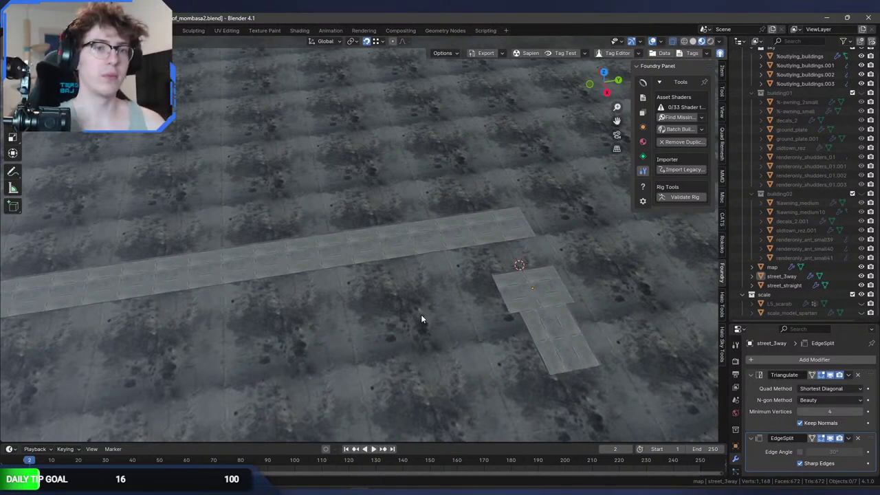
middle_click_drag(324, 294, 370, 275, "shift")
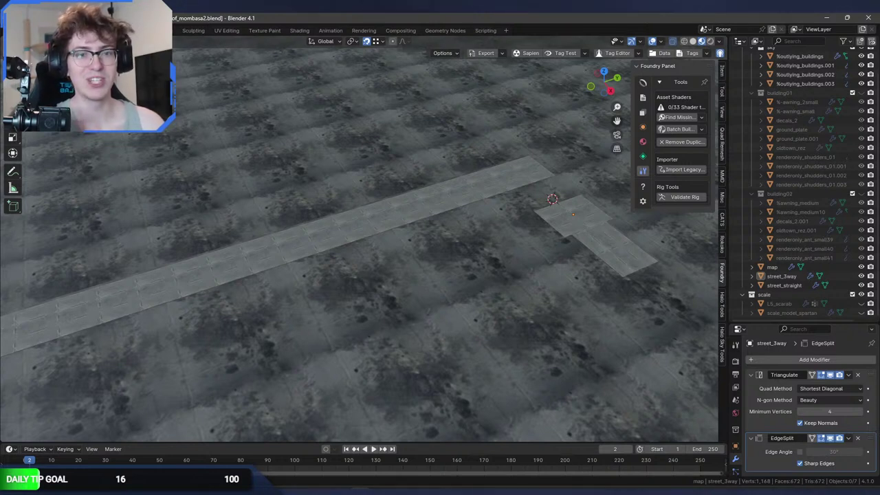
middle_click_drag(177, 305, 255, 282, "shift")
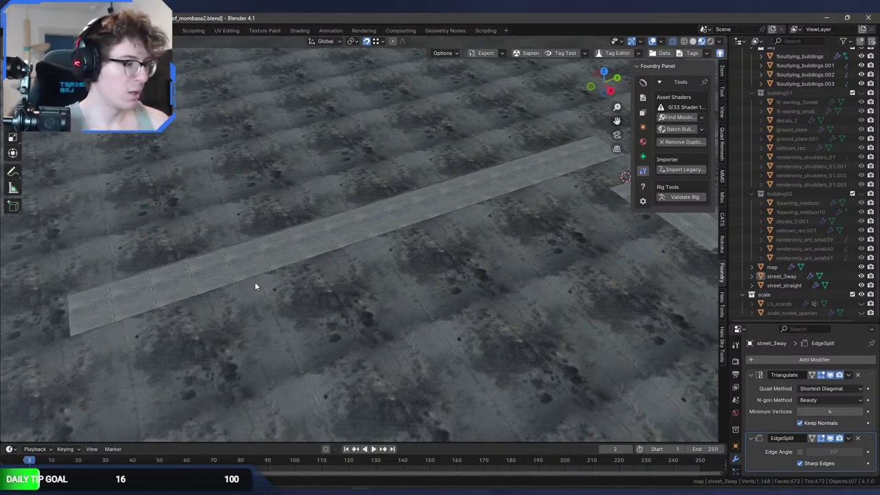
Set the Array count of street_straight to 4.
middle_click_drag(268, 287, 447, 195)
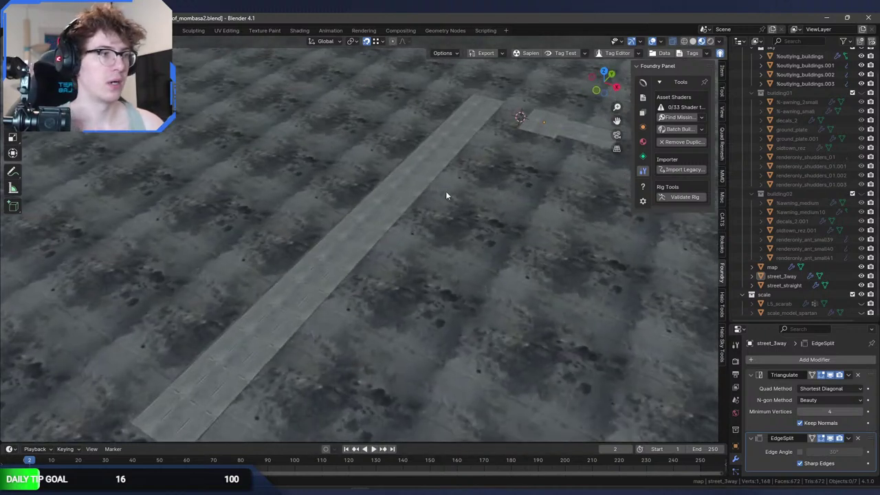
left_click(399, 195)
scroll(396, 200, "down", 2)
middle_click_drag(395, 200, 311, 246)
left_click(462, 249)
middle_click_drag(462, 249, 424, 248)
left_click(424, 248)
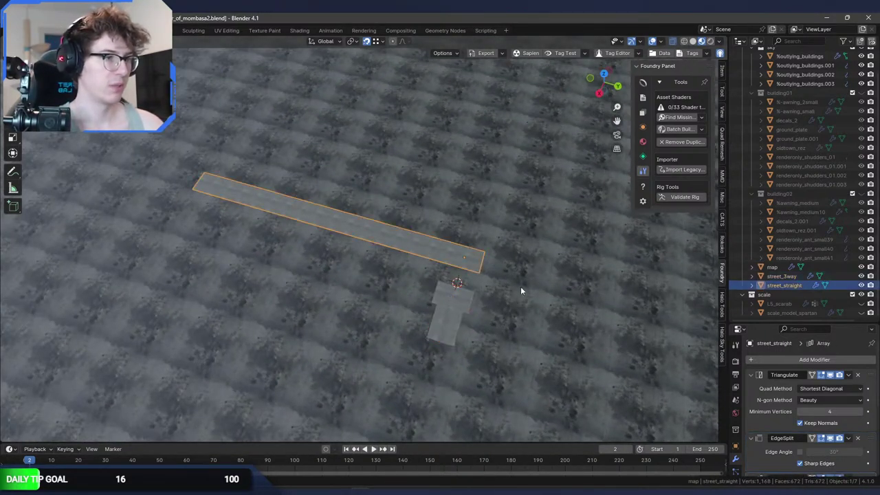
scroll(836, 416, "down", 5)
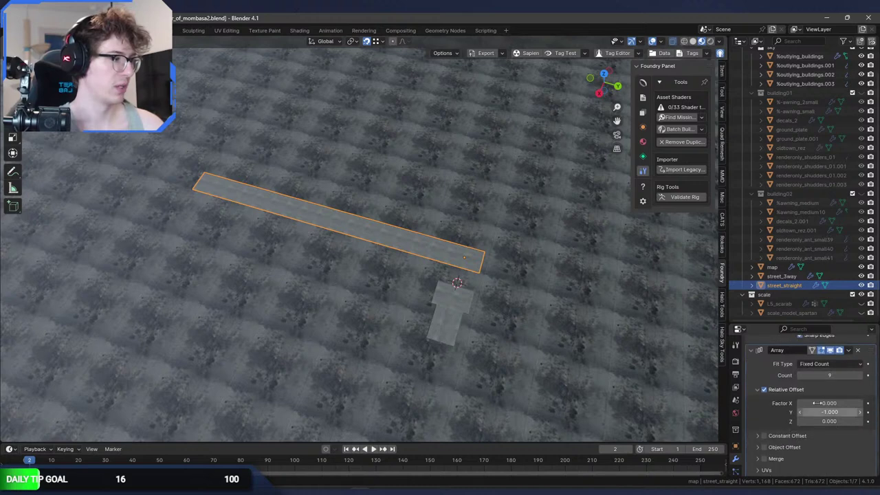
left_click(838, 376)
key("Return")
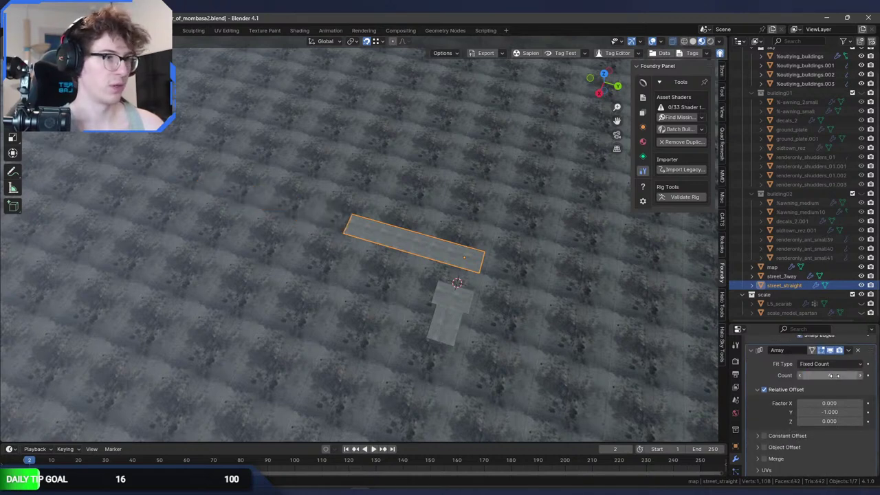
Move street_3way about -543 m in X and -1732 m in Y, near the straight street's far end, and save the file.
left_click(467, 310)
middle_click_drag(468, 309, 562, 311)
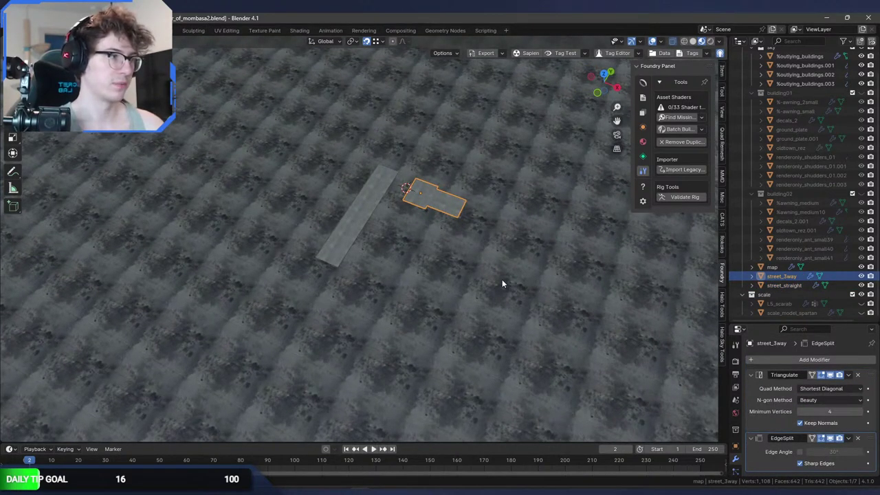
key("g")
key("shift+z")
left_click(399, 369)
key("ctrl+s")
scroll(368, 311, "up", 4)
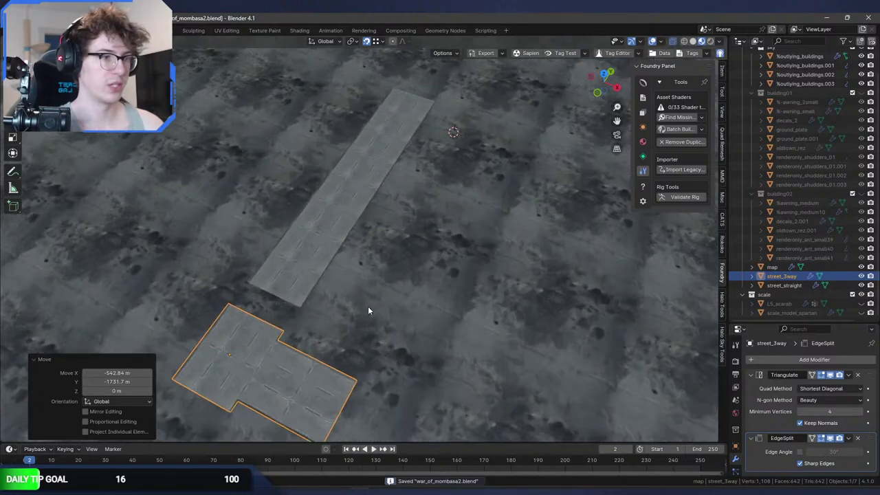
Snap the corner of street_3way to the end corner of the straight street so the two pieces join flush.
middle_click_drag(368, 311, 298, 316)
scroll(341, 271, "up", 4)
middle_click_drag(383, 226, 330, 255)
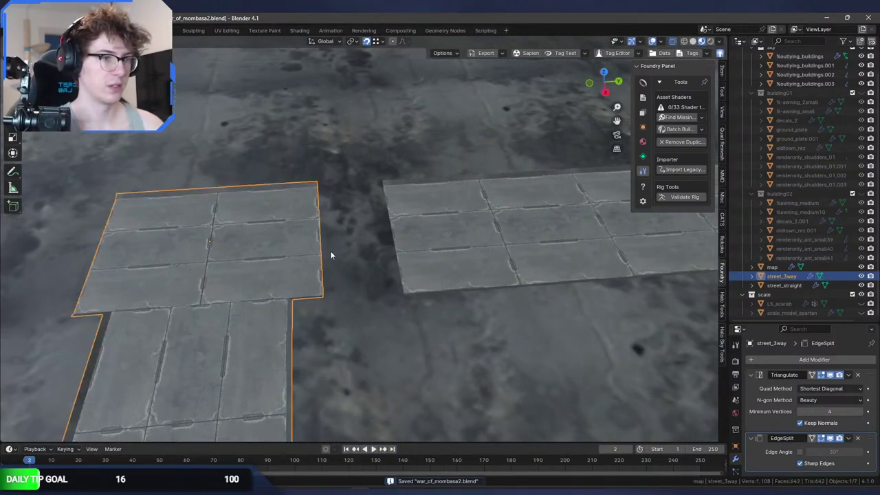
key("g")
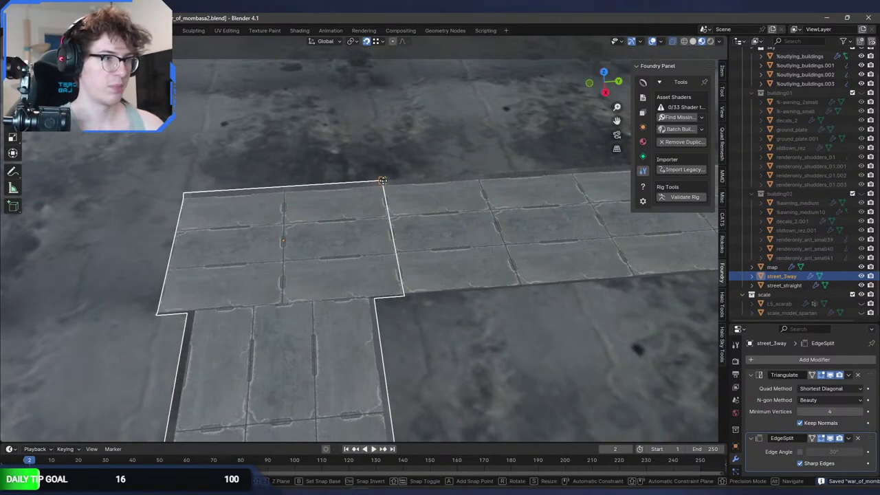
left_click(400, 217)
scroll(399, 217, "up", 3)
middle_click_drag(467, 203, 286, 199)
scroll(234, 206, "up", 3)
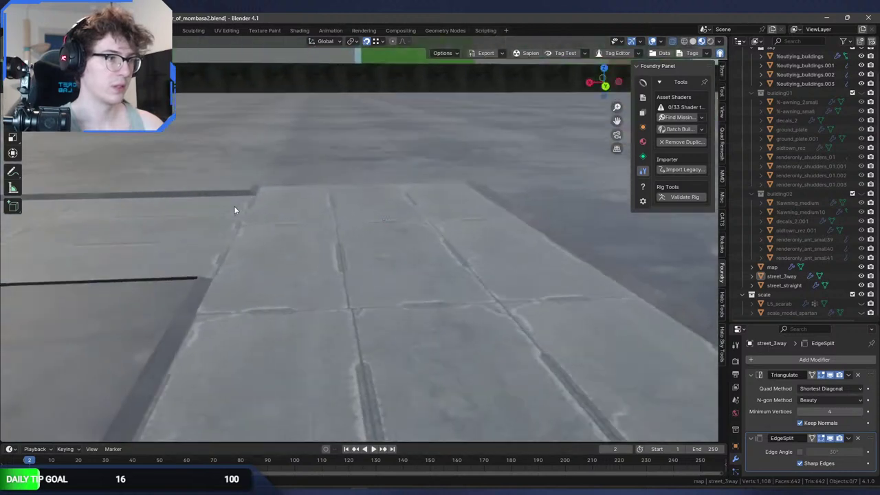
Duplicate street_3way in place and rotate the copy 180° around Z.
scroll(333, 239, "down", 5)
middle_click_drag(234, 206, 397, 241)
left_click(357, 250)
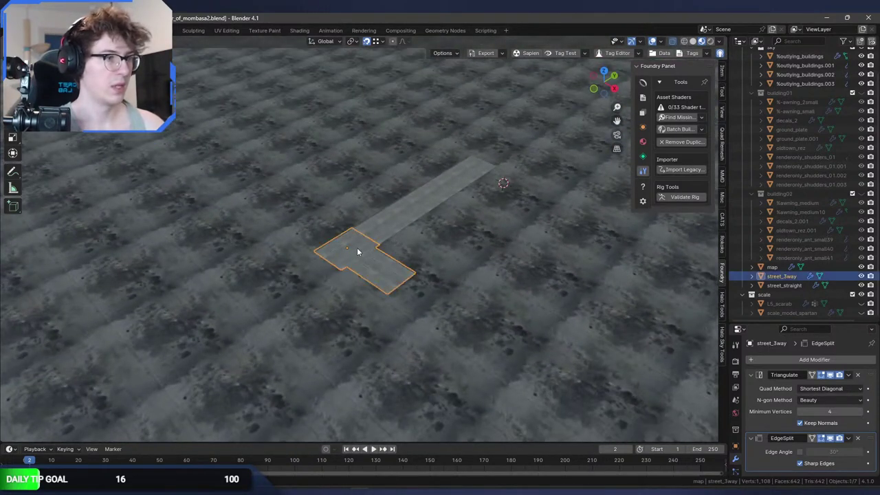
key("shift+d")
right_click(357, 250)
type("rz180")
key("Return")
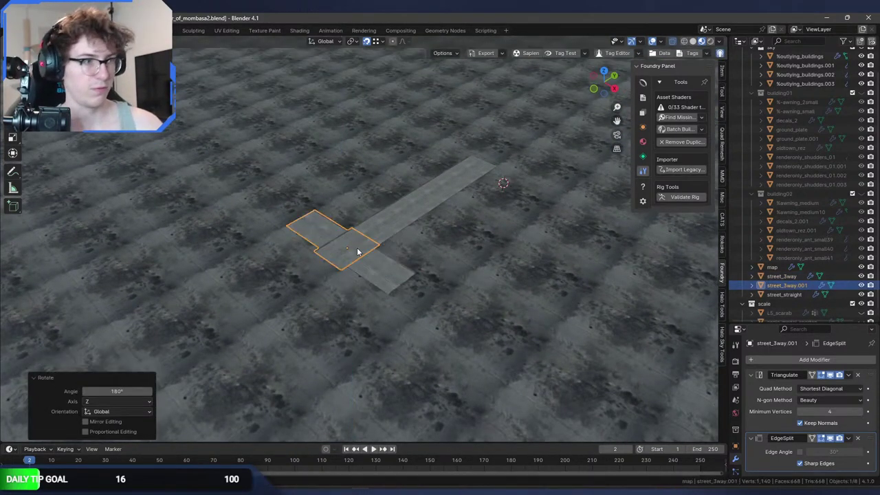
Move the rotated three-way copy in the ground plane about 6 m in X and 2097 m in Y, near the straight street's opposite end.
key("g")
key("shift+z")
left_click(550, 126)
scroll(570, 128, "up", 2)
middle_click_drag(570, 128, 313, 216)
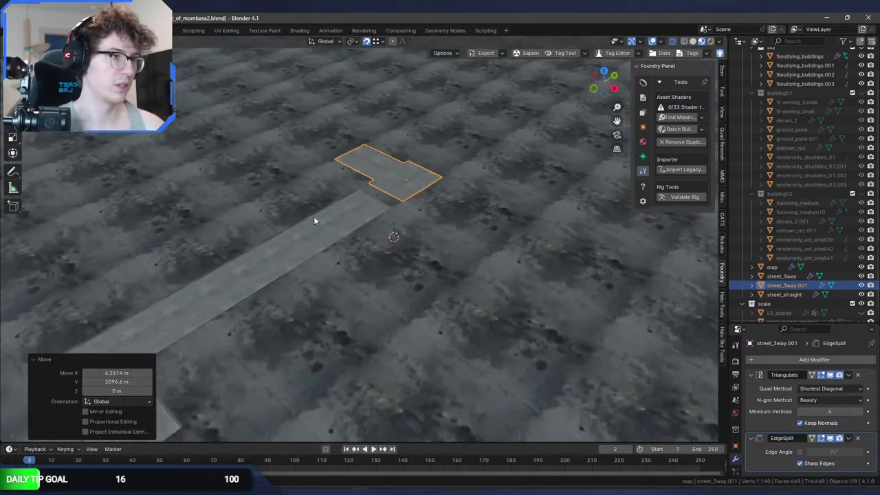
Snap the corner of the rotated three-way copy to the straight street's open end corner.
scroll(208, 302, "up", 3)
middle_click_drag(208, 303, 372, 158)
key("g")
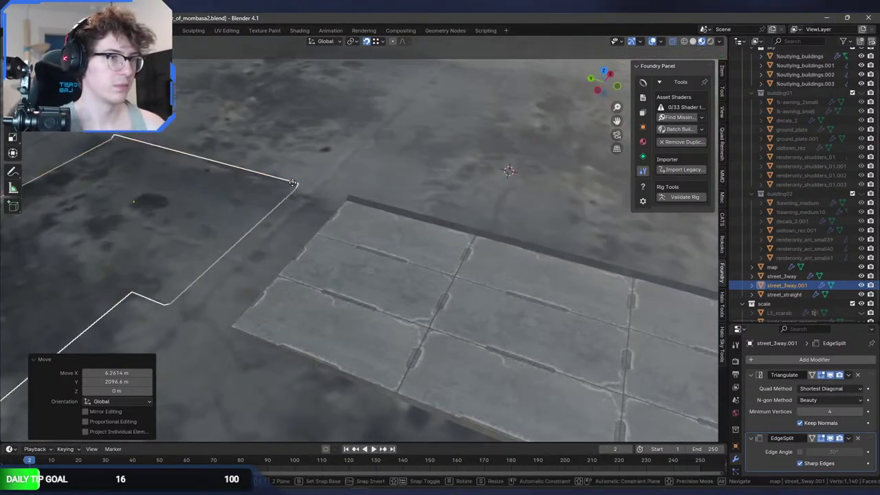
left_click(376, 200)
key("alt+a")
middle_click_drag(376, 201, 415, 221)
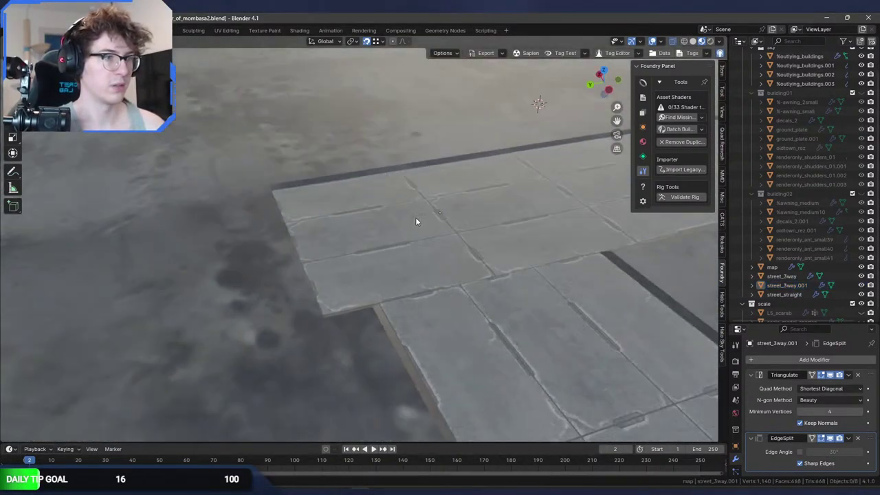
scroll(416, 221, "down", 4)
left_click(491, 212)
middle_click_drag(501, 213, 452, 210)
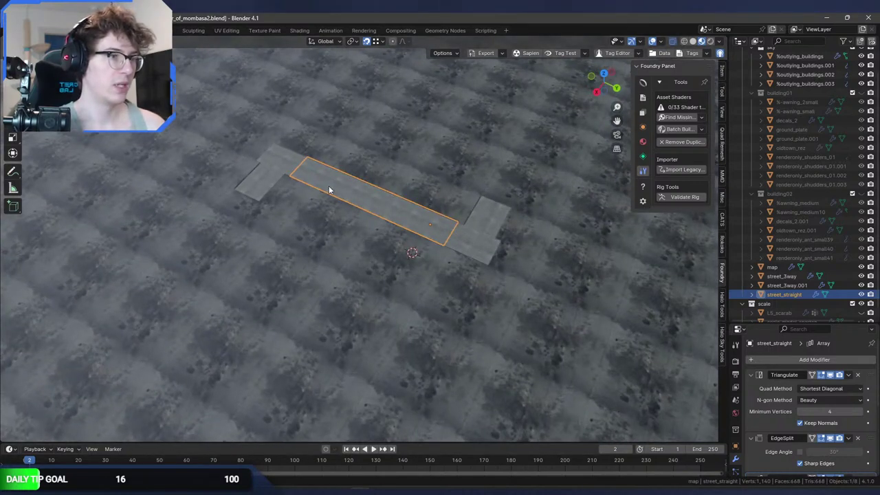
middle_click_drag(329, 186, 365, 221, "shift")
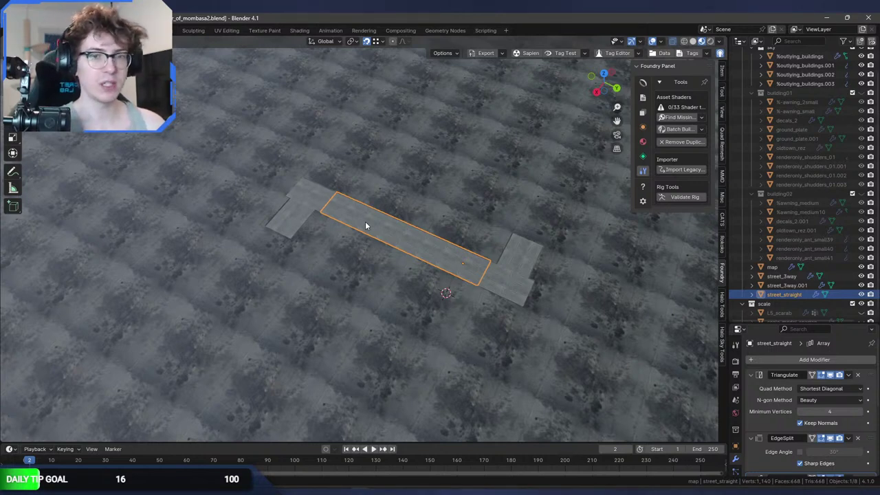
key("alt+a")
middle_click_drag(366, 226, 464, 184)
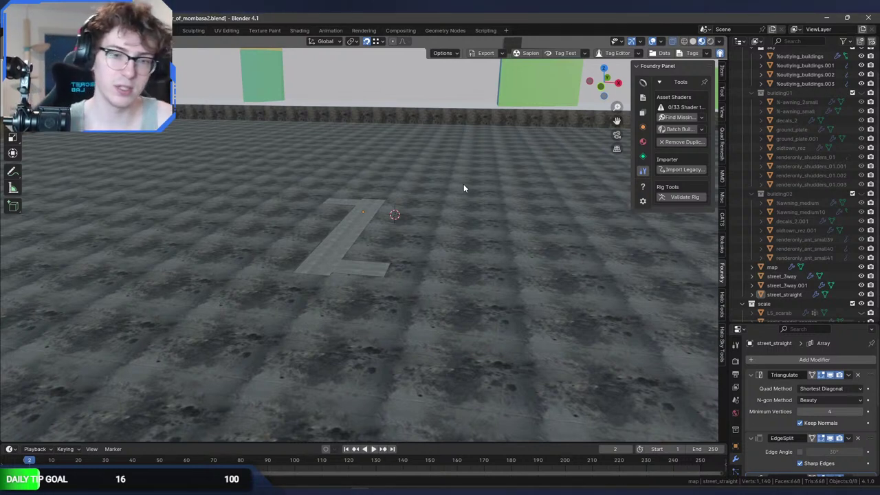
middle_click_drag(442, 191, 385, 229)
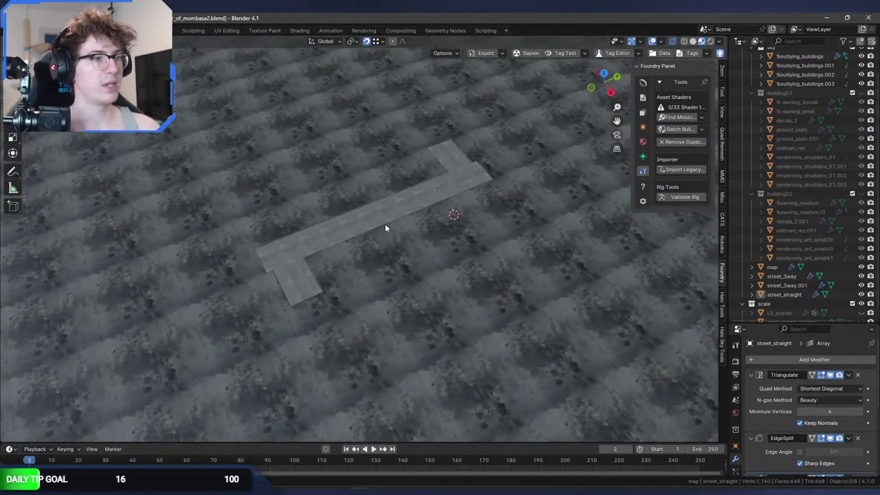
Duplicate street_straight and move the copy about 1860 m along X.
left_click(320, 242)
middle_click_drag(319, 243, 290, 259, "shift")
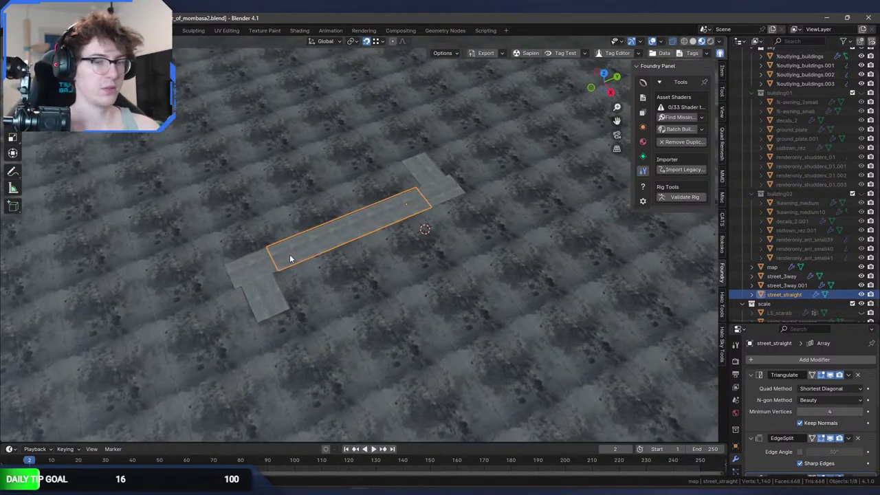
key("shift+d")
right_click(290, 259)
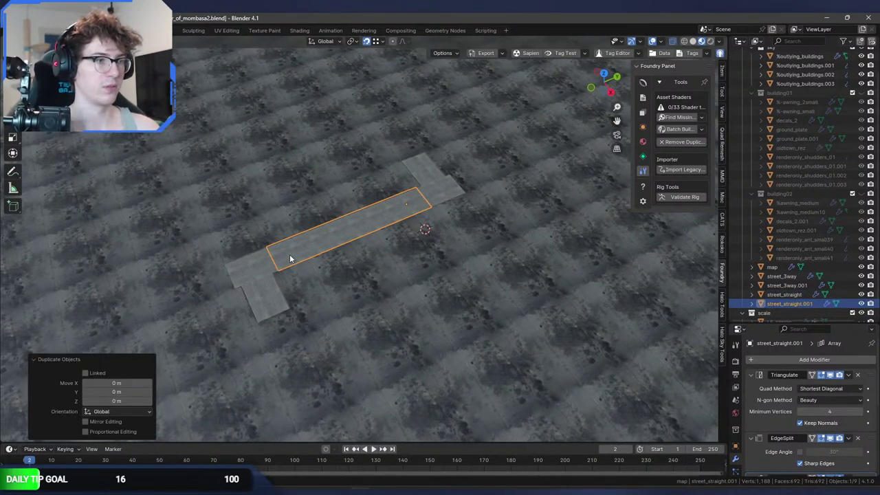
key("g")
key("x")
key("Return")
Remove the Array modifier from the duplicated straight street so it is a single tile.
middle_click_drag(412, 275, 344, 213, "shift")
scroll(857, 405, "down", 3)
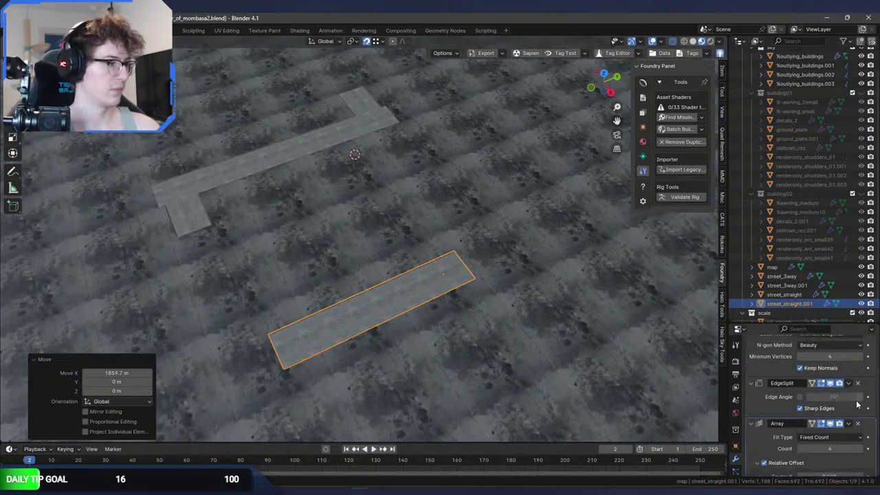
scroll(857, 406, "down", 2)
left_click(857, 386)
scroll(550, 345, "up", 5)
middle_click_drag(549, 345, 397, 242, "shift")
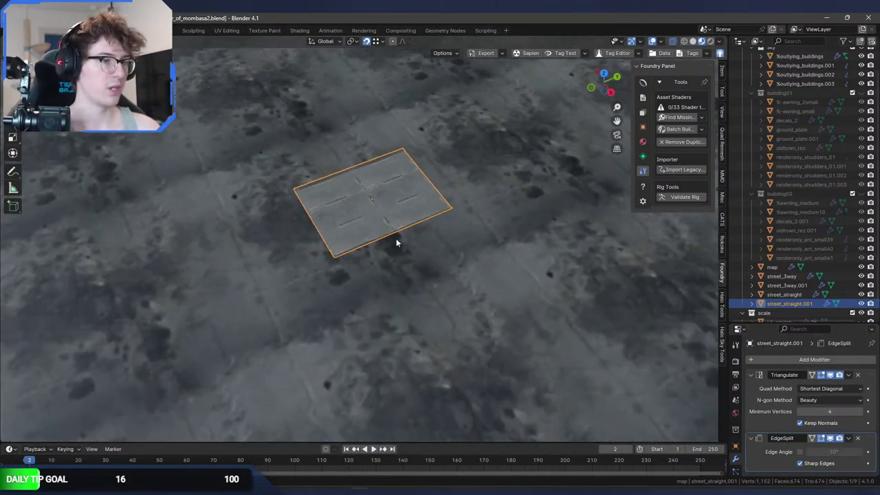
Enter Edit Mode on the single street tile and select its whole mesh.
middle_click_drag(359, 213, 451, 219)
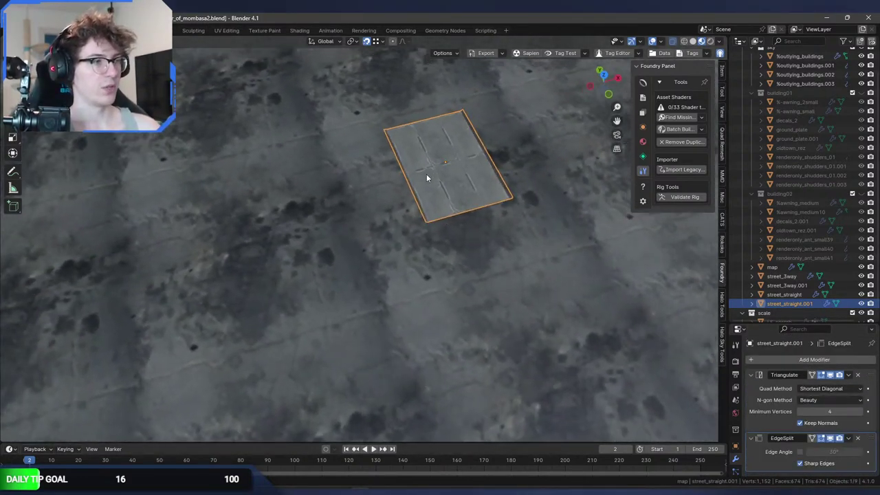
key("Tab")
middle_click_drag(427, 174, 391, 202, "shift")
key("a")
scroll(408, 196, "up", 3)
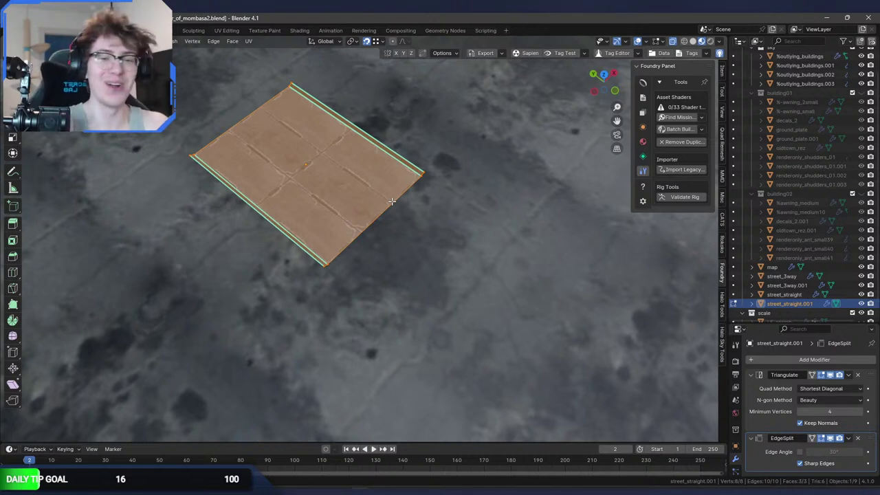
key("ctrl+Print")
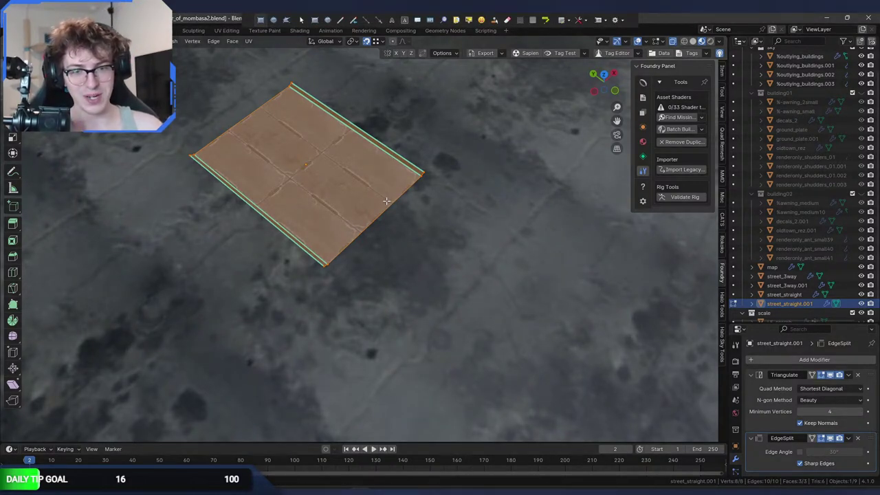
key("Escape")
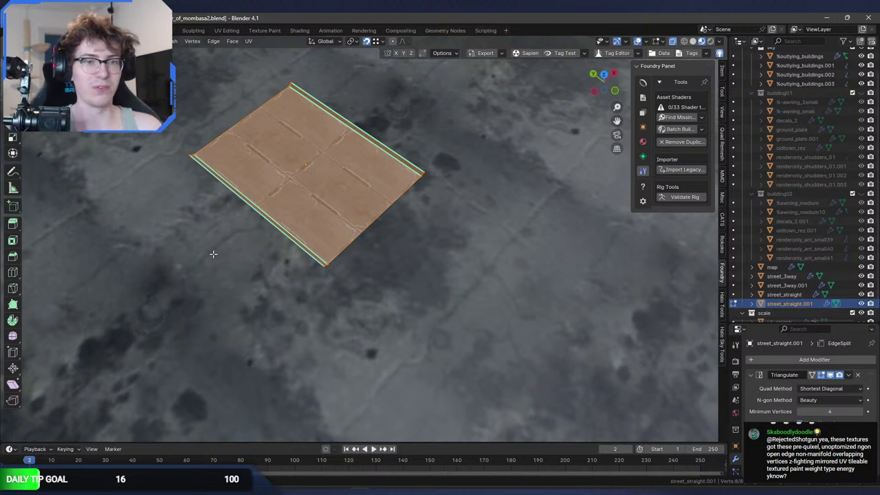
Add one centred loop cut across the width of the single street tile, leaving it at the midpoint.
left_click(76, 216)
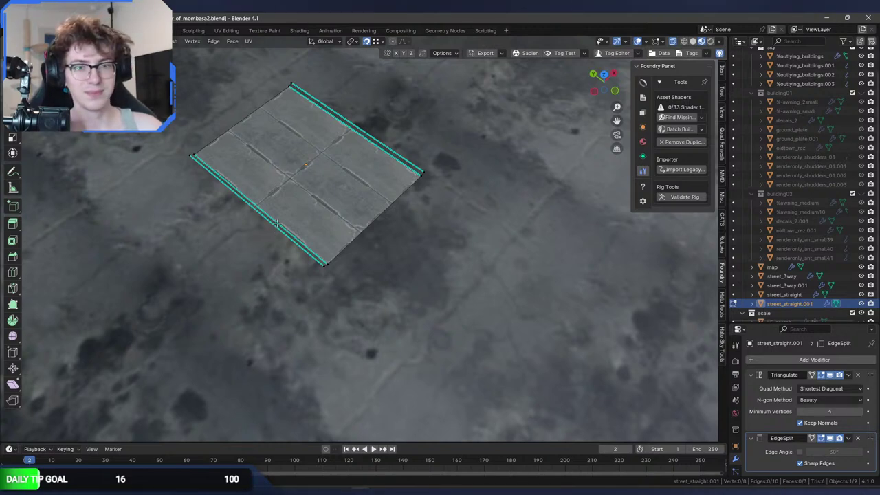
middle_click_drag(275, 229, 291, 304)
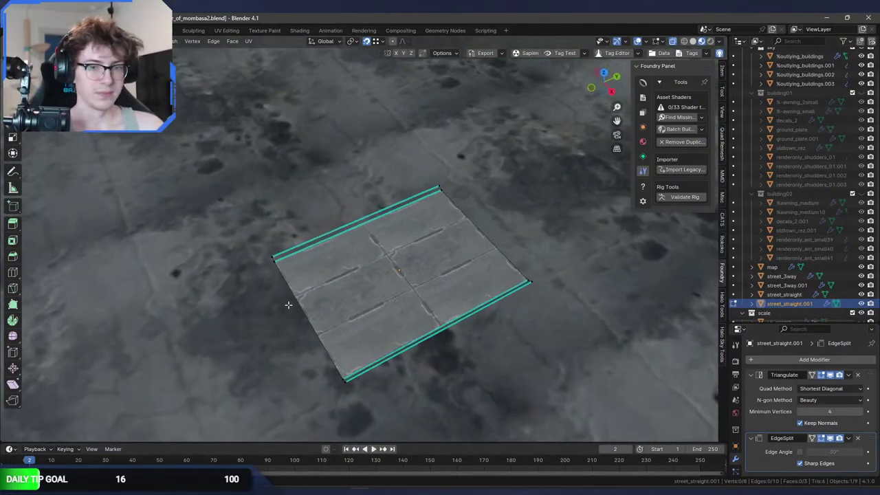
key("ctrl+r")
left_click(358, 232)
right_click(358, 232)
middle_click_drag(357, 231, 300, 238)
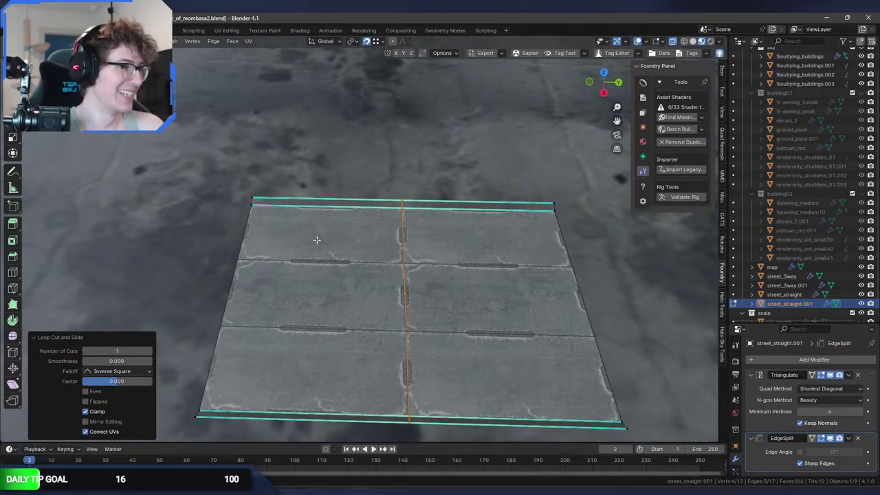
Duplicate the whole tile mesh and move the copy along negative Y so it snaps to the original tile's end edge.
middle_click_drag(326, 231, 347, 278)
left_click(332, 275)
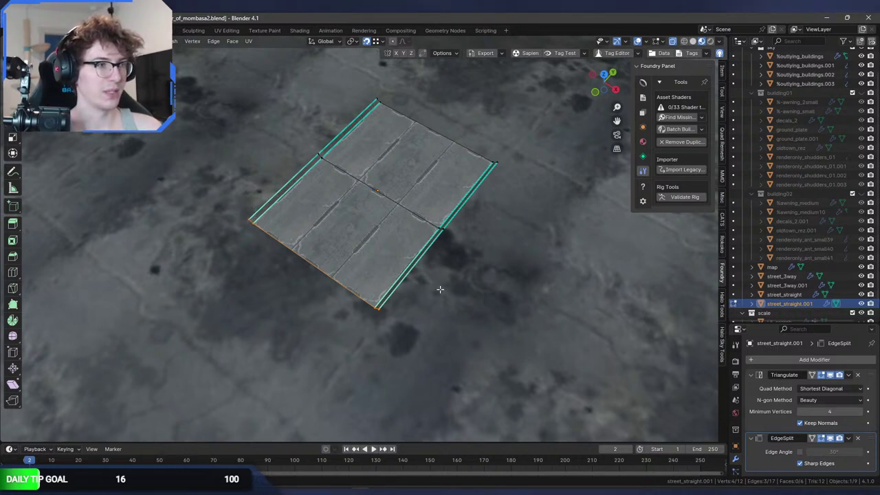
key("a")
key("shift+d")
key("y")
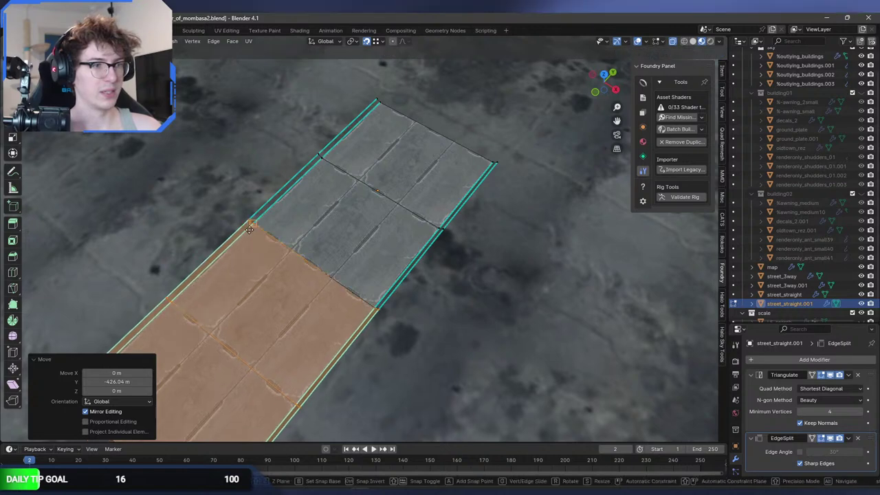
left_click(256, 256)
Dissolve the crosswise edge loop in the middle of the duplicated street section.
middle_click_drag(256, 255, 192, 385)
left_click(177, 414)
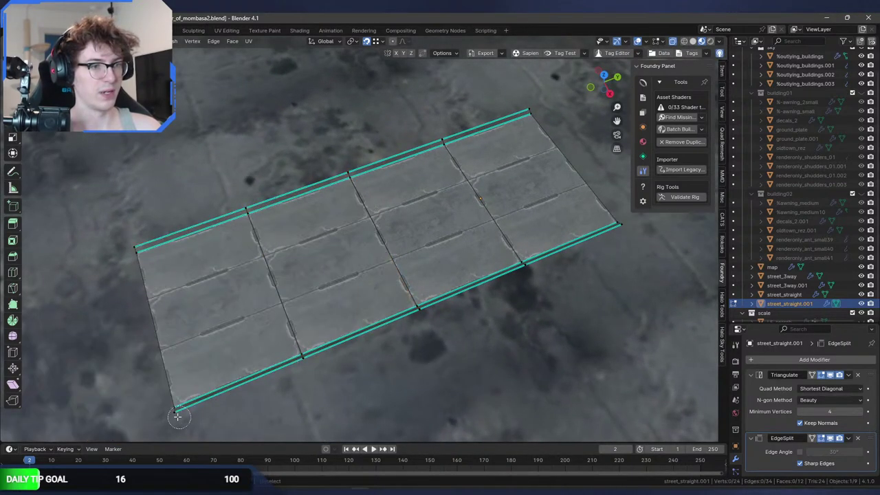
left_click(138, 244, "ctrl")
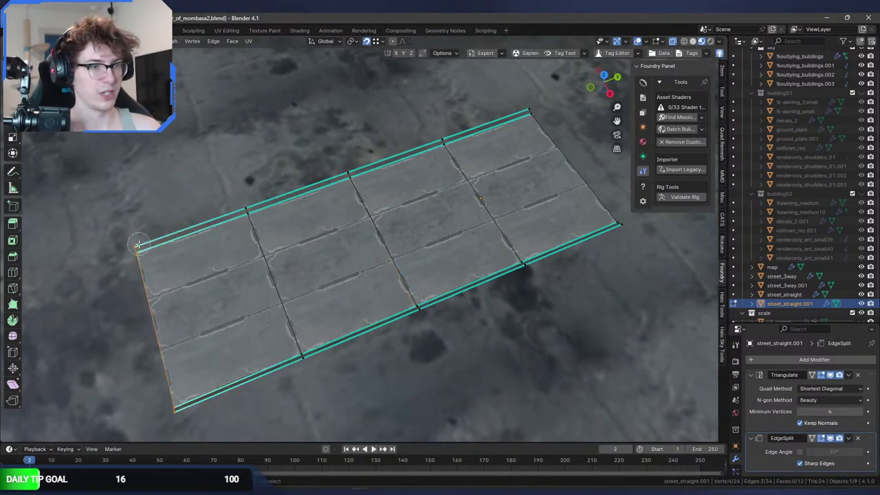
left_click(263, 256, "alt")
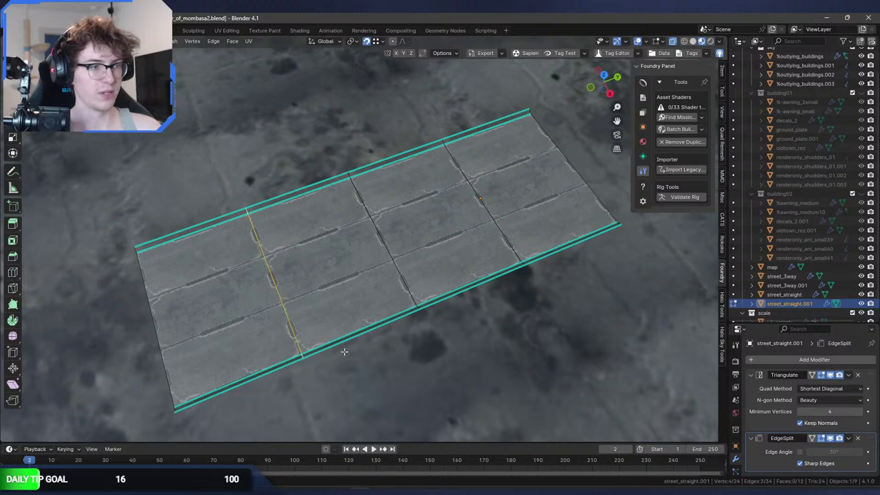
key("x")
left_click(306, 352)
Try angling the far end of the street by rotating its end edges -45° about Z.
left_click(177, 414)
left_click(138, 244, "ctrl")
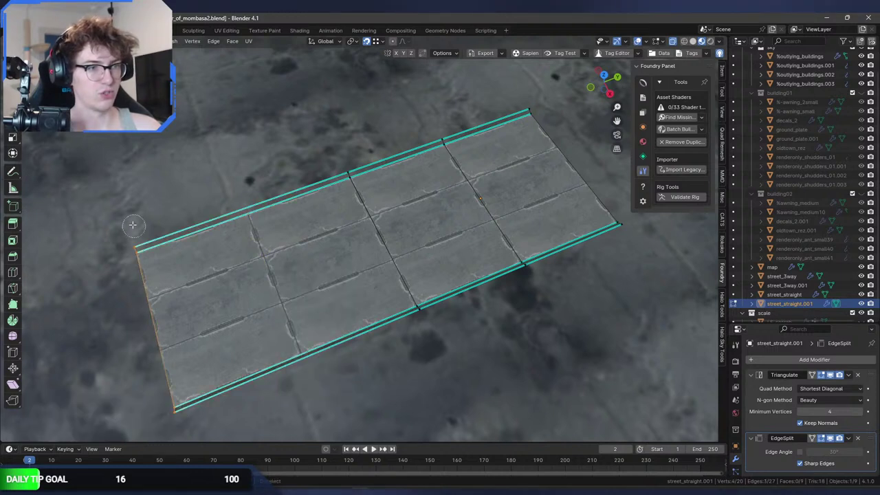
key("g")
key("x")
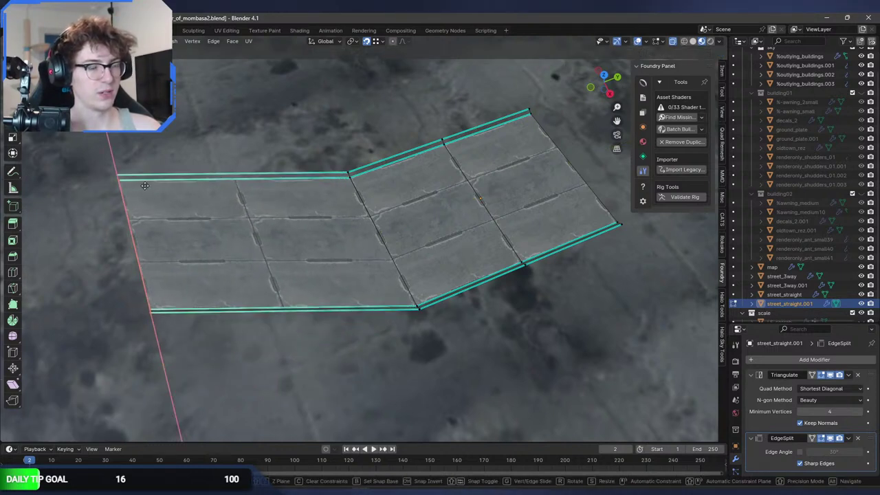
key("Escape")
key("g")
type("y")
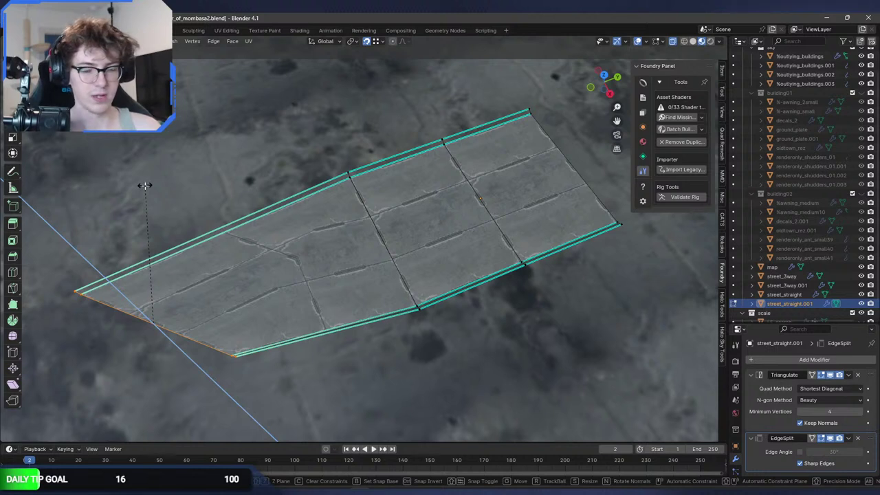
type("z-45")
key("Return")
Try shifting the angled end edges along X to form a bend, and undo the bend so the street is straight.
key("g")
key("y")
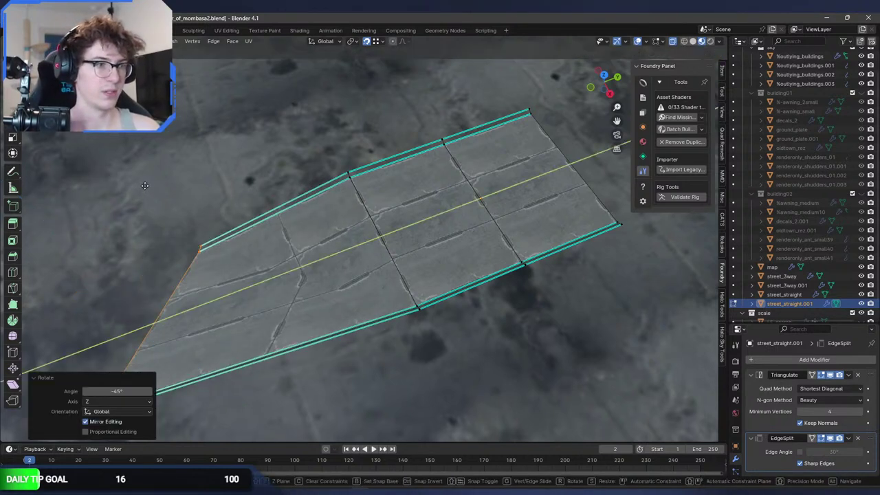
key("x")
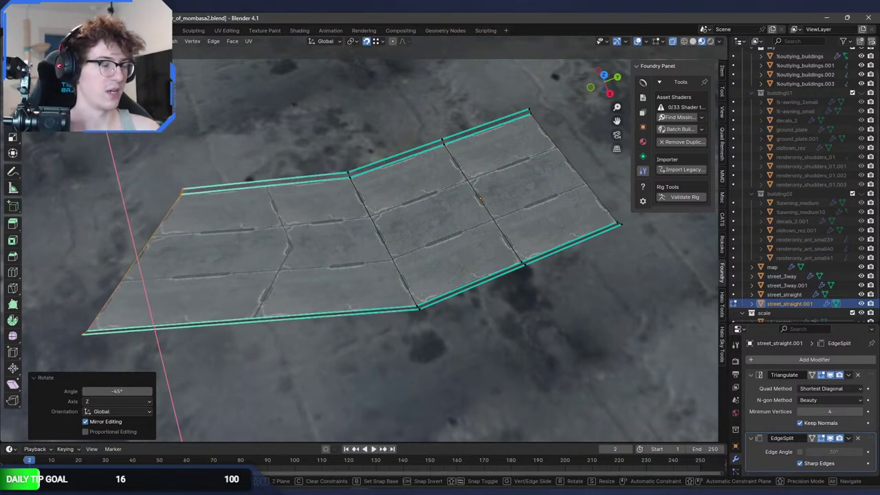
key("Return")
middle_click_drag(413, 227, 384, 192)
scroll(384, 192, "down", 3)
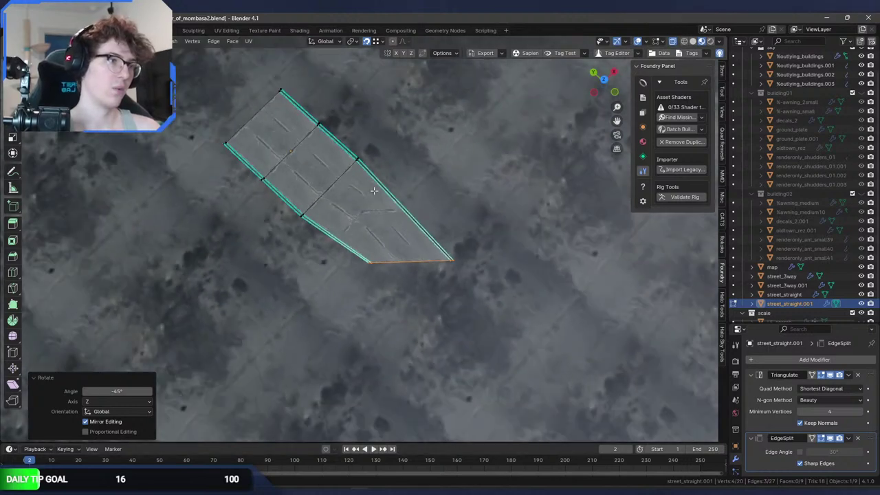
left_click_drag(400, 253, 349, 200)
scroll(348, 206, "up", 3)
middle_click_drag(377, 228, 470, 183)
key("ctrl+z")
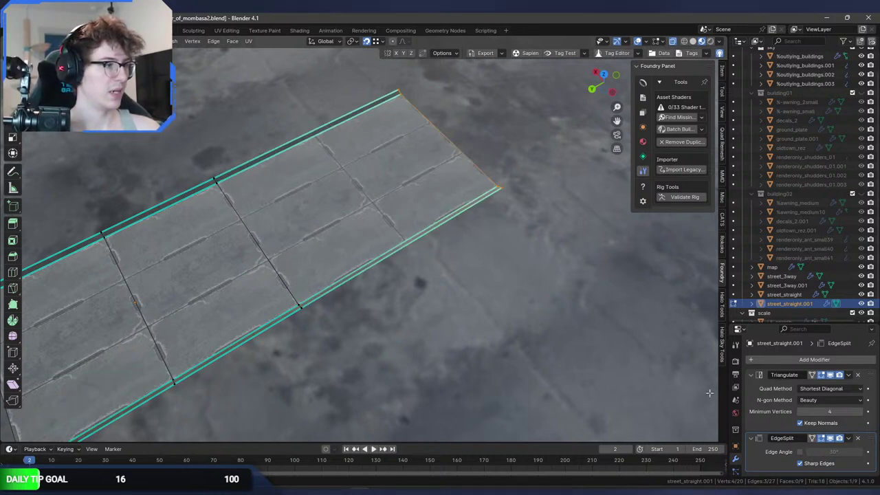
Activate the Spin tool and select the edges across the far end of the street piece.
left_click(809, 359)
mouse_move(809, 357)
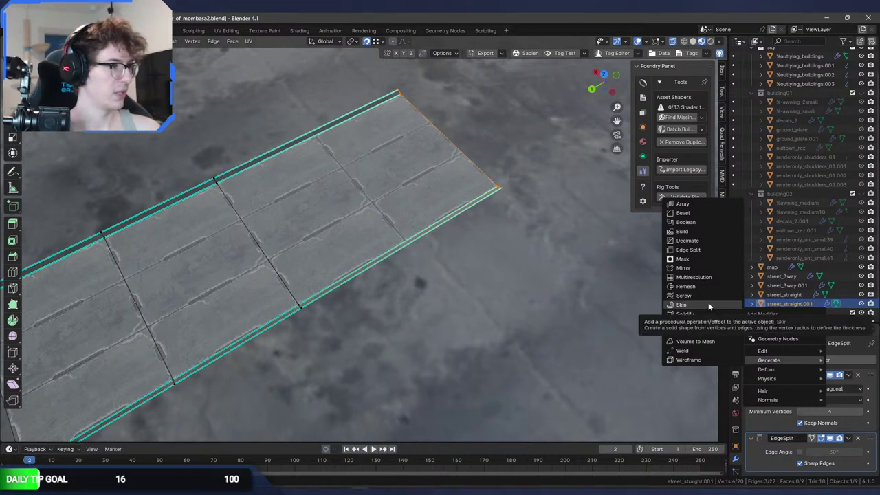
left_click(19, 319)
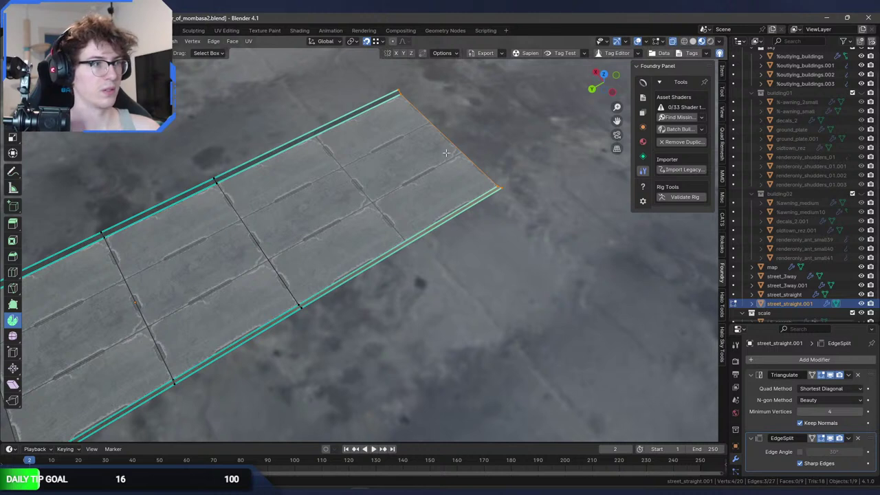
left_click(539, 123)
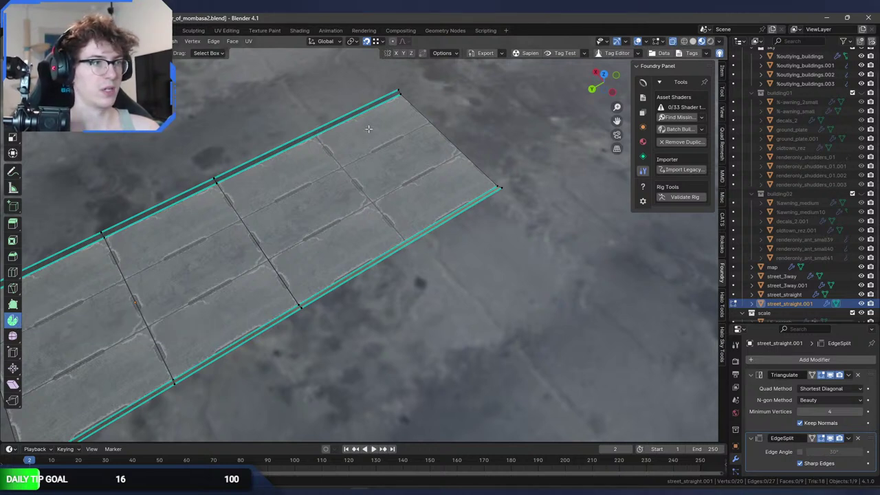
left_click(397, 90)
left_click(495, 182, "ctrl")
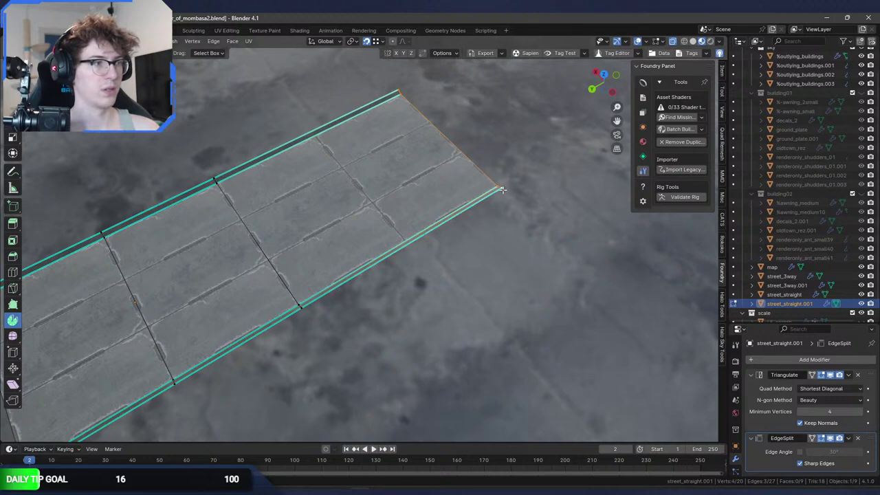
Try extruding and freely moving the street's end edges, undoing each attempt.
middle_click_drag(495, 184, 414, 217)
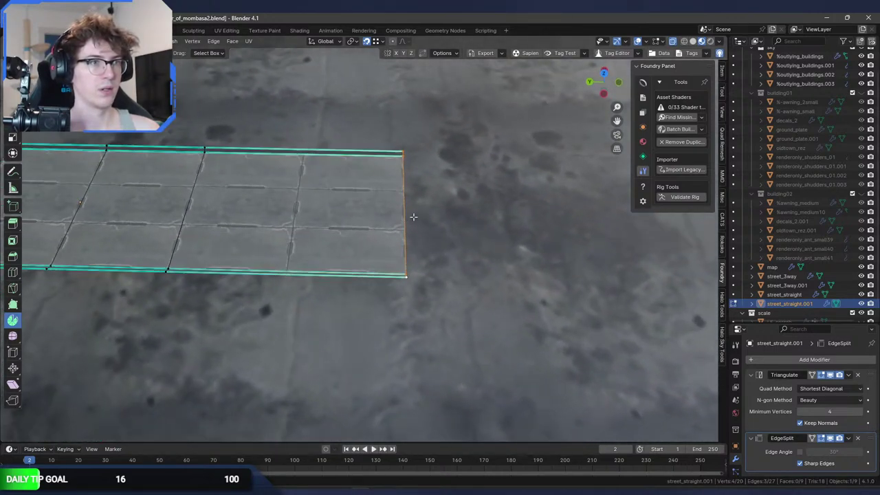
key("e")
left_click(617, 205)
key("ctrl+z")
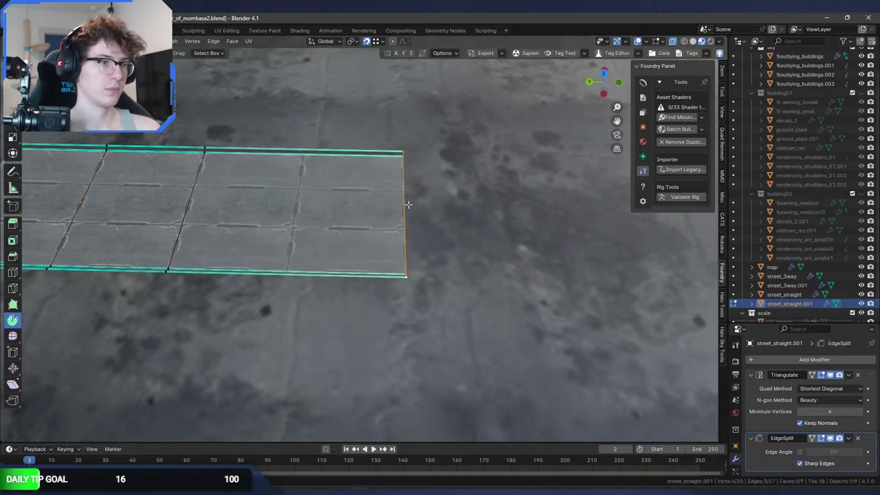
middle_click_drag(406, 204, 373, 183)
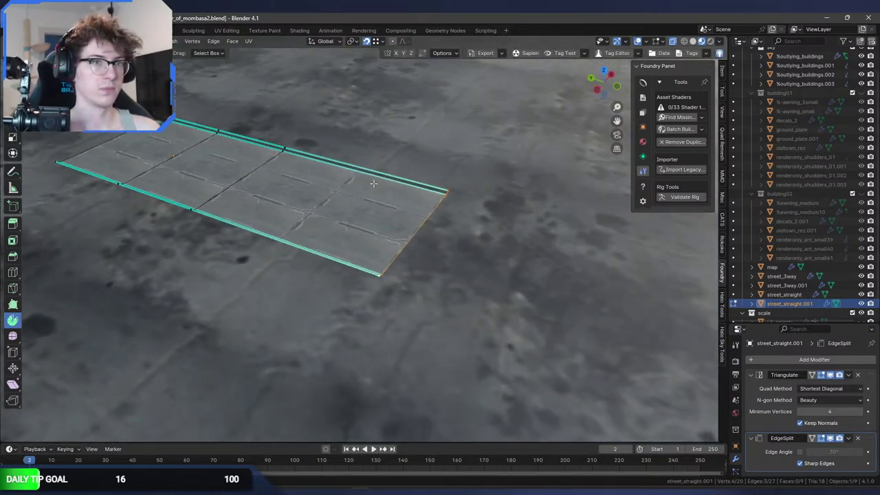
key("g")
left_click(455, 192)
key("ctrl+z")
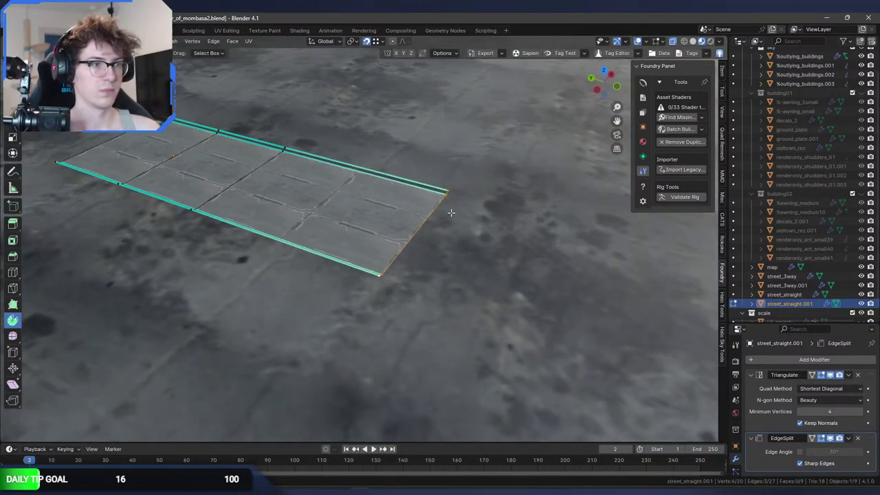
Switch to a top-down view of the street's end and hide the map object.
key("KP_7")
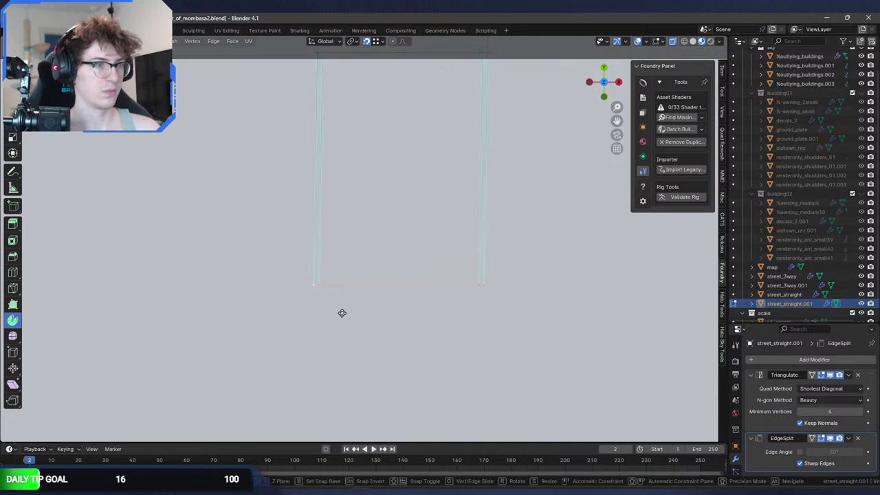
left_click(863, 267)
middle_click_drag(458, 257, 464, 221, "shift")
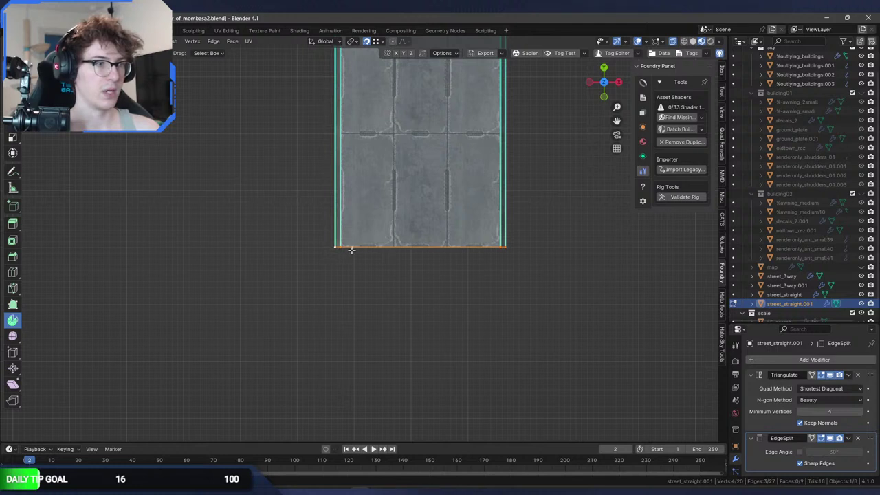
Snap the 3D cursor to the active corner vertex at the street's far end using Cursor to Active.
key("alt+a")
key("F3")
type("cursor")
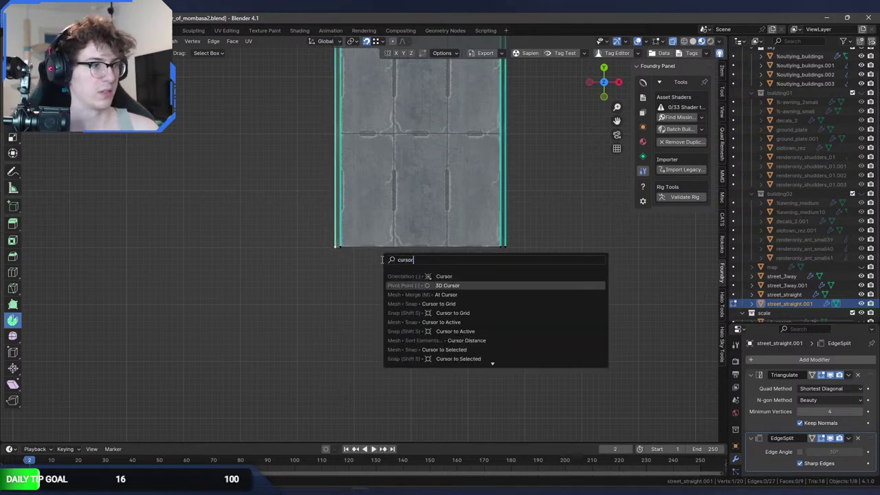
key("Down")
key("Down")
key("Down")
key("Down")
key("Down")
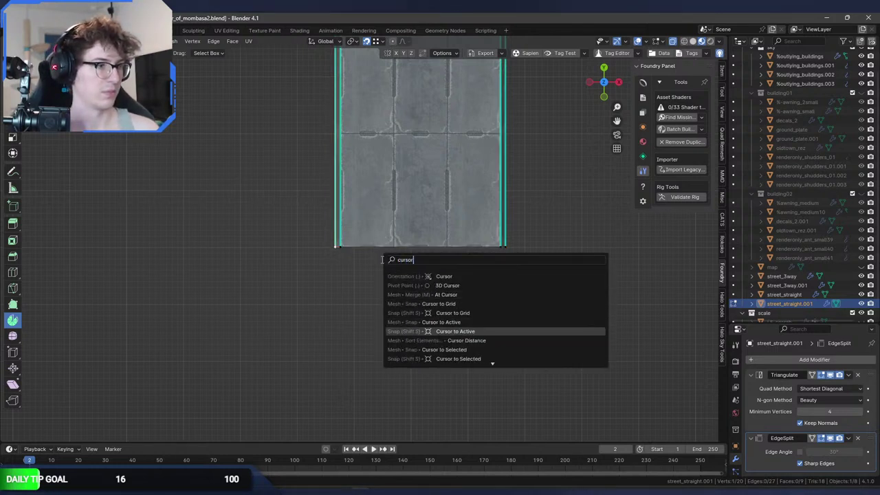
key("Return")
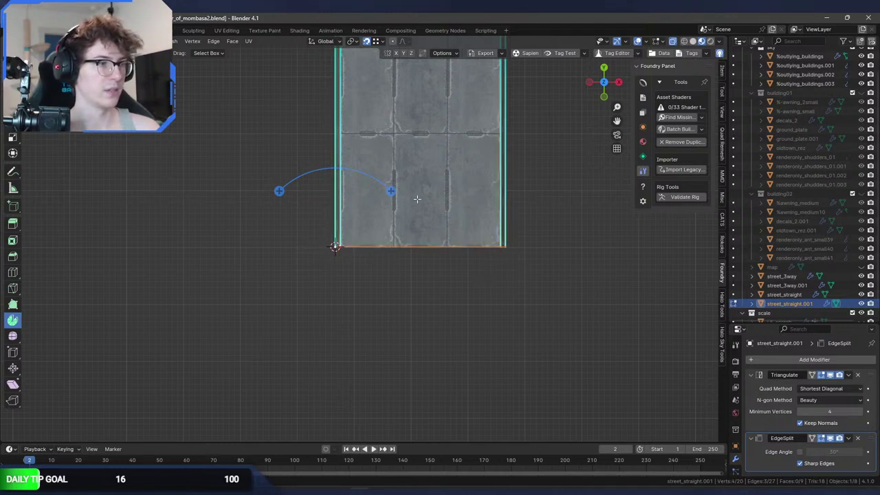
Spin the street's end edges around the 3D cursor to form a corner, with the angle set to 90°.
left_click(392, 192)
left_click_drag(394, 196, 371, 286)
left_click(117, 354)
type("90")
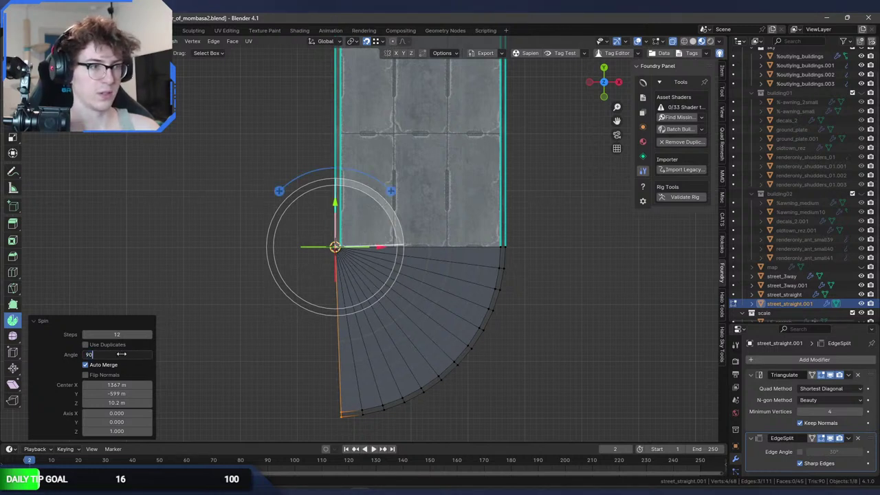
key("Return")
Try 6 steps for the corner's Spin, then reduce it to 4 steps.
left_click(128, 335)
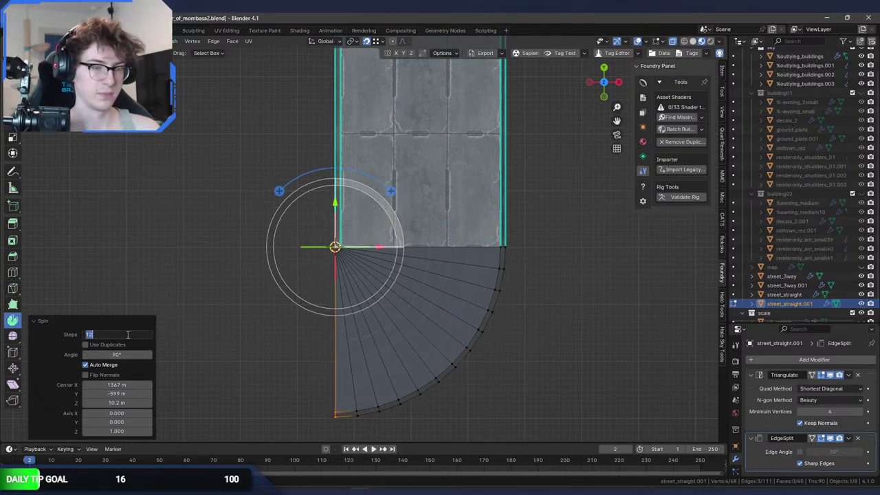
type("6")
key("Return")
left_click(127, 334)
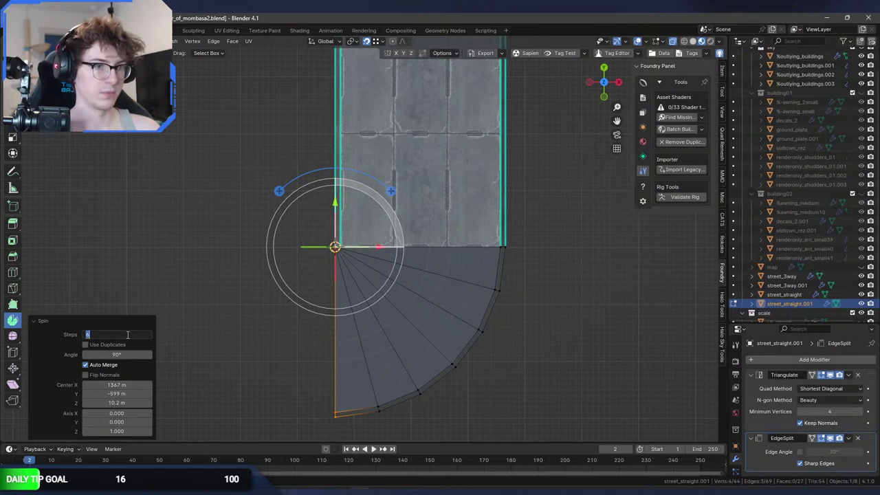
type("4")
key("Return")
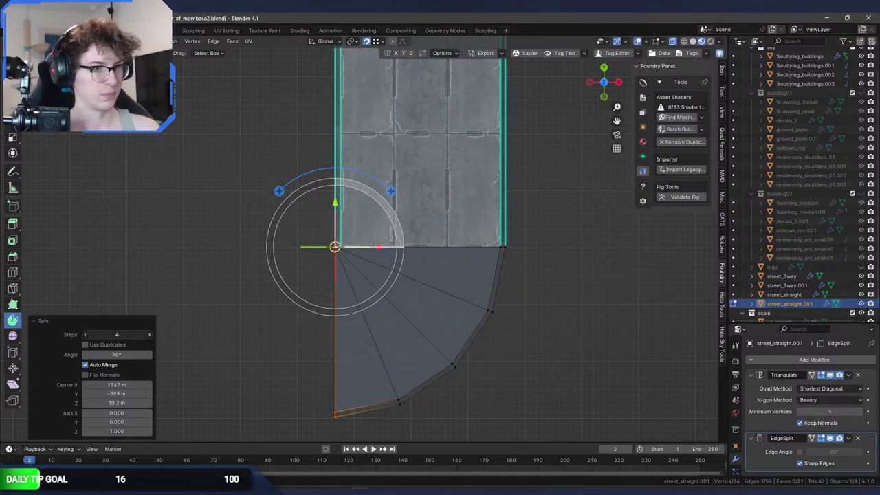
key("Return")
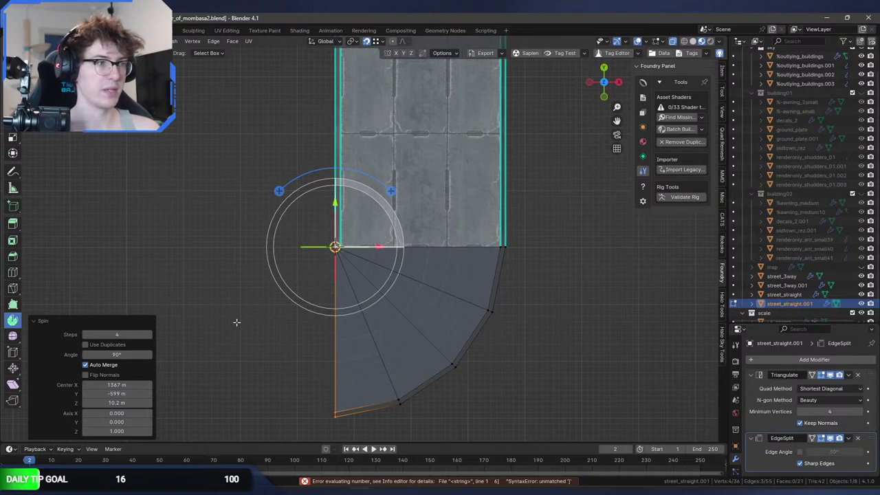
Delete the last two large wedge faces of the spun corner.
left_click(350, 354)
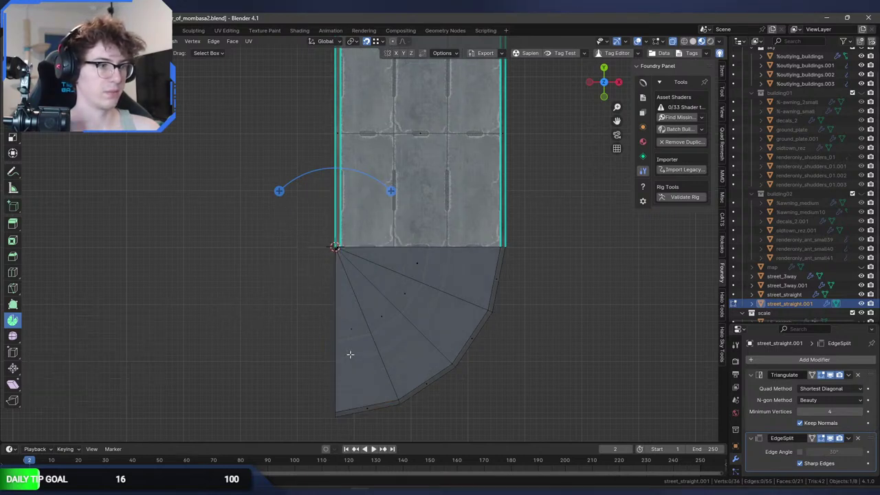
middle_click_drag(249, 316, 294, 302)
left_click(346, 253)
left_click(334, 219, "shift")
key("x")
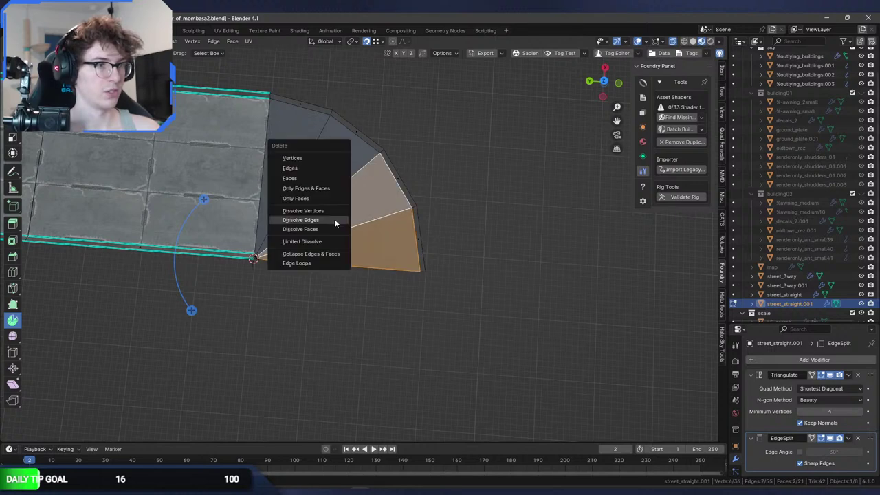
left_click(319, 183)
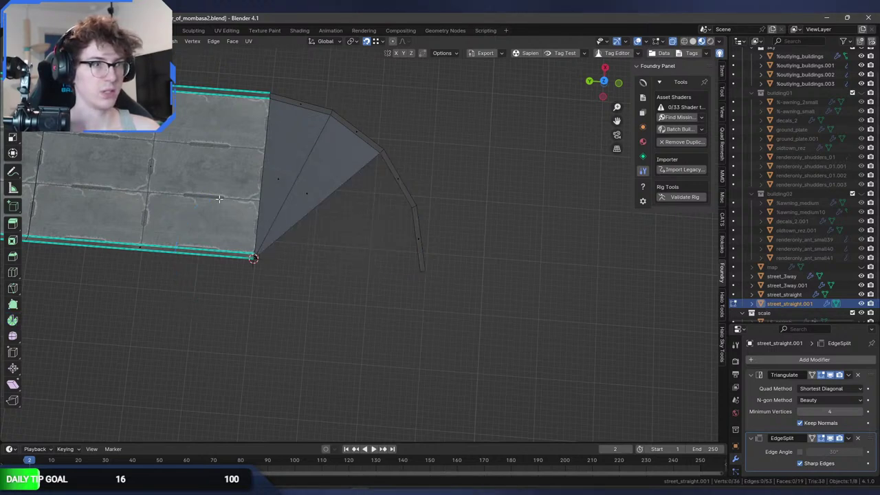
Delete the two outer curb faces left over beyond the remaining corner wedges.
middle_click_drag(320, 184, 367, 212)
left_click(397, 199)
left_click(337, 180, "shift")
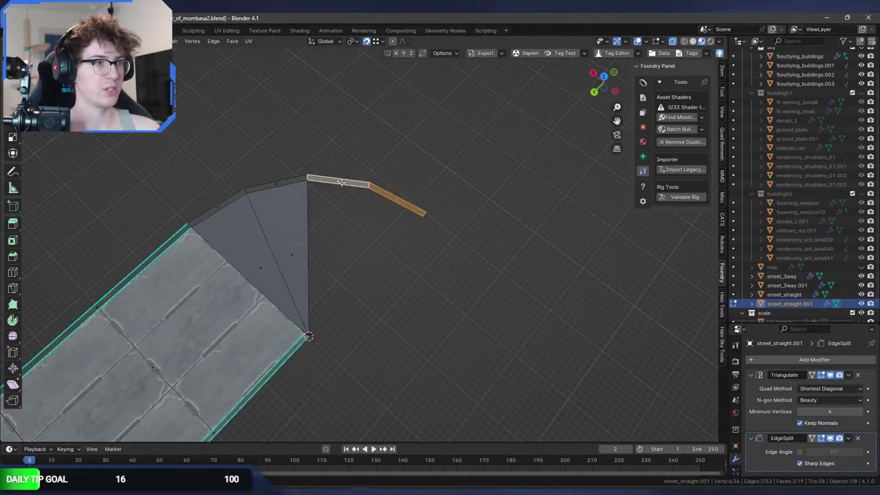
key("x")
left_click(342, 183)
middle_click_drag(341, 183, 309, 187)
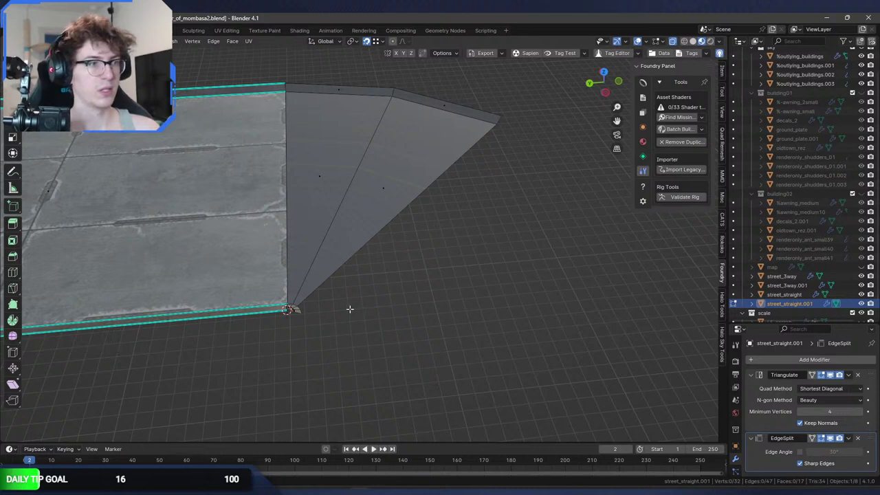
Select the straight street's outer curb face together with the corner's two outer curb faces.
middle_click_drag(350, 308, 321, 250)
left_click(334, 272)
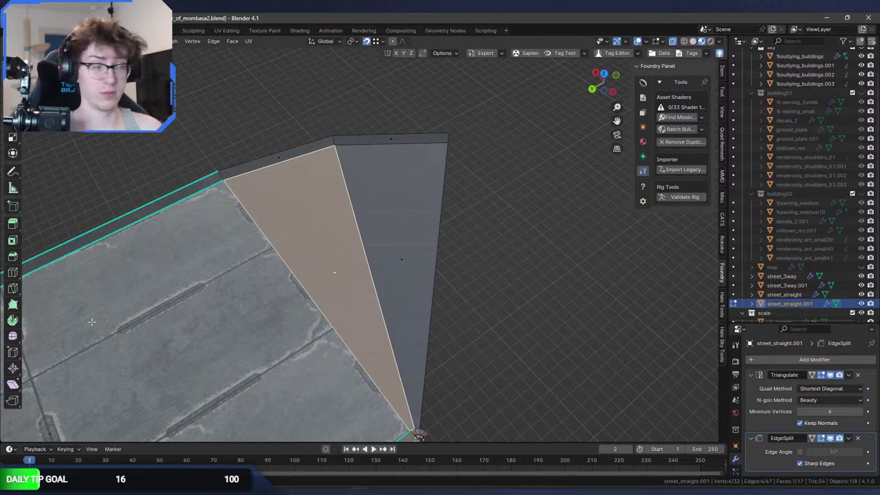
middle_click_drag(253, 174, 165, 306)
left_click(255, 179)
left_click(271, 182, "shift")
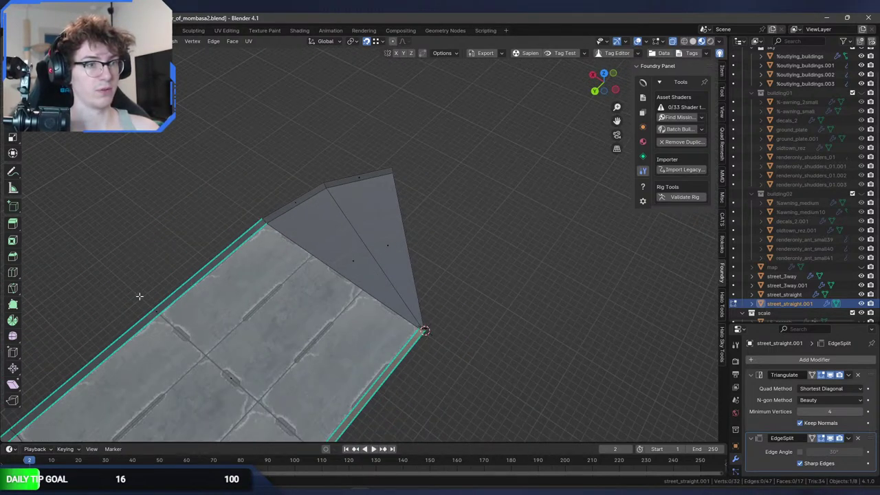
left_click(160, 312)
left_click(348, 186, "ctrl")
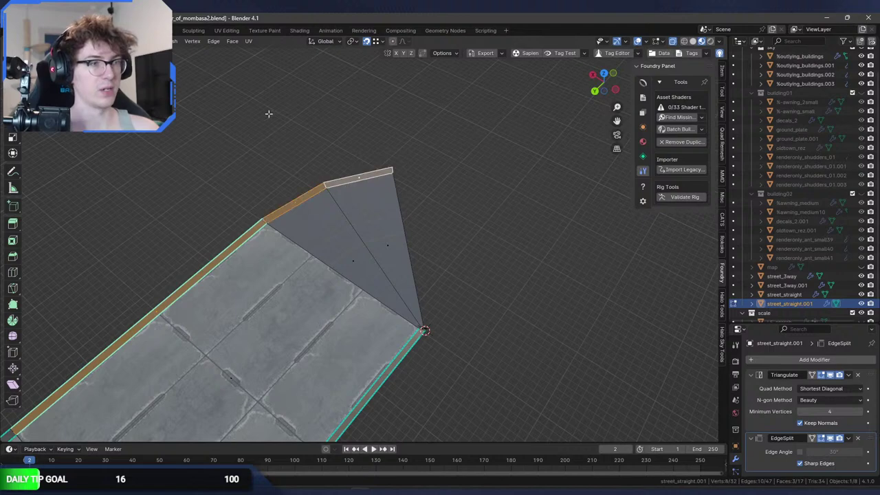
Switch to the UV Editing workspace and frame the selected curb faces in the 3D view.
middle_click_drag(373, 267, 188, 229)
left_click(226, 31)
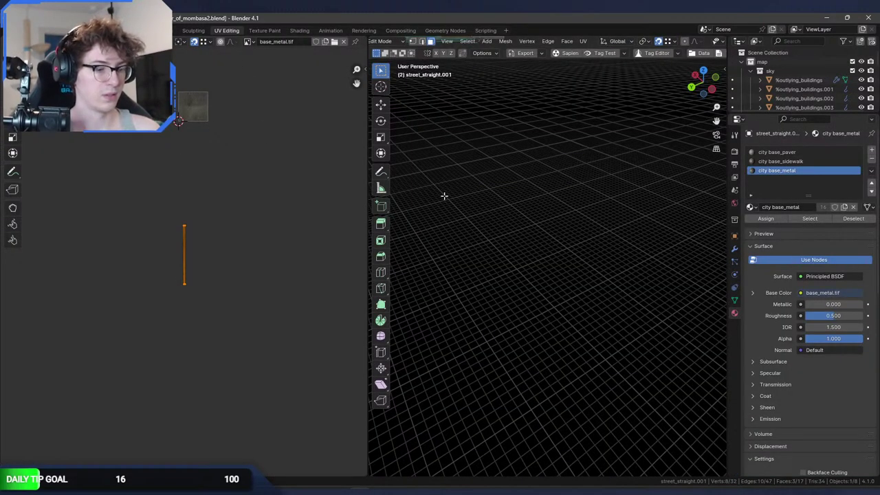
key("KP_Decimal")
scroll(456, 195, "up", 4)
middle_click_drag(472, 241, 527, 239)
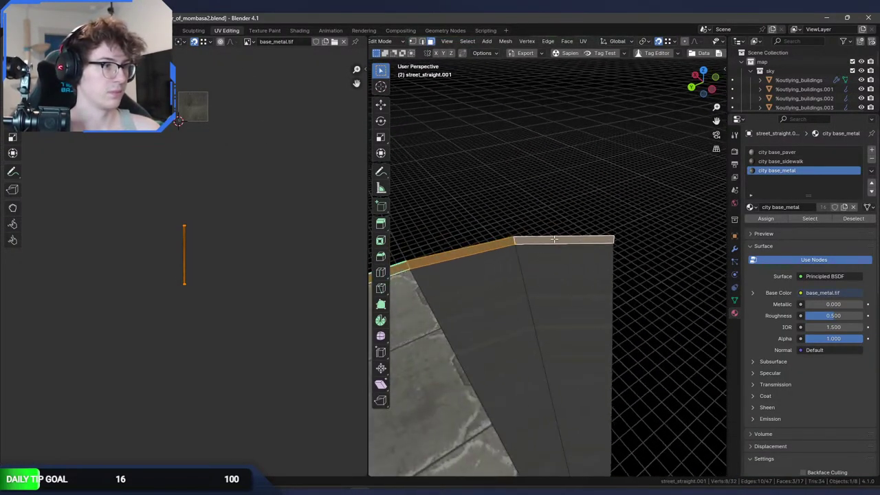
Unwrap the corner's two outer curb faces together.
left_click(478, 240, "shift")
left_click(507, 254, "shift")
key("u")
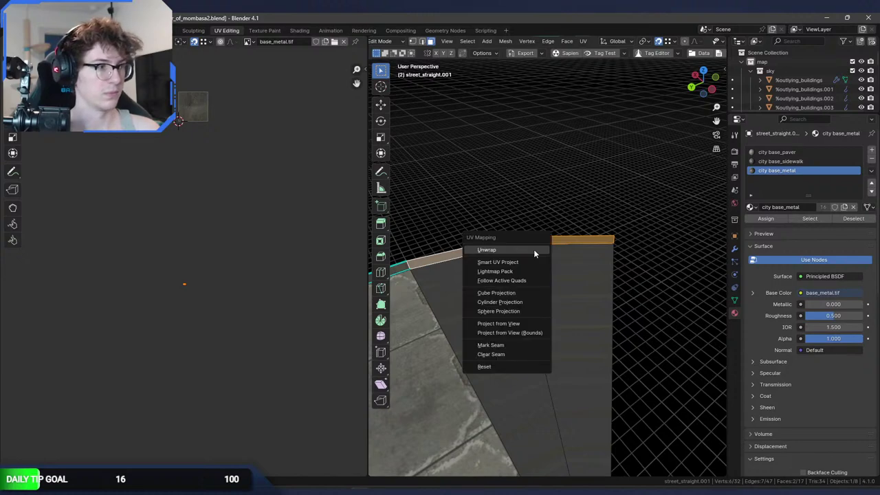
left_click(533, 249)
Unwrap each of the corner's two outer curb faces individually.
middle_click_drag(533, 248, 432, 261)
left_click(432, 265)
key("u")
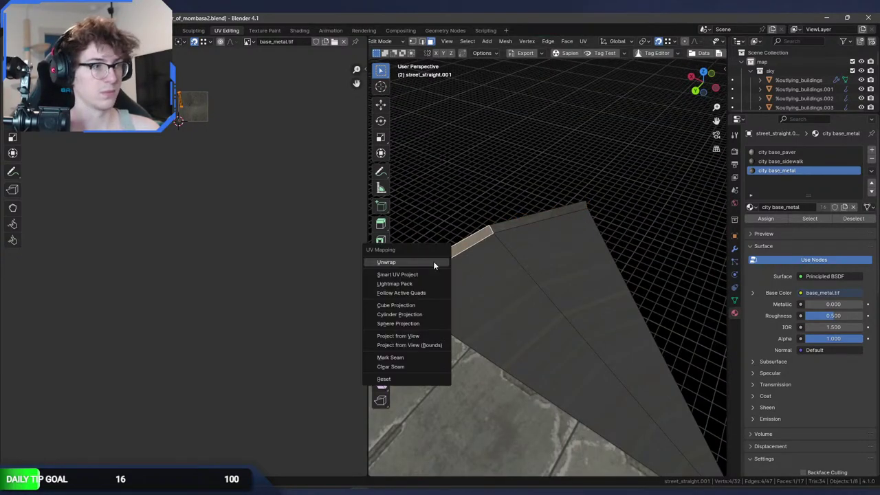
left_click(433, 262)
left_click(514, 222)
key("u")
left_click(515, 224)
Try to unwrap the four small fan faces at the inner corner together.
middle_click_drag(514, 224, 473, 305)
left_click(472, 302)
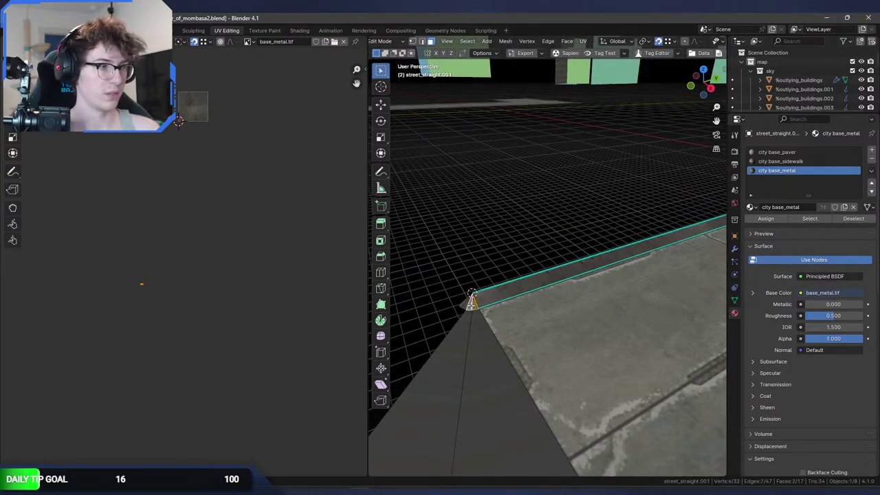
key("l")
key("u")
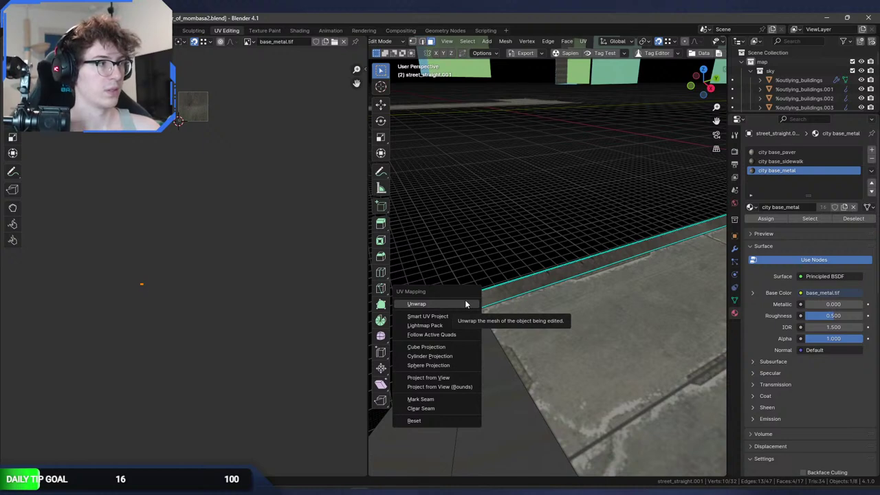
left_click(465, 303)
middle_click_drag(465, 303, 526, 290)
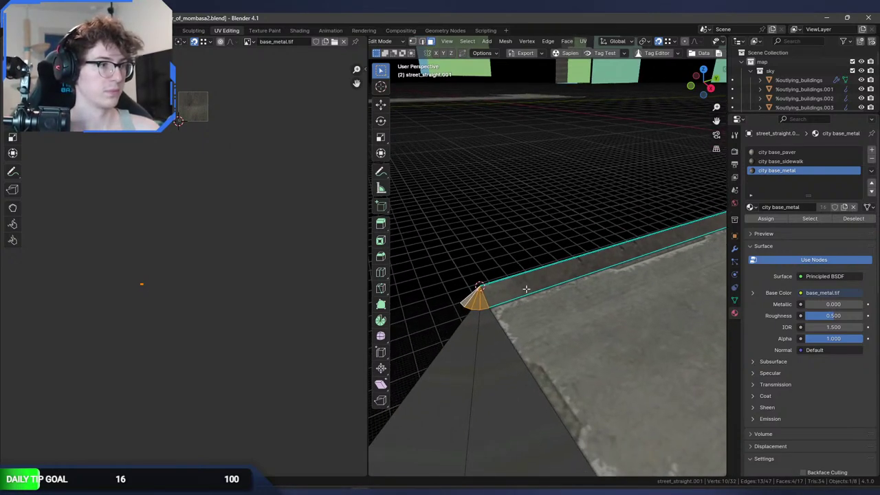
Unwrap the small fan faces at the inner corner one at a time.
left_click(484, 303, "shift")
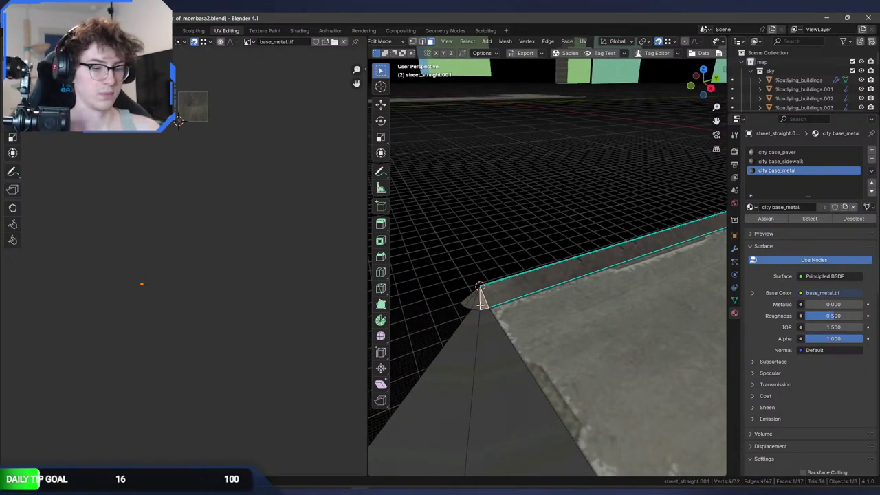
key("u")
left_click(480, 303)
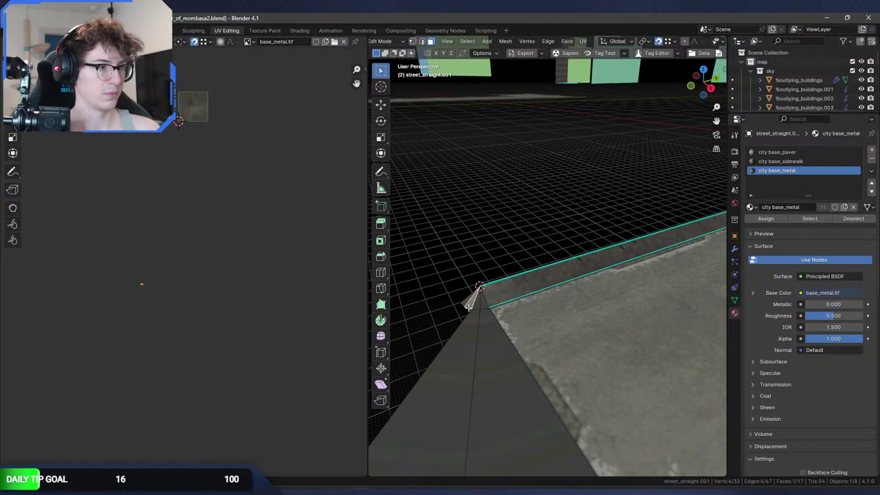
key("u")
left_click(468, 305)
key("u")
left_click(465, 304)
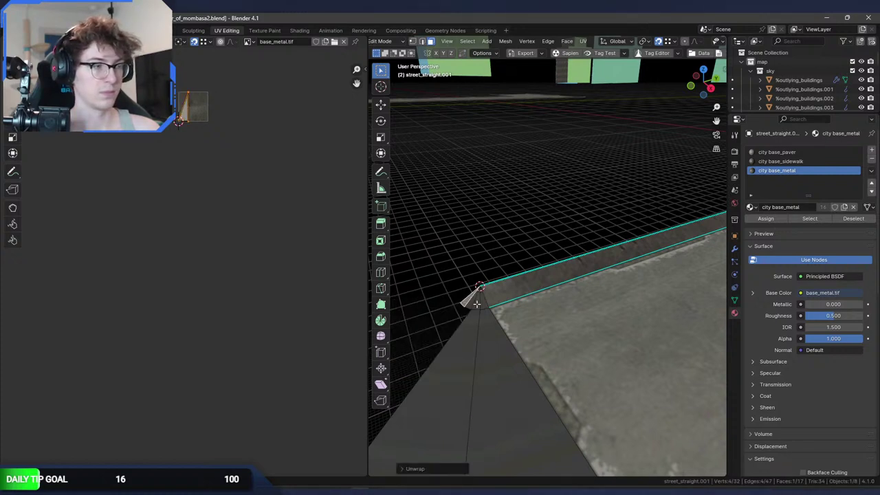
Select all four inner fan faces, frame their UVs and move one triangular island aside over the texture.
left_click(474, 299, "shift")
left_click(478, 302, "shift")
left_click(479, 305, "shift")
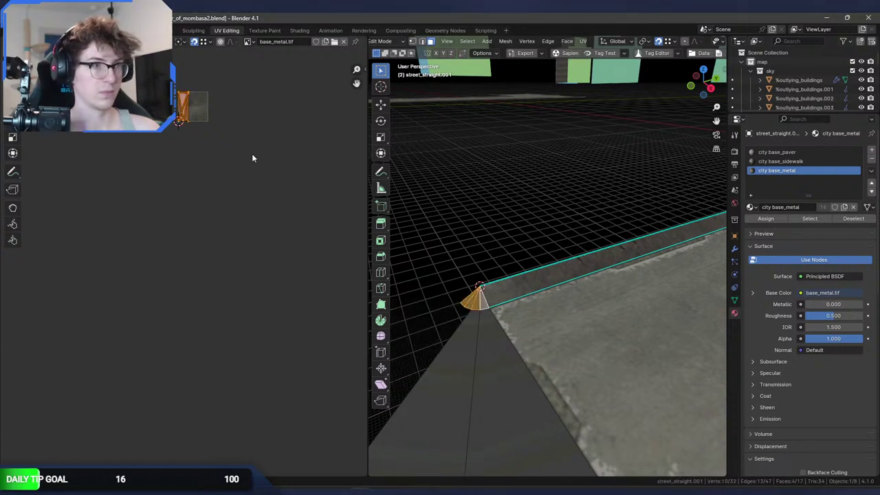
key("KP_Decimal")
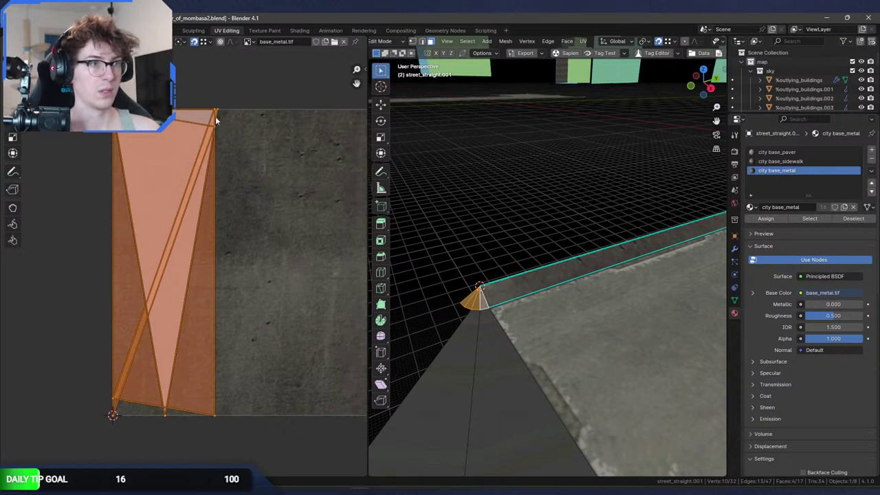
left_click(224, 112)
key("g")
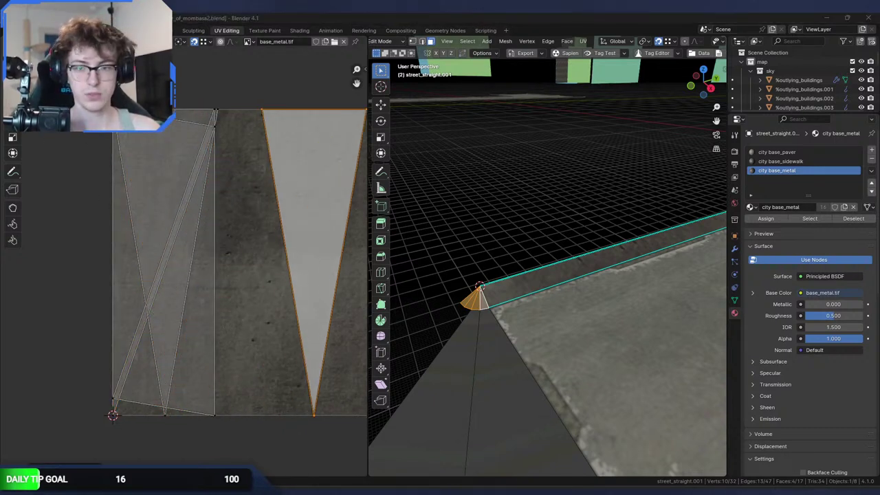
middle_click_drag(100, 328, 89, 345)
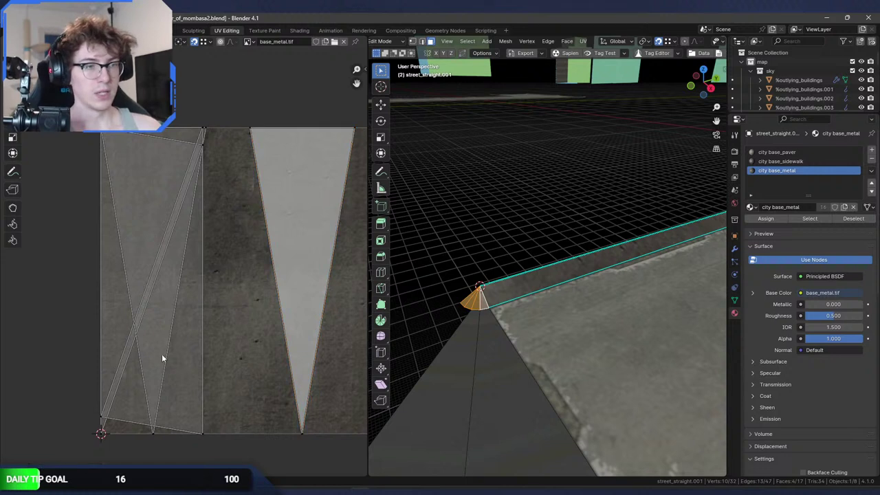
Rotate a second fan UV island upright and snap its tip onto the separated triangle so they overlap.
left_click(202, 410)
middle_click_drag(278, 329, 235, 269)
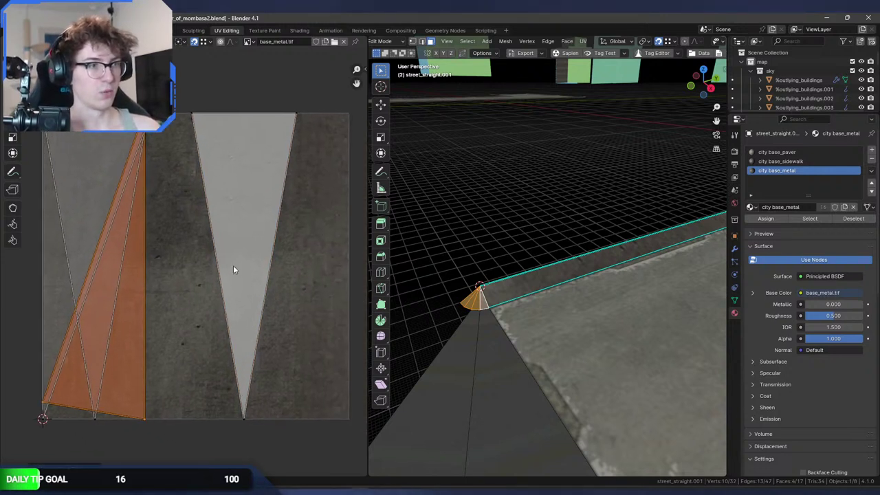
key("r")
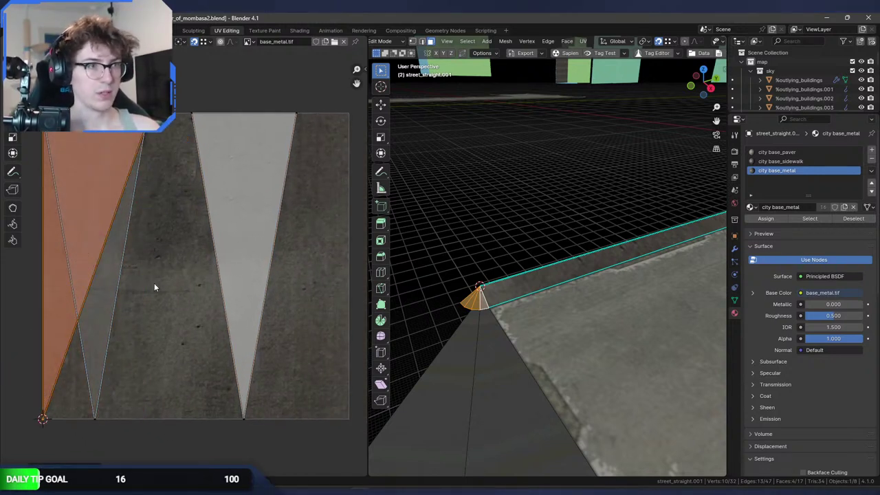
left_click(229, 248)
middle_click_drag(229, 248, 200, 242)
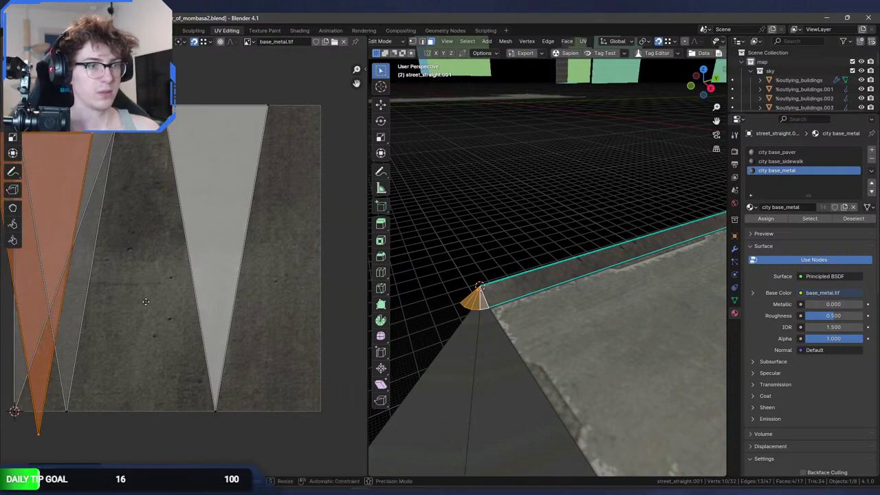
key("g")
left_click(229, 407)
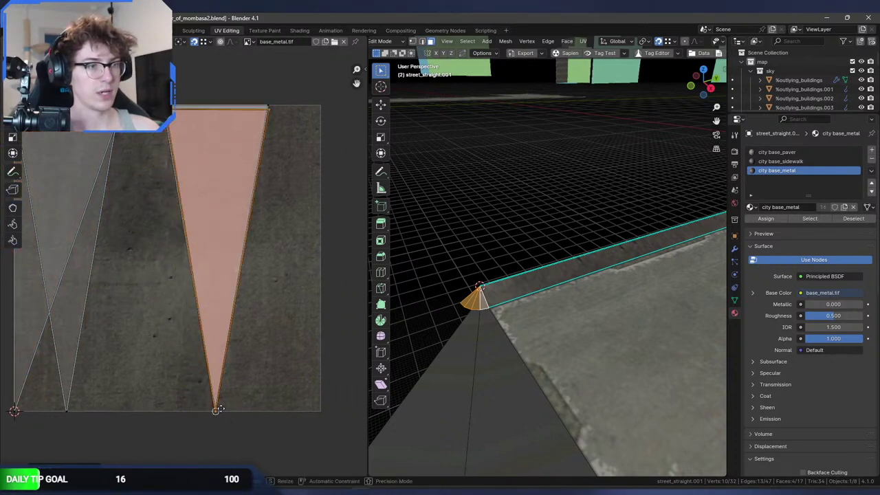
key("r")
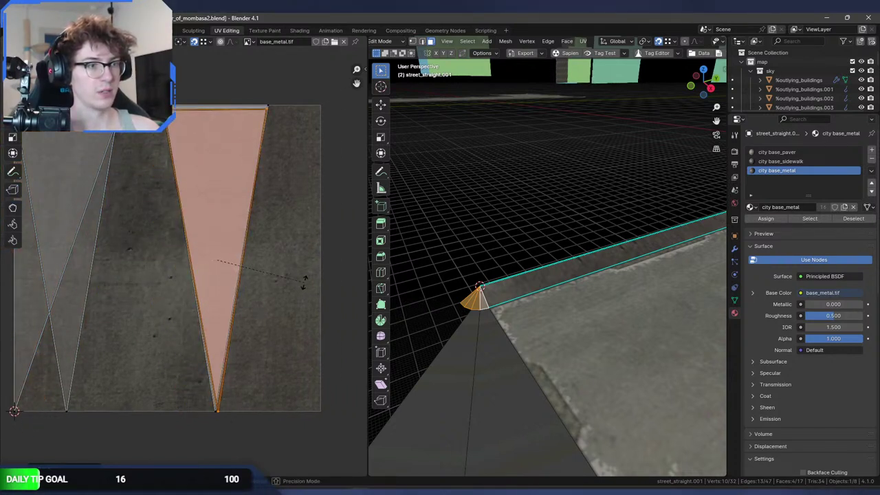
left_click(304, 287)
key("g")
left_click(224, 417)
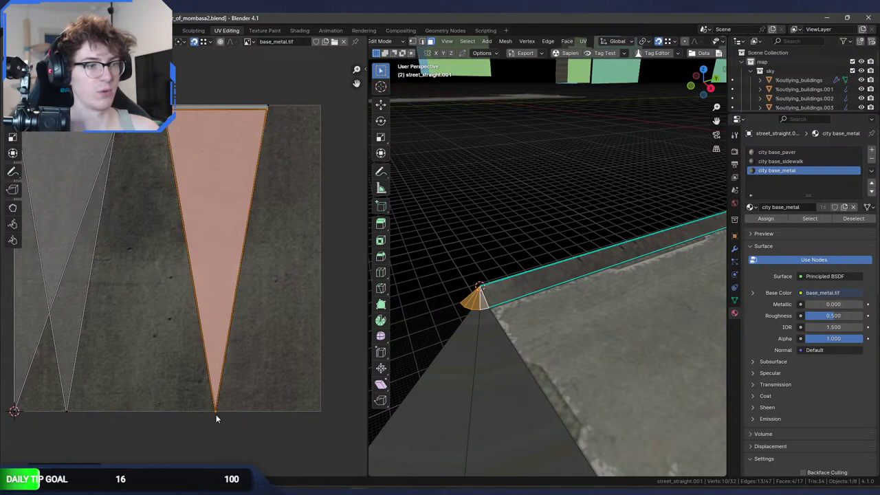
Snap the already upright fan UV island onto the tip of the stacked triangles.
left_click(55, 415)
left_click(65, 413)
key("g")
left_click(213, 410)
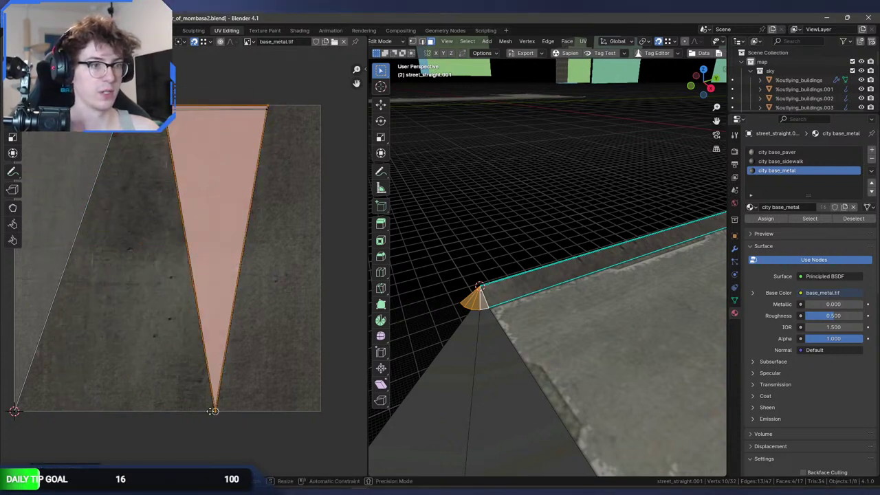
Rotate the last fan UV island upright and stack it on the other three triangles.
left_click(37, 417)
left_click(26, 414)
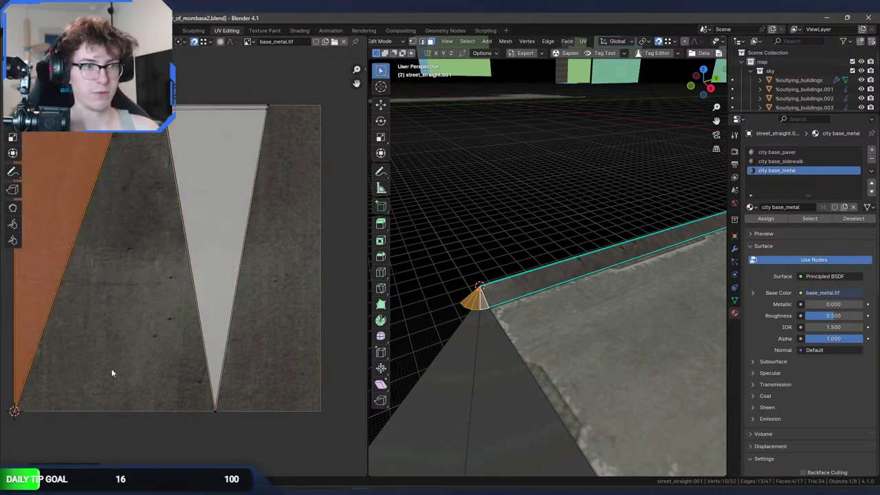
key("r")
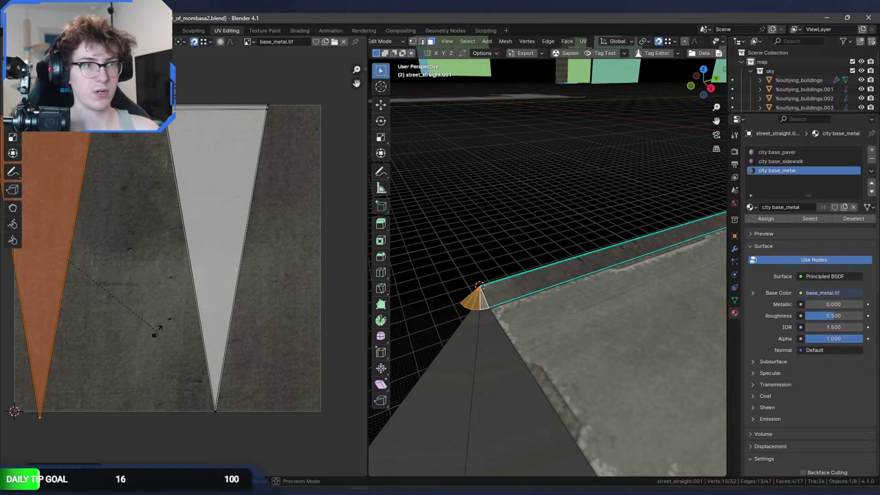
key("g")
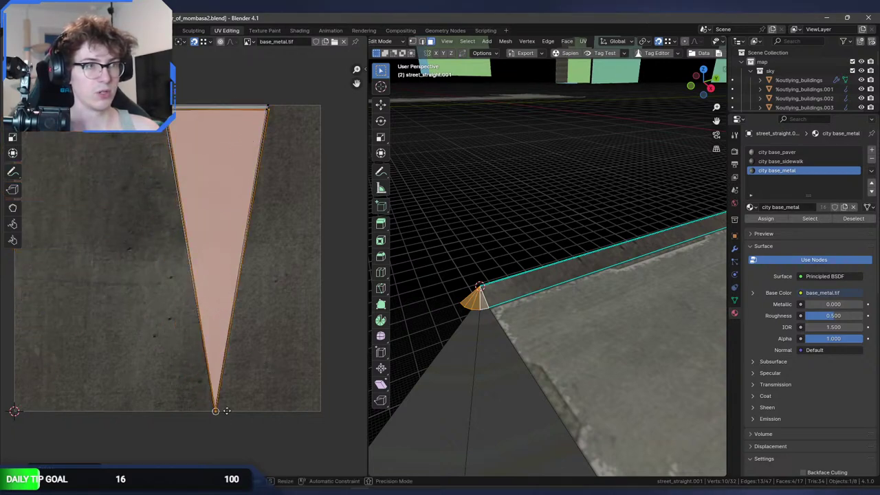
left_click(227, 410)
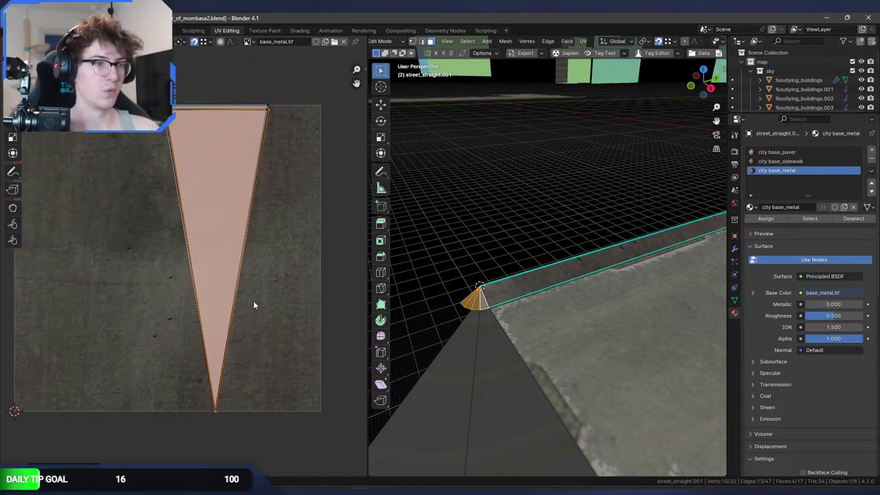
Select the straight section's outer curb face together with the two adjoining outer curb faces of the corner.
left_click(234, 217)
middle_click_drag(536, 323, 495, 276)
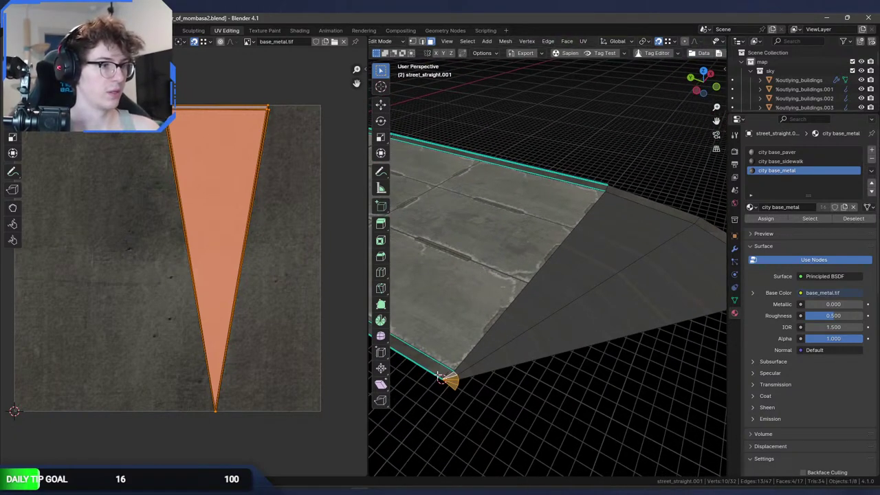
middle_click_drag(491, 358, 550, 232)
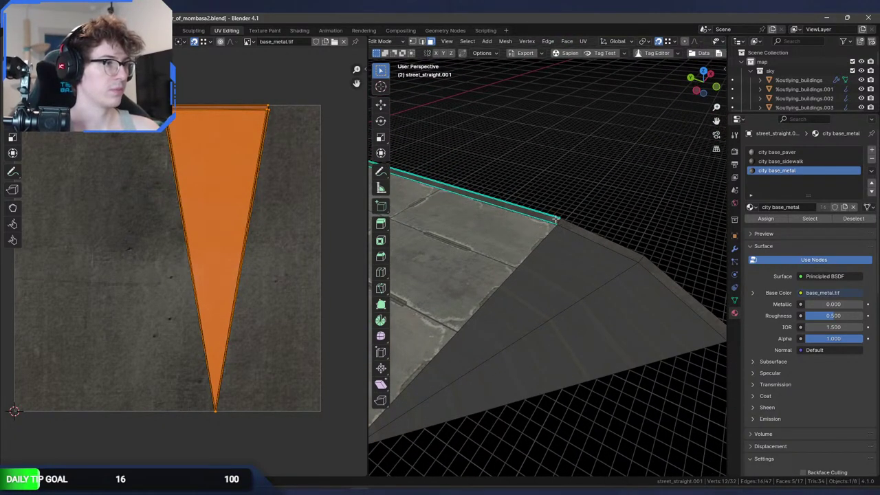
left_click(555, 219)
left_click(579, 230, "shift")
left_click(647, 261, "shift")
Move the corner curb UV islands onto the straight curb's UV strip and scale them to match its width.
scroll(189, 268, "down", 6)
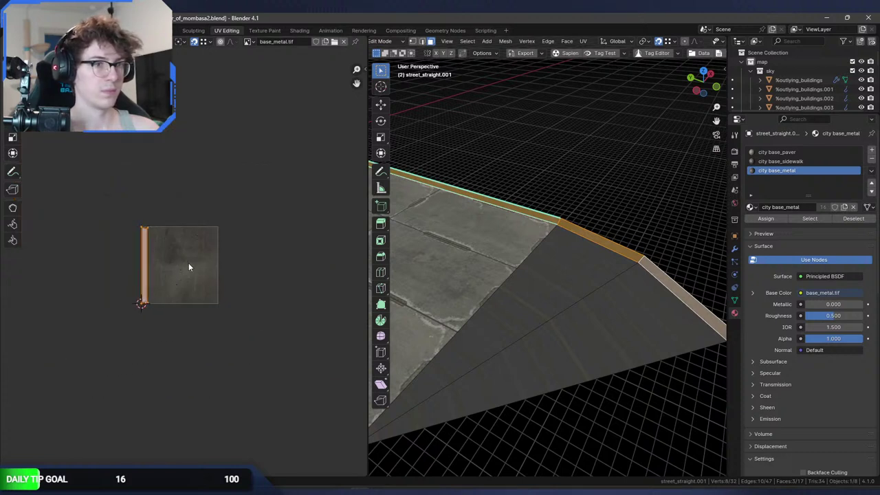
key("s")
scroll(178, 269, "down", 3)
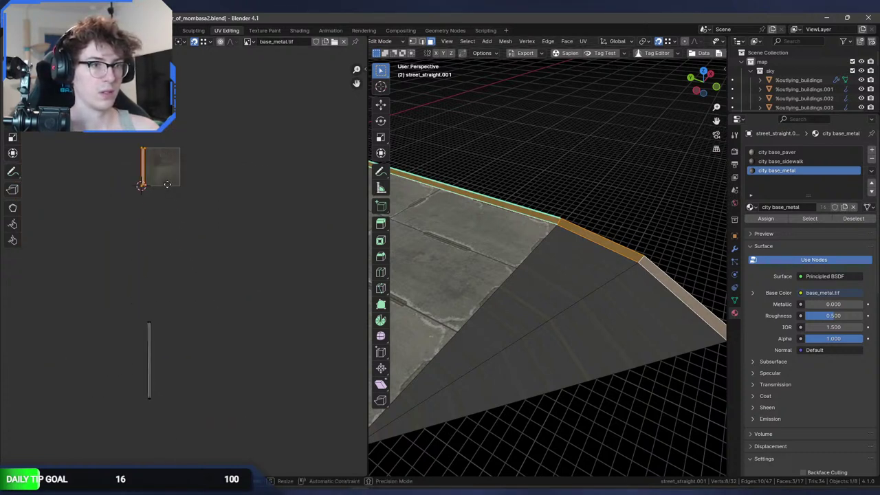
left_click(163, 379)
middle_click_drag(163, 378, 158, 290)
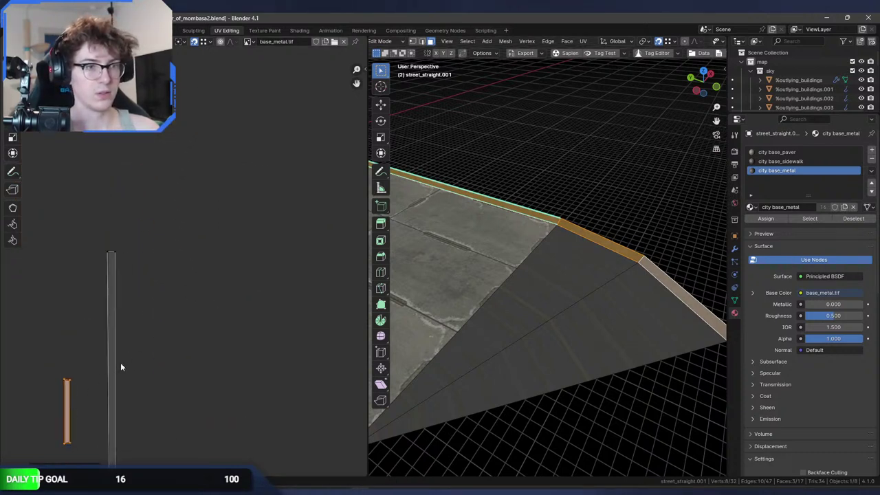
key("g")
left_click(165, 268)
scroll(139, 280, "up", 7)
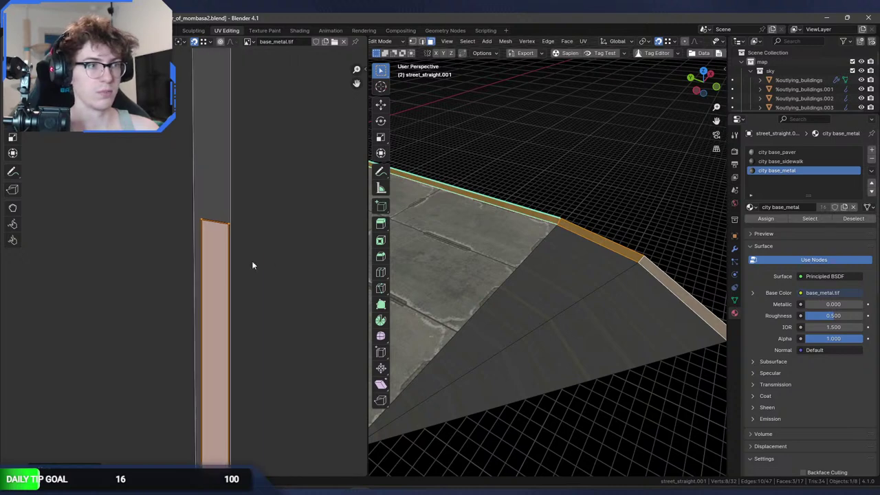
key("g")
key("s")
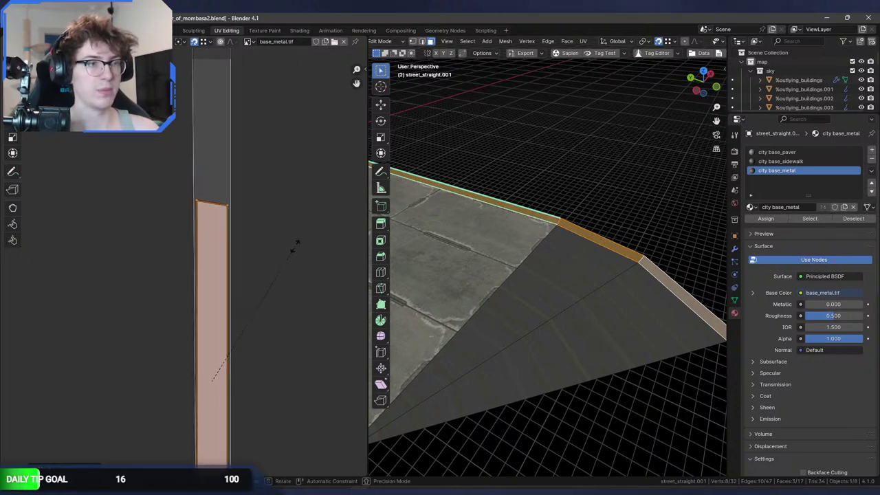
left_click(260, 200)
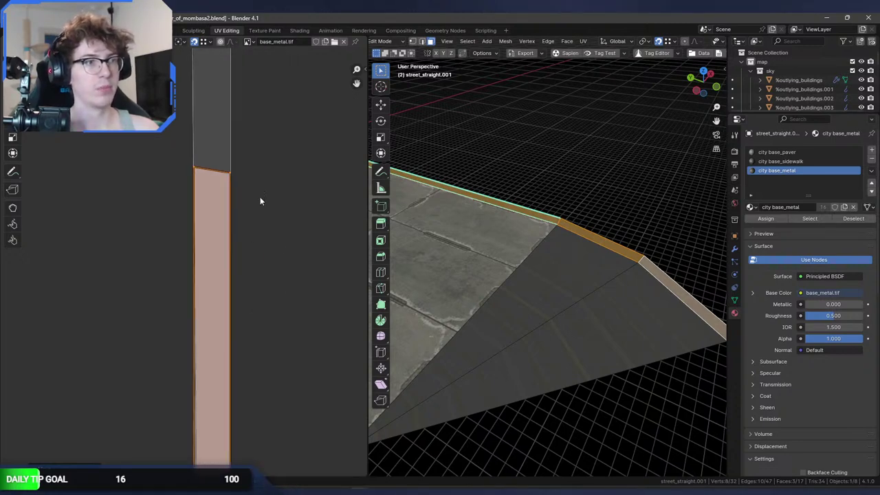
In the Layout workspace, select the corner's two triangular road faces and UV unwrap them.
left_click(130, 30)
middle_click_drag(413, 192, 399, 222)
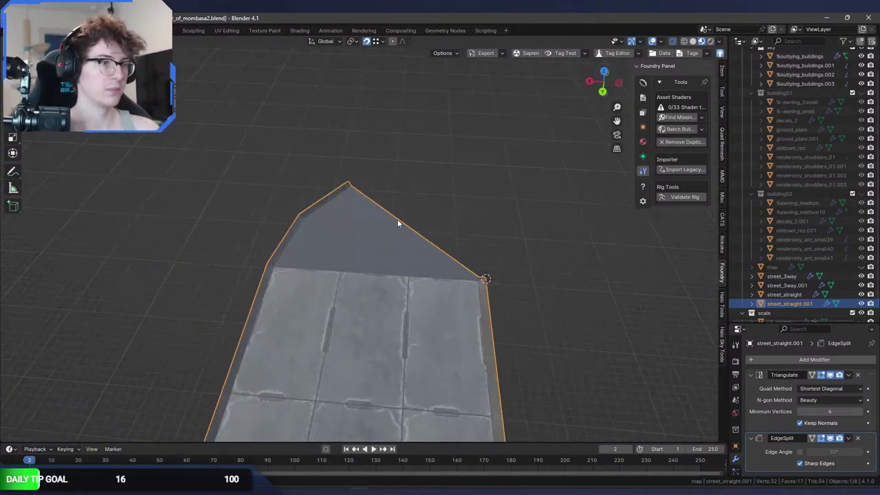
key("Tab")
left_click(393, 245)
left_click(370, 264, "shift")
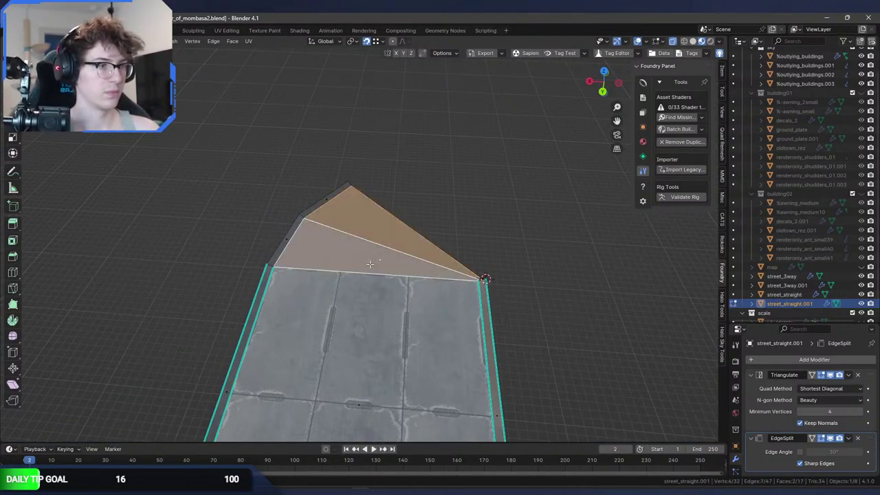
key("u")
left_click(357, 255)
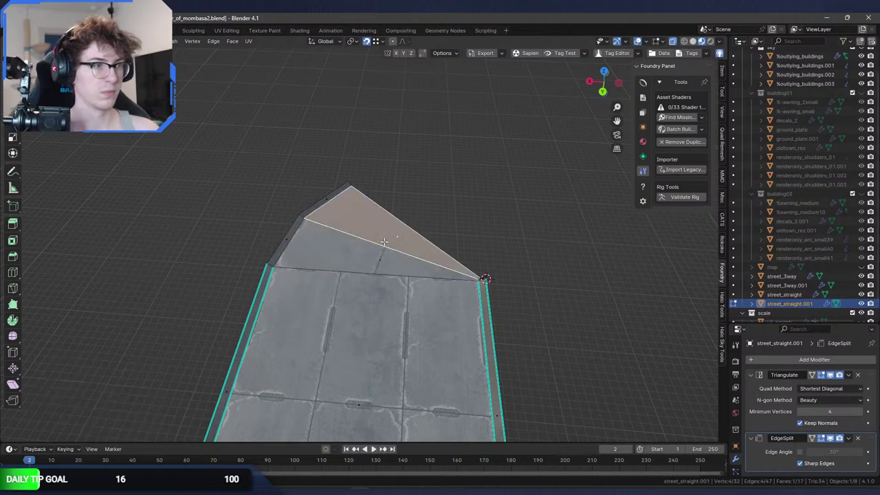
Select both corner road faces and the adjoining street face, place the triangular UV islands beside the street's UV rectangle and enlarge them.
left_click(364, 255, "shift")
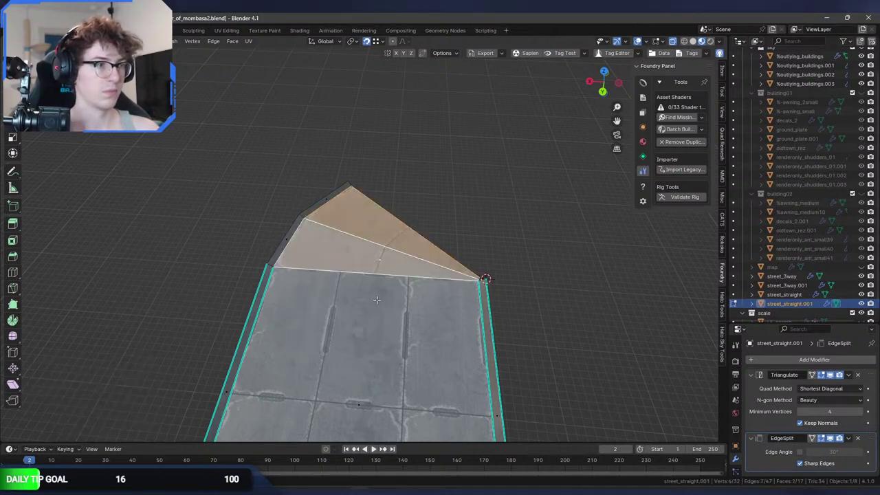
left_click(369, 395, "shift")
left_click(226, 31)
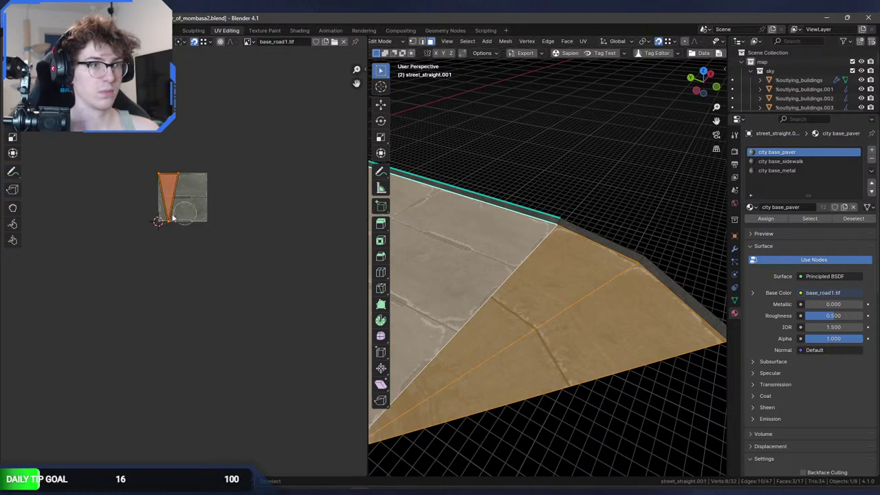
key("s")
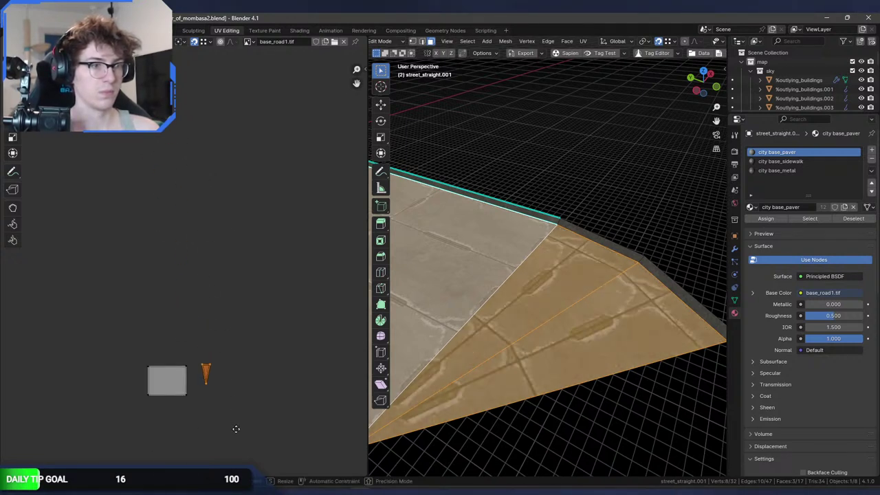
scroll(240, 284, "up", 4)
key("r")
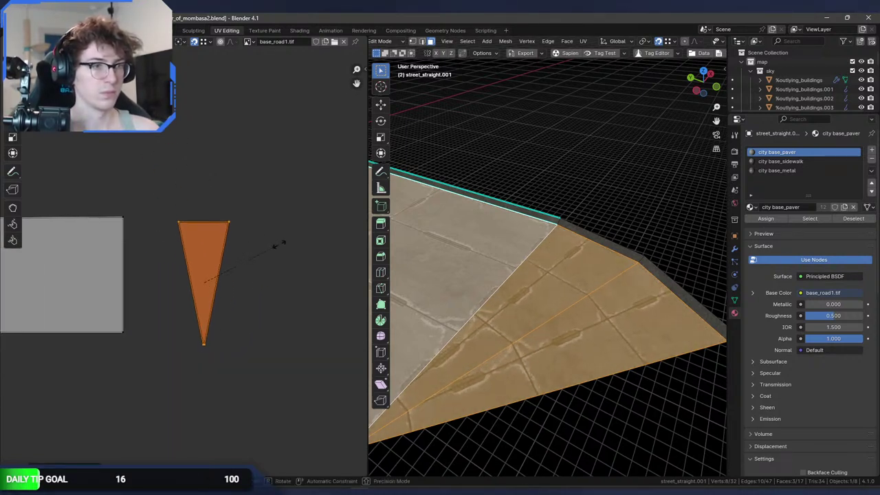
left_click(271, 195)
scroll(271, 196, "up", 3)
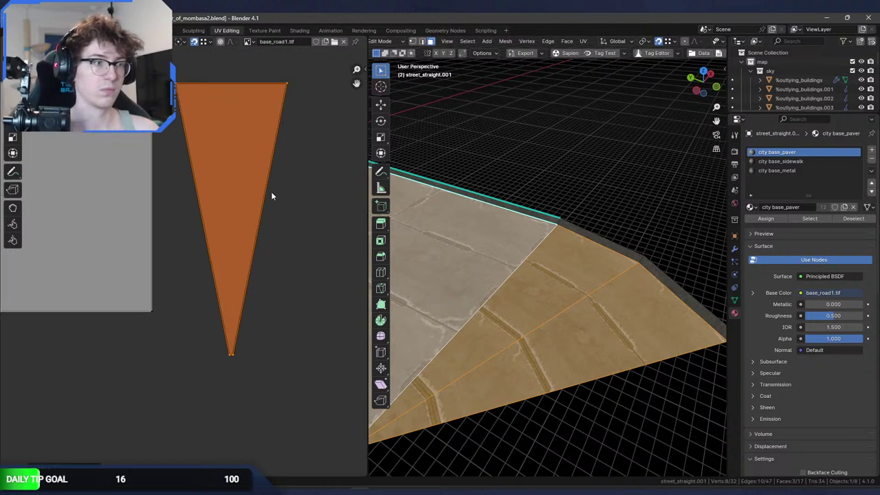
scroll(271, 191, "up", 1)
key("r")
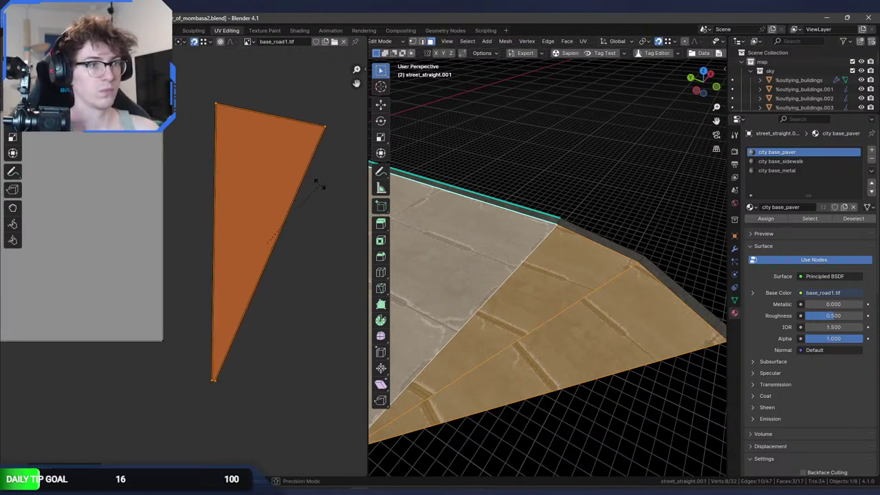
key("Escape")
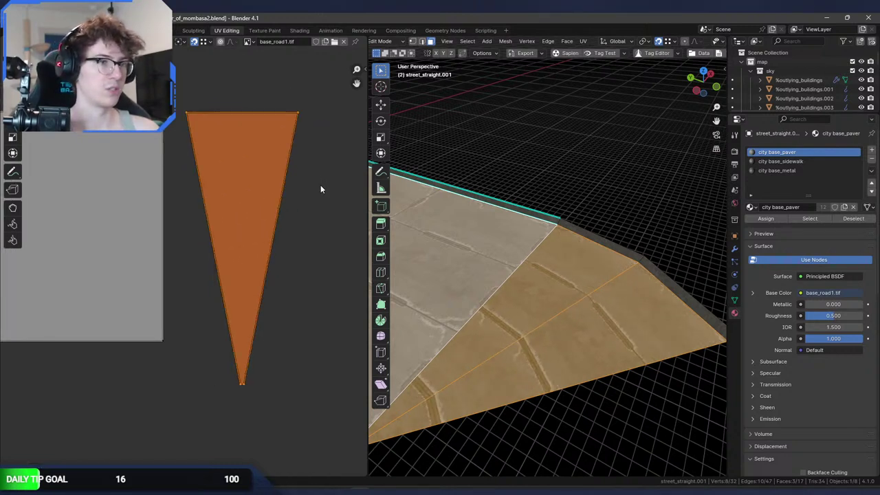
type("15")
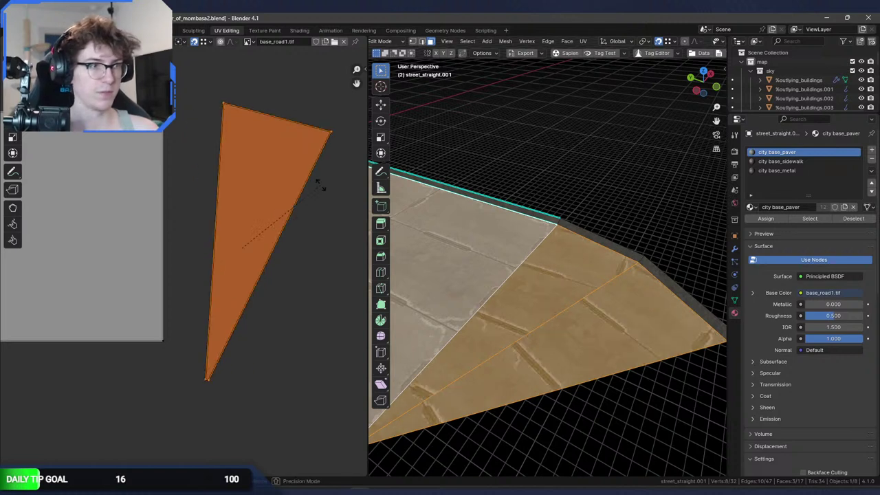
key("Escape")
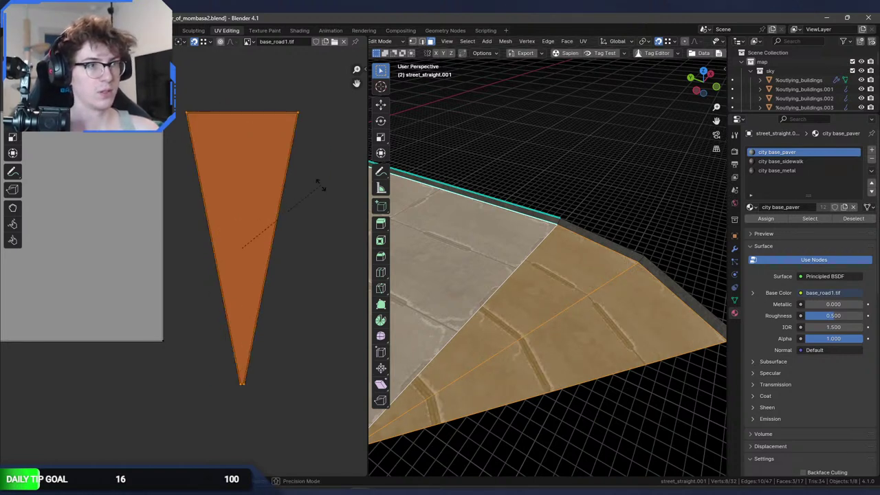
type("15")
key("Escape")
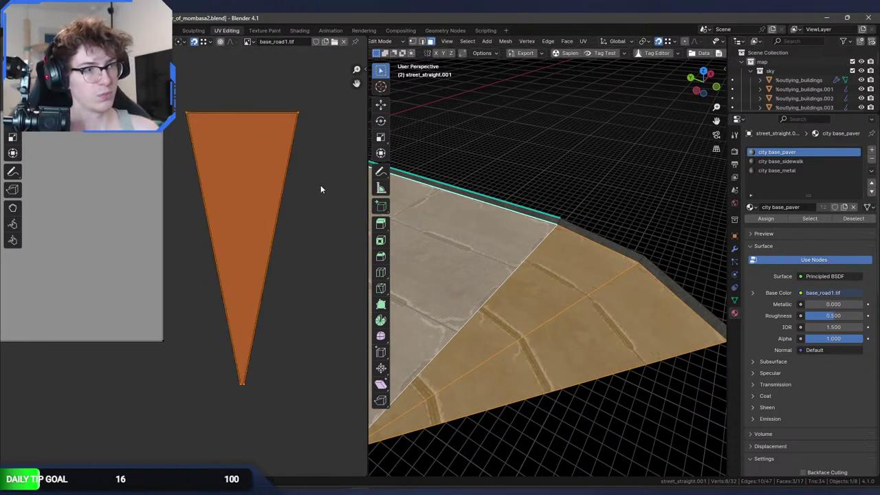
Rotate the stacked corner road UV islands so that their long edge facing the street's UV rectangle stands nearly vertical.
type("11")
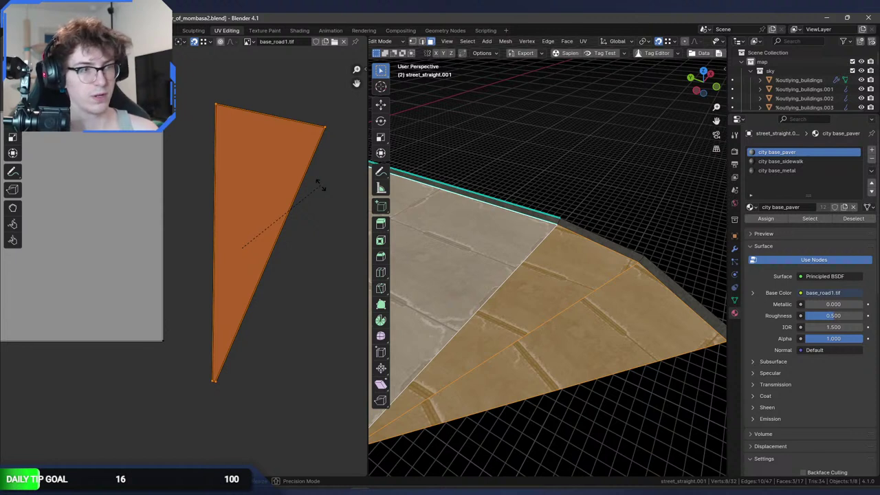
type(".5")
key("minus")
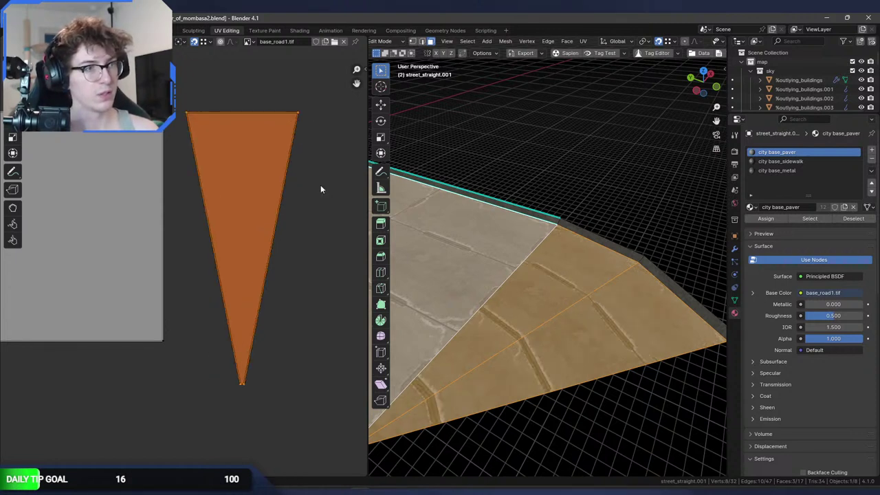
key("Return")
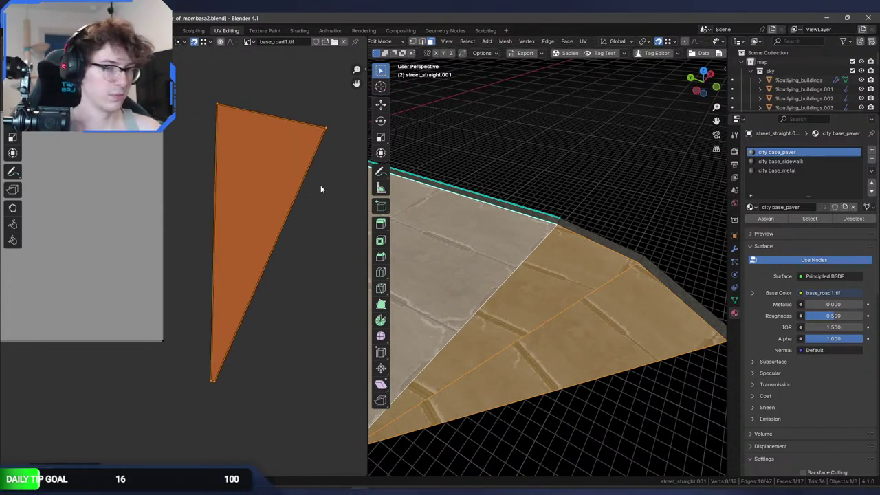
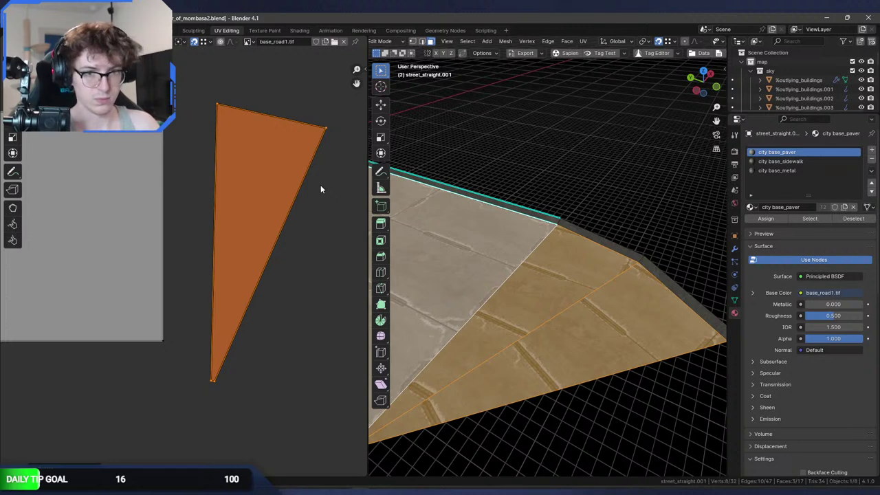
key("alt+Tab")
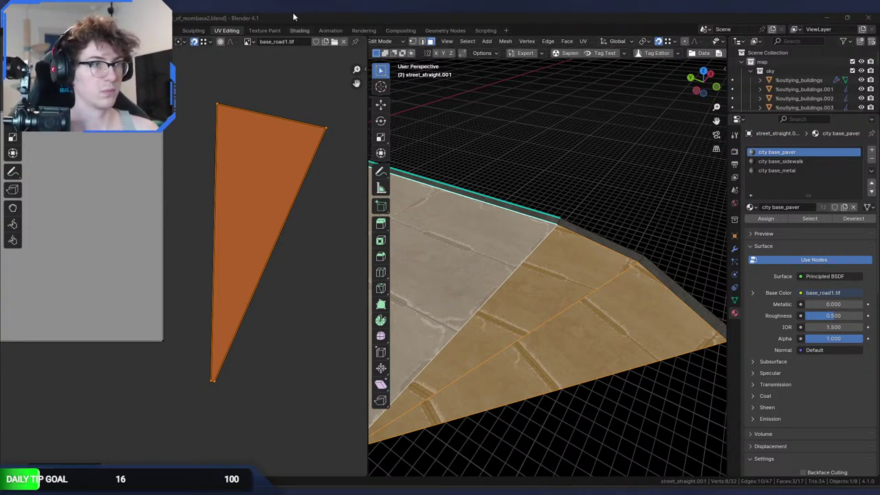
Scale the corner road UV islands down to about the street UV's height and move them against its side edge.
key("s")
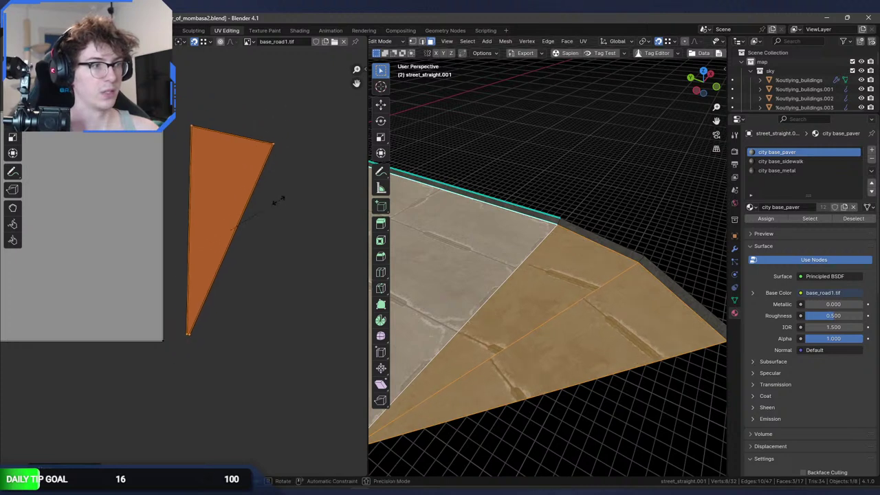
left_click(288, 198)
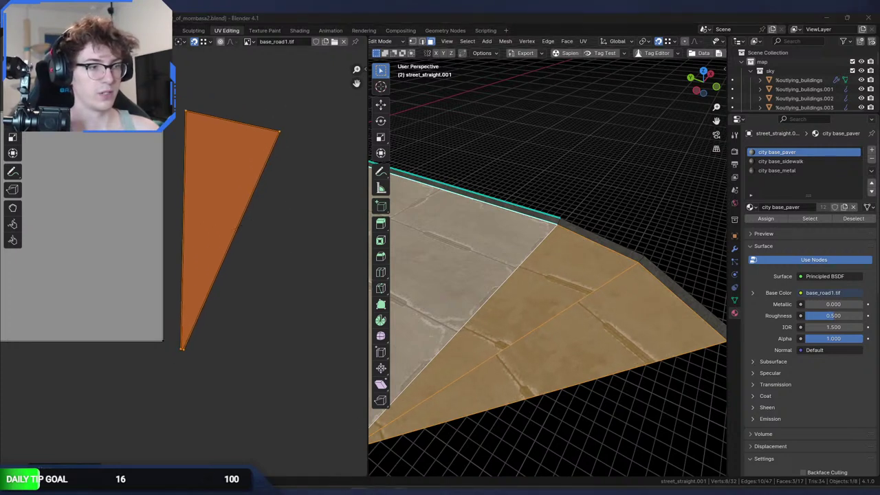
scroll(230, 251, "up", 1)
key("s")
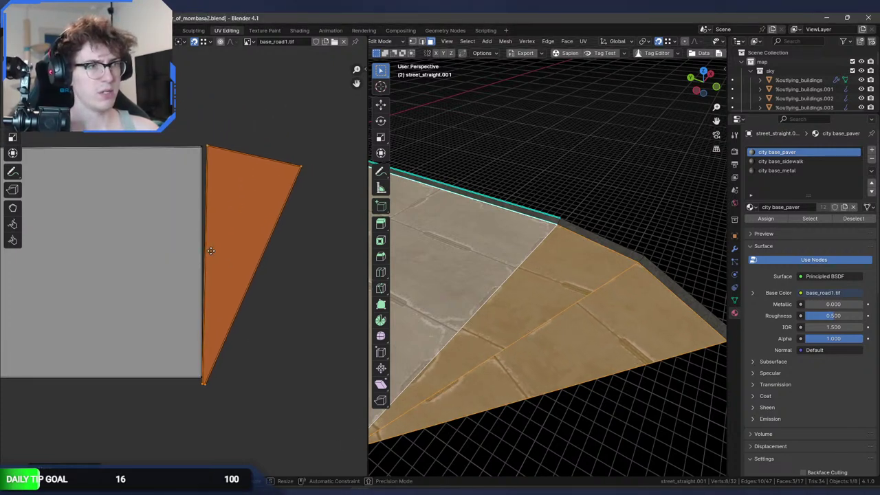
left_click(211, 251)
scroll(271, 219, "up", 1)
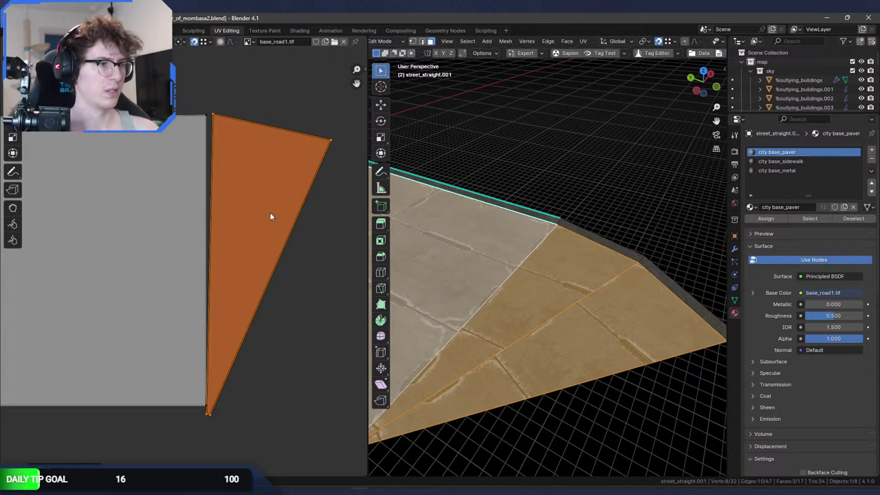
Try rotating the corner road UV islands 180 degrees beside the street's UV rectangle, then undo it.
type("180")
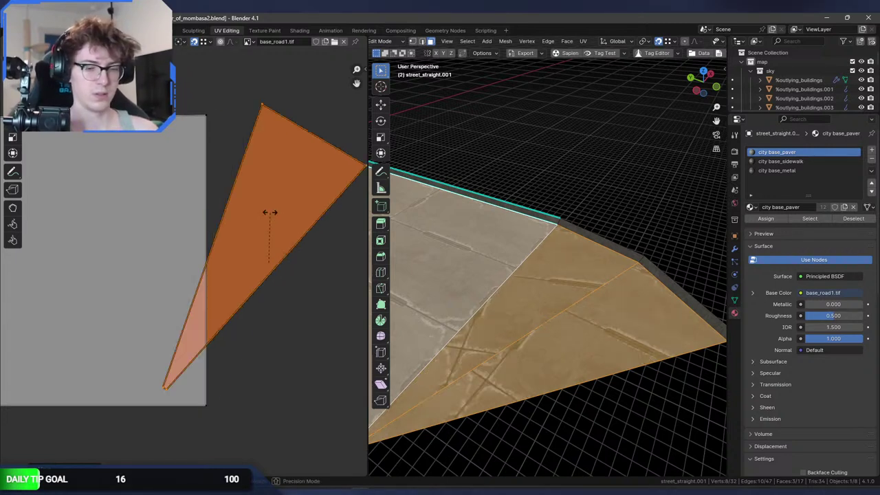
type("g")
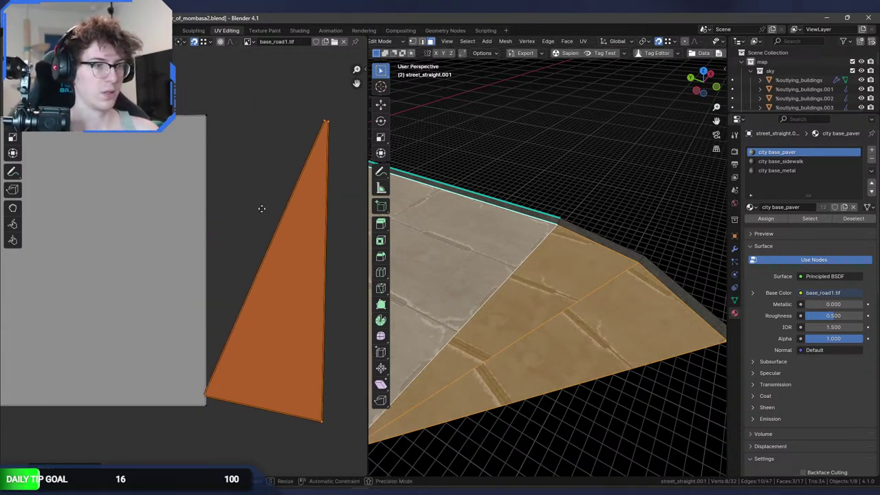
left_click(265, 216)
key("ctrl+z")
key("ctrl+z")
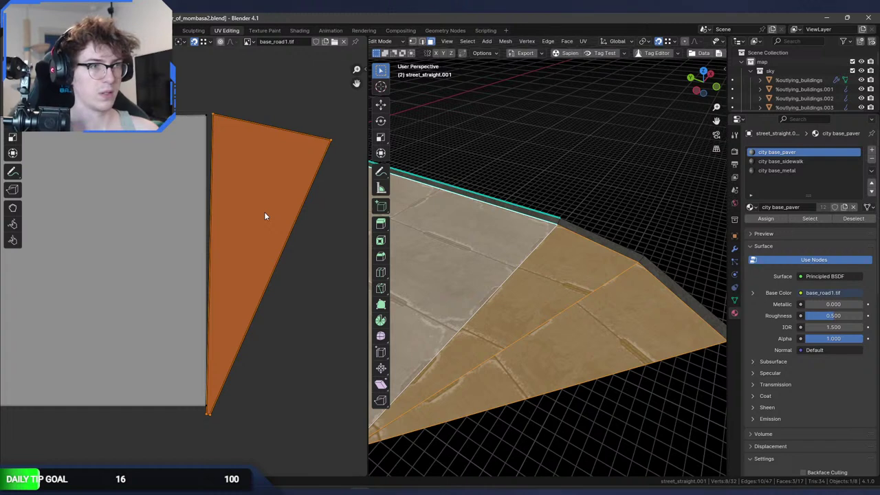
Rotate the corner road UV islands upright, then undo back to their enlarged state from before the rotations.
key("r")
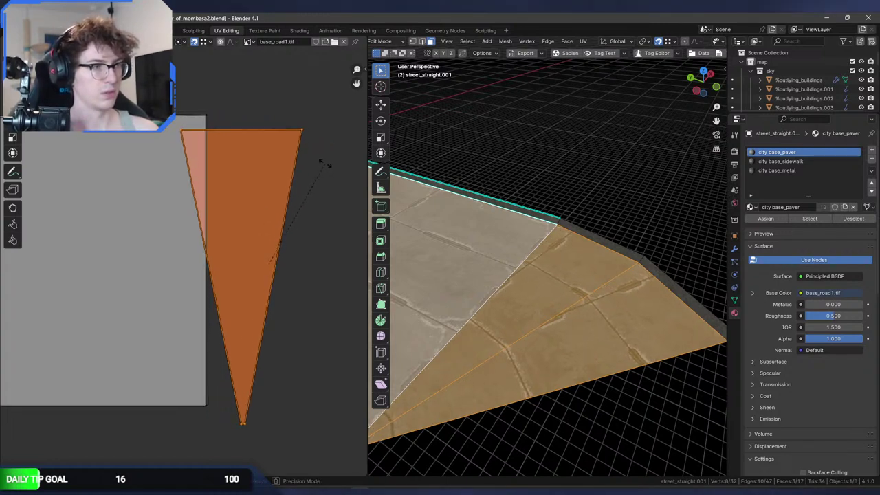
key("ctrl+z")
key("ctrl+z")
key("ctrl+z")
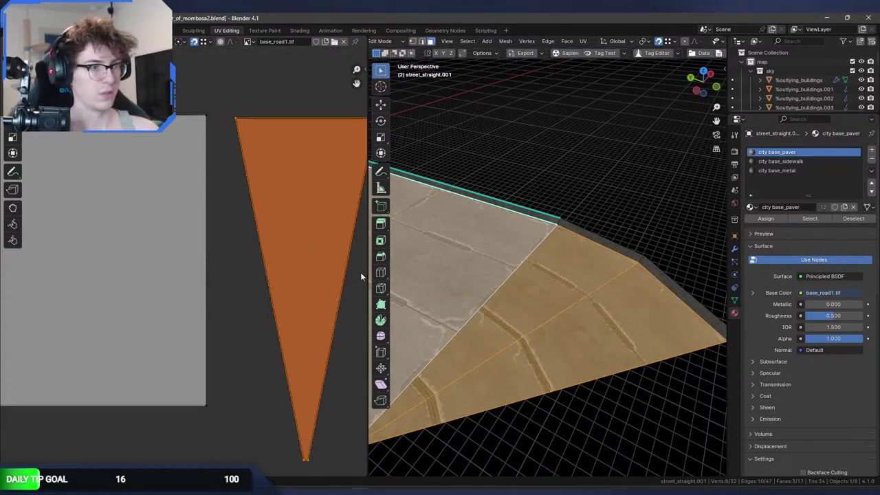
Scale the stacked corner road UV islands to the height of the street's UV rectangle and snap their upper corner onto the rectangle's upper corner.
key("s")
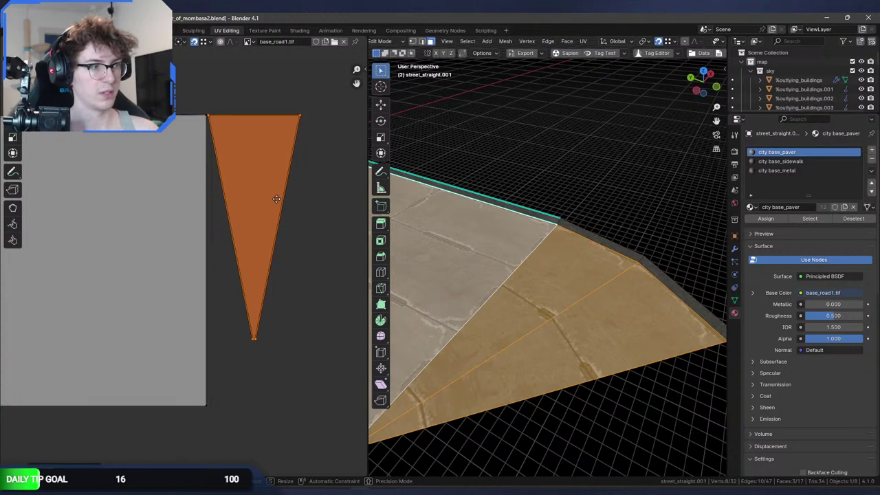
key("Escape")
key("r")
key("Escape")
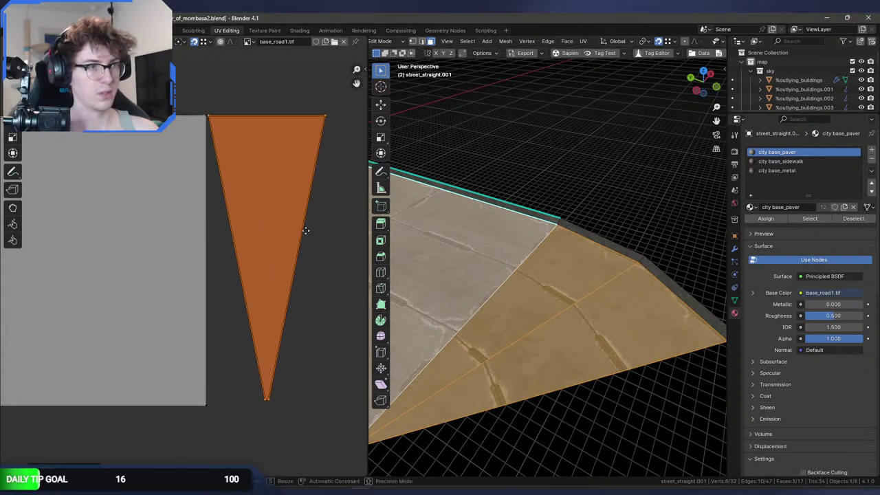
key("s")
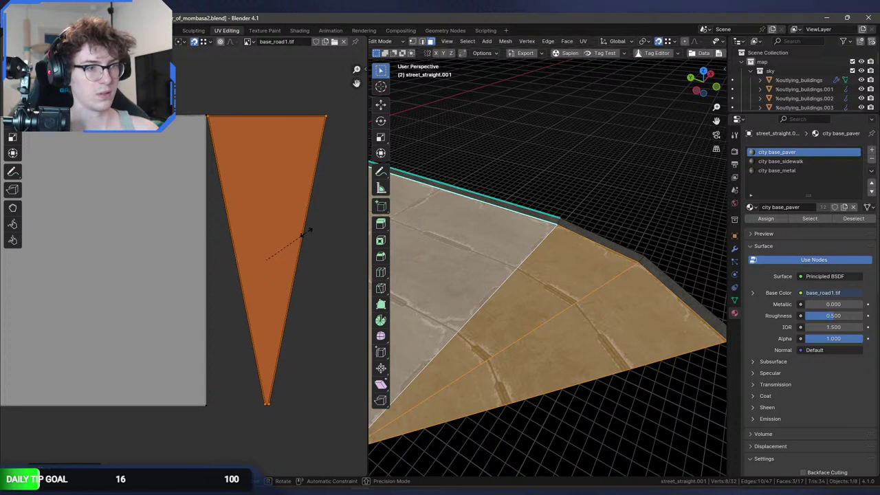
left_click(306, 231)
key("g")
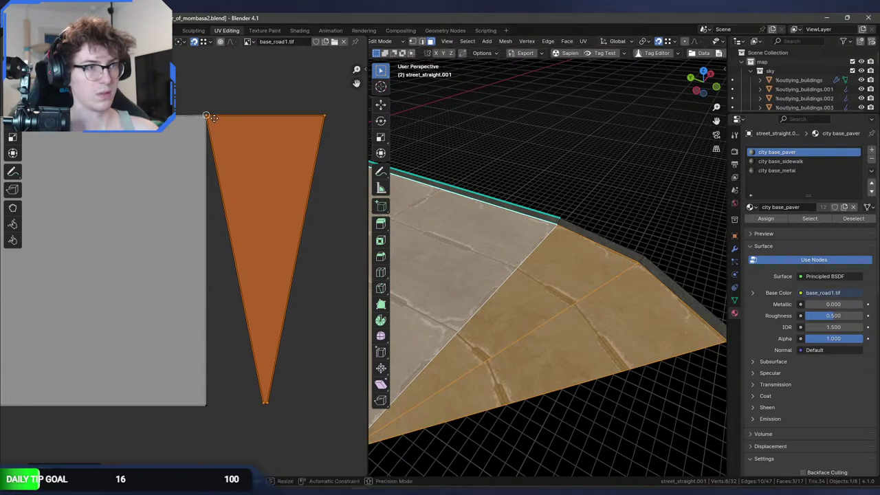
key("r")
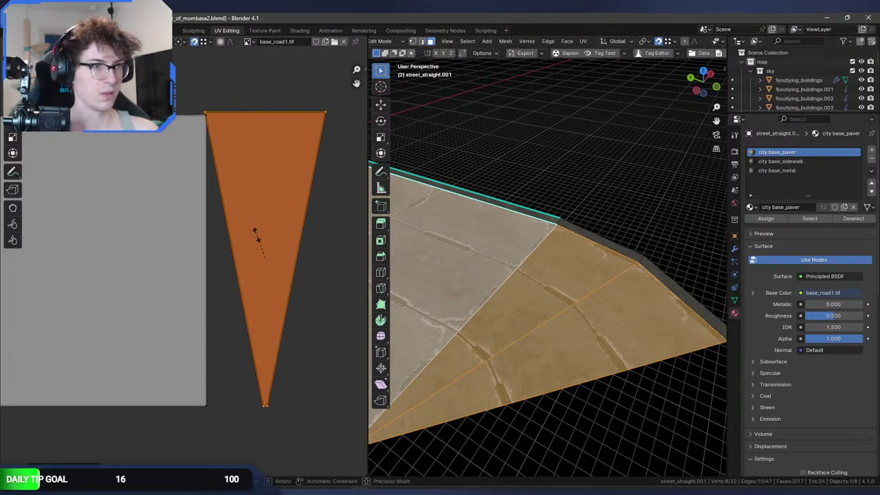
key("s")
left_click(204, 119)
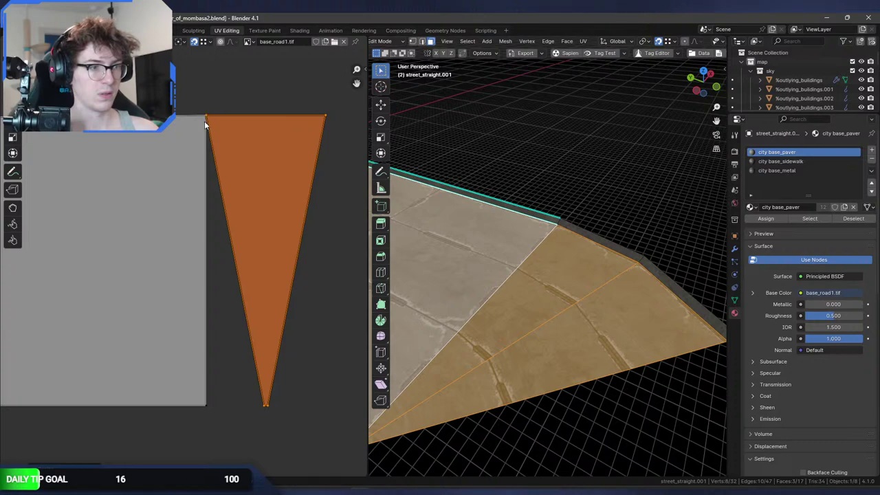
Separate the end corner road wedge's UV island from the stack by moving it horizontally away from the street's UV rectangle.
middle_click_drag(504, 261, 565, 238)
key("Tab")
scroll(509, 223, "up", 3)
key("Tab")
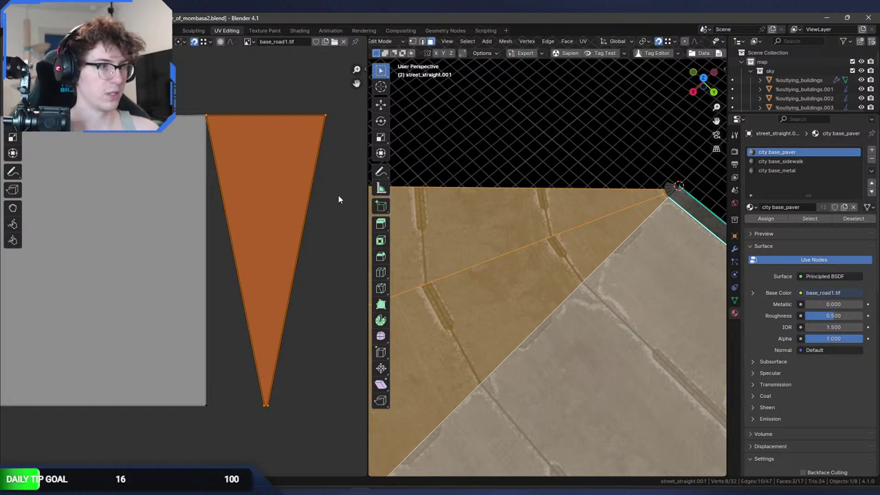
left_click(493, 216)
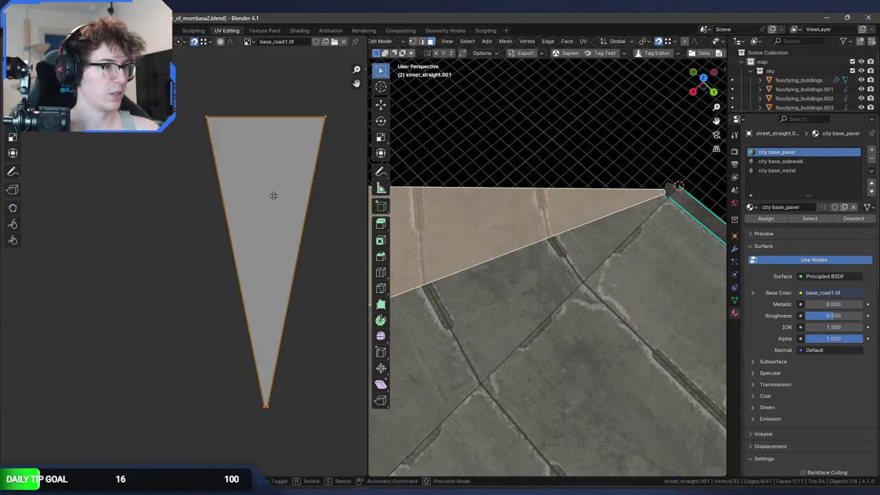
key("g")
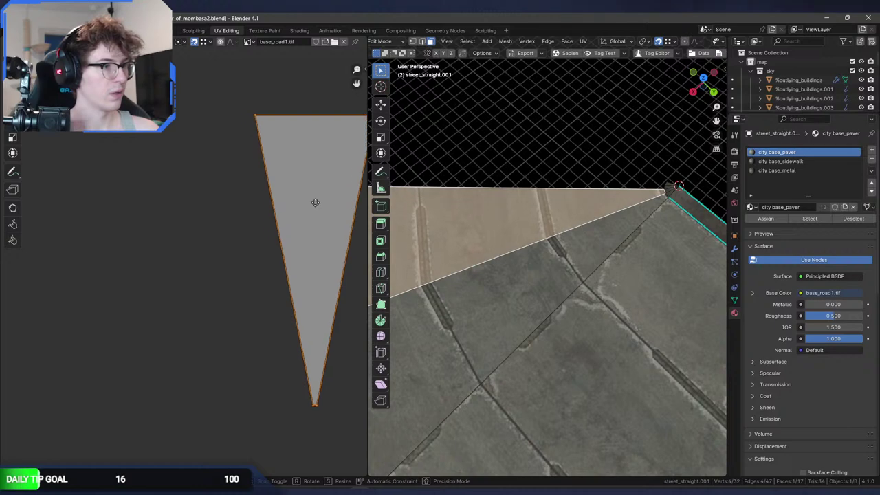
left_click(336, 205)
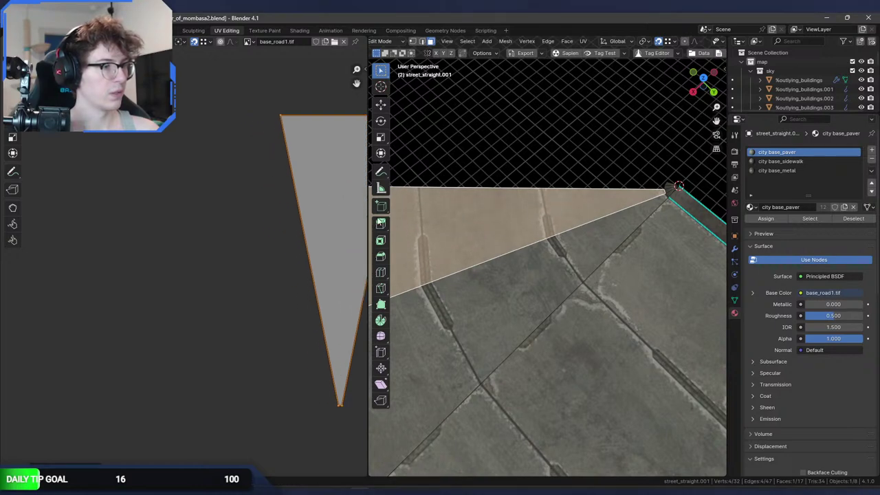
middle_click_drag(447, 261, 543, 251)
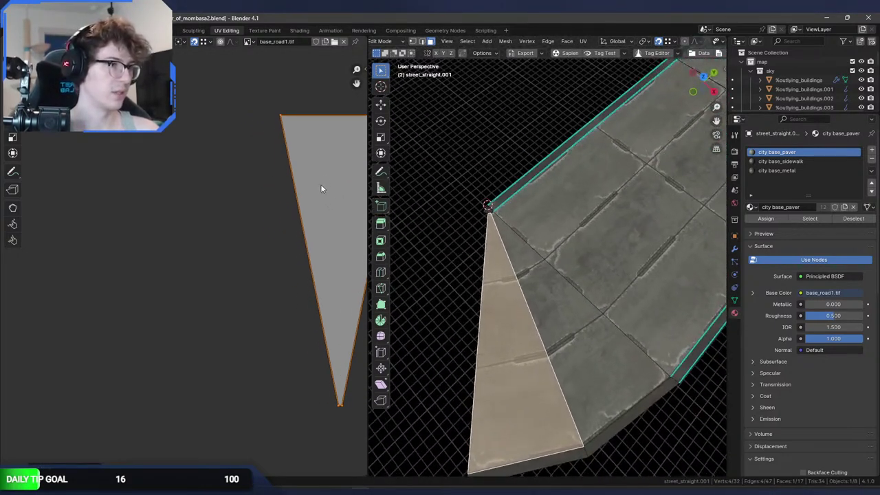
key("g")
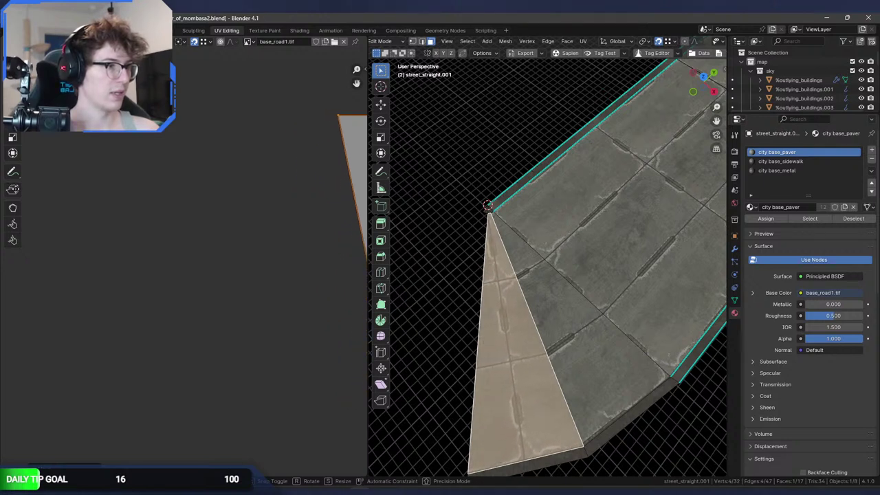
left_click(17, 192)
key("Home")
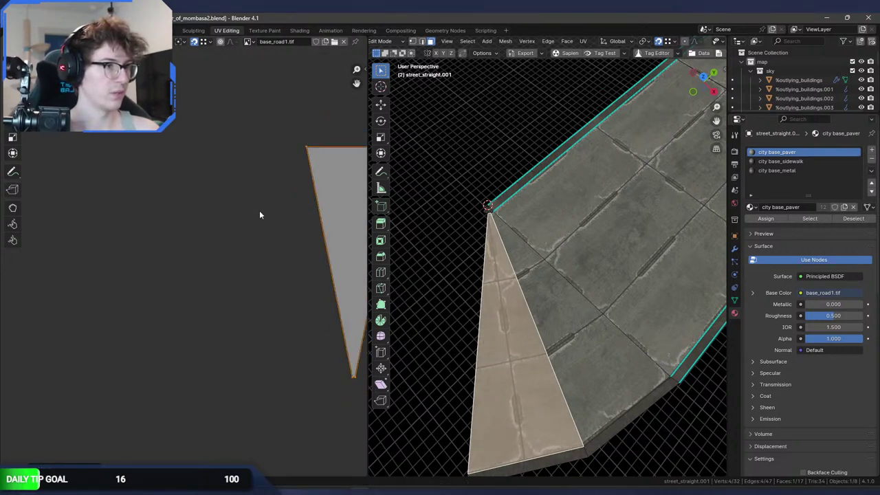
Delete the two small metal faces at the inner tip of the corner piece.
scroll(496, 238, "up", 4)
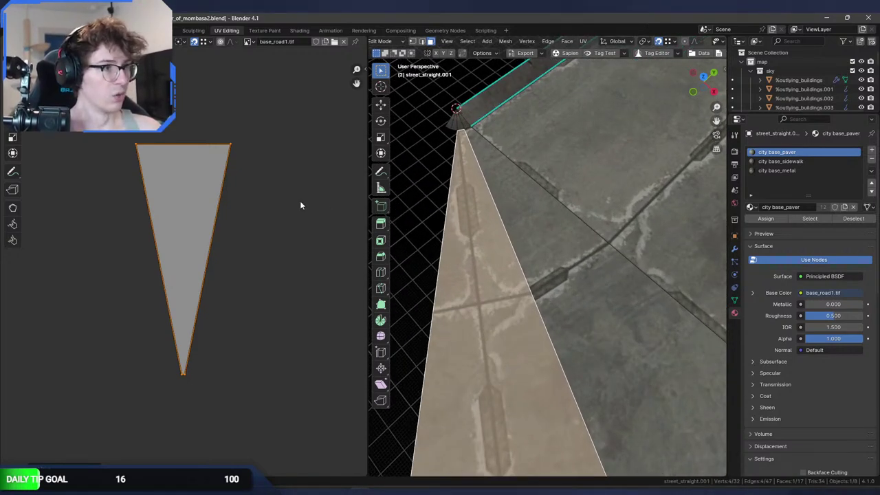
left_click(450, 122)
key("x")
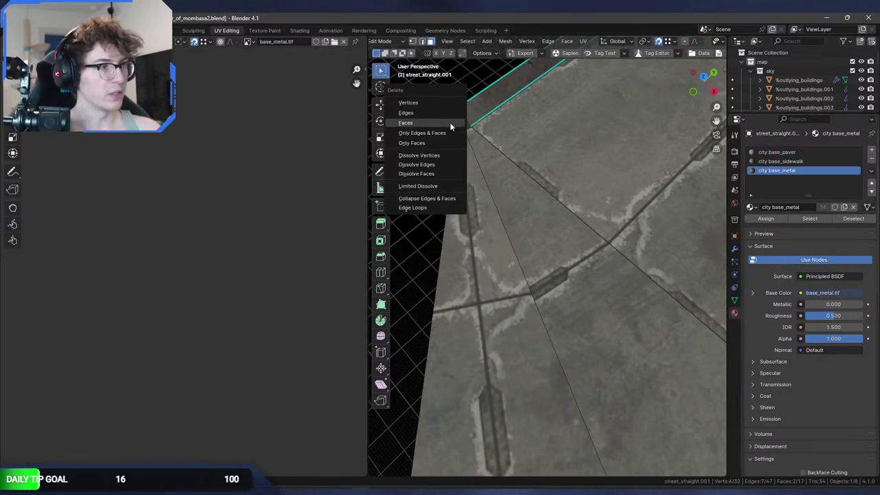
left_click(449, 122)
Rotate the end wedge's UV island slightly counterclockwise and shift it sideways so the paver's lengthwise joint lies along the wedge's outer edge.
key("g")
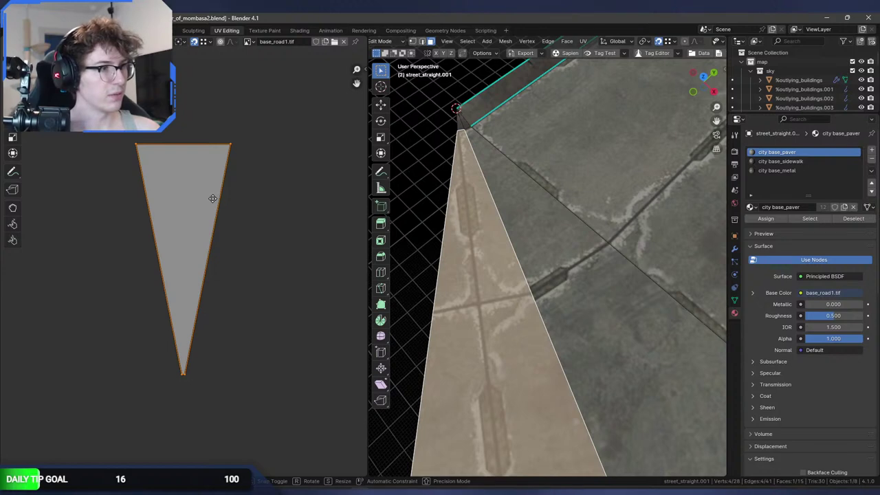
left_click(209, 197)
middle_click_drag(509, 206, 516, 201)
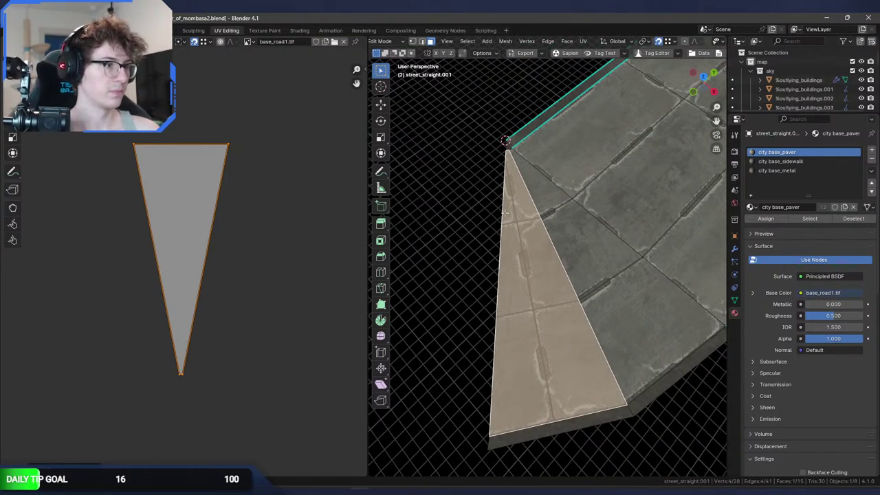
key("r")
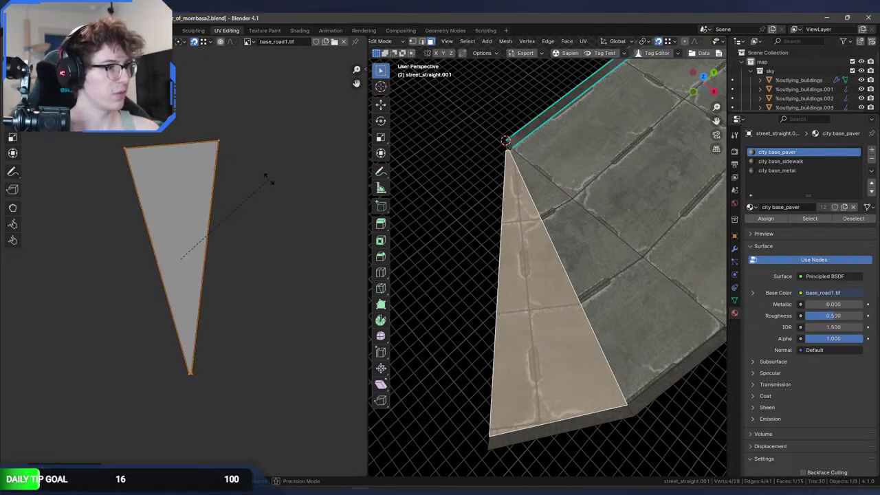
left_click(267, 178)
key("g")
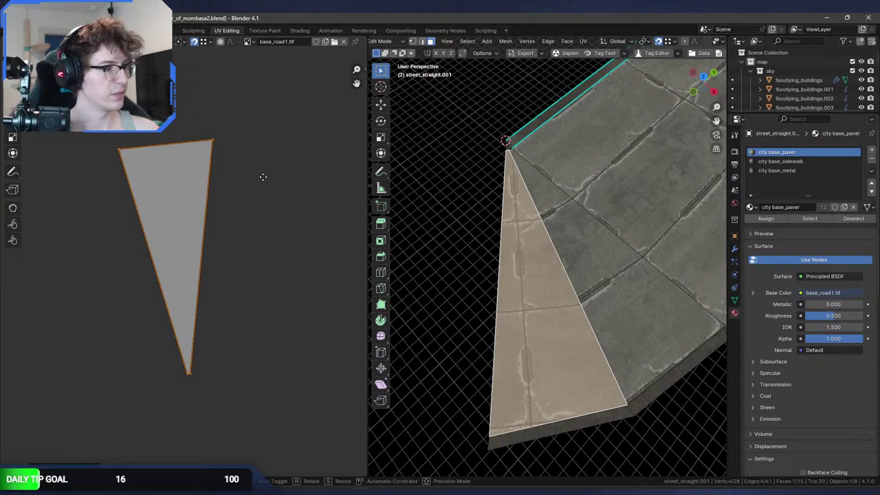
left_click(241, 173)
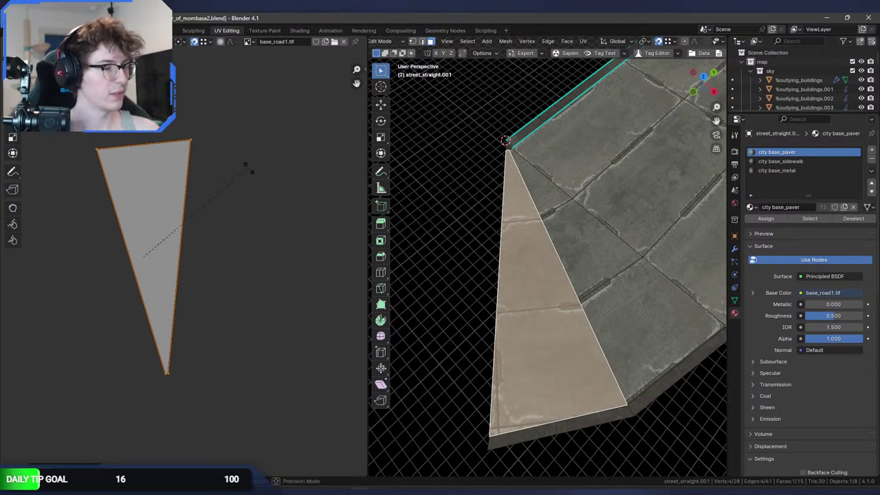
Rotate the end wedge's UV island further until its outer long edge is vertical, and fine-tune its horizontal position along the paver joint.
left_click(246, 160)
key("g")
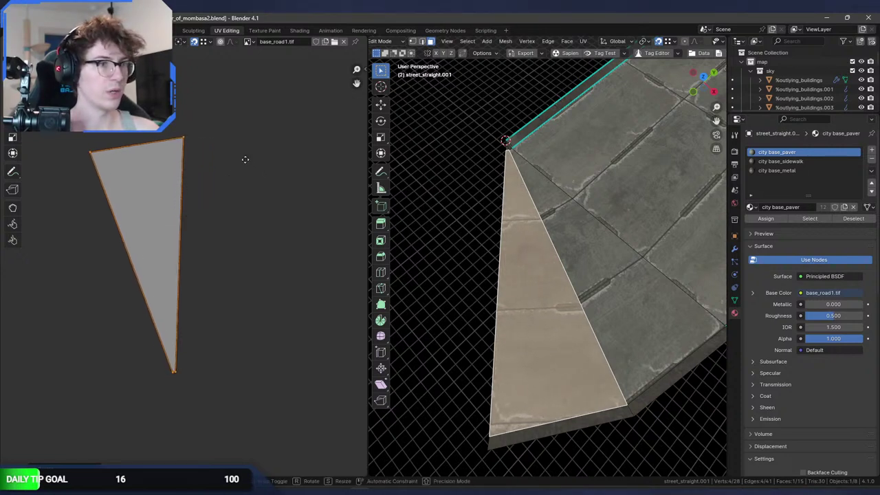
left_click(249, 160)
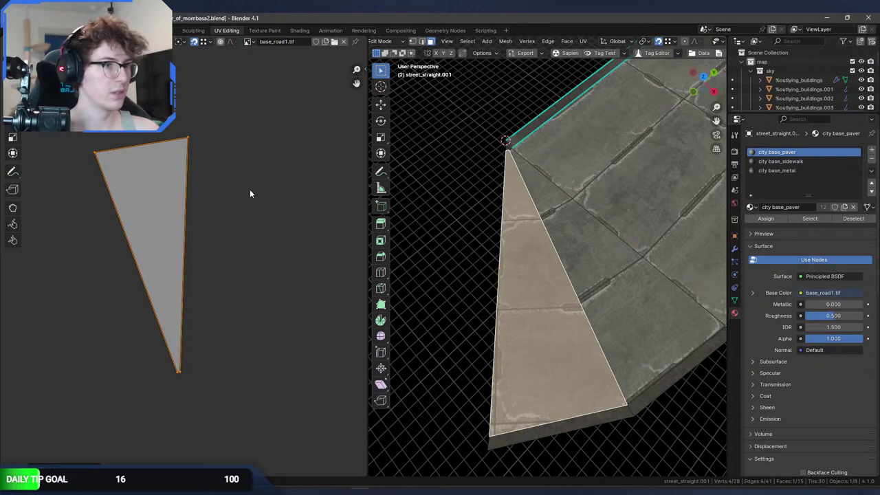
key("r")
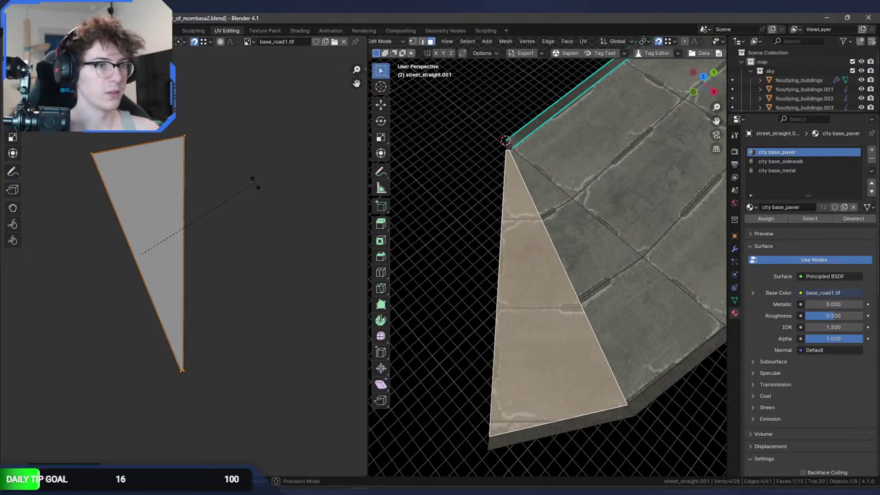
key("g")
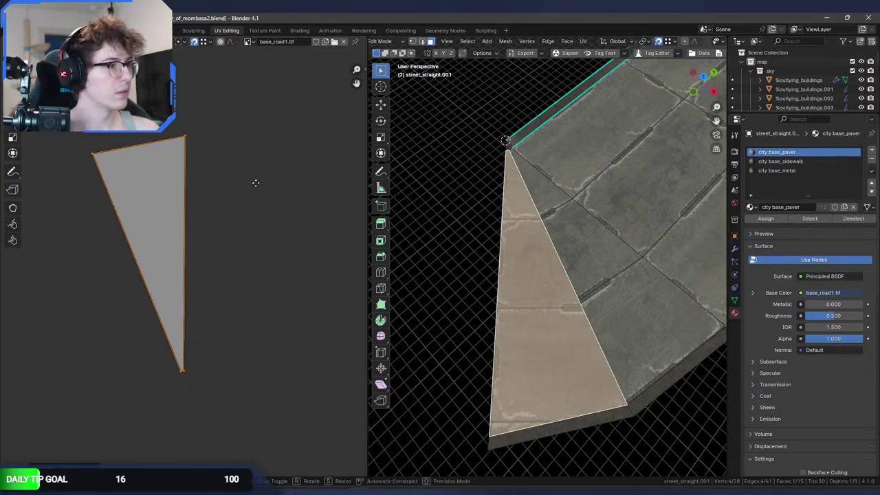
left_click(256, 185)
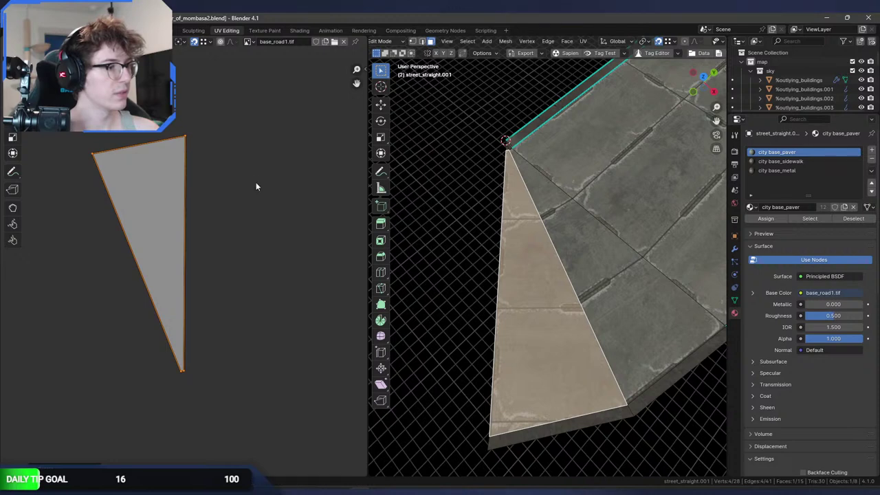
Rotate and shift the UV island of the wedge adjoining the straight street so the paver joint follows their shared edge.
left_click(617, 249)
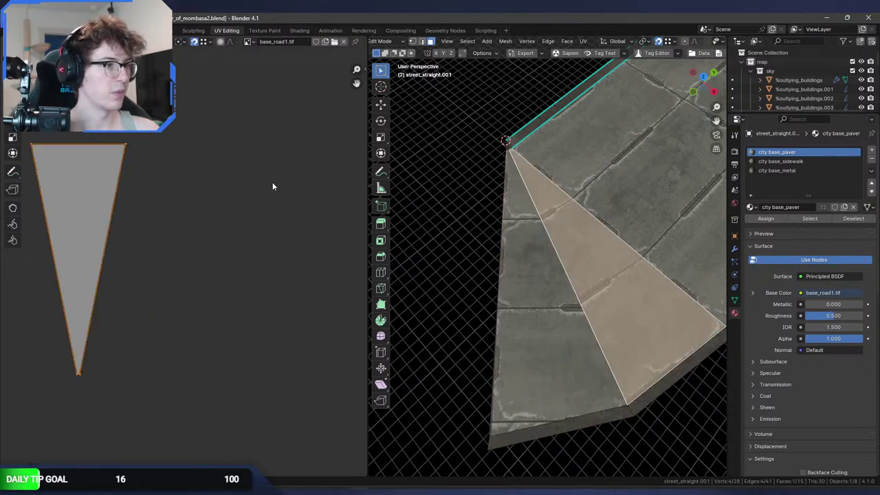
scroll(272, 185, "up", 1)
middle_click_drag(550, 275, 481, 275)
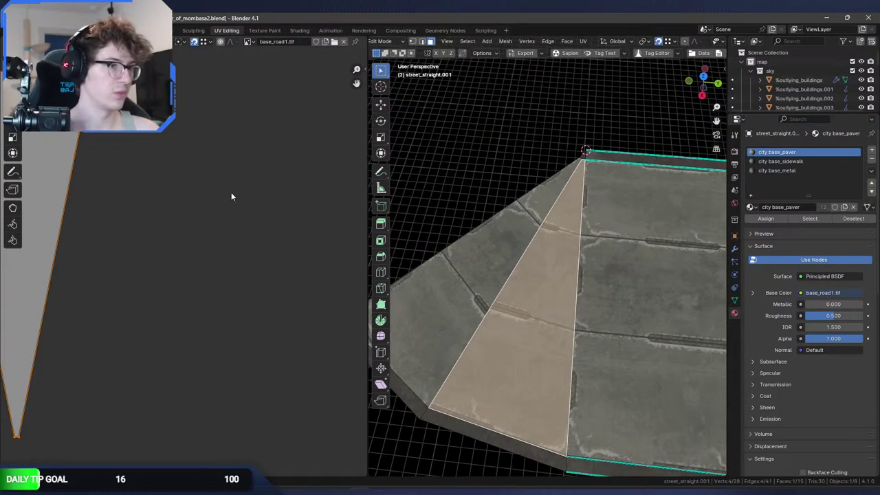
key("g")
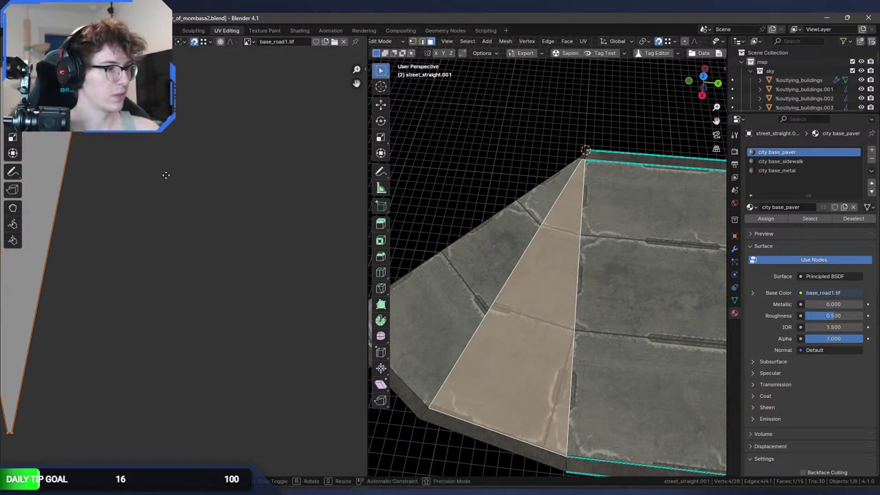
left_click(178, 200)
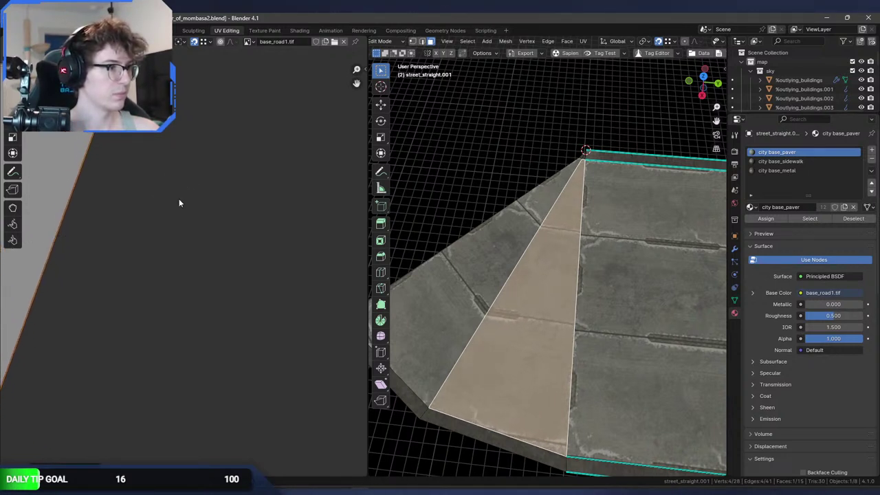
left_click_drag(179, 203, 163, 185)
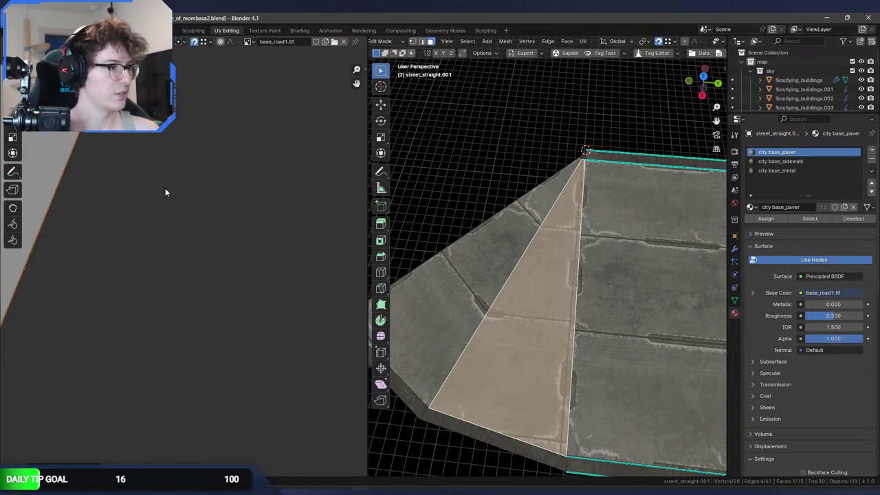
key("g")
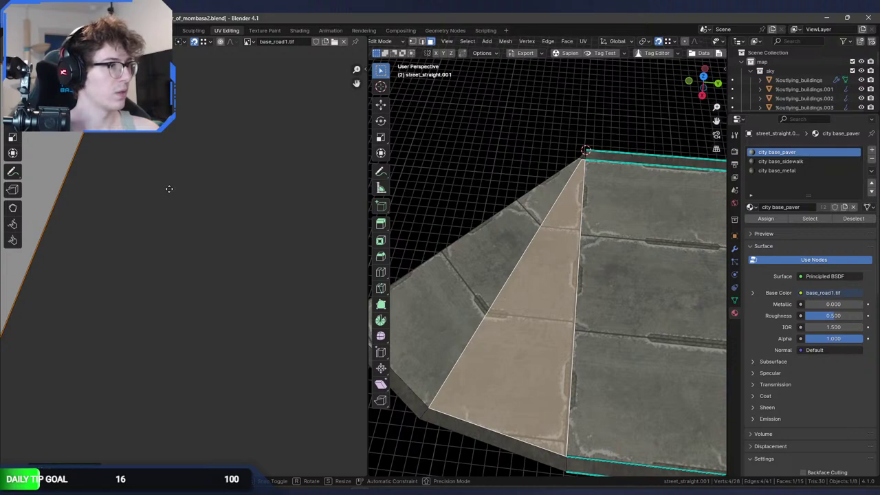
left_click(169, 188)
Select both wedge faces of the corner piece and move their UV islands together so the paver's cross joints meet the straight street's joints.
middle_click_drag(468, 213, 567, 232)
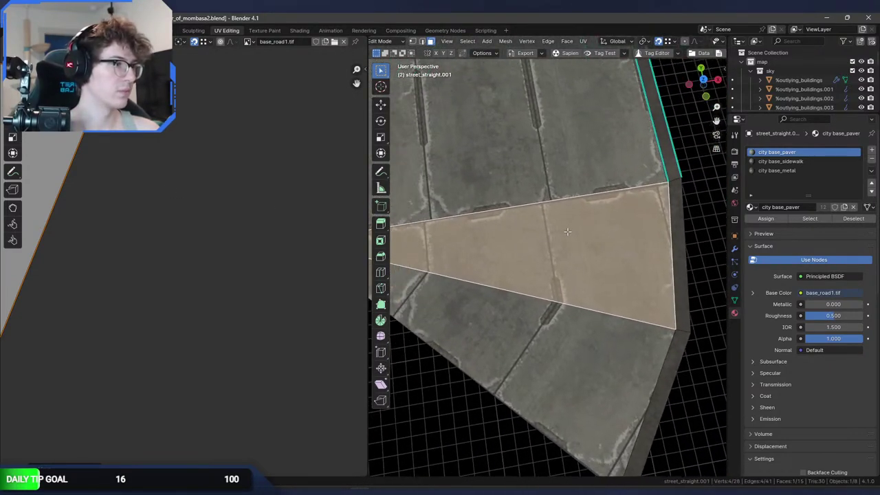
key("Tab")
middle_click_drag(513, 229, 623, 244)
key("Tab")
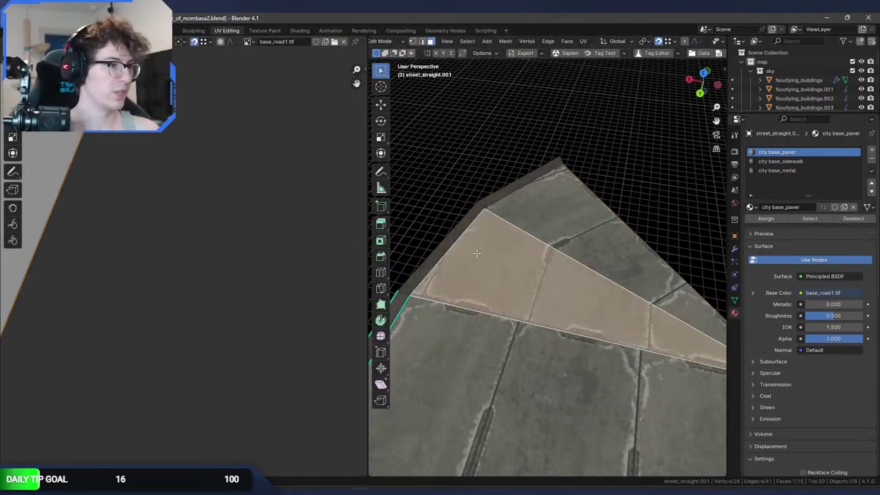
middle_click_drag(476, 253, 590, 201)
left_click(591, 202, "shift")
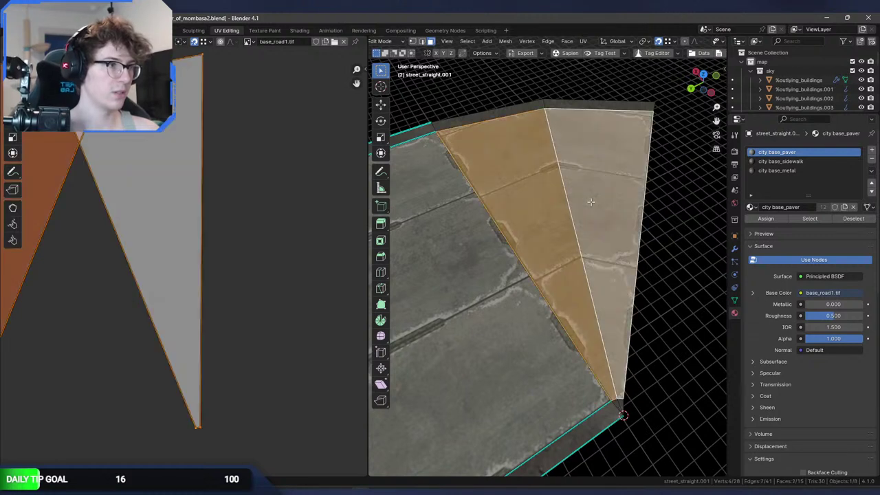
key("g")
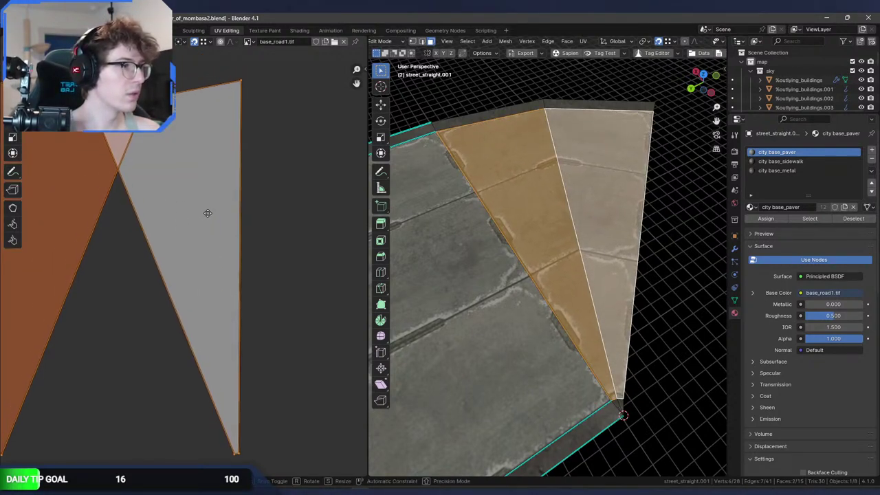
left_click(209, 216)
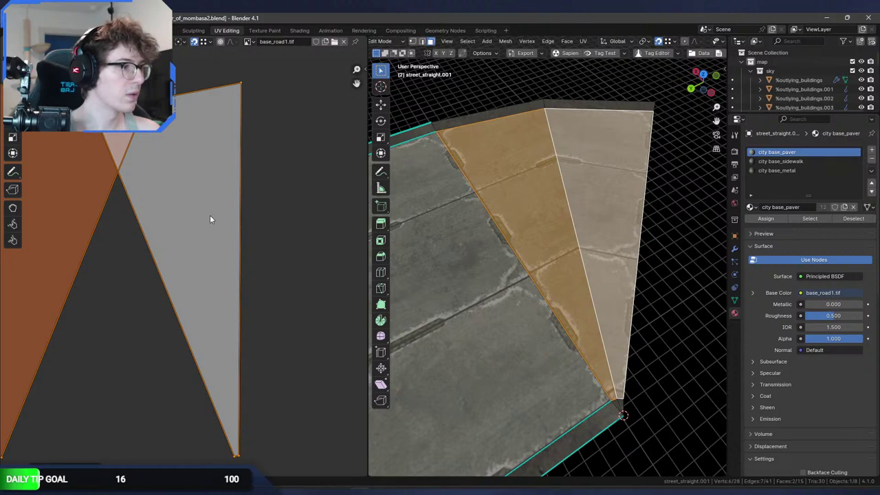
Select the inner tip vertices of both wedge UV islands and shift them slightly lengthwise to line up the joint nearest the tip.
scroll(548, 263, "up", 2)
middle_click_drag(495, 268, 548, 257)
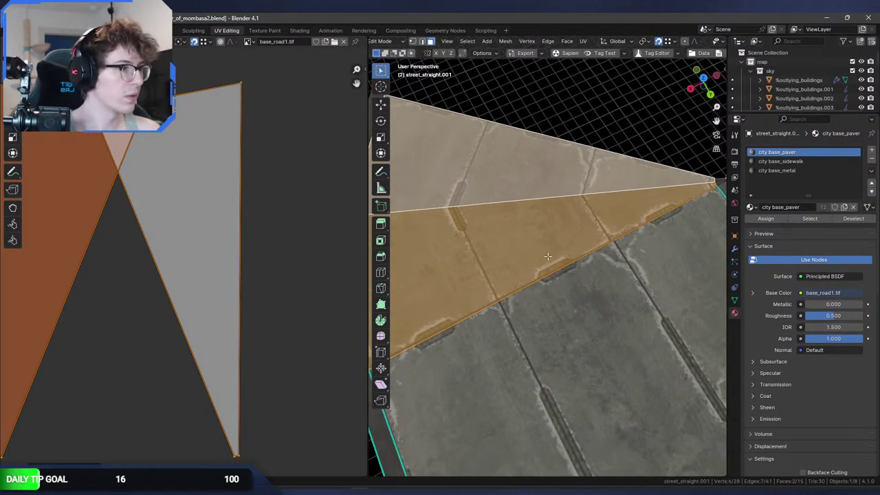
middle_click_drag(251, 304, 258, 239)
key("alt+a")
key("c")
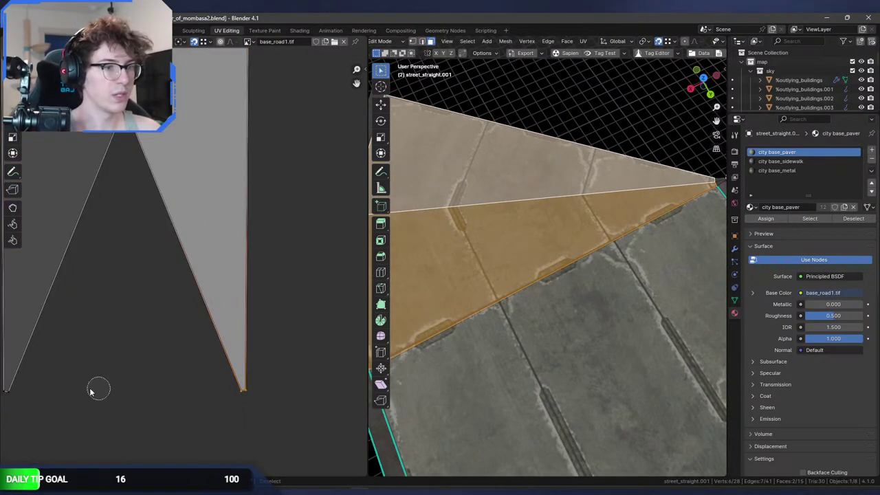
middle_click_drag(553, 222, 565, 231)
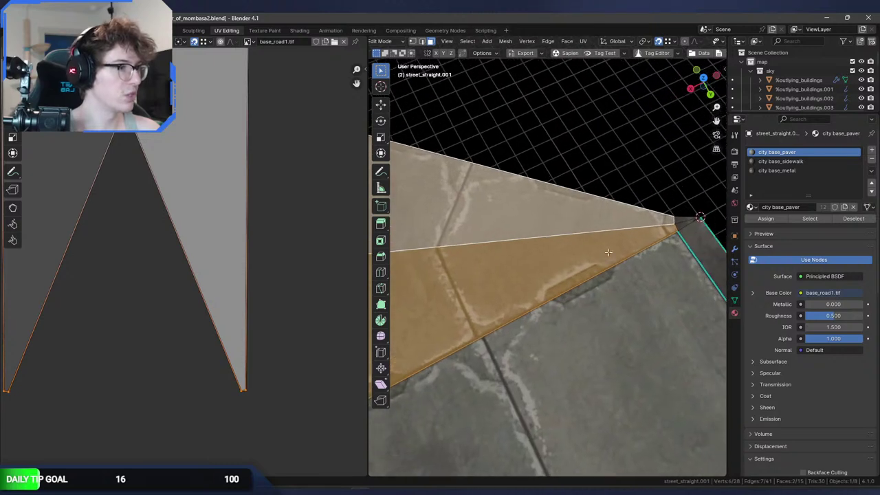
key("g")
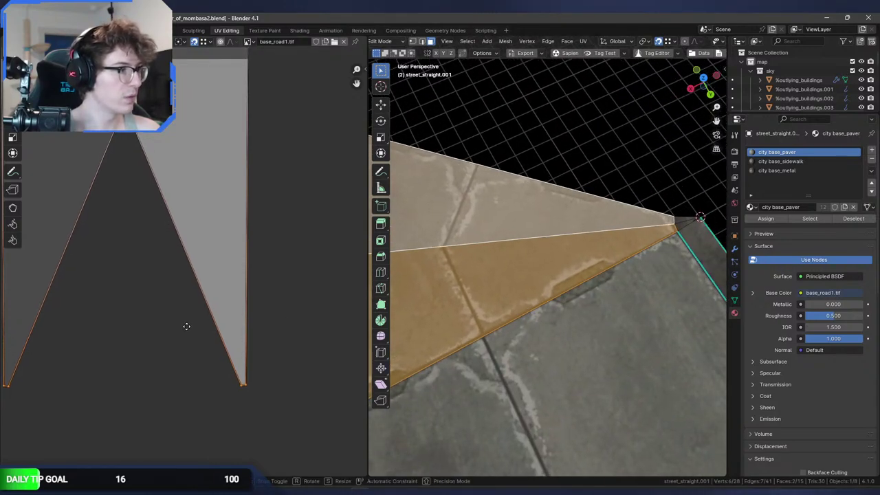
left_click(200, 329)
Examine the paver joints across the wedges and the straight street in object mode and the layout workspace.
middle_click_drag(482, 275, 451, 379)
key("Tab")
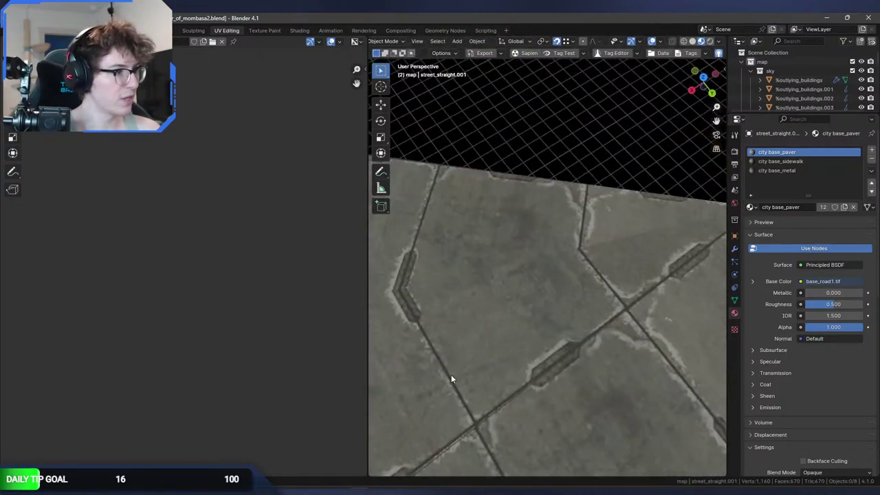
middle_click_drag(557, 295, 439, 274)
scroll(533, 278, "down", 4)
left_click(123, 30)
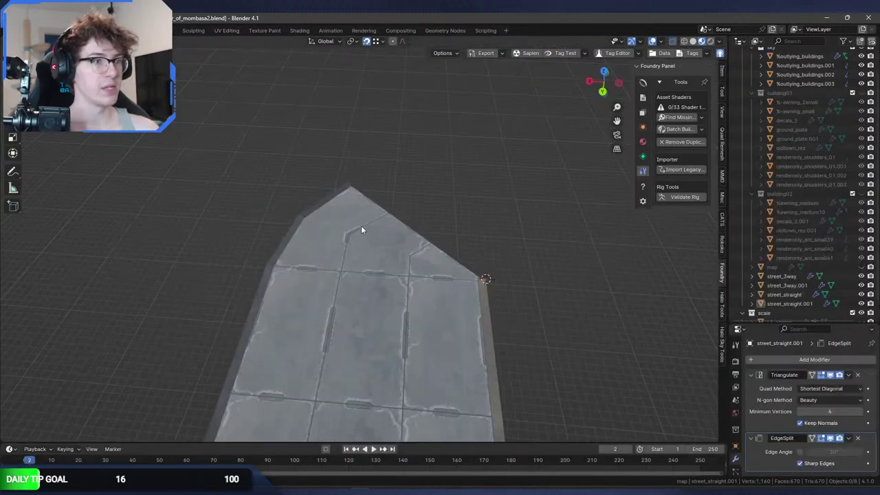
middle_click_drag(361, 226, 321, 267)
scroll(322, 265, "up", 4)
scroll(385, 297, "down", 5)
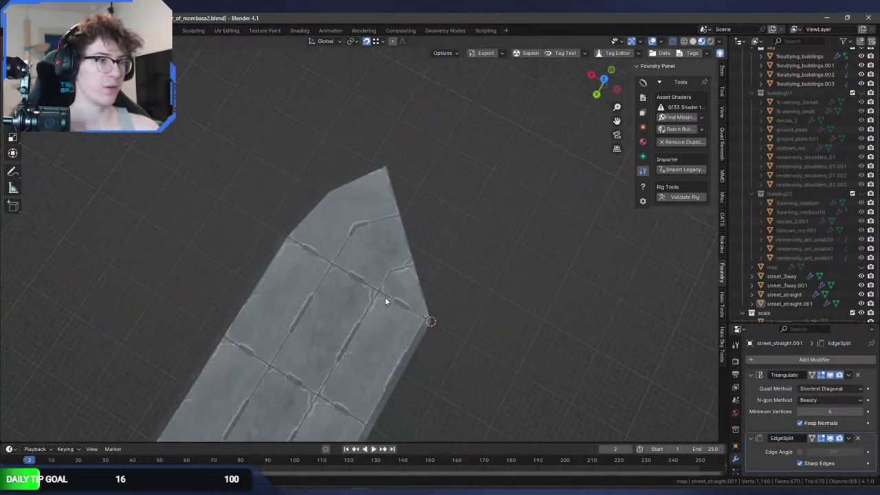
middle_click_drag(385, 297, 432, 240)
scroll(432, 241, "up", 8)
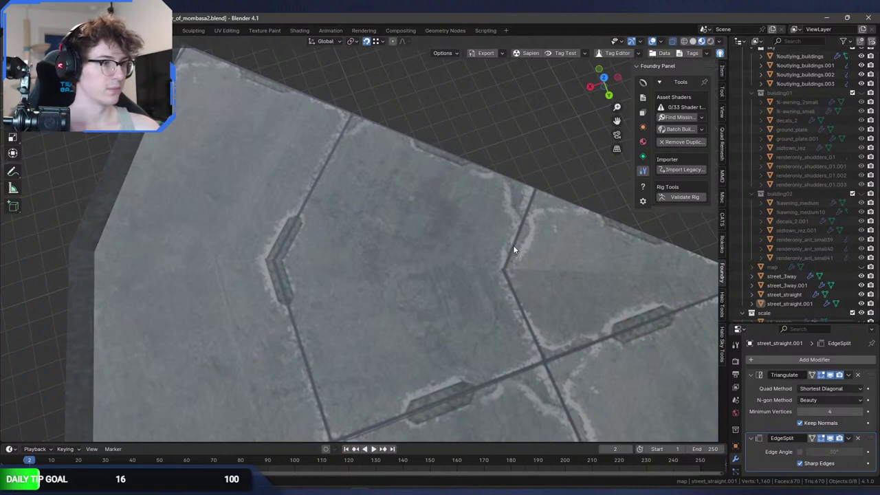
Try nudging the inner tip UVs of the end wedge and the adjoining wedge one at a time to refine the joint between them.
key("Tab")
key("alt+a")
left_click(417, 219)
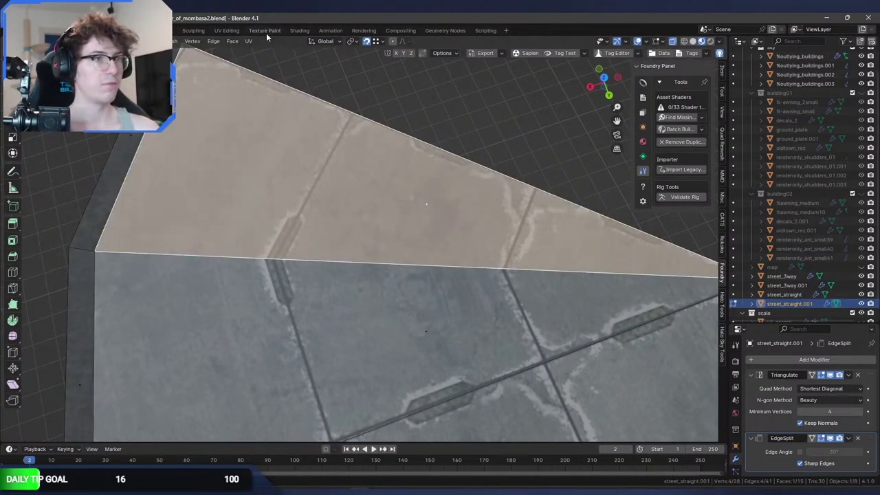
left_click(230, 31)
scroll(263, 265, "down", 2)
scroll(569, 205, "up", 6)
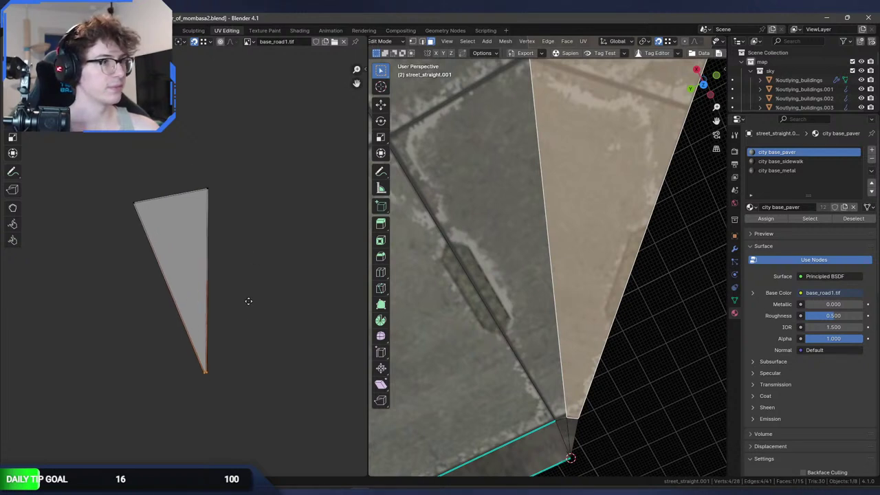
middle_click_drag(522, 197, 522, 245, "shift")
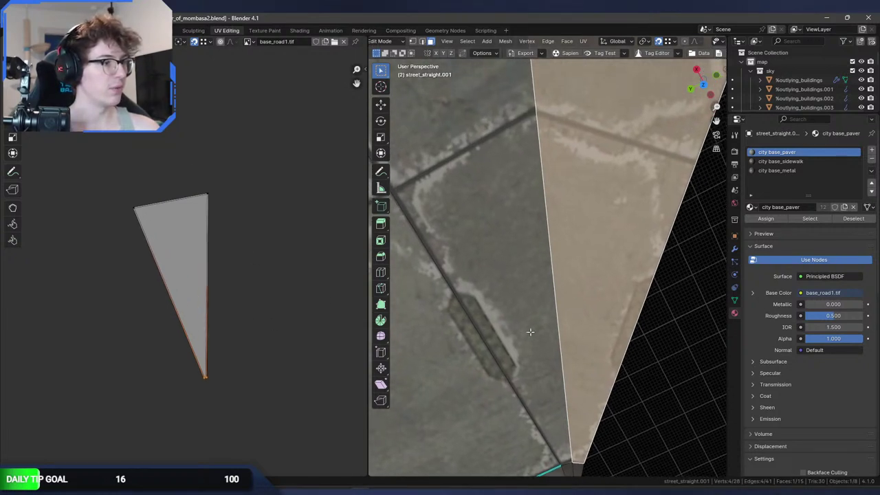
key("ctrl+m")
key("x")
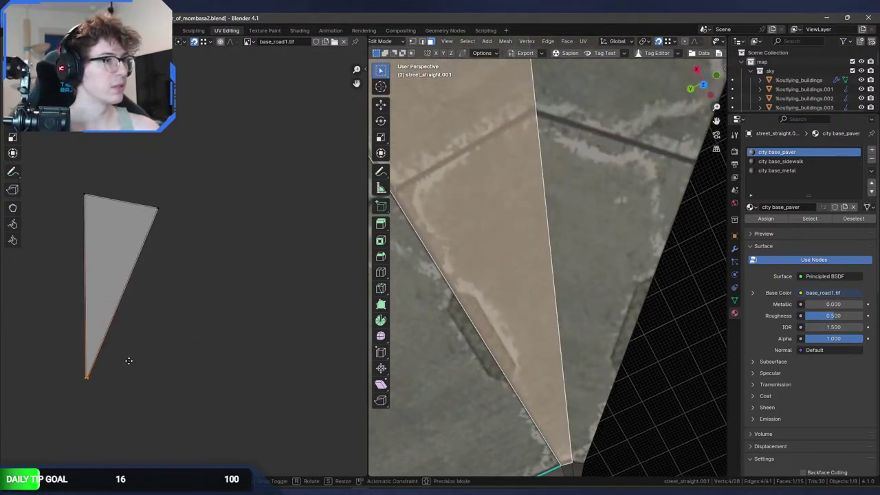
middle_click_drag(454, 330, 509, 318)
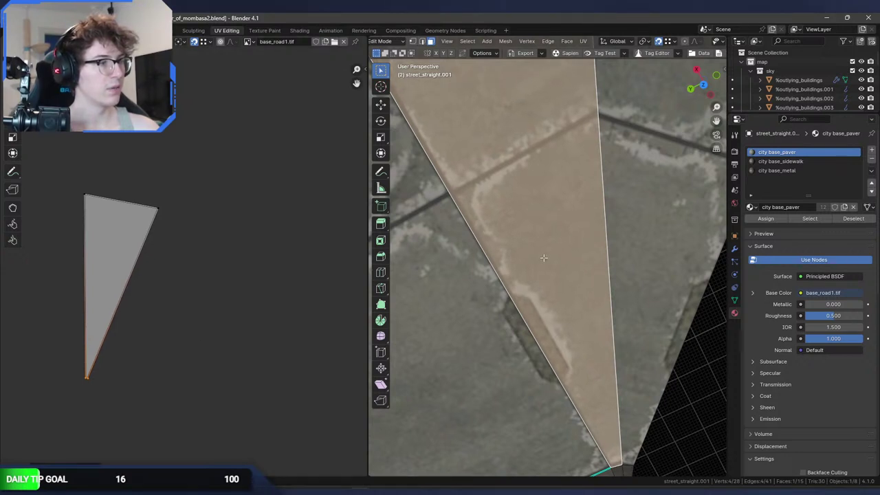
middle_click_drag(543, 258, 468, 276)
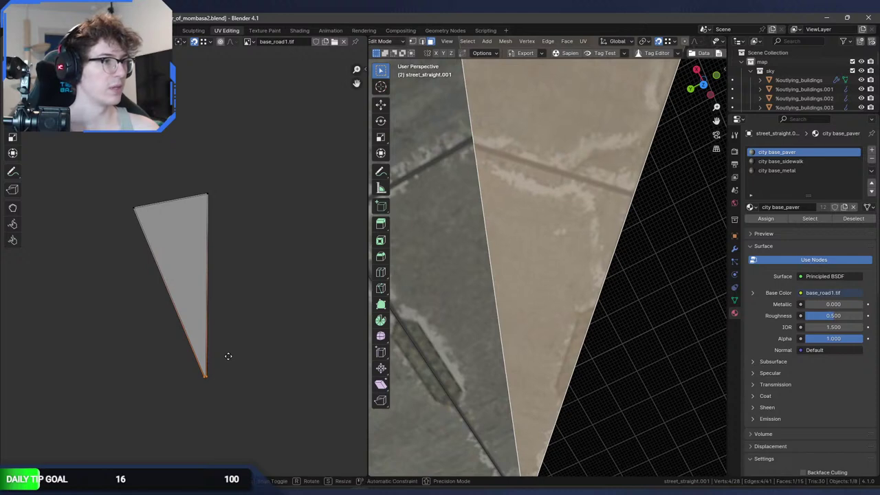
key("Tab")
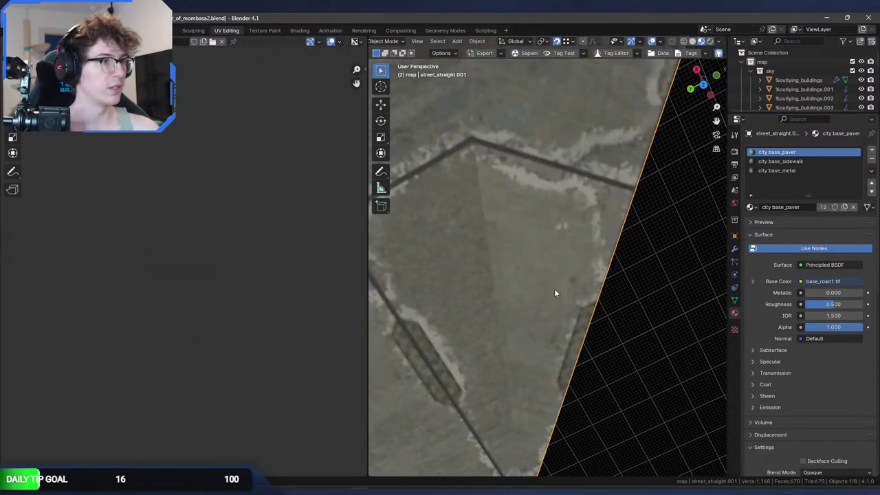
Return to the layout workspace and save the war_of_mombasa2.blend file.
middle_click_drag(479, 296, 501, 231)
scroll(496, 273, "down", 2)
key("ctrl+Page_Up")
key("ctrl+s")
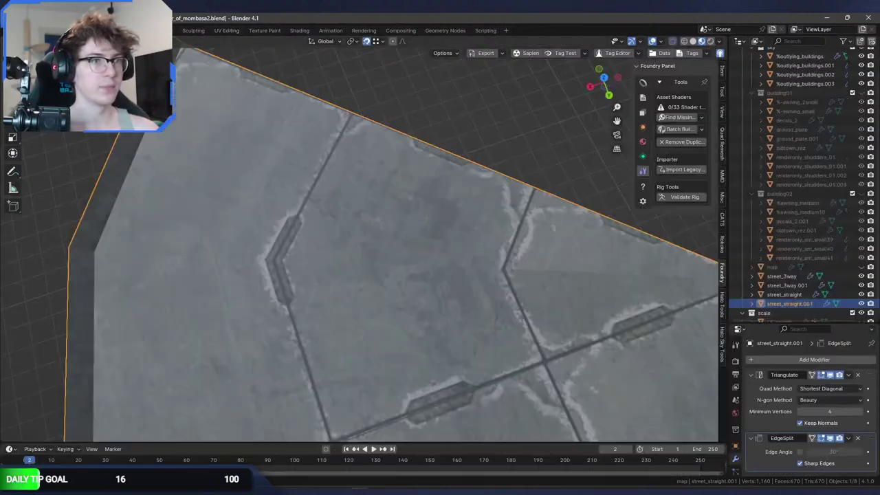
Rename the corner street piece as street_45.
scroll(329, 172, "down", 4)
middle_click_drag(359, 196, 293, 239)
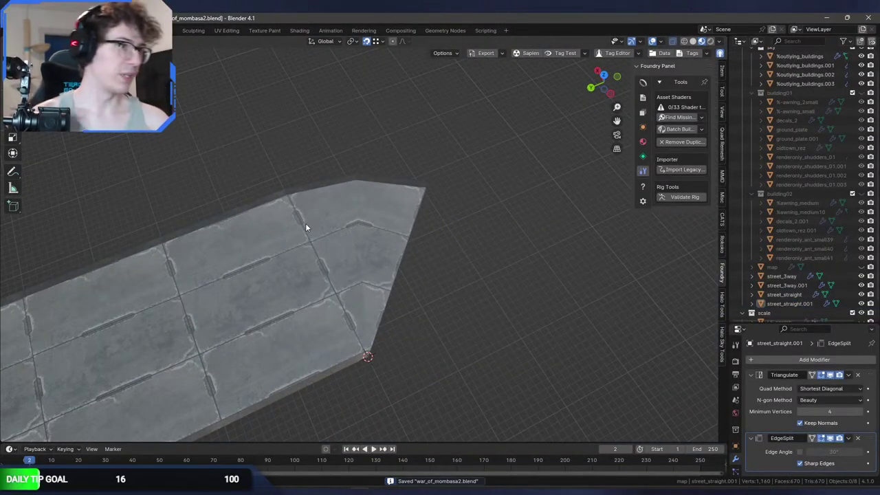
left_click(307, 227)
middle_click_drag(309, 226, 222, 207)
scroll(226, 202, "down", 3)
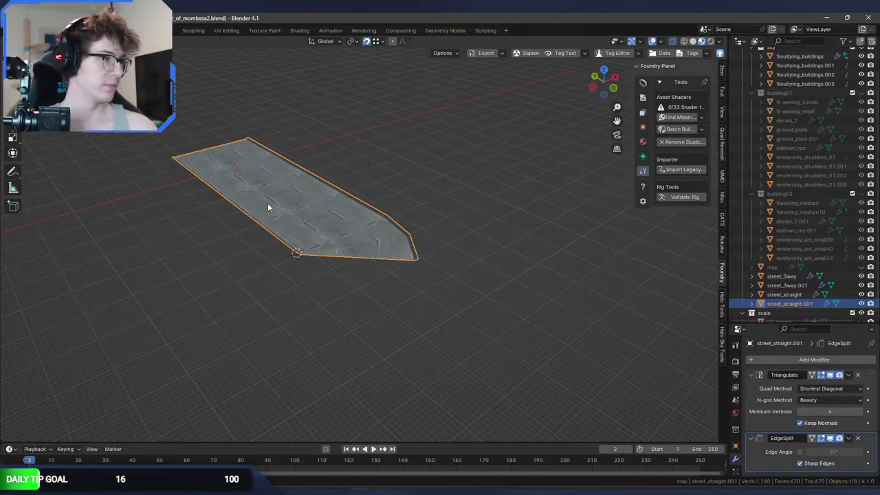
key("F2")
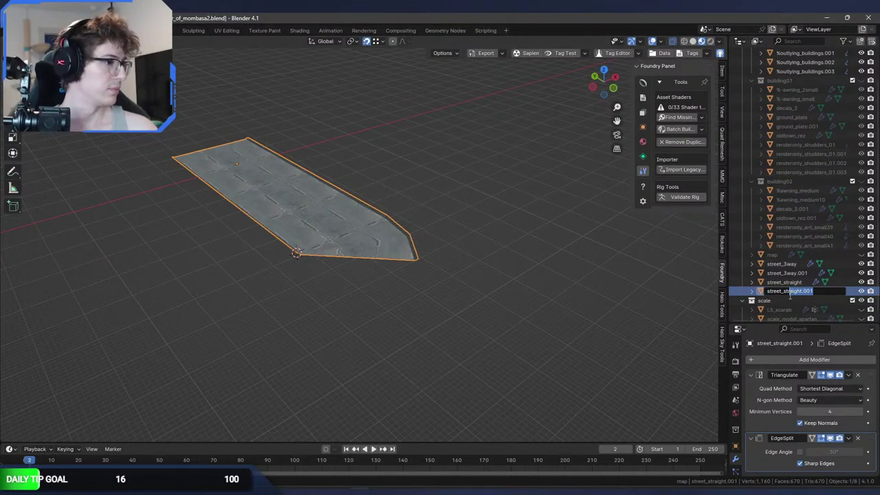
type("street_45")
key("Return")
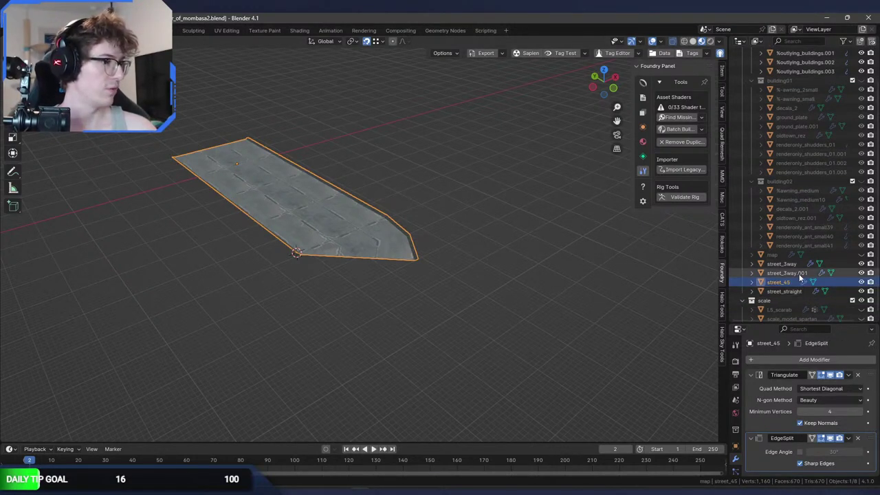
Mark the curb edges along the outer side and inner tip of street_45's wedges as sharp, and save the file.
left_click(788, 273)
scroll(451, 265, "down", 2)
middle_click_drag(451, 266, 360, 293)
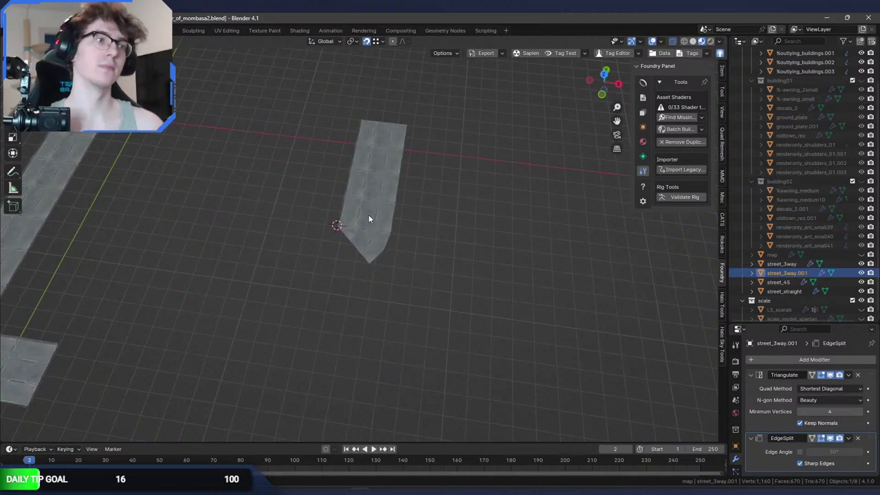
left_click(369, 219)
key("Tab")
middle_click_drag(368, 219, 373, 301)
scroll(385, 218, "up", 2)
scroll(373, 301, "up", 3)
left_click(352, 296)
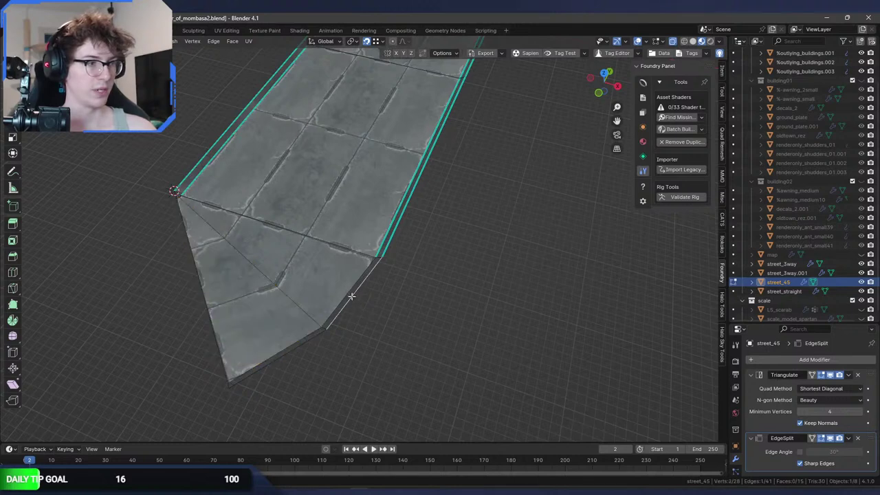
scroll(180, 205, "up", 5)
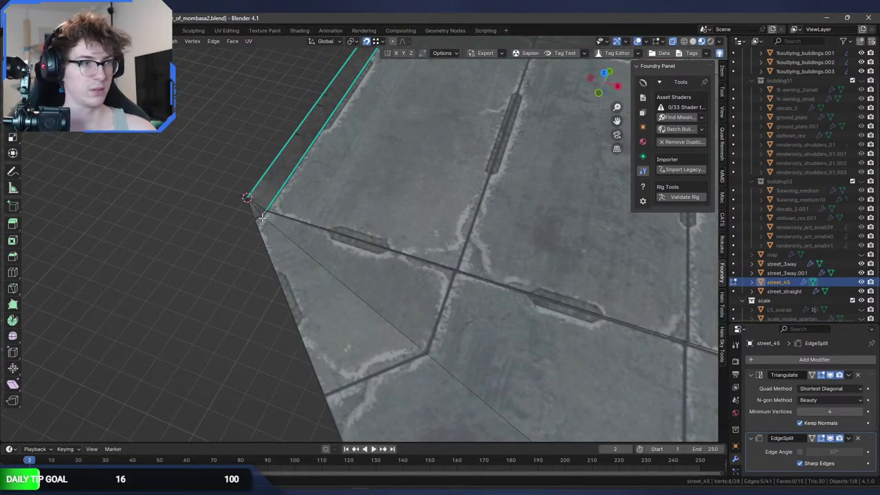
key("ctrl+e")
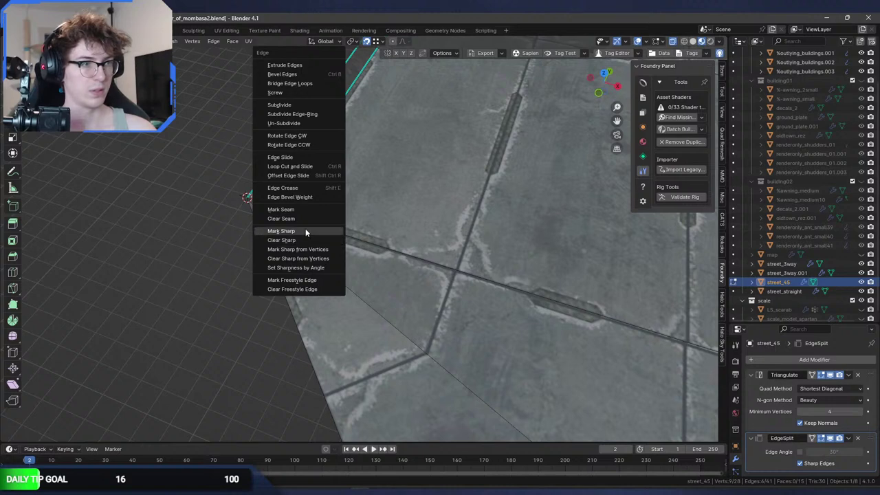
left_click(305, 231)
scroll(416, 269, "down", 4)
key("ctrl+s")
key("Tab")
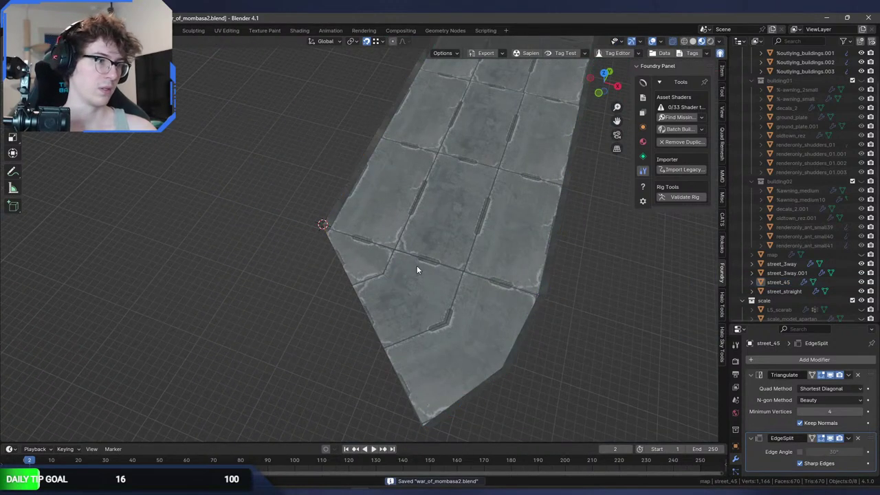
Delete the straight paved sections and their curbs from street_45, keeping only the corner wedges.
middle_click_drag(417, 269, 338, 262)
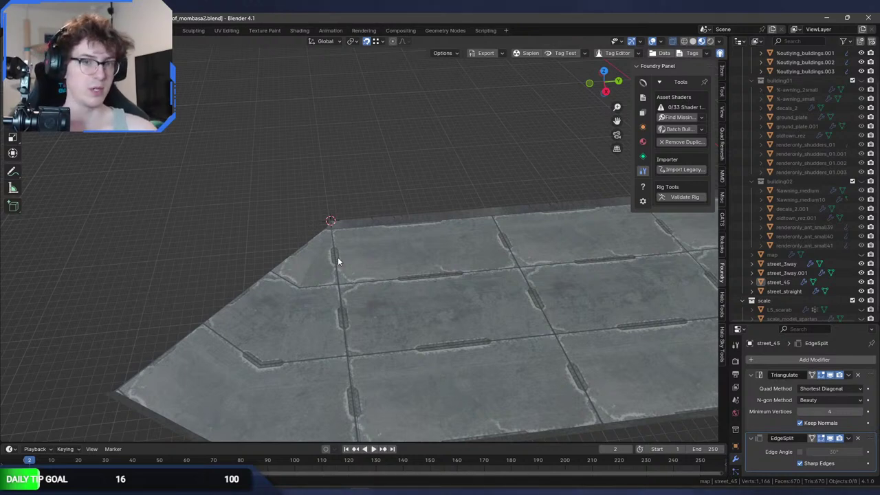
scroll(351, 248, "down", 5)
middle_click_drag(387, 252, 442, 296)
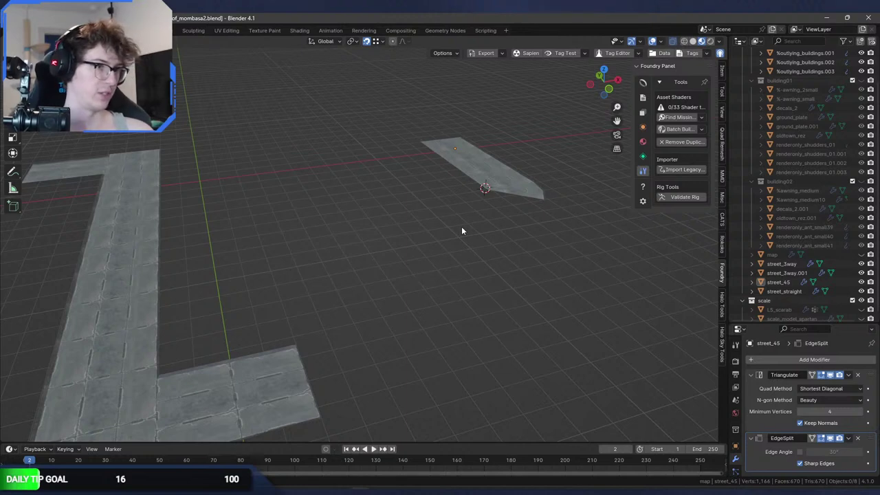
middle_click_drag(461, 230, 550, 232)
left_click(481, 205)
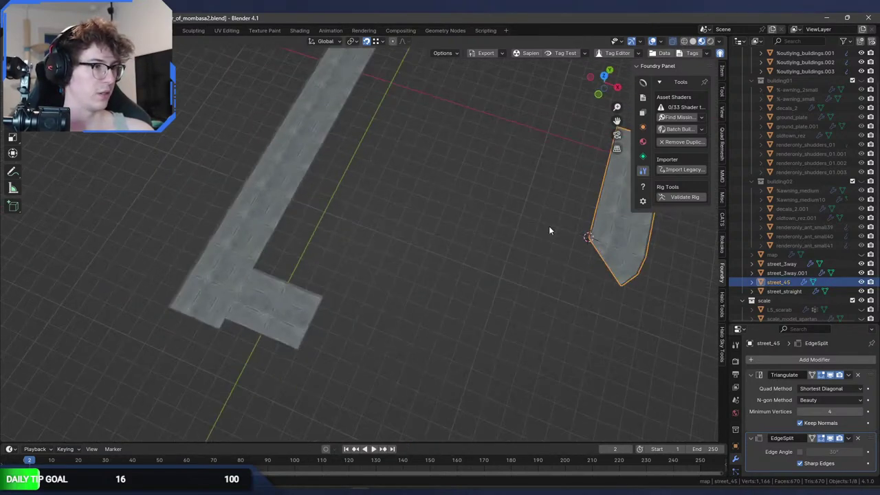
key("Tab")
key("KP_Decimal")
middle_click_drag(386, 261, 396, 277)
key("3")
left_click(387, 268)
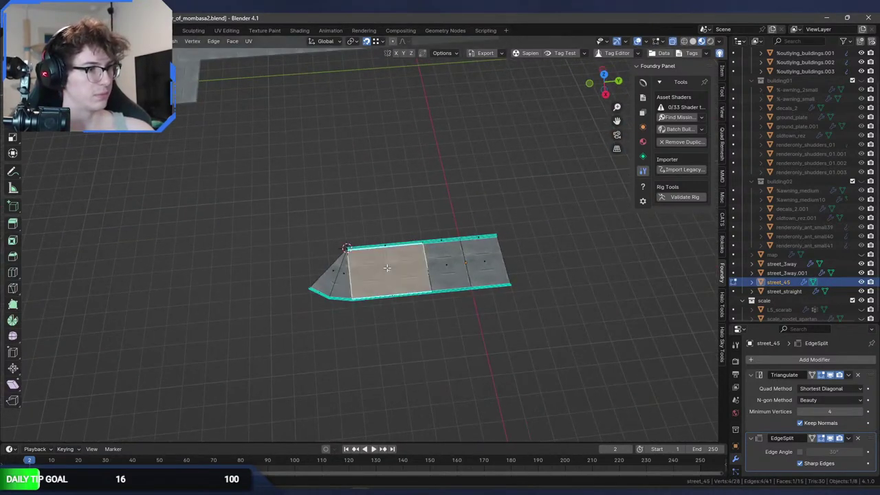
mouse_move(410, 300)
left_mouse_down()
mouse_move(463, 299)
mouse_move(504, 267)
left_mouse_up()
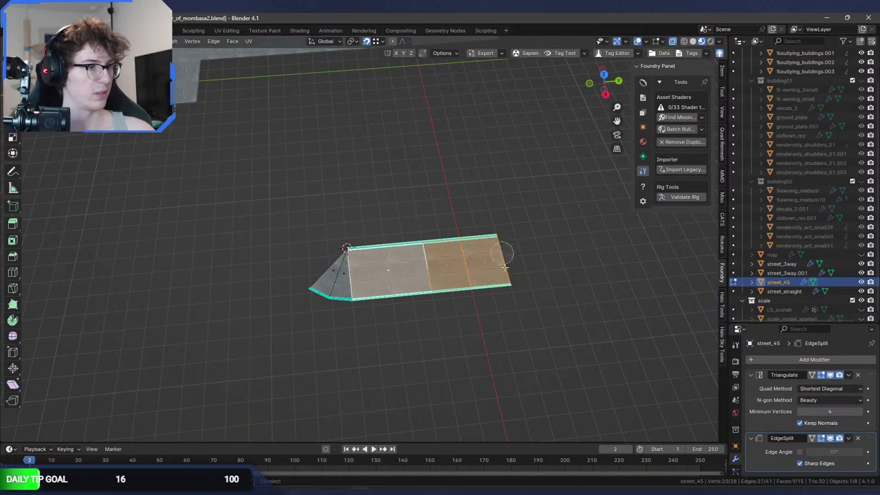
key("x")
left_click(496, 249)
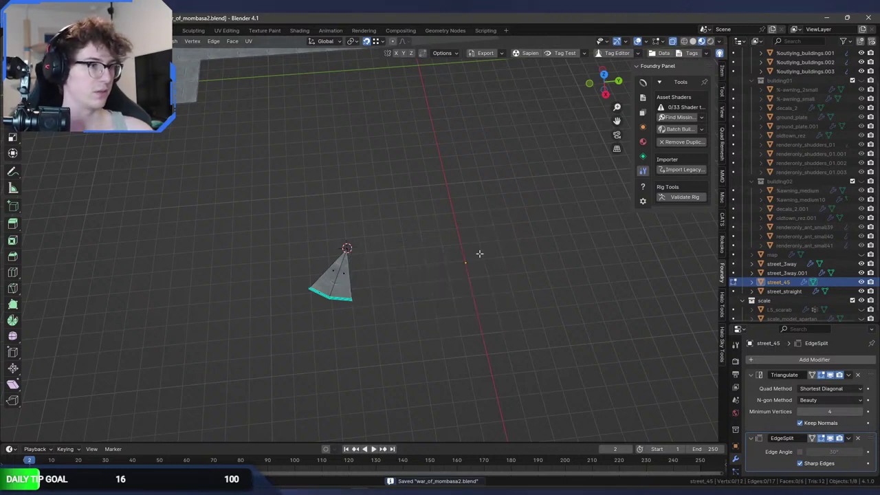
Set the origin of the trimmed street_45 to its geometry, using the median center.
key("a")
key("F3")
key("Escape")
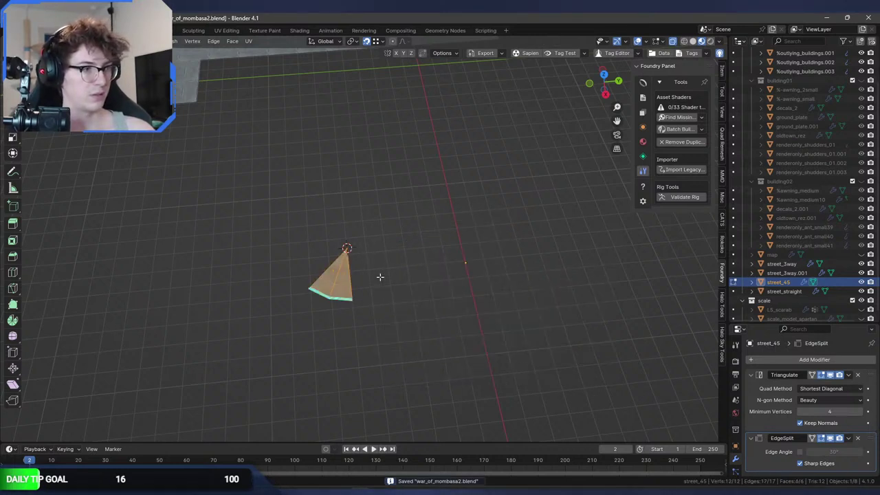
key("Tab")
key("F3")
left_click(468, 296)
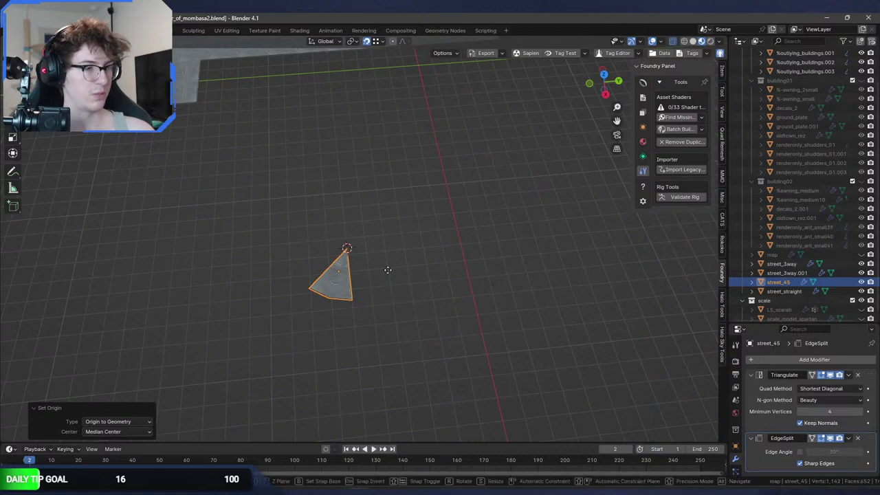
Move the trimmed street_45 corner over and snap it onto the open end of the three-way street piece.
key("g")
key("Return")
key("ctrl+z")
middle_click_drag(347, 247, 326, 287)
key("g")
left_click(334, 362)
scroll(334, 363, "up", 4)
scroll(326, 284, "up", 3)
middle_click_drag(325, 168, 161, 199)
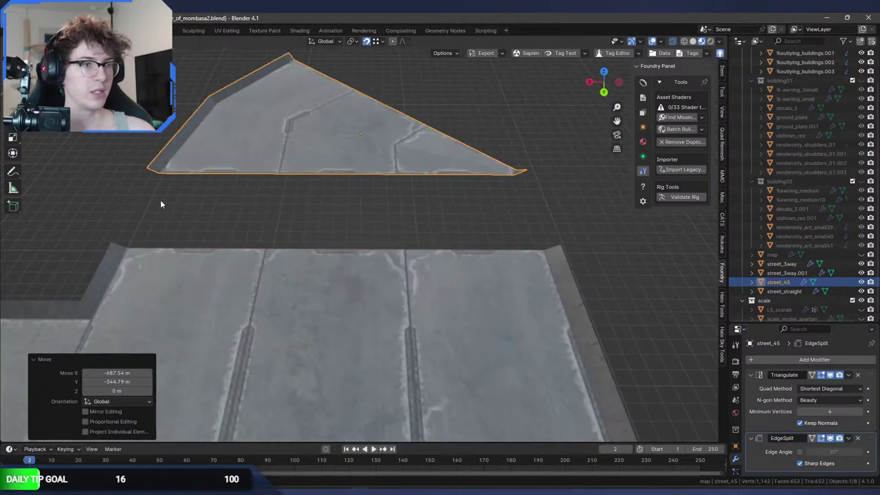
key("g")
left_click(120, 247)
key("alt+a")
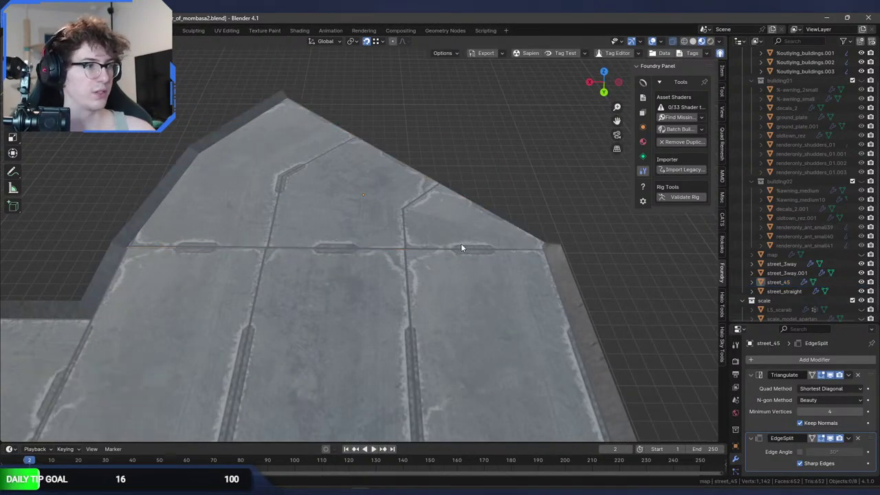
Duplicate street_straight and move the copy beside the free side of the street_45 corner.
mouse_move(461, 243)
middle_mouse_down()
mouse_move(578, 235)
mouse_move(467, 249)
middle_mouse_up()
left_click(333, 285)
middle_click_drag(333, 285, 445, 244)
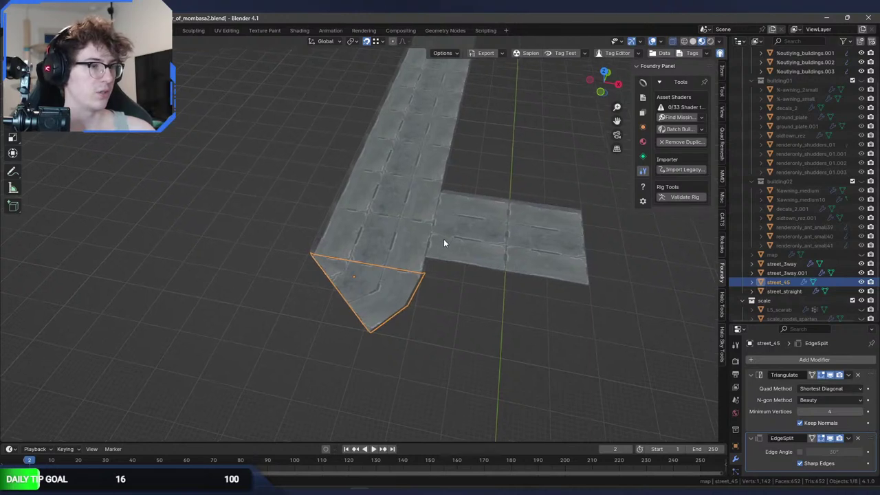
left_click(395, 232)
left_click(408, 144)
key("shift+d")
right_click(408, 144)
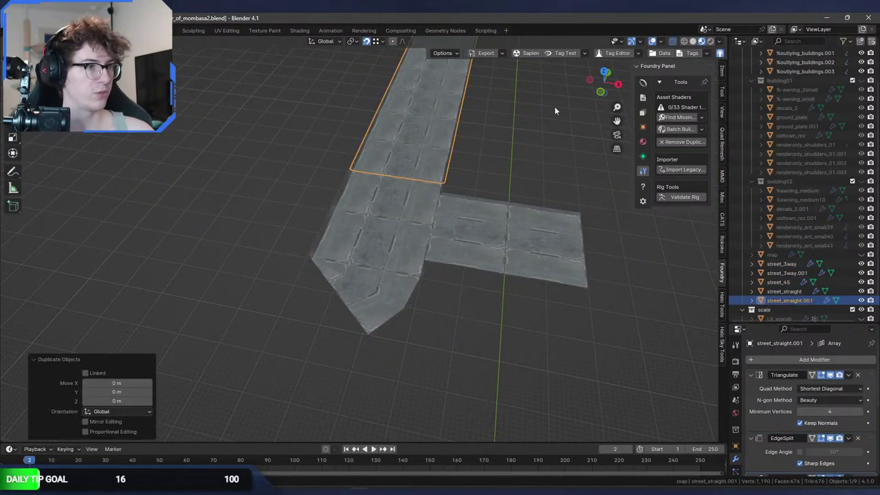
key("g")
left_click(311, 375)
Rotate the straight street copy by -45° about the Z axis and snap its end to the corner's angled edge.
key("g")
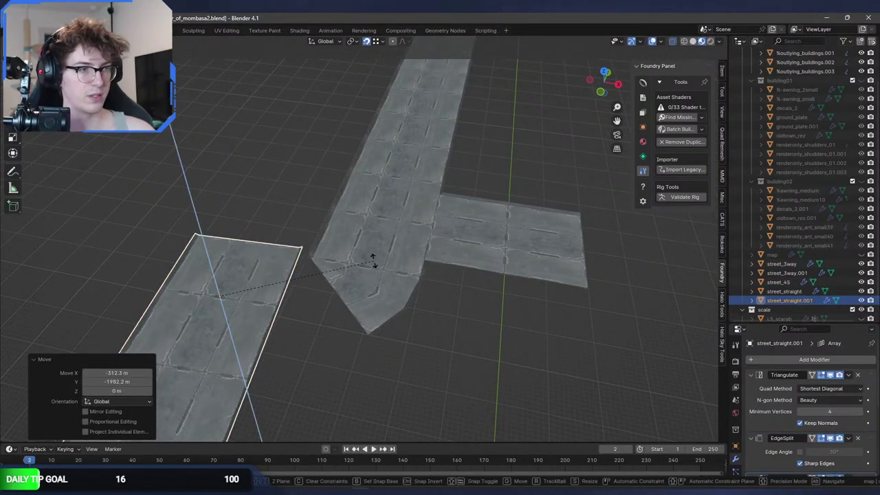
right_click(373, 260)
type("gr45")
key("Return")
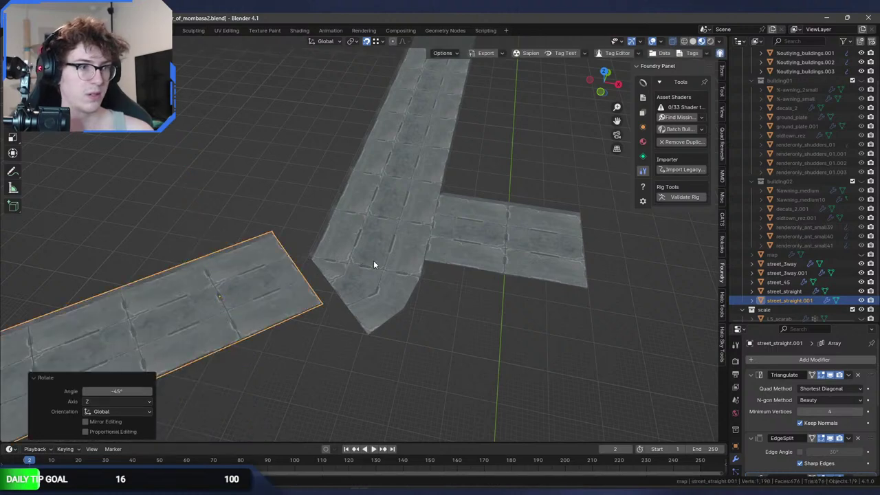
key("g")
left_click(366, 341)
Examine how the pavers and curbs line up where the corner meets the neighbouring street pieces.
scroll(367, 341, "up", 3)
middle_click_drag(331, 333, 395, 289)
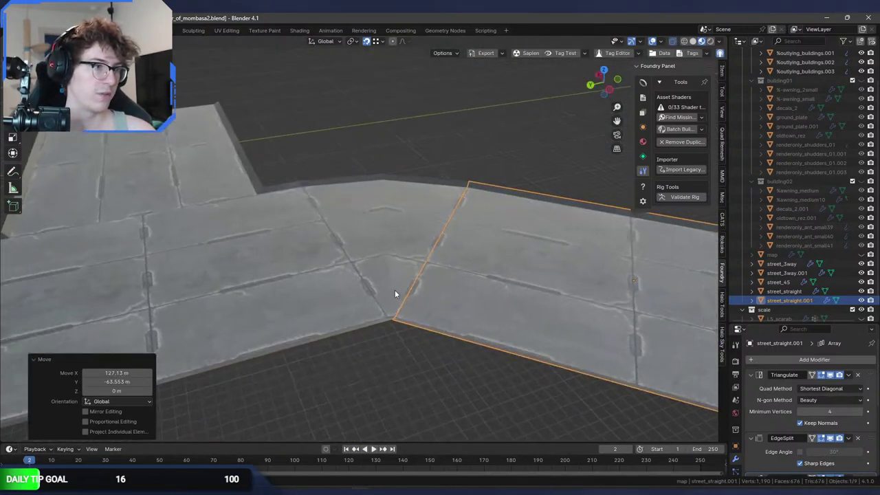
scroll(395, 289, "up", 4)
scroll(462, 301, "up", 2)
left_click(463, 301)
middle_click_drag(461, 301, 561, 269)
scroll(344, 277, "down", 3)
middle_click_drag(343, 277, 309, 259)
scroll(307, 292, "up", 3)
middle_click_drag(308, 292, 265, 253, "shift")
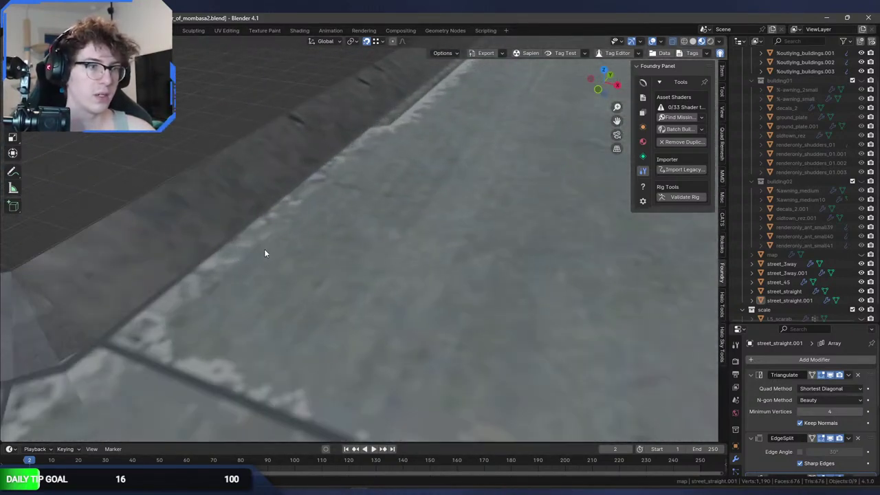
Select the two inner-tip curb triangles of the trimmed street_45 and try to bring up their UVs for editing.
left_click(96, 321)
key("Tab")
scroll(89, 334, "down", 3)
key("alt+a")
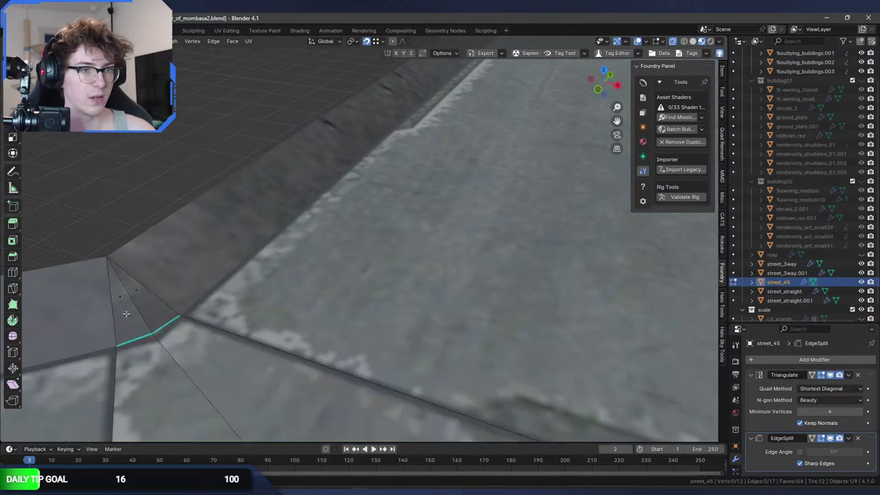
left_click(131, 303)
scroll(160, 222, "down", 4)
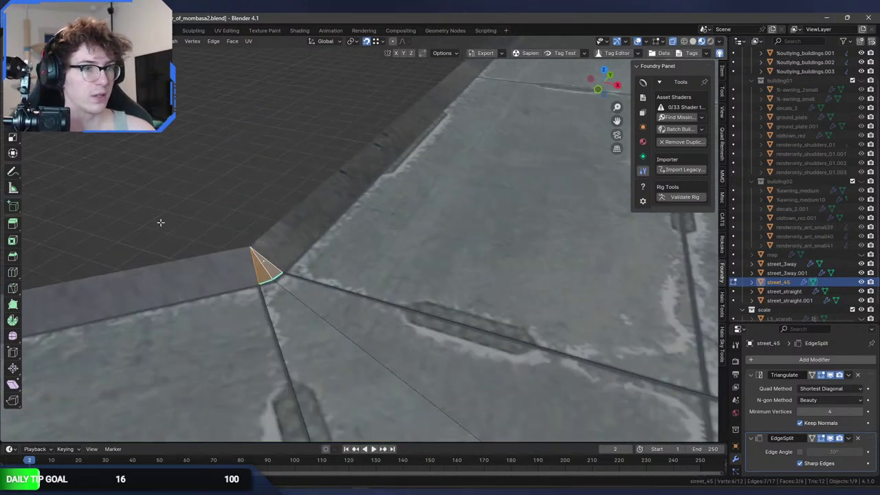
scroll(196, 280, "down", 2)
left_click(235, 31)
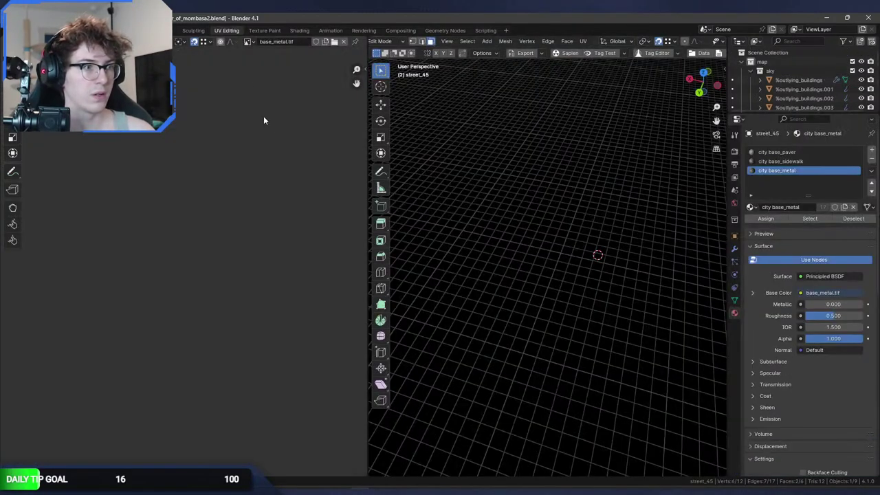
key("Tab")
left_click(163, 30)
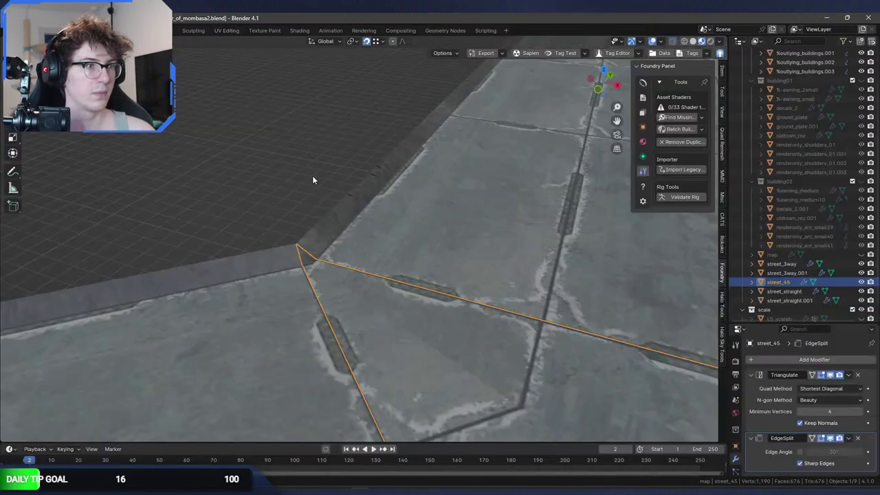
Undo the straight piece's duplication, the corner's placement and the deletion, back to the full-length street_45.
scroll(513, 235, "down", 5)
key("ctrl+z")
key("ctrl+z")
key("ctrl+z")
key("ctrl+z")
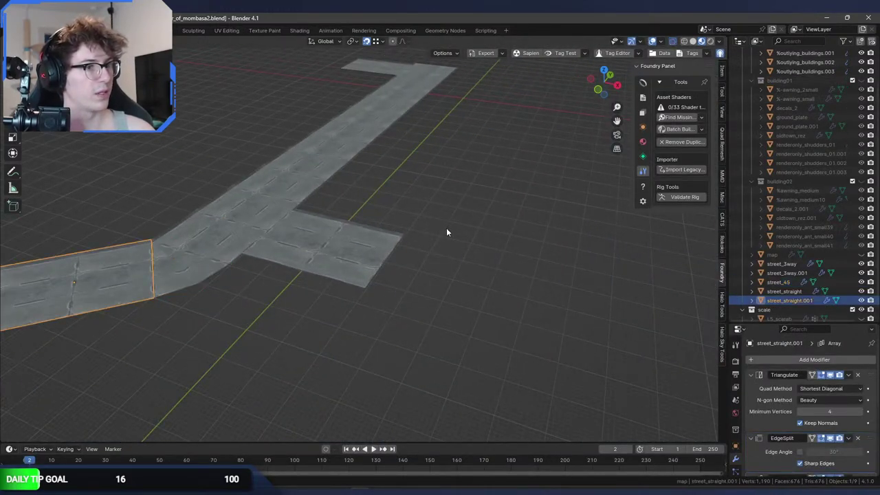
key("ctrl+z")
key("ctrl+z")
key("ctrl+z")
key("ctrl+z")
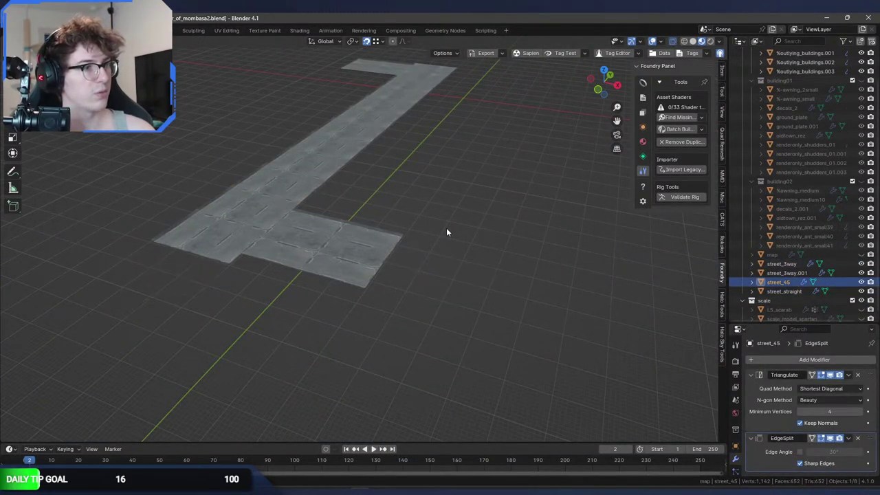
Select street_45's inner curb strip with the two adjoining tip triangles and bring up the triangles' UVs for editing.
scroll(506, 222, "up", 4)
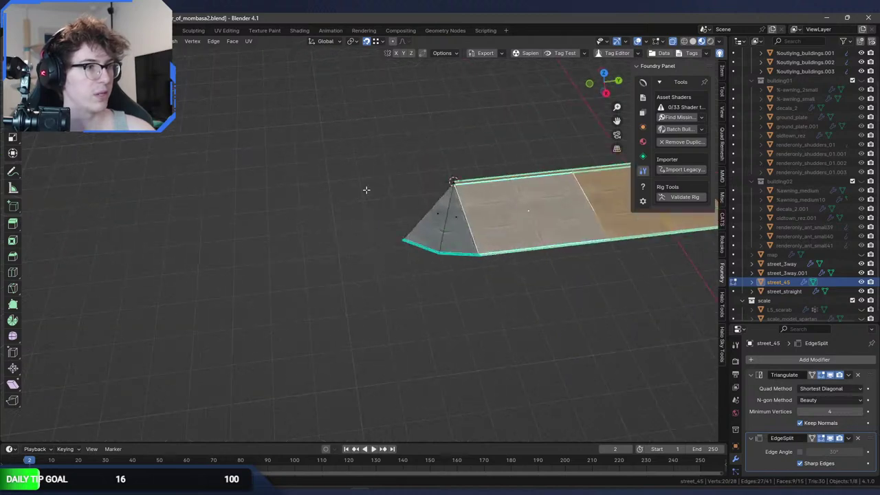
middle_click_drag(365, 191, 274, 185)
left_click(274, 185)
scroll(274, 186, "down", 3)
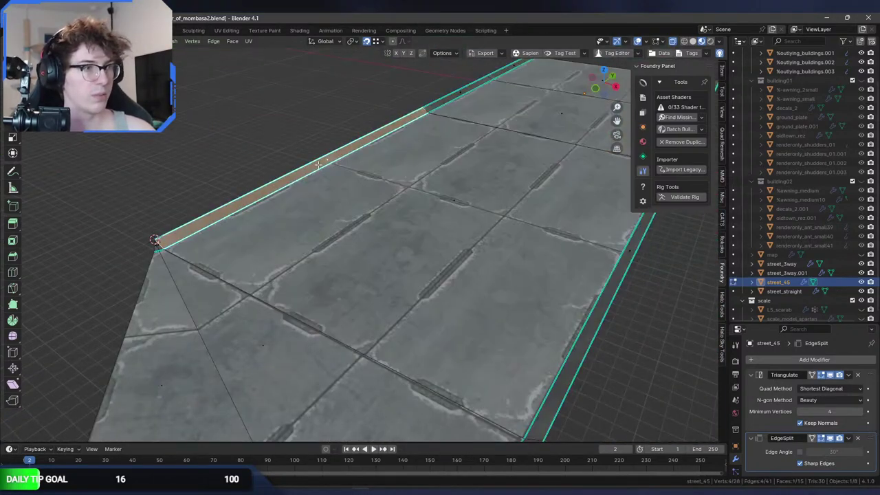
scroll(220, 163, "up", 6)
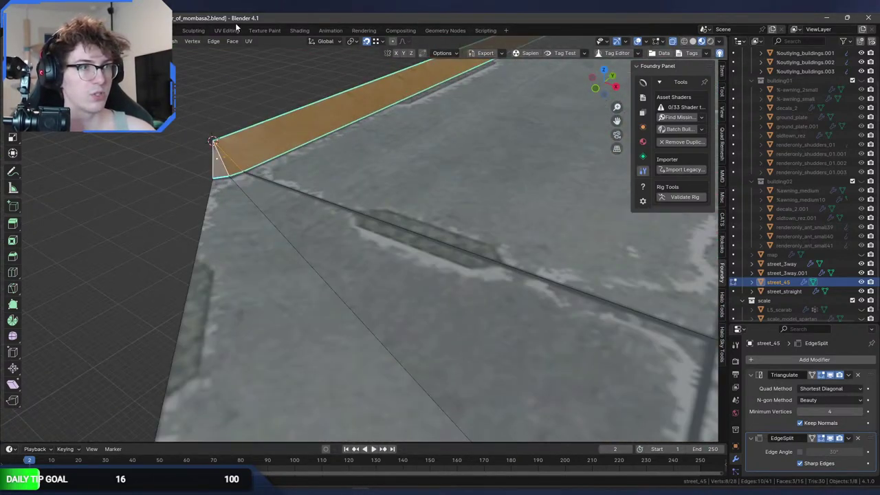
left_click(226, 30)
key("KP_Decimal")
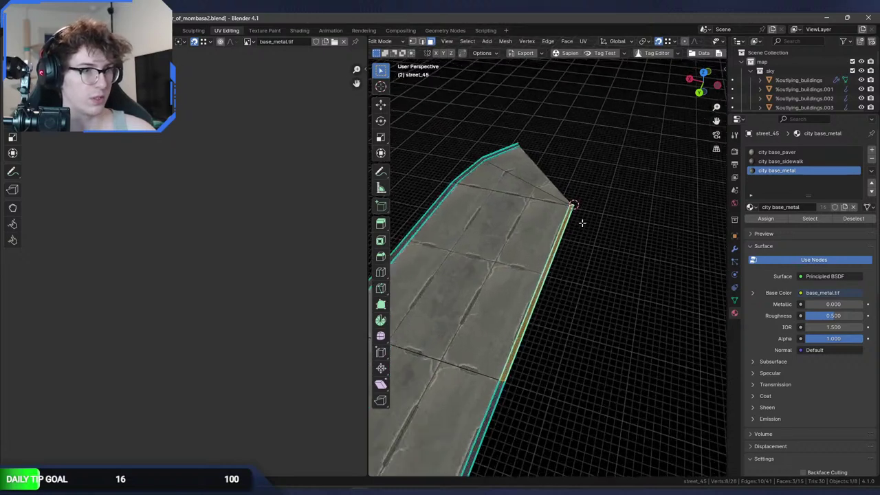
key("KP_Decimal")
key("alt+a")
key("c")
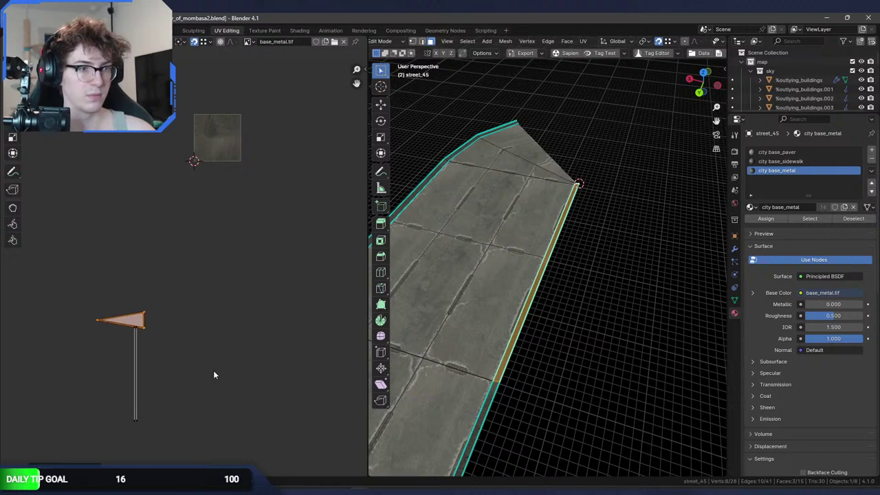
Scale the tip triangles' UVs down to the width of the curb strip and place them just above the strip's end.
scroll(195, 287, "up", 8)
key("s")
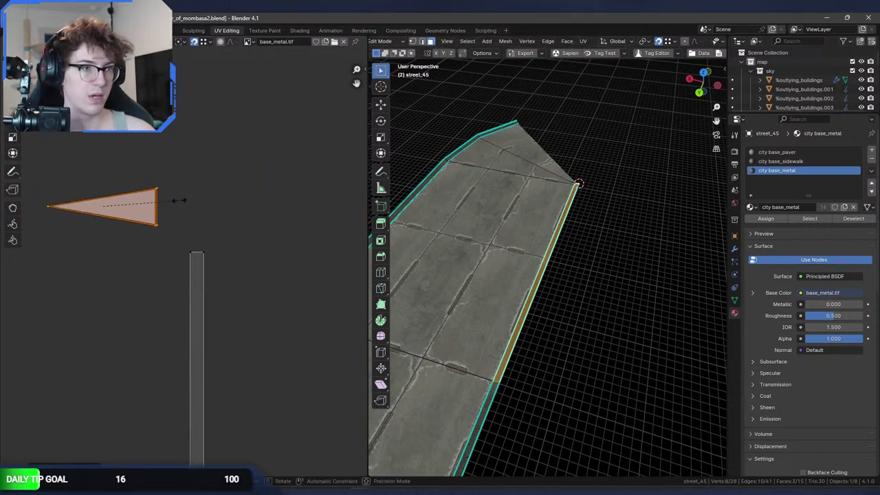
key("s")
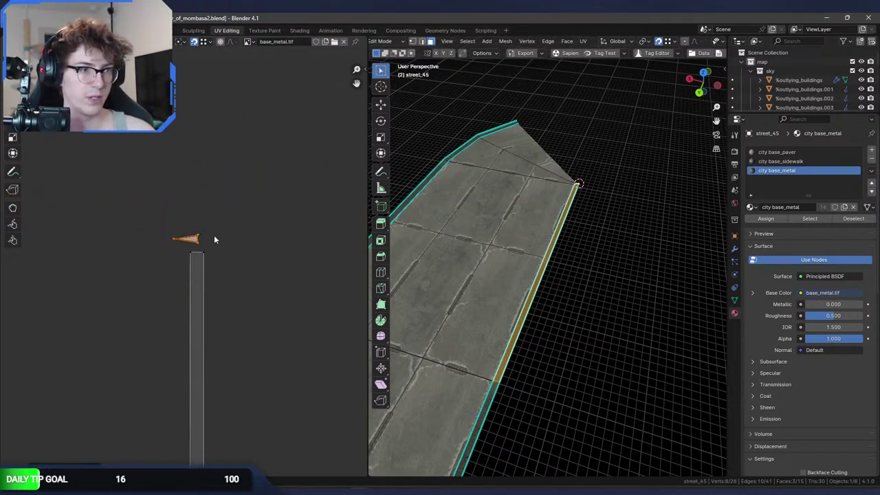
scroll(213, 240, "up", 10)
key("s")
left_click(270, 317)
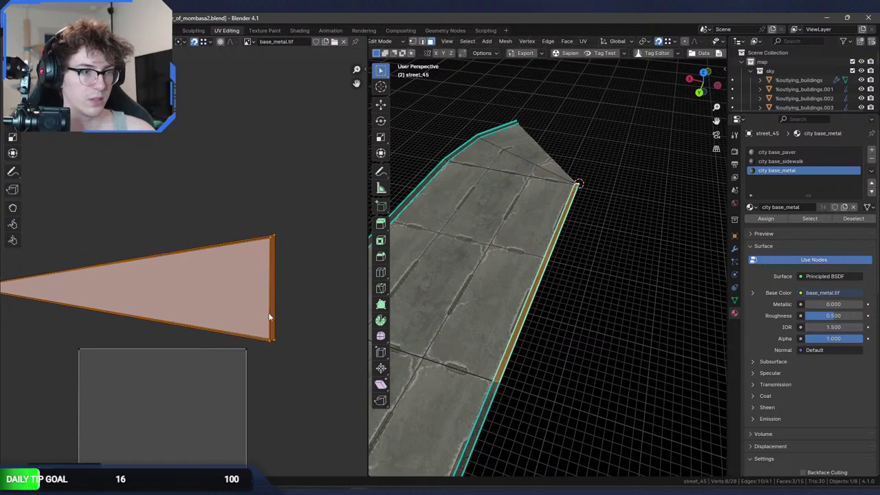
key("s")
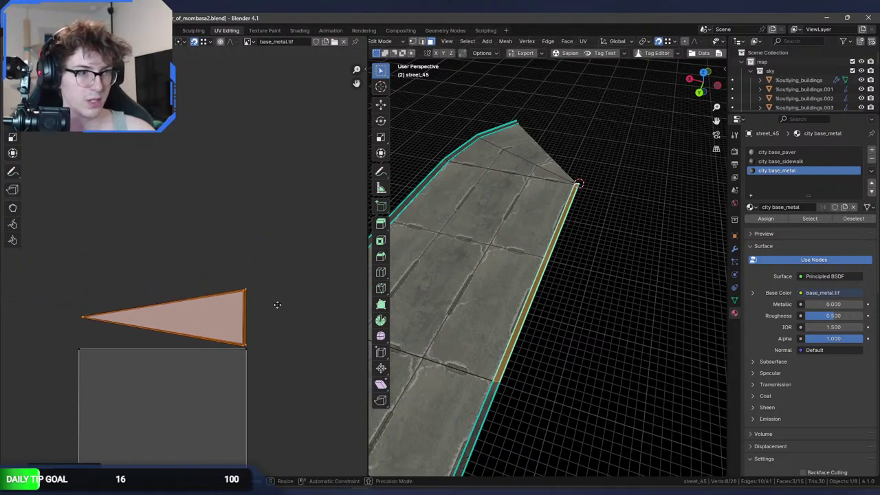
Examine the curb texture around street_45's inner tip in the layout workspace.
left_click(132, 30)
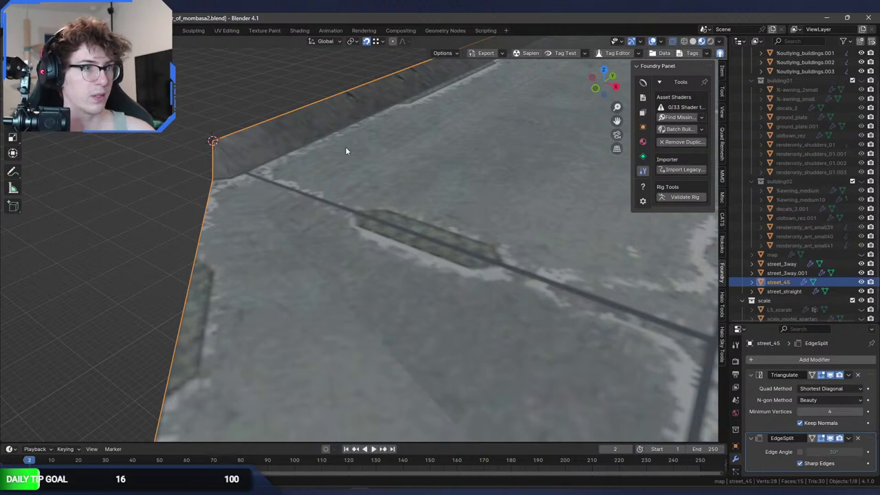
middle_click_drag(346, 147, 307, 199, "shift")
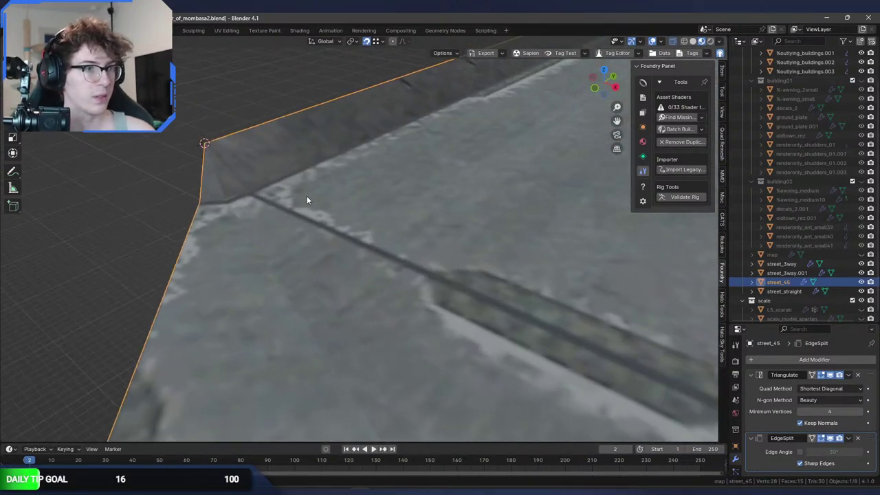
scroll(307, 196, "down", 3)
key("alt+a")
left_click(219, 31)
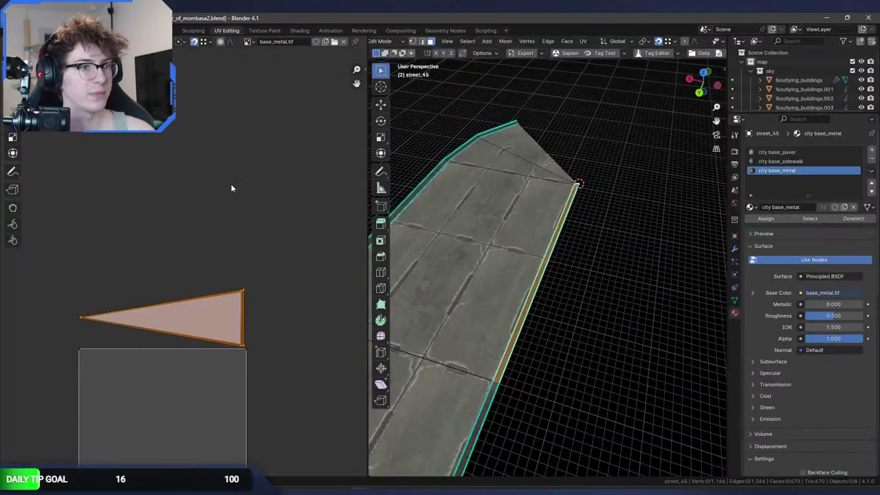
left_click(242, 291)
key("a")
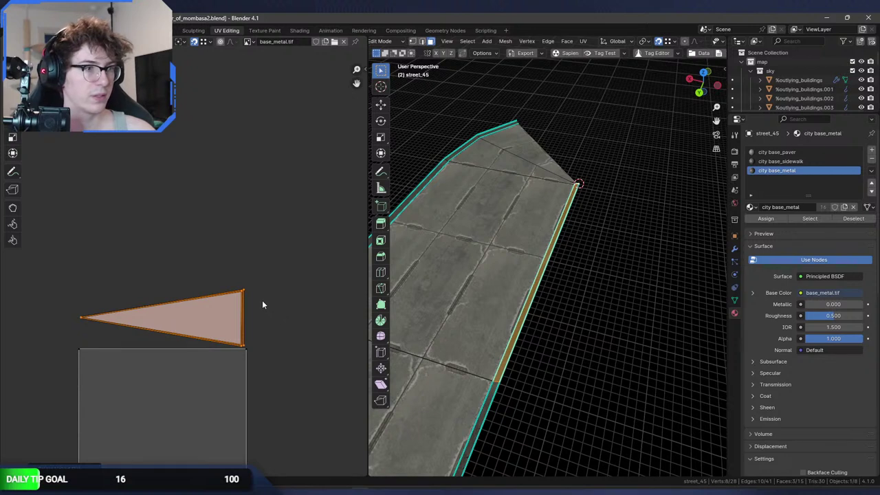
key("g")
key("Escape")
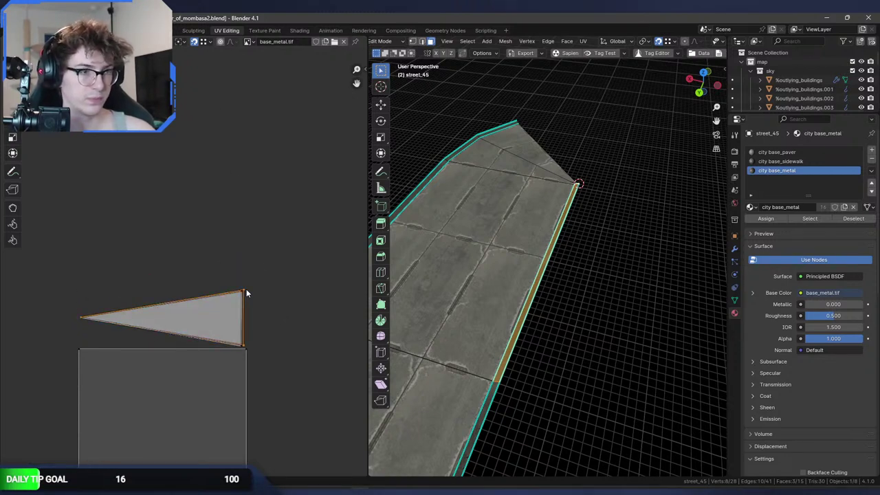
key("g")
key("Escape")
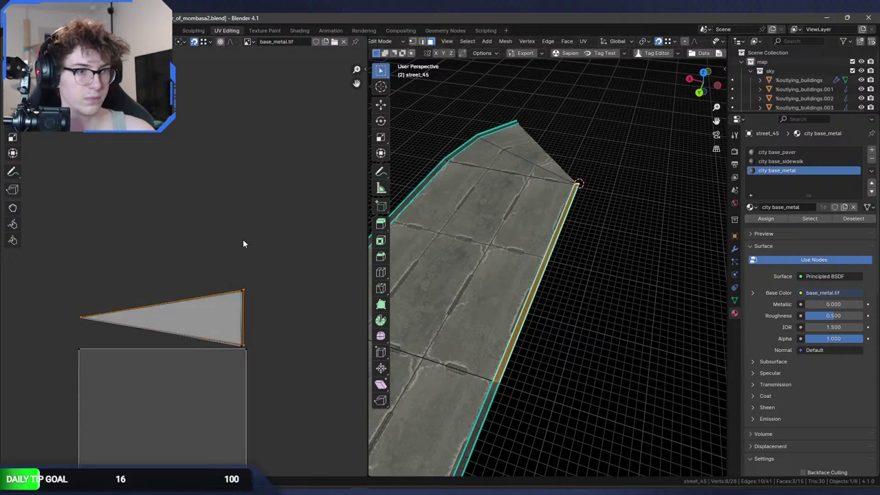
key("g")
key("Escape")
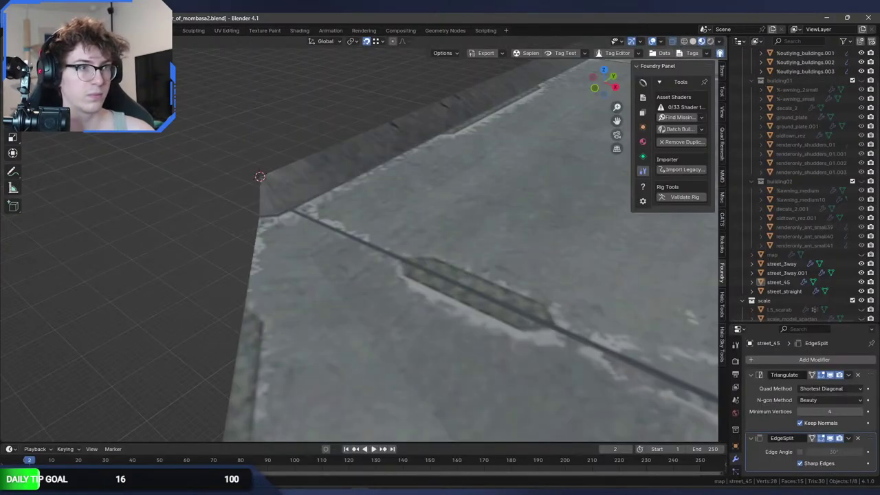
Merge all of street_45's vertices by distance.
key("Tab")
key("a")
key("m")
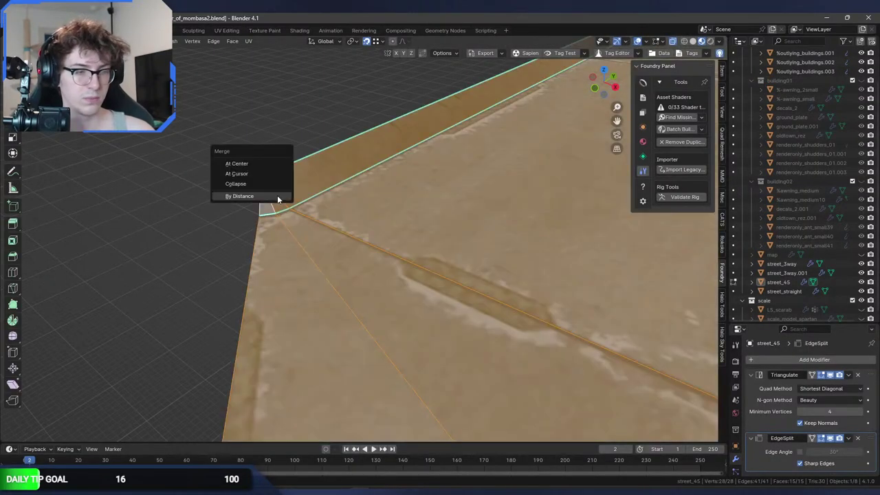
left_click(279, 195)
left_click(226, 30)
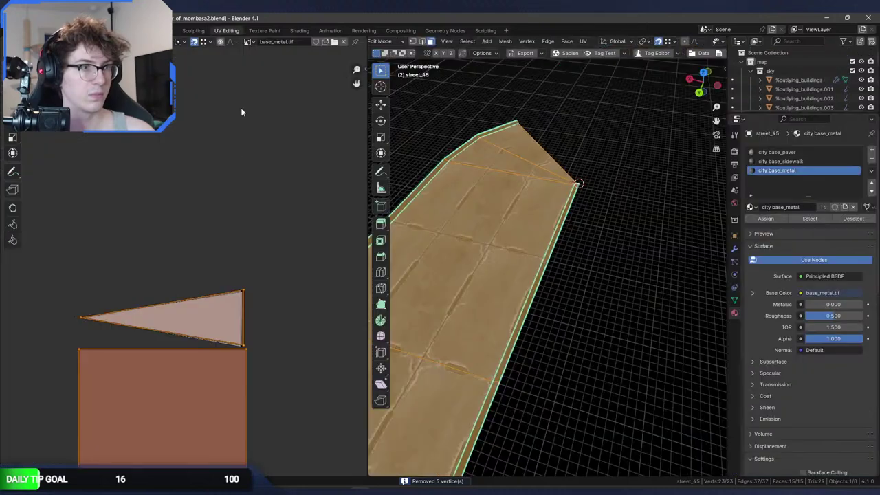
left_click(244, 292)
key("l")
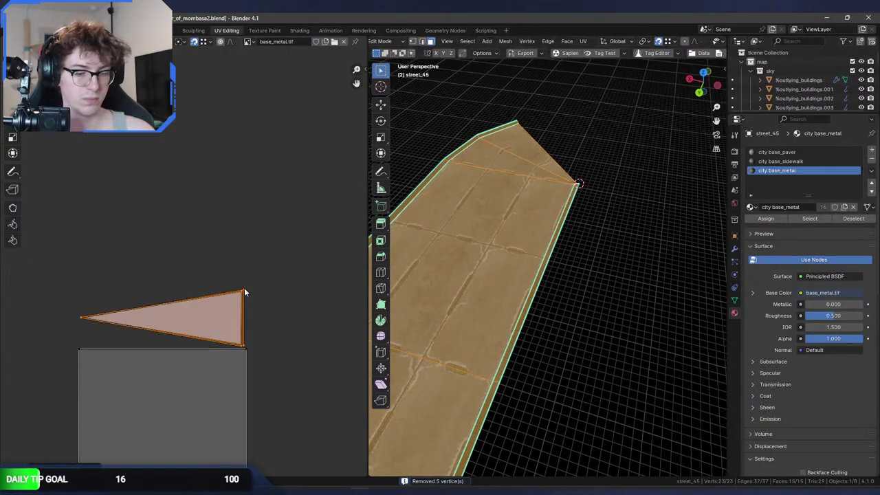
key("g")
key("Escape")
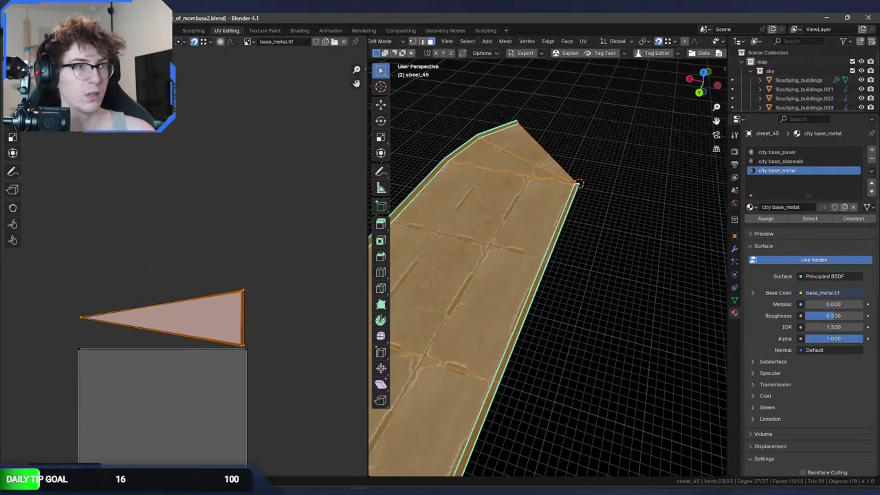
key("ctrl+Page_Up")
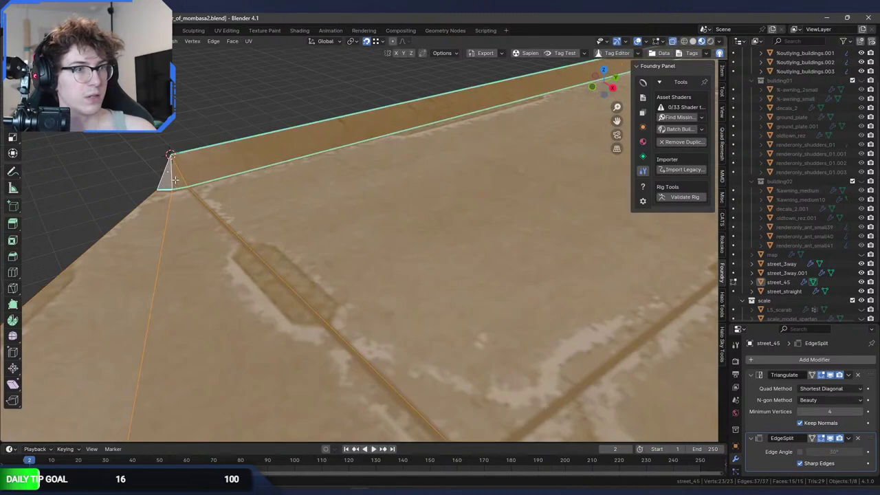
Apply Shade Smooth to all of street_45's faces and check the curb shading around its inner tip.
scroll(216, 197, "up", 3)
middle_click_drag(216, 197, 275, 212)
scroll(275, 213, "up", 3)
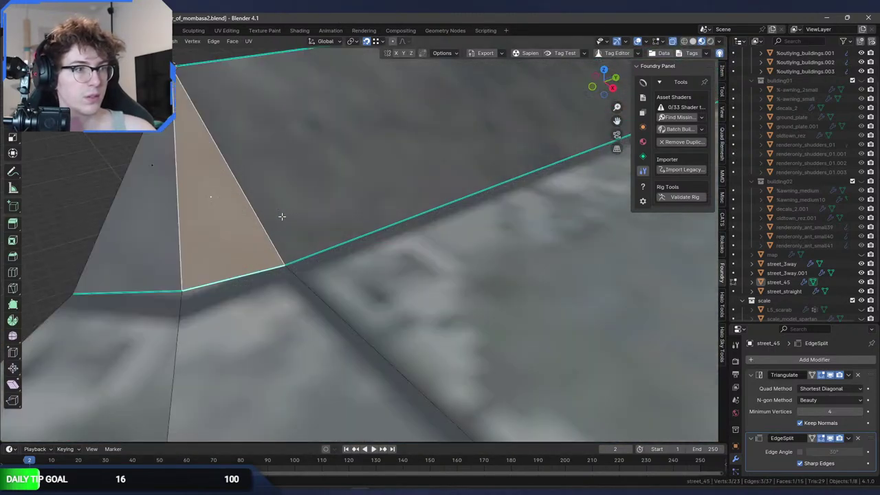
key("Tab")
scroll(271, 204, "down", 5)
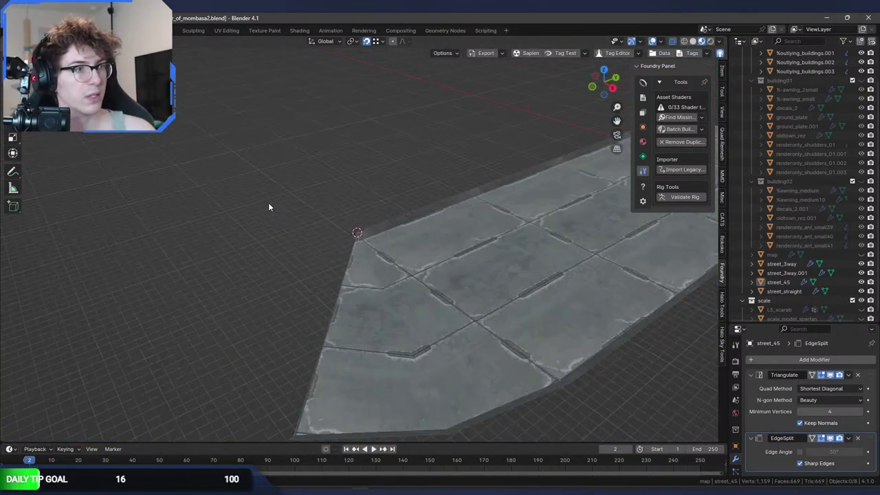
middle_click_drag(268, 202, 323, 206)
key("Tab")
key("a")
key("F3")
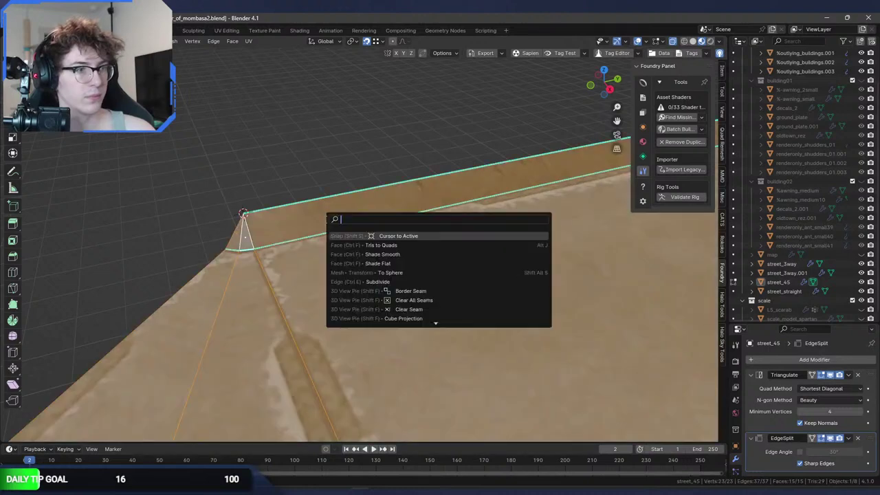
type("shjade")
key("BackSpace")
key("BackSpace")
key("BackSpace")
key("BackSpace")
type("ae")
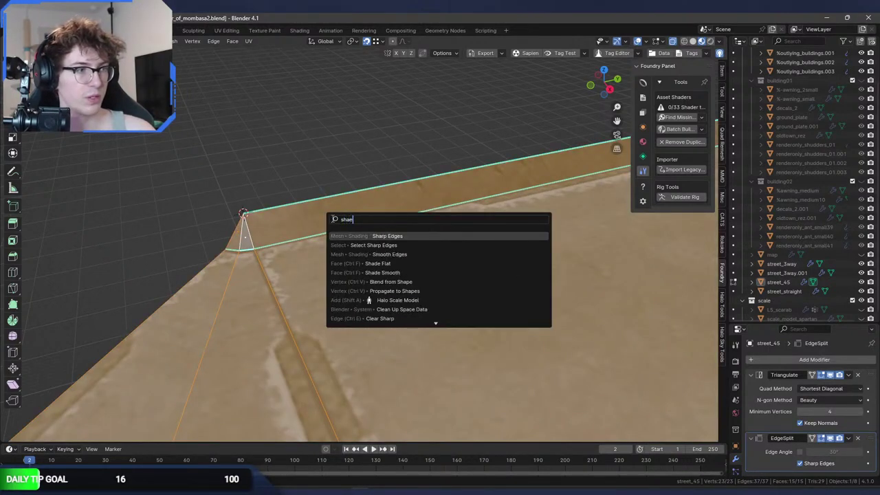
key("BackSpace")
type("de s")
left_click(388, 236)
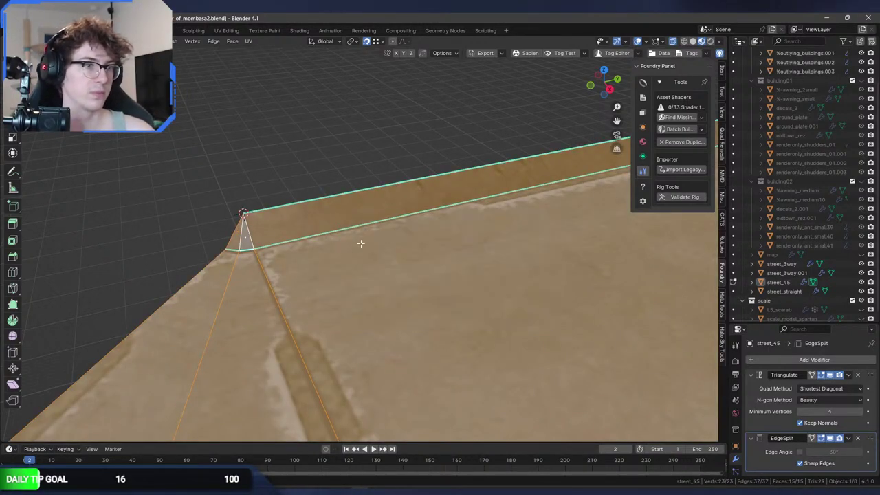
key("Tab")
middle_click_drag(277, 242, 299, 236)
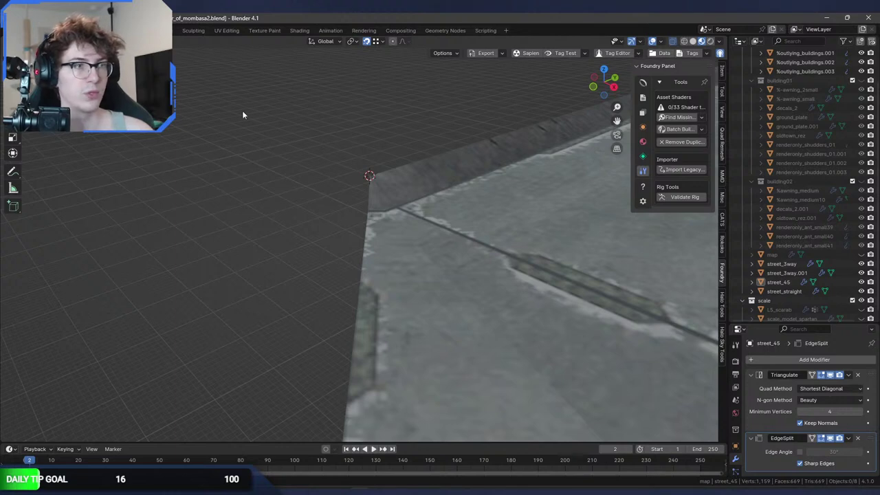
Delete the faces of street_45's straight section with its curbs, leaving only the wedge-shaped corner.
scroll(395, 181, "down", 5)
key("Tab")
key("alt+a")
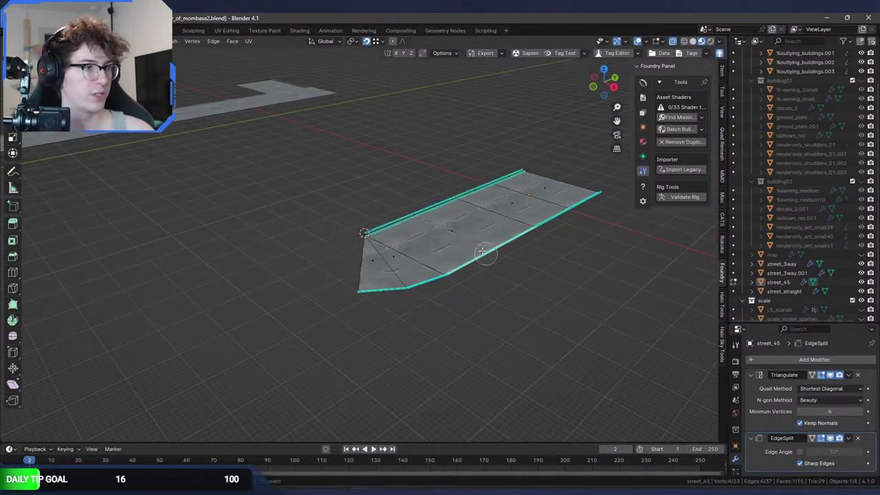
mouse_move(484, 252)
left_mouse_down()
mouse_move(411, 205)
mouse_move(552, 196)
mouse_move(504, 191)
left_mouse_up()
key("x")
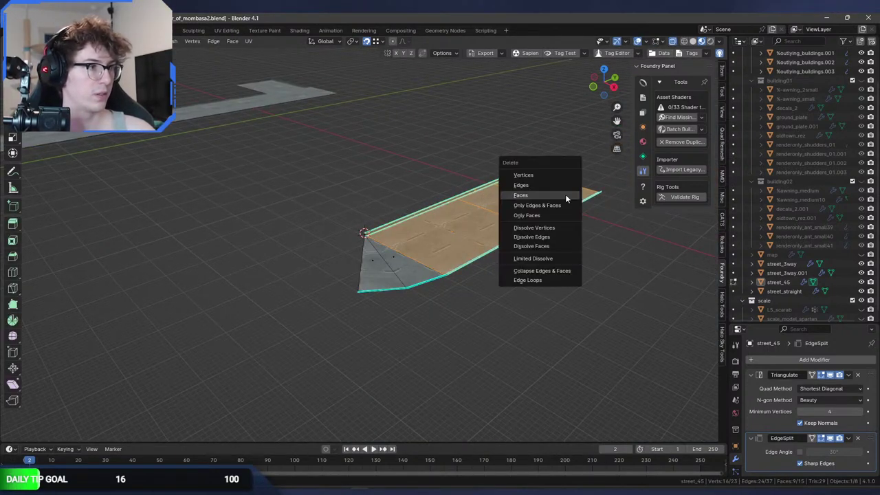
left_click(566, 195)
Set the origin of the street_45 corner to its geometry.
key("Tab")
key("F3")
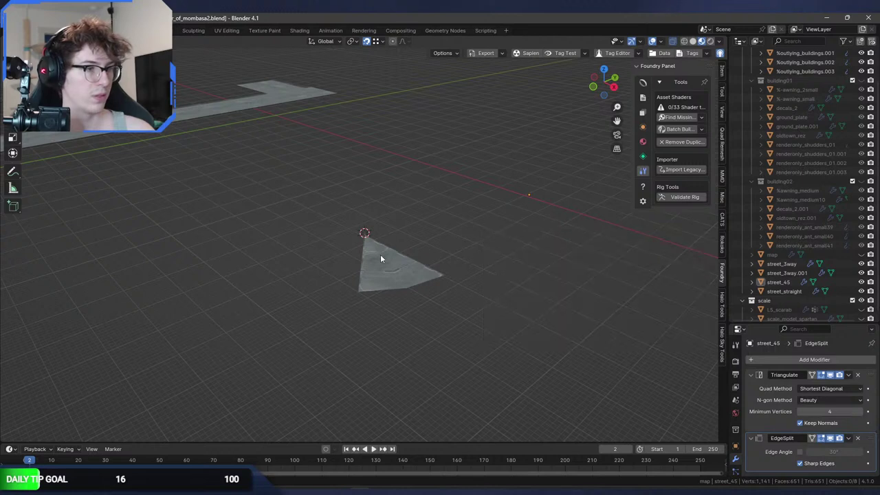
left_click(380, 256)
key("F3")
left_click(497, 280)
Move the street_45 corner across the map and snap it onto the open end of the nearest three-way street piece.
scroll(442, 249, "down", 4)
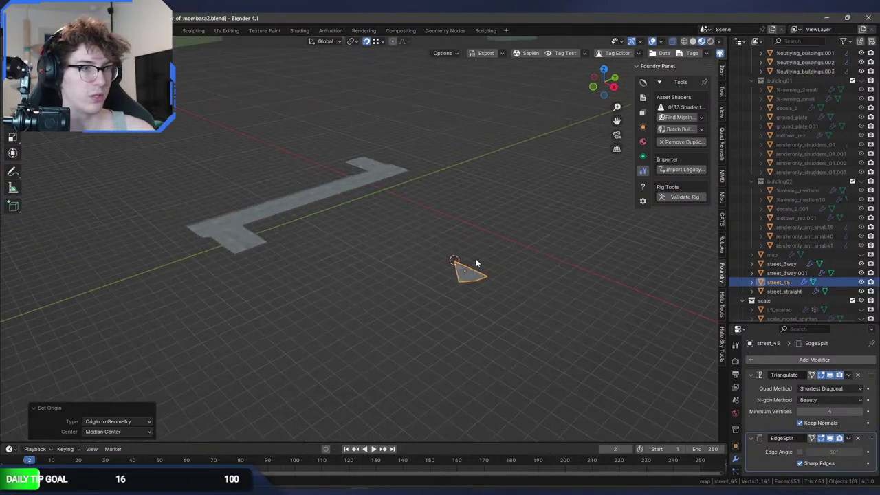
key("g")
left_click(104, 224)
middle_click_drag(104, 224, 291, 241)
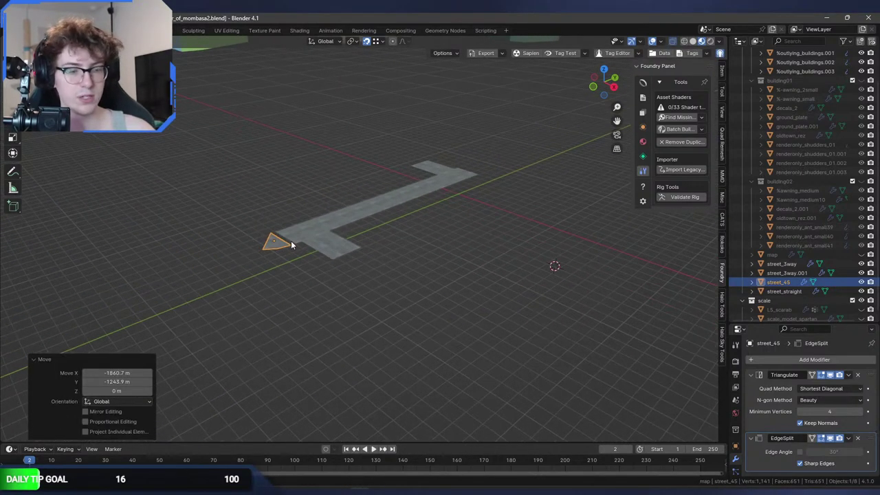
key("KP_Decimal")
middle_click_drag(353, 235, 417, 161)
key("g")
left_click(244, 244)
Duplicate street_straight beside the corner and rotate the copy -45° about the Z axis.
key("alt+a")
left_click(428, 127)
scroll(428, 125, "down", 3)
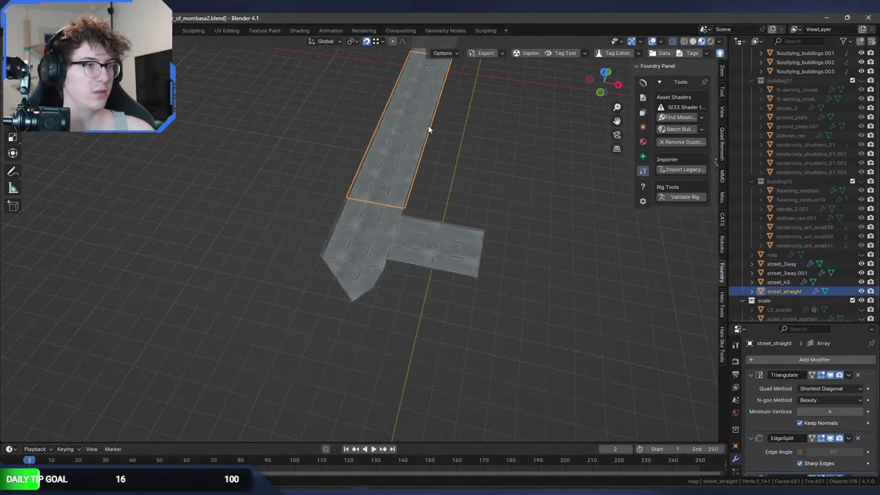
key("shift+d")
left_click(321, 391)
type("rz")
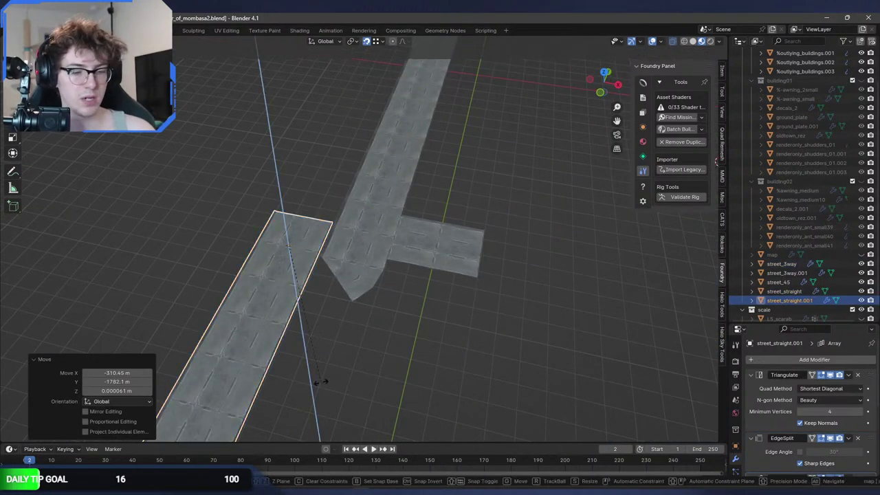
type("-45")
key("Return")
Move the rotated straight copy and snap its end flush against the free edge of the street_45 corner.
key("g")
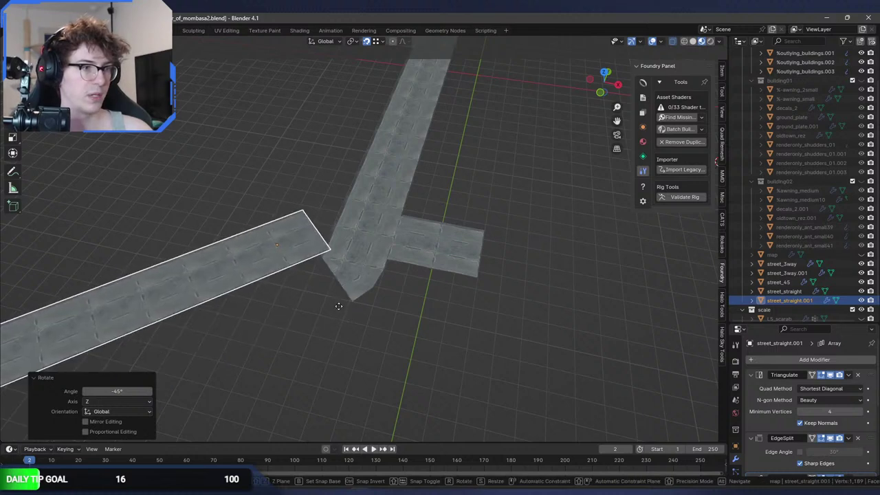
left_click(310, 316)
scroll(356, 277, "up", 5)
key("g")
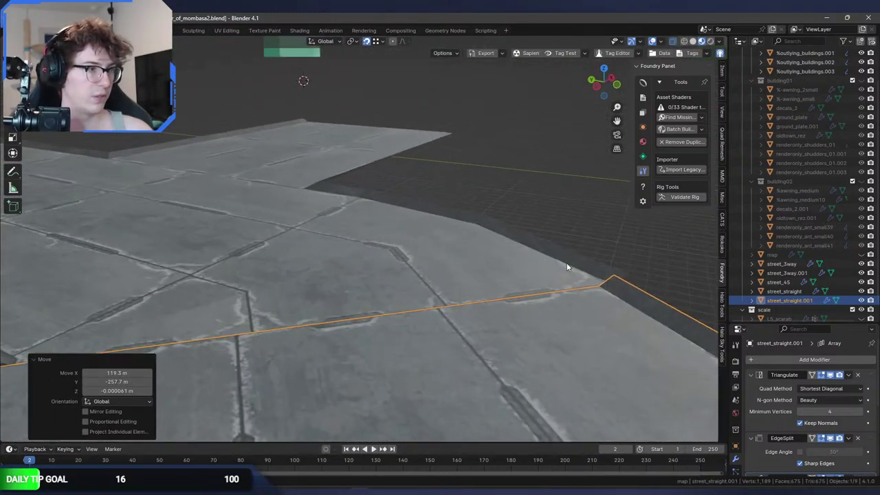
left_click(633, 293)
middle_click_drag(583, 293, 445, 319)
left_click(502, 324)
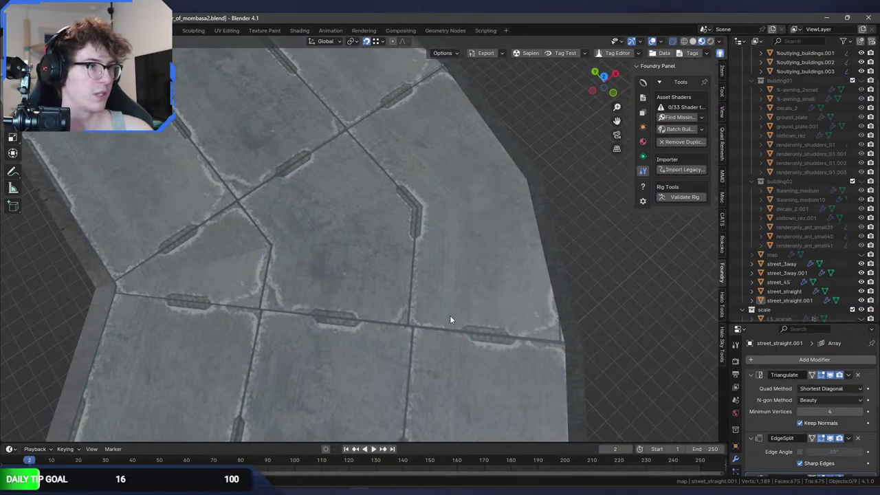
Select one of street_45's paver wedge faces and bring up its UVs for editing.
left_click(451, 319)
key("Tab")
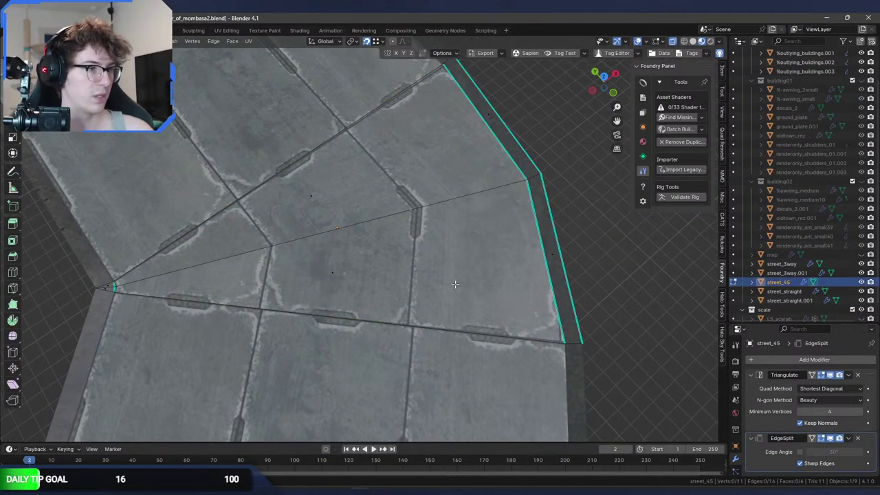
left_click(340, 265)
left_click(224, 31)
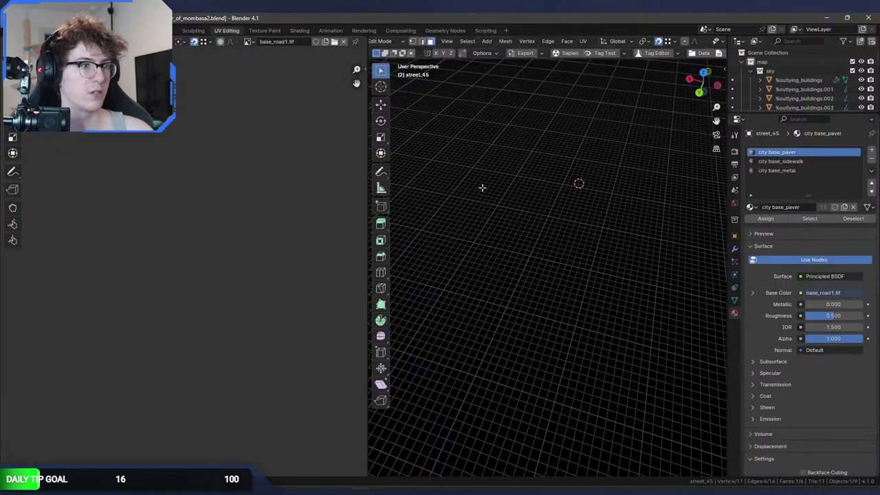
middle_click_drag(464, 225, 569, 179)
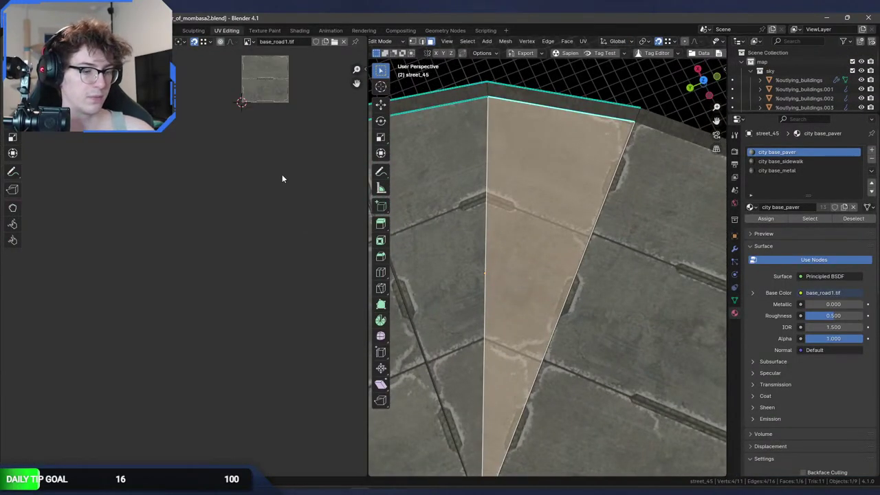
scroll(282, 179, "down", 4)
middle_click_drag(269, 171, 177, 105)
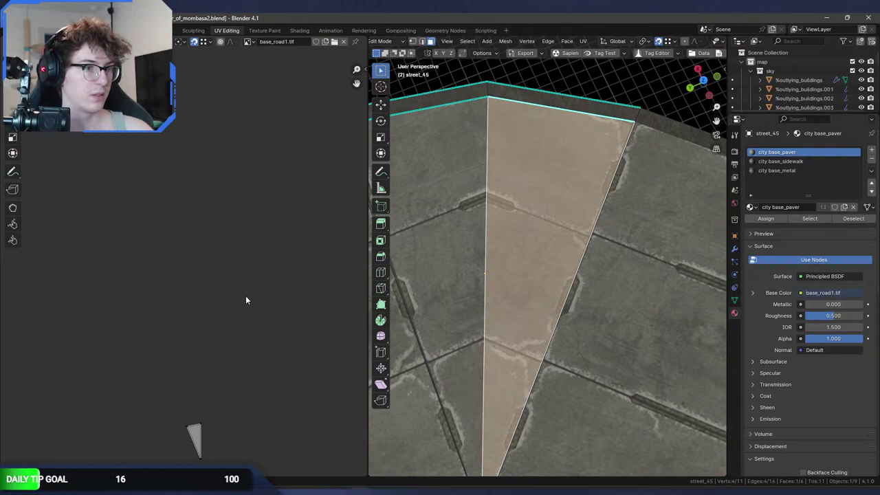
key("a")
key("KP_Decimal")
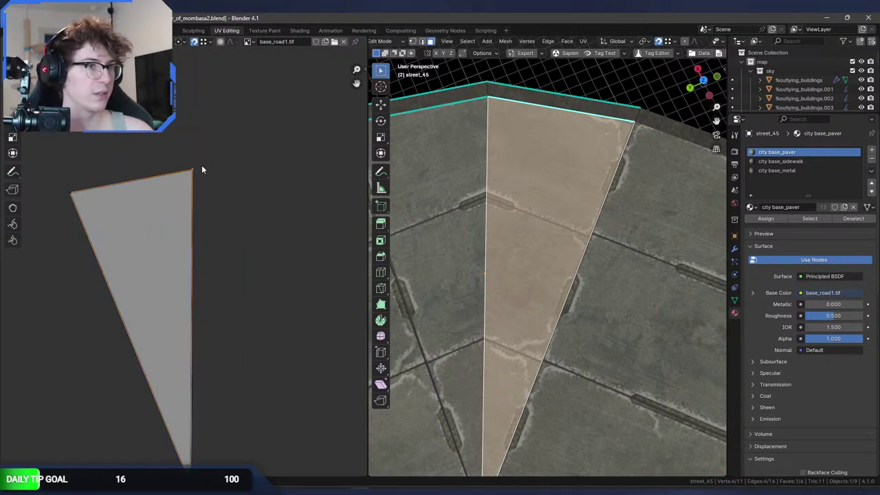
Shift the UV of the wedge's outer corner to line its paver seam up with the adjoining street piece.
key("g")
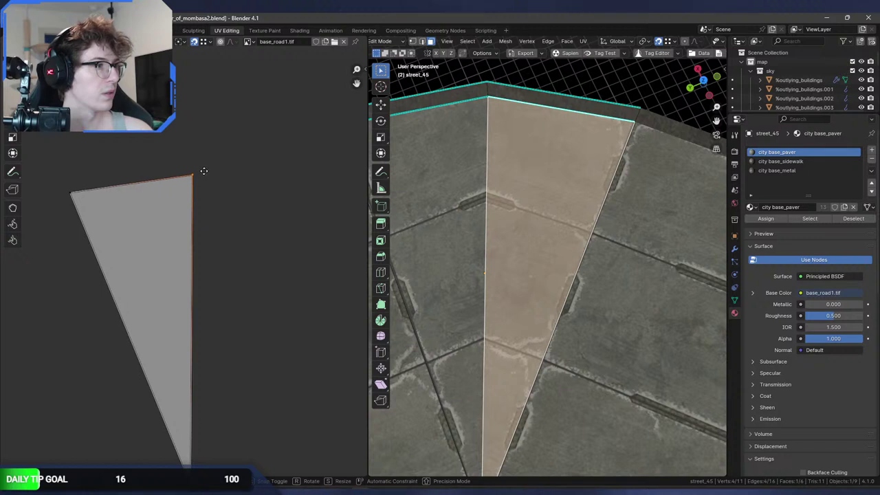
left_click(203, 170)
scroll(472, 184, "up", 4)
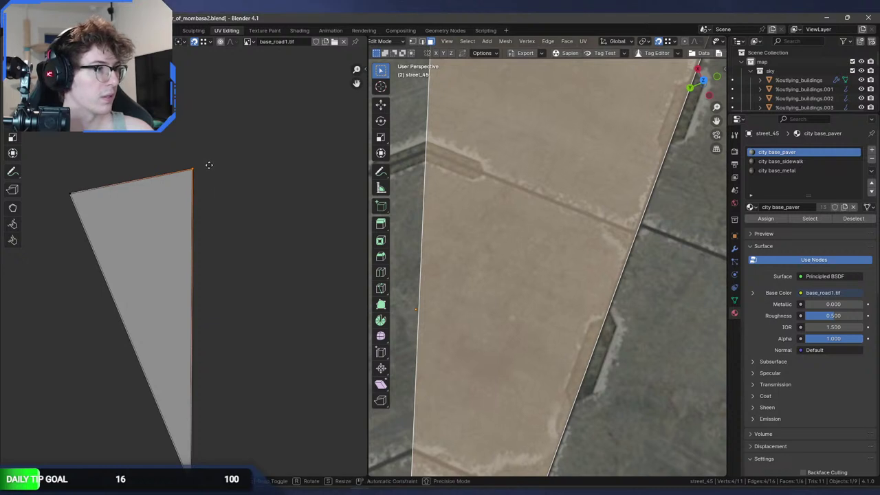
key("g")
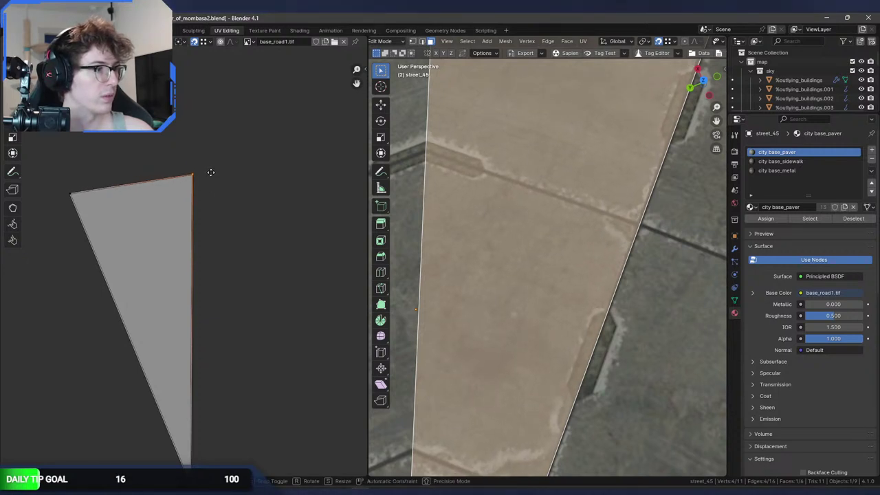
Shift the outer corner UV of street_45's other paver wedge to line its seam up with the neighbouring straight street.
middle_click_drag(412, 234, 524, 281, "shift")
left_click(526, 246)
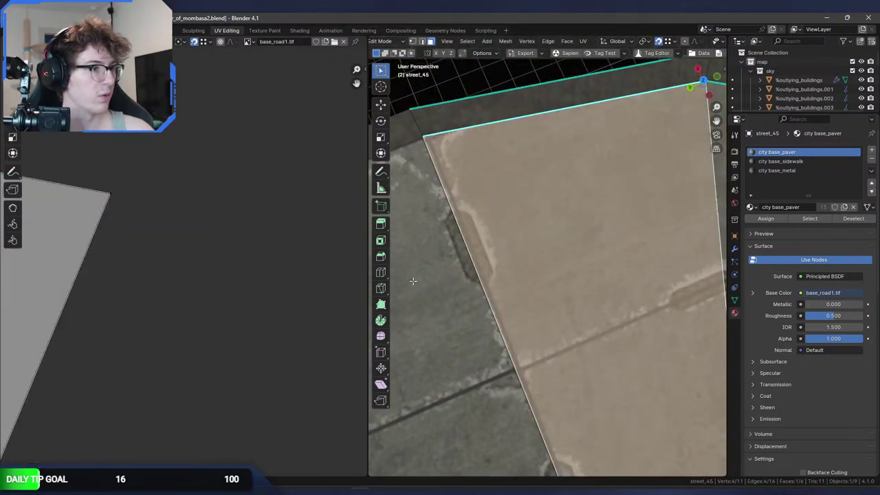
scroll(259, 257, "up", 4)
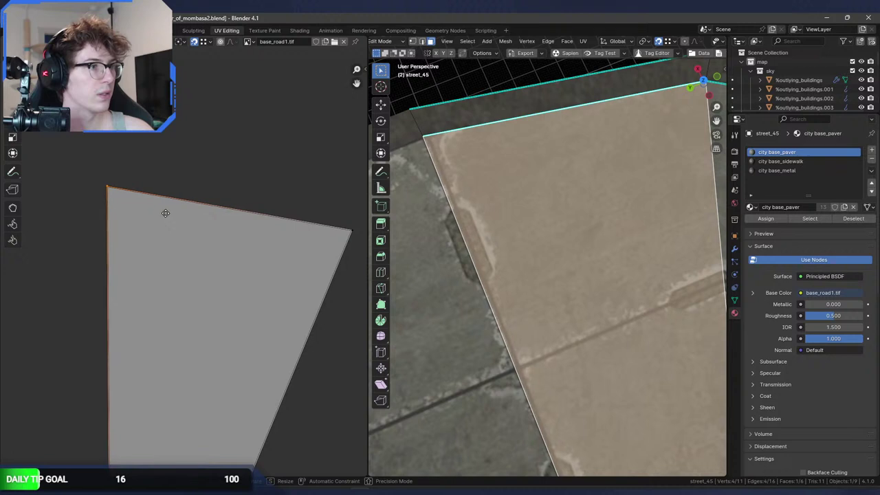
left_click_drag(165, 213, 168, 214)
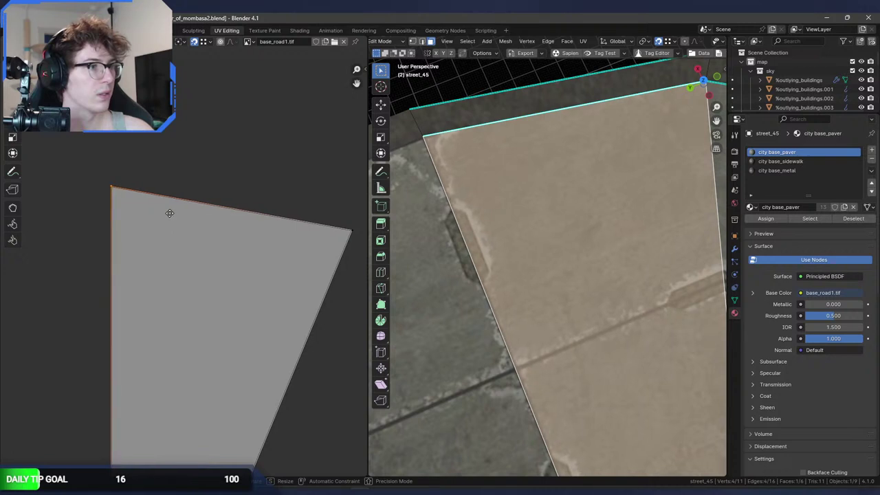
middle_click_drag(516, 337, 469, 238)
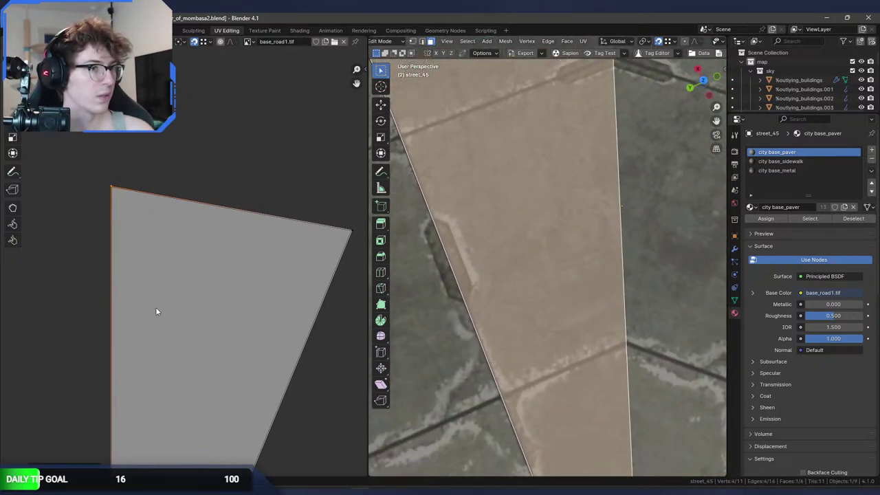
scroll(172, 275, "up", 3)
scroll(168, 289, "down", 3)
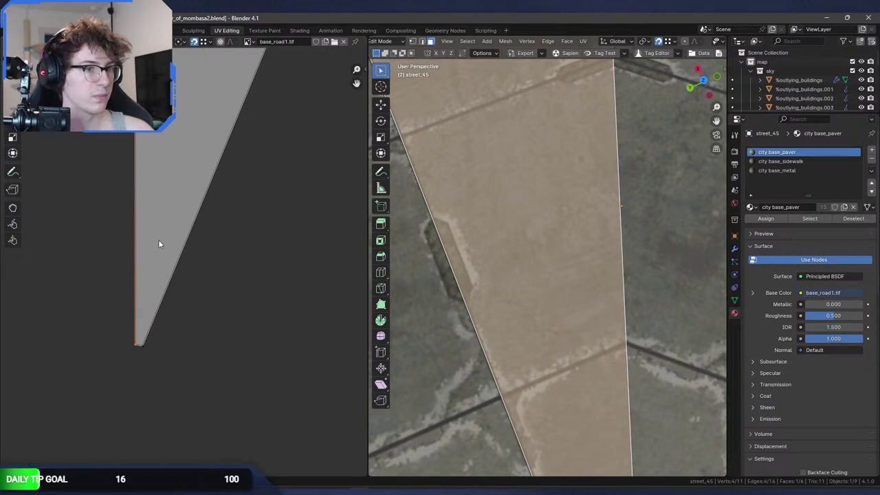
left_click(159, 235)
Select the opposite paver wedge face, inspect its seam with the adjoining street in Object Mode, and save the file.
middle_click_drag(481, 447, 480, 231, "shift")
left_click(476, 255)
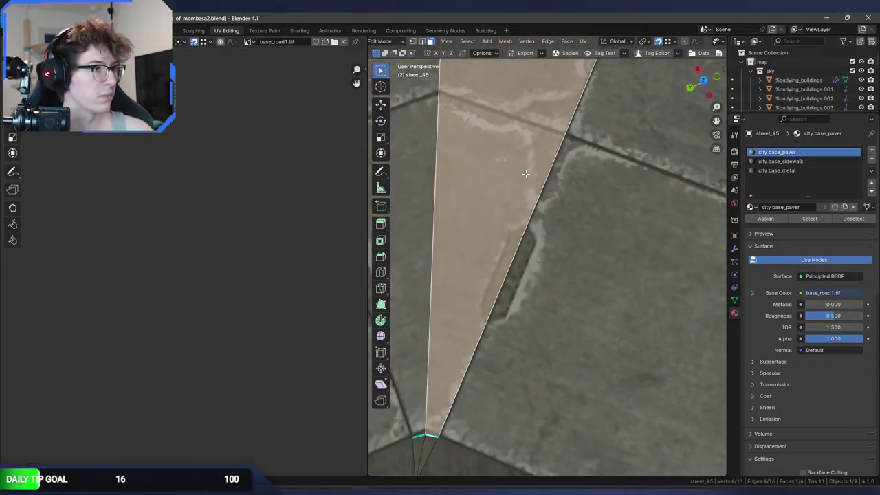
middle_click_drag(525, 174, 544, 277, "shift")
key("Tab")
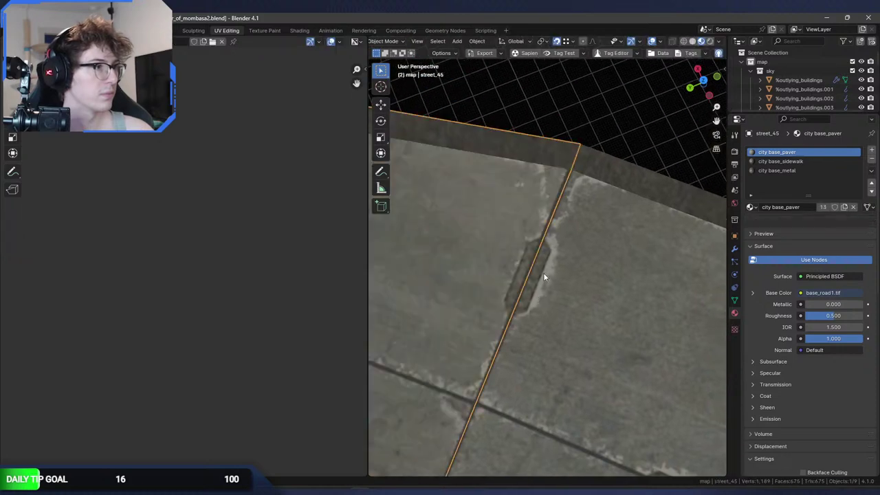
key("alt+a")
key("ctrl+s")
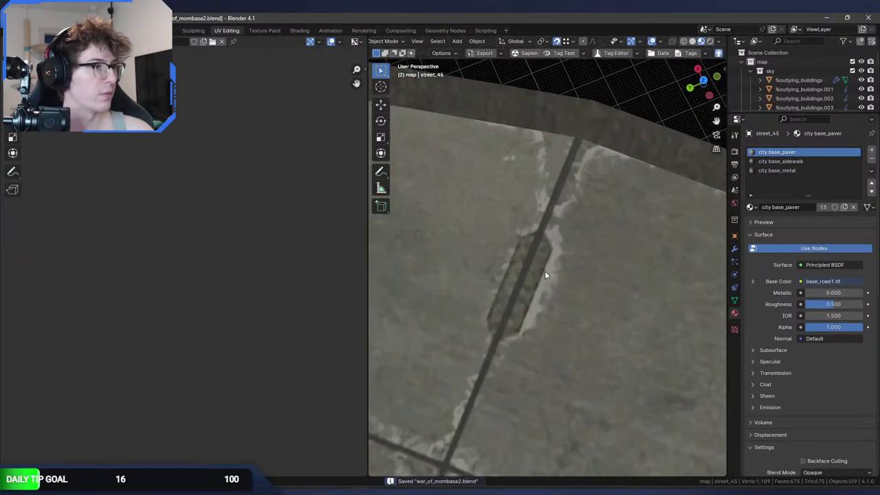
Shift the opposite wedge's outer corner UV to match the adjoining street's seam line, return to Object Mode, and save.
key("Tab")
middle_click_drag(294, 85, 222, 241)
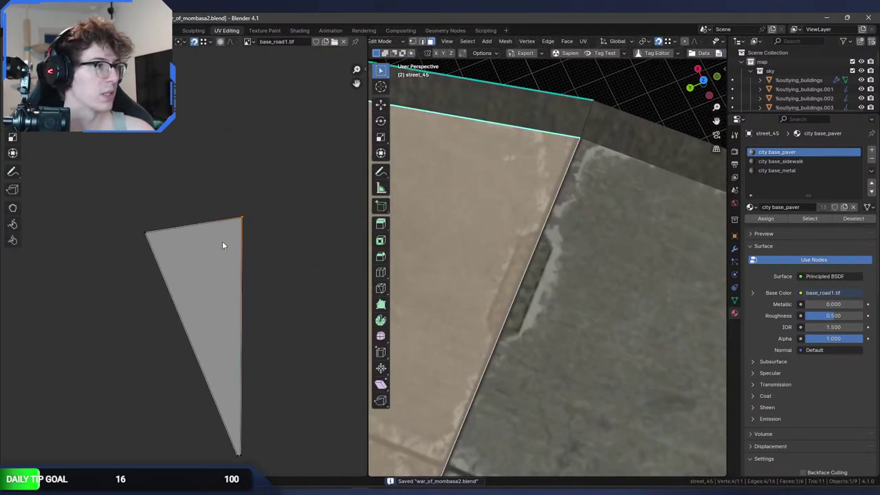
scroll(222, 240, "up", 2)
key("g")
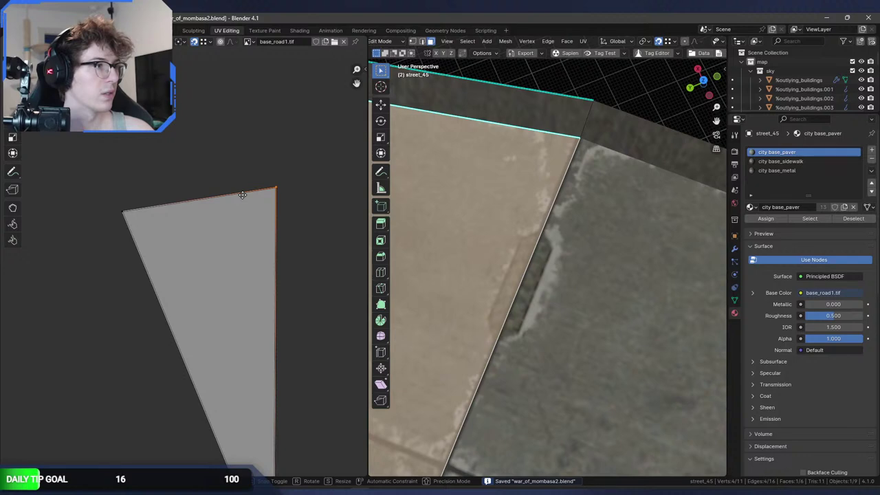
left_click(242, 195)
key("Tab")
scroll(536, 193, "down", 3)
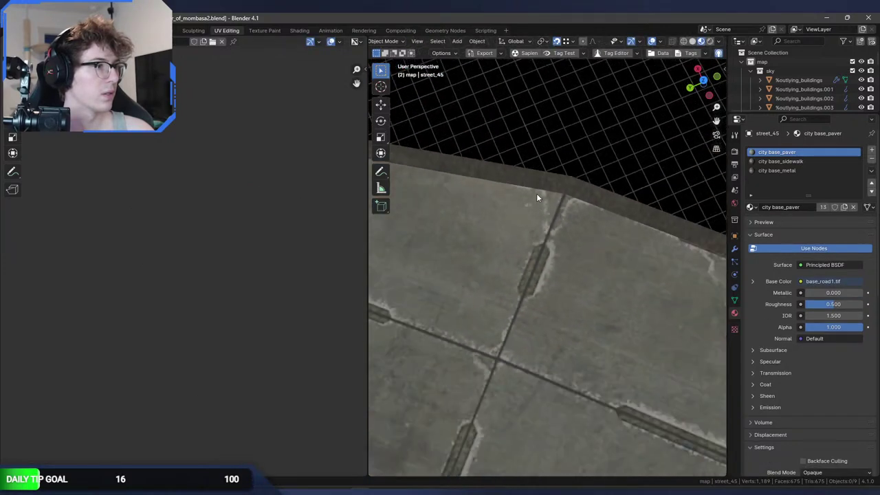
middle_click_drag(536, 194, 625, 224)
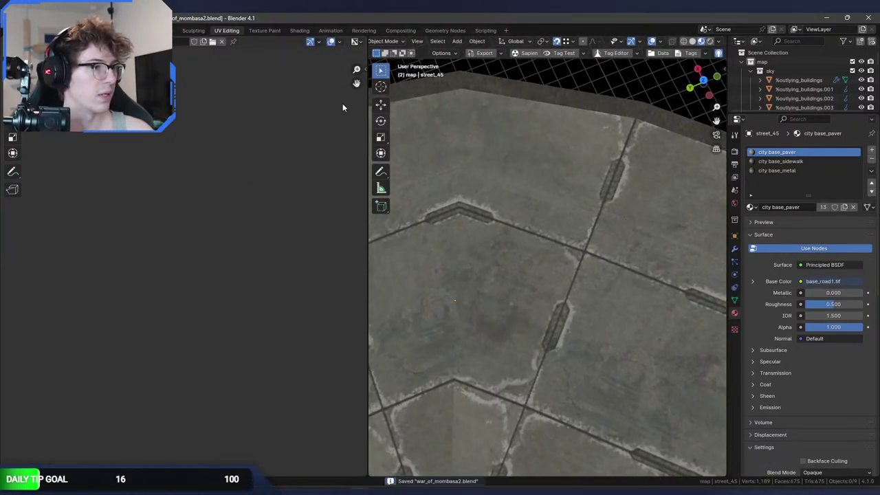
In the Layout workspace, set the Array count of street_straight.001, attached to the street_45 corner, to 2.
left_click(137, 31)
middle_click_drag(227, 108, 405, 189)
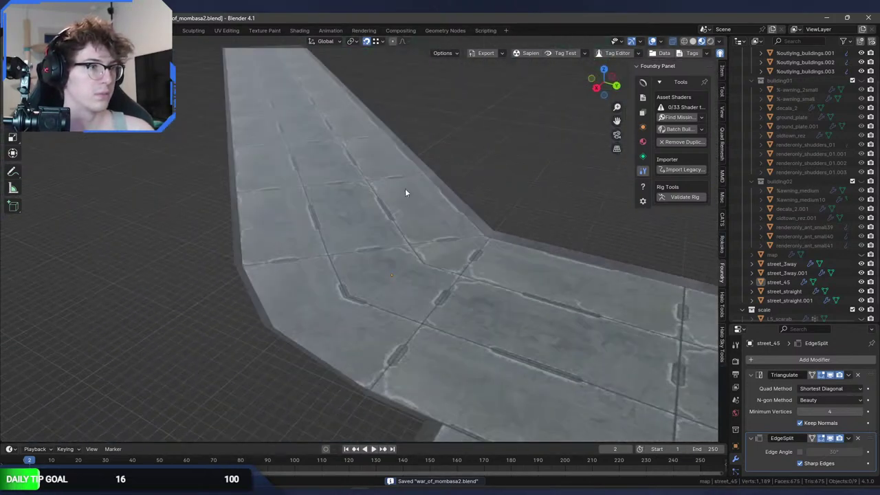
left_click(405, 188)
scroll(830, 375, "down", 5)
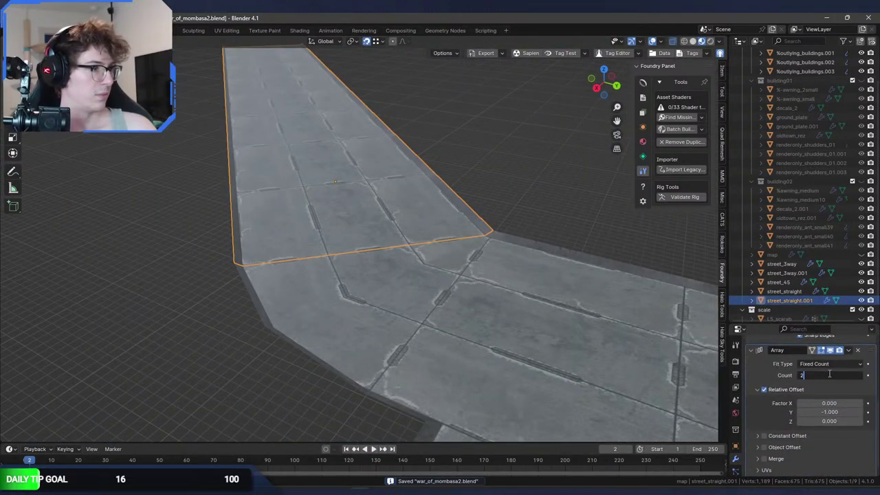
left_click(830, 373)
type("2")
key("Return")
middle_click_drag(484, 299, 219, 230)
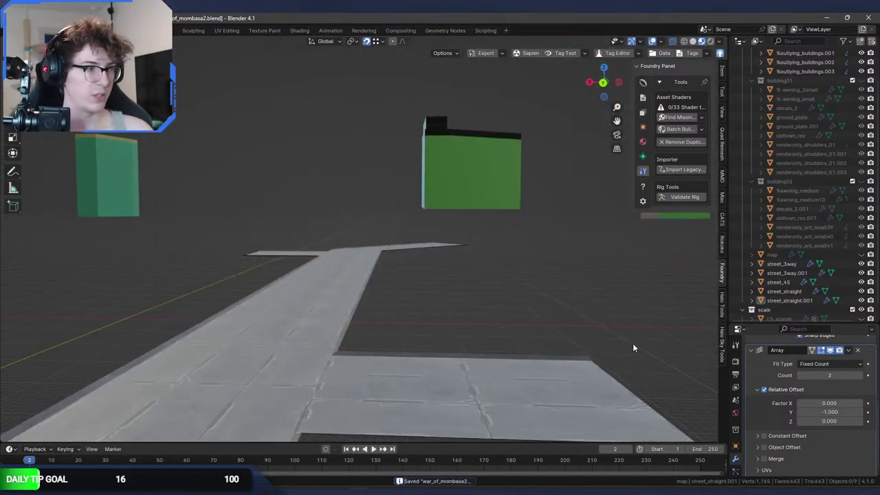
Duplicate the long street_straight between the junctions and rotate the copy -45° about the Z axis twice.
middle_click_drag(634, 348, 422, 344)
scroll(505, 344, "down", 3)
left_click(374, 285)
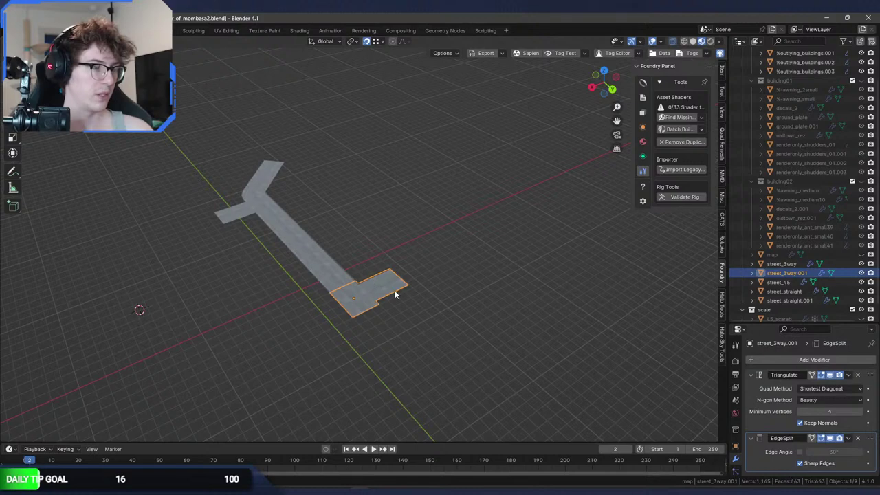
scroll(385, 295, "up", 4)
left_click(291, 291)
key("shift+d")
right_click(289, 291)
type("gz")
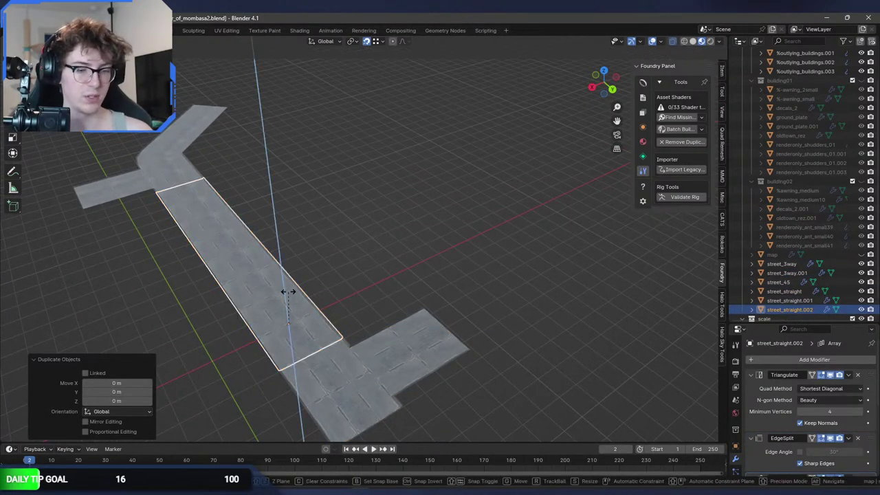
type("rz-45")
key("Return")
type("rz-45")
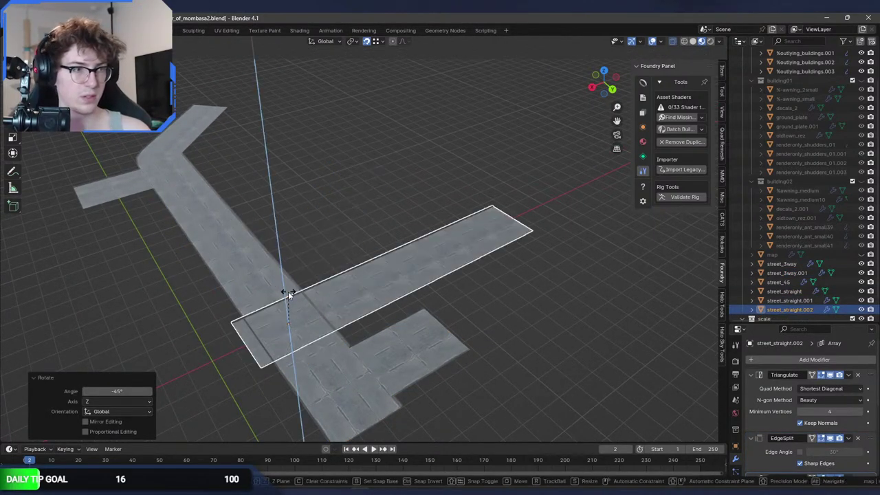
key("Return")
Move the rotated straight copy and snap its end flush against the side arm of street_3way.001.
key("g")
left_click(468, 359)
key("g")
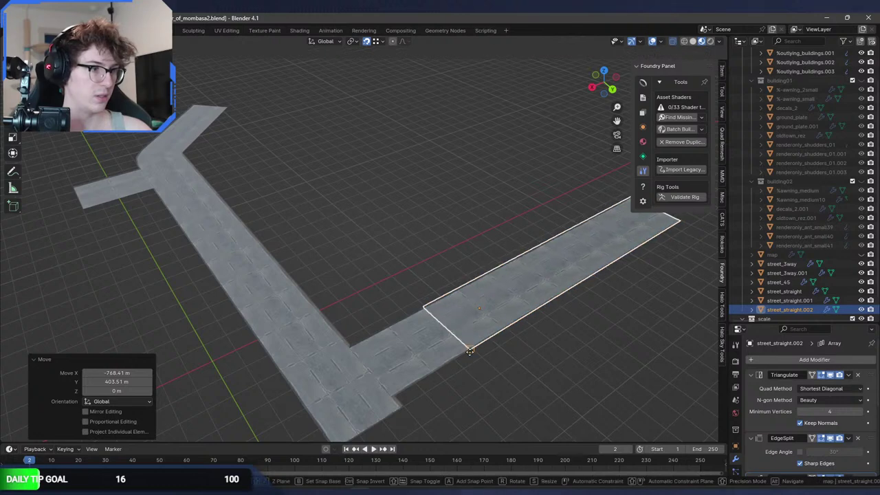
left_click(470, 351)
scroll(376, 233, "up", 6)
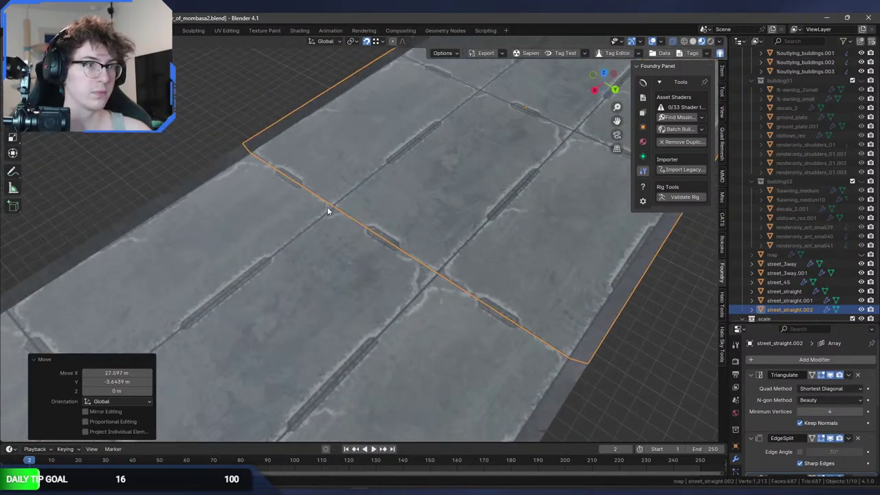
Duplicate the street_45 corner together with its attached straight and rotate the copies 180° about the Z axis.
scroll(327, 211, "down", 6)
left_click(285, 265)
scroll(283, 262, "down", 2)
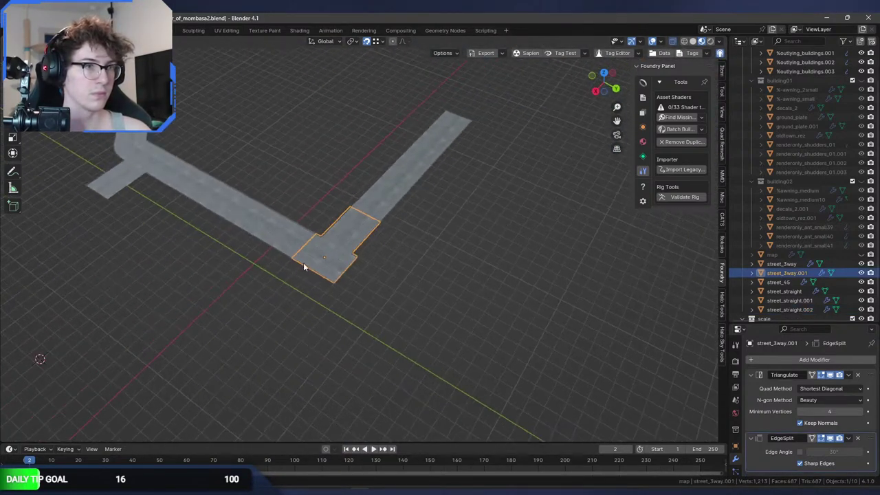
left_click(130, 146)
key("shift+d")
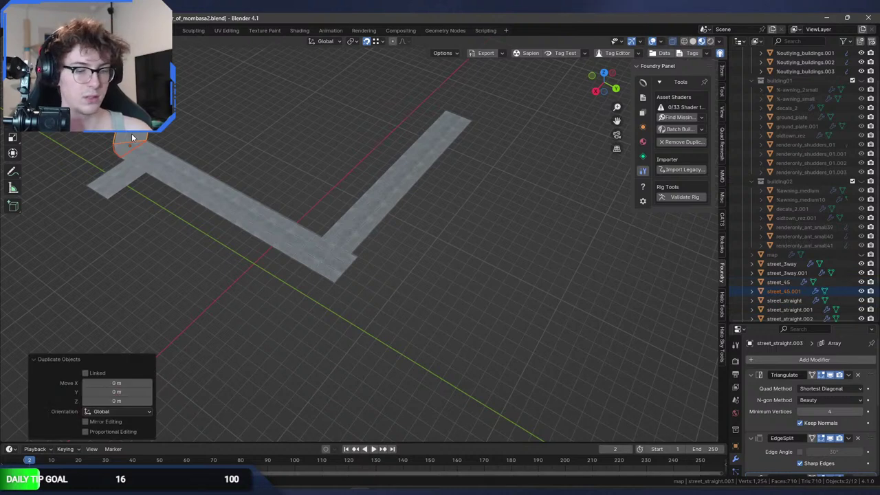
key("z")
right_click(131, 133)
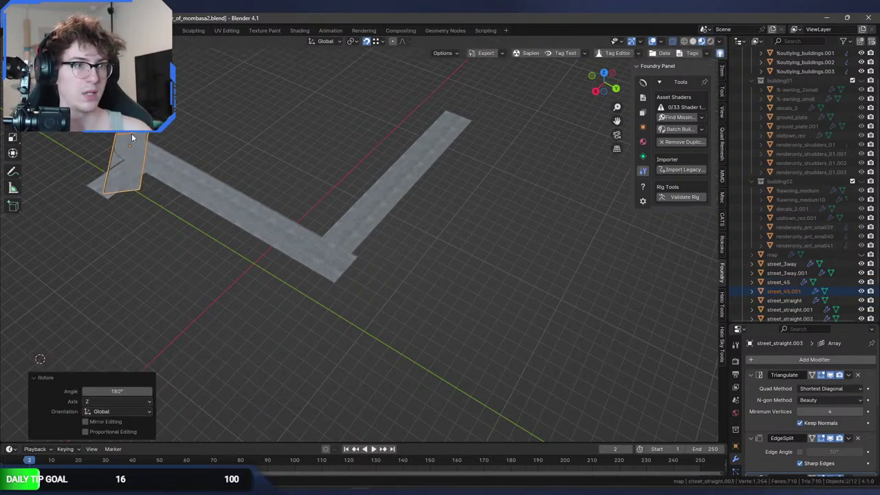
Move the copied corner and straight over to the free end of street_3way.001.
key("g")
left_click(402, 262)
scroll(406, 262, "up", 3)
middle_click_drag(406, 263, 413, 196)
key("g")
left_click(408, 243)
Snap the copied corner flush against the edge of street_3way.001, deselect everything, and save the file.
middle_click_drag(371, 237, 289, 238)
scroll(369, 244, "up", 3)
key("g")
left_click(315, 251)
key("alt+a")
scroll(349, 245, "down", 3)
key("ctrl+s")
Duplicate street_straight.002, move the copy toward the street_3way junction, and rotate it 180° about the Z axis.
scroll(452, 269, "down", 3)
left_click(403, 298)
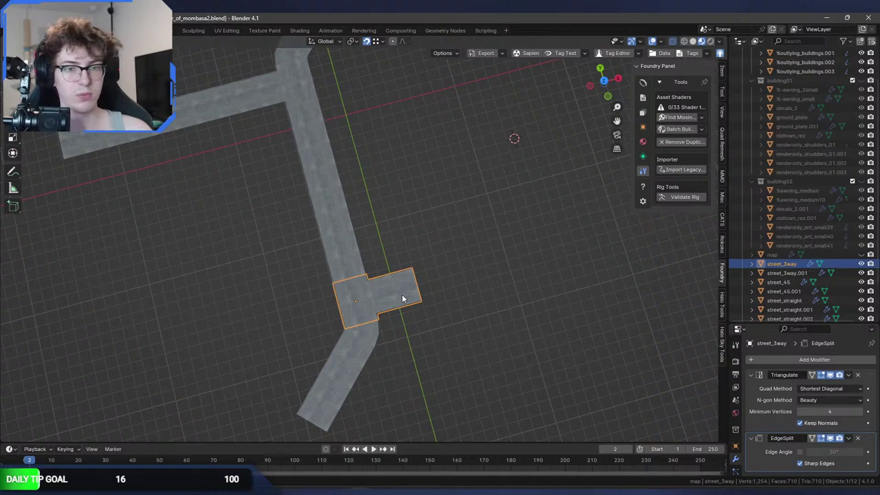
left_click(215, 113)
key("shift+d")
right_click(215, 112)
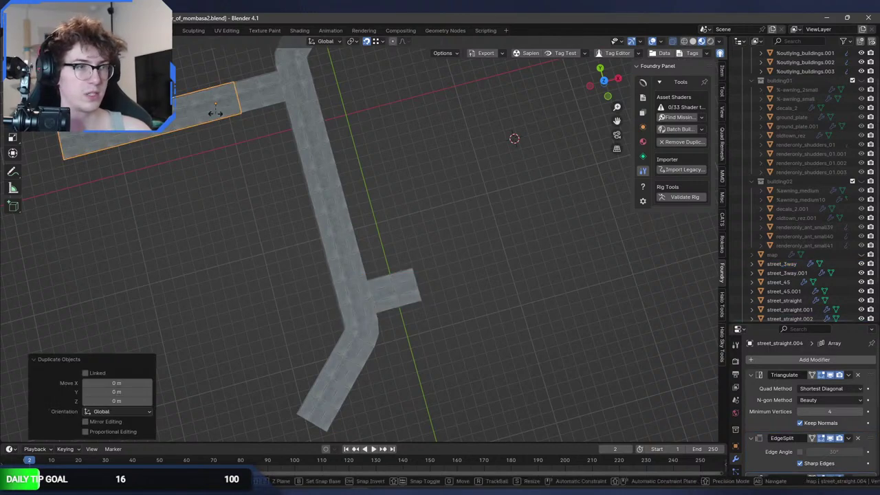
key("g")
left_click(344, 83)
key("r")
key("z")
key("1")
key("8")
key("0")
key("Return")
Snap the rotated straight copy's end flush against the side arm of street_3way.
key("g")
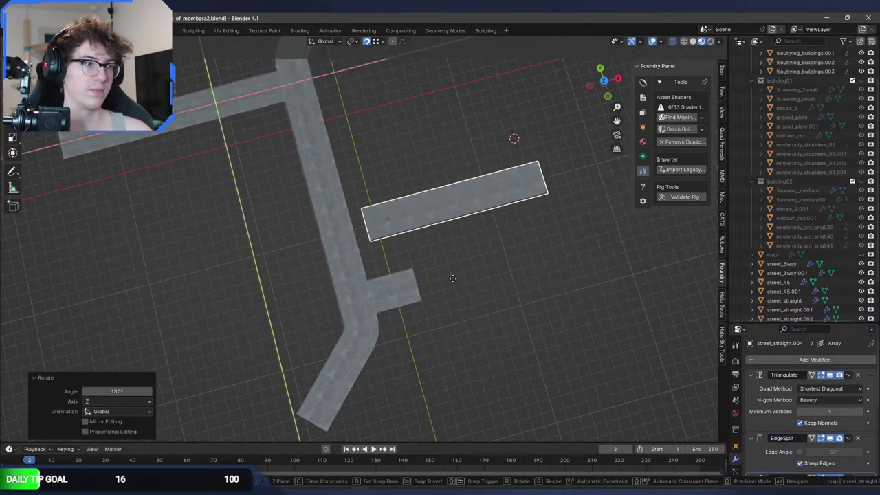
left_click(424, 277)
middle_click_drag(424, 277, 379, 231, "shift")
scroll(369, 240, "up", 3)
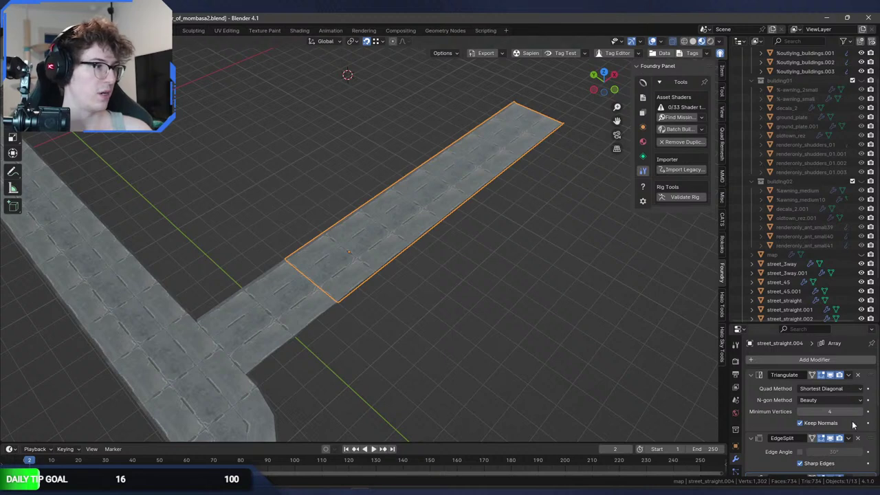
Set the Array count to 2 on both straight side streets attached to the three-way junctions.
scroll(785, 398, "down", 4)
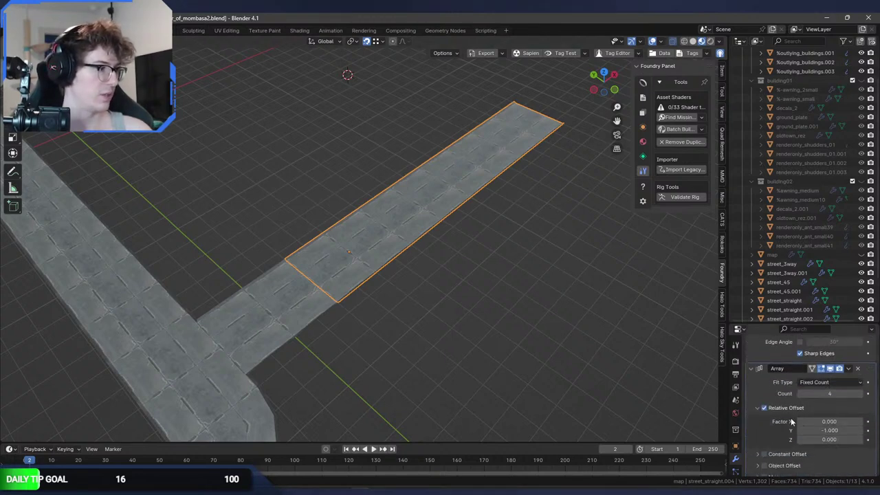
left_click(800, 393)
middle_click_drag(413, 275, 559, 320)
left_click(155, 190)
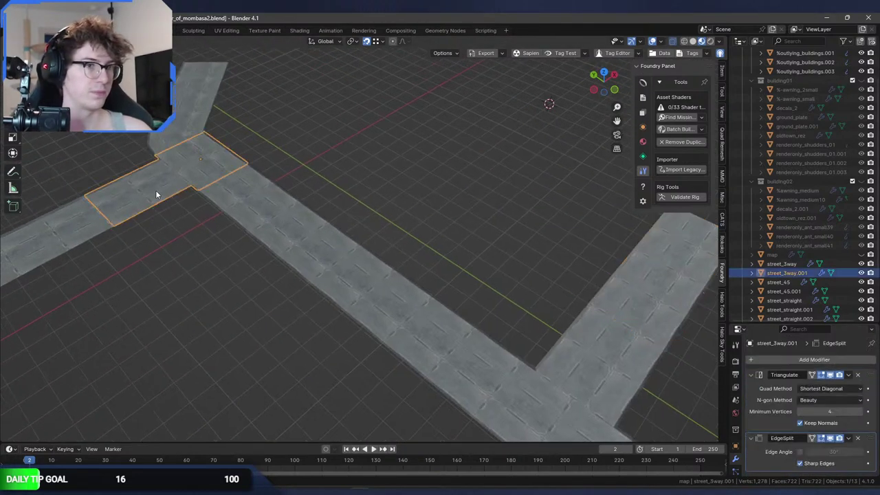
left_click(99, 229)
scroll(836, 447, "down", 4)
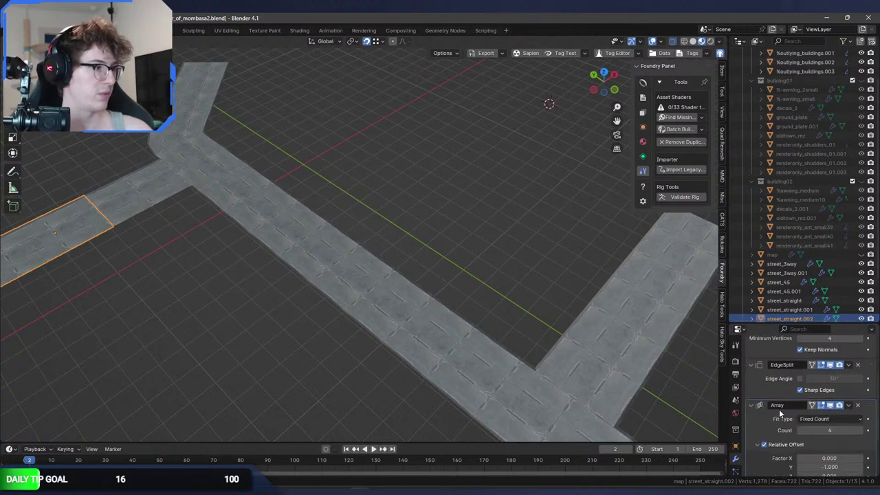
key("Return")
scroll(541, 312, "down", 5)
left_click(444, 285)
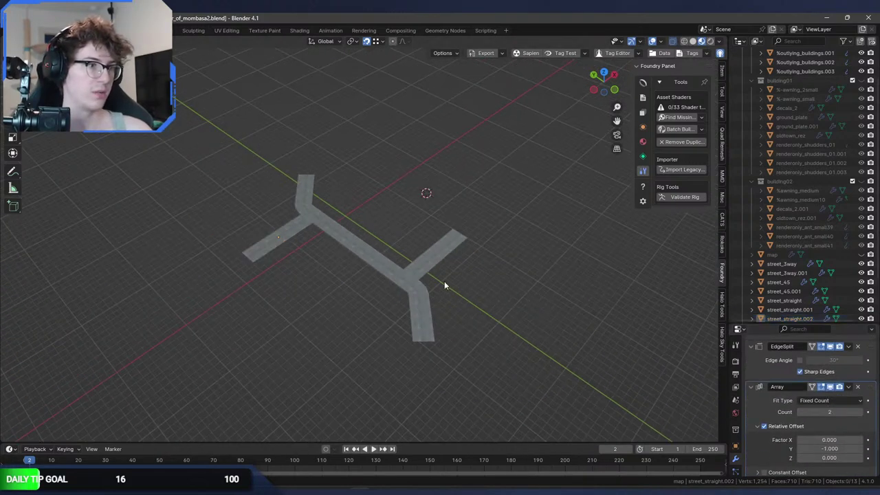
Unhide the map object to show the ground and surroundings around the street network, and save the file.
left_click(861, 254)
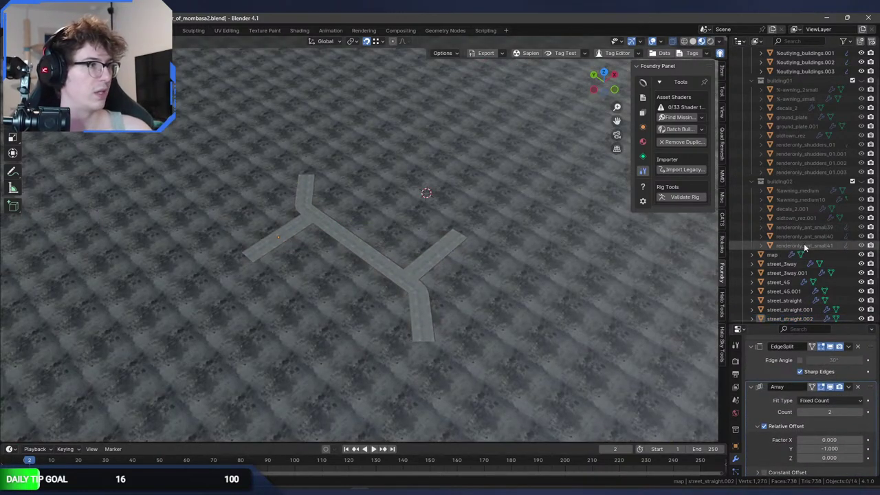
middle_click_drag(474, 226, 421, 164)
scroll(823, 193, "up", 3)
Export the scene for Halo 3 as war_of_mombasa2.ASS into the war_of_mombasa project folder.
left_click(24, 30)
mouse_move(49, 169)
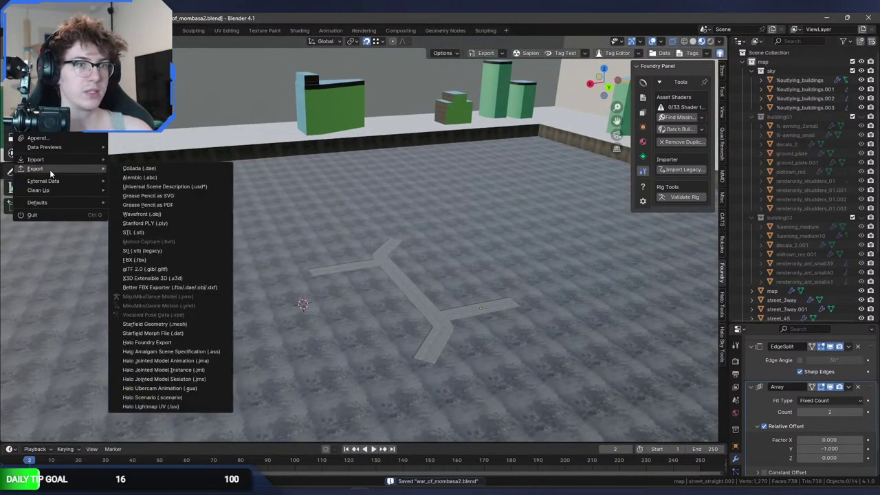
left_click(152, 342)
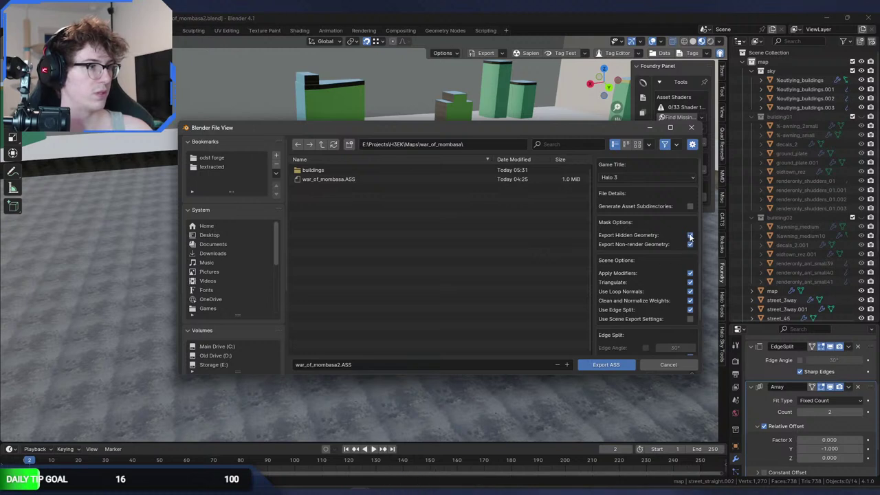
key("Return")
Switch to File Explorer, open the H3EK folder in common, and launch its cmd shortcut.
key("alt+Tab")
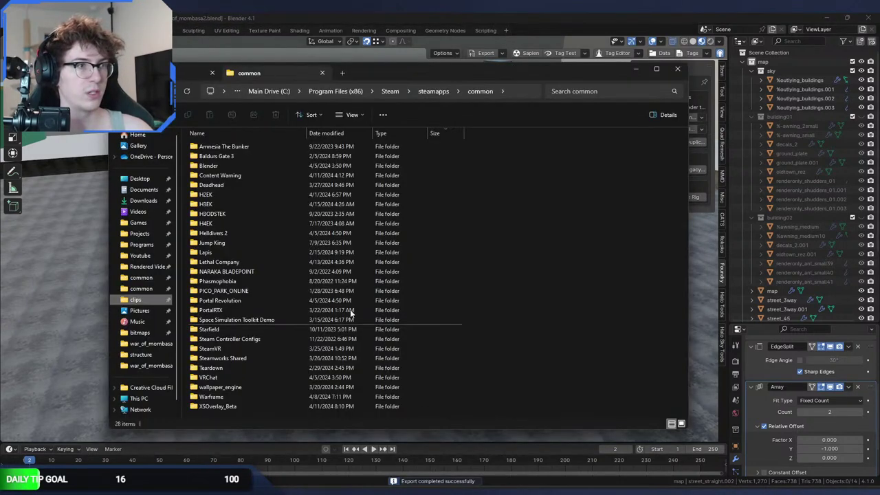
double_click(223, 204)
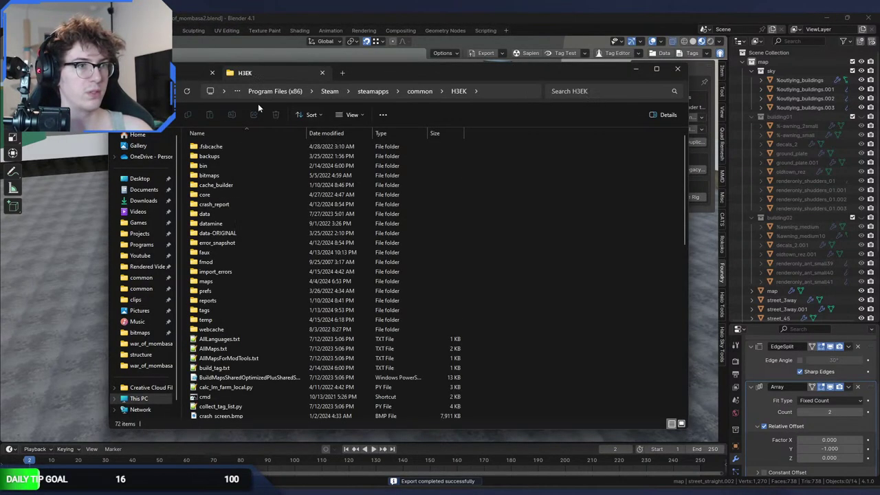
left_click(230, 396)
key("Return")
left_click(604, 273)
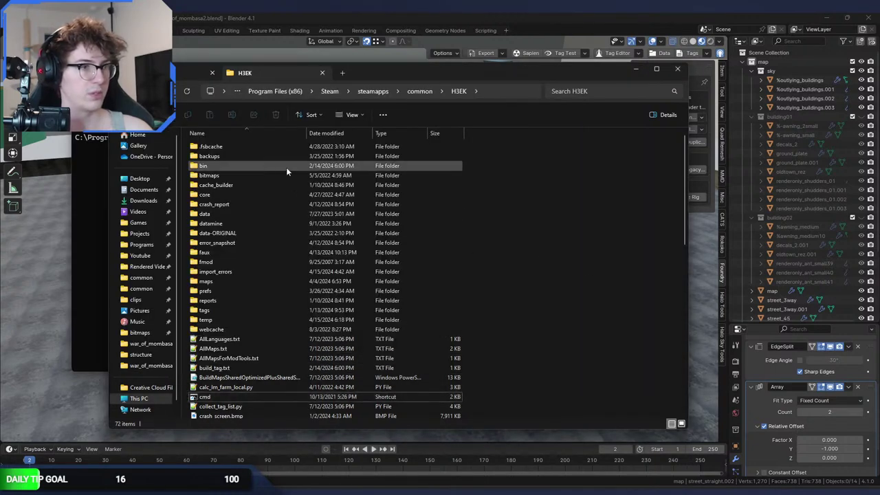
Copy the newly exported war_of_mombasa.ASS into H3EK's data\levels\custom\war_of_mombasa\structure folder, replacing the existing file.
double_click(285, 214)
double_click(223, 202)
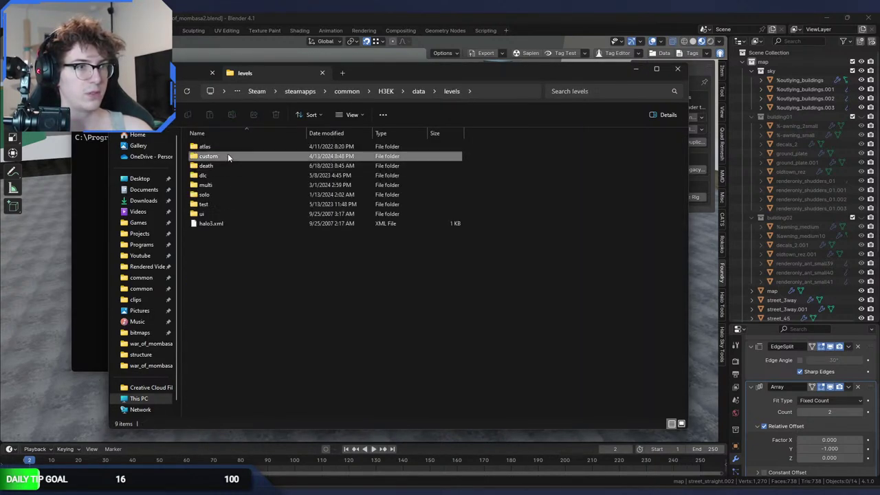
double_click(227, 154)
double_click(229, 147)
double_click(248, 149)
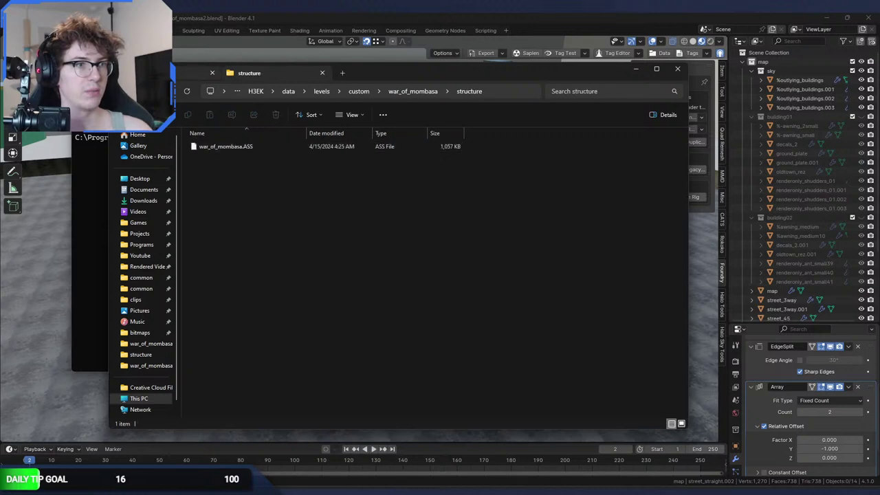
left_click(266, 211)
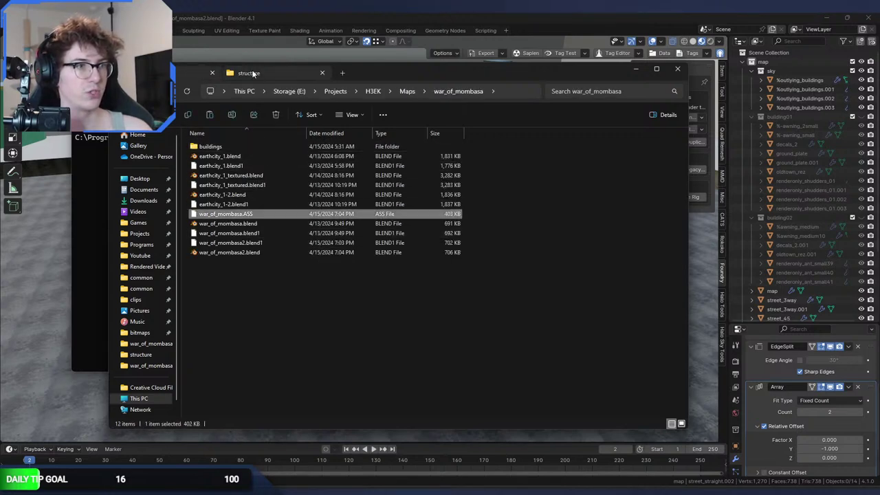
key("ctrl+v")
key("Return")
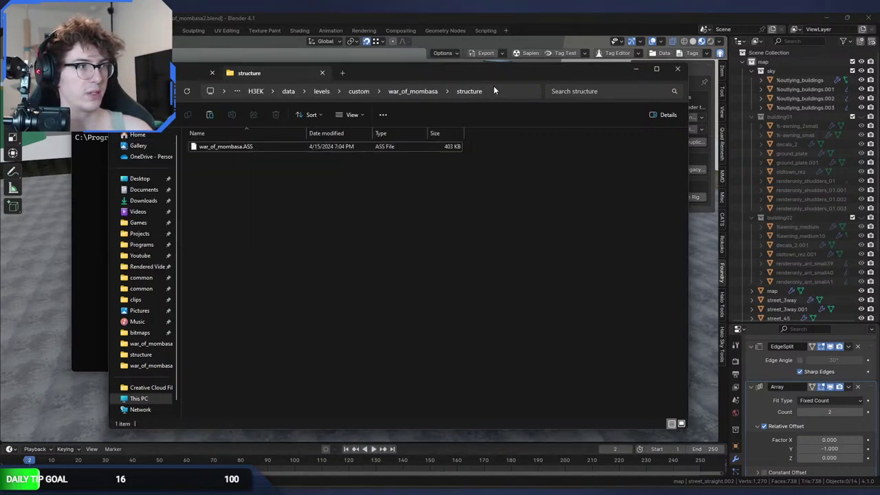
Select the relative path levels\custom\war_of_mombasa\structure in the folder's address for the structure import, and switch to Sapien.
left_click(504, 91)
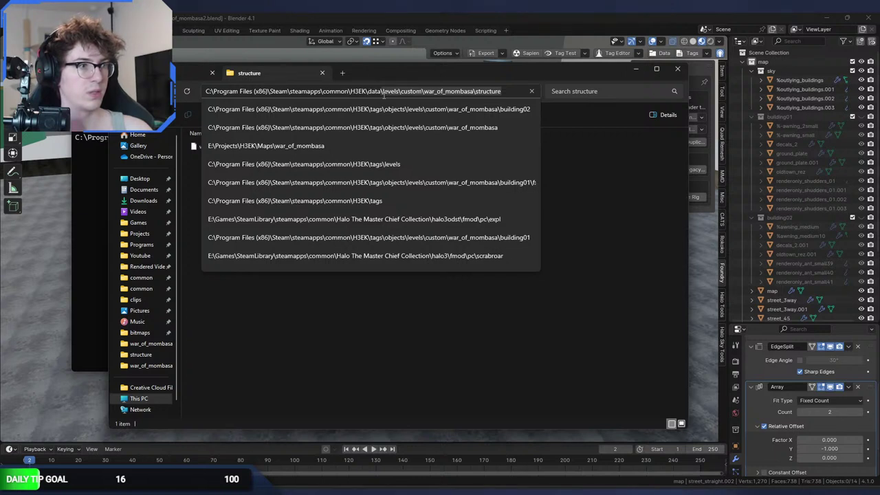
key("Escape")
key("alt+Tab")
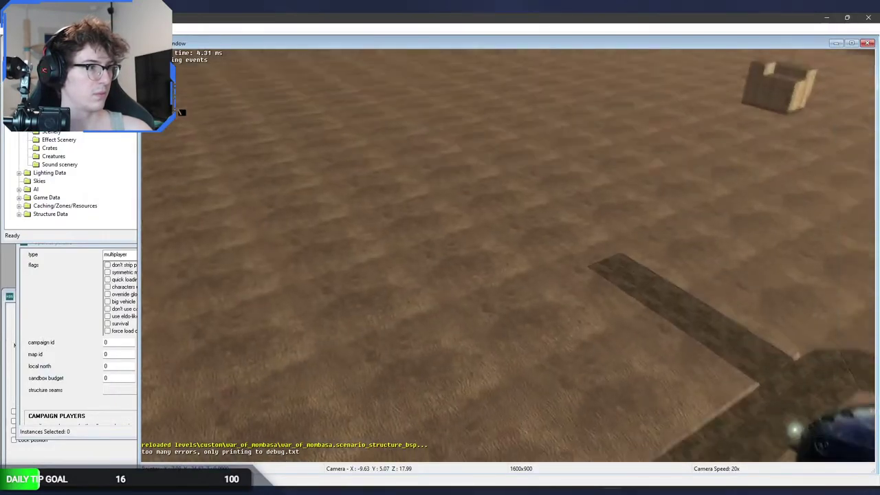
Fly around the reloaded level to examine the street network and the buildings beside it.
key("w")
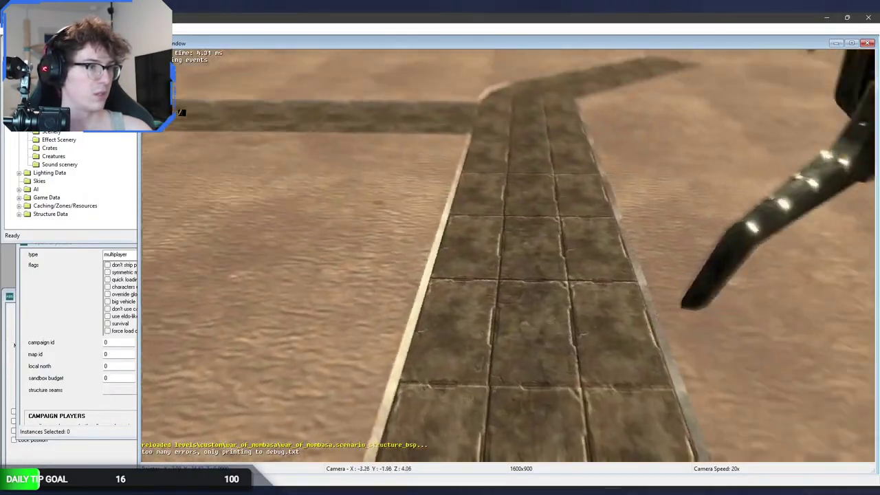
key("w")
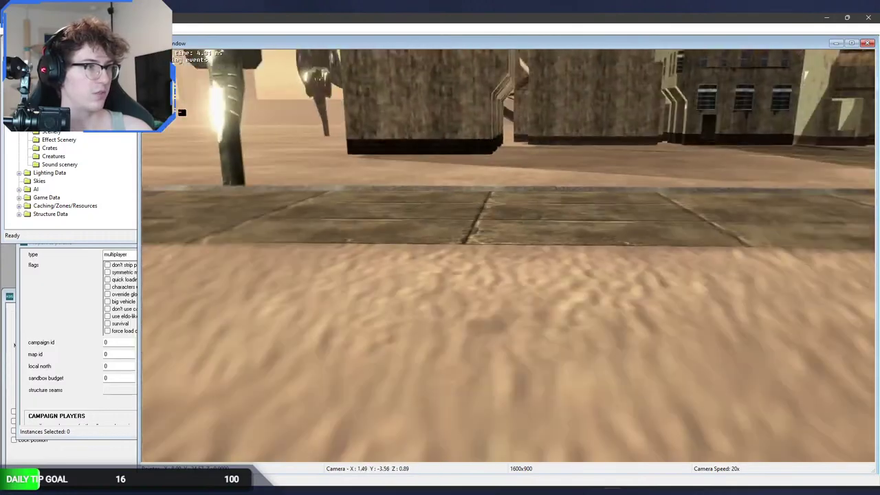
key("w")
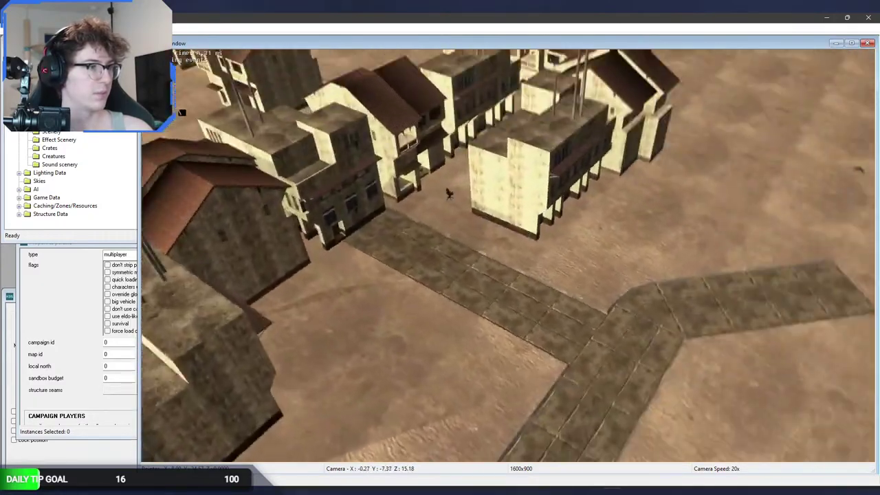
key("w")
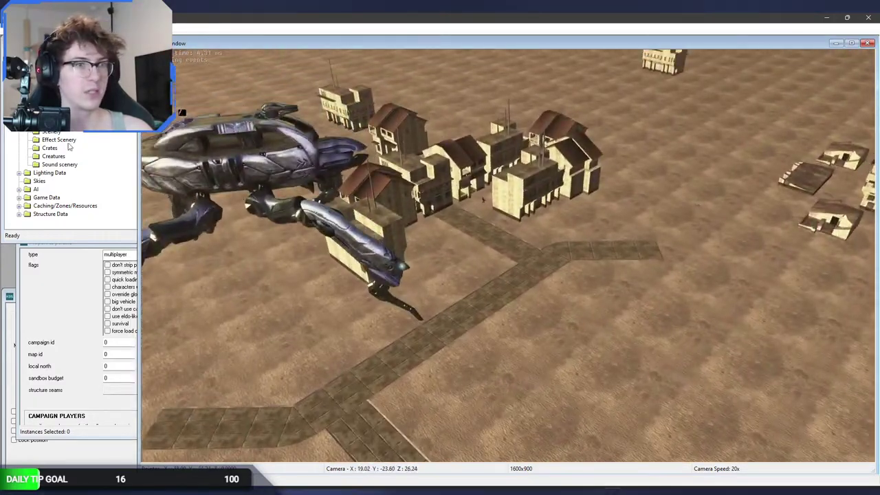
Select the scarab_h2_drivable object and move it away from the streets to about x -38.5.
left_click(69, 147)
double_click(233, 74)
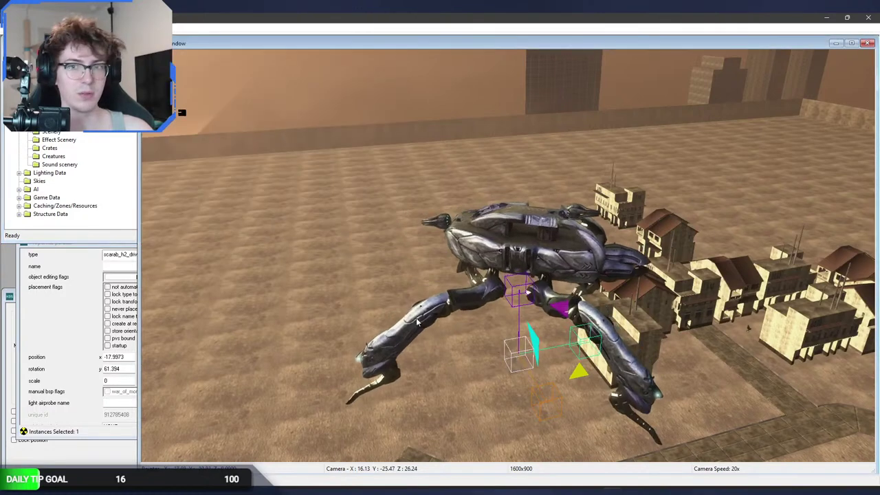
left_click(133, 367)
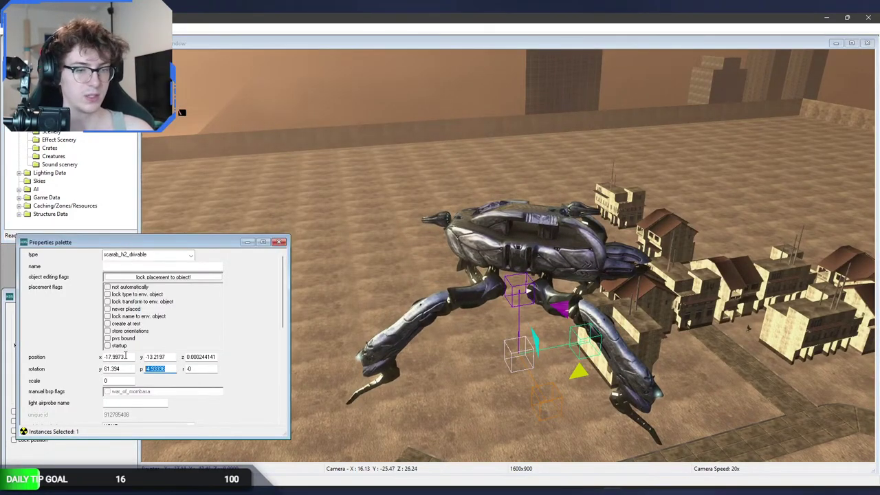
left_click_drag(519, 351, 238, 313)
middle_click_drag(239, 313, 530, 311)
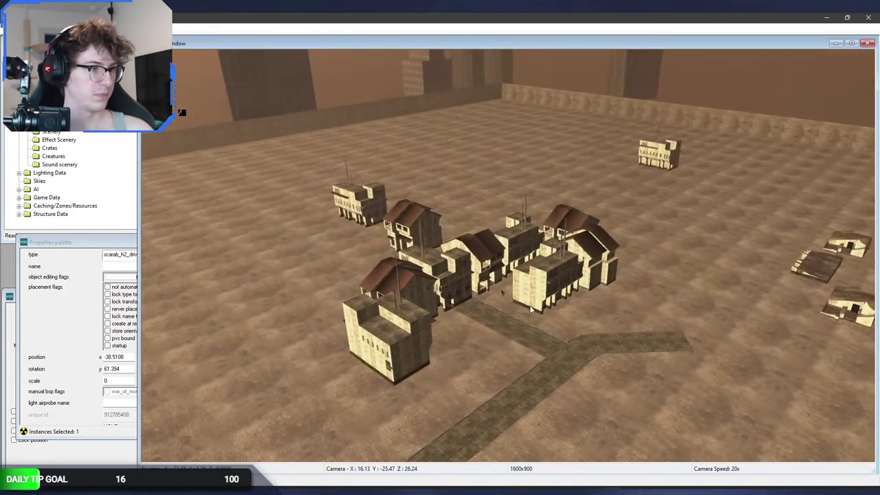
Select the cluster of building crates standing beside the streets and clear them out of the area.
left_click(50, 131)
left_click_drag(679, 421, 288, 174)
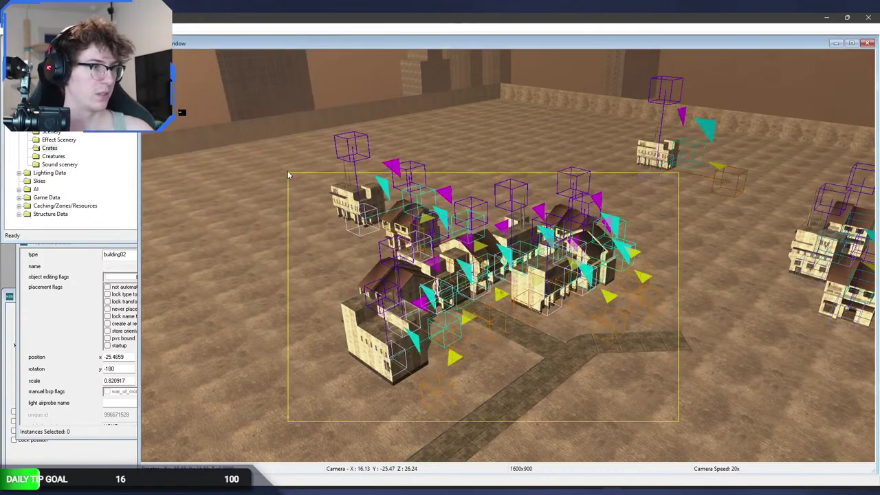
middle_click_drag(413, 206, 240, 248)
key("w")
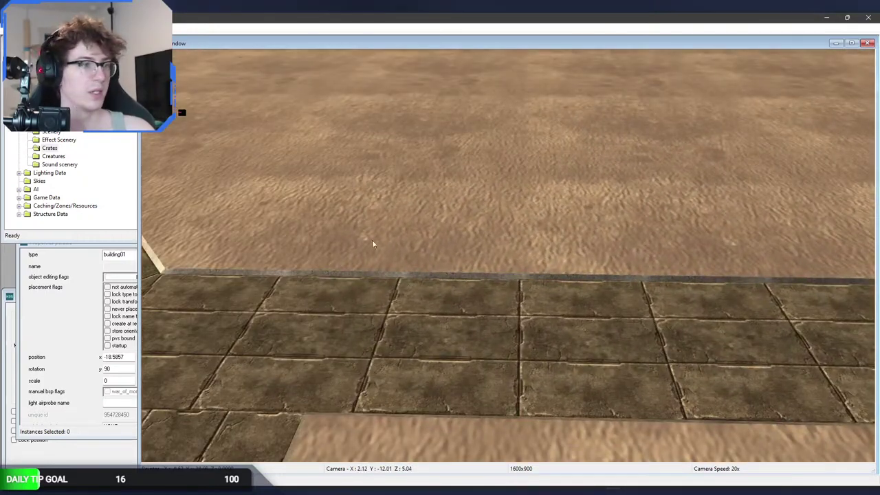
Place a building01 crate on the street near the junction, set its yaw rotation to 180, and adjust its position.
left_click(591, 254)
middle_click_drag(440, 248, 627, 315)
key("s")
left_click_drag(663, 277, 654, 247)
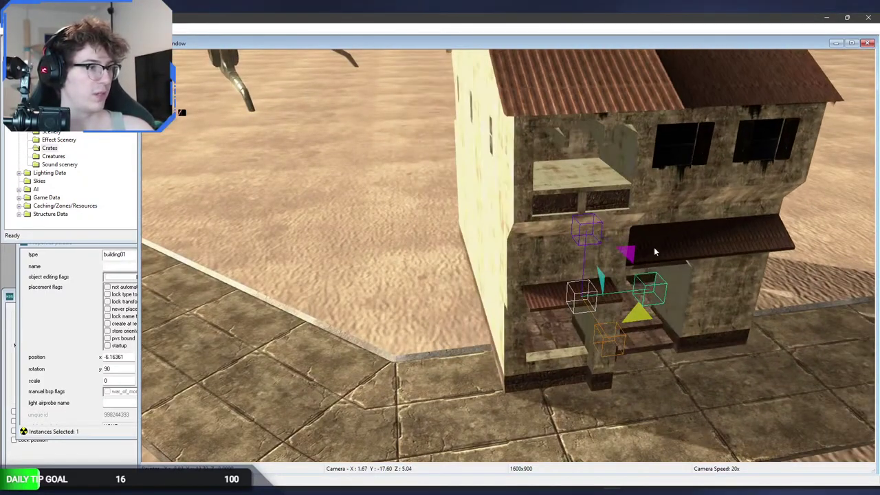
double_click(113, 368)
type("180")
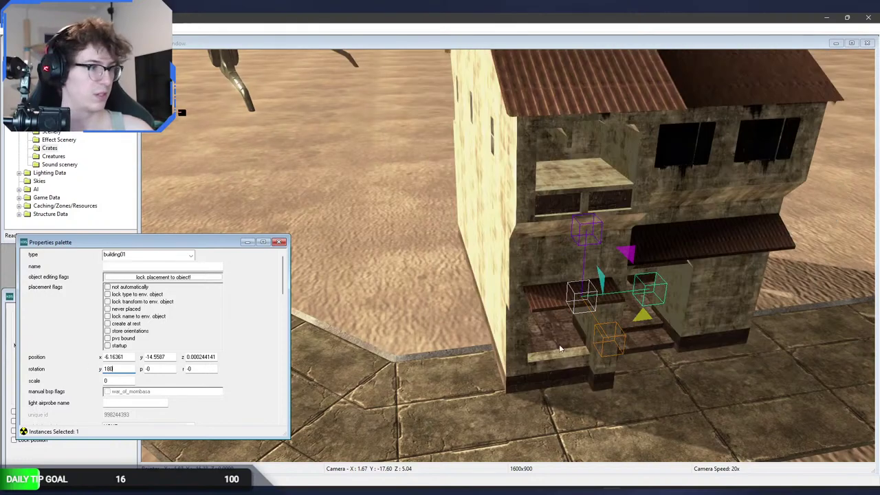
left_click_drag(566, 301, 490, 269)
right_click_drag(490, 269, 434, 426)
Switch to Blender, show the building01 collection beside the streets, and select its ground_plate.
key("alt+Tab")
scroll(395, 302, "up", 5)
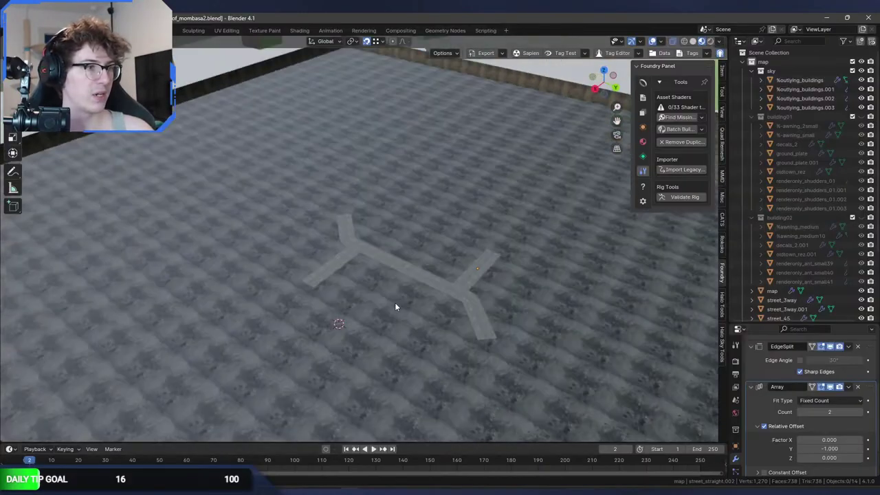
middle_click_drag(426, 308, 434, 295)
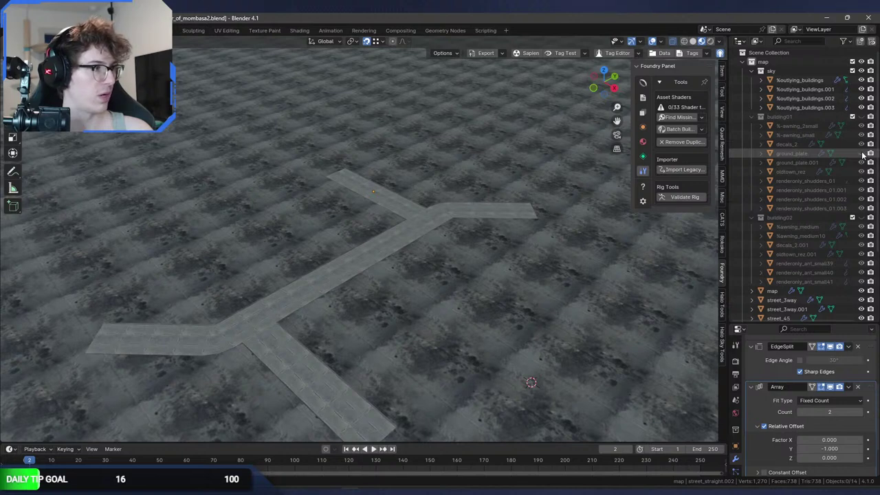
left_click(862, 116)
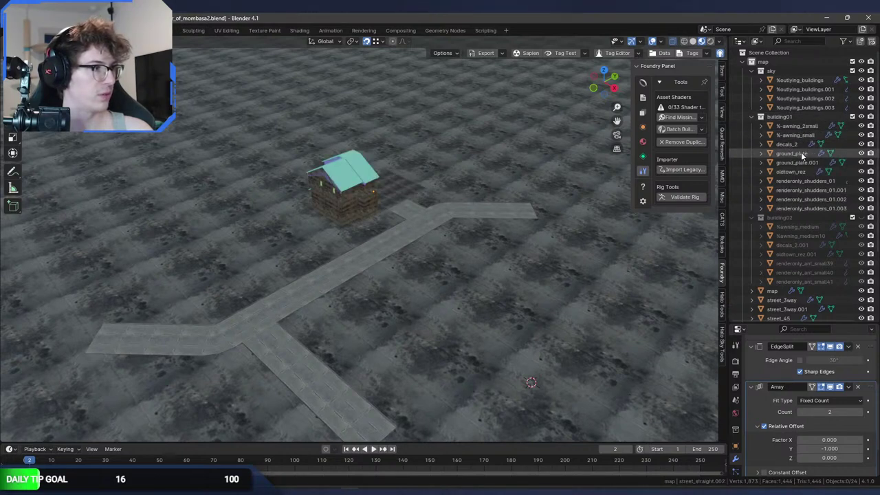
left_click(798, 152)
scroll(443, 257, "up", 1)
scroll(443, 257, "up", 1)
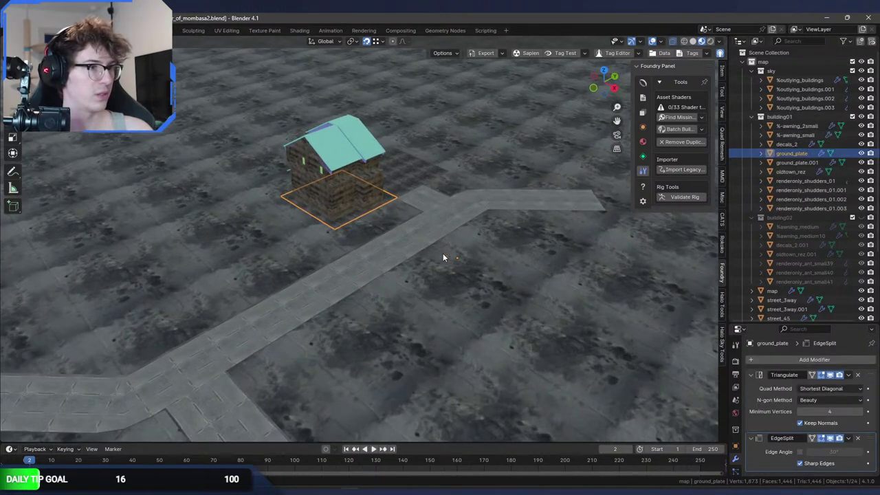
Examine the mesh of street_3way.001 in Edit Mode beside the building.
left_click(427, 216)
key("Tab")
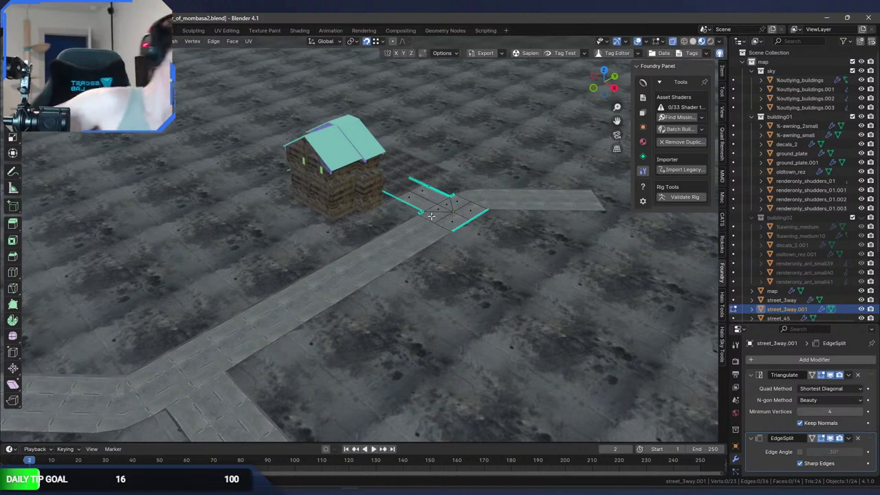
middle_click_drag(431, 216, 369, 235)
key("Tab")
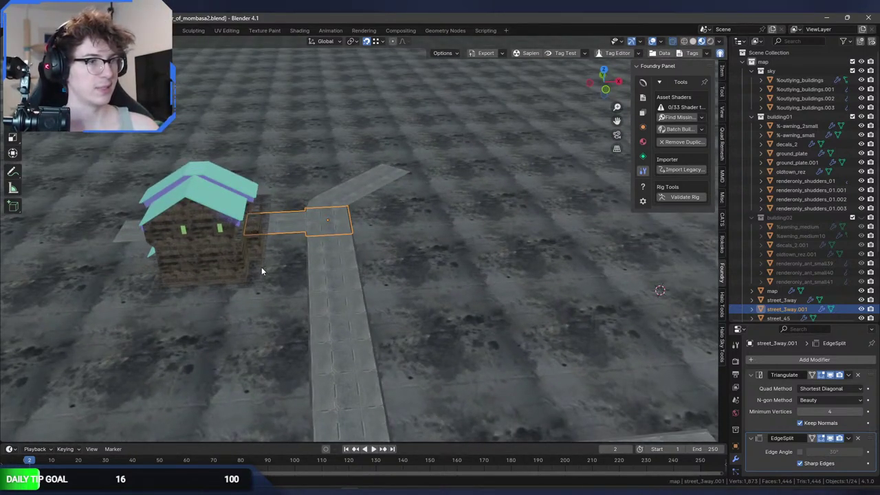
Duplicate building01's ground_plate onto the open ground across the main street, keeping the copy in the map collection with building01 hidden.
left_click(259, 274)
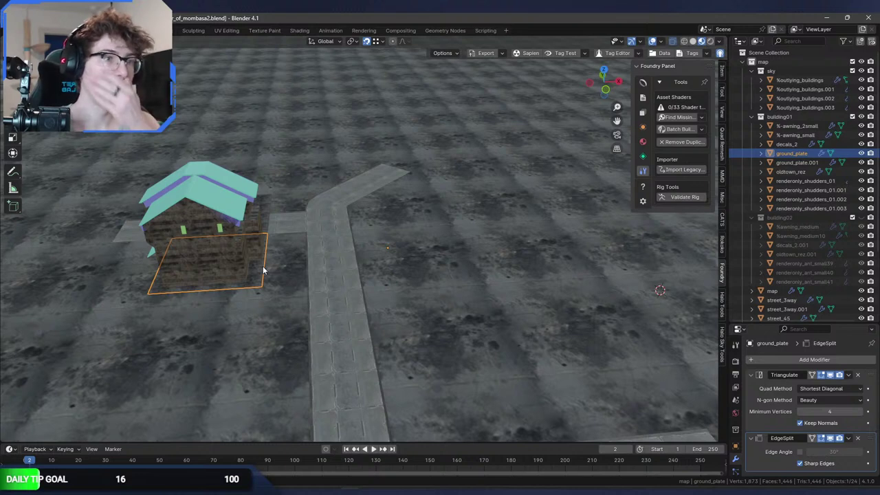
key("shift+d")
key("g")
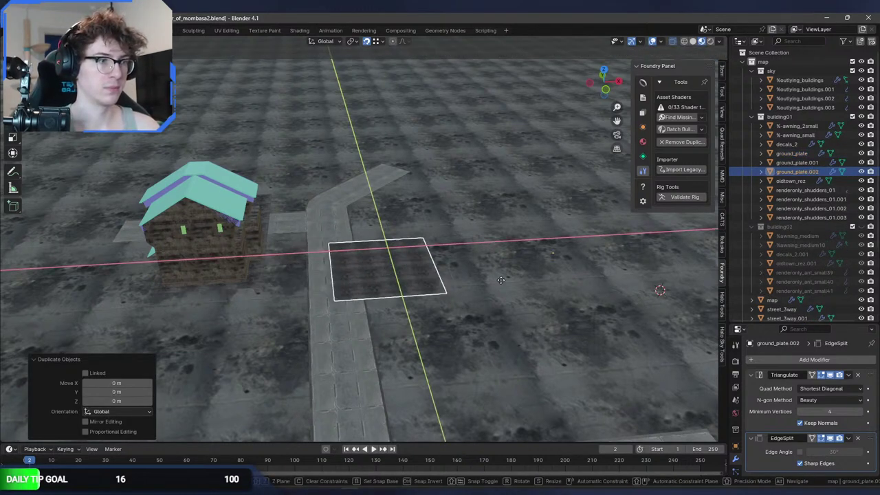
left_click(653, 256)
left_click_drag(784, 172, 784, 306)
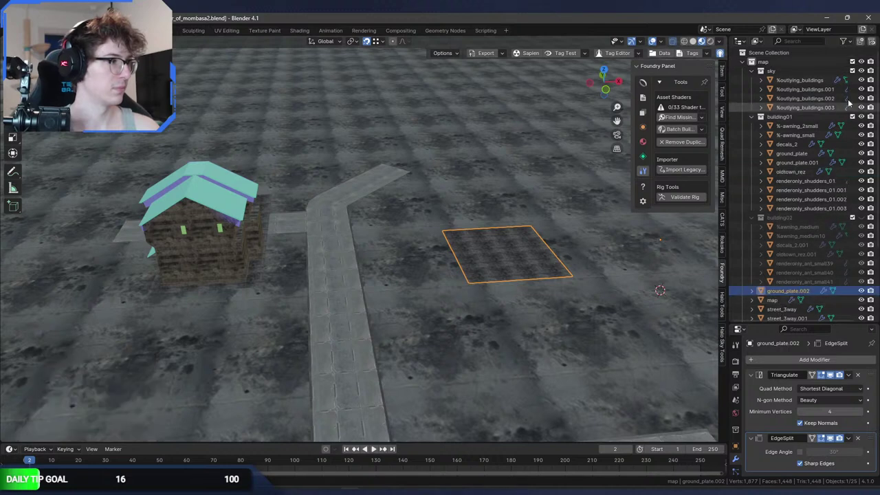
left_click(863, 117)
Select all the street pieces of the network and try to join them into one object.
left_click(338, 248)
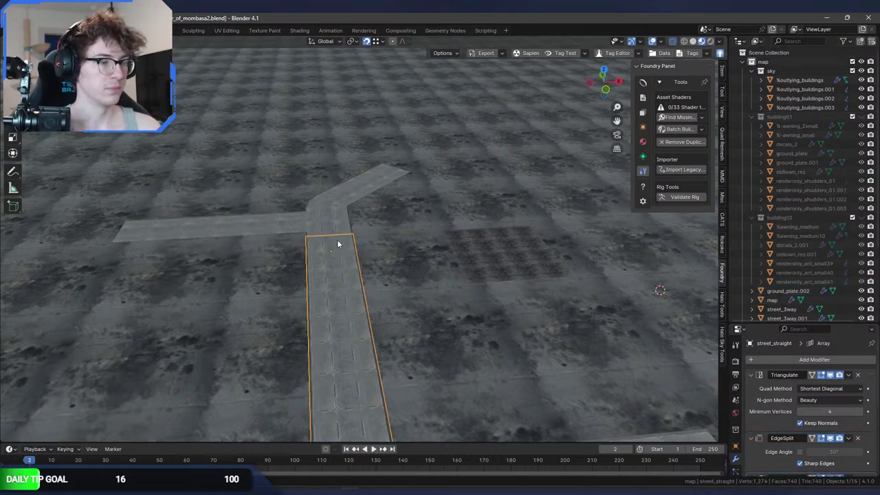
left_click(330, 225, "shift")
left_click(238, 226, "shift")
left_click(357, 197, "shift")
middle_click_drag(357, 197, 325, 129)
left_click(338, 303, "shift")
left_click(366, 340, "shift")
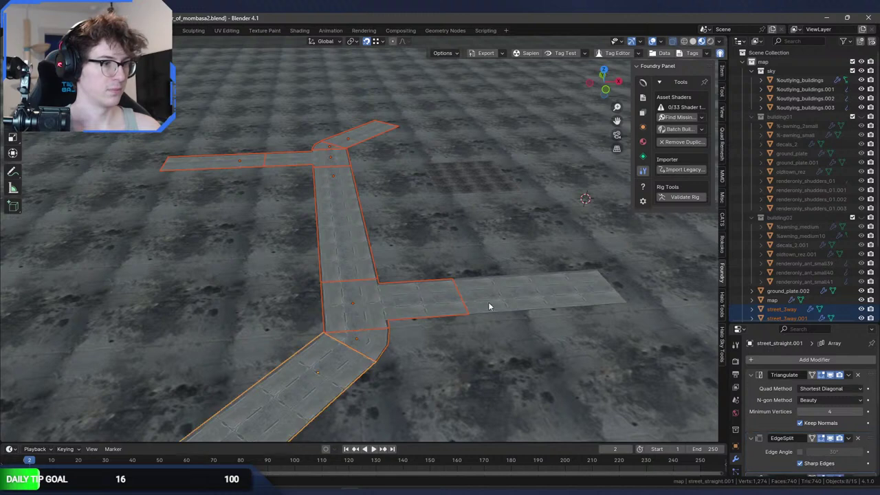
left_click(489, 306, "shift")
scroll(502, 295, "down", 2)
key("ctrl+j")
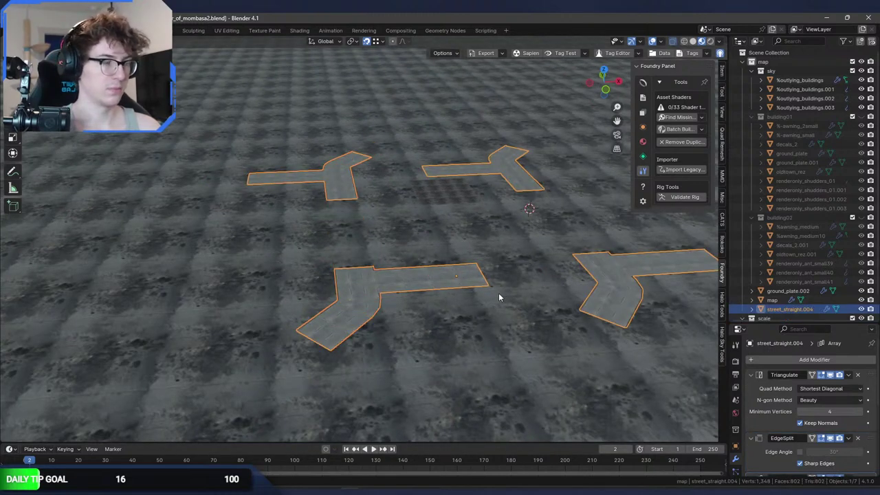
key("ctrl+z")
Try applying all transforms to the whole selection of street pieces at once.
key("ctrl+a")
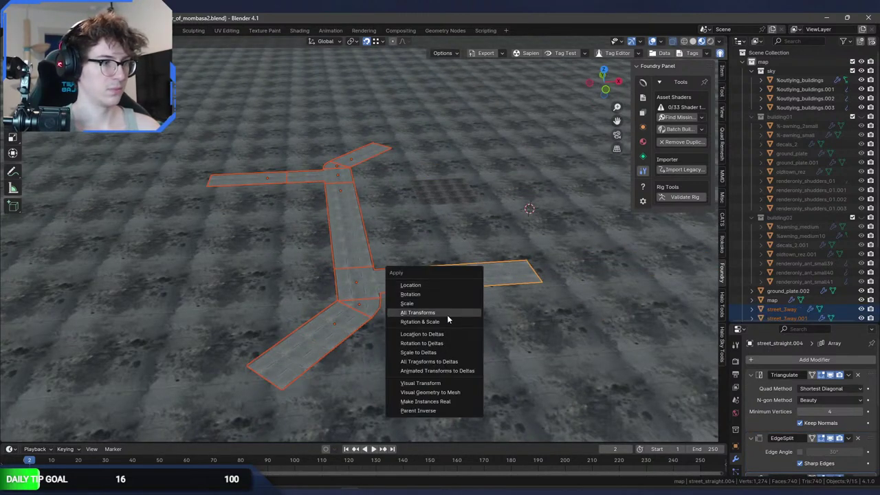
left_click(447, 314)
key("ctrl+z")
key("ctrl+z")
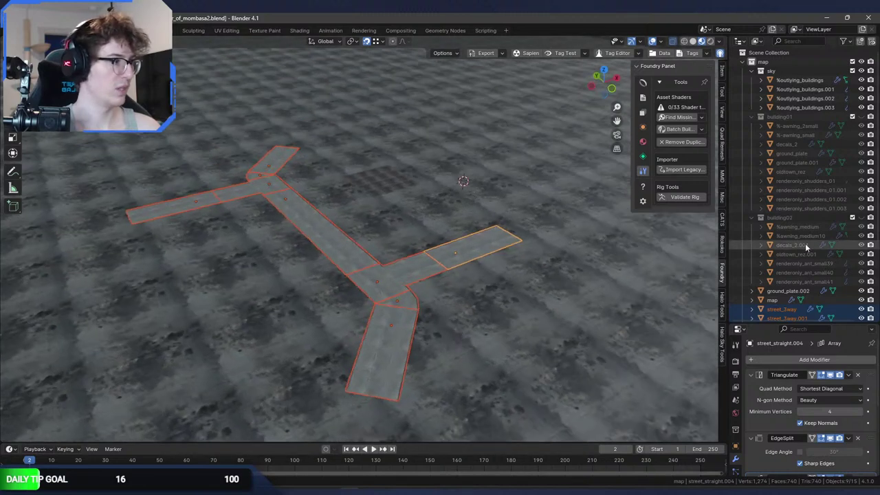
Try applying all transforms to the street_straight.004 piece on its own.
scroll(800, 275, "down", 4)
left_click(800, 285)
key("ctrl+a")
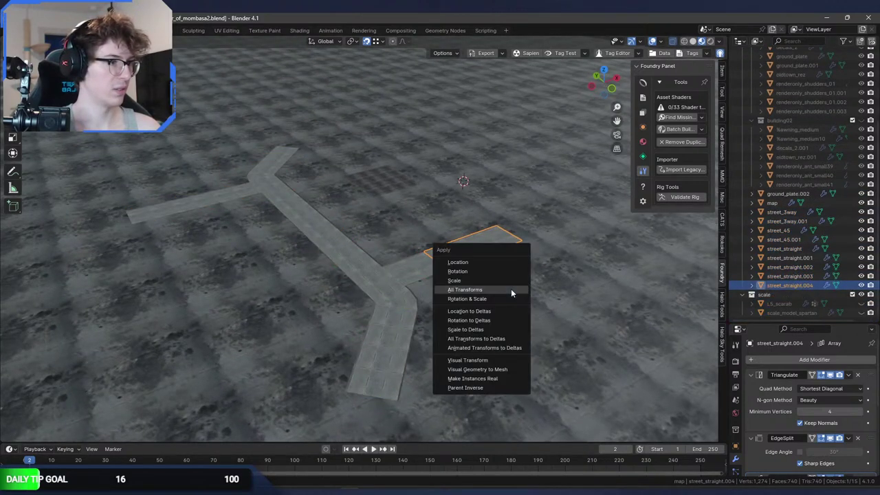
left_click(511, 289)
key("ctrl+z")
Apply the Array modifiers of street_straight.004 and street_straight.003 so their repeated segments are real geometry.
scroll(790, 408, "down", 2)
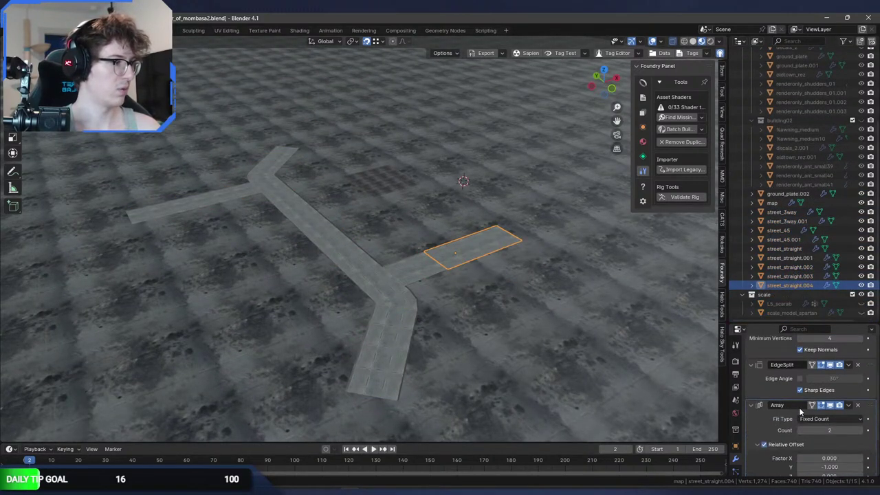
left_click(849, 405)
left_click(849, 417)
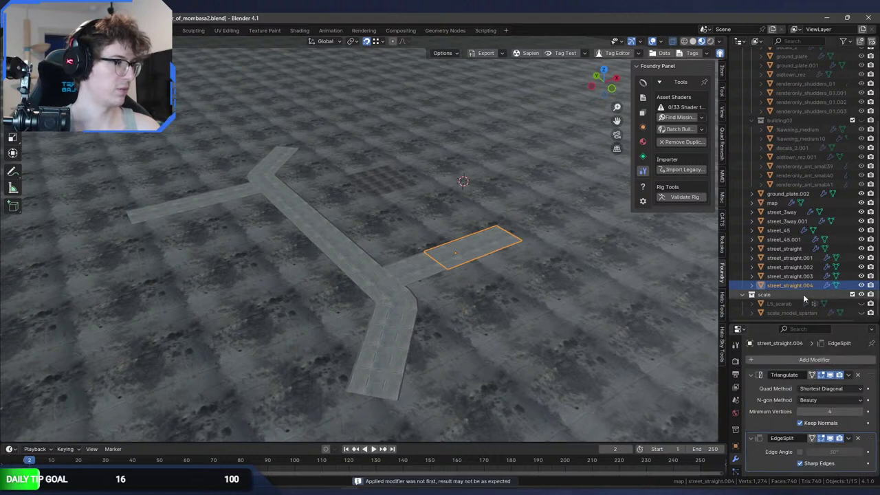
left_click(843, 276)
left_click(849, 375)
left_click(849, 388)
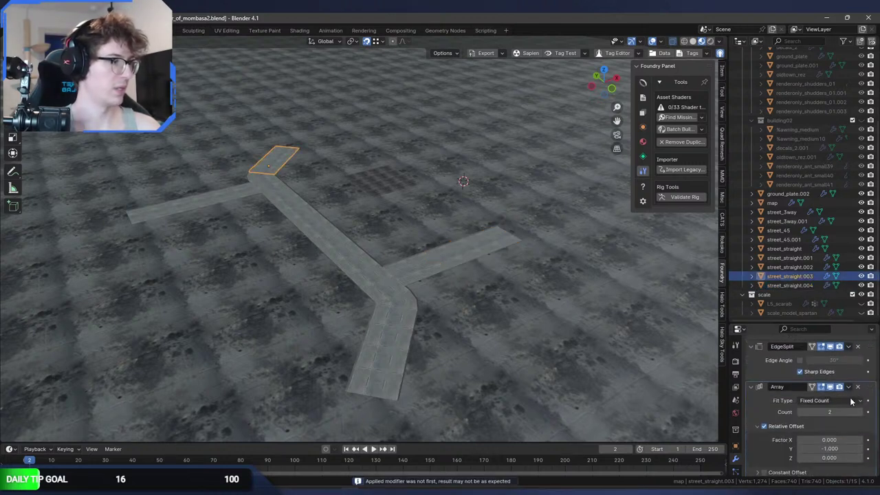
left_click(851, 391)
left_click(852, 403)
Apply the Array modifiers of street_straight.002 and street_straight.001.
left_click(790, 267)
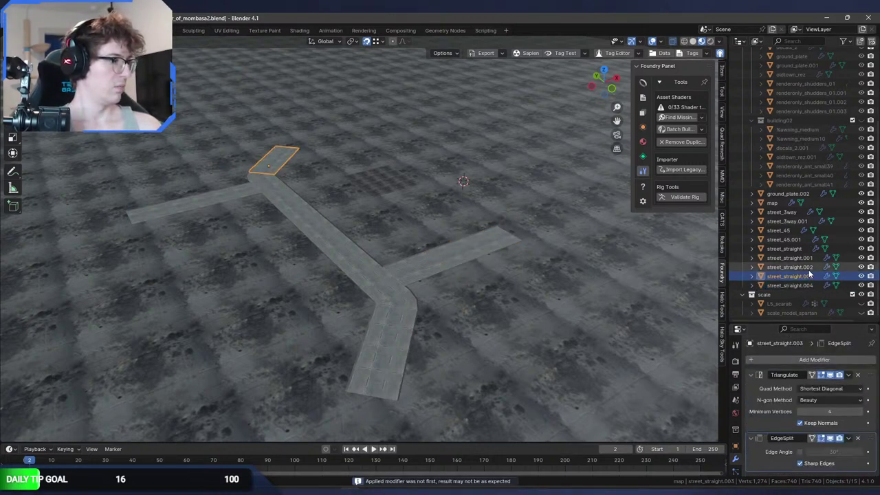
scroll(852, 419, "down", 2)
left_click(849, 422)
left_click(851, 435)
left_click(848, 259)
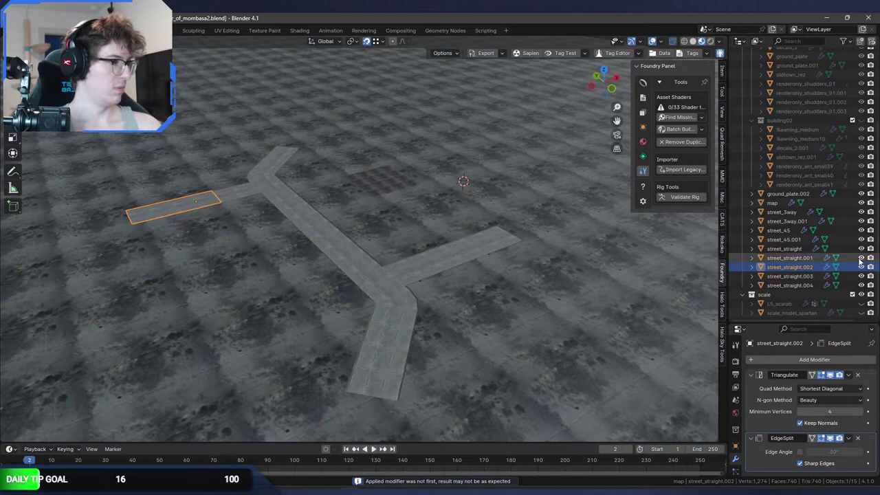
scroll(845, 428, "down", 3)
left_click(850, 387)
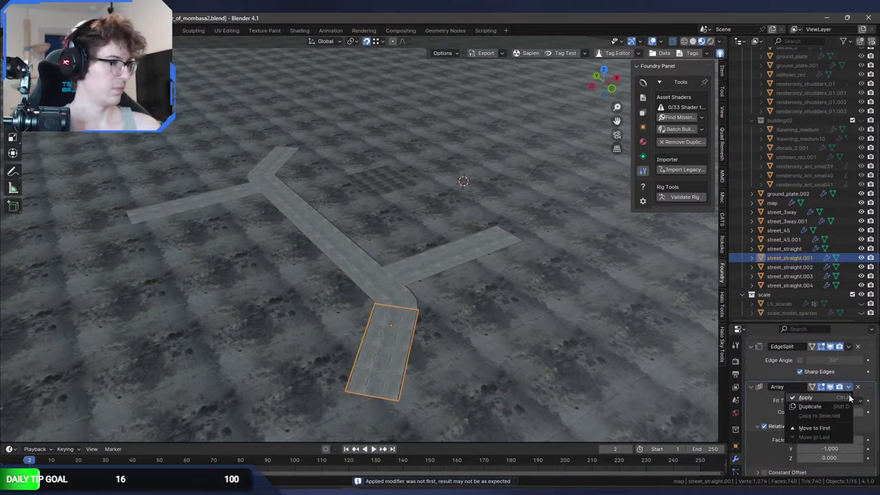
left_click(818, 397)
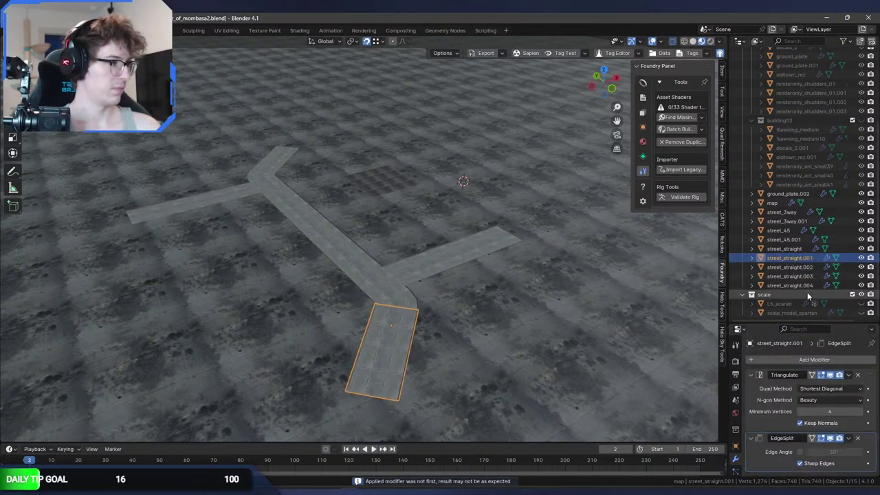
Duplicate the central street_straight piece and move the copy about 3042 m along X, away from the network.
left_click(791, 248)
key("shift+d")
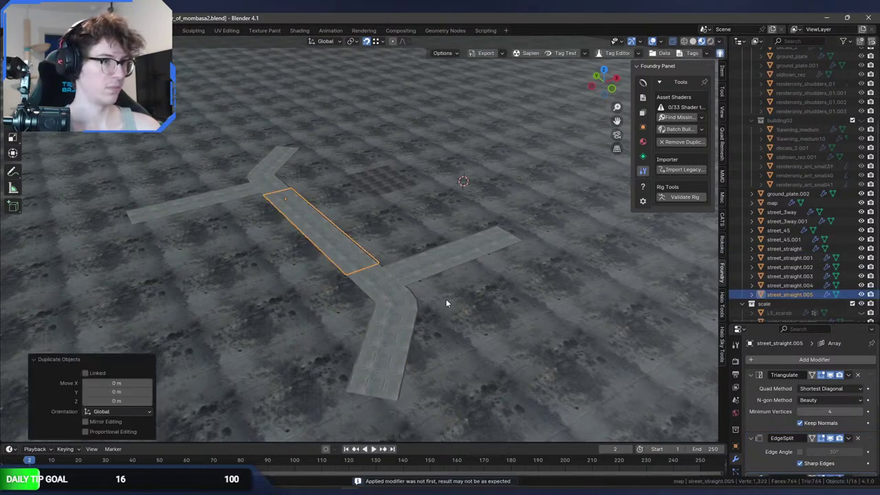
key("x")
left_click(661, 245)
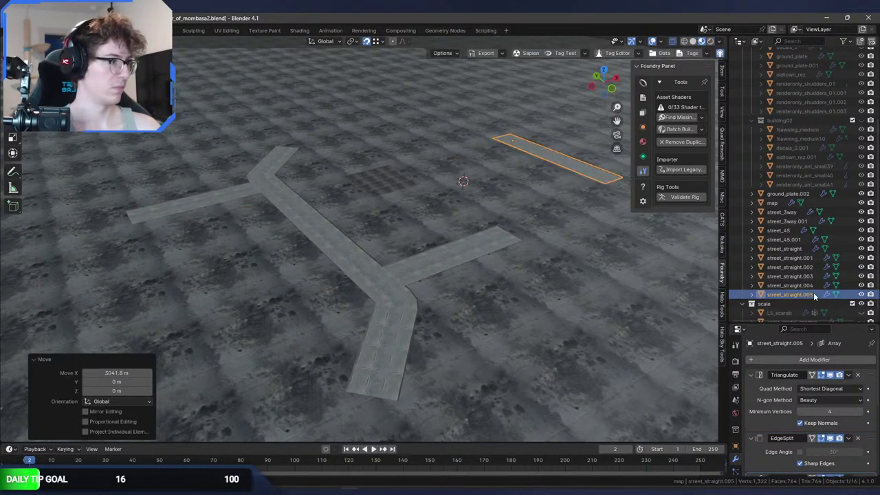
double_click(802, 292)
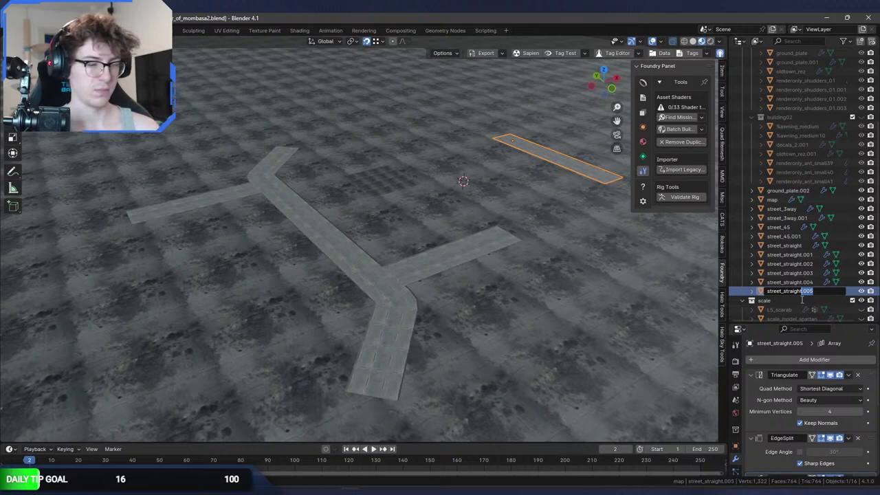
left_click(817, 291)
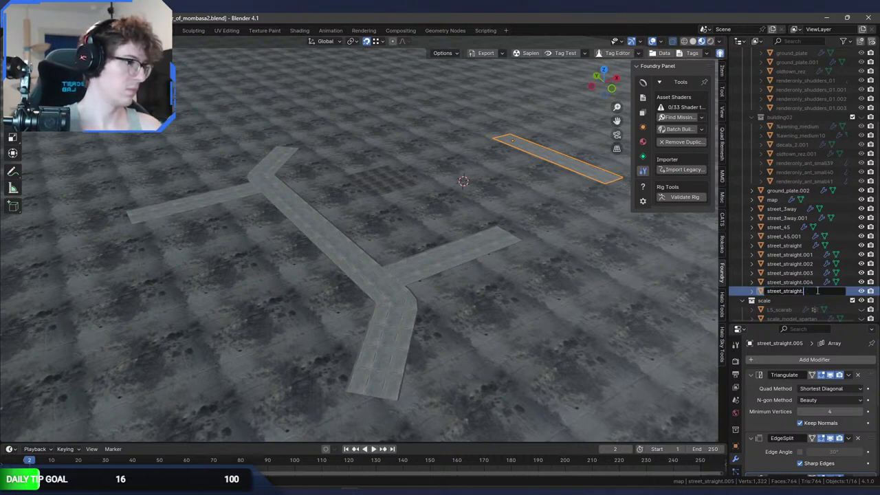
key("Escape")
double_click(816, 291)
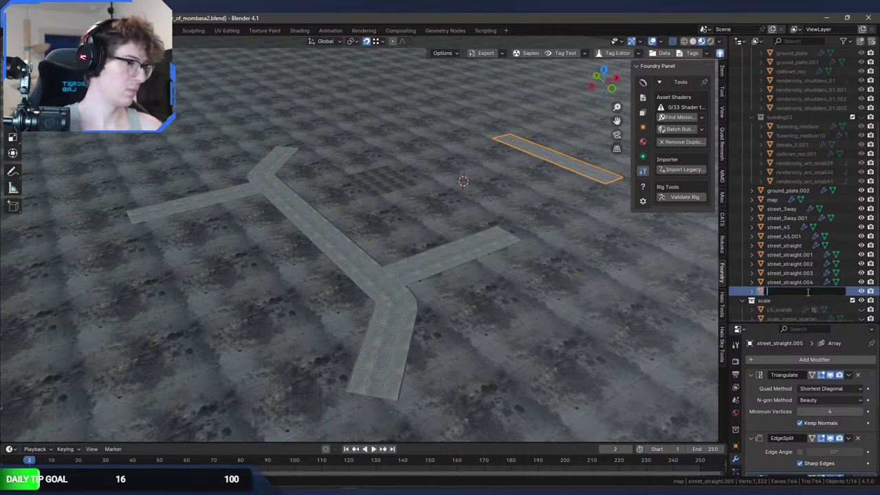
key("Escape")
Try to apply the Array modifier on the central street_straight piece.
left_click(312, 240)
scroll(835, 409, "down", 4)
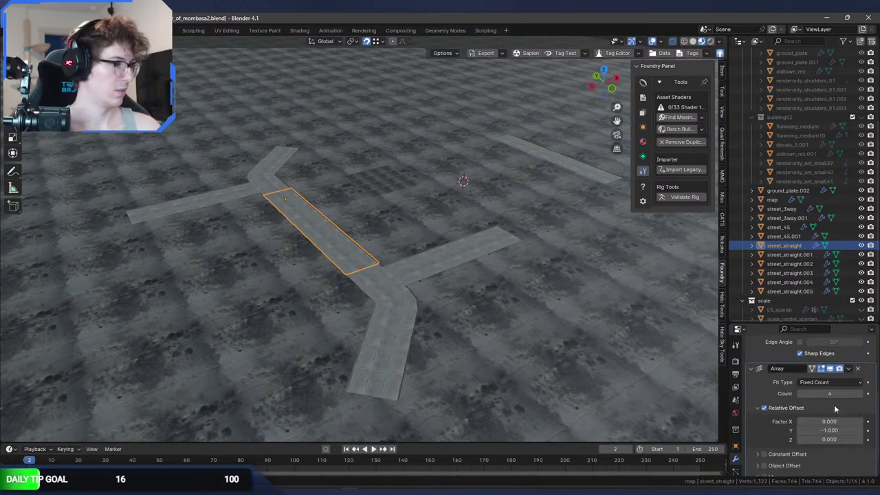
left_click(849, 369)
left_click(818, 379)
left_click(595, 180)
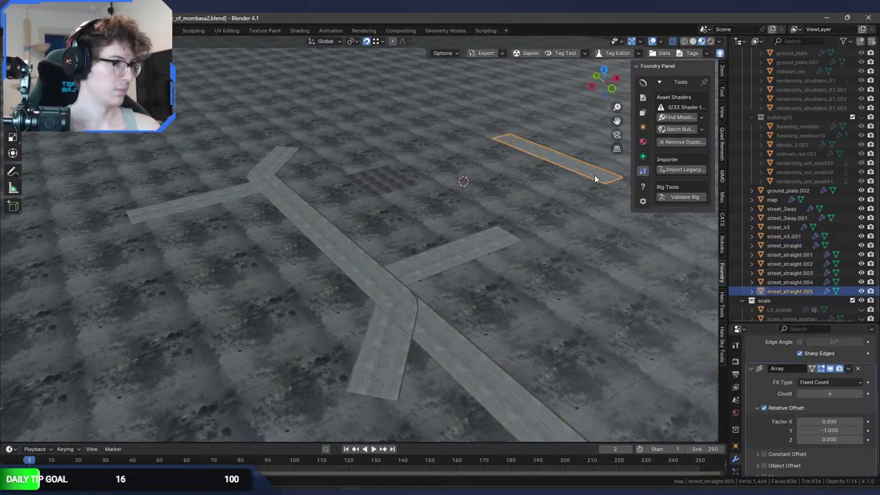
key("ctrl+z")
key("ctrl+z")
Remove the Array modifier from the spare copy street_straight.005.
left_click(578, 173)
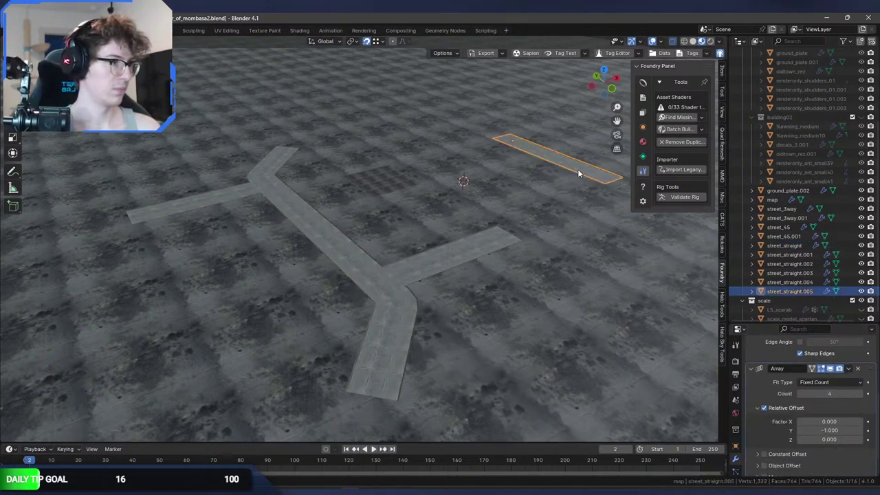
scroll(791, 401, "down", 2)
scroll(819, 390, "up", 3)
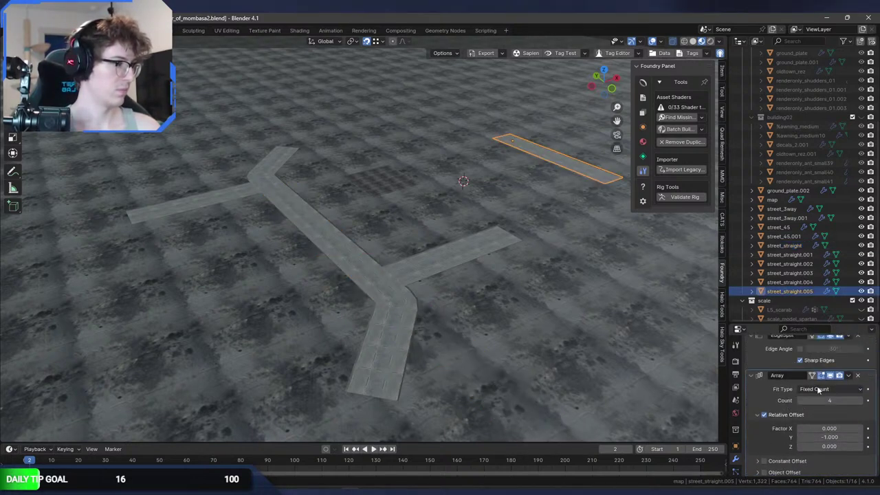
left_click(858, 377)
Apply the Array modifier of the central street_straight piece.
left_click(411, 268)
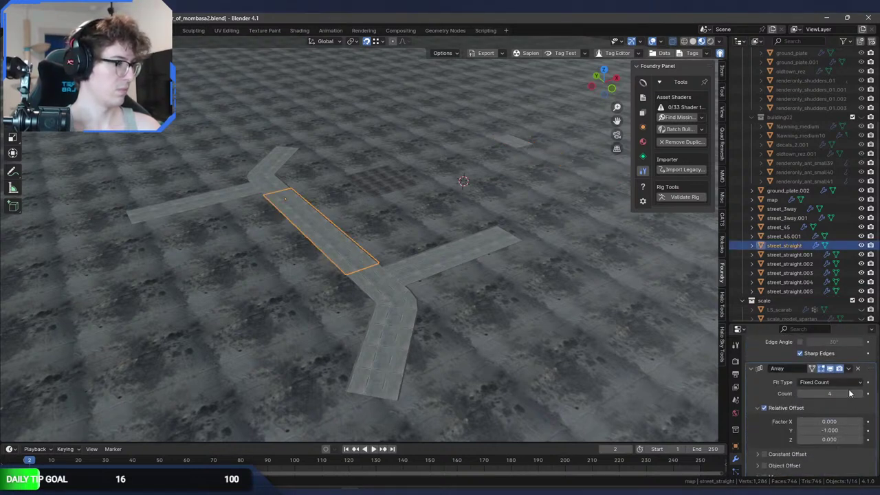
scroll(850, 393, "down", 1)
scroll(851, 363, "up", 1)
left_click(849, 359)
left_click(846, 372)
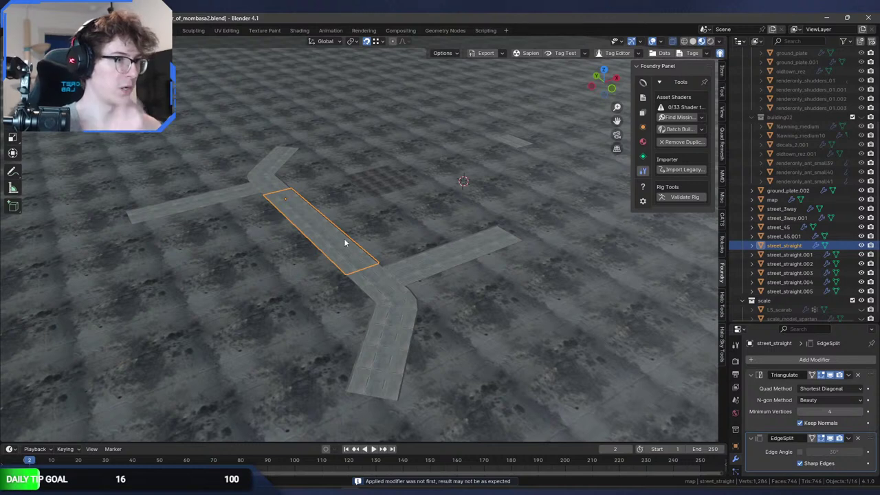
Join all connected straight, 45-degree and three-way street pieces into one object, leaving out the spare street_straight.005.
middle_click_drag(346, 243, 350, 277)
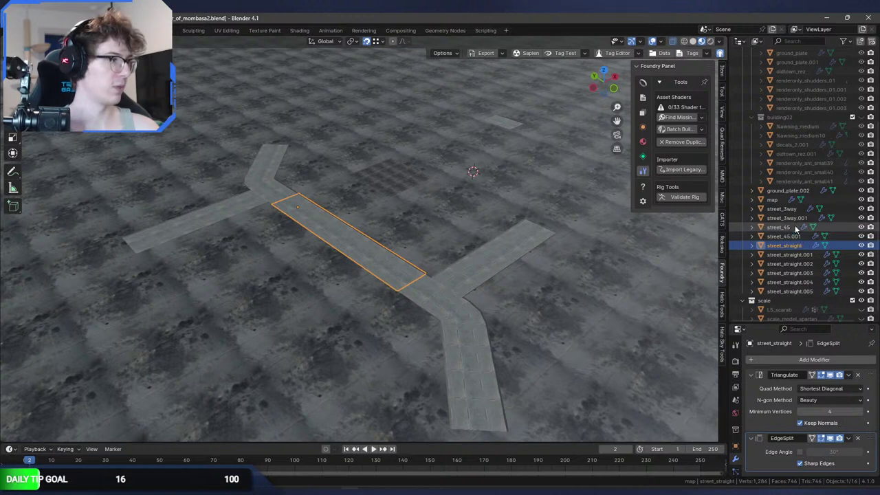
left_click(454, 293, "shift")
left_click(499, 268, "shift")
left_click(468, 341, "shift")
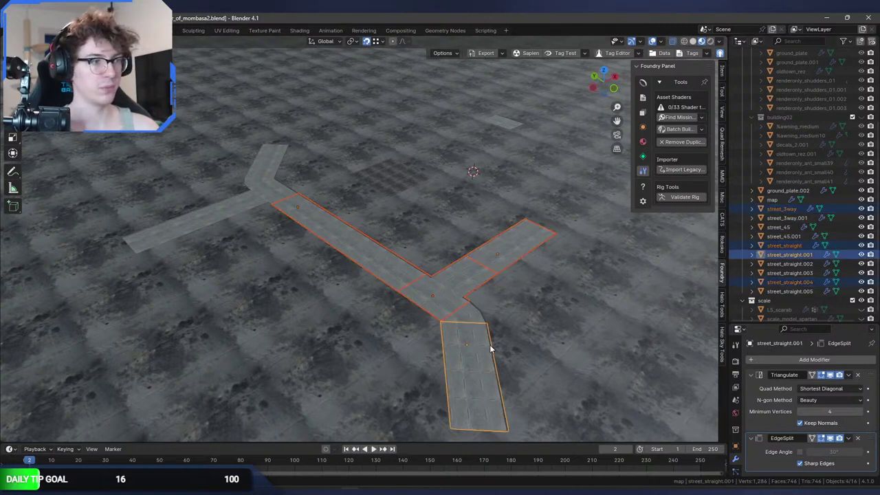
left_click(471, 323, "shift")
left_click(276, 200, "shift")
left_click(256, 183, "shift")
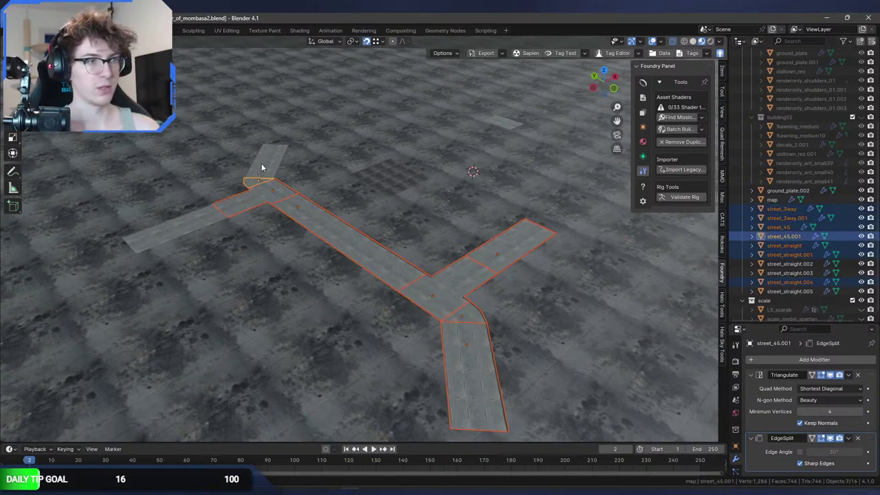
left_click(256, 184, "shift")
left_click(206, 219, "shift")
key("ctrl+j")
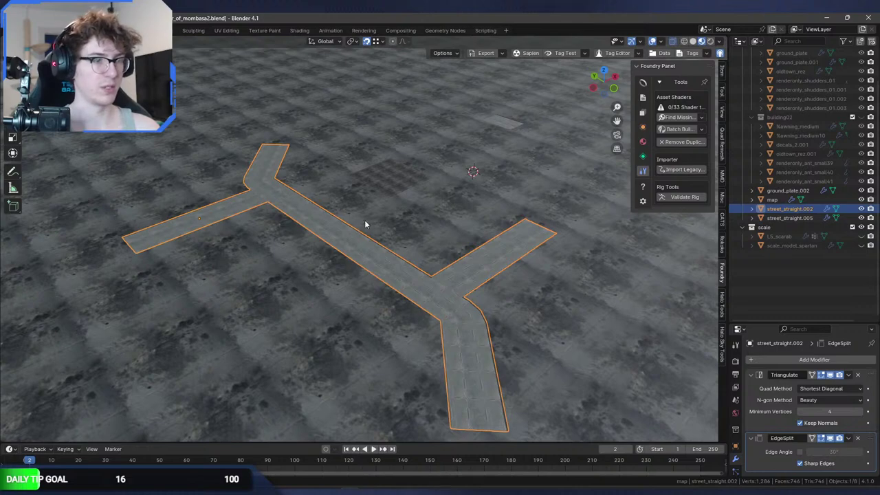
Try dissolving the two lengthwise centre edges at one three-way junction of the joined street mesh.
key("Tab")
middle_click_drag(365, 224, 348, 278)
scroll(357, 257, "up", 4)
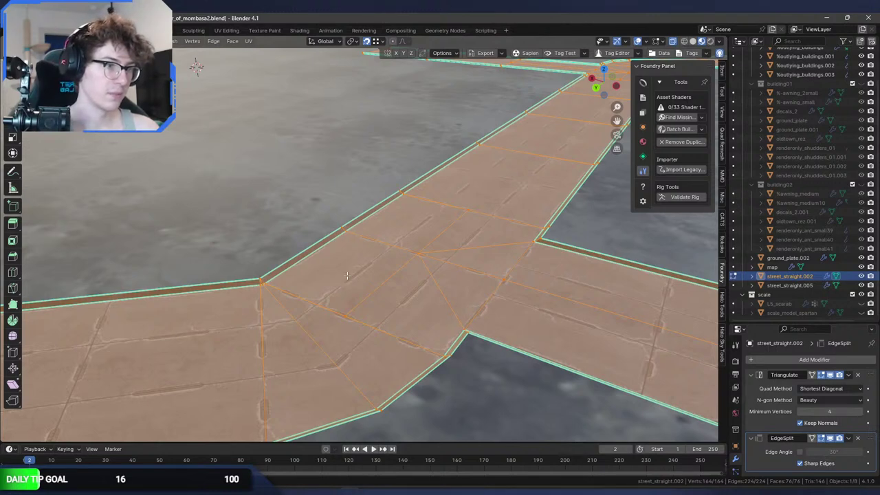
scroll(347, 276, "down", 4)
middle_click_drag(351, 276, 348, 313)
scroll(348, 312, "up", 4)
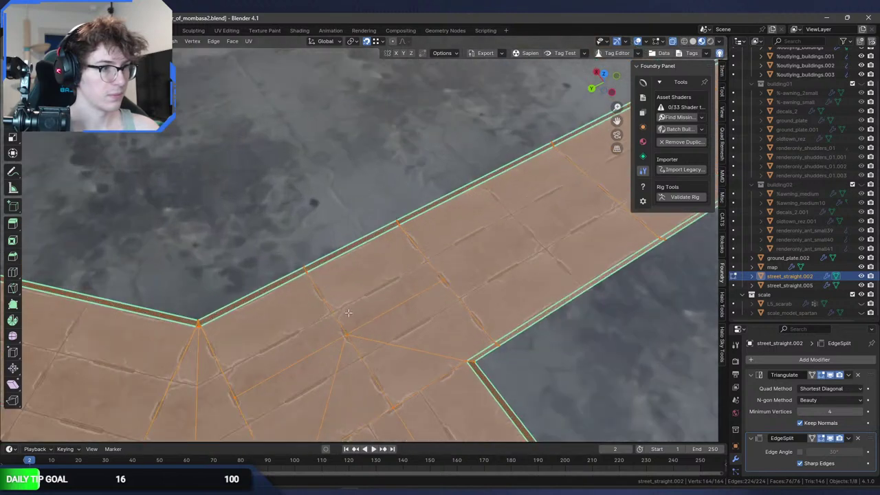
left_click(348, 335)
key("x")
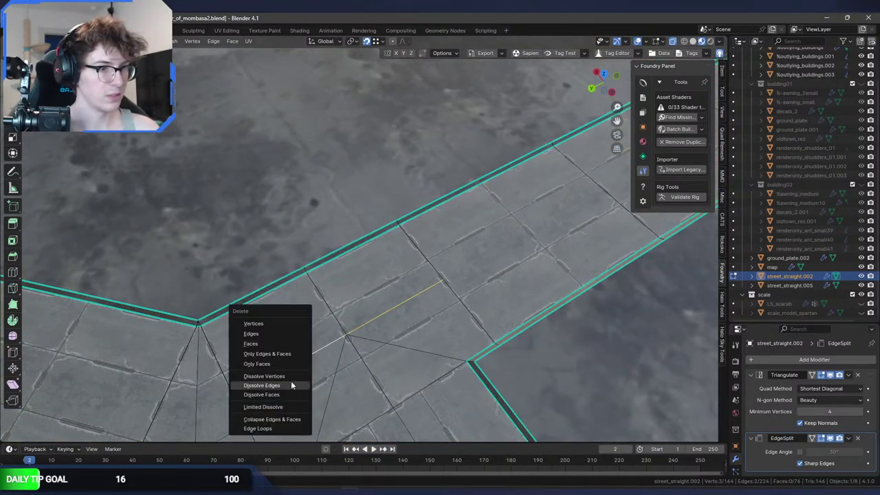
left_click(291, 381)
middle_click_drag(291, 381, 385, 317)
scroll(385, 316, "down", 3)
scroll(487, 254, "up", 3)
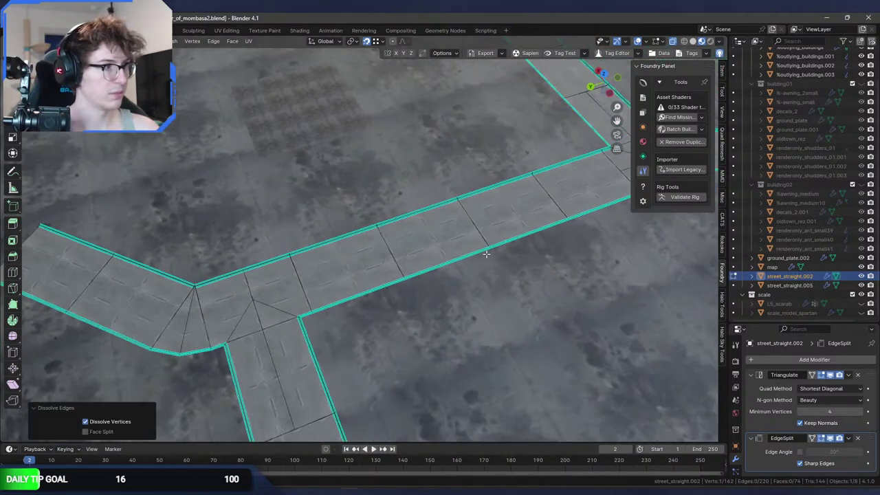
Try dissolving the matching lengthwise centre edges at the other three-way junction of the street mesh.
mouse_move(486, 254)
middle_mouse_down()
mouse_move(462, 227)
mouse_move(512, 258)
mouse_move(499, 253)
middle_mouse_up()
left_click(462, 227)
key("x")
left_click(500, 212)
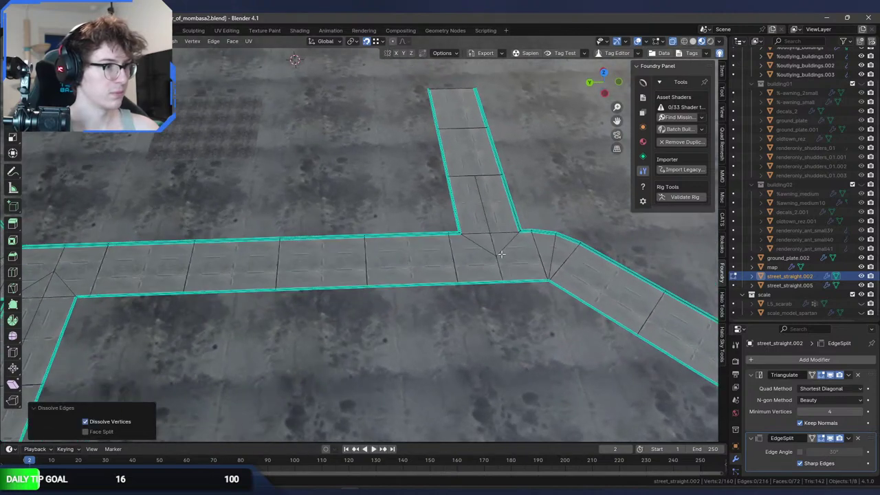
key("Tab")
key("Tab")
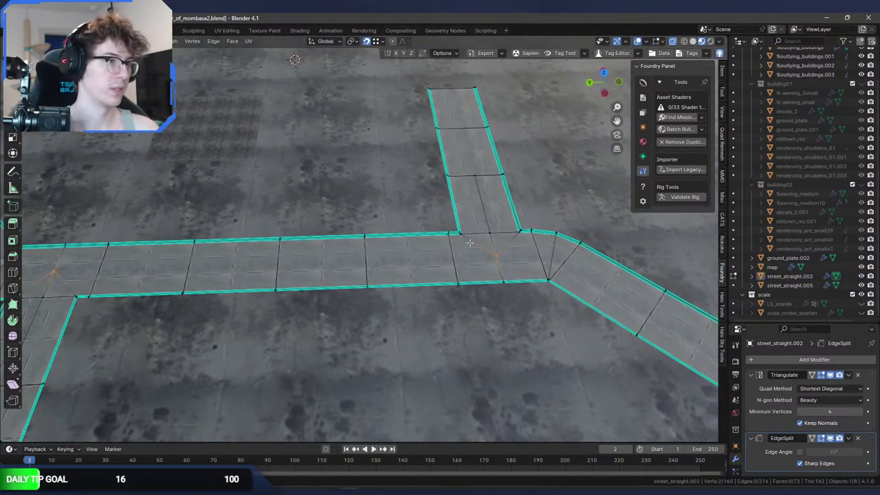
Examine the second three-way junction up close and undo the last edge dissolve there.
middle_click_drag(499, 273, 385, 277)
scroll(354, 278, "up", 4)
left_click(268, 273)
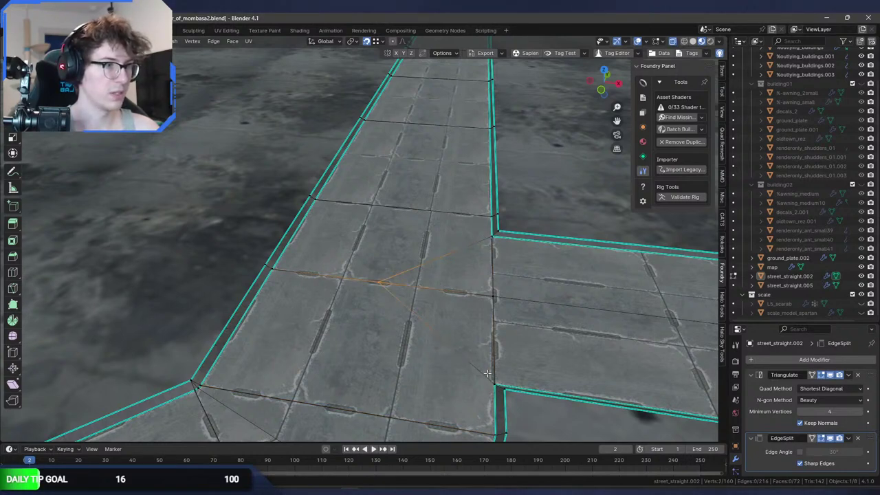
key("Tab")
key("Tab")
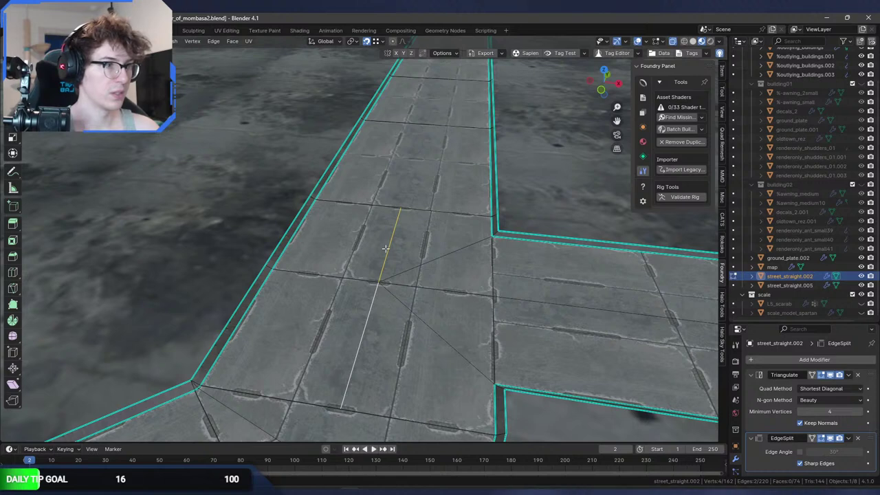
Try selecting vertices around the centre of the second three-way junction.
left_click(385, 276)
left_click(400, 207, "shift")
left_click(400, 207)
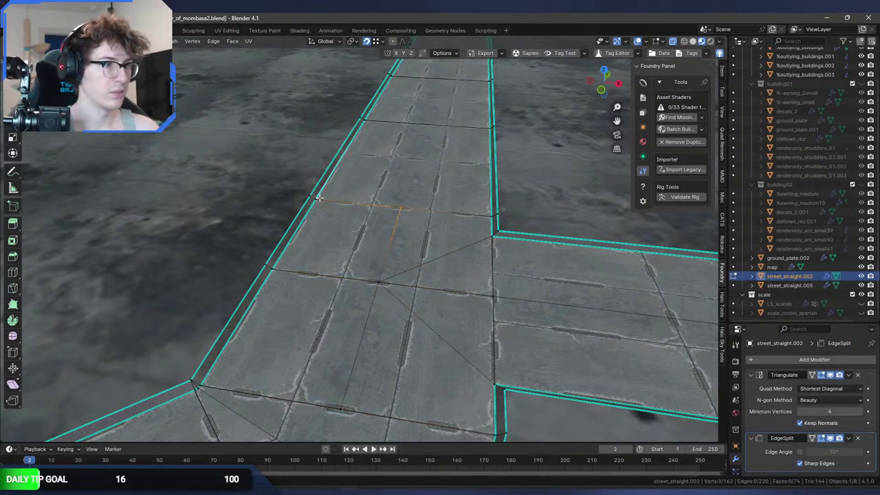
left_click(366, 122, "shift")
middle_click_drag(464, 125, 451, 268)
scroll(451, 207, "down", 3)
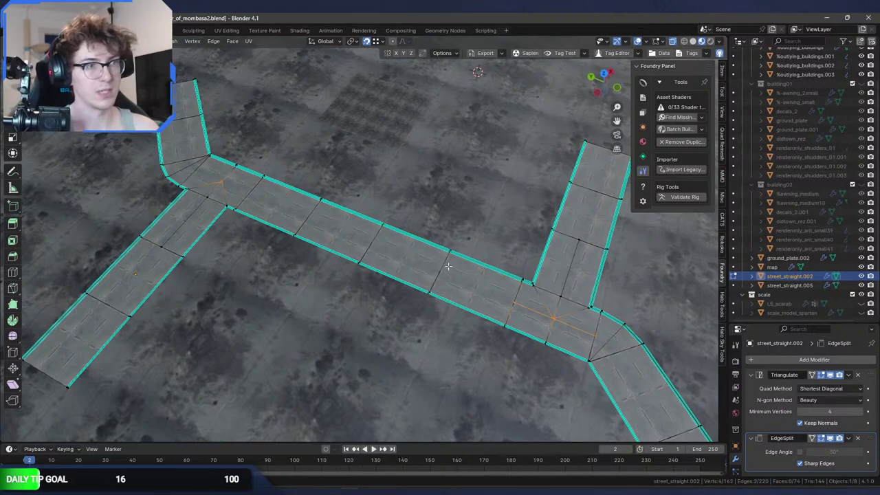
Undo the remaining edge dissolve at the first three-way junction and save the file.
key("j")
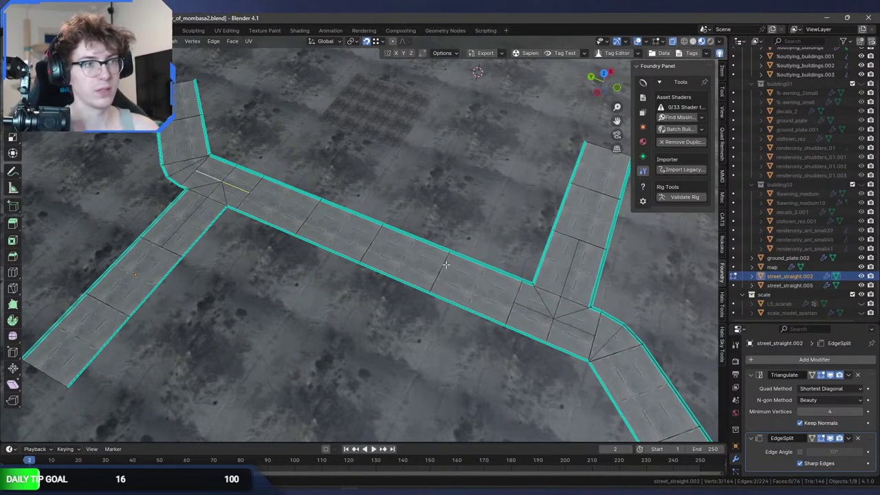
key("ctrl+s")
middle_click_drag(443, 263, 328, 268)
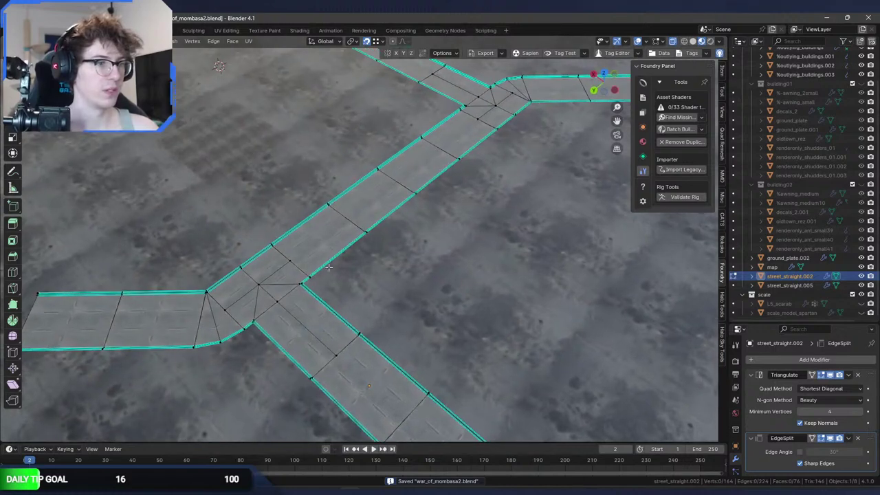
Add single lengthwise centre cuts to the segments of the straight street between the two three-way junctions.
key("a")
middle_click_drag(273, 276, 328, 278)
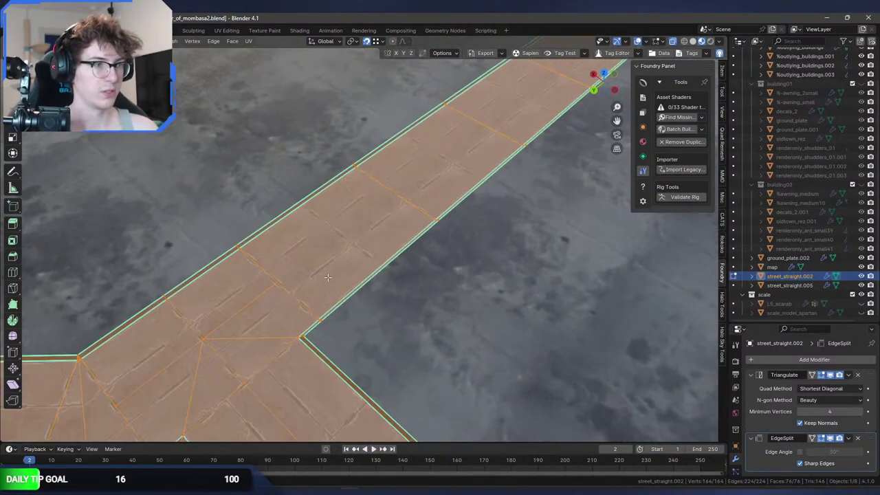
scroll(333, 259, "down", 3)
key("ctrl+r")
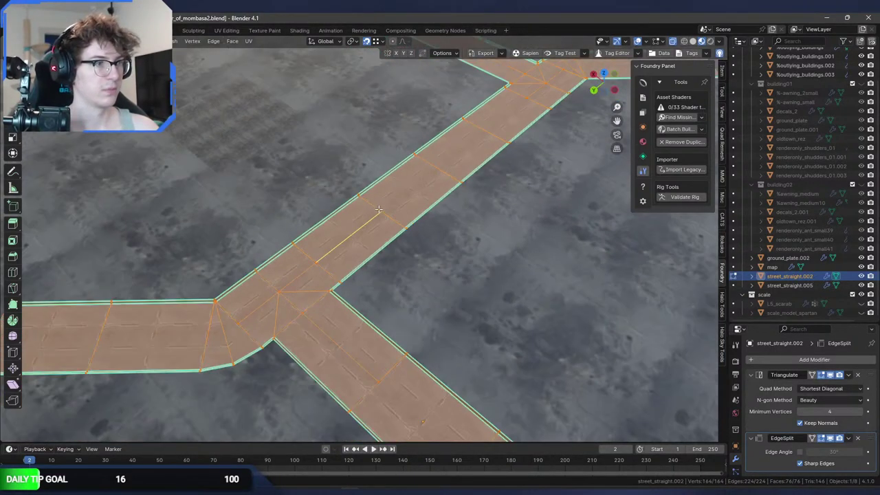
left_click(379, 209)
right_click(379, 210)
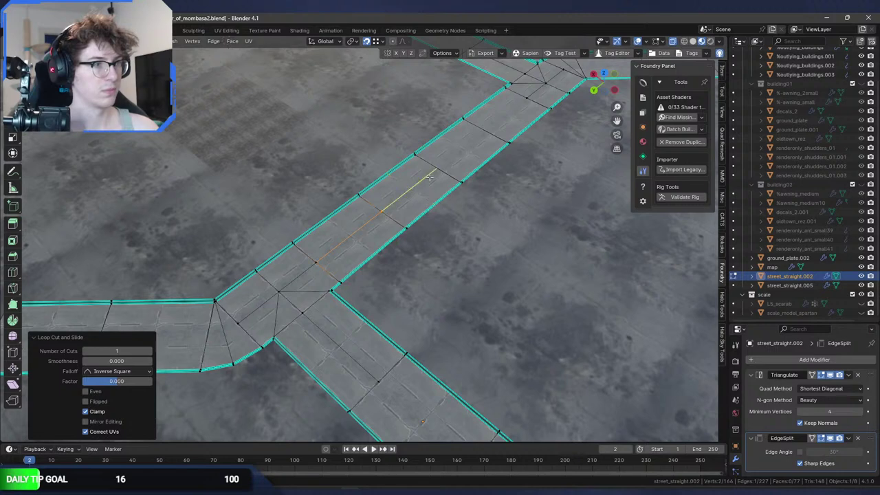
middle_click_drag(429, 177, 445, 169)
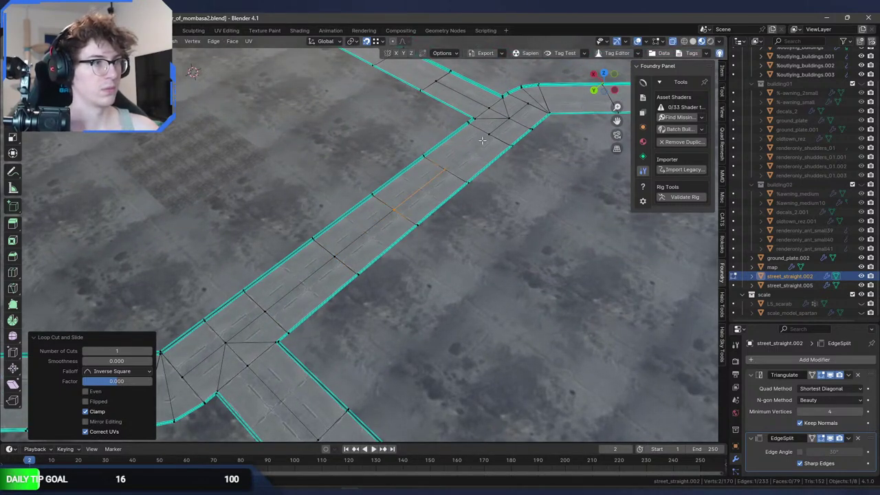
middle_click_drag(481, 143, 473, 188)
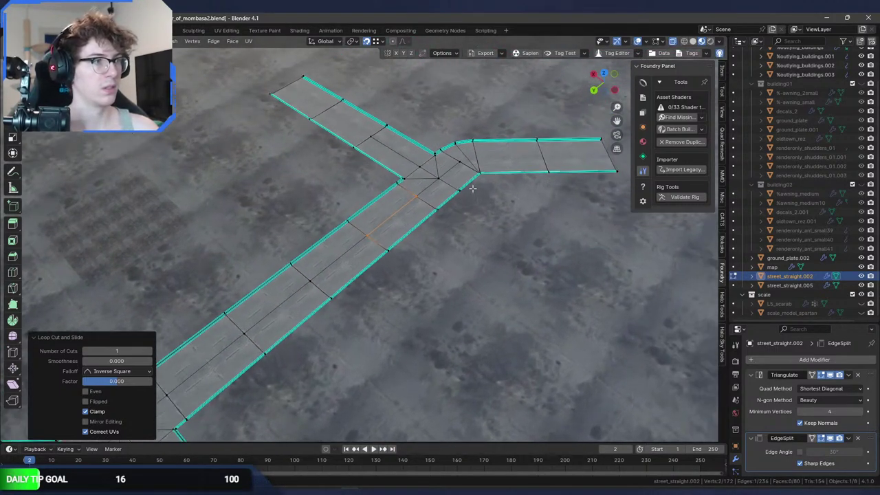
Cut centre lines lengthwise through the bent arm and the side street of the far three-way junction.
key("ctrl+r")
left_click(479, 152)
right_click(495, 154)
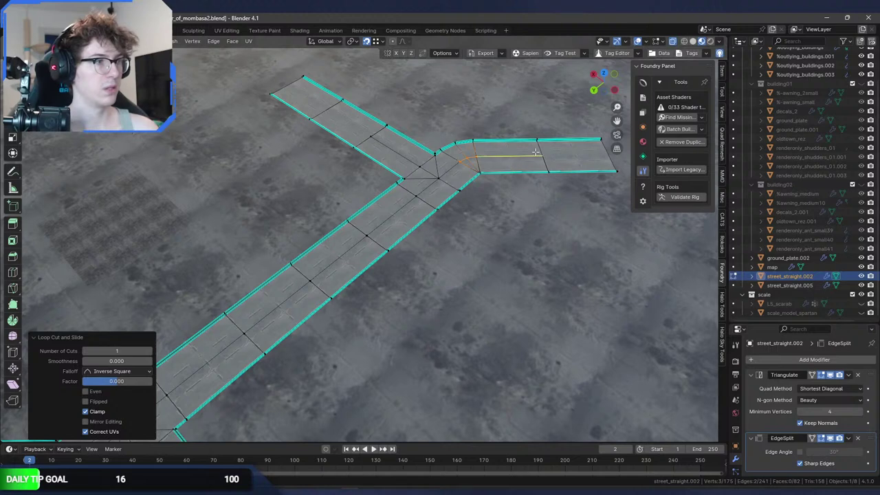
left_click(594, 157)
right_click(595, 156)
key("ctrl+r")
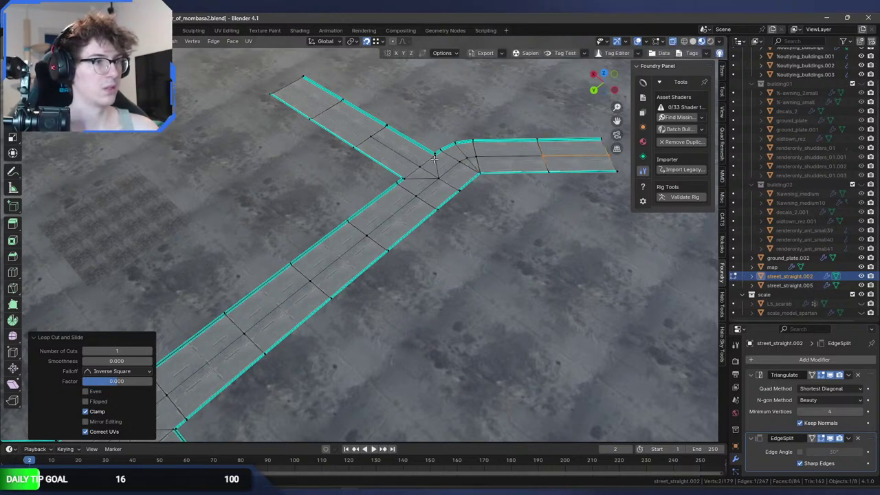
left_click(326, 108)
right_click(314, 104)
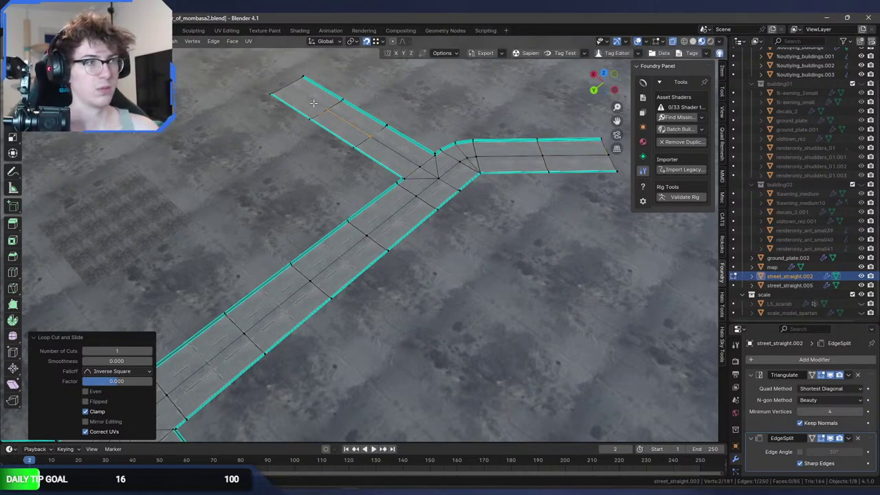
middle_click_drag(296, 88, 368, 171)
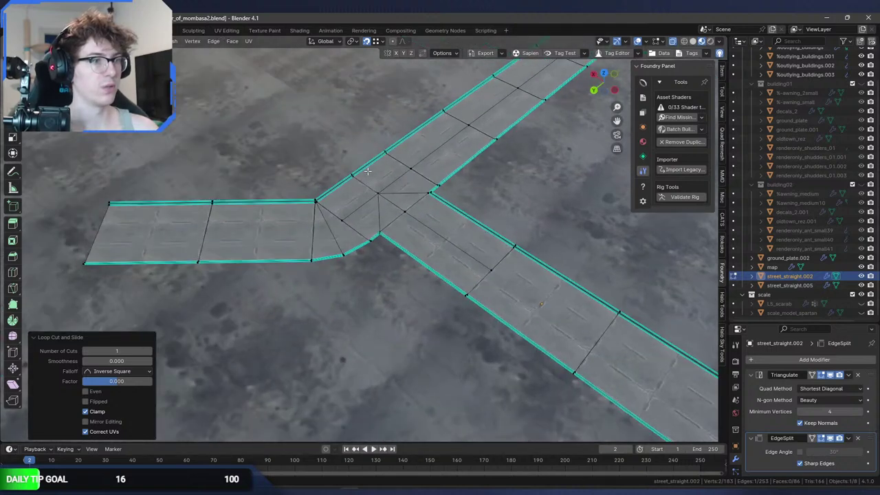
Add a lengthwise centre cut through both segments and the bend of the near junction's bent arm.
left_click(191, 230)
right_click(191, 231)
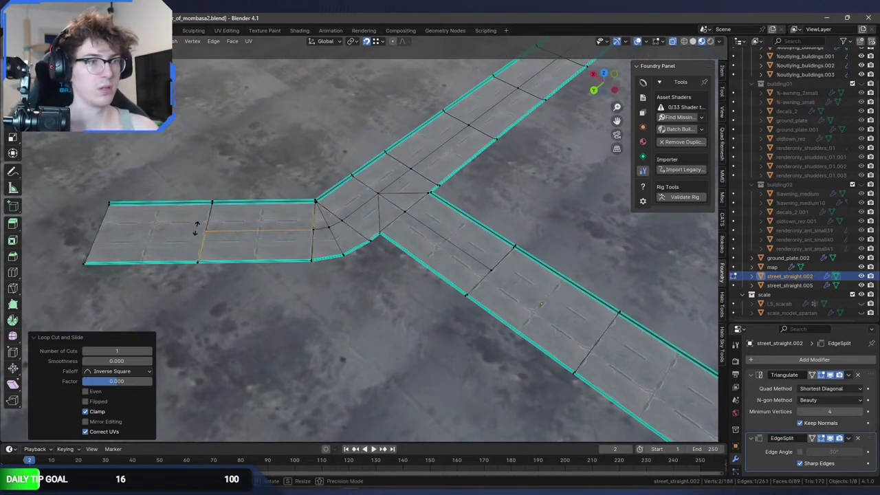
key("ctrl+r")
left_click(199, 237)
right_click(199, 238)
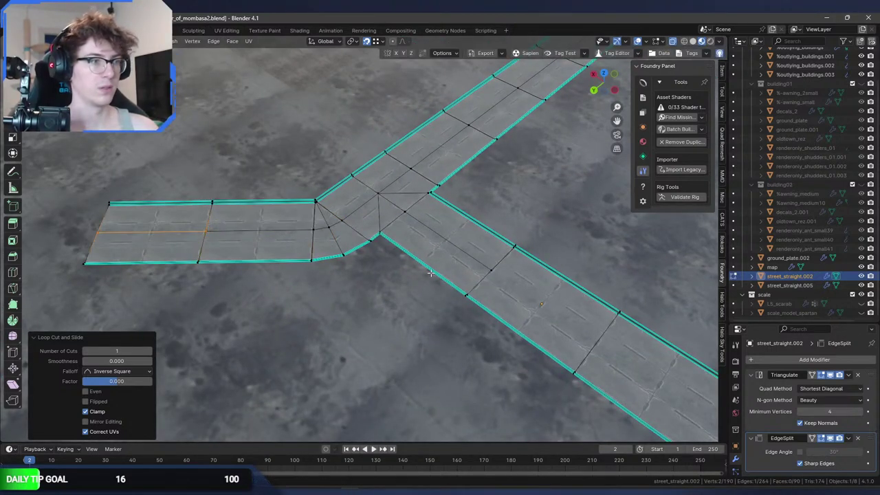
Add the missing lengthwise centre cuts to the remaining segments of the near junction's side street.
left_click(595, 341)
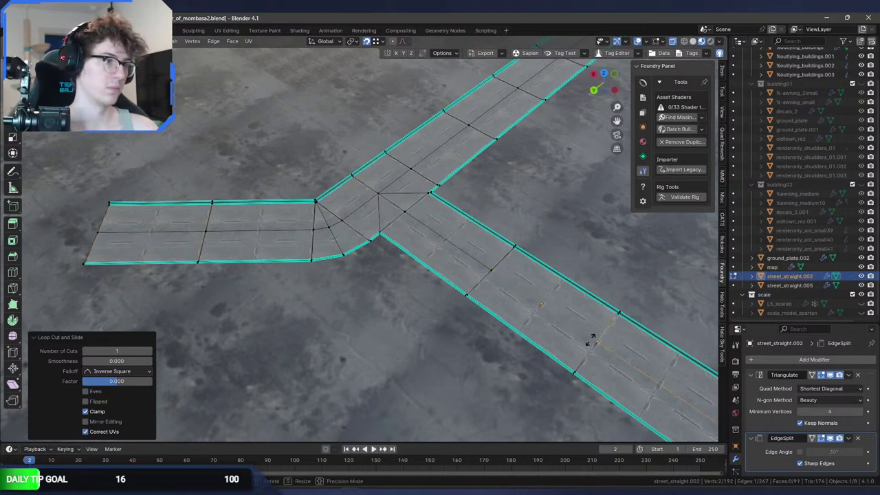
right_click(595, 342)
middle_click_drag(595, 342, 412, 279, "shift")
key("ctrl+r")
left_click(358, 216)
right_click(359, 215)
Merge all vertices of the street mesh by distance at 1 m and check the result in Object Mode.
key("a")
key("m")
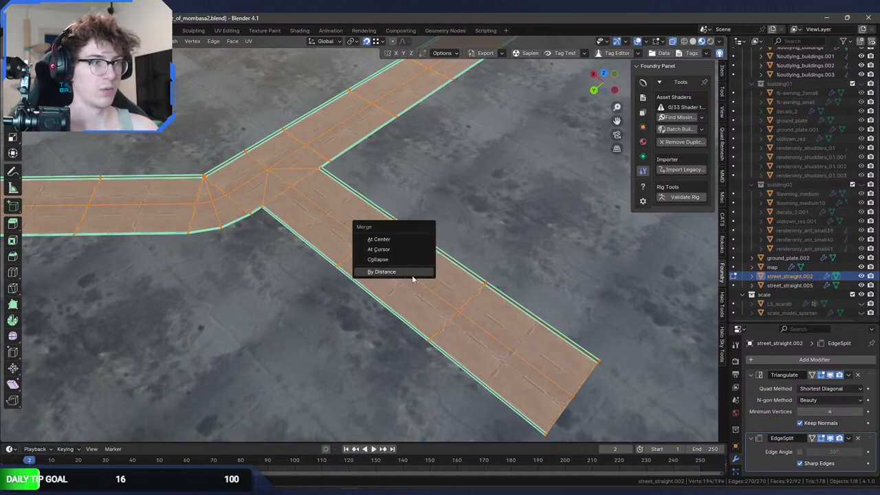
left_click(382, 271)
left_click(128, 411)
type("1")
key("Return")
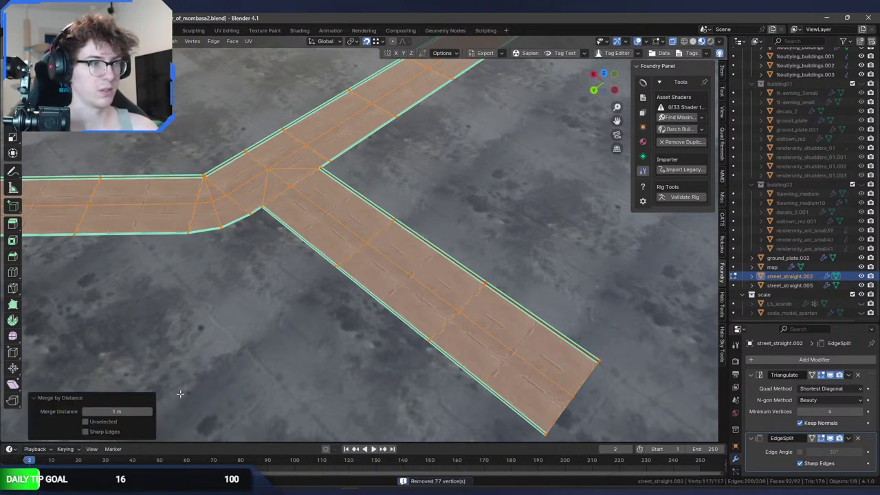
middle_click_drag(453, 250, 398, 248)
key("Tab")
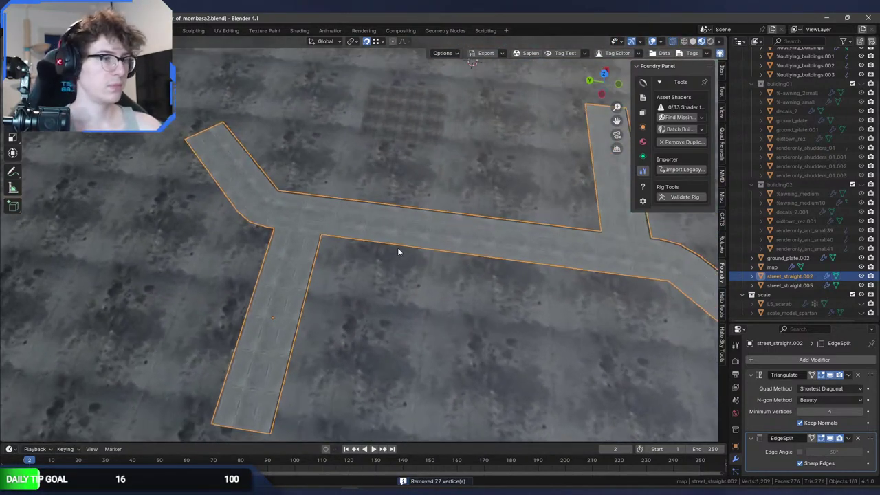
middle_click_drag(547, 237, 283, 251)
Extrude the inner corner vertex at the side street's end about 2652 m in the negative Y direction.
key("Tab")
scroll(283, 252, "up", 2)
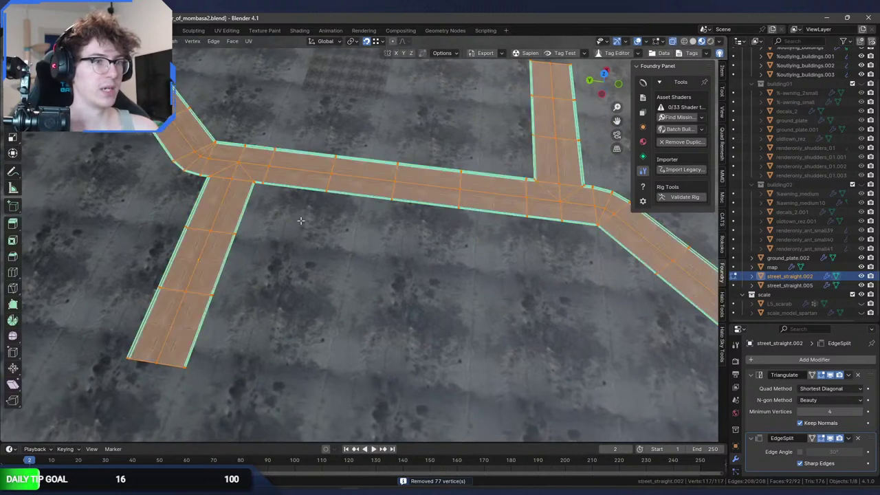
key("alt+a")
middle_click_drag(252, 219, 258, 245)
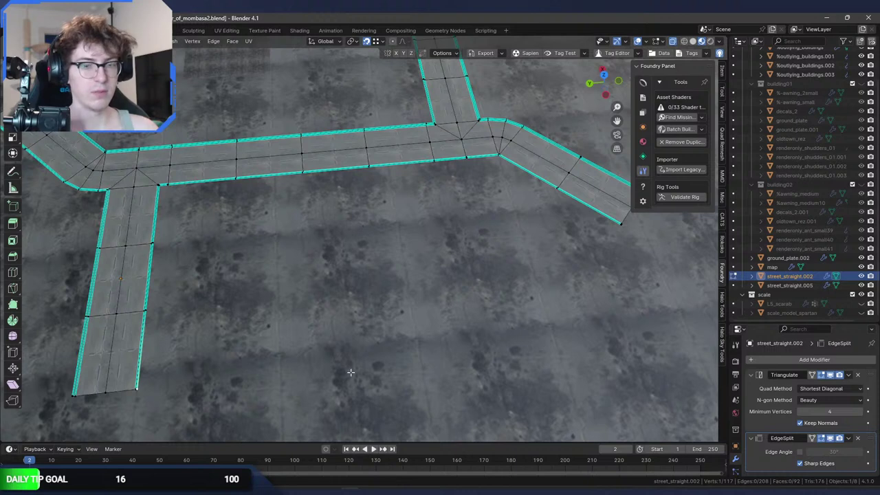
middle_click_drag(351, 372, 481, 358)
key("g")
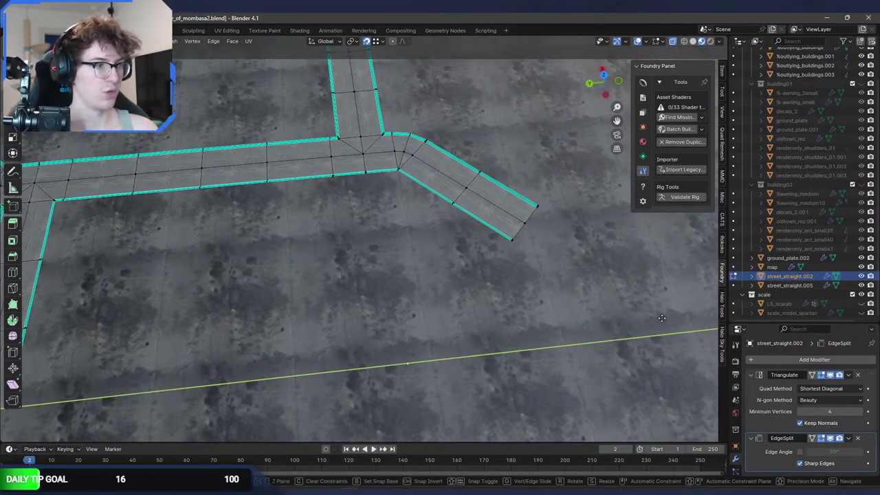
left_click(73, 295)
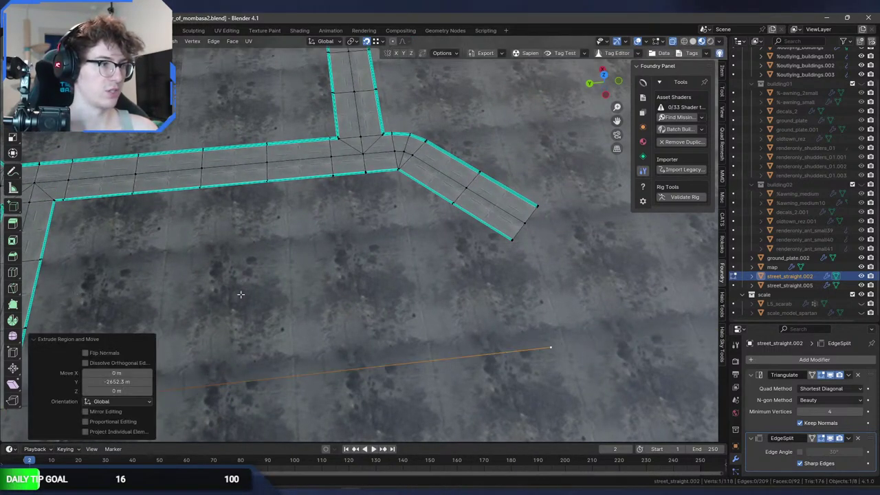
Connect the extruded vertex to the far bent arm's inner end corner and fill the enclosed area with one face.
key("g")
key("y")
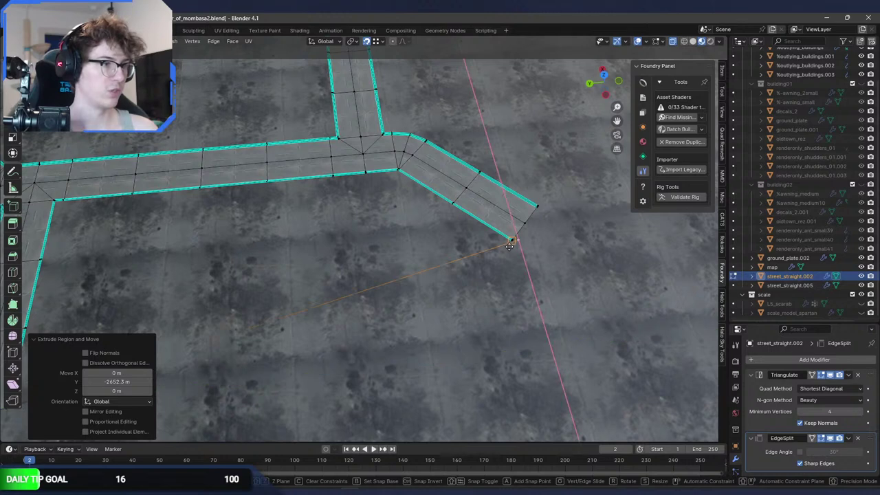
right_click(506, 246)
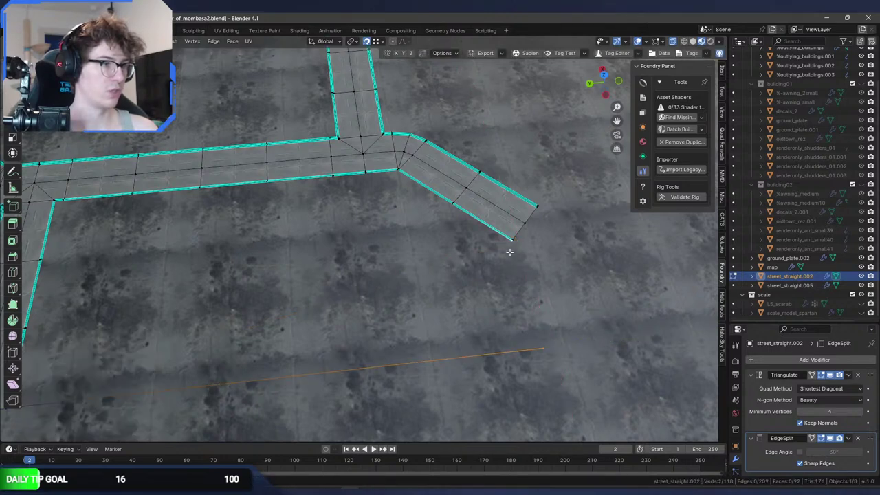
middle_click_drag(507, 254, 531, 261)
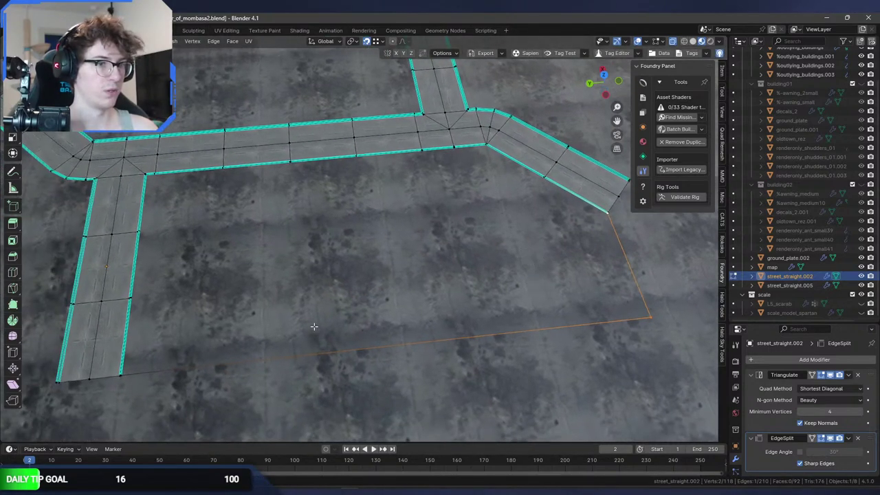
left_click(136, 320, "alt")
key("f")
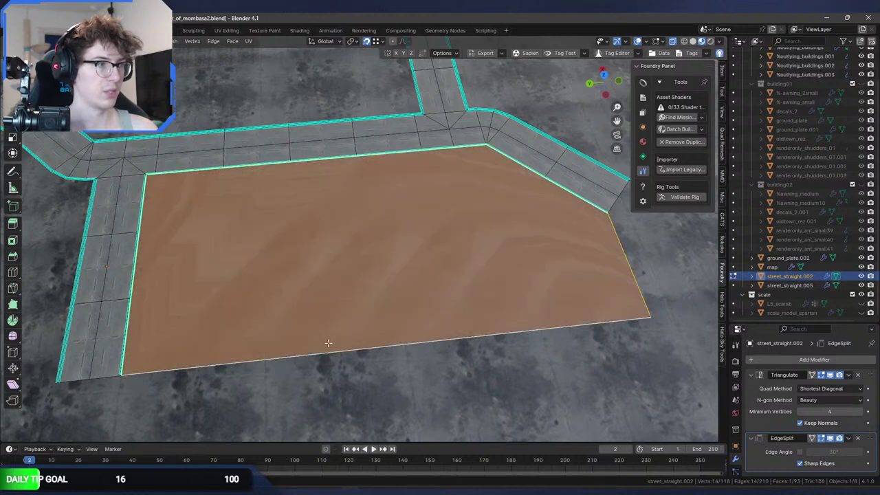
Extrude the outer corner vertex at the near bent arm's end outward along the global Y axis.
middle_click_drag(328, 342, 396, 266)
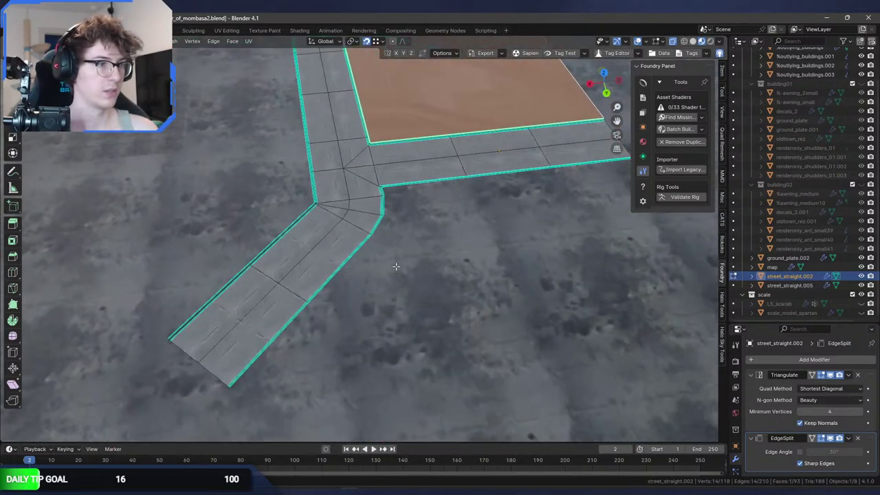
left_click(240, 394)
middle_click_drag(345, 345, 317, 343, "shift")
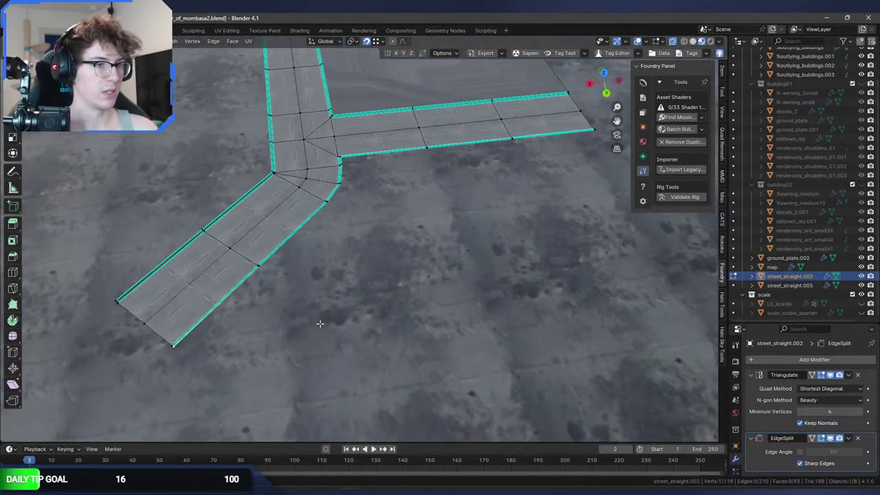
key("g")
key("y")
left_click(302, 403)
Extrude the side street's outer end corner along Y, snapping it level with the bent arm's extruded vertex.
left_click(593, 129)
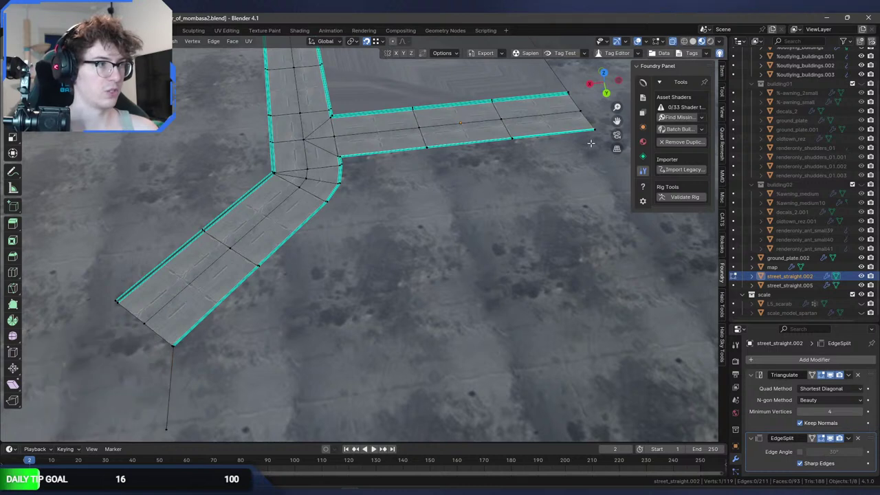
key("g")
key("y")
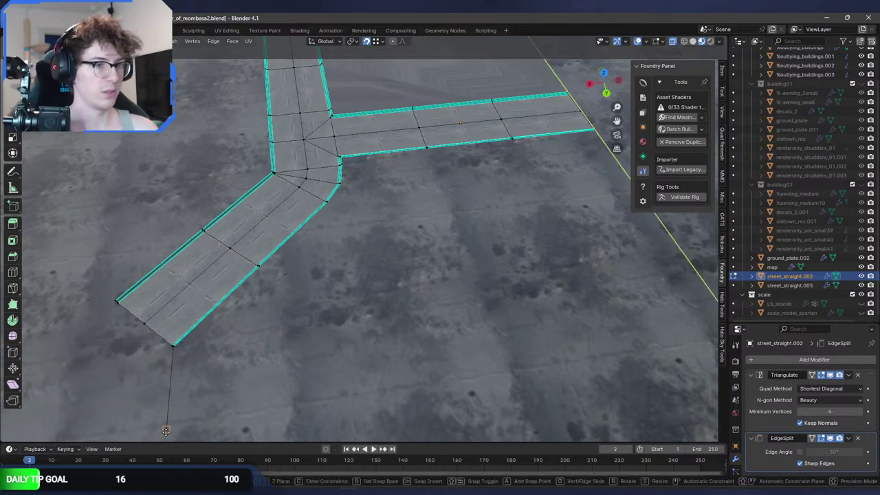
Connect the extruded vertex at the bent street's end to the neighbouring outline and fill the ground block beside that street.
left_click(354, 334)
scroll(355, 333, "down", 2)
key("f")
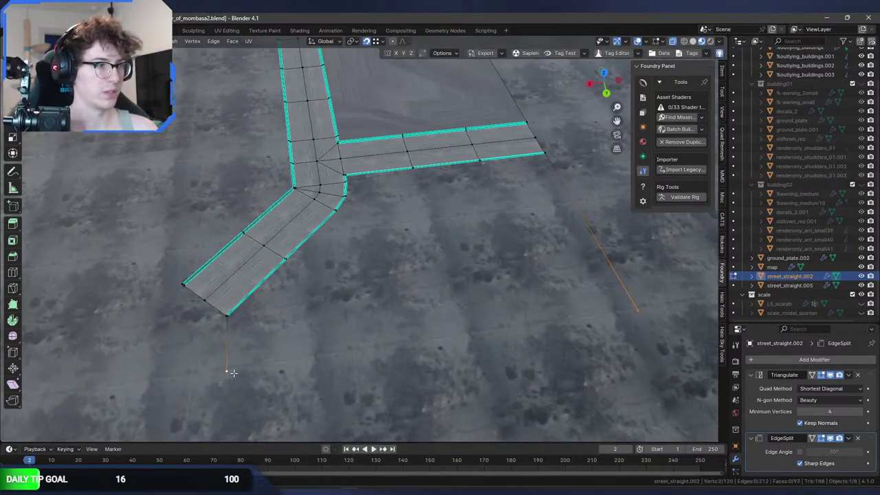
left_click(348, 352, "alt")
key("f")
middle_click_drag(432, 320, 497, 285)
middle_click_drag(581, 251, 603, 230)
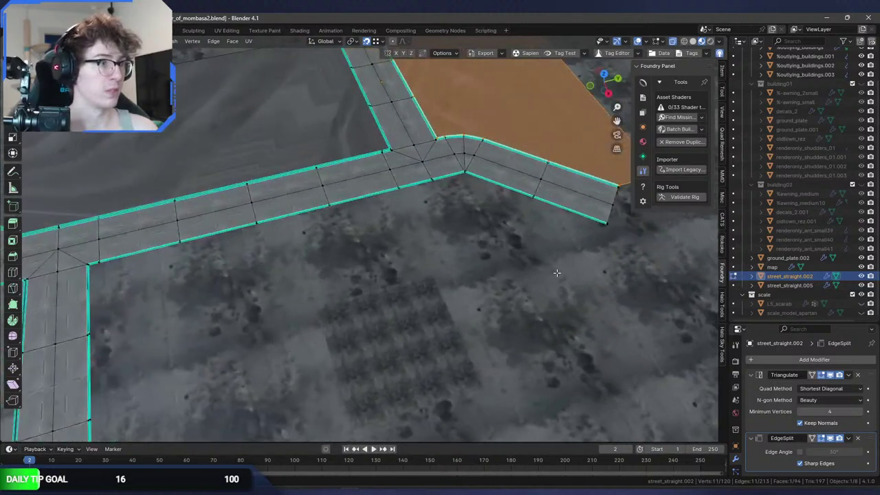
Extrude the outer corner vertex of the angled street end along X until it is level with the side street's end.
key("ctrl+z")
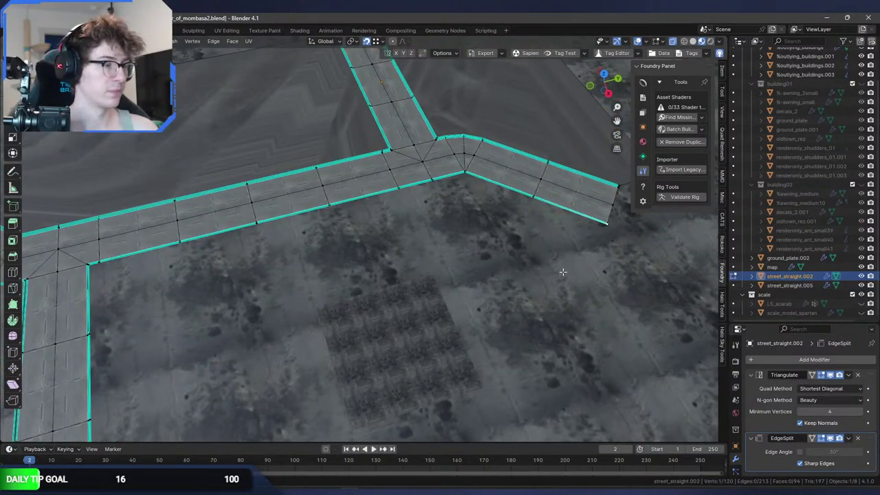
middle_click_drag(563, 272, 491, 257)
key("g")
key("y")
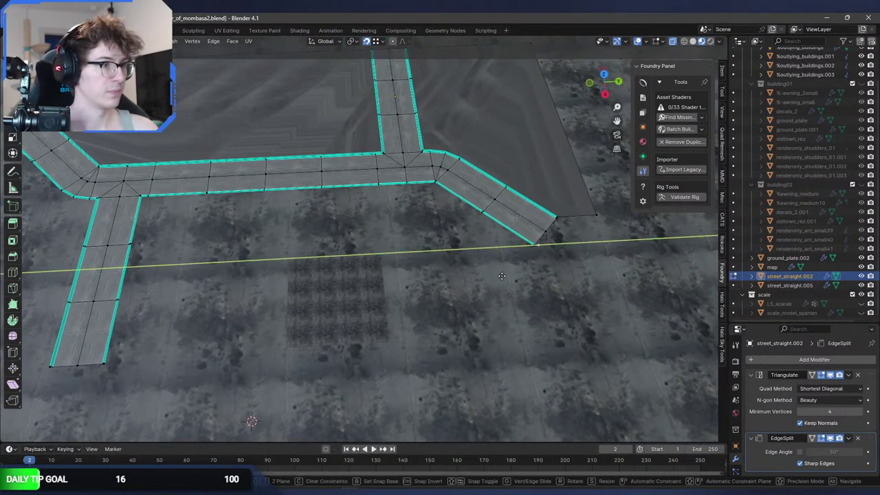
key("x")
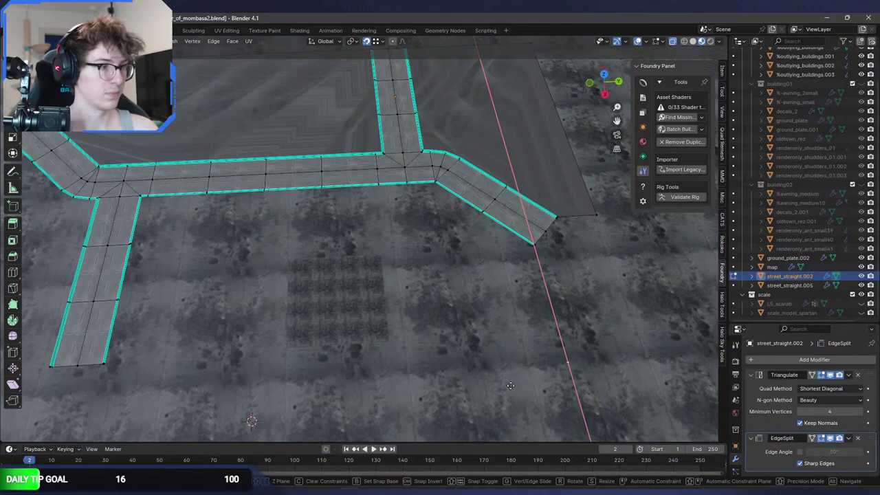
key("ctrl")
left_click(110, 372)
Join the extruded vertex to the side street's end corner and fill the enclosed ground block with a face.
middle_click_drag(153, 373, 275, 299, "shift")
key("f")
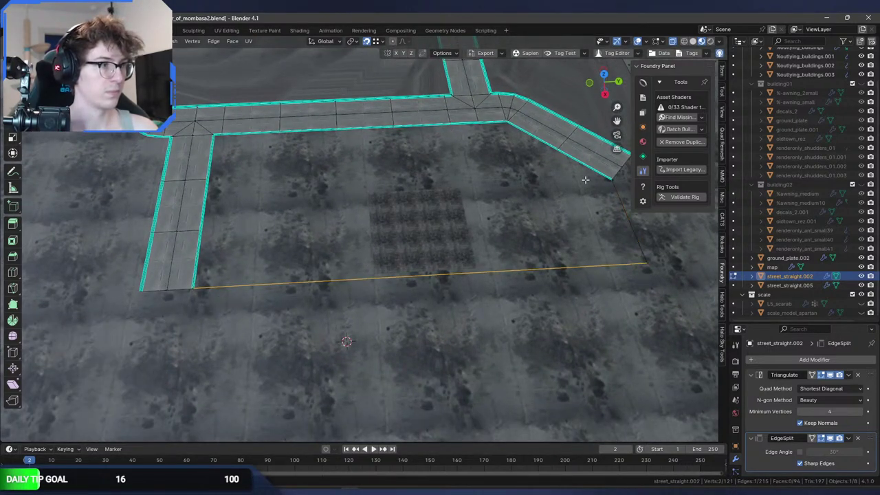
key("f")
middle_click_drag(612, 214, 279, 192)
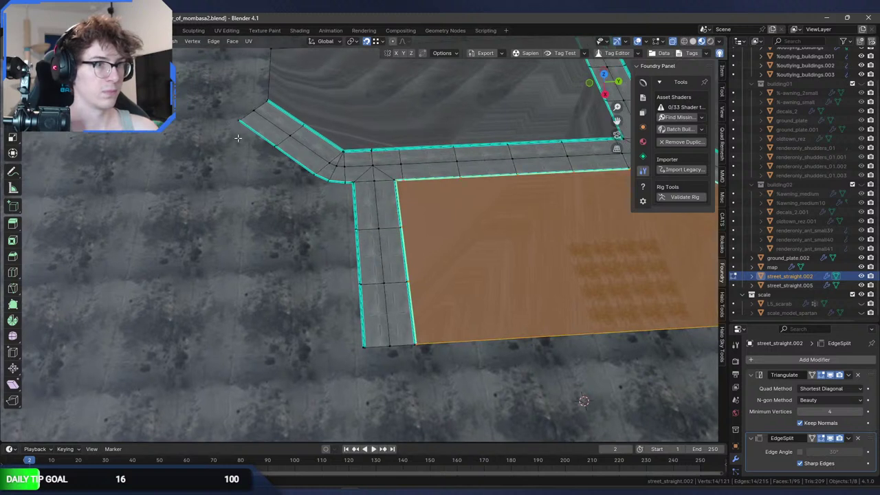
Extrude the outer corner vertex of the opposite angled street end 1843.4 m along X, level with the side street's end.
key("alt+a")
left_click(238, 121)
key("g")
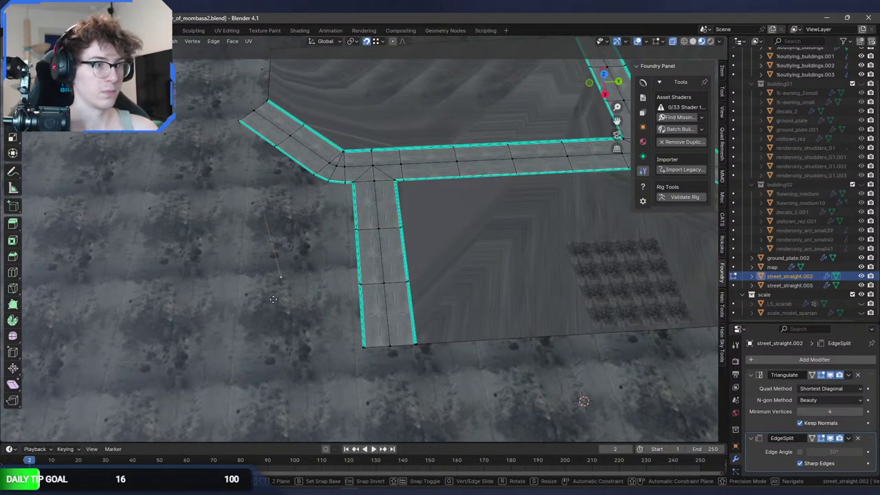
key("x")
left_click(339, 354)
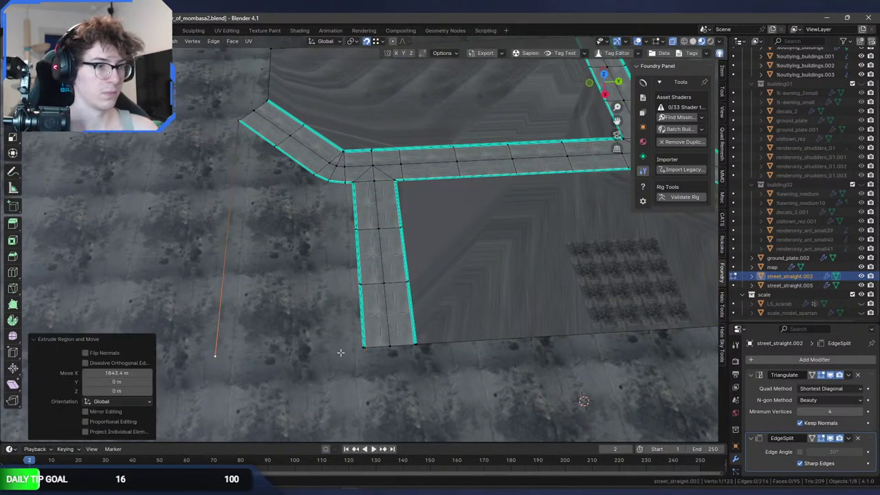
Join the extruded vertex to the side street's near end corner and fill the last ground block with a face.
left_click(337, 350)
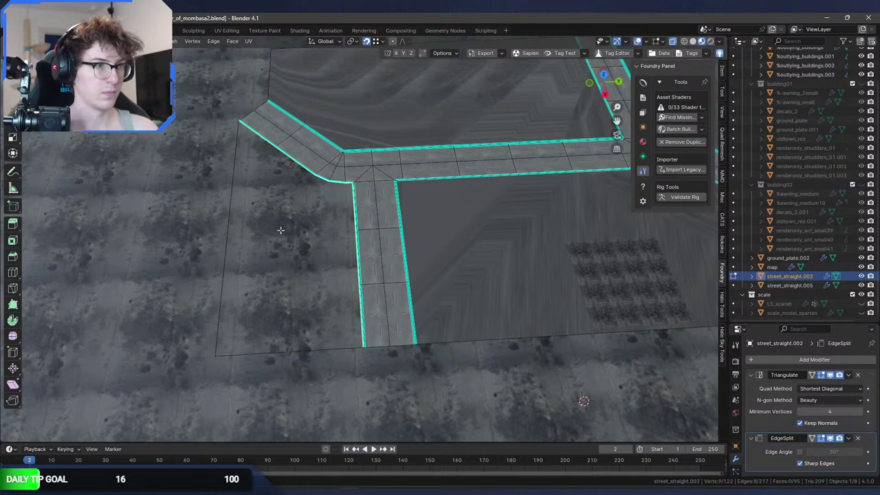
key("ctrl+l")
key("f")
middle_click_drag(280, 231, 318, 167)
Select all four filled ground faces around the streets in face selection mode.
key("3")
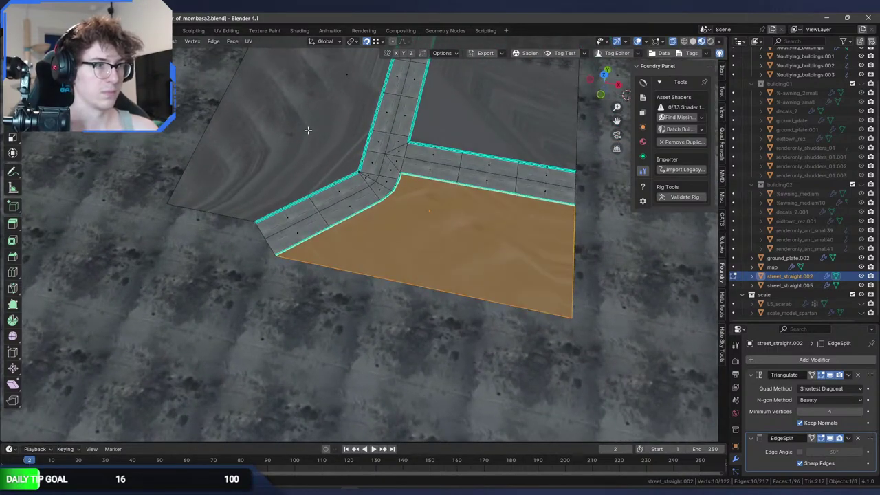
middle_click_drag(305, 131, 323, 175)
left_click(323, 175, "shift")
left_click(459, 174, "shift")
middle_click_drag(452, 118, 489, 238)
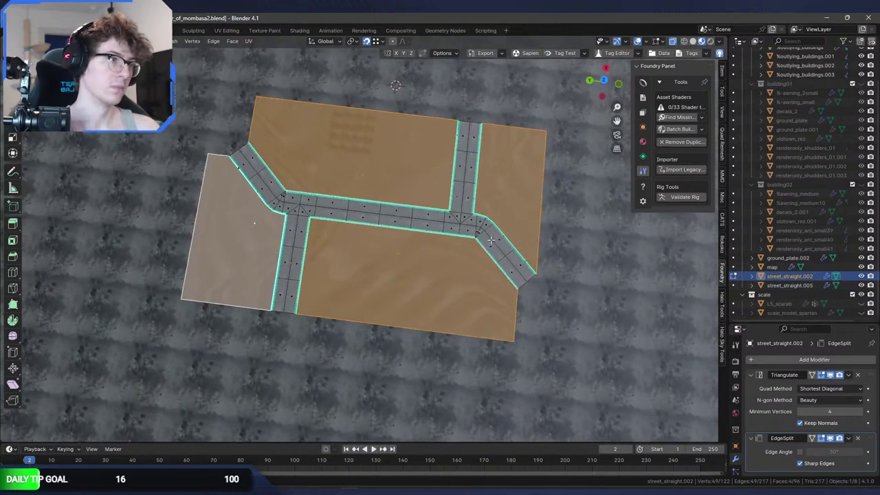
scroll(456, 320, "up", 4)
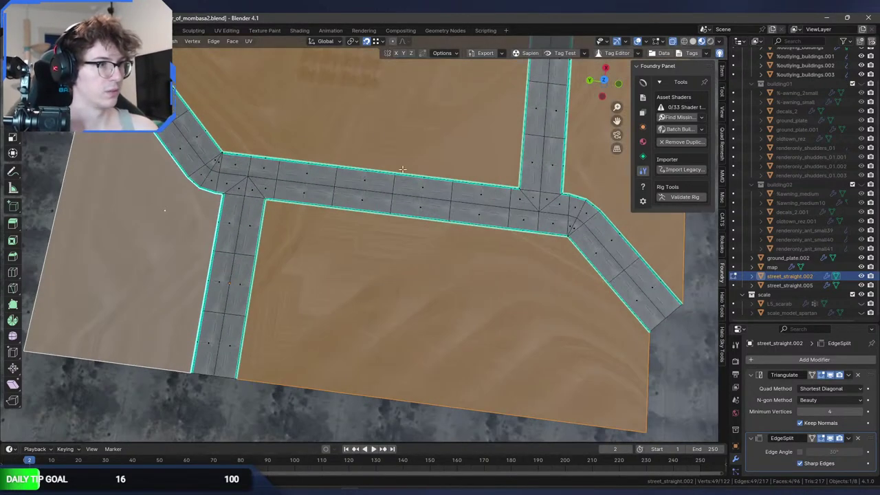
Leave Edit Mode and inspect which material the small square ground plate uses.
key("Tab")
left_click(361, 87)
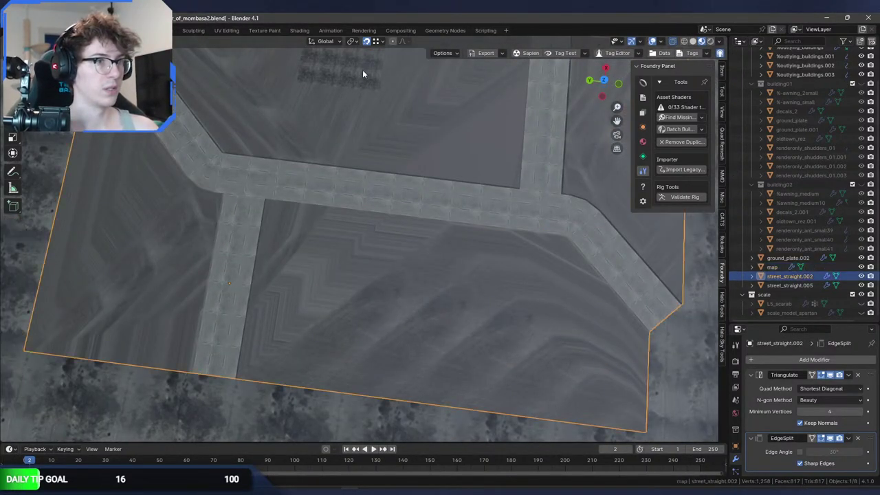
middle_click_drag(362, 70, 353, 167, "shift")
left_click(357, 168)
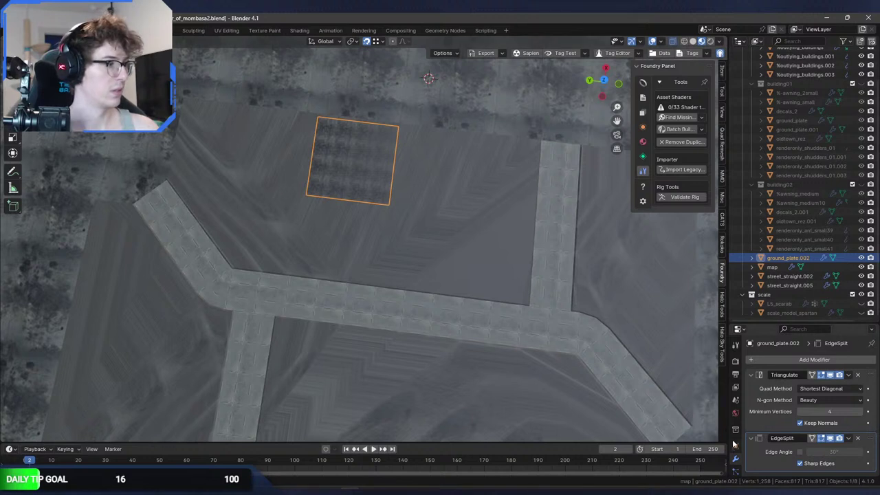
left_click(737, 467)
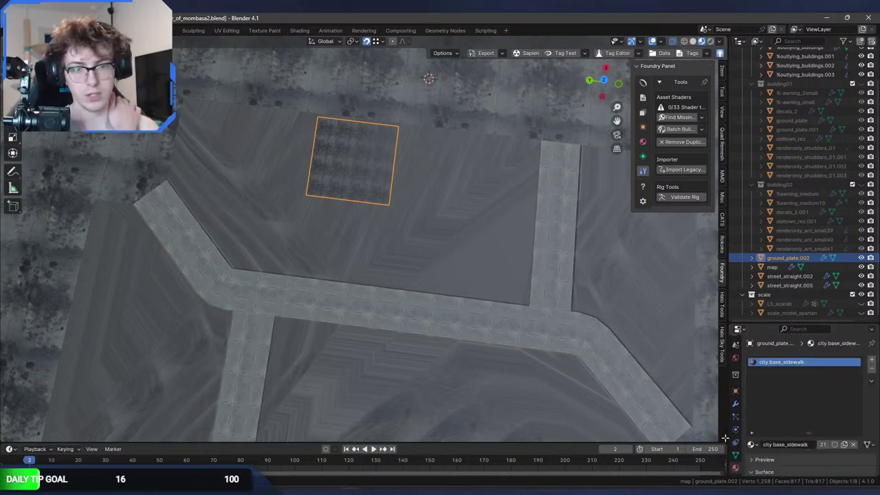
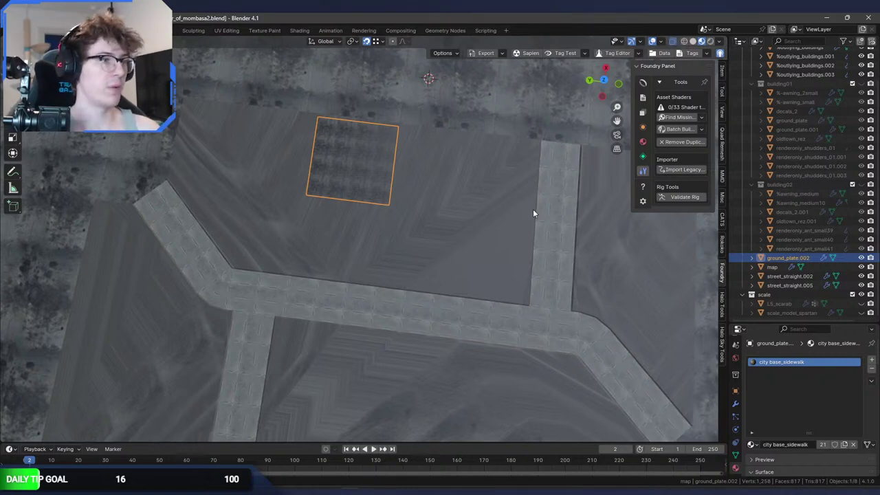
Assign the city base_sidewalk material to the four selected ground faces of the street mesh.
left_click(495, 210)
key("Tab")
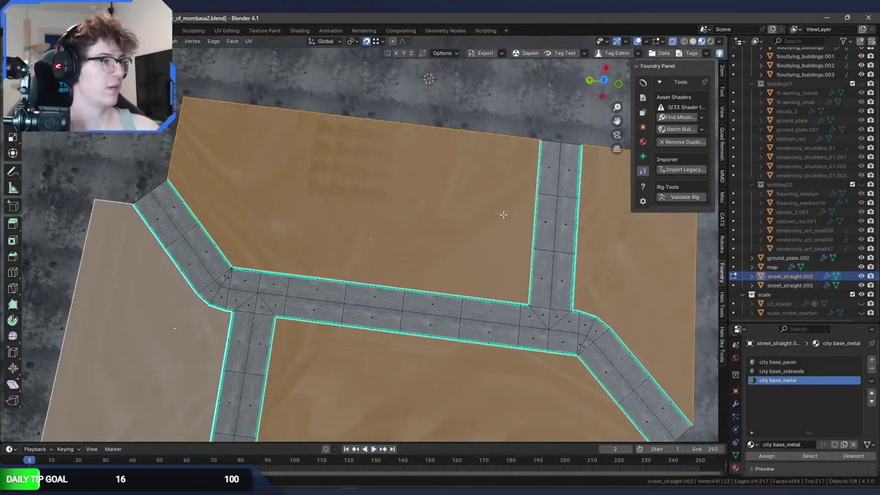
left_click(779, 372)
left_click(767, 456)
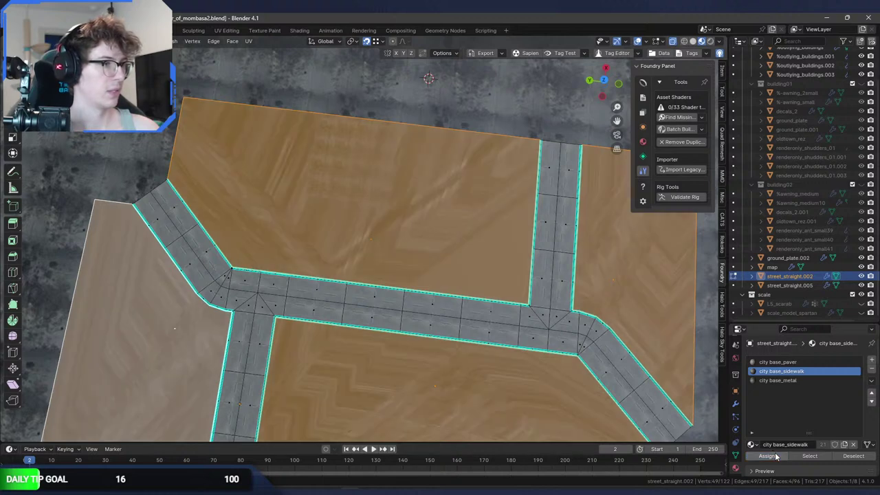
Unwrap the four ground faces and scale their UVs up well beyond the texture square so the sidewalk texture tiles densely.
key("u")
left_click(519, 258)
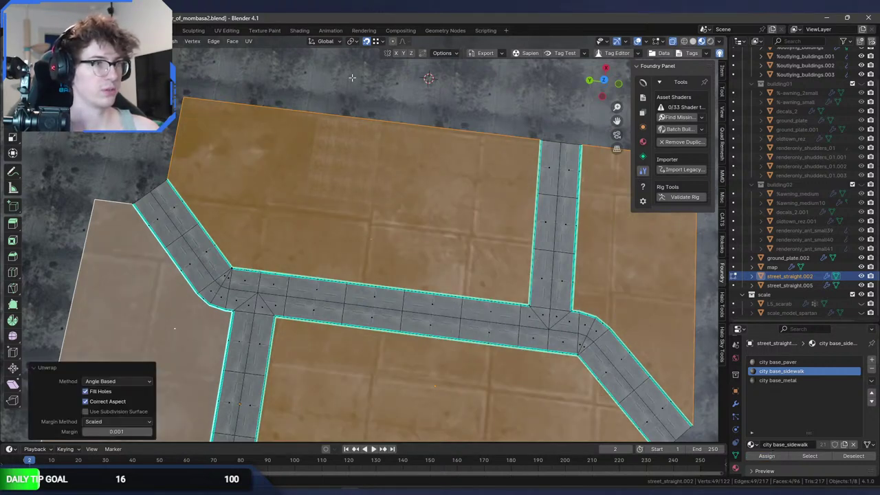
left_click(226, 30)
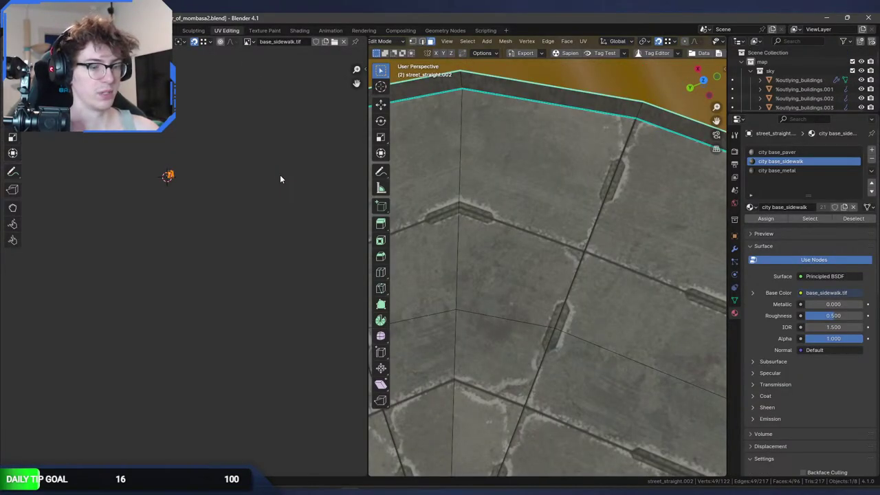
key("Home")
key("a")
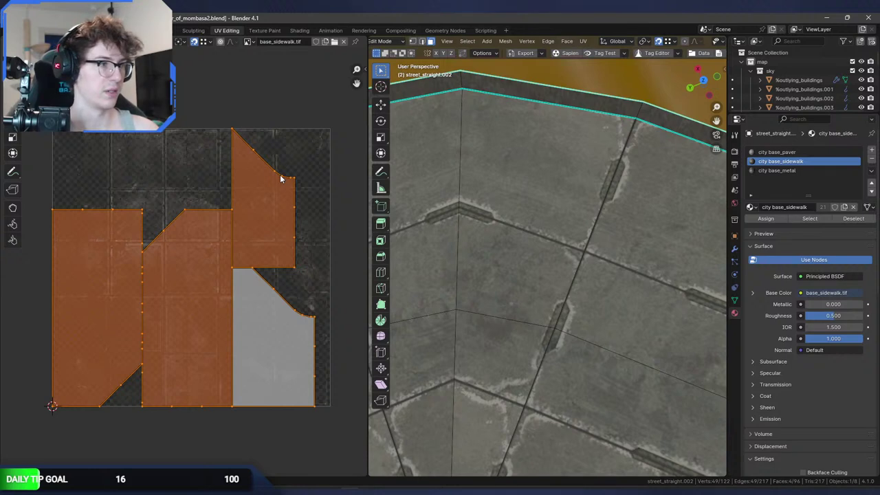
key("s")
key("Return")
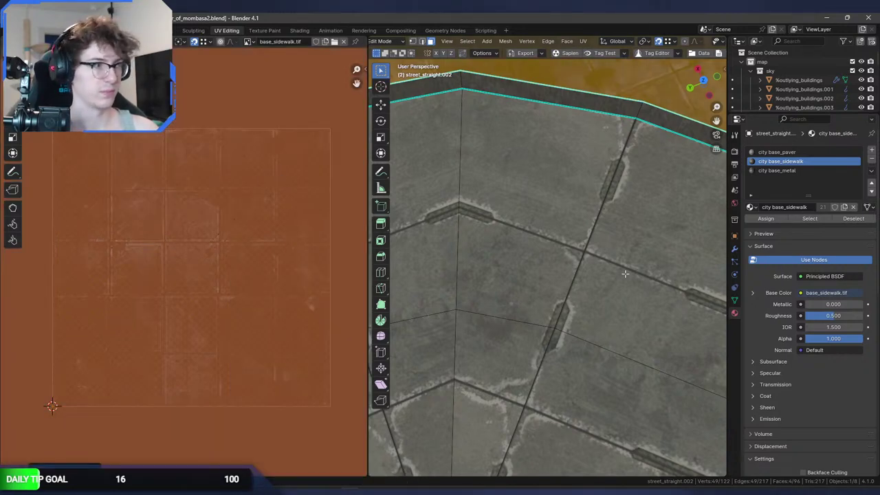
middle_click_drag(625, 274, 564, 210)
key("Tab")
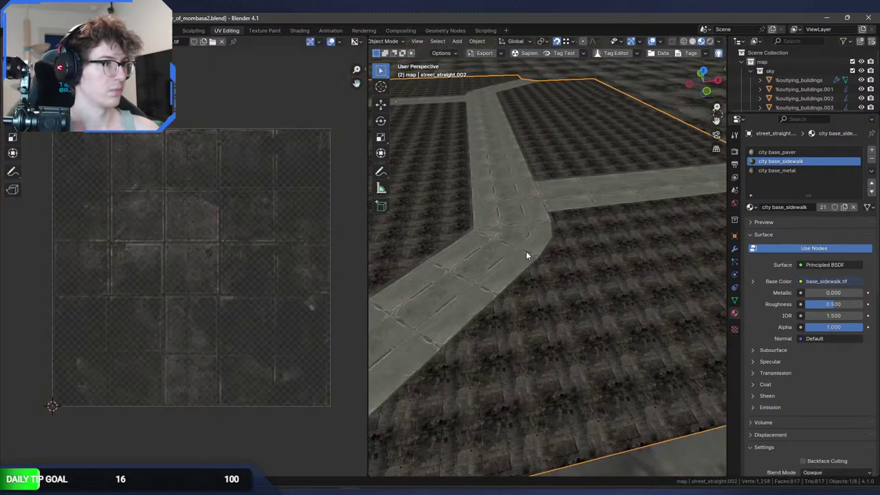
middle_click_drag(499, 256, 592, 262)
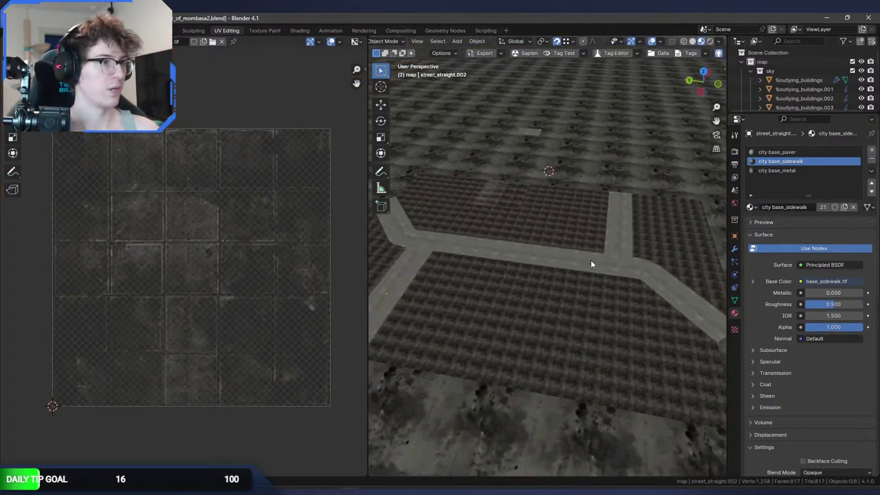
Delete the small square ground plate and save the Blender file.
left_click(513, 192)
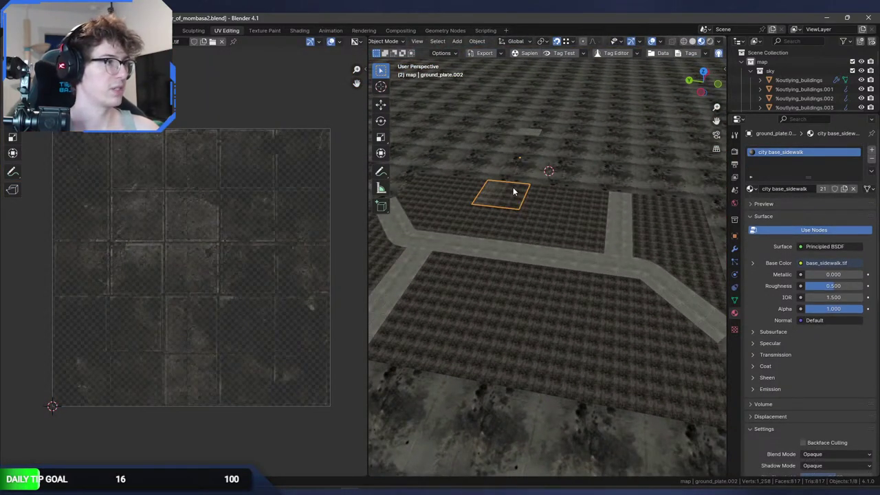
key("Delete")
middle_click_drag(513, 190, 588, 155)
key("ctrl+s")
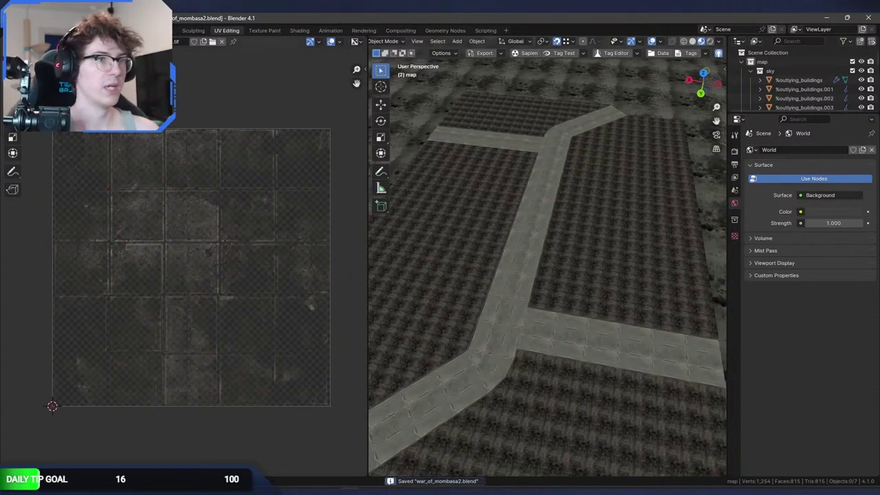
Export the scene from the Layout workspace as a Halo Amalgam Scene Specification, overwriting war_of_mombasa.ASS.
key("ctrl+Page_Up")
middle_click_drag(385, 177, 550, 117)
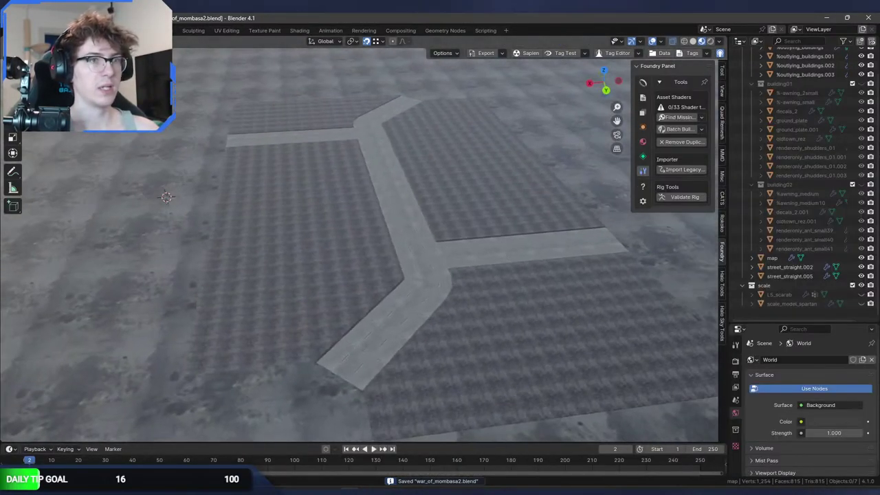
left_click(26, 30)
mouse_move(40, 172)
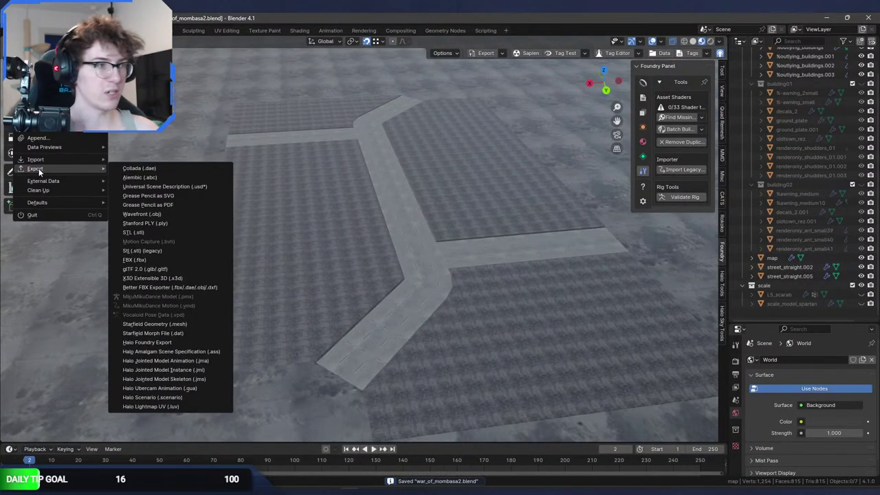
left_click(172, 351)
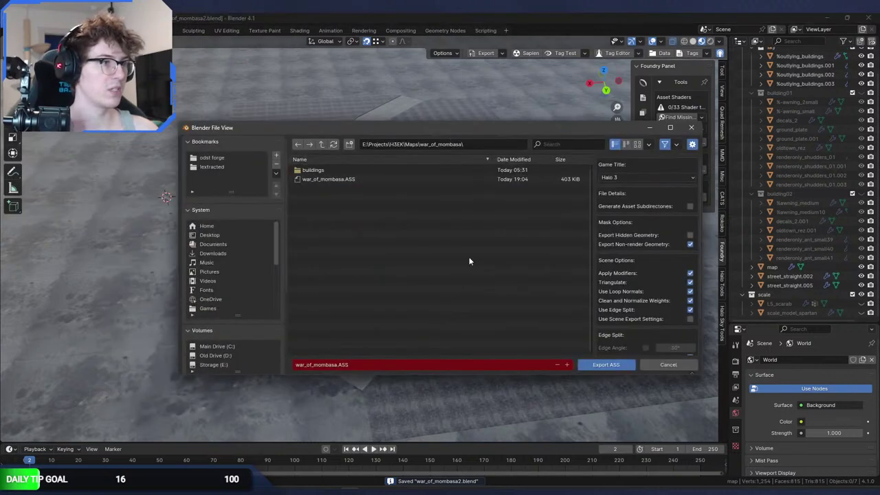
double_click(370, 180)
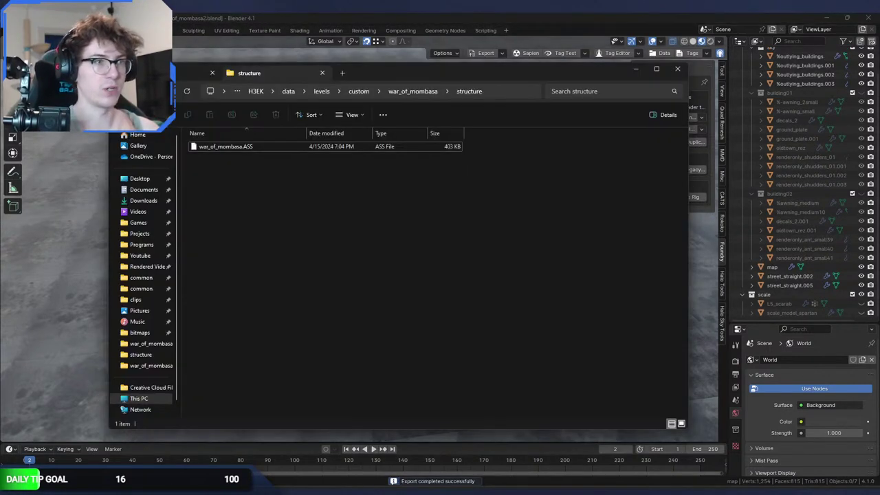
In File Explorer, copy war_of_mombasa.ASS from E:\Projects\H3EK\Maps\war_of_mombasa into the level's structure folder, replacing the existing file.
key("ctrl+l")
type("E:\\Projects\\H3EK\\Maps\\war_of_mombasa")
key("Return")
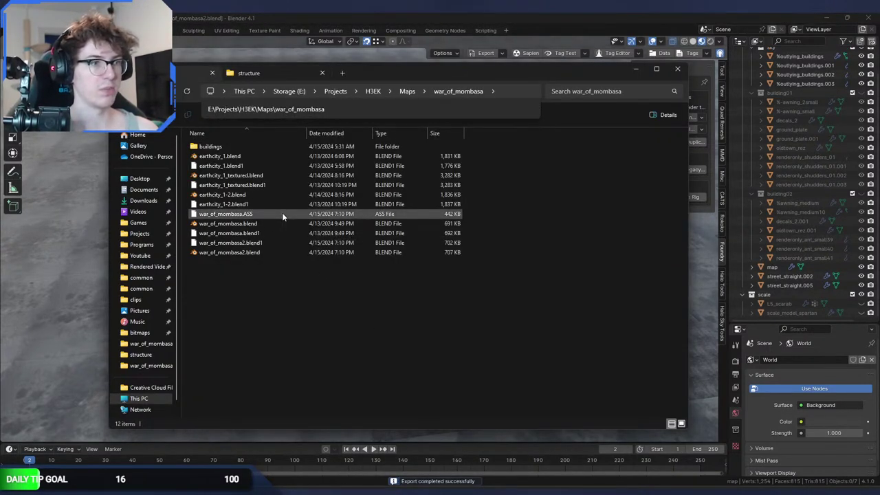
key("alt+Left")
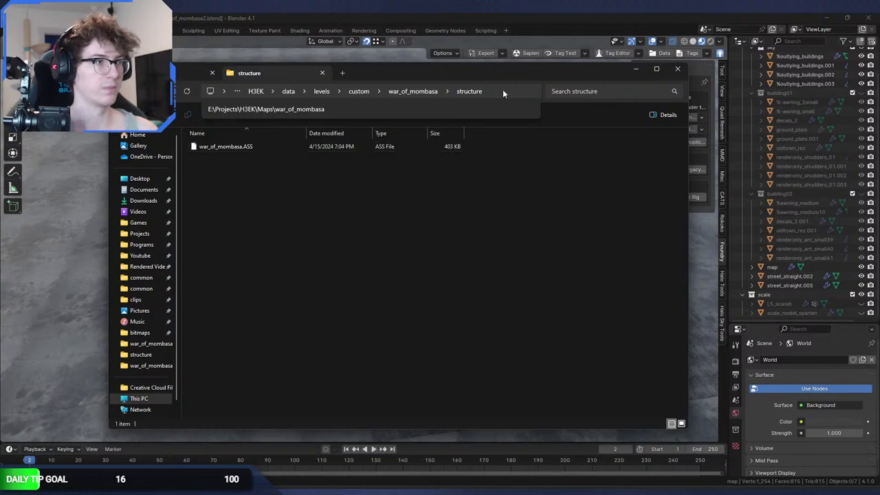
left_click(535, 224)
key("ctrl+v")
left_click(419, 190)
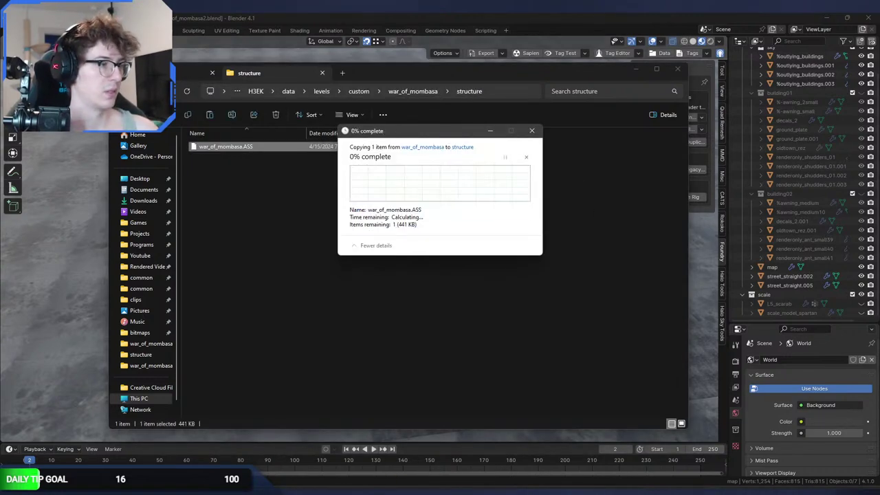
Rerun the previous command to reimport the war_of_mombasa structure, and switch to the Sapien level editor.
key("alt+Tab")
key("Return")
key("alt+Tab")
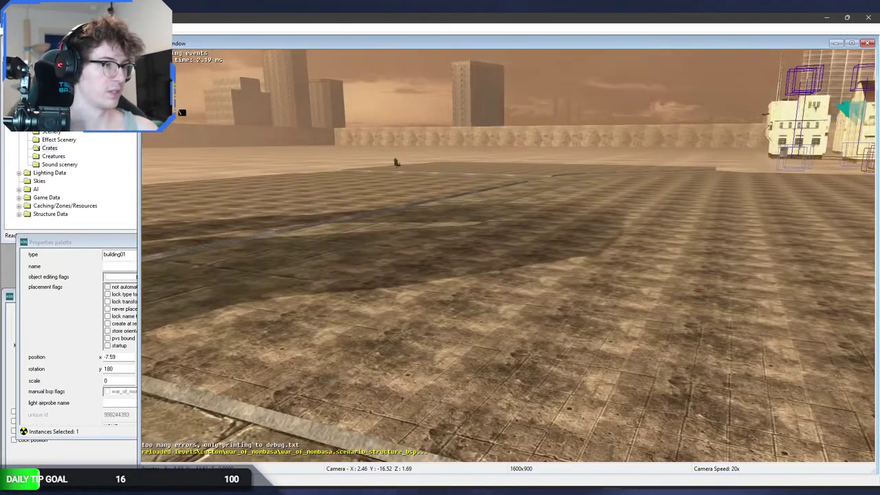
Inspect the reimported ground blocks and streets around the buildings in the level view.
mouse_move(181, 112)
middle_mouse_down()
mouse_move(227, 110)
mouse_move(226, 137)
mouse_move(206, 144)
mouse_move(180, 112)
middle_mouse_up()
middle_click_drag(440, 300, 440, 299)
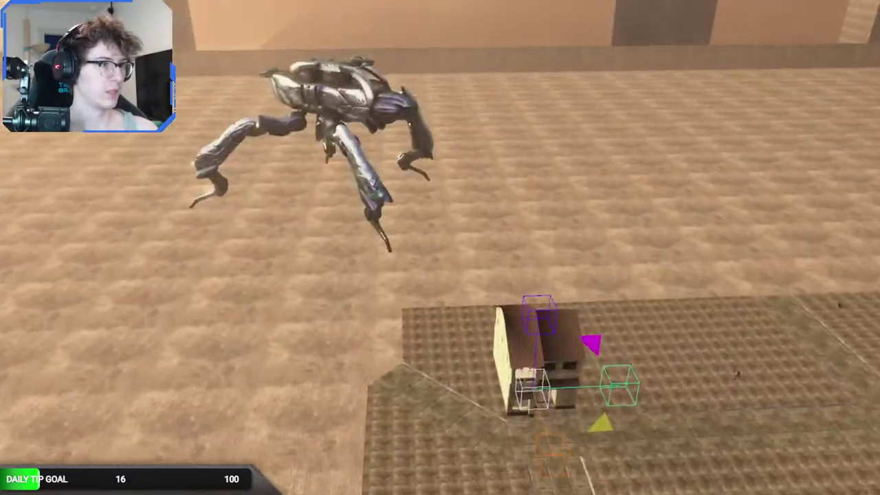
middle_click_drag(440, 299, 541, 255)
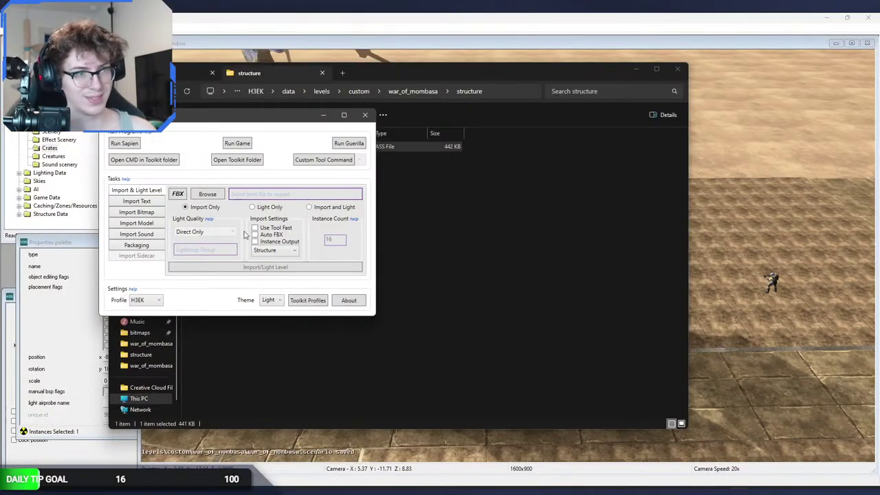
In the Osoyoos launcher, configure a Light Only run at Low light quality with Use Tool Fast enabled.
left_click(278, 207)
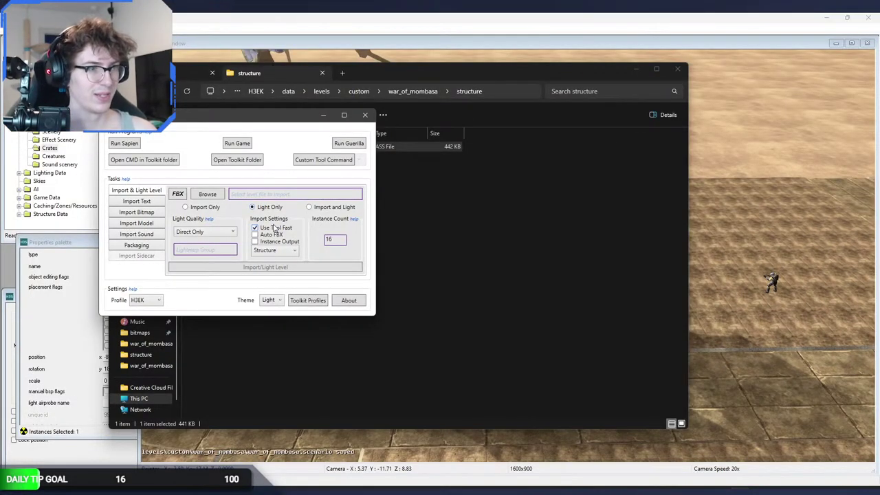
left_click(220, 234)
left_click(207, 260)
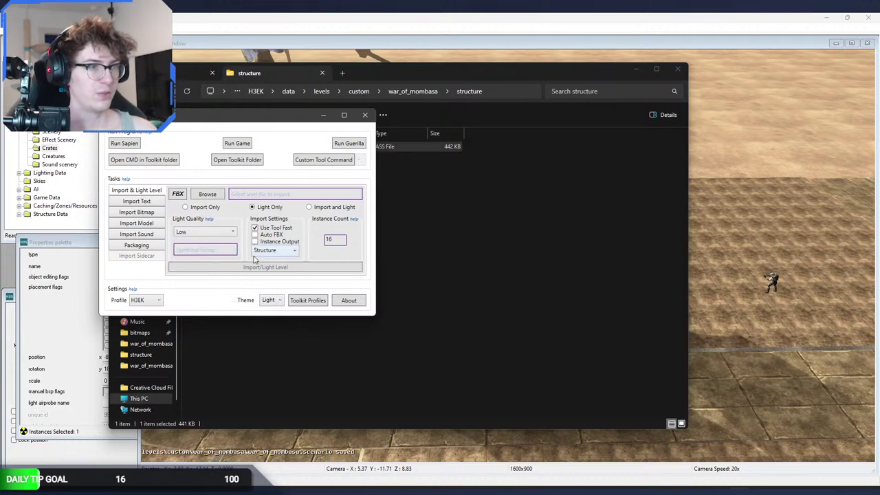
left_click(265, 250)
left_click(207, 194)
Load war_of_mombasa.ASS from data\levels\custom\war_of_mombasa\structure and start lighting the level.
left_click(207, 193)
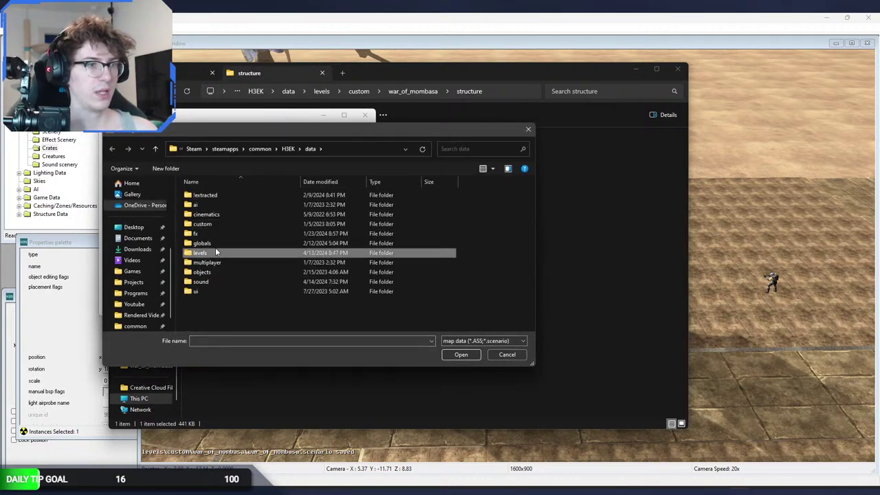
double_click(212, 253)
double_click(218, 205)
double_click(219, 194)
double_click(220, 193)
double_click(220, 194)
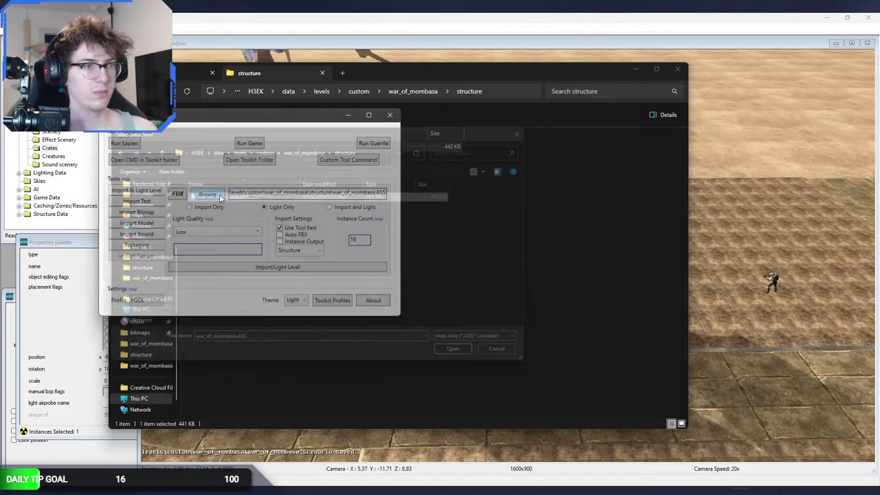
left_click(313, 267)
Check the command prompt output and the progress of the lightmap run.
left_click(748, 265)
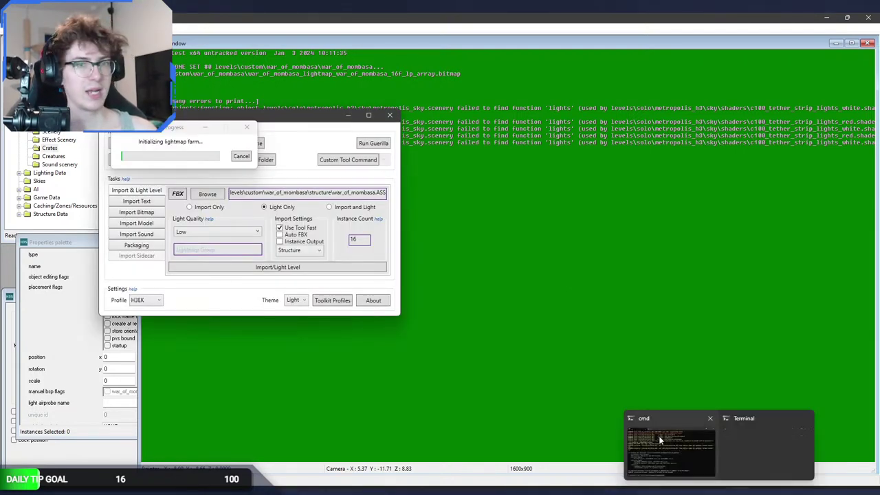
left_click(677, 436)
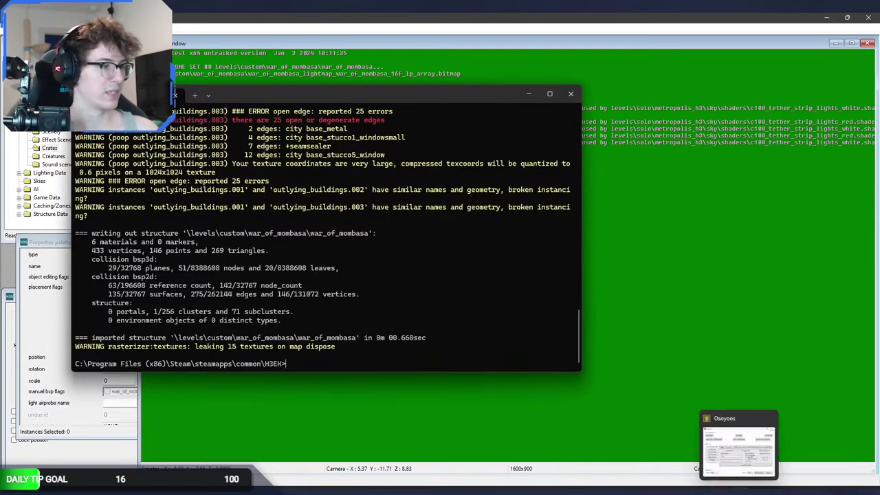
left_click(718, 458)
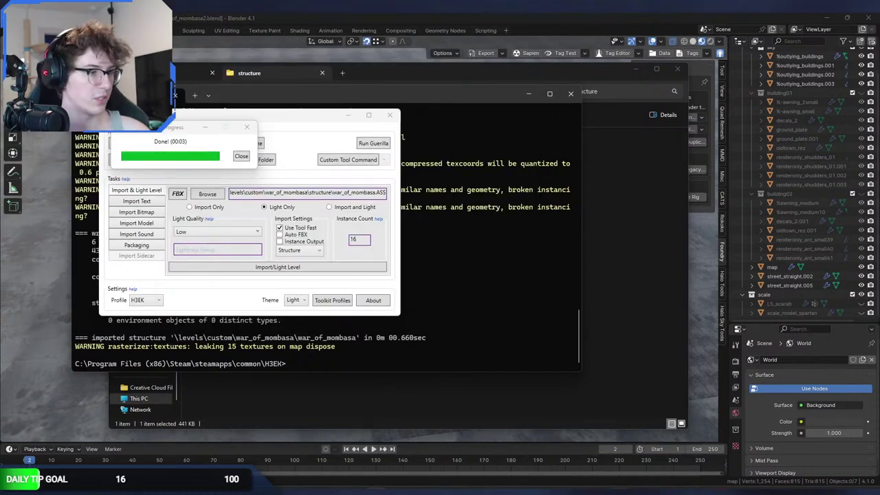
Reopen the war_of_mombasa level in Sapien and hide all error geometry and on-screen event messages.
double_click(602, 199)
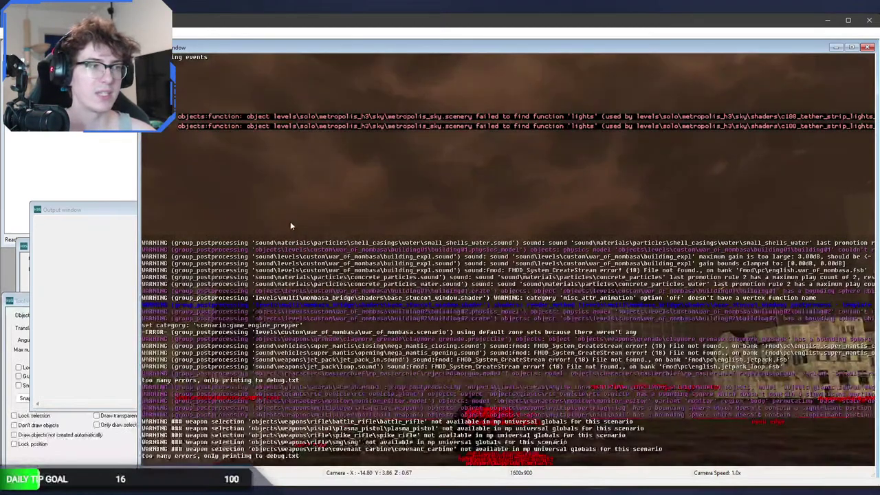
key("Home")
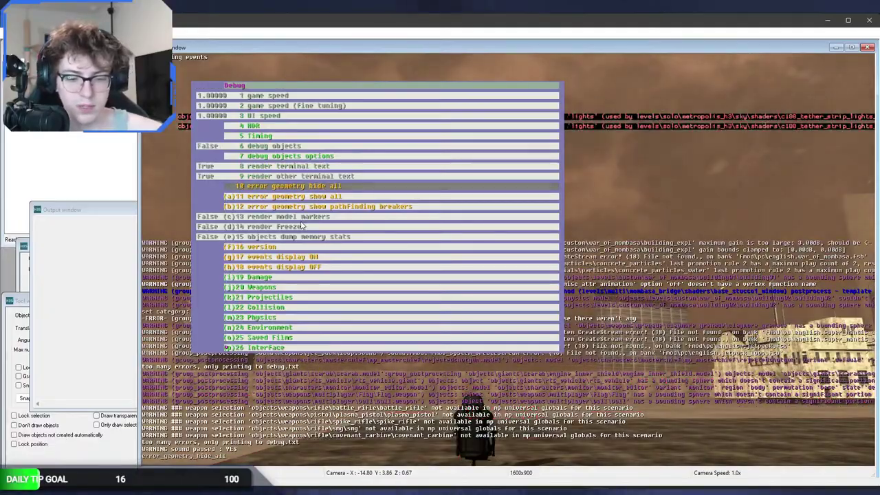
key("Return")
key("Home")
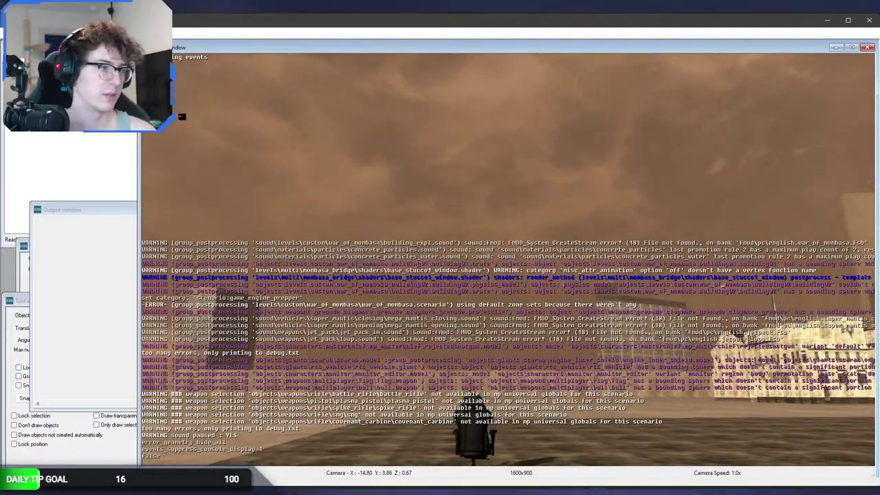
Examine the lit buildings and ground from several angles and save the war_of_mombasa scenario.
key("w")
key("w")
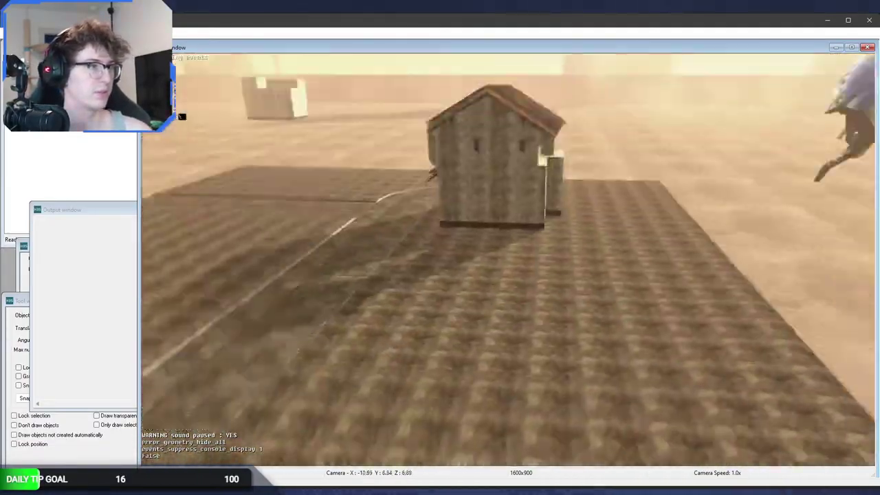
key("w")
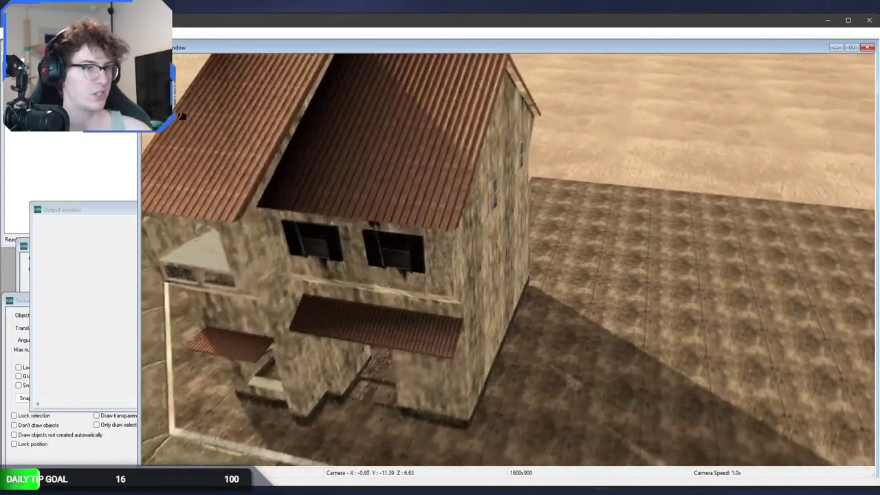
key("w")
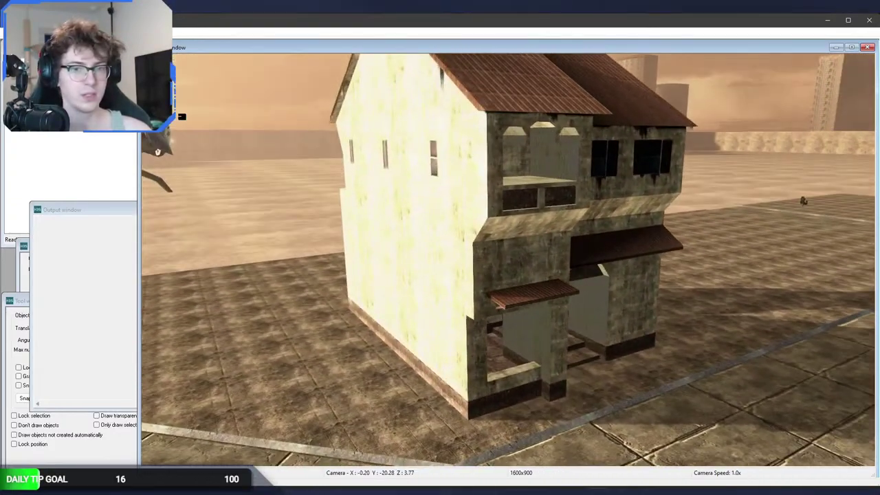
key("ctrl+s")
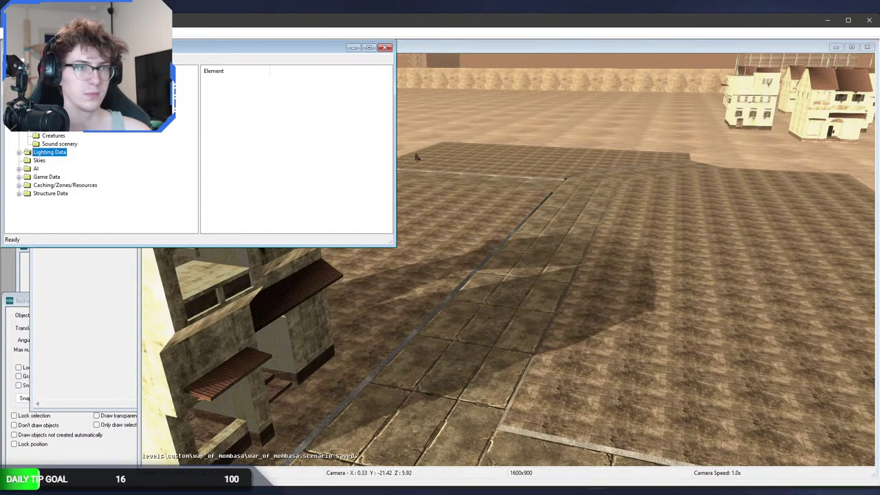
Place a new crate beside the tiled-roof house, set its type to building02 and its yaw rotation to -90.
key("w")
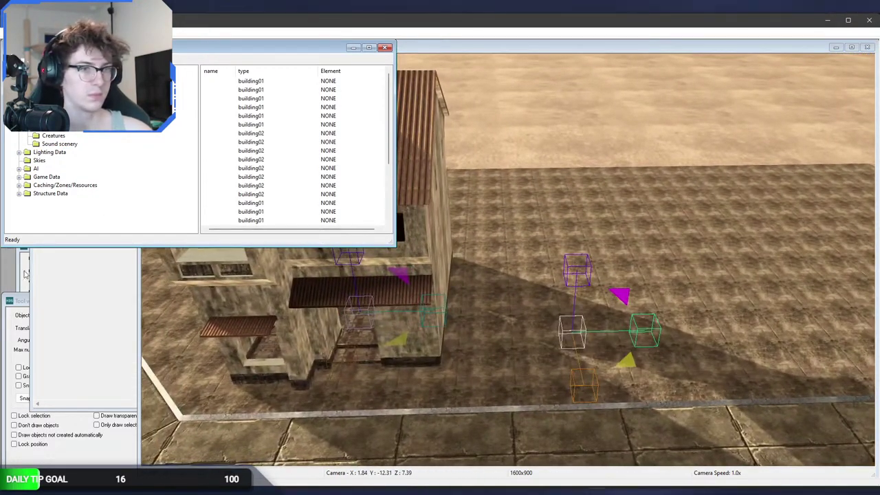
left_click(24, 274)
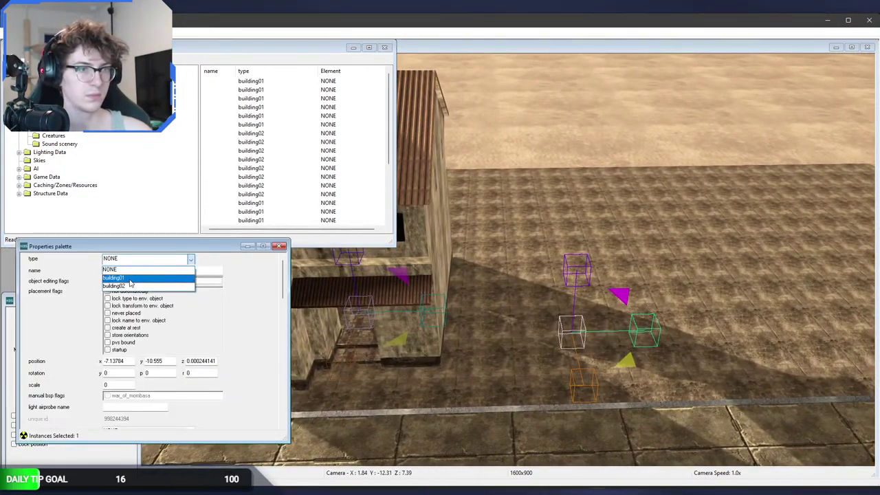
left_click(131, 285)
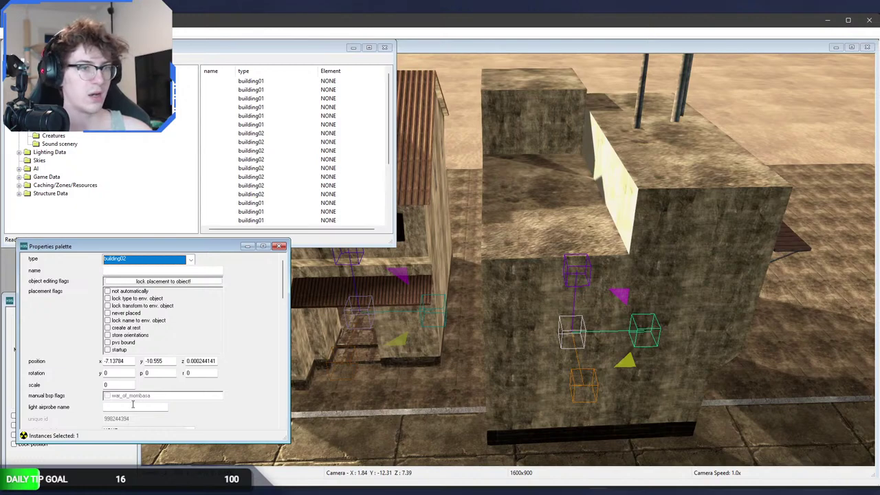
left_click(598, 395)
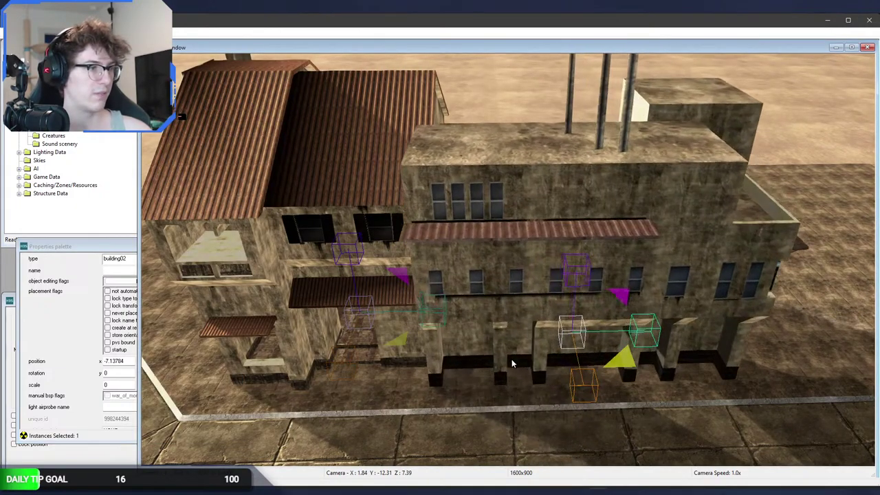
left_click_drag(127, 375, 101, 376)
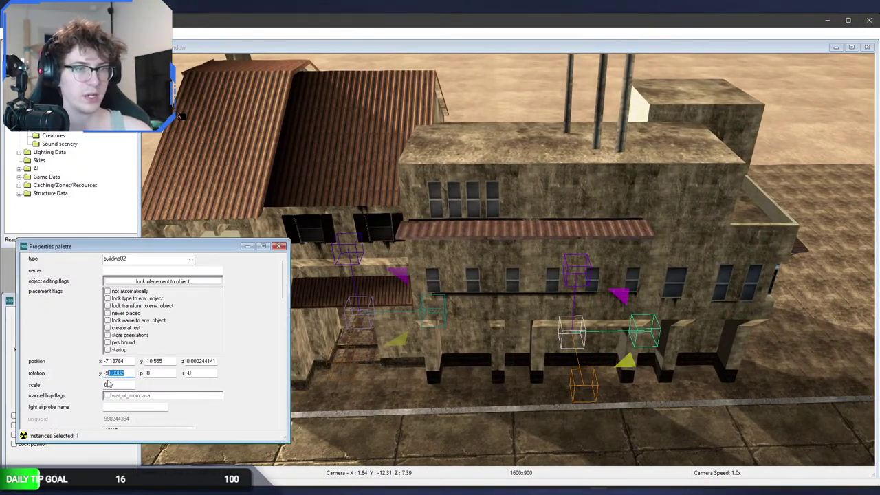
type("-90w")
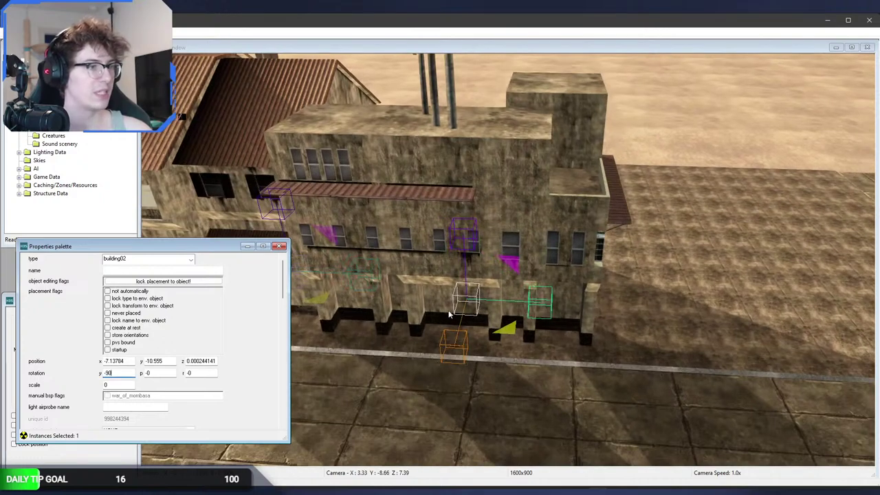
Shift the new building02 along the street edge to x about -6.76, leaving a narrow alley beside the tiled-roof house.
left_click(536, 303)
left_click_drag(536, 303, 505, 314)
key("w")
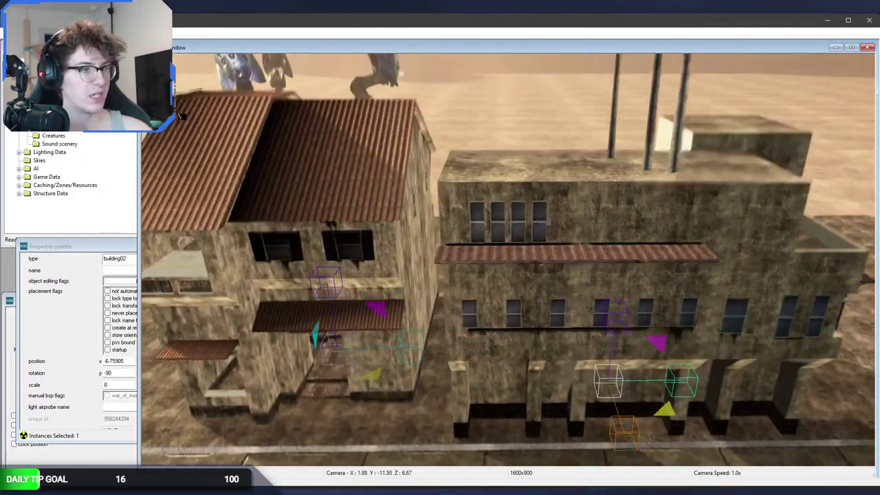
key("w")
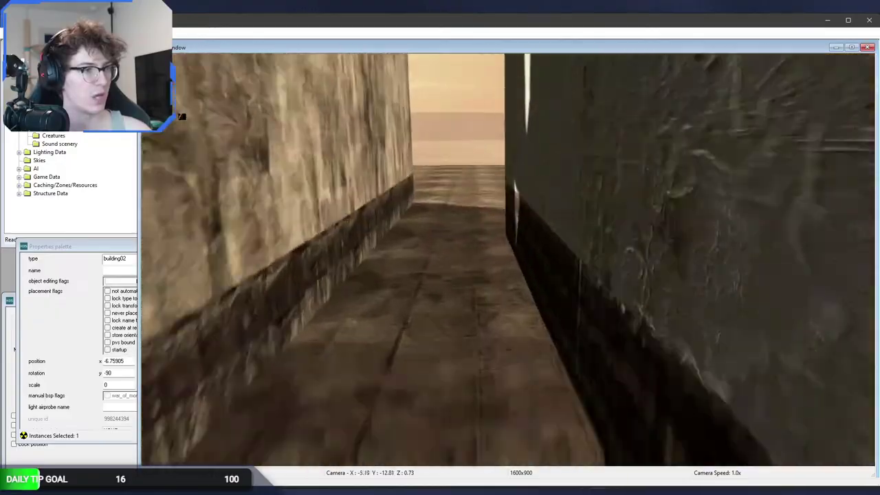
key("w")
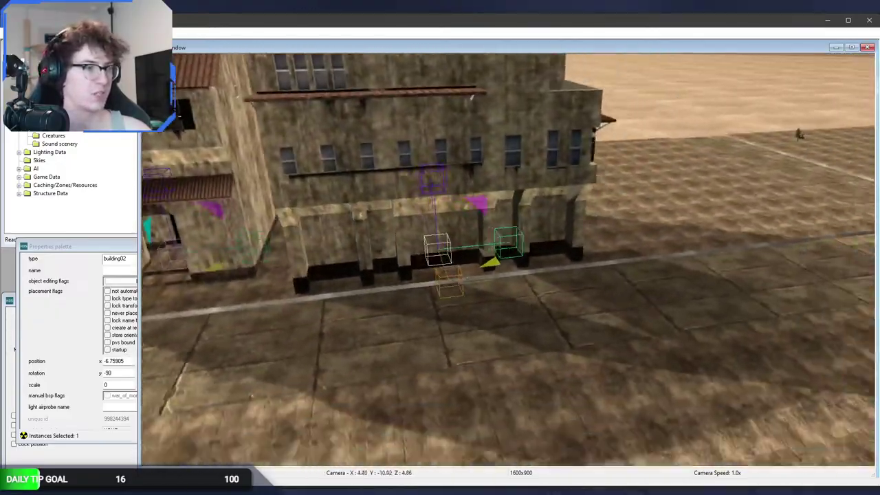
Place another crate farther along the same street edge and set its type to building01.
key("w")
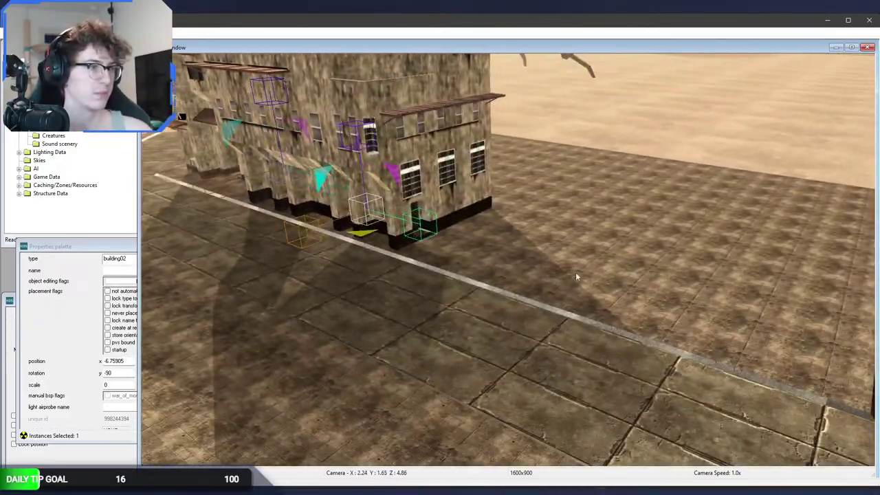
right_click(603, 273)
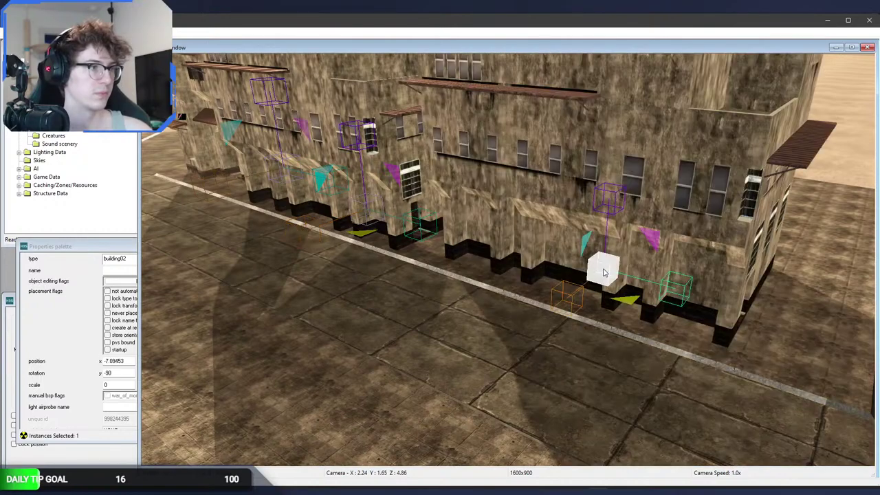
left_click(125, 259)
left_click(128, 277)
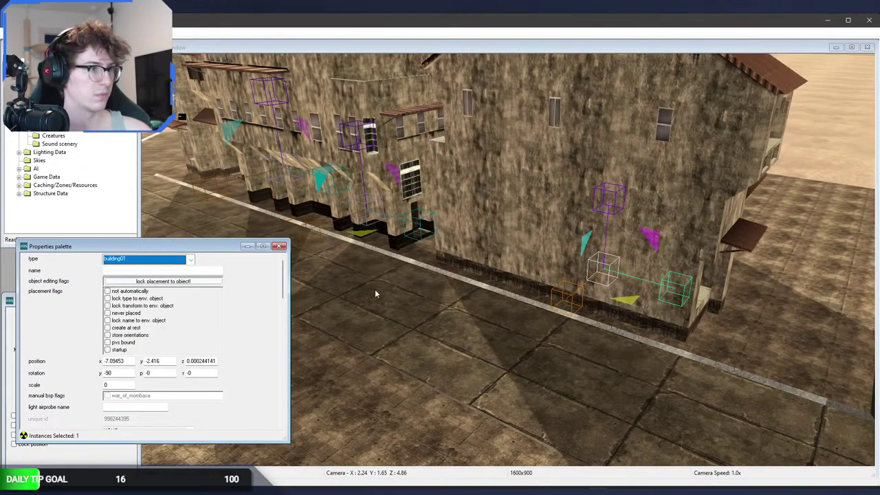
Set the new building01's yaw rotation to 90 and move it back from the road to x about -7.41.
left_click(592, 268)
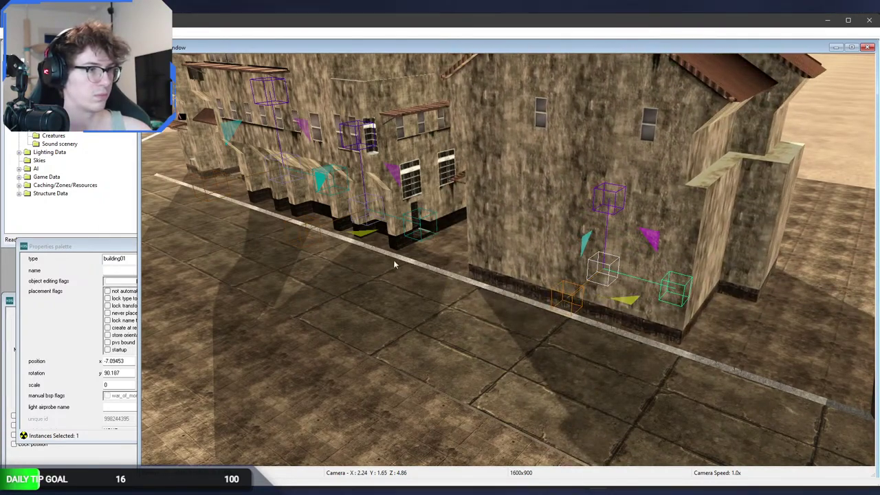
left_click_drag(122, 373, 114, 373)
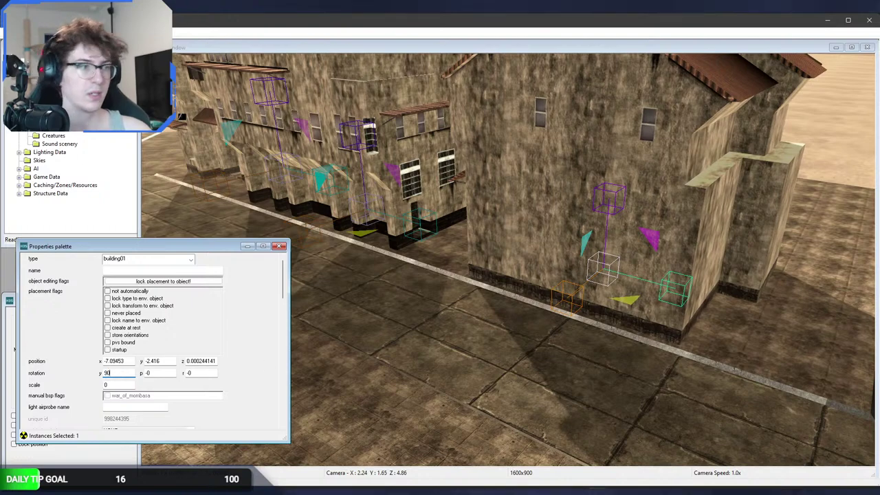
mouse_move(568, 296)
middle_mouse_down()
mouse_move(536, 296)
mouse_move(569, 296)
middle_mouse_up()
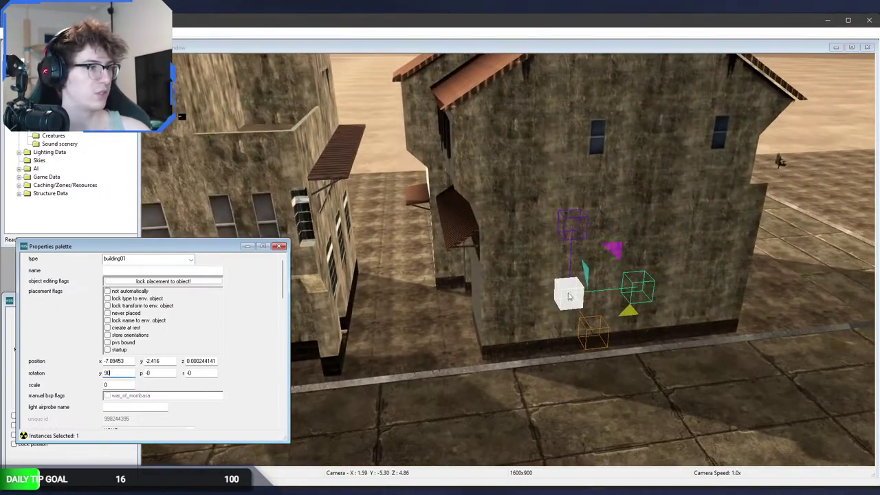
left_click_drag(569, 296, 541, 293)
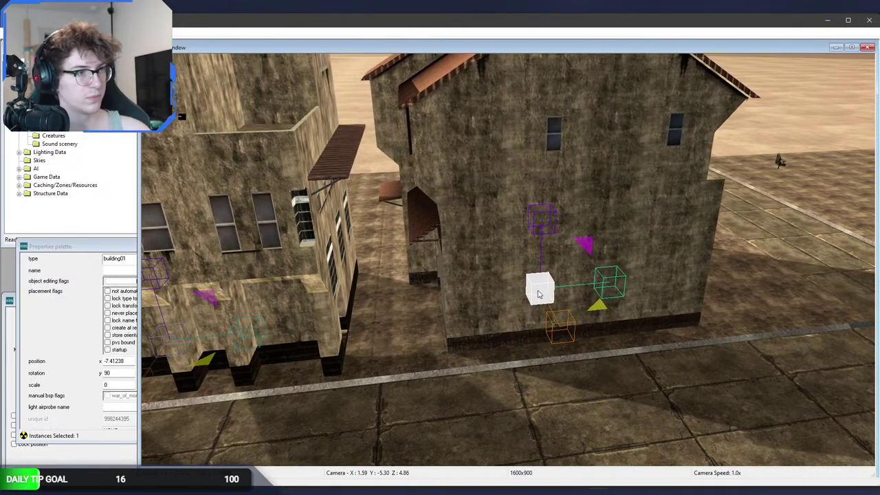
Place another crate behind the street row at about x -11.04, y -4.71, and set its type to building02.
middle_click_drag(538, 294, 504, 353)
middle_click_drag(620, 306, 463, 302)
left_click_drag(492, 371, 447, 365)
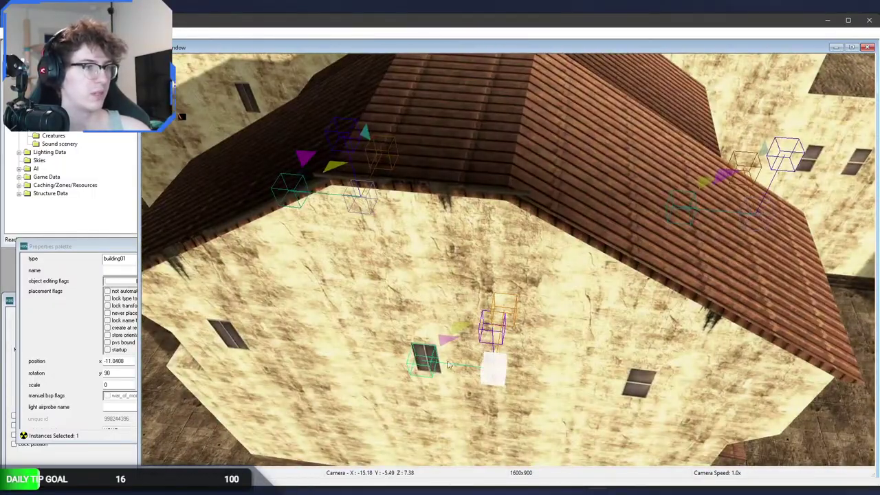
left_click(114, 286)
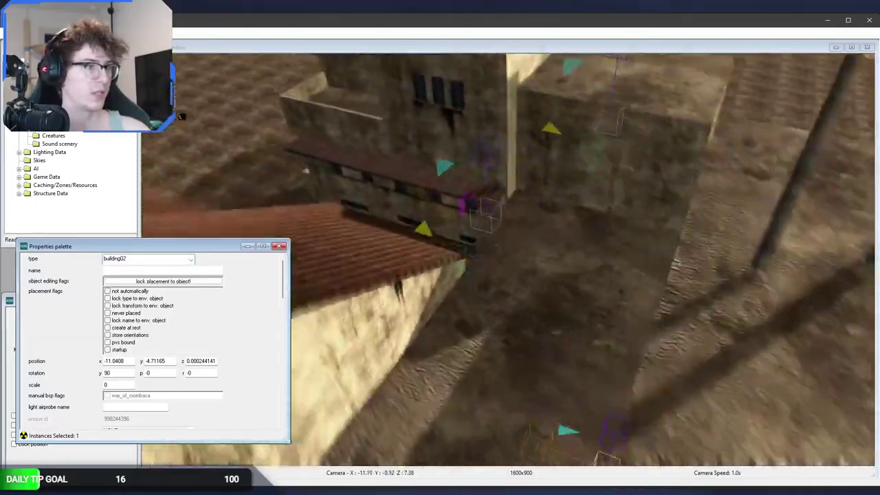
middle_click_drag(463, 303, 523, 296)
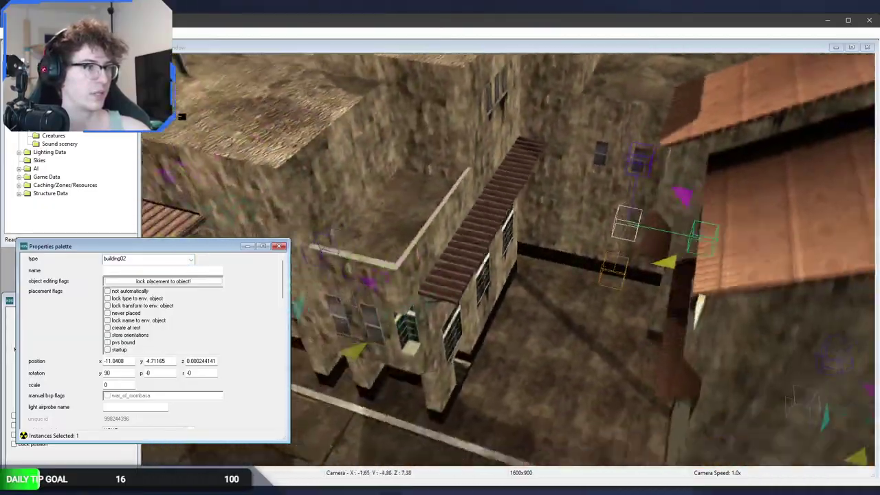
Place another building02 crate on the opposite side of the street at x about -0.40.
key("w")
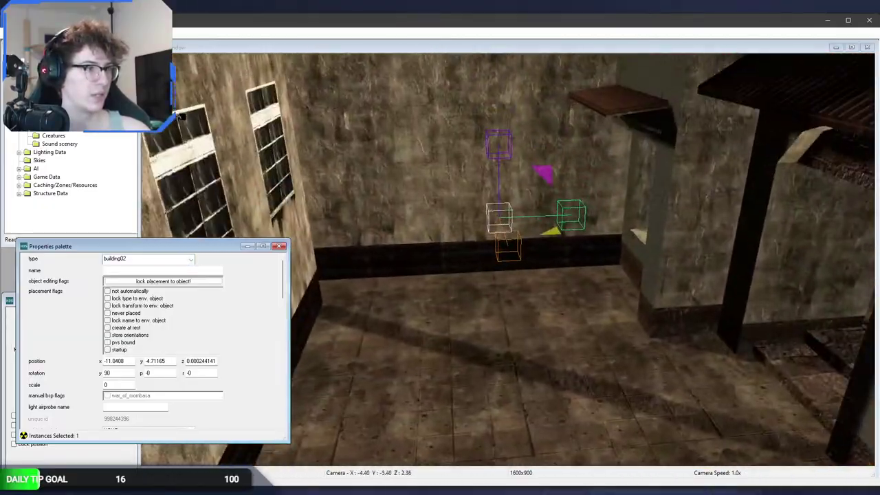
key("w")
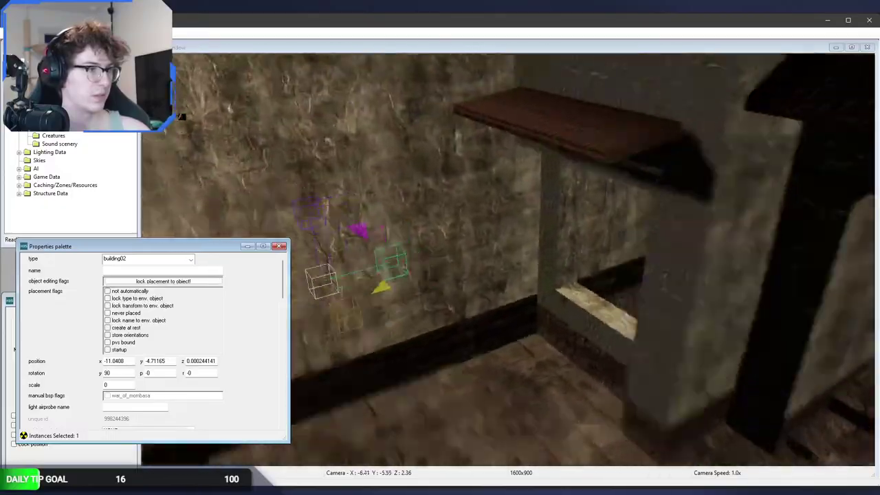
key("w")
key("s")
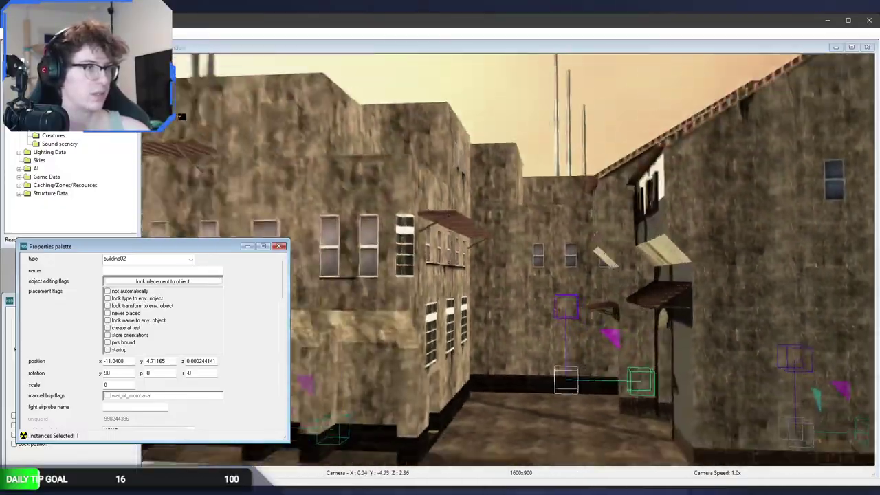
key("w")
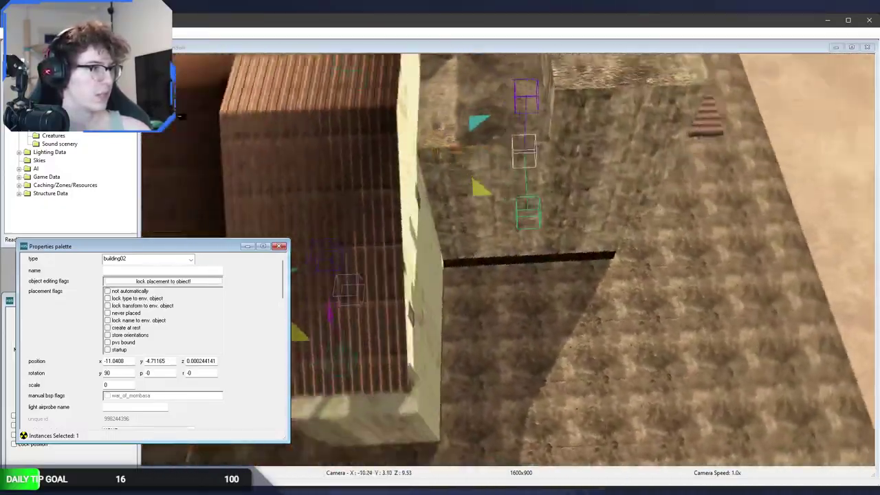
middle_click_drag(495, 303, 508, 280)
left_click(471, 255)
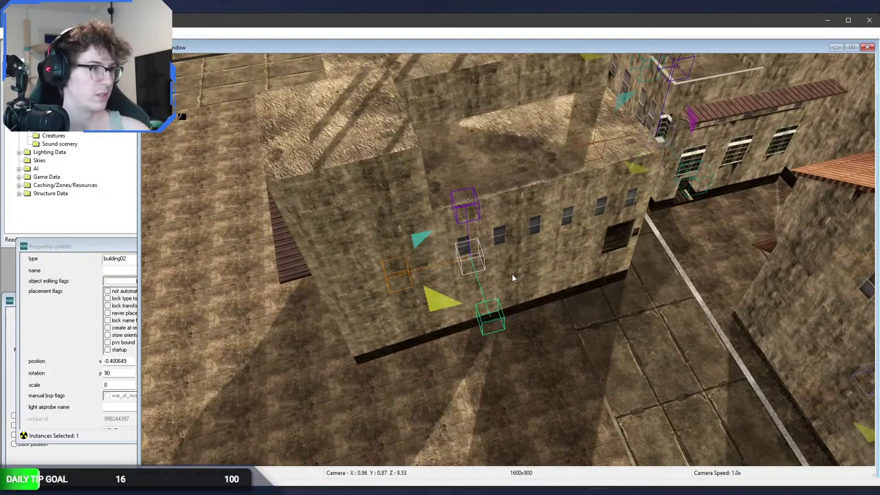
Set the new building02's yaw rotation to -90 and move it back from the road to x about 0.85.
left_click_drag(512, 275, 504, 227)
middle_click_drag(504, 227, 654, 252)
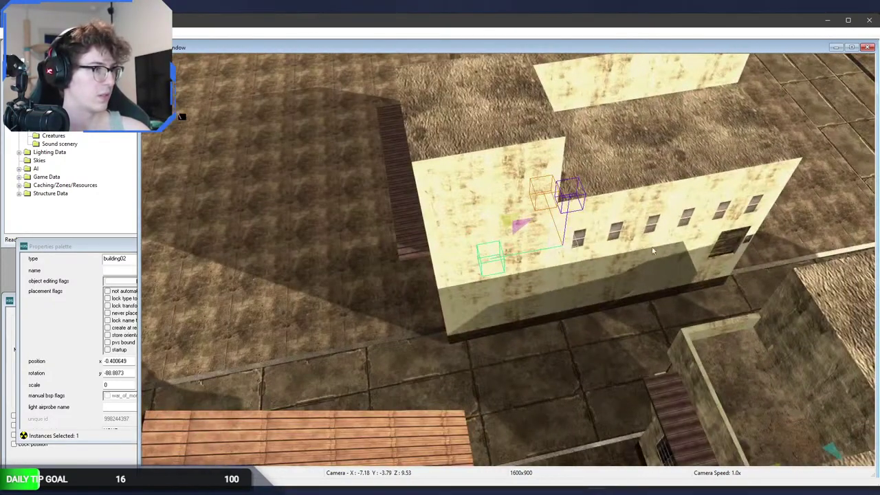
left_click_drag(574, 253, 499, 240)
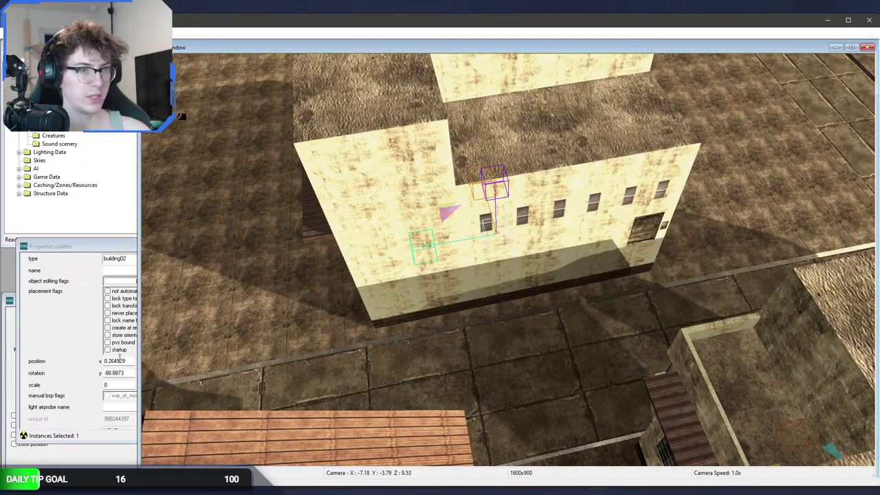
double_click(108, 373)
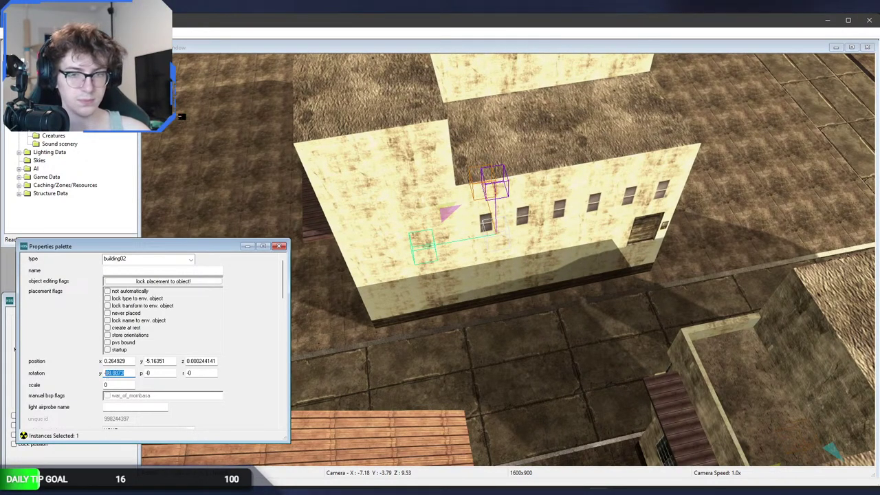
left_click_drag(491, 261, 481, 222)
Add a building01 crate beside it on the same street edge, with yaw rotation 90 and x about 0.74.
key("s")
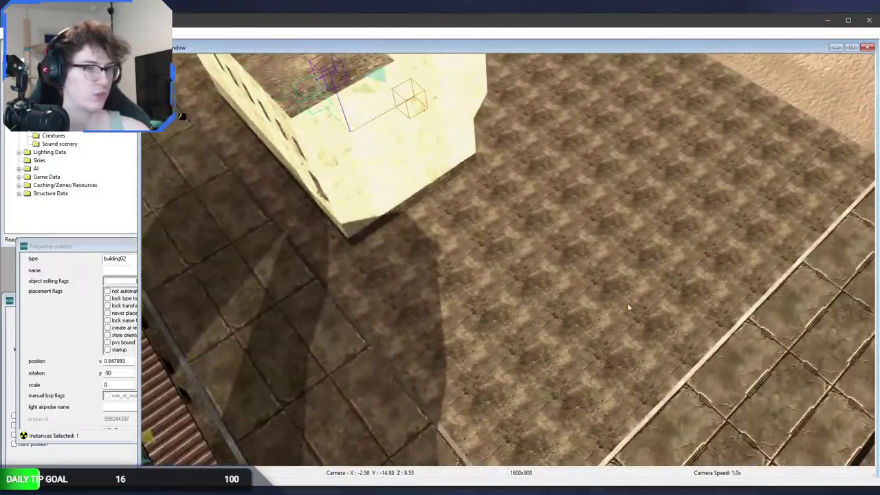
right_click_drag(627, 303, 392, 330)
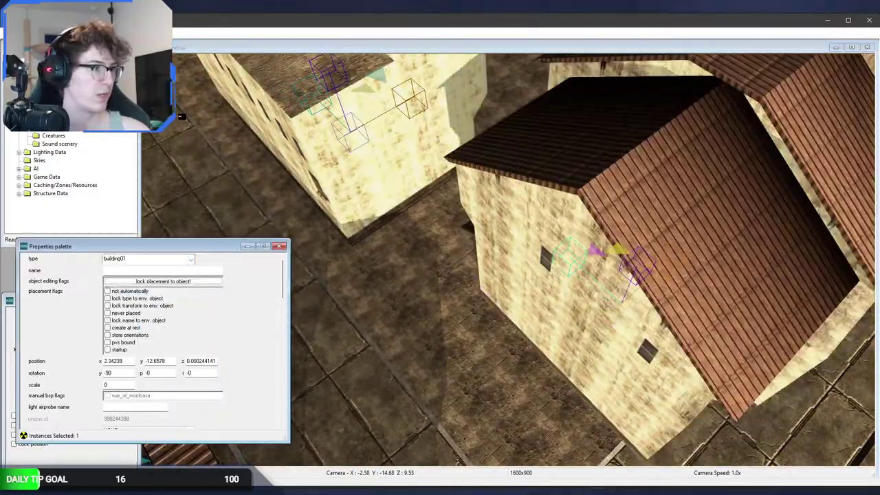
right_click_drag(440, 275, 375, 371)
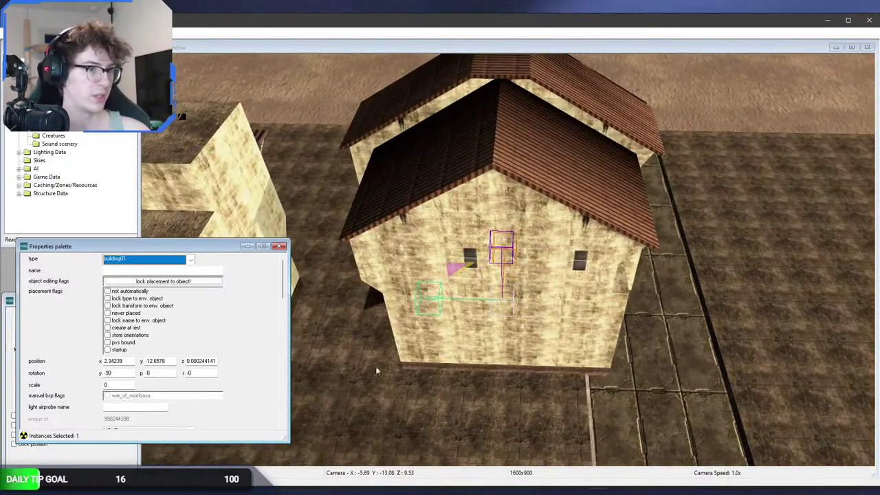
right_click_drag(495, 289, 509, 275)
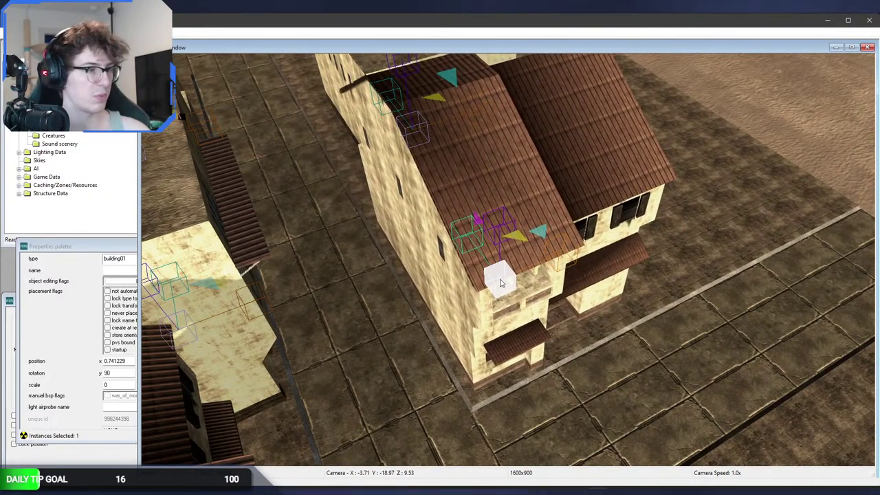
Place another building02 crate at the other end of this row, at x about 0.11.
right_click_drag(502, 281, 469, 299)
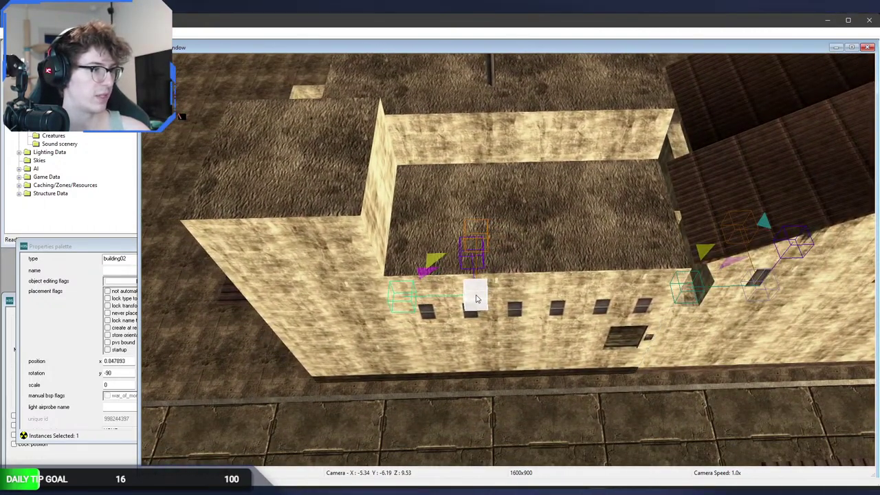
right_click_drag(484, 302, 468, 350)
key("w")
key("w")
left_click_drag(468, 349, 388, 321)
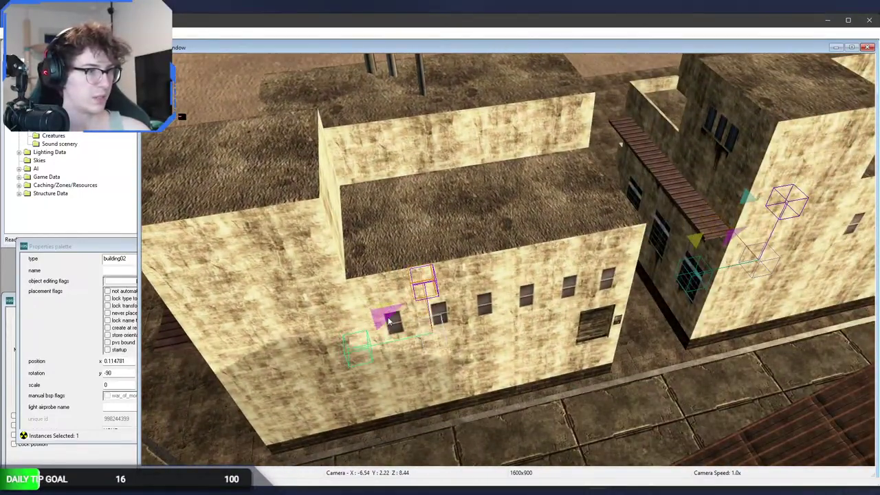
Set that building02's yaw rotation to 0 so its awning front faces the street, and shift it along the street edge.
left_click_drag(386, 287, 378, 372)
right_click_drag(378, 372, 428, 350)
middle_click_drag(428, 350, 216, 405)
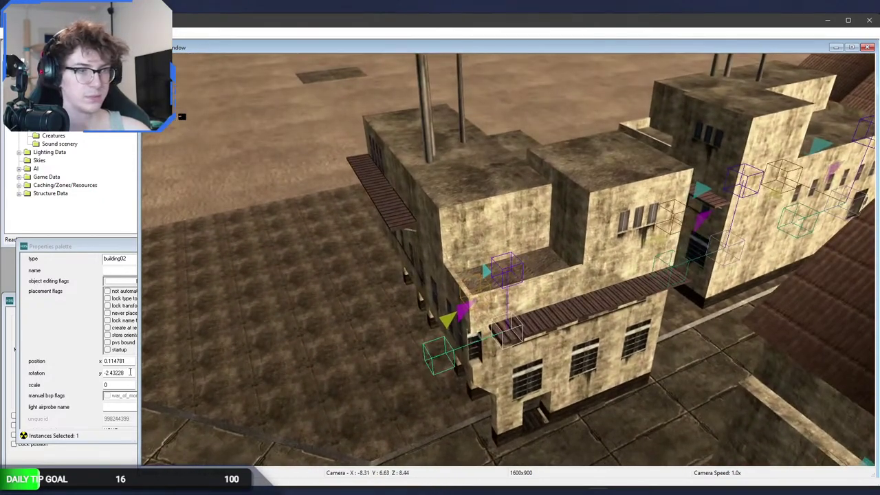
left_click_drag(129, 372, 104, 372)
left_click(483, 371)
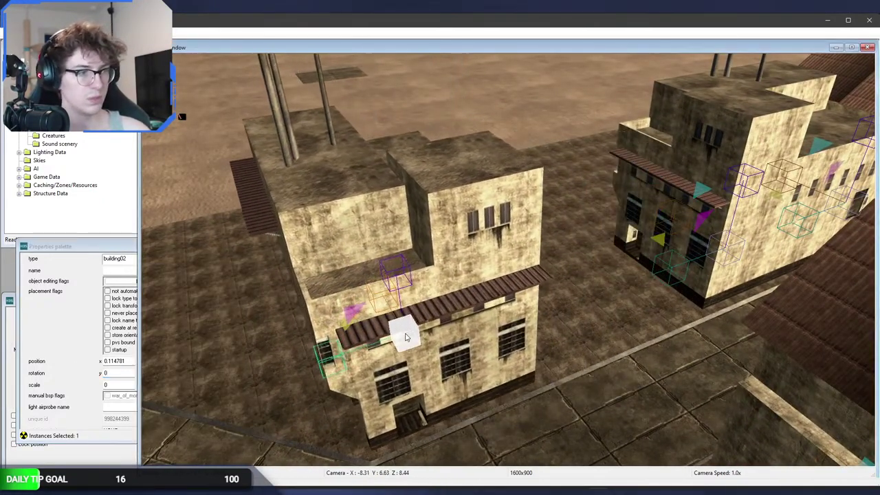
Fill the gap in the row with a building01 crate at x about 0.77, and save the scenario.
middle_click_drag(404, 339, 523, 316)
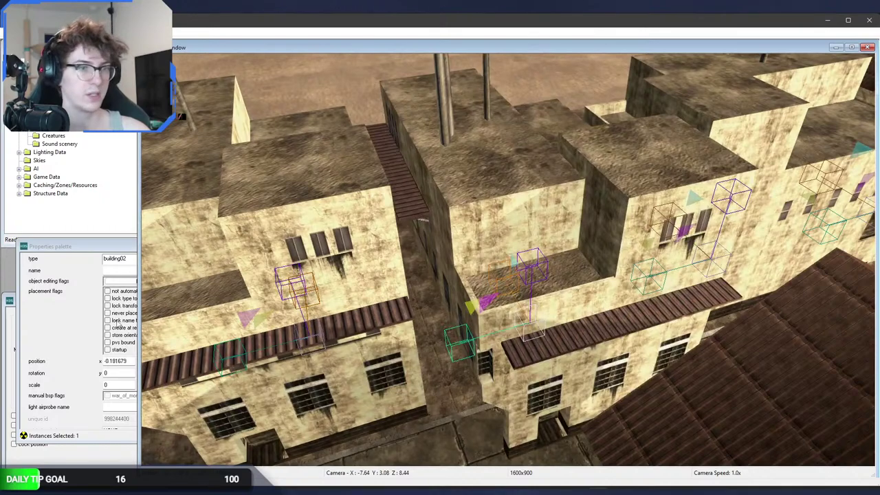
left_click(117, 262)
left_click(123, 278)
left_click(500, 313)
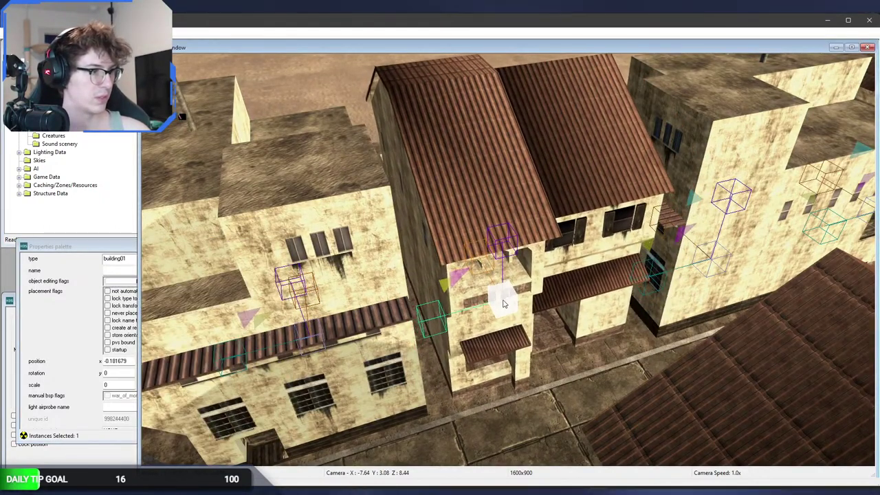
middle_click_drag(482, 323, 534, 371)
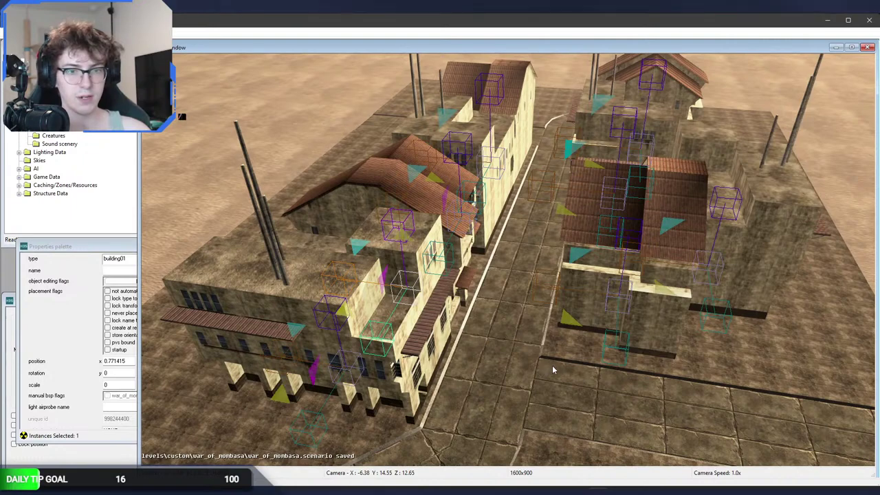
Place a crate on the empty block across the street at x about -8.08 and set its type to building02.
middle_click_drag(603, 376, 523, 388)
left_click(511, 391)
left_click_drag(505, 391, 557, 358)
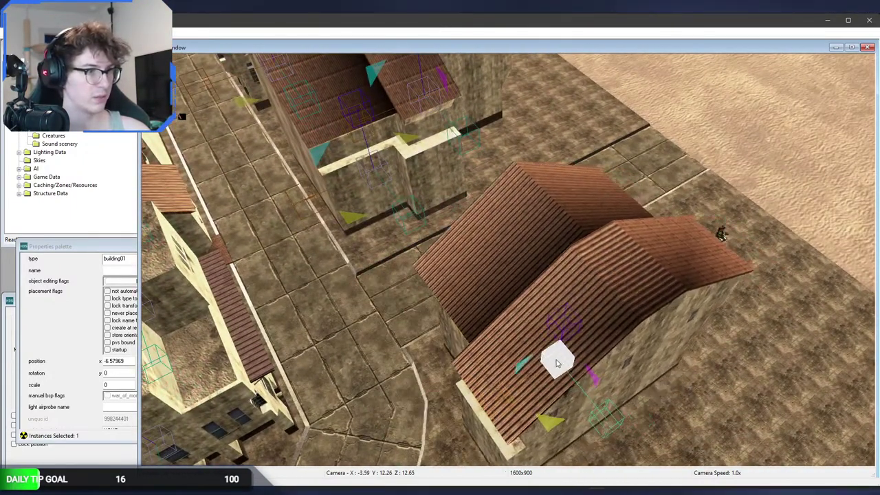
left_click(130, 261)
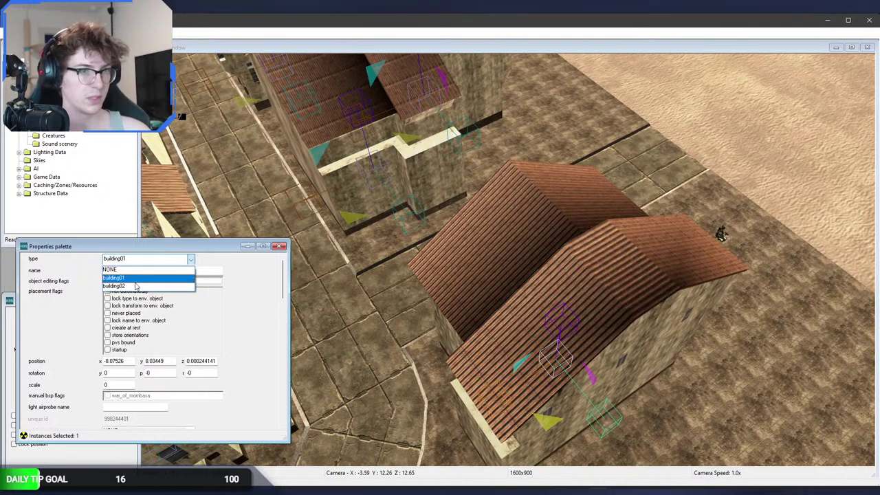
left_click(137, 286)
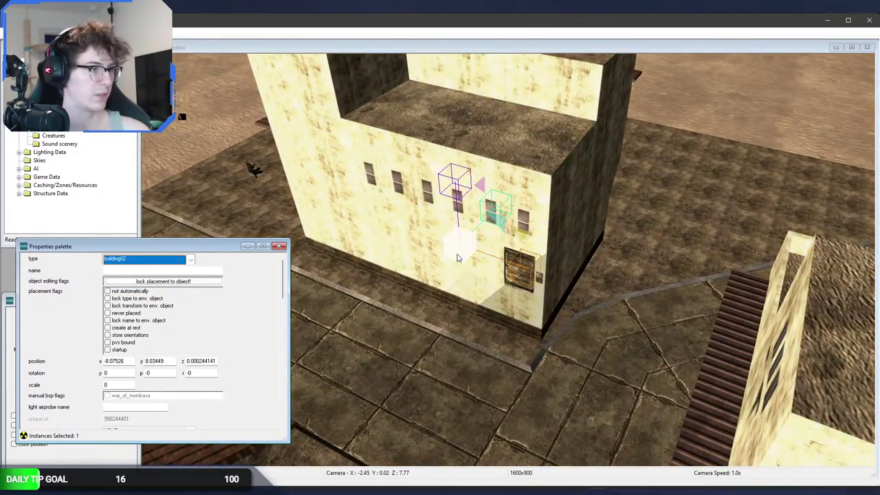
Place another crate near the end of the street at x about -2.77, y about 12.12, and set its type to building01.
left_click(456, 257)
middle_click_drag(449, 259, 522, 300)
left_click(135, 297)
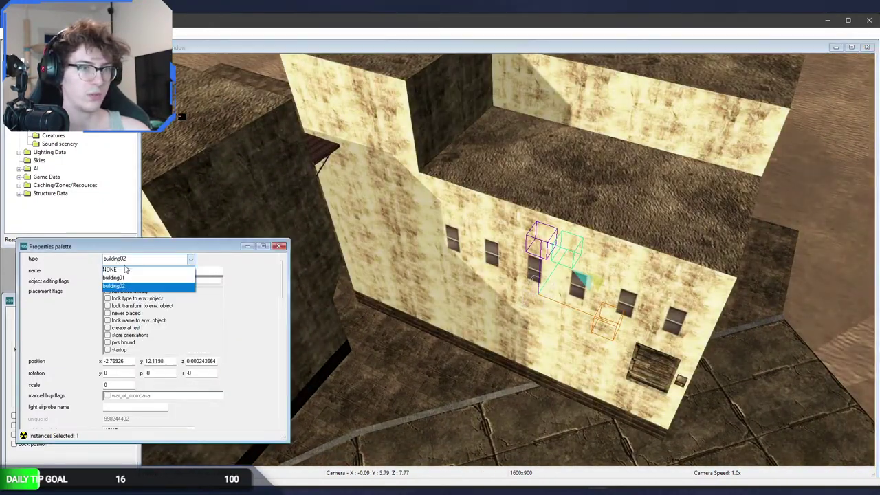
key("Up")
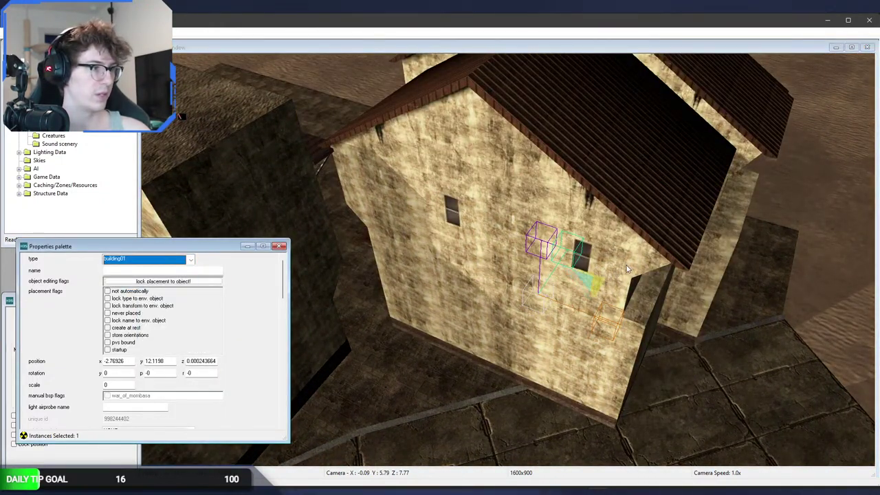
Rotate the new building01 to a yaw of about 134.7 so it faces the angled road, and move it to x about -3.97.
left_click_drag(627, 270, 619, 296)
middle_click_drag(619, 297, 530, 346)
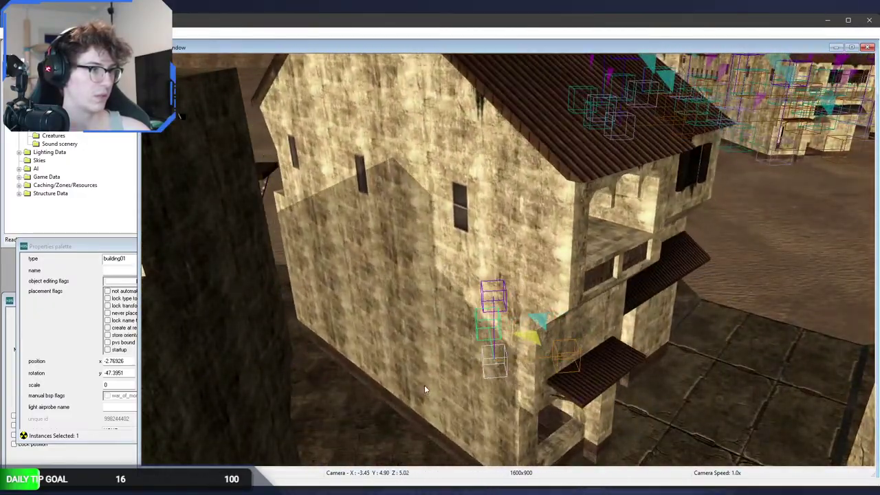
middle_click_drag(425, 390, 524, 253)
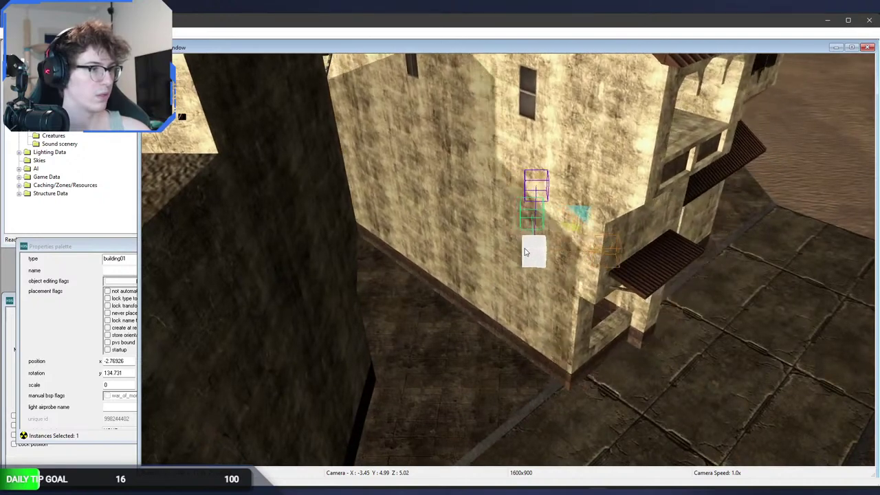
left_click_drag(525, 252, 470, 274)
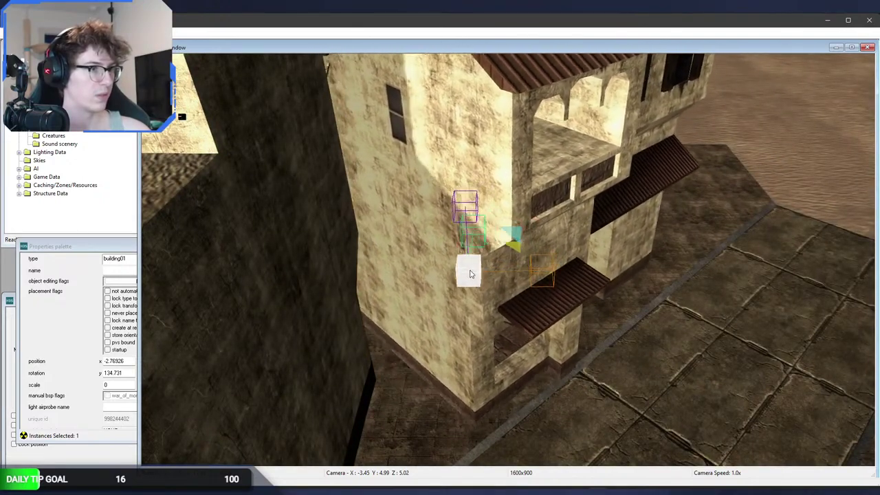
middle_click_drag(488, 286, 437, 291)
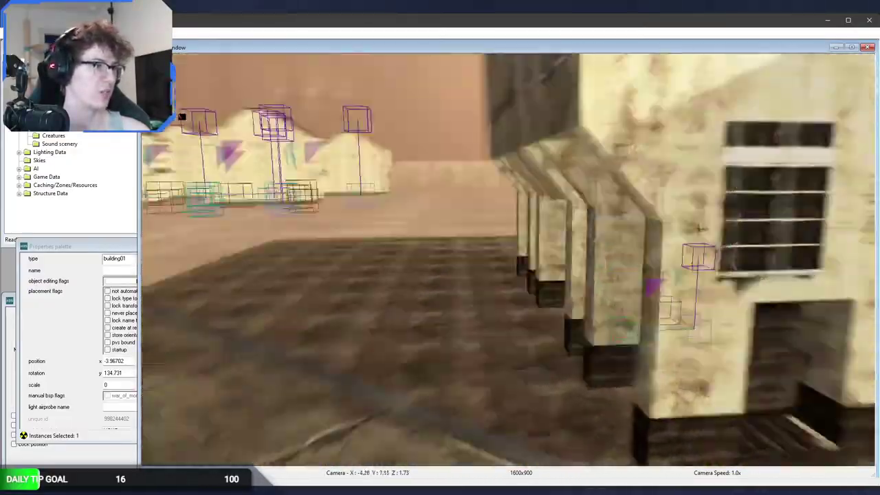
Inspect the building rows at street level, including a first-person walk down the main street in play mode.
key("w")
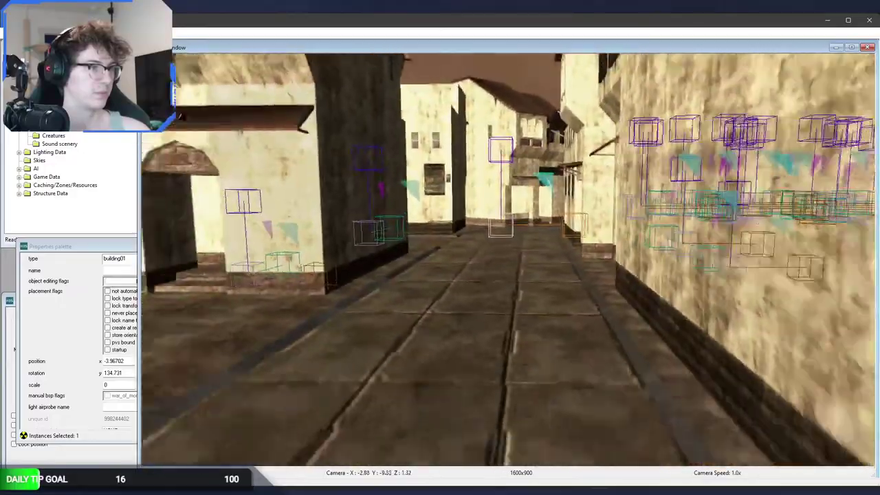
middle_click_drag(180, 116, 180, 117)
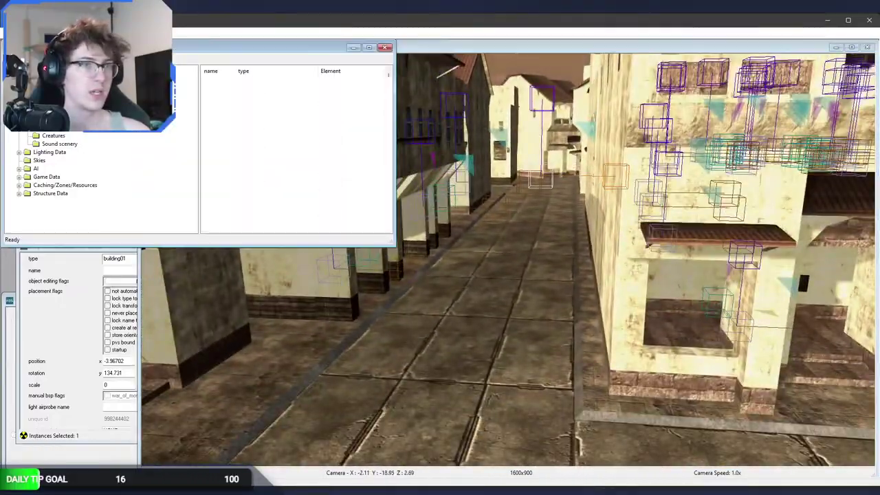
key("Tab")
key("w")
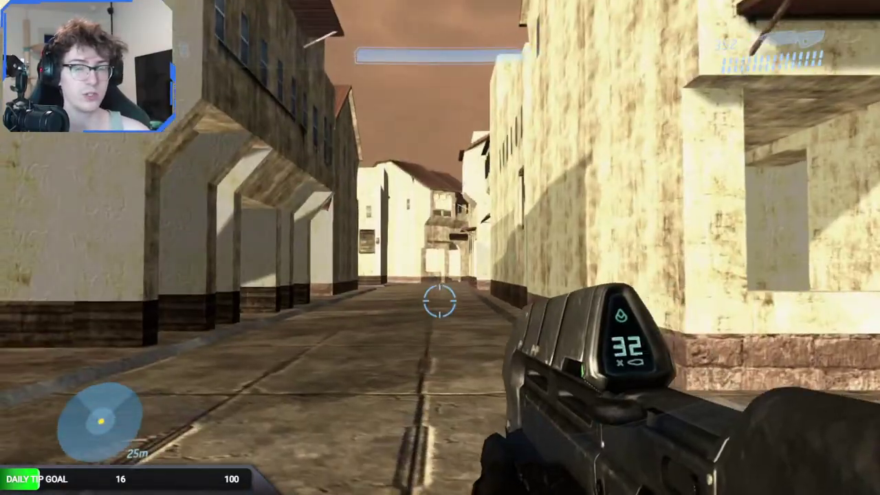
key("w")
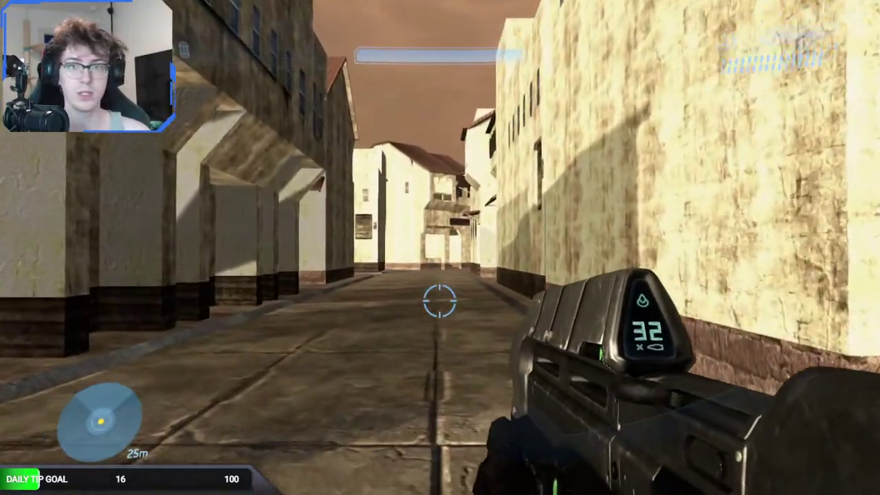
key("w")
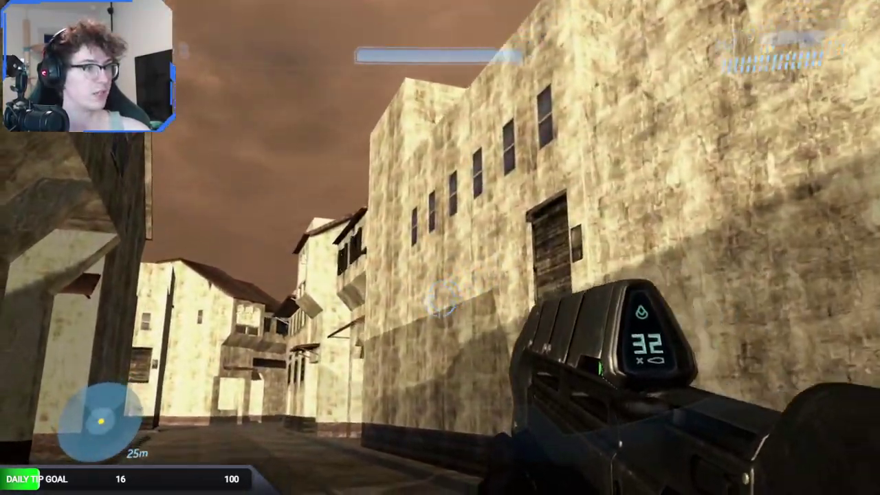
key("w")
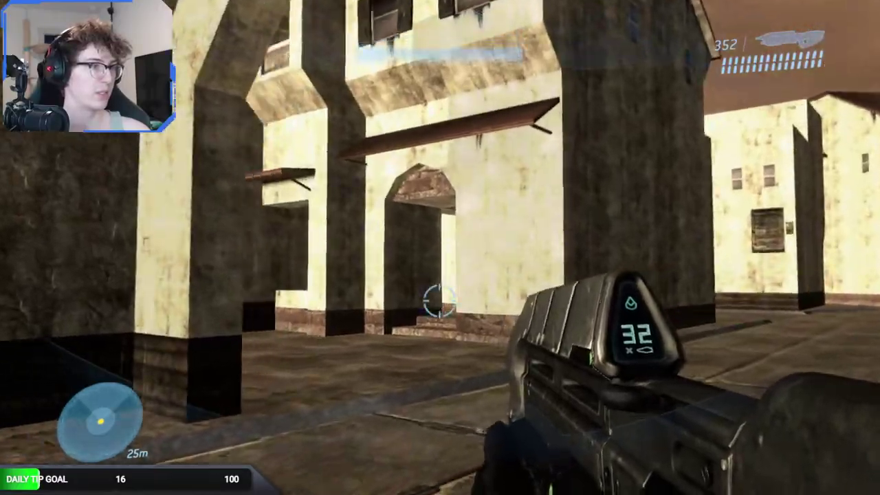
key("w")
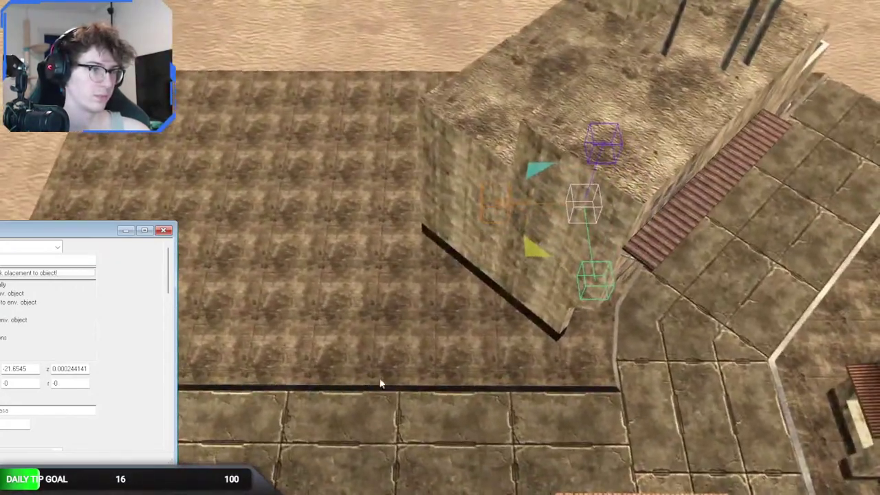
Place a building01 crate on the empty block beside the angled building02, turn its front to the street, and move it to y about -19.64.
key("Down")
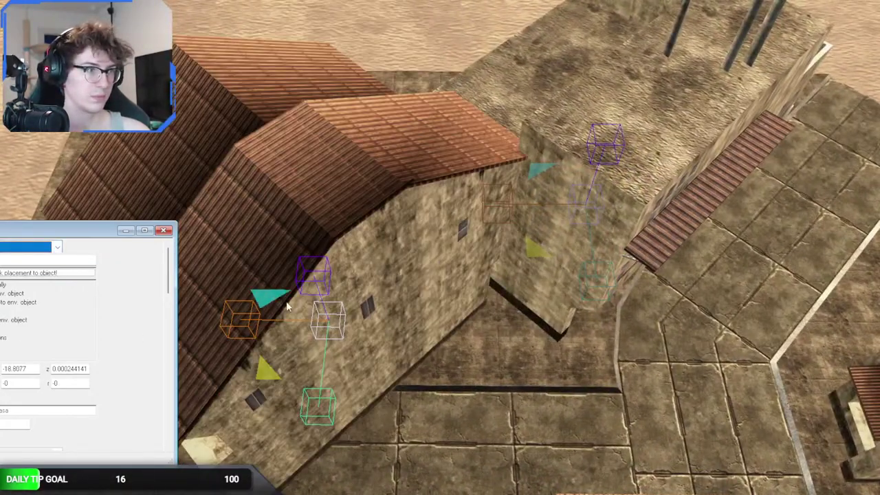
key("Down")
key("Down")
key("Down")
key("Down")
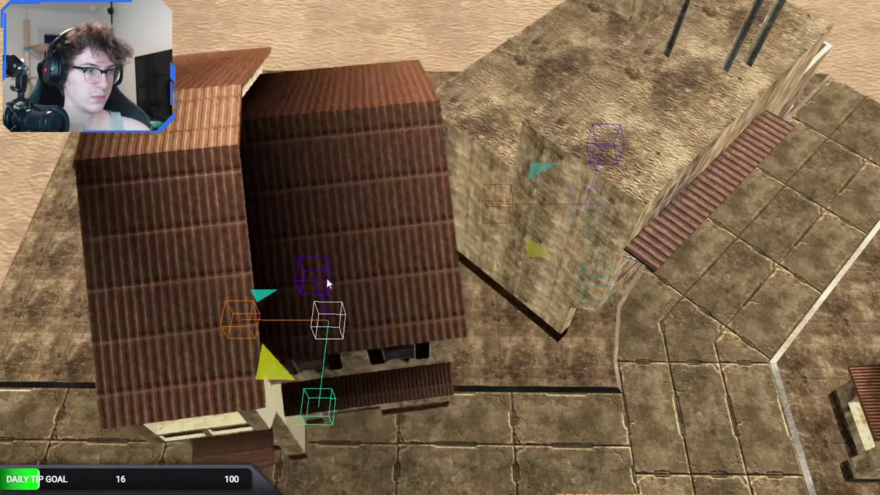
left_click_drag(328, 316, 401, 282)
key("alt+Tab")
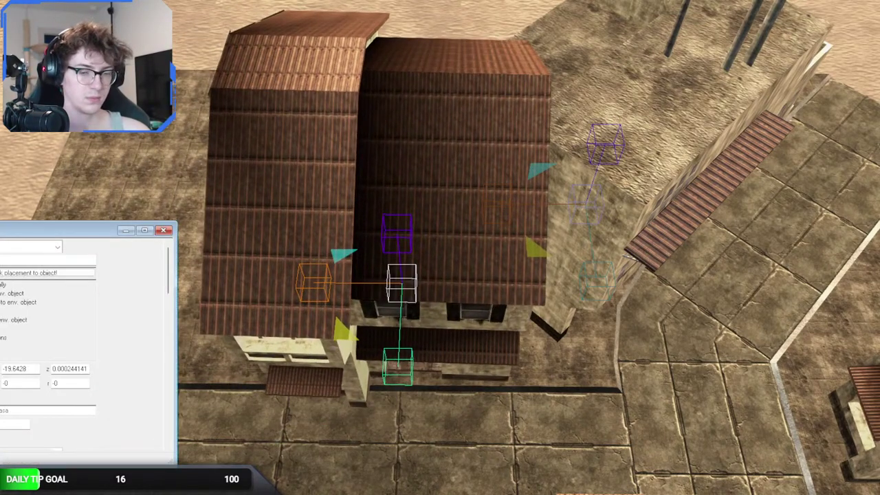
Shift the new building01 back against the neighbouring building02 and add a second building01 directly beside it.
key("f")
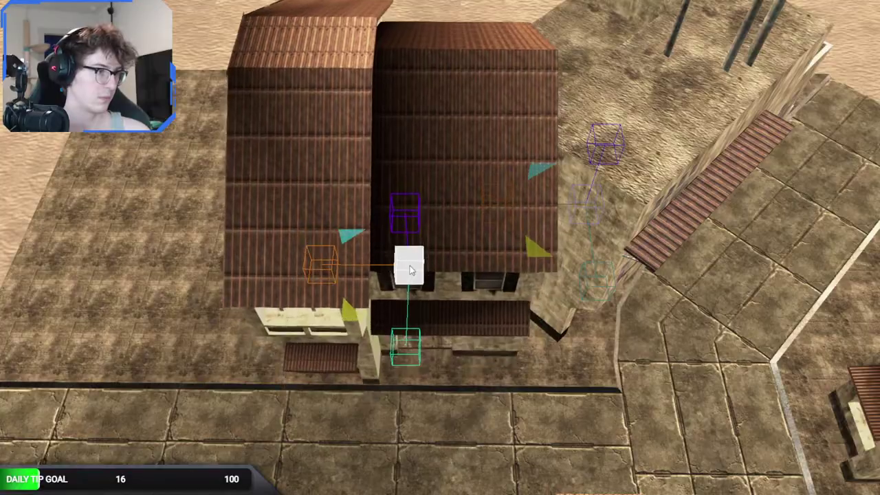
key("w")
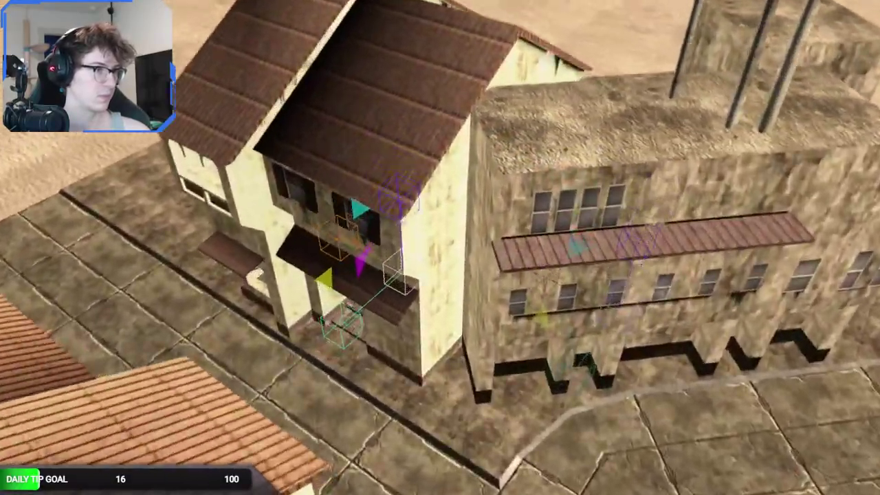
key("w")
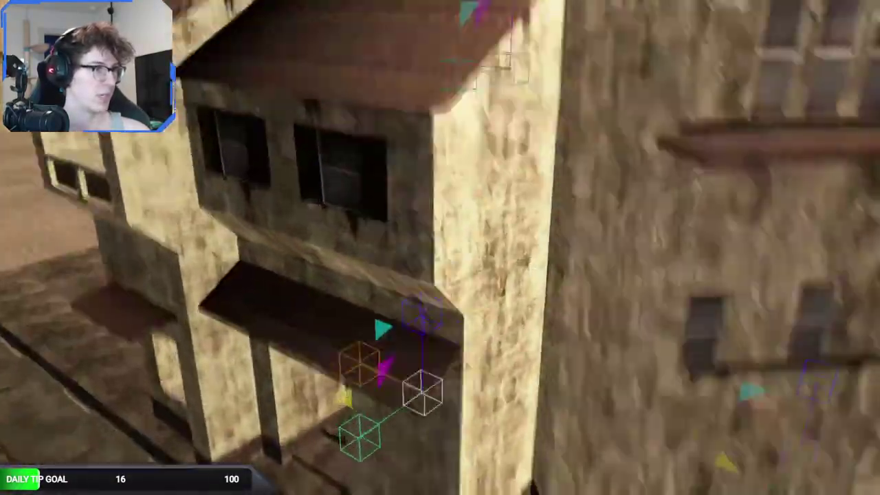
key("s")
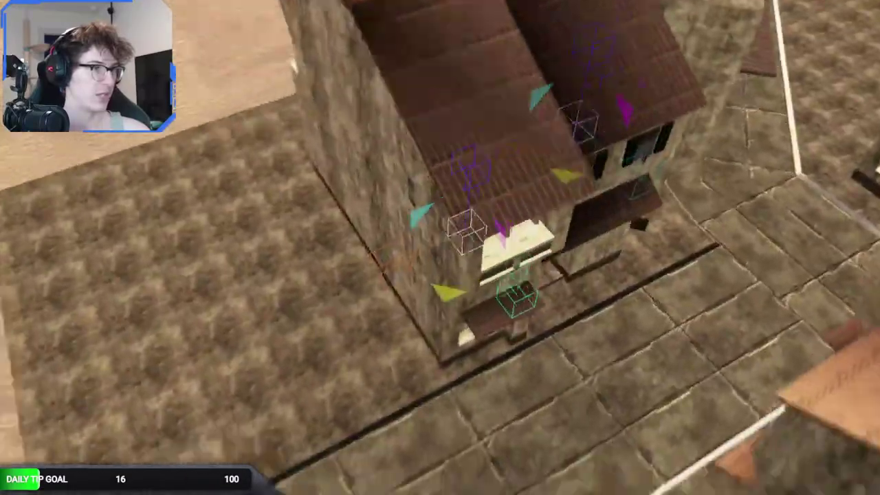
Place another building01 at the bend of the angled road, rotate it to follow the row, and pull it toward its neighbours.
key("w")
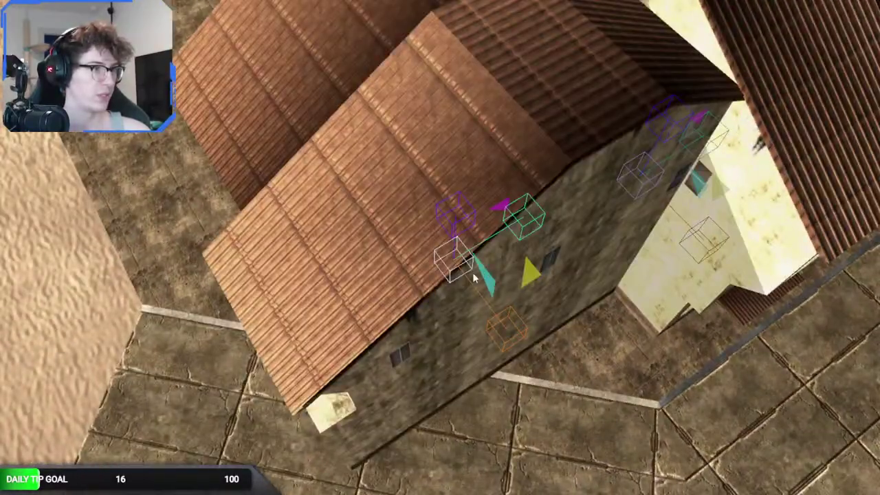
key("w")
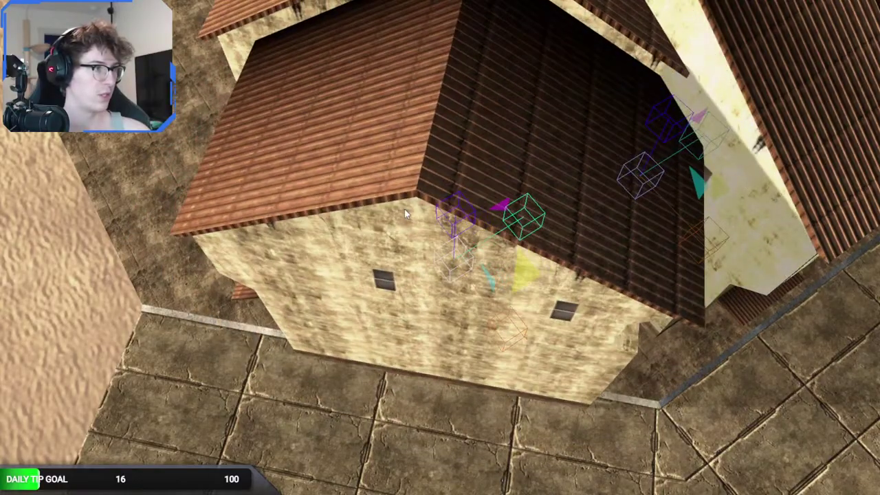
left_click_drag(451, 267, 494, 245)
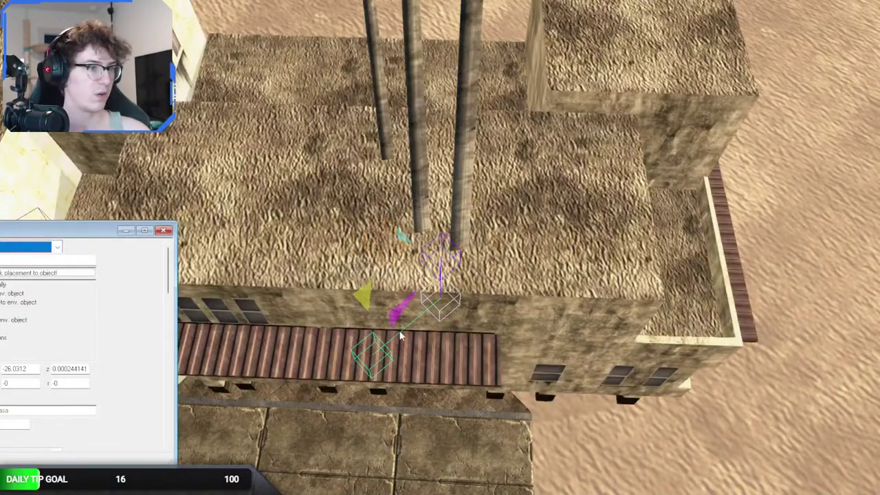
Slide the building02 crate at the far end of the street along the kerb to line up with the row.
scroll(442, 310, "down", 3)
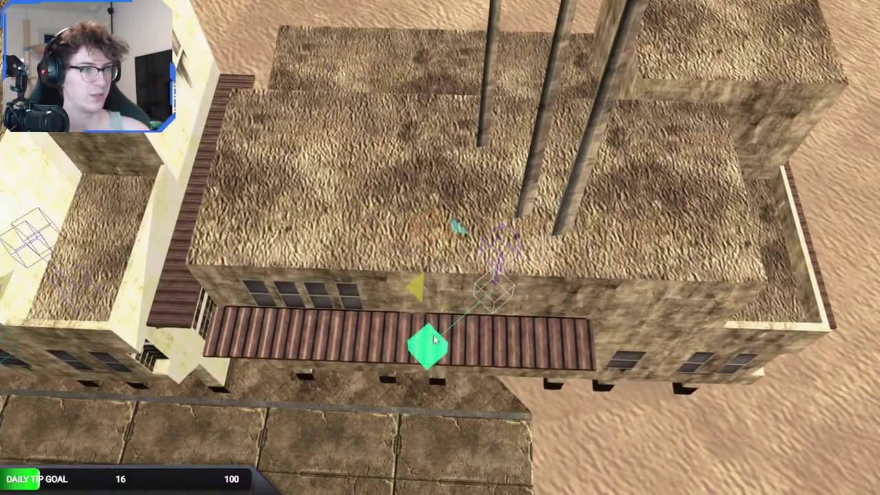
right_click_drag(442, 310, 702, 430)
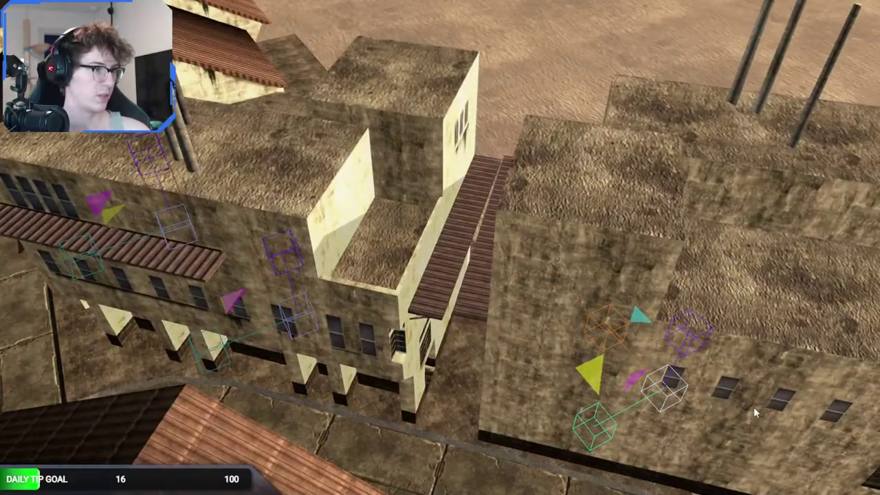
right_click_drag(677, 402, 522, 358)
Walk the streets in first-person play mode and examine the building rows, alleys, corners and gaps at street level.
key("w")
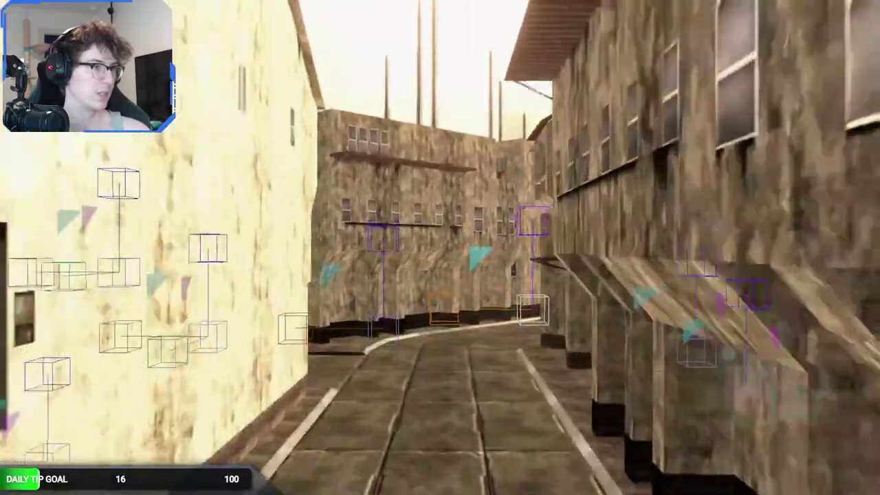
key("w")
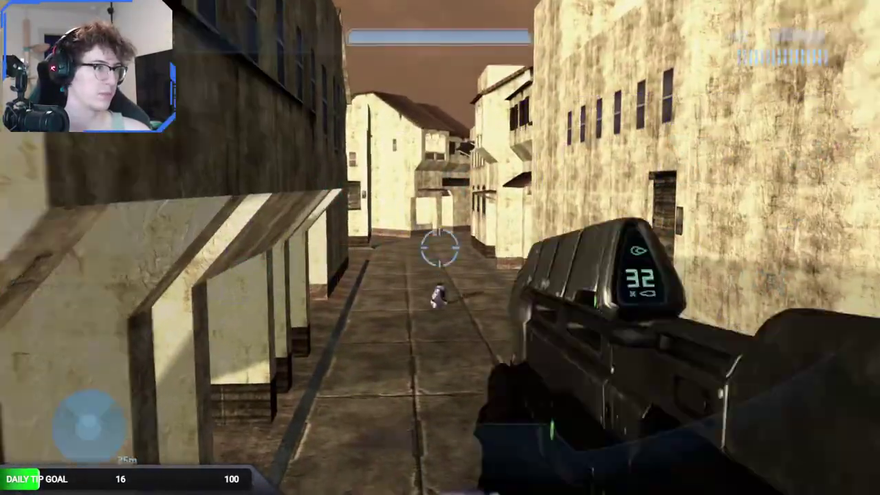
key("w")
key("w")
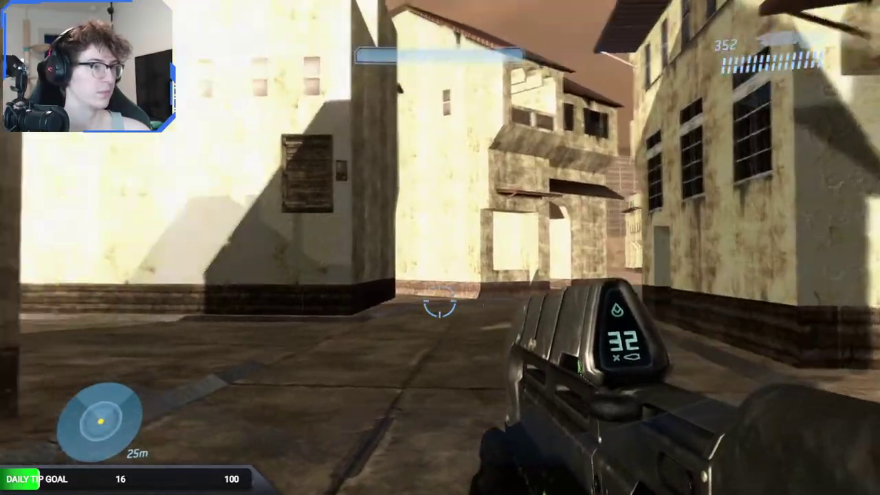
key("w")
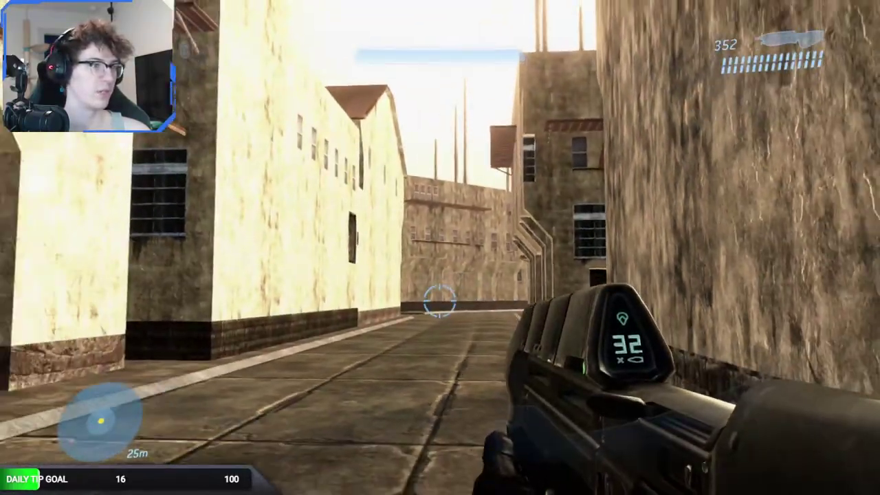
key("w")
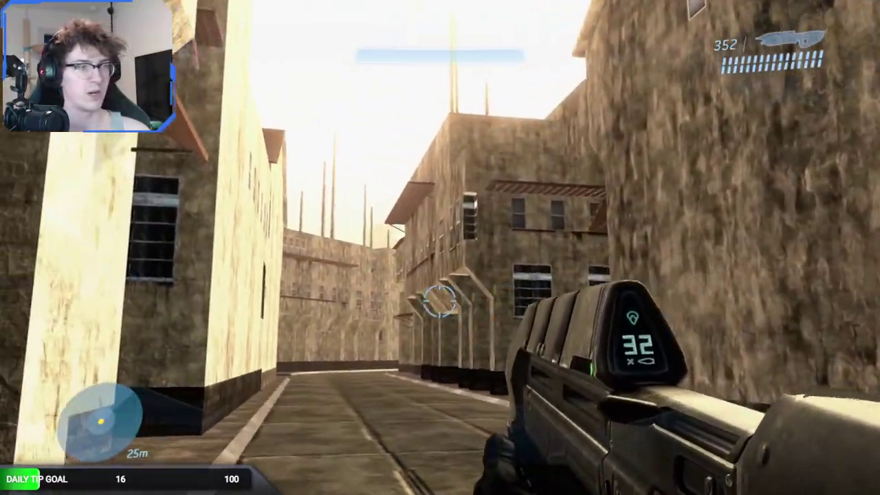
key("w")
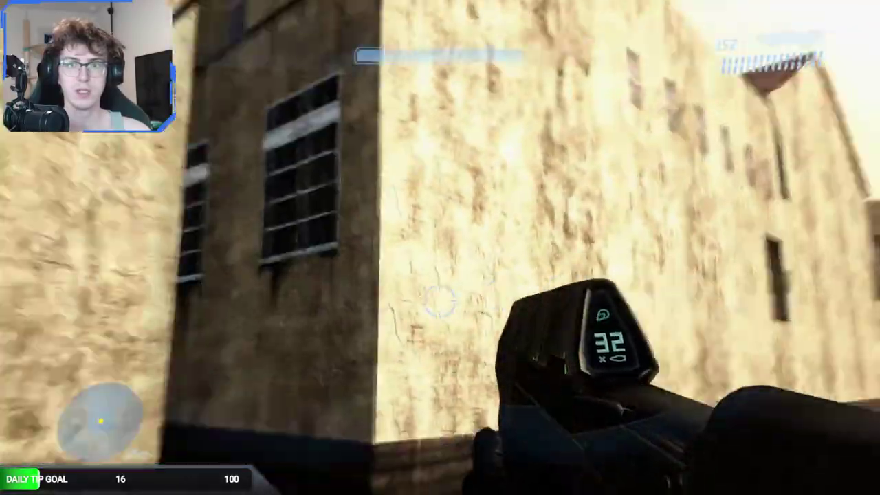
key("w")
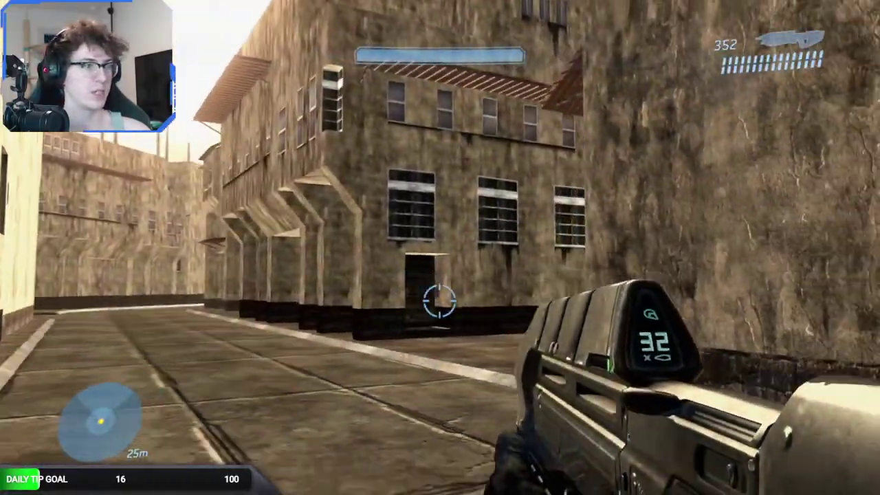
key("w")
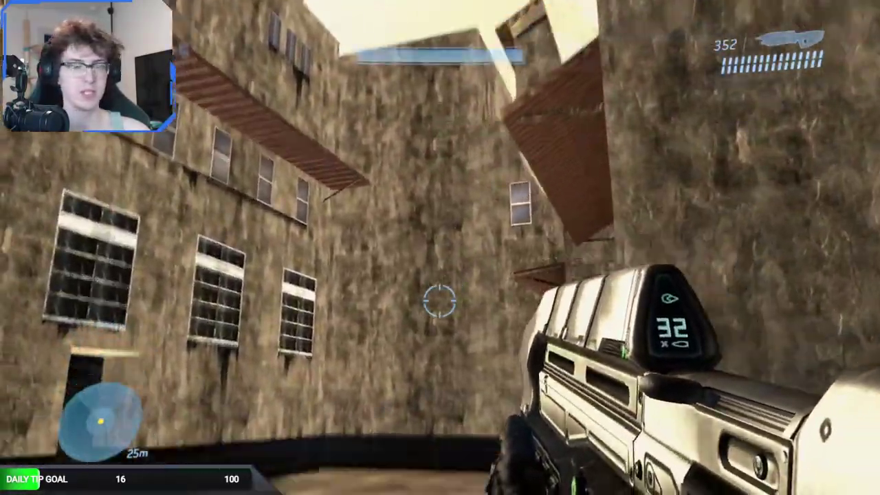
key("w")
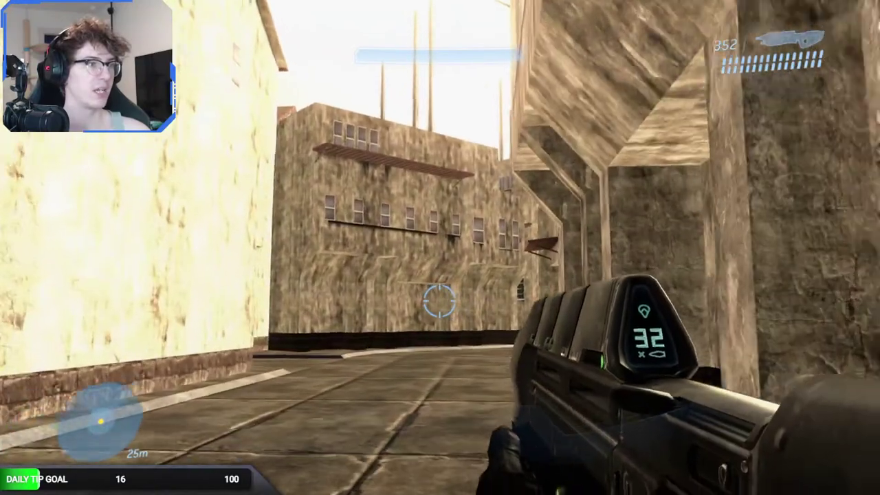
key("w")
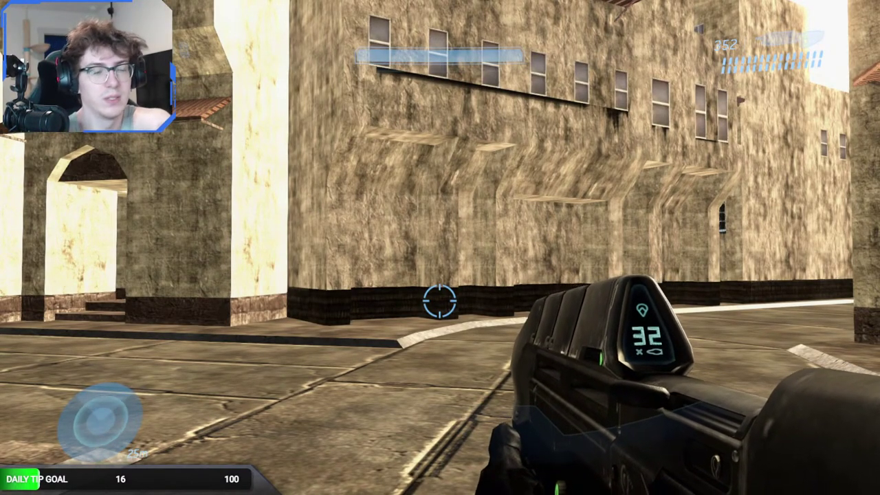
key("w")
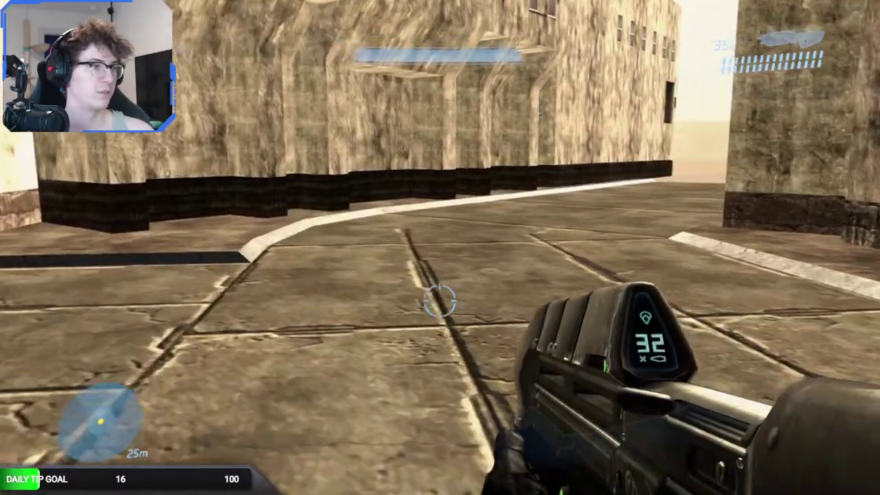
key("w")
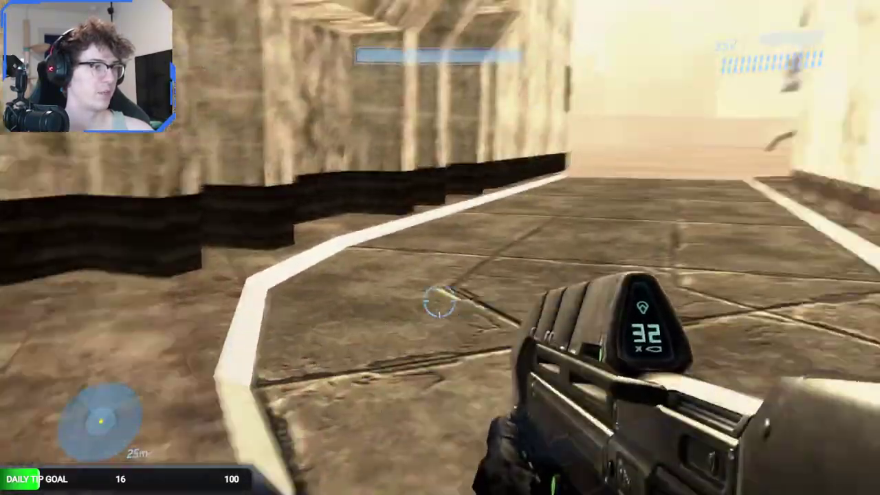
key("w")
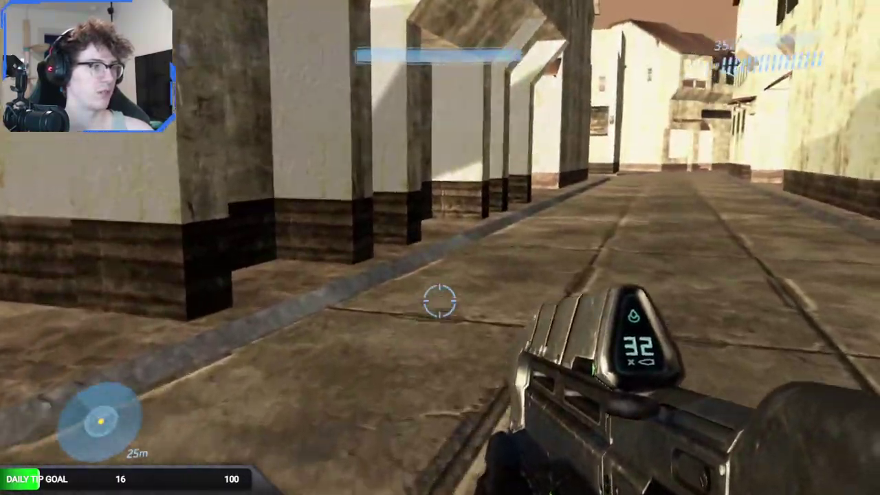
key("w")
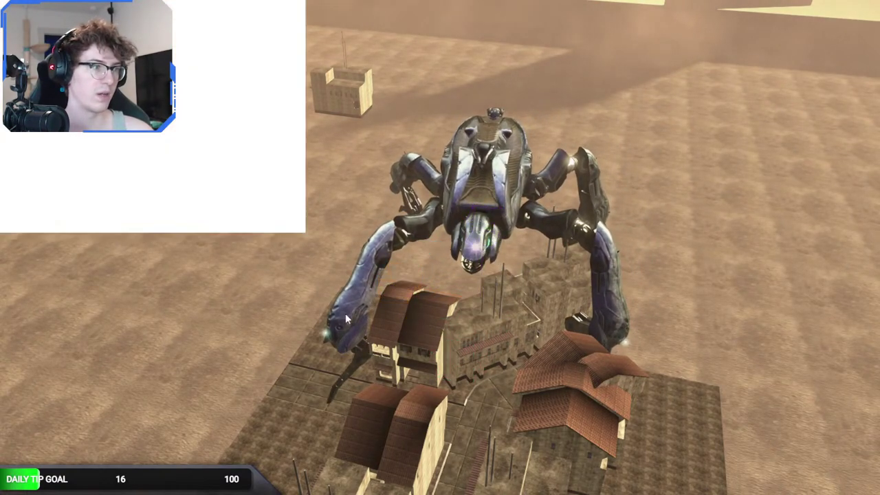
Examine the Scarab's placement over the end of the street from above and along the road.
left_click(346, 312)
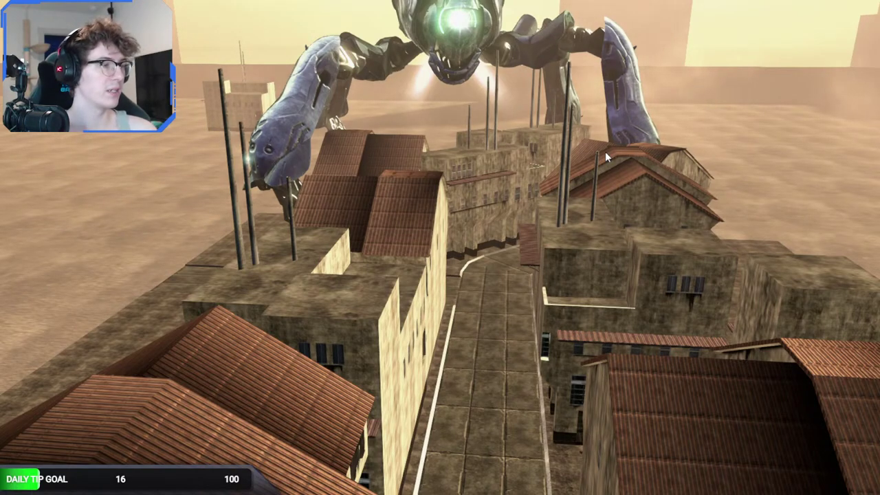
left_click(580, 132)
Position the single building02 crate on the open sand outside the city at y about -8.62.
key("w")
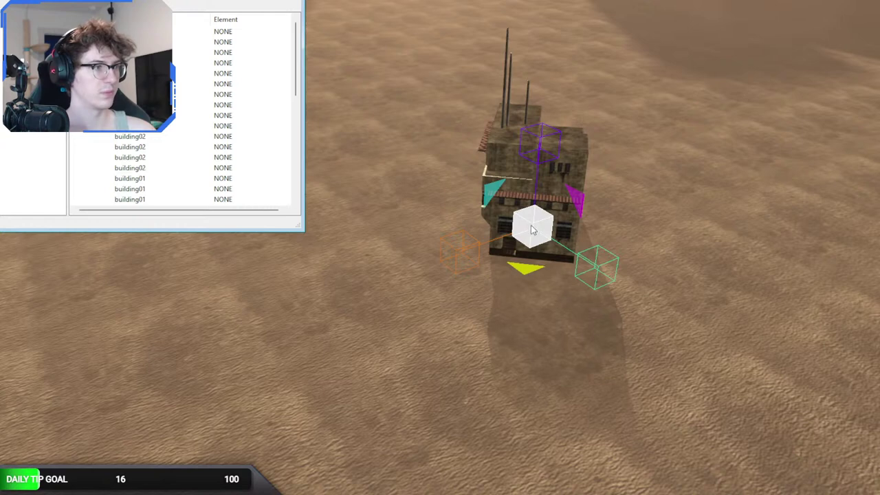
key("F3")
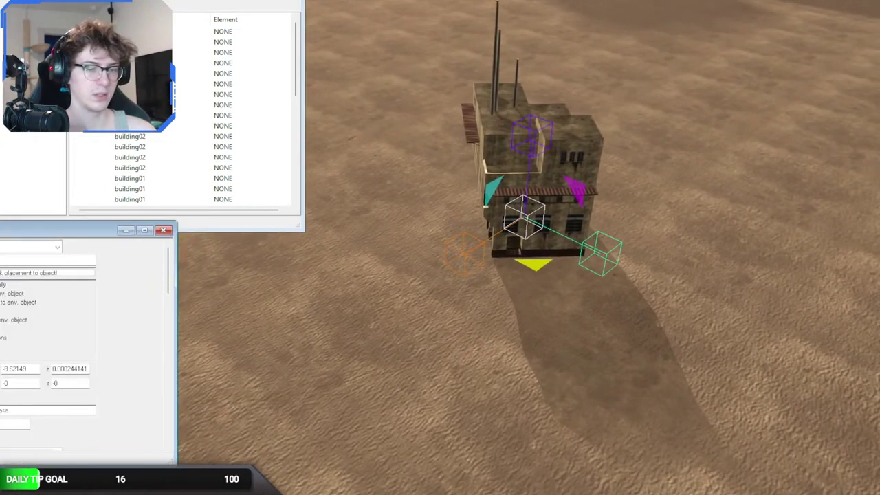
right_click_drag(358, 356, 586, 267)
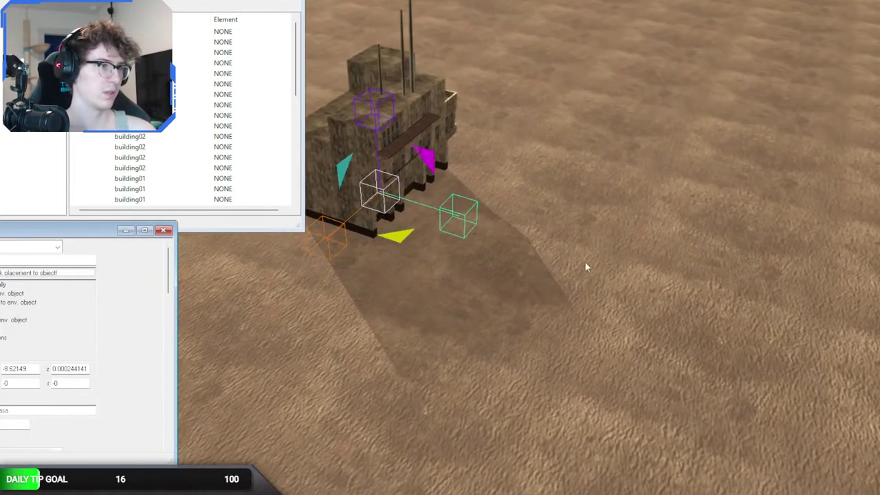
Place a building01 crate on the sand beside the isolated building02, at y about 3.59.
left_click(677, 273)
scroll(54, 196, "down", 1)
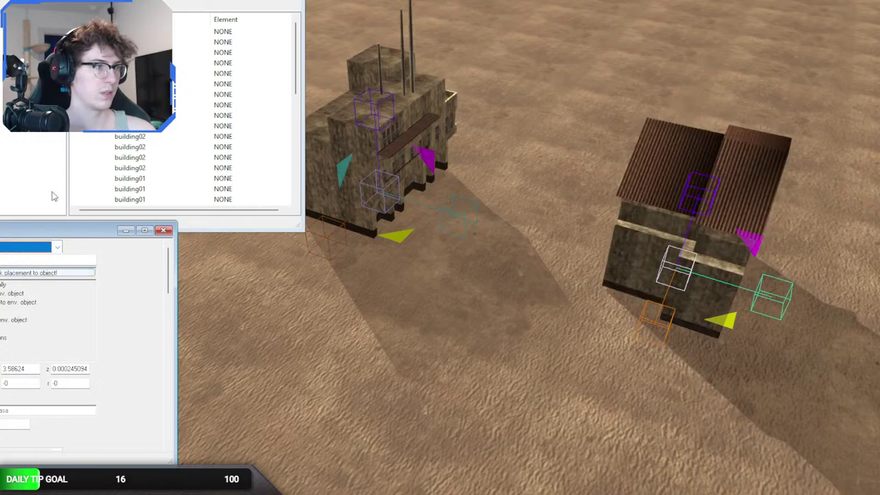
left_click(306, 277)
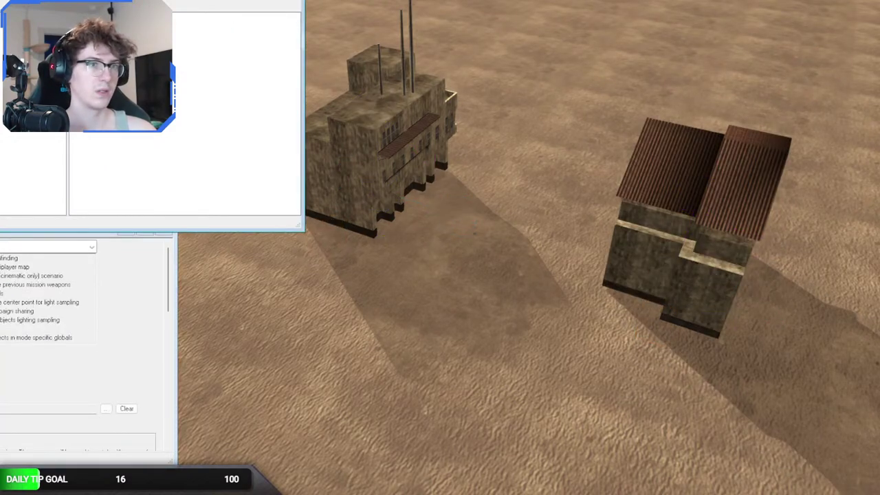
left_click(474, 315)
Shrink the red spherical boundary around the isolated building01 so it encloses the house more tightly.
key("w")
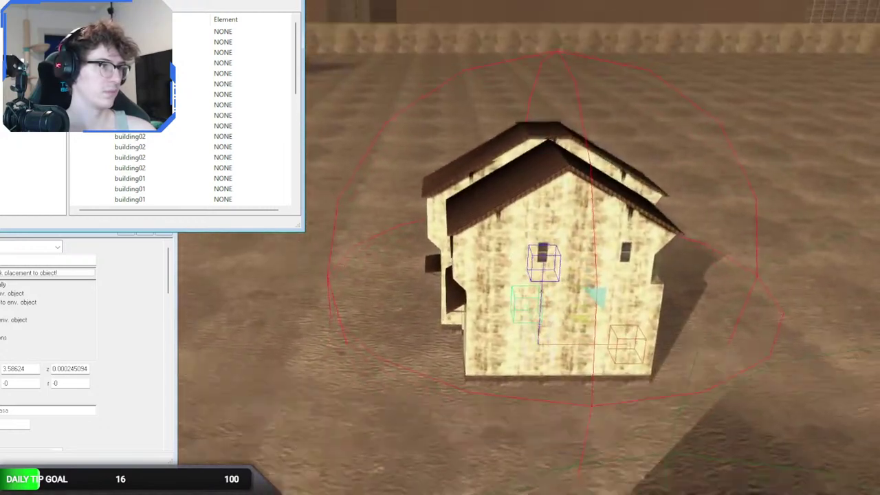
left_click(556, 53)
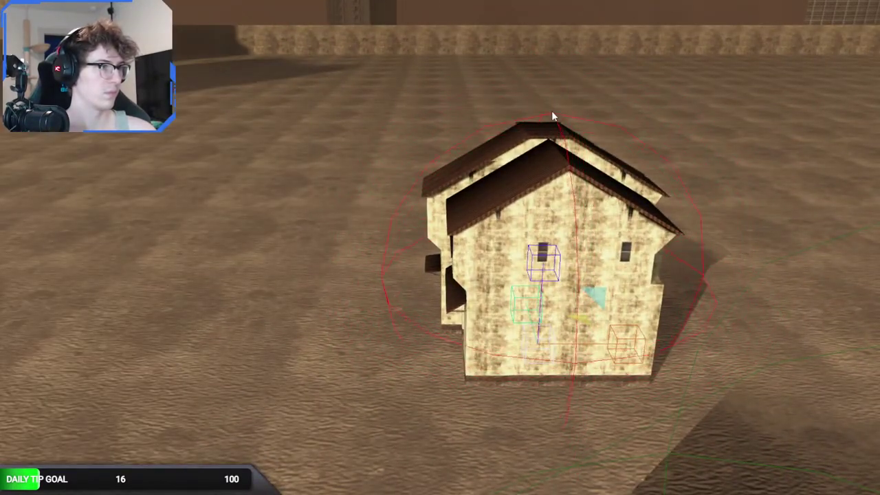
key("f")
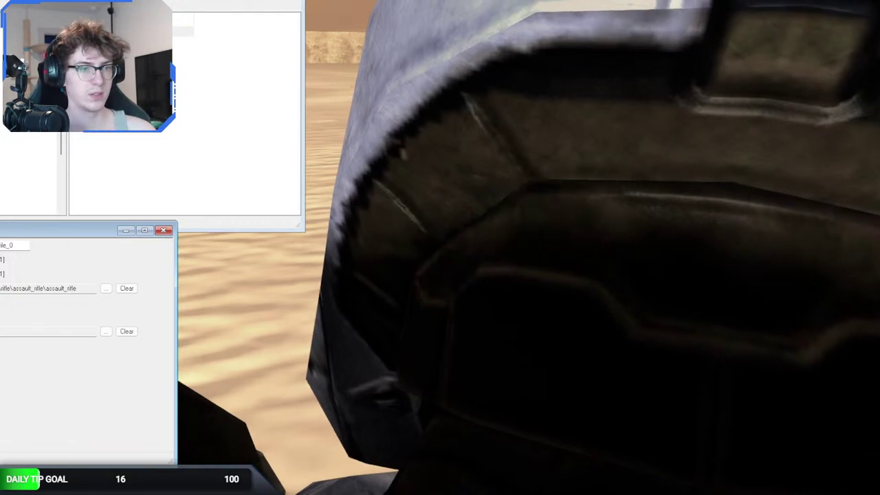
Walk around the isolated building01 and building02 in first person and try the rocket launcher and assault rifle beside them.
left_click(281, 376)
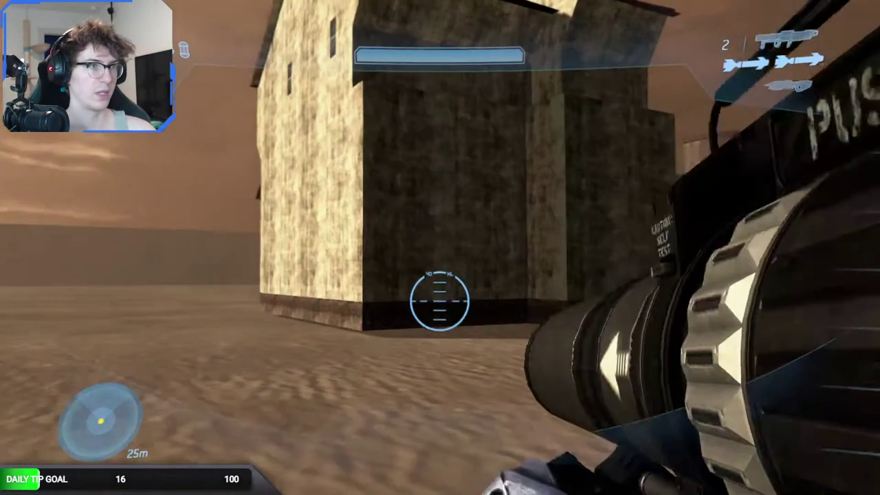
key("g")
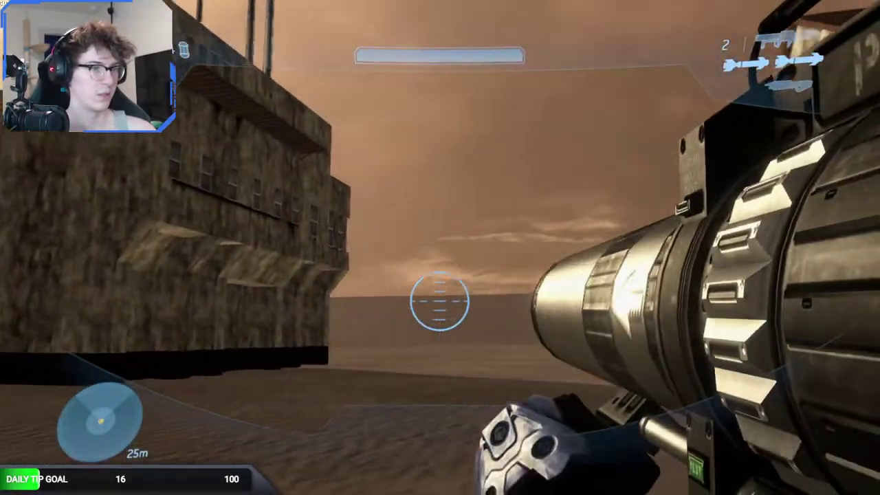
key("Escape")
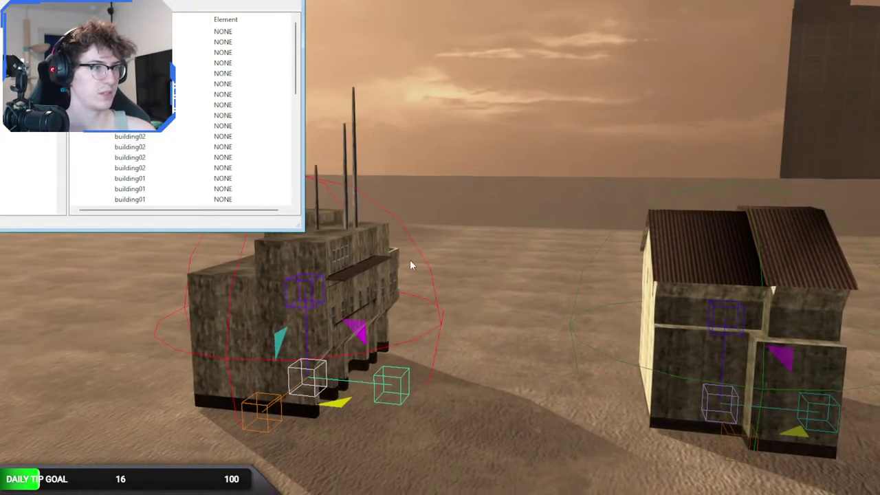
left_click(418, 263)
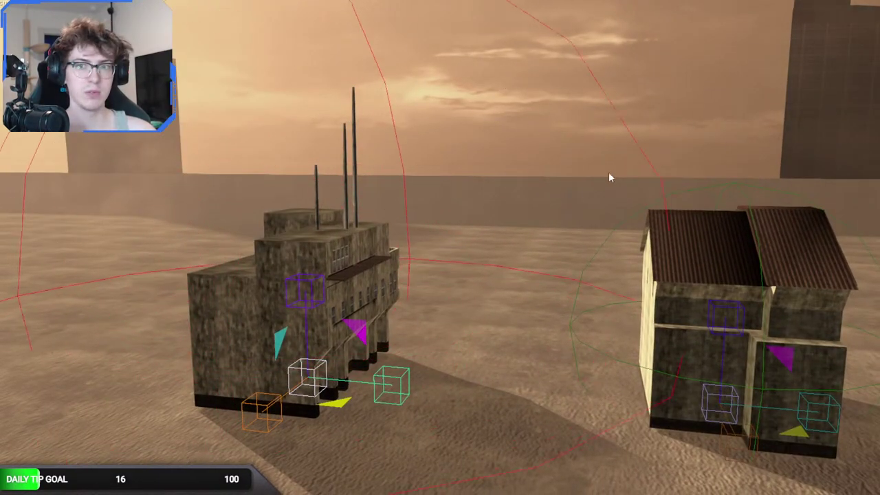
left_click(326, 335)
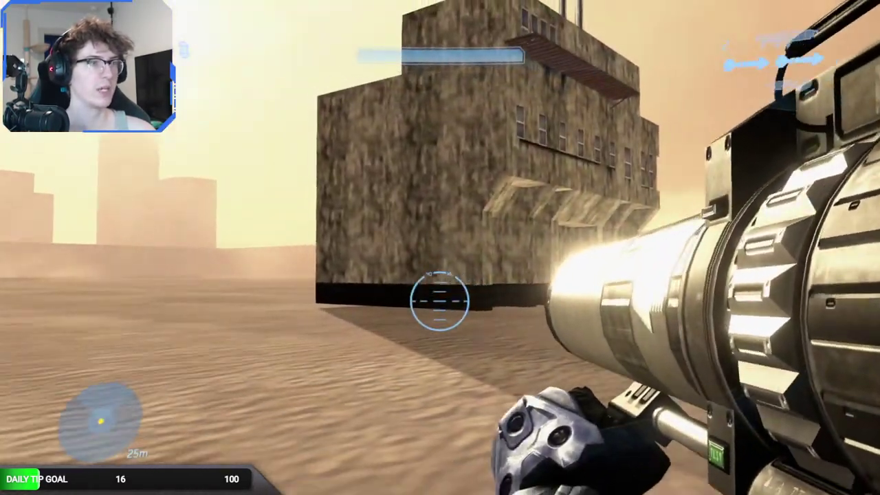
key("1")
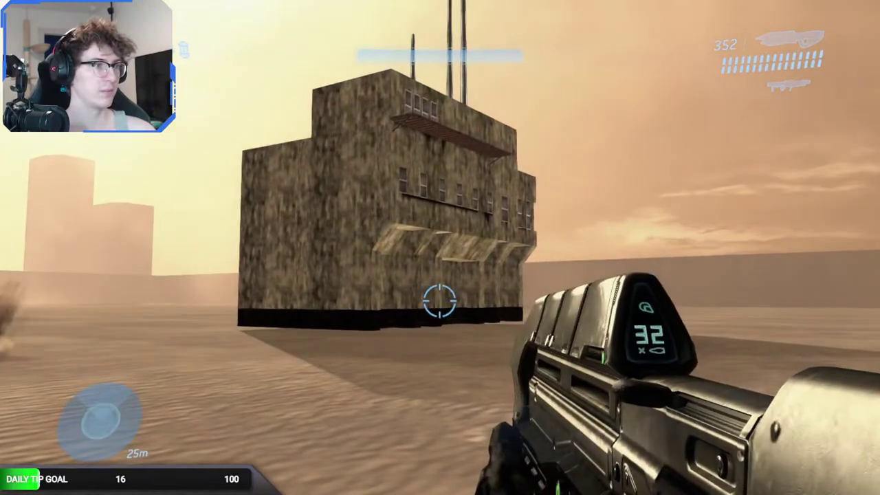
key("g")
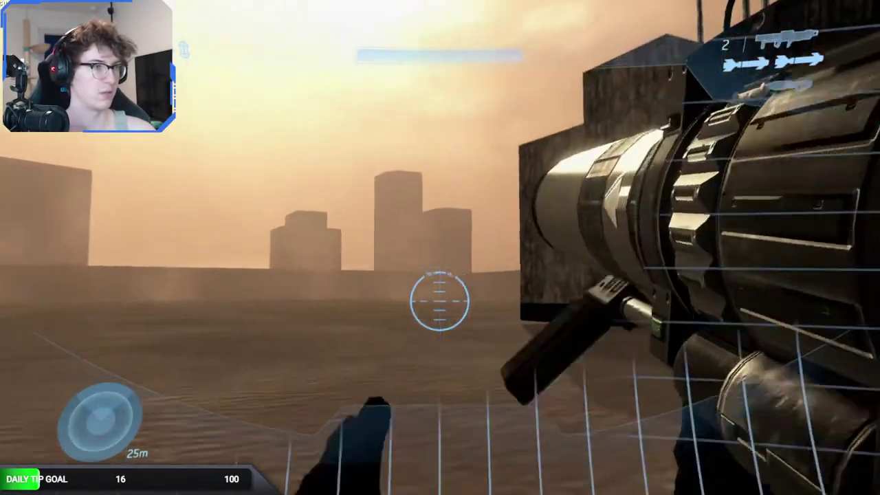
left_click(441, 301)
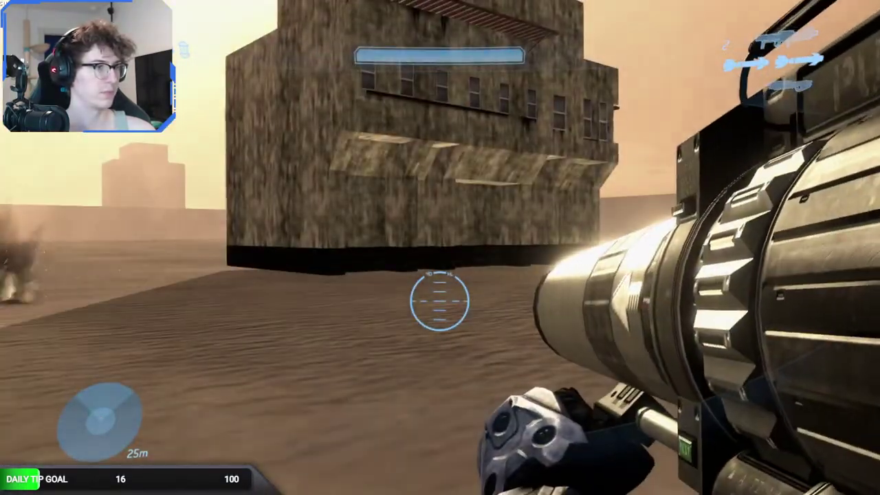
key("g")
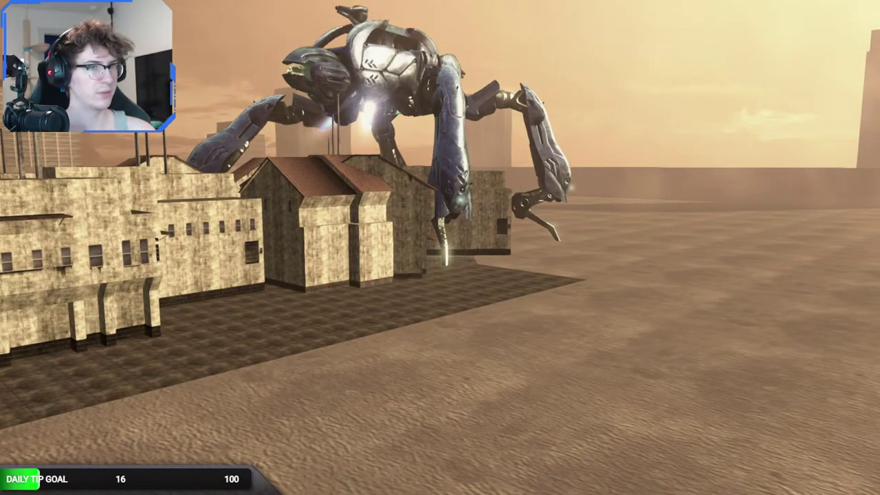
Switch to Guerilla, set both radius values of scarab_step.damage_effect to 0.01 world units, and view the Scarab and isolated buildings in Sapien.
key("alt+Tab")
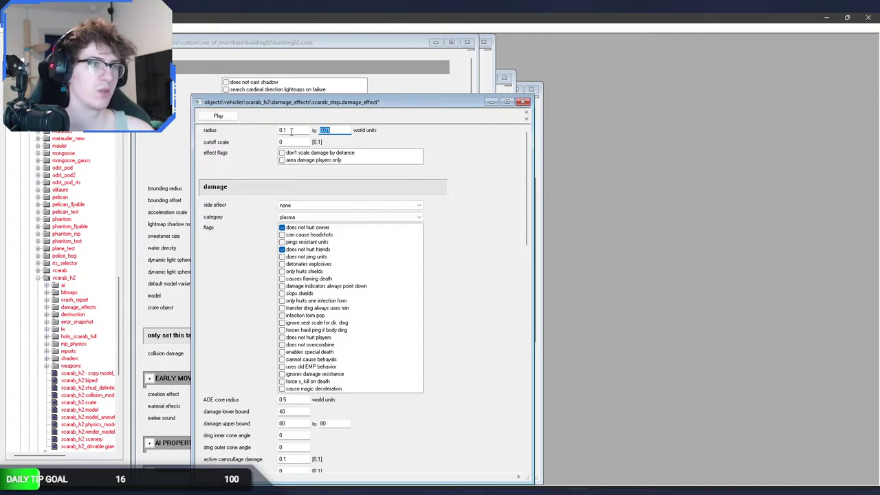
key("alt+Tab")
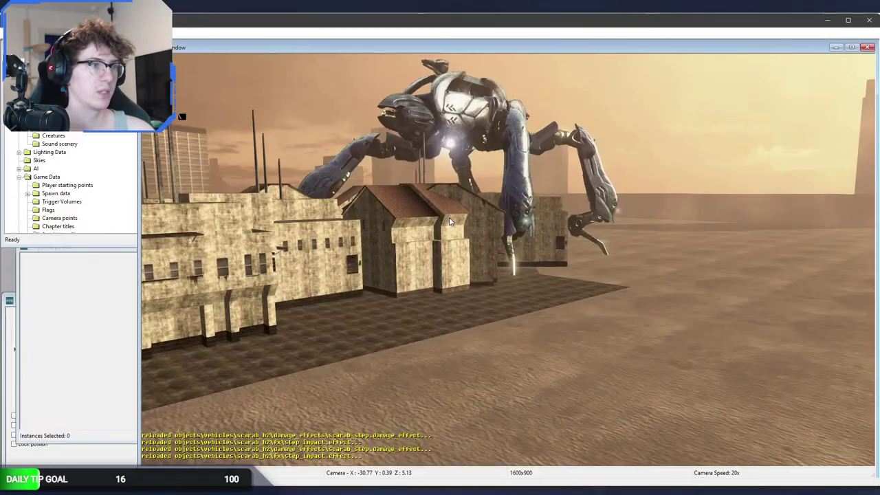
key("w")
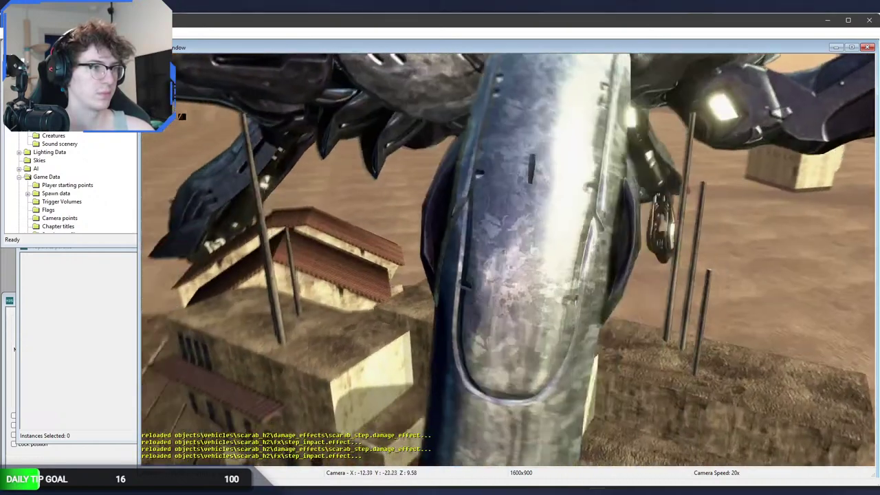
key("w")
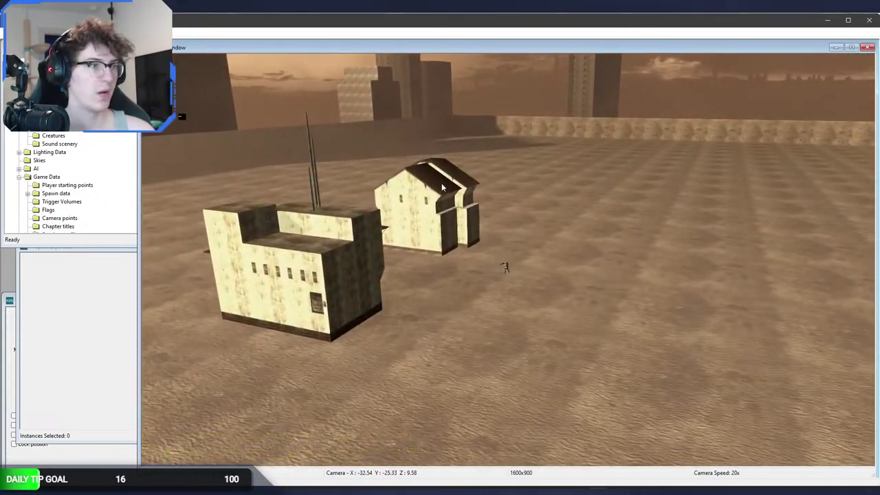
double_click(304, 23)
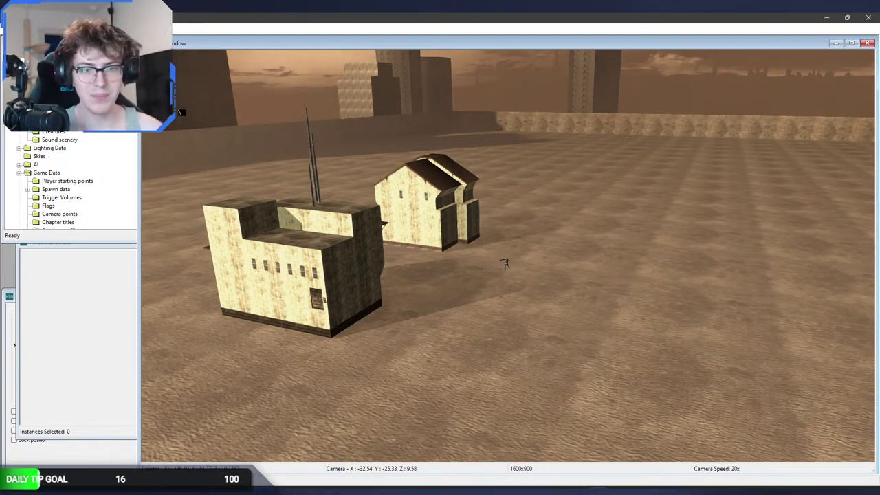
In scarab_step.damage_effect in Guerilla, set the damage category to high explosive and general_damage to explosion_small.
key("alt+Tab")
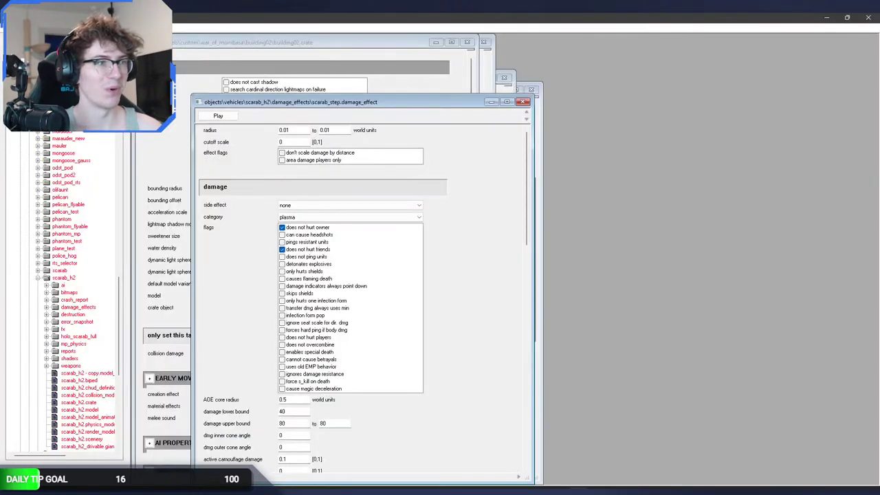
left_click(339, 217)
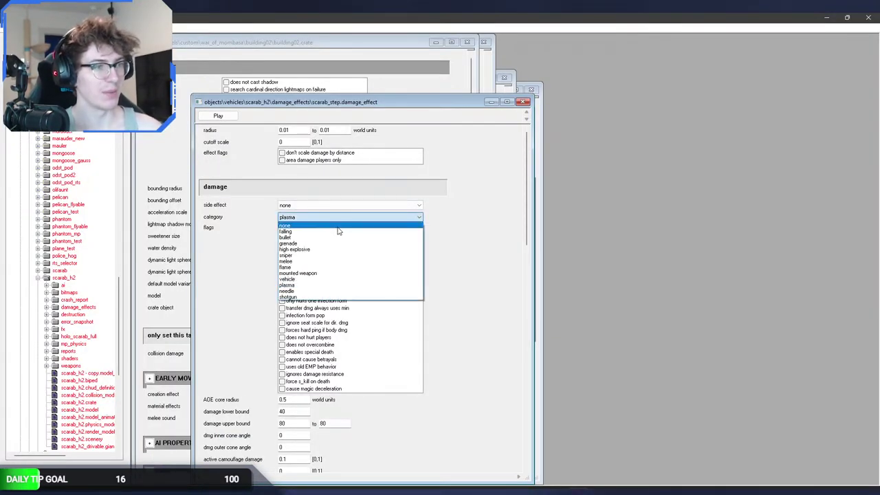
left_click(501, 293)
left_click(325, 216)
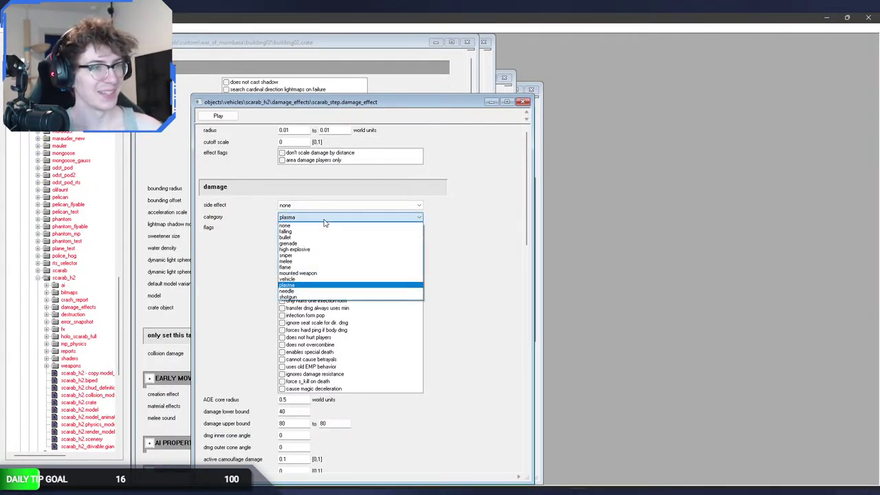
left_click(321, 249)
scroll(463, 330, "down", 5)
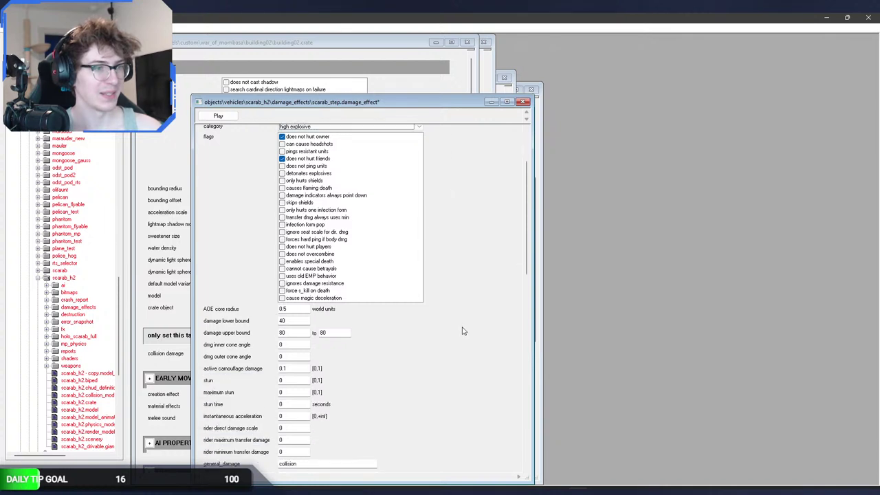
double_click(328, 405)
type("explosi")
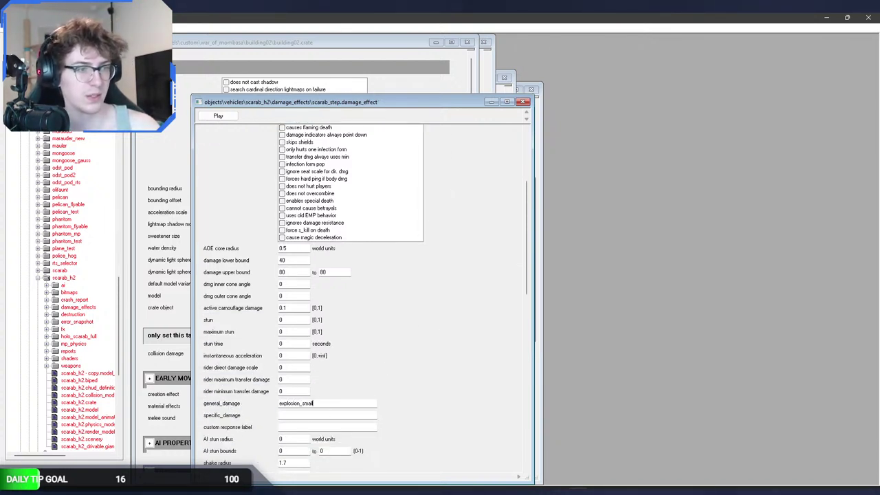
Set the Scarab step damage effect's shake radius to 0.01.
scroll(428, 385, "down", 1)
double_click(300, 433)
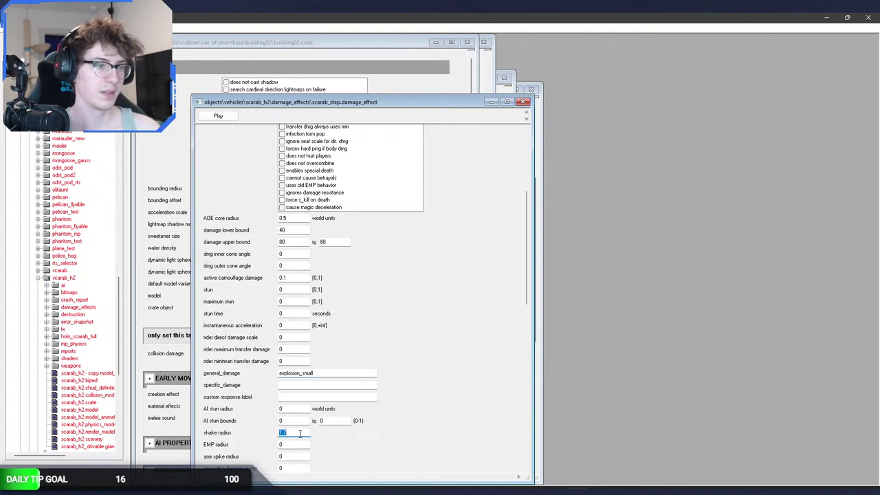
type("0.1")
scroll(426, 372, "up", 1)
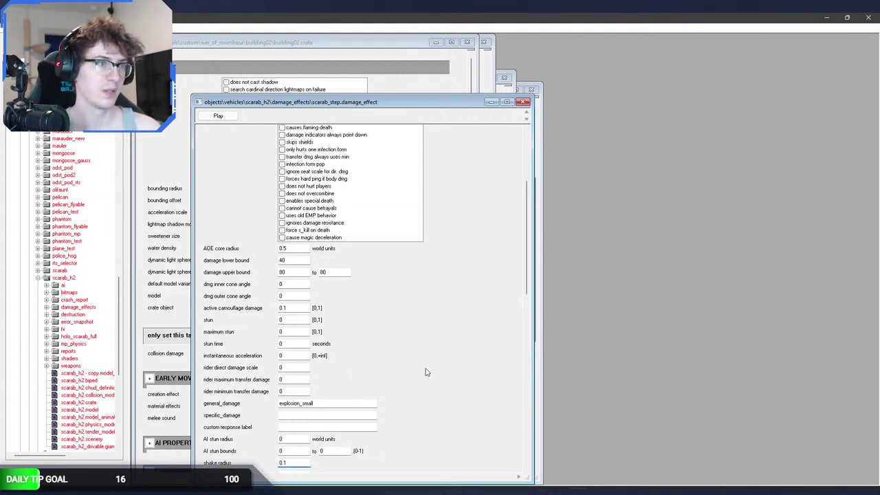
scroll(427, 372, "up", 5)
scroll(302, 430, "down", 6)
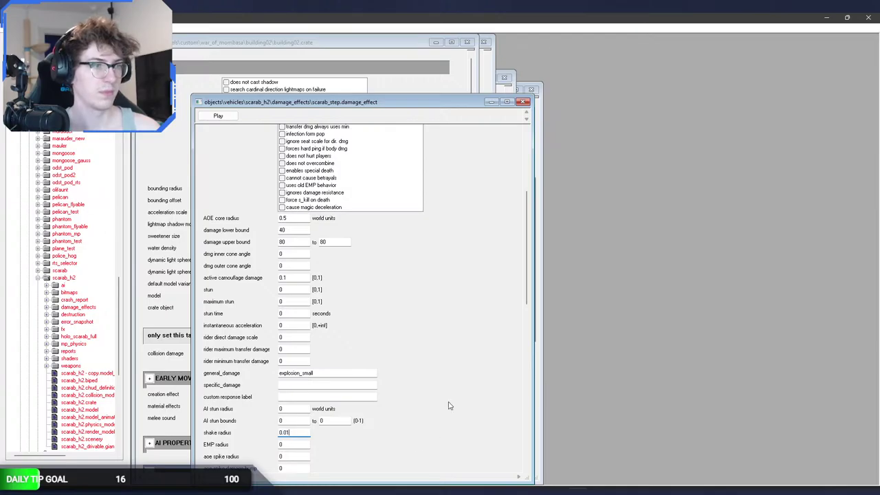
Return to Sapien and inspect the Scarab over the city from above and in first person from on top of it.
key("alt+Tab")
key("w")
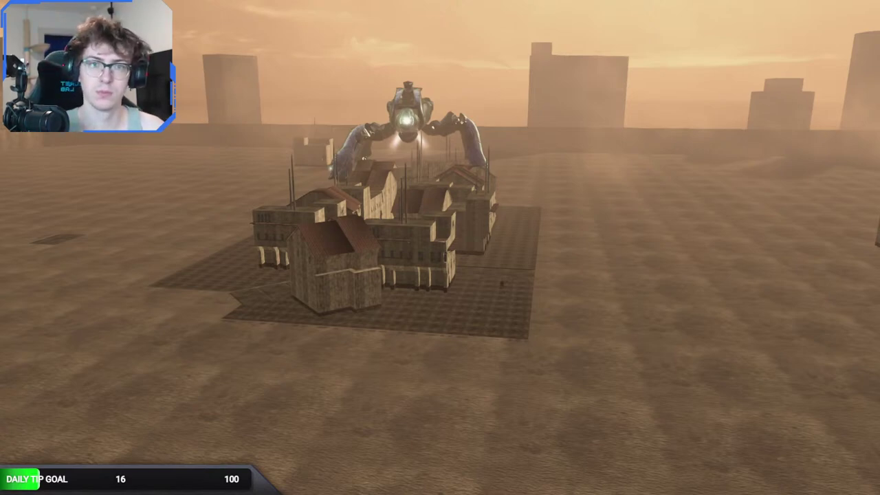
key("w")
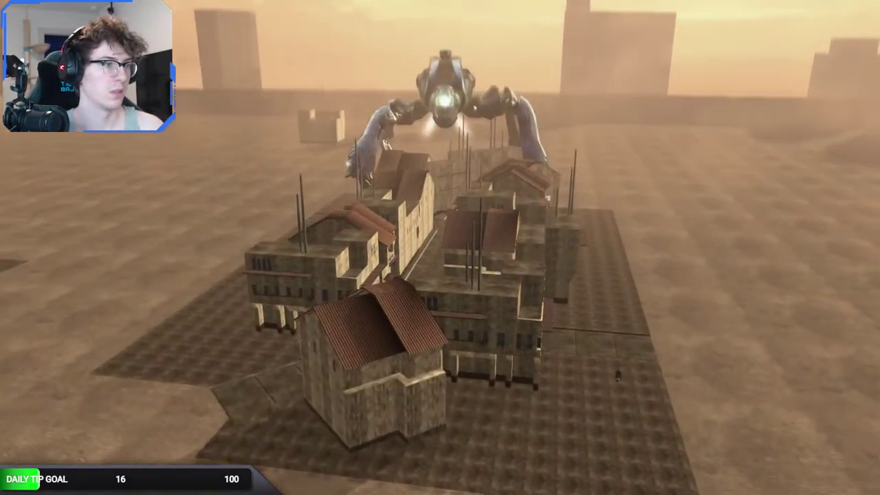
key("w")
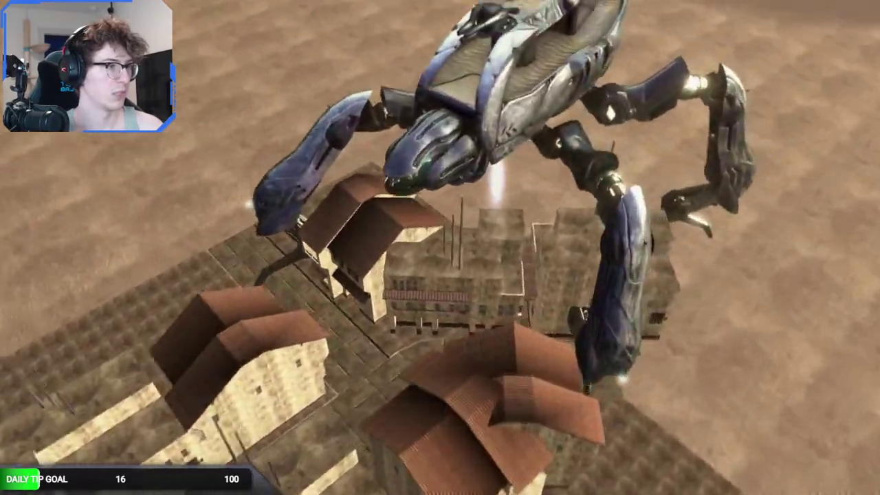
key("w")
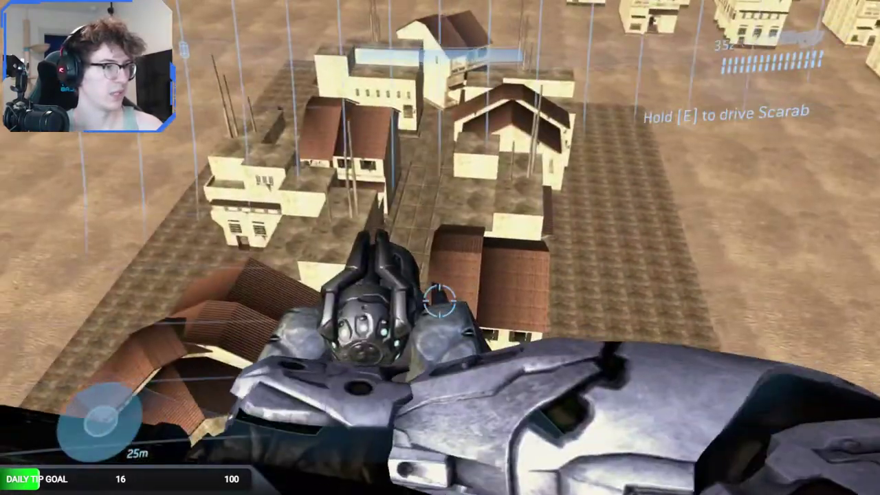
Set the Scarab step damage effect's AOE core radius to 0.01 world units in Guerilla and review its linked land_shake damage response.
key("w")
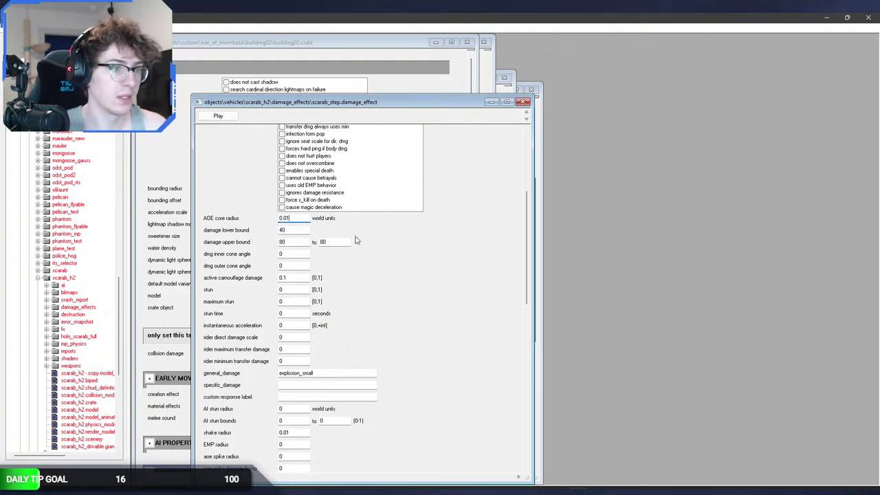
scroll(400, 281, "down", 5)
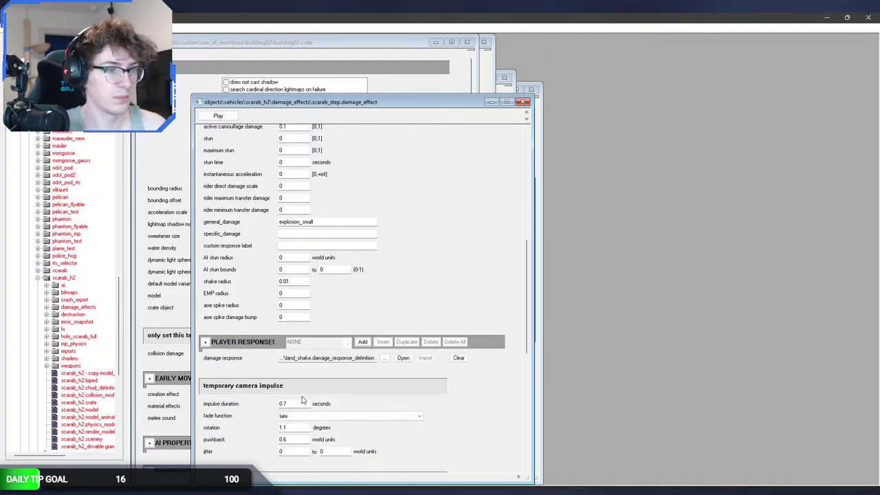
scroll(301, 401, "down", 4)
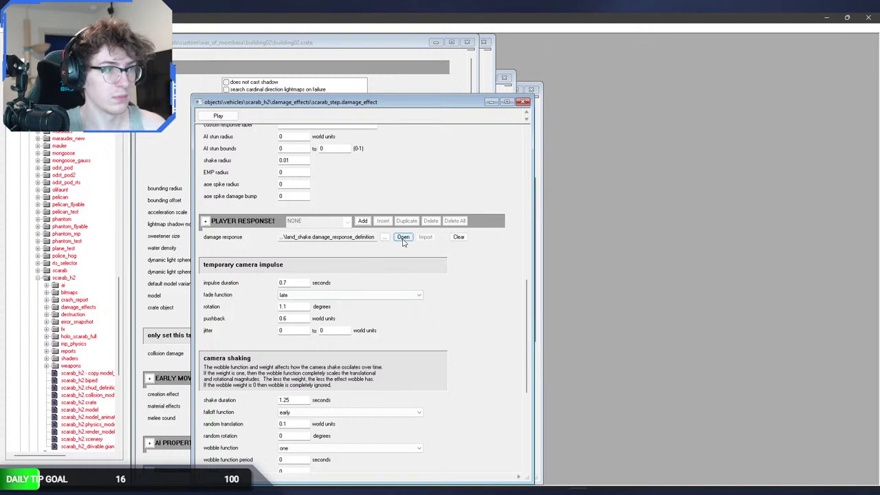
left_click(403, 237)
scroll(493, 197, "down", 7)
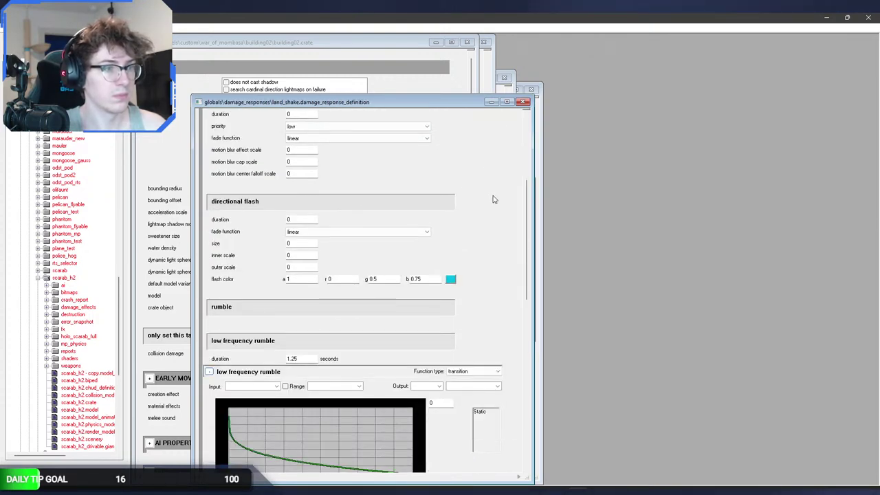
left_click_drag(521, 202, 513, 365)
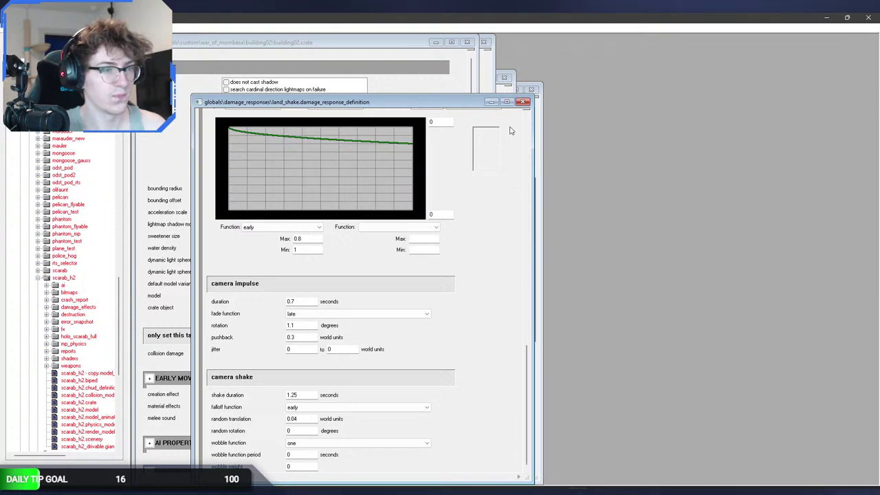
left_click(523, 103)
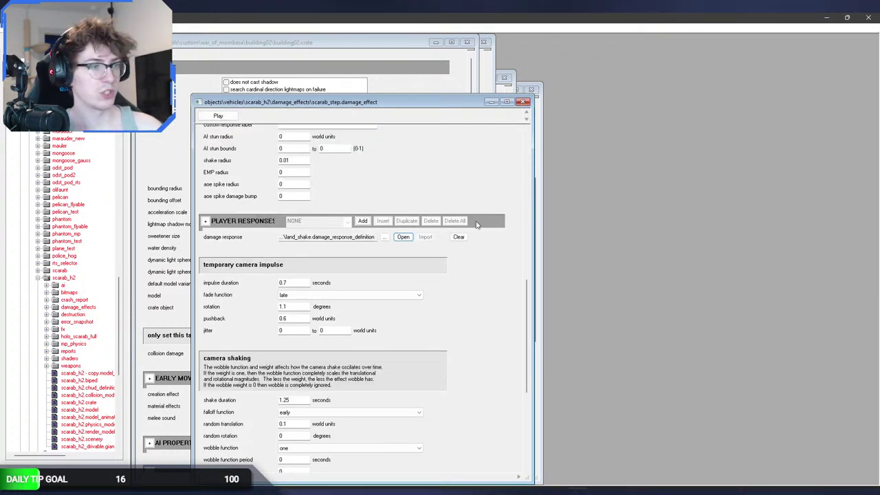
Review the damage effect's camera shaking and breaking effect settings, and re-enter 0.01 as the shake radius.
left_click_drag(524, 337, 521, 415)
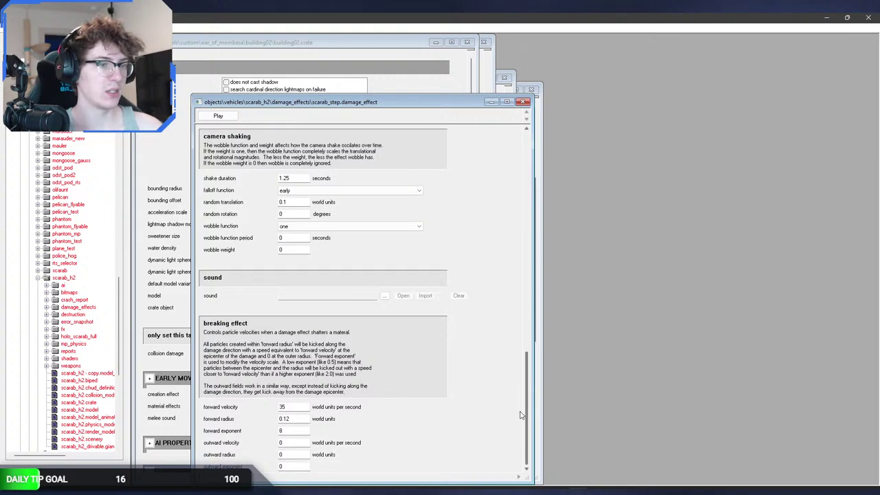
scroll(522, 416, "up", 5)
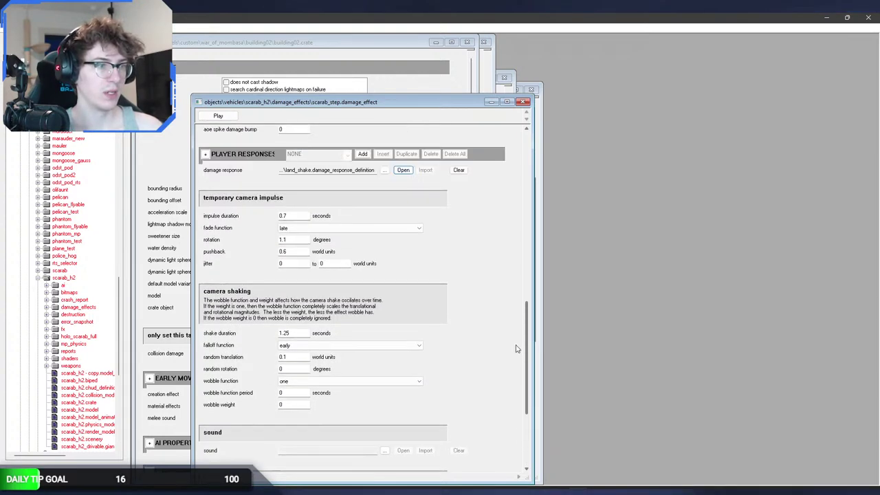
scroll(516, 347, "up", 3)
left_click(302, 242)
type(".01")
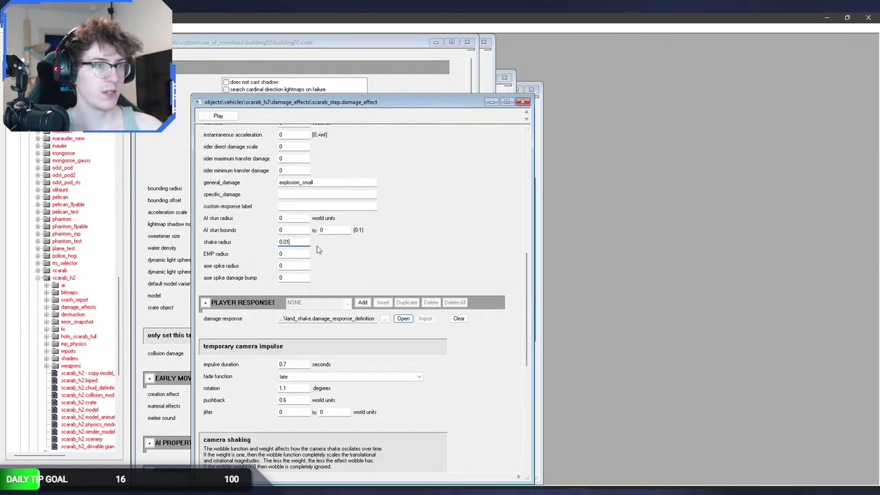
Set the Scarab step damage effect's active camouflage damage to 0.9 and save the tag.
scroll(392, 248, "up", 4)
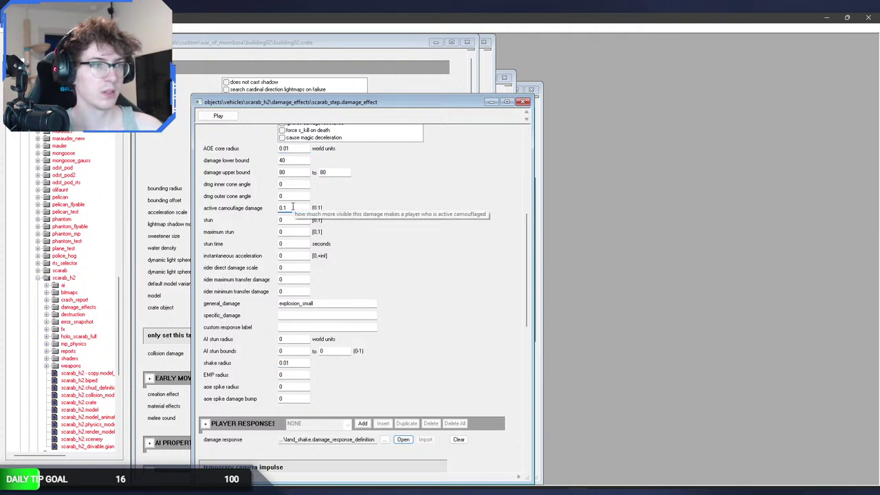
left_click_drag(294, 206, 219, 205)
type("0")
scroll(390, 229, "up", 1)
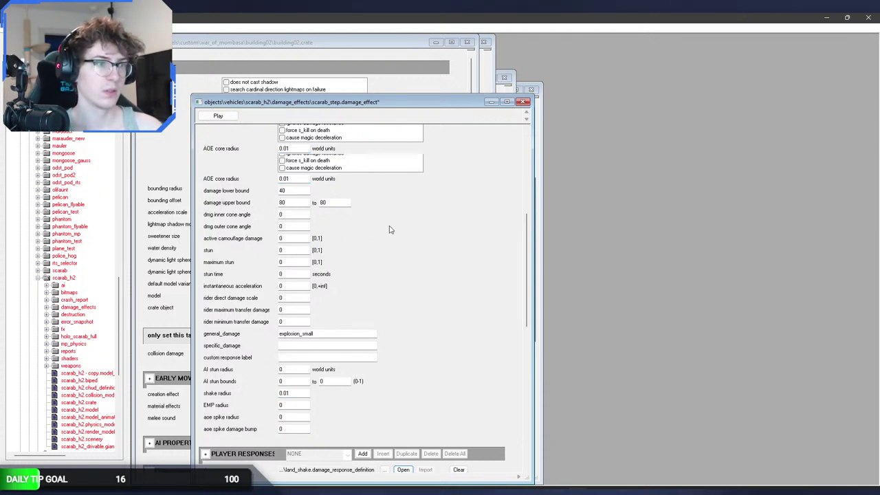
type(".9")
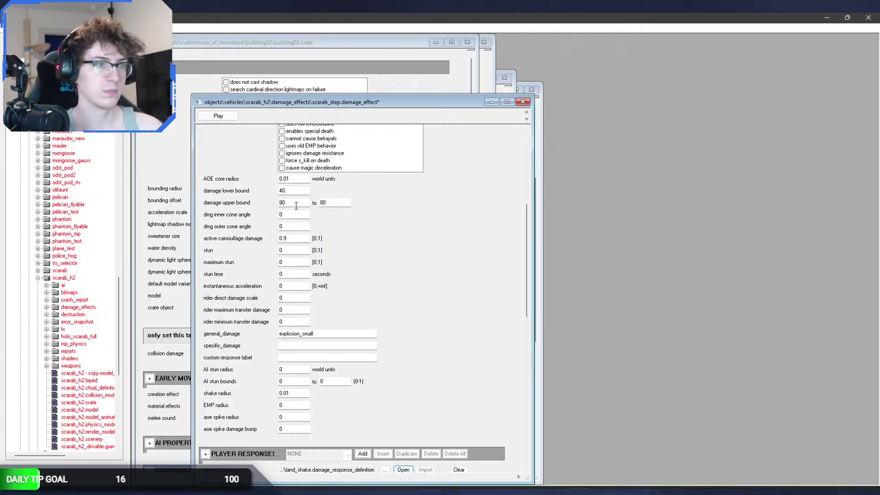
scroll(396, 244, "up", 6)
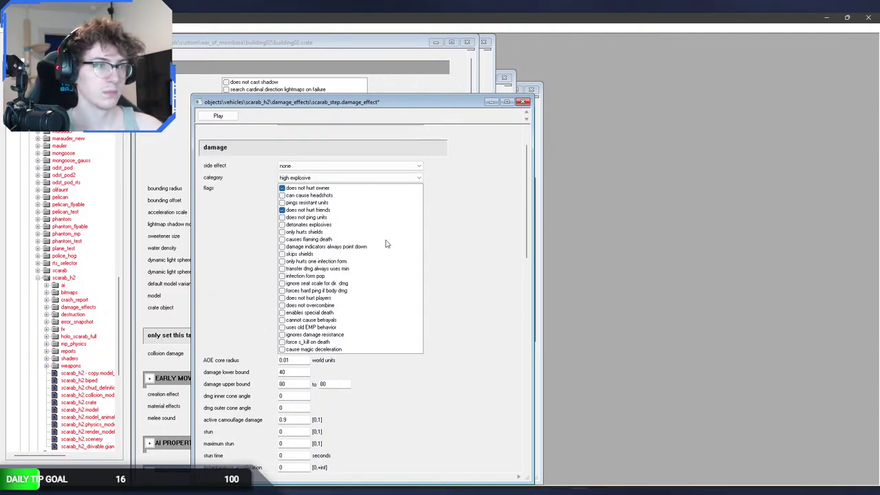
scroll(440, 232, "up", 1)
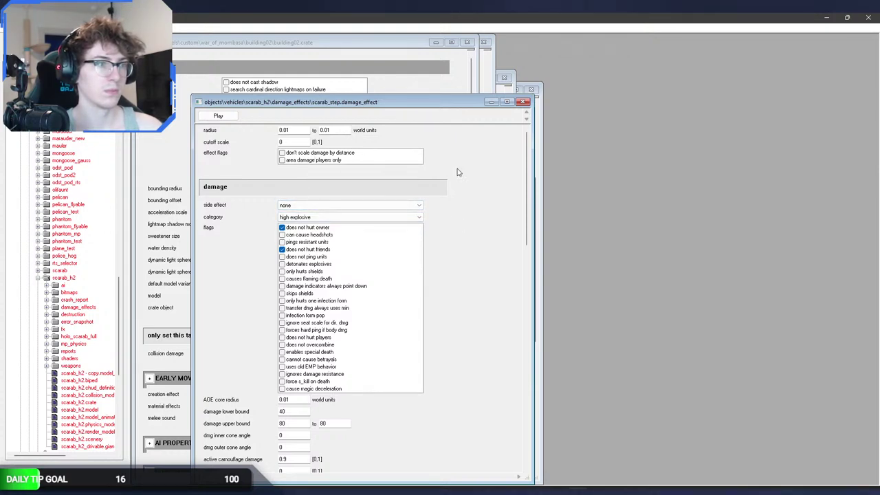
Switch to Sapien and examine from above and up close how the Scarab's legs affect the city buildings.
key("alt+Tab")
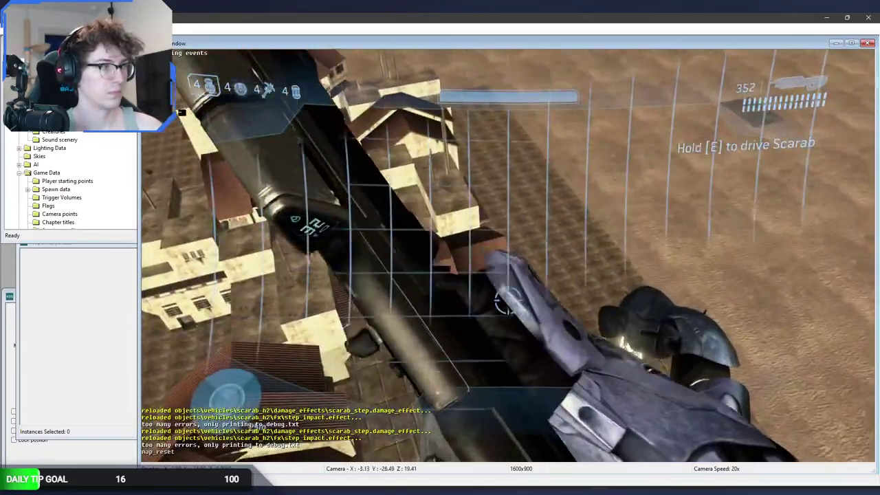
key("e")
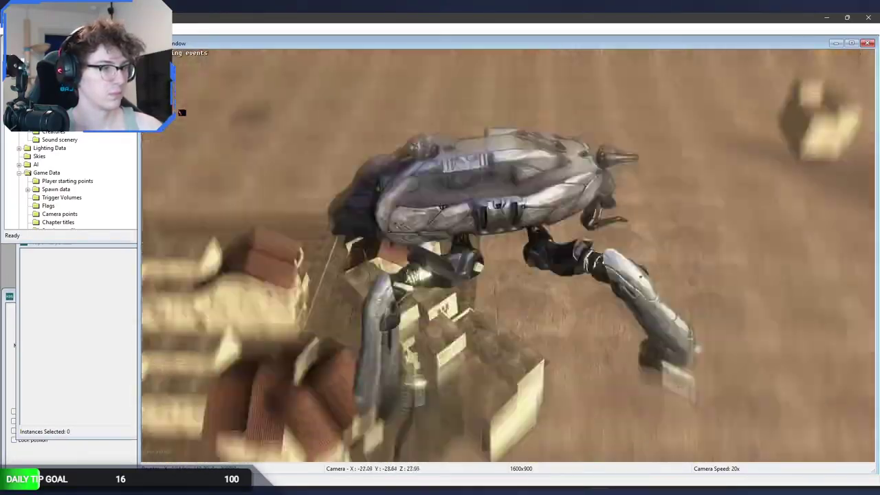
key("w")
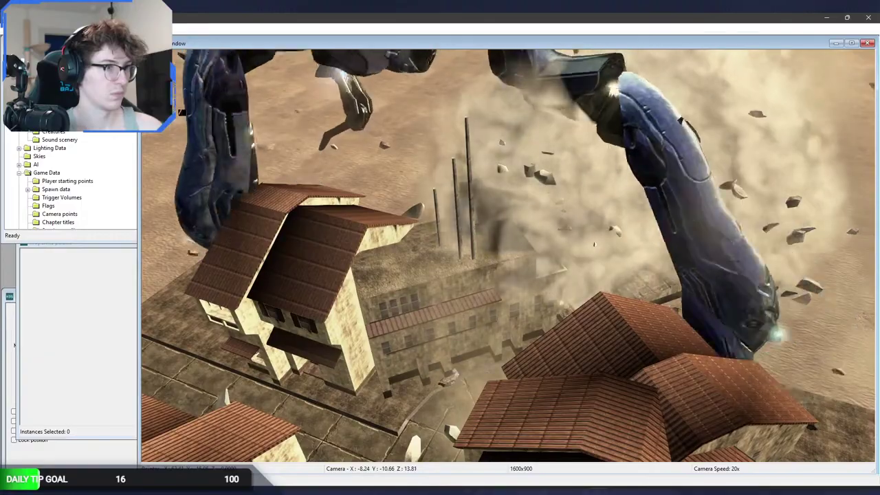
key("w")
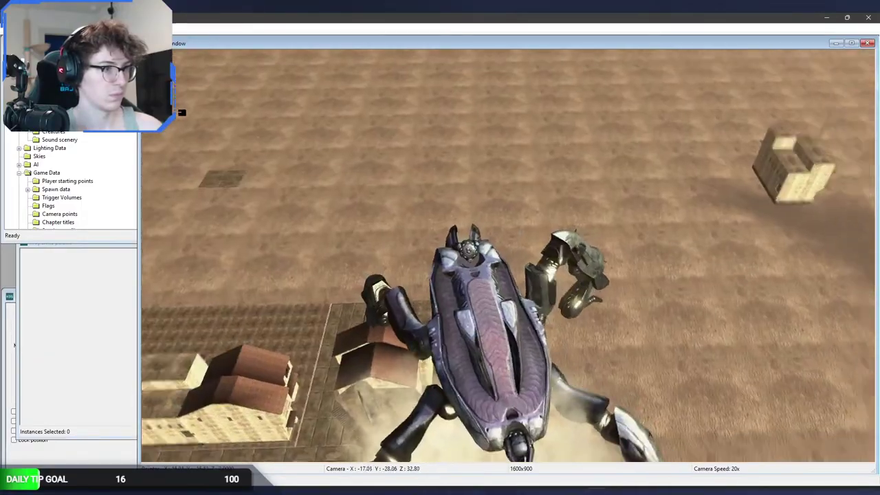
key("w")
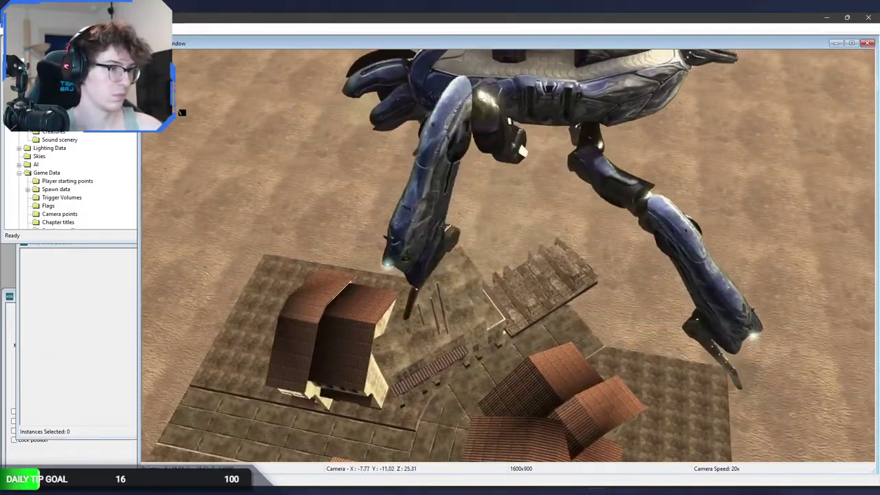
key("w")
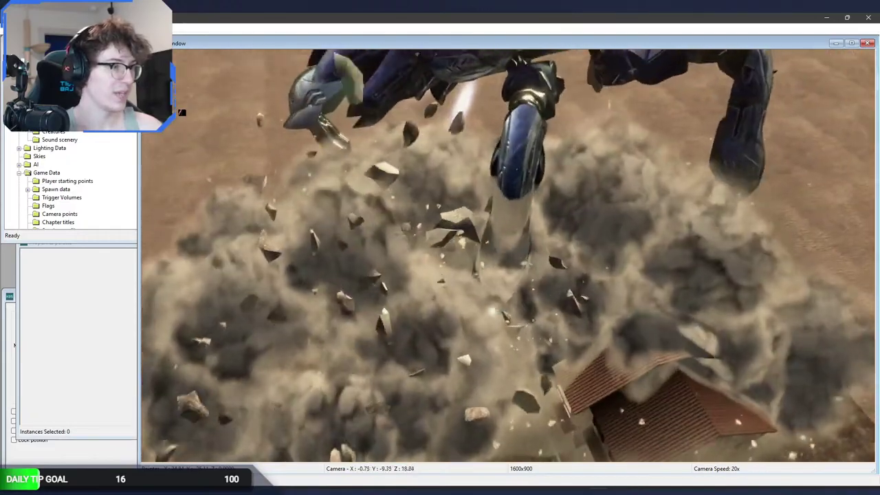
key("w")
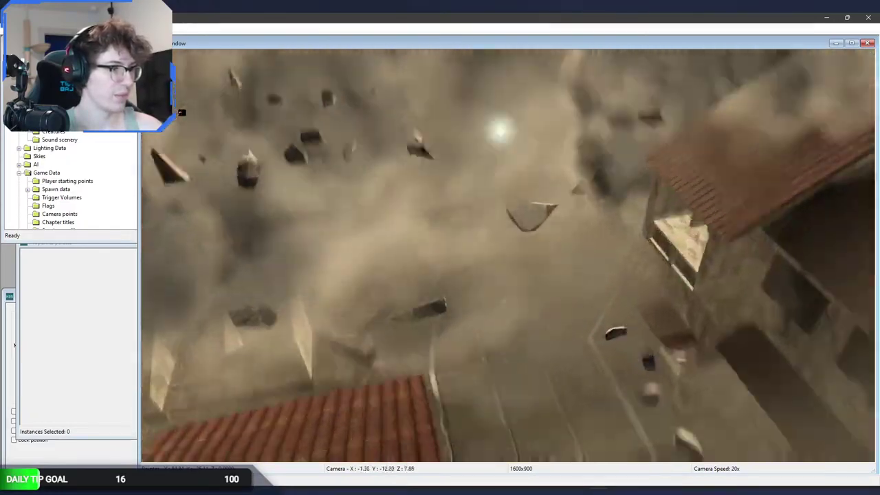
key("w")
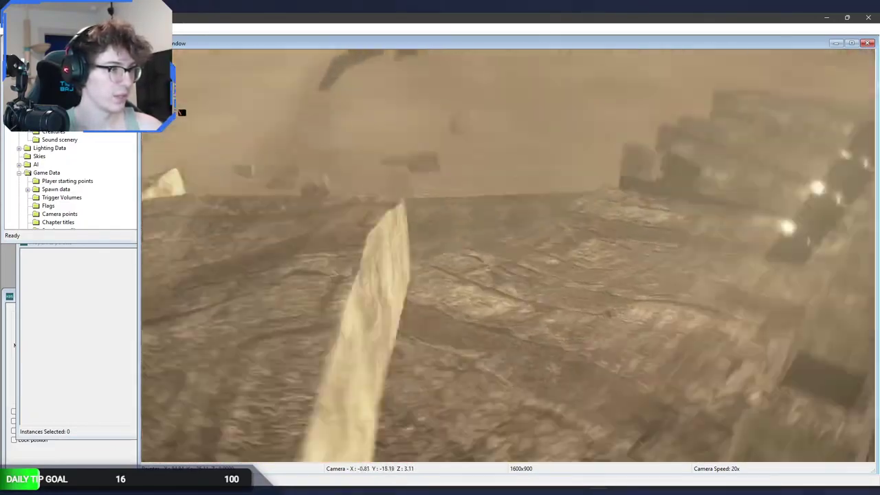
key("s")
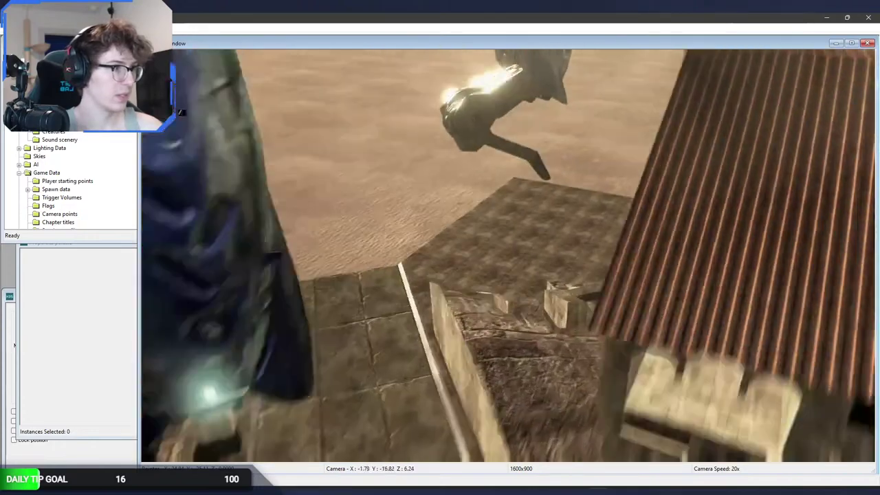
key("s")
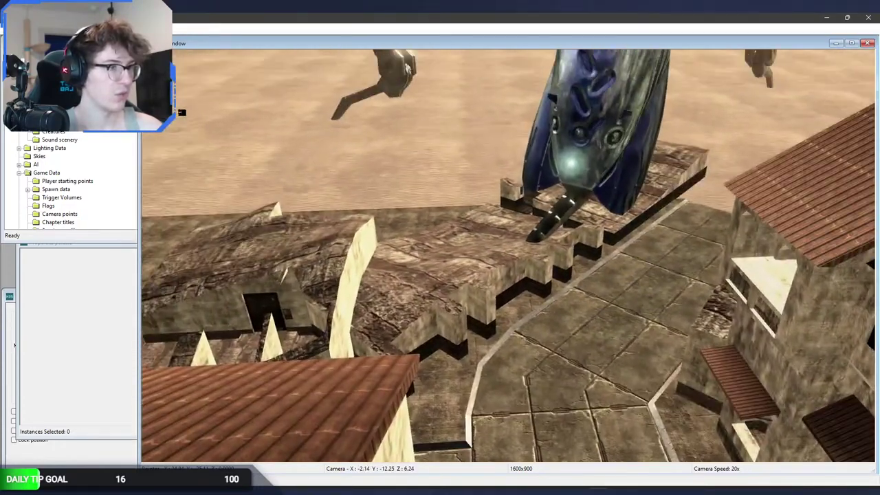
key("w")
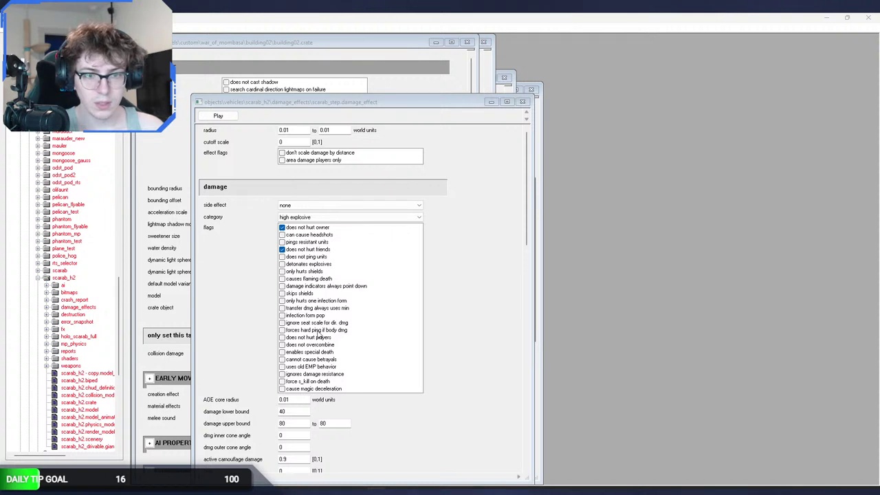
Return to Guerilla and move the scarab_step damage effect and building02 crate windows aside to uncover the building_destruction effect.
left_click(475, 393)
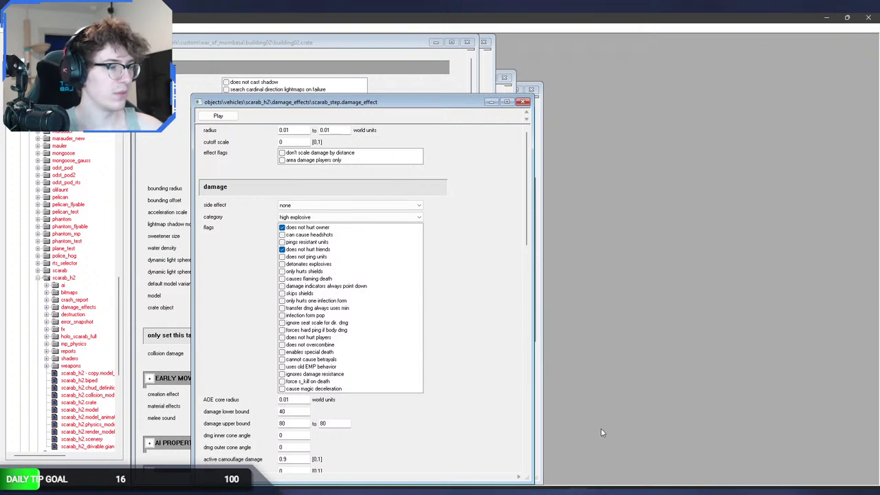
left_click_drag(407, 107, 748, 72)
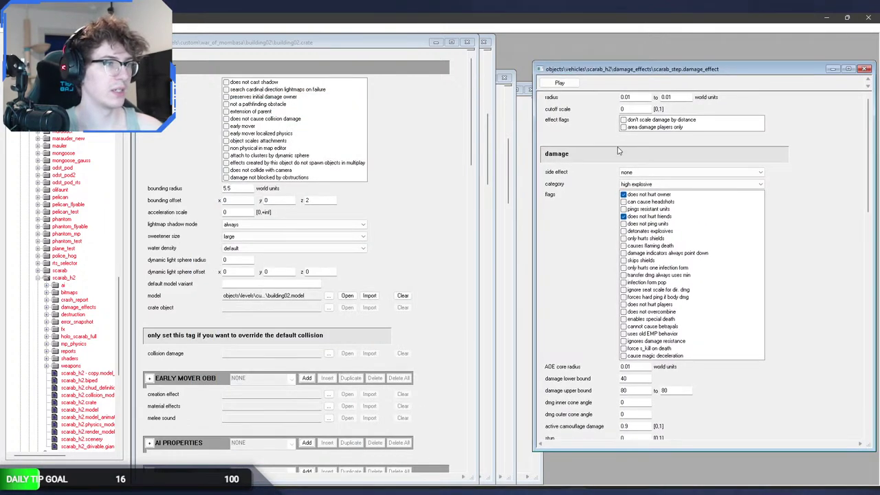
left_click_drag(335, 42, 658, 71)
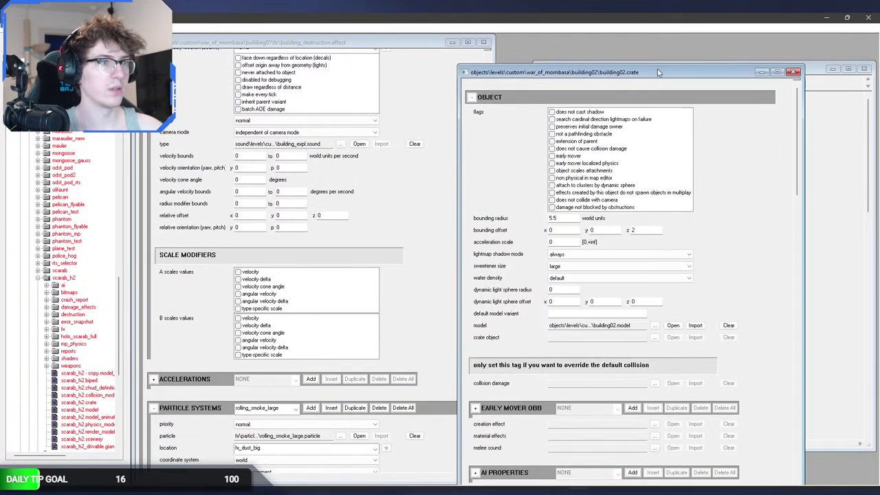
From the concrete_break_small event's parts in building01's building_destruction effect, open the building_screen_shake damage effect.
left_click(444, 224)
left_click_drag(489, 170, 480, 117)
left_click(237, 188)
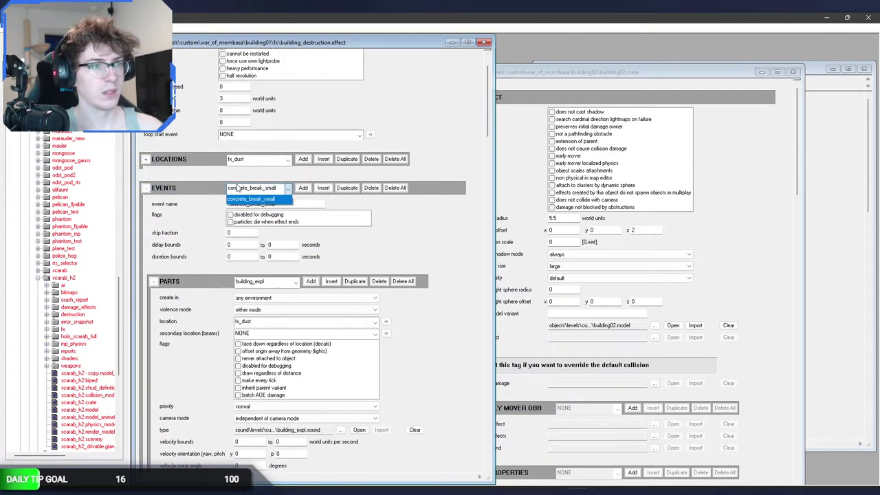
left_click(236, 198)
scroll(237, 242, "down", 2)
left_click(265, 211)
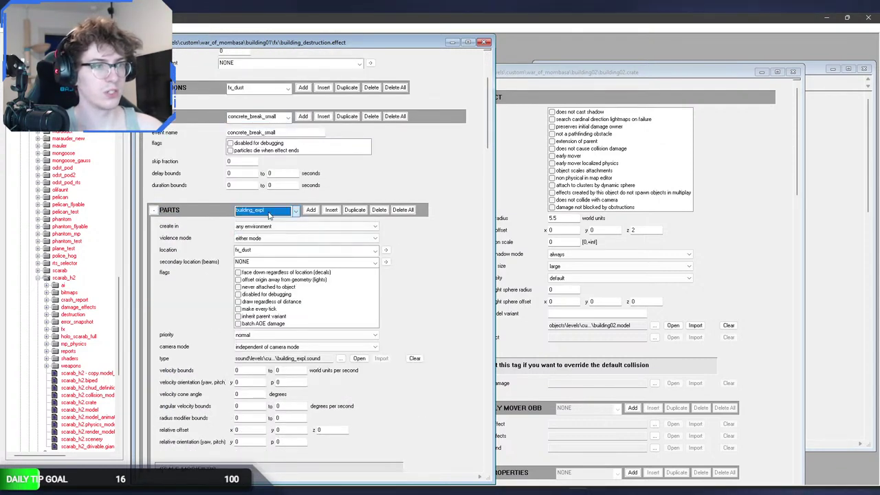
left_click(269, 219)
left_click(360, 359)
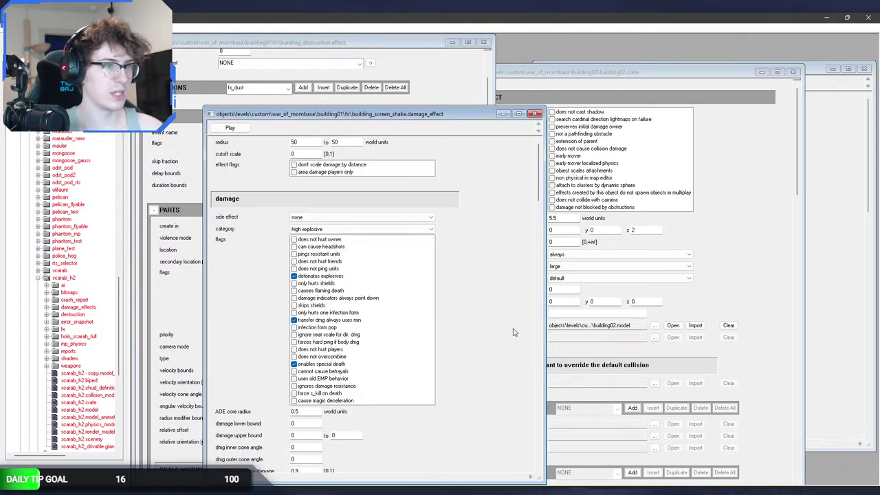
Set the building_screen_shake damage effect's aoe spike radius to 0.
scroll(512, 332, "down", 3)
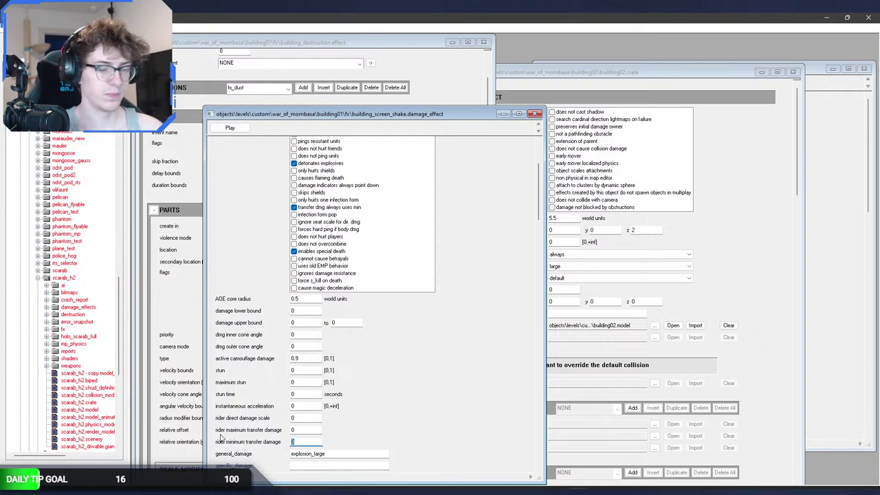
scroll(422, 398, "down", 6)
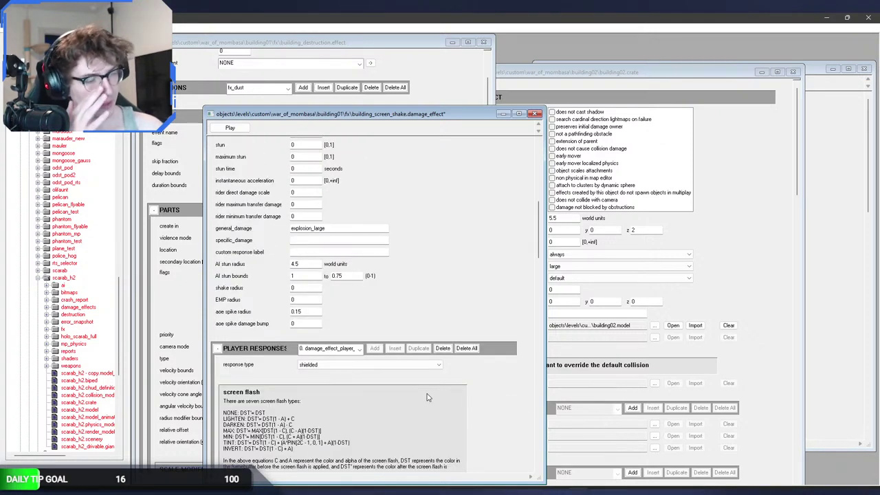
scroll(426, 398, "down", 3)
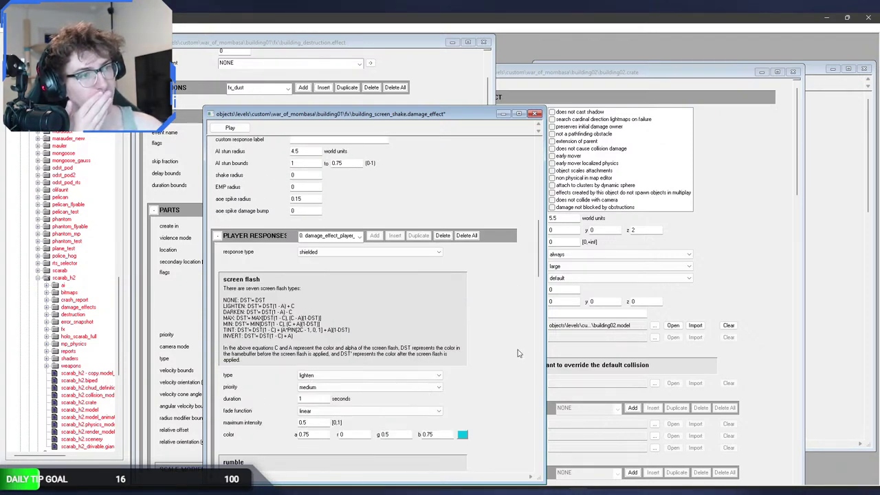
double_click(297, 198)
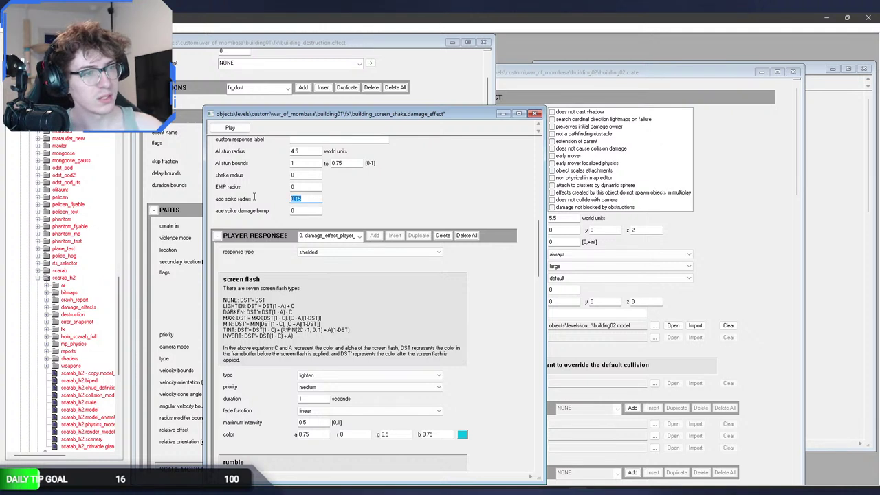
type("0")
Set the building_screen_shake AI stun radius to 0 and both AI stun bounds to 0, and save the tag.
scroll(484, 217, "up", 2)
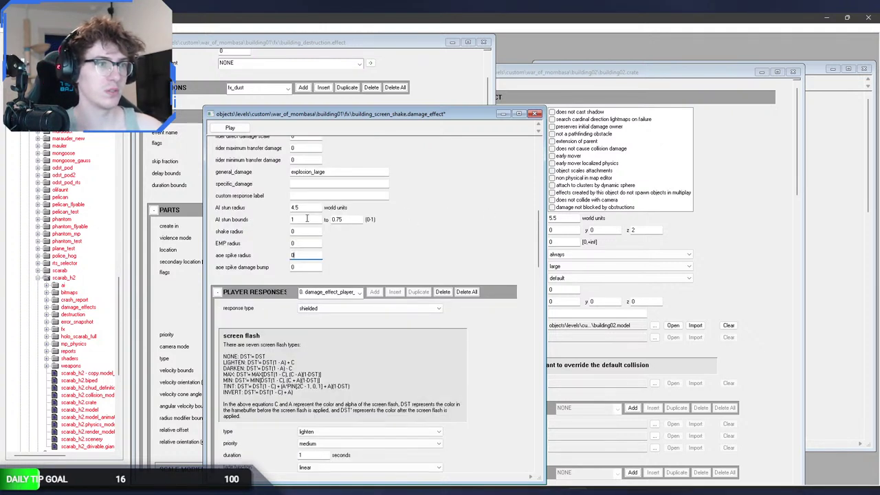
double_click(296, 207)
type("0")
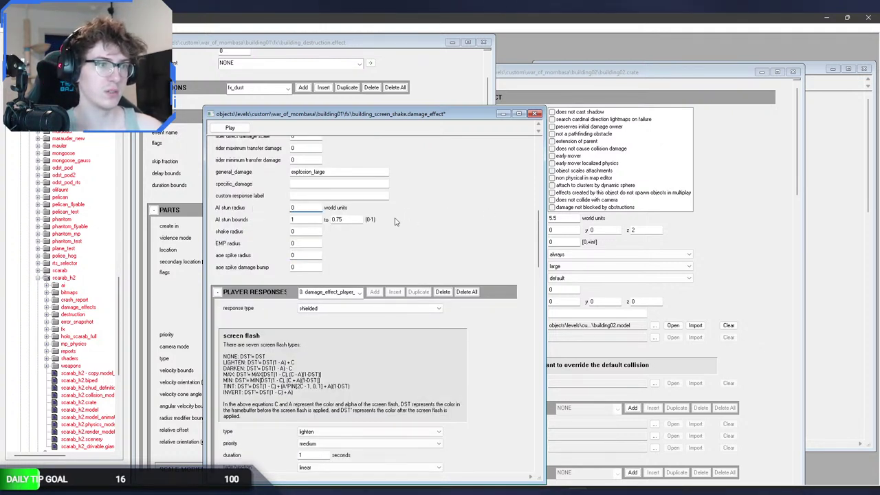
type("0")
double_click(309, 219)
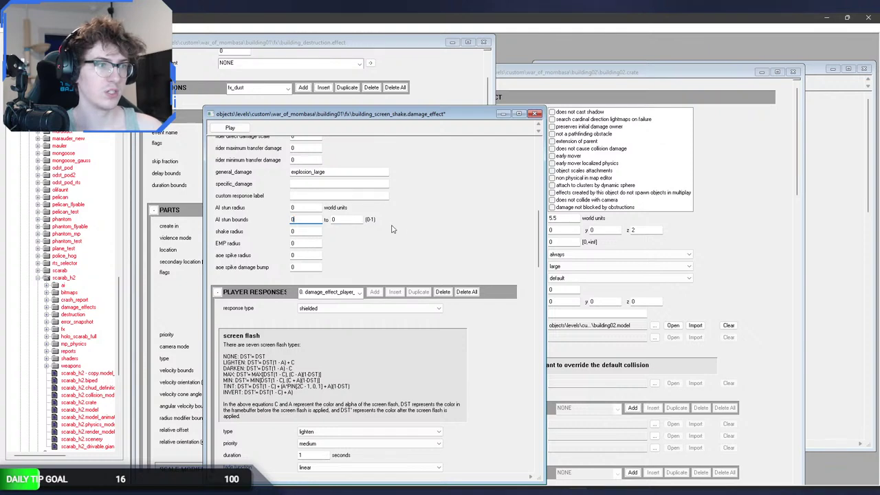
type("0")
scroll(436, 234, "up", 10)
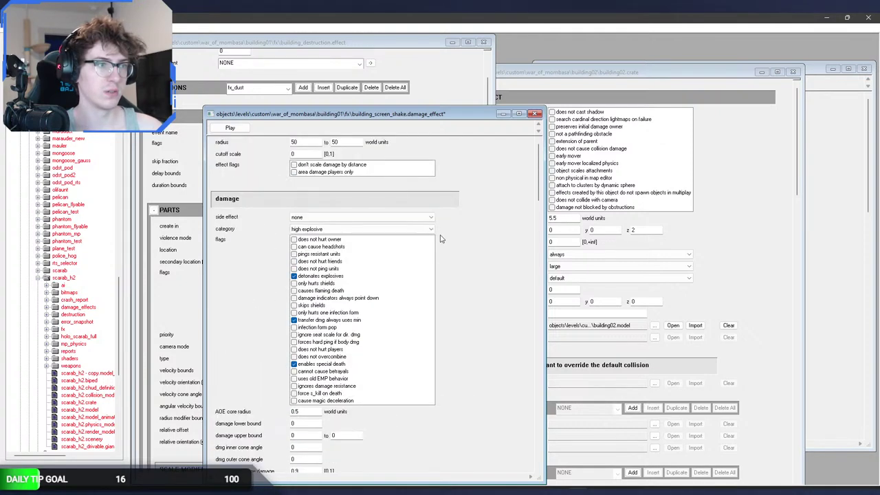
key("ctrl+s")
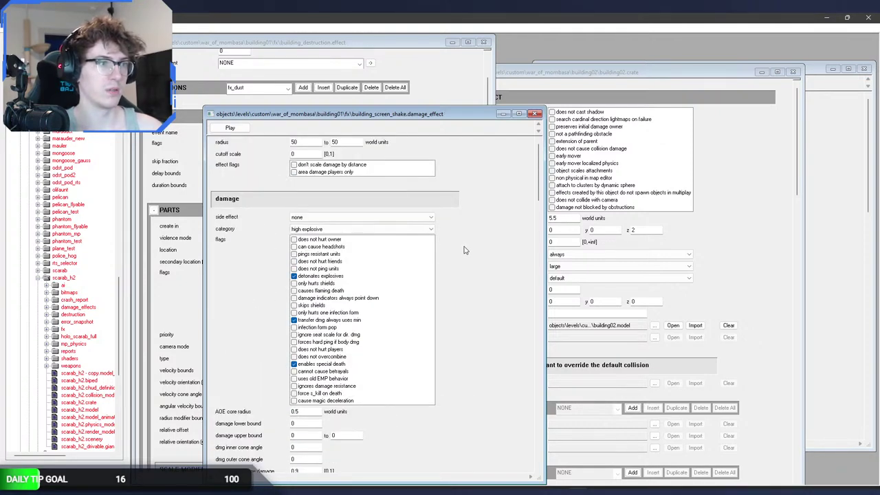
Switch to Sapien and fire at the nearby building in first person to test its destruction.
key("alt+Tab")
key("Escape")
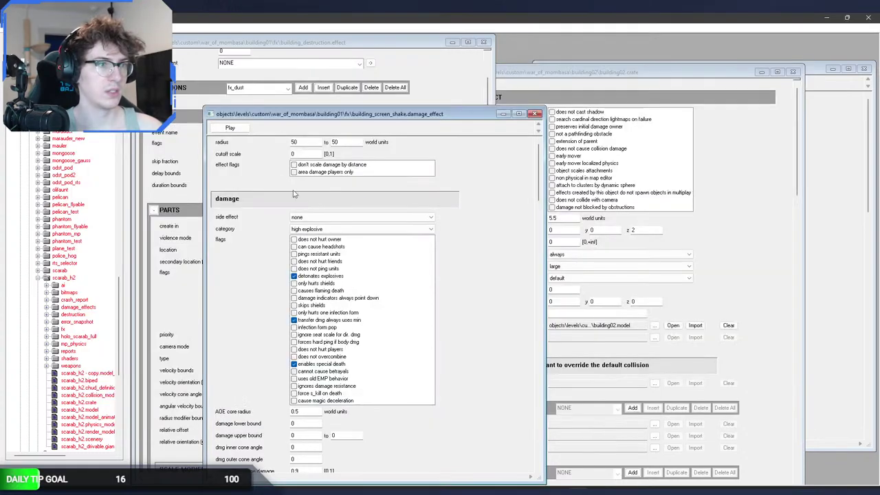
key("alt+Tab")
key("alt+Tab")
key("alt+Tab")
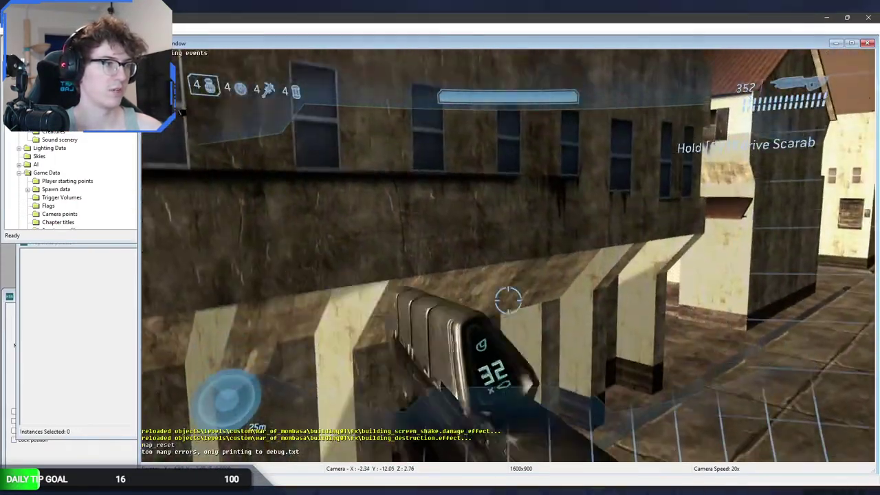
left_click(180, 111)
left_click(180, 110)
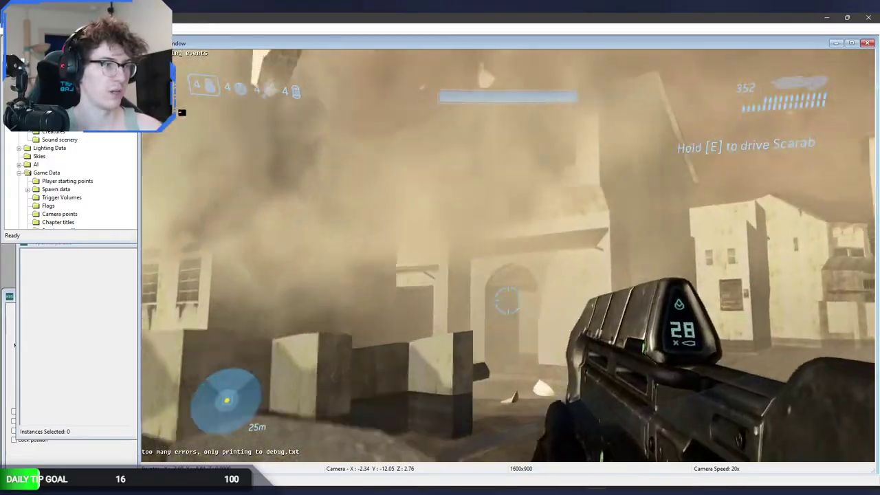
left_click(180, 111)
left_click(181, 111)
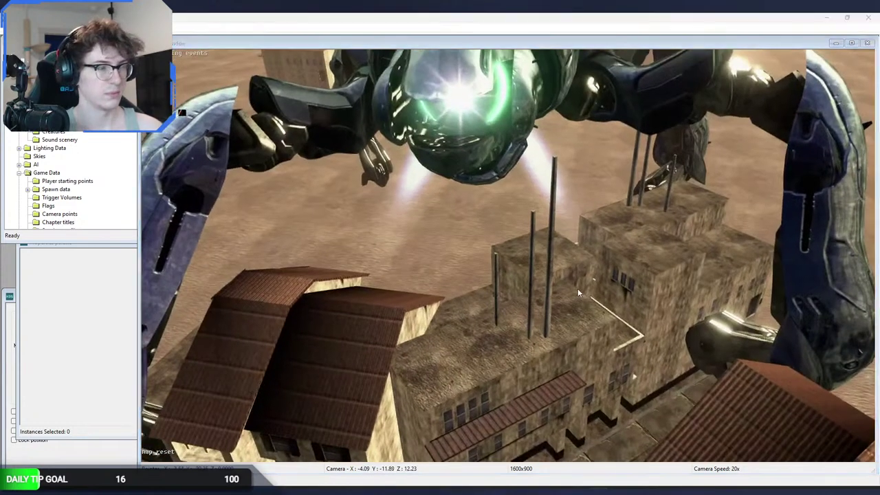
Switch to Guerilla and close the building_screen_shake and scarab_step damage effect tags.
key("alt+Tab")
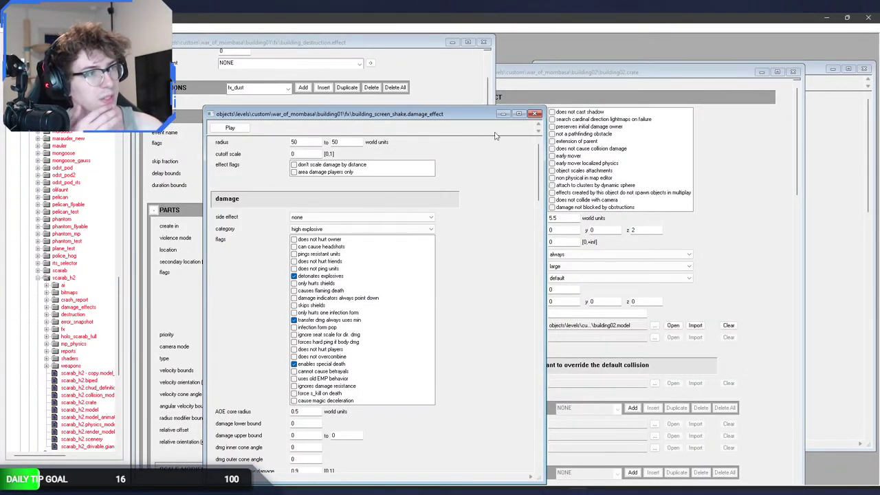
left_click(535, 114)
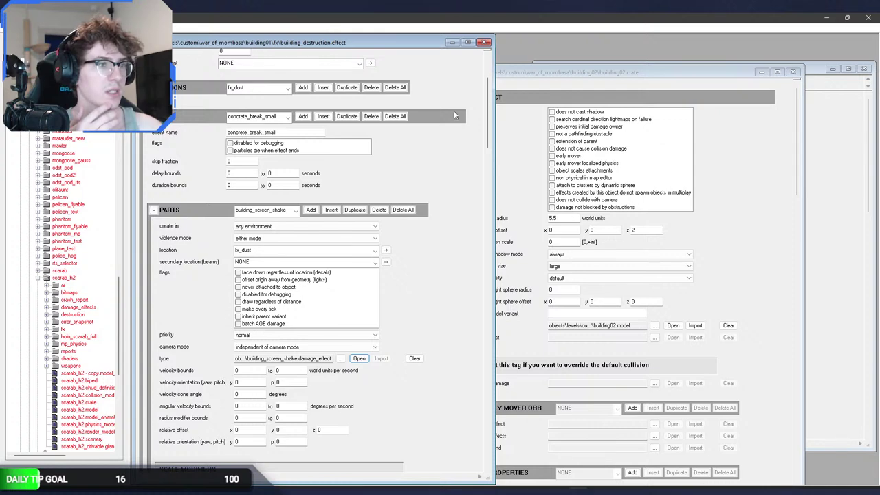
left_click_drag(634, 88, 607, 90)
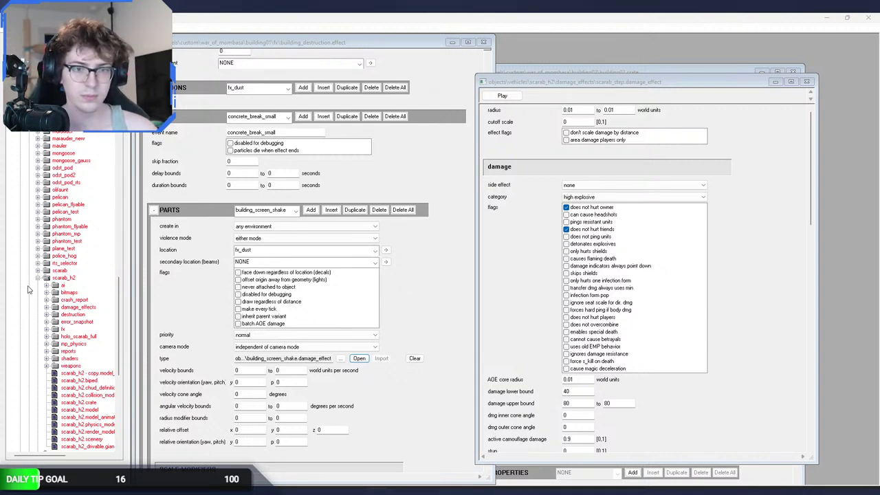
left_click(427, 252)
left_click(726, 208)
left_click_drag(653, 86, 691, 93)
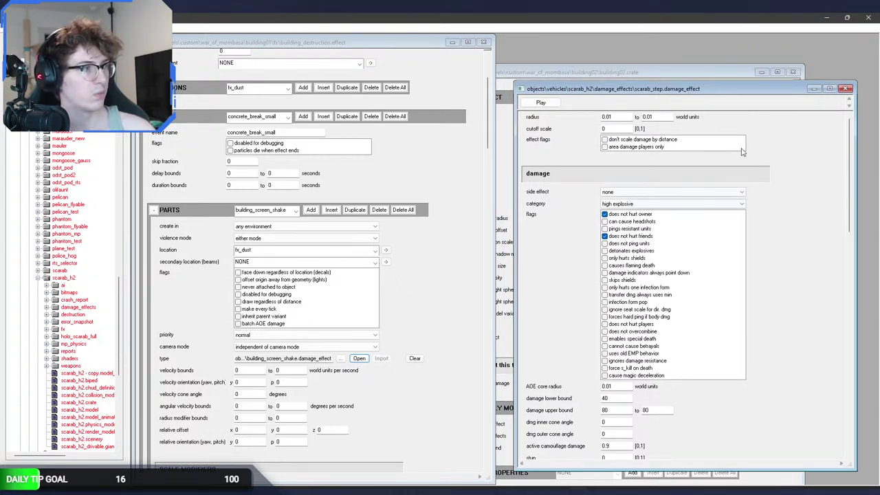
left_click(846, 88)
Arrange the building02 crate and step_impact effect windows so step_impact sits clear beside the building_destruction effect.
left_click_drag(673, 77, 745, 45)
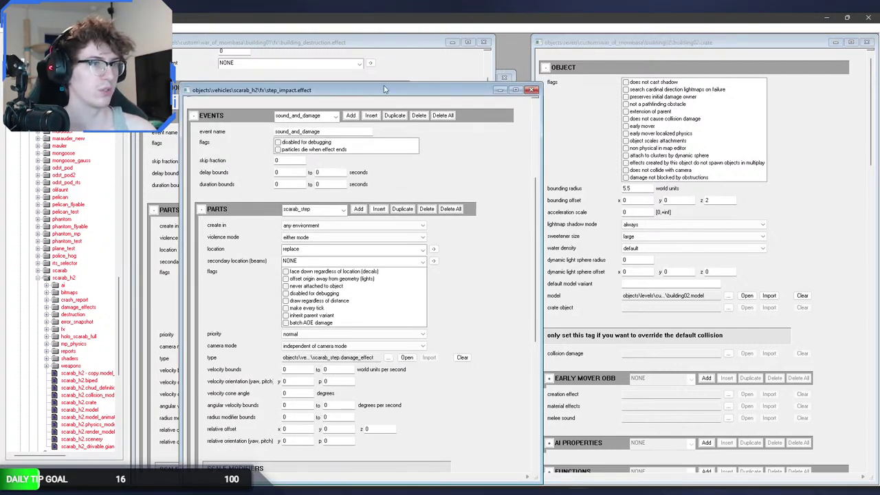
left_click_drag(385, 89, 621, 82)
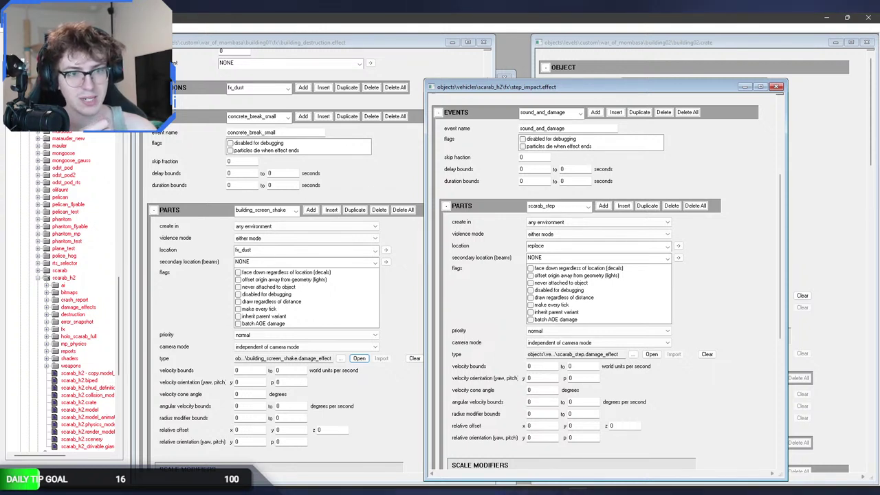
key("alt+Tab")
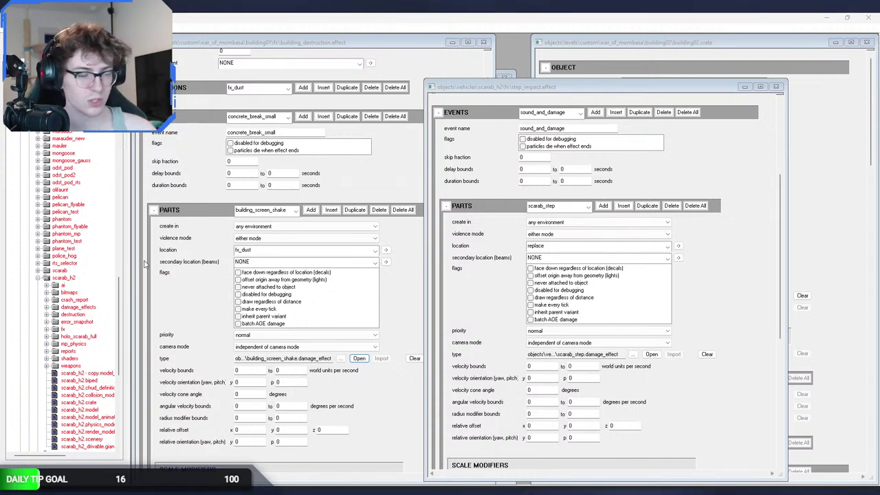
left_click(403, 284)
left_click(703, 276)
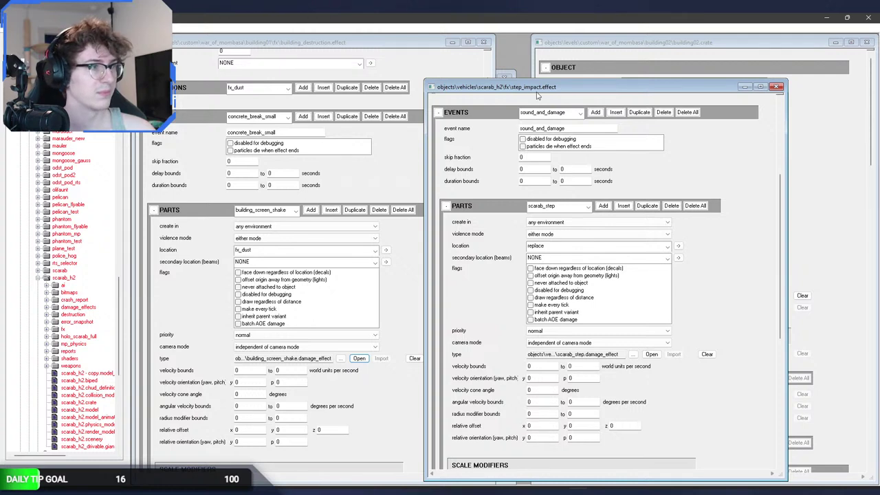
left_click_drag(539, 89, 620, 70)
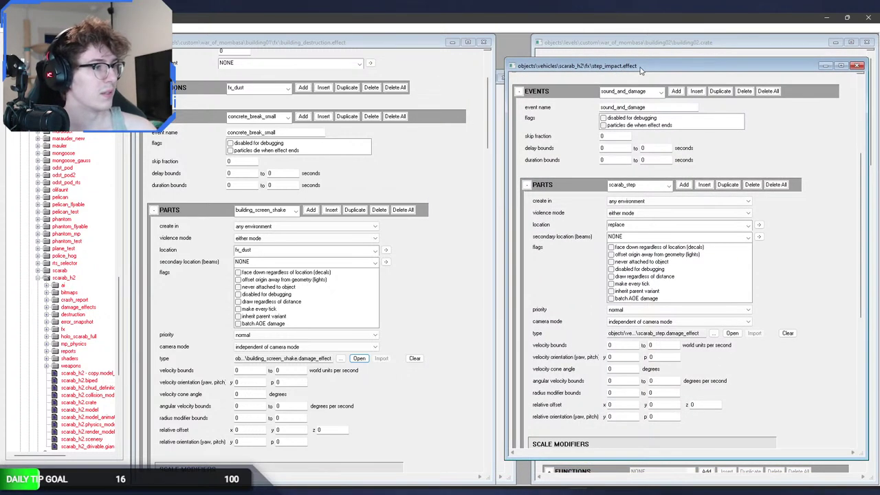
Pick frag_grenade_explosion.damage_effect from the frag_grenade damage_effects folder as the type of the step_impact effect's scarab_step part.
left_click(656, 185)
left_click(657, 195)
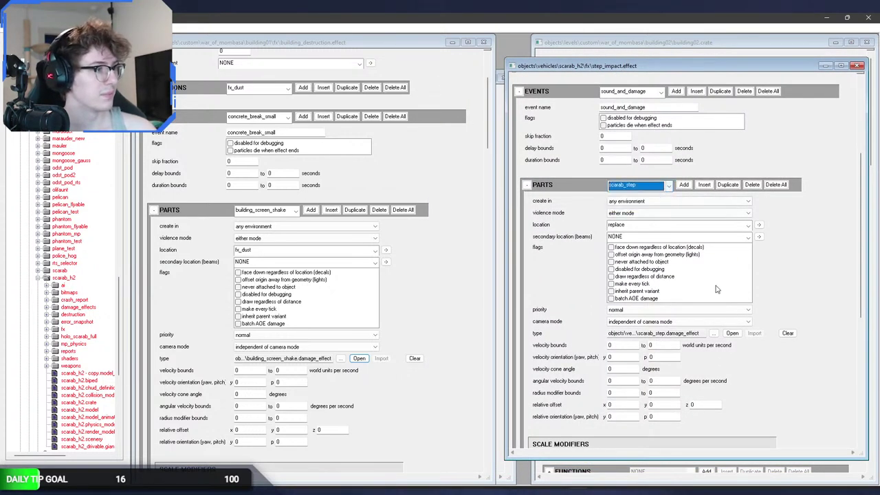
left_click(714, 334)
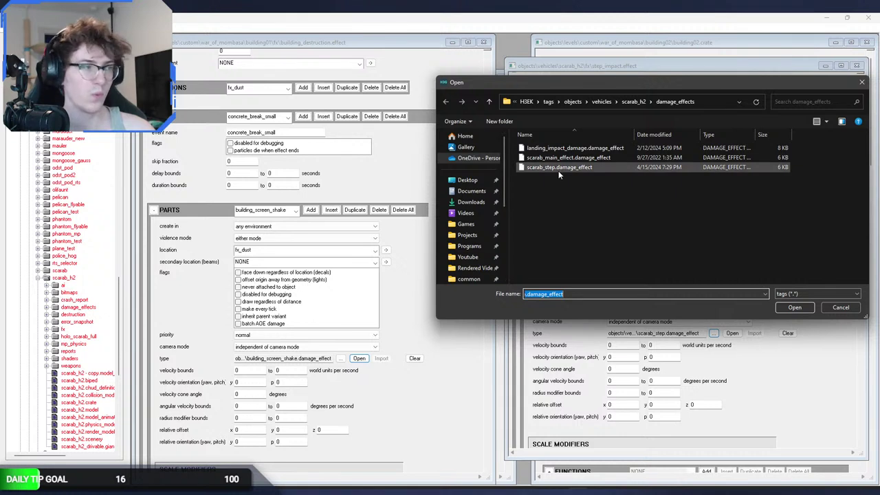
left_click(573, 102)
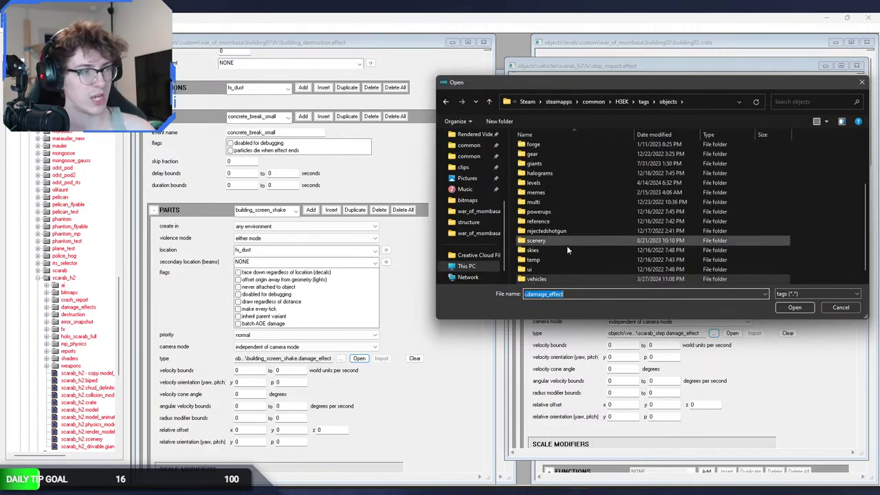
double_click(537, 278)
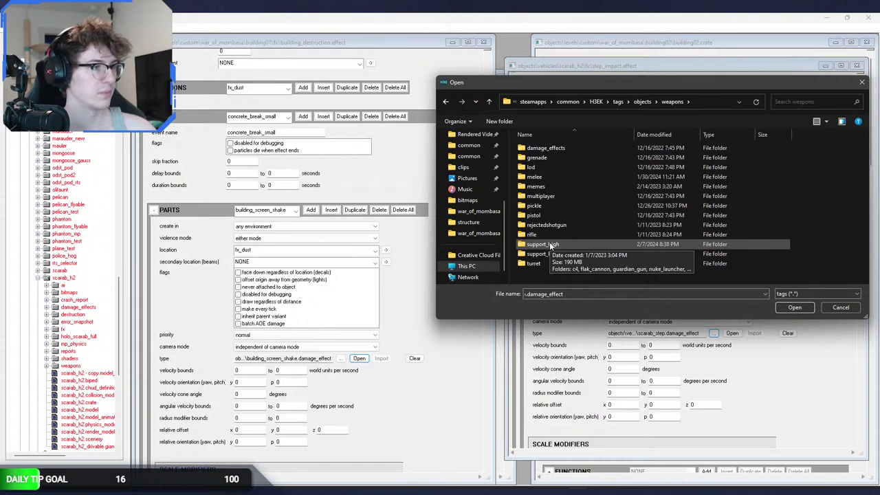
double_click(565, 157)
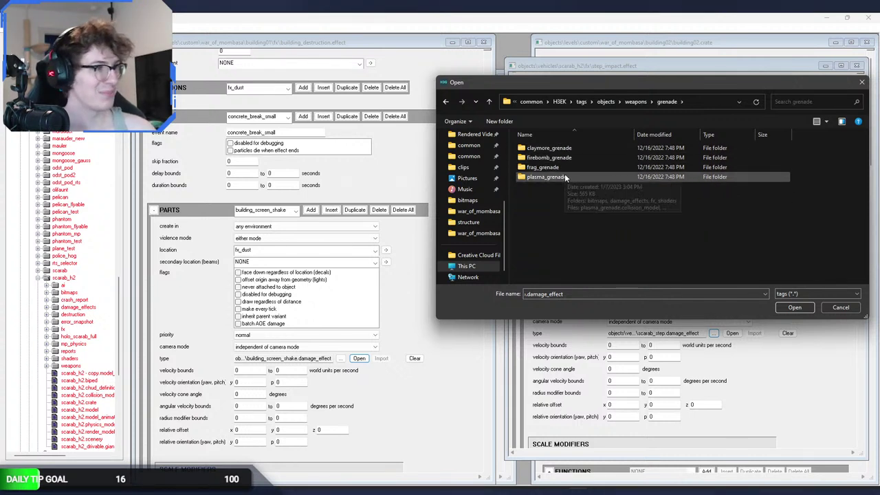
double_click(563, 167)
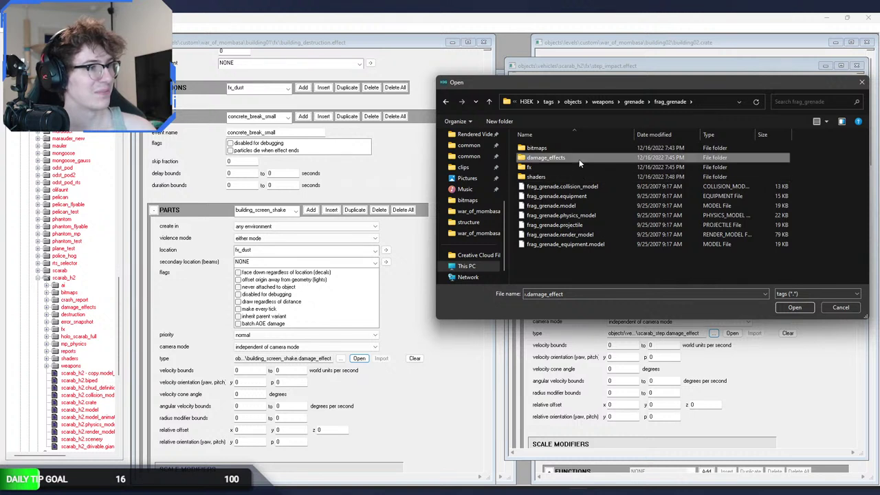
double_click(578, 158)
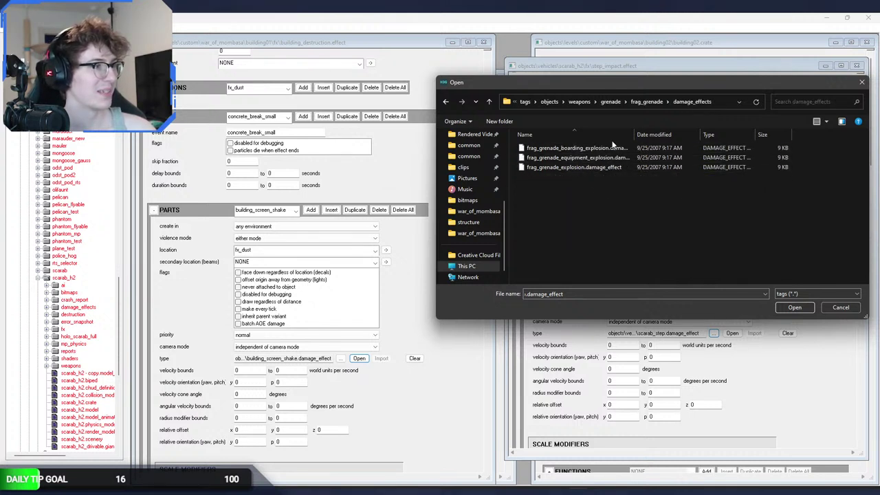
double_click(634, 134)
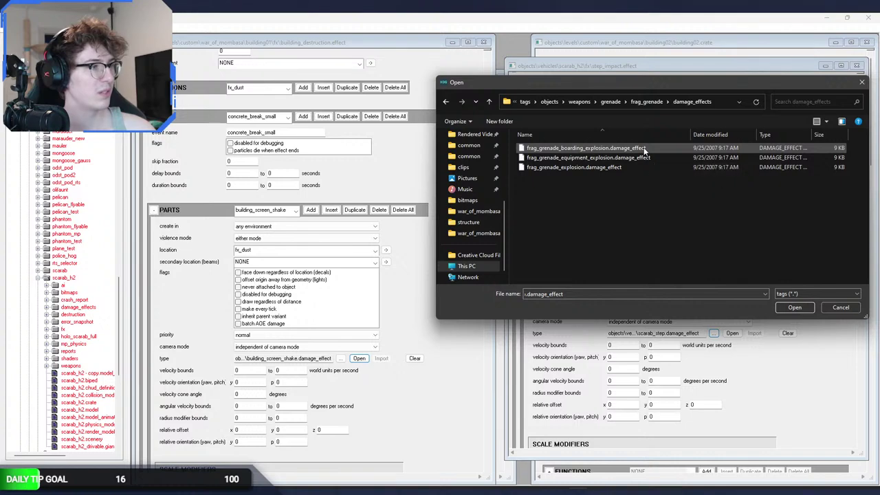
left_click(628, 168)
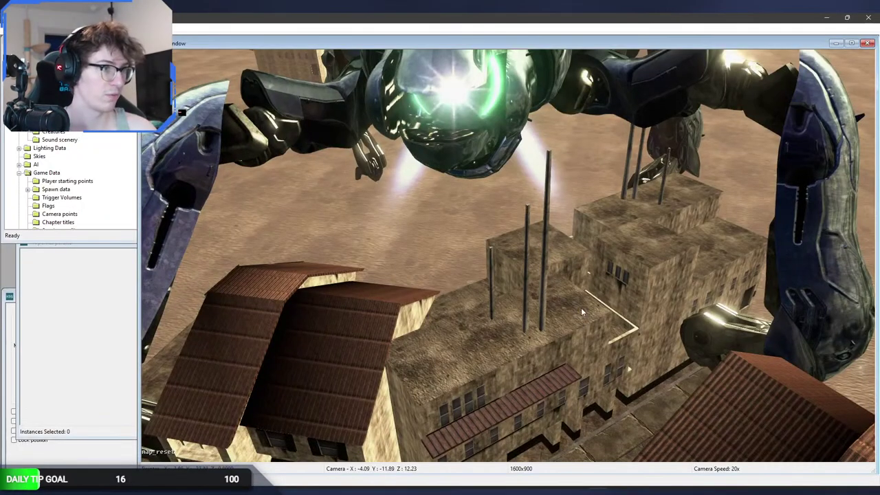
Switch to Sapien, try the scene in first person near the Scarab, and rerun map_reset.
key("w")
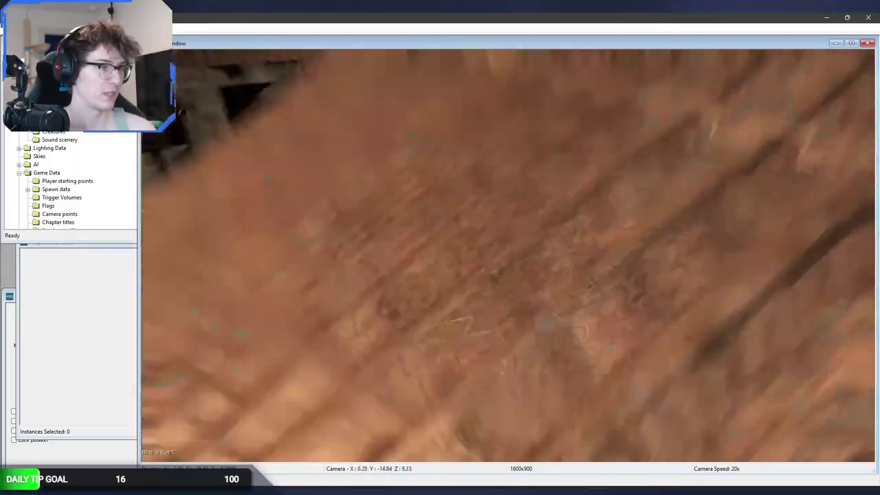
key("Tab")
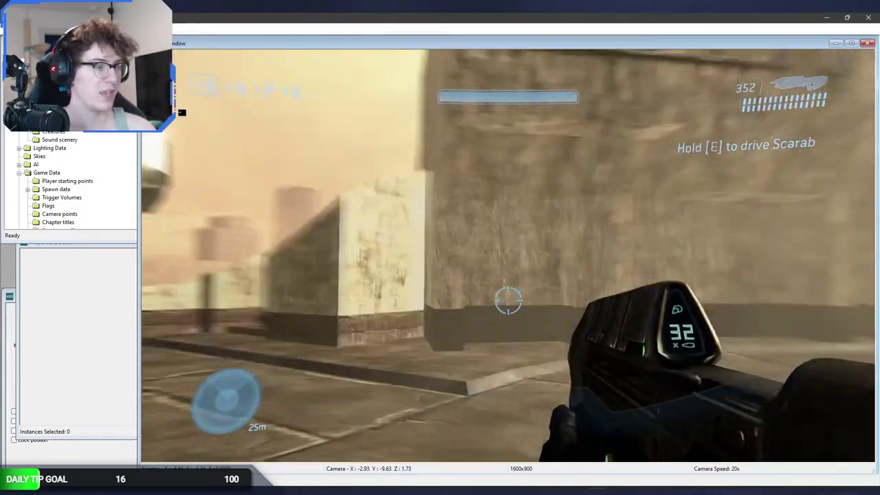
key("grave")
key("Up")
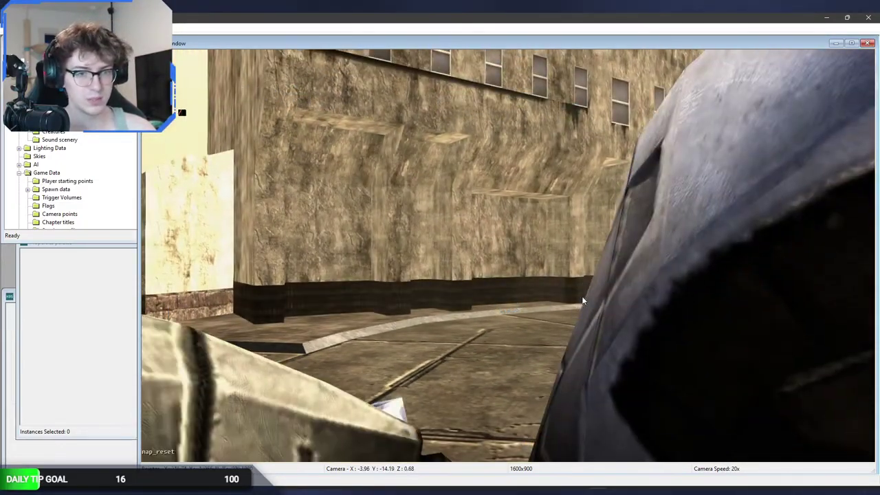
key("Return")
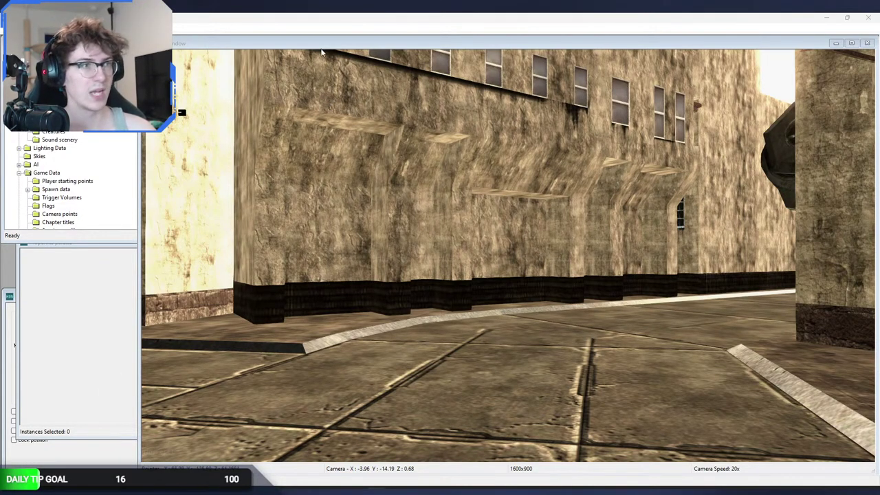
Walk through the building-lined streets in first person to examine the building destruction and the approaching Scarab.
key("w")
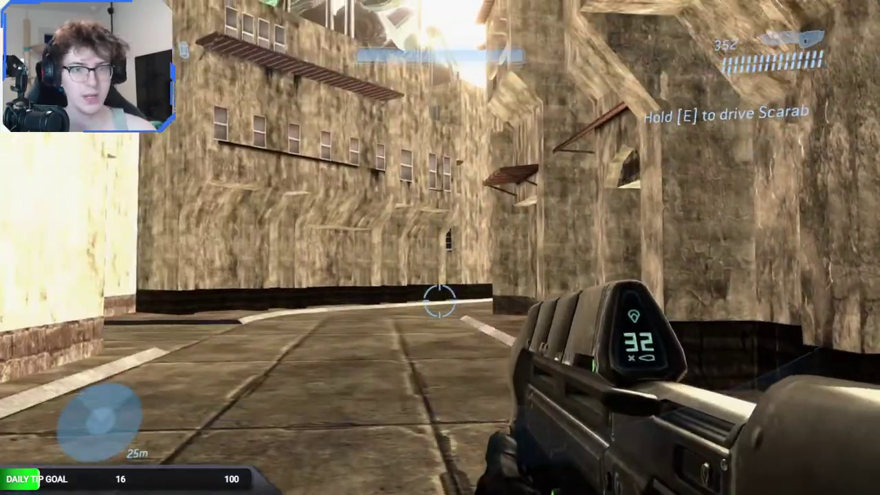
key("w")
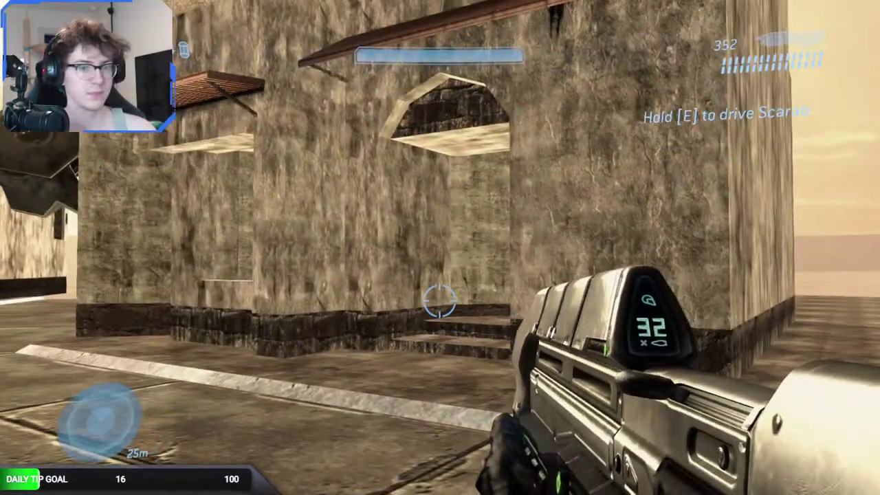
key("w")
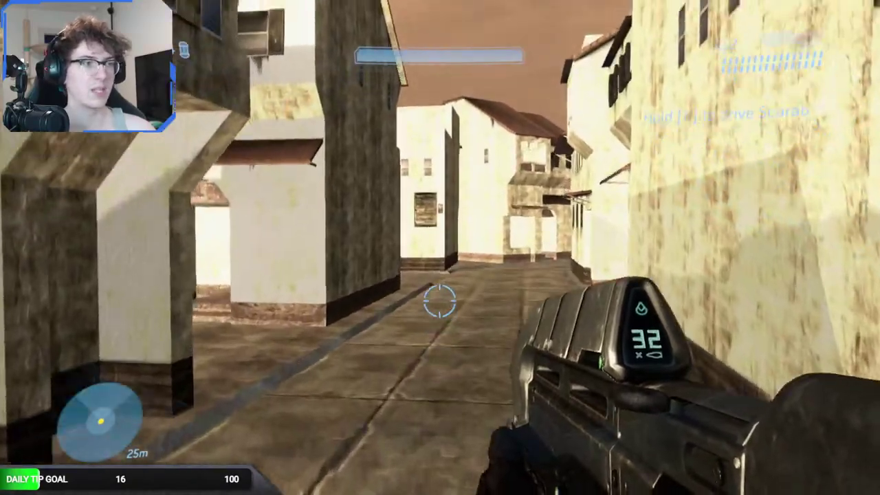
key("w")
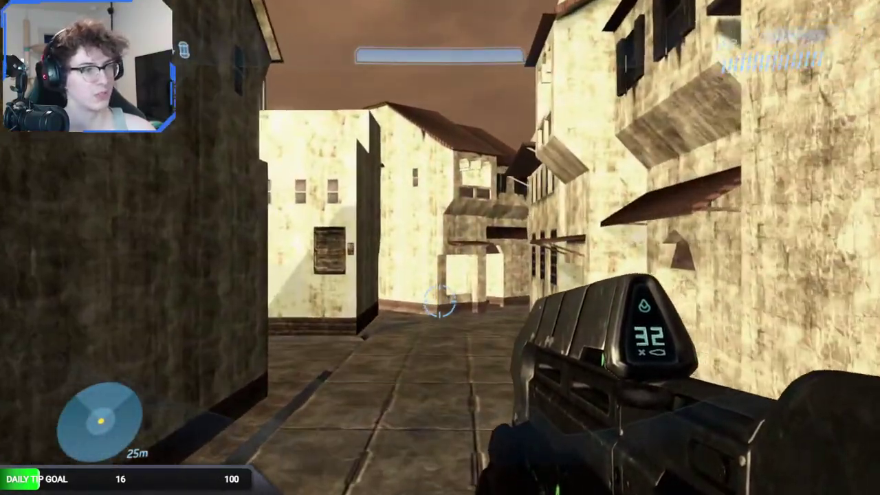
key("w")
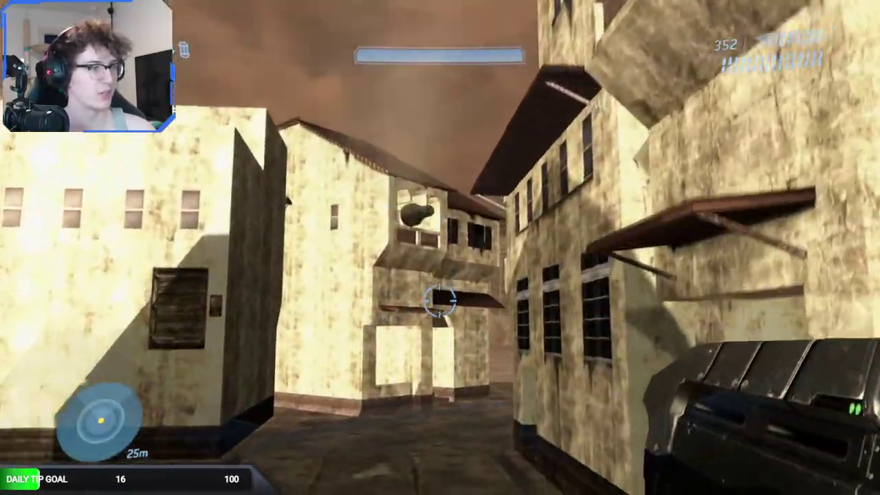
key("w")
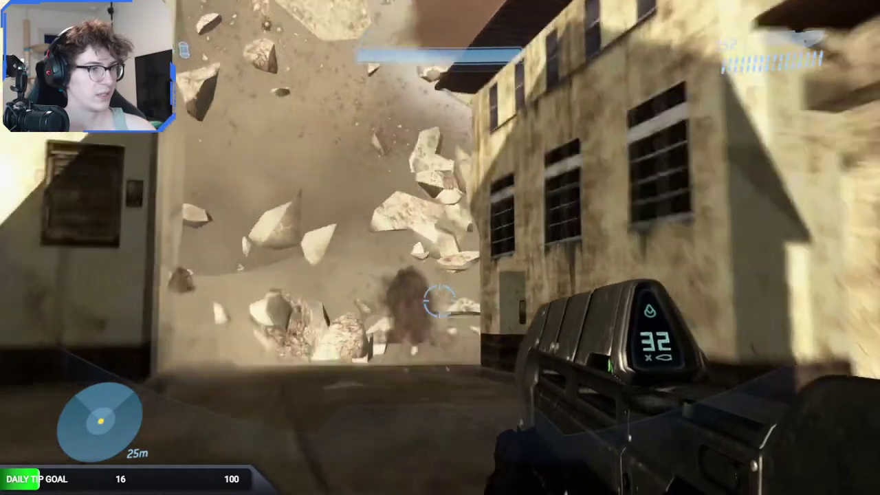
key("w")
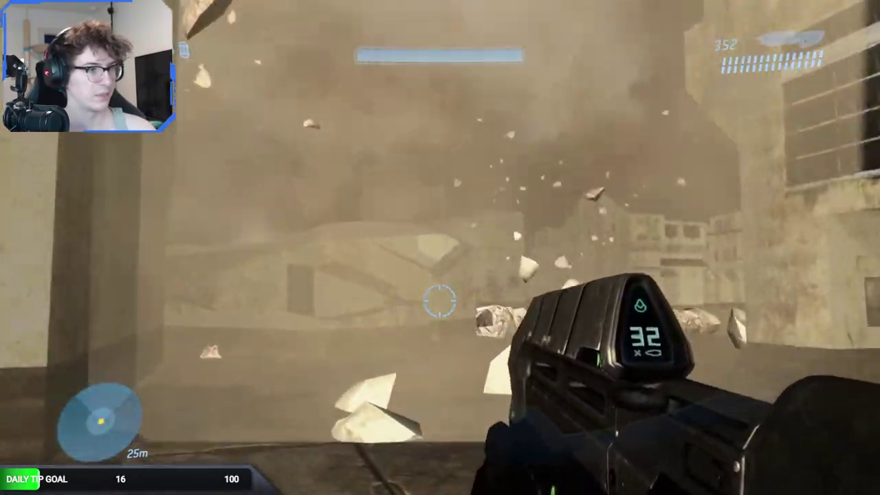
key("w")
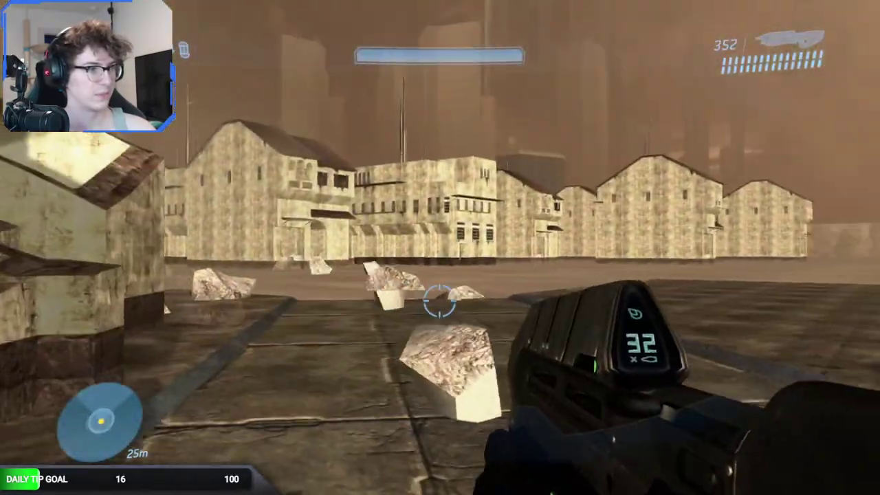
key("w")
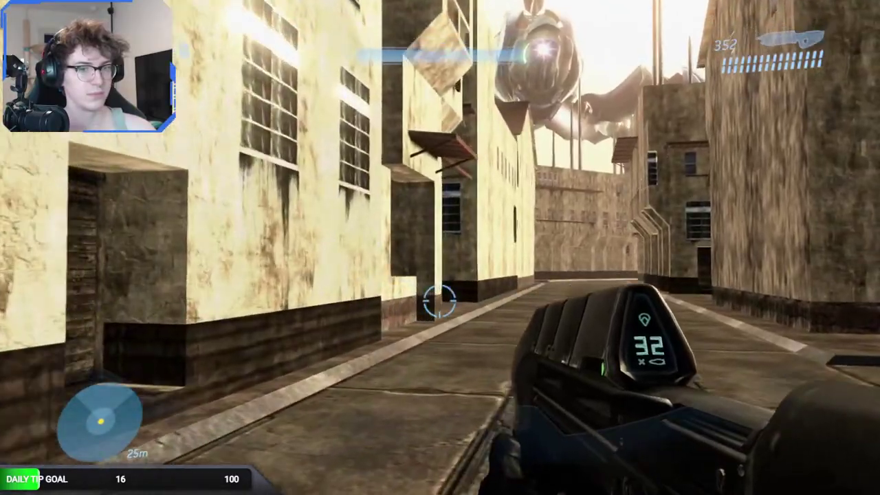
key("w")
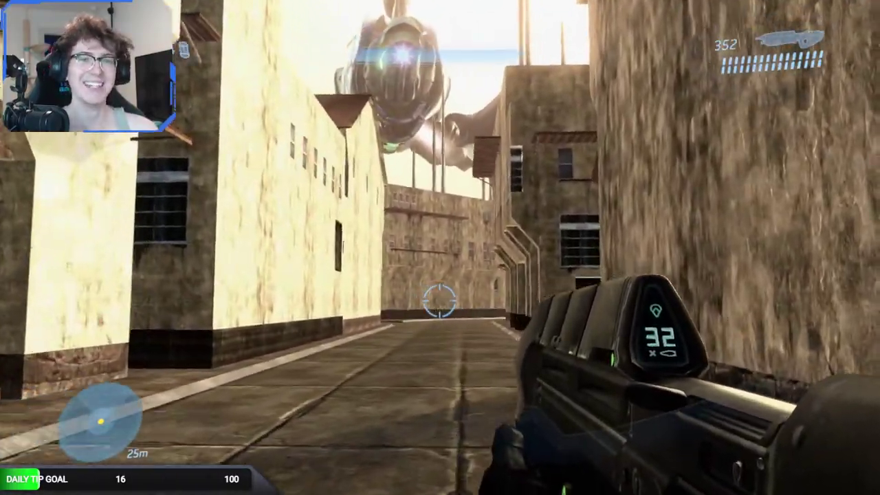
key("w")
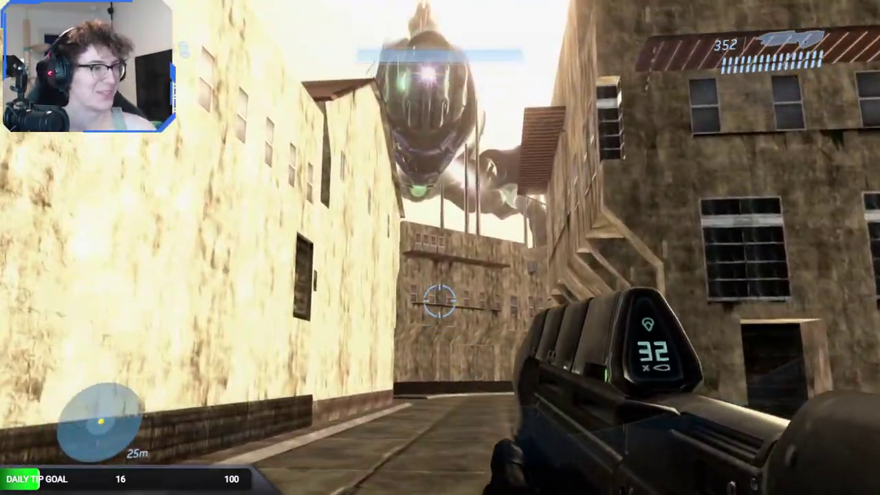
key("w")
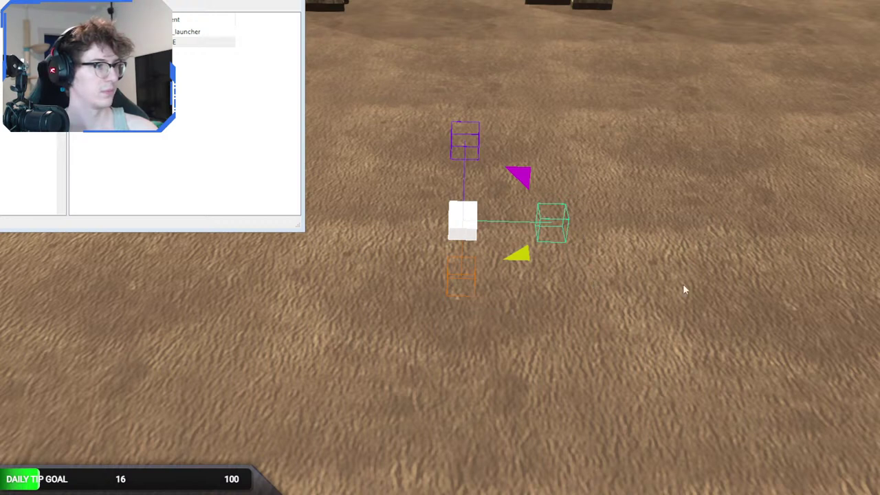
Assign an object type to the placement selected on the open sand.
left_click(450, 159)
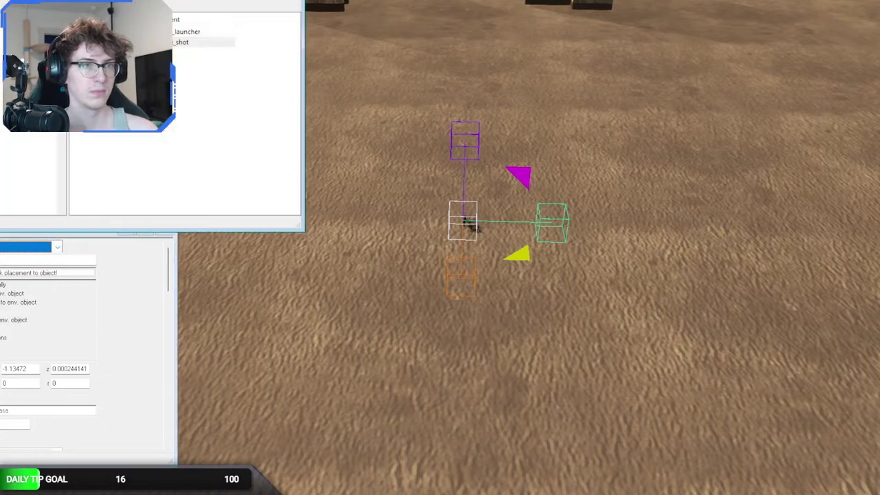
Select the weapon placement on the open sand and start a first-person test of the scene.
left_click(477, 249)
mouse_move(492, 239)
right_mouse_down()
mouse_move(344, 117)
mouse_move(375, 165)
mouse_move(401, 238)
right_mouse_up()
left_click(400, 237)
right_click_drag(312, 282, 211, 189)
double_click(560, 363)
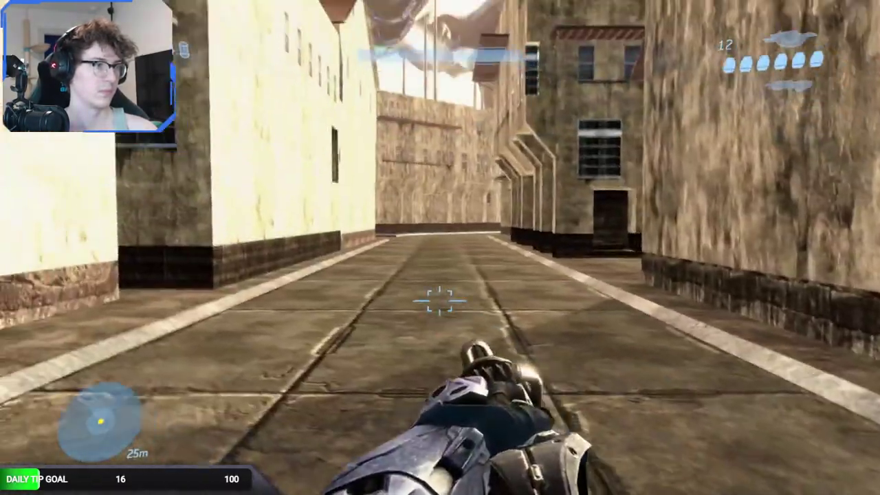
Fire the weapon at the street buildings while advancing in first person to examine how they collapse around the Scarab.
left_click(440, 301)
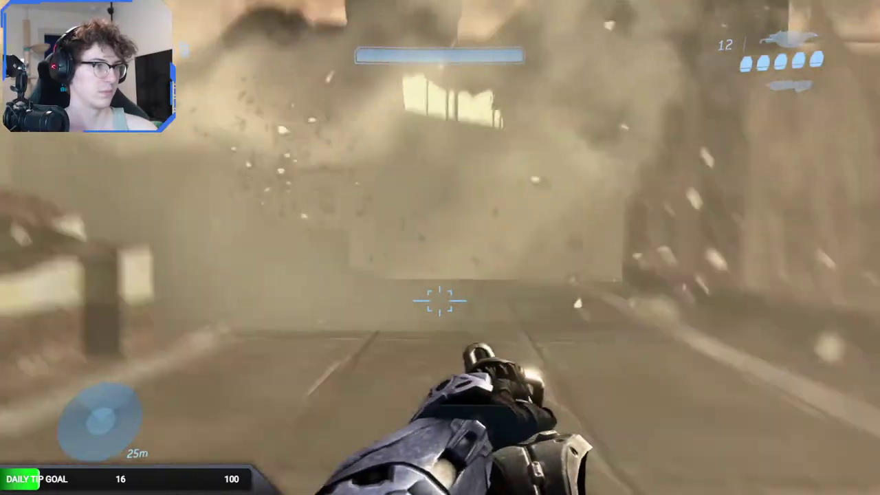
key("w")
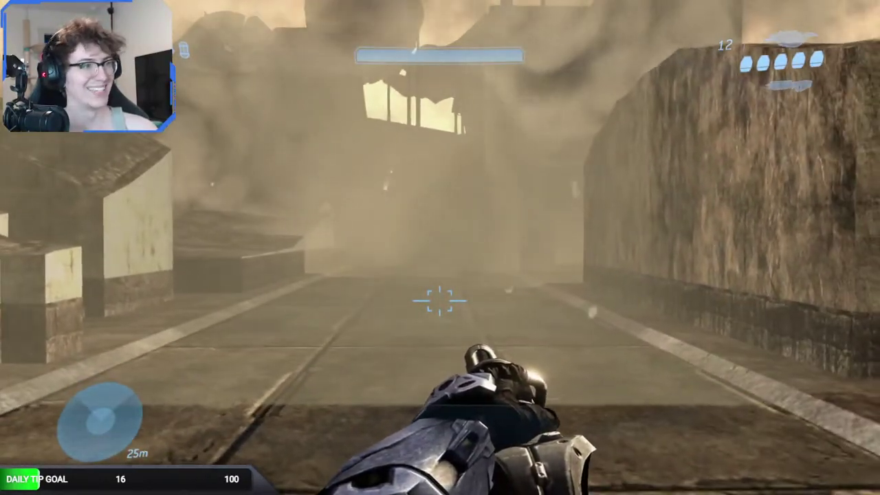
key("w")
key("w")
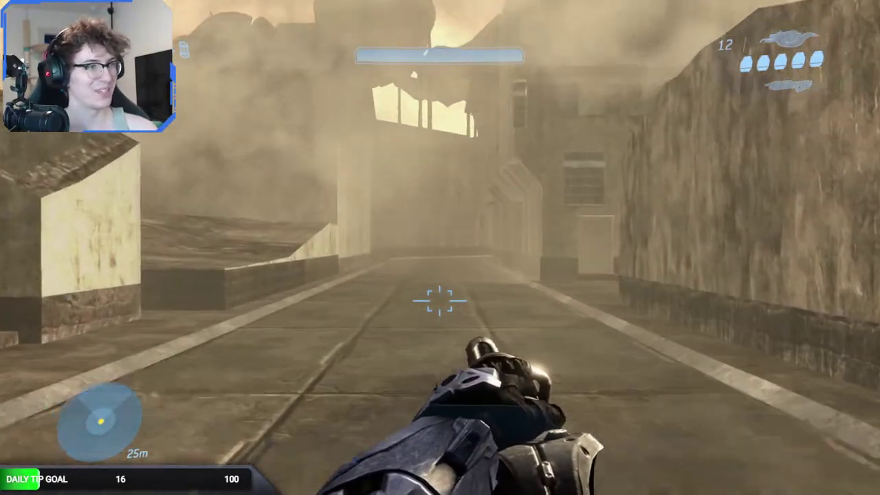
key("w")
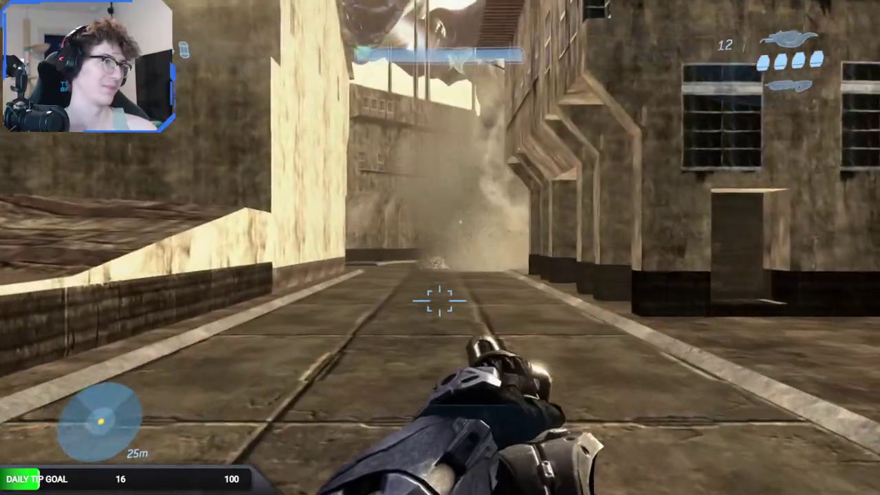
key("g")
key("w")
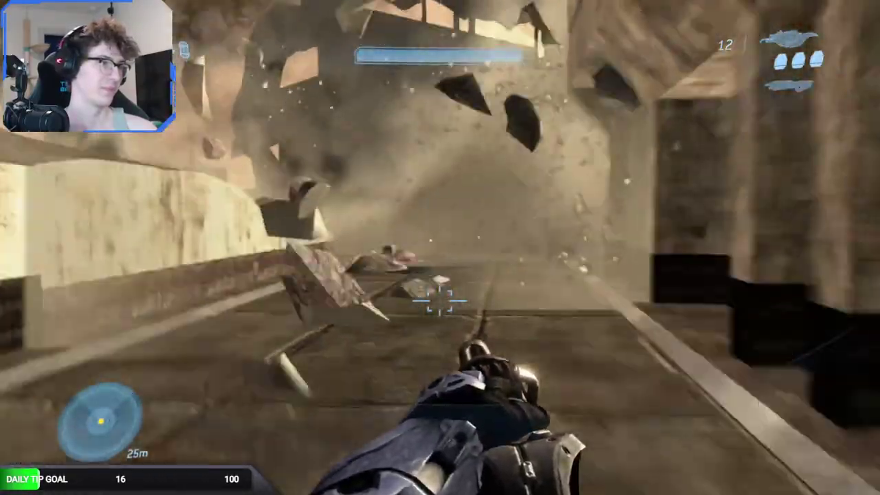
key("w")
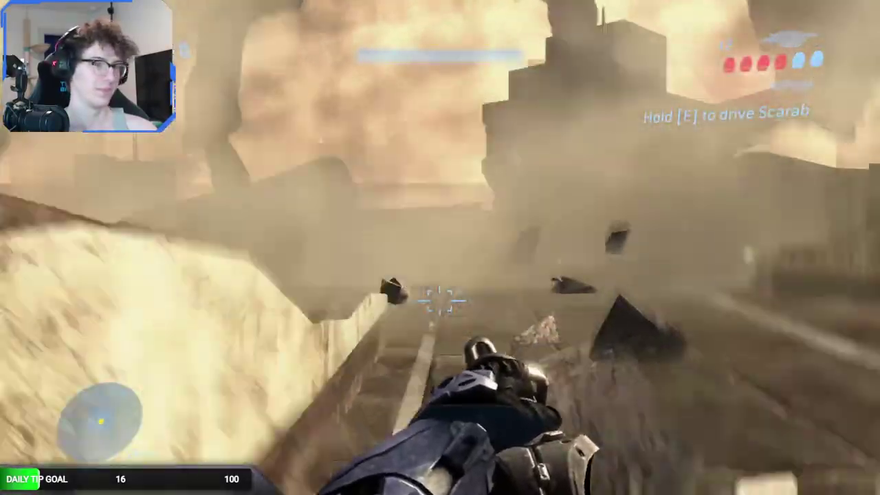
key("w")
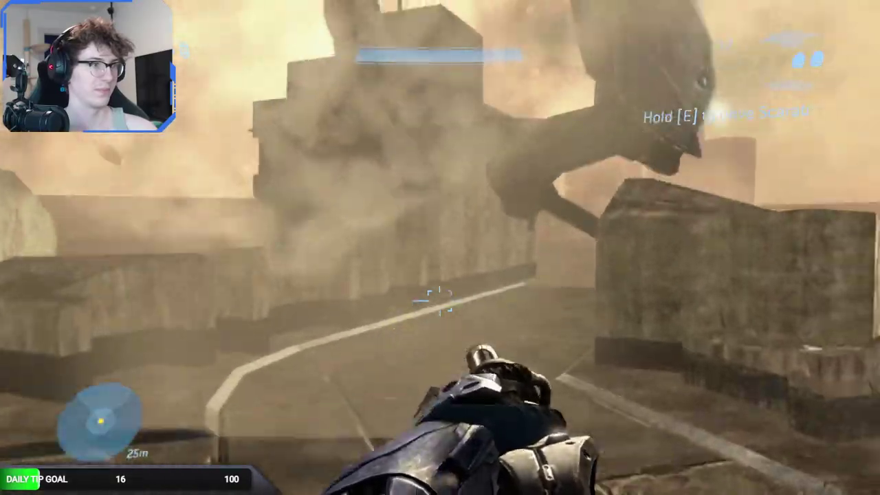
key("w")
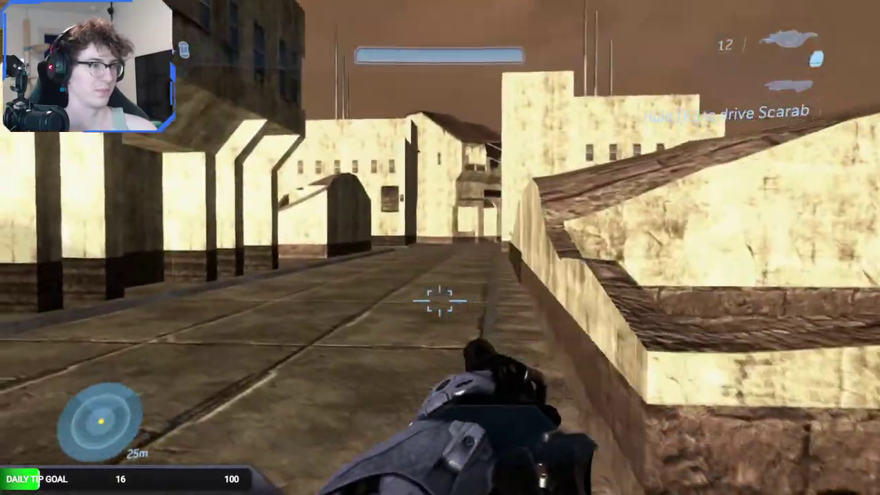
key("w")
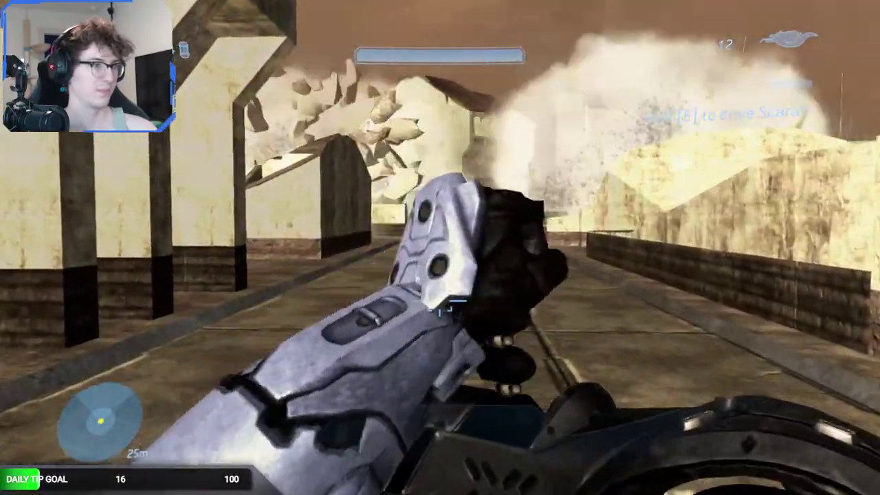
key("w")
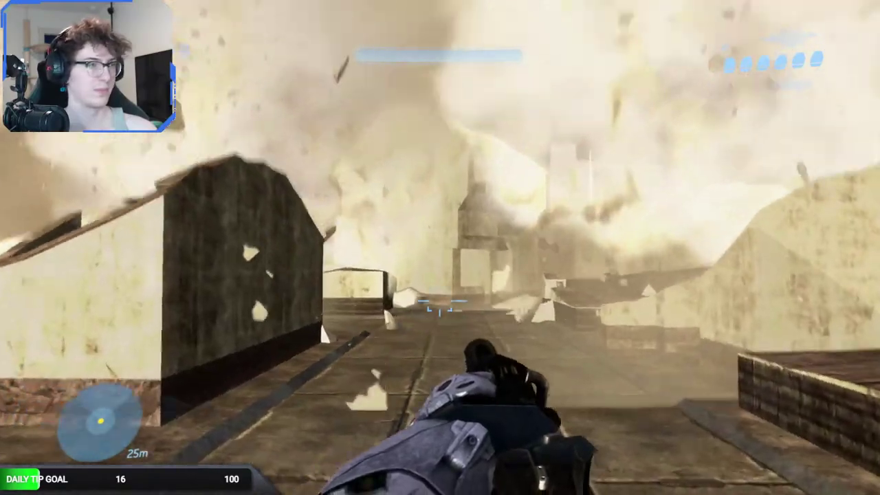
key("w")
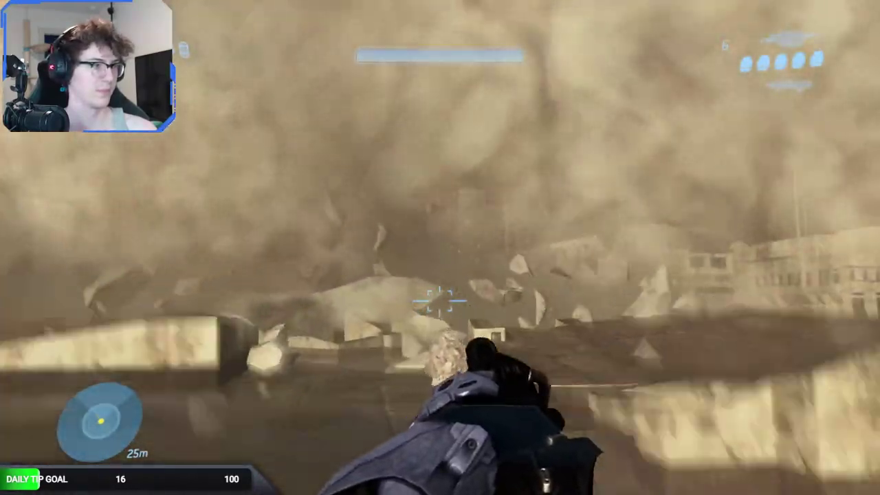
key("w")
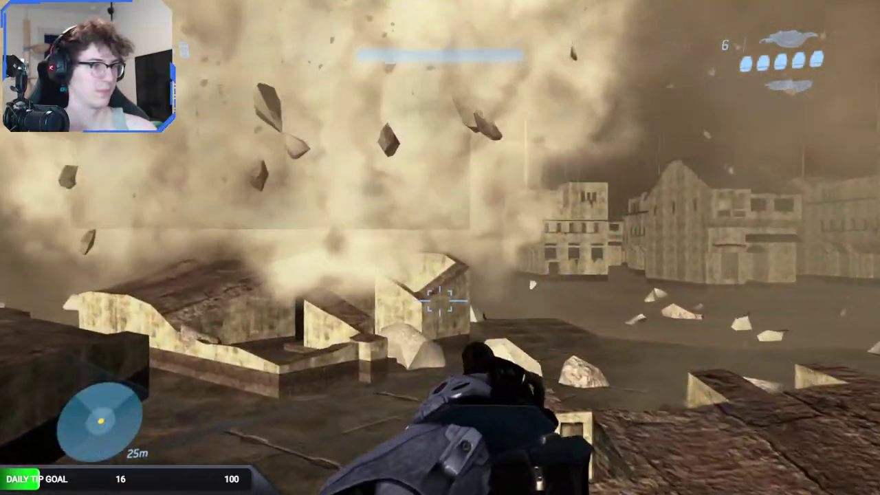
key("w")
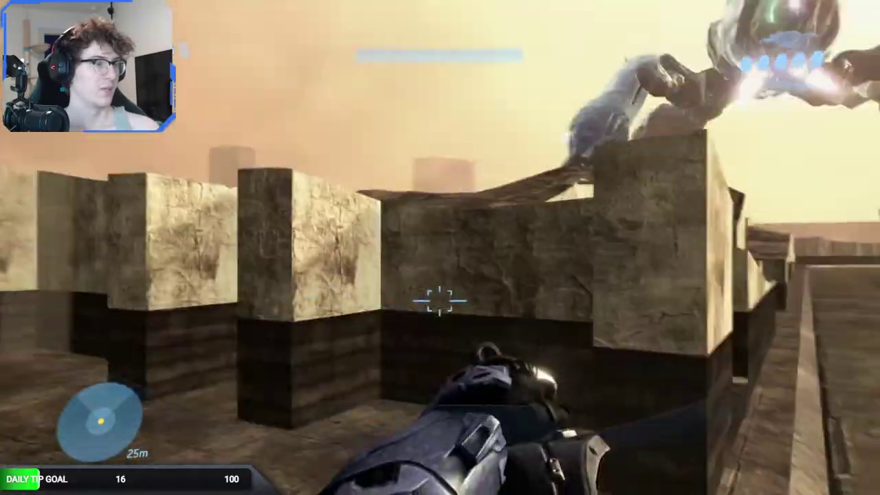
key("w")
left_click(440, 301)
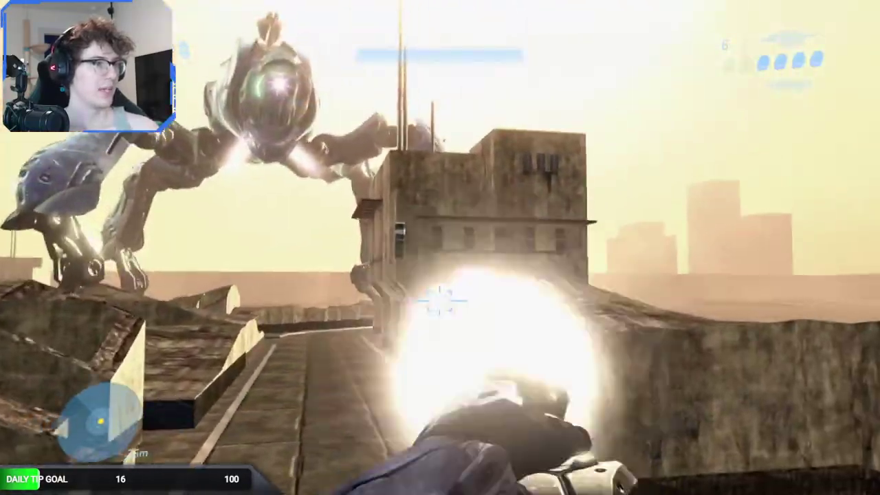
key("w")
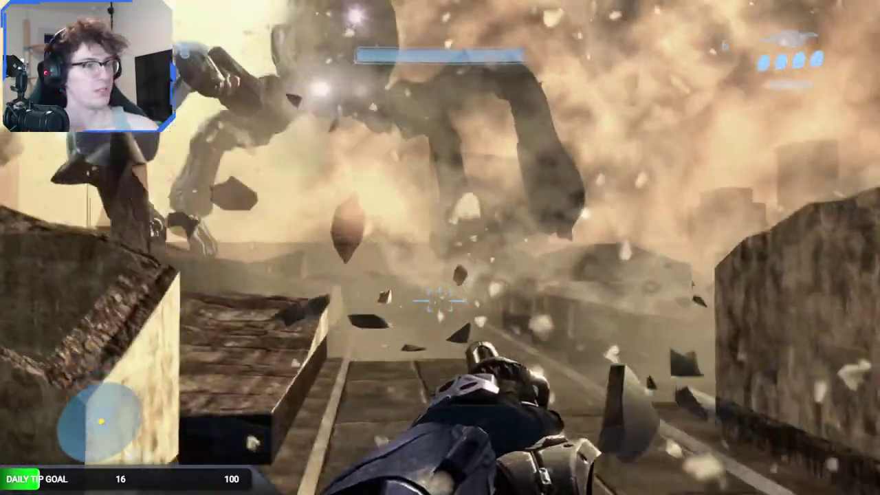
key("w")
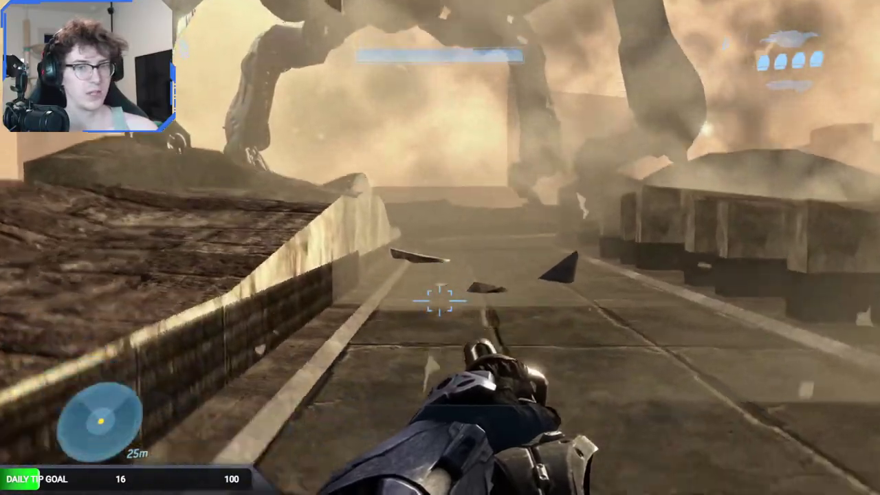
Walk among the ruined buildings in first person to inspect the remaining walls, the Scarab and the open ground.
key("w")
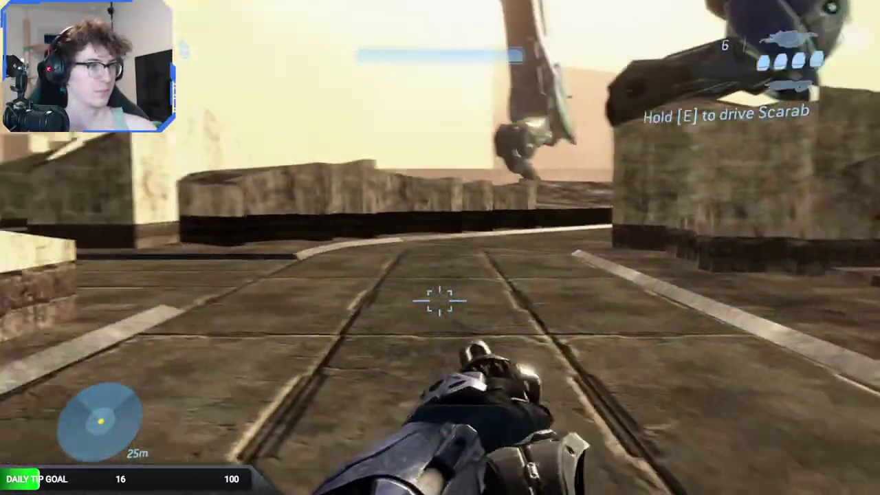
key("w")
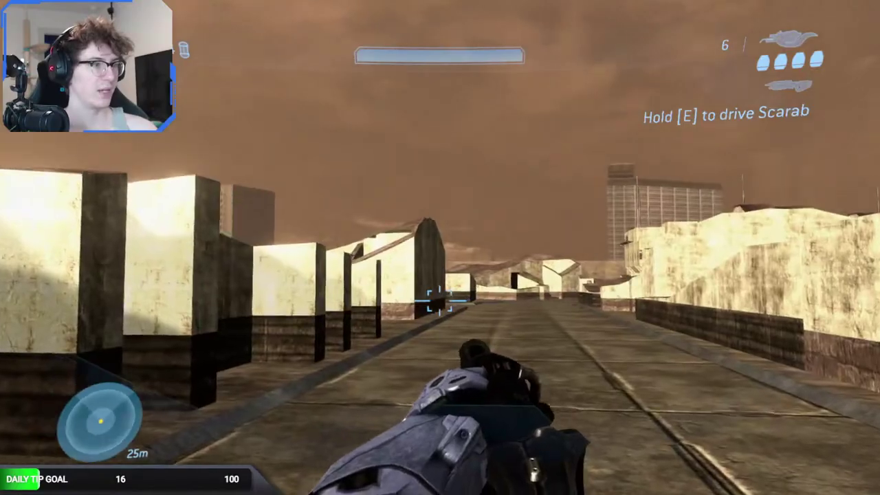
key("w")
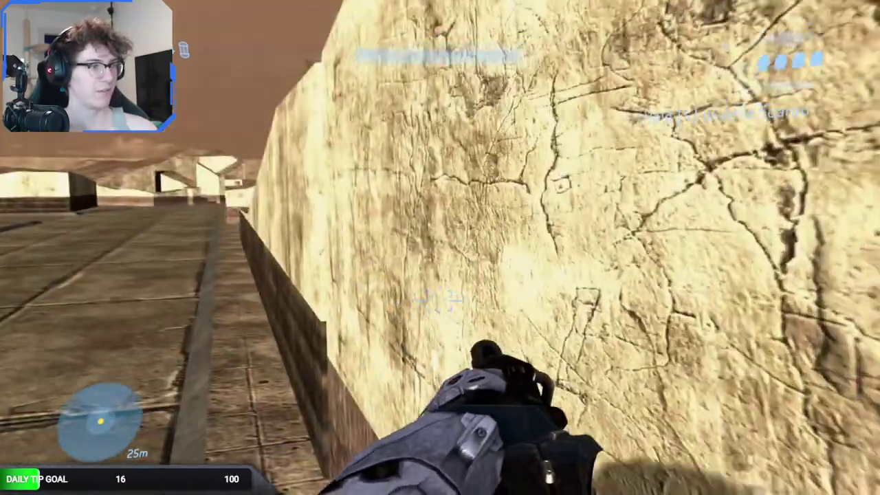
key("w")
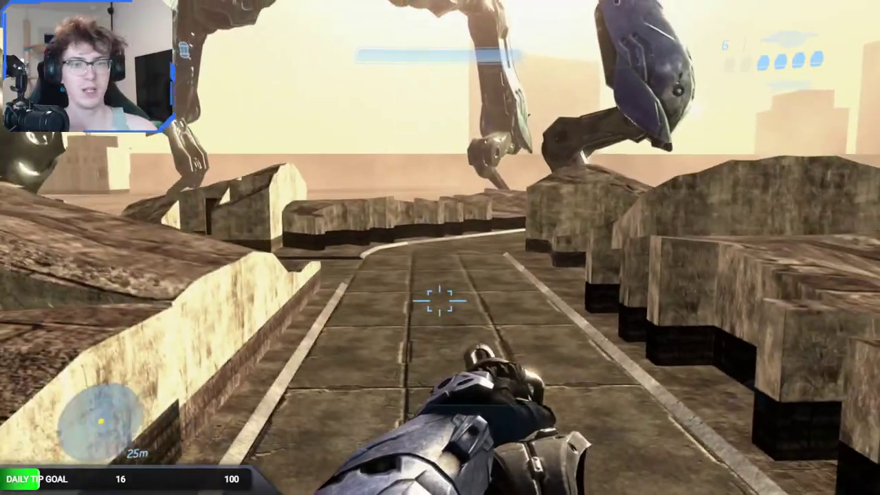
key("w")
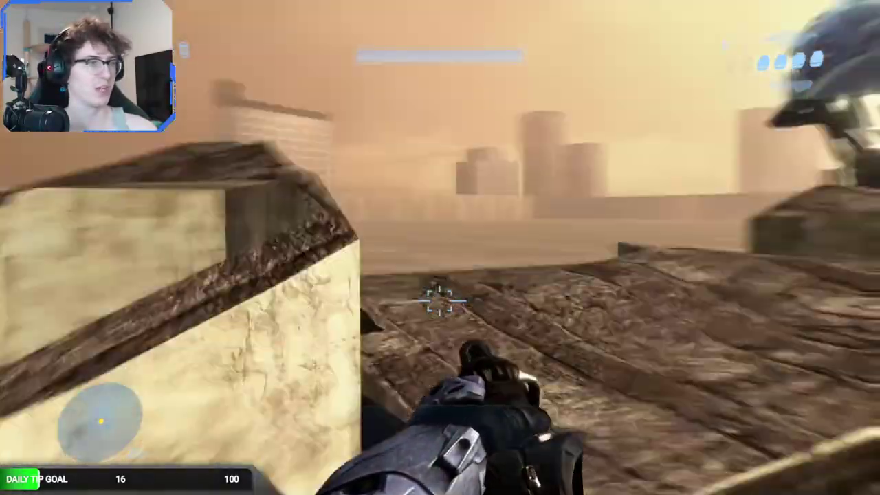
key("w")
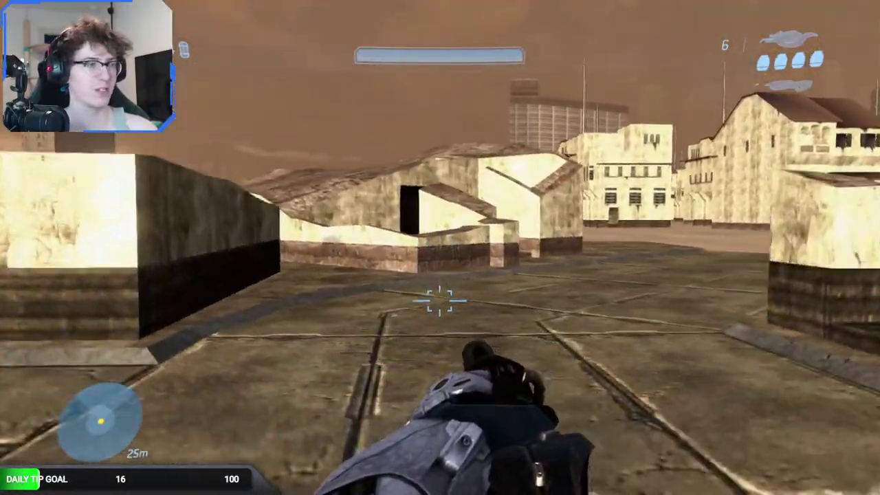
key("w")
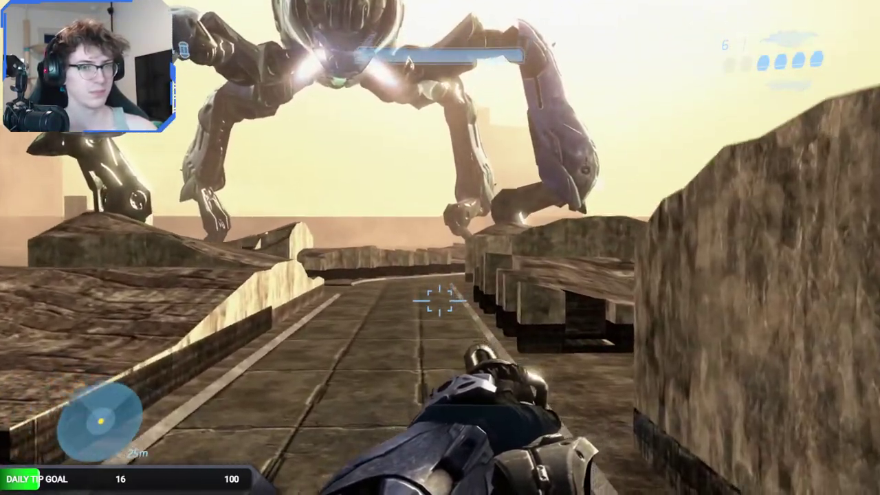
key("w")
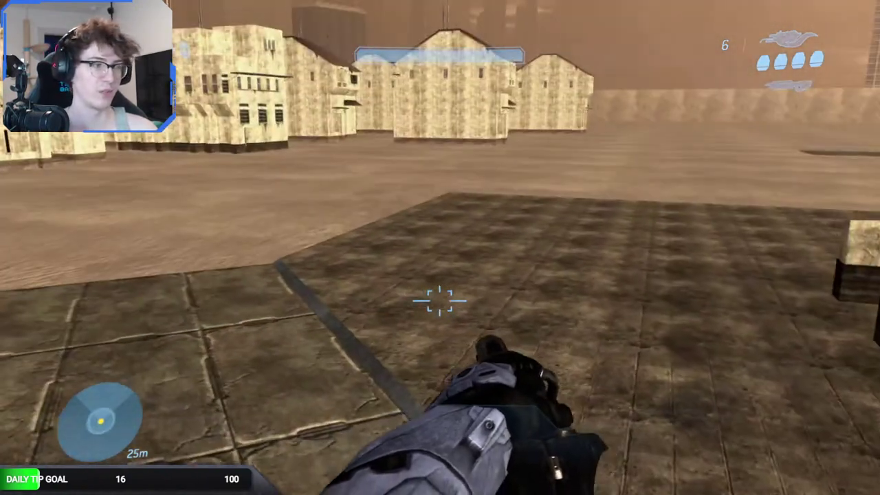
left_click(440, 301)
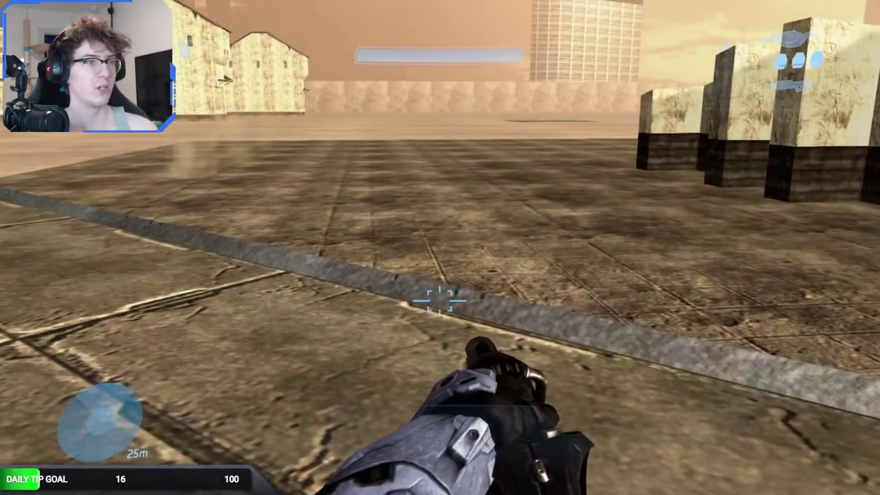
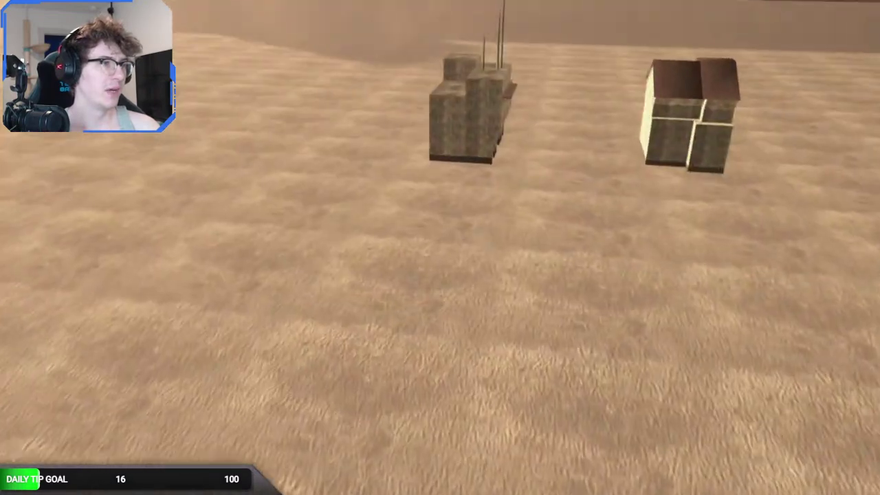
Turn on the debug object overlay to outline the buildings' collision models and bounding spheres.
key("Home")
key("Down")
key("Down")
key("Down")
key("Down")
key("Down")
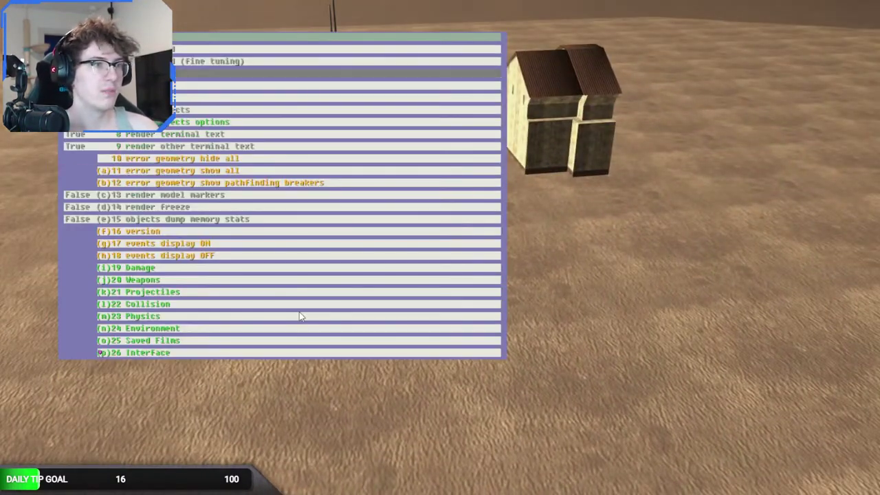
key("Home")
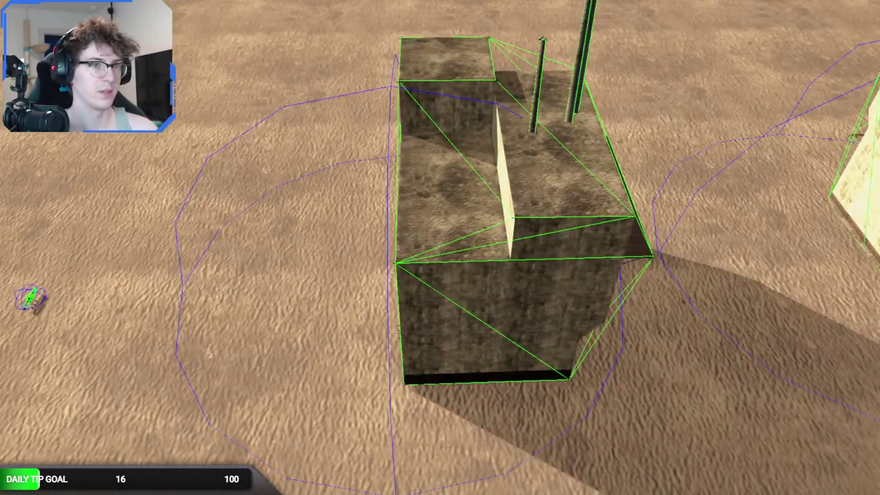
Open the debug objects options and try the nodes display on the two buildings.
key("Home")
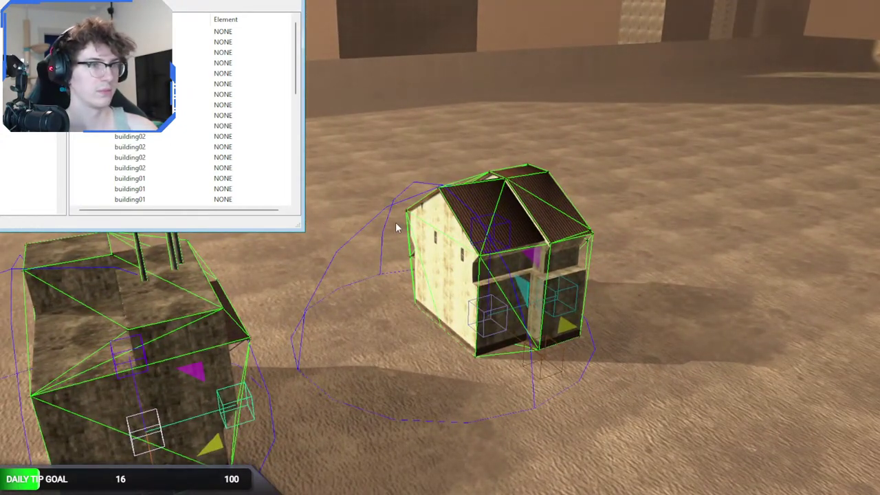
key("Home")
key("Down")
key("Down")
key("Down")
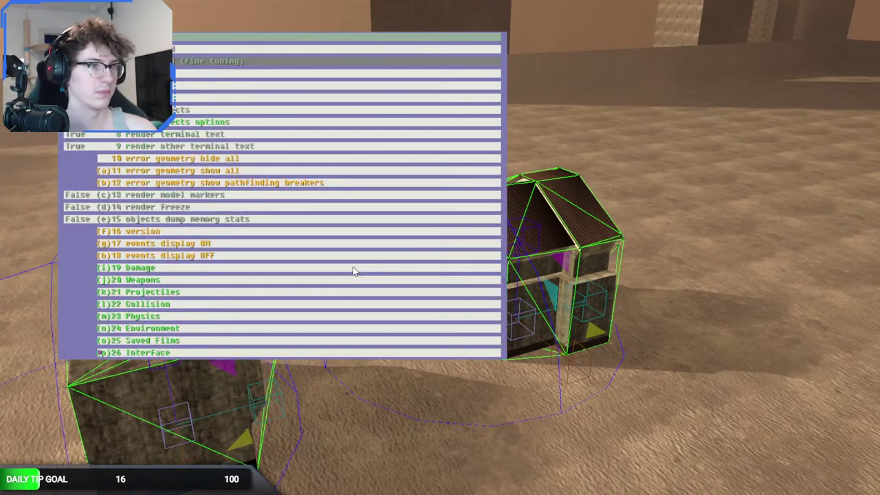
key("Down")
key("Return")
key("Down")
key("Down")
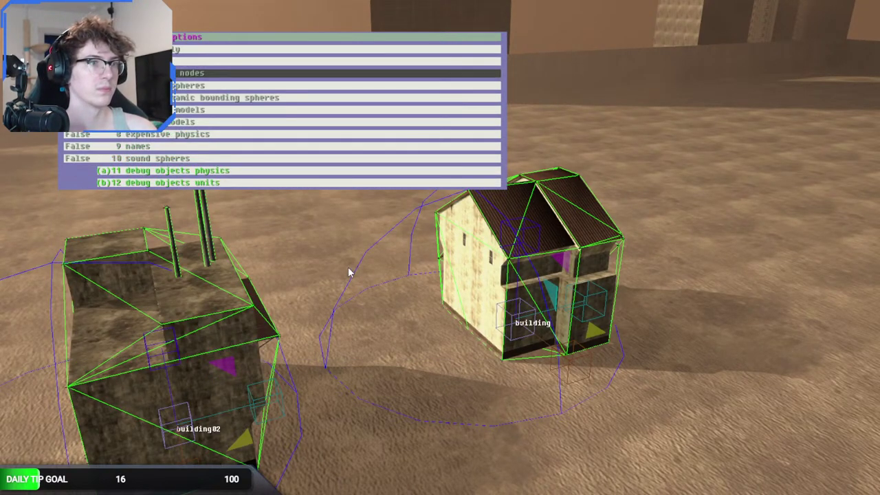
Toggle the collision models display off and on again to compare the buildings' outlines, then close the debug options.
key("Down")
key("Down")
key("Down")
key("Down")
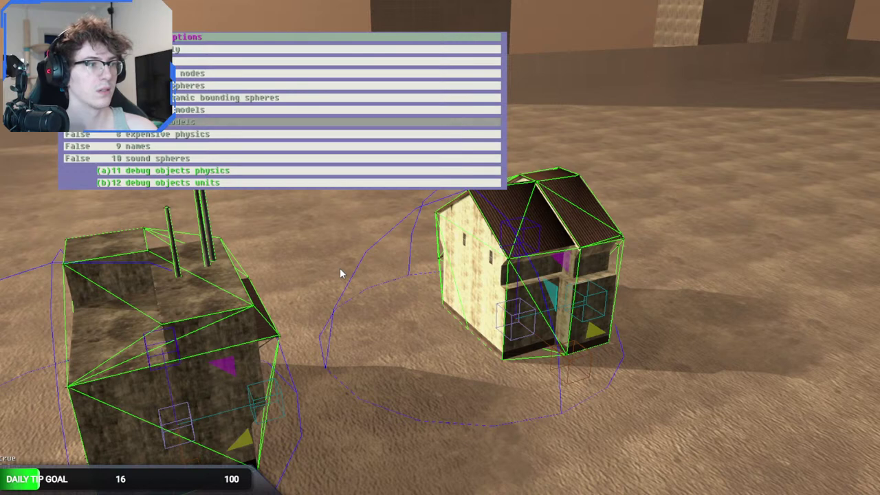
key("Up")
key("Return")
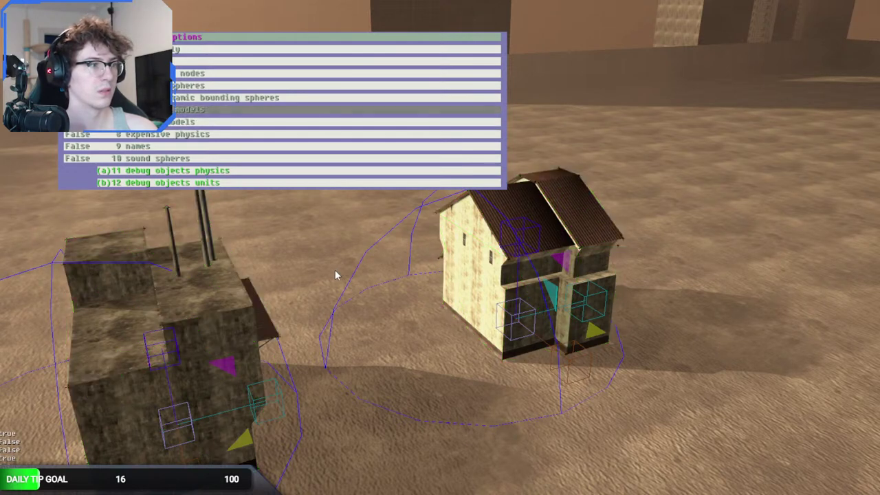
key("Return")
key("Down")
key("Down")
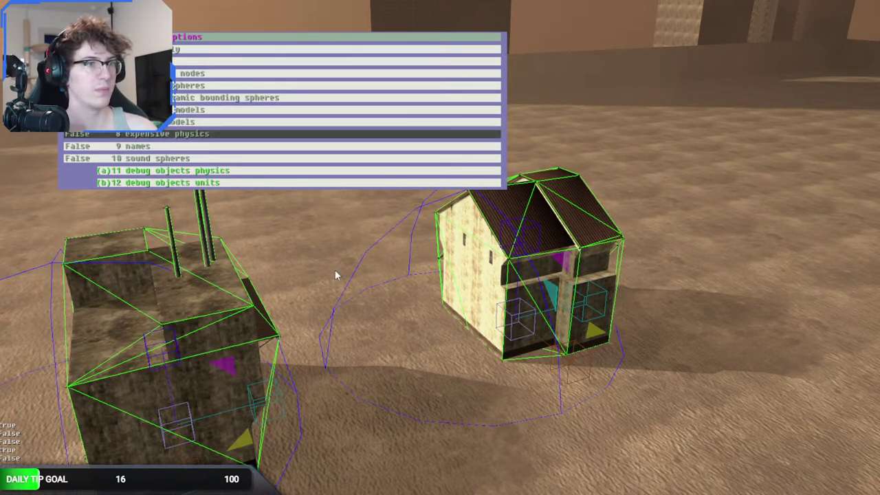
key("Up")
key("Up")
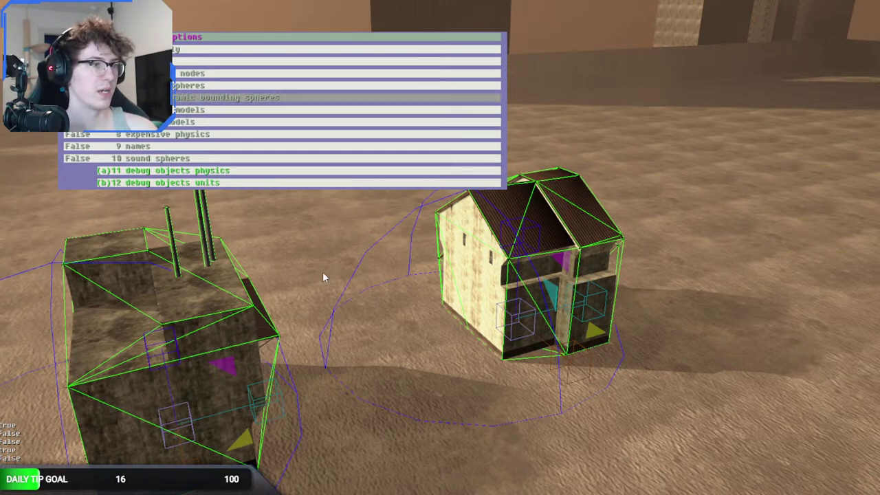
key("Return")
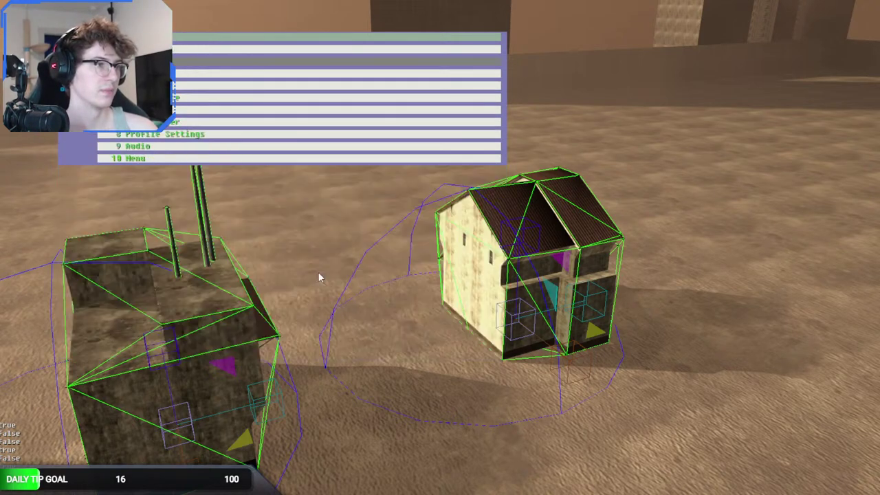
key("Escape")
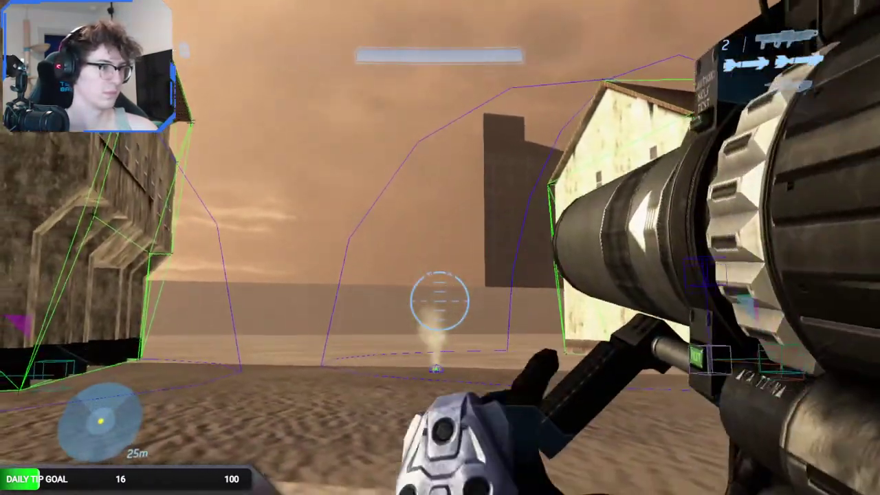
Fire at the buildings and walk around them in first person to examine the bounding spheres and the collapse.
left_click(440, 301)
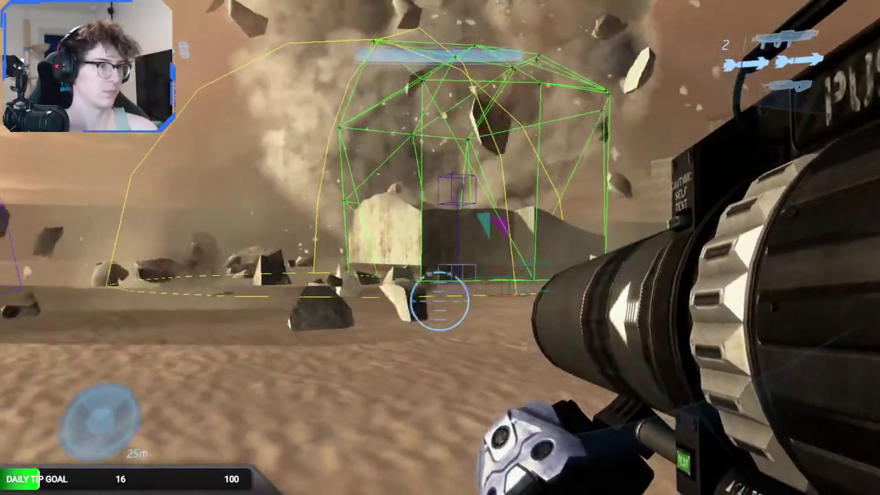
key("w")
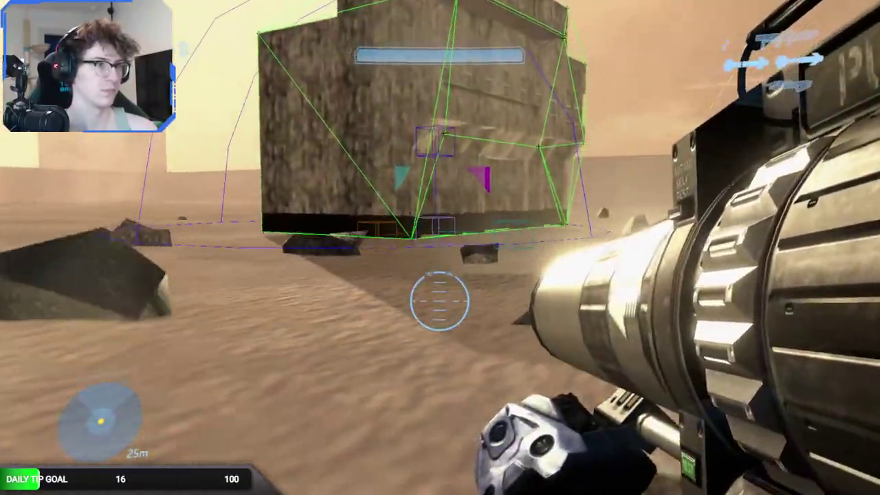
key("w")
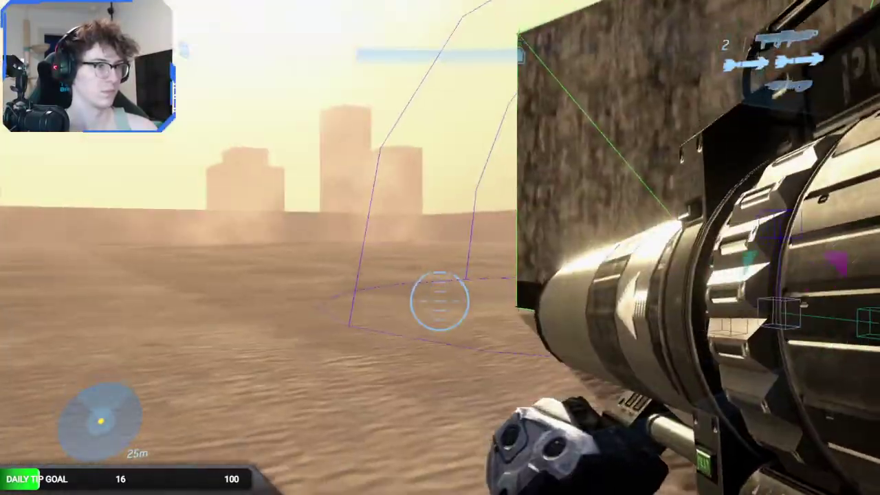
key("w")
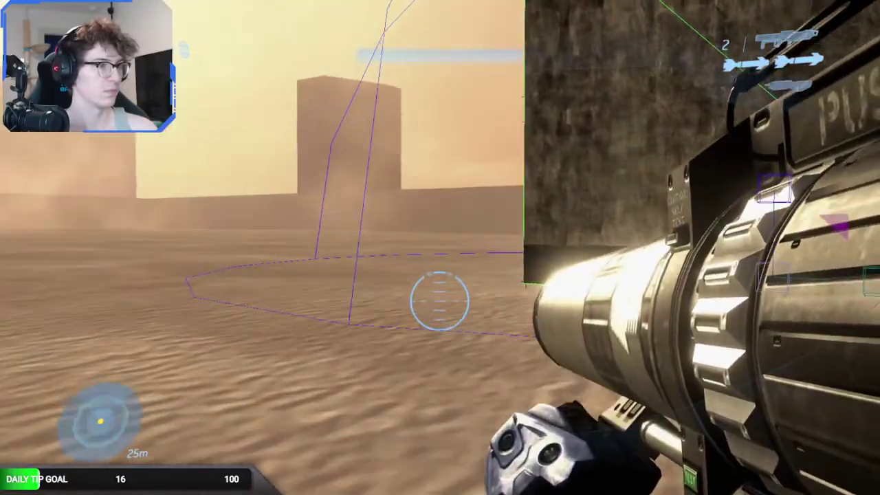
key("w")
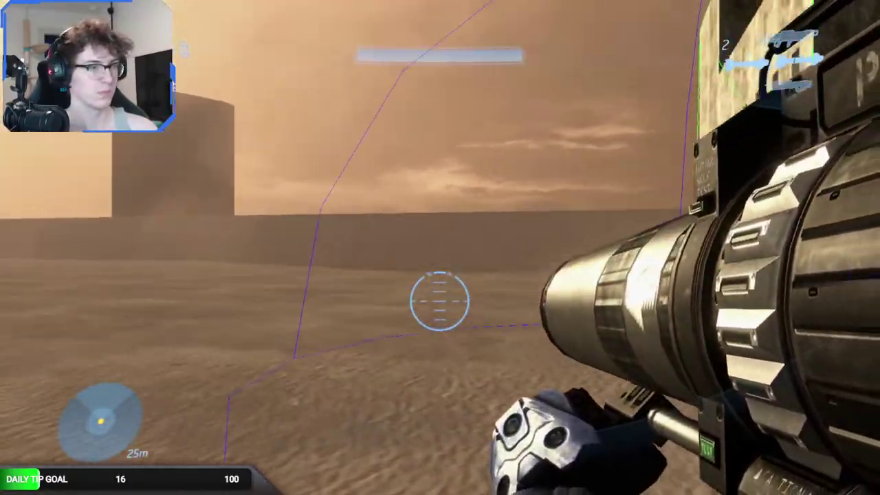
left_click(440, 301)
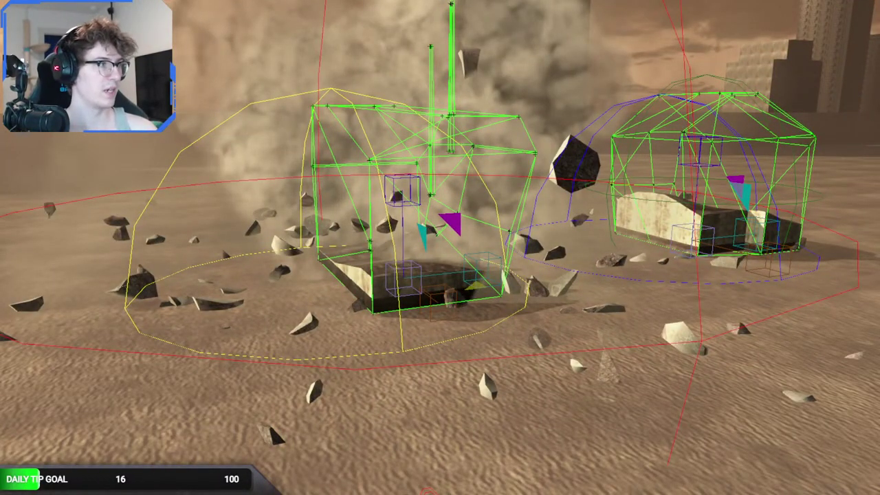
In the tag editor, close step_impact.effect, set building02.crate's bounding offset z to 0, save it, and check its sphere in Sapien.
key("alt+Tab")
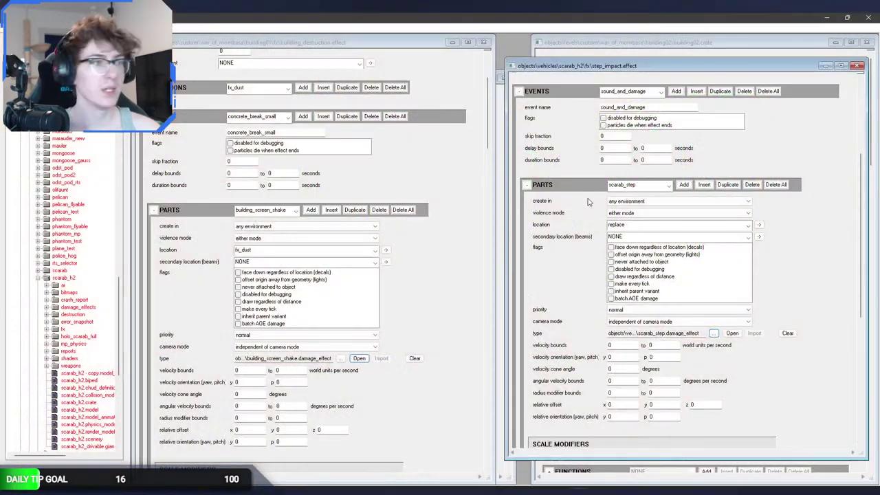
left_click(858, 68)
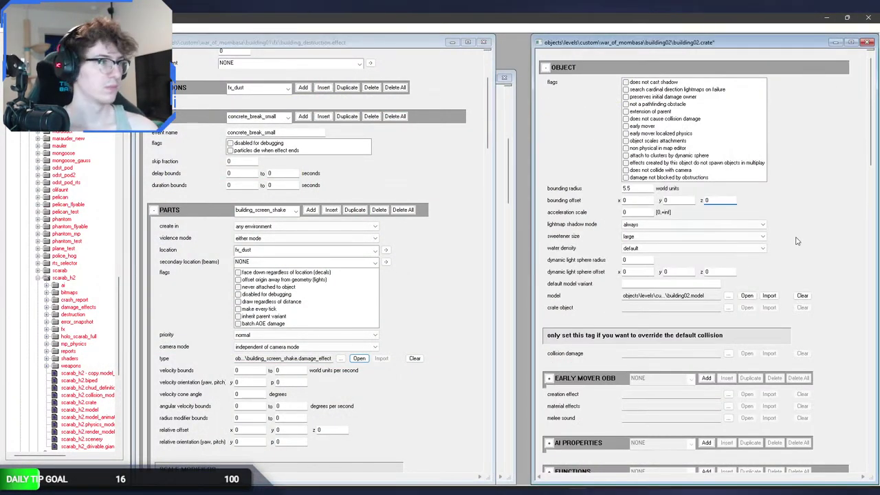
key("alt+Tab")
key("w")
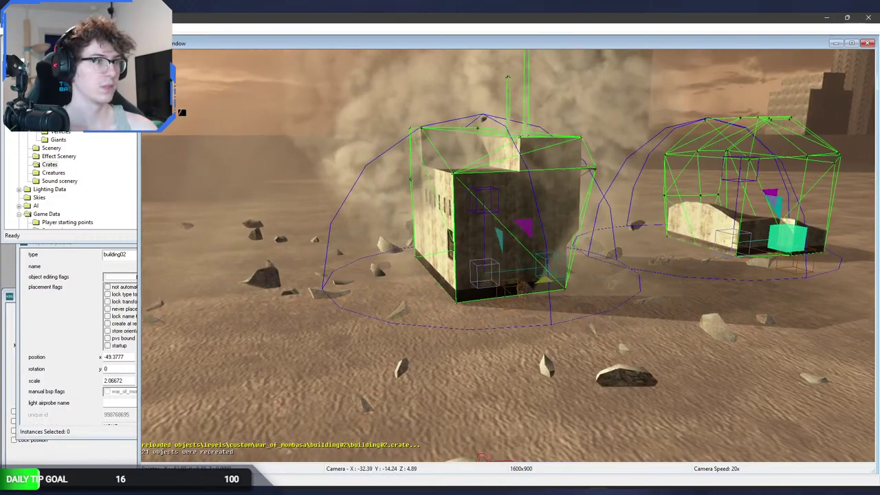
key("s")
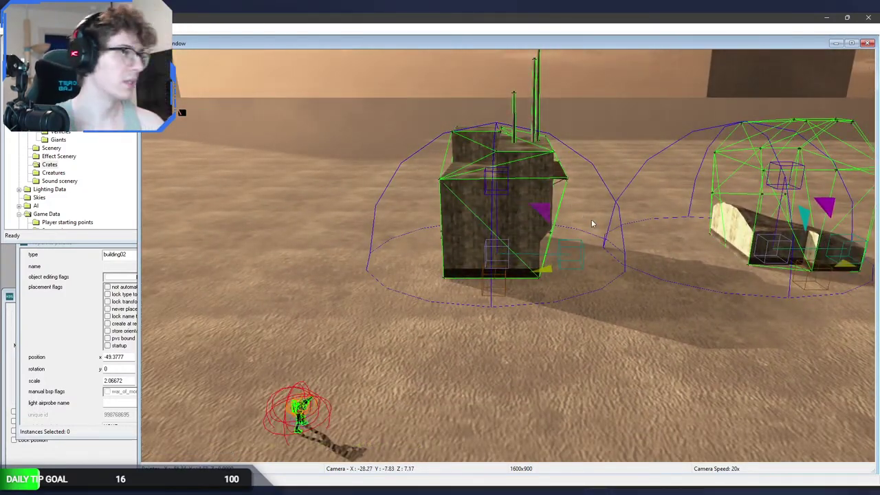
Switch to the tag editor, close building_destruction.effect and the scarab_h2 model_animation_graph, and reposition the building02.crate window.
key("alt+Tab")
left_click(483, 42)
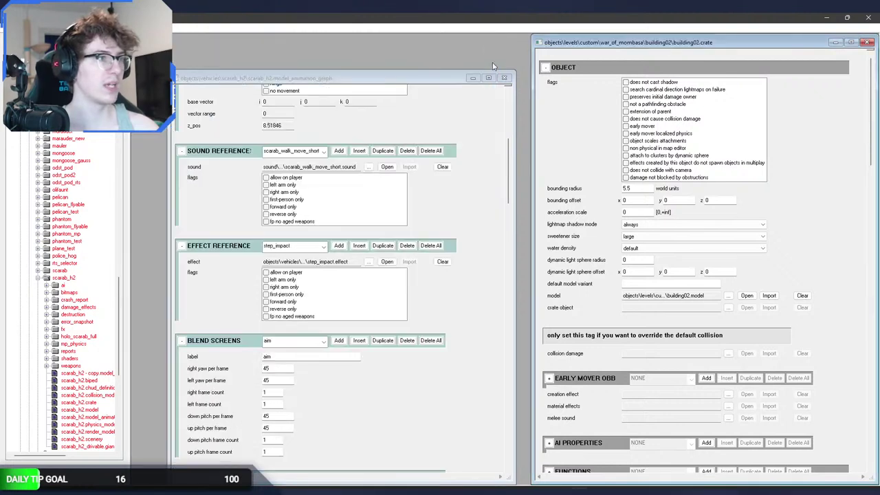
left_click(504, 77)
left_click_drag(700, 47, 303, 52)
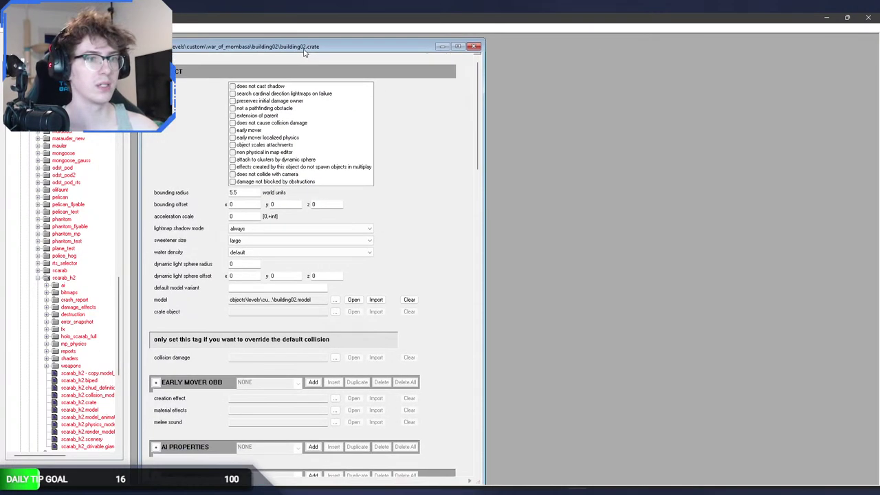
Open building01.crate from the war_of_mombasa folder and arrange it side by side with building02.crate.
scroll(83, 358, "up", 6)
scroll(85, 358, "up", 15)
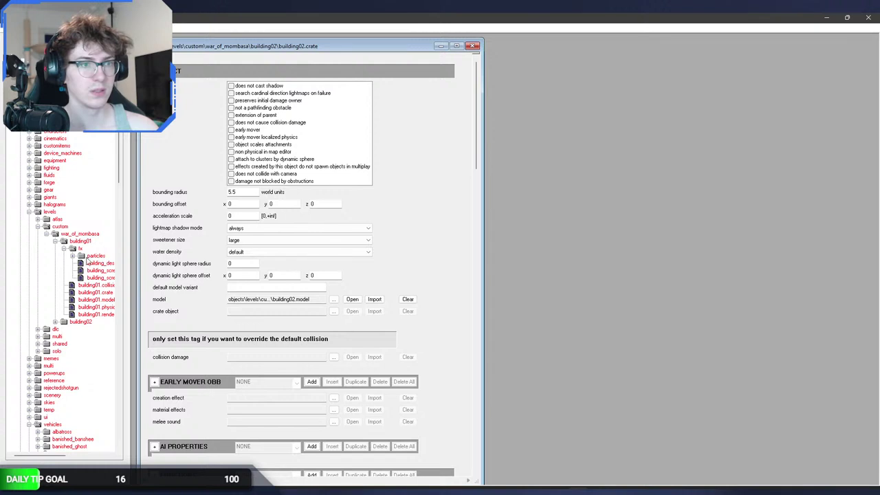
double_click(95, 292)
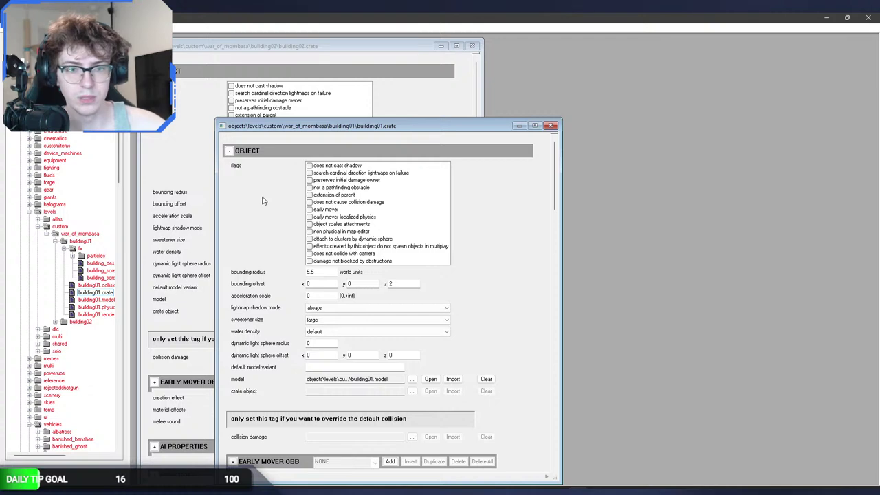
key("super+Right")
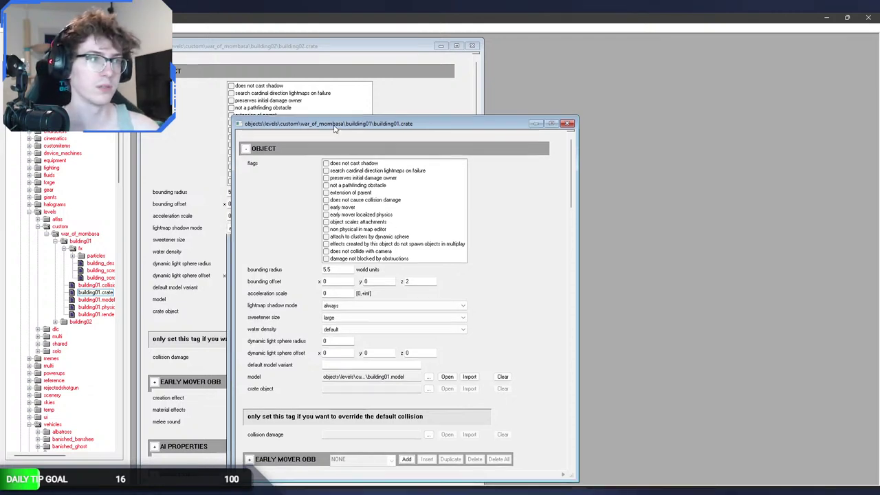
key("super+Left")
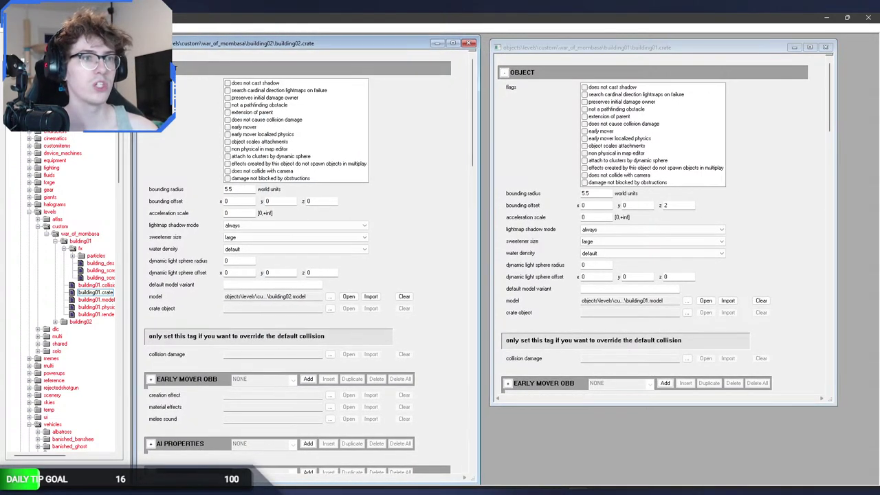
left_click_drag(557, 51, 547, 47)
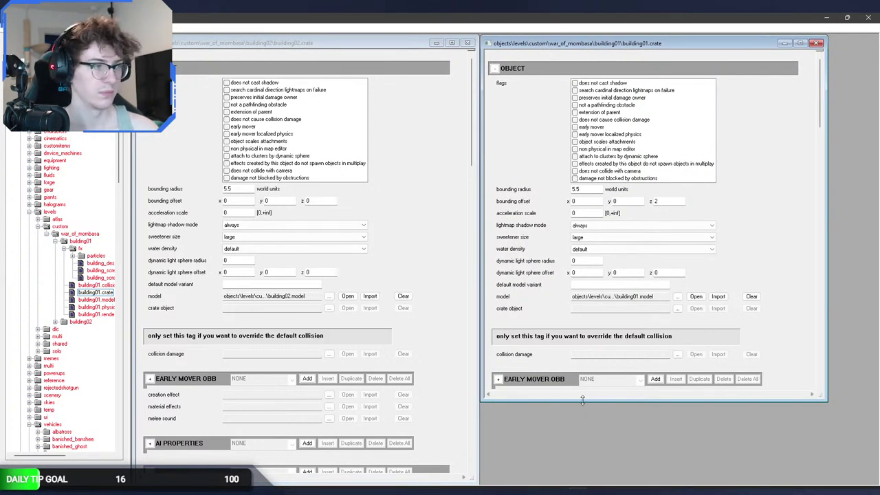
left_click_drag(582, 399, 562, 483)
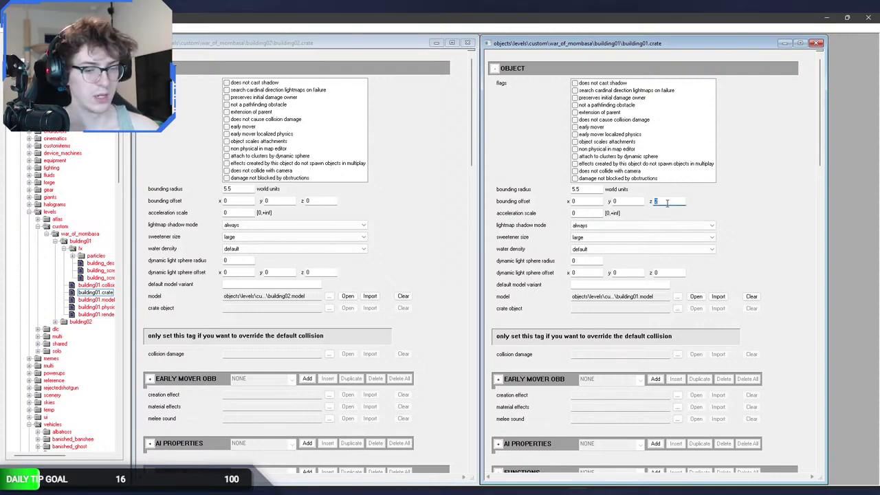
Set building01.crate's bounding offset z to 0 and both crates' y offset to 1, saving them and checking the spheres in Sapien.
key("alt+Tab")
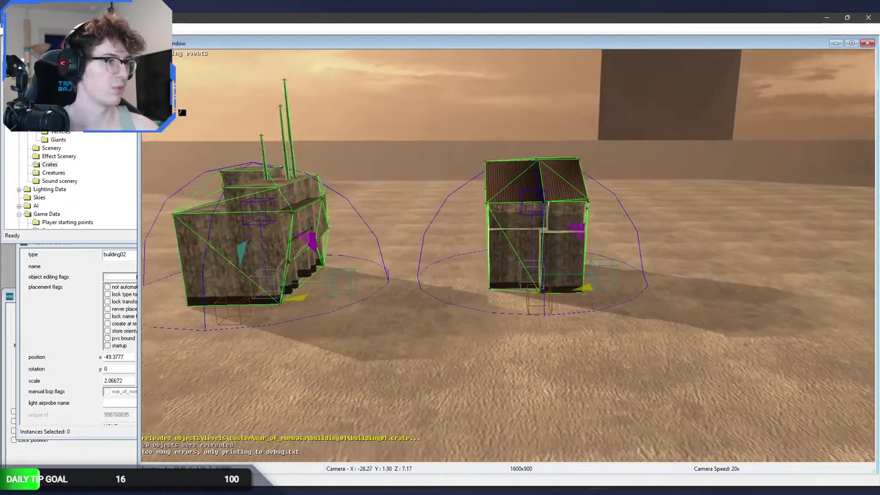
key("alt+Tab")
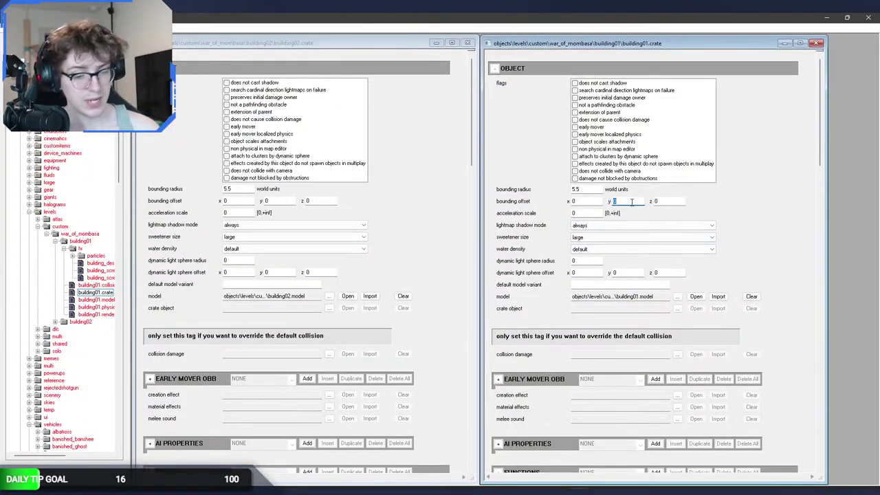
double_click(285, 199)
type("1")
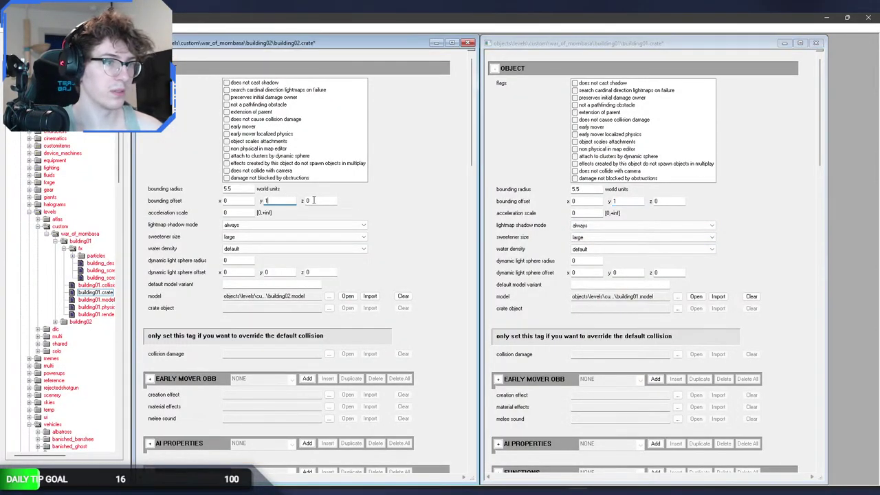
left_click(768, 240)
key("alt+Tab")
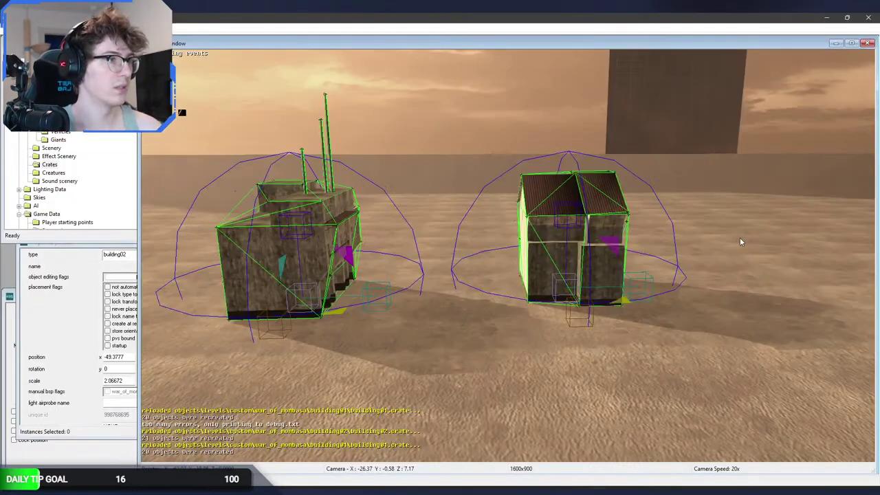
key("w")
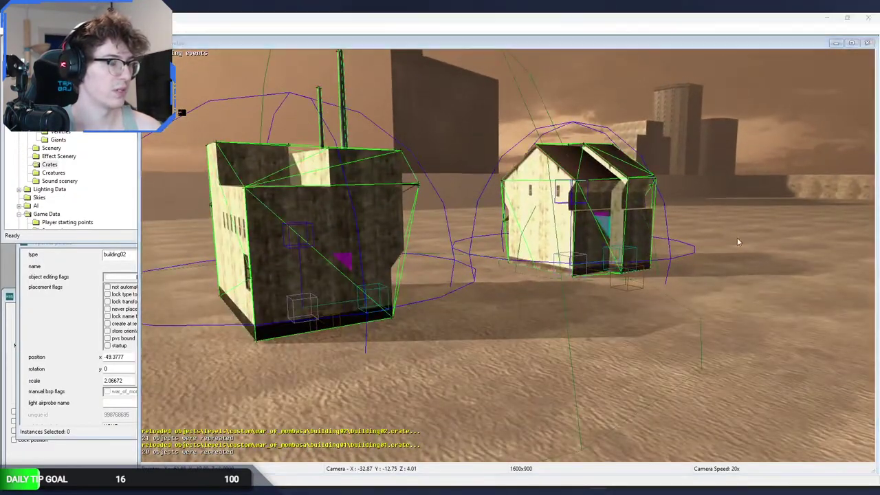
Set building01.crate's bounding offset y to 2, increase and save building02.crate's y offset, and inspect building02's sphere from several sides.
key("alt+Tab")
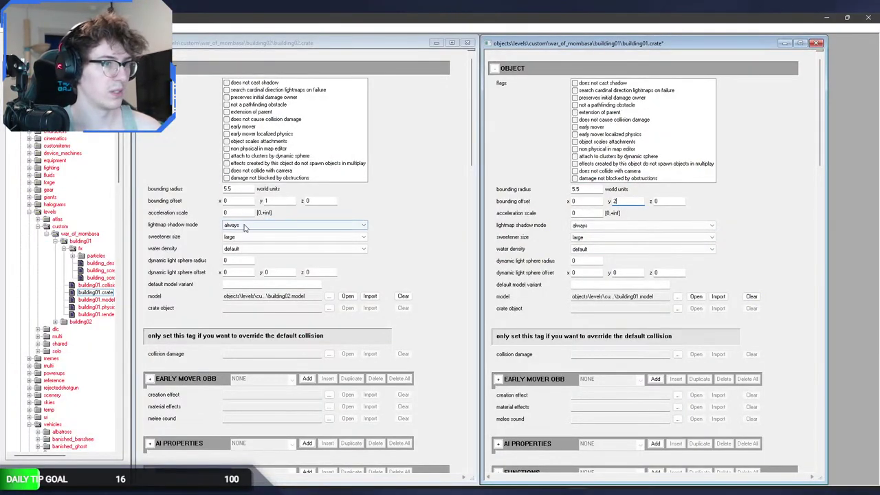
left_click(274, 201)
key("alt+Tab")
key("w")
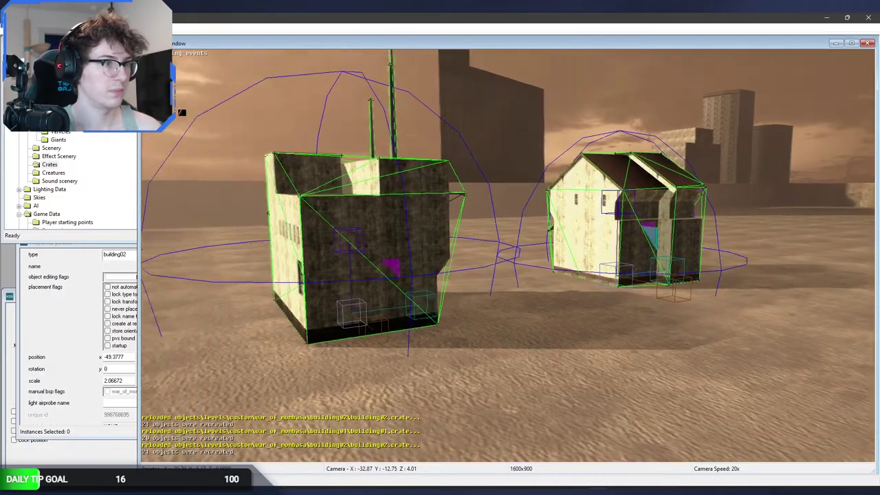
key("w")
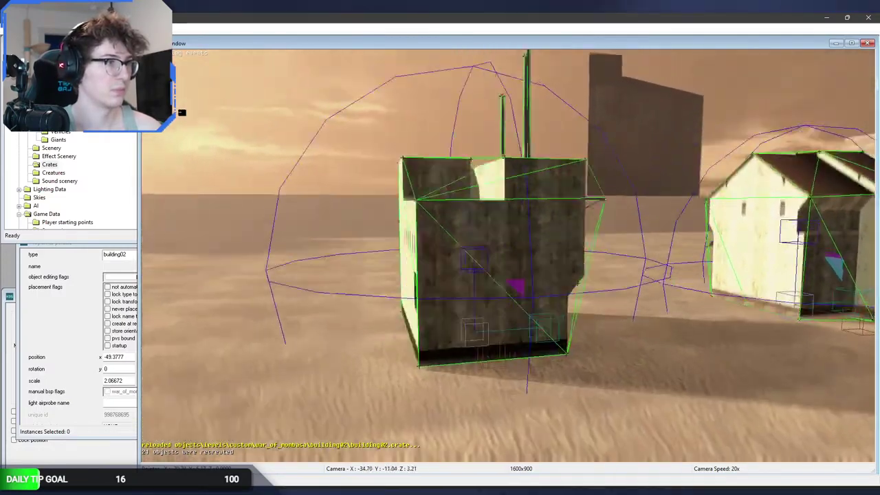
key("s")
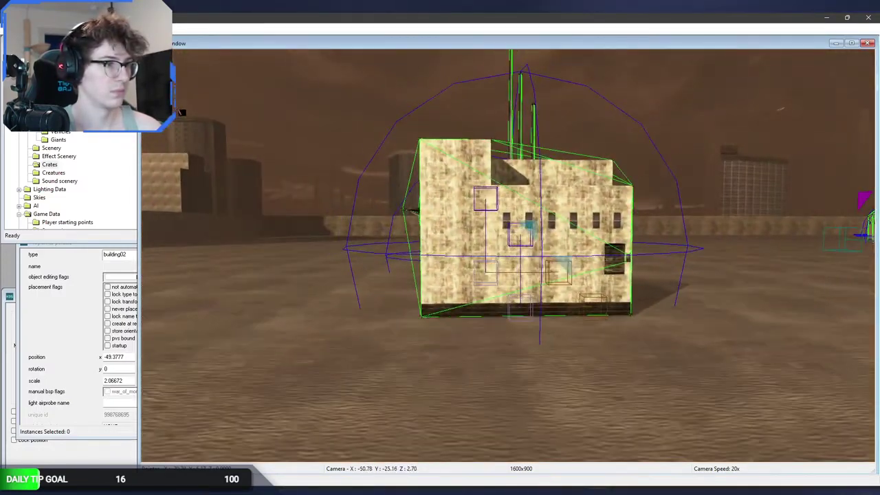
Set building02.crate's bounding offset y to 3, reduce its bounding radius, save it, and check the sphere in Sapien.
key("alt+Tab")
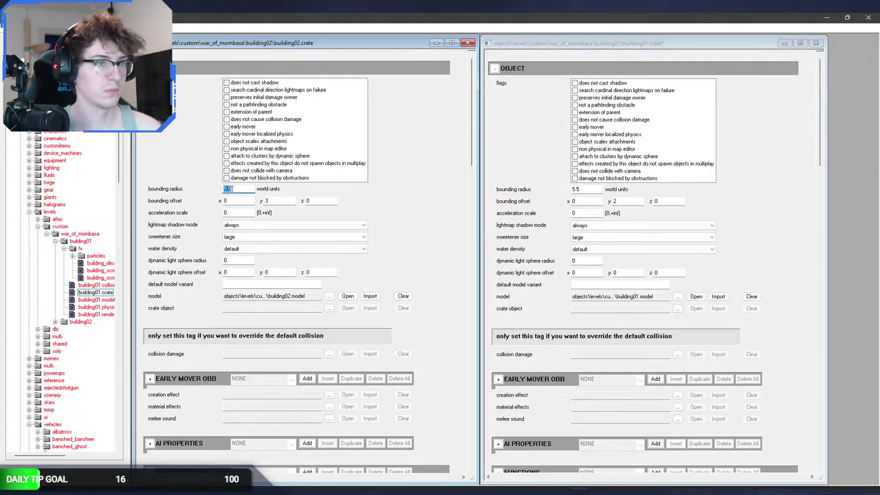
key("alt+Tab")
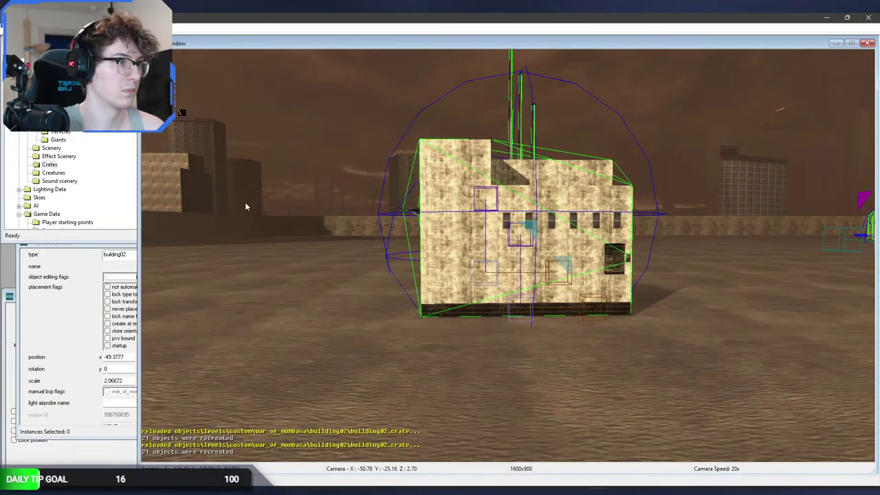
Inspect both buildings' bounding spheres from several sides, then save building01.crate with its bounding offset y at 2.
key("w")
key("w")
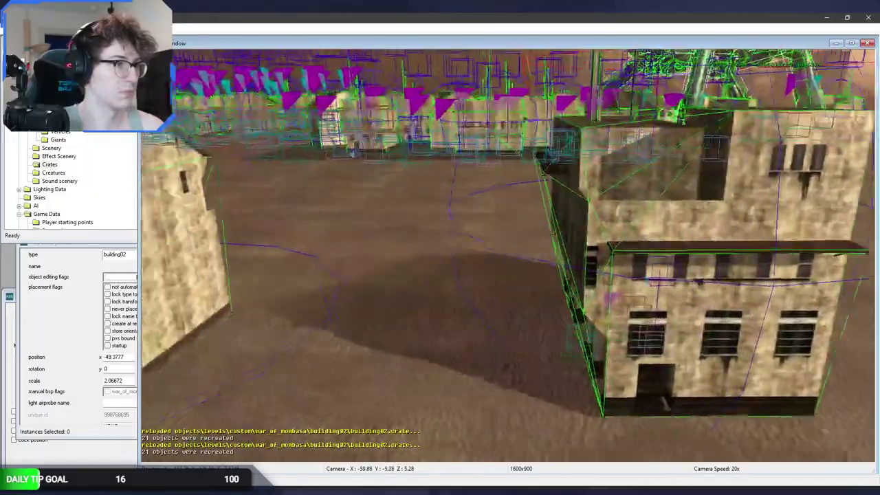
key("a")
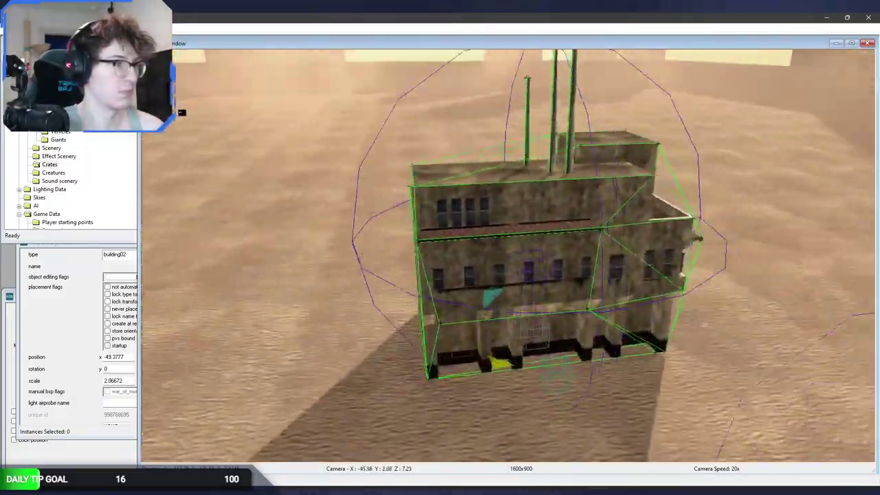
key("a")
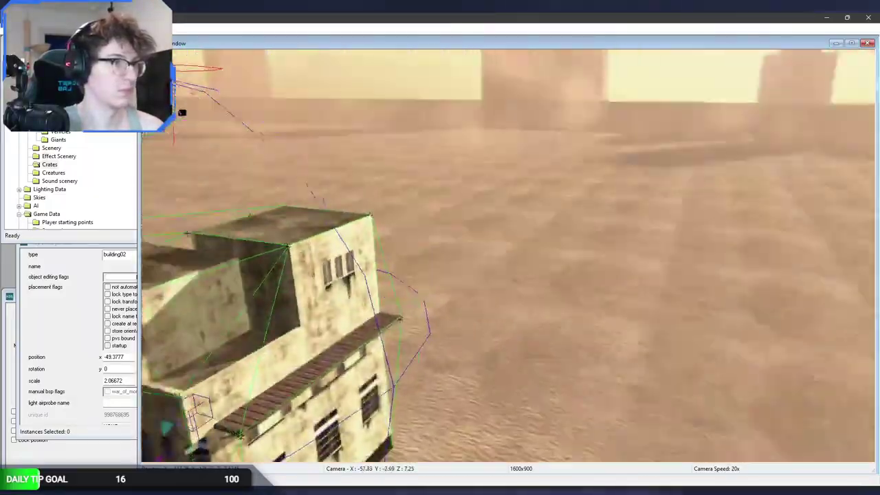
key("a")
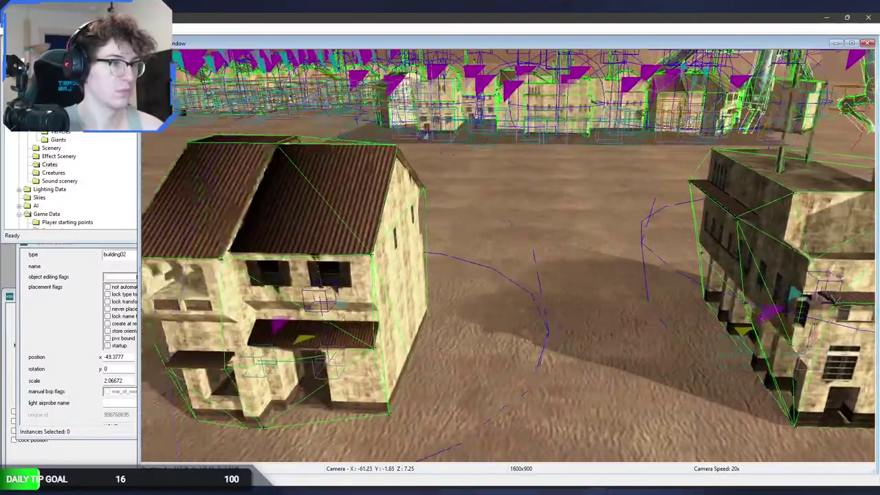
key("w")
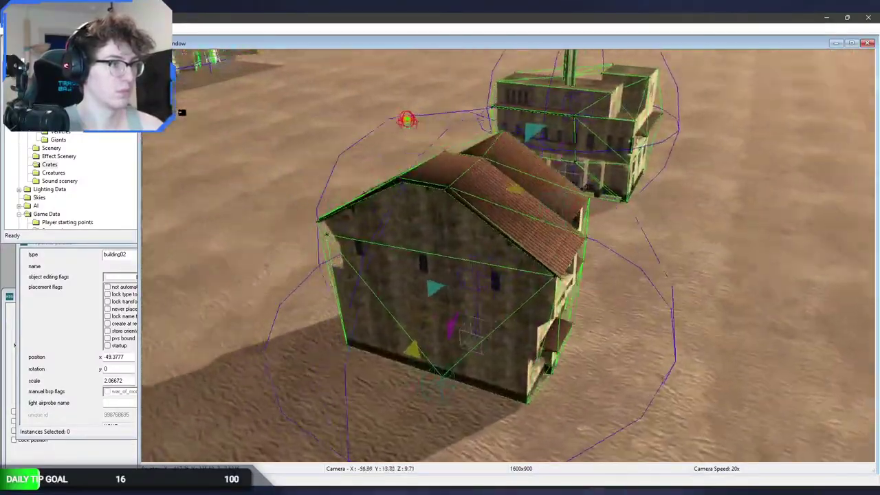
key("alt+Tab")
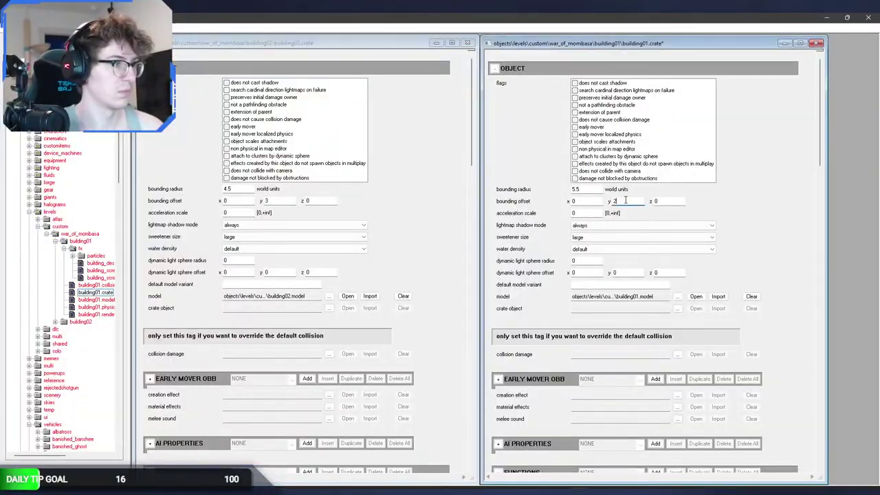
key("ctrl+s")
key("alt+Tab")
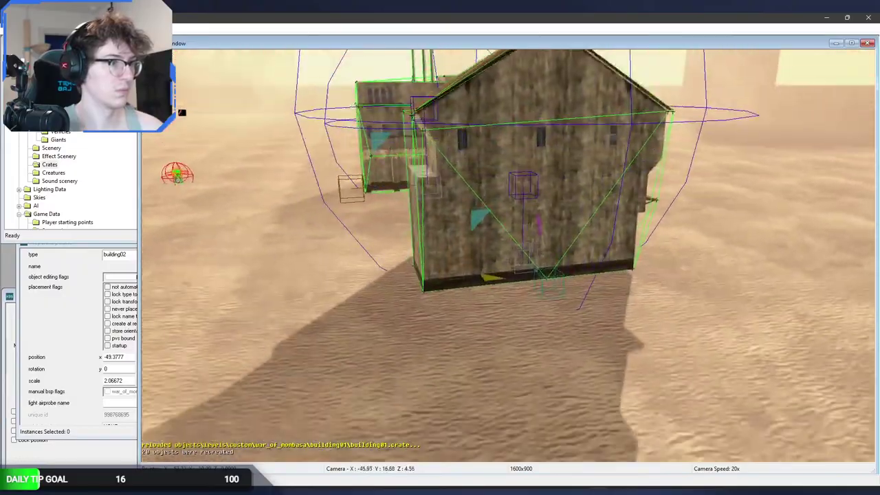
Check the reloaded bounding spheres around building01 and building02 in Sapien from the rear, side and front.
key("a")
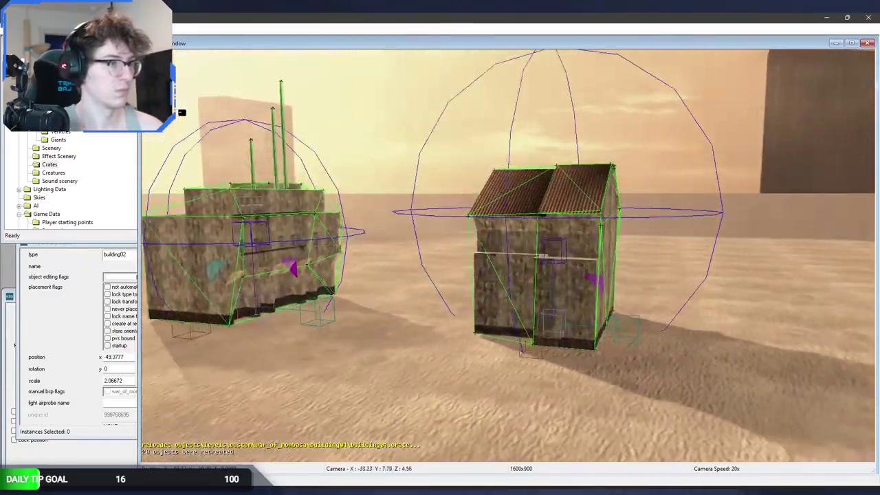
key("w")
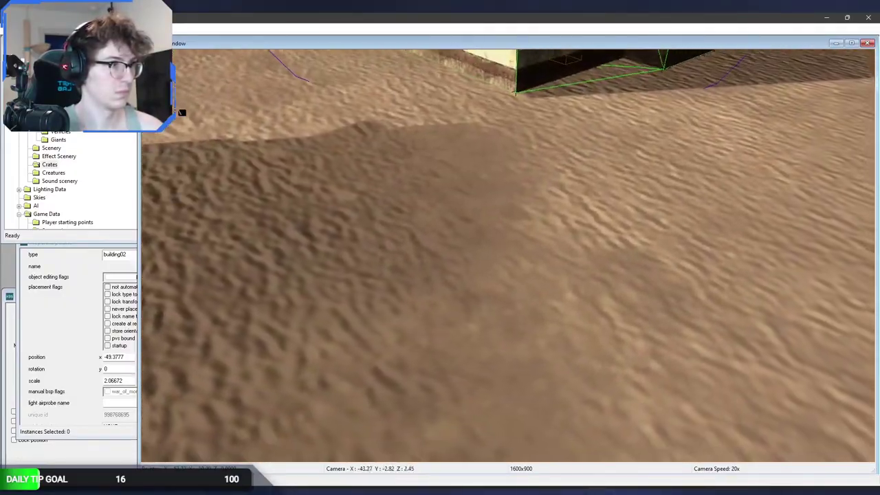
key("d")
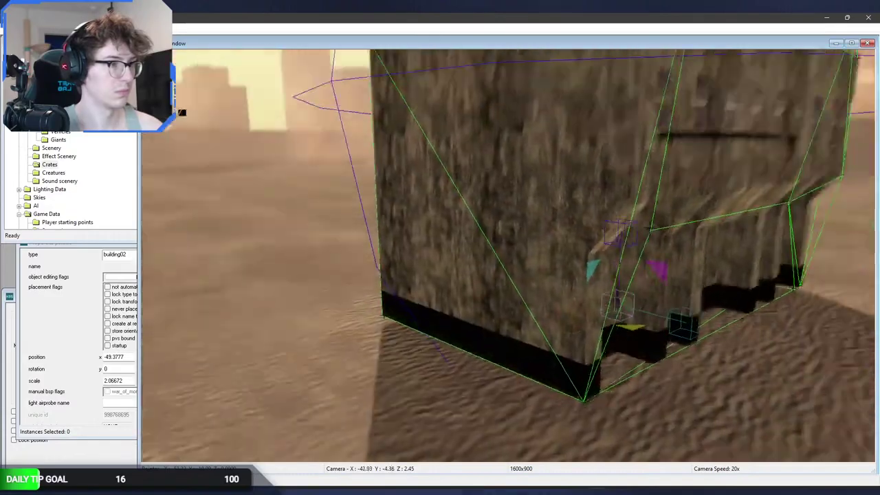
key("d")
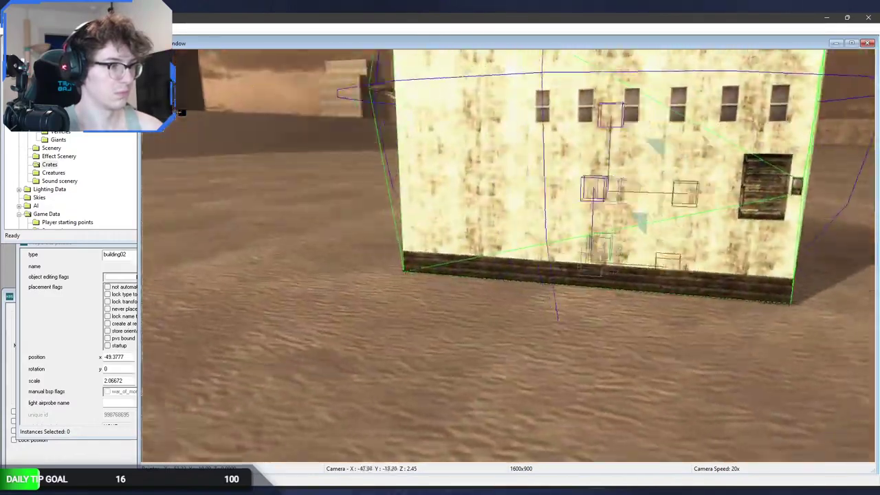
key("s")
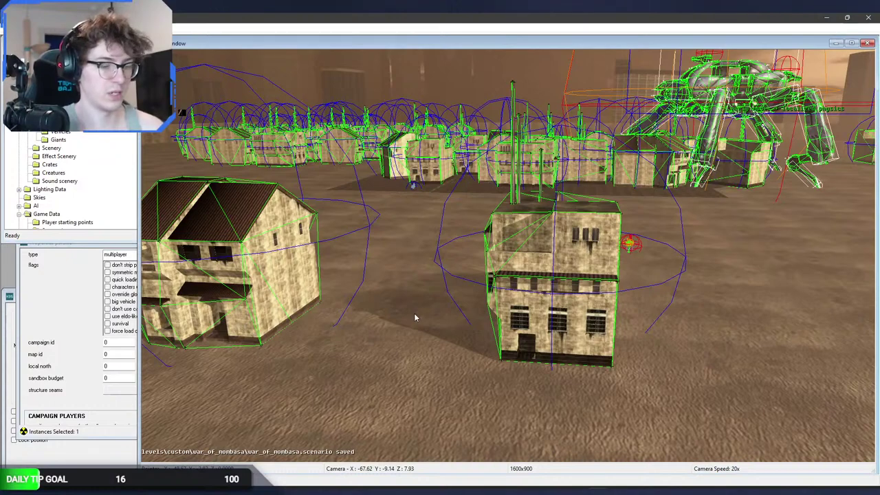
Turn off the debug objects display in the Sapien game view.
key("Home")
key("Down")
key("Down")
key("Down")
key("Down")
key("Down")
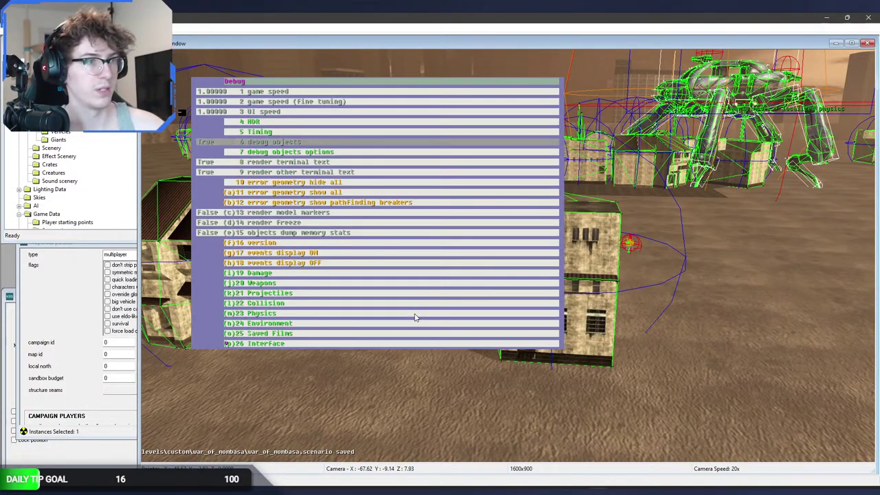
key("Return")
key("Home")
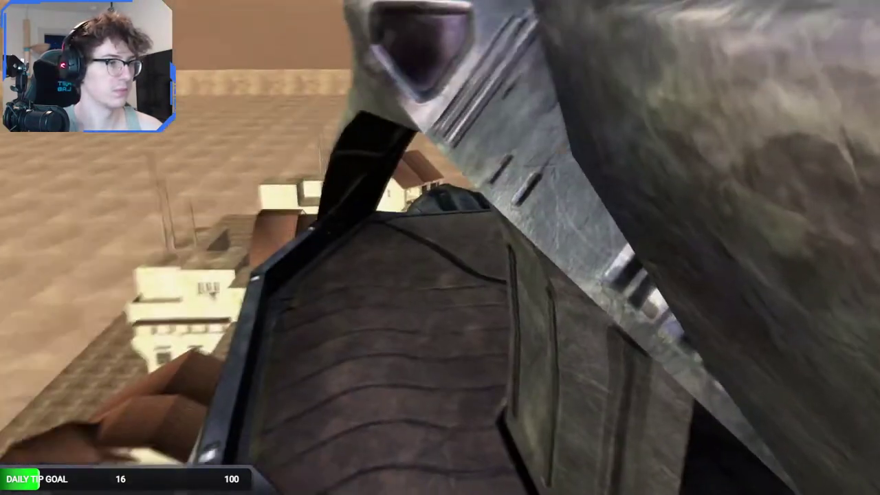
Take control of the Scarab in game to test it against the buildings, and examine the street layout up close.
key("e")
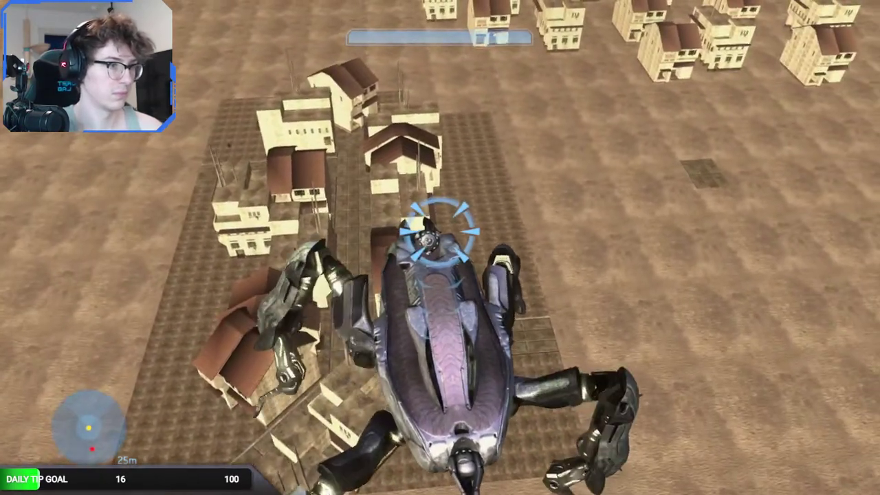
key("w")
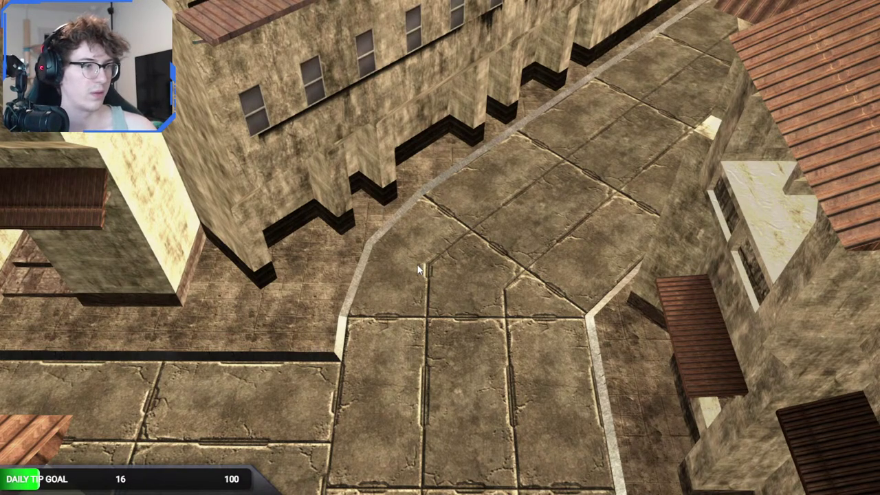
left_click(419, 269)
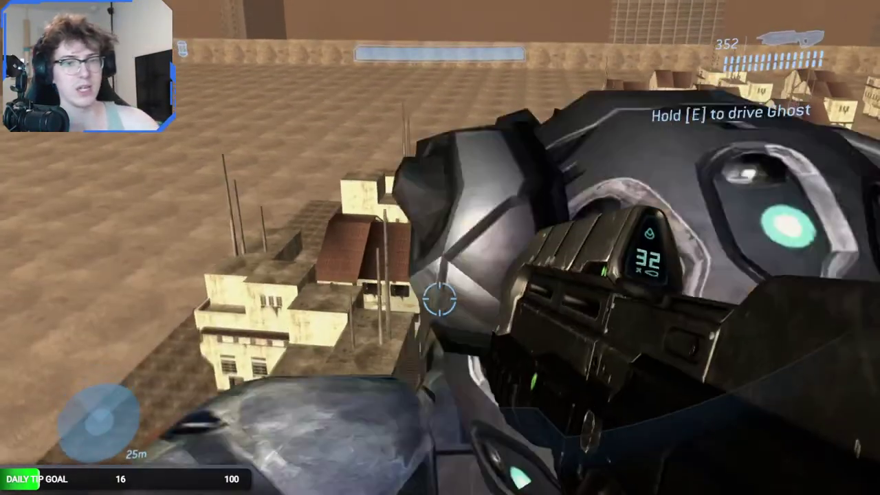
Board the Scarab and walk it through the town block to test how the buildings collapse.
key("e")
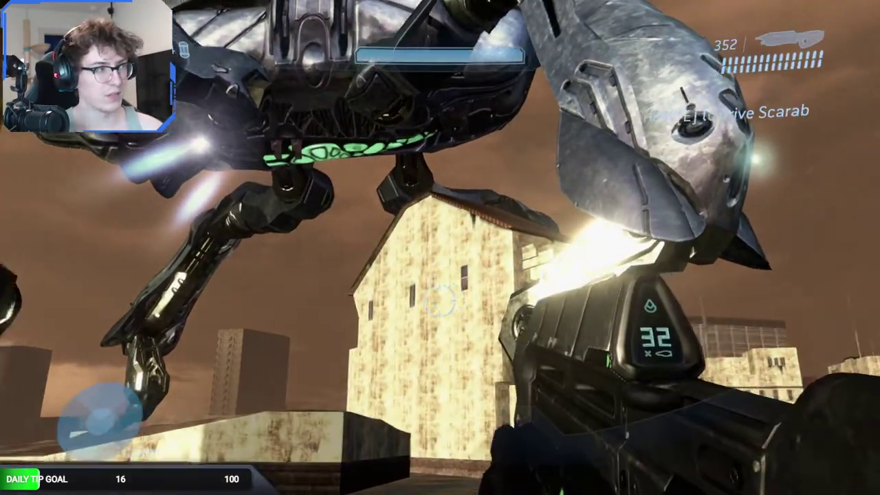
key("e")
key("w")
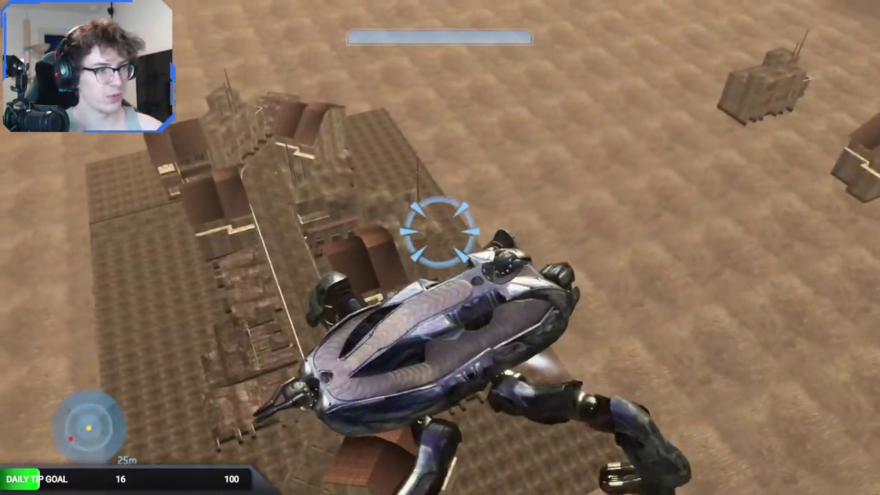
key("w")
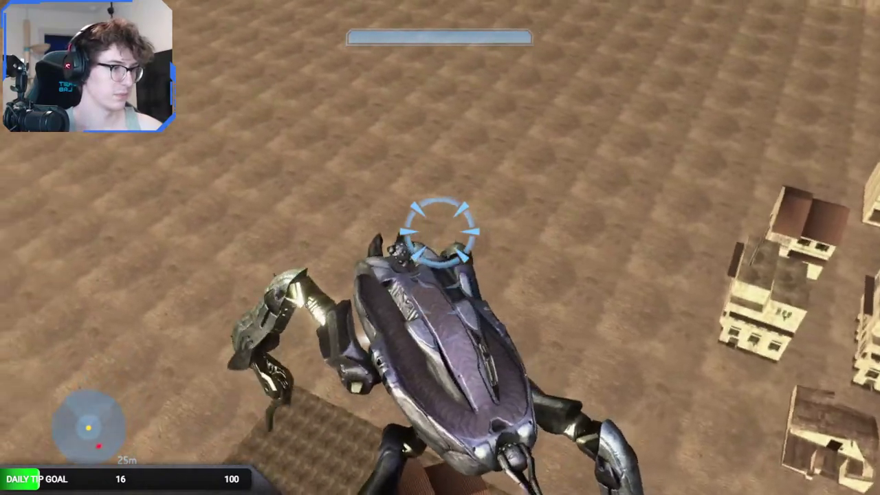
key("w")
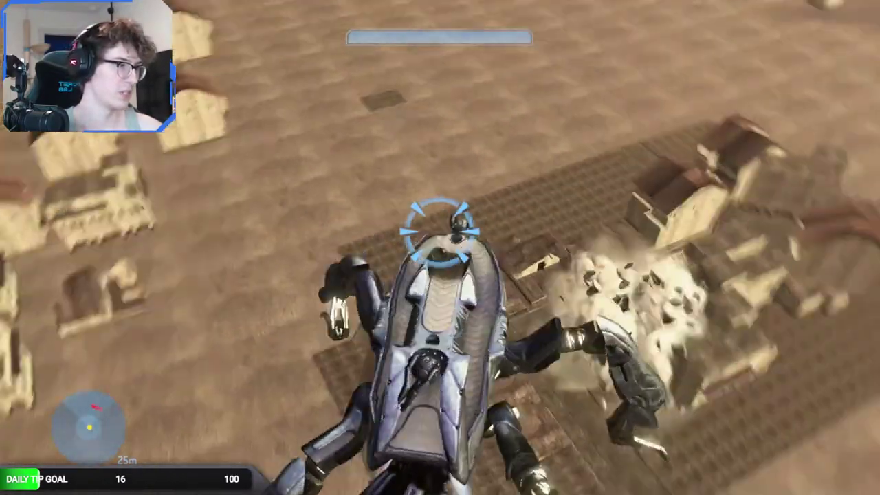
key("w")
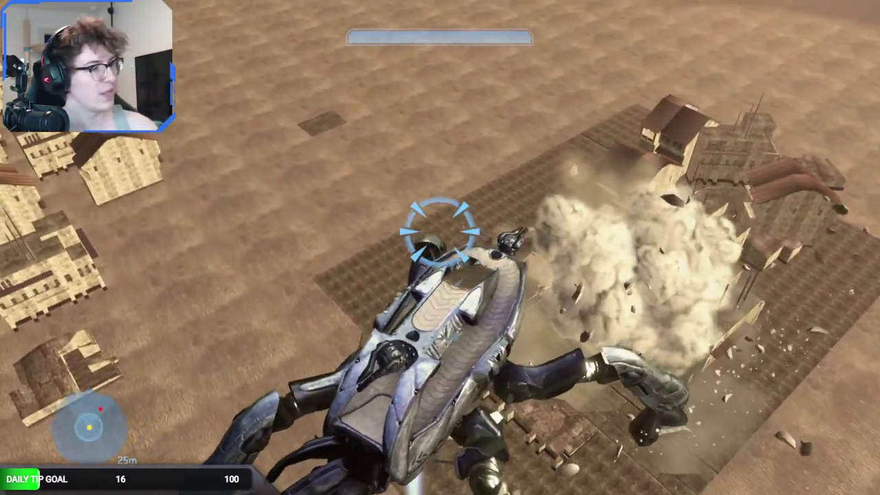
key("w")
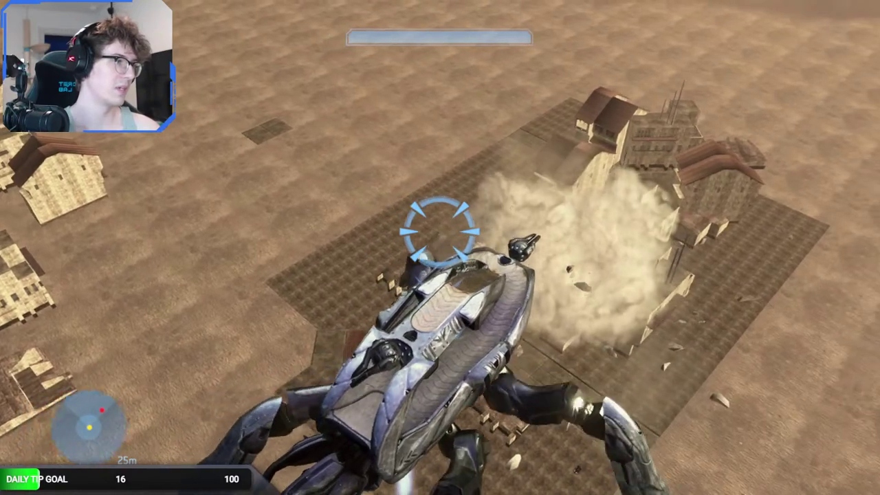
key("w")
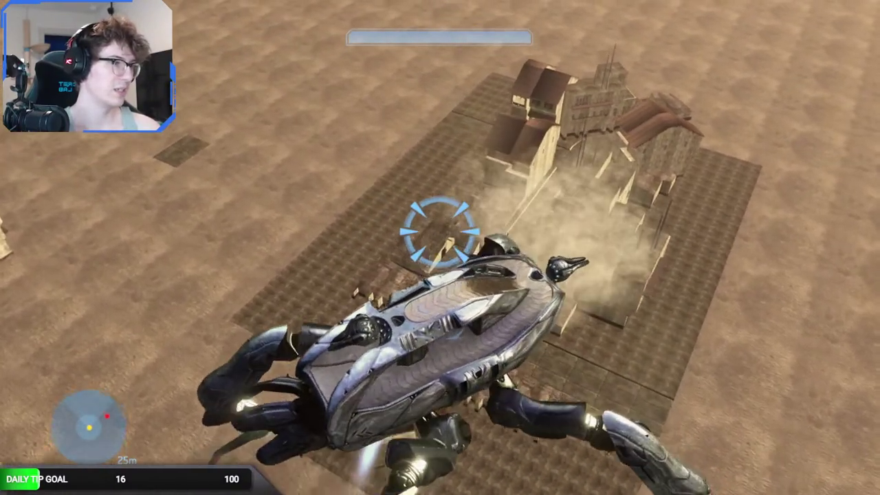
key("w")
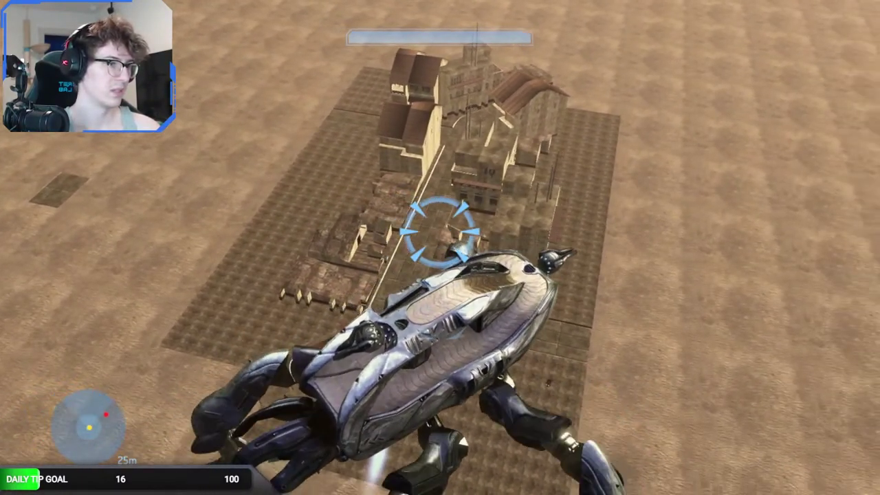
key("w")
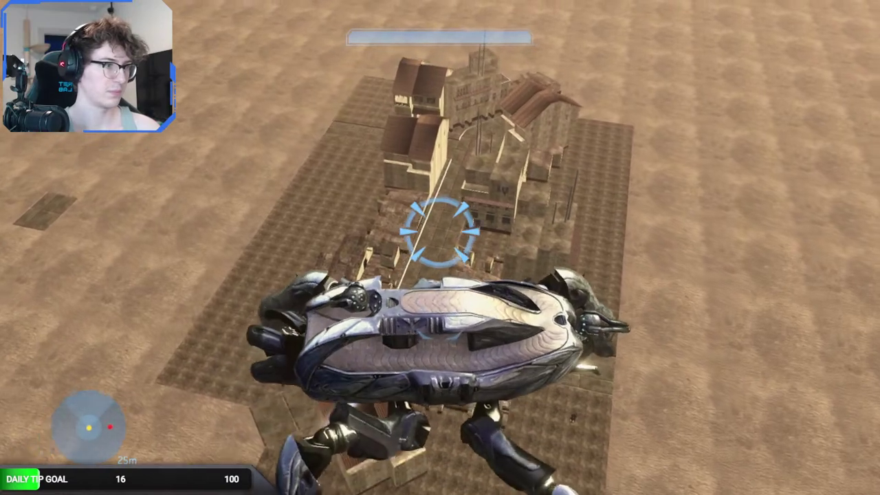
key("w")
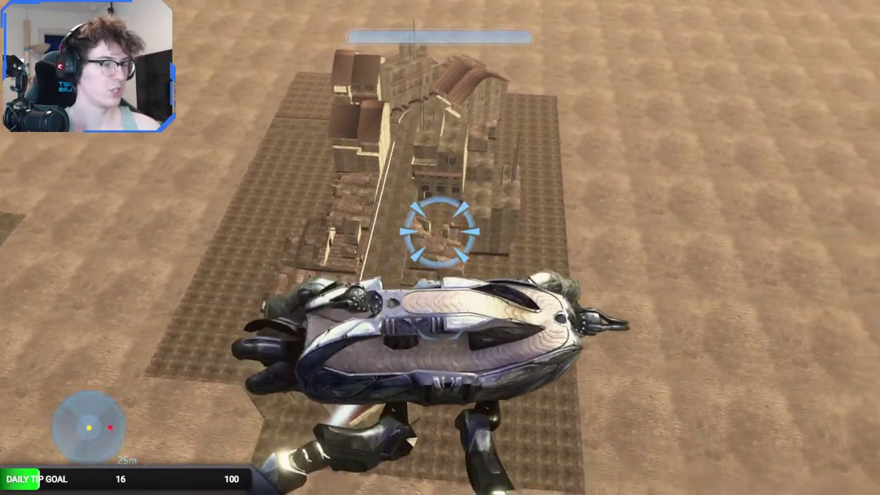
Survey the Scarab and the collapsed buildings from the air, and examine a building beside the Scarab on foot.
key("w")
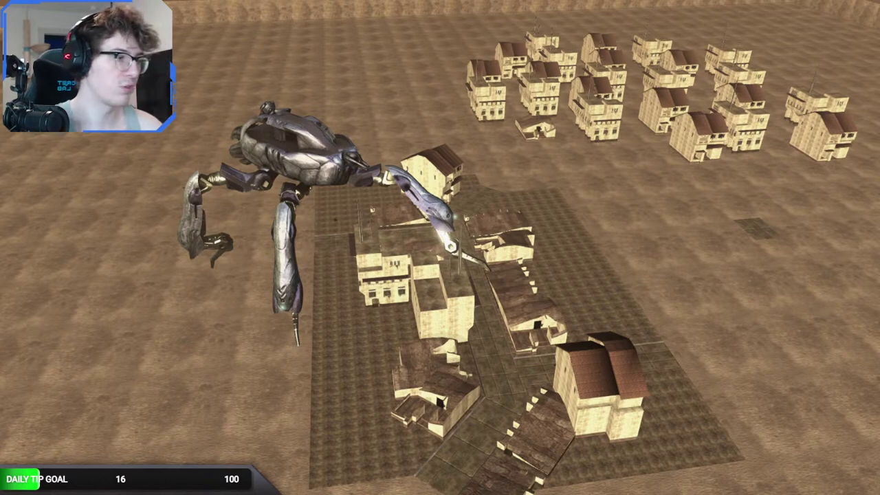
key("s")
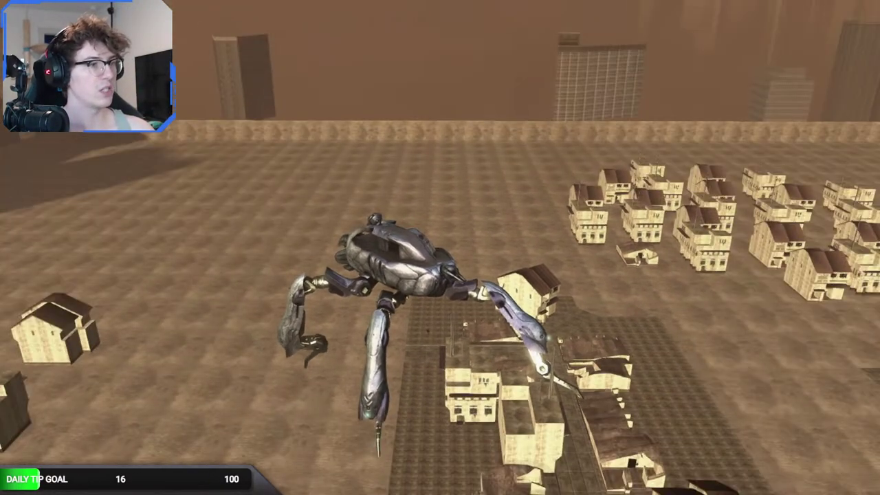
key("w")
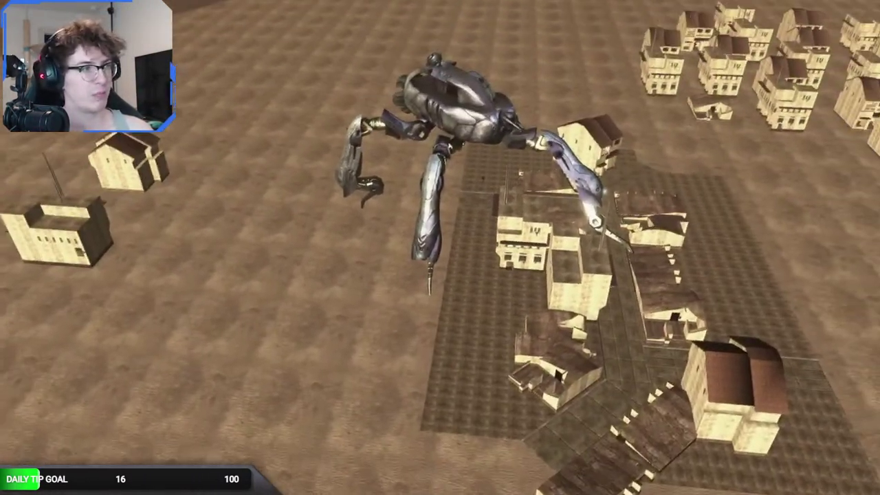
right_click_drag(490, 367, 491, 368)
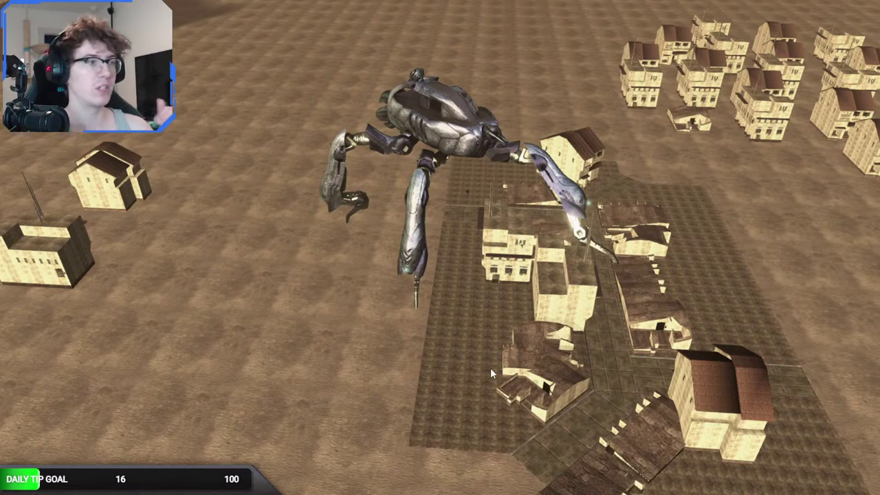
right_click_drag(490, 368, 491, 368)
key("w")
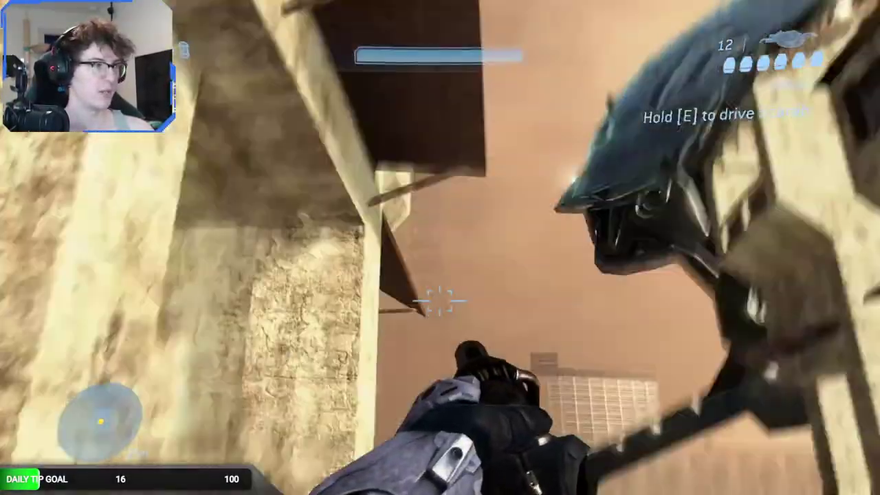
right_click(440, 301)
right_click(440, 301)
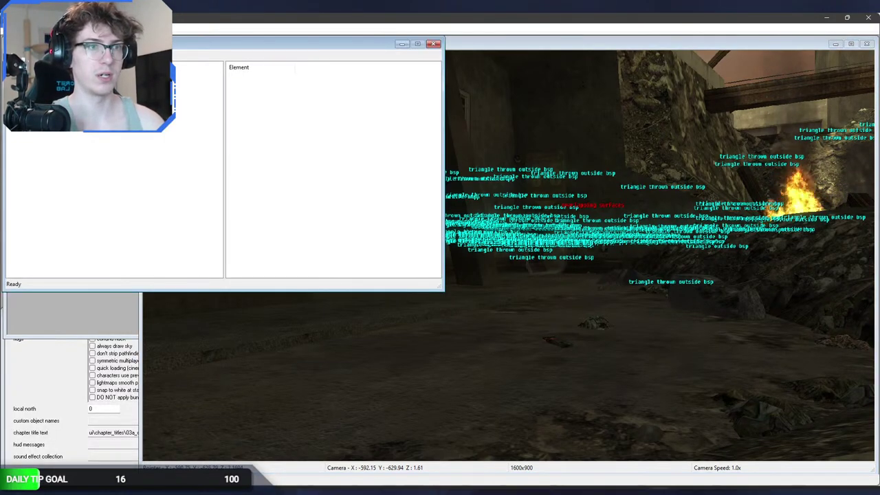
Start a player simulation in the Halo 2 level in Sapien and hide all error geometry.
left_click(64, 197)
left_click(358, 370)
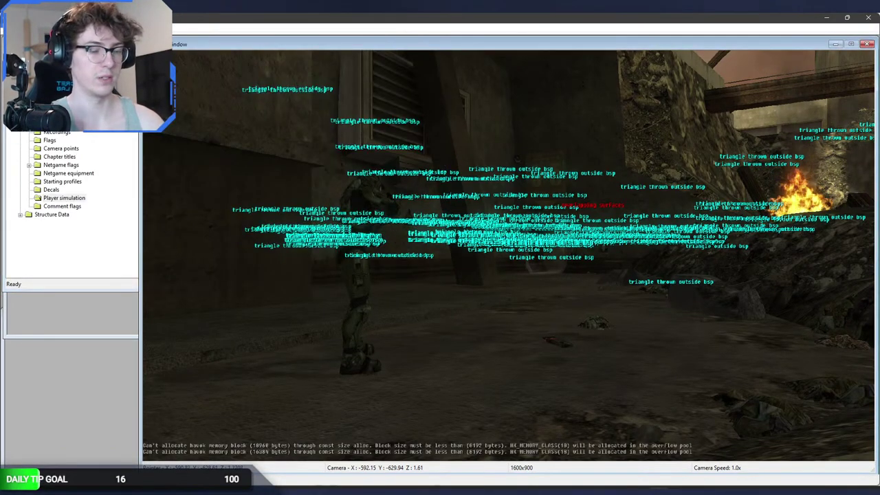
key("Home")
key("7")
key("BackSpace")
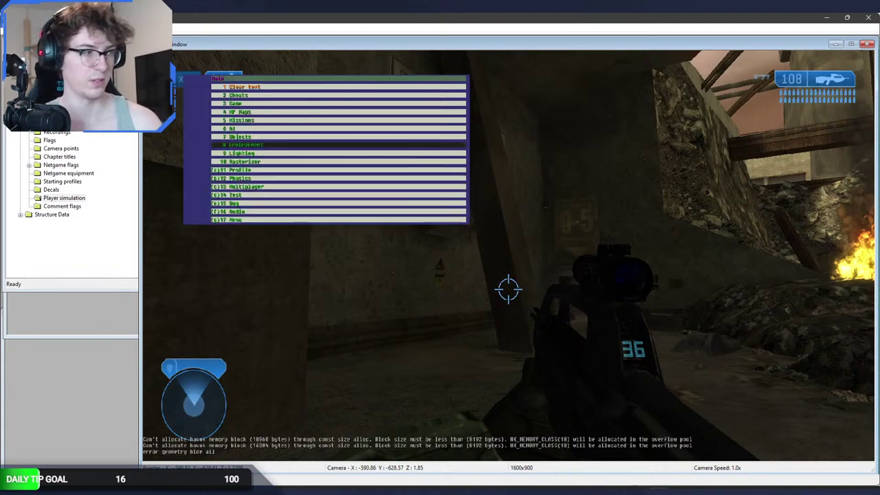
Close the debug menu, test-fire the rifle, and walk the player through the ruined building out to the street.
key("Home")
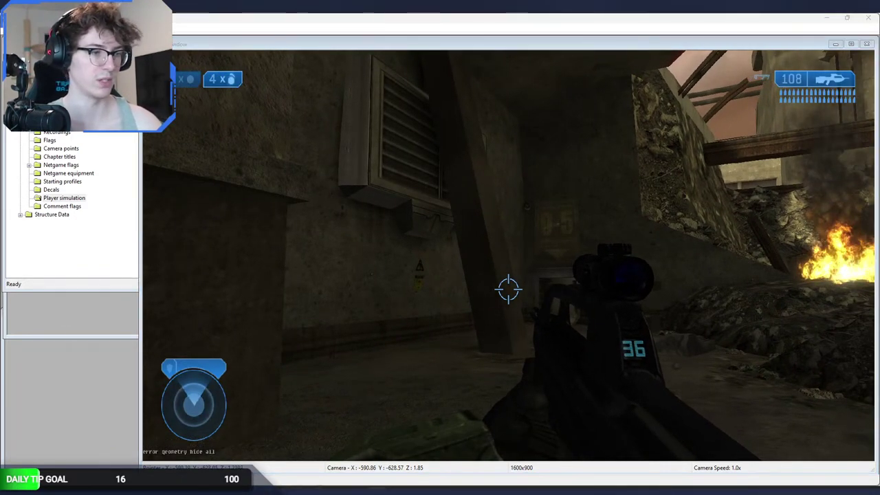
left_click(509, 289)
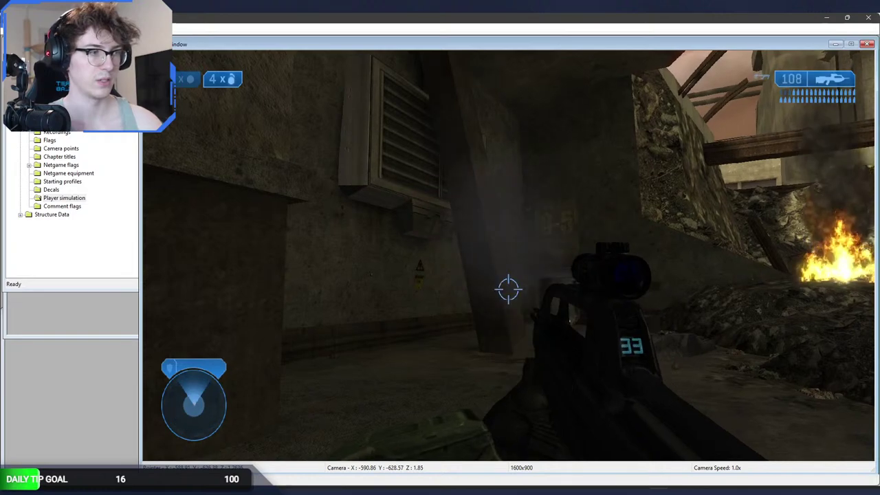
key("w")
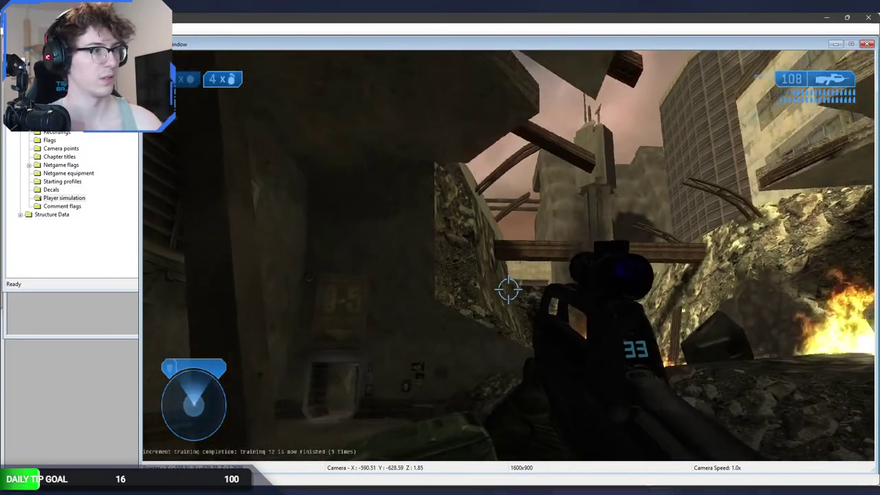
key("w")
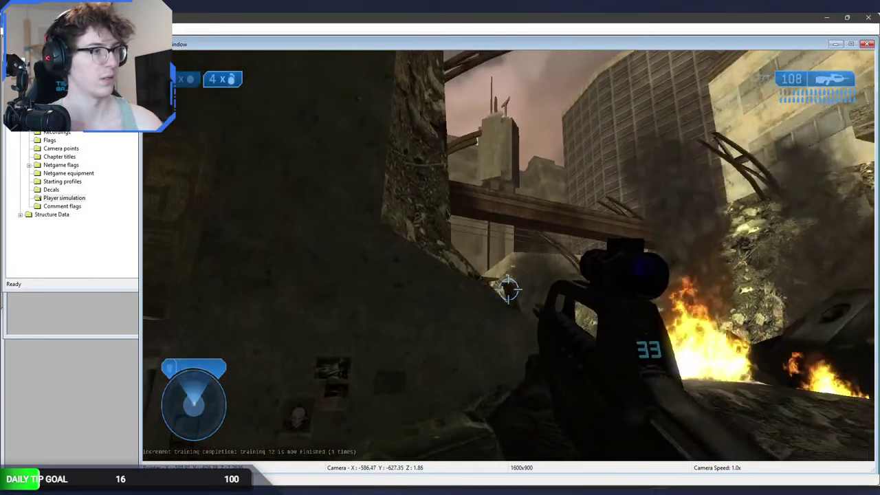
key("w")
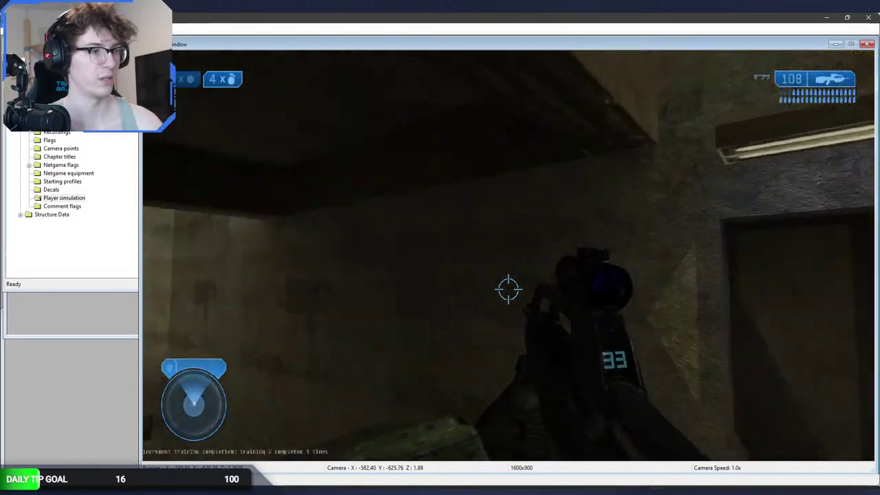
key("w")
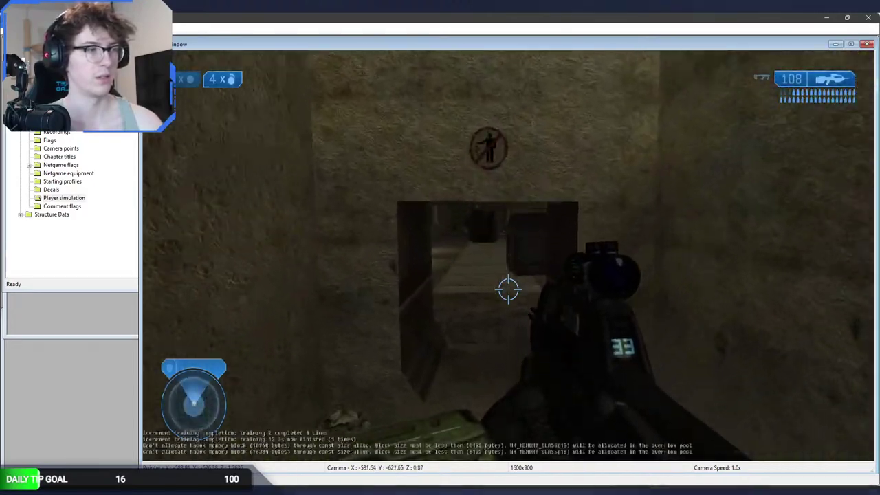
key("w")
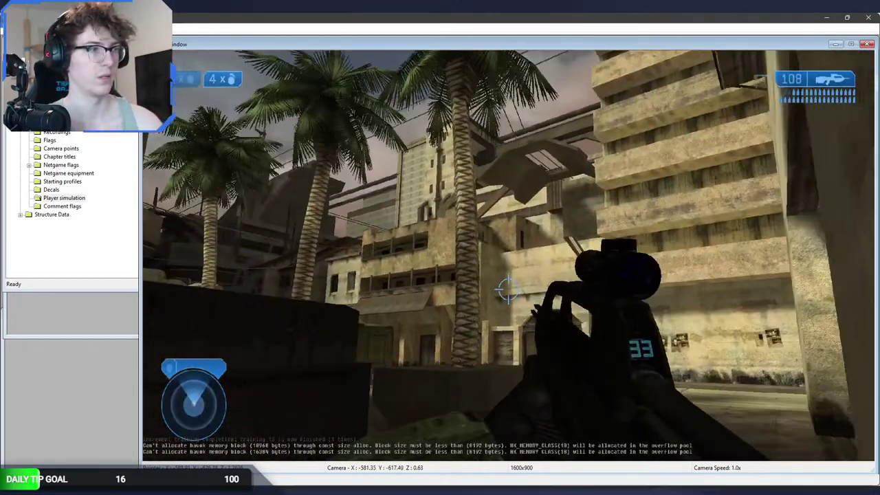
key("w")
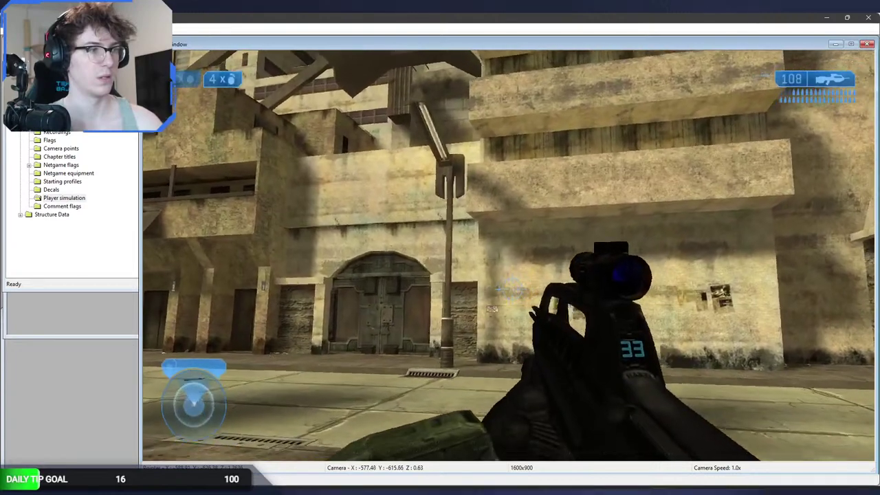
Explore the street on foot, throw a grenade, and examine the surrounding buildings, power lines and distant skyline.
key("w")
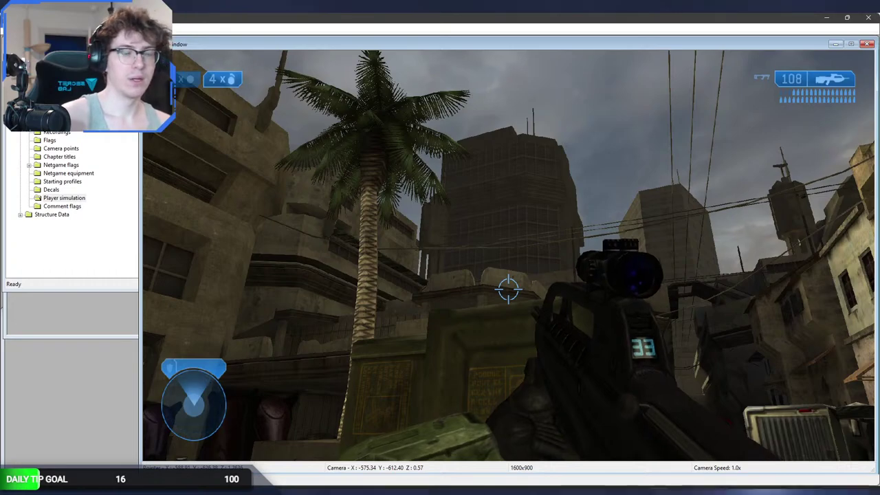
key("w")
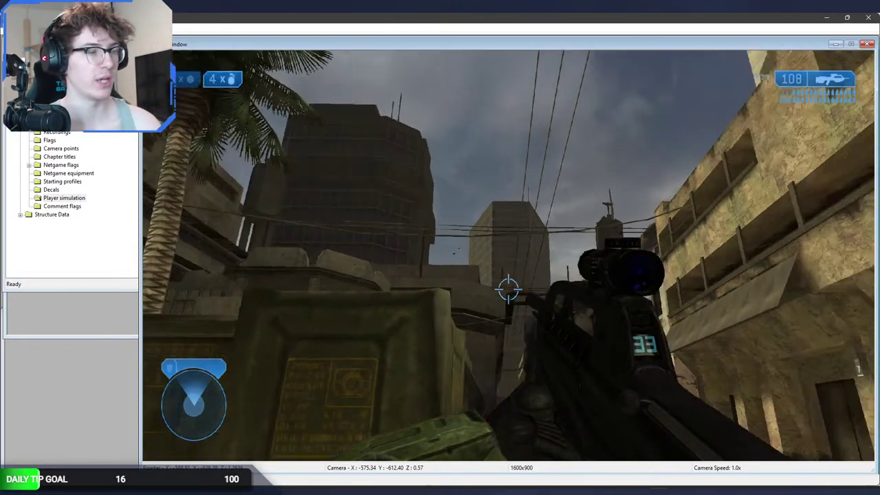
key("w")
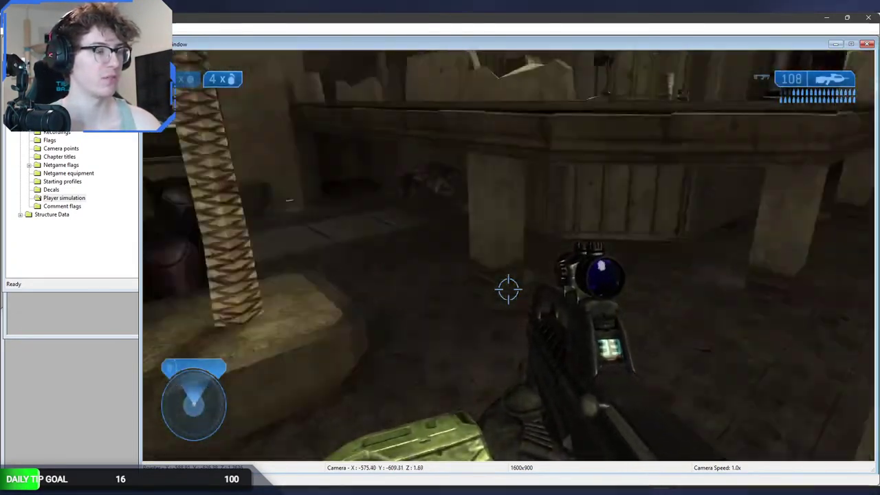
key("w")
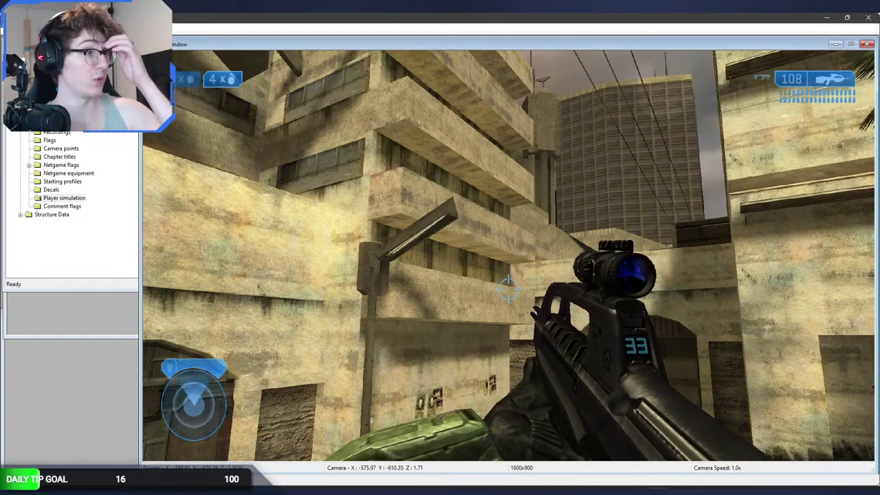
key("space")
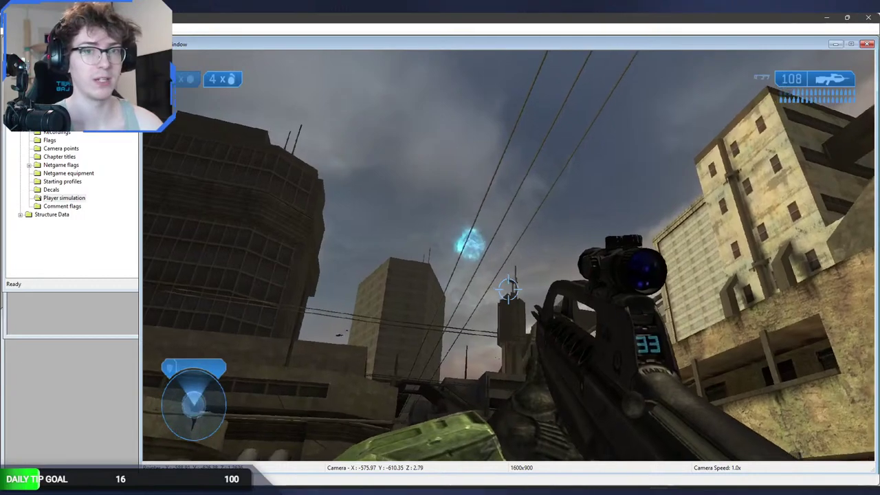
key("g")
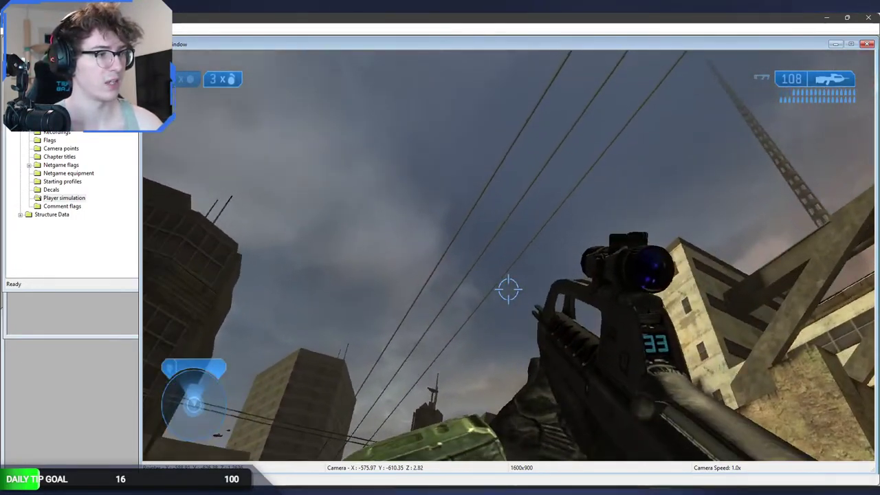
key("z")
key("z")
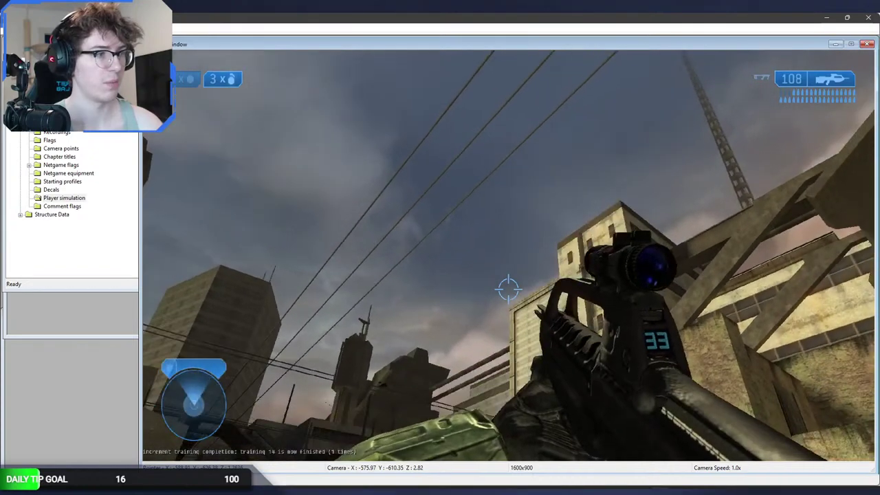
key("ctrl")
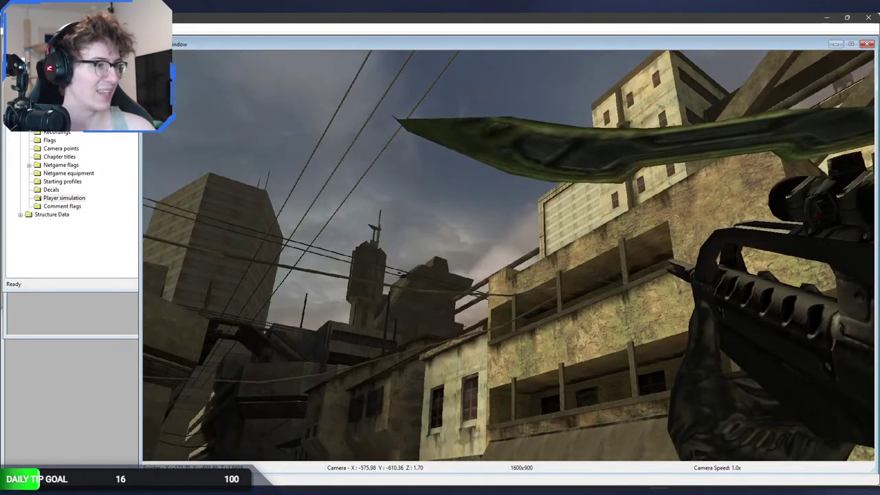
Switch to the Guerilla tag editor and open 03a_oldmombasa.scenario from the solo scenarios' 03a_oldmombasa folder.
key("alt+Tab")
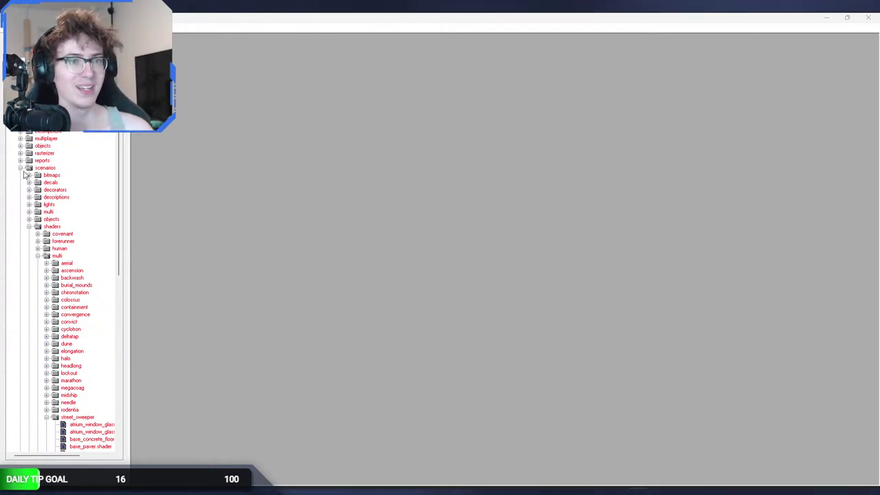
left_click(29, 226)
mouse_move(235, 489)
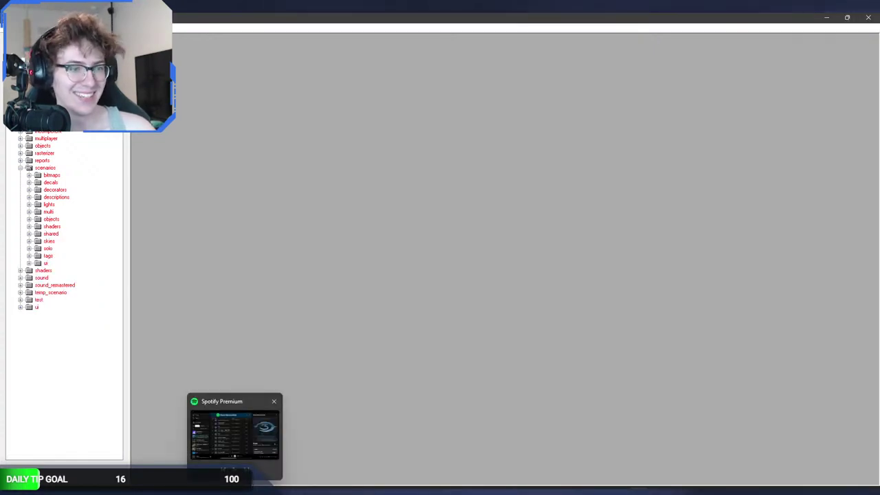
left_click(28, 248)
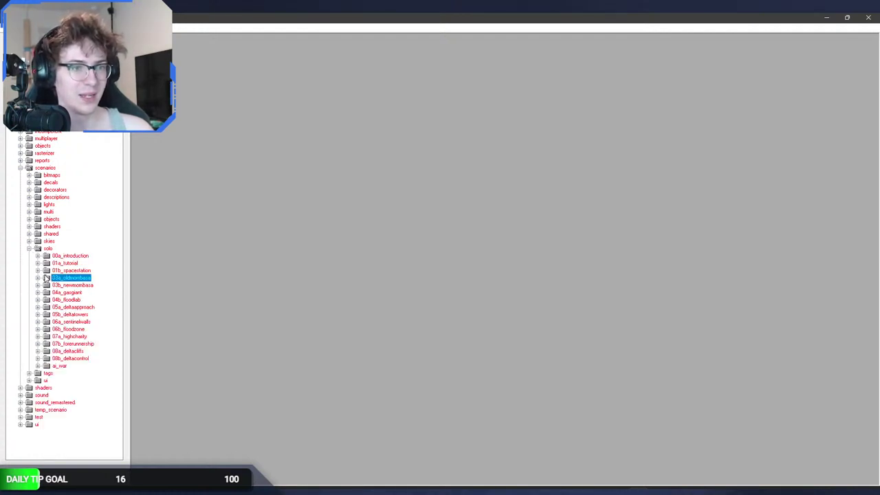
left_click(38, 278)
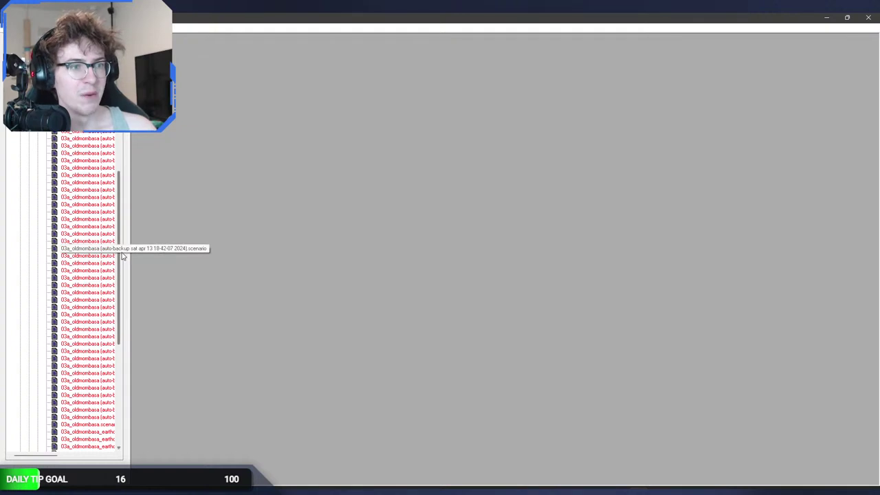
scroll(122, 256, "down", 5)
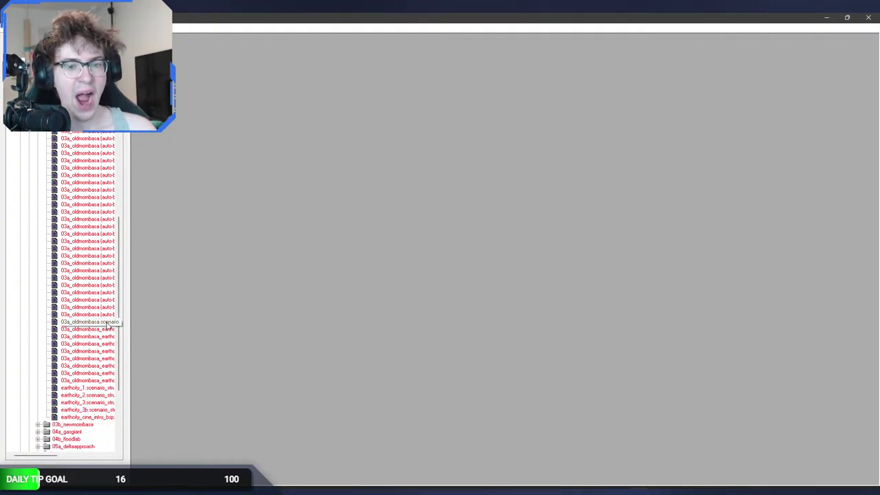
double_click(96, 286)
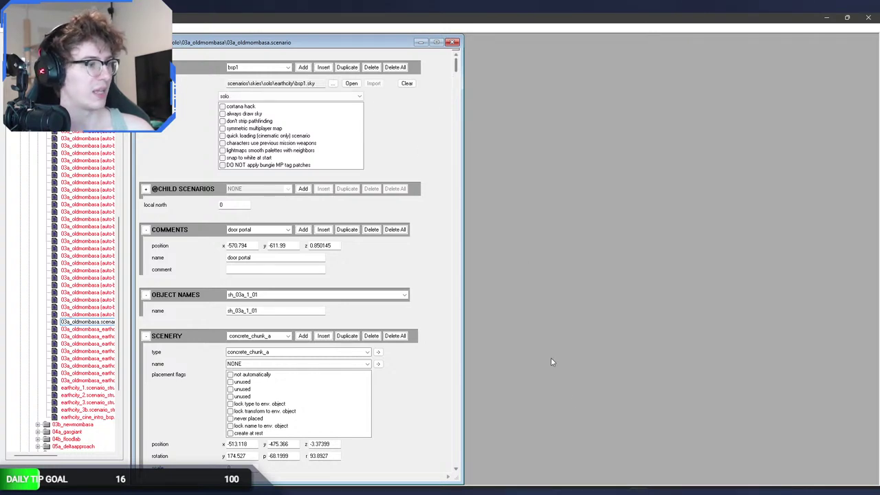
Return to Sapien and leave the player simulation by selecting Pathfinding debug in the structure data.
key("alt+Tab")
left_click(60, 226)
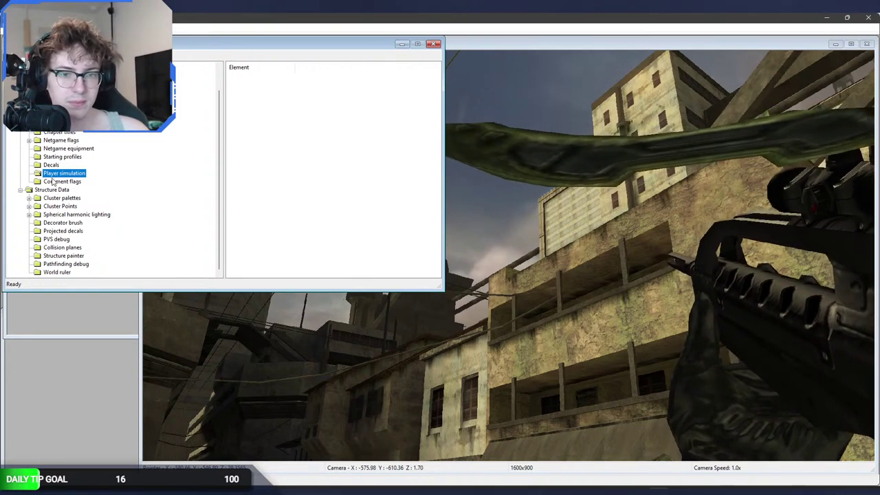
left_click(66, 262)
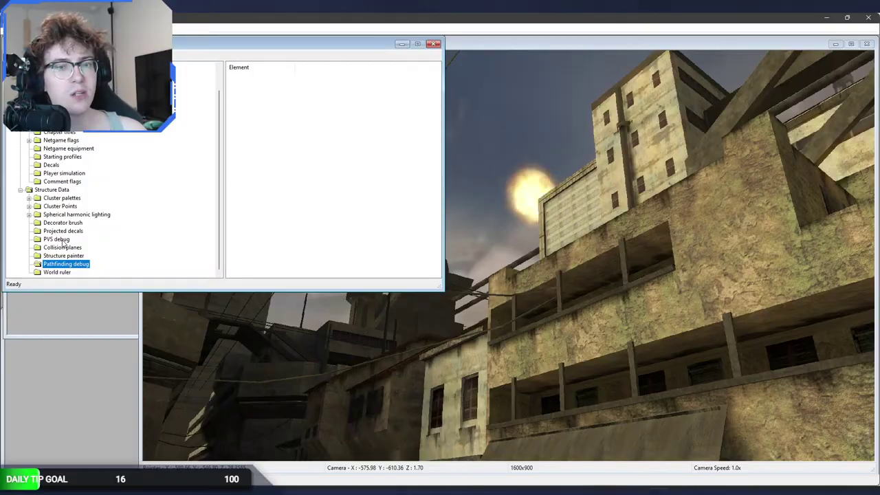
Fly the free camera through the Old Mombasa streets and alleys to examine the building facades, walkways and dark passages.
left_click(559, 380)
key("w")
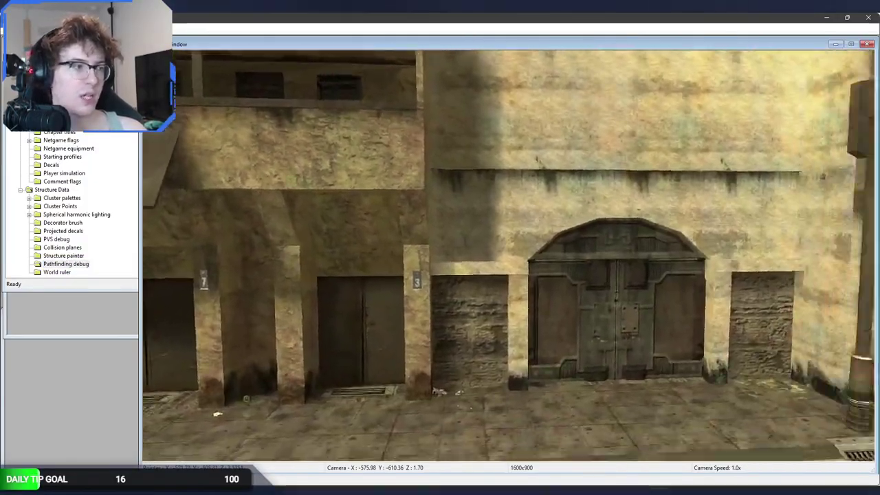
key("w")
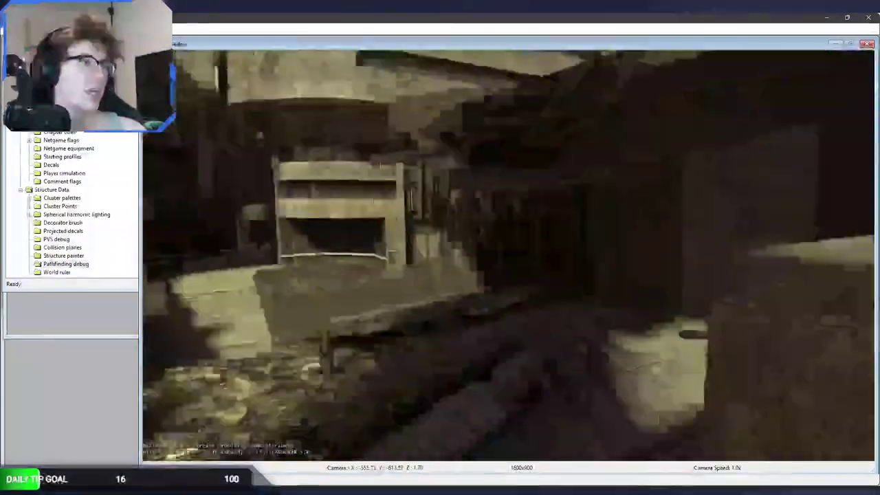
key("w")
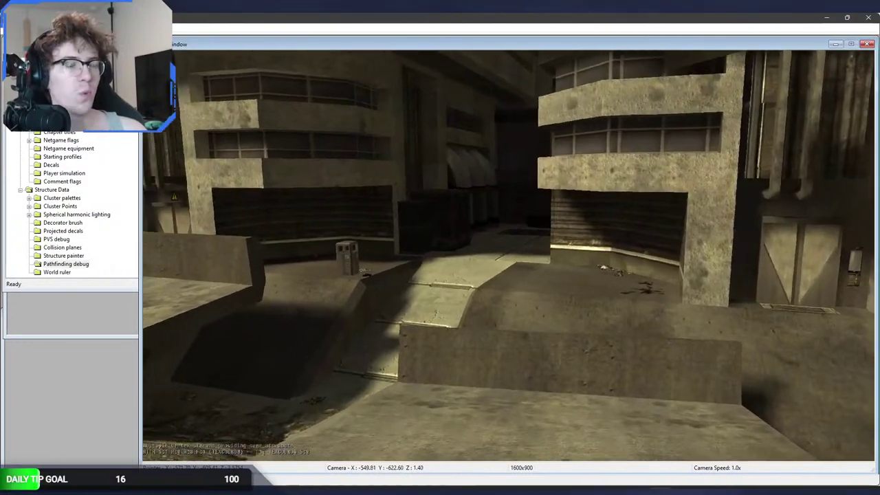
key("w")
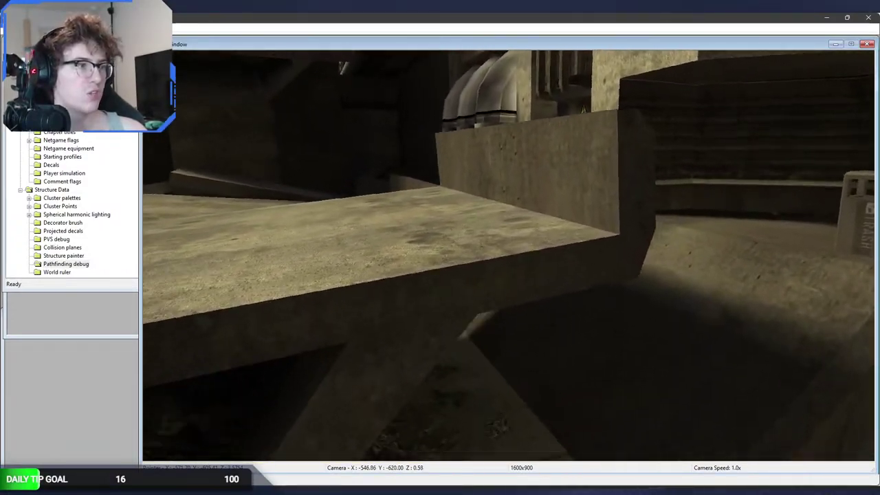
key("w")
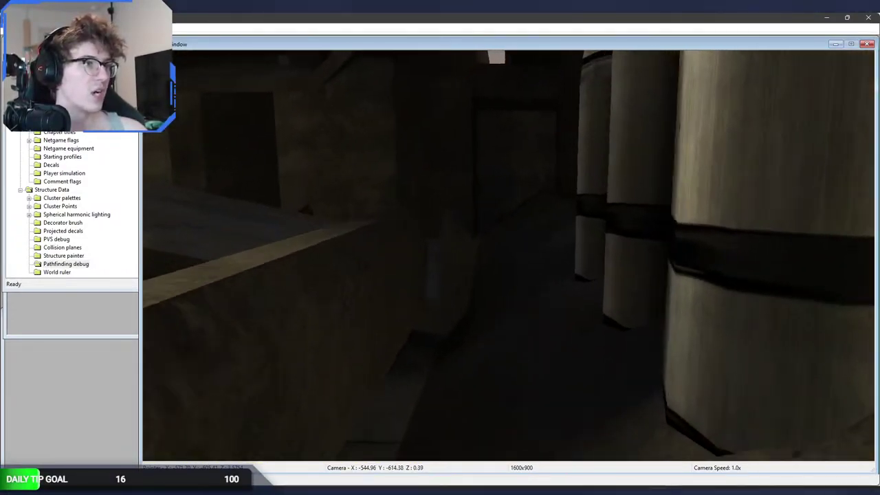
key("w")
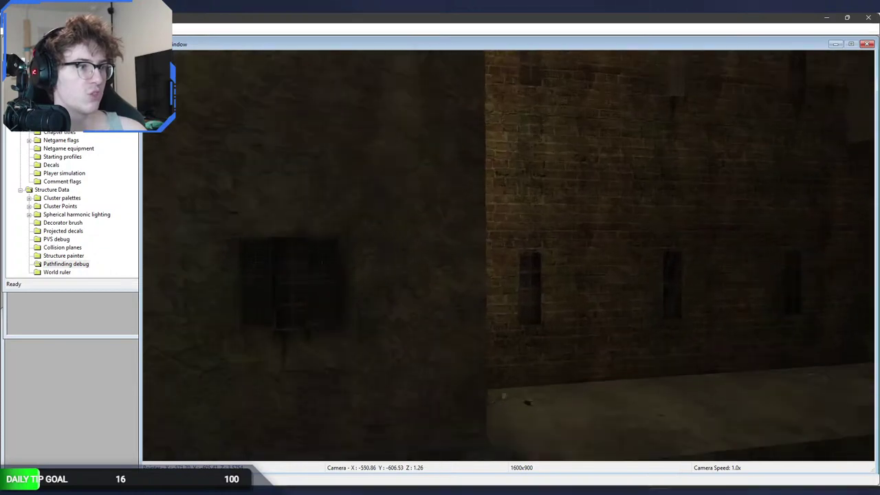
middle_click_drag(508, 254, 551, 246)
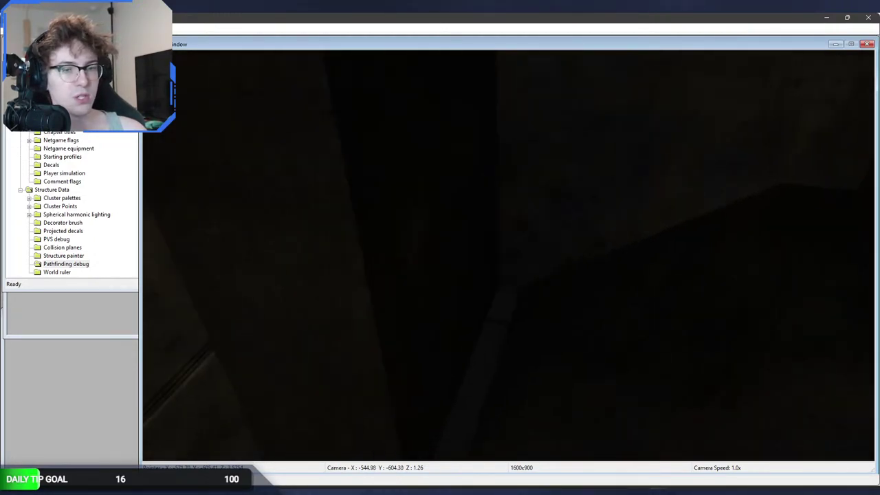
middle_click_drag(550, 246, 546, 335)
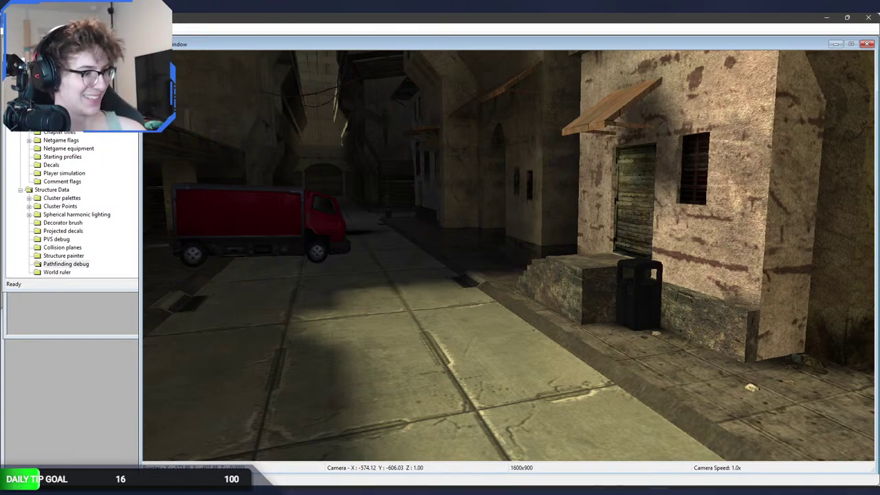
Expand the cluster palettes in the structure data and list the background sound palette entries.
key("alt+Tab")
key("alt+Tab")
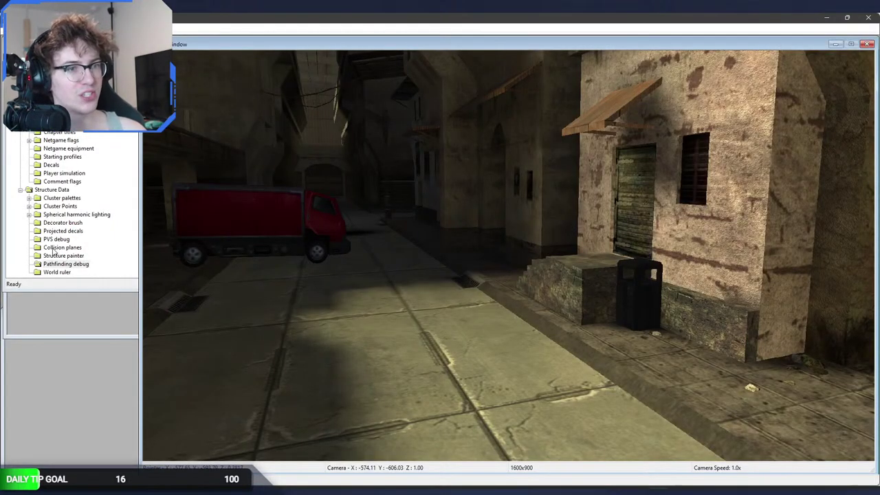
left_click(29, 198)
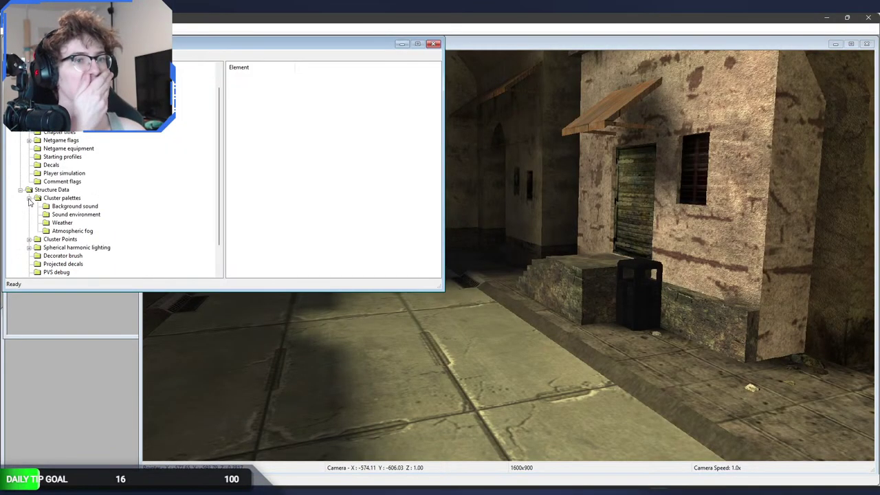
left_click(62, 214)
left_click(72, 206)
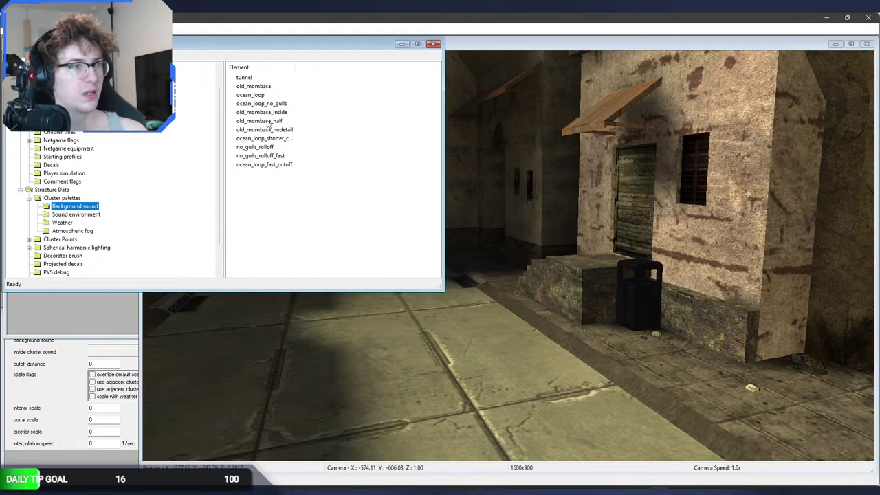
Inspect the properties of the old_mombasa entry in the cluster palettes' background sounds.
left_click(258, 87)
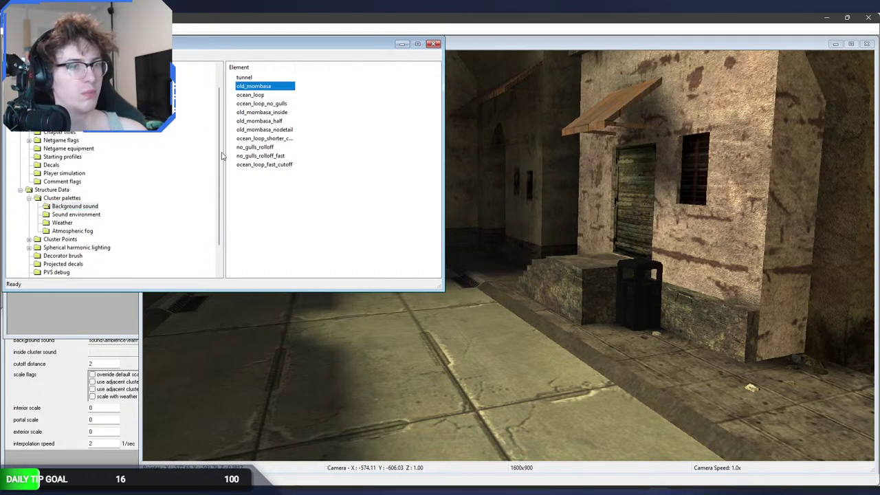
left_click(62, 374)
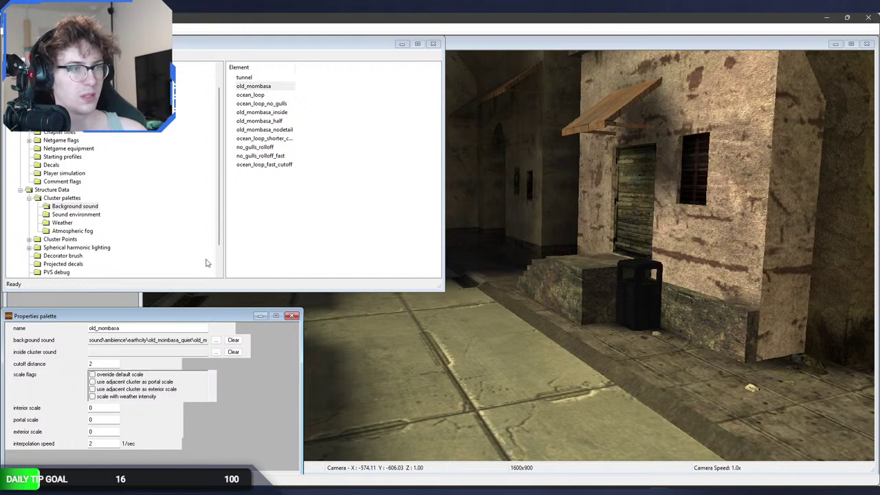
left_click(254, 77)
left_click(255, 86)
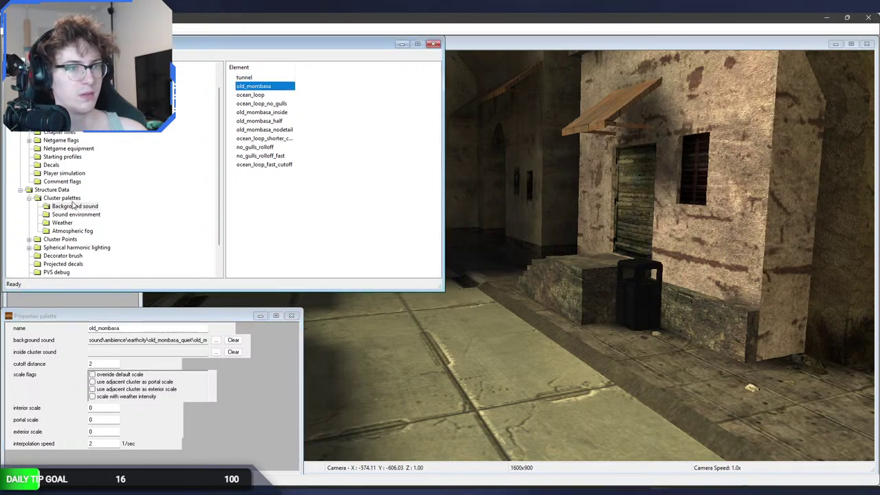
Expand the cluster points, choose their background sound, and select the palm tree courtyard cluster to check its assigned sound.
left_click(29, 240)
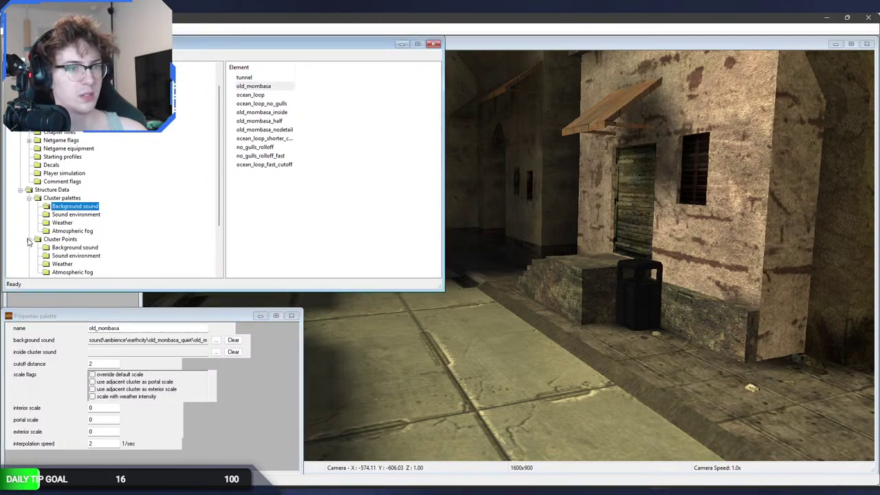
left_click(72, 247)
left_click(465, 359)
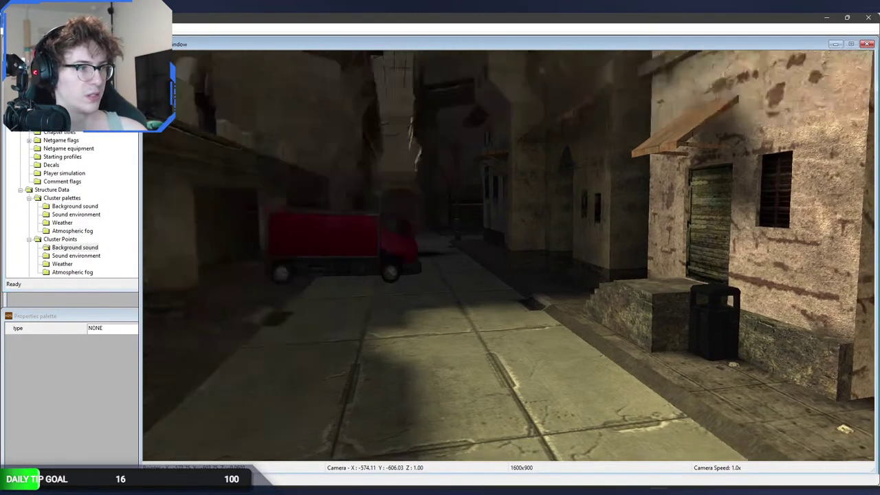
key("w")
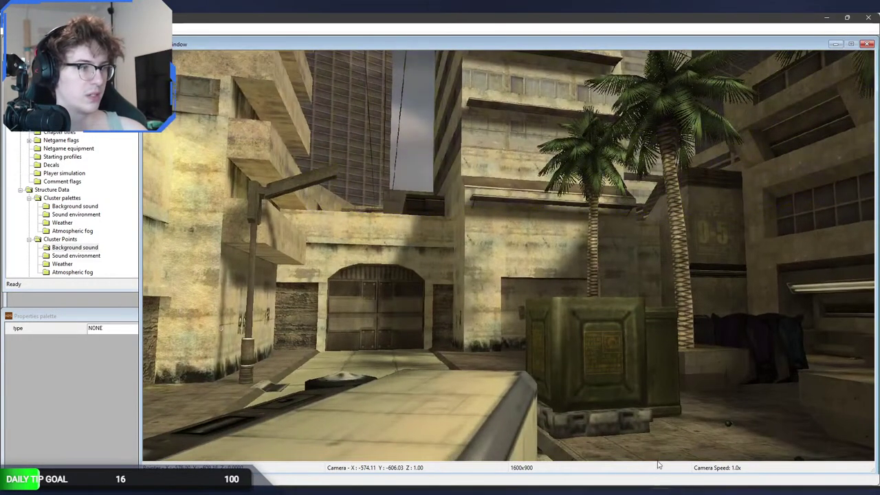
left_click(661, 451)
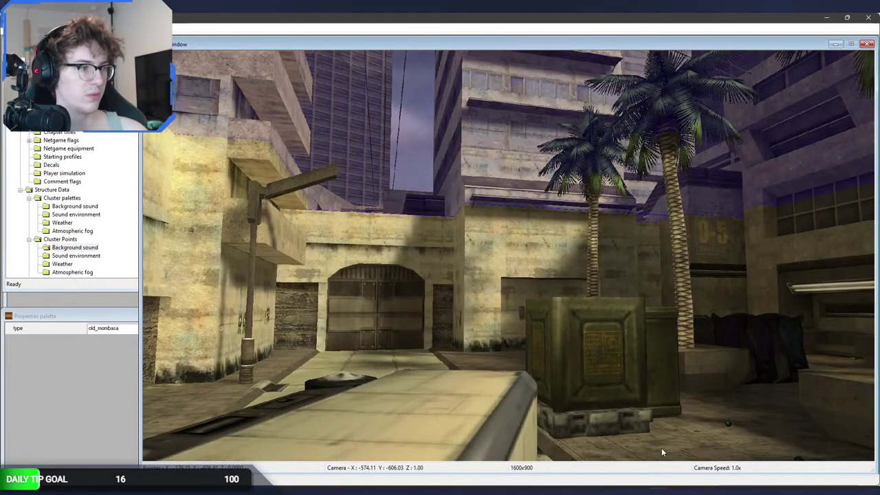
Review the clusters' background sound assignments, and check the sound environment clusters around the courtyard.
left_click(90, 249)
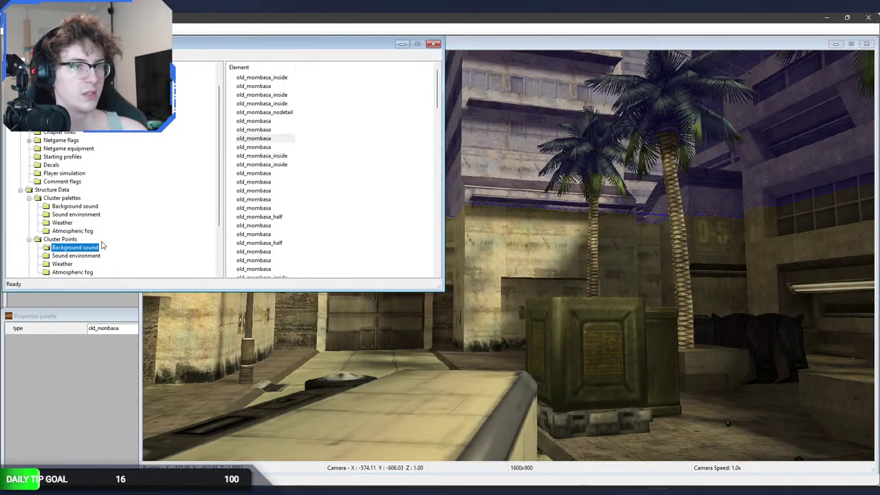
left_click(83, 255)
middle_click_drag(481, 330, 555, 409)
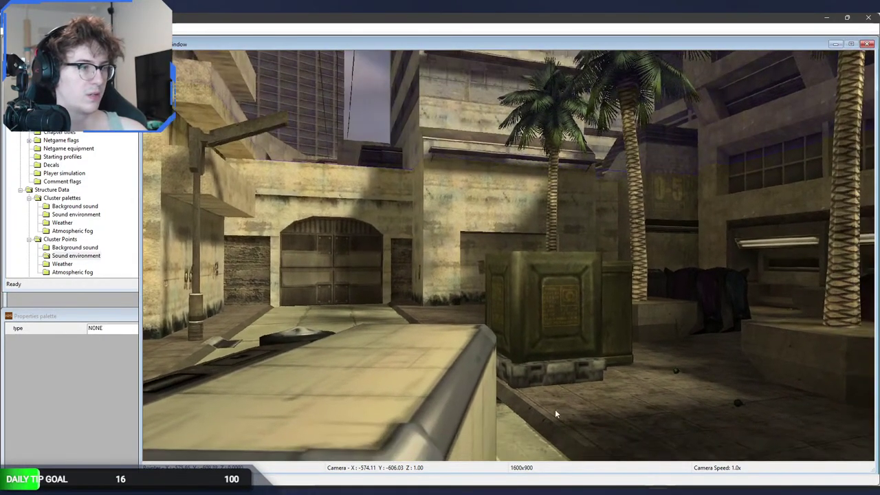
left_click(75, 249)
Examine the old_mombasa palette entry's full background sound path and open the file browser for that tag.
left_click(76, 206)
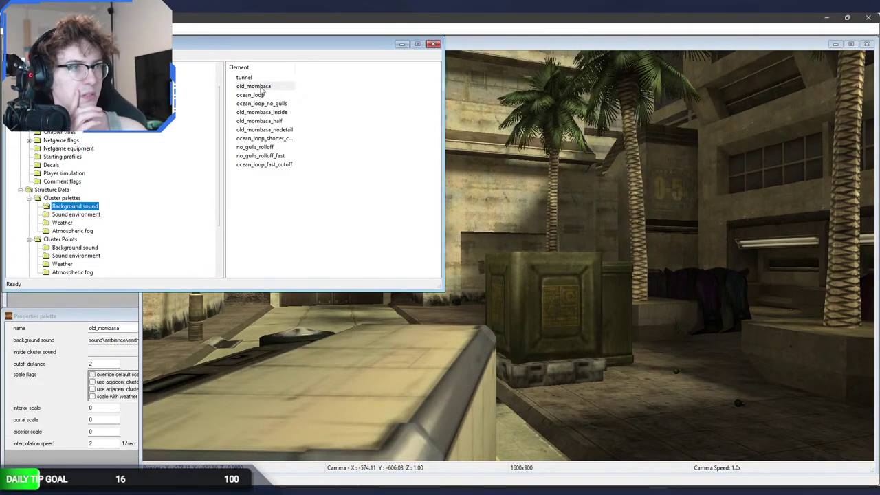
left_click(261, 87)
left_click(138, 342)
left_click_drag(140, 340, 302, 340)
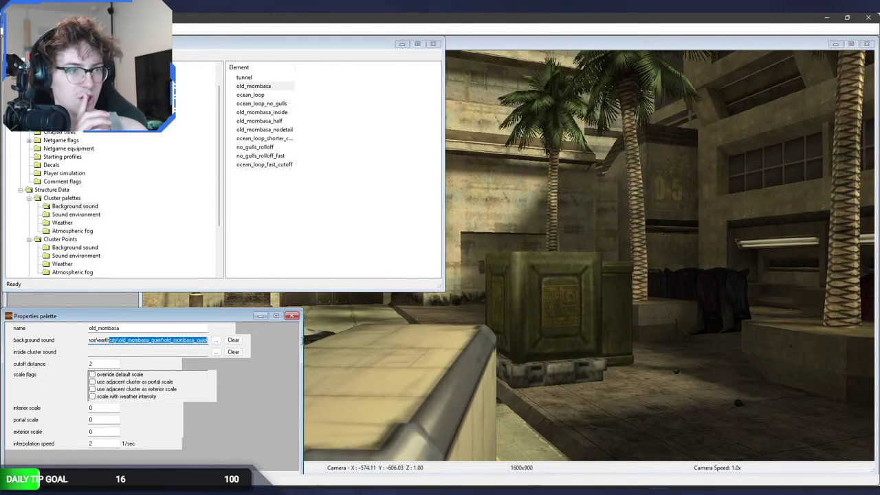
left_click(216, 340)
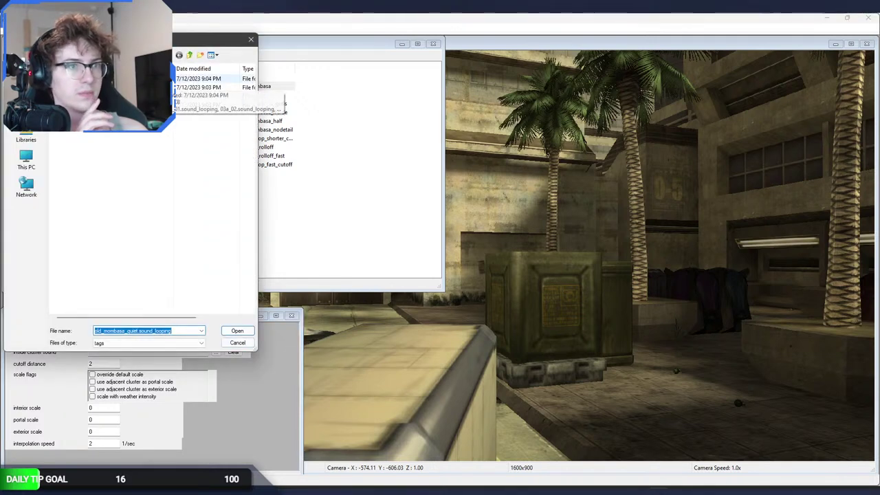
Dismiss the tag selection dialog, switch to the Guerilla tag editor and close the 03a_oldmombasa scenario tag.
left_click_drag(128, 42, 345, 67)
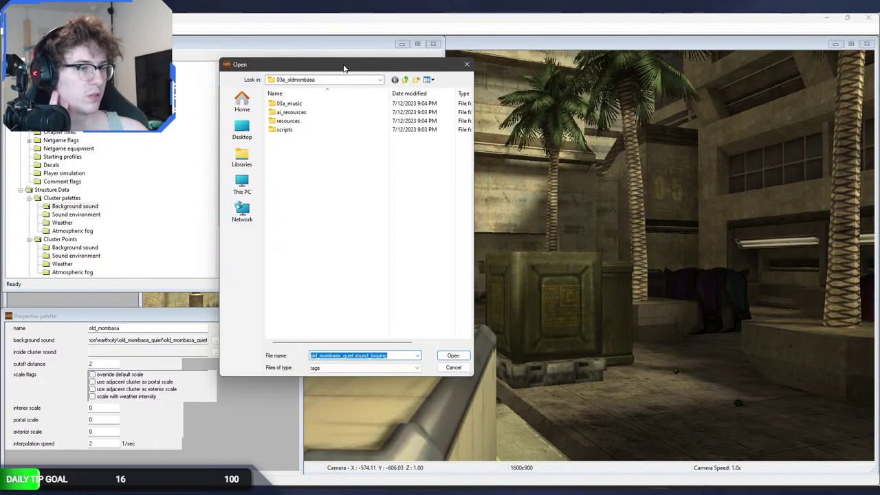
left_click(467, 64)
key("alt+Tab")
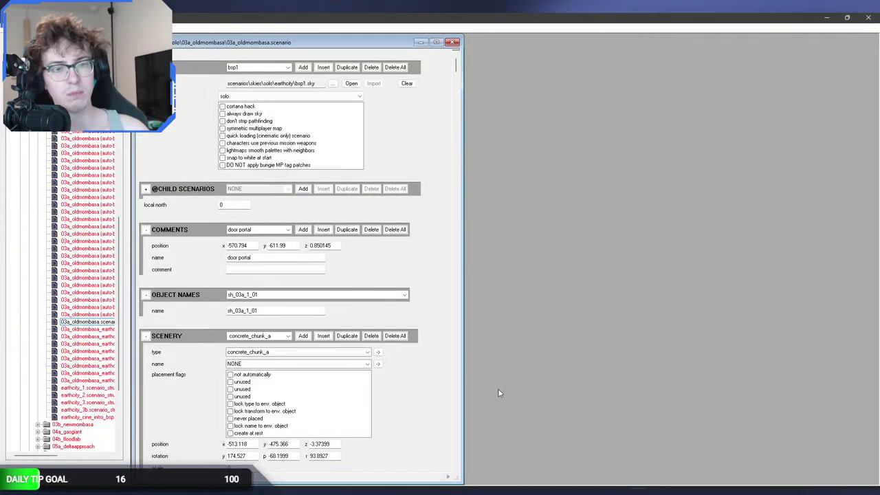
left_click(453, 42)
Open the old_mombasa_new_mombasa.sound_looping tag from sound\ambience\earthcity\old_mombasa_quiet.
scroll(116, 261, "up", 10)
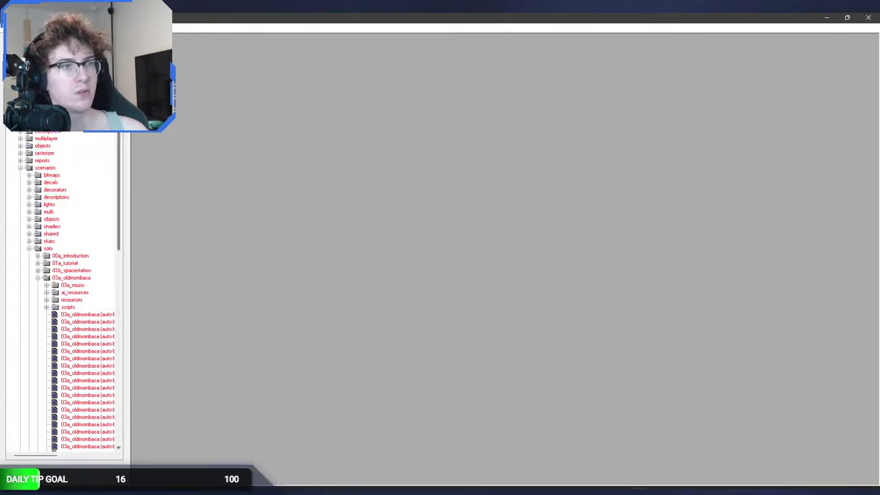
left_click(20, 168)
left_click(21, 182)
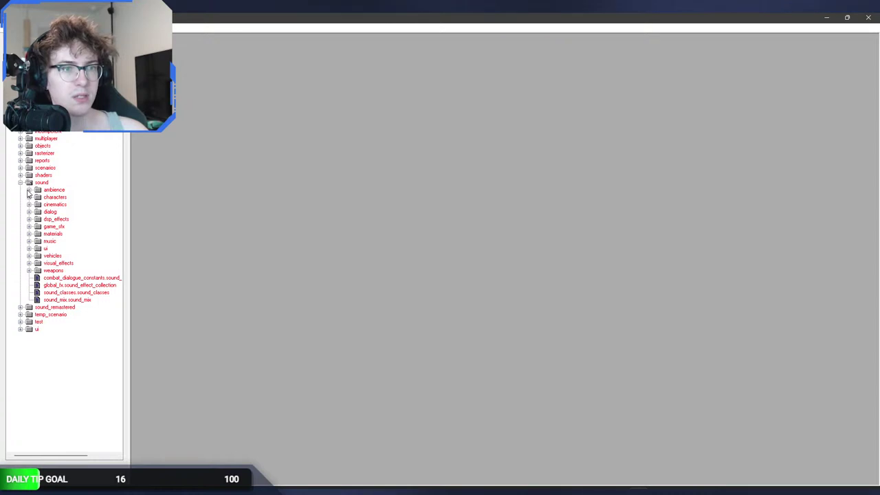
left_click(30, 191)
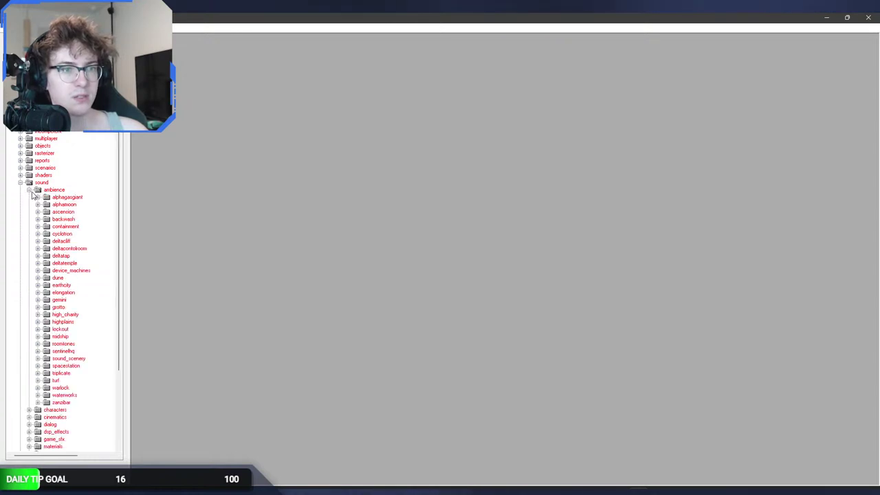
left_click(38, 285)
left_click(46, 337)
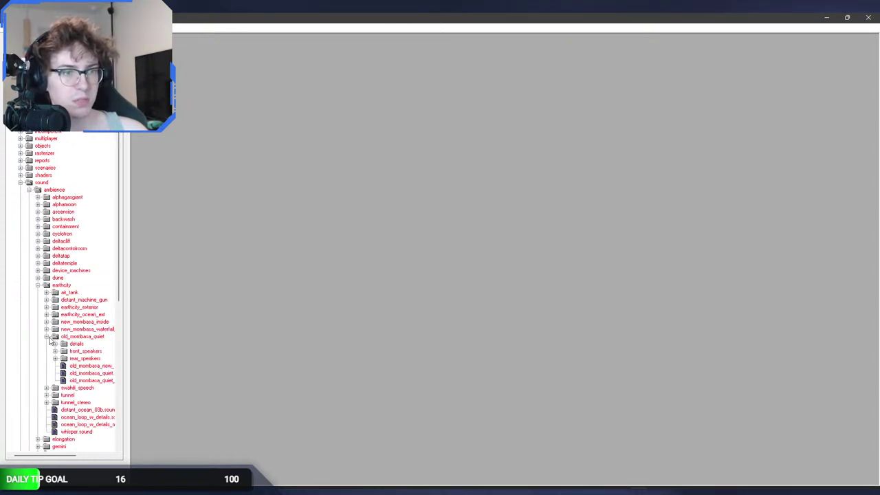
double_click(86, 367)
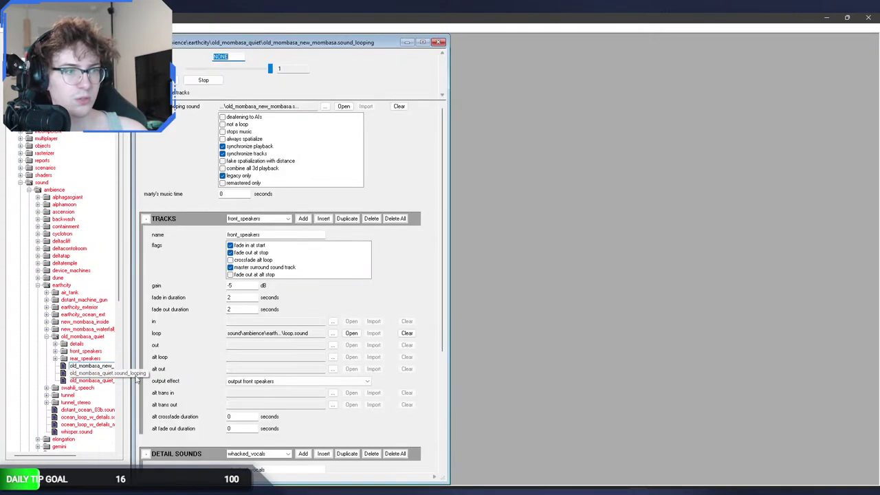
Look through the detail sounds entries of the old_mombasa_new_mombasa looping sound.
left_click_drag(444, 295, 445, 374)
scroll(344, 343, "down", 2)
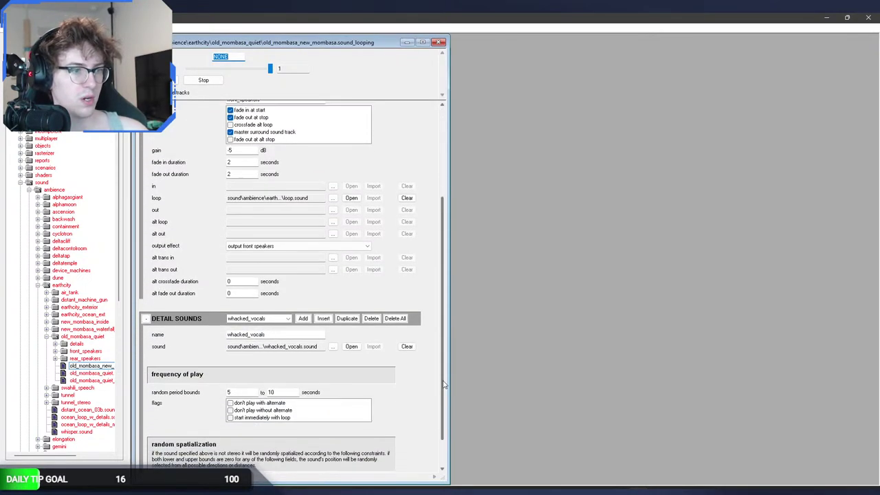
left_click(255, 306)
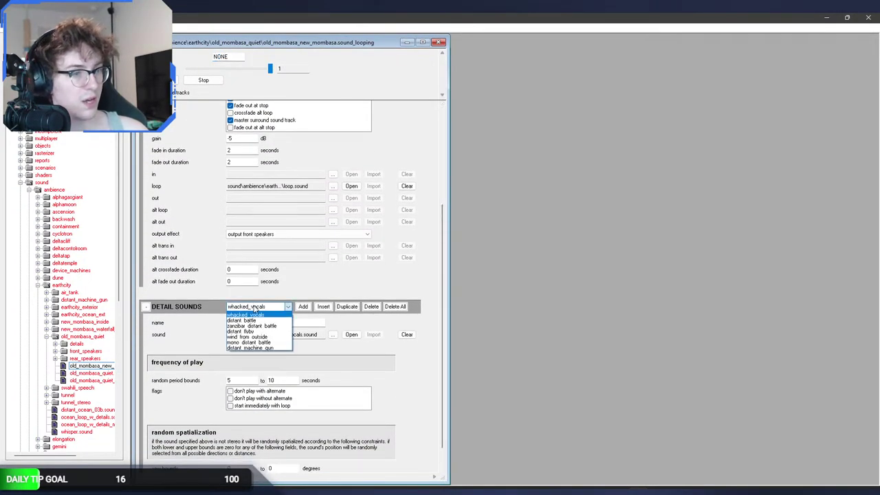
left_click(255, 307)
scroll(256, 309, "down", 6)
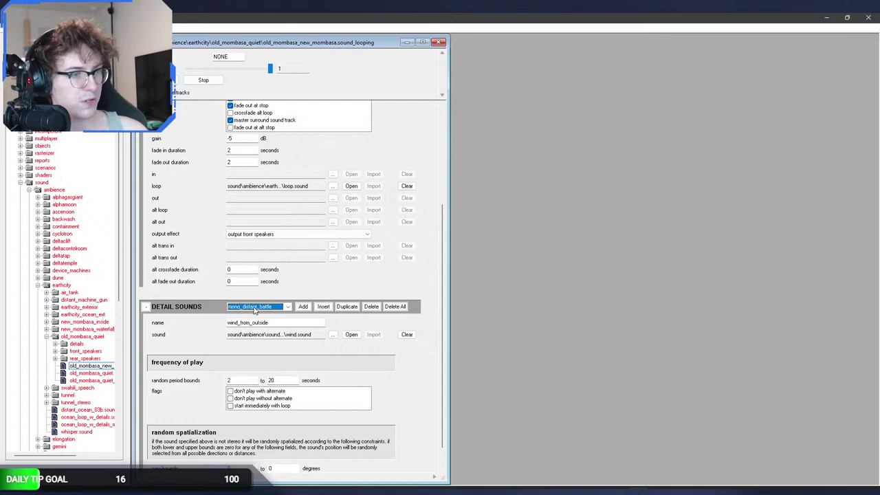
scroll(255, 311, "up", 2)
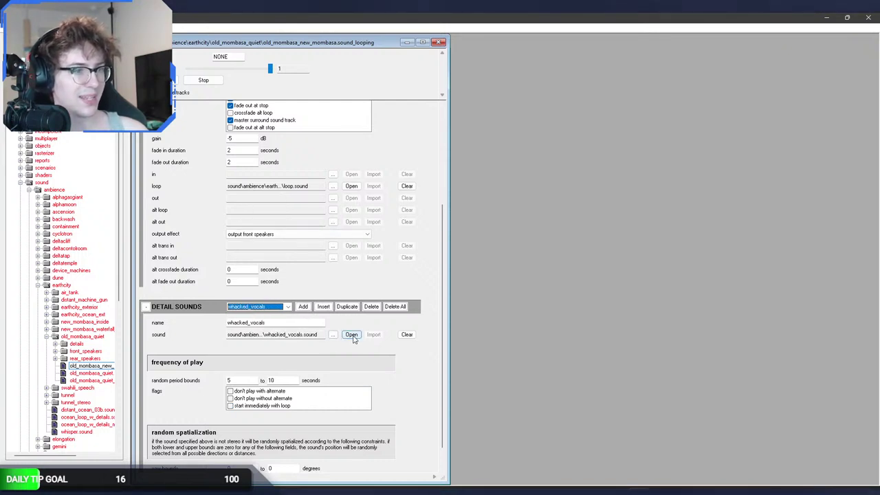
Open the sound tag of the whacked_vocals detail sound and examine its platform parameters and filter settings.
left_click(267, 307)
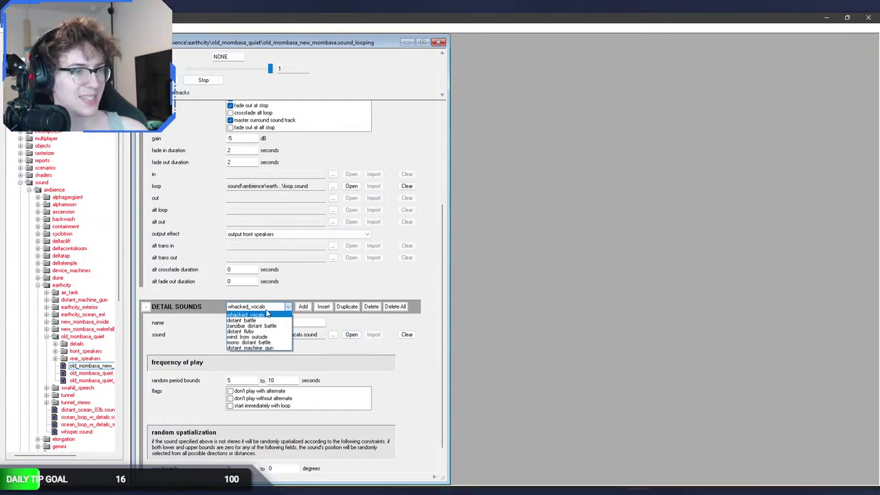
left_click(267, 314)
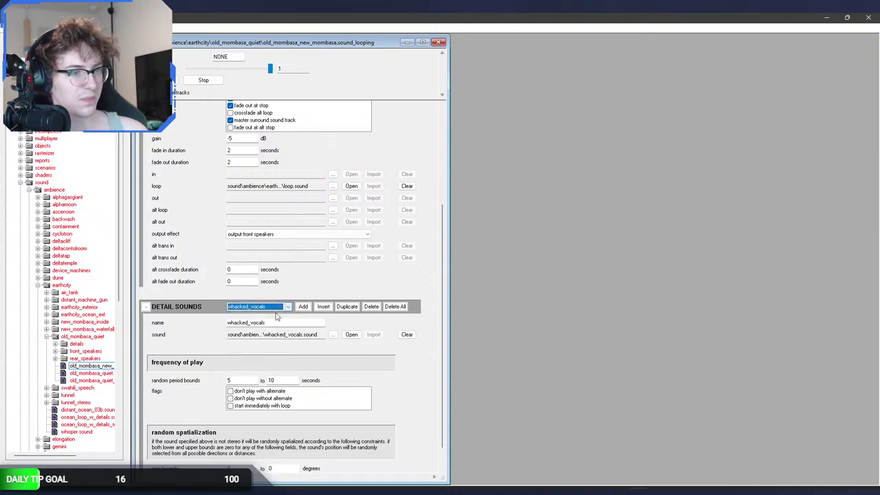
left_click(355, 336)
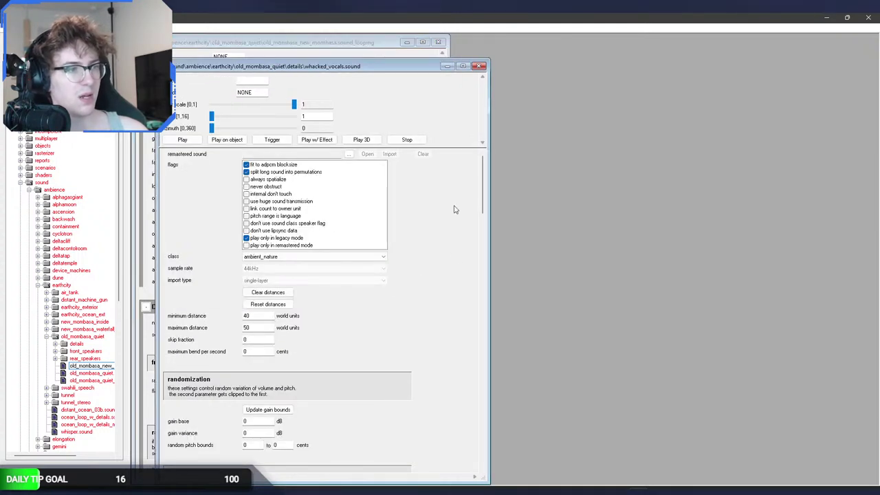
left_click_drag(481, 187, 468, 338)
left_click(303, 255)
left_click(303, 263)
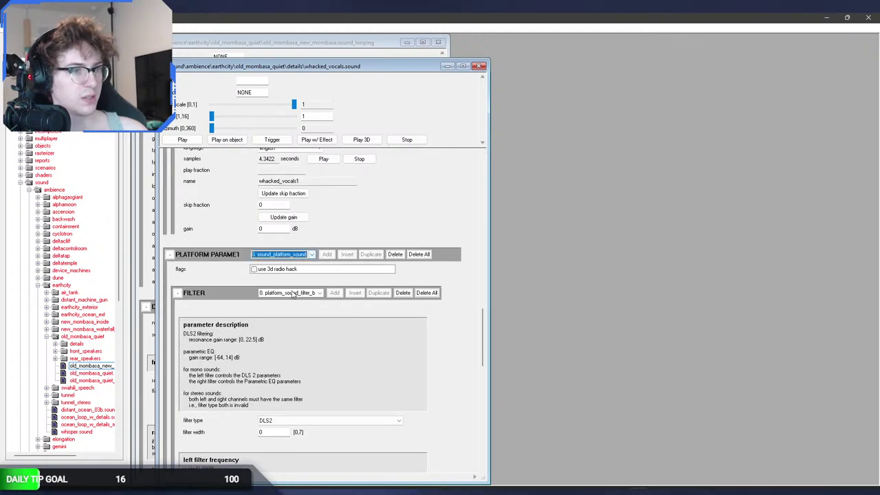
left_click(293, 295)
left_click_drag(484, 349, 483, 193)
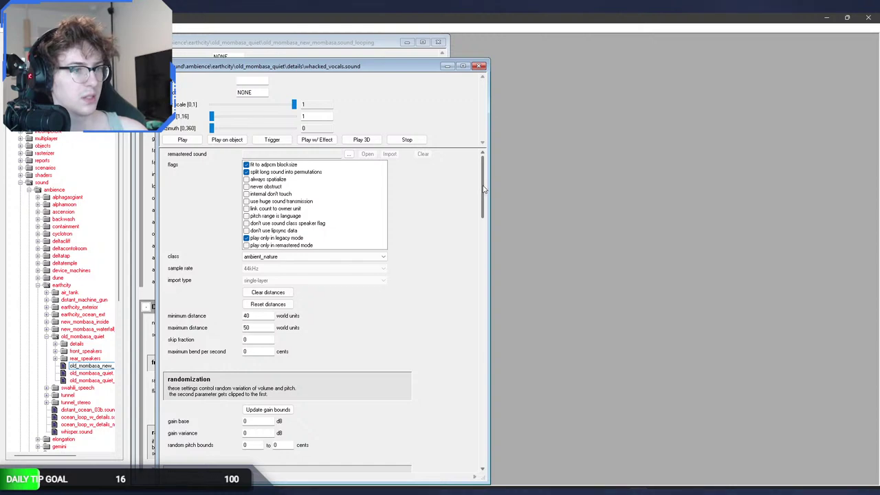
Play the permutations whacked_vocals1, whacked_vocals2 and whacked_vocals3 of the whacked_vocals sound.
left_click_drag(484, 189, 483, 324)
left_click(289, 276)
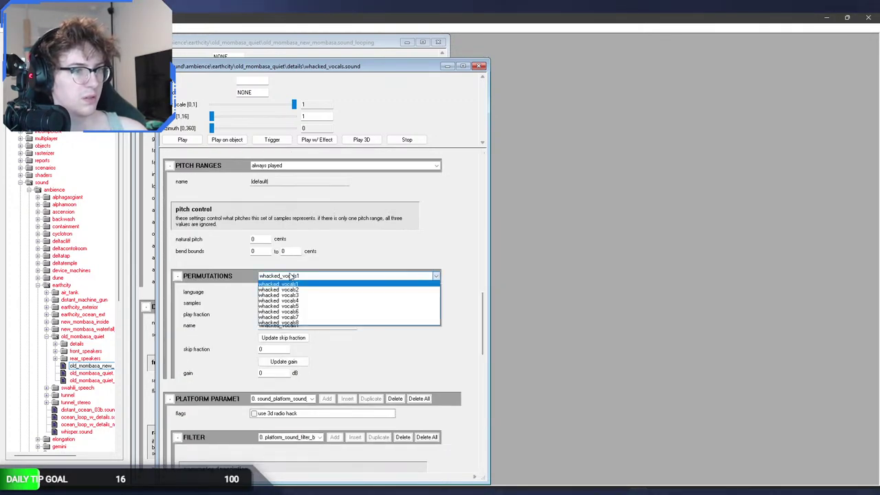
left_click(290, 276)
left_click(334, 306)
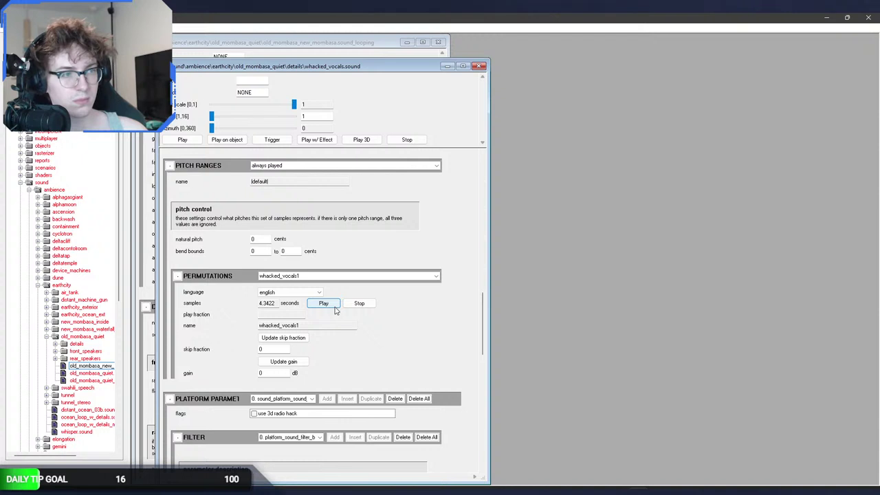
left_click(332, 277)
left_click(330, 297)
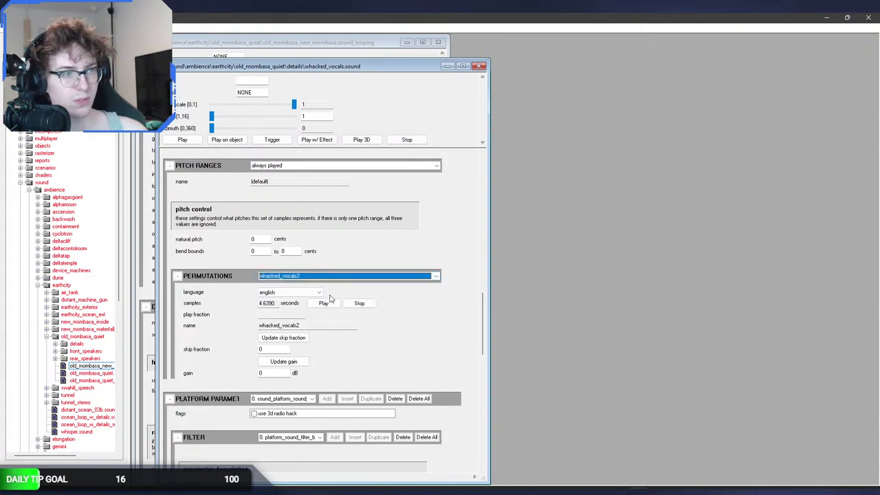
left_click(328, 305)
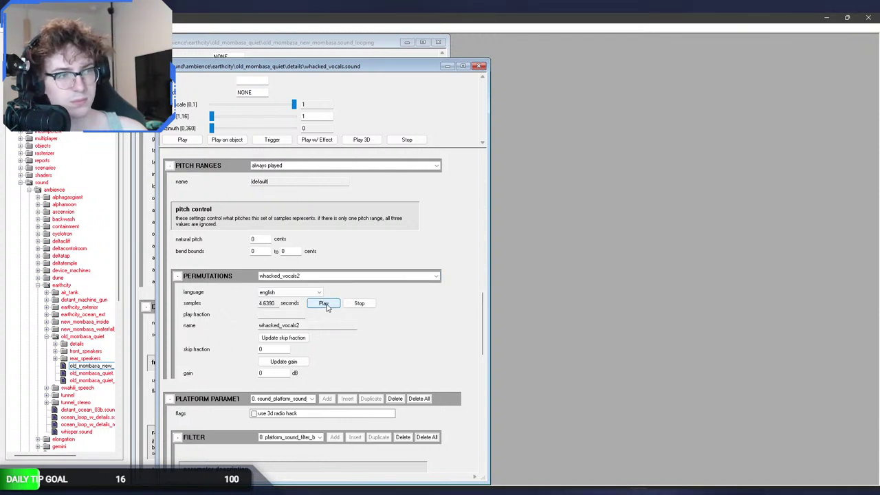
left_click(330, 277)
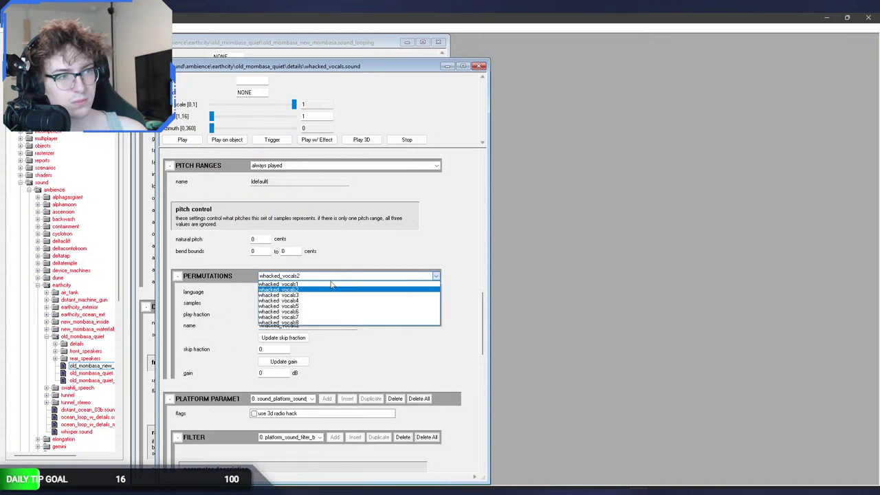
left_click(331, 295)
left_click(336, 304)
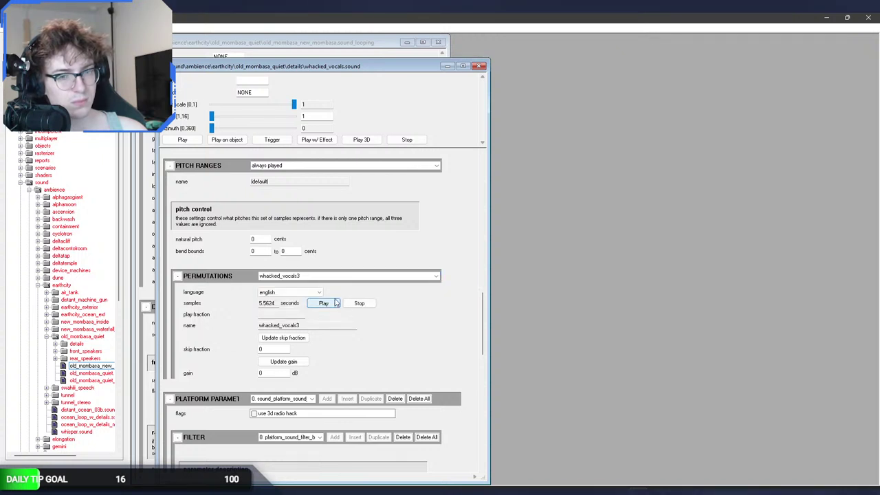
Play the permutations whacked_vocals4, whacked_vocals5 and whacked_vocals6.
left_click(337, 278)
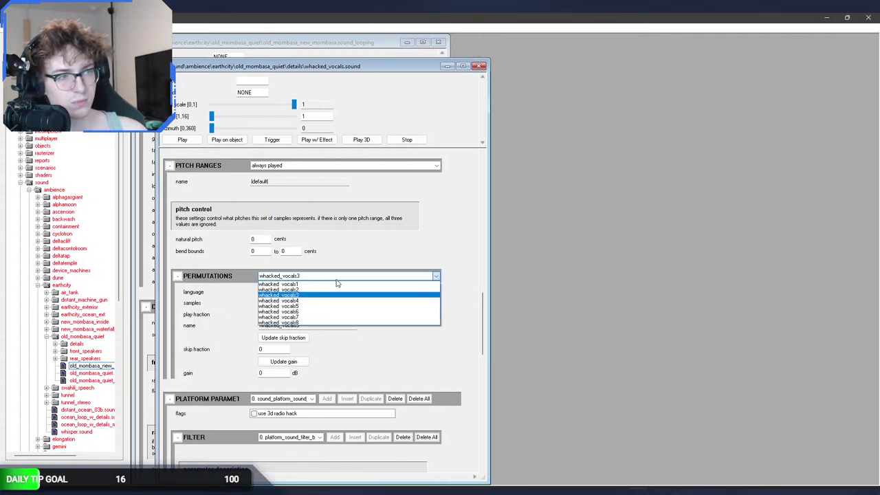
left_click(311, 302)
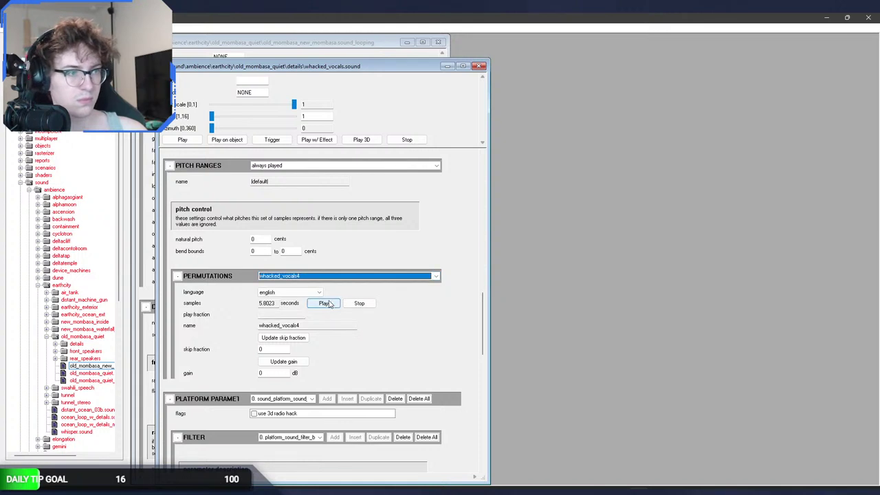
left_click(324, 303)
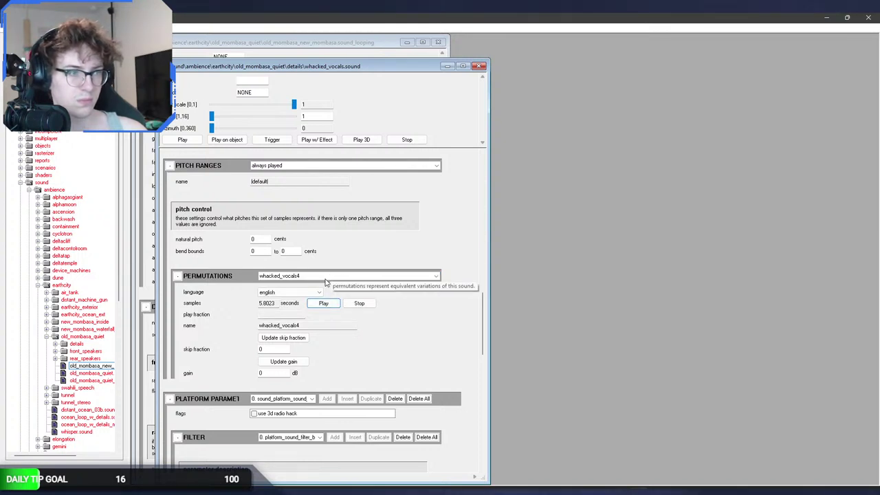
left_click(326, 278)
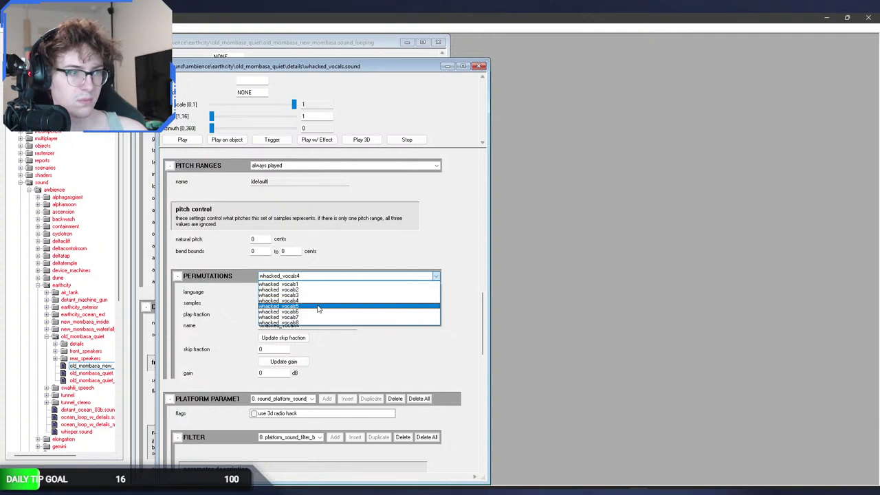
left_click(321, 308)
left_click(323, 303)
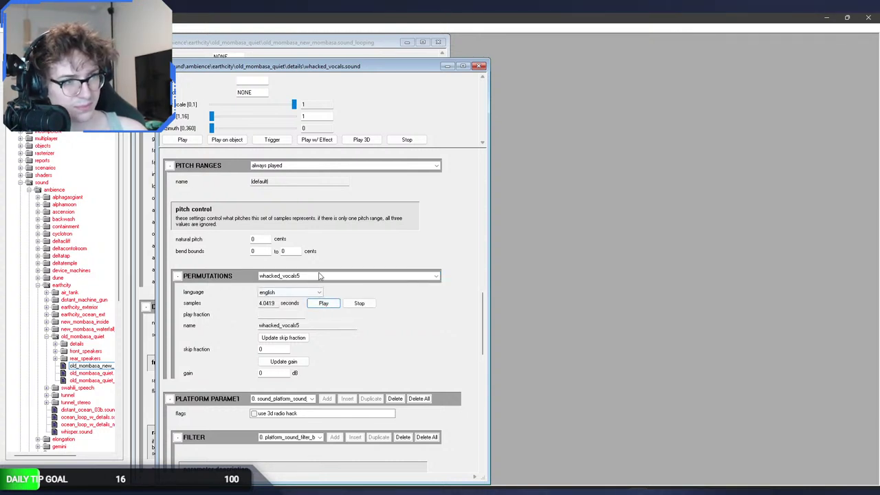
left_click(320, 276)
left_click(308, 311)
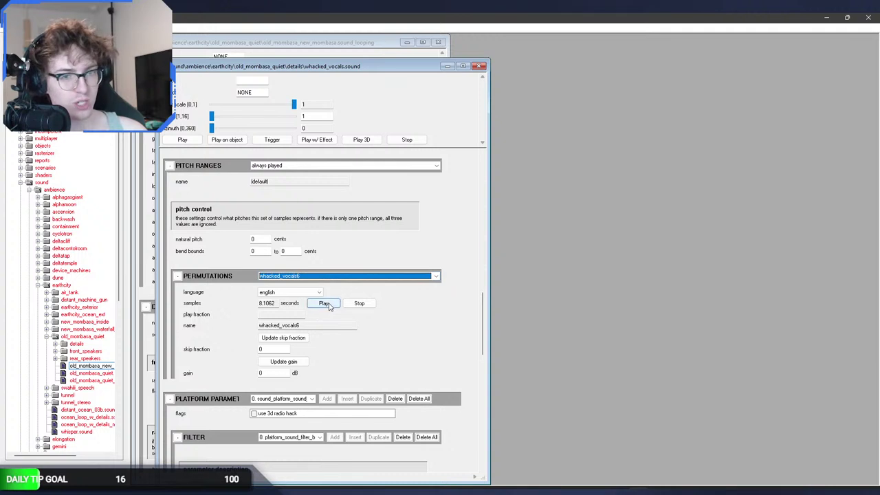
left_click(325, 304)
Play the remaining permutations whacked_vocals7 and whacked_vocals8.
left_click(332, 278)
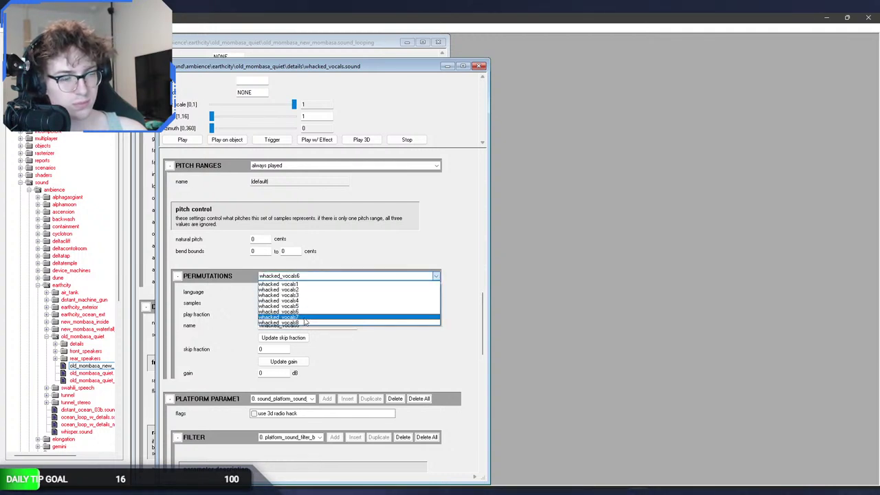
left_click(305, 318)
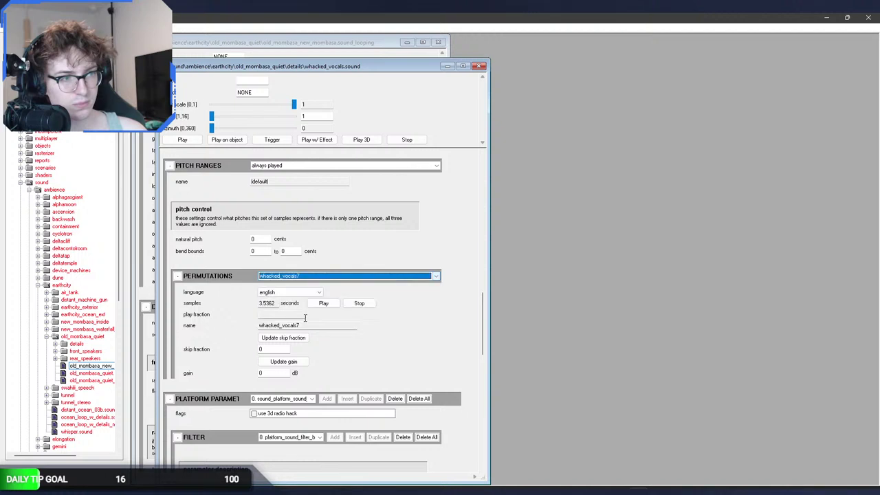
left_click(324, 303)
left_click(334, 278)
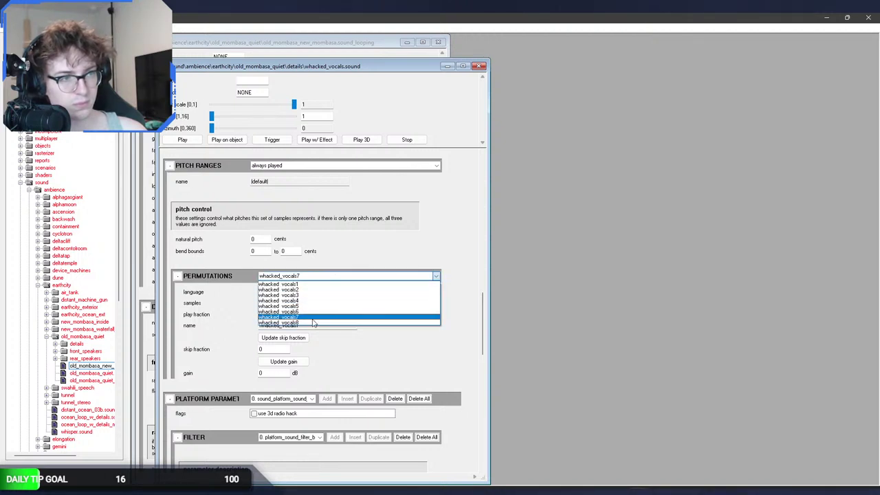
left_click(304, 323)
left_click(324, 303)
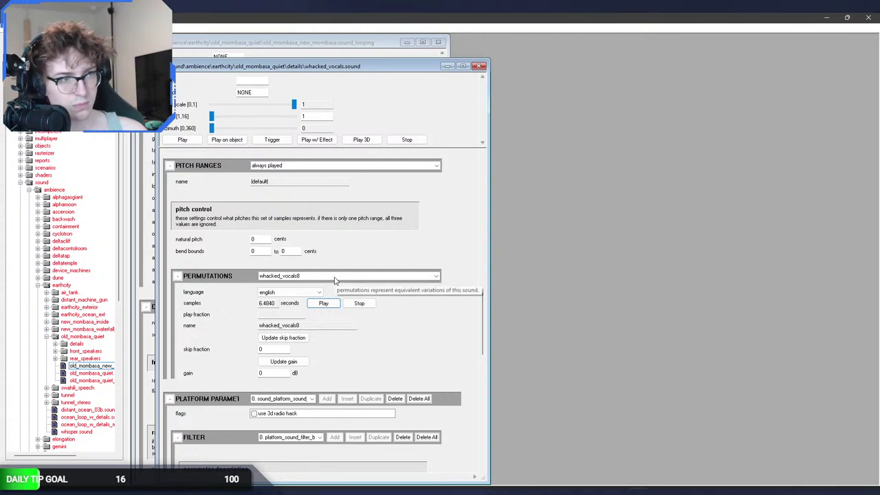
Close the whacked_vocals sound tag and check the detail sounds list of the looping sound, keeping whacked_vocals selected.
left_click(480, 66)
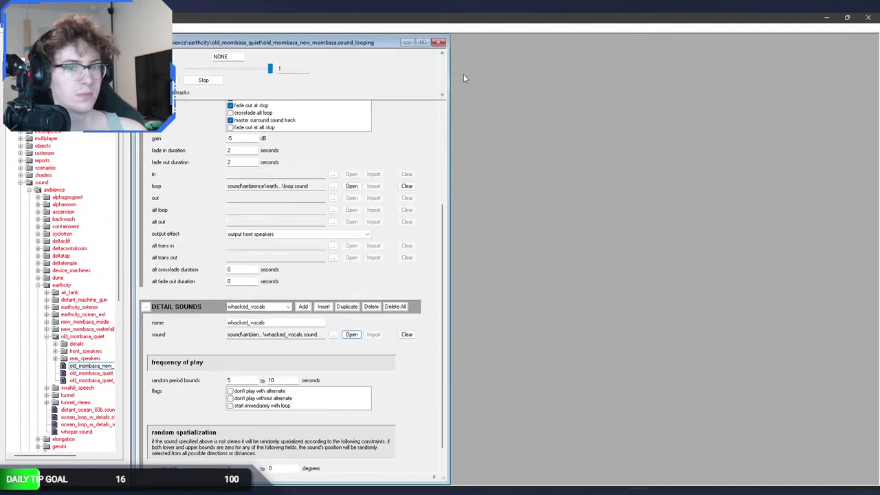
left_click(270, 308)
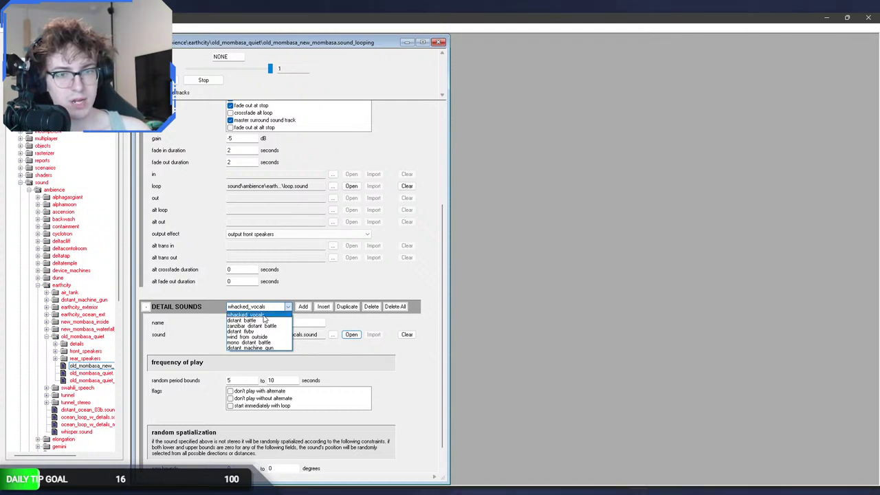
left_click(259, 314)
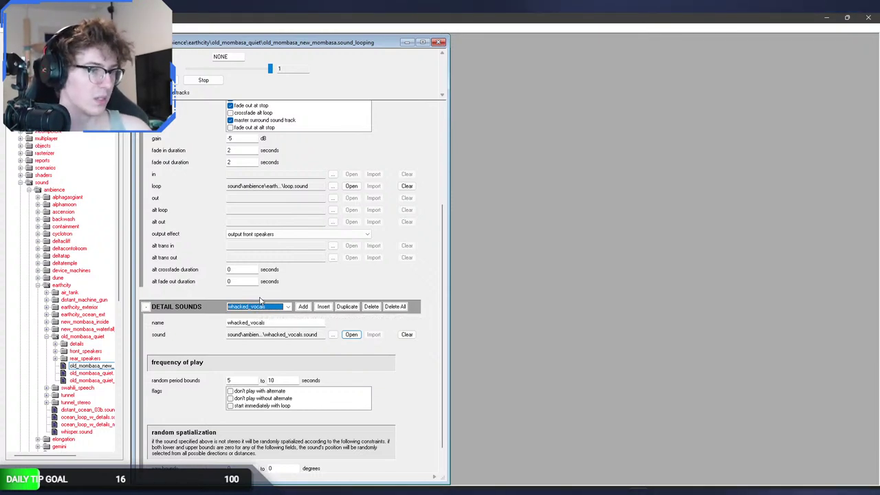
Reopen the whacked_vocals detail sound, look through its settings down to the low pass filter parameters, and close it.
left_click(269, 307)
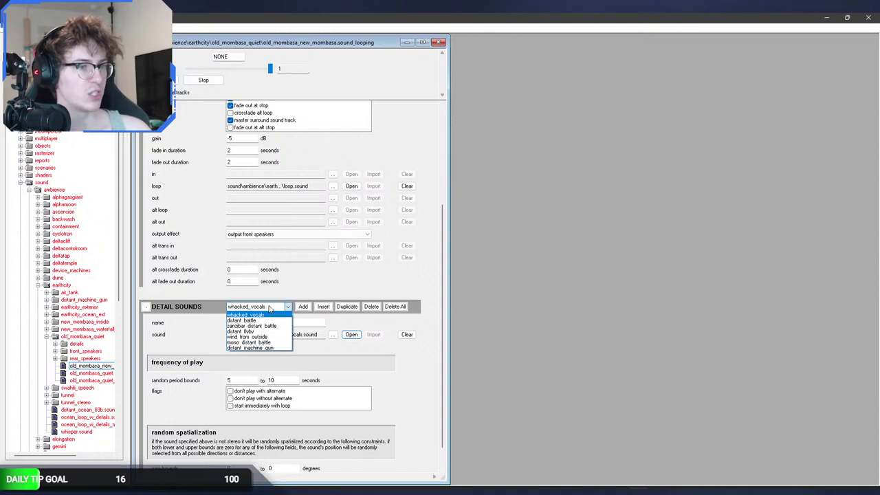
left_click(312, 318)
left_click(350, 335)
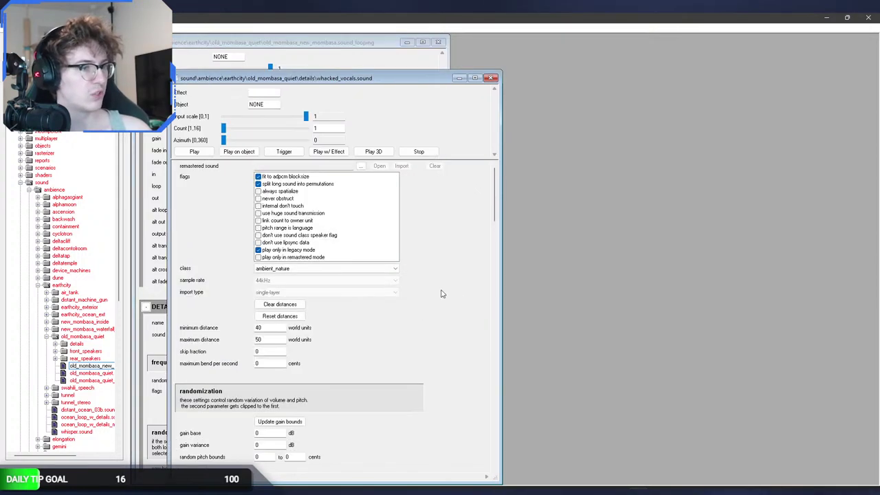
left_click_drag(495, 195, 485, 405)
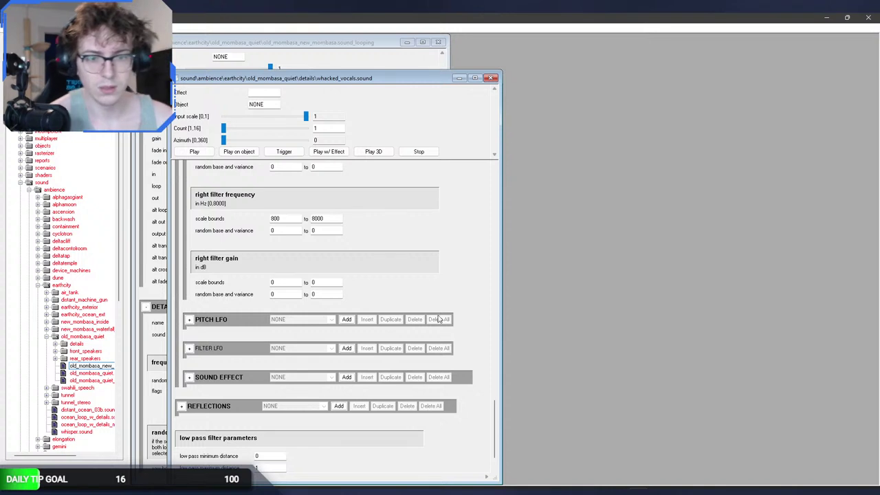
left_click(490, 77)
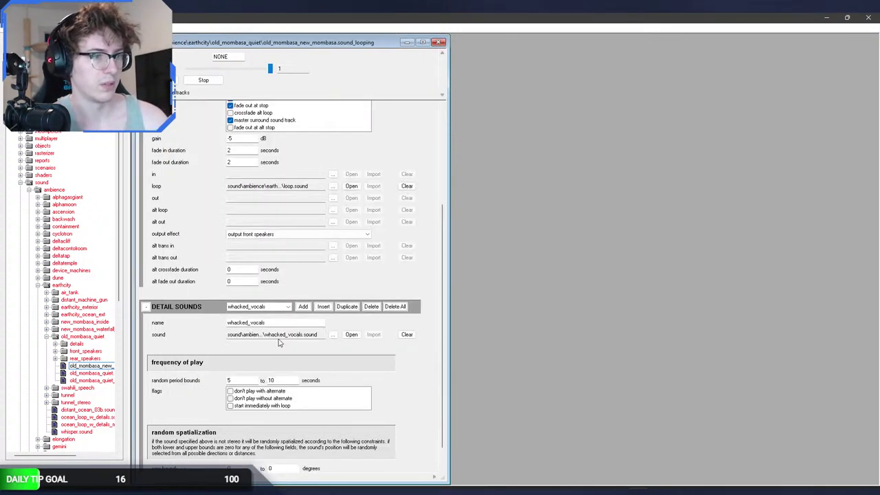
left_click(278, 309)
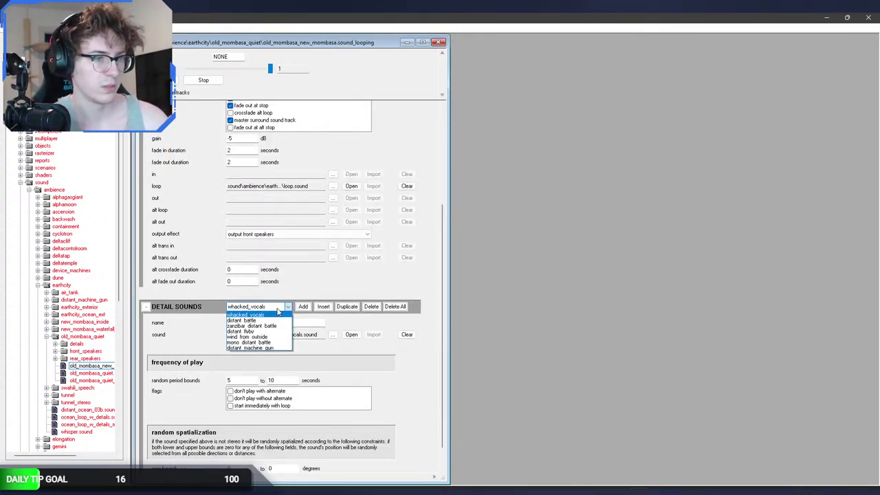
left_click(278, 314)
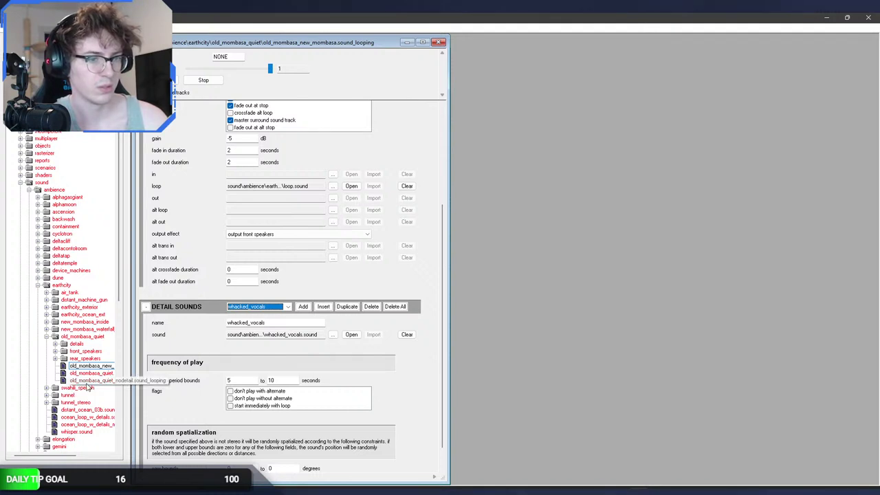
Open whisper.sound from the earthcity ambience folder and show its whisper permutation.
left_click(78, 432)
double_click(80, 432)
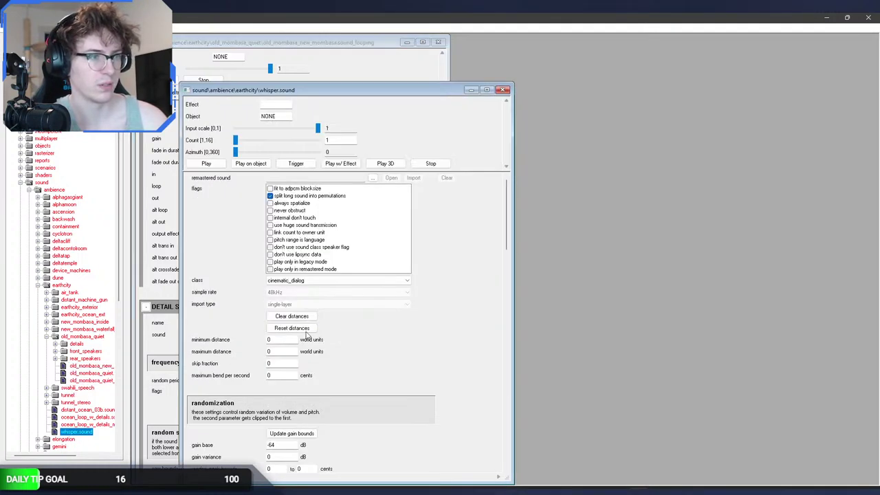
scroll(440, 327, "down", 5)
scroll(454, 325, "down", 10)
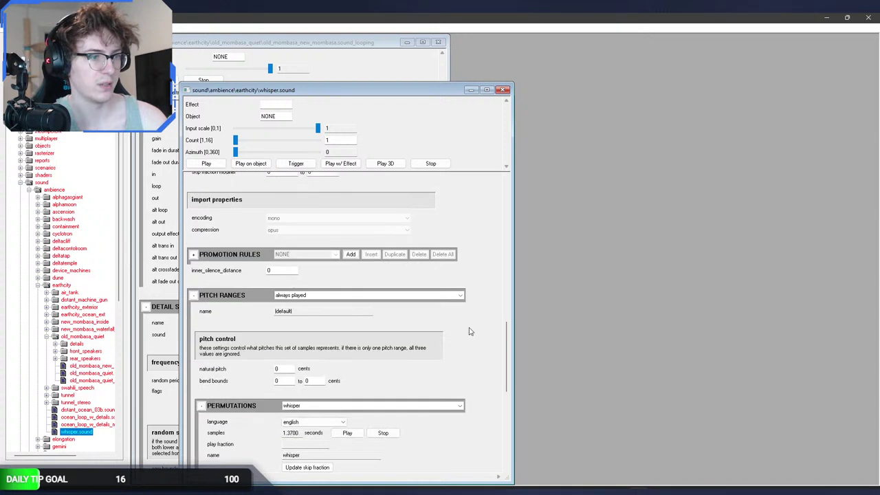
left_click(363, 407)
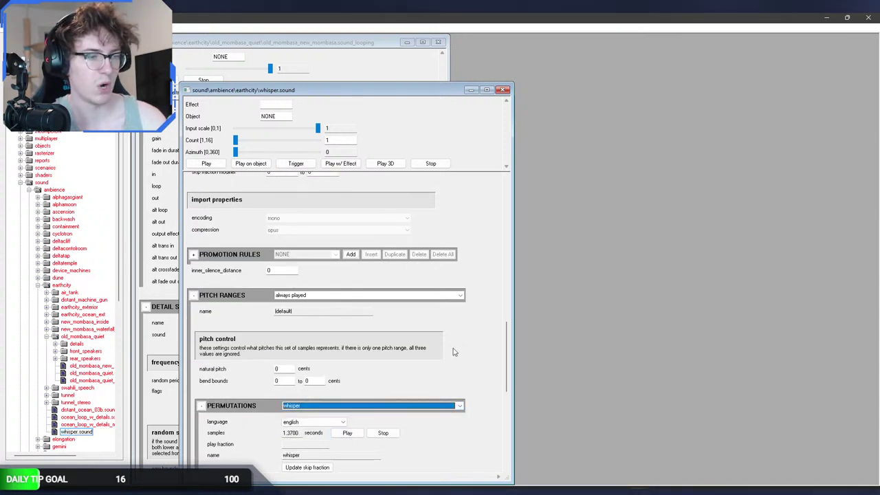
scroll(486, 359, "down", 3)
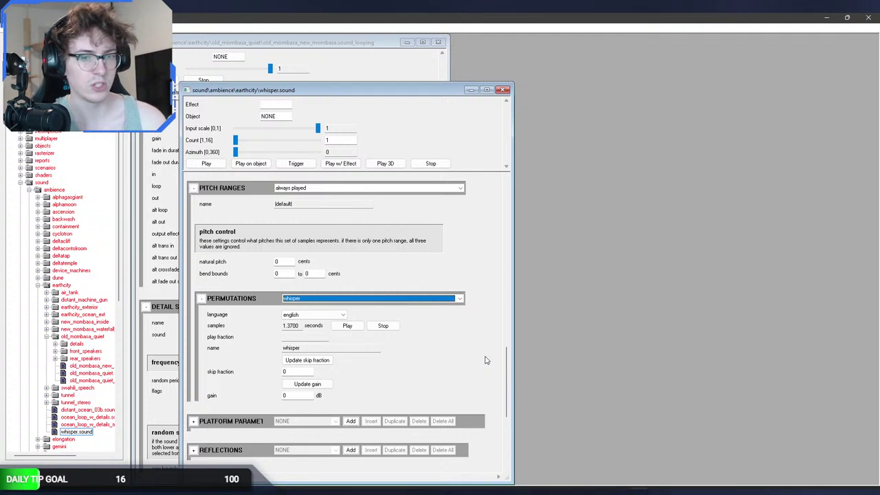
Play the whisper permutation twice and close the whisper sound tag.
left_click(346, 327)
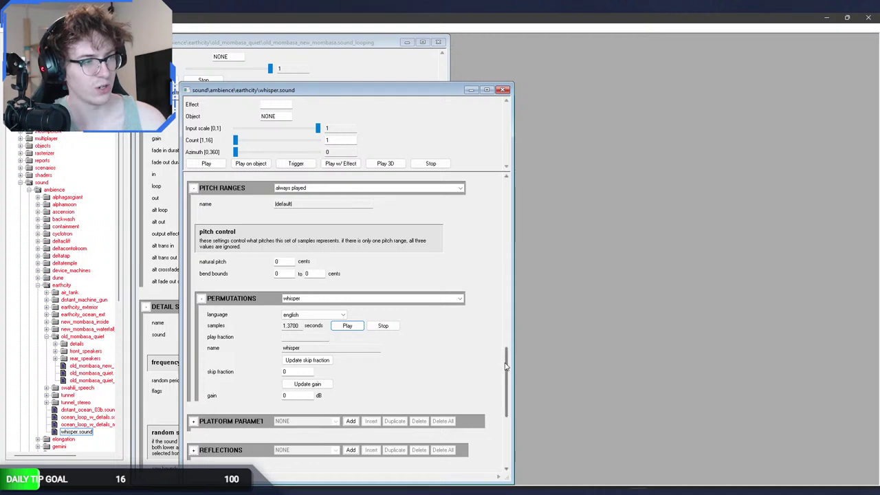
mouse_move(505, 354)
left_mouse_down()
mouse_move(516, 308)
mouse_move(517, 189)
mouse_move(503, 366)
left_mouse_up()
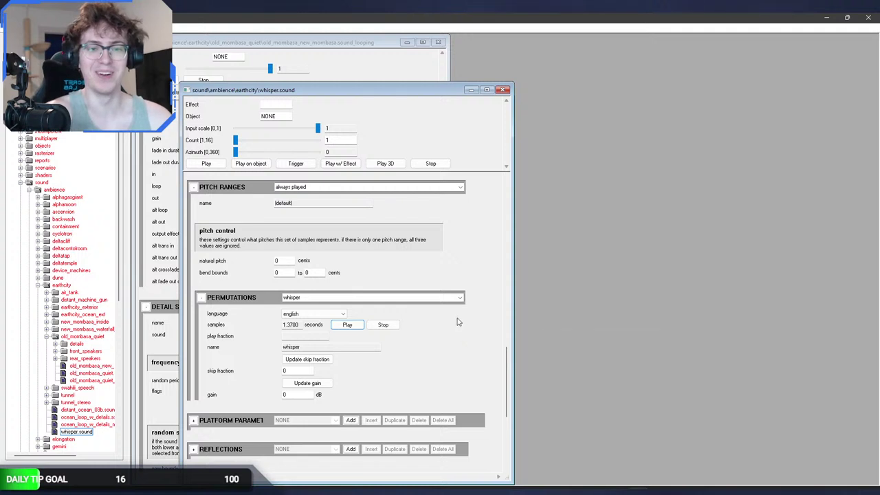
left_click(357, 328)
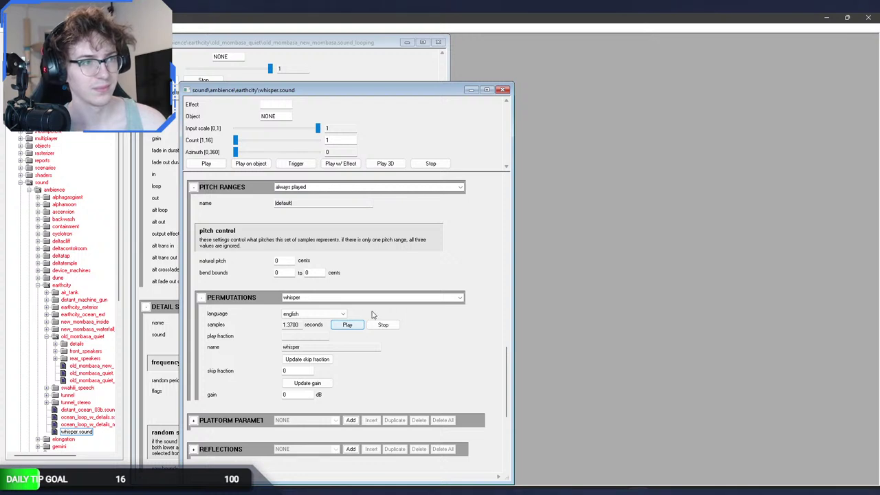
left_click(504, 91)
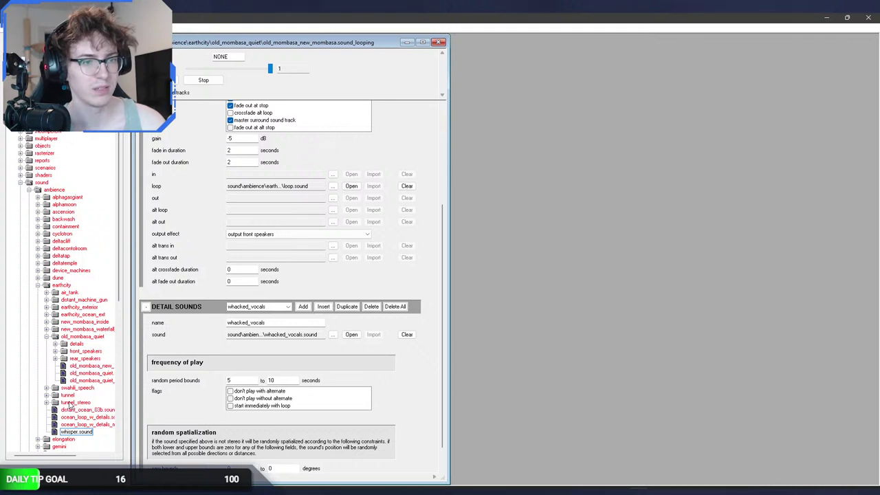
Open speech.sound from the details folder of swahili_speech's bridge_group and show its permutations.
left_click(55, 388)
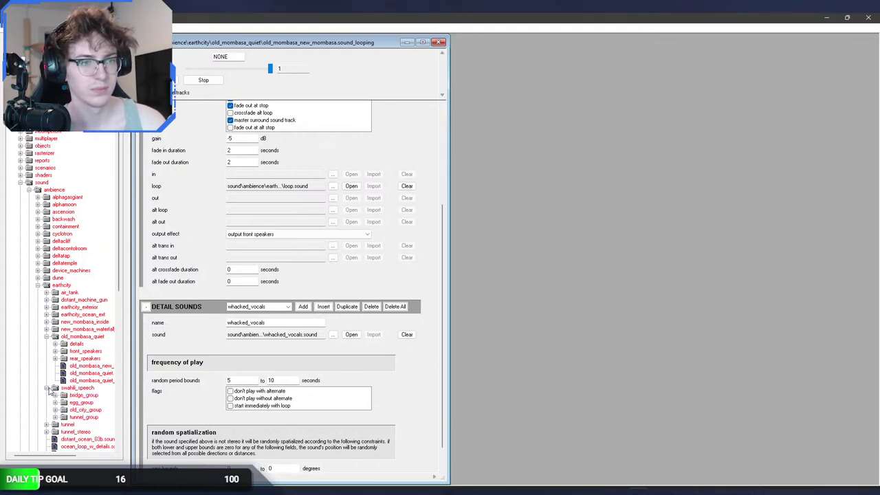
left_click(55, 396)
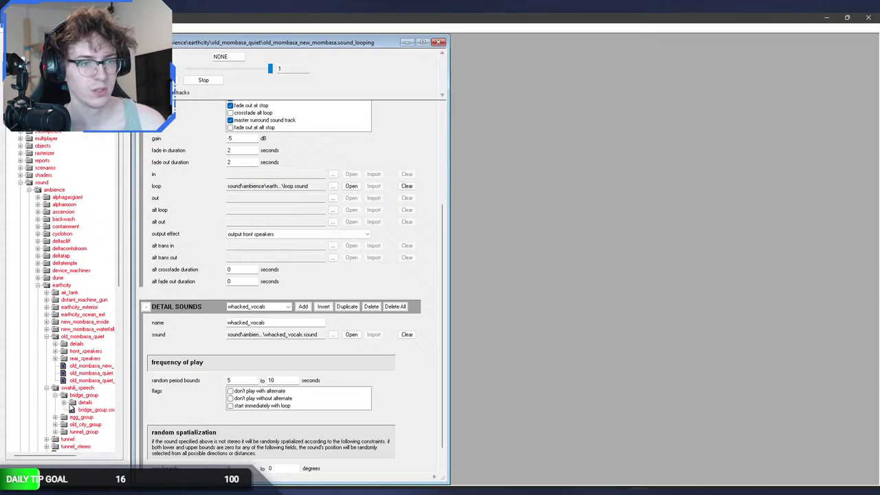
double_click(84, 403)
double_click(88, 411)
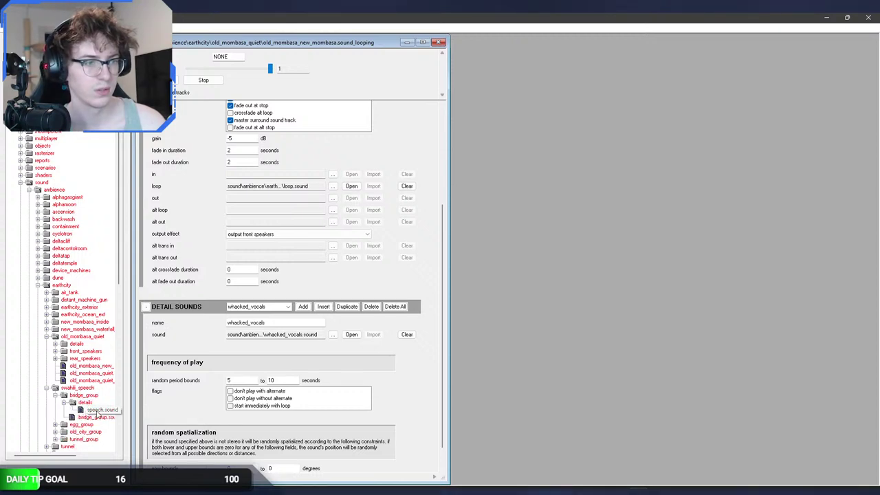
scroll(233, 372, "down", 10)
scroll(234, 372, "down", 4)
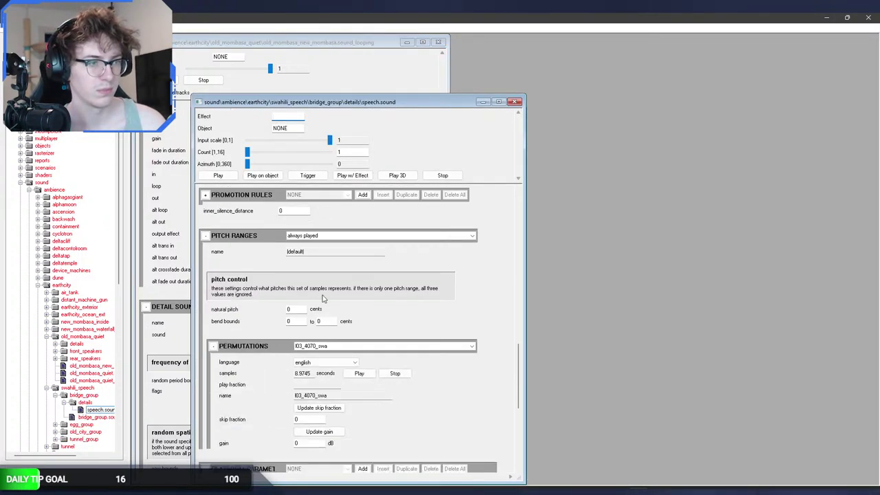
Play and stop the l03_4070_swa permutation, check the permutation list, and close the speech sound tag.
left_click(359, 373)
left_click(395, 375)
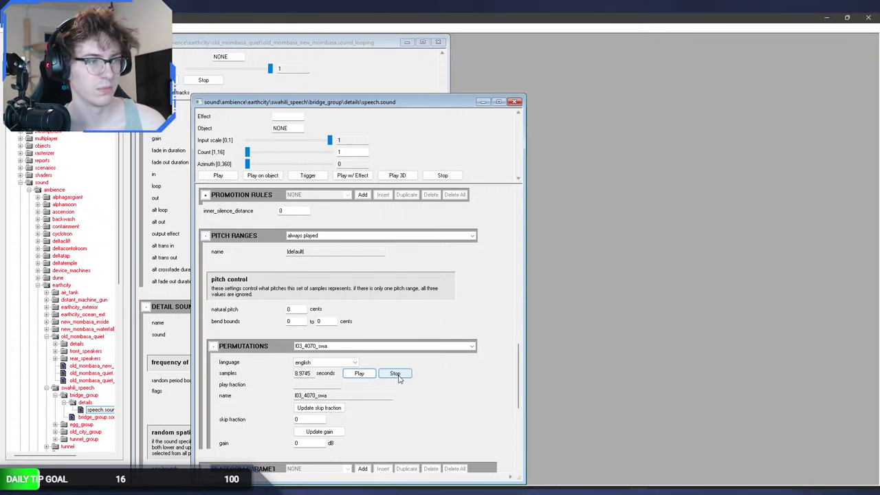
left_click(381, 346)
left_click(383, 354)
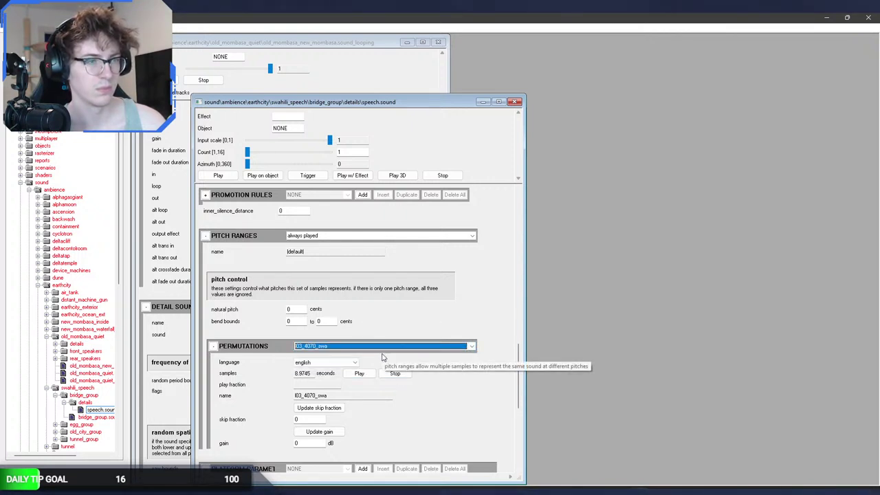
left_click(395, 373)
left_click(514, 101)
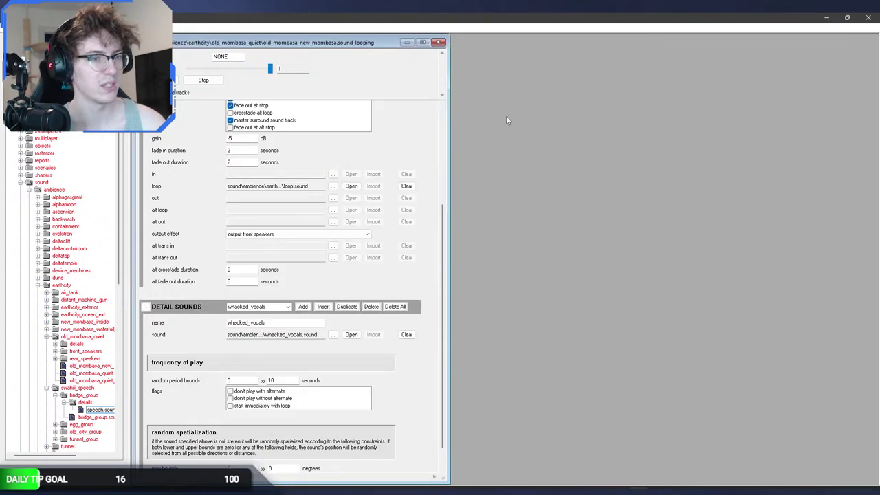
Collapse the swahili_speech folder, then reopen whisper.sound and place its window beside the looping sound.
left_click(65, 403)
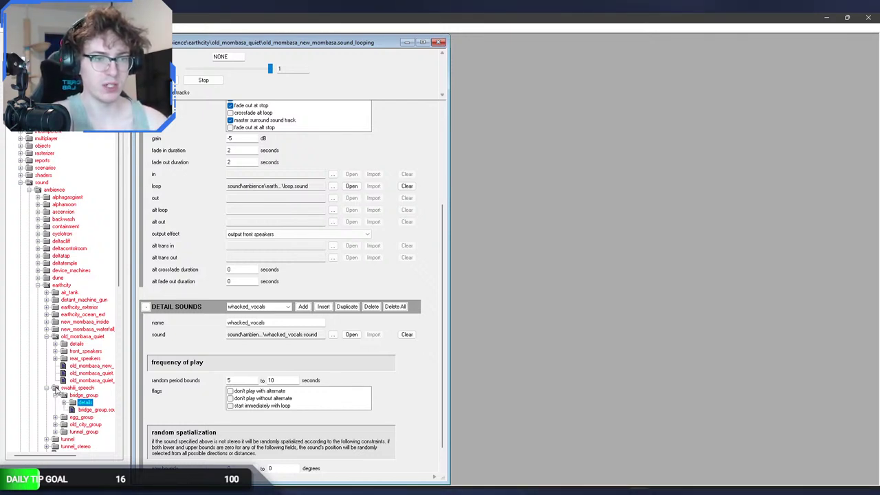
left_click(46, 389)
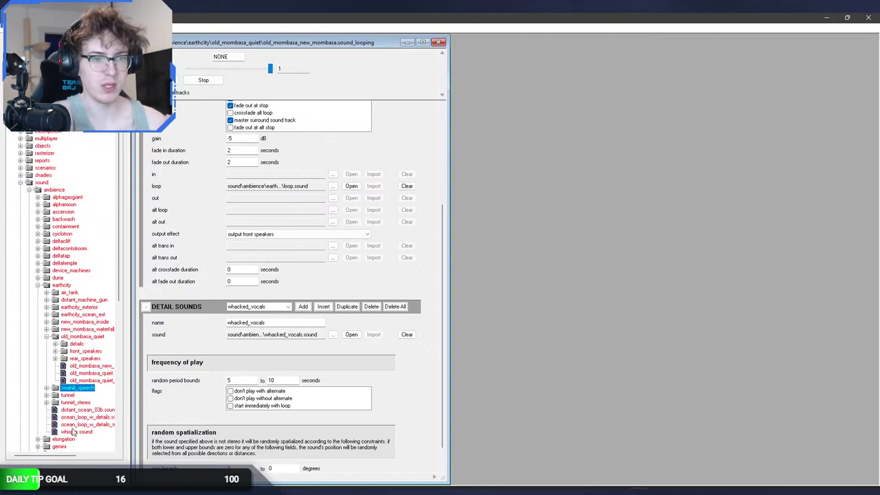
left_click(76, 432)
double_click(72, 431)
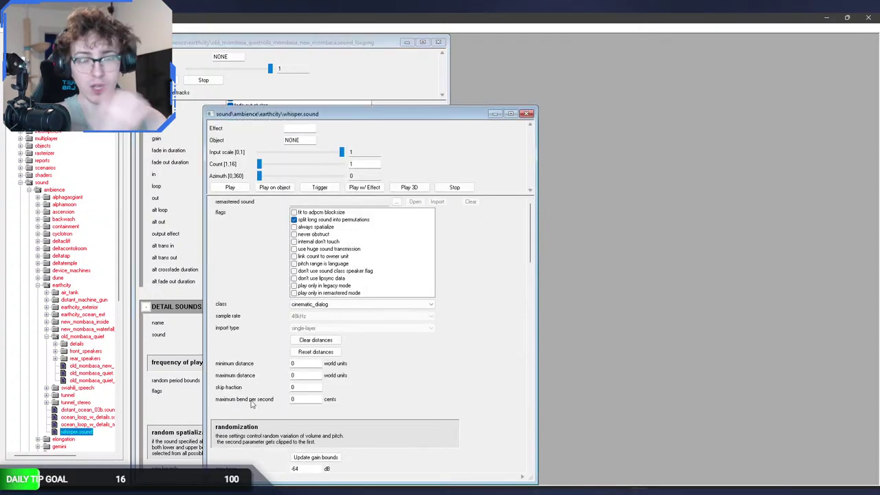
left_click_drag(369, 108, 612, 93)
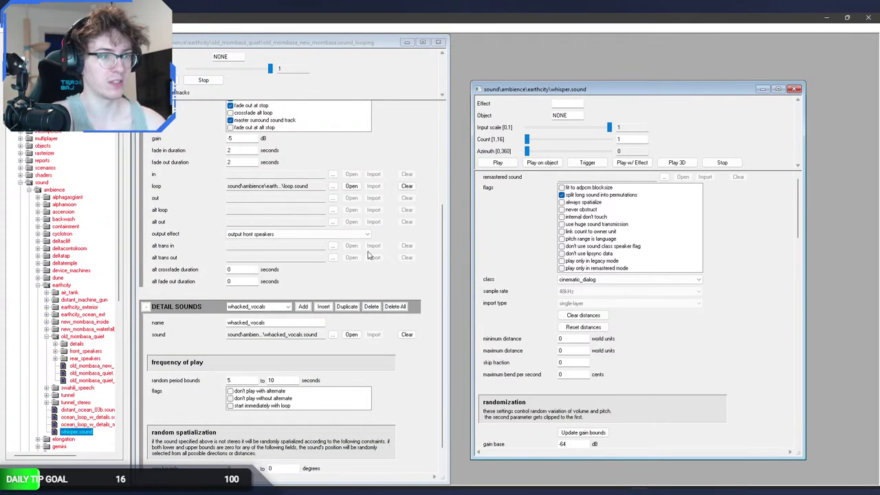
Open the whacked_vocals detail sound from the looping sound and play its whacked_vocals1 permutation.
left_click(258, 307)
left_click(281, 317)
left_click(351, 334)
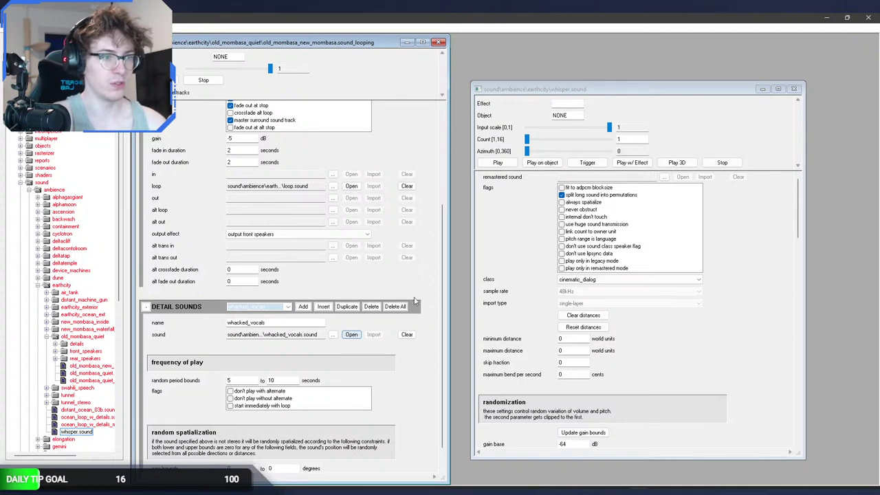
left_click_drag(541, 220, 541, 344)
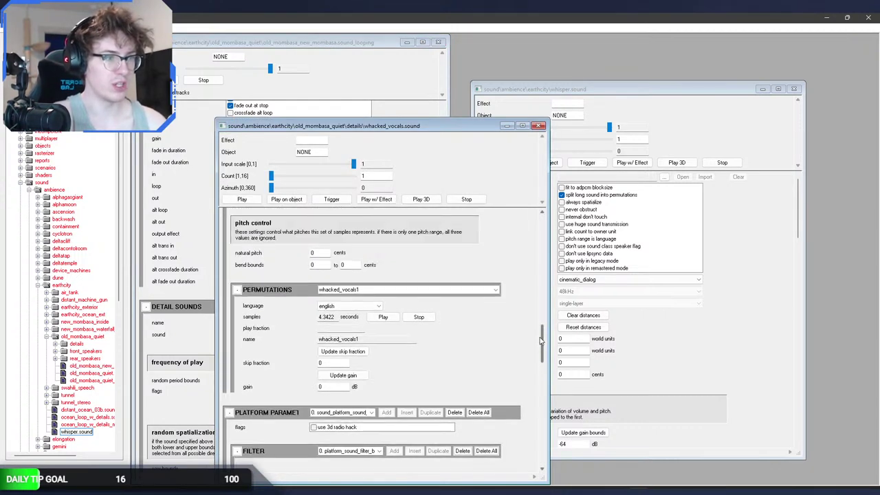
left_click(395, 320)
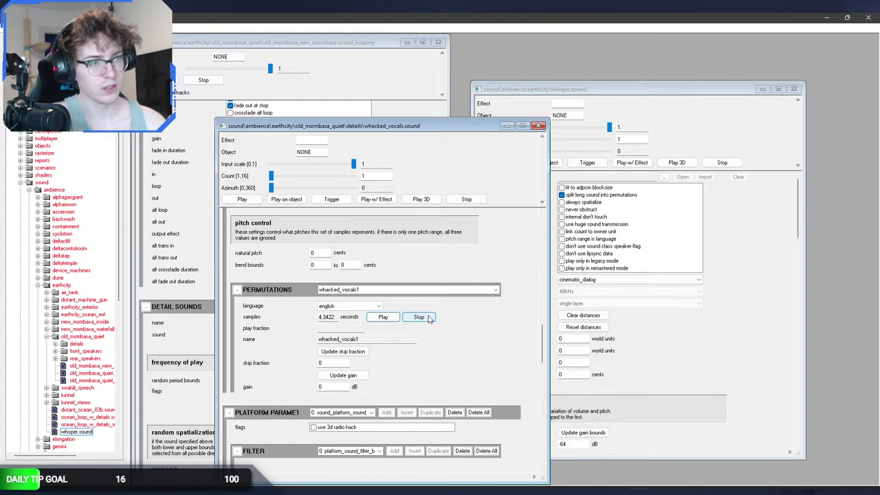
scroll(481, 351, "down", 2)
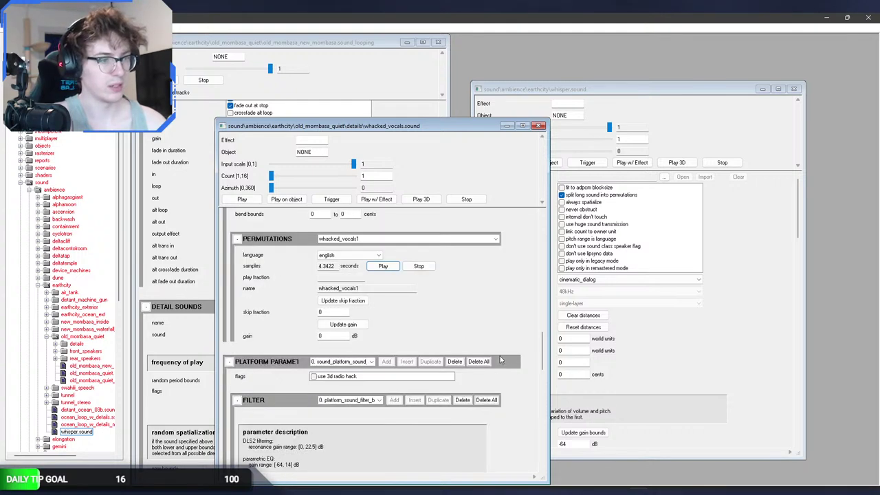
Show the permutation of the whisper sound for comparison, stop its playback and close the whisper tag.
left_click(673, 376)
scroll(756, 344, "down", 10)
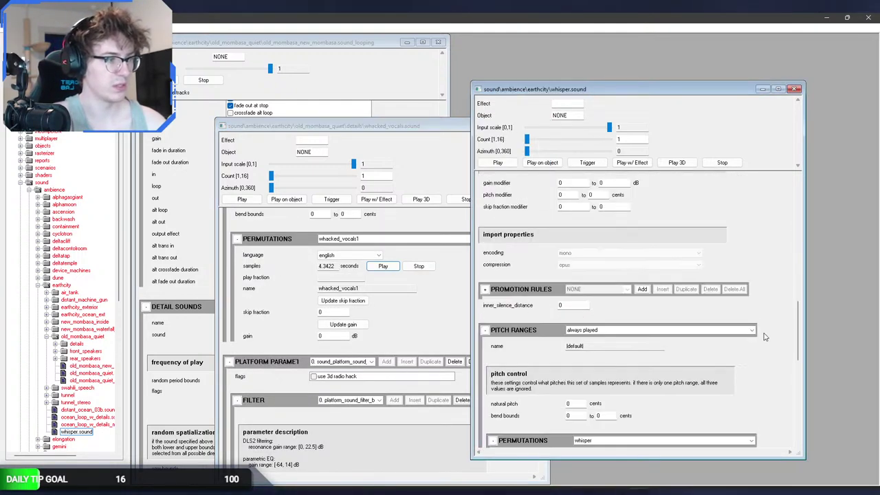
scroll(762, 371, "down", 3)
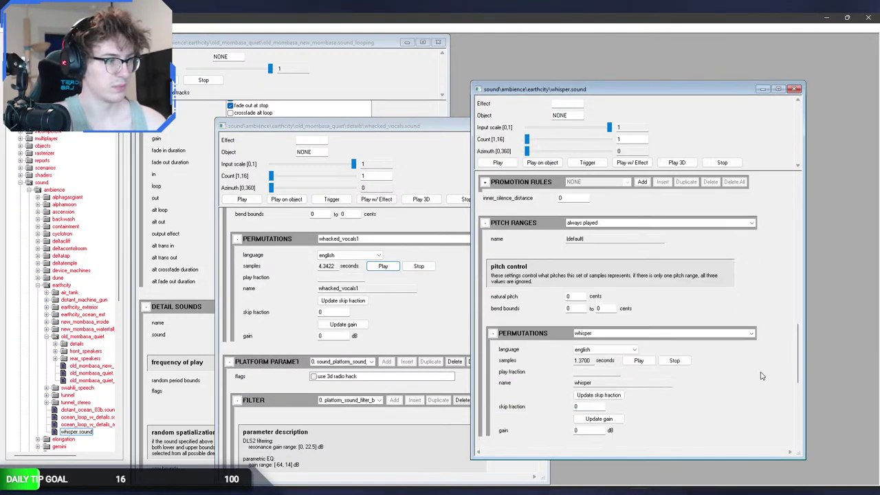
left_click(674, 361)
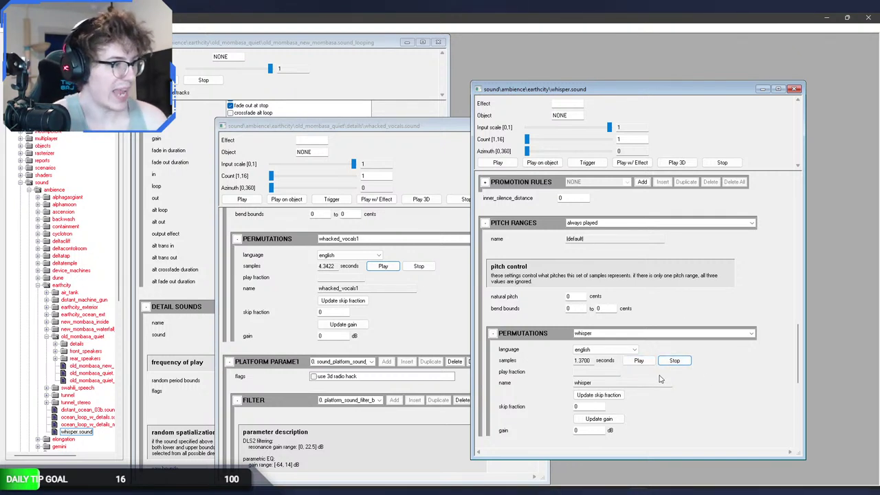
left_click(795, 88)
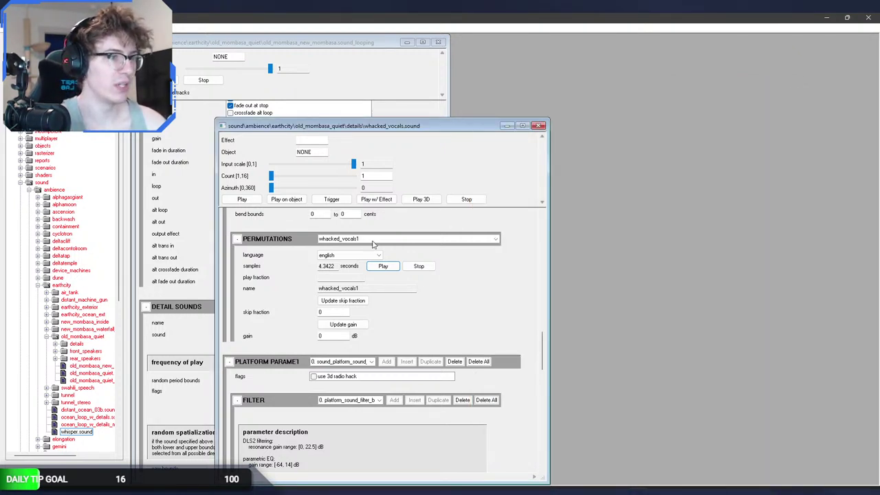
Play and stop the whacked_vocals7 permutation, then view the filter in the sound's platform parameters.
left_click(371, 240)
left_click(355, 286)
left_click(378, 267)
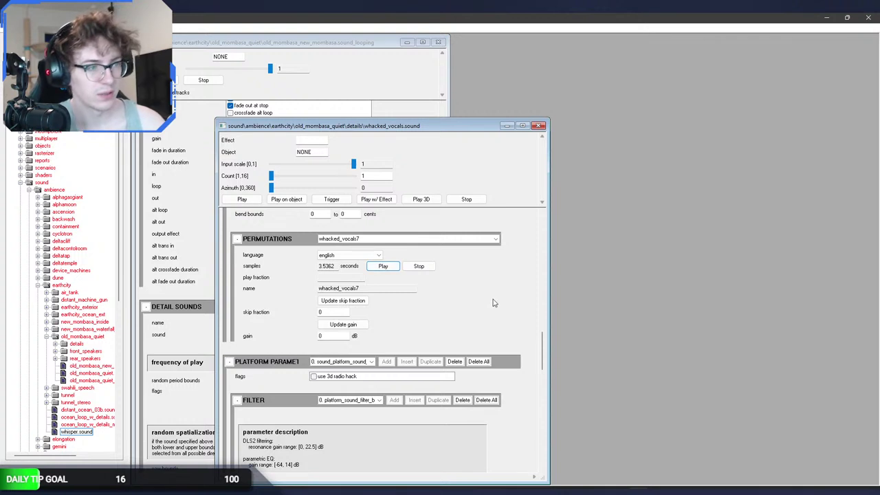
left_click(419, 266)
left_click_drag(543, 358, 545, 372)
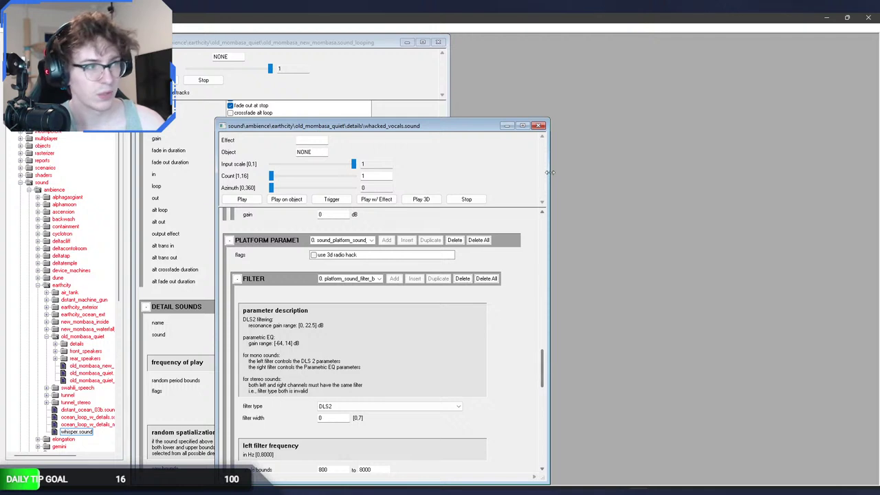
Close the whacked_vocals sound, then open air_tank_hits.sound from the air_tank folder and show its permutations.
left_click(539, 125)
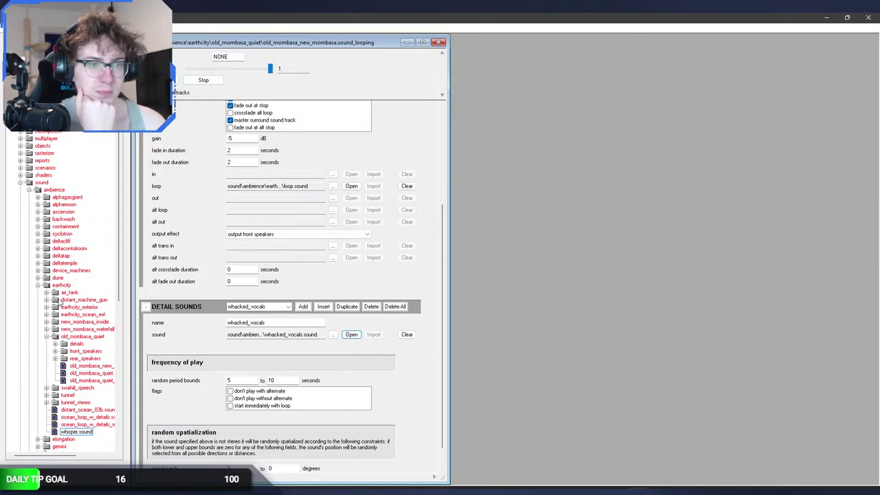
left_click(48, 293)
double_click(74, 308)
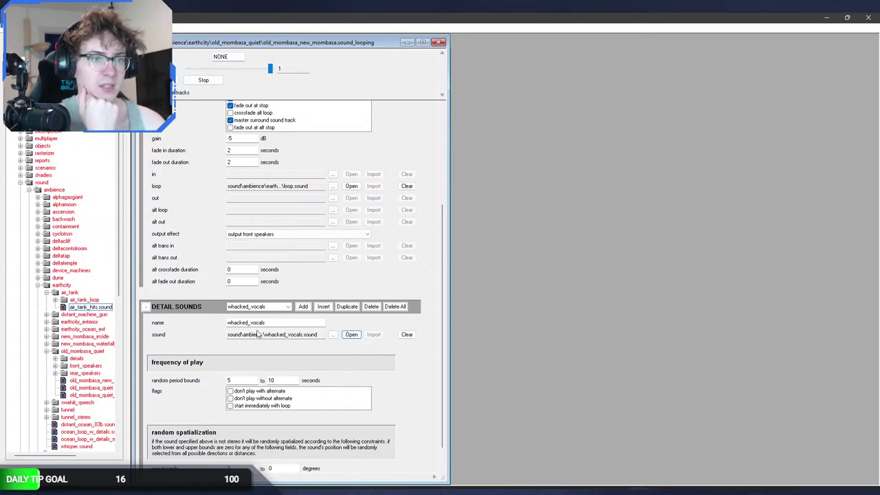
scroll(299, 335, "down", 10)
scroll(299, 334, "down", 10)
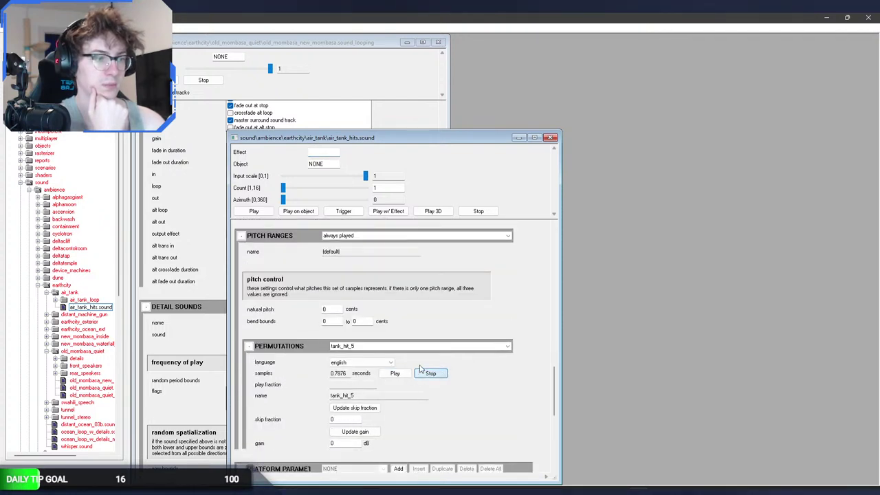
Select the tank_hit_6 permutation, play and stop it, then close the air_tank_hits tag.
left_click(413, 346)
left_click(410, 360)
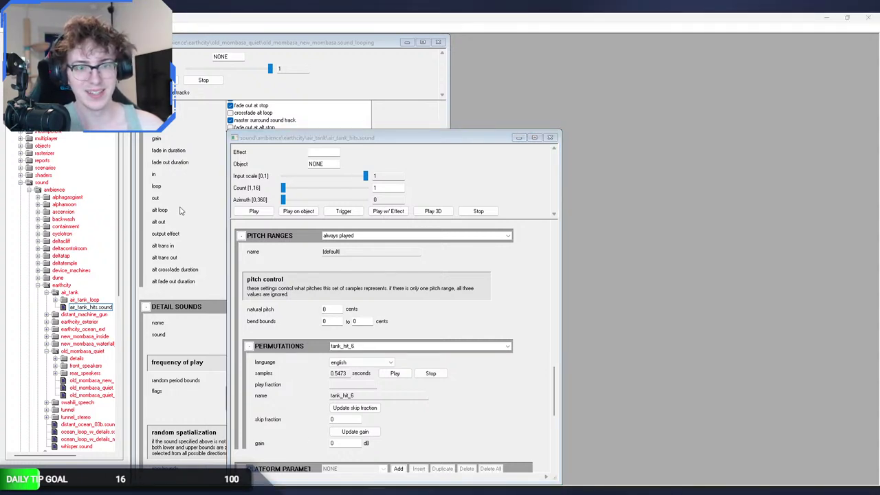
left_click(396, 375)
left_click(431, 375)
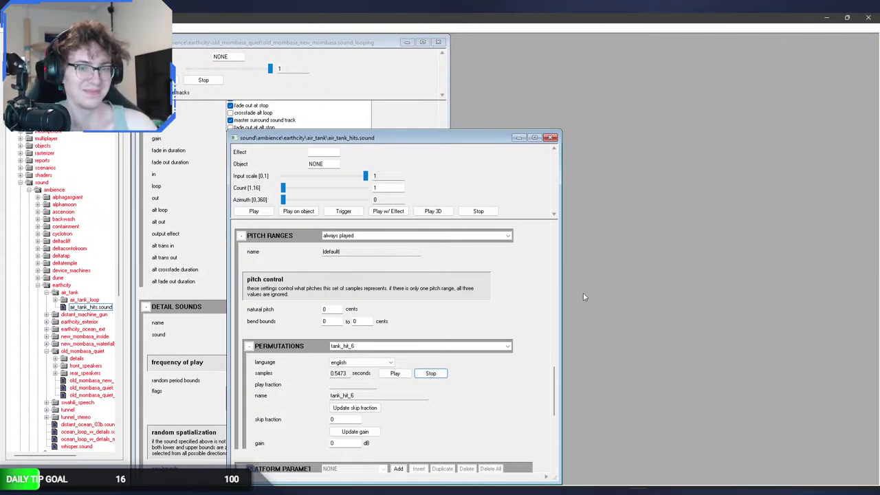
left_click(551, 137)
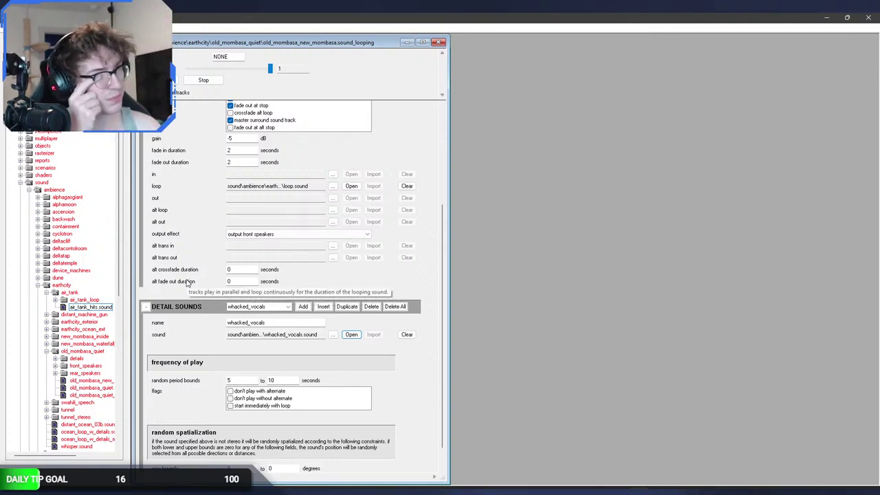
Close and reopen the old_mombasa_new_mombasa looping sound, then open its front_speakers loop sound and show the permutations.
left_click(440, 44)
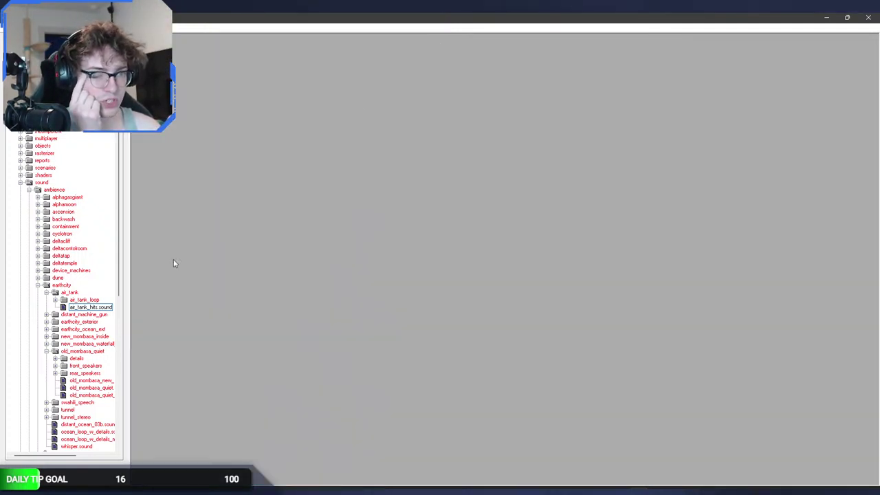
double_click(86, 382)
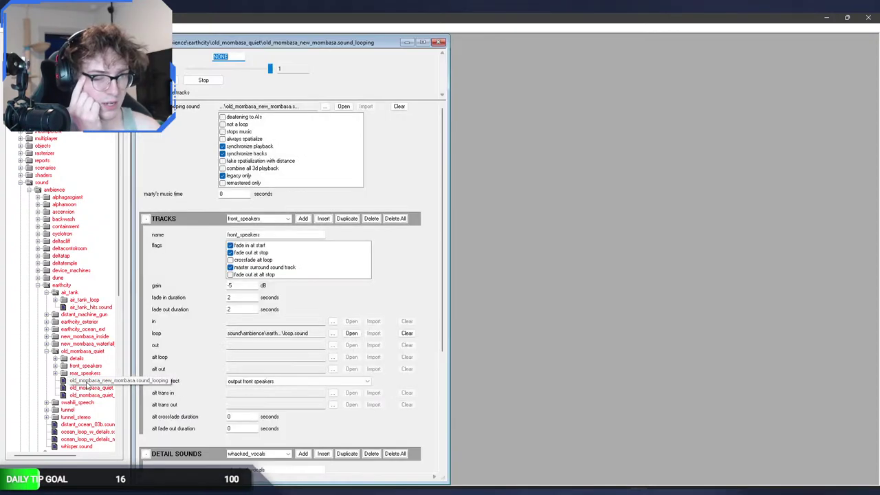
left_click(351, 333)
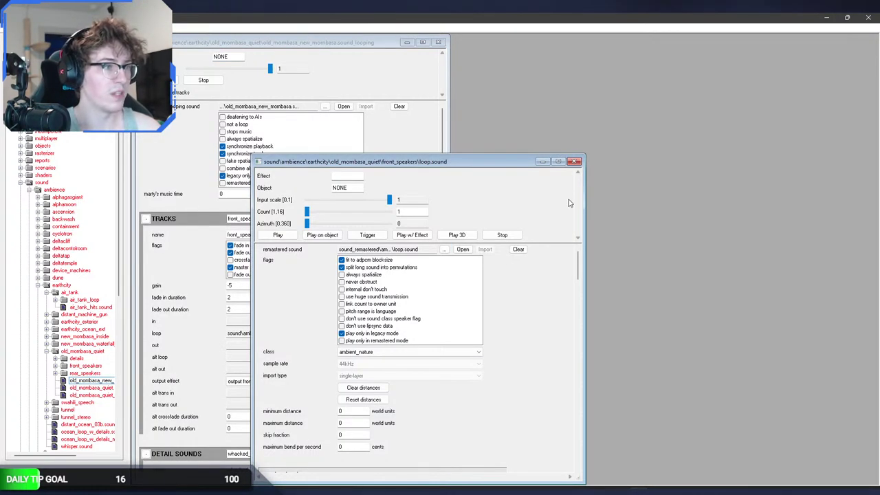
left_click_drag(579, 269, 591, 389)
scroll(559, 334, "up", 3)
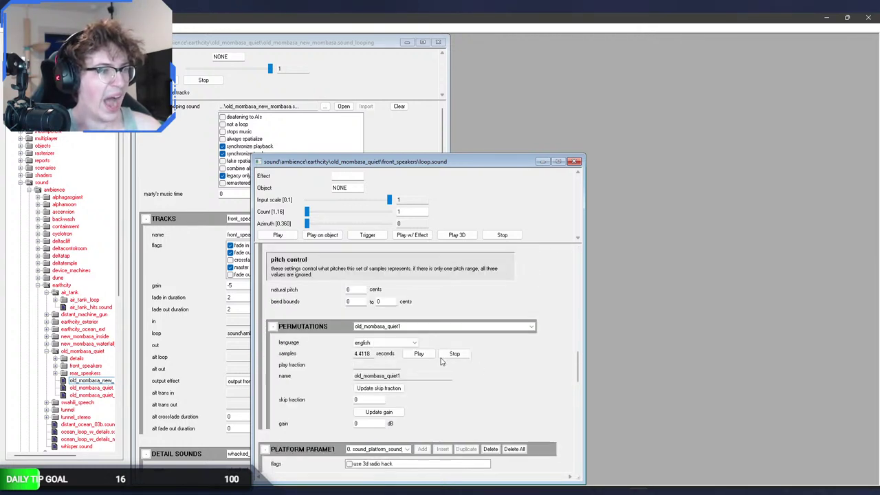
Play and stop the old_mombasa_quiet1 permutation of the front_speakers loop, then look through the list of permutations.
left_click(426, 328)
left_click(421, 342)
left_click(419, 353)
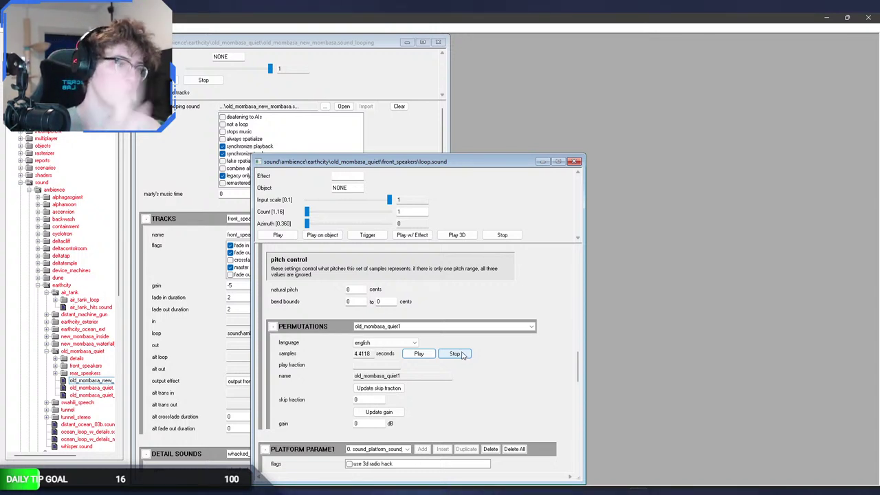
left_click(447, 328)
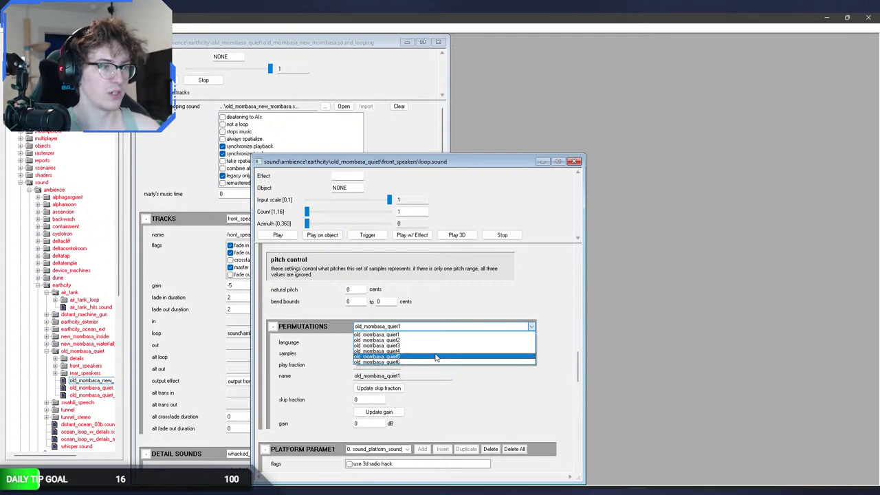
left_click(438, 328)
left_click(378, 413)
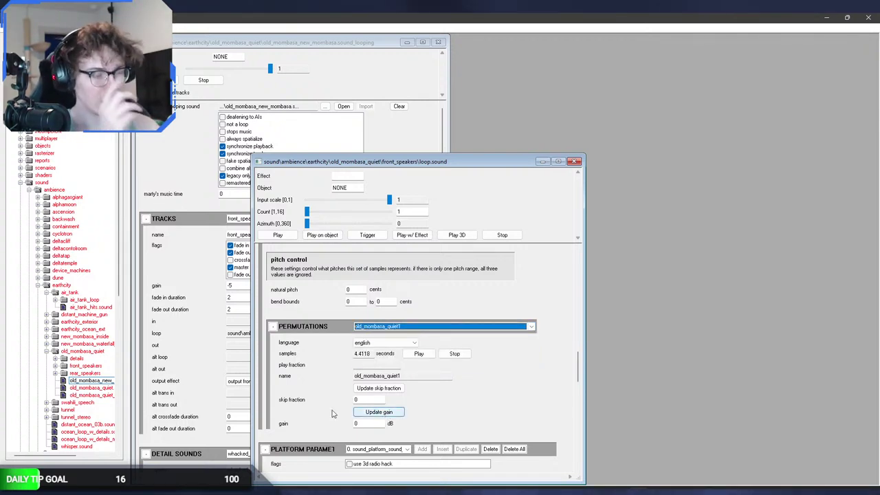
Switch to Reclaimer and filter the map's sound tags to the old_mombasa_quiet sounds.
key("alt+Tab")
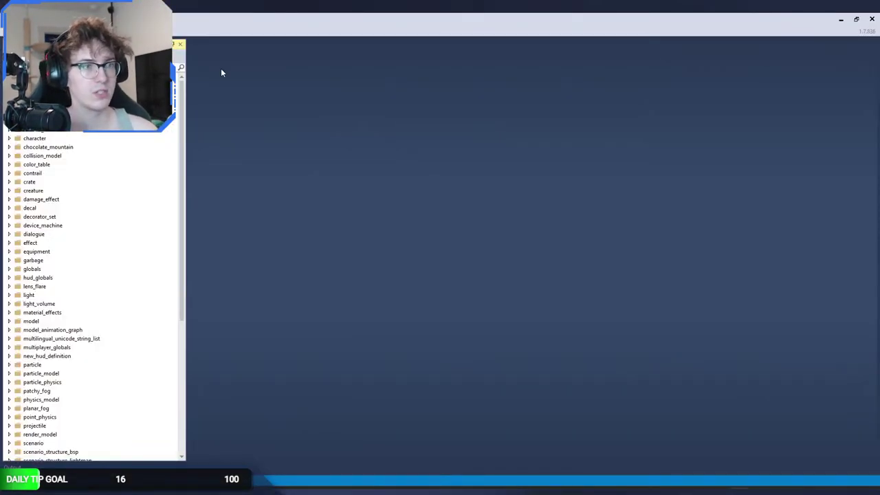
scroll(167, 293, "down", 5)
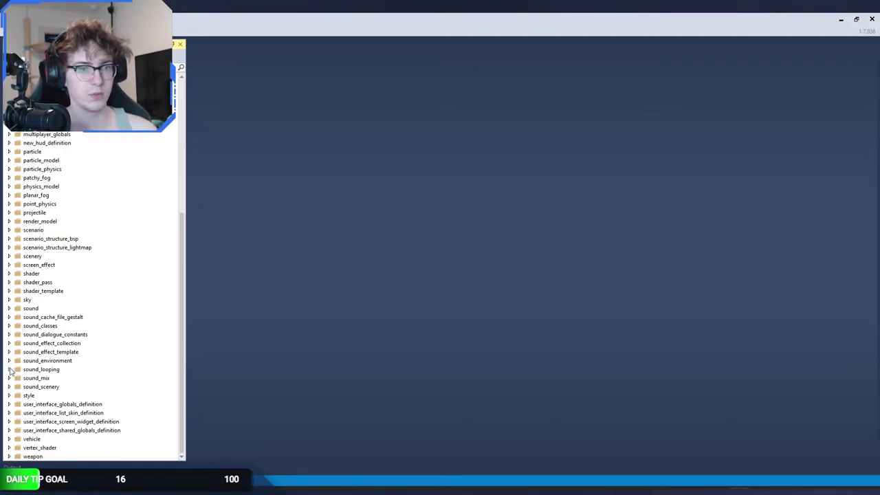
left_click(11, 309)
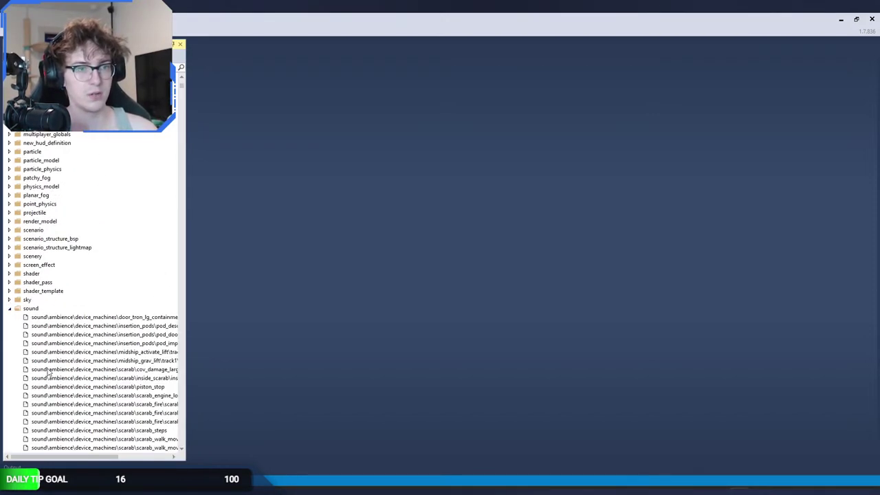
left_click_drag(105, 456, 59, 182)
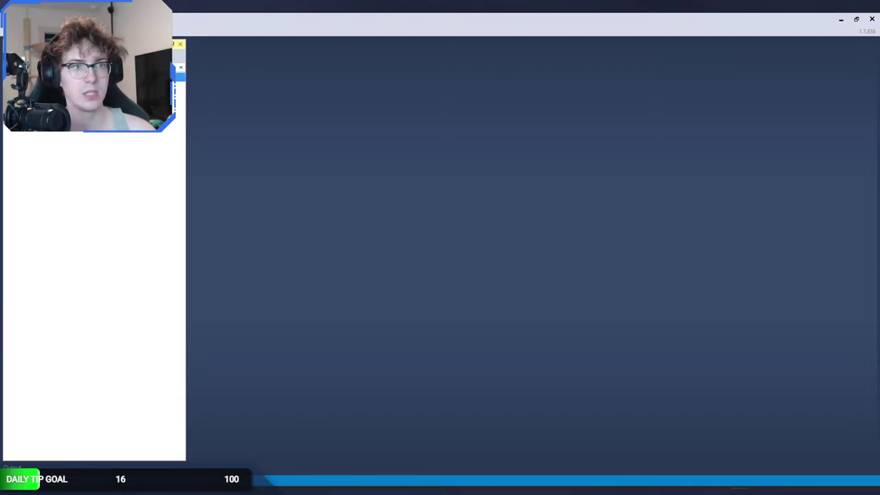
left_click_drag(88, 456, 121, 456)
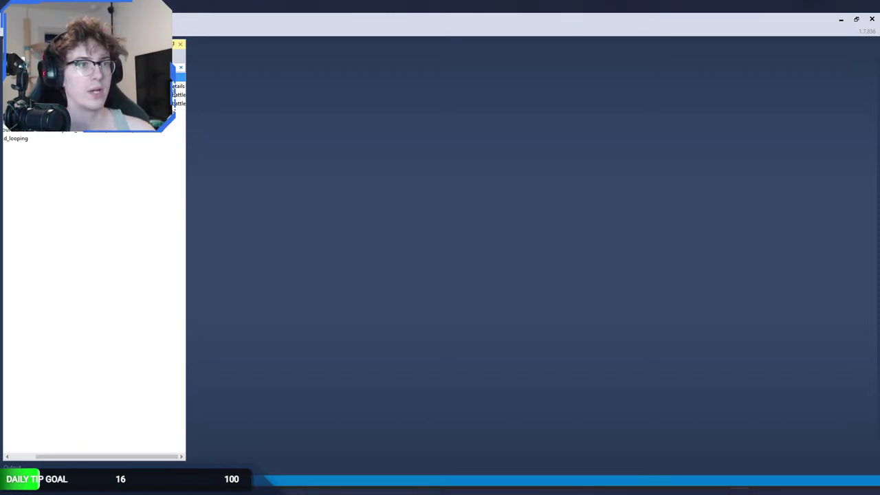
Try to extract the old_mombasa_quiet front_speakers loop sound into the first person elite folder and check the output log.
left_click(182, 104)
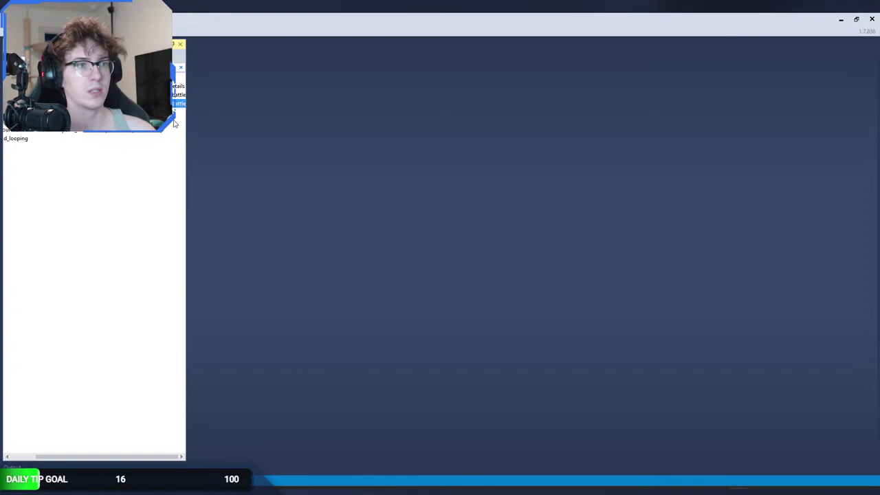
left_click(174, 121)
right_click(173, 123)
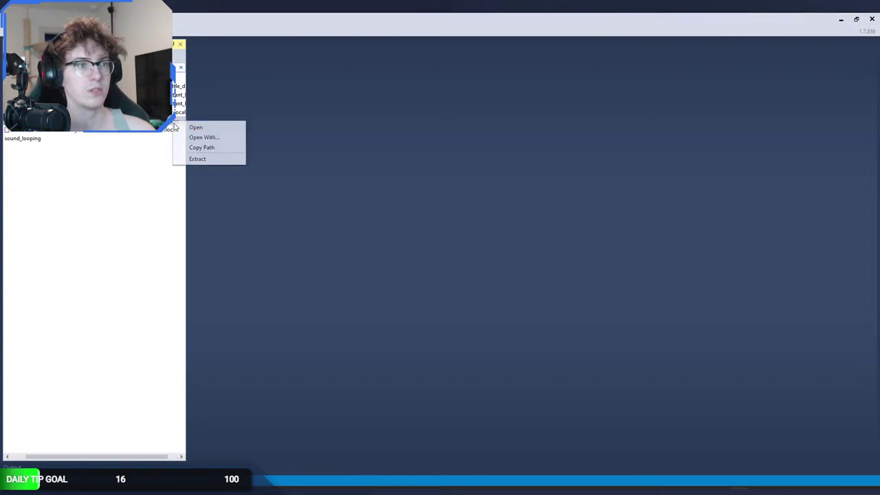
left_click(196, 159)
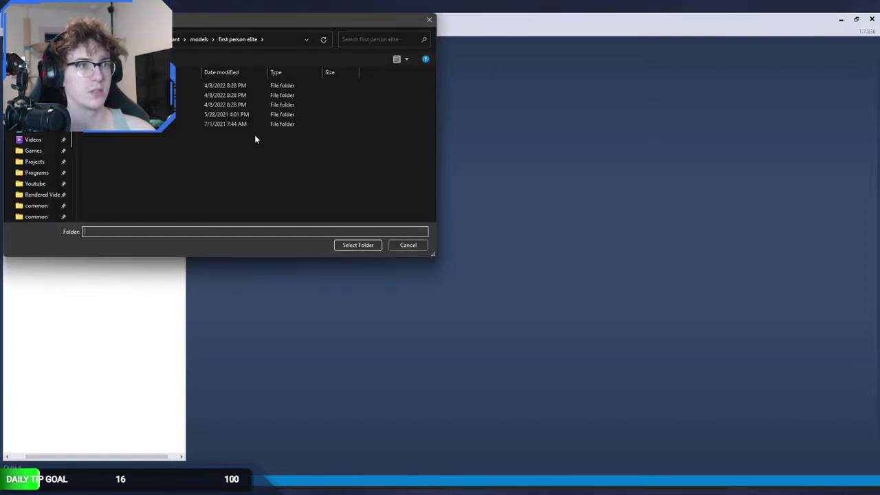
left_click(360, 244)
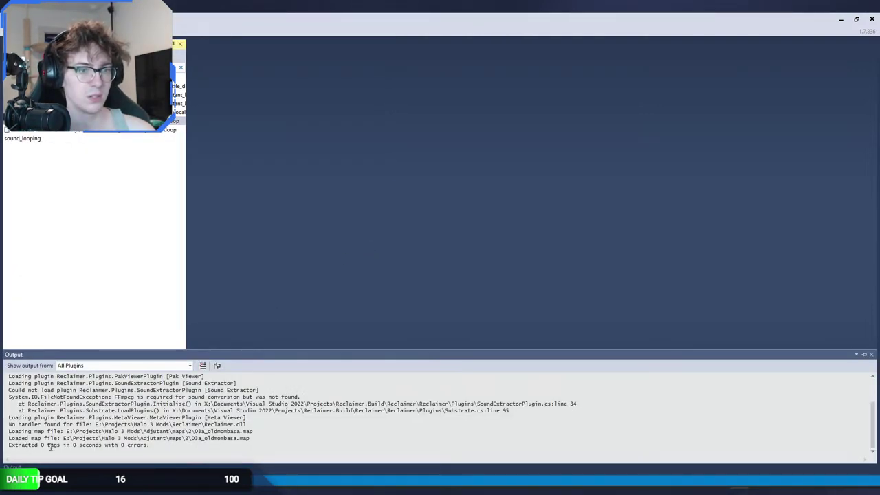
left_click_drag(40, 445, 178, 447)
left_click(179, 448)
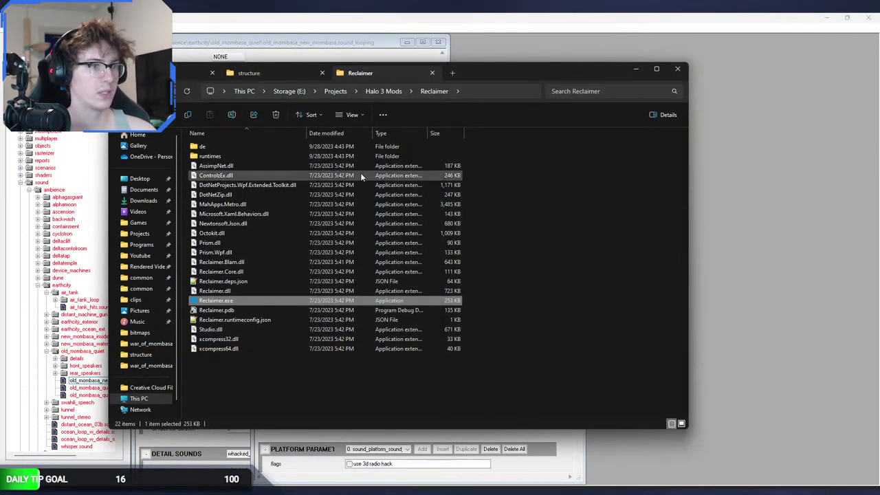
In File Explorer, open the Reclaimer_old folder inside Halo 3 Mods, launch its Reclaimer.exe and open the sound_extract folder.
left_click(395, 93)
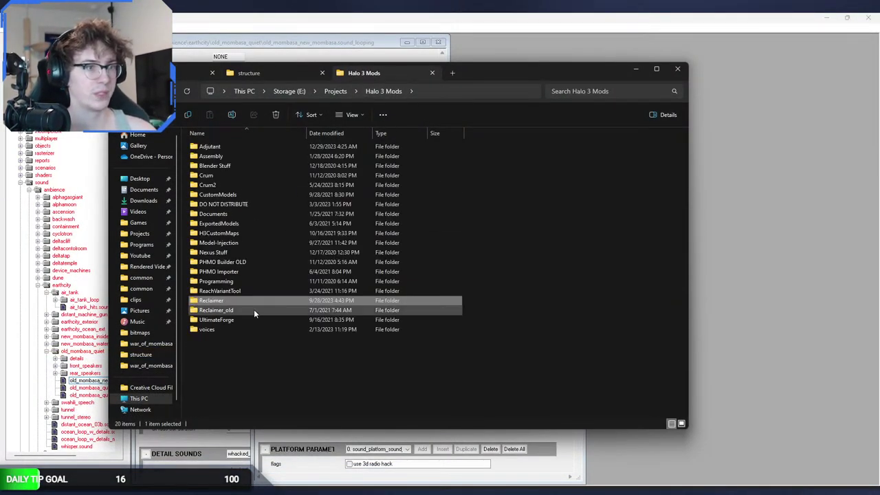
double_click(253, 311)
double_click(245, 292)
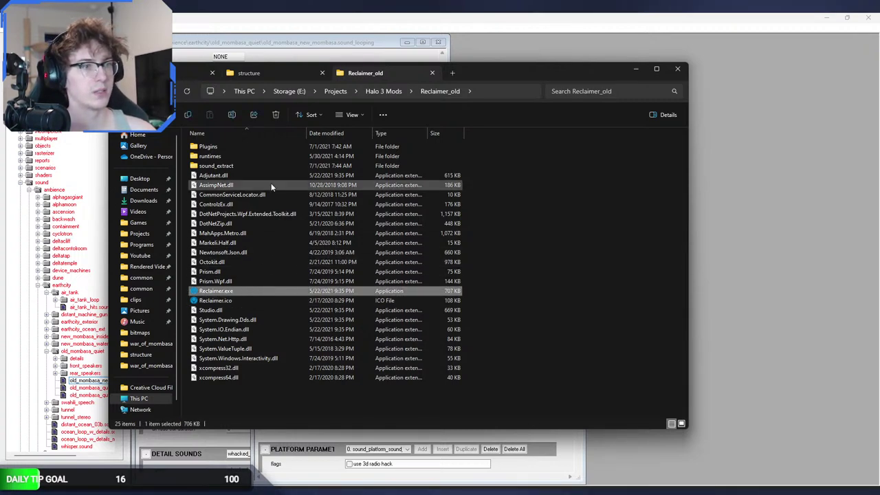
double_click(250, 166)
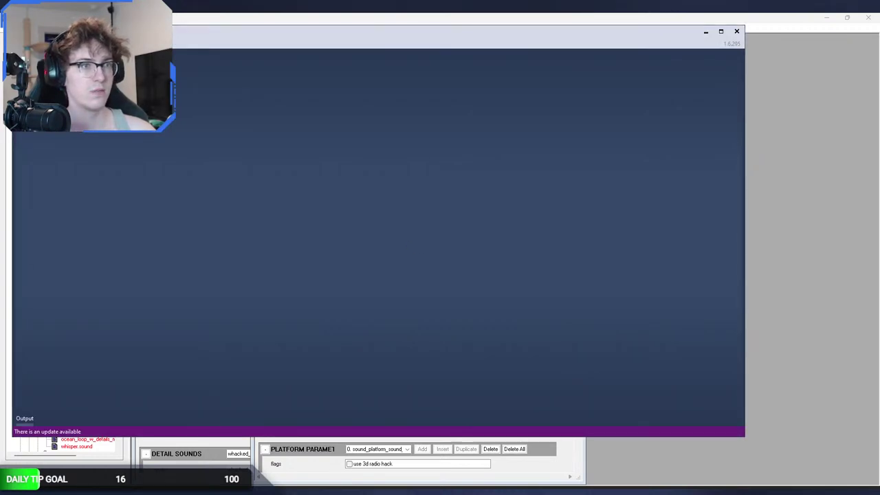
Load 03a_oldmombasa.map from the Adjutant maps\2 folder into the old Reclaimer version.
key("ctrl+o")
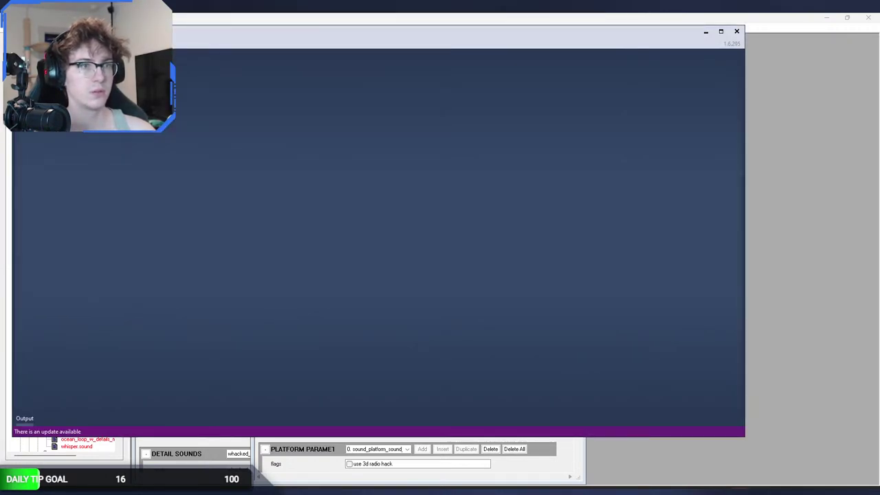
left_click(292, 51)
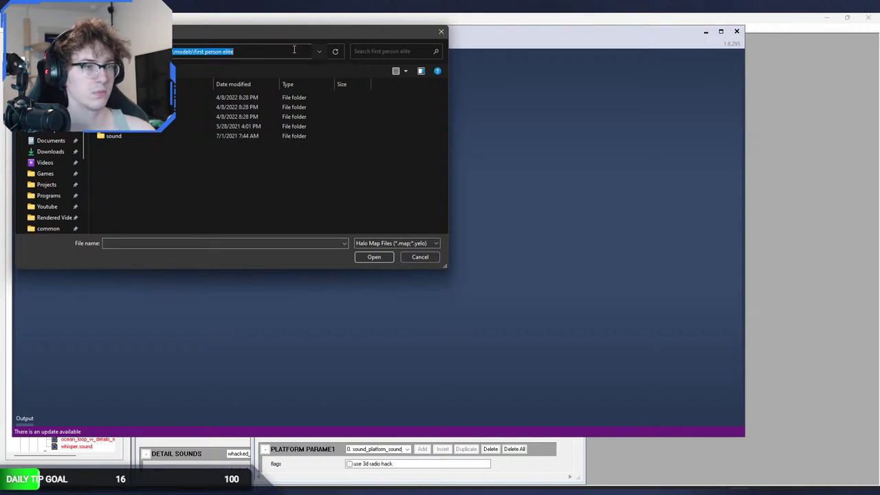
left_click(182, 50)
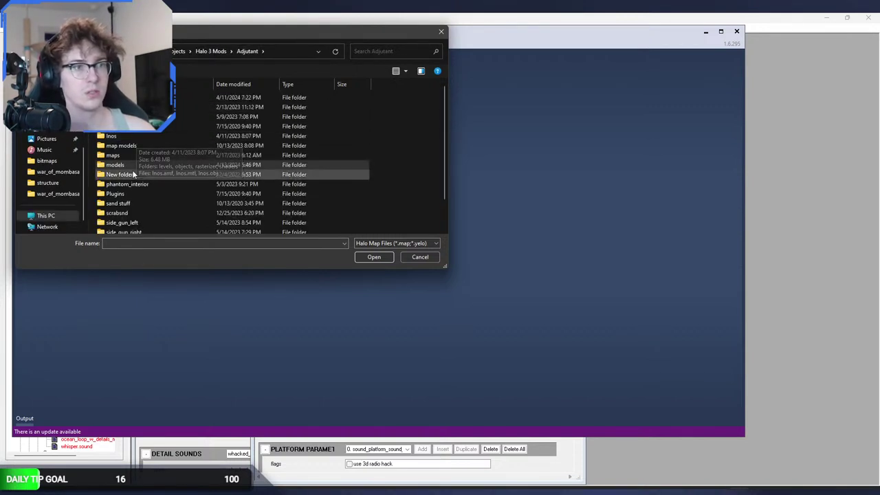
double_click(130, 155)
double_click(148, 107)
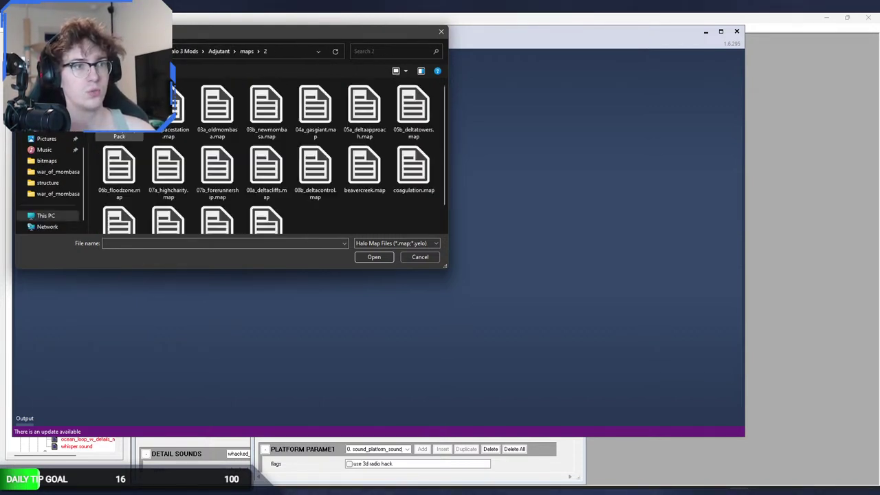
left_click(218, 104)
double_click(217, 104)
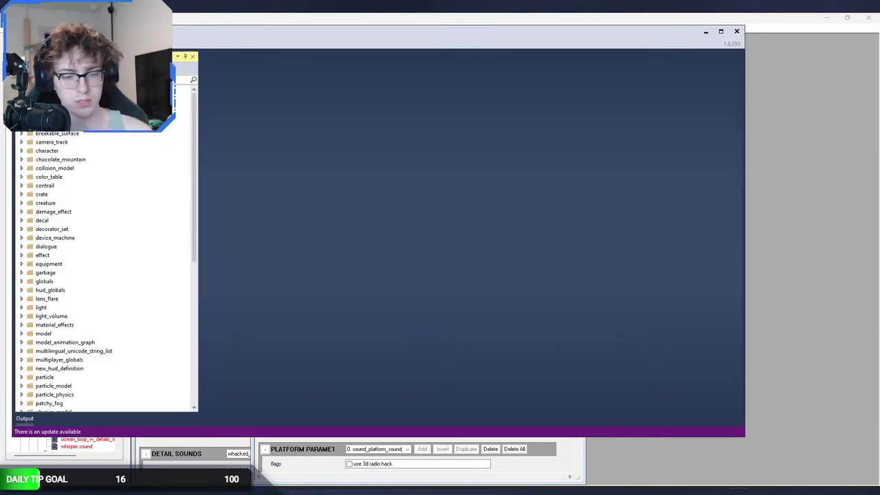
Filter the tags to the old_mombasa_quiet sounds and extract the front_speakers loop sound into the first person elite folder.
type("whacked")
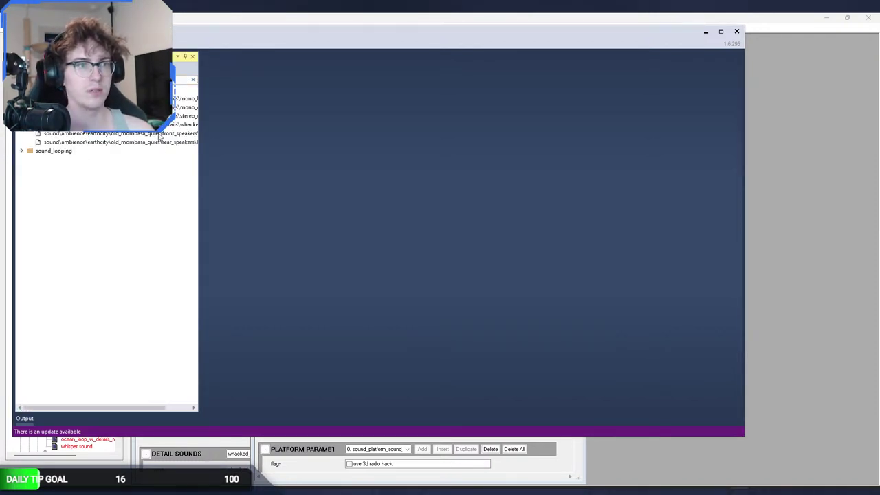
left_click_drag(76, 407, 206, 401)
left_click(164, 133)
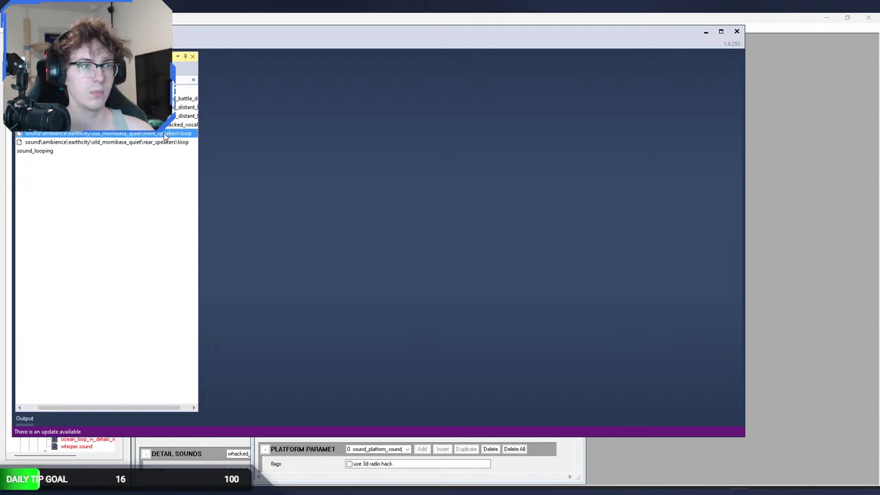
right_click(165, 135)
left_click(190, 171)
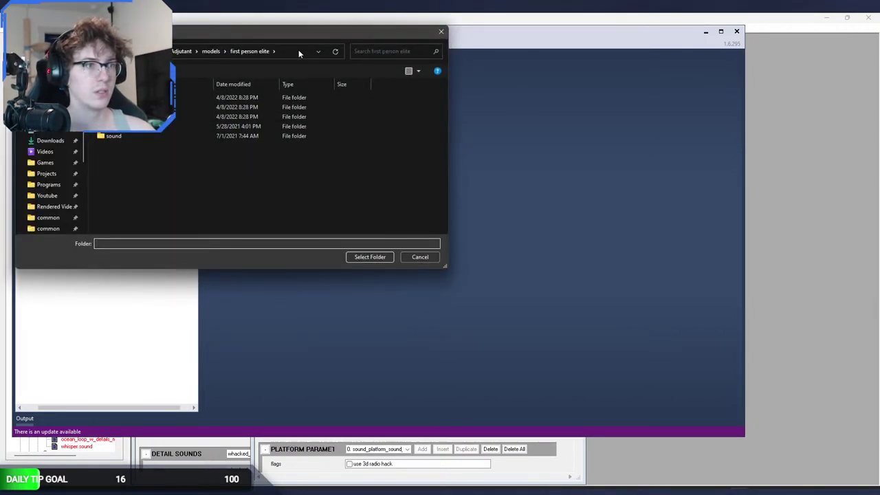
left_click(368, 256)
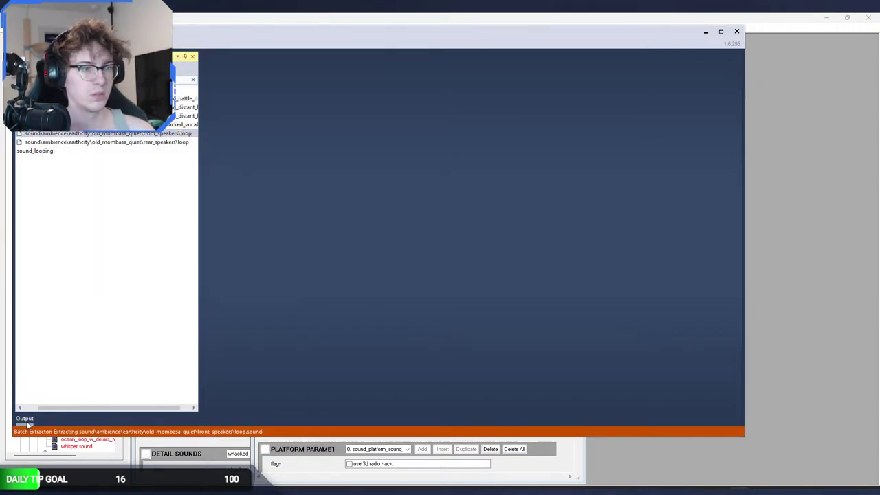
Check the extraction output log, and in File Explorer open the sound_extract folder and copy its path.
left_click(24, 418)
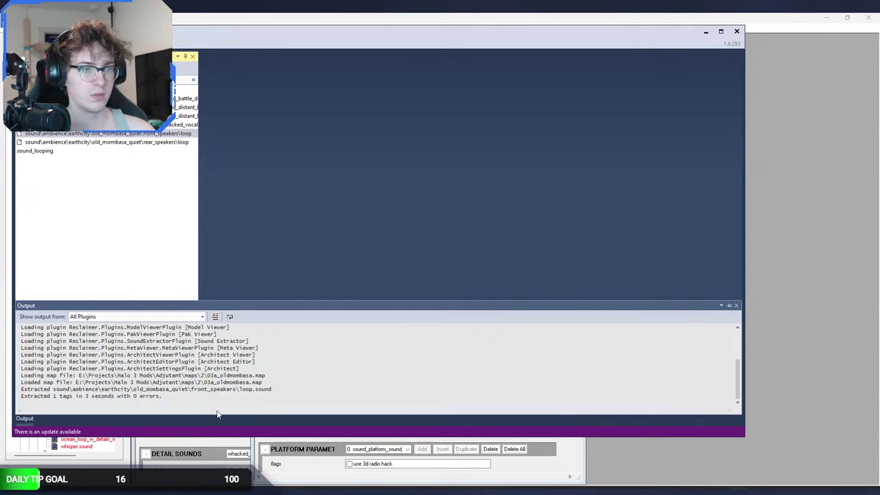
key("alt+Tab")
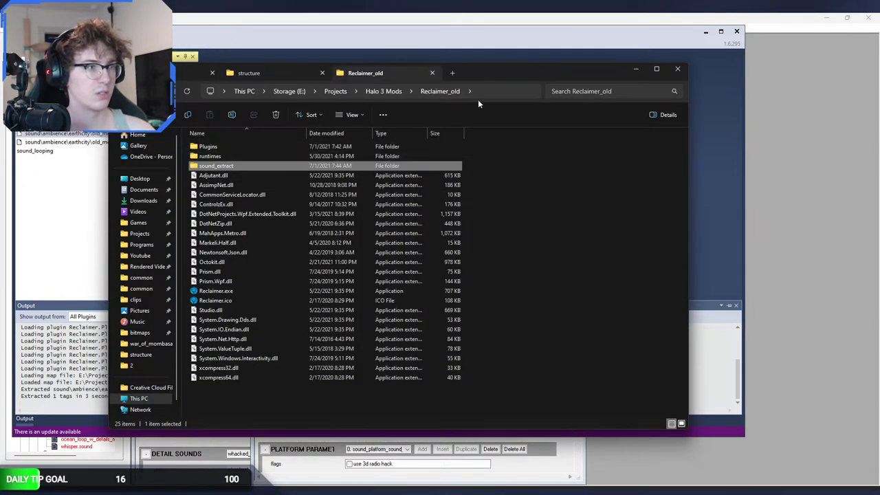
double_click(419, 167)
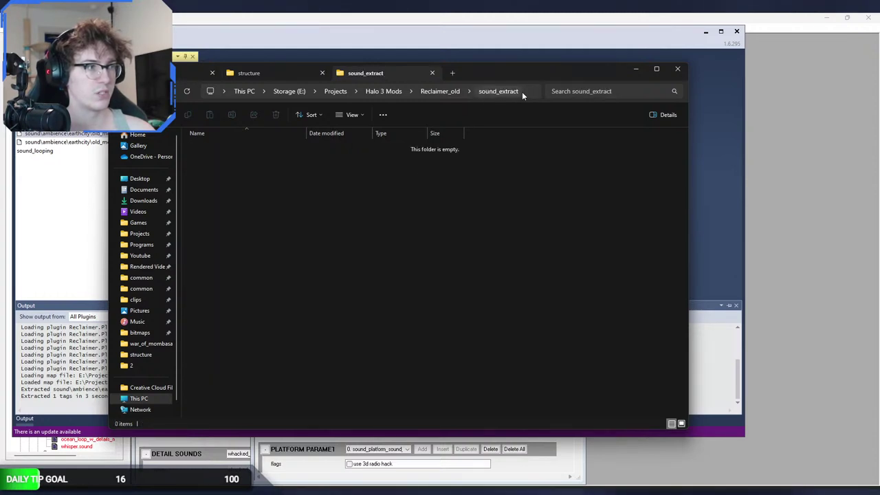
left_click(524, 92)
key("ctrl+c")
left_click(436, 182)
In the old Reclaimer version, extract the old_mombasa_quiet front_speakers loop sound into the Reclaimer_old\sound_extract folder.
left_click(63, 136)
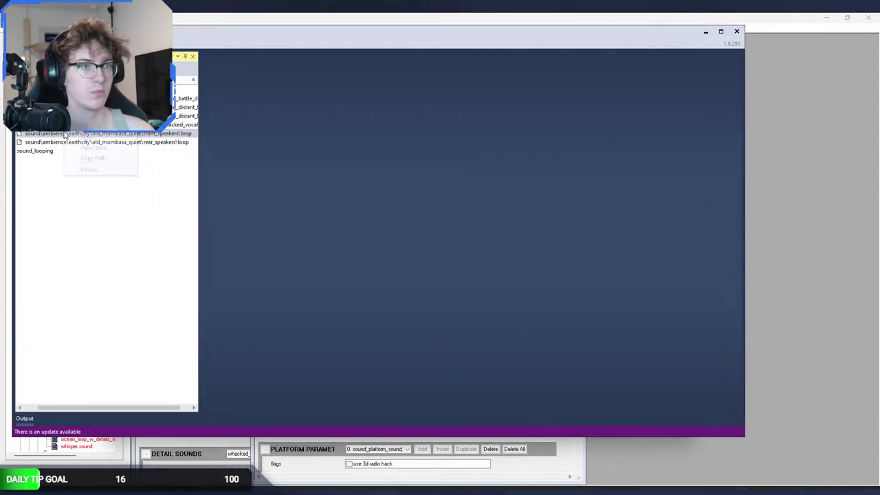
right_click(64, 136)
left_click(98, 170)
left_click(297, 53)
key("ctrl+v")
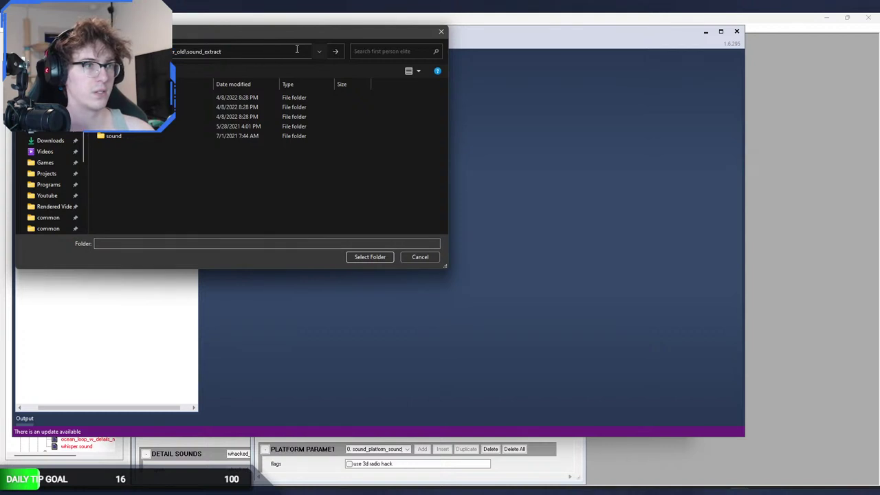
key("Return")
left_click(370, 257)
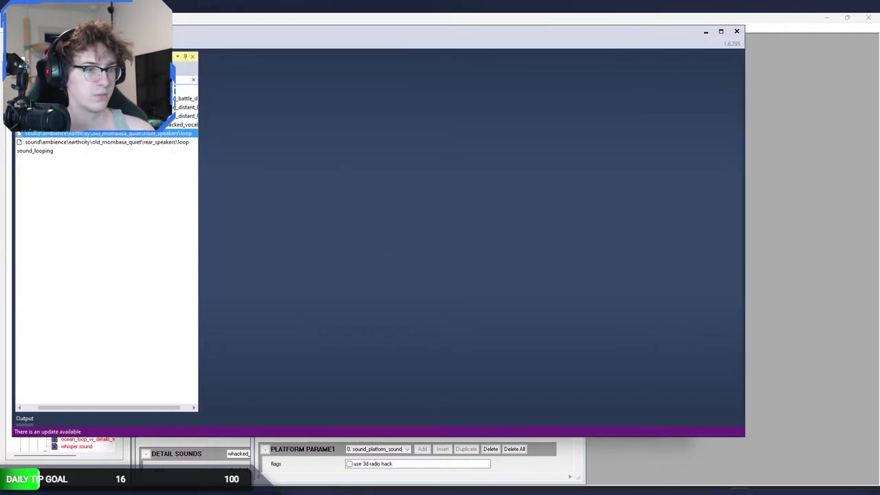
Check the sound_extract folder and the Reclaimer output log for the extracted loop sound.
key("alt+Tab")
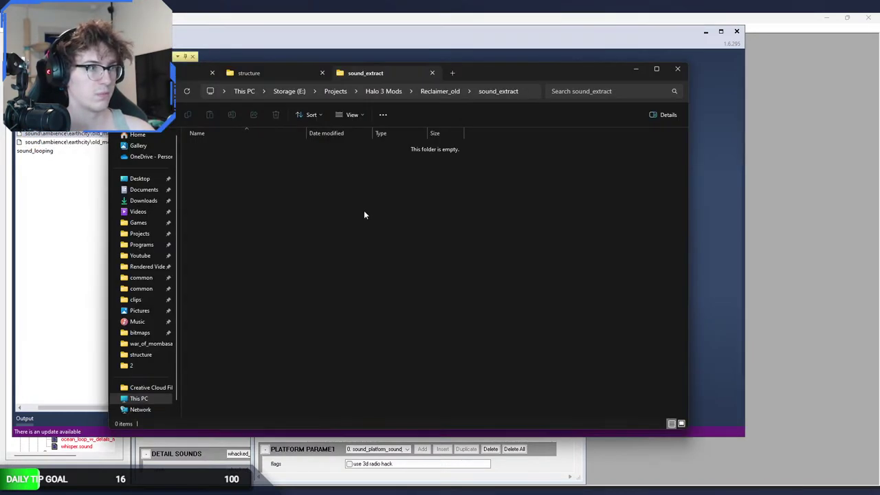
left_click(69, 433)
left_click(25, 420)
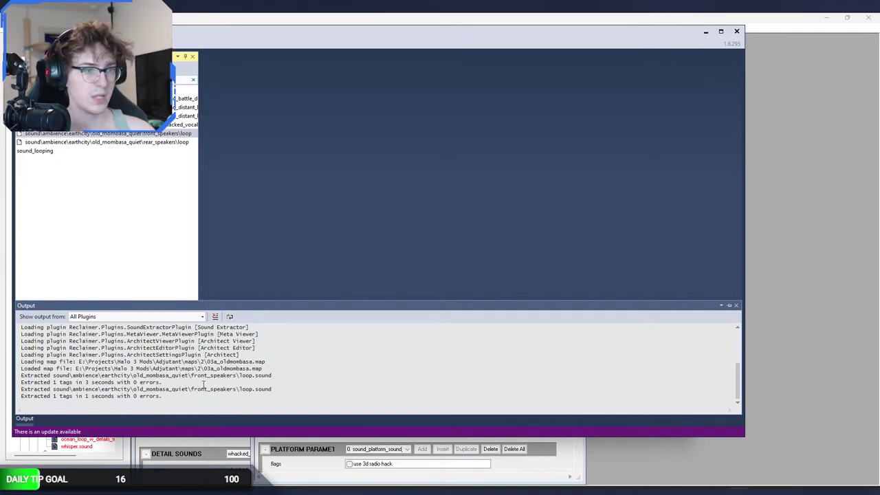
right_click(153, 136)
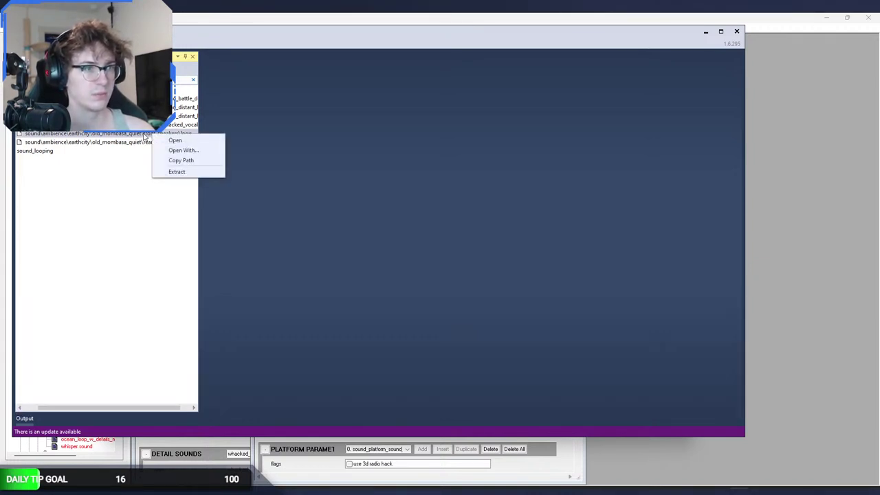
left_click(147, 154)
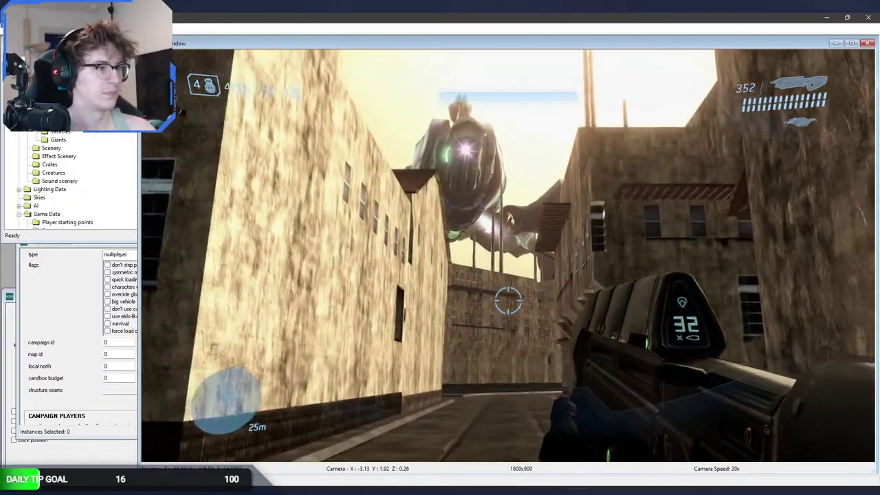
Switch to the level editor's game window and playtest the town by firing the assault rifle.
left_click(508, 300)
left_click(509, 300)
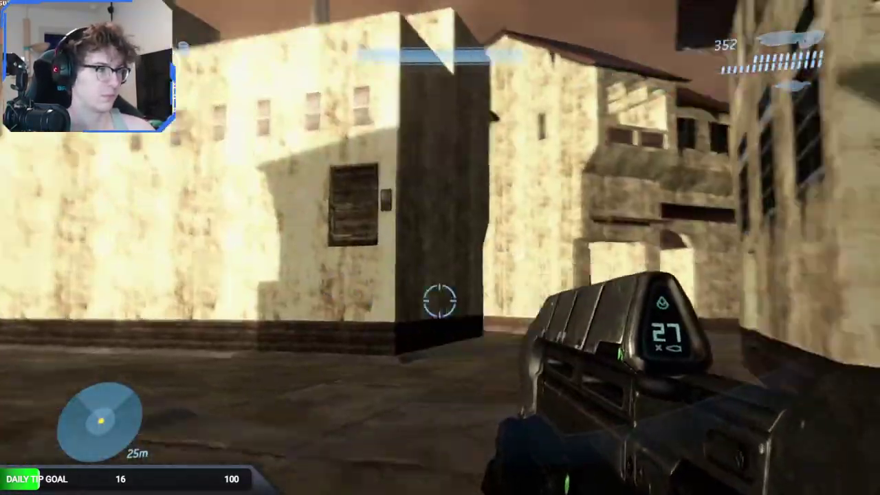
left_click(440, 301)
left_click(440, 300)
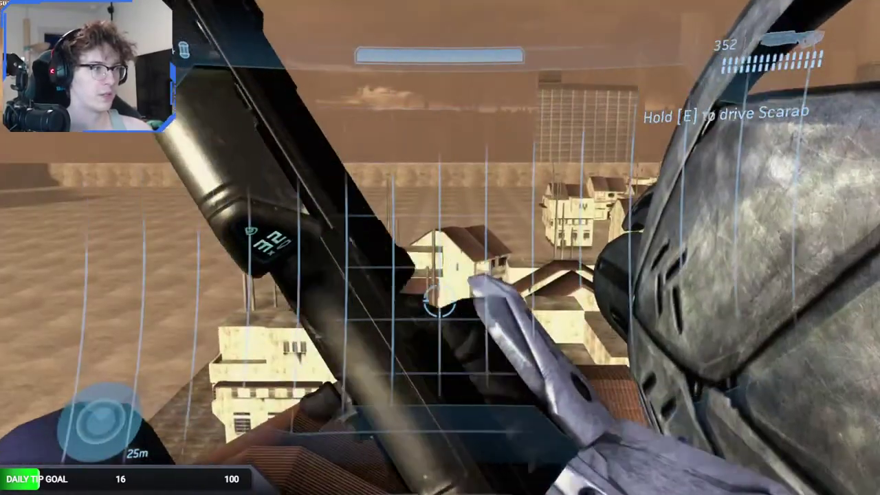
Board the Scarab, walk it forward through the town's destructible buildings, and leave the vehicle.
key("e")
key("w")
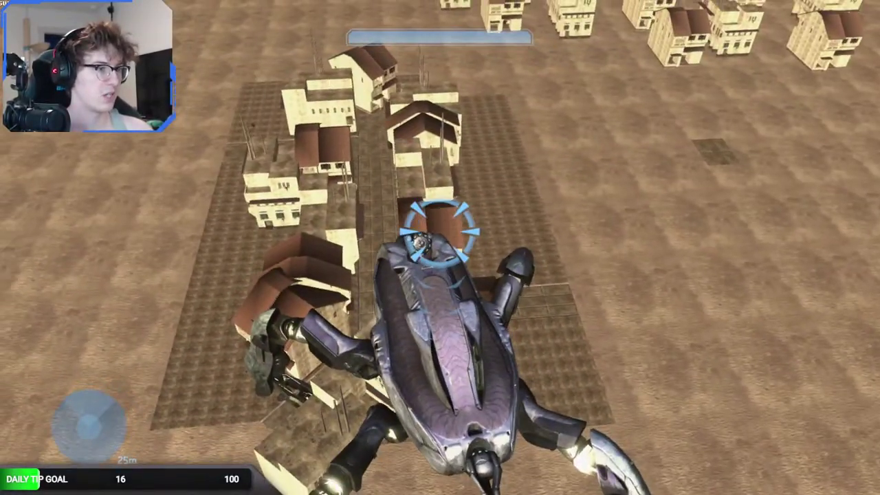
key("w")
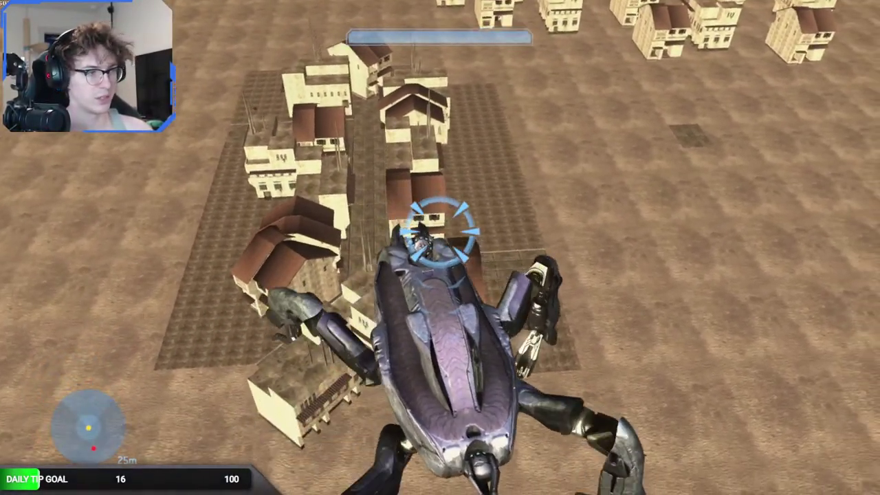
key("w")
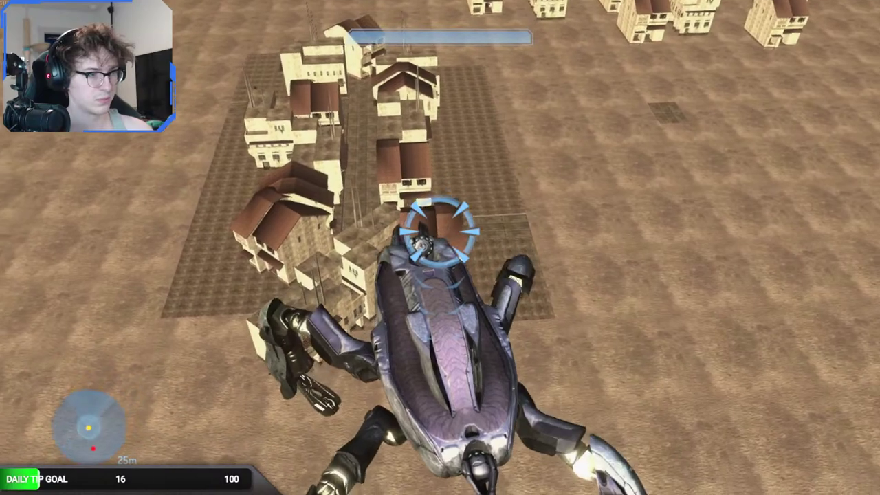
key("w")
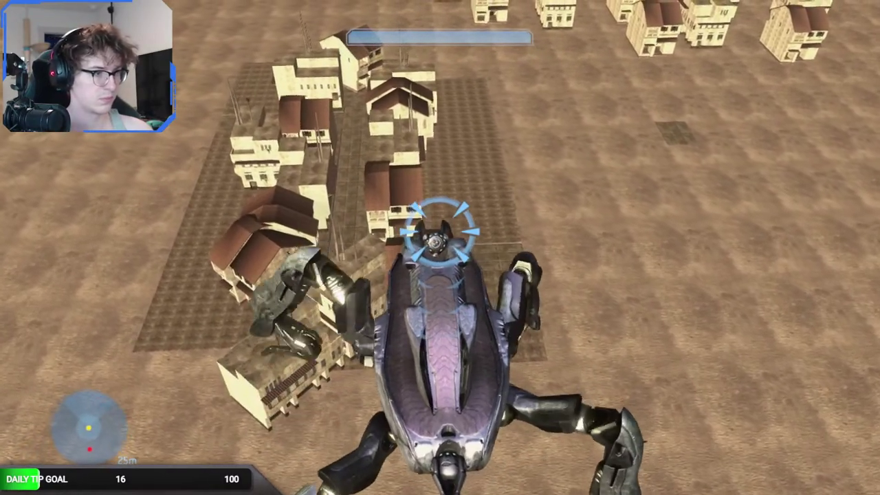
key("w")
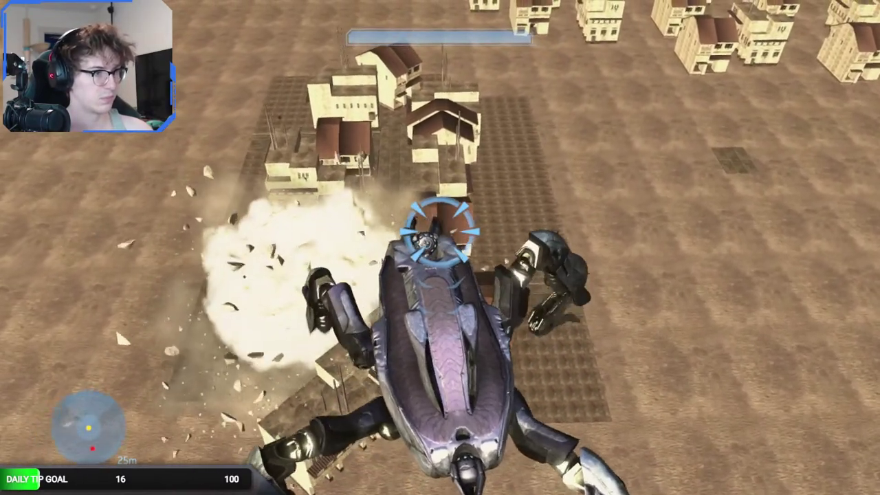
key("w")
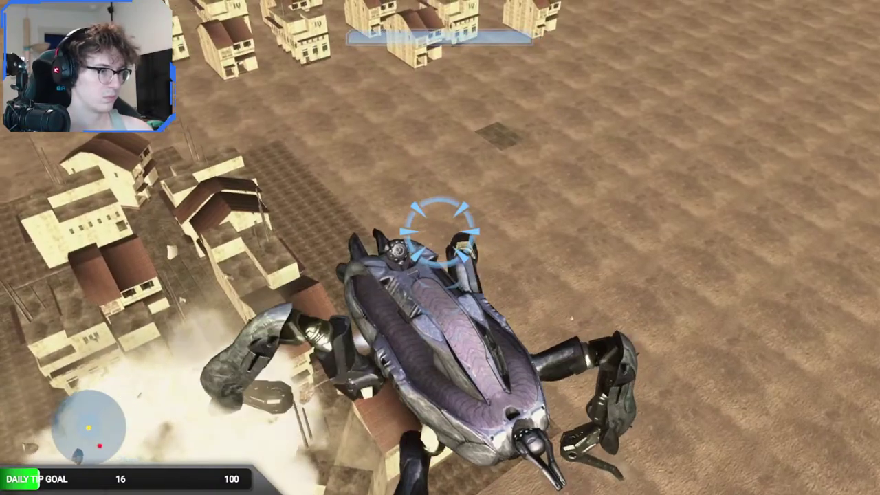
key("w")
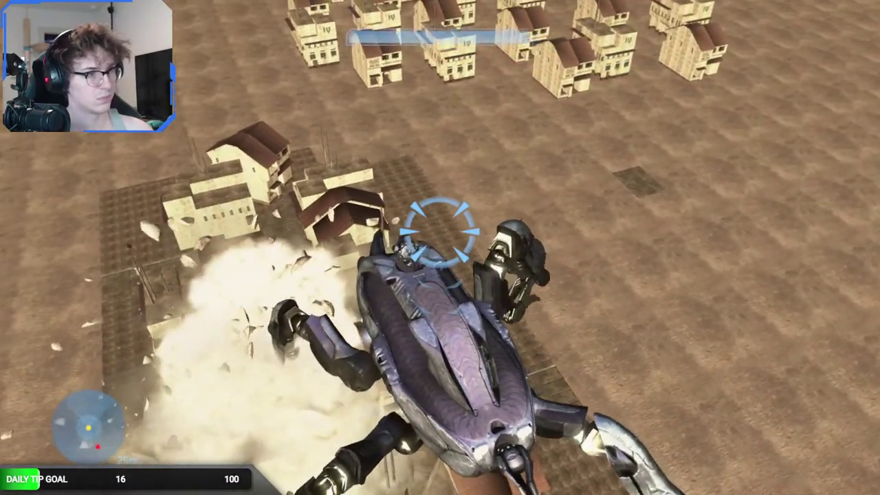
key("w")
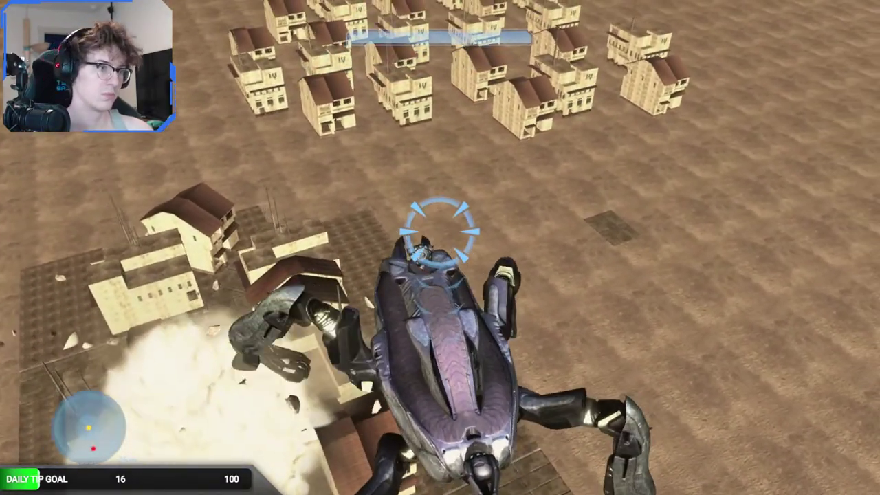
key("w")
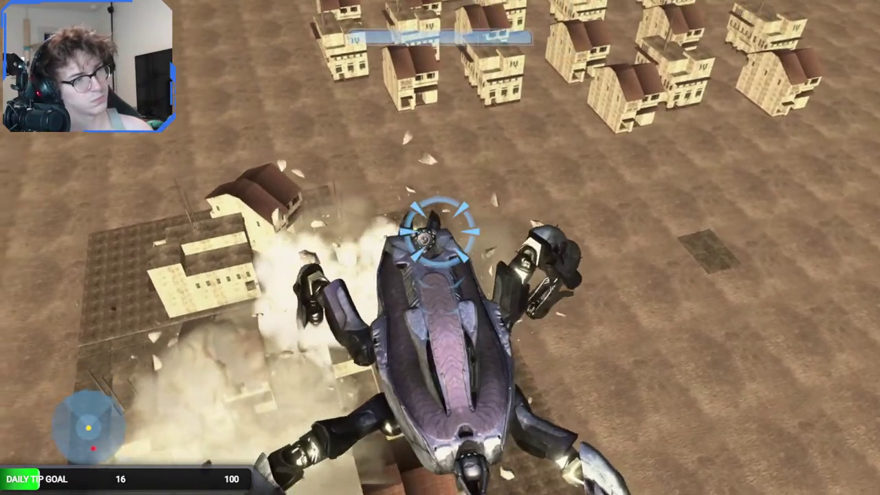
key("w")
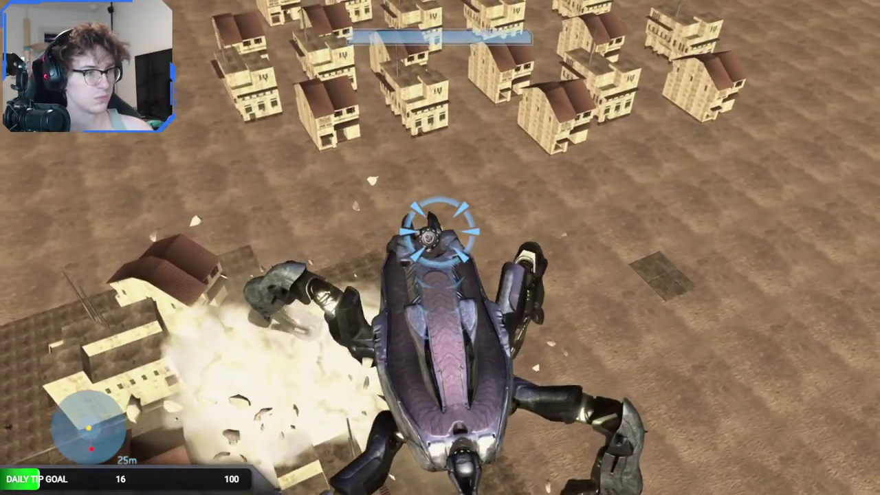
key("w")
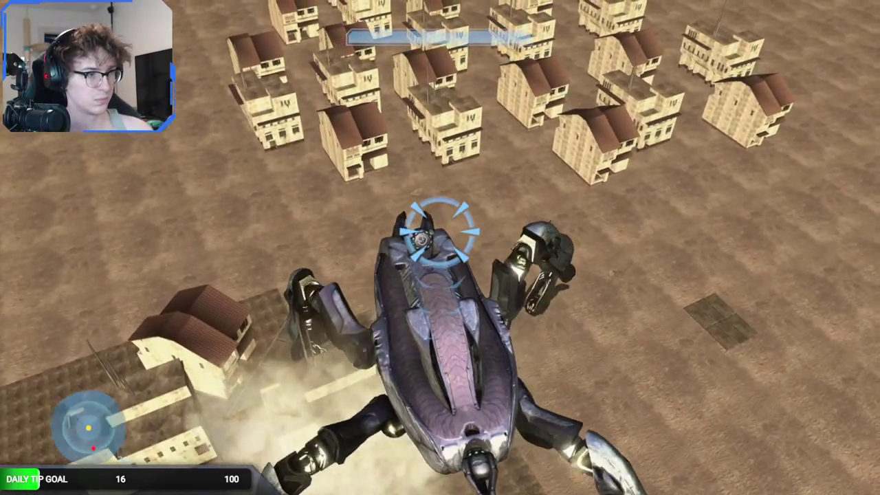
key("w")
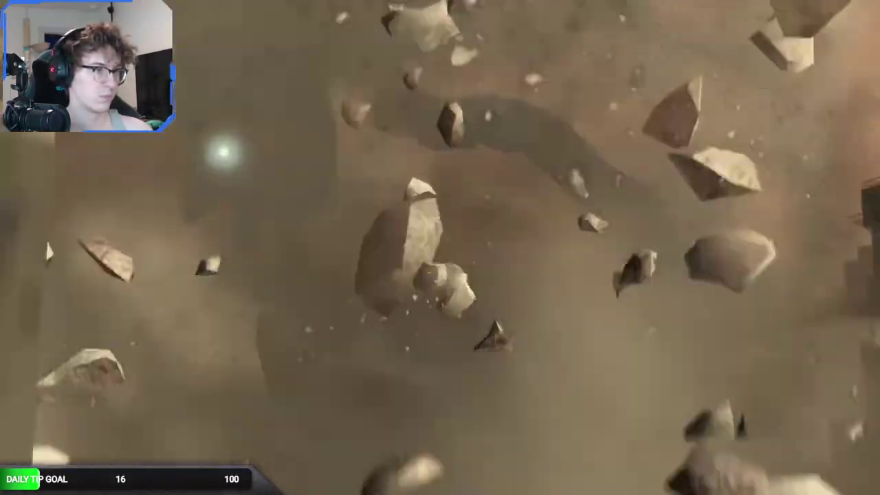
key("e")
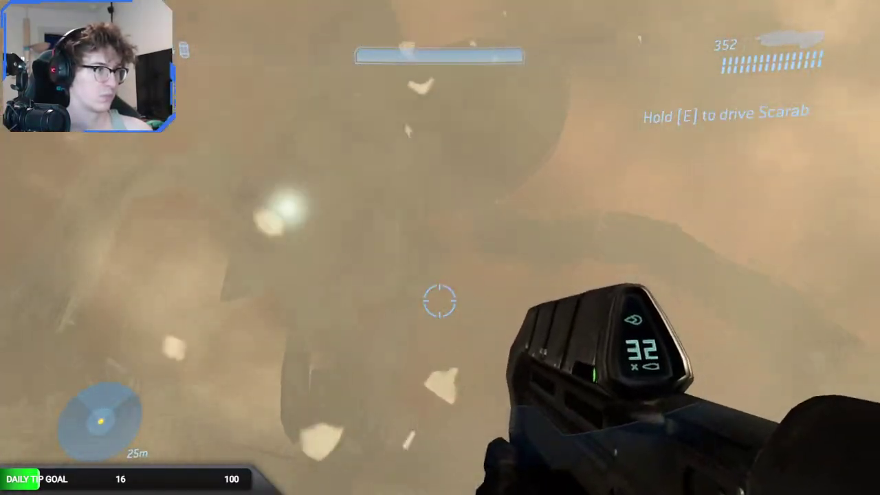
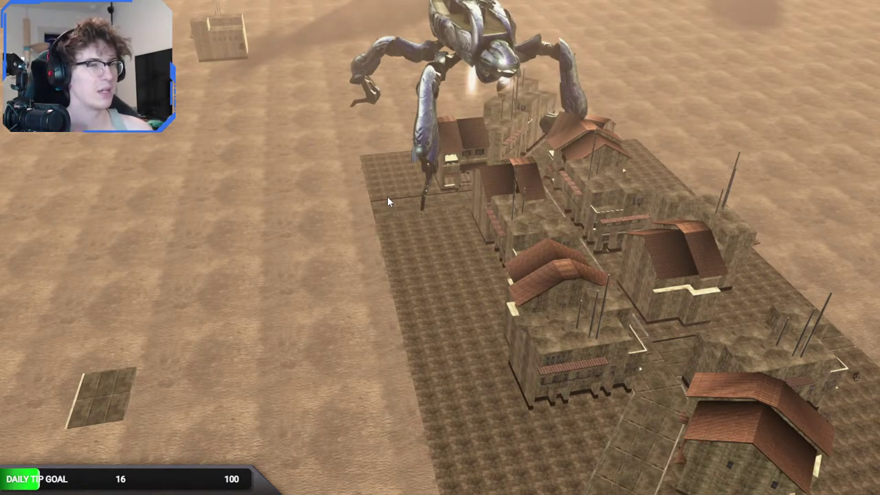
Delete the large grid of placed buildings beyond the town and the two stray buildings beside it.
right_click_drag(388, 196, 428, 181)
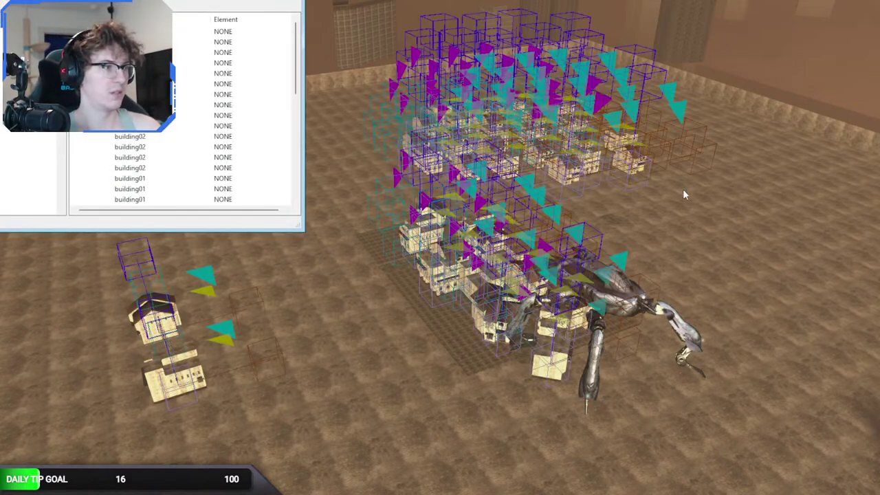
right_click_drag(683, 188, 703, 191)
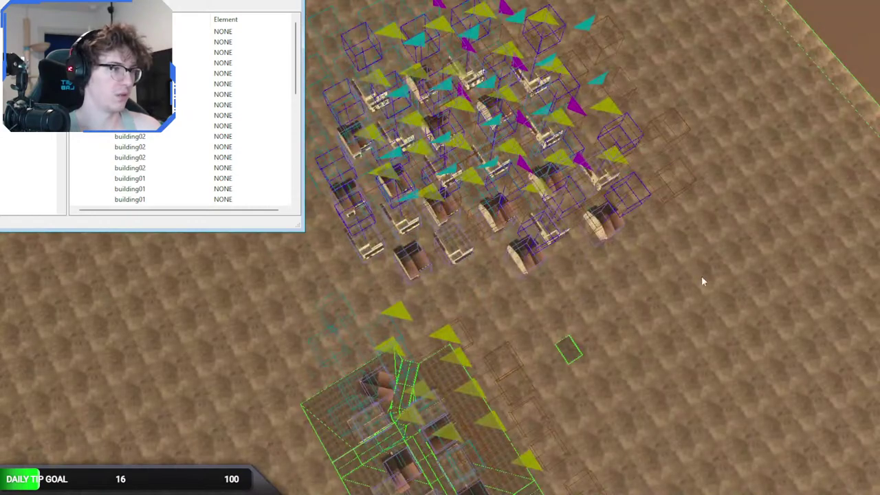
left_click_drag(701, 280, 255, 6)
key("Delete")
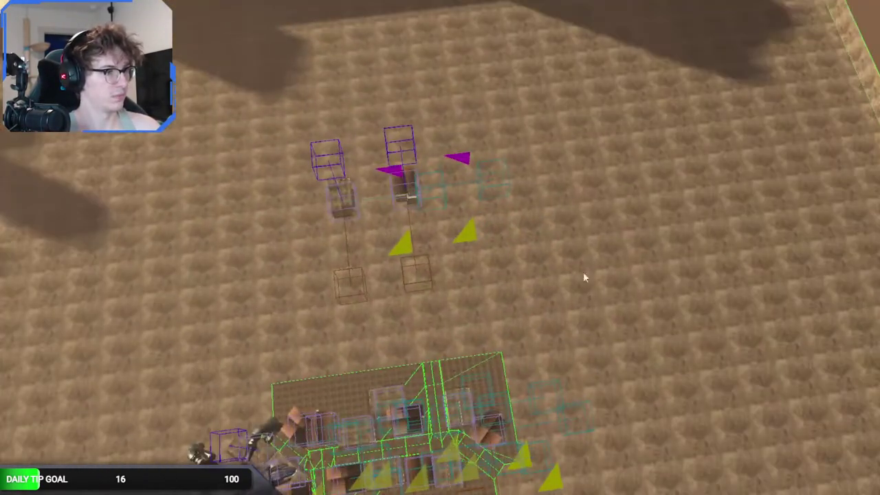
left_click_drag(583, 271, 250, 132)
key("Delete")
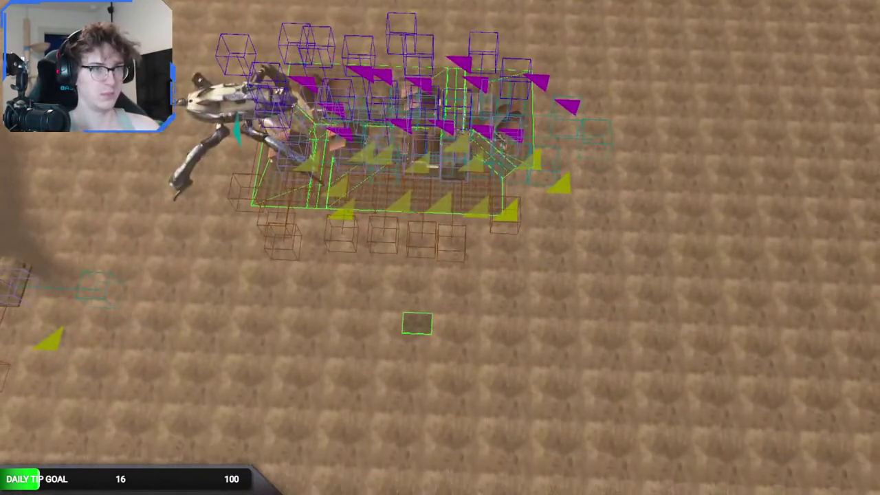
Select all the remaining building01 and building02 objects in the object list and return to the game view.
left_click(186, 48)
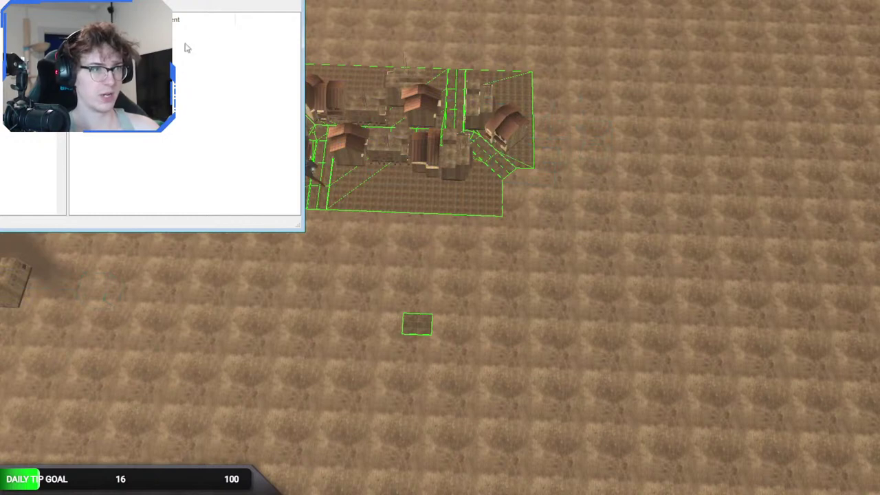
left_click(191, 32)
left_click(157, 179, "shift")
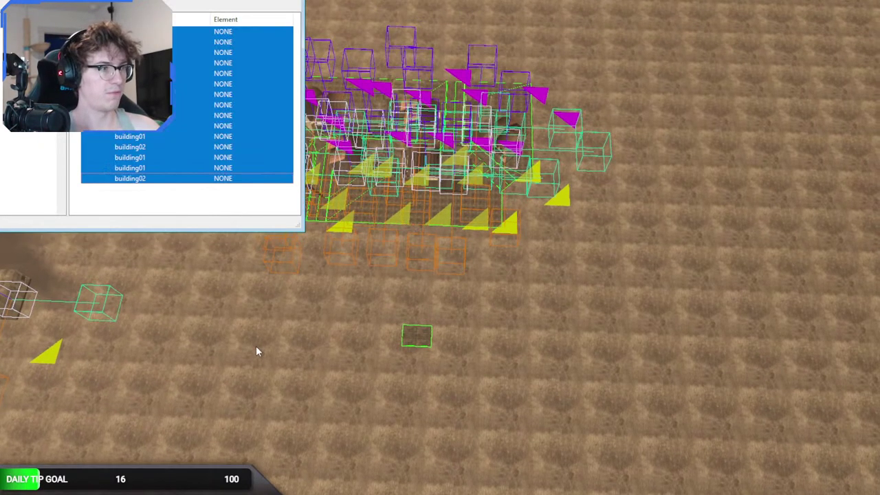
left_click(256, 346)
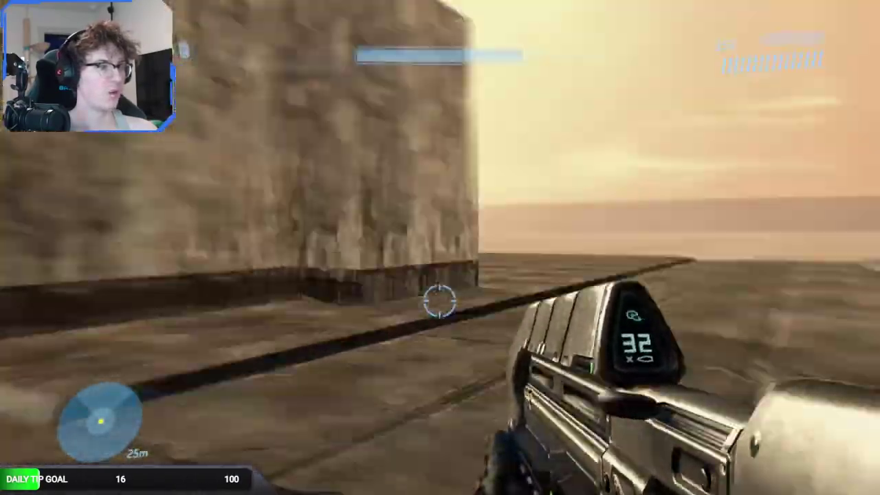
Walk along the street in a playtest and switch to the old_mombasa_quiet details folder in Google Drive.
key("w")
key("w")
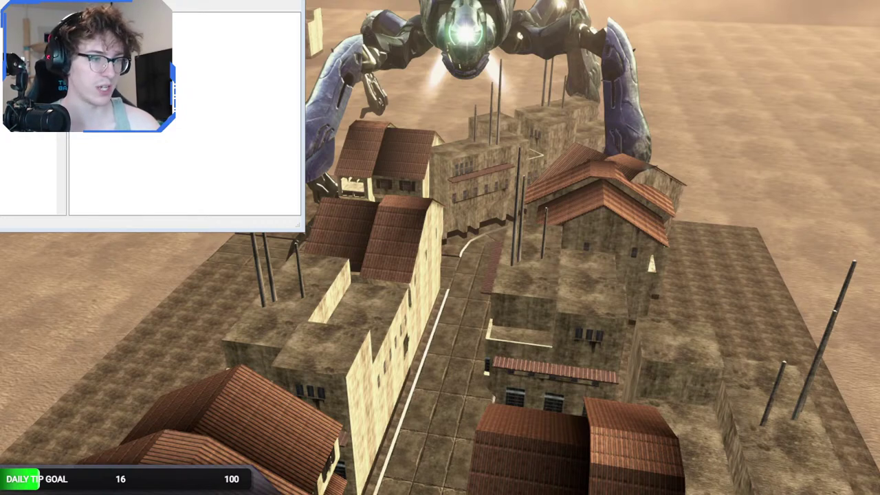
key("alt+Tab")
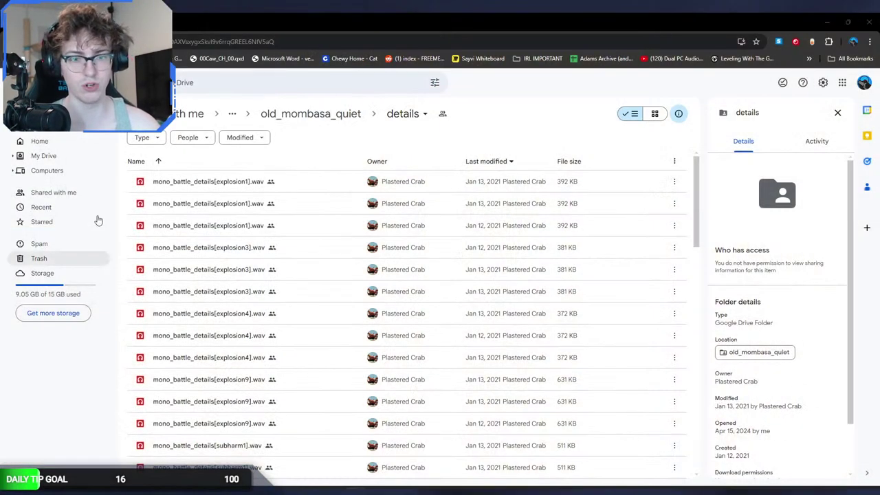
Open the front_speakers folder inside old_mombasa_quiet and preview its first loop[old_mombasa_quiet1].wav file.
left_click(311, 113)
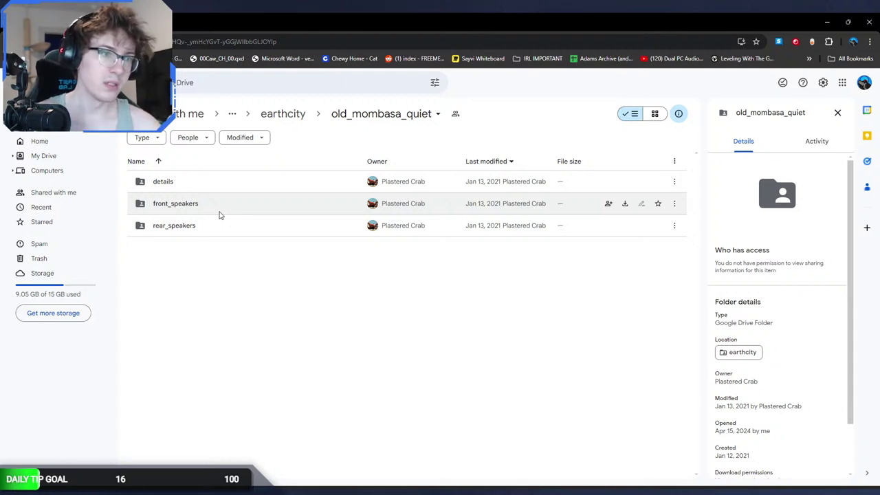
double_click(219, 214)
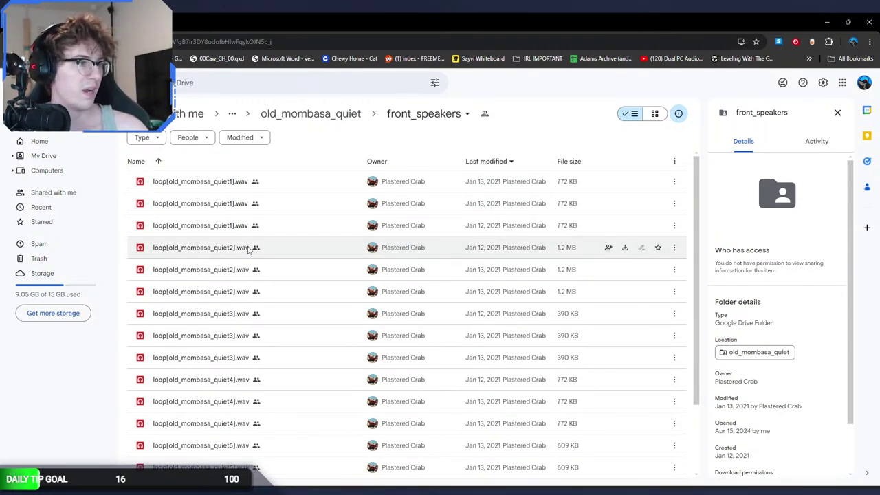
scroll(253, 313, "down", 1)
scroll(254, 313, "up", 1)
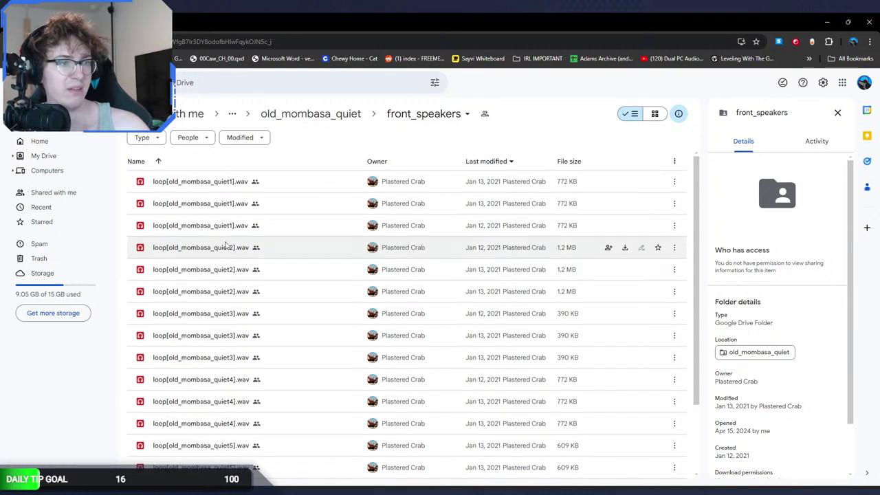
left_click(213, 191)
double_click(213, 191)
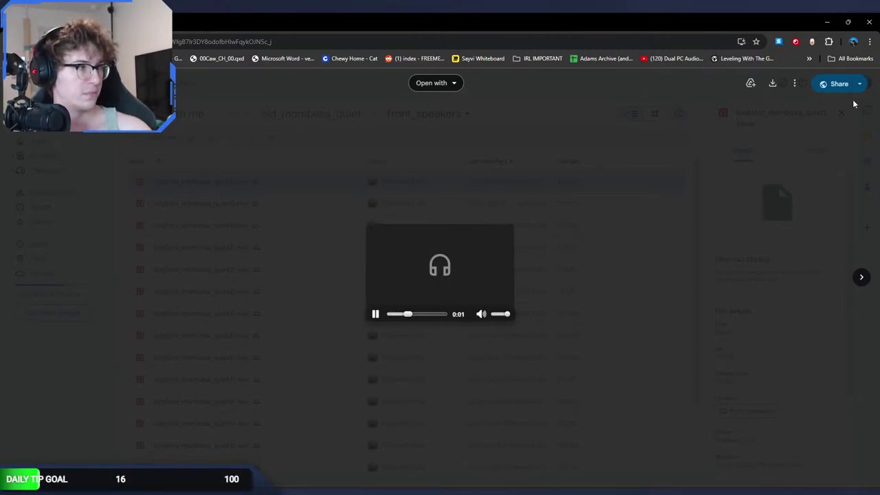
left_click(418, 119)
Preview the first loop[old_mombasa_quiet1].wav file in the rear_speakers folder and return to the parent folder.
left_click(310, 113)
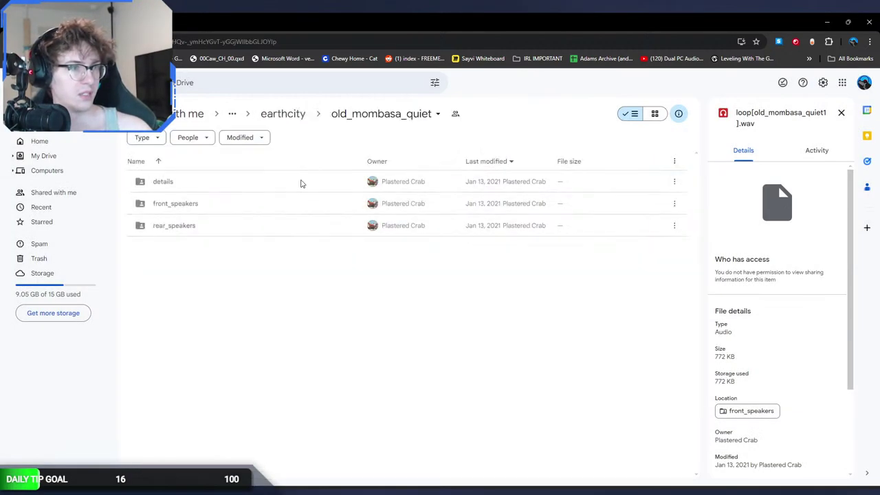
double_click(241, 228)
double_click(239, 181)
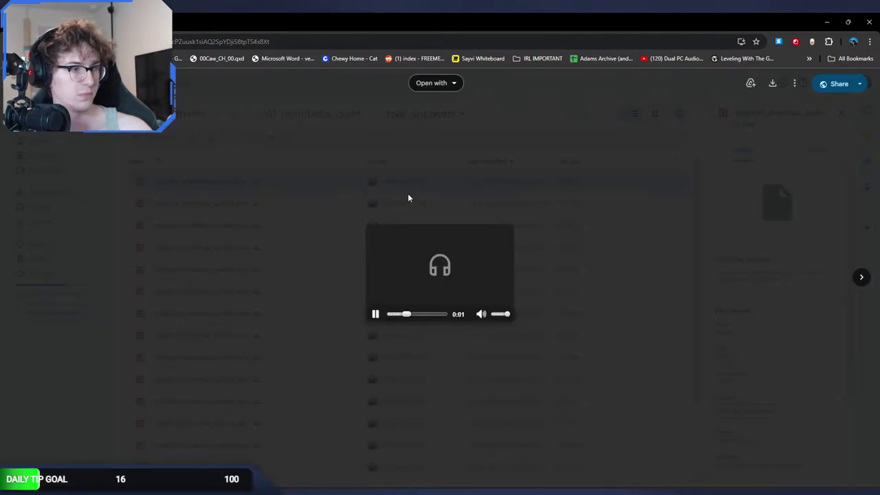
key("Escape")
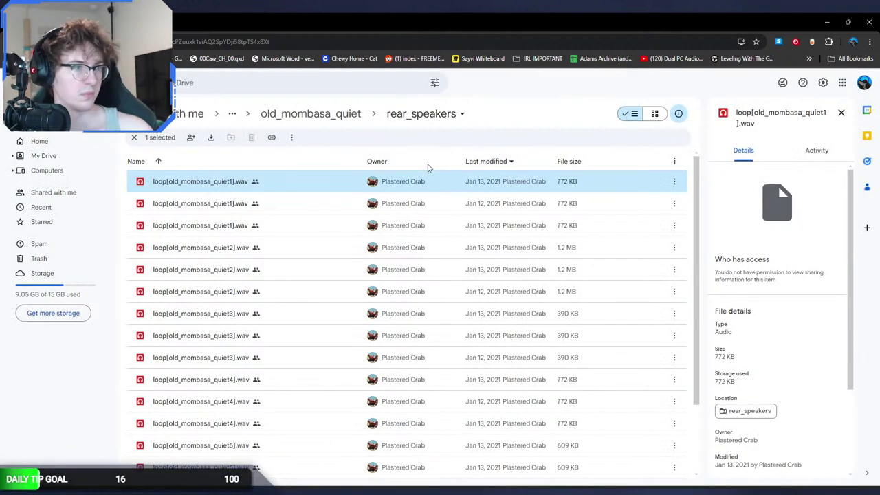
left_click(348, 117)
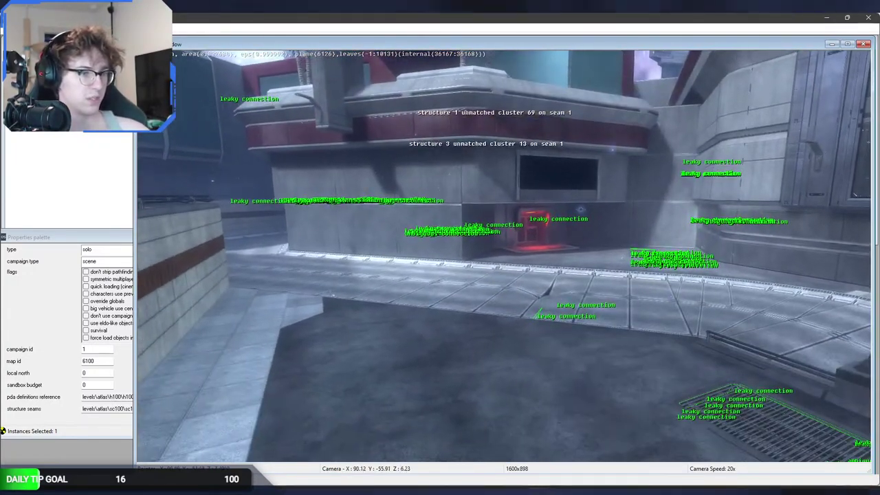
Switch to the sc100 level, listen to its ambience in a playtest at reduced volume, and leave the playtest.
mouse_move(214, 487)
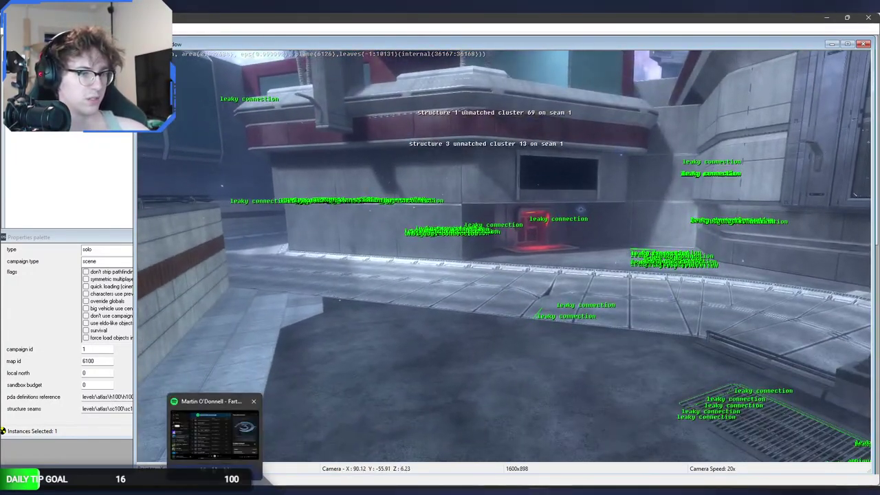
left_click(397, 403)
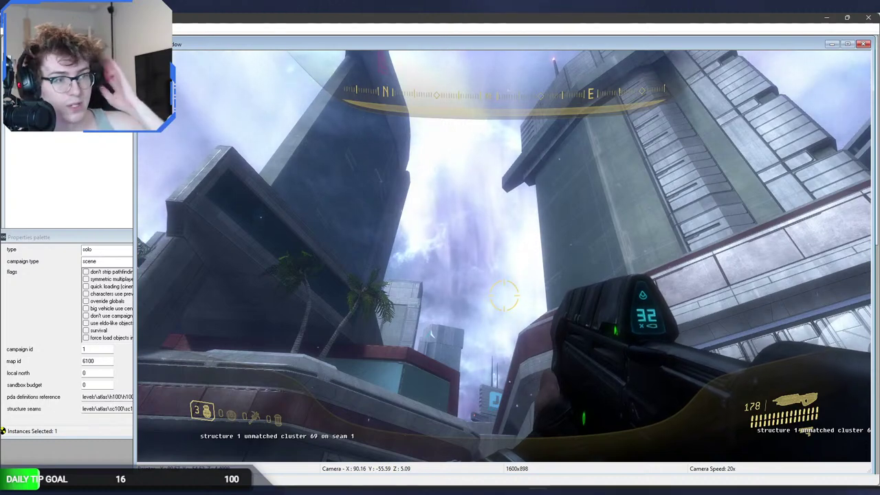
key("XF86AudioLowerVolume")
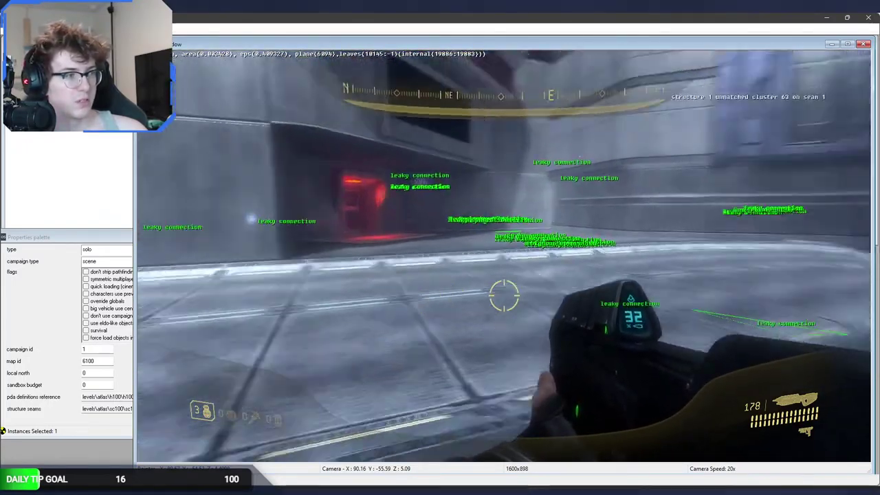
key("Tab")
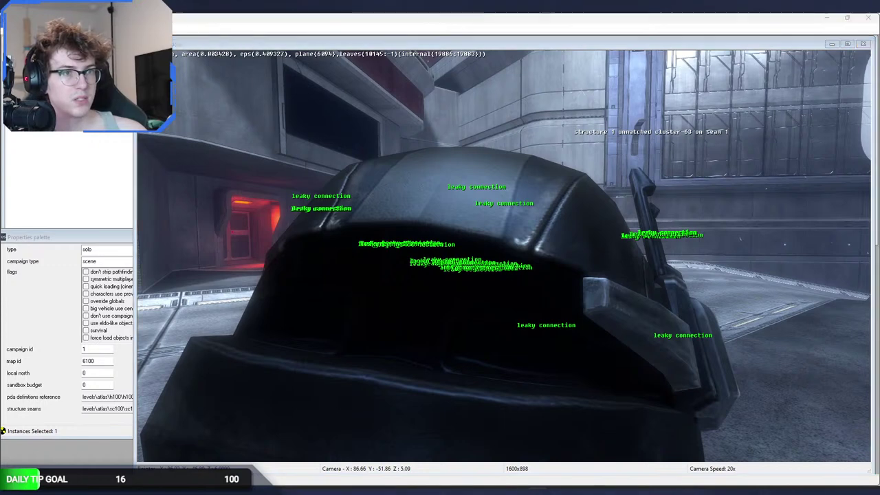
Open the sc120 scenario and fly the camera forward between its buildings.
key("ctrl+o")
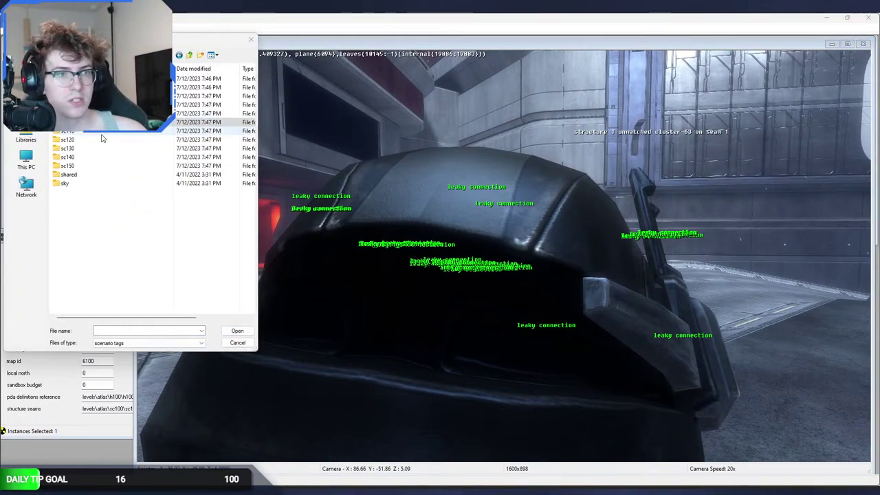
left_click(237, 331)
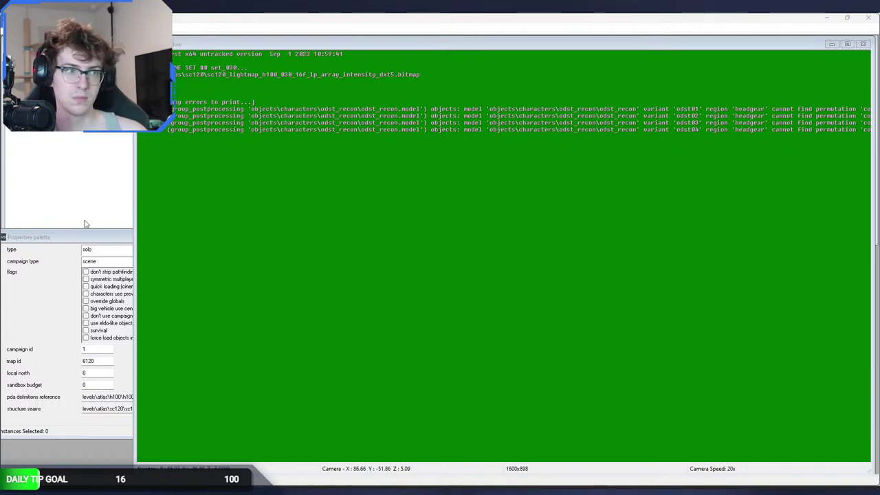
key("w")
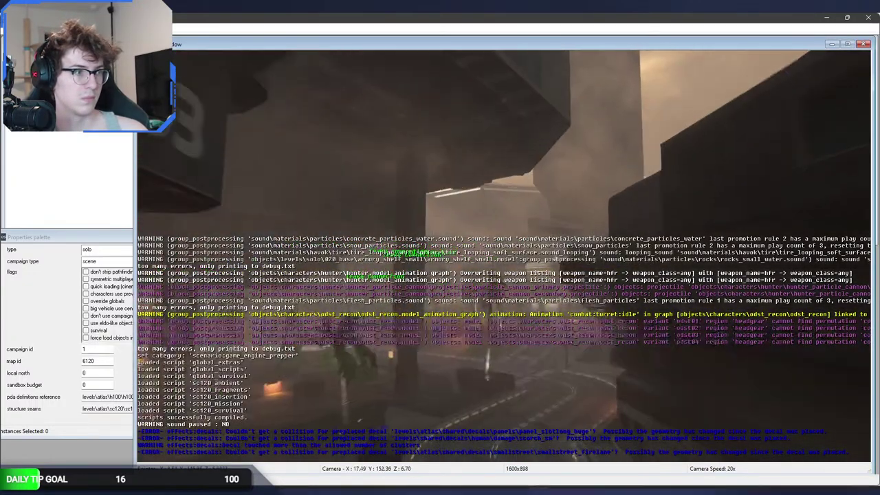
key("w")
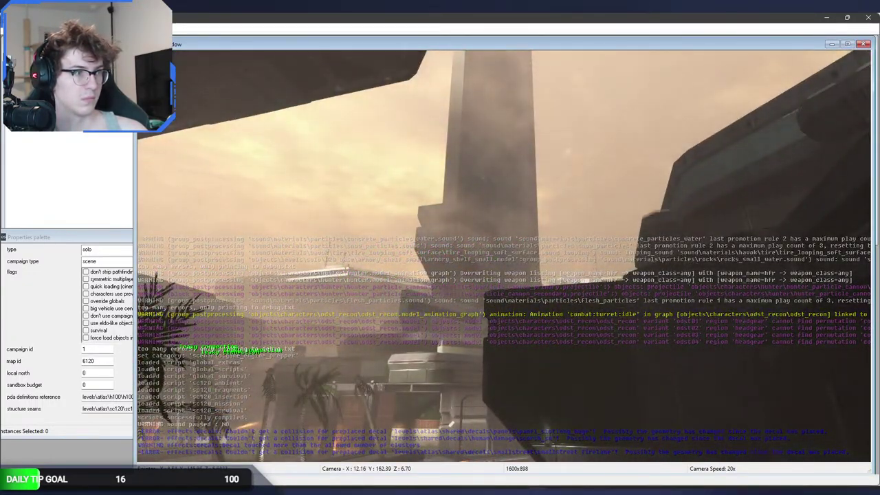
Playtest sc120 on foot around the planters and tank, leave the playtest, and survey the burning street from above.
key("ctrl+g")
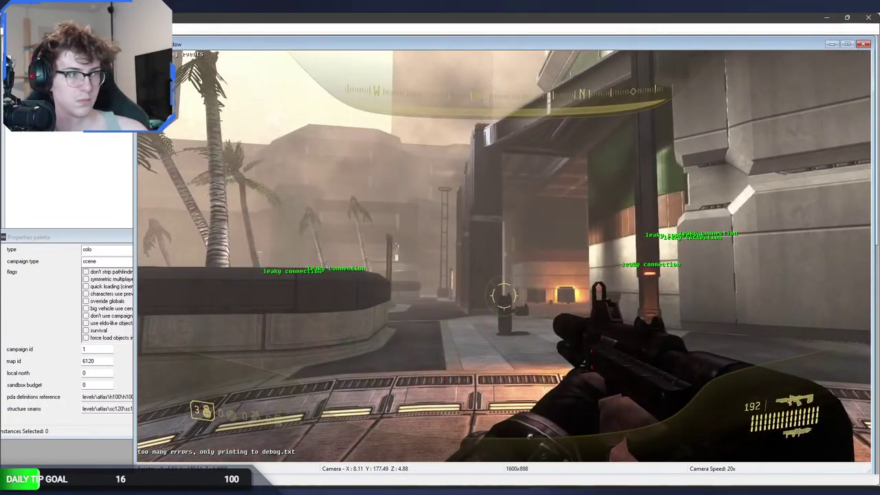
key("w")
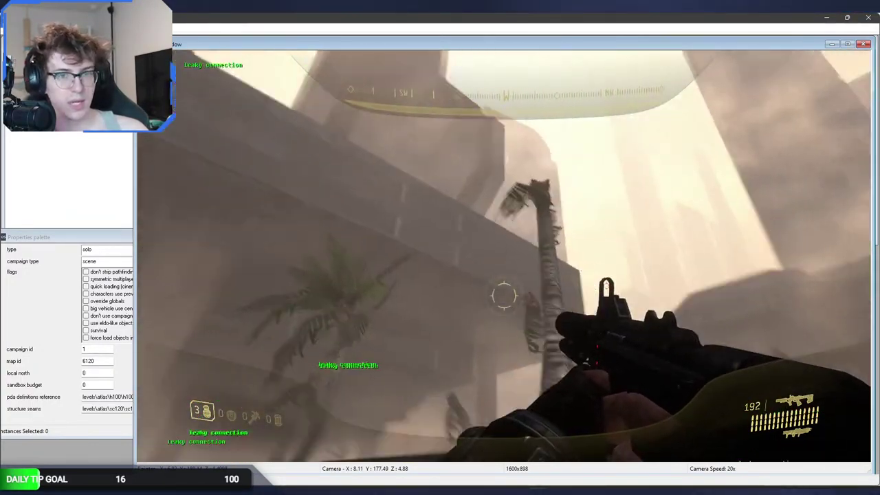
mouse_move(504, 296)
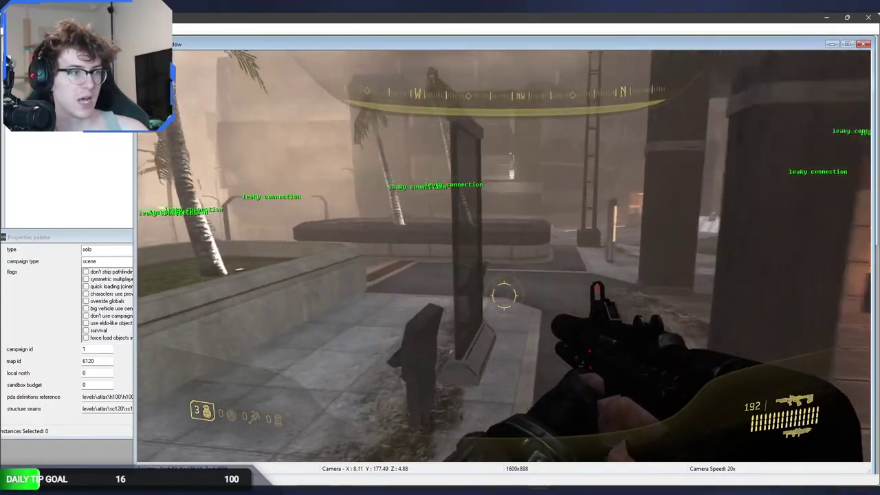
key("w")
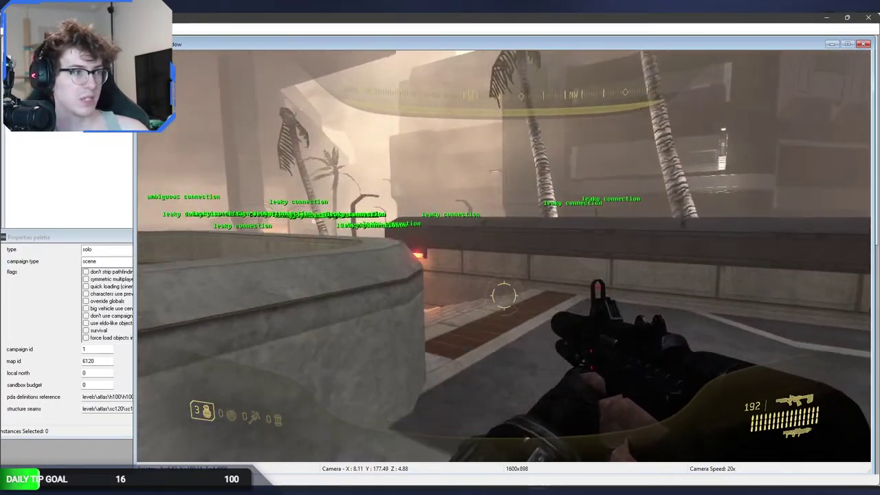
key("space")
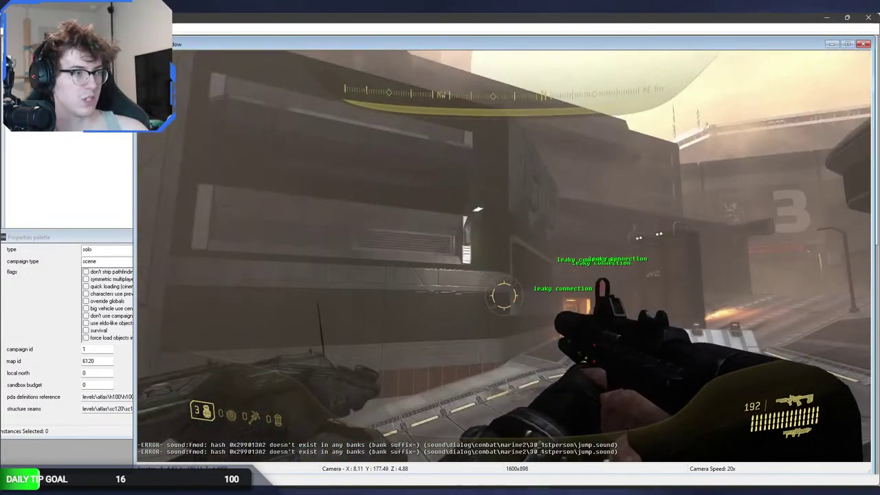
key("Tab")
right_click_drag(220, 227, 220, 234)
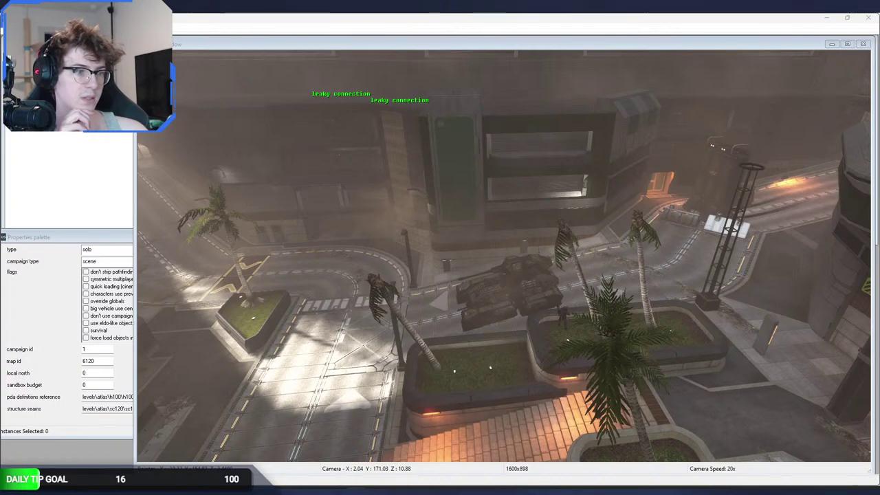
right_click_drag(295, 238, 295, 238)
right_click_drag(176, 206, 176, 206)
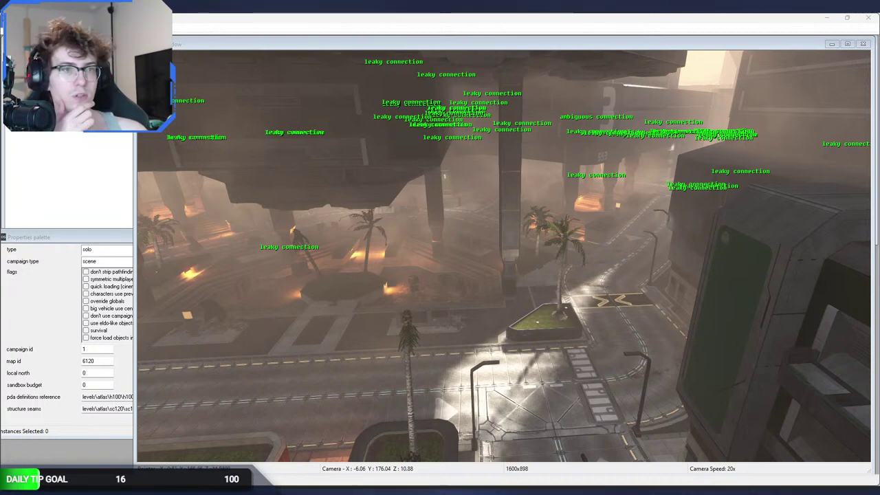
Open the sc110.scenario file from the sc110 level folder.
key("ctrl+o")
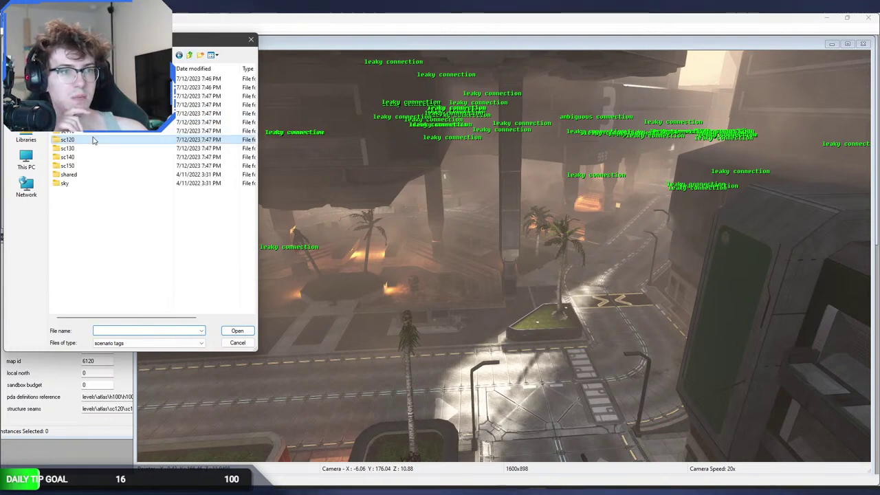
left_click(78, 166)
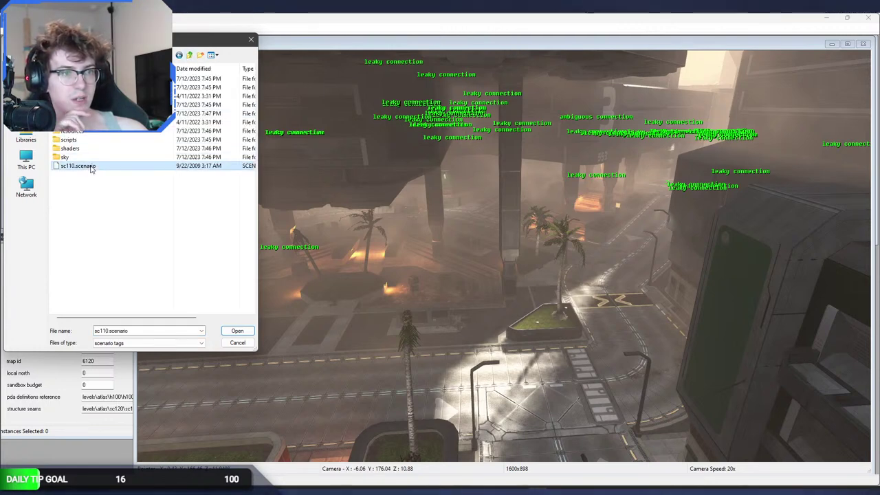
key("Return")
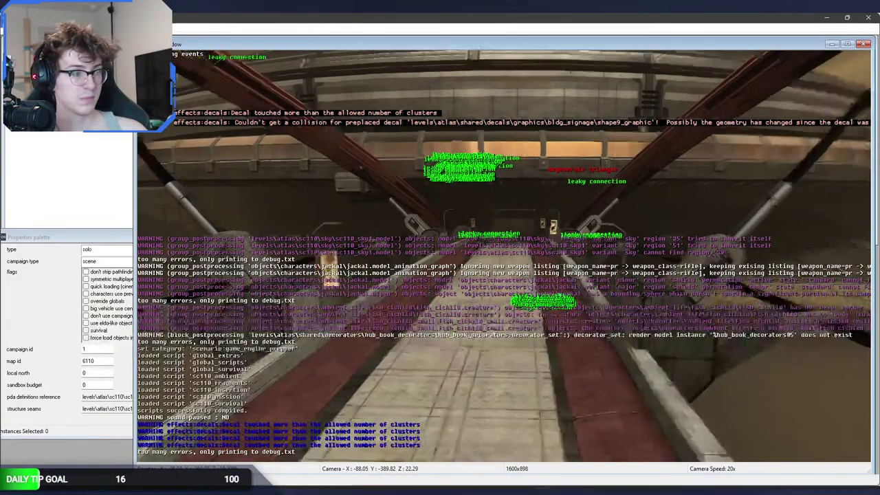
Fly the camera through sc110 from the tunnel past the ring-shaped structure to the palm-lined shoreline and look around there.
key("w")
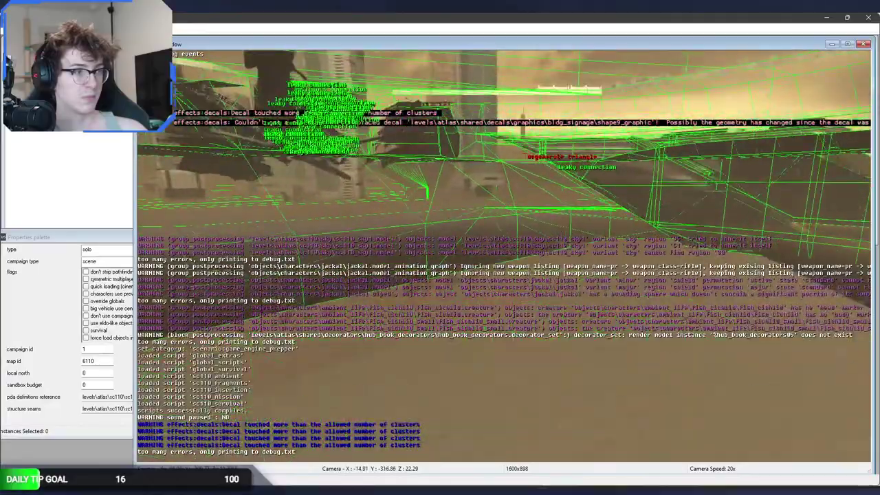
key("w")
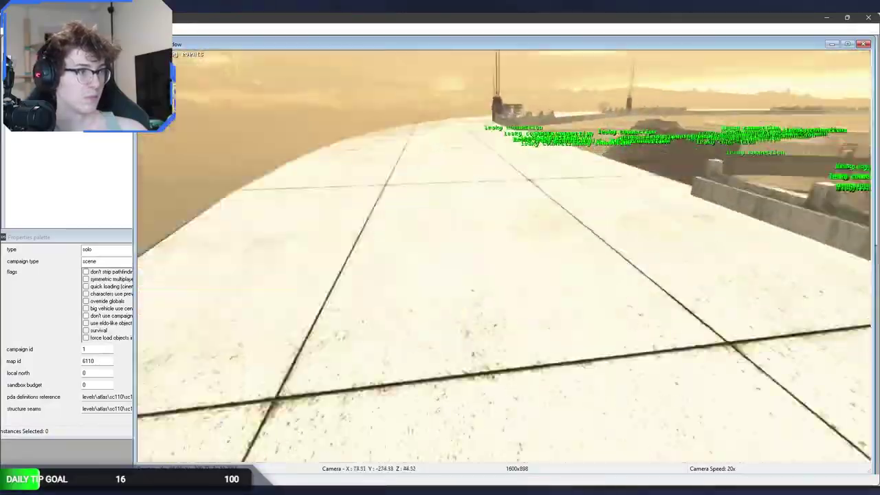
key("w")
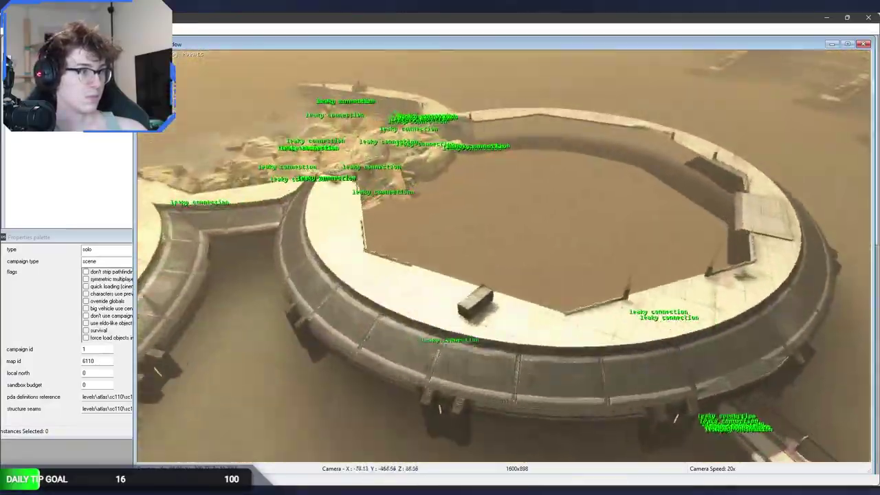
key("w")
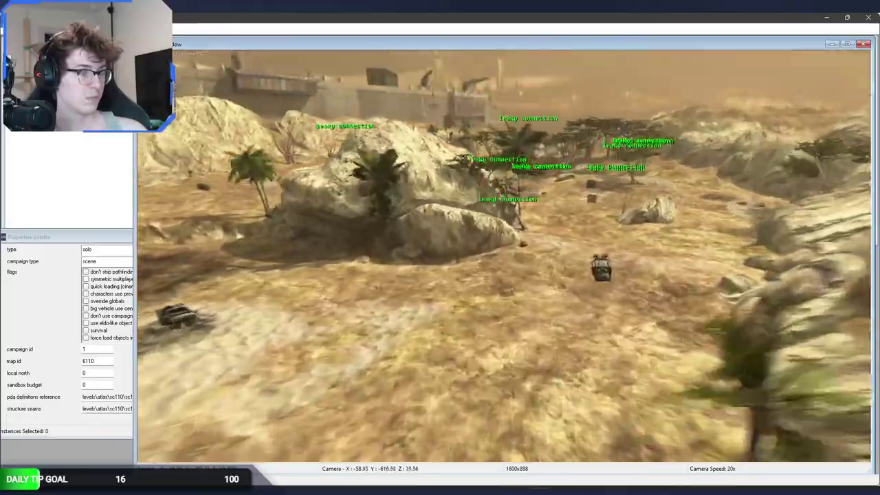
key("w")
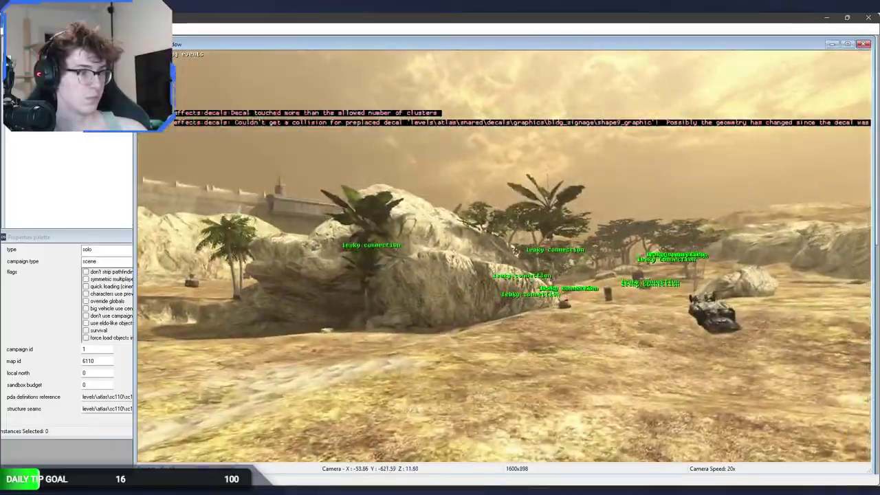
key("w")
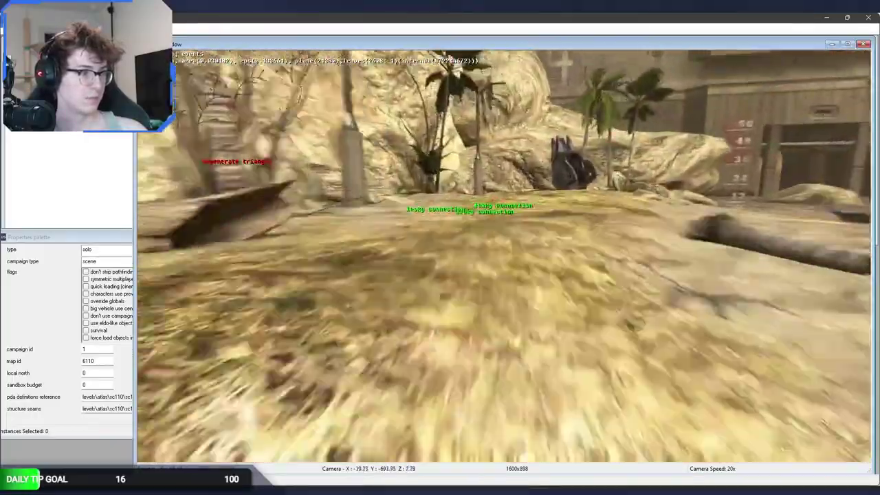
key("w")
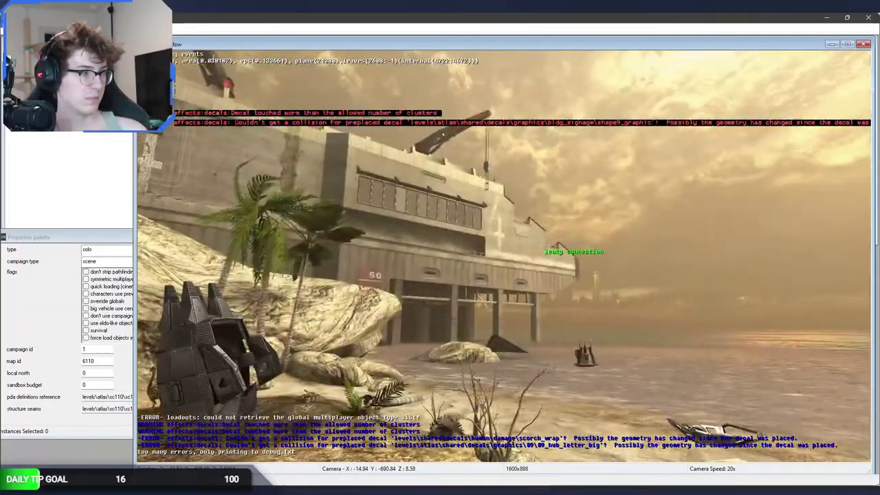
middle_click_drag(504, 254, 670, 251)
middle_click_drag(481, 330, 347, 330)
left_click(341, 322)
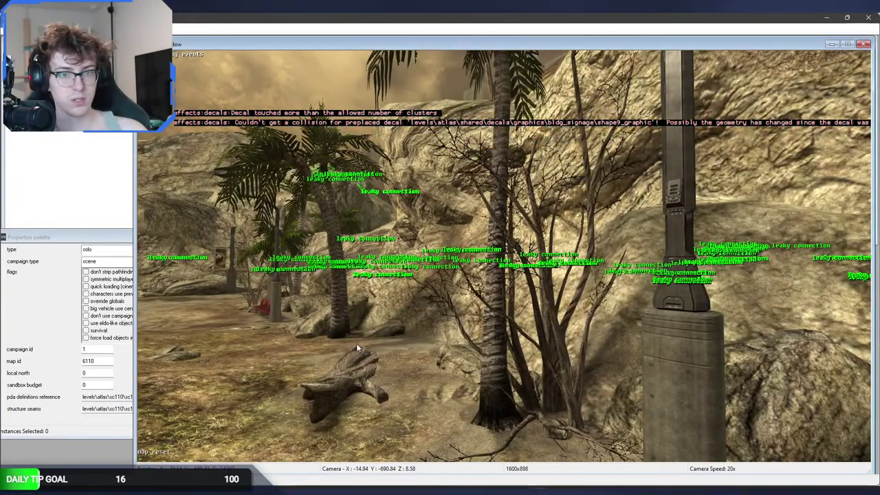
Fly back over the rocky terrain and survey the palms, wrecked vehicles, sky and distant towers from near ground level.
key("w")
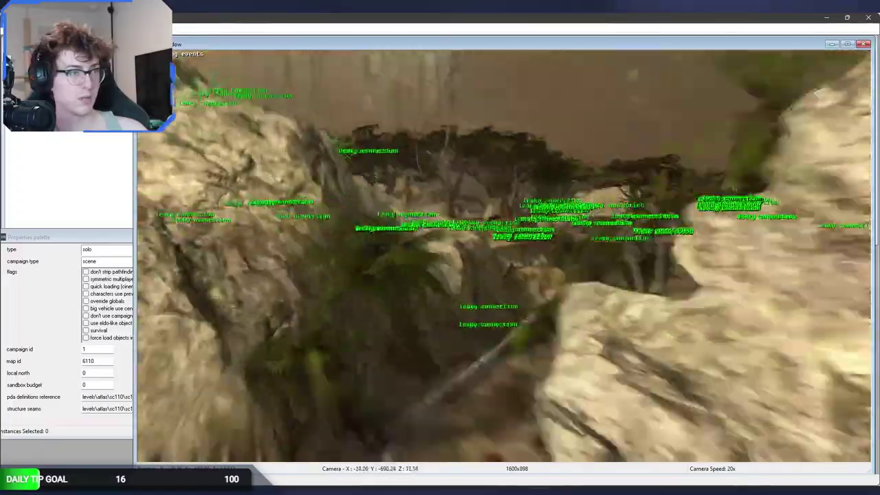
key("w")
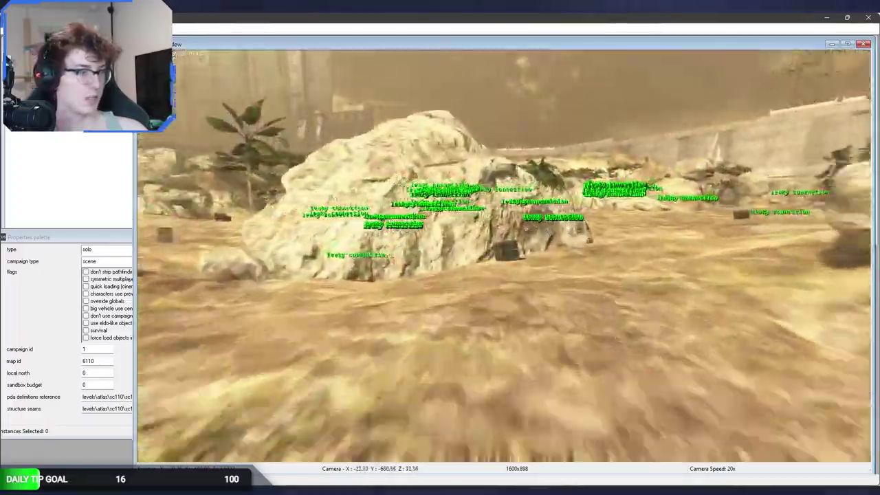
key("w")
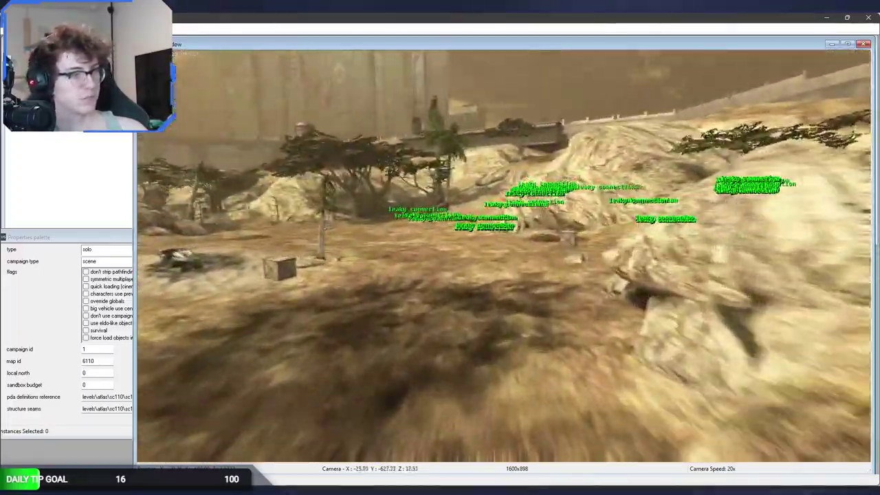
key("w")
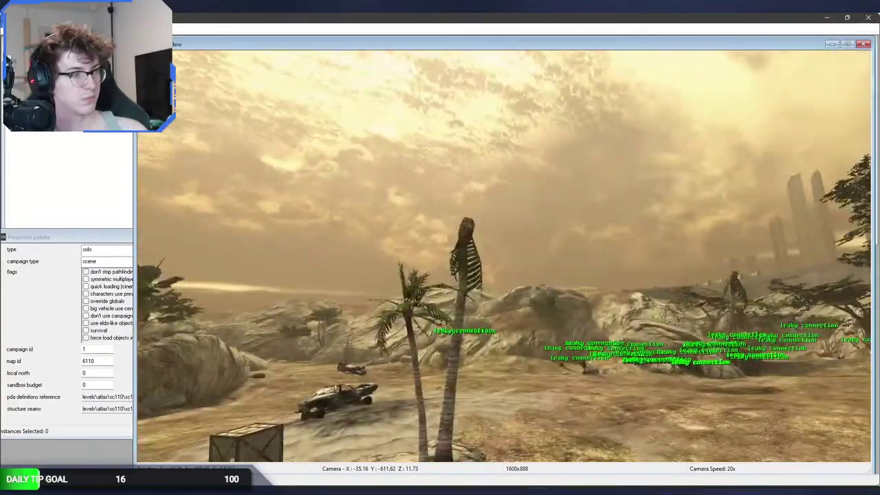
middle_click_drag(504, 256, 660, 248)
key("w")
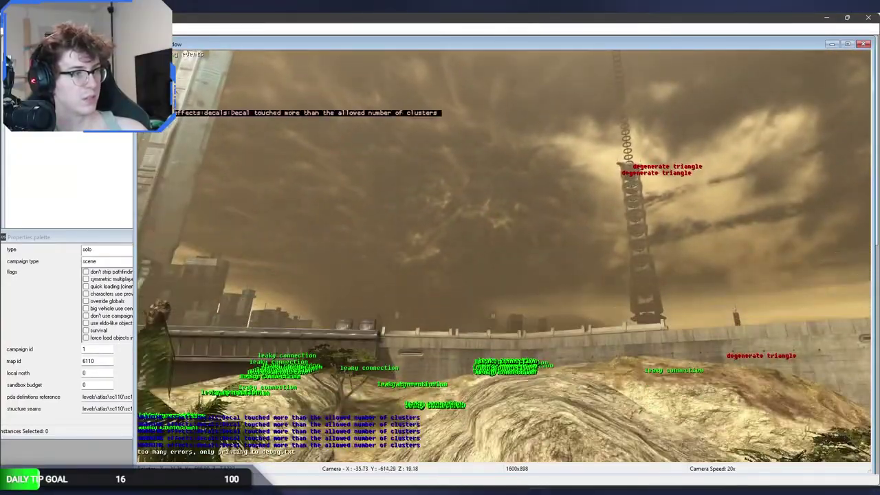
middle_click_drag(504, 256, 570, 274)
key("w")
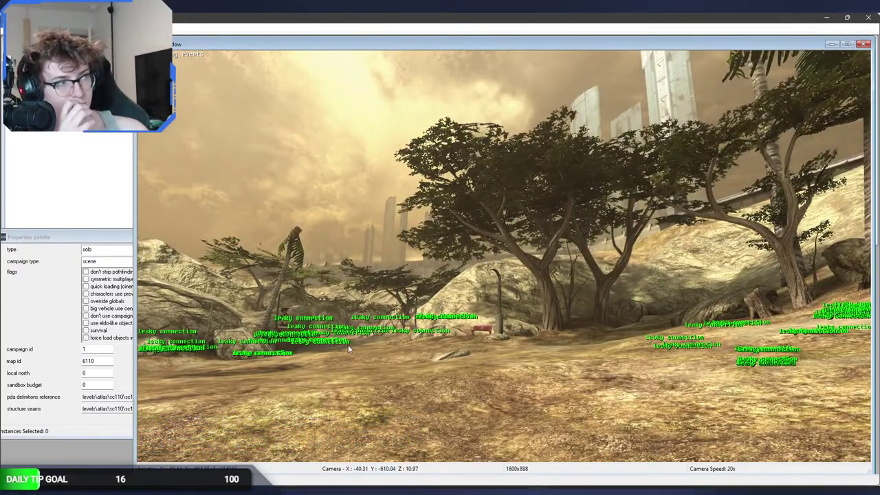
middle_click_drag(571, 273, 828, 271)
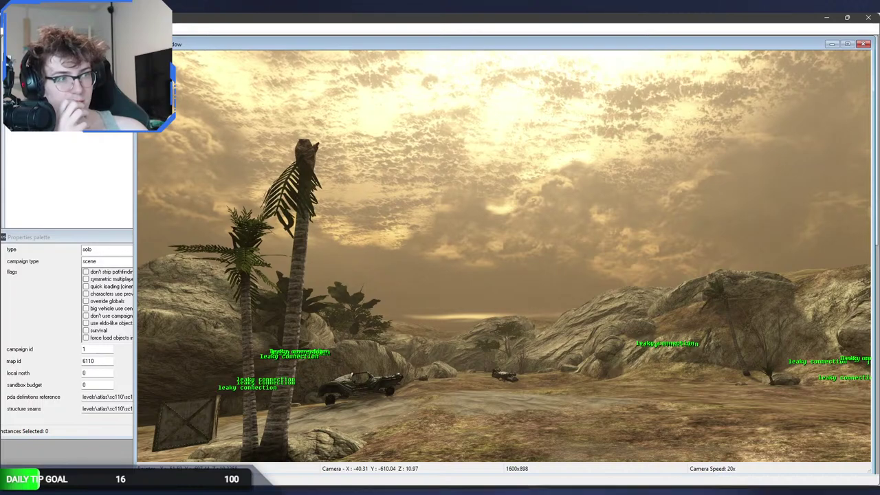
middle_click_drag(828, 271, 879, 268)
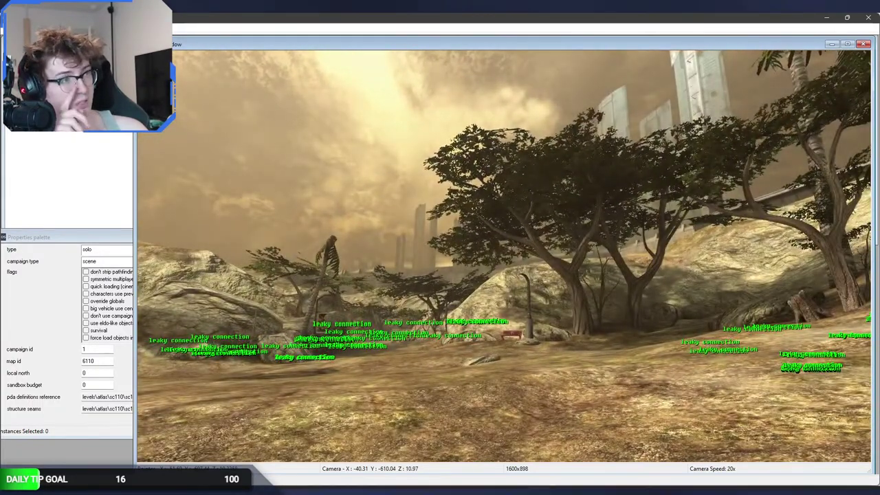
middle_click_drag(504, 256, 519, 249)
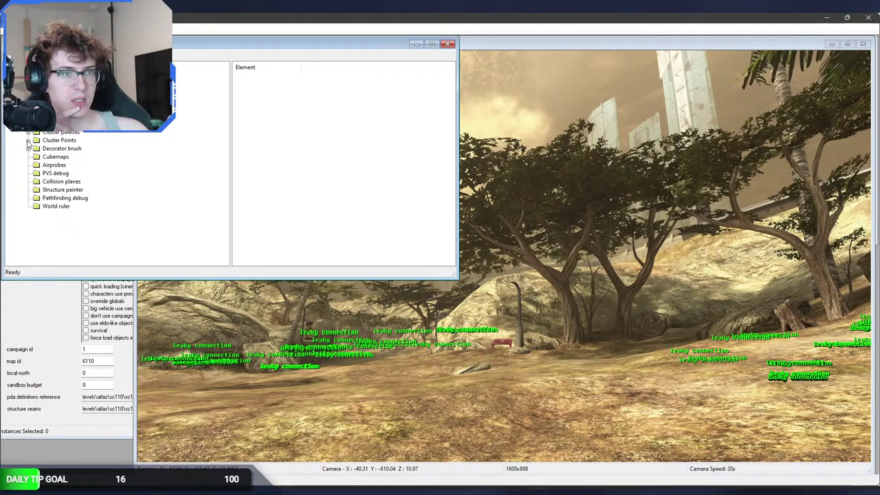
Expand the cluster palettes and cluster points and step through the first sc110 structure entries, starting with sc110_000.
left_click(27, 132)
left_click(28, 173)
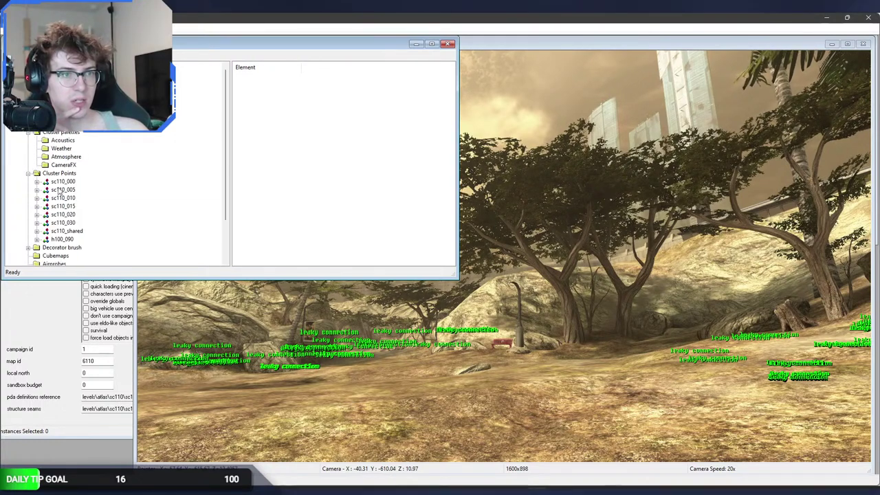
left_click(63, 182)
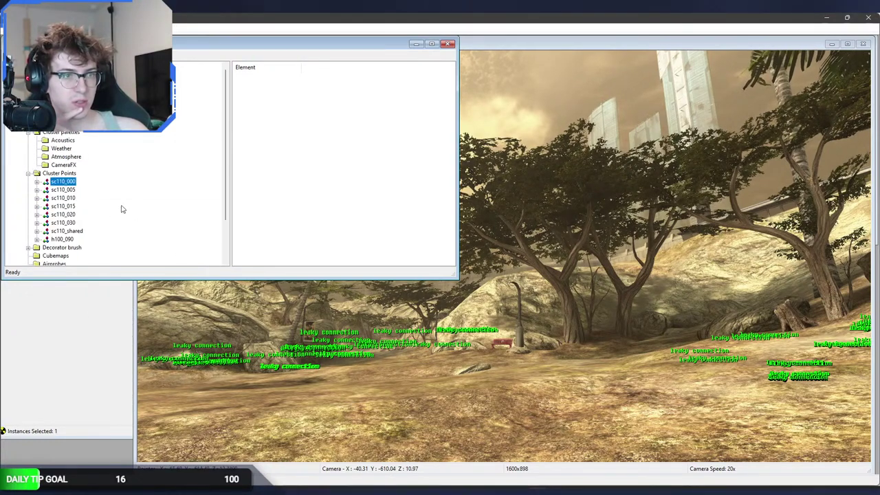
left_click(63, 190)
key("Down")
key("Down")
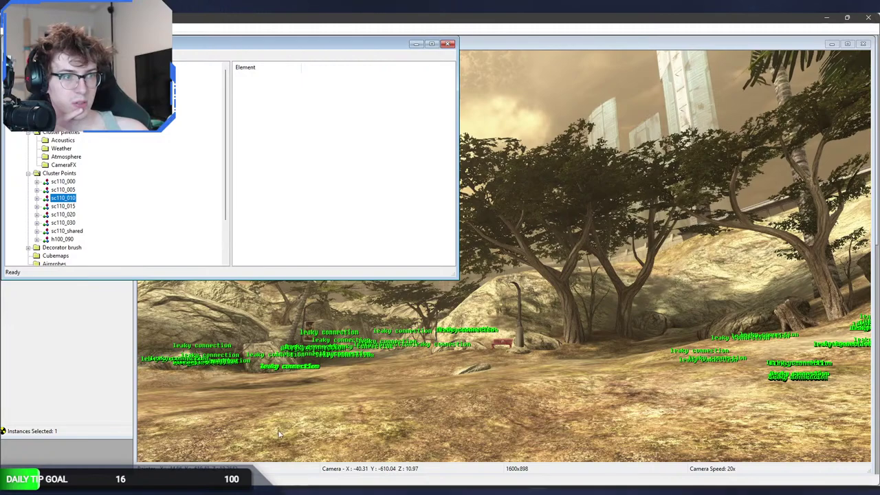
middle_click_drag(341, 375, 473, 385)
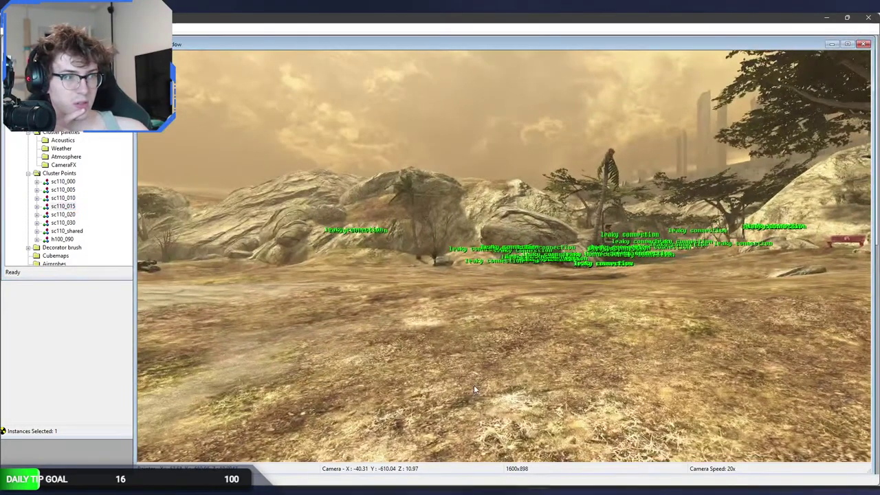
Inspect the Atmosphere and Acoustics cluster points of sc110_000.
left_click(69, 182)
middle_click_drag(361, 380, 364, 454)
left_click(69, 182)
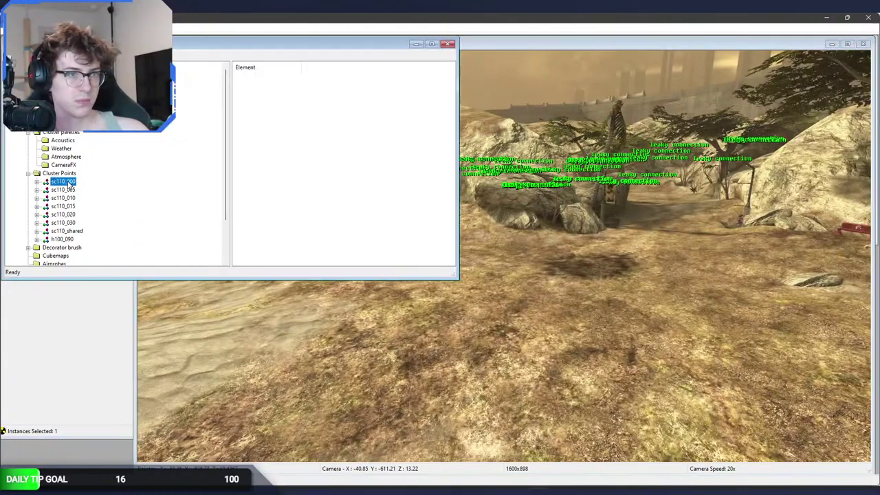
left_click(37, 182)
left_click(77, 207)
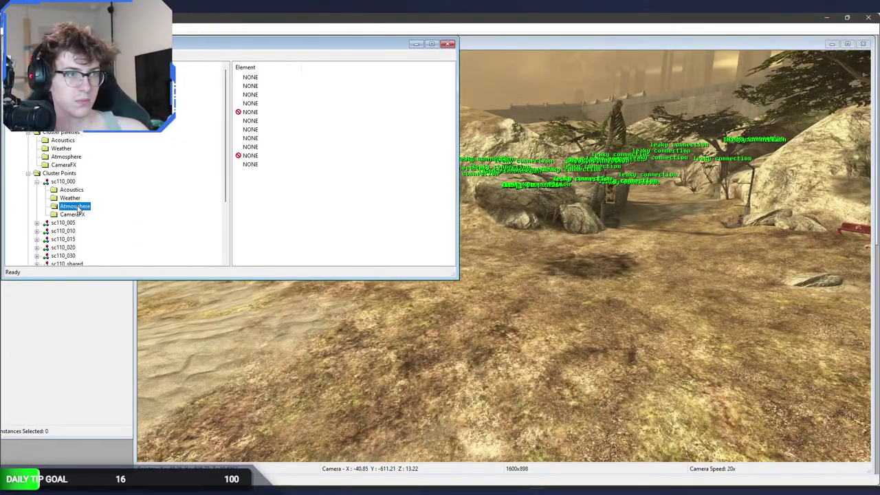
left_click(71, 190)
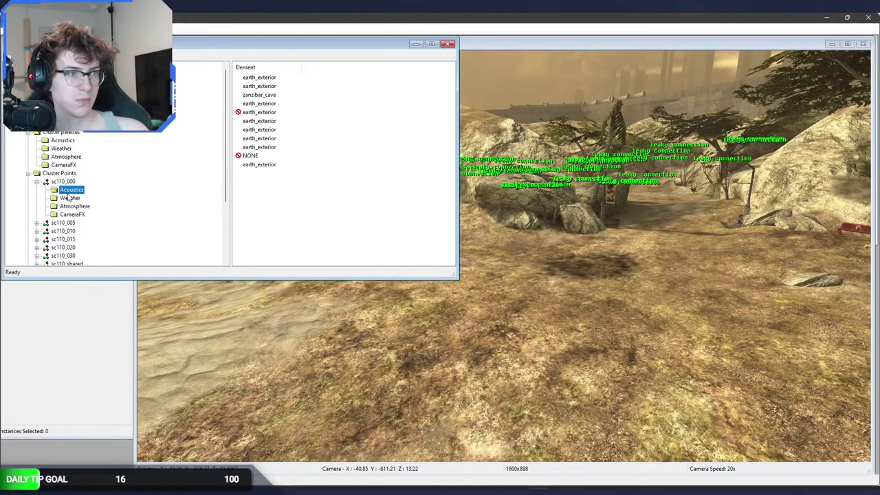
Compare the Acoustics cluster points of sc110_005 with those of sc110_000.
left_click(37, 183)
left_click(38, 190)
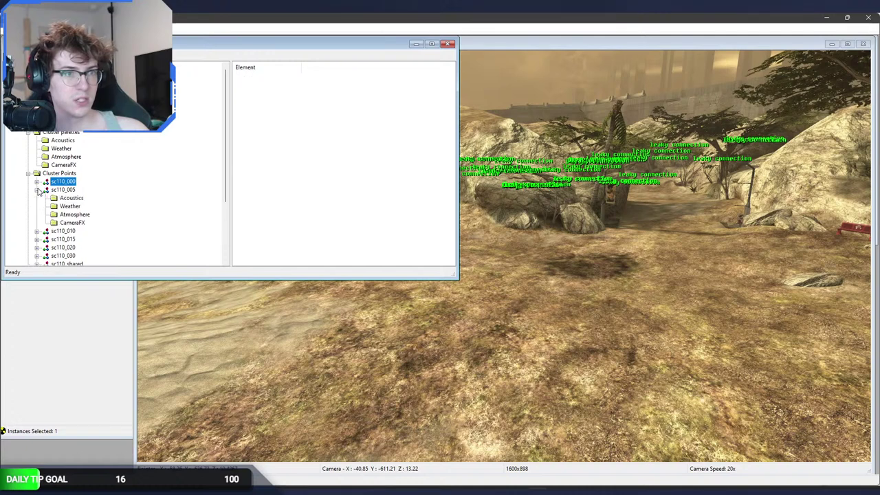
left_click(71, 198)
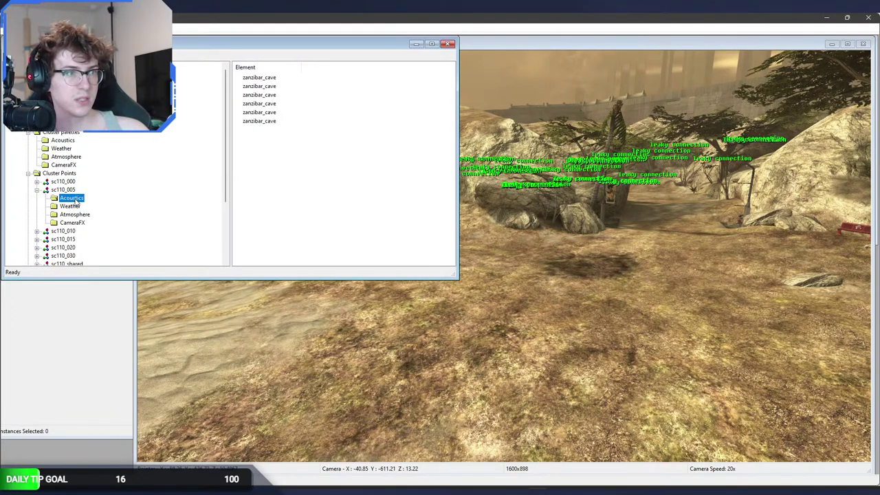
left_click(37, 190)
left_click(38, 181)
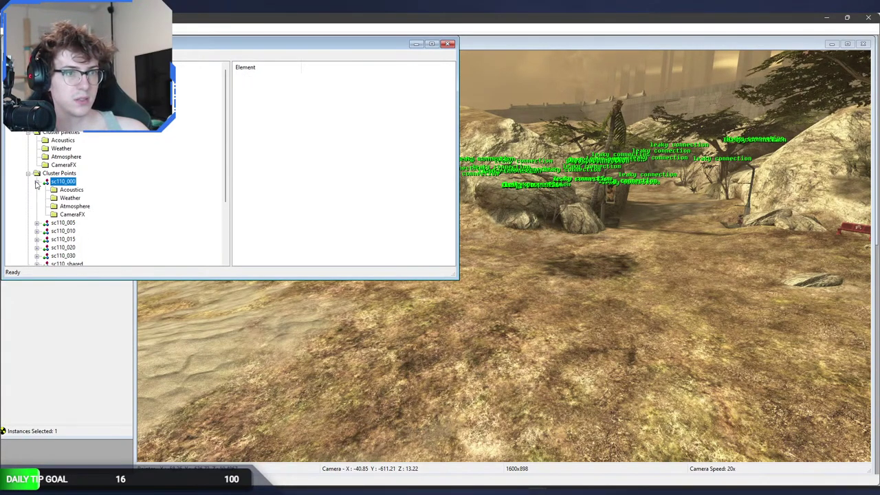
left_click(71, 190)
left_click(352, 343)
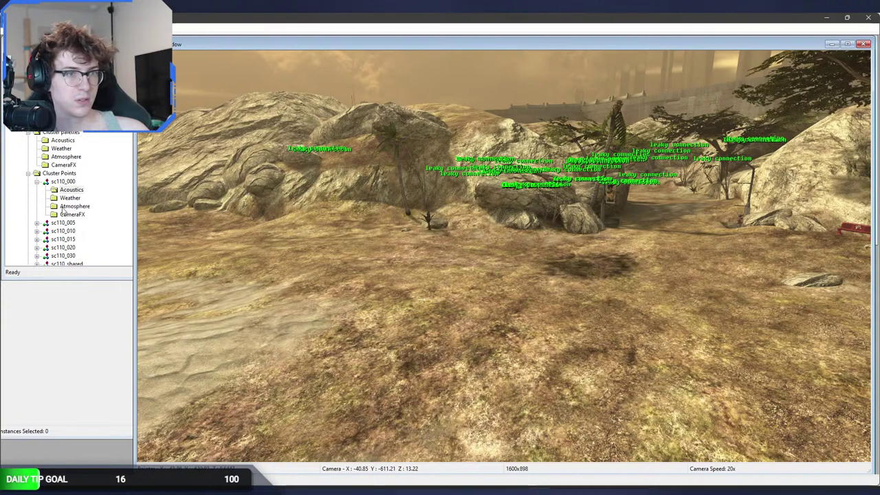
Examine which background sounds the hub_ext and earth_exterior entries of the Acoustics cluster palette reference.
left_click(37, 182)
left_click(48, 141)
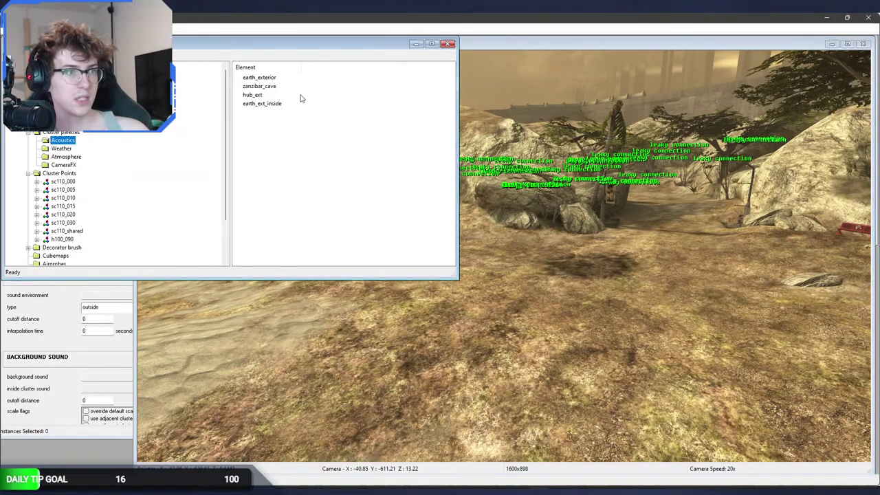
left_click(267, 79)
left_click(269, 95)
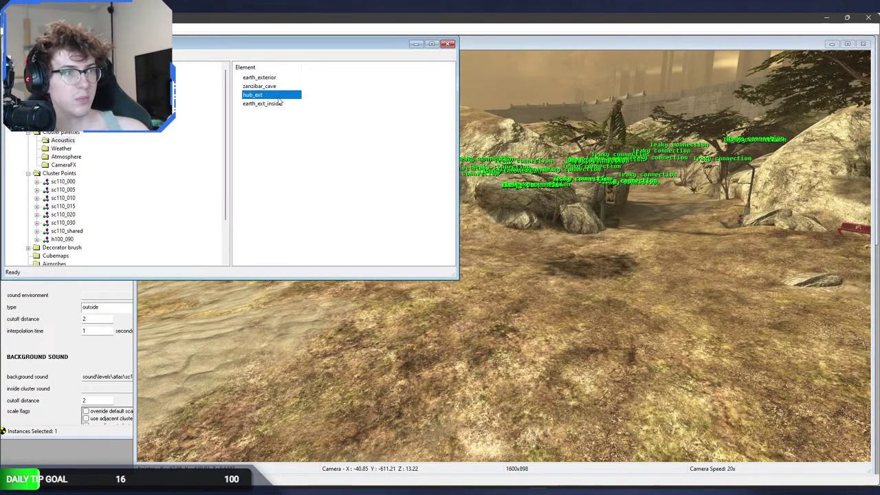
left_click(41, 320)
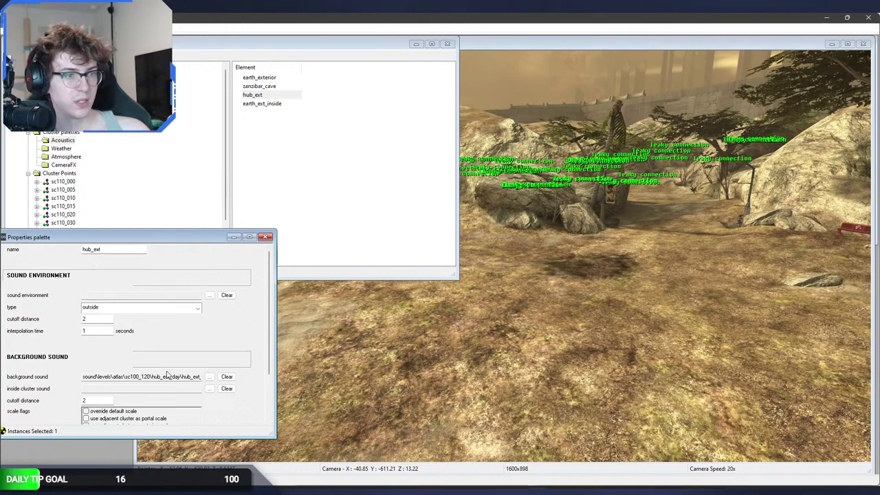
left_click_drag(165, 377, 247, 376)
left_click(258, 80)
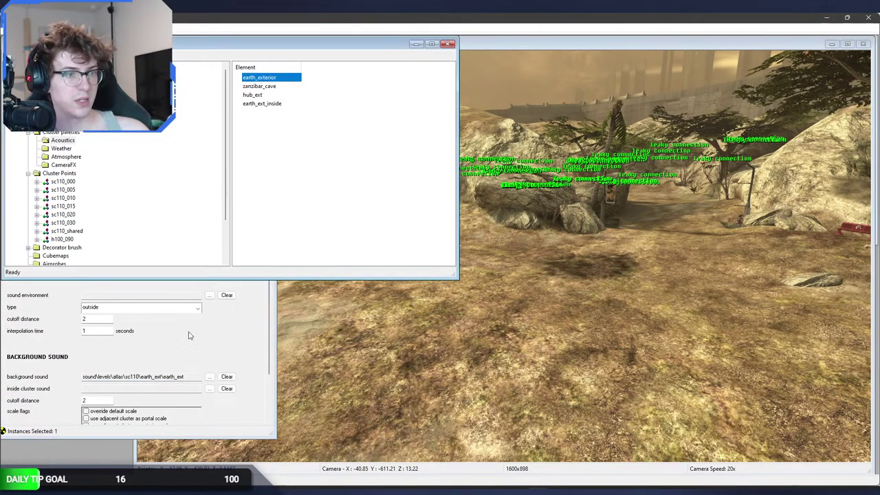
left_click(190, 336)
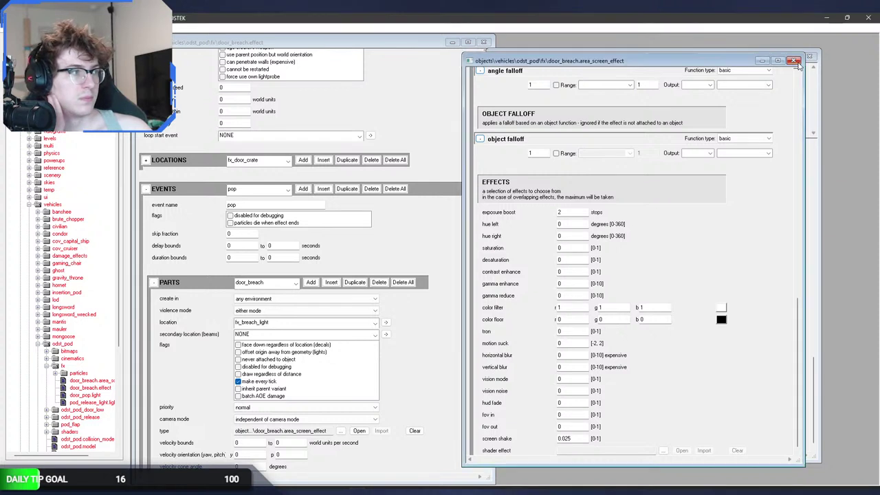
Switch to the Guerilla tag editor, close the open door_breach tags, and collapse the vehicles and objects folders.
left_click(811, 57)
left_click(483, 42)
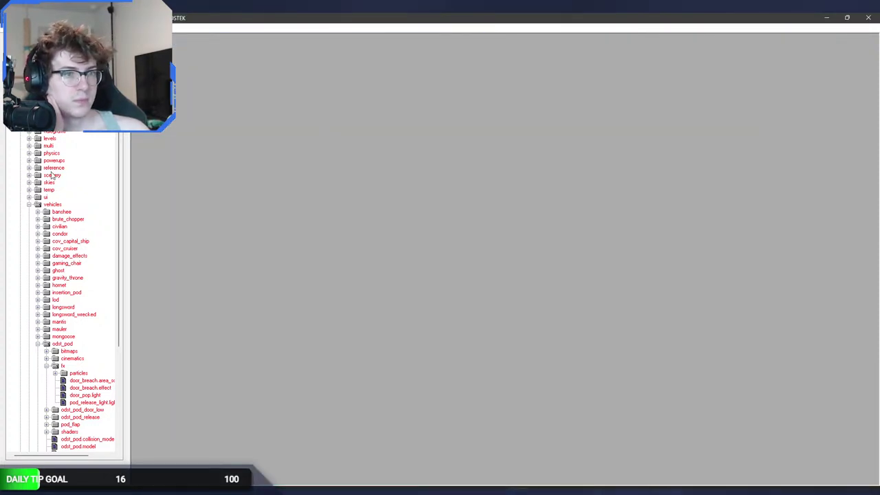
left_click(28, 205)
left_click(20, 160)
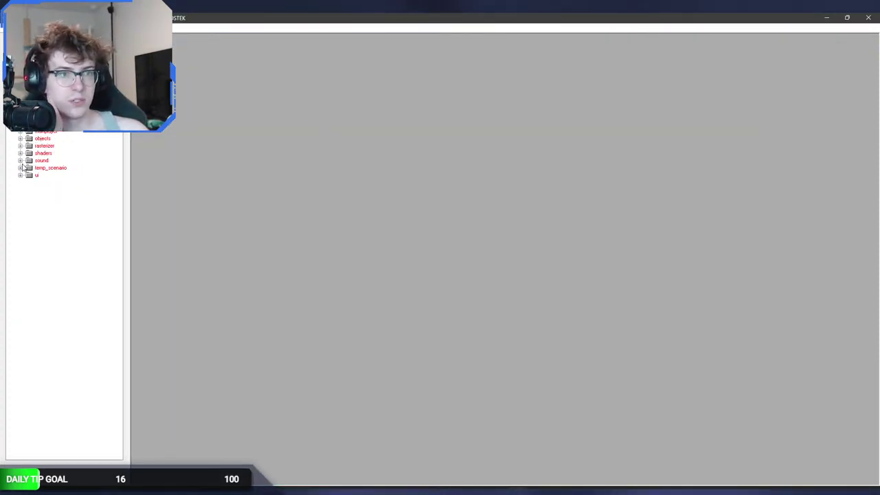
Browse the Halo 2 and Halo 3 reverb presets in the sound dsp_effects folder, then collapse it.
left_click(21, 160)
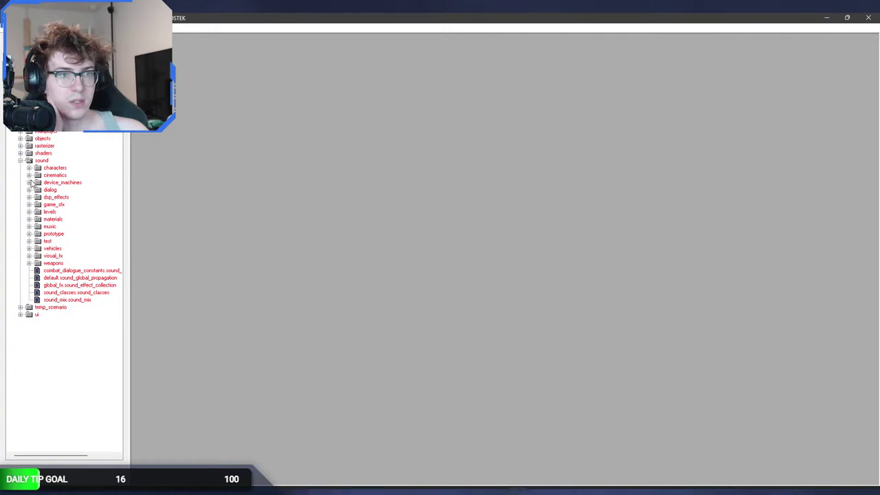
left_click(31, 198)
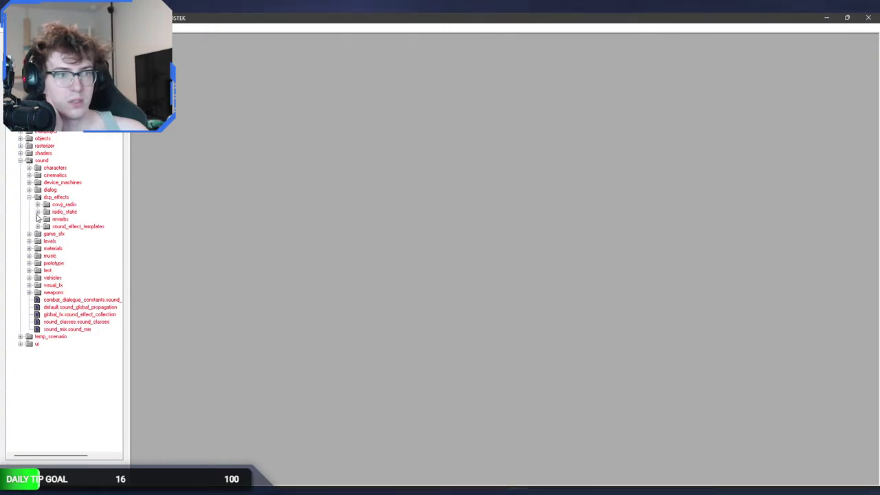
left_click(38, 219)
left_click(47, 233)
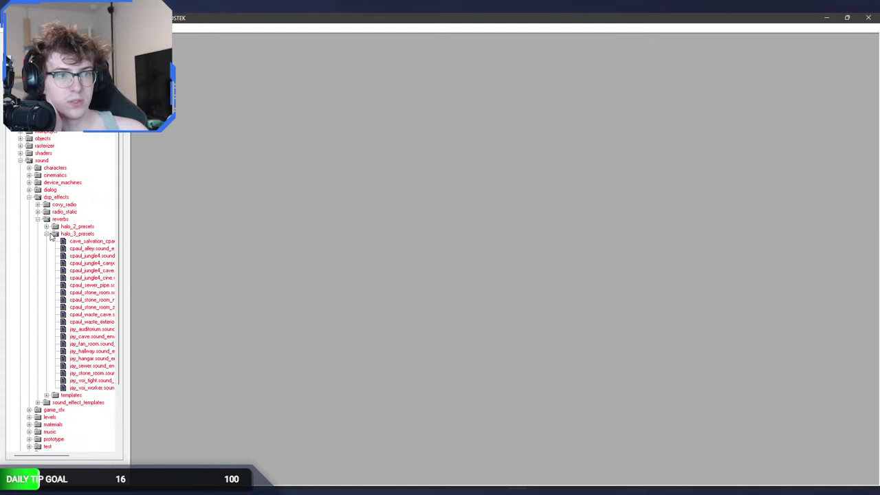
left_click(47, 233)
left_click(38, 218)
left_click(38, 219)
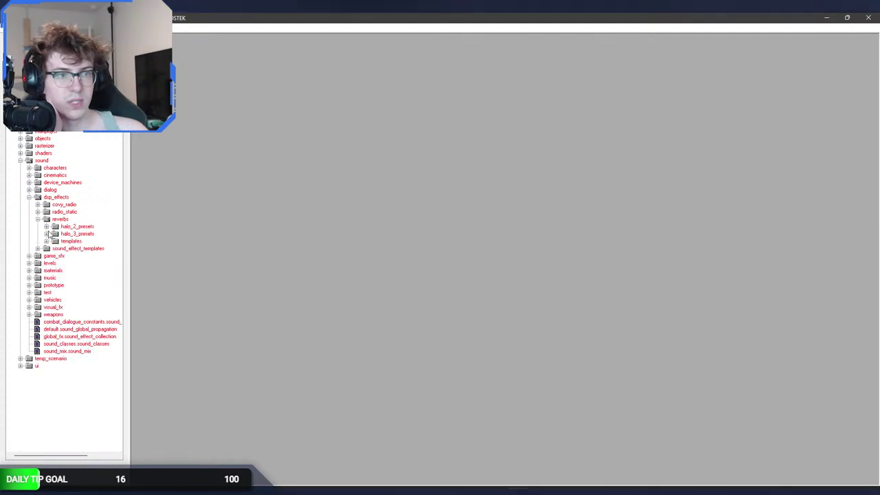
left_click(46, 226)
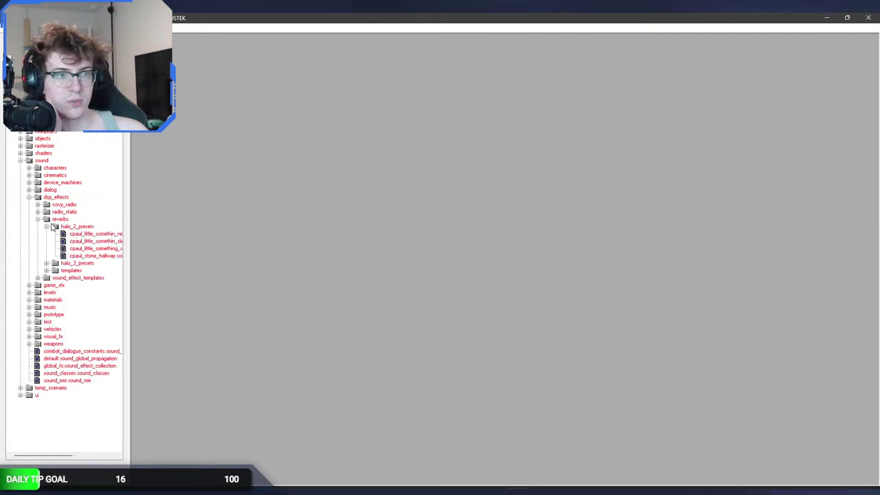
left_click(47, 226)
left_click(37, 219)
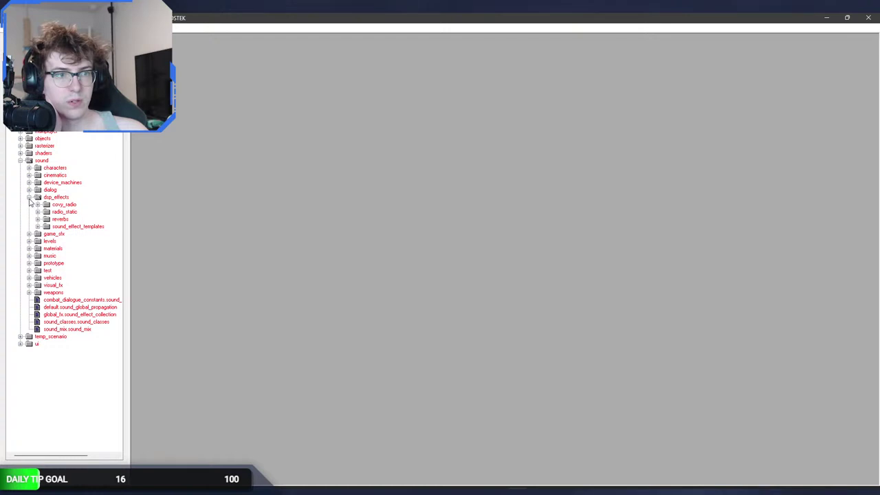
left_click(28, 197)
Look through the h100, l200, l300 and sc100_120 folders under the atlas level sounds for ambience tags.
left_click(29, 212)
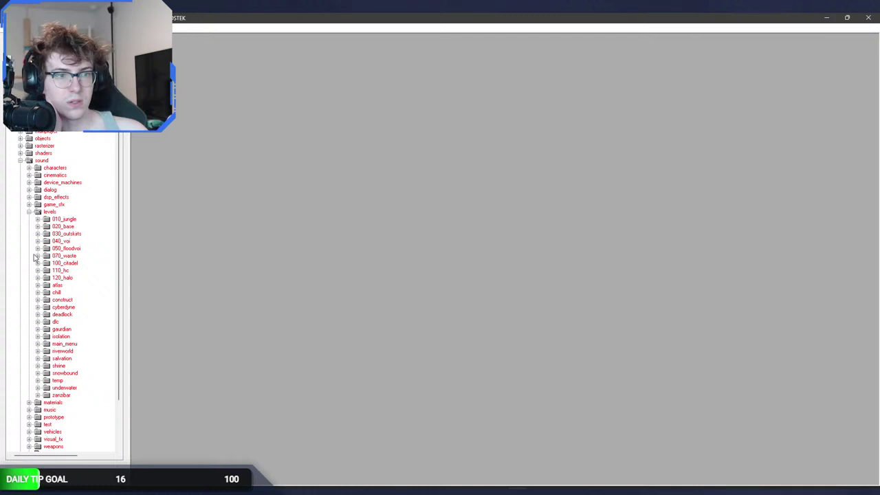
left_click(38, 284)
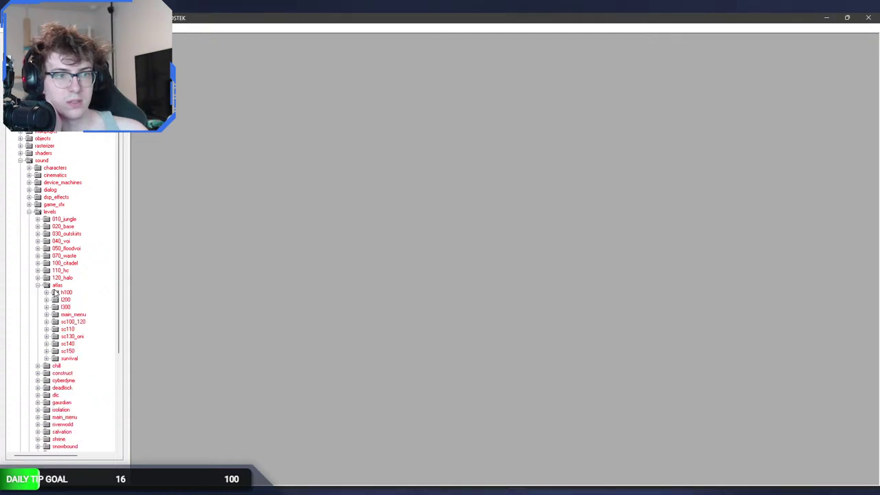
left_click(47, 292)
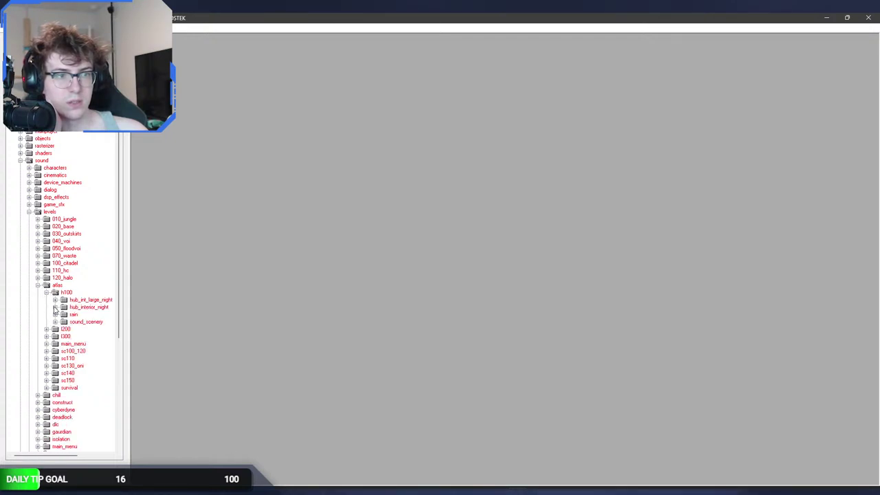
left_click(55, 307)
left_click(55, 307)
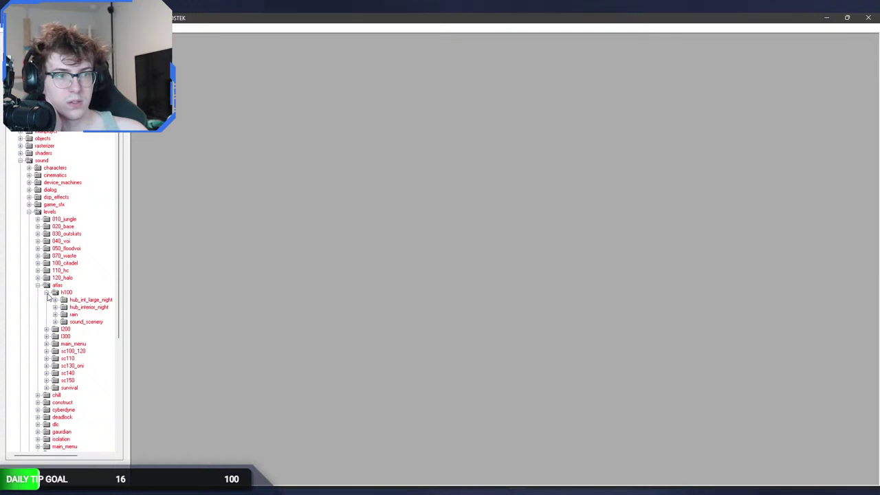
left_click(47, 292)
left_click(47, 300)
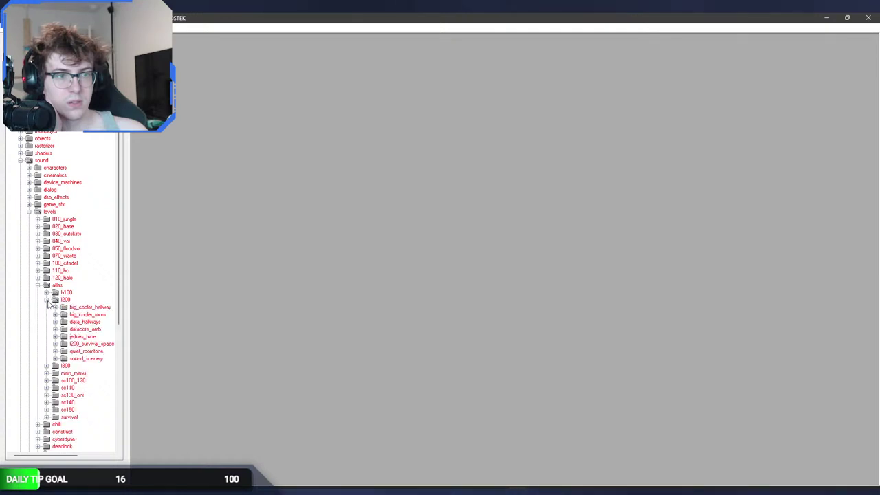
left_click(46, 300)
left_click(47, 308)
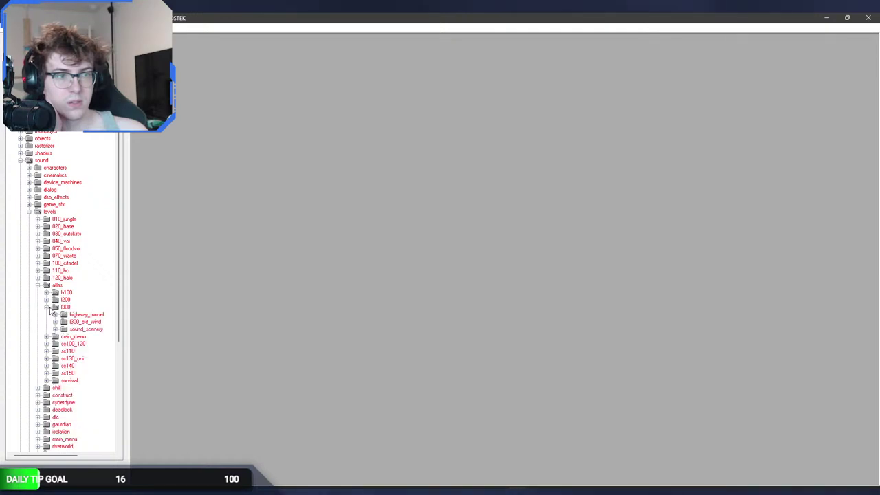
left_click(47, 307)
left_click(47, 322)
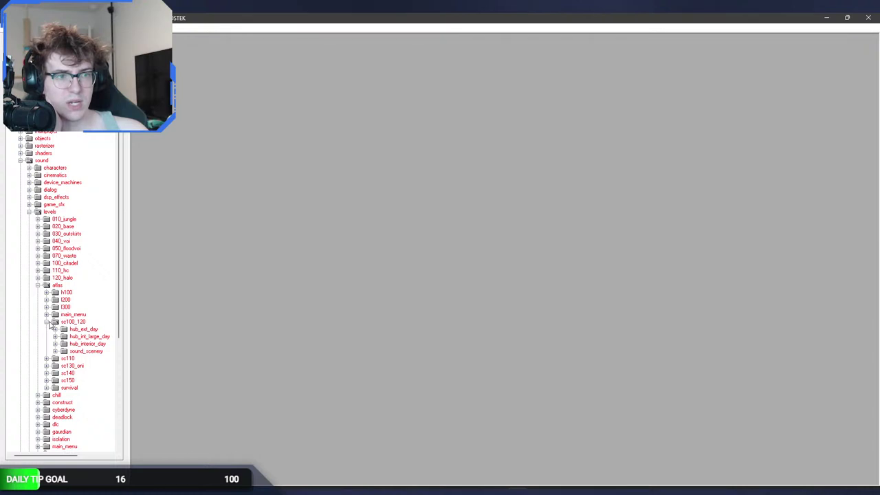
left_click(48, 322)
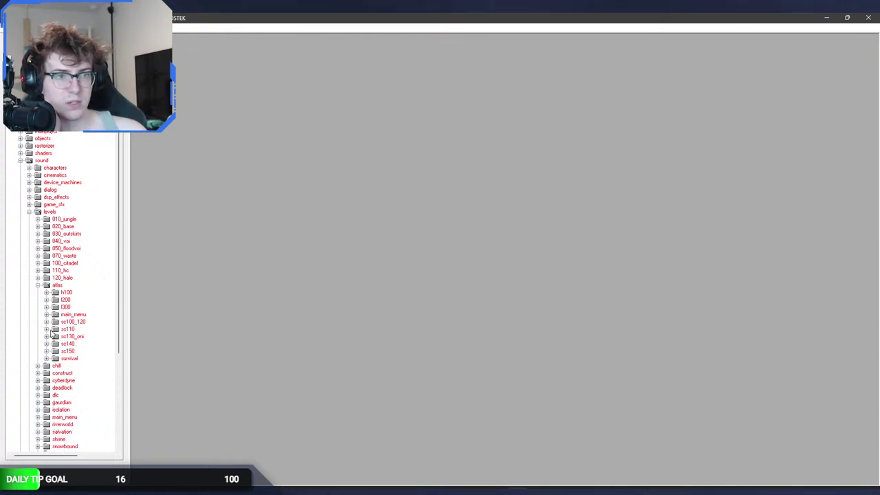
Open earth_ext.sound_looping from the earth_ext folder of the sc110 level sounds.
left_click(47, 329)
left_click(55, 336)
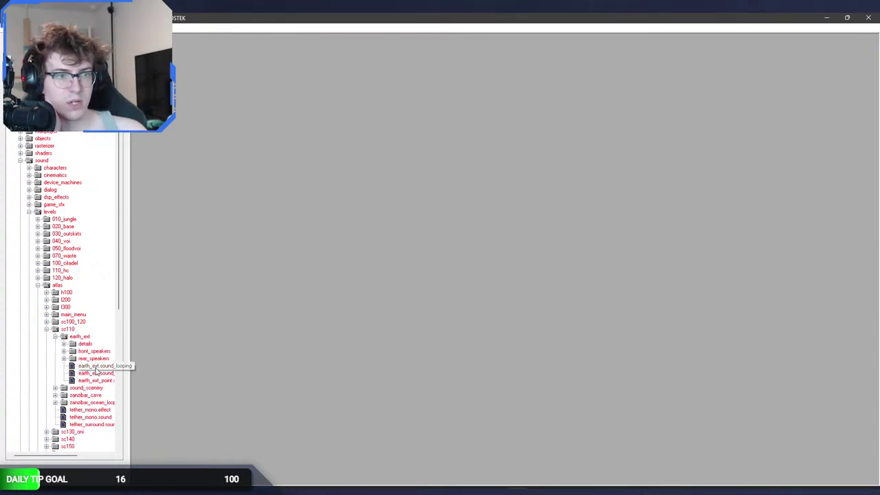
double_click(95, 366)
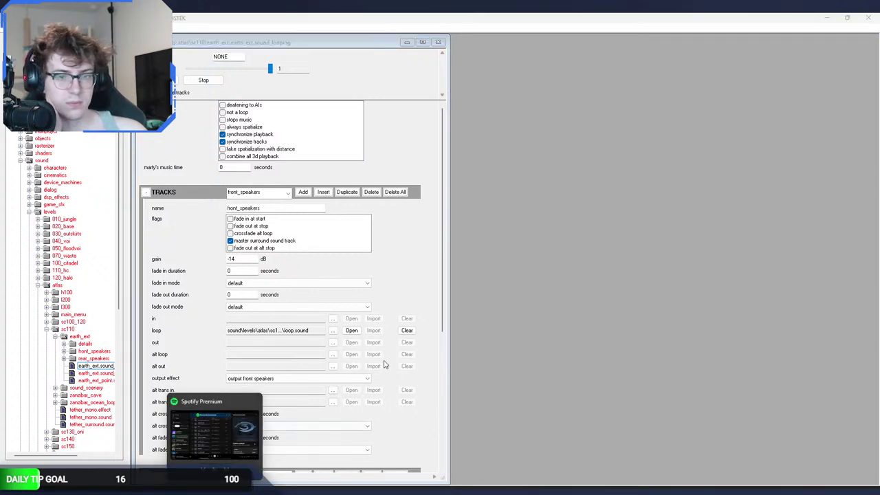
Open the front_speakers track's loop sound, audition its earth_ext1 permutation, and close the sound tag.
scroll(171, 320, "down", 3)
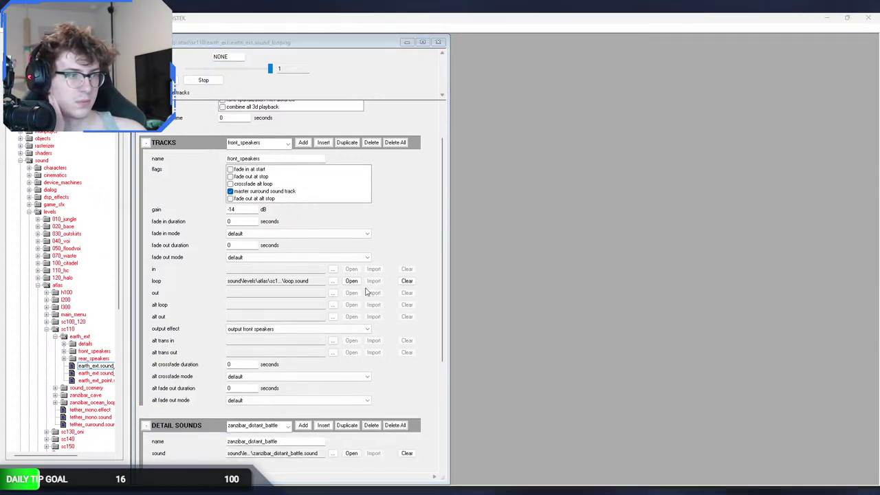
left_click(352, 281)
scroll(481, 319, "down", 10)
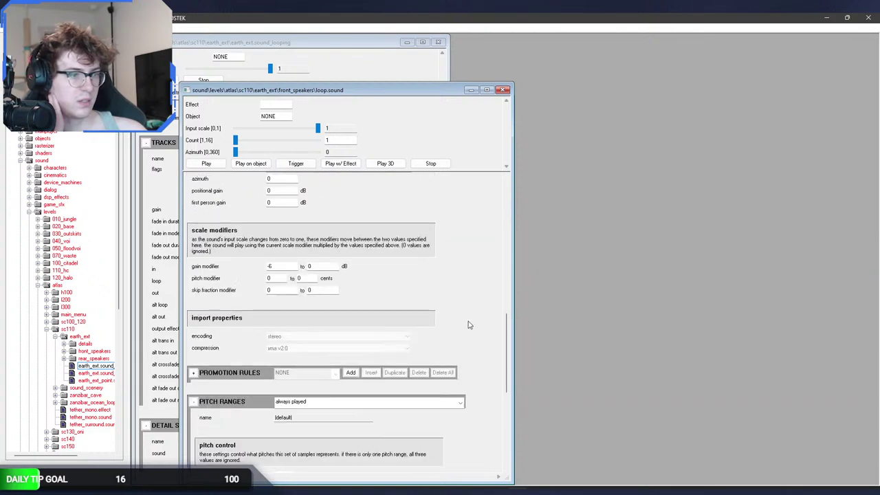
left_click(346, 300)
left_click(348, 308)
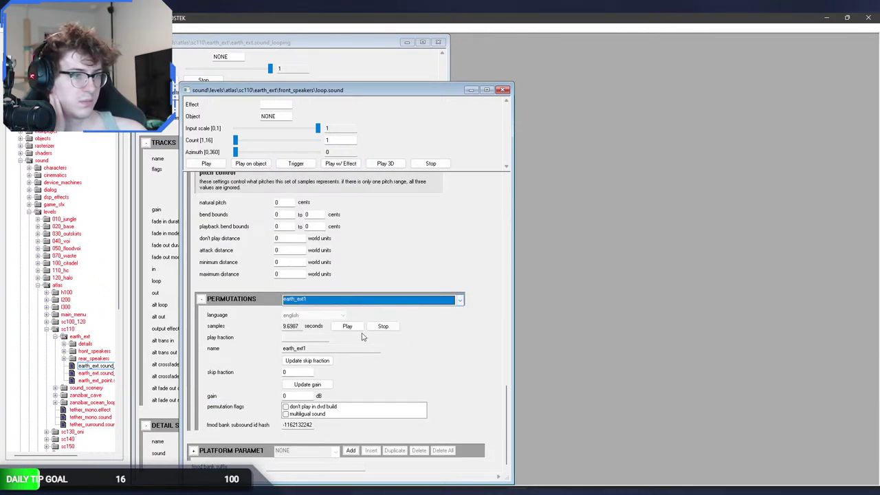
left_click(347, 326)
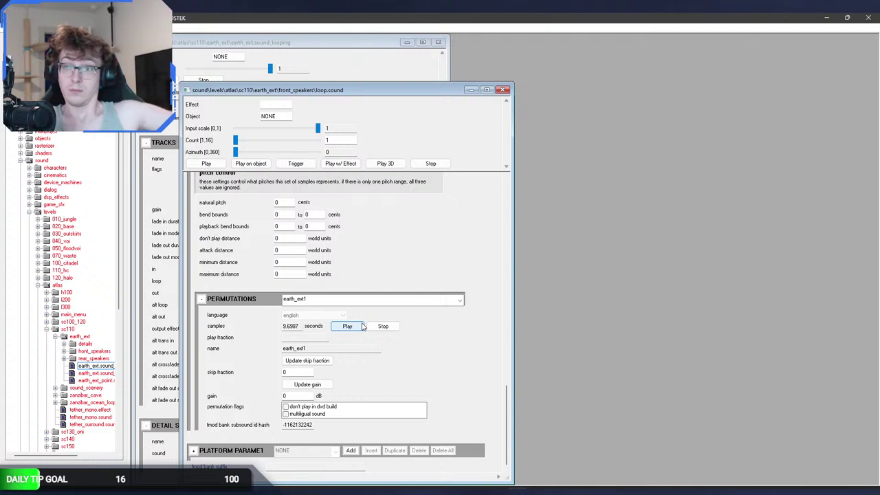
left_click(383, 325)
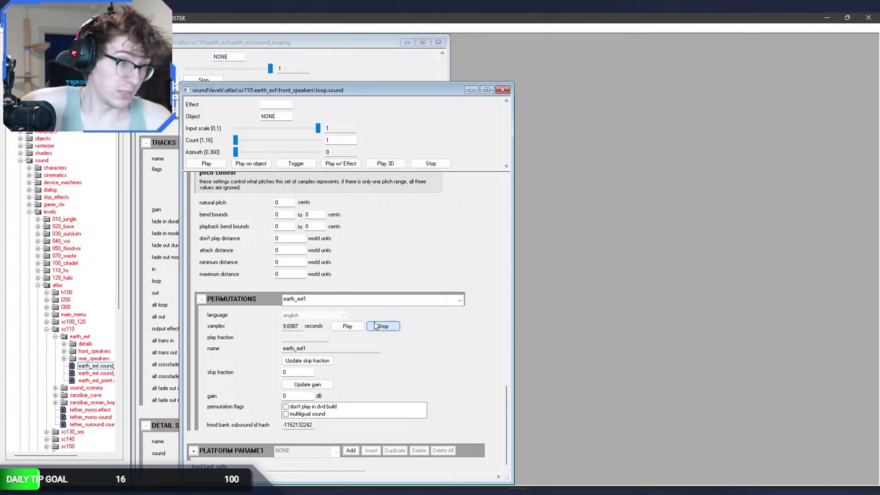
left_click(503, 90)
Open the zanzibar_distant_battle detail sound, audition its zanzibar_distant_battle1 permutation, and close the sound tag.
scroll(415, 235, "down", 3)
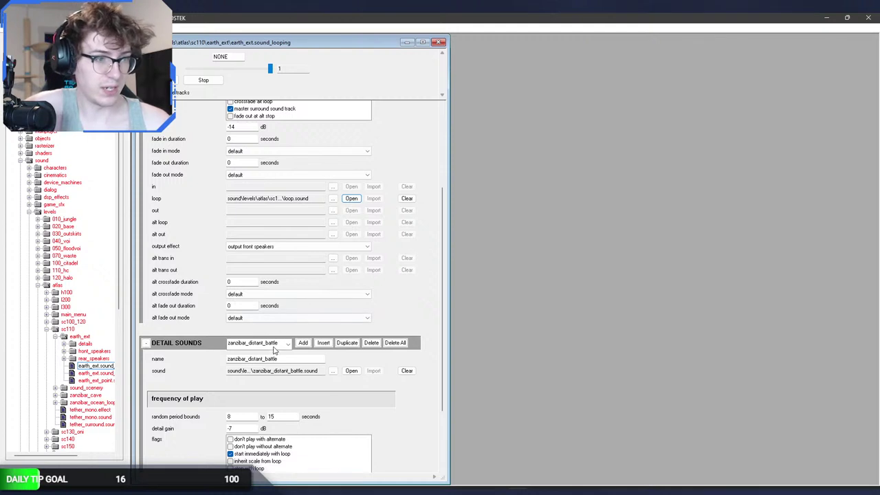
left_click(272, 343)
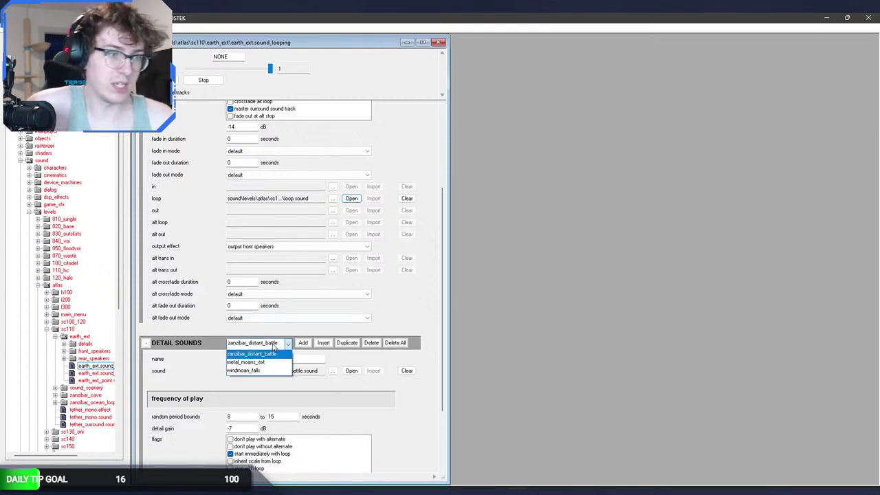
left_click(273, 351)
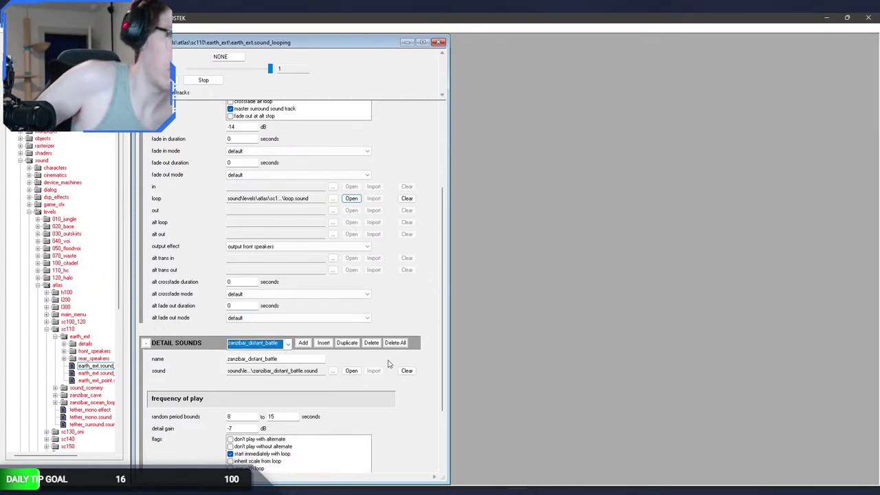
left_click(350, 371)
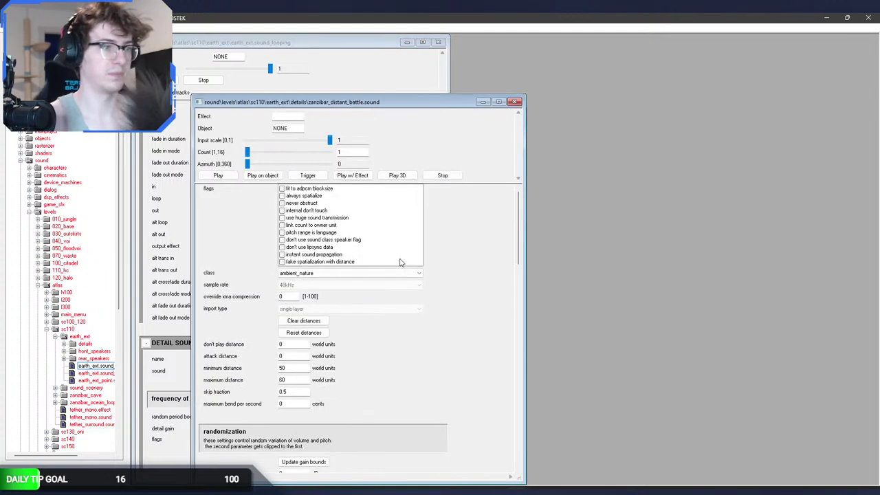
scroll(497, 328, "down", 10)
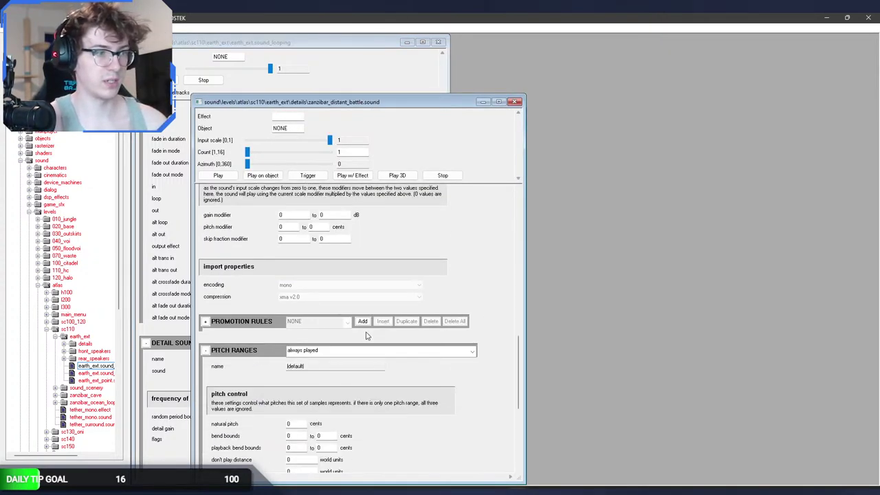
scroll(366, 336, "down", 5)
left_click(376, 364)
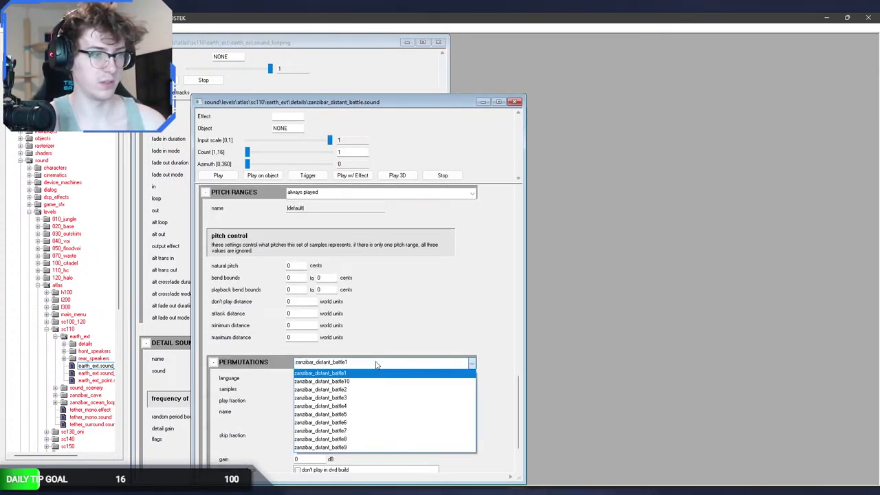
left_click(376, 364)
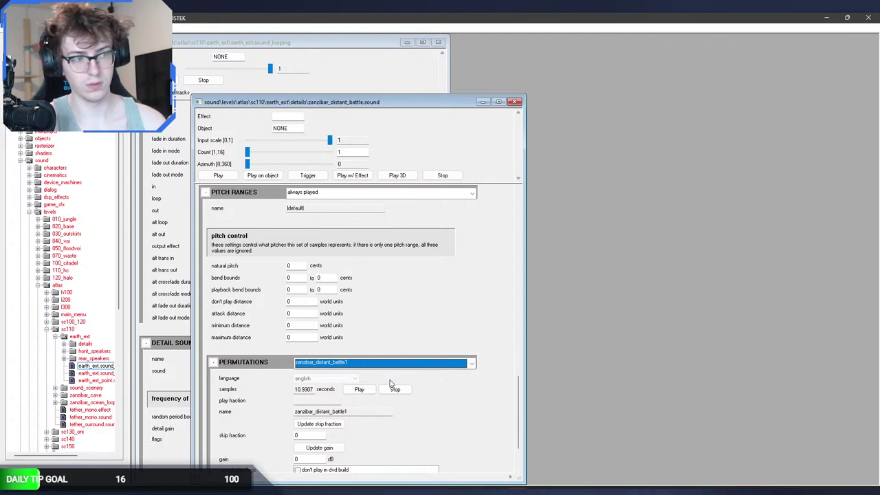
left_click(395, 389)
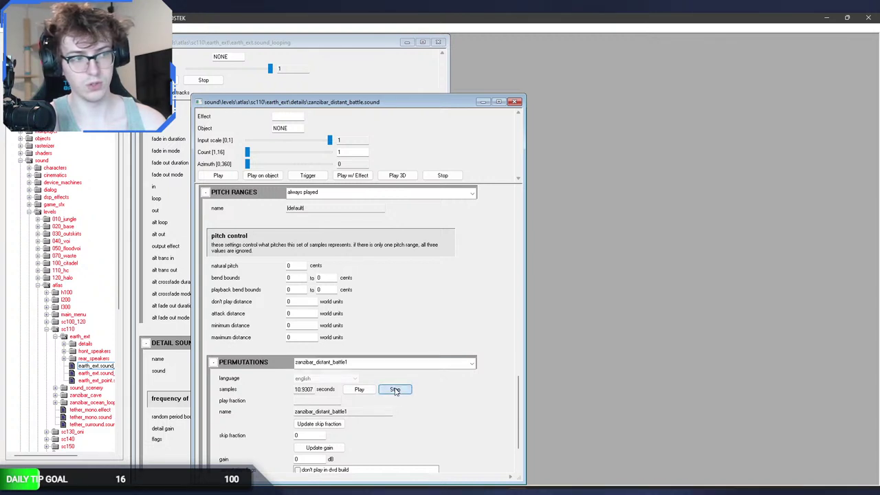
left_click(514, 102)
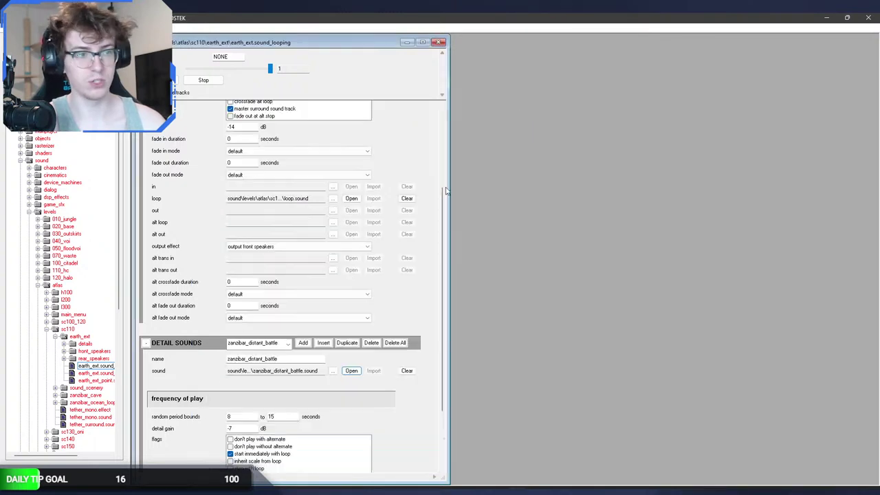
Open the metal_moans_ext detail sound and audition its metal_moans_ext1 permutation.
left_click(279, 342)
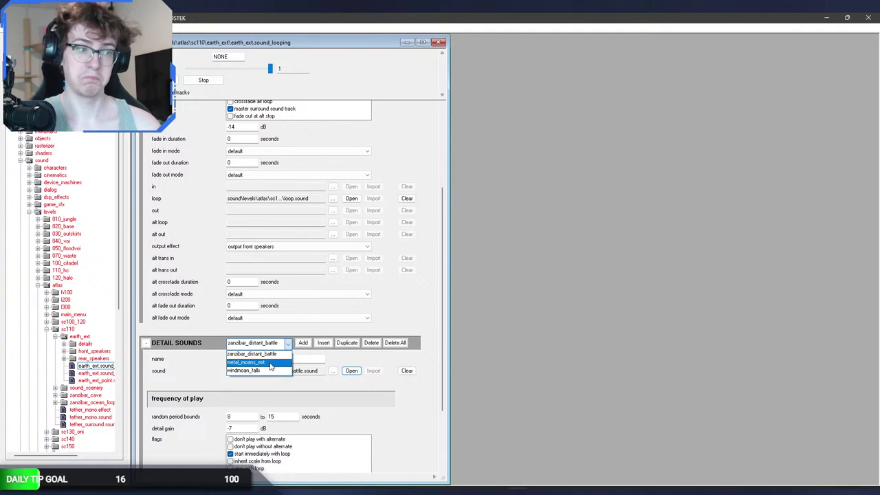
left_click(270, 364)
left_click(351, 371)
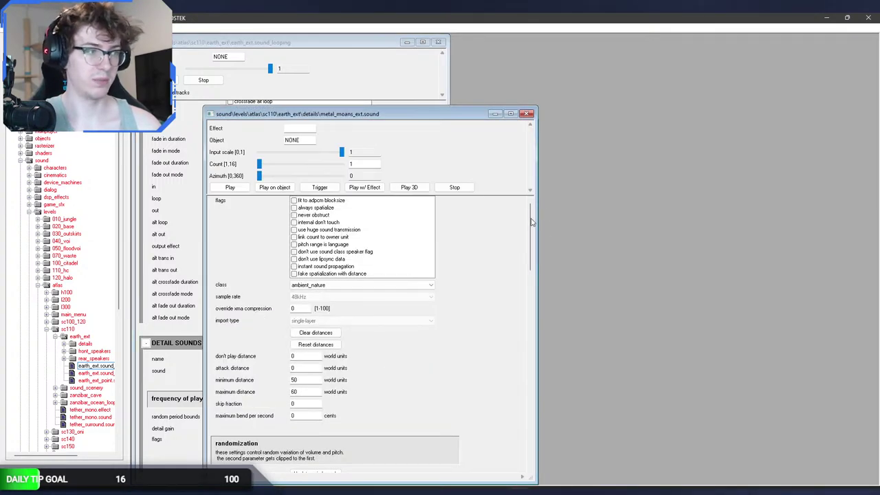
left_click_drag(531, 221, 522, 406)
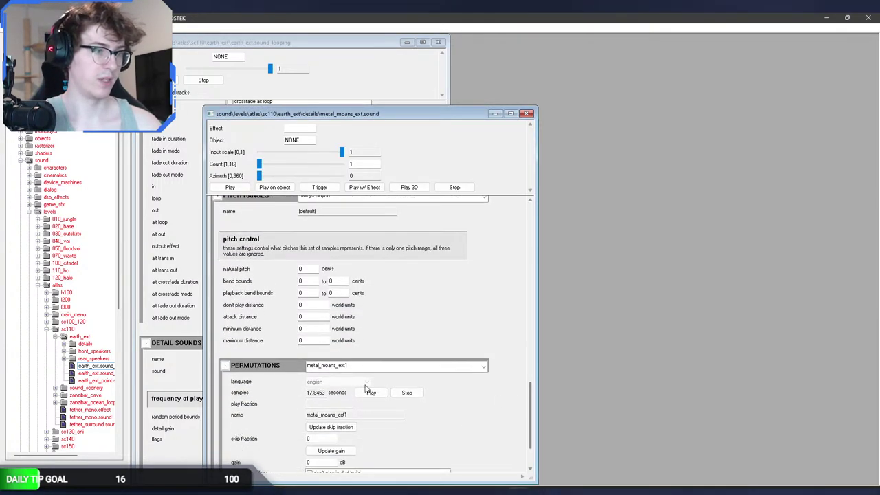
left_click(387, 365)
left_click(387, 365)
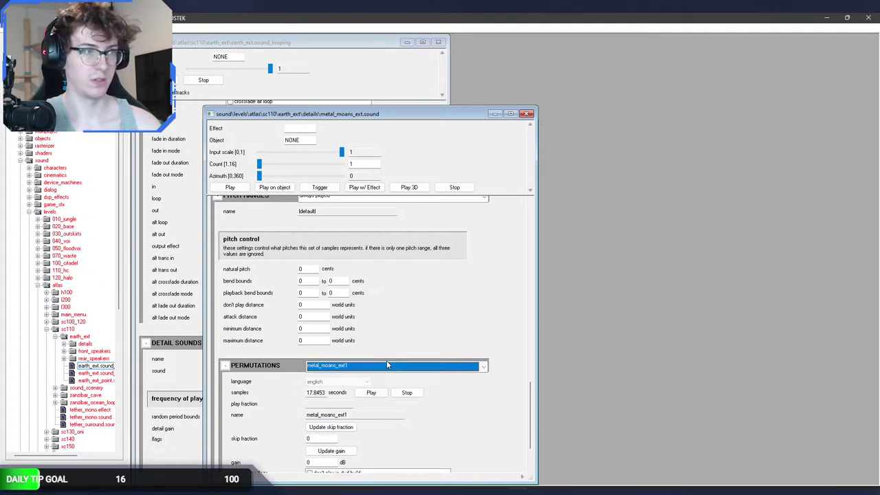
left_click(418, 391)
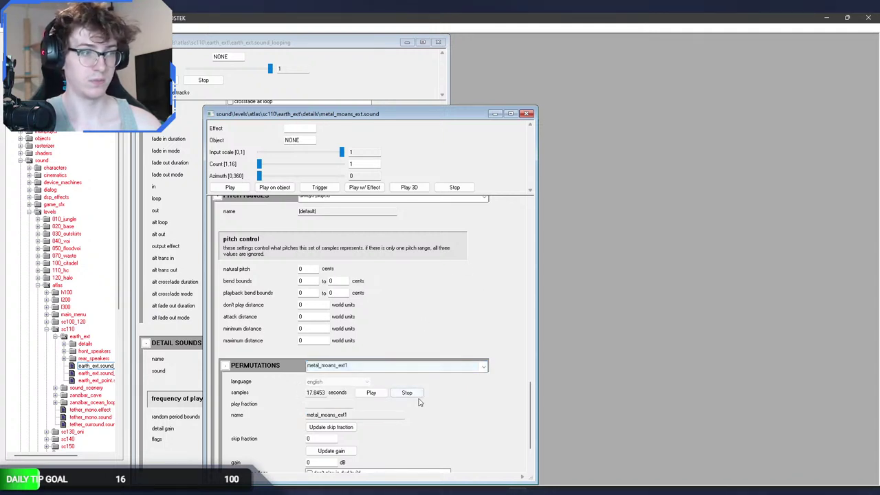
Open the windmoan_falls detail sound of earth_ext, audition its windmoan_fall1 permutation, and close the sound tag.
left_click(526, 114)
left_click(277, 343)
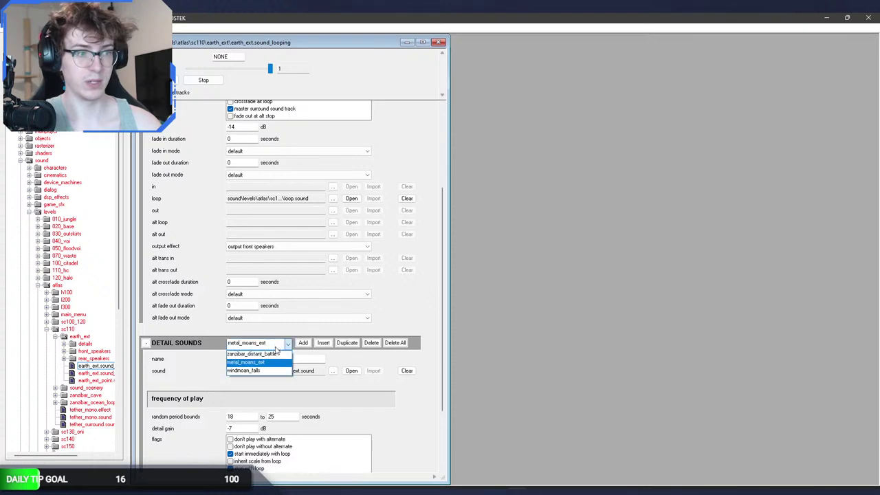
left_click(276, 369)
left_click(350, 370)
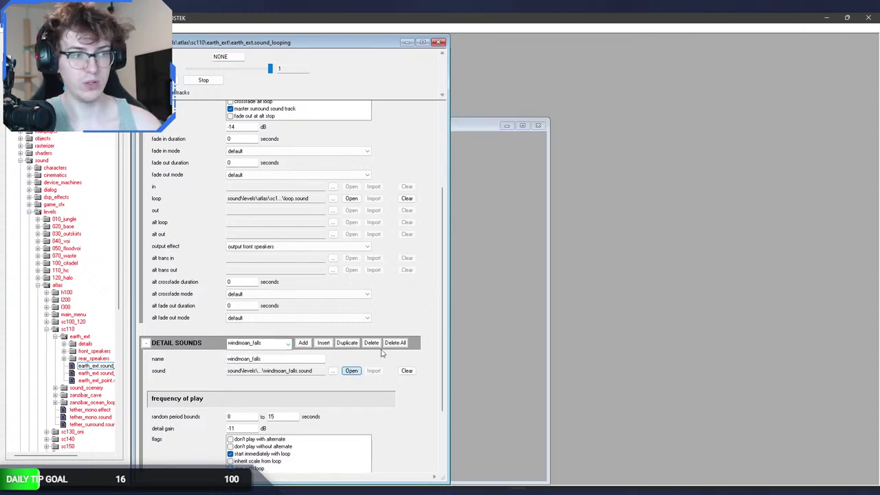
scroll(515, 351, "down", 15)
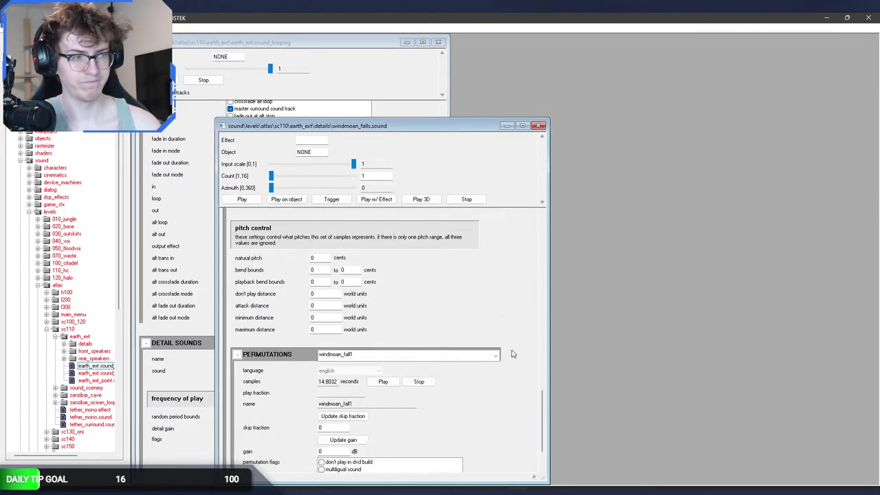
left_click(385, 382)
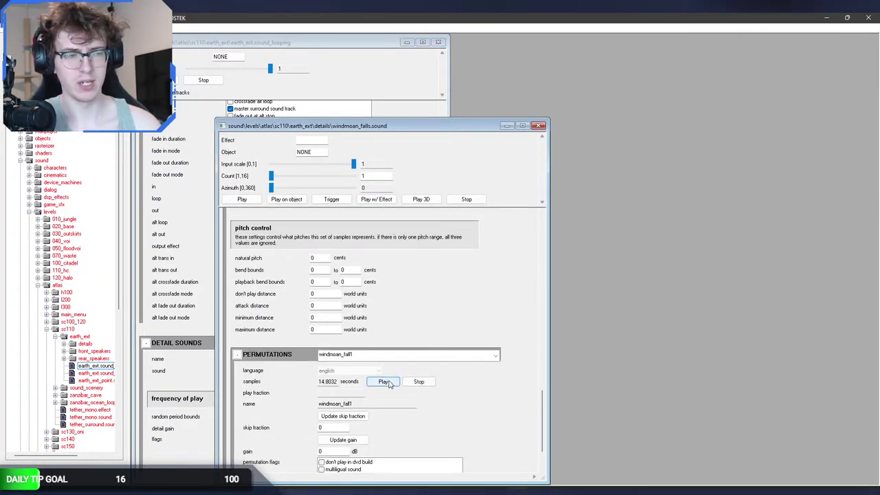
left_click(422, 356)
left_click(423, 358)
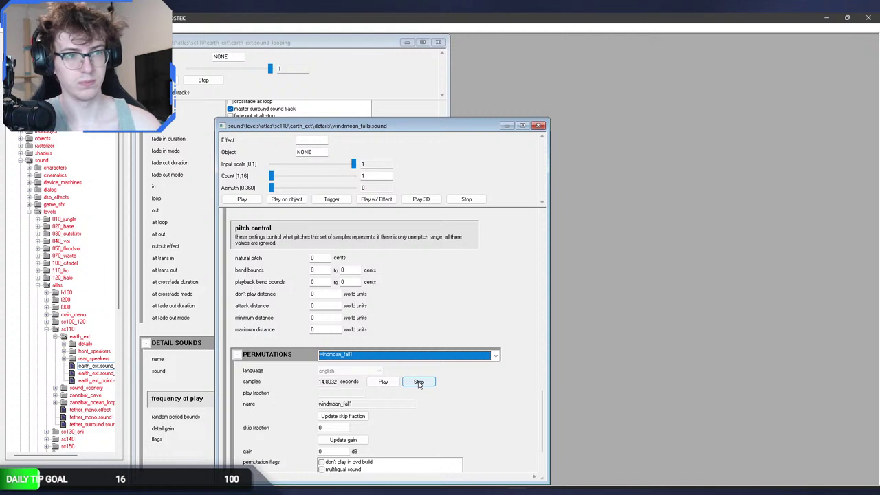
left_click(419, 384)
left_click(540, 125)
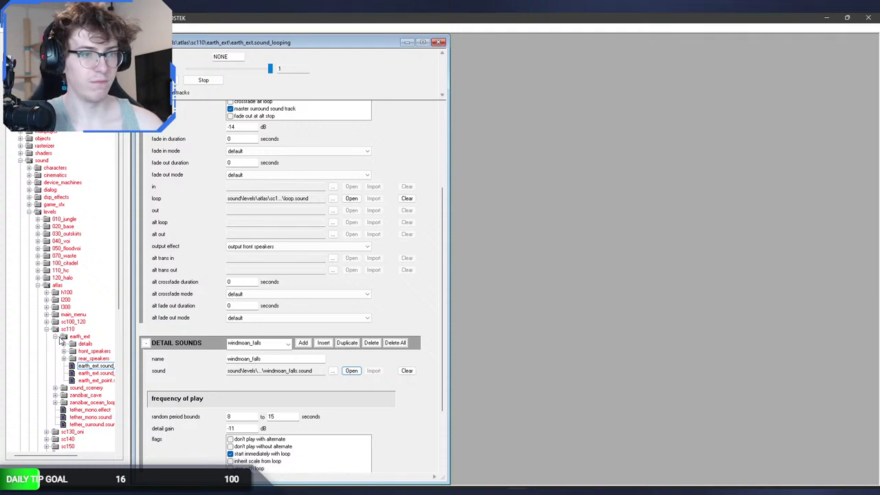
Open hub_ext_day.sound_looping from the hub_ext_day folder of the sc100_120 level sounds.
left_click(47, 322)
left_click(55, 329)
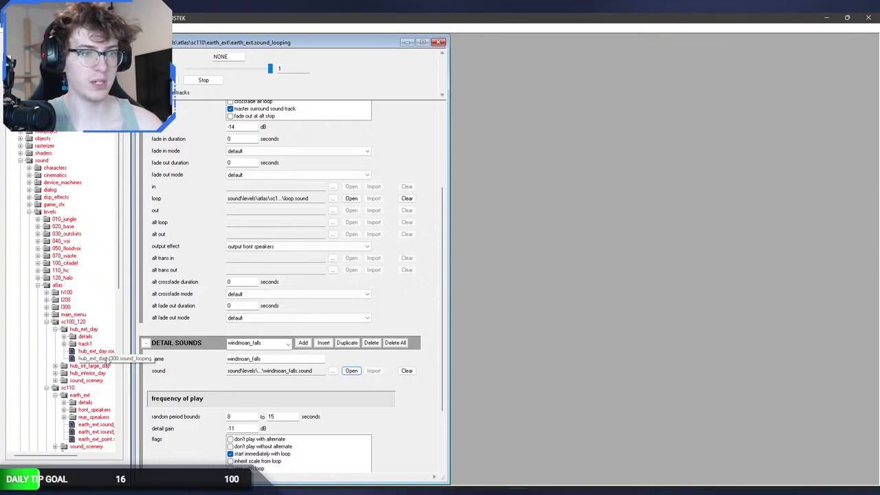
double_click(99, 352)
scroll(521, 370, "down", 10)
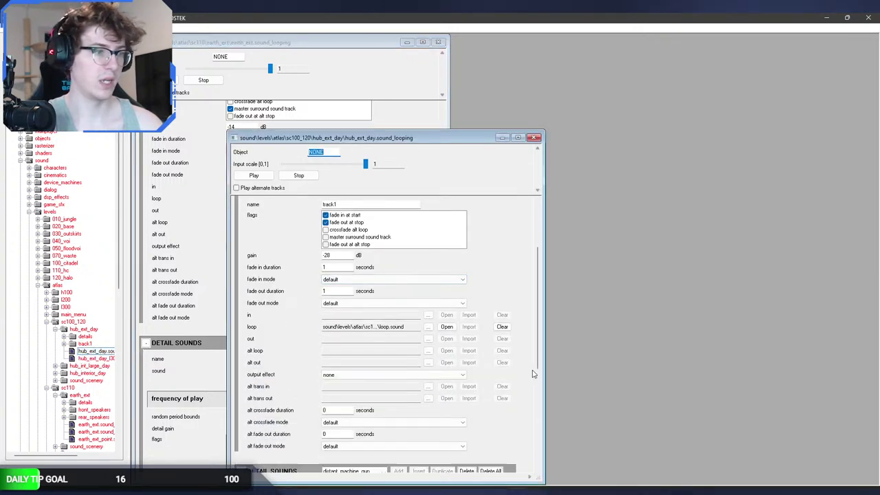
Place the hub_ext_day tag beside earth_ext and compare their detail sound lists, selecting zanzibar_distant_battle in earth_ext.
left_click(369, 323)
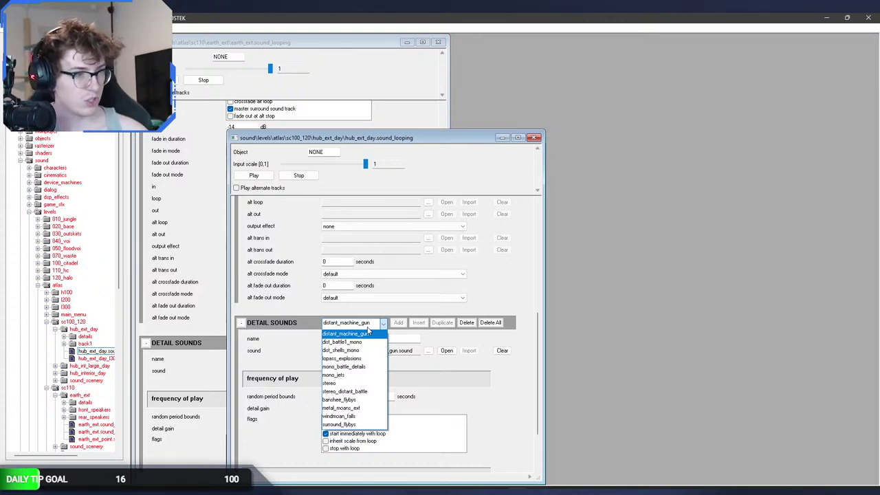
left_click(368, 332)
left_click_drag(313, 141, 584, 112)
left_click(270, 347)
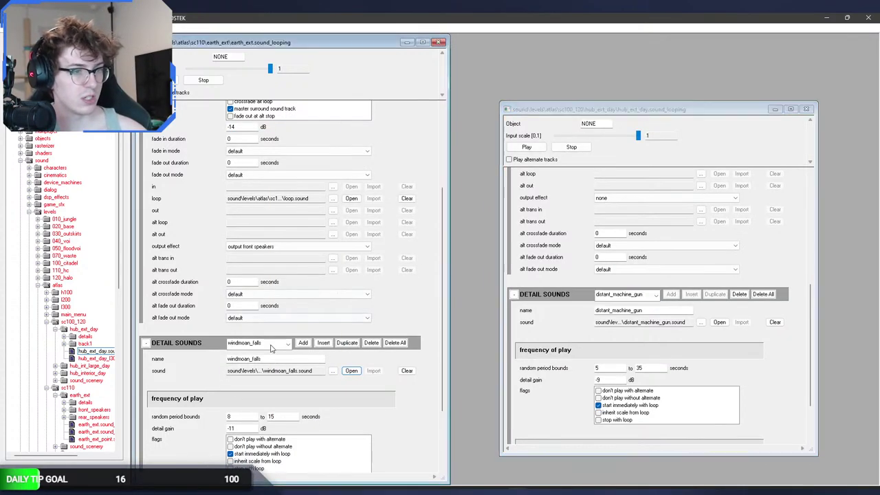
left_click(271, 347)
left_click(255, 372)
left_click(655, 295)
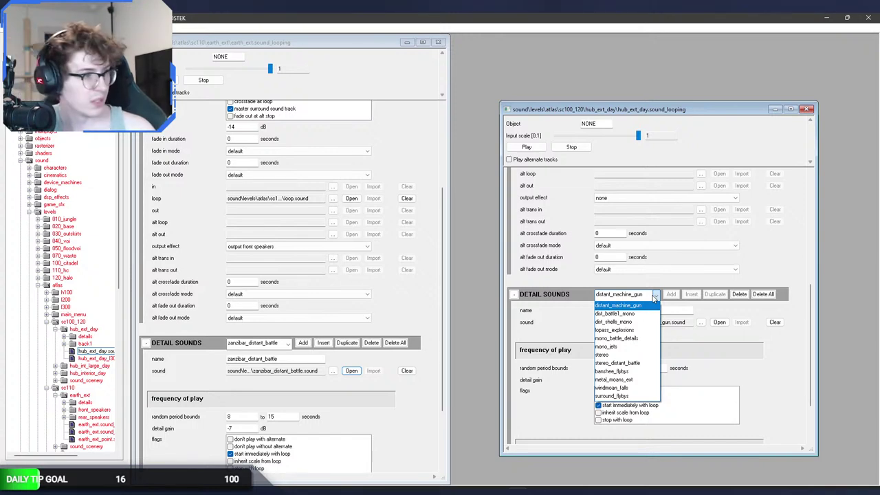
left_click(654, 297)
Open the distant_machine_gun detail sound, audition permutations distant_machine_gun1, 4 and 8, and close the sound tag.
left_click(718, 323)
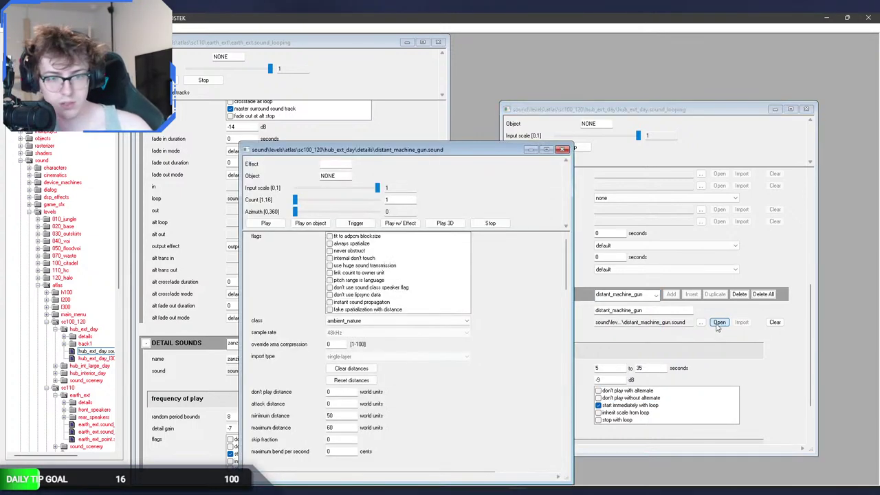
scroll(548, 361, "down", 10)
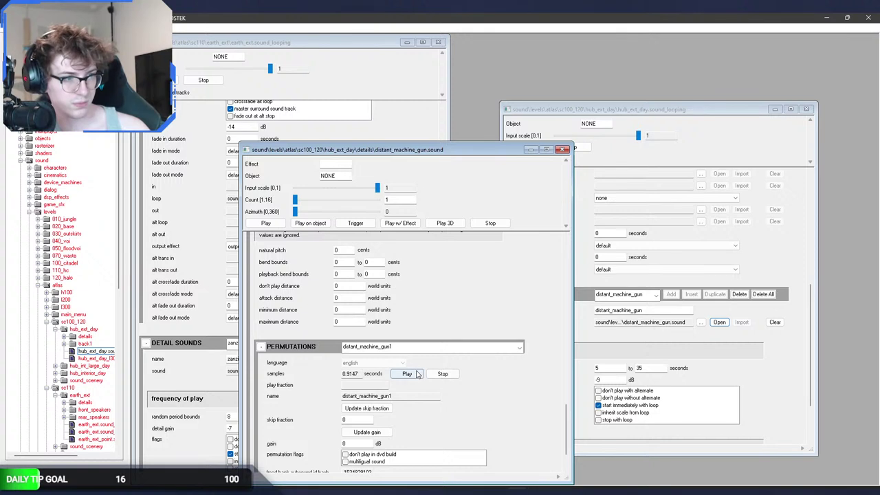
left_click(412, 373)
left_click(431, 349)
left_click(410, 386)
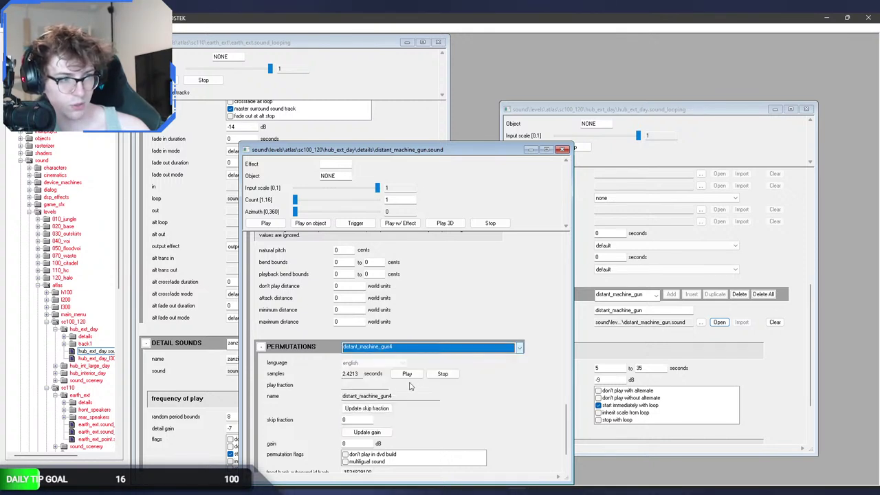
left_click(407, 374)
left_click(457, 347)
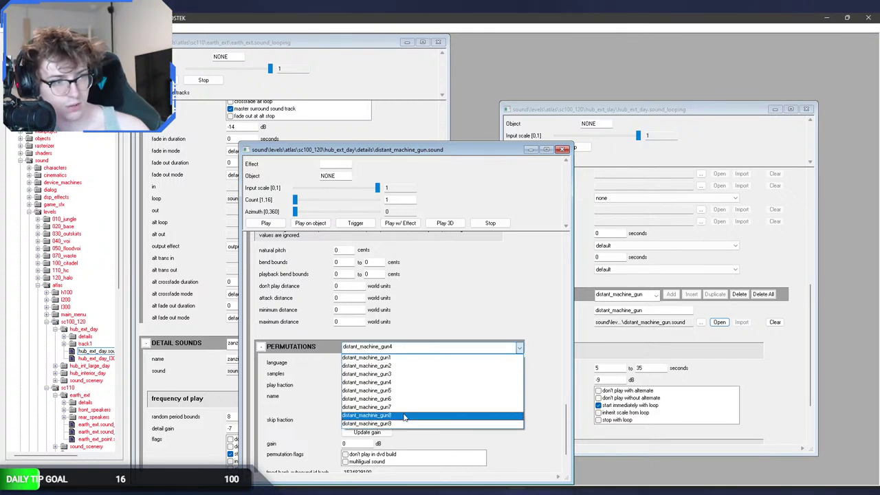
left_click(405, 416)
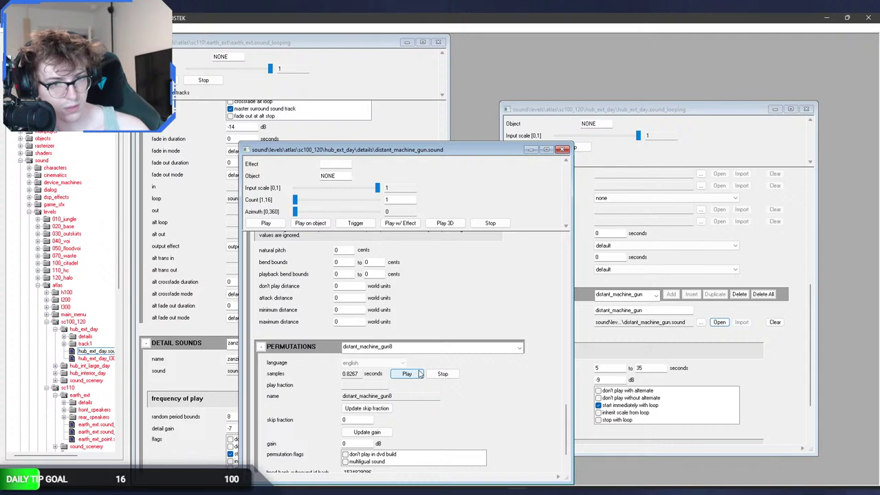
left_click(563, 150)
Open the dist_battle1_mono detail sound, audition permutations dist_battle_mono_01 and dist_battle_mono_33, and close the sound tag.
left_click(627, 295)
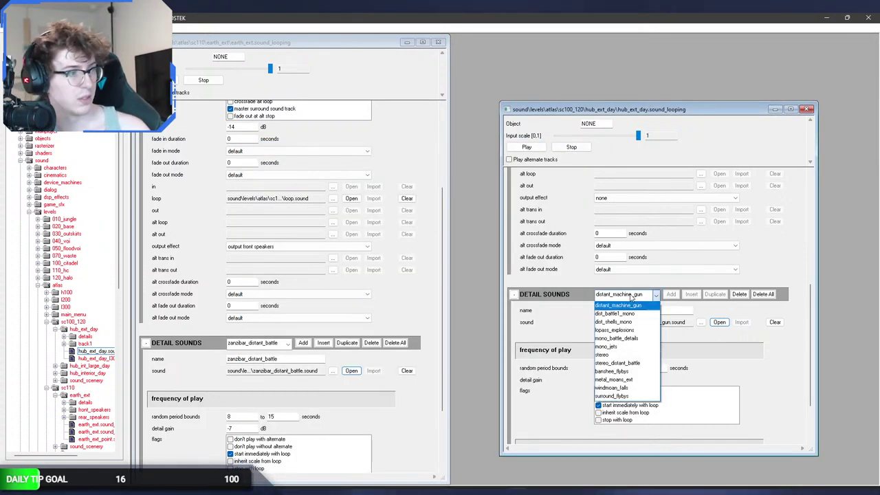
left_click(623, 311)
left_click(719, 322)
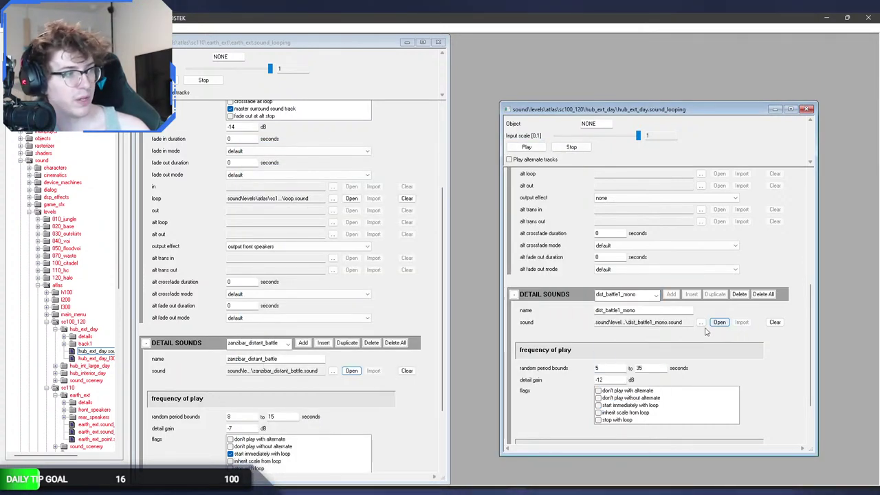
scroll(556, 345, "down", 10)
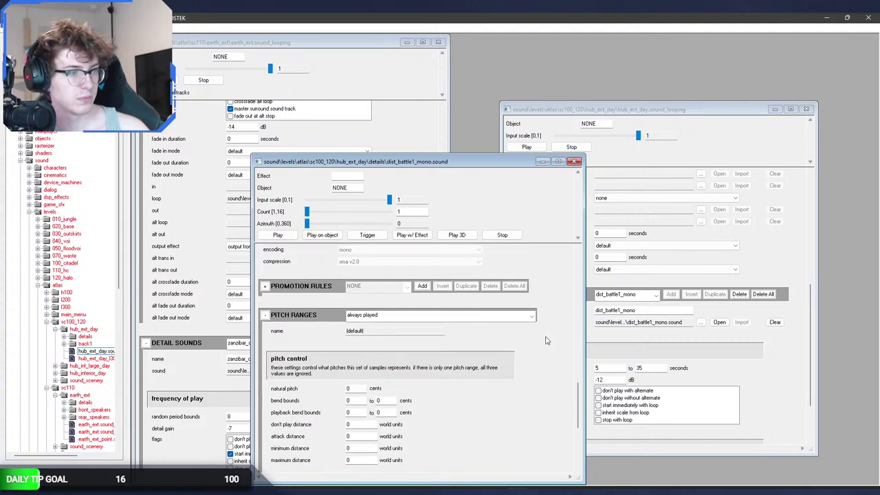
left_click(421, 354)
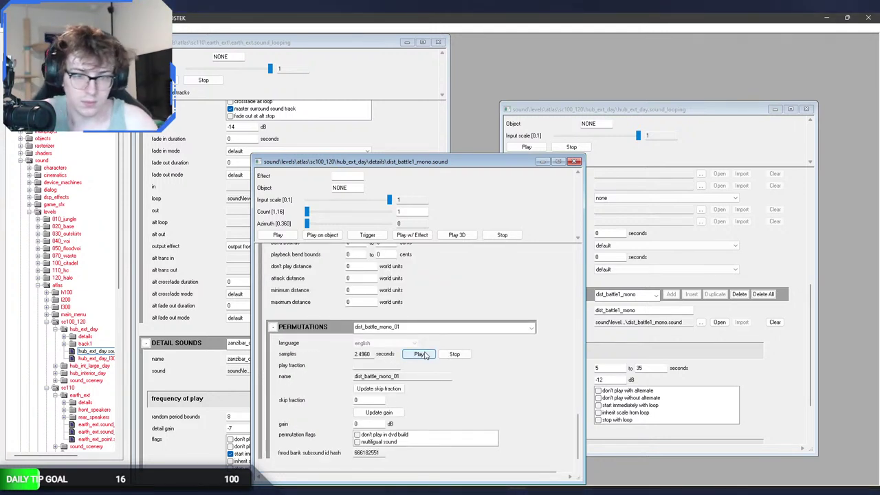
left_click(459, 327)
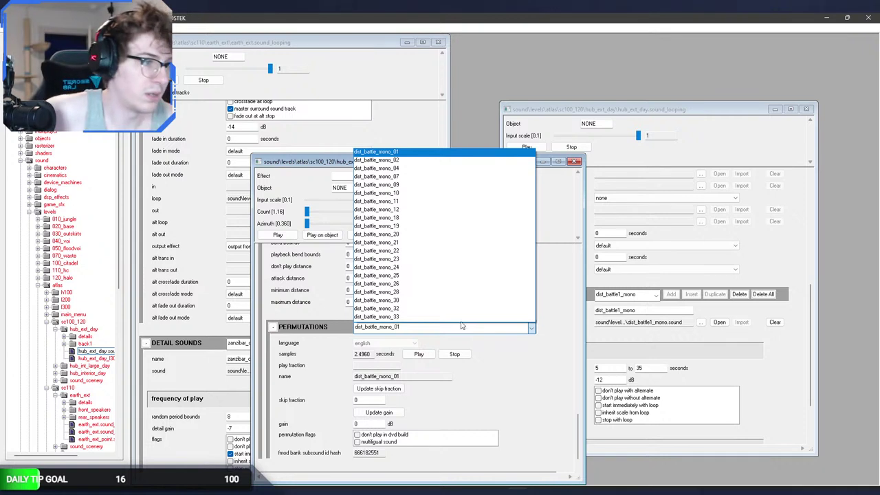
left_click(460, 319)
left_click(418, 354)
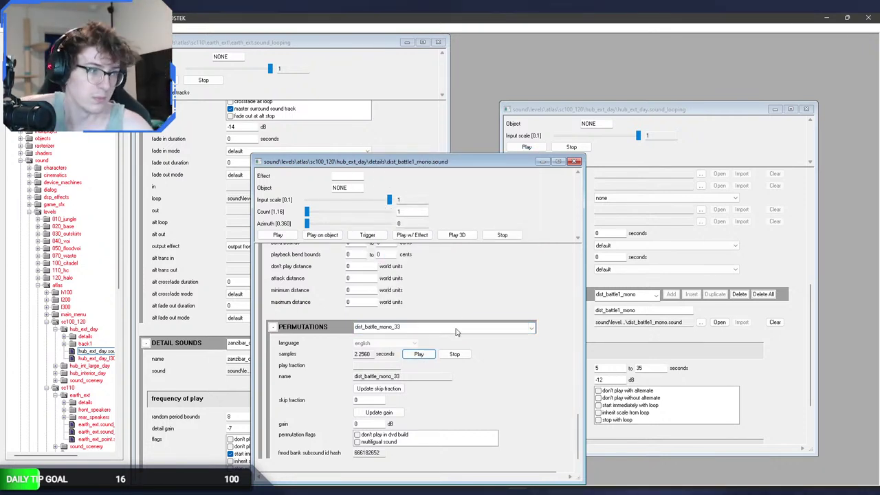
left_click(574, 161)
Open the lopass_explosions detail sound, audition its lopass_explosion1 permutation, and close the sound tag.
left_click(631, 295)
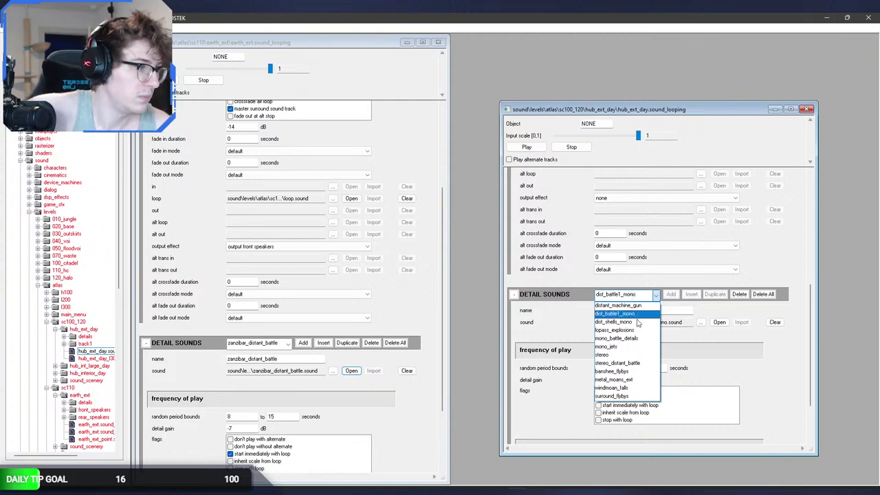
left_click(637, 331)
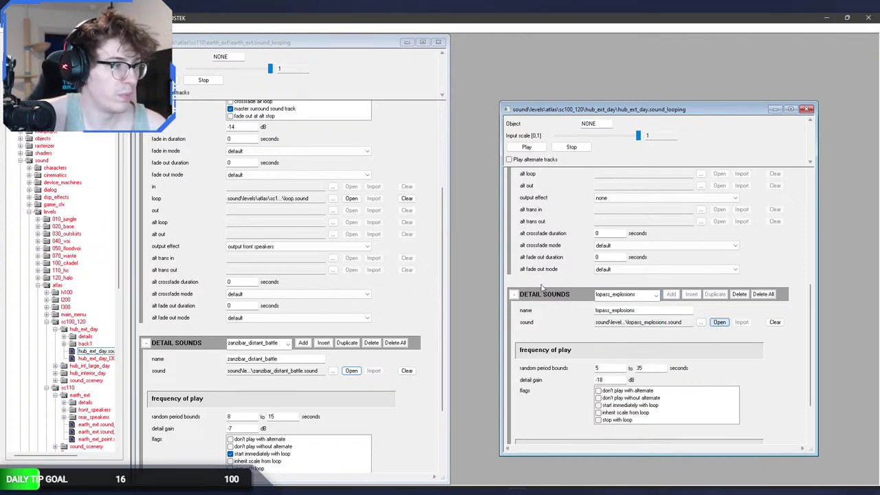
scroll(562, 330, "down", 10)
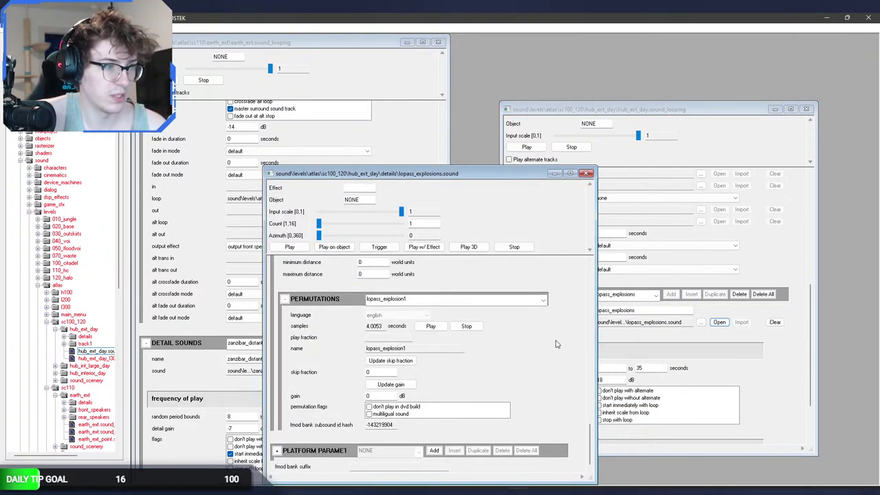
left_click(431, 325)
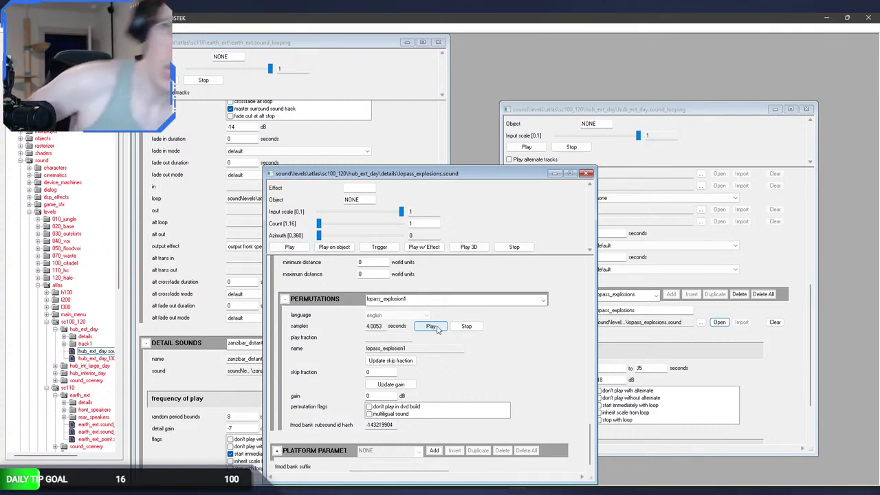
left_click(472, 329)
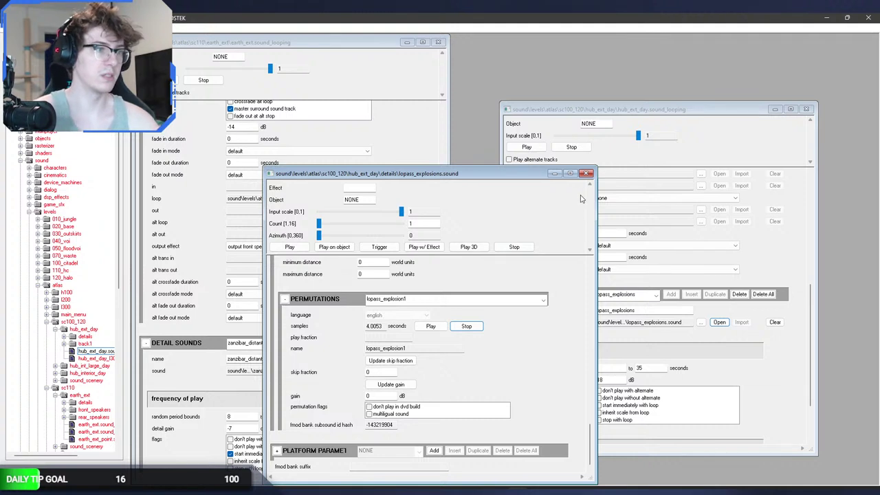
left_click(586, 173)
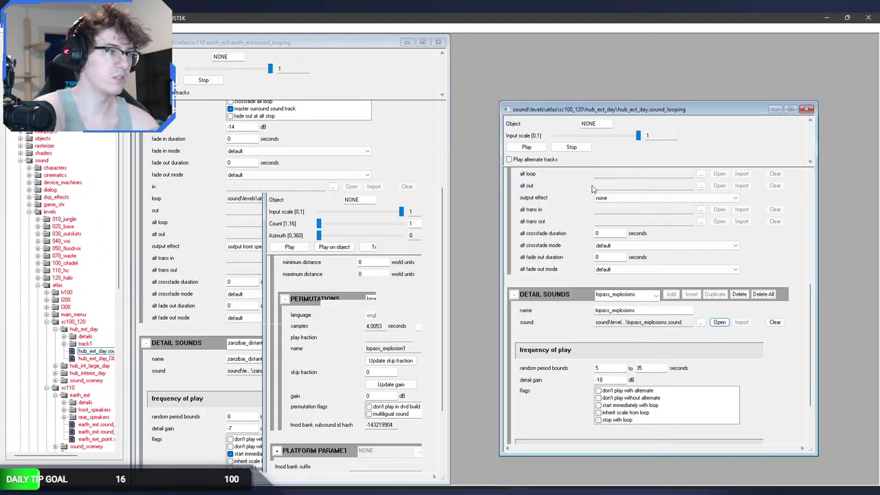
Review the detail sound entries of hub_ext_day from distant_machine_gun through banshee_flybys, checking their sound references and playback settings.
left_click(631, 296)
left_click(631, 305)
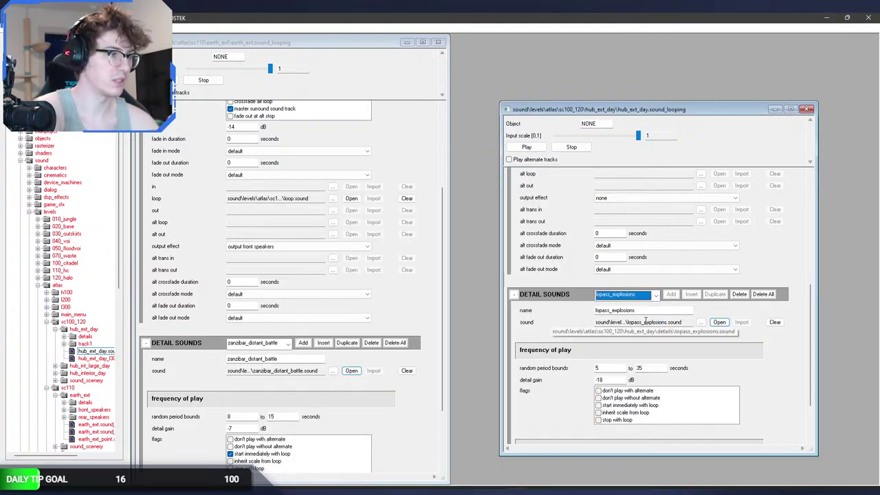
left_click(632, 295)
left_click(633, 295)
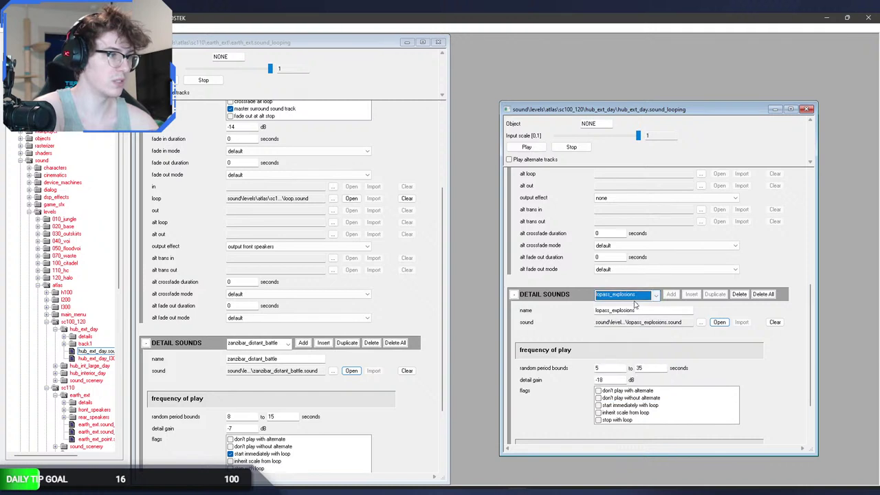
left_click(633, 295)
left_click(636, 307)
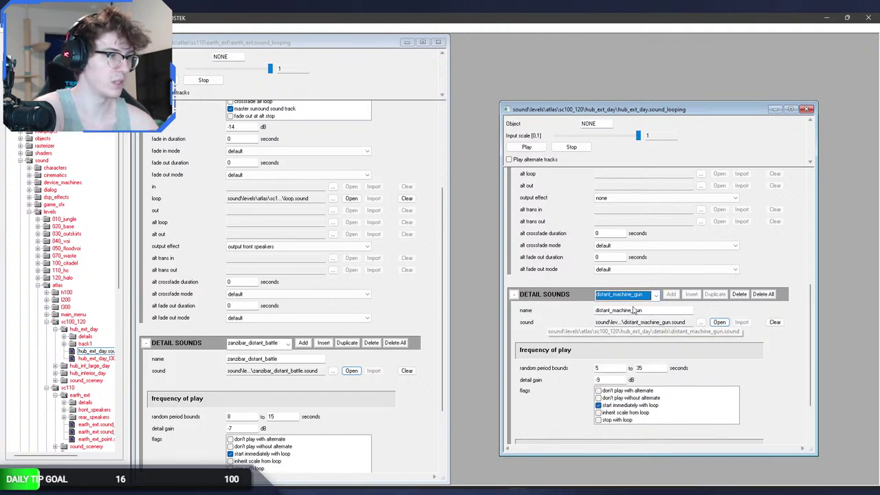
scroll(638, 297, "up", 3)
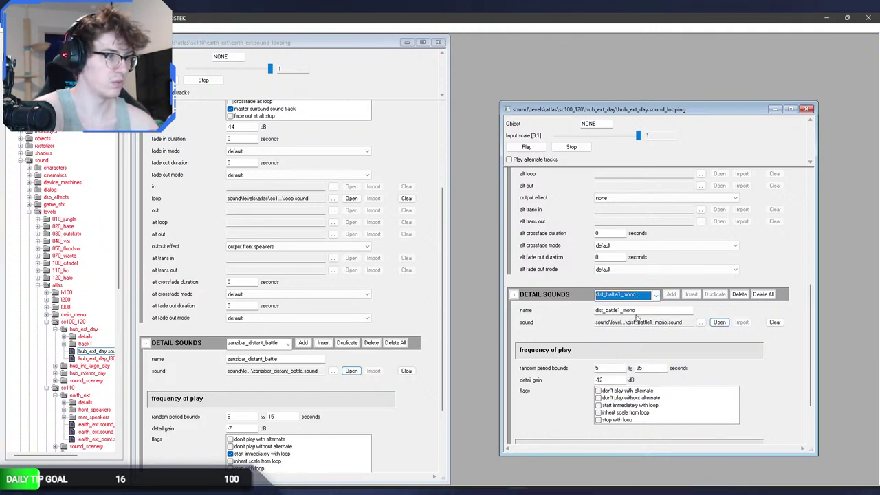
left_click(639, 297)
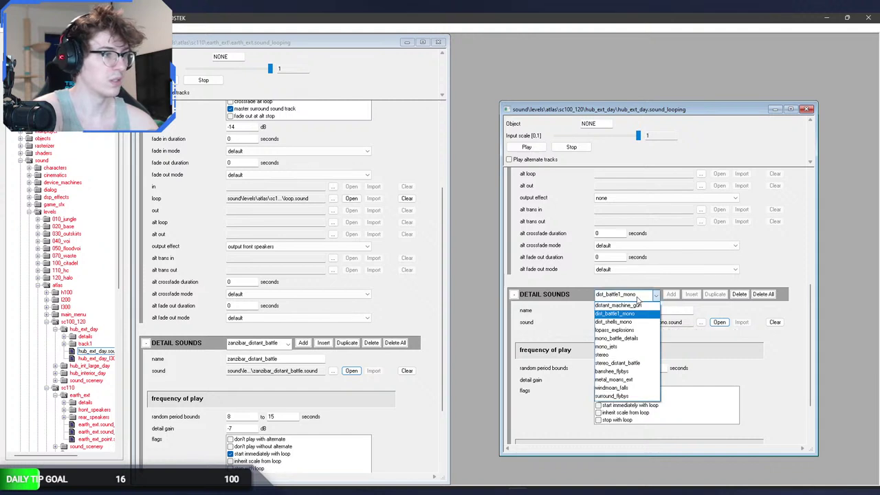
left_click(638, 297)
scroll(638, 297, "down", 3)
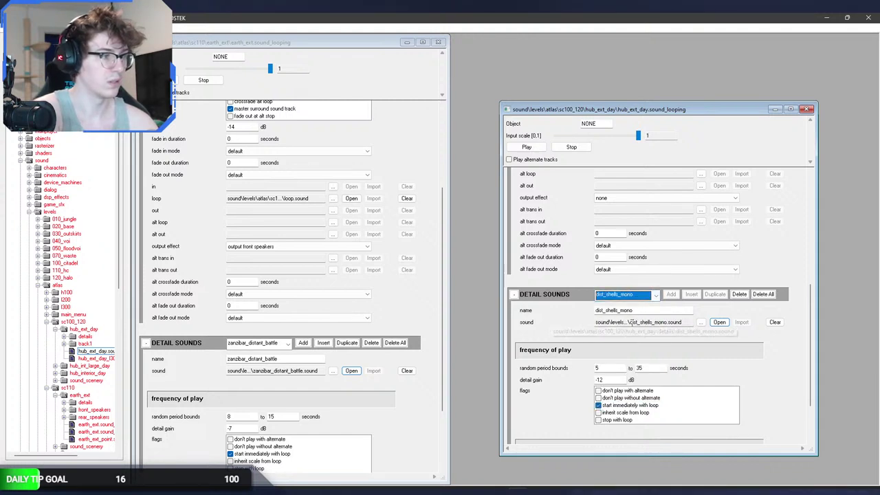
left_click(636, 296)
left_click(636, 330)
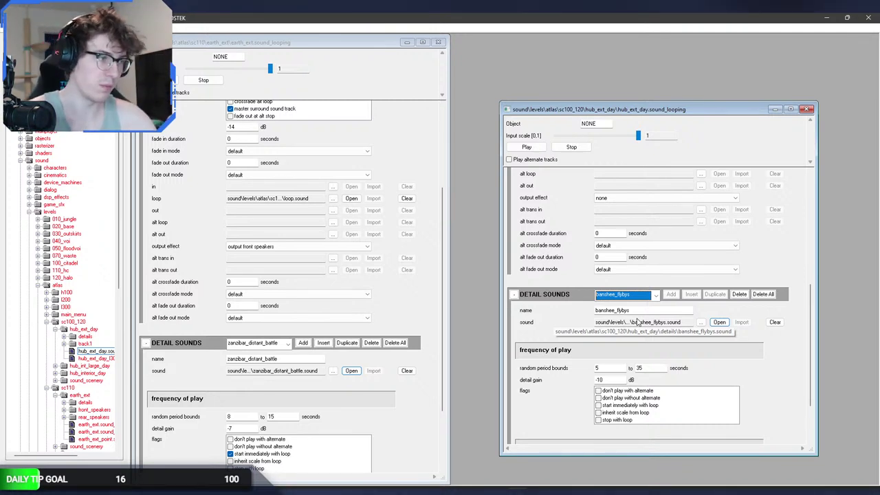
Check the windmoan_falls and surround_flybys detail sound entries of hub_ext_day, including their frequency of play settings and flags.
left_click(655, 294)
left_click(623, 395)
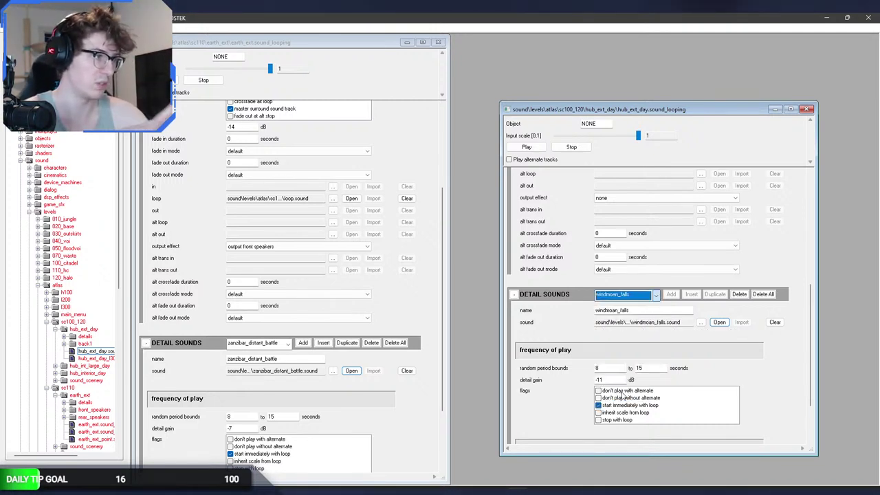
left_click(641, 294)
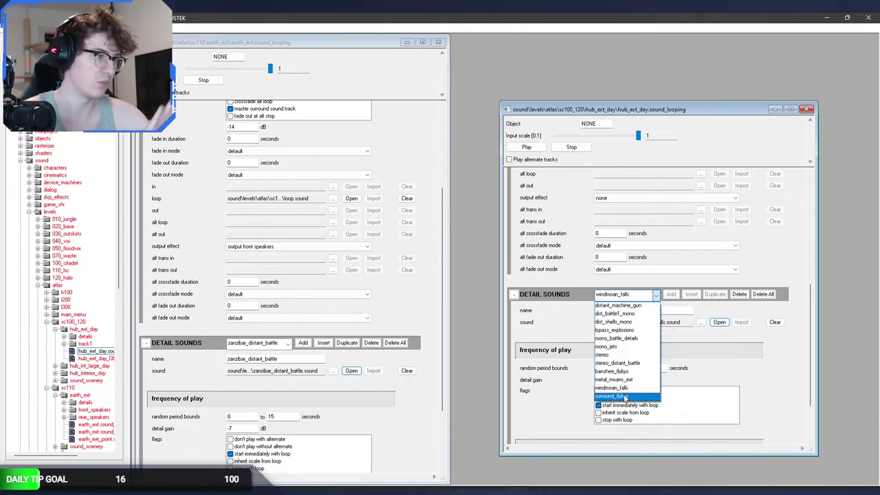
left_click(625, 397)
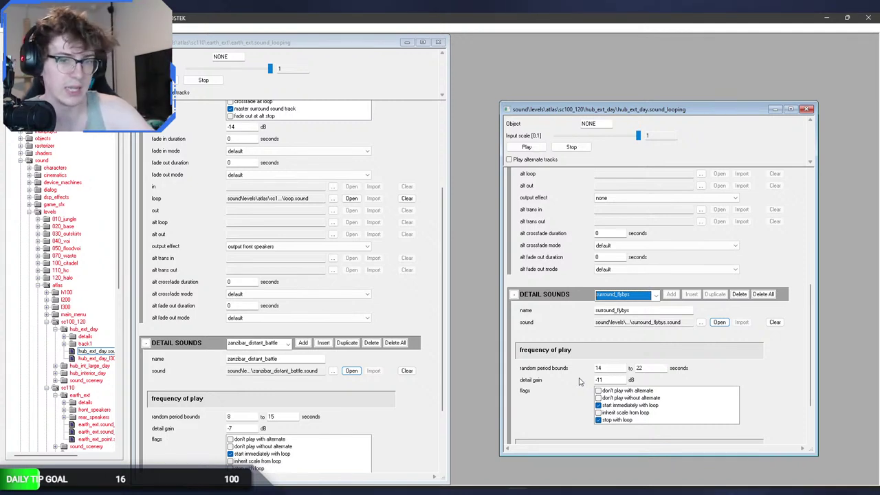
Open the surround_flybys sound tag and inspect its pitch range and its surround_flyby1 permutation.
left_click(721, 322)
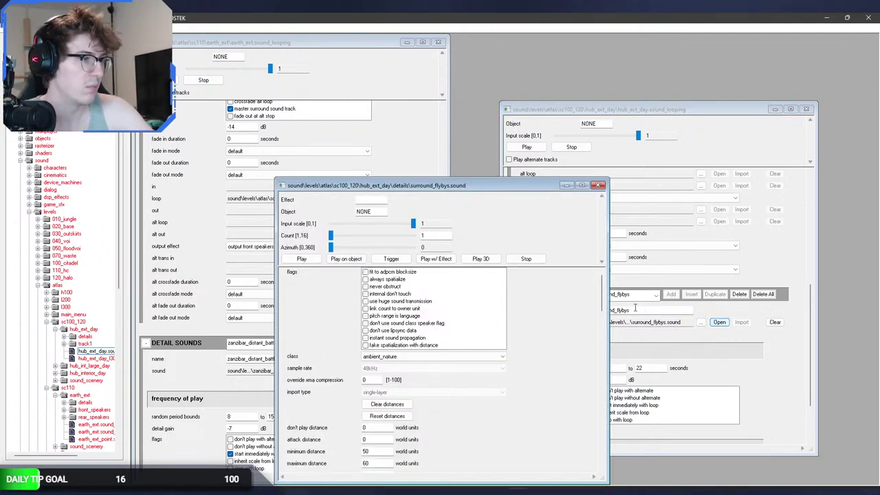
scroll(579, 325, "down", 6)
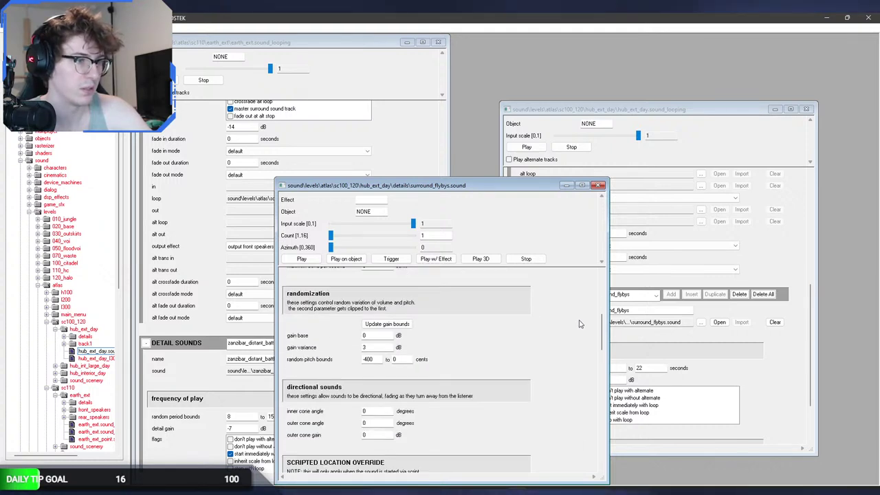
scroll(579, 325, "down", 10)
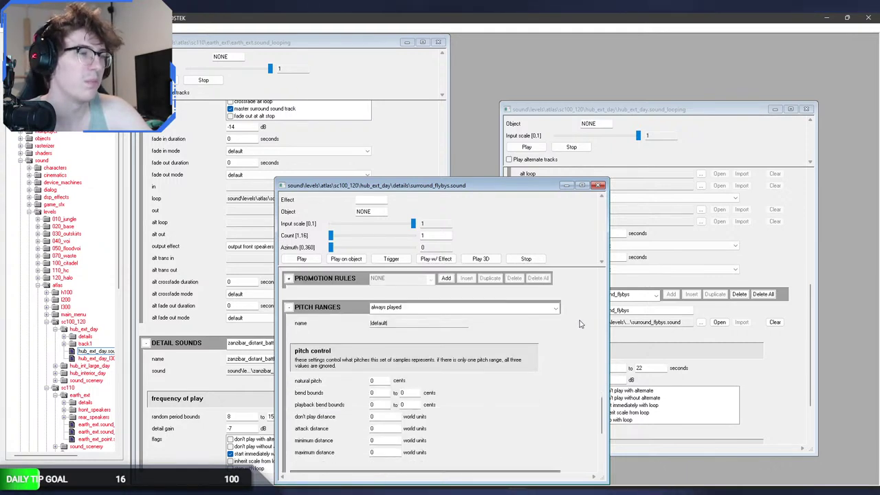
scroll(580, 324, "down", 5)
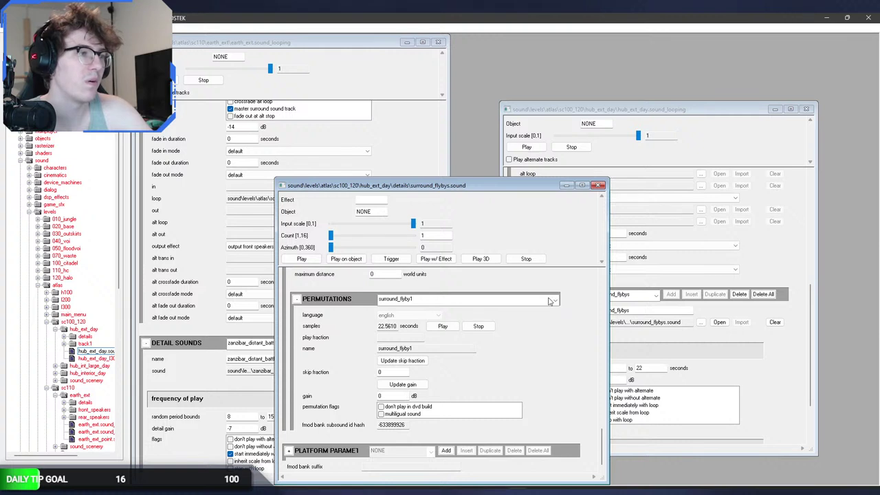
left_click(550, 300)
left_click(550, 301)
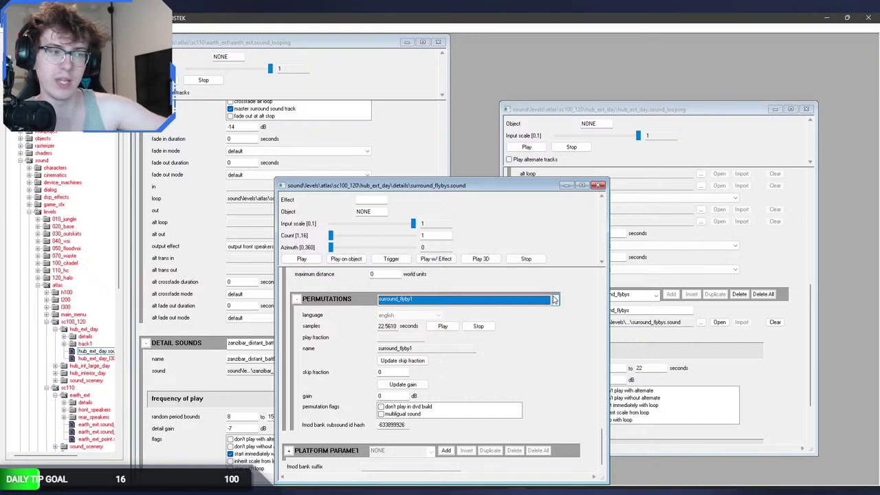
Switch to Sapien and survey the Mombasa level's streets, rooftops and Scarab from above.
key("alt+Tab")
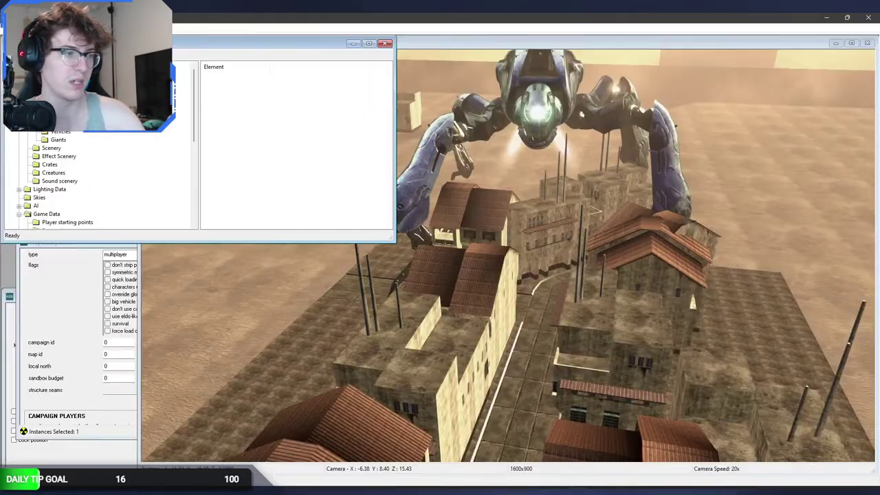
left_click(551, 371)
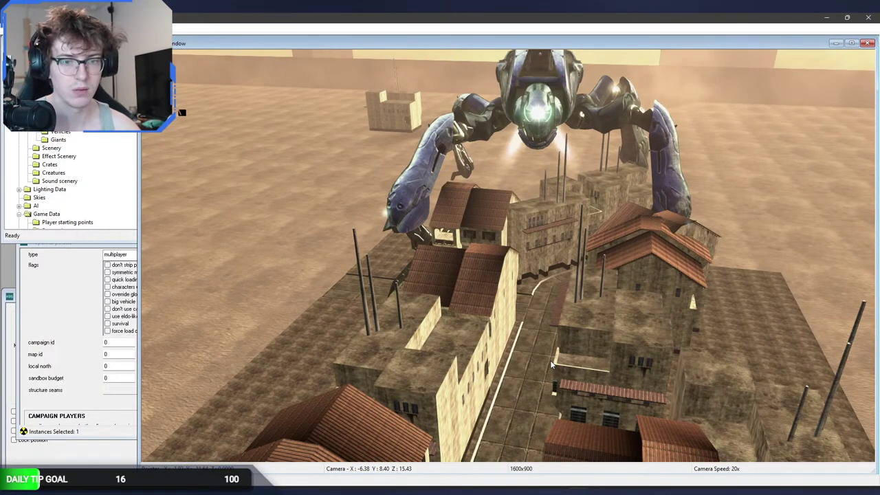
middle_click_drag(552, 364, 160, 322)
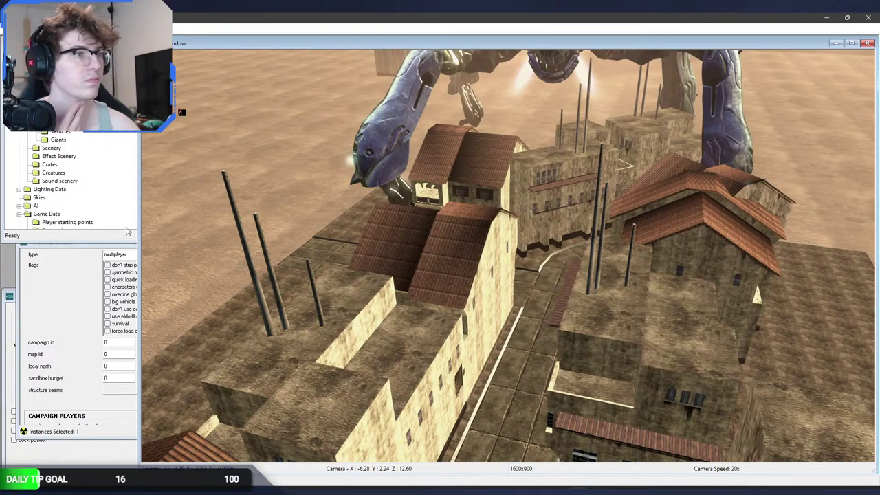
middle_click_drag(354, 242, 325, 258)
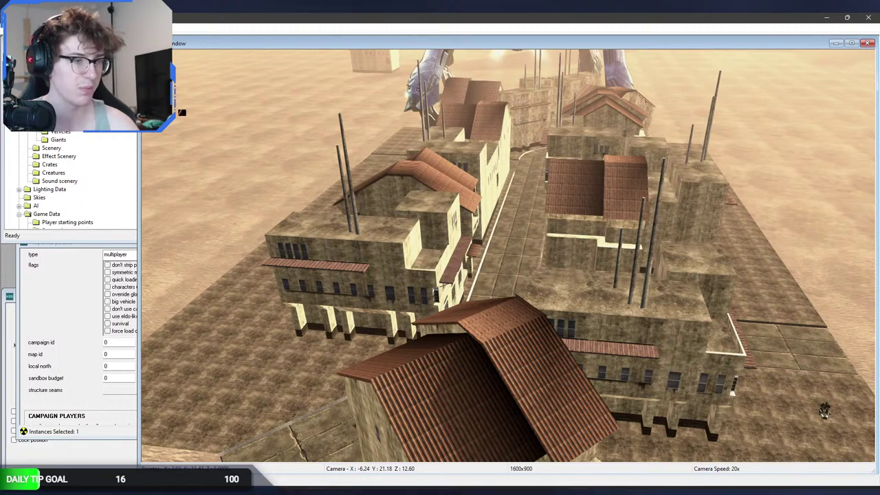
Switch to Blender to look over the map's street layout, and return to Sapien.
key("alt+Tab")
middle_click_drag(378, 337, 554, 332)
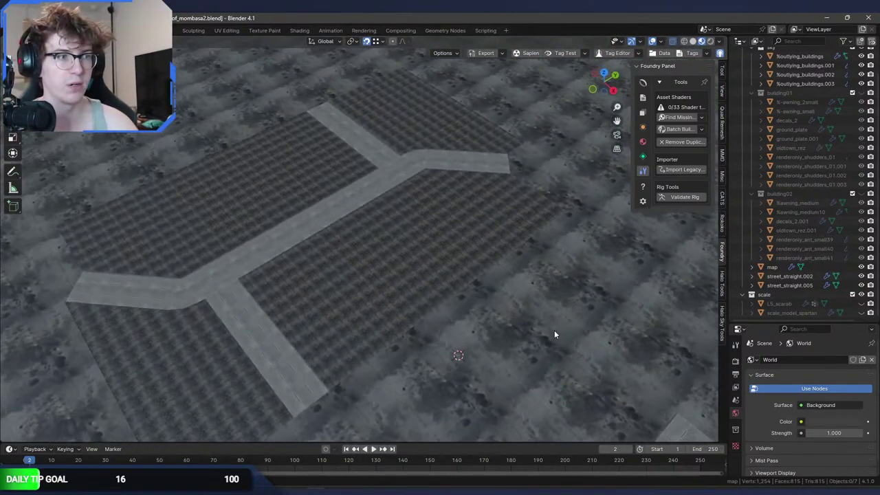
key("super")
key("alt+Tab")
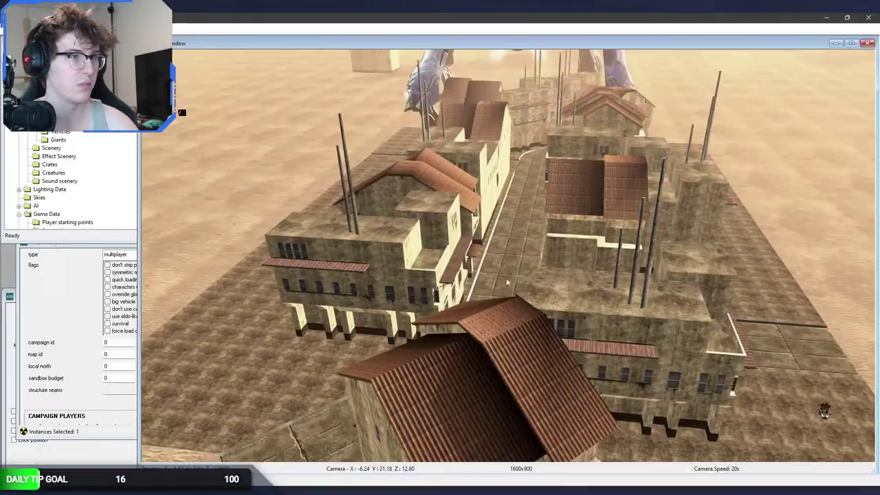
Fly down into the street, enter first-person play, and throw a grenade towards the buildings to test their destruction.
key("w")
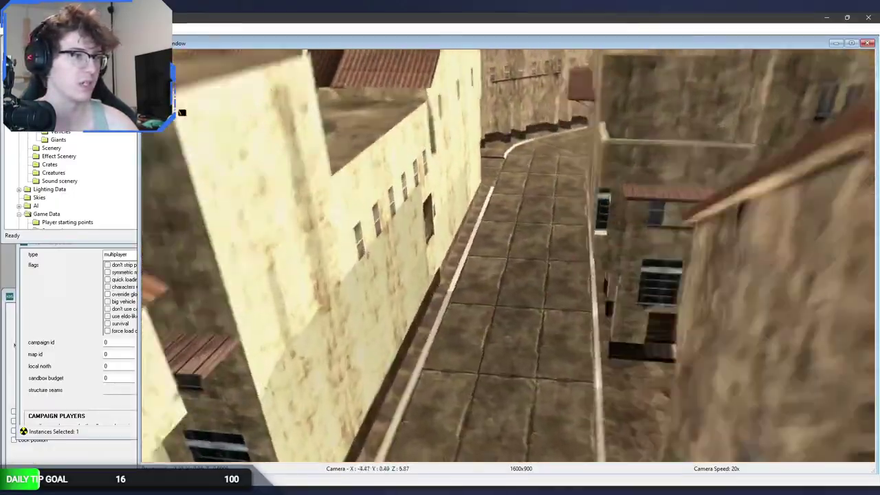
key("Tab")
key("w")
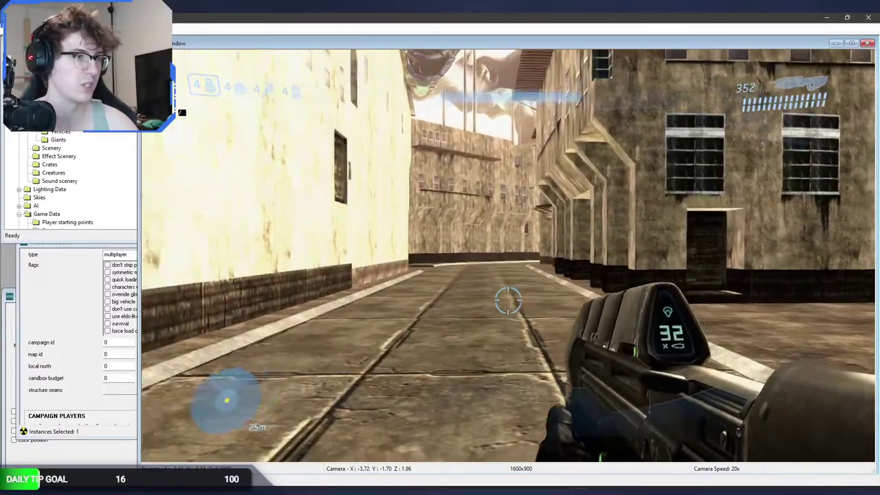
key("w")
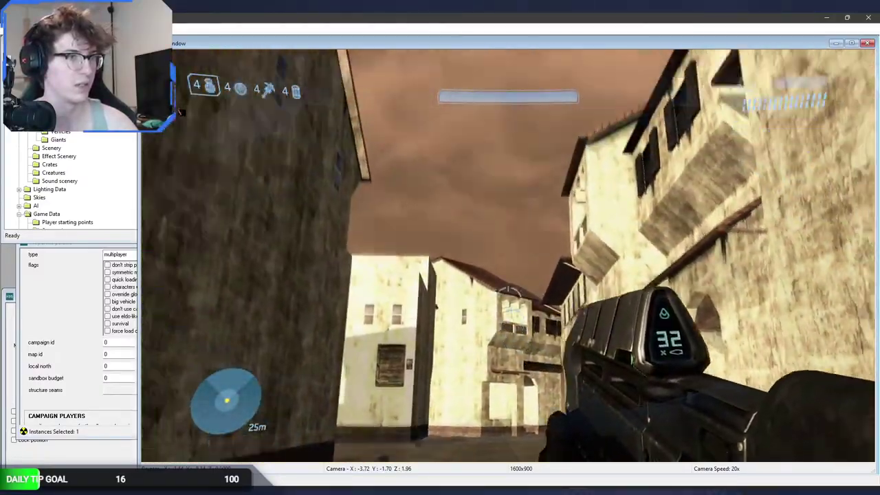
key("g")
key("w")
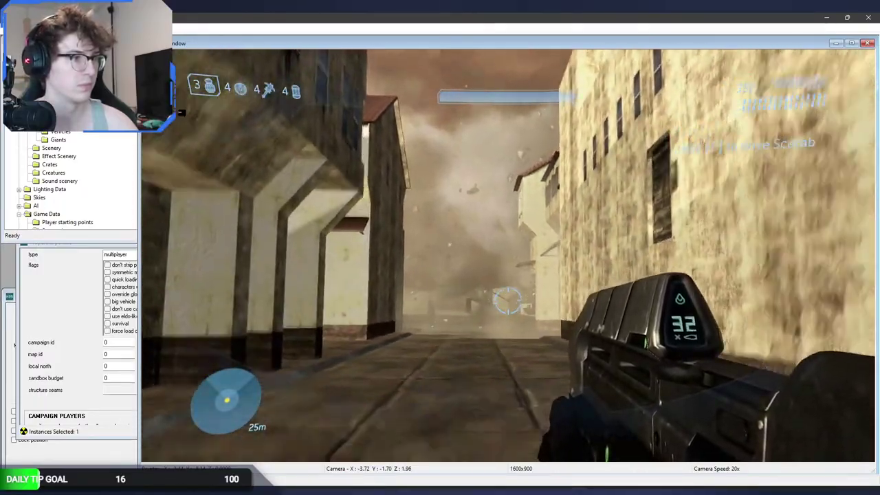
Restore the level's buildings with the map_reset console command.
key("grave")
type("map_reset")
key("Return")
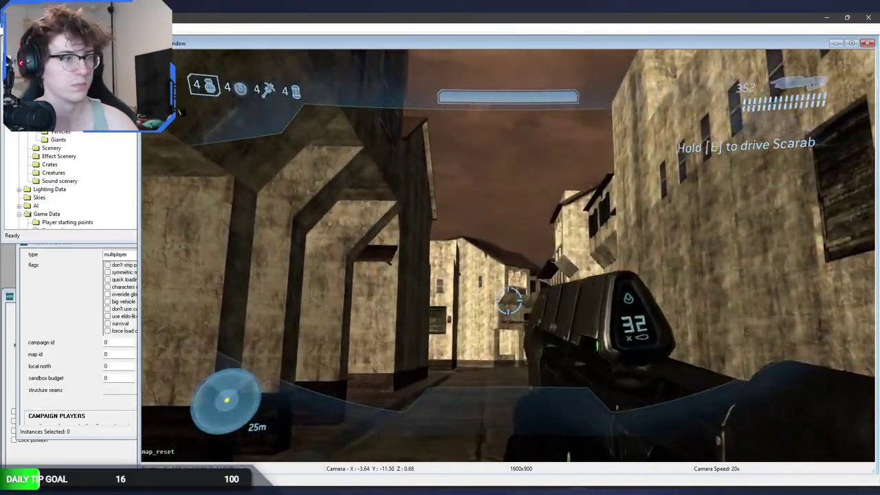
Shoot the buildings along the street to examine their destruction from the ground and above, and restore the level with map_reset.
left_click(509, 300)
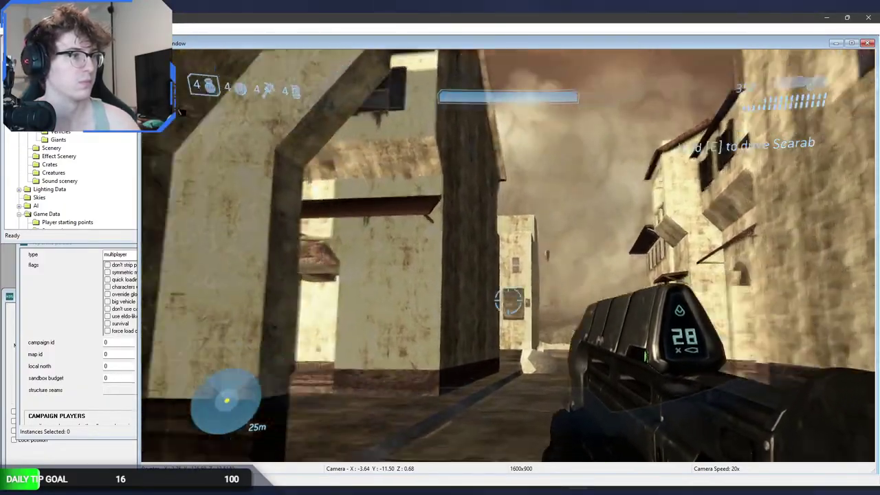
left_click(509, 300)
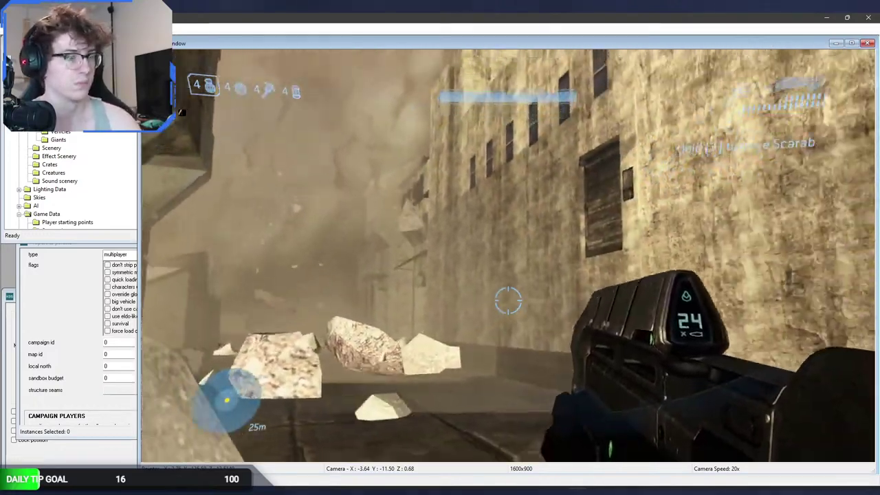
left_click(509, 301)
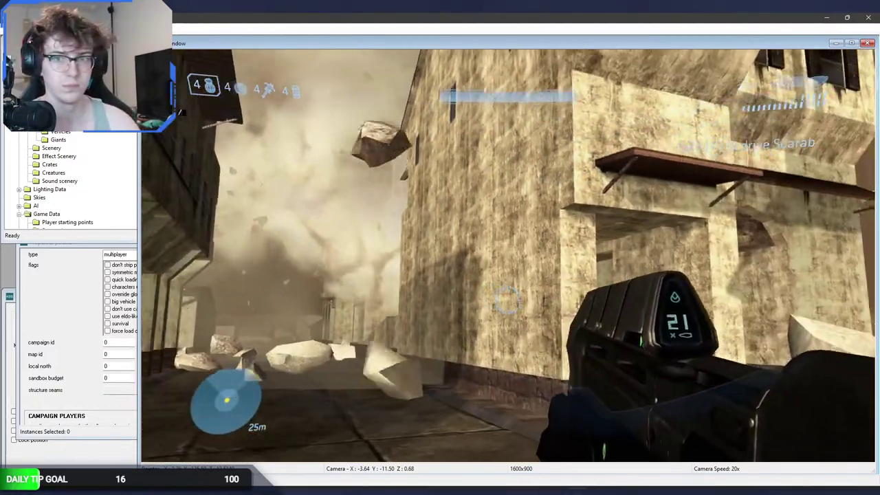
left_click(509, 301)
left_click(508, 300)
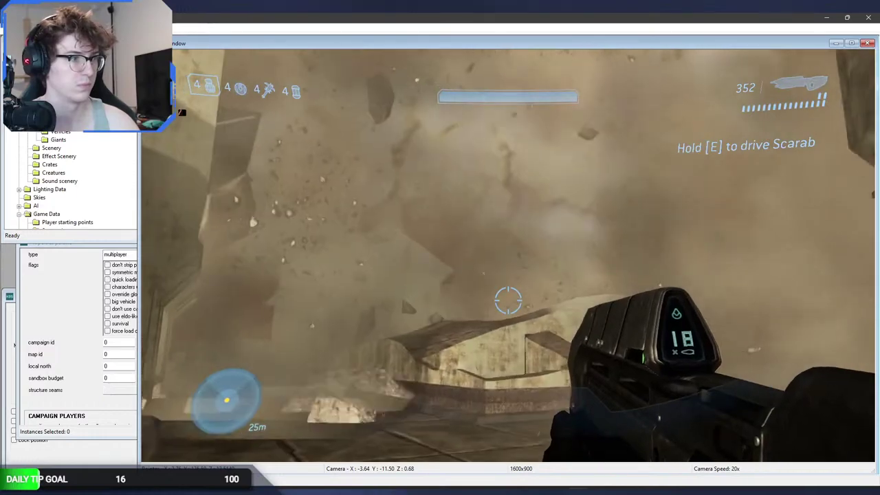
key("s")
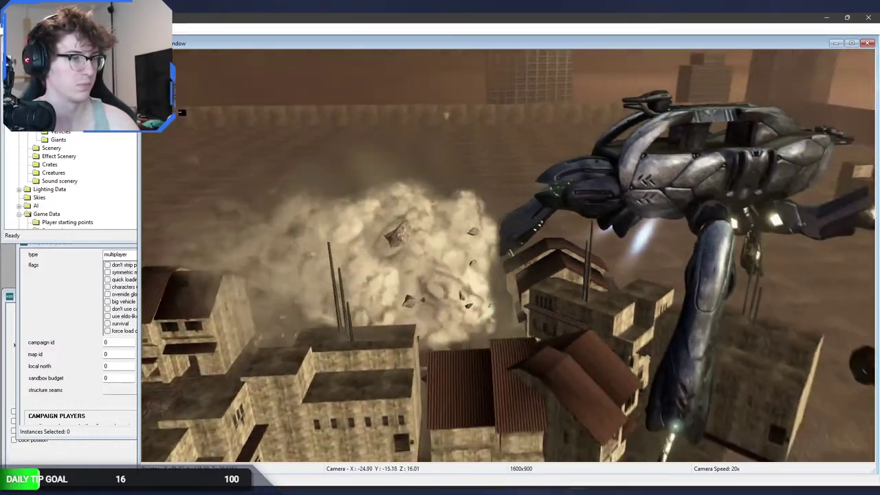
type("a")
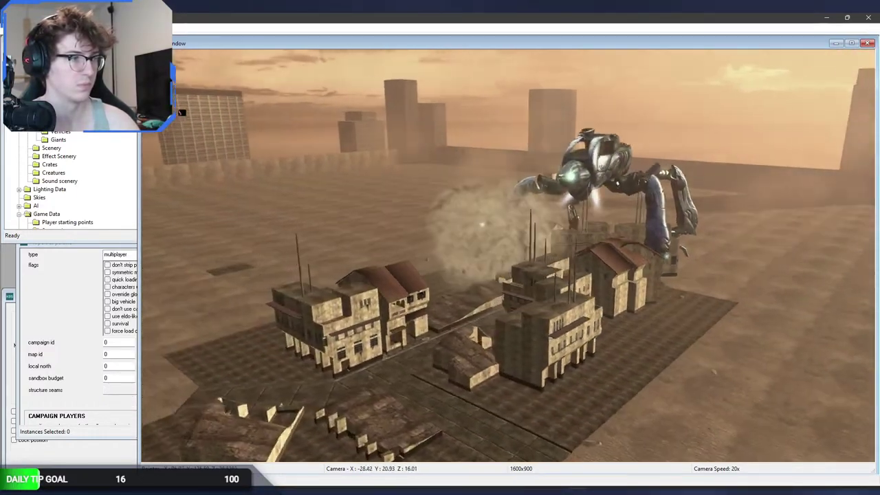
type("map_reset")
key("Return")
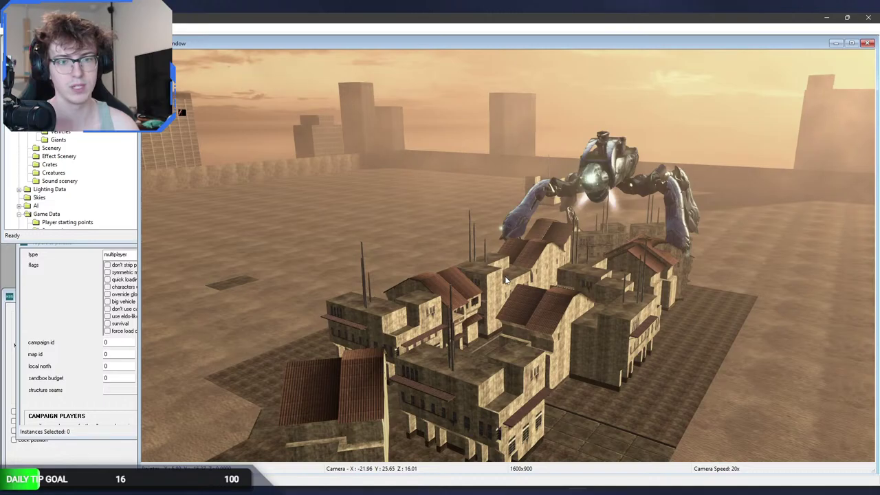
Spawn into first-person play and walk down the street to examine the buildings and the Scarab from ground level.
key("w")
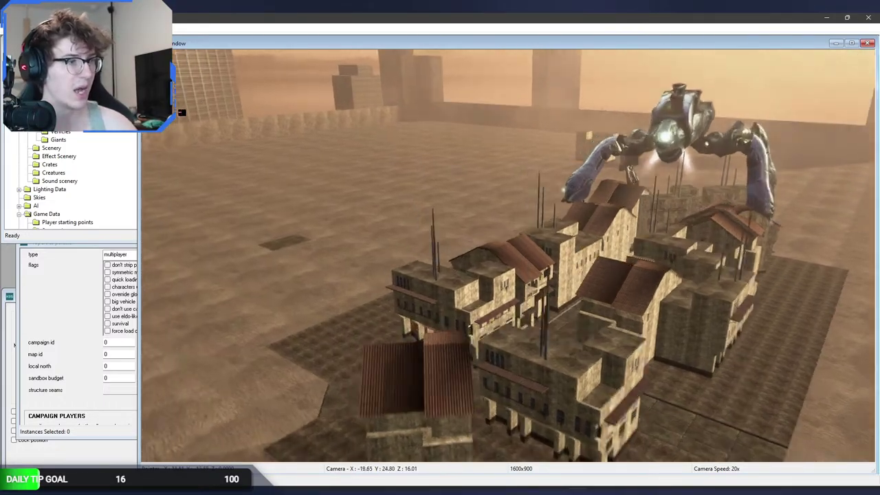
key("Tab")
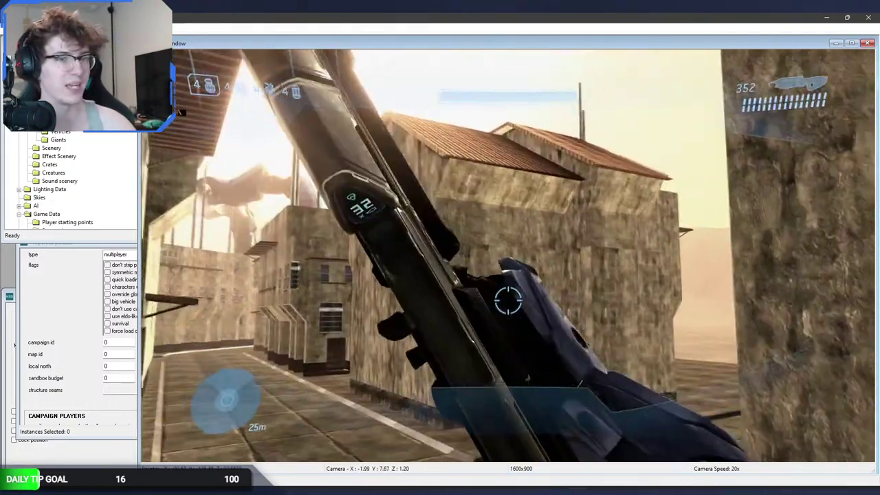
key("w")
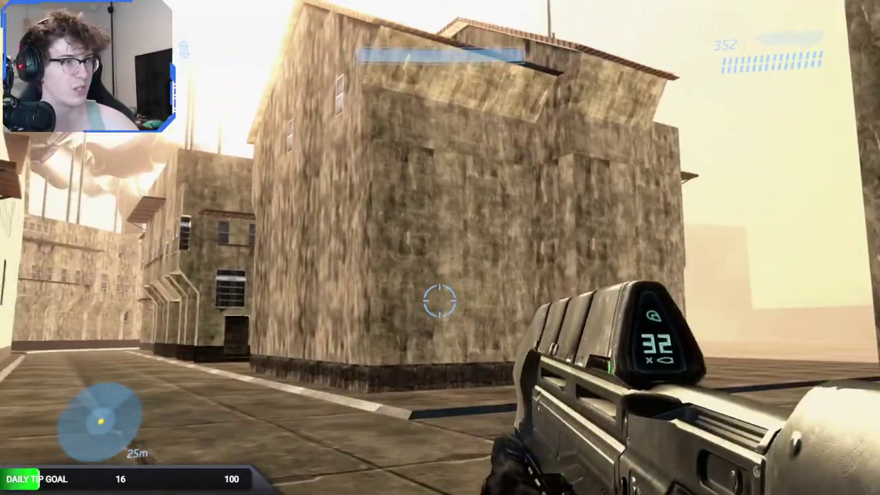
key("w")
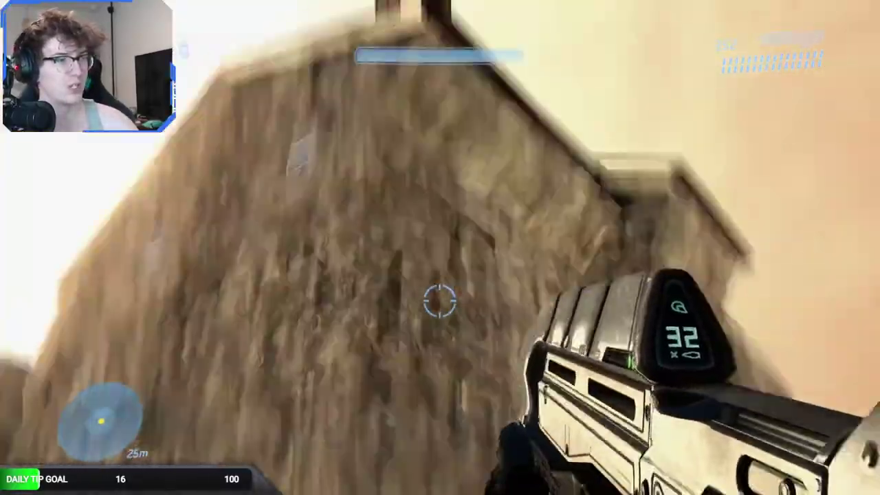
key("w")
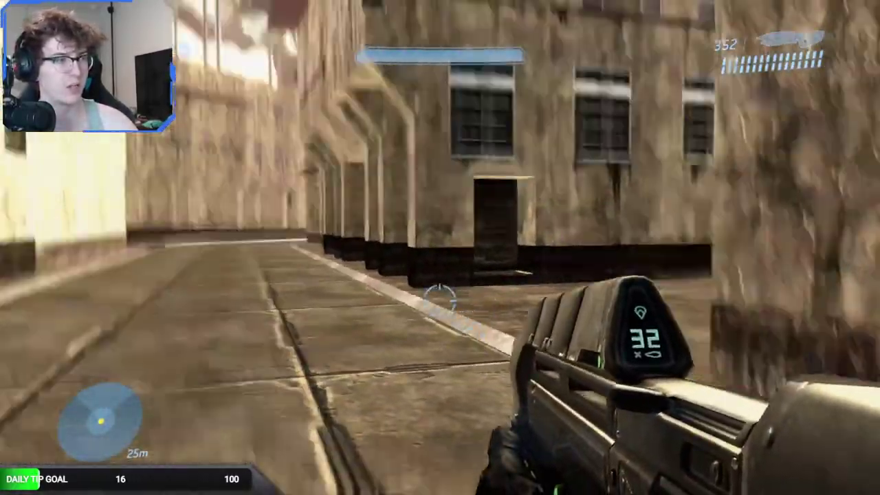
key("w")
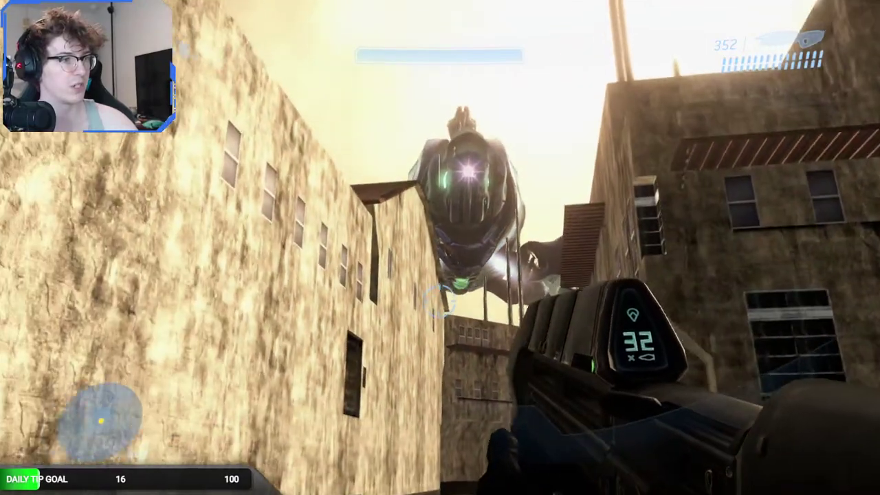
key("w")
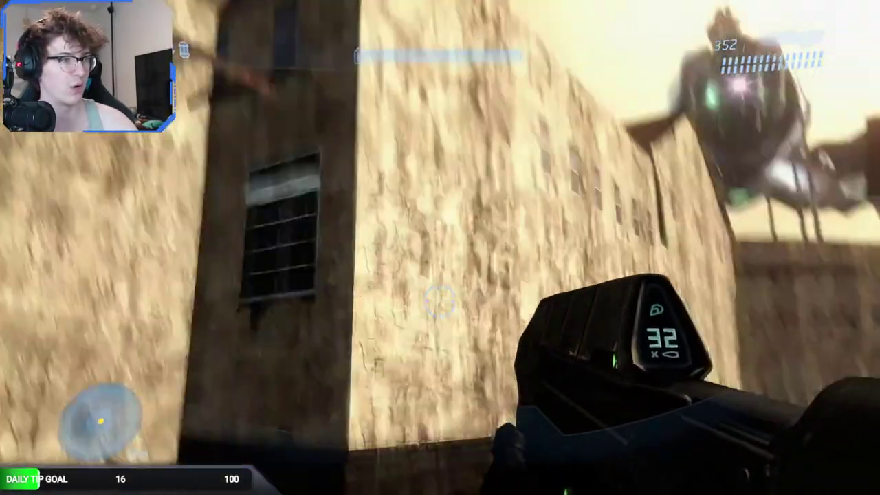
Walk through the narrow alleys between the buildings and out into the open street to examine their facades.
key("w")
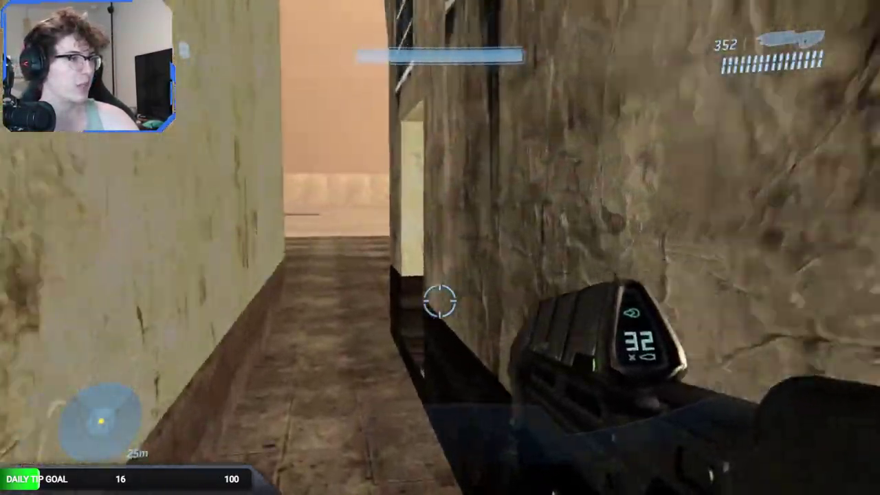
key("w")
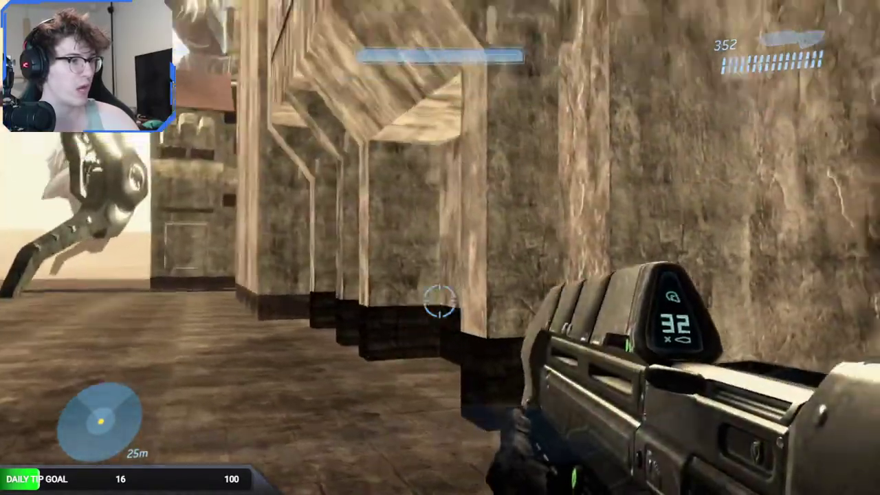
key("w")
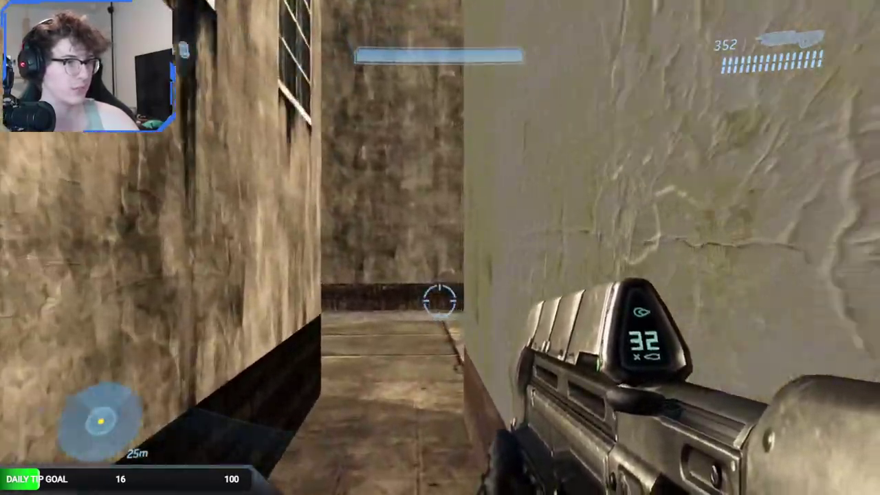
key("w")
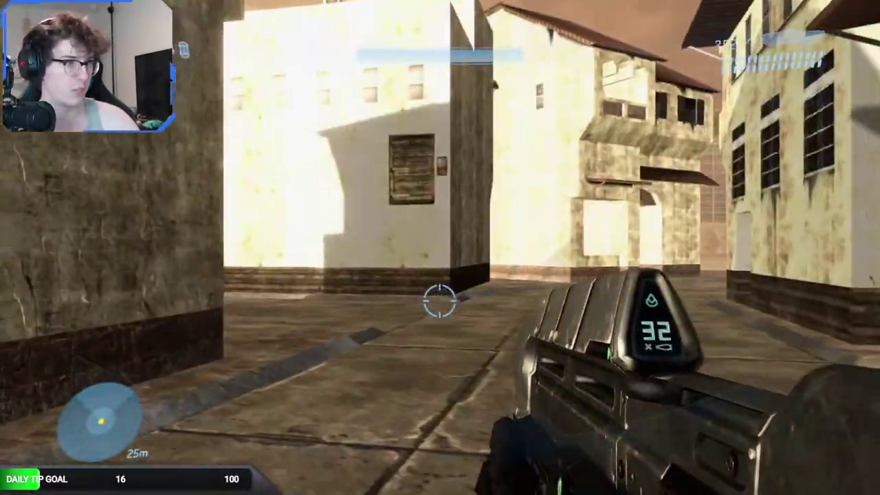
key("w")
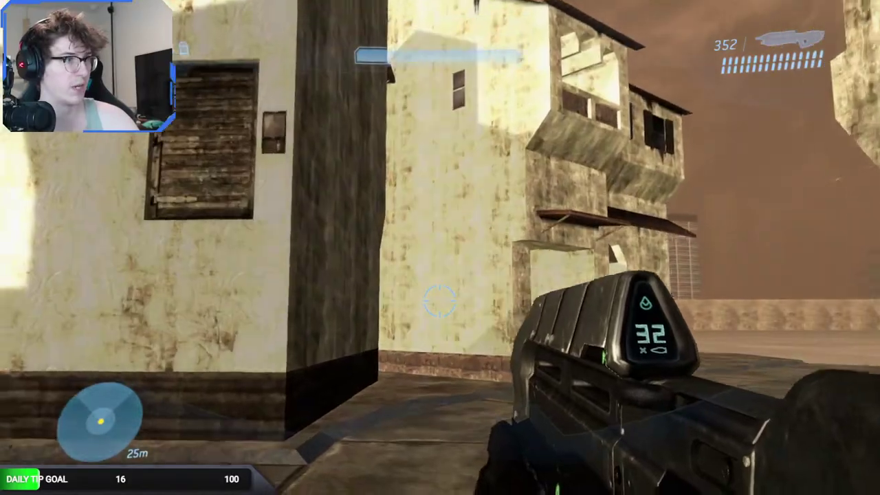
Climb onto the Scarab, take control of it, and survey the wrecked buildings from the free camera.
key("w")
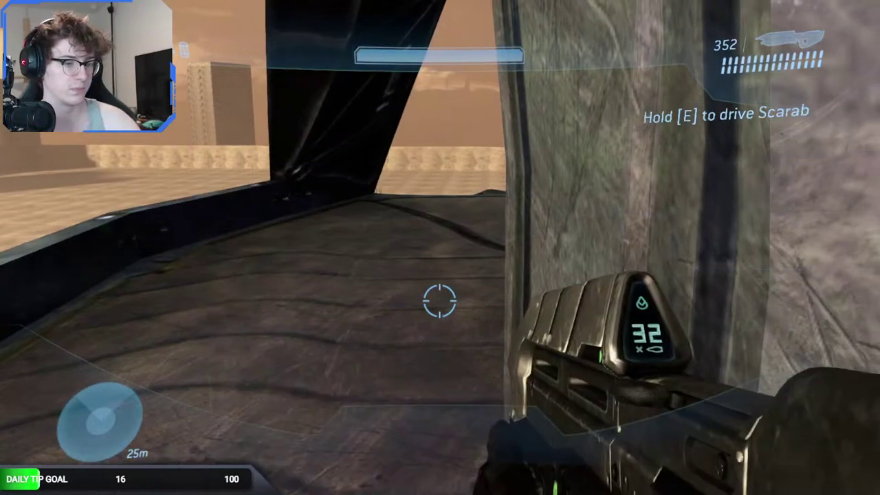
key("e")
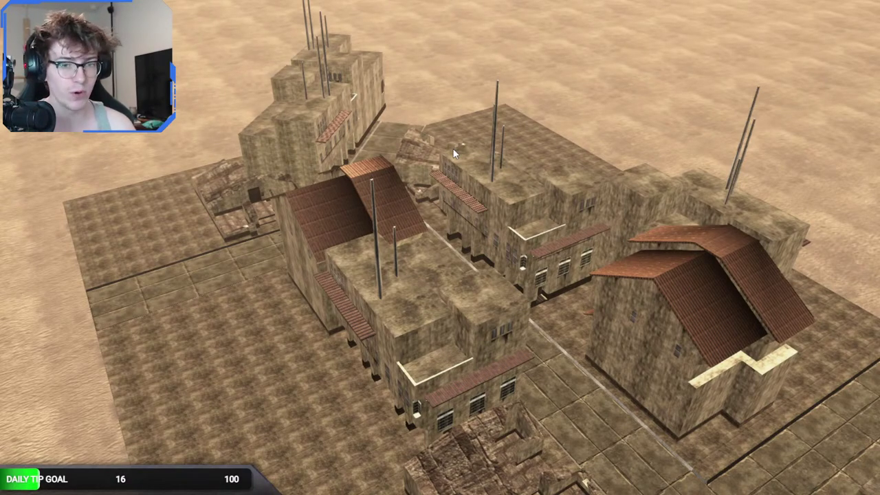
left_click(495, 141)
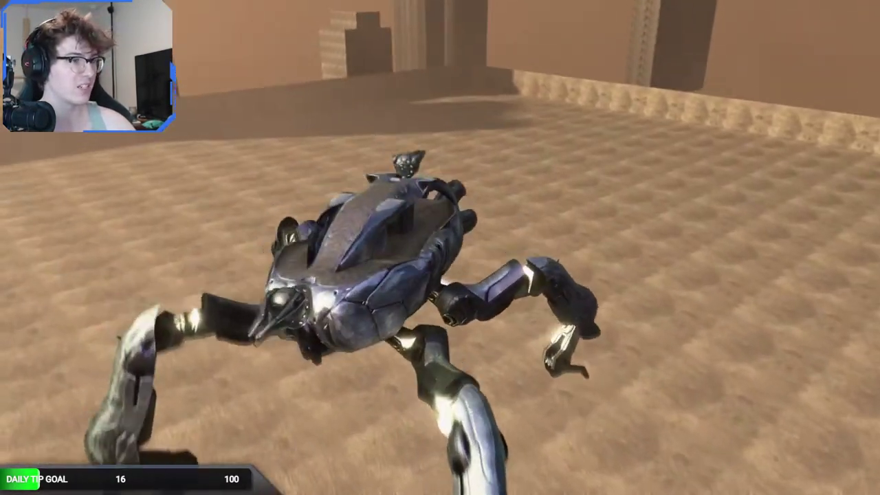
Walk the Scarab alongside the building block and fire its weapon to test it in the level.
key("w")
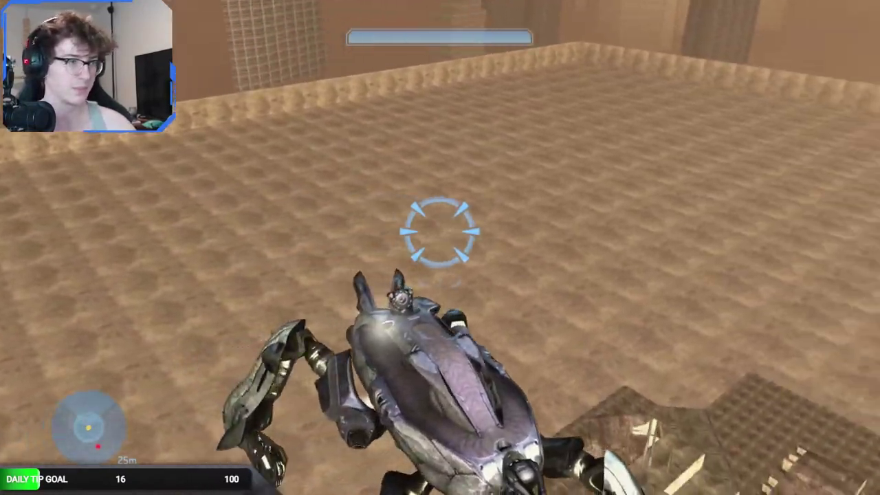
left_click(440, 233)
left_click(440, 232)
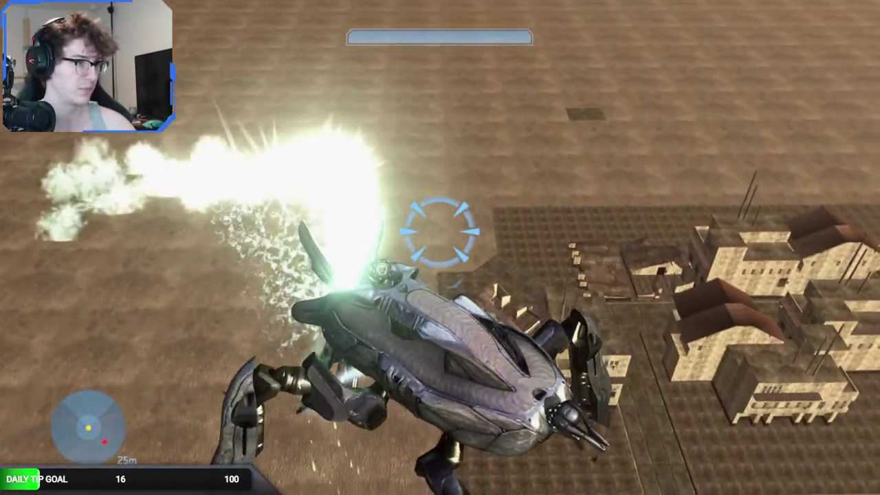
key("w")
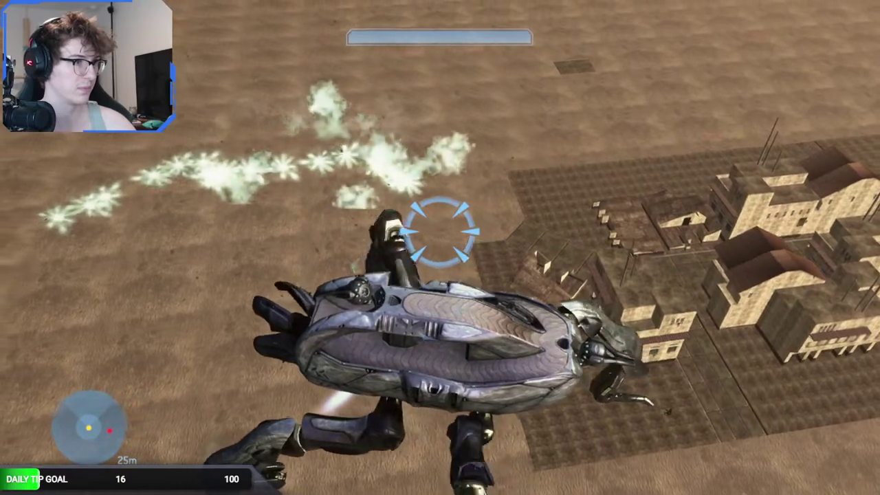
left_click(440, 232)
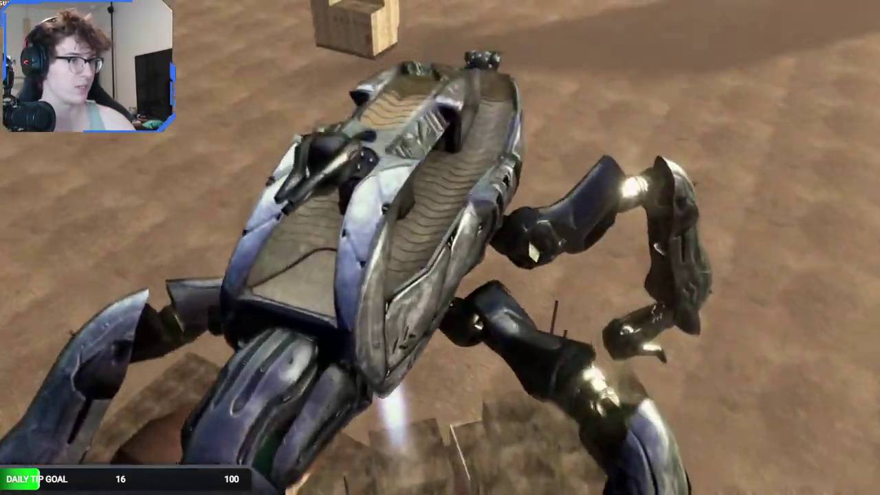
Take control of the Scarab again, fire at the building block, and examine the destruction from above.
key("e")
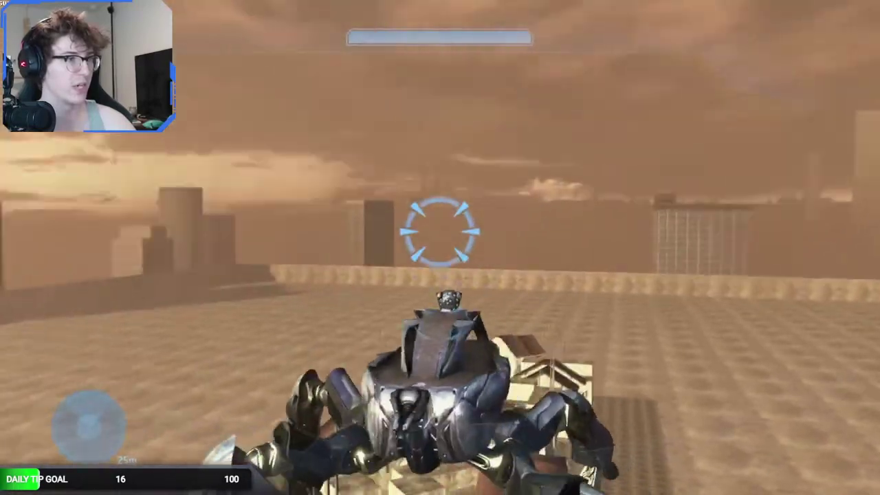
key("w")
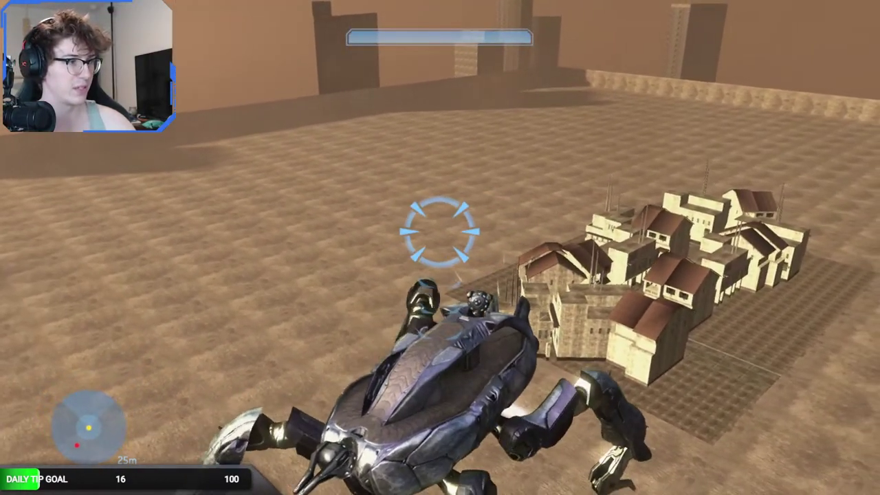
left_click(440, 232)
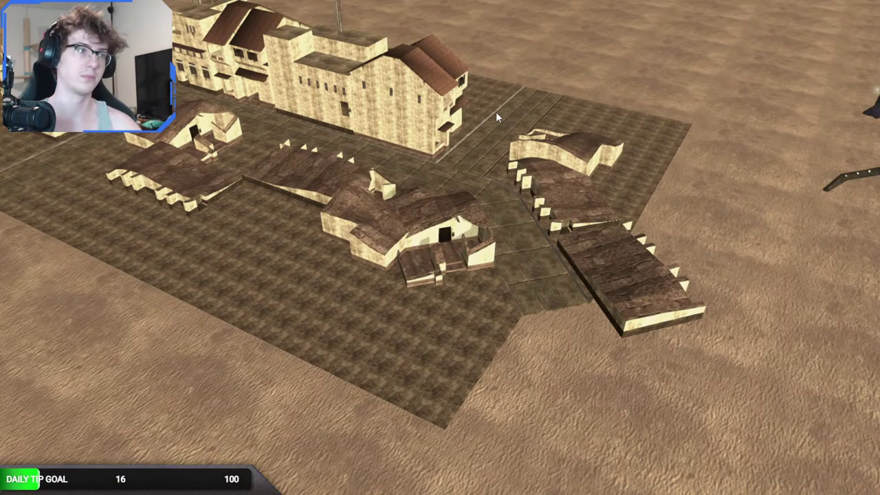
key("Tab")
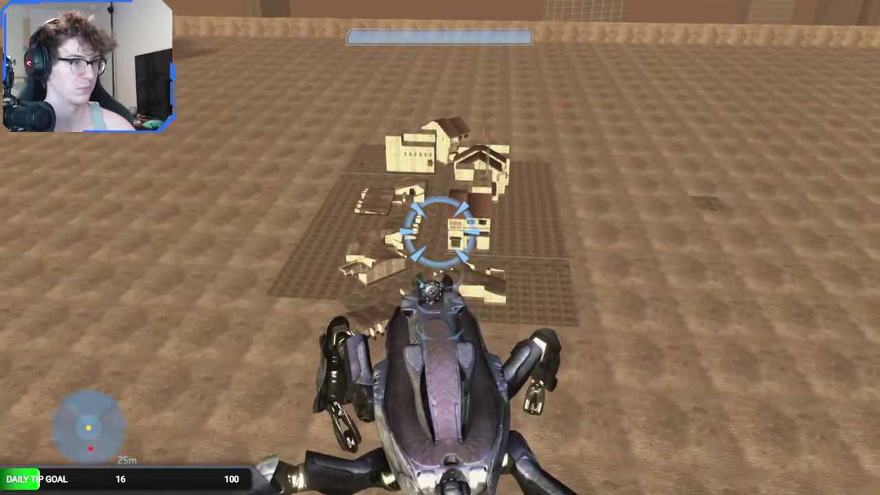
key("w")
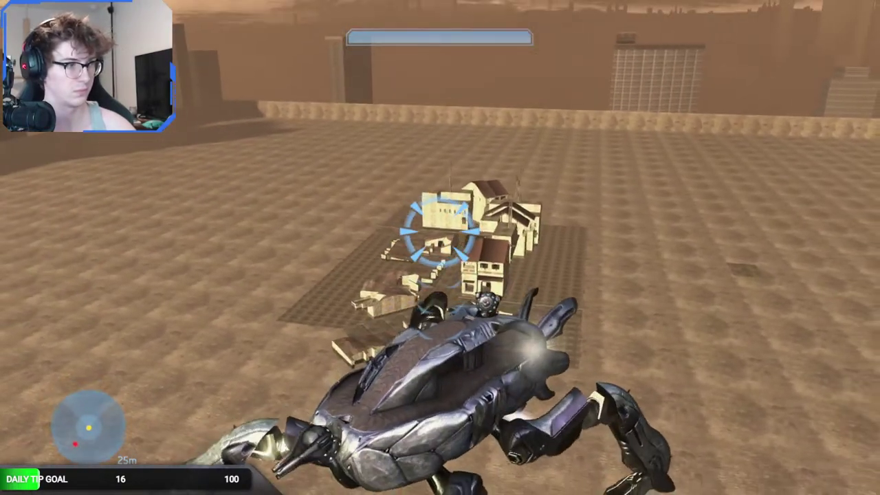
key("w")
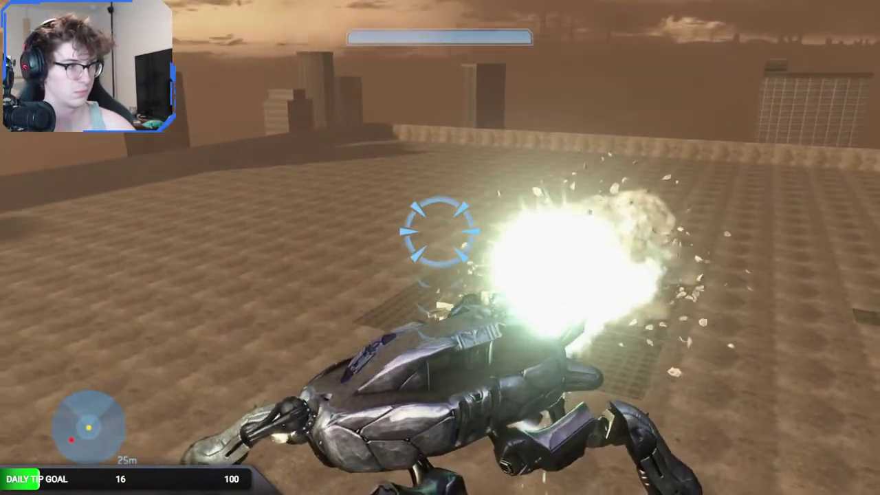
key("Tab")
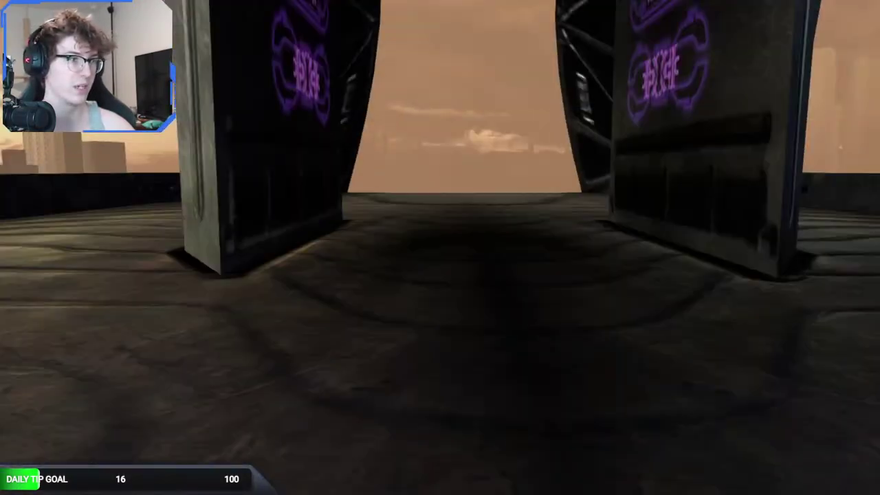
Board the Scarab and march it over the length of the building block to test crushing the buildings.
key("e")
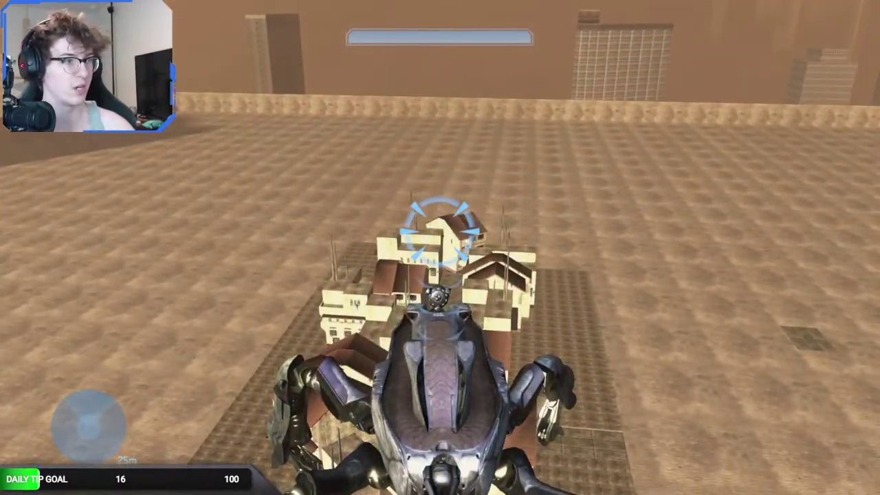
key("w")
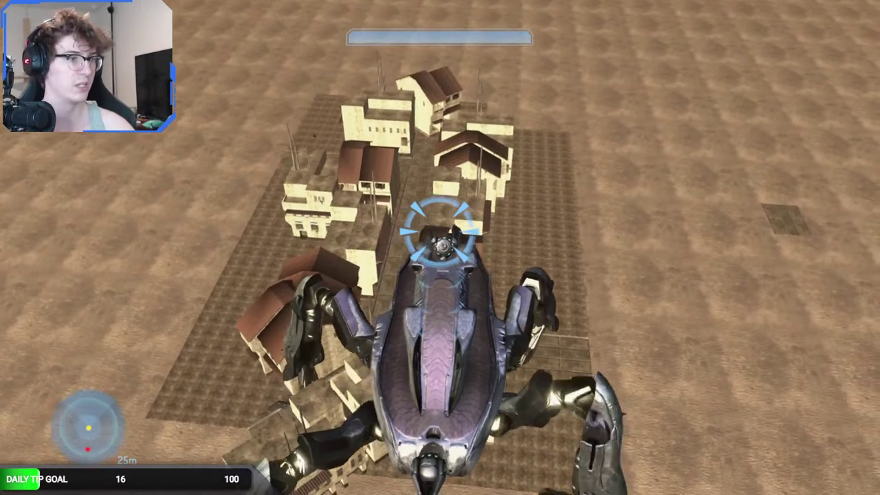
key("w")
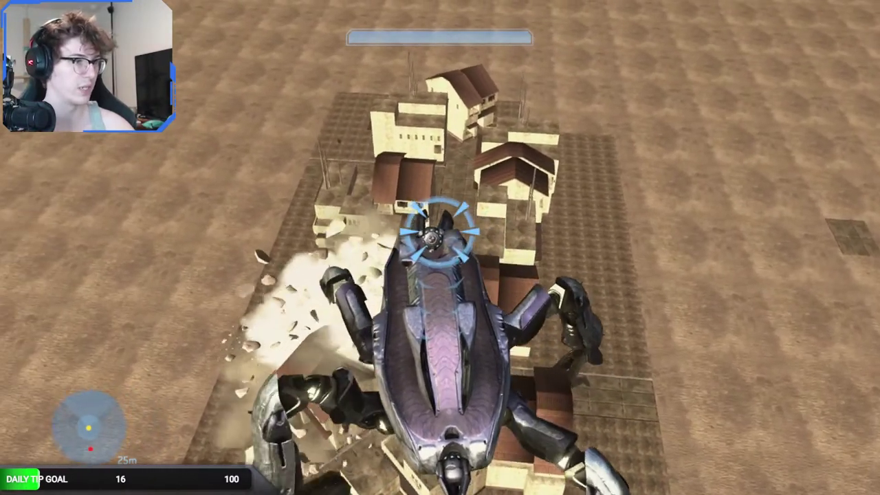
key("w")
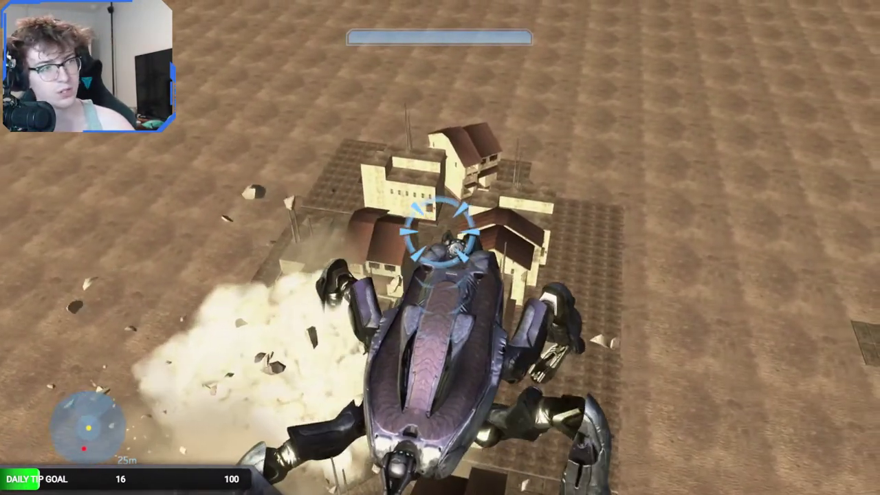
key("w")
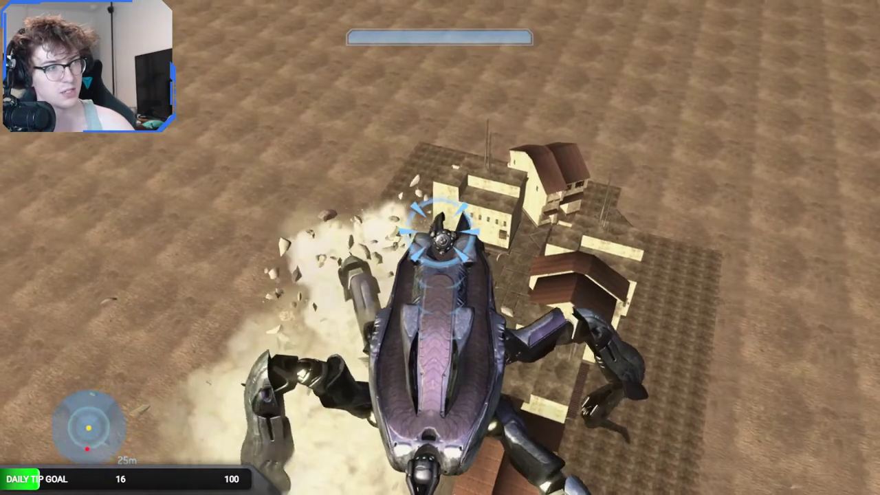
key("w")
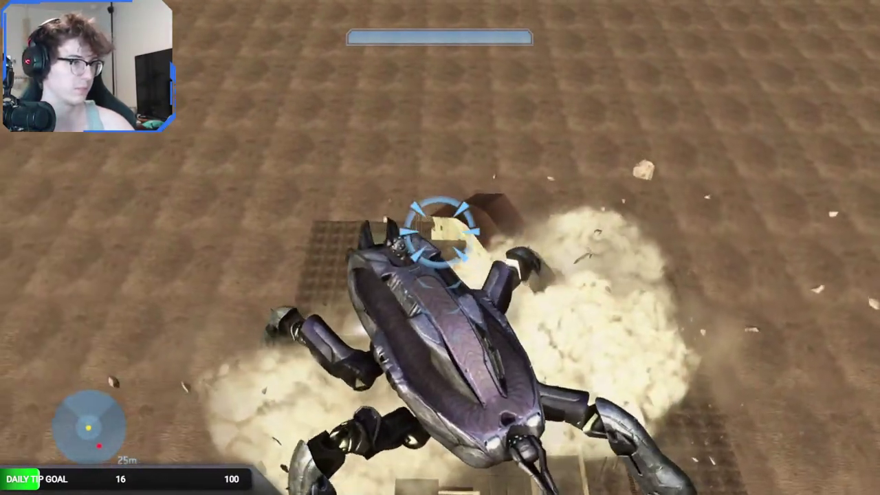
key("w")
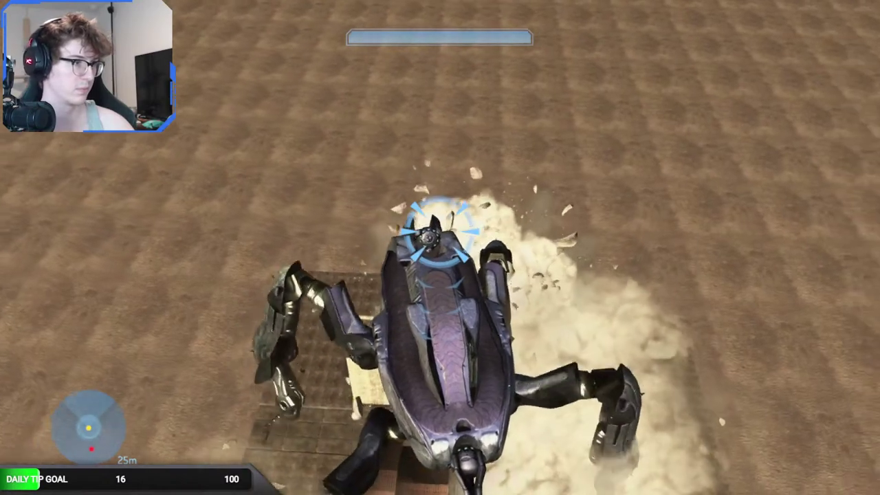
Switch from the game to the tag editor and open scarab_h2_drivable.giant from the scarab_h2 vehicle folder.
key("e")
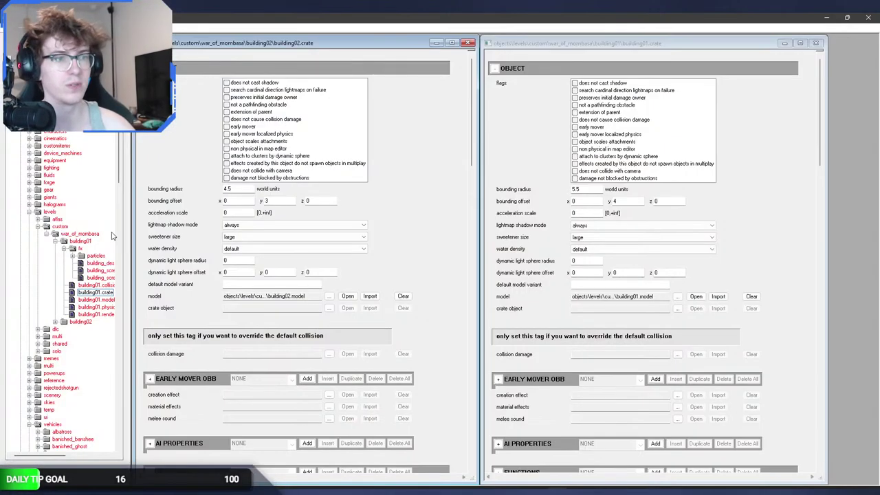
scroll(100, 252, "down", 10)
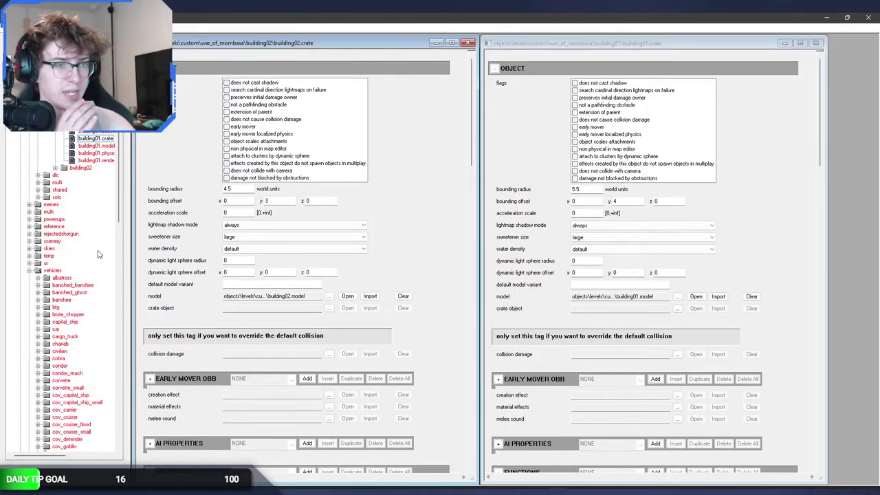
scroll(99, 253, "down", 15)
scroll(97, 260, "down", 3)
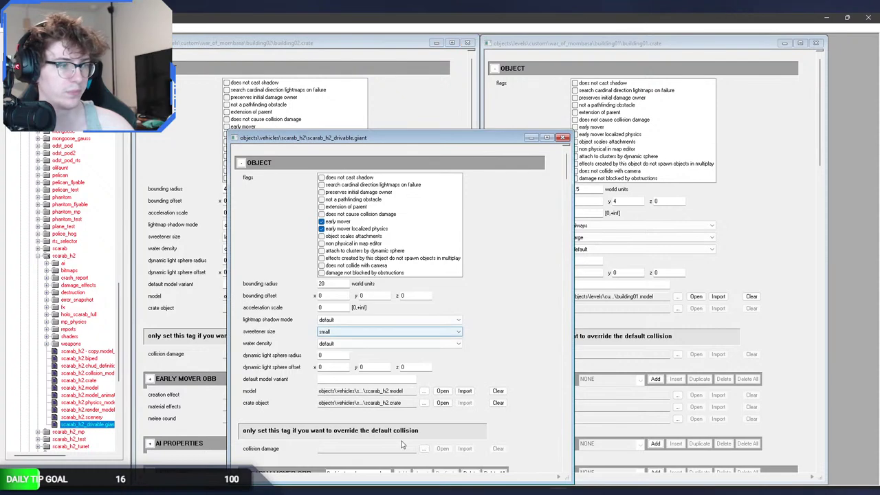
Check the leg_shin and mouth attachments, and add a new attachment with marker primary_trigger and primary scale alive.
mouse_move(215, 486)
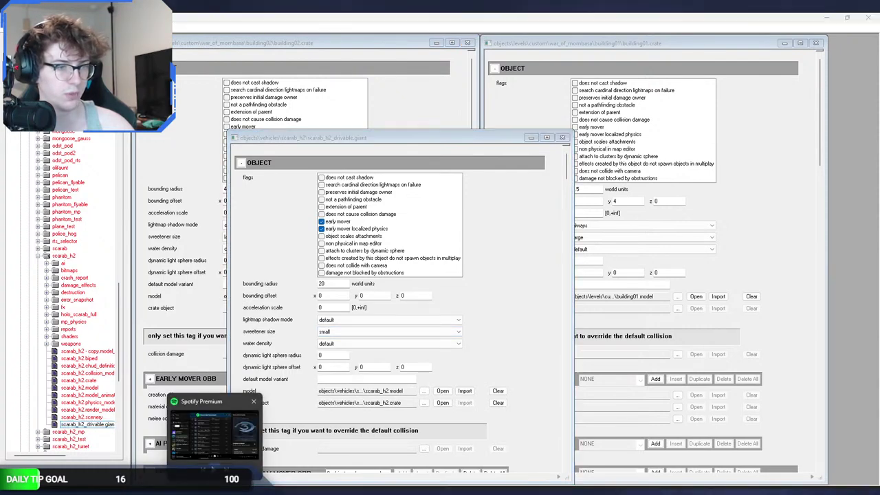
scroll(522, 302, "down", 15)
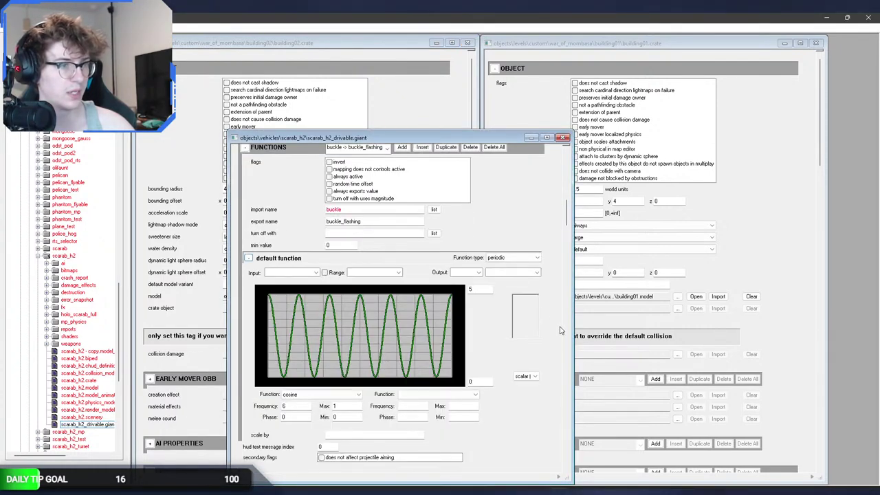
scroll(560, 330, "down", 3)
left_click(369, 363)
left_click(392, 369)
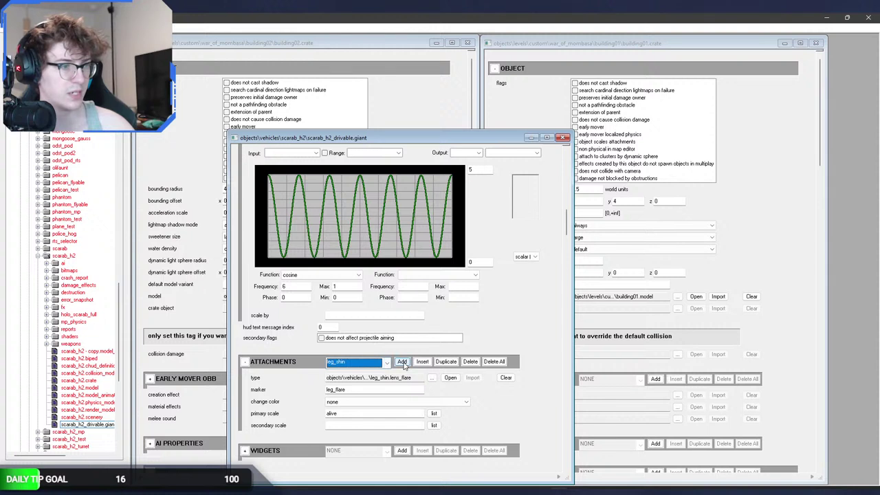
left_click(386, 363)
left_click(354, 372)
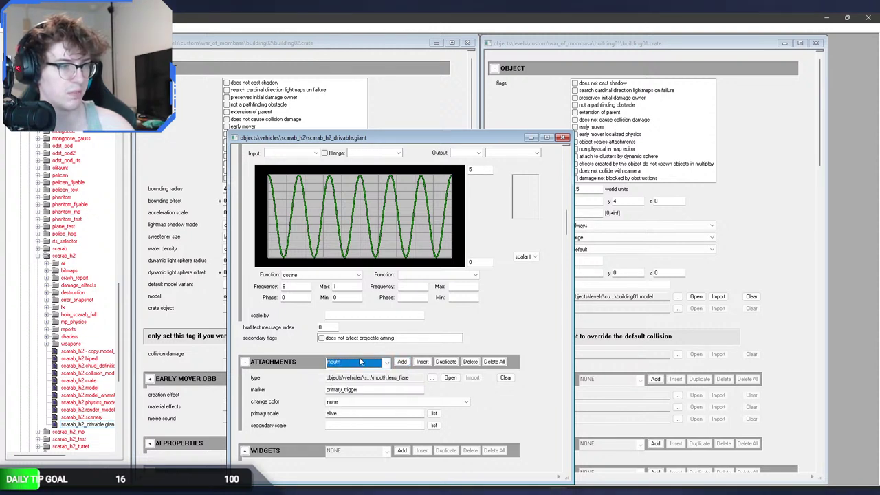
double_click(366, 389)
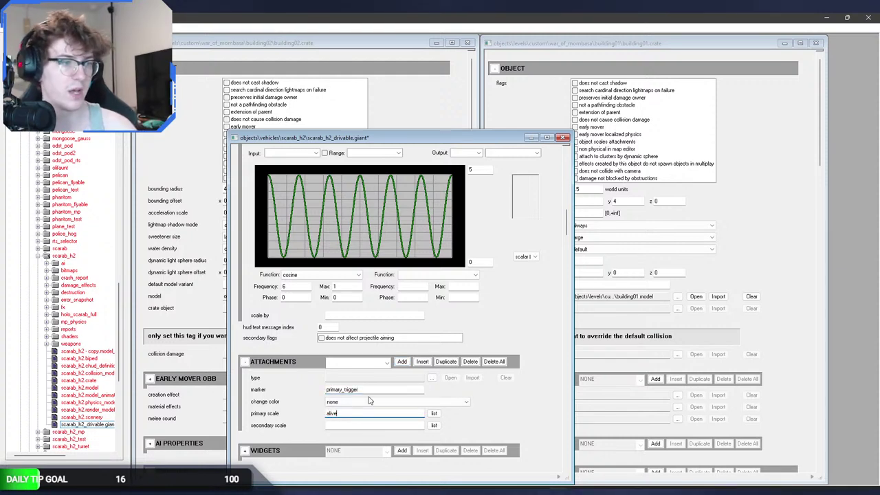
Browse for the new attachment's type in vehicles\warthog\fx\running and copy headlights.effect.
left_click(431, 378)
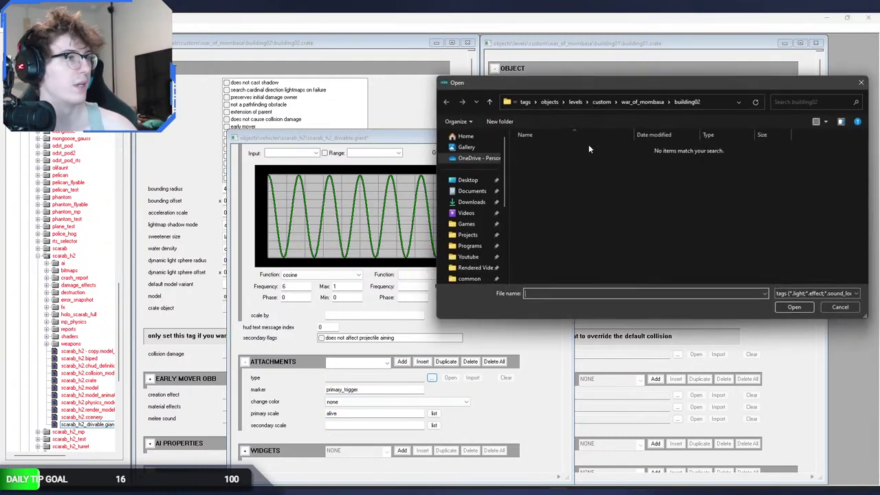
left_click(556, 100)
double_click(568, 270)
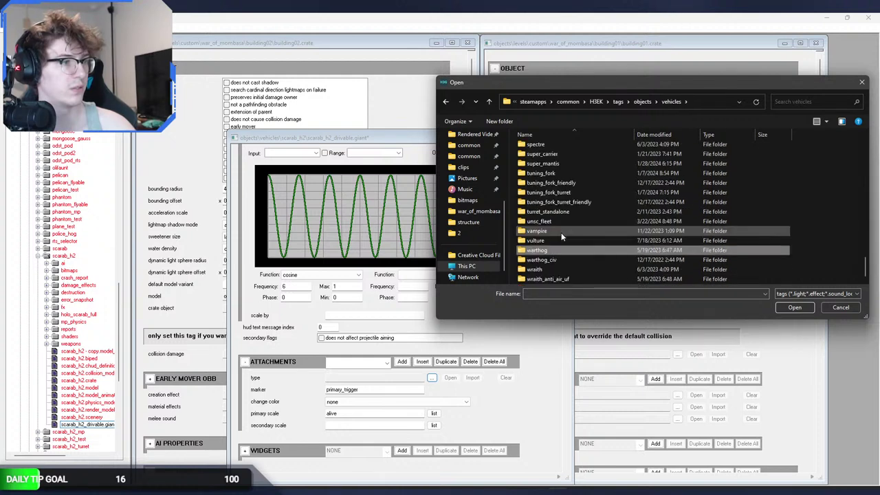
double_click(562, 251)
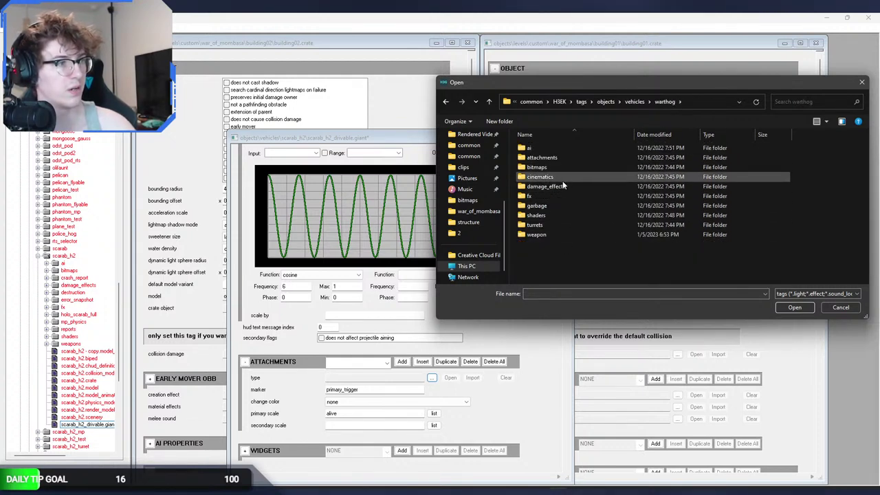
double_click(556, 197)
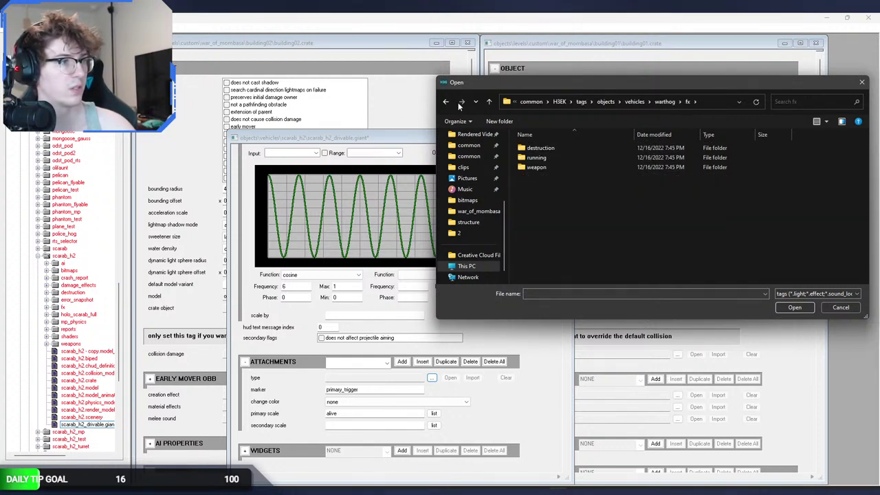
left_click(446, 101)
double_click(546, 159)
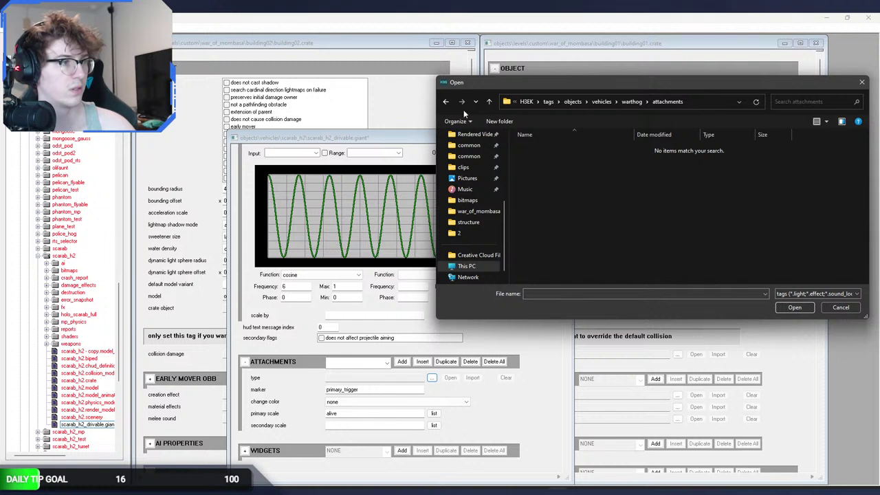
left_click(446, 101)
double_click(541, 196)
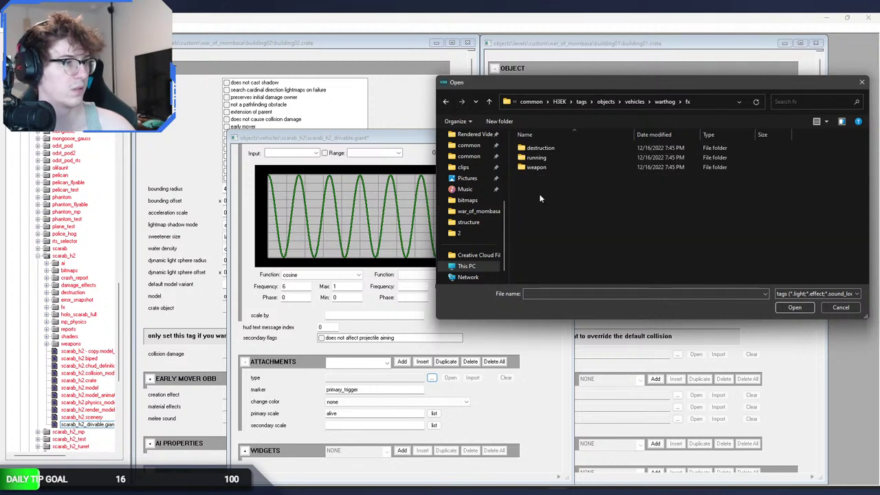
double_click(555, 157)
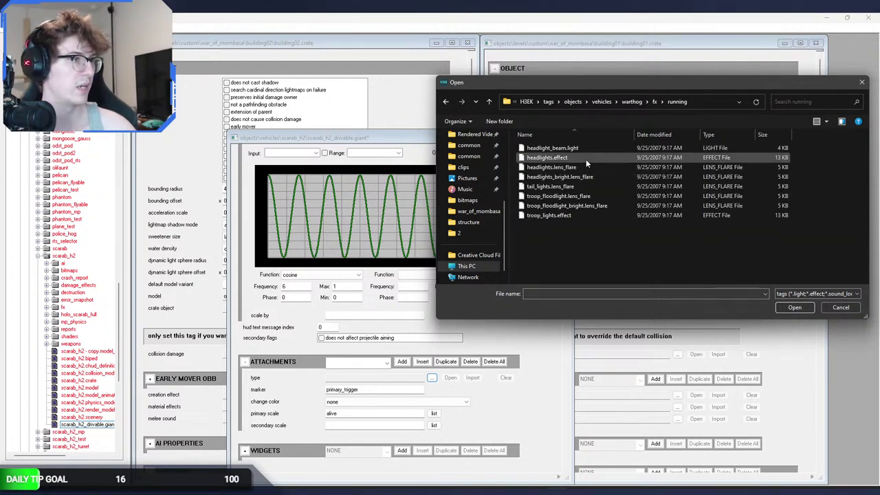
left_click(581, 147)
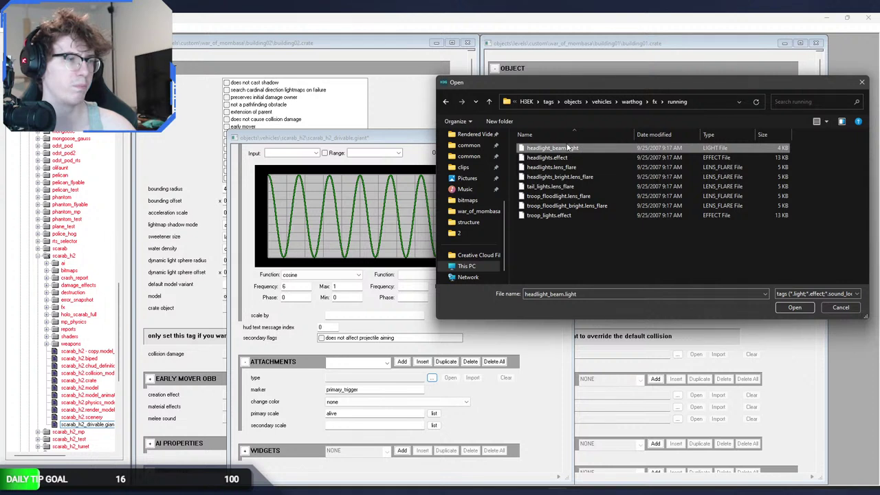
left_click(574, 158)
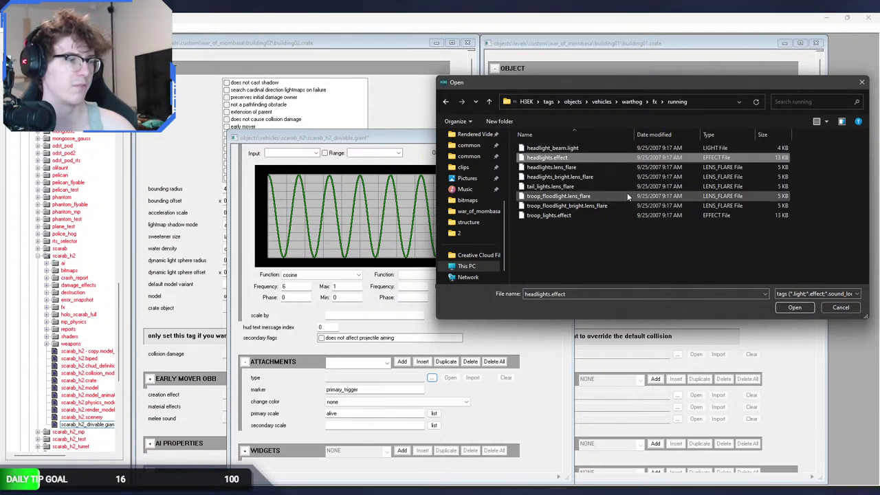
Paste headlights.effect into vehicles\scarab_h2\fx and assign it as the new attachment's type.
left_click(446, 101)
left_click(447, 102)
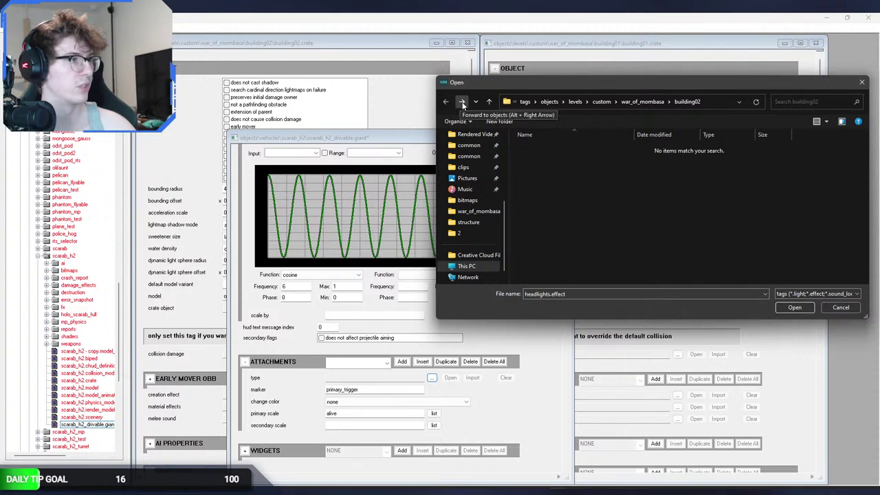
left_click(447, 102)
double_click(540, 280)
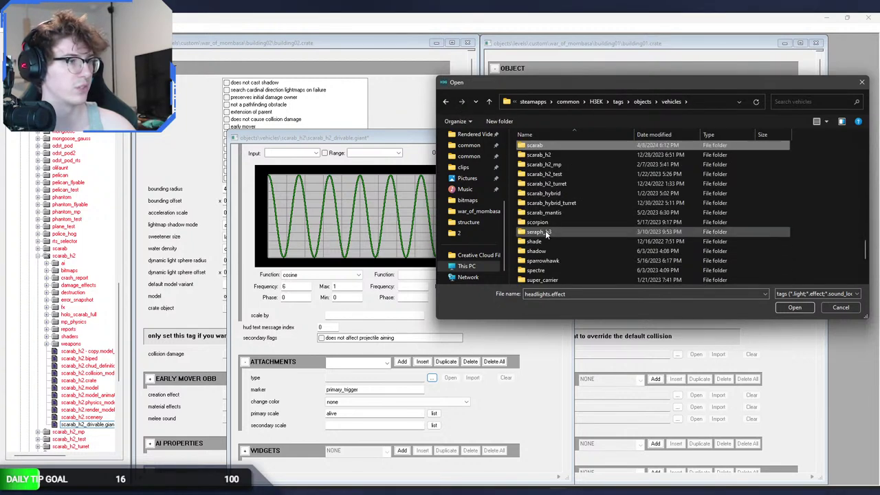
double_click(557, 158)
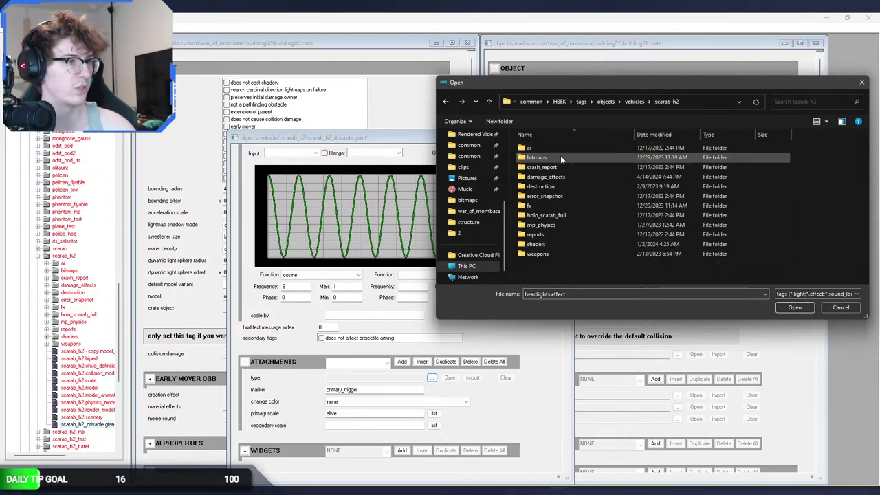
double_click(543, 206)
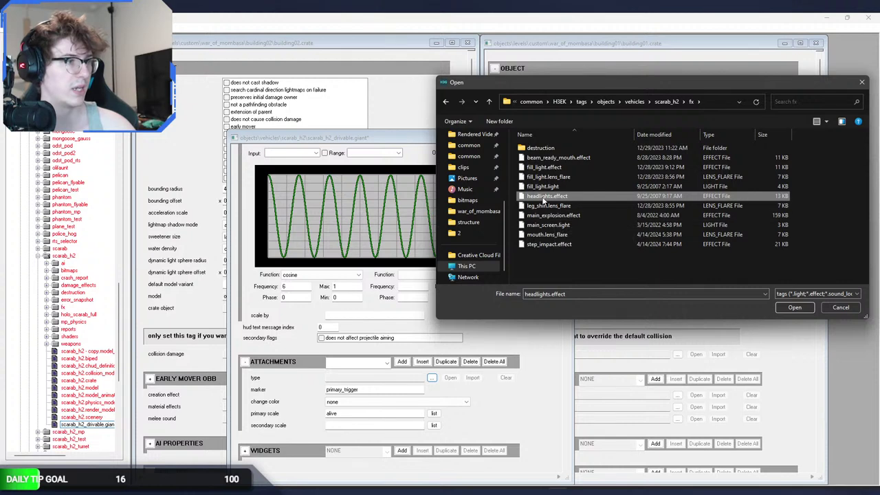
double_click(544, 197)
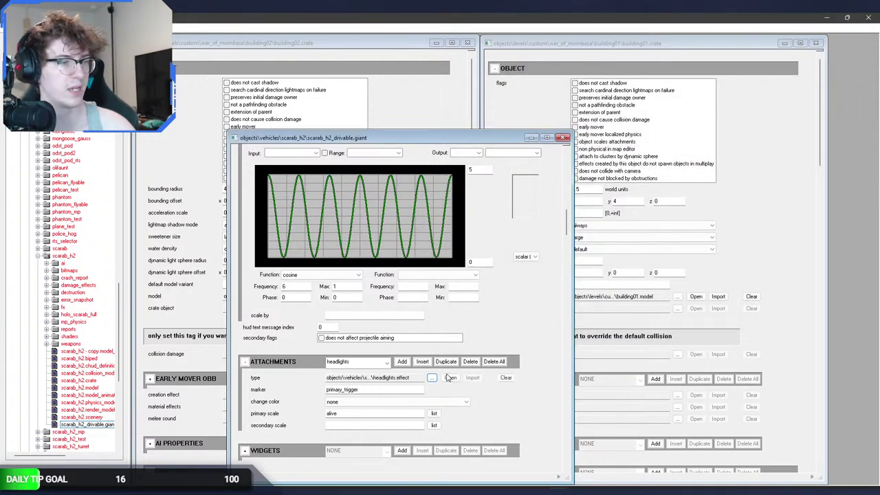
Examine the events and parts of the Scarab's headlights.effect tag, and close it.
left_click(451, 377)
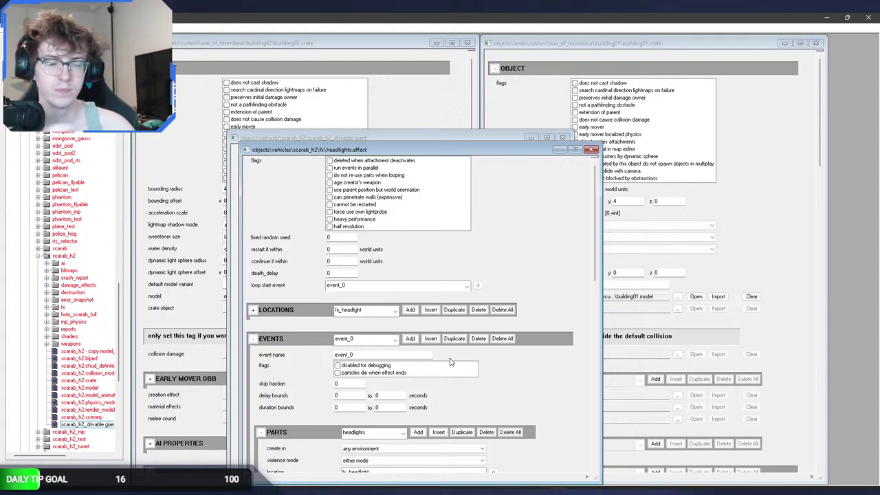
scroll(596, 215, "down", 5)
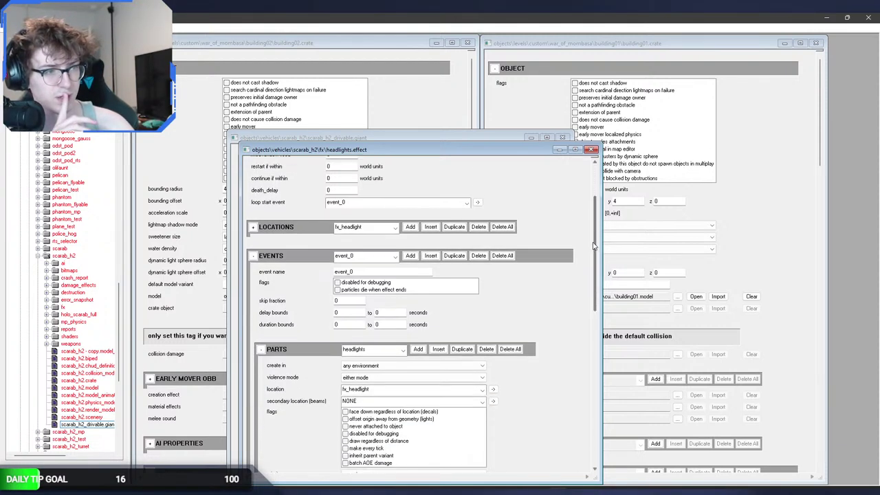
left_click(385, 294)
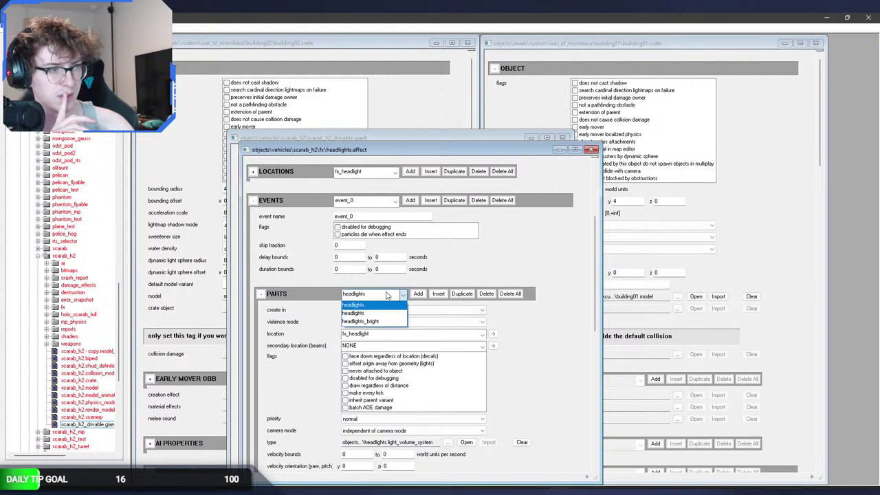
left_click(387, 296)
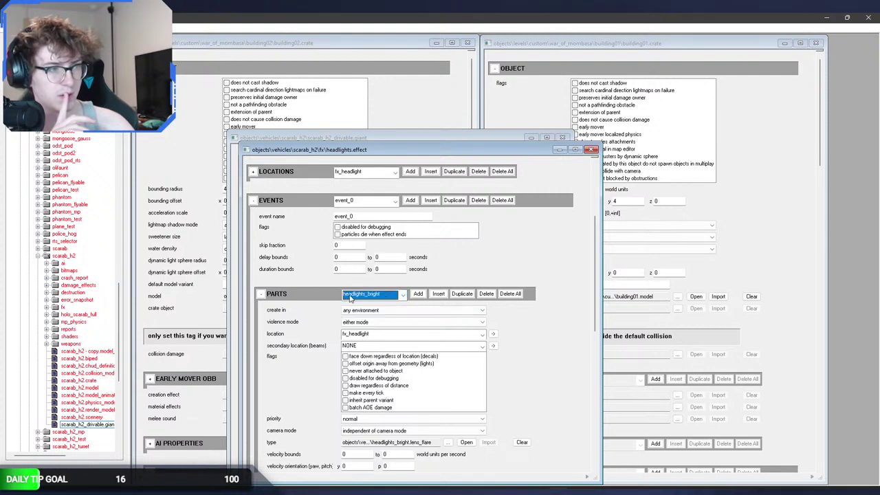
left_click(360, 200)
left_click(358, 212)
left_click(591, 150)
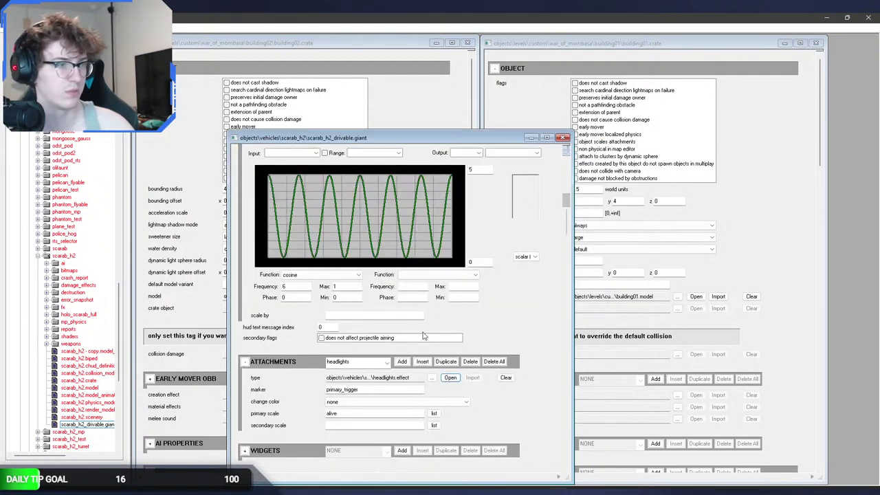
Delete headlights.effect from the scarab_h2\fx folder while browsing for the attachment's type.
left_click(431, 378)
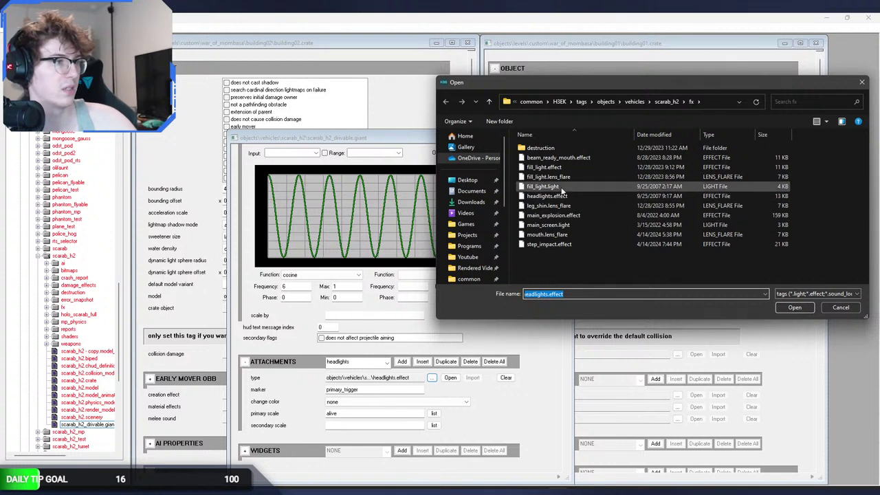
left_click(546, 196)
key("Delete")
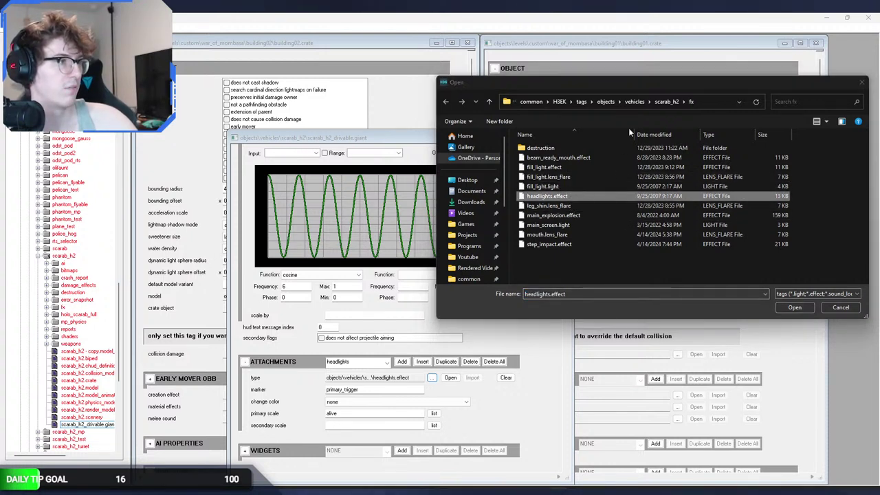
Browse for the attachment's type to vehicles\warthog\fx\running and copy headlight_beam.light.
left_click(631, 101)
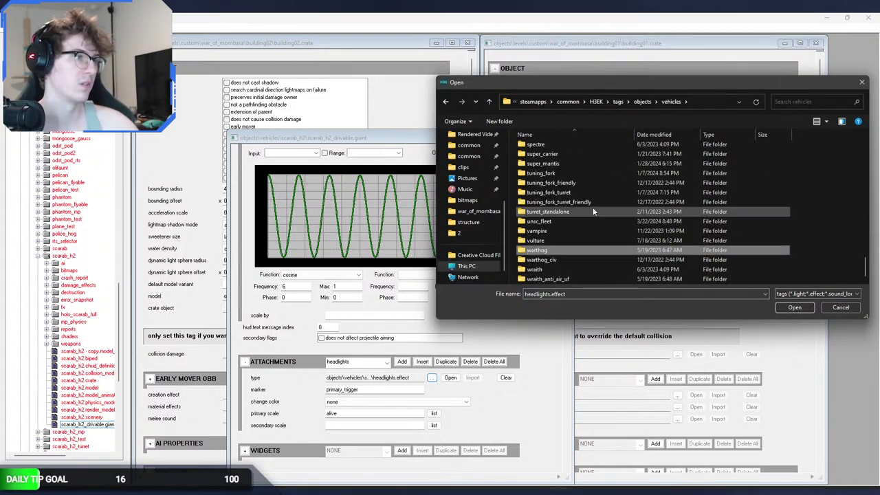
double_click(560, 253)
double_click(566, 159)
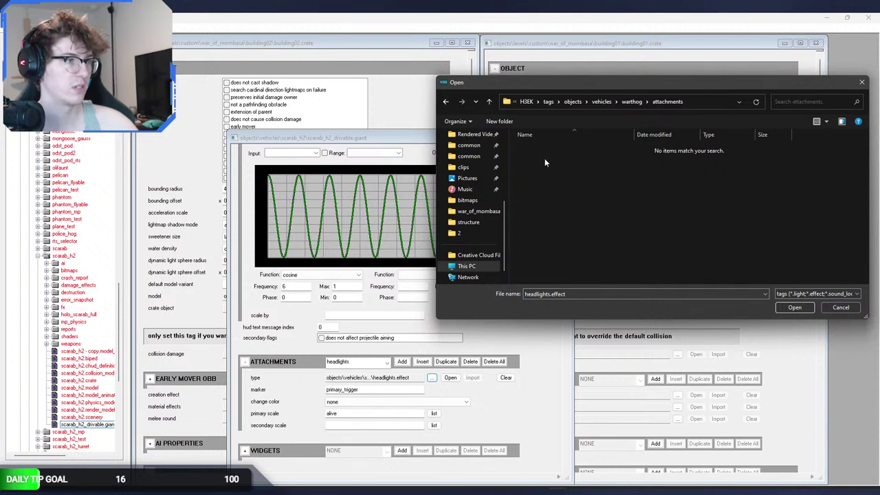
left_click(445, 101)
double_click(557, 195)
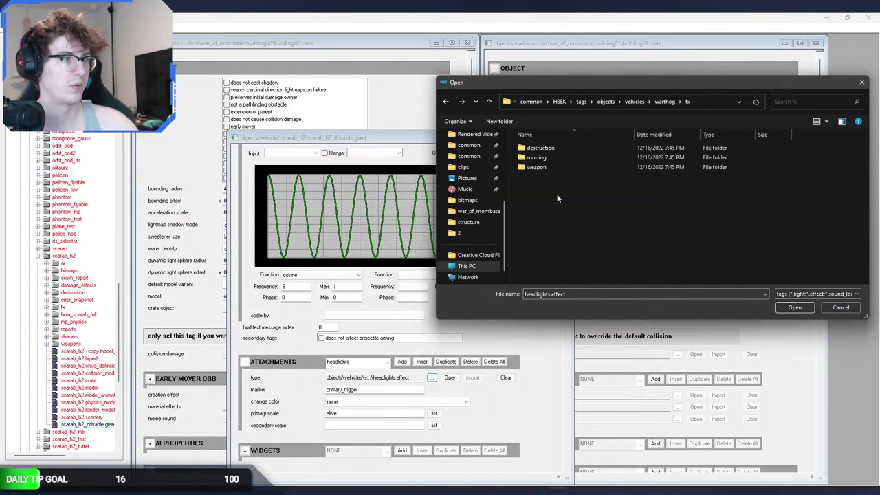
double_click(560, 159)
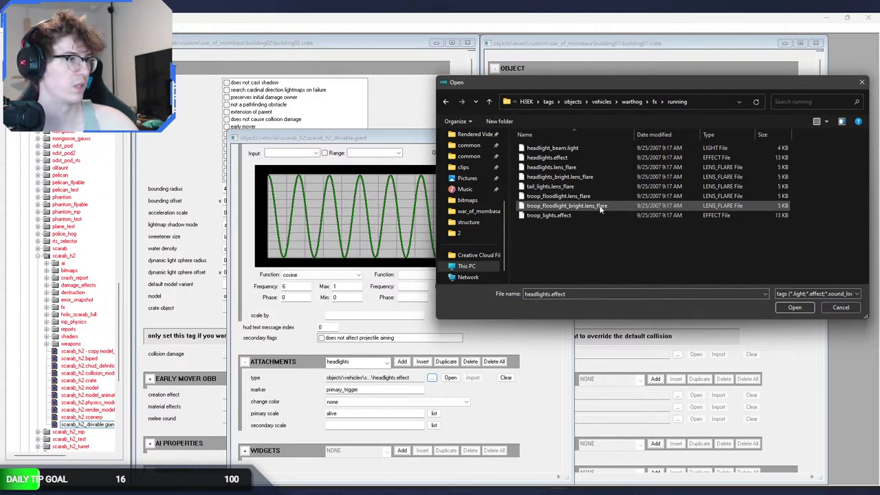
left_click(587, 148)
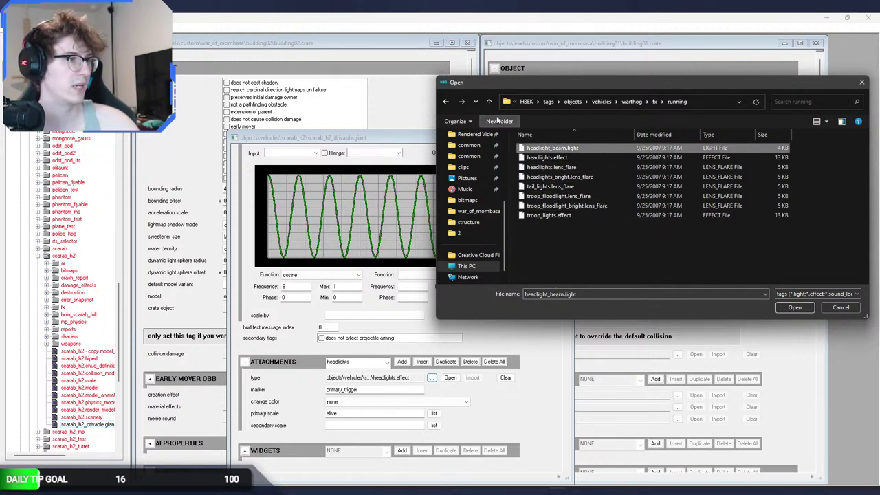
Paste headlight_beam.light into vehicles\scarab_h2\fx and assign it as the attachment's type.
left_click(448, 101)
left_click(447, 102)
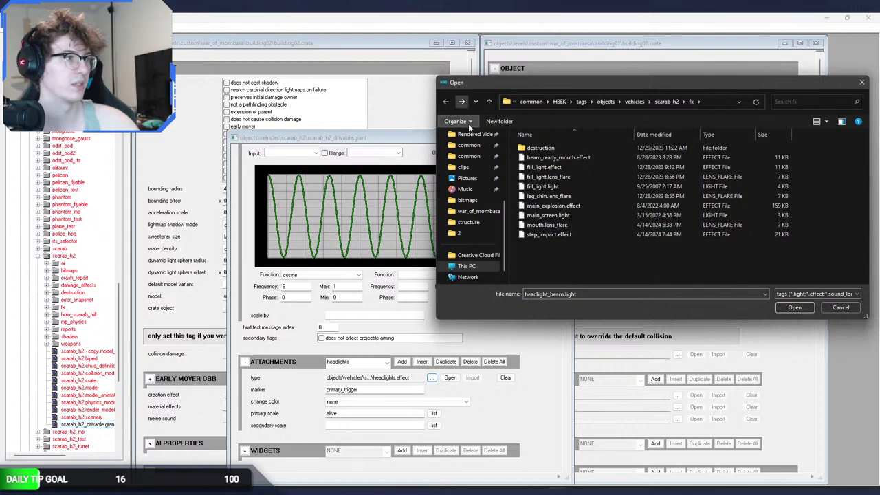
key("ctrl+v")
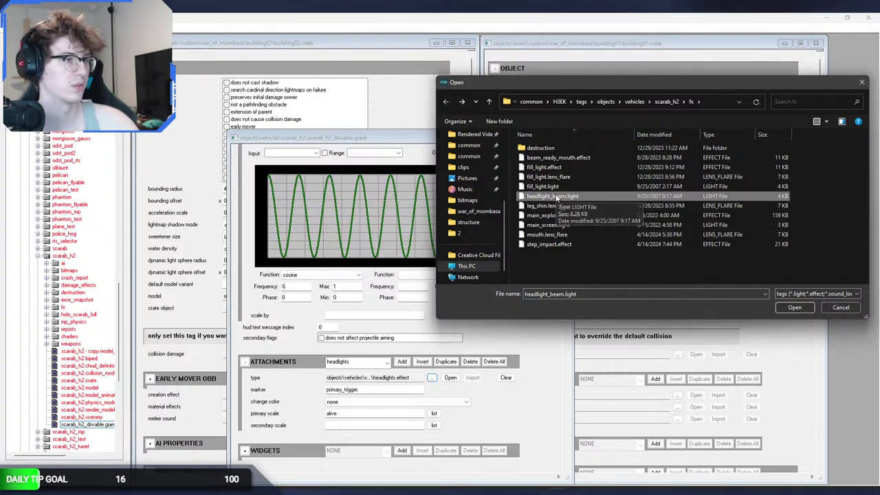
double_click(557, 198)
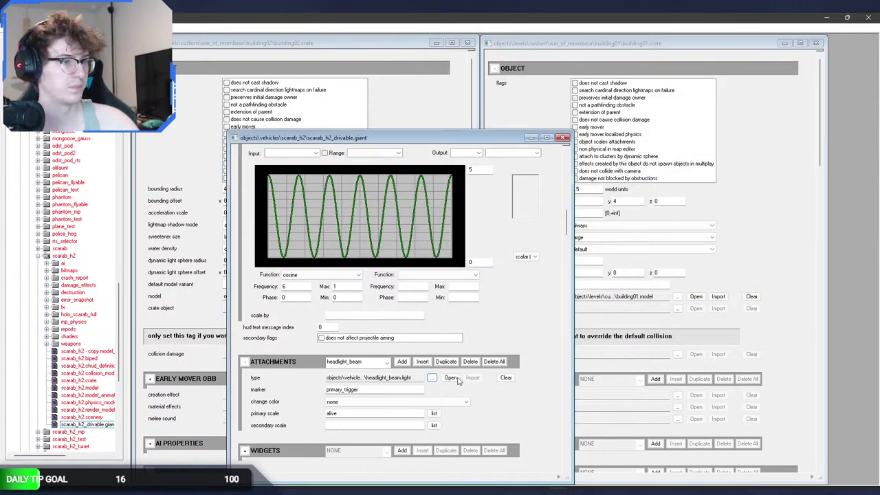
Open the Scarab's headlight_beam.light tag, set its maximum distance to 200 world units and intensity to 100, and save it.
left_click(450, 378)
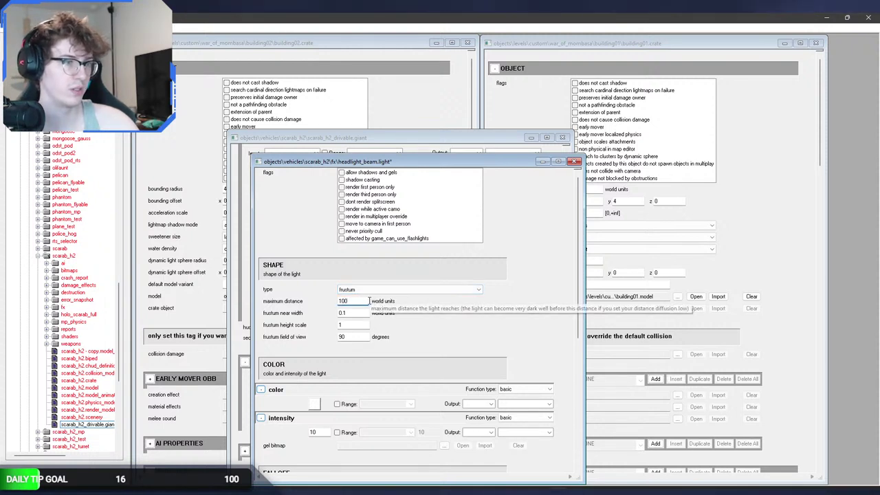
left_click_drag(367, 300, 309, 296)
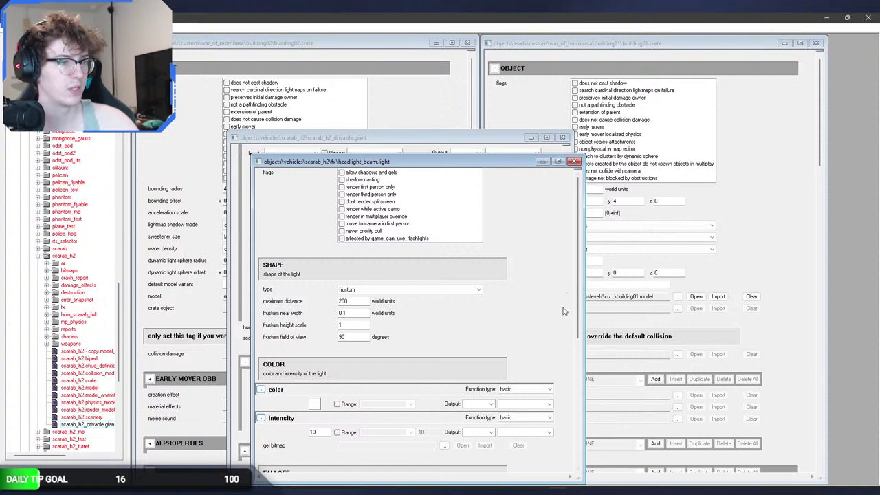
key("super+Tab")
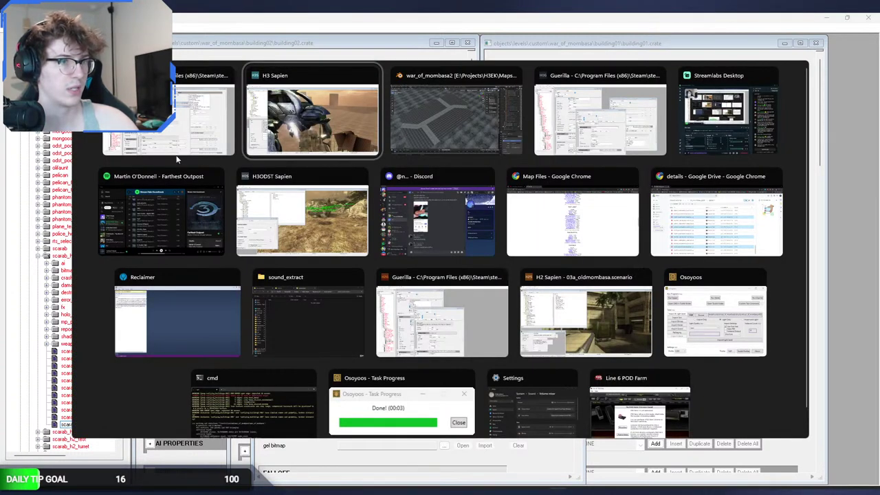
key("Escape")
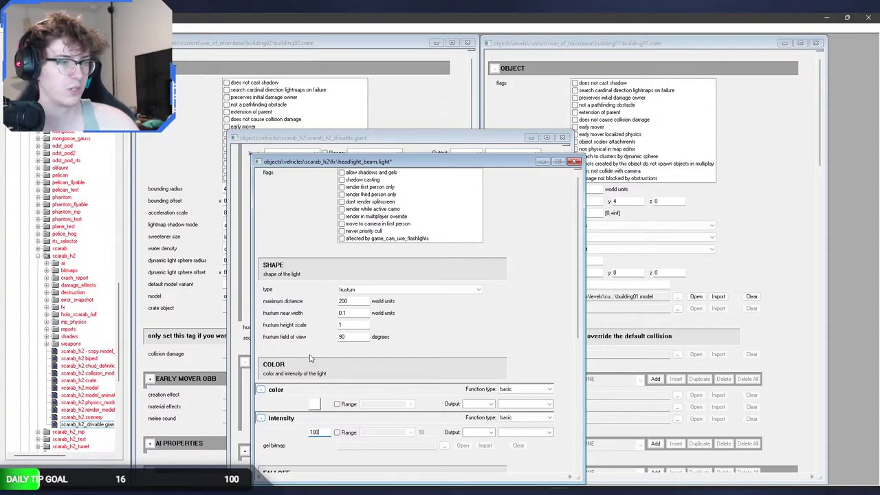
Switch to H3 Sapien, run map_reset, and drive the Scarab to check the headlight on the town.
key("alt+Tab")
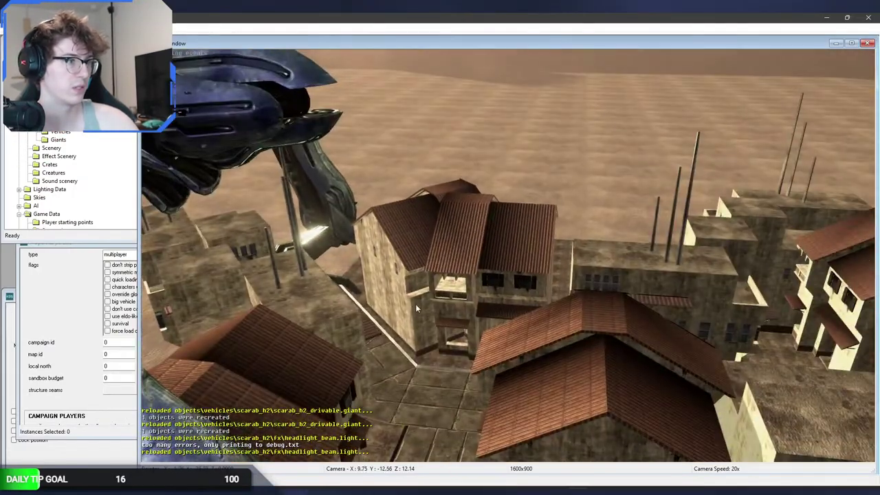
type("map_reset")
key("Return")
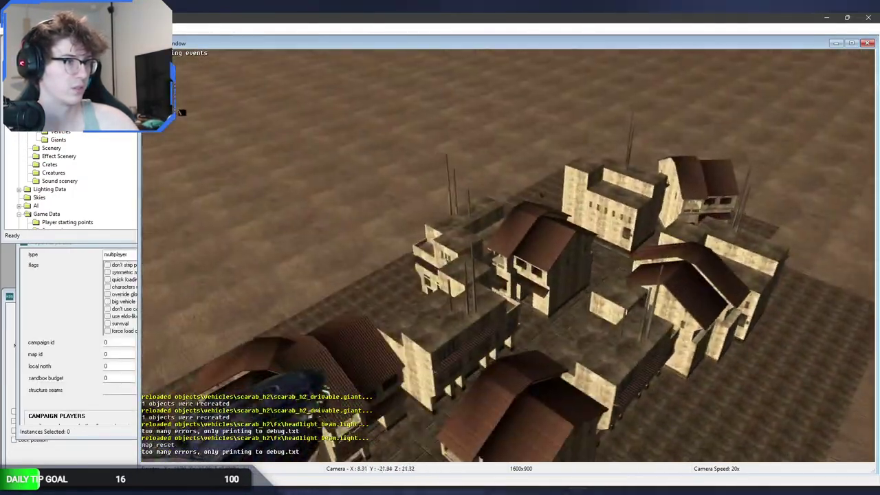
key("e")
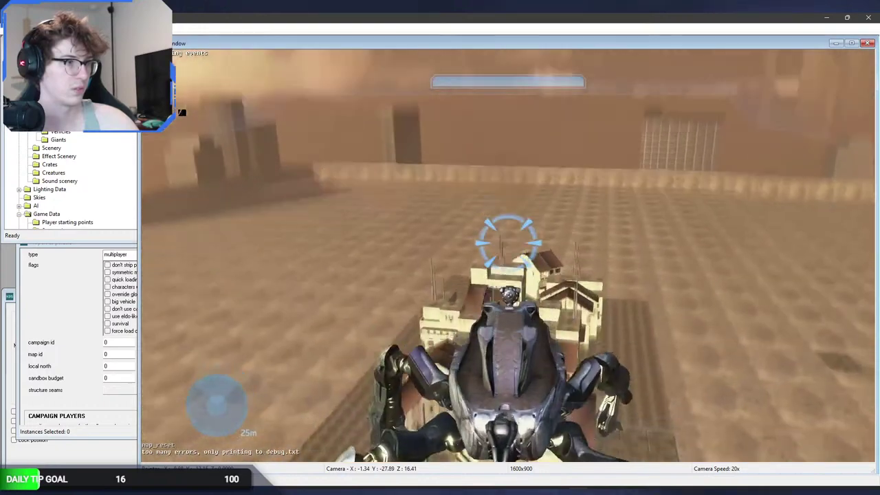
key("w")
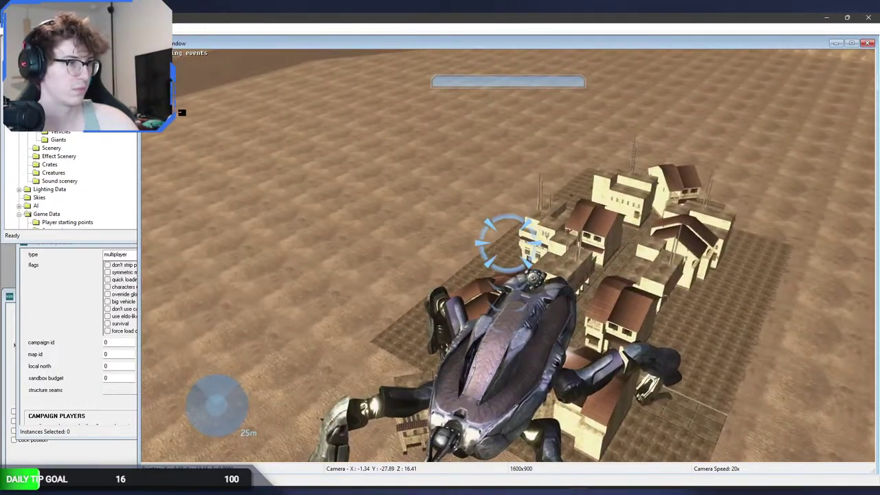
key("w")
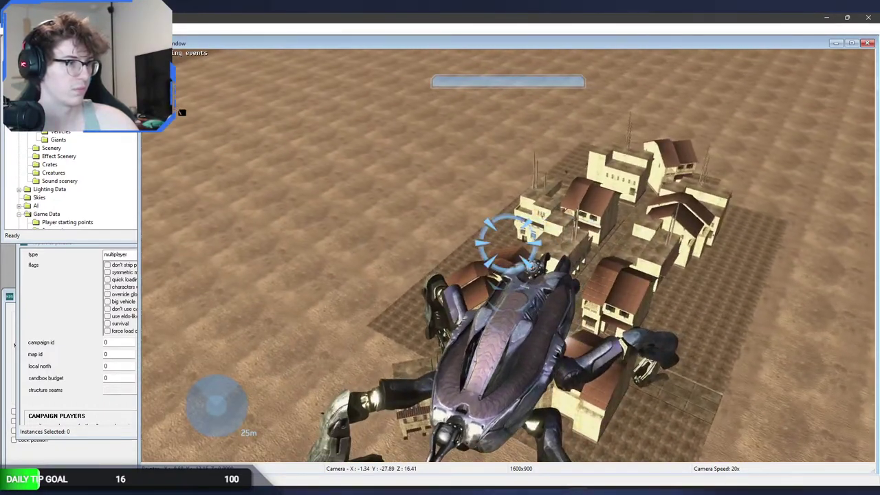
key("w")
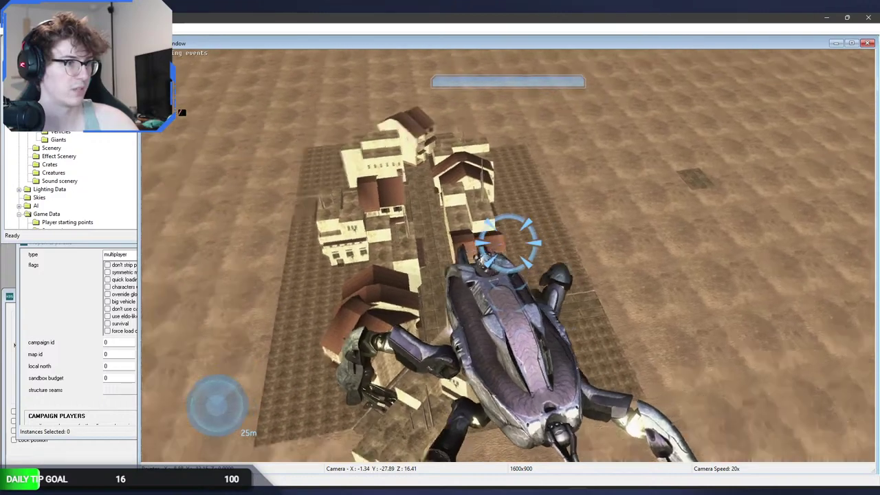
Try a headlight intensity of 1000, and run map_reset in H3 Sapien to test it from the driven Scarab.
key("alt+Tab")
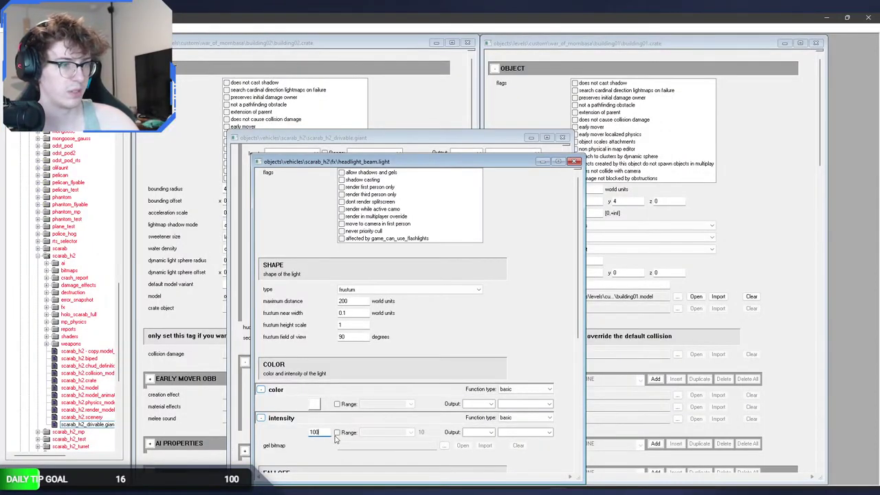
key("alt+Tab")
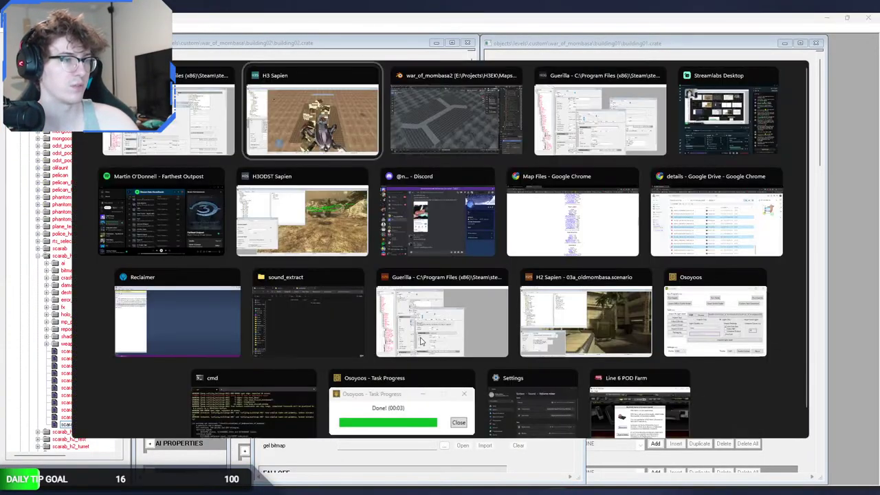
key("grave")
type("map_reset")
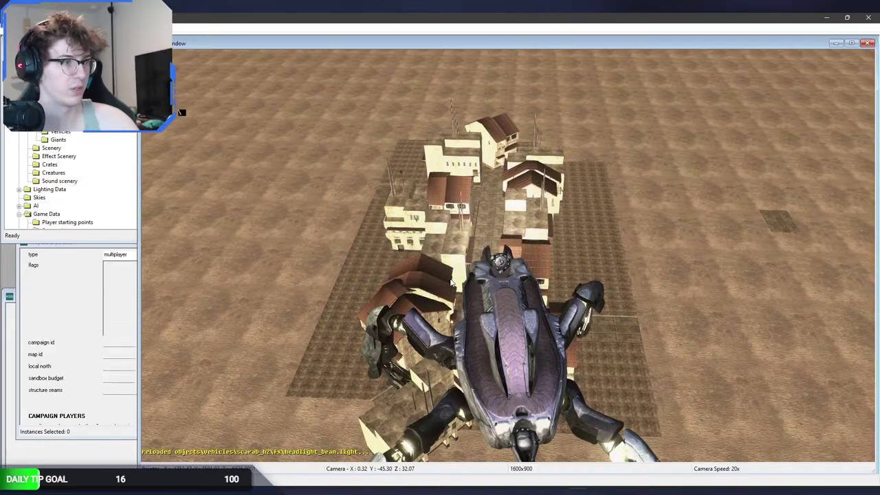
key("Return")
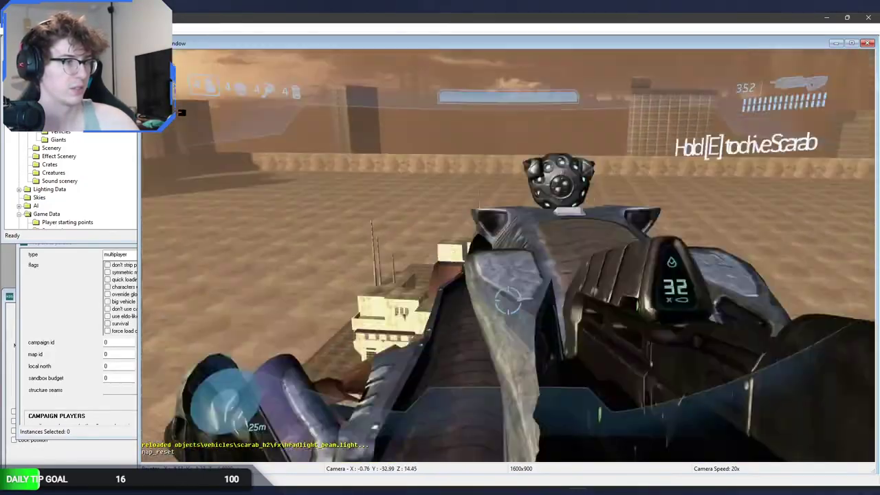
key("e")
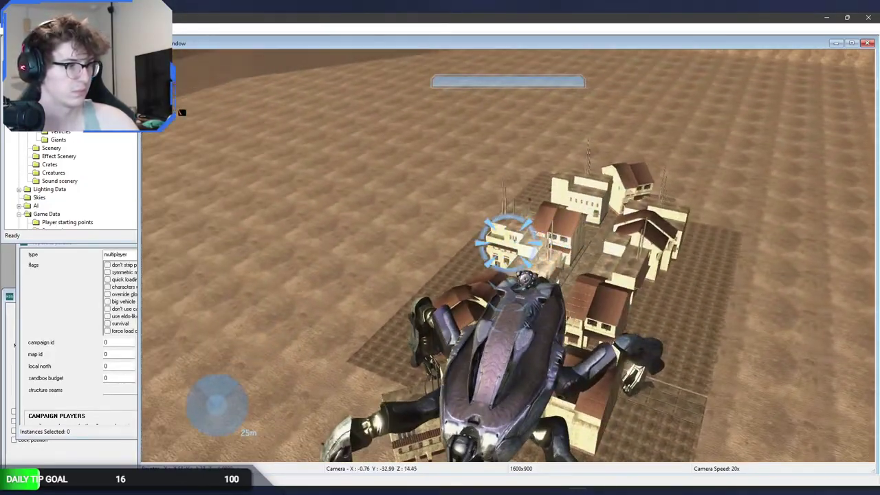
Return to Guerilla, change the headlight beam's color to pale green, and save the light tag.
key("alt+Tab")
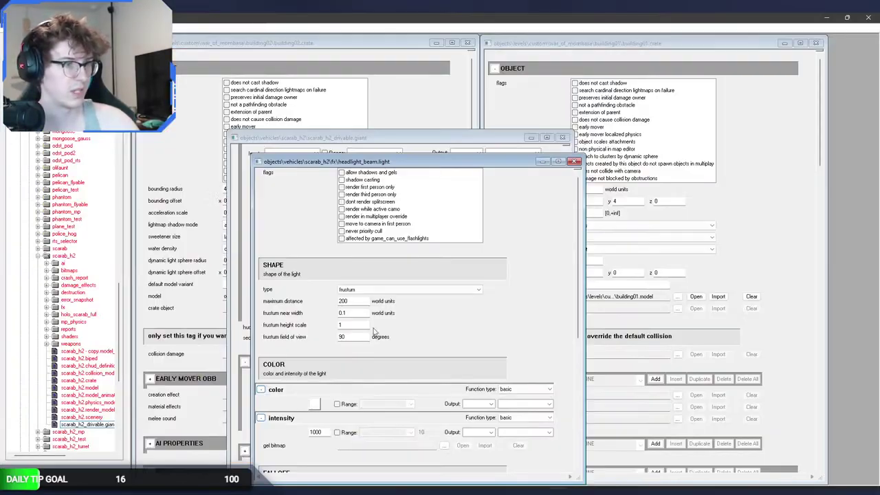
left_click(314, 405)
left_click(475, 251)
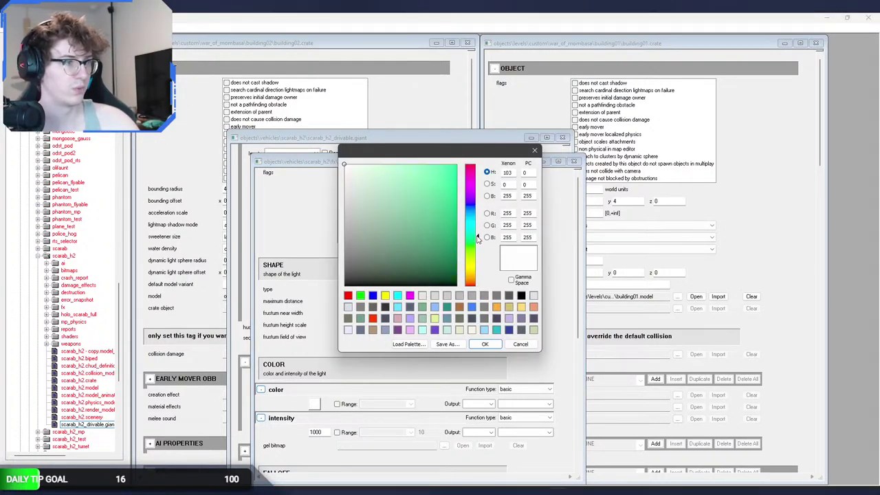
left_click(486, 344)
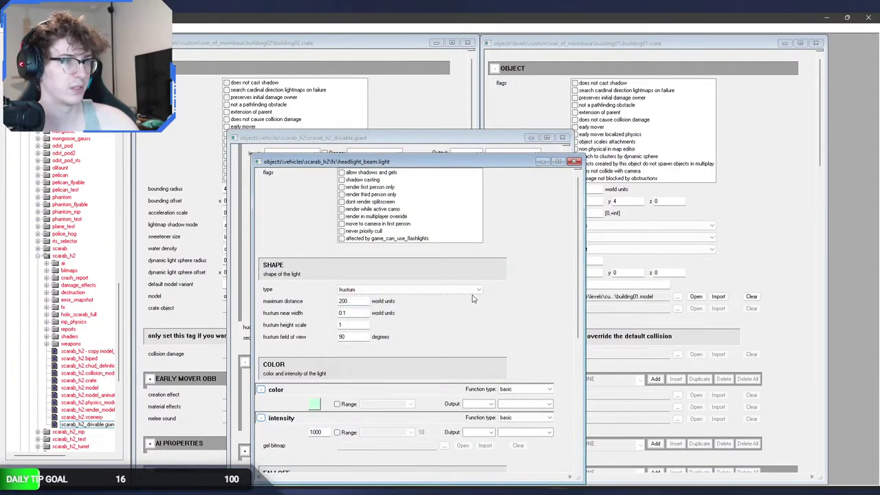
key("ctrl+s")
Switch to H3 Sapien and examine the green headlight on the street and building walls in front of the Scarab.
key("alt+Tab")
key("s")
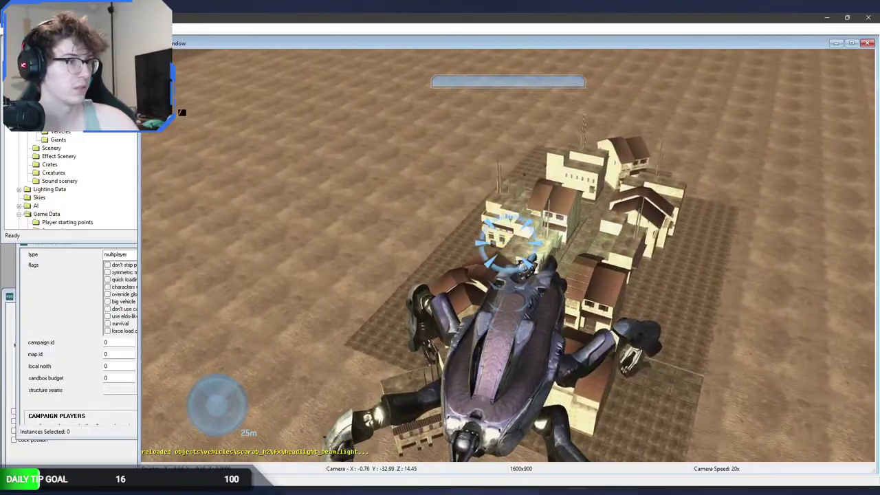
key("w")
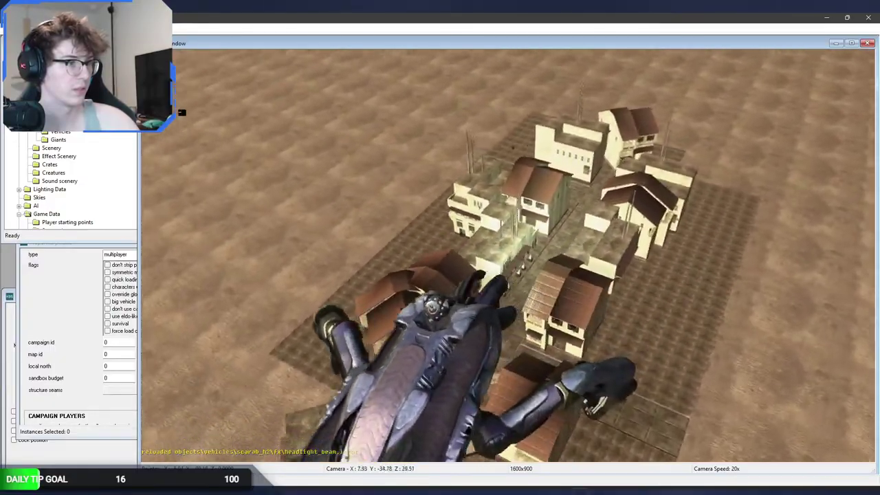
key("w")
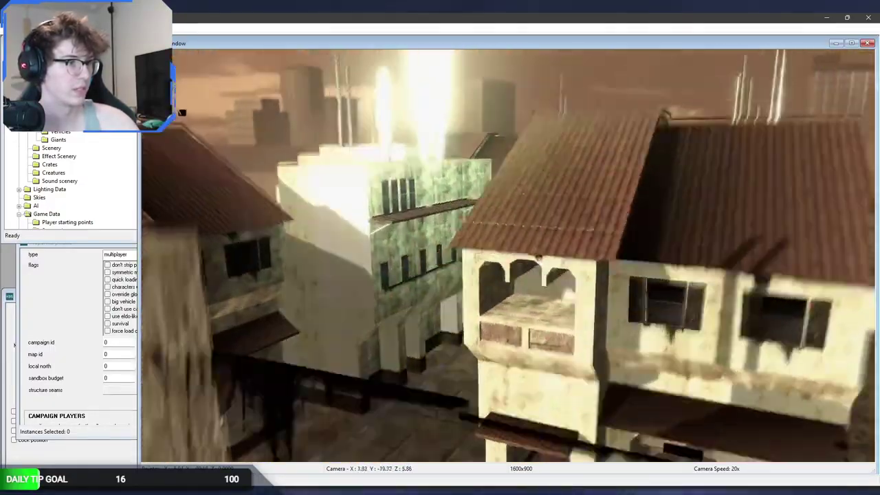
key("w")
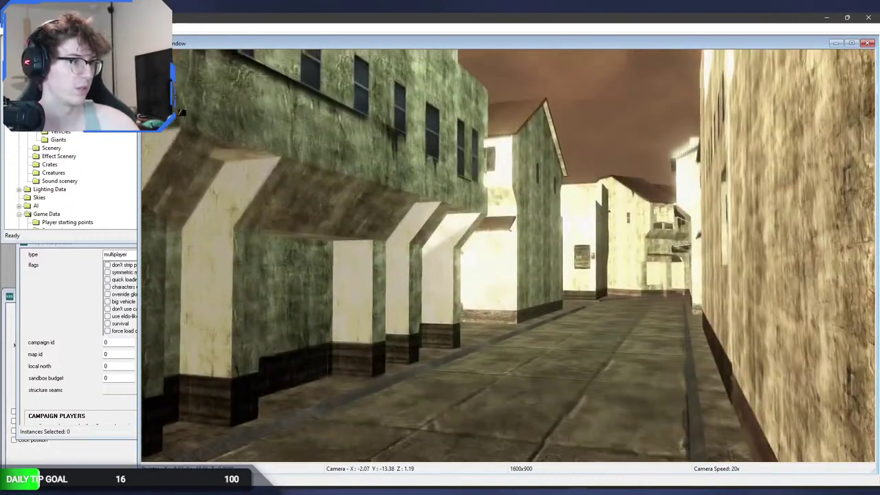
key("w")
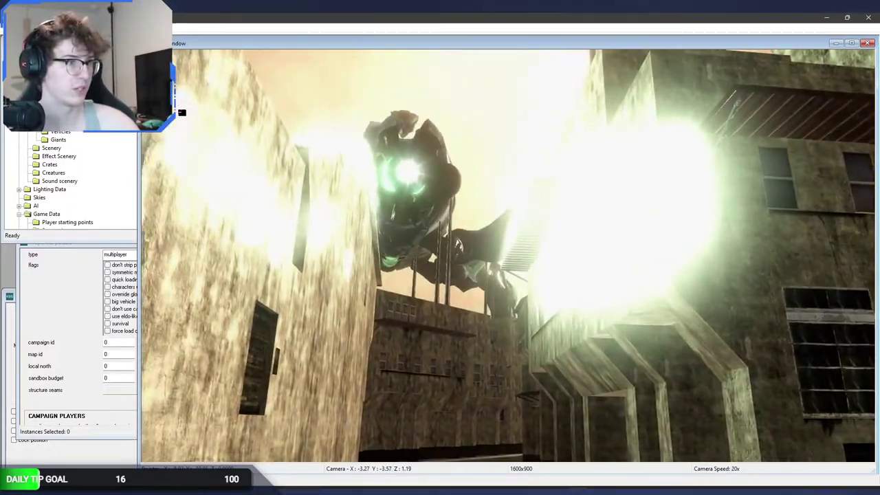
key("s")
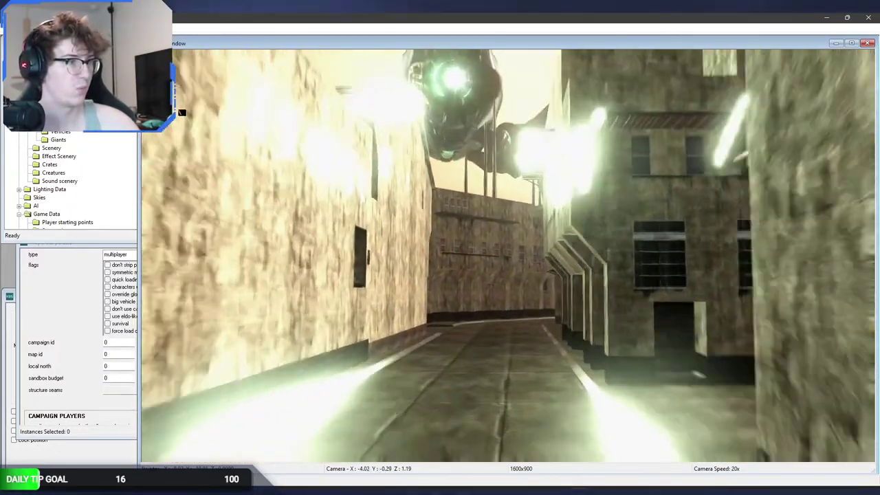
key("s")
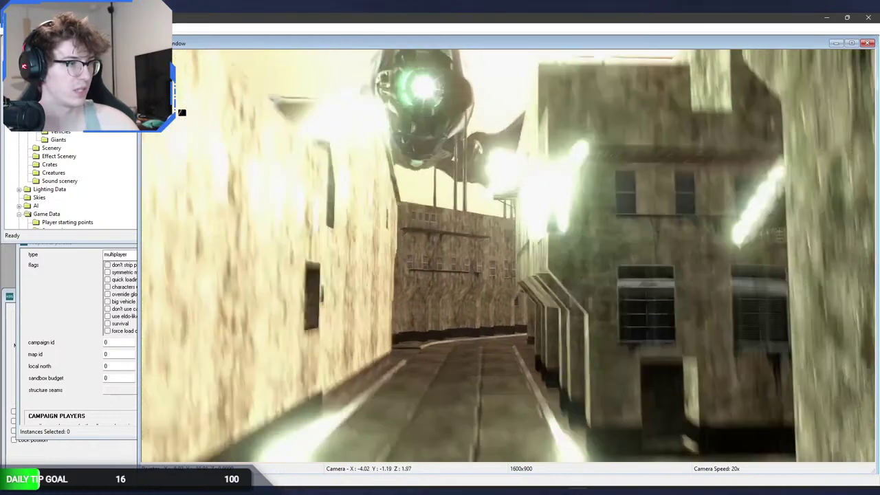
key("s")
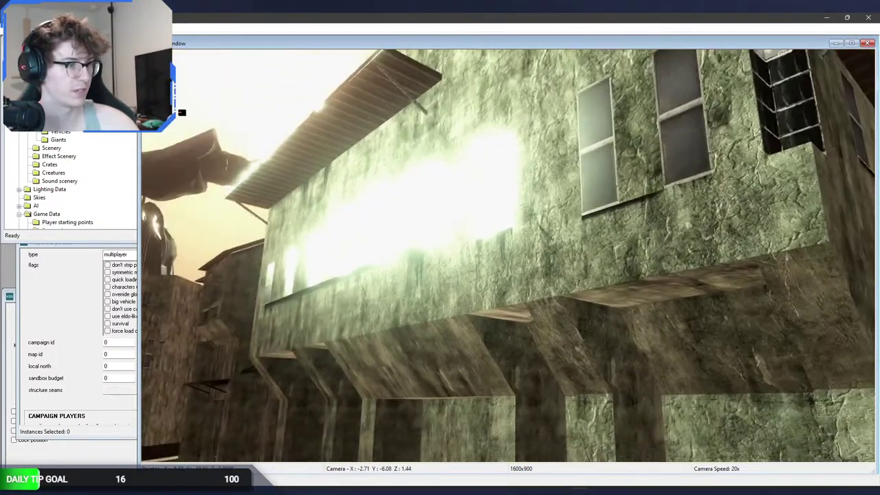
Return to Guerilla, set the headlight beam's intensity to 10, and save the light tag.
key("alt+Tab")
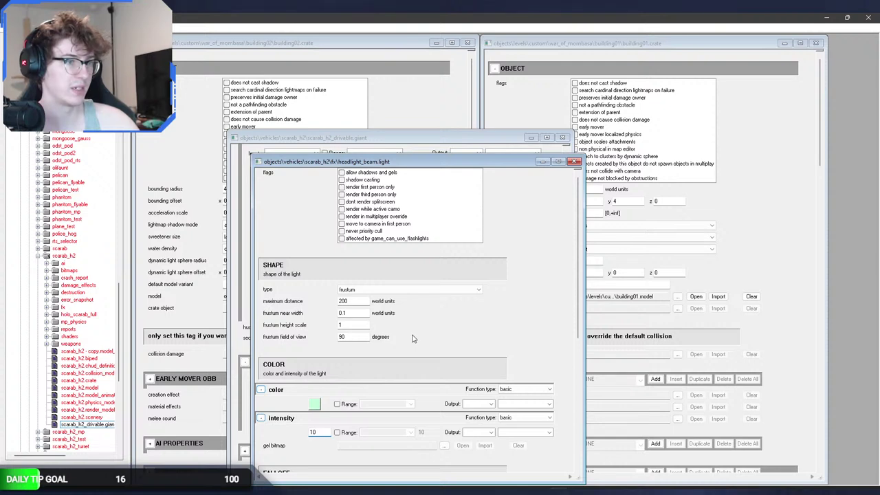
scroll(422, 335, "down", 2)
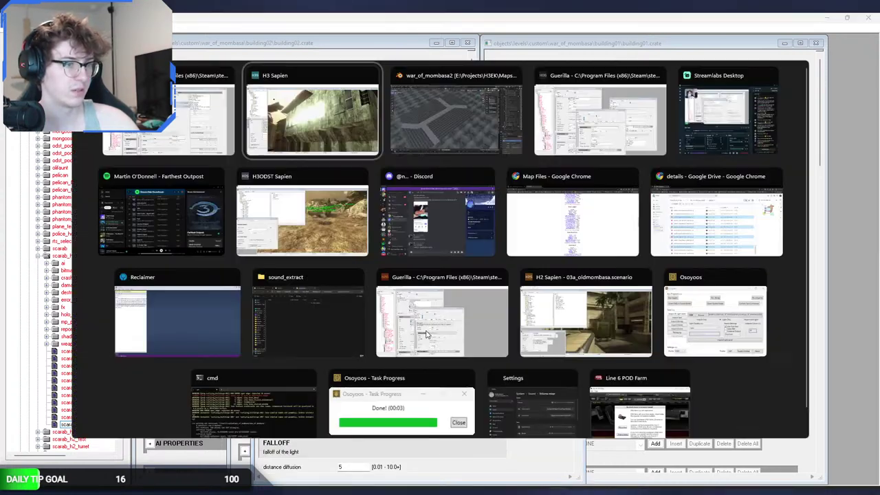
Try distance diffusion values of 50 and 500 on the headlight_beam light in Guerilla, previewing the beam in H3 Sapien.
key("alt+Tab")
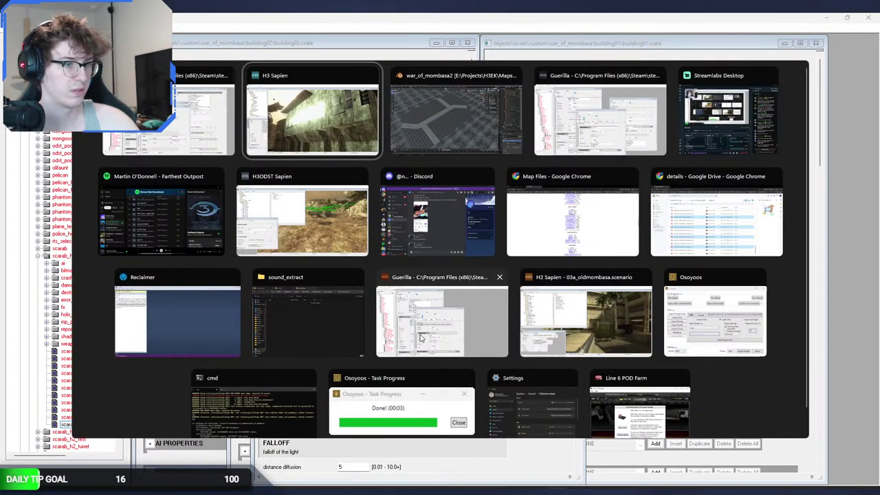
left_click(203, 113)
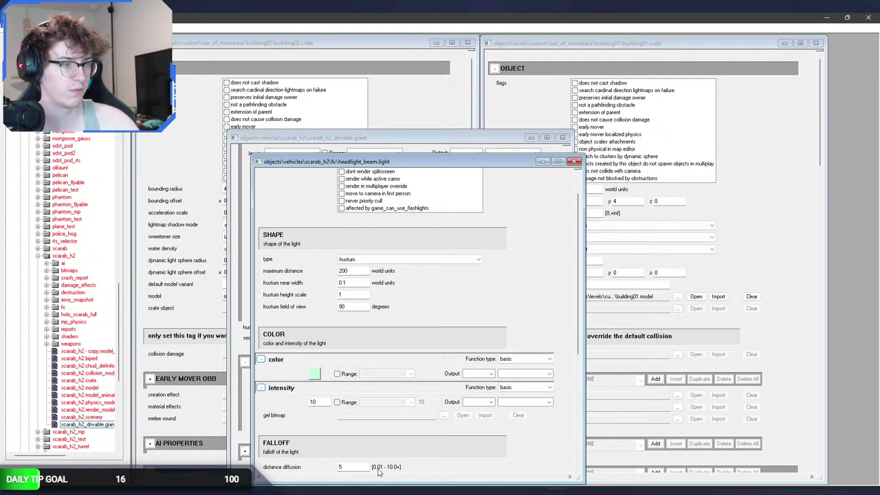
scroll(331, 460, "down", 1)
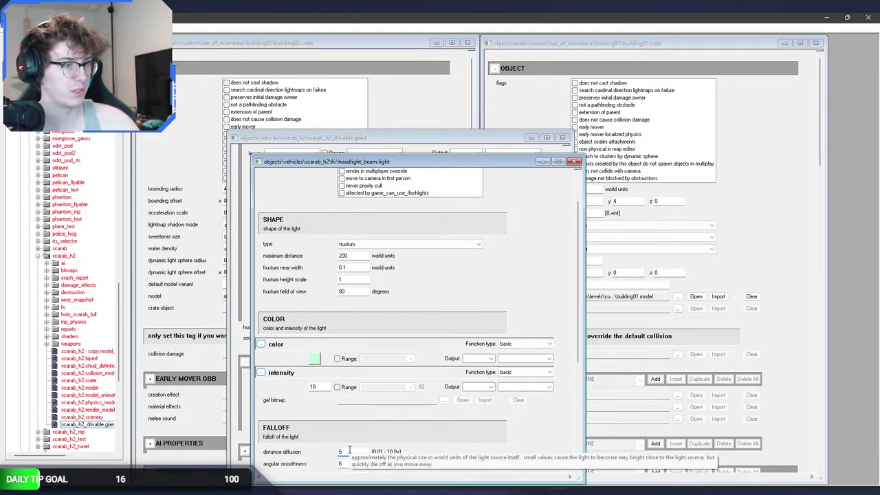
double_click(349, 450)
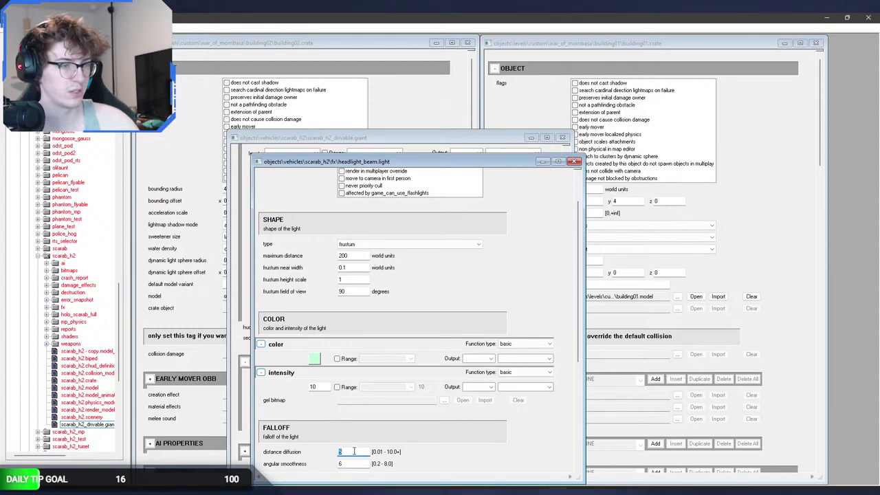
key("alt+Tab")
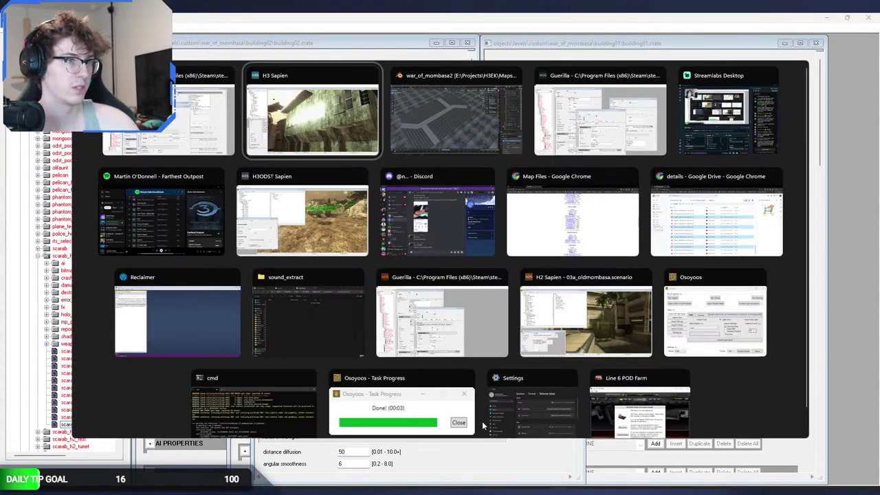
key("alt+Tab")
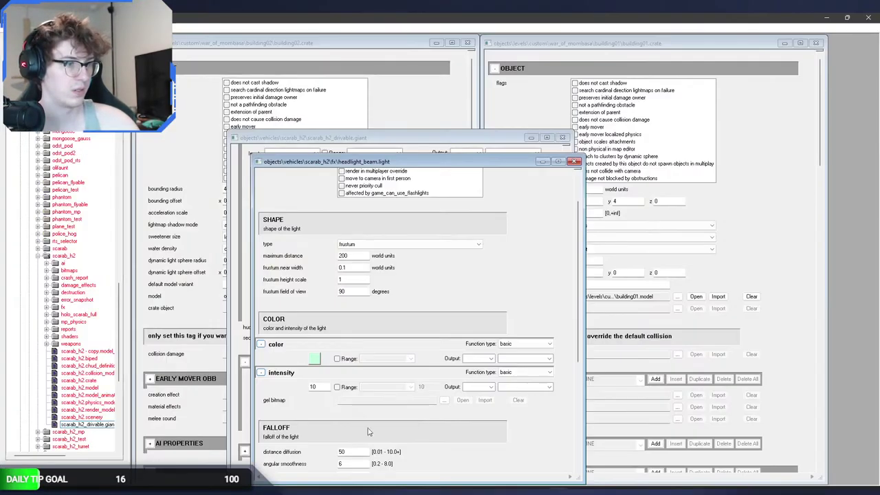
key("alt+Tab")
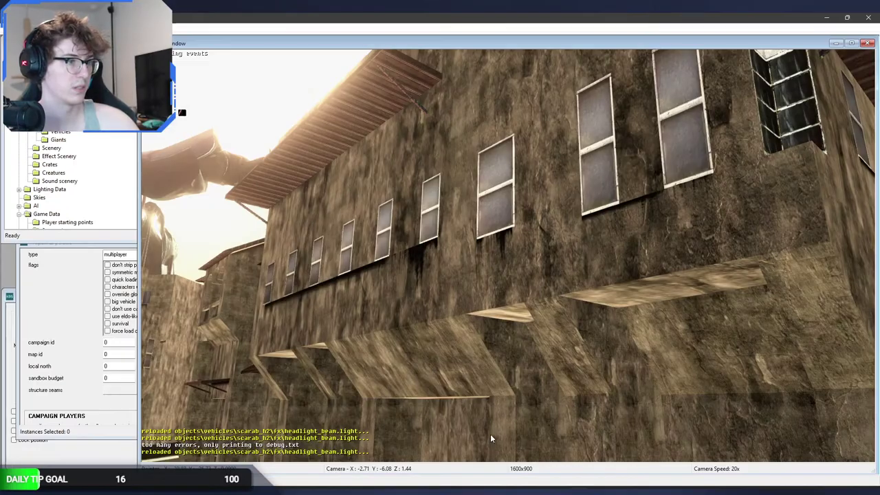
Set the headlight_beam light's intensity to 100 in Guerilla and preview the beam around the scarab in Sapien.
key("alt+Tab")
double_click(320, 388)
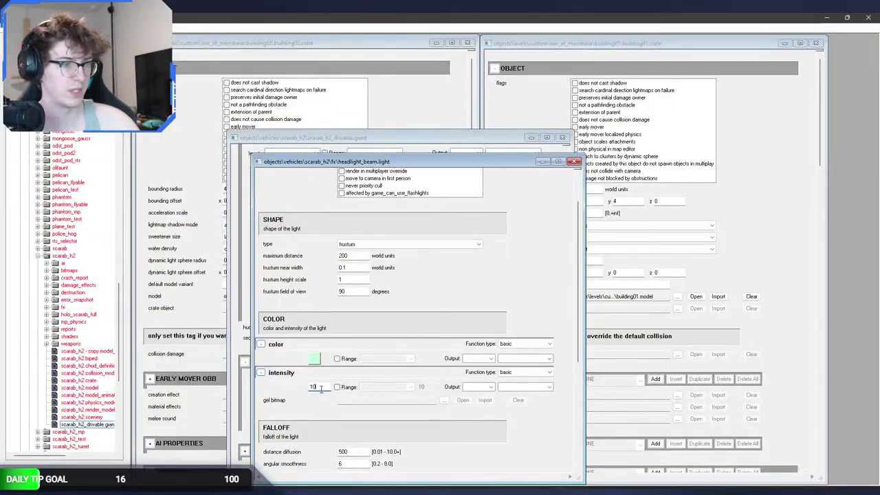
key("alt+Tab")
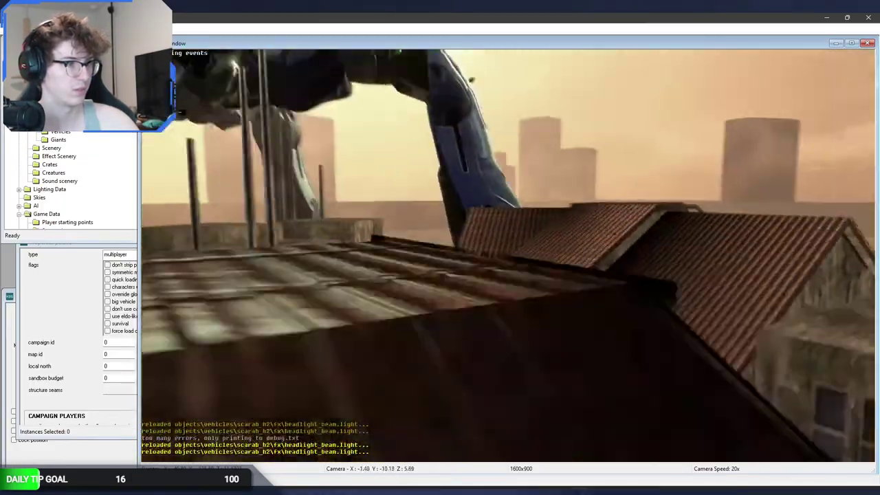
middle_click_drag(180, 112, 182, 113)
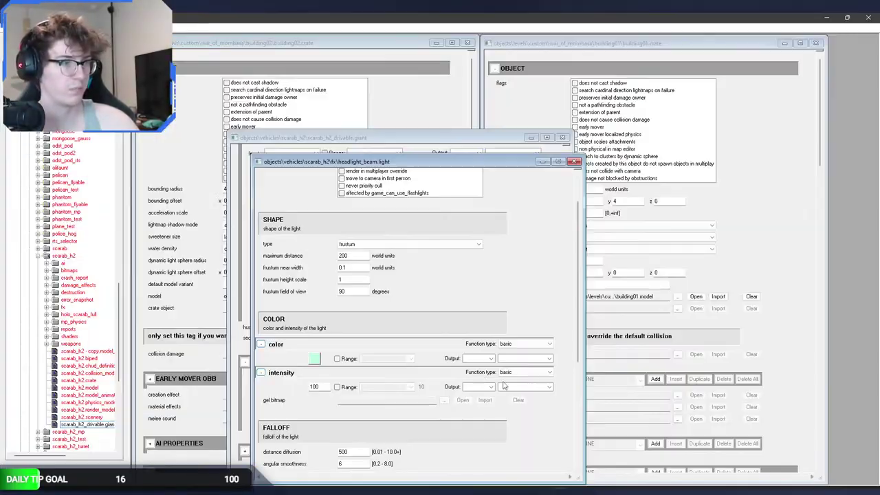
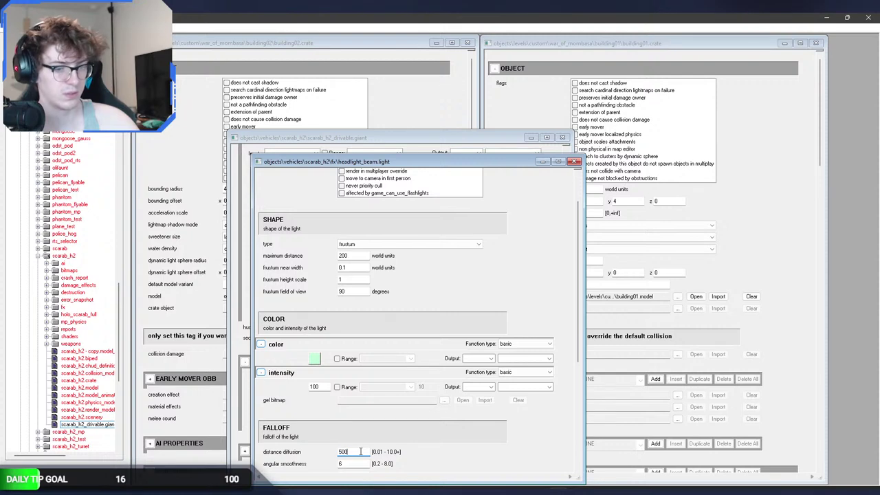
Try a distance diffusion of 50000 on the light, preview the saved tag in Sapien, and restore the value to 5 in Guerilla.
scroll(467, 438, "down", 1)
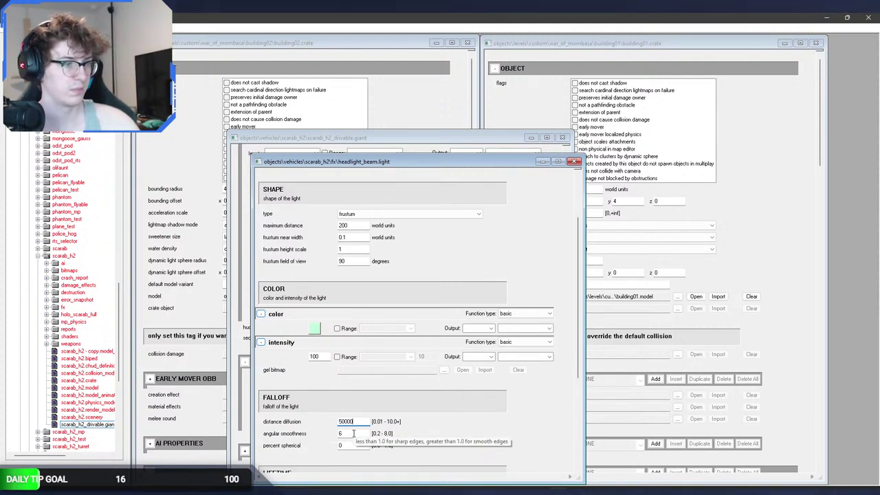
key("ctrl+s")
key("alt+Tab")
key("alt+Tab")
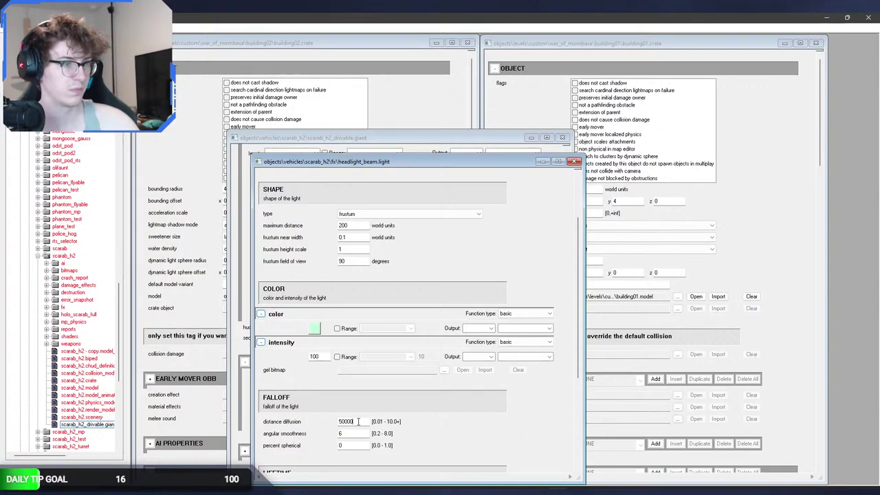
key("ctrl+s")
key("alt+Tab")
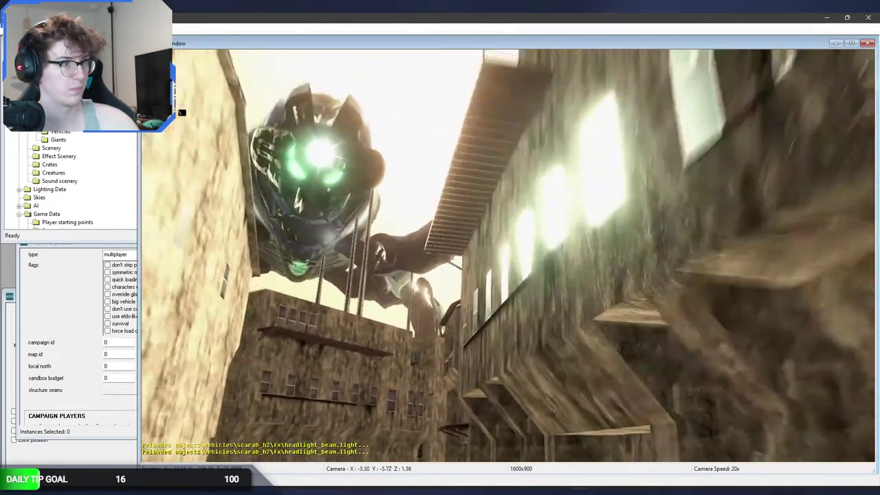
key("alt+Tab")
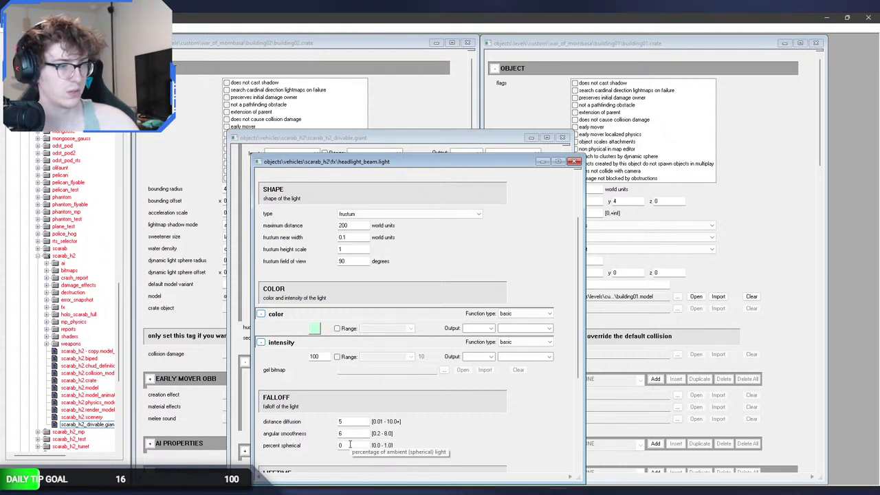
Set both the far priority and near priority of the headlight_beam light to insanely high.
scroll(428, 420, "down", 3)
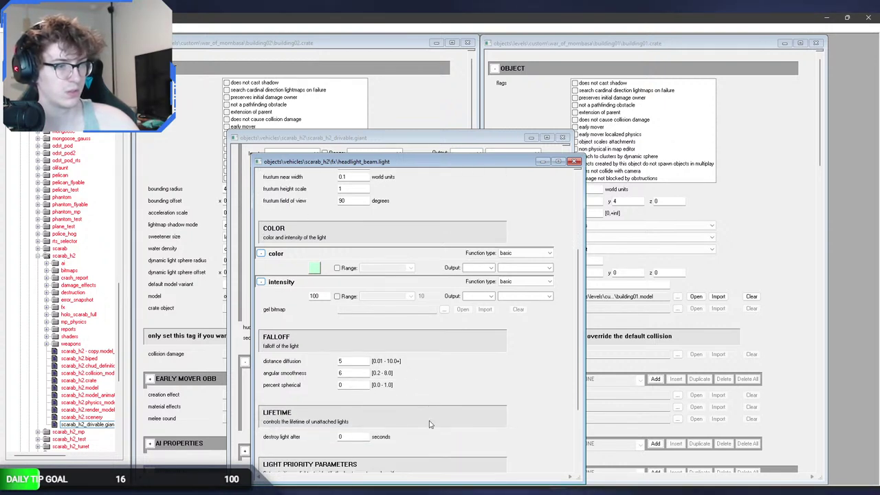
scroll(429, 423, "down", 4)
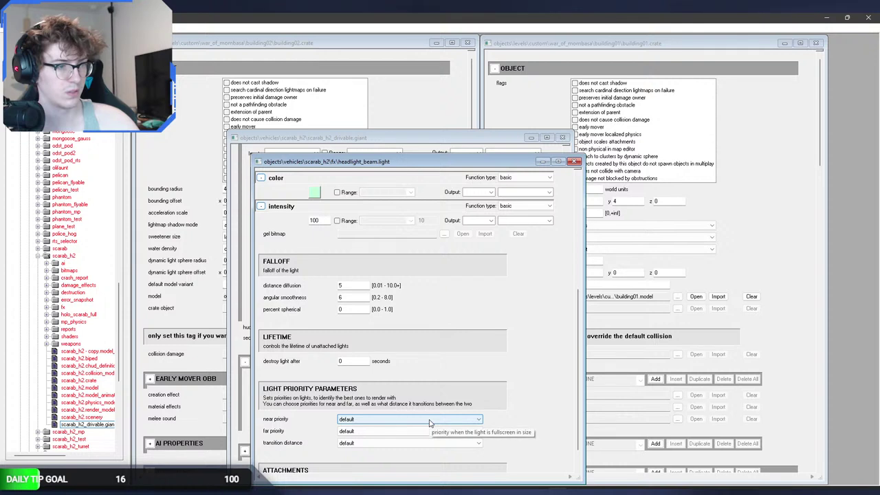
left_click(409, 431)
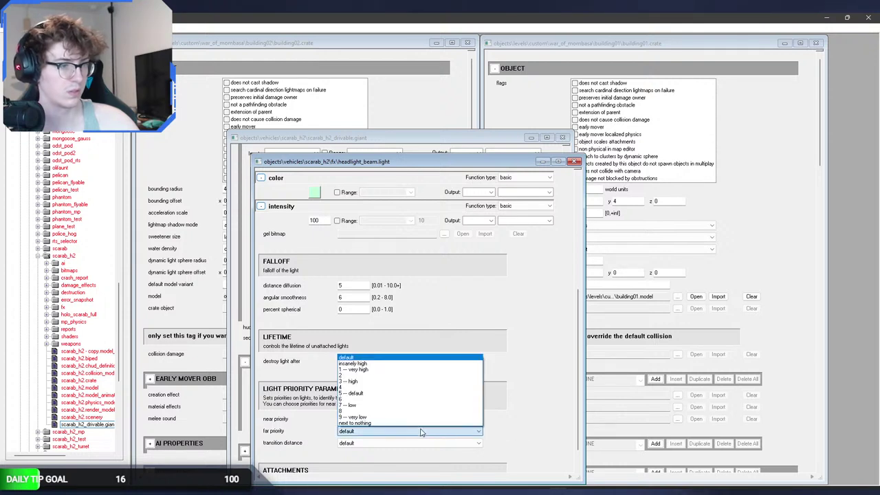
left_click(407, 365)
left_click(375, 419)
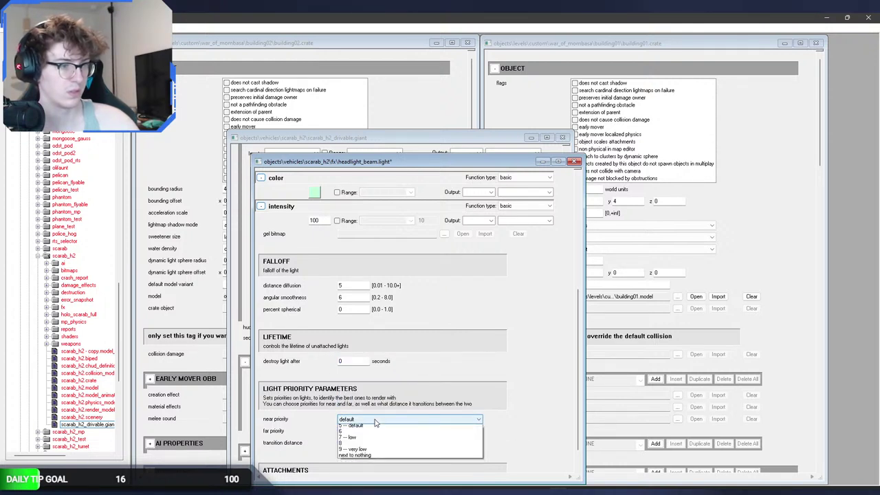
left_click(365, 432)
Set the light's transition distance to very far and save the tag.
left_click(364, 443)
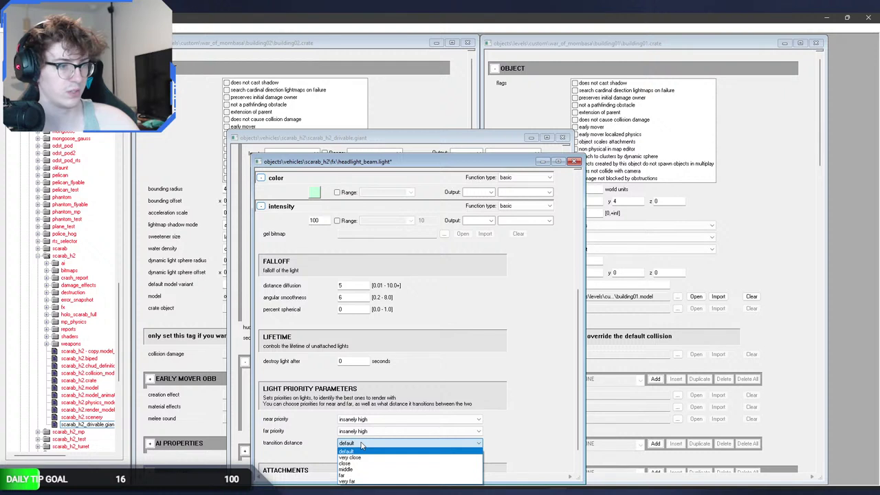
left_click(361, 445)
scroll(307, 443, "down", 1)
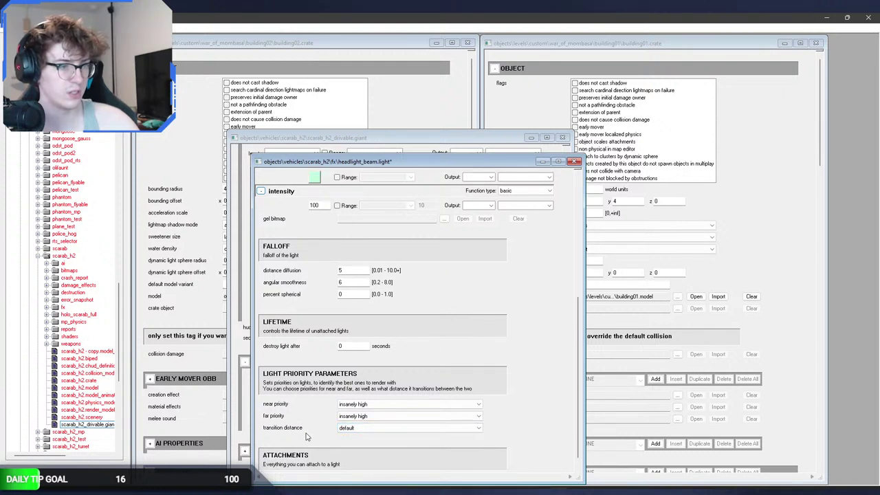
left_click(368, 428)
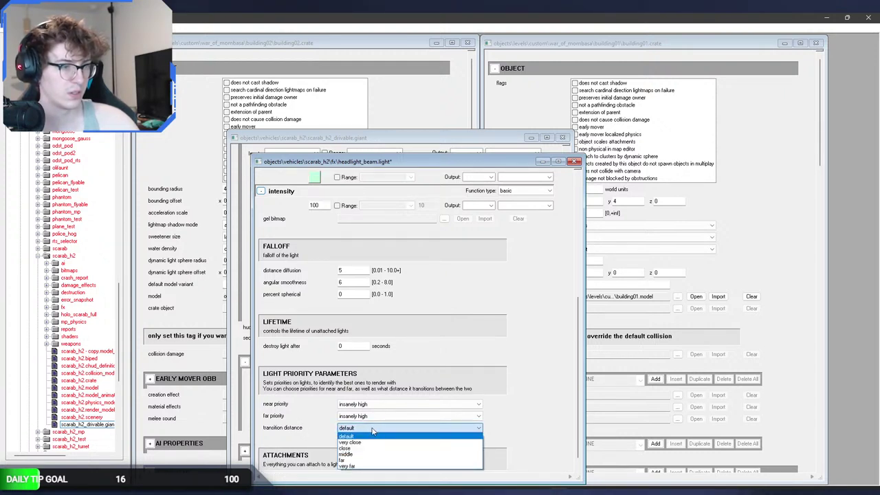
left_click(355, 466)
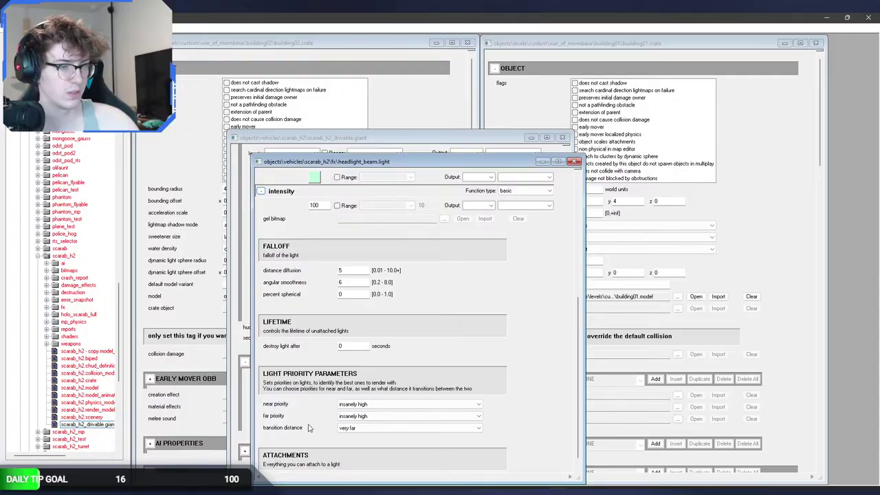
key("ctrl+s")
Switch to Sapien and examine the scarab's headlight on the buildings from near and far along the street.
key("alt+Tab")
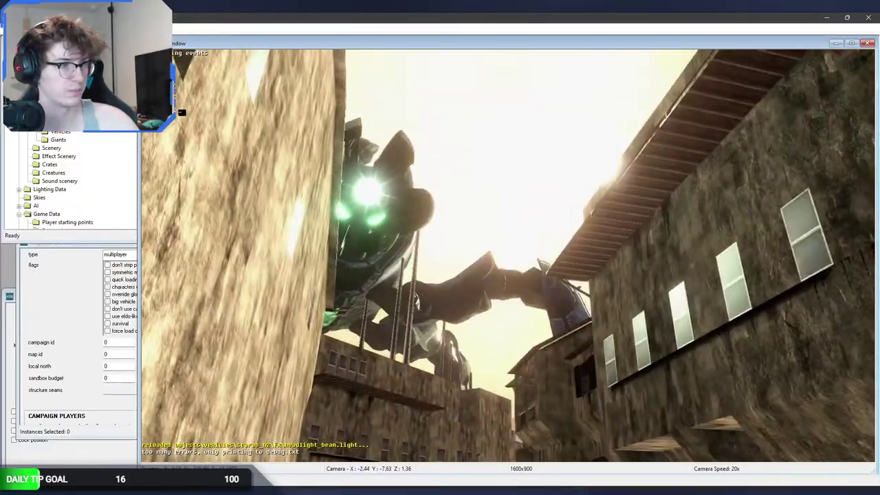
key("w")
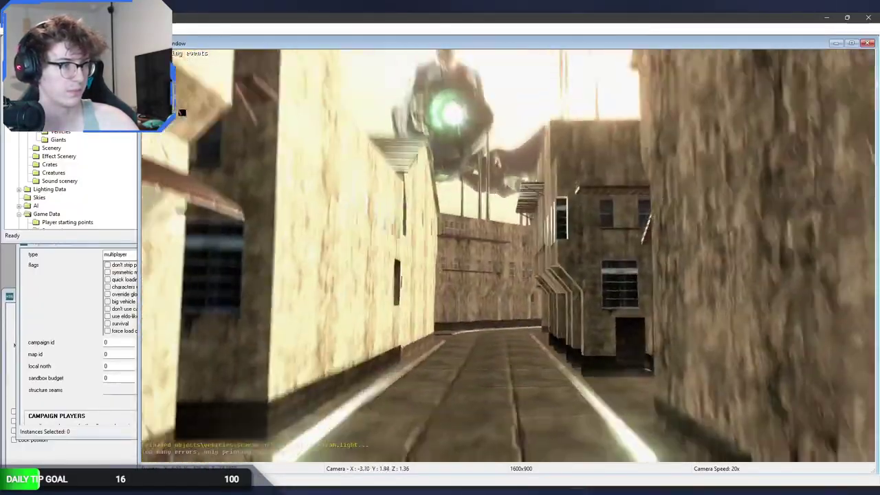
key("s")
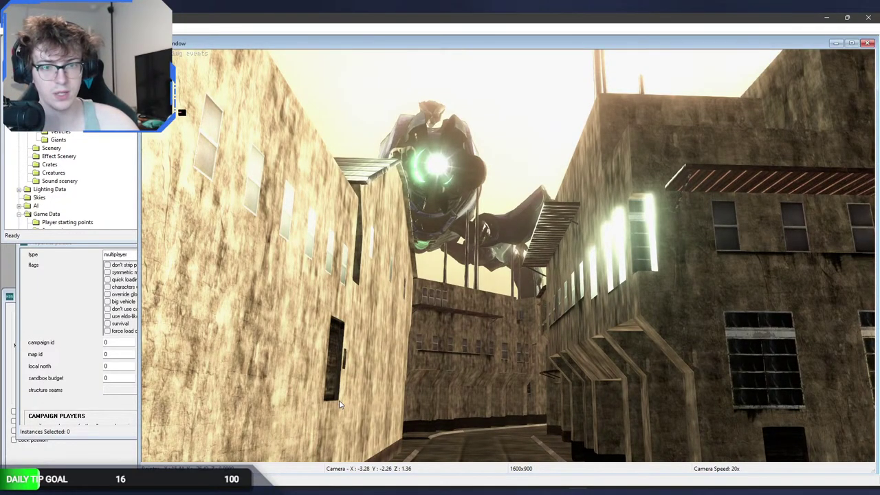
Return to Guerilla and enable the shadow casting and allow shadows and gels flags on the headlight_beam light.
key("alt+Tab")
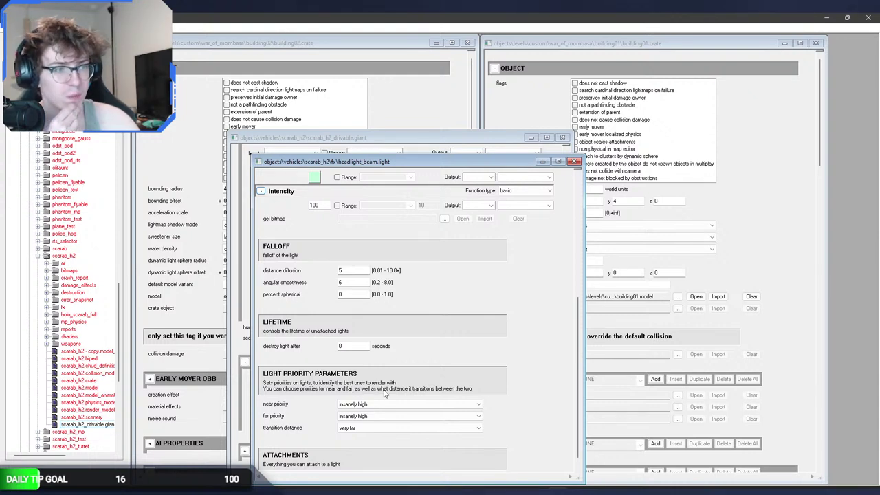
scroll(554, 382, "down", 1)
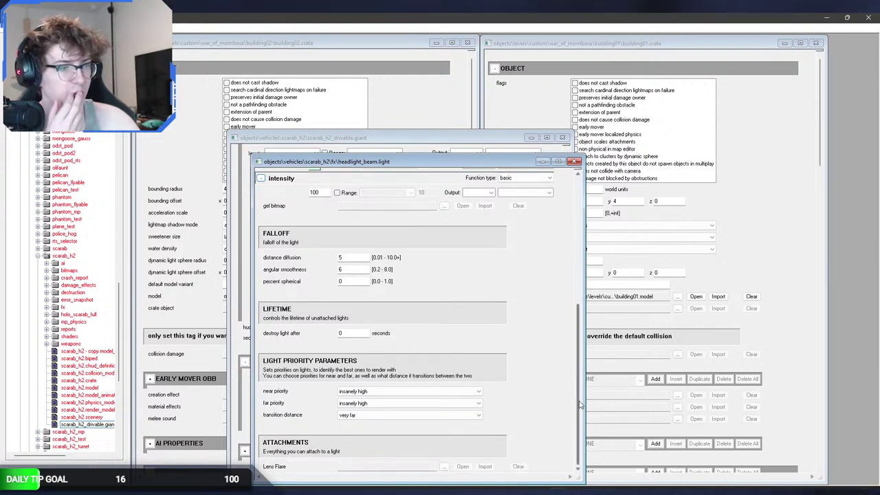
scroll(580, 404, "up", 10)
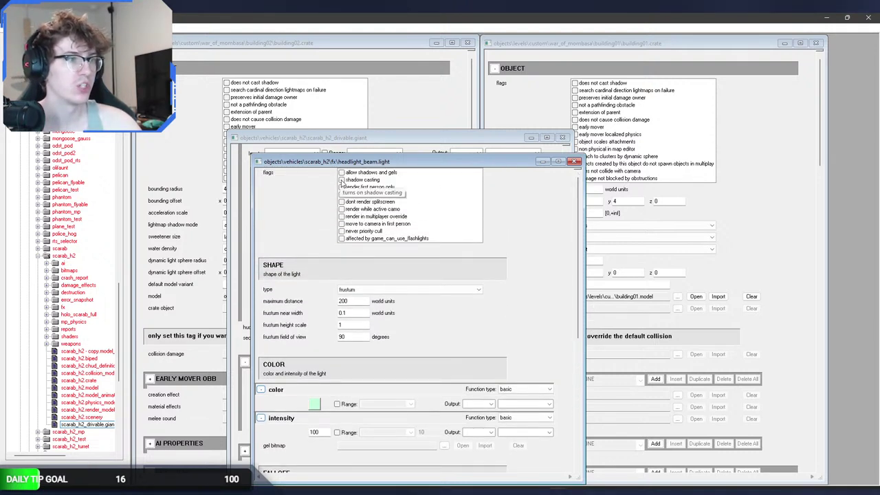
left_click(342, 180)
left_click(342, 173)
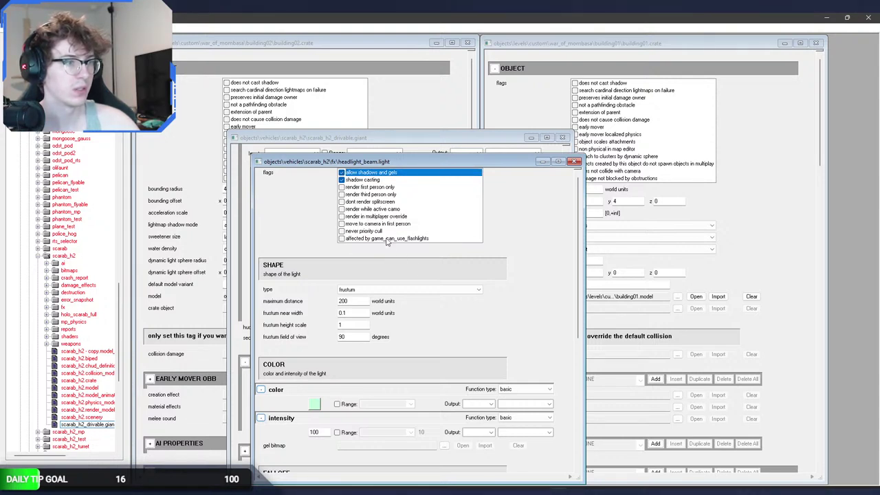
Switch to Sapien, take control of the scarab above the buildings, and test its shadow-casting headlight.
key("alt+Tab")
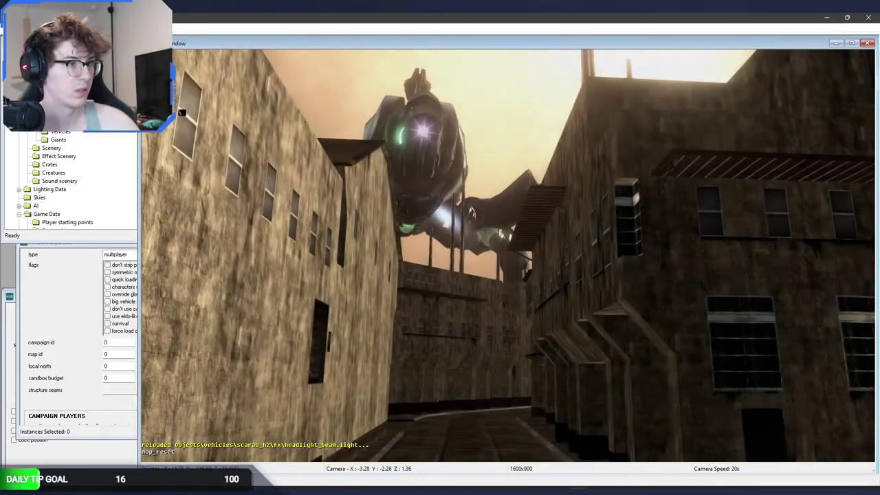
middle_click_drag(399, 249, 426, 289)
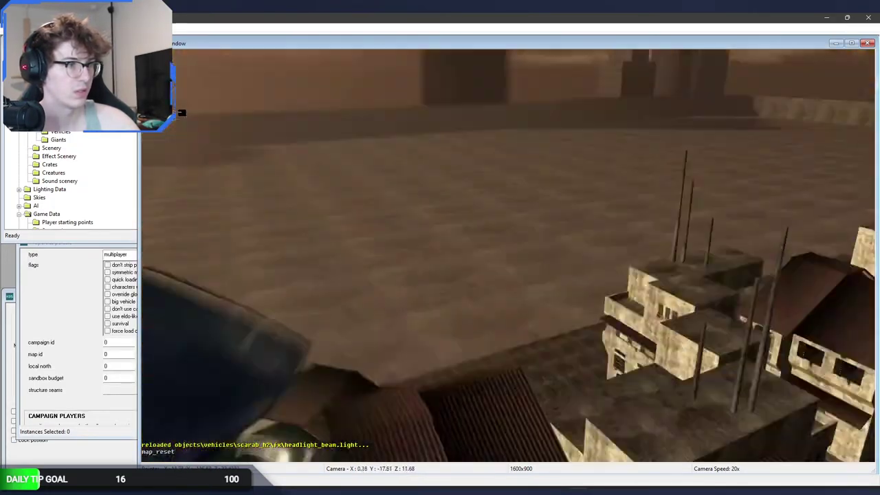
key("e")
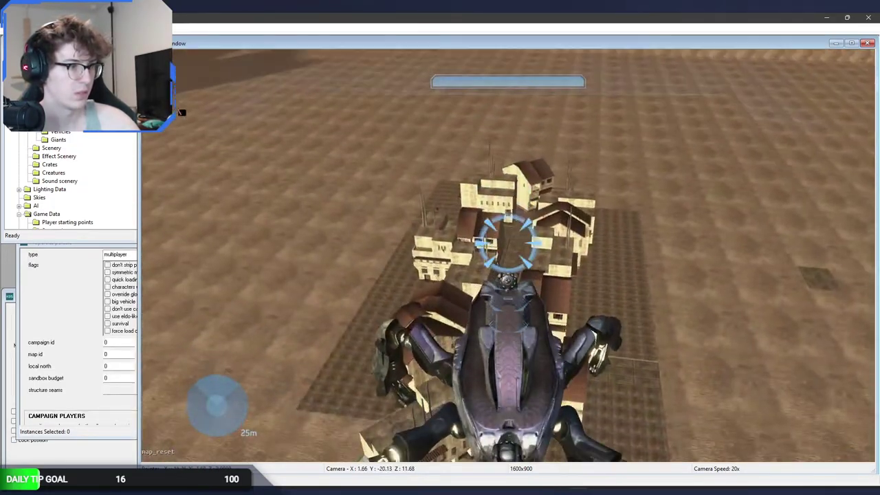
key("w")
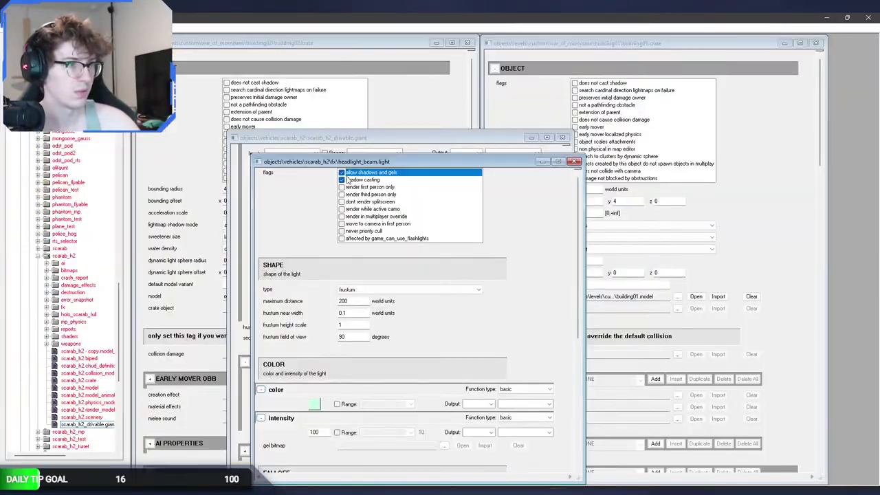
Clear the allow shadows and gels and shadow casting flags on the headlight_beam light, and switch to Sapien to reset the map.
left_click(342, 179)
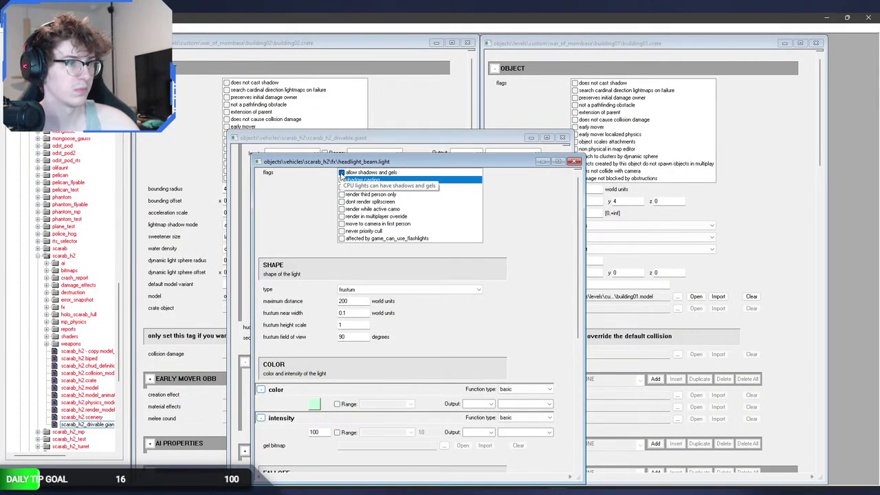
left_click(341, 179)
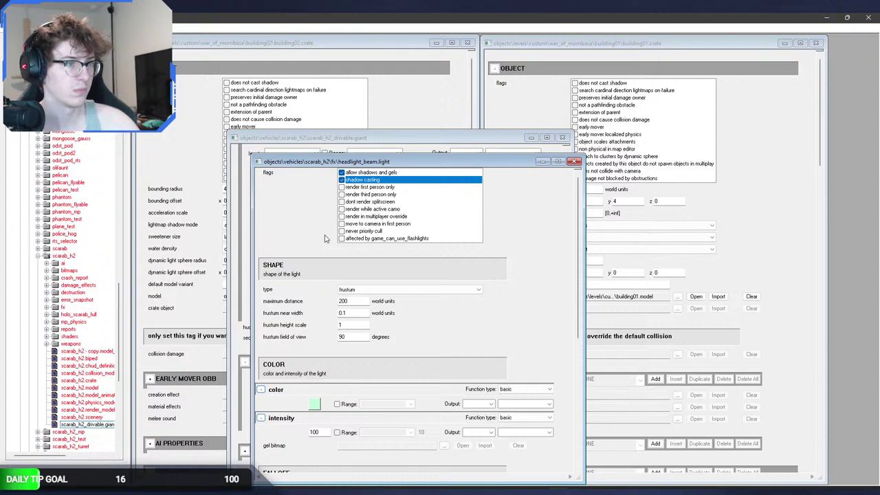
key("alt+Tab")
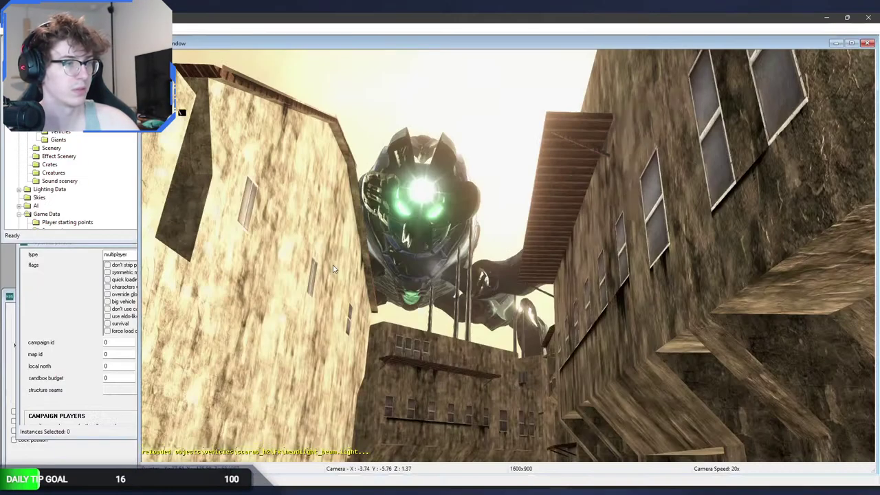
key("w")
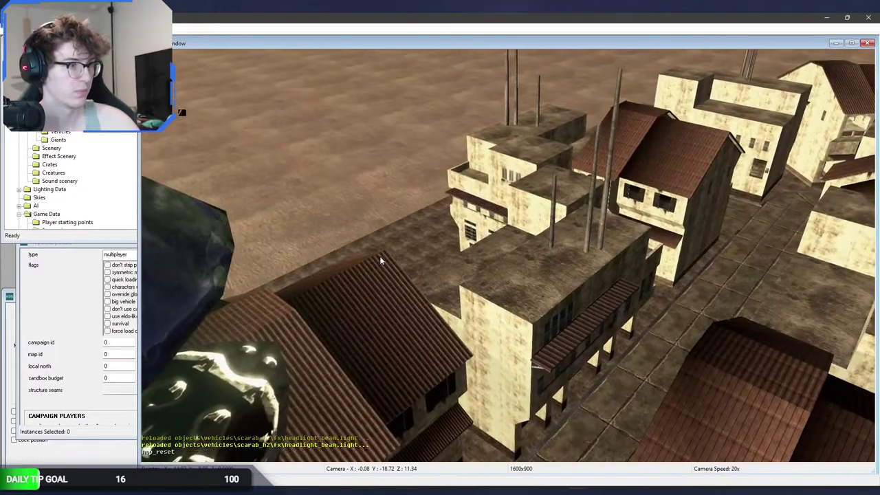
Compare the light's flags in Guerilla with its effect in Sapien, taking control of the scarab above the buildings.
key("alt+Tab")
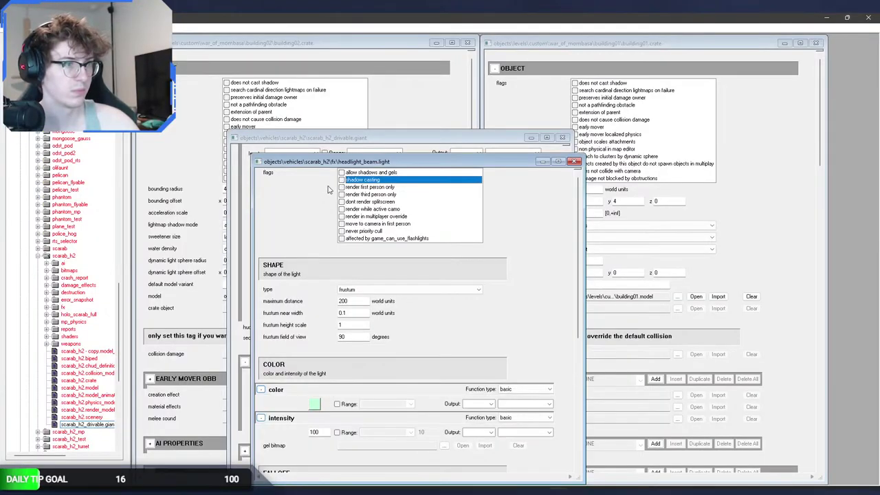
key("alt+Tab")
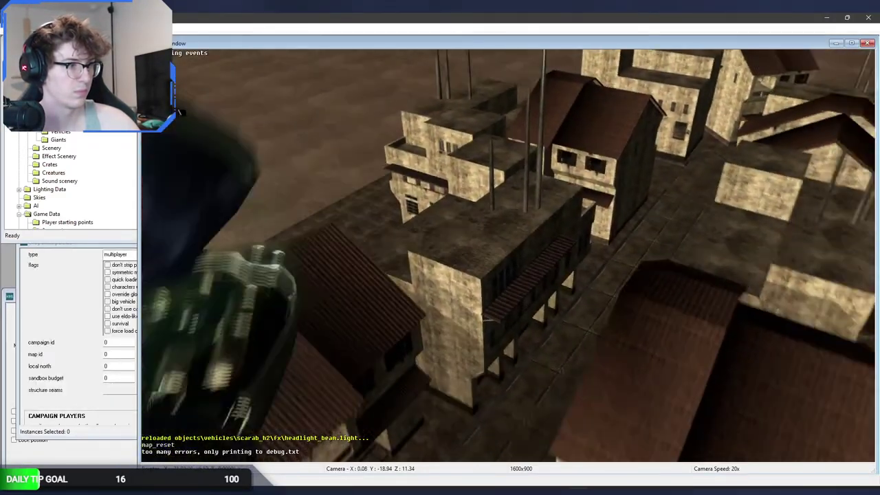
key("e")
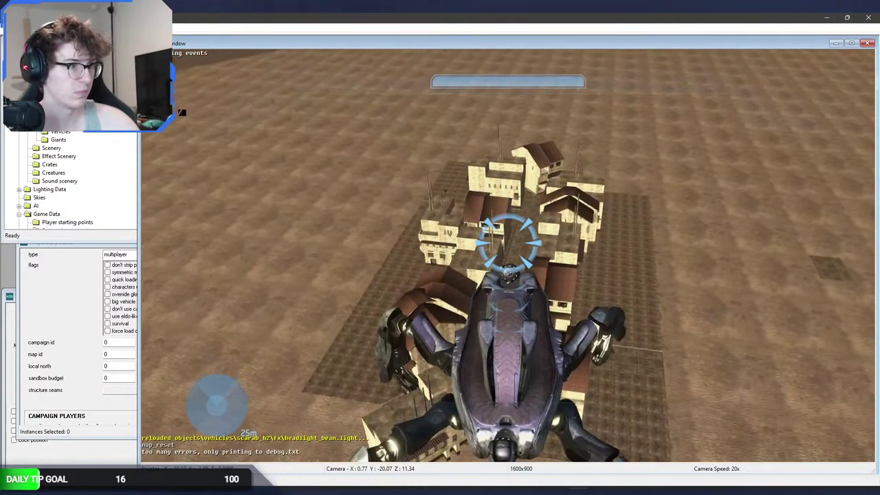
Return to Guerilla, set the headlight_beam intensity to 1000, and enable its never priority cull and shadow casting flags.
key("alt+Tab")
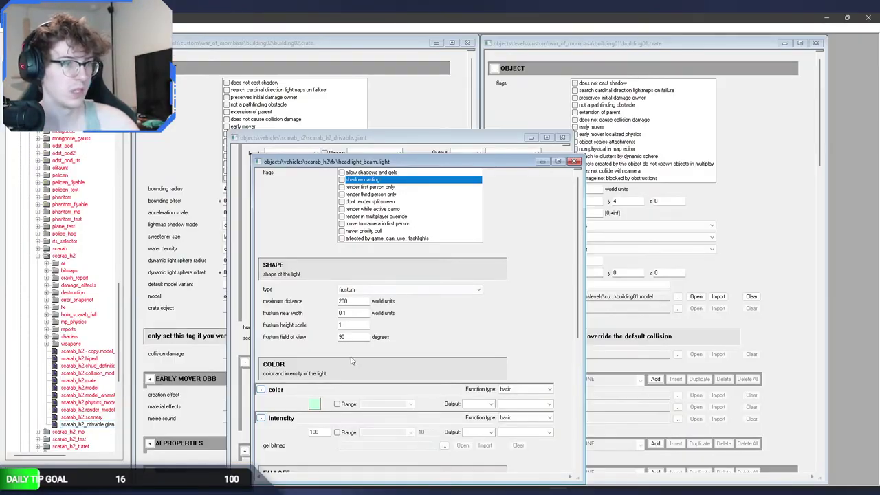
scroll(298, 277, "down", 1)
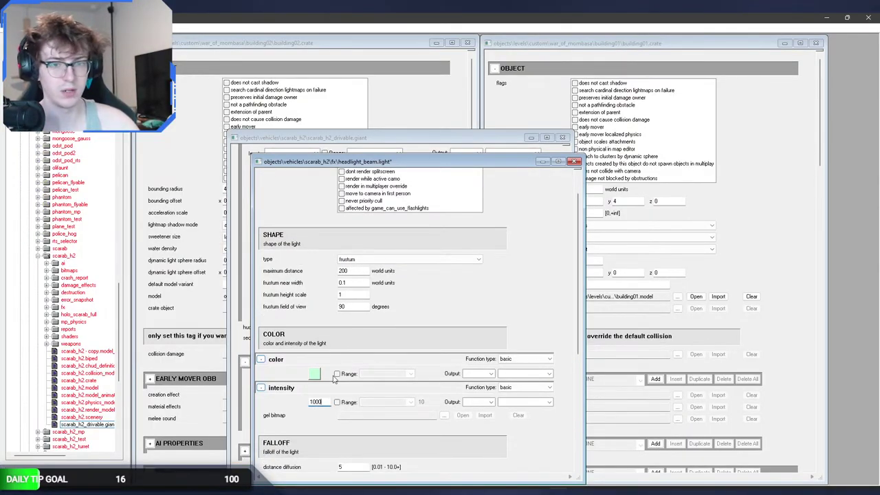
left_click(342, 201)
scroll(342, 200, "up", 2)
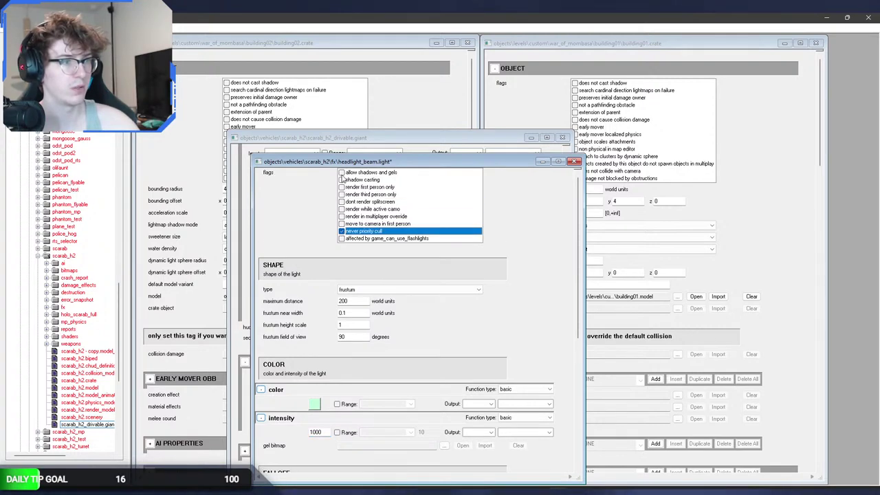
left_click(342, 180)
Switch to Sapien, run map_reset, and take control of the scarab above the buildings.
key("alt+Tab")
type("map_reset")
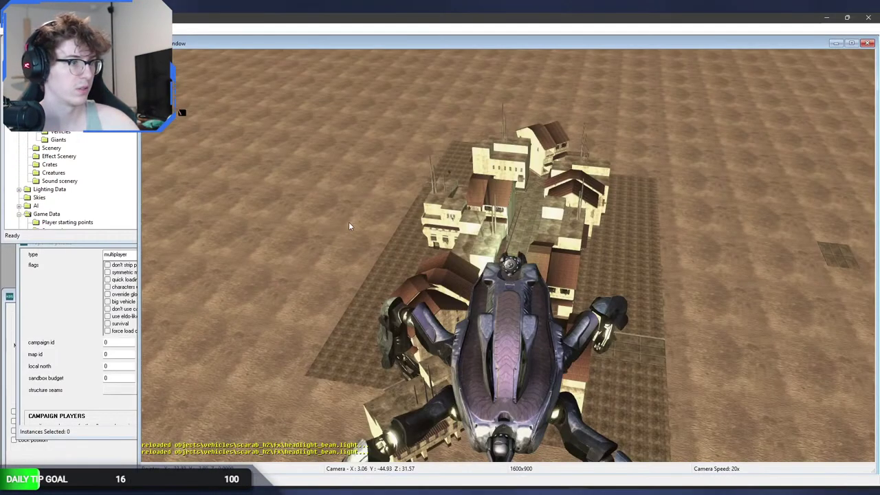
key("Return")
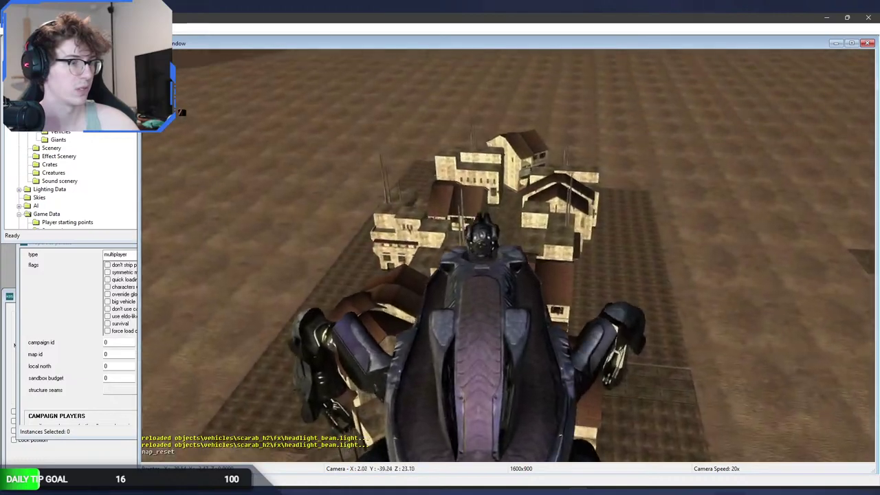
key("e")
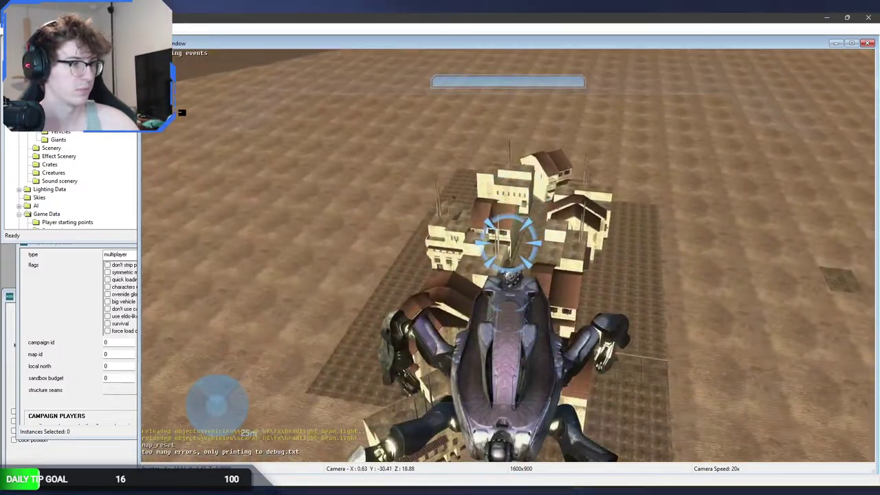
Examine the scarab headlight's beam and shadows on the building walls from the rooftops and street, and board the scarab.
key("w")
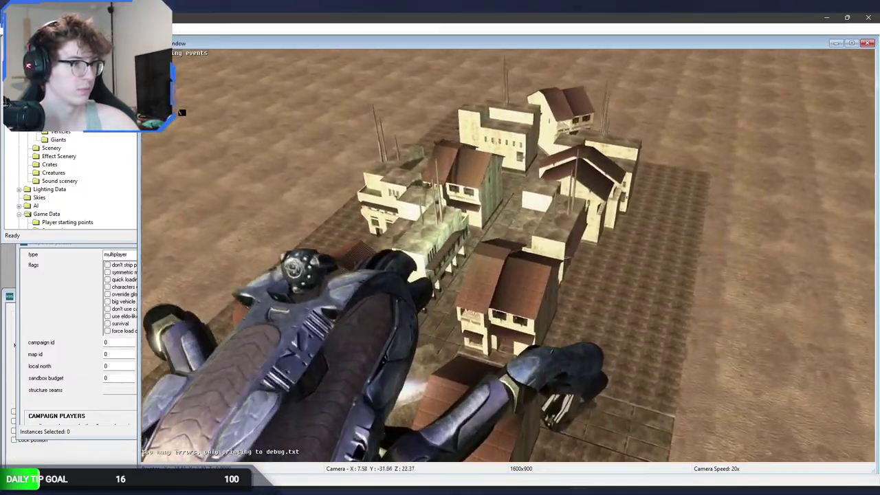
key("w")
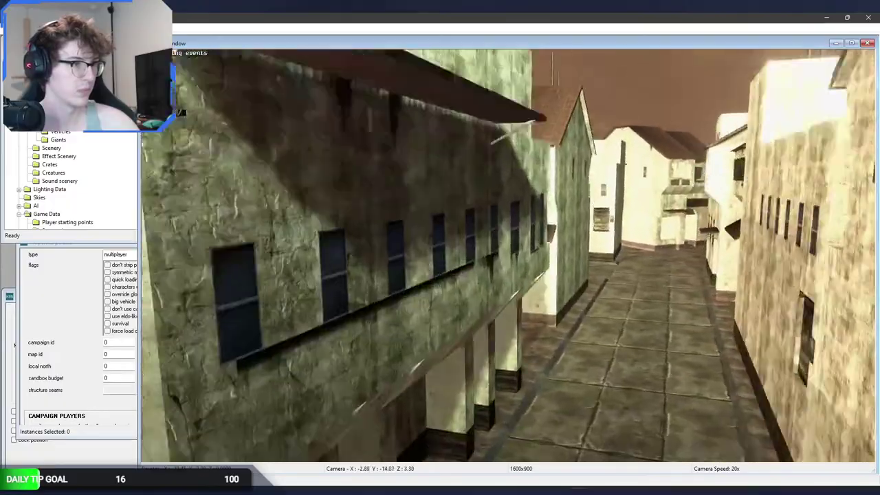
key("w")
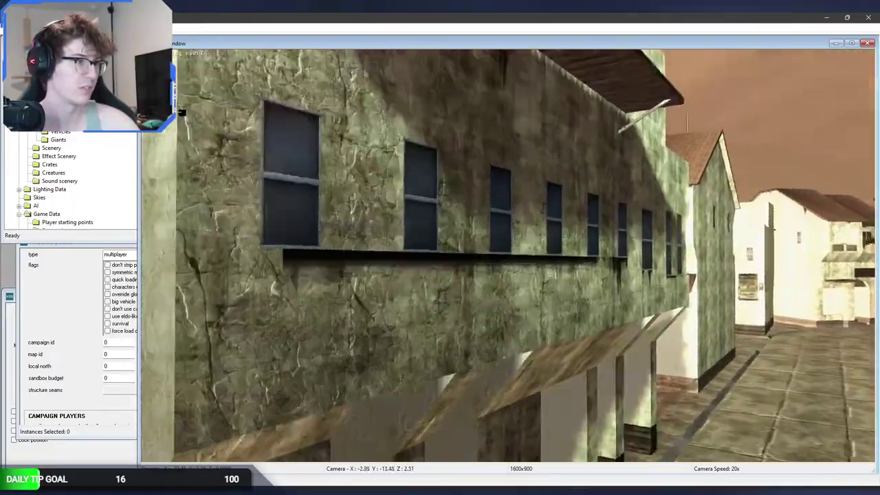
key("w")
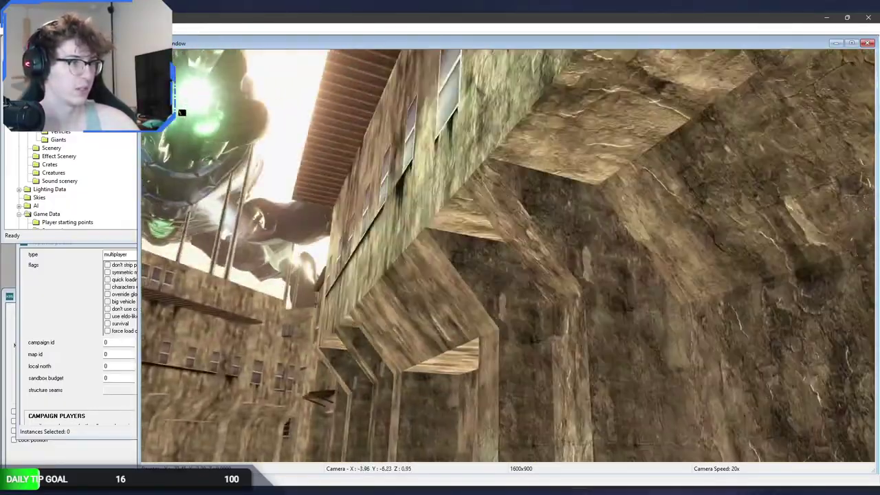
key("w")
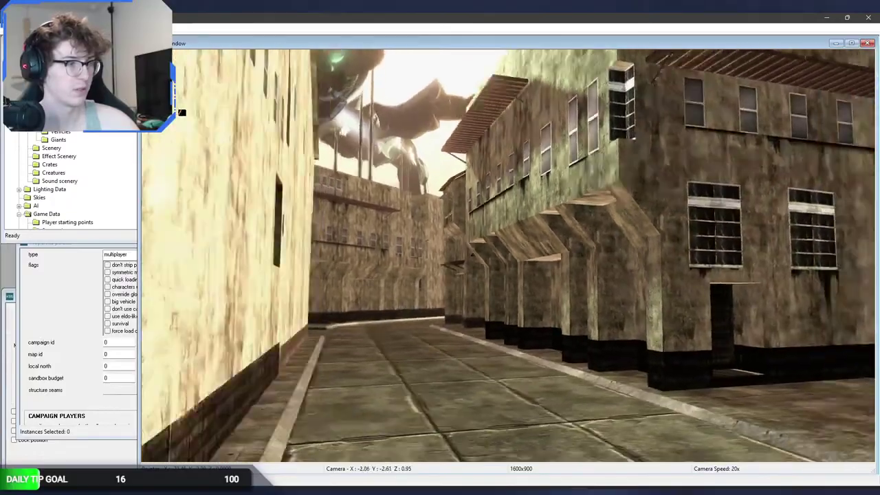
key("w")
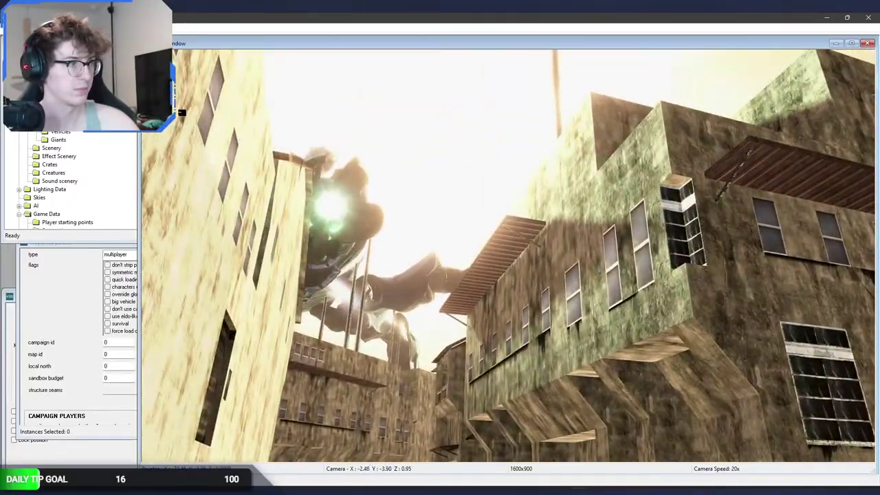
key("w")
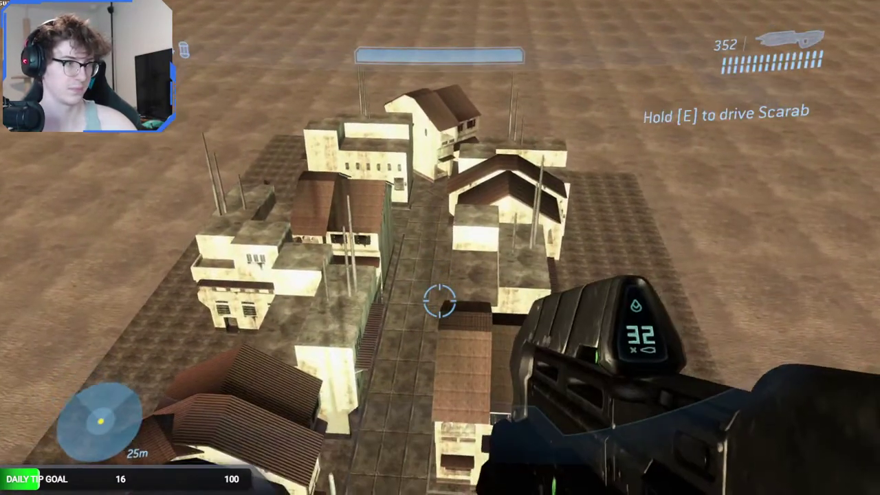
key("e")
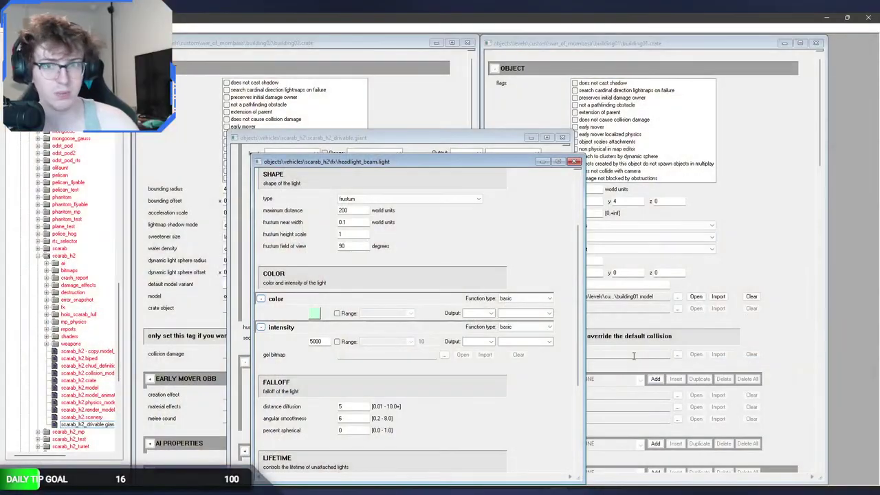
Close the headlight_beam light, scarab_h2_drivable giant, building01 crate and building02 crate tags in Guerilla.
left_click(574, 161)
left_click(563, 138)
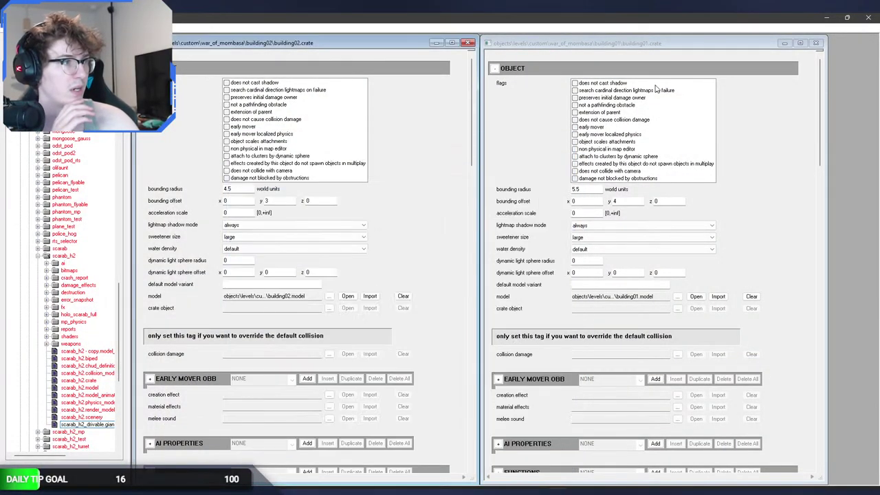
left_click(817, 43)
left_click(469, 44)
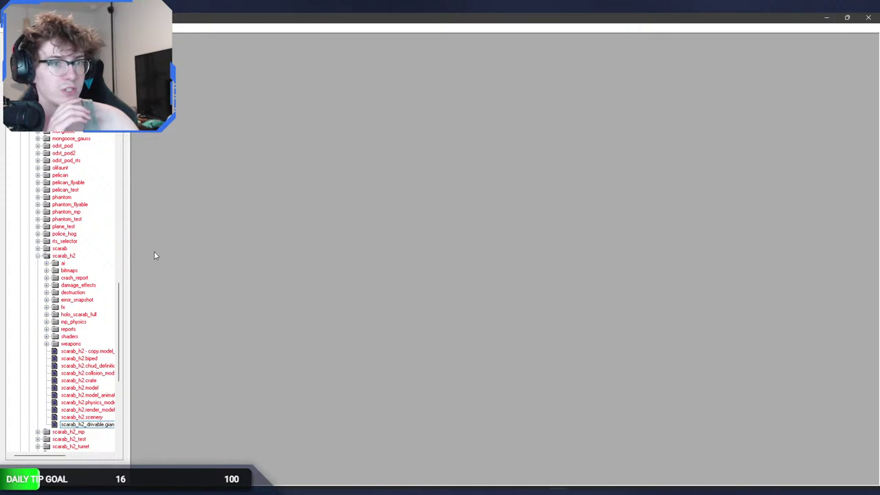
Find the war_of_mombasa folder among the custom levels and open the war_of_mombasa.scenario tag.
scroll(62, 275, "up", 15)
scroll(51, 201, "up", 7)
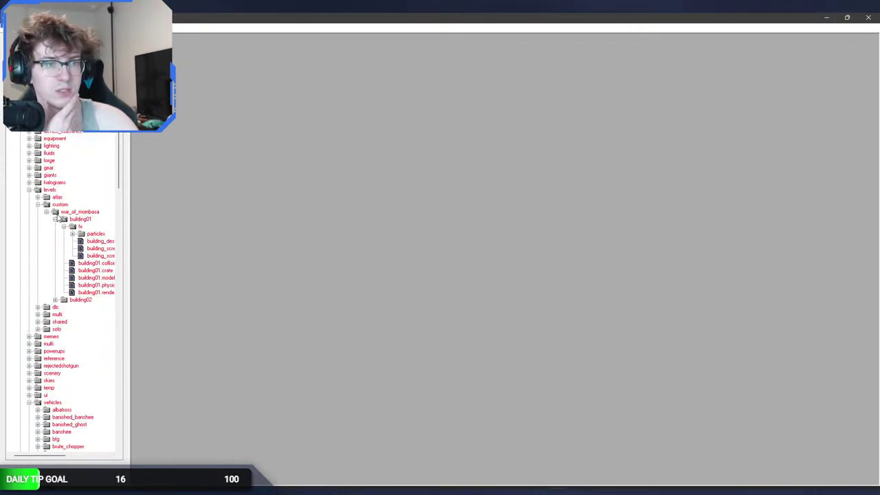
scroll(57, 208, "down", 1)
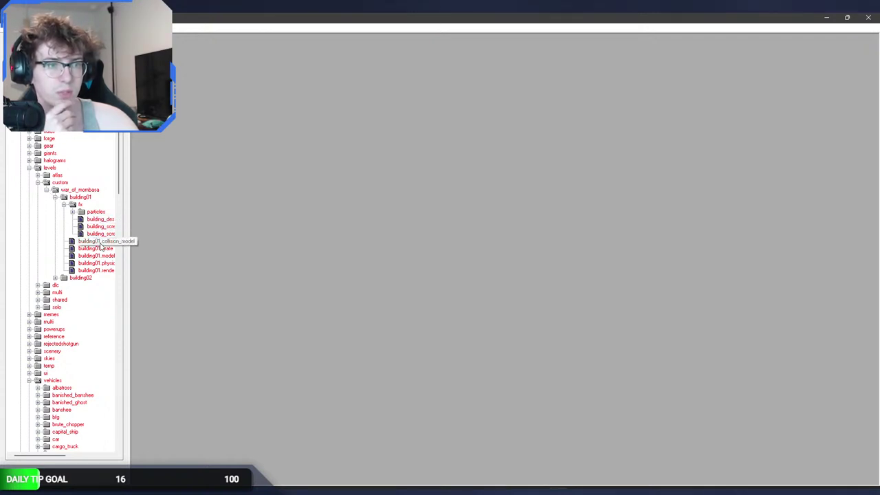
scroll(63, 209, "up", 4)
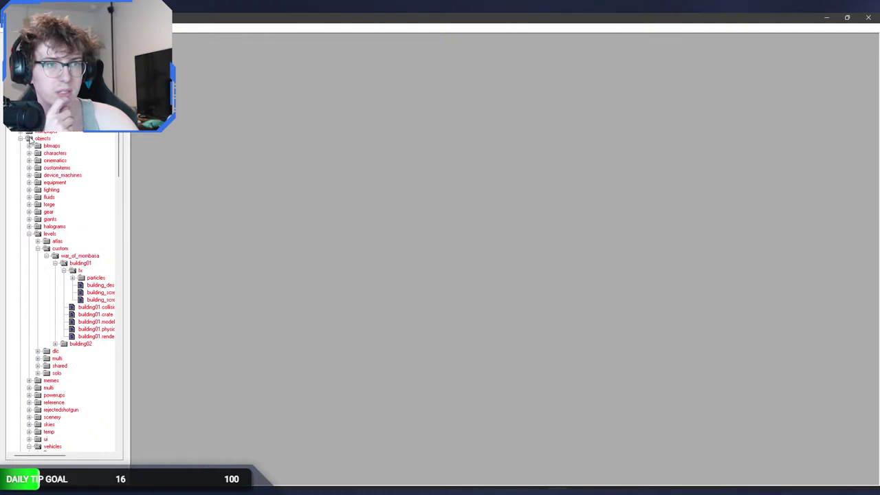
scroll(23, 136, "up", 4)
left_click(30, 145)
left_click(38, 153)
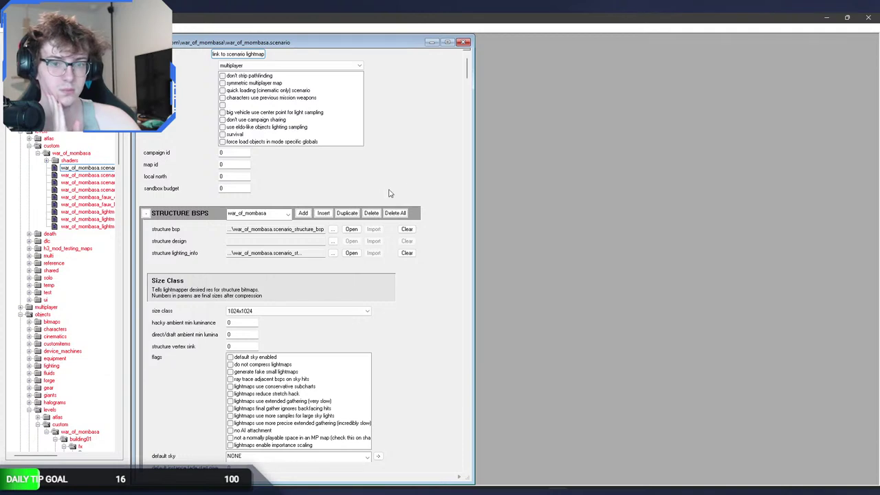
Set the scenario's sky to levels\atlas\l300\sky\l300_sky.scenery, save the tag, and switch to Sapien to look at the sky.
scroll(467, 82, "down", 10)
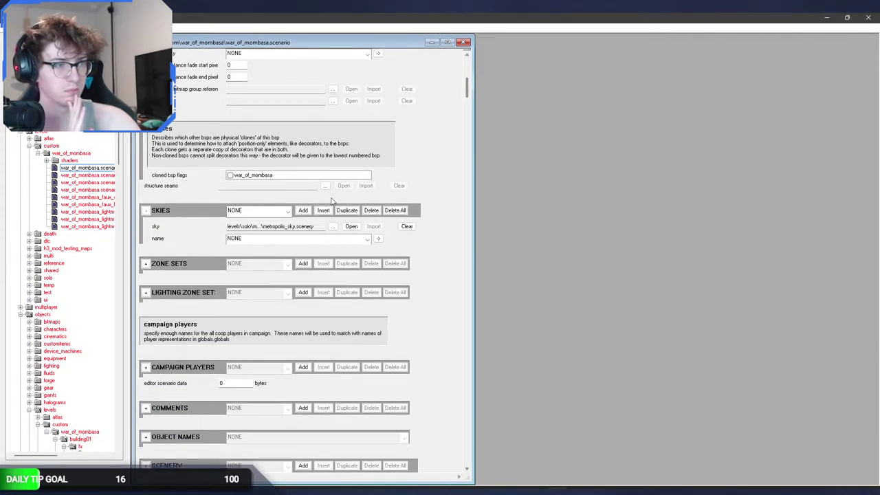
left_click(332, 227)
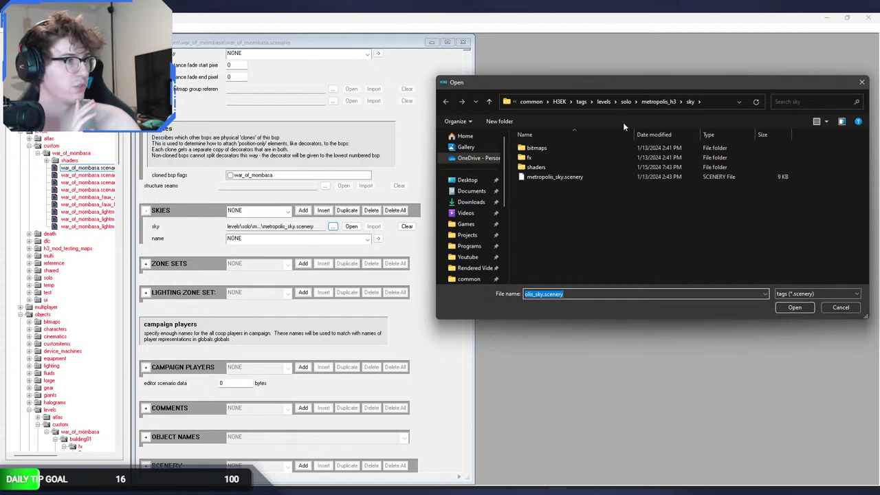
left_click(604, 102)
double_click(554, 148)
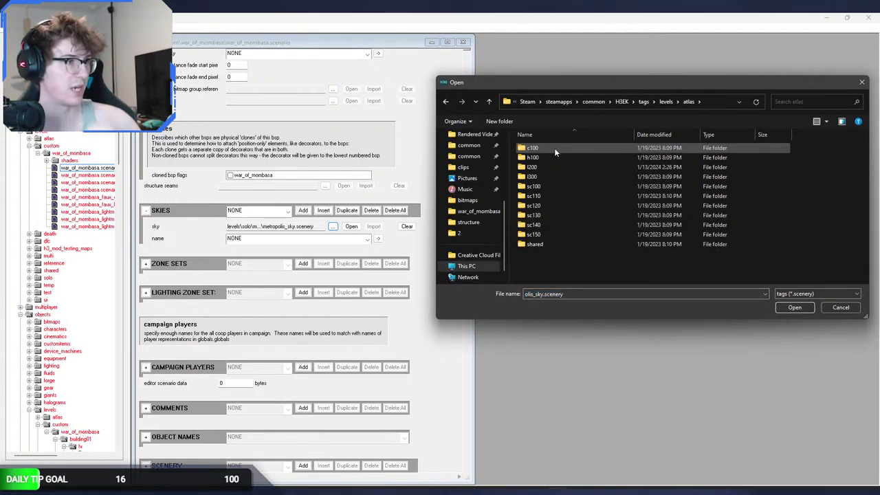
double_click(553, 167)
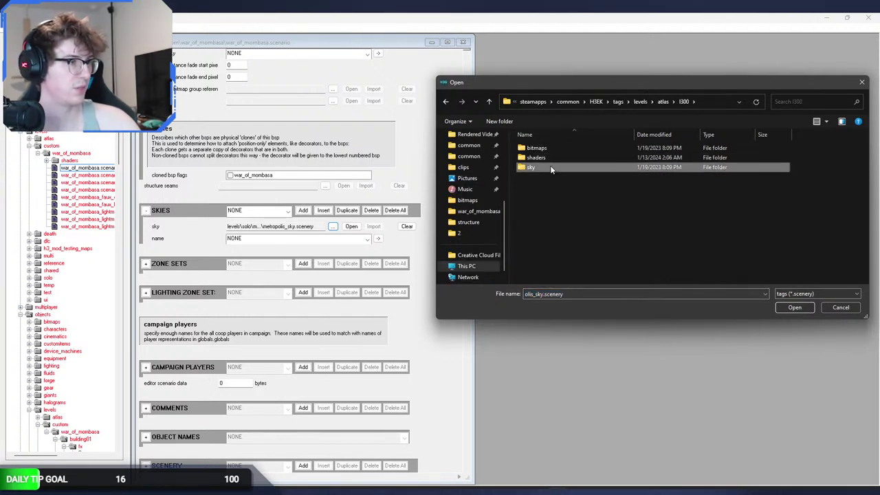
double_click(551, 167)
double_click(550, 167)
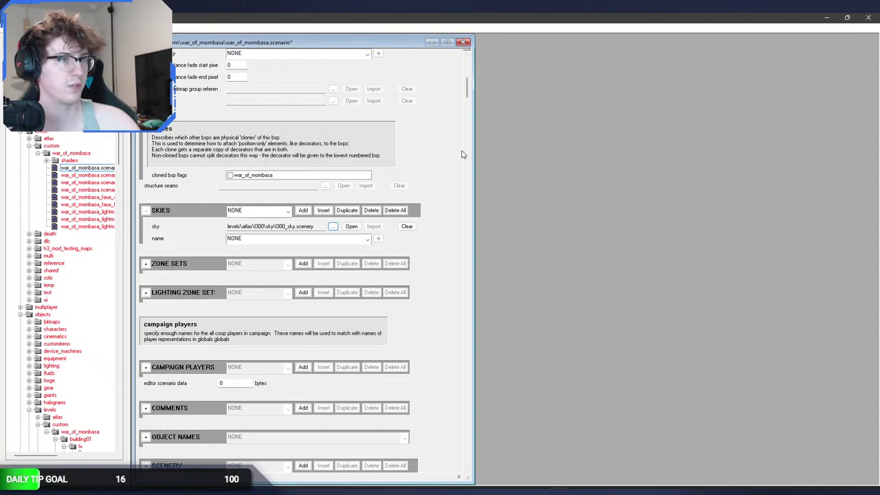
key("alt+Tab")
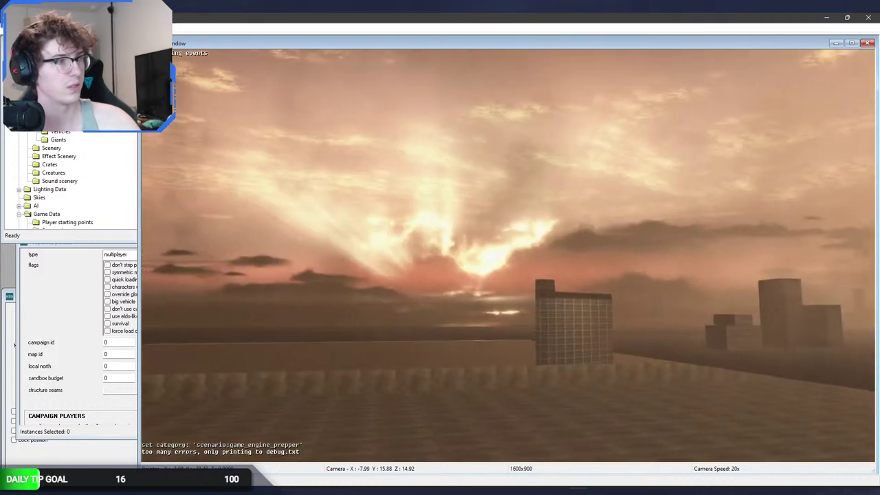
middle_click_drag(508, 254, 482, 142)
Switch to Guerilla and set the scenario's sky to levels\atlas\l200\sky\l200_sky.scenery to try it in Sapien.
key("alt+Tab")
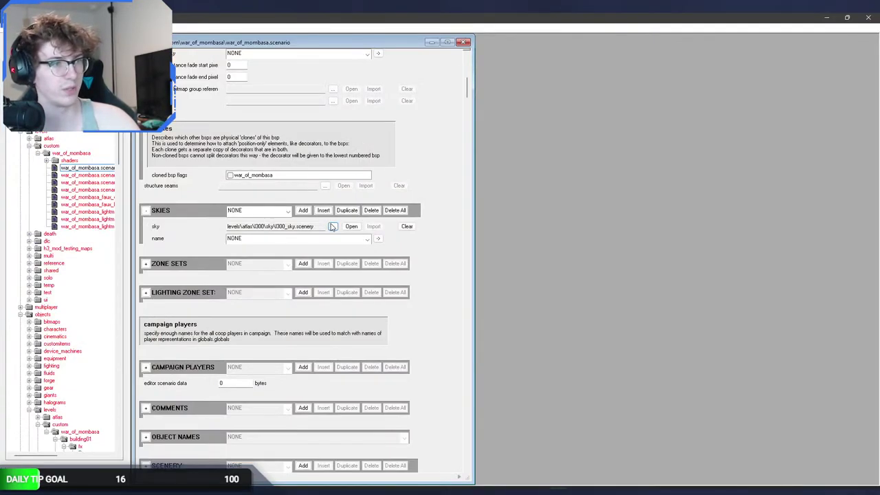
left_click(332, 226)
left_click(627, 102)
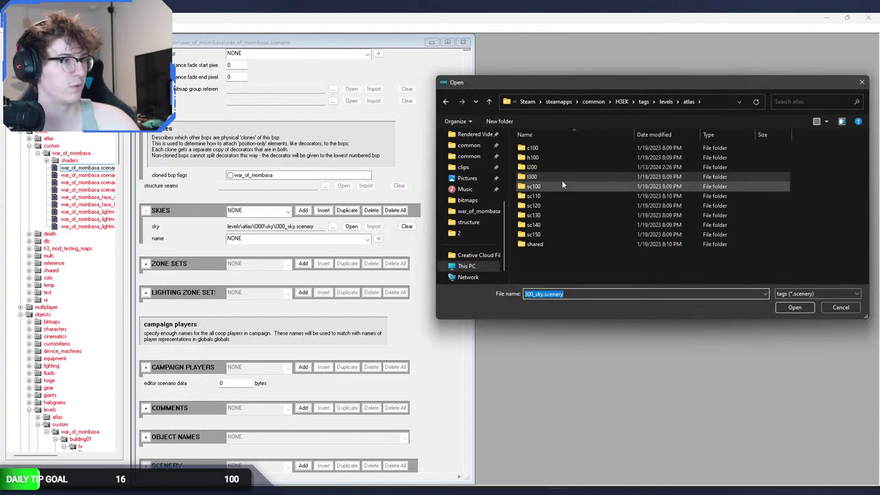
double_click(557, 169)
double_click(557, 169)
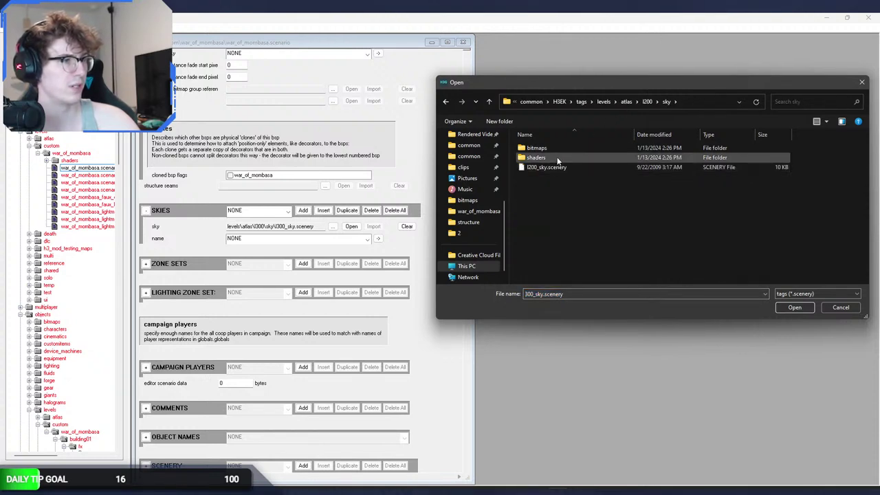
double_click(557, 168)
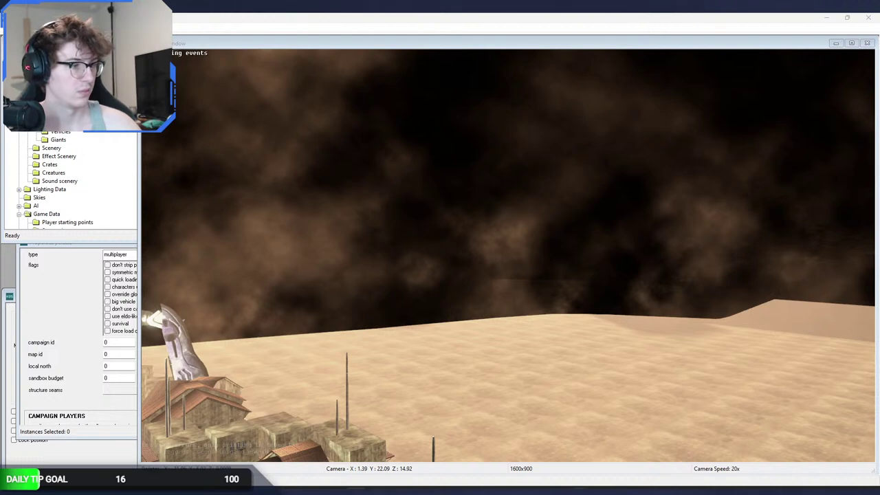
Back in Guerilla, set the scenario's sky to levels\atlas\h100\sky\h100_sky.scenery, save the tag, and look at the sky in Sapien.
key("alt+Tab")
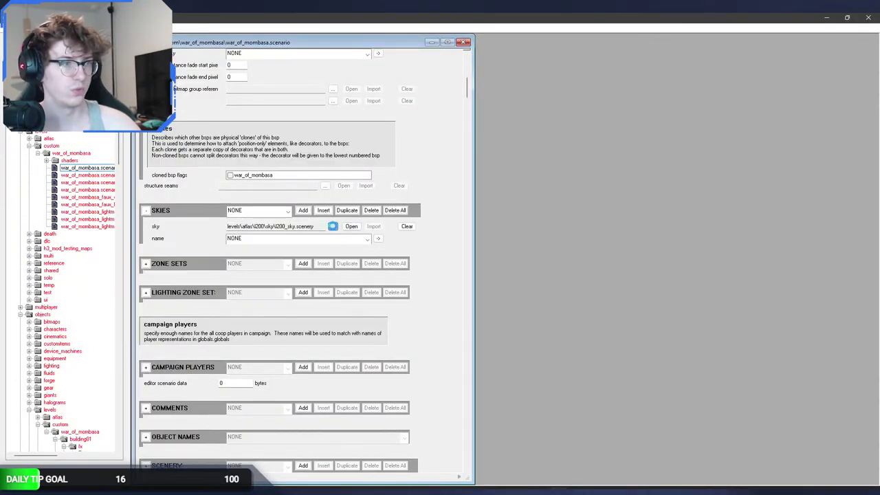
left_click(332, 226)
left_click(641, 104)
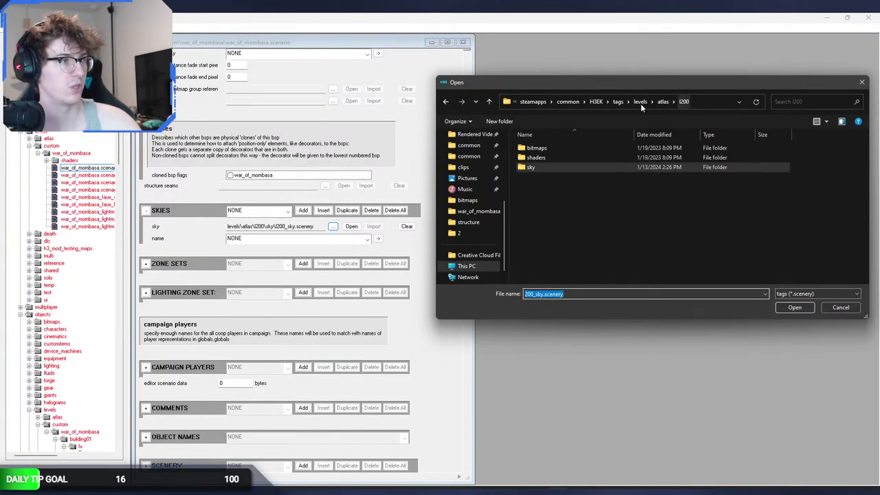
left_click(662, 102)
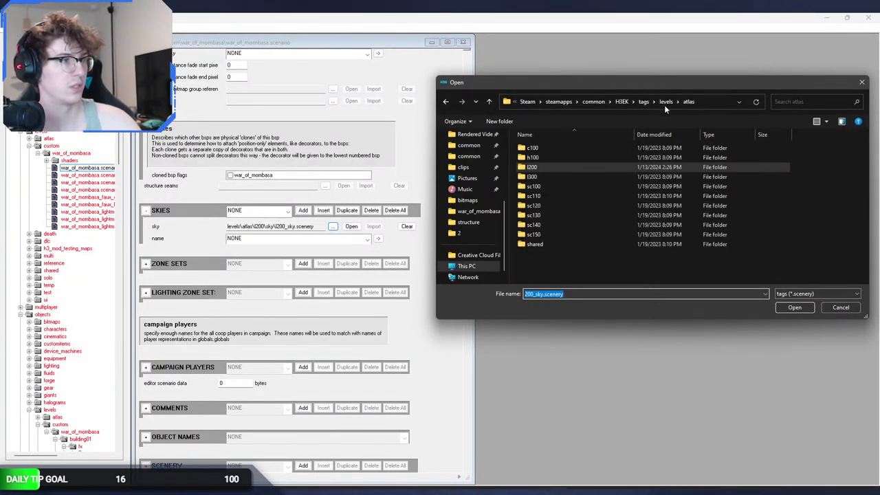
double_click(576, 158)
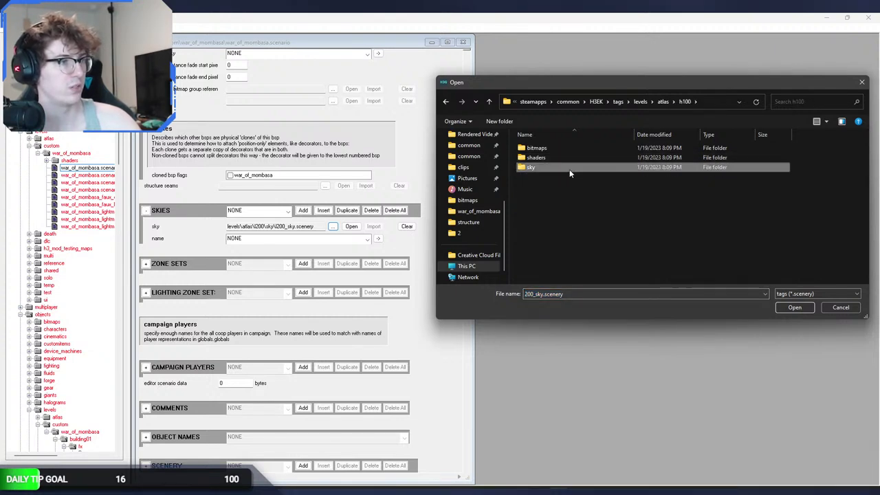
double_click(569, 168)
double_click(567, 167)
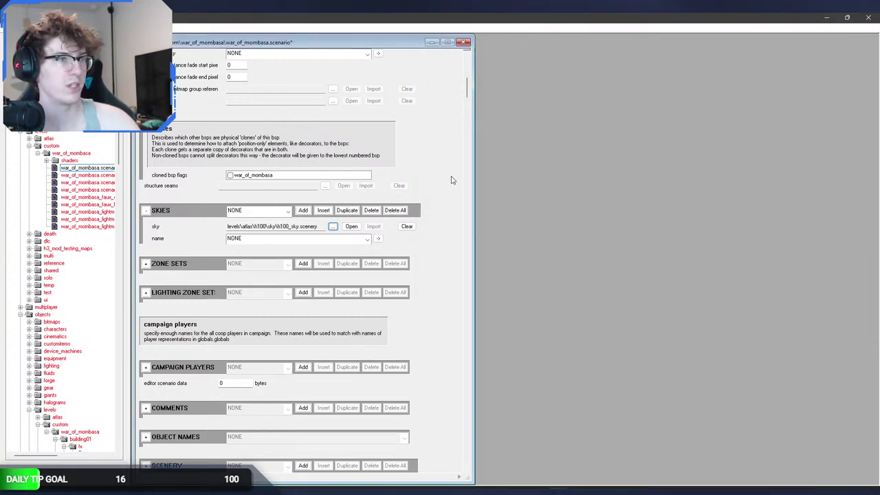
key("alt+Tab")
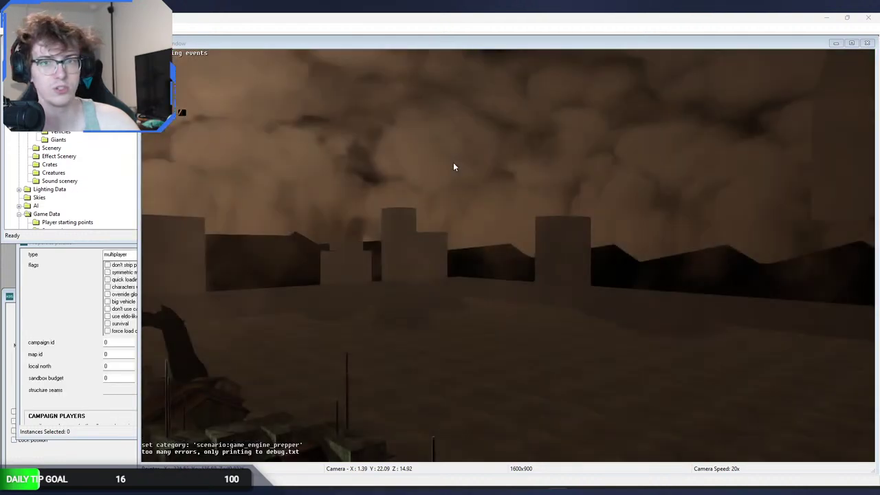
middle_click(453, 168)
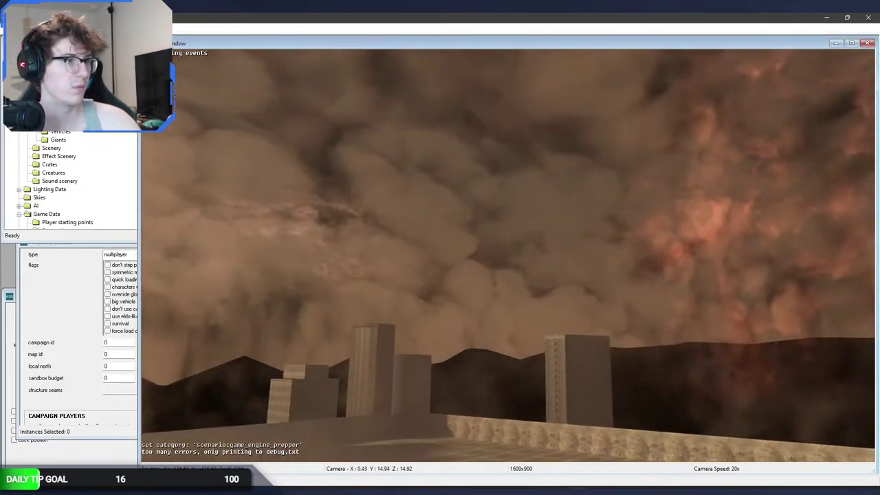
middle_click(448, 157)
Return to Guerilla, check the atlas c100 folder for skies, and reselect h100_sky.scenery as the scenario's sky.
key("alt+Tab")
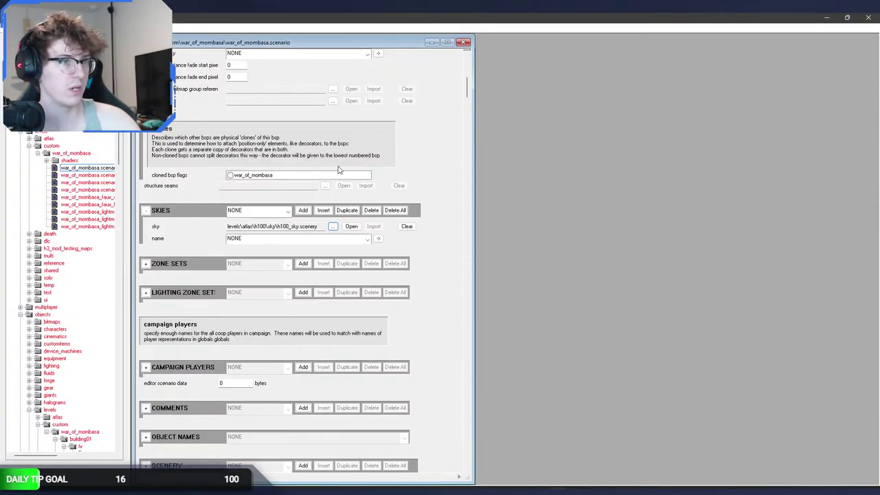
left_click(332, 227)
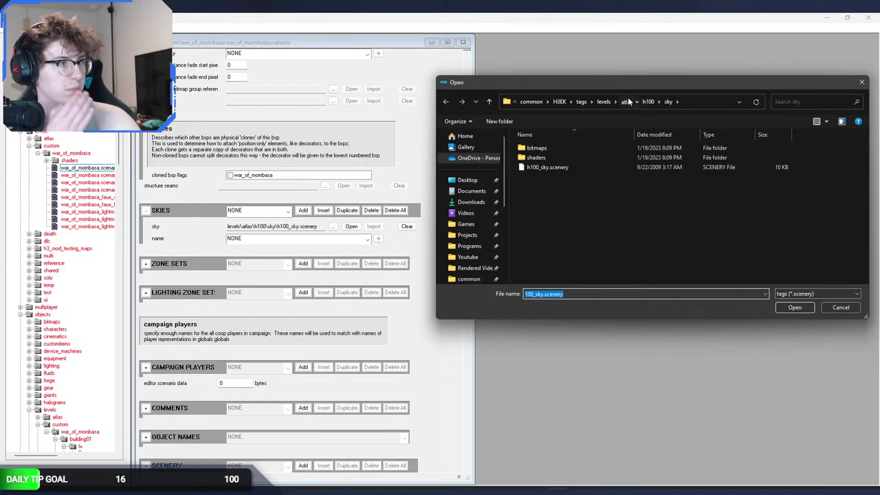
left_click(628, 102)
double_click(557, 147)
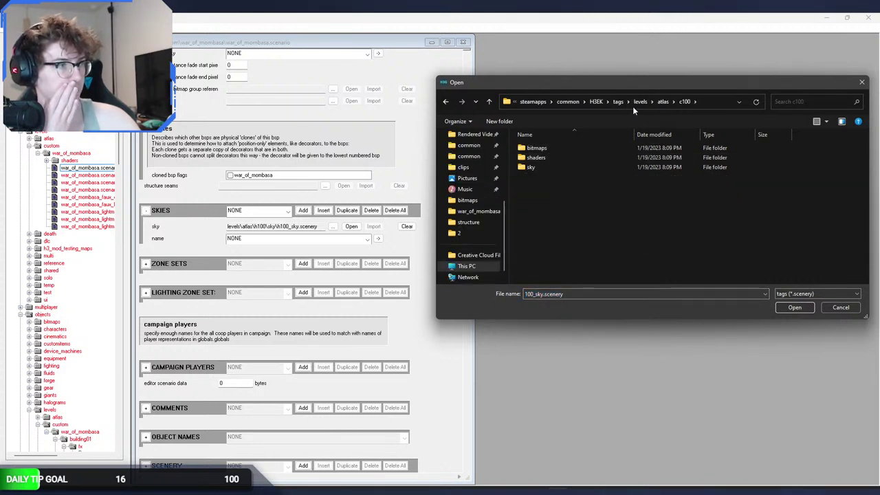
left_click(662, 102)
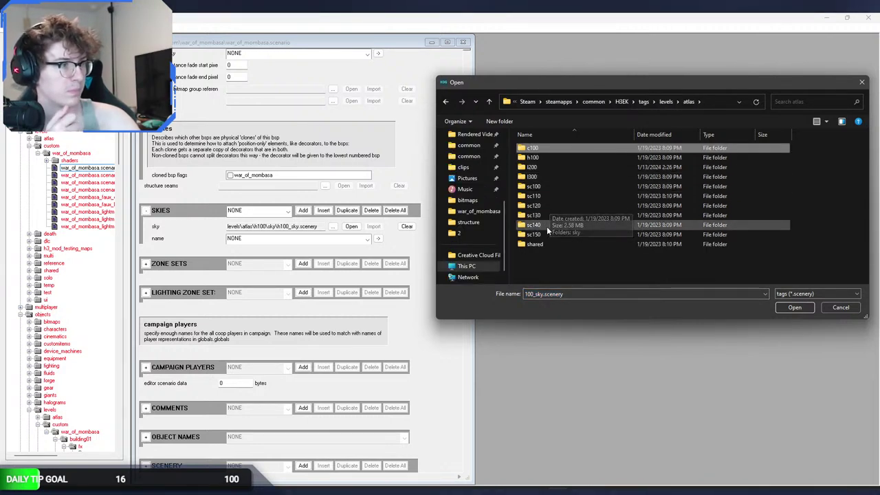
double_click(562, 158)
double_click(560, 169)
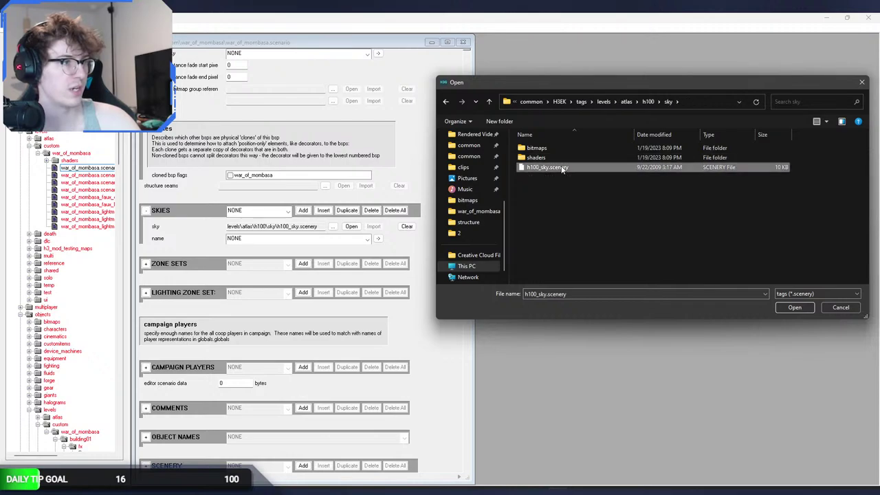
double_click(560, 170)
Switch to Sapien and examine the h100 sky from around the scarab, the buildings and the skyline.
key("alt+Tab")
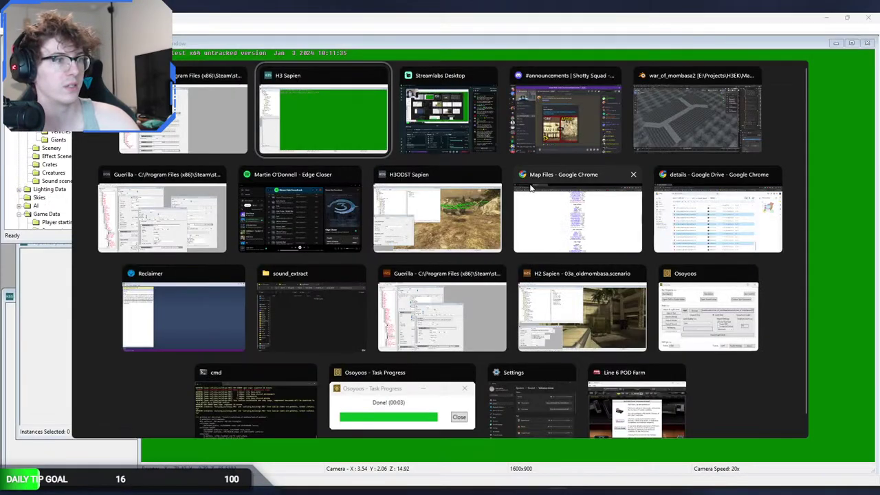
key("w")
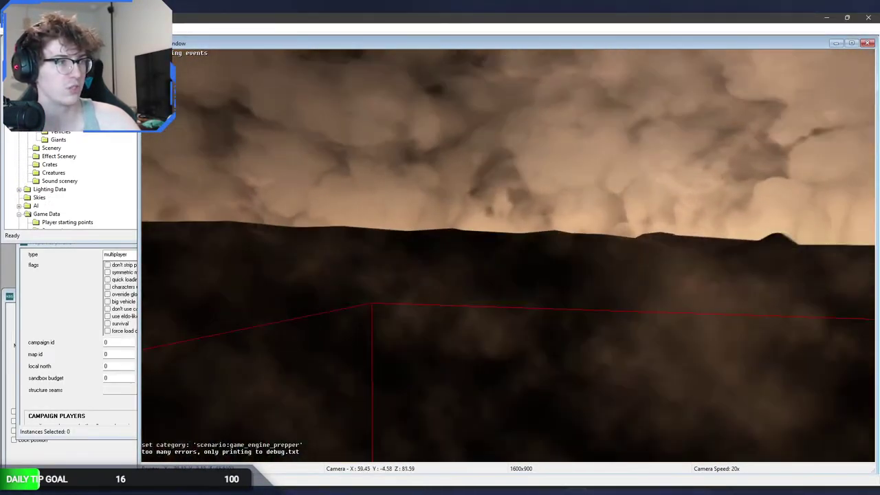
key("w")
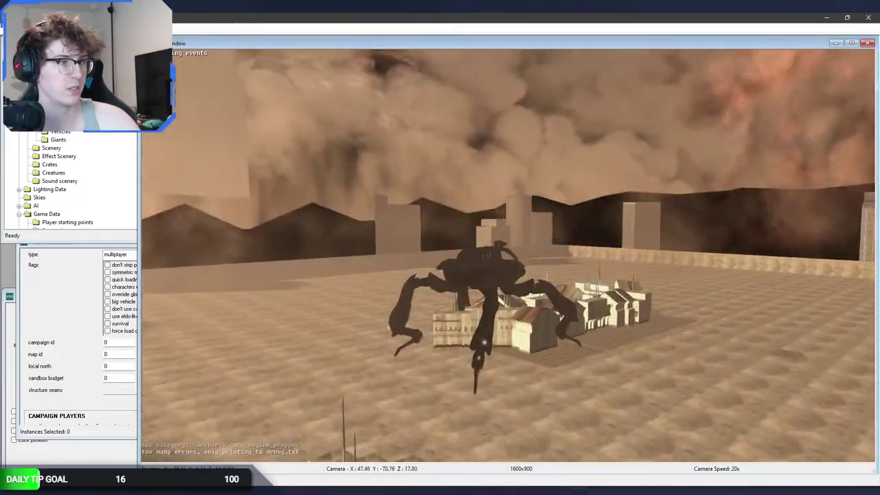
key("w")
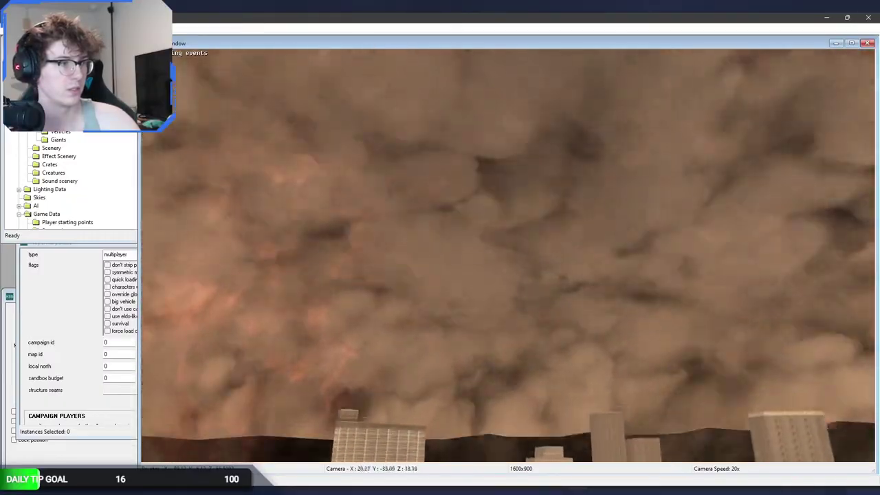
key("w")
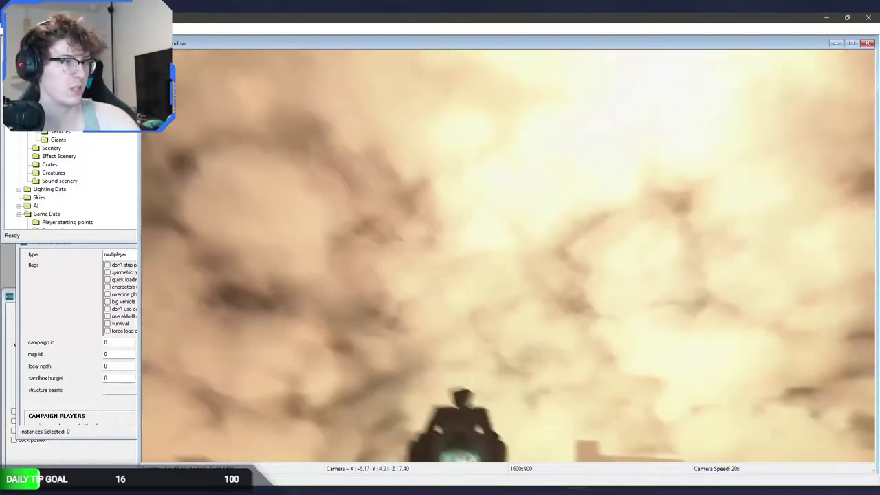
key("alt+Tab")
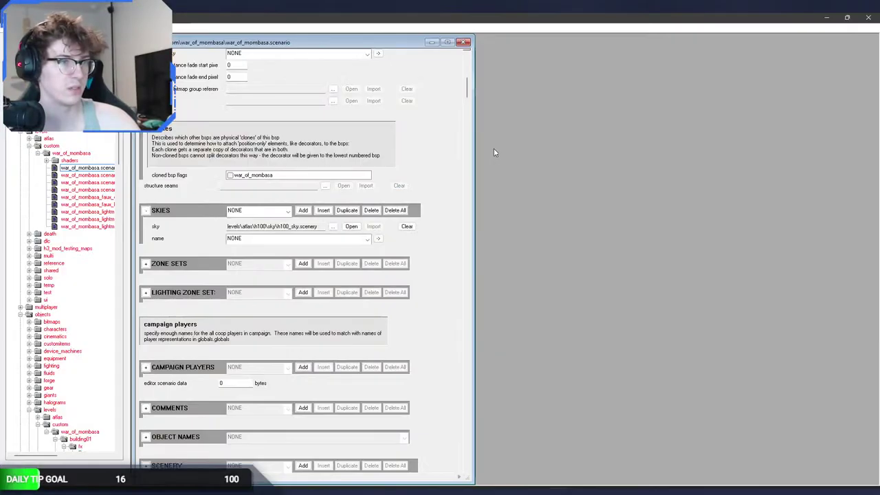
left_click(332, 226)
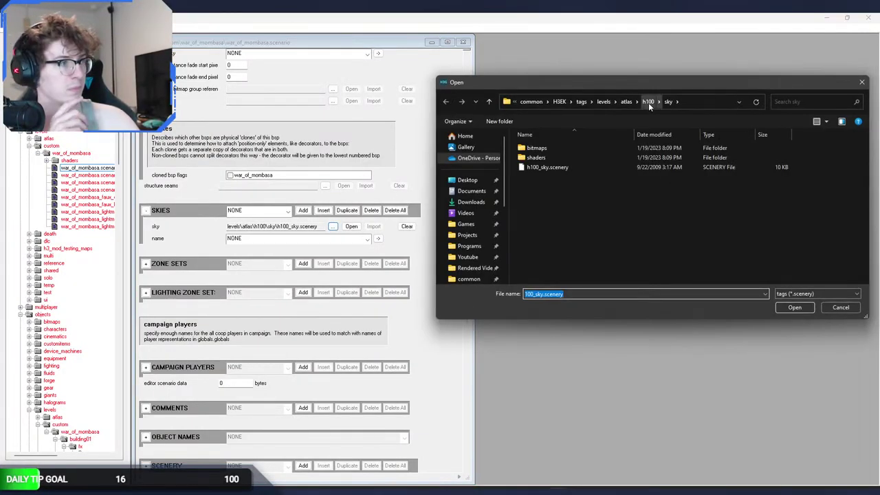
left_click(649, 103)
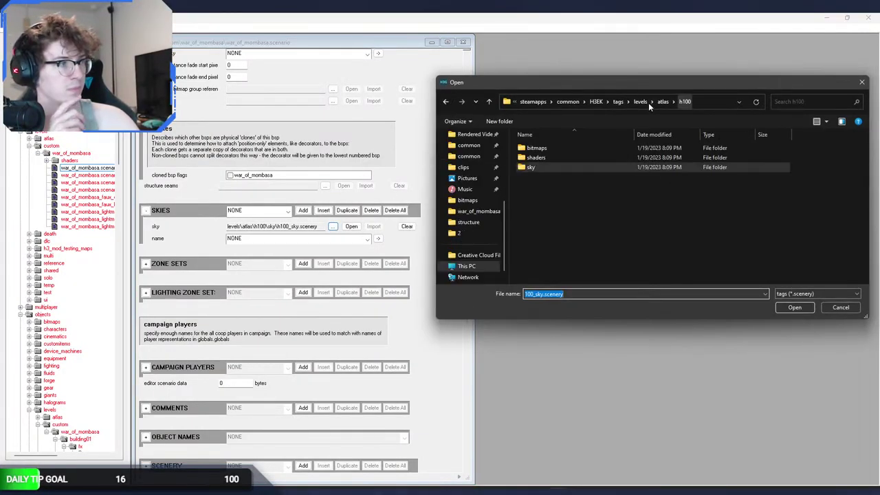
left_click(606, 168)
key("Escape")
In the scenario's screen effect references, set the camera effects to h100_sky.camera_fx_settings from levels\atlas\h100\sky.
left_click_drag(468, 87, 453, 425)
scroll(453, 425, "down", 1)
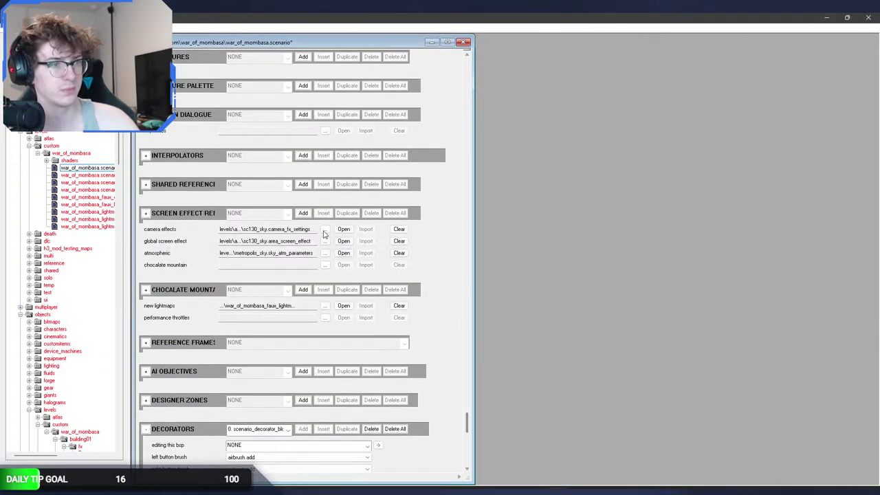
left_click(325, 229)
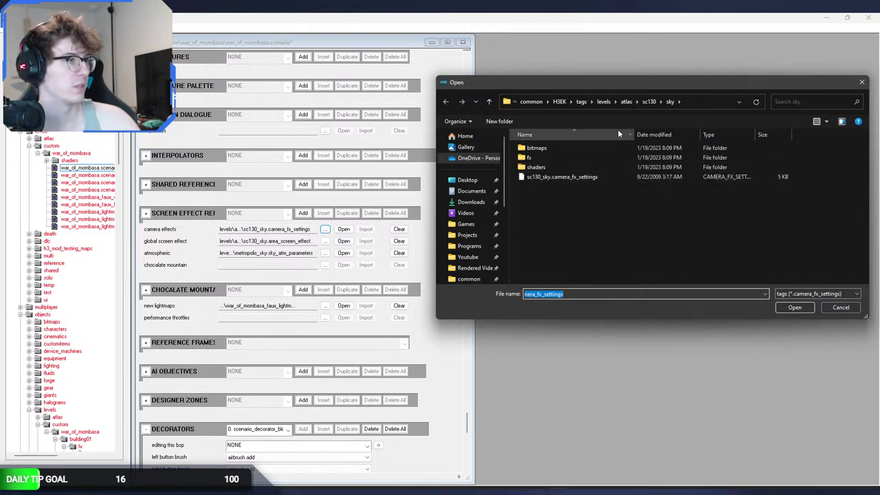
left_click(627, 103)
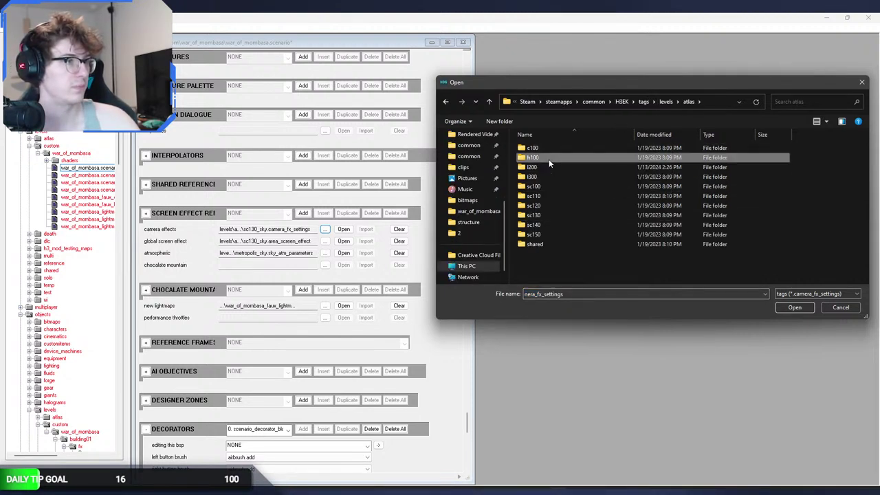
double_click(550, 166)
double_click(549, 167)
double_click(524, 168)
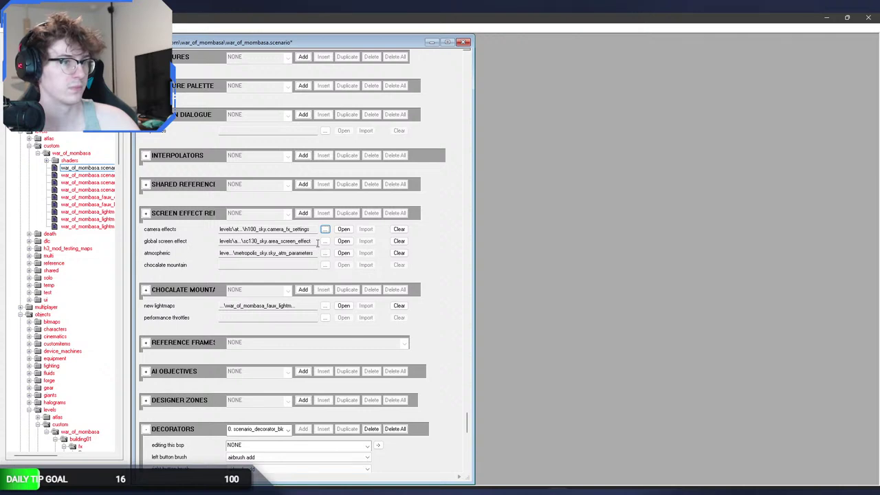
Set the scenario's global screen effect to h100_sky.area_screen_effect from levels\atlas\h100\sky.
left_click(625, 102)
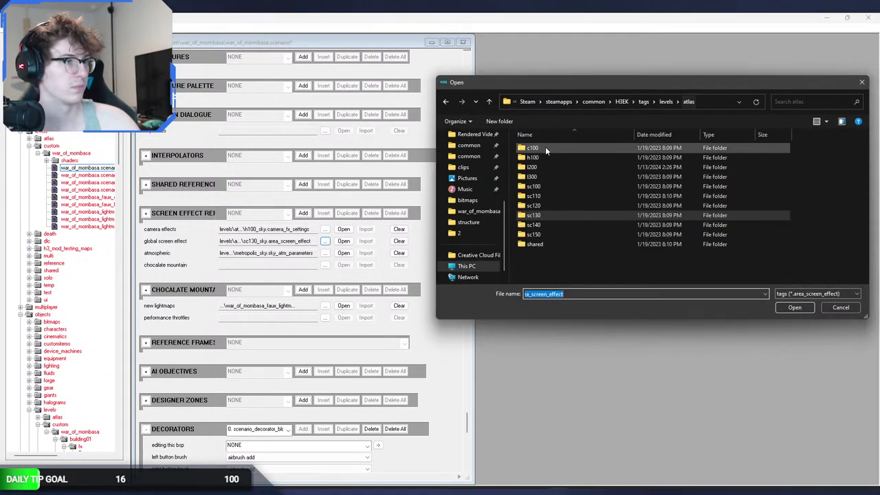
double_click(546, 165)
double_click(545, 167)
double_click(543, 168)
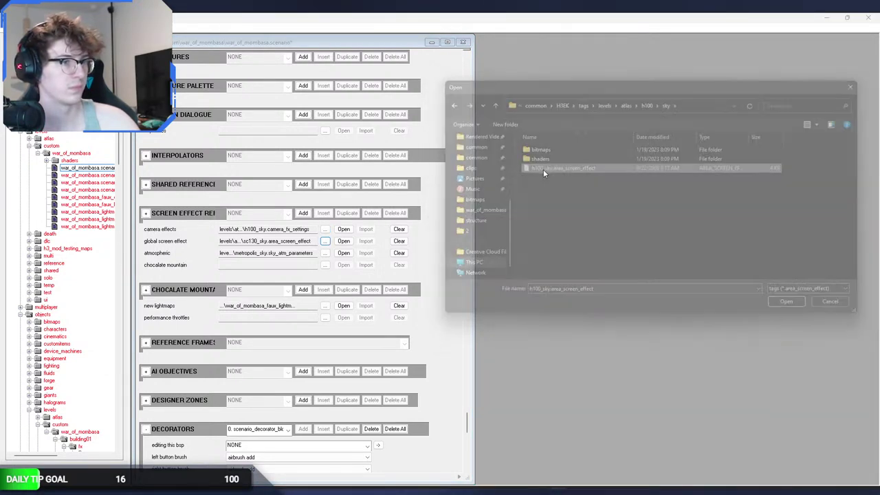
Set the scenario's atmospheric reference to the sky_atm_parameters tag in levels\atlas\h100\sky.
left_click(325, 253)
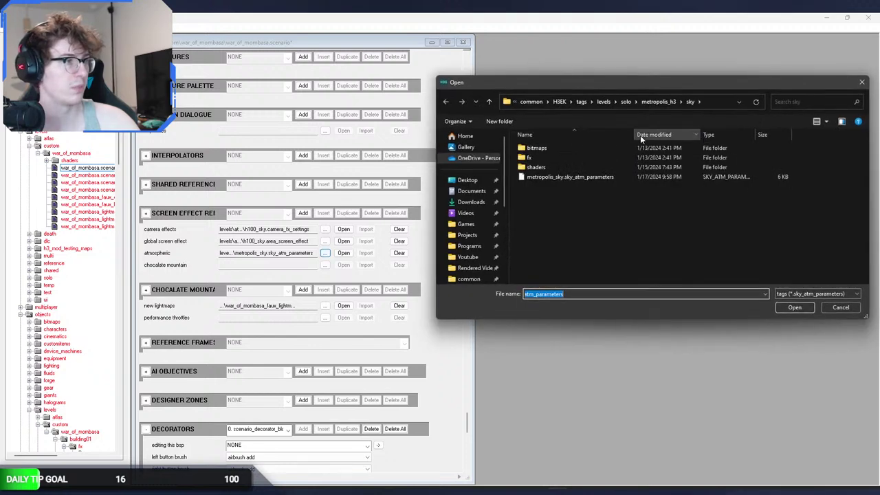
left_click(625, 102)
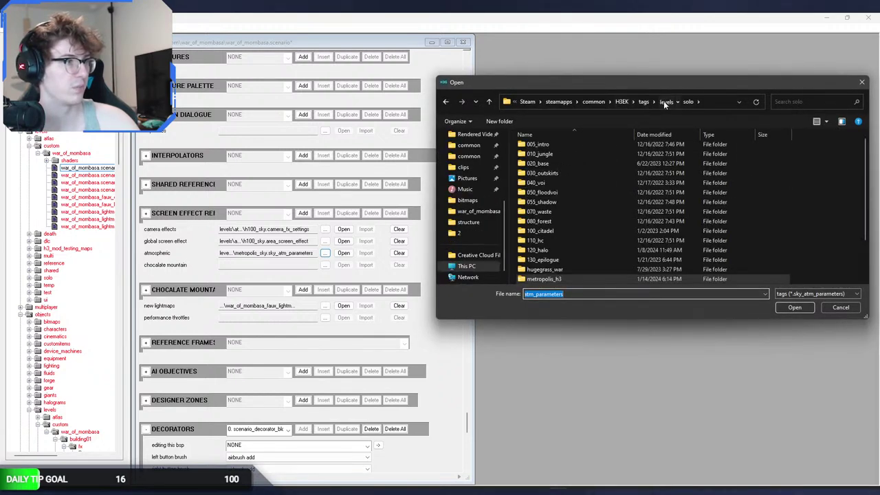
left_click(663, 101)
double_click(535, 158)
key("alt+Left")
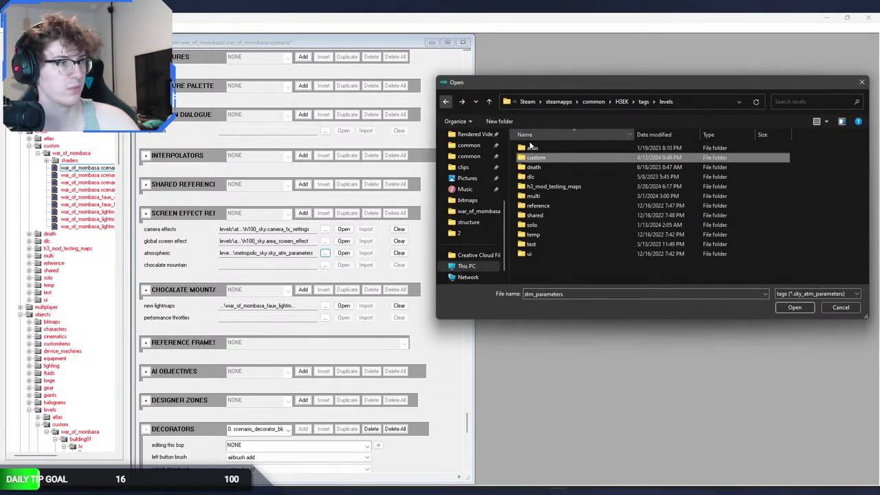
double_click(550, 148)
double_click(560, 148)
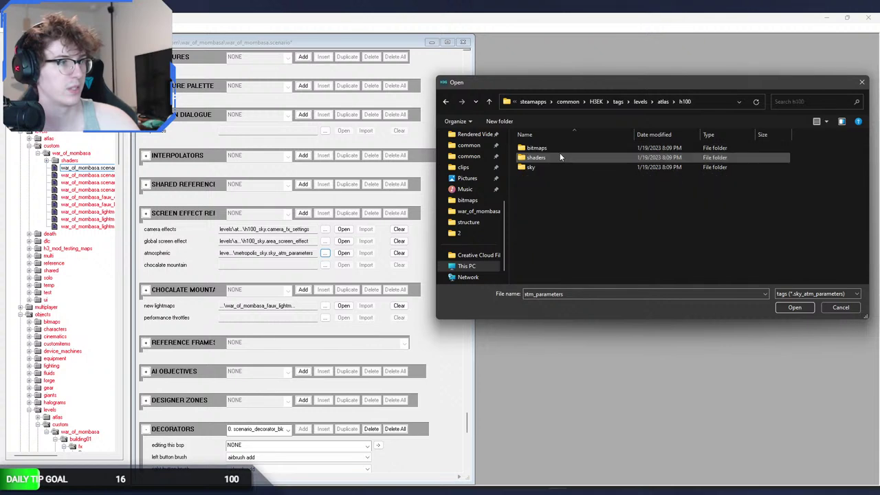
double_click(555, 168)
double_click(555, 167)
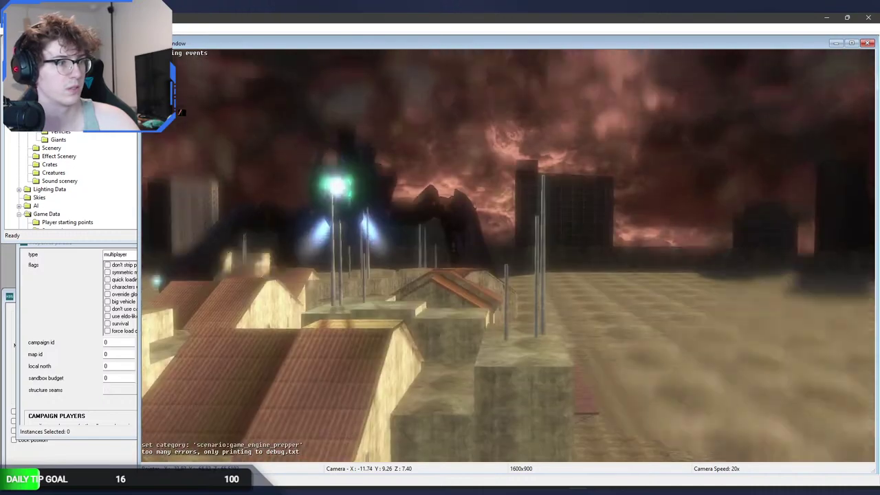
Examine the h100 sky and its new effects over the skyline and rooftops in Sapien.
key("w")
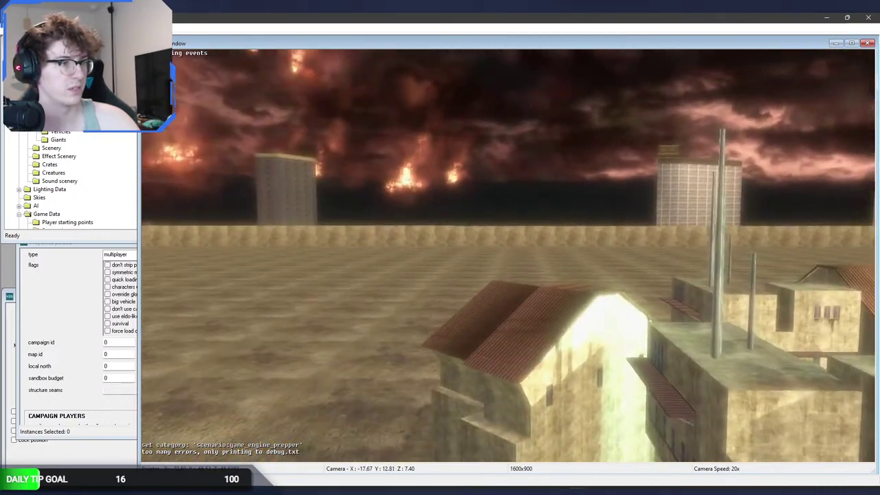
key("w")
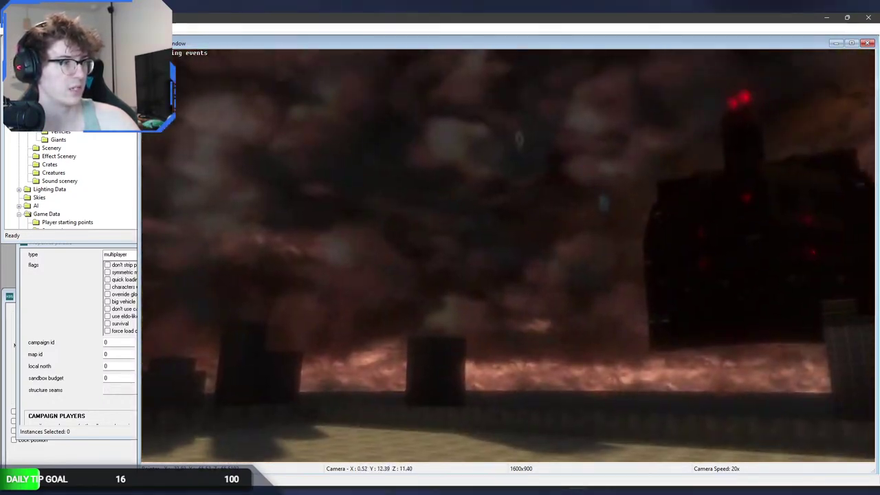
key("w")
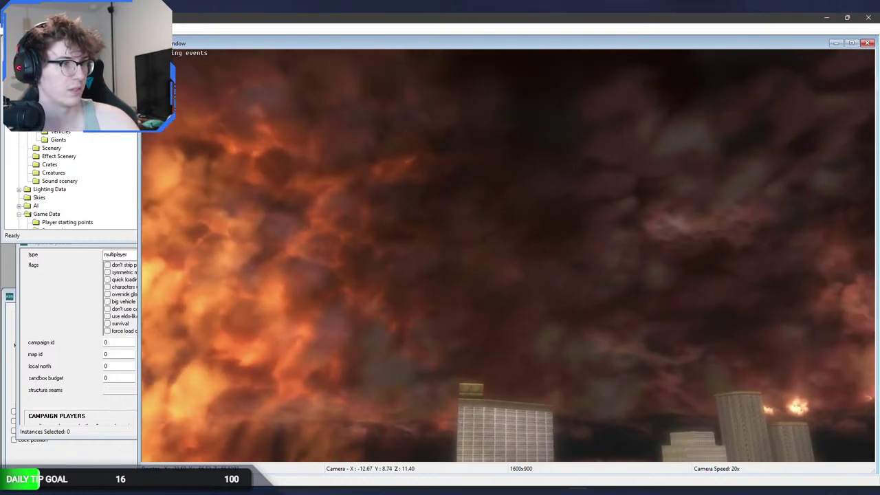
key("w")
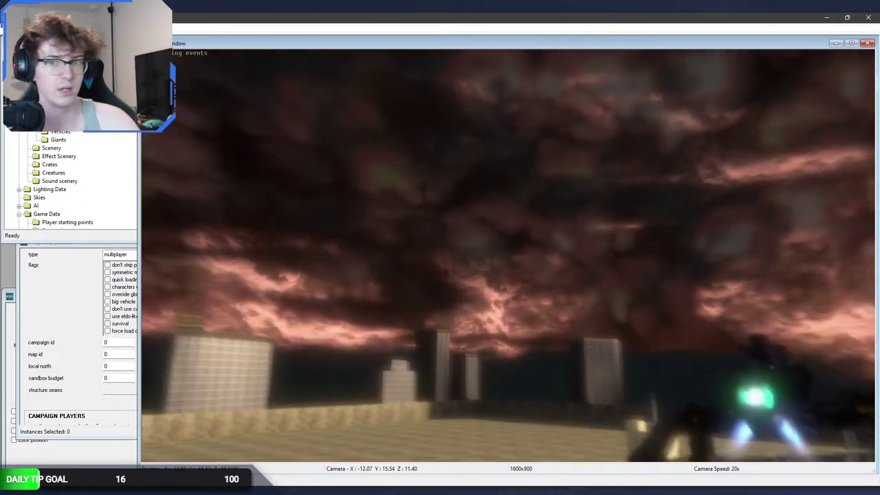
key("w")
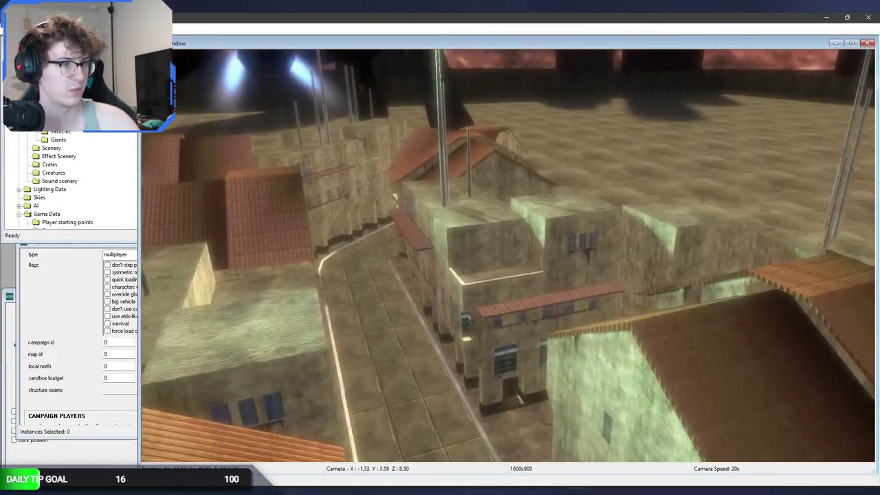
key("w")
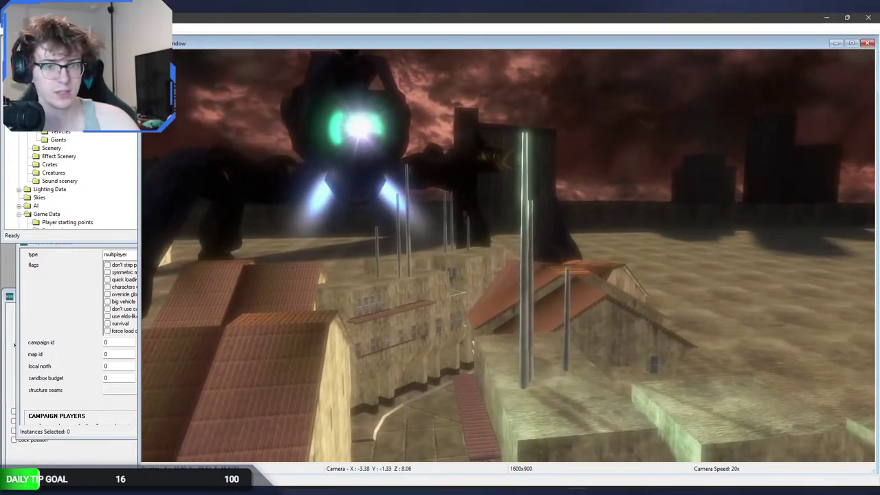
Inspect the scarab, street and building walls from ground and rooftop height under the new atmosphere.
right_click_drag(509, 254, 539, 269)
key("s")
key("w")
key("w")
key("w")
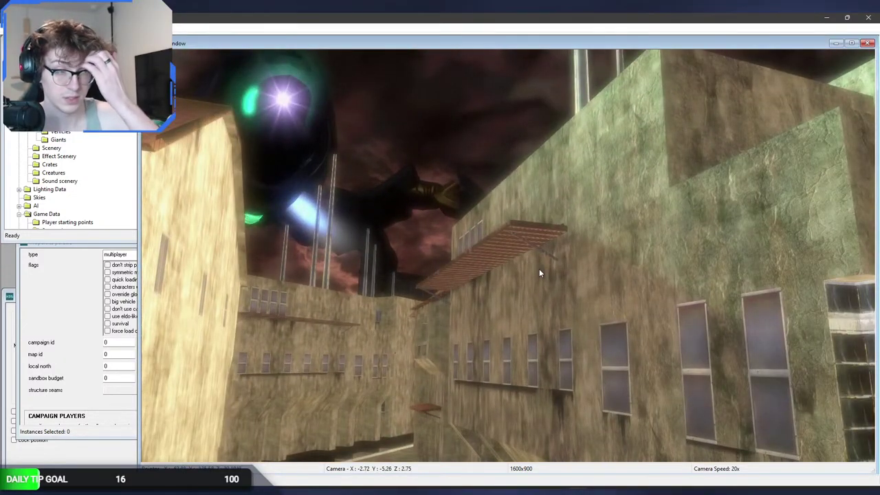
right_click_drag(539, 273, 506, 273)
key("w")
key("w")
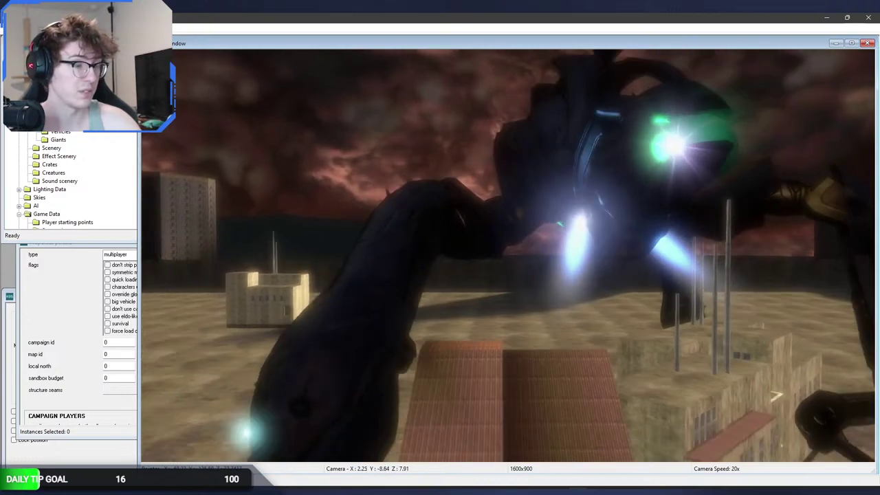
key("s")
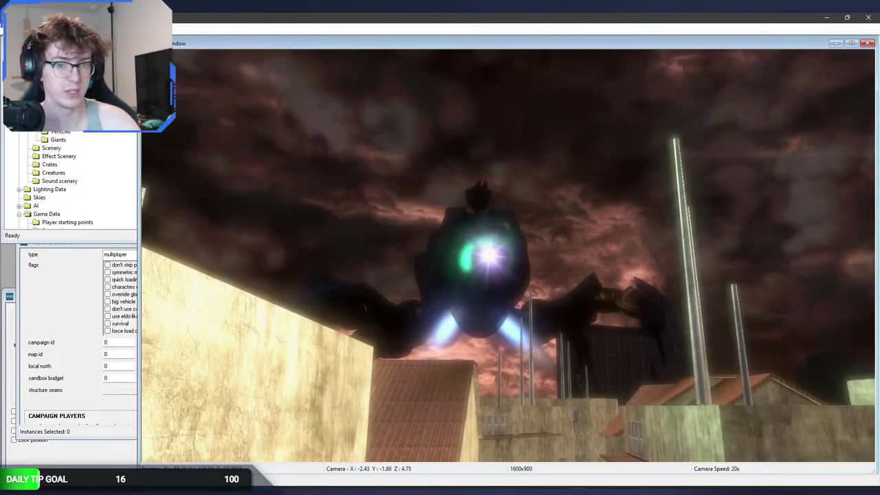
key("w")
right_click_drag(509, 275, 475, 309)
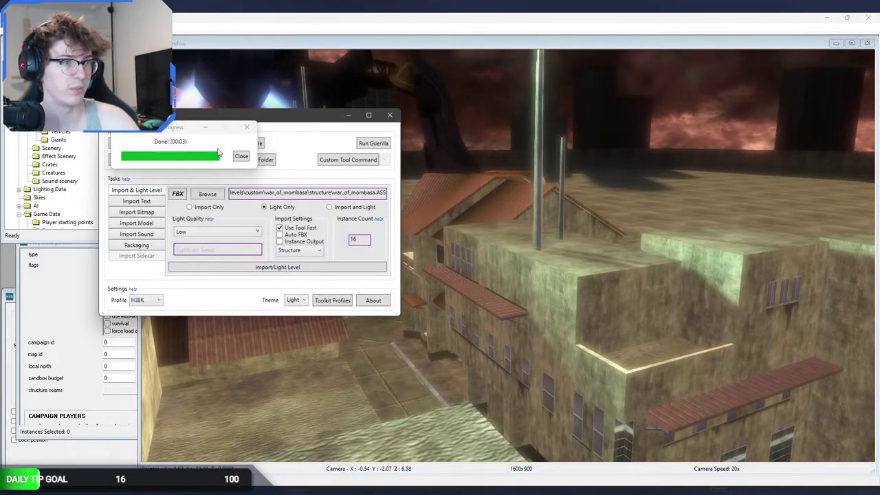
Relight war_of_mombasa.ASS in the toolkit launcher with Light Only, Low quality and 16 instances, and return to Sapien.
left_click(241, 156)
left_click(269, 267)
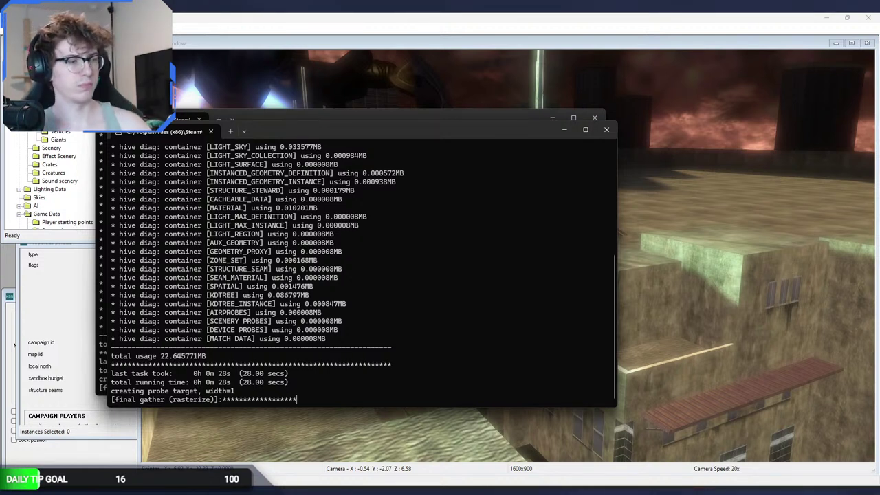
key("alt+Tab")
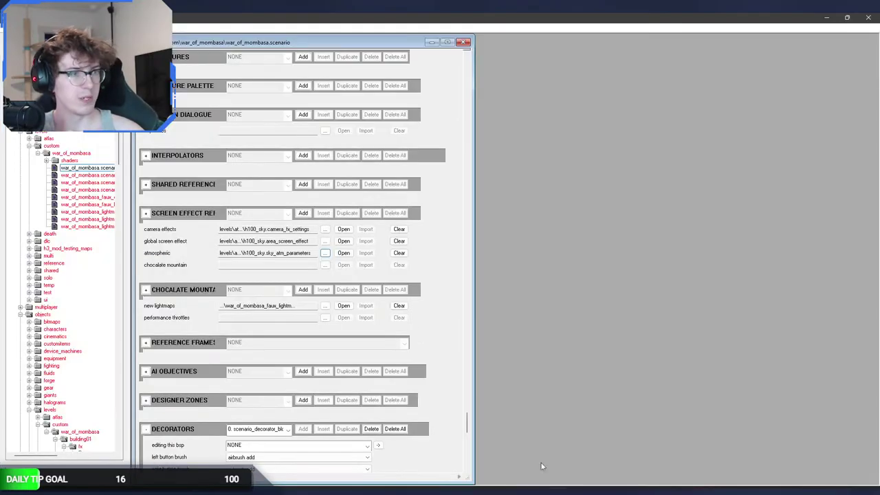
key("alt+Tab")
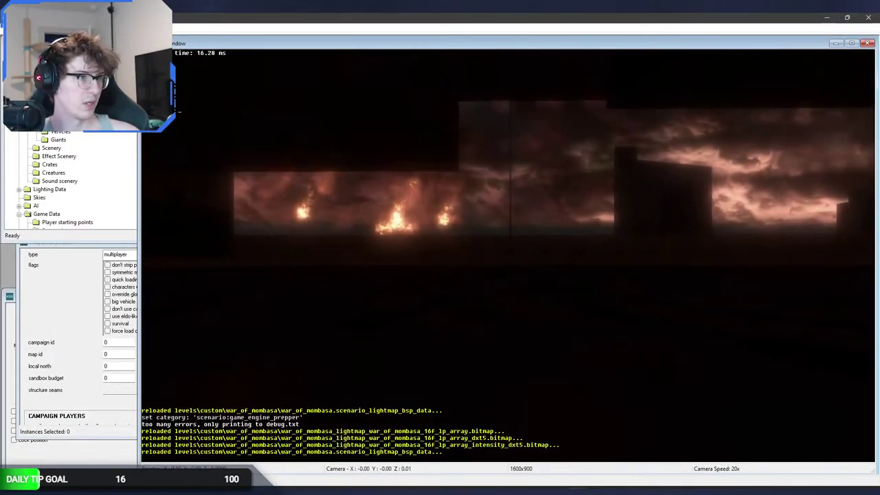
Examine the newly baked lighting on the rooftops, building walls and street facing the scarab.
key("w")
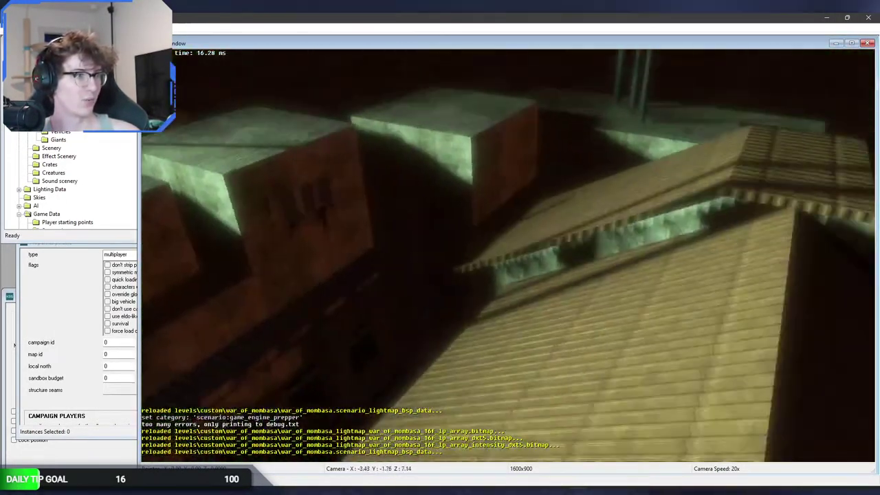
key("w")
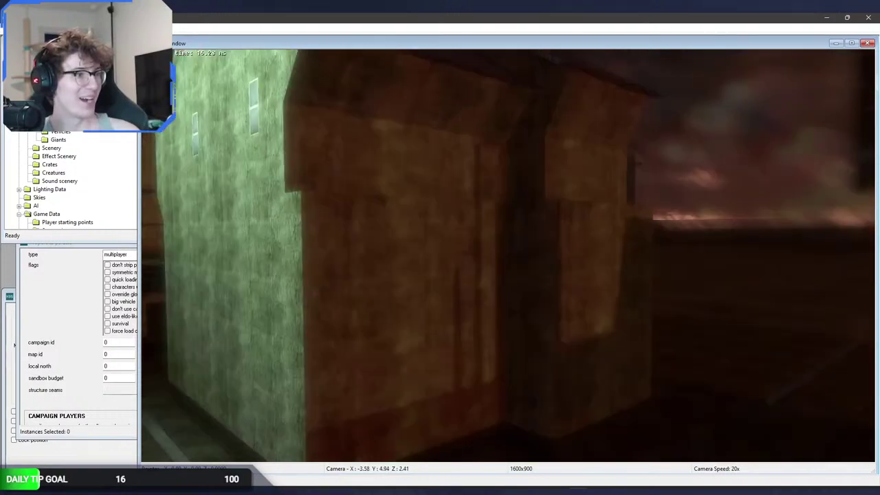
key("w")
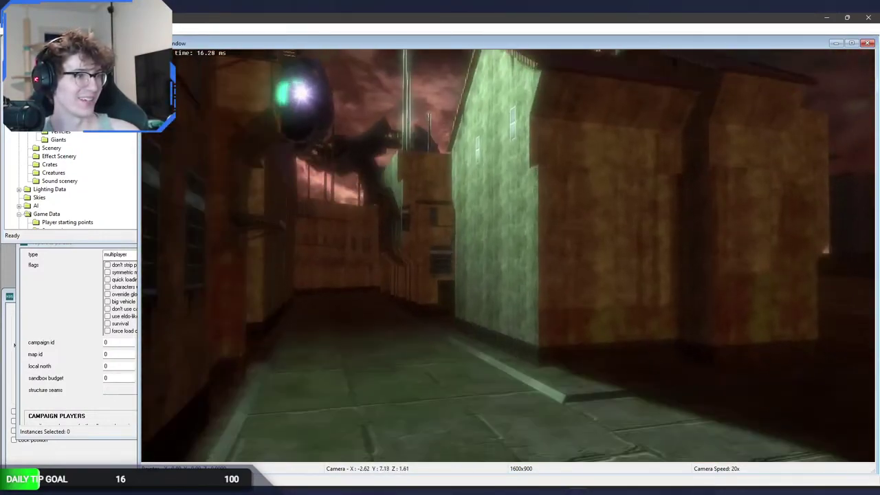
key("w")
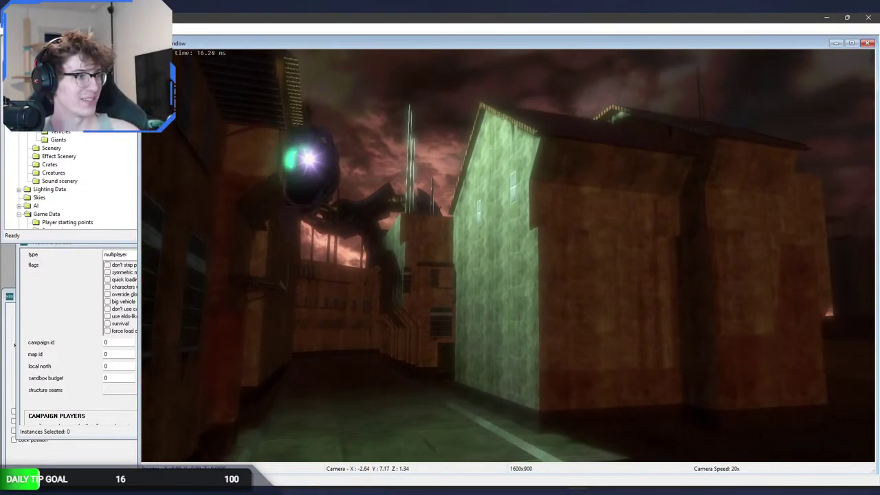
key("f")
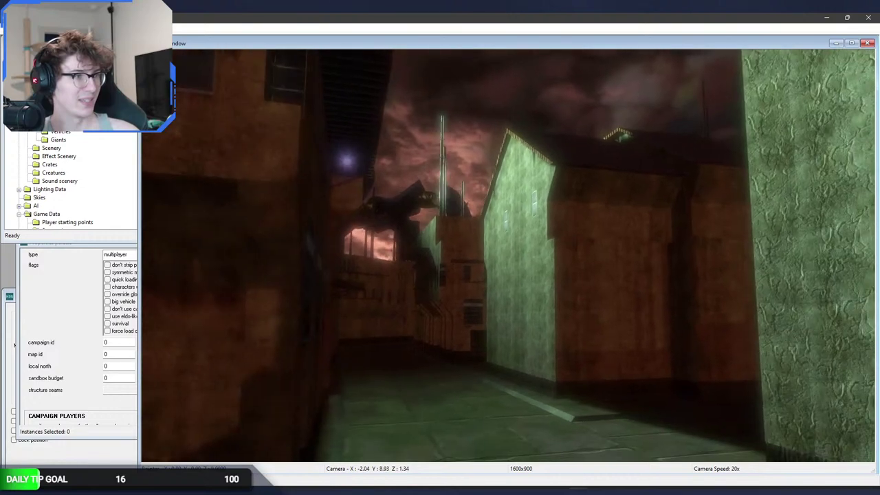
key("s")
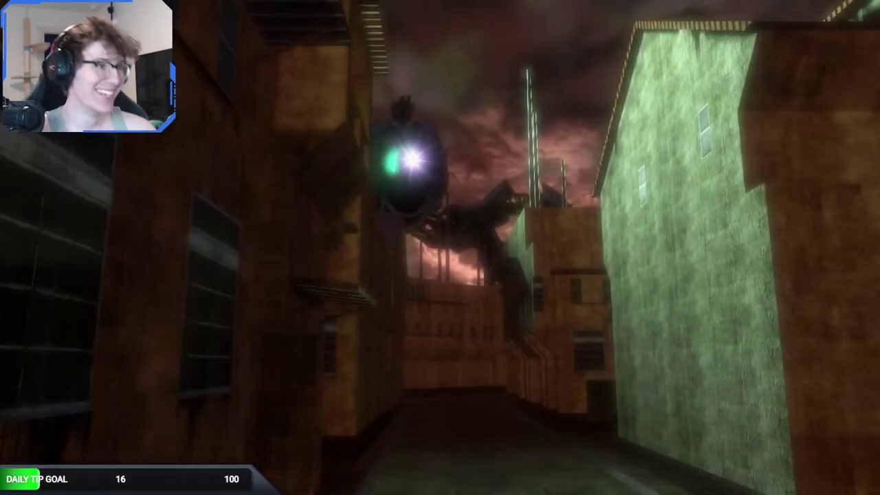
Play-test the map in the game, trying the Scarab and walking the alleys to check the relit buildings.
key("w")
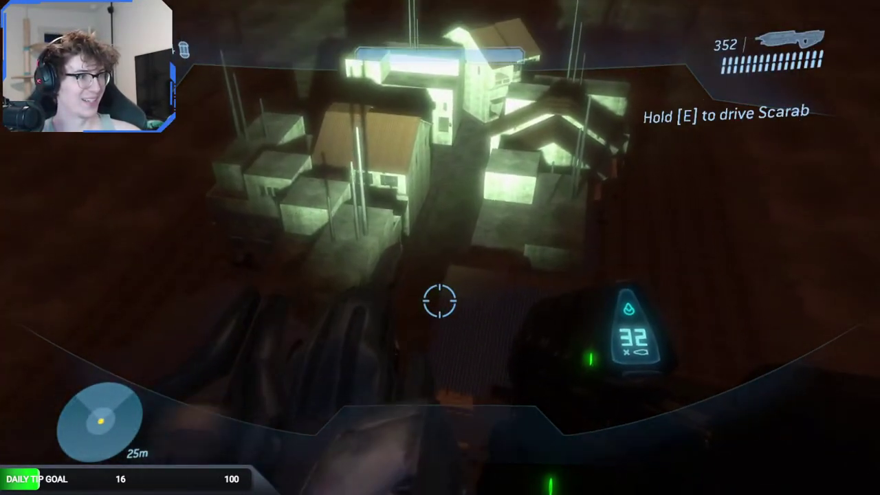
key("e")
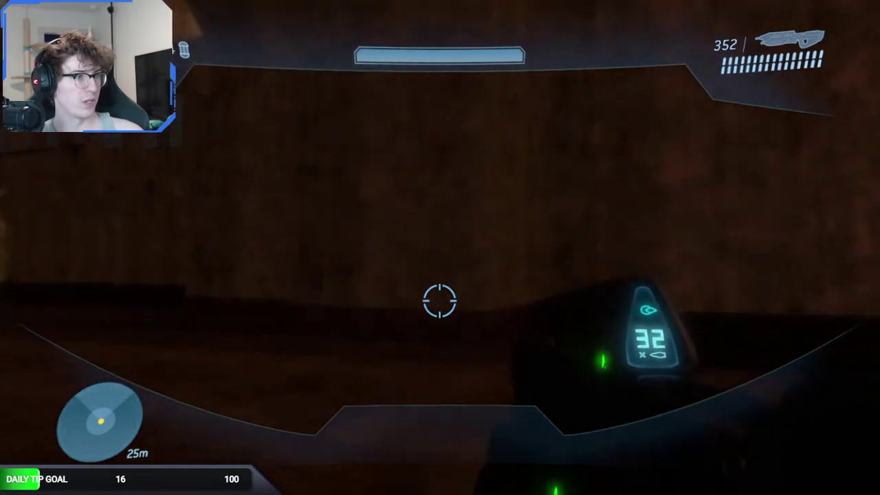
key("w")
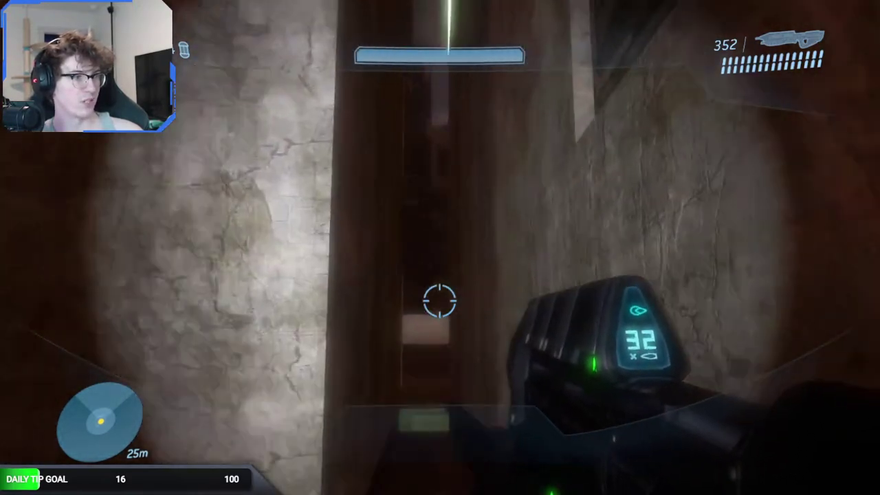
key("w")
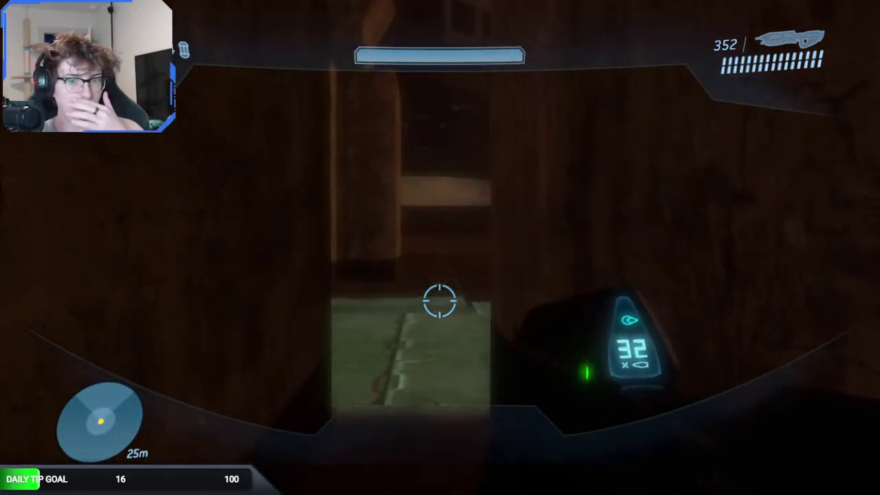
key("w")
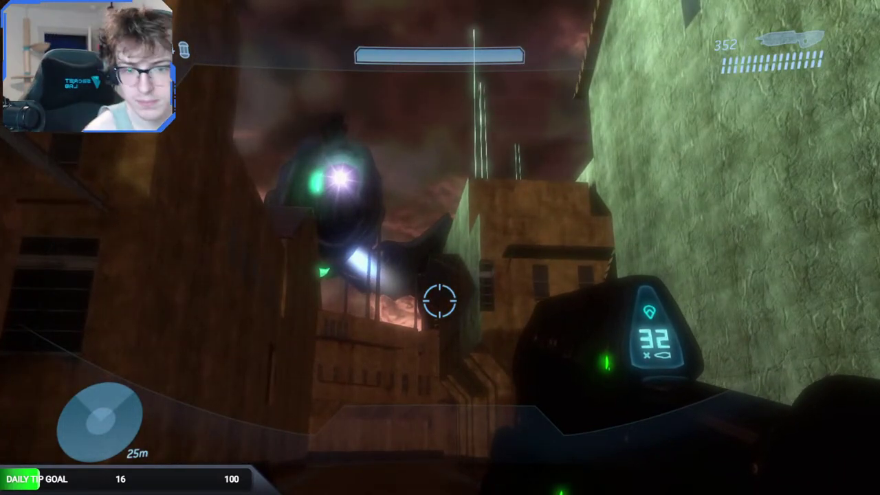
key("w")
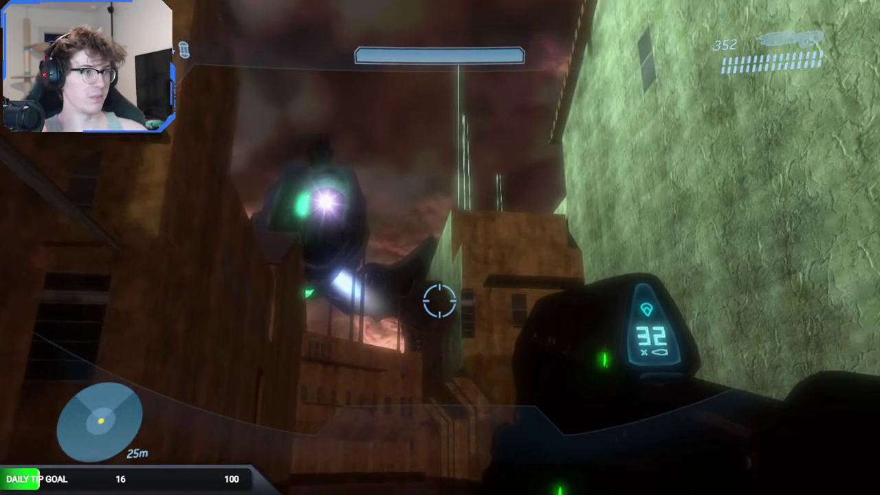
key("a")
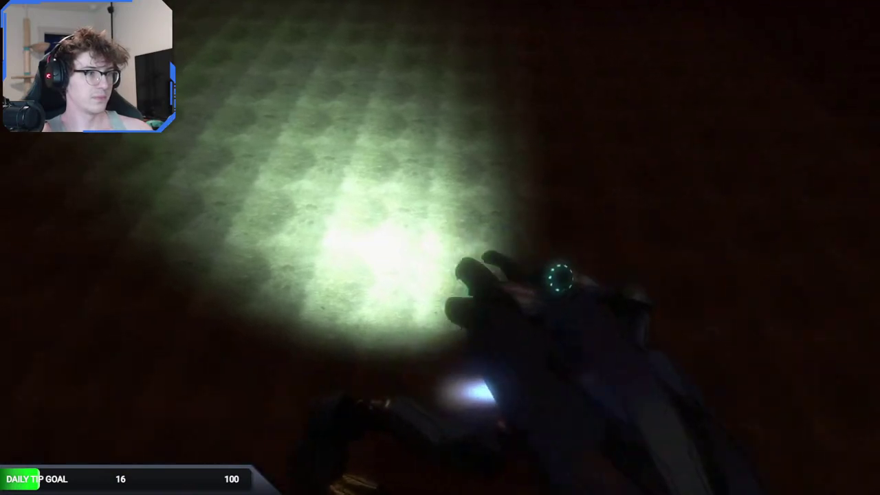
Leave the Scarab, try driving it again, and walk the main street to check its shadows and lit facades.
key("e")
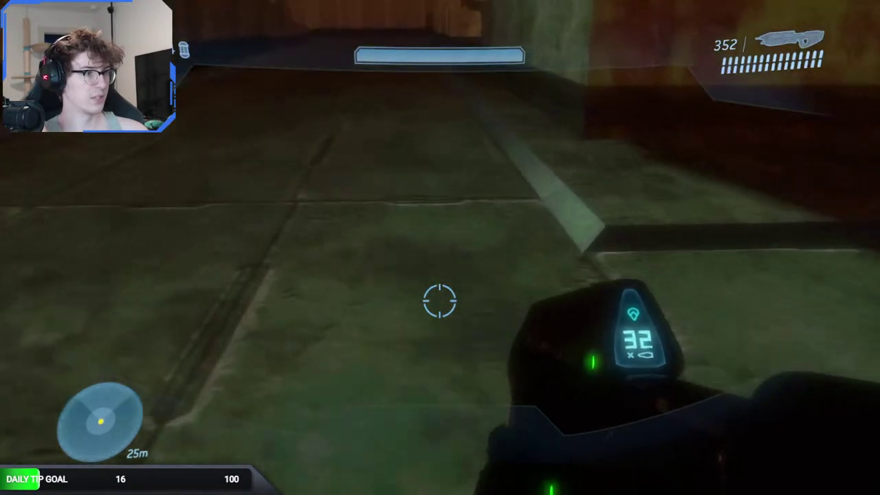
key("w")
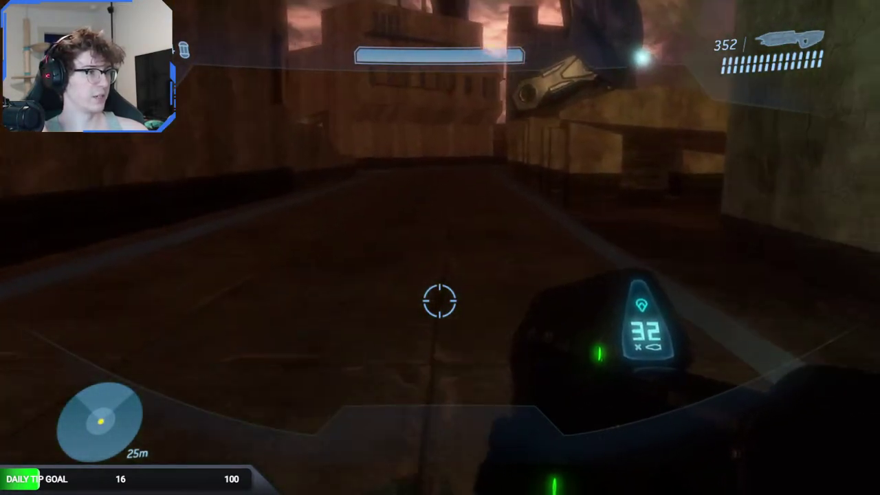
key("w")
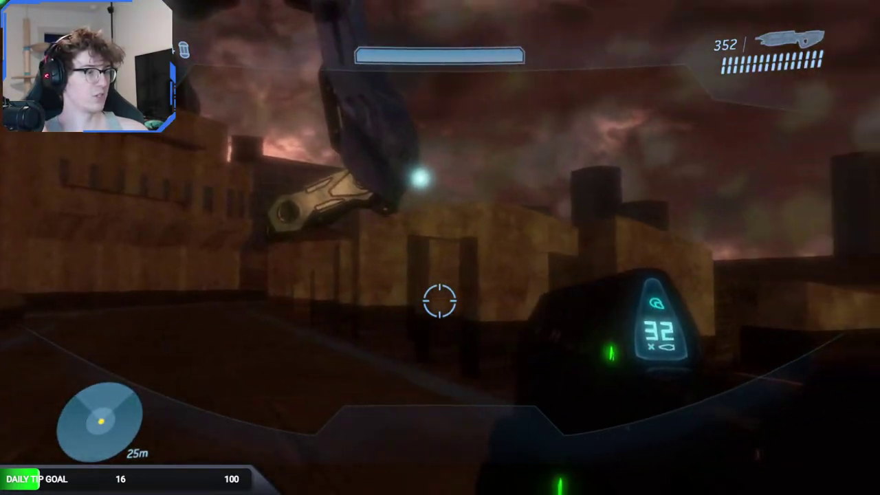
key("s")
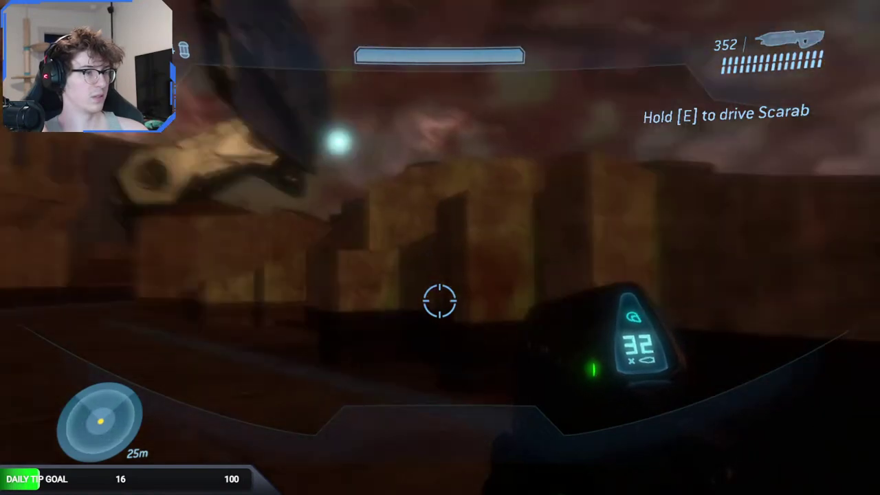
key("e")
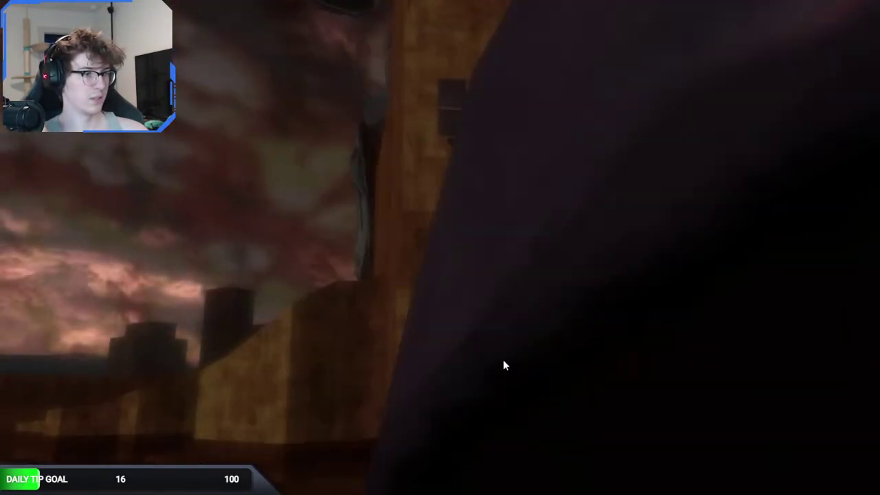
left_click(503, 365)
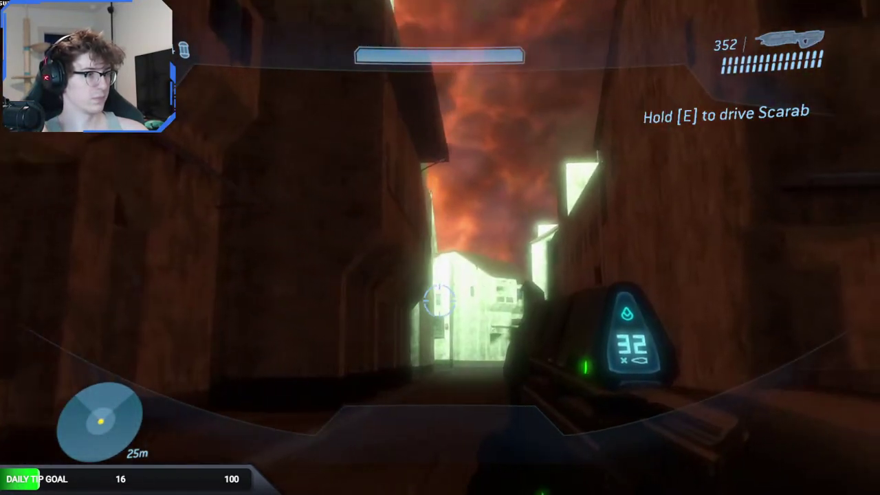
key("w")
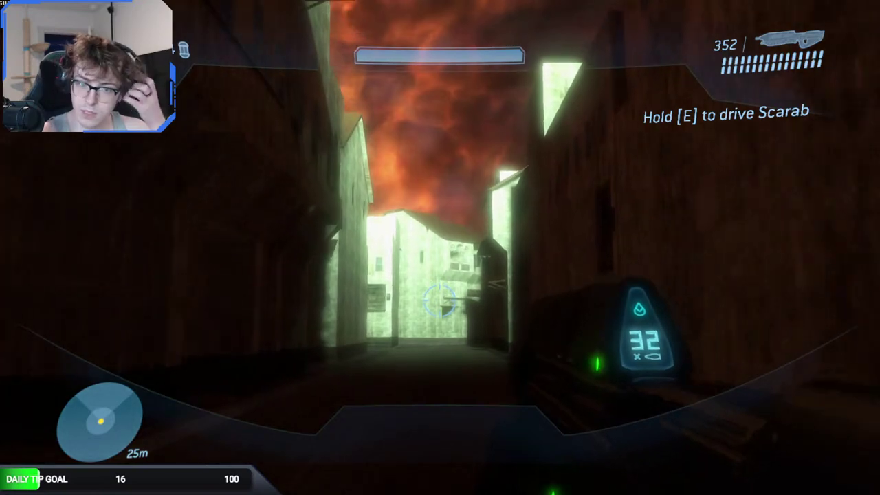
key("w")
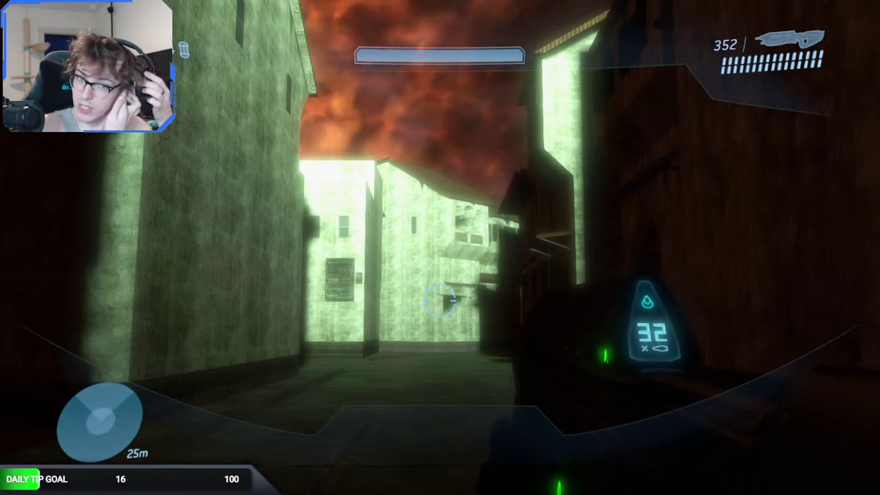
key("w")
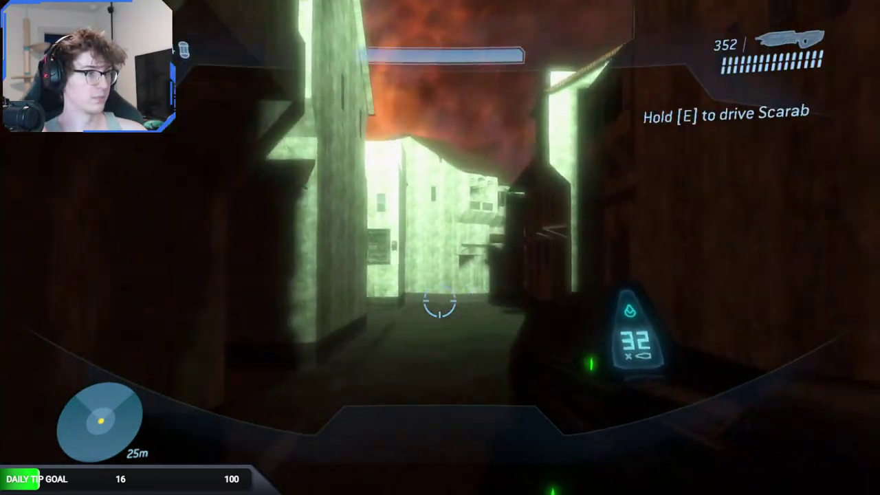
Drive the Scarab over the map in game, then leave it and inspect the lit facades and shadows from the street.
key("e")
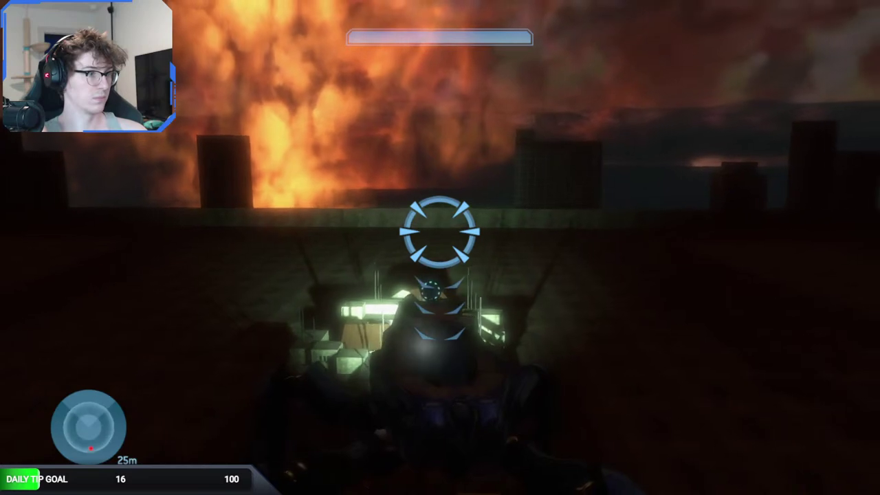
left_click(440, 231)
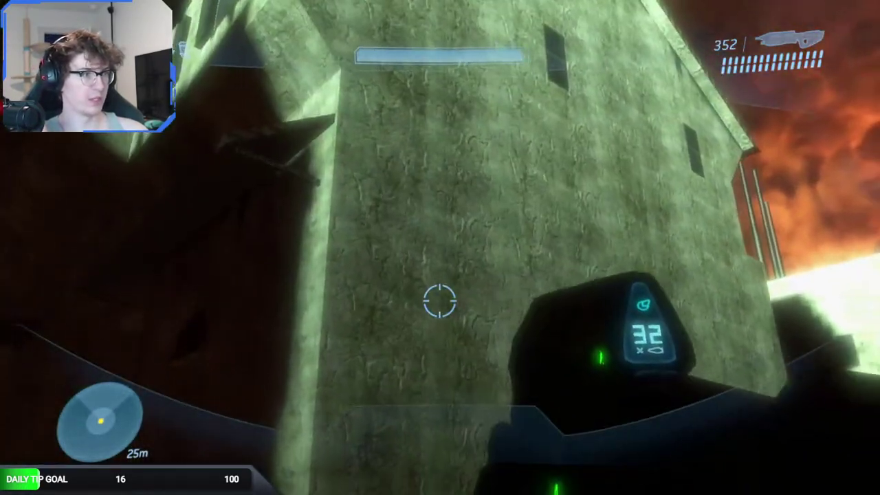
left_click(440, 300)
key("r")
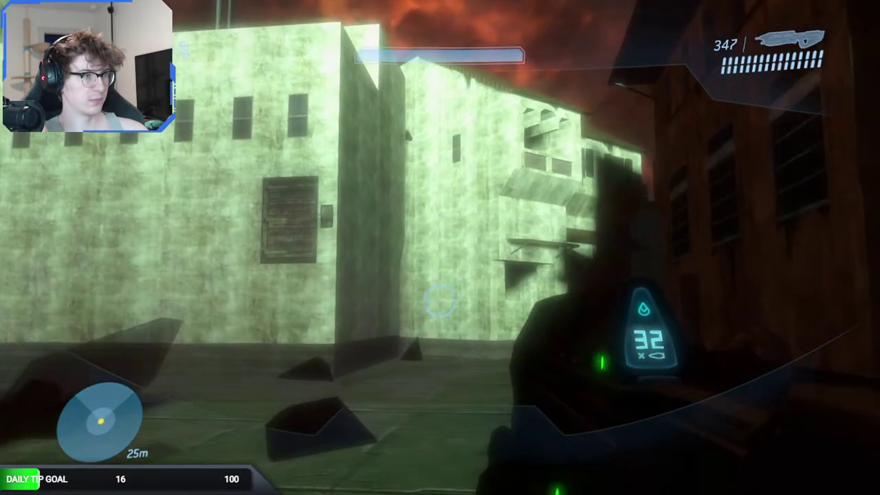
key("w")
key("w")
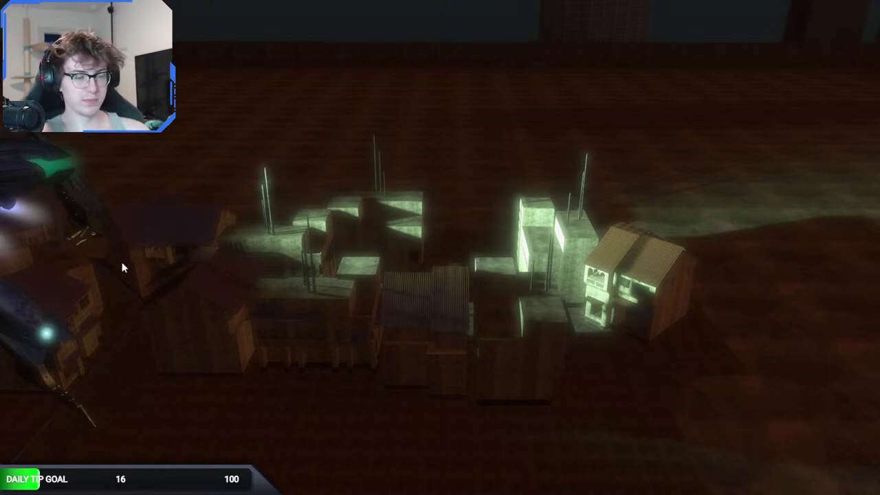
Examine the baked lighting across the whole city block from above in Sapien, circling the rooftops and outer buildings.
left_click(142, 270)
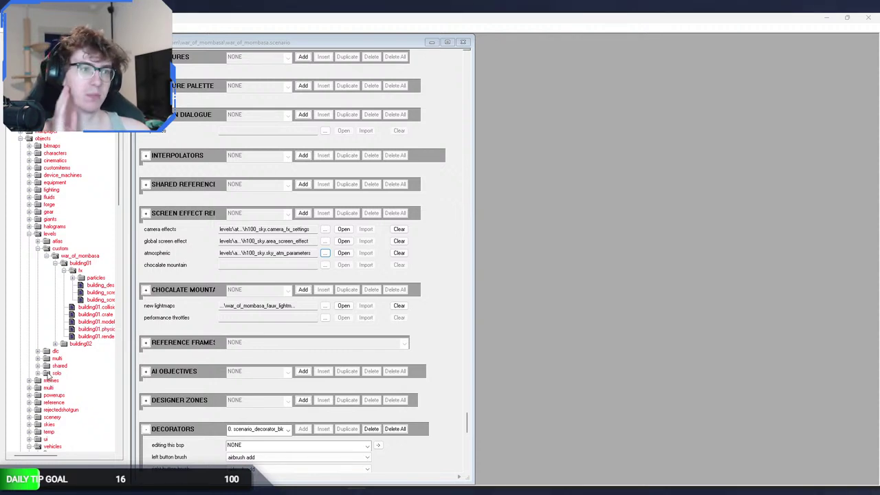
key("w")
middle_click_drag(525, 368, 524, 367)
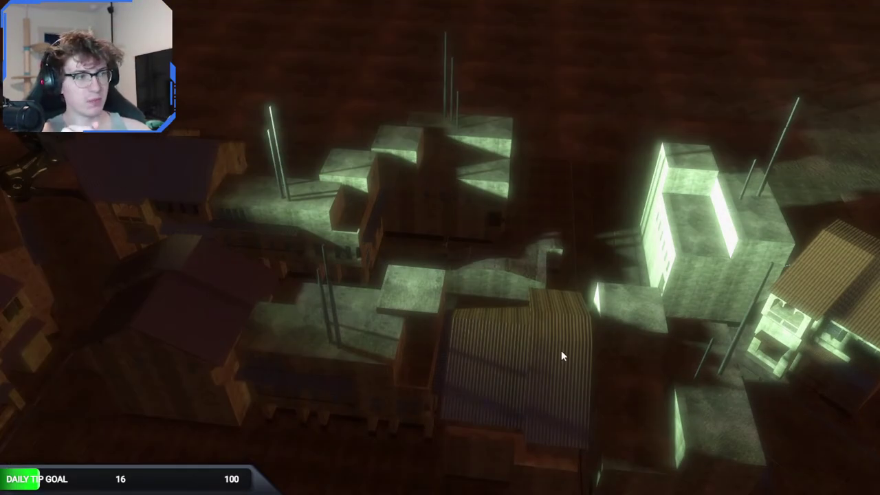
mouse_move(688, 275)
middle_mouse_down()
mouse_move(531, 240)
mouse_move(691, 265)
middle_mouse_up()
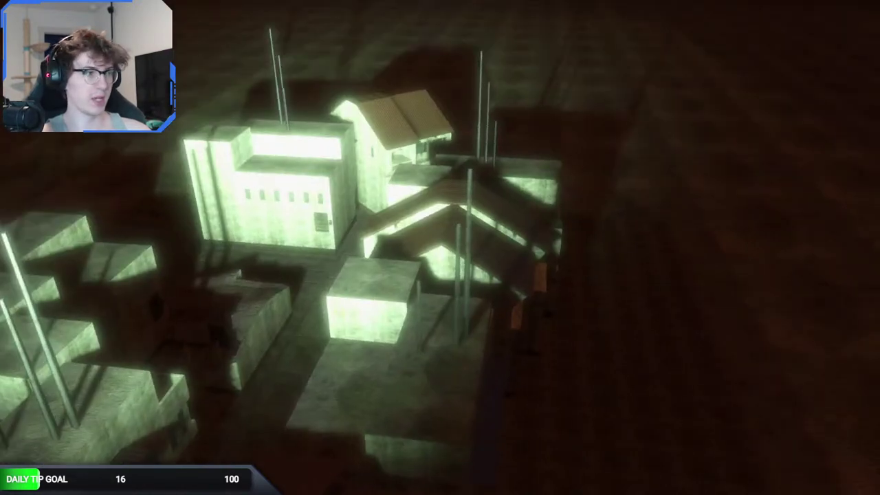
middle_click_drag(440, 303, 475, 287)
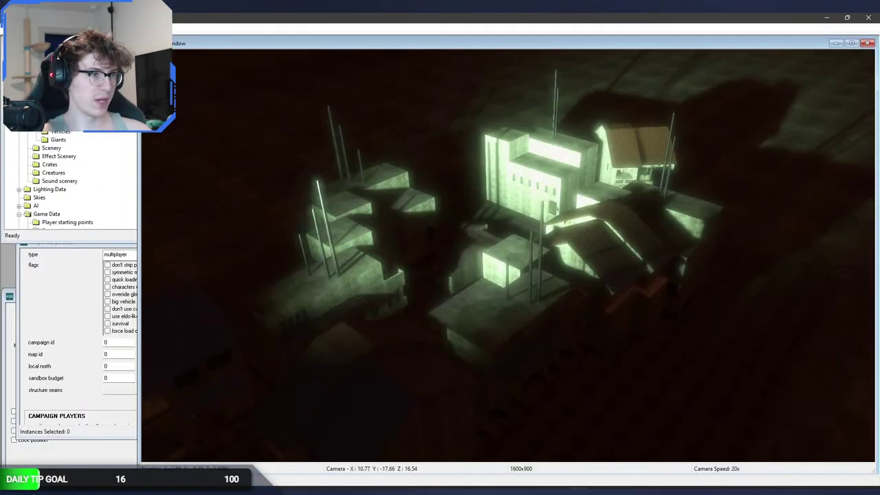
key("s")
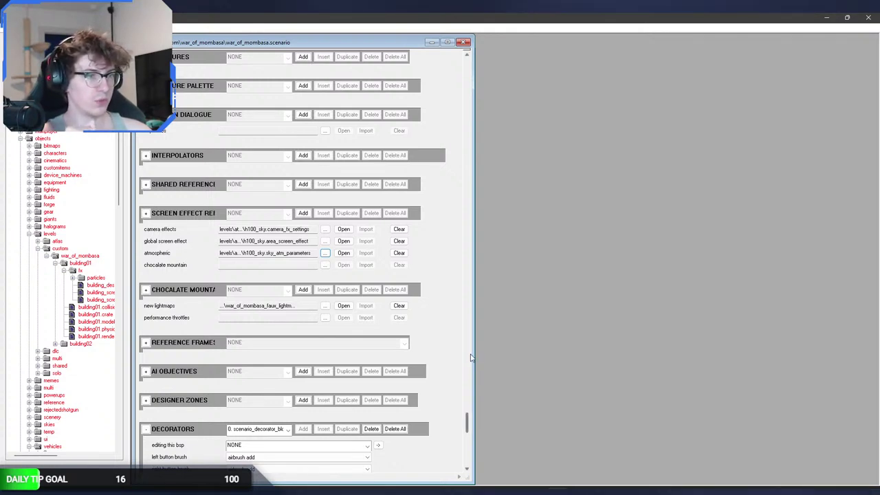
Switch to Blender, save war_of_mombasa2.blend, and start a new general file with the default objects deleted.
left_click(471, 357)
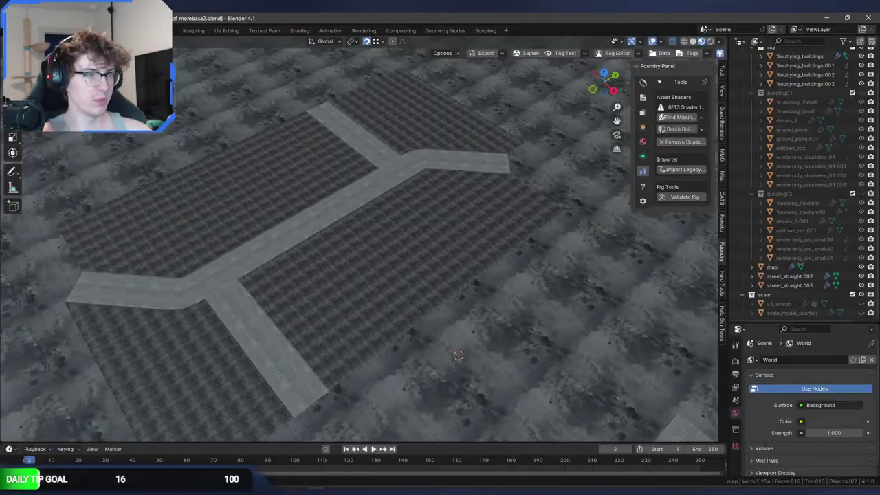
key("ctrl+s")
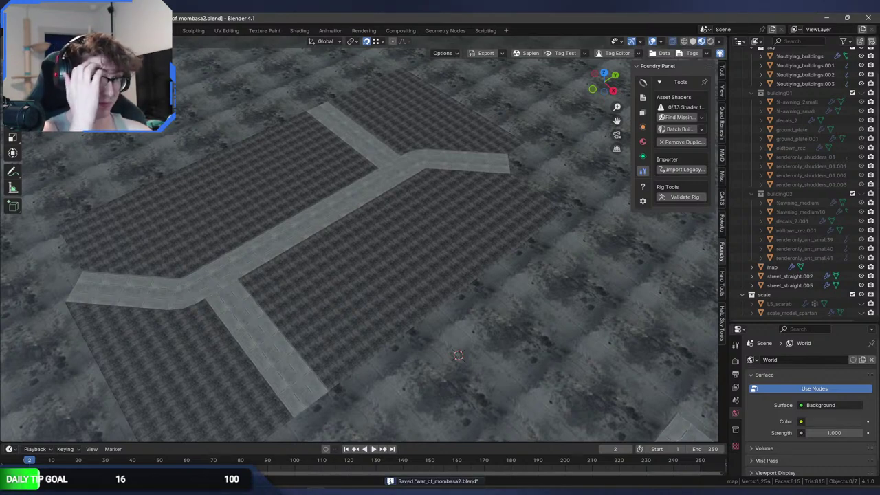
left_click(18, 30)
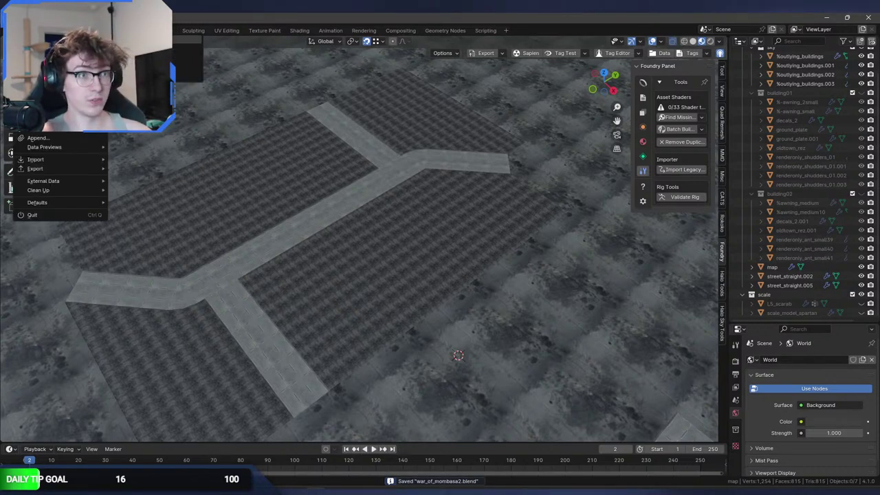
left_click(138, 46)
key("Delete")
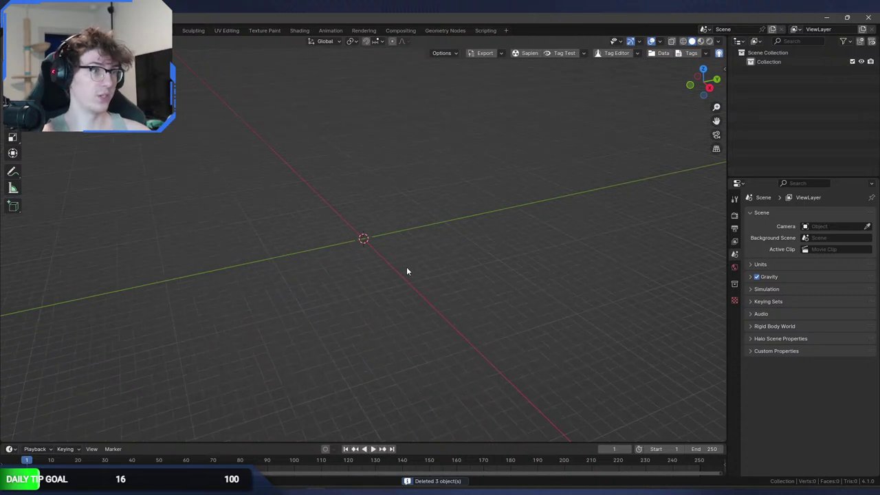
Add an armature at the origin and rename its bone to sun.
key("shift+a")
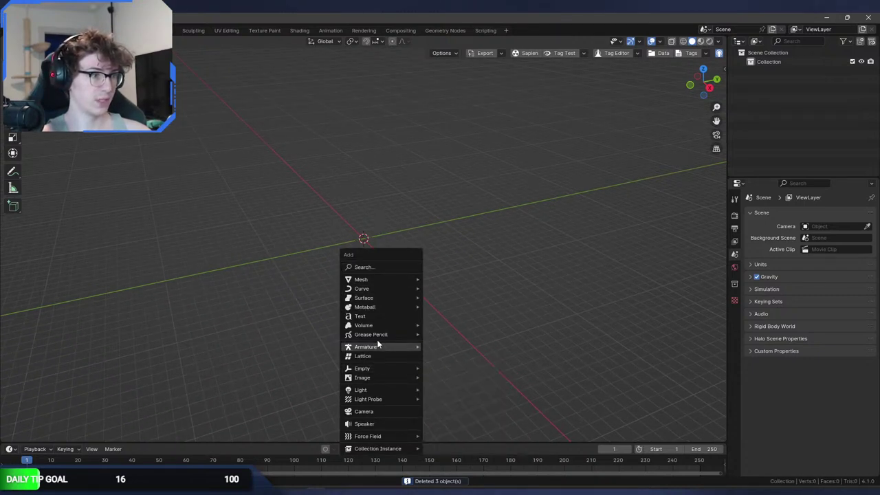
mouse_move(377, 346)
left_click(443, 348)
left_click(750, 71)
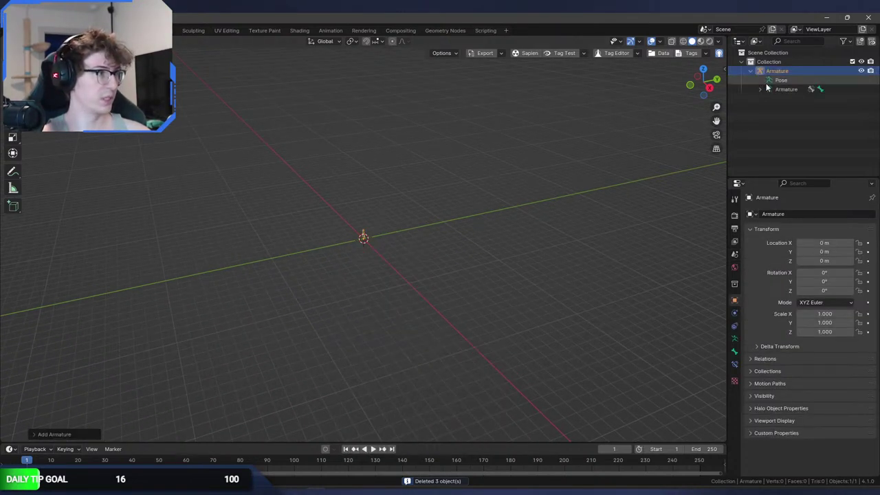
left_click(759, 90)
double_click(784, 98)
type("sun")
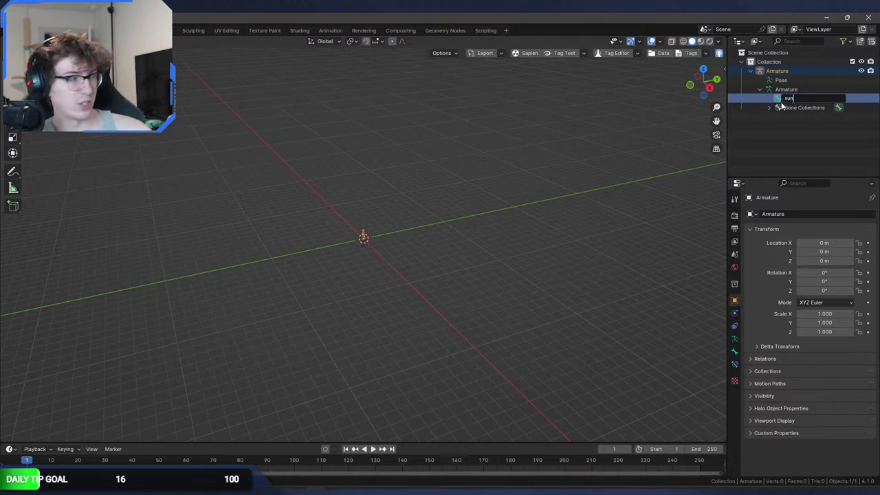
key("Return")
key("shift+a")
mouse_move(368, 205)
mouse_move(354, 139)
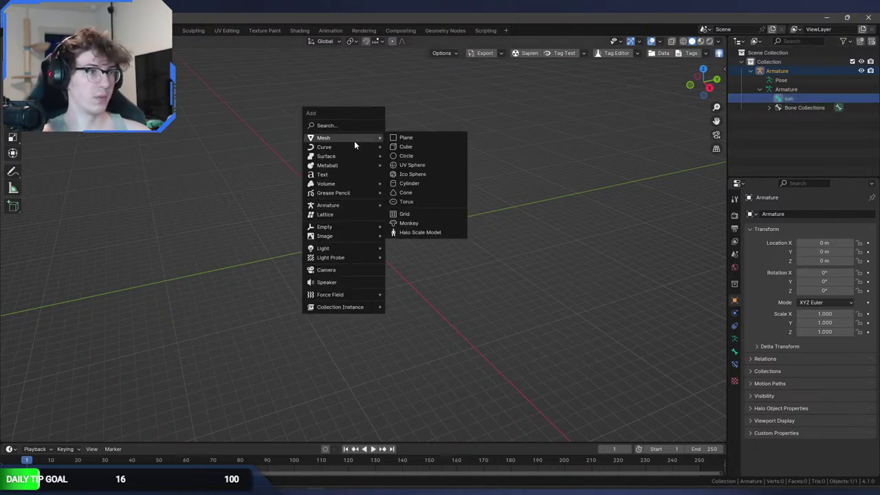
left_click(425, 146)
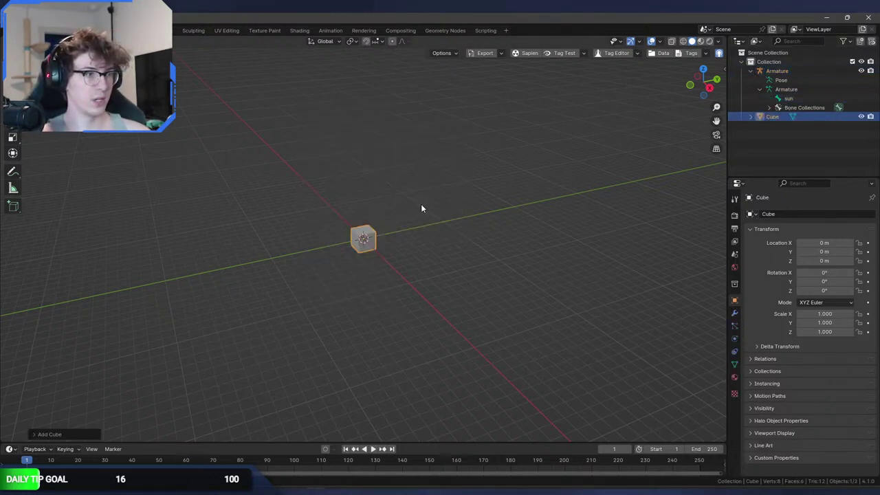
key("ctrl+z")
Add a UV sphere at the origin with 16 segments and 8 rings.
key("shift+a")
mouse_move(402, 205)
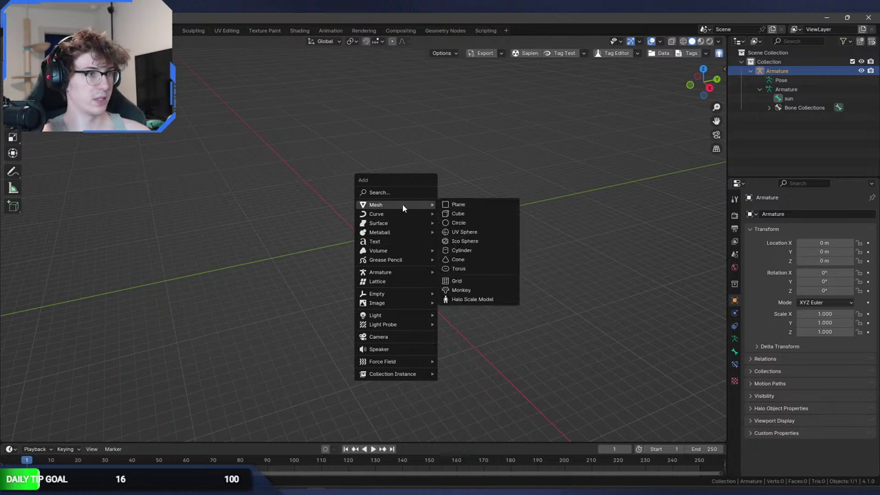
left_click(475, 231)
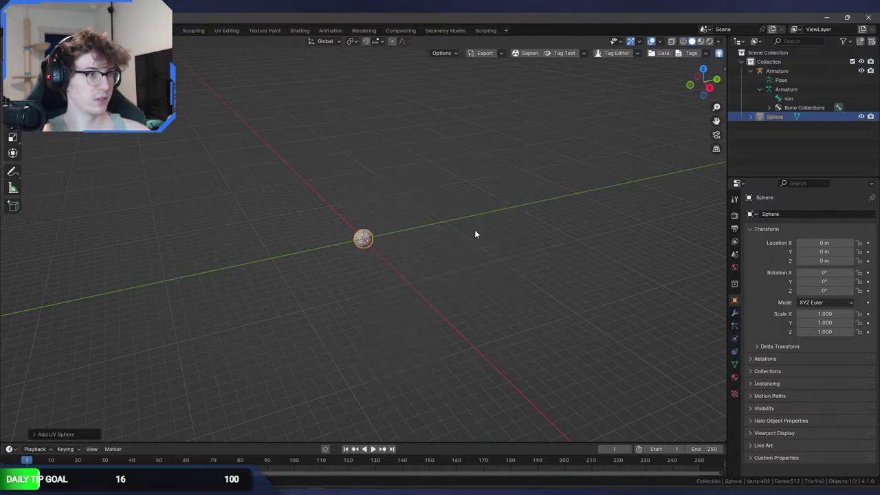
left_click(72, 436)
left_click(126, 334)
type("16")
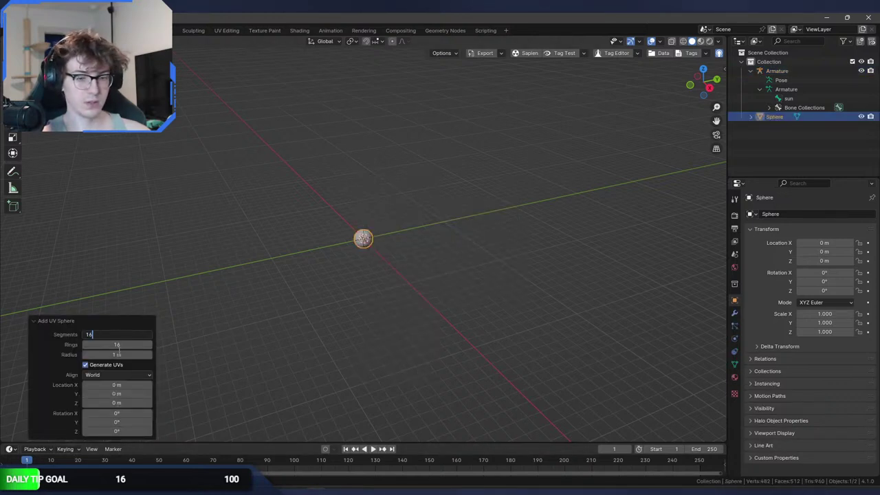
key("Tab")
type("8")
key("Return")
Scale the sphere's whole mesh by 100 in Edit Mode, and return to Object Mode with nothing selected.
scroll(368, 311, "up", 8)
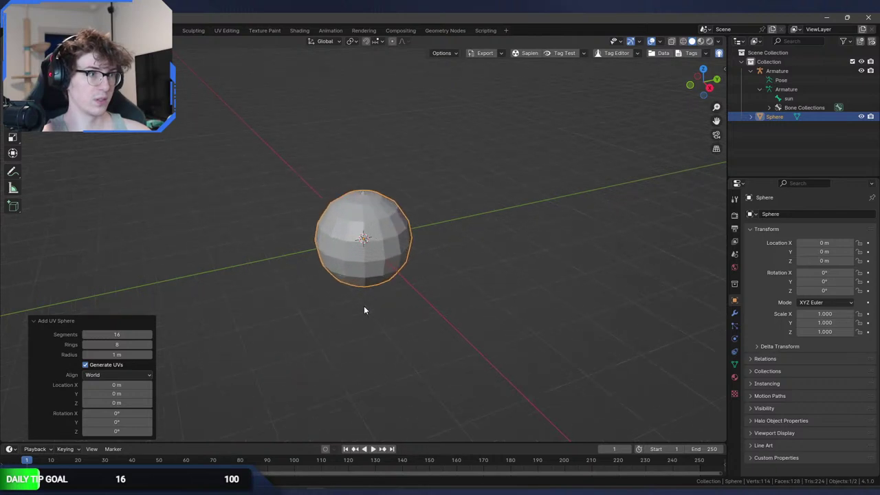
middle_click_drag(363, 305, 404, 312)
key("Tab")
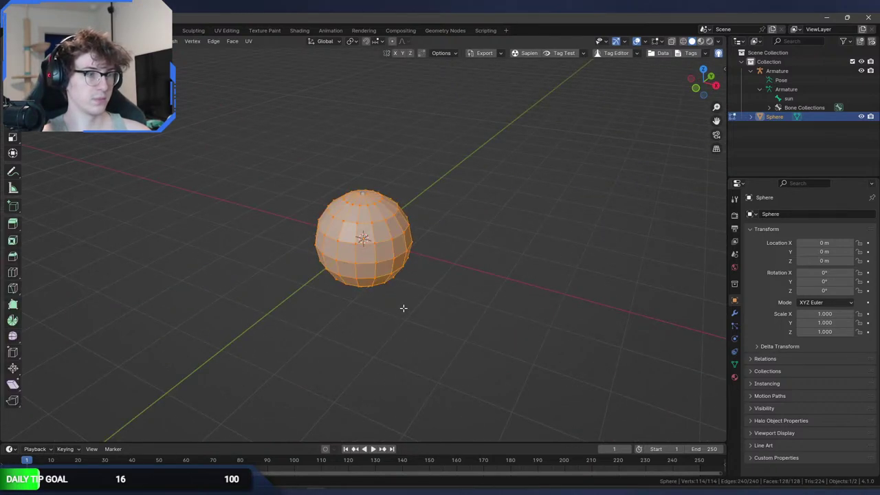
type("s100")
key("Return")
scroll(403, 308, "down", 10)
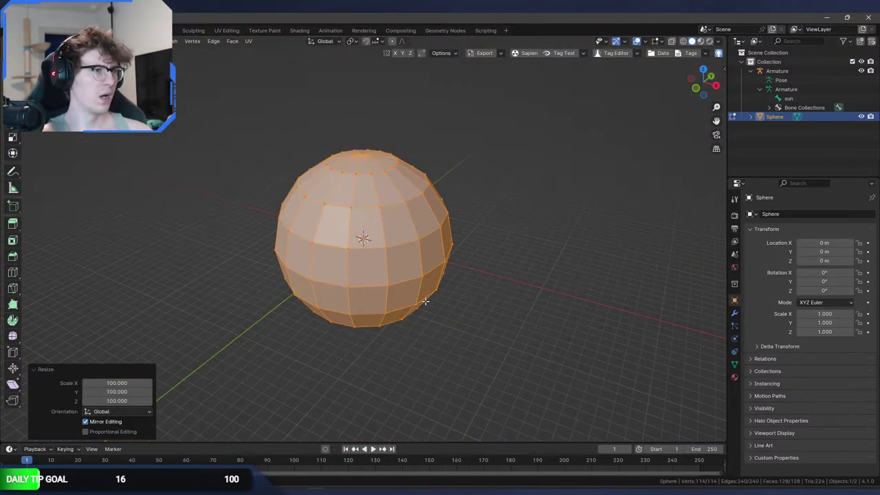
key("Tab")
left_click(429, 299)
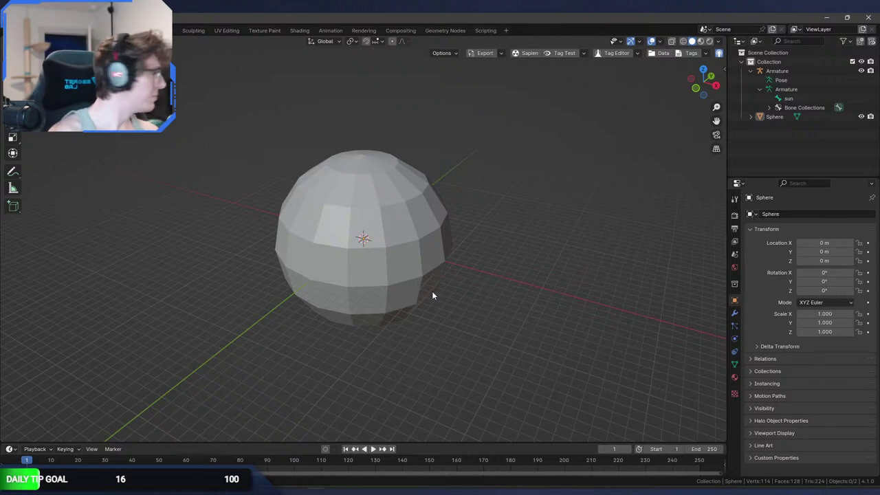
Rename the sphere object to sun.
left_click(775, 117)
double_click(775, 117)
type("sun")
key("Return")
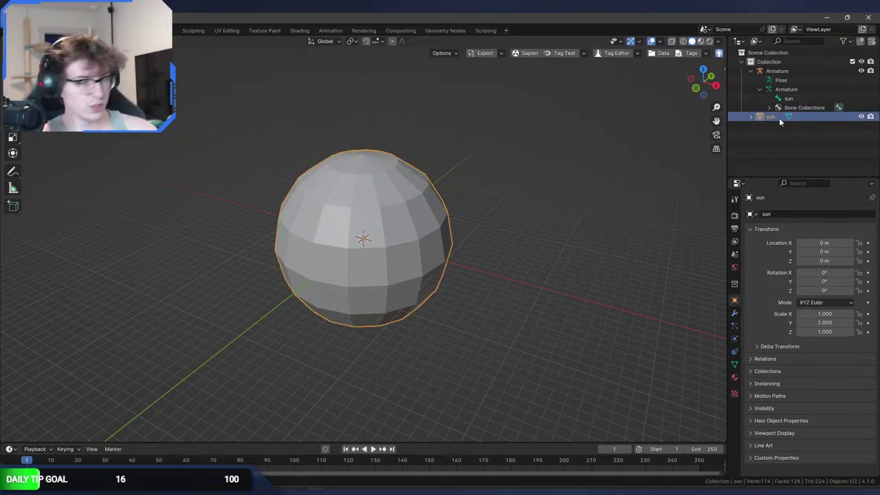
Parent the sun sphere to the armature with the Object parent type, and clear the selection.
left_click(792, 72, "ctrl")
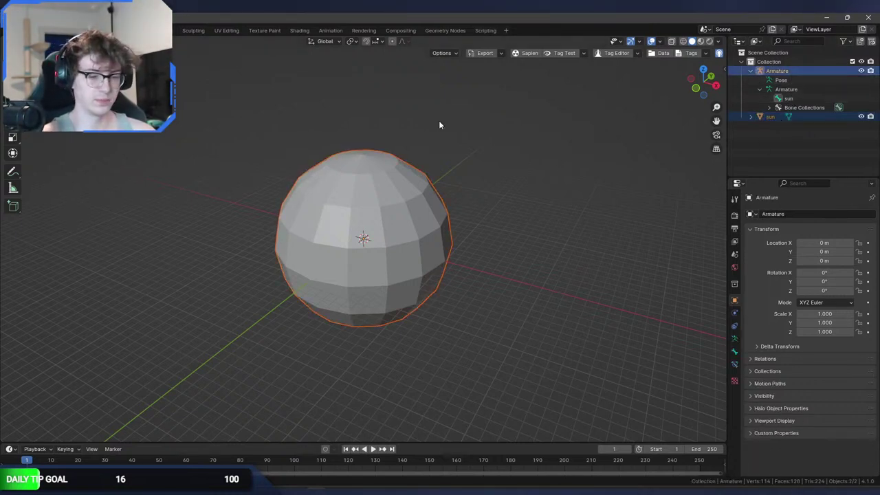
key("ctrl+p")
left_click(421, 192)
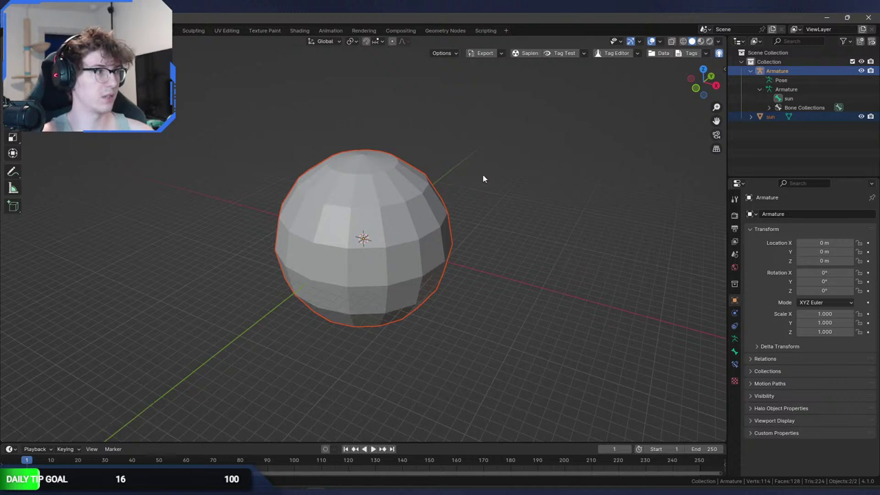
key("ctrl+p")
left_click(512, 111)
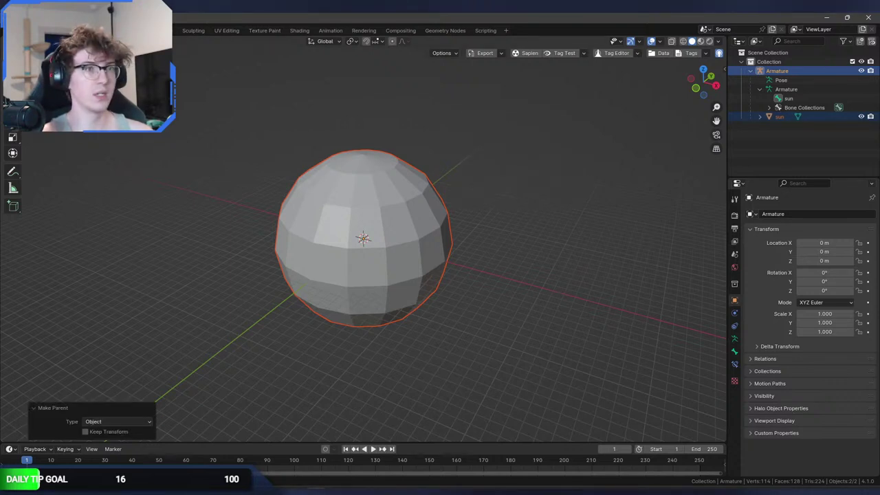
key("alt+a")
Give the sun sphere a new material named sun.
left_click(383, 205)
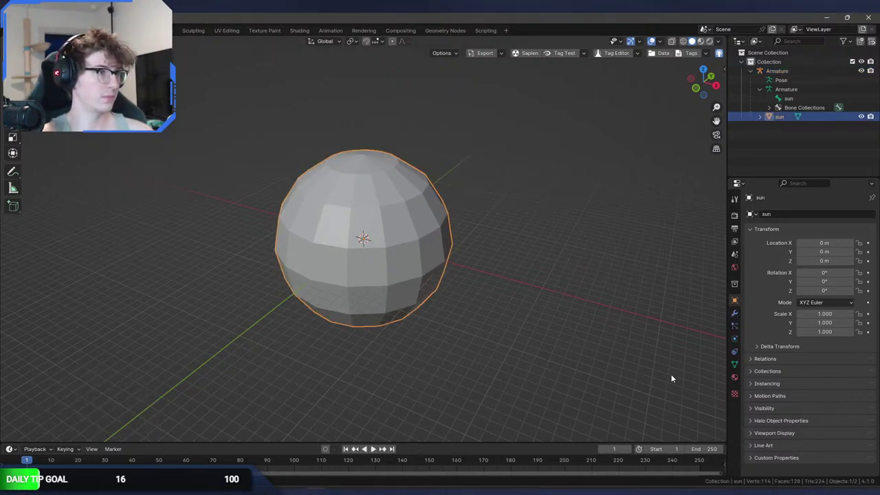
left_click(734, 376)
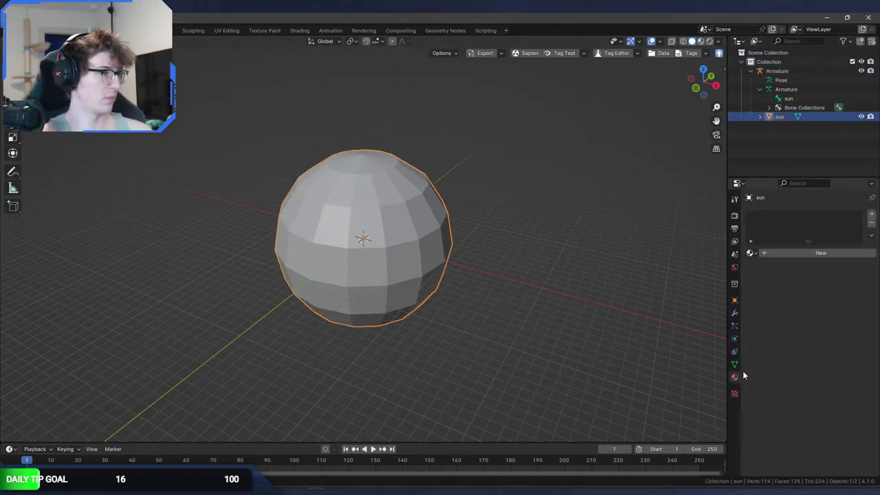
left_click(832, 253)
double_click(788, 215)
type("sun")
key("Return")
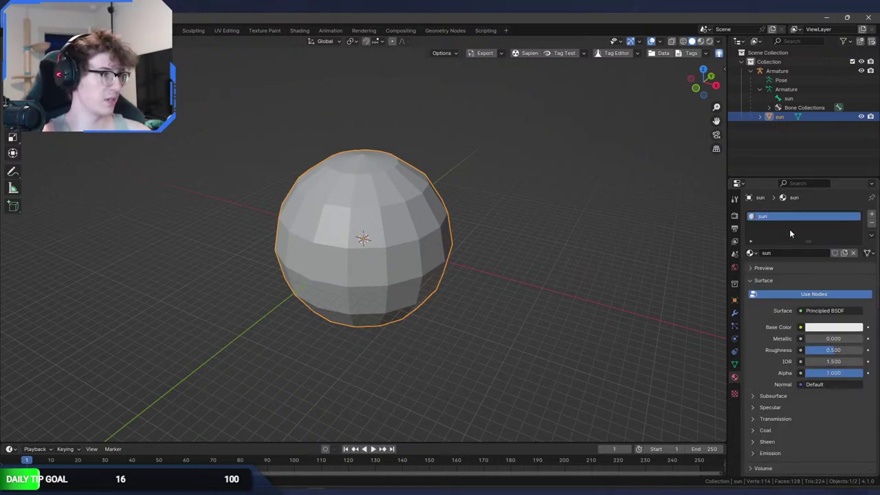
middle_click_drag(556, 277, 523, 268)
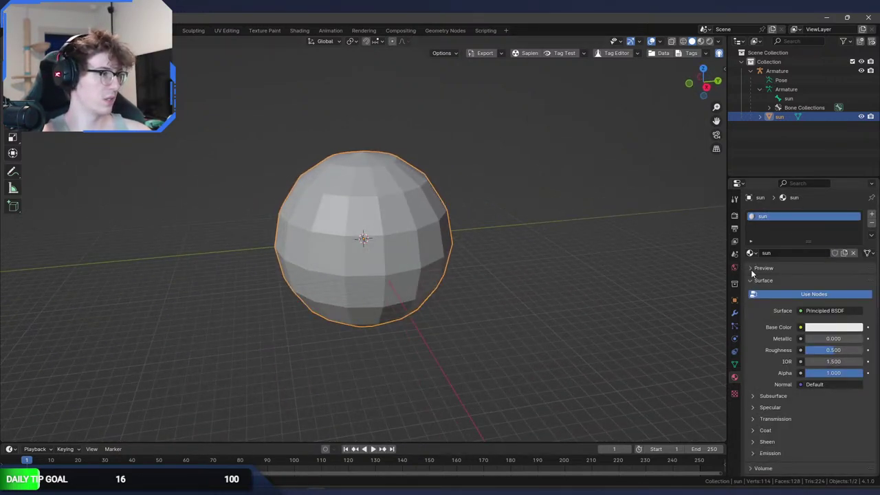
left_click(734, 366)
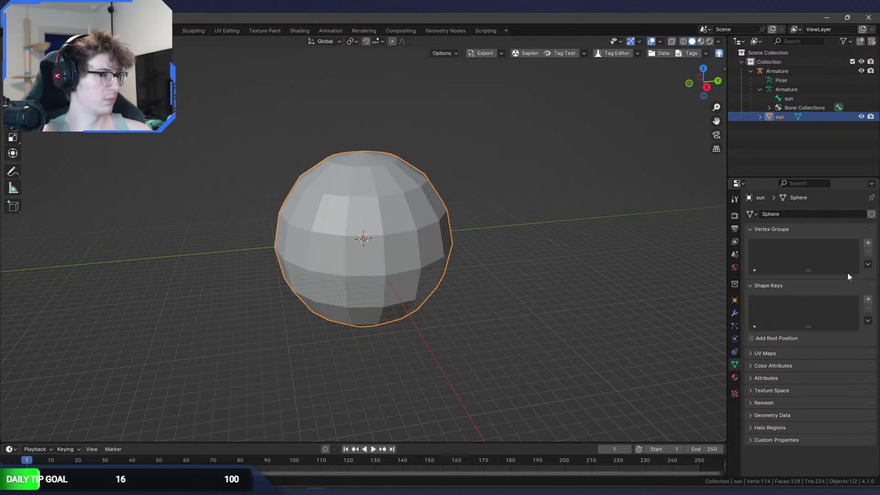
left_click(782, 427)
key("shift+d")
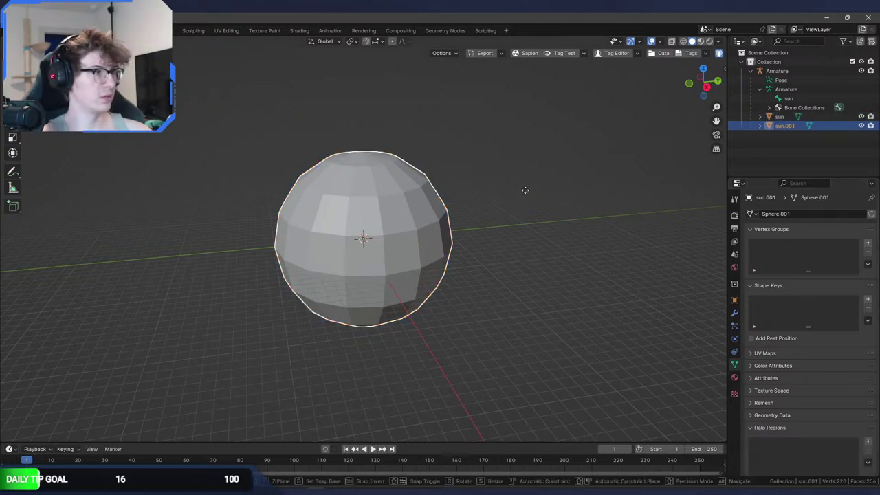
key("Escape")
key("F2")
type("@sun")
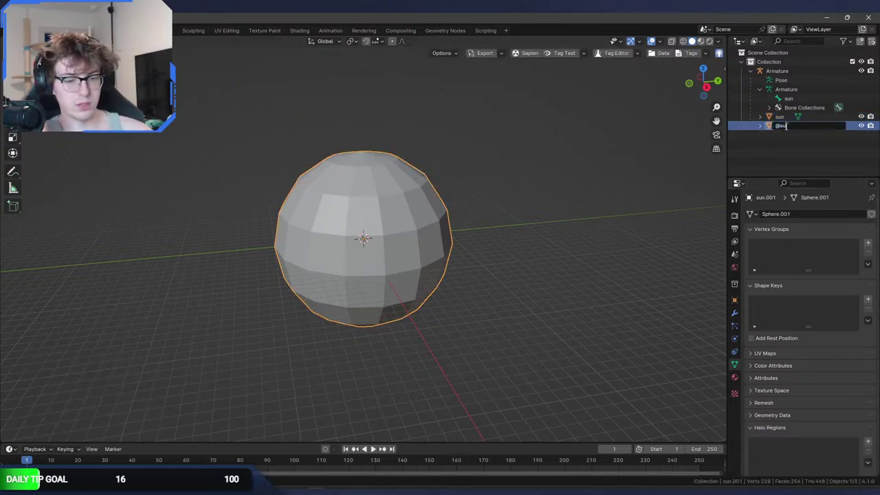
key("Return")
key("shift+d")
key("Escape")
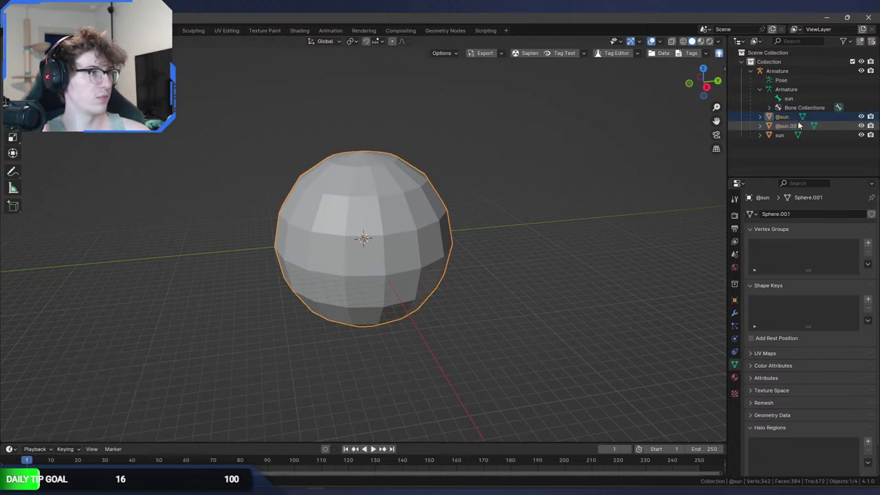
double_click(789, 125)
type("$sun")
key("Return")
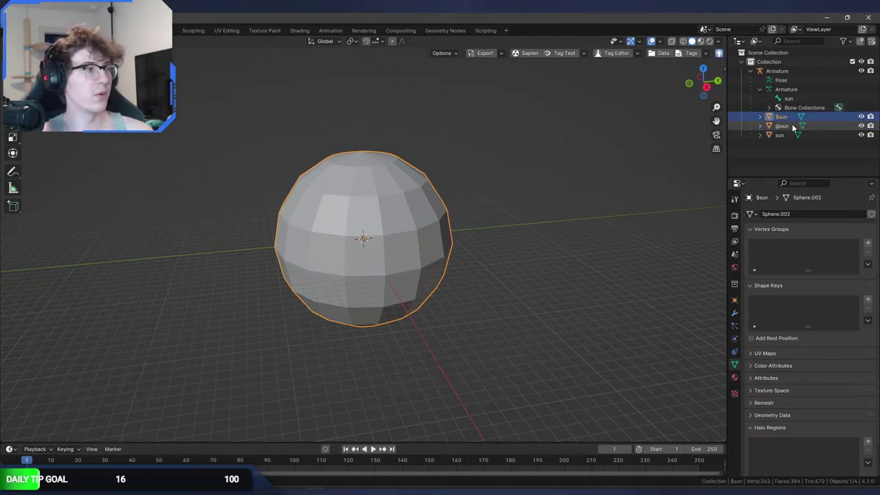
Add an Arrows empty at the world origin and scale it by 100.
middle_click_drag(548, 187, 498, 211)
key("shift+a")
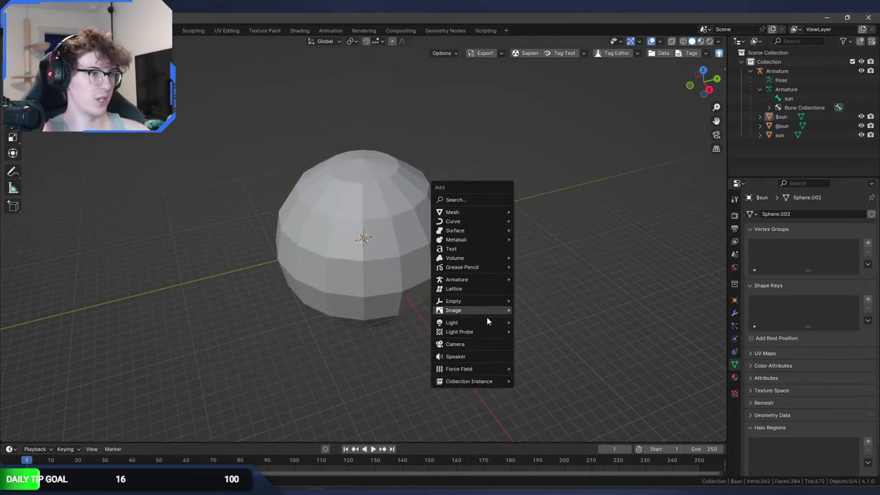
mouse_move(484, 304)
left_click(569, 312)
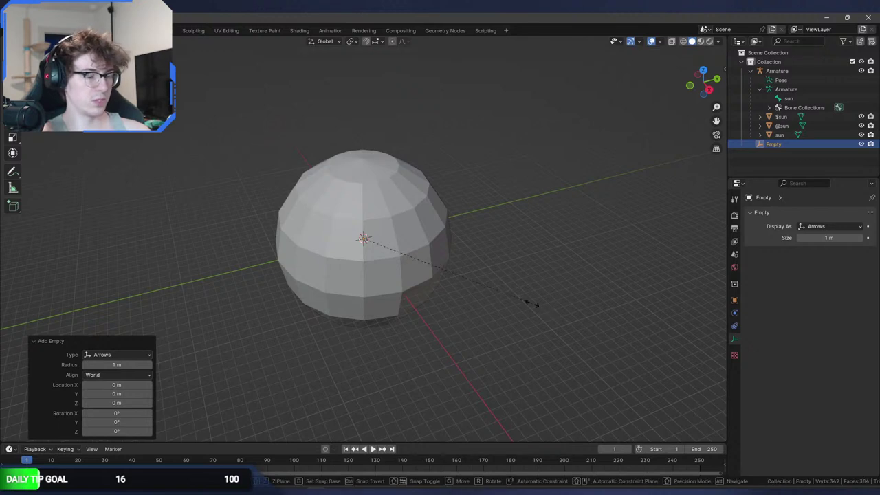
type("100")
key("Return")
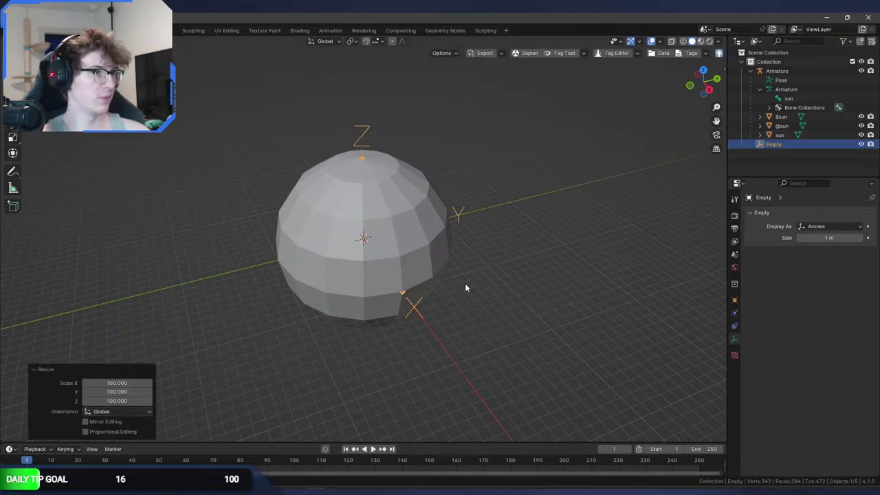
Move the arrows empty about 108 m along the X axis and rename it #sun.
middle_click_drag(464, 283, 504, 301)
key("g")
key("y")
key("x")
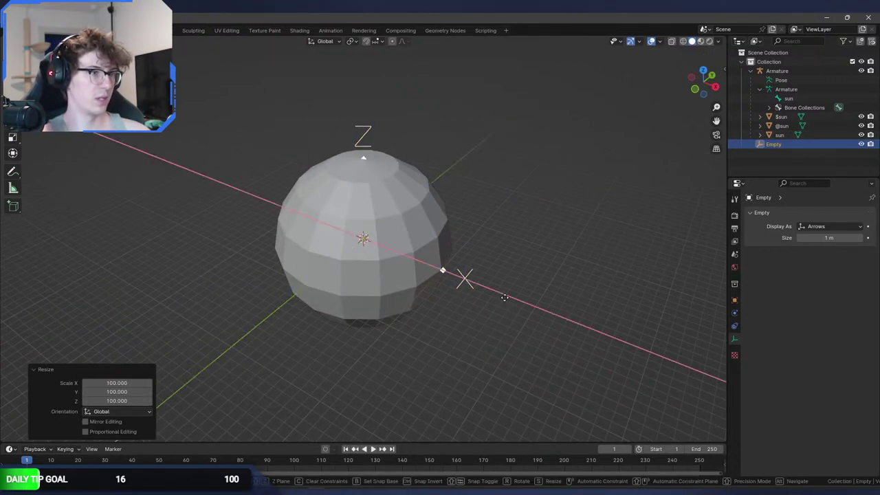
left_click(592, 326)
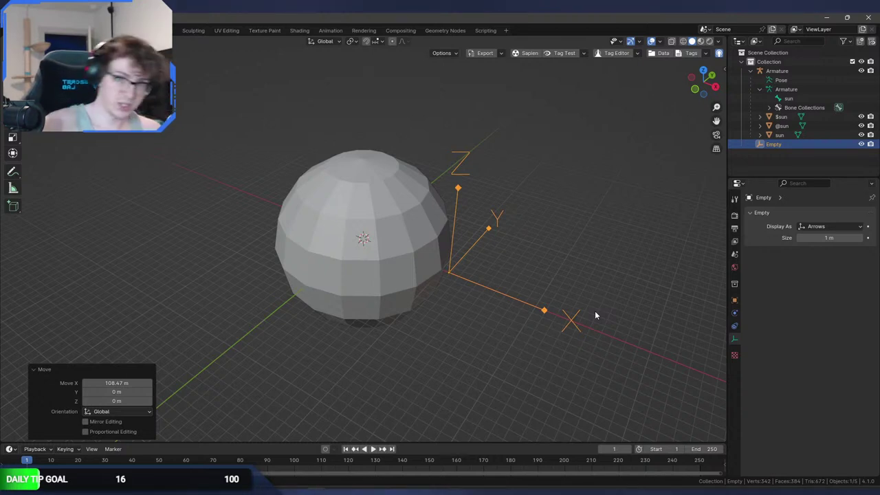
double_click(773, 144)
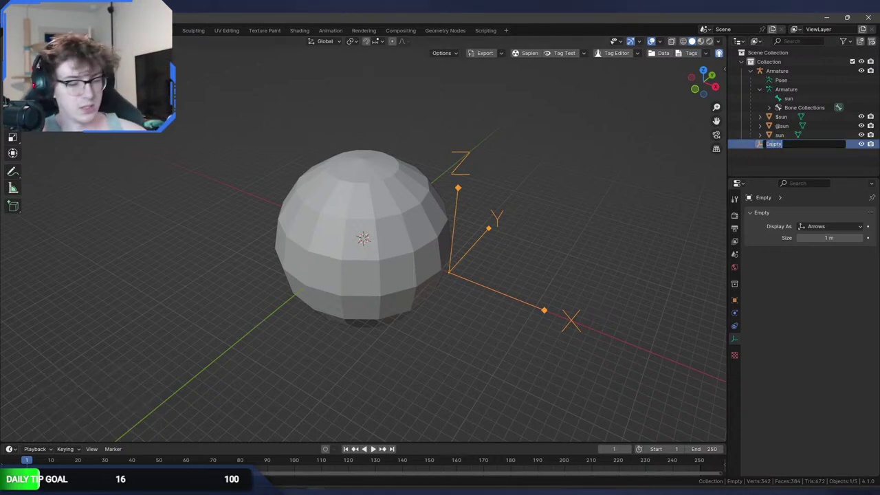
type("#sun")
key("Return")
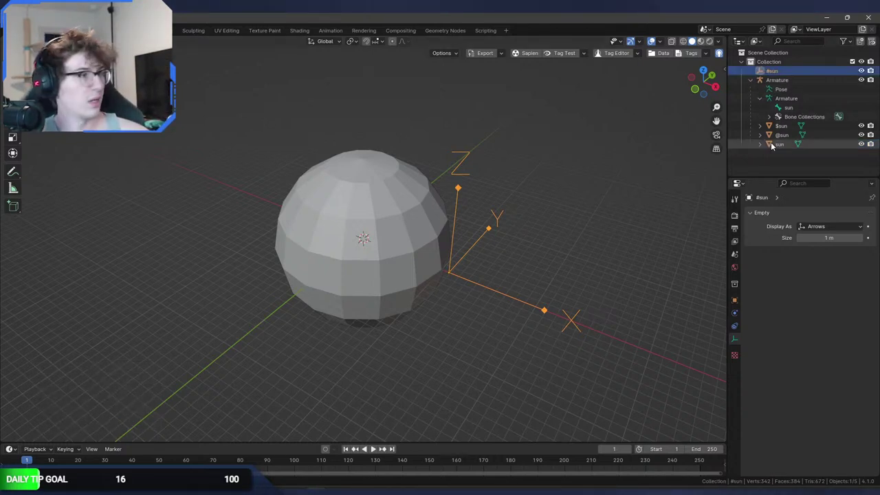
Parent the #sun empty to the armature's sun bone with the Bone parent type, and clear the selection.
left_click(784, 80)
left_click(788, 108)
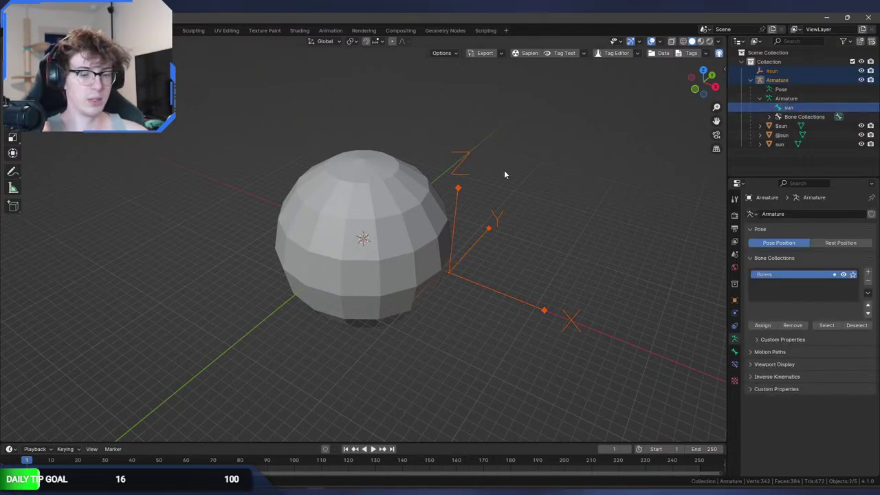
key("ctrl+p")
left_click(427, 236)
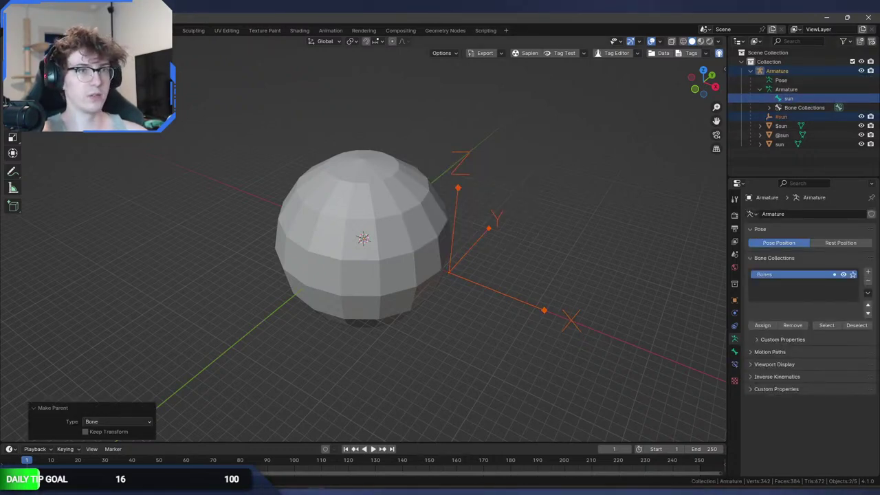
middle_click_drag(408, 245, 502, 283)
left_click(530, 233)
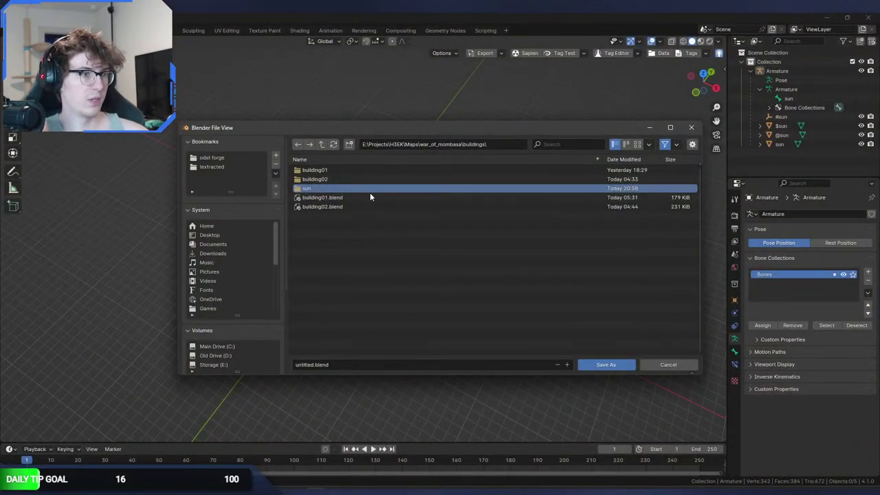
Save the Blender file as sun inside the sun folder of war_of_mombasa\buildings.
left_click(374, 365)
left_click(345, 188)
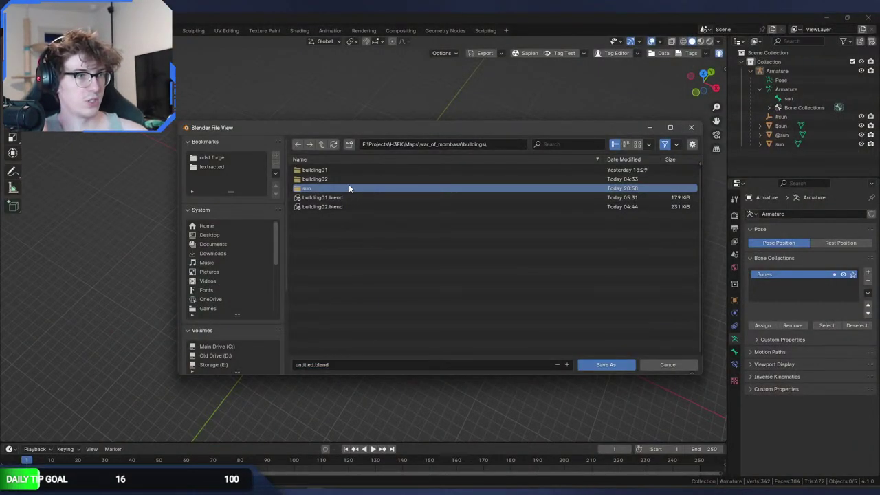
double_click(349, 187)
left_click(344, 359)
type("sun")
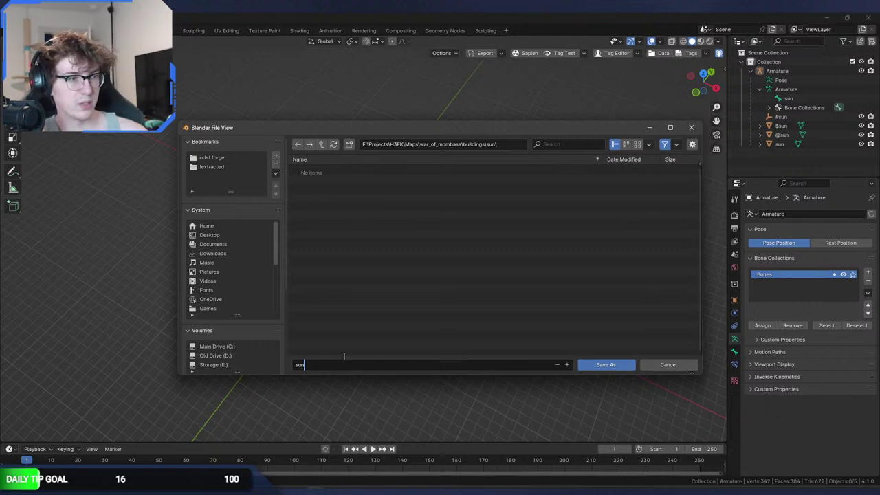
key("Return")
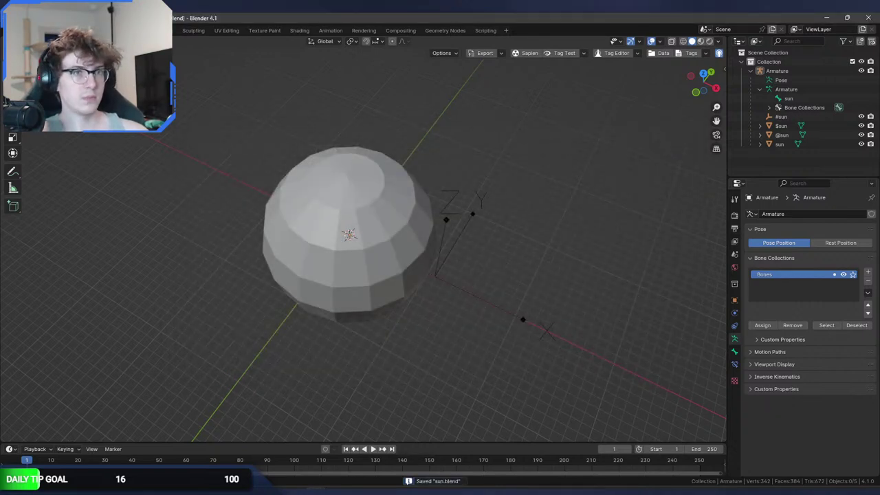
Export the scene as a Halo Jointed Model Skeleton (.jms) named sun for Halo 3, with Generate Asset Subdirectories enabled.
left_click(25, 30)
mouse_move(34, 169)
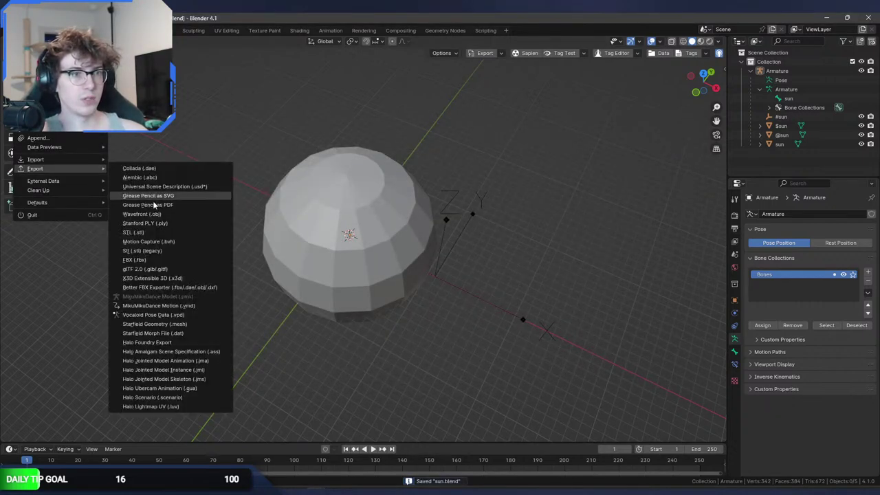
left_click(214, 378)
left_click(656, 176)
left_click(648, 207)
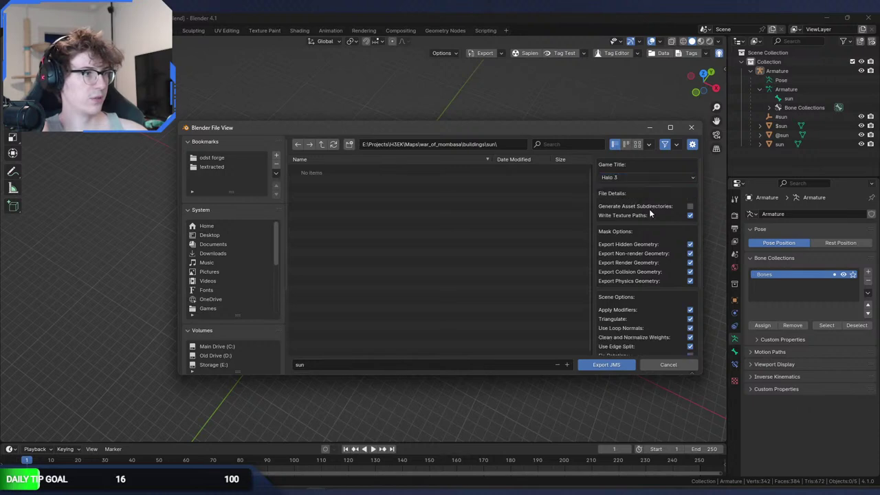
left_click(689, 206)
left_click(462, 143)
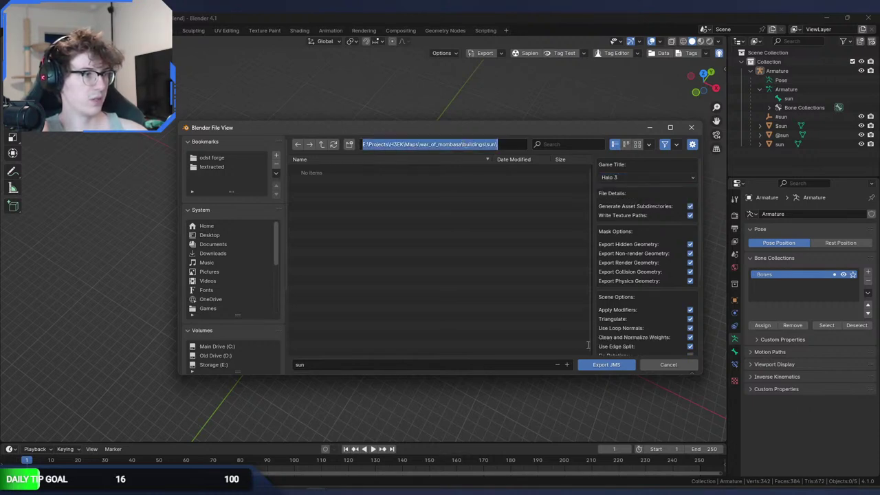
left_click(590, 363)
left_click(581, 366)
In File Explorer, create a folder named sun in H3EK\data\objects\levels\custom\war_of_mombasa and open it.
key("super")
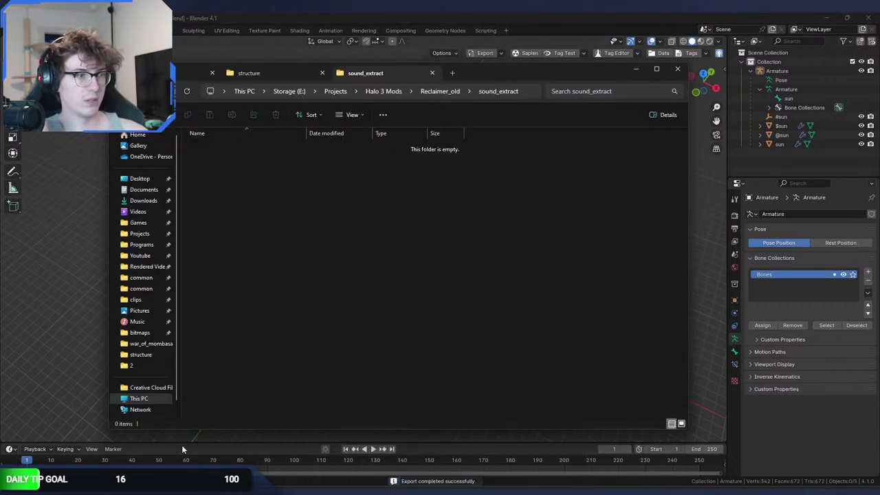
left_click(273, 75)
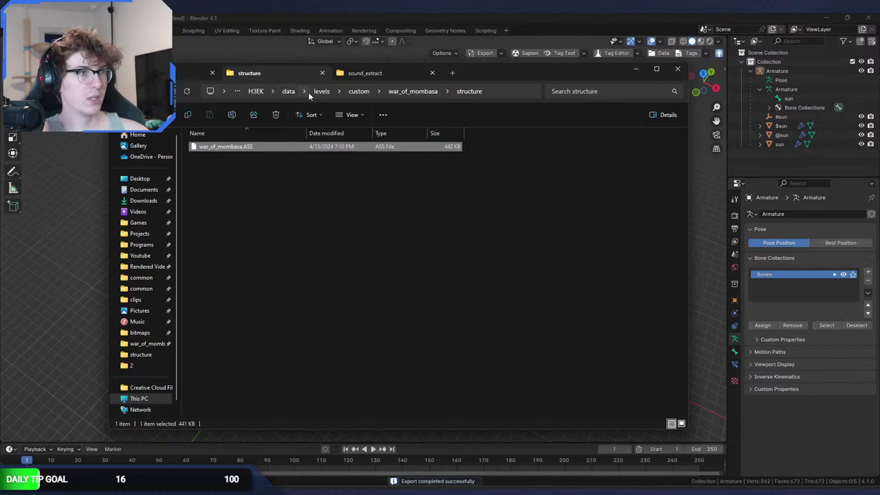
left_click(289, 91)
double_click(238, 217)
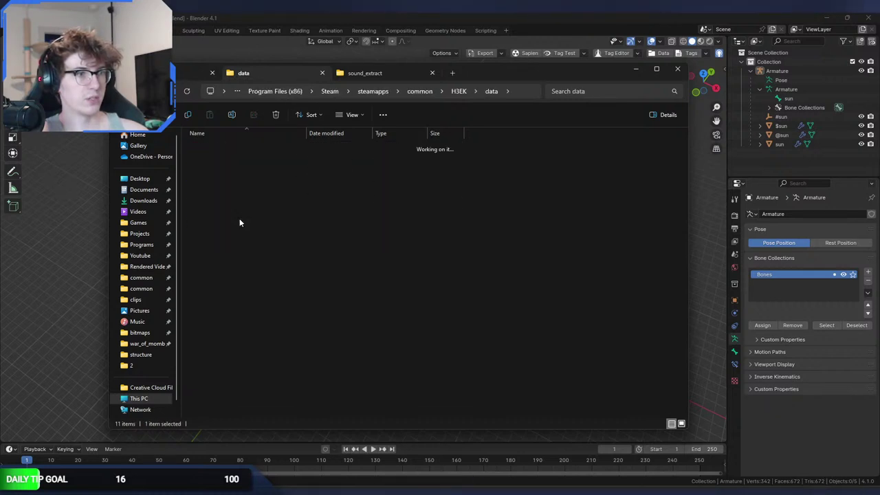
double_click(239, 174)
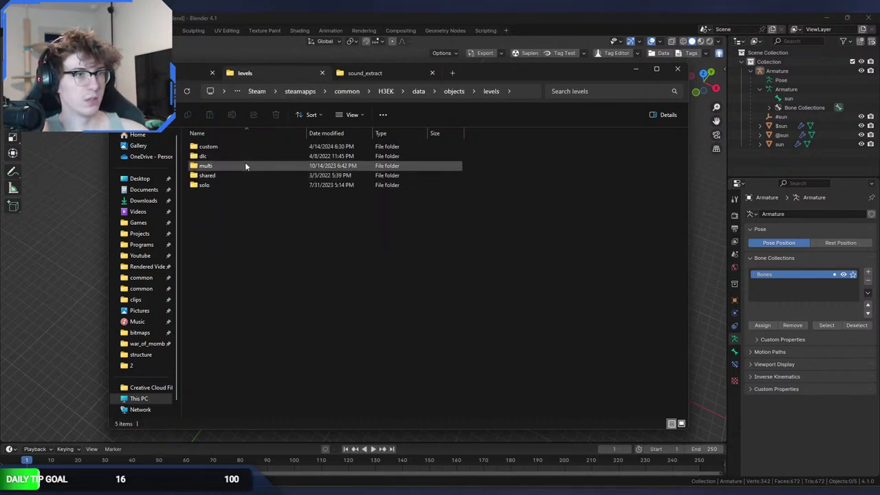
double_click(245, 149)
double_click(248, 150)
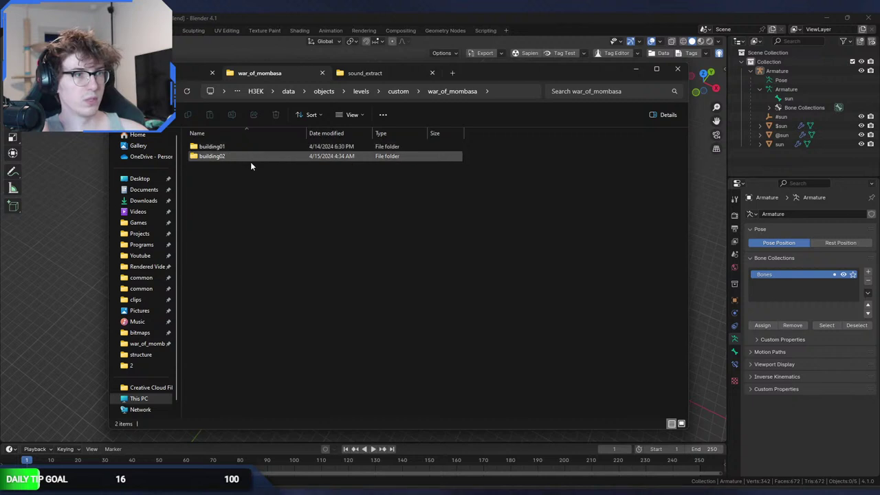
key("ctrl+shift+n")
type("sun")
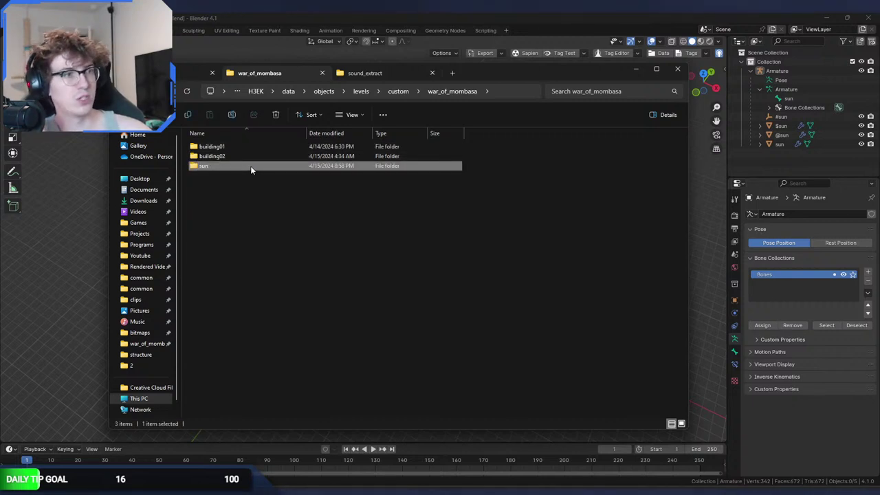
double_click(250, 165)
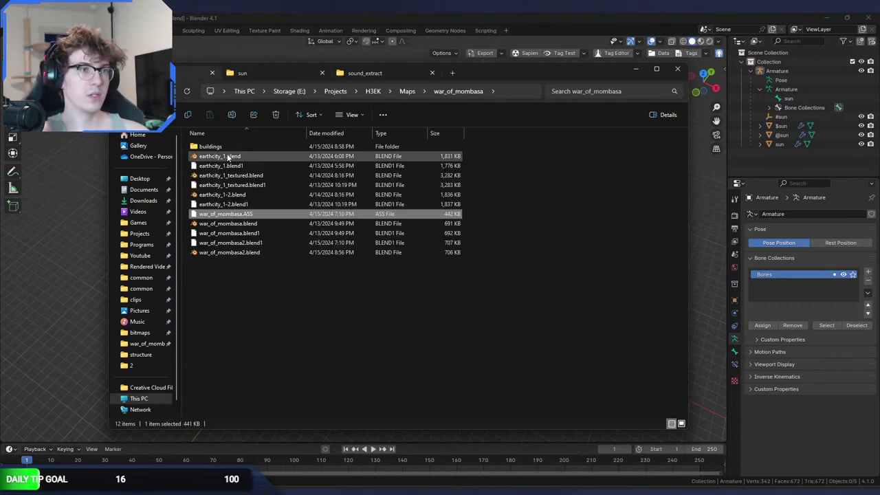
Copy the collision, physics and render folders from the project's buildings\sun folder into the new H3EK data sun folder.
double_click(229, 147)
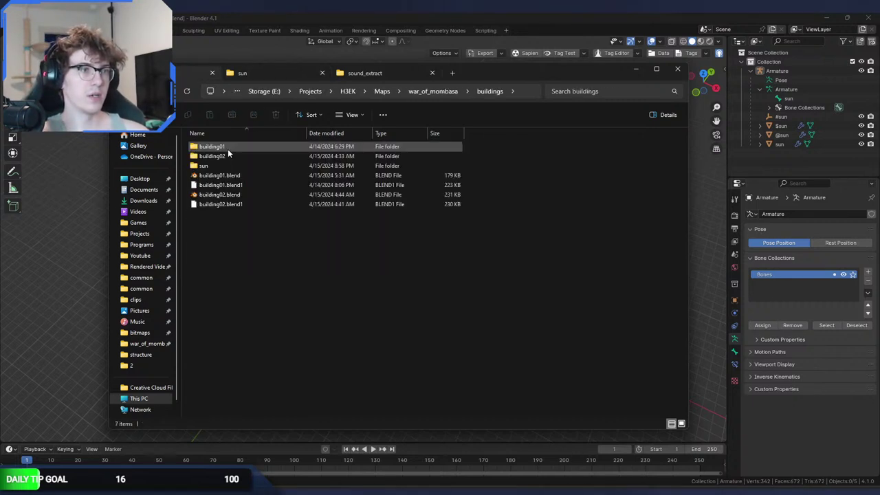
double_click(226, 165)
left_click(232, 145, "shift")
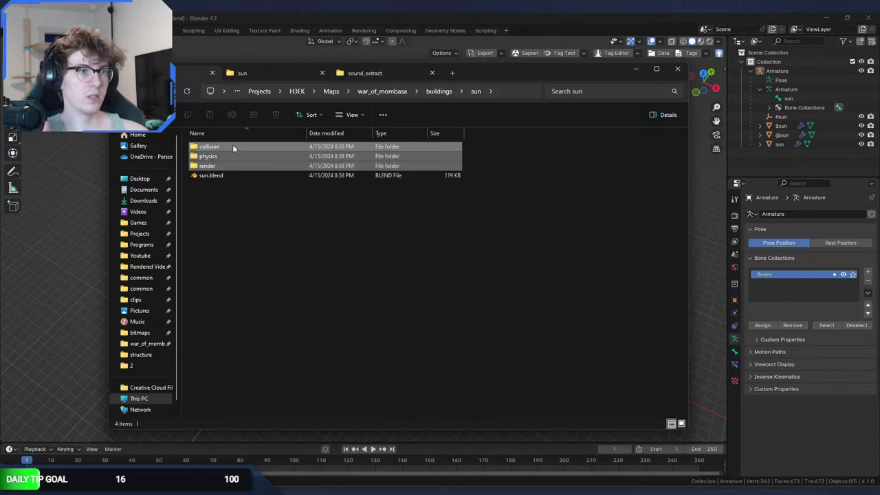
left_click_drag(233, 145, 360, 221)
left_click(586, 343)
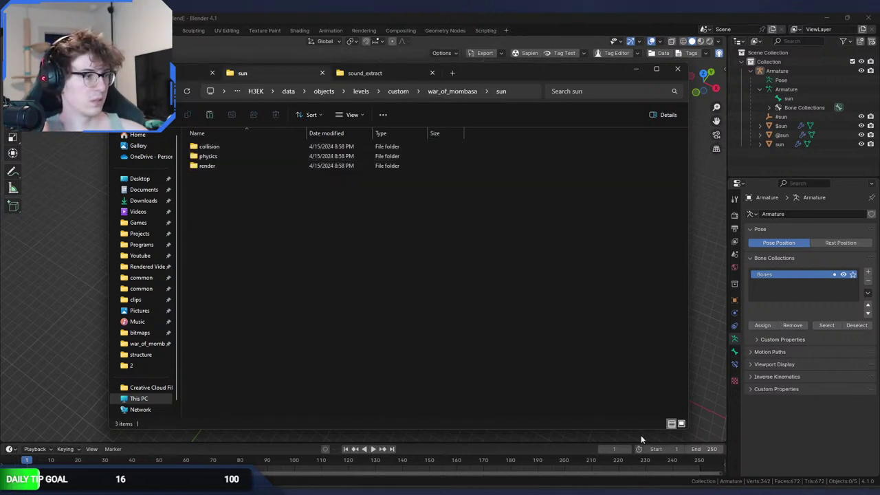
key("alt+Tab")
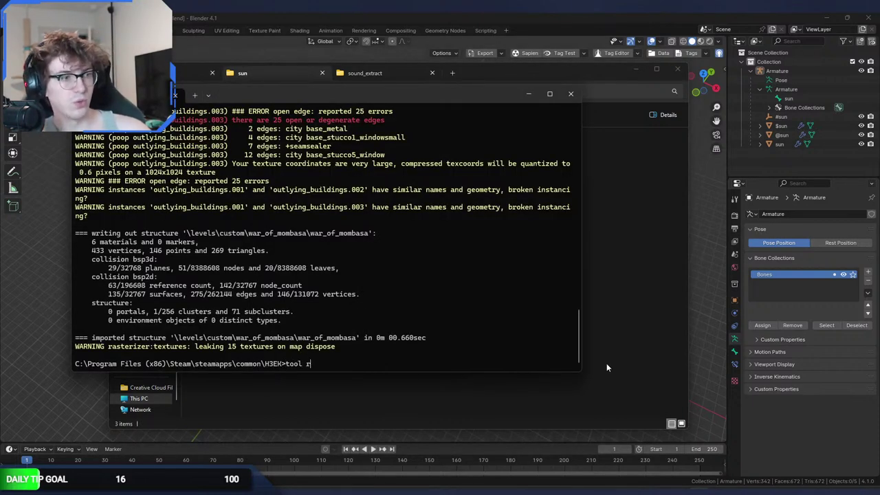
type("tool render object")
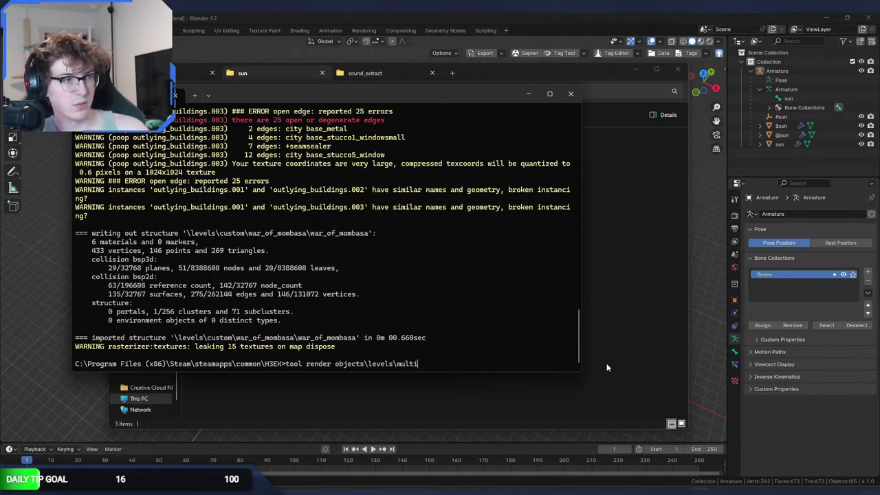
type("s\\levels\\custom\\war_of")
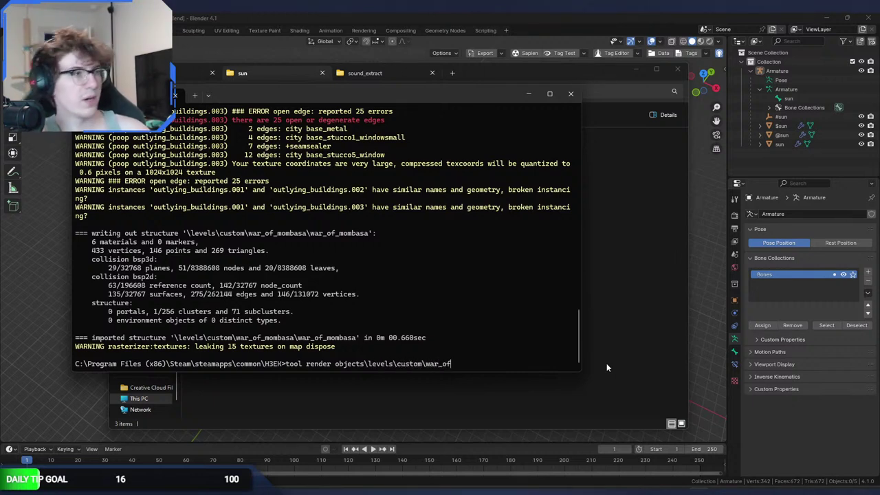
left_click(606, 363)
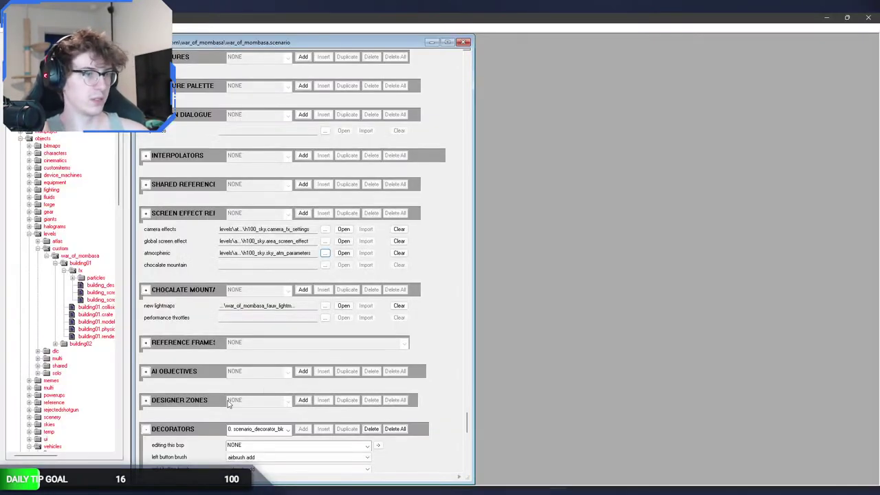
Open sun.crate from the tags sun folder in Guerilla, set its model reference to sun.model, and save the tag.
key("alt+Tab")
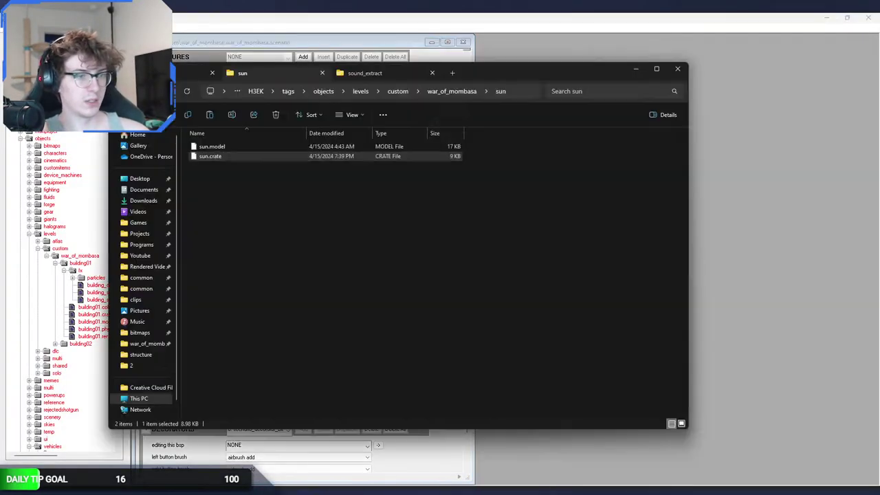
double_click(274, 158)
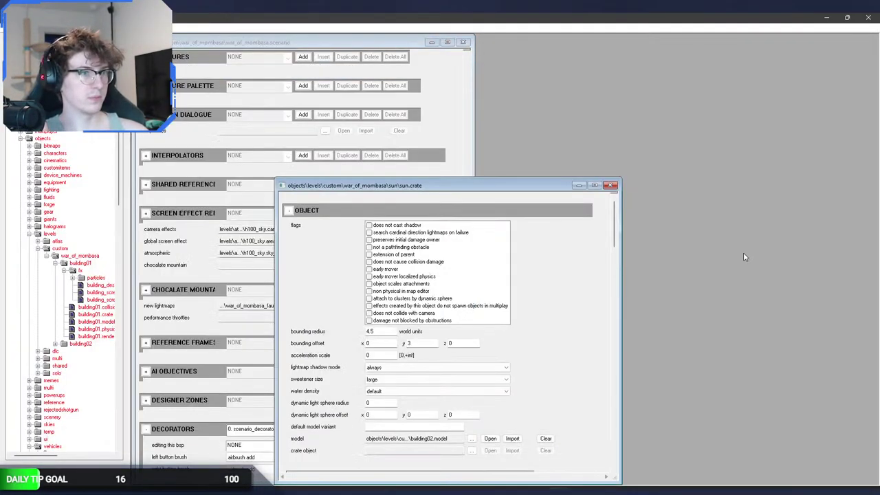
left_click(471, 438)
left_click(639, 103)
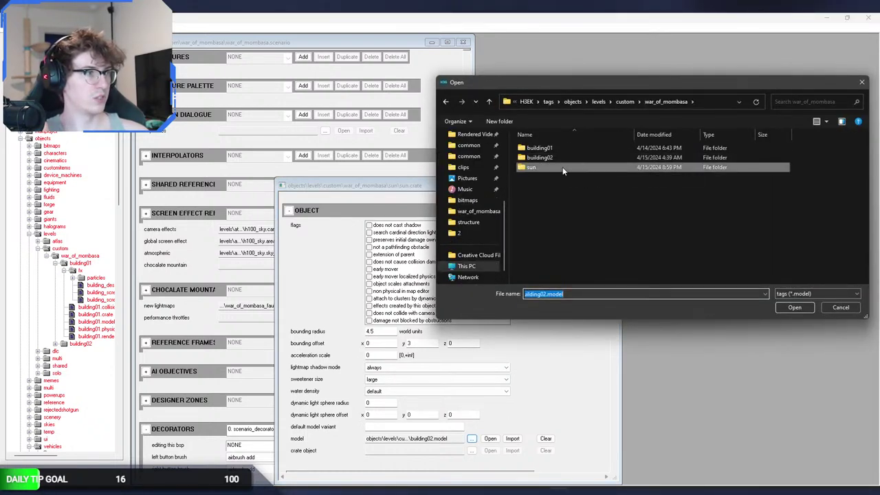
double_click(566, 167)
double_click(558, 146)
key("ctrl+s")
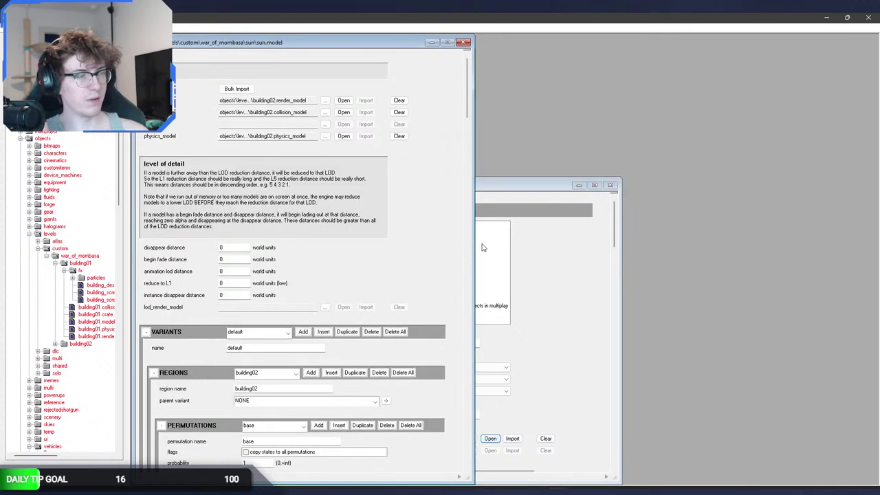
Bulk import the sun render, collision and physics models for sun.model and close the tool output.
left_click(236, 88)
left_click(530, 303)
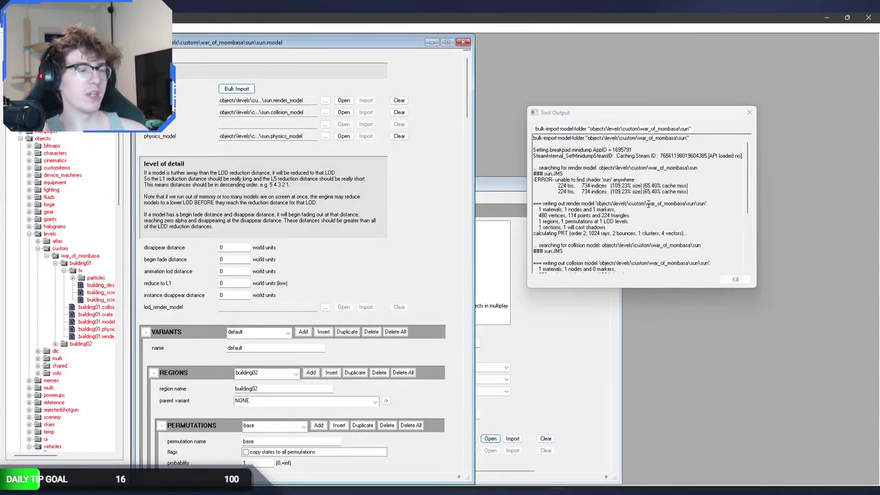
left_click(750, 112)
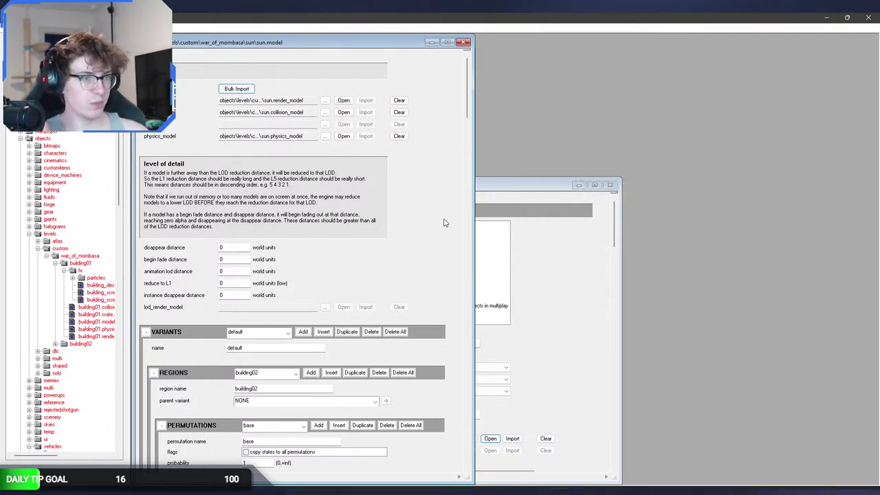
Delete all variants and the new damage info entry from sun.model.
scroll(443, 222, "down", 3)
left_click(389, 245)
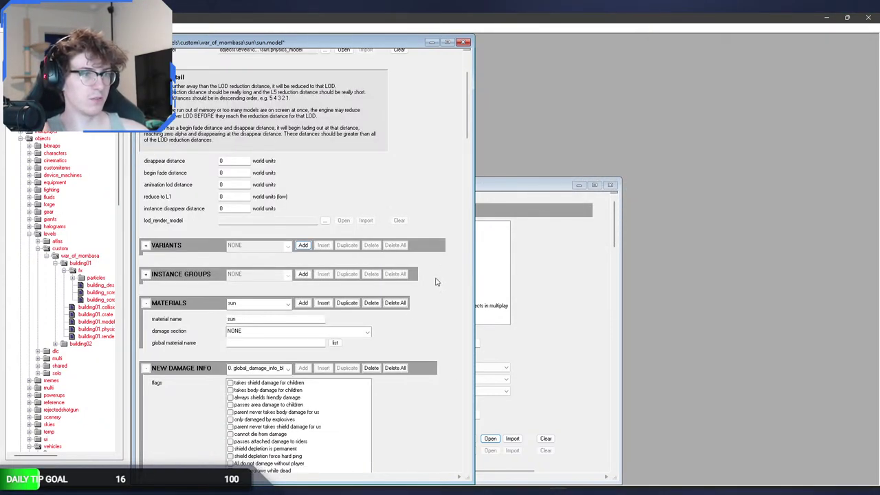
left_click(372, 368)
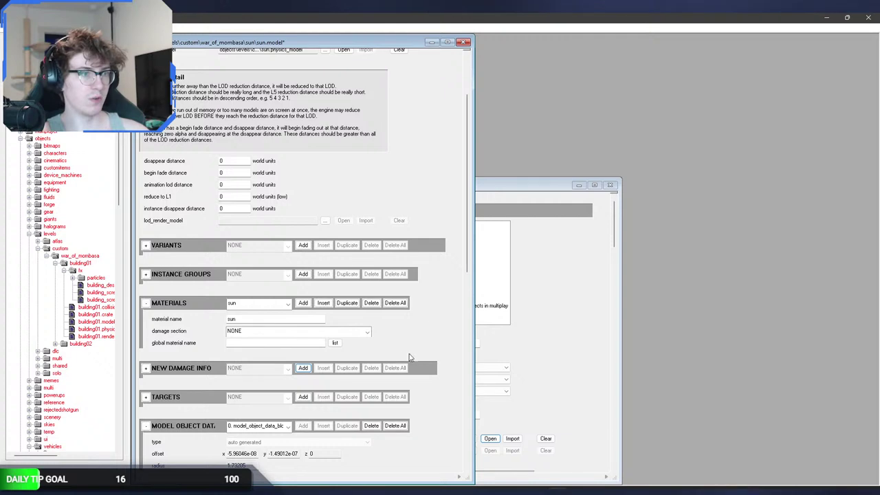
scroll(438, 349, "down", 3)
scroll(438, 350, "down", 12)
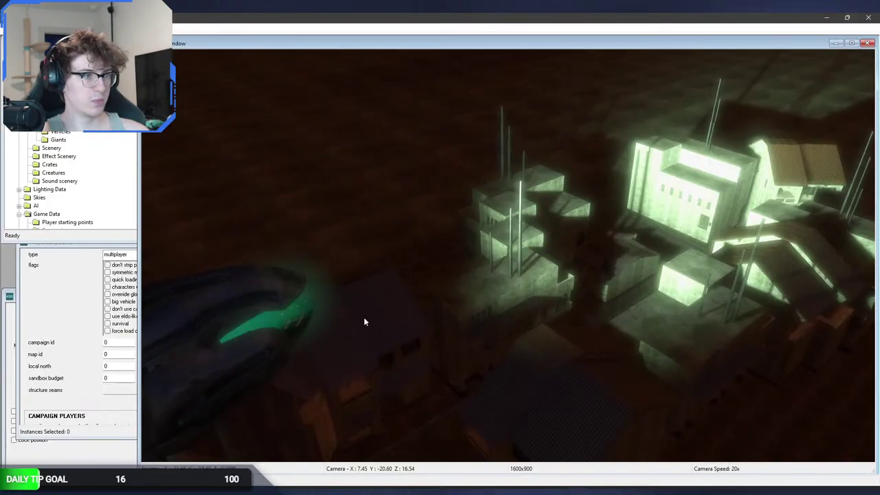
In Sapien, add sun.crate from the war_of_mombasa sun folder to the scenario's crate palette.
double_click(51, 164)
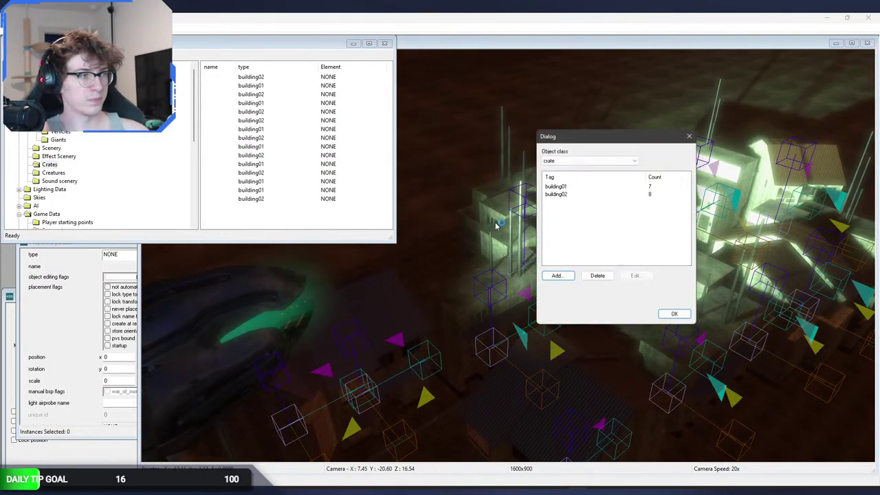
left_click(557, 275)
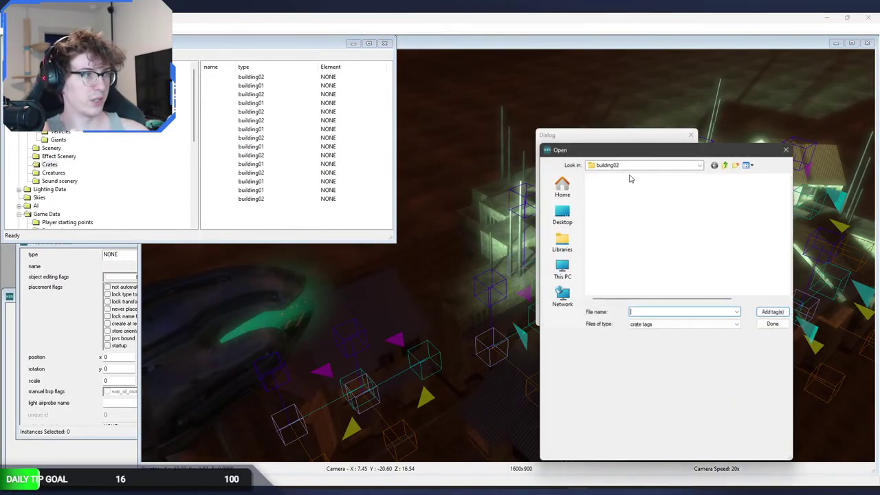
left_click(722, 165)
double_click(622, 206)
double_click(607, 187)
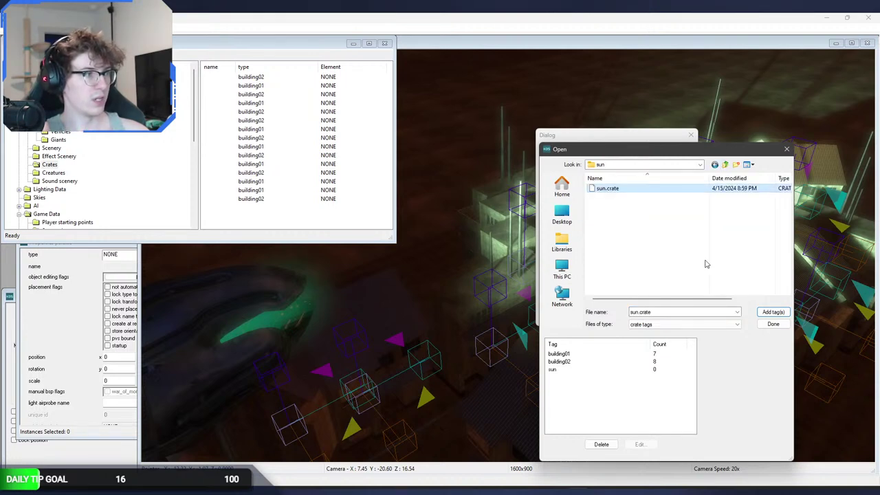
left_click(773, 324)
left_click(674, 314)
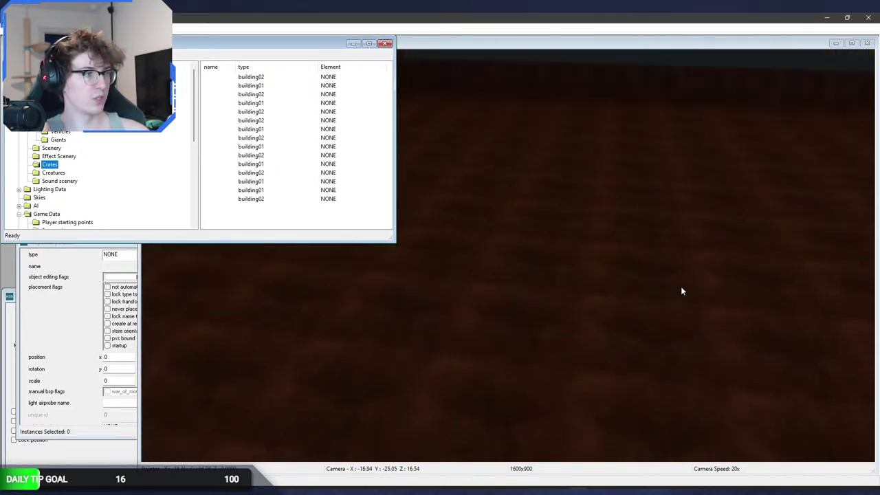
Place a sun crate on the open ground away from the buildings and reposition it.
left_click(682, 292)
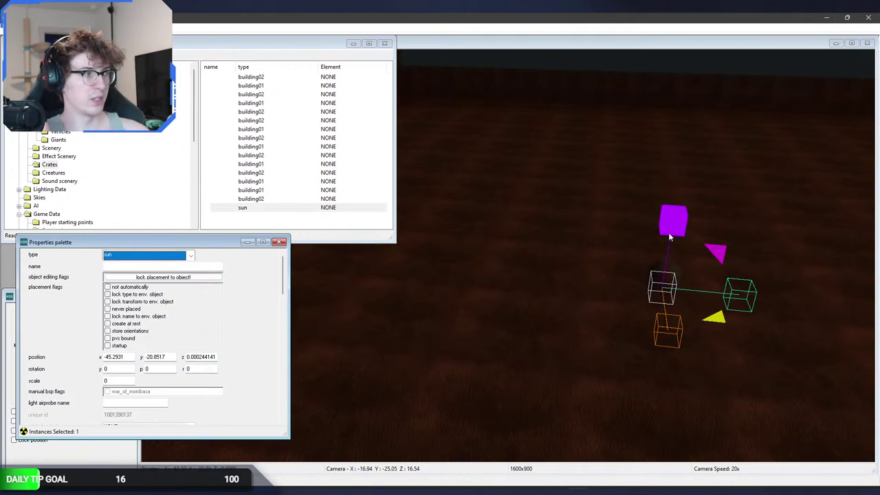
middle_click(671, 237)
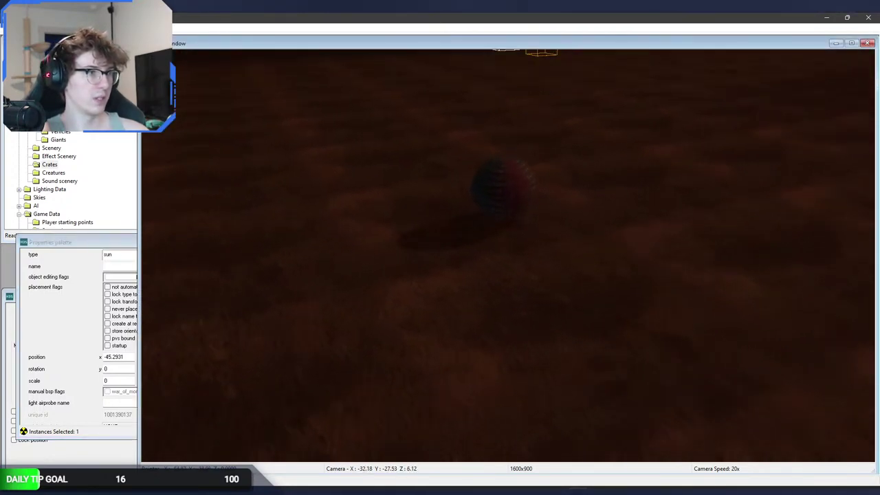
middle_click(551, 208)
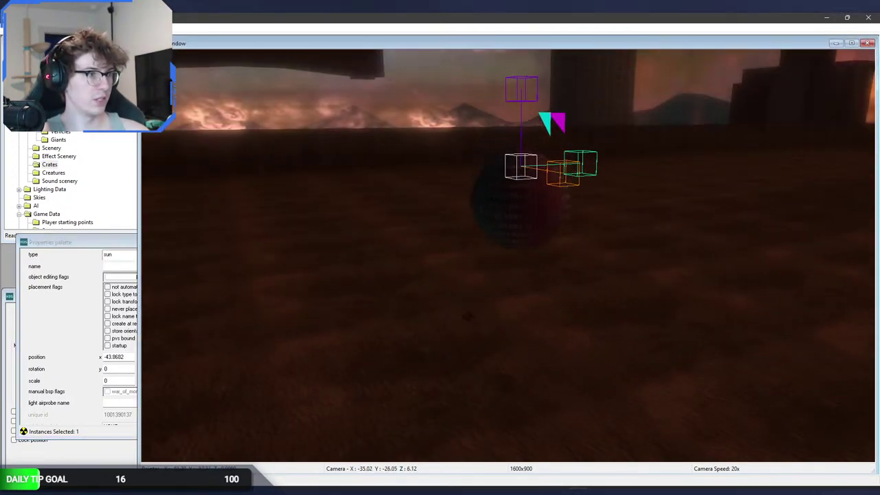
key("w")
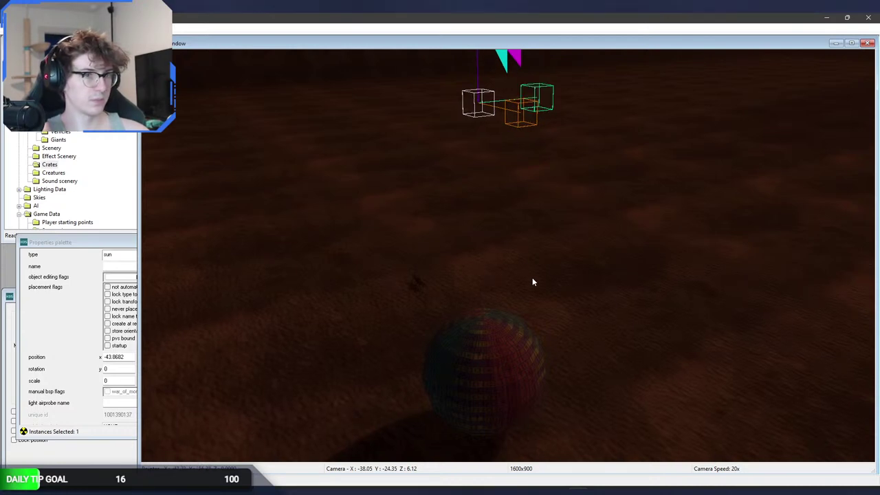
In Guerilla, set the sun.physics_model rigid body's motion type to fixed, save it, and check the crate in Sapien.
key("alt+Tab")
scroll(433, 250, "up", 10)
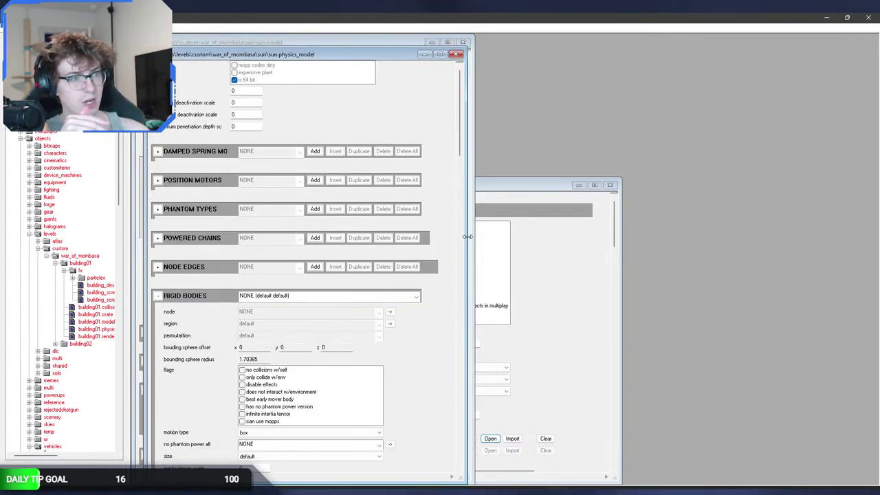
scroll(450, 337, "down", 3)
scroll(450, 338, "down", 3)
left_click(282, 207)
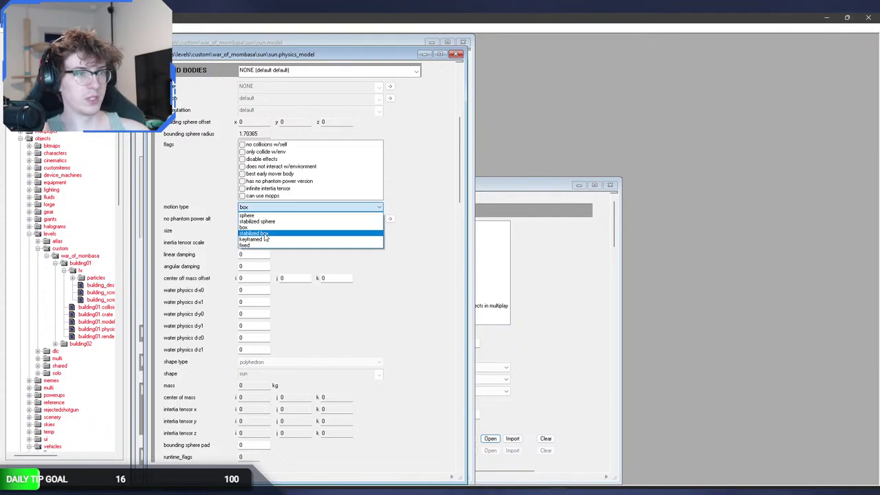
left_click(269, 246)
key("ctrl+s")
key("alt+Tab")
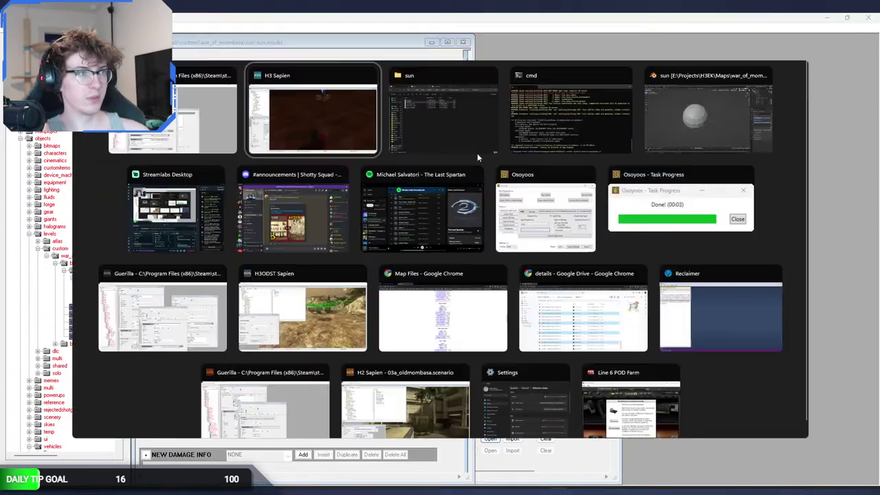
right_click_drag(490, 155, 480, 110)
Back in Guerilla, add an attachment to sun.crate with its marker set to sun.
key("alt+Tab")
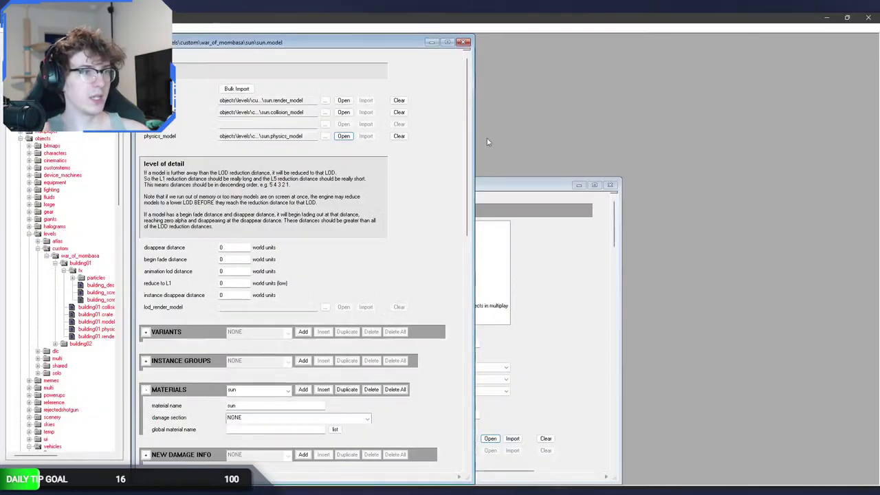
left_click_drag(329, 44, 723, 54)
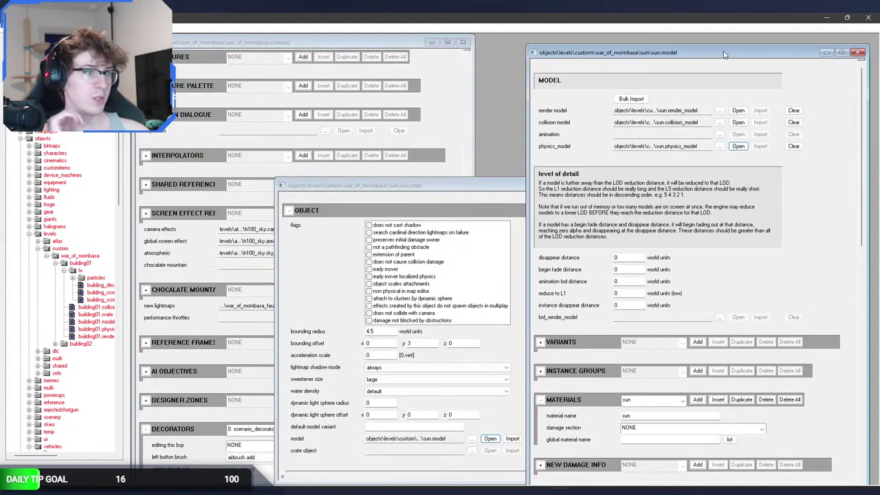
scroll(326, 333, "down", 10)
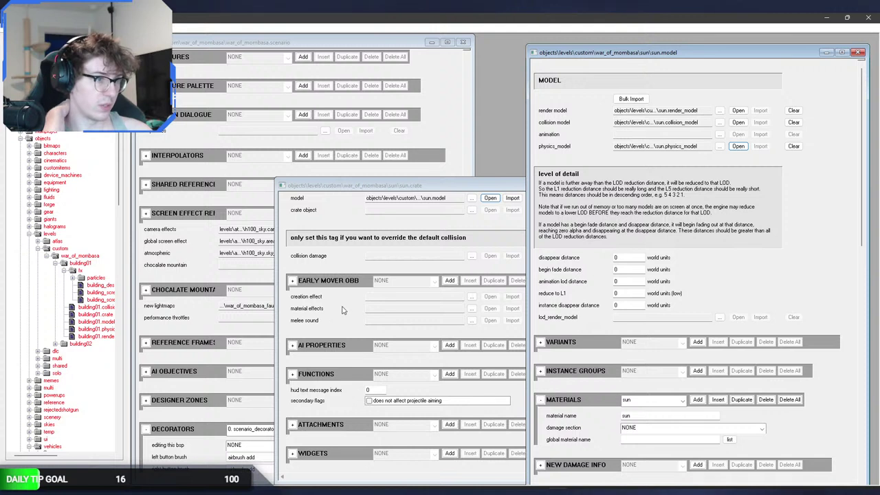
scroll(343, 310, "down", 2)
left_click(450, 374)
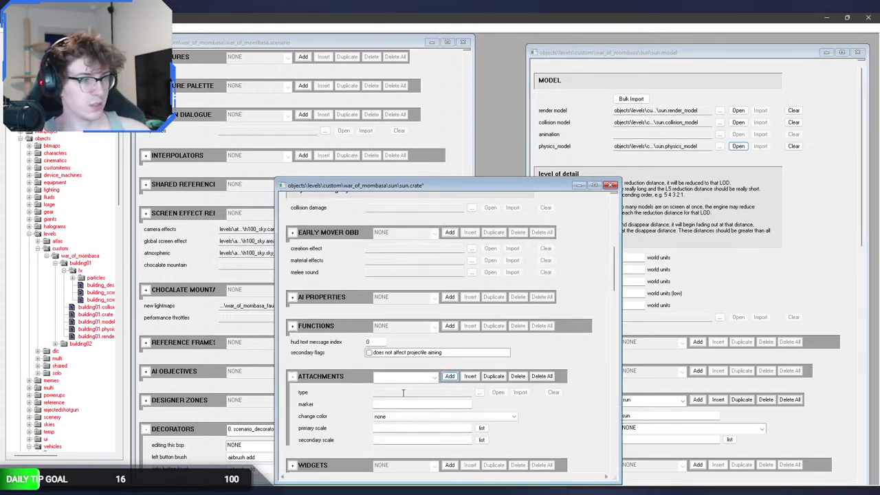
left_click(398, 404)
type("sun")
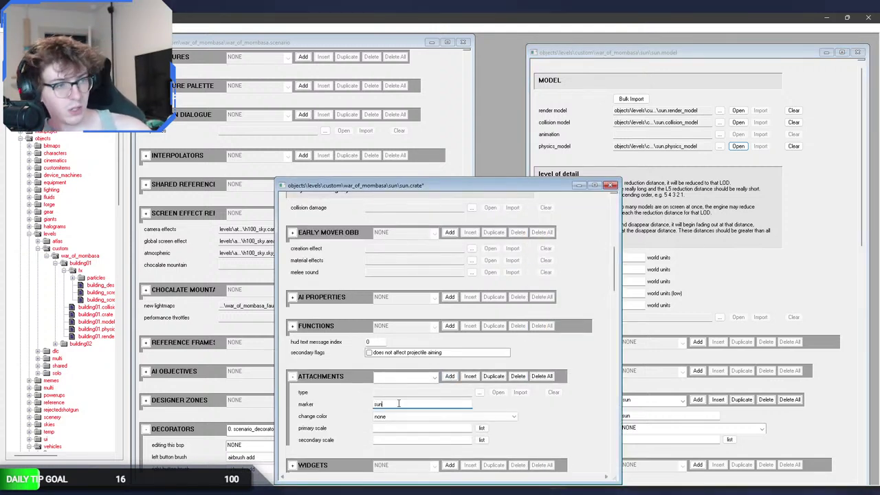
While choosing the attachment's type, copy headlight_beam.light from the scarab_h2 vehicle's fx folder and return to the war_of_mombasa sun folder.
left_click(480, 393)
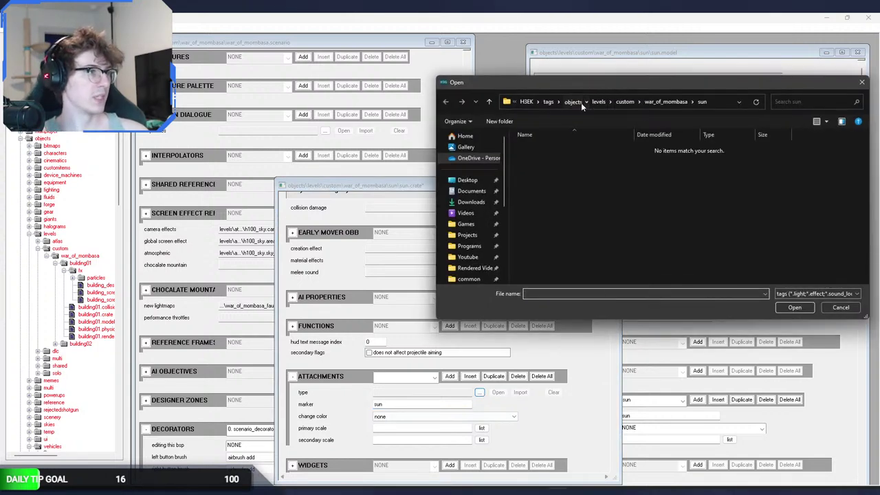
left_click(578, 102)
double_click(570, 273)
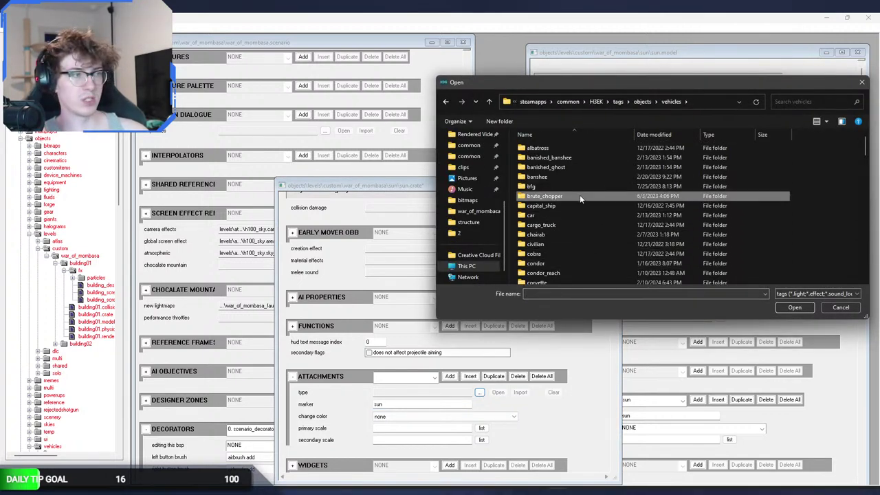
key("s")
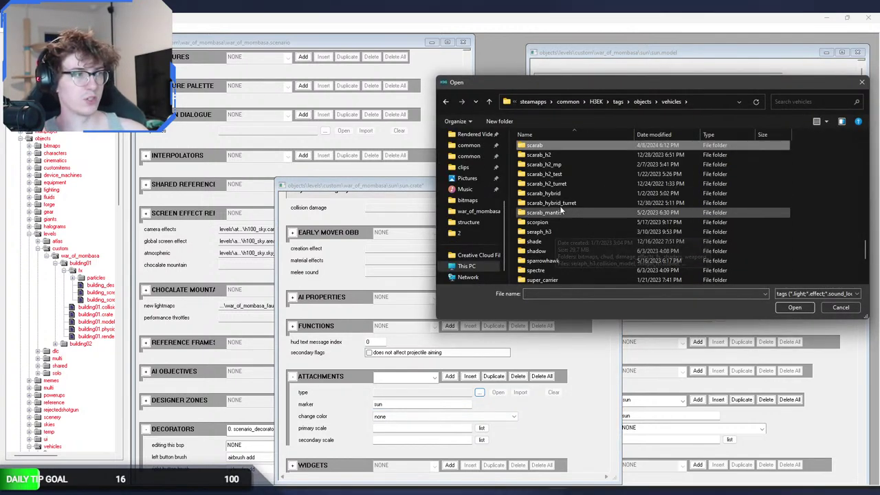
double_click(562, 157)
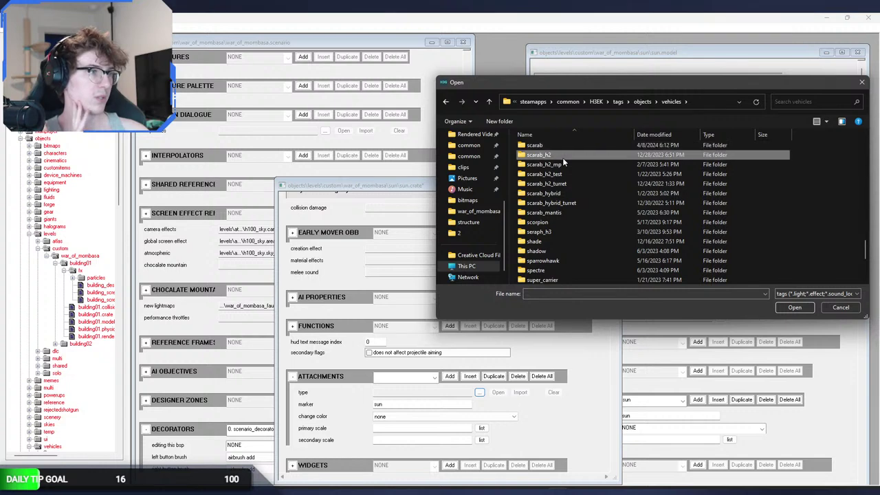
double_click(556, 206)
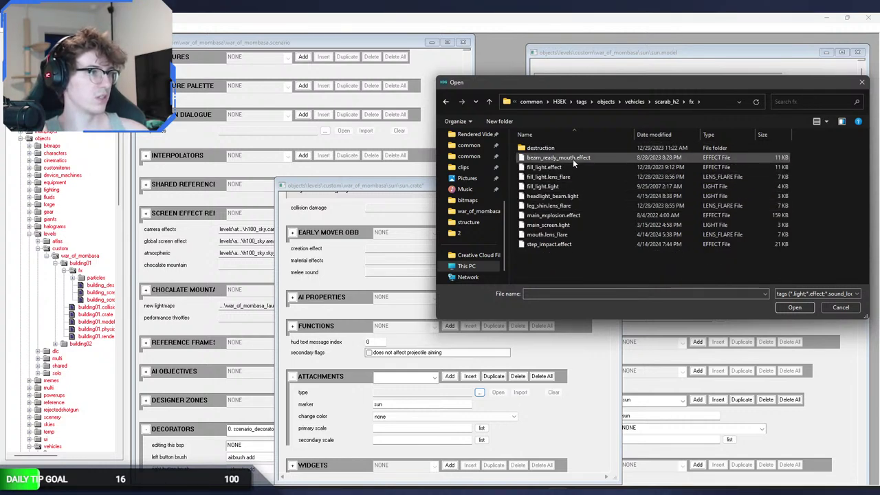
left_click(569, 197)
left_click(445, 102)
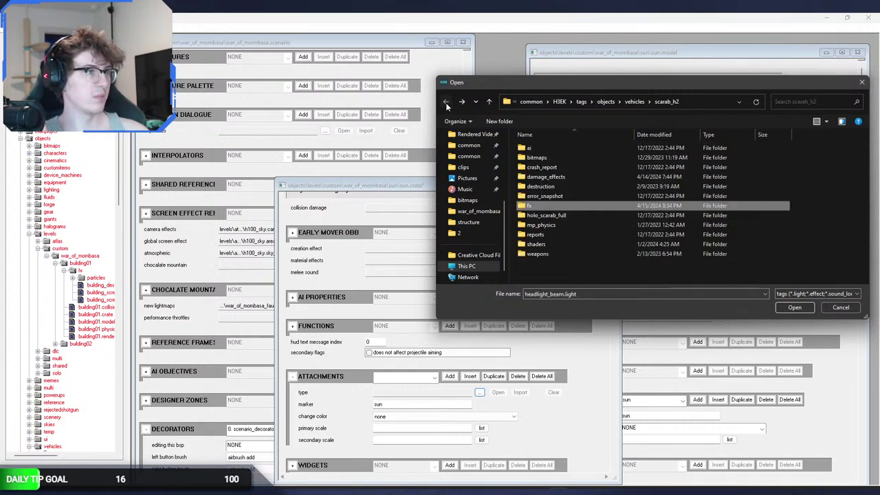
left_click(445, 102)
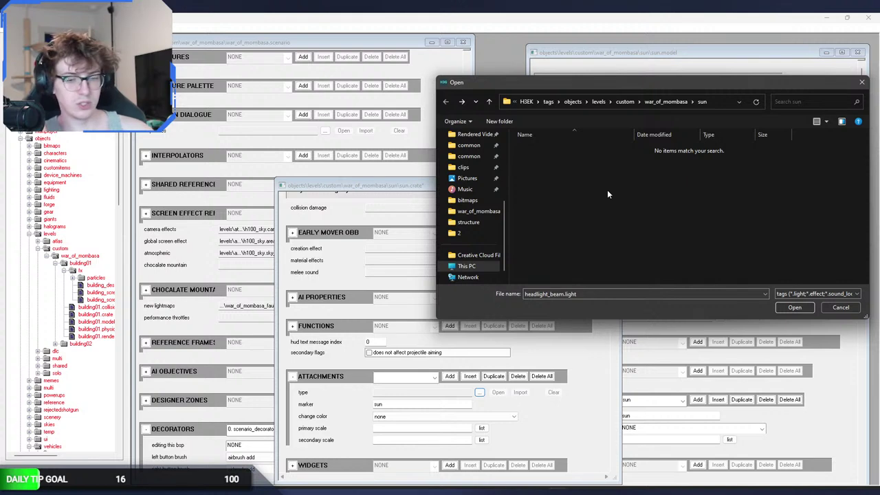
Create a new folder named fx inside the war_of_mombasa sun folder and open it.
key("super+e")
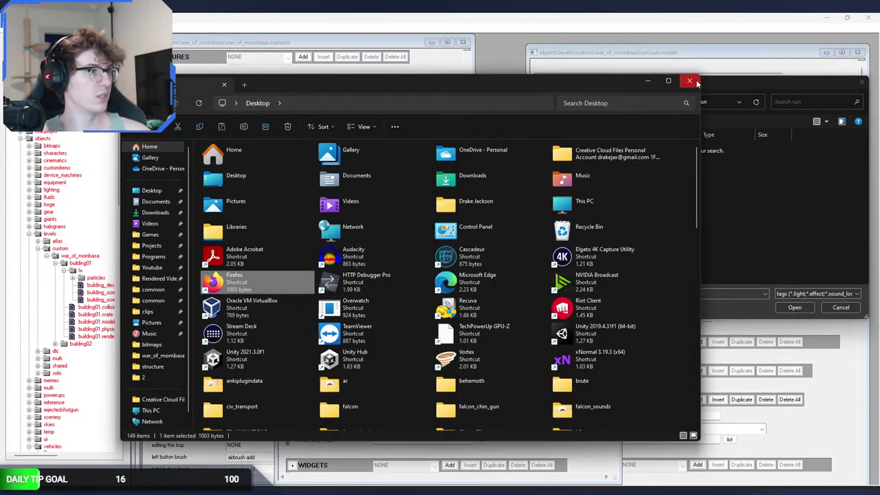
left_click(690, 81)
key("ctrl+shift+n")
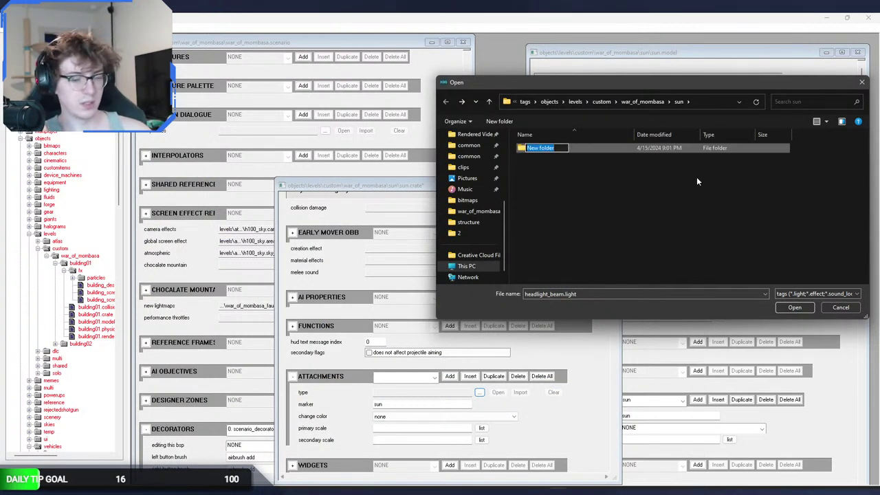
type("sx")
key("Return")
key("Return")
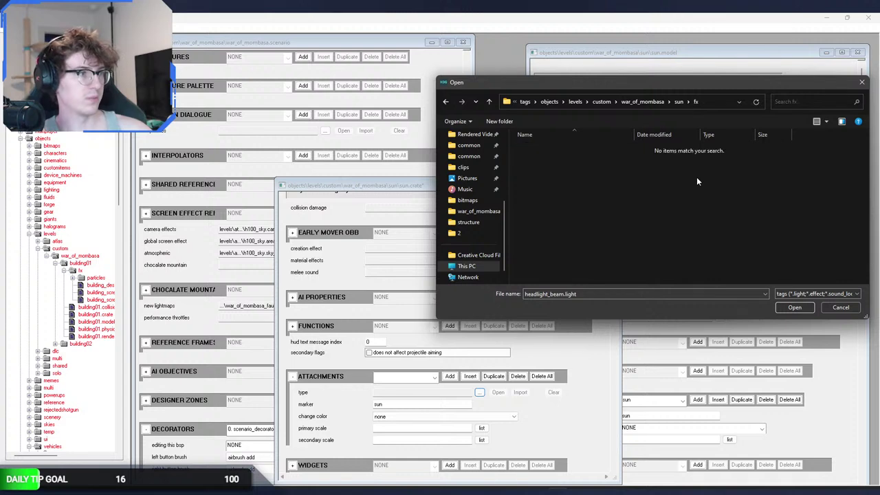
Paste the copied light into the fx folder, rename it sun_beam.light, and choose it as the sun crate attachment's type.
left_click(563, 149)
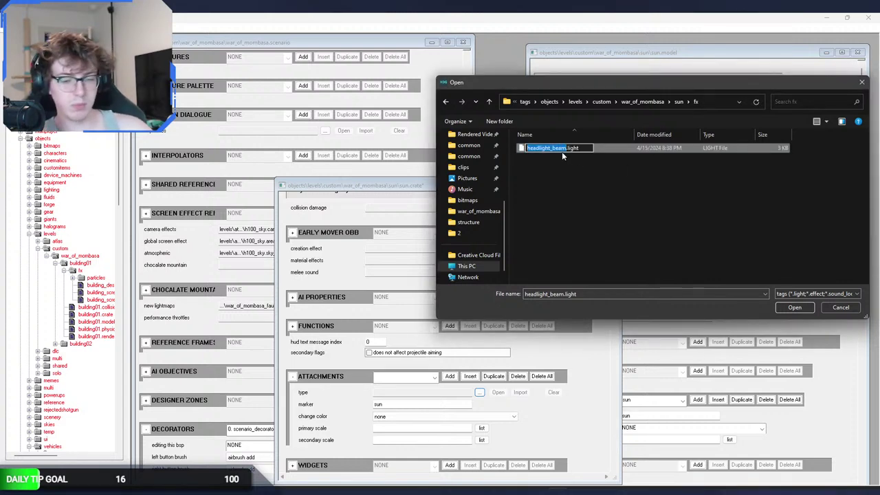
type("sun_bea")
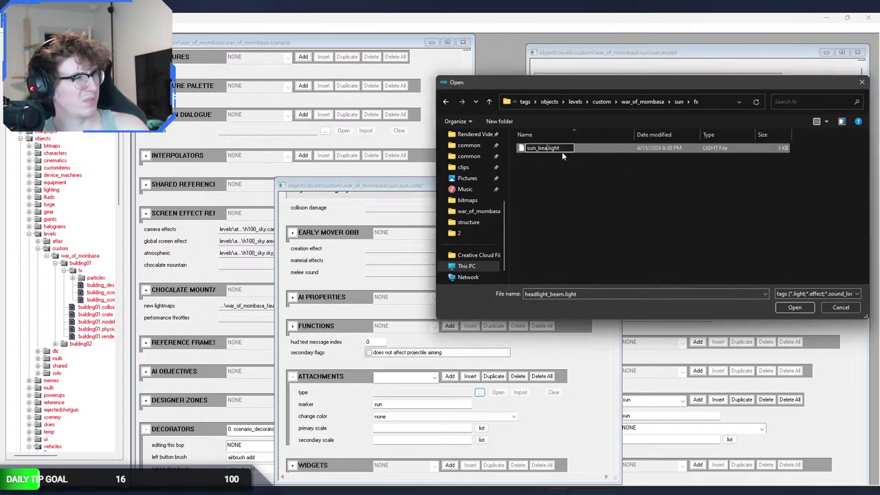
type("m")
key("Return")
double_click(562, 152)
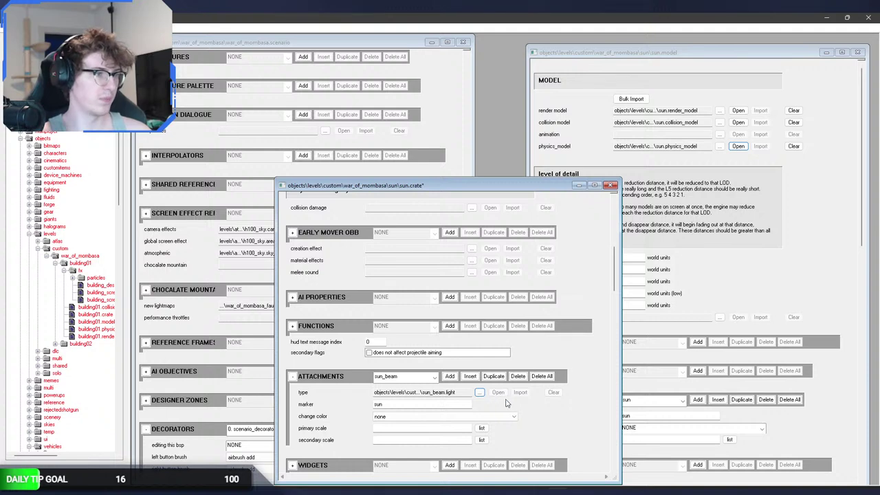
Open sun_beam.light from the attachment, set the light color to white, and save the tag.
left_click(498, 392)
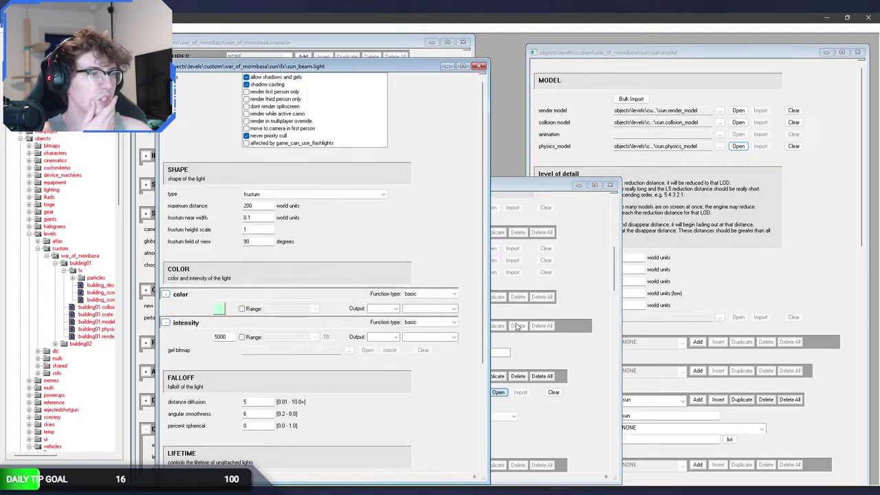
left_click(219, 310)
left_click(480, 334)
left_click(488, 345)
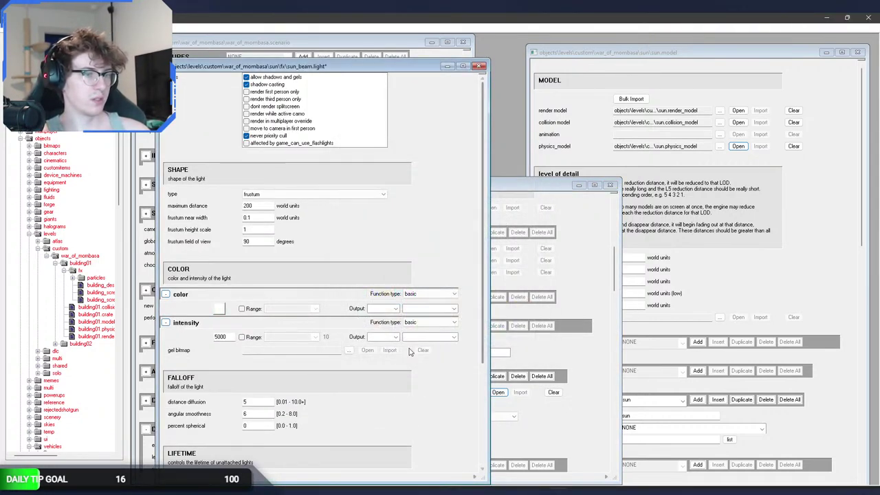
key("ctrl+s")
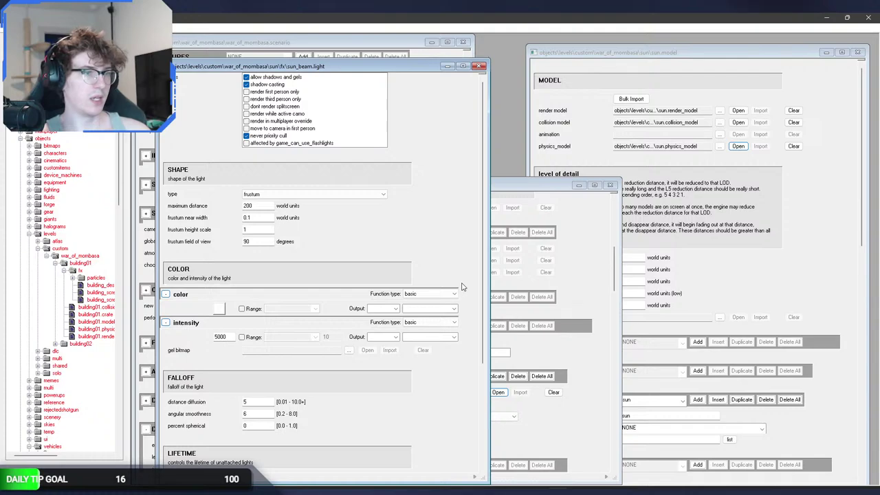
In Sapien, rotate the sun crate about 32 degrees to aim its beam toward the buildings.
key("alt+Tab")
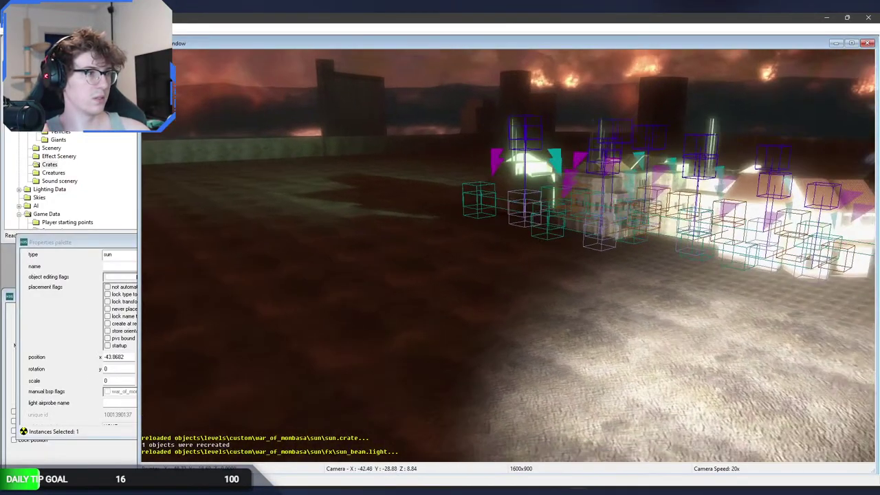
middle_click_drag(440, 275, 447, 320)
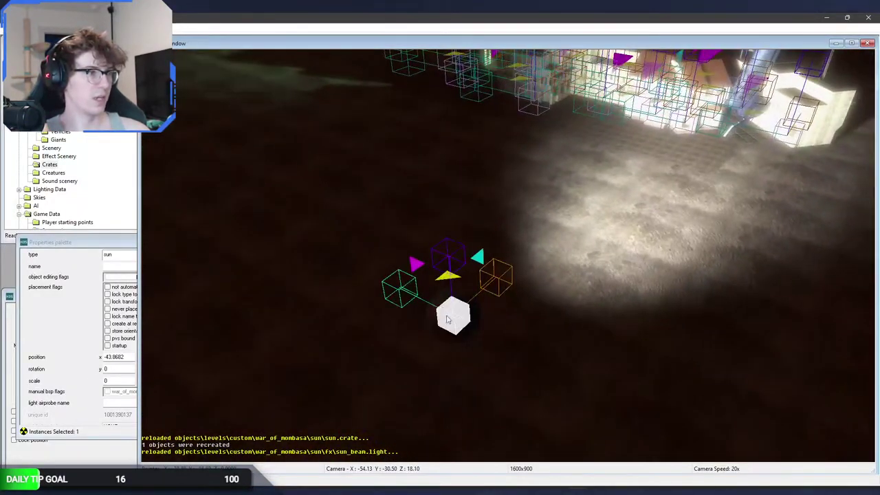
right_click_drag(447, 320, 420, 320)
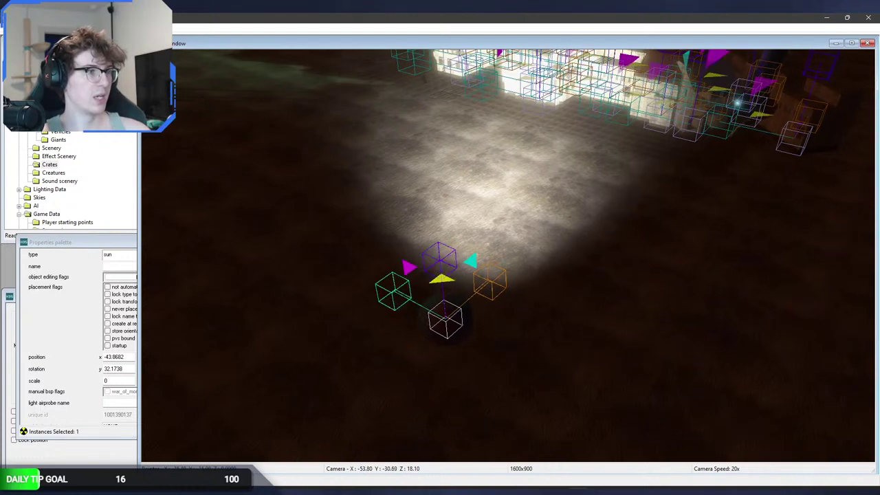
In Guerilla, set sun_beam.light's frustum field of view to 180 degrees, save it, and check the light in Sapien.
key("alt+Tab")
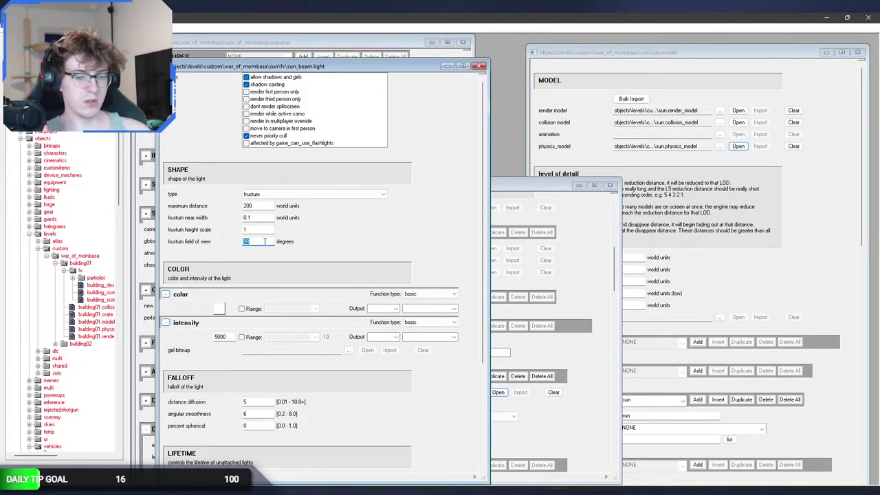
type("18")
key("ctrl+s")
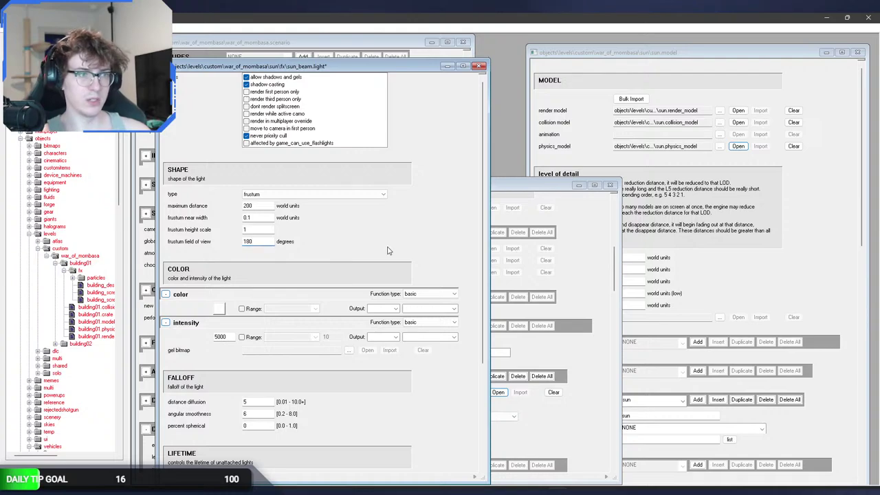
key("alt+Tab")
key("s")
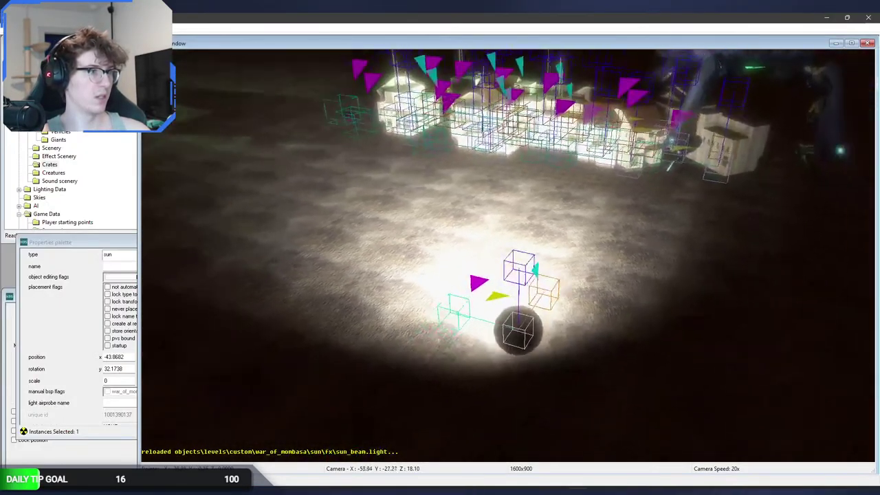
Back in Guerilla, set sun_beam.light's maximum distance to 2000 world units, save it, and check the light in Sapien.
key("alt+Tab")
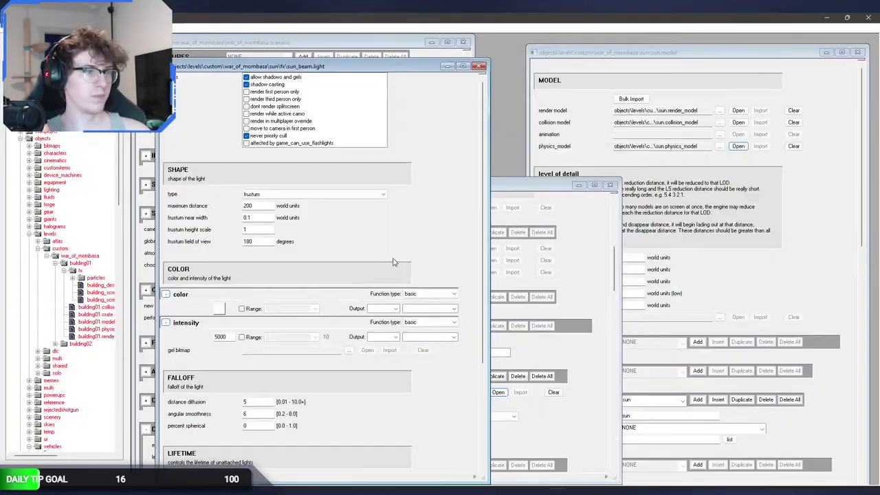
left_click(260, 208)
type("0")
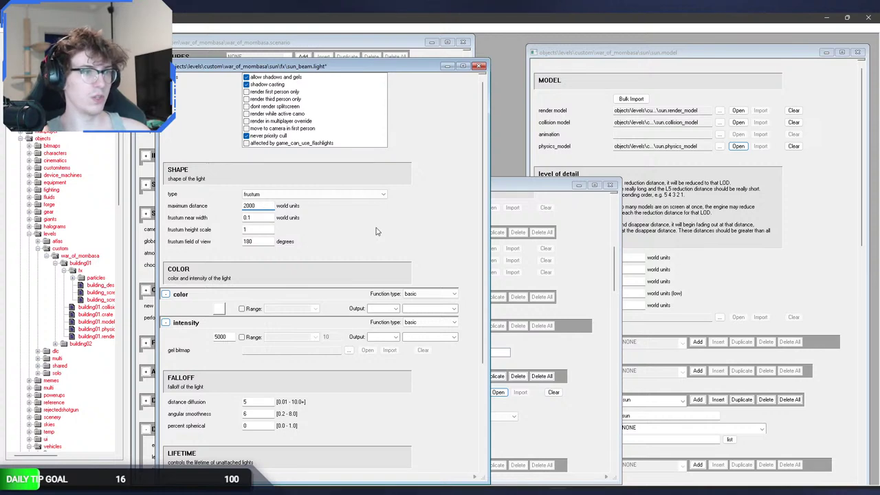
key("alt+Tab")
middle_click_drag(376, 227, 497, 253)
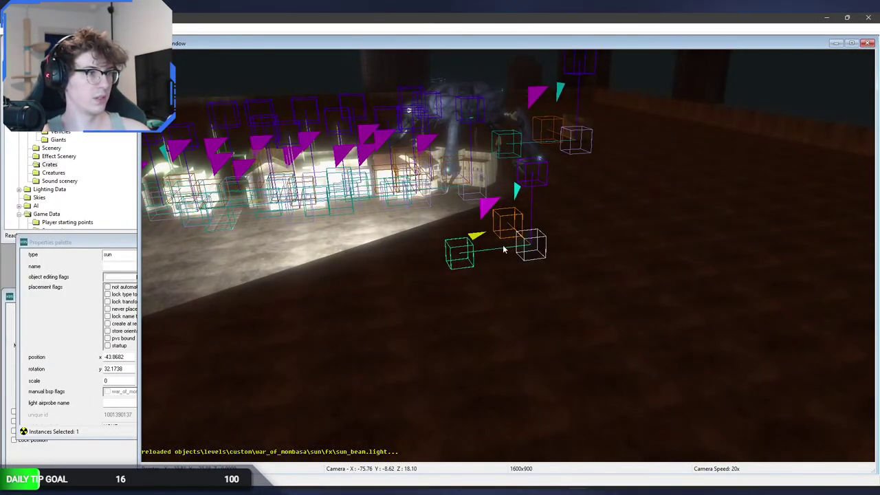
Turn on local axes for object positioning and tilt the sun crate with its rotation handles.
left_click(11, 351)
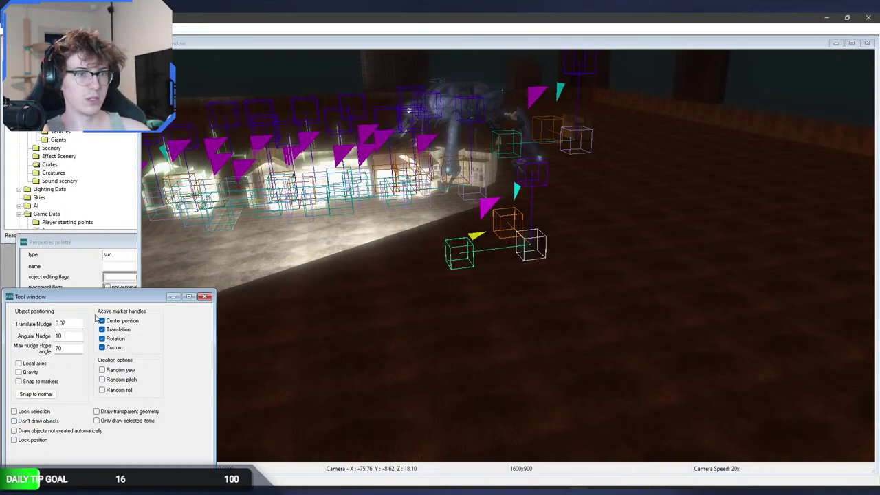
left_click(31, 363)
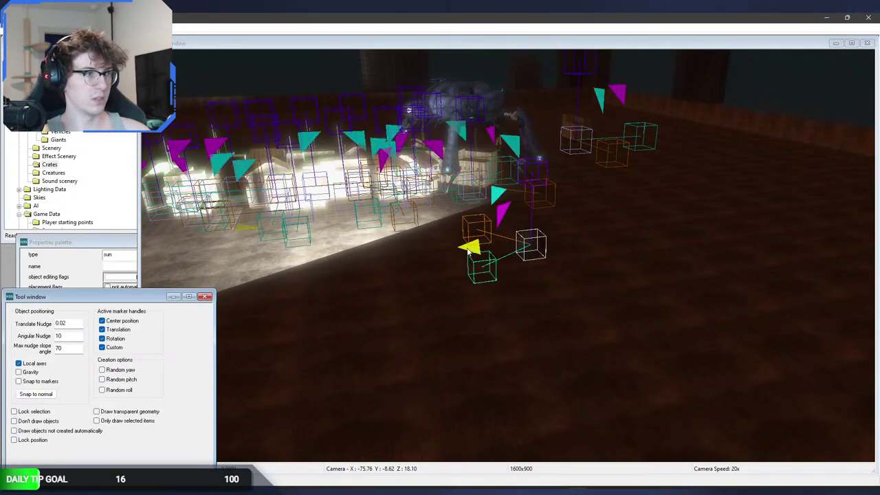
left_click(470, 270)
mouse_move(470, 271)
left_mouse_down()
mouse_move(464, 220)
mouse_move(478, 238)
left_mouse_up()
left_click(479, 239)
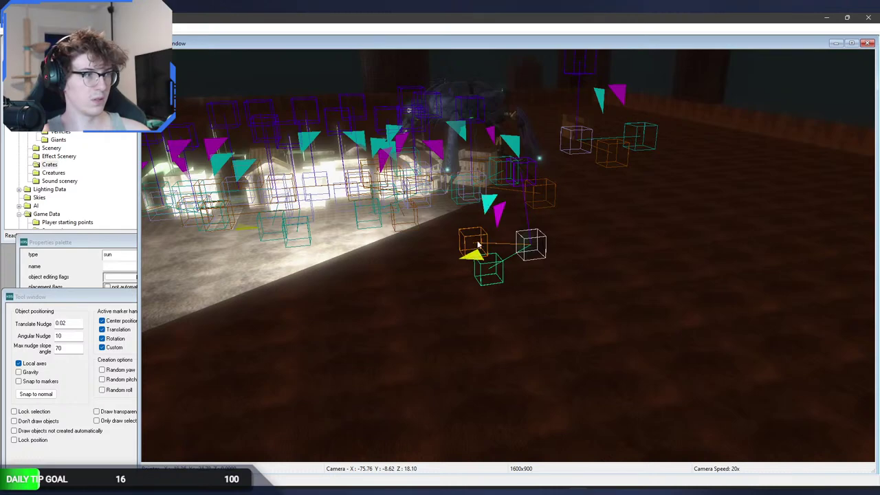
Move the sun crate farther away from the buildings along its local axis.
key("s")
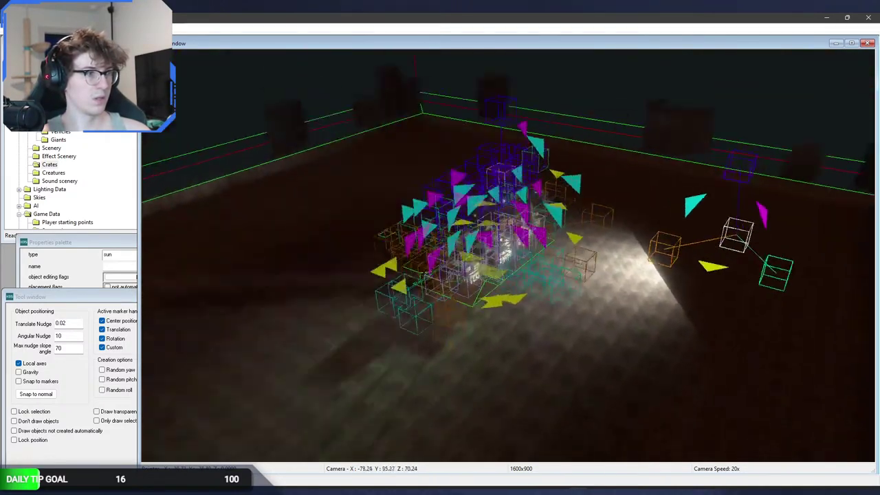
key("s")
left_click_drag(663, 247, 828, 187)
In Guerilla, set sun_beam.light's frustum field of view to 360 degrees, save it, and return to Sapien.
key("alt+Tab")
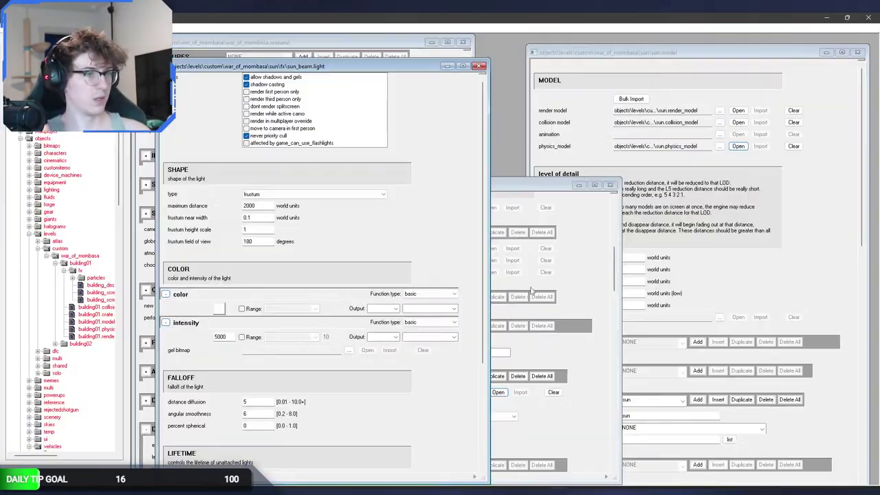
double_click(260, 240)
type("360")
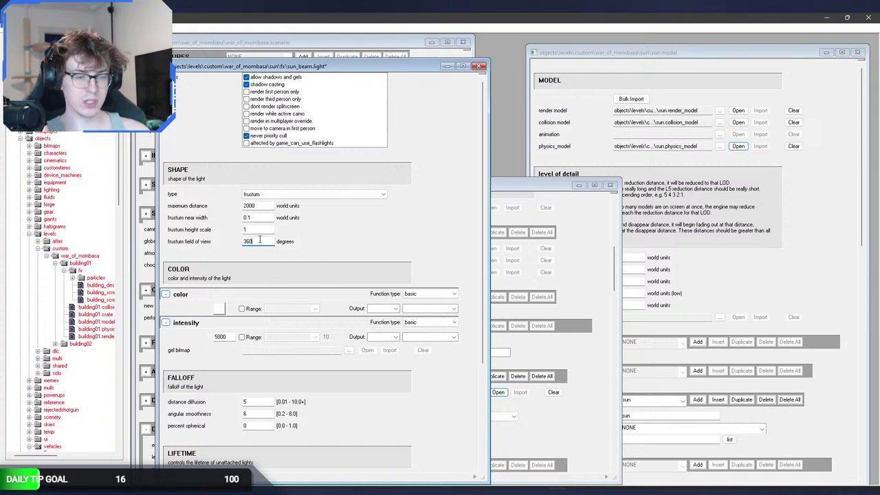
key("ctrl+s")
key("alt+Tab")
Move the sun crate still farther out beyond the map's edge and inspect its lighting from ground level at the buildings.
mouse_move(374, 252)
middle_mouse_down()
mouse_move(482, 261)
mouse_move(529, 340)
middle_mouse_up()
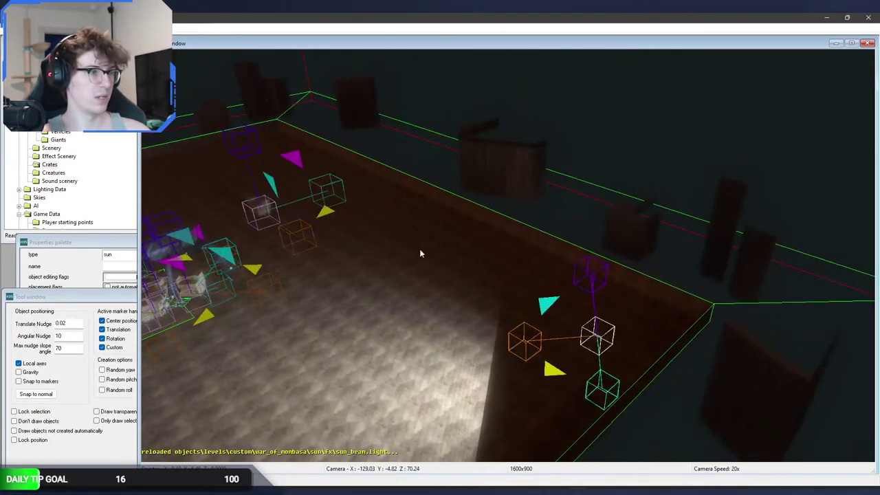
mouse_move(529, 340)
left_mouse_down()
mouse_move(627, 328)
mouse_move(750, 262)
mouse_move(771, 274)
mouse_move(819, 270)
mouse_move(766, 138)
left_mouse_up()
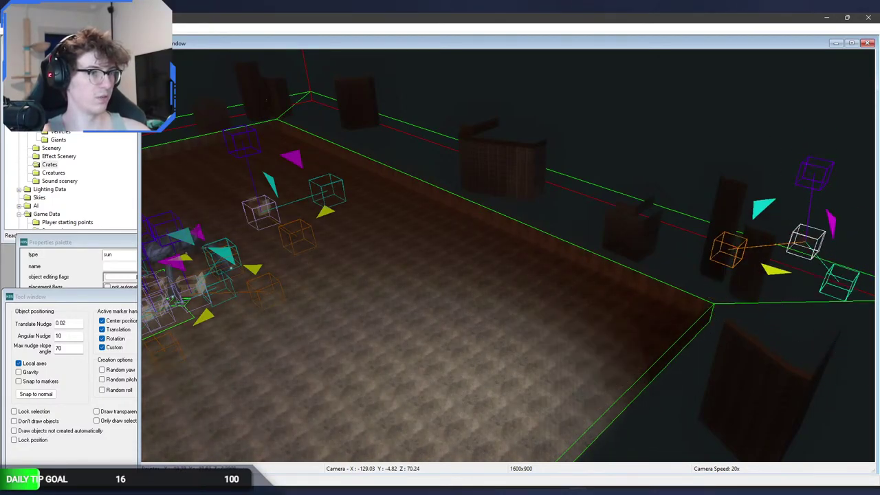
key("w")
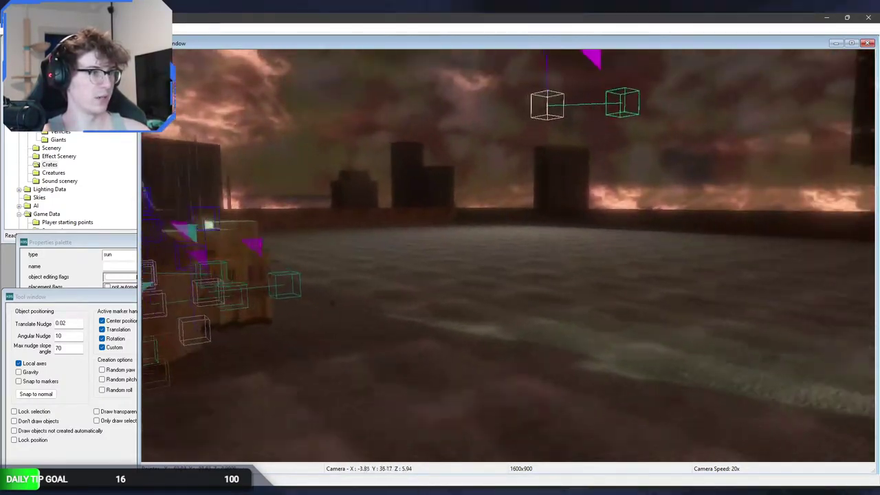
key("w")
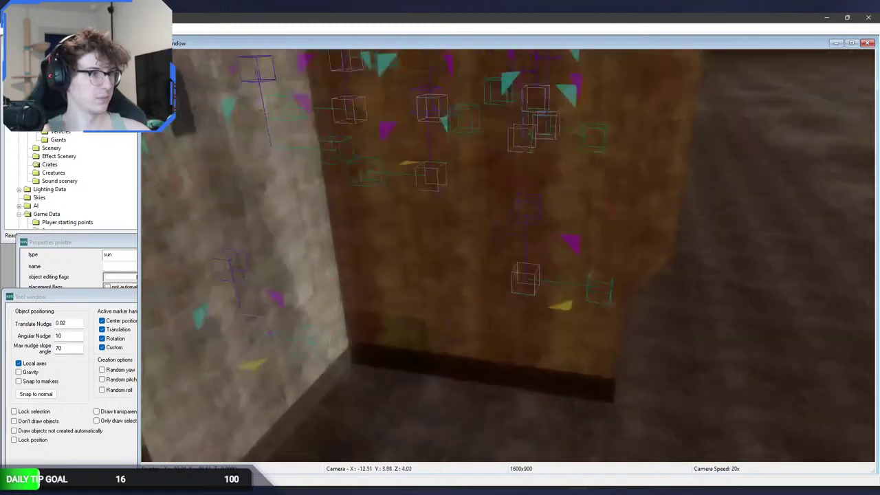
In Guerilla, change sun_beam.light's color to blue, save it, and return to Sapien.
key("w")
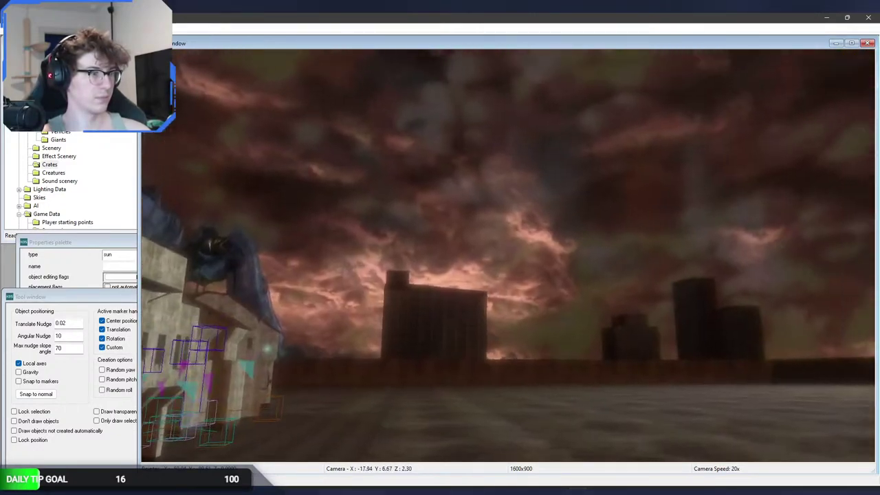
middle_click_drag(467, 262, 515, 259)
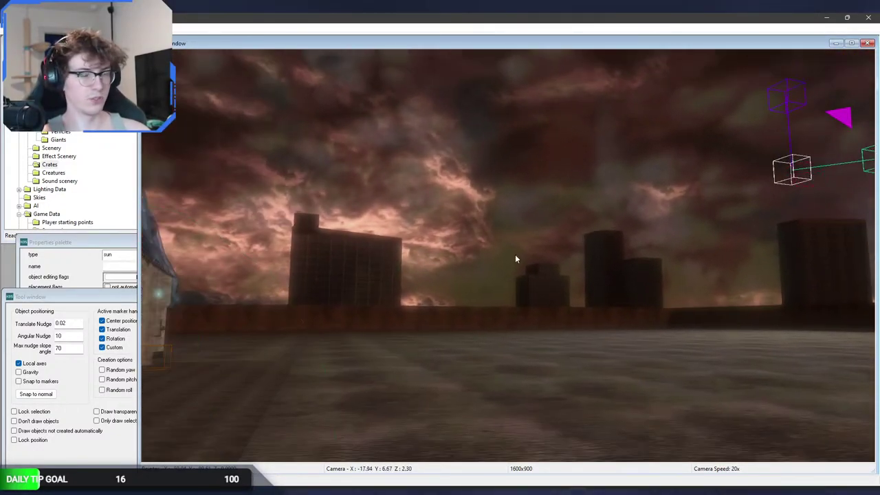
key("alt+Tab")
left_click(220, 309)
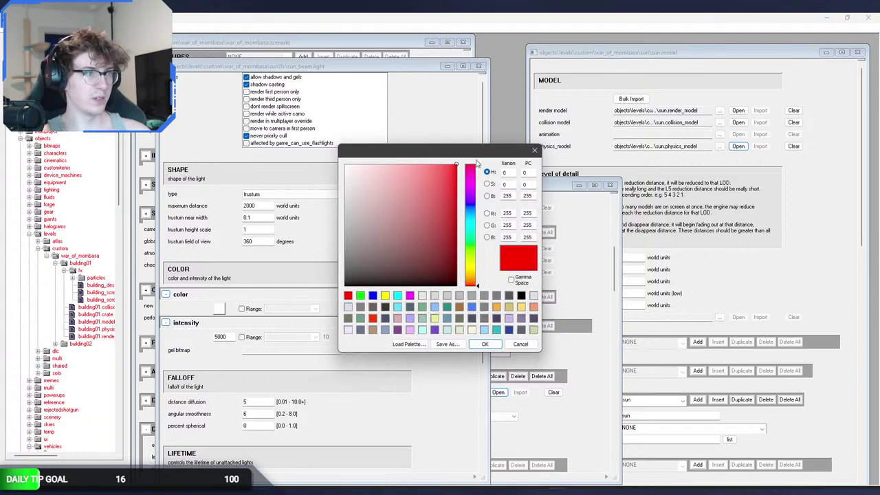
left_click(484, 345)
key("alt+Tab")
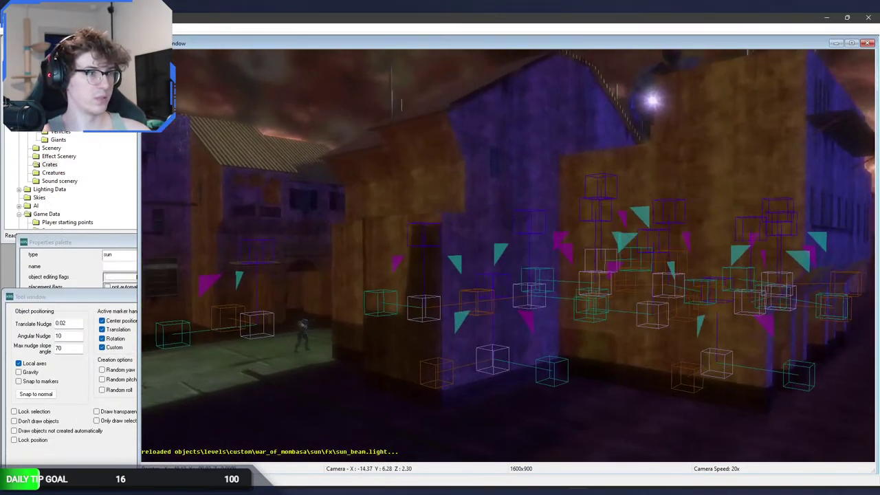
Delete the scarab_h2_drivable giant from the scene and save the scenario.
key("w")
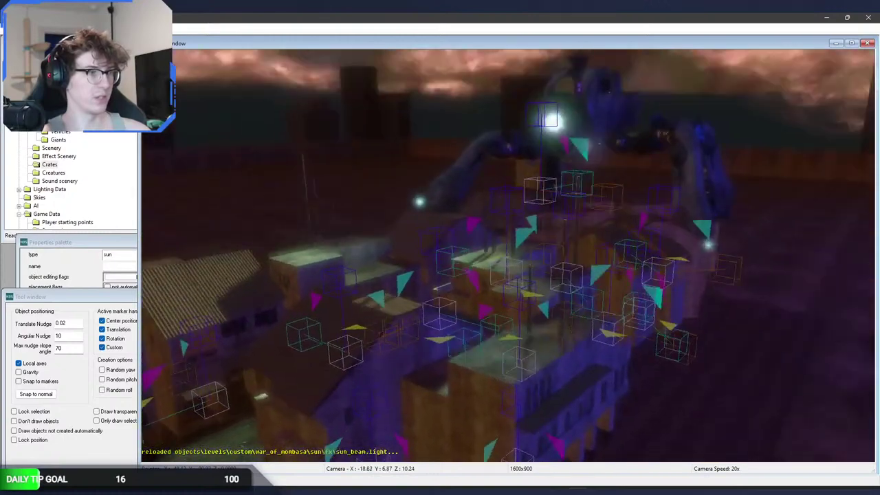
key("w")
left_click(52, 148)
left_click(58, 140)
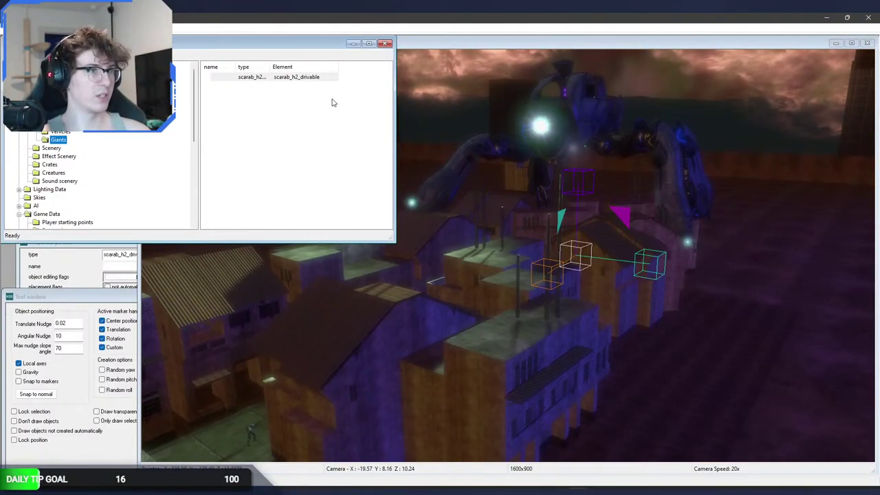
key("Delete")
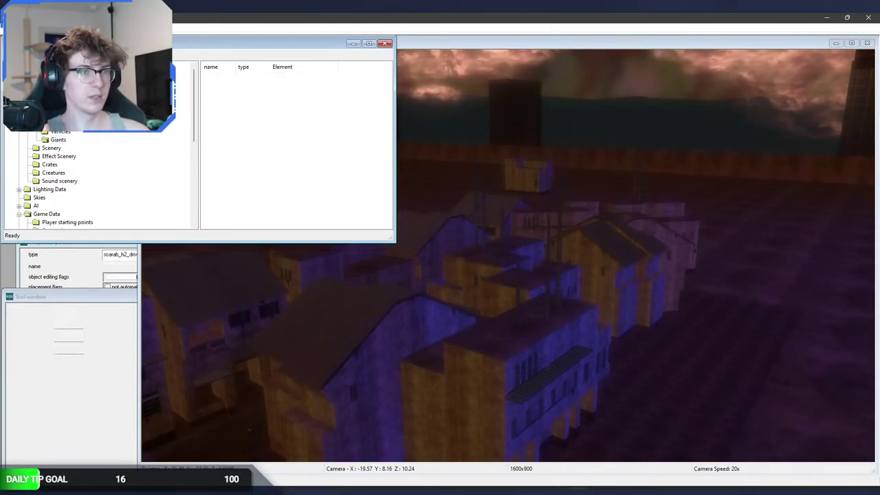
left_click(344, 273)
key("ctrl+s")
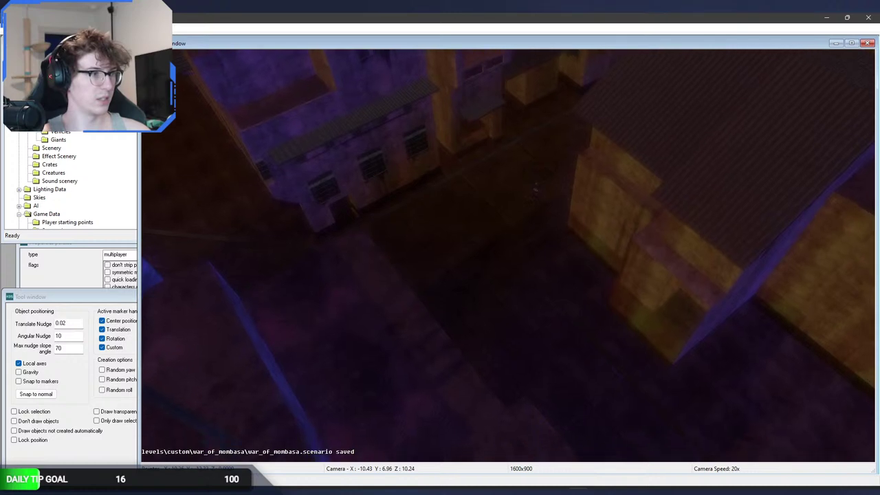
In Guerilla, set sun_beam.light's falloff distance diffusion to 10, save it, and return to Sapien.
middle_click_drag(509, 254, 441, 199)
key("alt+Tab")
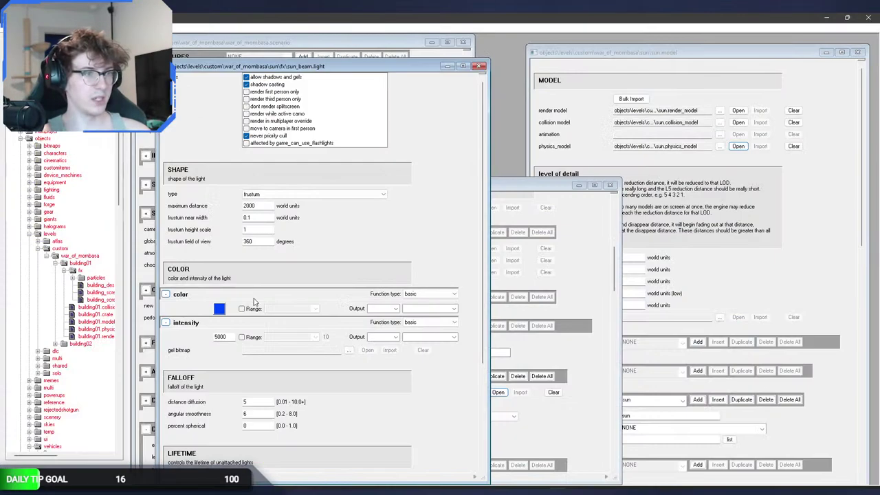
scroll(343, 392, "down", 1)
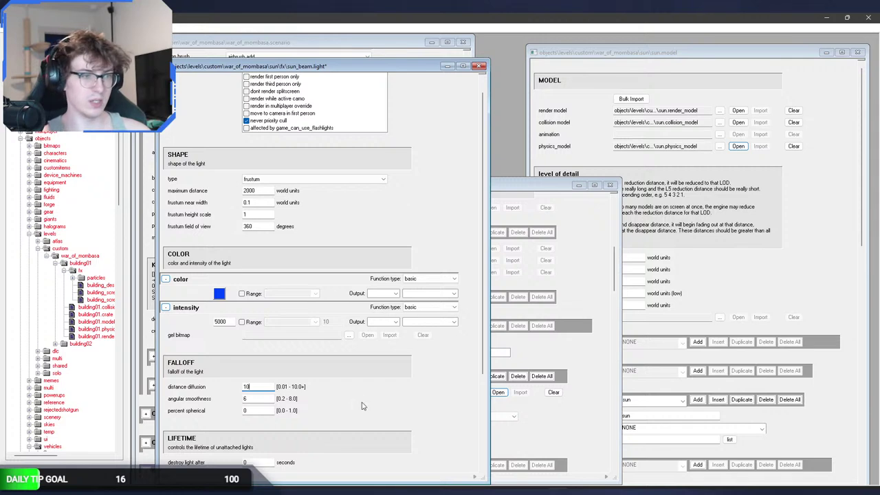
key("alt+Tab")
key("alt+Tab")
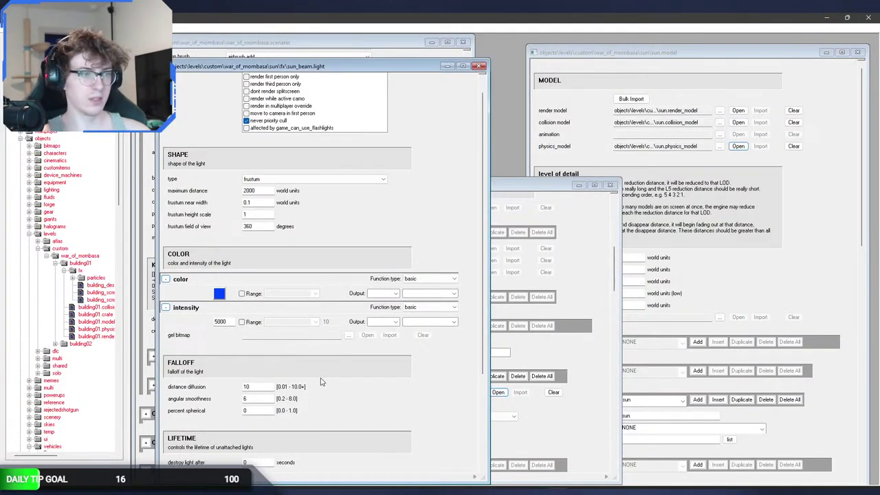
key("alt+Tab")
Inspect the sun beam's lighting on the buildings from above and on foot in first person.
middle_click_drag(220, 395, 282, 359)
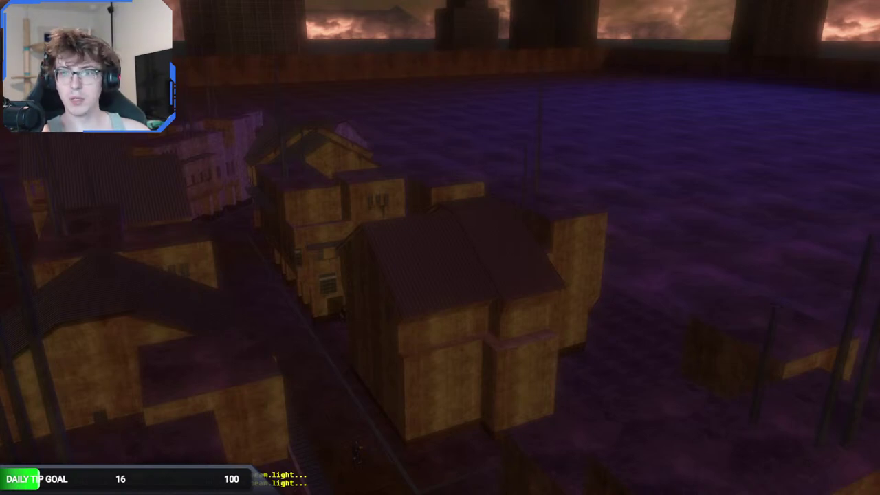
middle_click_drag(256, 382, 344, 340)
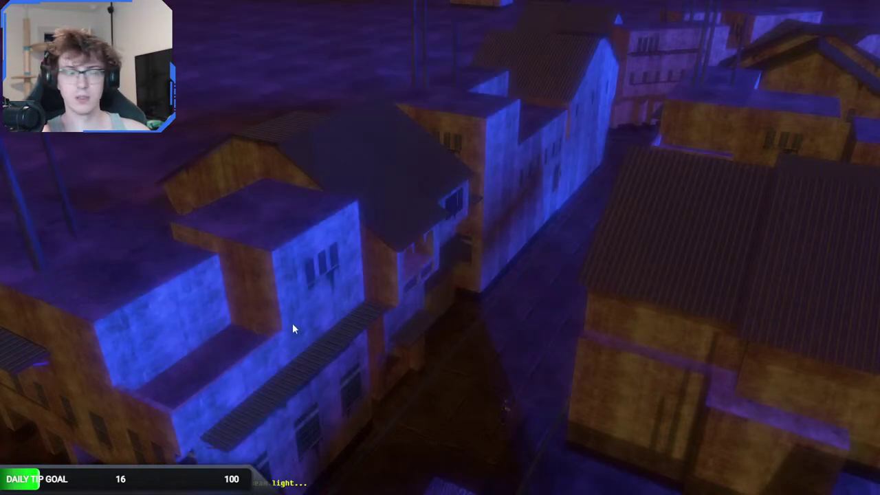
mouse_move(293, 324)
middle_mouse_down()
mouse_move(302, 399)
mouse_move(289, 385)
mouse_move(294, 420)
mouse_move(303, 318)
mouse_move(298, 324)
middle_mouse_up()
key("4")
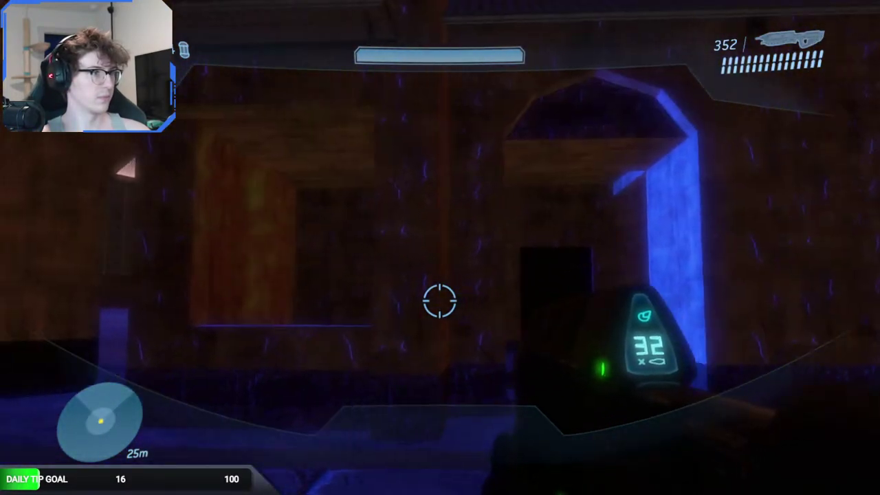
key("w")
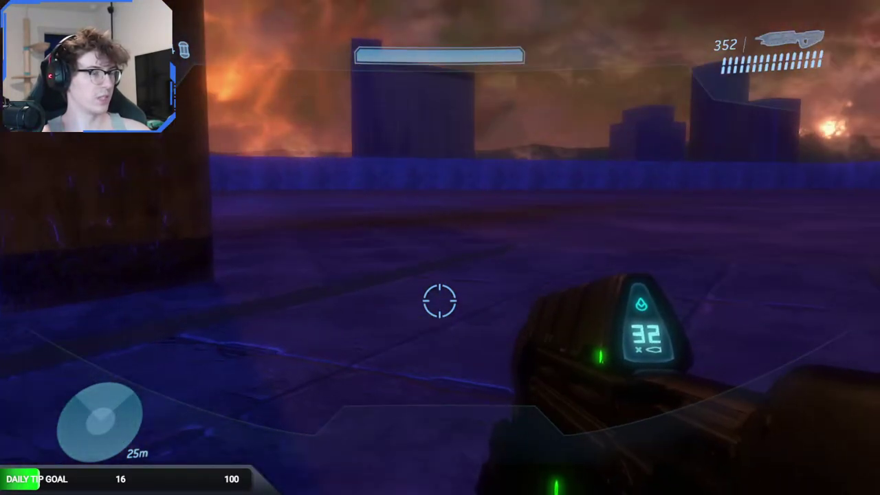
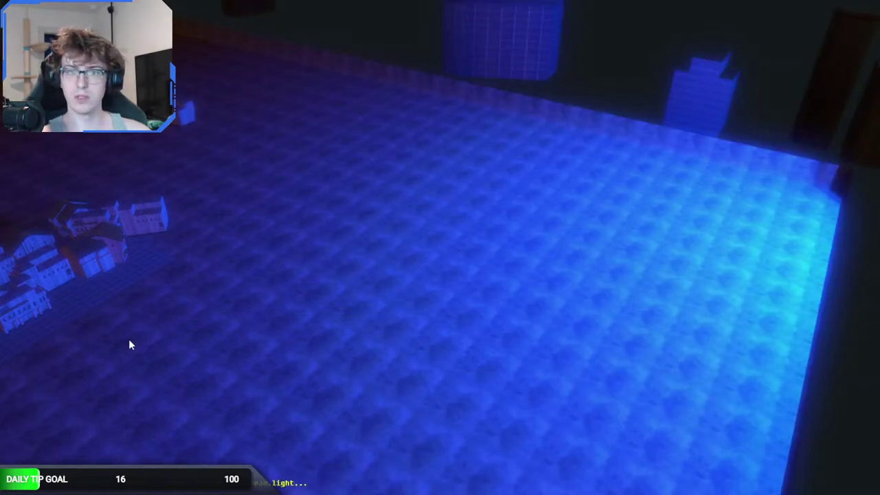
Move the sun crate inward toward the buildings, raise it, and tilt its beam down over the map.
right_click_drag(362, 350, 550, 356)
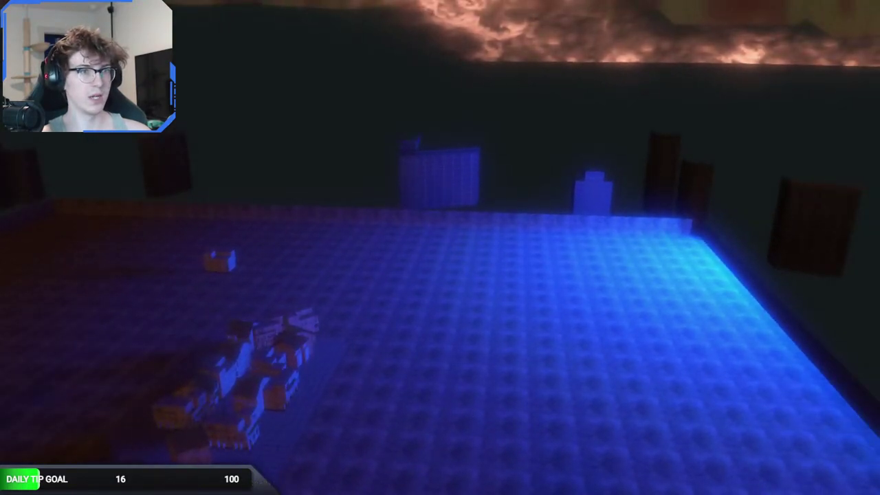
key("F1")
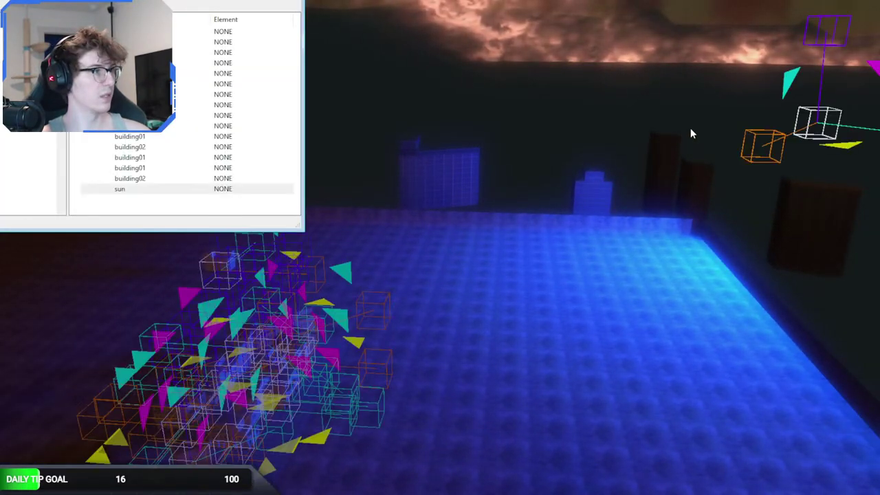
key("F1")
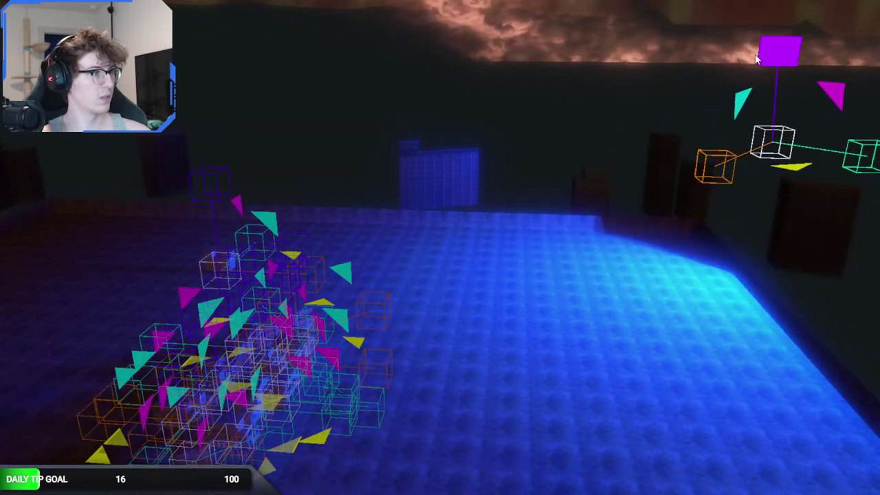
mouse_move(781, 58)
left_mouse_down()
mouse_move(786, 7)
mouse_move(787, 69)
left_mouse_up()
left_click_drag(761, 128, 596, 163)
left_click_drag(678, 81, 639, 14)
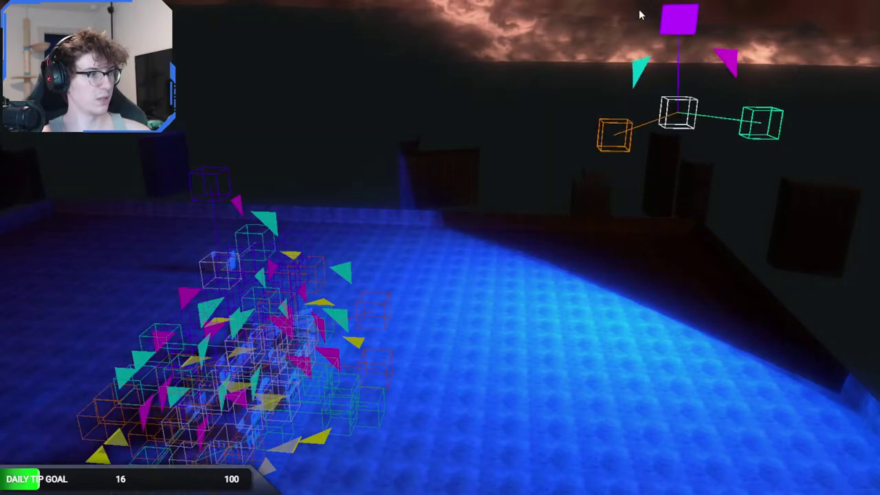
left_click_drag(634, 55, 605, 101)
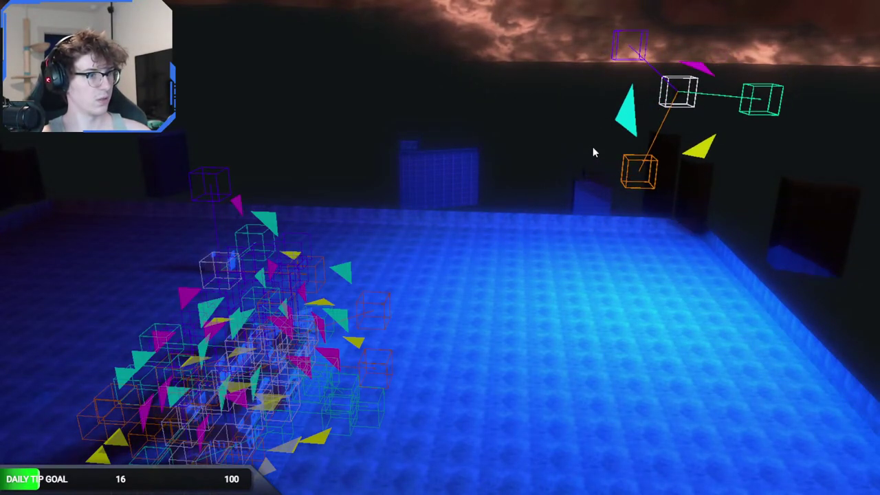
Examine the repositioned sun's light and shadows over the rooftops and along the streets in first person.
right_click_drag(585, 149, 585, 149)
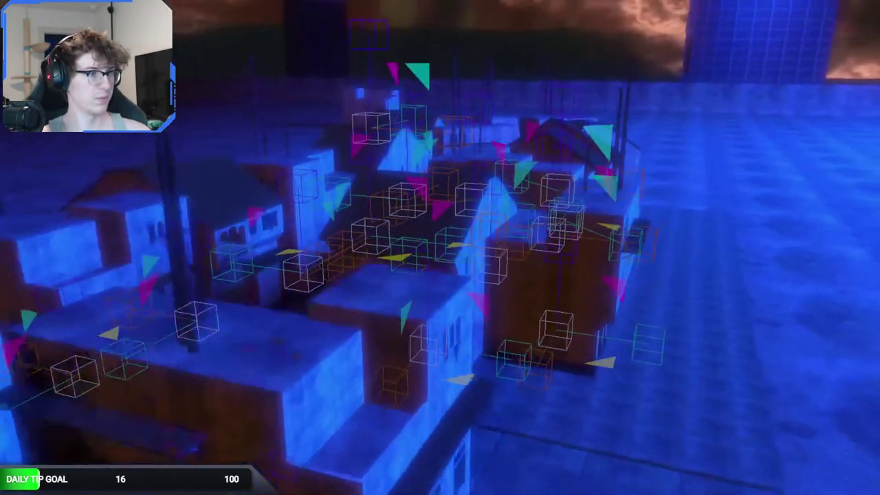
right_click_drag(335, 187, 335, 188)
key("g")
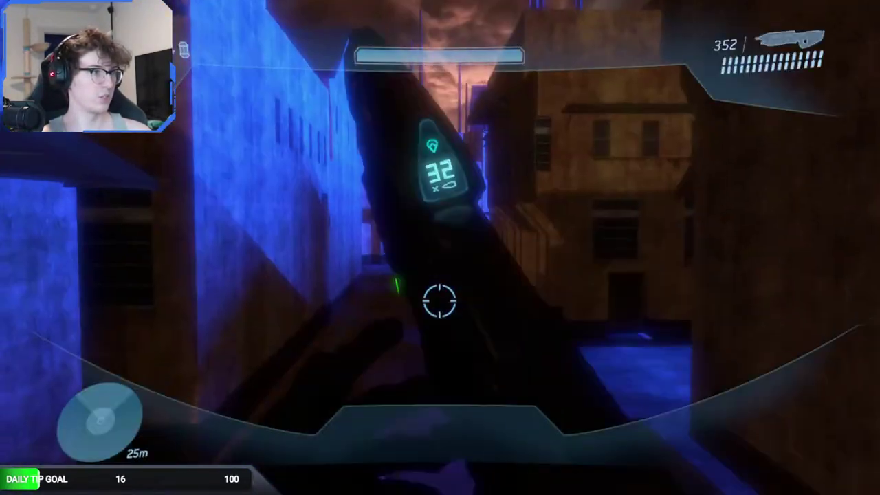
key("w")
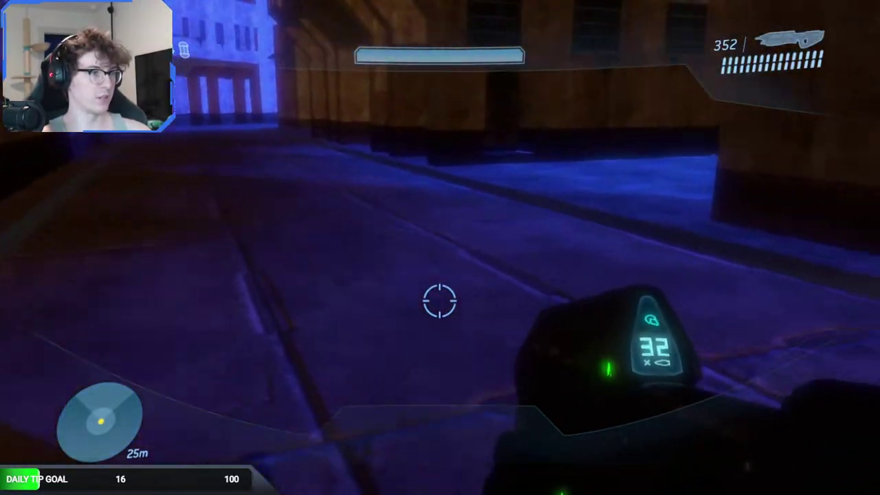
key("w")
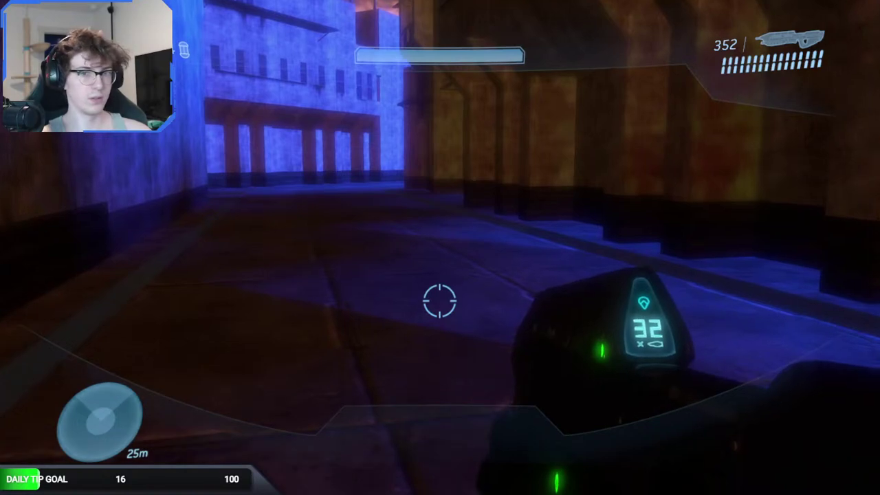
key("w")
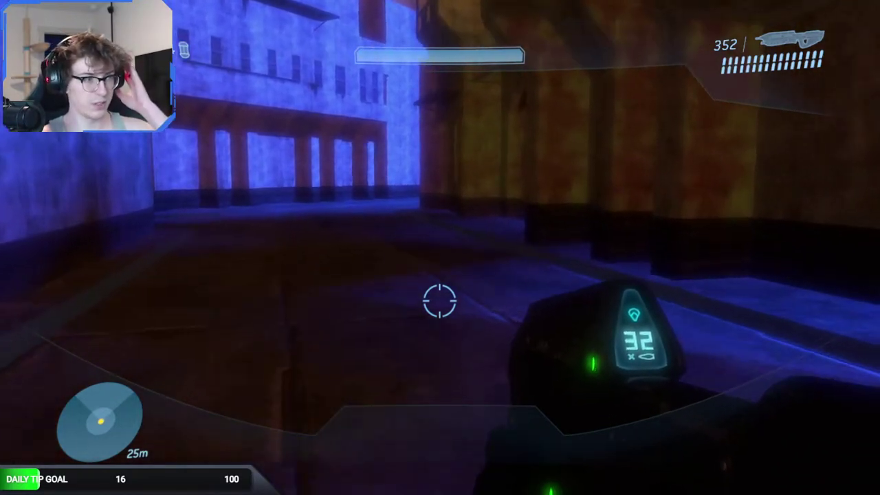
key("w")
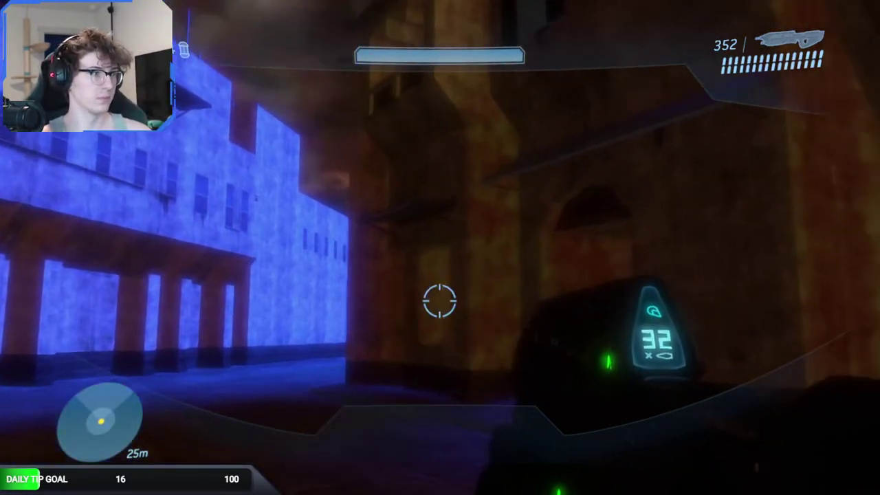
key("w")
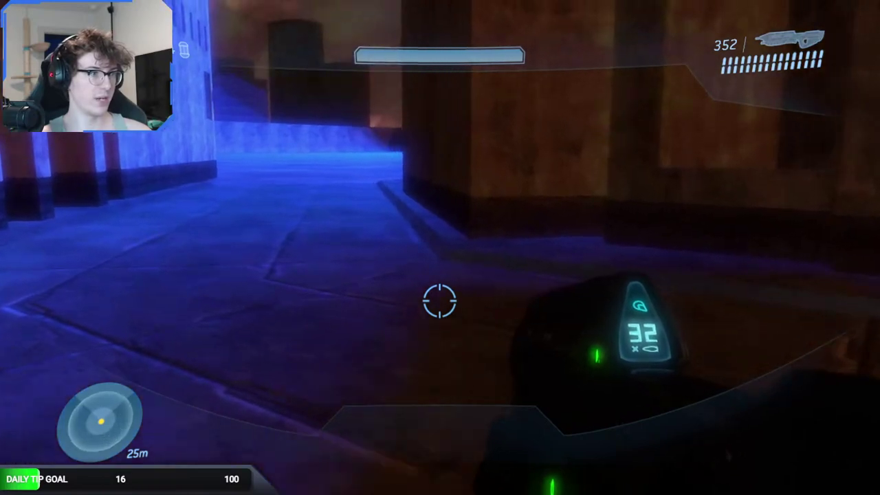
key("w")
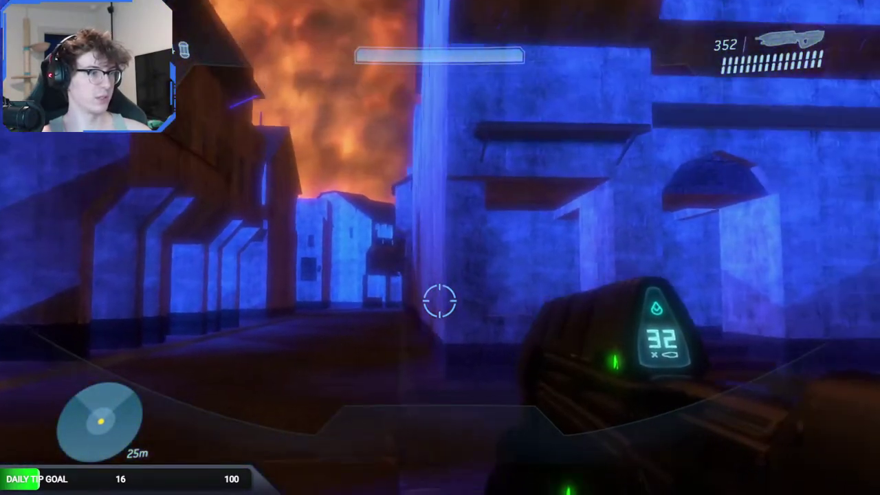
key("w")
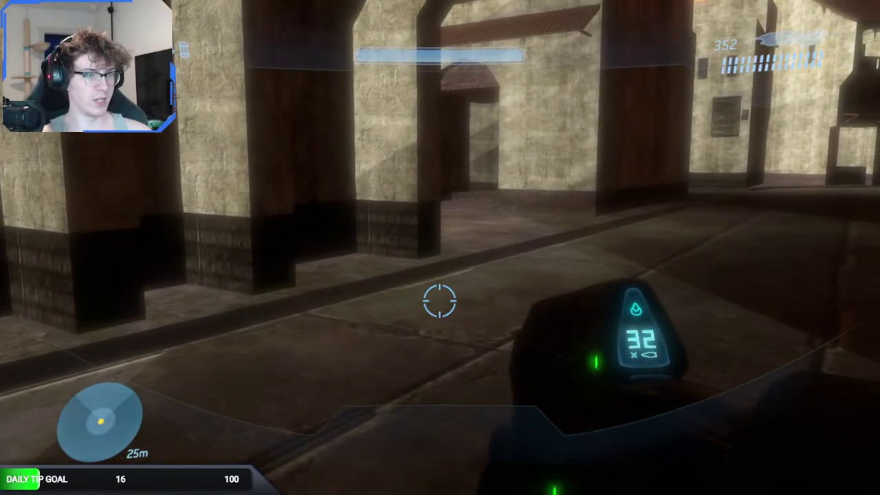
In Guerilla, set sun_beam.light's frustum field of view to 90 degrees, save it, and check the lighting from above in Sapien.
key("alt+Tab")
scroll(474, 327, "down", 3)
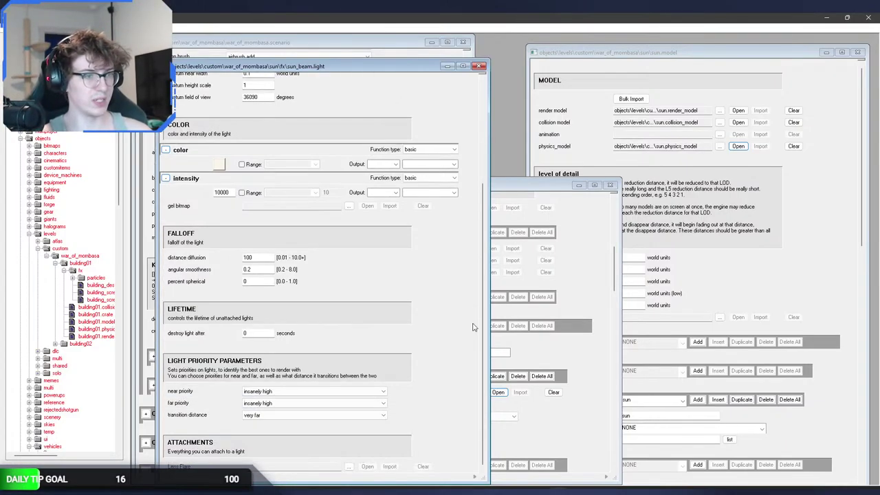
scroll(473, 326, "up", 5)
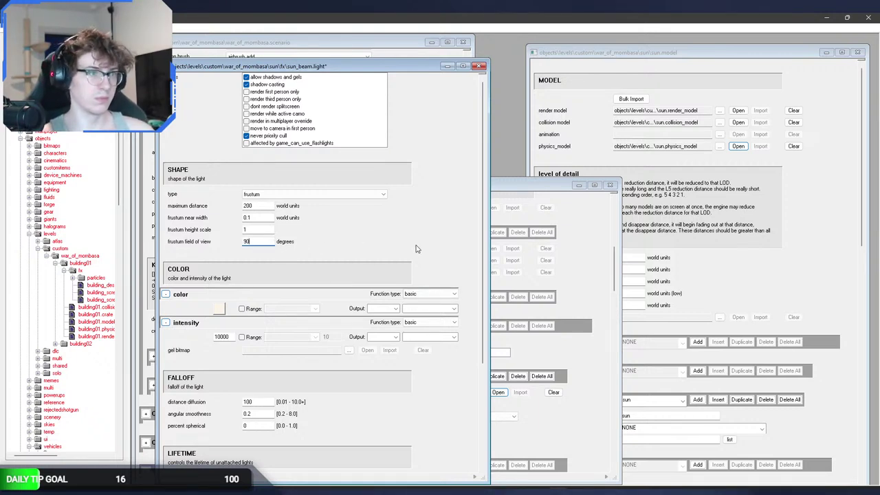
key("ctrl+s")
key("alt+Tab")
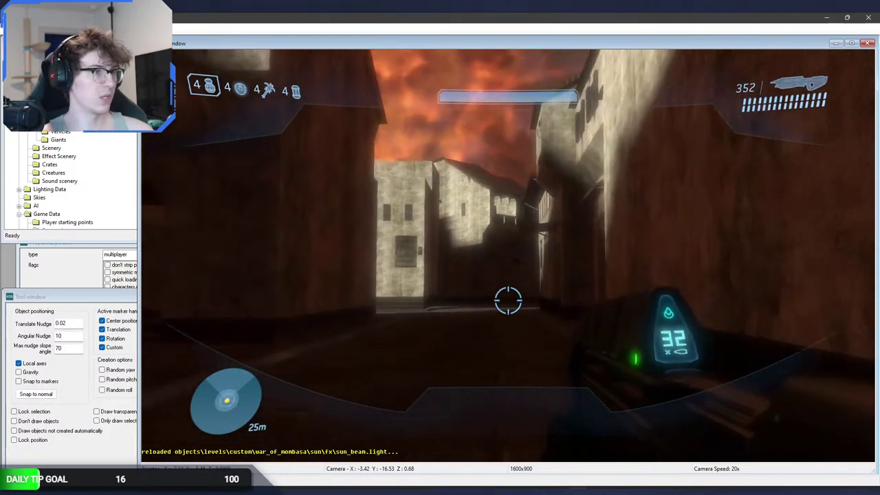
key("w")
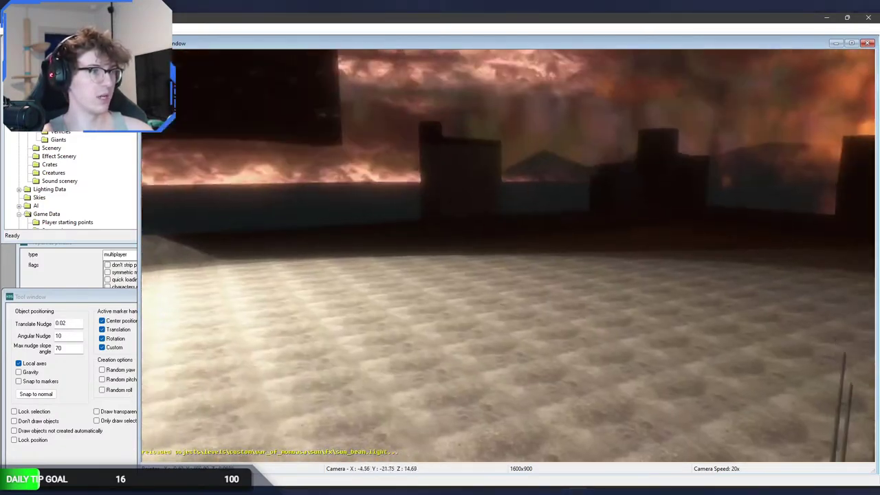
key("w")
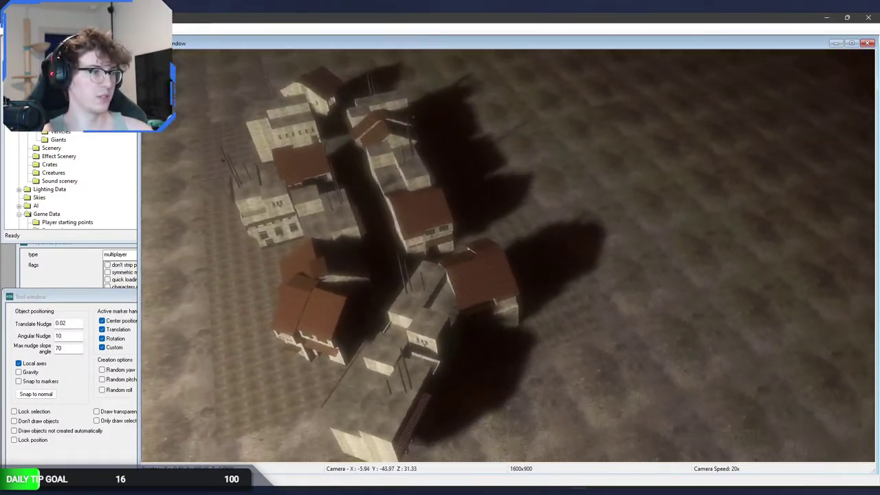
Examine the sun beam's spread and the building shadows in Sapien from street level and from high above the map.
key("w")
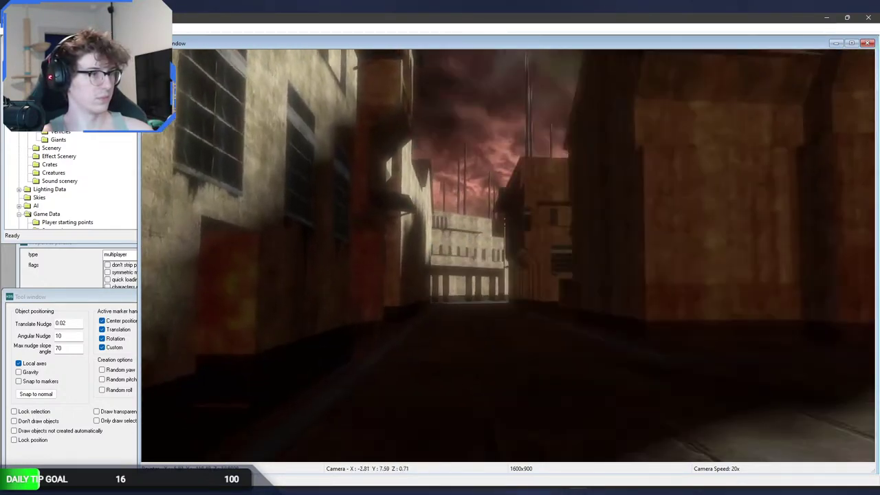
key("a")
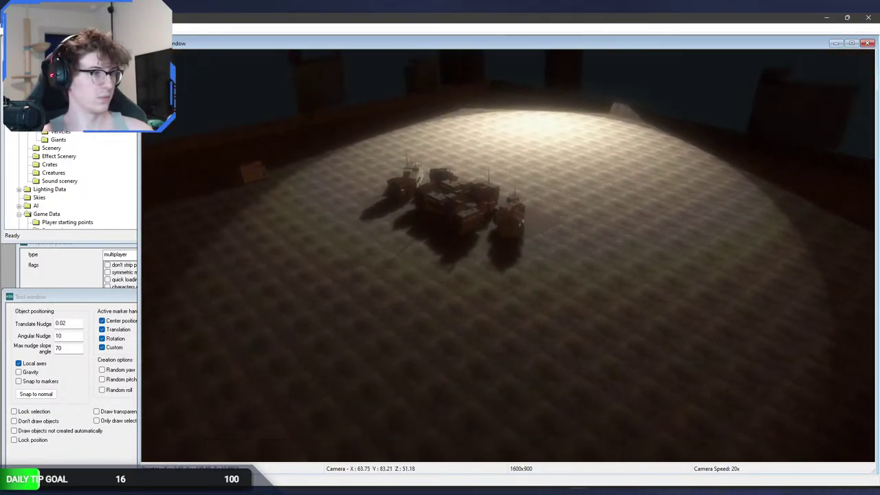
key("w")
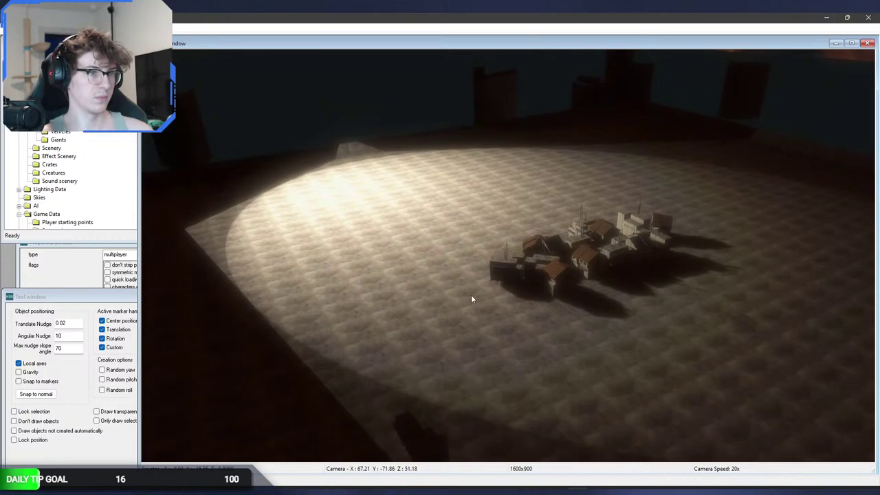
key("w")
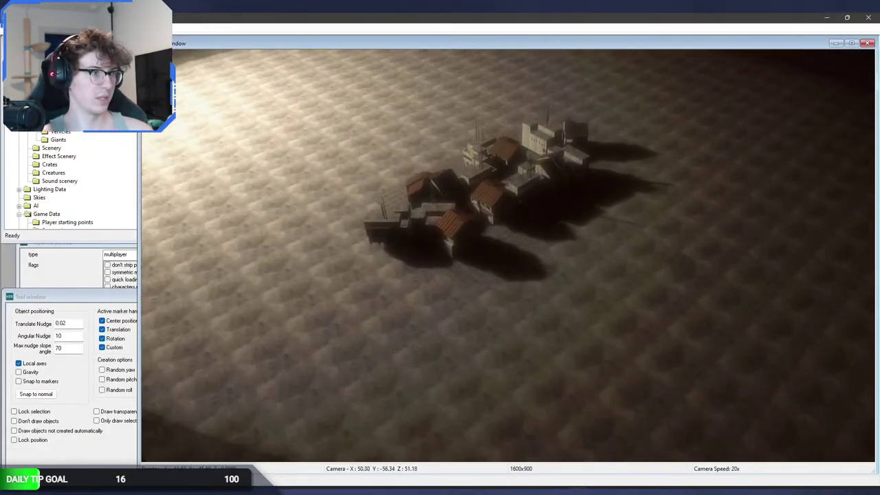
key("s")
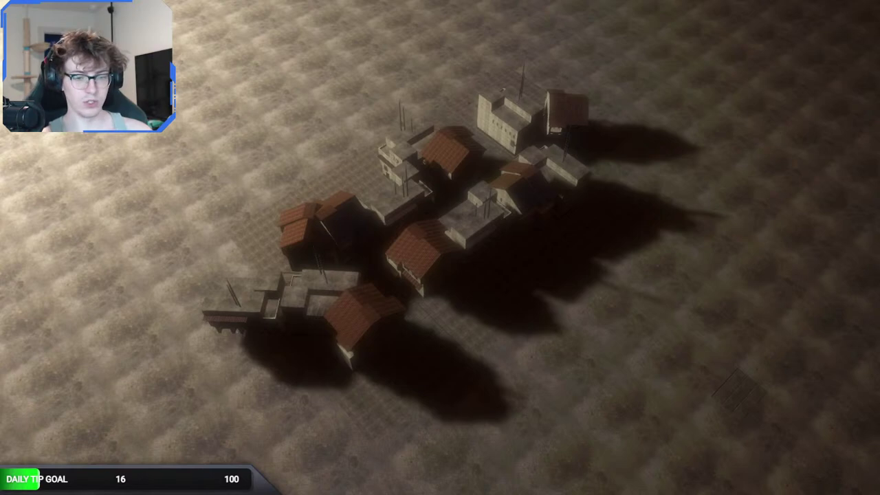
key("s")
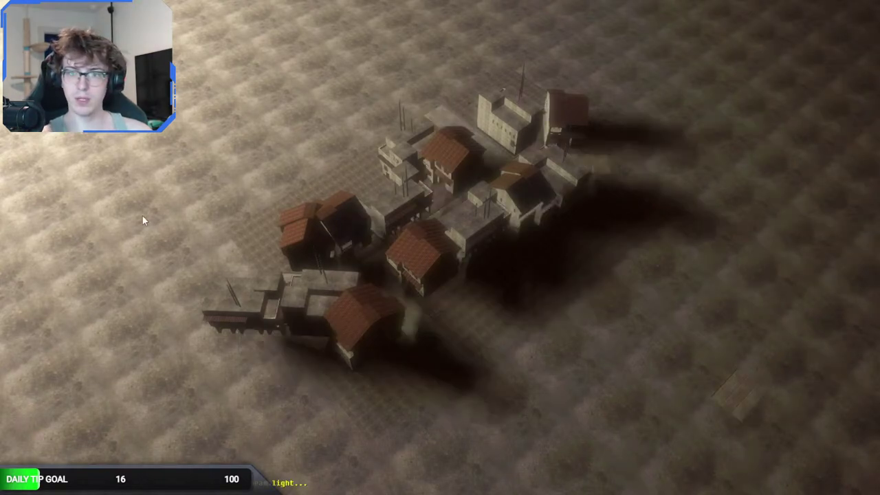
Inspect the reloaded sun beam's light on the streets and building walls, flying close and on foot in first person.
right_click_drag(142, 216, 197, 231)
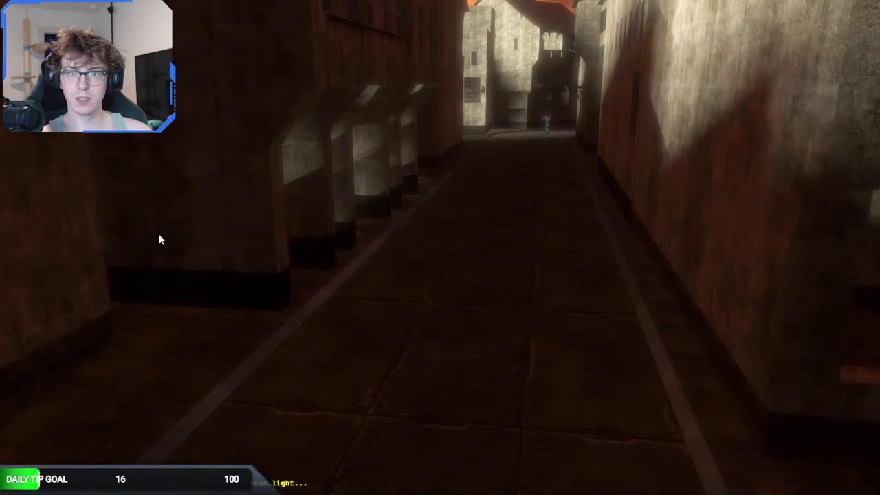
mouse_move(159, 238)
right_mouse_down()
mouse_move(165, 227)
mouse_move(175, 237)
right_mouse_up()
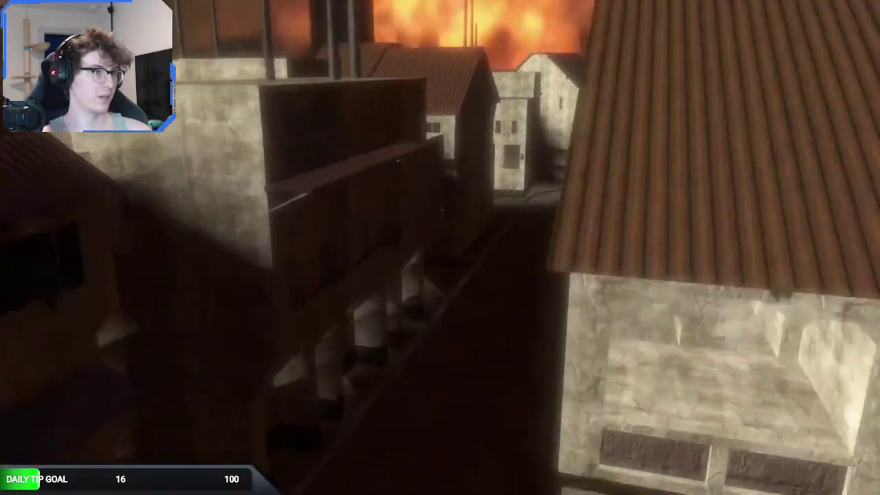
key("w")
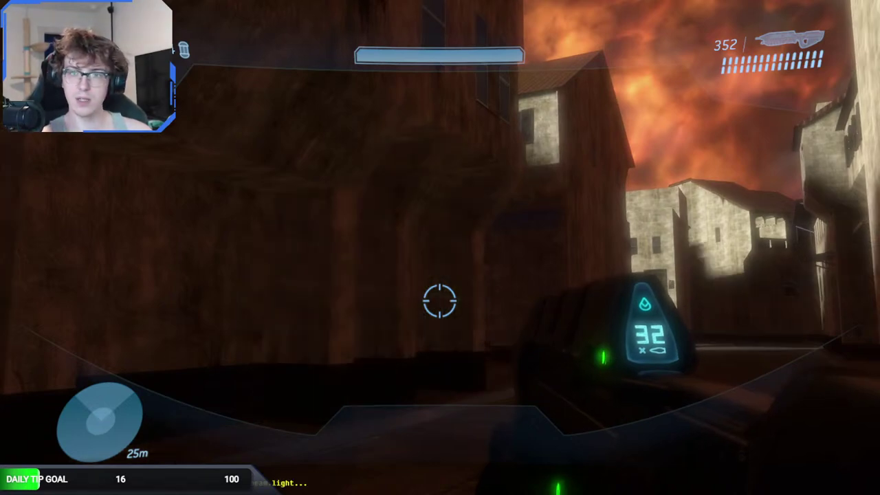
mouse_move(440, 301)
key("w")
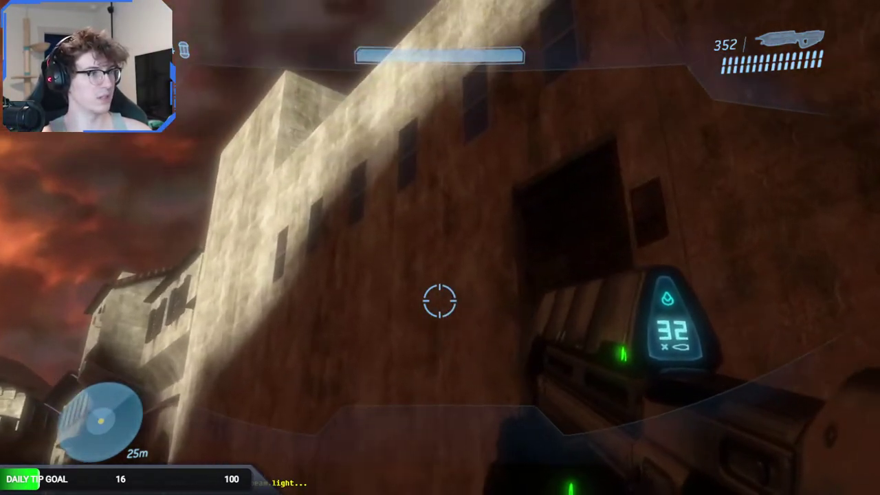
key("w")
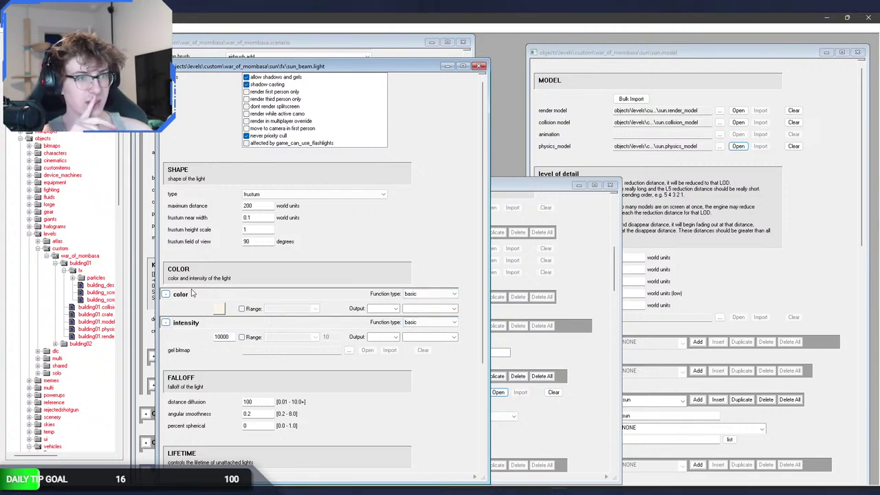
Switch to Guerilla and open base_paver.shader from the levels\multi\mombasa_bridge\shaders folder.
left_click(46, 248)
scroll(35, 192, "up", 8)
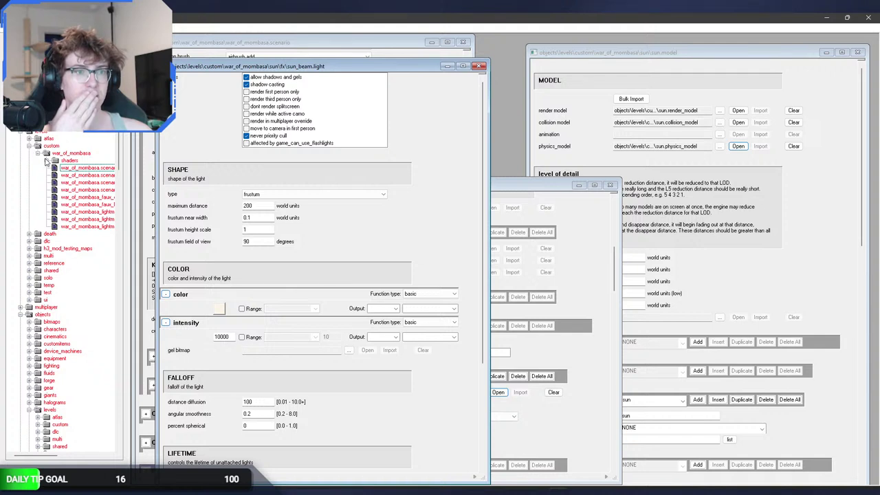
left_click(47, 160)
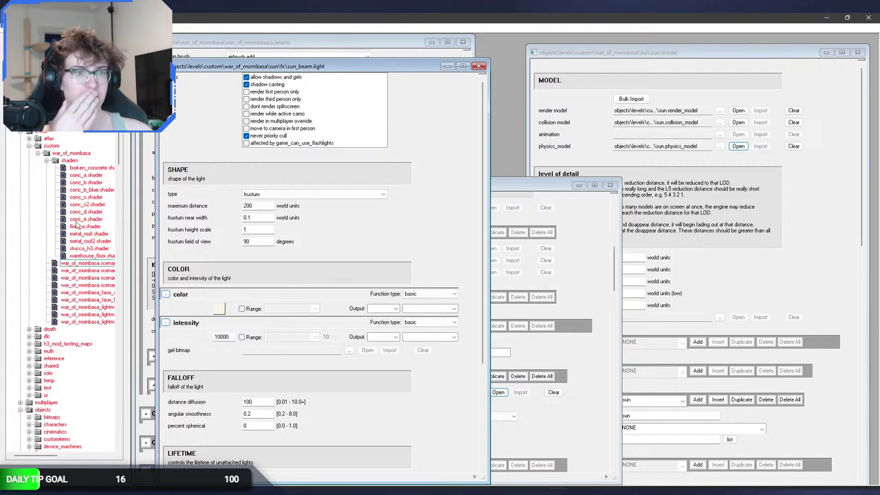
left_click(30, 352)
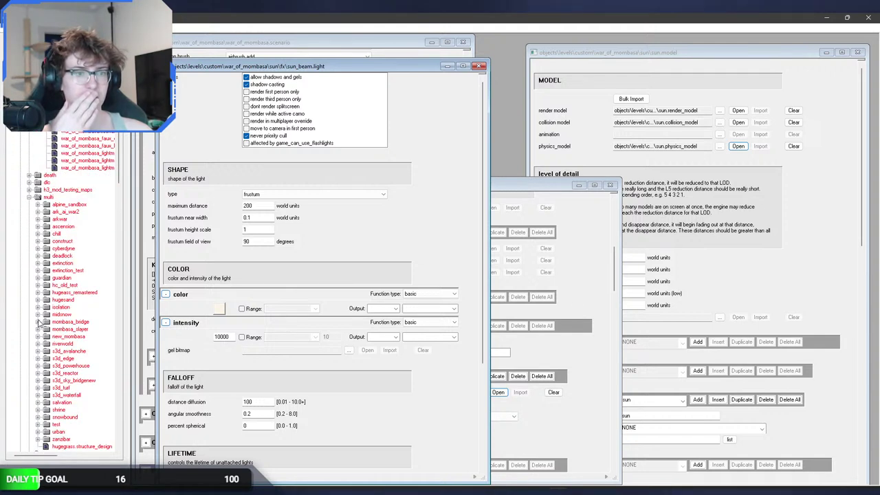
left_click(38, 321)
left_click(46, 344)
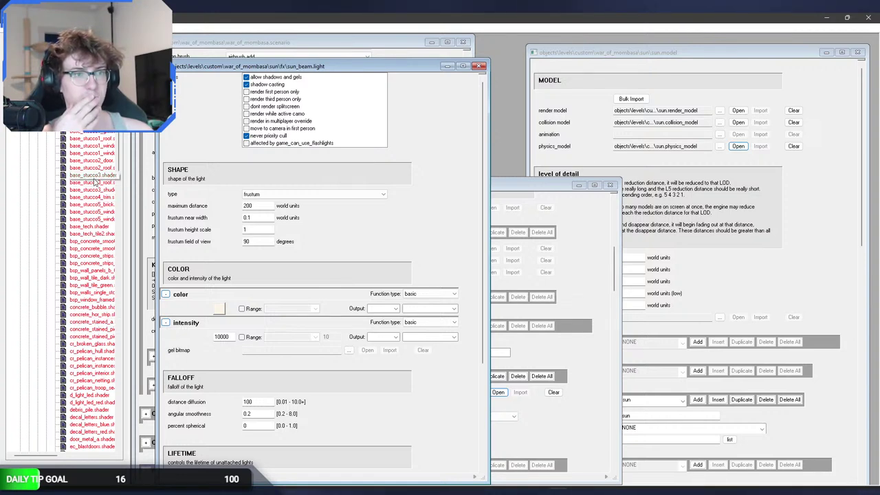
double_click(82, 128)
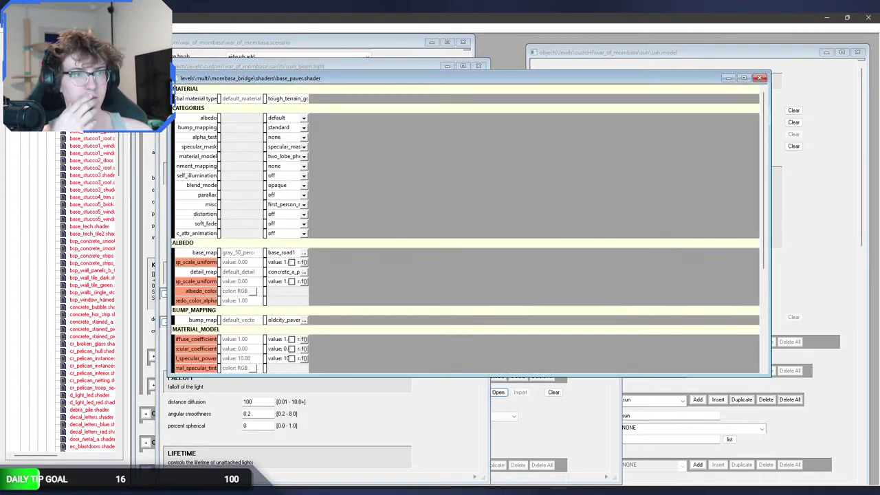
Look up the hard terrain materials in sun.model's global material list and set base_paver.shader's global material type to hard_terrain_concrete.
left_click(382, 100)
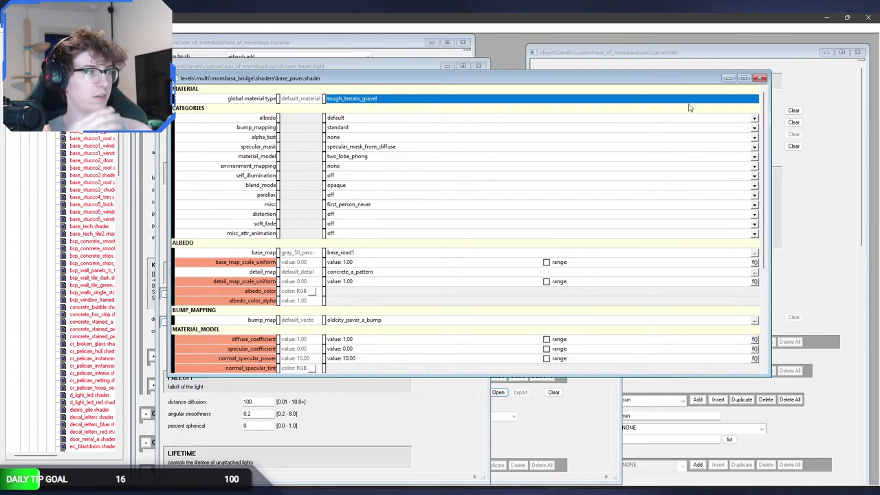
left_click(398, 101)
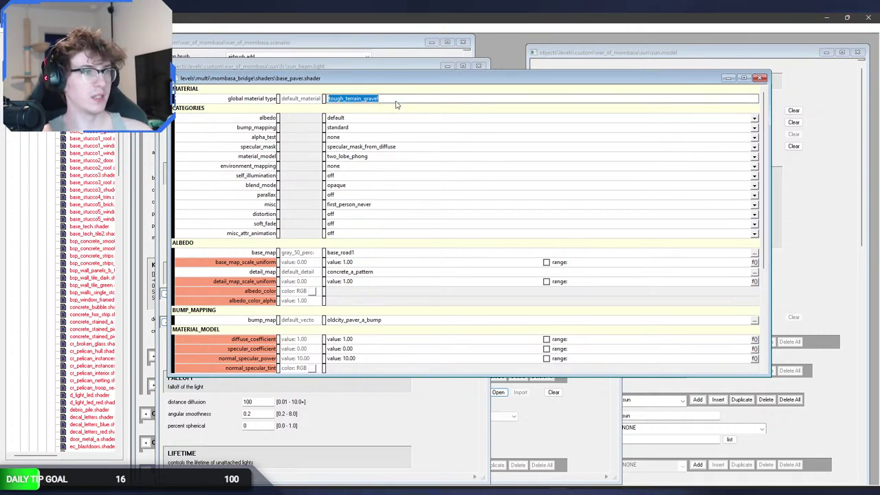
left_click_drag(577, 84, 674, 115)
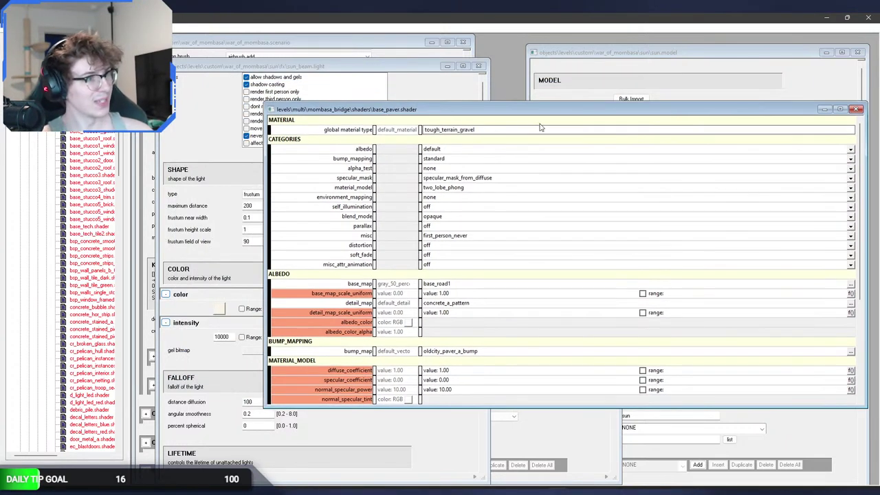
left_click_drag(557, 120, 403, 142)
left_click(847, 227)
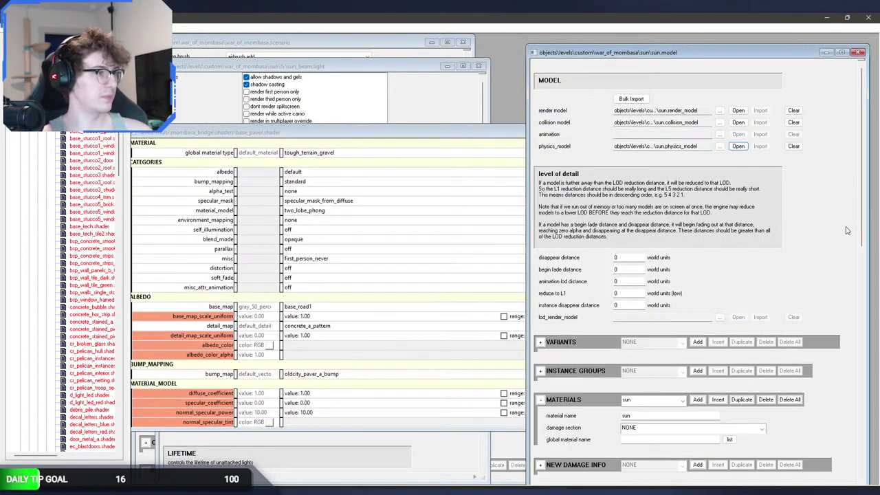
scroll(848, 232, "down", 5)
left_click(729, 267)
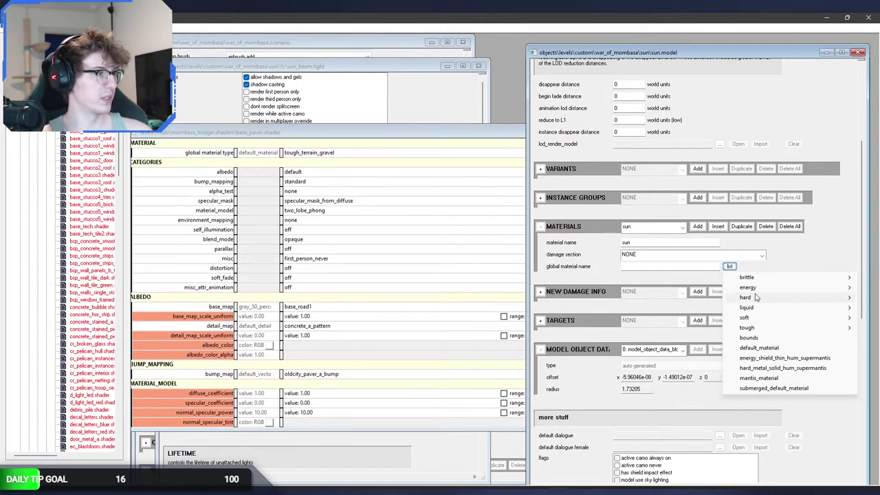
mouse_move(761, 329)
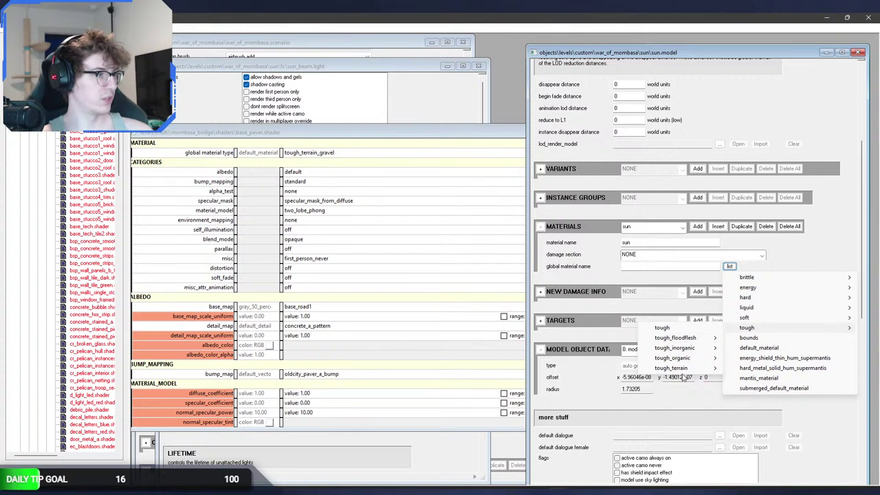
mouse_move(683, 376)
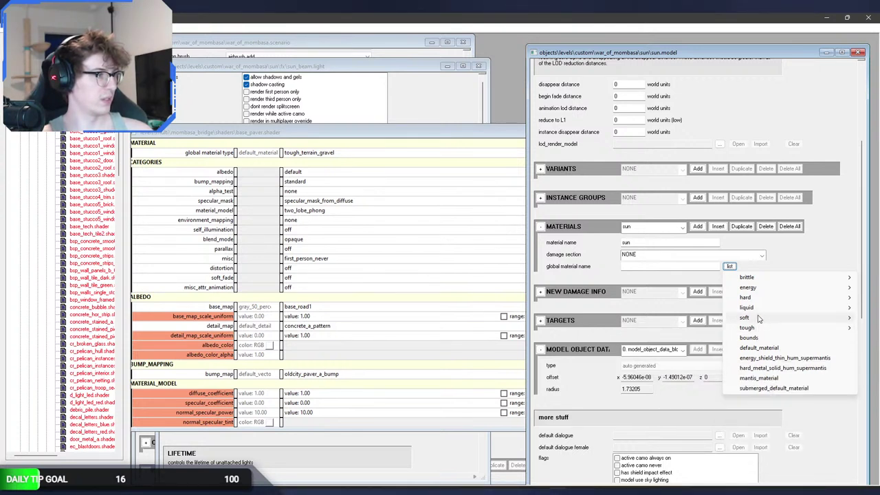
mouse_move(746, 298)
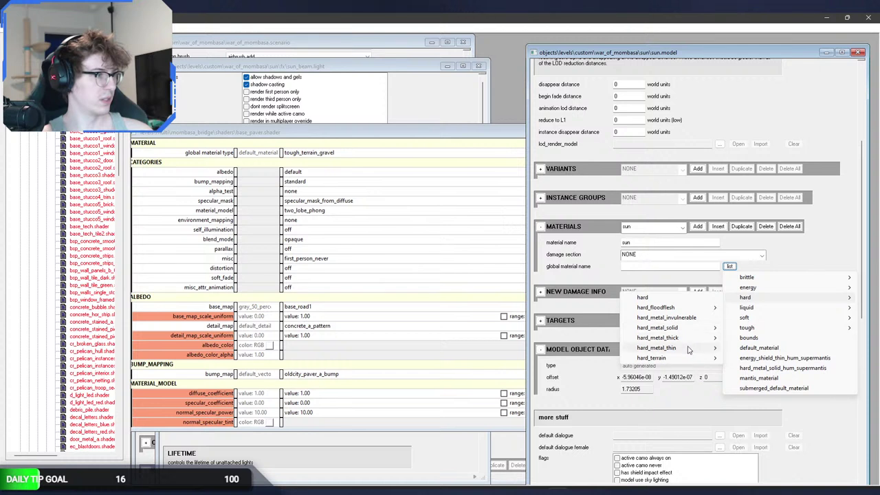
mouse_move(684, 360)
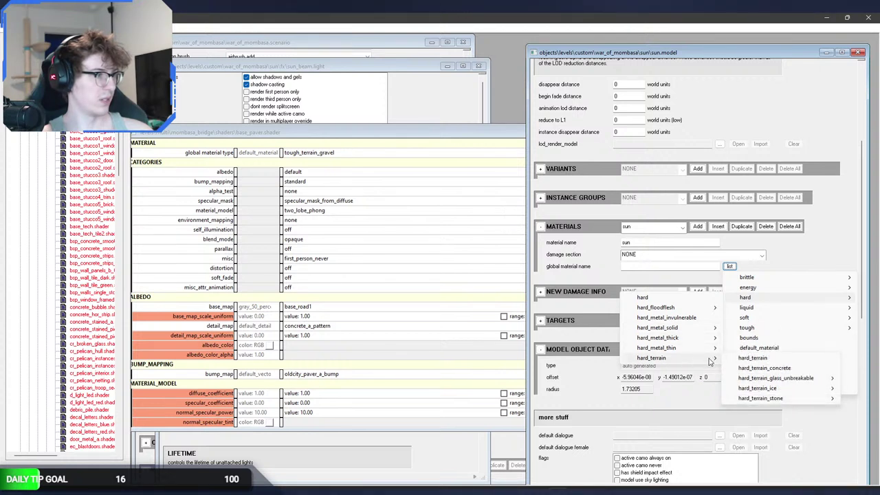
left_click(318, 152)
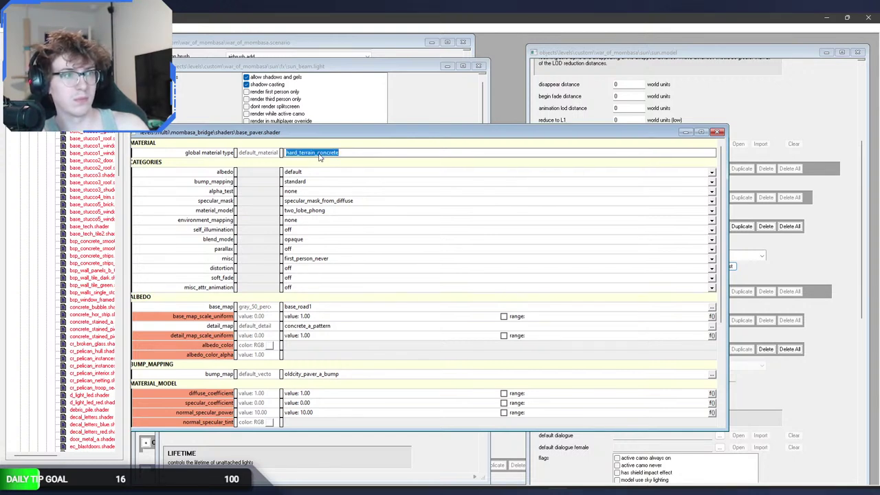
Close base_paver.shader, then open base_sidewalk.shader and set its global material type to hard_terrain_concrete.
left_click(718, 132)
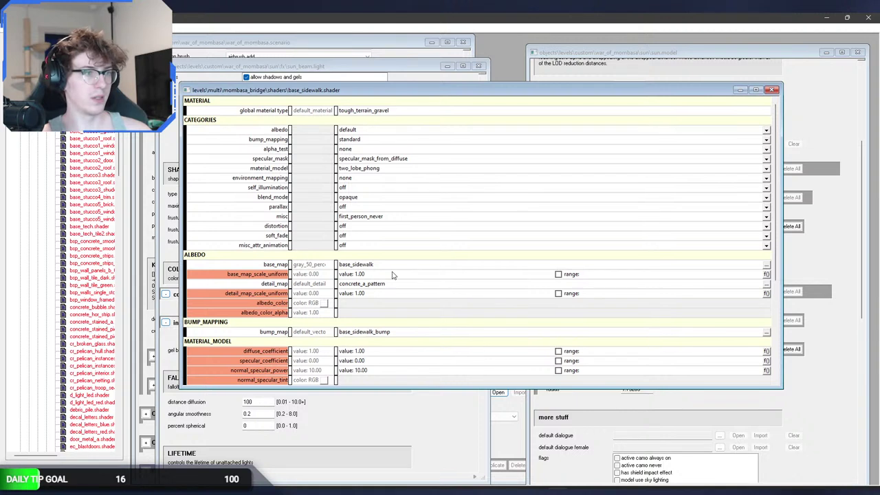
left_click(382, 112)
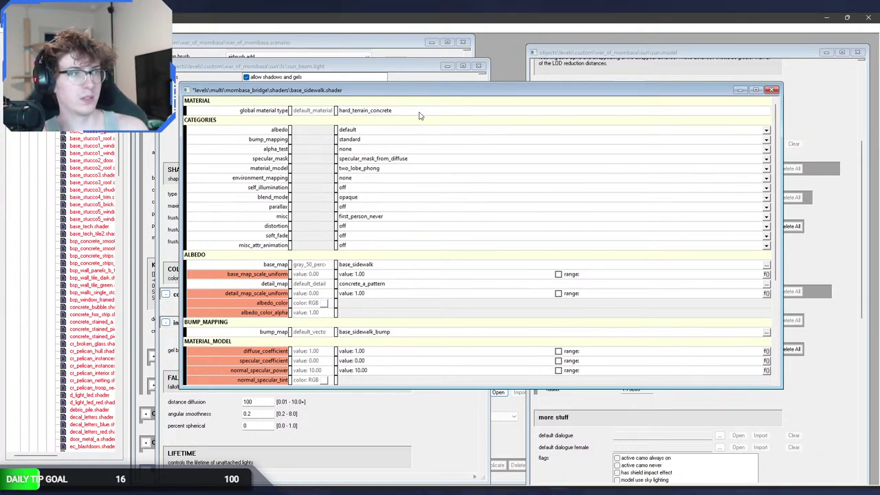
Switch to Sapien and test the map's surfaces and street lighting in first person by firing the assault rifle.
key("alt+Tab")
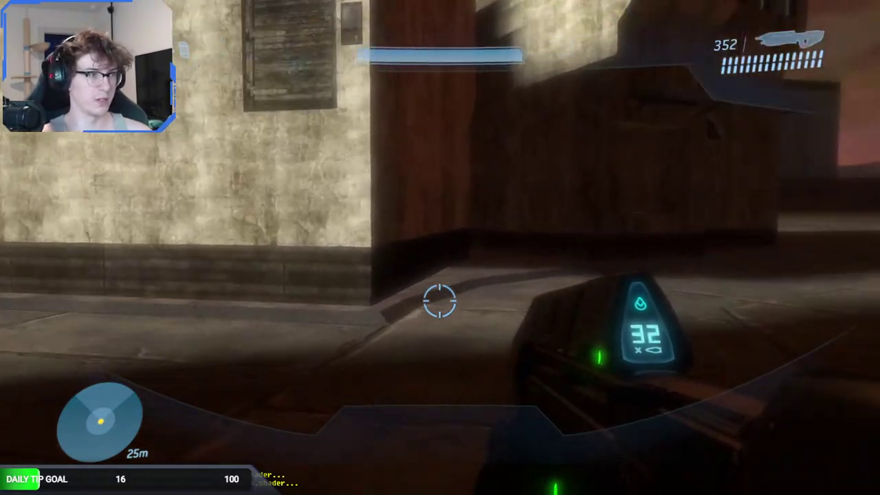
left_click(440, 301)
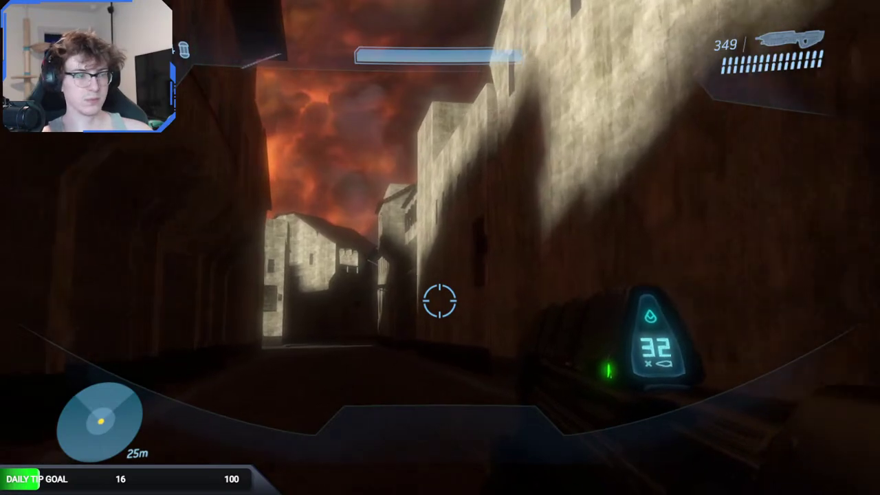
left_click(440, 301)
left_click(440, 300)
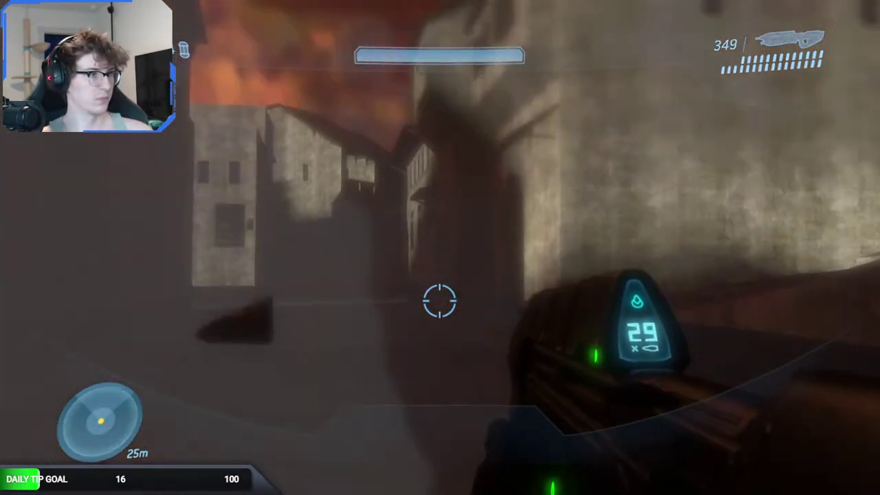
left_click(440, 301)
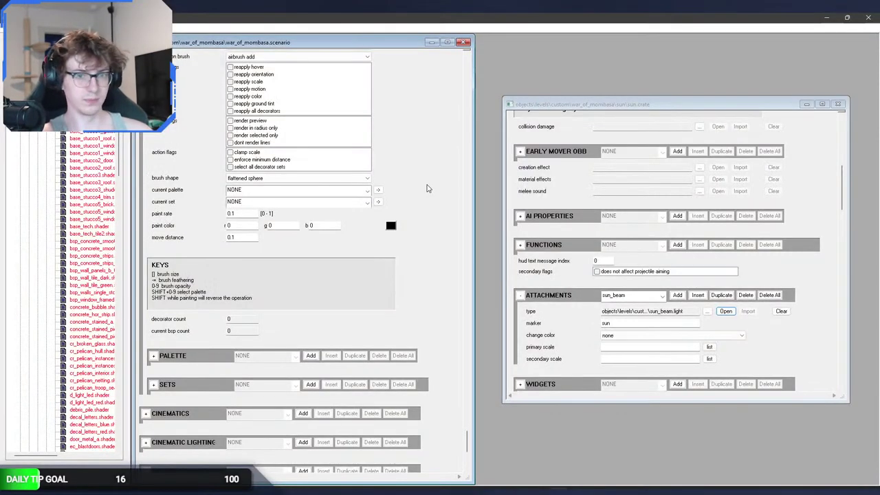
Set the war_of_mombasa scenario's sky to sc140_sky.scenery from the levels\atlas\sc140\sky folder.
scroll(433, 199, "down", 10)
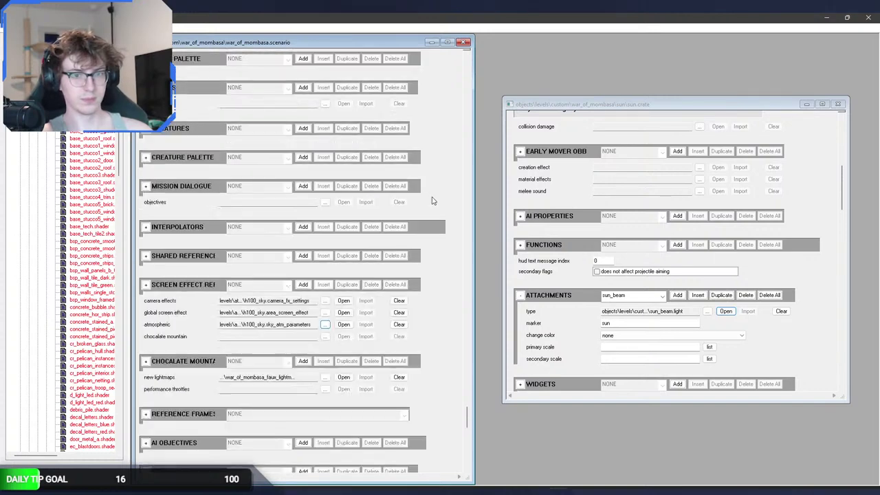
scroll(440, 213, "up", 20)
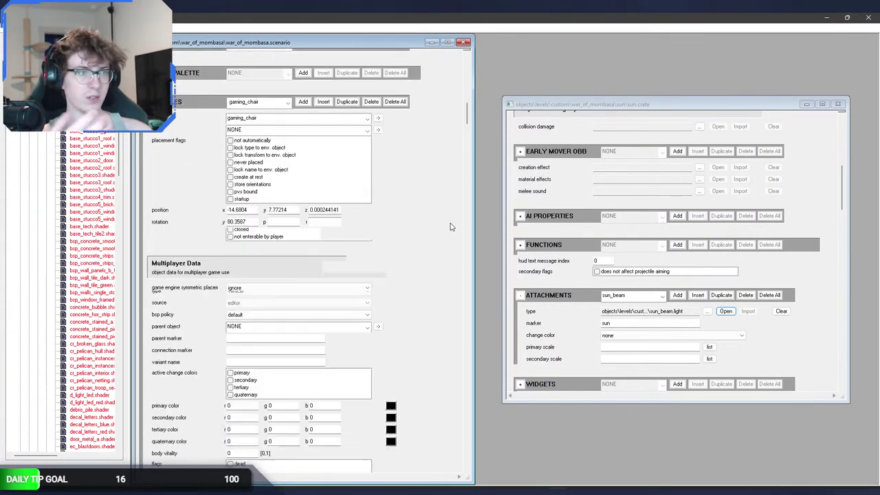
left_click(335, 231)
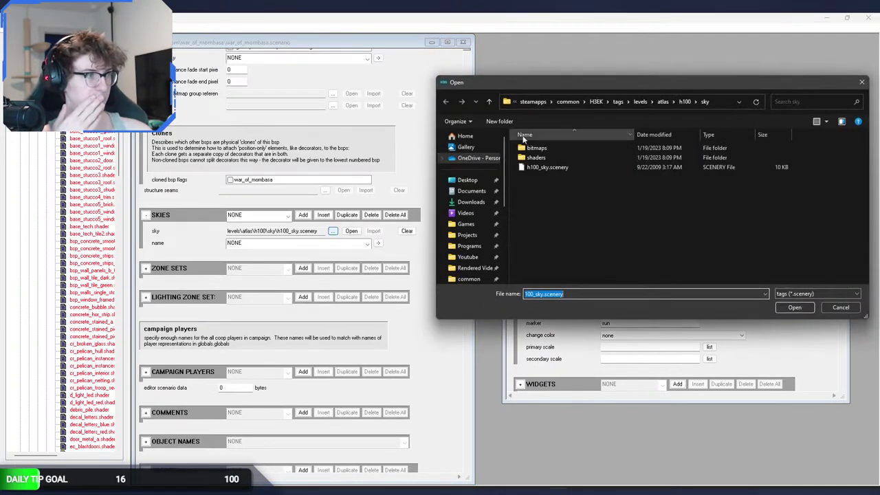
left_click(648, 101)
left_click(662, 103)
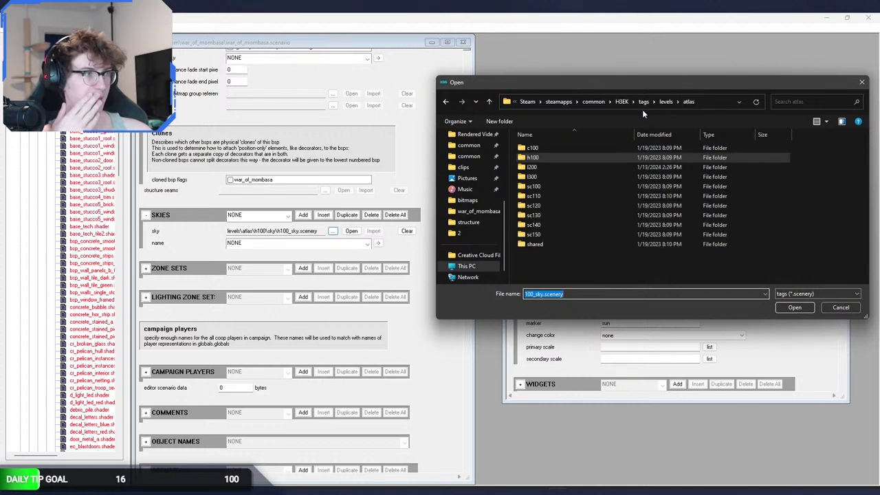
double_click(552, 221)
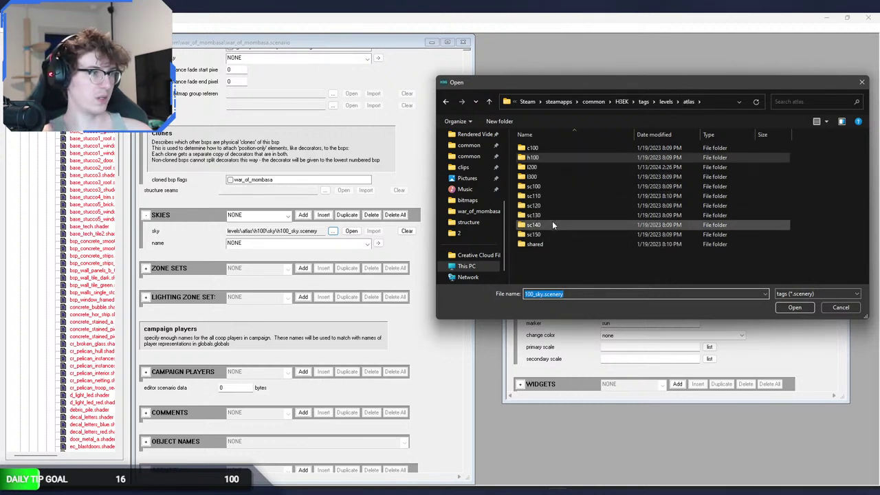
double_click(553, 166)
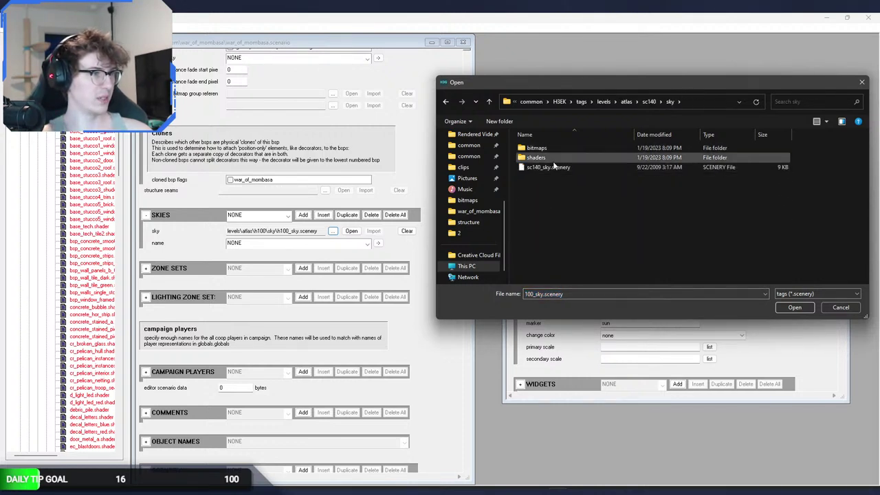
double_click(550, 160)
left_click(446, 100)
double_click(530, 167)
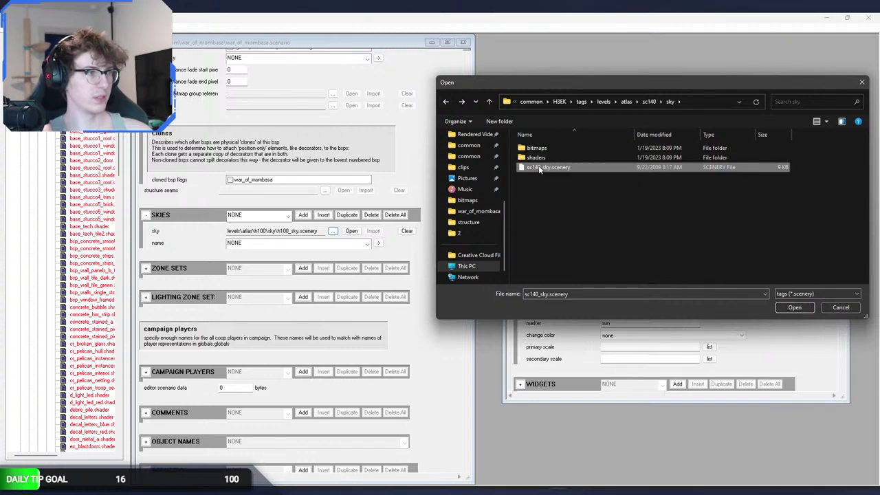
Switch to Sapien and inspect the sc140 sky from above and between the map's buildings.
key("alt+Tab")
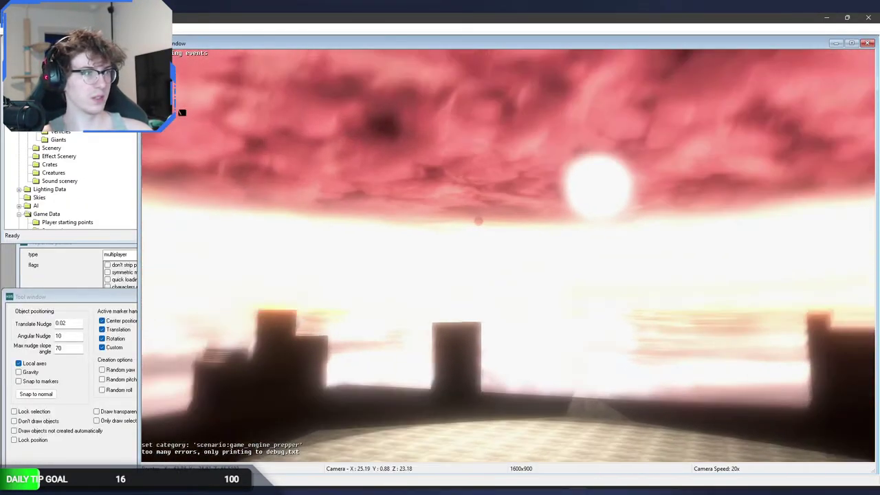
key("w")
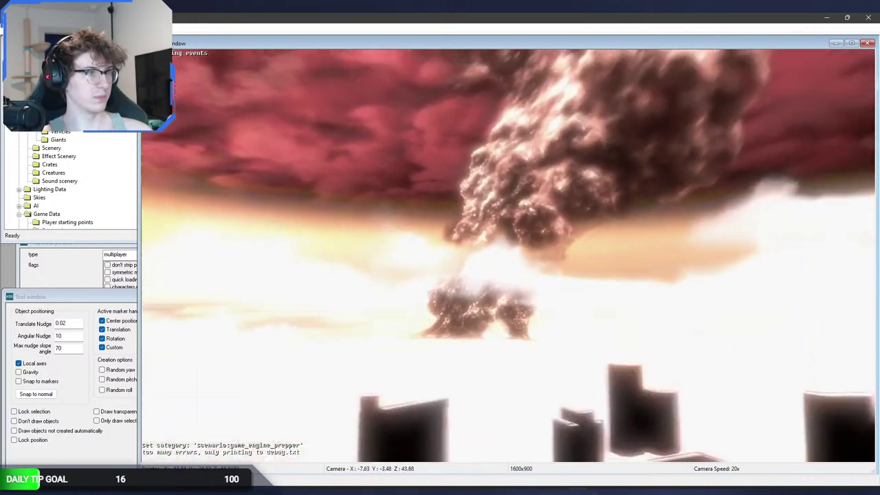
key("w")
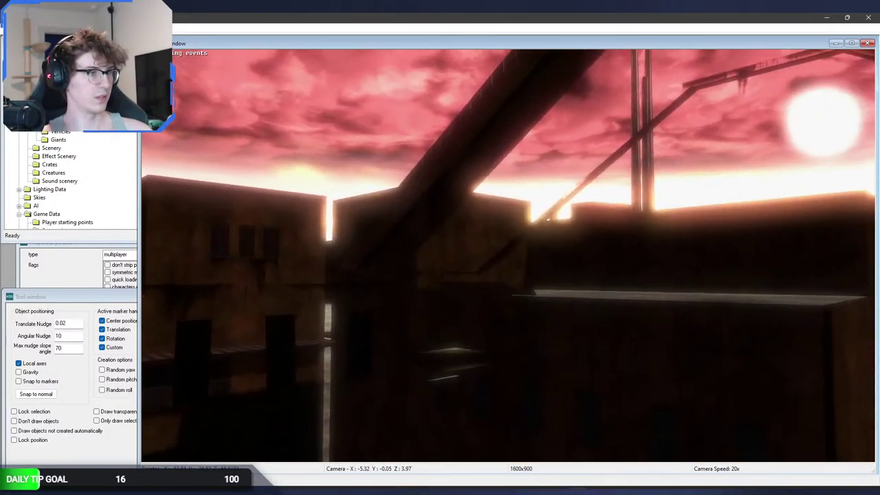
Switch to Guerilla, set the scenario's sky to sc130_sky.scenery from levels\atlas\sc130\sky, and inspect it in Sapien.
key("alt+Tab")
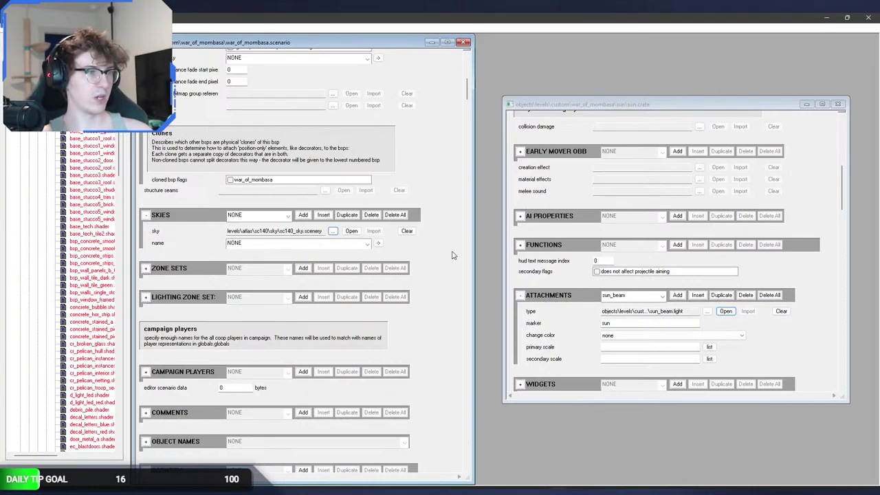
left_click(335, 232)
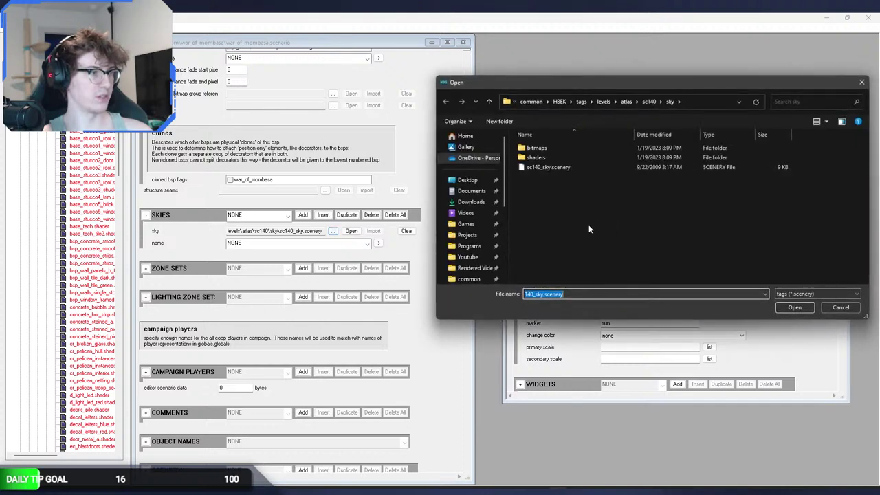
left_click(650, 101)
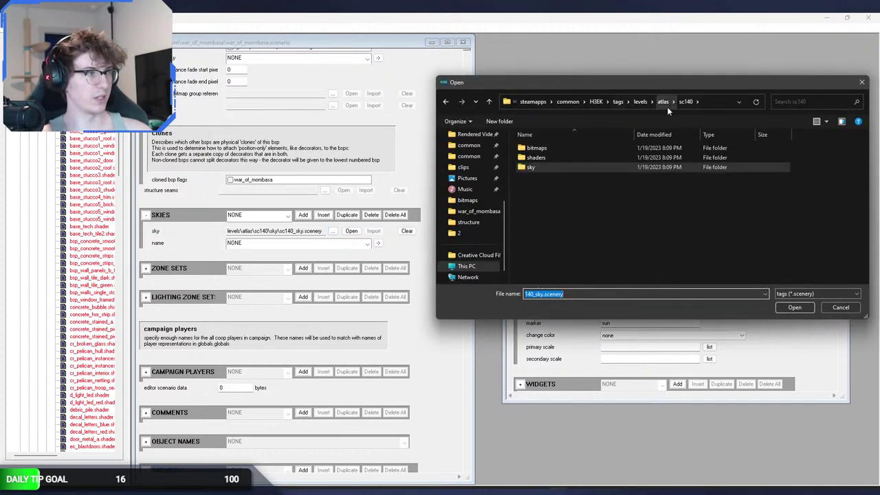
left_click(664, 103)
double_click(559, 218)
double_click(557, 169)
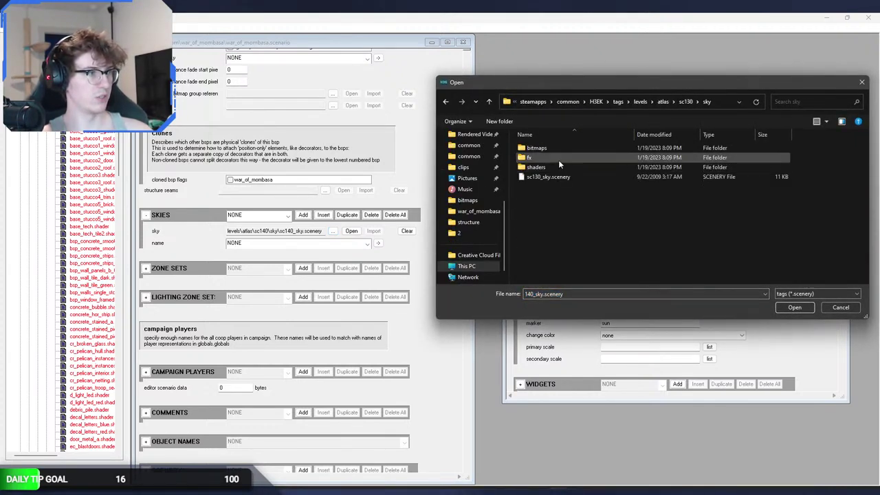
double_click(548, 177)
key("alt+Tab")
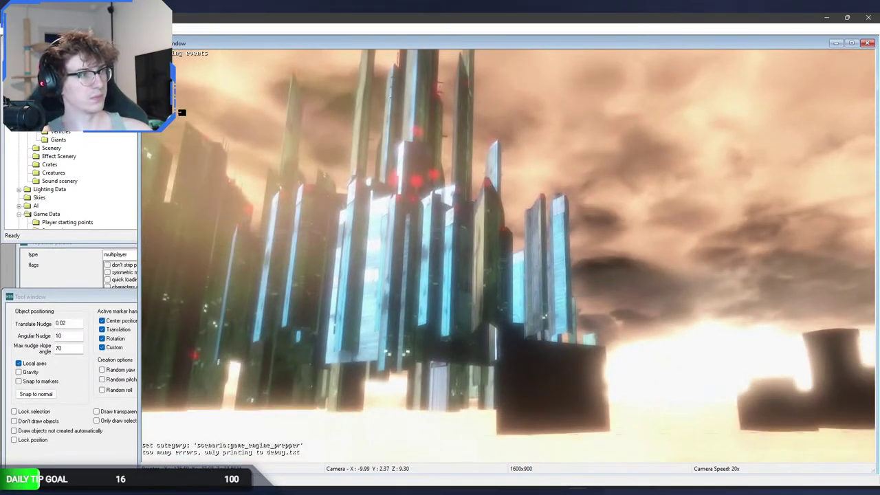
middle_click_drag(475, 191, 476, 191)
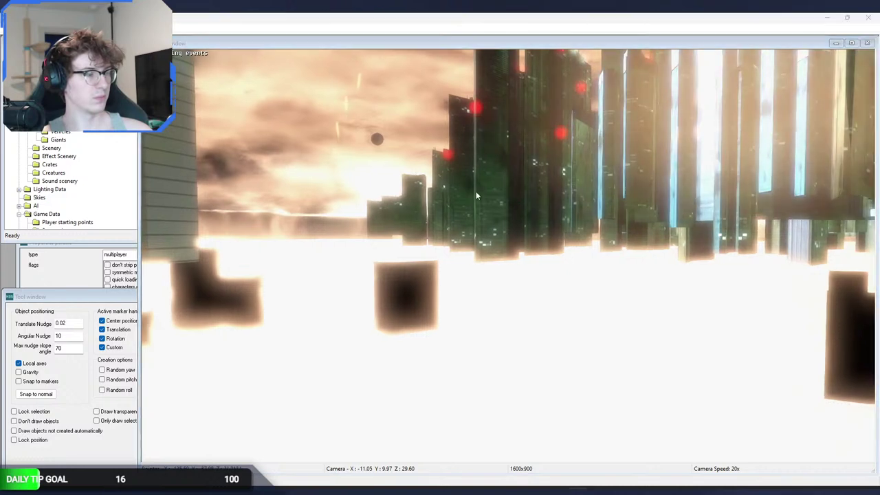
Switch to Guerilla, set the scenario's sky to sc120_sky.scenery from levels\atlas\sc120\sky, and check it in Sapien.
key("alt+Tab")
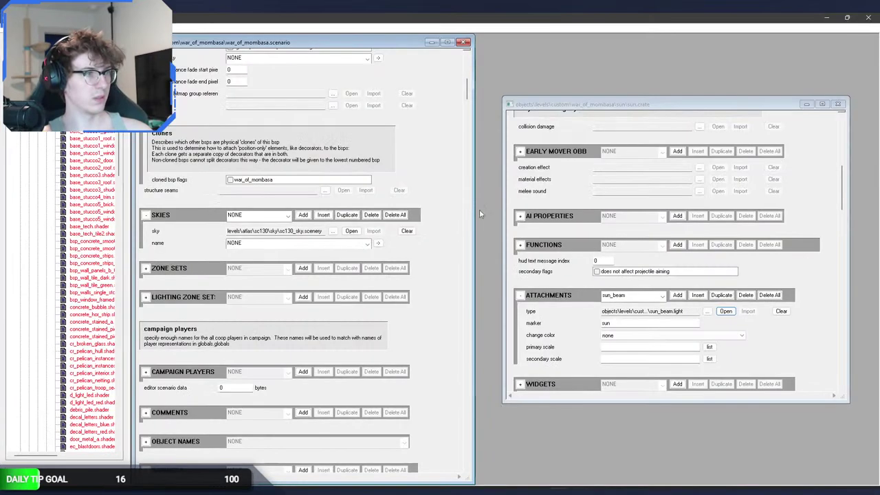
left_click(333, 231)
left_click(622, 101)
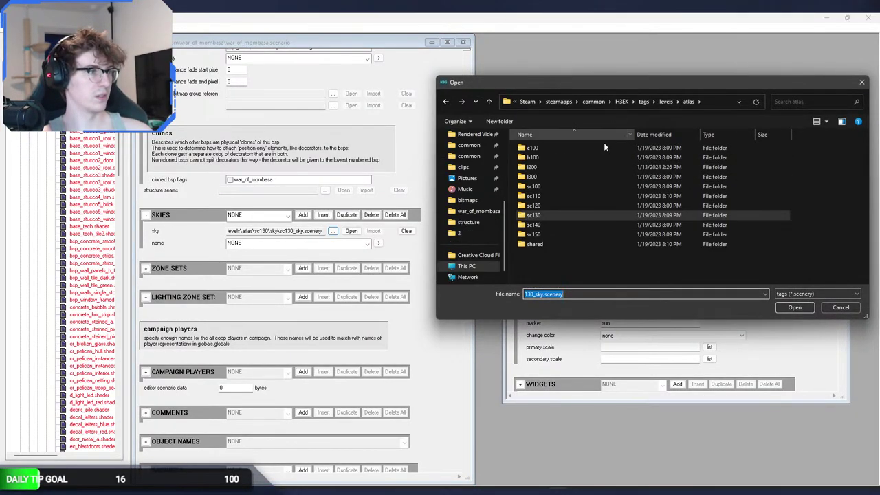
double_click(570, 210)
double_click(554, 151)
double_click(548, 168)
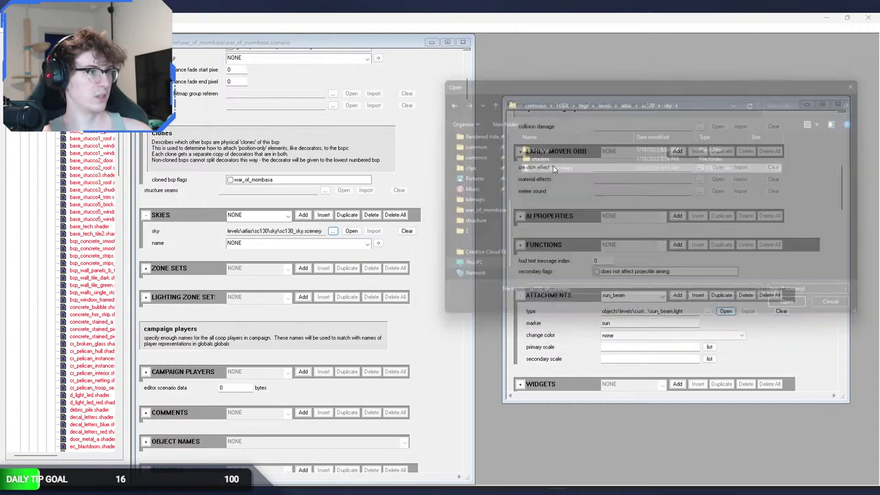
key("alt+Tab")
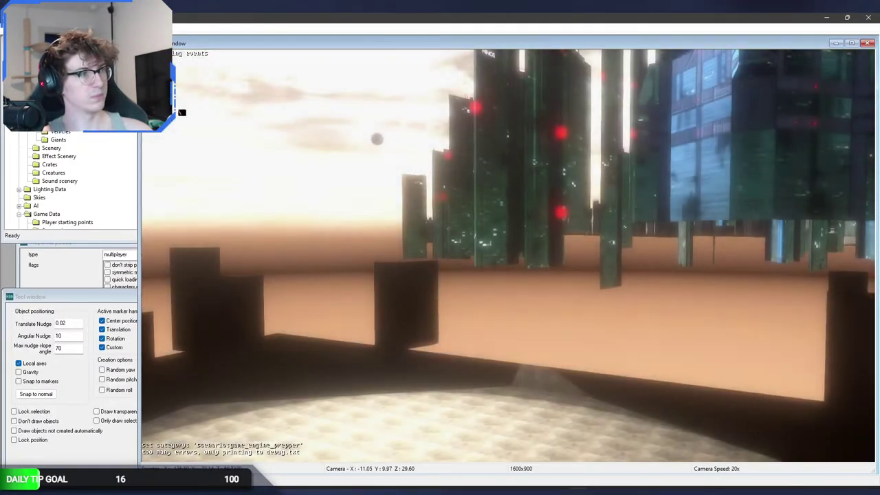
Switch to Guerilla, set the scenario's sky to sc110_sky1.scenery from levels\atlas\sc110\sky, and look around it in Sapien.
key("alt+Tab")
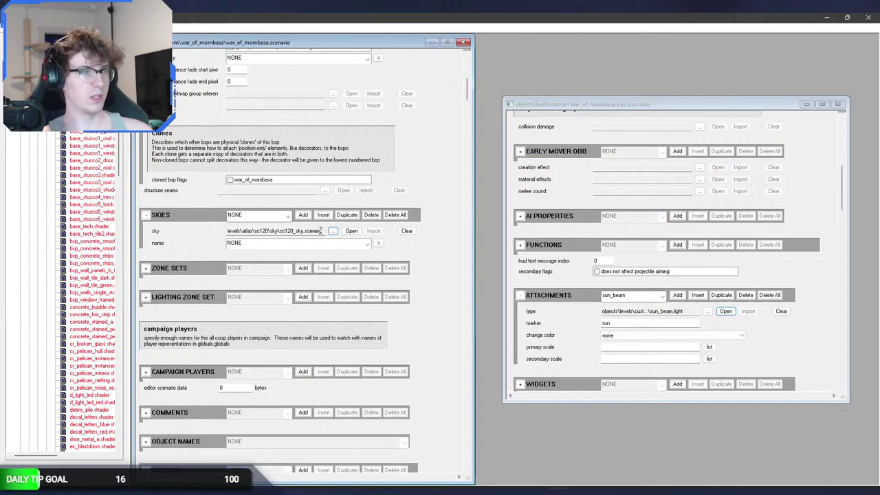
left_click(332, 231)
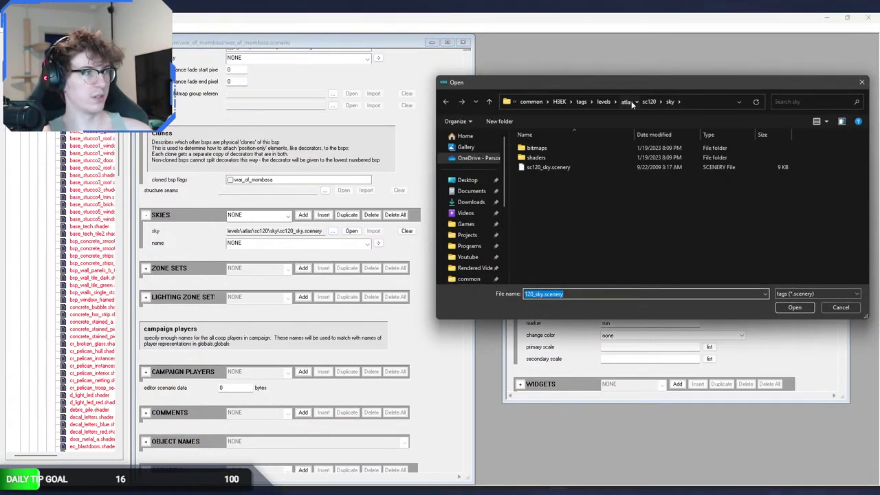
left_click(630, 103)
double_click(549, 192)
double_click(546, 175)
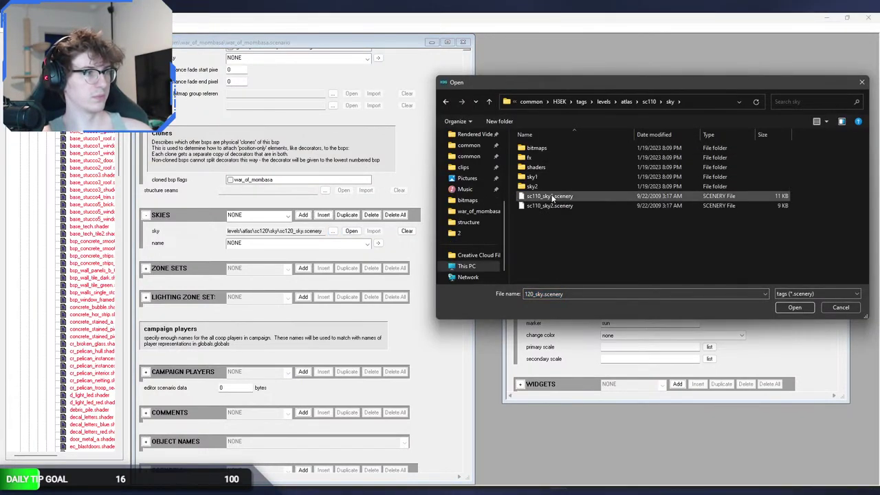
double_click(552, 198)
key("alt+Tab")
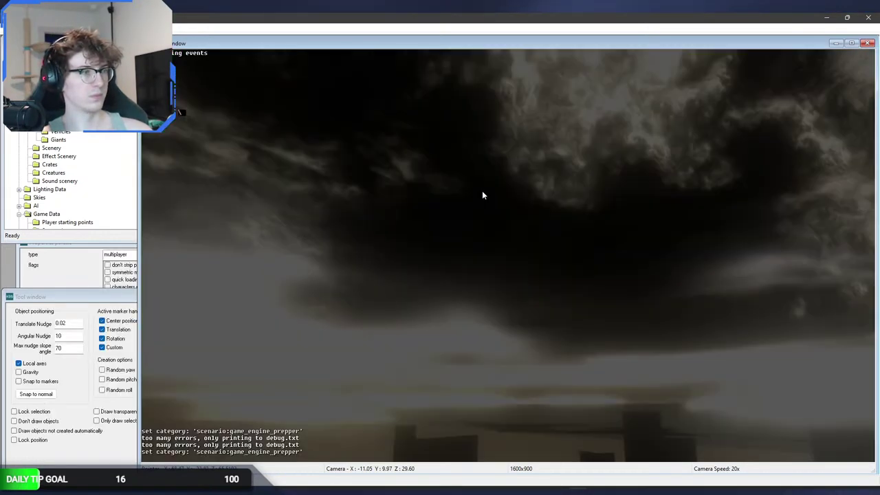
key("w")
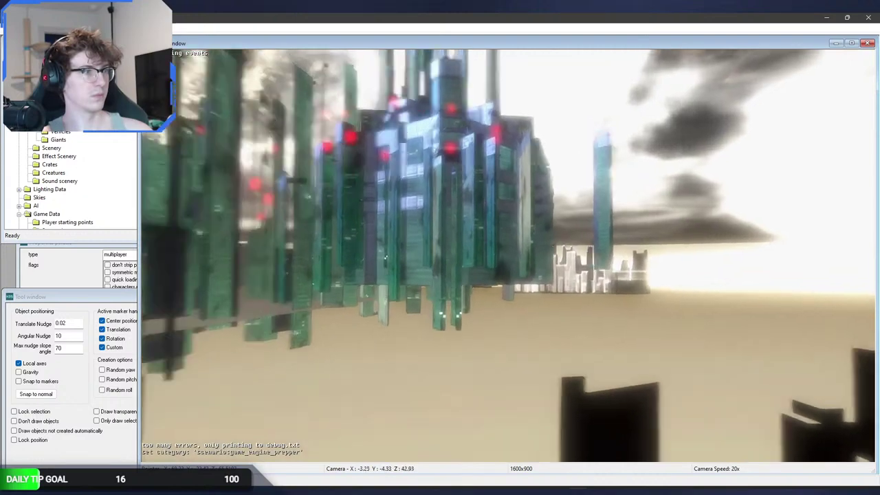
key("w")
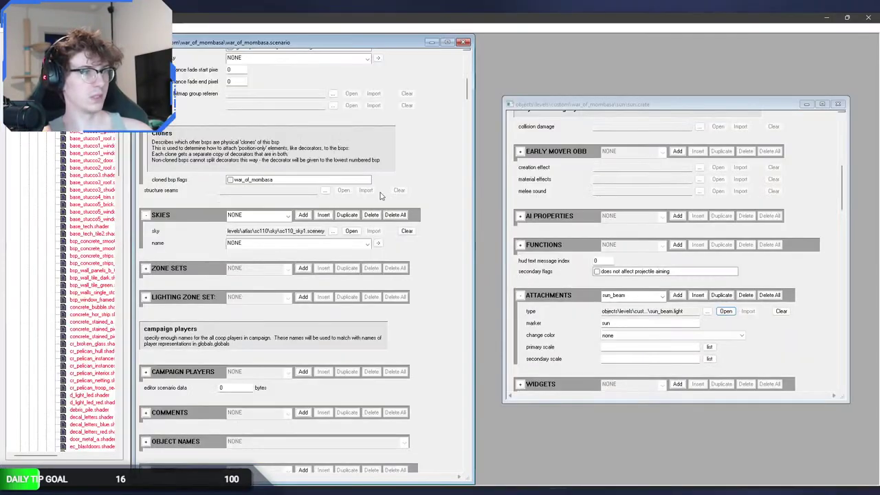
Set the scenario's sky to sc110_sky2.scenery and examine its clouds and skyscrapers in Sapien.
left_click(332, 231)
double_click(605, 207)
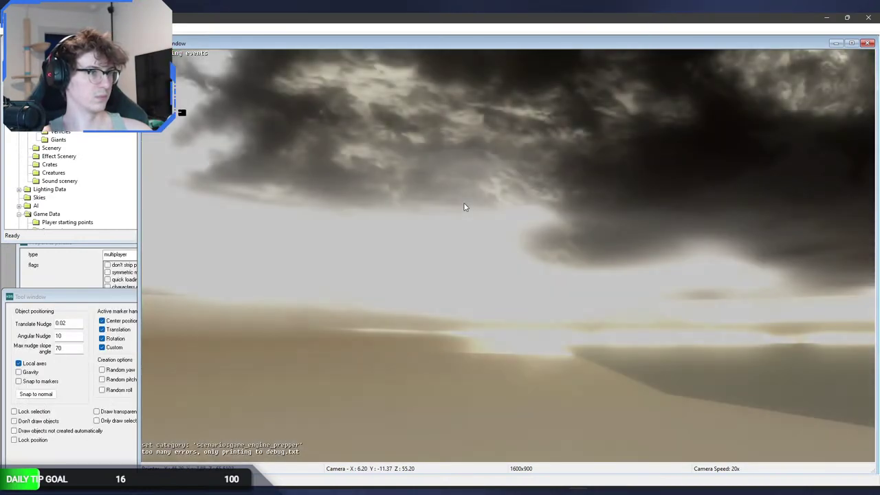
key("w")
middle_click_drag(464, 206, 564, 206)
key("w")
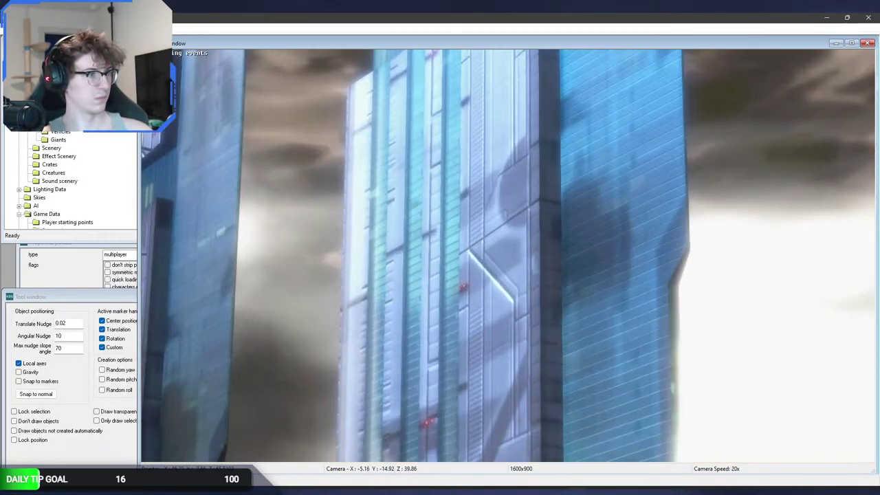
middle_click_drag(509, 248, 512, 223)
Switch to Guerilla, set the scenario's sky to sc100_sky.scenery from levels\atlas\sc100\sky, and view it in Sapien.
key("alt+Tab")
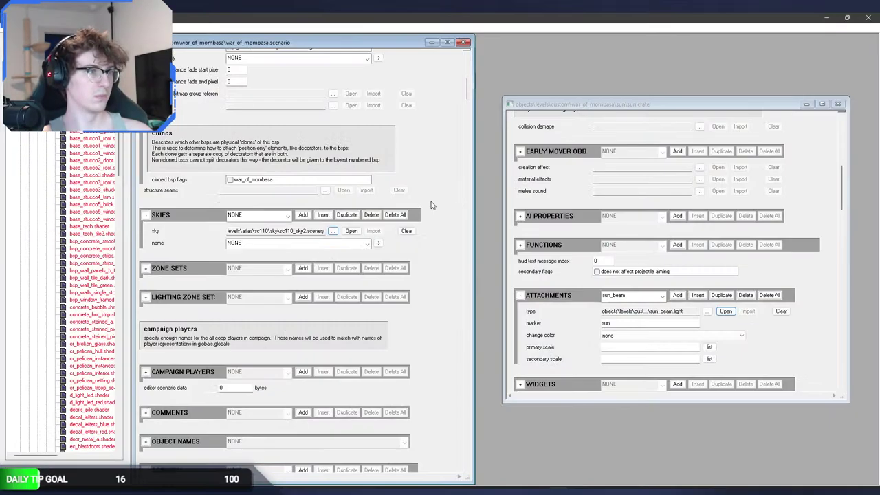
left_click(335, 232)
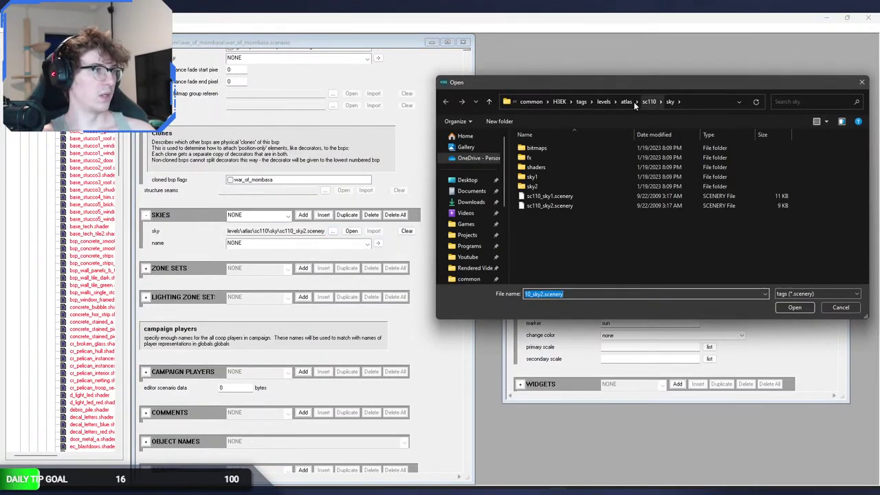
left_click(628, 101)
double_click(556, 186)
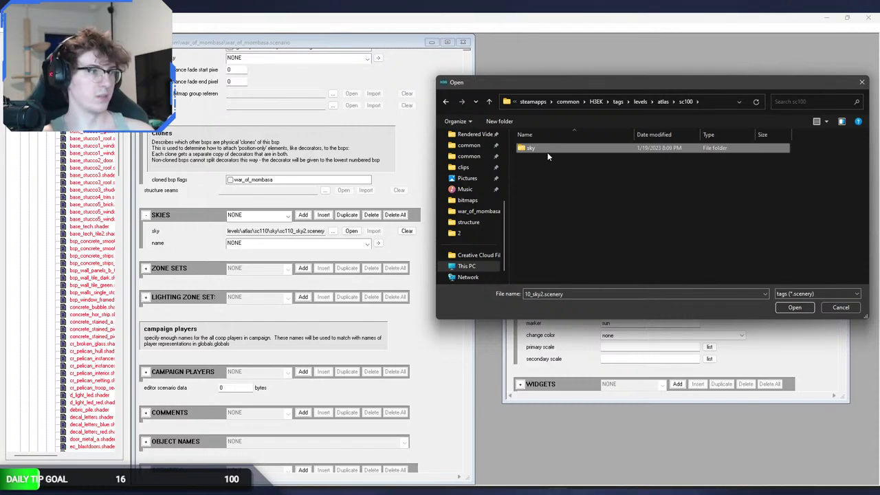
double_click(548, 148)
double_click(550, 169)
key("alt+Tab")
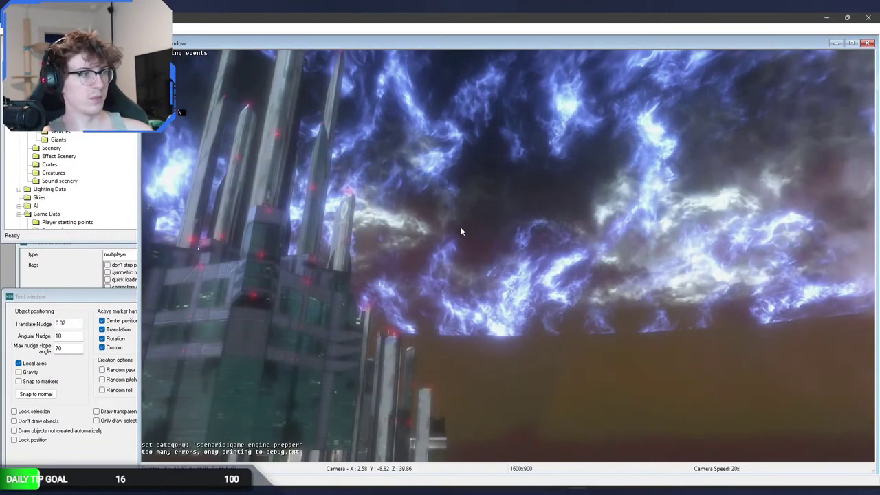
right_click_drag(460, 226, 447, 226)
Switch to Guerilla, set the scenario's sky to l300_sky.scenery from levels\atlas\l300\sky, and look around it in Sapien.
key("alt+Tab")
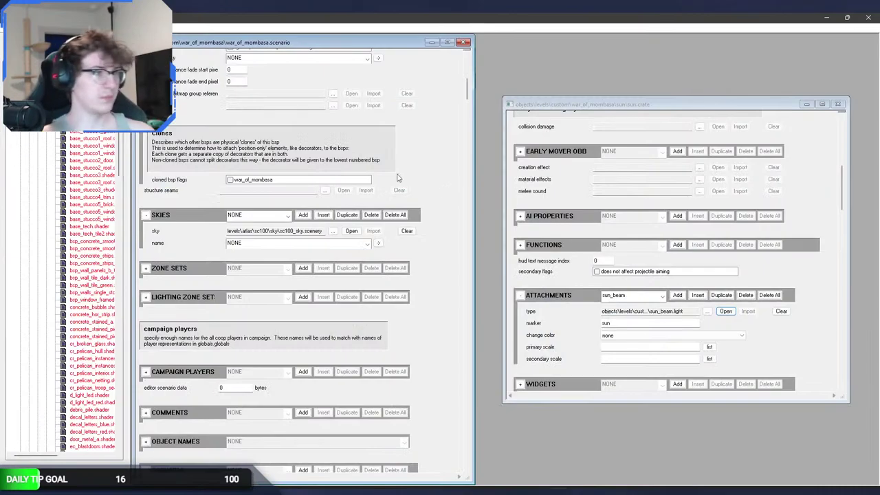
left_click(332, 231)
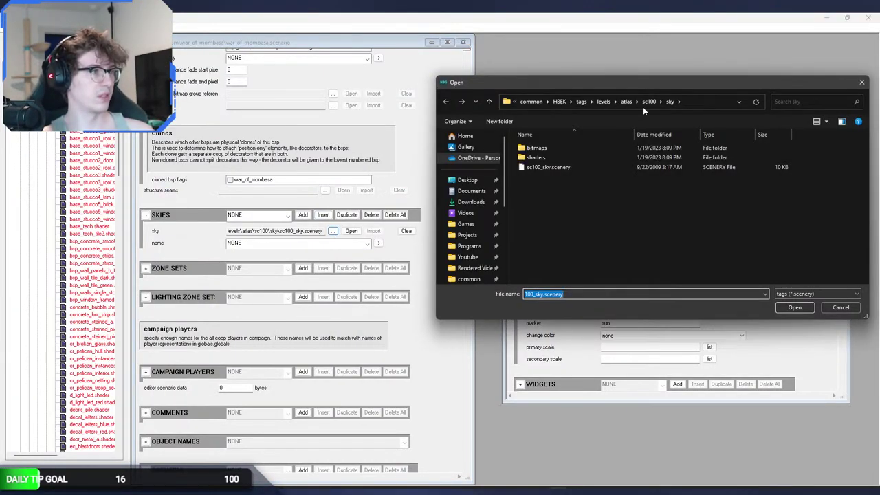
left_click(627, 102)
double_click(572, 172)
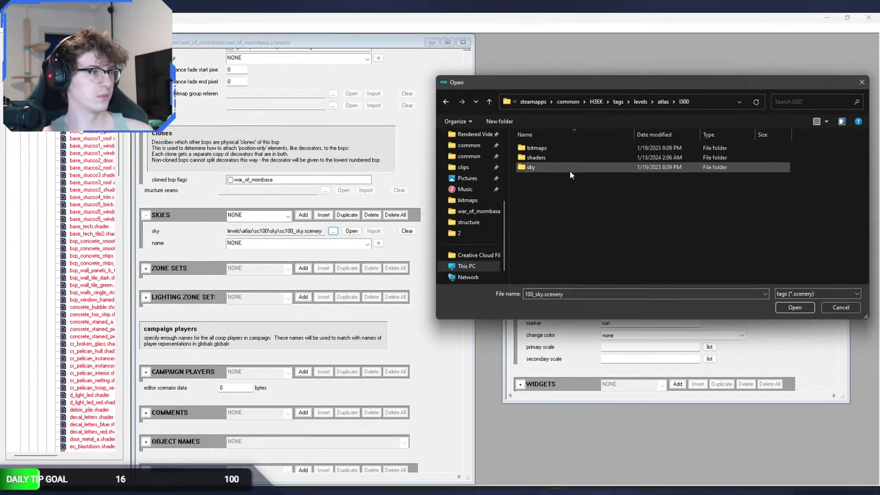
double_click(569, 169)
double_click(545, 167)
key("alt+Tab")
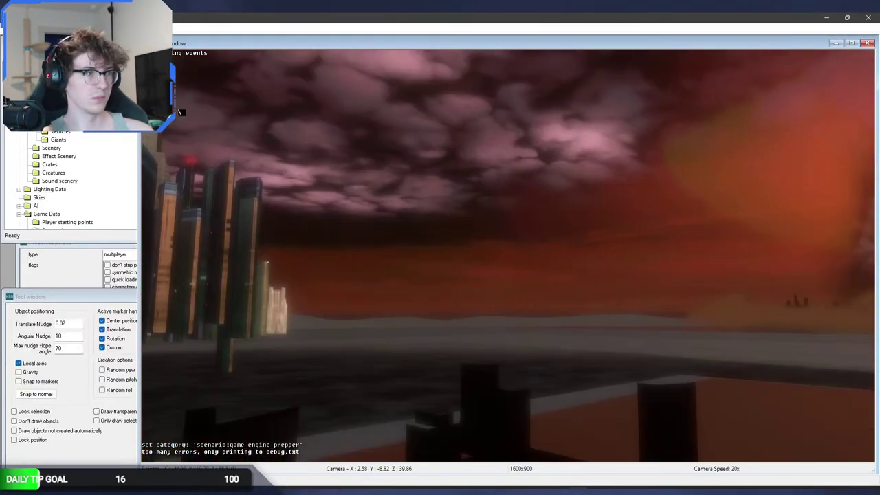
mouse_move(180, 112)
middle_mouse_down()
mouse_move(96, 114)
mouse_move(165, 128)
mouse_move(165, 179)
mouse_move(175, 110)
middle_mouse_up()
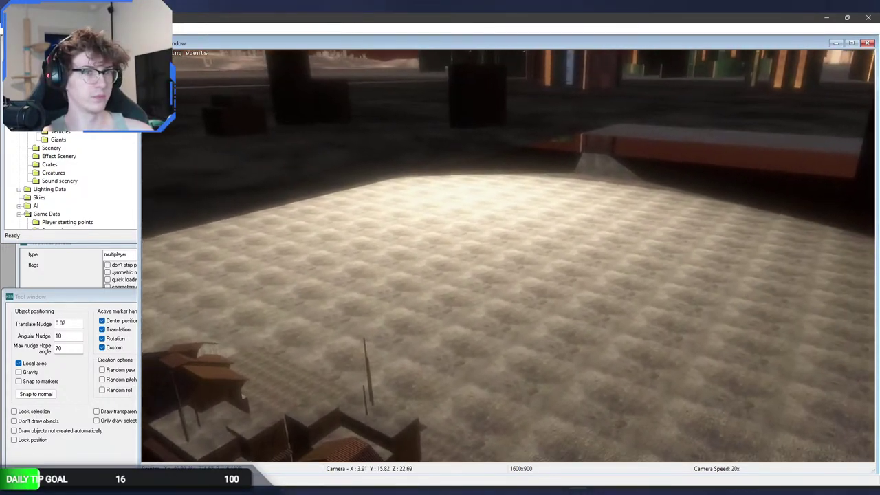
Select the sun crate in the scenario's crate list, save the scenario, and view the sky around it.
left_click(46, 170)
left_click(267, 204)
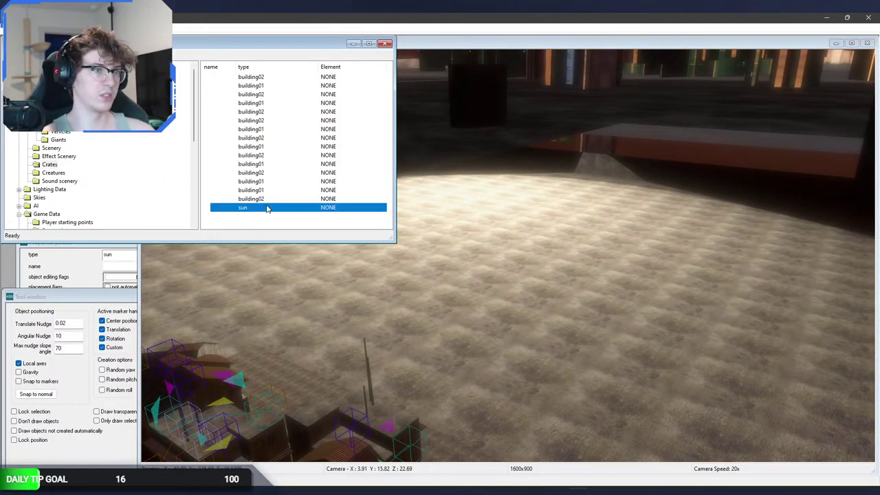
left_click(465, 264)
key("ctrl+s")
middle_click_drag(460, 253, 395, 250)
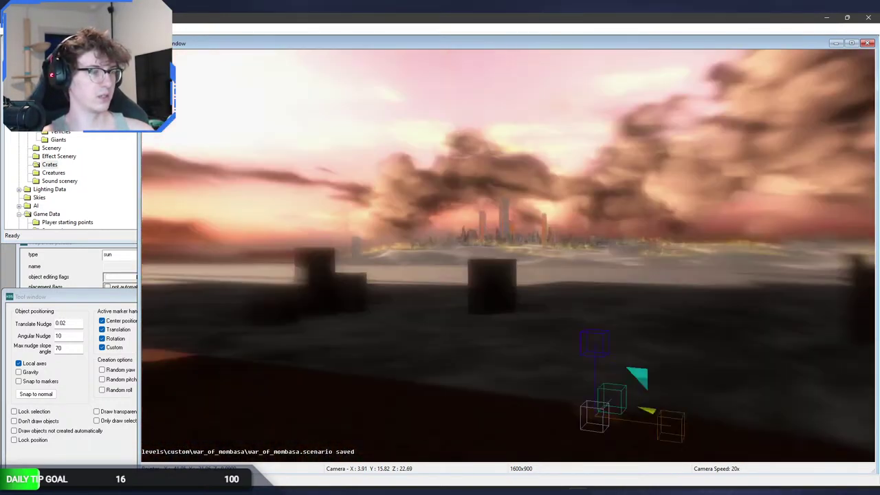
Switch to Guerilla and set the scenario's camera effects to l300_sky.camera_fx_settings from levels\atlas\l300\sky.
key("alt+Tab")
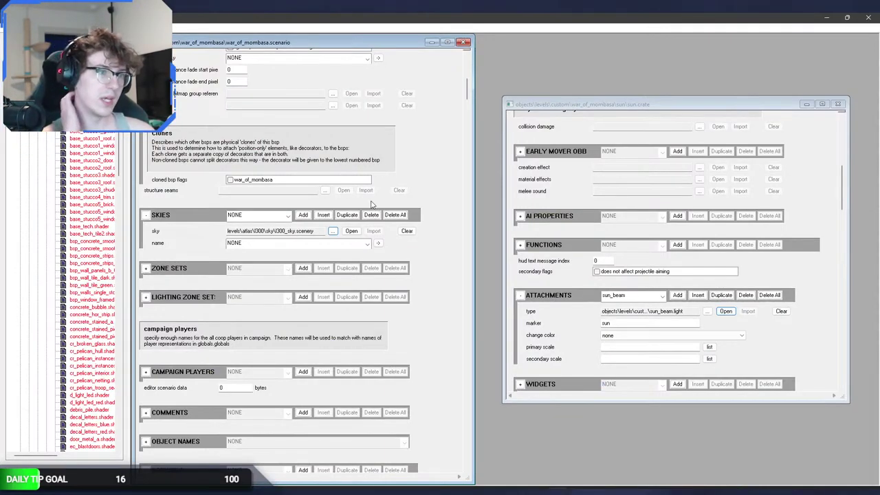
scroll(383, 237, "down", 20)
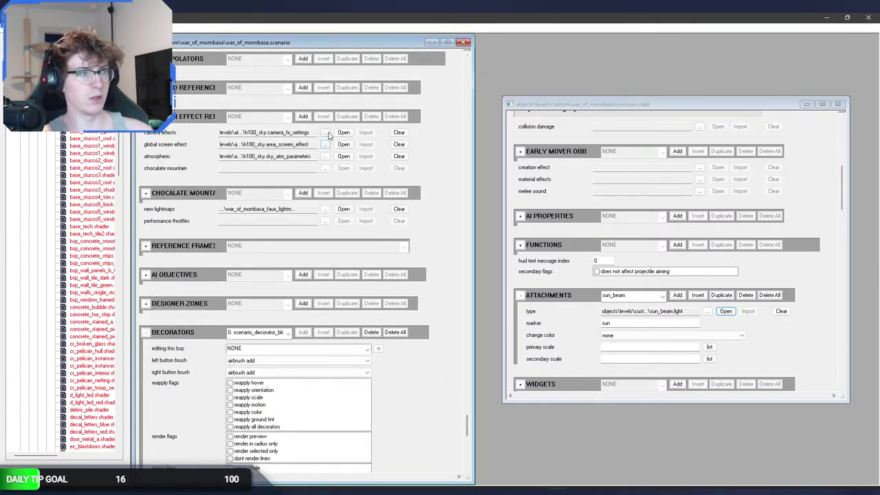
left_click(326, 132)
left_click(627, 102)
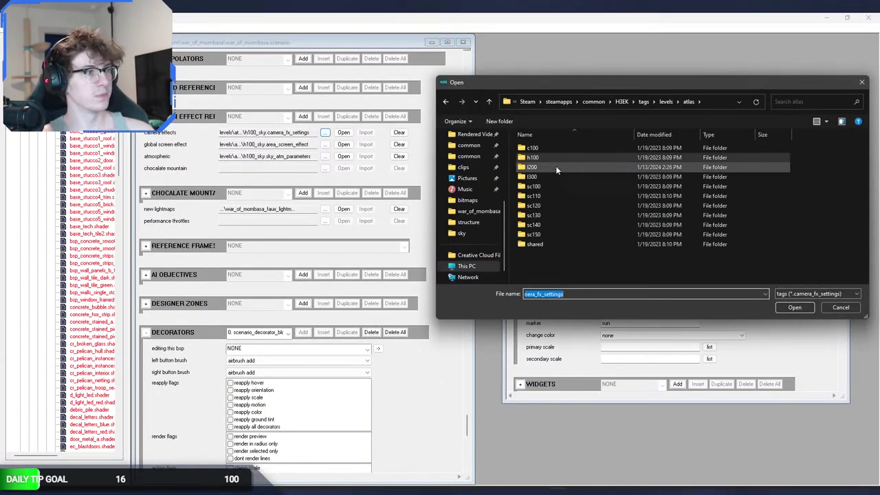
double_click(553, 178)
double_click(548, 166)
double_click(548, 165)
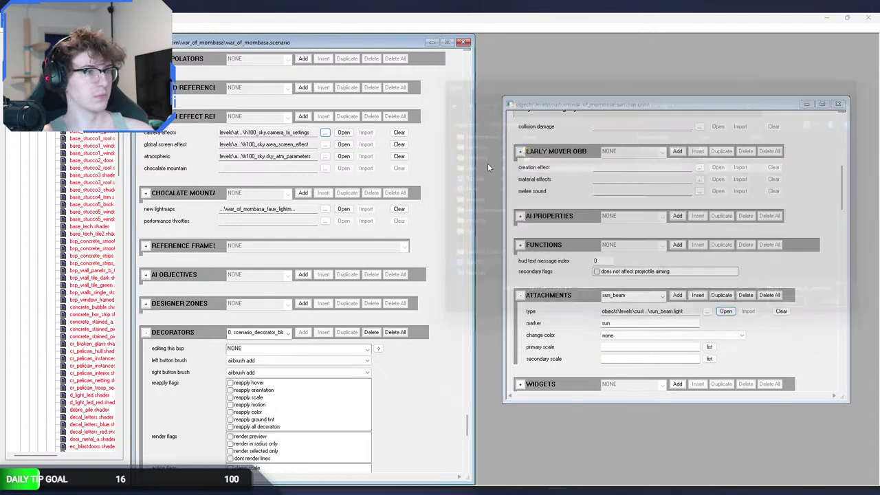
Set the scenario's global screen effect to l300_sky.area_screen_effect from levels\atlas\l300\sky.
left_click(326, 145)
left_click(627, 101)
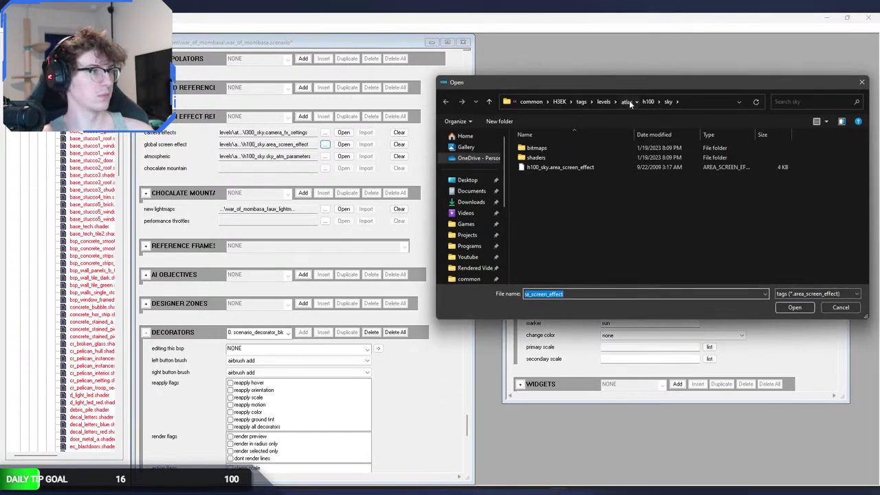
double_click(548, 175)
double_click(548, 167)
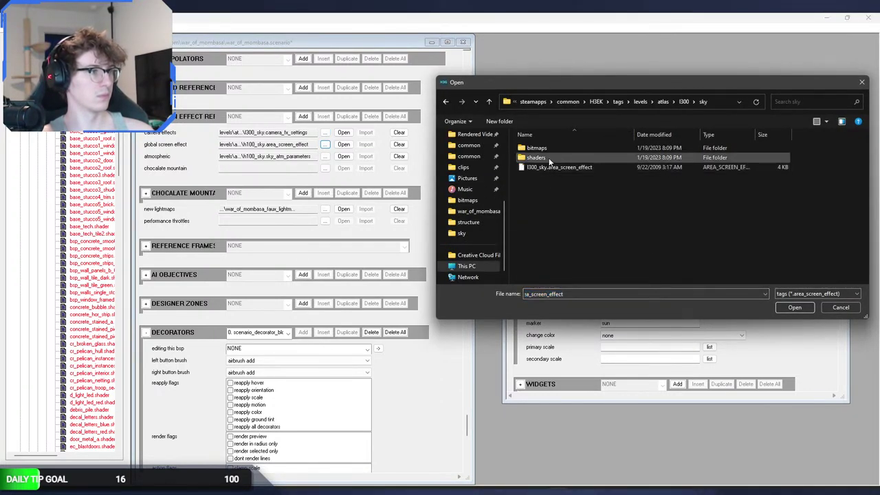
double_click(548, 168)
Set the scenario's atmospheric reference to l300_sky.sky_atm_parameters from levels\atlas\l300\sky.
left_click(326, 156)
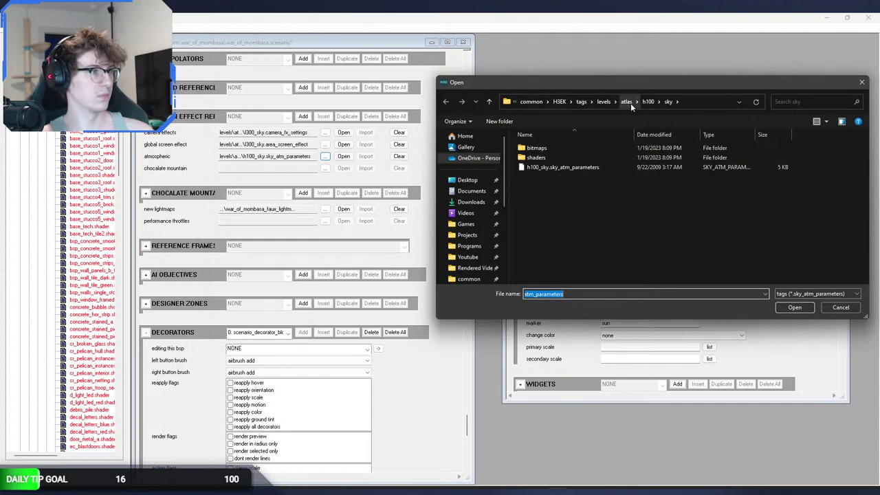
left_click(629, 101)
double_click(552, 174)
double_click(550, 167)
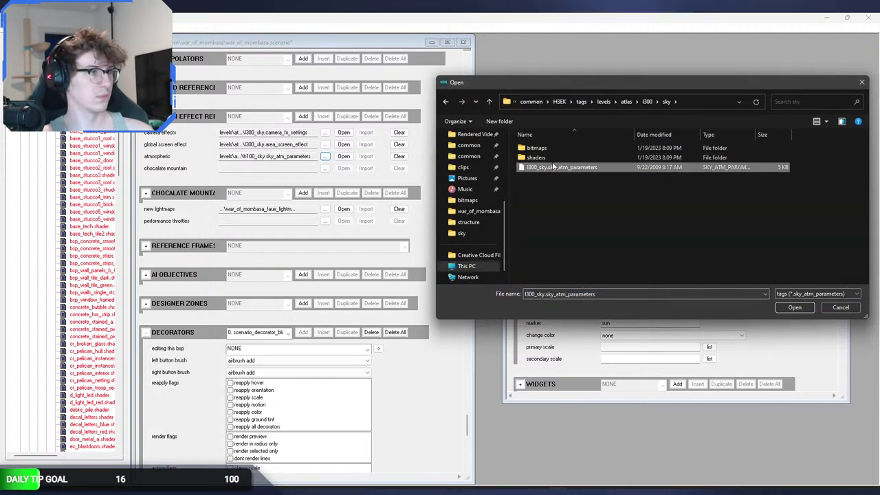
double_click(550, 167)
Save the scenario and inspect the l300 atmosphere over the city buildings in Sapien.
key("alt+Tab")
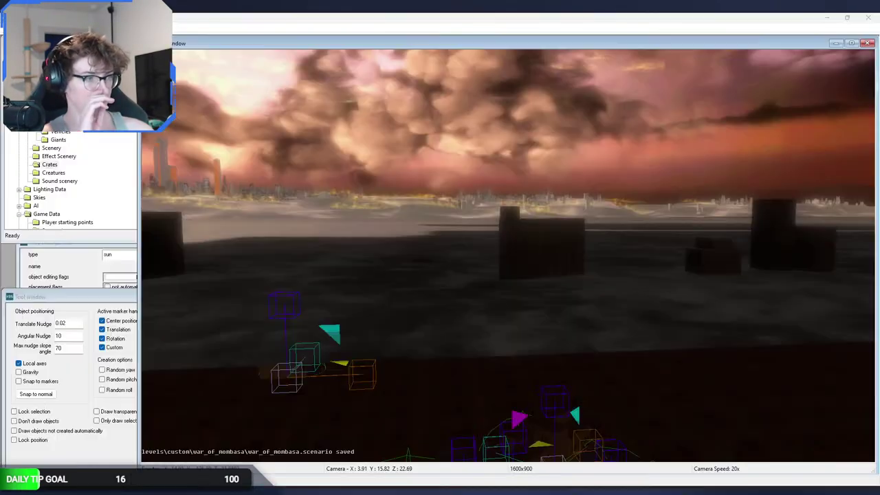
key("ctrl+s")
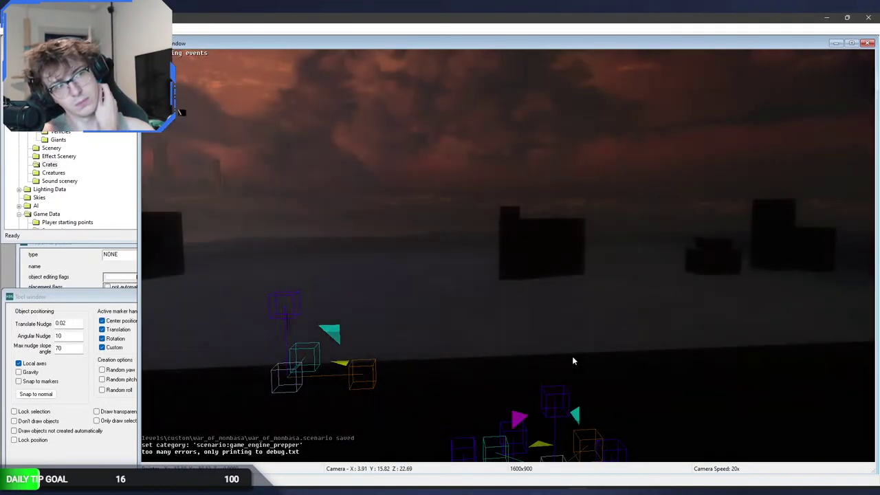
middle_click_drag(573, 356, 681, 484)
Switch to the toolkit launcher and run a light-only pass on war_of_mombasa.ASS at Low quality with 16 instances.
left_click(682, 484)
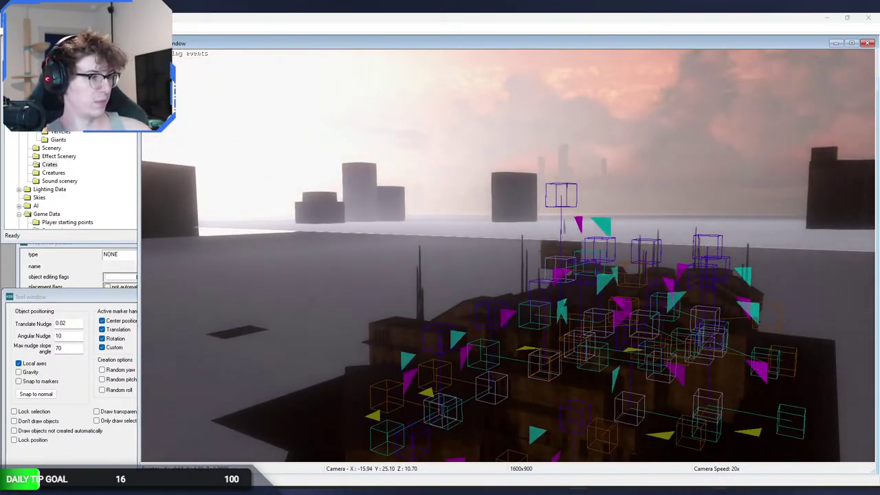
left_click(240, 154)
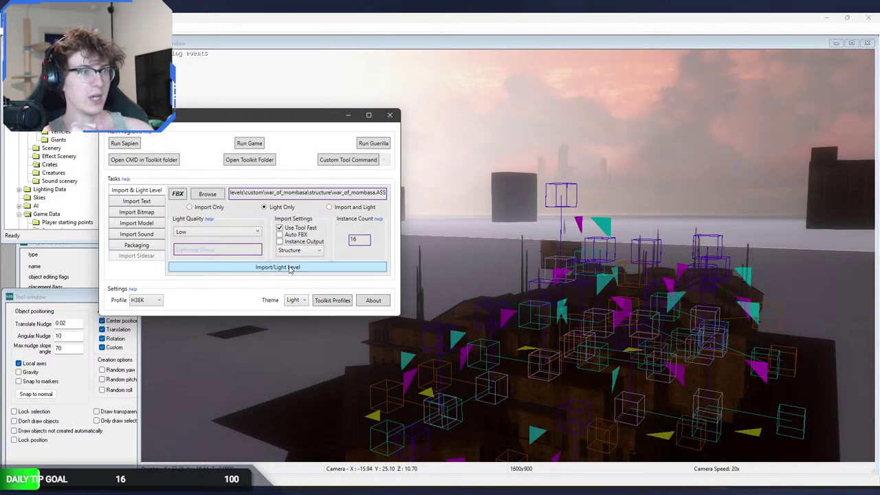
left_click(290, 268)
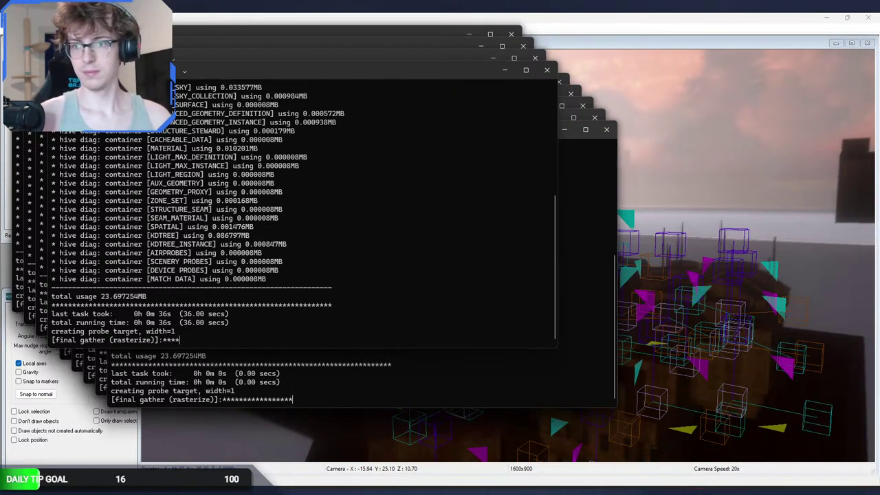
left_click(288, 481)
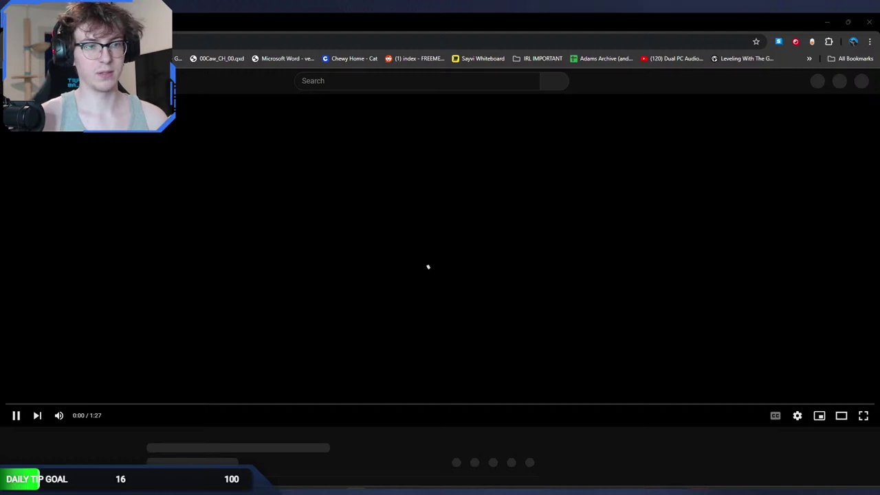
left_click(76, 416)
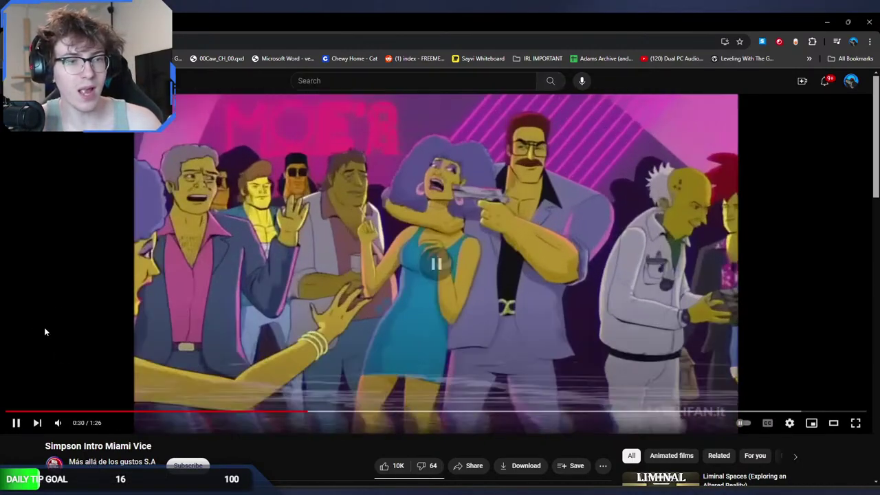
Switch to Sapien and examine the new lighting on the buildings, rooftops and ground, and the sun on the horizon.
key("alt+Tab")
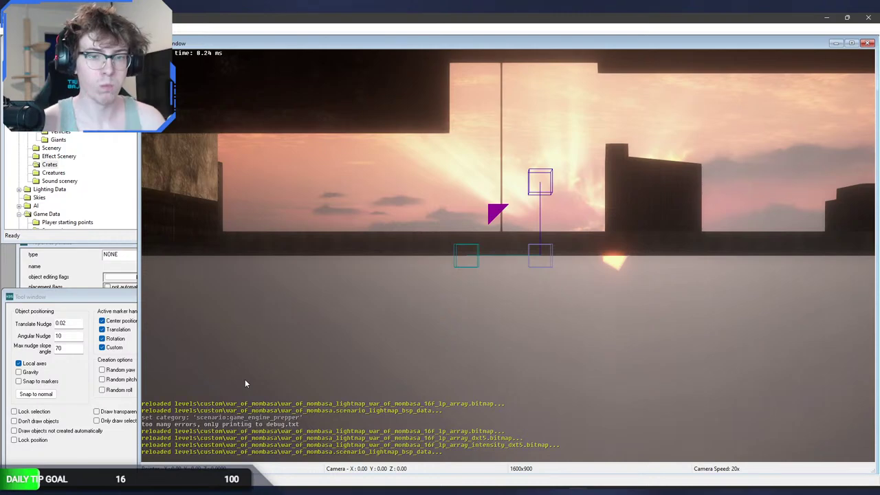
right_click_drag(257, 338, 262, 330)
key("s")
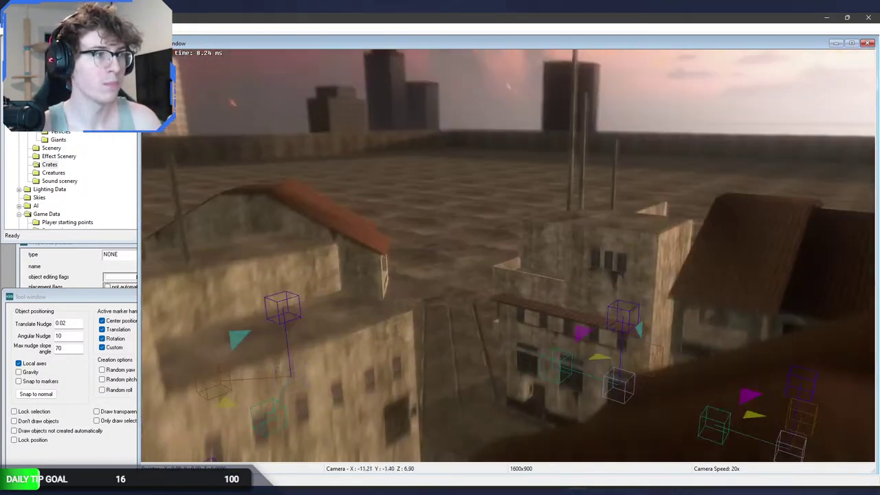
key("d")
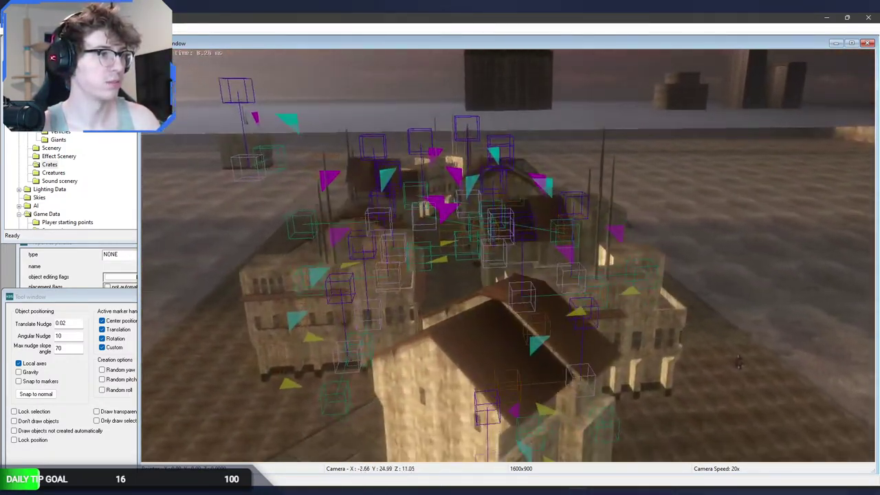
key("w")
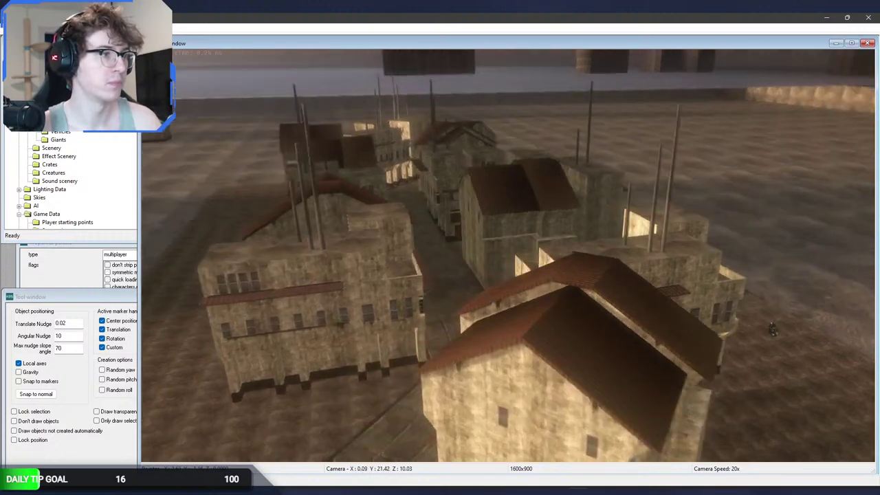
key("s")
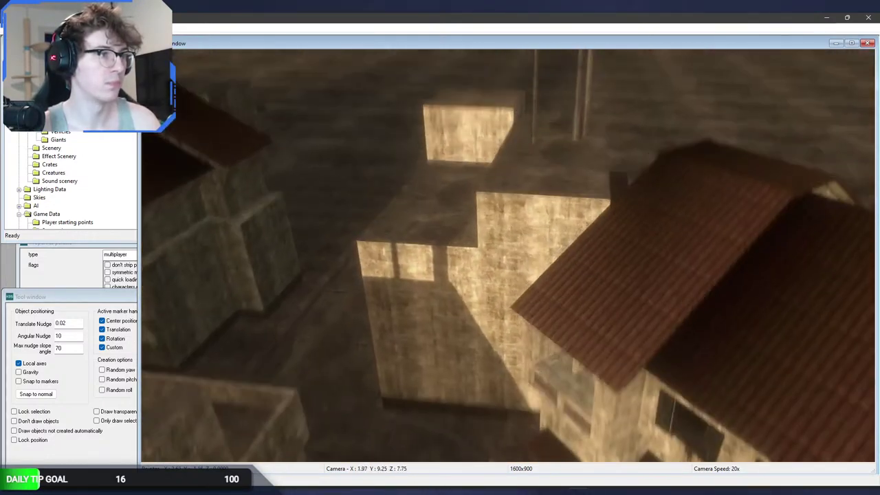
key("a")
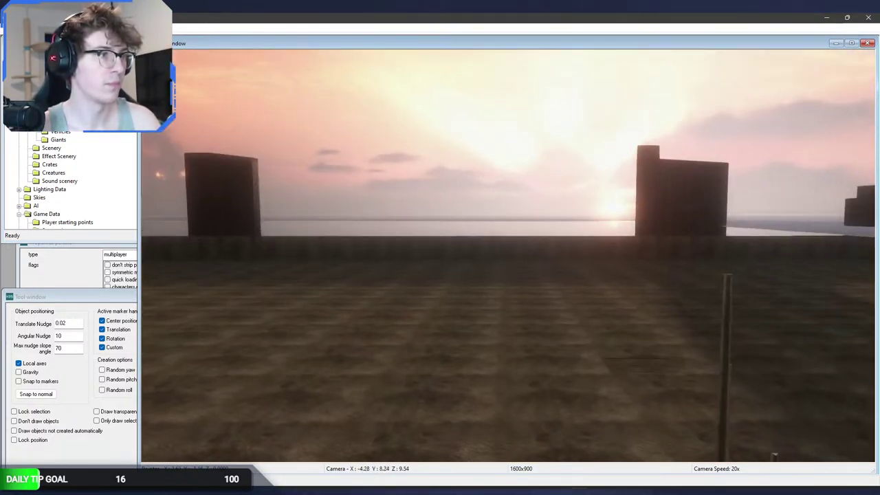
key("d")
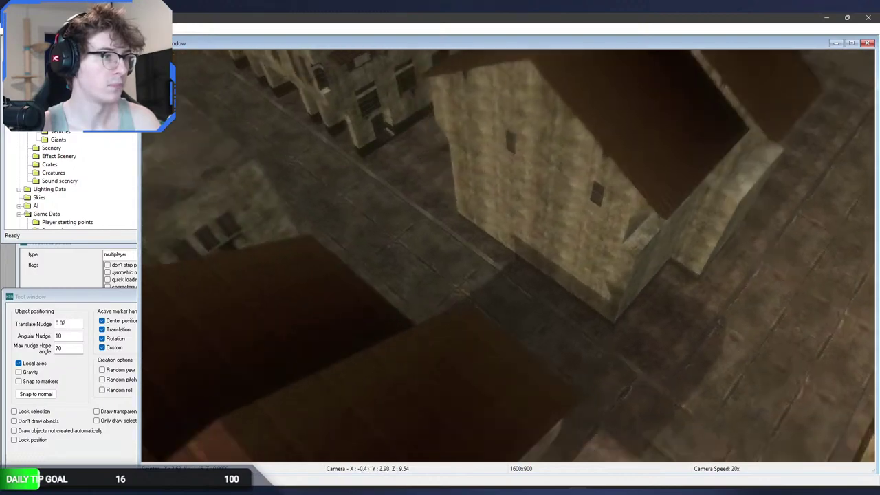
key("w")
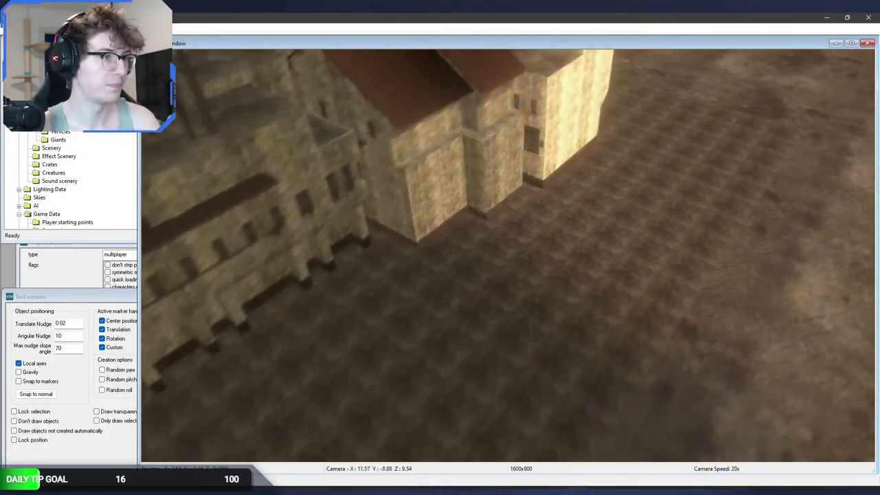
Inspect the town's rooftops, facades and streets from the air and from near ground level in the game window.
key("s")
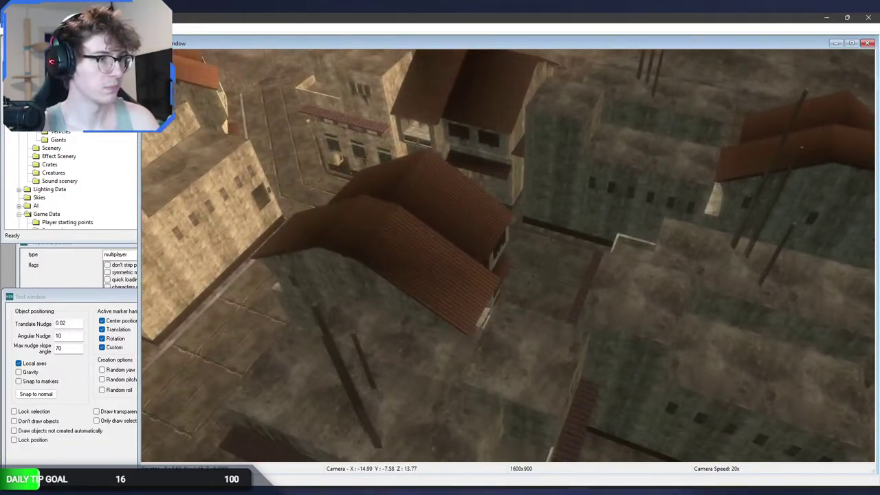
key("w")
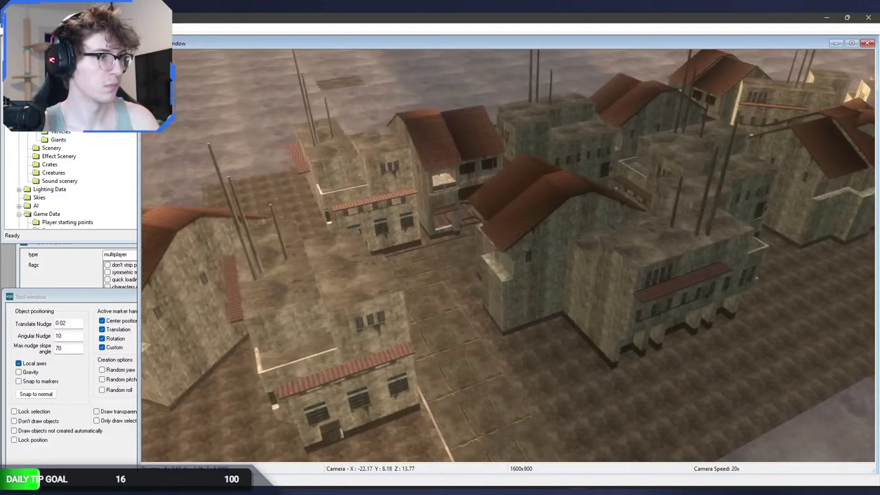
key("w")
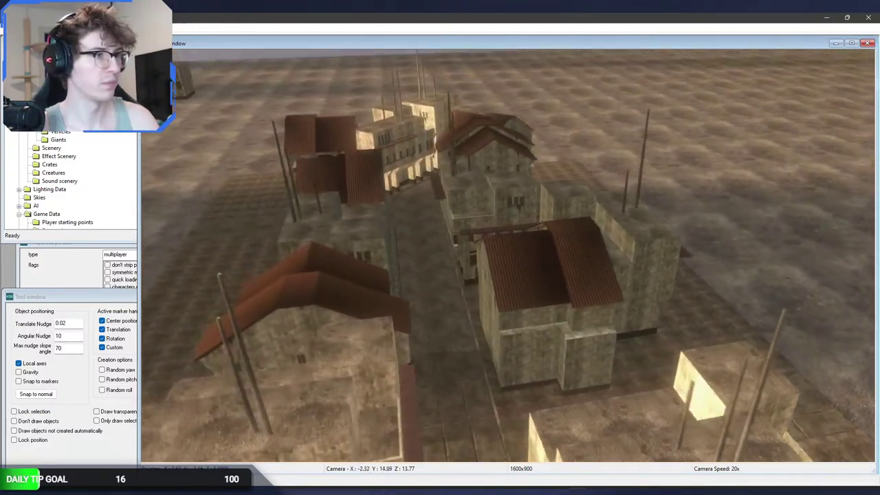
key("w")
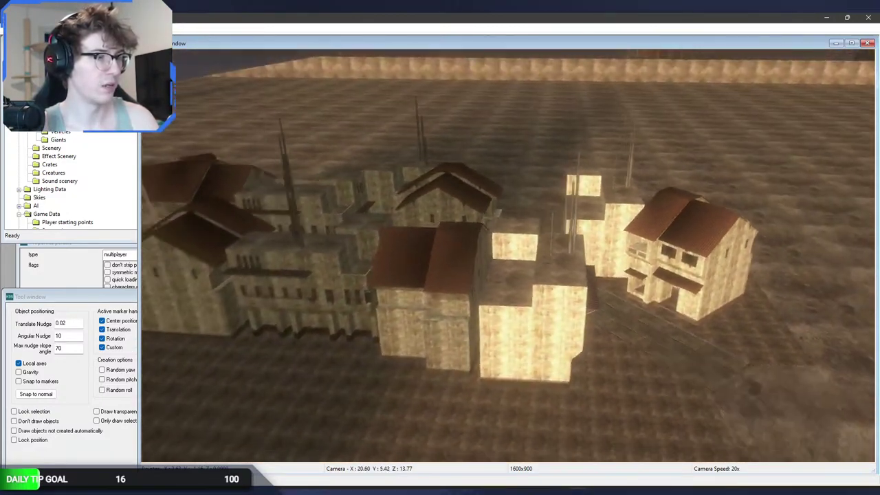
key("w")
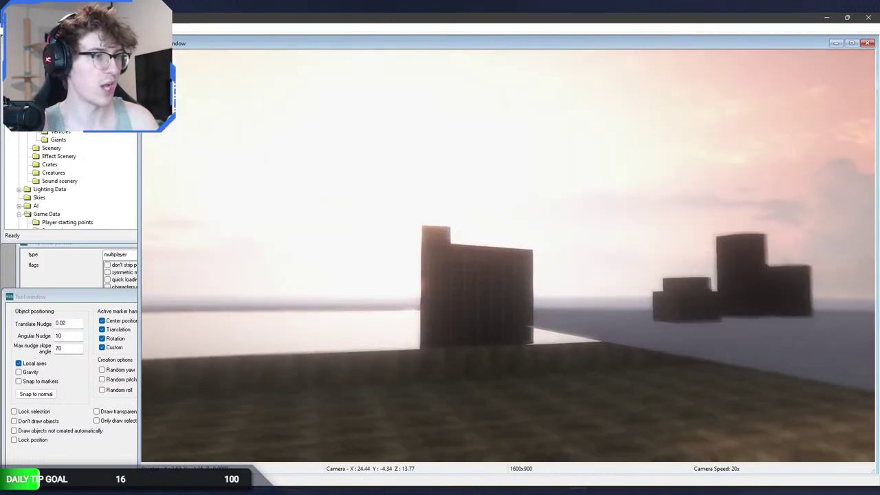
key("w")
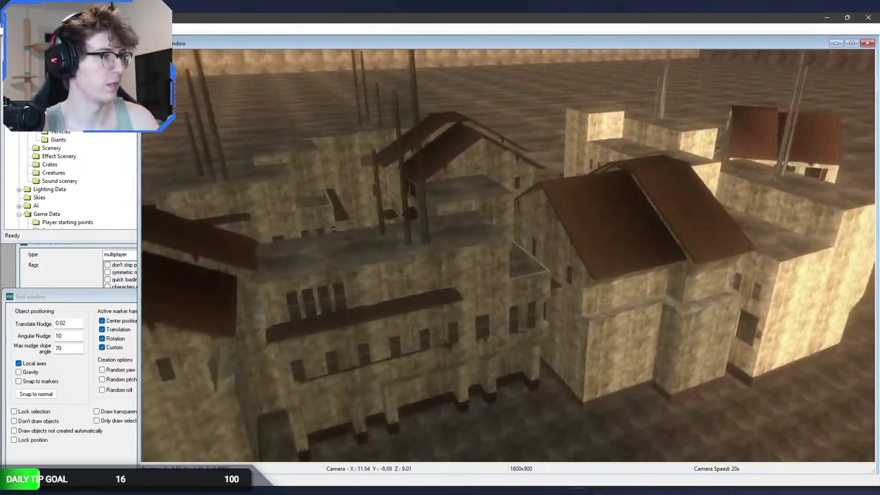
key("w")
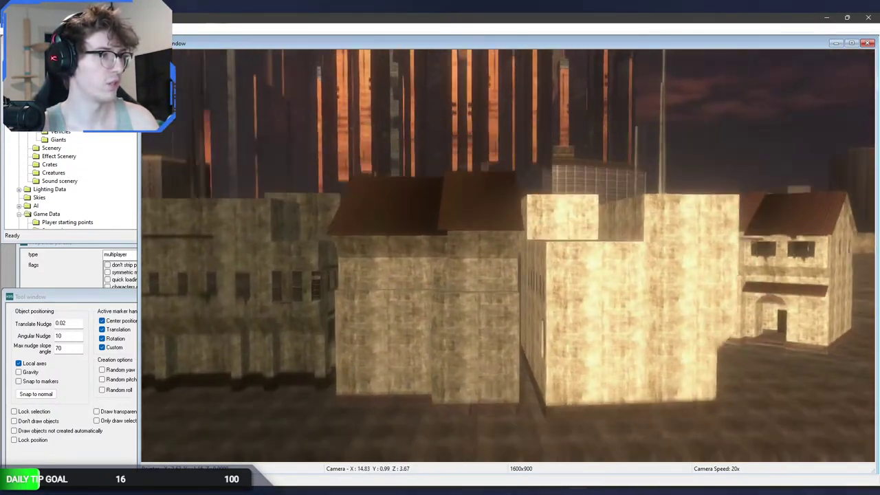
key("w")
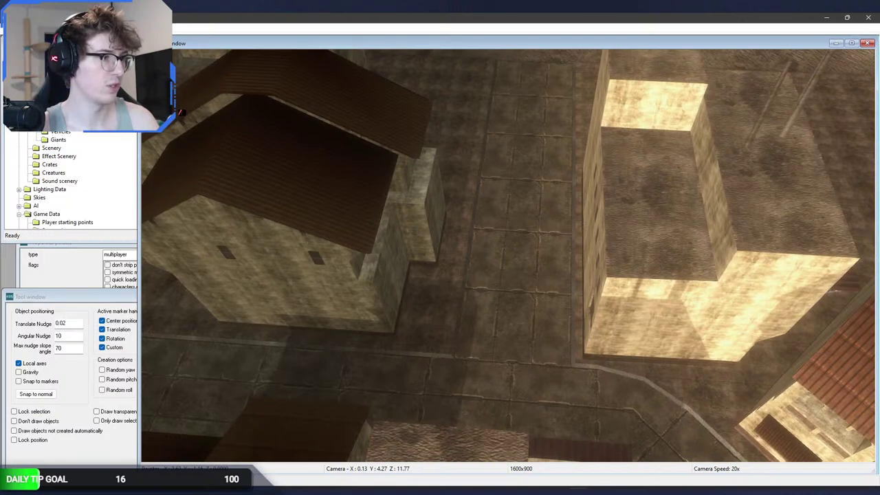
Test the level in first person among the buildings and survey the open ground and distant towers around the town.
key("w")
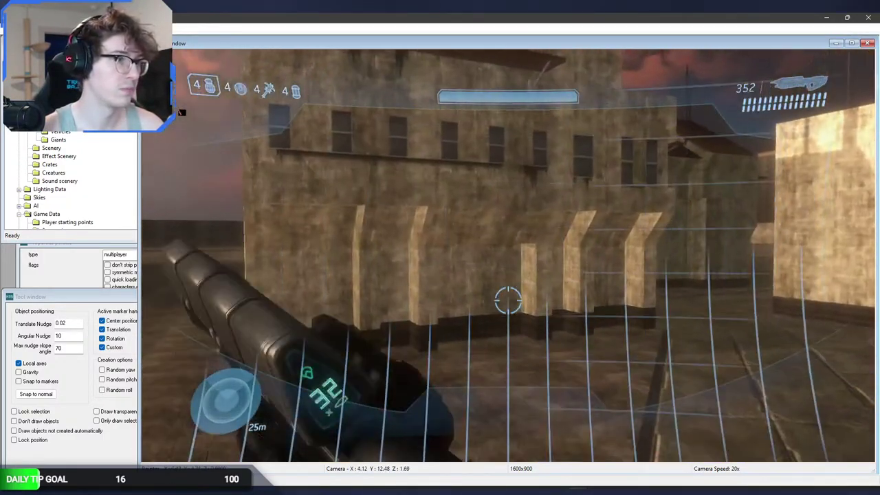
key("w")
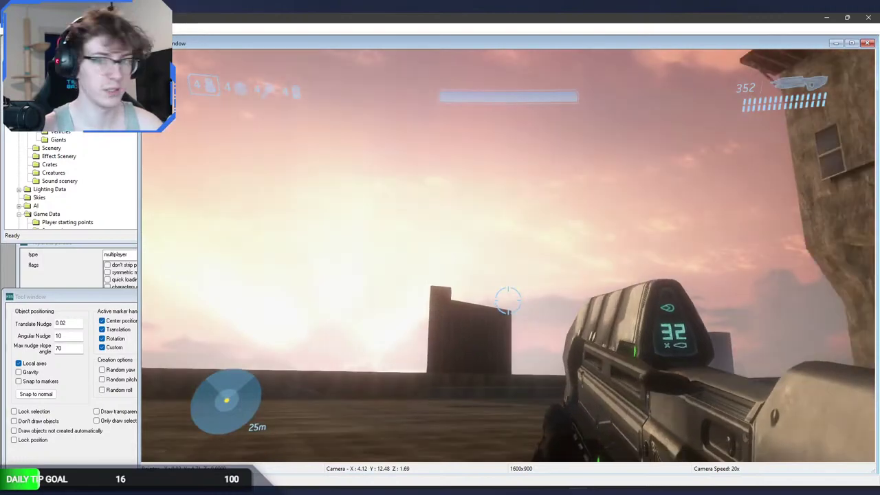
key("w")
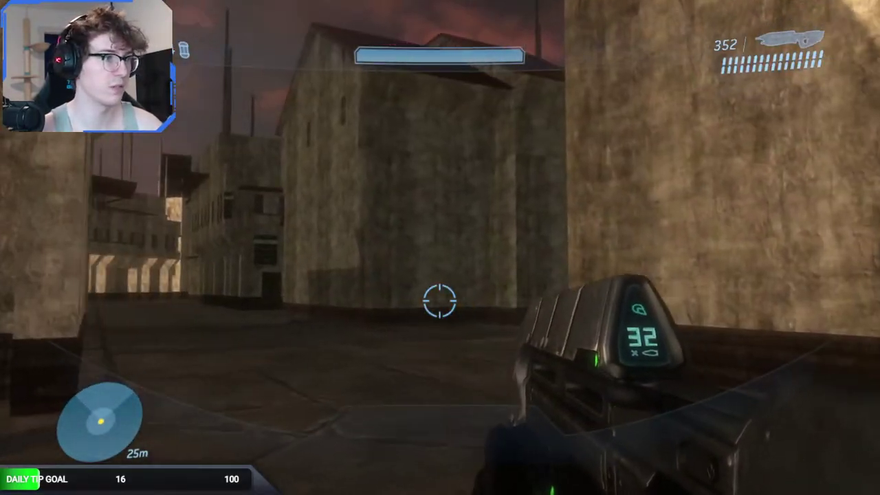
key("w")
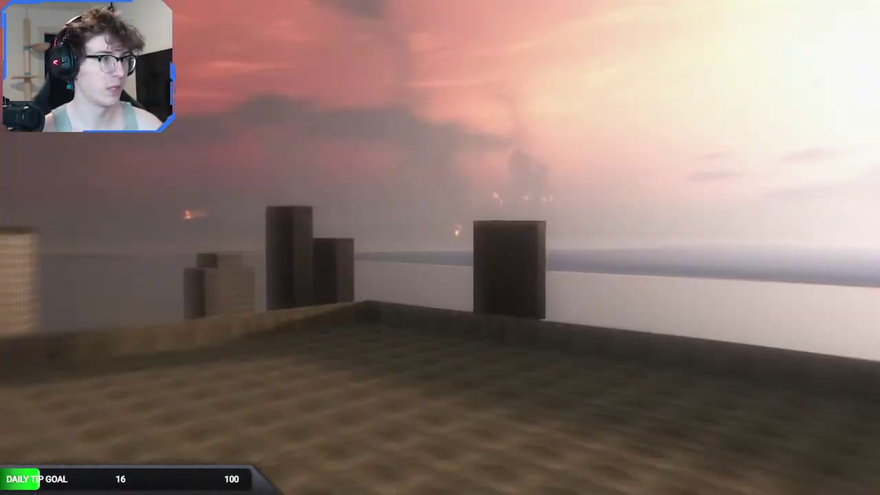
right_click_drag(189, 282, 188, 282)
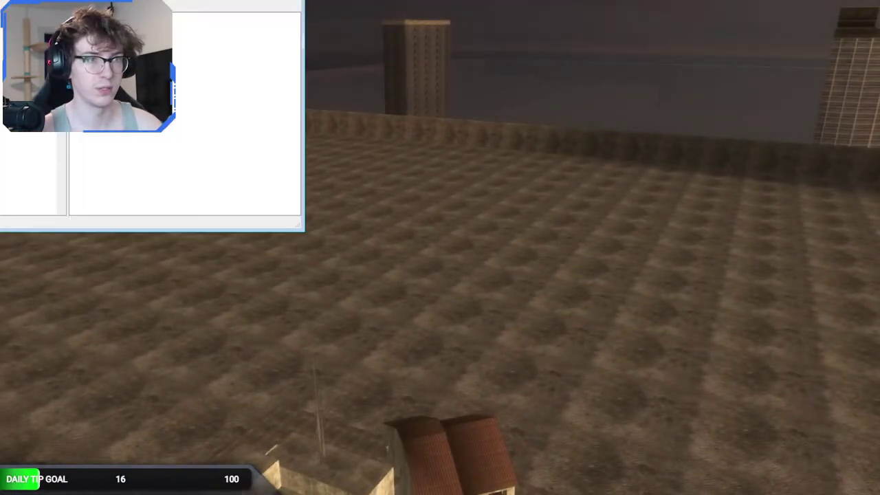
left_click(490, 377)
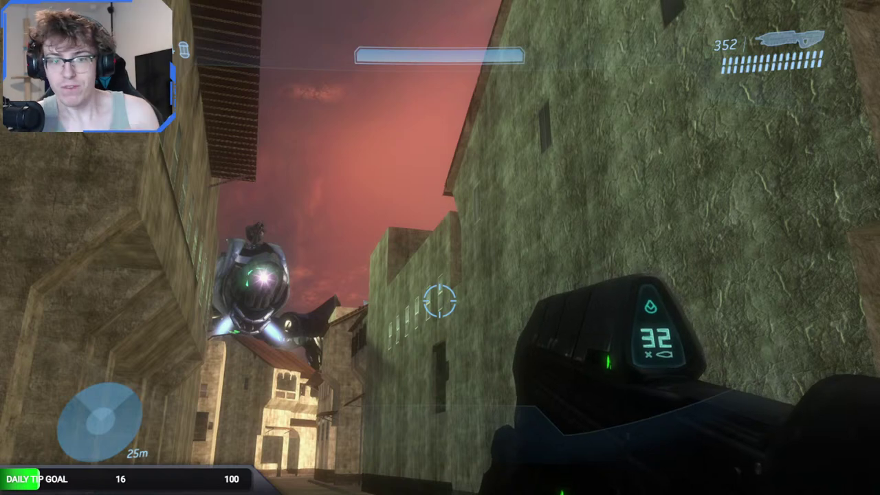
Walk the main street in play mode and examine the lit walls, the large machine and the background skyline.
key("w")
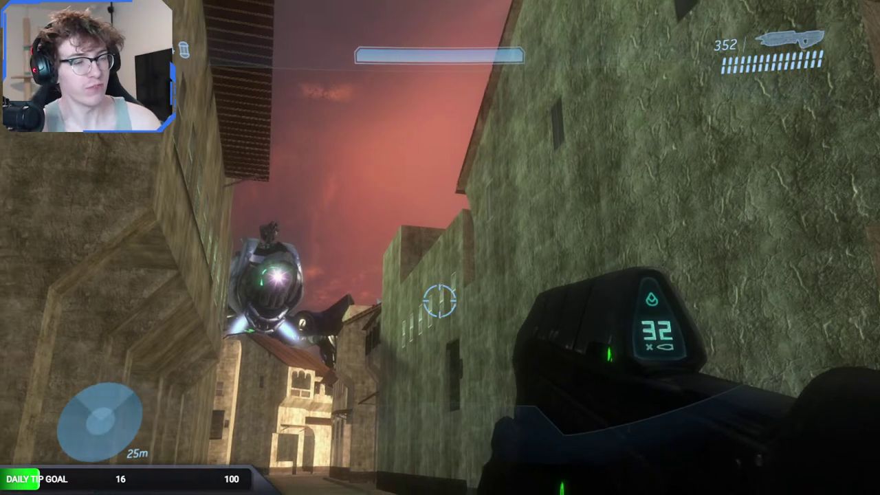
key("q")
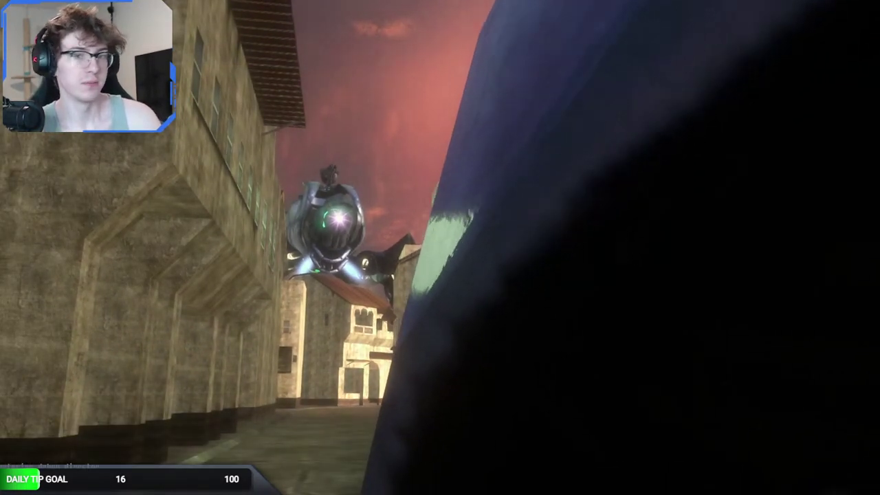
key("w")
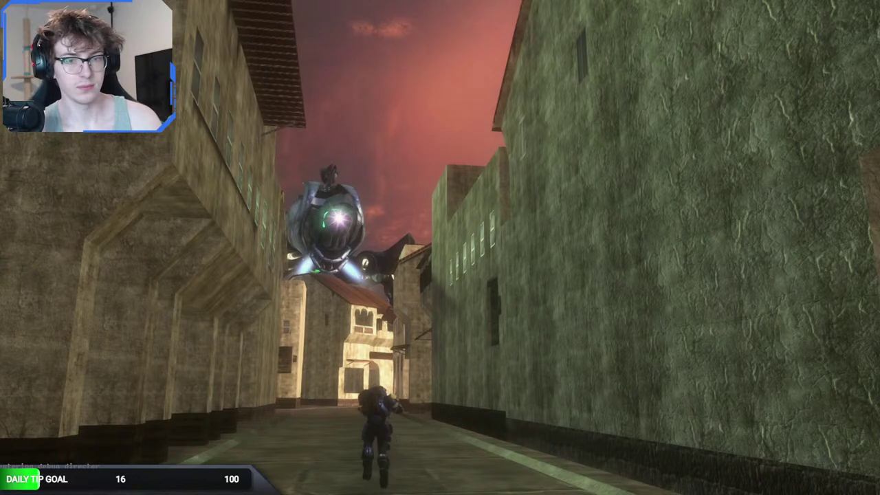
key("w")
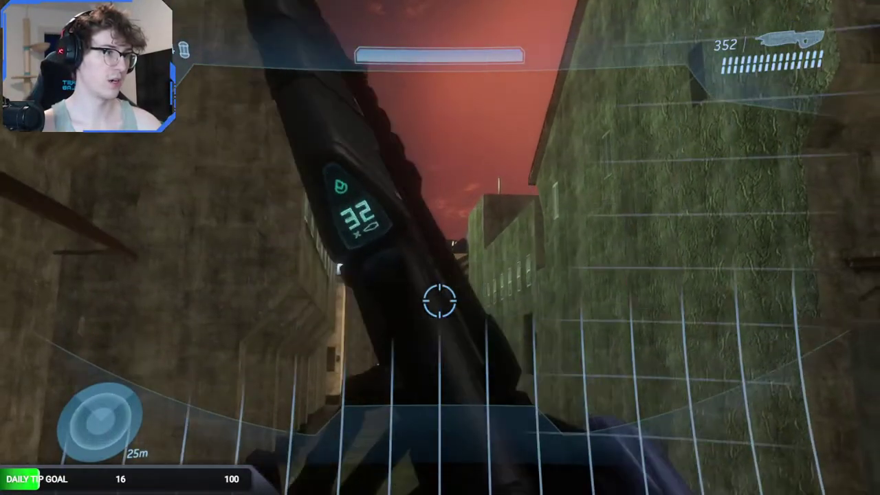
key("w")
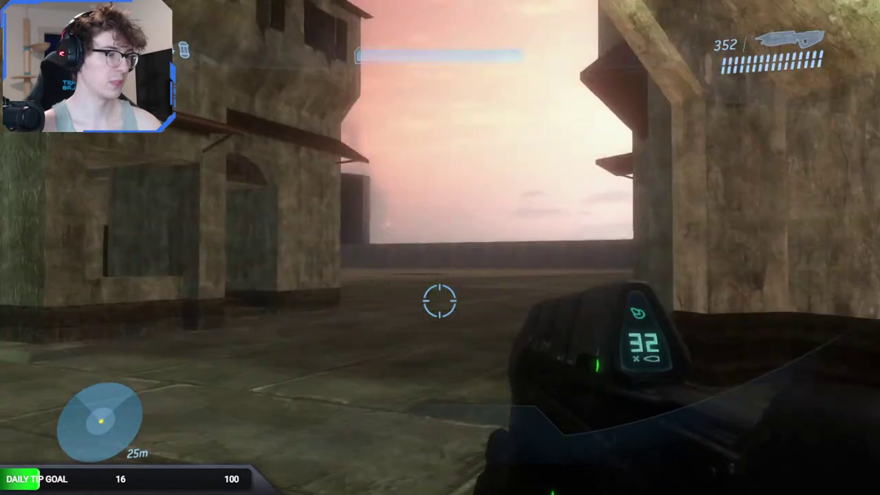
key("w")
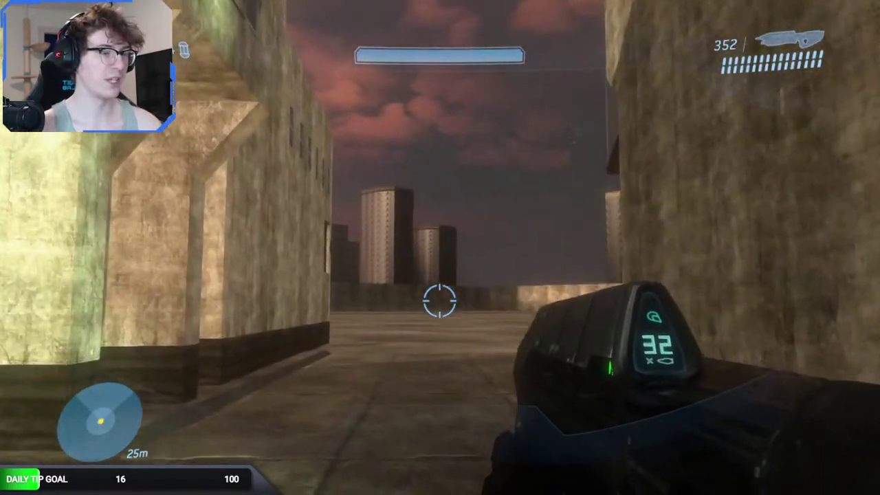
key("w")
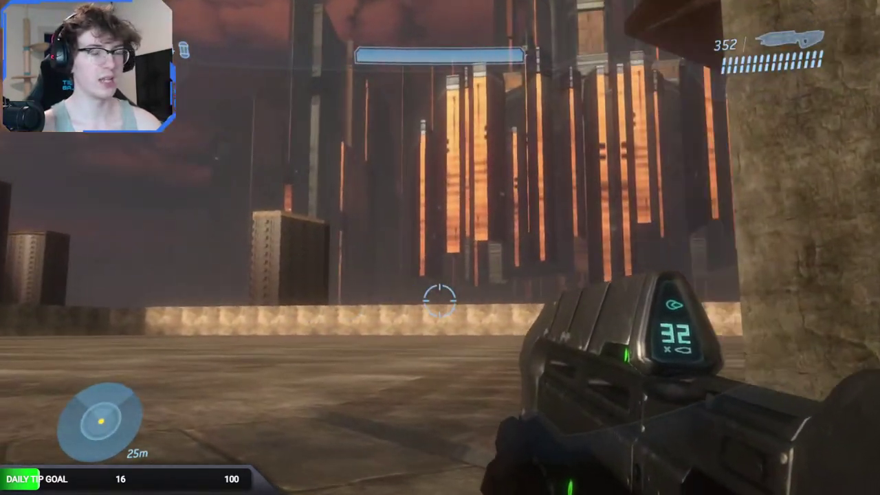
key("w")
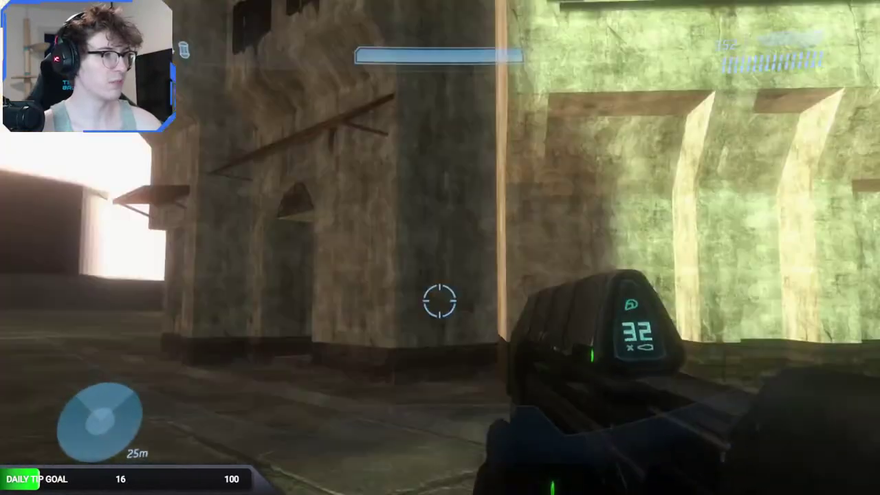
key("w")
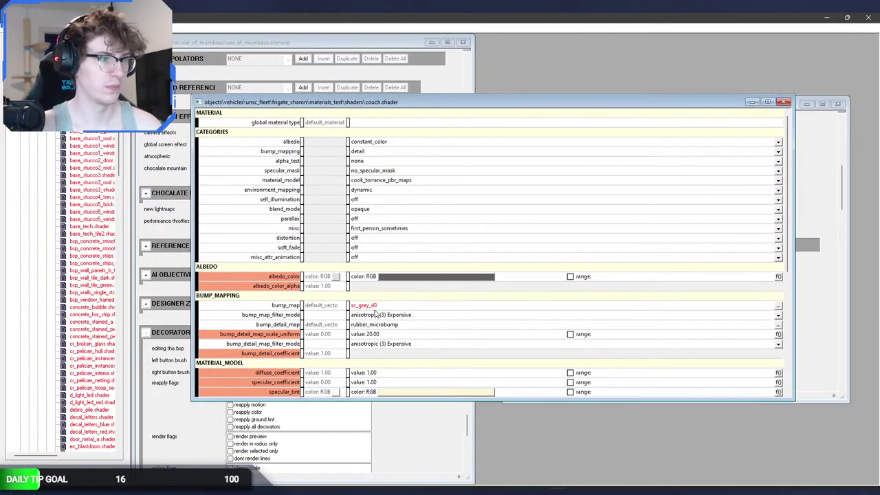
Review the bump mapping, material model and environment mapping settings of couch.shader, and close the shader.
left_click(376, 307)
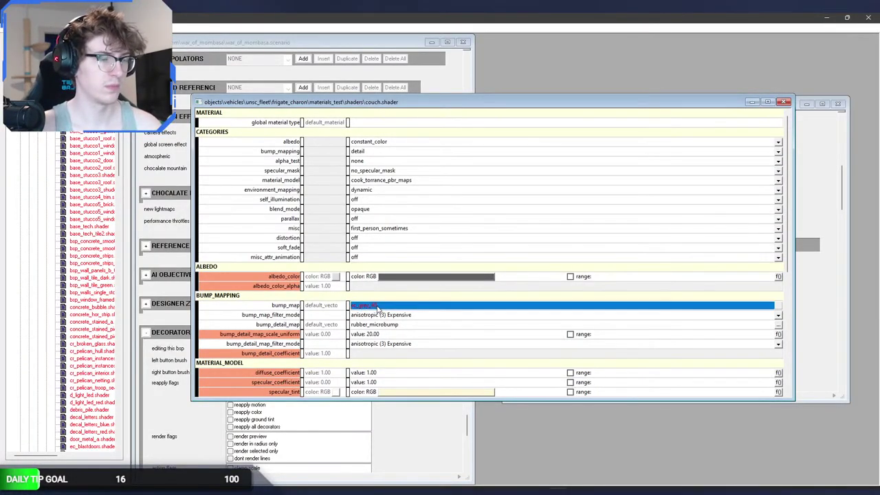
scroll(390, 292, "down", 5)
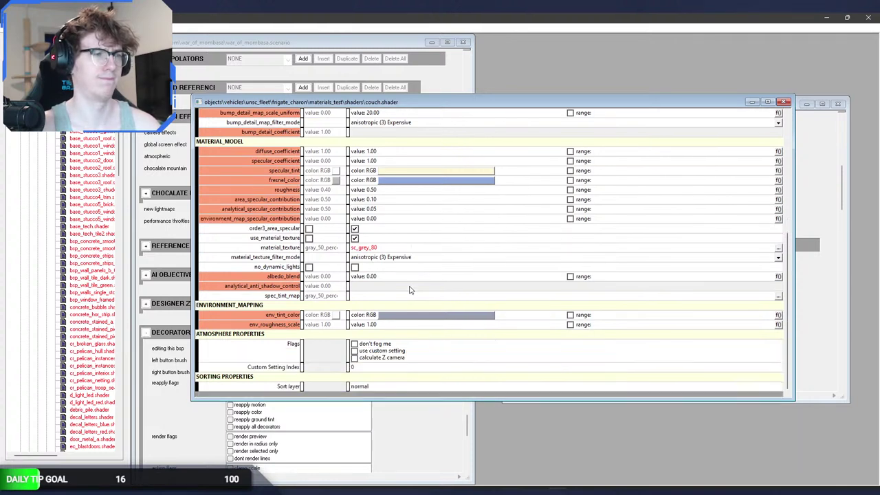
scroll(410, 289, "up", 8)
left_click(784, 102)
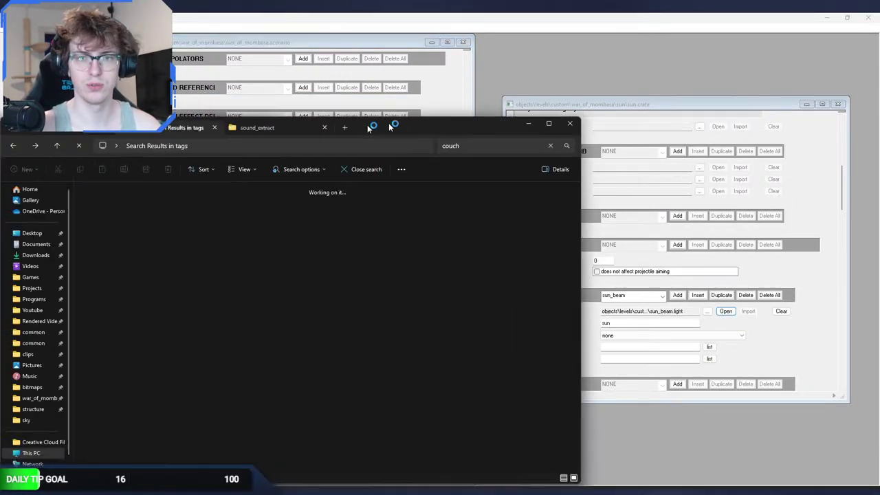
Clear the couch search in File Explorer and browse the tags to objects\gear\human\residential\h_sofa.
left_click_drag(366, 128, 511, 102)
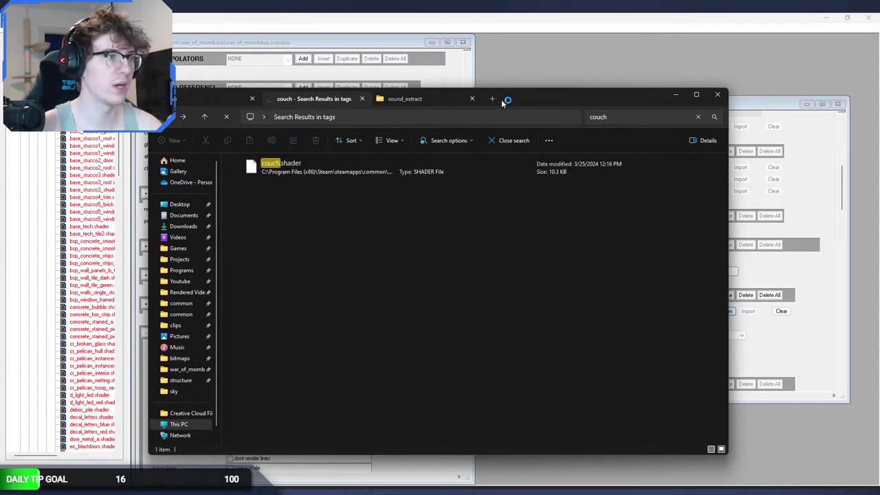
key("Escape")
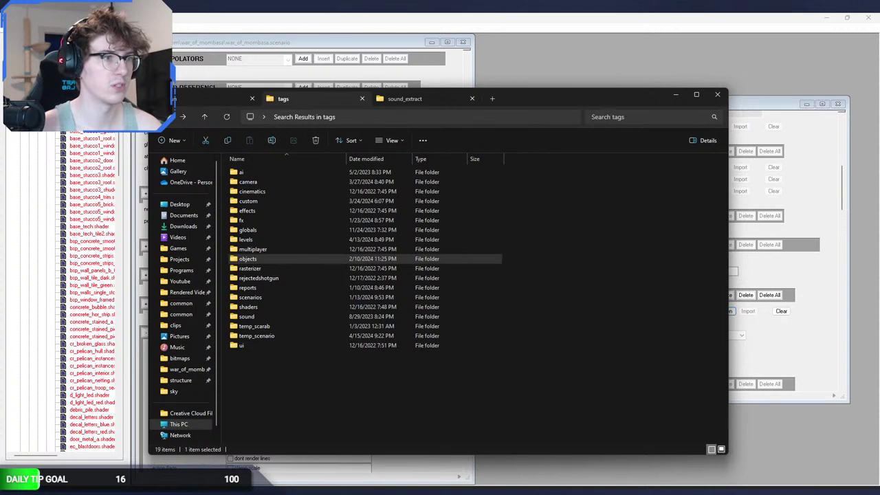
double_click(287, 258)
double_click(279, 256)
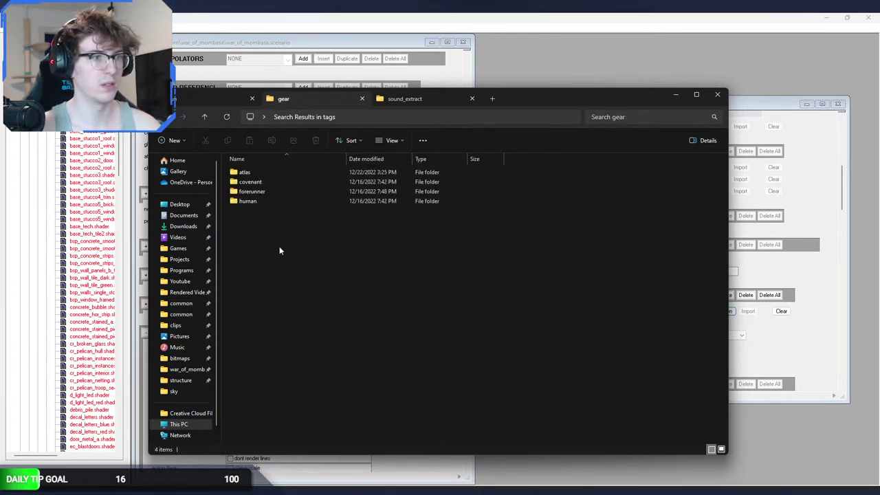
double_click(276, 200)
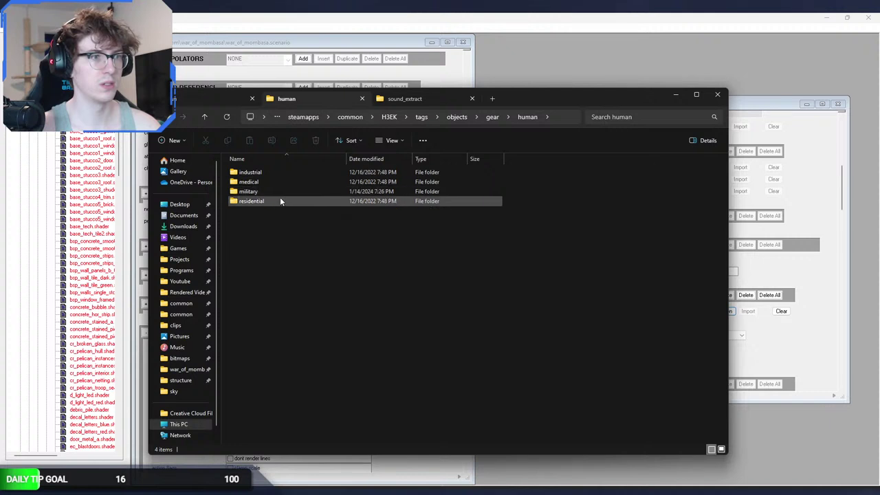
double_click(279, 199)
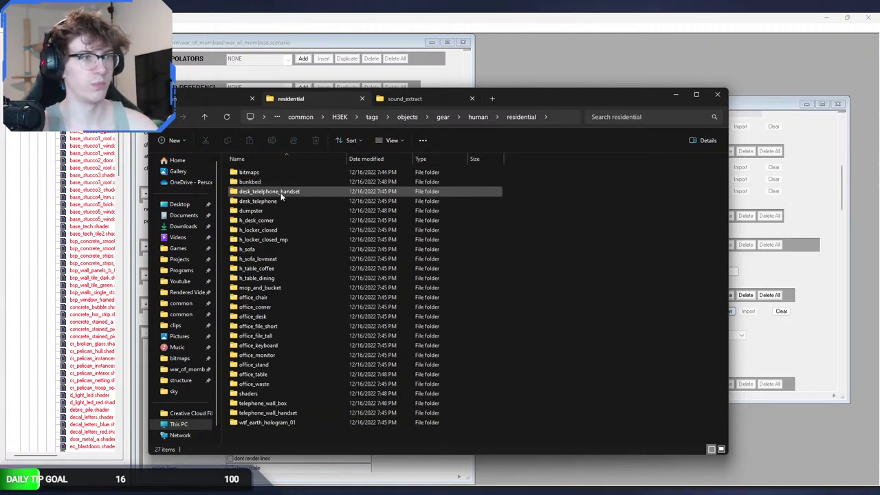
left_click(298, 252)
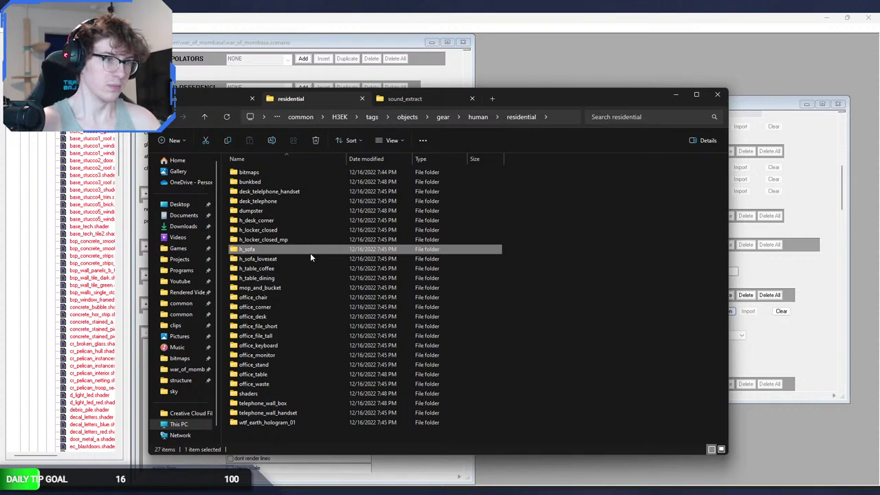
double_click(310, 251)
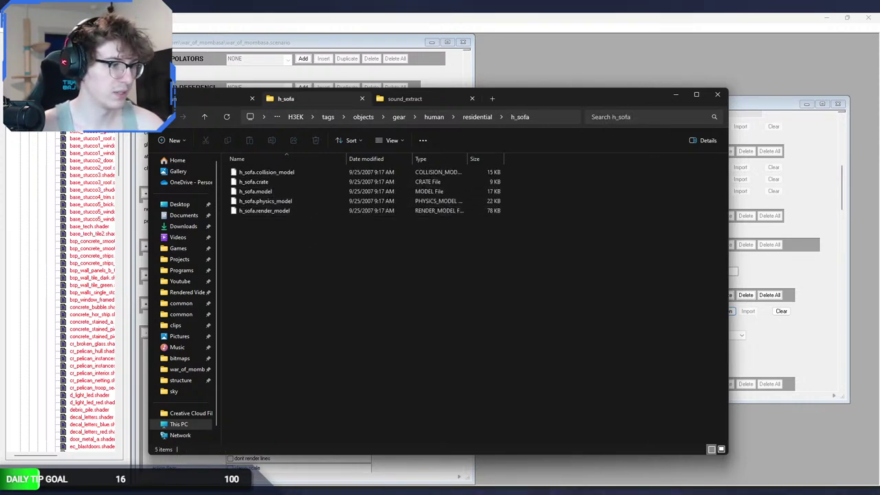
Switch to the Sapien level editor and fly the camera down to the open ground outside the town.
key("alt+Tab")
key("alt+Tab")
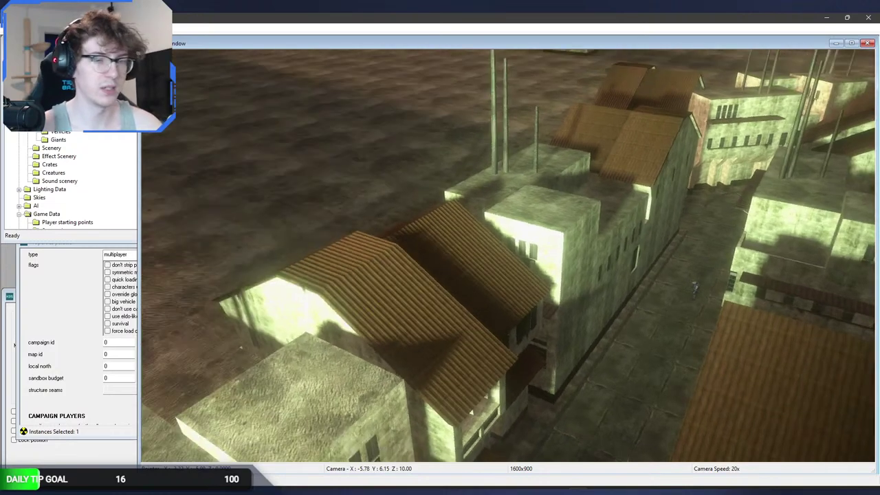
key("w")
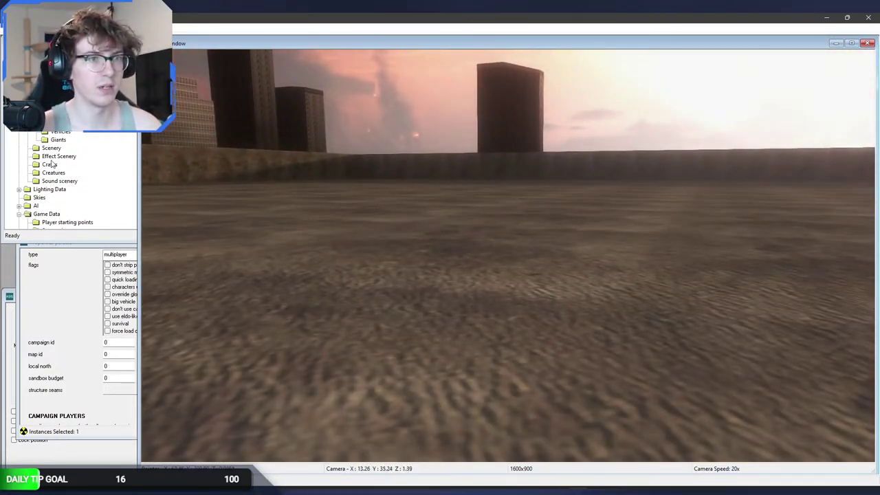
Open the scenario's crate palette and add h_sofa.crate from objects\gear\human\residential\h_sofa.
left_click(49, 165)
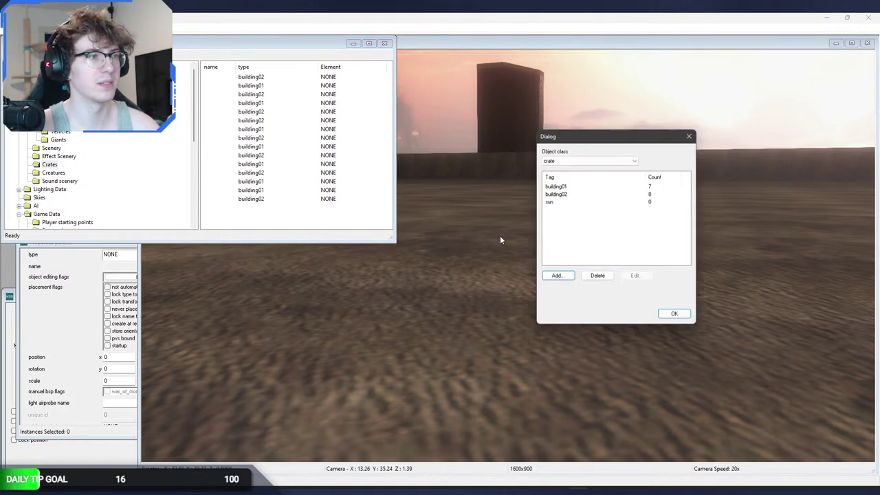
left_click(555, 276)
left_click(727, 165)
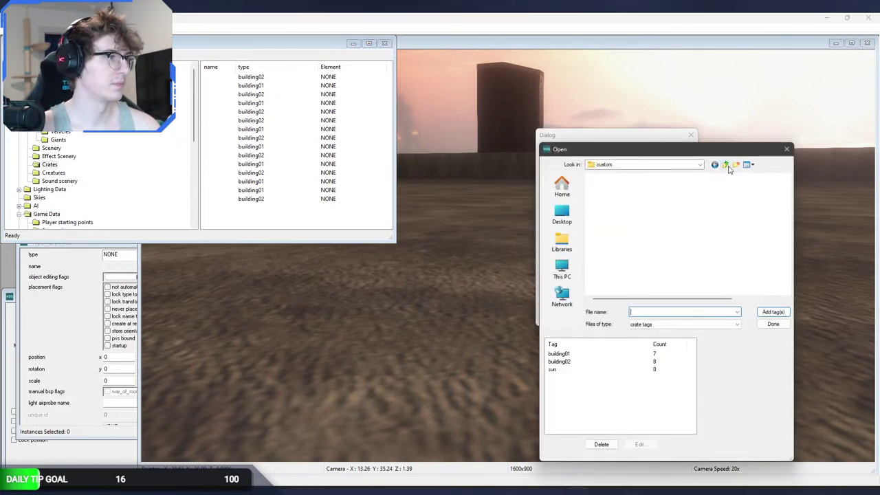
left_click(726, 165)
left_click(726, 165)
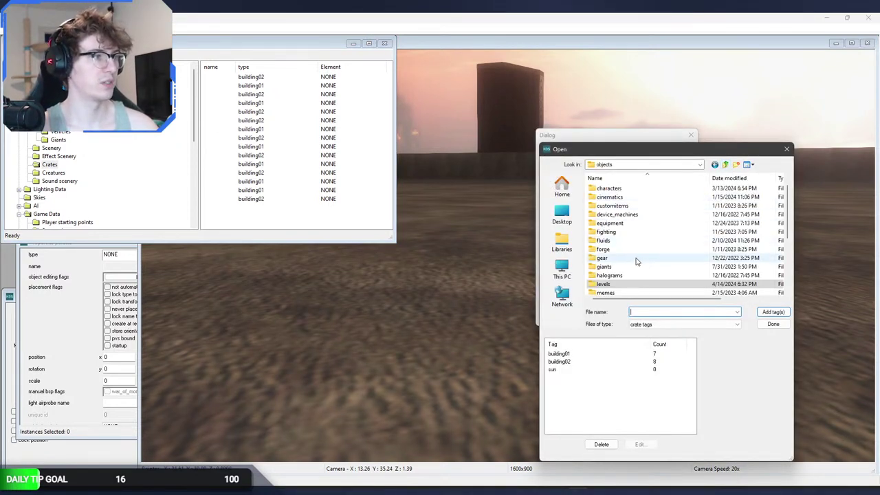
double_click(635, 259)
double_click(608, 215)
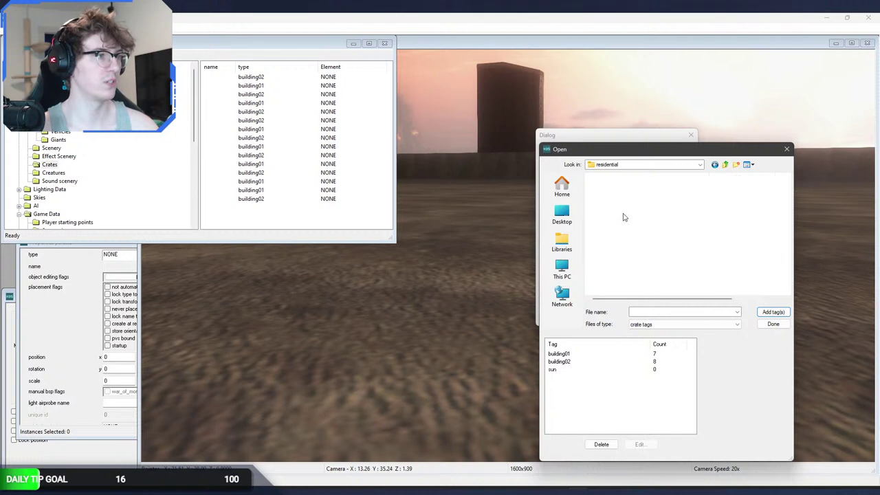
double_click(632, 259)
double_click(629, 192)
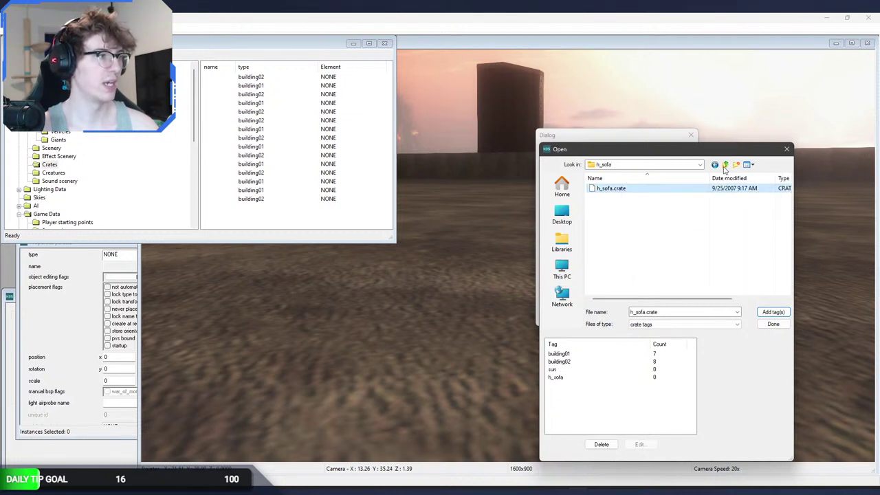
Add h_sofa_loveseat.crate from the residential folder to the crate palette.
left_click(726, 165)
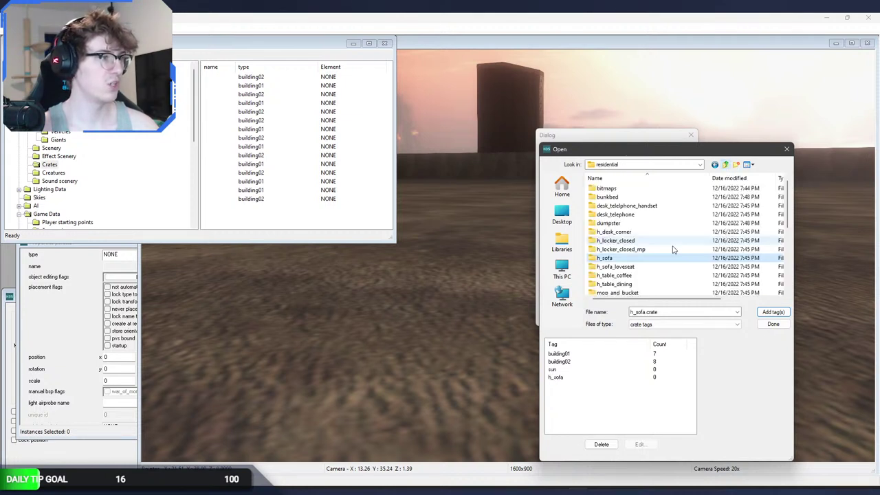
double_click(641, 269)
double_click(629, 191)
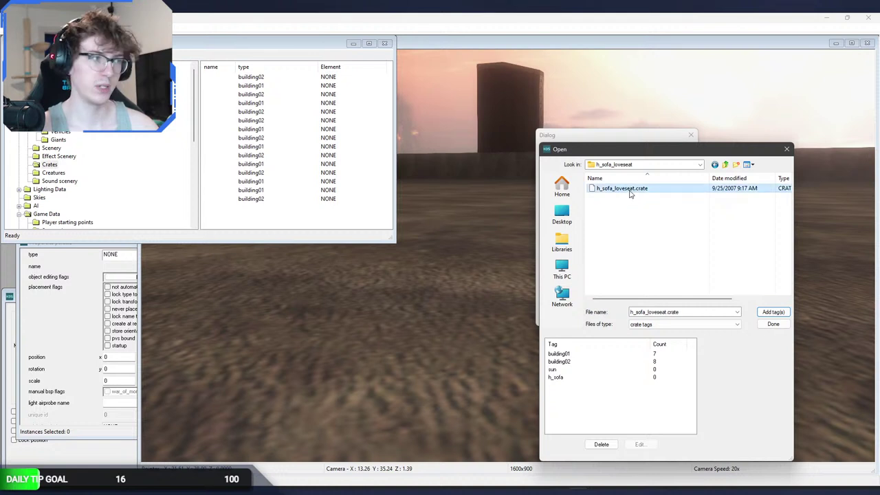
Find the office_chair folder among the residential objects and add office_chair.crate to the crate palette.
left_click(723, 165)
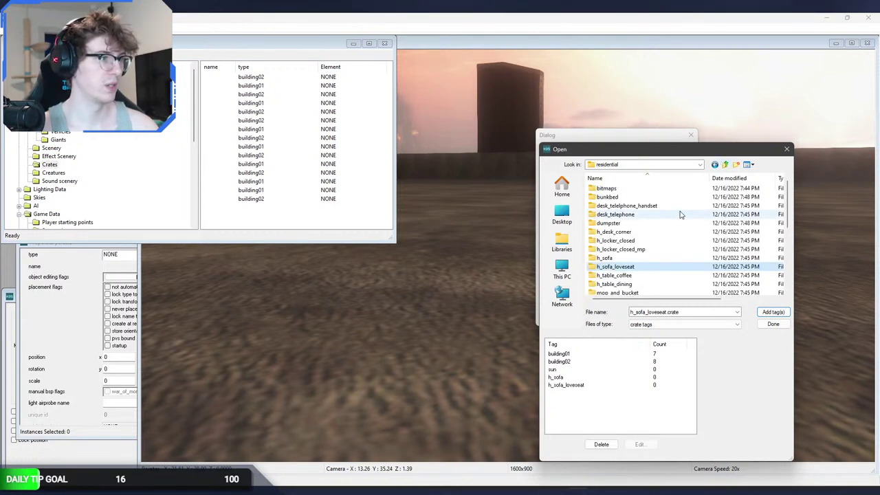
scroll(664, 251, "down", 3)
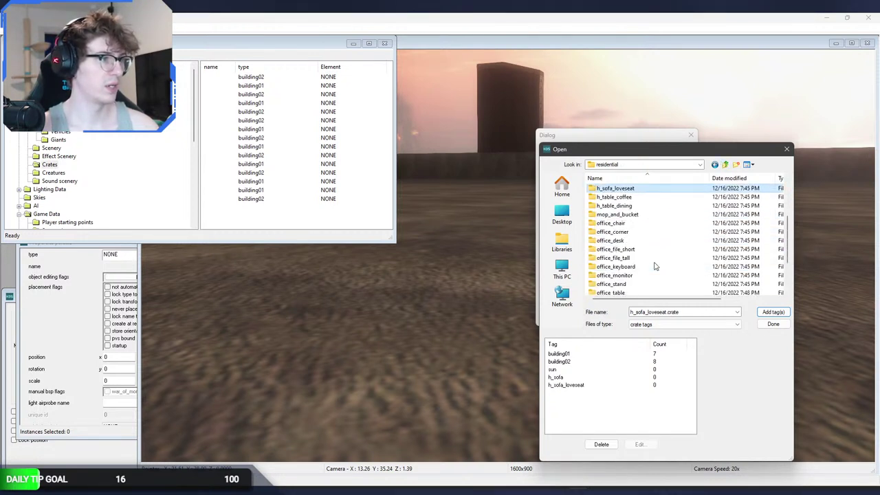
scroll(655, 266, "down", 1)
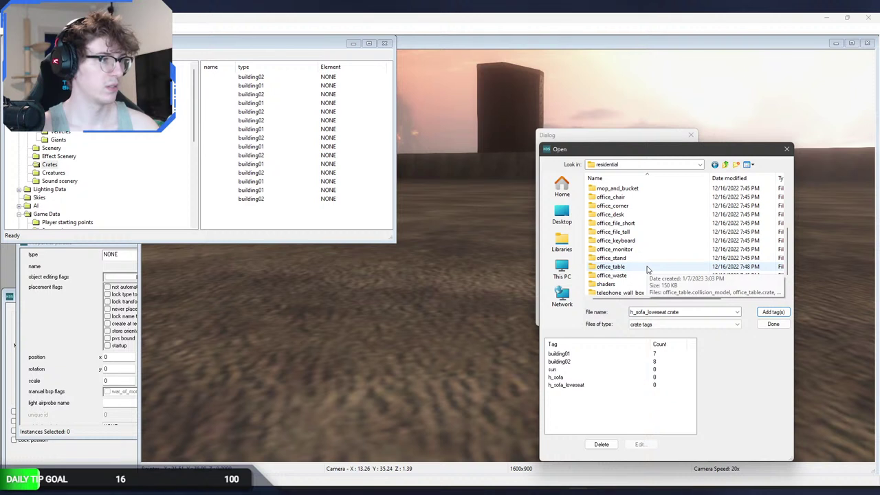
double_click(632, 198)
double_click(619, 188)
Add h_table_coffee.crate from the residential folder to the crate palette and finish editing the palette.
left_click(725, 164)
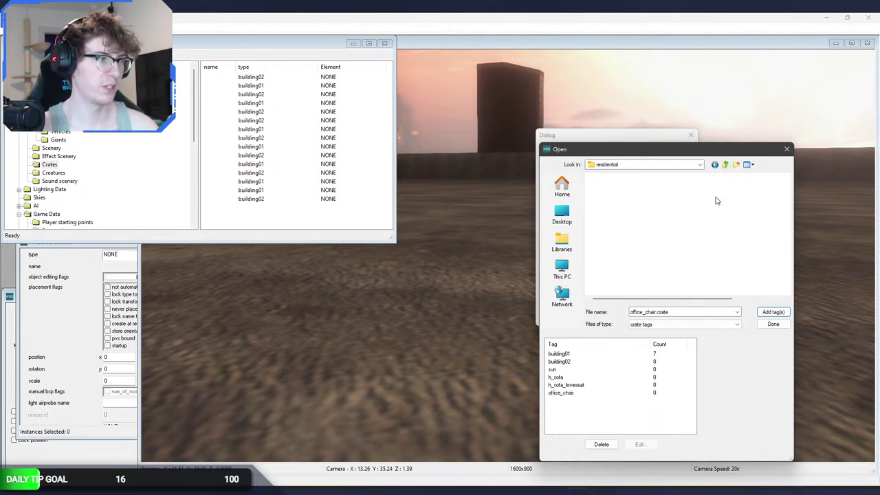
scroll(692, 251, "down", 3)
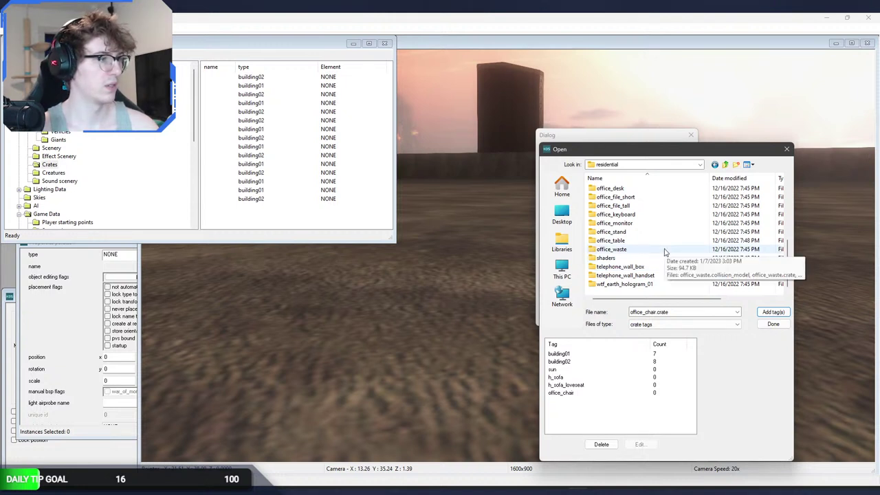
scroll(665, 252, "up", 5)
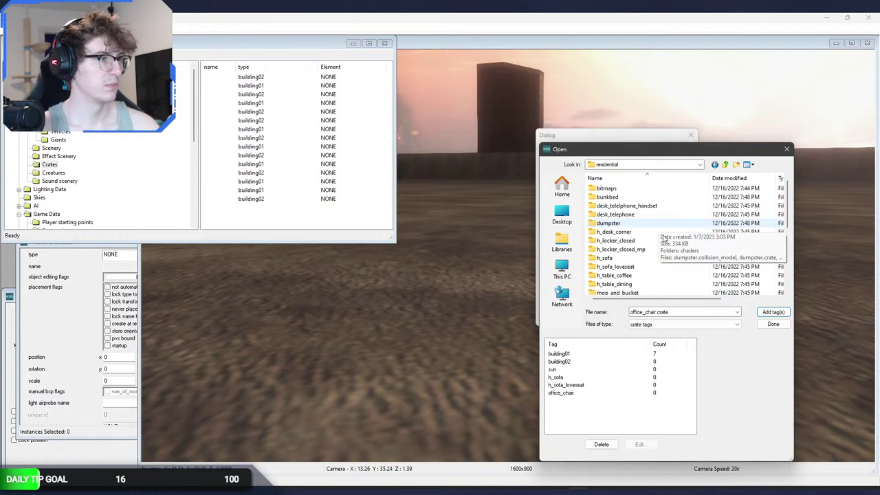
double_click(633, 276)
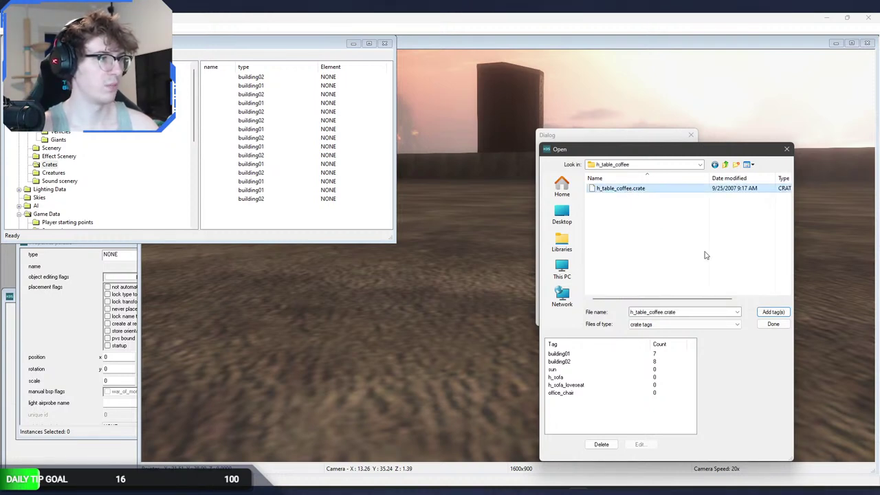
left_click(773, 312)
left_click(674, 314)
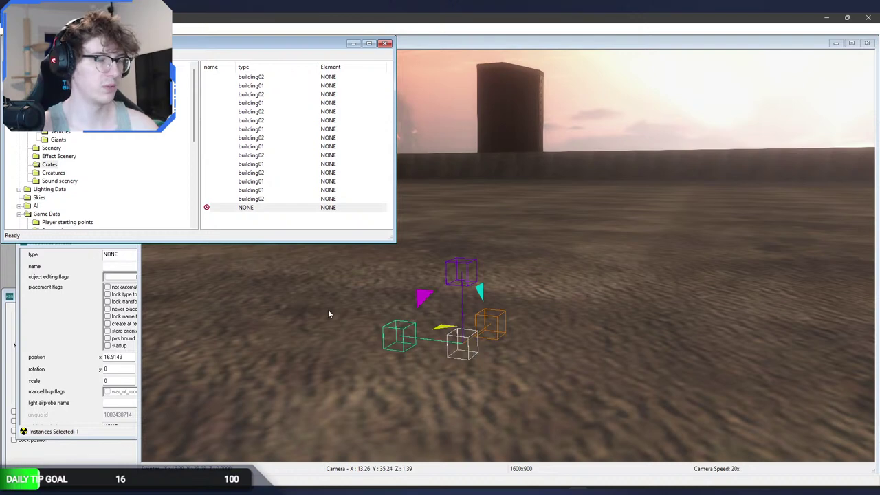
Place a crate on the open ground, set its type to h_table_coffee, and inspect the table up close at 1.0x camera speed.
left_click(190, 255)
left_click(147, 325)
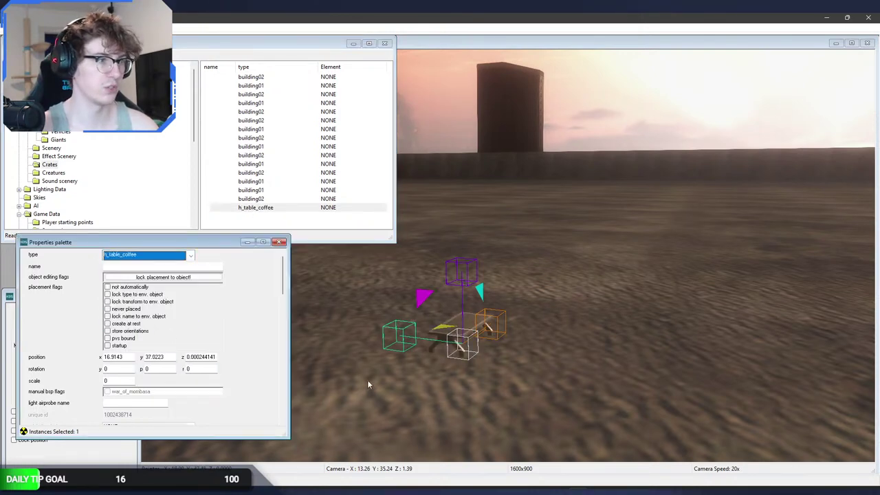
middle_click_drag(368, 385, 413, 330)
scroll(399, 344, "up", 2)
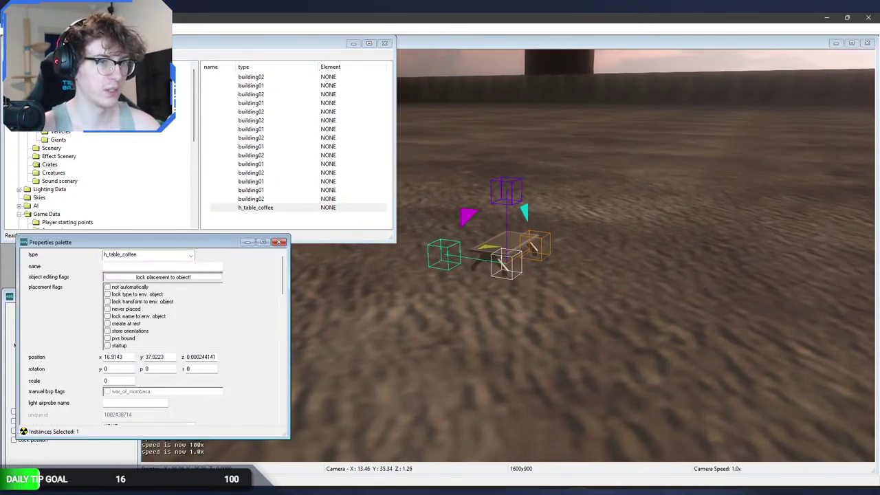
key("w")
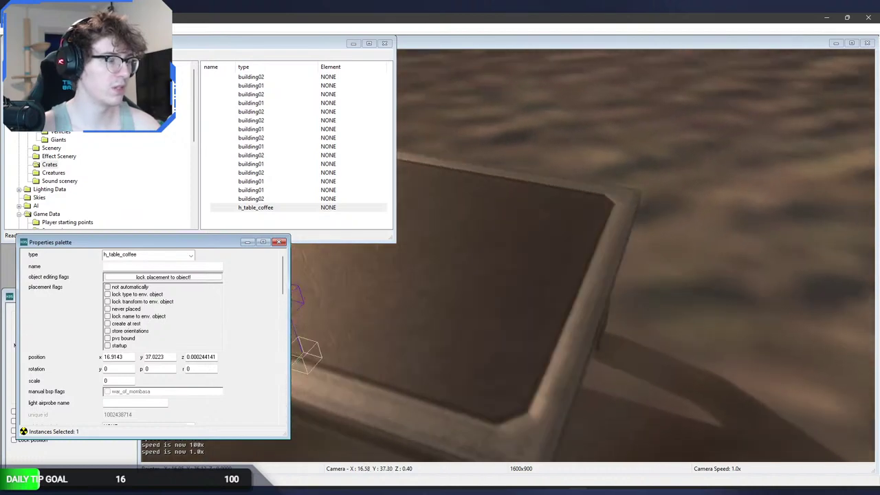
key("s")
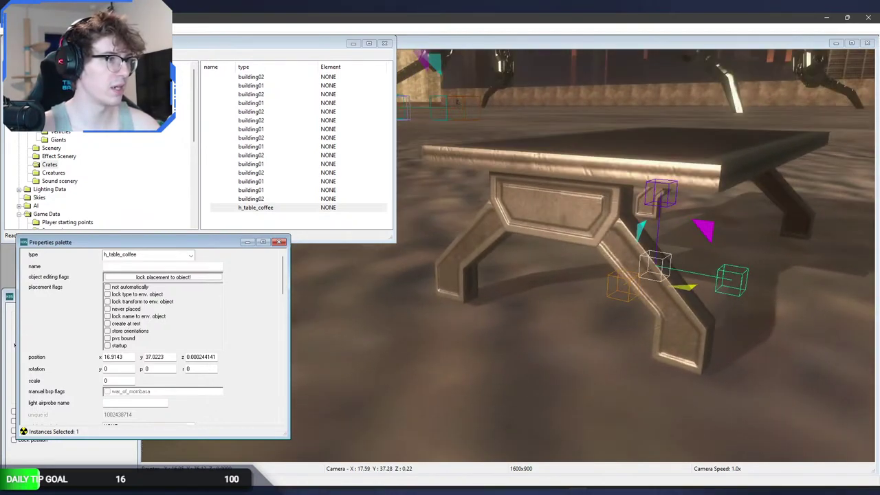
key("w")
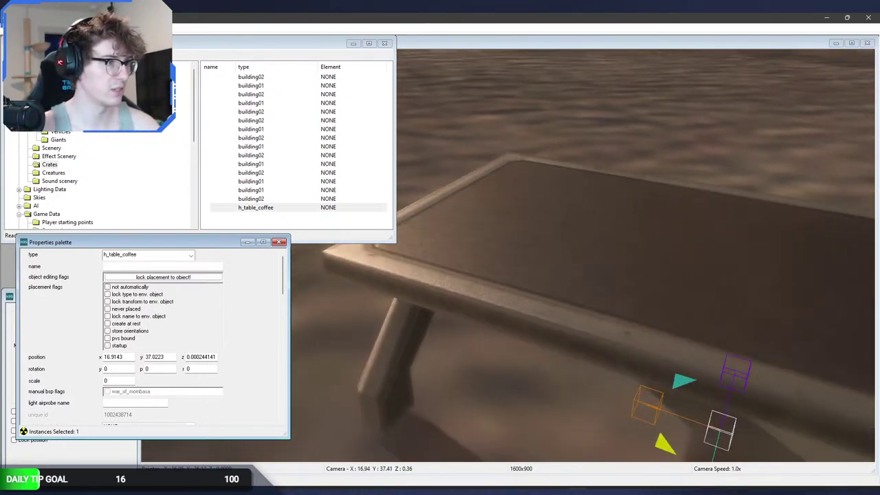
Set the placed crate's type to office_chair and view the whole chair against the skyline.
left_click(175, 256)
left_click(148, 314)
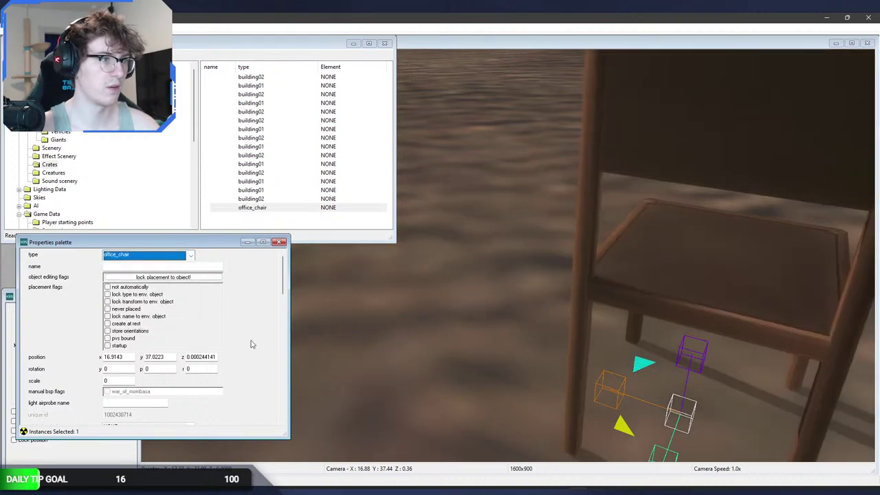
mouse_move(412, 344)
middle_mouse_down()
mouse_move(343, 344)
mouse_move(409, 327)
middle_mouse_up()
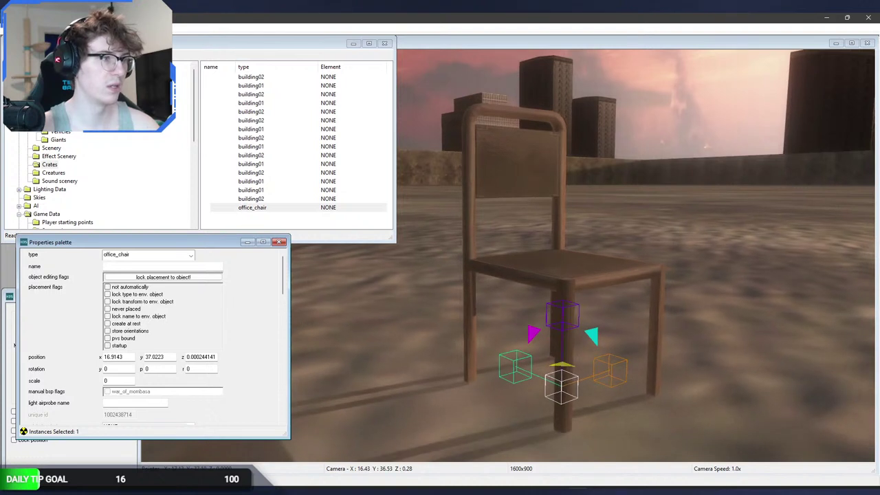
Set the placed crate's type to h_sofa_loveseat and examine its cushions, back and armrests.
left_click(169, 259)
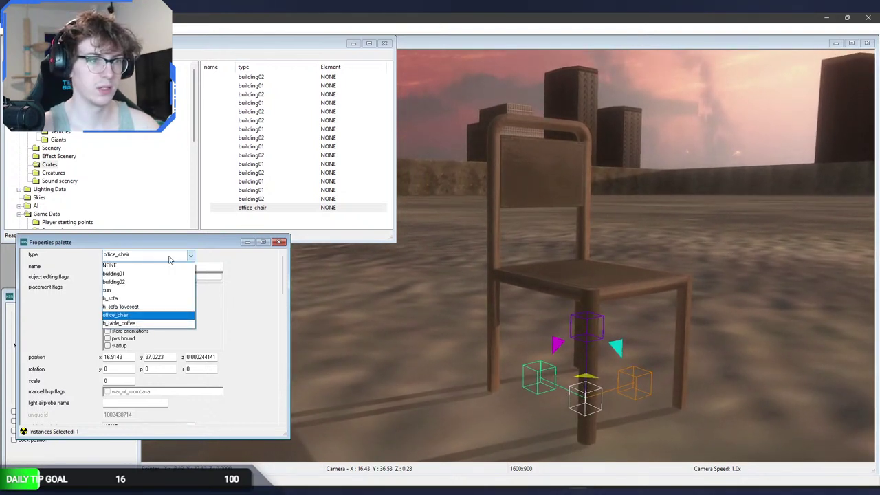
left_click(154, 307)
key("w")
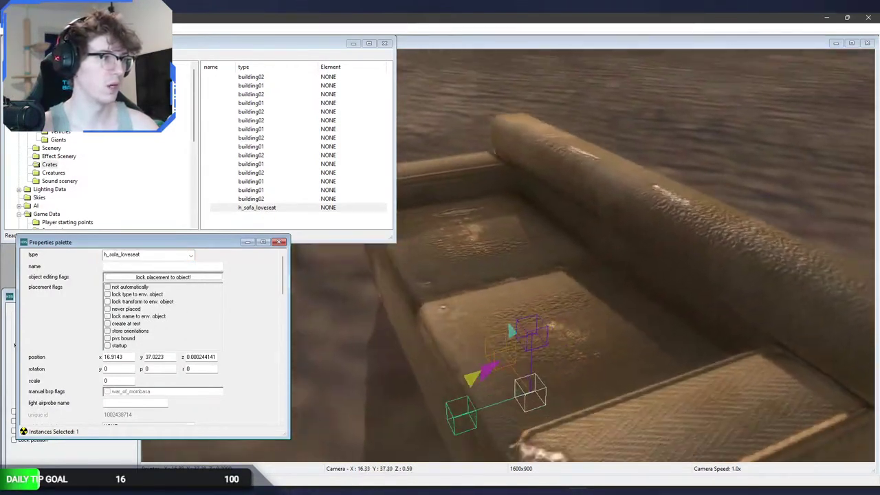
key("w")
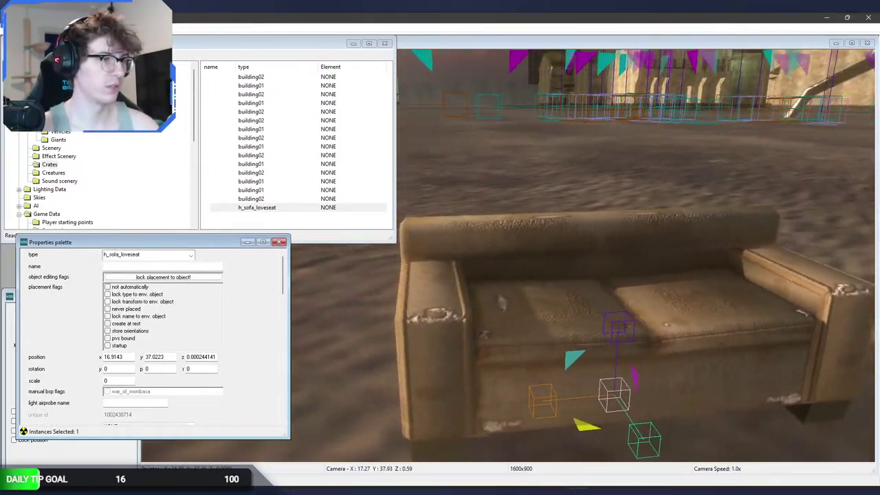
key("w")
Set the placed crate's type to h_sofa and examine its fabric, feet, cushions and seat tear up close.
left_click(179, 256)
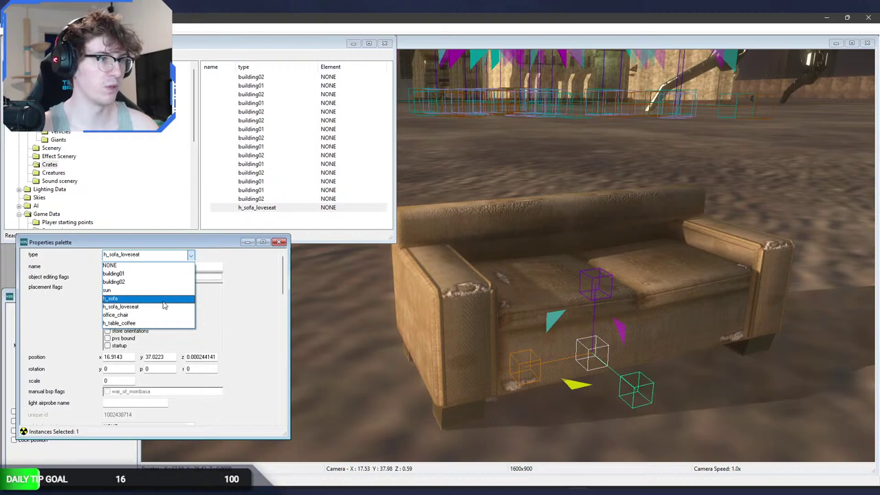
left_click(164, 301)
key("w")
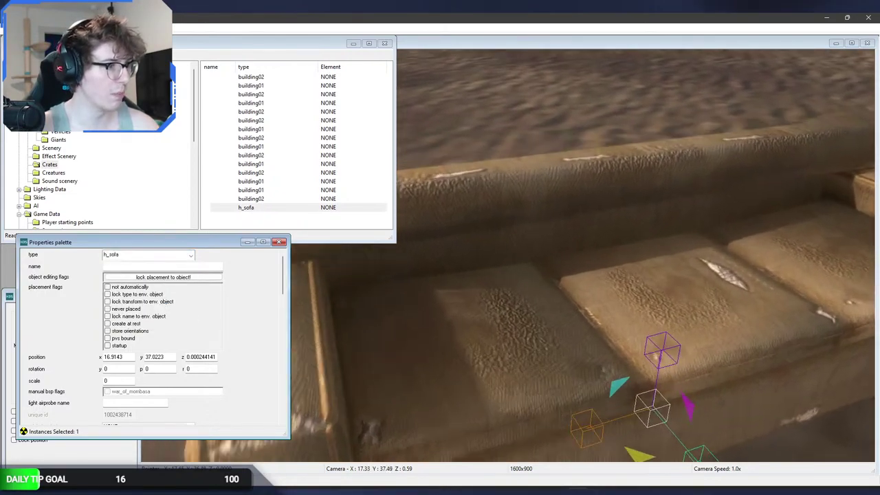
key("s")
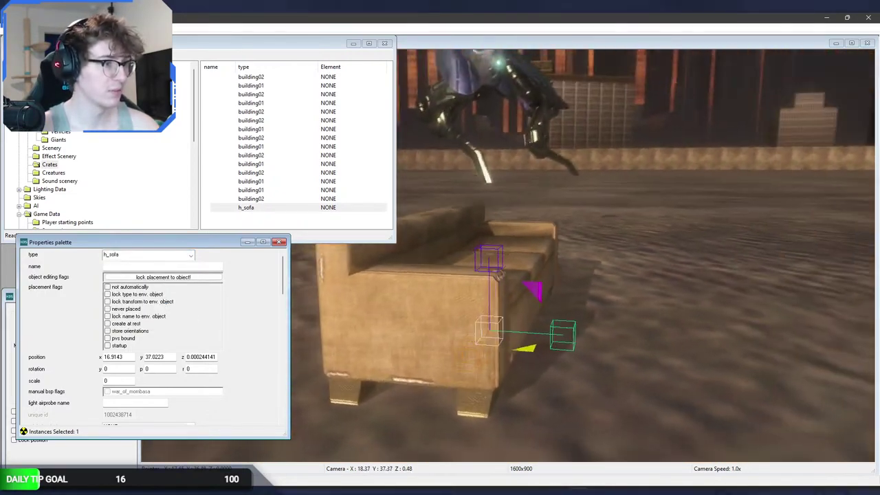
key("w")
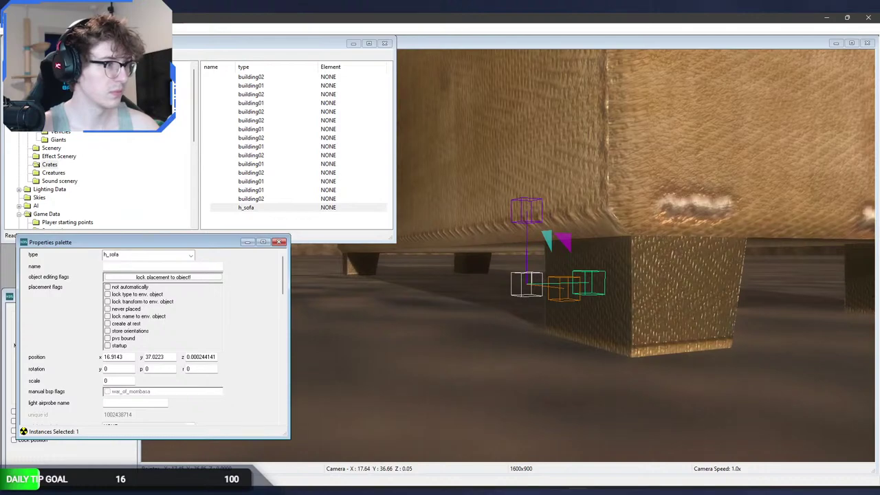
key("w")
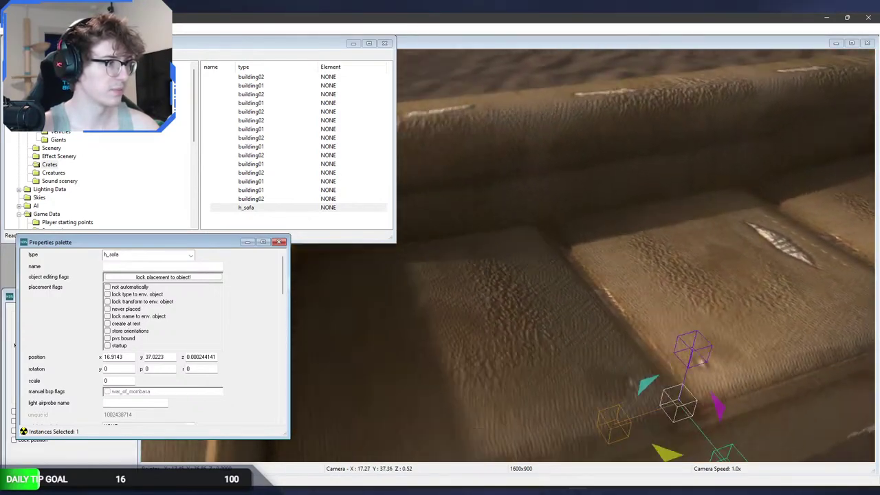
key("a")
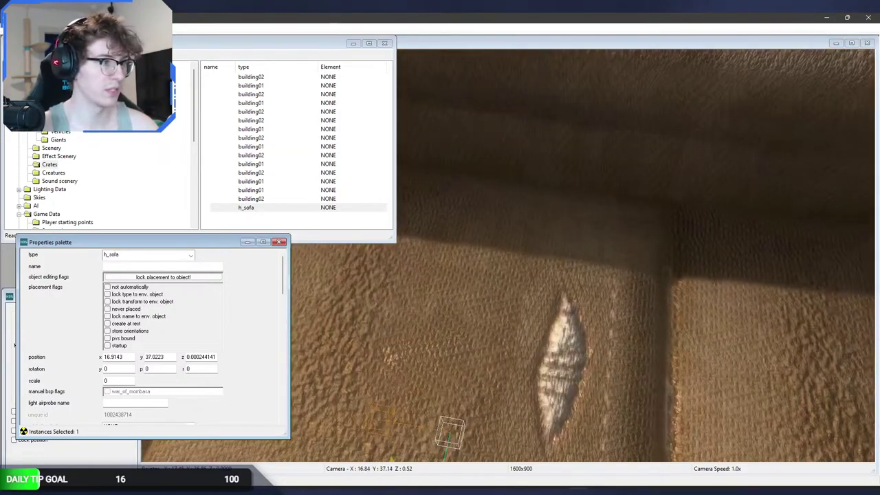
key("Down")
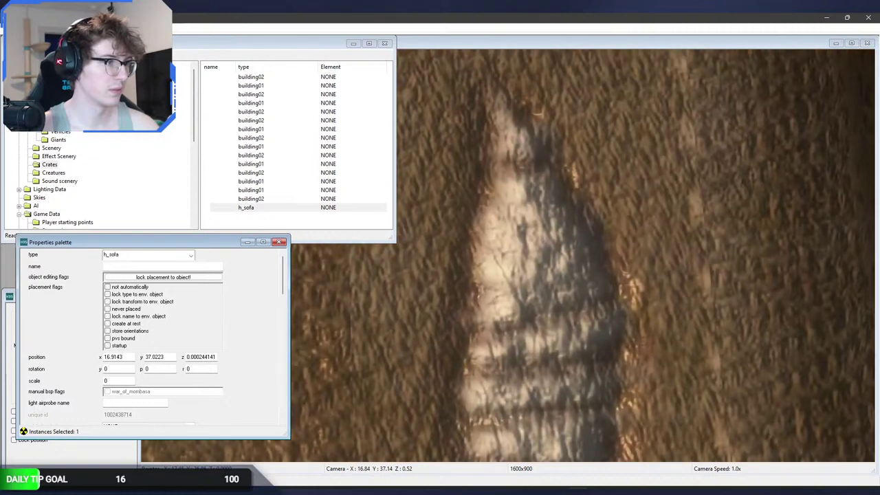
key("s")
key("Up")
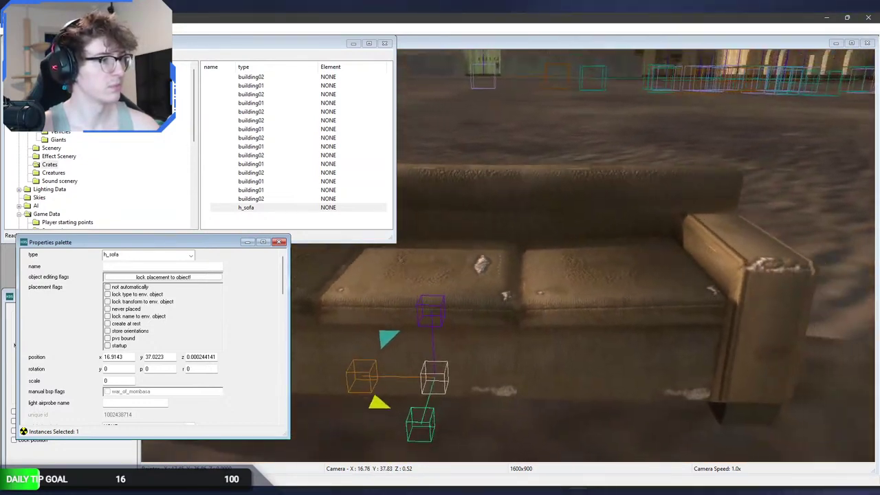
Look over the h_sofa, set the placed crate's type to h_sofa_loveseat, and examine the loveseat from the front and back.
key("a")
key("Right")
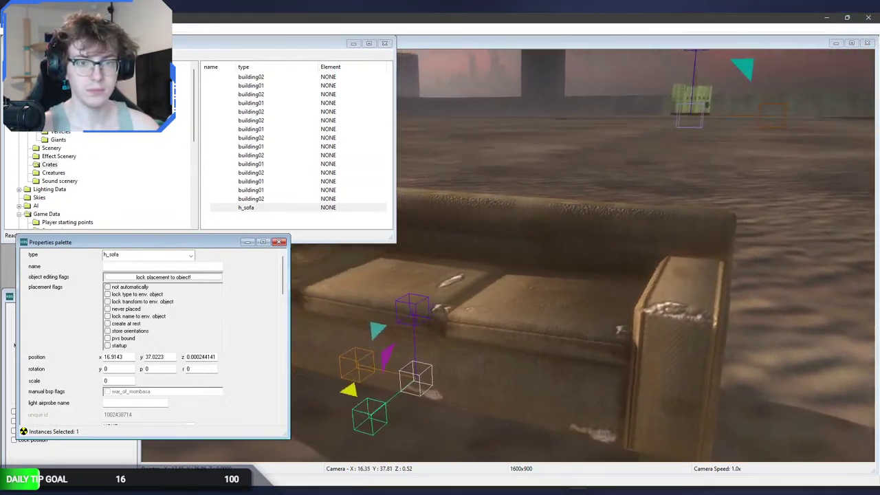
key("d")
left_click(353, 368)
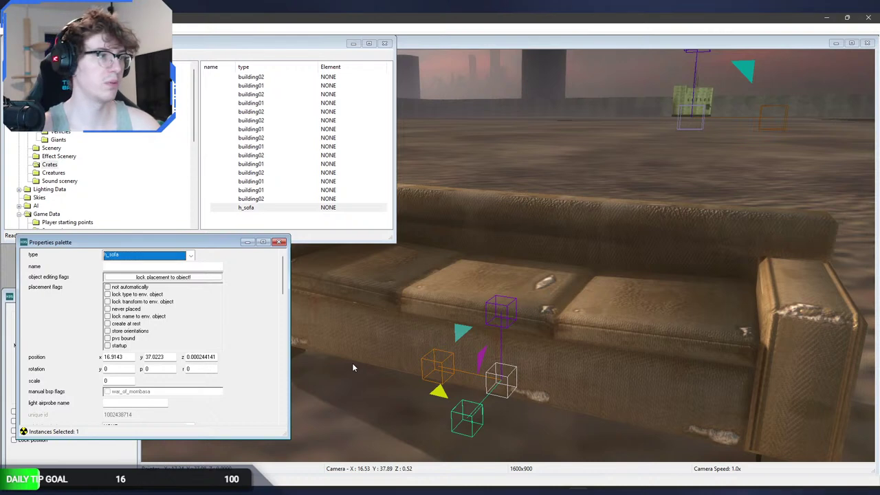
key("s")
key("Left")
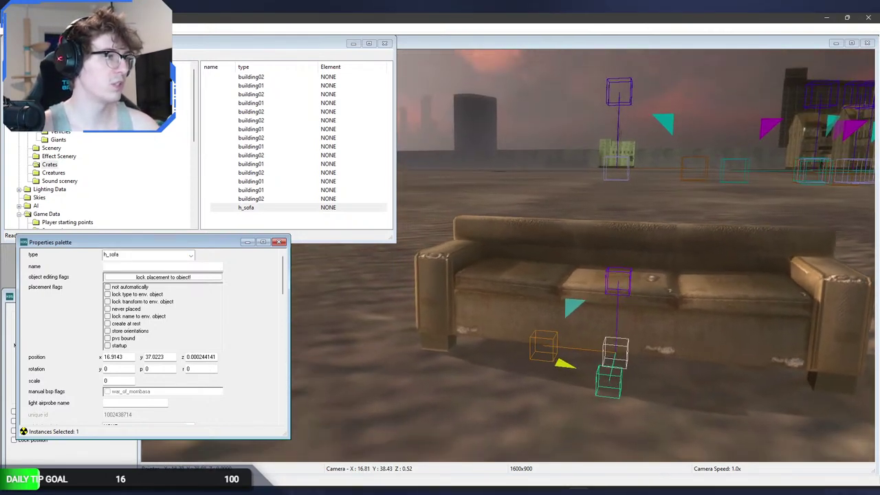
left_click(240, 289)
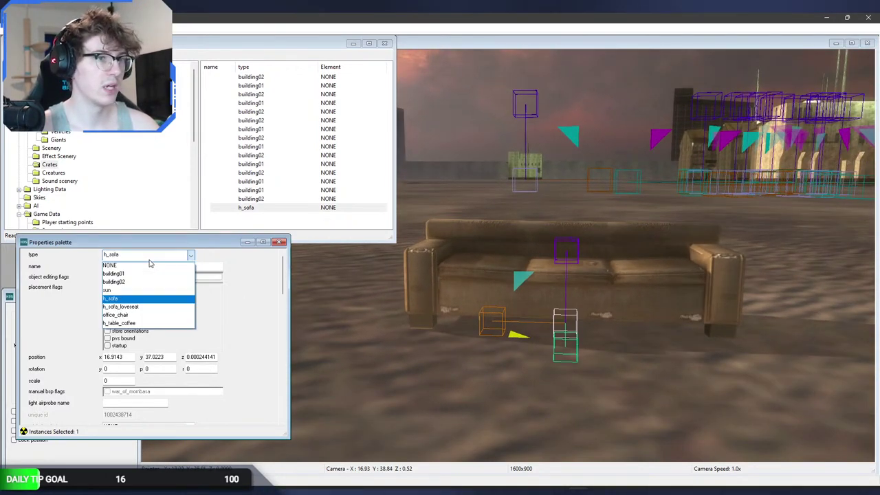
left_click(142, 306)
key("w")
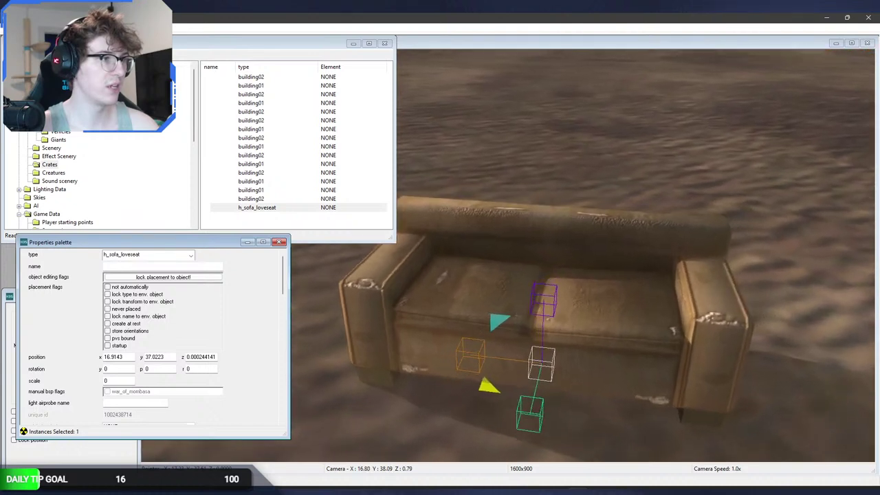
key("w")
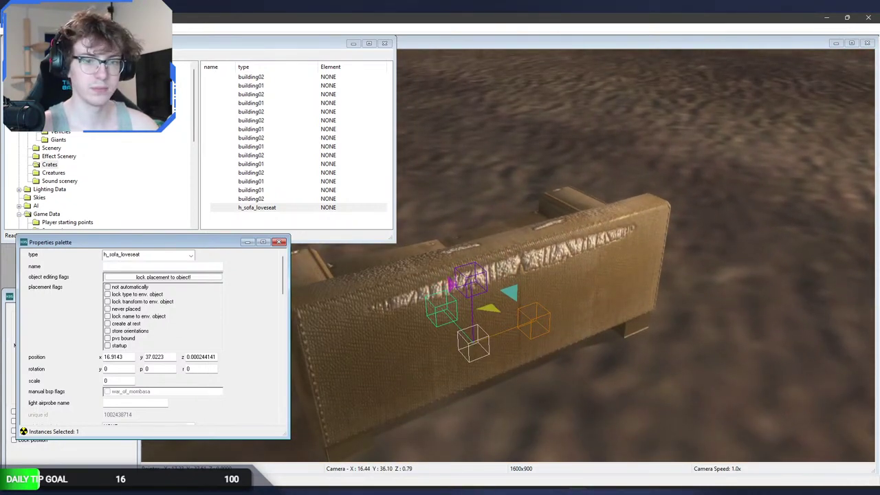
key("w")
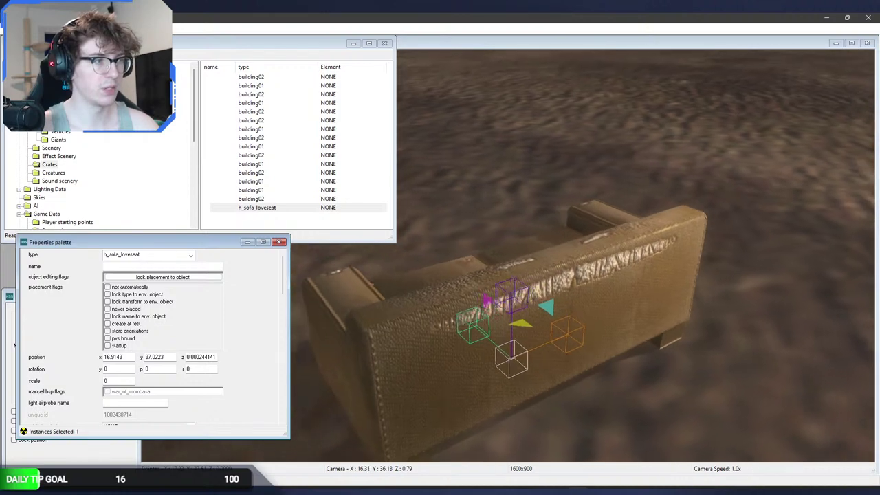
key("s")
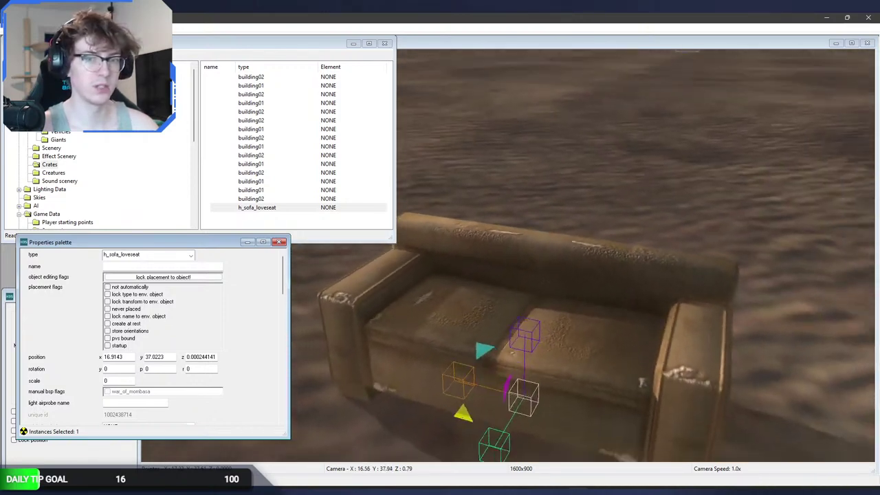
Switch the placed crate's type back to h_sofa and view the entire three-seat sofa from the front.
left_click(159, 256)
left_click(158, 255)
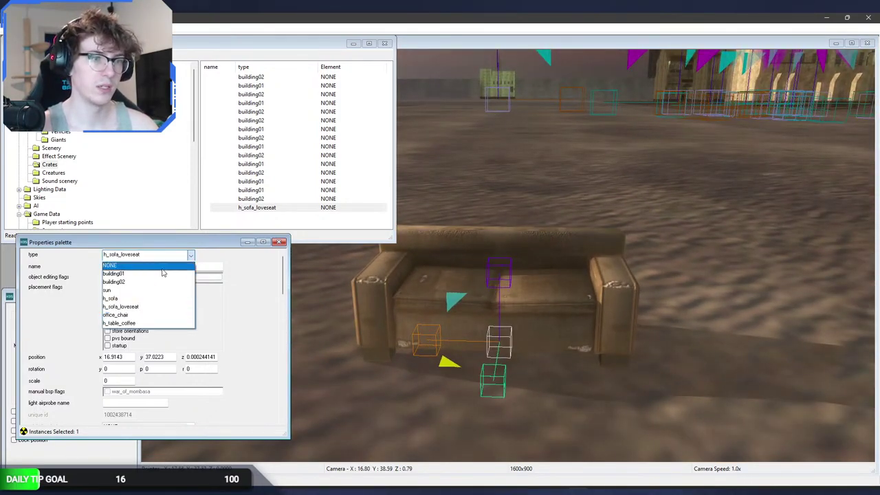
left_click(147, 301)
middle_click_drag(612, 420, 612, 420)
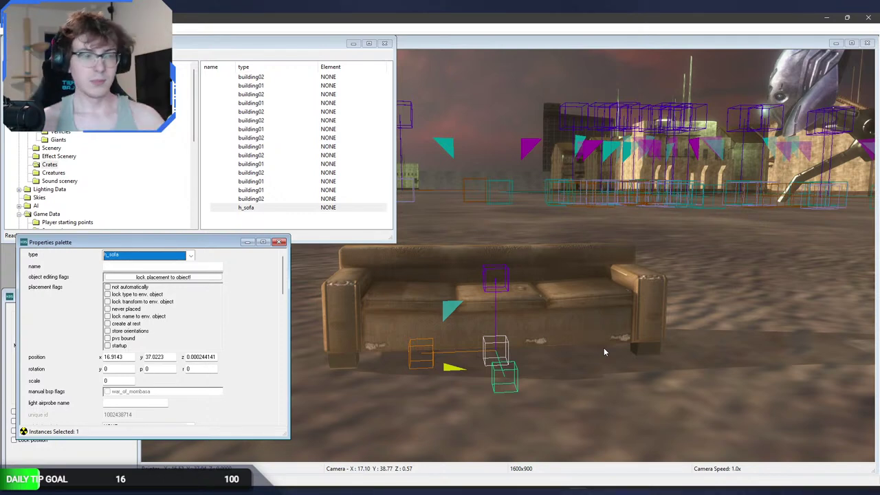
Set the placed crate's type to h_sofa_loveseat and examine its armrest end, torn backrest and front cushions up close.
left_click(147, 255)
left_click(182, 306)
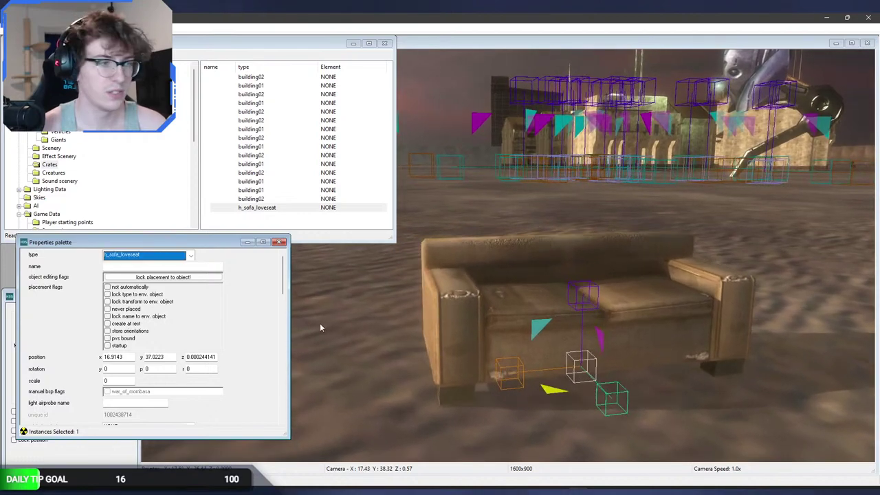
left_click(319, 323)
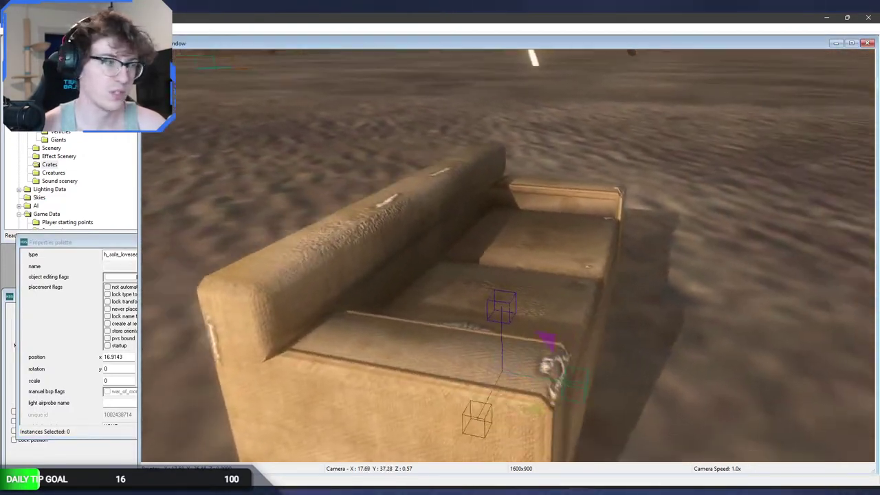
middle_click_drag(326, 323, 327, 324)
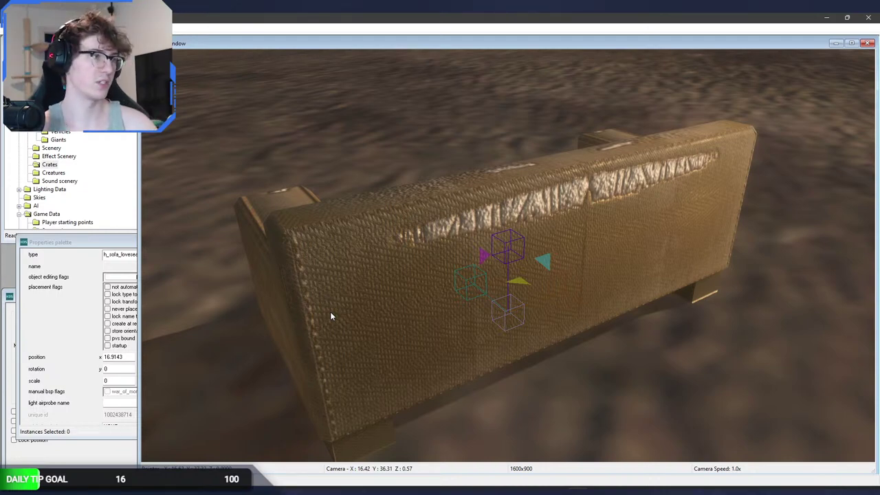
middle_click_drag(330, 312, 309, 278)
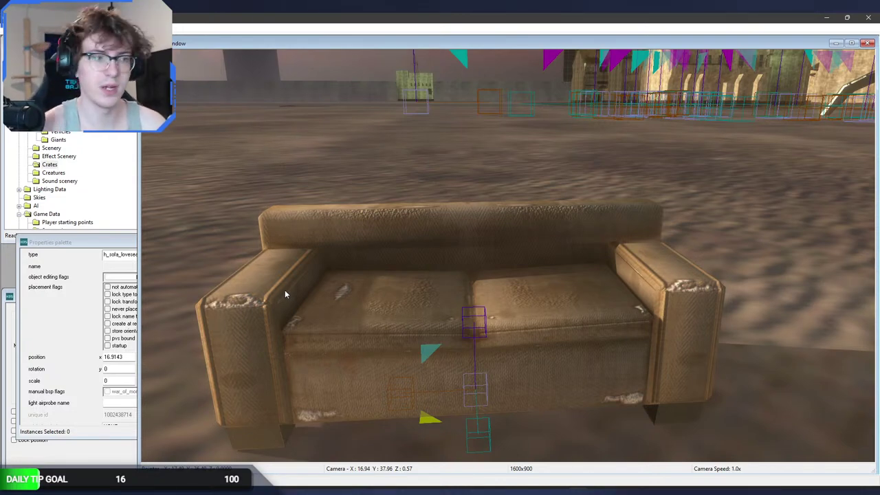
middle_click_drag(285, 290, 274, 260)
key("w")
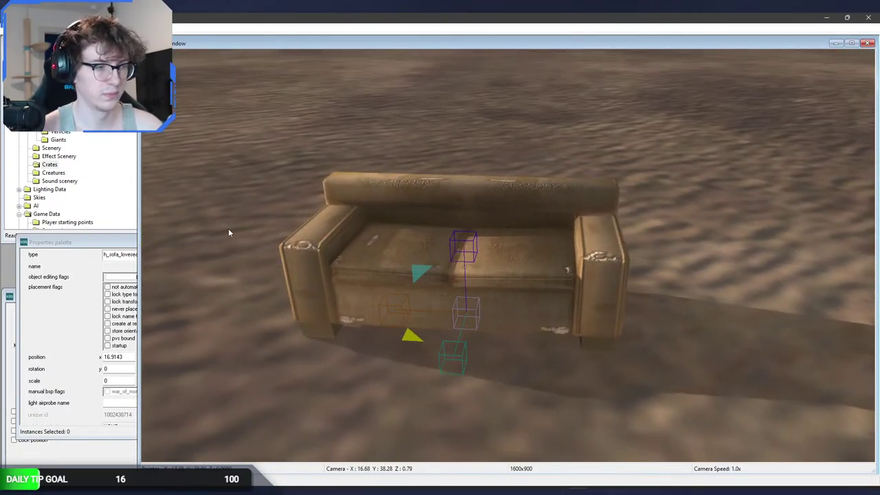
Switch to the command prompt in the H3EK folder and cut the pending render command down to "tool".
key("alt+Tab")
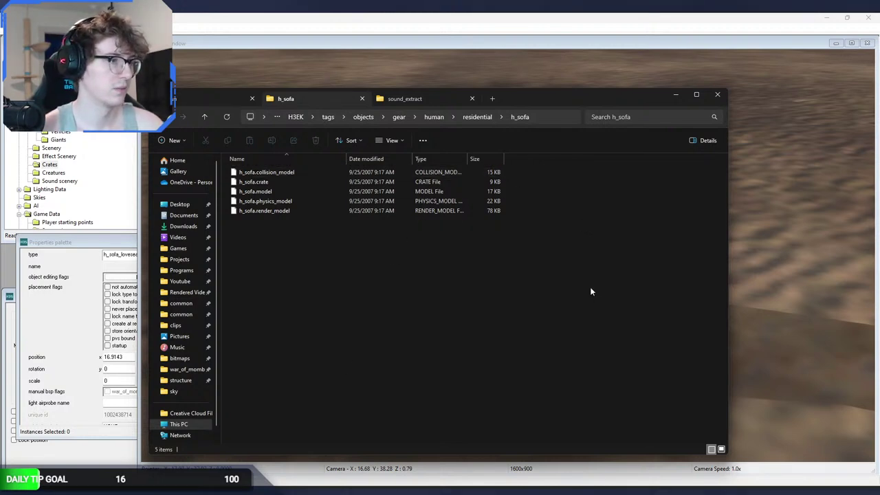
key("alt+Tab")
left_click_drag(381, 105, 544, 171)
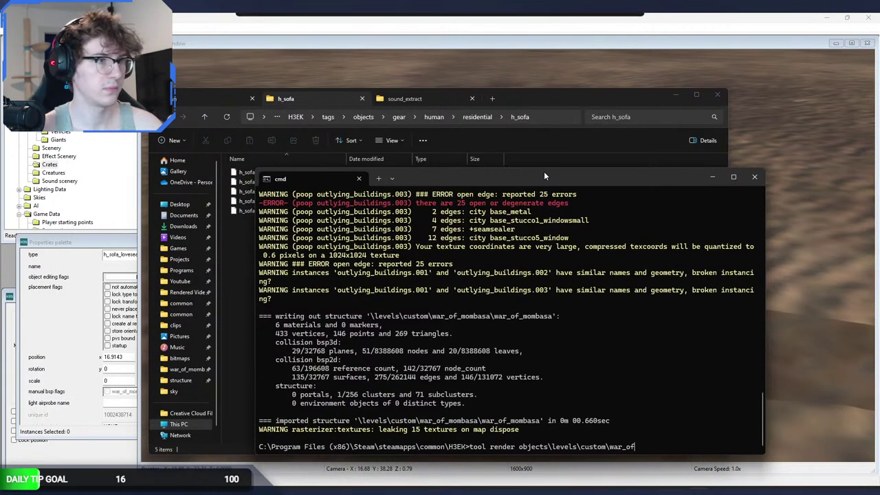
type("_mombasa")
key("BackSpace")
key("BackSpace")
key("BackSpace")
key("BackSpace")
key("BackSpace")
key("BackSpace")
key("BackSpace")
key("BackSpace")
key("BackSpace")
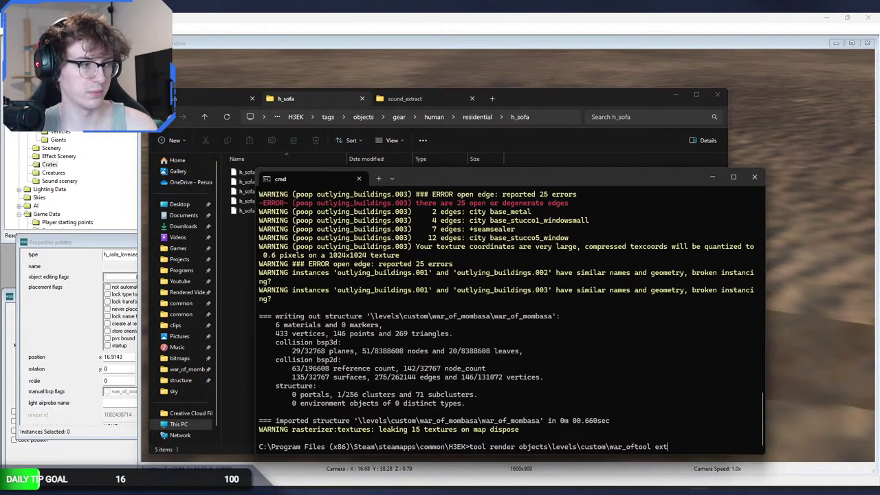
key("BackSpace")
key("BackSpace")
key("BackSpace")
key("BackSpace")
key("BackSpace")
key("BackSpace")
key("BackSpace")
key("BackSpace")
key("BackSpace")
key("BackSpace")
key("BackSpace")
key("BackSpace")
key("BackSpace")
key("BackSpace")
key("BackSpace")
key("BackSpace")
key("BackSpace")
key("BackSpace")
key("BackSpace")
key("BackSpace")
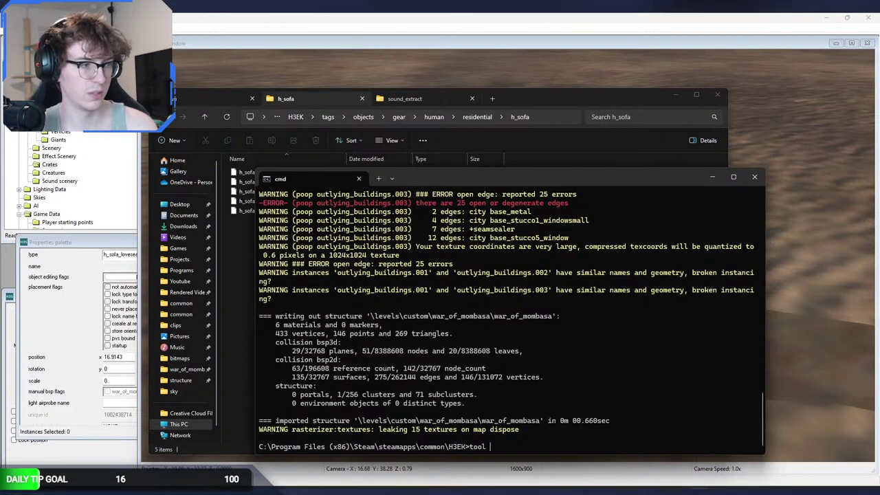
Try to extract the sofa's render data with tool extract-render-data objects\gear\human\residential\h_sofa.
type("extract-render-da")
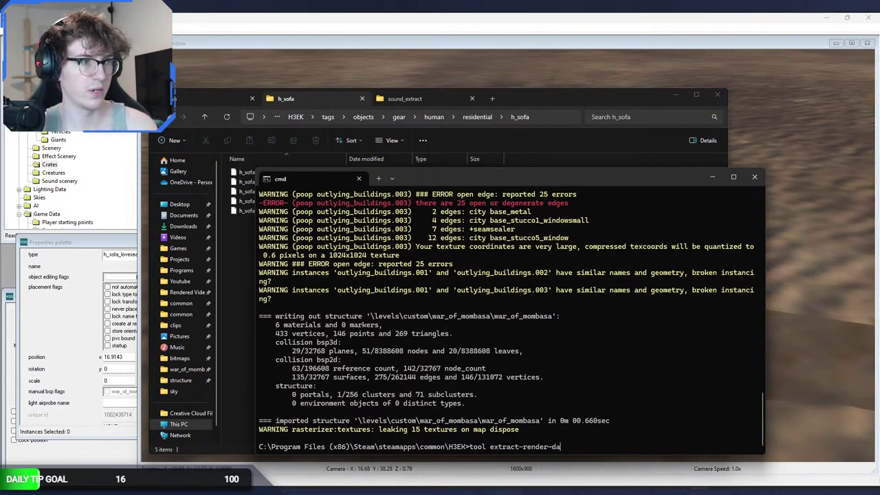
type("ta object")
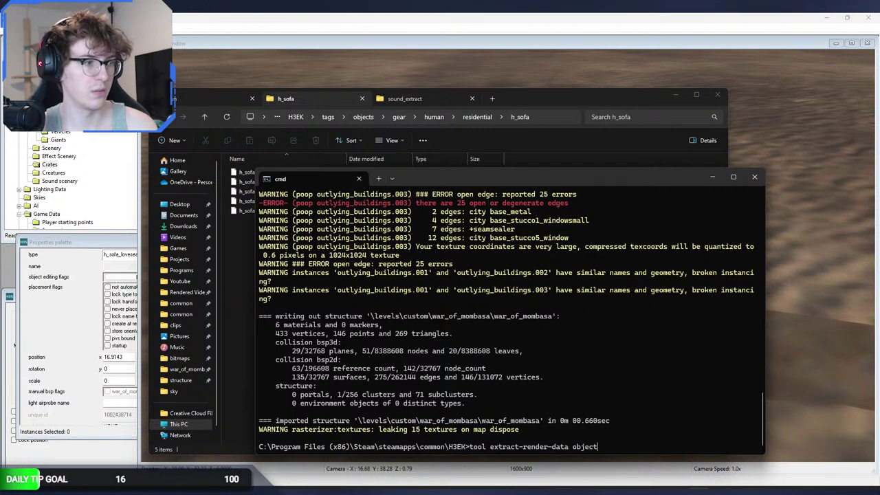
type("s\\gear\\hu")
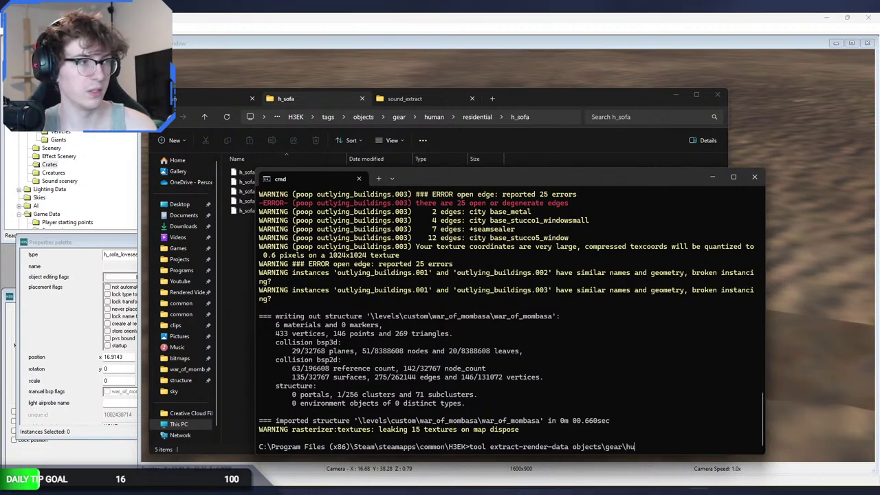
type("man\\resident")
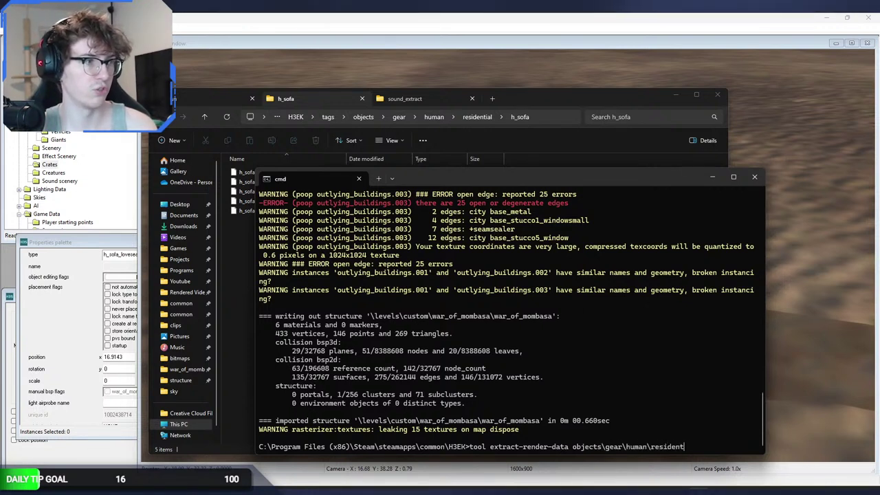
type("ial\\H_sofa")
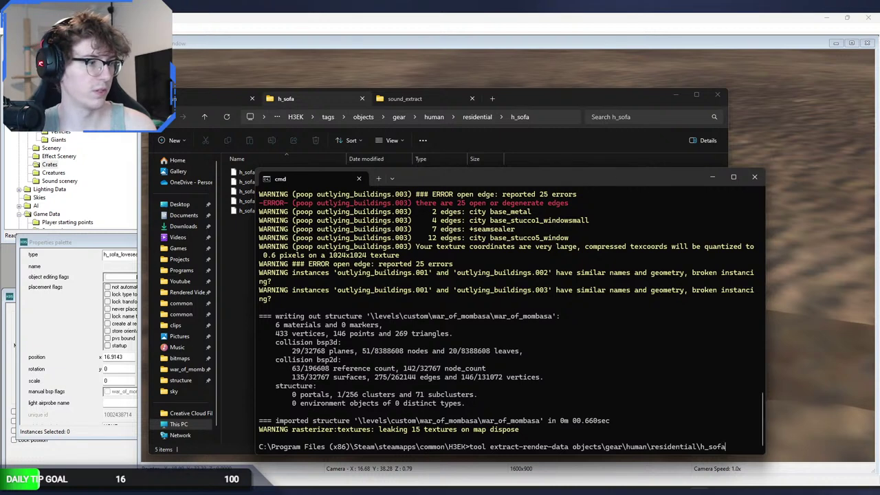
key("Return")
Rerun the render data extraction with the path extended to objects\gear\human\residential\h_sofa\h_sofa.
key("Up")
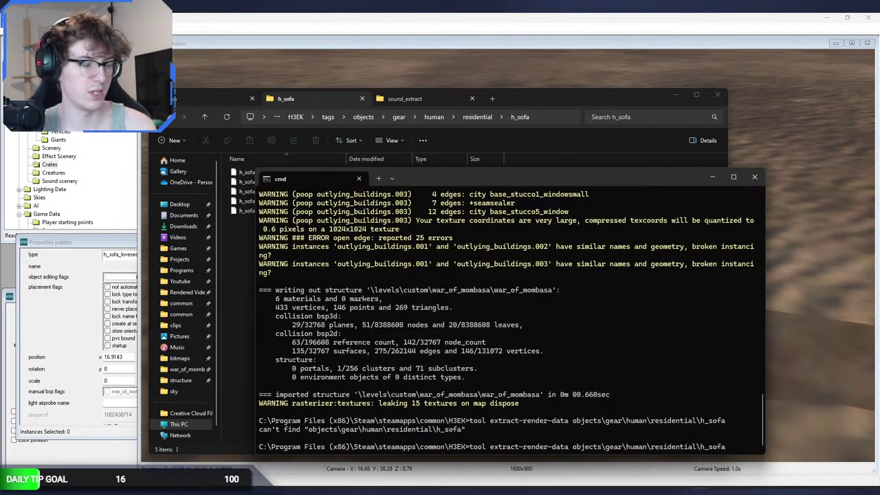
type("\\h_sofa")
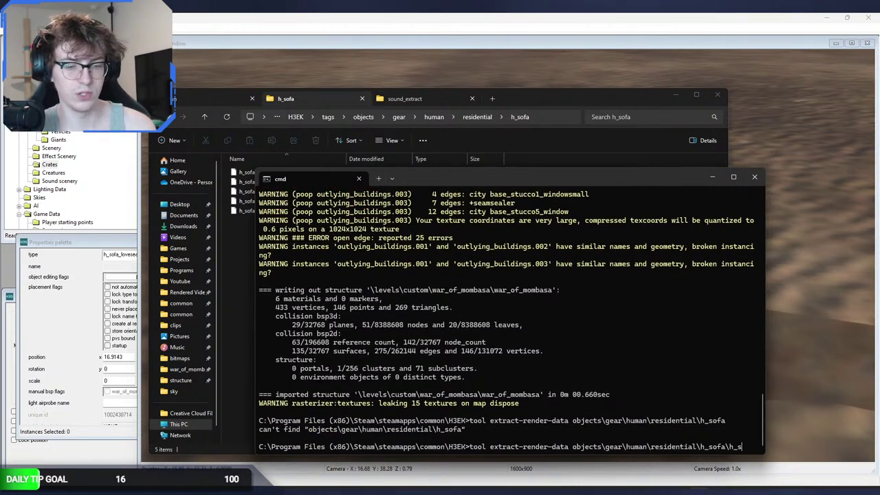
key("Return")
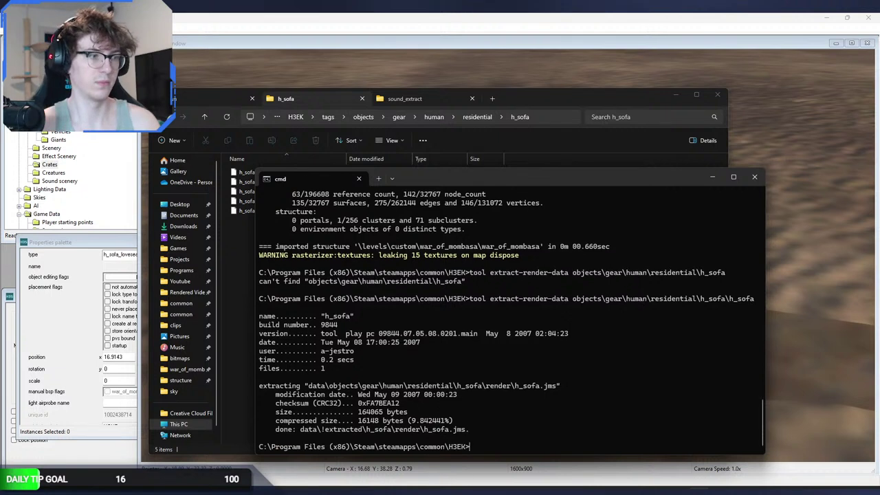
Switch to Blender and save the sun.blend file.
left_click(306, 473)
middle_click_drag(307, 420, 201, 209)
key("ctrl+s")
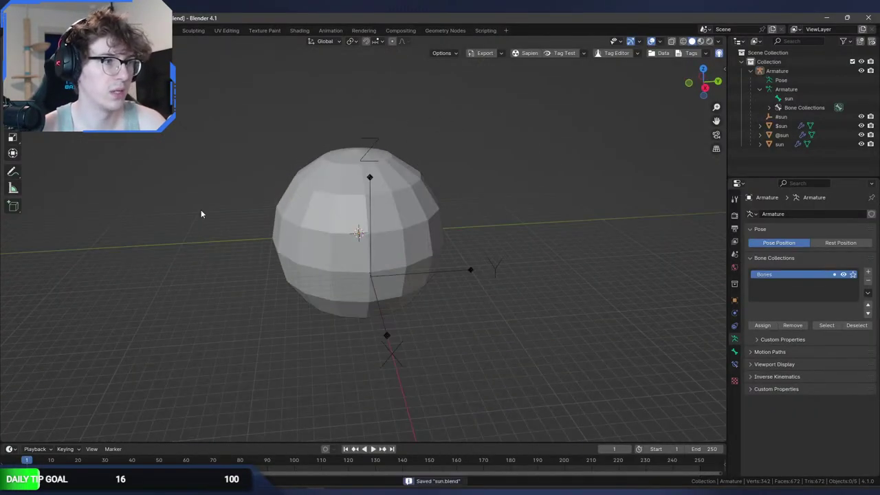
Start a new scene cleared of its default objects, and import the extracted h_sofa model to view the whole sofa.
left_click(13, 18)
mouse_move(42, 31)
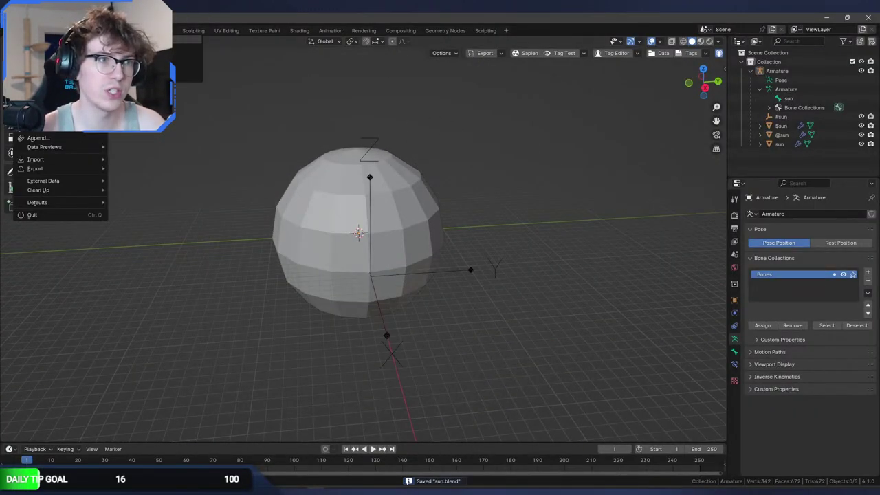
left_click(189, 39)
key("Delete")
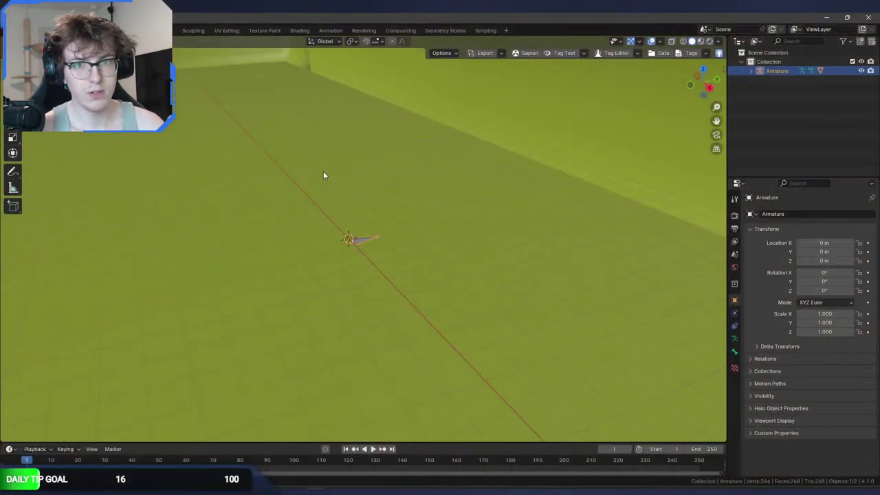
scroll(323, 171, "down", 5)
middle_click_drag(324, 171, 752, 416)
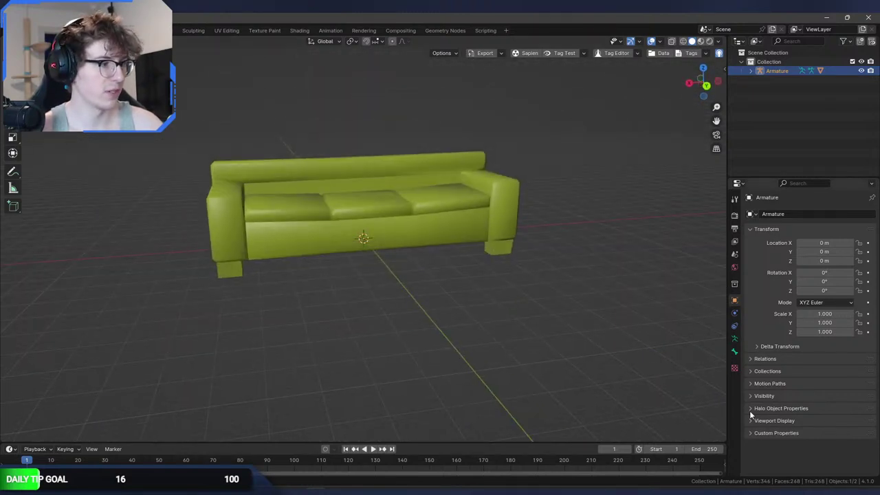
In the command prompt, run tool extract-render-data objects\gear\human\residential\h_sofa_loveseat\h_sofa_loveseat.
left_click(718, 453)
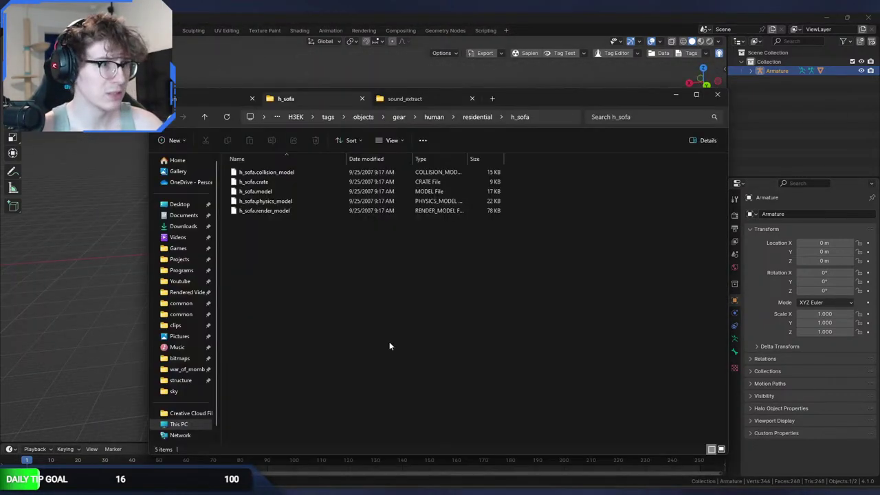
left_click(169, 122)
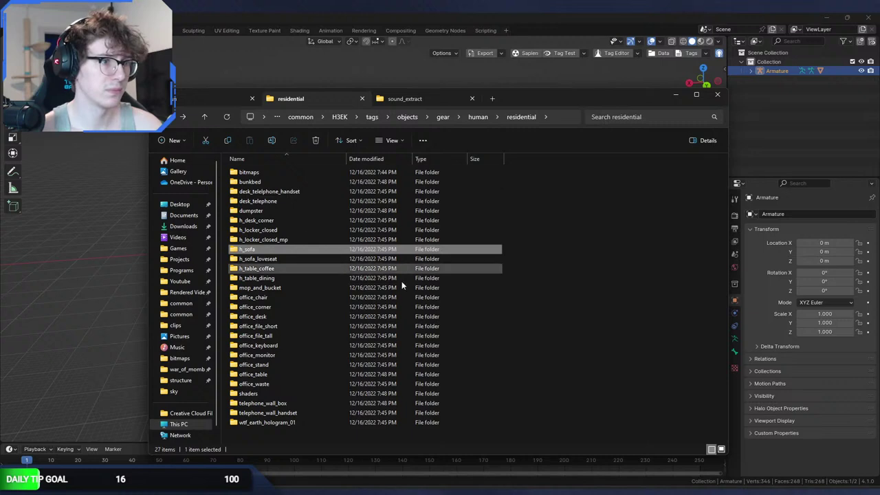
left_click(743, 489)
key("Up")
key("Return")
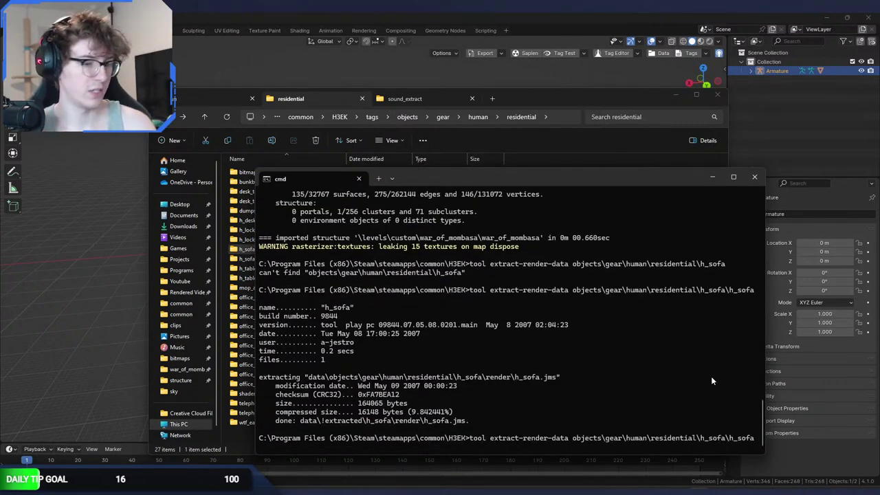
type("_loveseat")
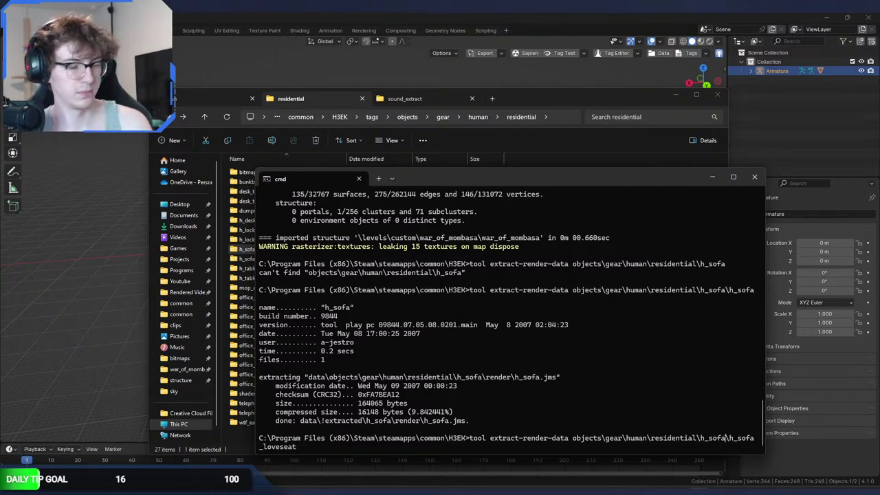
key("Left")
key("Left")
key("Left")
key("Left")
key("Left")
key("Left")
key("Left")
key("Left")
key("Left")
key("Left")
key("Left")
key("Left")
key("Left")
key("Left")
key("Left")
key("Left")
type("_loveseat")
key("Return")
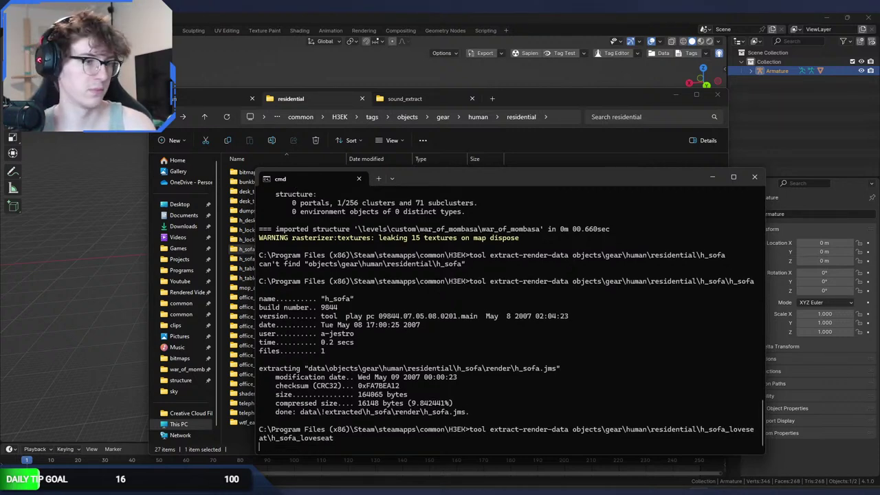
Switch to Blender and start a new scene cleared of its default objects.
left_click(421, 123)
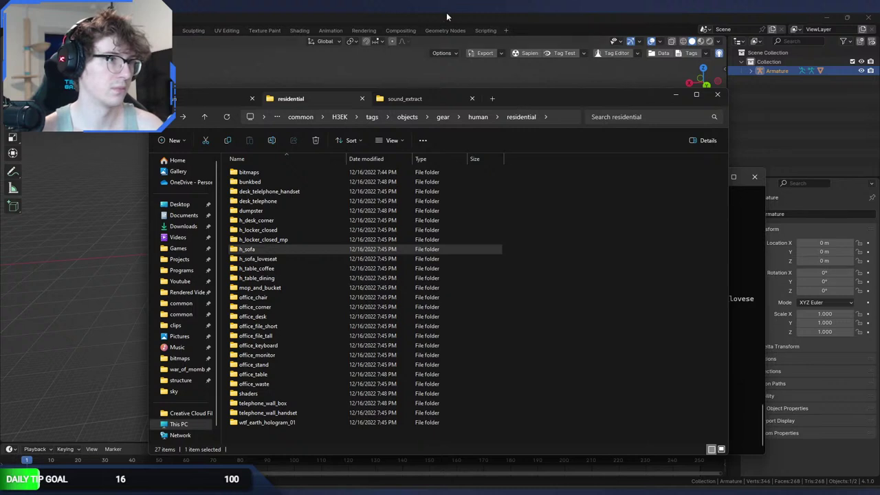
left_click(446, 12)
key("ctrl+n")
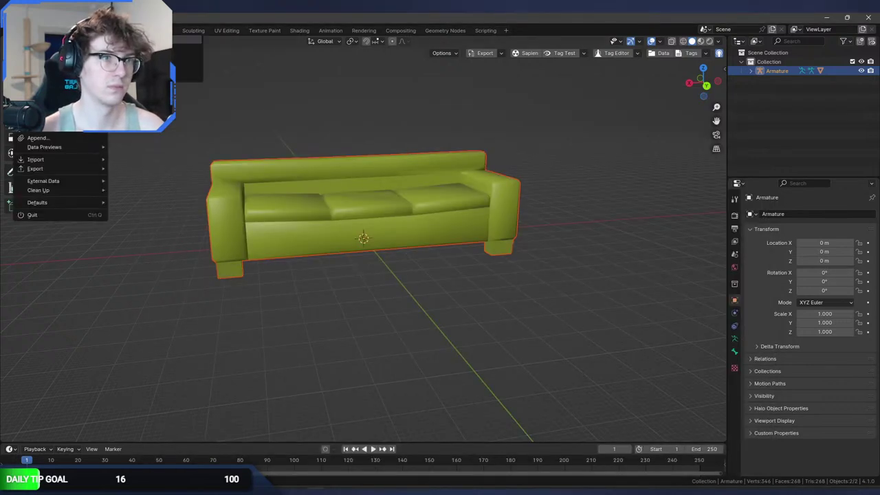
left_click(41, 136)
left_click(471, 272)
key("a")
key("Delete")
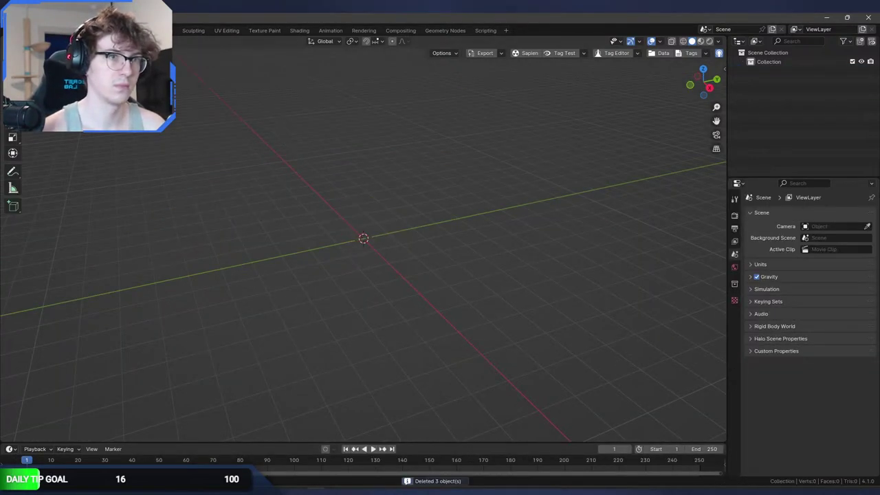
Import the extracted h_sofa_loveseat JMS render model into the empty scene and frame it.
left_click(12, 30)
mouse_move(107, 174)
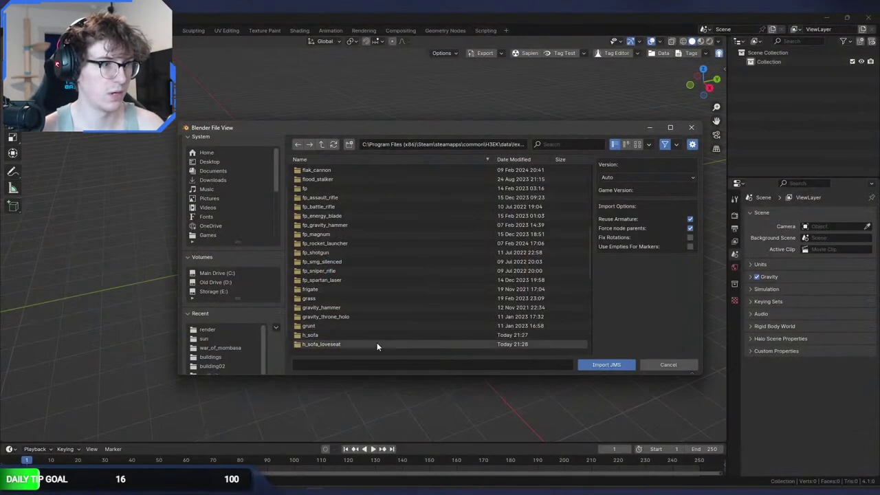
double_click(377, 342)
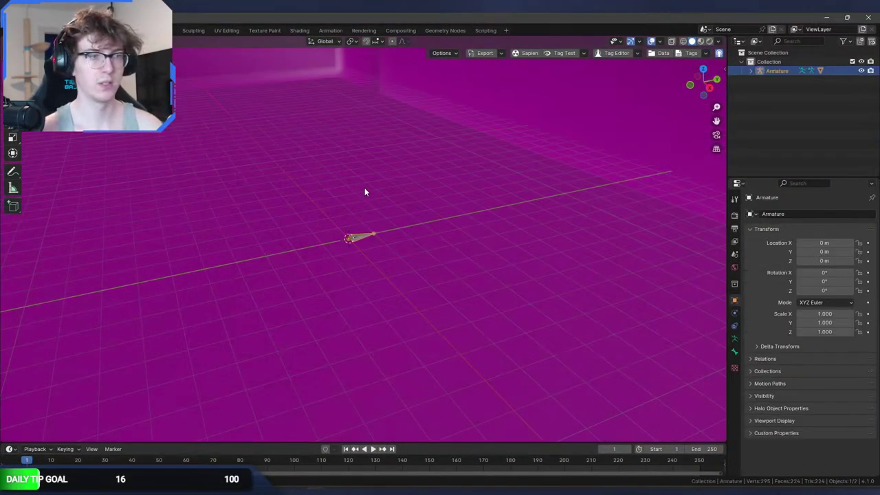
key("KP_Decimal")
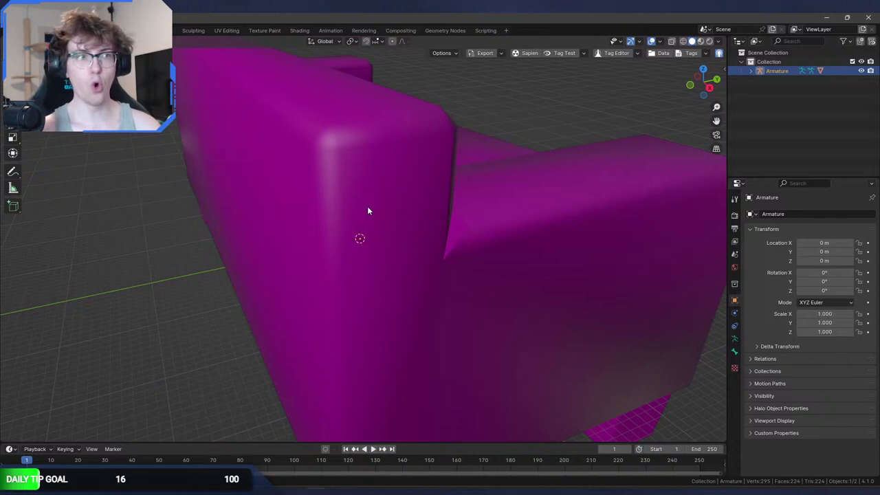
Set the viewport clip start to 1 m and the clip end to 10000 m so the whole loveseat can be viewed.
middle_click_drag(367, 208, 235, 204)
key("n")
left_click(721, 111)
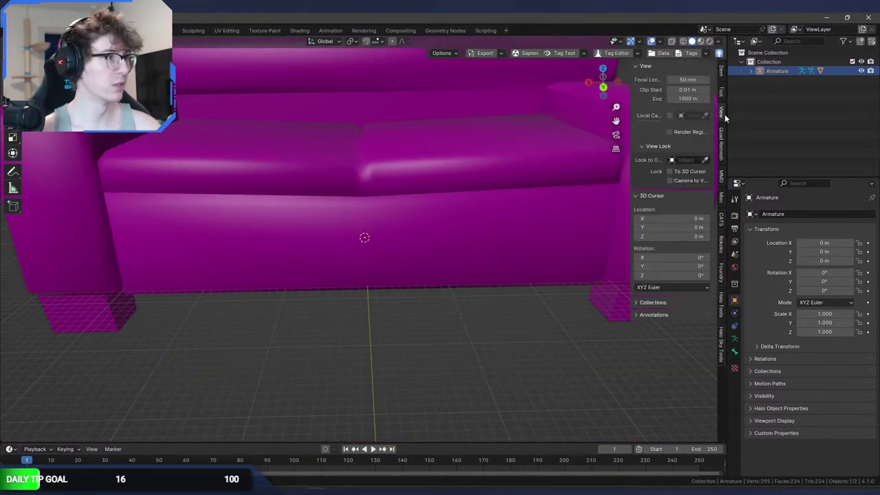
left_click(681, 99)
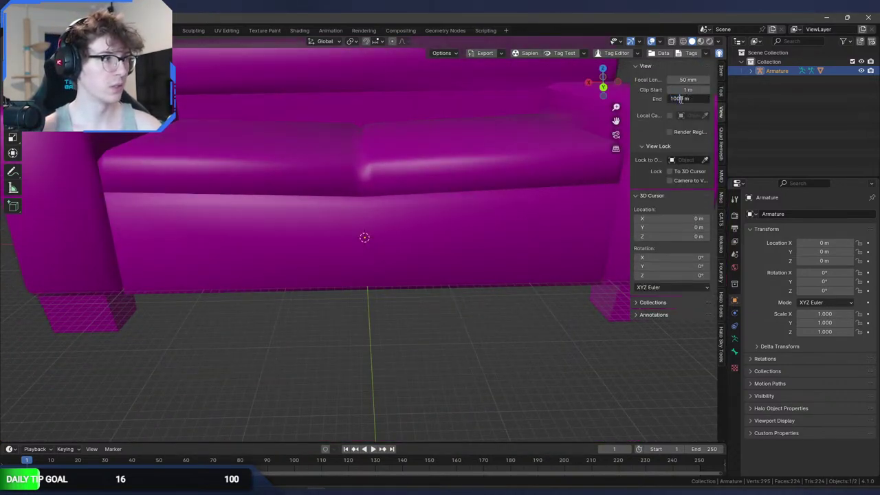
type("0")
key("Return")
scroll(361, 200, "down", 5)
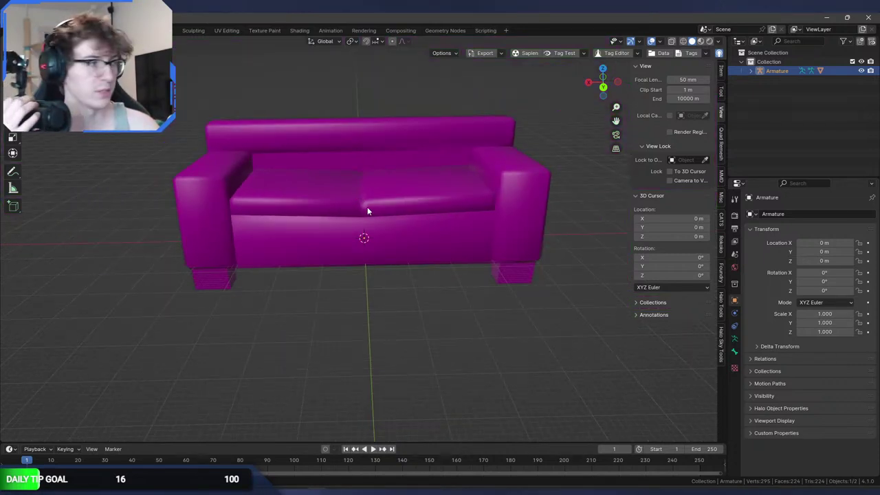
Name the h_sofa_loveseat mesh's blank Halo region "base sofa" and leave the mesh deselected.
left_click(362, 183)
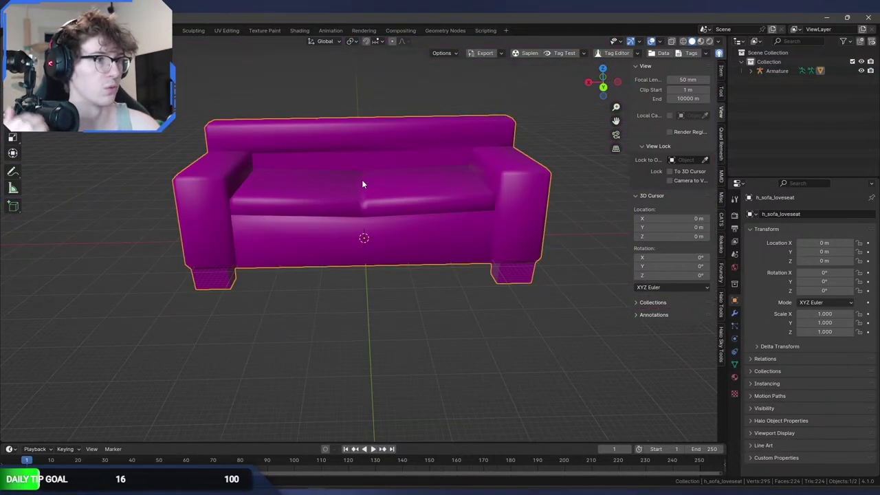
left_click(780, 418)
left_click(780, 420)
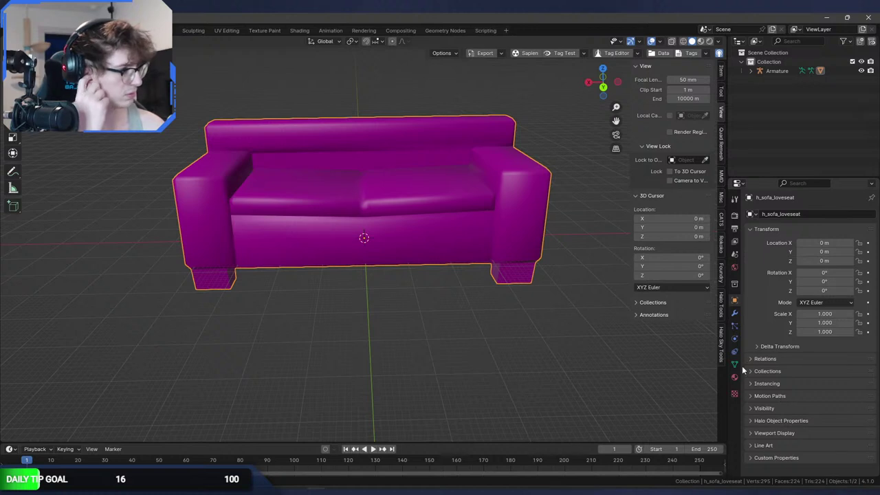
left_click(734, 363)
left_click(770, 445)
scroll(799, 430, "down", 2)
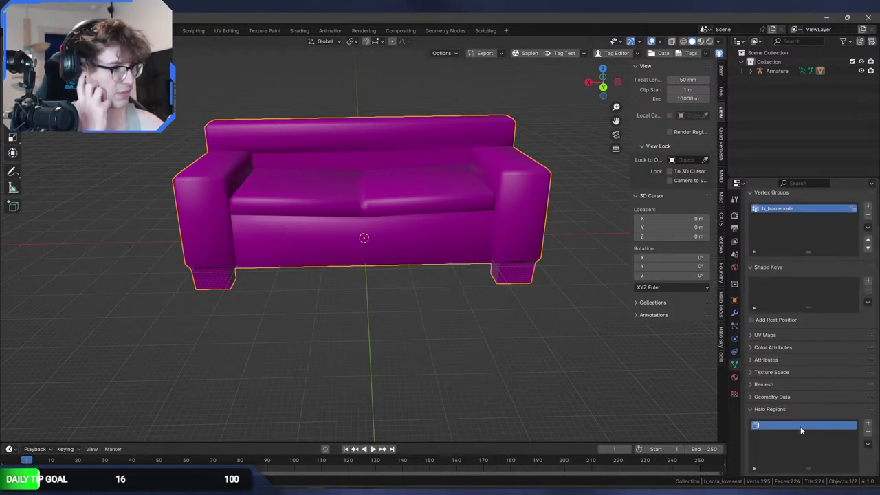
left_click(752, 71)
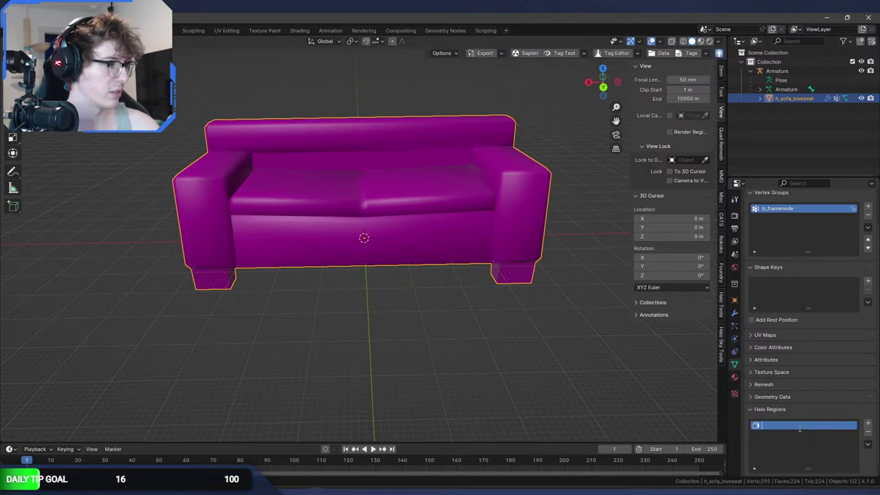
type("seat")
key("BackSpace")
key("BackSpace")
key("BackSpace")
key("BackSpace")
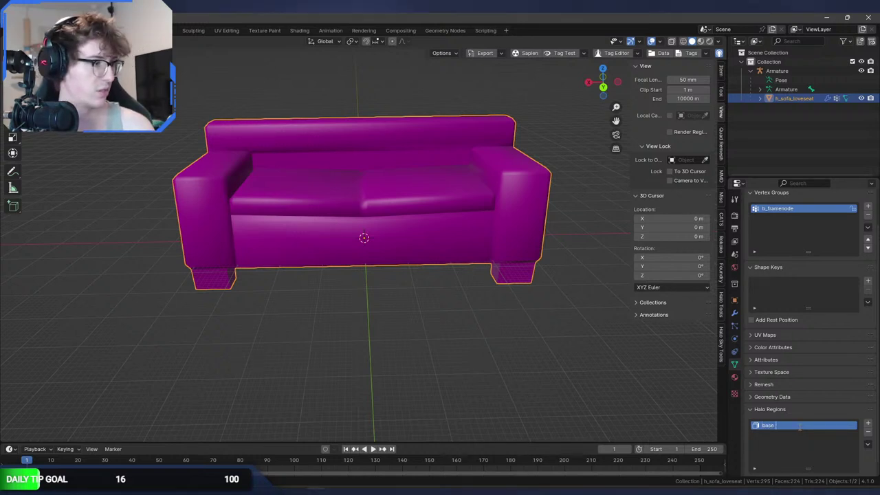
type("b")
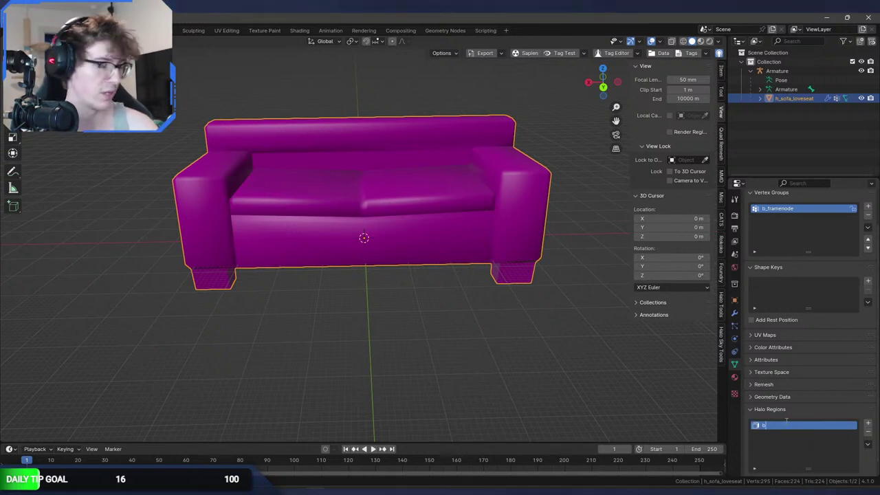
type("ase.sofa")
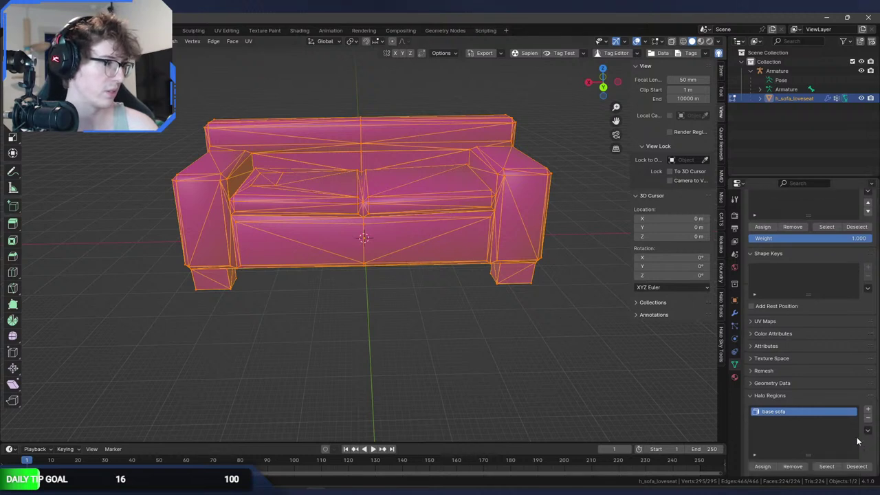
scroll(774, 458, "down", 1)
key("Tab")
key("alt+a")
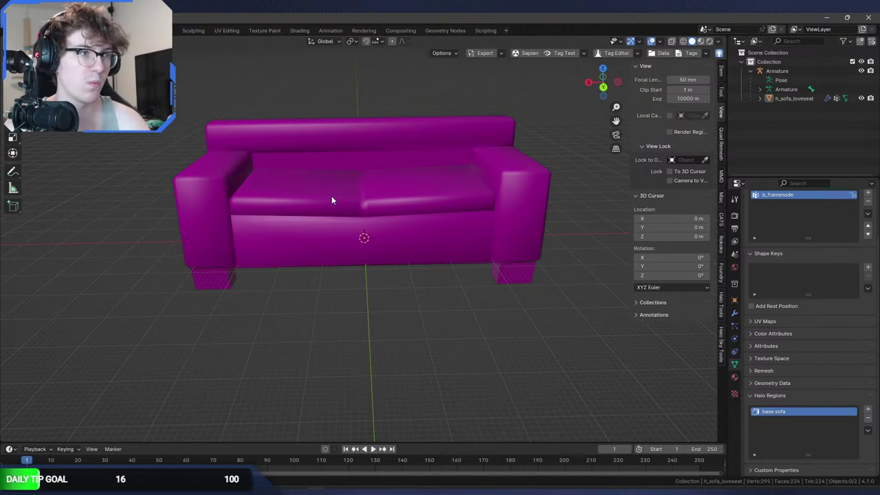
Add an arrows empty at the loveseat's origin and scale it by 0.1.
middle_click_drag(466, 211, 443, 207)
key("shift+a")
mouse_move(443, 207)
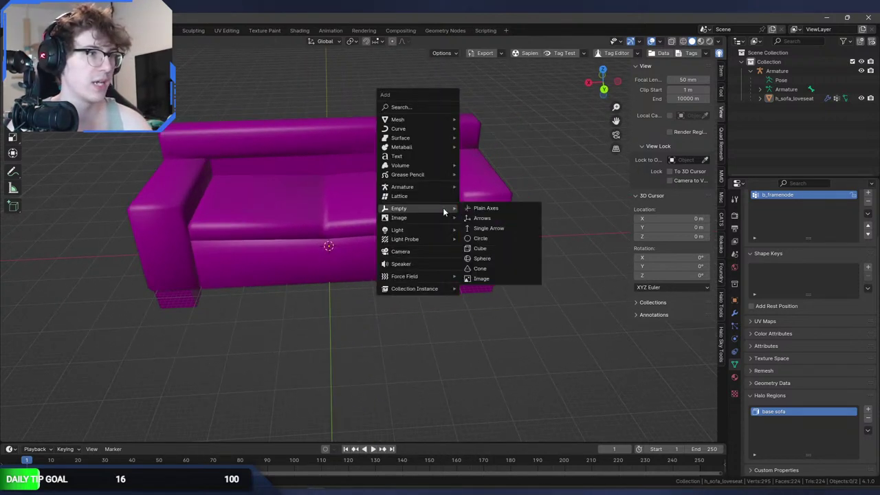
left_click(510, 217)
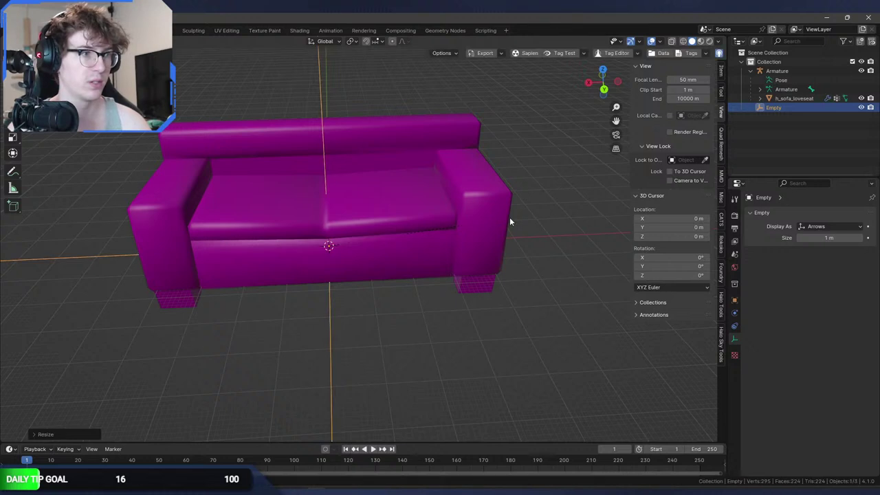
scroll(510, 217, "down", 3)
key("s")
left_click(510, 222)
type("s")
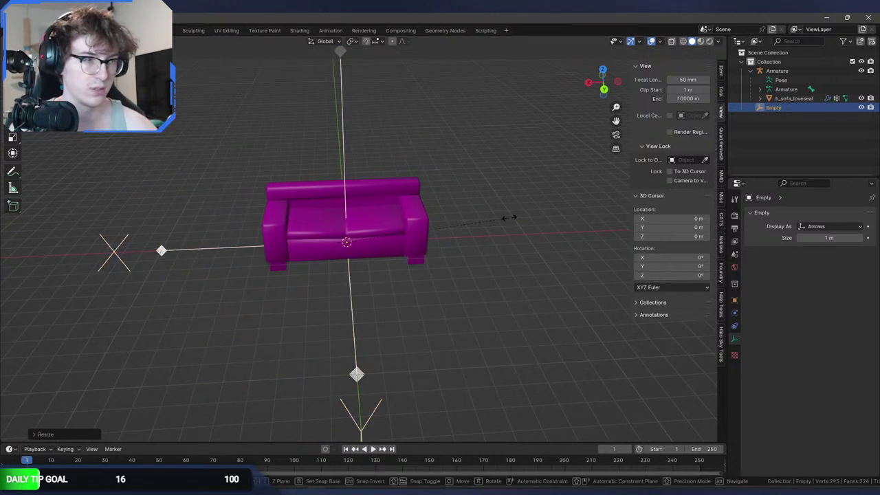
type(".1")
key("Return")
Raise the empty along Z above the seat cushions and rotate it -90 degrees about Z to face the loveseat's front.
key("g")
key("z")
left_click(499, 184)
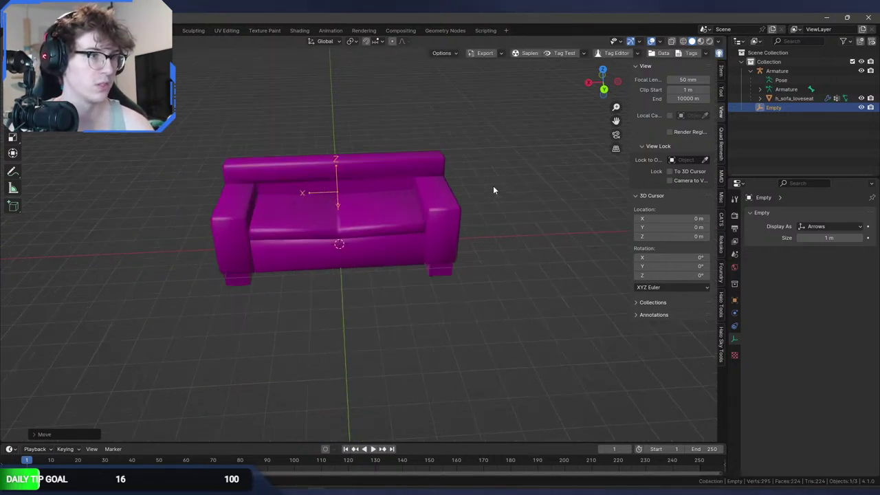
scroll(493, 186, "up", 4)
type("rz90")
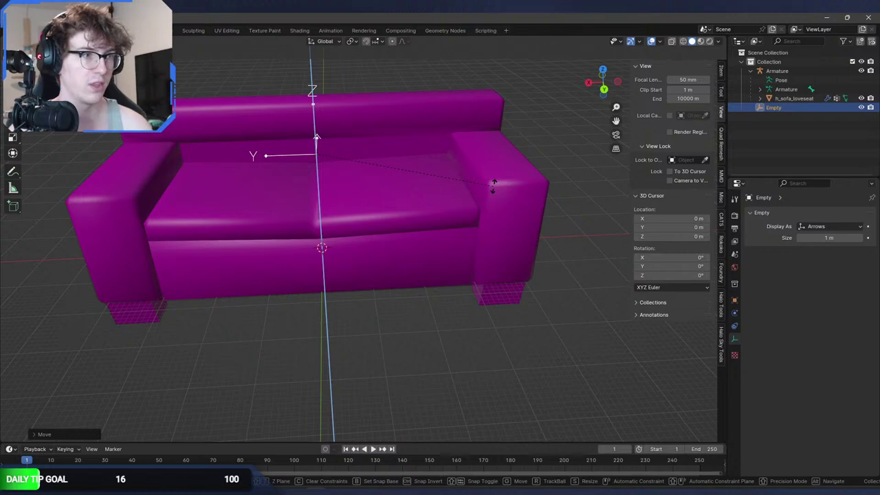
key("BackSpace")
key("BackSpace")
type("-90")
key("Return")
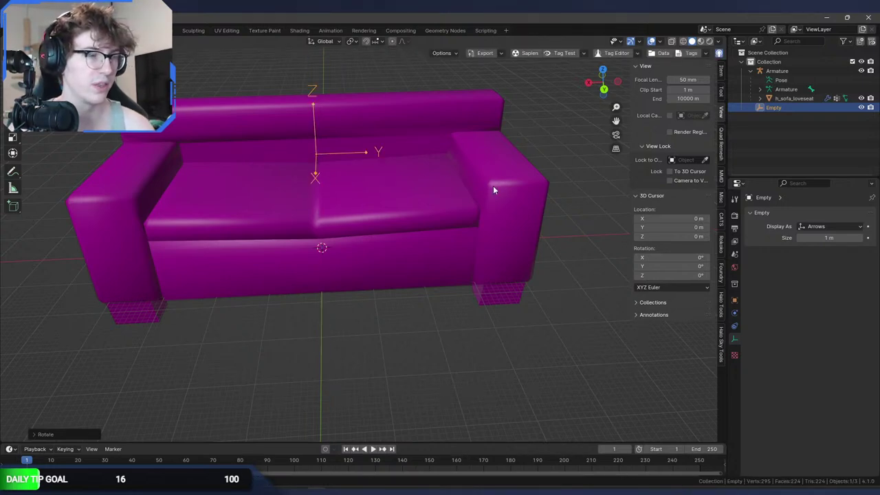
Move the empty along the X axis from the loveseat's middle towards one of the seat cushions.
middle_click_drag(383, 181, 386, 249)
scroll(386, 250, "down", 4)
key("g")
key("y")
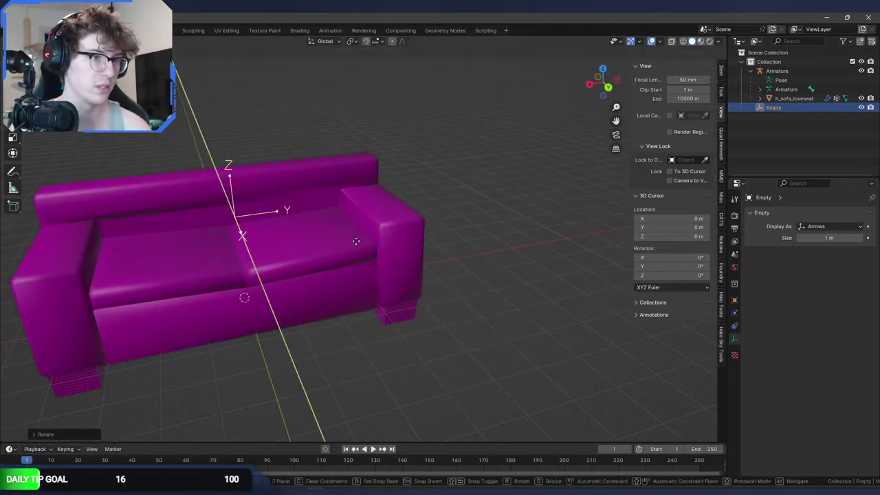
key("x")
left_click(402, 225)
scroll(401, 225, "up", 3)
scroll(402, 229, "down", 3)
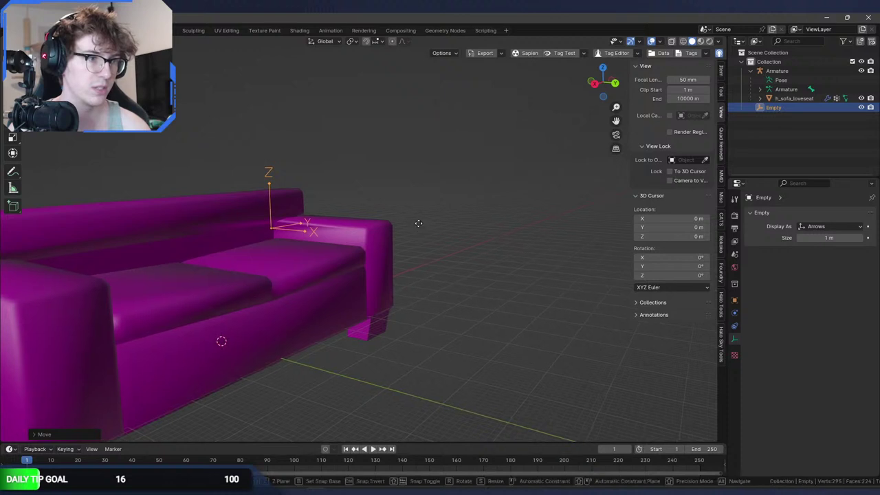
Fine-tune the empty's height and front-to-back position so it sits over the middle of the seat cushion.
key("g")
key("z")
middle_click_drag(417, 224, 360, 271)
key("y")
key("x")
key("y")
left_click(456, 271)
key("g")
key("z")
key("Escape")
key("alt+a")
left_click(401, 249)
left_click(425, 246)
key("g")
key("x")
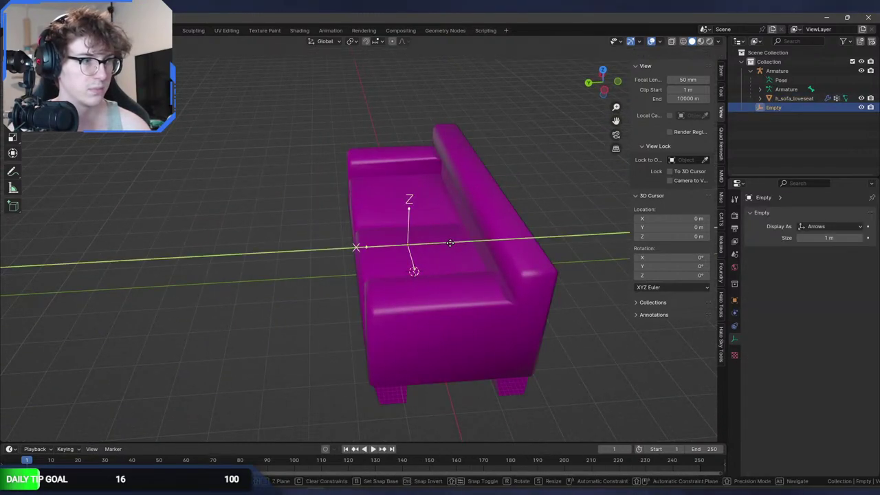
left_click(445, 244)
mouse_move(445, 244)
middle_mouse_down()
mouse_move(457, 257)
mouse_move(451, 241)
middle_mouse_up()
left_click(452, 241)
Generate a Halo 3 Master Chief character scale model with the Scale Model Helper.
left_click(721, 306)
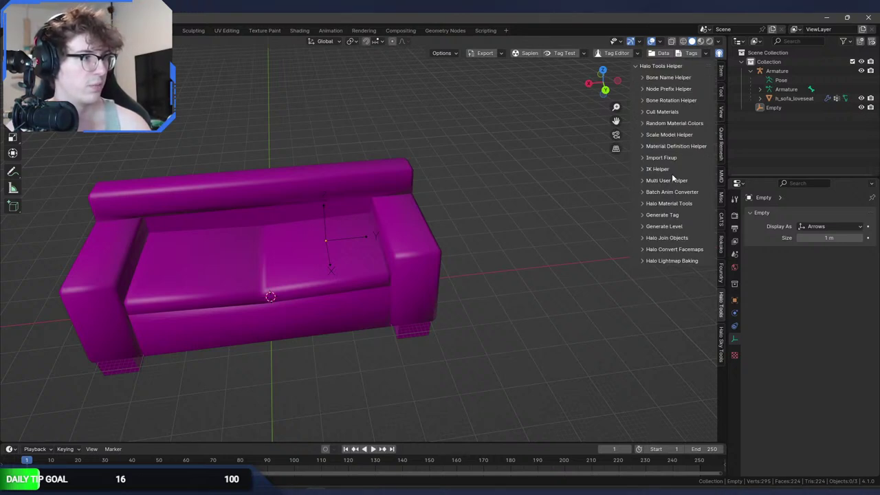
left_click(669, 135)
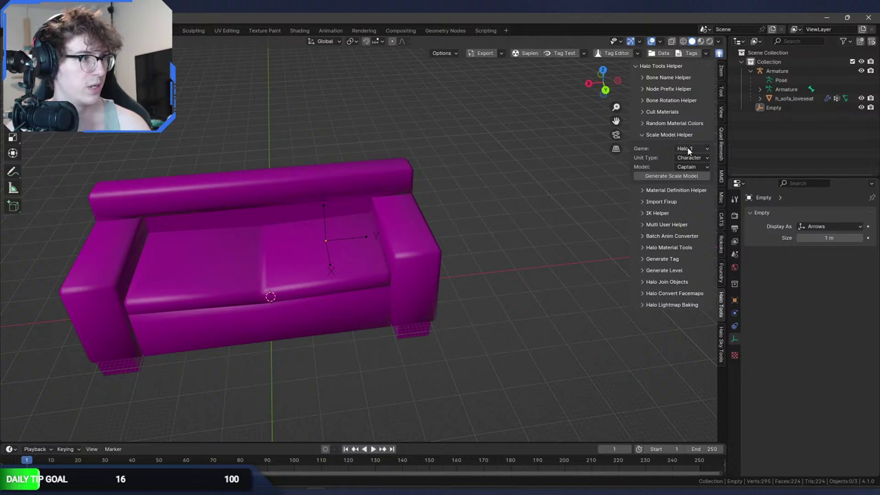
left_click(691, 149)
left_click(695, 166)
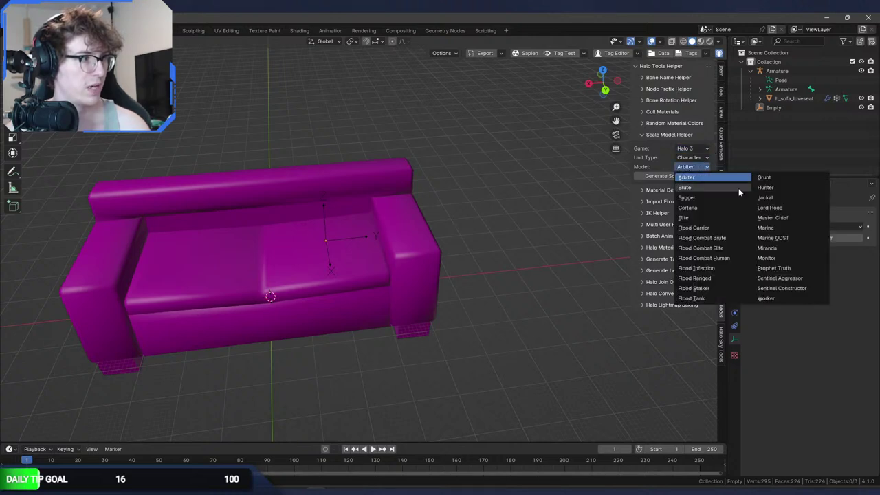
left_click(788, 213)
left_click(692, 177)
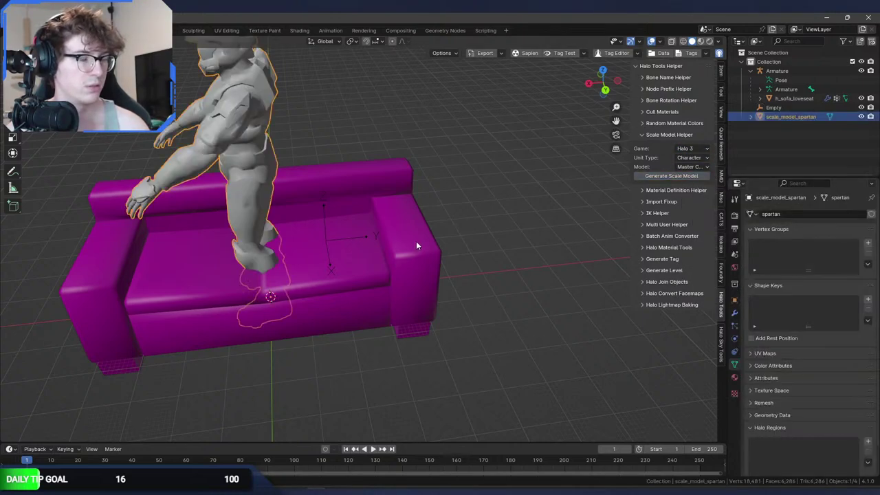
Move the seat-position empty along the Y axis to adjust its front-to-back placement on the cushion.
middle_click_drag(416, 241, 381, 243)
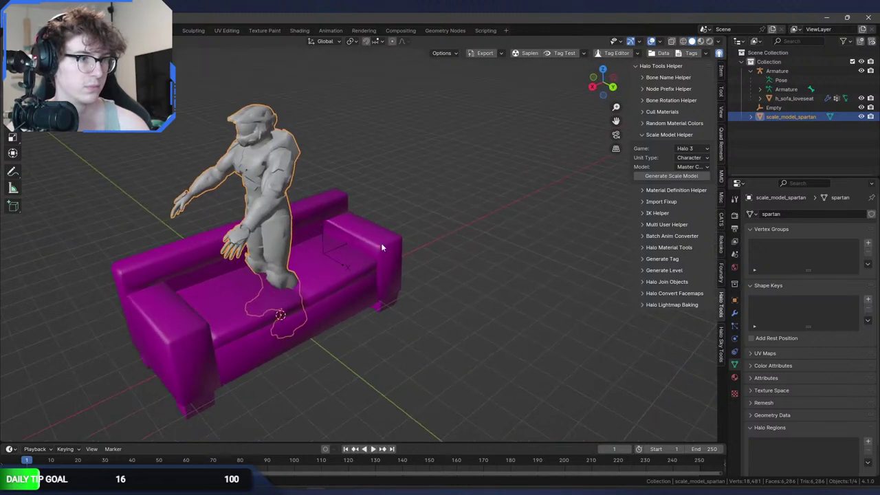
left_click(321, 247)
left_click(320, 246)
key("g")
key("y")
left_click(401, 287)
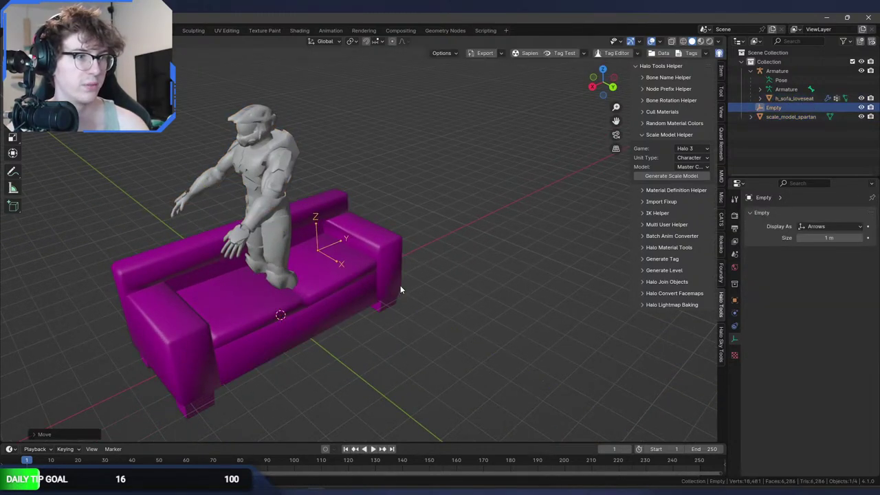
Delete the Master Chief scale model from the scene.
middle_click_drag(364, 270, 382, 261)
left_click(791, 116)
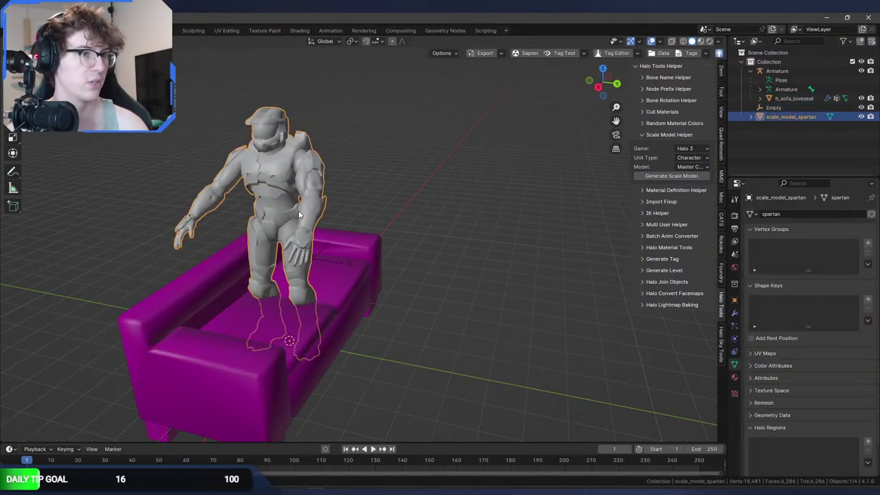
key("Delete")
left_click(794, 98)
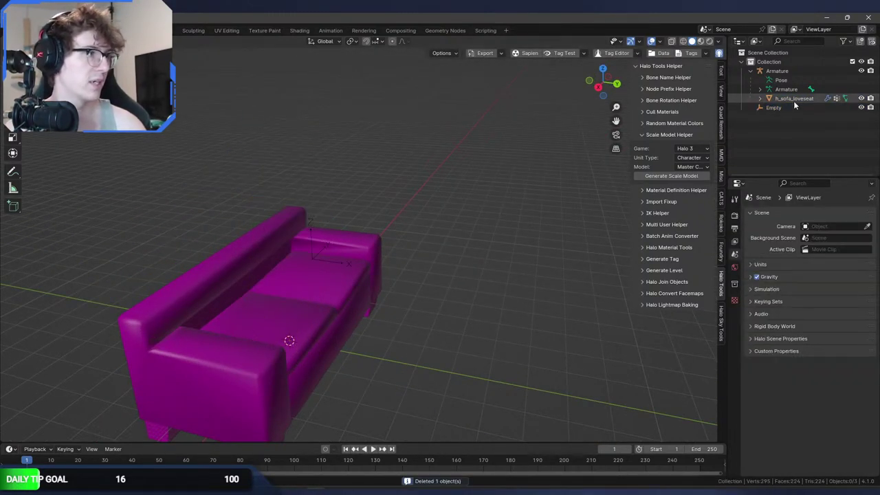
left_click(318, 259)
key("g")
key("z")
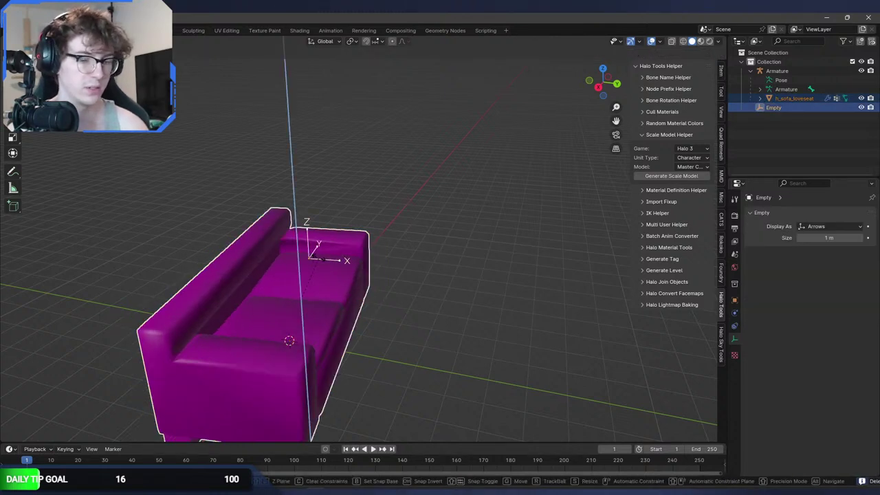
right_click(319, 257)
Rotate the loveseat and the empty each a quarter turn clockwise about Z so both face positive X.
left_click(297, 293)
key("g")
key("z")
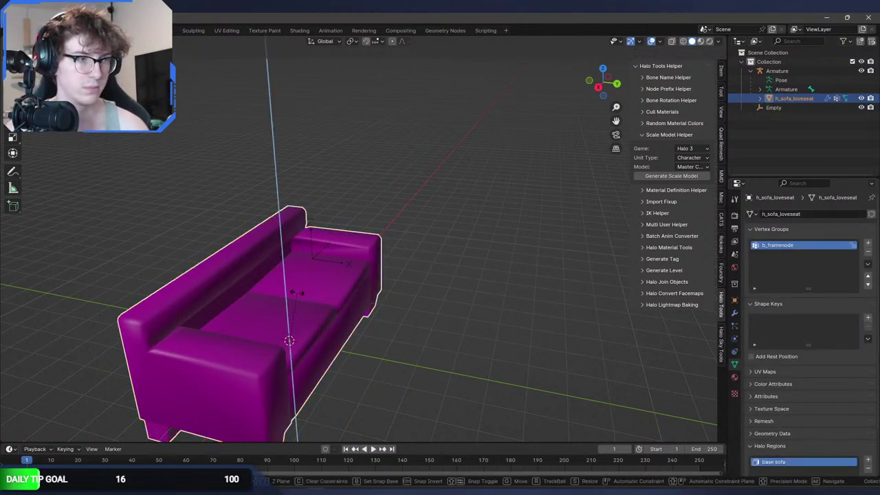
right_click(297, 292)
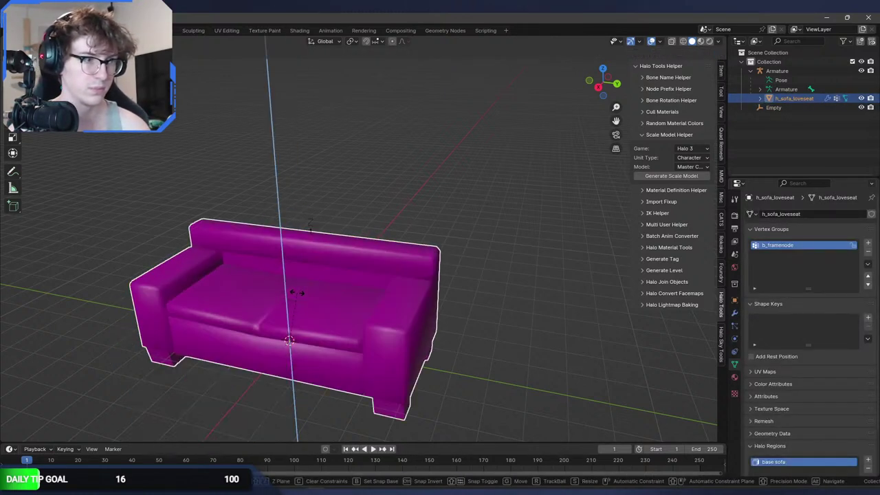
left_click(310, 227)
key("g")
key("z")
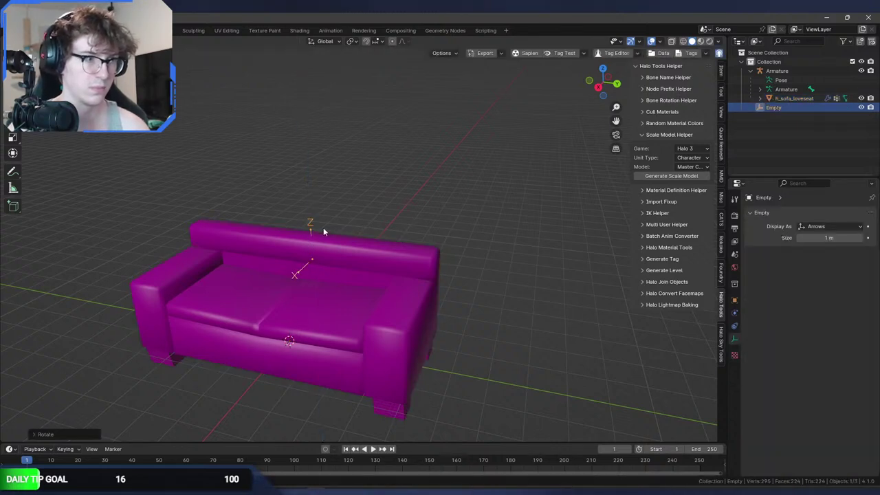
left_click(345, 297)
Reposition the empty over the middle of the seat cushion on the positive Y side, fine-tuning it along Y.
key("KP_7")
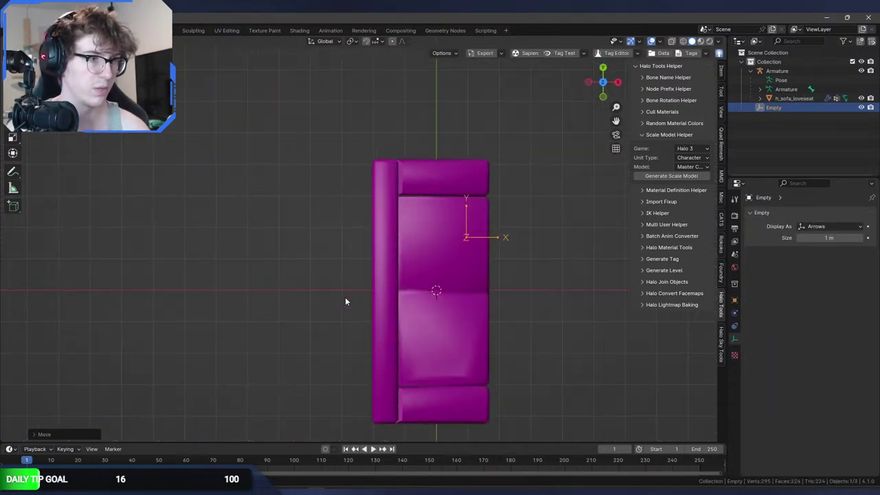
key("g")
left_click(448, 252)
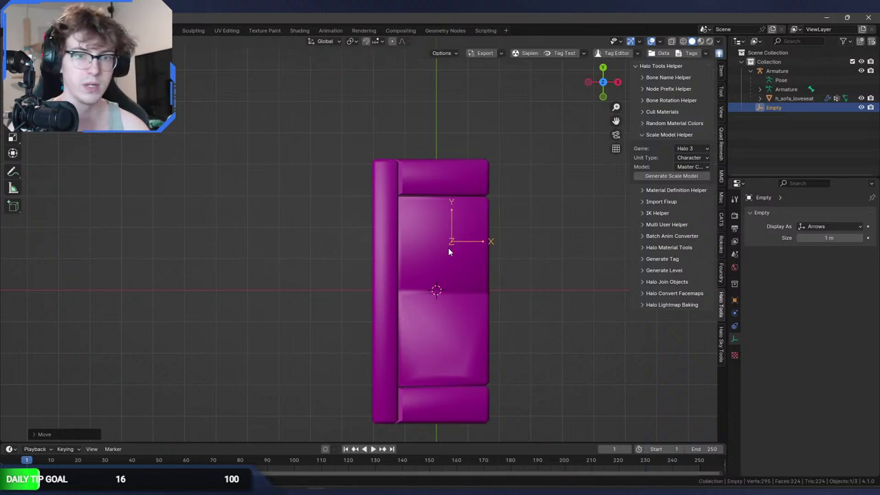
middle_click_drag(485, 280, 408, 257)
key("g")
key("z")
key("y")
left_click(475, 272)
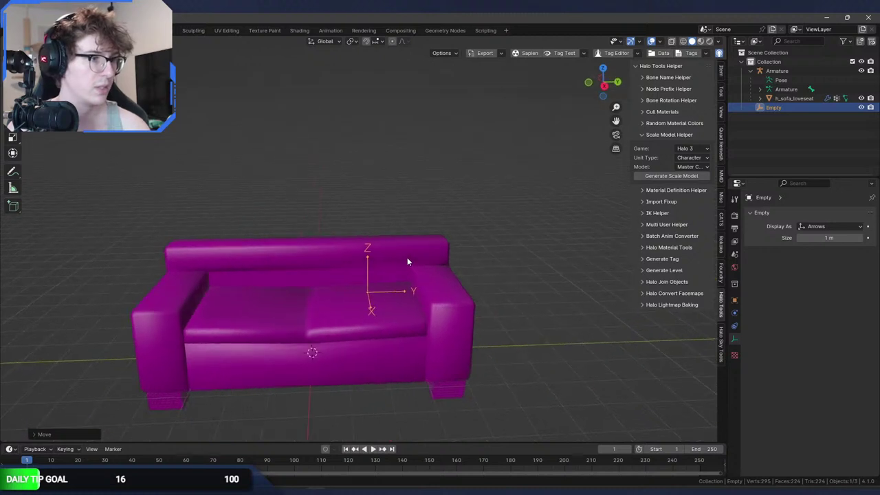
Rename the empty as #sofa_d.
double_click(773, 107)
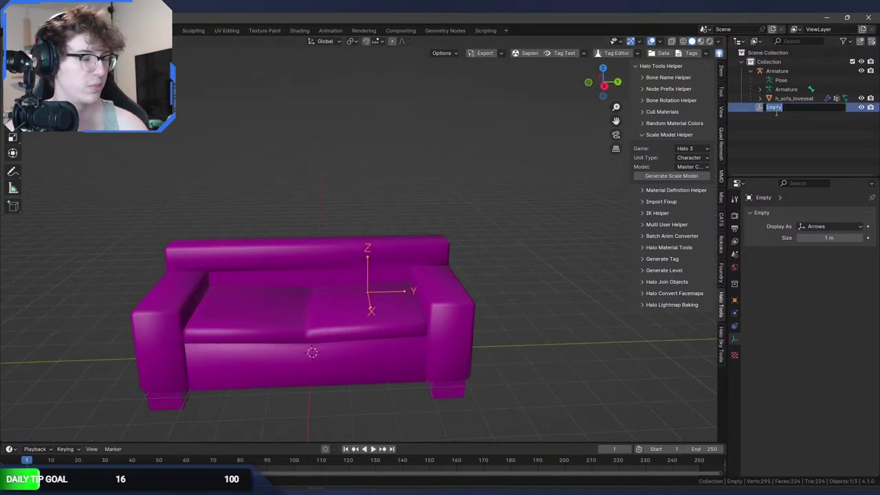
type("#sofa_d")
key("Return")
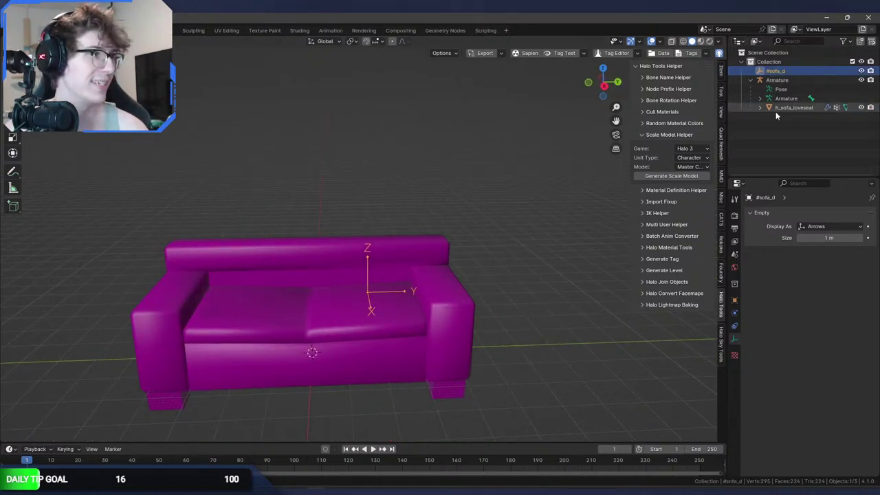
Parent the #sofa_d empty to the armature's b_framenode bone.
left_click(777, 80)
left_click(759, 98)
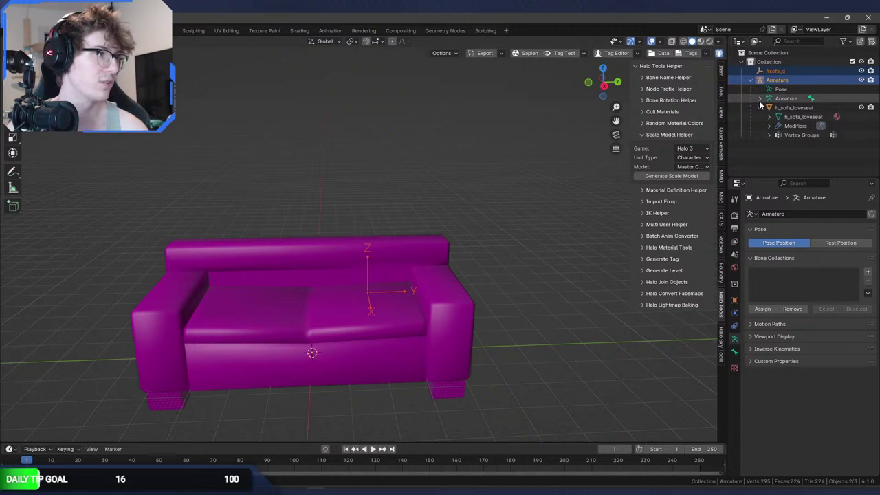
left_click(799, 107)
key("ctrl+p")
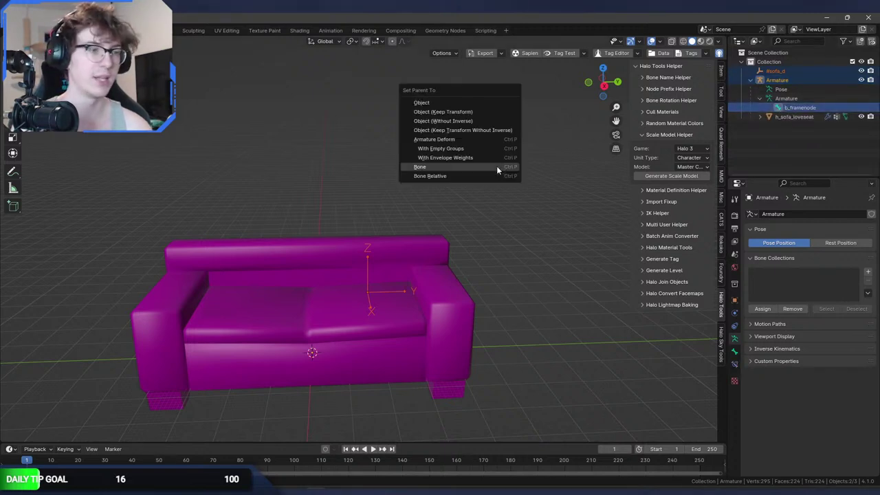
left_click(482, 168)
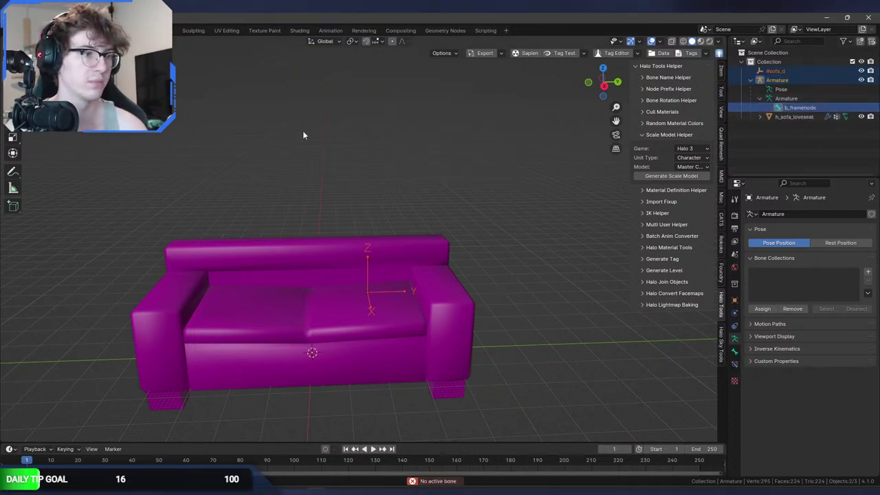
key("ctrl+p")
left_click(518, 137)
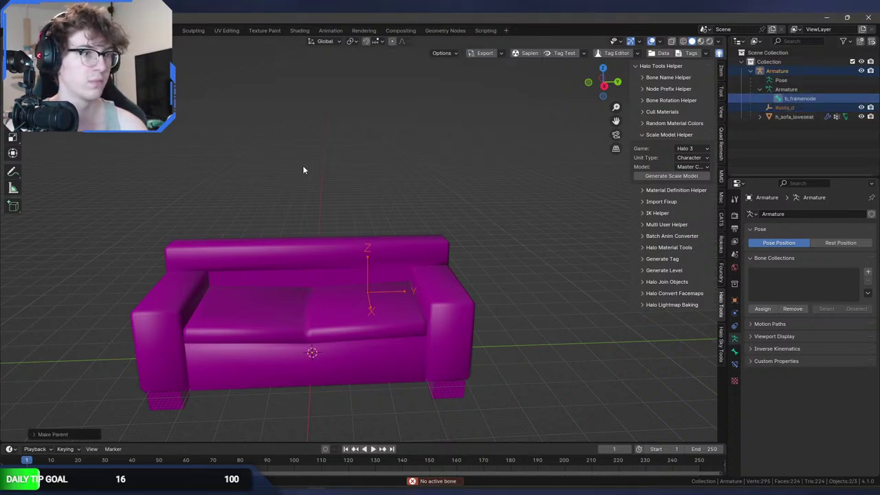
Duplicate the #sofa_d empty in place.
left_click(784, 107)
key("shift+d")
right_click(500, 179)
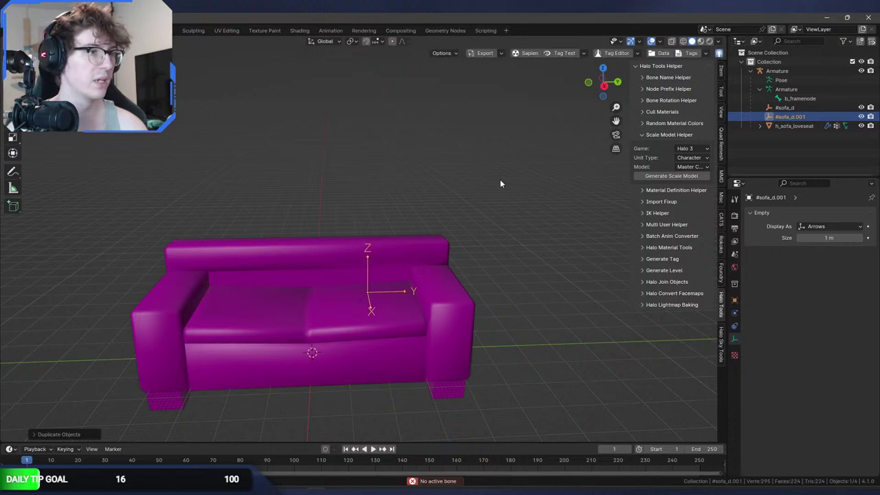
Try to rotate the duplicated empty 180 degrees about Z and to move it horizontally.
type("rz180")
key("Return")
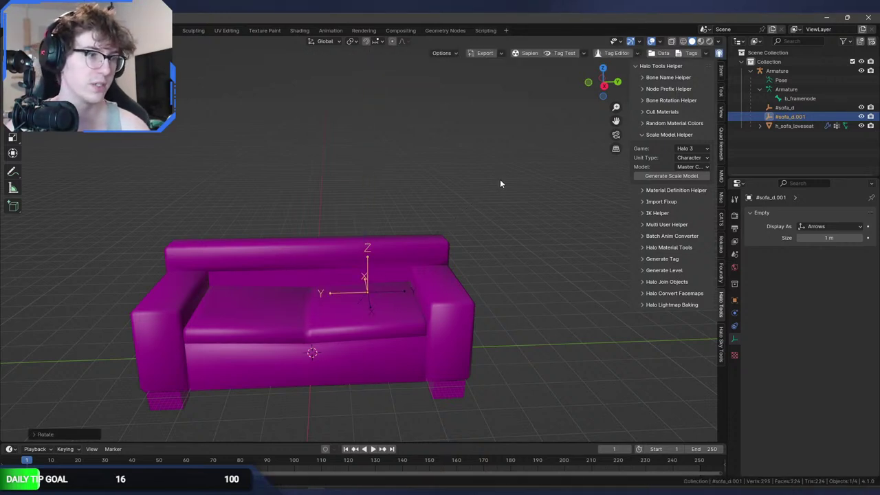
key("ctrl+z")
key("g")
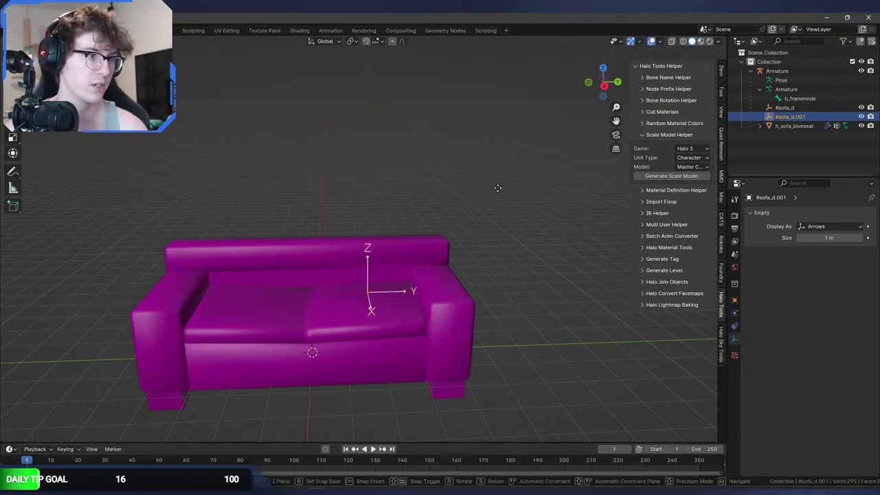
key("shift+z")
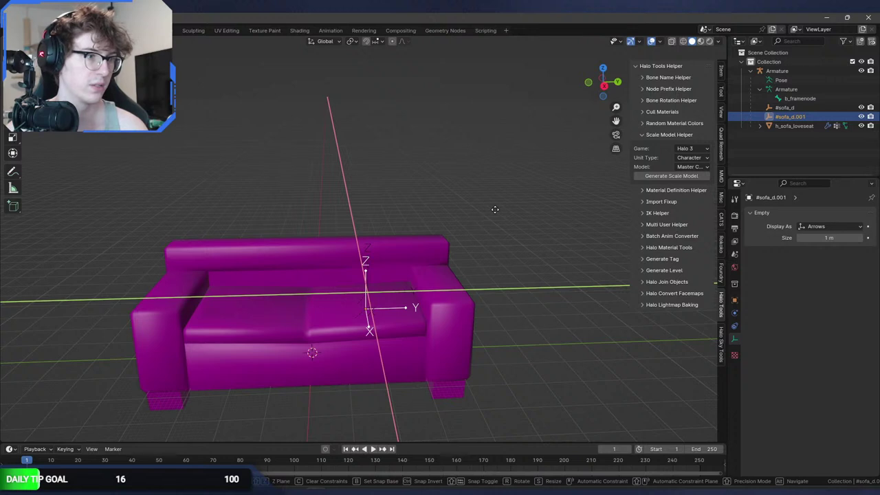
key("Escape")
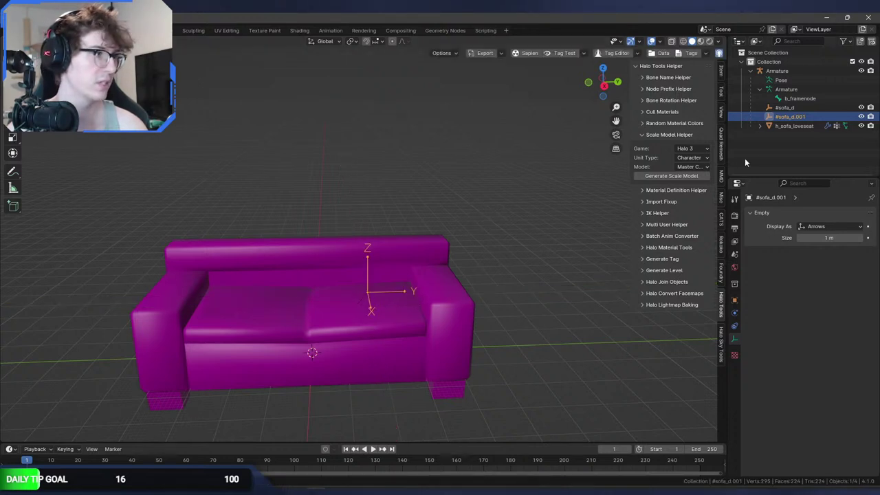
Rename the duplicated empty as #sofa_d_enter.
double_click(812, 116)
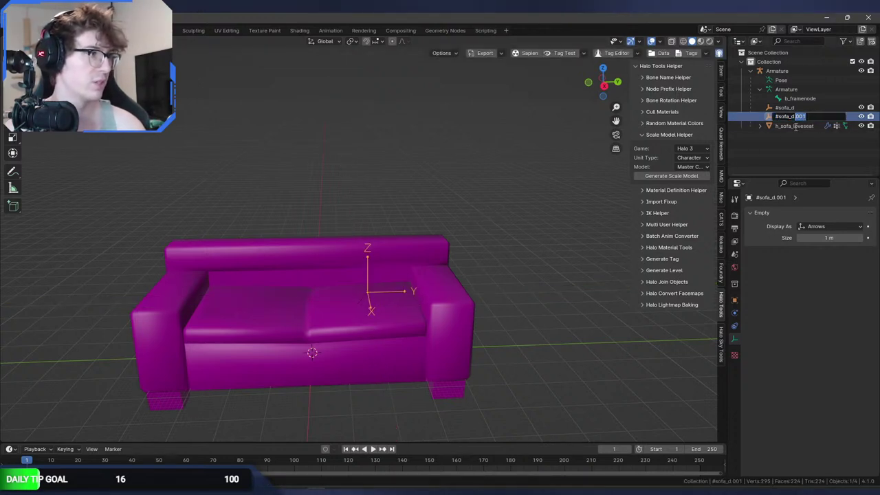
type("#sofa_d_enter")
key("Return")
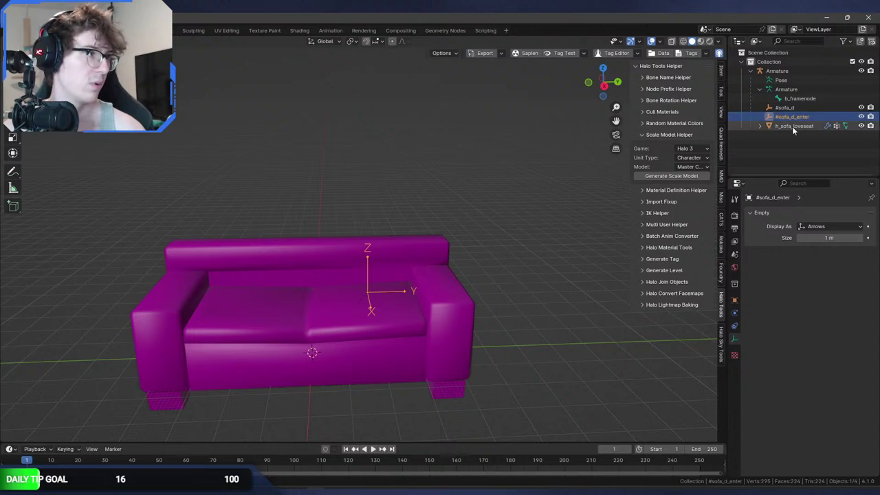
Raise the #sofa_d_enter empty along Z above the #sofa_d empty and deselect it.
middle_click_drag(564, 227, 454, 241)
key("g")
key("z")
left_click(507, 187)
left_click(480, 196)
scroll(440, 253, "down", 2)
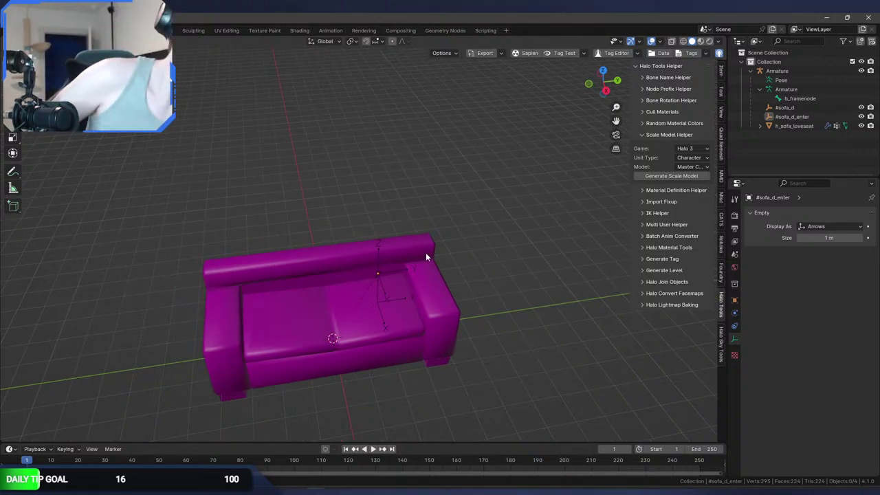
middle_click_drag(469, 173, 484, 137)
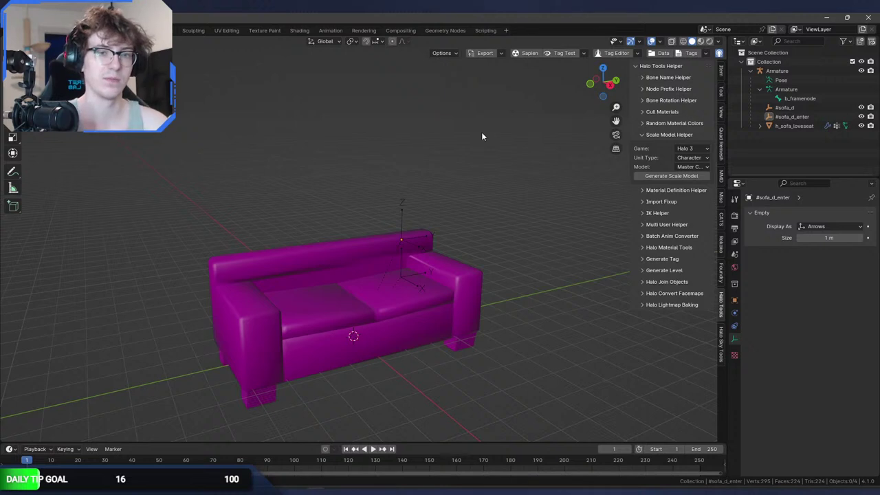
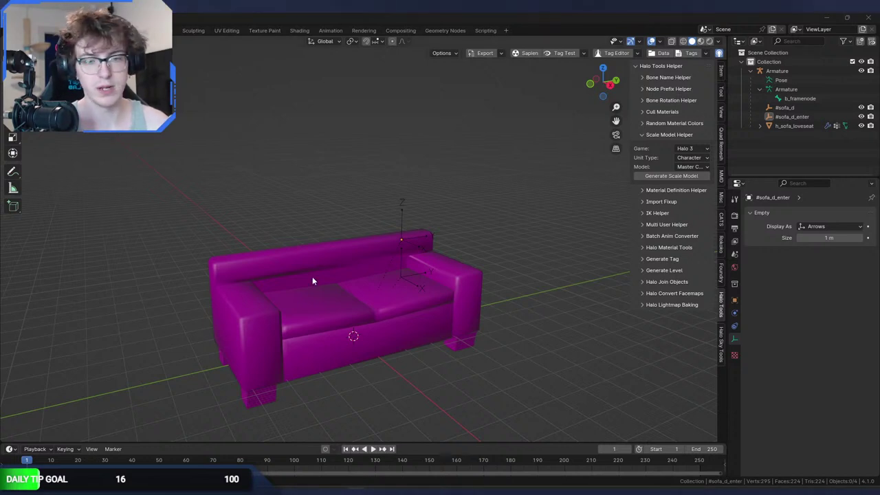
Add a cube mesh to the loveseat scene.
middle_click_drag(312, 281, 386, 243)
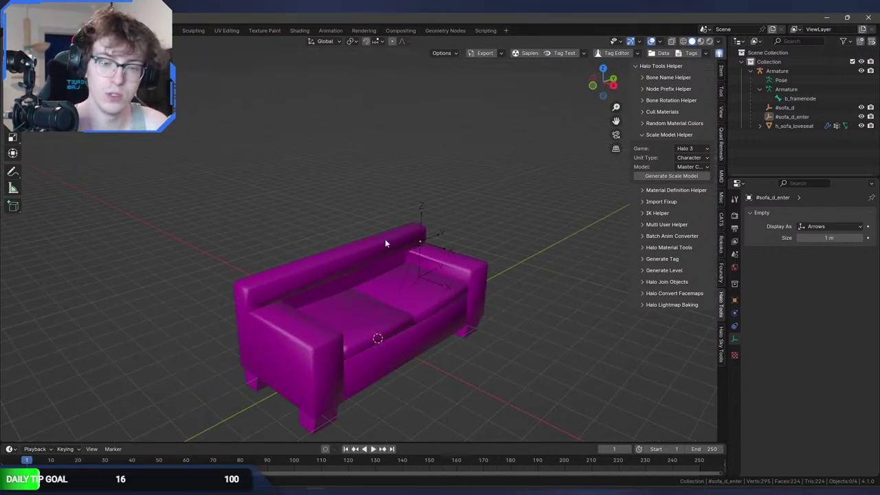
middle_click_drag(387, 240, 413, 273)
left_click(313, 231)
left_click(795, 126)
key("shift+a")
mouse_move(410, 182)
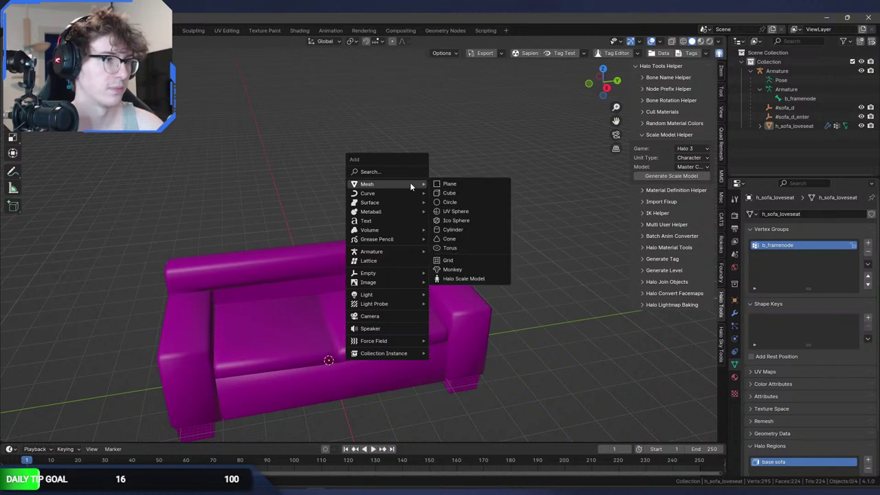
left_click(459, 195)
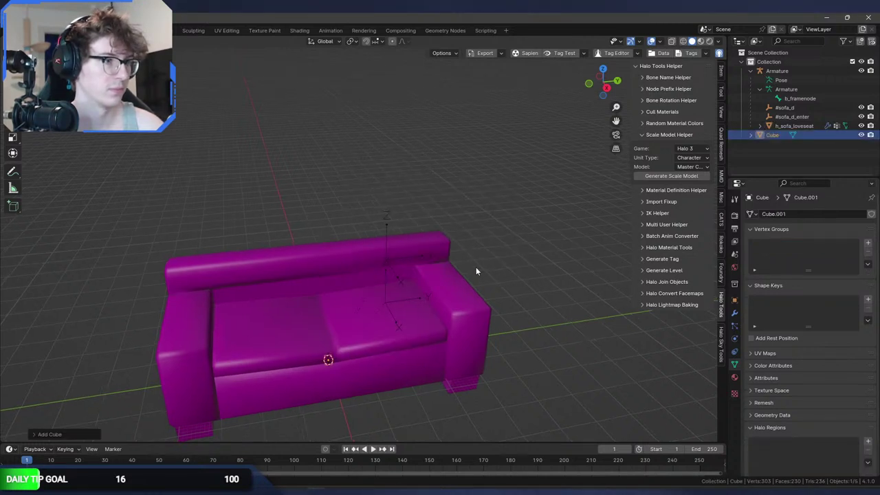
Enlarge the cube's geometry in Edit Mode until it shows beneath the loveseat.
middle_click_drag(476, 267, 469, 266)
key("Tab")
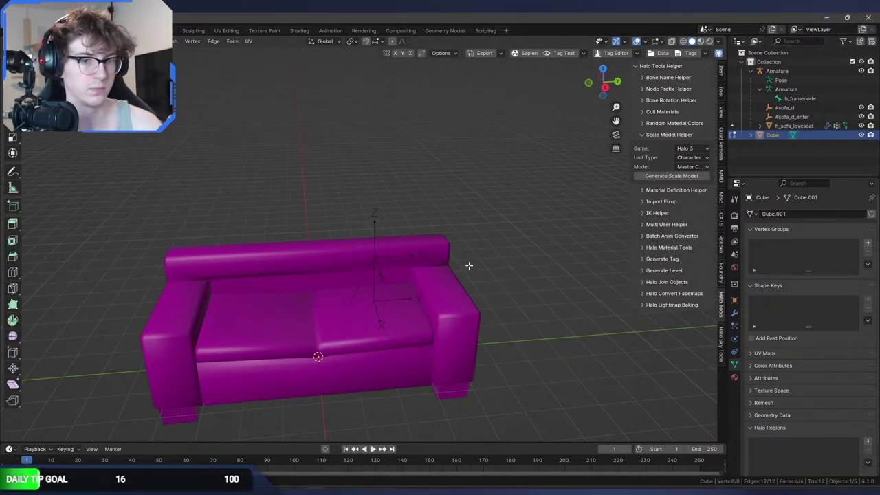
key("Tab")
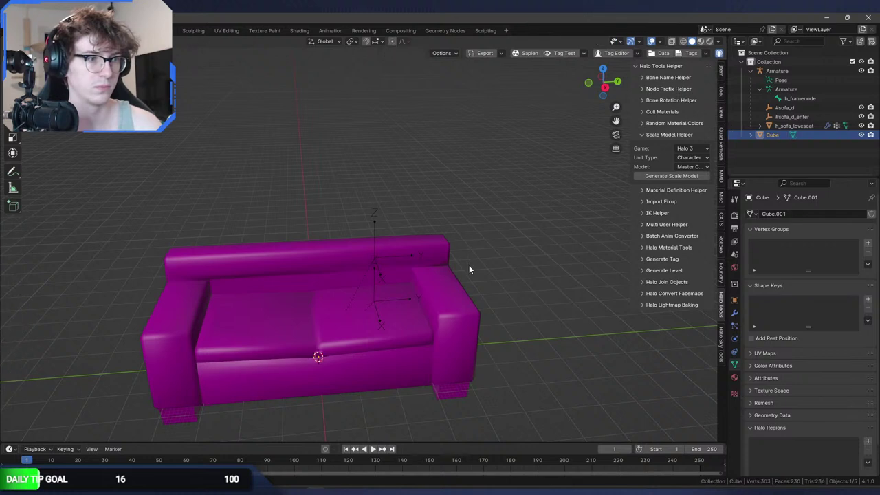
key("s")
left_click(469, 265)
key("Tab")
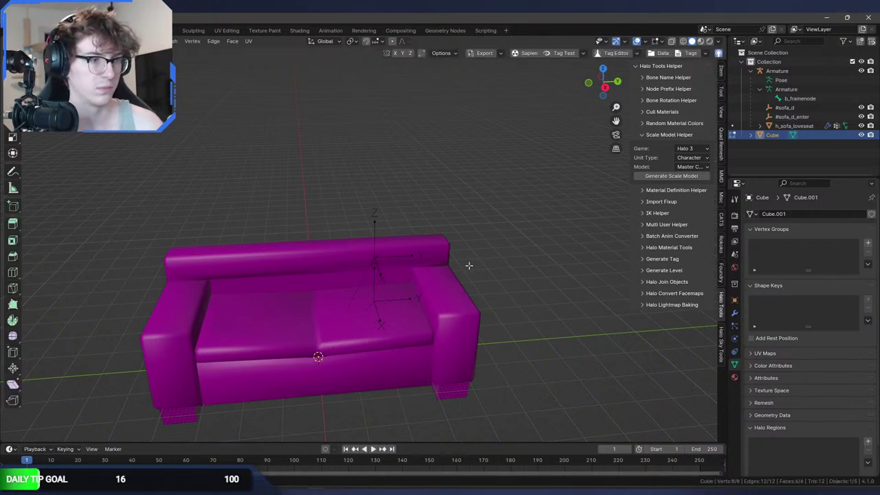
type("s0.1")
key("Return")
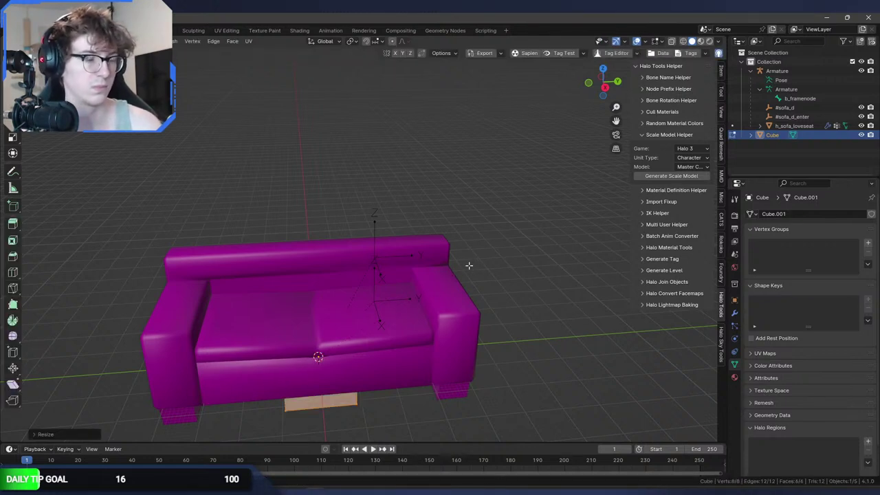
Move the cube along Z, and adjust the height of its underside to match the loveseat's base.
middle_click_drag(469, 265, 333, 301)
key("g")
key("z")
left_click(457, 337)
left_click(292, 291)
key("g")
key("z")
left_click(310, 298)
Scale the cube's geometry along Y and X to match the loveseat body's width and depth.
key("a")
key("s")
key("y")
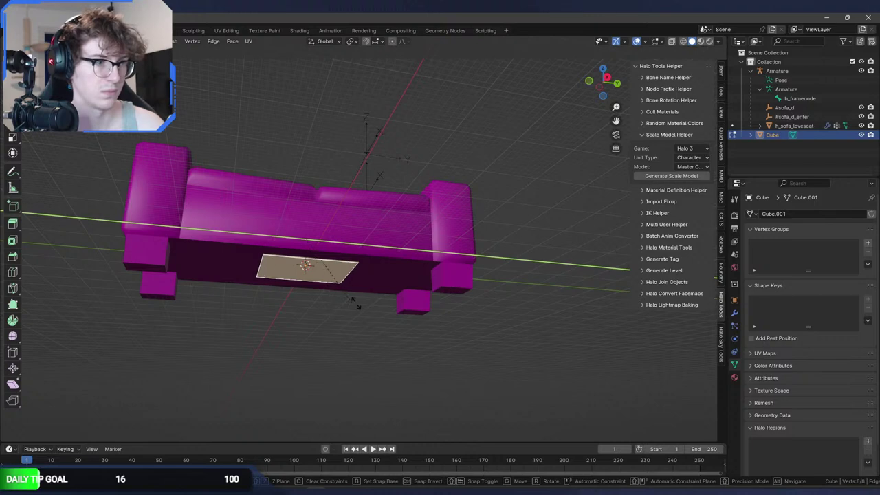
left_click(521, 422)
middle_click_drag(520, 422, 539, 333)
key("s")
key("x")
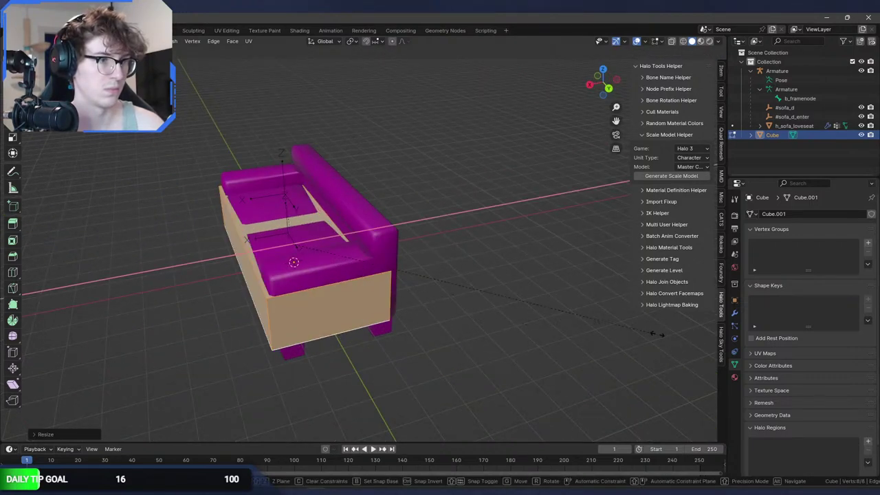
left_click(634, 335)
Move the box along X to line up with the loveseat's back, and shift its front face along X to the seat front.
middle_click_drag(634, 336, 543, 318)
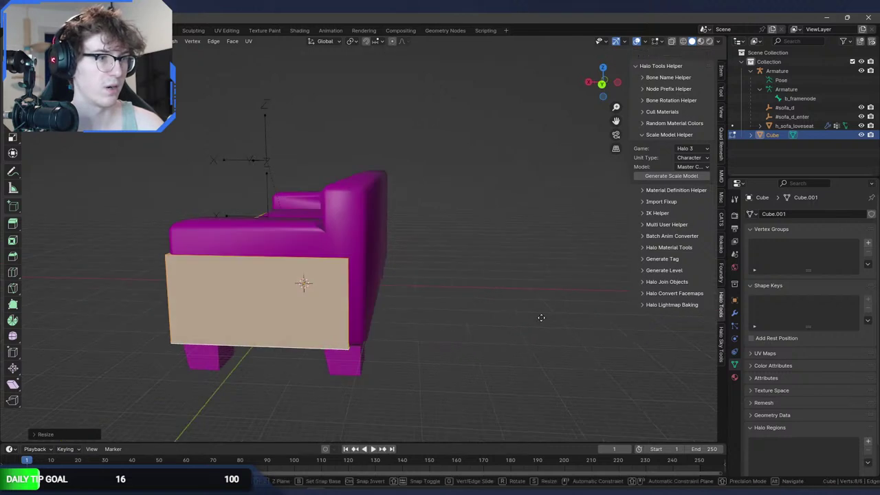
key("g")
key("y")
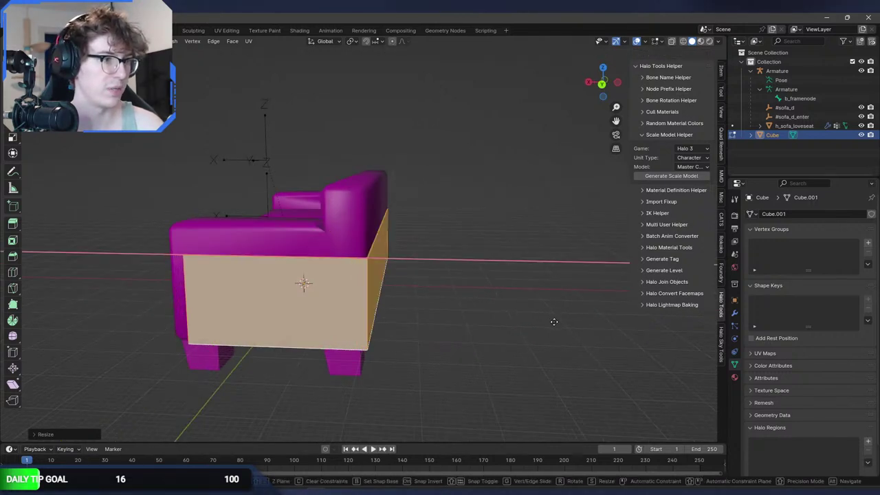
left_click(510, 325)
middle_click_drag(509, 325, 467, 333)
key("g")
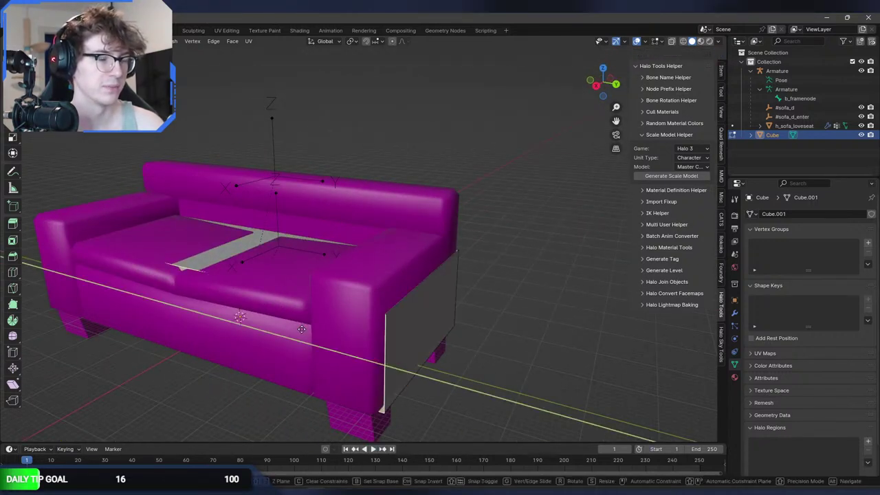
key("x")
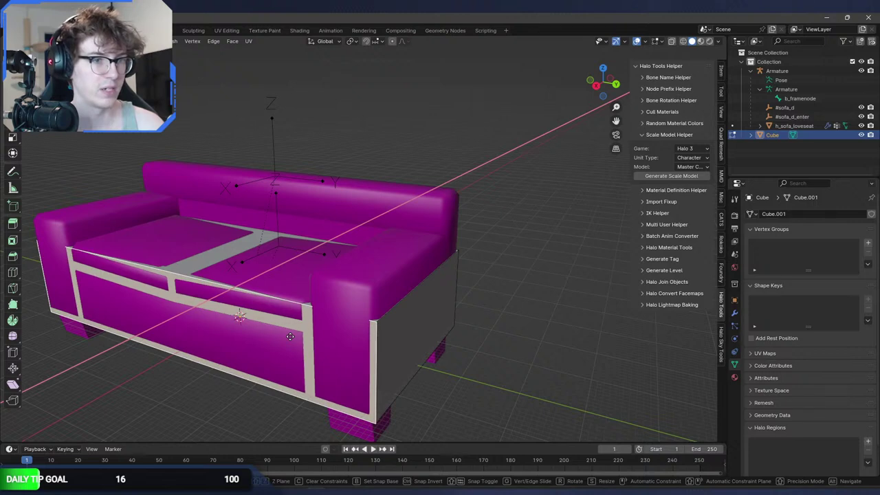
left_click(295, 337)
middle_click_drag(296, 336, 314, 337)
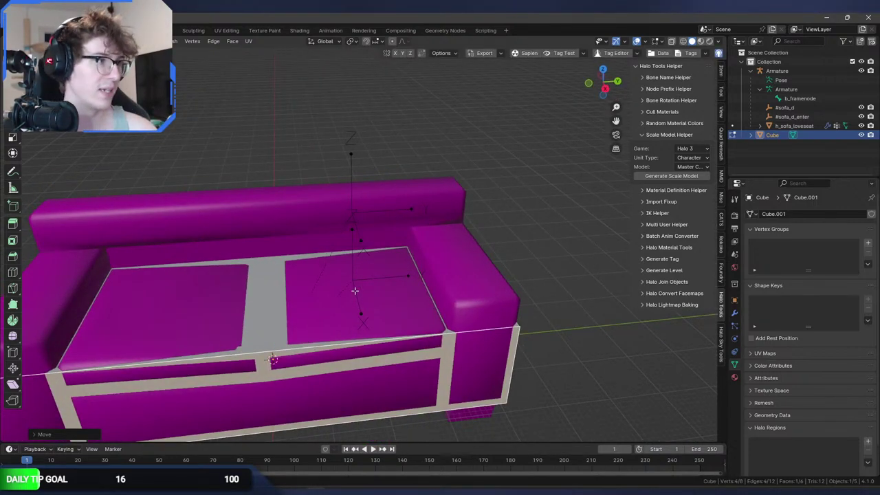
Lower the box's underside along Z to the bottom of the loveseat's feet.
middle_click_drag(353, 291, 383, 257)
key("g")
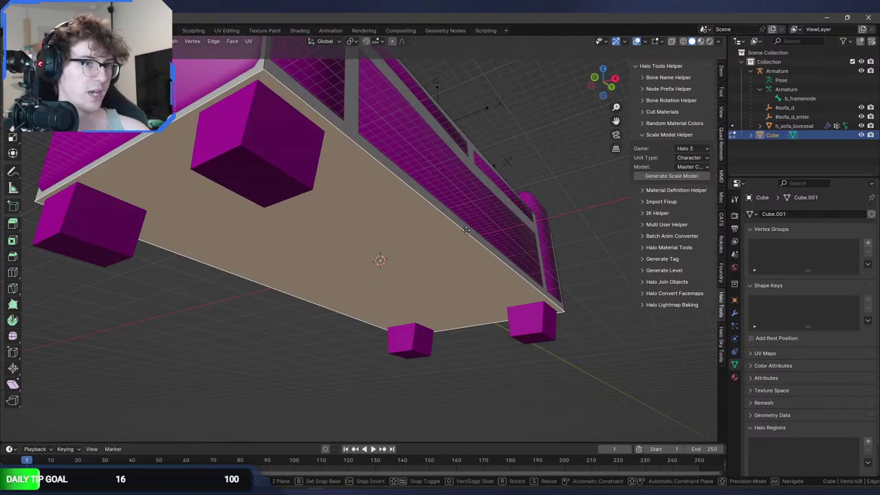
key("z")
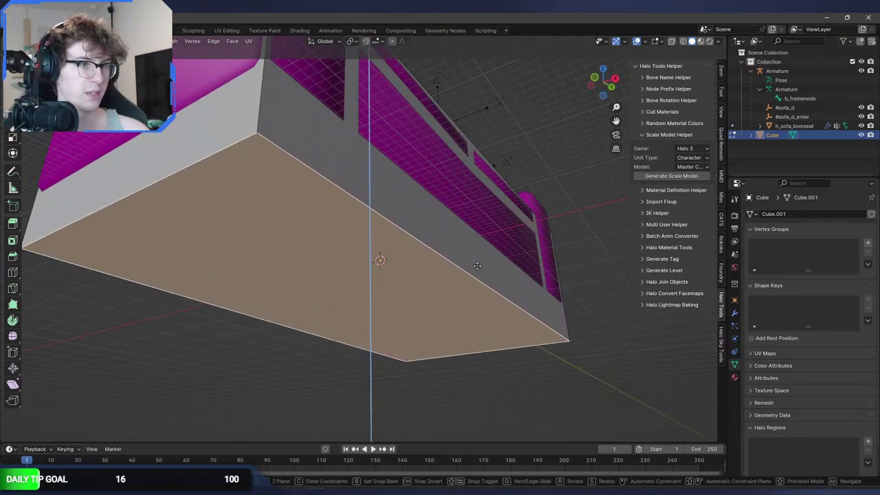
left_click(475, 263)
key("g")
key("z")
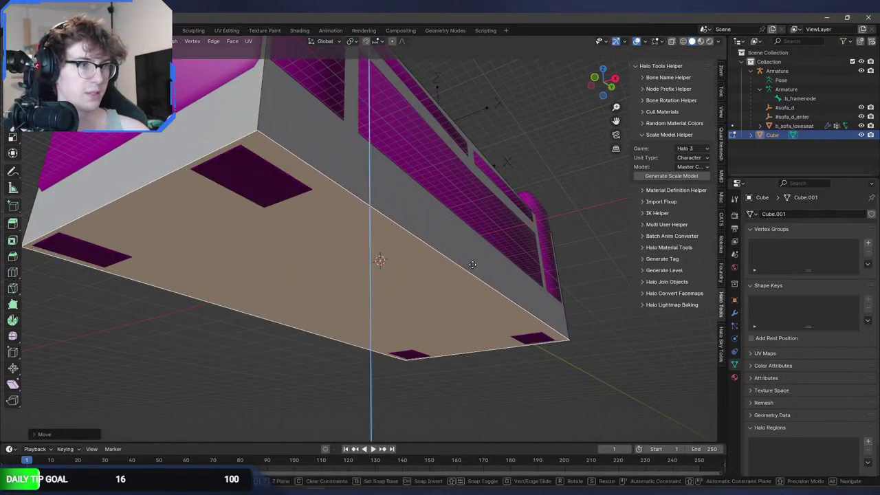
left_click(473, 267)
middle_click_drag(473, 267, 440, 289)
scroll(440, 289, "down", 4)
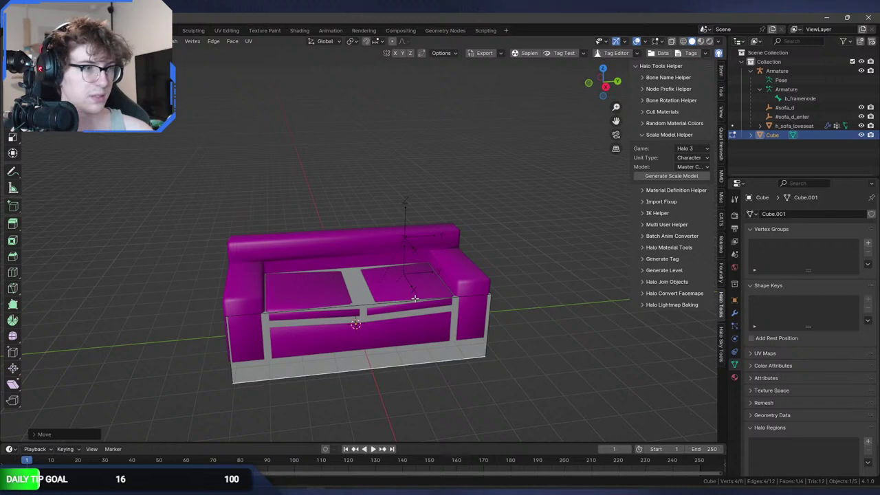
middle_click_drag(426, 307, 346, 298)
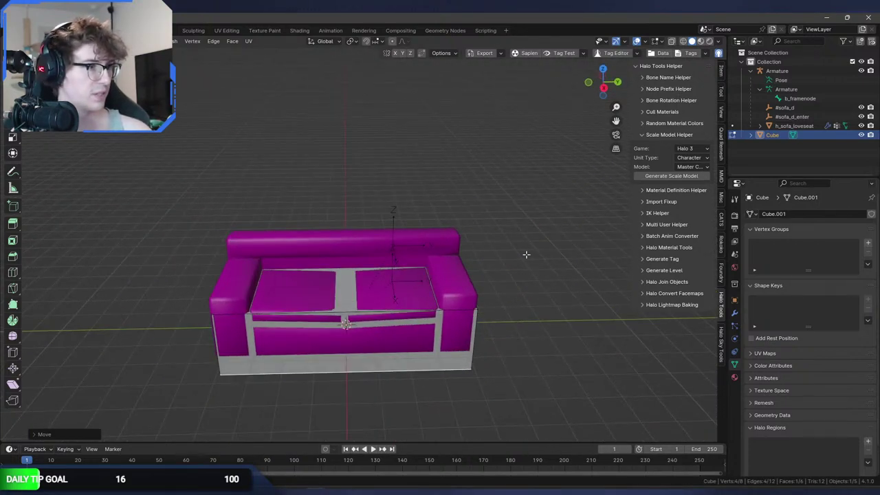
Rename the cube $sofa and parent it to the armature.
key("Tab")
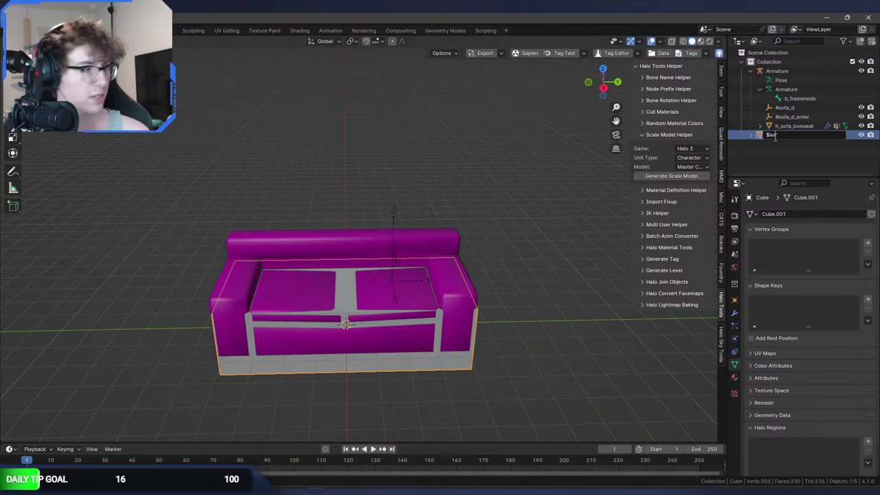
type("fa")
key("Return")
left_click(790, 79)
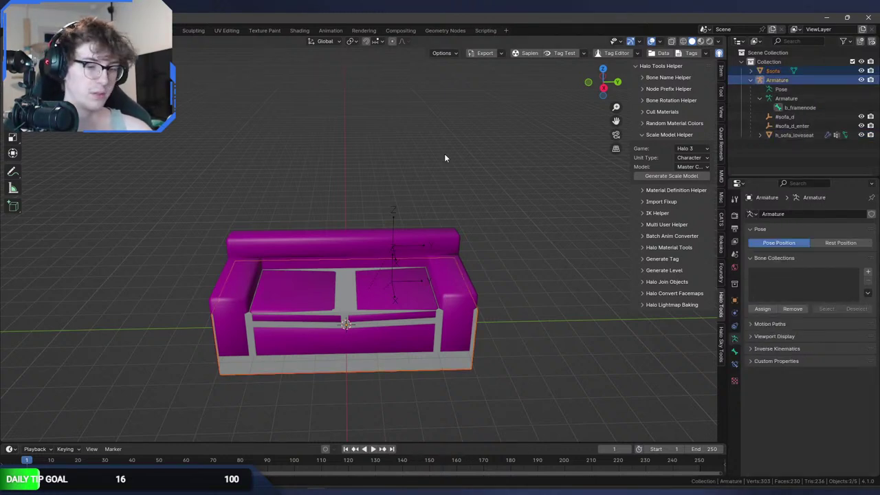
key("ctrl+p")
left_click(379, 78)
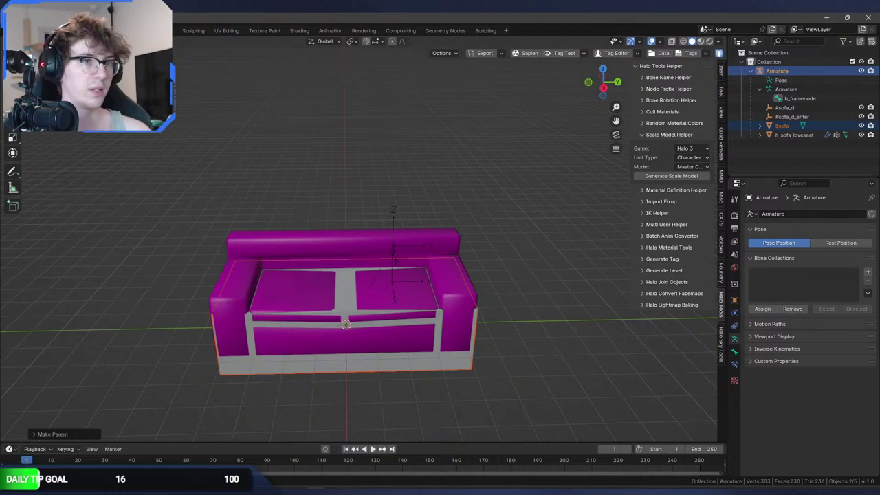
Duplicate the $sofa box in place and raise the copy's geometry along Z to the height of the armrests.
left_click(394, 349)
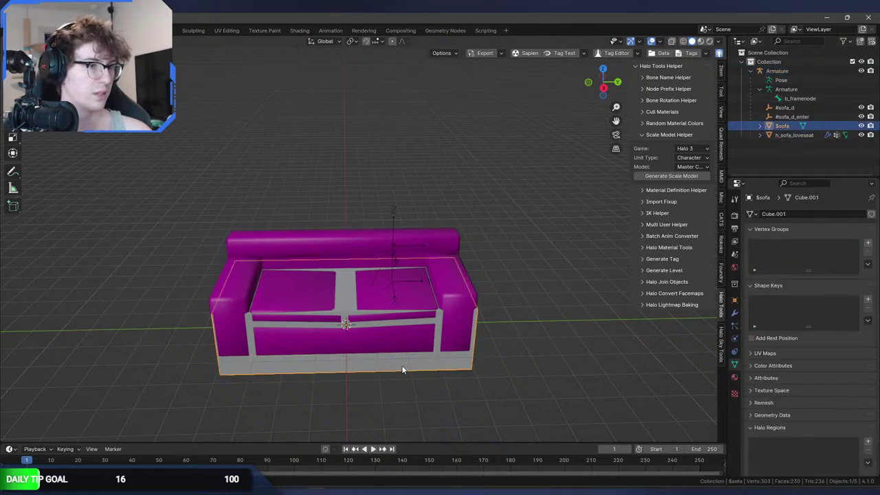
key("shift+d")
right_click(402, 370)
key("Tab")
key("l")
key("g")
key("z")
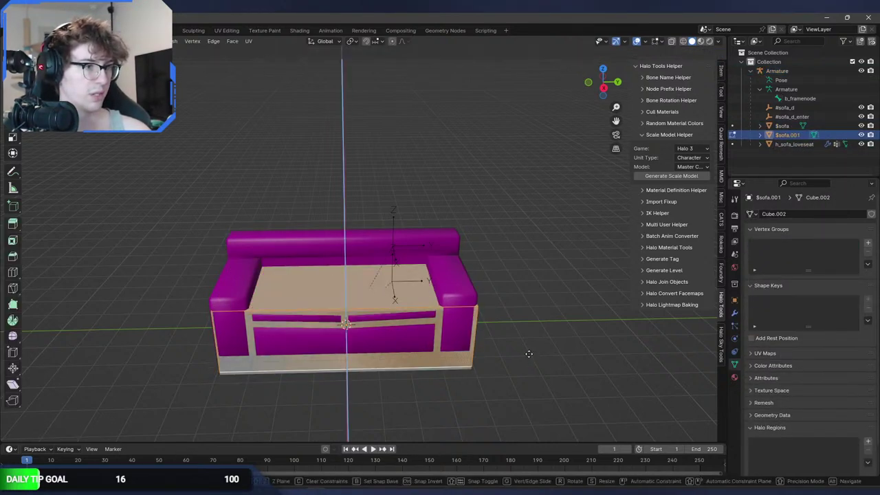
left_click(527, 339)
middle_click_drag(527, 339, 308, 322)
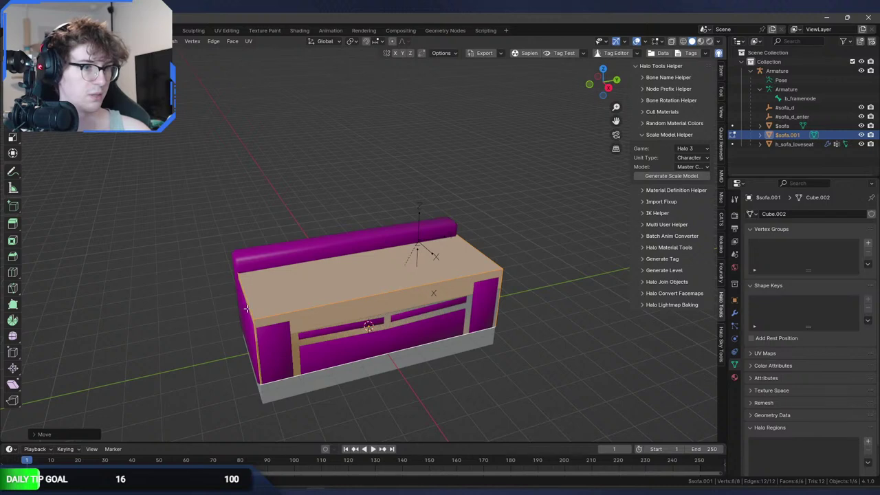
Narrow the duplicated box along Y by moving one end face until it covers only the armrest nearest the #sofa_d empty.
middle_click_drag(246, 308, 323, 313)
key("g")
key("y")
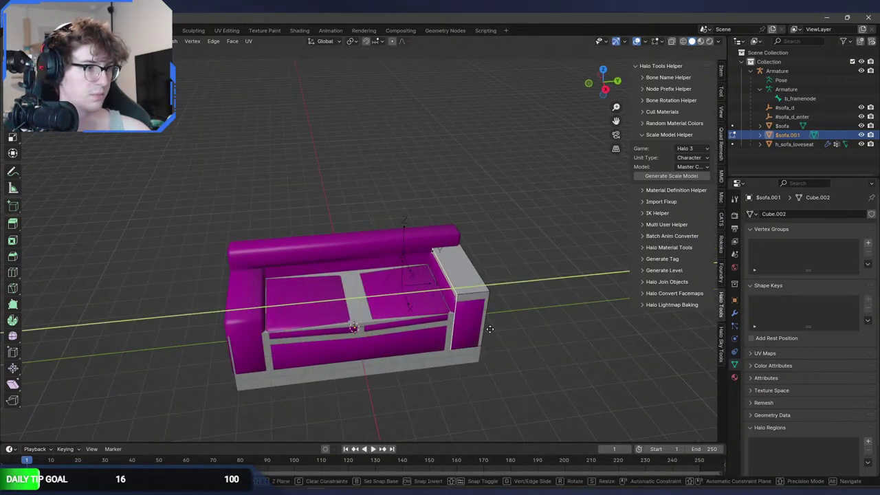
left_click(485, 329)
middle_click_drag(412, 323, 462, 324)
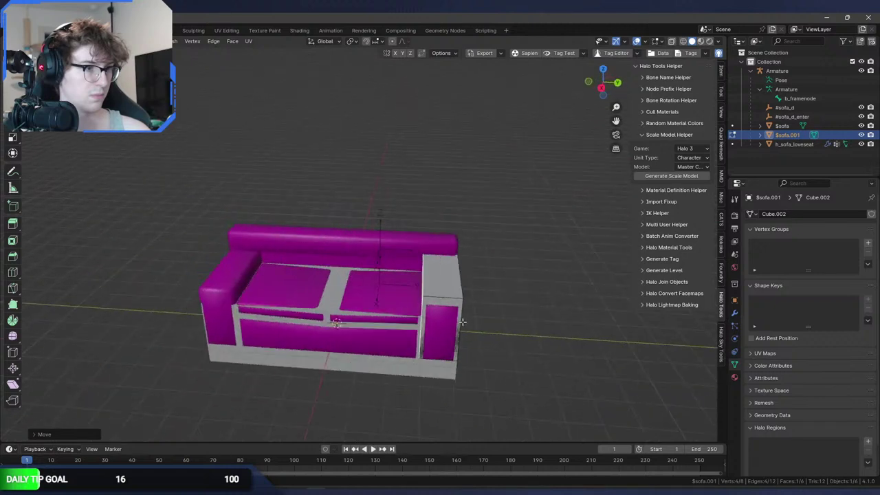
Duplicate the armrest box and move the copy along Y onto the opposite armrest.
key("Tab")
key("shift+d")
right_click(463, 326)
key("g")
key("y")
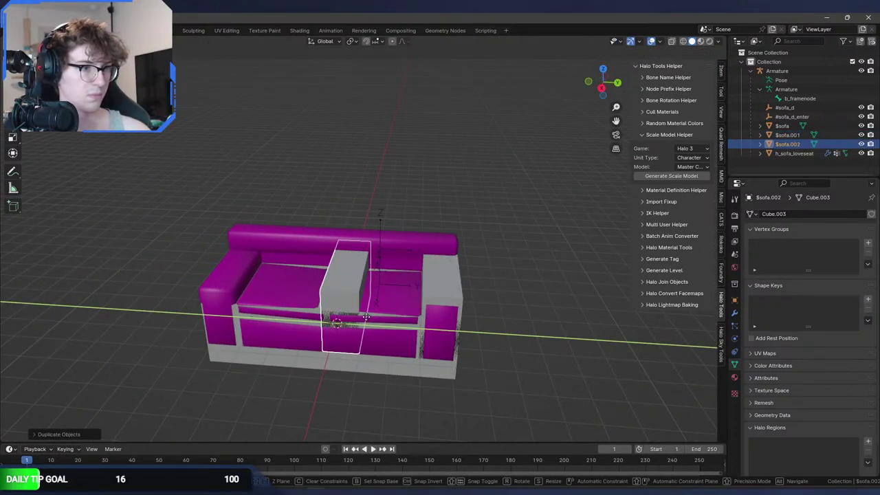
left_click(271, 310)
middle_click_drag(270, 309, 310, 315)
Duplicate the second armrest box, rotate the copy about Z to run lengthwise, and shift its geometry along Y behind the backrest.
key("shift+d")
right_click(310, 312)
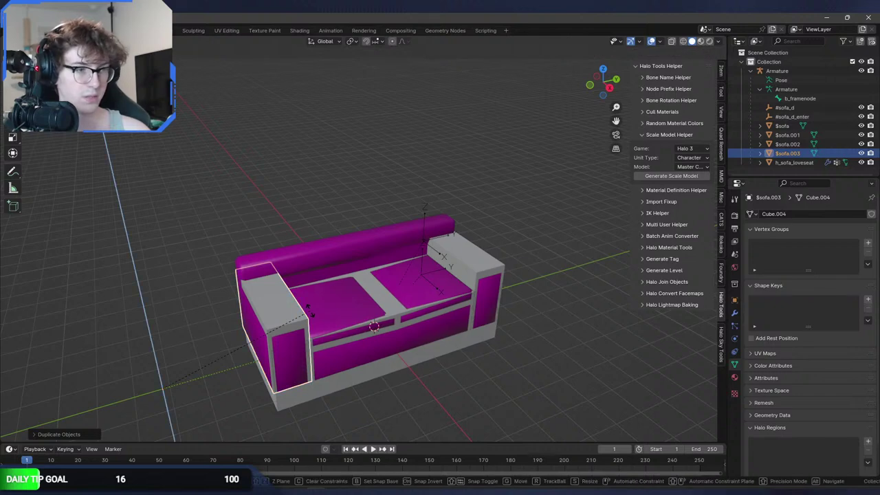
key("alt+r")
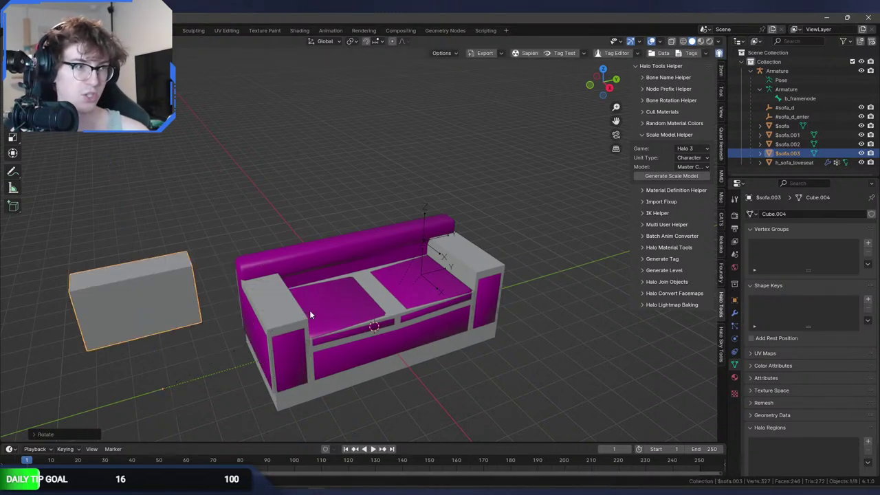
key("Tab")
key("g")
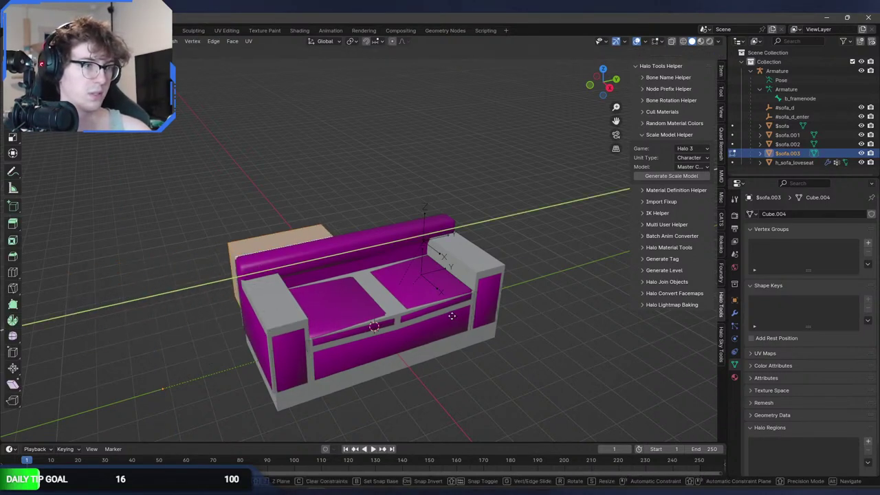
left_click(507, 309)
Move the rotated box along X onto the backrest and scale it along X to the backrest's thickness.
middle_click_drag(507, 309, 482, 289)
key("g")
key("x")
left_click(402, 291)
key("g")
key("x")
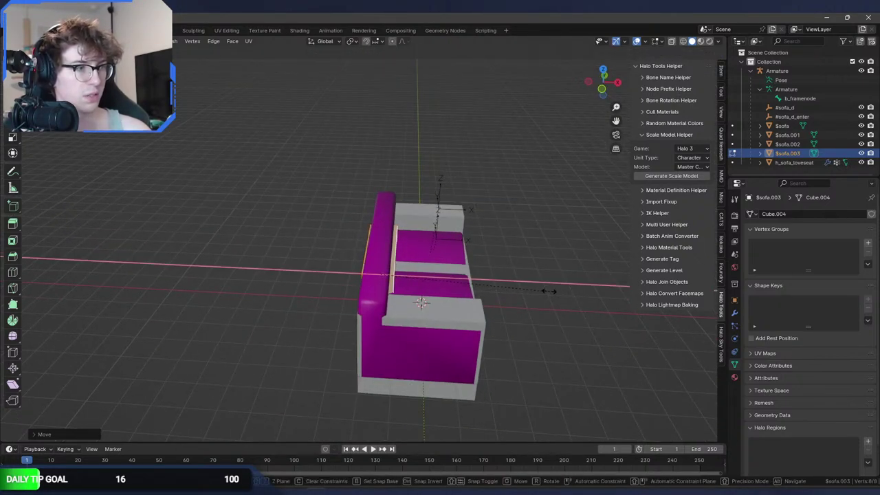
key("s")
left_click(526, 283)
Reposition the backrest box along Y and Z so its top lines up with the backrest.
middle_click_drag(526, 282, 308, 321)
key("g")
key("y")
left_click(346, 324)
key("g")
key("z")
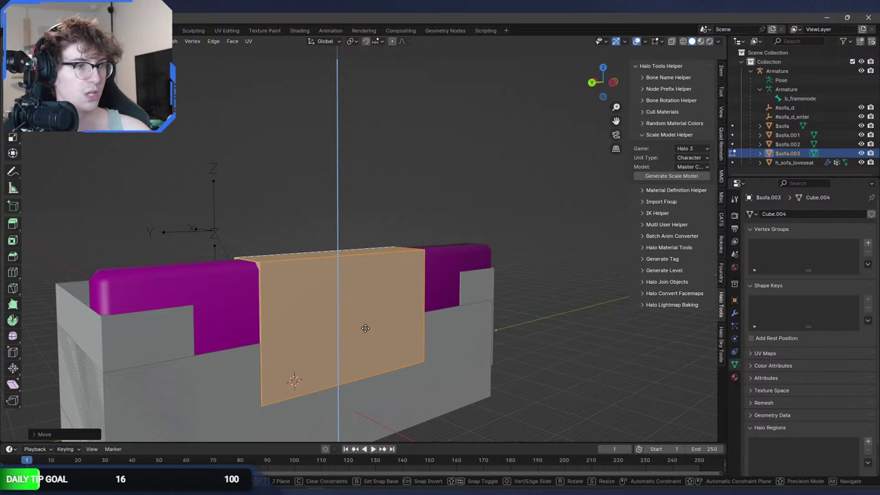
left_click(362, 335)
Raise the backrest box's bottom face along Z to meet the top of the base box, using X-ray view to select it.
key("alt+z")
middle_click_drag(363, 335, 331, 384)
left_click(331, 385)
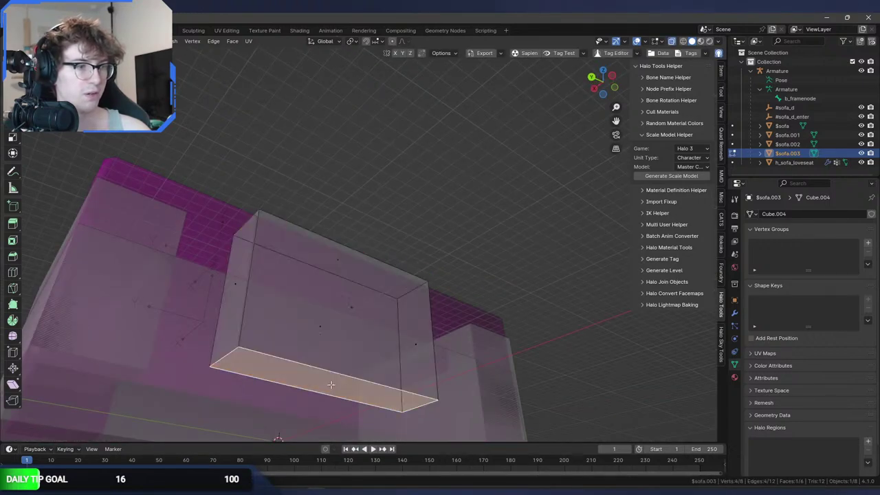
key("KP_1")
key("g")
key("z")
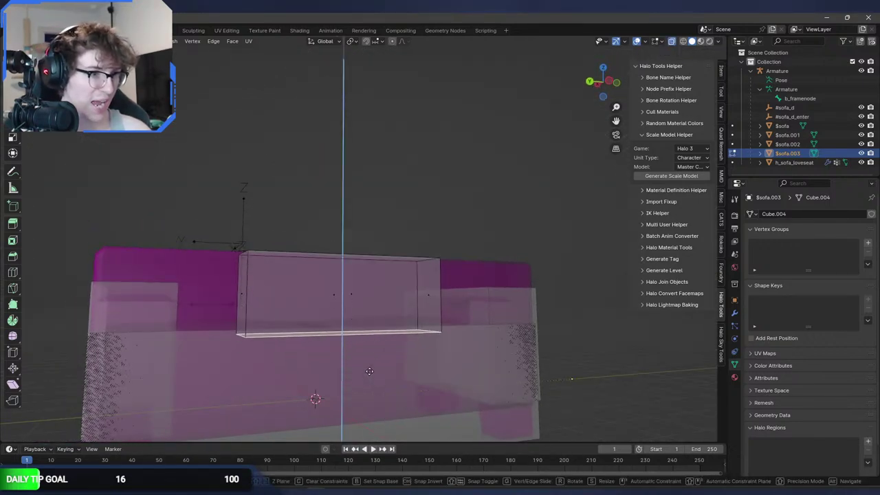
left_click(369, 370)
key("alt+z")
Extend both end faces of the backrest box along Y to cover the backrest's full width.
middle_click_drag(369, 369, 275, 305)
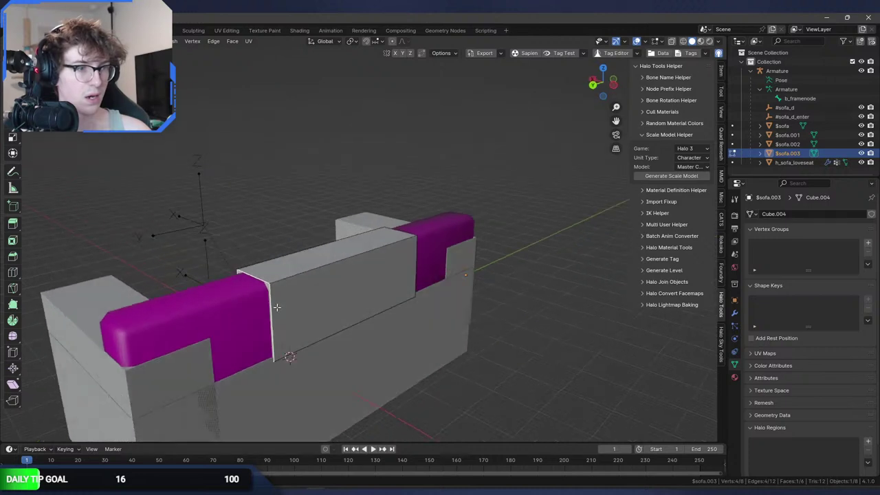
key("g")
key("y")
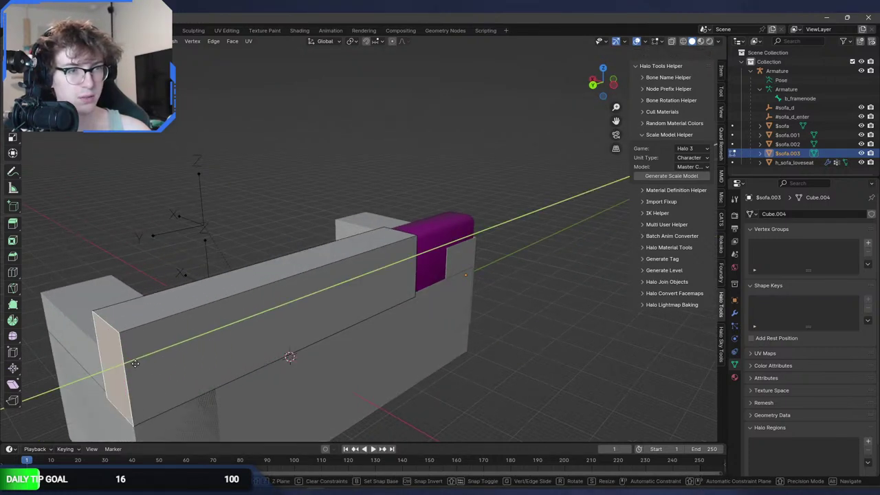
left_click(321, 347)
middle_click_drag(321, 347, 344, 295)
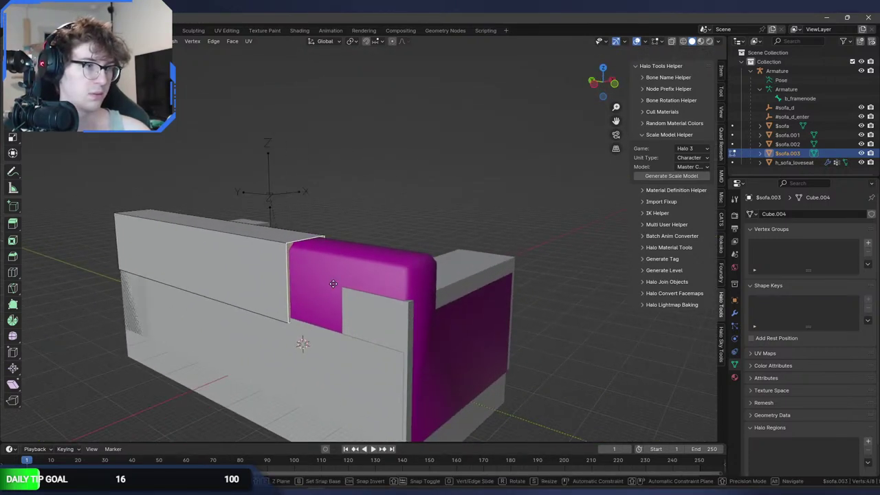
key("g")
key("y")
left_click(446, 336)
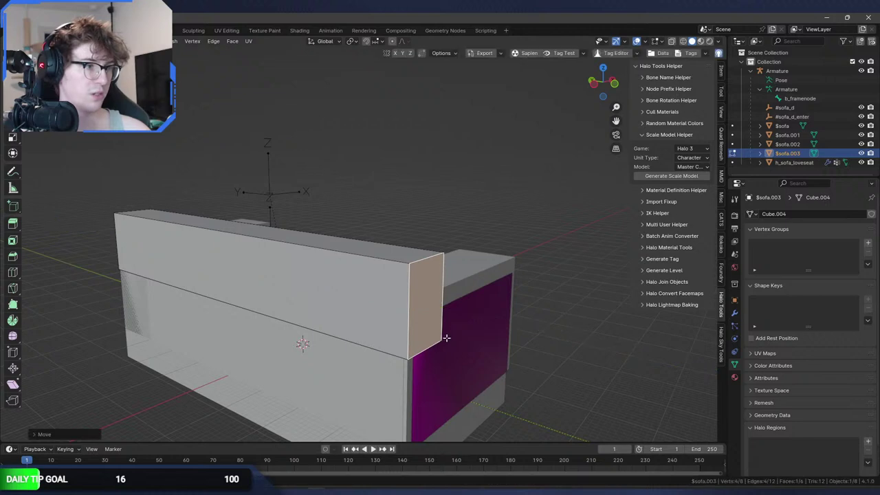
Leave Edit Mode, nudge the $sofa.002 armrest box along Y, and clear the selection.
key("Tab")
middle_click_drag(467, 280, 383, 293)
key("g")
key("y")
left_click(356, 294)
key("alt+a")
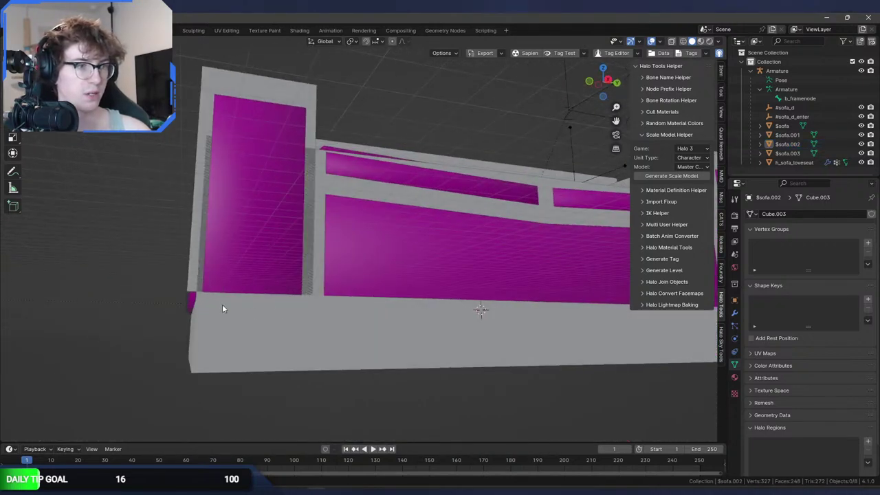
left_click(229, 280)
left_click(233, 280)
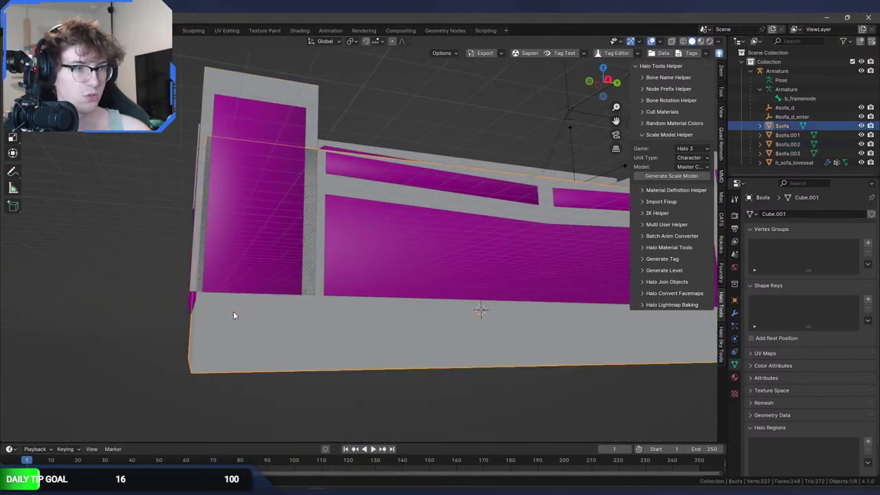
key("Tab")
middle_click_drag(193, 330, 287, 297)
key("Tab")
Start saving the Blender file and browse to the E:\Projects\H3EK\Models folder.
key("ctrl+s")
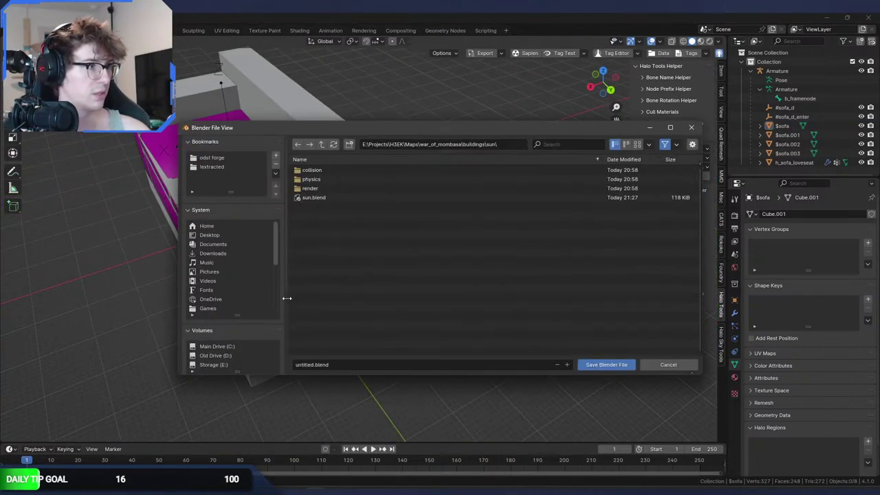
left_click(321, 145)
left_click(321, 145)
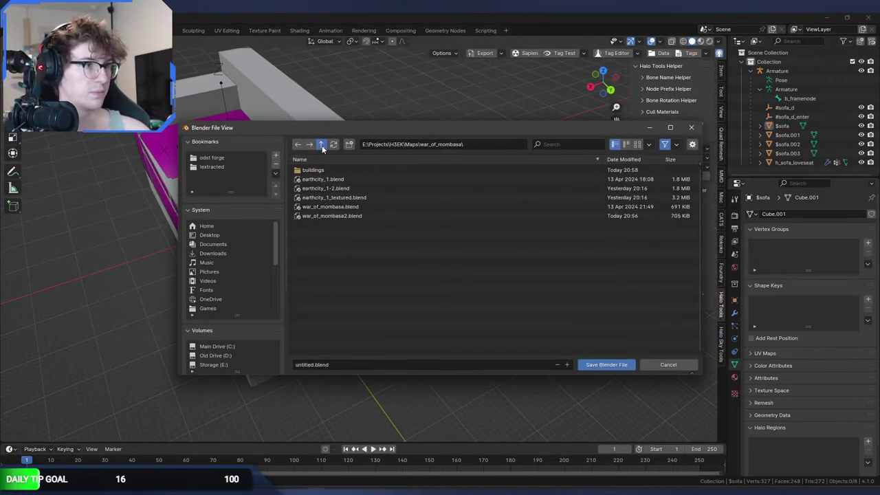
left_click(321, 144)
left_click(321, 145)
double_click(329, 188)
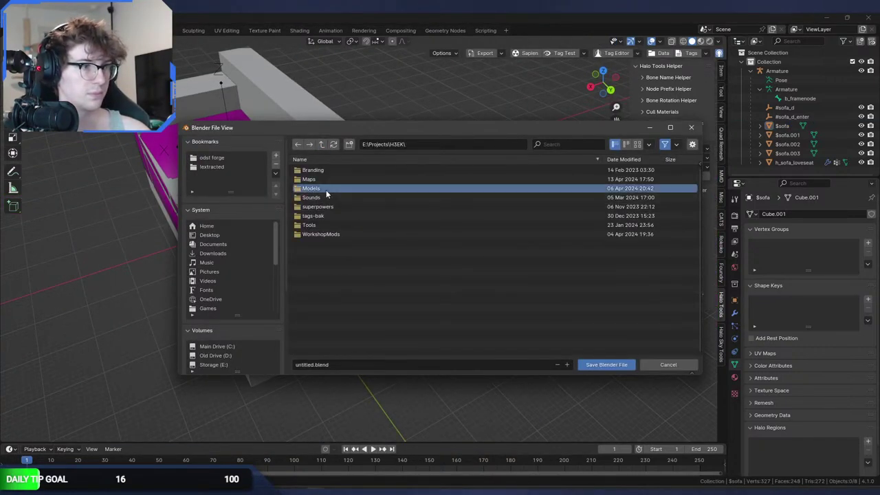
Create a new folder named sofa inside the Models folder and open it.
left_click(349, 144)
type("s")
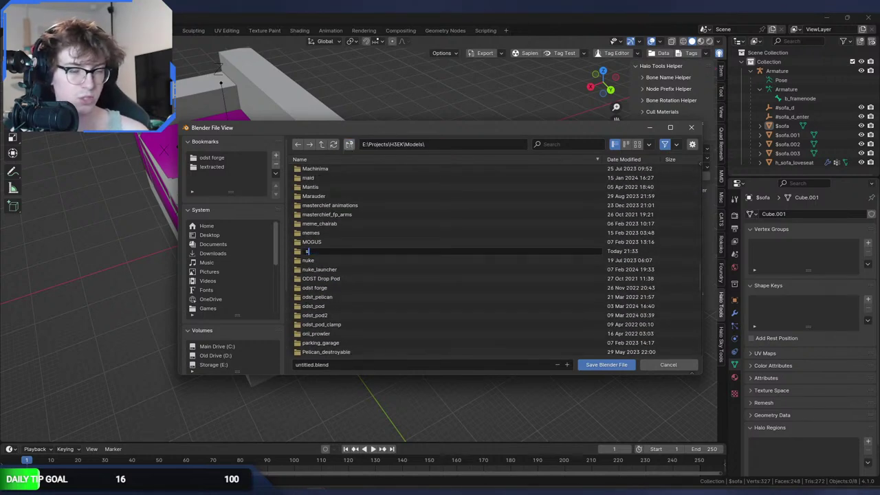
type("ofa")
key("Return")
double_click(340, 251)
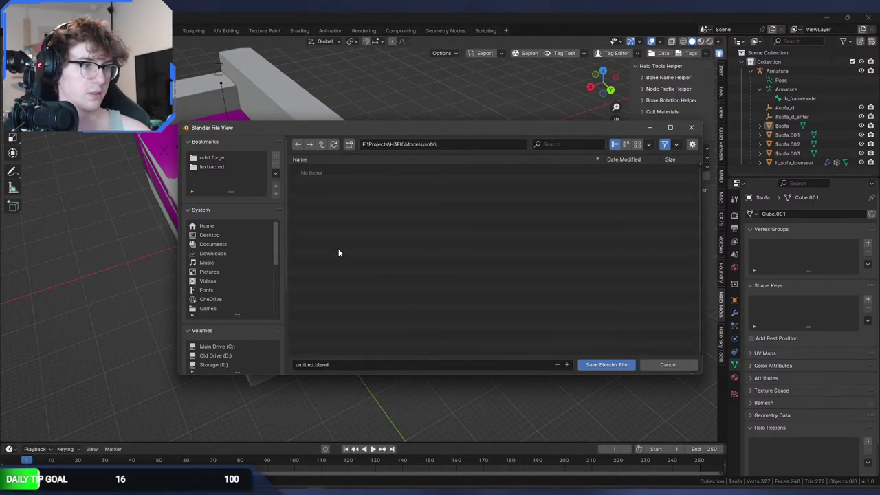
Save the file in the sofa folder under the name sofa.
left_click(335, 365)
type("sofa")
key("Return")
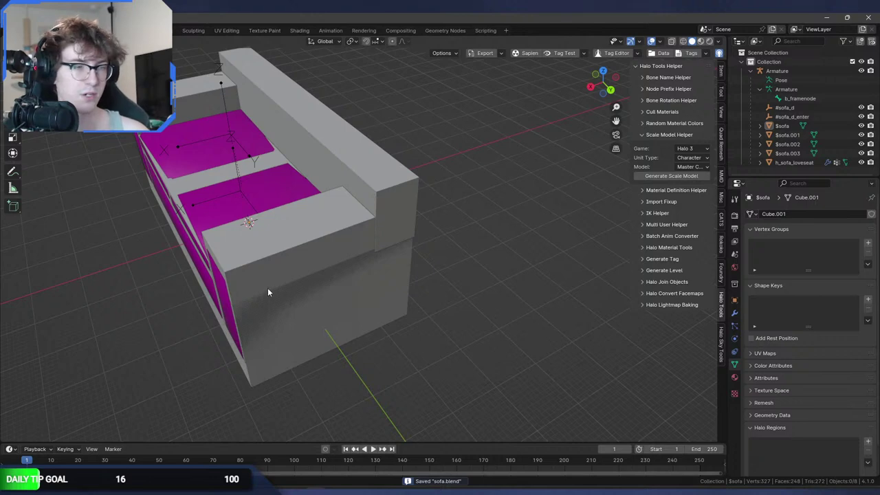
middle_click_drag(267, 287, 473, 315)
key("ctrl+shift+s")
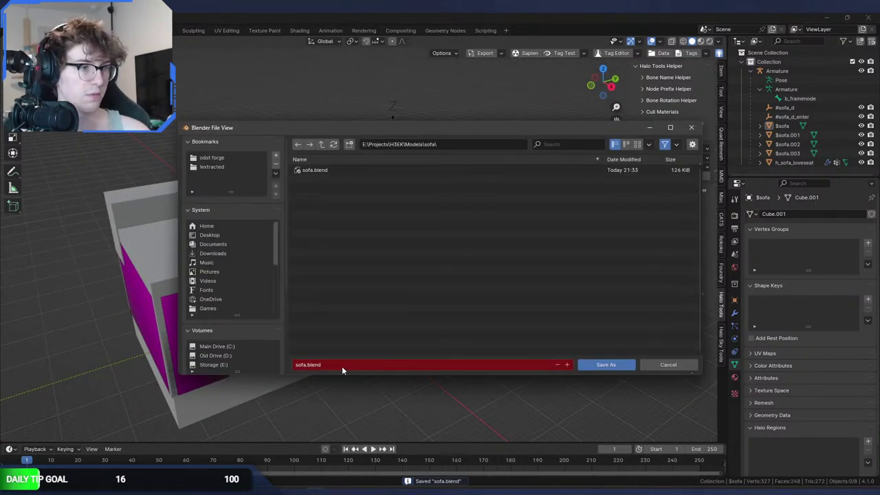
left_click(668, 365)
left_click(788, 153)
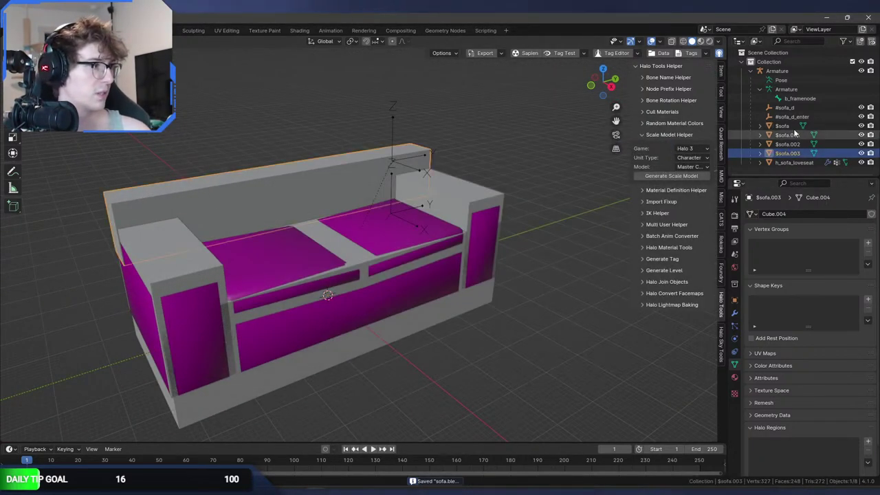
left_click(791, 127, "shift")
key("shift+d")
key("Escape")
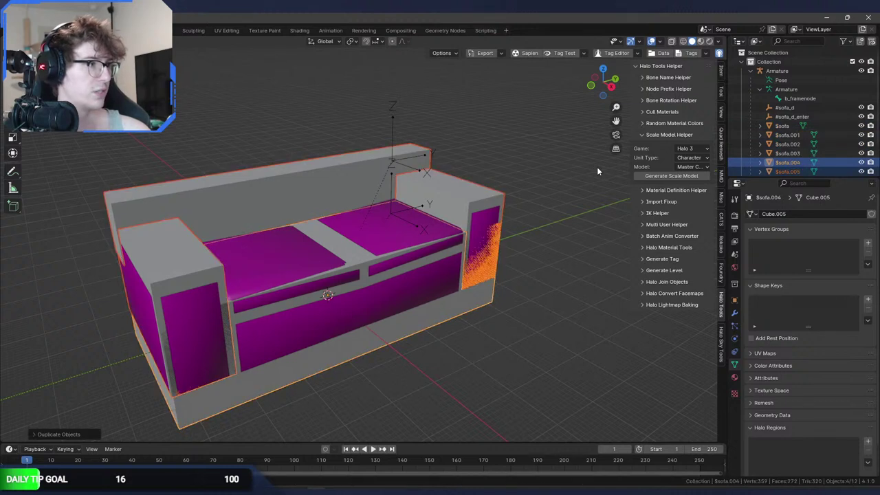
key("ctrl+j")
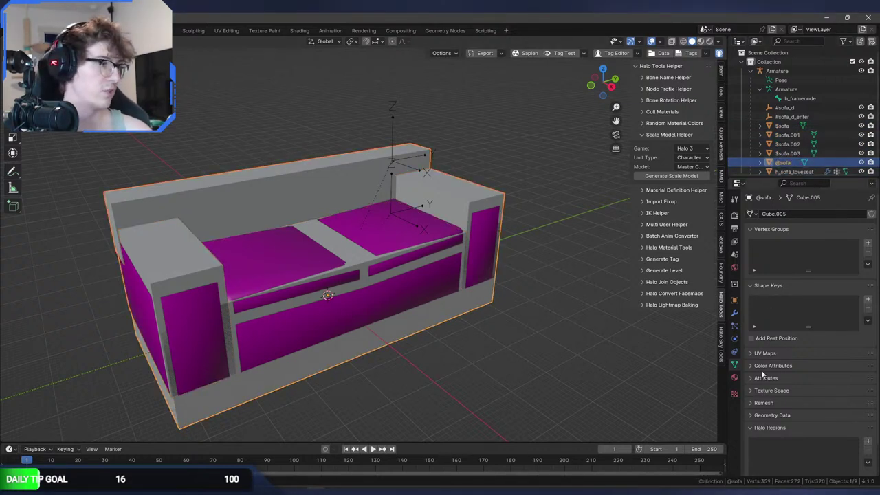
scroll(803, 436, "down", 2)
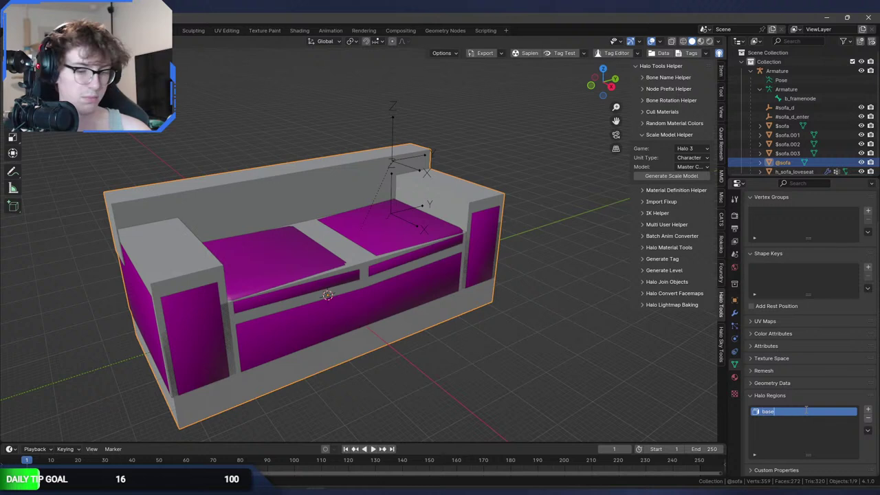
key("Tab")
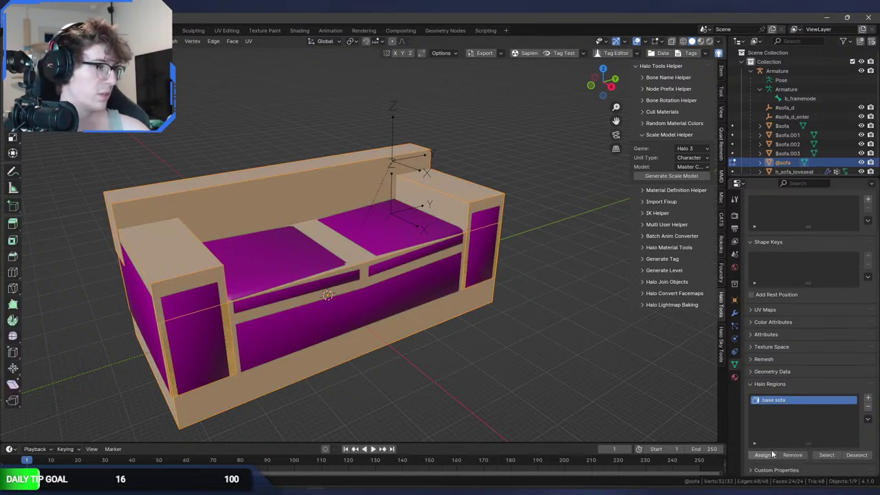
key("Tab")
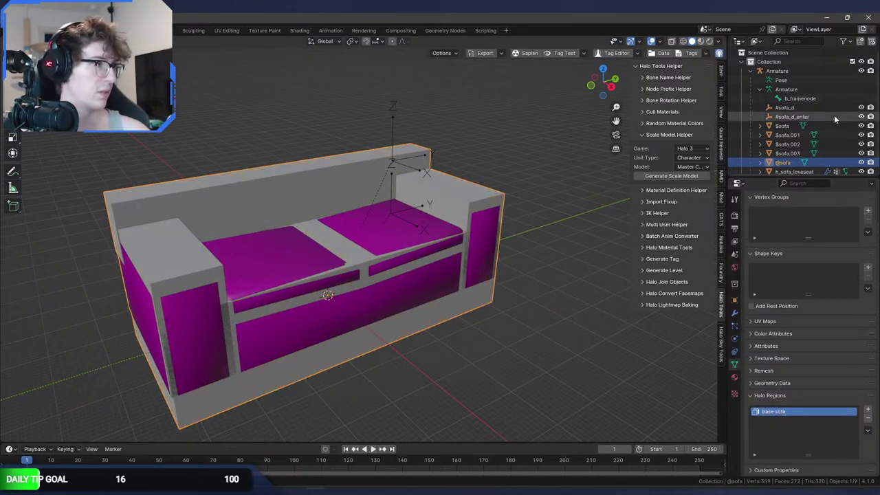
Add the base sofa Halo region to the $sofa.003 backrest box and assign all its faces to it.
left_click(834, 153)
left_click(869, 412)
double_click(784, 411)
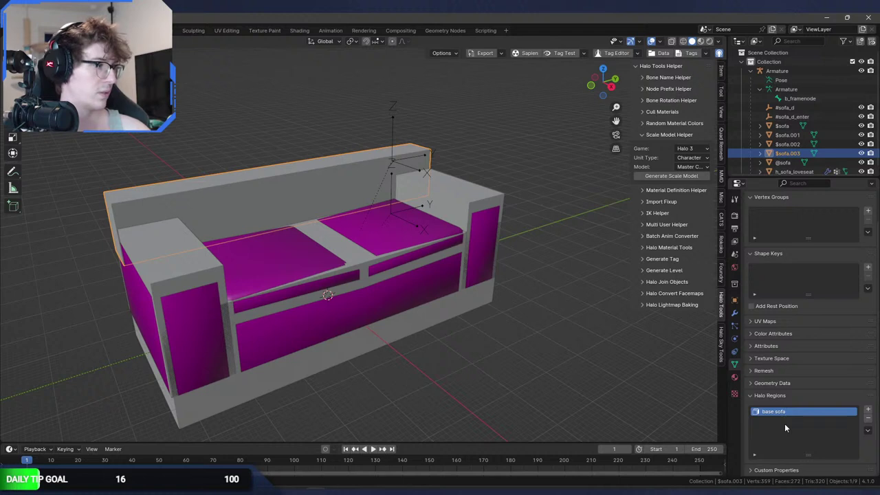
key("Tab")
key("a")
left_click(763, 467)
key("Tab")
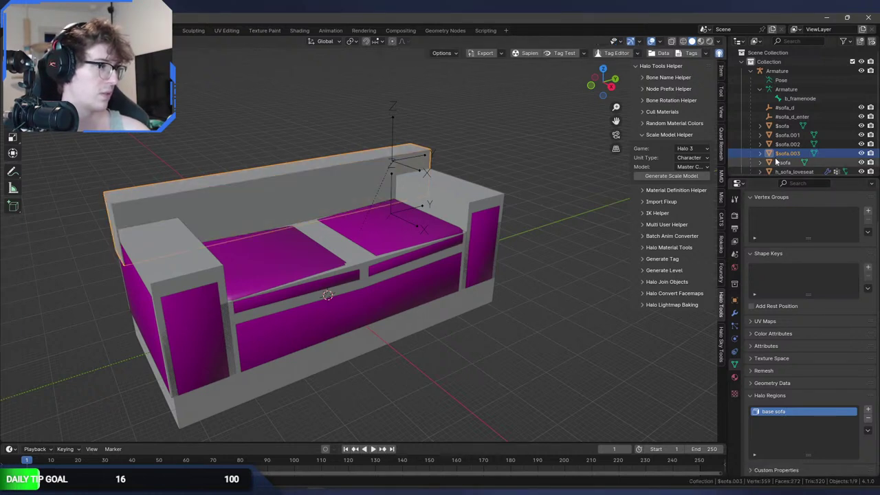
Add the base sofa Halo region to the $sofa.002 armrest box and assign all its faces to it.
left_click(787, 144)
left_click(869, 411)
double_click(784, 411)
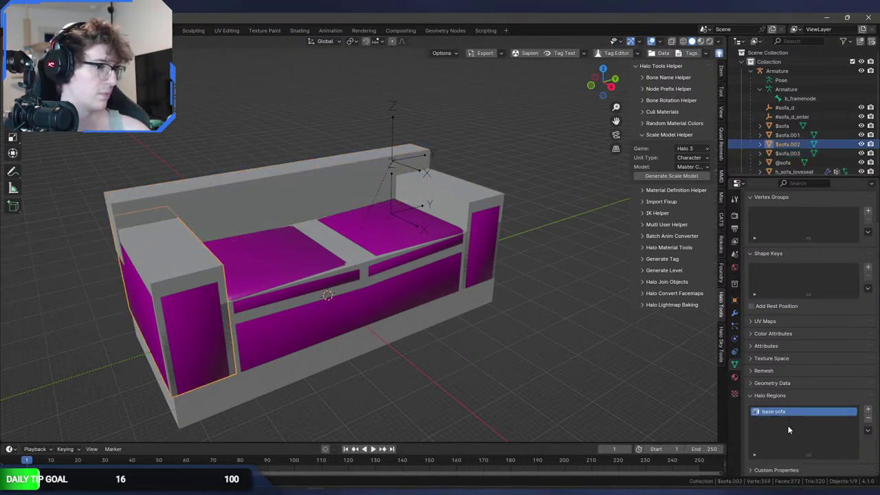
key("Tab")
key("a")
left_click(763, 455)
key("Tab")
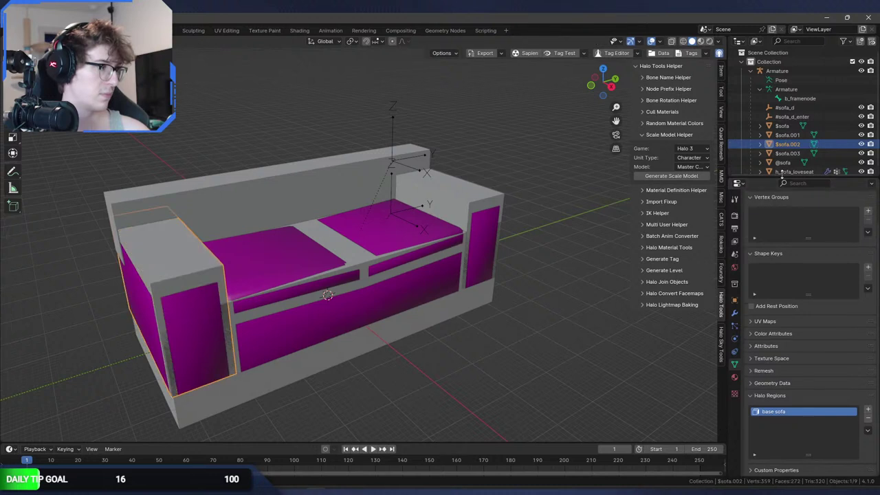
Add the base sofa Halo region to the $sofa.001 armrest box and assign its faces to it.
left_click(787, 135)
key("Tab")
left_click(868, 409)
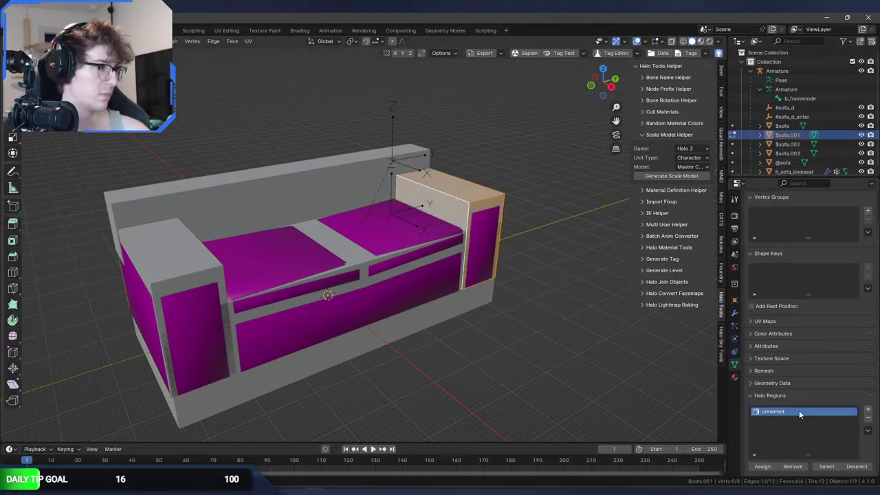
left_click(762, 467)
key("Tab")
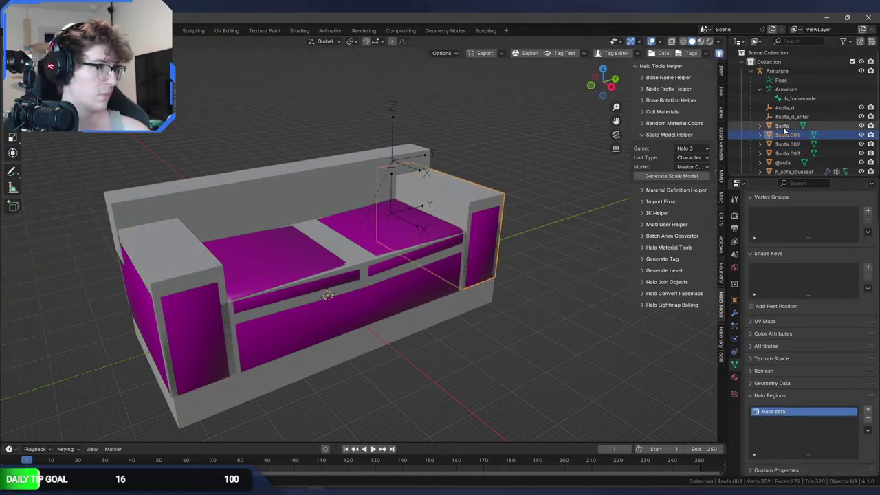
Add the base sofa Halo region to the $sofa base box and assign all its faces to it.
left_click(782, 125)
key("Tab")
key("a")
left_click(867, 409)
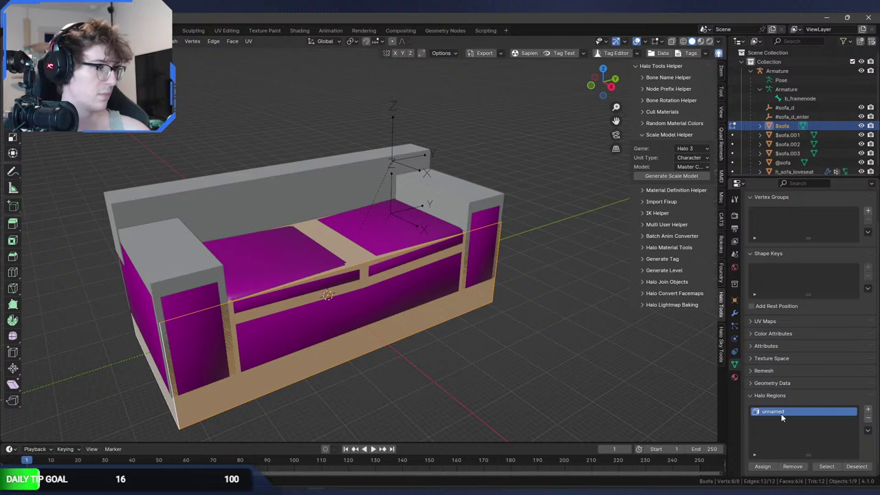
left_click(763, 467)
key("Tab")
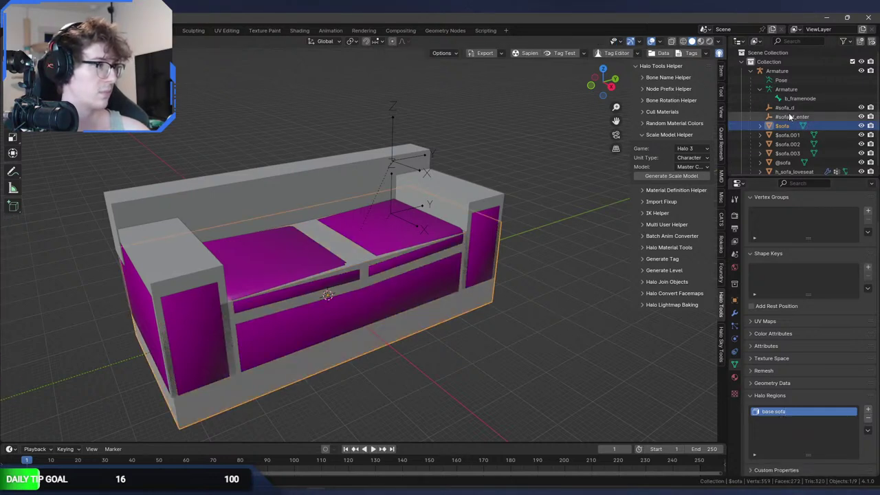
left_click(541, 222)
middle_click_drag(541, 222, 508, 211)
left_click(509, 211)
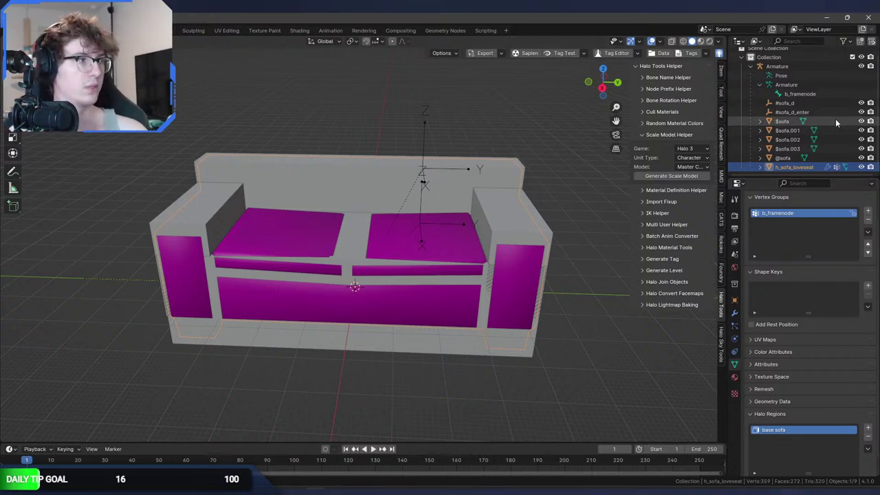
left_click(784, 102)
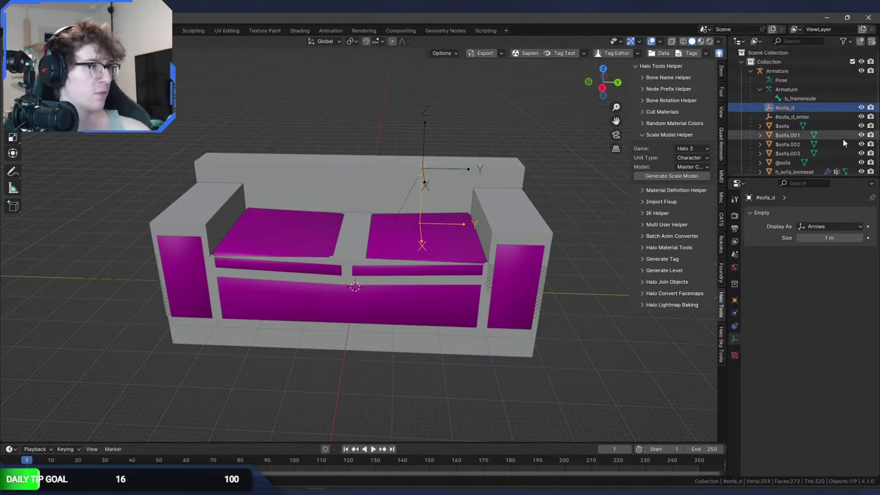
middle_click_drag(564, 169, 664, 164)
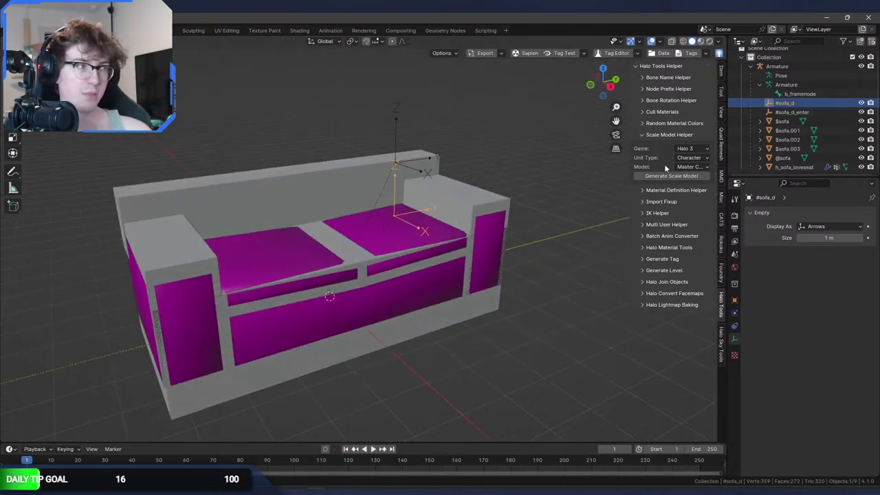
left_click_drag(862, 121, 862, 157)
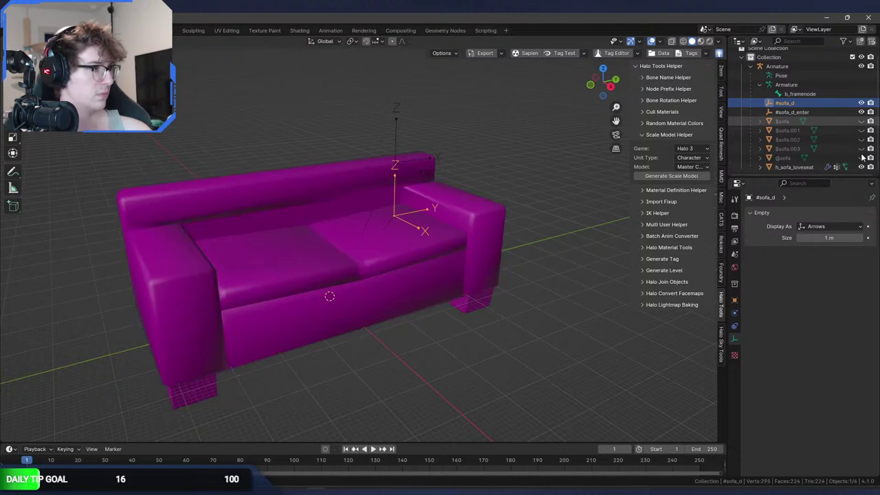
middle_click_drag(536, 181, 464, 182)
key("ctrl+s")
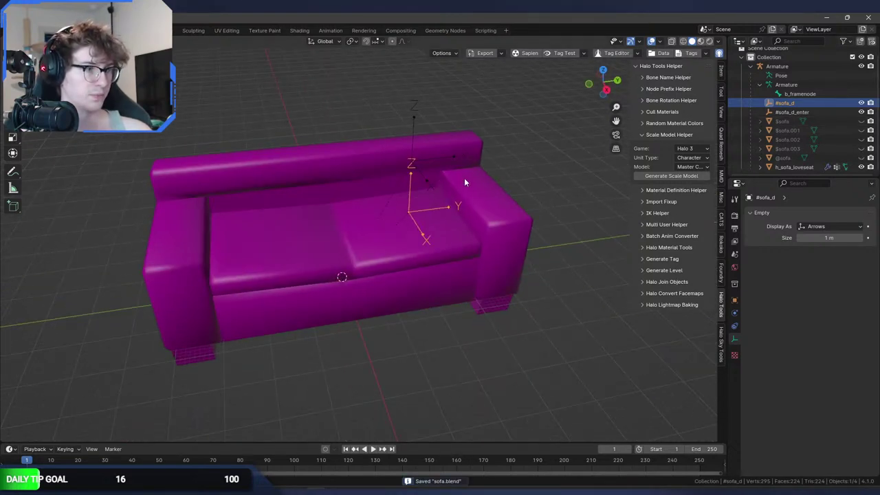
Duplicate the #sofa_d marker in place and rotate the copy about Y so its Z axis faces the sofa's front.
key("shift+d")
key("x")
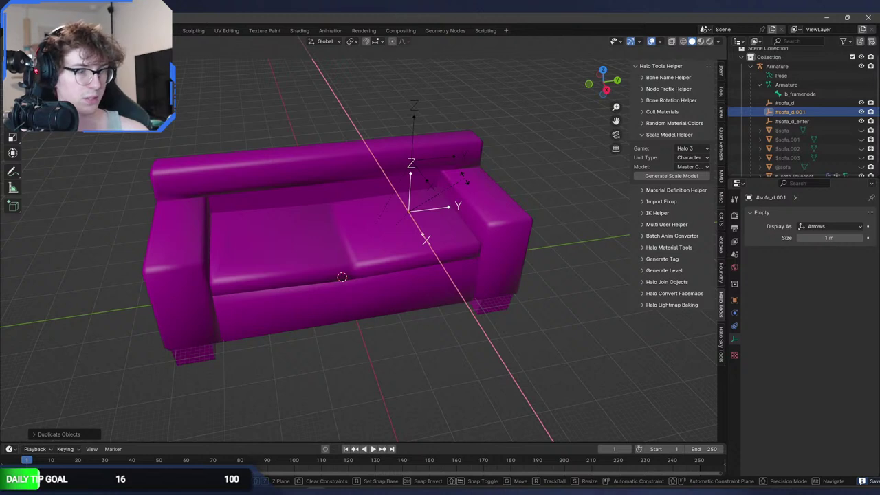
key("y")
left_click(464, 177)
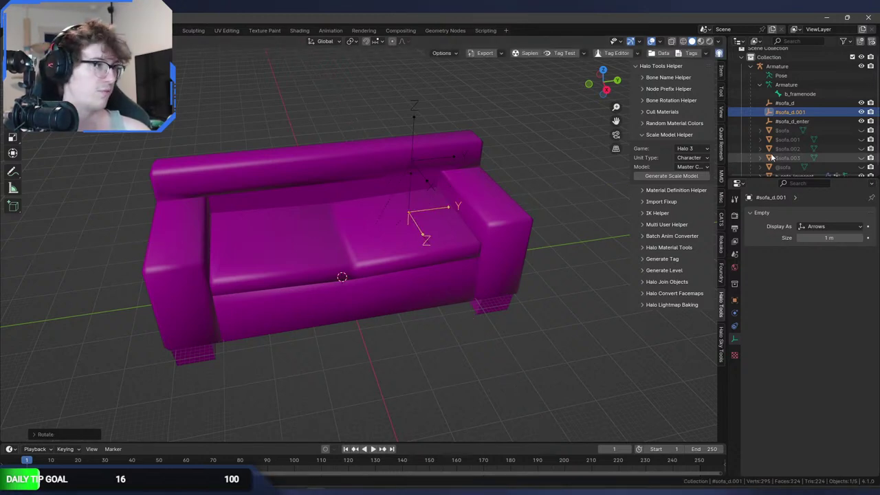
Rename the rotated marker copy as #grav_l.
double_click(814, 109)
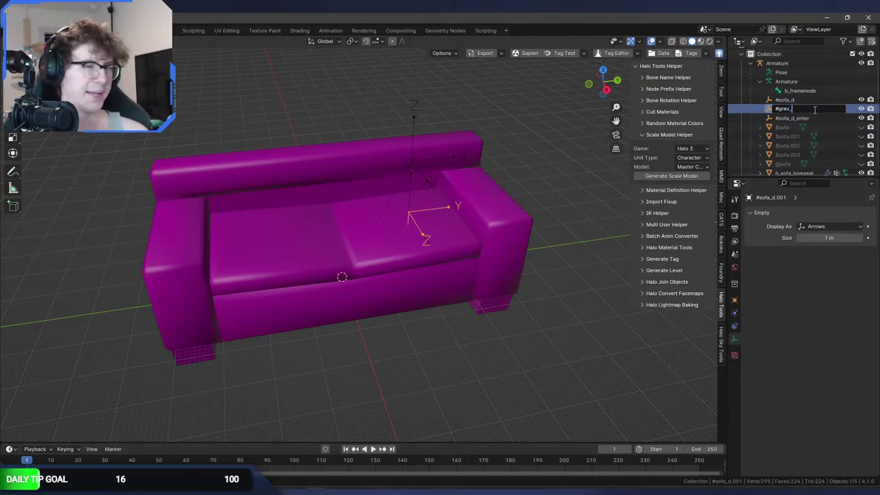
type("#grav_l")
key("Return")
Lower the #grav_l marker along Z to the level of the bottoms of the sofa's legs.
middle_click_drag(605, 241, 451, 198)
key("g")
key("z")
left_click(478, 304)
middle_click_drag(478, 304, 515, 305)
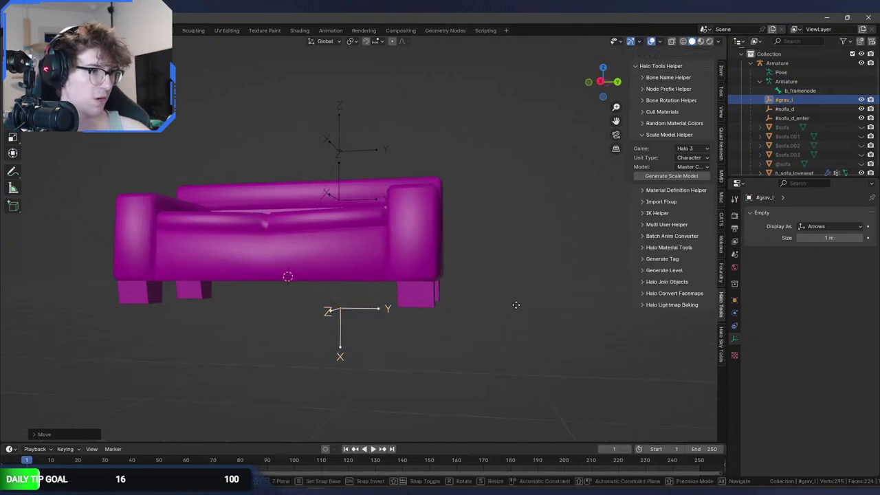
Position #grav_l under the front leg at the sofa's positive Y end, and duplicate the marker in place.
key("g")
key("y")
middle_click_drag(591, 327, 454, 284)
key("x")
key("z")
left_click(536, 306)
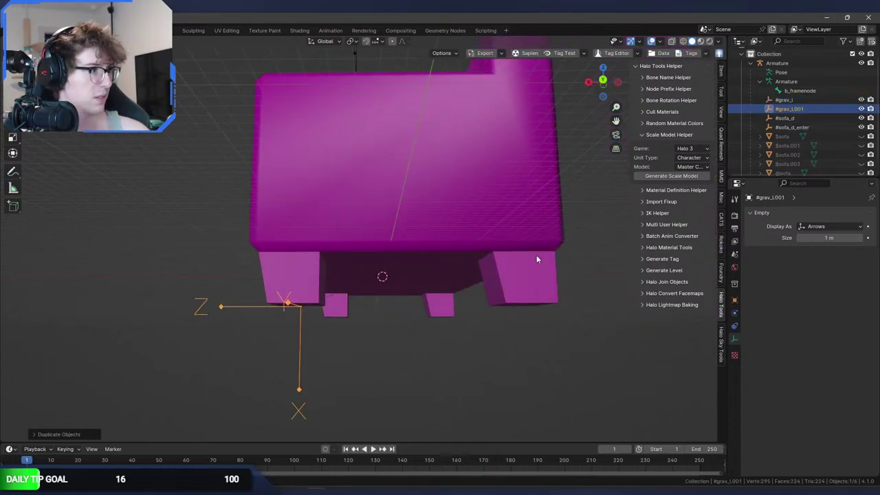
Rename the duplicated #grav_l marker as #grav_r.
double_click(791, 109)
type("#grav_r")
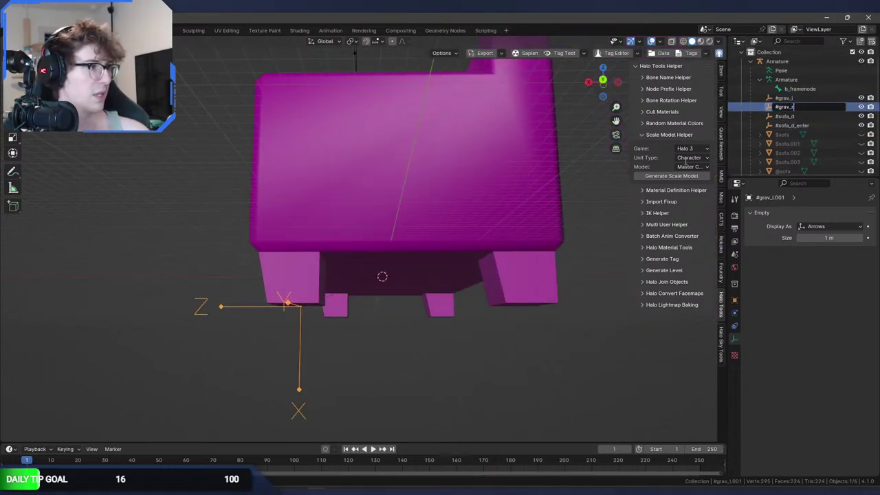
key("Return")
Move #grav_r along Y to the front leg at the opposite end of the sofa.
middle_click_drag(447, 261, 537, 228)
key("g")
key("y")
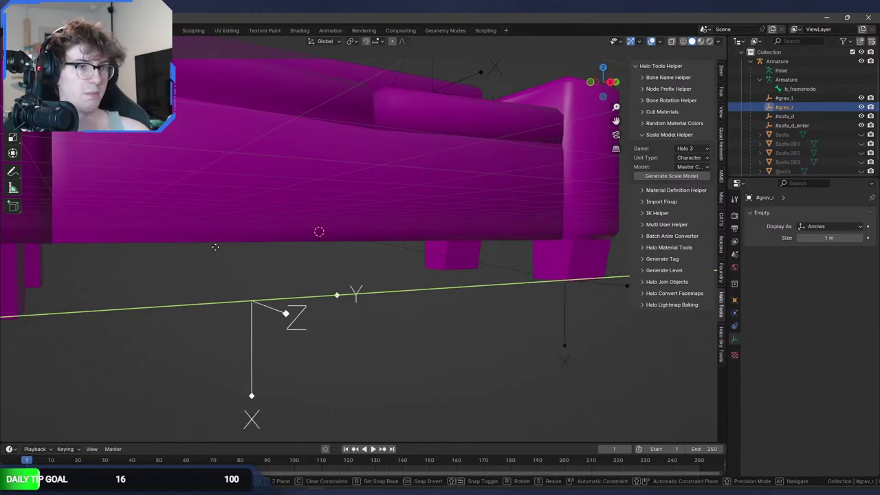
left_click(687, 309)
key("KP_Decimal")
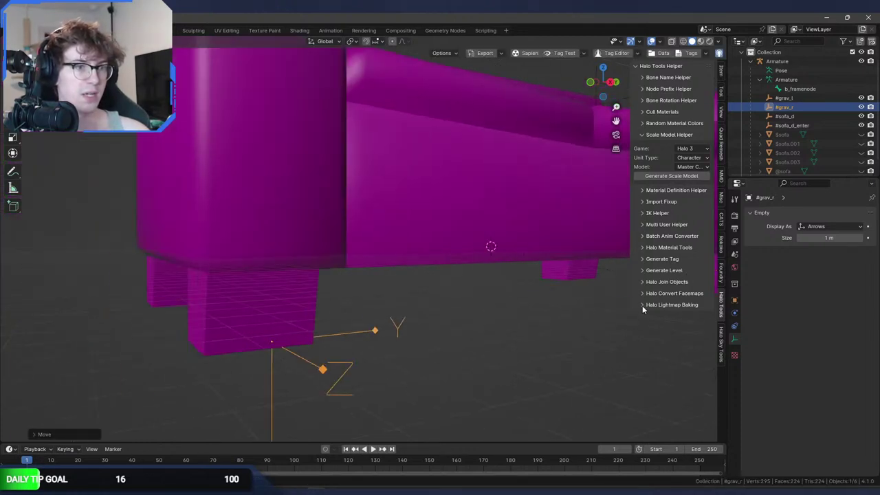
Adjust #grav_r along Y so it lines up with the front leg at the sofa's negative Y end.
middle_click_drag(643, 308, 481, 289)
key("g")
key("y")
left_click(475, 282)
Duplicate #grav_r in place and rename the copy as #grav_rb.
key("shift+d")
key("Escape")
double_click(811, 116)
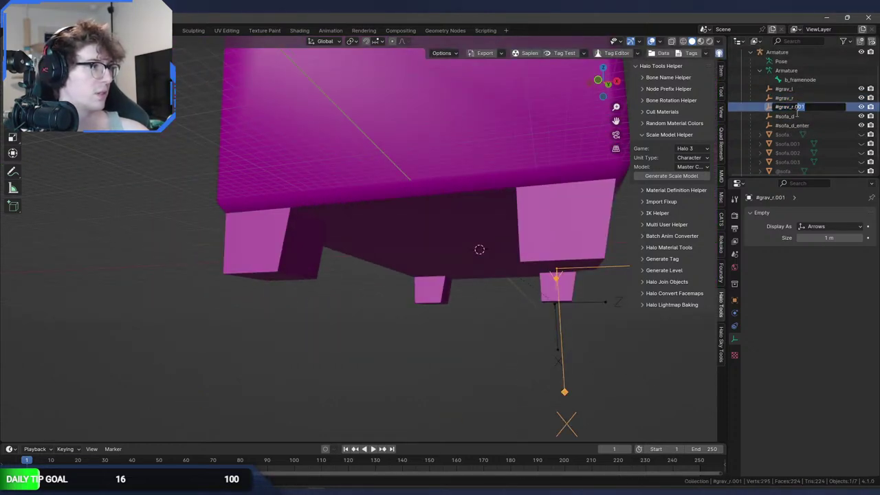
type("b")
key("Return")
Move #grav_rb along X to the rear leg at the sofa's negative Y end.
key("g")
key("y")
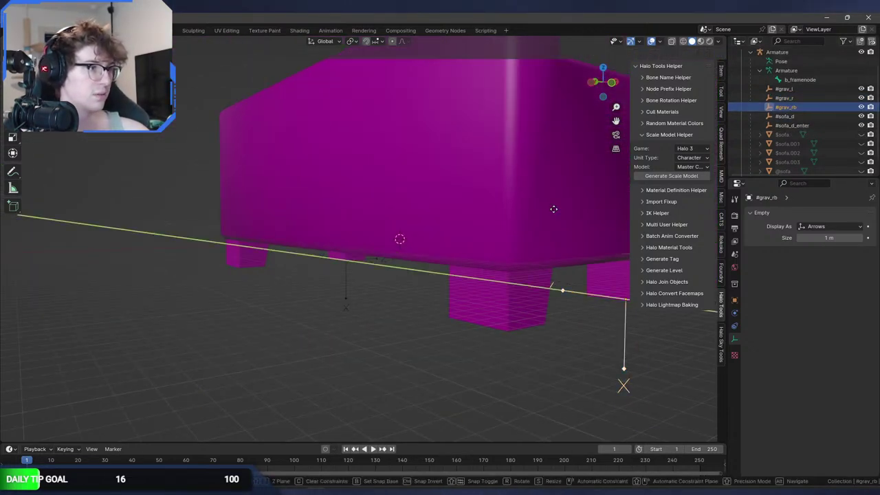
key("x")
left_click(469, 240)
middle_click_drag(469, 240, 453, 218)
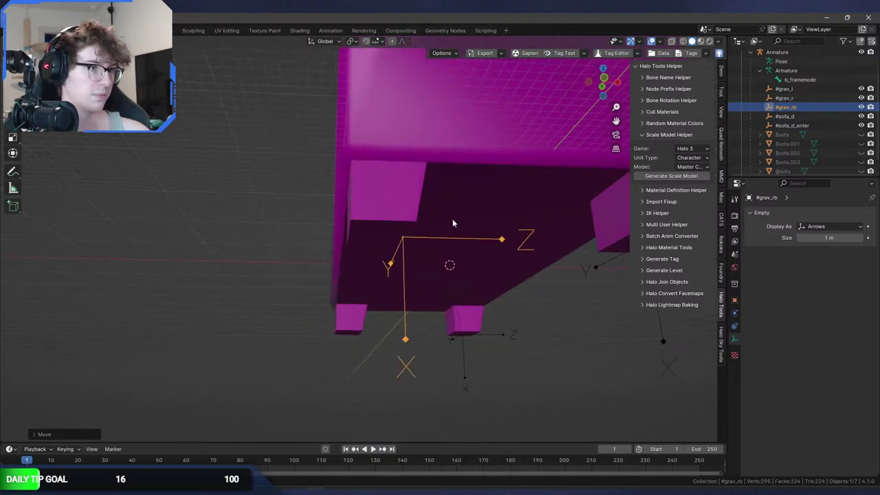
key("g")
key("y")
key("x")
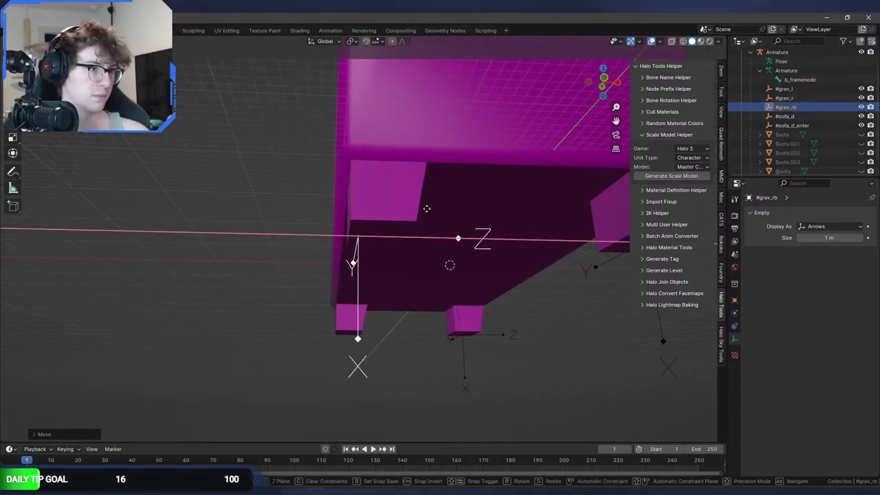
left_click(464, 211)
Duplicate #grav_rb in place and rename the copy as #grav_lb.
key("shift+d")
right_click(464, 210)
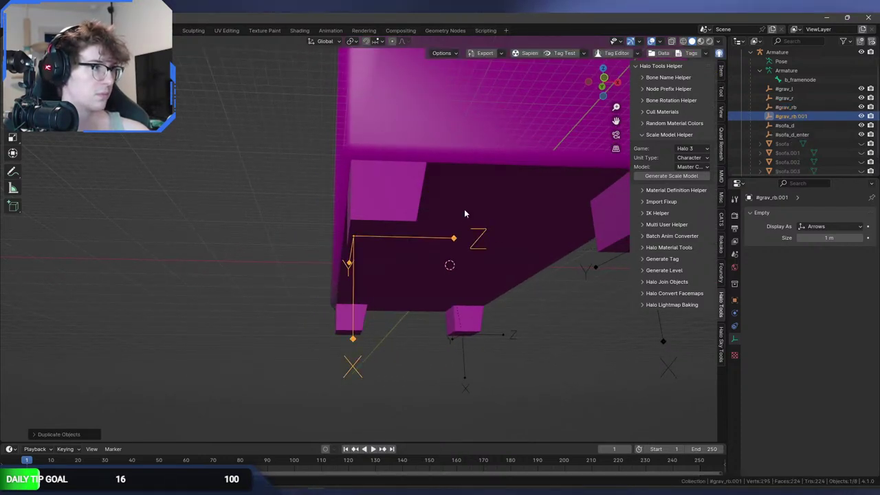
scroll(790, 117, "down", 1)
double_click(791, 108)
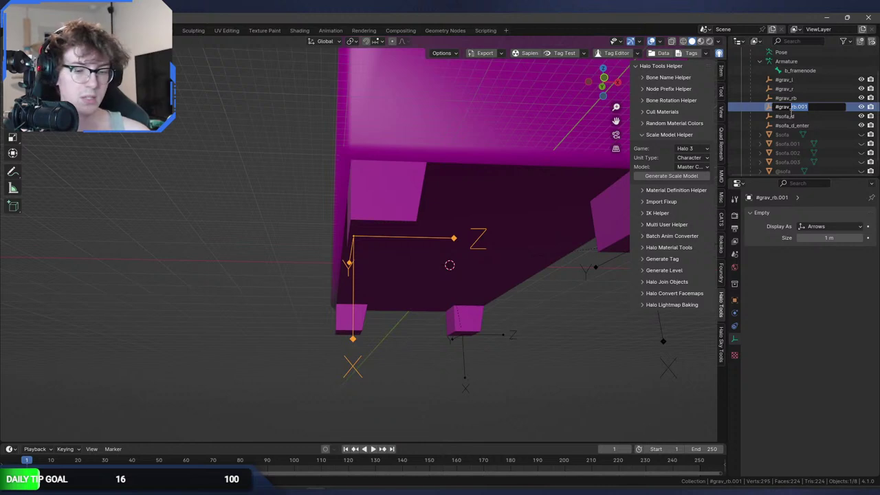
type("lb")
key("Return")
Move #grav_lb along Y to the rear leg at the sofa's positive Y end.
middle_click_drag(349, 186, 439, 195)
key("g")
key("x")
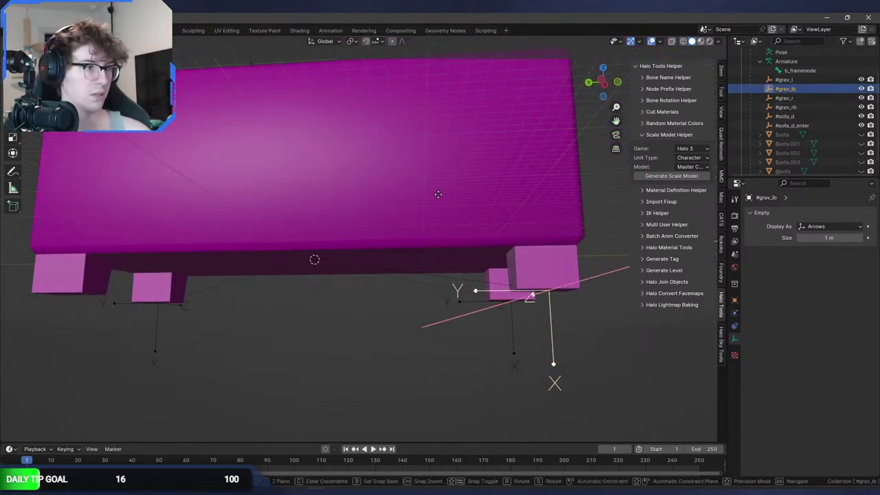
right_click(415, 200)
key("g")
key("y")
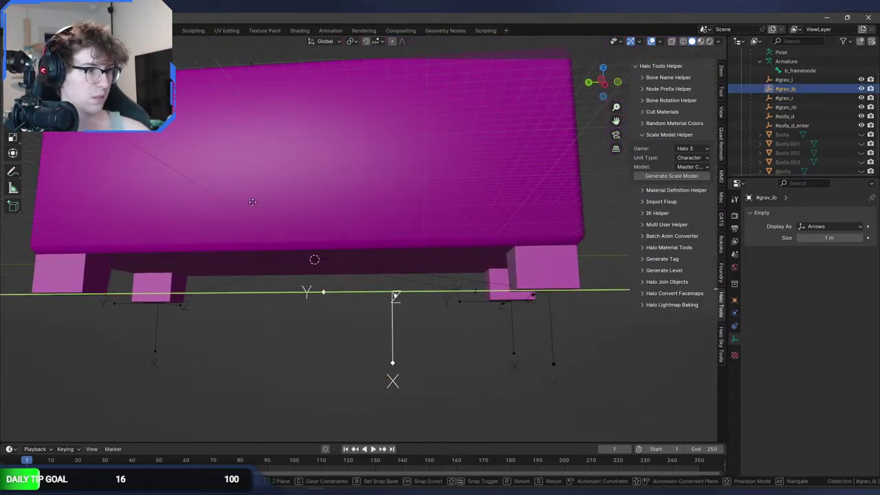
left_click(635, 245)
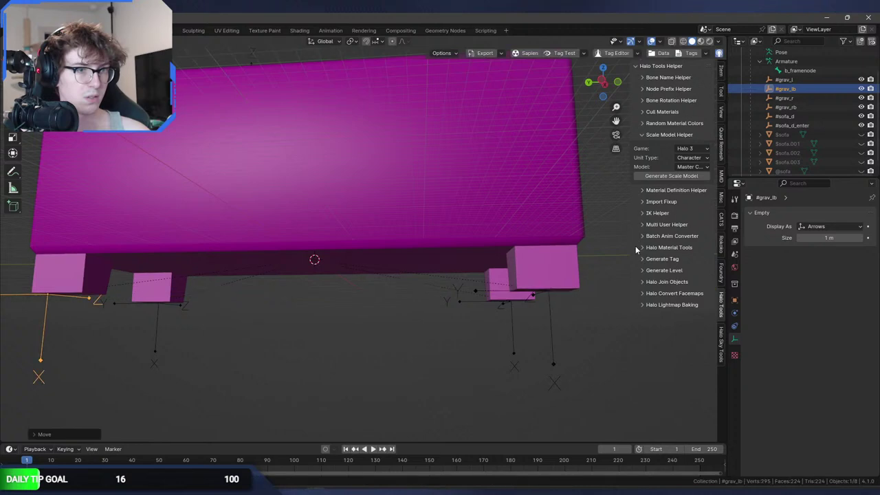
Fine-tune a grav marker's position along Y to line it up with its sofa leg.
middle_click_drag(635, 246, 454, 260)
left_click(484, 297)
mouse_move(484, 297)
middle_mouse_down()
mouse_move(534, 273)
mouse_move(550, 285)
mouse_move(461, 281)
mouse_move(486, 309)
middle_mouse_up()
key("g")
key("y")
left_click(557, 274)
Select the two front markers #grav_l and #grav_r and shift them together along X at the front legs.
left_click(498, 279)
left_click(493, 289)
key("g")
key("x")
left_click(498, 286)
key("g")
key("y")
key("x")
left_click(473, 287)
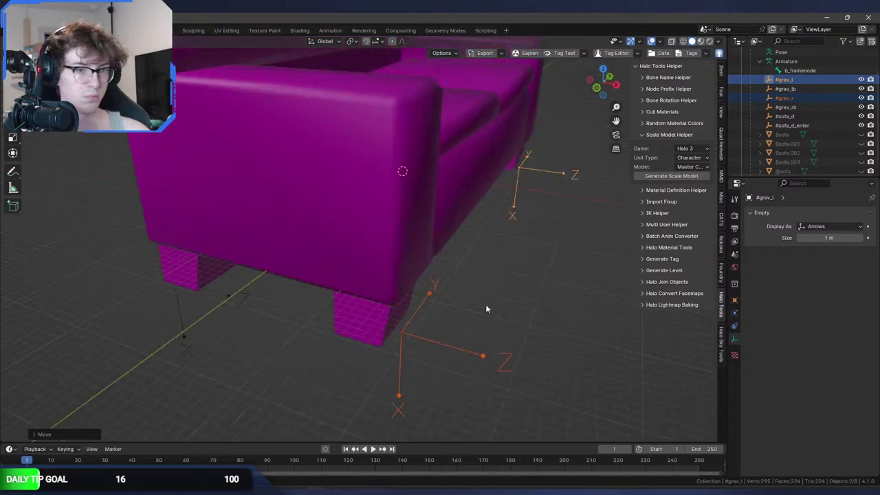
Deselect the grav markers and save sofa.blend.
left_click(486, 309)
scroll(508, 275, "down", 5)
middle_click_drag(514, 260, 432, 265)
key("ctrl+s")
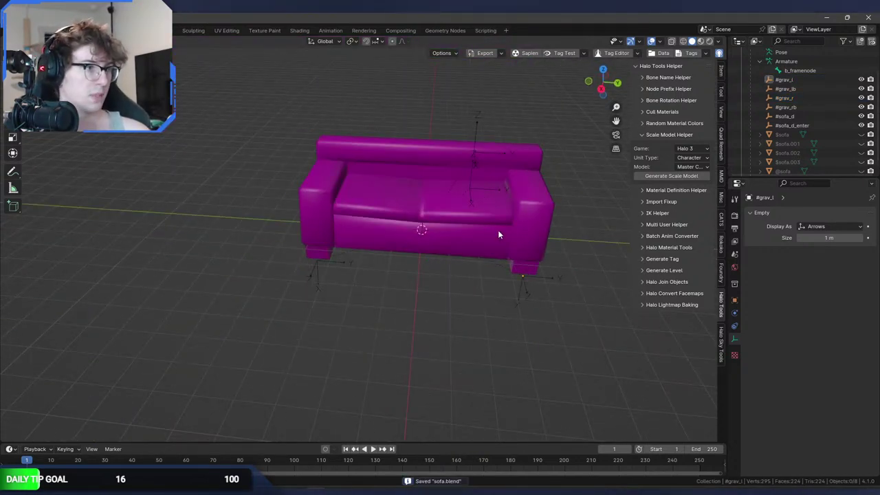
Duplicate the #sofa_d seat marker in place and rename the copy as #sofa_p.
left_click(475, 187)
middle_click_drag(477, 188, 463, 243)
key("shift+d")
right_click(463, 243)
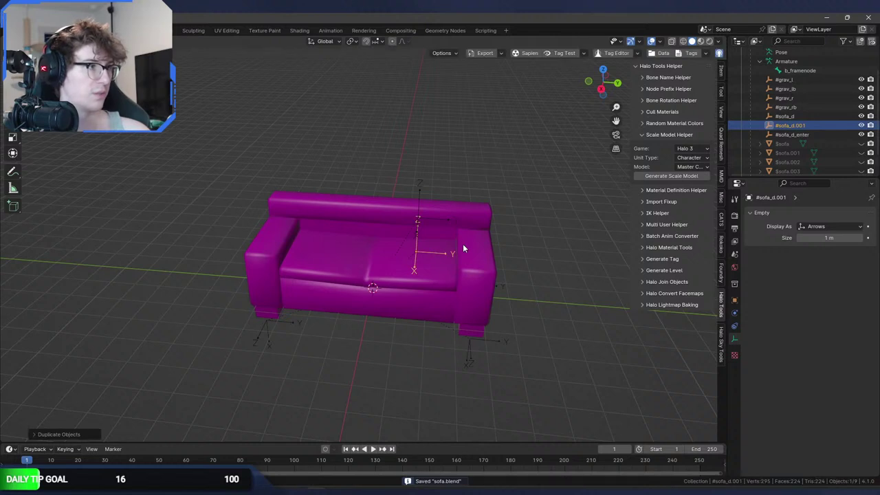
scroll(795, 123, "down", 1)
double_click(791, 108)
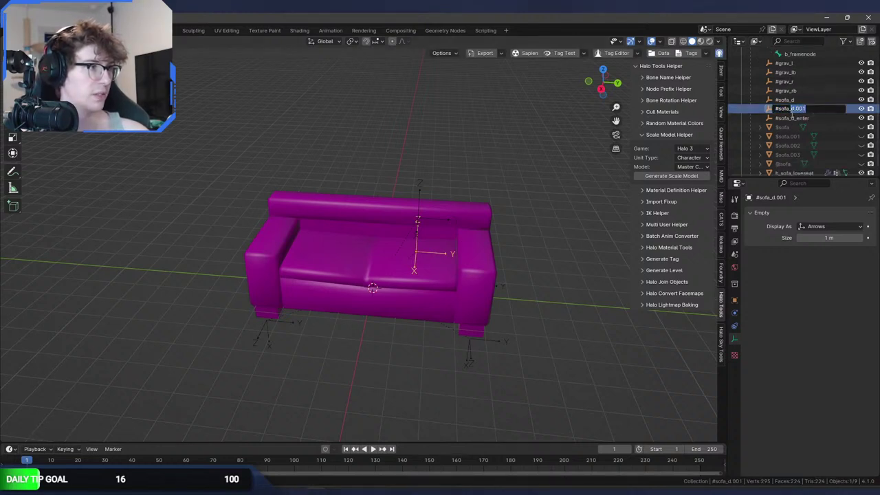
type("p")
key("Return")
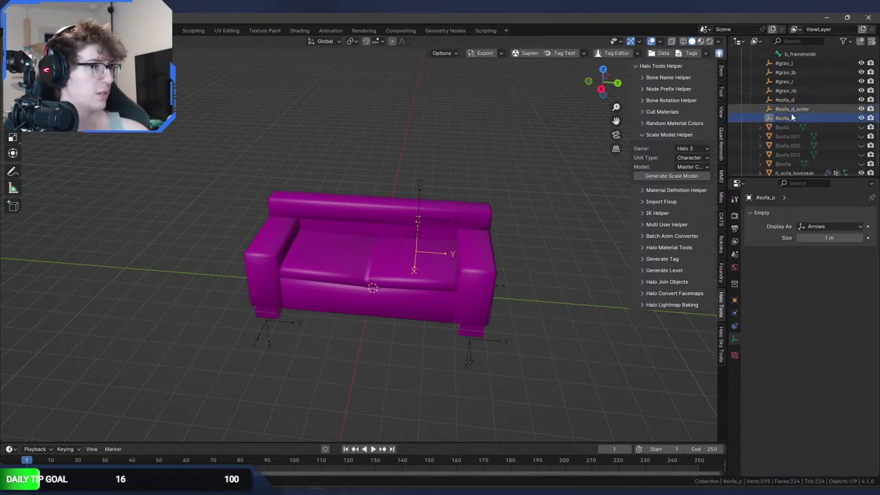
Duplicate the #sofa_d_enter marker in place and rename the copy as #sofa_p_enter.
left_click(780, 110)
key("shift+d")
right_click(527, 151)
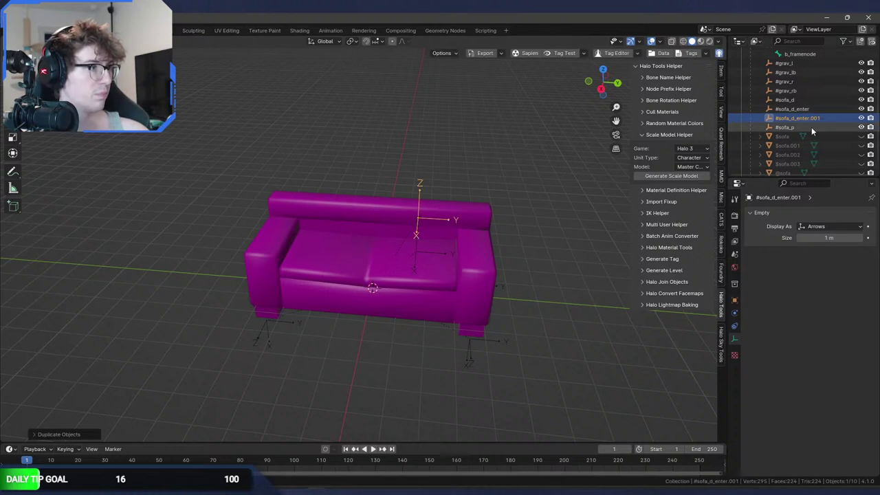
scroll(811, 126, "down", 1)
double_click(797, 109)
type("#sofa_p_enter")
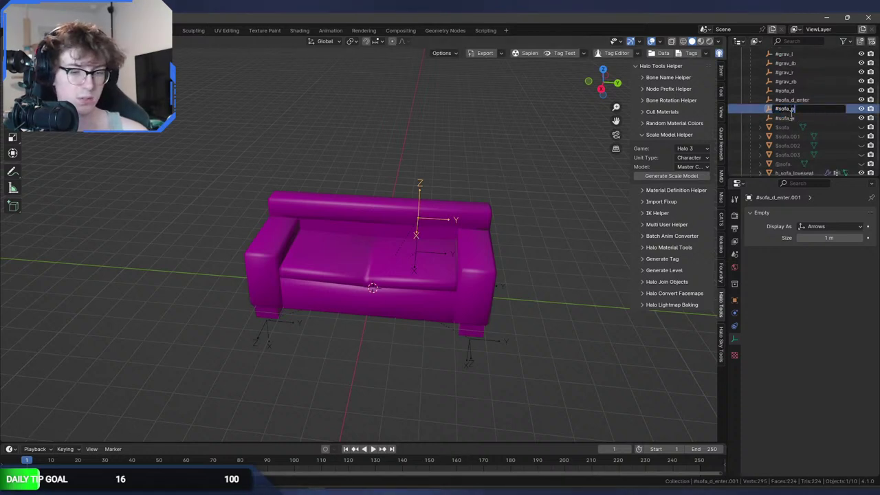
key("Return")
Move #sofa_p and #sofa_p_enter together along Y to the seat cushion at the sofa's negative Y end.
left_click(791, 119, "ctrl")
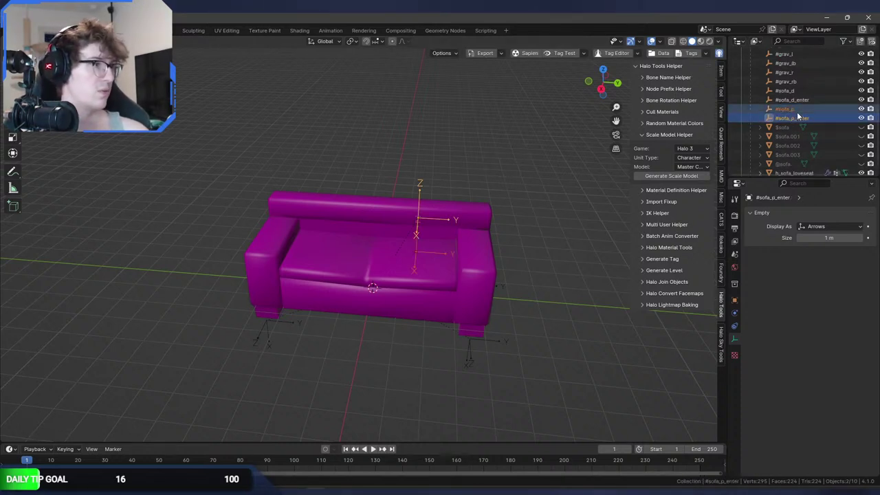
key("g")
key("y")
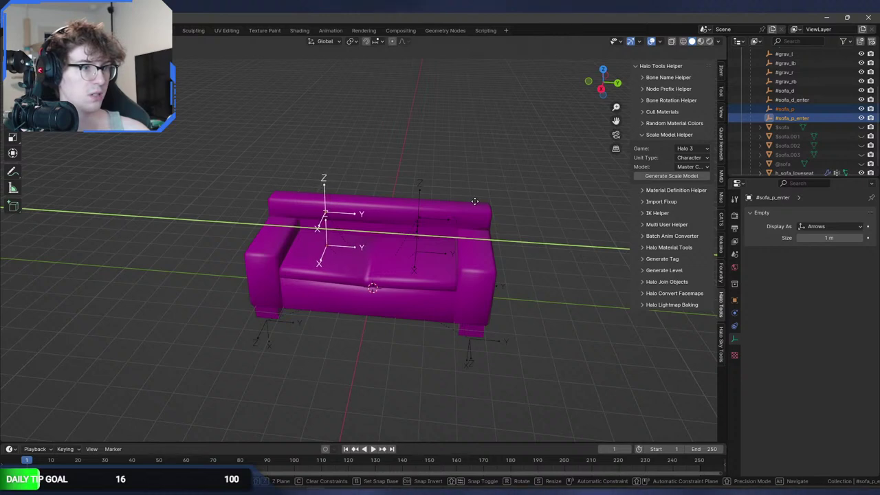
left_click(474, 199)
key("KP_3")
key("g")
key("y")
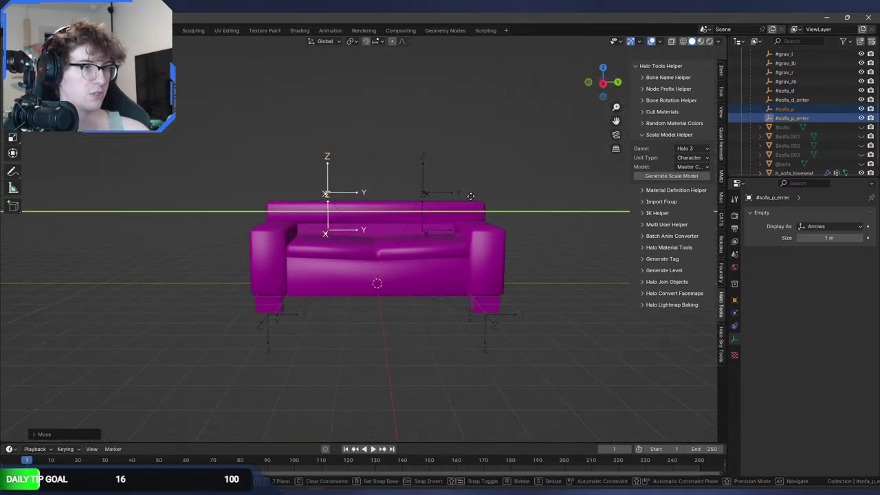
key("Escape")
Clear the selection of the passenger seat markers and save the sofa file again.
key("alt+a")
key("ctrl+s")
middle_click_drag(473, 201, 473, 248)
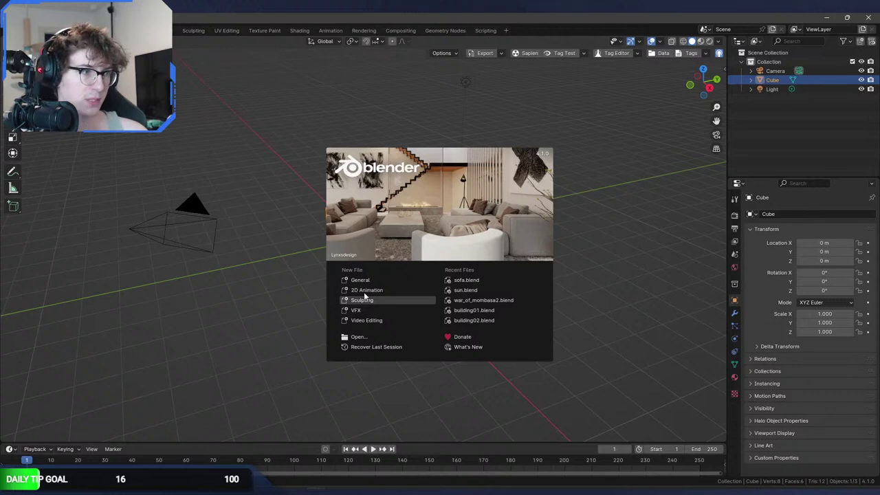
Delete the new scene's default objects and check the extracted turret render folder for a JMS model to import.
key("Delete")
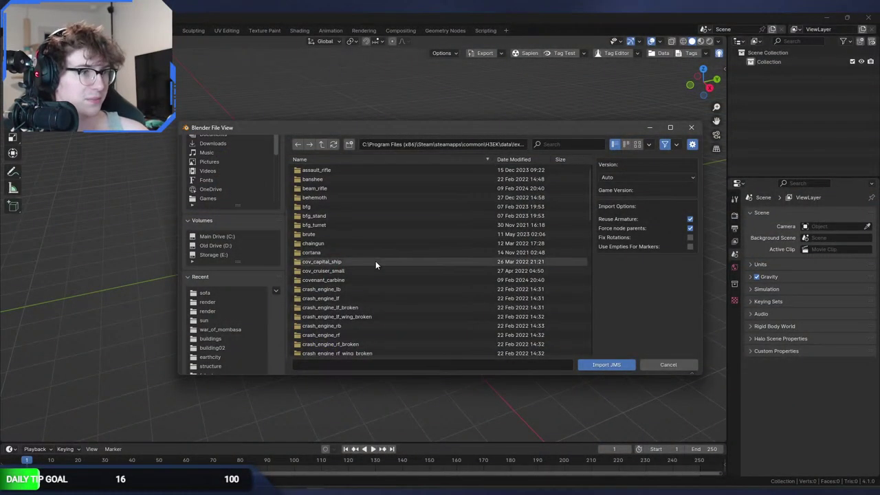
scroll(374, 261, "down", 4)
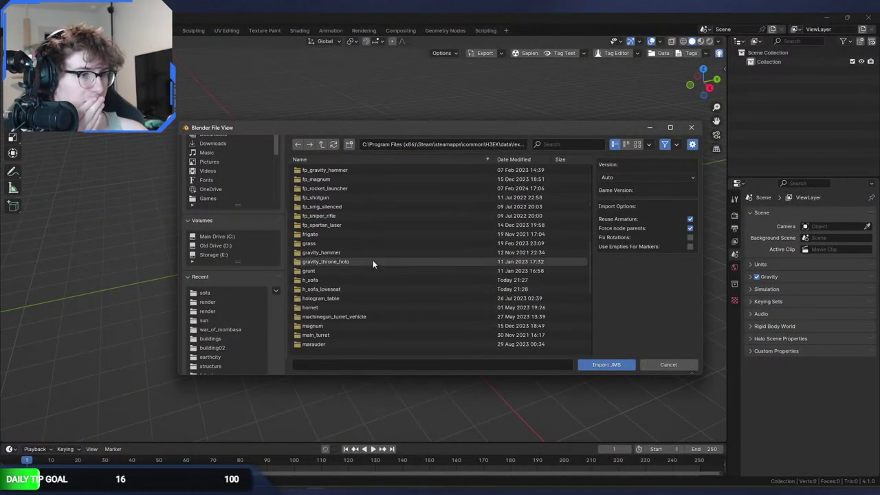
scroll(373, 260, "down", 10)
left_click(346, 341)
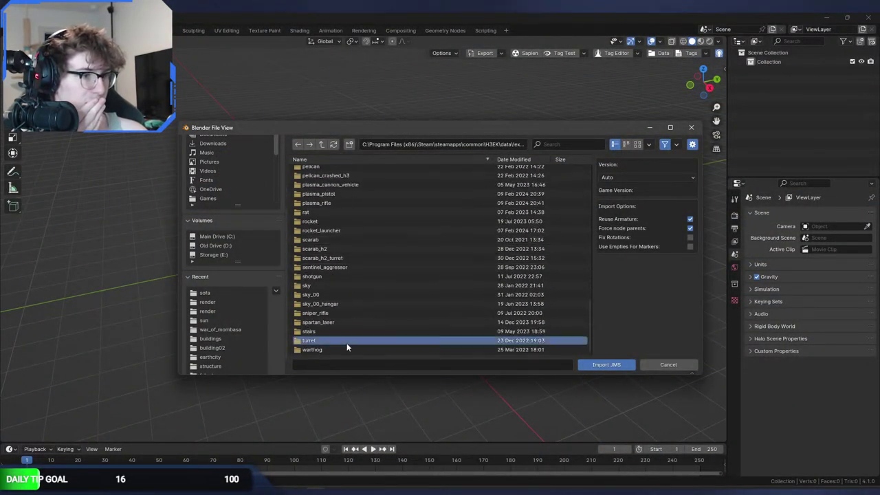
double_click(347, 342)
double_click(332, 170)
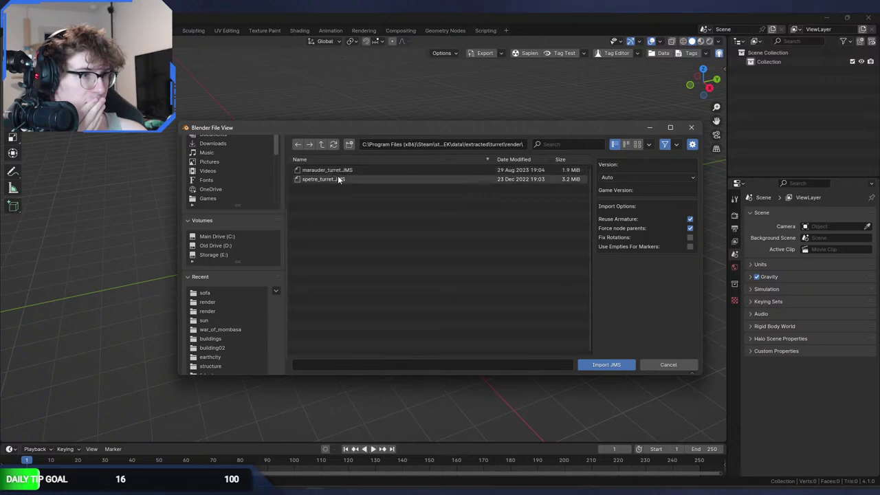
left_click(321, 144)
left_click(322, 145)
scroll(359, 284, "down", 15)
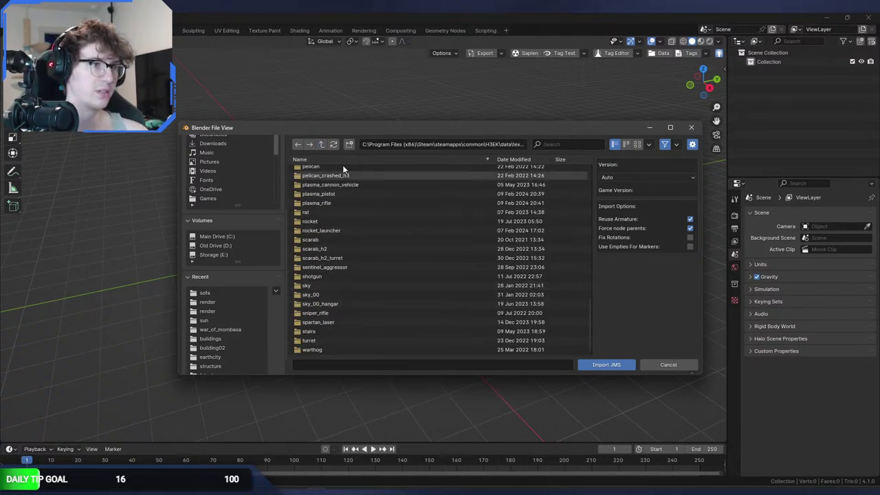
Import the gauss turret JMS from the objects\vehicles\warthog\turrets\gauss\render folder.
left_click(322, 144)
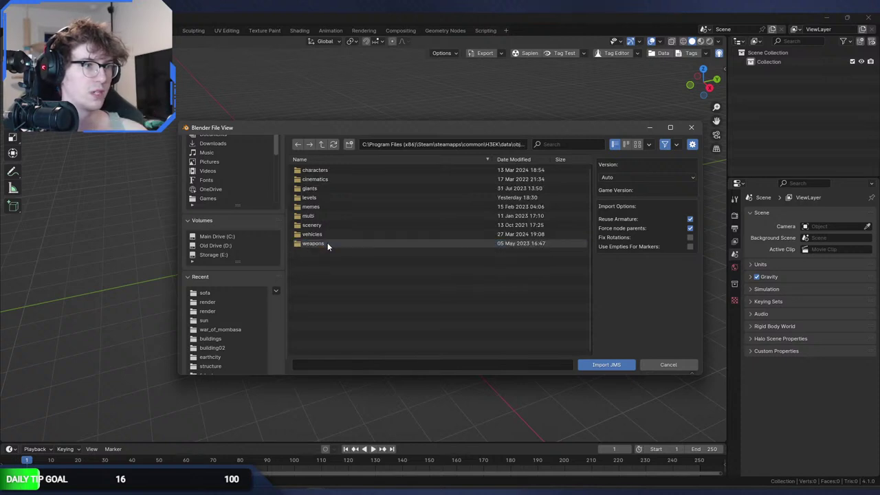
left_click(330, 236)
double_click(330, 236)
scroll(329, 322, "down", 8)
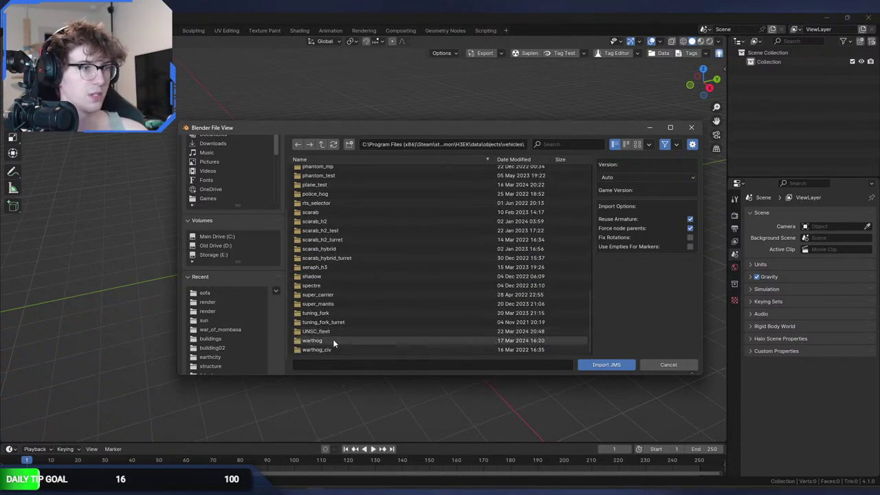
double_click(332, 339)
double_click(325, 187)
double_click(328, 171)
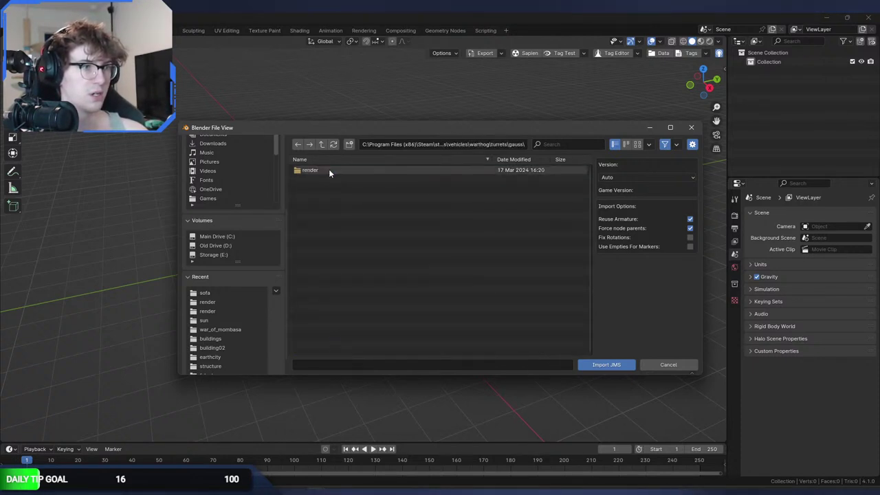
double_click(330, 169)
double_click(333, 169)
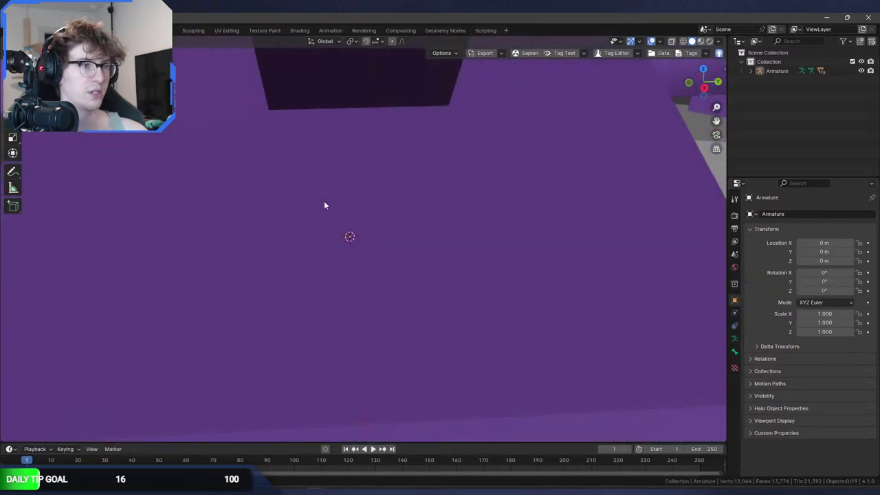
Enter Edit Mode on the gauss mesh and select only the faces assigned to the gauss_extra material.
scroll(324, 201, "down", 5)
scroll(365, 217, "down", 4)
middle_click_drag(393, 162, 276, 255)
left_click(278, 257)
key("Tab")
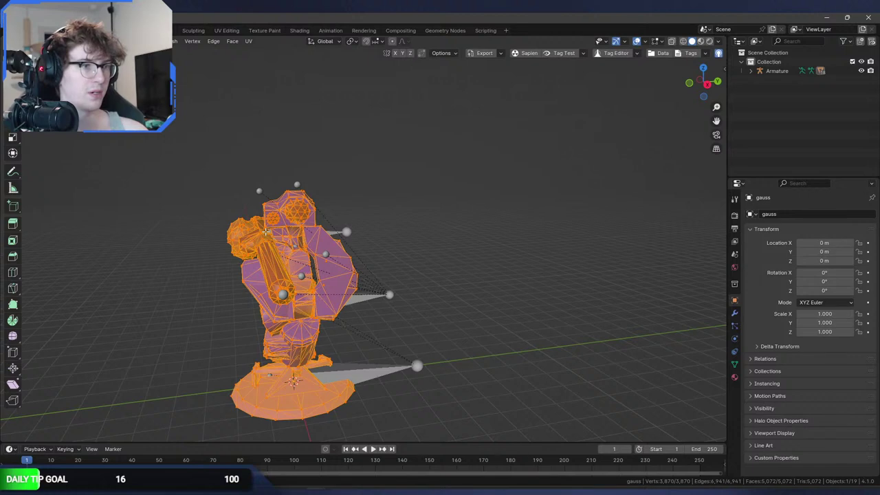
key("alt+a")
left_click(734, 377)
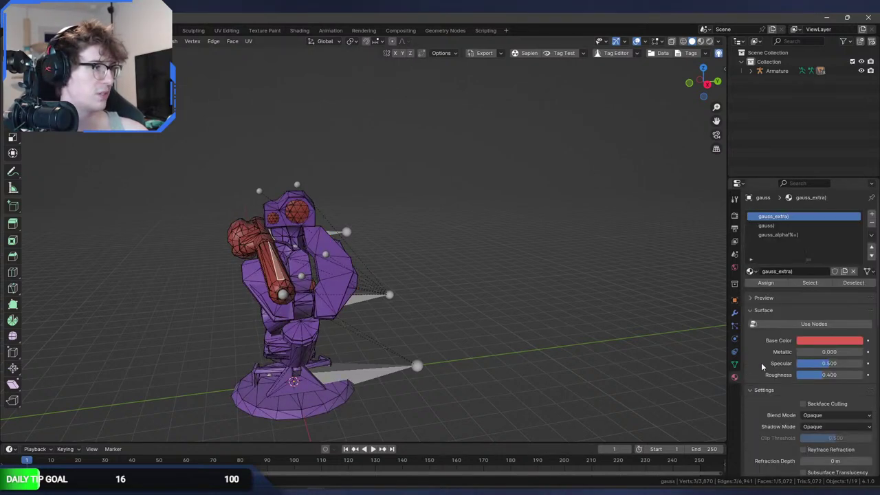
left_click(819, 282)
middle_click_drag(415, 272, 603, 221)
right_click(718, 231)
middle_click_drag(717, 232, 485, 259)
key("g")
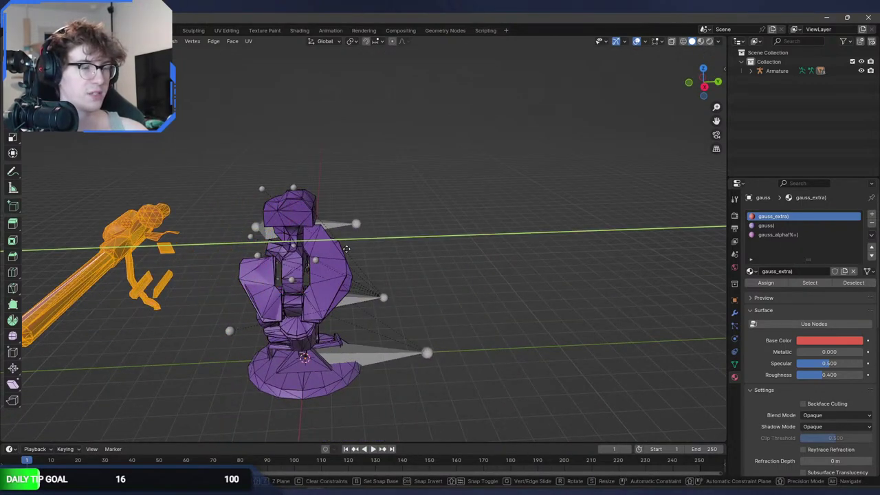
right_click(346, 249)
Invert the selection and delete the vertices of all gauss geometry outside the gauss_extra material.
key("ctrl+i")
key("x")
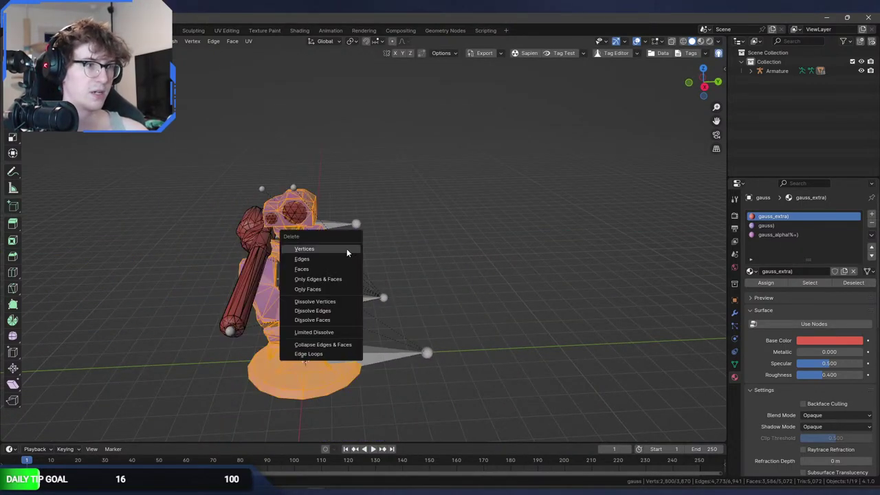
left_click(347, 249)
middle_click_drag(347, 248, 333, 242)
scroll(337, 246, "up", 3)
key("KP_1")
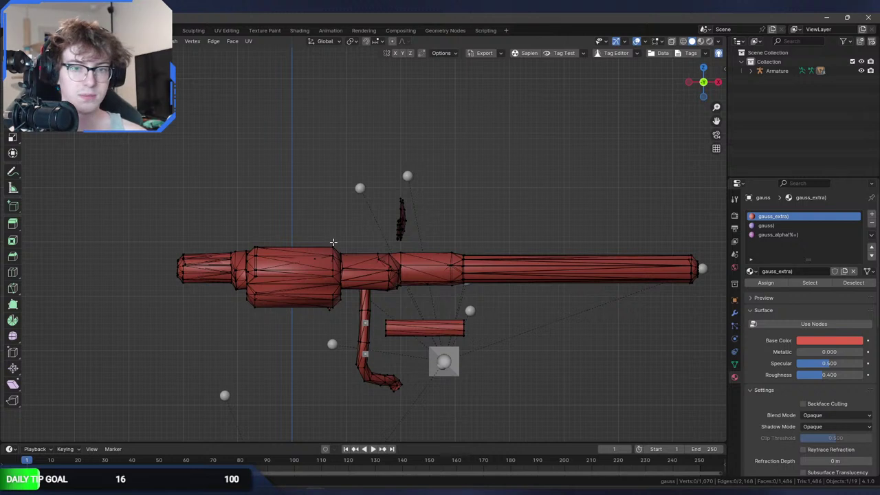
key("KP_3")
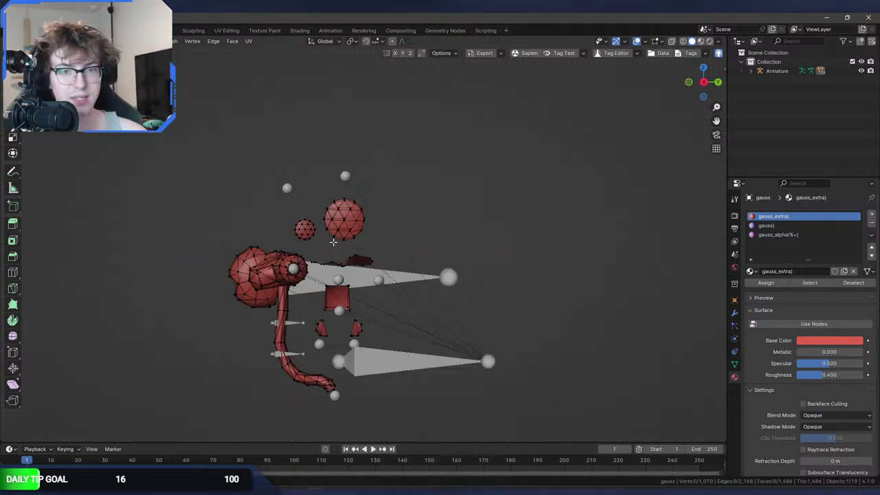
Select the gauss gun's body and barrel geometry, deselecting the vertices at the upper end of the cable.
middle_click_drag(333, 242, 351, 241, "shift")
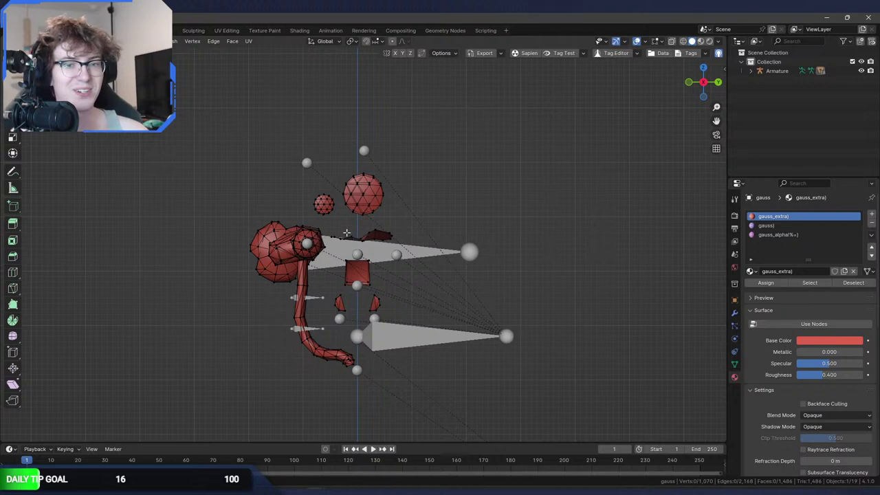
key("alt+z")
scroll(335, 224, "up", 4)
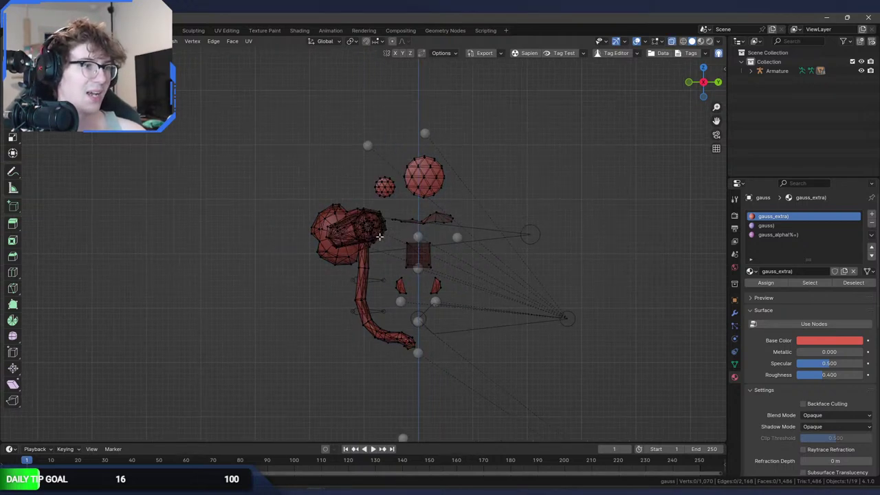
mouse_move(334, 275)
left_mouse_down()
mouse_move(320, 279)
mouse_move(282, 206)
mouse_move(349, 186)
mouse_move(385, 213)
mouse_move(389, 258)
mouse_move(316, 220)
mouse_move(333, 252)
left_mouse_up()
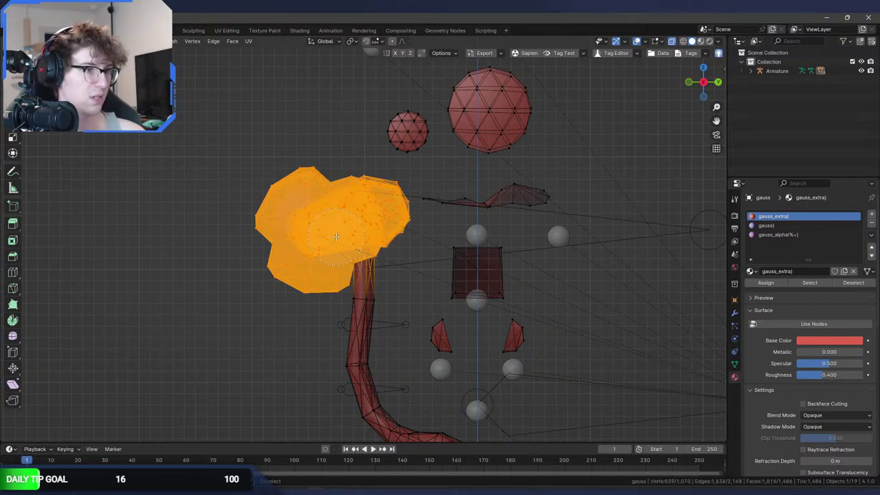
key("Escape")
key("KP_Decimal")
mouse_move(352, 257)
middle_mouse_down()
mouse_move(328, 302)
mouse_move(324, 252)
middle_mouse_up()
key("c")
middle_click(359, 243)
key("Escape")
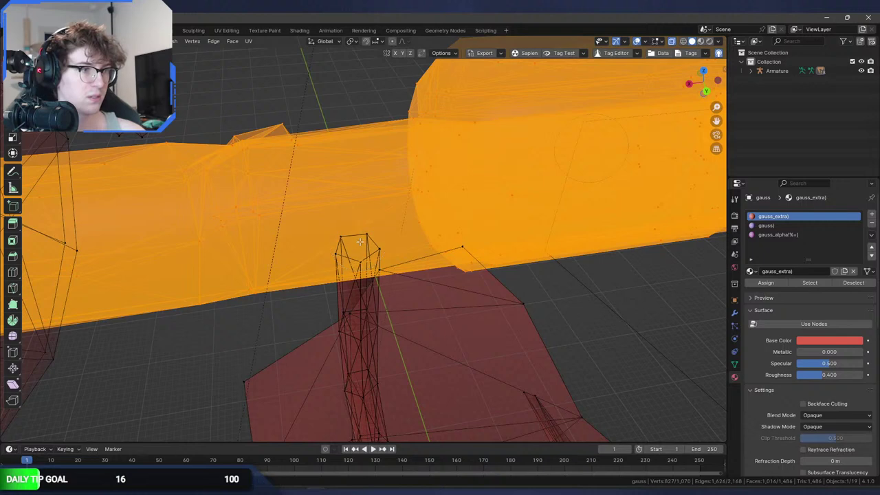
Separate the selected gun geometry into its own object and delete the remaining gauss mesh.
key("p")
left_click(380, 224)
key("Tab")
scroll(434, 196, "down", 8)
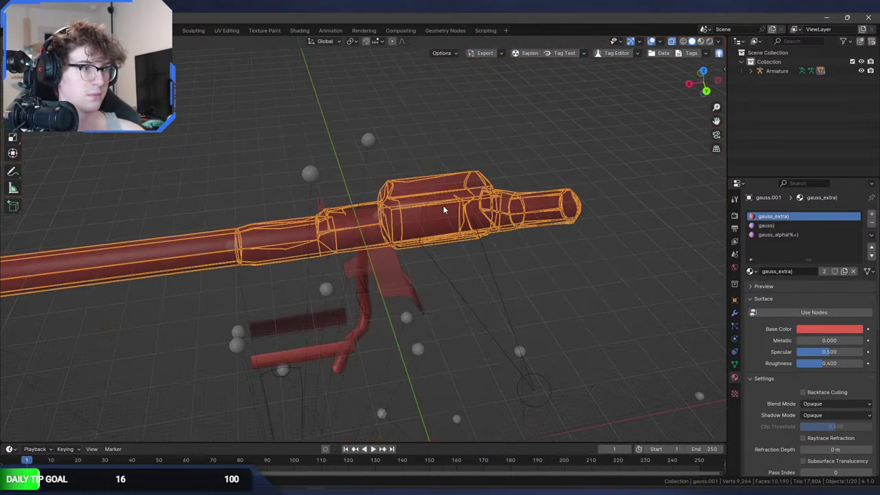
left_click(391, 274)
key("Delete")
left_click(367, 223)
middle_click_drag(391, 275, 447, 273)
scroll(468, 257, "down", 5)
scroll(376, 281, "down", 3)
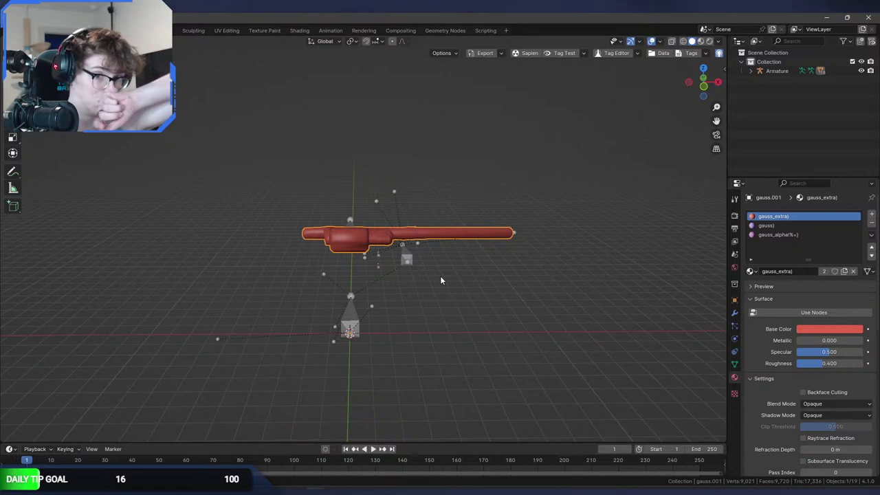
Save the gun scene as a new file named gauss in the E:\Projects\H3EK\Models\sofa folder.
middle_click_drag(448, 278, 378, 276)
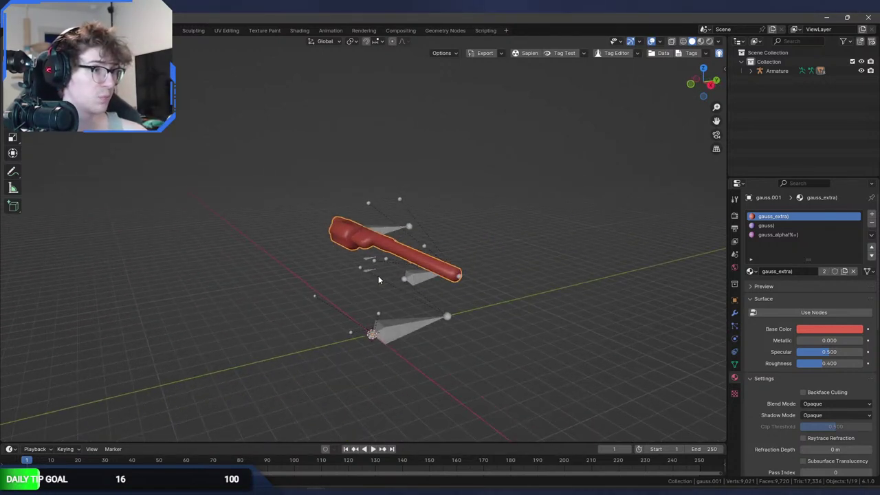
left_click(460, 277)
left_click(433, 273)
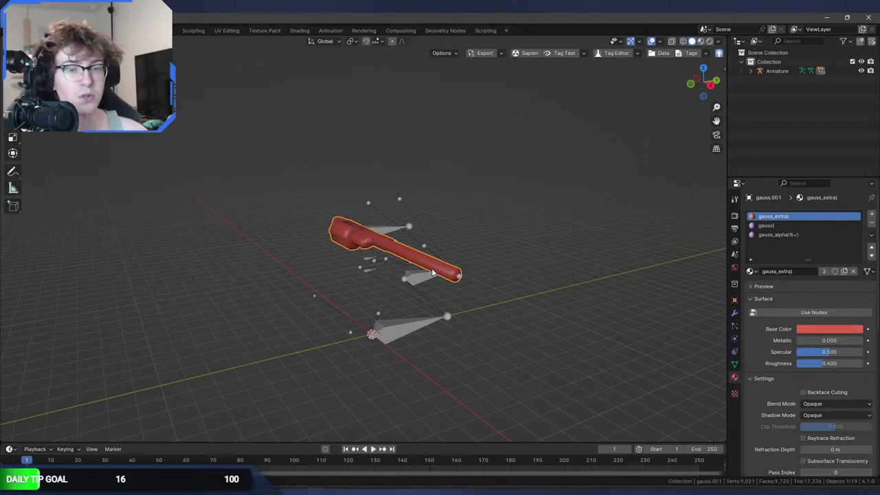
middle_click_drag(433, 271, 385, 293)
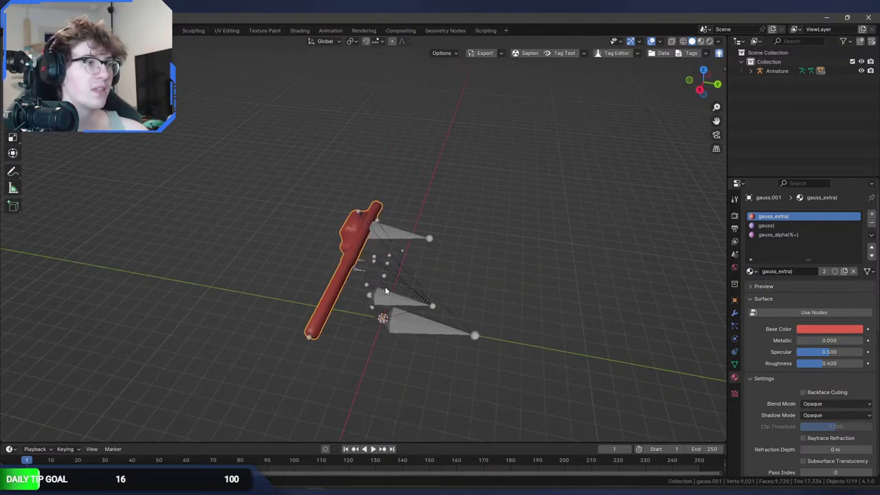
key("ctrl+shift+s")
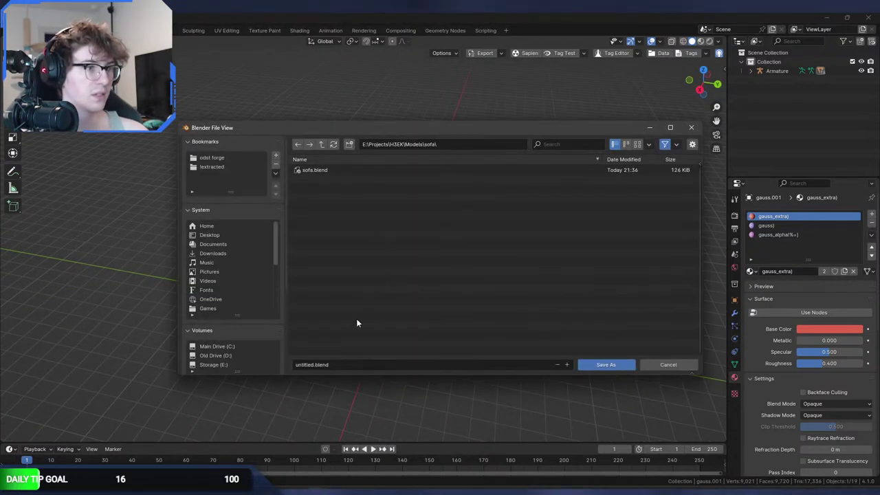
left_click(347, 365)
type("gauss")
key("Return")
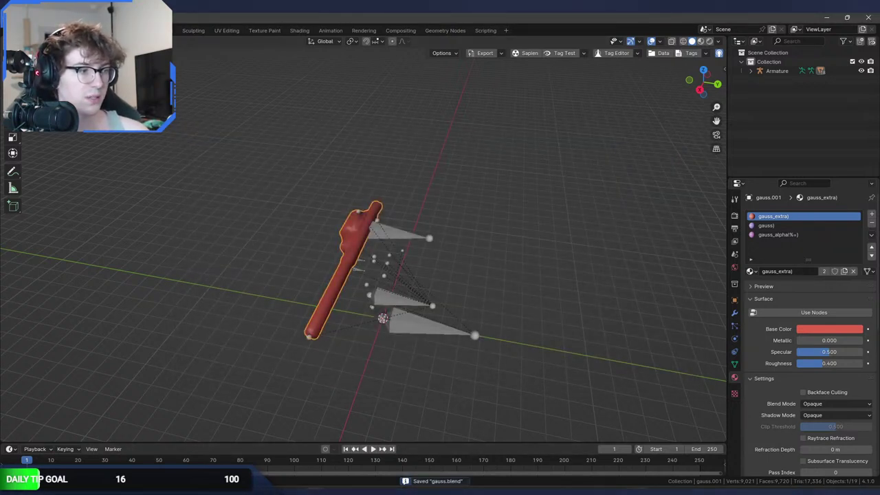
Switch to the sofa scene's Blender window and append the gauss gun mesh from the saved gauss file.
mouse_move(315, 488)
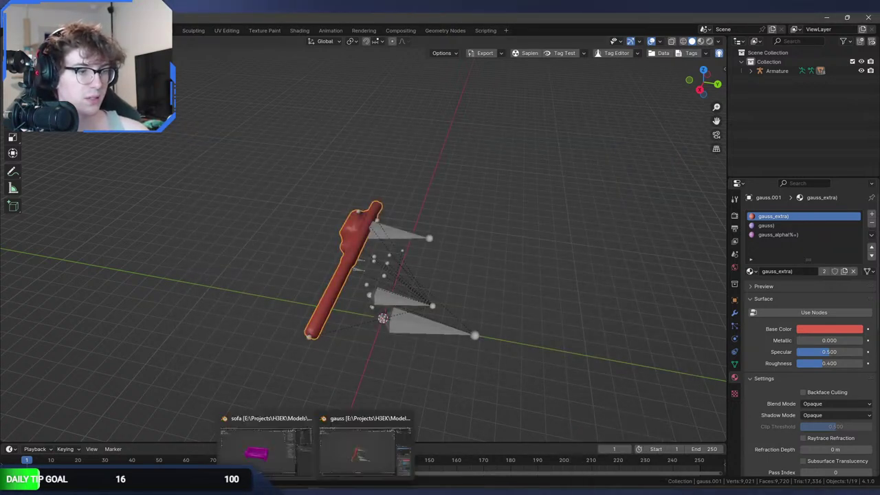
left_click(269, 468)
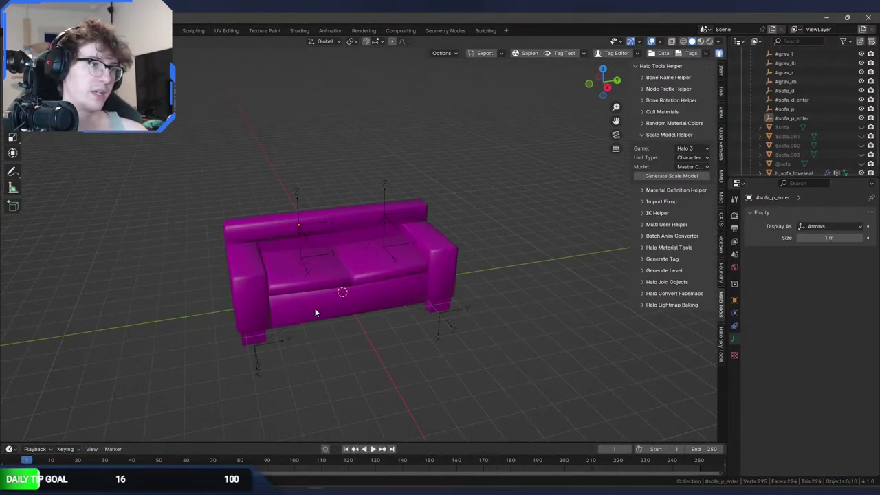
left_click(10, 30)
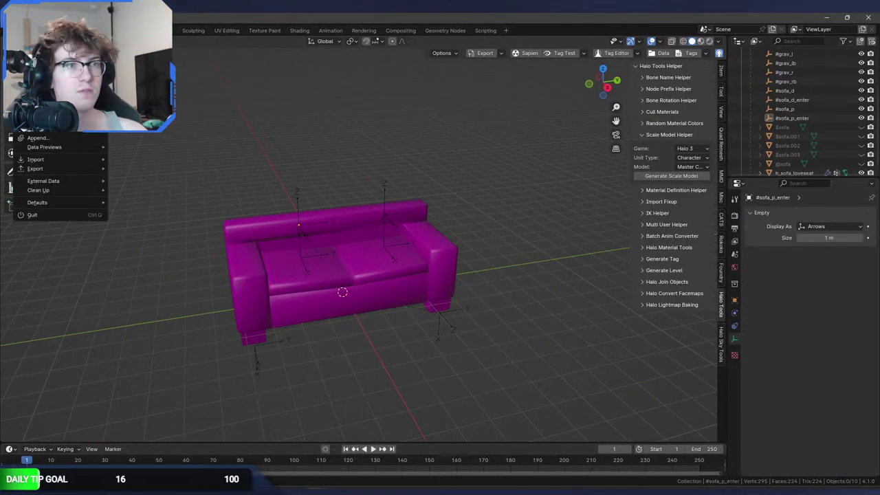
mouse_move(51, 146)
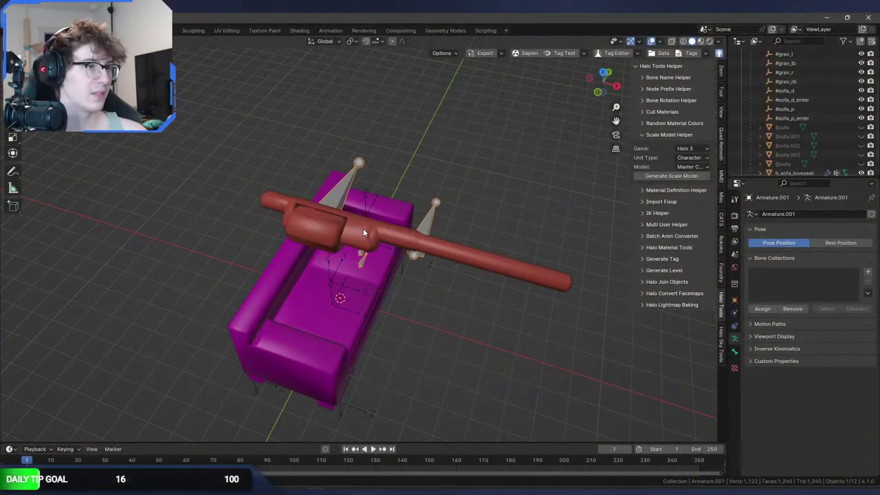
Clear the gun mesh's parent and delete the appended Armature.001 hierarchy.
left_click(363, 228)
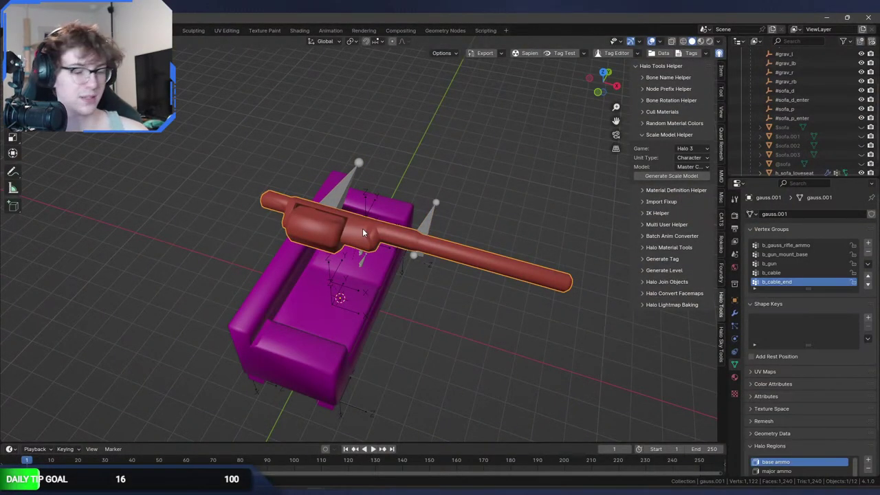
key("alt+p")
left_click(359, 239)
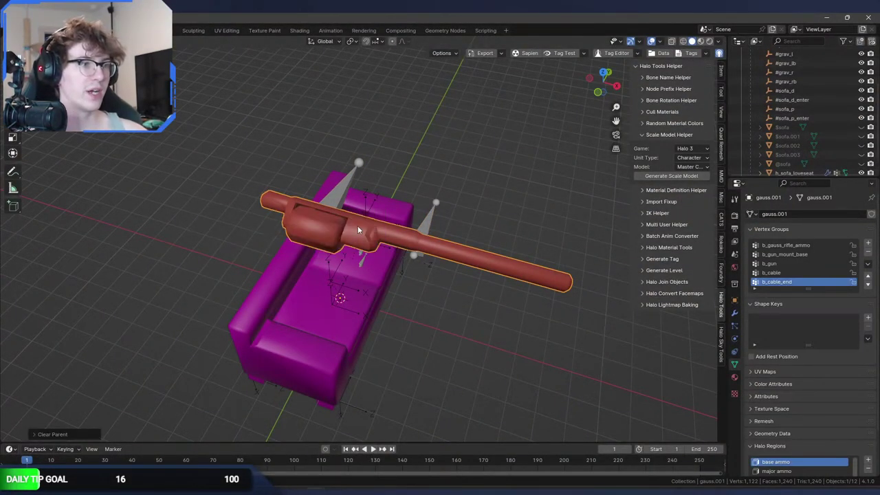
left_click(344, 186)
scroll(791, 137, "down", 2)
right_click(791, 159)
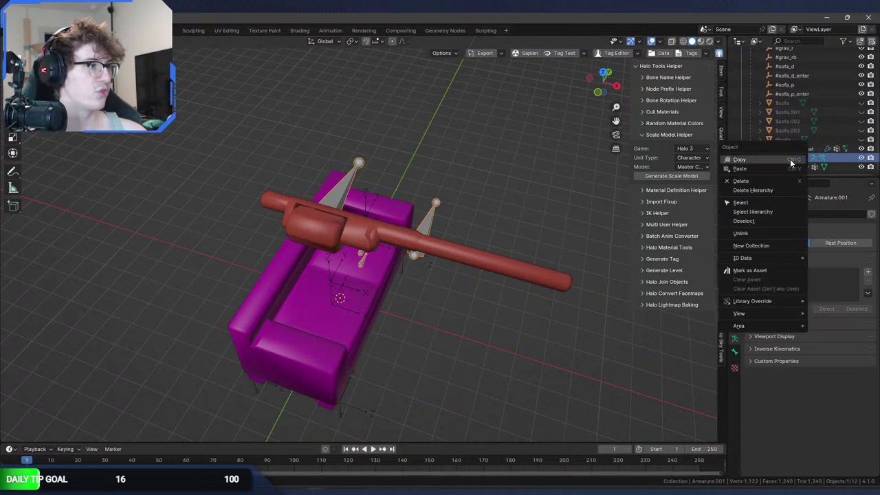
left_click(780, 188)
Rename the gun object gauss and remove all of its Halo regions and vertex groups.
left_click(777, 168)
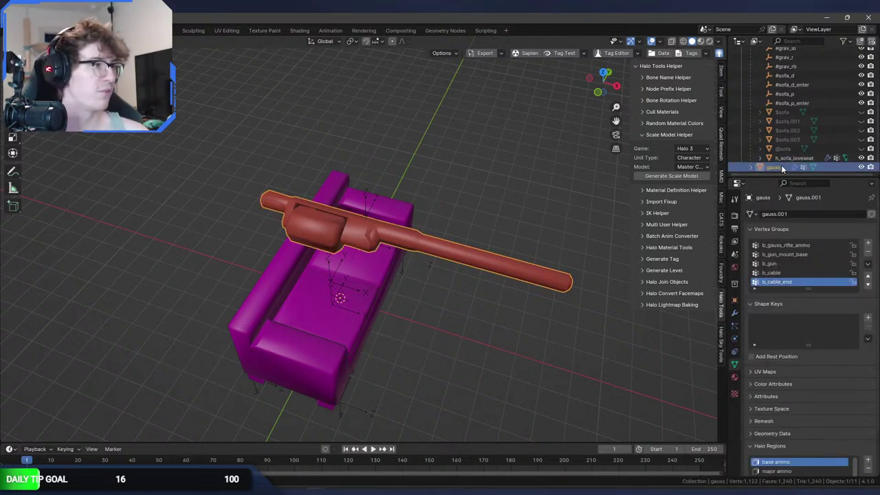
scroll(783, 124, "up", 5)
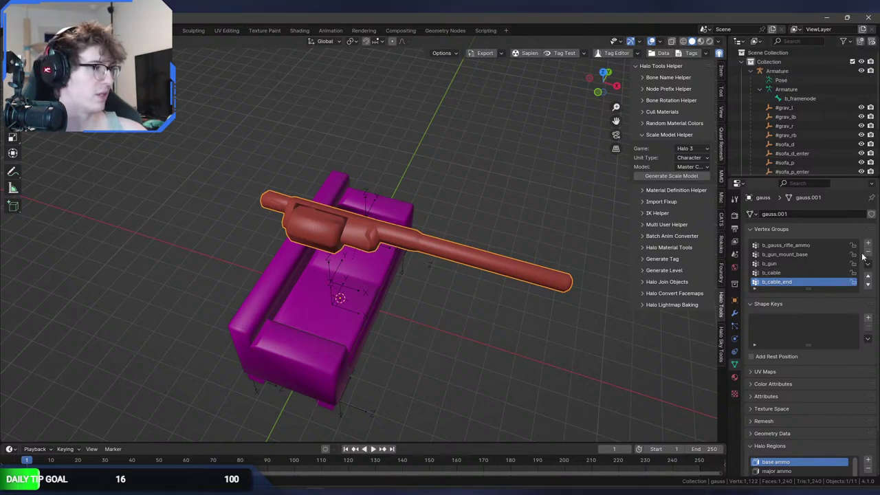
scroll(863, 256, "down", 2)
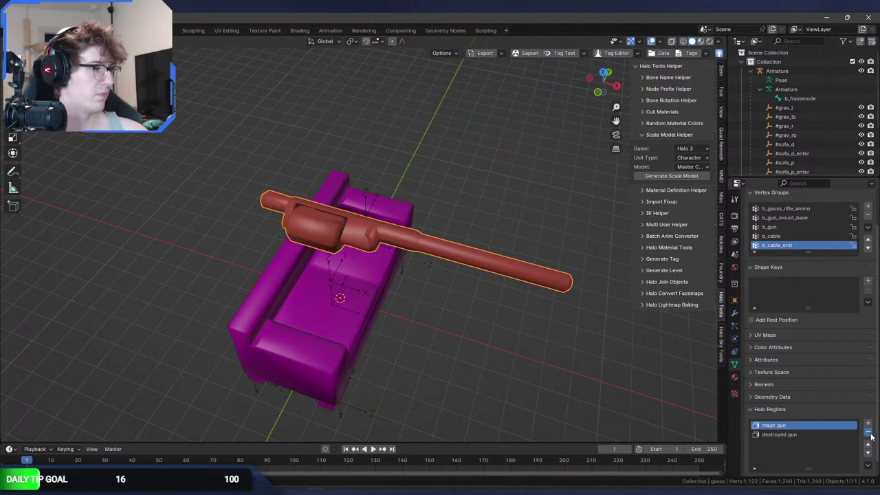
double_click(870, 434)
left_click(867, 218)
left_click(866, 218)
left_click(867, 218)
left_click(867, 218)
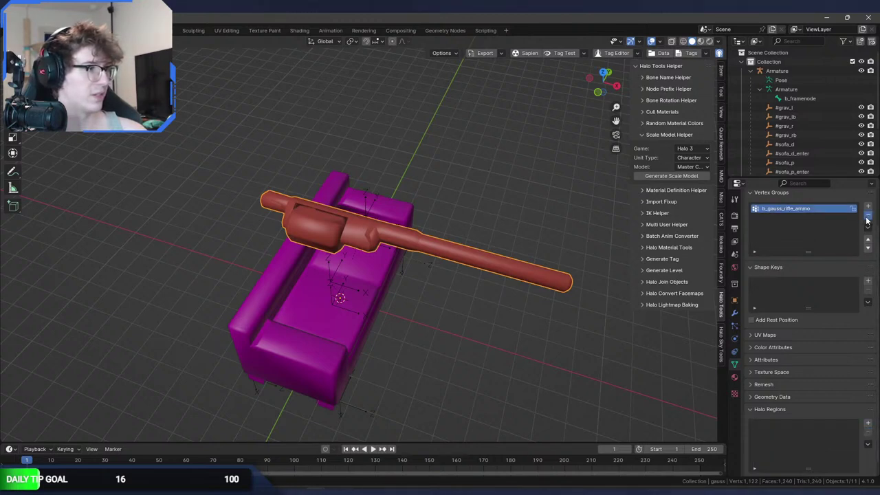
left_click(866, 218)
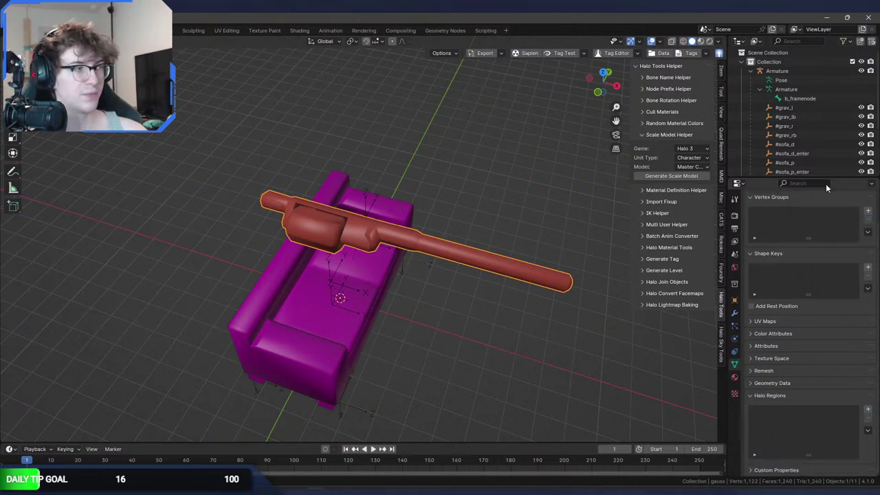
Add a new bone to the sofa's armature in Edit Mode and adjust its tail height along Z.
left_click(800, 99)
middle_click_drag(420, 214, 342, 211)
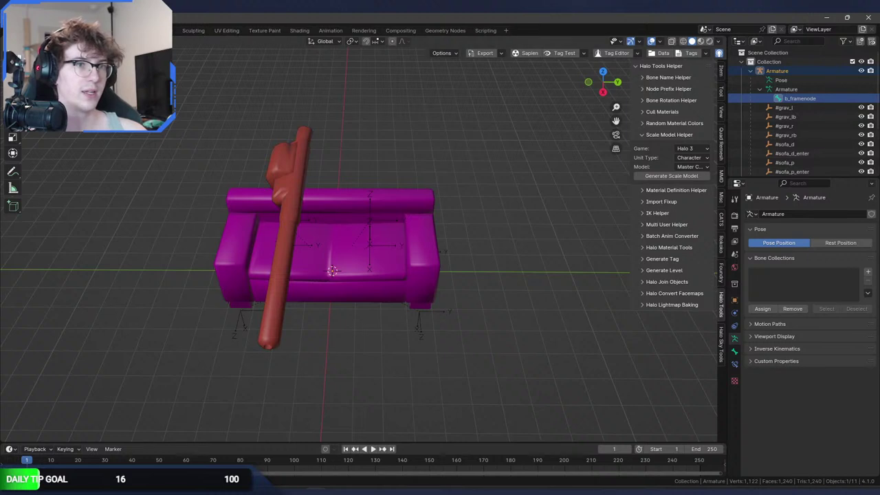
key("Tab")
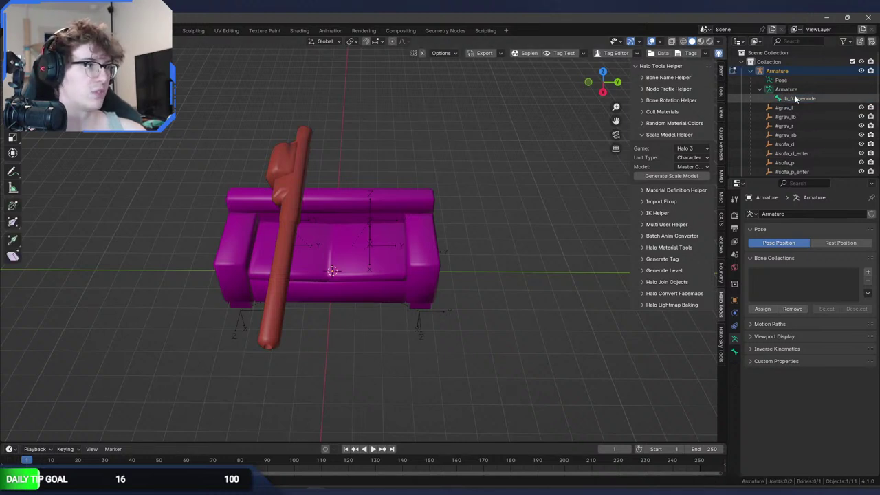
key("shift+a")
key("e")
key("z")
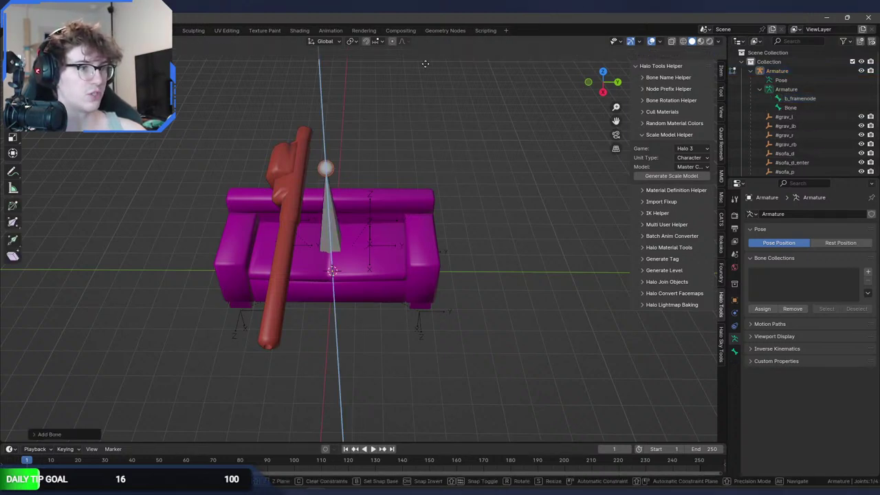
left_click(422, 67)
key("alt+z")
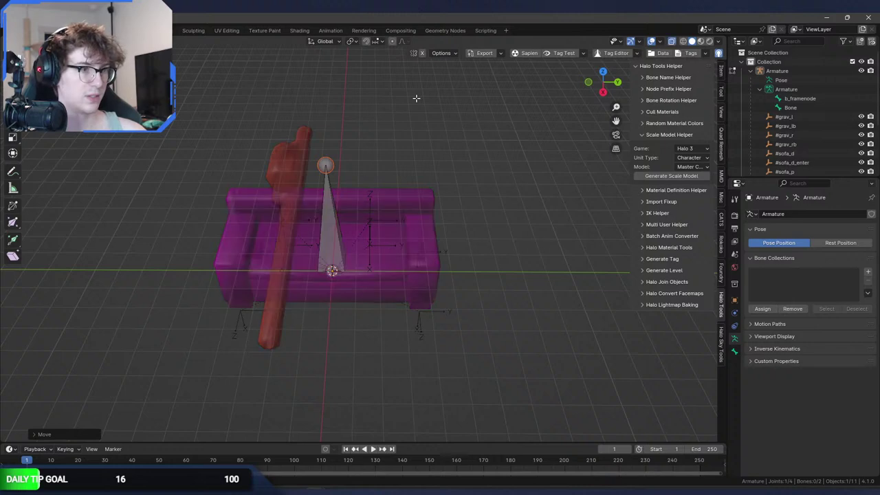
Move the new bone along Y to about -35.33 m, beside the loveseat's arm.
middle_click_drag(364, 173, 349, 227)
left_click(347, 227)
key("g")
key("x")
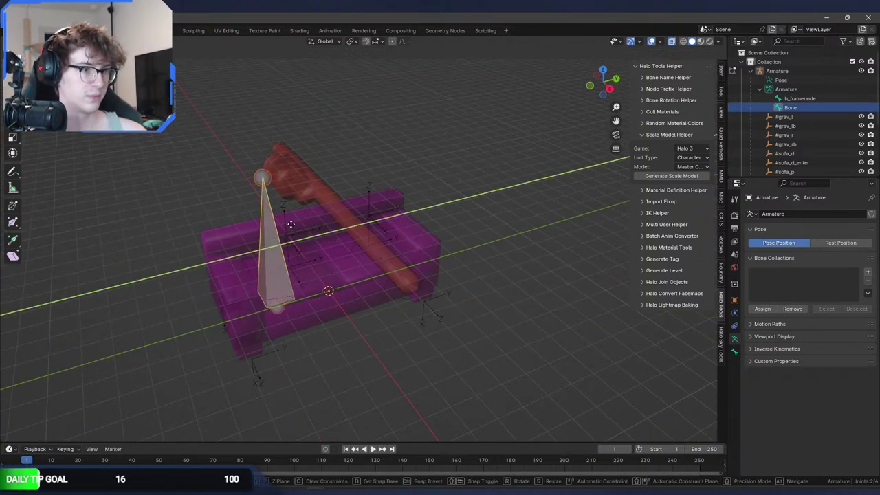
left_click(252, 222)
Move the bone's tail forward along X to about 21.84 m and lower it along Z to about 3.42 m.
middle_click_drag(252, 222, 307, 198)
left_click(282, 171)
middle_click_drag(282, 170, 323, 164)
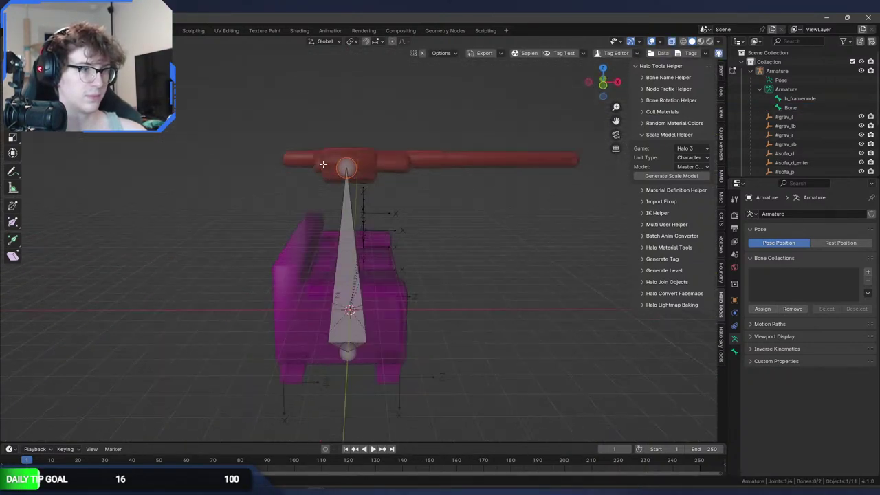
key("g")
key("x")
left_click(436, 169)
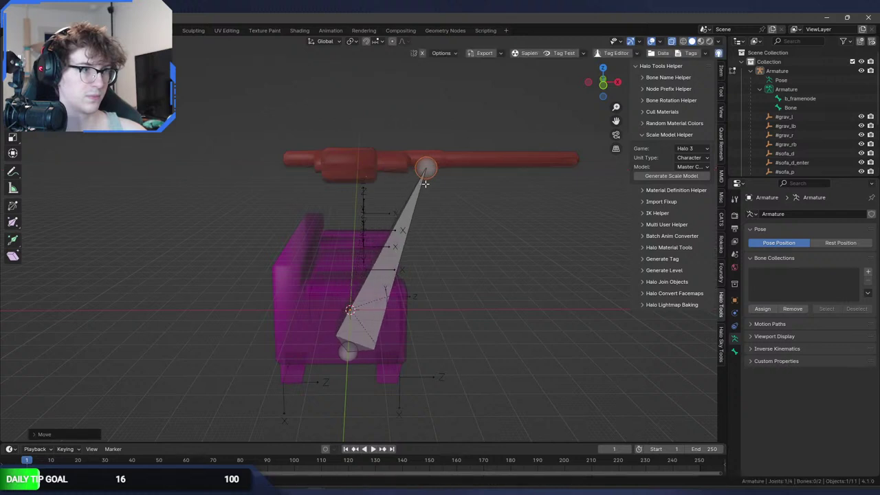
key("g")
key("z")
left_click(421, 350)
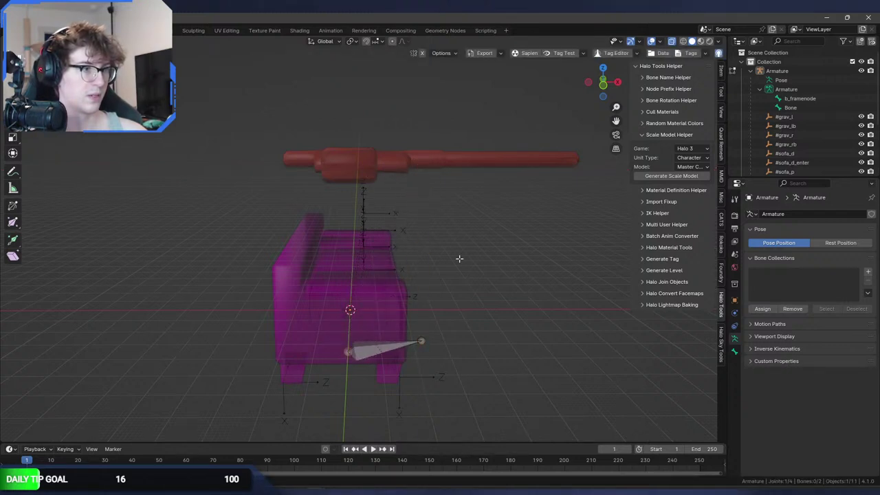
Set the Z position of the new bone's tail to 0 m.
left_click(720, 71)
left_click(670, 108)
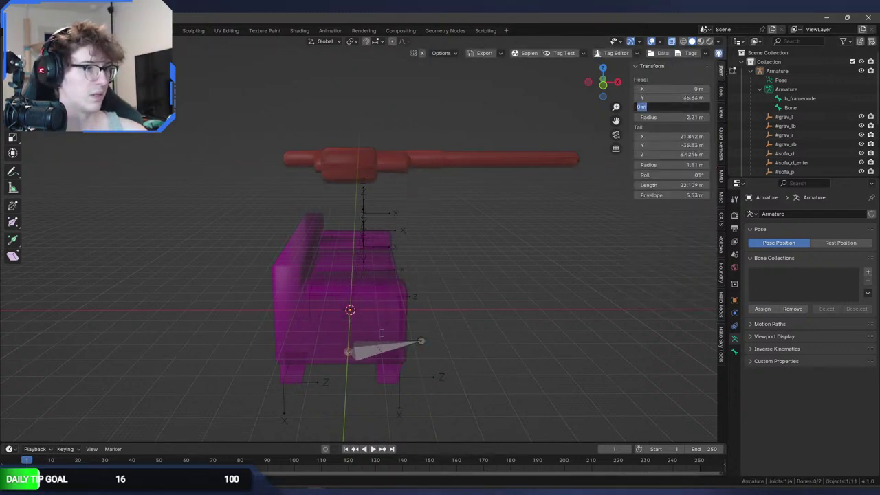
left_click(673, 152)
type("0")
key("Return")
Raise the whole new bone along Z to about 18.2 m, near the top of the loveseat's arm.
middle_click_drag(427, 323, 374, 309)
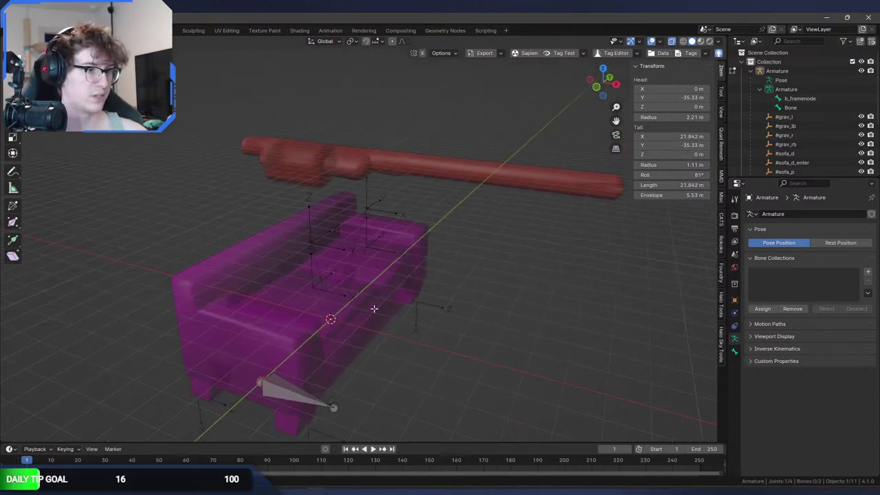
left_click(301, 389)
middle_click_drag(301, 390, 436, 231)
key("g")
key("z")
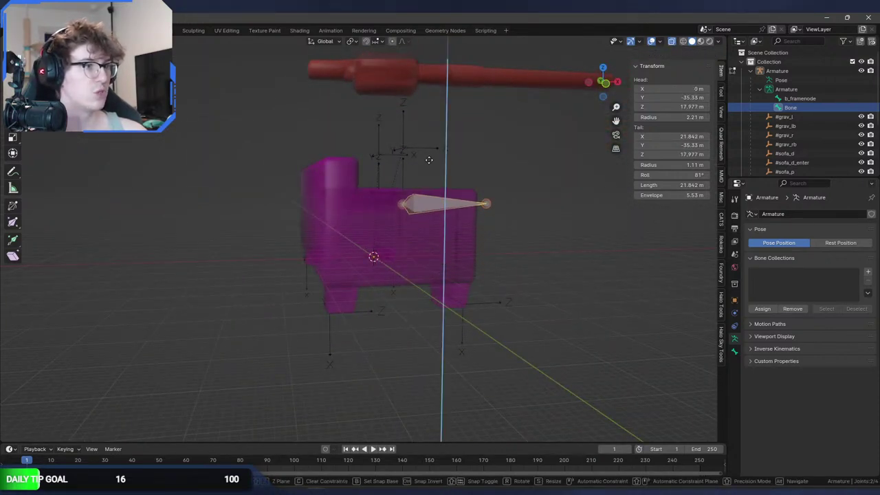
left_click(428, 159)
middle_click_drag(429, 159, 417, 153)
Move the new bone back along X until its head is at about -18.4 m, inside the loveseat's arm.
key("g")
key("y")
key("x")
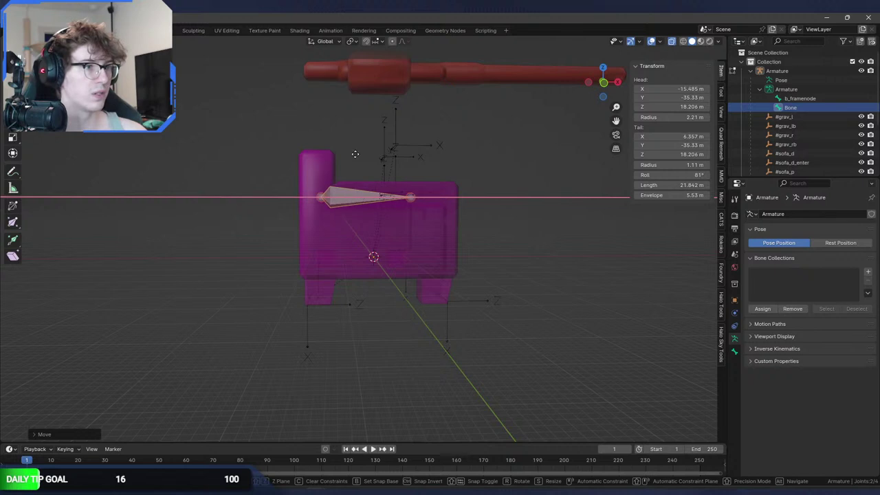
left_click(345, 153)
Duplicate the bone and move the copy along Y to about 35.7 m, inside the loveseat's opposite arm.
middle_click_drag(345, 152, 273, 187)
key("e")
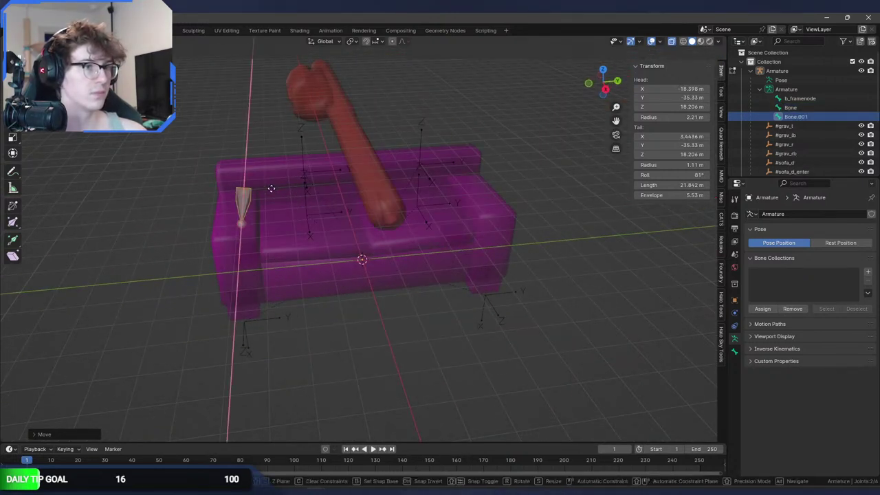
key("y")
left_click(486, 189)
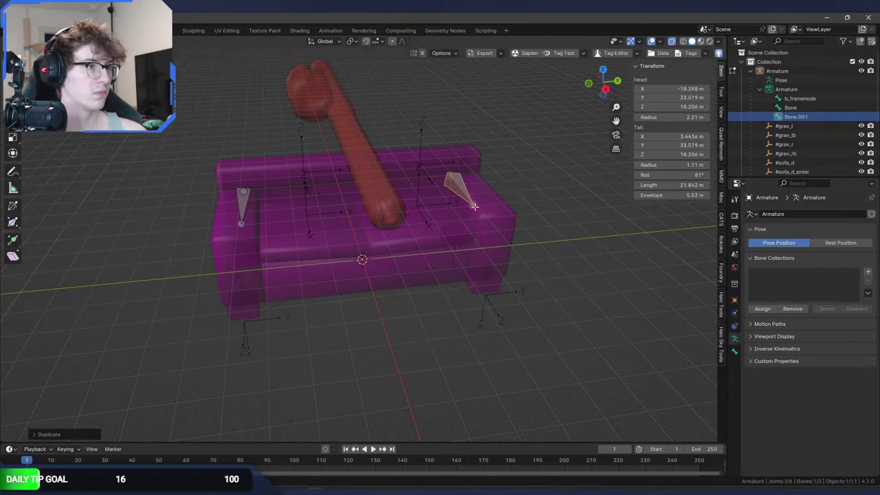
middle_click_drag(486, 190, 398, 180)
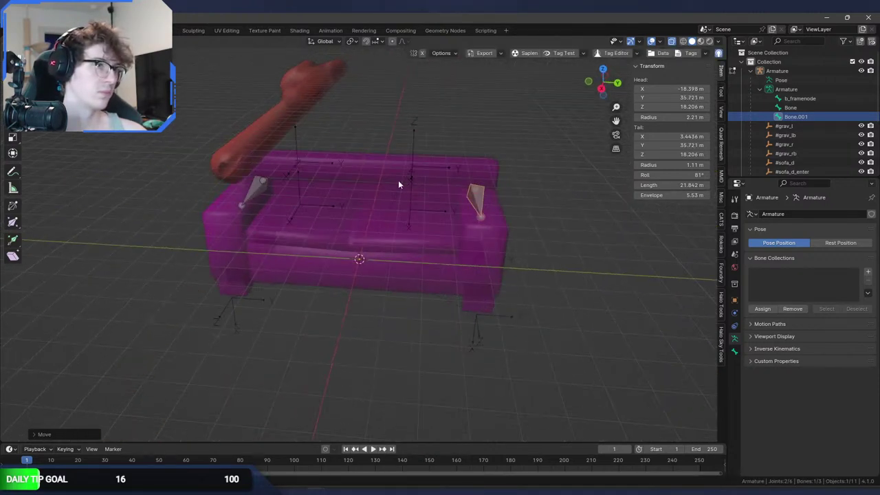
Duplicate the gauss gun object and move the copy along Y to about 34.8 m.
key("ctrl+Tab")
left_click(308, 104)
middle_click_drag(323, 111, 325, 125)
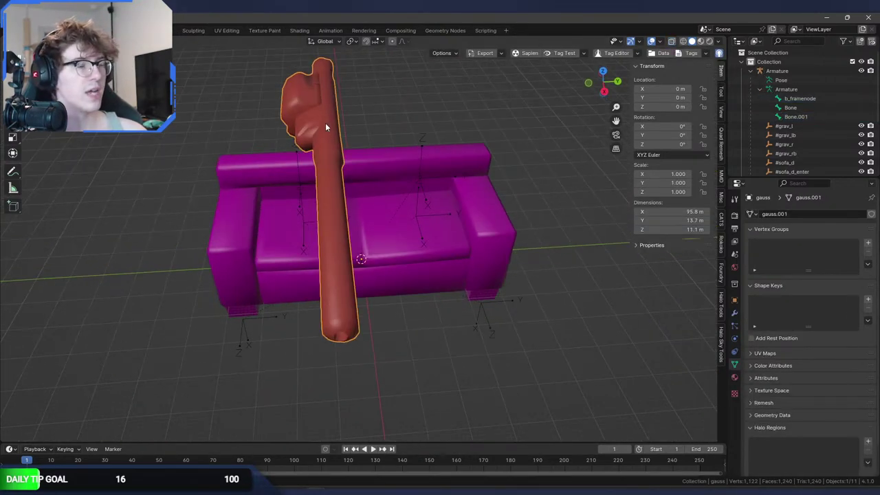
key("shift+d")
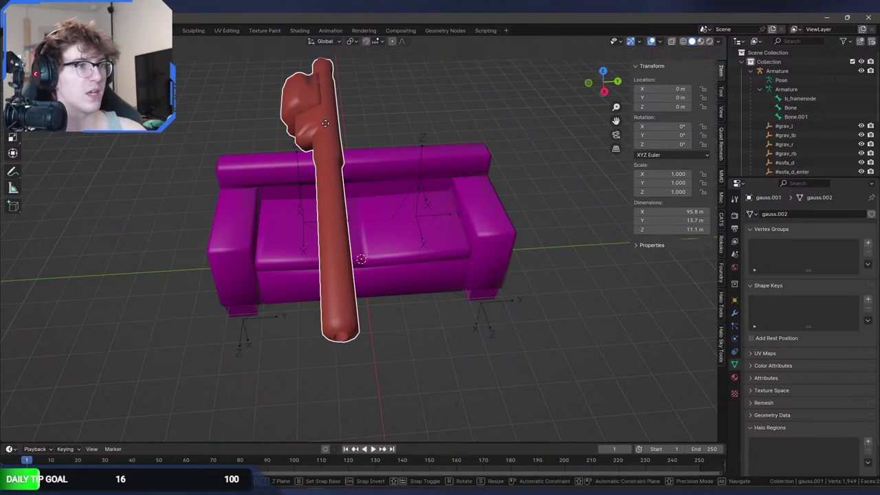
key("y")
left_click(432, 118)
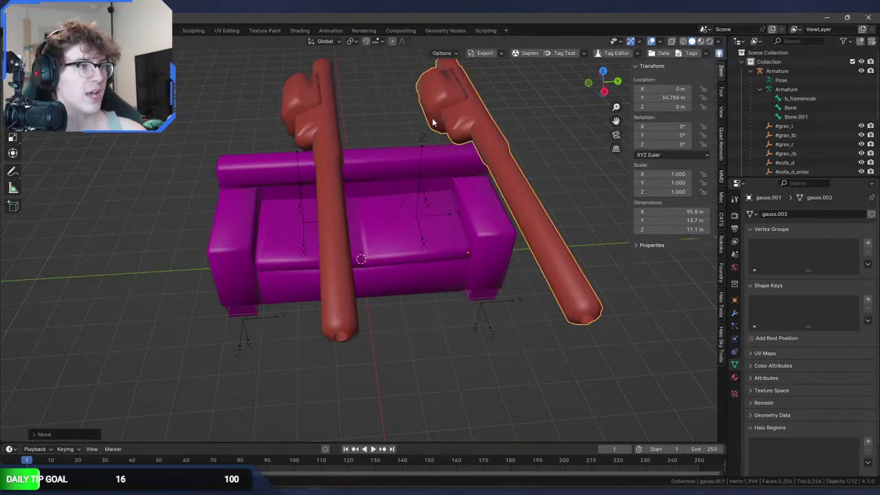
Try to mirror the duplicate gun's mesh along Y and flip its normals.
middle_click_drag(432, 117, 422, 153)
key("Tab")
key("x")
left_click(422, 154)
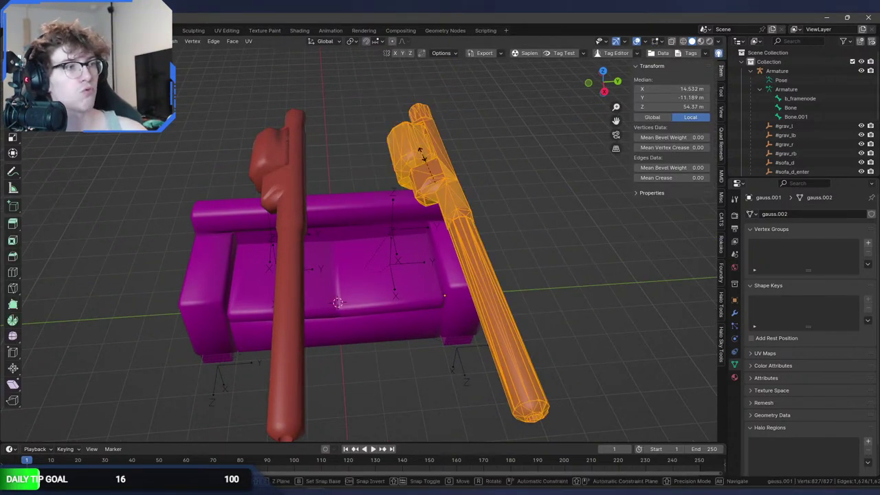
key("g")
key("y")
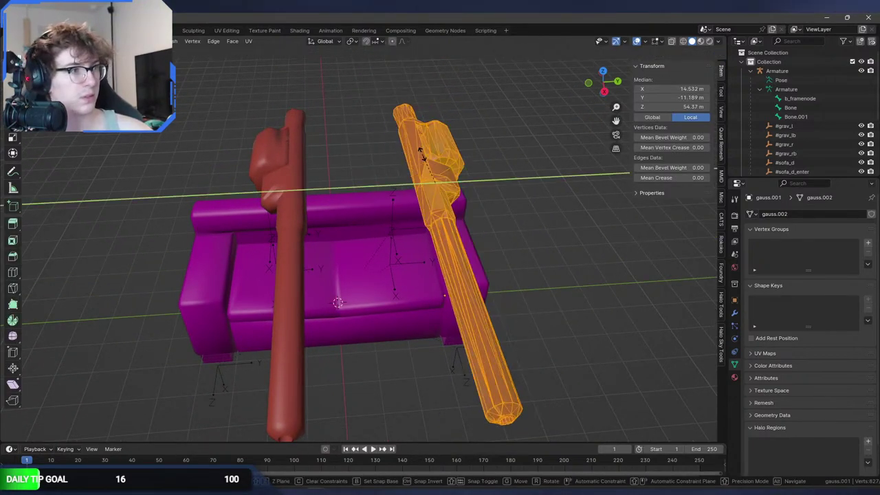
left_click(421, 152)
key("F3")
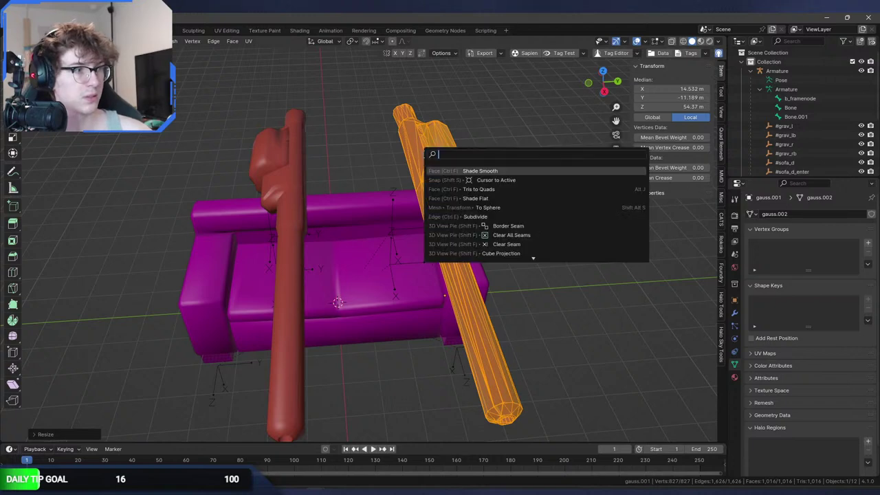
type("flip")
key("Return")
key("Tab")
mouse_move(418, 155)
middle_mouse_down()
mouse_move(407, 152)
mouse_move(431, 162)
mouse_move(401, 155)
mouse_move(438, 161)
middle_mouse_up()
key("Tab")
key("Tab")
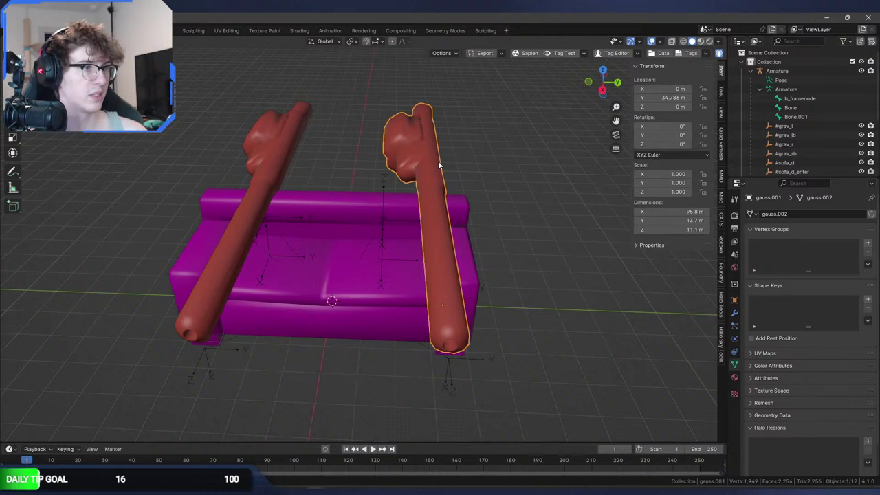
Rotate the duplicate gun 180° around X and raise it along Z back above the loveseat.
key("g")
key("x")
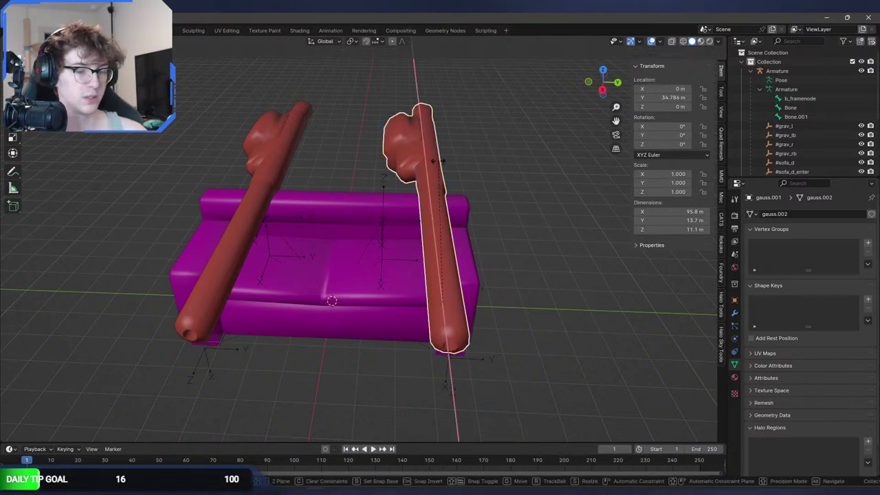
key("1")
key("8")
key("0")
key("Return")
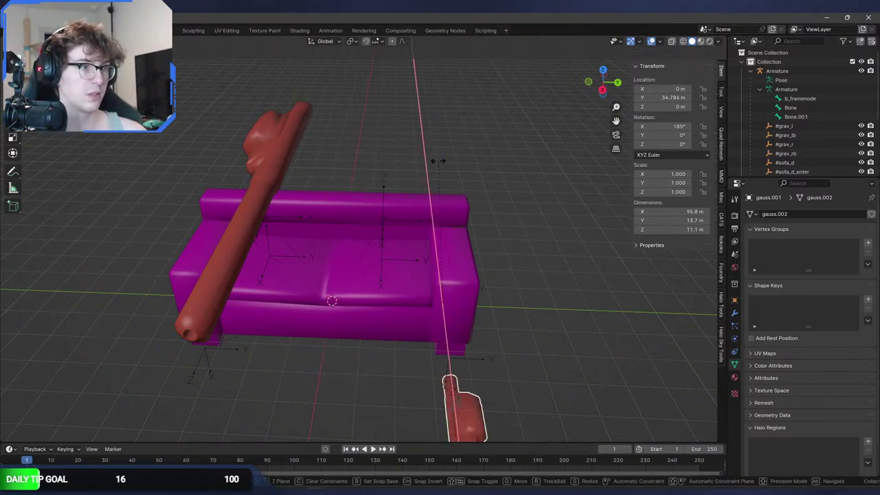
key("g")
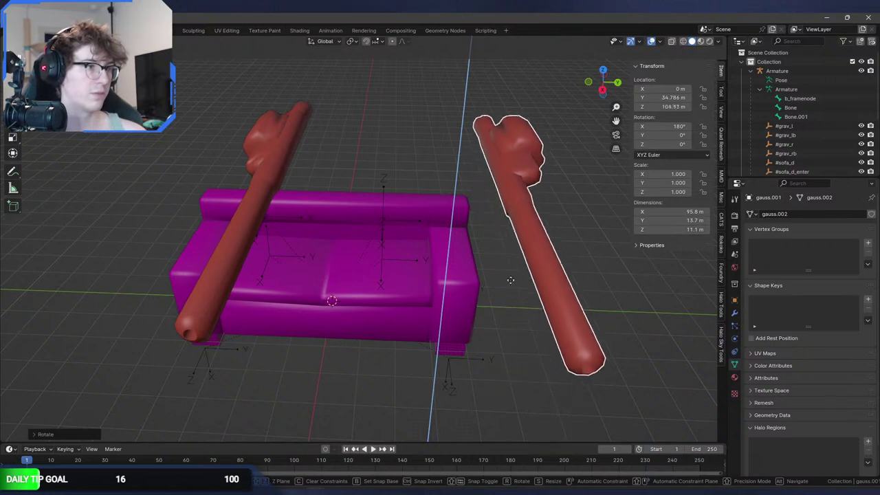
left_click(515, 249)
Try rotating the duplicate gun's entire mesh around X in Edit Mode.
middle_click_drag(515, 249, 557, 300)
key("Tab")
key("a")
key("g")
key("x")
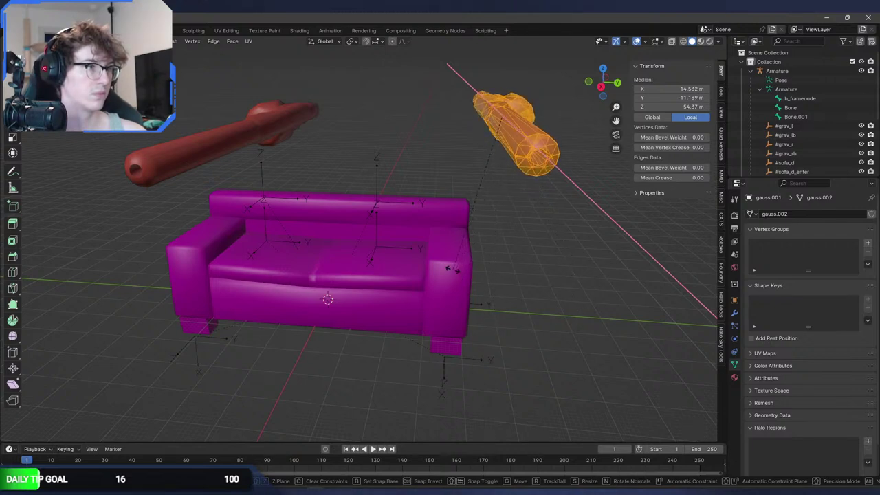
left_click(508, 242)
key("Tab")
Move the duplicate gun to about 67.8 m in Z and 23.5 m in Y, into the loveseat's arm.
middle_click_drag(507, 242, 478, 226)
key("g")
key("z")
left_click(458, 404)
middle_click_drag(458, 404, 480, 289)
key("g")
key("y")
left_click(491, 311)
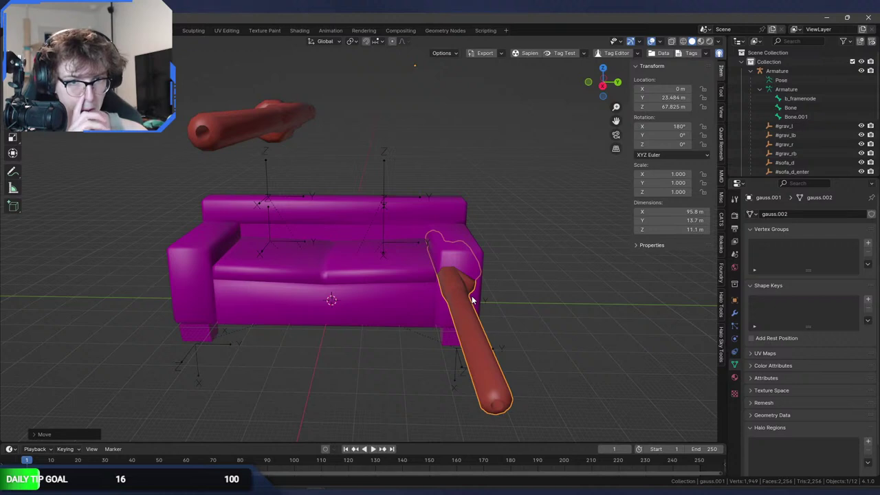
Examine the size and placement of both guns relative to the loveseat's arms from several angles.
middle_click_drag(472, 300, 433, 288)
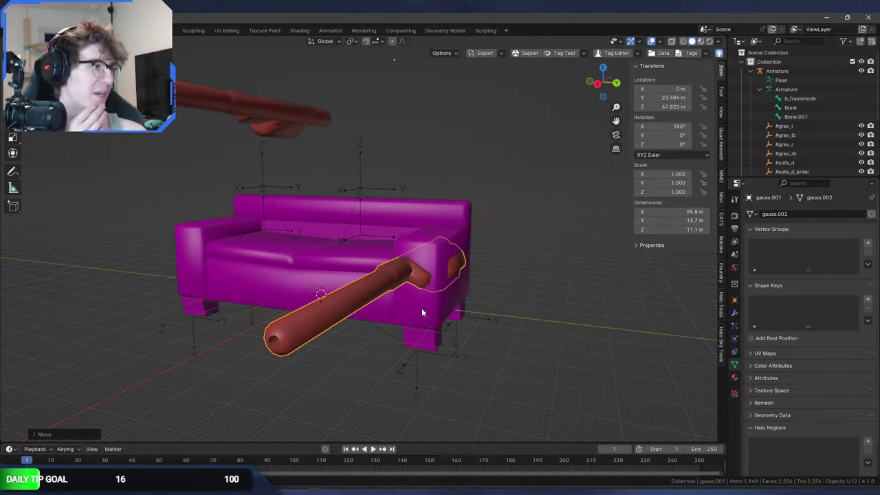
middle_click_drag(422, 311, 400, 337)
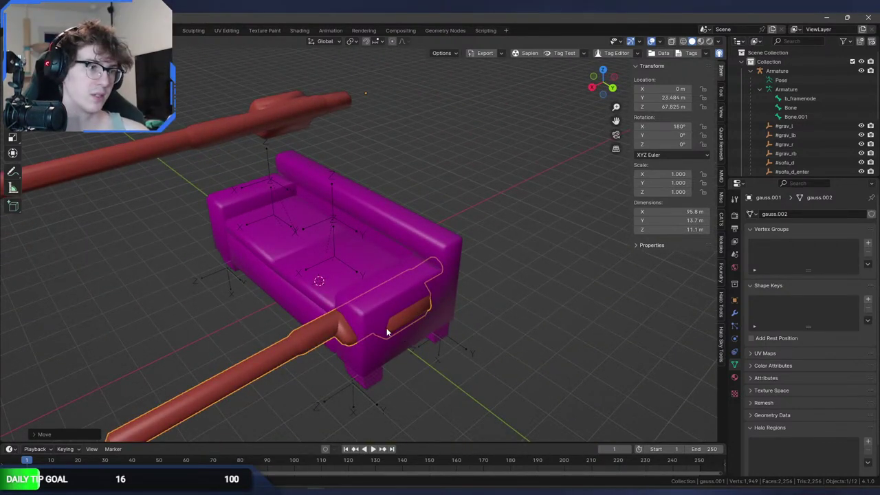
middle_click_drag(387, 330, 339, 346)
middle_click_drag(273, 361, 383, 347)
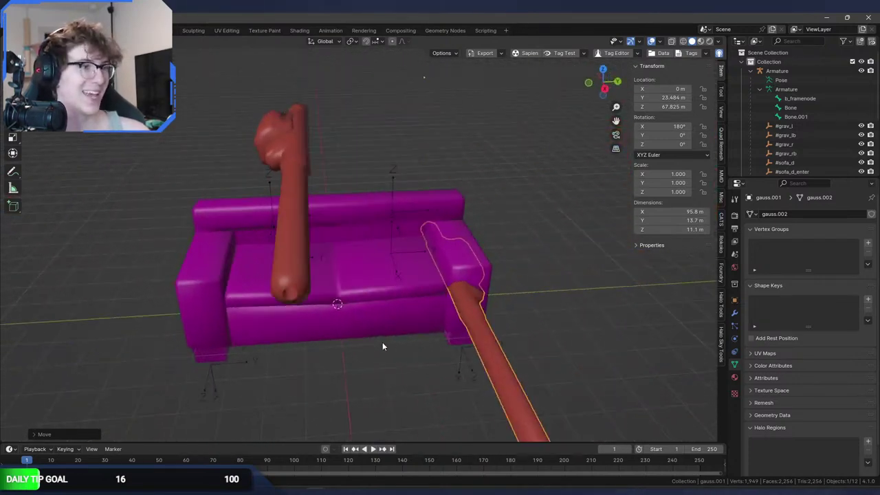
left_click(300, 165)
middle_click_drag(300, 165, 434, 282)
key("g")
right_click(393, 260)
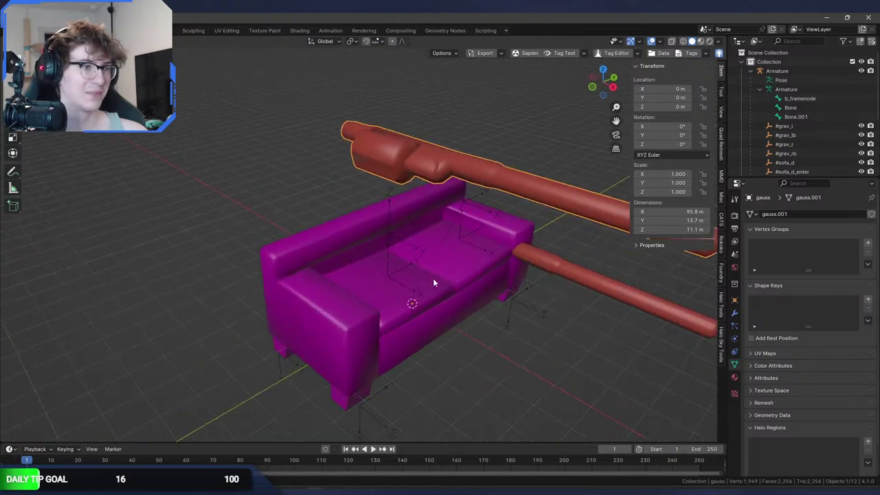
left_click(777, 71)
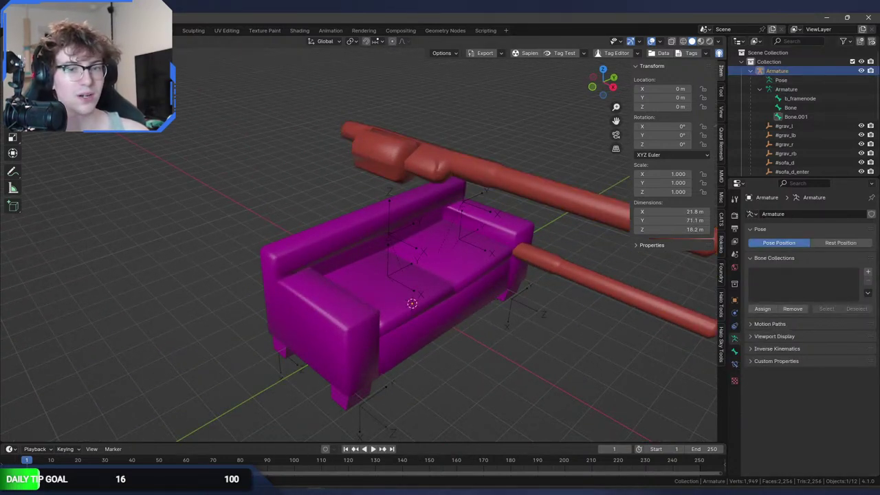
left_click(405, 167)
middle_click_drag(404, 167, 297, 228)
key("Tab")
key("Tab")
key("Tab")
key("Tab")
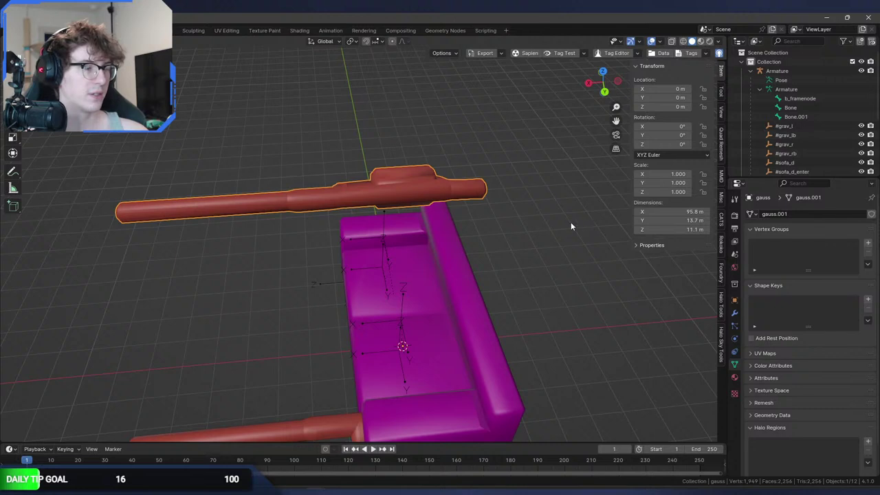
key("Tab")
key("Tab")
key("s")
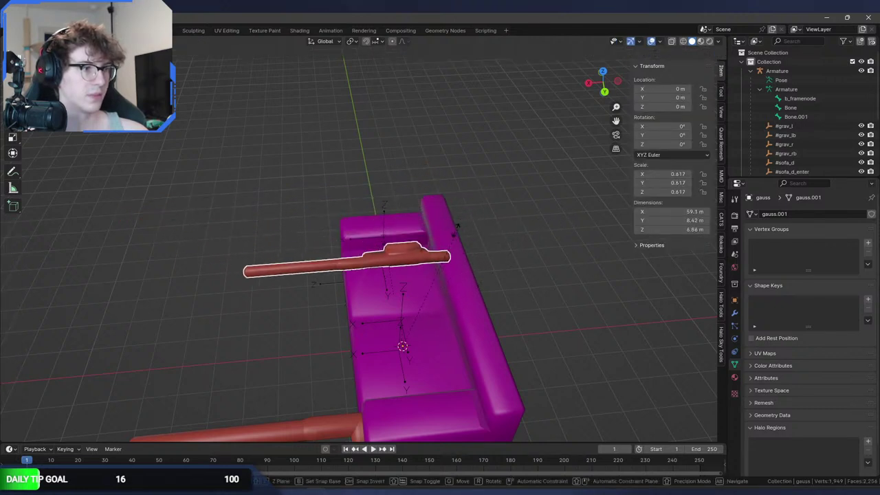
key("Escape")
Scale the original gun's mesh along X in Edit Mode to shorten it to about 53.1 m.
key("Tab")
key("a")
key("s")
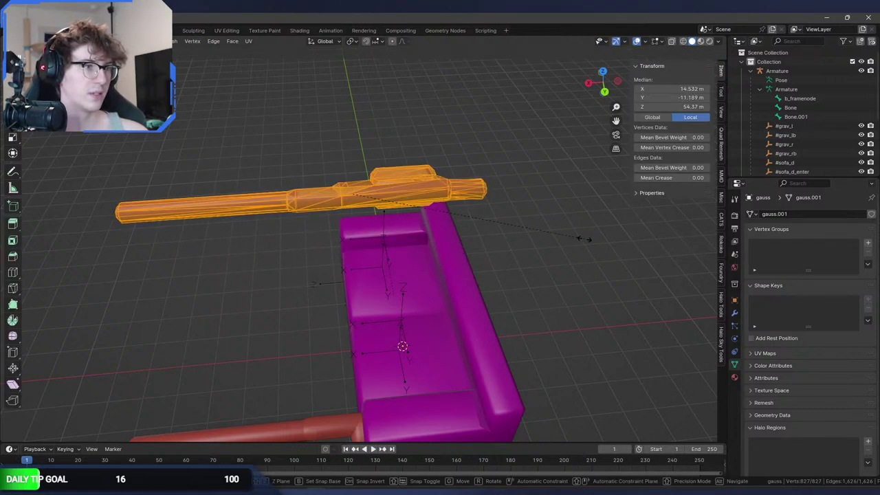
left_click(475, 233)
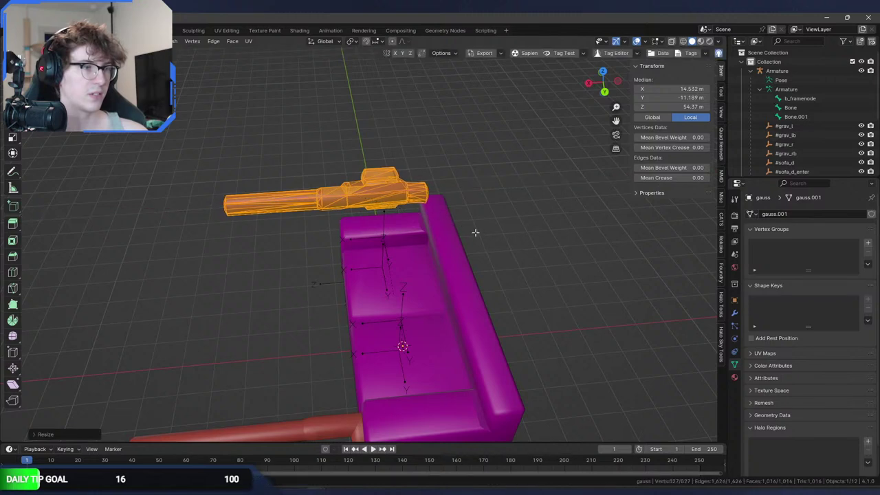
mouse_move(475, 233)
middle_mouse_down()
mouse_move(456, 229)
mouse_move(530, 222)
mouse_move(463, 212)
mouse_move(533, 210)
mouse_move(482, 221)
middle_mouse_up()
key("Tab")
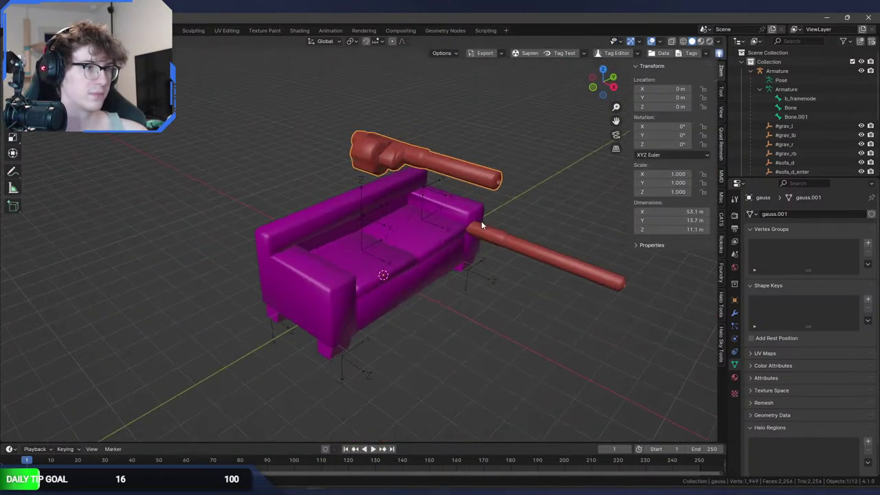
Delete the long duplicate gun that intersects the loveseat's arm.
left_click(507, 235)
key("Delete")
Move the shortened gun to about X -14.3 m, Y -34.3 m, Z -39.1 m, against the near arm's outer side.
left_click(458, 169)
mouse_move(458, 168)
middle_mouse_down()
mouse_move(448, 196)
mouse_move(459, 171)
middle_mouse_up()
key("g")
key("y")
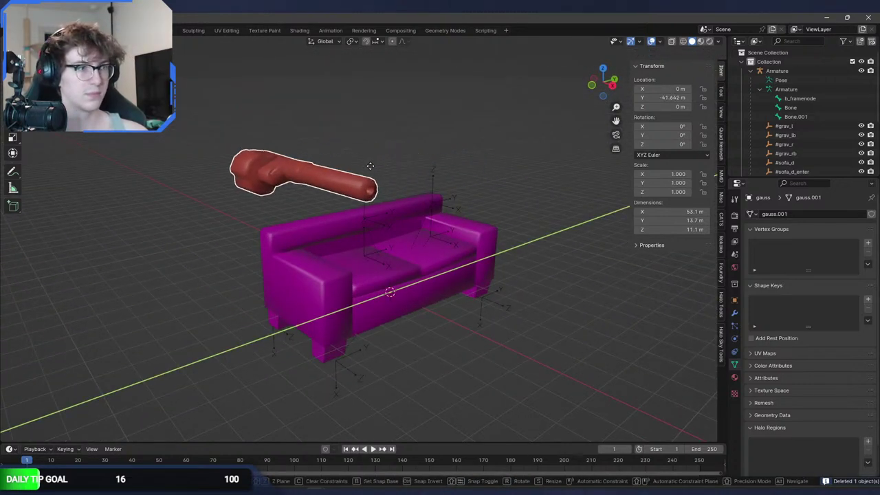
key("z")
left_click(389, 268)
middle_click_drag(389, 268, 356, 268)
key("g")
left_click(405, 261)
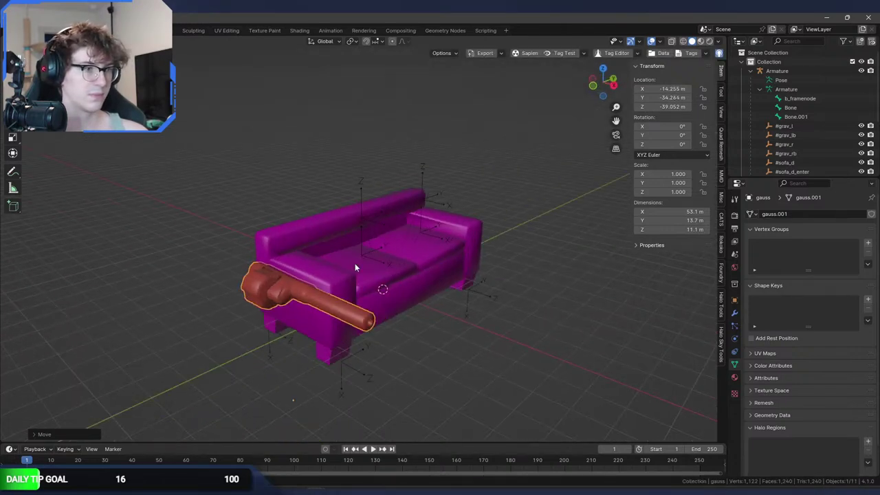
Move the gun slightly outward from the arm along Y to about -35.3 m.
scroll(355, 267, "up", 4)
middle_click_drag(422, 255, 492, 300)
key("g")
key("y")
left_click(371, 252)
key("KP_1")
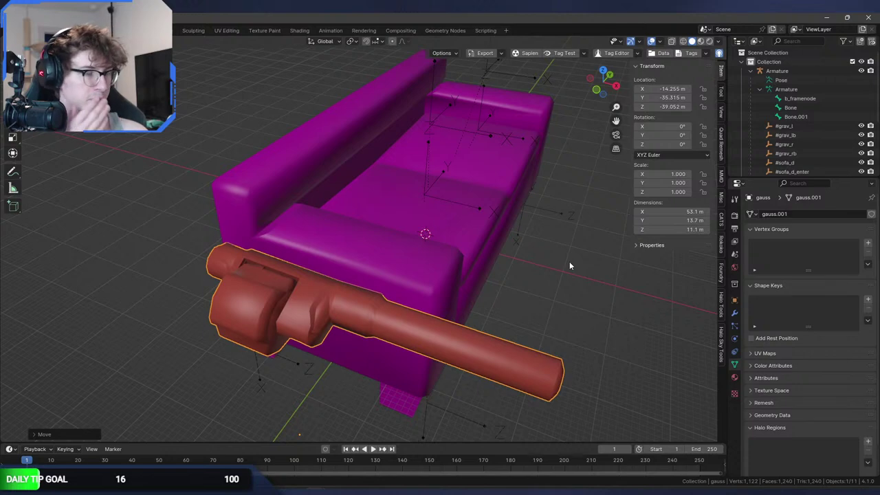
middle_click_drag(470, 251, 545, 254)
key("g")
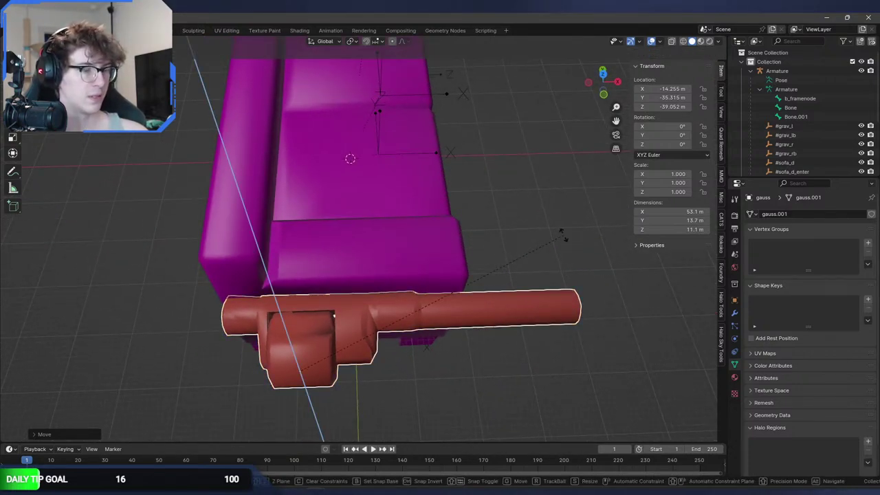
right_click(562, 233)
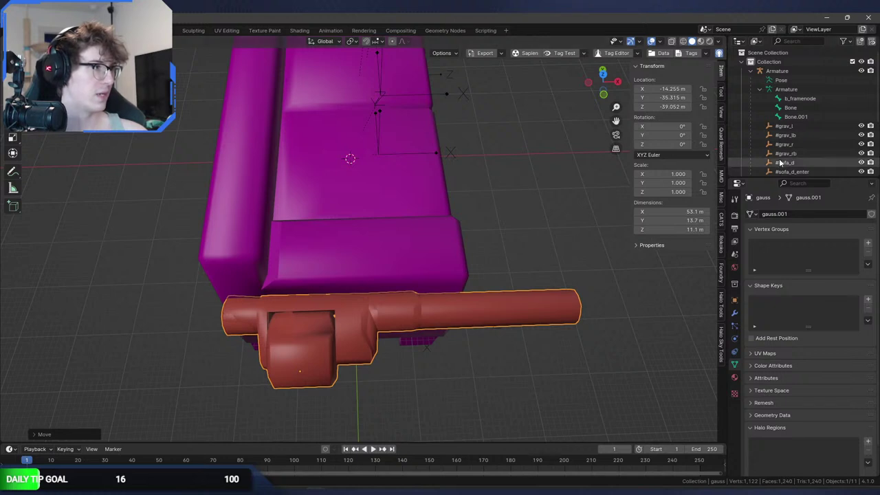
scroll(798, 124, "down", 3)
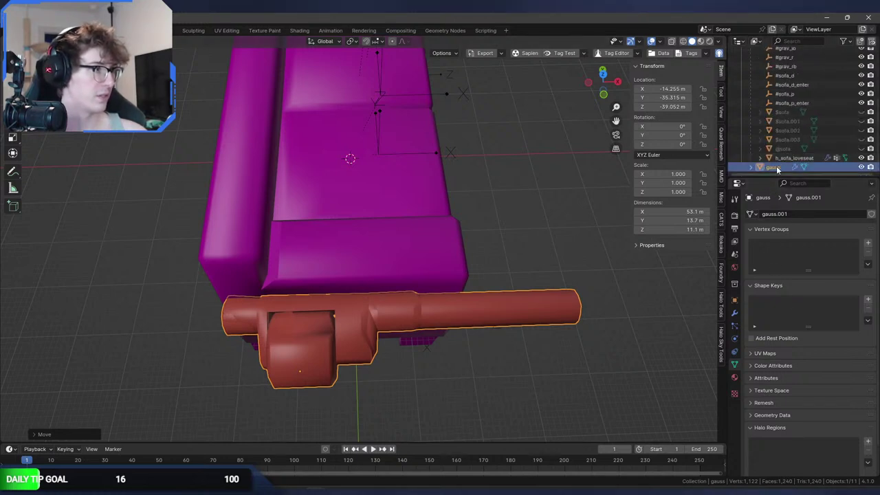
scroll(797, 117, "up", 3)
left_click(777, 71)
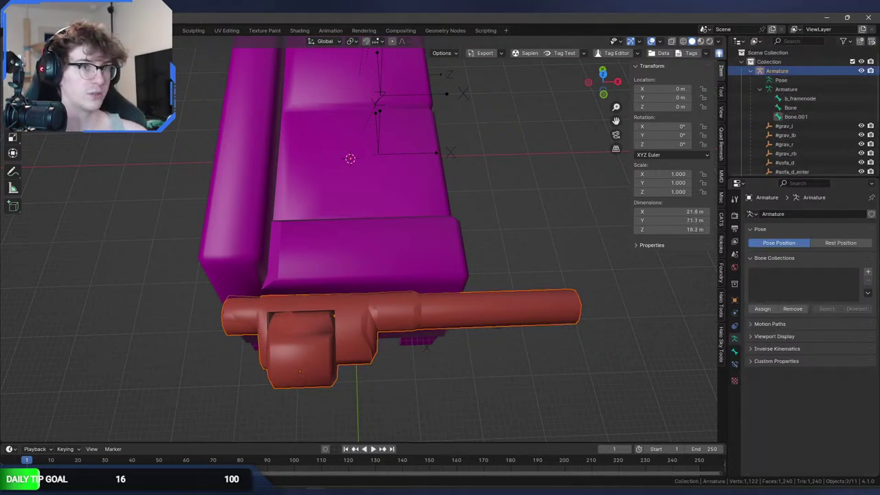
key("ctrl+Tab")
scroll(802, 146, "down", 5)
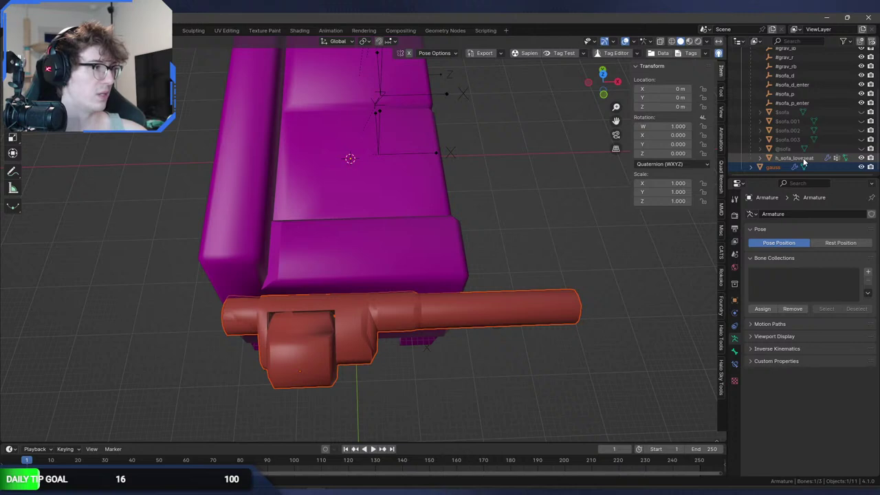
scroll(798, 138, "up", 5)
left_click(760, 81)
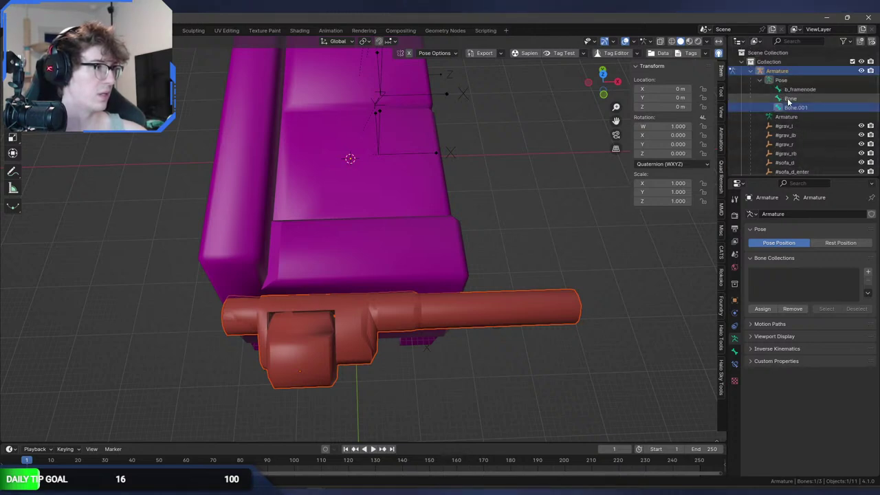
key("ctrl+Tab")
Enter Edit Mode on the loveseat's armature with X-ray on and rename the bone named Bone to gauss_r.
middle_click_drag(309, 158, 393, 147)
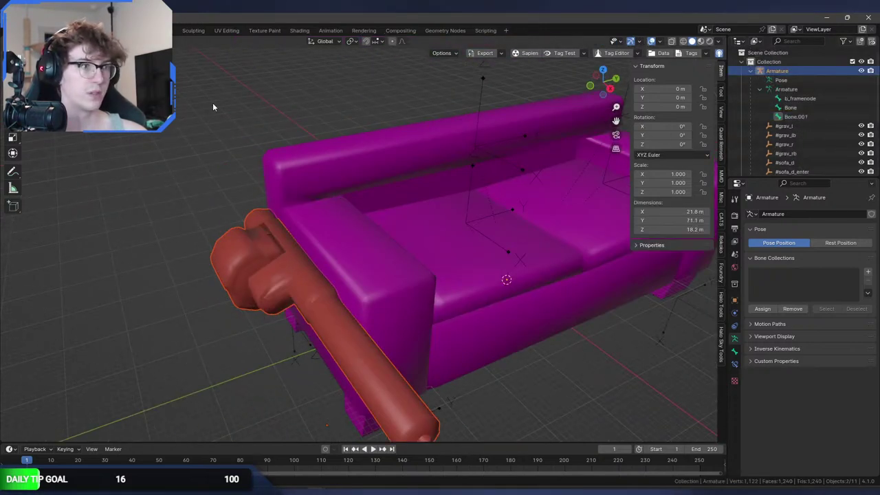
left_click(518, 87)
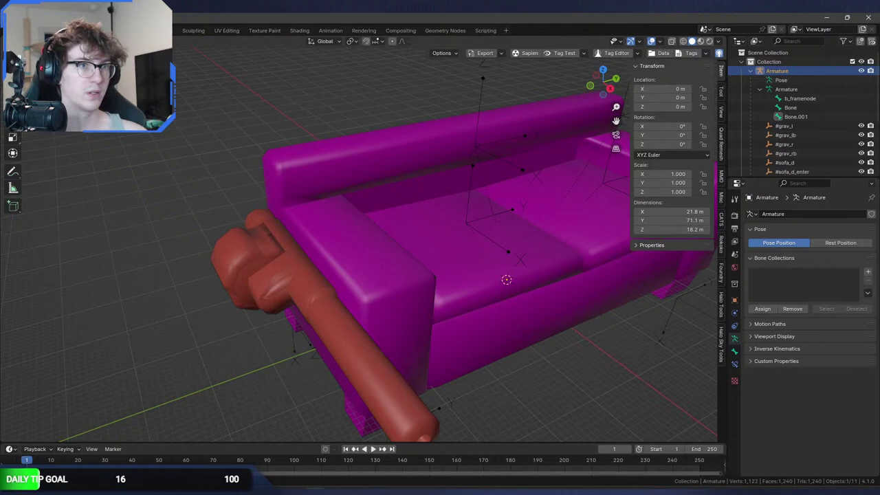
key("Tab")
key("alt+z")
left_click(808, 109)
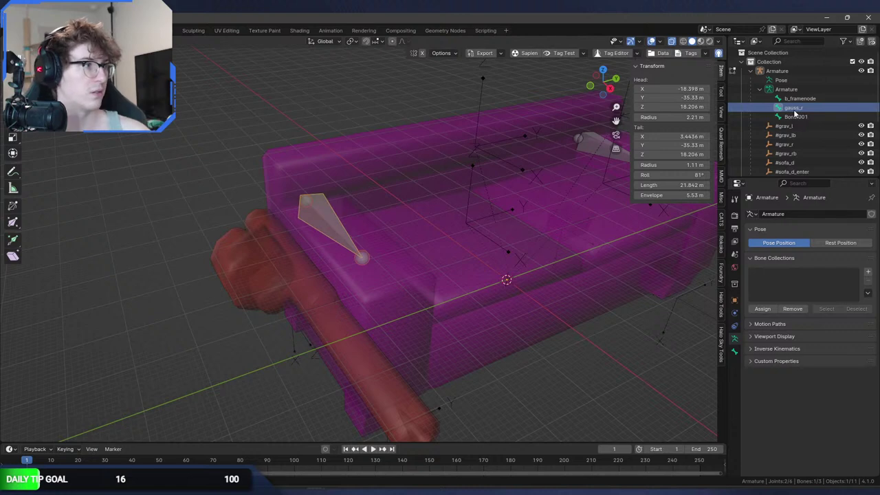
Delete the extra bone Bone.001 from the armature.
left_click(795, 116)
key("x")
left_click(566, 142)
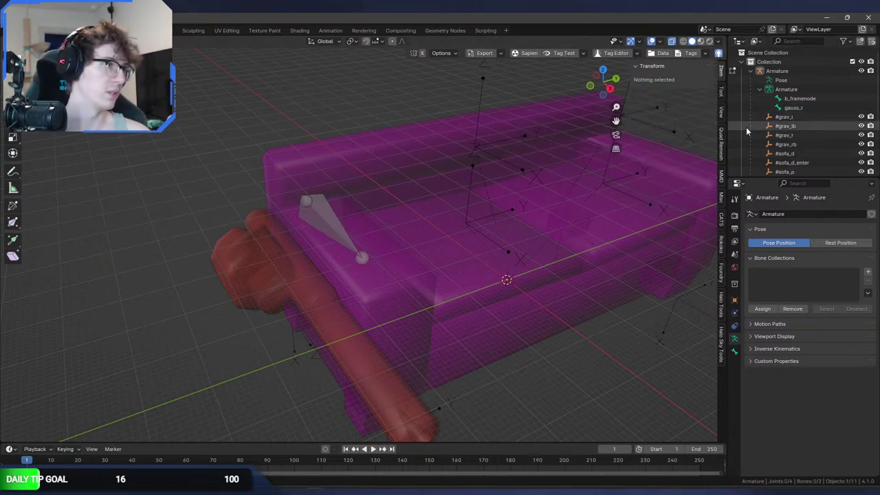
Rotate the gauss_r bone 90° about the Z axis.
left_click(793, 107)
mouse_move(543, 227)
middle_mouse_down()
mouse_move(534, 255)
mouse_move(538, 220)
mouse_move(540, 229)
middle_mouse_up()
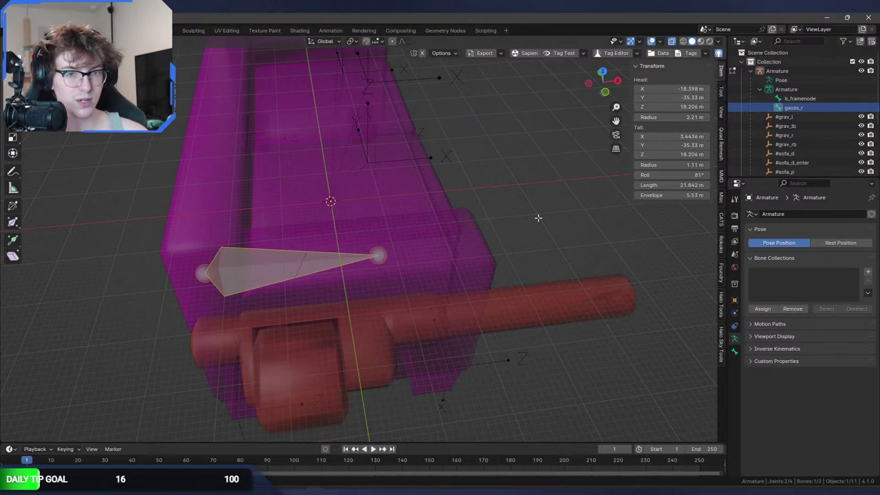
key("r")
key("z")
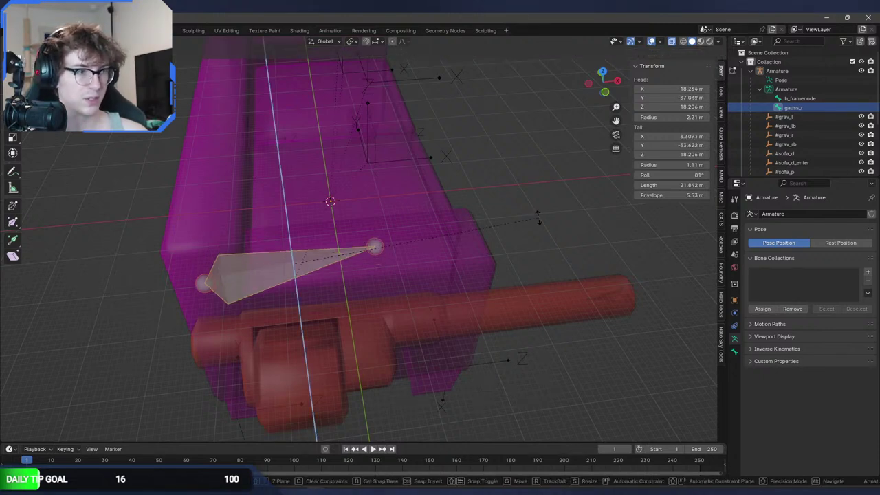
type("90")
key("Return")
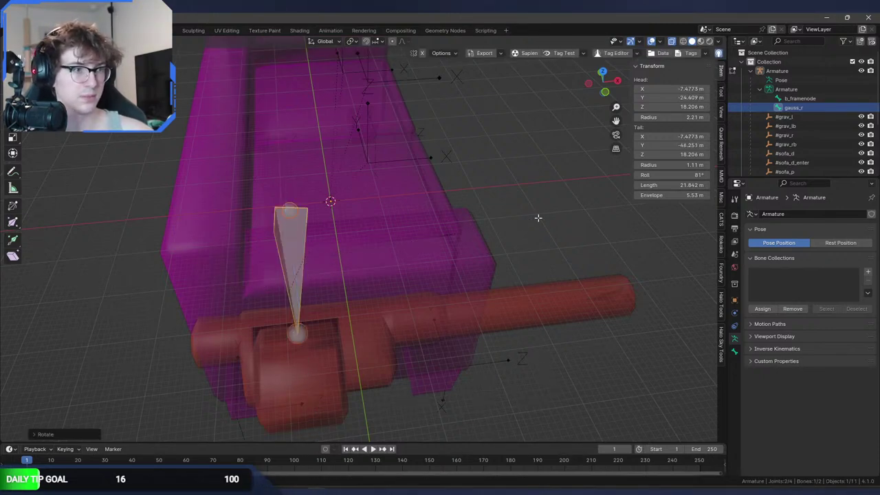
Move the gauss_r bone inward along Y and down along Z, placing its head at about Y -11.3 m, Z 2.6 m.
middle_click_drag(338, 255, 421, 239)
key("g")
key("z")
left_click(421, 239)
key("g")
key("y")
left_click(309, 227)
middle_click_drag(309, 227, 256, 169)
key("g")
key("z")
left_click(322, 222)
key("ctrl+Tab")
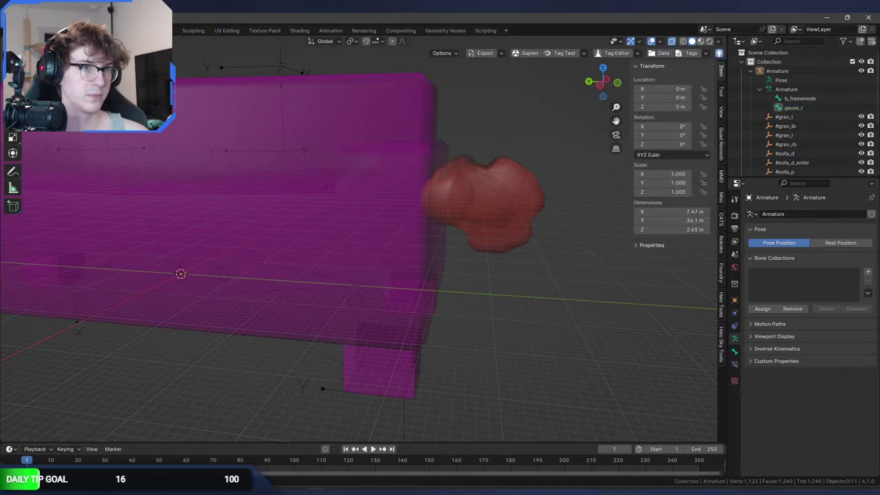
Parent the gauss gun to the armature's gauss_r bone using the Bone parenting option.
left_click(460, 196)
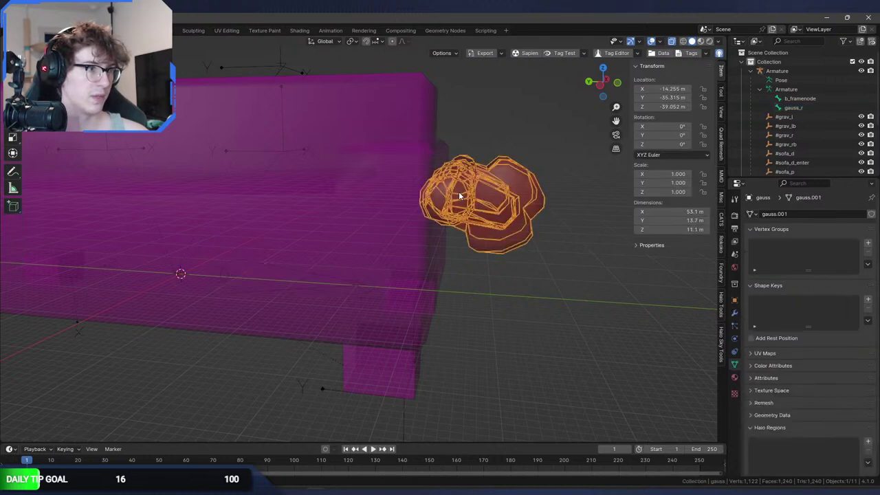
left_click(777, 71, "ctrl")
key("ctrl+p")
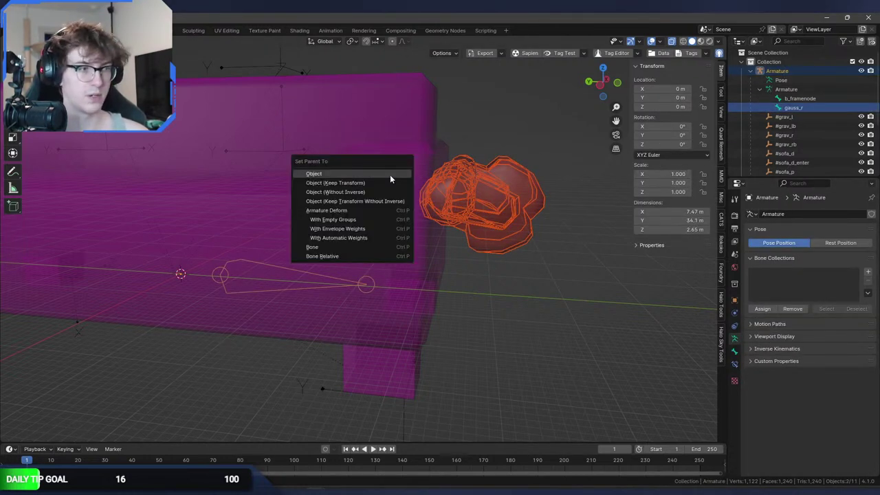
left_click(348, 246)
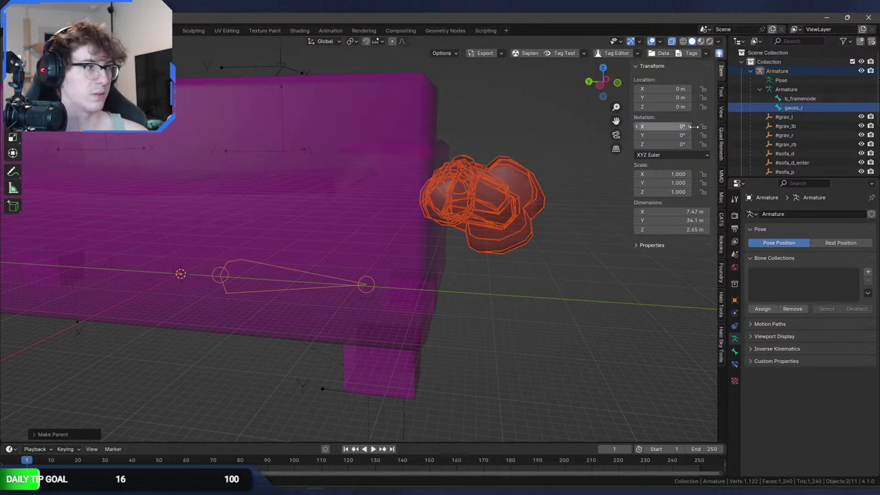
Set b_framenode as the parent of the gauss_r bone in the armature's Edit Mode.
left_click(801, 108, "ctrl")
left_click(734, 353)
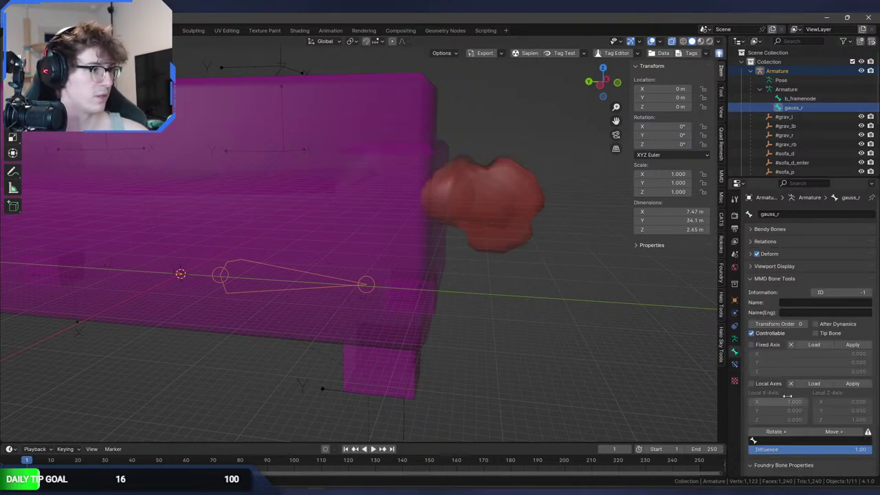
key("Tab")
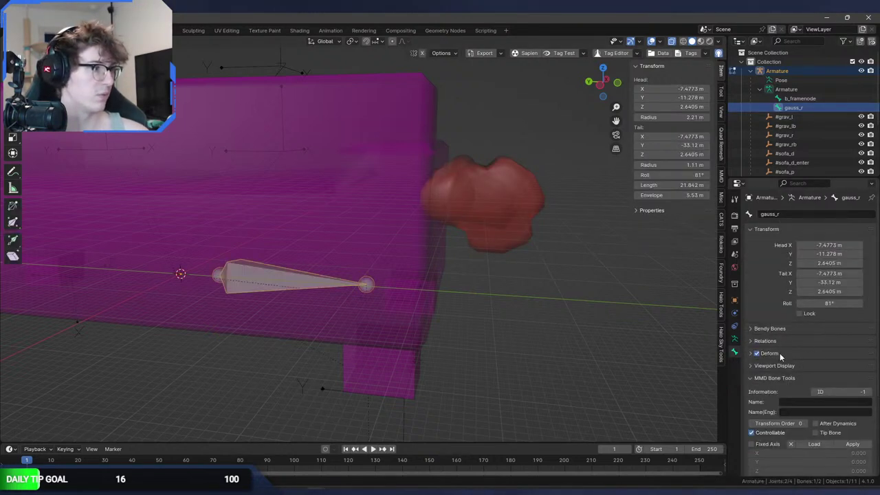
left_click(765, 341)
left_click(828, 357)
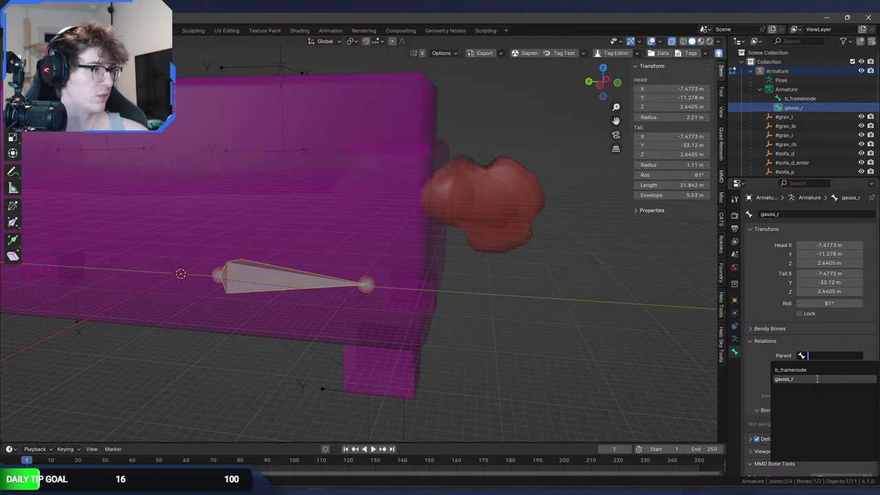
left_click(817, 375)
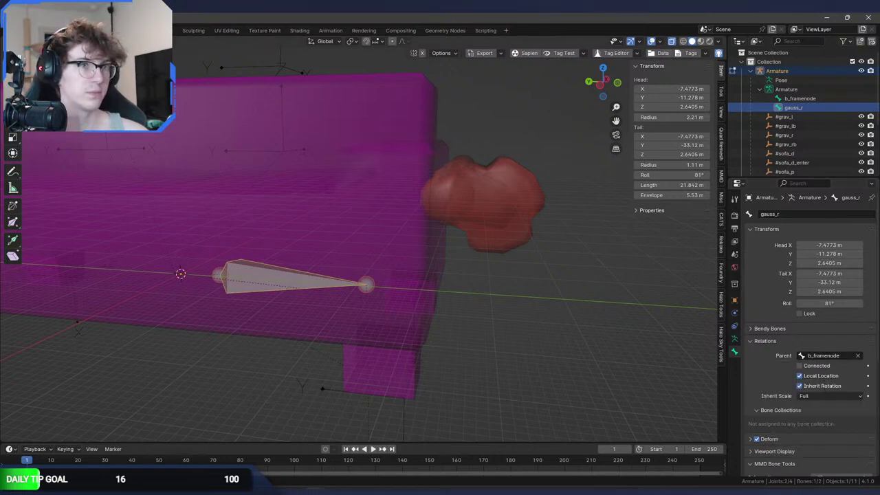
key("Tab")
left_click(769, 98)
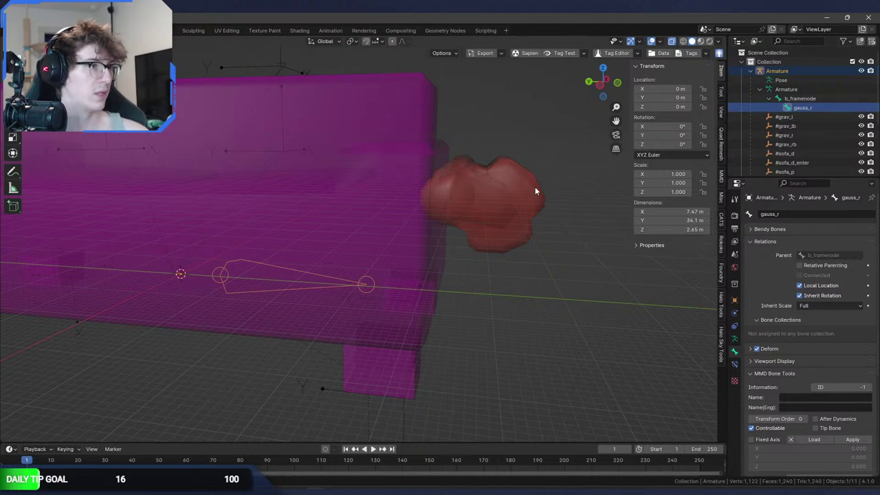
Rotate the gauss gun -90° about Z in the top view.
left_click(534, 186)
key("alt+z")
middle_click_drag(546, 209, 546, 231)
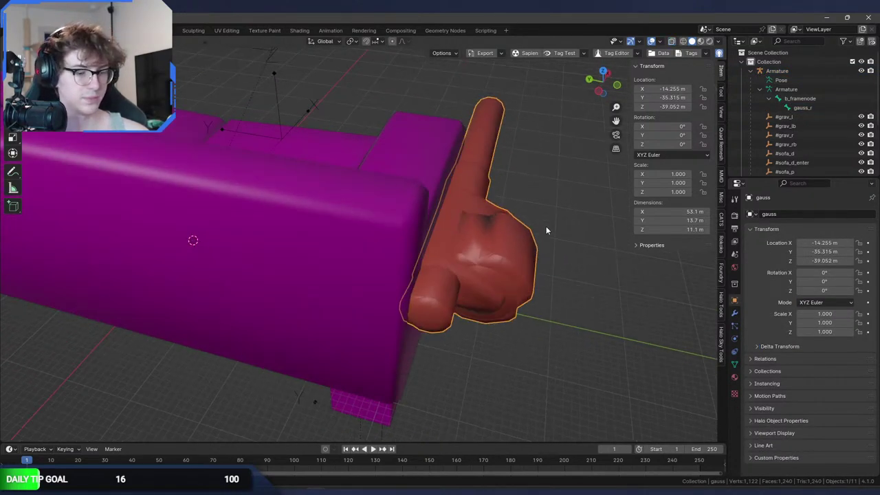
key("KP_7")
key("alt+z")
key("r")
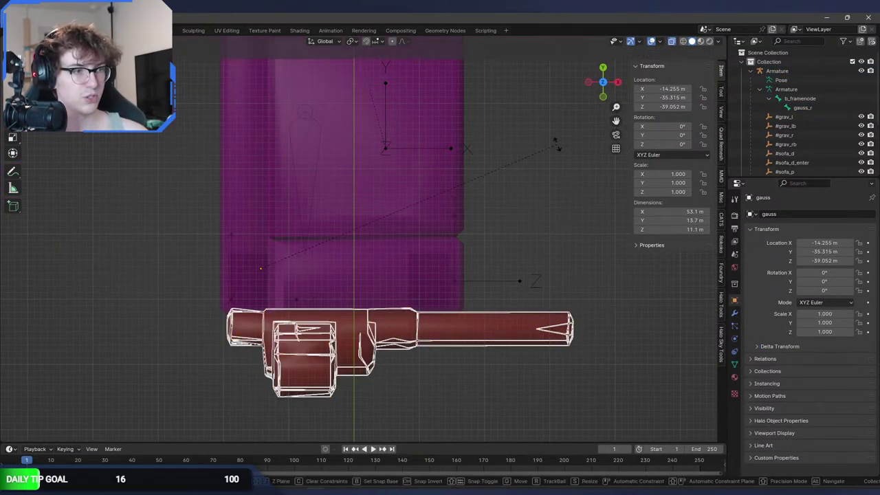
key("9")
key("minus")
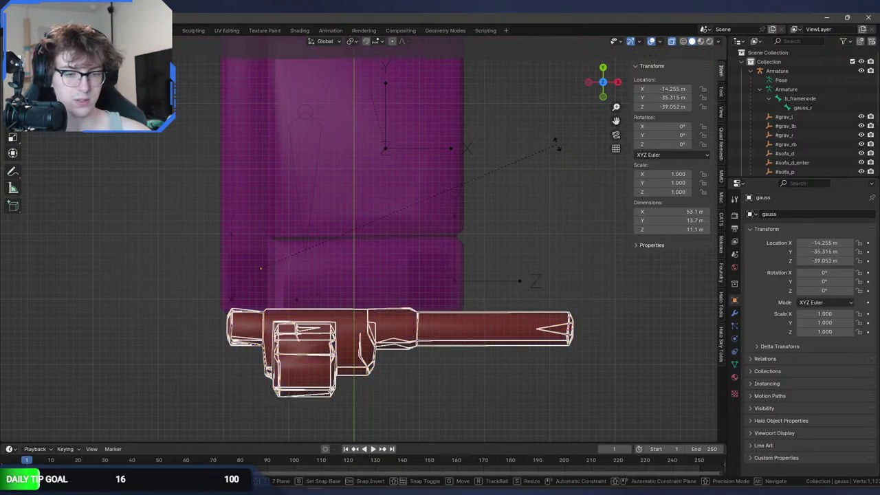
key("0")
key("Return")
Set the gauss gun's origin to its geometry.
key("g")
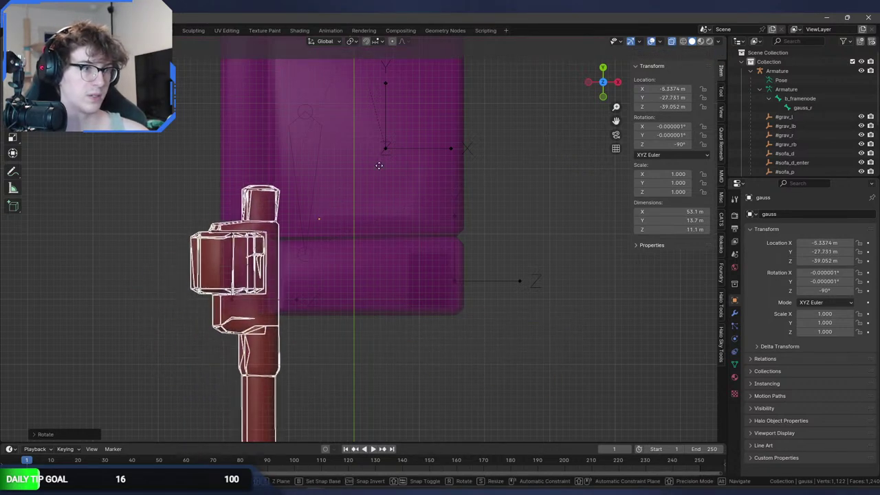
key("Escape")
key("F3")
type("orig")
key("Down")
key("Down")
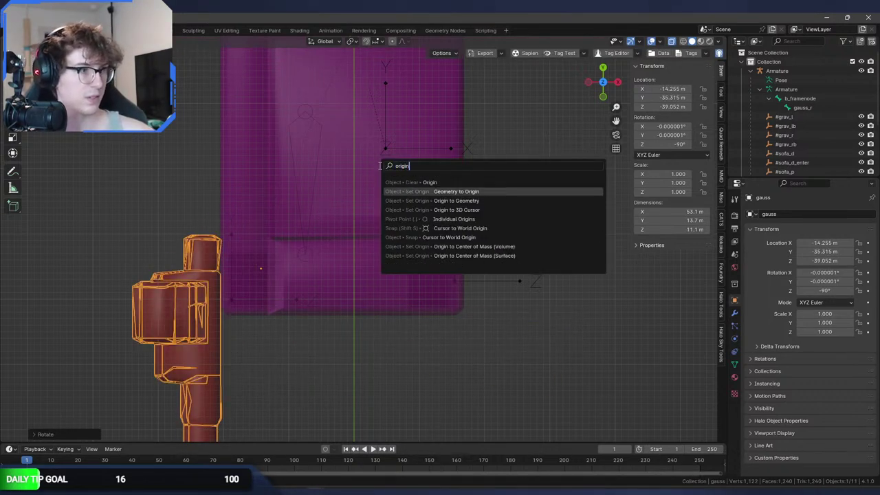
key("Return")
Move the gun over the loveseat's seat to about X -9.2 m, Y -8.4 m.
key("g")
key("x")
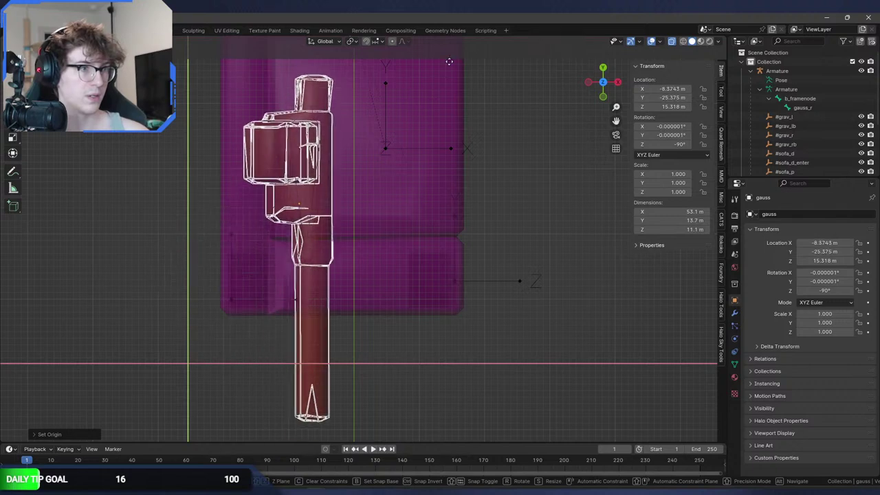
key("y")
left_click(443, 360)
Lower the gun along Z to about -4.9 m, beneath the loveseat's seat.
middle_click_drag(443, 359, 374, 248)
key("g")
key("z")
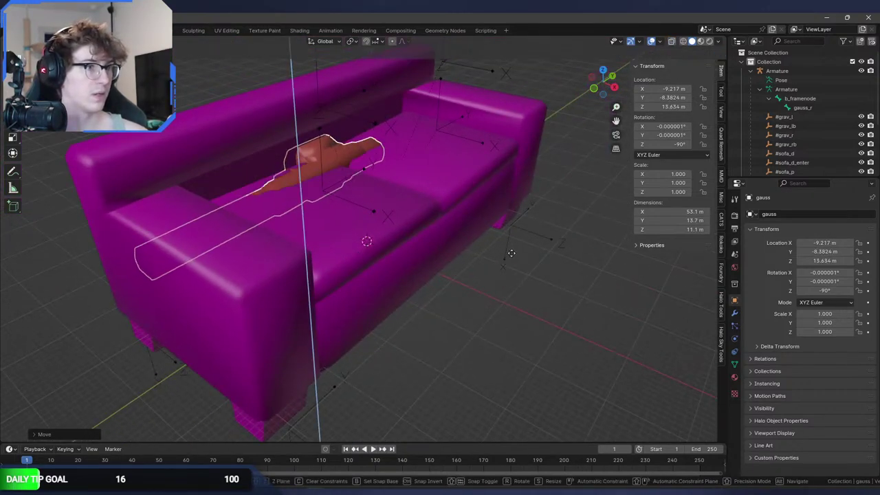
left_click(376, 303)
middle_click_drag(377, 303, 473, 314)
key("g")
key("z")
left_click(507, 287)
scroll(377, 335, "down", 2)
scroll(483, 288, "down", 3)
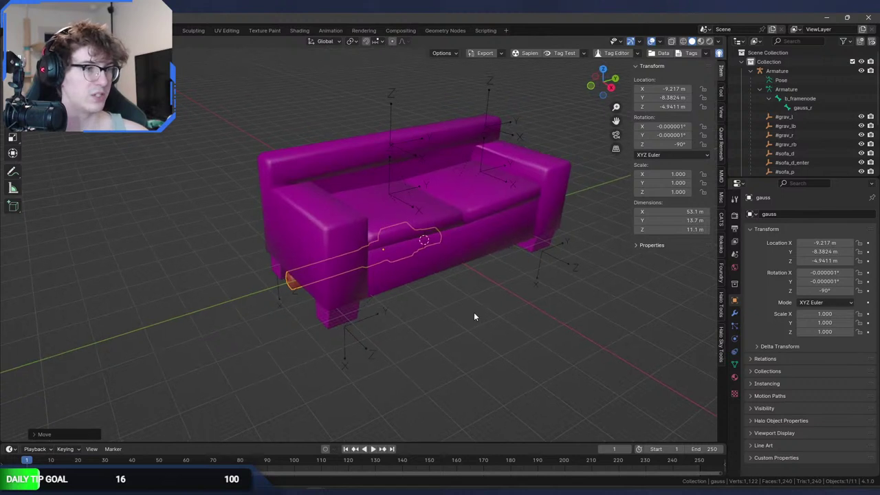
Try moving the gun out past the near arm along Y and rotating it about Z to about 9.8°.
key("g")
key("y")
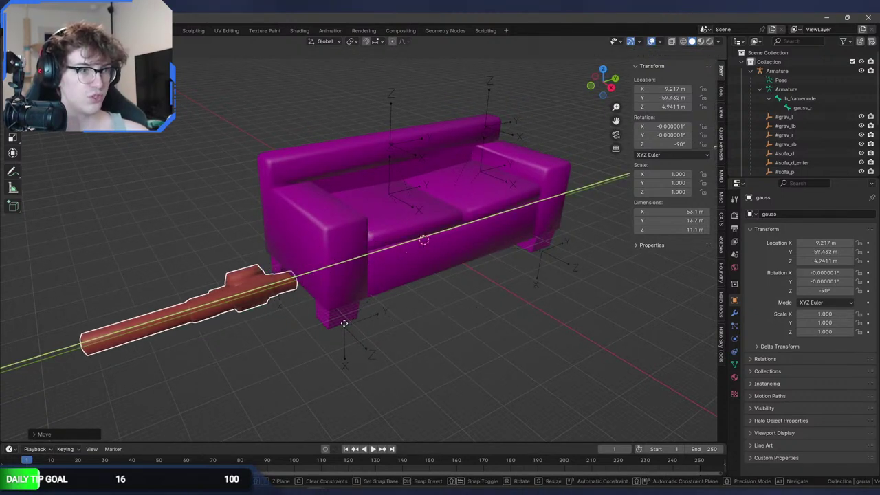
left_click(334, 323)
key("r")
key("z")
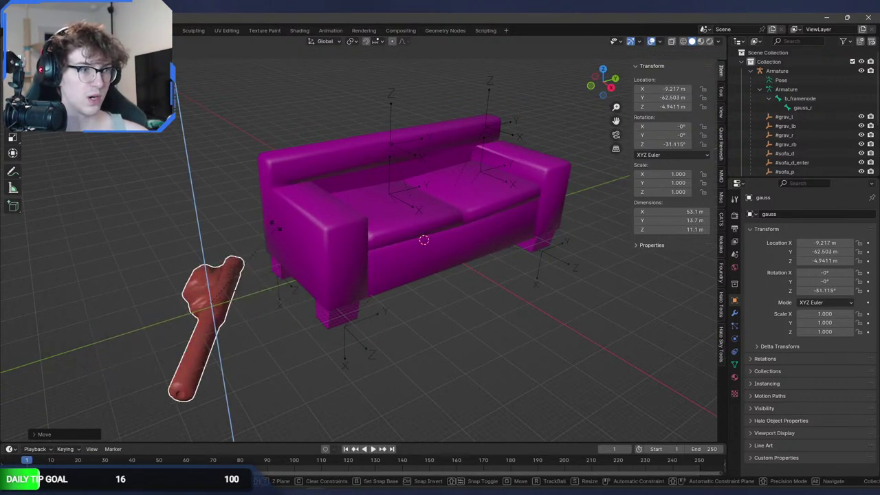
left_click(217, 238)
middle_click_drag(217, 238, 261, 227)
key("g")
key("shift+z")
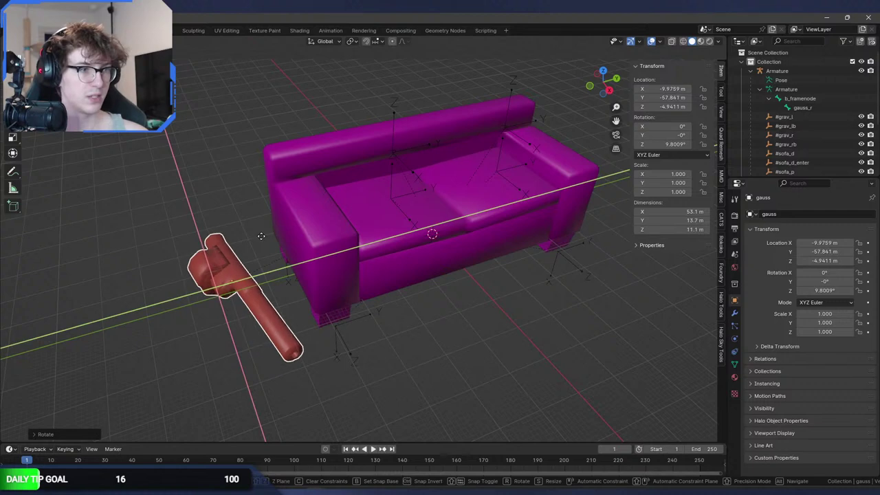
key("z")
middle_click_drag(308, 183, 358, 256)
right_click(519, 288)
Undo the gun's trial moves, rotations and origin change, back to its placement beside the near arm.
key("ctrl+z")
key("ctrl+z")
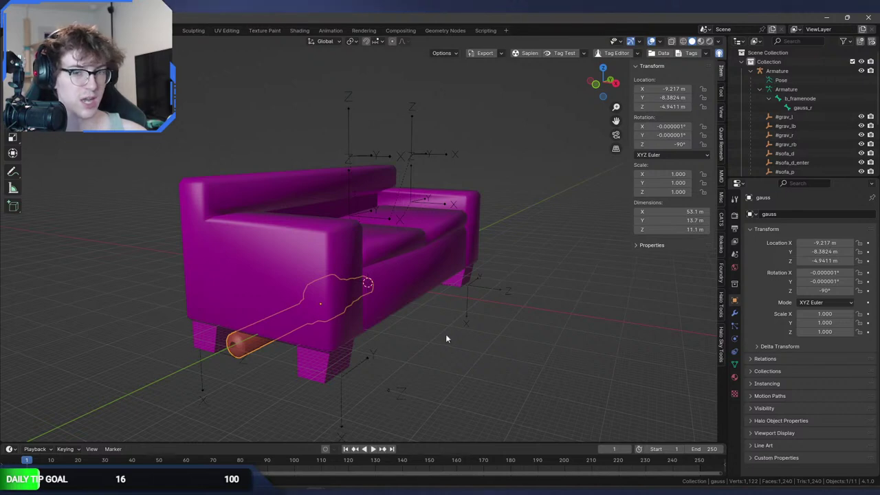
middle_click_drag(445, 333, 401, 357)
key("ctrl+z")
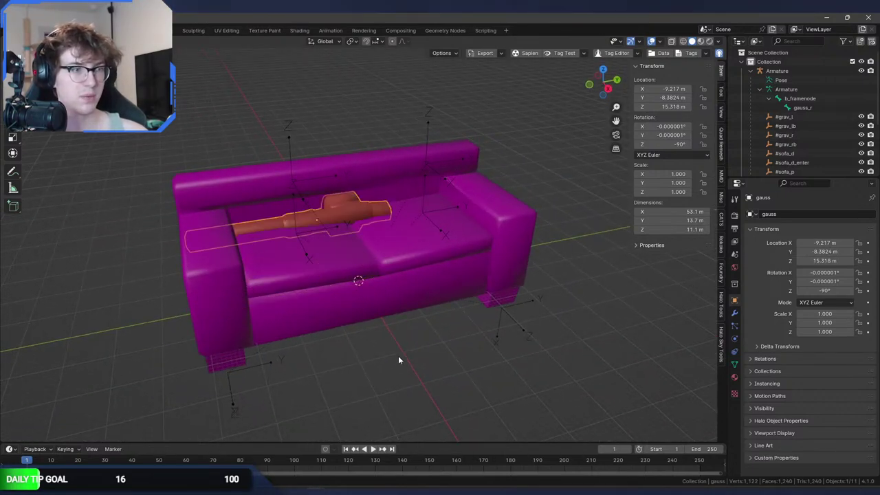
key("ctrl+z")
key("ctrl+z")
key("ctrl+z")
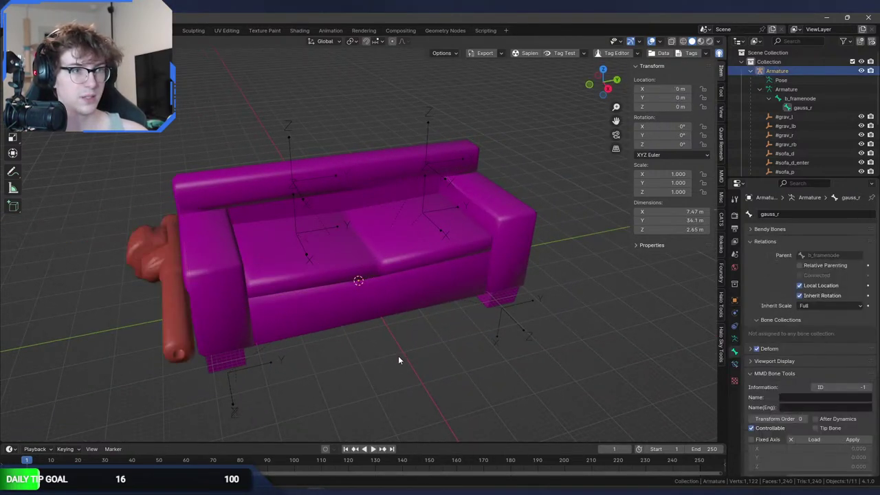
key("Tab")
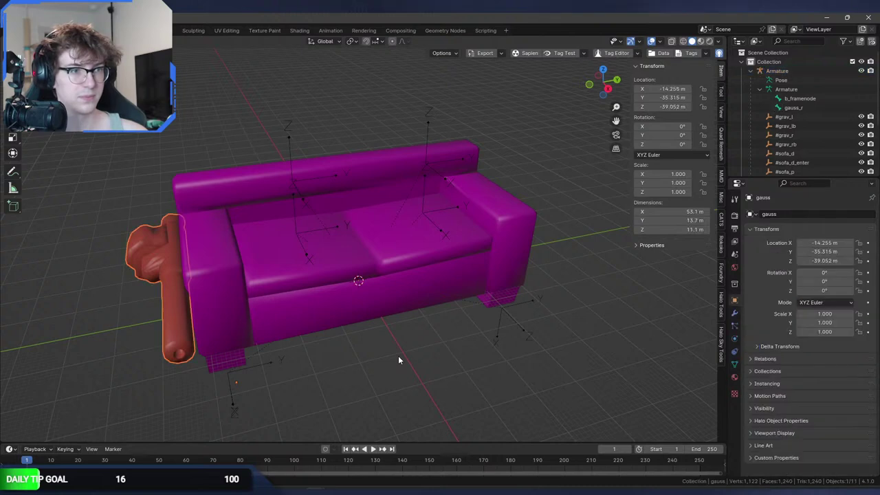
Align the gauss_r bone along the X axis inside the near arm, with its head at X -18.398, Y -35.33, Z 18.206 m.
key("alt+z")
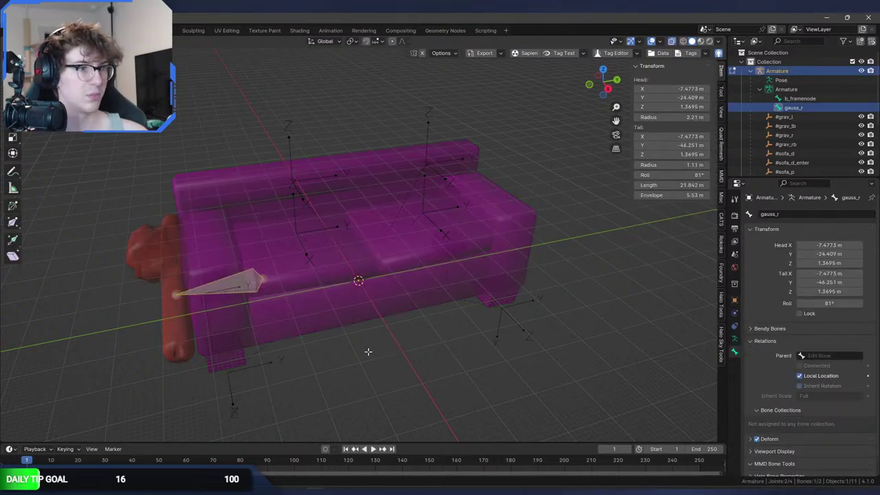
middle_click_drag(367, 354, 260, 320)
key("alt+z")
key("Tab")
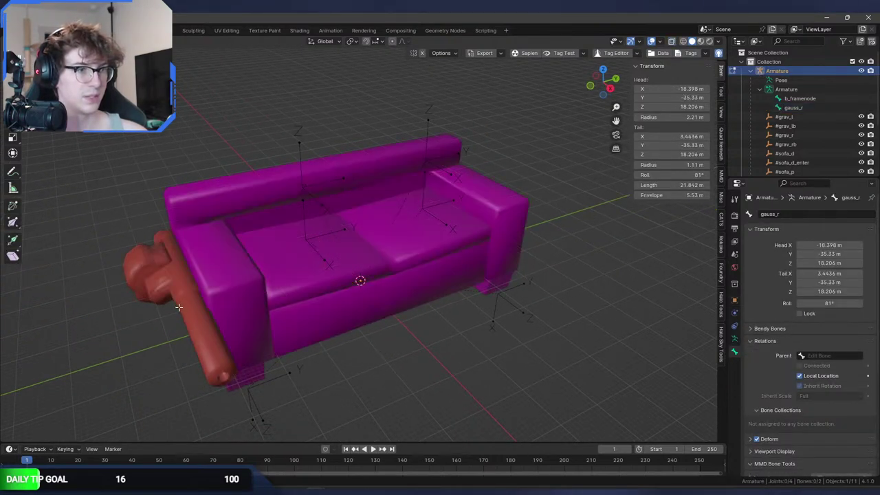
Move the gun out along Y clear of the near arm and set its origin to its geometry.
left_click_drag(146, 270, 162, 266)
middle_click_drag(163, 267, 269, 269)
key("g")
key("y")
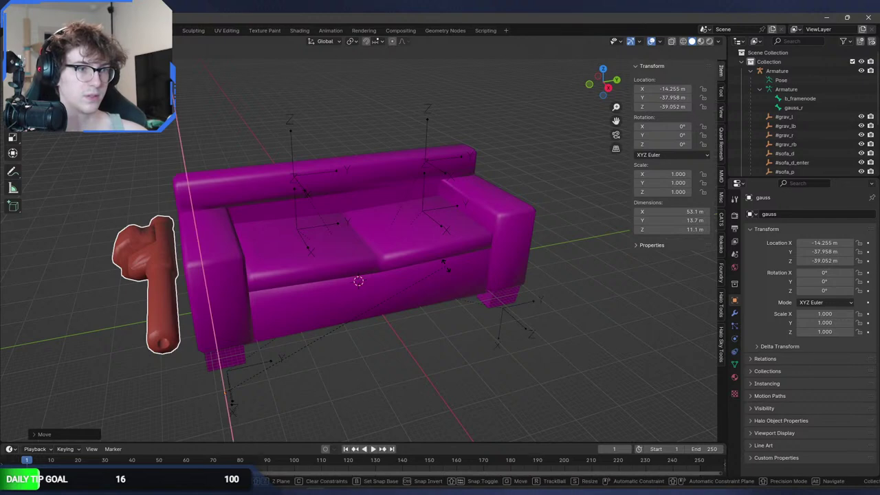
key("ctrl+shift+alt+c")
left_click(495, 283)
Rotate the gun about the X axis to about 74.15°.
key("r")
key("x")
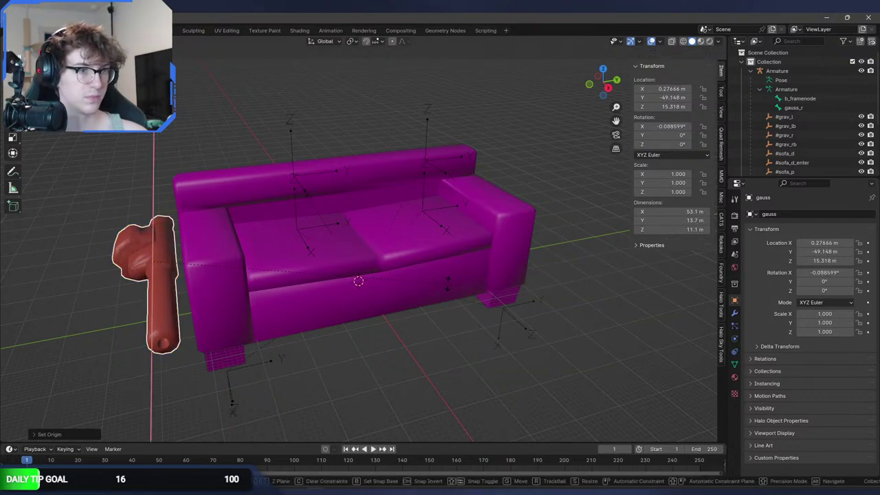
left_click(188, 156)
middle_click_drag(188, 156, 180, 235)
key("r")
key("x")
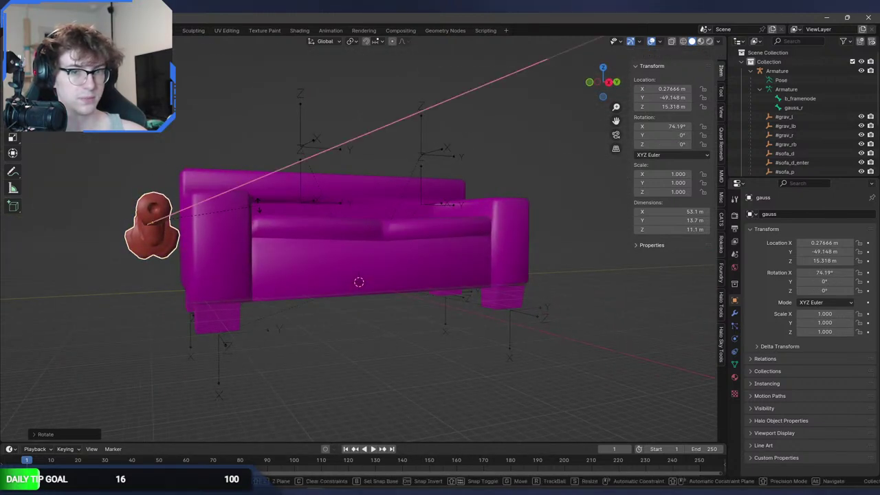
middle_click_drag(257, 207, 251, 228)
Move the gun into the loveseat's near arm, to about Y -36.4 m and X -0.57 m.
key("g")
key("y")
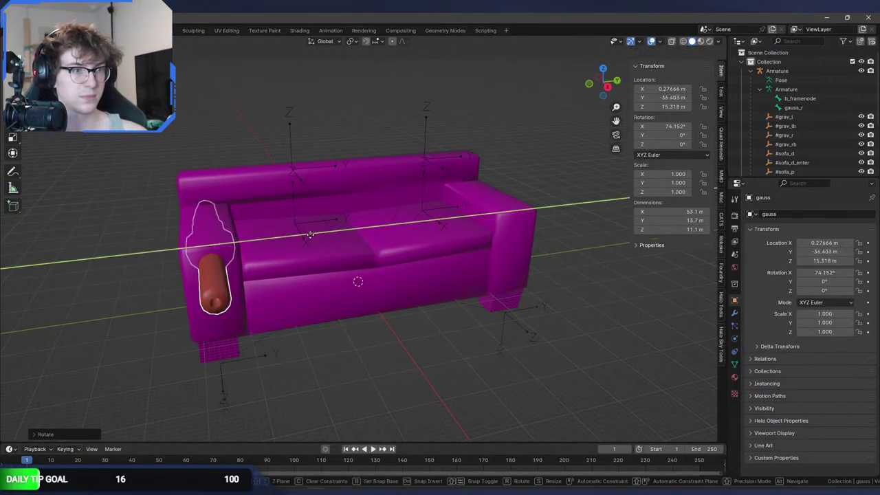
left_click(311, 235)
middle_click_drag(310, 234, 364, 250)
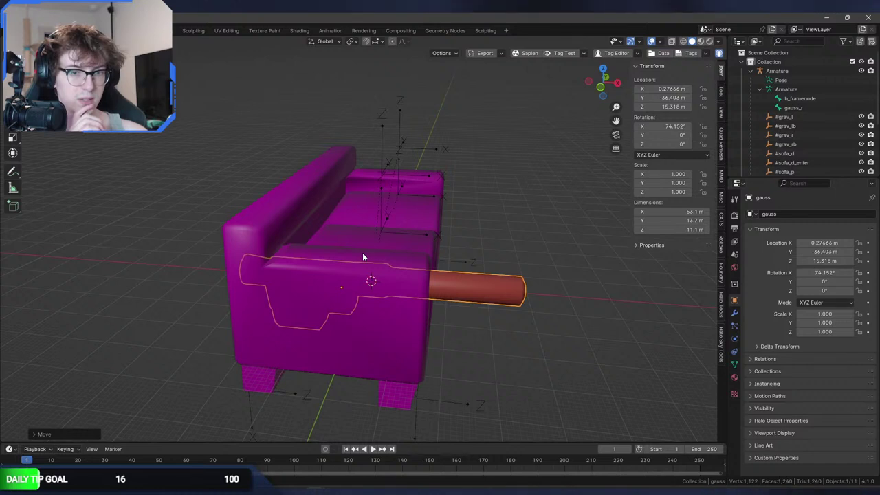
middle_click_drag(391, 290, 330, 297)
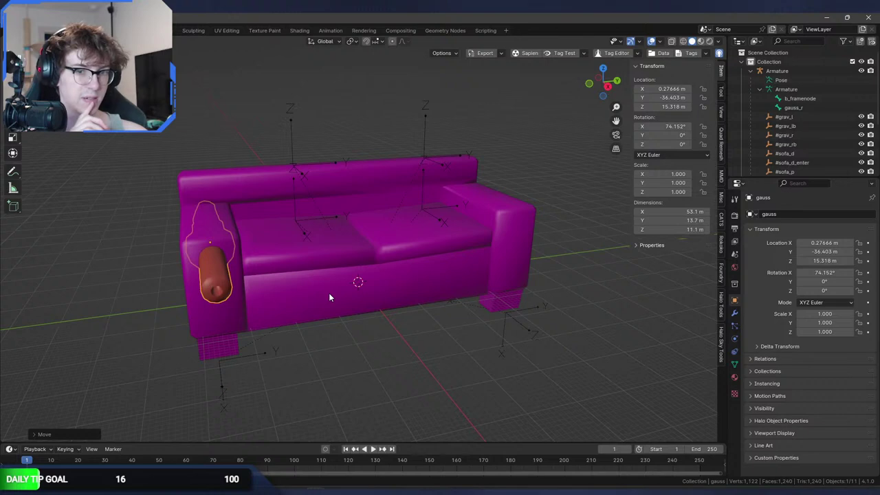
middle_click_drag(329, 293, 513, 347)
key("g")
key("y")
key("x")
left_click(426, 289)
Assign the vertices of the gun's front barrel to a new vertex group named gauss_r.
key("alt+z")
key("Tab")
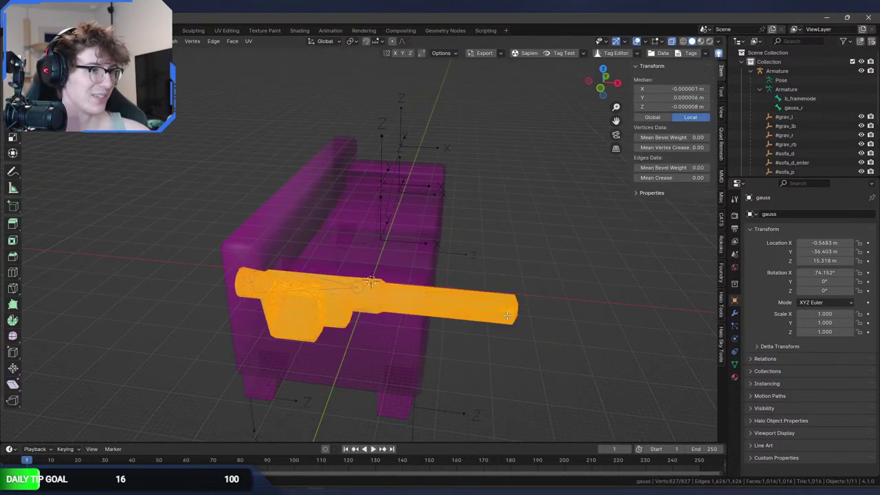
key("alt+z")
key("alt+z")
key("alt+a")
key("c")
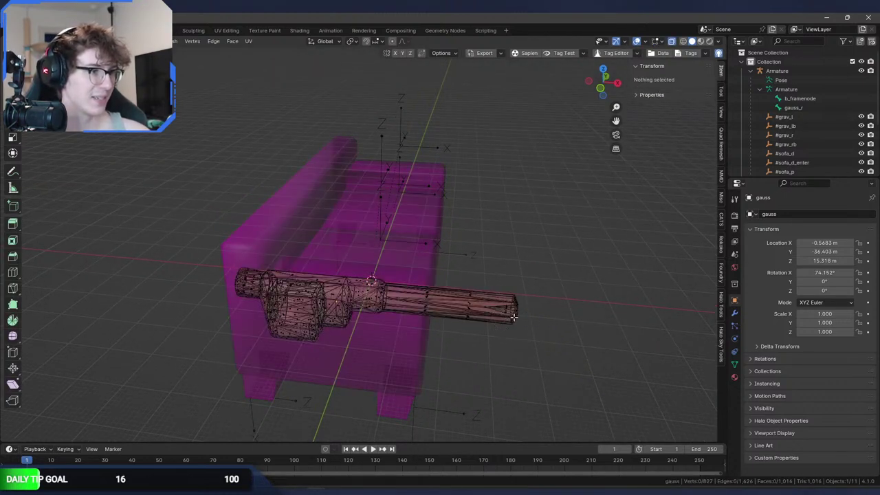
left_click_drag(513, 317, 507, 289)
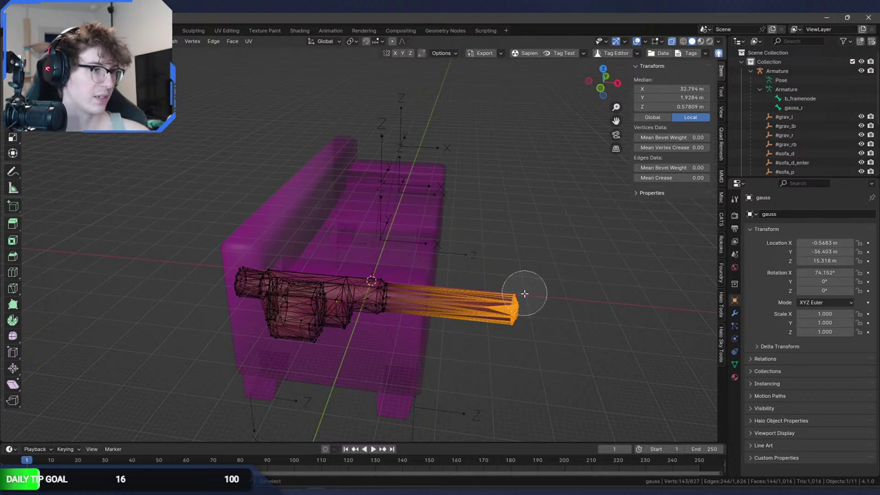
left_click(735, 365)
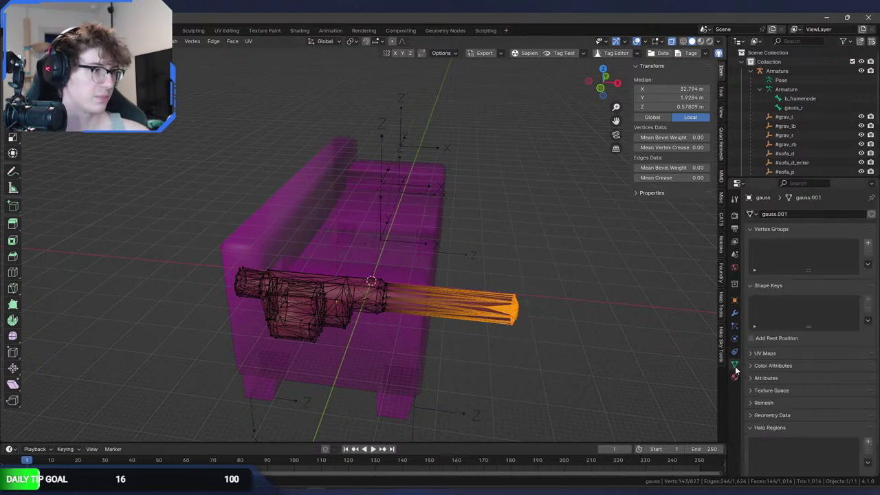
left_click(867, 242)
double_click(780, 246)
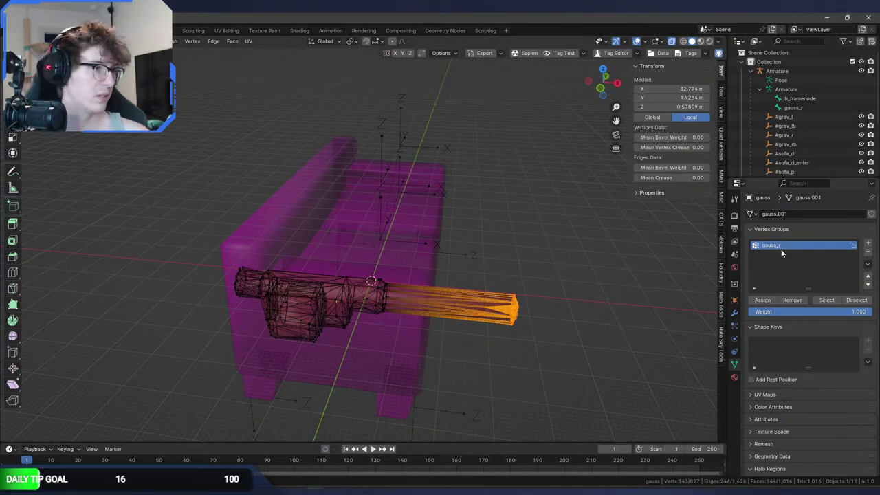
left_click(764, 302)
Assign all the gun's remaining vertices to a second vertex group named b_framenode and return to Object Mode.
key("ctrl+i")
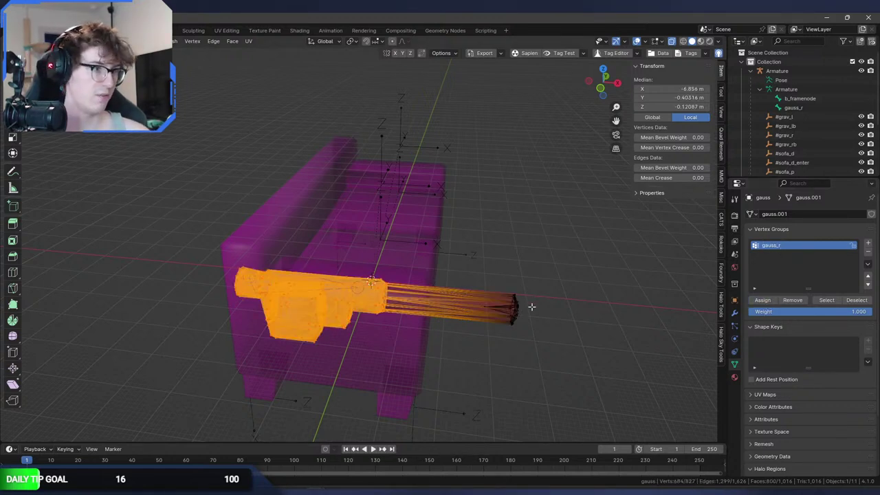
left_click(867, 244)
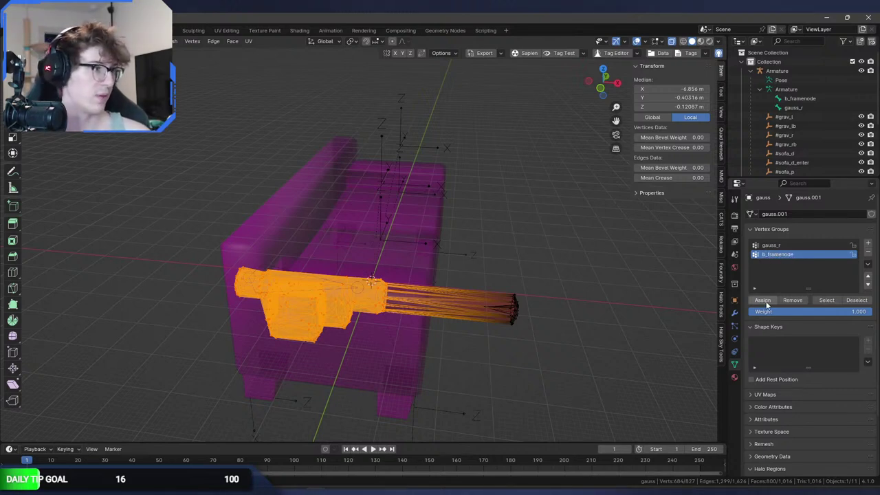
middle_click_drag(530, 320, 488, 337)
key("Tab")
key("alt+z")
middle_click_drag(392, 309, 365, 307)
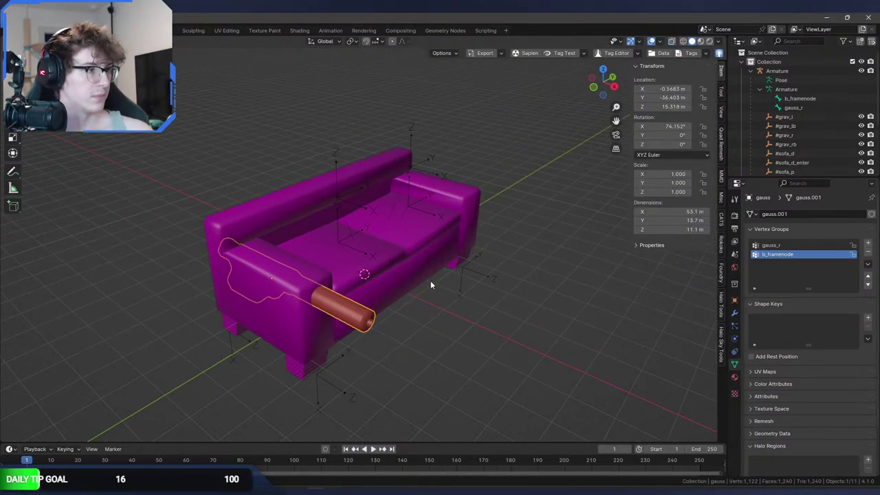
left_click(810, 107)
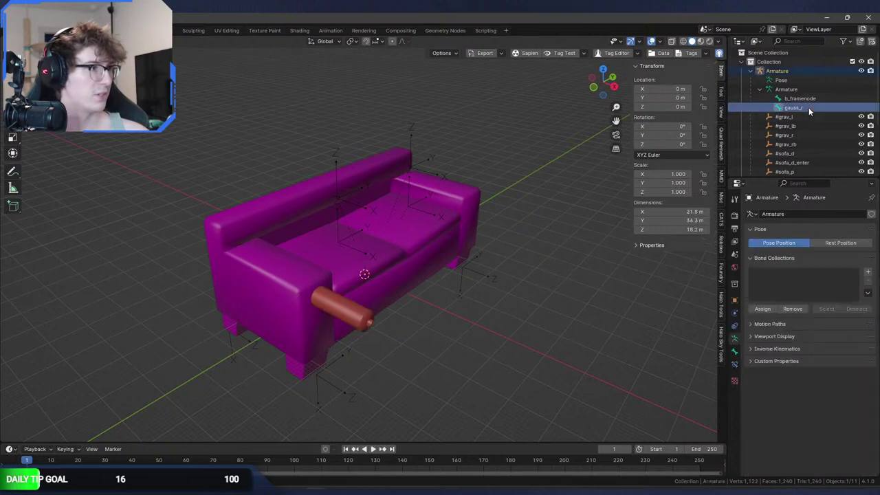
middle_click_drag(454, 262, 434, 270)
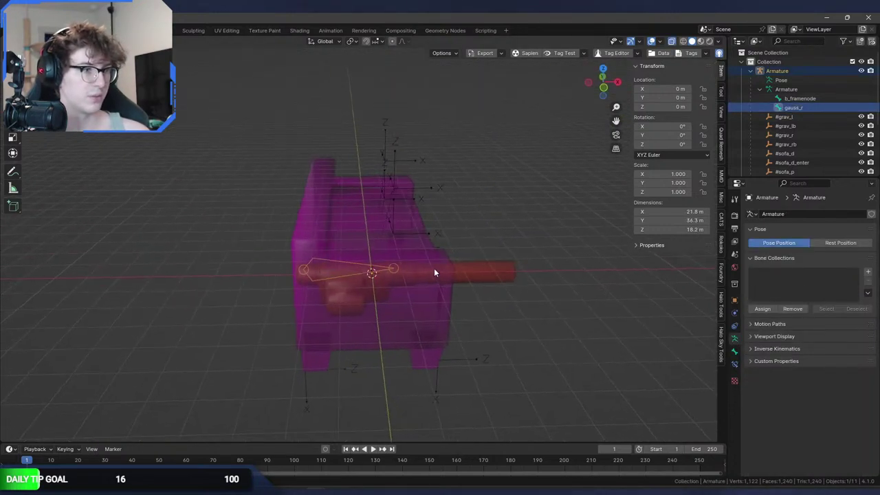
key("ctrl+Tab")
key("g")
key("y")
key("Escape")
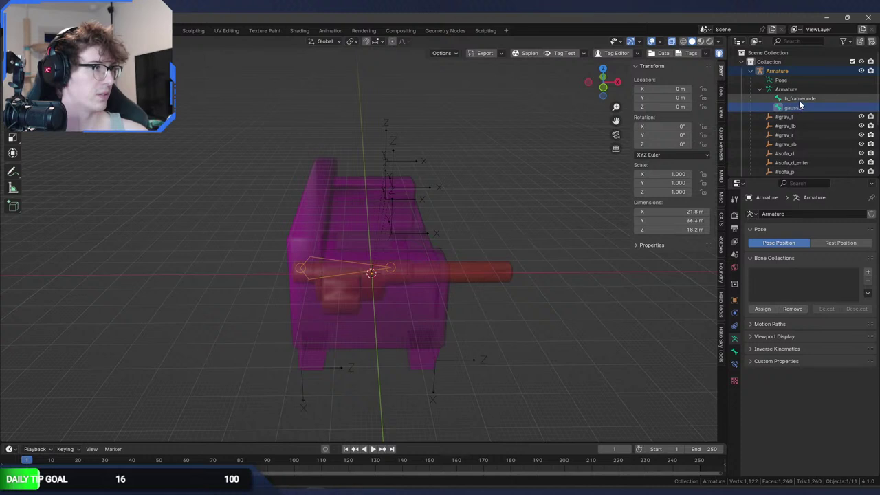
key("alt+z")
Check the vertex groups of the loveseat mesh in Edit Mode.
left_click(369, 211)
key("Tab")
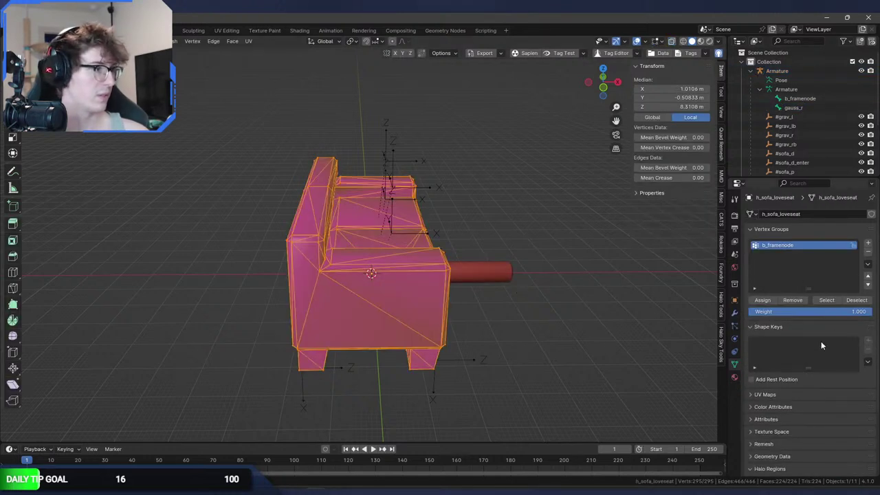
key("Tab")
Open the gauss_r bone's properties with the armature in Edit Mode.
left_click(793, 108)
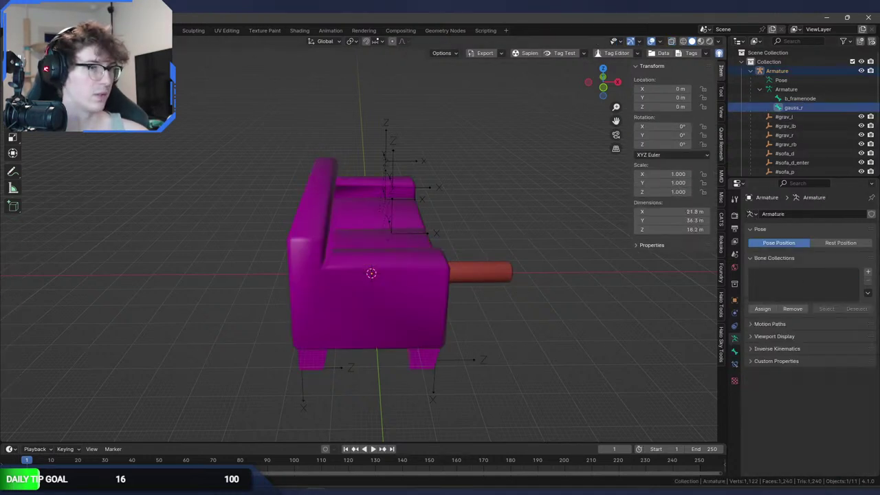
left_click(735, 351)
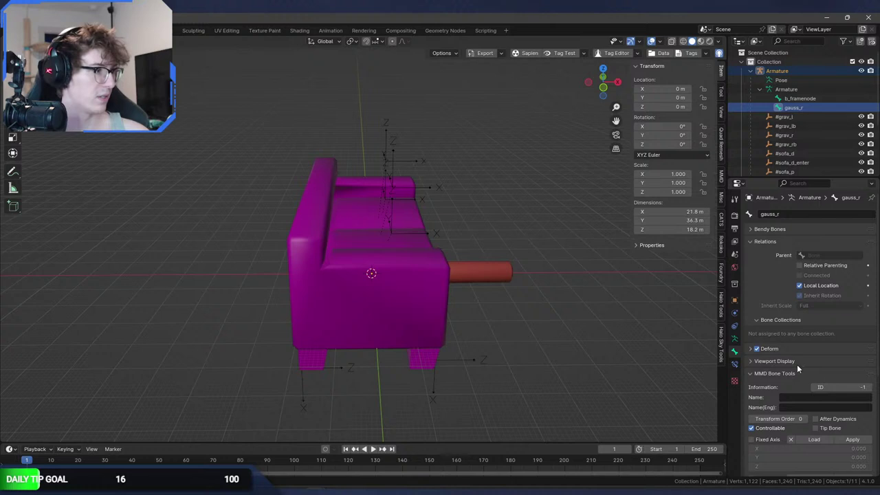
key("Tab")
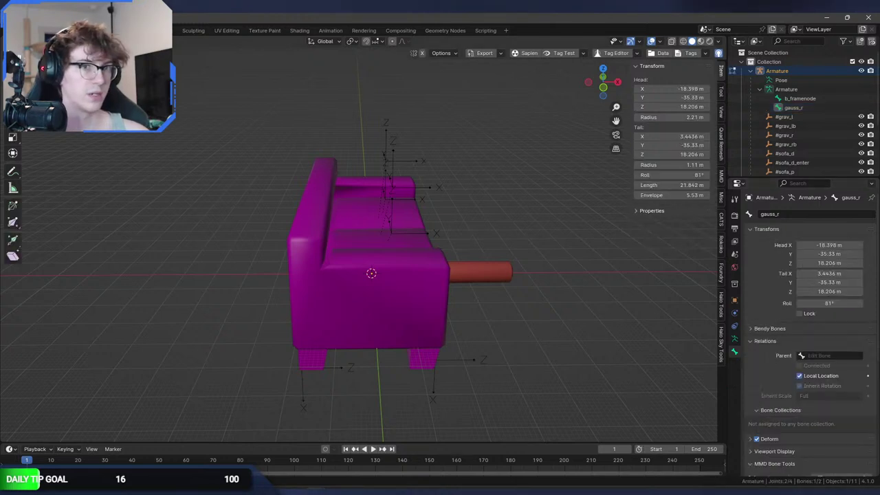
Set b_framenode as the parent of the gauss_r bone and leave Edit Mode.
left_click(832, 355)
left_click(818, 368)
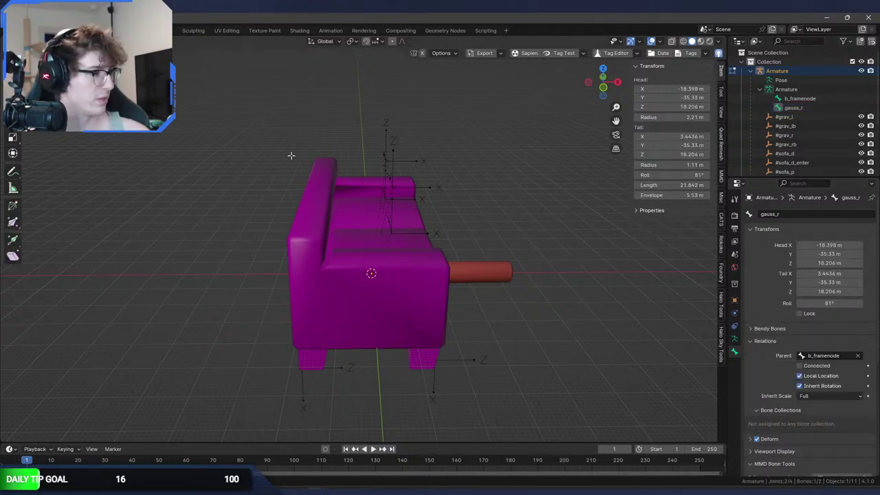
key("Tab")
Turn on X-ray display and assign Armature as the object of the gauss mesh's Armature modifier.
middle_click_drag(464, 231, 424, 229)
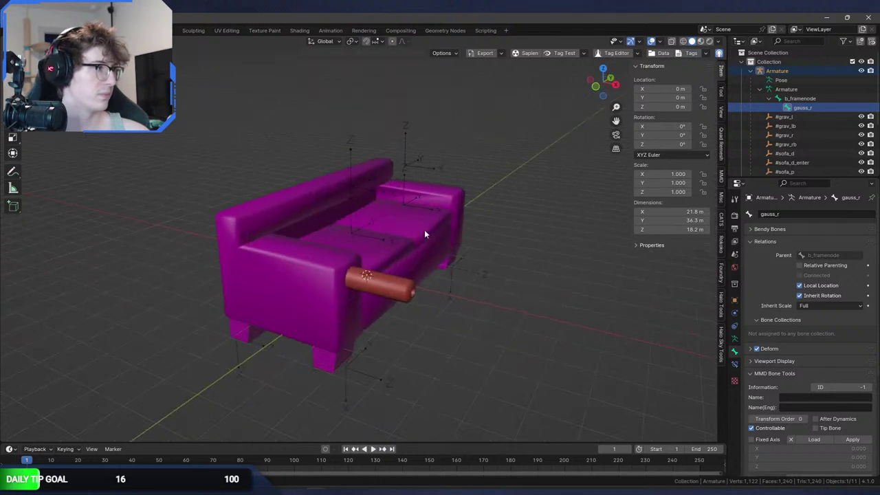
key("alt+z")
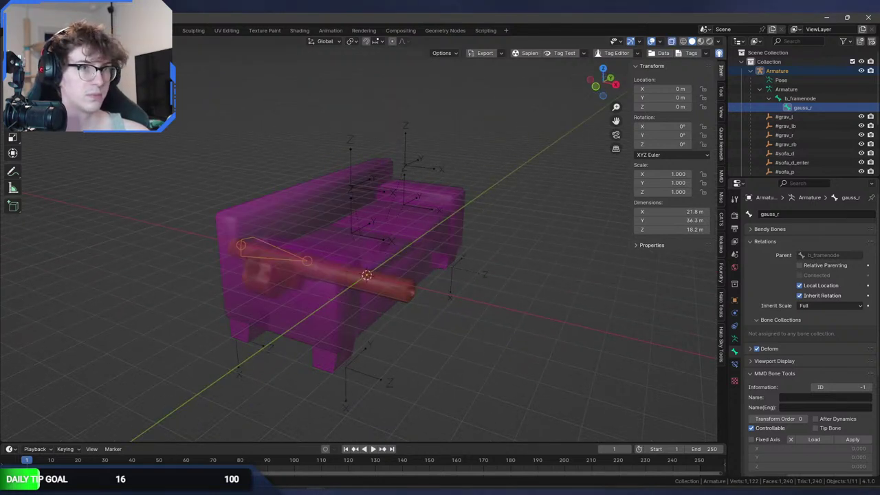
key("ctrl+Tab")
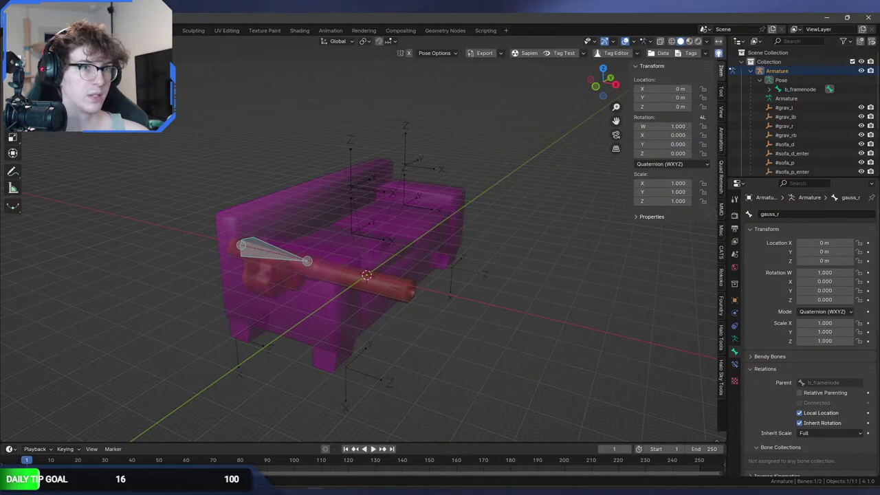
key("ctrl+Tab")
left_click(390, 283)
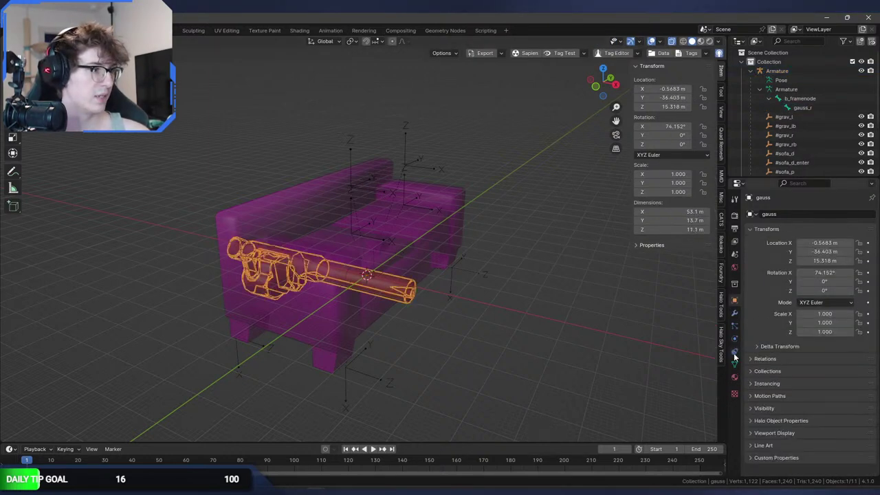
left_click(734, 313)
left_click(817, 242)
left_click(818, 258)
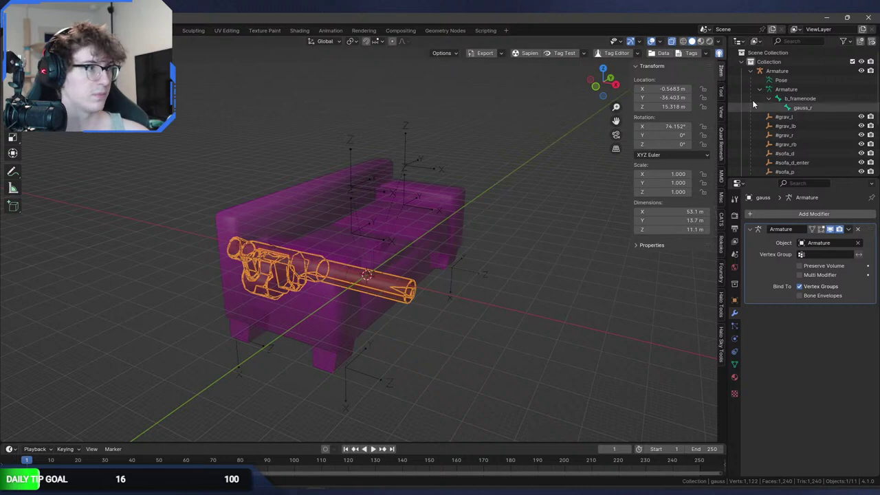
Test the gun's rigging by moving the gauss_r bone in Pose Mode, cancel the move and return to Object Mode.
left_click(777, 71)
key("ctrl+Tab")
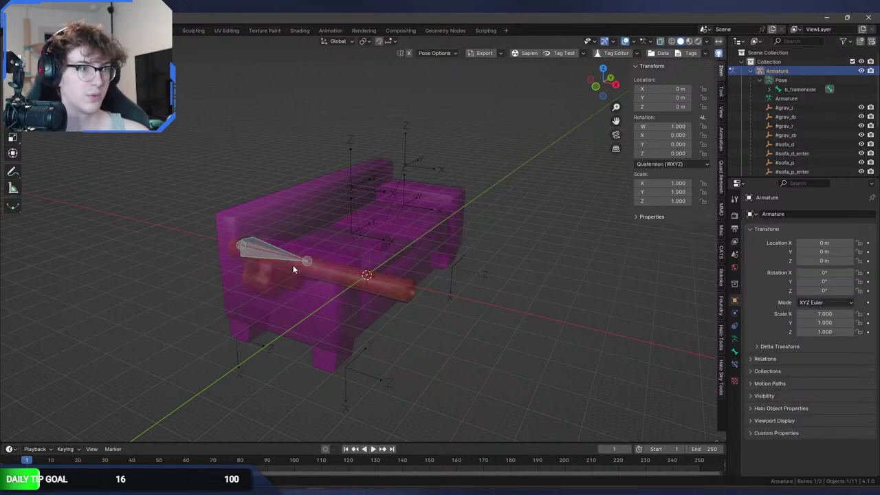
key("g")
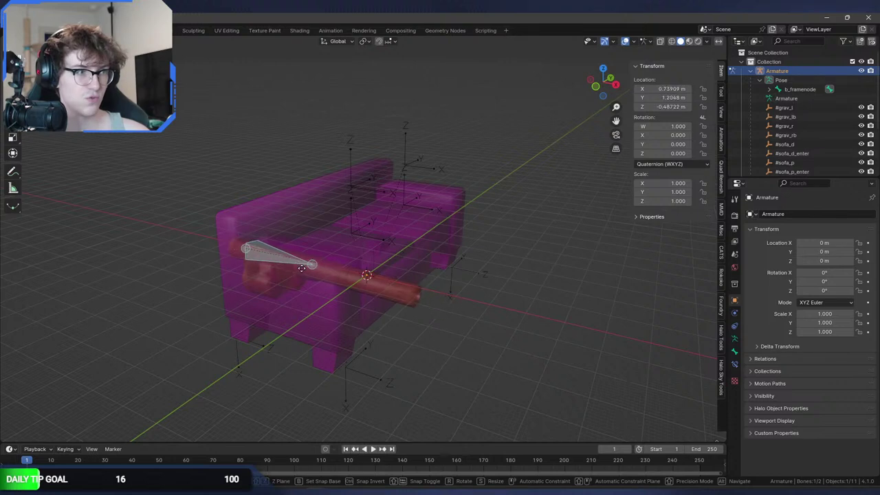
right_click(303, 261)
key("ctrl+Tab")
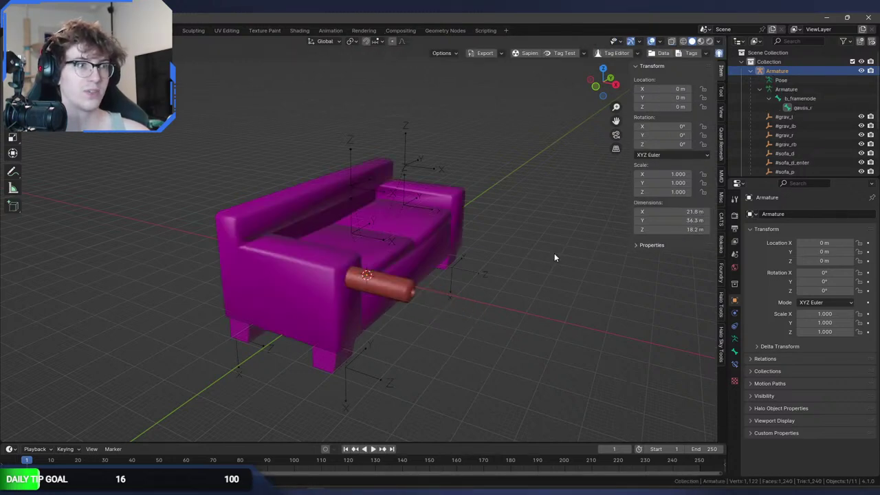
Duplicate the gauss_r bone in place in Edit Mode and rename the copy gauss_l.
mouse_move(554, 253)
middle_mouse_down()
mouse_move(464, 266)
mouse_move(583, 249)
middle_mouse_up()
left_click(798, 107)
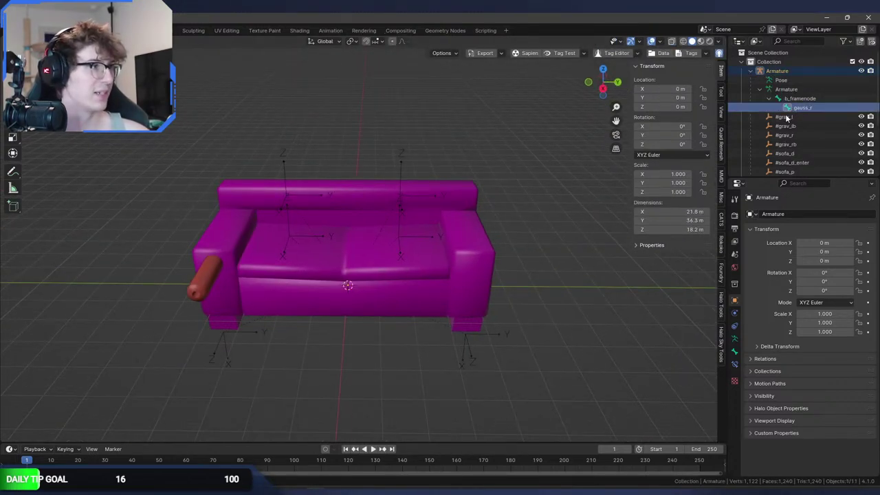
key("Tab")
middle_click_drag(284, 227, 246, 223, "shift")
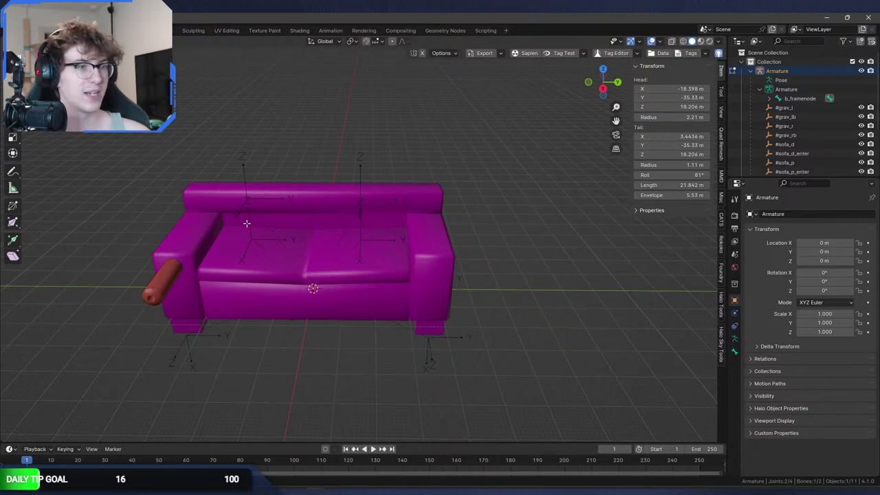
left_click(769, 98)
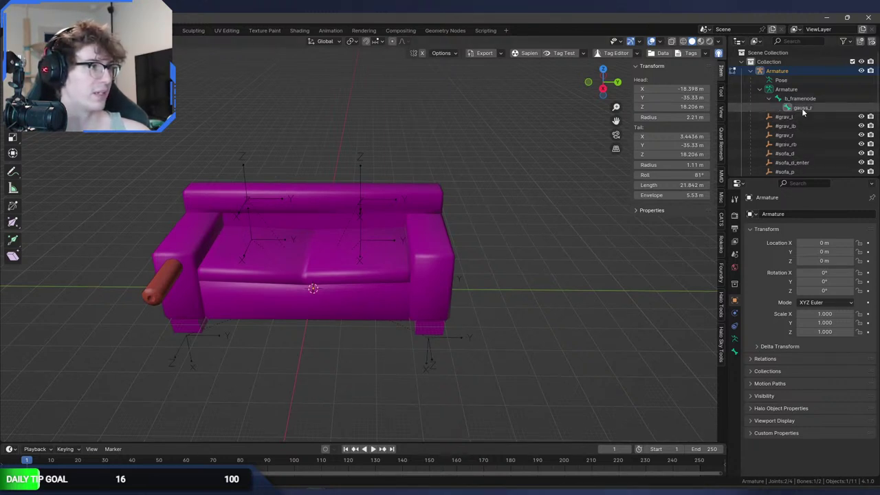
key("shift+d")
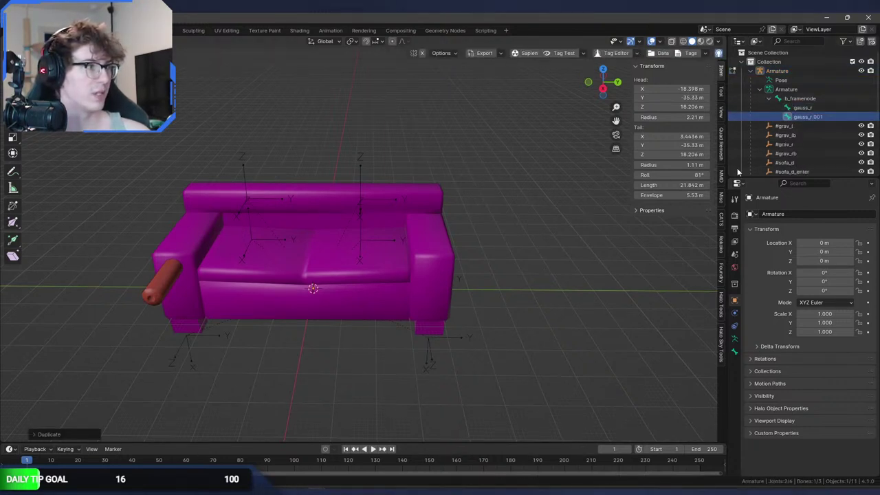
double_click(808, 108)
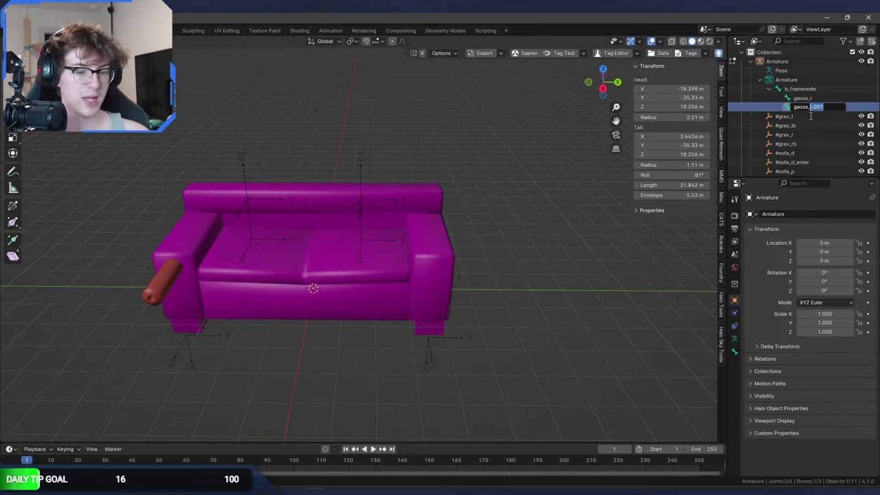
type("l")
key("Return")
Duplicate the gauss gun mesh in place in Object Mode with X-ray display on.
middle_click_drag(413, 208, 400, 251)
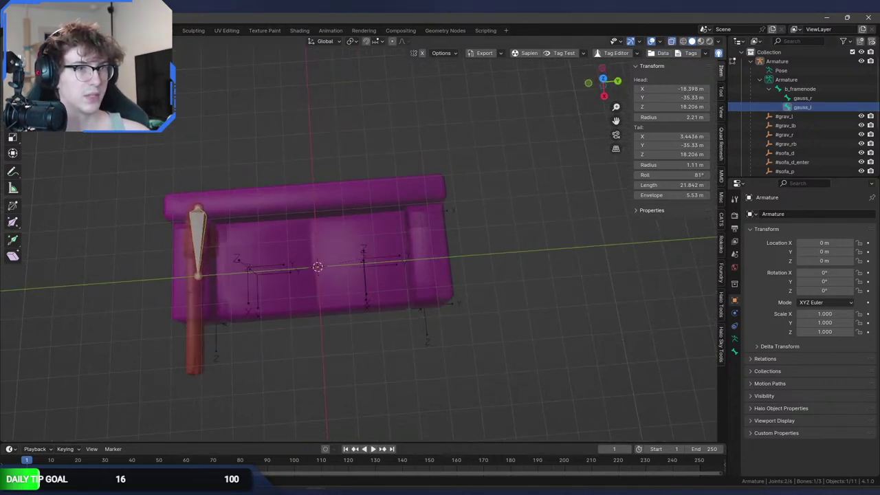
key("Tab")
left_click(193, 351)
key("shift+d")
key("Escape")
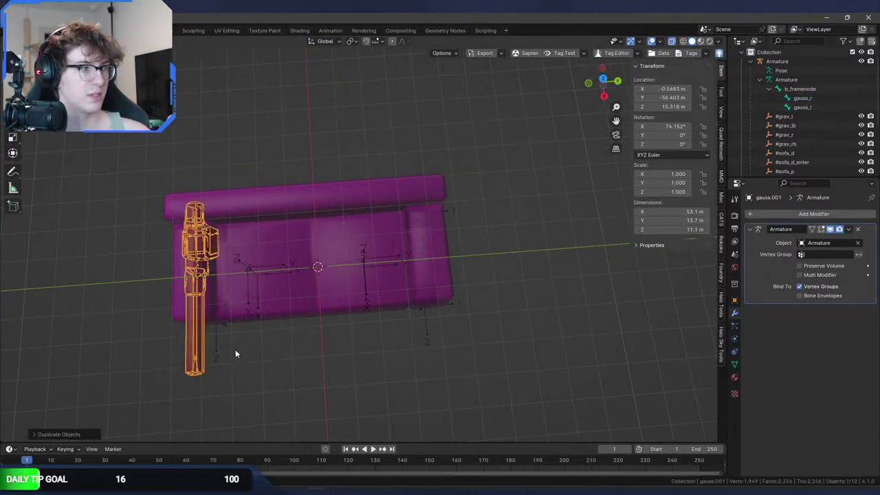
Set Armature as the parent of the original gauss mesh in its object relations.
left_click(735, 364)
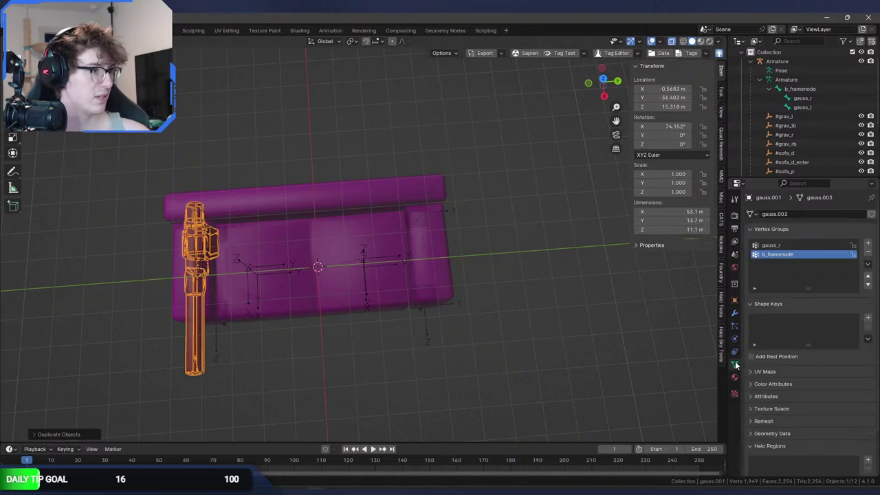
left_click(735, 300)
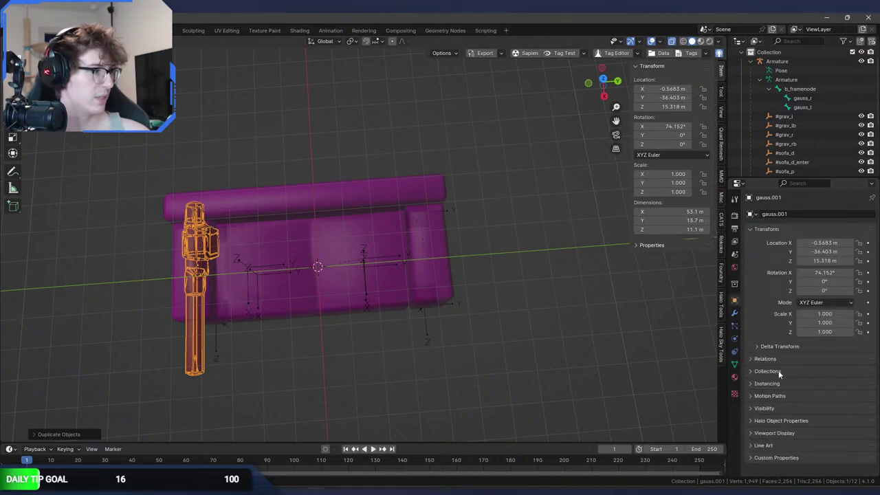
left_click(775, 359)
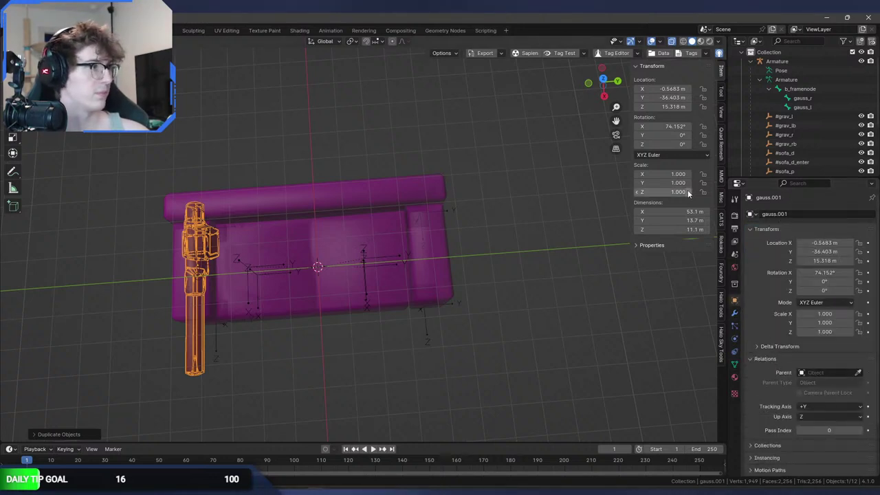
scroll(799, 133, "down", 5)
left_click(788, 159)
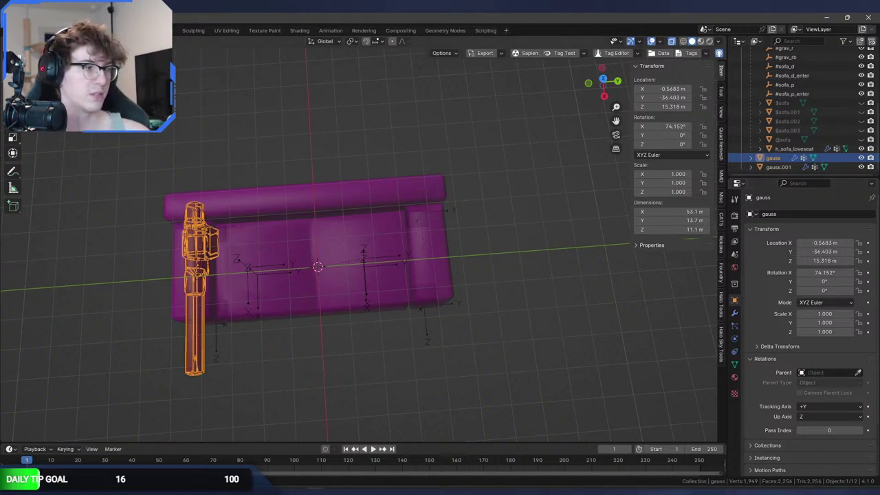
left_click(820, 372)
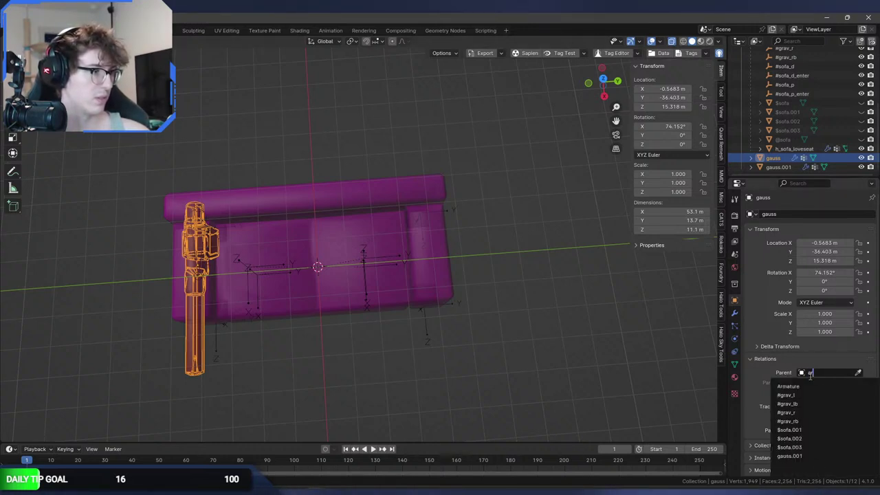
type("arm")
left_click(815, 387)
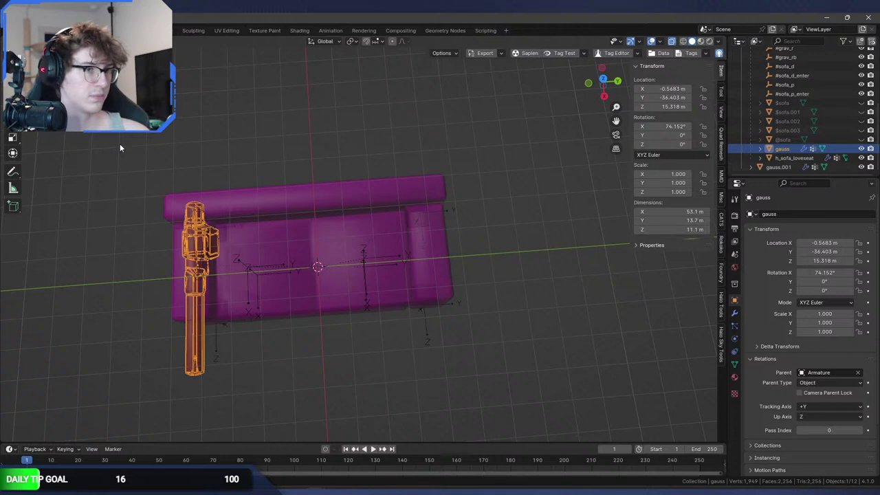
Add the Armature to the gauss mesh selection and parent the mesh to the gauss_r bone with the Bone option.
scroll(803, 112, "up", 5)
left_click(790, 71)
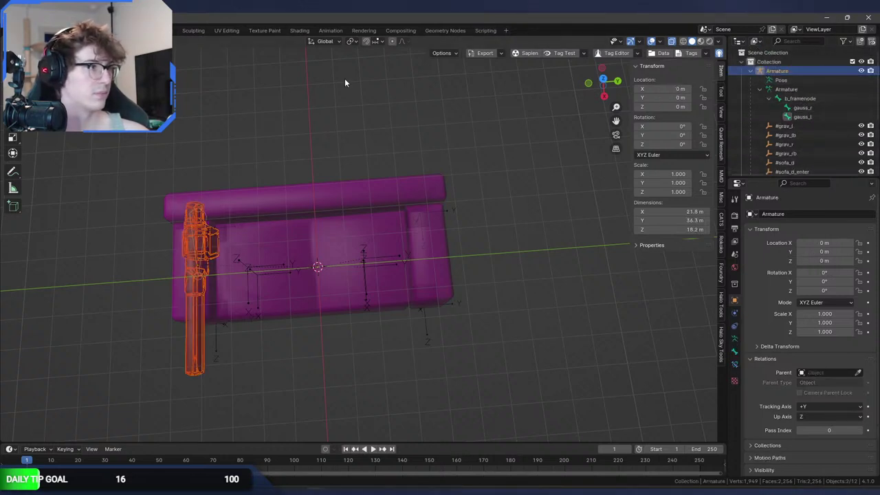
key("ctrl+Tab")
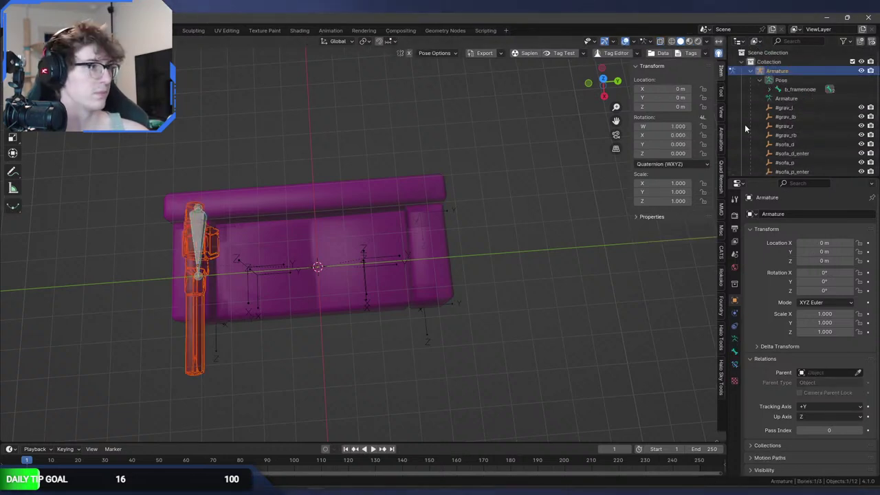
left_click(770, 89)
left_click(798, 107)
left_click(798, 107)
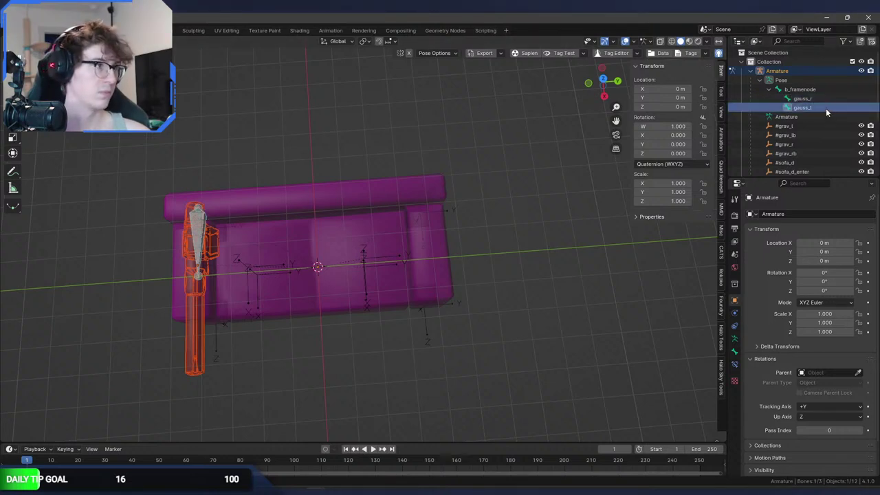
left_click(816, 99)
key("ctrl+p")
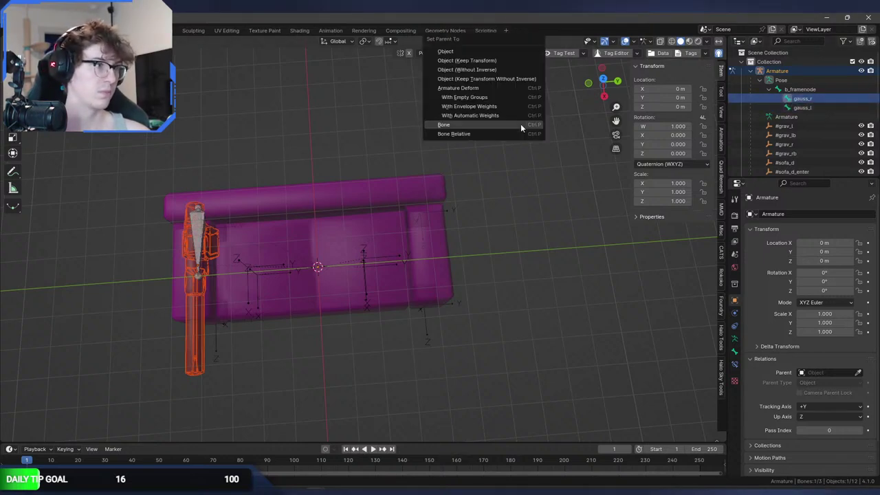
left_click(521, 124)
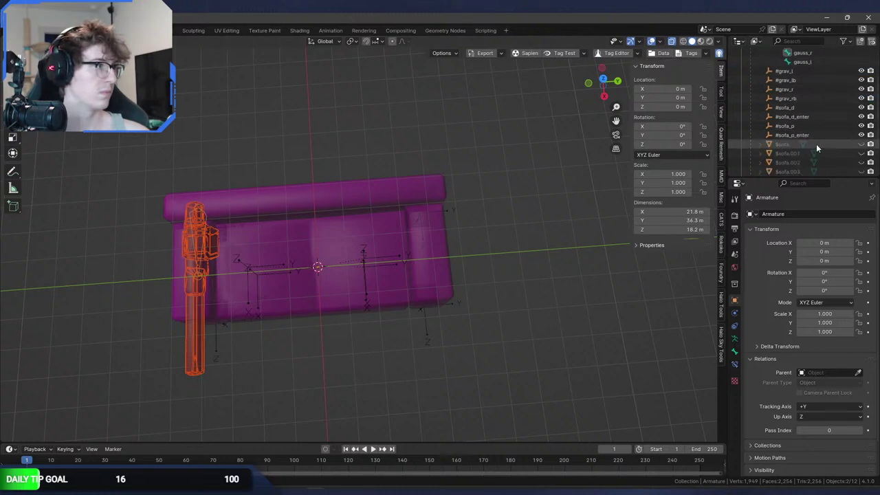
Select gauss.001 together with the Armature and parent the mesh to the gauss_r bone in Pose Mode.
scroll(797, 124, "down", 5)
double_click(779, 167)
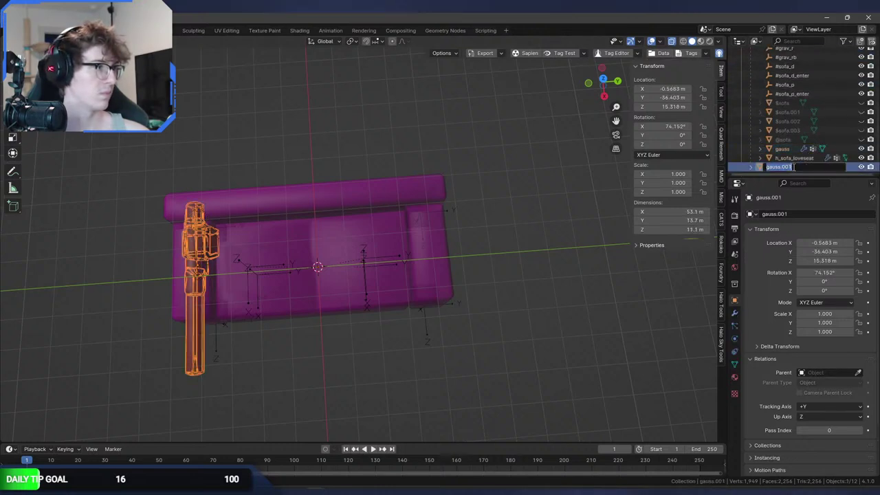
key("Escape")
scroll(801, 137, "up", 8)
left_click(777, 71)
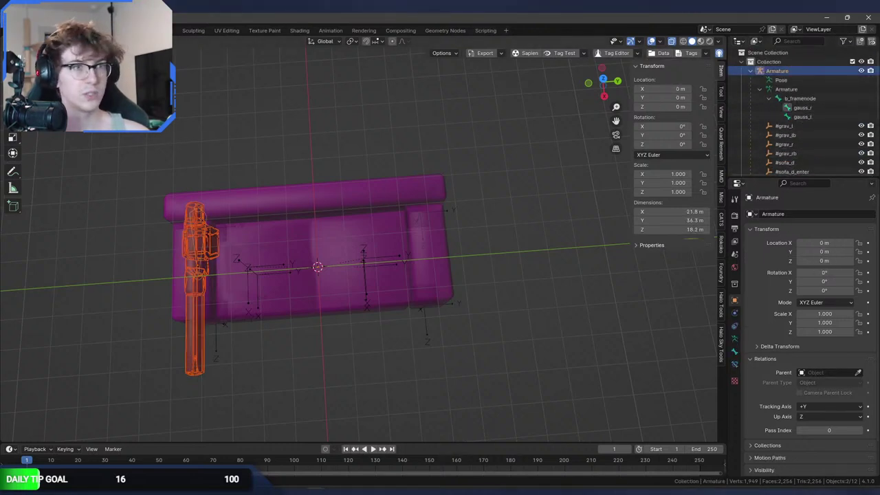
key("ctrl+Tab")
left_click(803, 98)
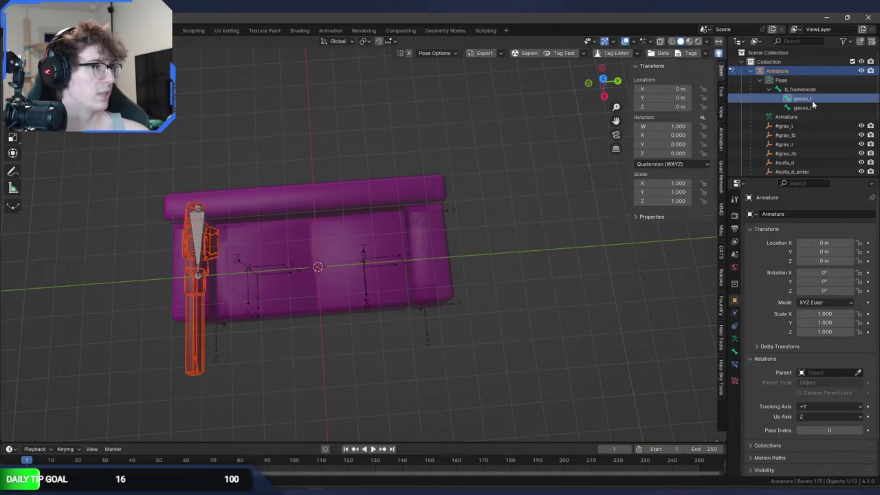
left_click(807, 98, "ctrl")
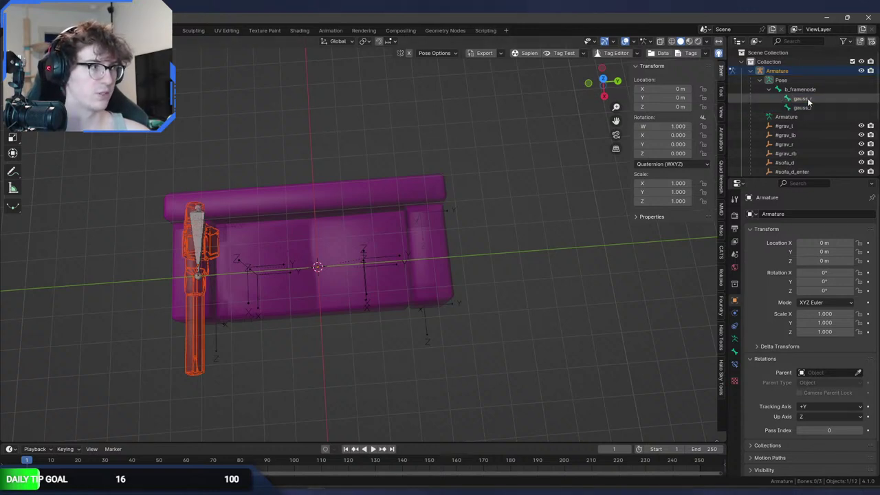
left_click(807, 97)
key("ctrl+p")
left_click(469, 140)
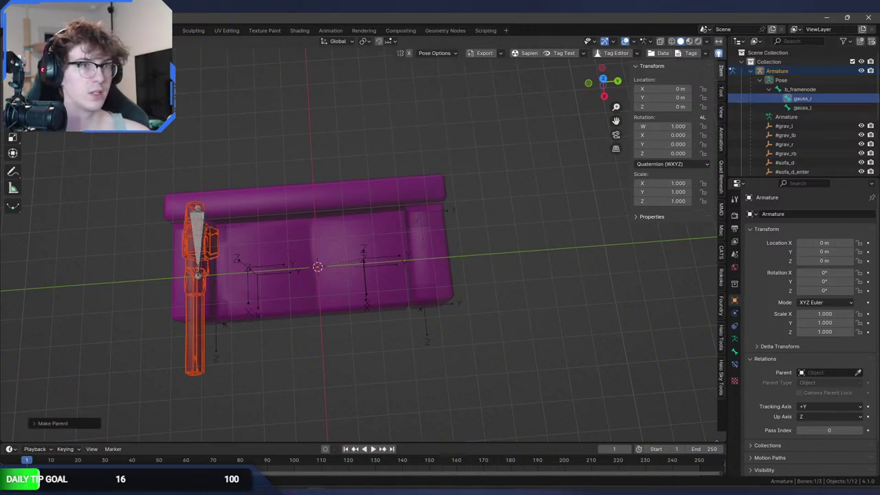
In Edit Mode, move the gauss_l bone along the Y axis to the sofa's opposite armrest, to about Y 36.4 m.
key("Tab")
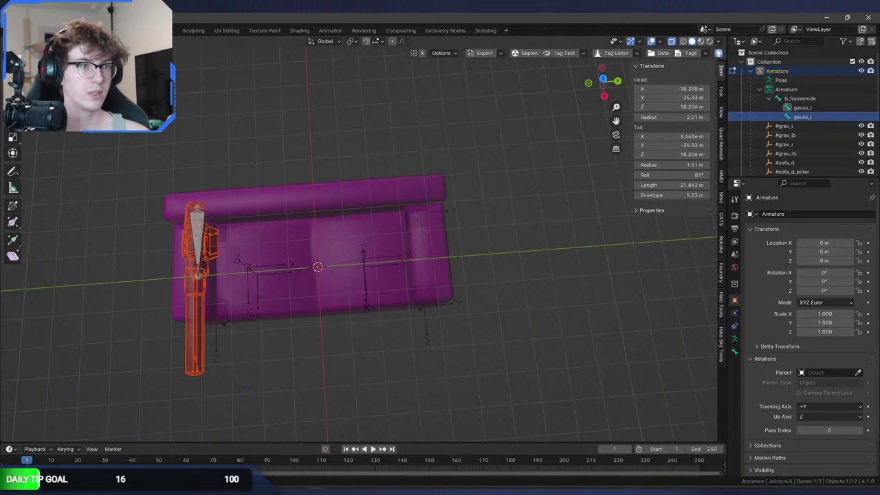
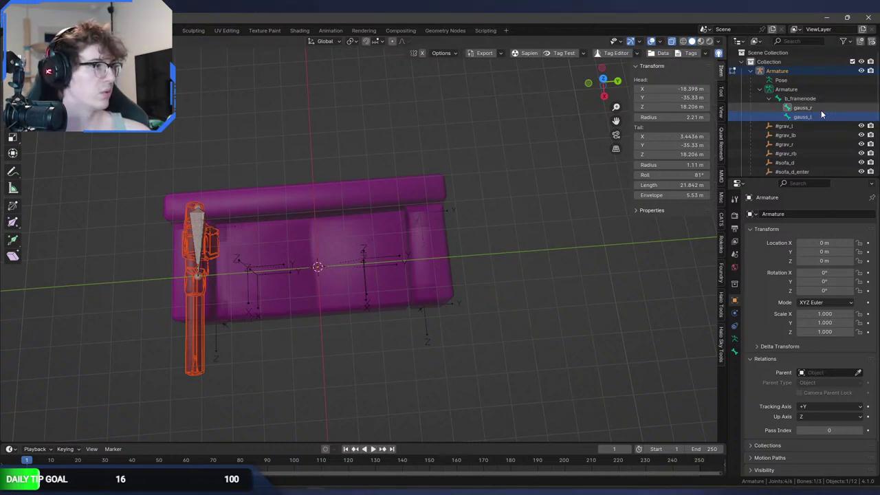
left_click(822, 115)
key("g")
key("y")
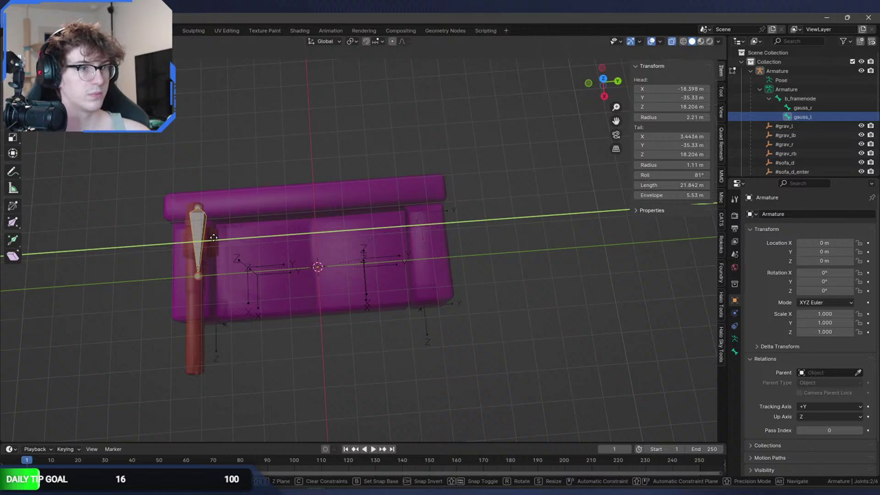
left_click(445, 256)
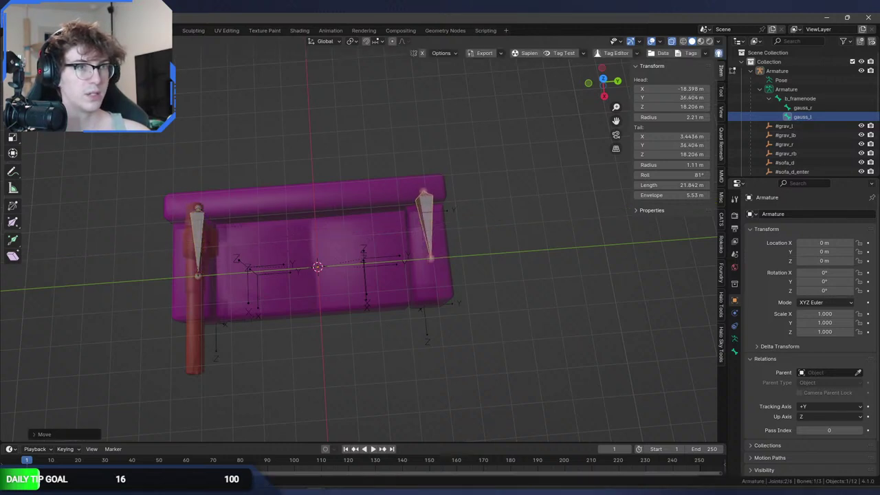
Return to Object Mode and rename the duplicated mesh gauss.001 to gauss_l.
key("ctrl+Tab")
left_click(193, 300)
left_click(193, 300)
scroll(823, 165, "down", 5)
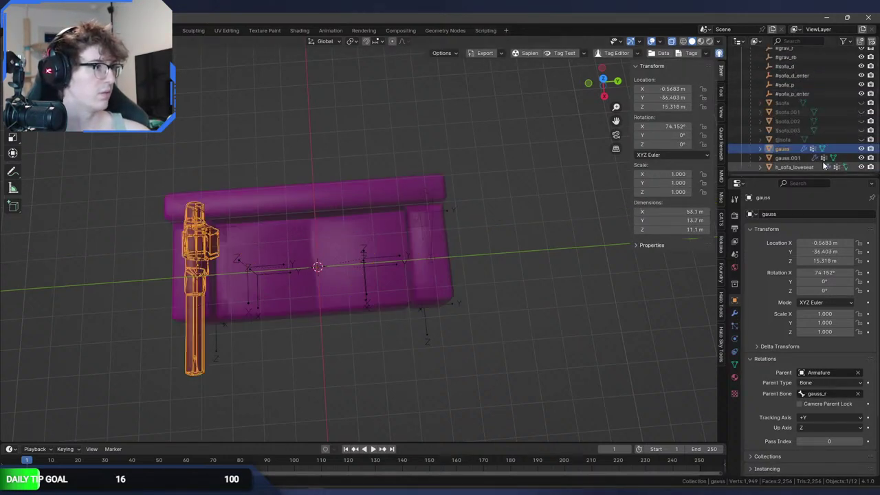
left_click(803, 158)
double_click(805, 158)
type("gauss_r")
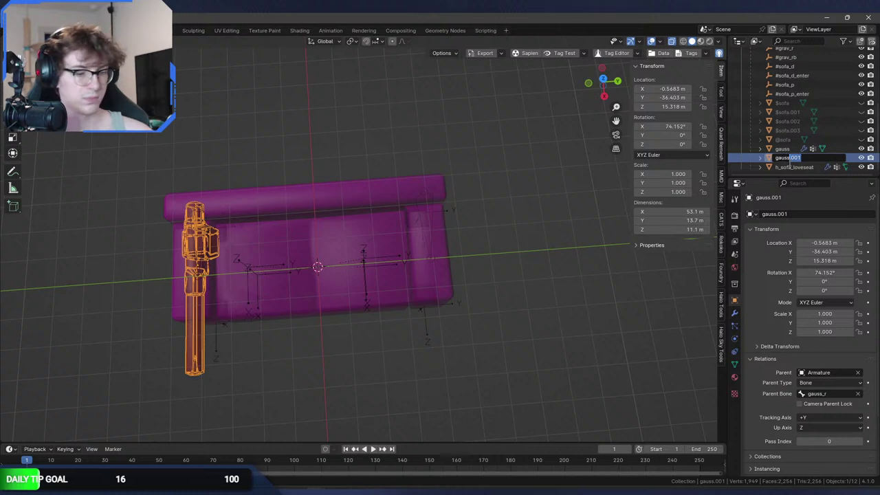
key("Return")
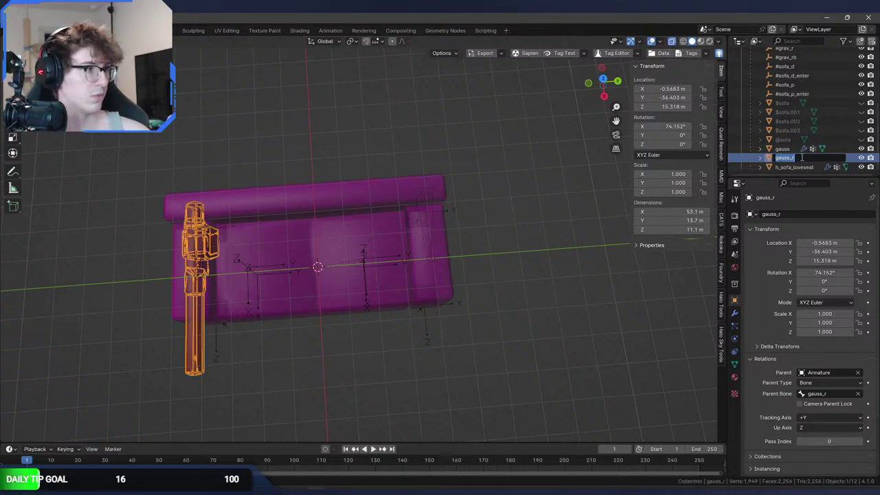
double_click(787, 158)
type("gauss_l")
key("Return")
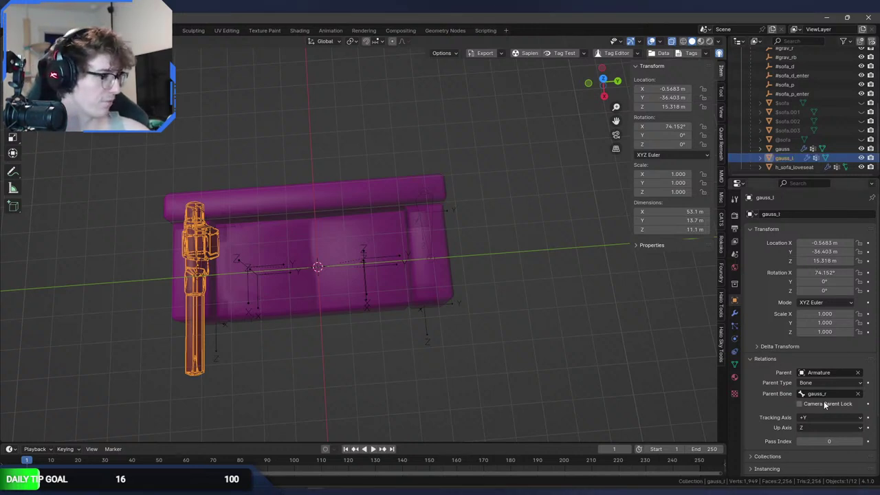
Set the gauss_l mesh's parent bone to gauss_l in its object relations.
left_click(789, 151)
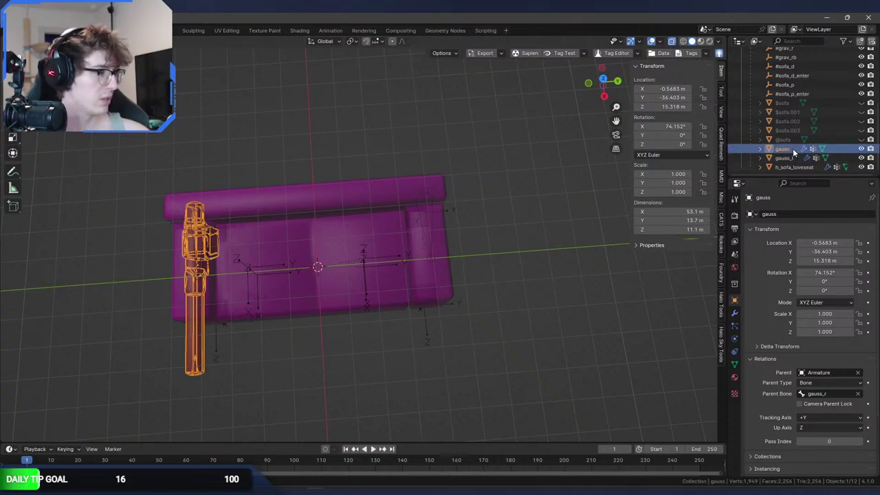
middle_click_drag(377, 205, 584, 210)
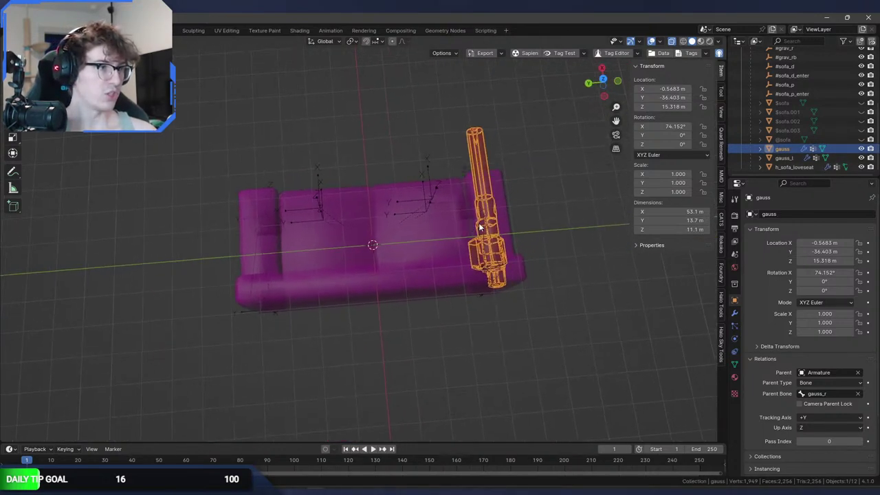
left_click(796, 158)
left_click(834, 393)
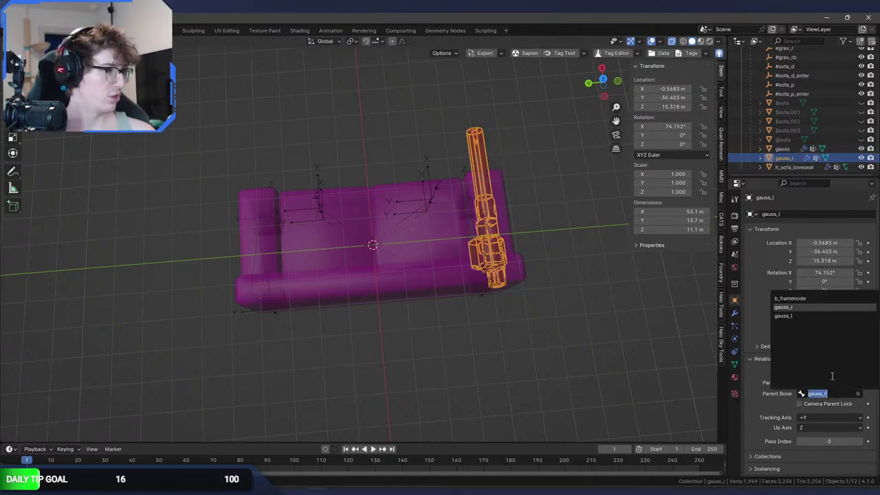
left_click(802, 315)
Select the armature and examine the placement of both gun bones in Edit Mode.
left_click(258, 271)
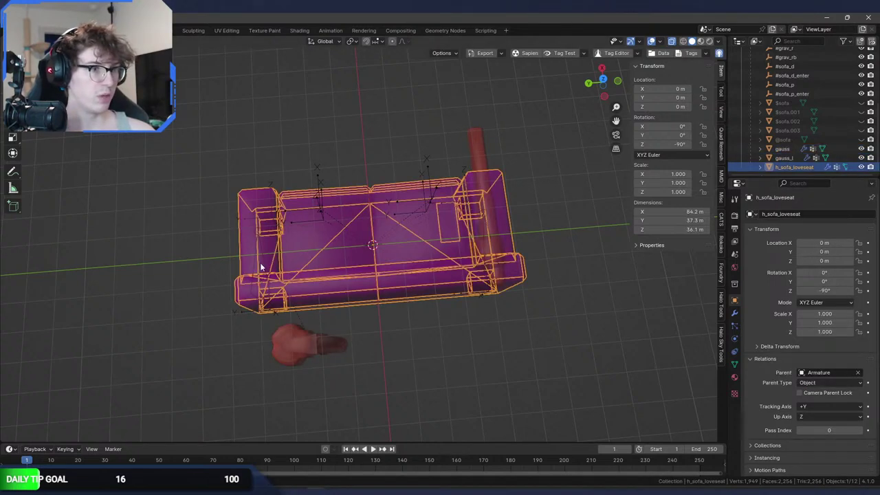
left_click(259, 246)
key("Tab")
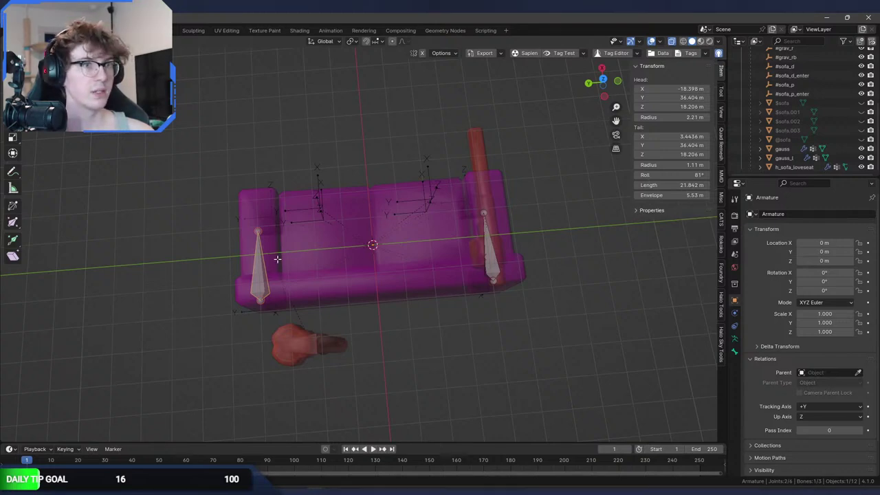
key("Tab")
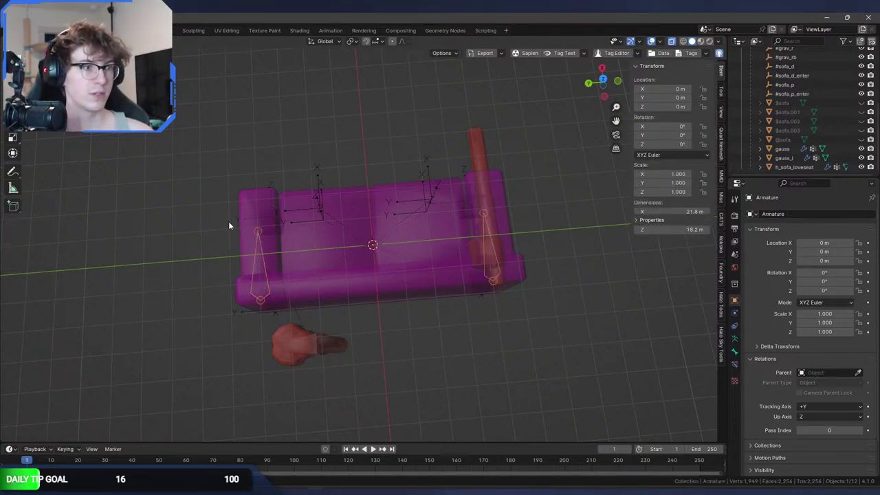
Try resetting the gauss_l mesh's X rotation to 0°.
left_click(304, 344)
middle_click_drag(304, 344, 371, 259)
key("g")
key("Escape")
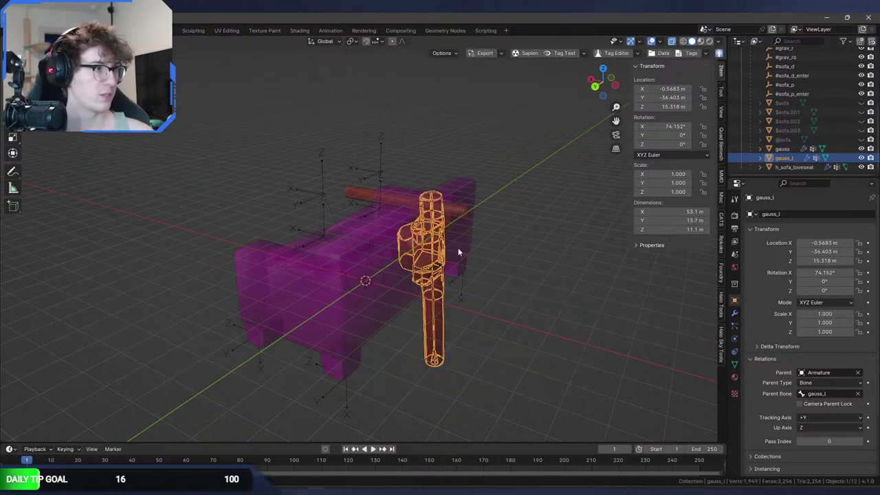
key("Return")
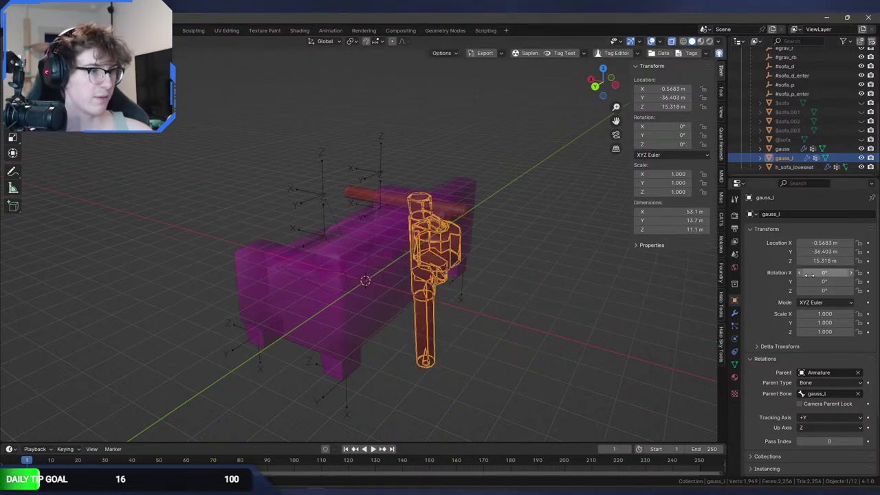
middle_click_drag(534, 291, 528, 241)
left_click(359, 179)
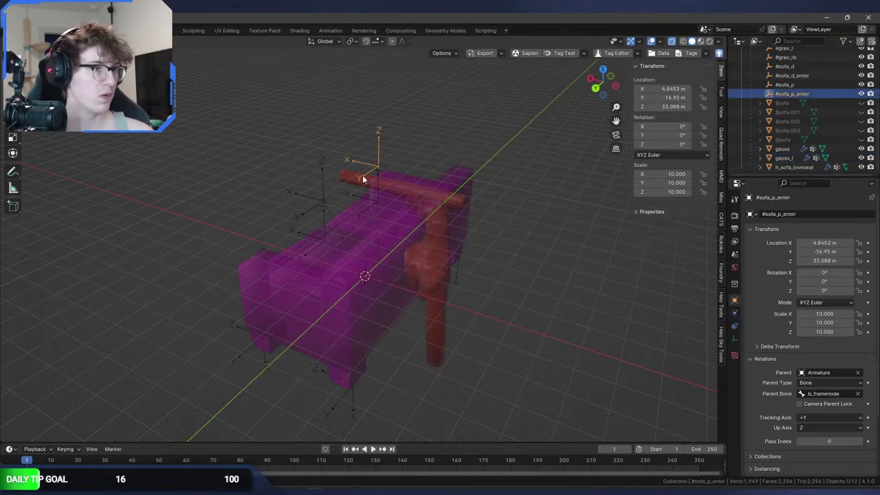
Rotate the gauss_l mesh about the global X axis in top view until the gun lies flat.
left_click(438, 294)
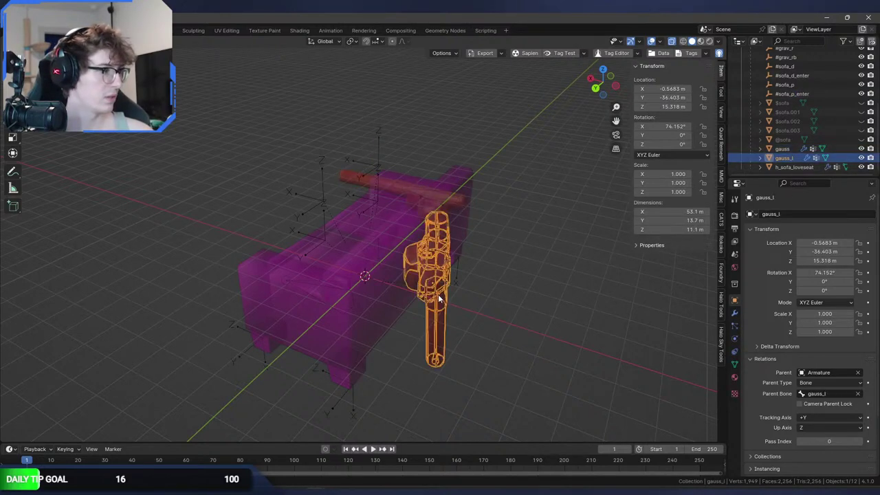
middle_click_drag(509, 258, 519, 256)
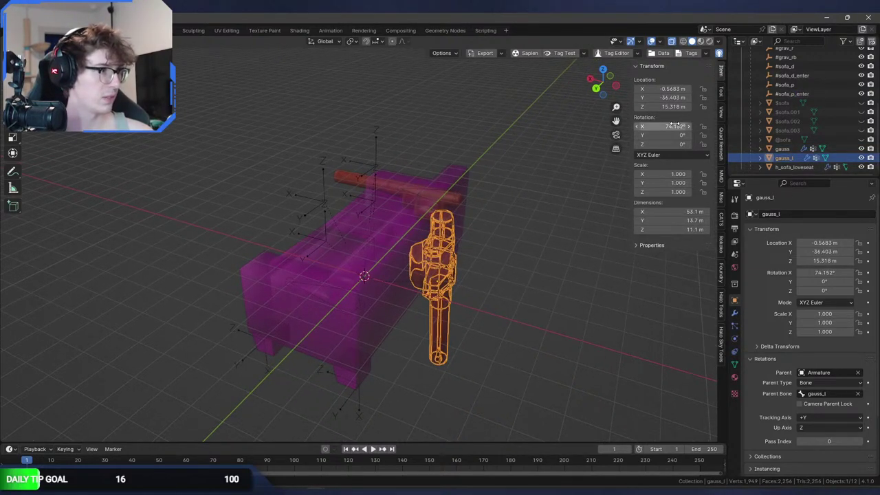
key("KP_7")
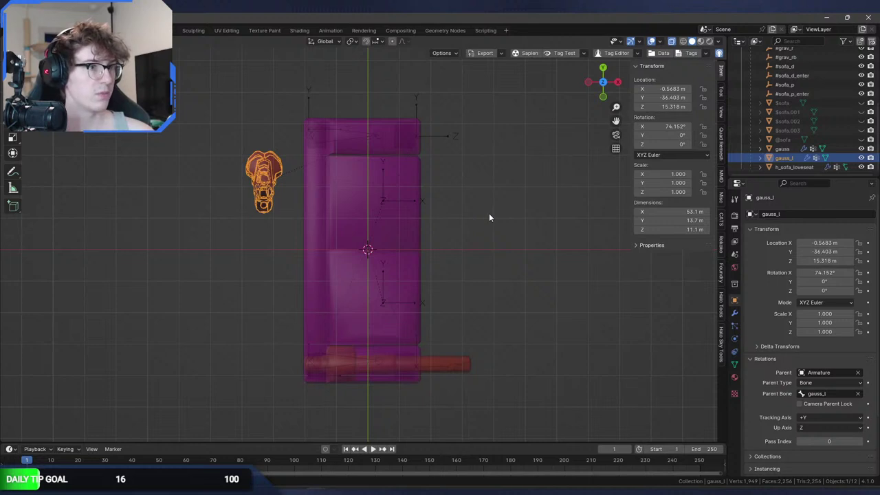
key("r")
key("Escape")
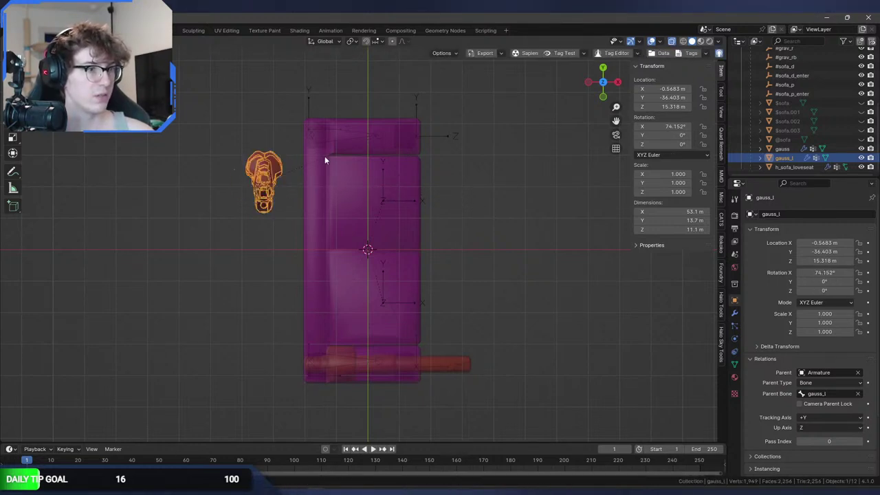
key("r")
key("x")
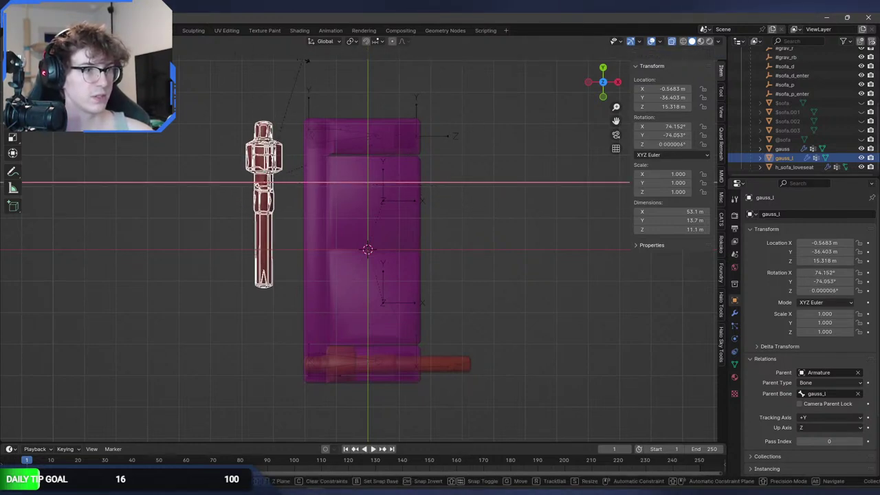
left_click(290, 58)
Rotate the gauss_l mesh about the global Z axis so its barrel points towards the sofa's front.
key("KP_1")
key("r")
key("z")
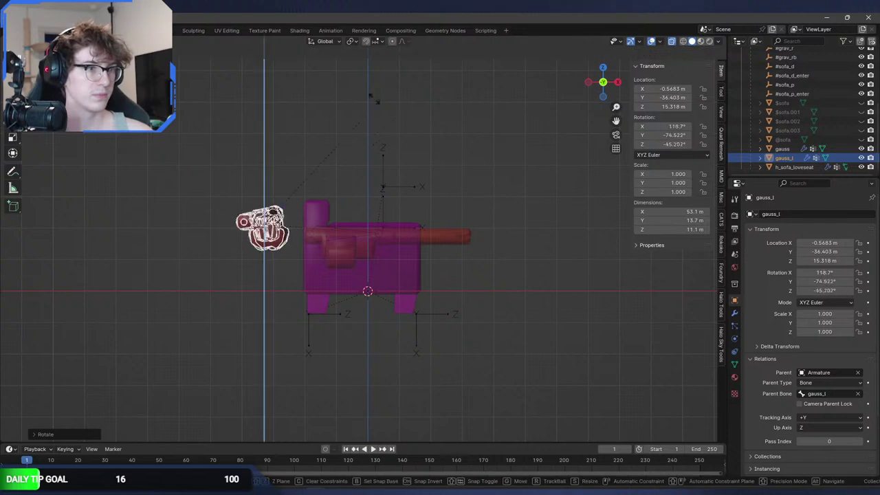
left_click(401, 382)
In top view, straighten the gauss_l mesh along the X axis and move it onto the armrest without a gun.
key("KP_7")
scroll(392, 376, "up", 3)
key("r")
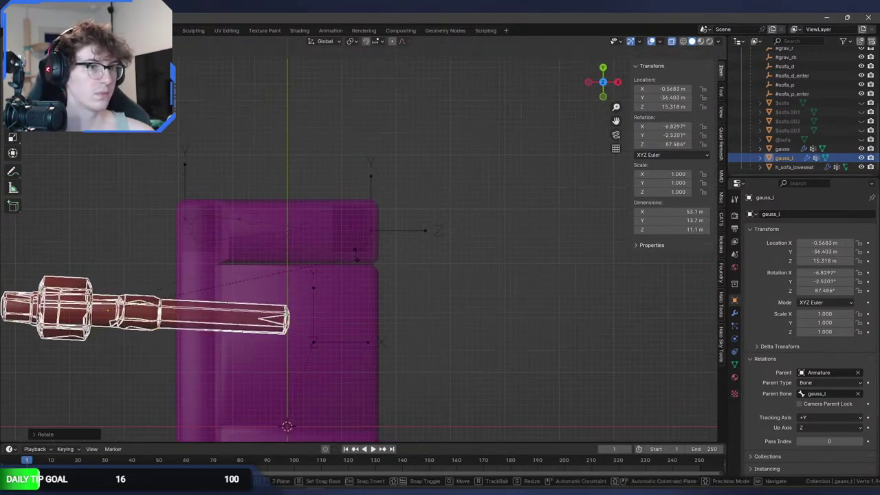
left_click(354, 244)
key("g")
left_click(559, 161)
key("r")
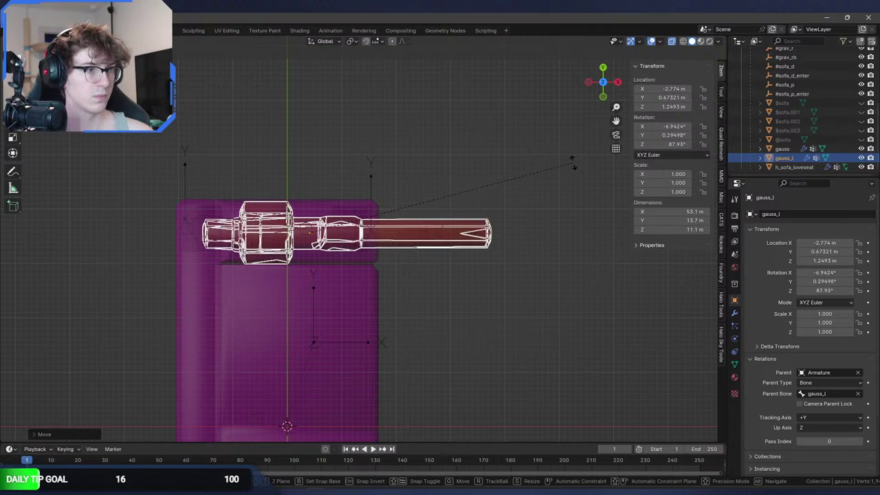
left_click(564, 171)
In front view, level the gauss_l mesh and move it to line up with the other gun.
key("KP_1")
key("r")
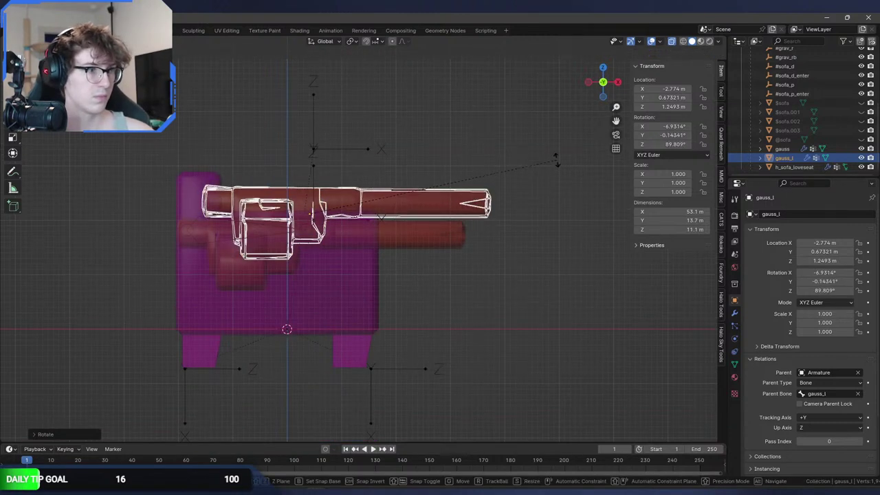
left_click(544, 170)
key("g")
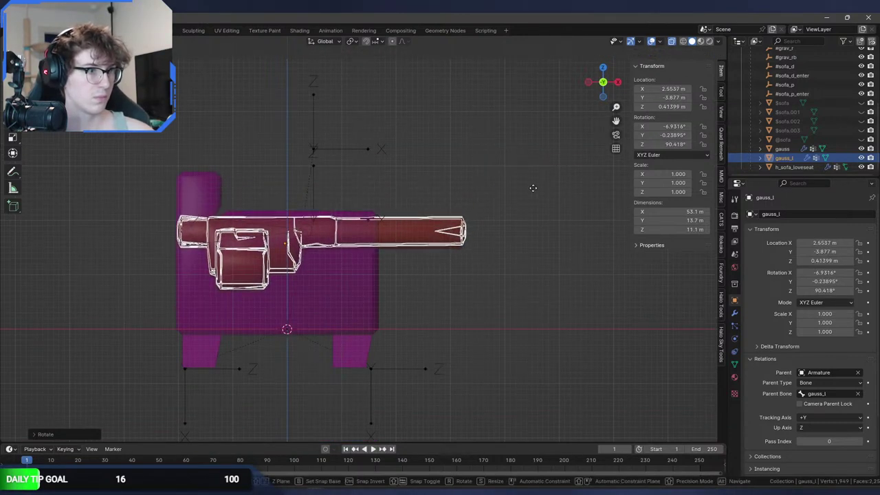
left_click(544, 183)
Turn off X-ray display, inspect both mounted guns, deselect gauss_l and save sofa.blend.
middle_click_drag(573, 190, 413, 228)
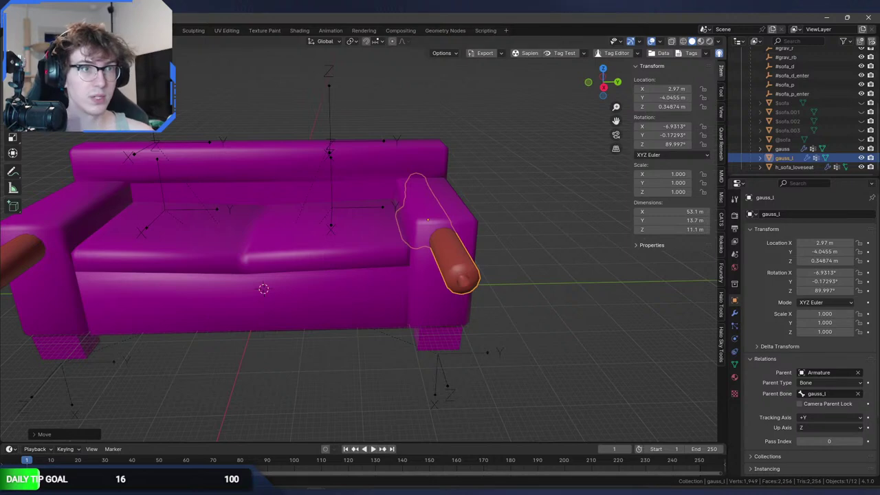
scroll(289, 275, "down", 4)
middle_click_drag(288, 275, 424, 237)
left_click(308, 299)
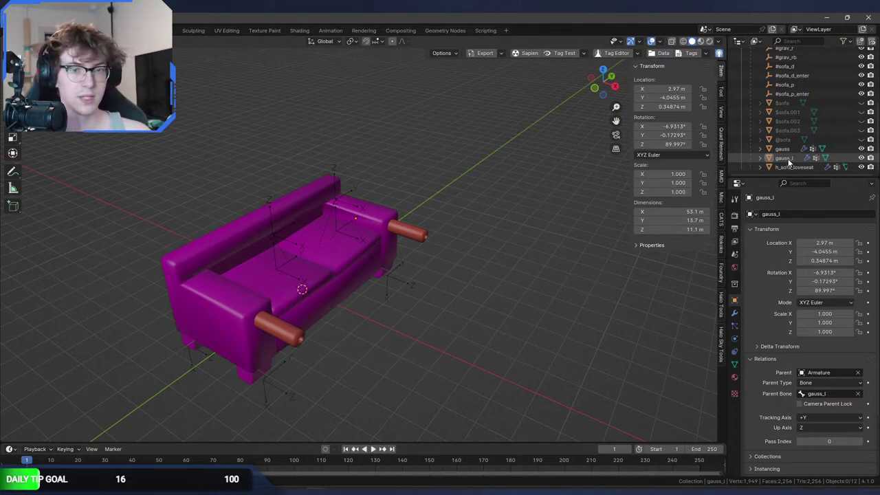
middle_click_drag(599, 181, 526, 196)
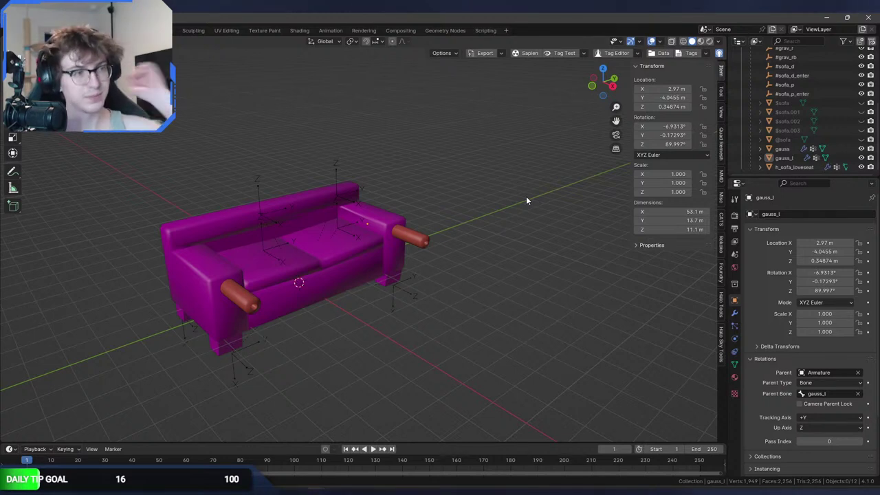
key("ctrl+s")
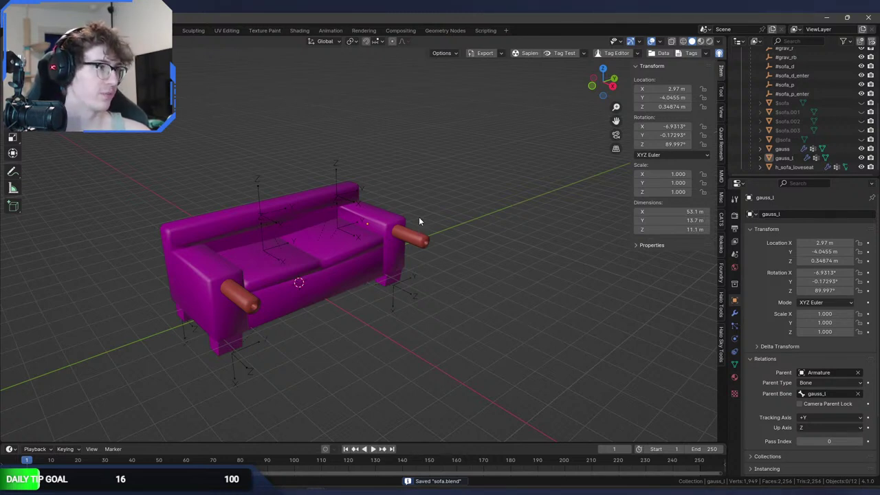
Select the gauss mesh, split an area off below the 3D view and make it a Dope Sheet in Action Editor mode.
left_click(782, 149)
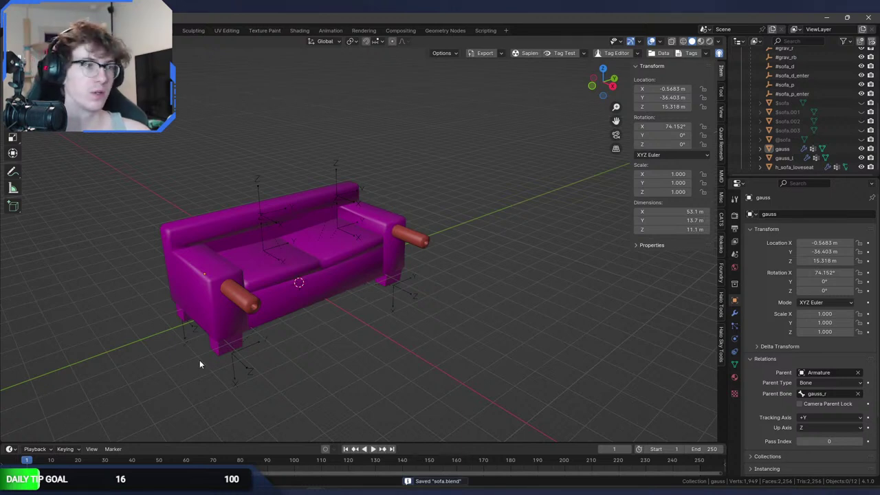
middle_click_drag(199, 359, 216, 346)
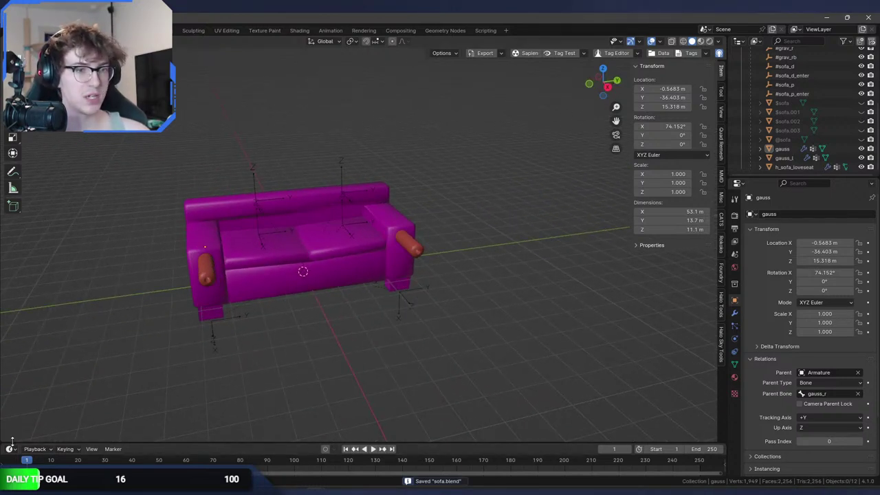
left_click_drag(14, 443, 6, 358)
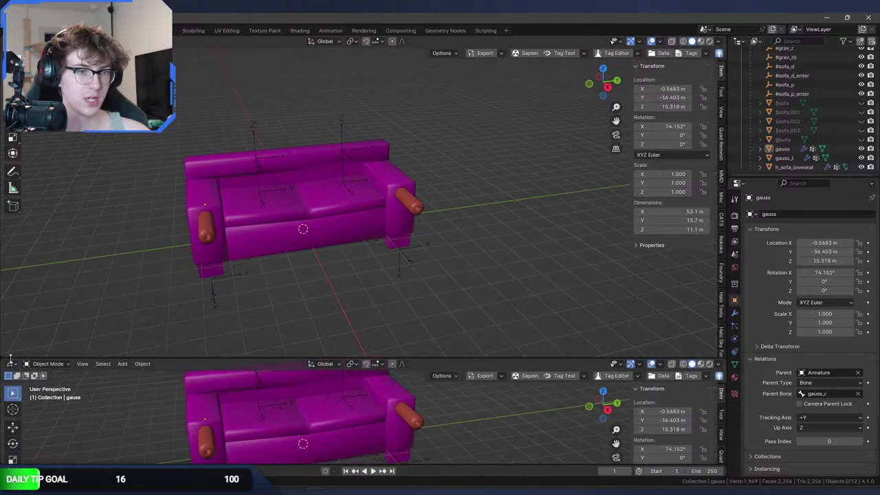
left_click(14, 365)
left_click(138, 394)
left_click(63, 366)
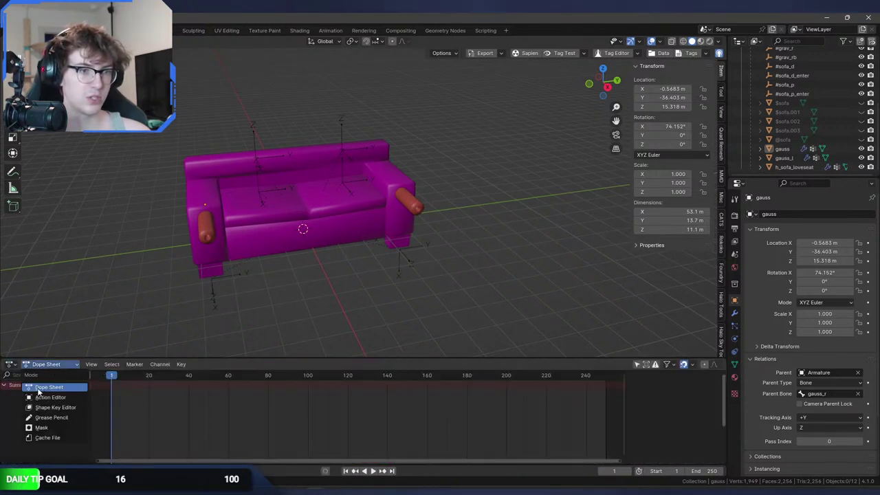
left_click(65, 404)
Create a new action and name it "combat any opening".
left_click(332, 366)
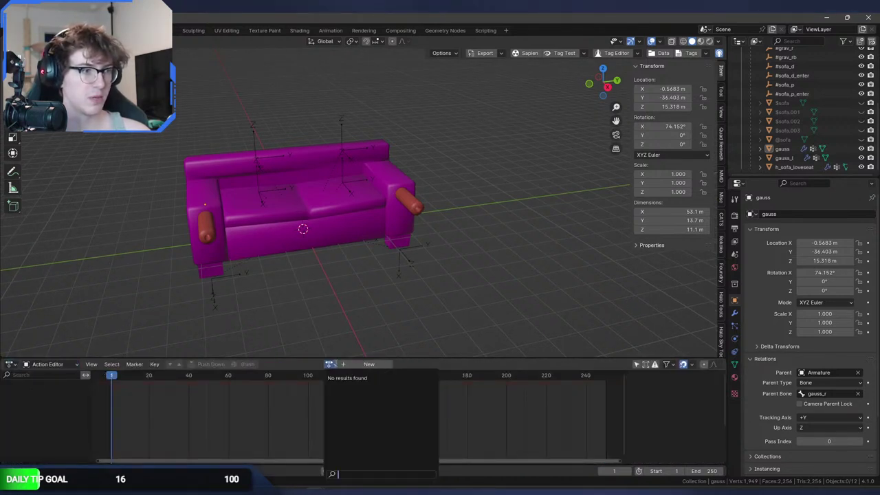
left_click(367, 365)
left_click(367, 364)
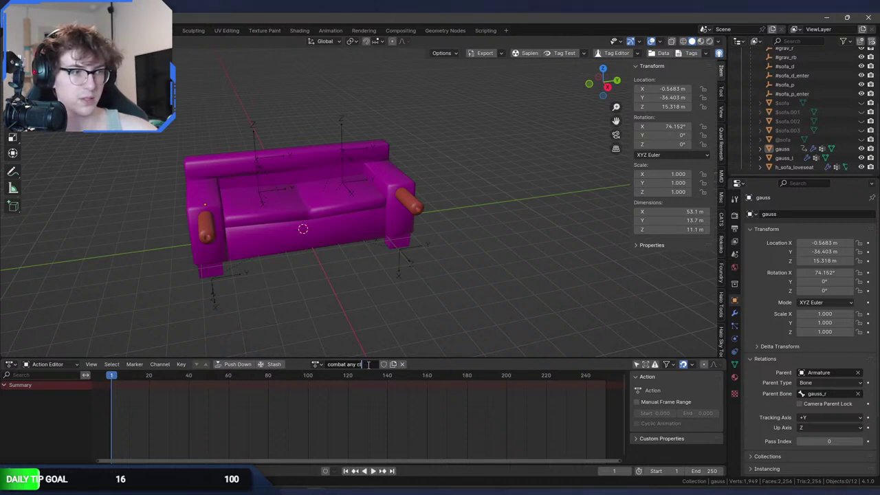
type("opening")
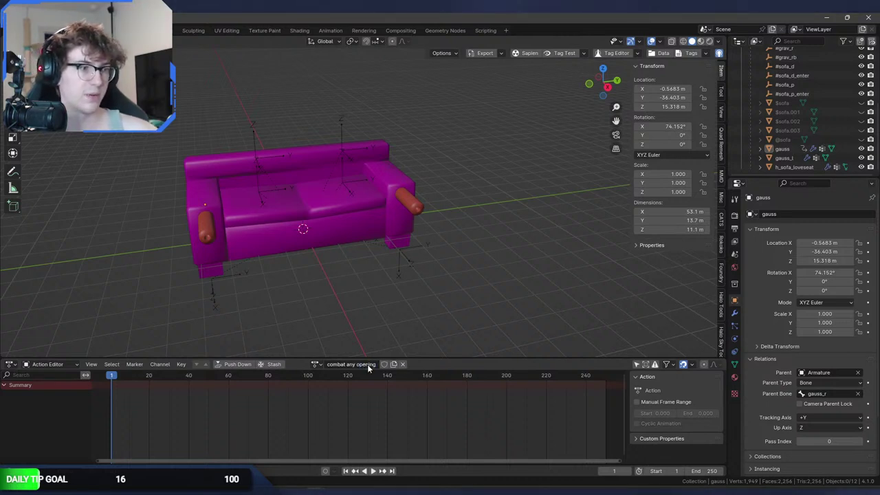
key("Return")
Put the Armature in Pose Mode, assign it the "combat any opening" action and protect the action with a fake user.
scroll(798, 97, "up", 3)
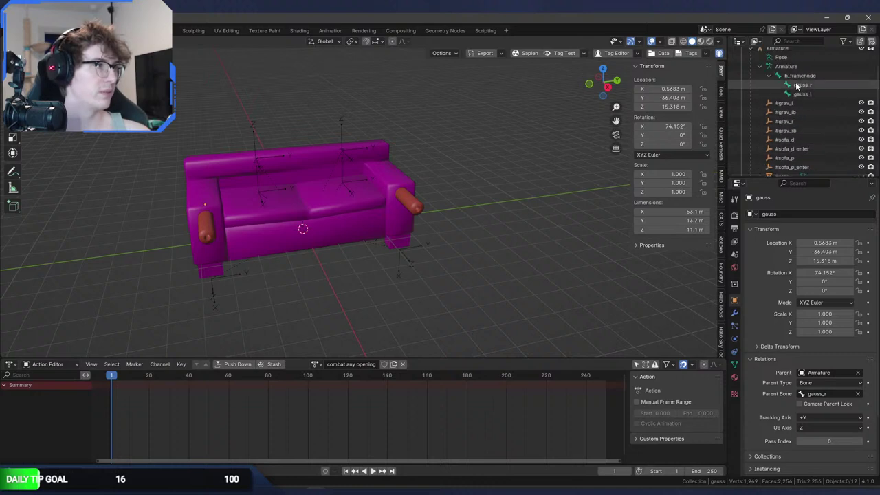
left_click(777, 71)
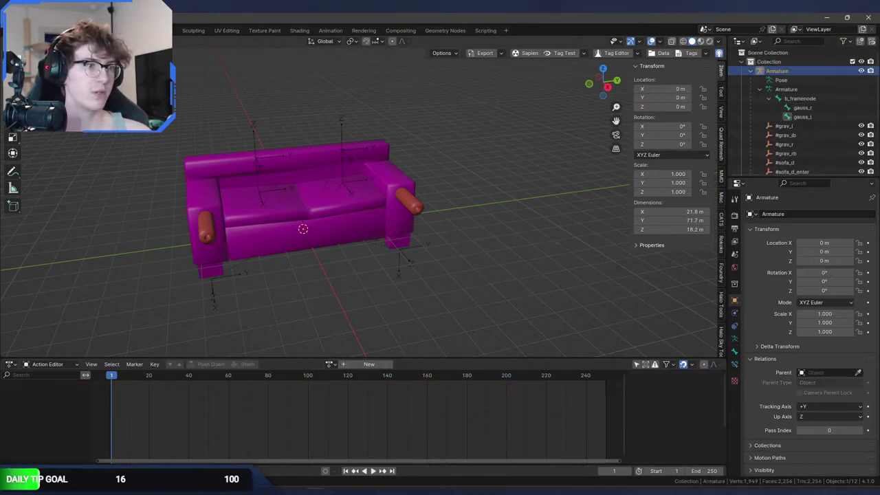
key("ctrl+Tab")
left_click(330, 364)
left_click(350, 379)
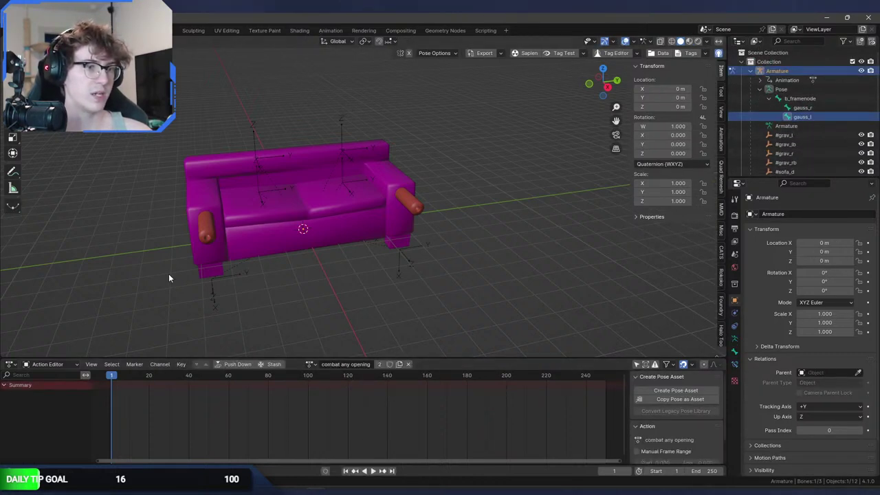
middle_click_drag(168, 278, 367, 359)
With X-ray display on, select the gauss_r and gauss_l bones and keyframe their location, rotation and scale at frame 1.
middle_click_drag(368, 310, 336, 241)
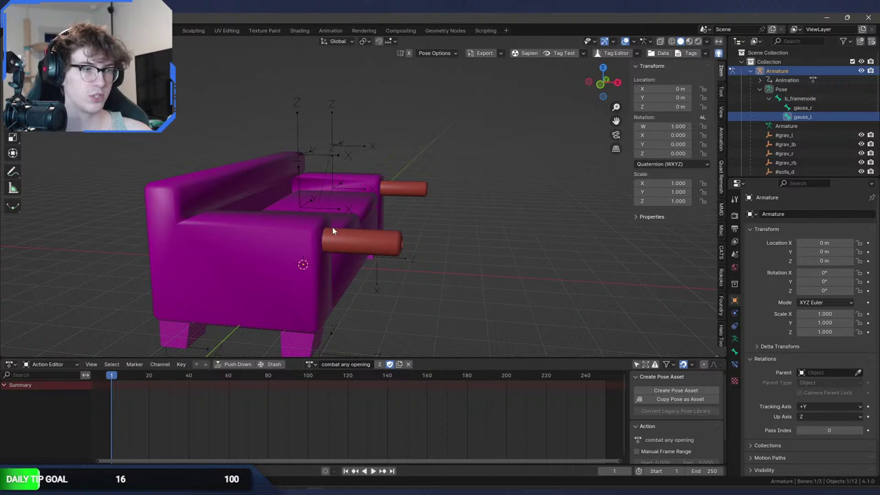
left_click(242, 231)
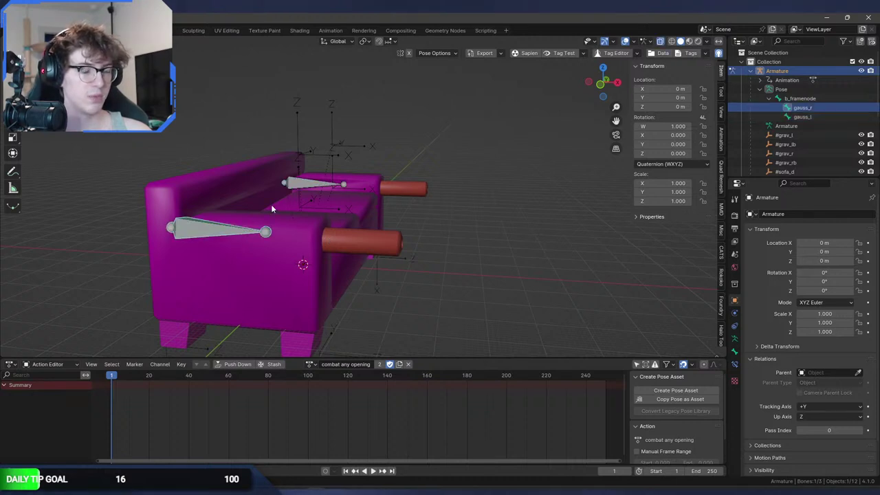
left_click(318, 183, "shift")
middle_click_drag(344, 171, 347, 198)
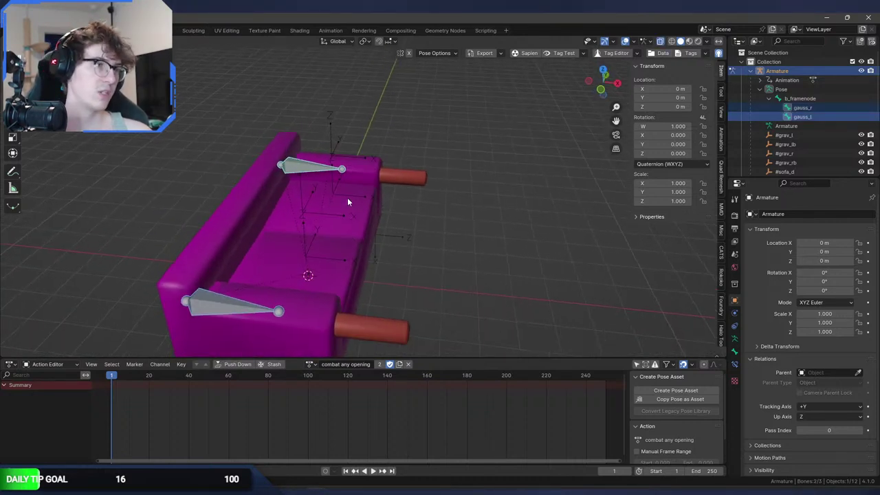
key("i")
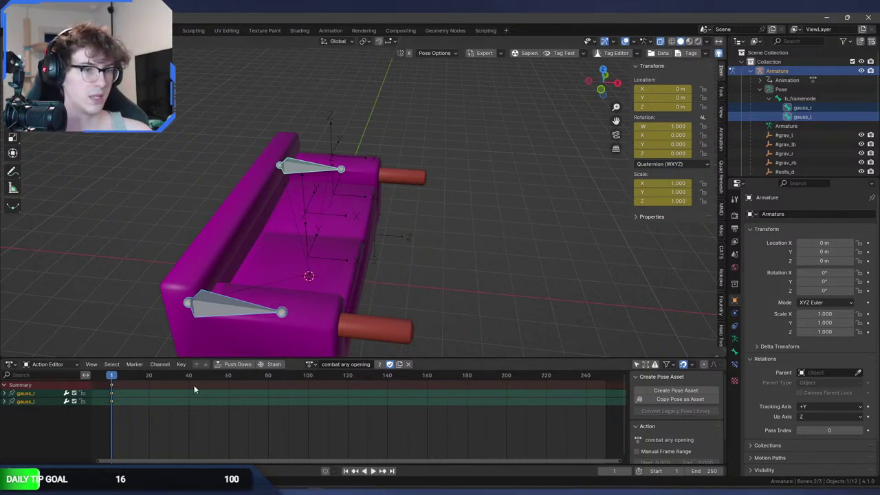
At frame 30, move both gauss bones back into the sofa by about 9.26 m along their local Y axis and keyframe them.
key("space")
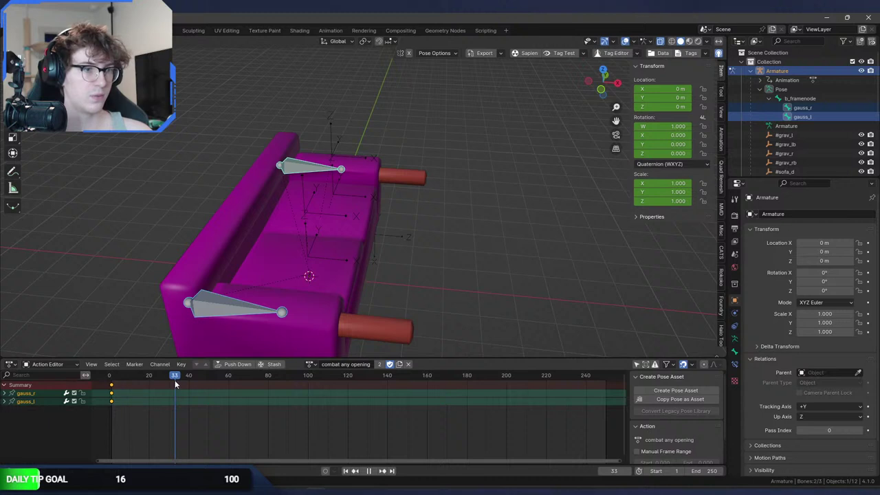
key("space")
key("g")
key("y")
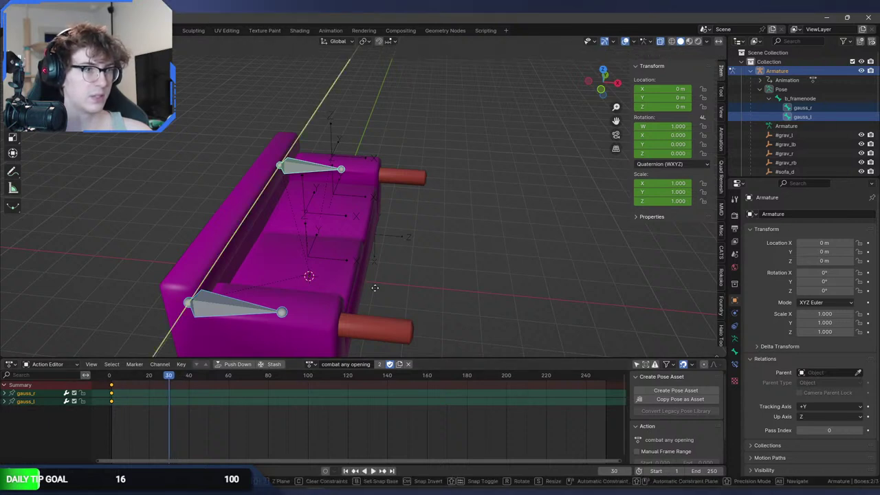
key("y")
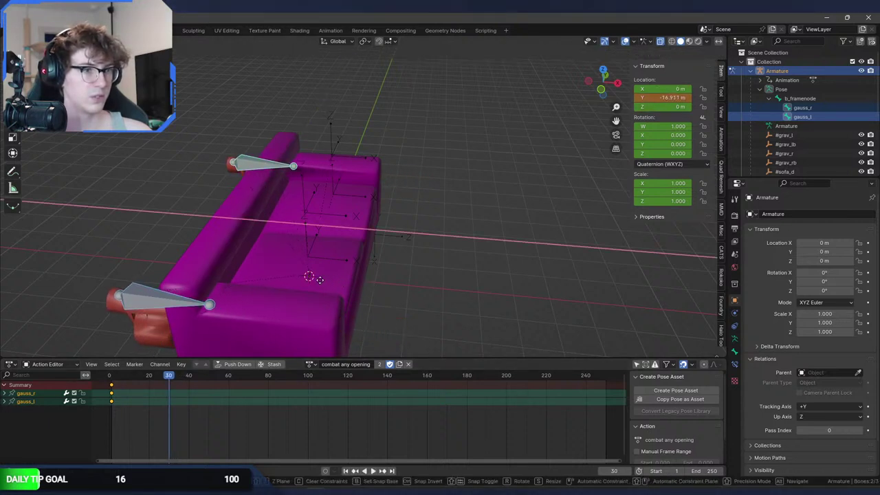
left_click(344, 291)
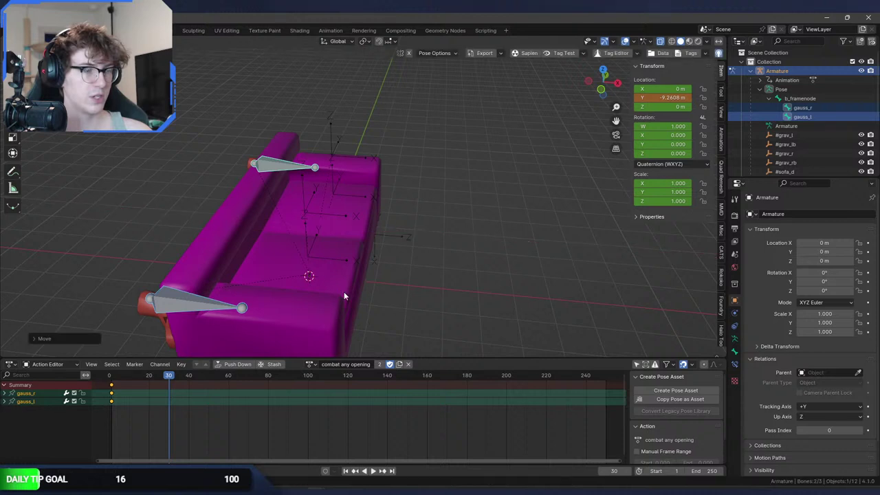
middle_click_drag(343, 292, 330, 303)
key("i")
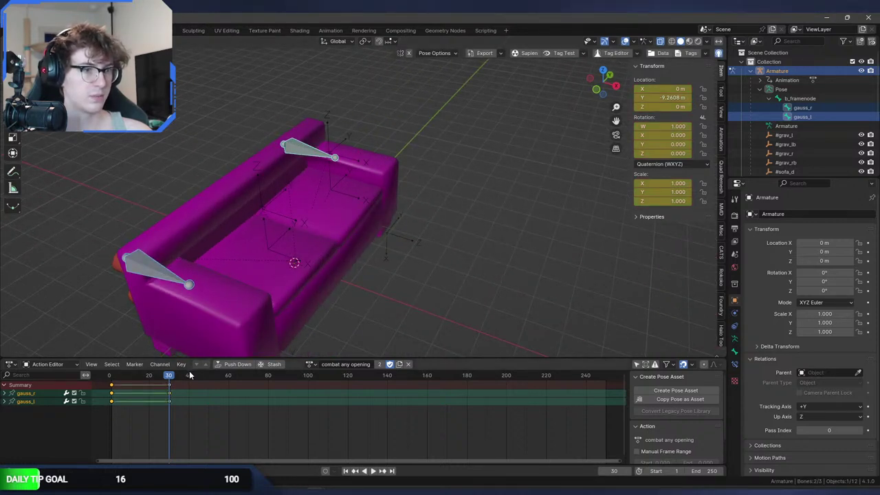
Preview the guns' motion between the two keyframes and return to frame 0.
key("space")
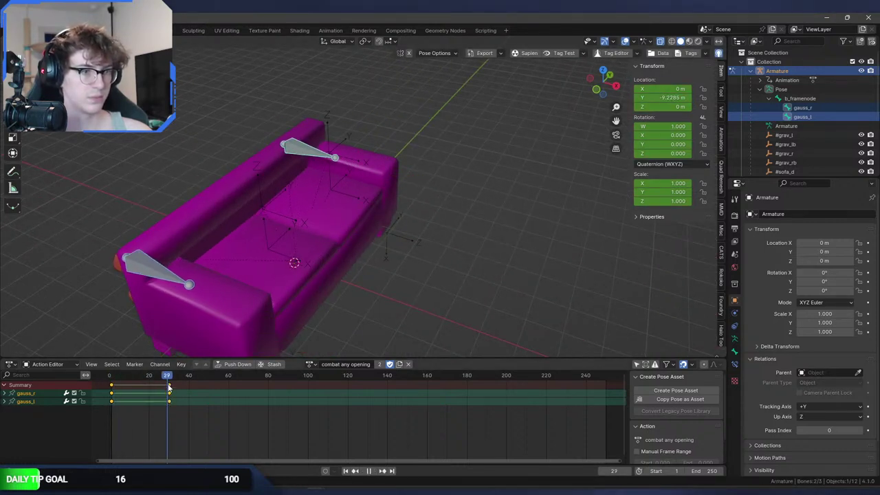
left_click_drag(168, 387, 113, 380)
key("space")
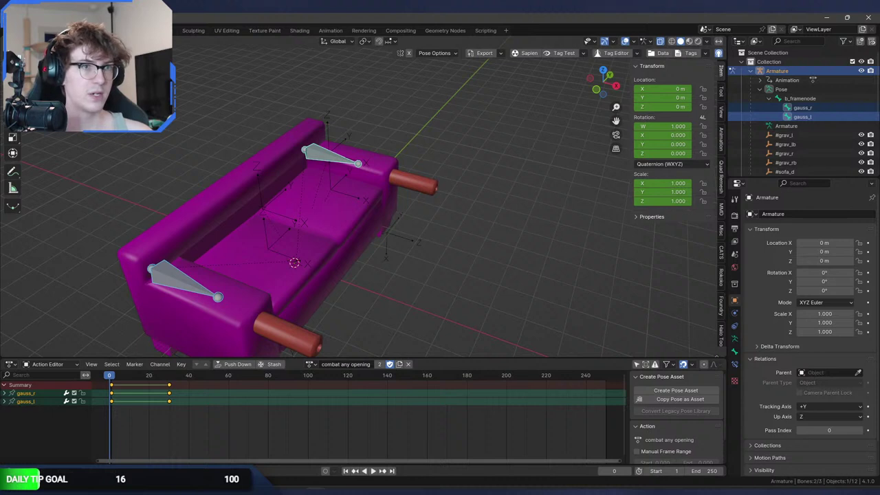
Check the gauss mesh's vertex groups, select both gun meshes with the Armature and parent them to it as Object.
left_click(266, 289)
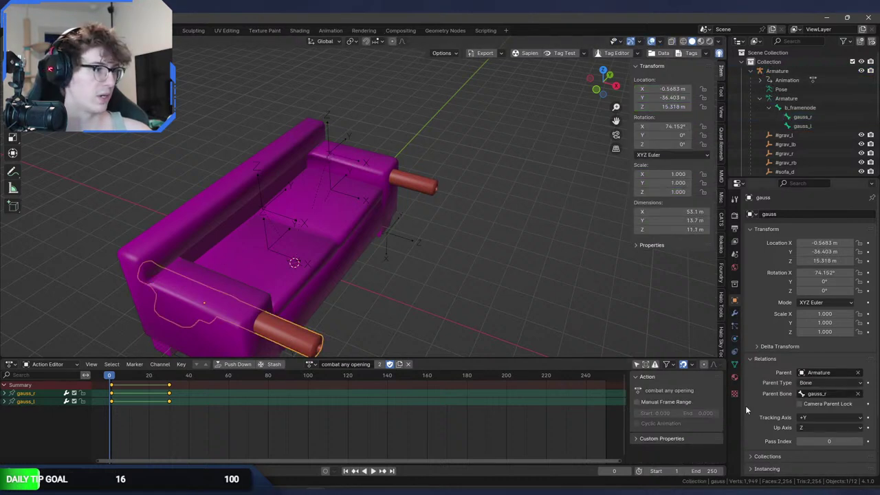
left_click(736, 365)
middle_click_drag(484, 290, 395, 254)
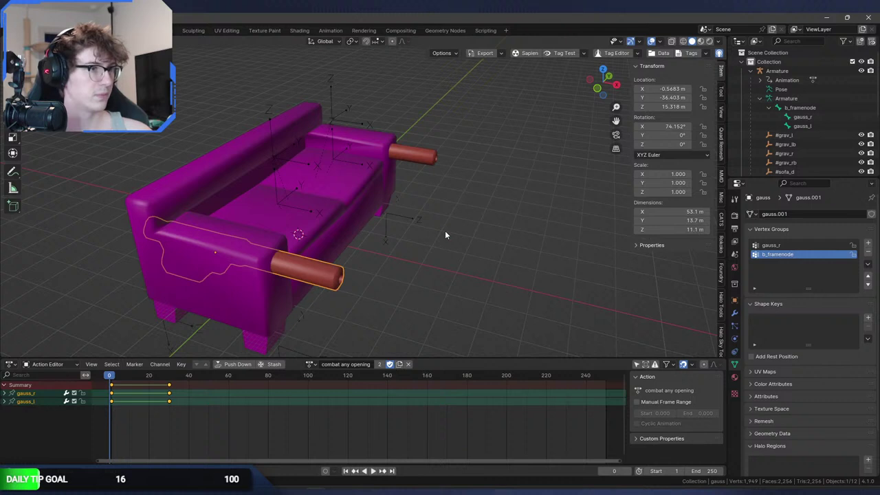
left_click(422, 161, "shift")
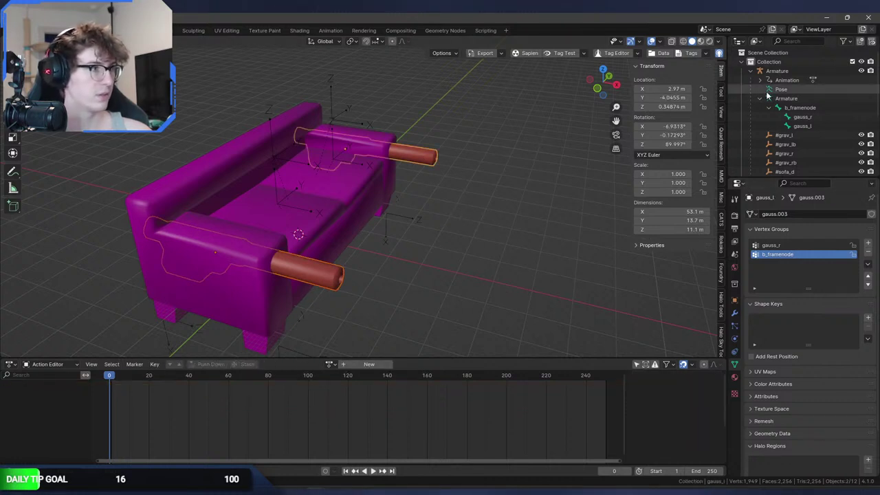
left_click(777, 71, "ctrl")
key("ctrl+p")
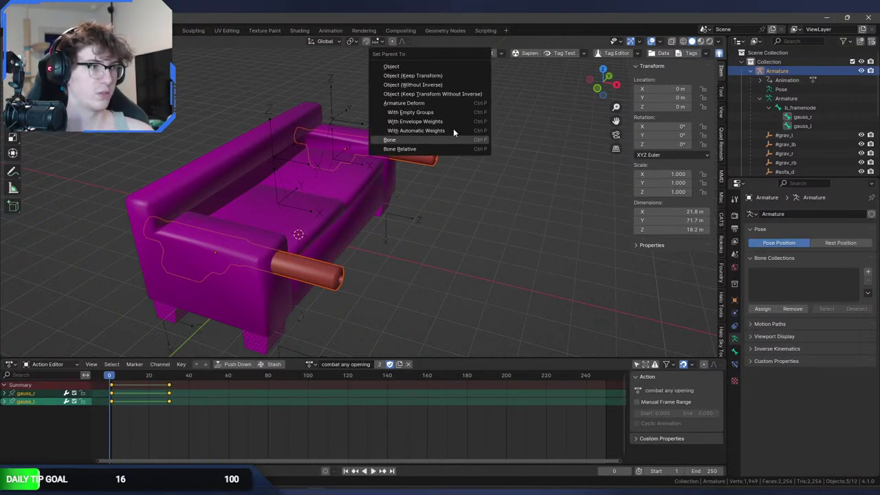
left_click(426, 65)
In top view, rotate the gauss_l mesh about 91° clockwise so its barrel points towards the sofa's front.
middle_click_drag(354, 154, 292, 127)
left_click(279, 237)
key("KP_7")
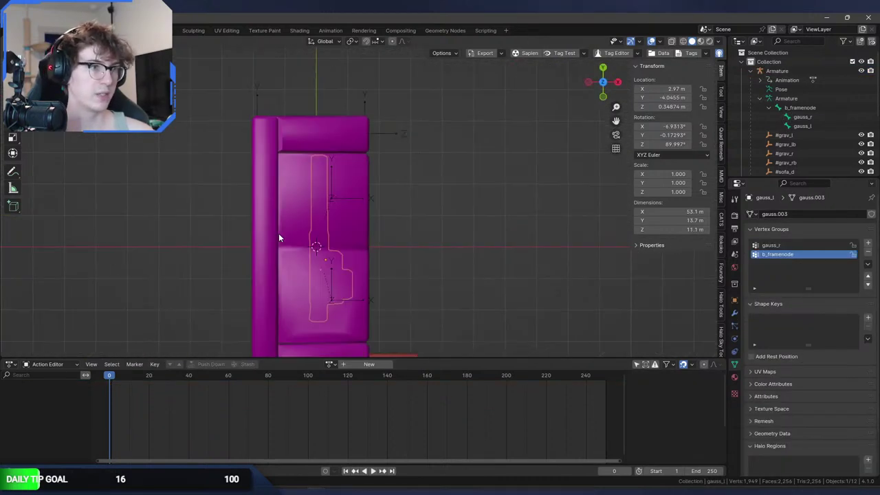
key("r")
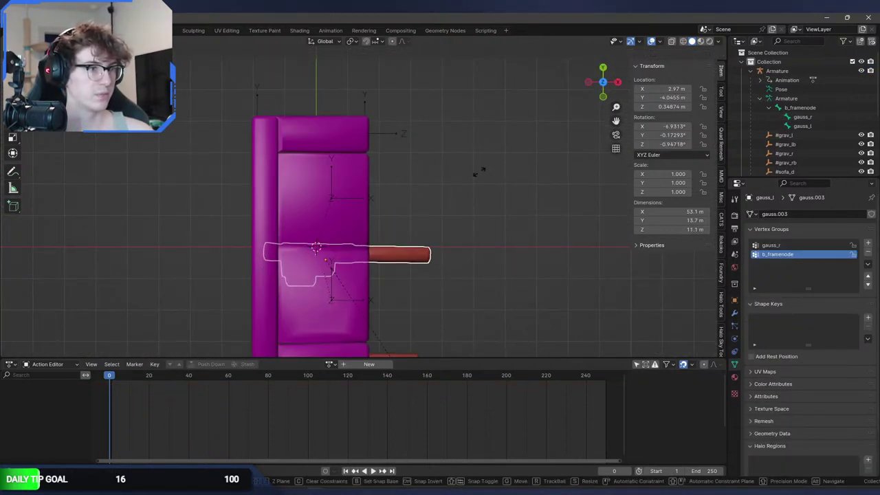
left_click(482, 171)
Move the gauss_l mesh onto the other gun in top view, and raise it to the same height in front view.
middle_click_drag(470, 157, 479, 57, "shift")
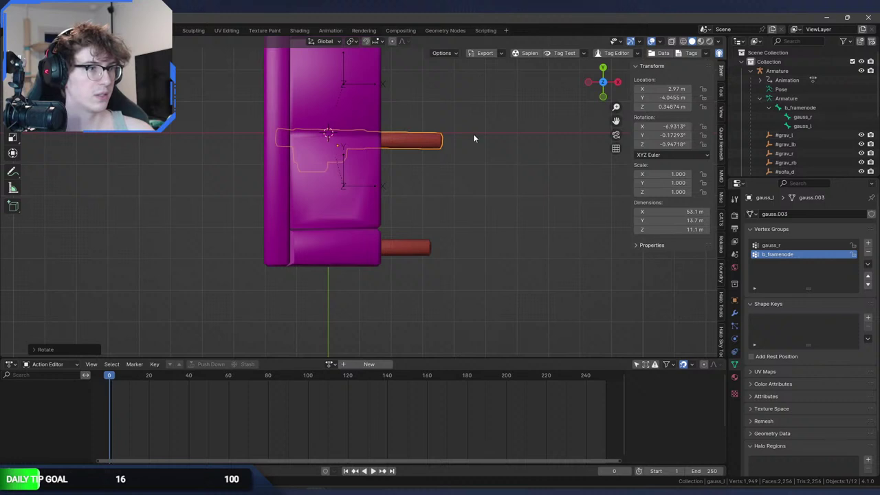
key("g")
left_click(448, 247)
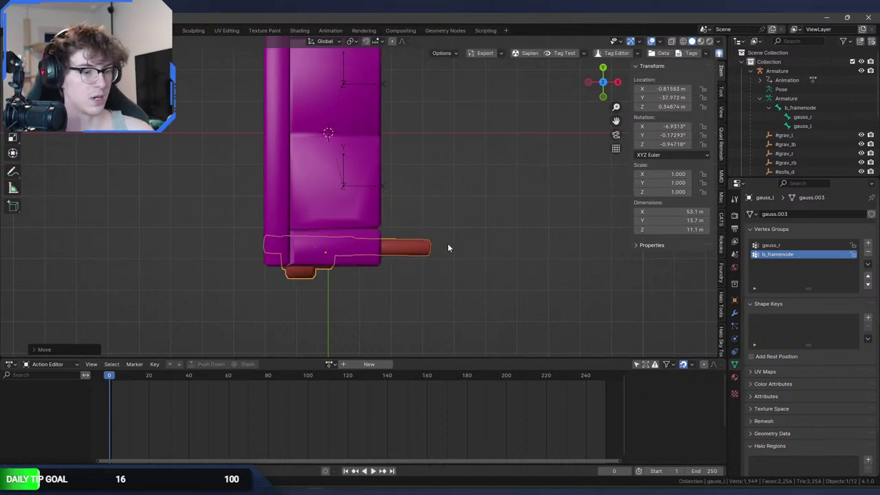
key("KP_1")
scroll(440, 236, "up", 5)
key("g")
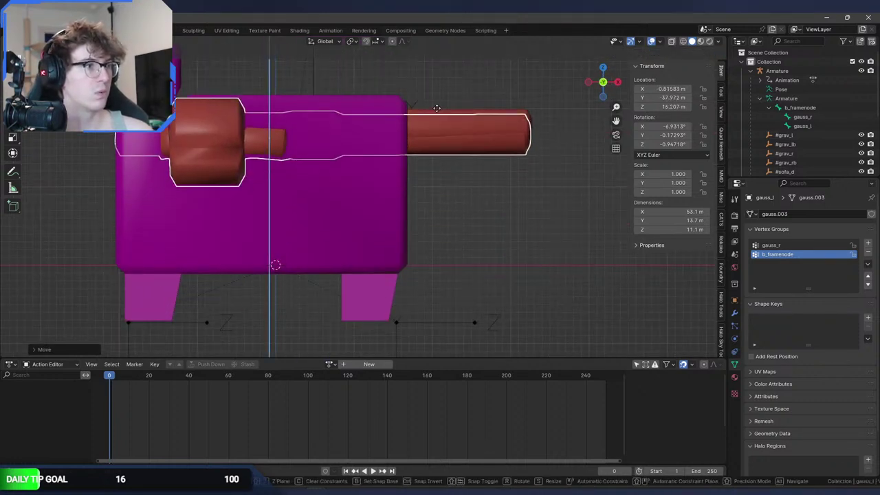
left_click(437, 103)
Rotate the gauss_l mesh about the global X axis to about -208°.
middle_click_drag(437, 103, 510, 114)
key("r")
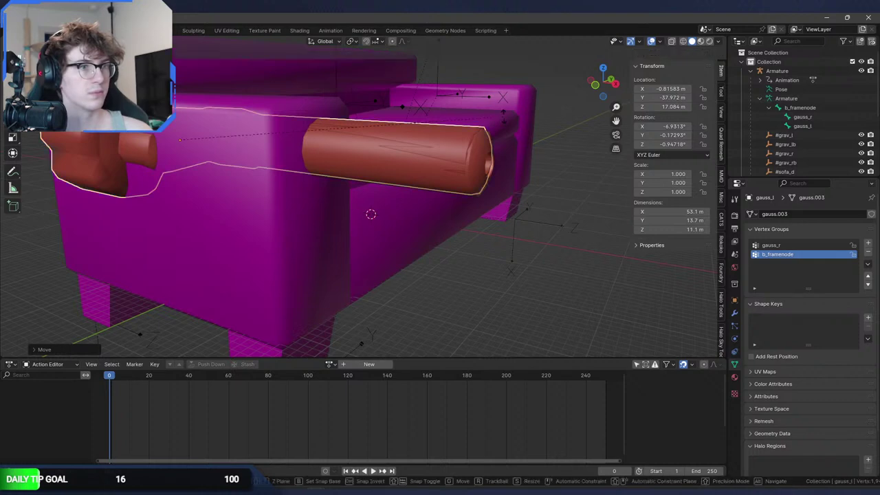
key("x")
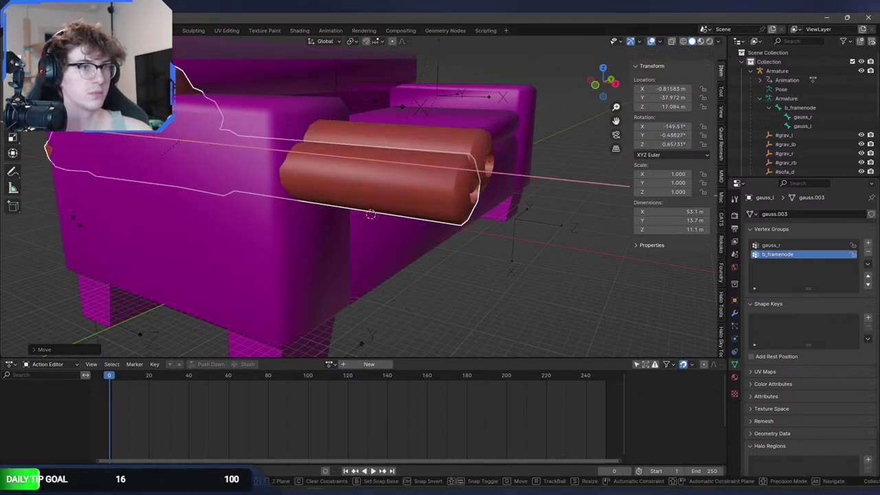
left_click(369, 213)
middle_click_drag(368, 213, 468, 227)
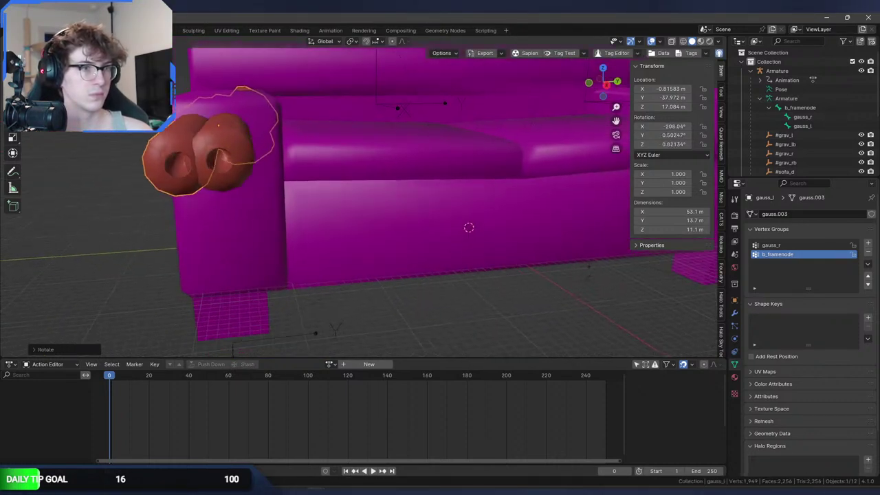
Move the gauss_l mesh along the Y axis to about 34.9 m, onto the opposite armrest.
key("g")
key("y")
left_click(368, 112)
scroll(368, 112, "down", 5)
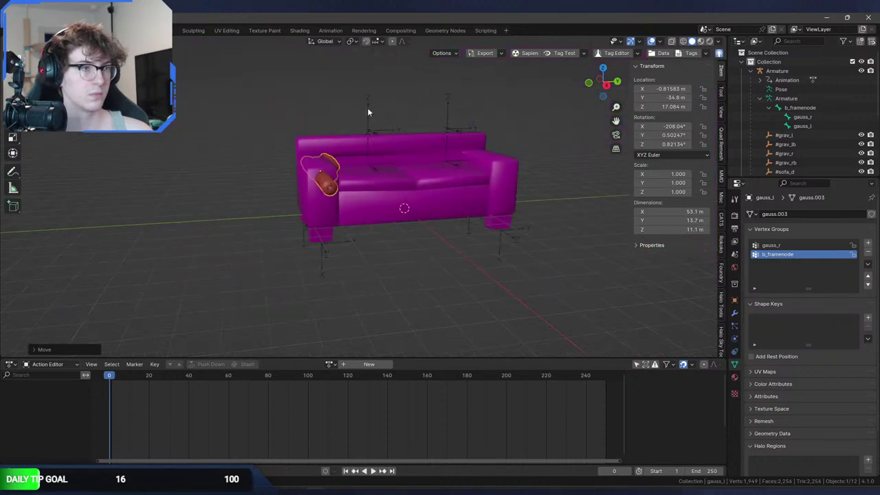
middle_click_drag(368, 112, 491, 133)
key("g")
key("y")
left_click(511, 103)
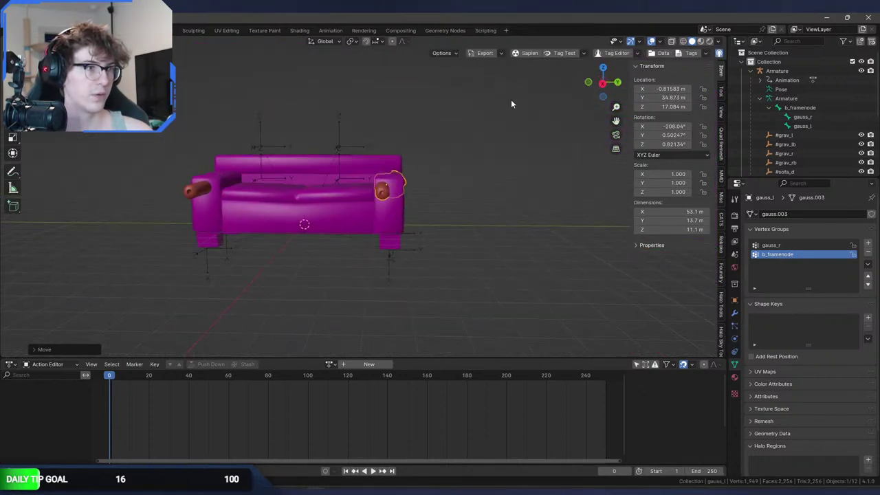
Rotate the gauss_l mesh about the global X axis to about -287°.
key("r")
key("x")
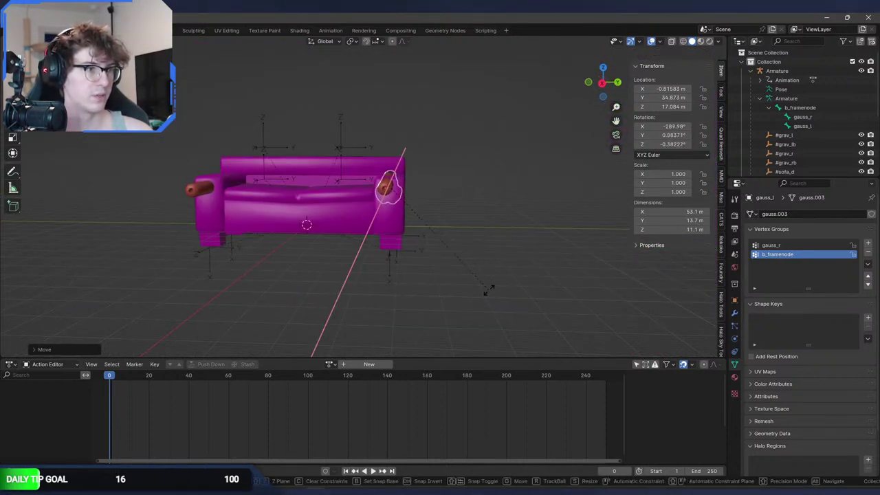
left_click(488, 289)
scroll(493, 135, "up", 5)
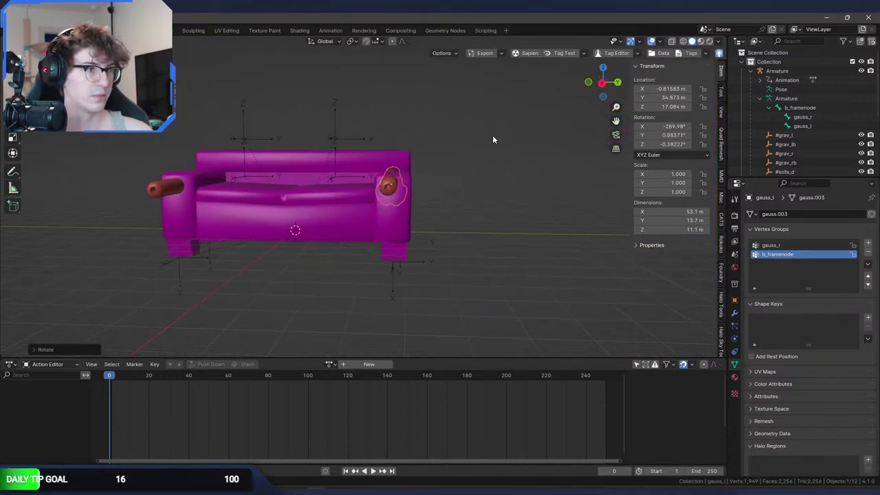
key("r")
left_click(447, 141)
Move the gauss_l mesh along Y to about 36.1 m and set its height to about 14.6 m.
middle_click_drag(447, 141, 419, 142)
key("g")
key("y")
left_click(440, 152)
key("g")
key("z")
From the sofa's side, level the gauss_l barrel to about -0.1° Y rotation and align it with the other gun at X -0.57 m, Z 15.27 m.
key("r")
scroll(419, 142, "up", 4, "alt")
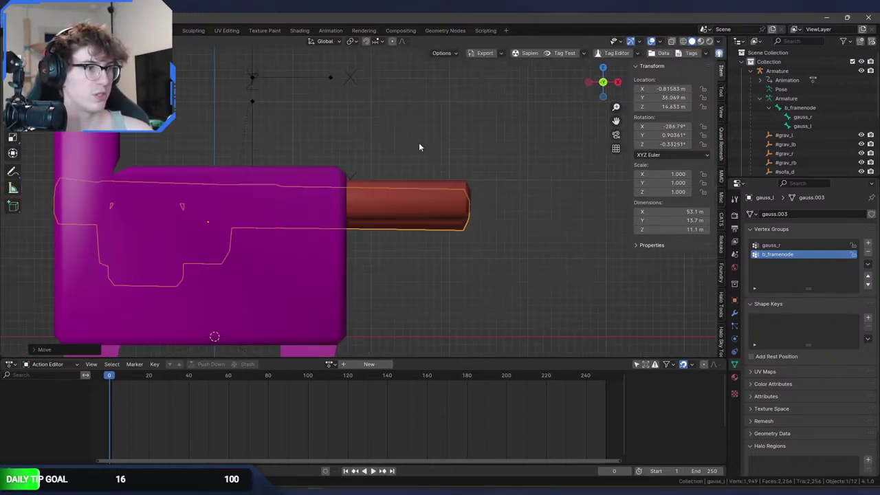
left_click(510, 141)
key("g")
left_click(527, 133)
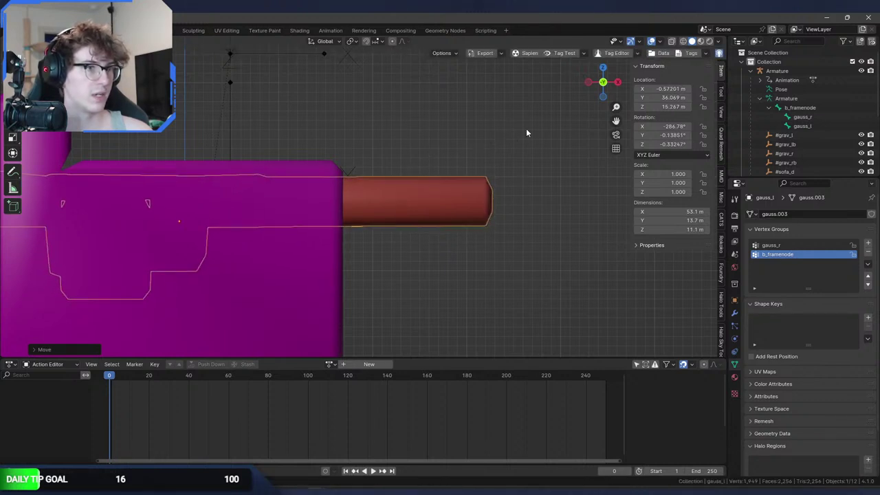
key("r")
left_click(526, 129)
Move the gauss_l mesh along Y to about 35.68 m on its armrest and save the file.
middle_click_drag(526, 129, 387, 168)
scroll(438, 138, "down", 5)
scroll(302, 137, "up", 2)
scroll(308, 147, "up", 3)
key("g")
key("y")
left_click(324, 154)
scroll(324, 155, "down", 3)
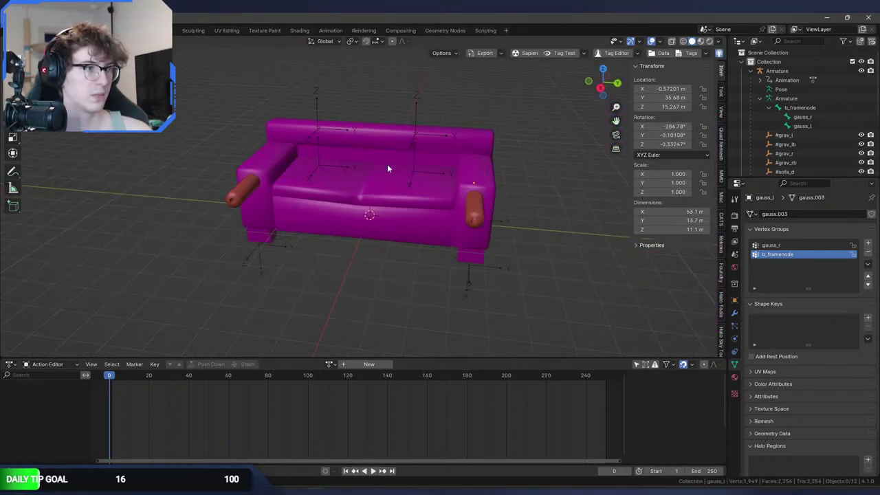
key("ctrl+s")
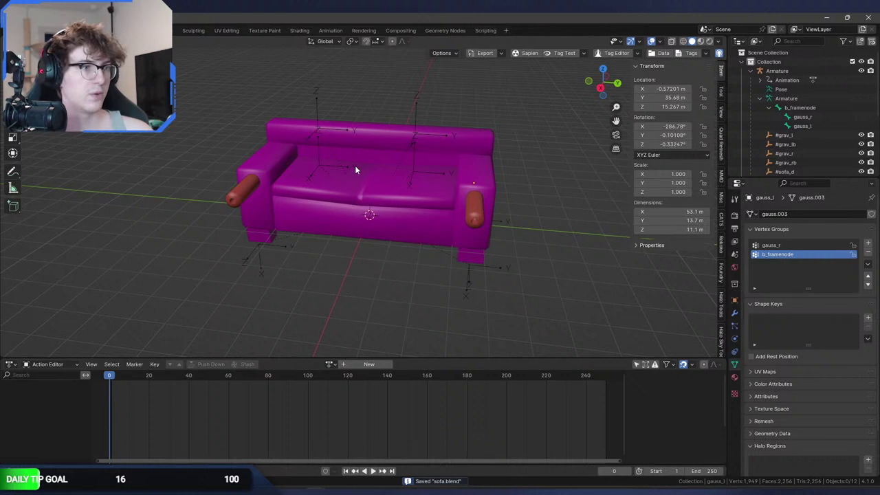
Play and scrub the armature's "combat any opening" action in Pose Mode to check how both guns move.
left_click(777, 71)
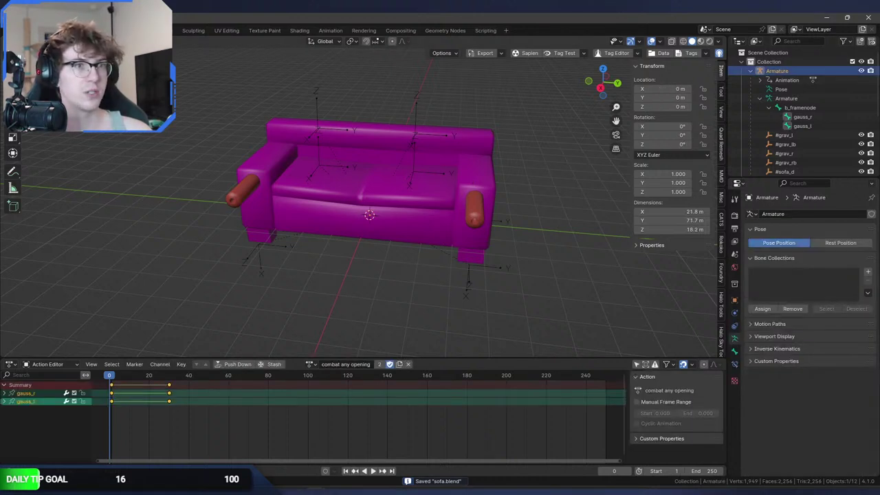
key("ctrl+Tab")
middle_click_drag(227, 220, 288, 227)
key("space")
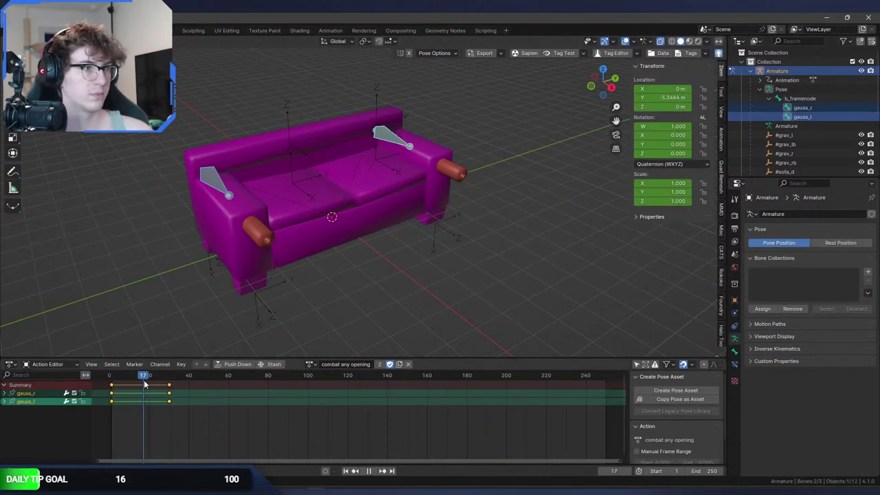
key("space")
middle_click_drag(202, 293, 250, 276)
key("ctrl+Tab")
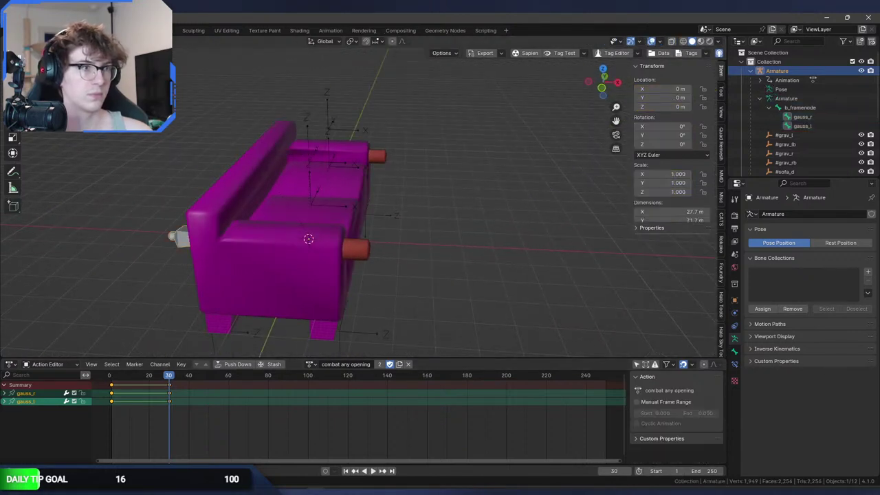
Edit the gauss mesh with X-ray on and select its barrel vertices.
left_click(353, 262)
key("Tab")
key("alt+z")
key("alt+a")
key("c")
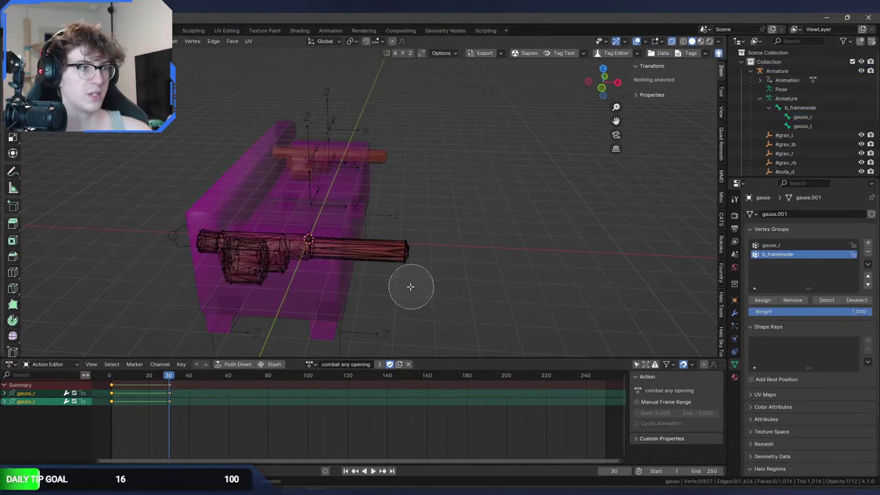
mouse_move(409, 281)
left_mouse_down()
mouse_move(407, 253)
mouse_move(323, 249)
left_mouse_up()
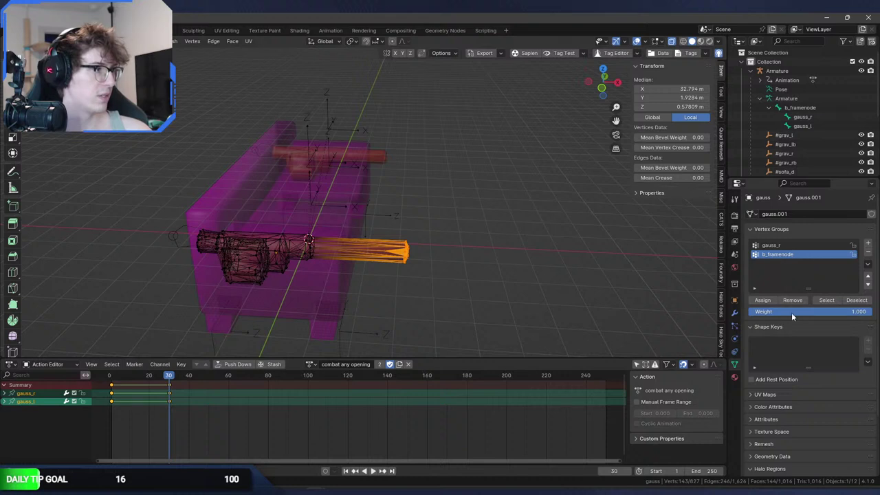
key("Tab")
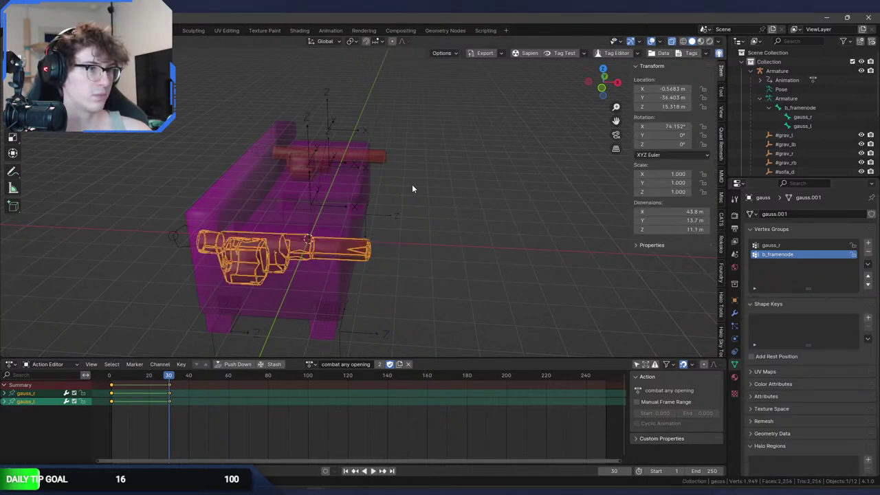
Try to remove the non-barrel vertices of the gauss_l mesh from its gauss_r vertex group.
left_click(377, 156)
key("Tab")
key("alt+a")
key("c")
left_click_drag(392, 157, 400, 157)
key("Escape")
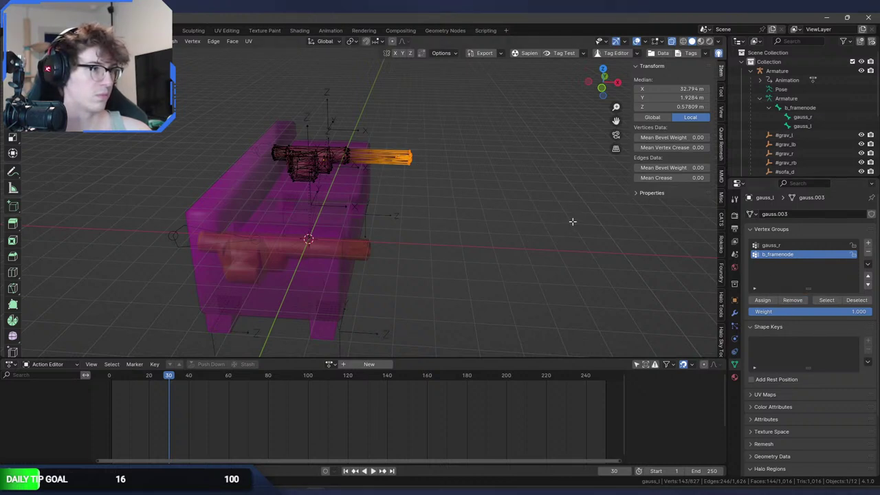
key("ctrl+i")
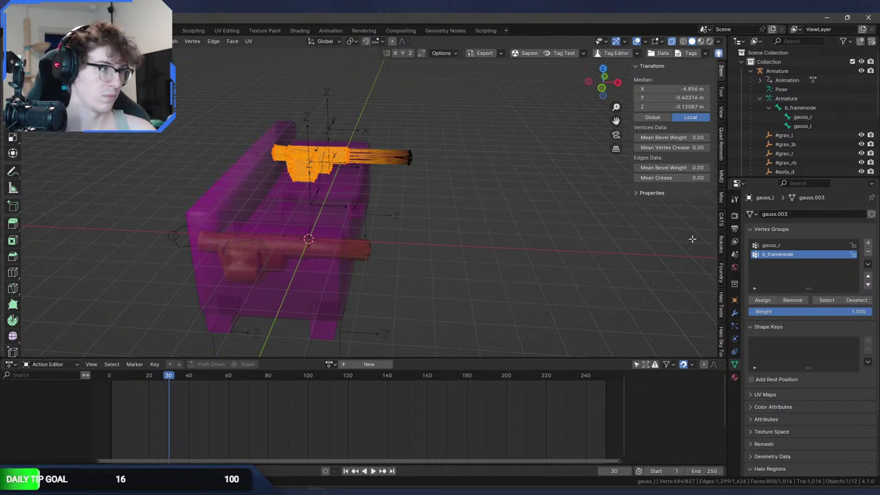
left_click(781, 245)
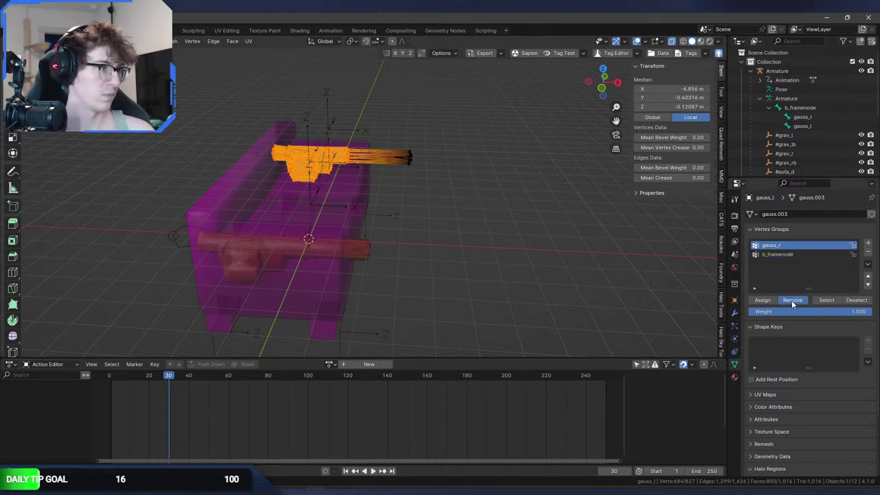
key("ctrl+z")
key("ctrl+z")
Select the gun body vertices of the gauss mesh, without the barrel tip, and remove them from the b_framenode vertex group.
key("alt+a")
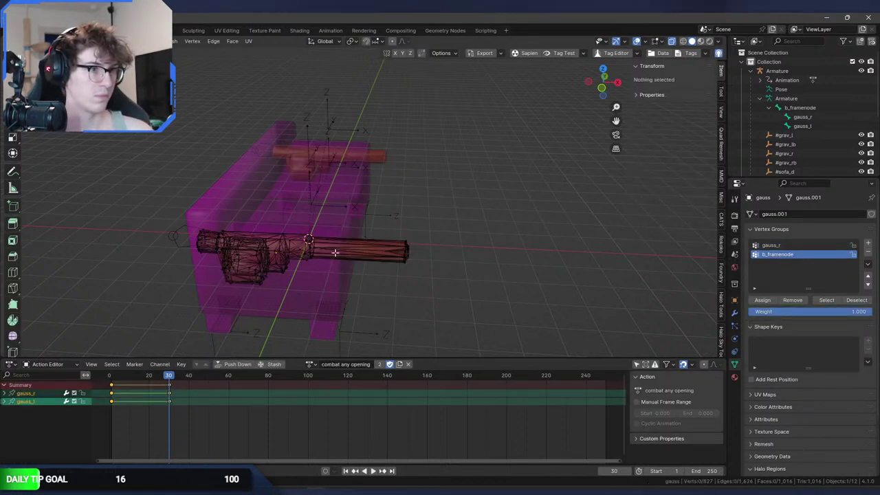
key("c")
mouse_move(289, 254)
left_mouse_down()
mouse_move(255, 289)
mouse_move(275, 268)
mouse_move(300, 270)
left_mouse_up()
key("Escape")
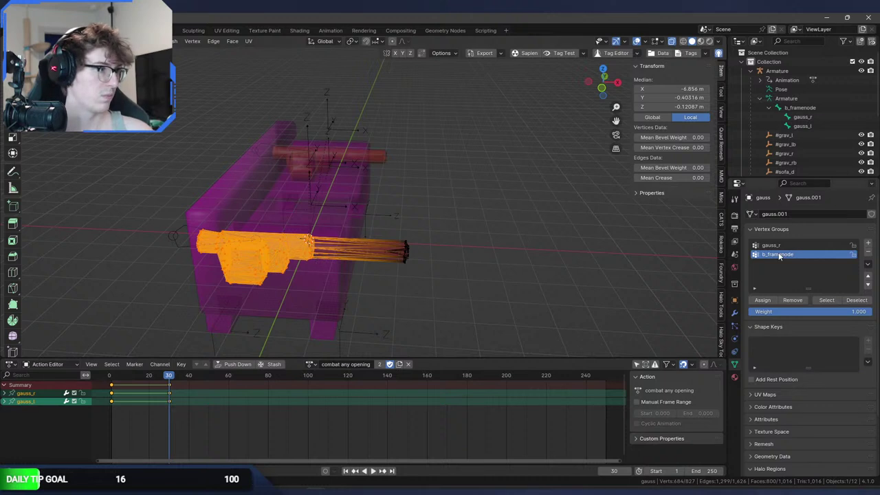
left_click(793, 300)
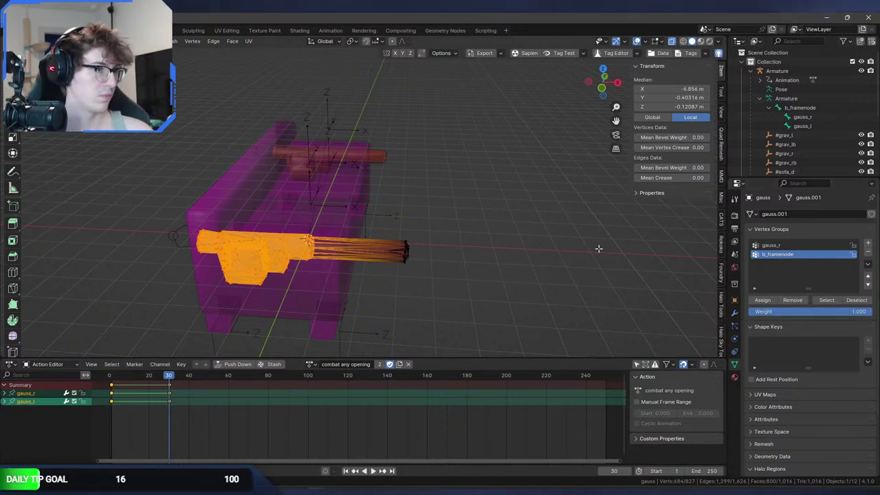
key("Tab")
key("alt+z")
In Pose Mode, pull both gauss bones back to about -17.6 m on Y at frame 30 of the opening action.
left_click(181, 237)
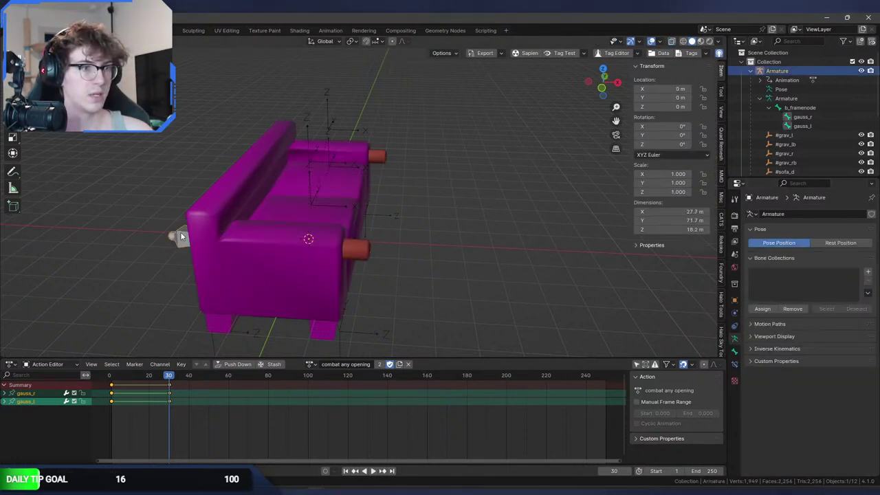
key("ctrl+Tab")
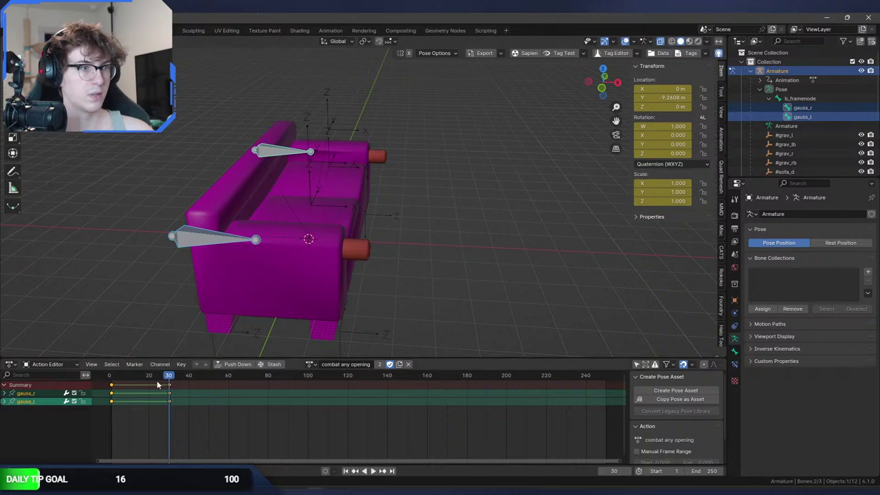
key("space")
key("Escape")
key("g")
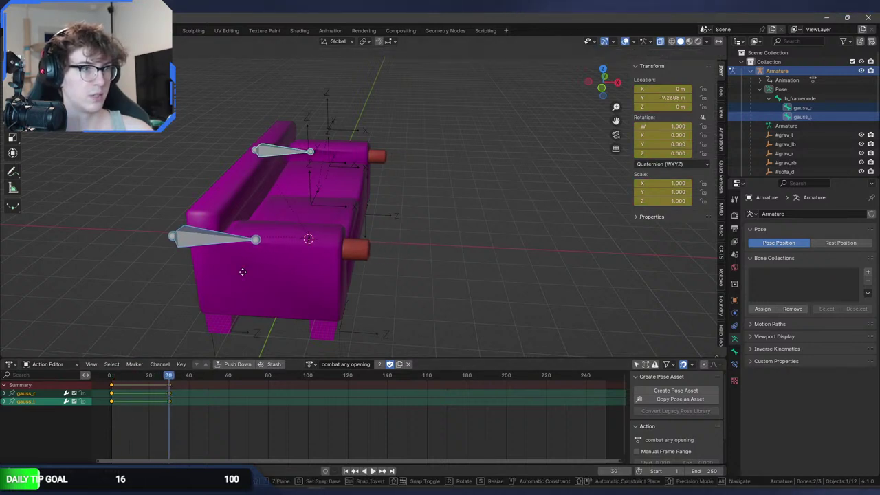
left_click(217, 263)
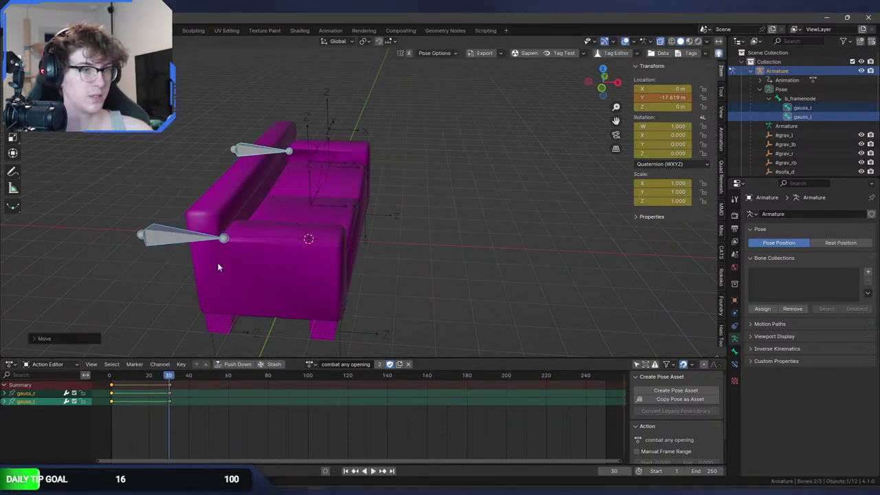
Play back the opening action and scrub through it to check how far the barrels retract into the armrests.
key("space")
middle_click_drag(282, 260, 188, 334)
left_click(154, 375)
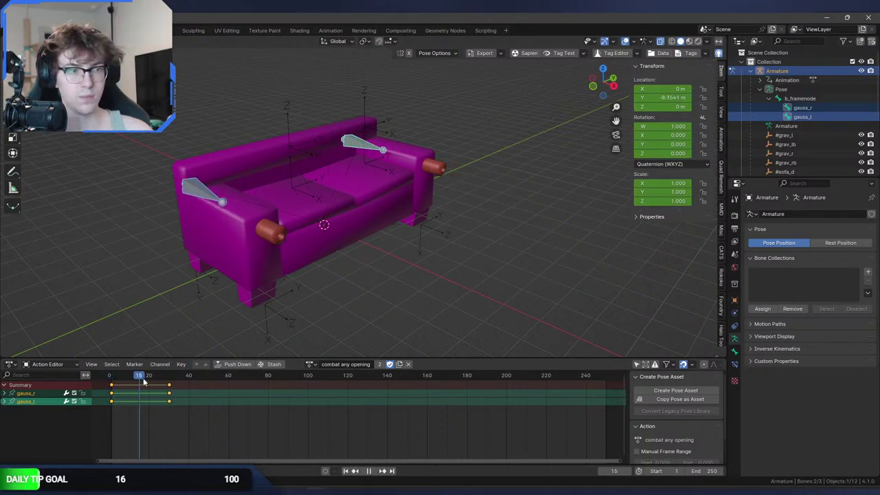
key("space")
middle_click_drag(285, 233, 266, 269)
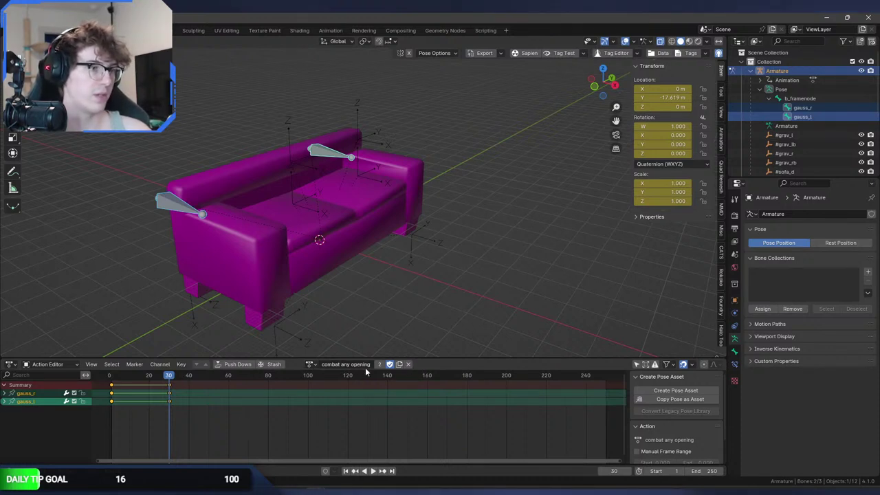
Duplicate the opening action and name the copy "combat any closing".
left_click(401, 364)
left_click(351, 365)
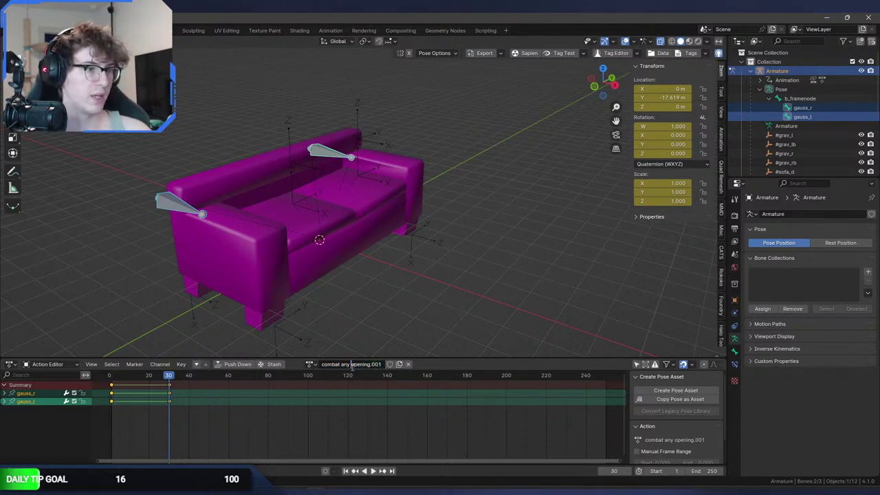
type("closing")
key("Return")
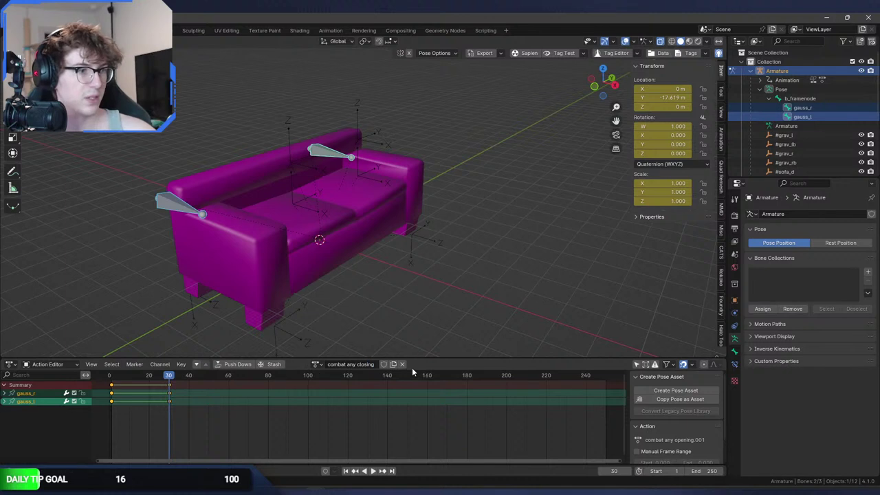
Reverse the closing action's keyframes in time, place them on frames 1 to 30, and play the result.
key("g")
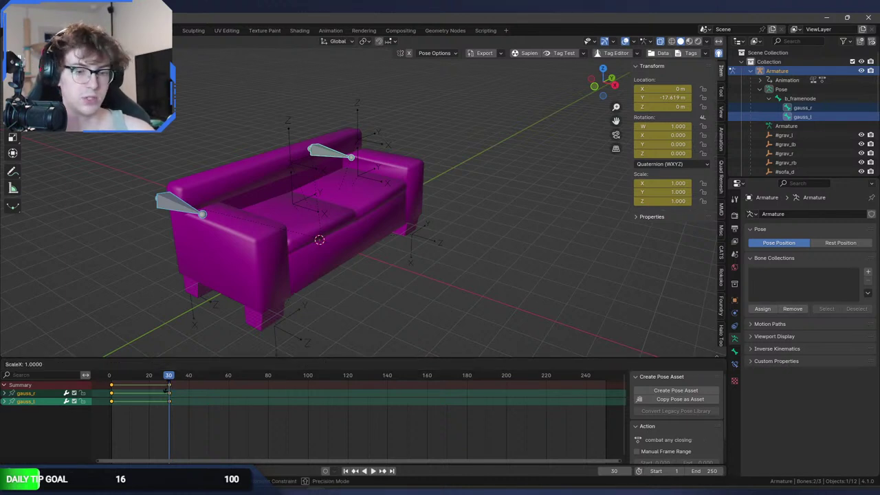
key("Escape")
key("g")
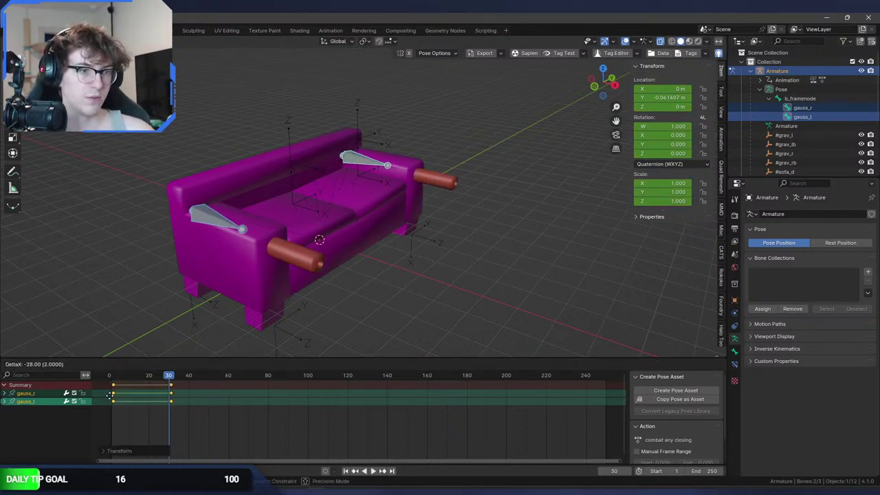
left_click(110, 396)
key("g")
left_click(114, 387)
key("space")
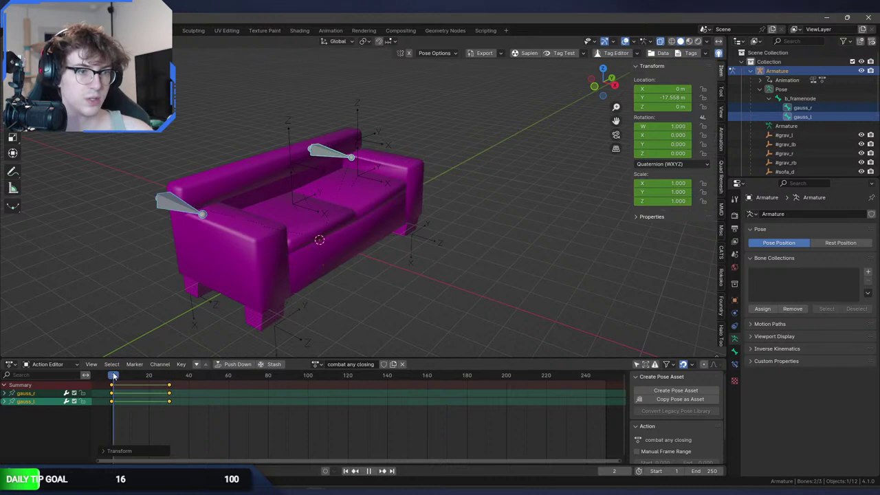
key("space")
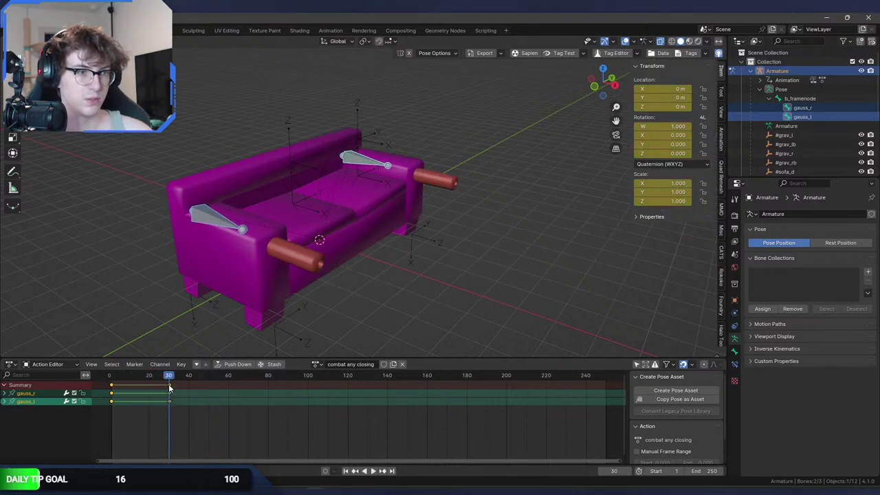
Shift the closing action's end keyframes for both gauss bones from frame 30 to frame 40.
left_click(171, 389)
left_click(174, 388)
key("space")
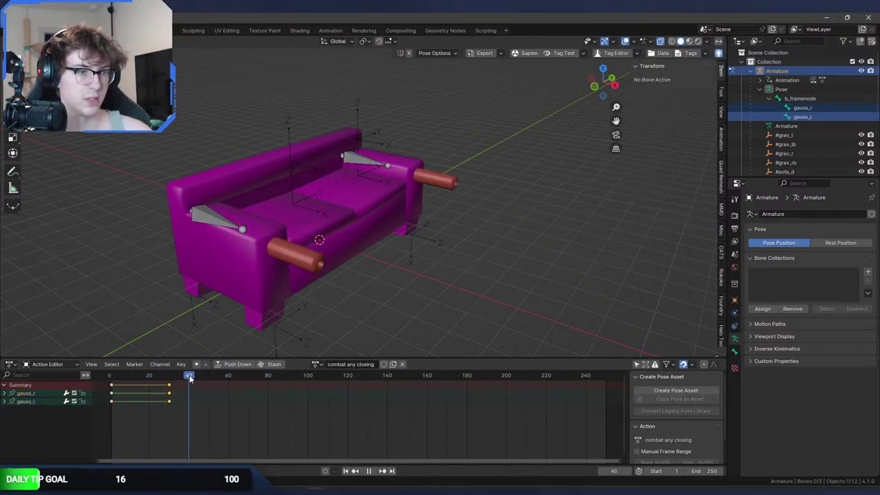
key("ctrl+c")
key("ctrl+v")
At frame 35, keyframe both gauss bones pushed forward to about 5.08 m on Y, and play the closing action.
left_click_drag(190, 378, 178, 377)
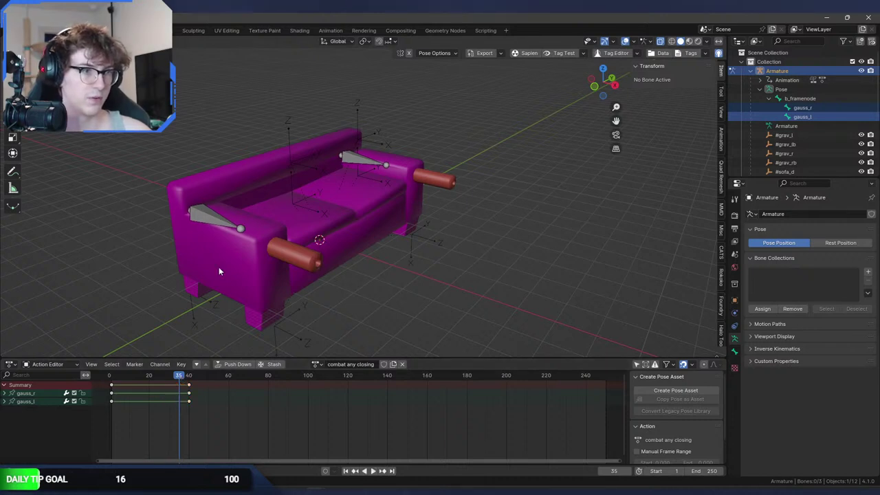
key("a")
key("g")
key("y")
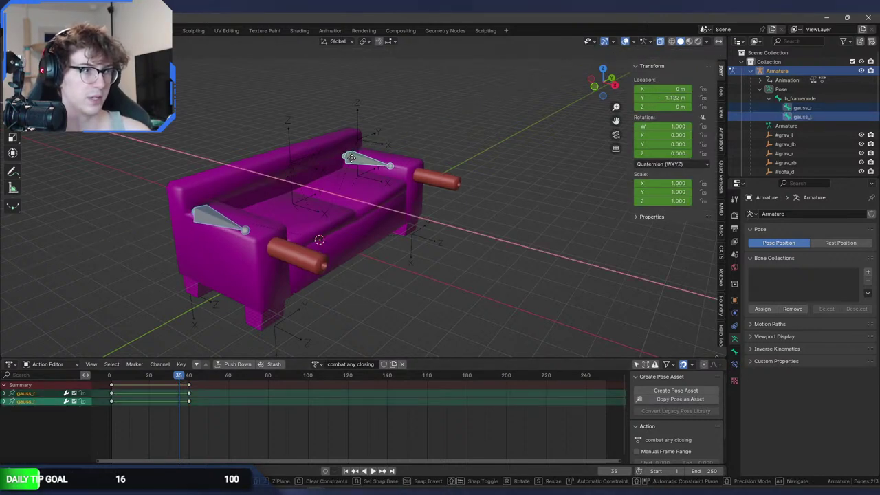
left_click(358, 169)
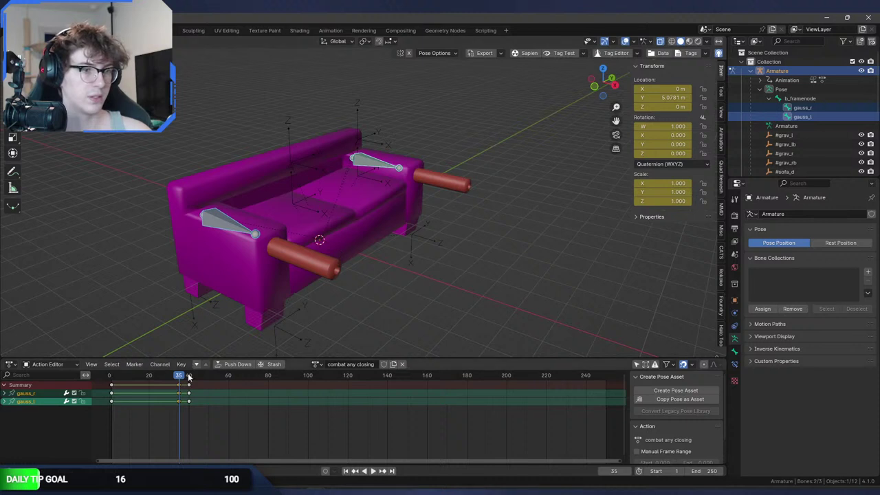
key("space")
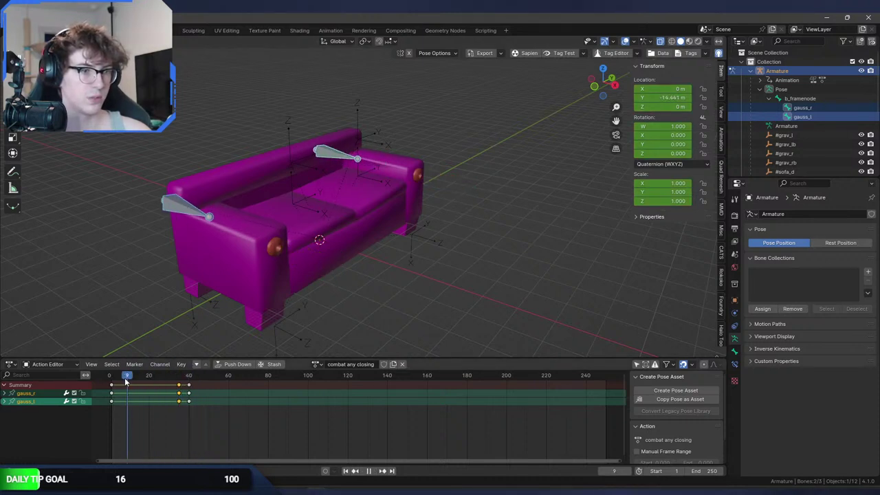
Shift all closing action keyframes five frames earlier, so the last two land on frames 30 and 35, and play the result.
key("Escape")
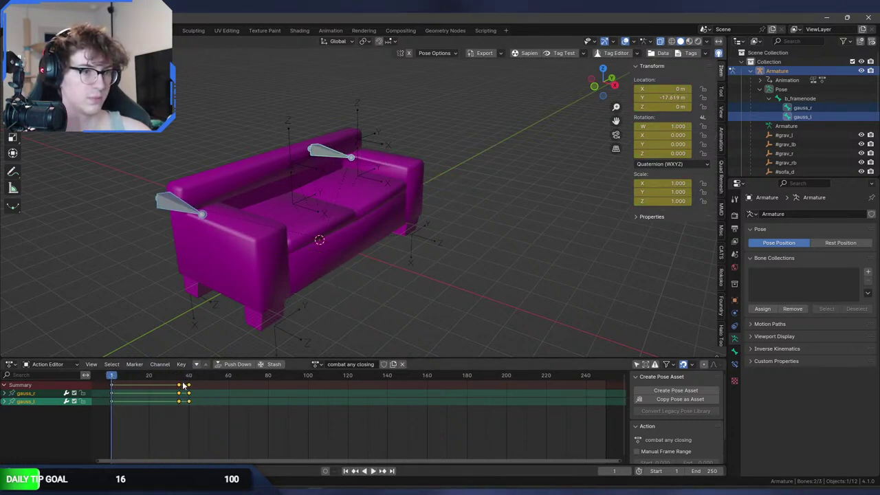
left_click_drag(155, 376, 109, 379)
key("g")
left_click(193, 397)
left_click(378, 472)
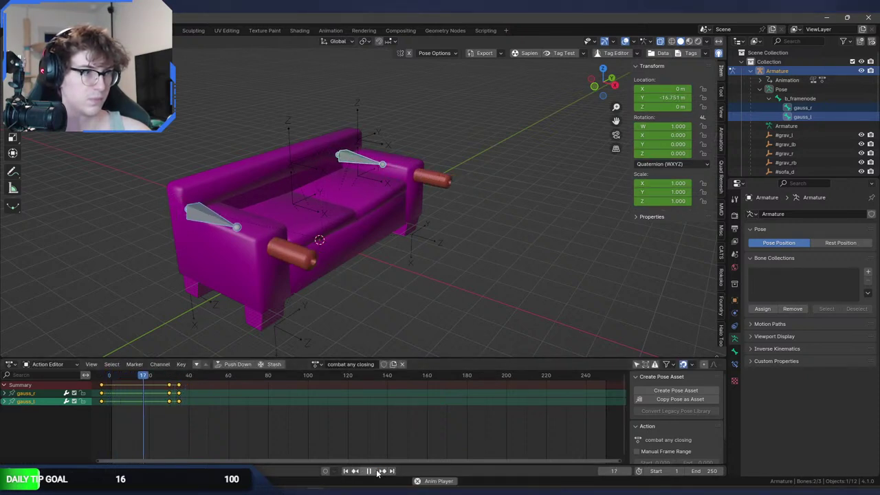
left_click(377, 472)
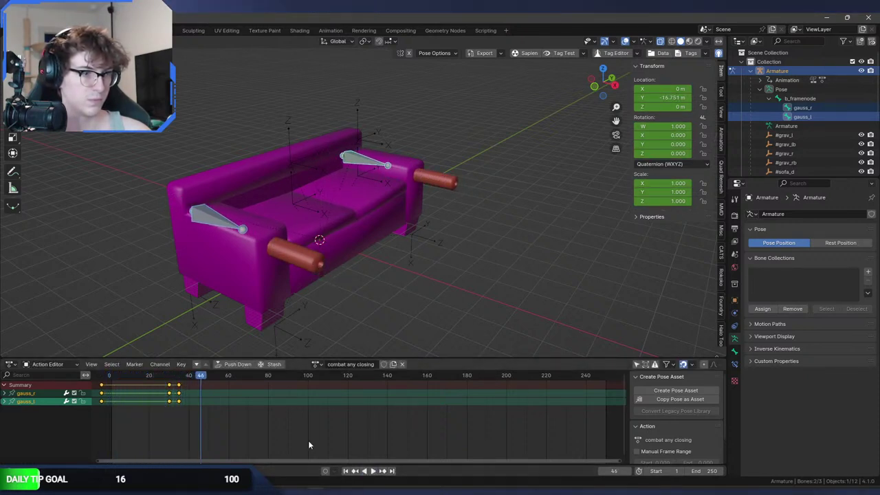
At frame 30, reduce the forward push of both gauss bones to about 1.9 m on Y, and play the closing action.
left_click(175, 391)
key("space")
left_click(169, 379)
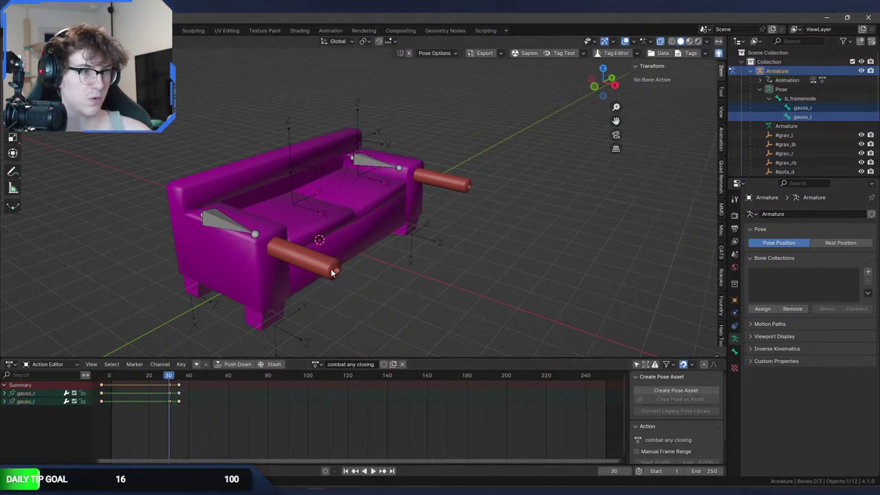
key("a")
key("g")
key("y")
key("x")
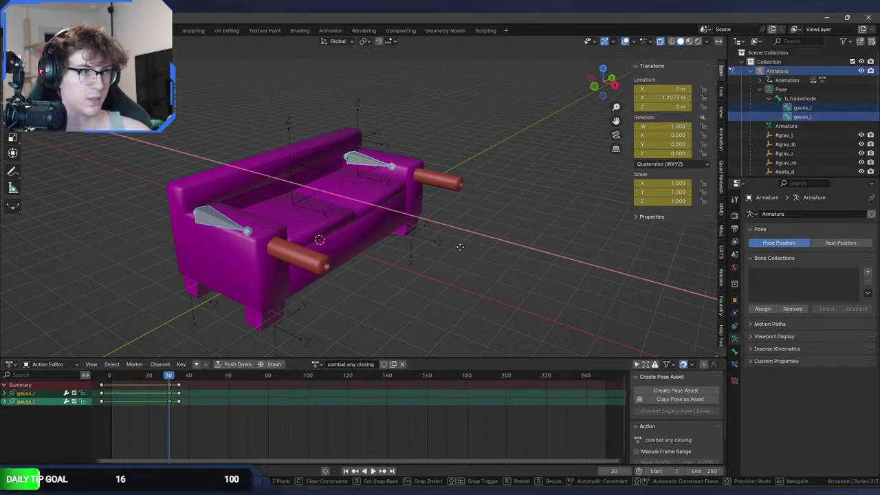
left_click(459, 247)
left_click_drag(180, 377, 109, 378)
left_click(374, 472)
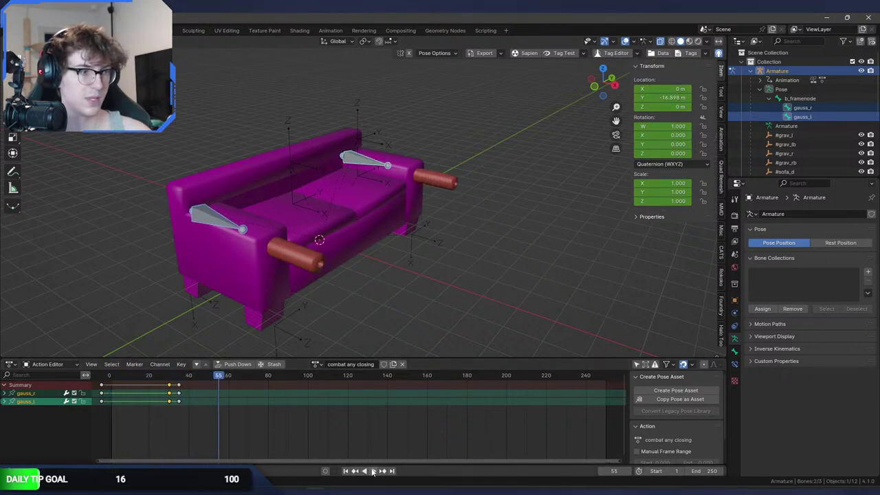
Move the closing action's starting keyframes for both gauss bones to frame 1 and play the animation.
left_click(99, 380)
left_click_drag(104, 391, 118, 398)
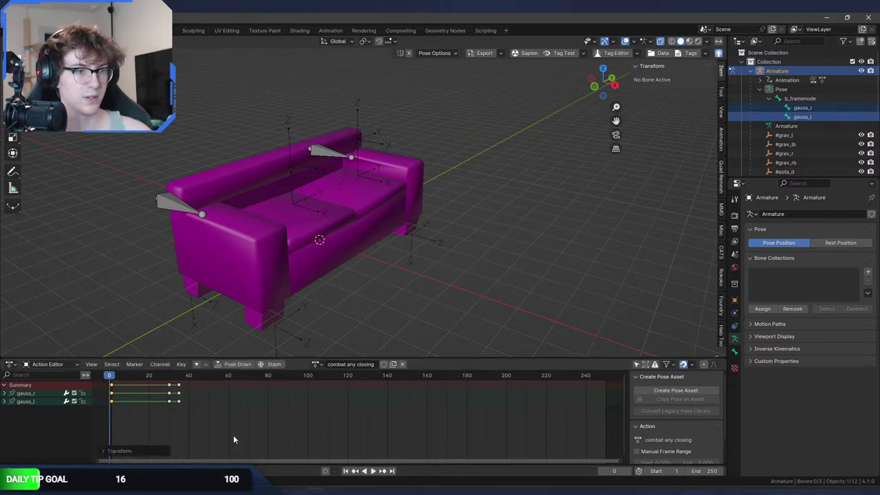
left_click(374, 472)
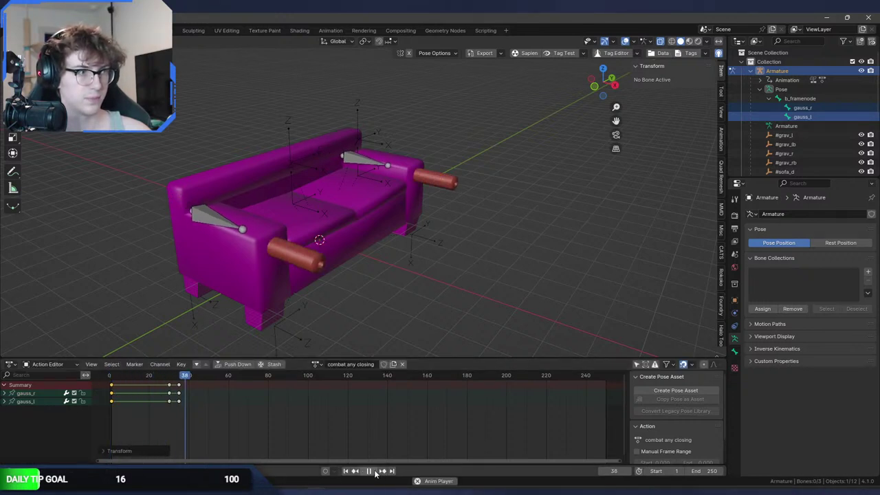
left_click(374, 473)
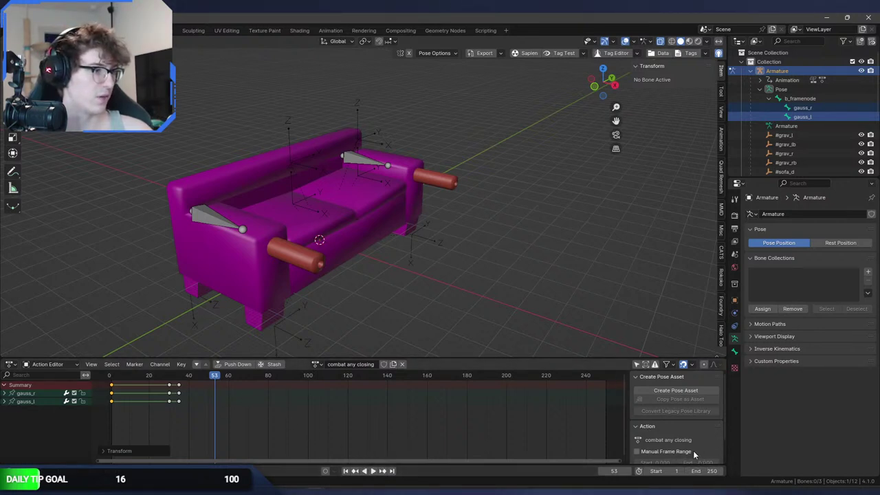
Set the scene's end frame to 30 with "combat any opening" as the active action, and save the file.
type("0")
key("Return")
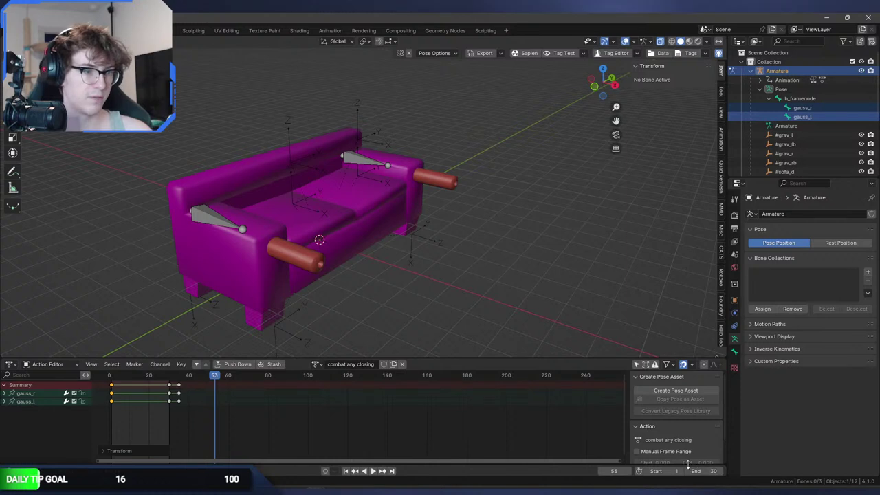
left_click(340, 387)
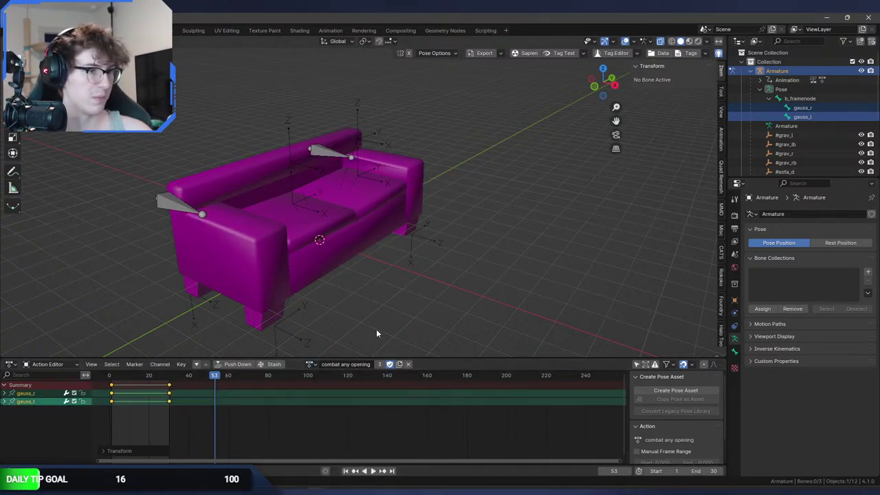
key("ctrl+s")
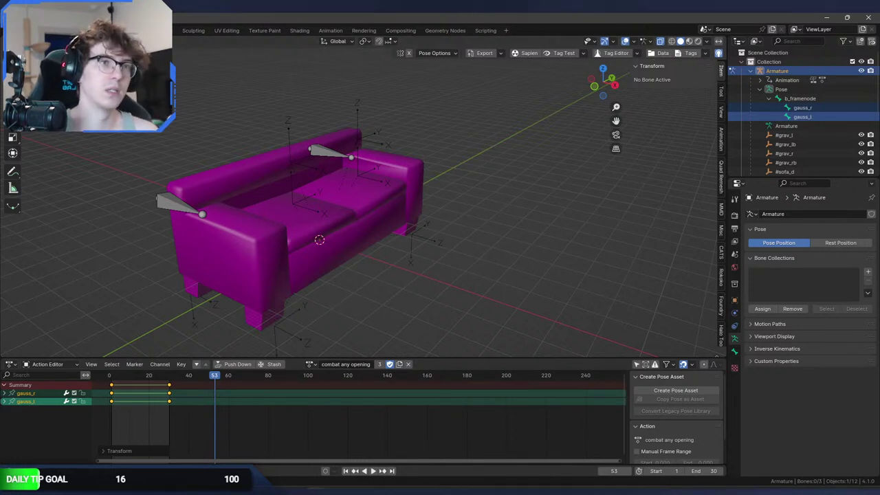
Export the model as a Halo 3 JMS file named sofa into E:\Projects\H3EK\Models\sofa.
left_click(23, 31)
mouse_move(36, 168)
left_click(219, 381)
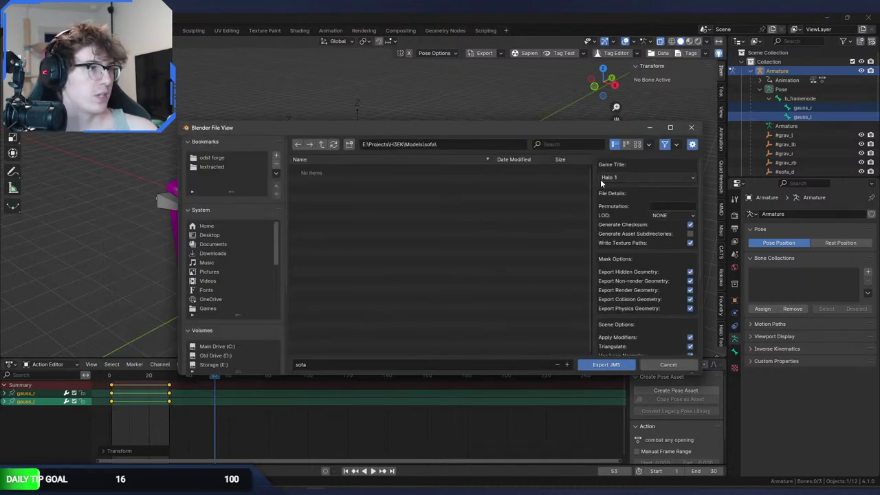
left_click(646, 178)
left_click(639, 208)
left_click(474, 146)
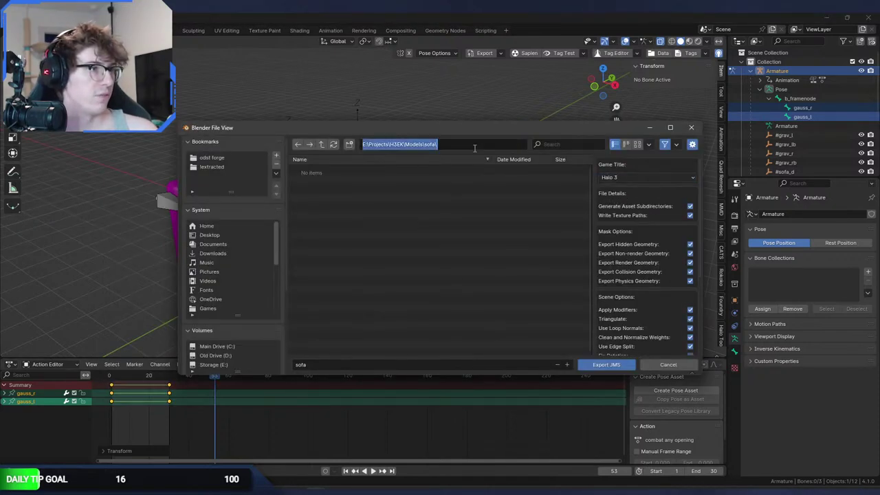
left_click(605, 364)
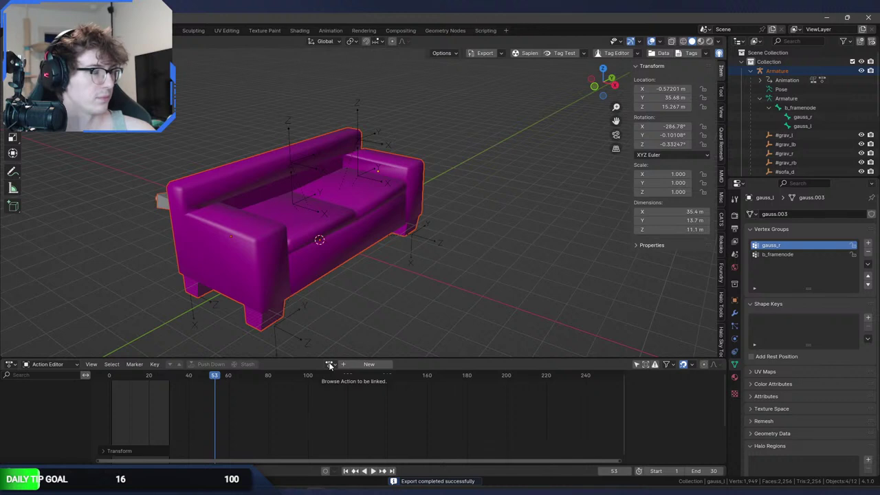
Make "combat any closing" the active action and set the scene's end frame to 35.
left_click(330, 365)
left_click(351, 386)
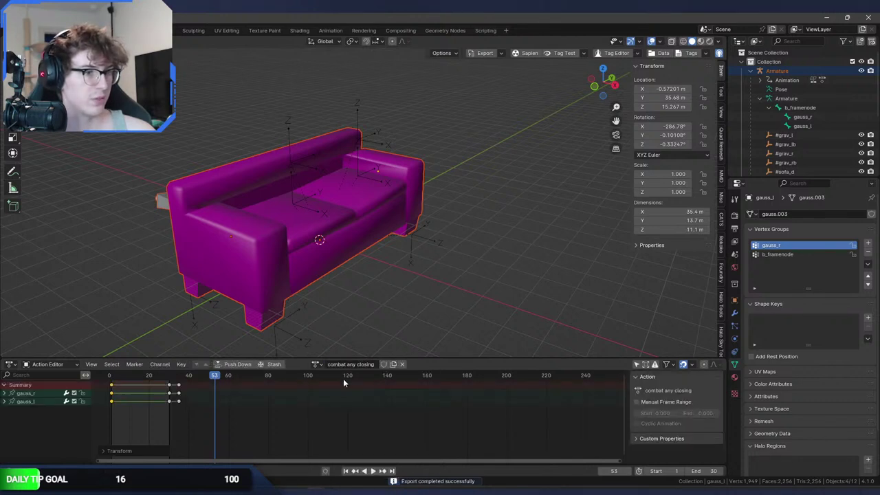
key("space")
left_click_drag(133, 383, 179, 401)
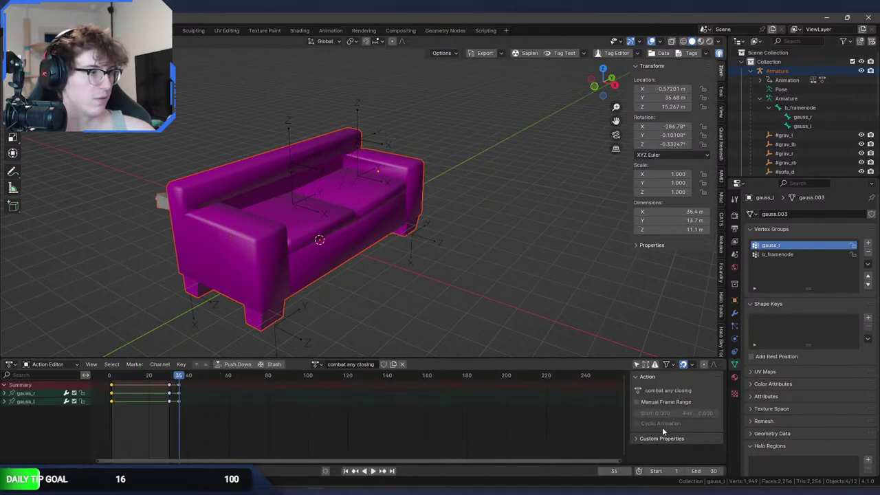
left_click(704, 472)
type("3")
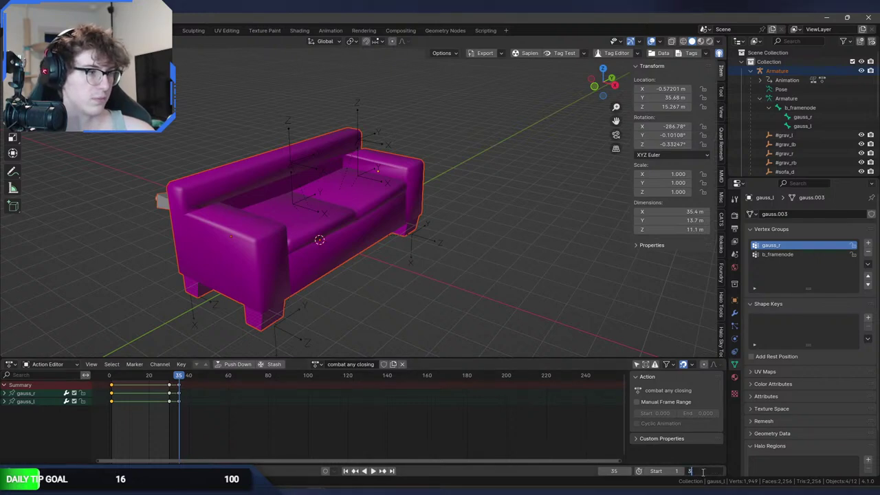
type("5")
key("Return")
Export the closing action as a Halo 3 JMA animation named "combat any closing" into the sofa folder.
key("F4")
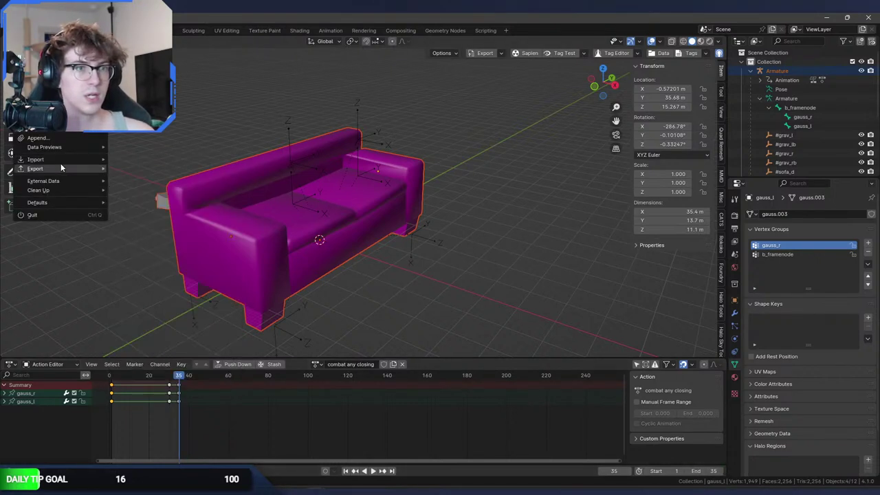
left_click(206, 359)
left_click(641, 179)
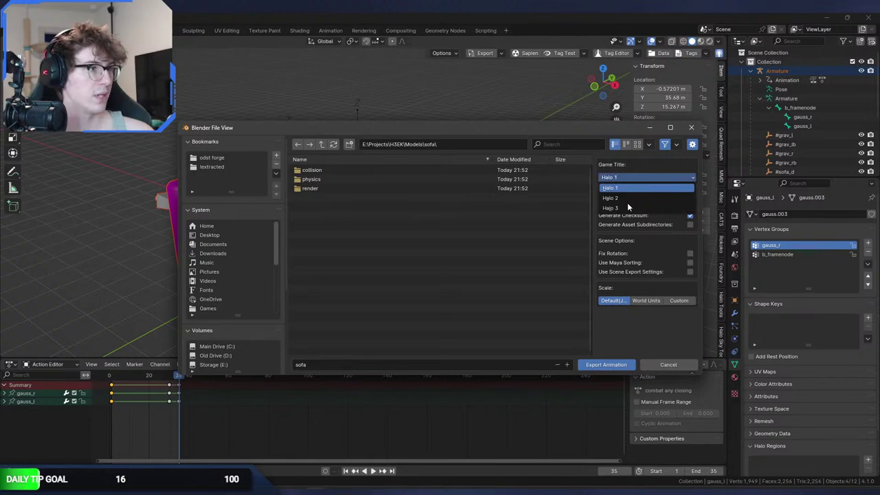
left_click(627, 207)
left_click(683, 206)
left_click(368, 365)
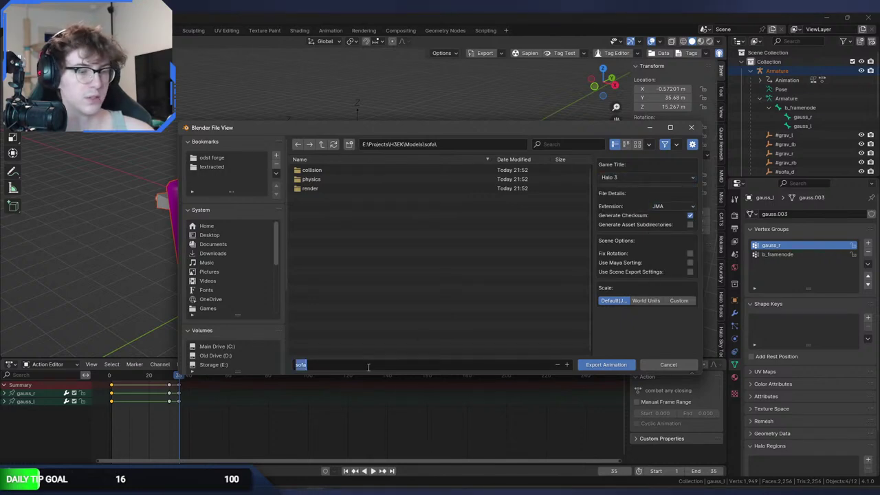
type("combat any closi")
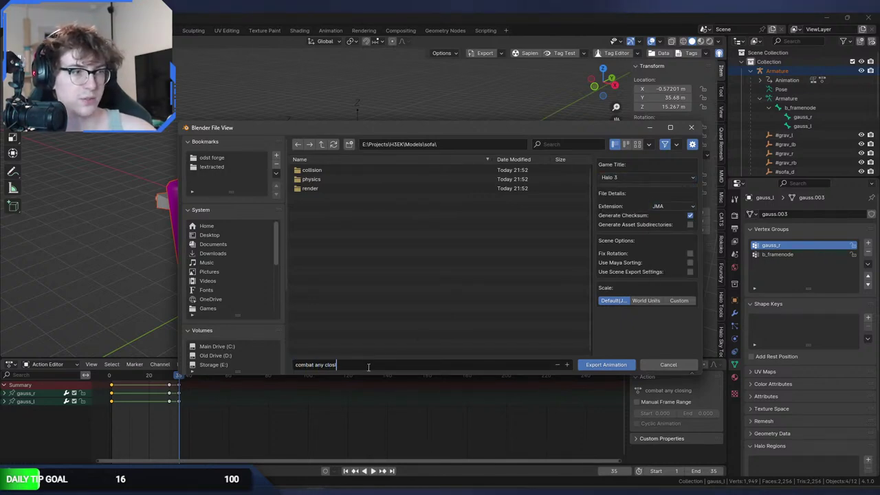
type("ng")
key("Return")
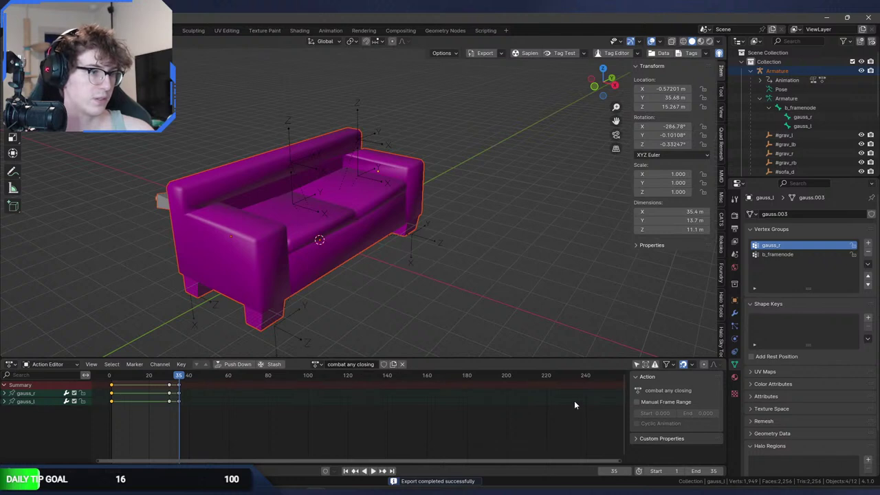
Make "combat any opening" the active action and set the scene's end frame to 30.
left_click(316, 363)
left_click(332, 392)
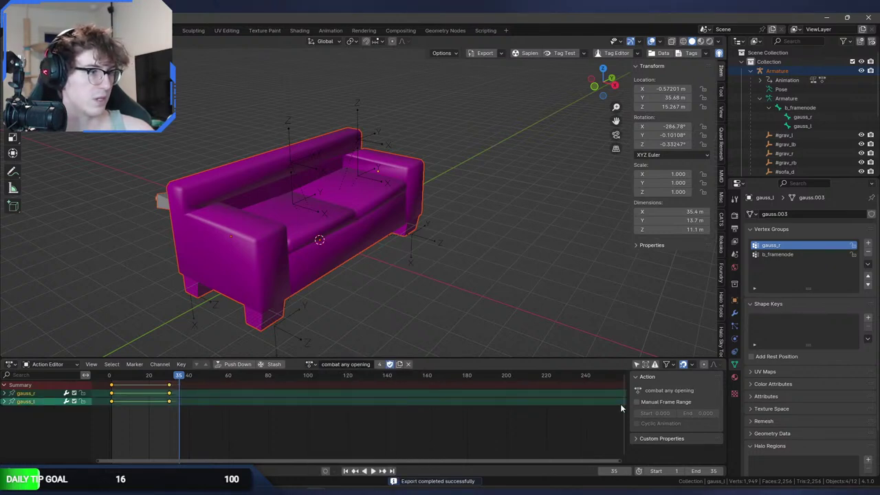
double_click(709, 471)
type("30")
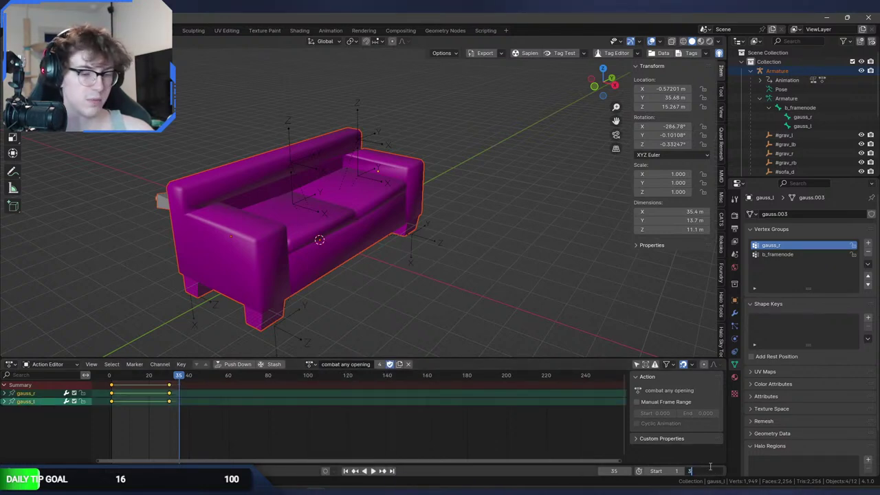
key("Return")
Export the opening action as a Halo 3 JMA animation named "combat any opening" and save the Blender file.
left_click(24, 30)
mouse_move(41, 169)
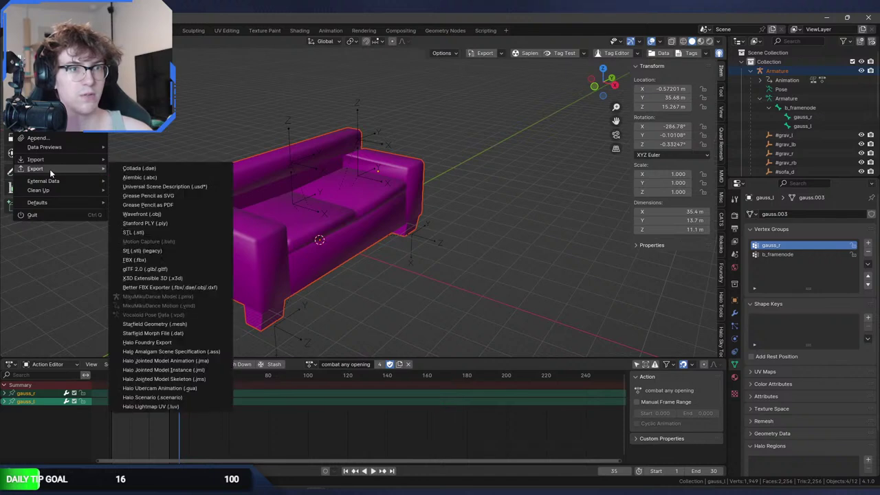
left_click(158, 371)
left_click_drag(347, 365, 320, 367)
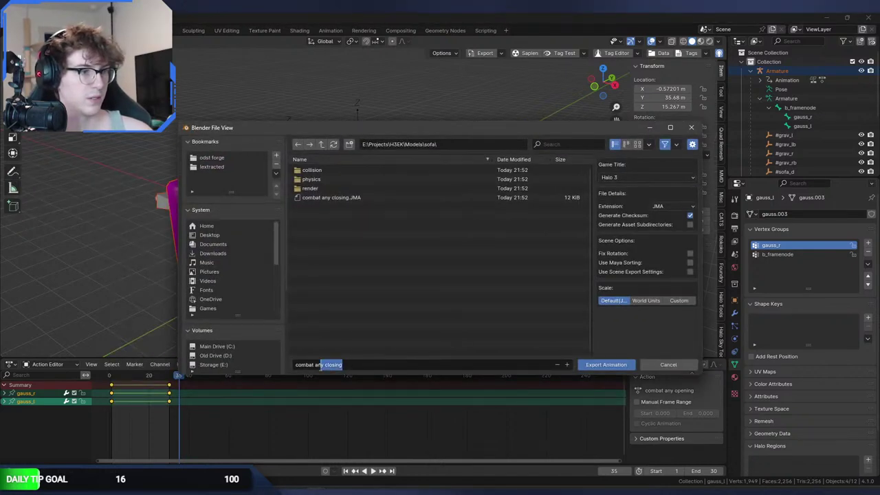
type("opening")
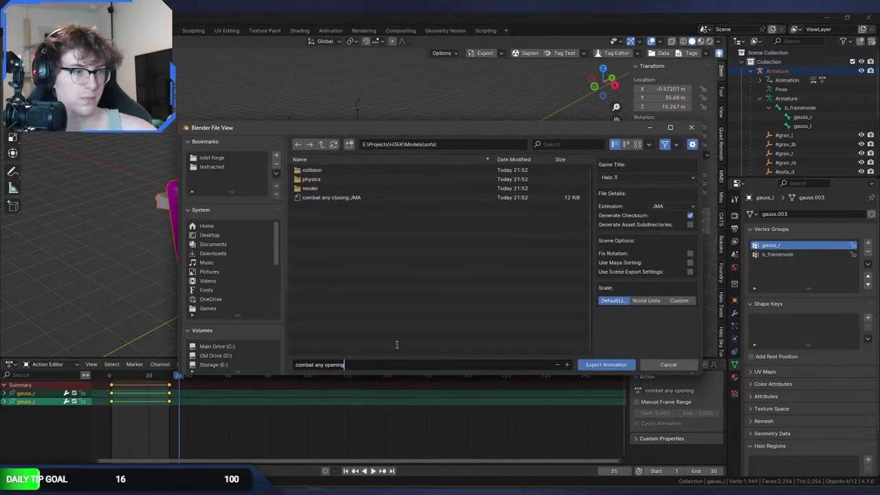
key("Return")
key("ctrl+s")
key("Down")
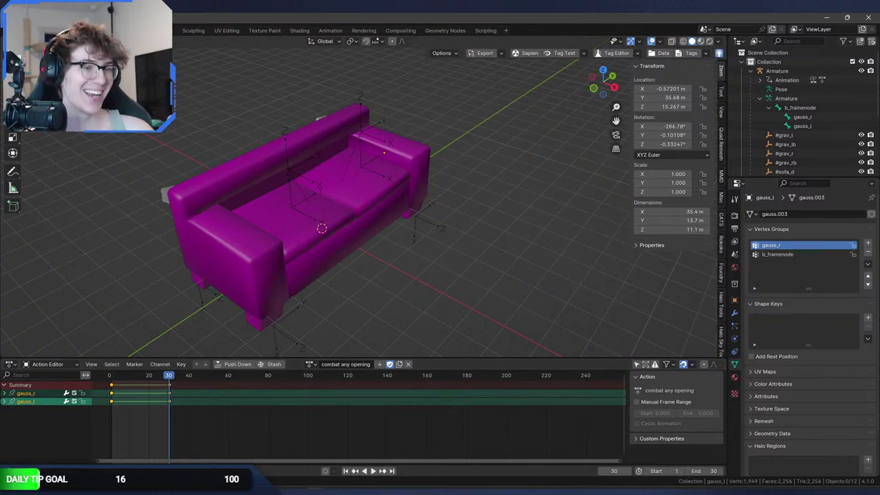
Switch to File Explorer and locate the sofa folder in E:\Projects\H3EK\Models.
key("alt+Tab")
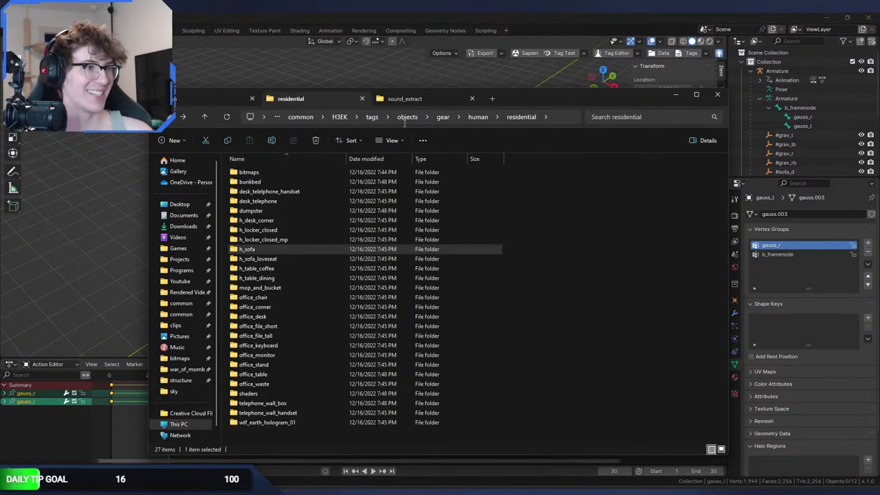
left_click(406, 117)
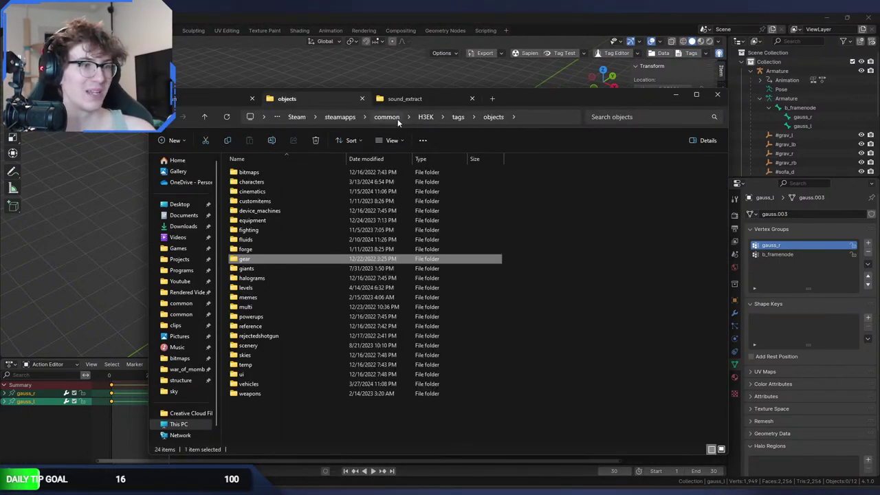
left_click(216, 99)
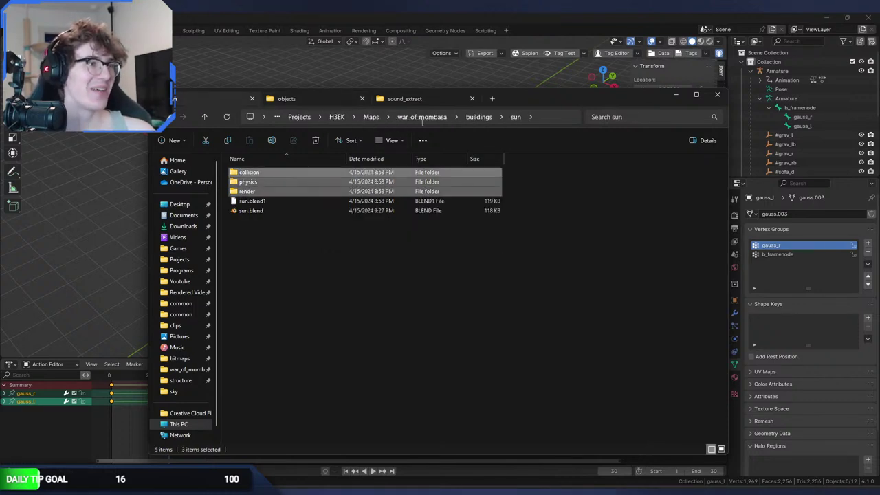
left_click(337, 117)
double_click(281, 192)
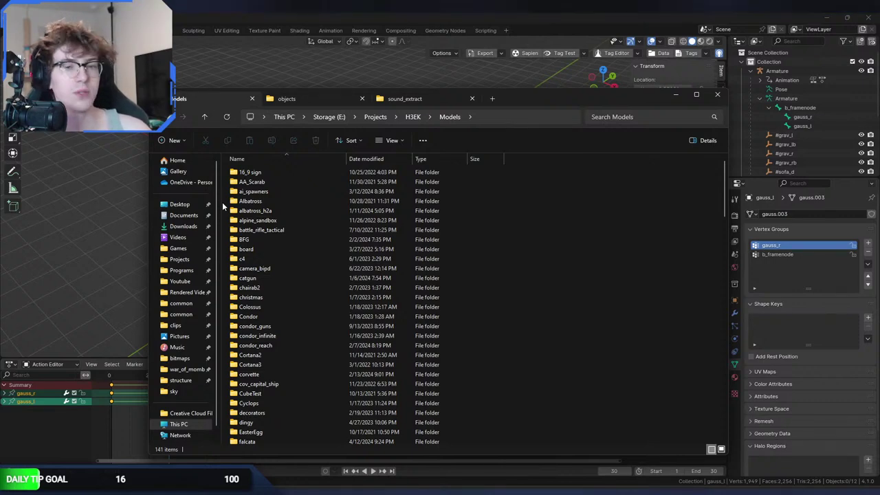
scroll(335, 385, "down", 6)
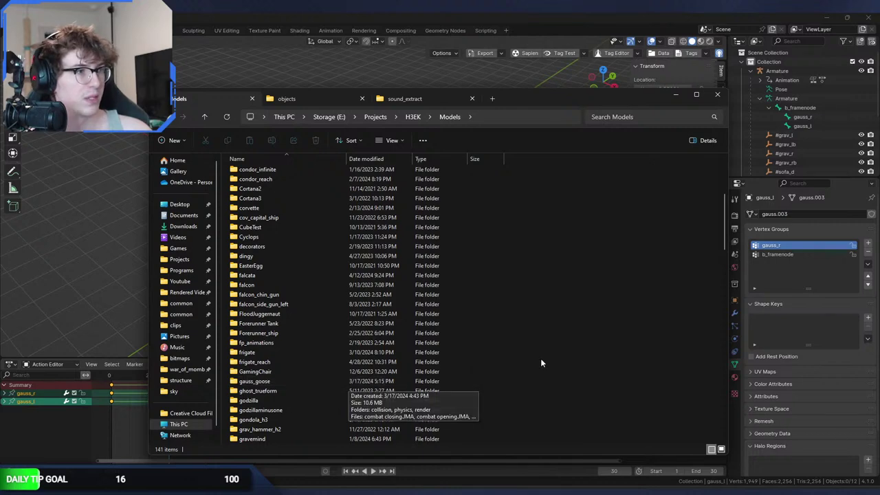
key("s")
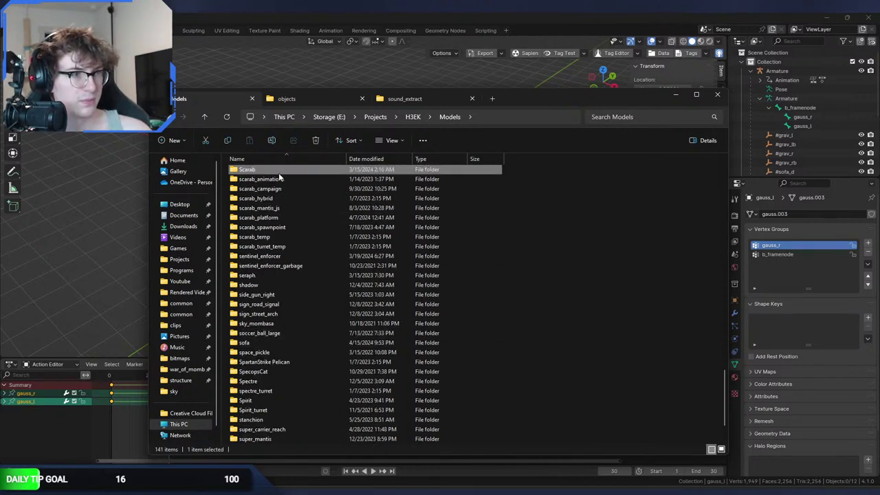
Create a "sofa" folder in H3EK's tags\objects\vehicles and paste in the collision, physics and render folders from the Models\sofa folder.
double_click(263, 342)
left_click_drag(272, 186, 373, 135)
left_click(333, 97)
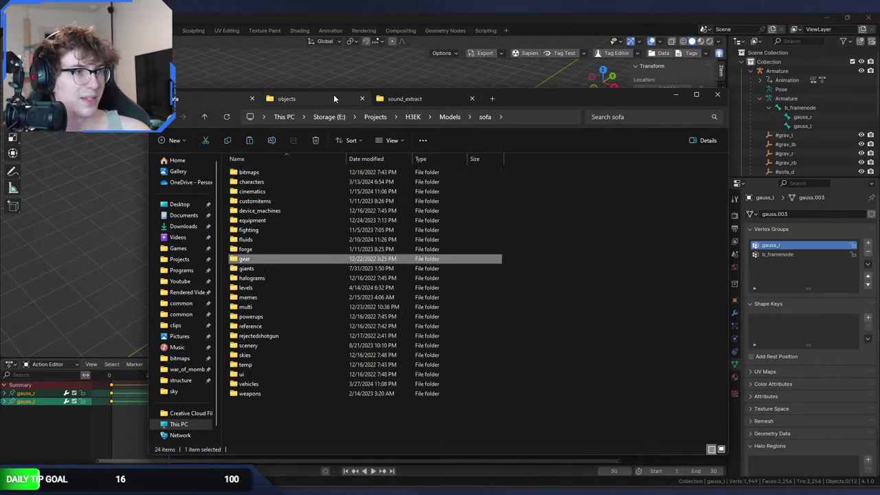
double_click(250, 383)
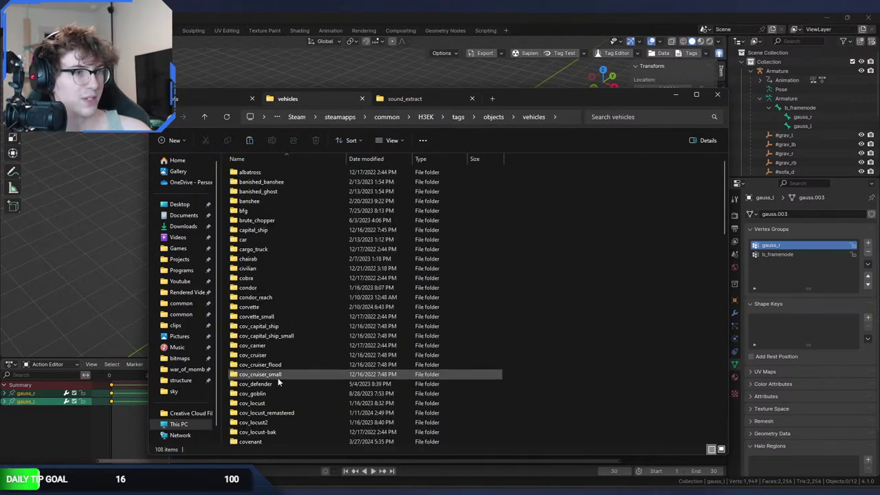
key("ctrl+shift+n")
type("sofa")
key("Return")
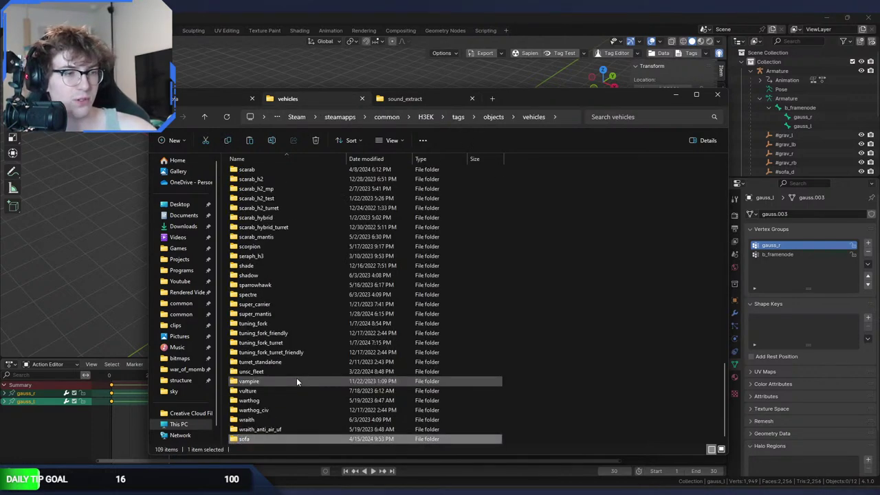
key("Return")
key("ctrl+v")
Create an "animations" folder beside the pasted folders and copy the combat any closing and combat any opening JMA files into it.
left_click(325, 281)
key("ctrl+shift+n")
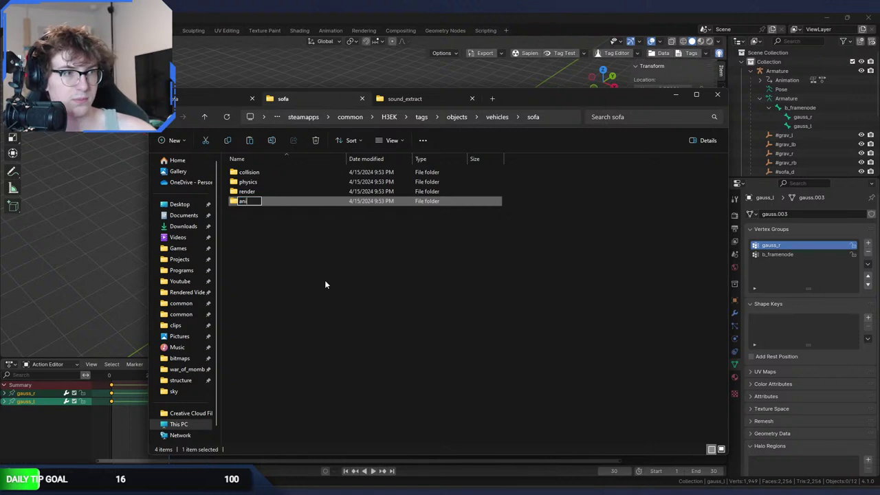
type("animations")
key("Return")
left_click(205, 99)
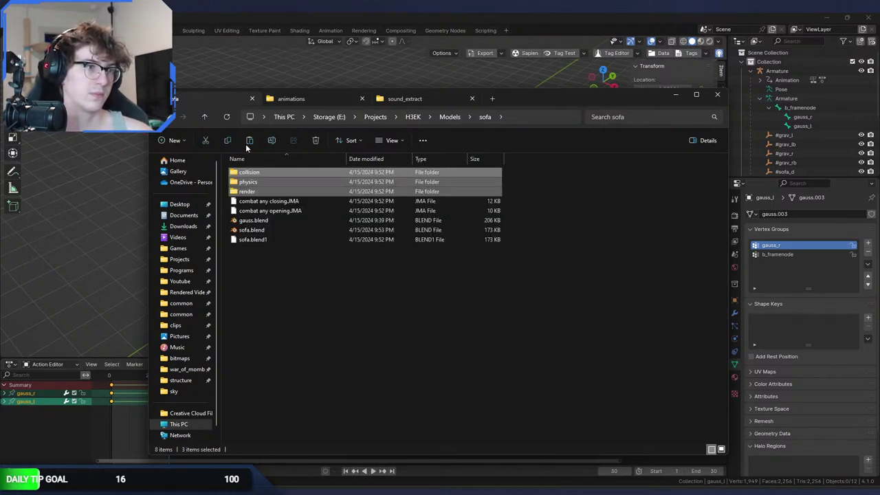
double_click(295, 202)
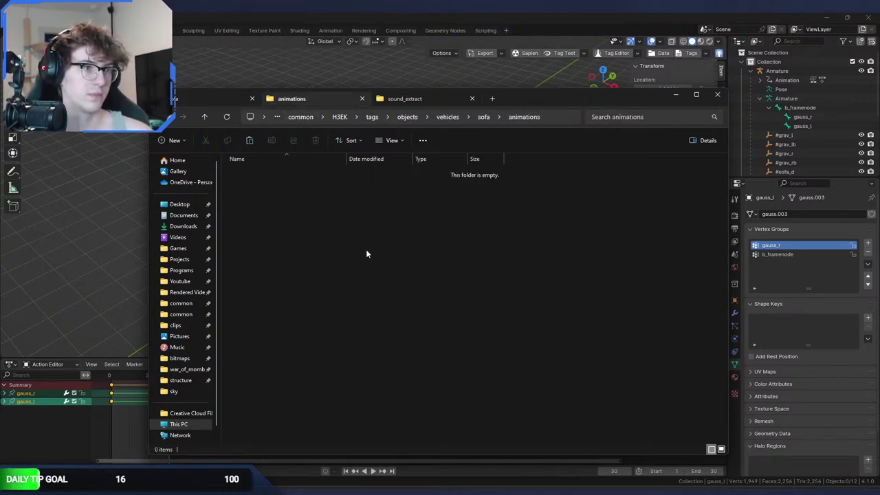
key("ctrl+v")
Move the animations, collision, physics and render folders into a new "sofa" folder in H3EK's data\objects\vehicles.
left_click(455, 118)
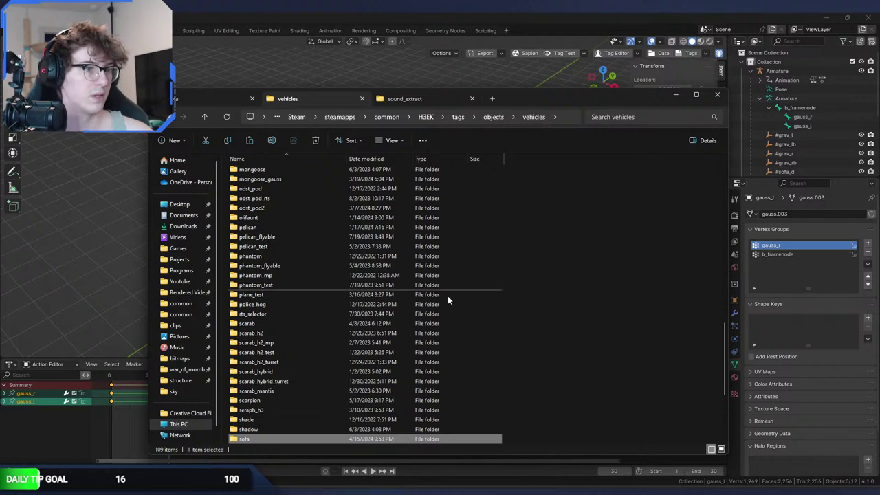
double_click(304, 440)
left_click_drag(378, 400, 287, 132)
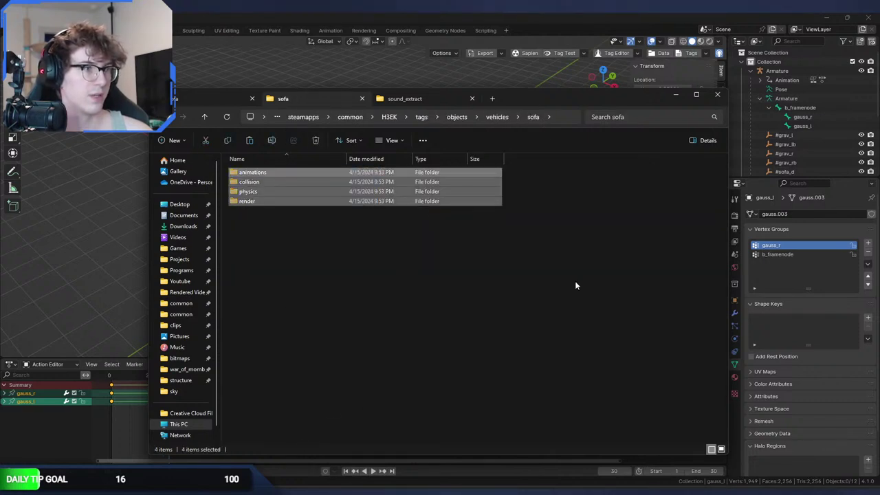
left_click(576, 282)
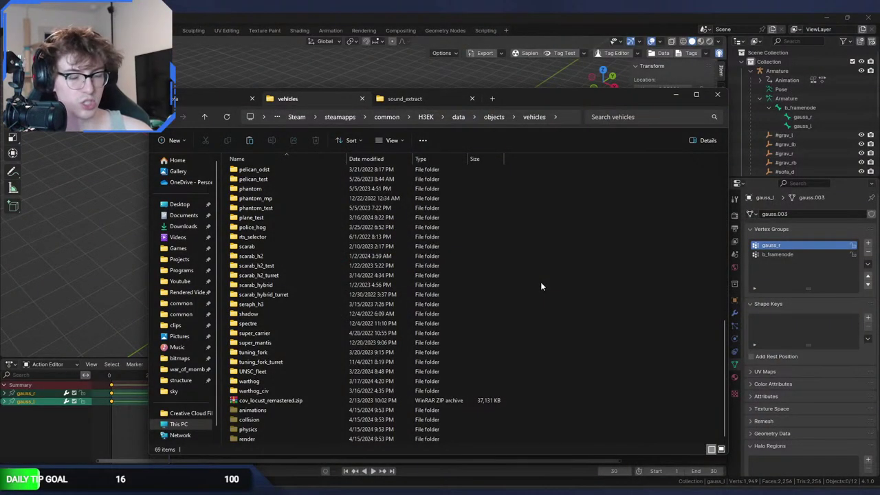
type("sofa")
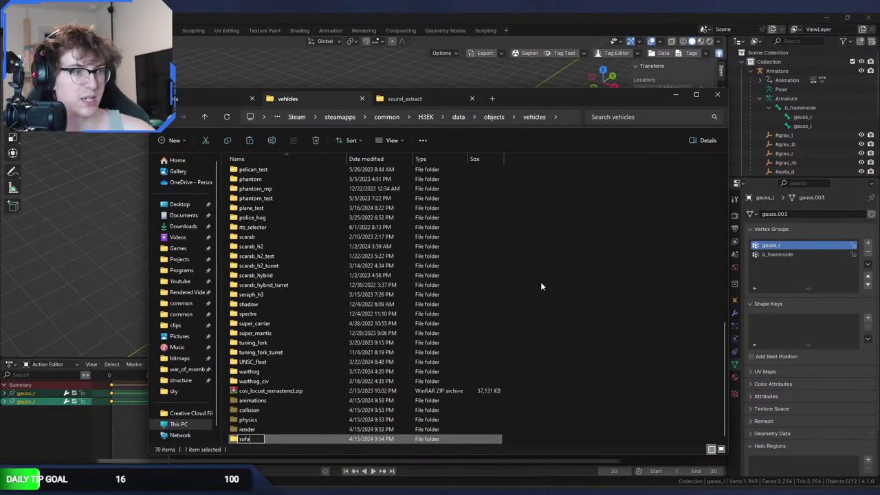
key("Return")
key("ctrl+v")
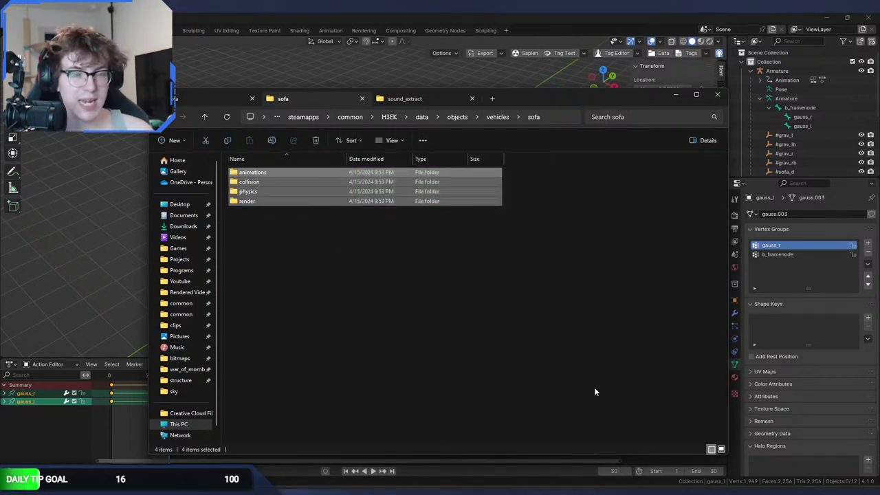
Return to tags\objects\vehicles\sofa and create a "shaders" folder there.
left_click(531, 354)
key("alt+Left")
key("alt+Left")
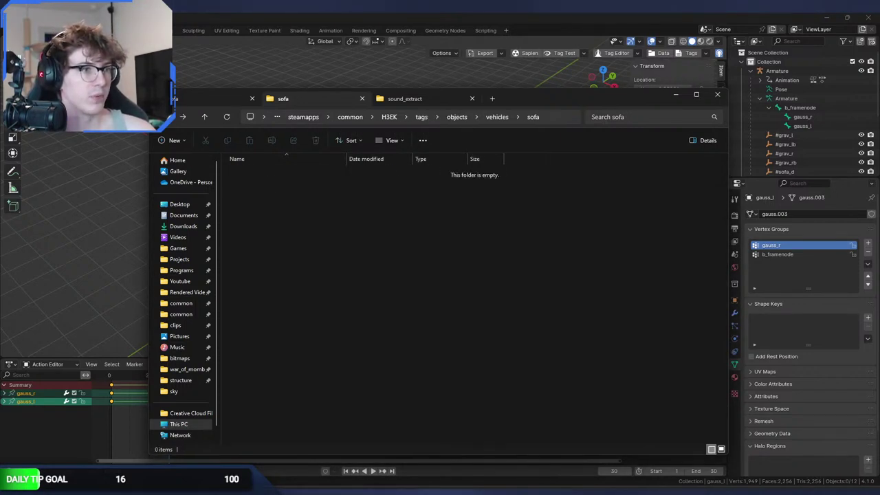
key("ctrl+v")
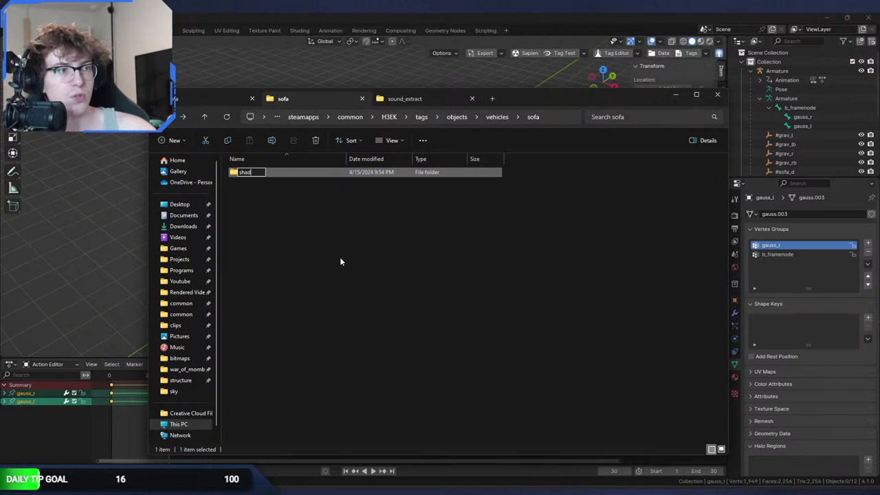
key("Return")
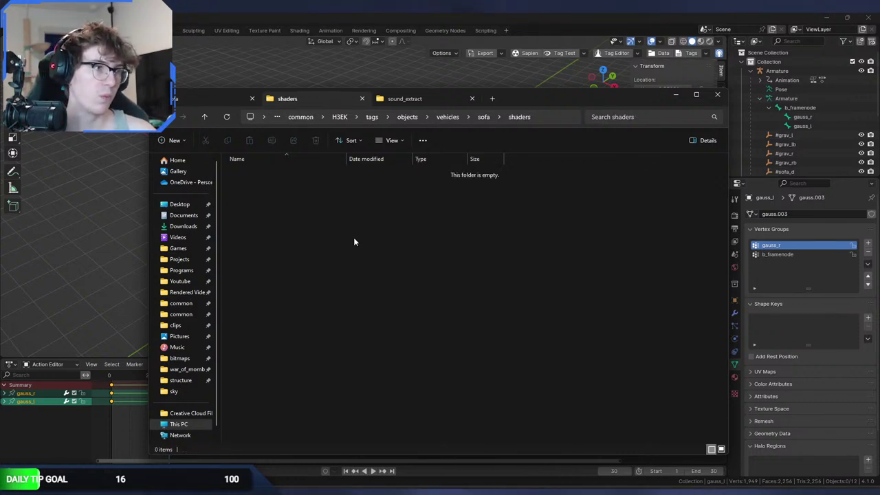
Browse the shader files in tags\objects\gear\human\residential\shaders.
left_click(378, 118)
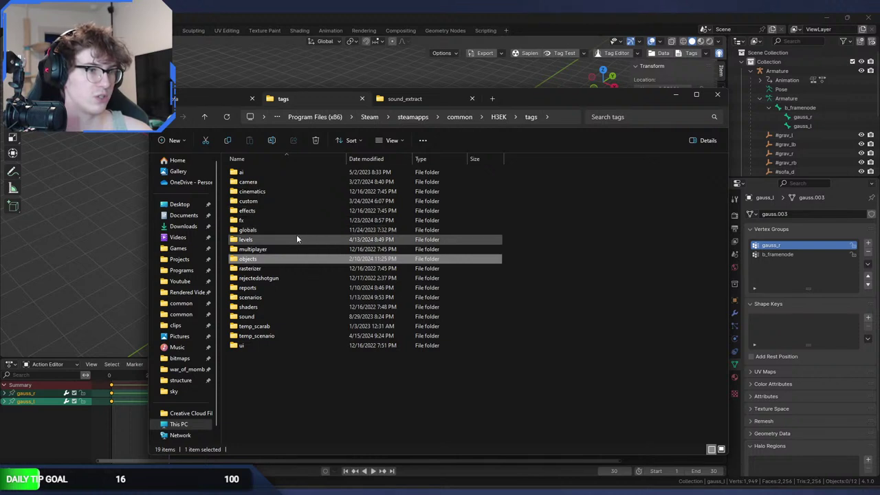
double_click(264, 258)
double_click(263, 259)
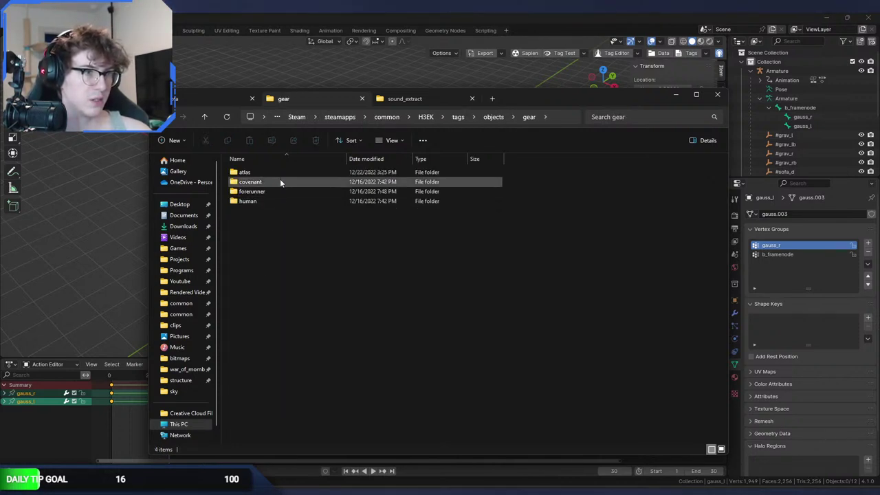
double_click(277, 200)
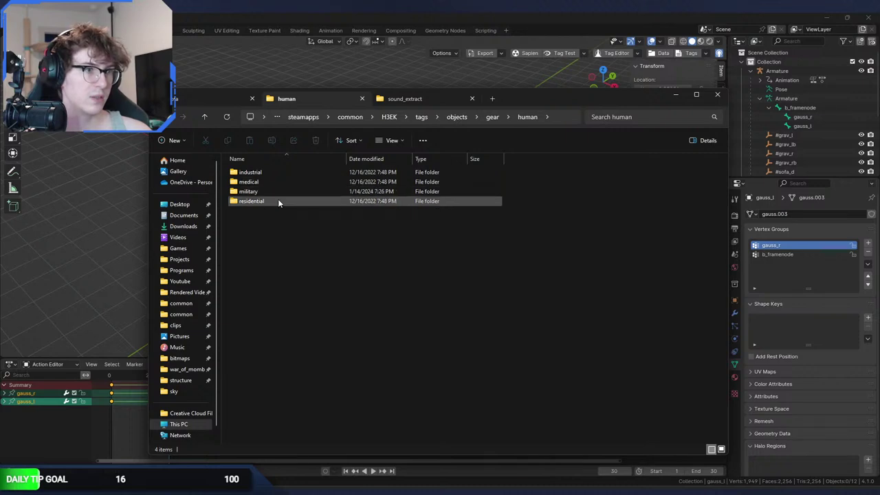
double_click(278, 201)
left_click(267, 395)
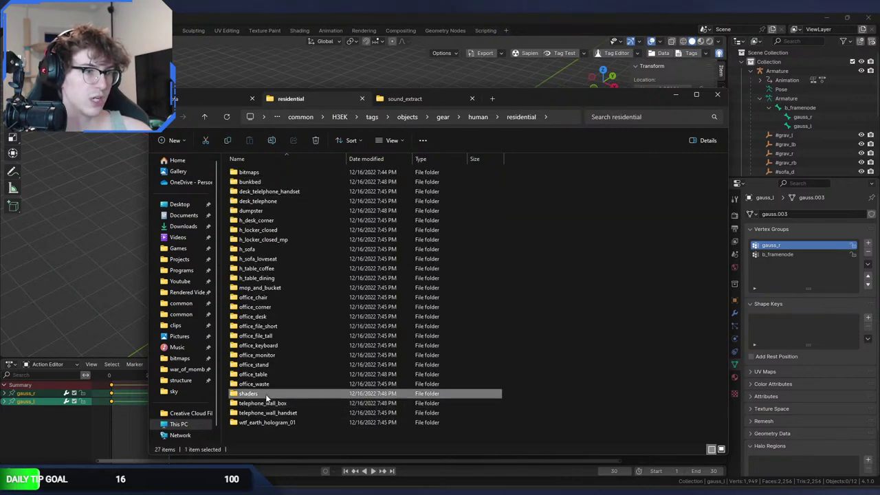
double_click(266, 398)
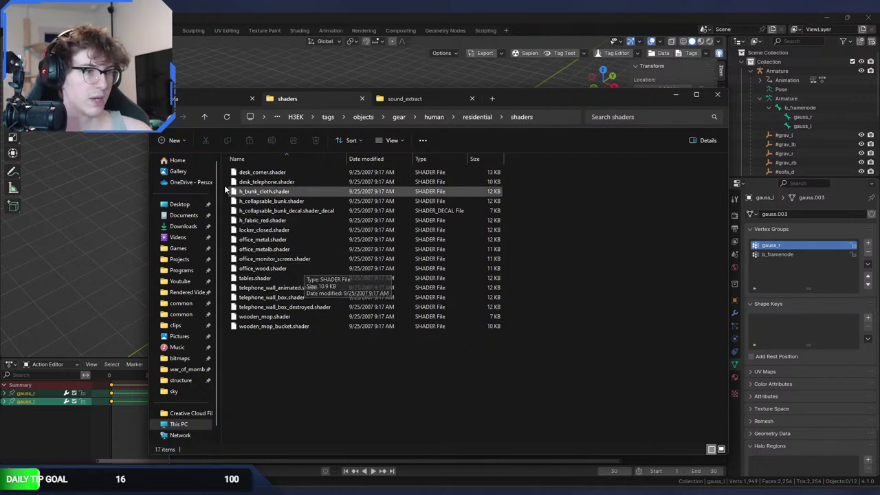
Open h_sofa.render_model from the residential h_sofa folder in the tag editor and check its materials list.
key("alt+Left")
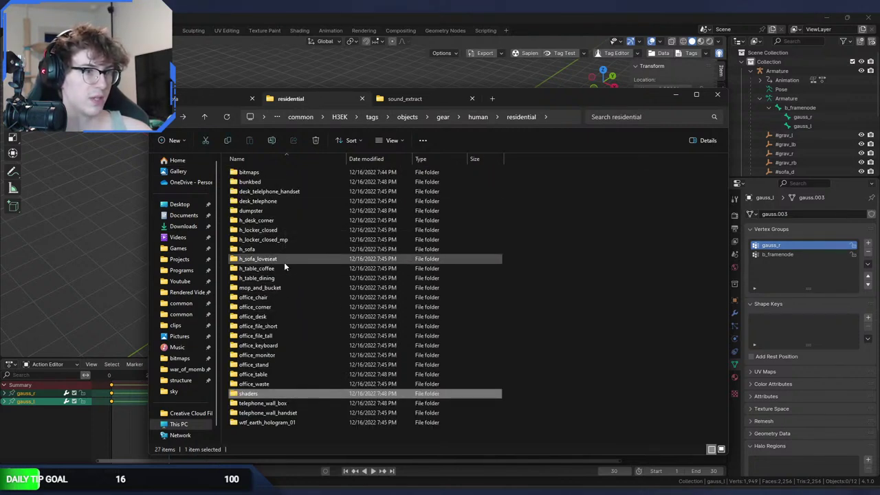
left_click(284, 248)
double_click(283, 249)
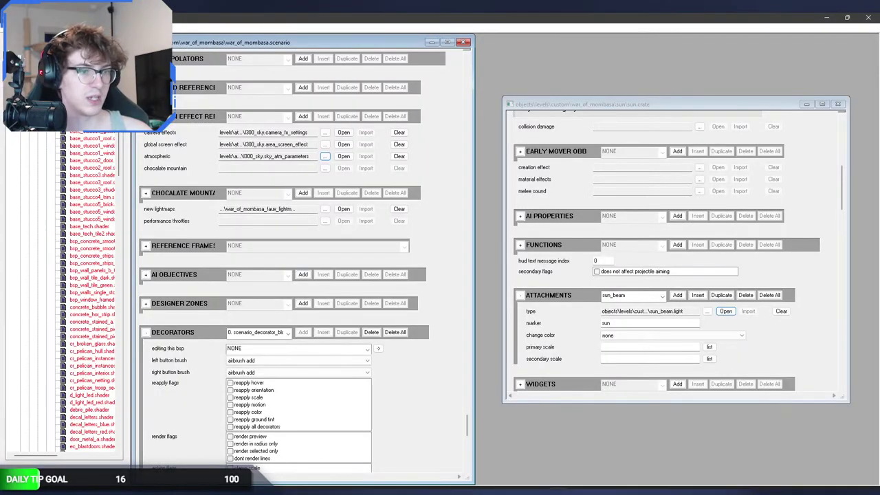
key("alt+Tab")
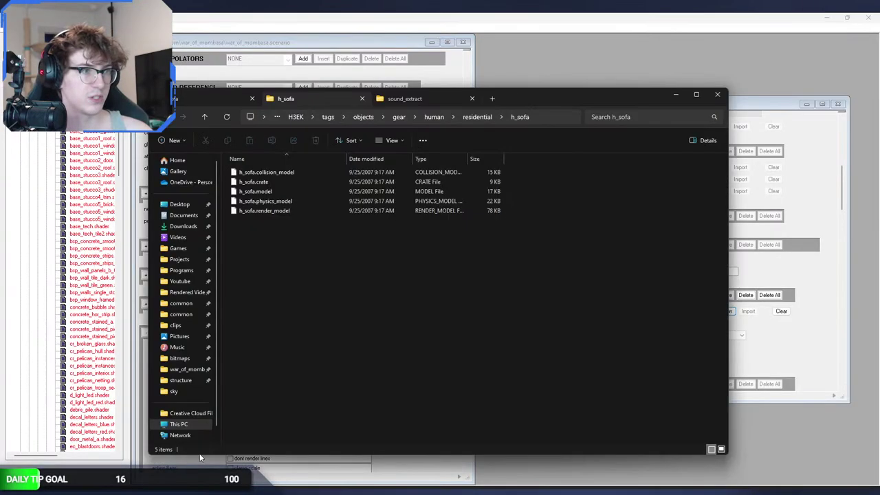
left_click(253, 181)
left_click(263, 211)
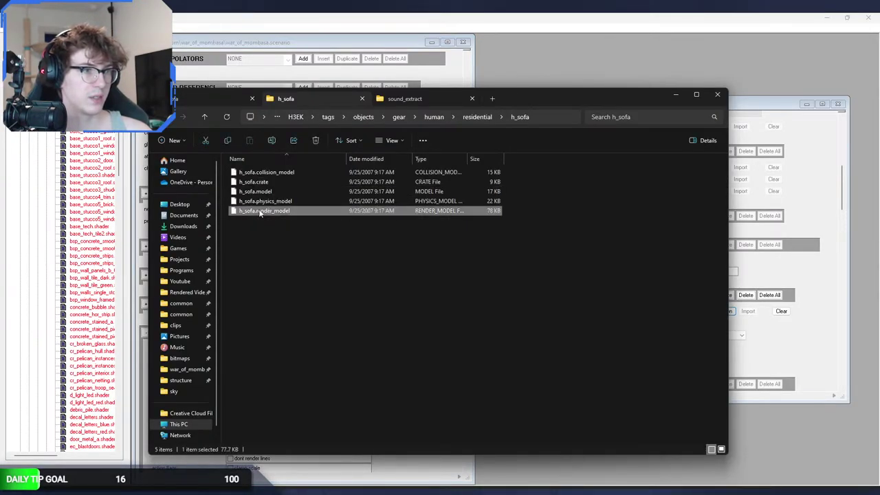
left_click(772, 465)
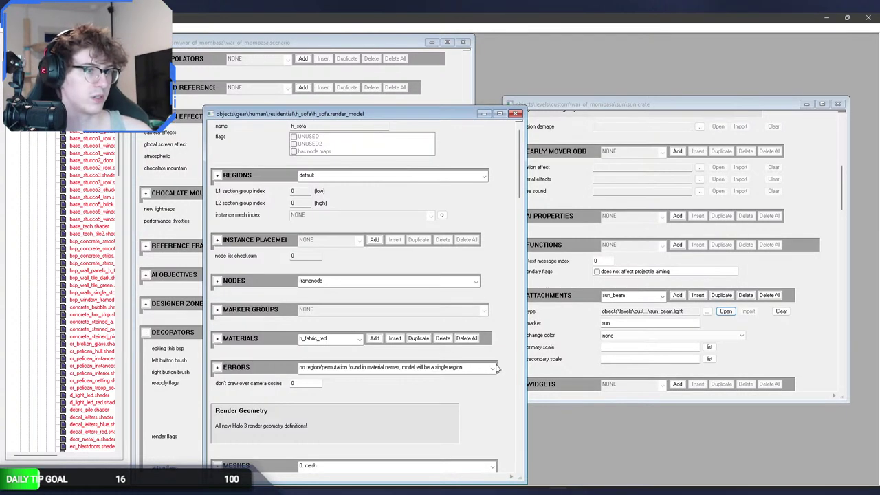
left_click(330, 337)
left_click(323, 347)
Switch to the level editor and inspect the fabric on the sofa placed in the scene.
key("alt+Tab")
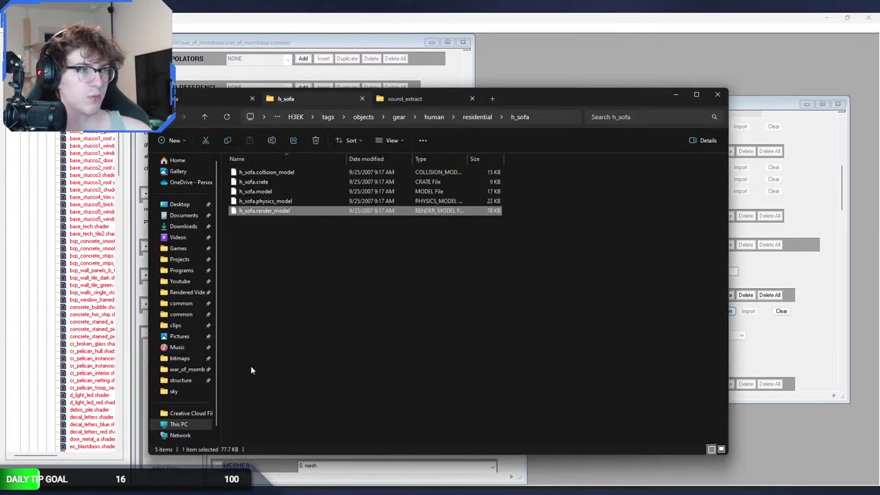
key("alt+Up")
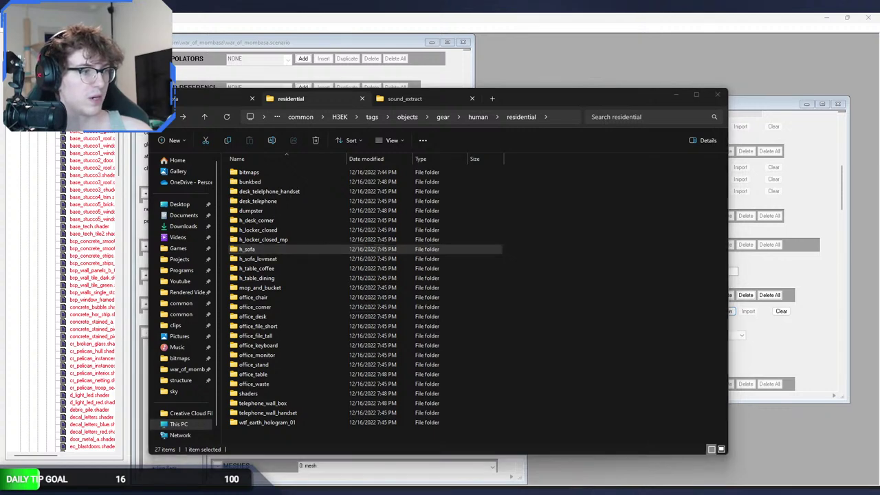
left_click(615, 471)
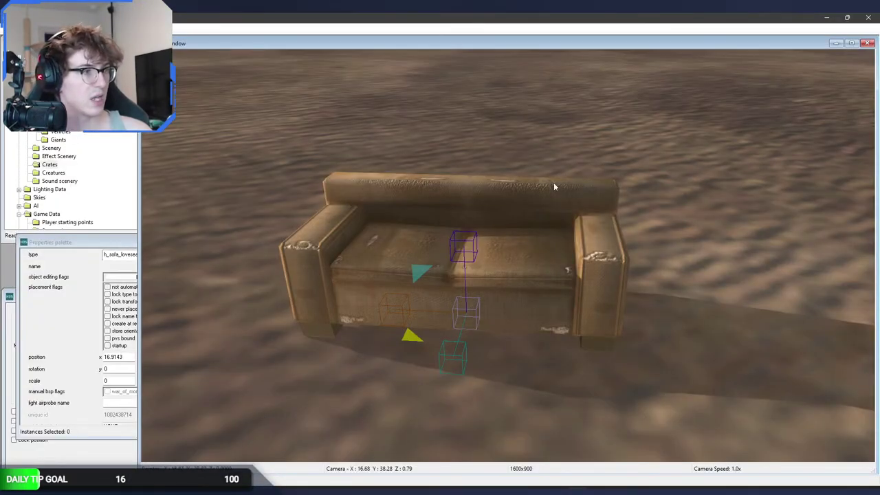
Switch to File Explorer and copy h_fabric_red.shader from the residential shaders folder into the sofa vehicle's shaders folder.
key("alt+Tab")
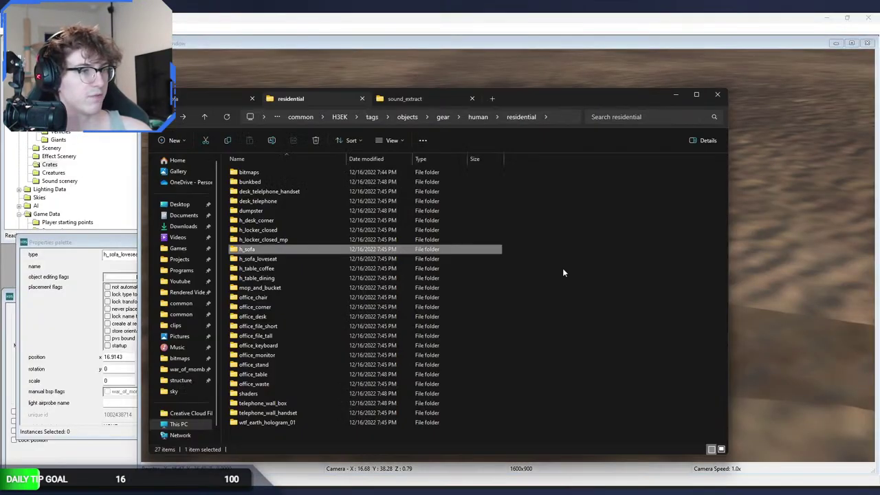
left_click(285, 394)
double_click(285, 394)
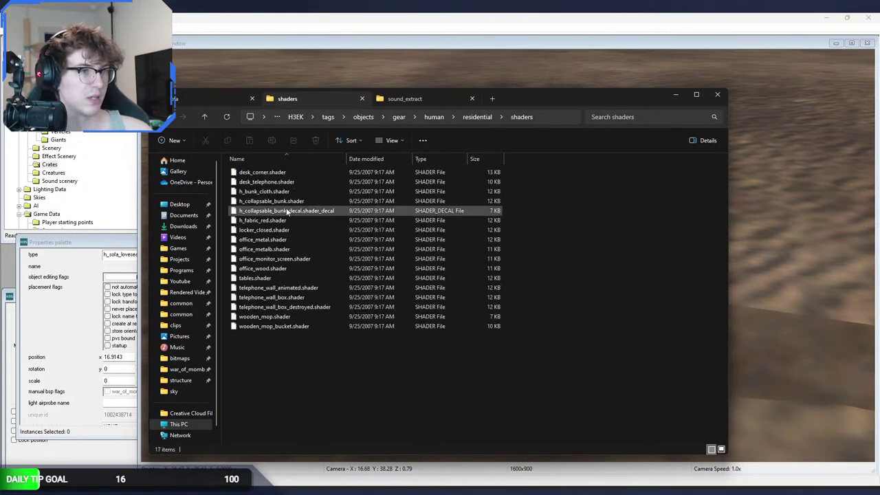
left_click(293, 271)
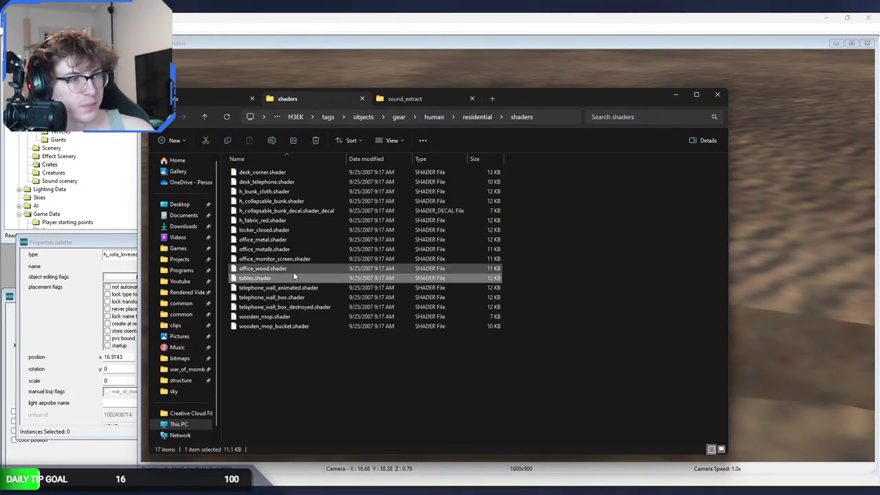
left_click(278, 220)
left_click(205, 117)
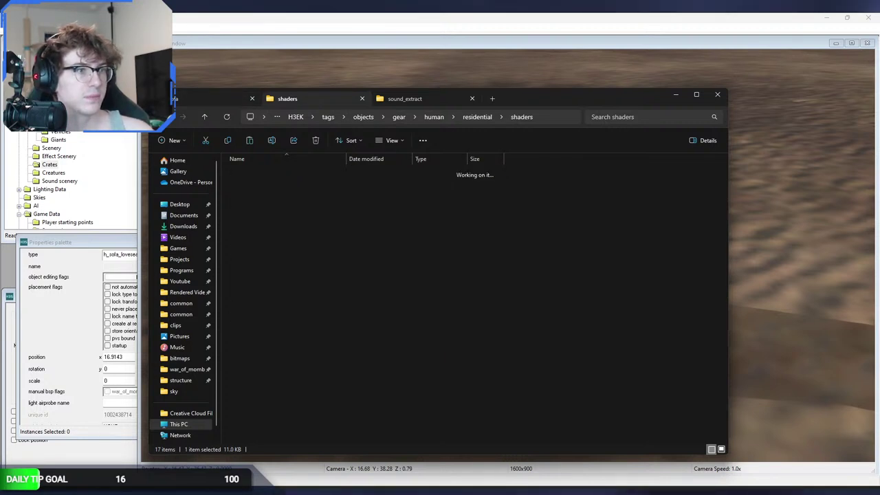
key("alt+Left")
key("alt+Left")
key("alt+Left")
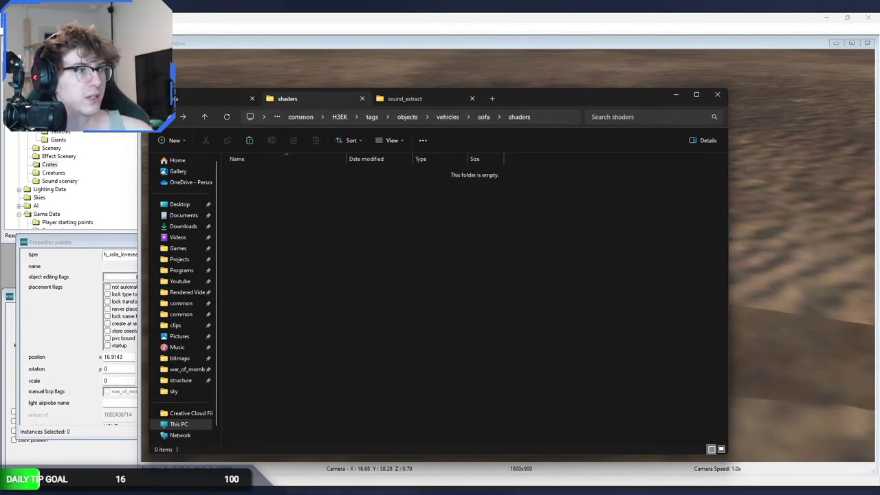
key("ctrl+v")
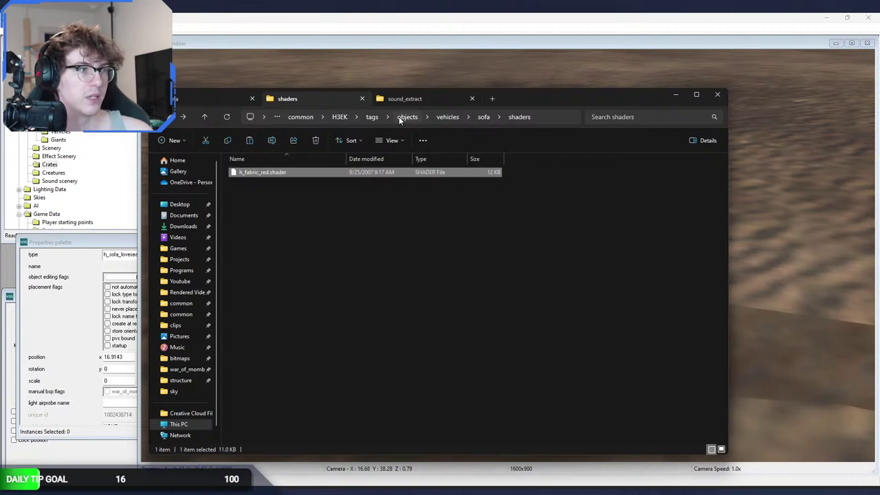
Copy all gauss shader files from the warthog\turrets\gauss\shaders folder into the sofa vehicle's shaders folder.
left_click(447, 117)
key("w")
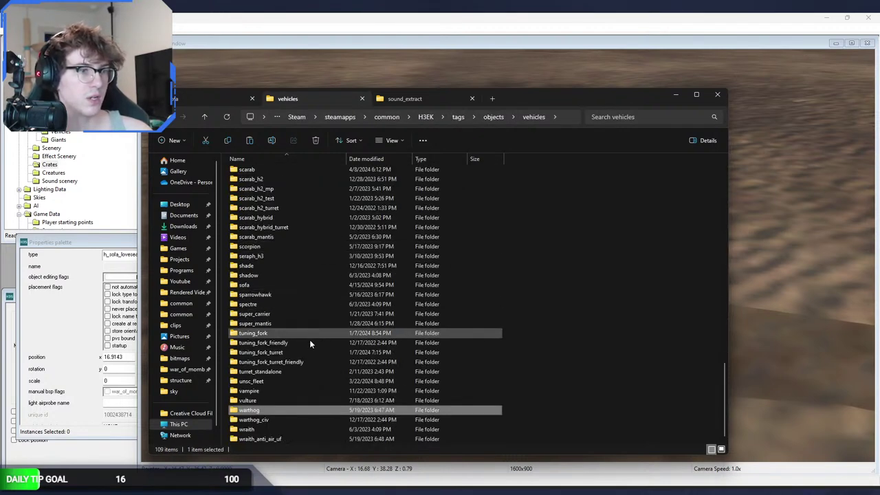
double_click(273, 410)
double_click(266, 253)
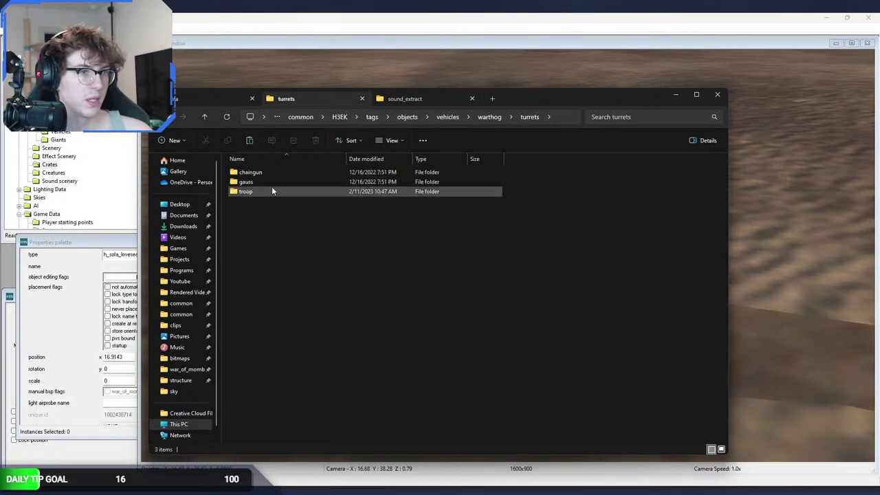
double_click(274, 182)
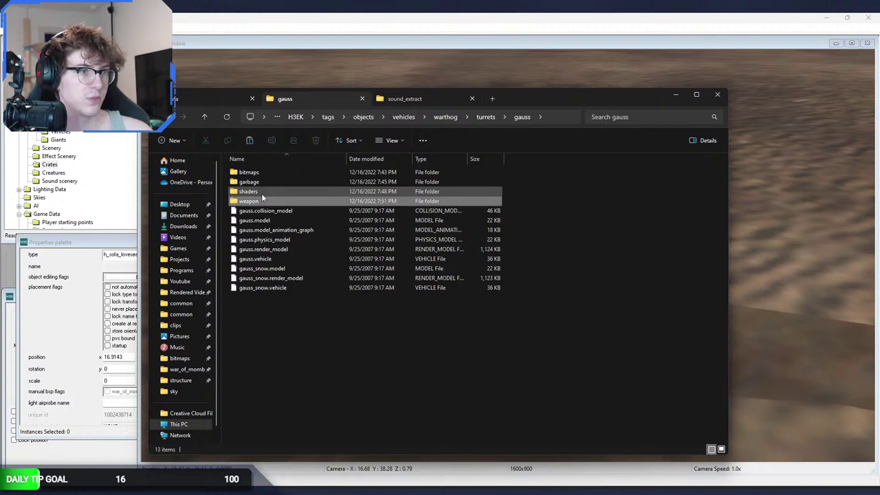
double_click(261, 191)
key("ctrl+a")
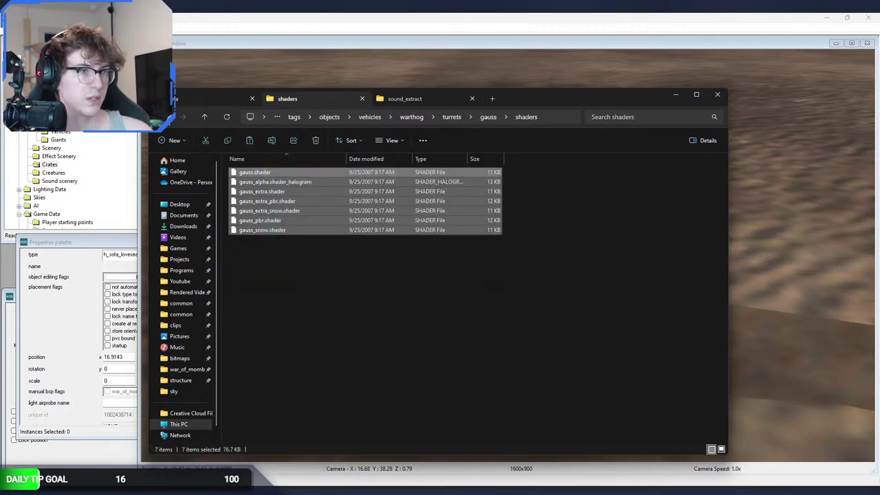
key("alt+Left")
key("alt+Left")
key("alt+Left")
key("alt+Left")
key("alt+Left")
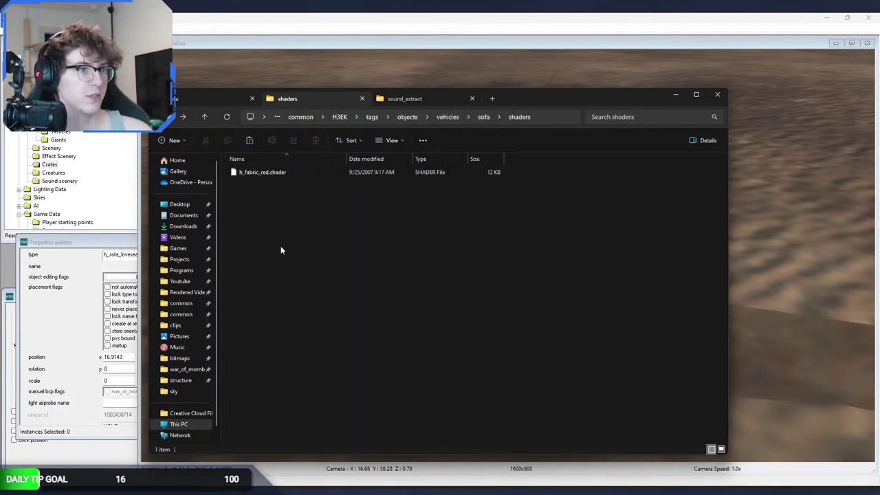
key("ctrl+v")
left_click(457, 304)
Browse the mongoose and mongoose_gauss vehicle tag folders and examine which tag files they contain.
left_click(483, 117)
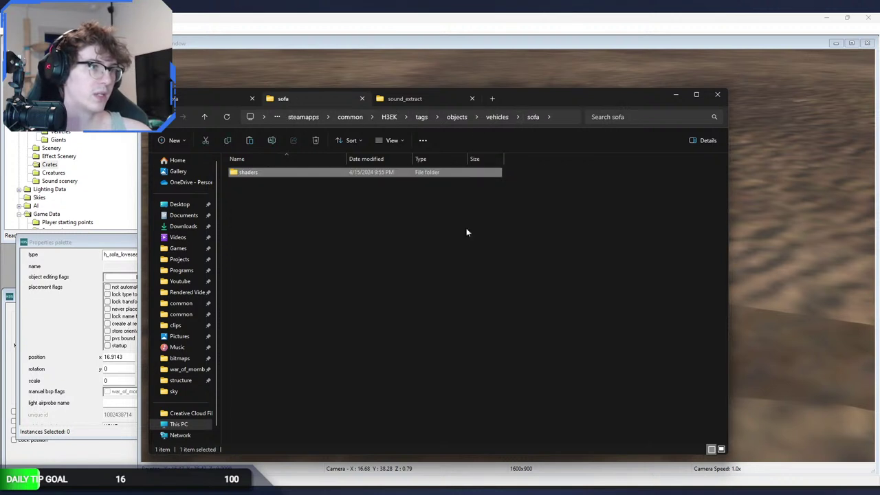
left_click(467, 234)
left_click(490, 117)
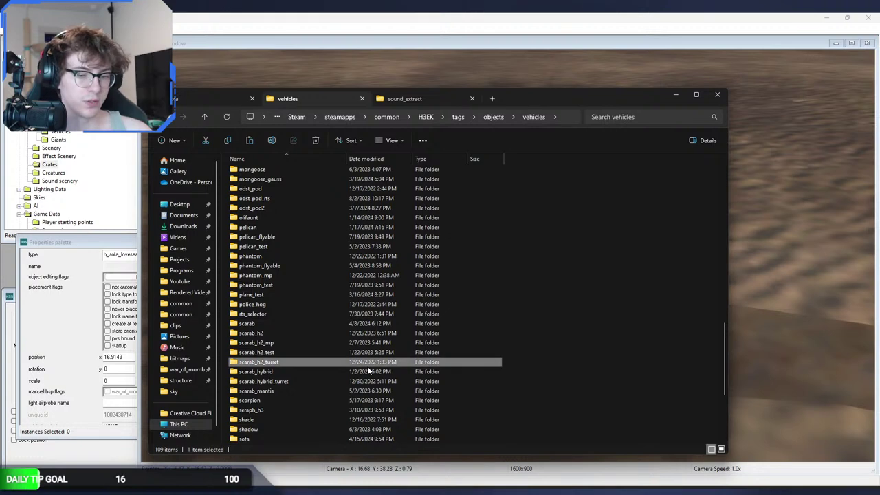
left_click(254, 169)
scroll(255, 179, "up", 1)
double_click(256, 210)
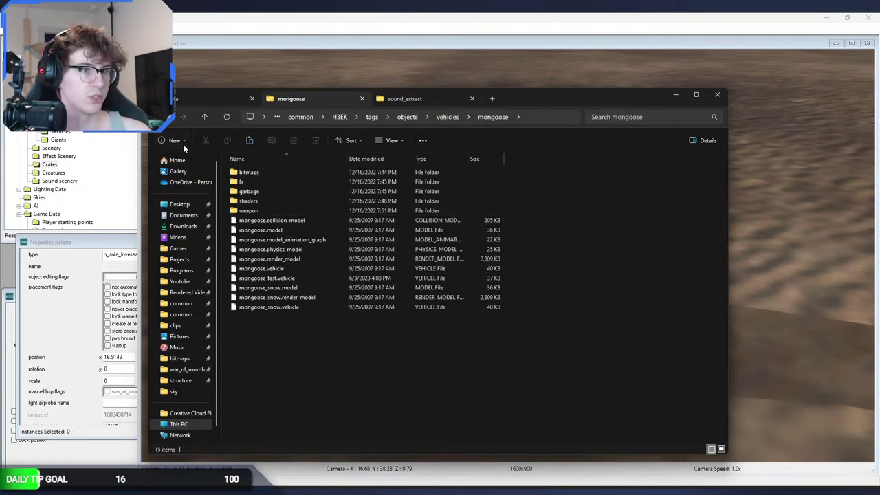
scroll(292, 392, "down", 1)
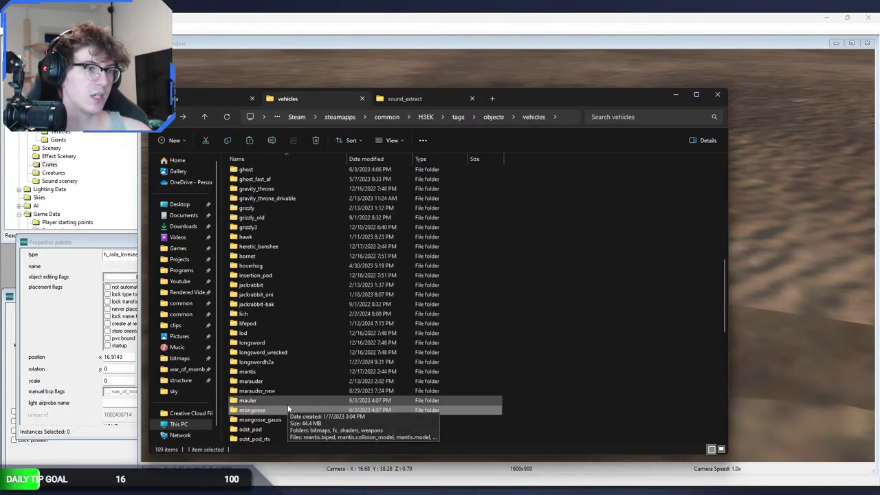
double_click(284, 416)
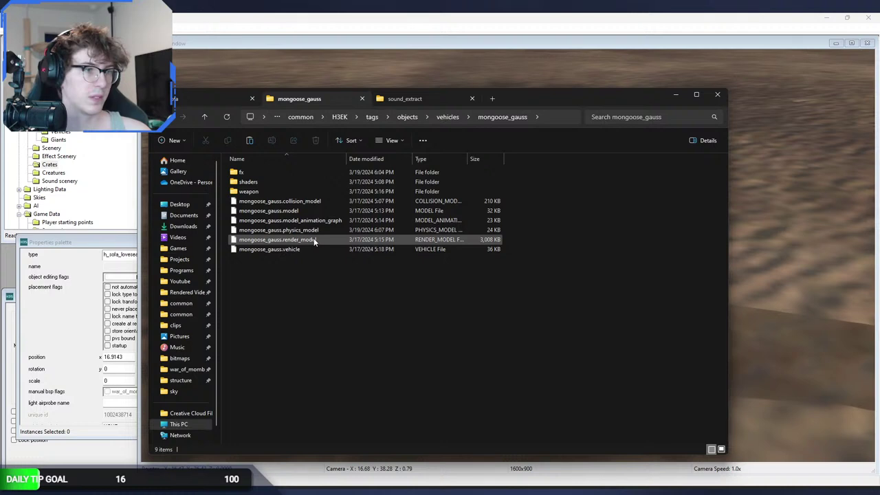
Switch to Blender and return the opening animation to frame 1 to inspect the extended gauss barrels on the sofa.
left_click(317, 488)
left_click(289, 445)
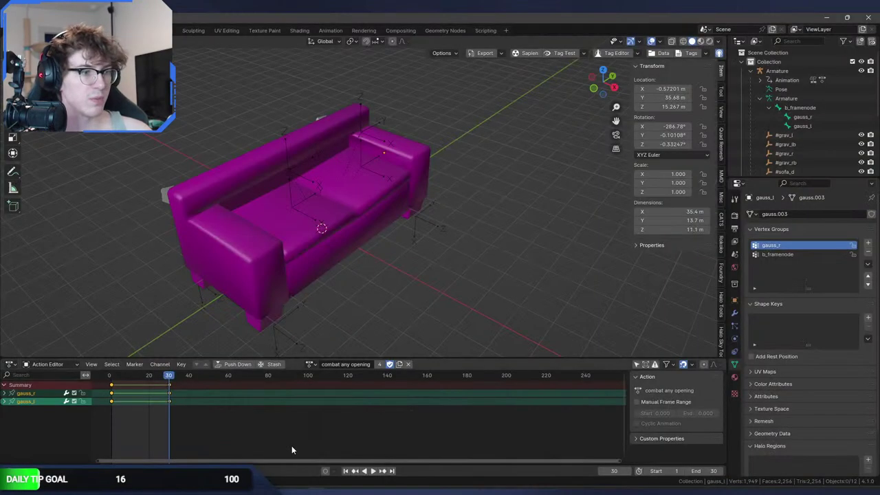
left_click(361, 451)
key("alt+Tab")
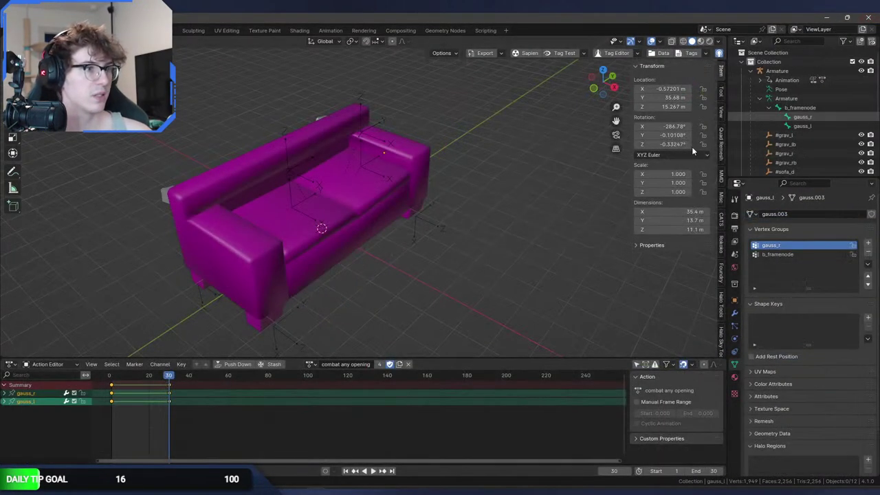
scroll(371, 213, "down", 1)
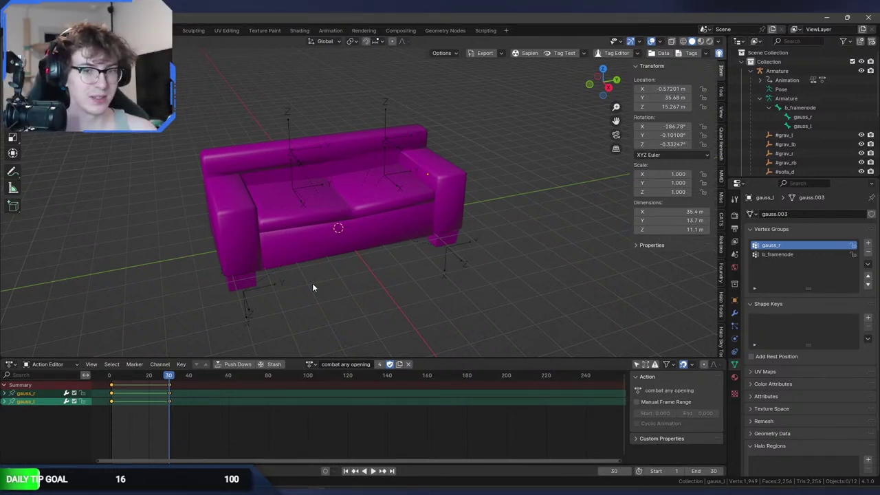
scroll(315, 287, "up", 3)
middle_click_drag(332, 288, 379, 250)
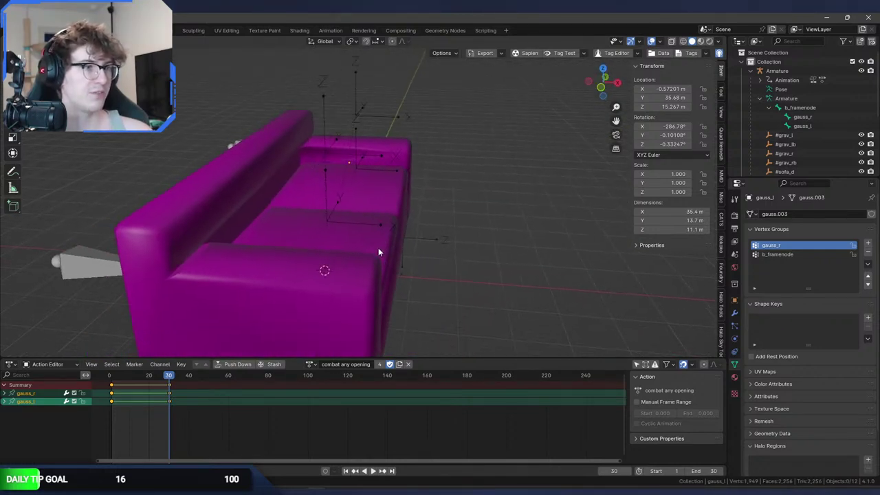
left_click_drag(167, 377, 112, 378)
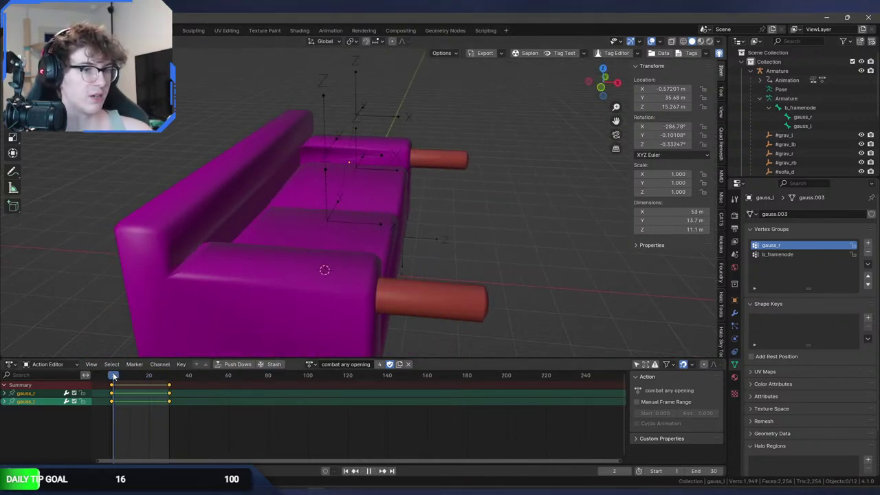
key("space")
middle_click_drag(482, 331, 474, 278)
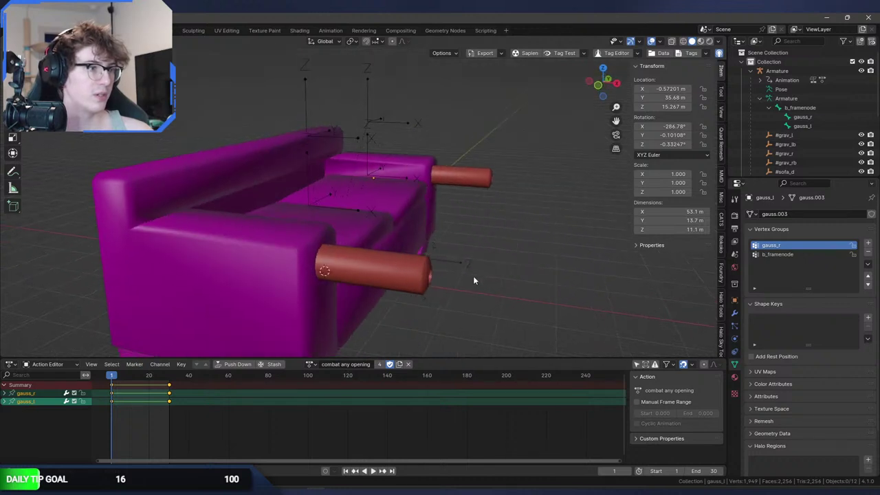
middle_click_drag(514, 181, 465, 207)
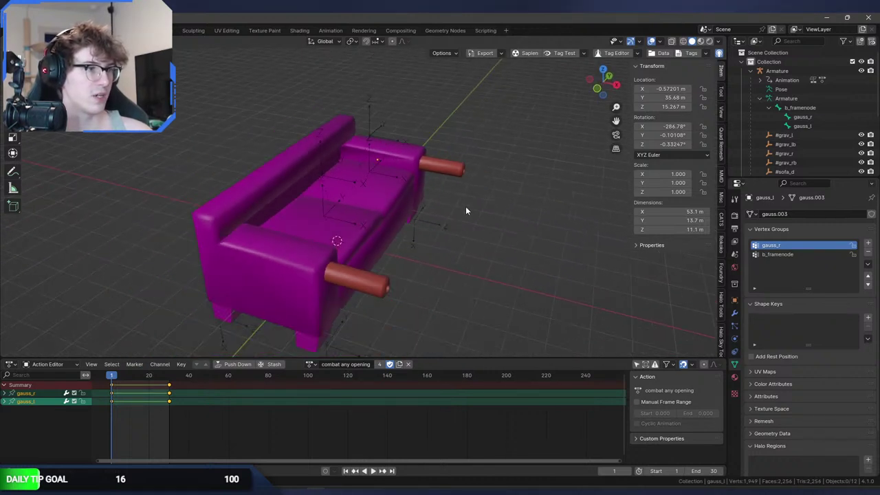
Duplicate the #grav_l marker in place.
key("shift+a")
scroll(814, 137, "down", 2)
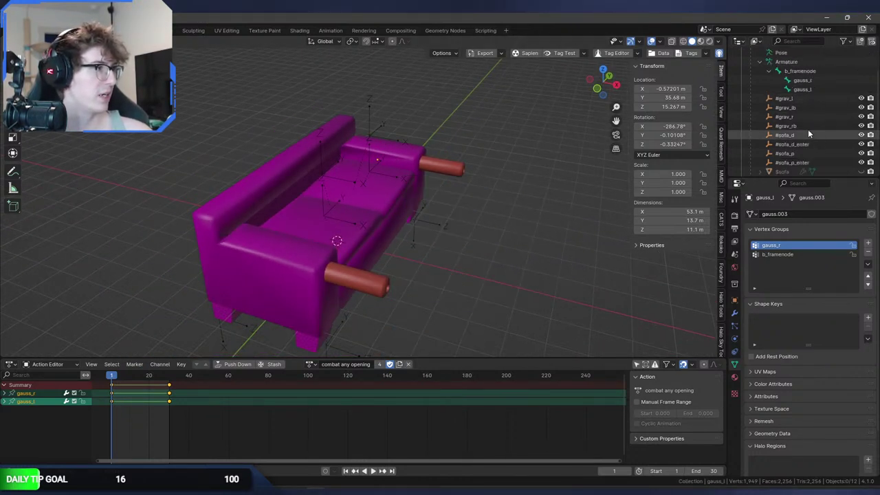
left_click(800, 100)
key("shift+d")
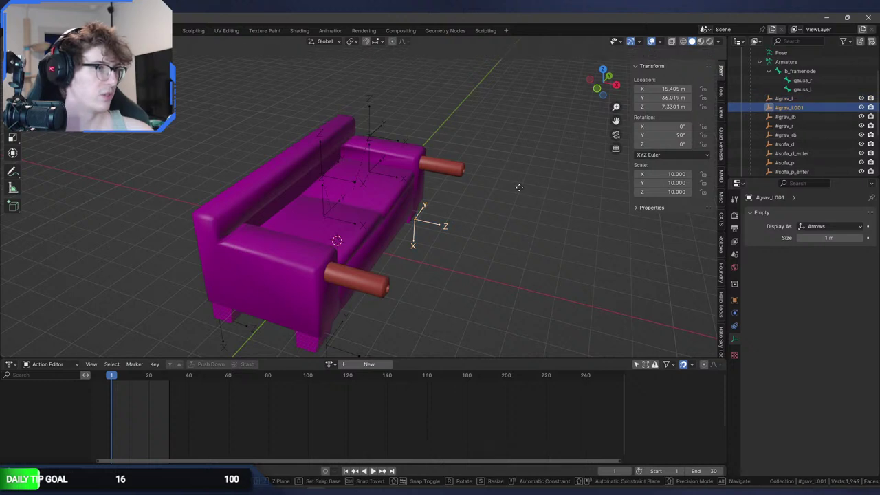
key("Escape")
Rename the duplicated marker #primary_trigger.
double_click(810, 108)
type("#primary-trigger")
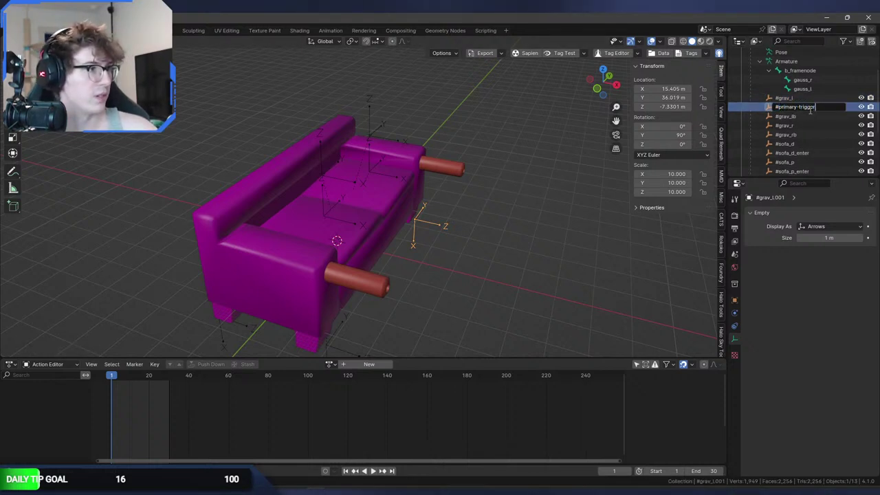
key("BackSpace")
key("BackSpace")
key("BackSpace")
key("BackSpace")
key("BackSpace")
key("BackSpace")
key("BackSpace")
key("BackSpace")
key("BackSpace")
key("BackSpace")
key("BackSpace")
key("BackSpace")
key("BackSpace")
key("BackSpace")
key("BackSpace")
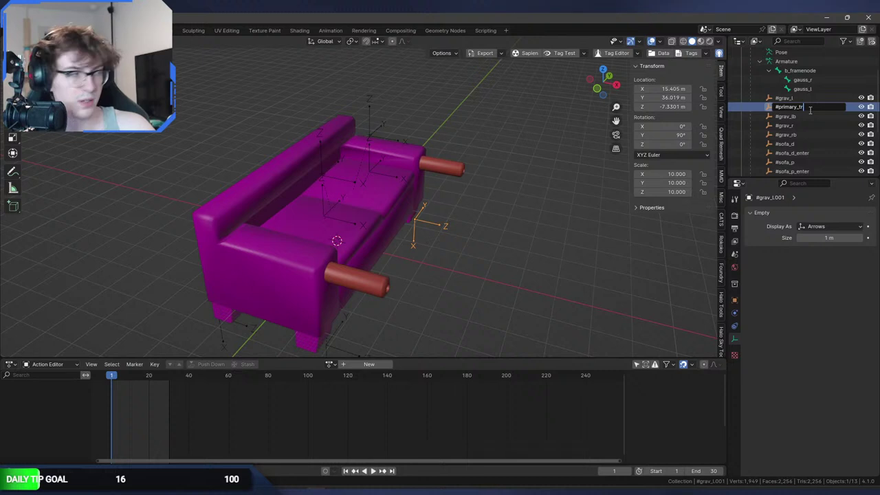
type("primary_trigger")
key("Return")
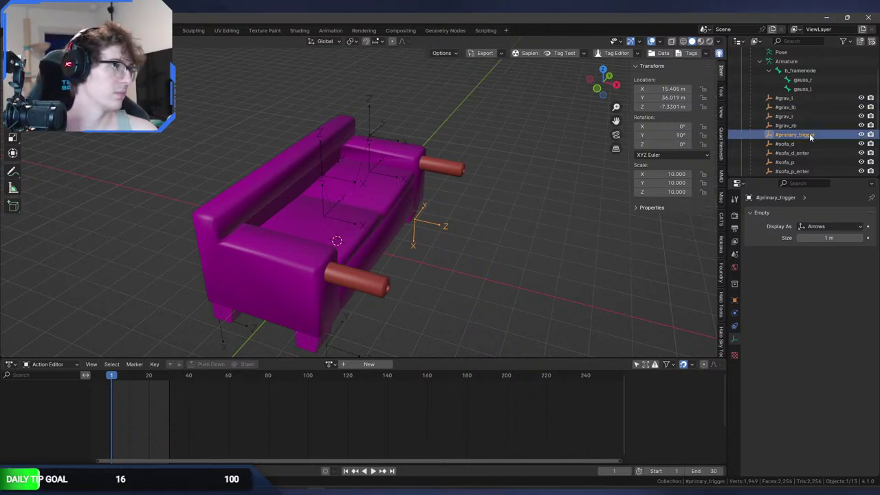
Set the marker's name override to primary_trigger in its Halo object properties and duplicate the marker in place.
scroll(809, 109, "down", 2)
left_click(785, 196)
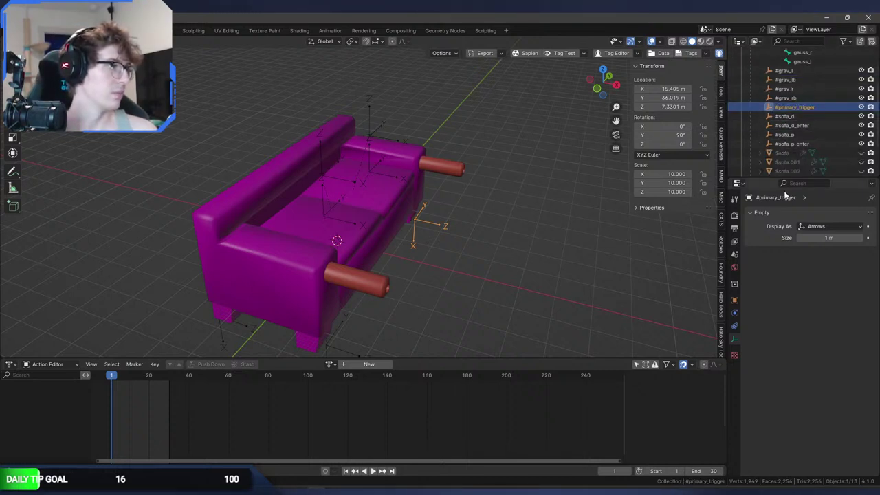
left_click(735, 301)
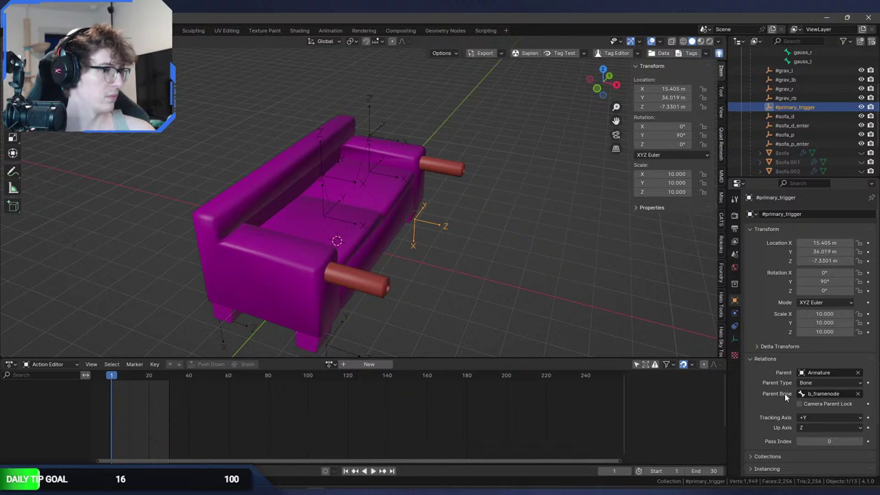
scroll(784, 394, "down", 2)
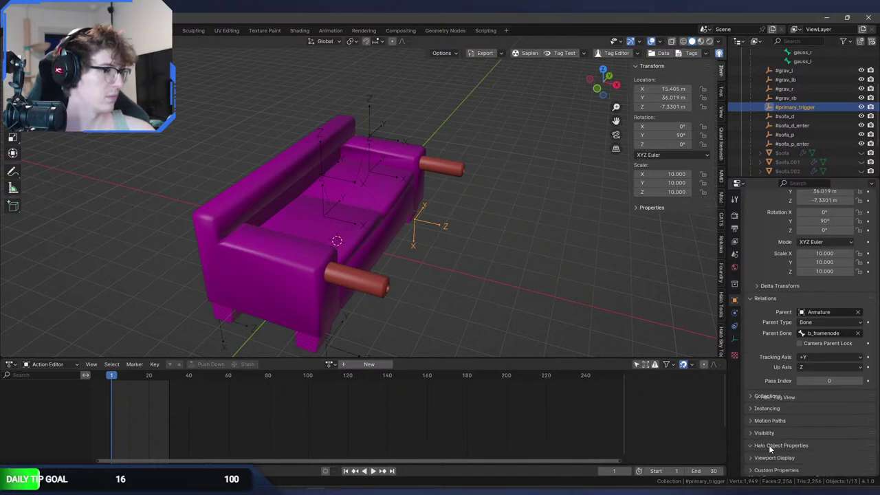
key("Return")
key("shift+d")
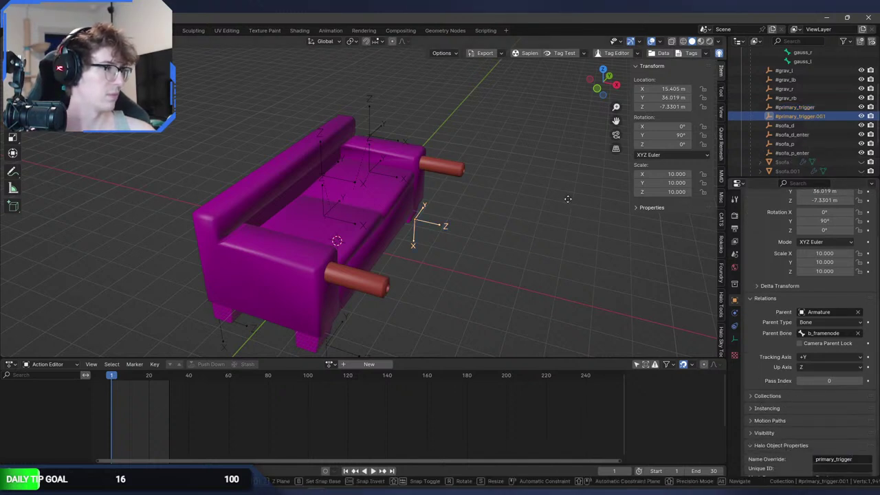
middle_click_drag(482, 275, 671, 205)
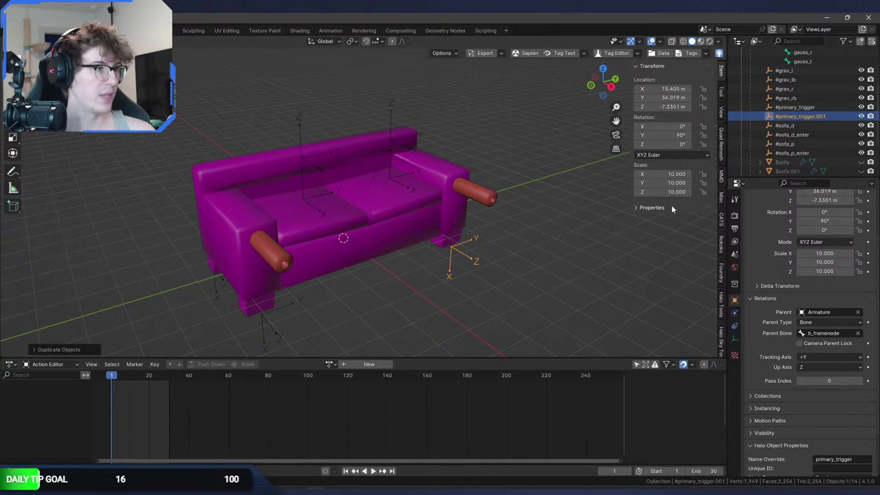
Set the parent bone of #primary_trigger to gauss_r and of #primary_trigger.001 to gauss_l.
left_click(795, 108)
left_click(828, 333)
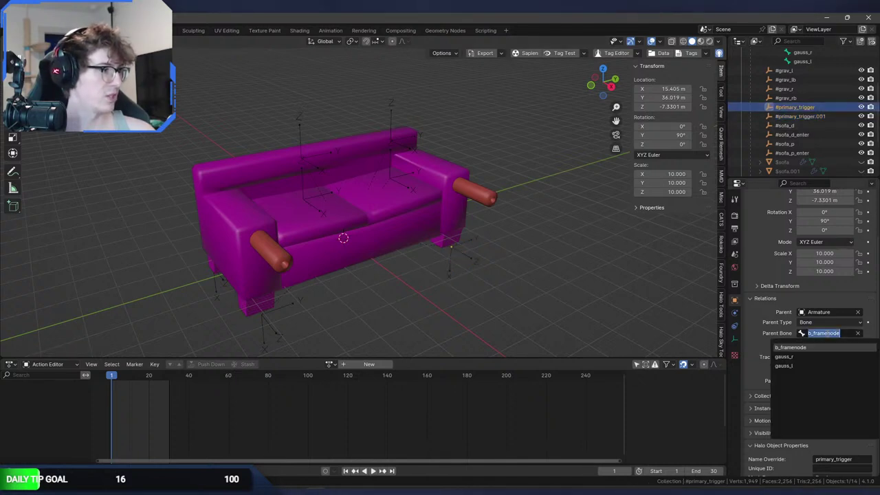
left_click(803, 362)
left_click(801, 117)
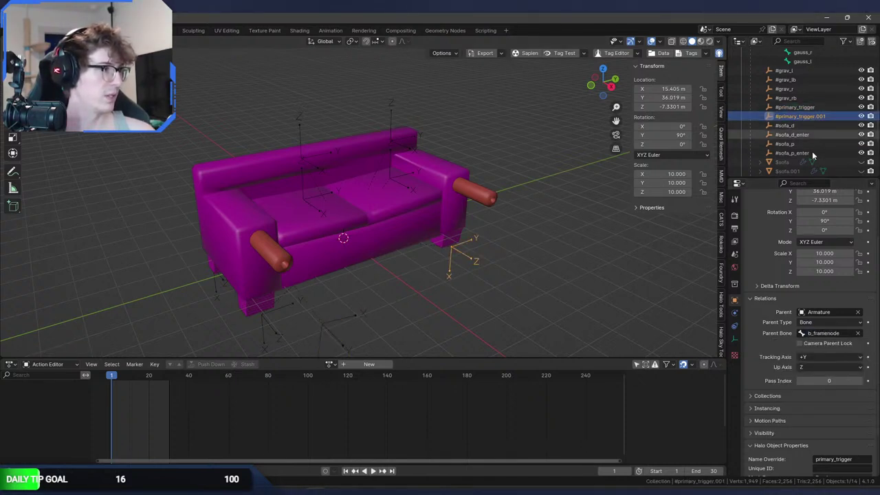
left_click(829, 333)
left_click(790, 365)
In top view, rotate #primary_trigger.001 by 90 degrees and move it to the tip of the left gauss barrel.
middle_click_drag(611, 268, 538, 229)
middle_click_drag(583, 249, 574, 259)
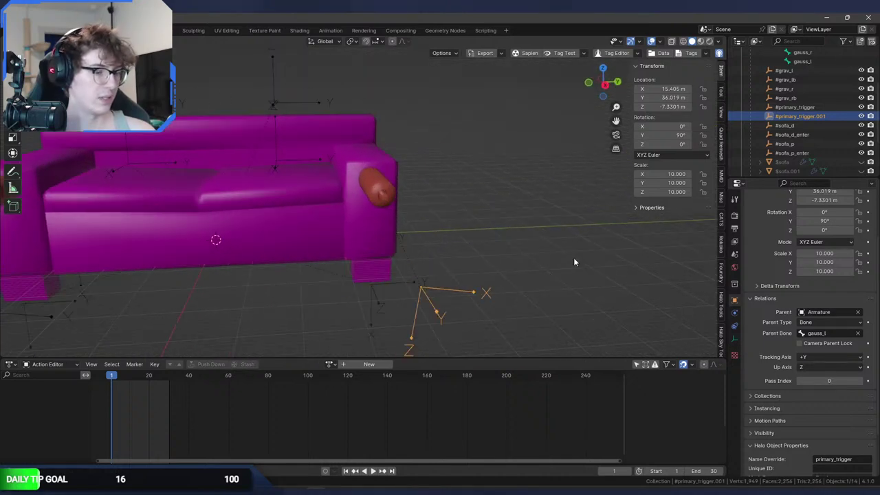
key("KP_7")
key("r")
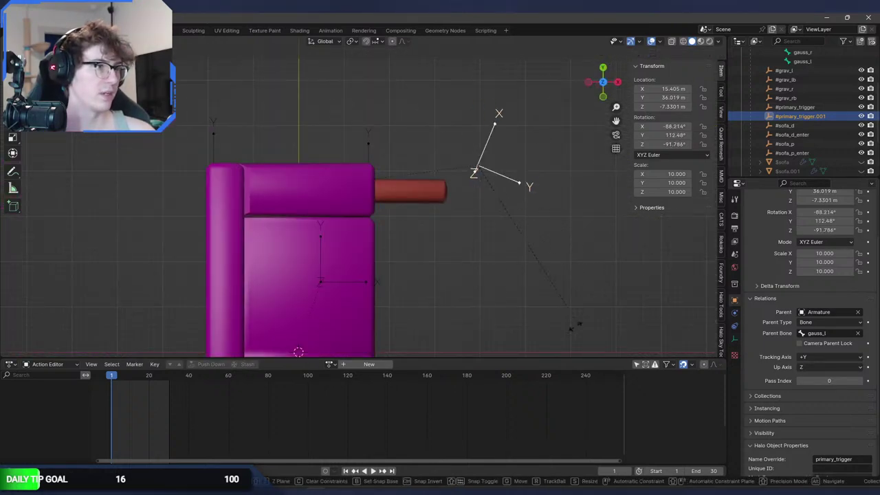
right_click(403, 309)
type("r90")
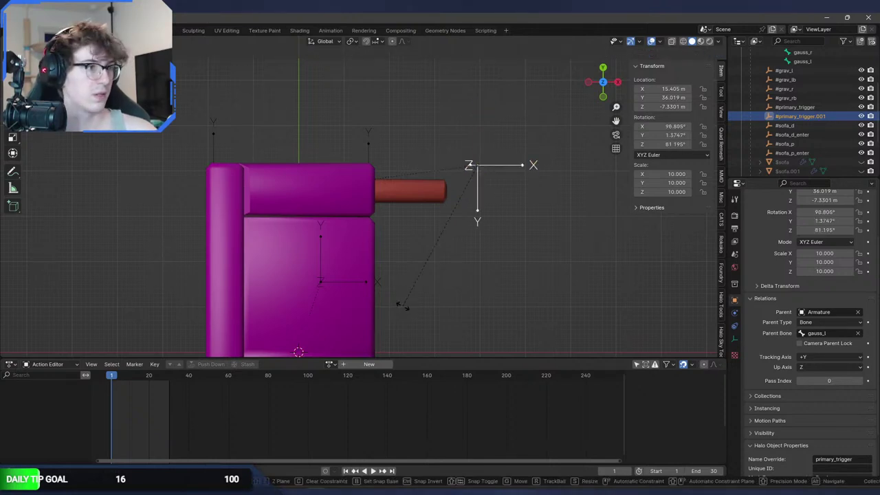
key("Return")
key("g")
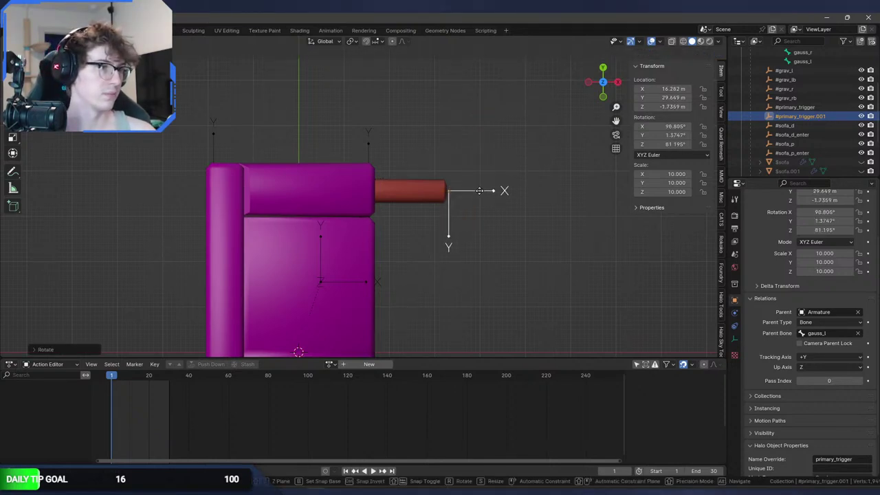
left_click(478, 192)
Rotate #primary_trigger.001 about the Y axis to align with the left gauss barrel and raise it along Z to the barrel's tip.
middle_click_drag(478, 192, 488, 145)
key("r")
key("x")
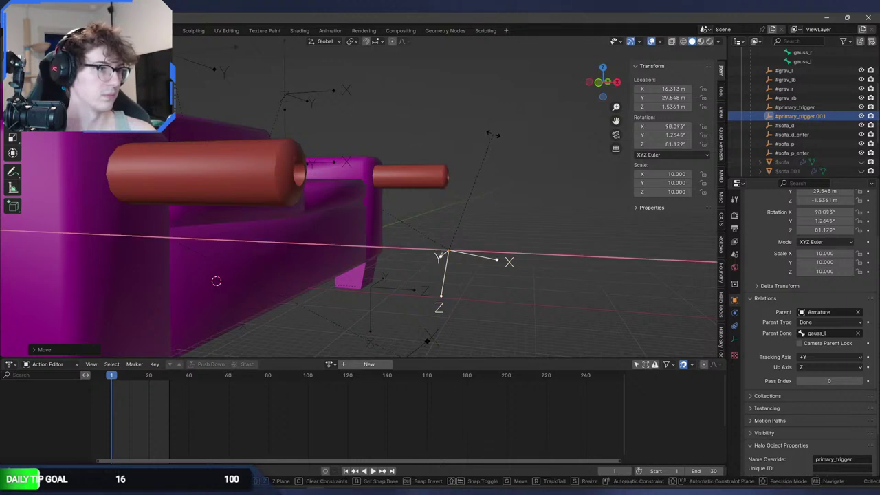
key("y")
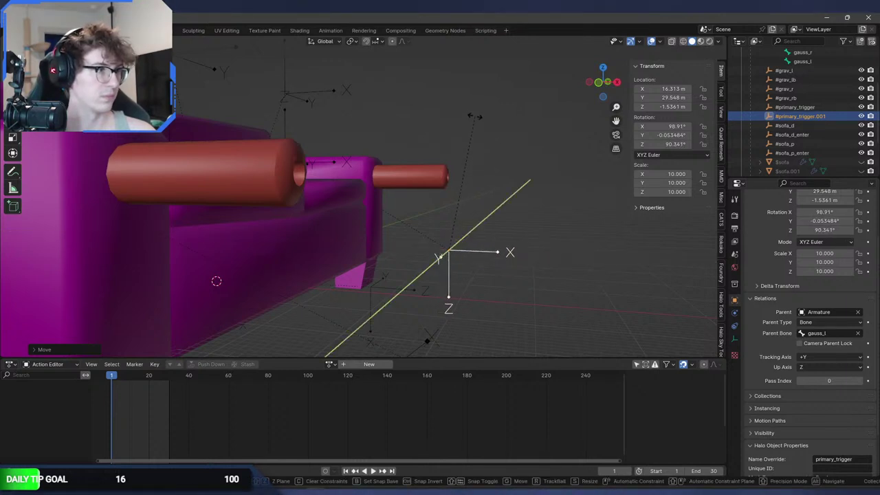
left_click(525, 182)
key("g")
key("z")
left_click(517, 122)
middle_click_drag(517, 123, 418, 128)
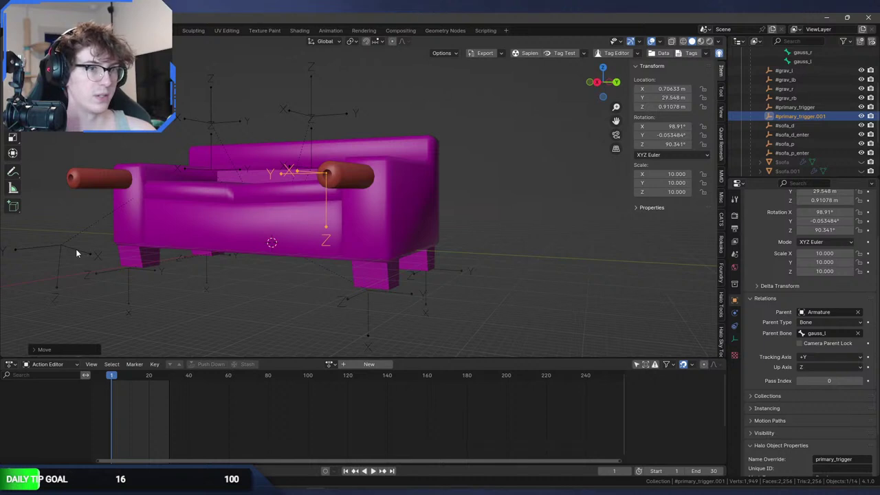
Delete the misplaced #primary_trigger marker and duplicate #primary_trigger.001 in place.
key("Delete")
left_click(328, 206)
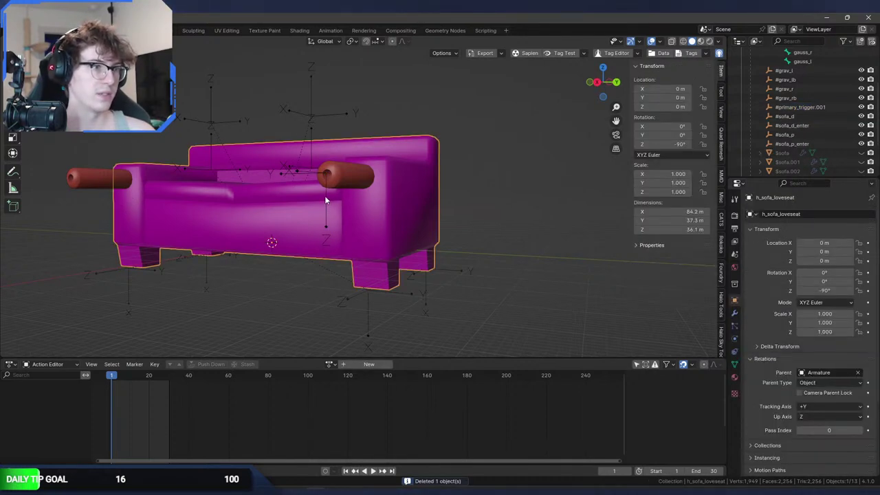
left_click(325, 198)
key("shift+d")
right_click(528, 176)
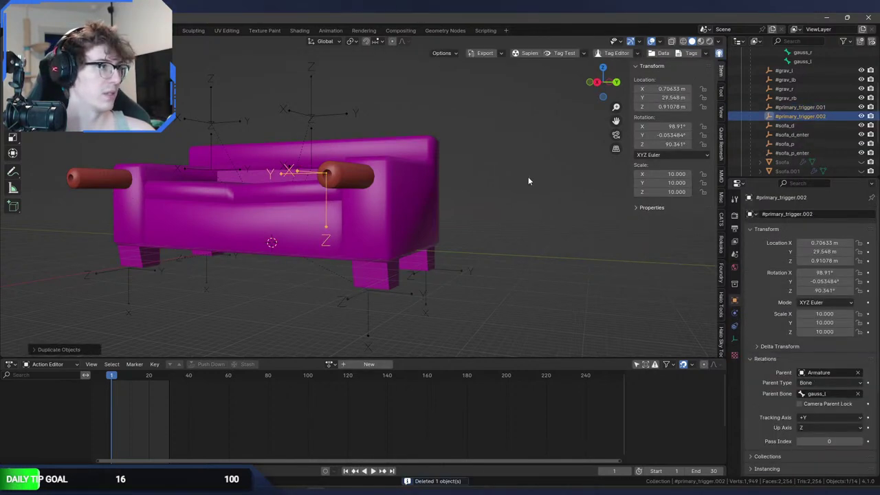
Set the duplicated marker's parent bone to gauss_r and save the Blender file.
left_click(828, 390)
left_click(797, 320)
middle_click_drag(415, 232, 508, 286)
scroll(510, 278, "down", 3)
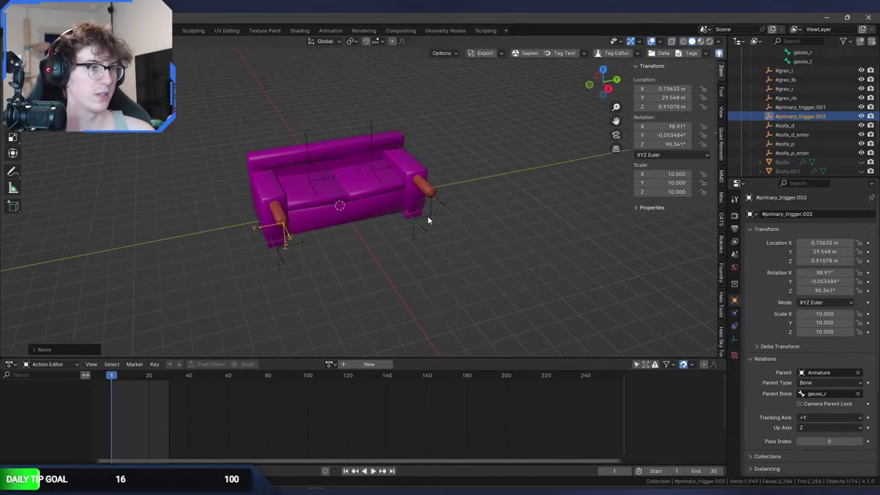
left_click(428, 220)
middle_click_drag(427, 220, 446, 190)
key("ctrl+s")
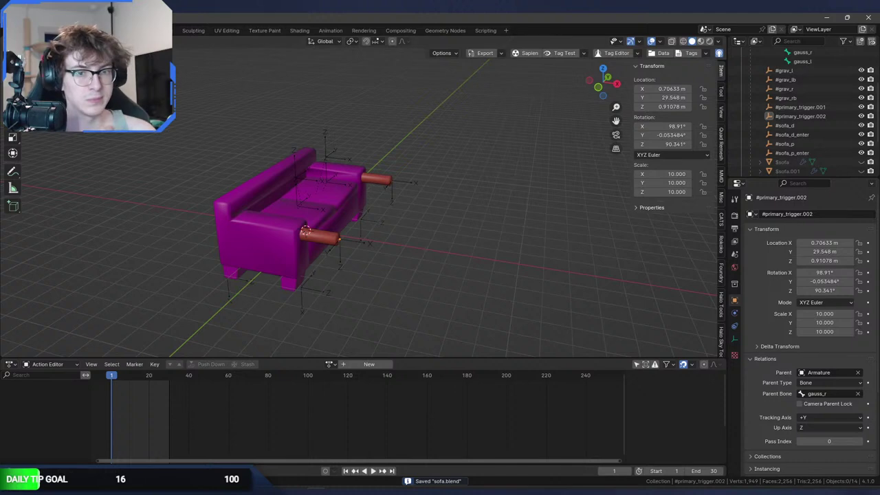
Export the scene as a Halo Jointed Model Skeleton (.jms) named sofa for Halo 3 into the sofa models folder.
left_click(26, 30)
mouse_move(58, 167)
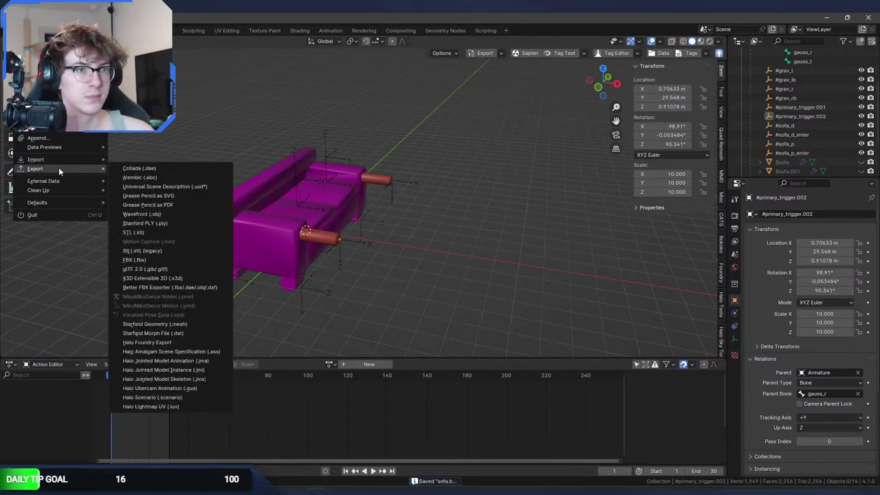
left_click(206, 379)
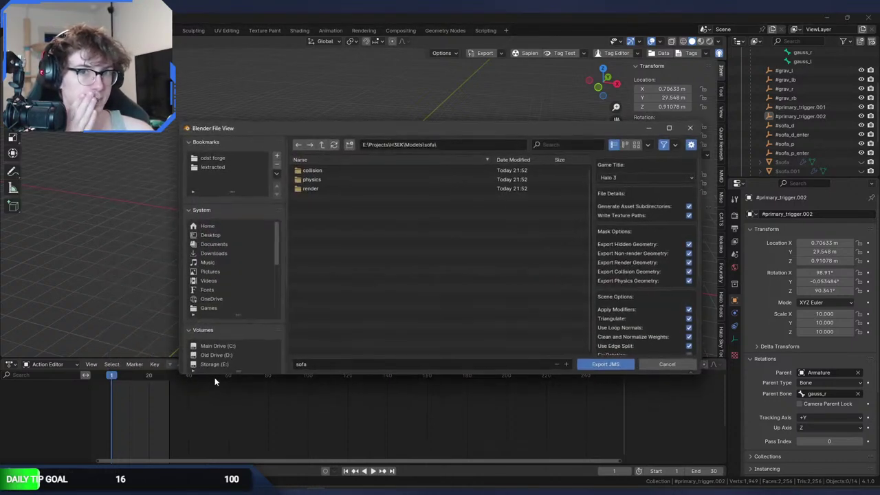
left_click(605, 364)
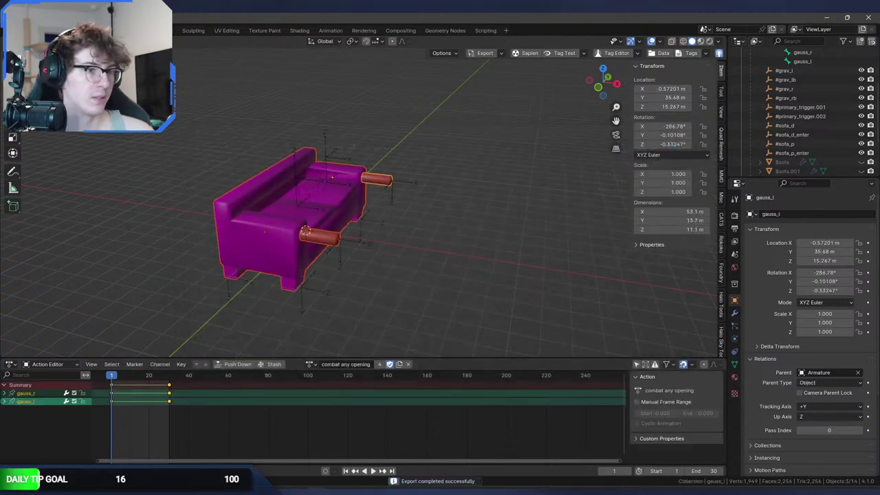
In File Explorer, copy mongoose_gauss.model and mongoose_gauss.vehicle from the mongoose_gauss tags folder into the tags\objects\vehicles\sofa folder.
key("alt+Tab")
left_click(213, 101)
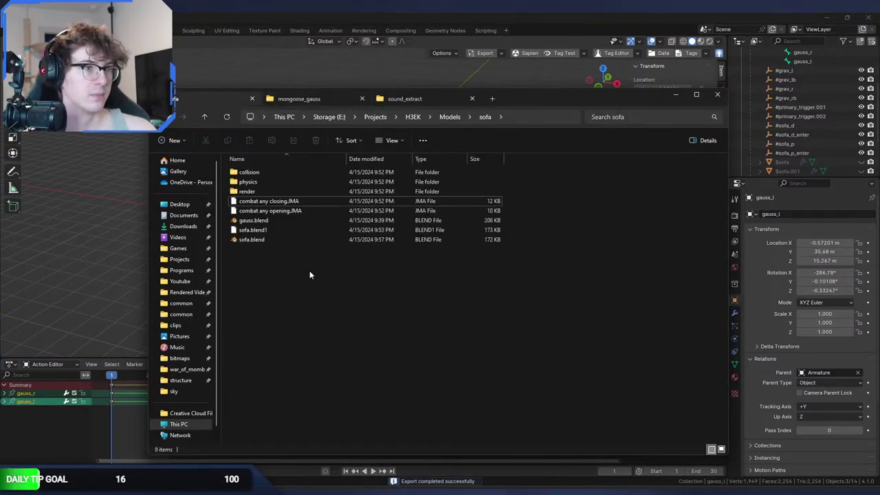
left_click(256, 191)
left_click(321, 99)
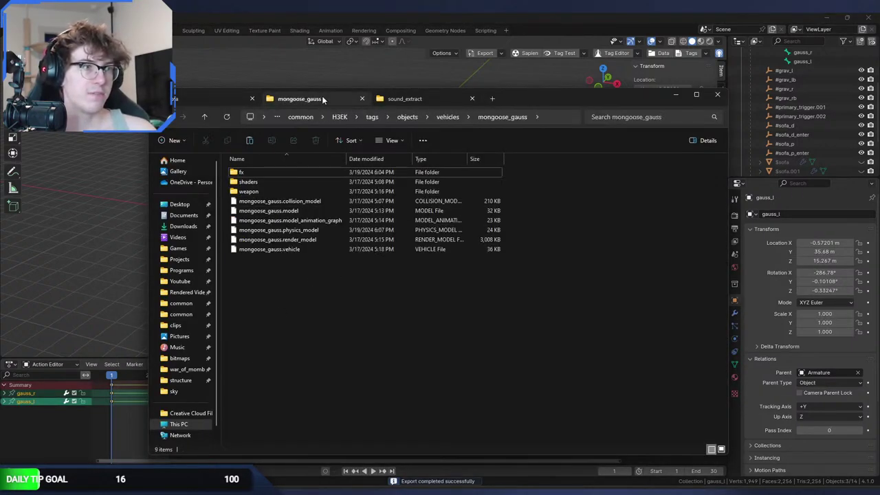
left_click(314, 211)
left_click(275, 249, "ctrl")
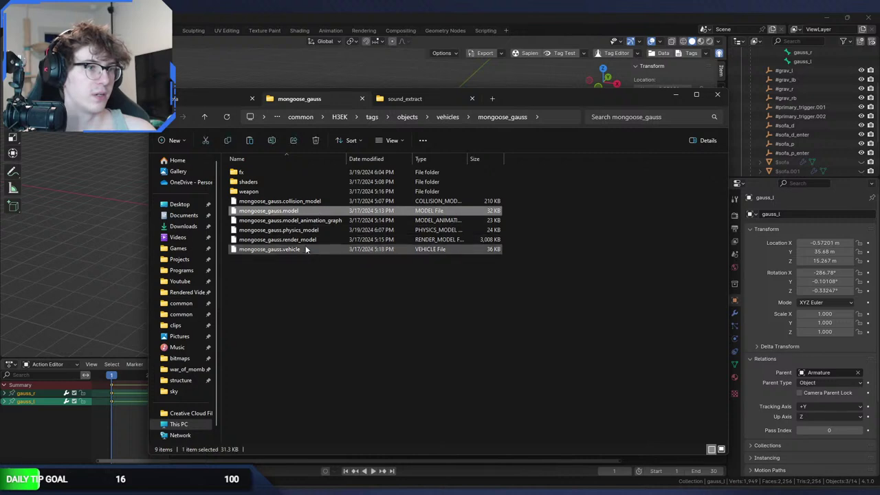
left_click(182, 118)
left_click(181, 118)
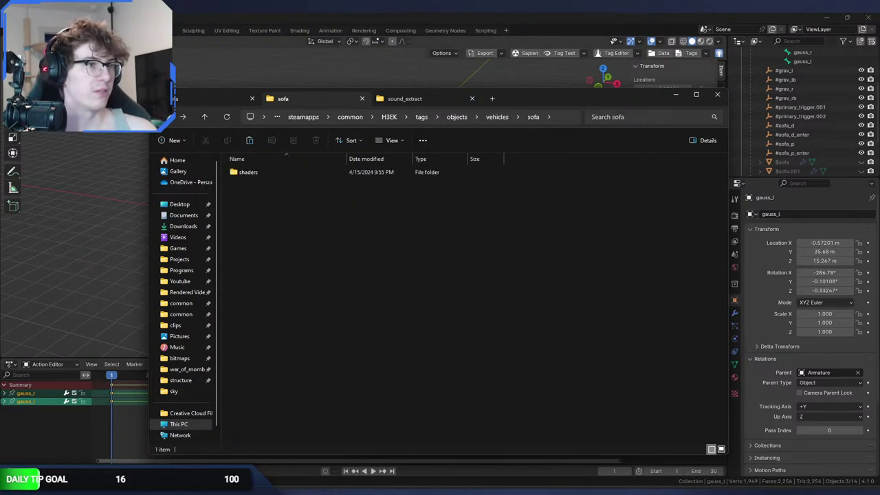
left_click(182, 118)
left_click(181, 118)
key("ctrl+v")
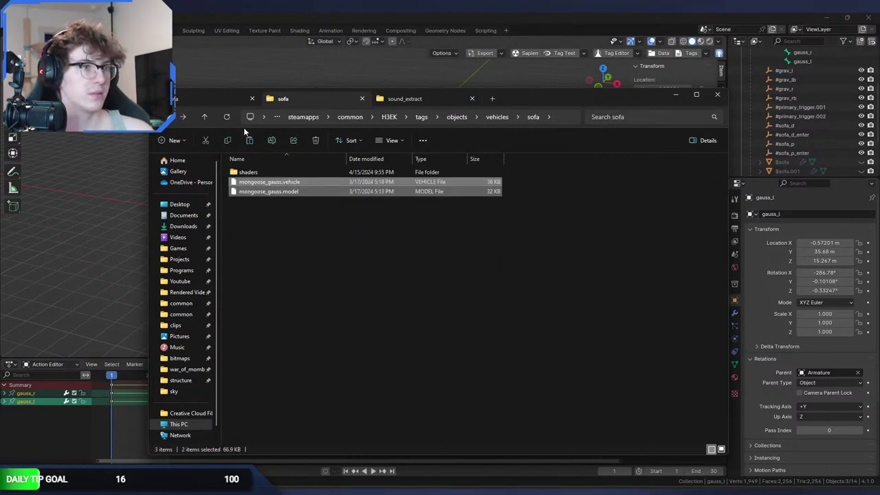
Check the contents of the data\objects\vehicles\sofa folder and its animations subfolder, and return to the vehicles tags folder.
left_click(248, 172)
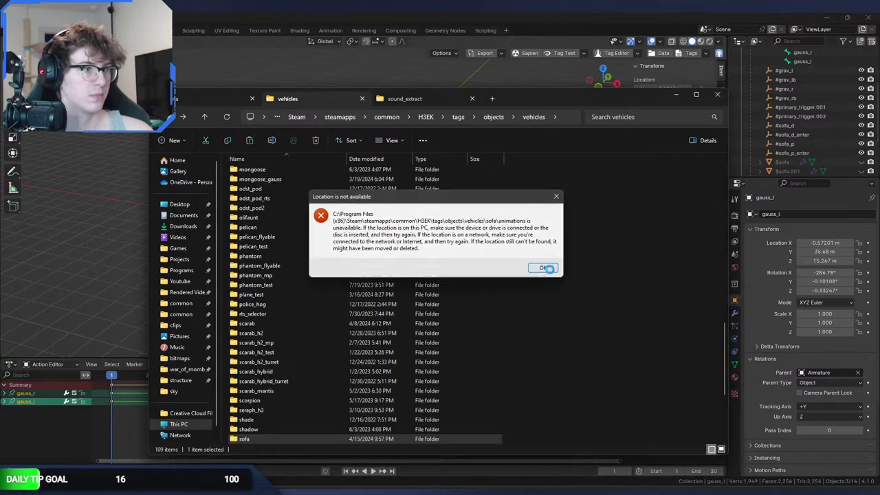
left_click(545, 268)
left_click(182, 117)
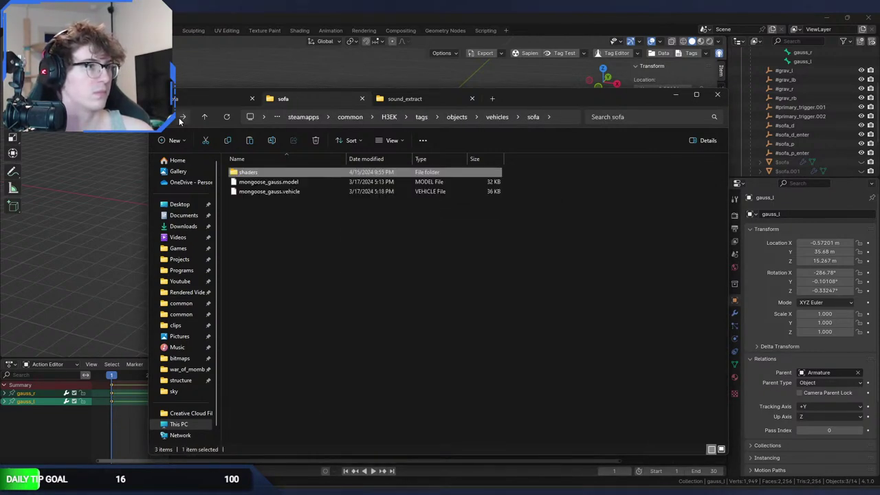
left_click(346, 301)
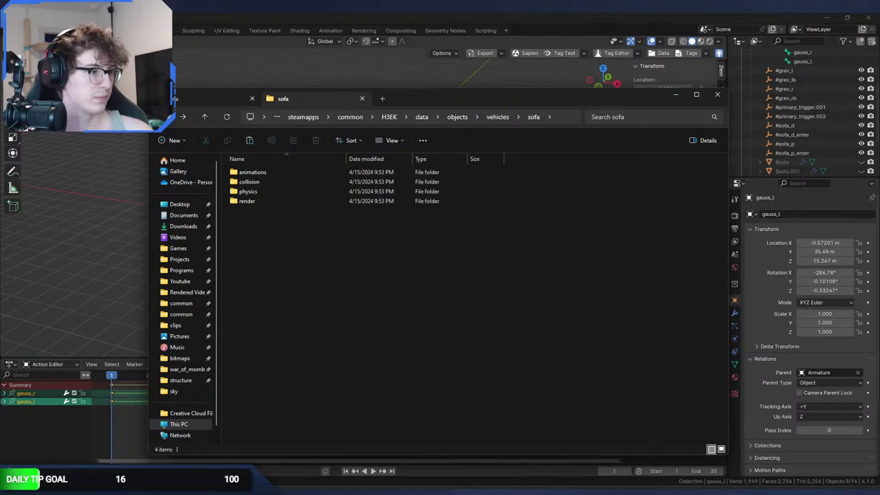
left_click(182, 118)
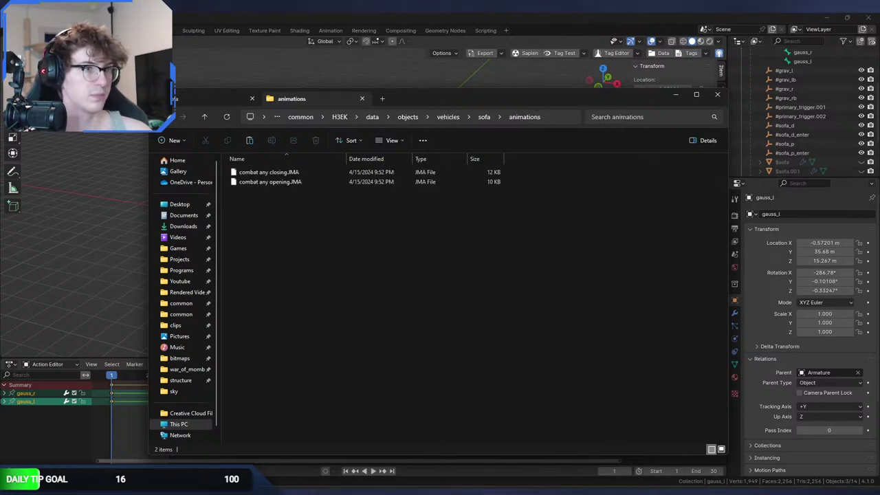
left_click(160, 117)
left_click(160, 117)
left_click(183, 118)
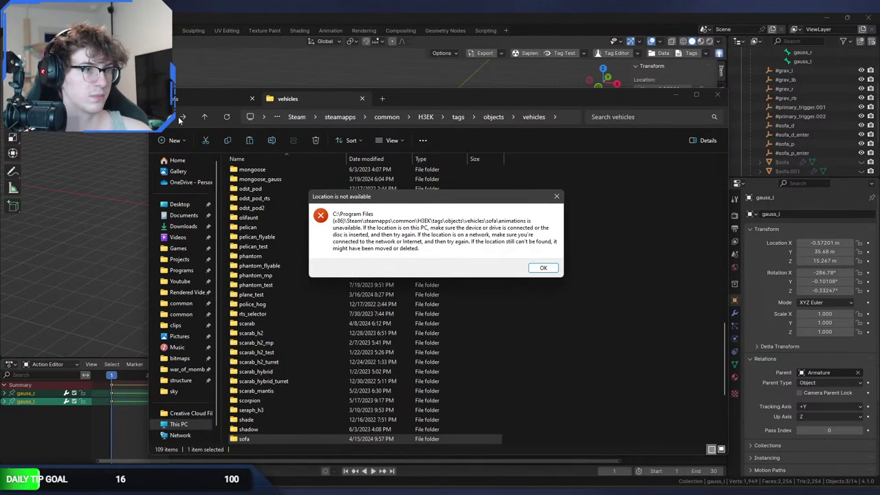
left_click(543, 268)
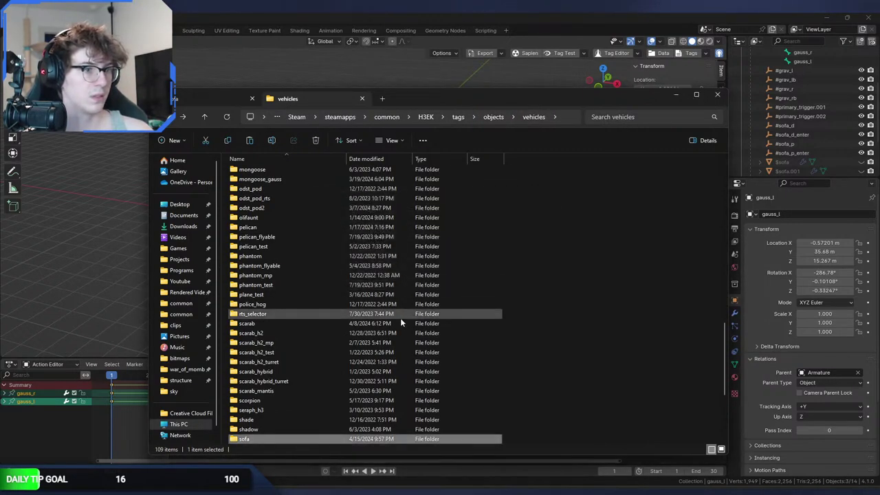
In the sofa tags folder, rename the copied mongoose_gauss tags sofa.vehicle and sofa.model.
double_click(287, 441)
left_click(268, 191)
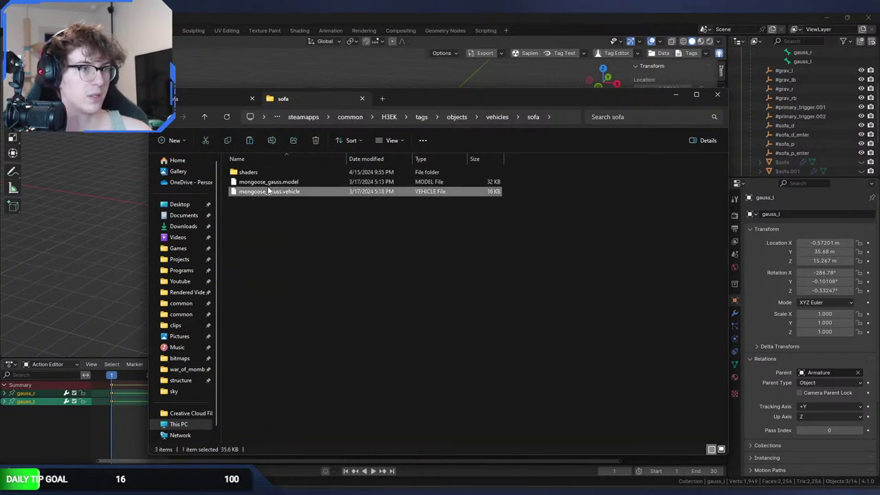
key("F2")
type("sofa")
key("shift+Tab")
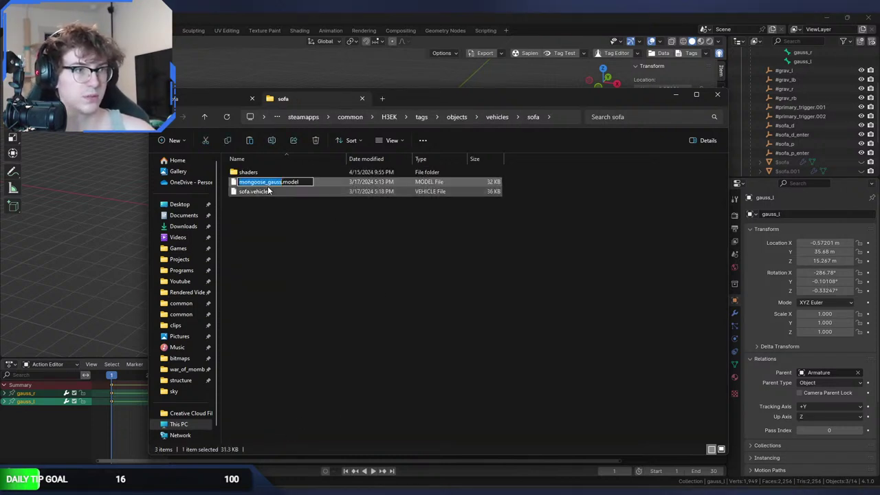
type("sofa")
key("Return")
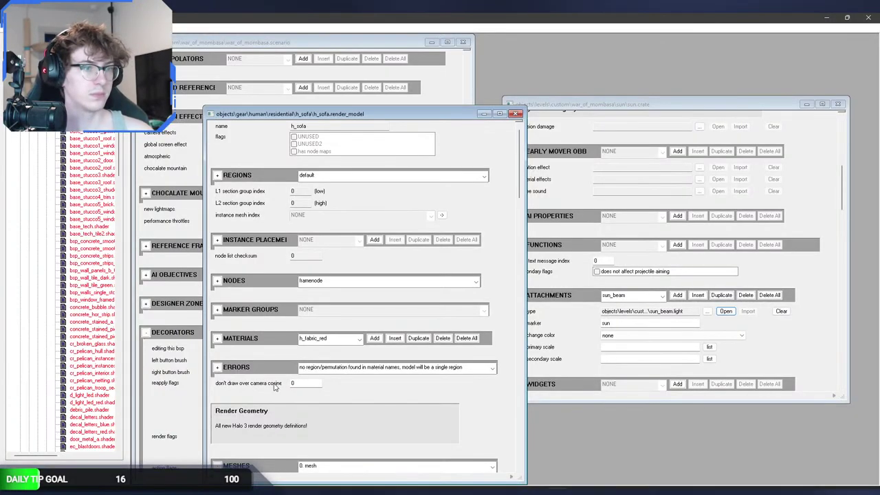
Switch to the tag editor, close the h_sofa.render_model and sun.crate tags, and open sofa.vehicle from the sofa tags folder.
left_click(517, 113)
left_click(838, 105)
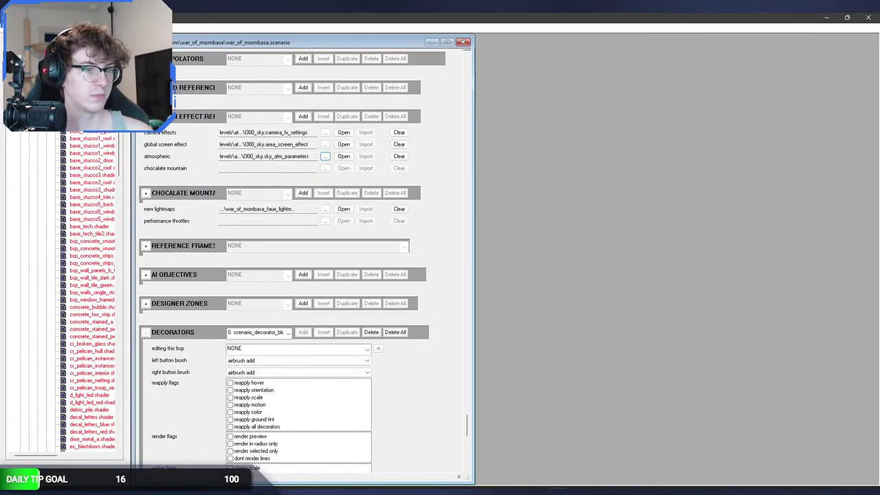
key("alt+Tab")
left_click(255, 192)
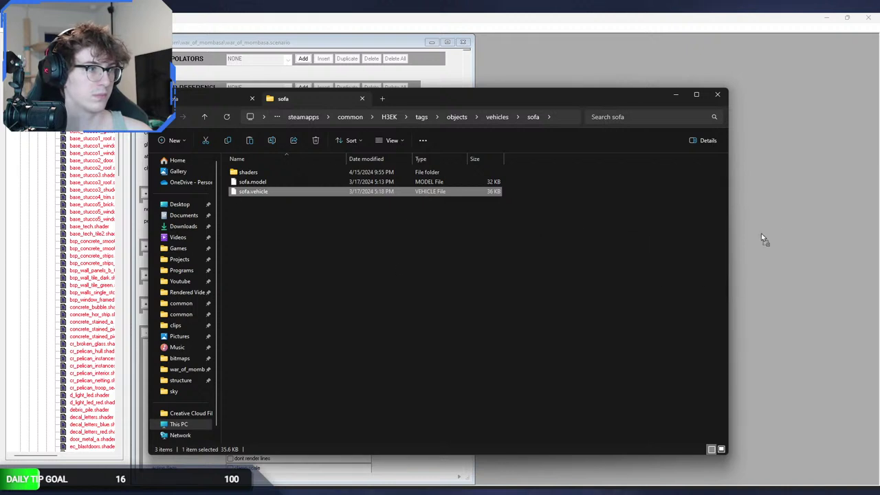
left_click(558, 116)
key("Escape")
left_click(666, 271)
left_click(791, 250)
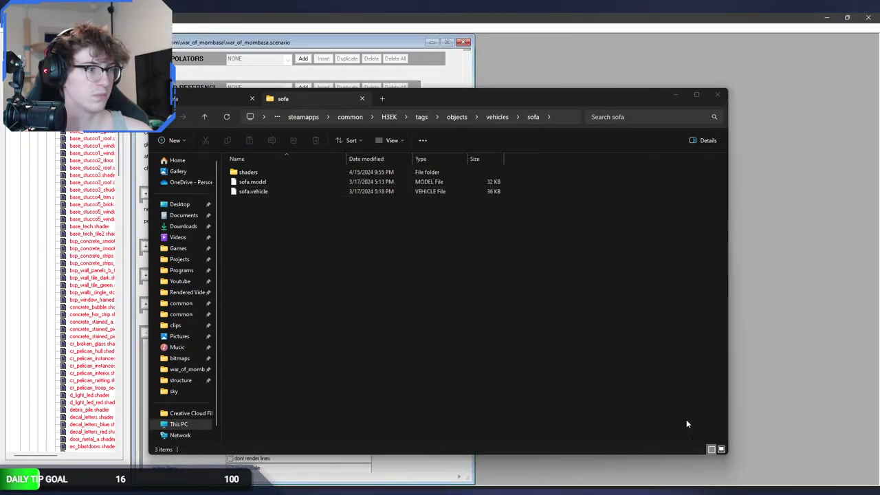
left_click(652, 466)
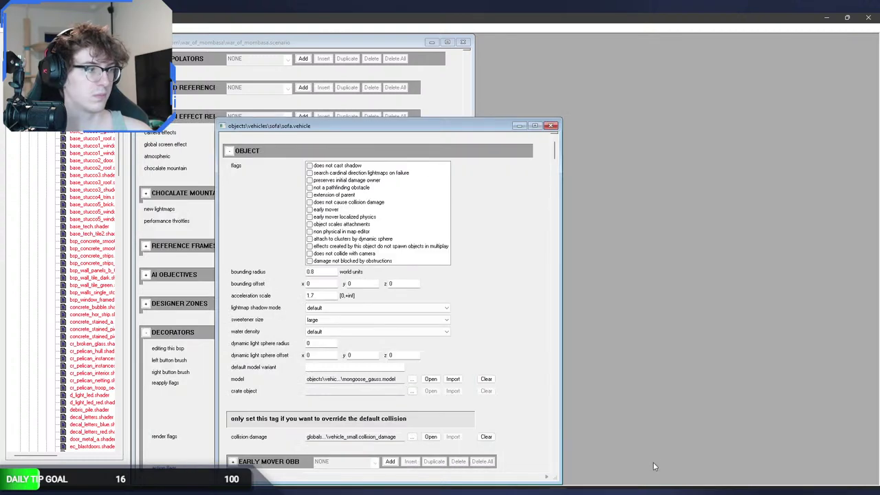
Set the vehicle's model reference to sofa.model and run Bulk Import on that model tag for objects\vehicles\sofa.
left_click(411, 379)
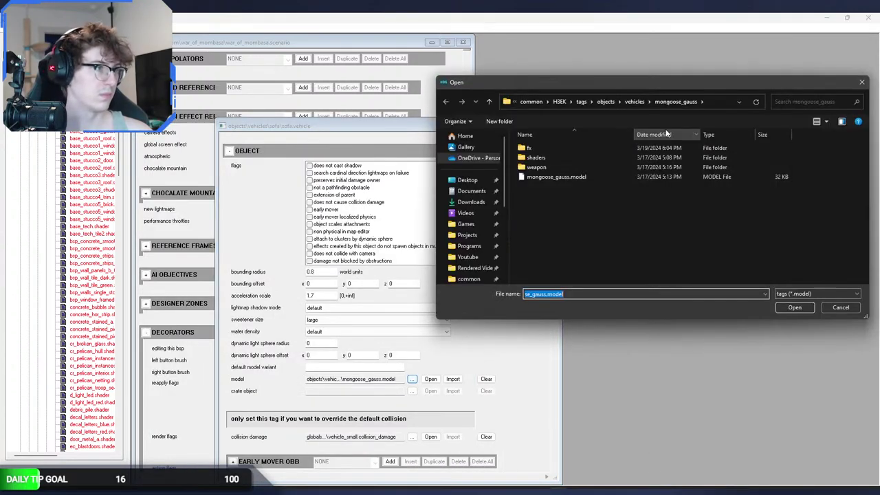
double_click(715, 100)
type("sofa")
key("Return")
double_click(585, 160)
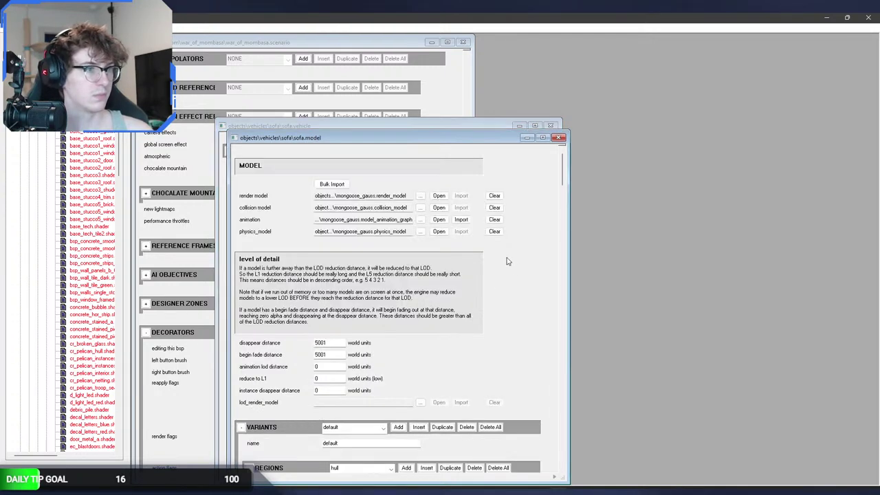
left_click(332, 184)
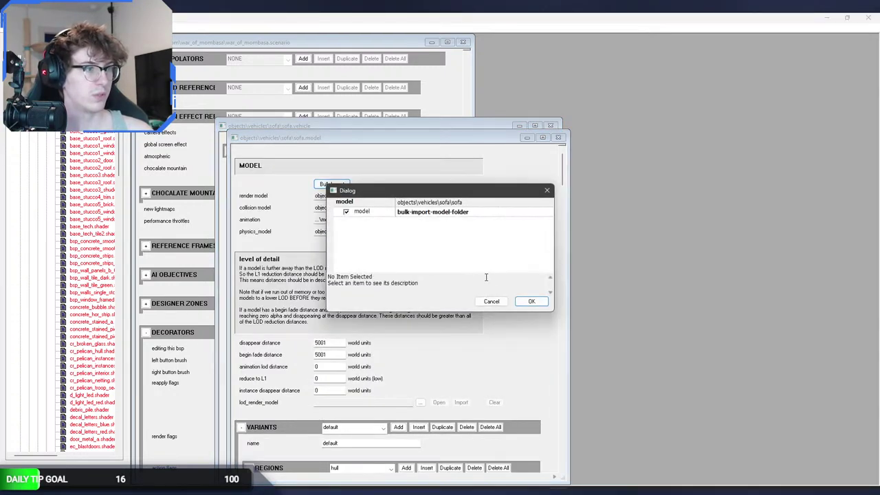
left_click(526, 301)
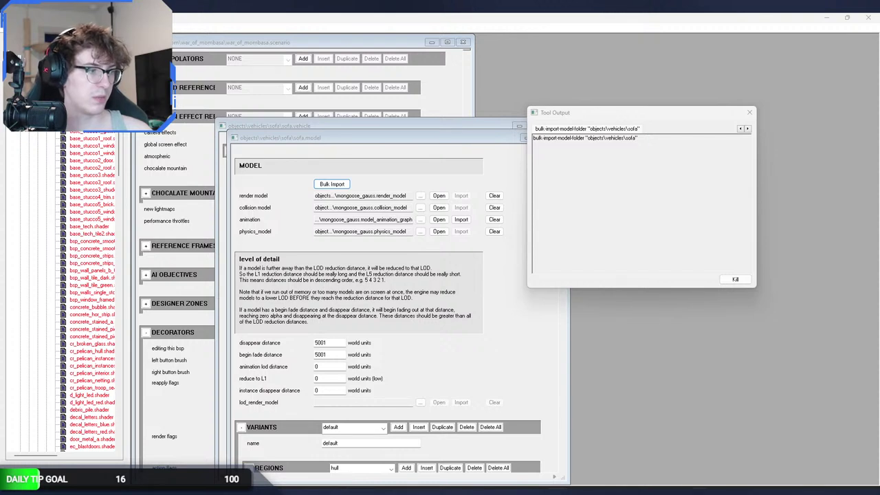
Switch to the command prompt and run tool model-animations-uncompressed objects\vehicles\sofa.
key("alt+Tab")
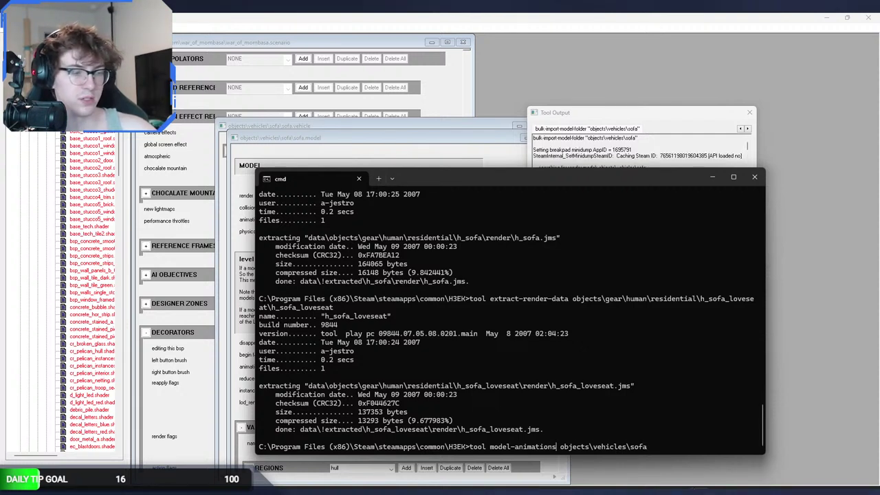
type("-uncompres")
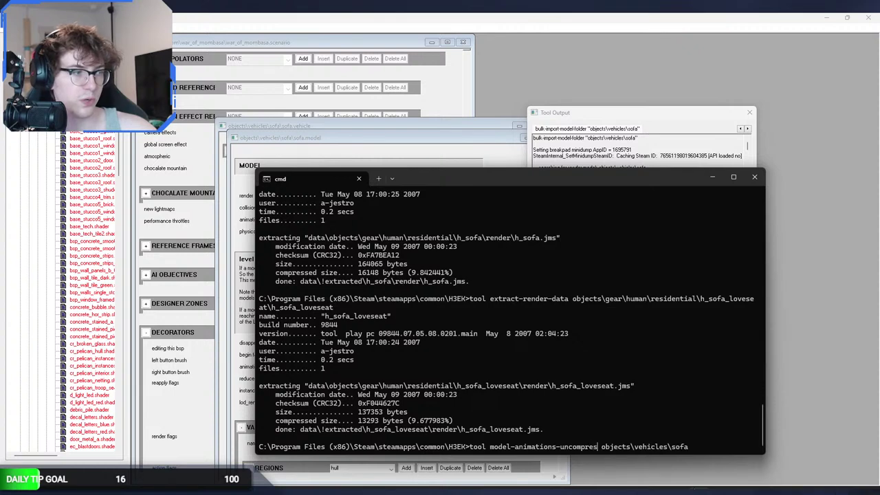
type("sed")
key("Return")
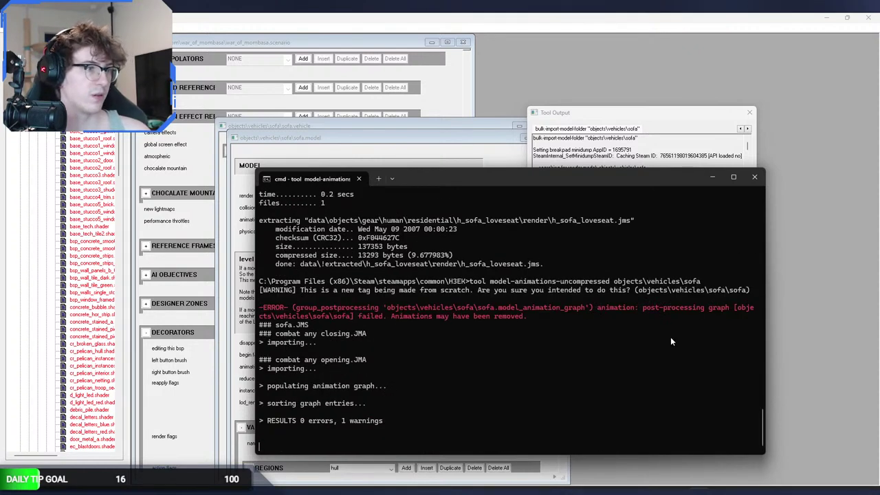
Close the tool output and set the animation reference of sofa.model to sofa.model_animation_graph from the vehicles\sofa tags folder.
left_click(451, 158)
left_click(749, 112)
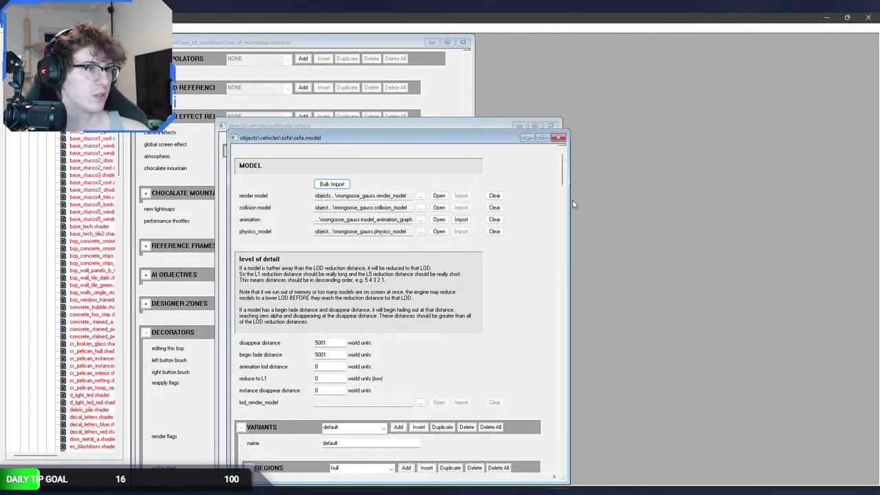
left_click(420, 219)
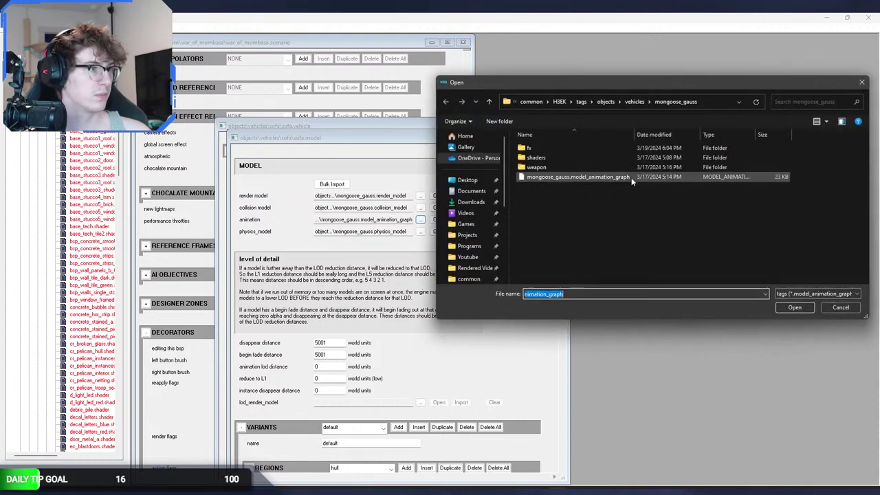
left_click(634, 101)
scroll(585, 220, "down", 10)
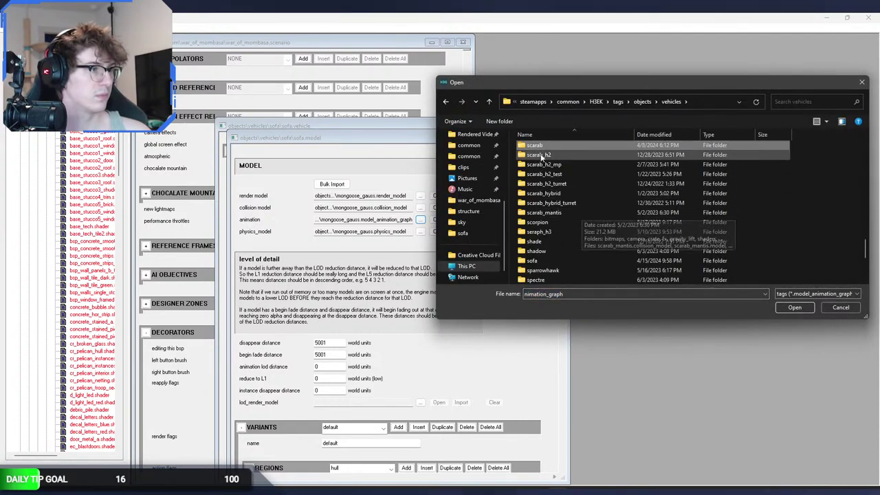
double_click(533, 261)
double_click(557, 157)
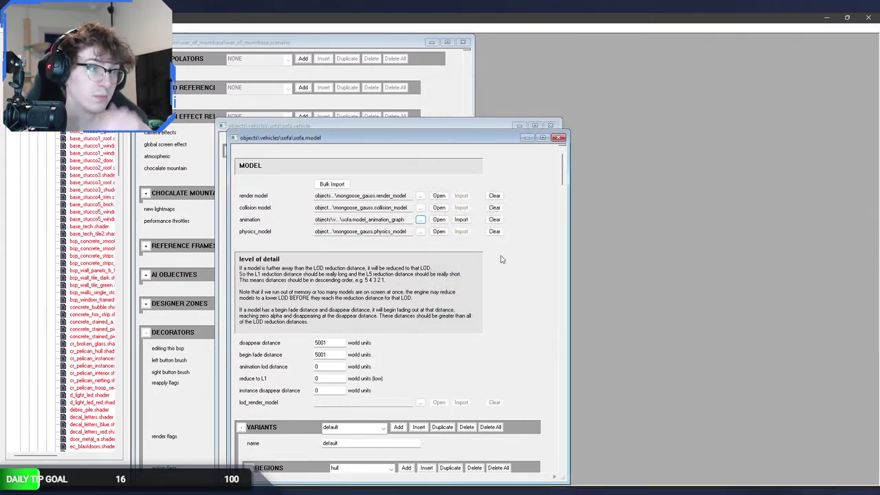
Switch to Sapien, move the camera to open ground and add sofa.vehicle from the vehicles\sofa folder to the scenario's vehicle palette.
key("alt+Tab")
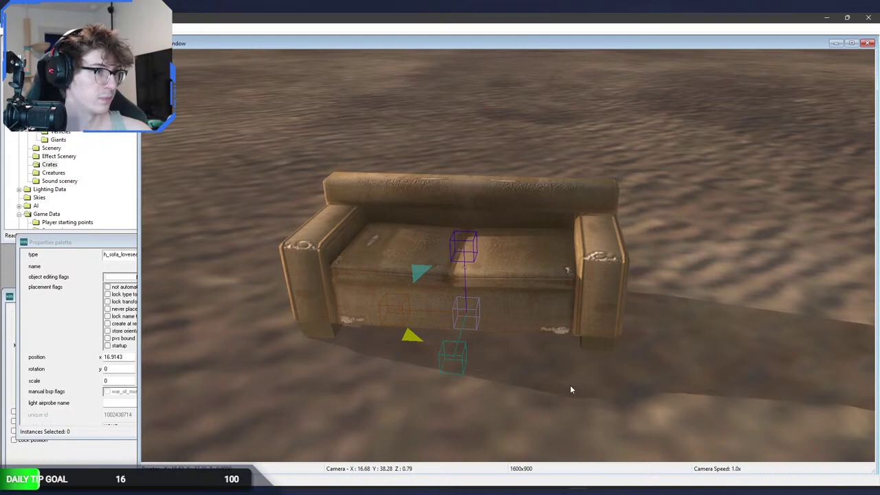
key("w")
middle_click_drag(571, 390, 429, 296)
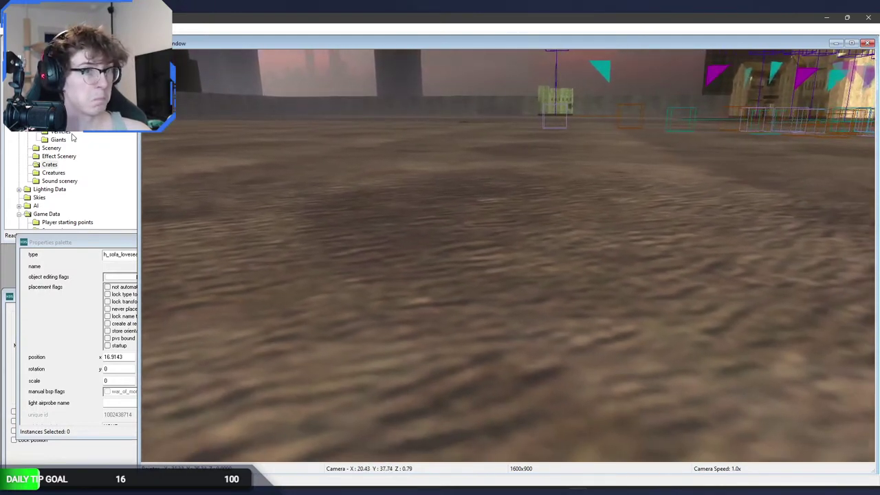
left_click(67, 132)
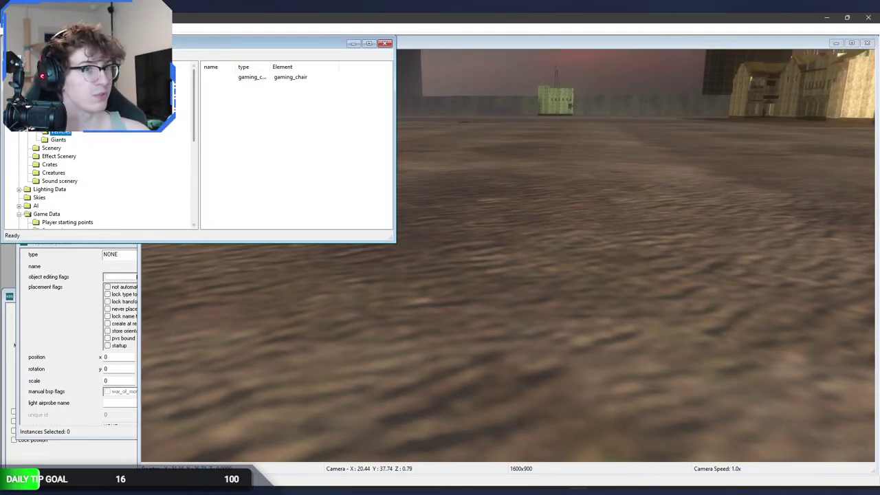
double_click(67, 132)
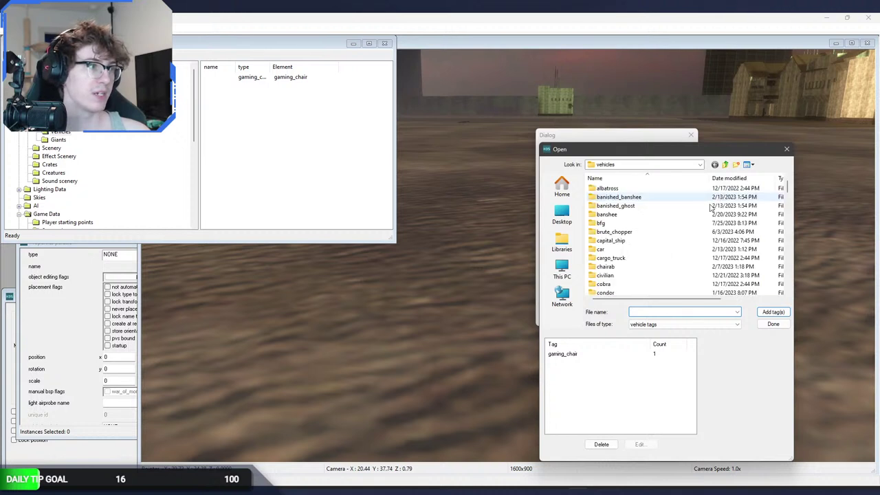
scroll(660, 251, "down", 15)
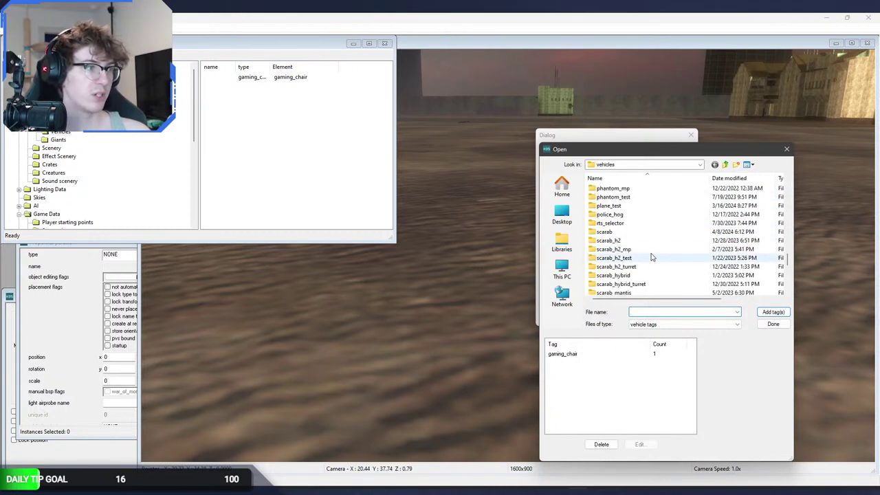
scroll(609, 227, "down", 4)
double_click(622, 234)
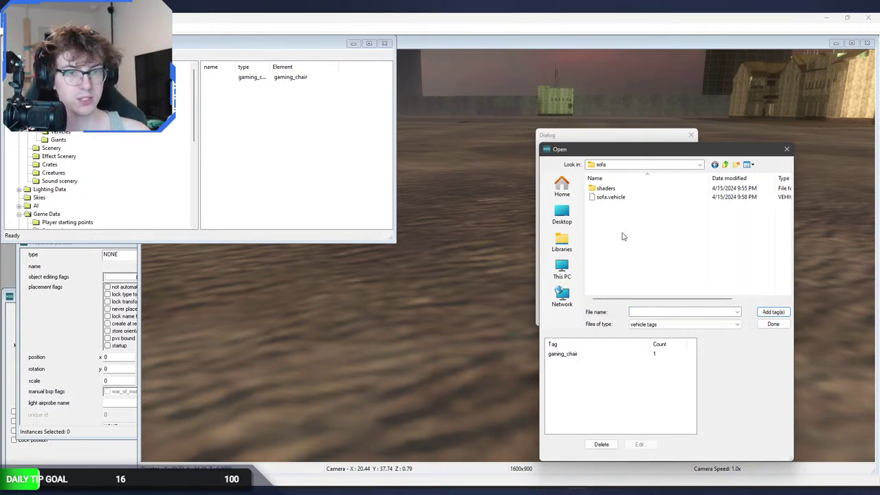
left_click(637, 198)
left_click(771, 325)
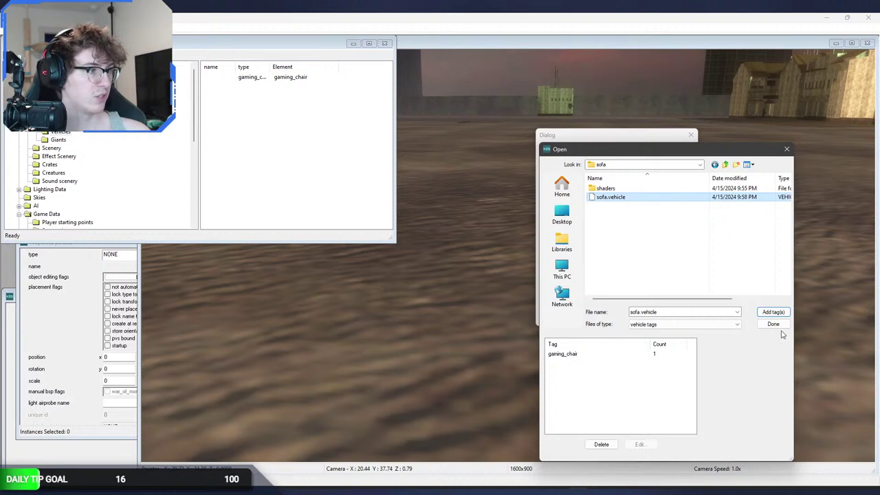
left_click(674, 317)
Set the type of the vehicle instance placed on the open ground to sofa and view it from another angle.
left_click(121, 255)
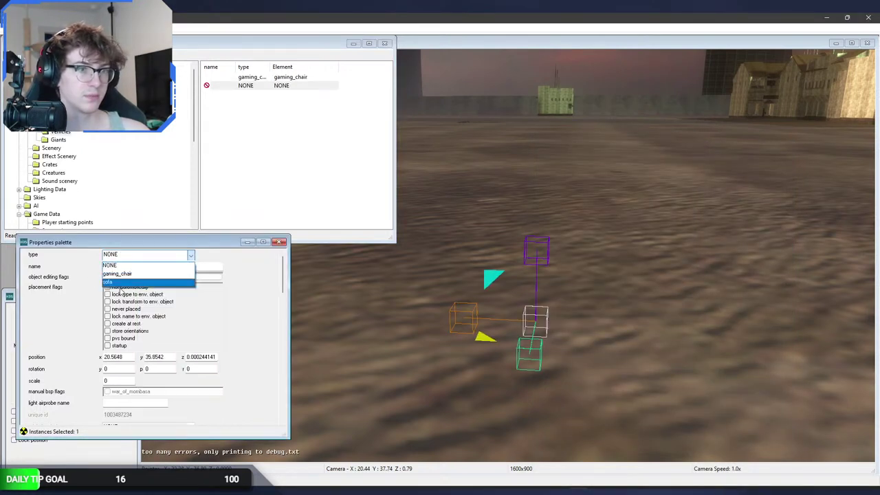
left_click(121, 289)
left_click(542, 236)
middle_click_drag(541, 236, 289, 265)
mouse_move(555, 260)
middle_mouse_down()
mouse_move(554, 241)
mouse_move(592, 247)
mouse_move(554, 260)
middle_mouse_up()
Open the in-game debug menu and browse the Debug options down to Timing.
key("Home")
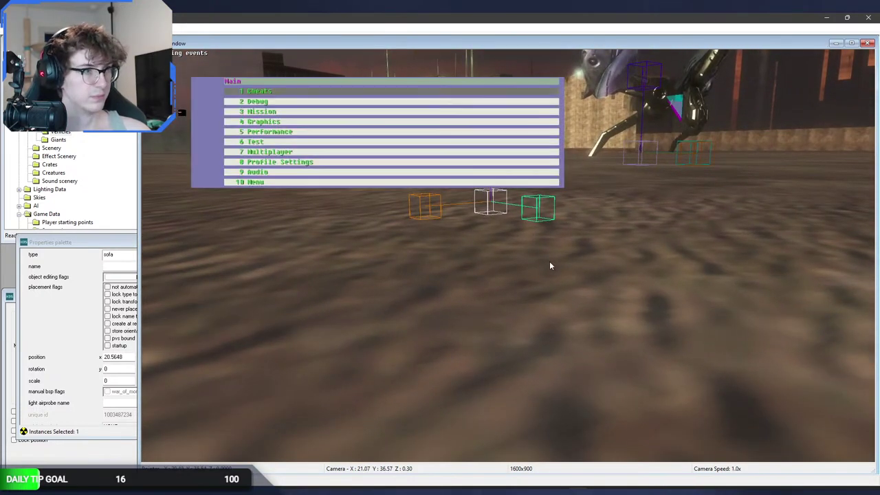
key("Return")
key("Down")
key("Down")
key("Down")
key("Down")
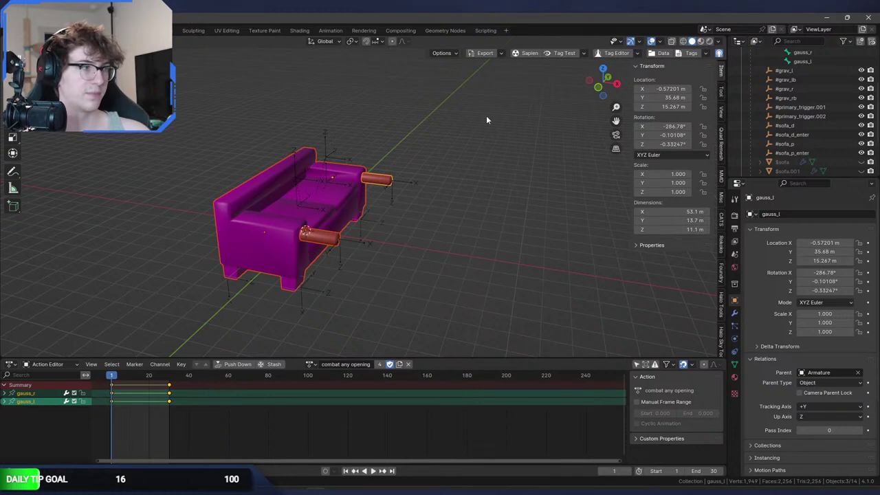
scroll(825, 130, "down", 3)
left_click(861, 140)
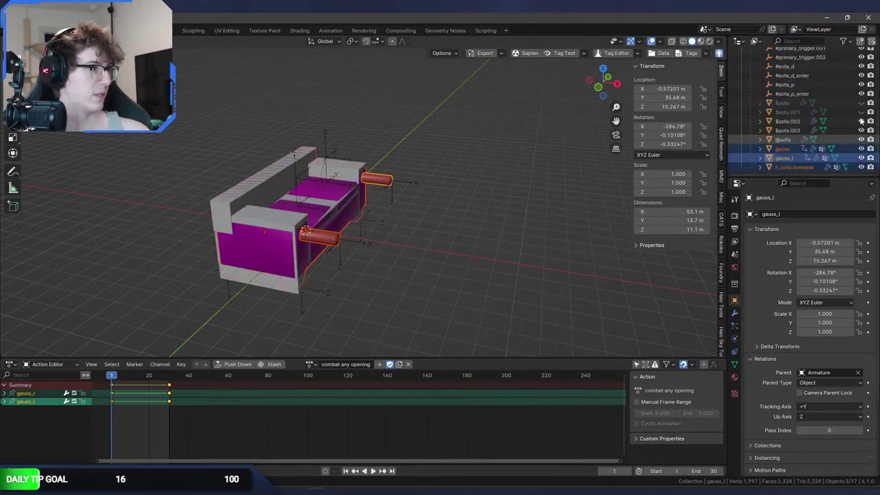
left_click(791, 102)
left_click(734, 375)
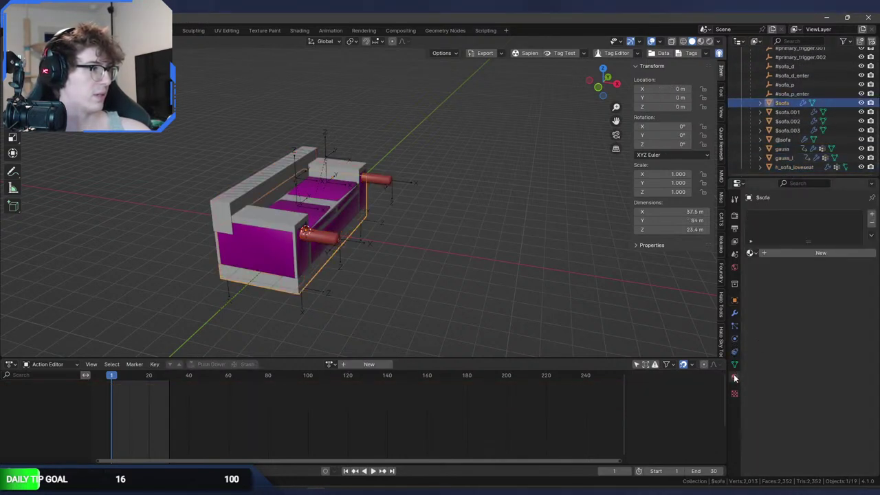
left_click(797, 252)
type("sofa\\")
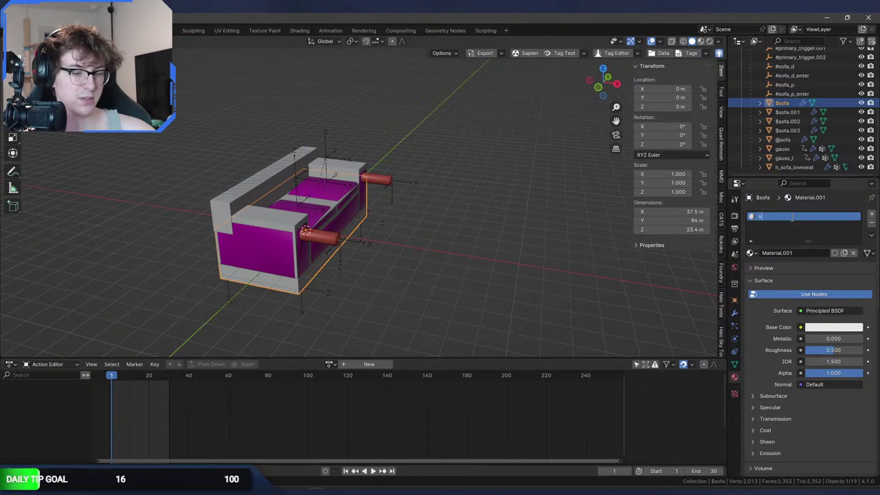
key("Return")
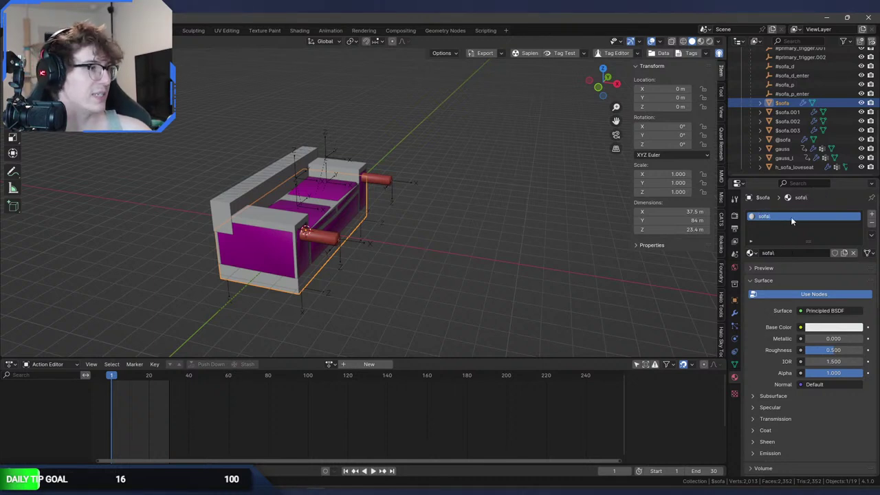
double_click(791, 217)
type("sofa")
key("Return")
left_click(784, 138)
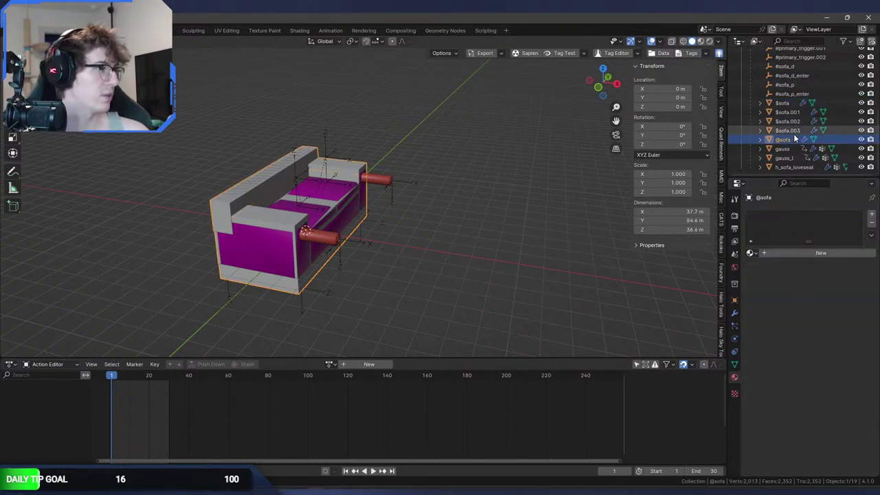
left_click(787, 130, "ctrl")
left_click(787, 121, "ctrl")
left_click(788, 112, "ctrl")
left_click(783, 102, "ctrl")
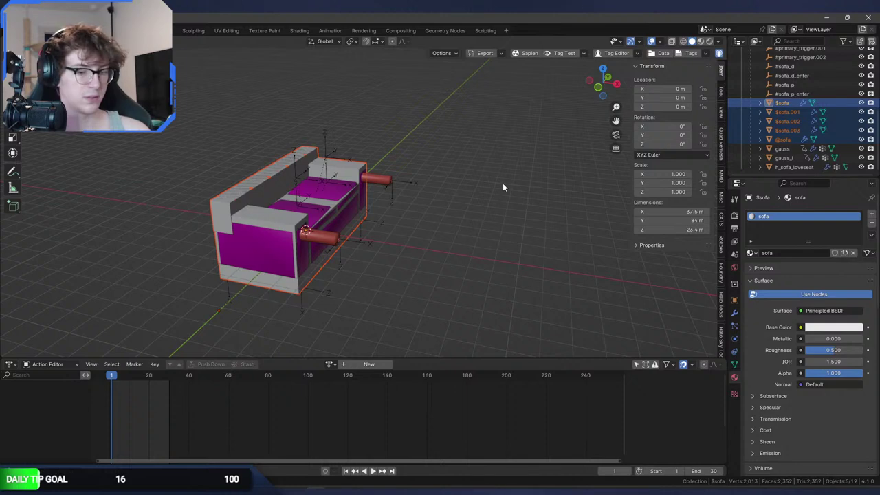
key("ctrl+l")
left_click(486, 204)
left_click(531, 203)
key("ctrl+s")
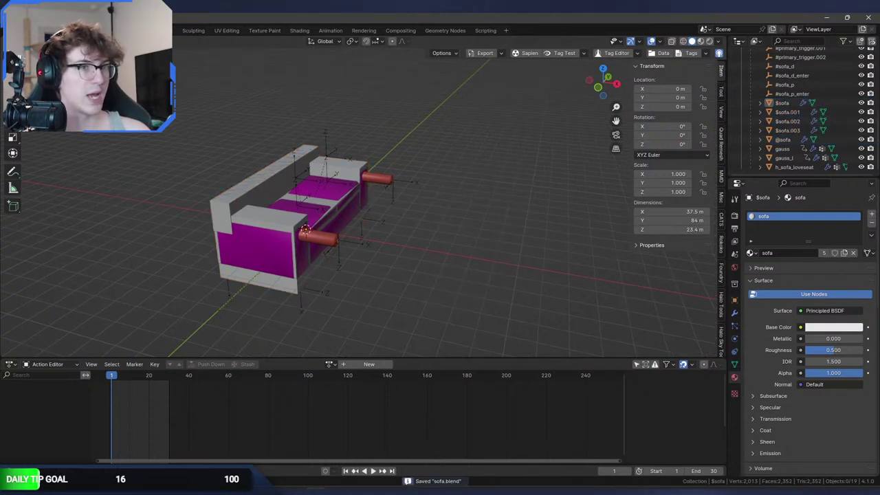
Export the sofa in the Halo Jointed Model Instance (.jmi) format.
left_click(24, 30)
mouse_move(47, 167)
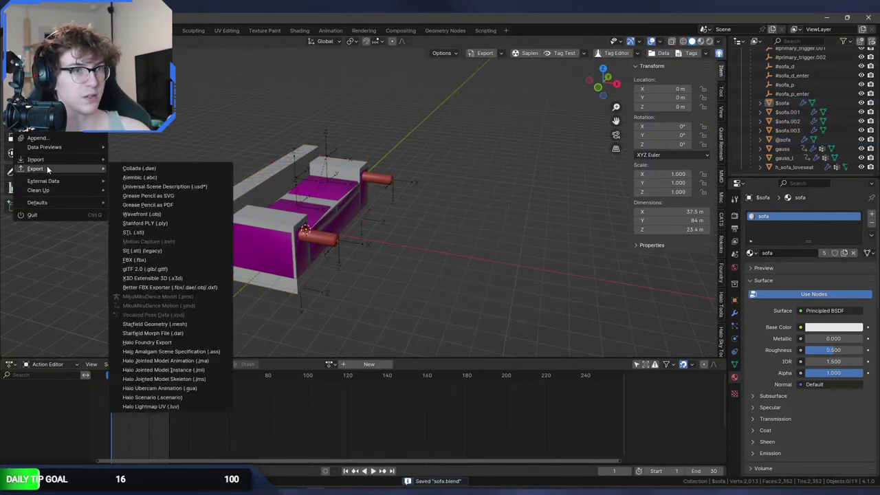
left_click(202, 372)
left_click(579, 367)
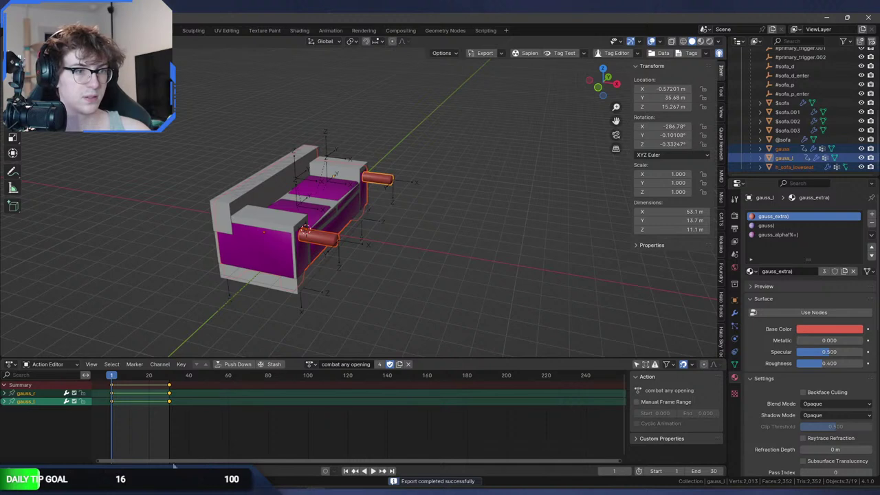
Switch to the file manager, open the pinned sofa folder and cut the exported collision, physics and render folders.
key("alt+Tab")
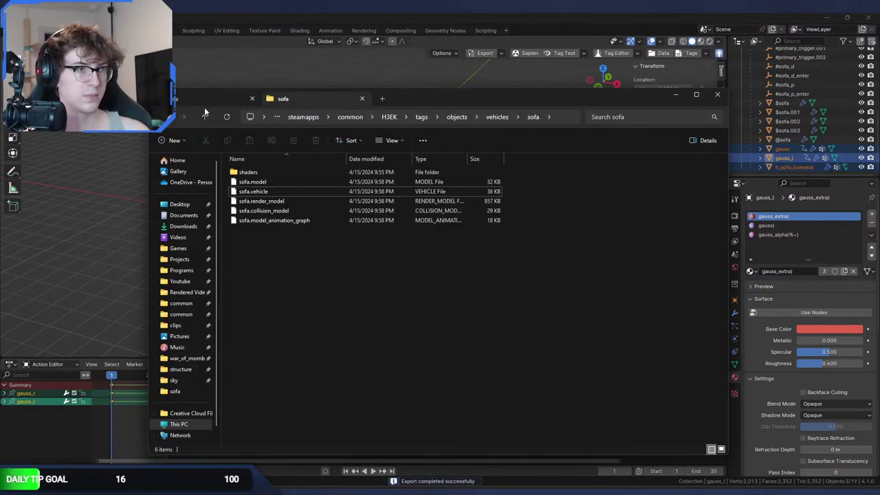
left_click(174, 392)
left_click(268, 172)
left_click(249, 192, "shift")
Go to the H3EK\data\objects\vehicles\sofa folder by replacing tags with data in the sofa tags folder's path.
key("alt+Left")
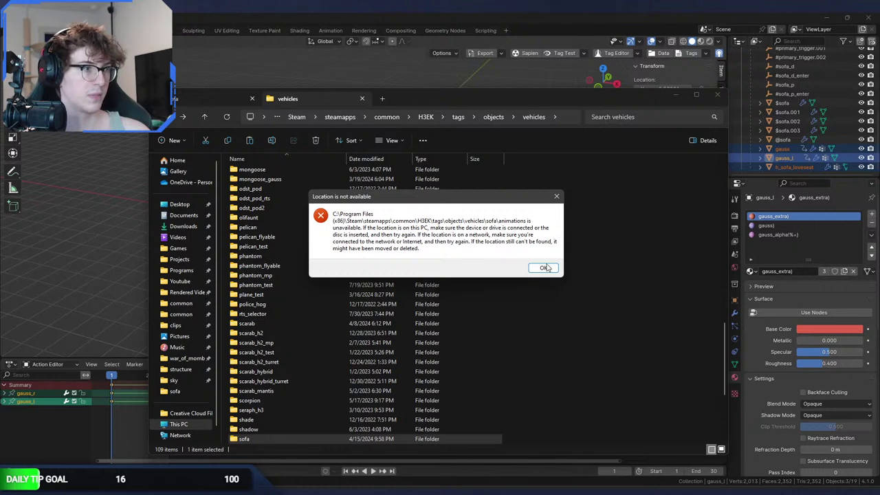
left_click(545, 268)
key("Return")
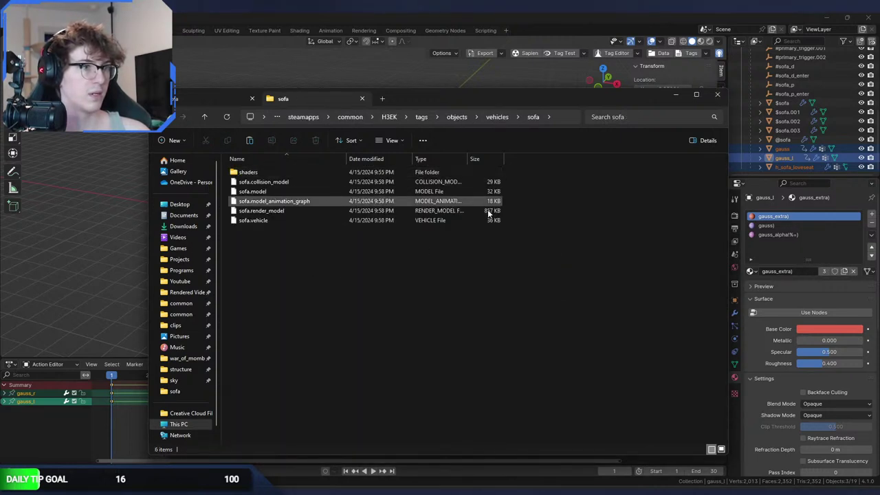
left_click(553, 116)
left_click(420, 117)
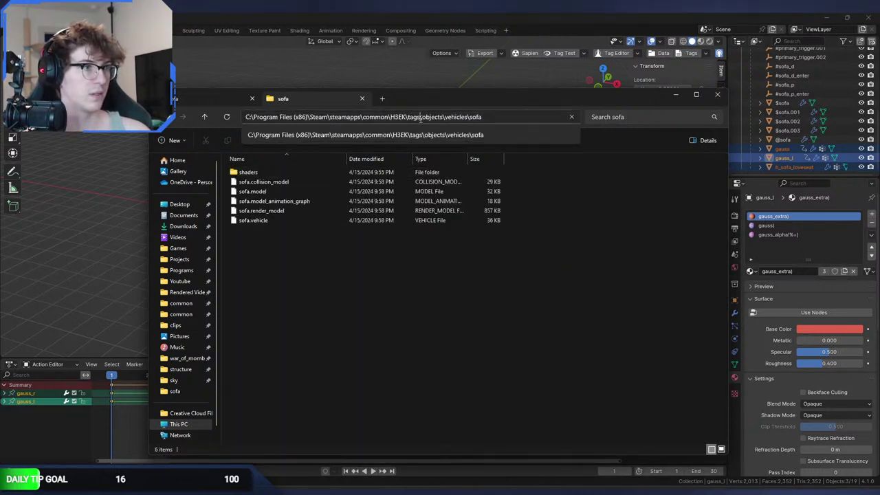
double_click(420, 117)
type("data]")
key("Return")
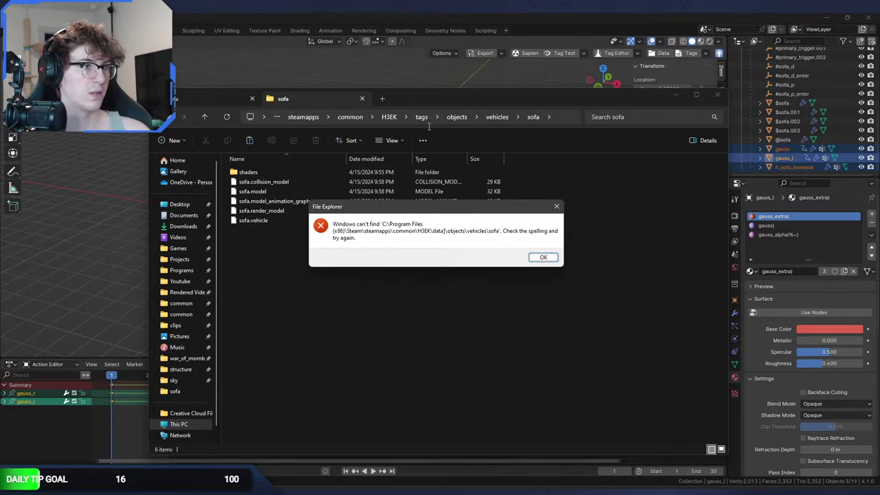
key("Return")
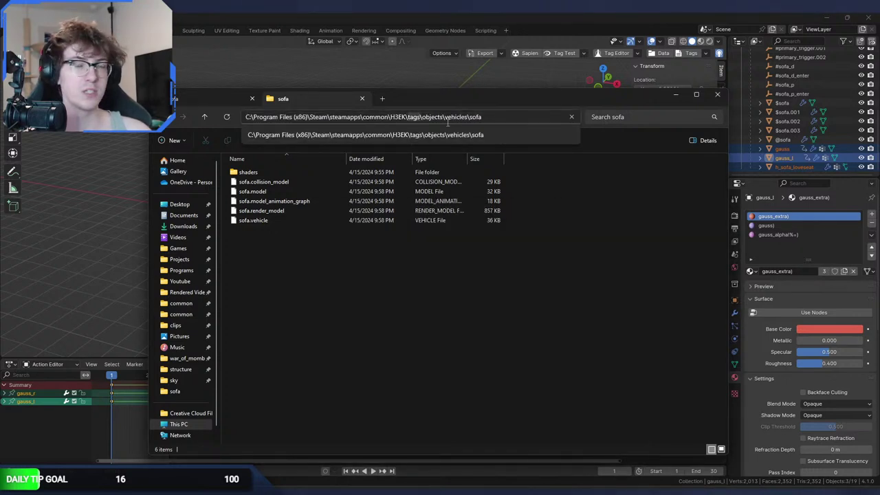
double_click(413, 116)
type("data")
key("Return")
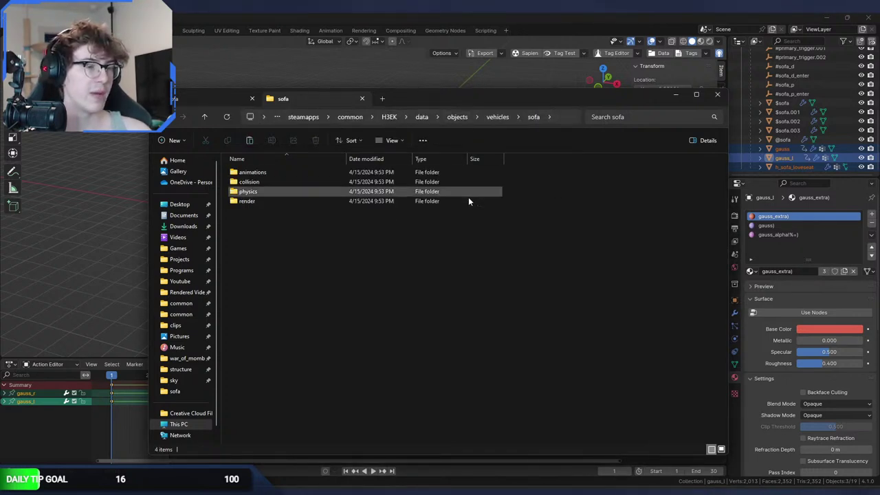
Move the exported render, collision and physics folders into the sofa data folder, replacing the existing files.
double_click(339, 173)
key("ctrl+v")
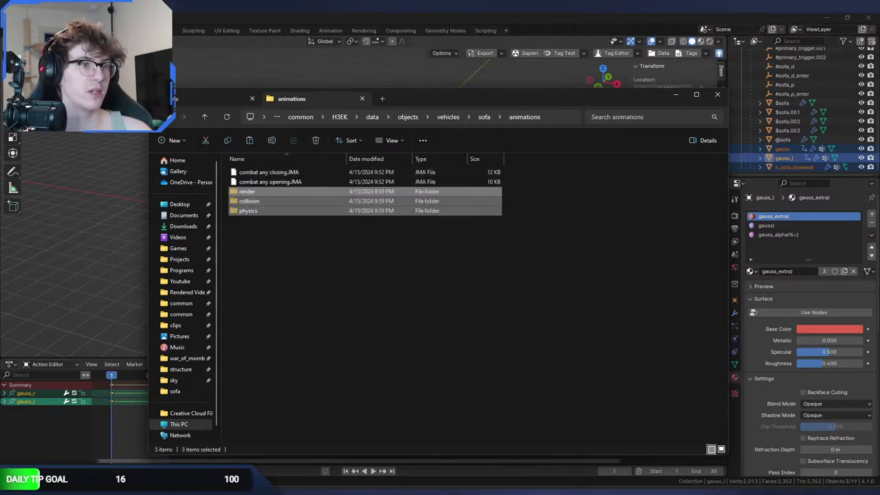
key("alt+Up")
key("ctrl+v")
left_click(385, 179)
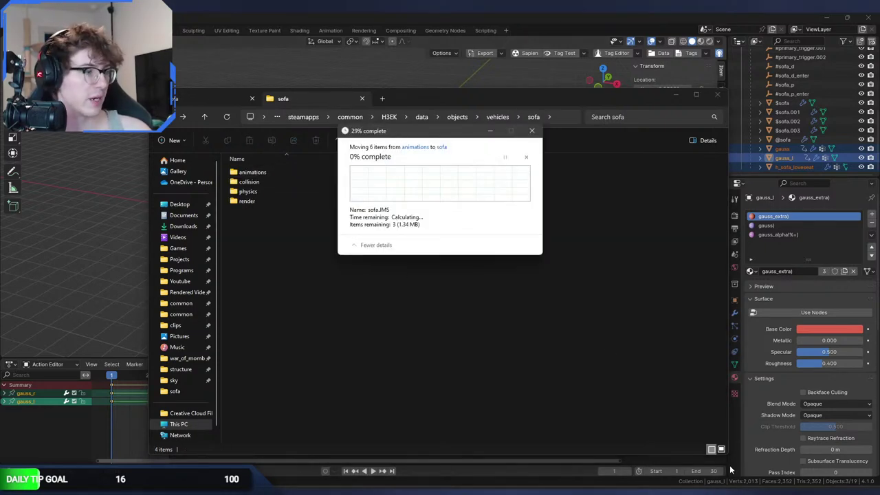
Recall the model-animations-uncompressed command in the command prompt, switch to the tag editor and run Bulk Import again on sofa.model.
key("alt+Tab")
key("Up")
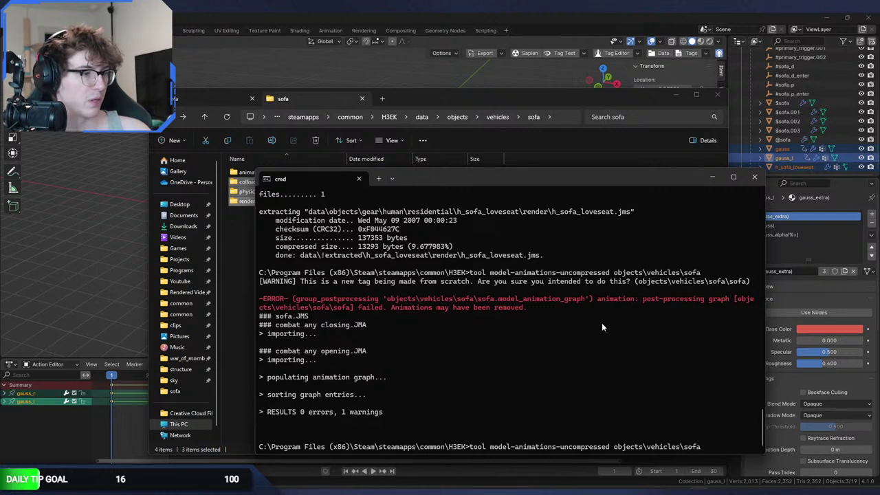
key("Up")
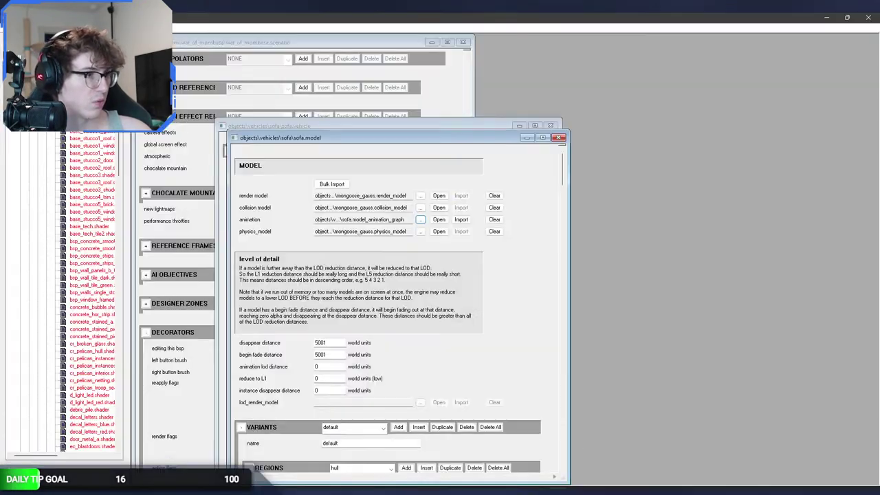
left_click(332, 184)
left_click(528, 303)
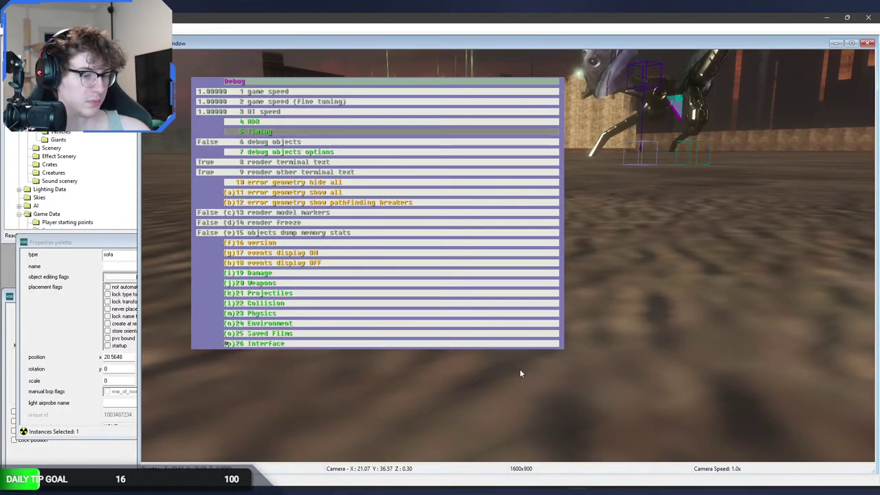
Close the debug menu, switch Sapien to player control beside the sofa and walk around it to inspect the reimported model.
key("Home")
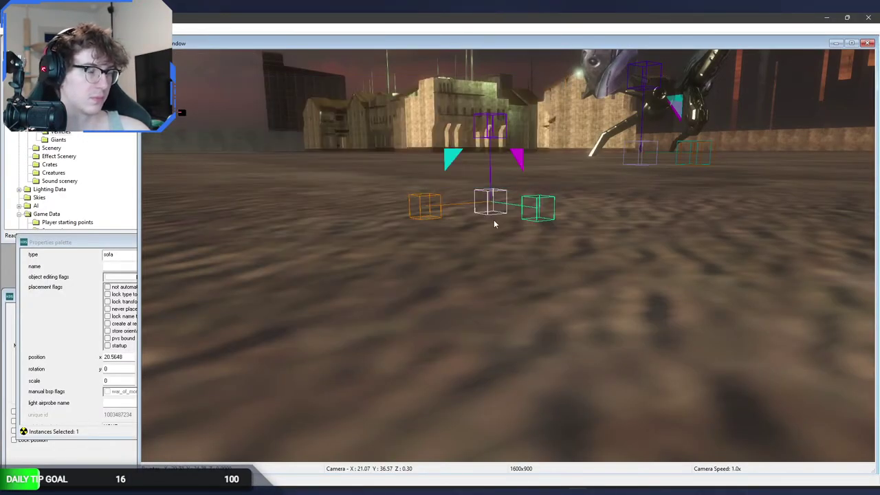
middle_click_drag(494, 223, 492, 229)
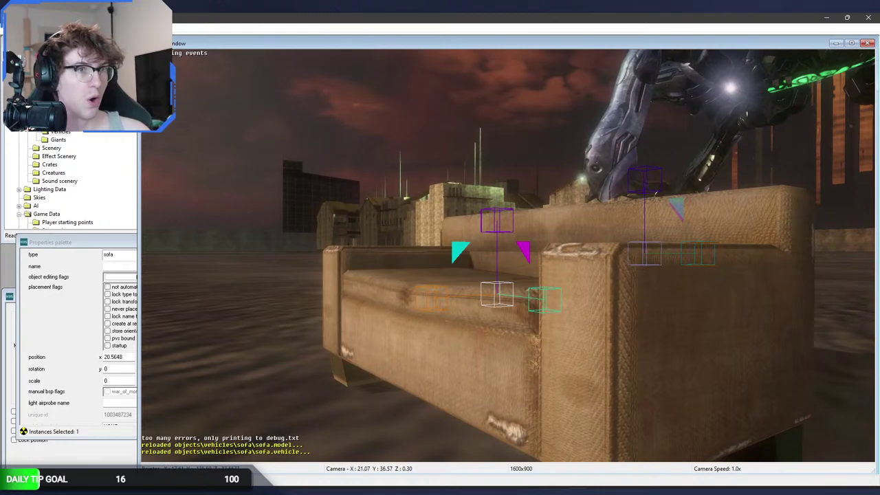
key("Tab")
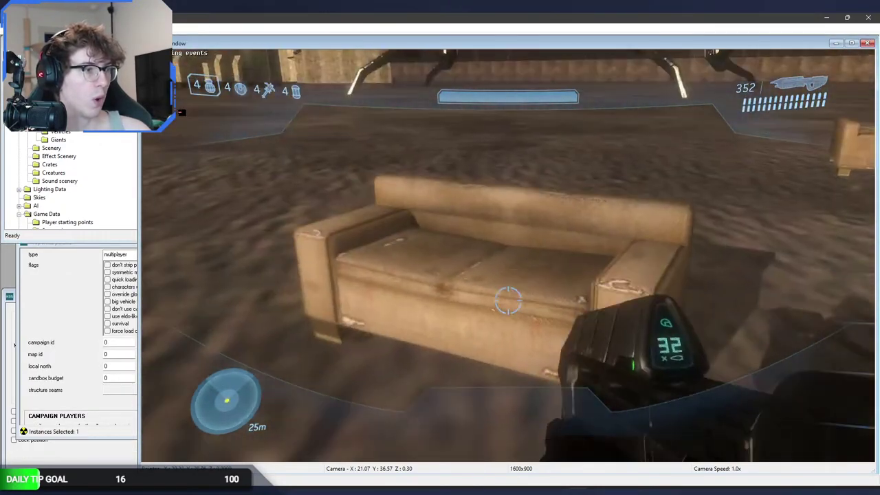
key("s")
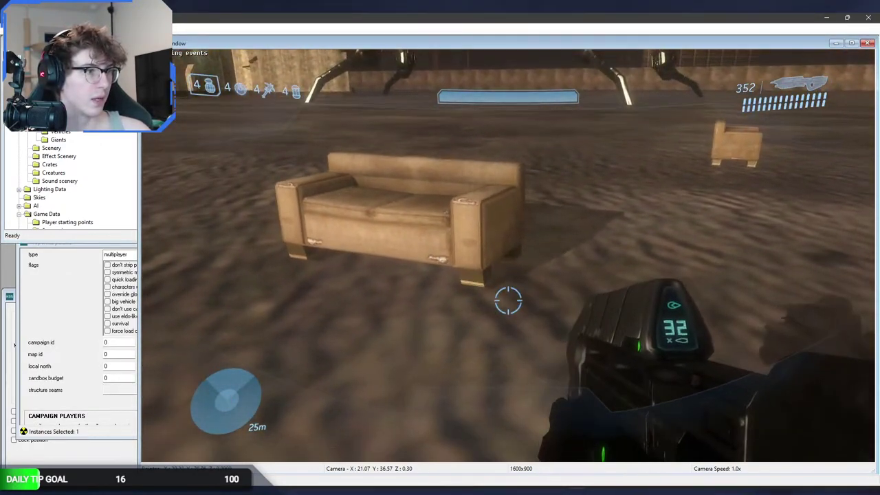
key("w")
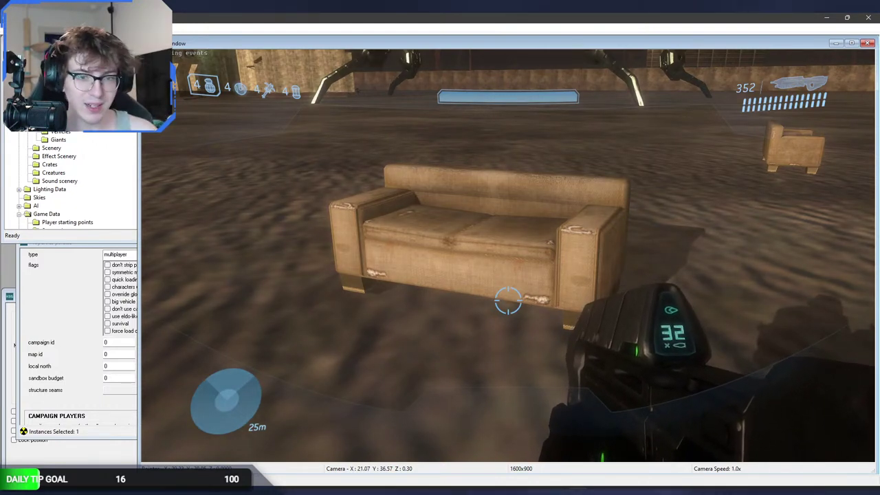
Return to the tag editor, close the tool output and sofa.model, and set the bounding radius in sofa.vehicle to 1.5.
key("alt+Tab")
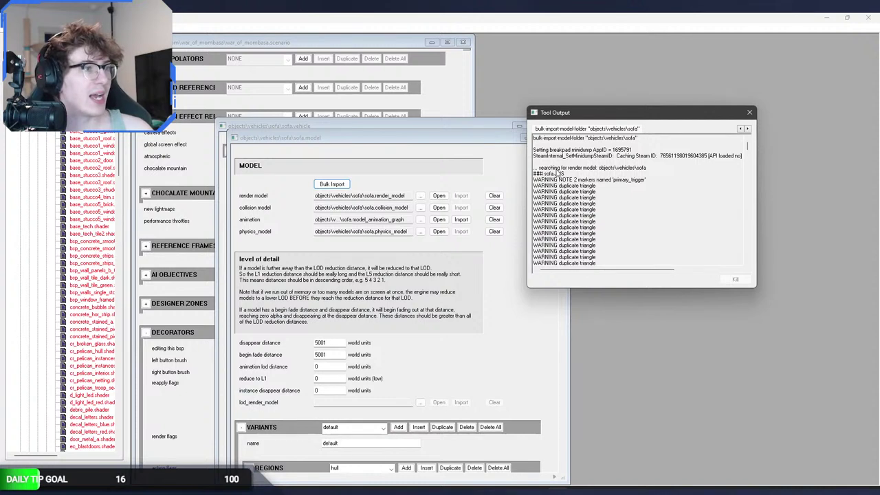
left_click(747, 112)
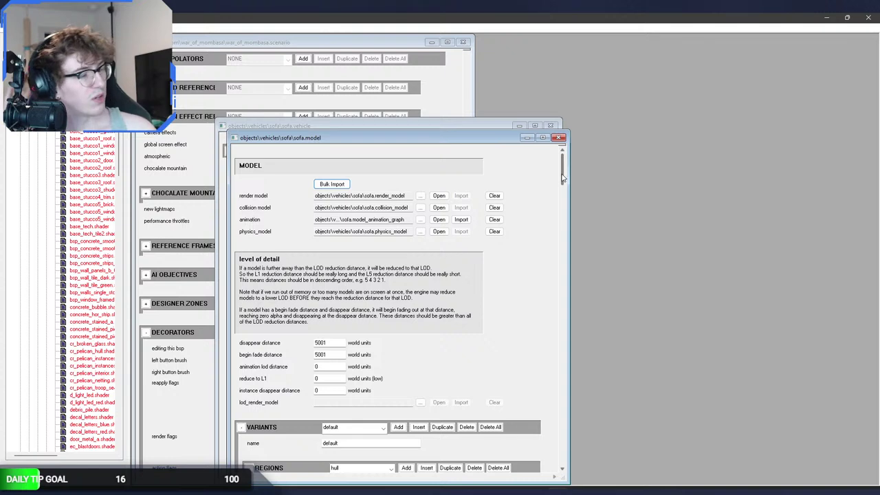
mouse_move(562, 178)
left_mouse_down()
mouse_move(563, 233)
mouse_move(562, 168)
left_mouse_up()
left_click(560, 138)
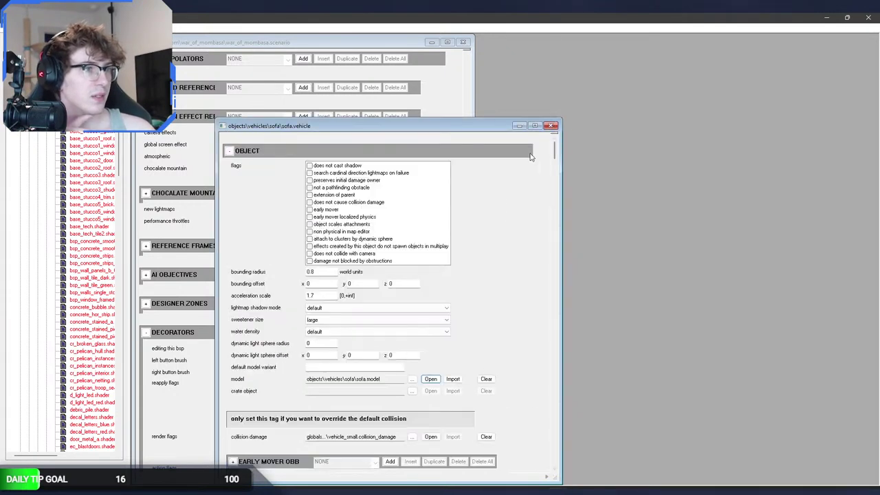
left_click_drag(471, 120, 479, 52)
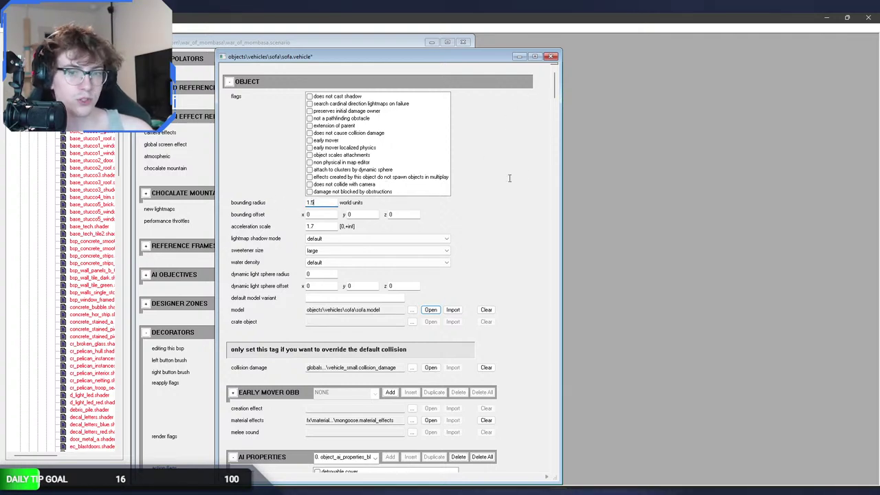
Set the driver seat's label to warthog_d, marker name to sofa_d and entry marker name to sofa_d_enter, and save sofa.vehicle.
left_click_drag(555, 87, 559, 275)
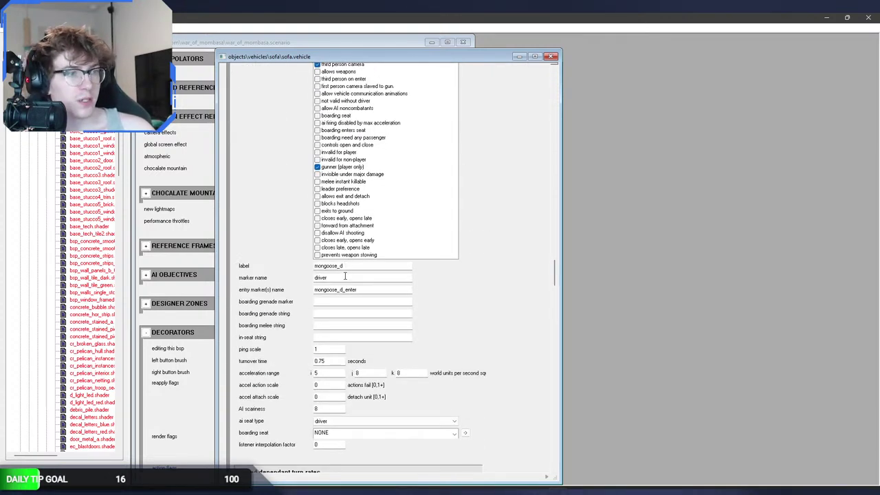
left_click_drag(361, 266, 254, 265)
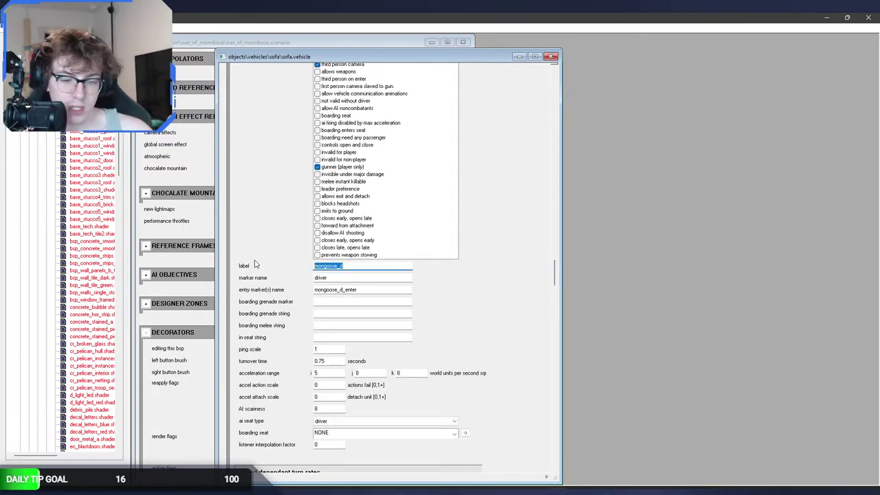
type("warthog")
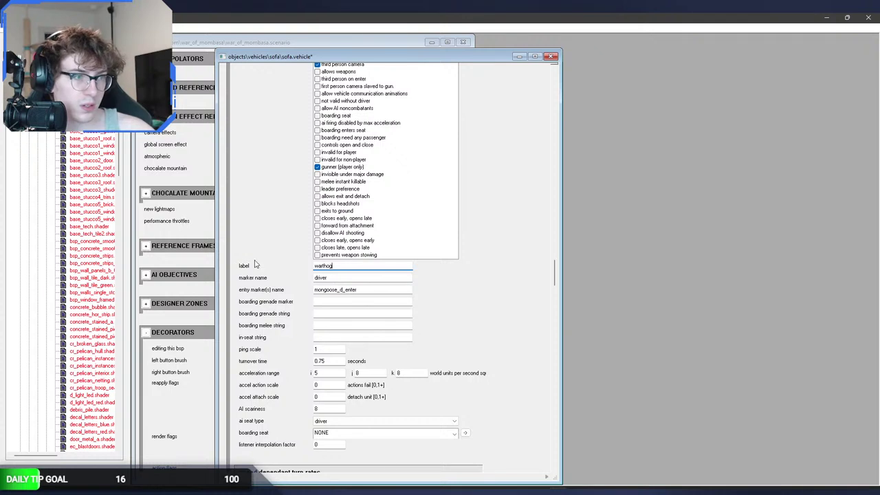
double_click(332, 277)
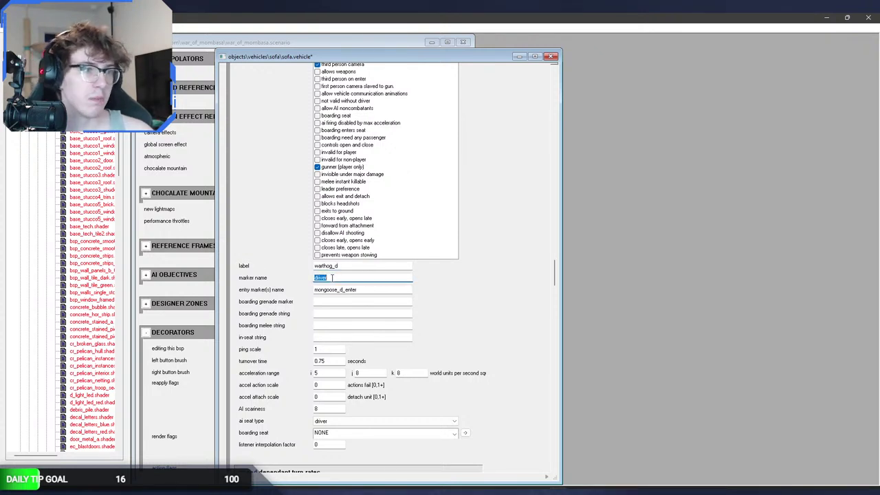
type("sofa_d")
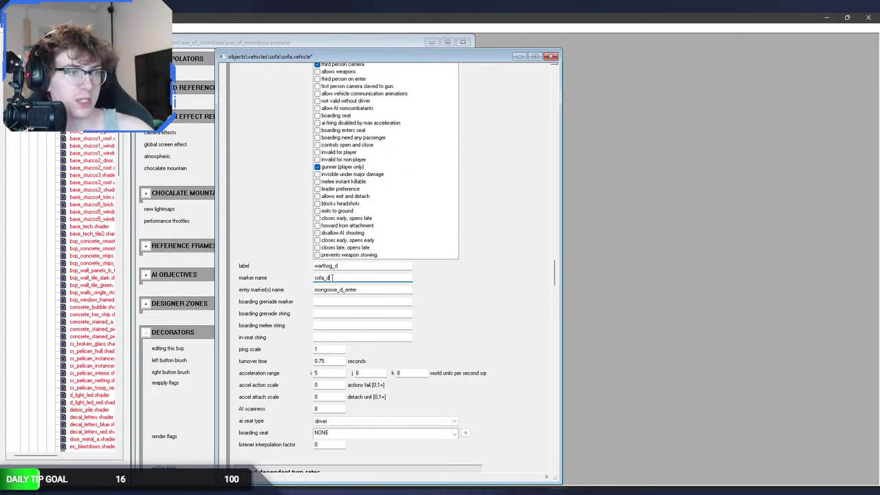
double_click(349, 289)
type("sofa_d")
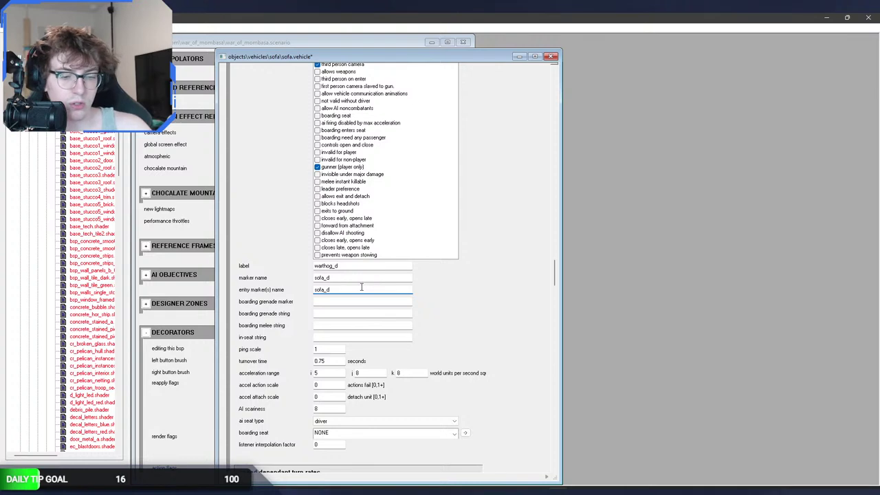
type("_enter")
left_click(488, 296)
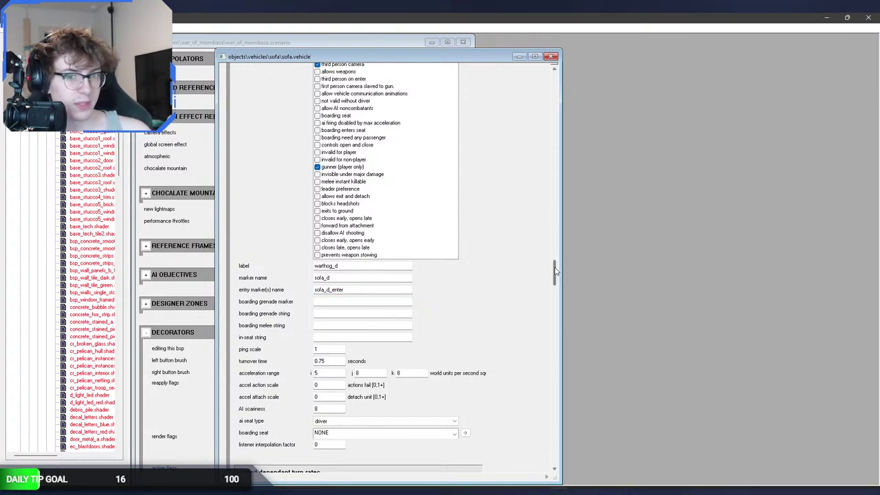
Review the seat's camera settings, switch to Sapien and approach the sofa to check its driver entry prompt.
left_click_drag(558, 273, 557, 293)
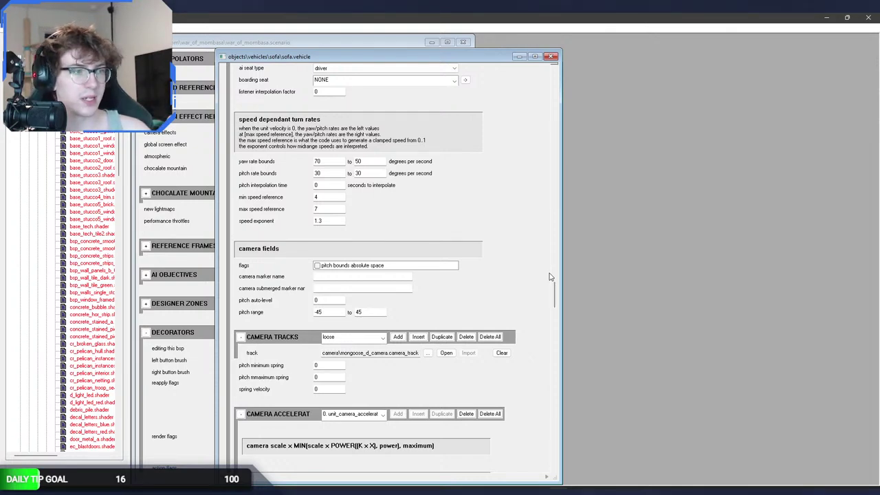
key("alt+Tab")
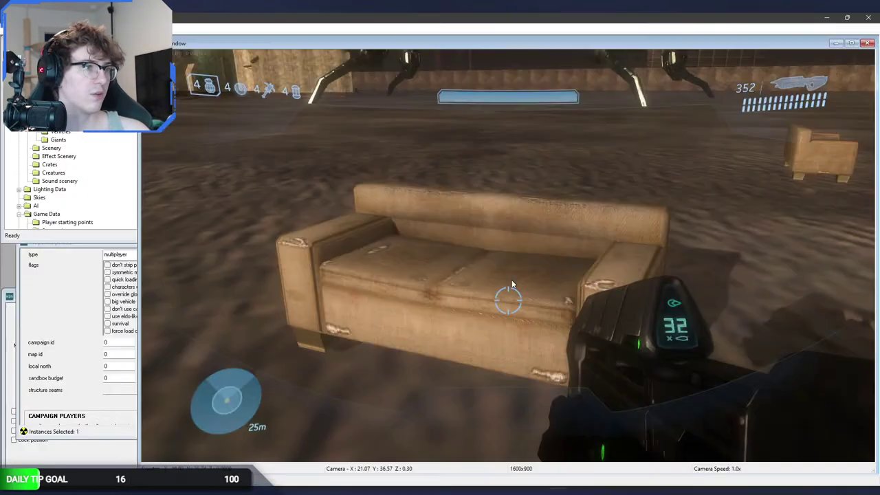
key("s")
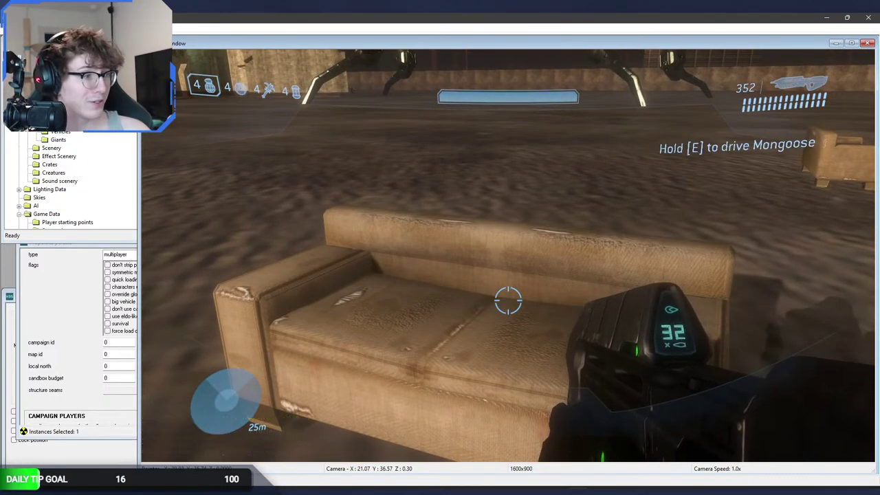
key("alt+Tab")
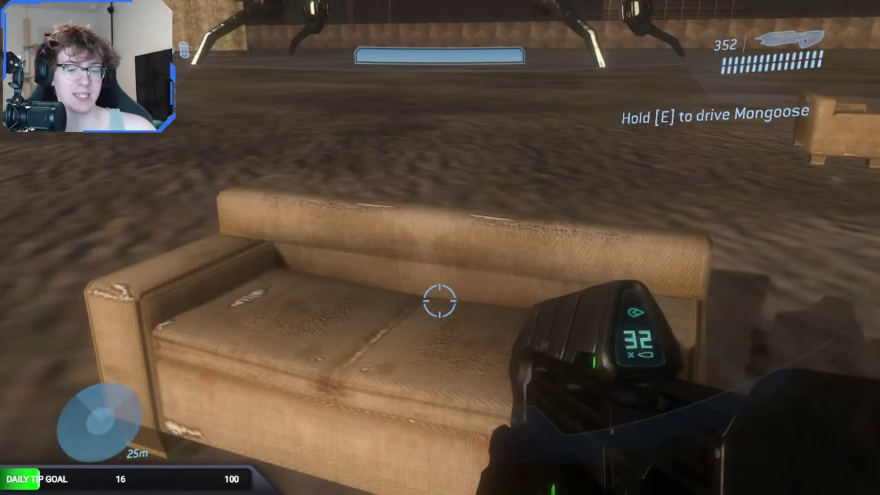
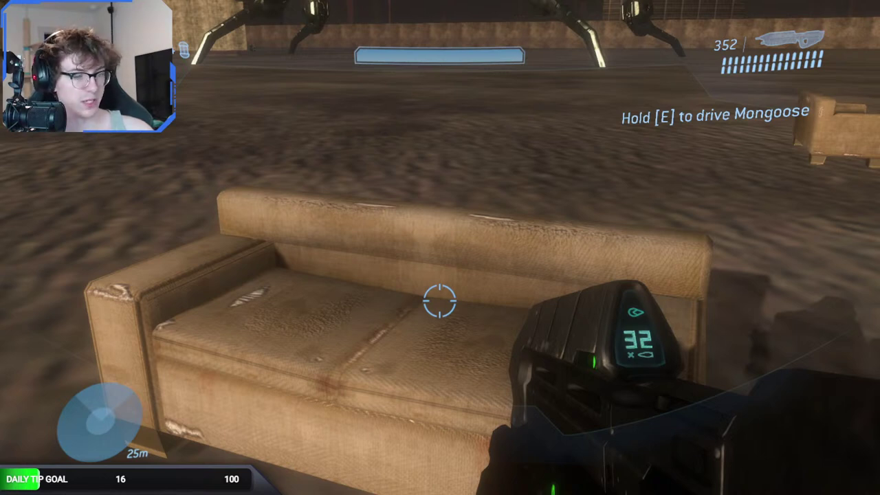
Switch to hud_messages.txt in Notepad++, copy the falcata_drive line to a new last line and rename its key sofa_drive.
key("alt+Tab")
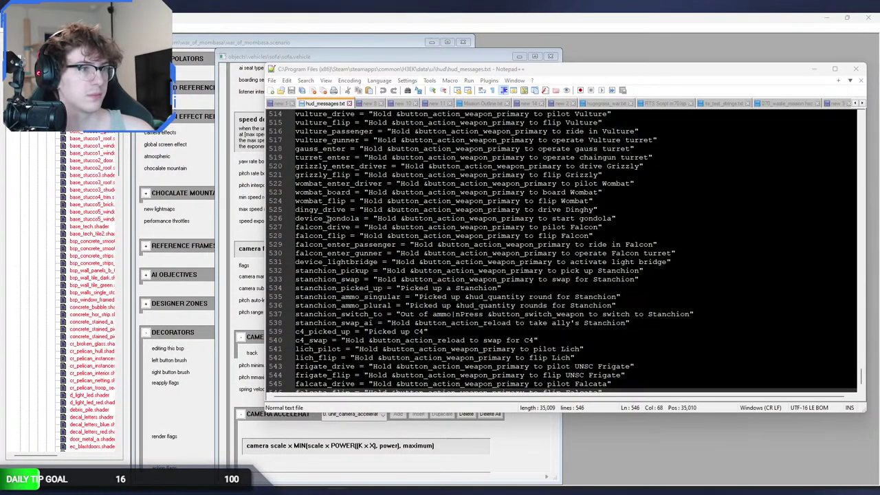
scroll(638, 379, "down", 1)
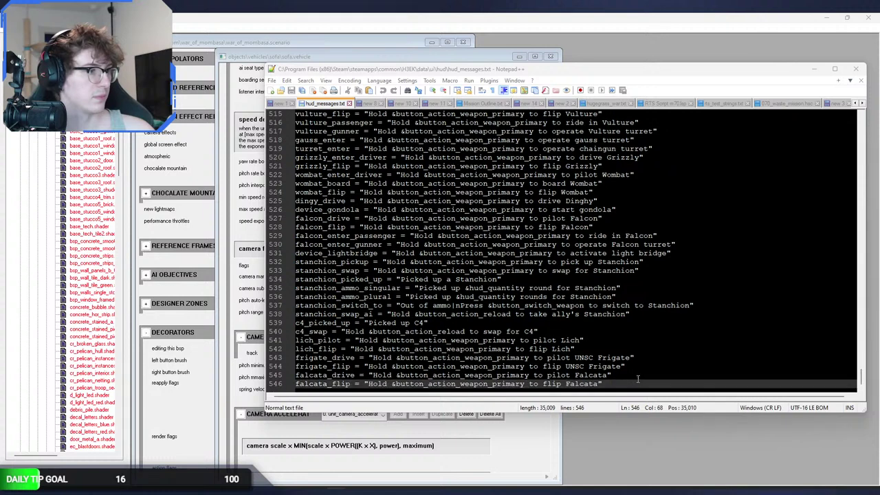
left_click_drag(612, 376, 281, 377)
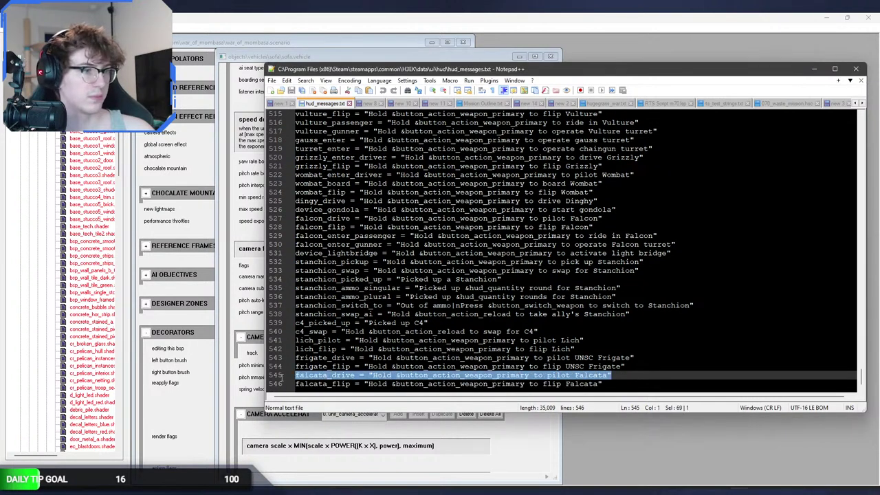
key("ctrl+c")
left_click(614, 384)
key("Return")
key("ctrl+v")
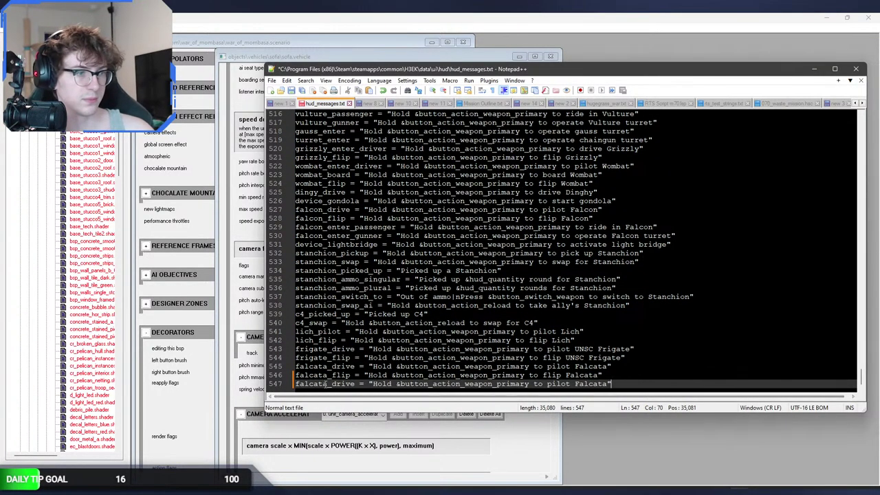
left_click_drag(326, 383, 279, 387)
type("sofa")
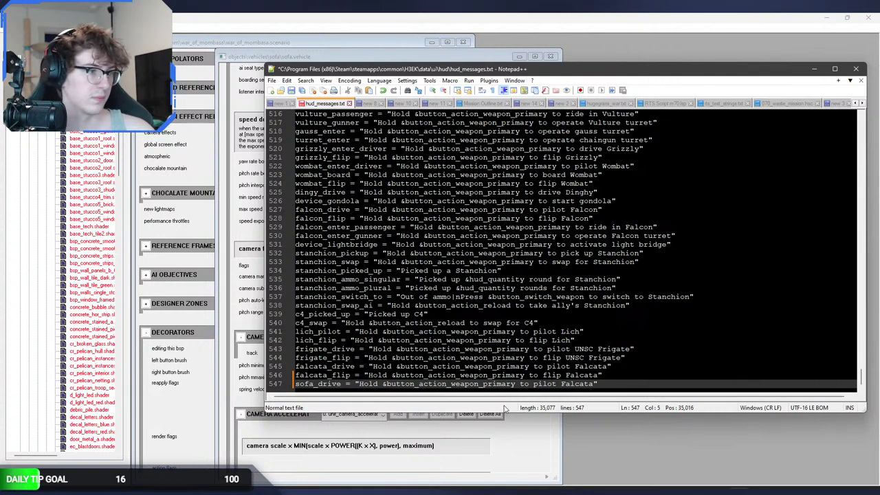
Replace "pilot Falcata" in the sofa_drive message with "sit on the comfortable cut Halo 2 Forerunner Tank".
left_click_drag(533, 384, 599, 384)
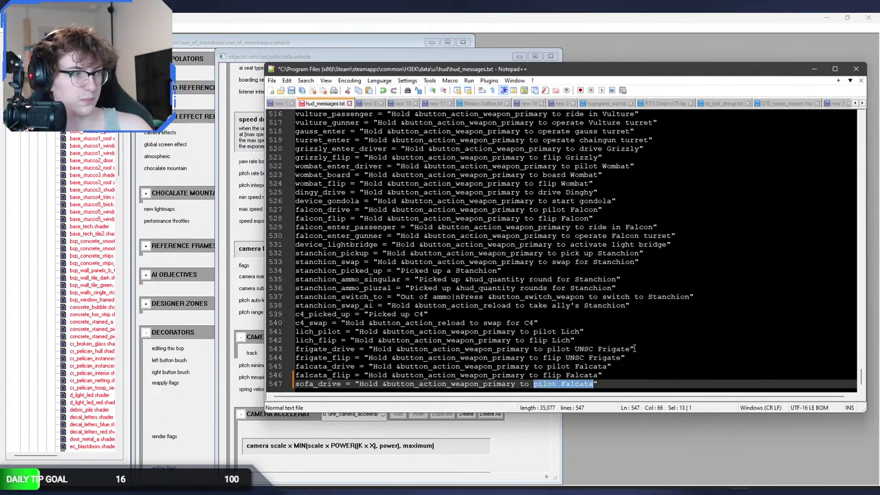
type("ent")
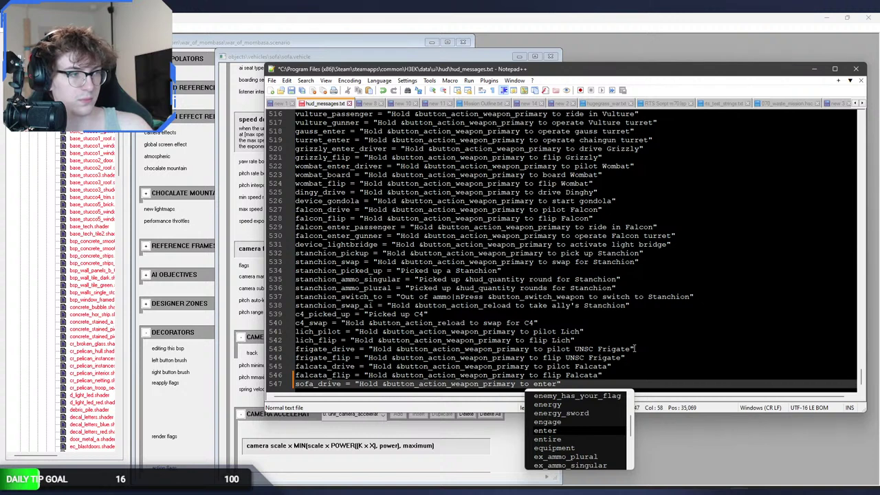
type("er")
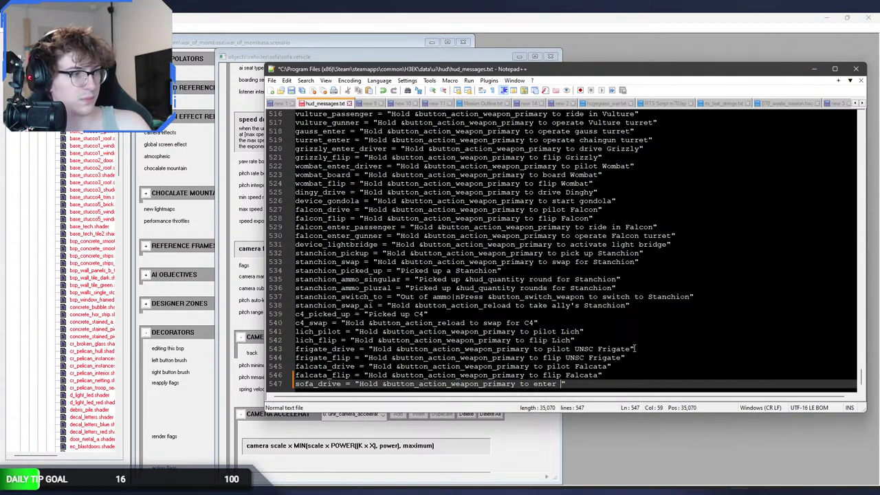
key("BackSpace")
key("BackSpace")
type("sit on the ")
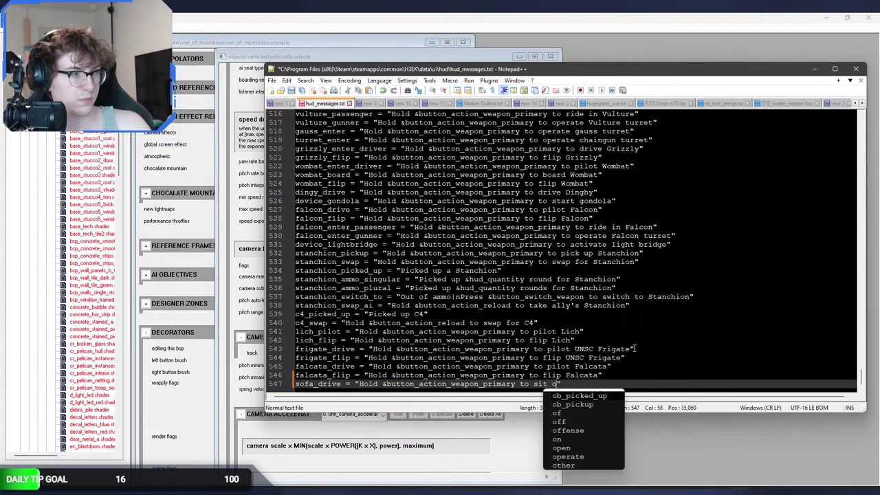
type("comfortable c")
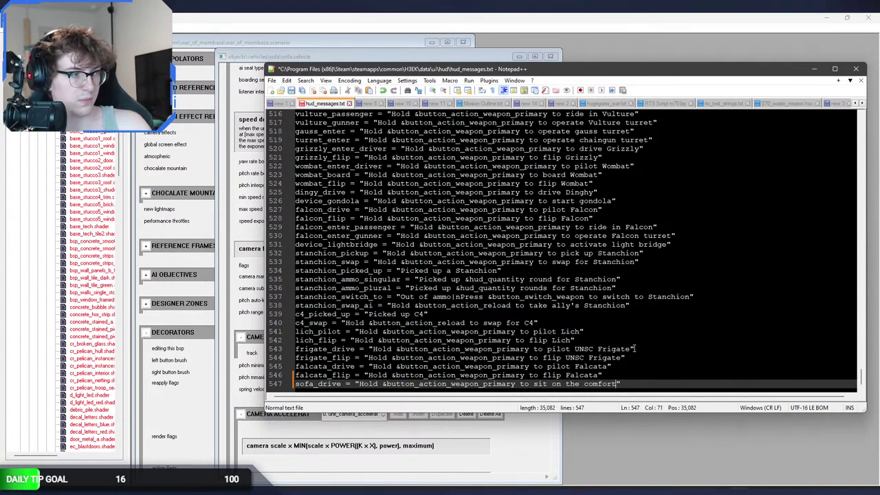
type("ut Halo 2 For")
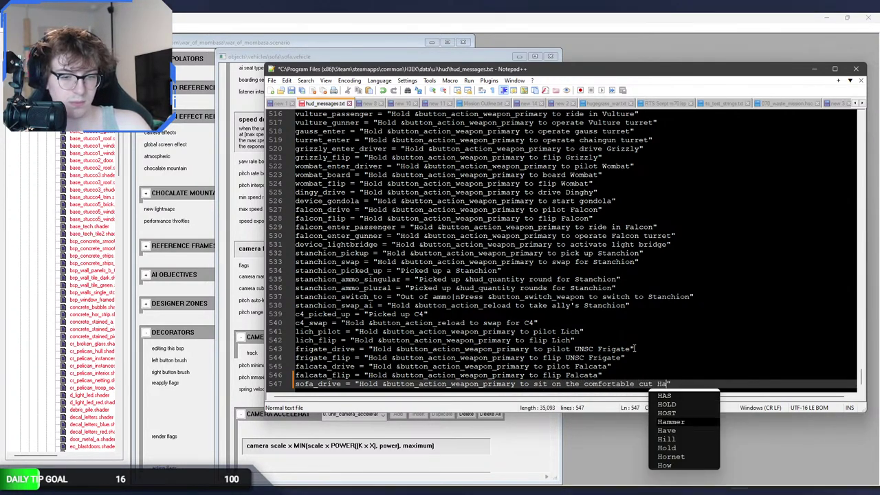
type("erunner Tank")
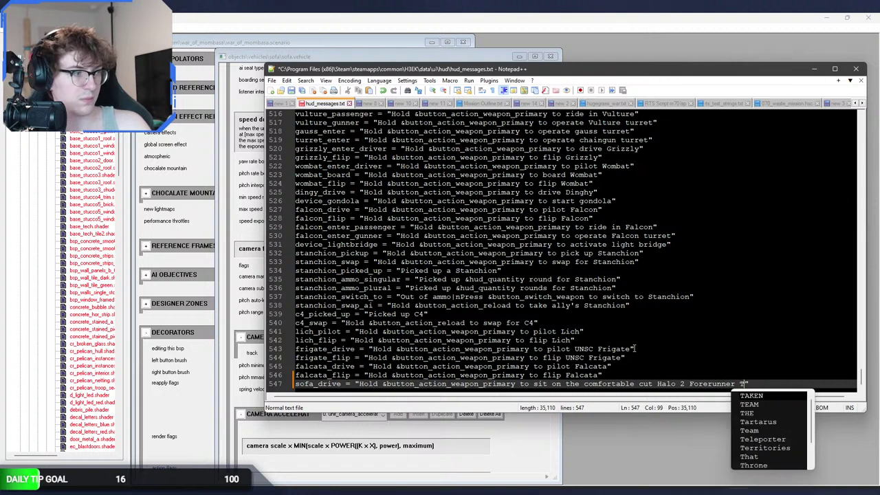
Switch to the command prompt, replace the leftover extract-render-data command with tool strings ui/hud and run it.
left_click(491, 435)
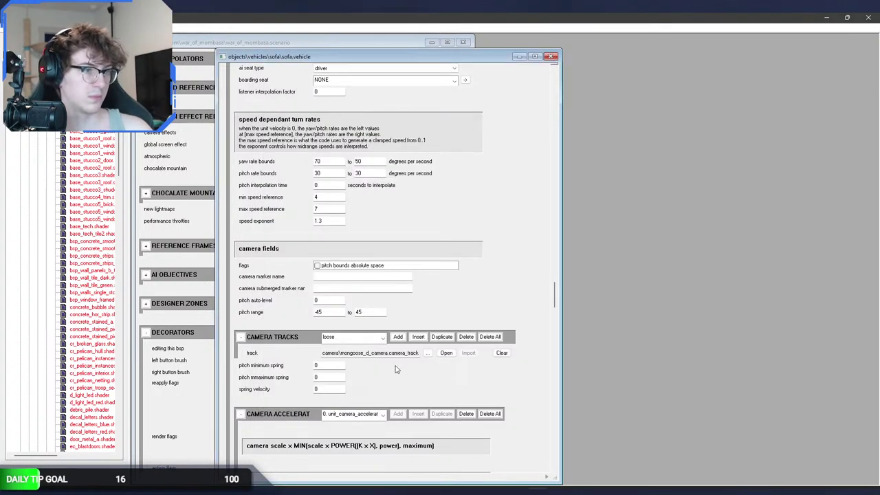
left_click(748, 486)
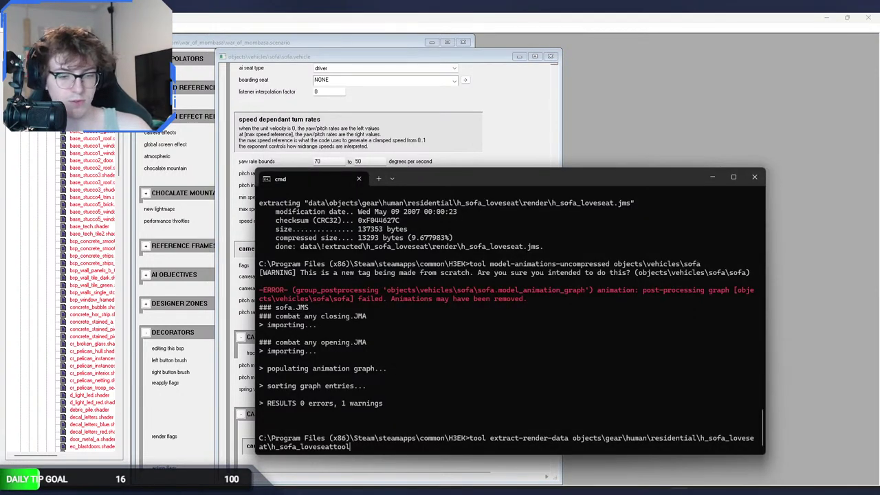
key("BackSpace")
key("BackSpace")
key("BackSpace")
key("BackSpace")
key("BackSpace")
key("BackSpace")
key("BackSpace")
key("BackSpace")
key("BackSpace")
key("BackSpace")
key("BackSpace")
key("BackSpace")
key("BackSpace")
key("BackSpace")
key("BackSpace")
key("BackSpace")
key("BackSpace")
key("BackSpace")
key("BackSpace")
key("BackSpace")
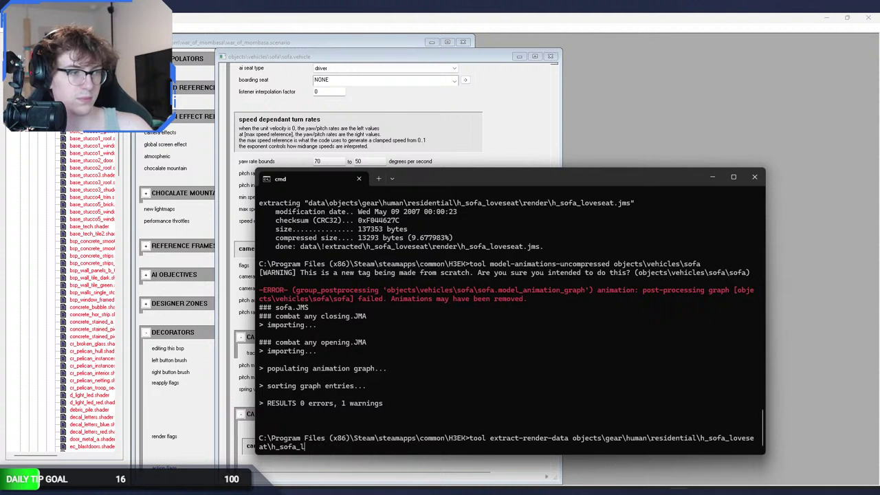
key("BackSpace")
key("BackSpace")
key("BackSpace")
key("BackSpace")
key("BackSpace")
key("BackSpace")
key("BackSpace")
key("BackSpace")
key("BackSpace")
key("BackSpace")
key("BackSpace")
key("BackSpace")
key("BackSpace")
key("BackSpace")
key("BackSpace")
key("BackSpace")
key("BackSpace")
key("BackSpace")
key("BackSpace")
key("BackSpace")
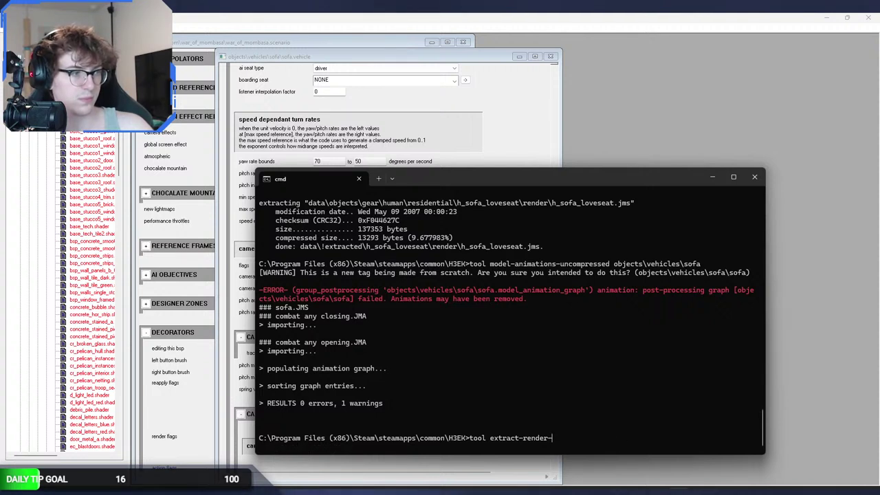
type("strings u")
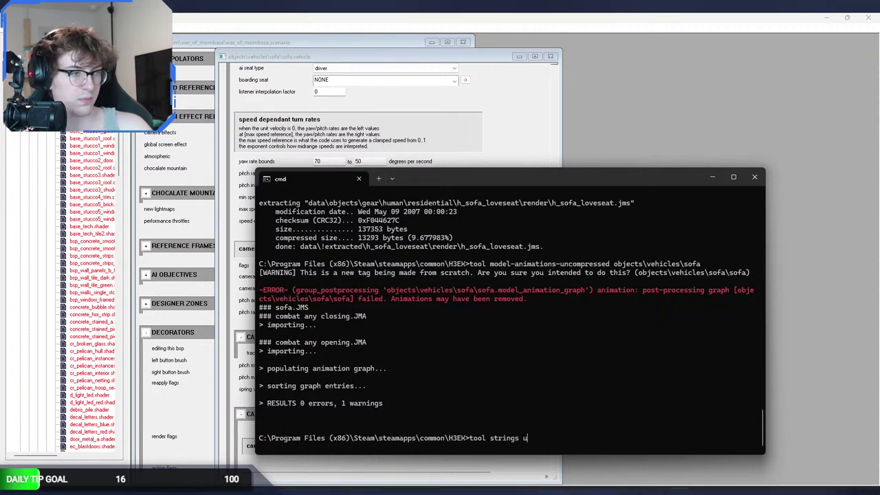
type("i/hud")
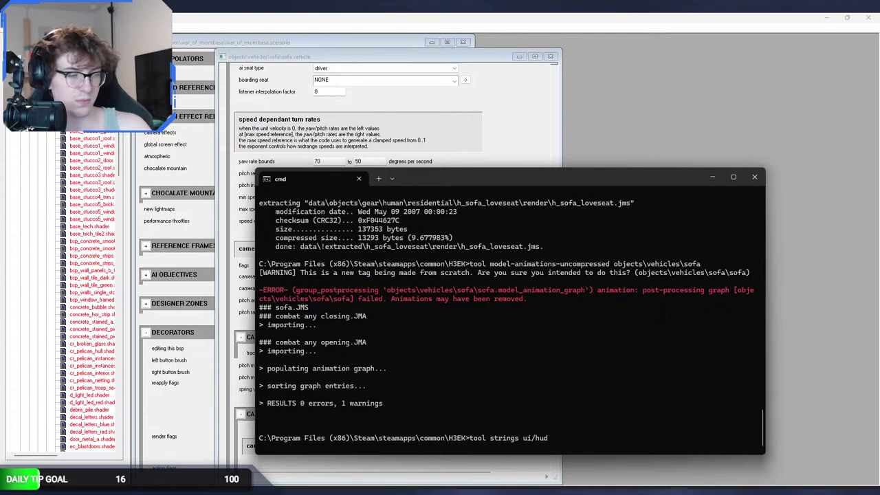
key("Return")
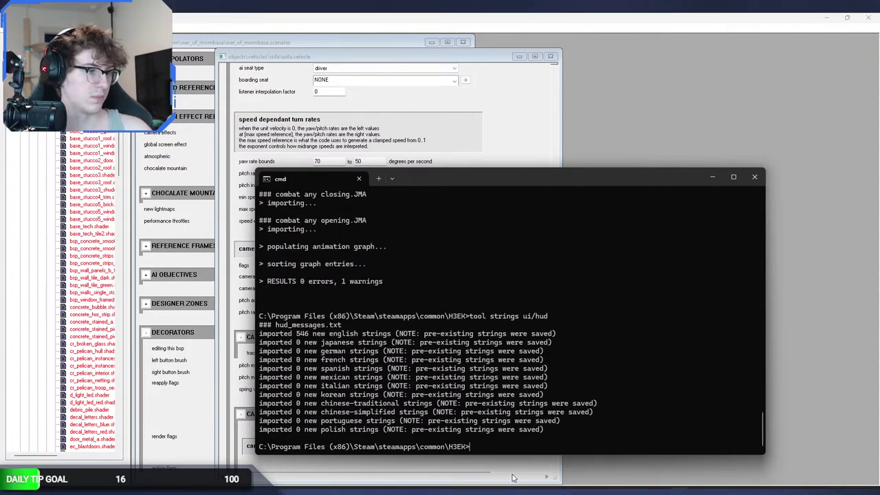
In Guerilla, set the driver seat's enter seat string to sofa_drive under its unit HUD interface and save sofa.vehicle.
left_click(512, 477)
scroll(307, 320, "down", 15)
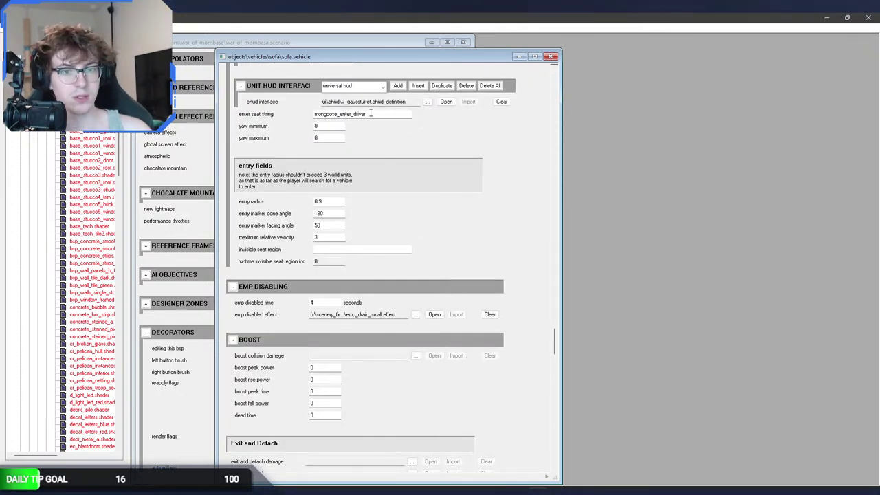
left_click_drag(371, 113, 254, 108)
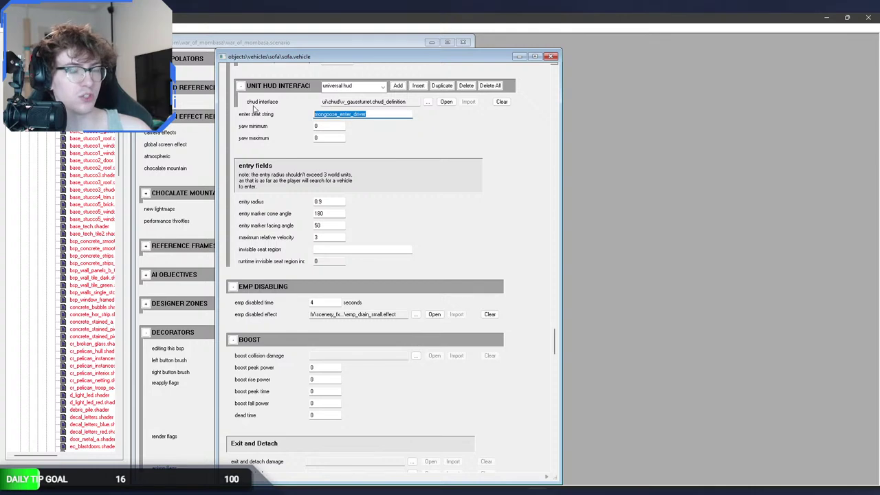
key("BackSpace")
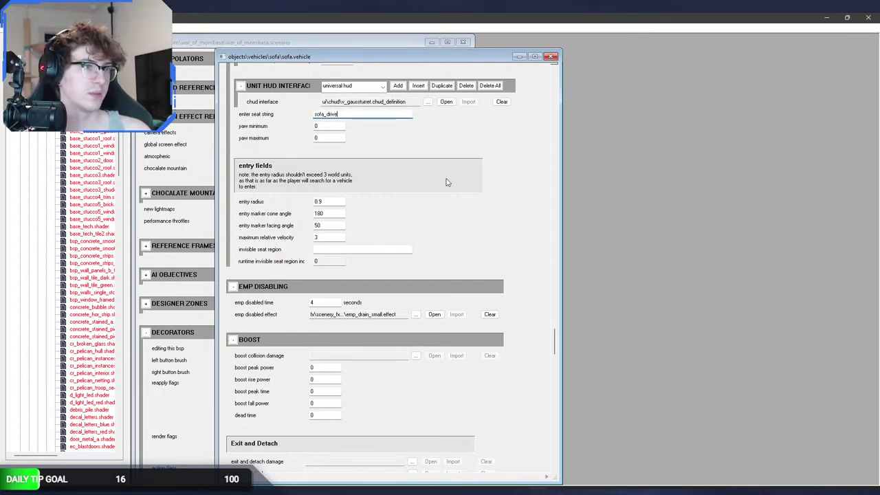
Switch to Sapien, check the sofa's entry prompt, and test getting on and off the sofa.
key("alt+Tab")
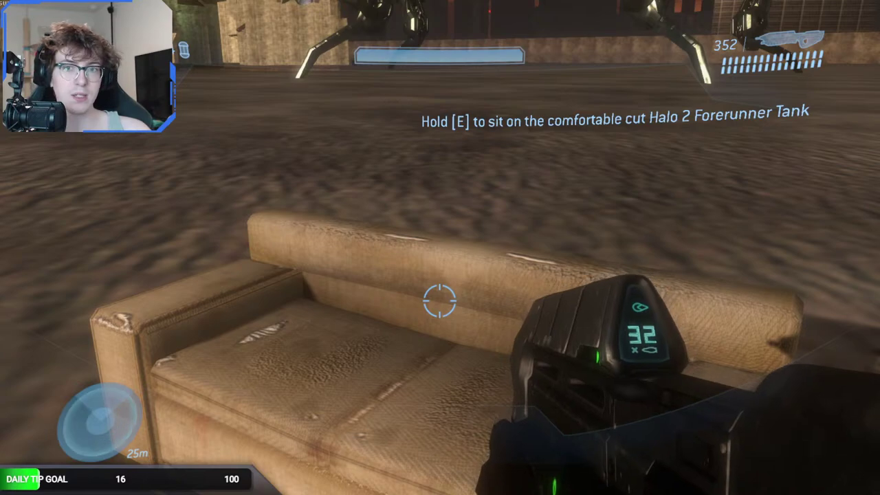
key("e")
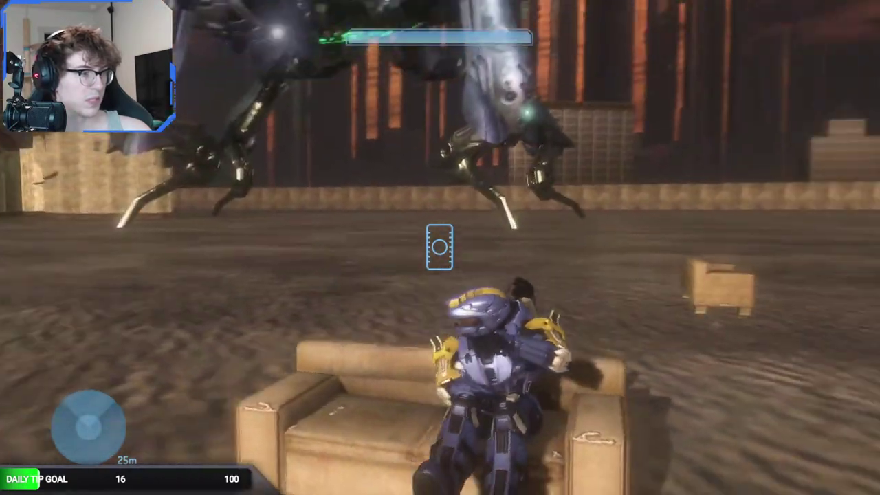
key("e")
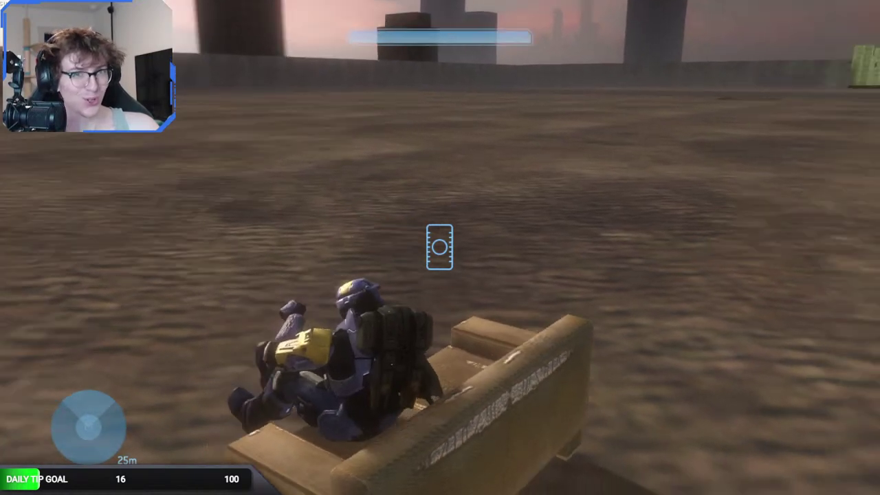
key("e")
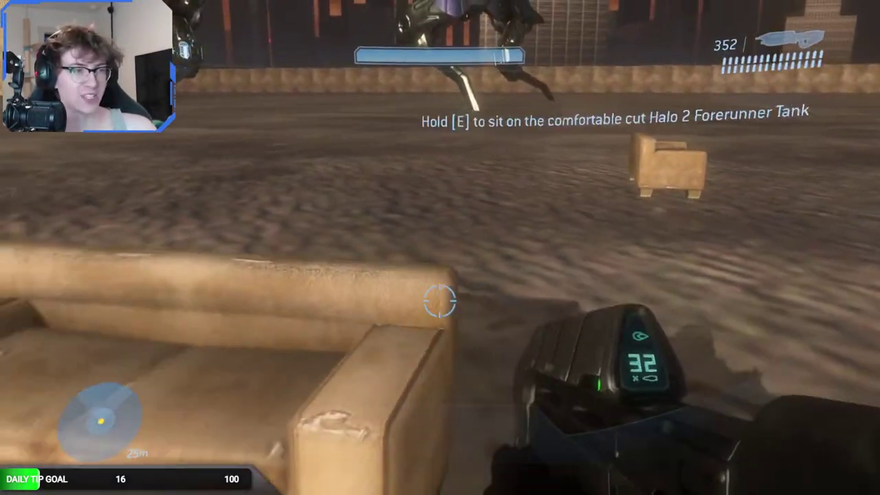
key("s")
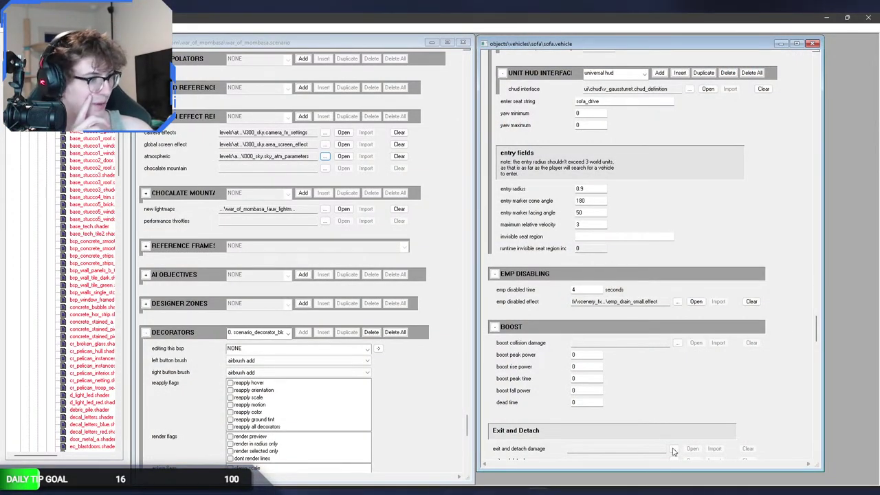
In the command prompt, recall and run tool model-animations-uncompressed objects\vehicles\sofa again.
mouse_move(679, 492)
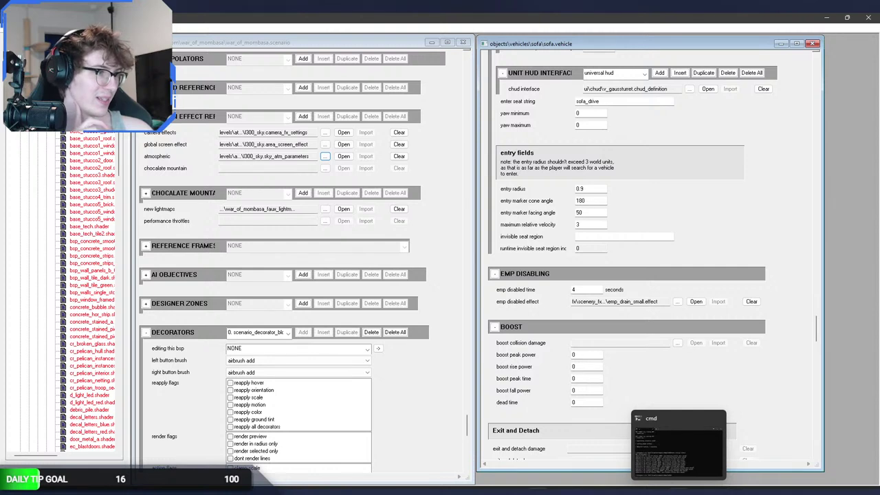
left_click(668, 470)
key("Up")
key("Up")
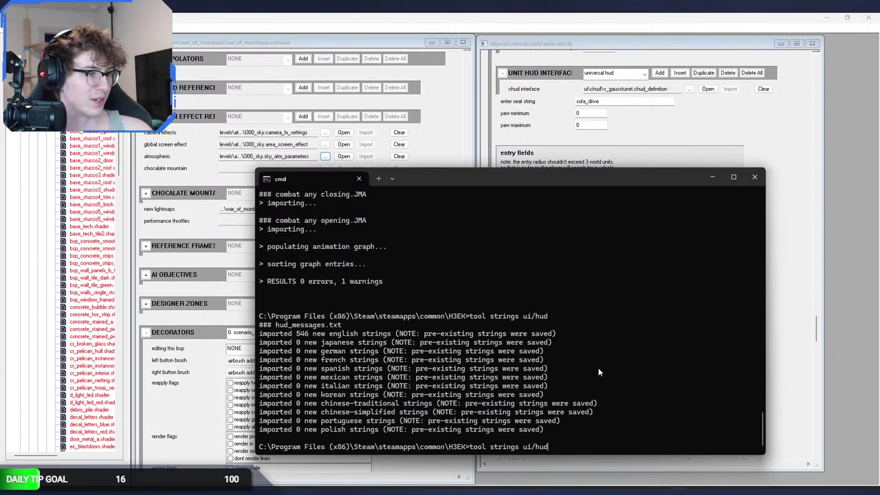
key("Return")
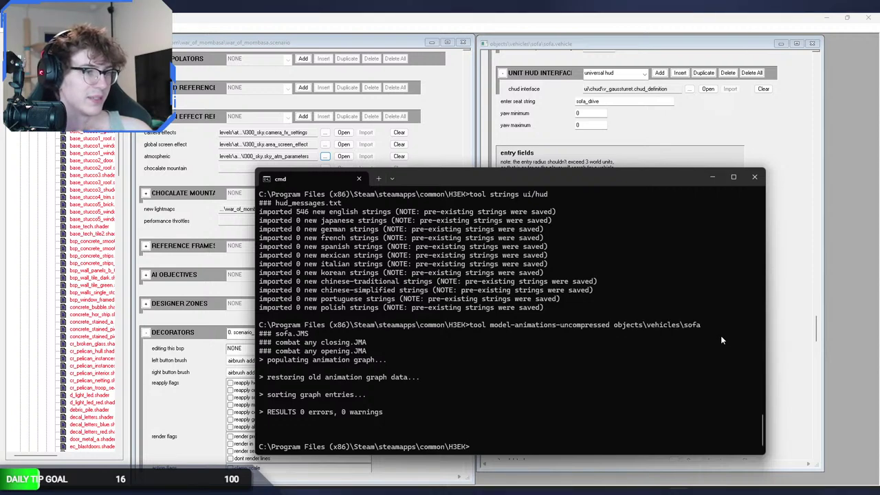
In Guerilla, set sofa.vehicle's driver powerup and powerdown times to 1 second and enable the warthog_d seat's controls open and close flag.
key("alt+Tab")
key("alt+Tab")
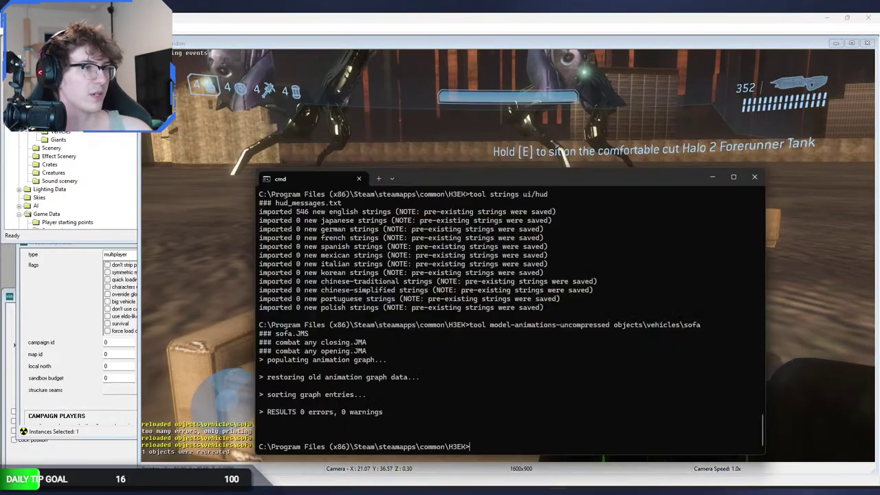
key("alt+Tab")
key("Tab")
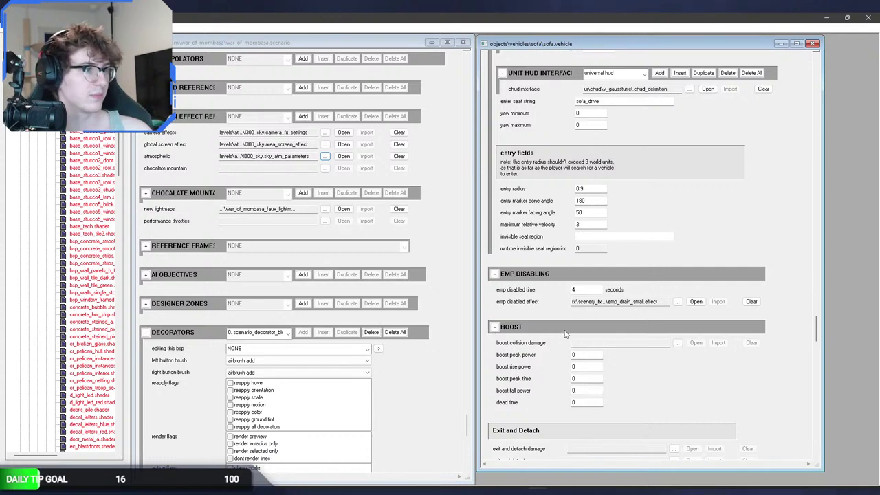
scroll(564, 333, "up", 15)
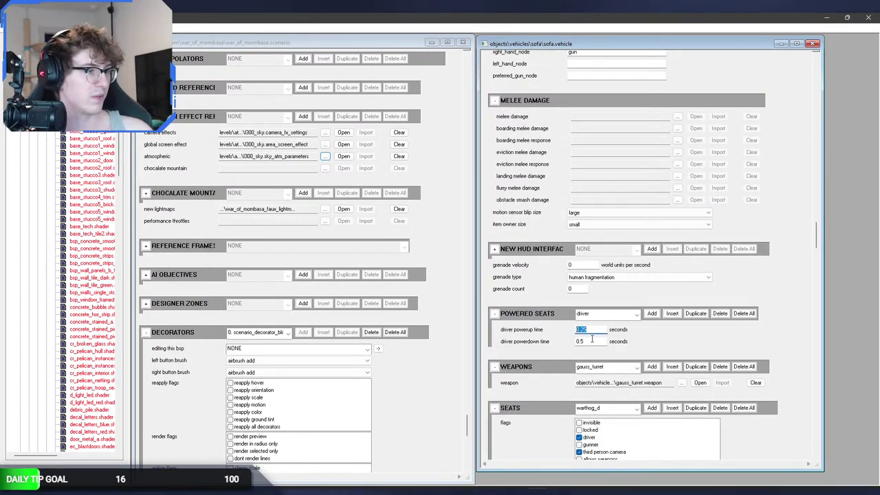
type("1")
key("Tab")
scroll(535, 381, "down", 5)
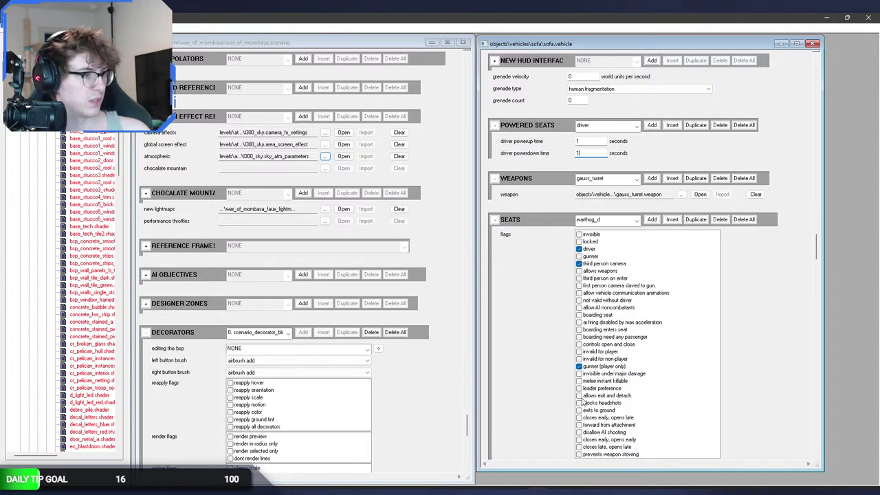
left_click(579, 345)
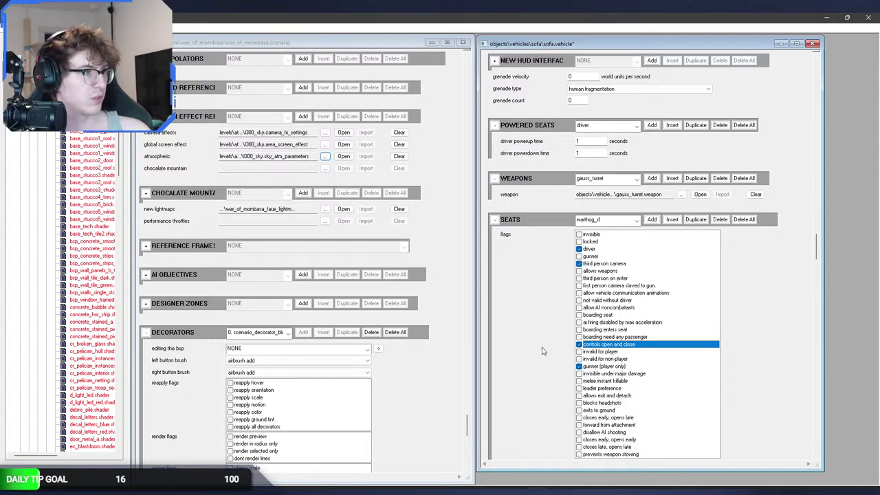
Switch to Sapien and repeatedly enter and exit the sofa to check its opening and closing animations.
key("alt+Tab")
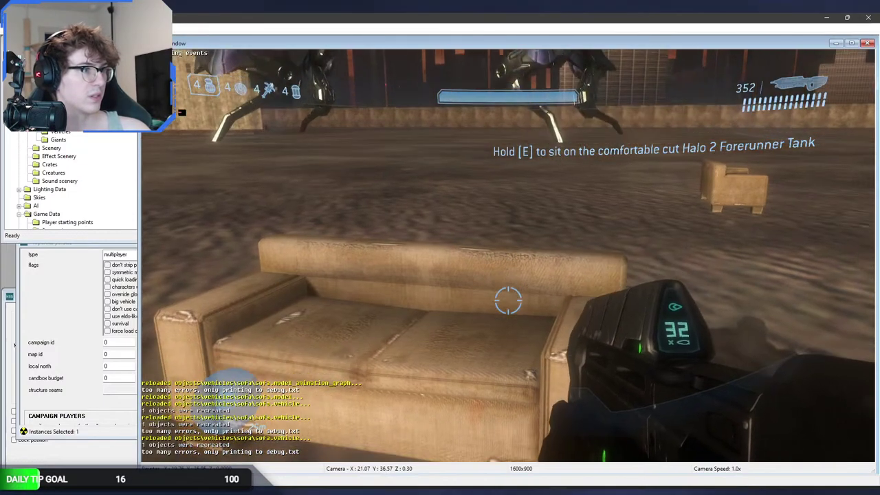
key("e")
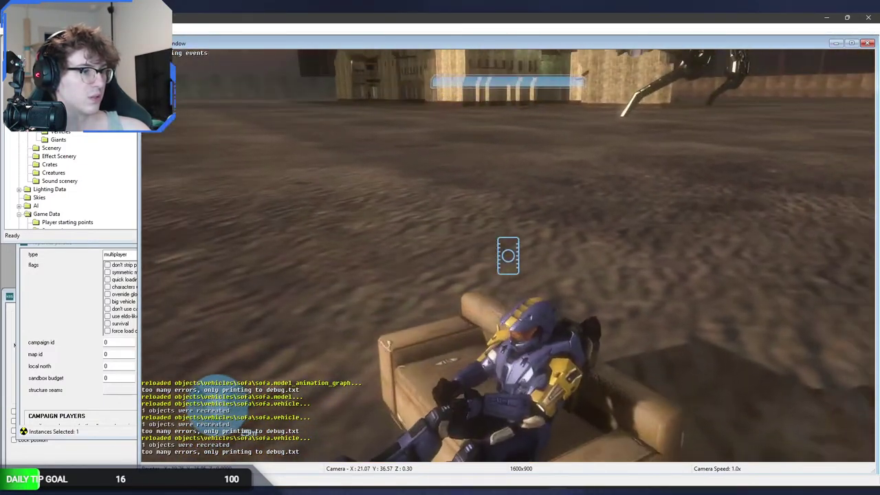
key("e")
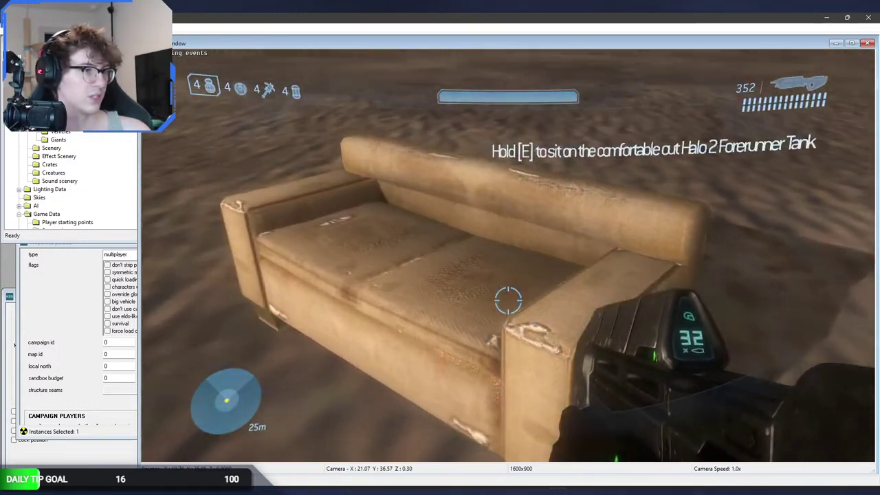
key("e")
key("e")
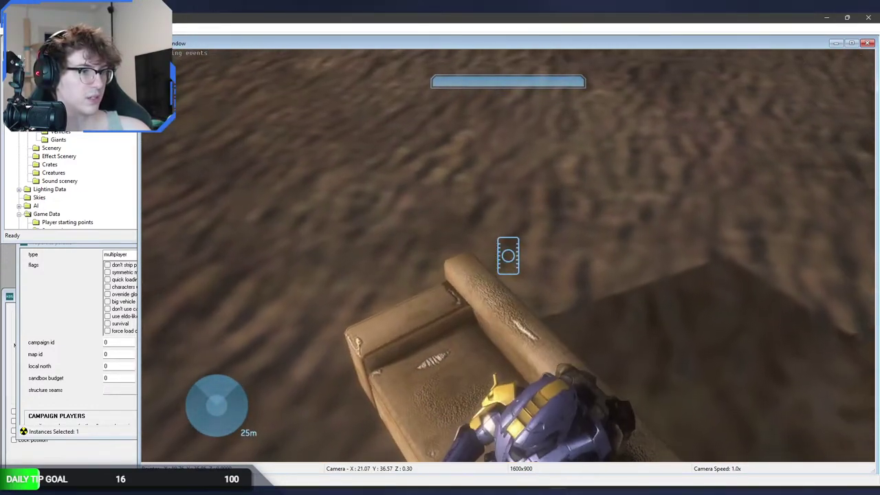
key("e")
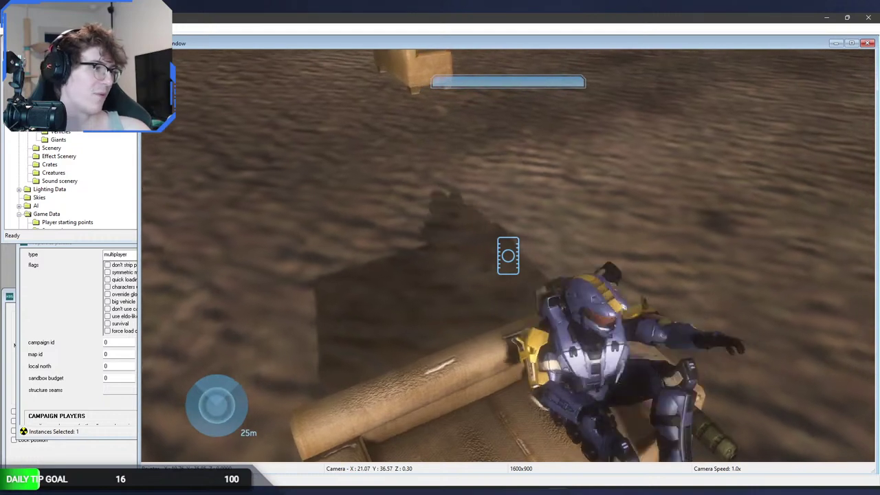
Switch to Blender and export the combat any opening action as a Halo Jointed Model Animation (.jma).
key("alt+Tab")
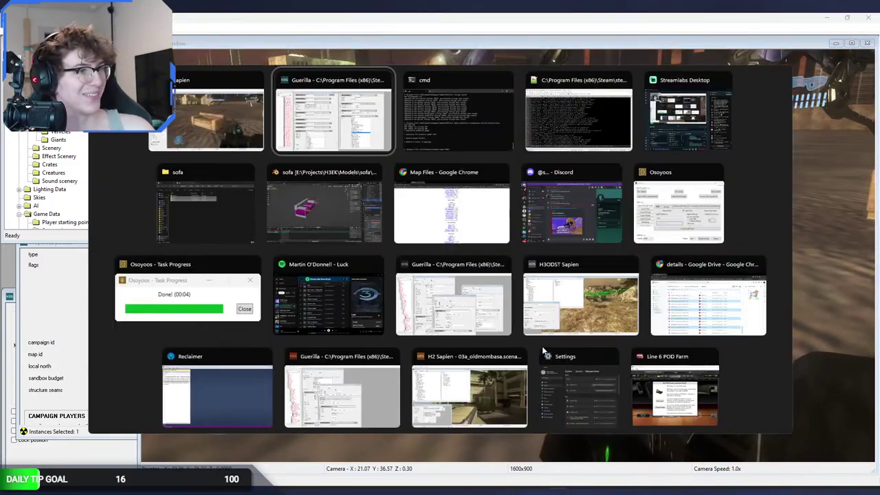
left_click(347, 219)
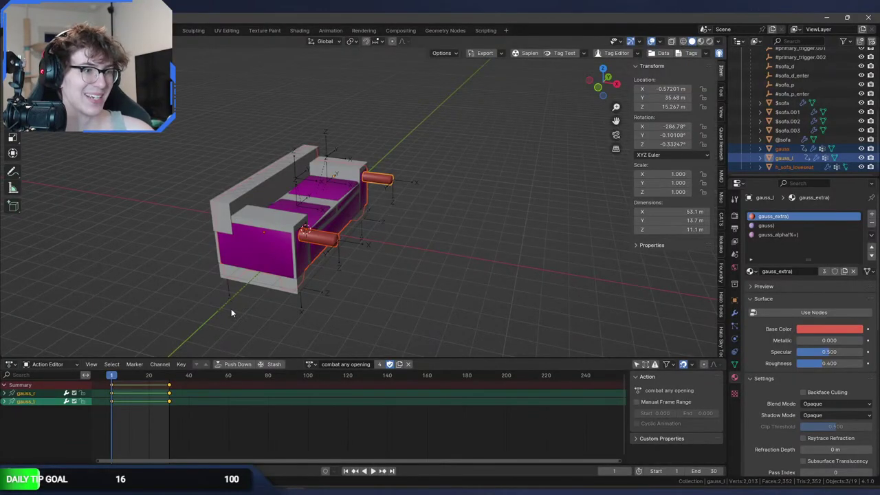
mouse_move(110, 376)
left_mouse_down()
mouse_move(170, 389)
mouse_move(111, 388)
left_mouse_up()
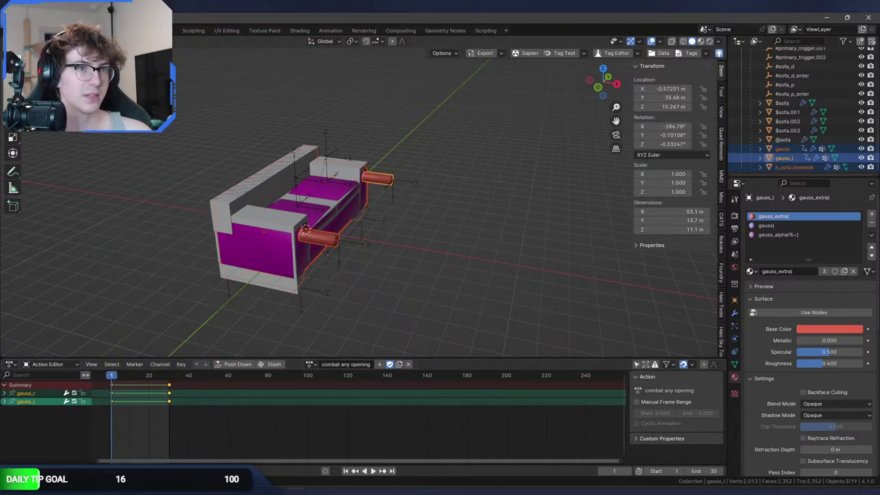
left_click(24, 31)
mouse_move(60, 170)
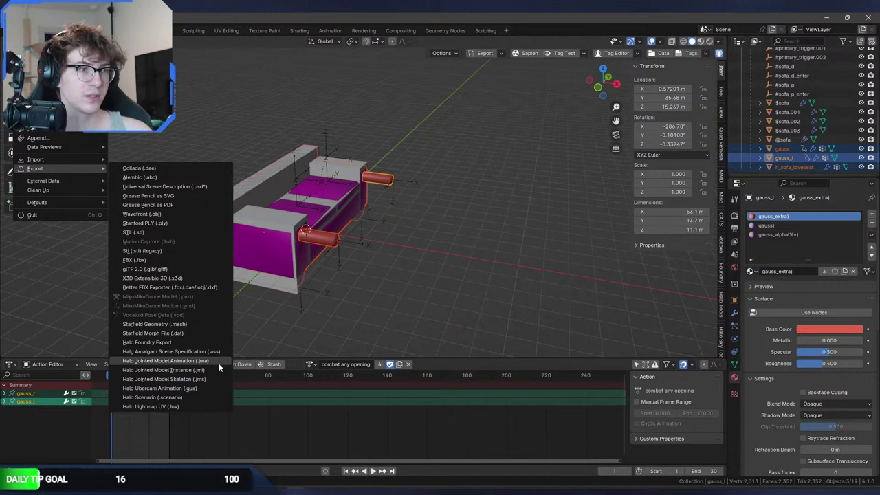
left_click(165, 360)
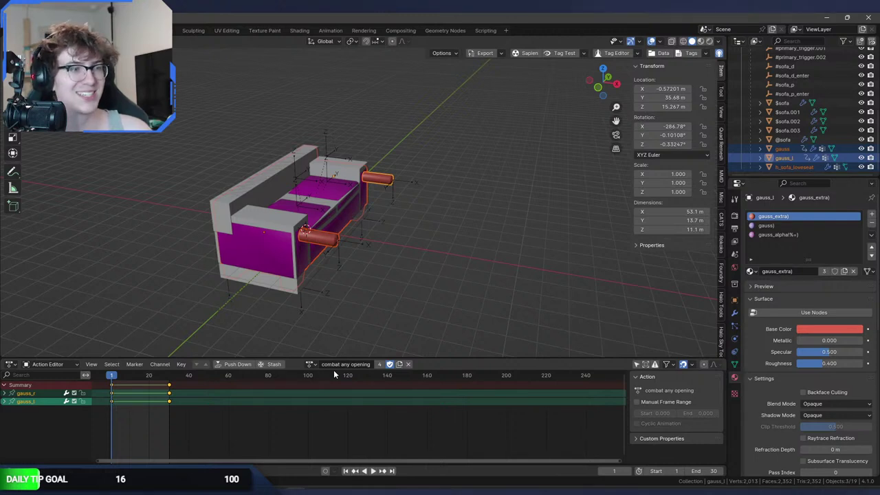
Switch back to Sapien and cycle from the player view through the flying camera to biped control mode beside the sofa.
key("alt+Tab")
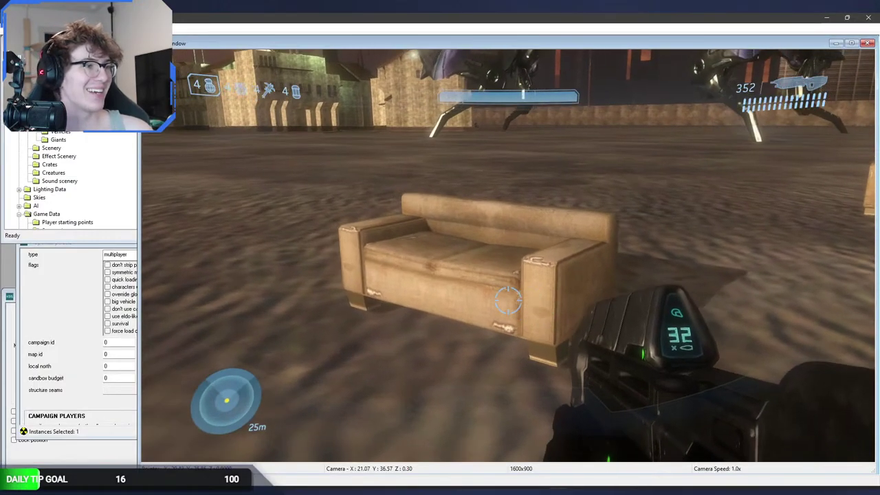
key("BackSpace")
key("Tab")
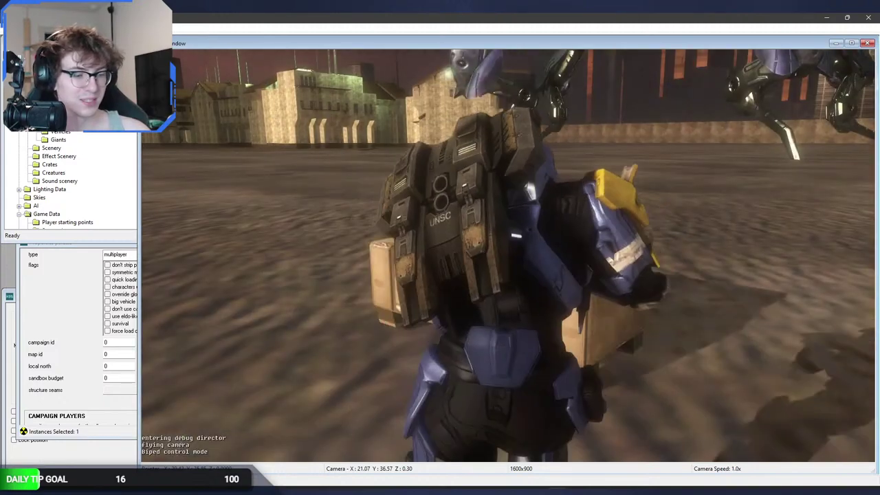
Walk up to the sofa, then enter and exit it to check its opening and closing animations.
key("w")
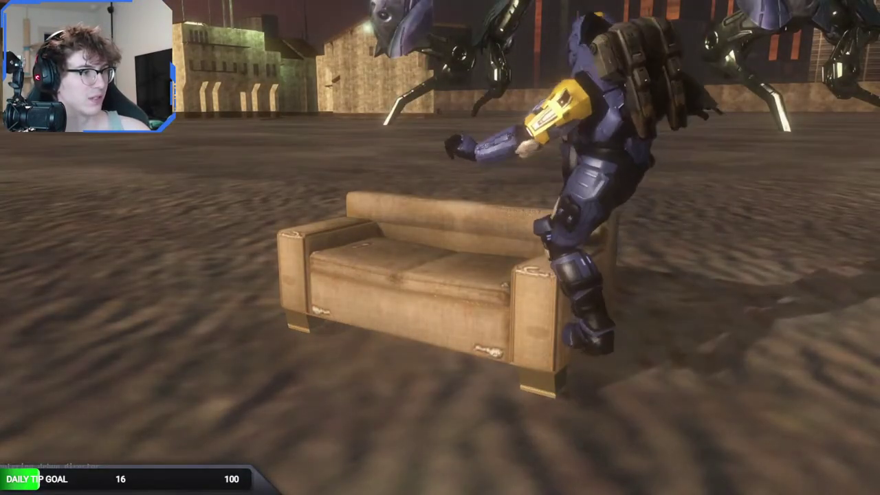
key("e")
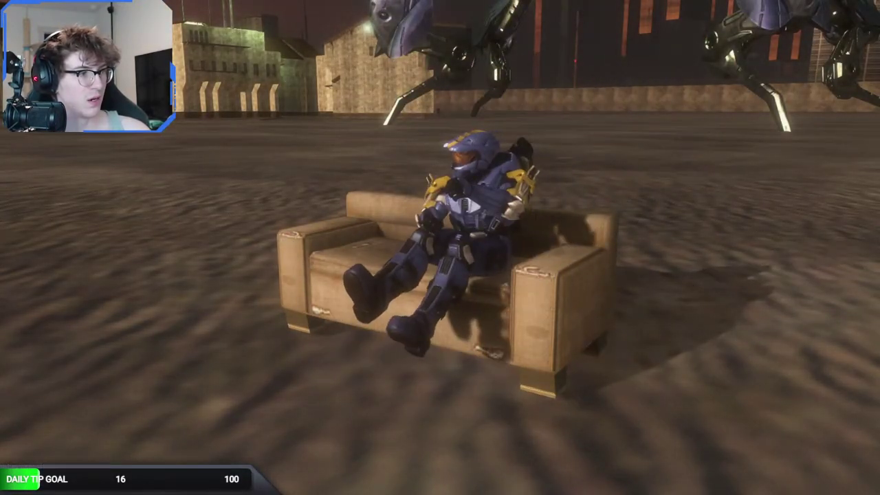
key("e")
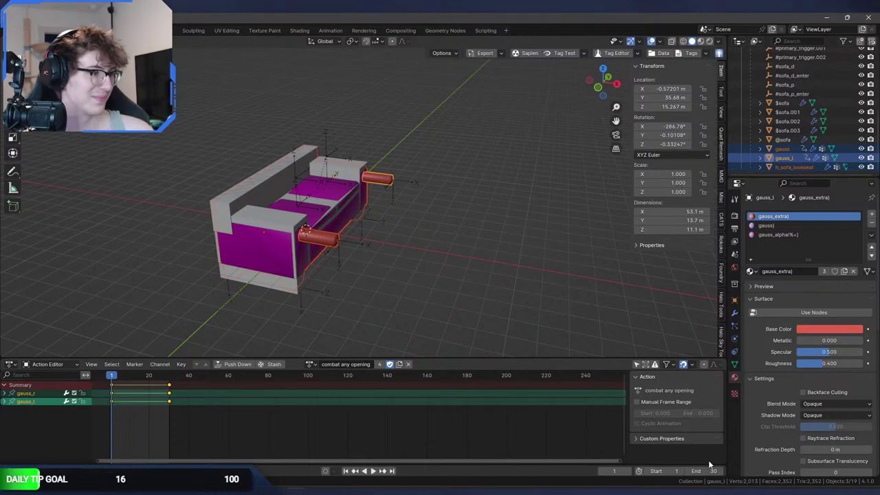
Switch to Blender, enable the combat any opening action's manual frame range and export it over combat any opening.JMA with the Halo 3 settings.
left_click(652, 404)
left_click(24, 30)
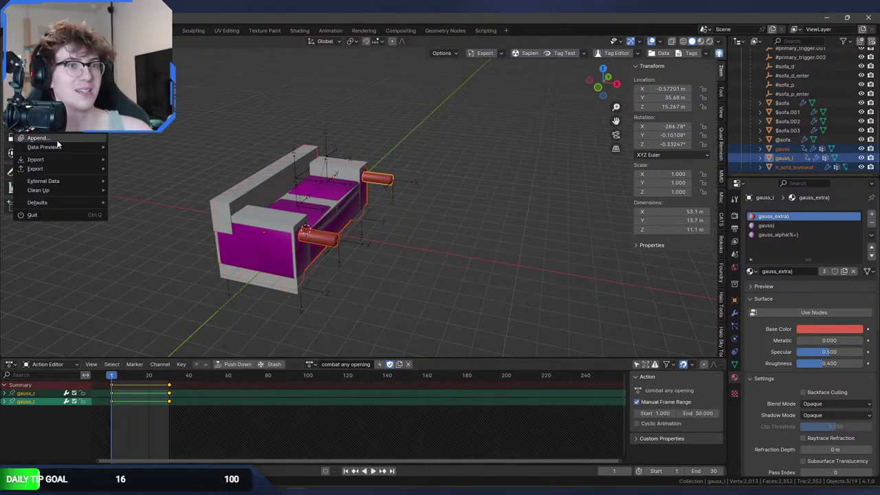
mouse_move(56, 170)
left_click(206, 360)
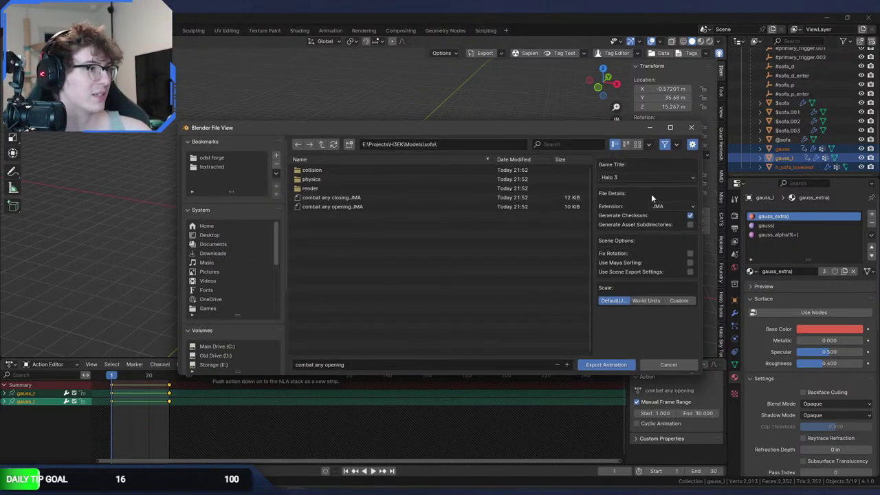
double_click(364, 205)
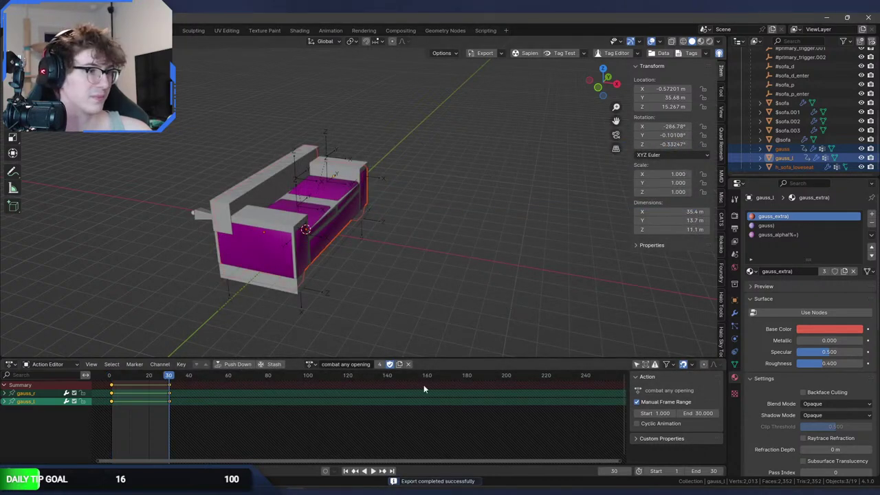
Load the combat any closing action, set the scene end frame to 35, enable the action's manual frame range and save the file.
left_click(311, 365)
left_click(328, 383)
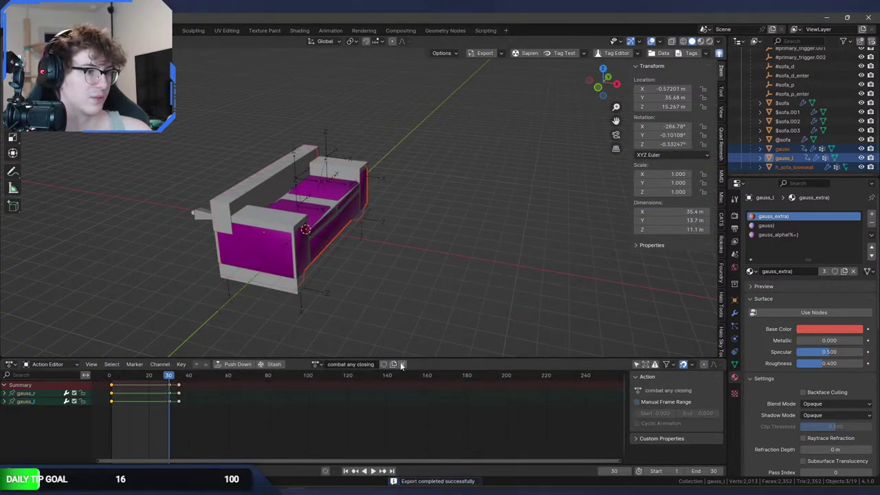
left_click(712, 473)
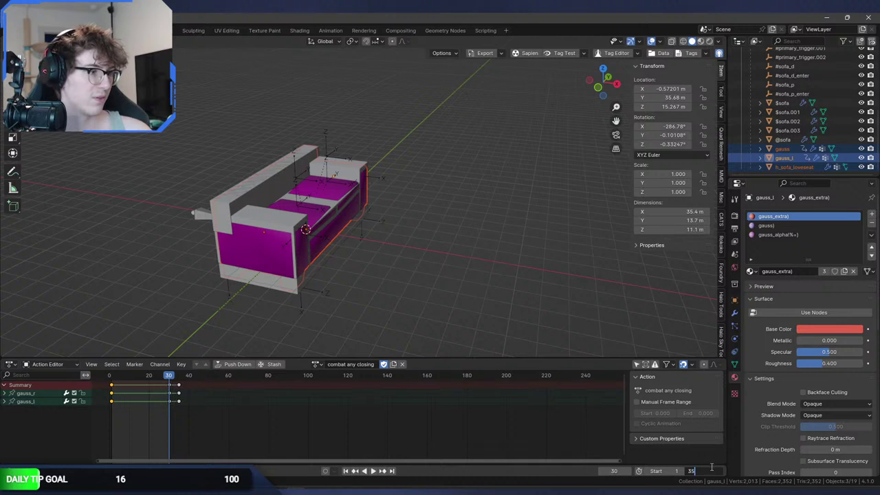
type("35")
key("Return")
left_click(660, 404)
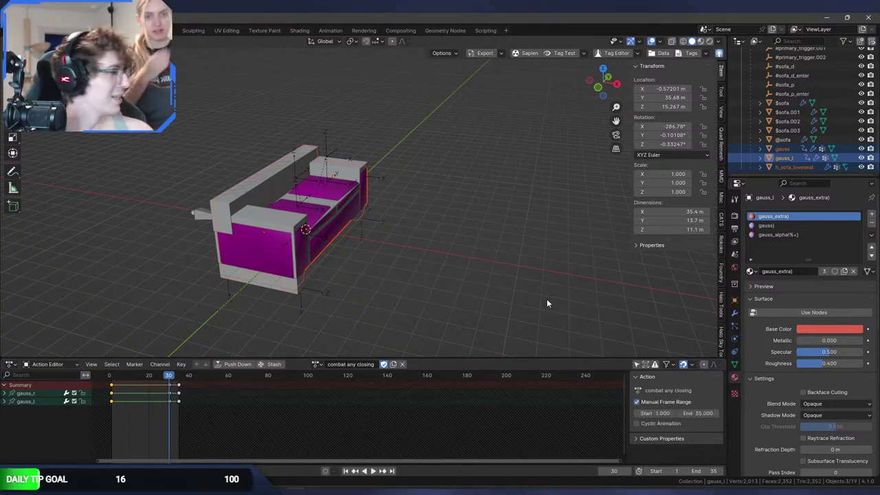
middle_click_drag(425, 267, 254, 154)
key("ctrl+s")
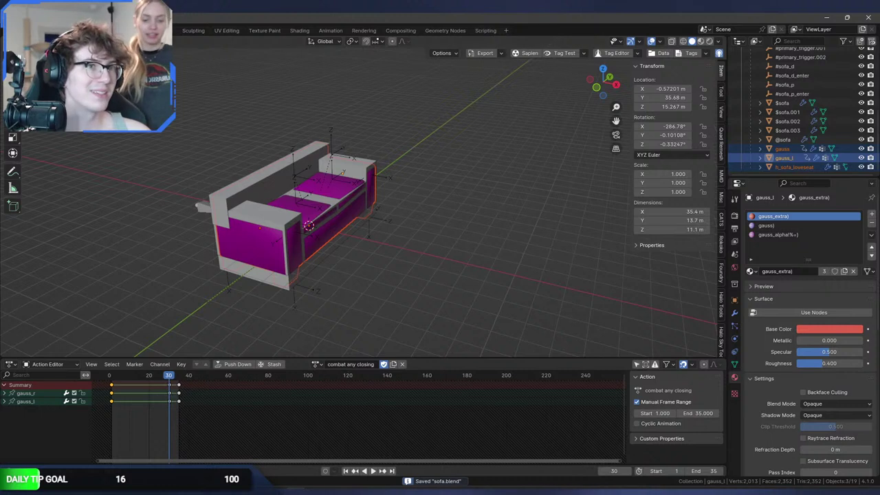
Export the combat any closing action as a Halo Jointed Model Animation, overwriting combat any closing.JMA.
left_click(27, 30)
key("Escape")
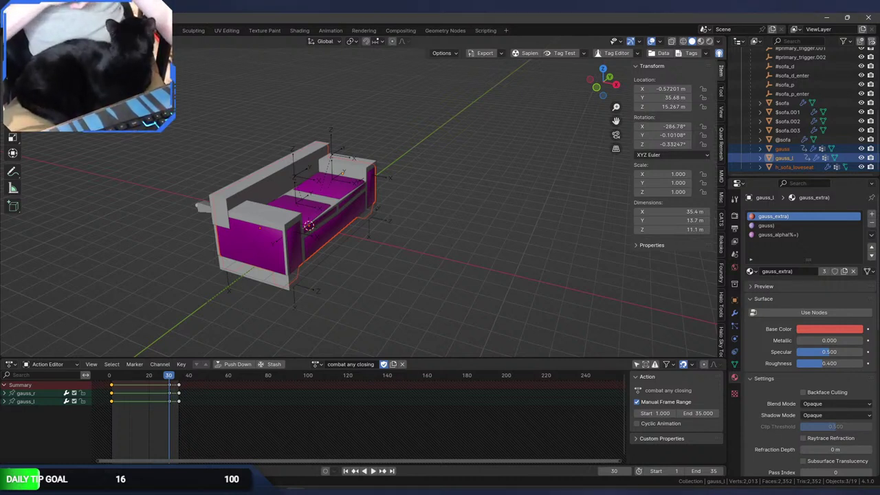
left_click(27, 31)
mouse_move(46, 149)
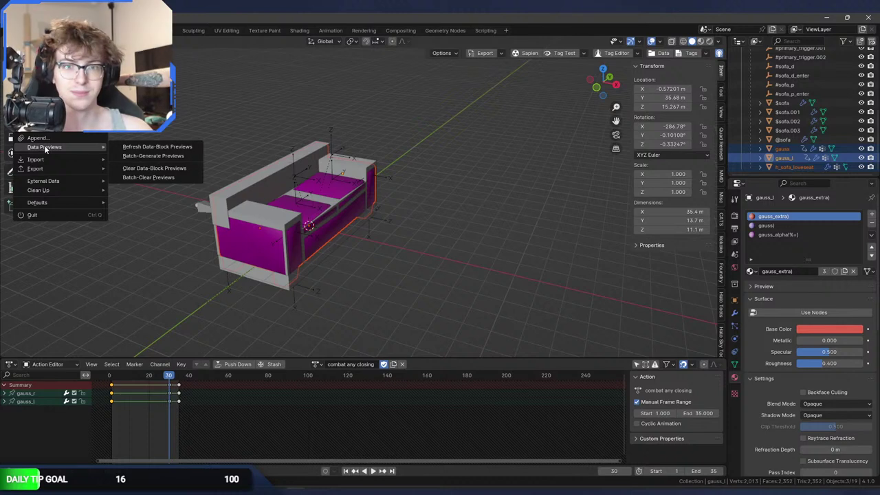
mouse_move(45, 168)
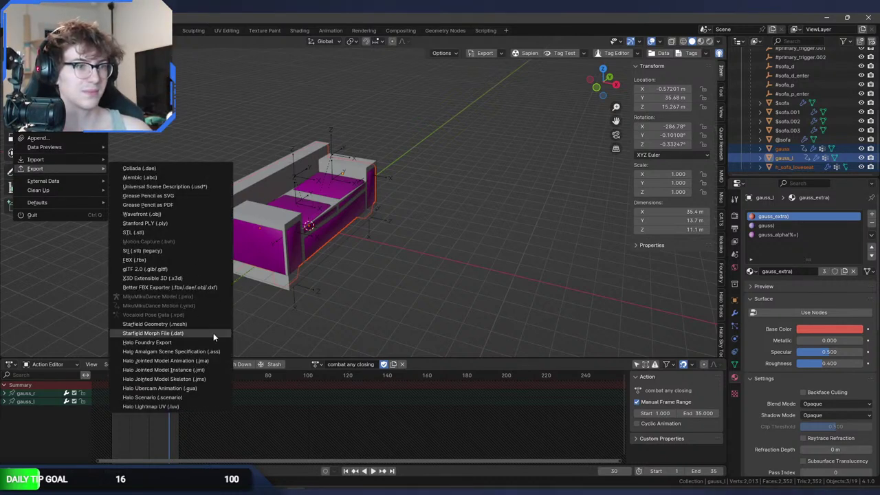
left_click(214, 363)
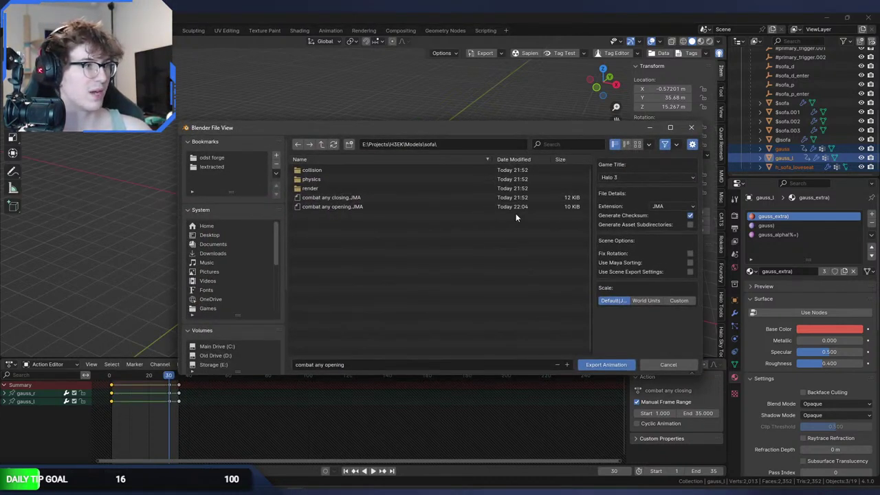
double_click(359, 201)
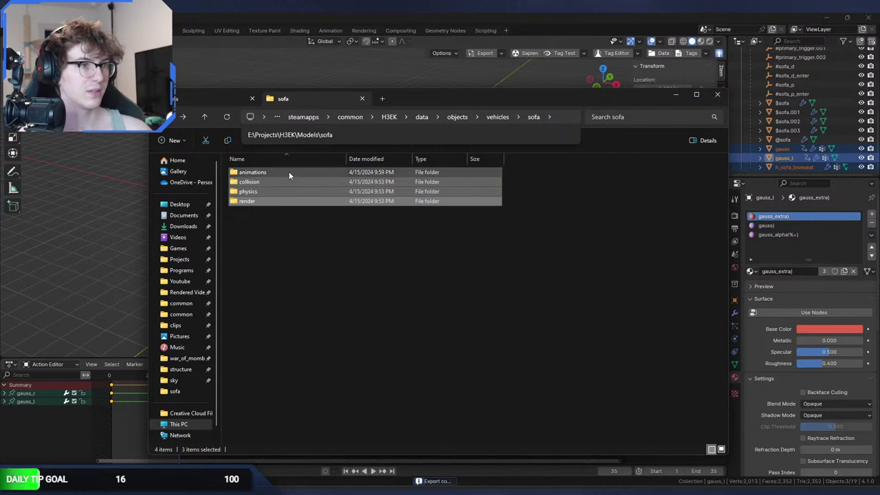
In File Explorer, paste both JMA files into the H3EK sofa animations folder, replacing the existing copies.
double_click(289, 171)
key("ctrl+v")
left_click(406, 180)
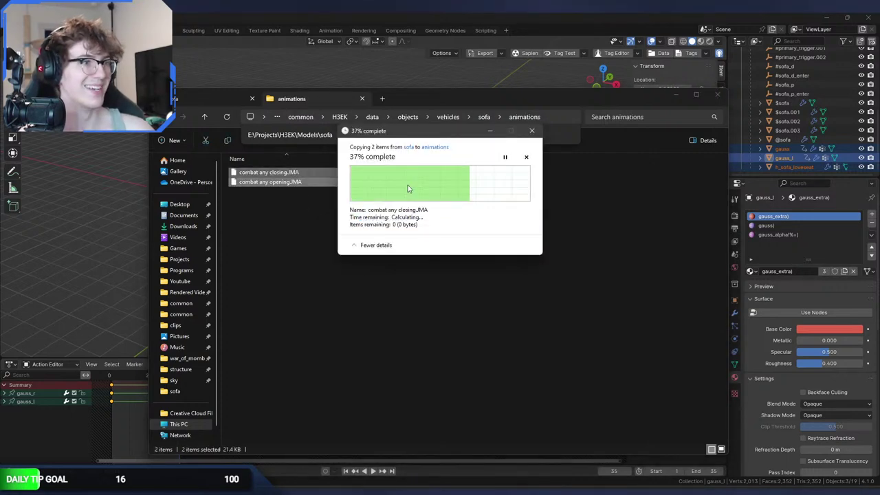
Switch to the command prompt and rerun tool model-animations-uncompressed objects\vehicles\sofa.
key("alt+Tab")
key("Up")
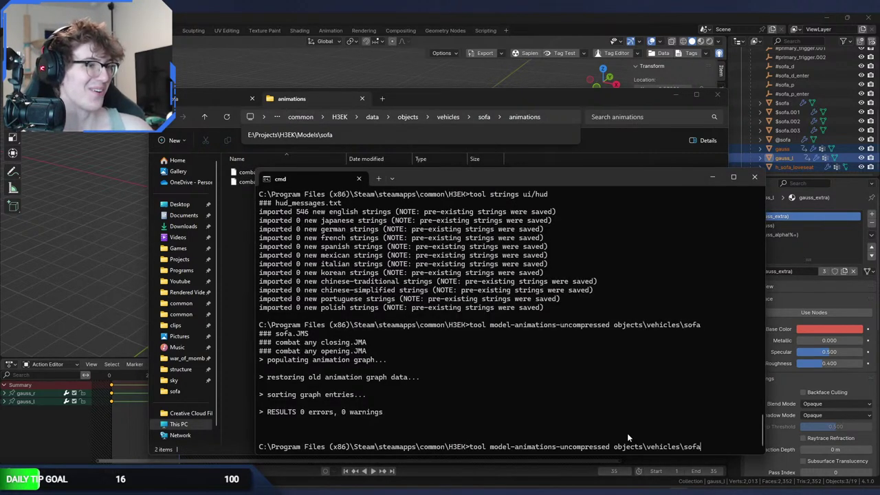
key("Return")
Switch to Sapien and enter and exit the sofa twice to check the reimported gauss gun animations.
key("alt+Tab")
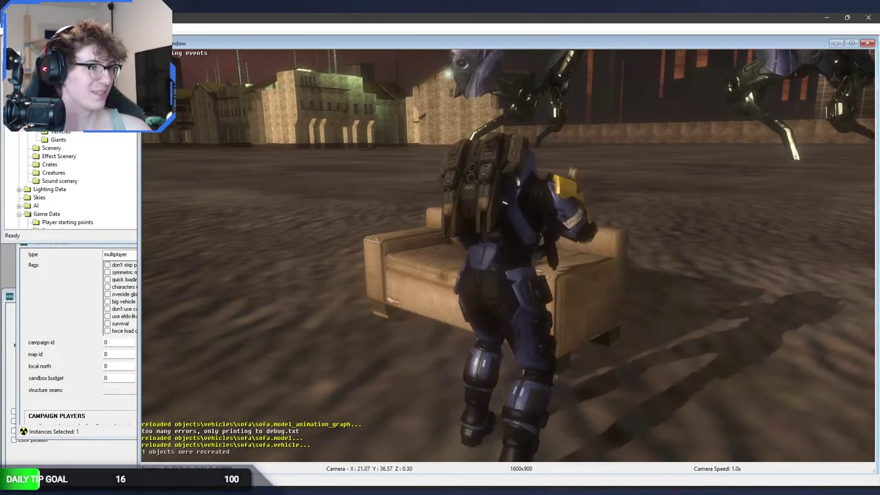
key("e")
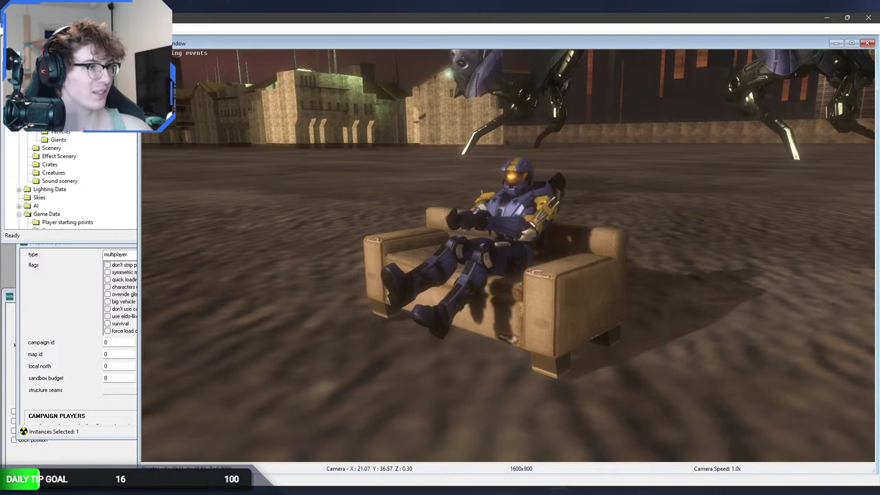
key("e")
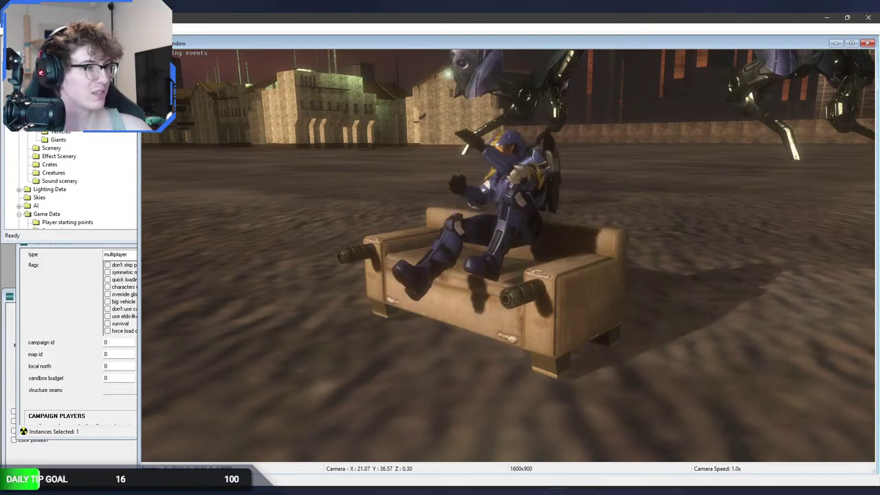
key("e")
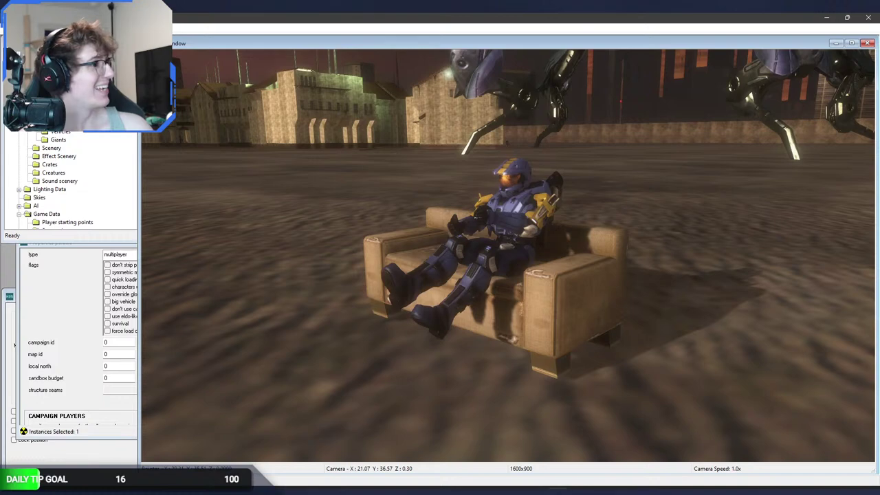
key("e")
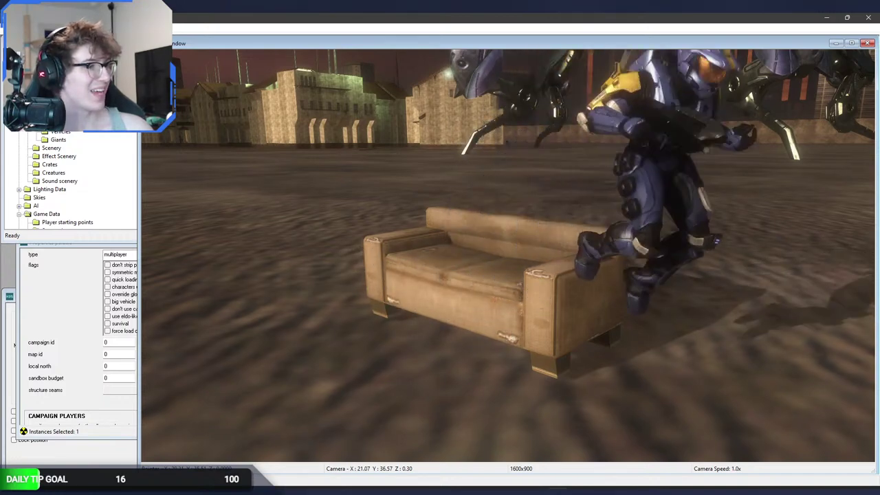